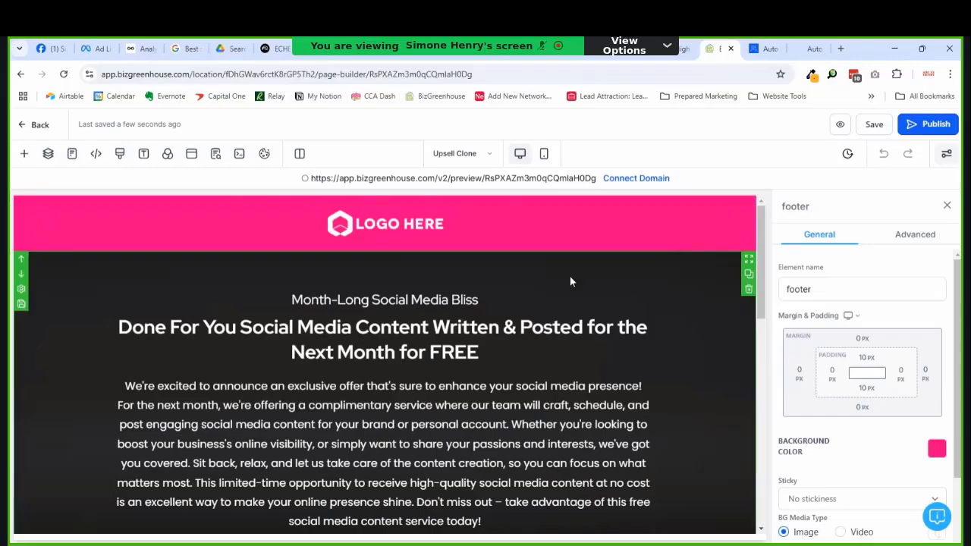
# Step: Switch the header background from bright pink to the dark red Brand Color
pyautogui.scroll(-10, 573, 278)
pyautogui.scroll(8, 578, 281)
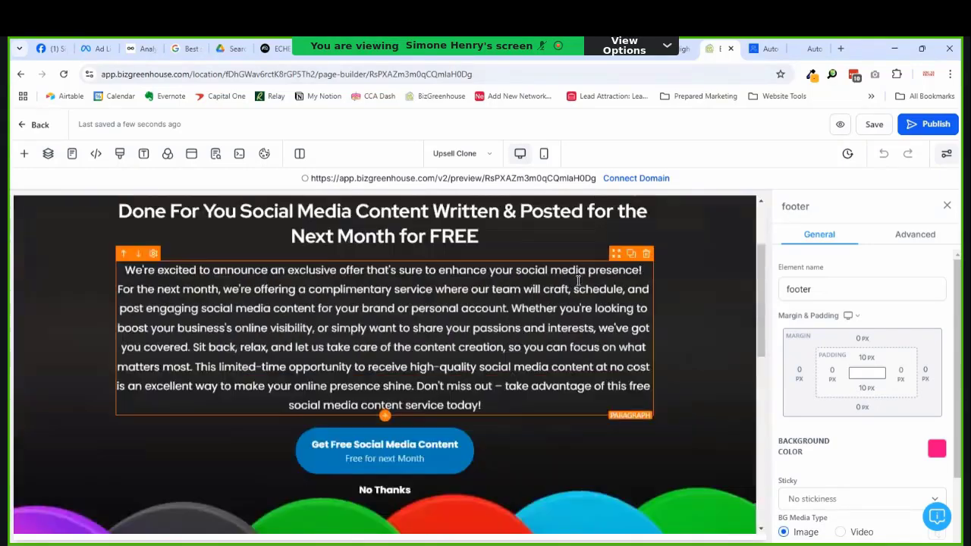
pyautogui.scroll(-4, 578, 281)
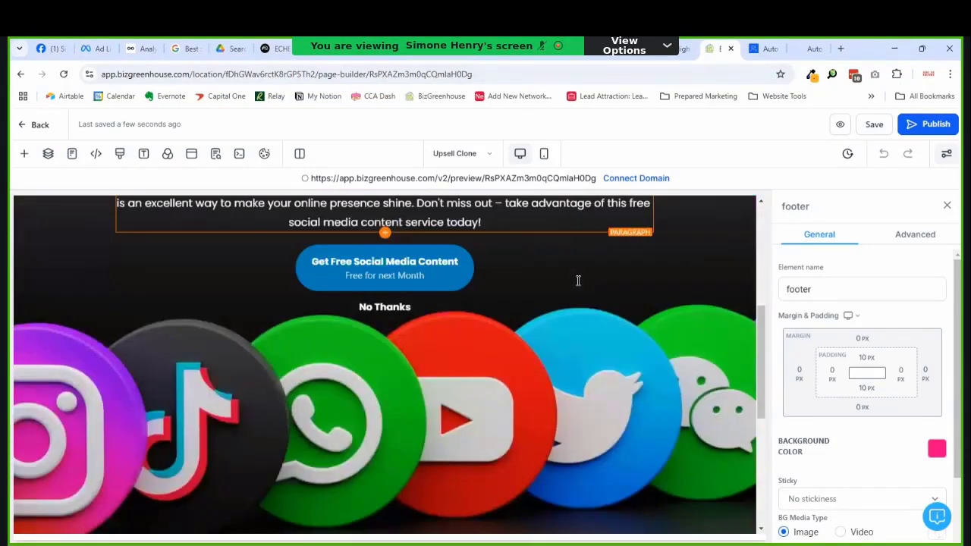
pyautogui.scroll(-3, 578, 281)
pyautogui.scroll(-2, 578, 281)
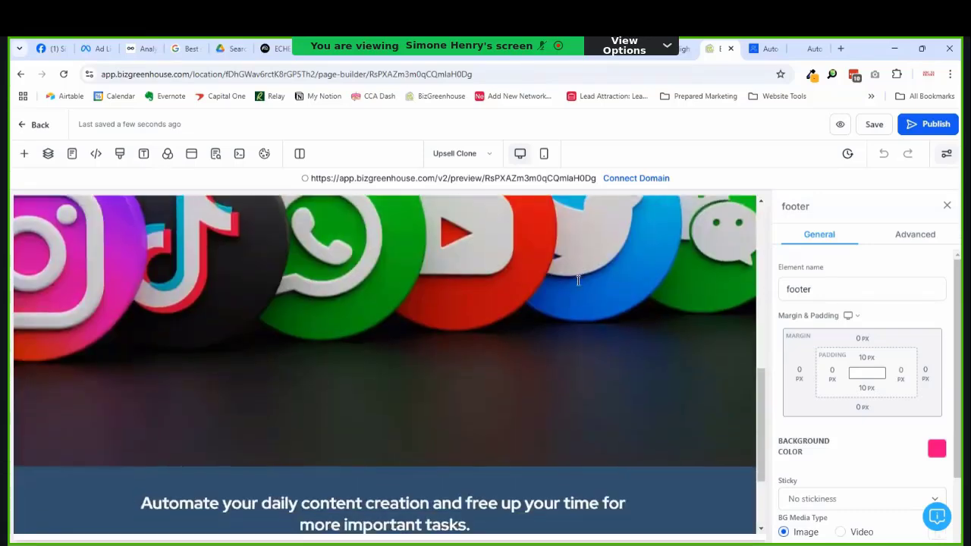
pyautogui.scroll(3, 578, 281)
pyautogui.scroll(-3, 578, 281)
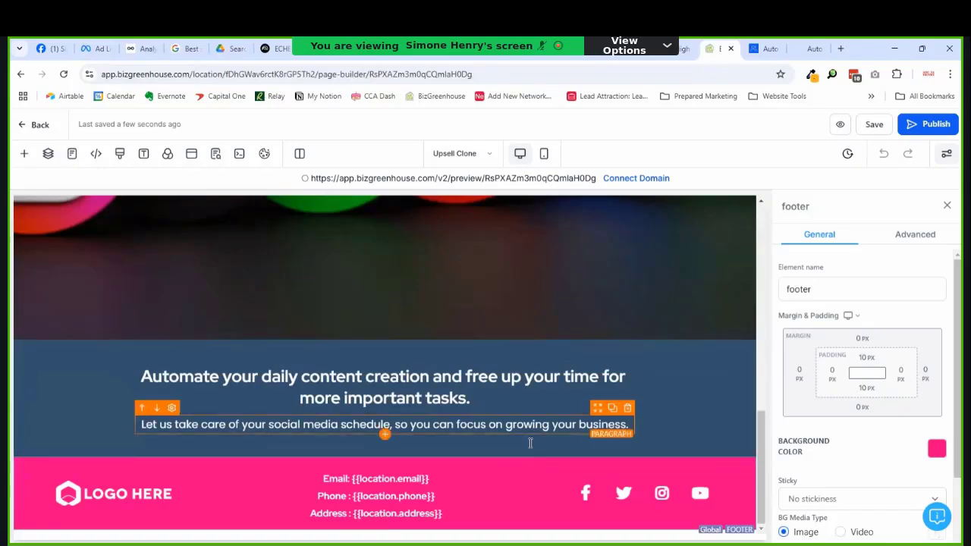
pyautogui.scroll(3, 527, 443)
pyautogui.scroll(3, 520, 441)
pyautogui.scroll(-3, 521, 440)
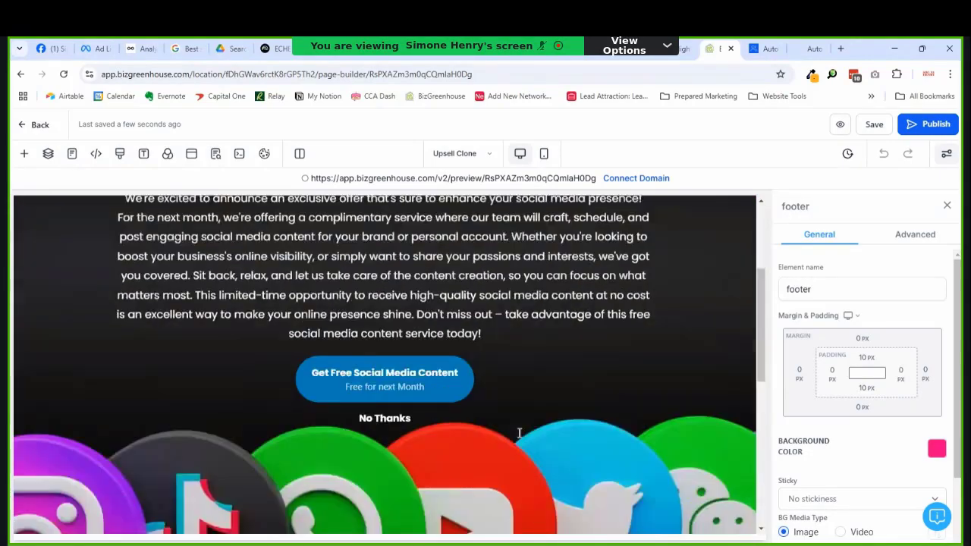
pyautogui.scroll(1, 515, 431)
pyautogui.scroll(3, 515, 431)
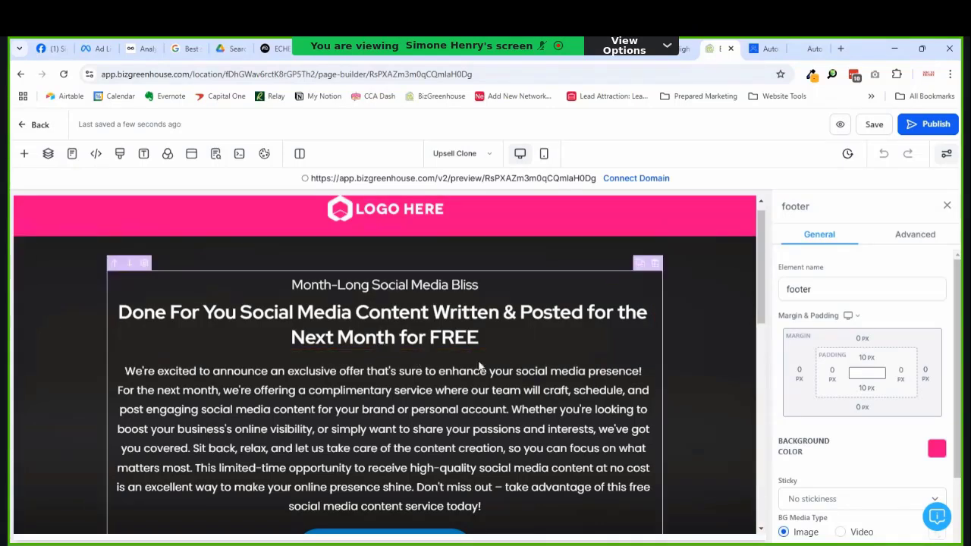
pyautogui.click(738, 237)
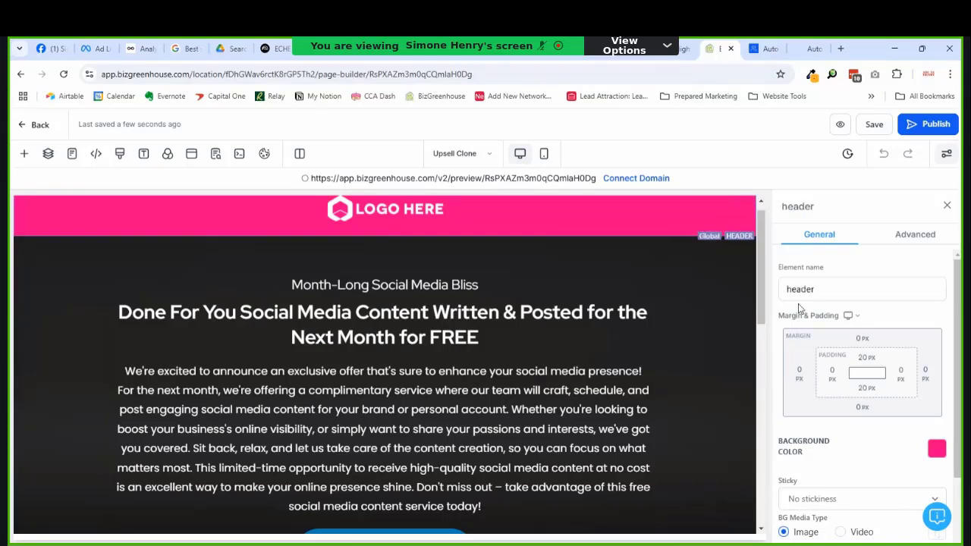
pyautogui.click(937, 448)
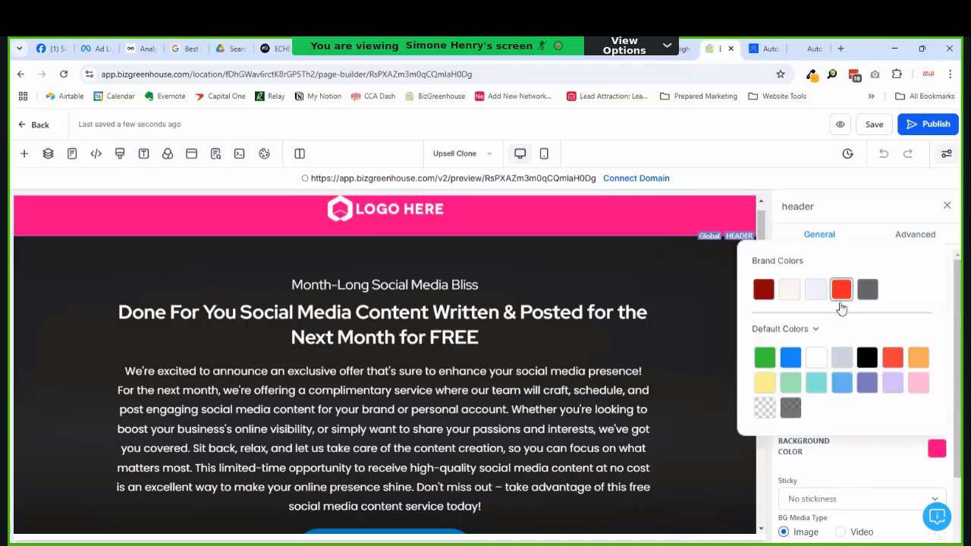
pyautogui.click(764, 297)
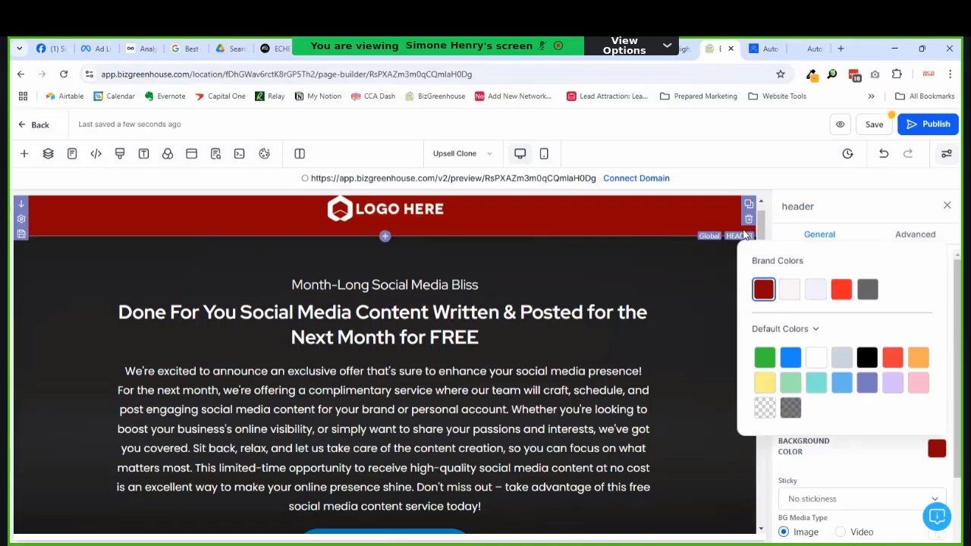
pyautogui.click(734, 236)
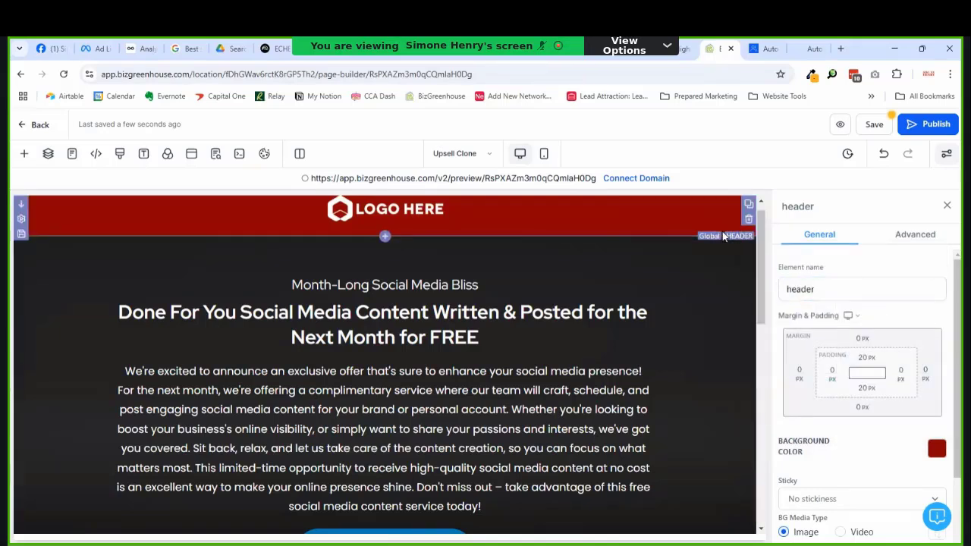
# Step: Swap the header's LOGO HERE placeholder for 3dVertcropped-whitebg.png from Media Storage
pyautogui.click(431, 213)
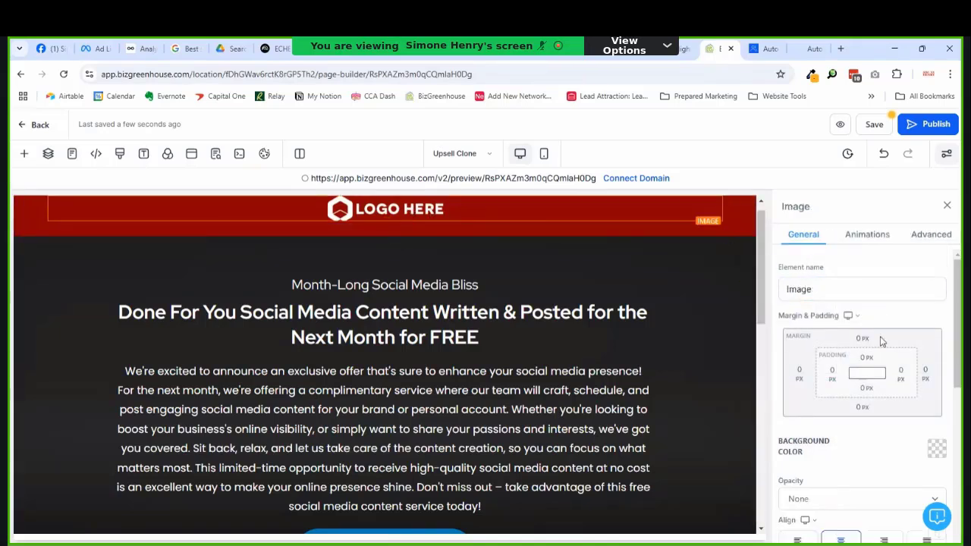
pyautogui.scroll(-5, 881, 341)
pyautogui.scroll(2, 847, 372)
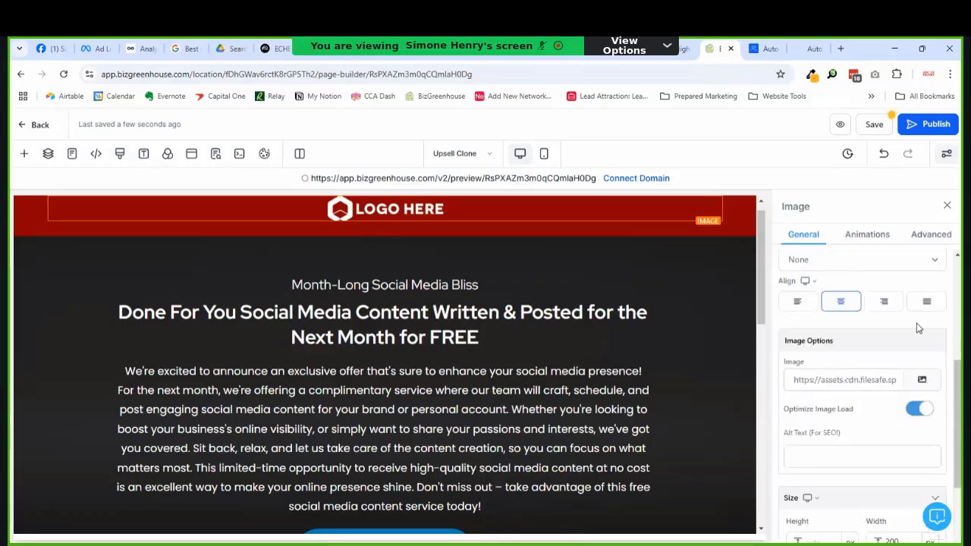
pyautogui.click(922, 380)
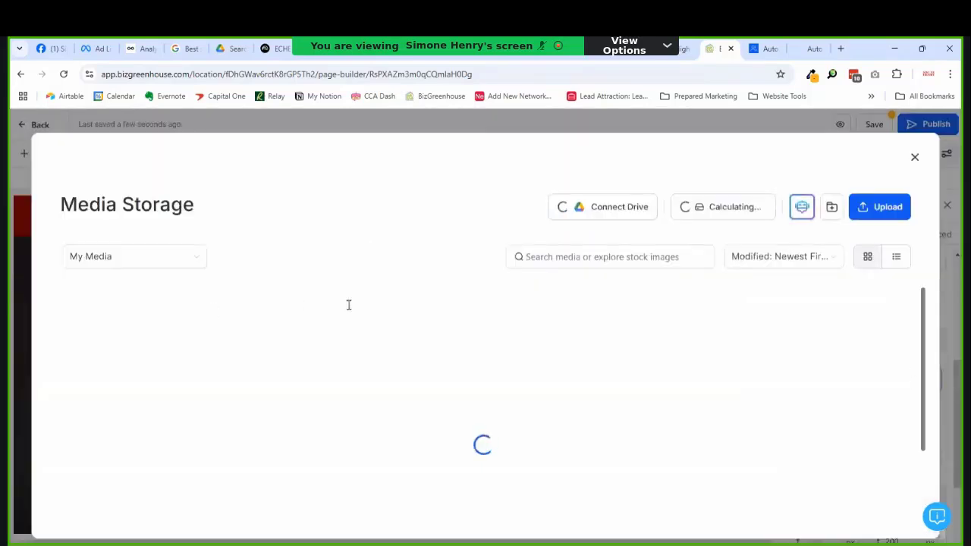
pyautogui.scroll(-1, 542, 371)
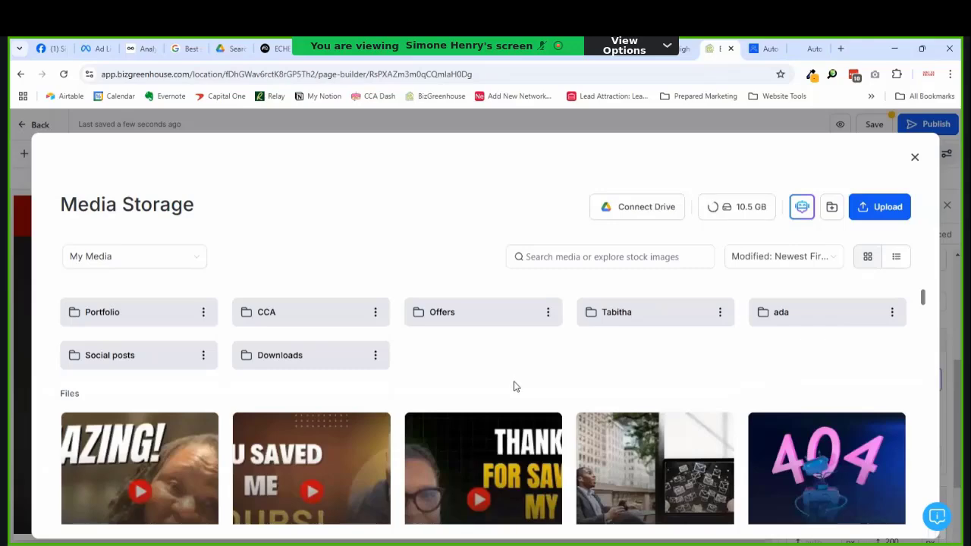
pyautogui.scroll(-5, 513, 385)
pyautogui.scroll(-8, 494, 423)
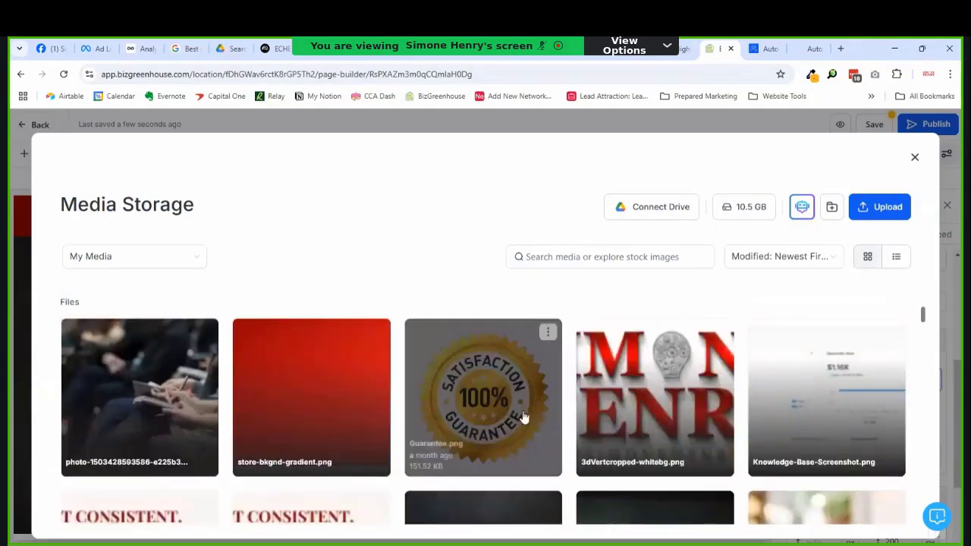
pyautogui.click(591, 425)
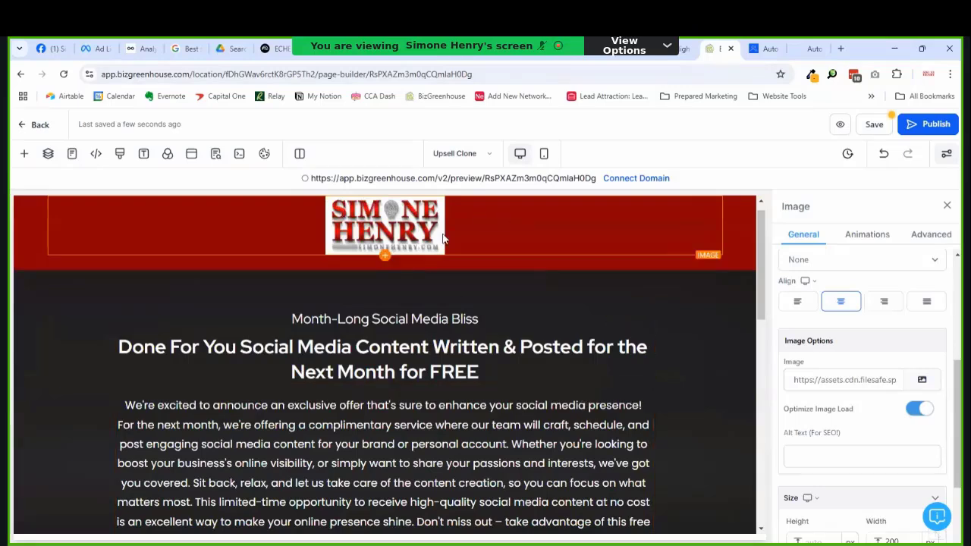
# Step: Add an Image element below the logo showing 3dhorizcropped-1024x224.png from Media Storage
pyautogui.click(386, 259)
pyautogui.scroll(-3, 194, 338)
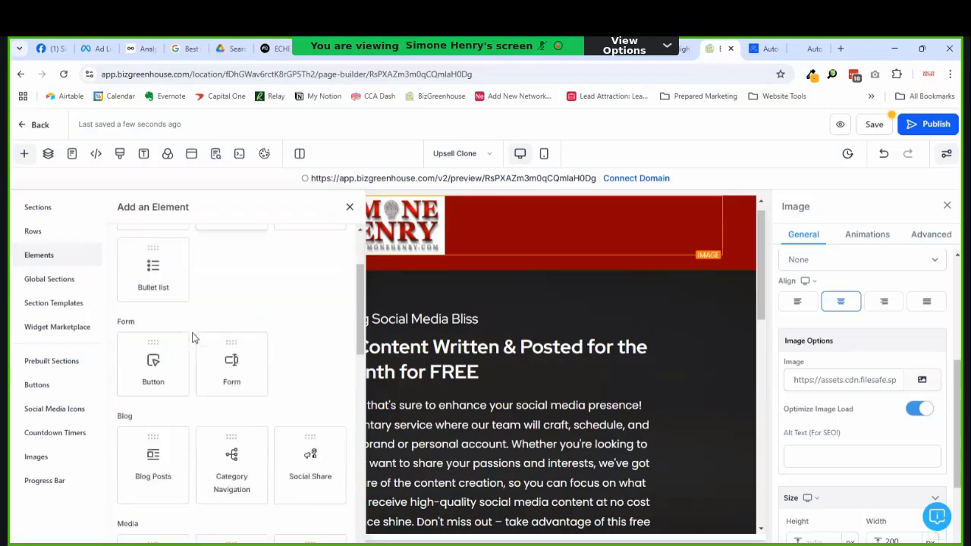
pyautogui.scroll(-2, 220, 343)
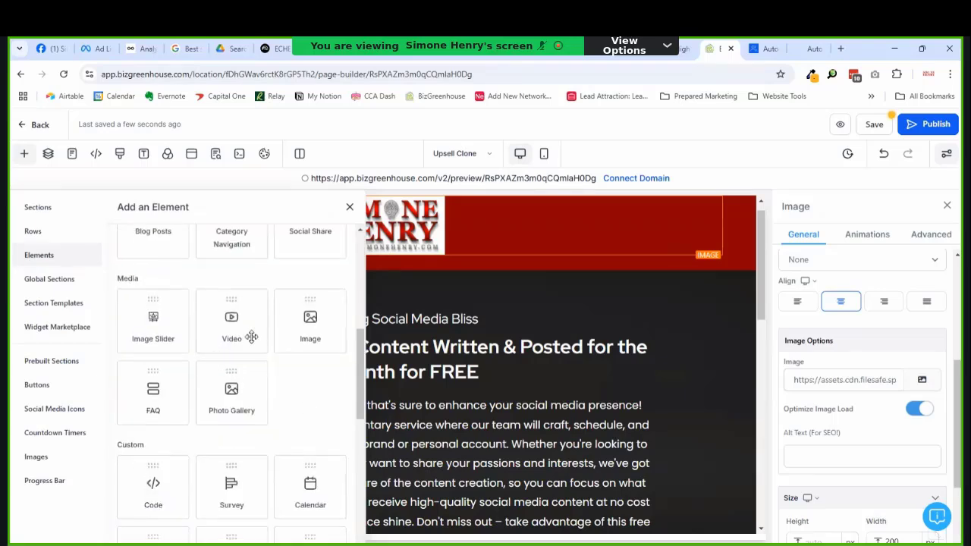
pyautogui.click(304, 326)
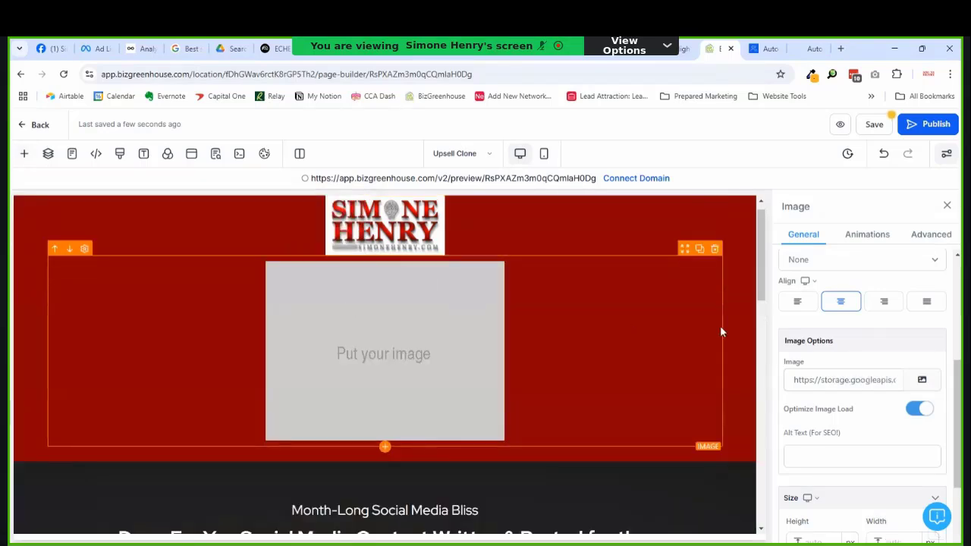
pyautogui.click(921, 379)
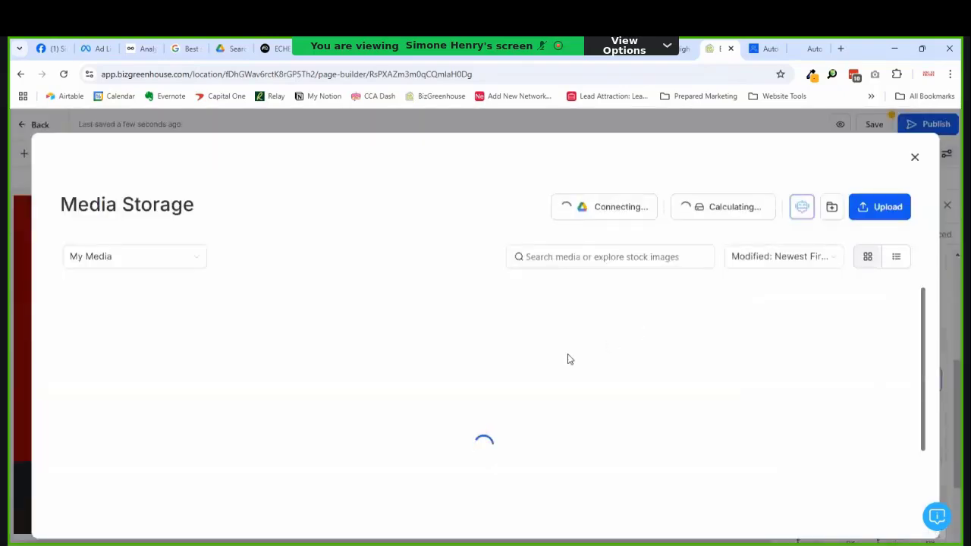
pyautogui.scroll(-6, 481, 379)
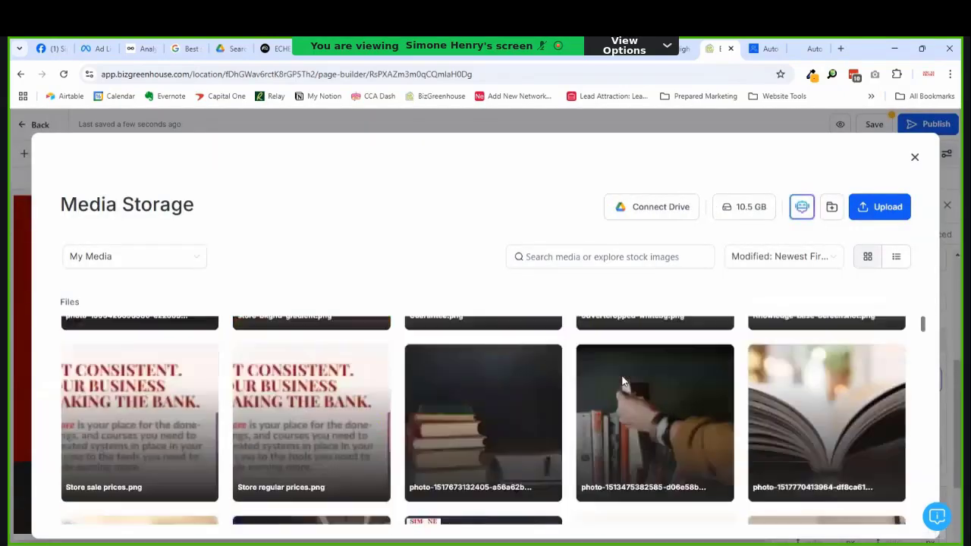
pyautogui.scroll(-5, 622, 379)
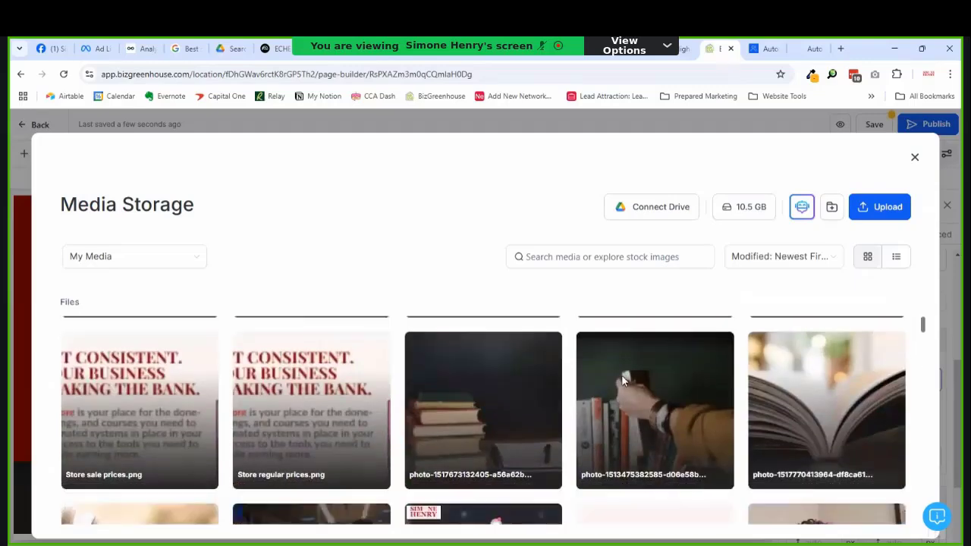
pyautogui.scroll(-10, 621, 380)
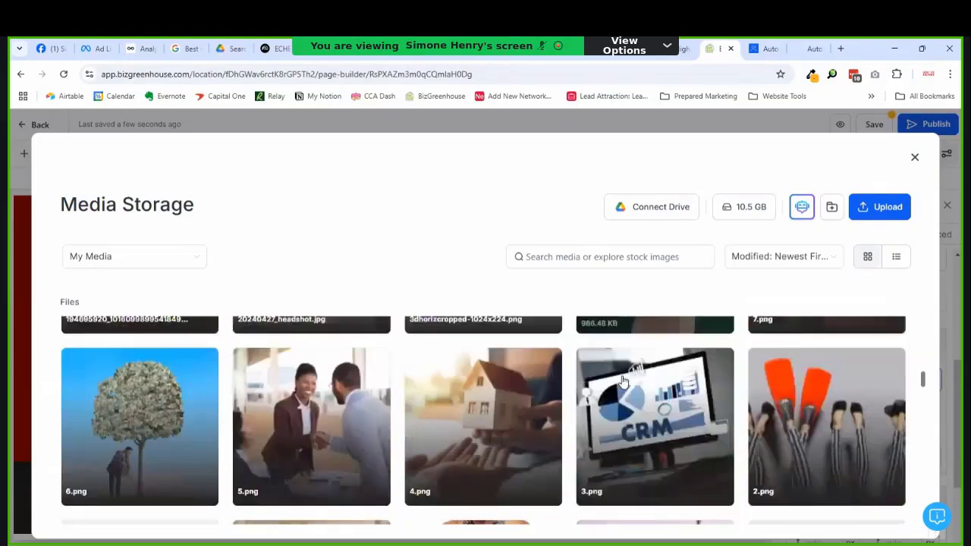
pyautogui.scroll(3, 622, 379)
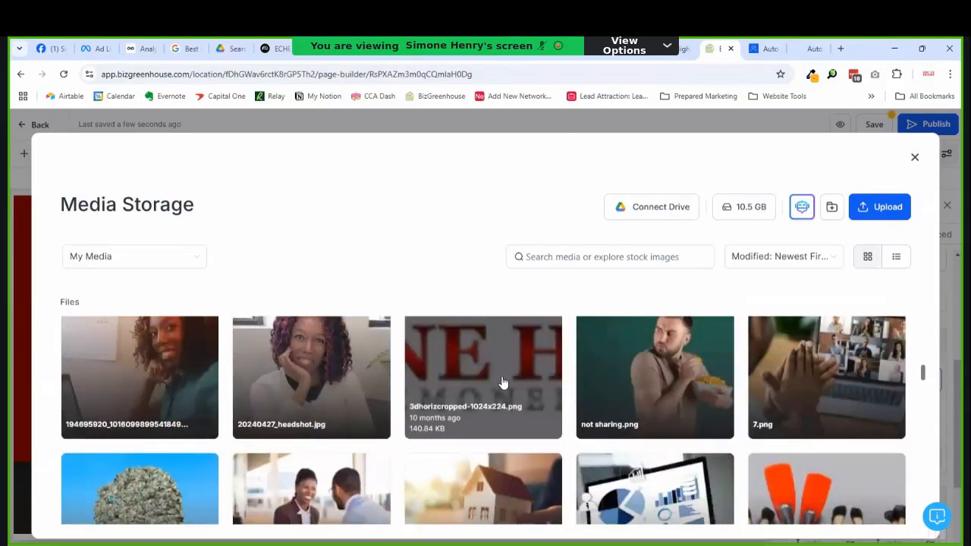
pyautogui.click(503, 382)
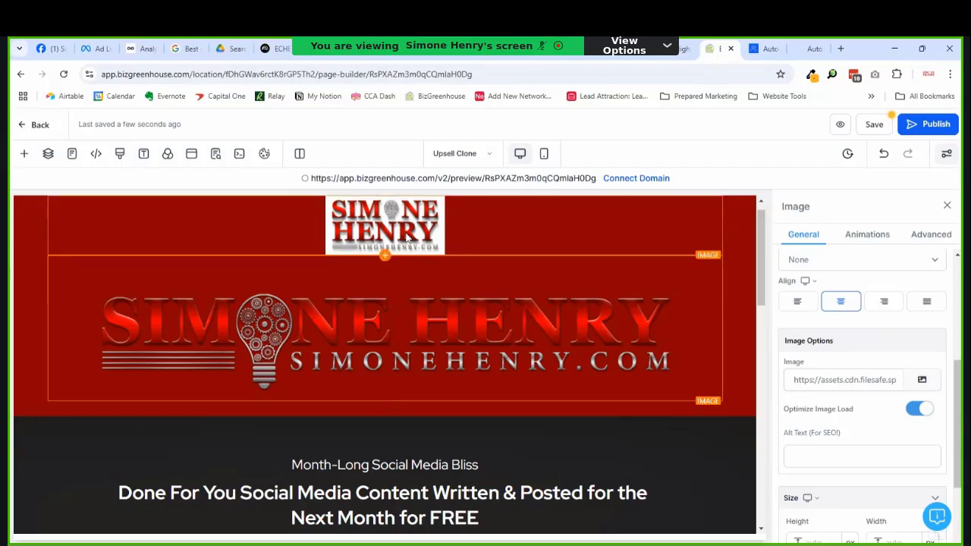
# Step: Delete the small square logo and give the banner logo a pale brand background
pyautogui.click(714, 203)
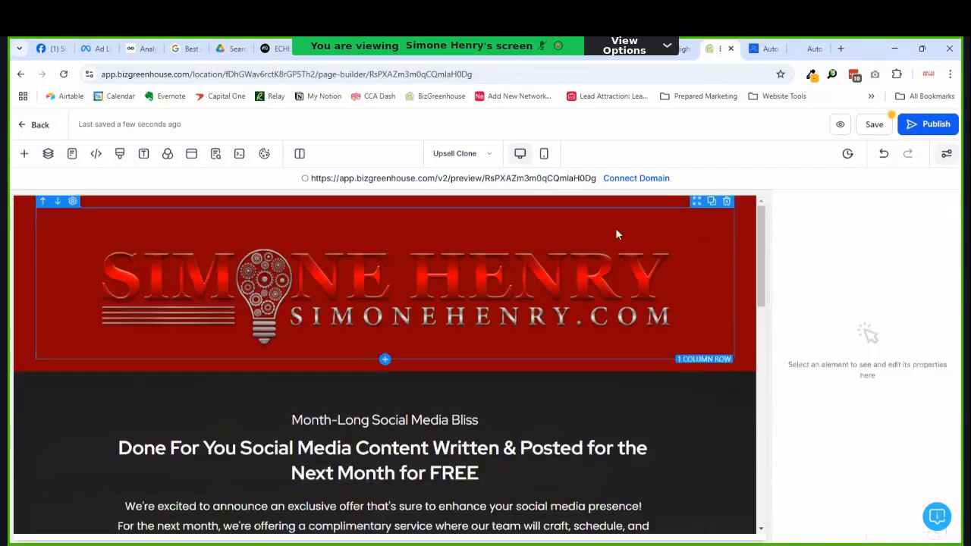
pyautogui.click(481, 280)
pyautogui.scroll(-5, 863, 336)
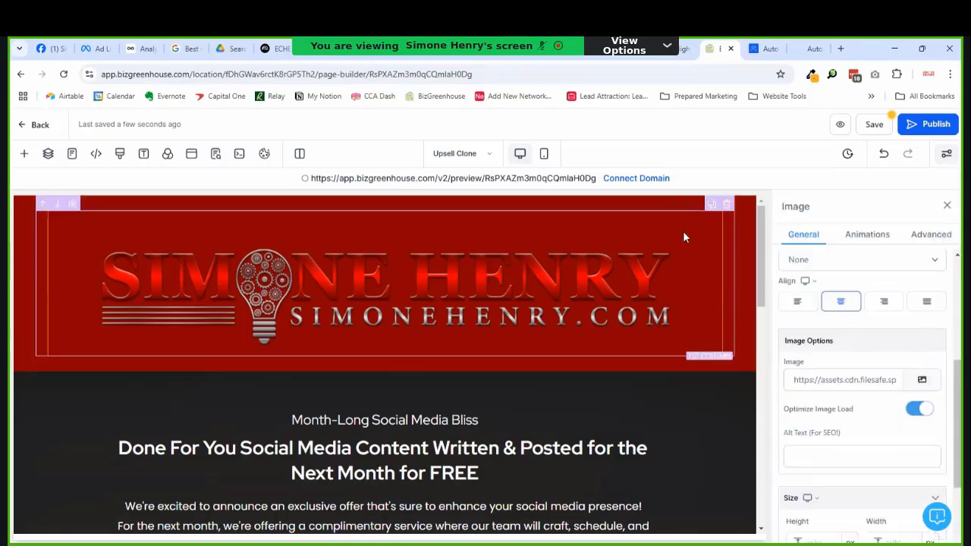
pyautogui.scroll(5, 894, 281)
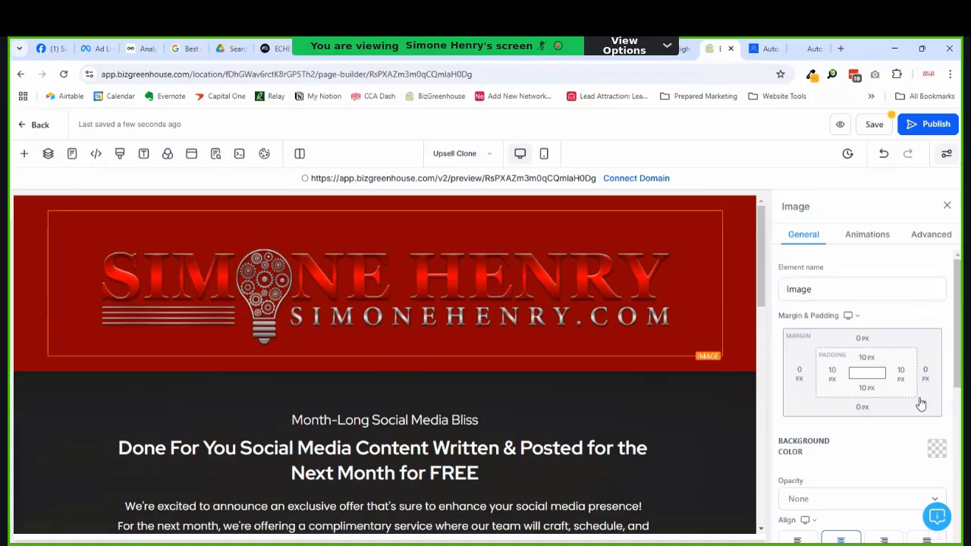
pyautogui.click(937, 449)
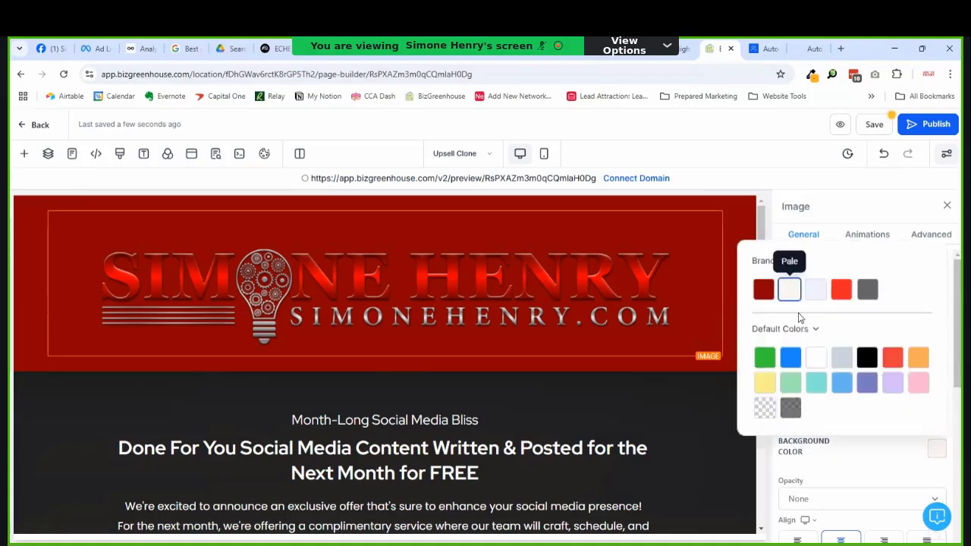
pyautogui.click(789, 289)
pyautogui.click(444, 265)
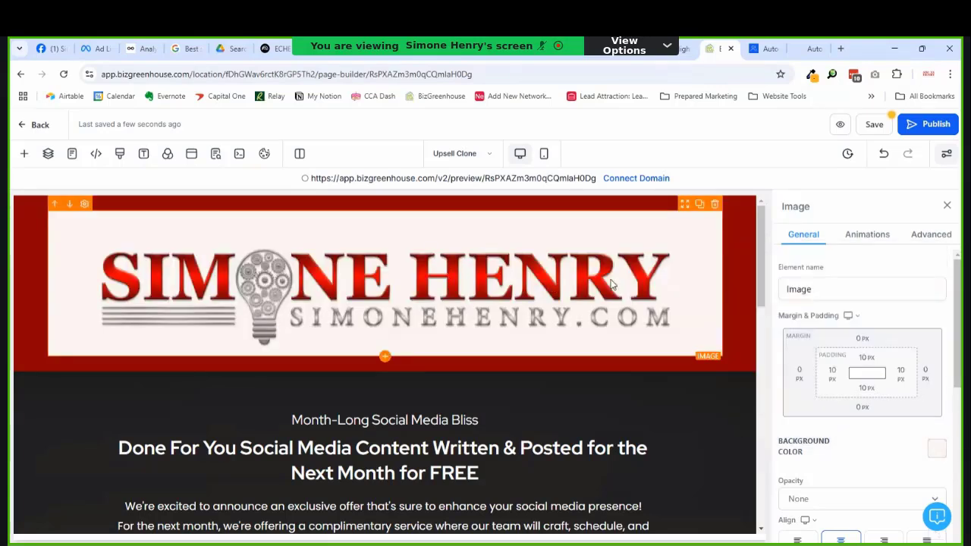
# Step: Give the banner logo the alt text 'SH logo' and a 25 px height
pyautogui.scroll(-5, 826, 410)
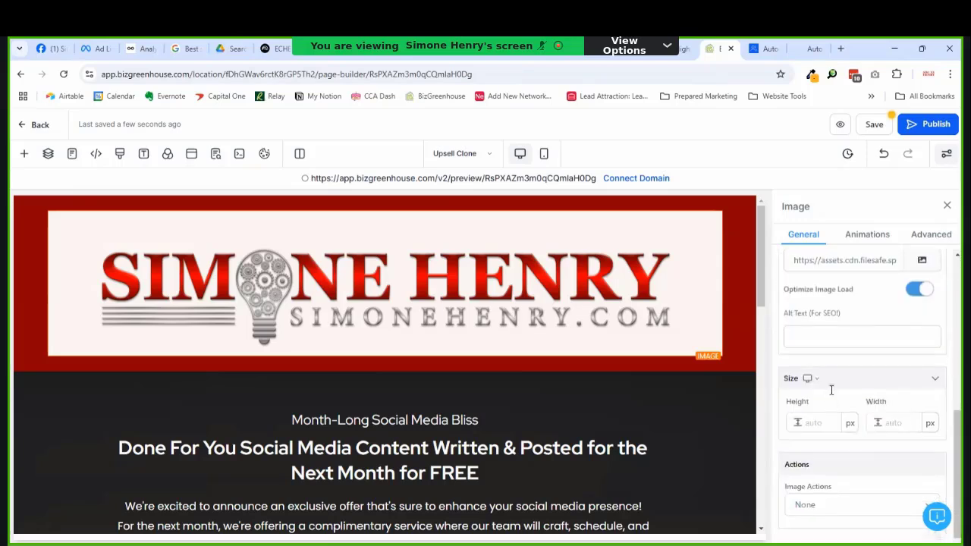
pyautogui.scroll(1, 830, 338)
pyautogui.click(798, 394)
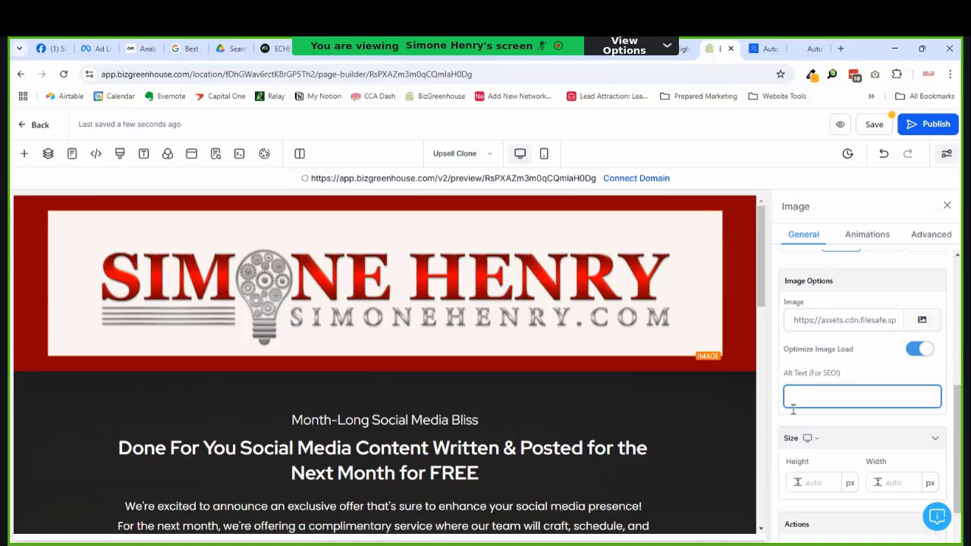
pyautogui.write('SH logo')
pyautogui.scroll(-1, 829, 341)
pyautogui.click(880, 407)
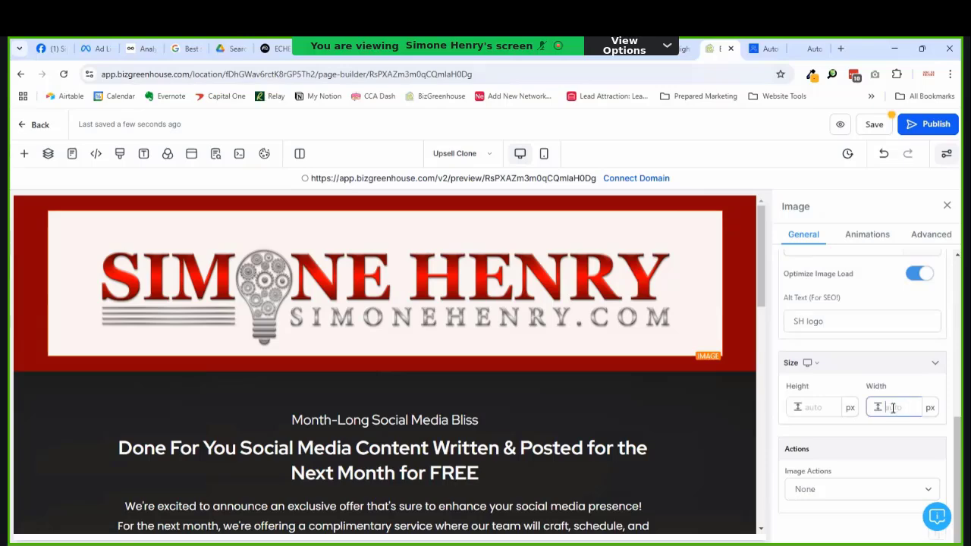
pyautogui.click(803, 408)
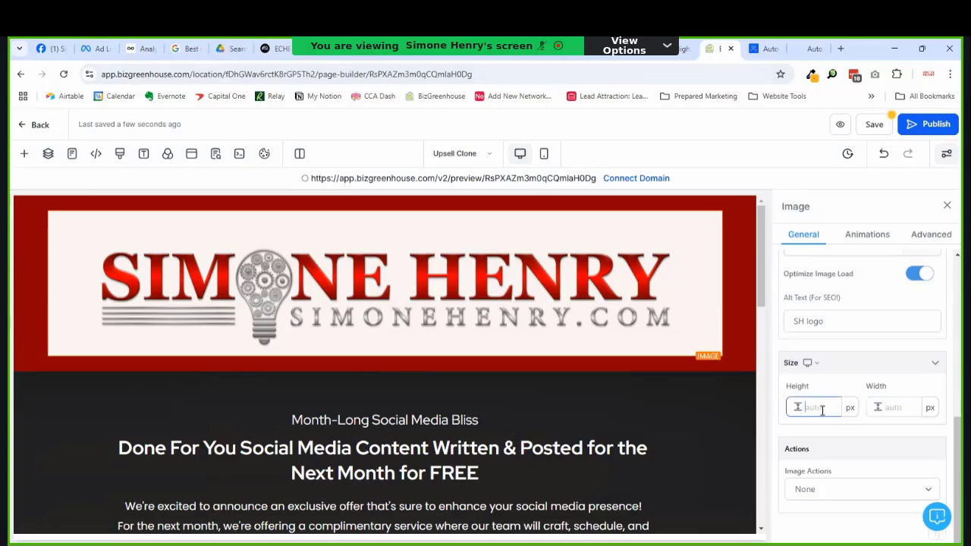
pyautogui.write('25')
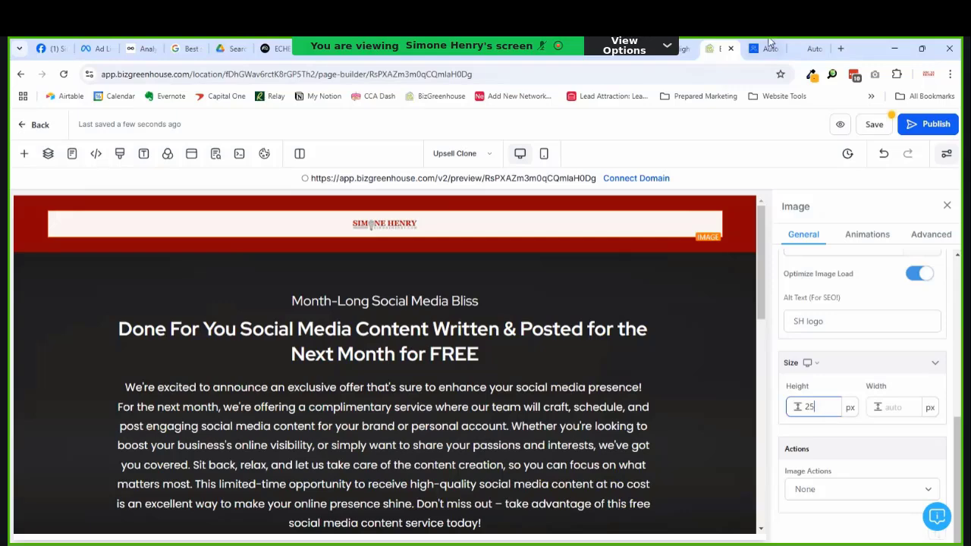
pyautogui.scroll(-10, 508, 333)
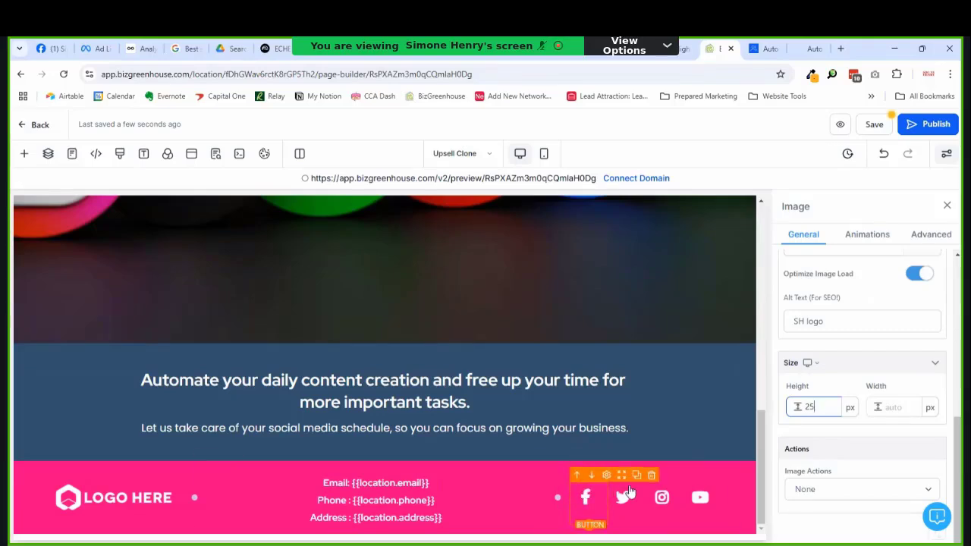
# Step: Remove the Facebook, Twitter, Instagram and YouTube icons from the footer
pyautogui.click(651, 475)
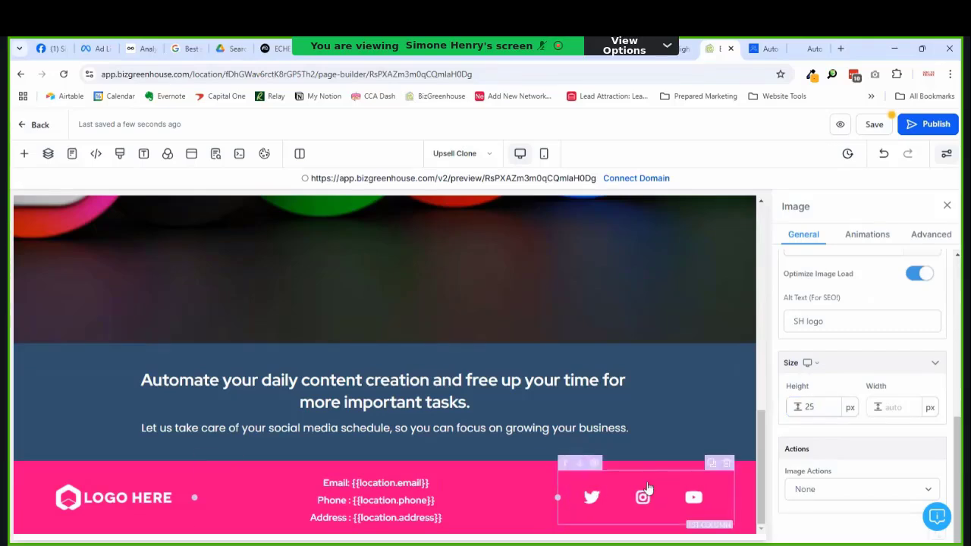
pyautogui.click(726, 462)
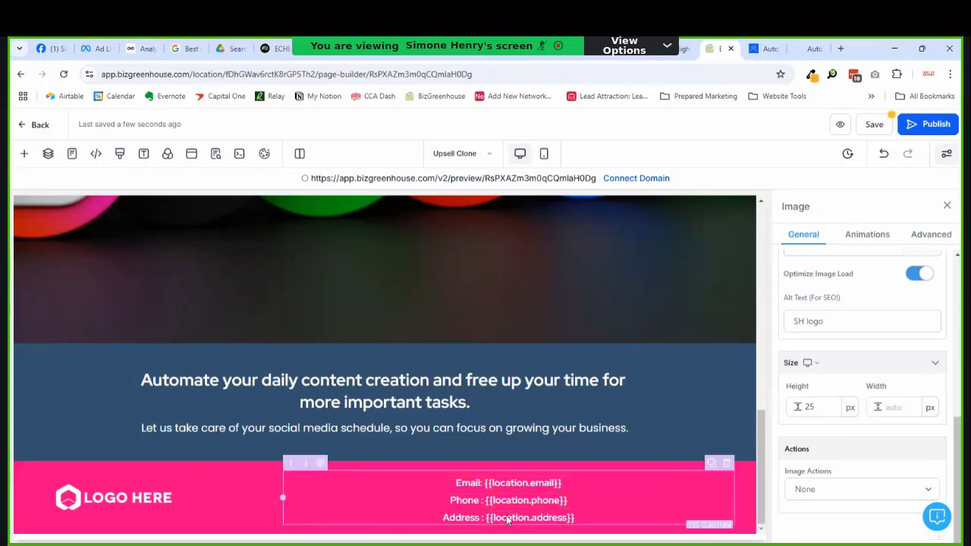
pyautogui.click(232, 498)
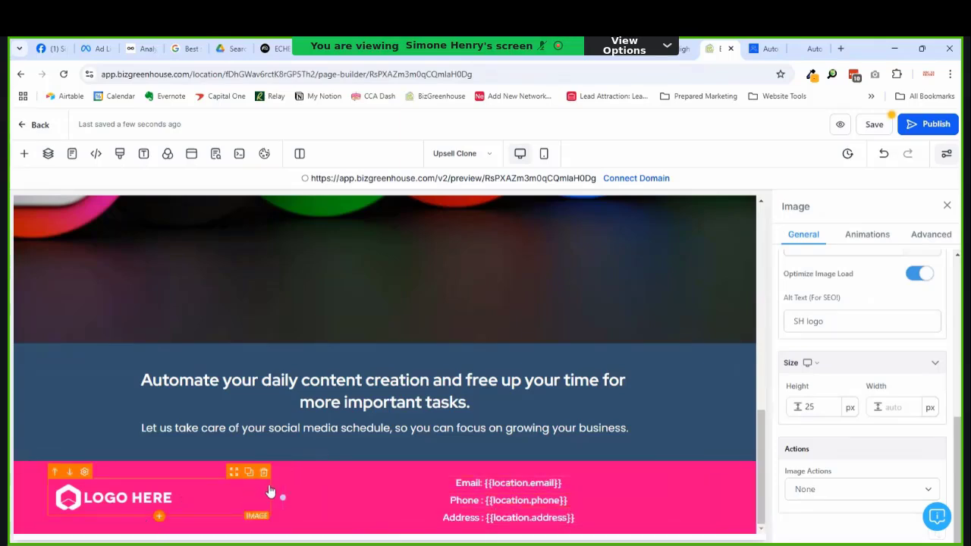
pyautogui.click(264, 472)
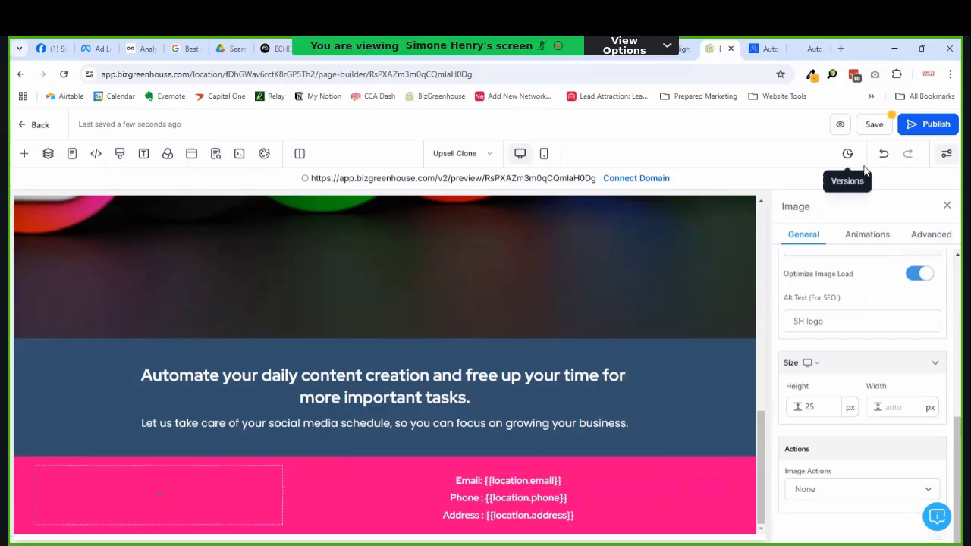
pyautogui.click(883, 155)
pyautogui.click(883, 155)
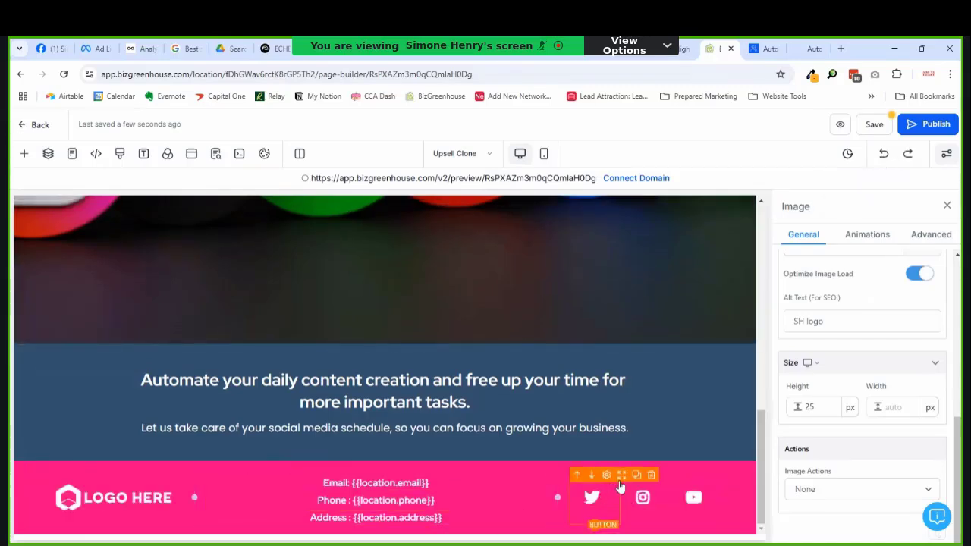
pyautogui.click(651, 476)
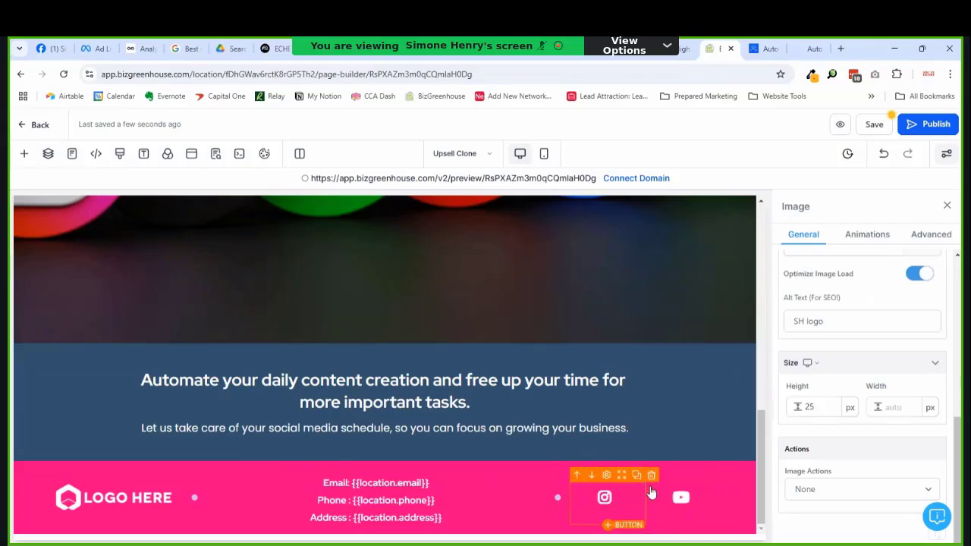
pyautogui.click(650, 475)
pyautogui.click(714, 475)
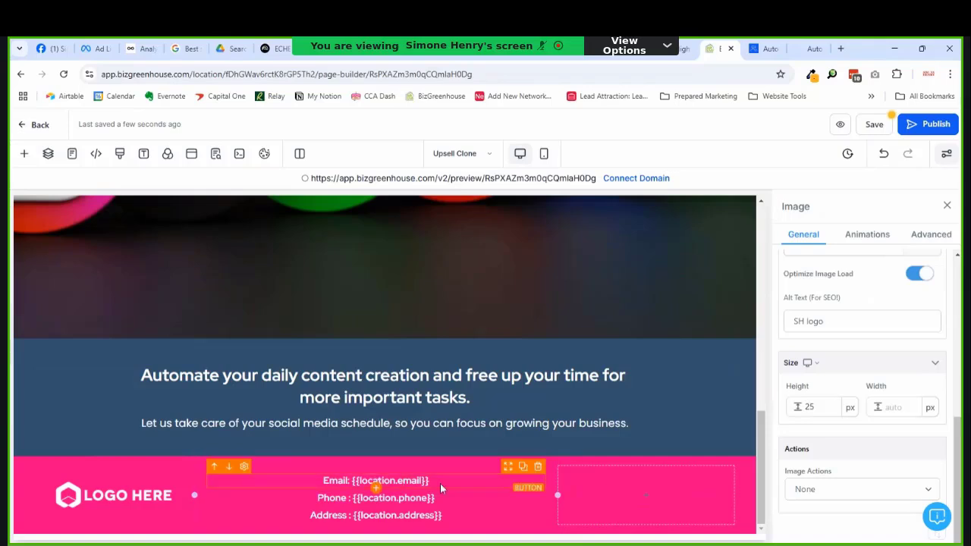
# Step: Delete the footer's Email, Phone and Address lines and add a Paragraph there
pyautogui.click(538, 465)
pyautogui.click(537, 474)
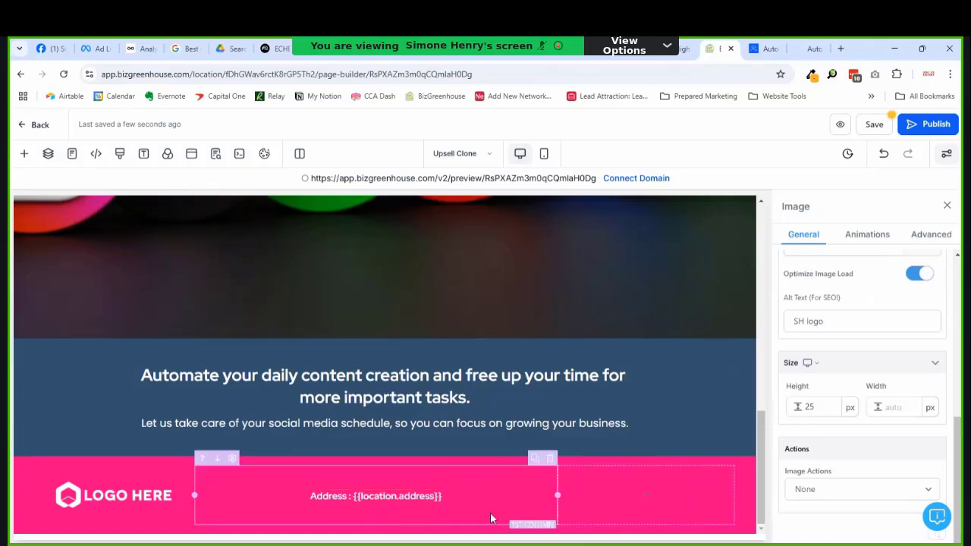
pyautogui.click(454, 505)
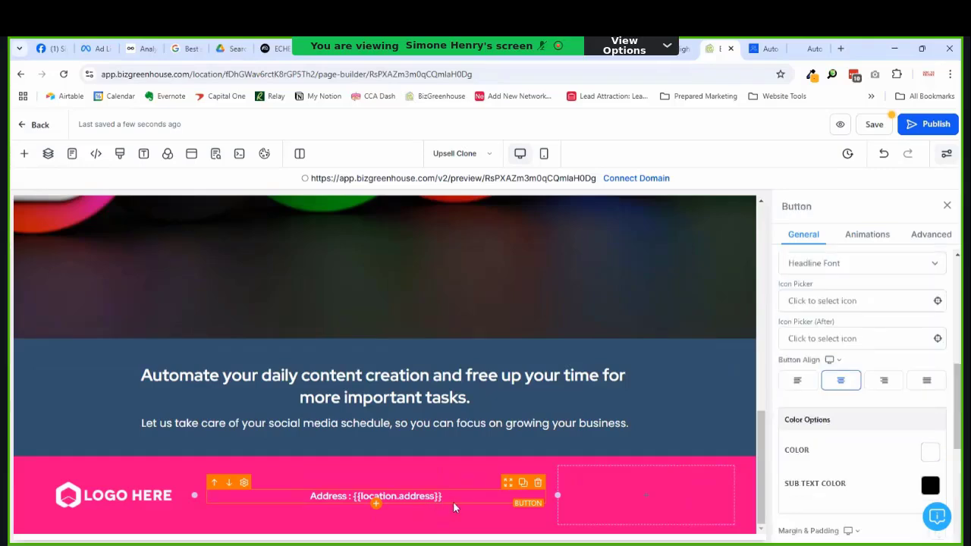
pyautogui.click(538, 483)
pyautogui.click(383, 496)
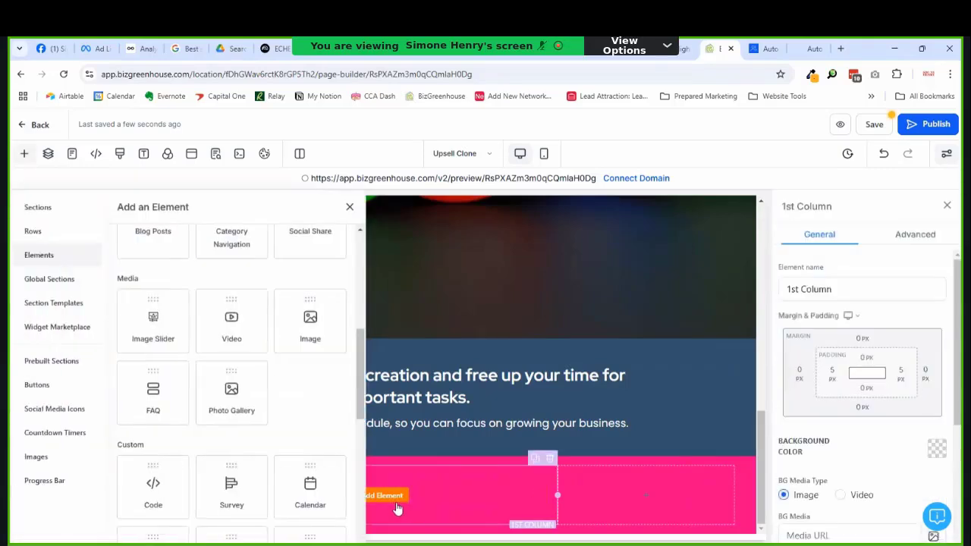
pyautogui.scroll(10, 264, 295)
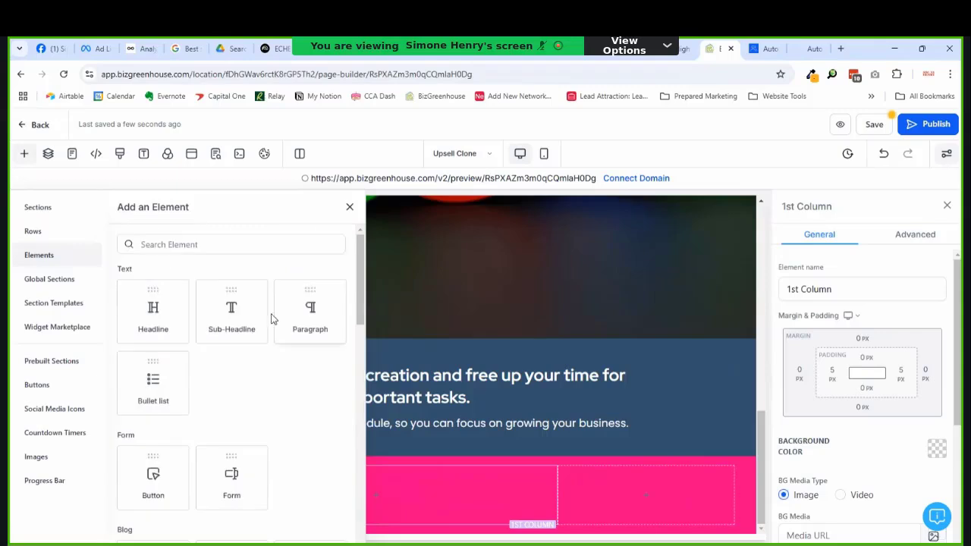
pyautogui.click(281, 314)
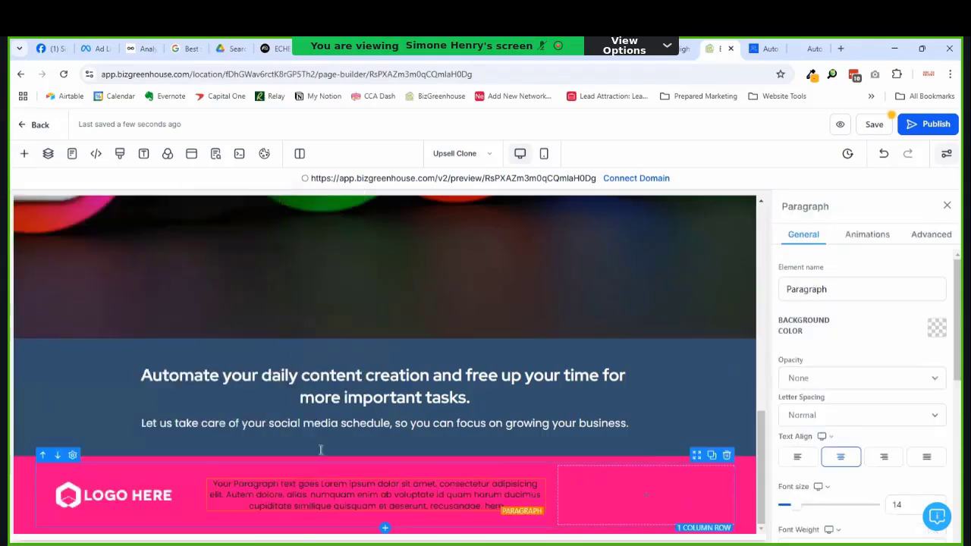
# Step: Rewrite the footer paragraph as 'Copyright {{right_now.year}} ECHE Marketing LLC All rights reserved'
pyautogui.tripleClick(339, 498)
pyautogui.press('BackSpace')
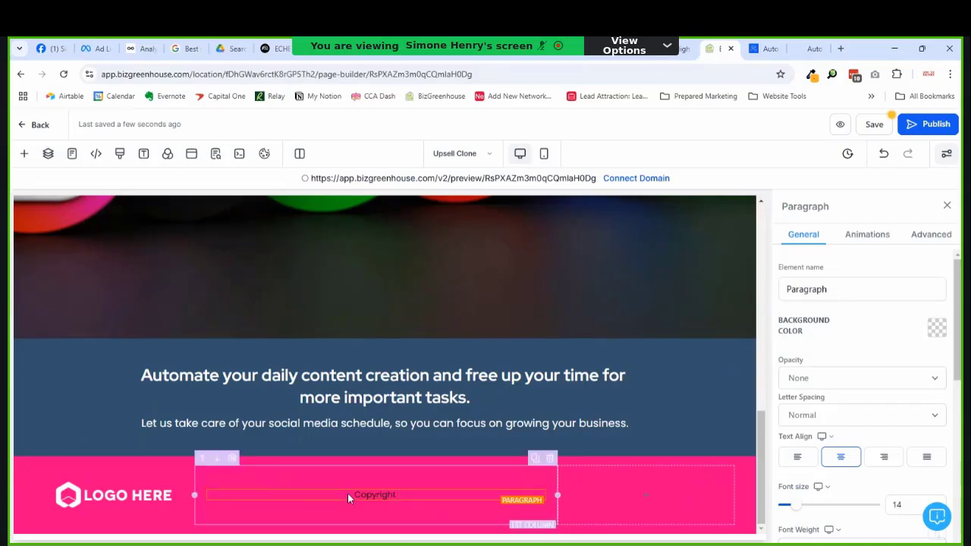
pyautogui.write('[')
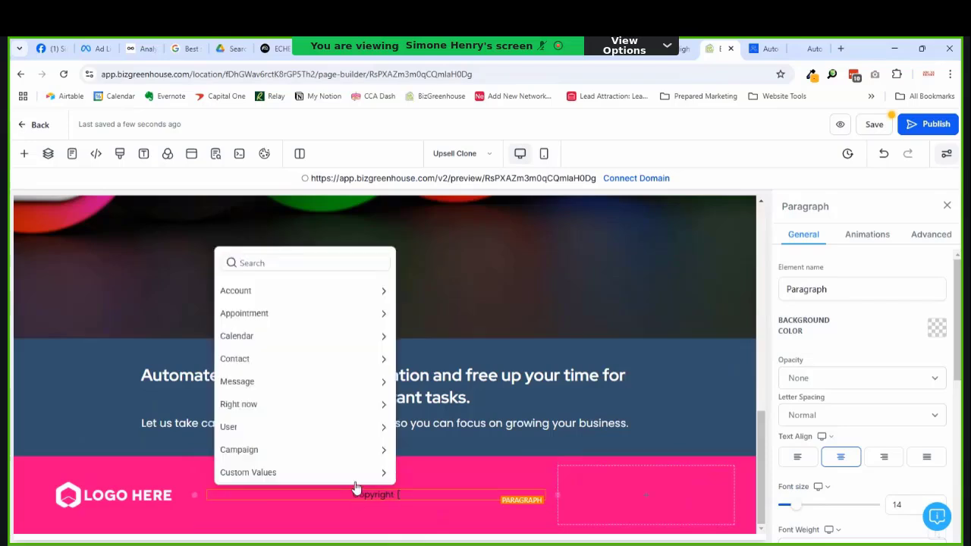
pyautogui.click(303, 263)
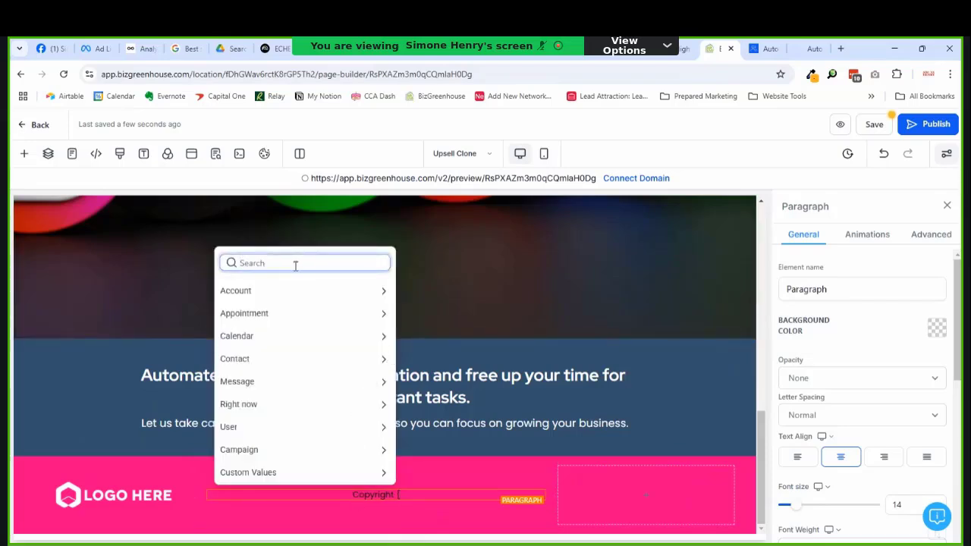
pyautogui.write('year')
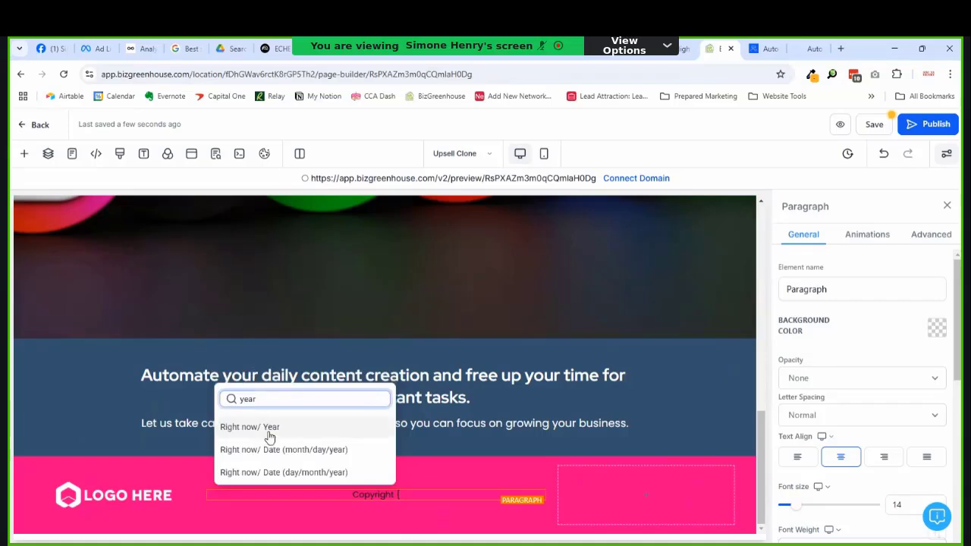
pyautogui.click(270, 429)
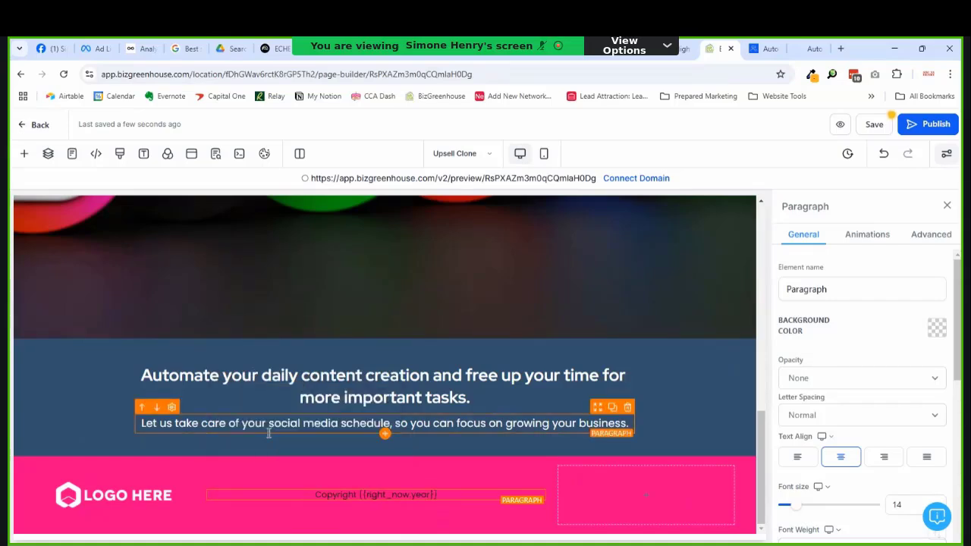
pyautogui.click(430, 498)
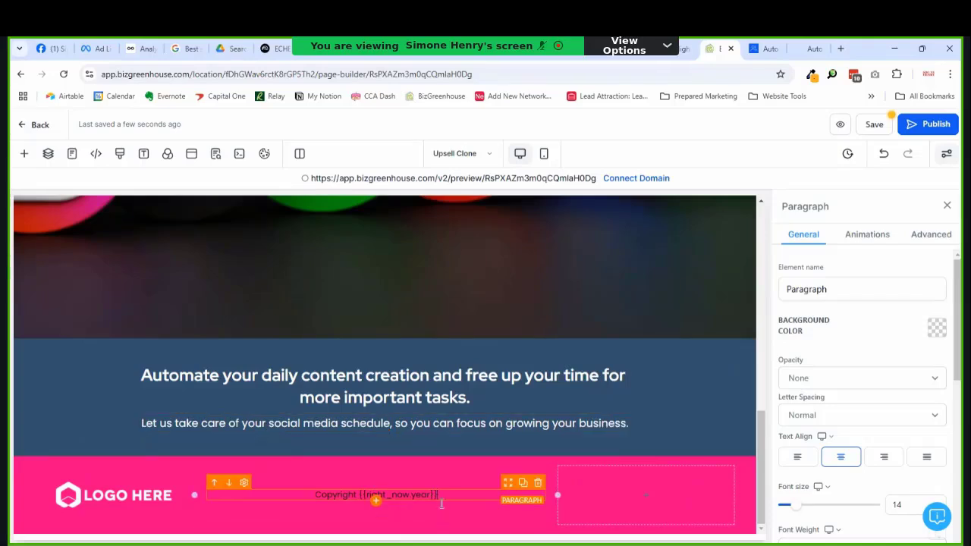
pyautogui.write('ECHE Marketing')
pyautogui.write('LLC')
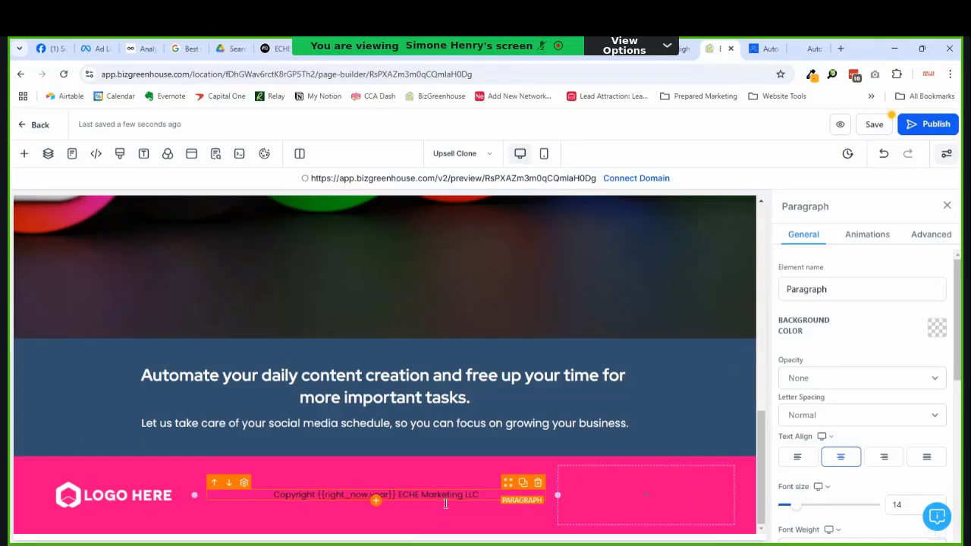
pyautogui.write(' All')
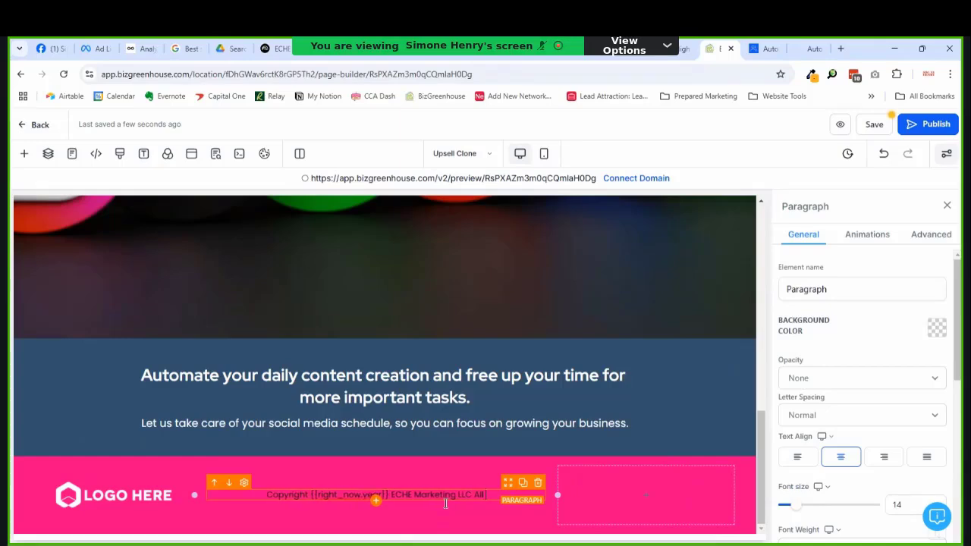
pyautogui.write(' rights')
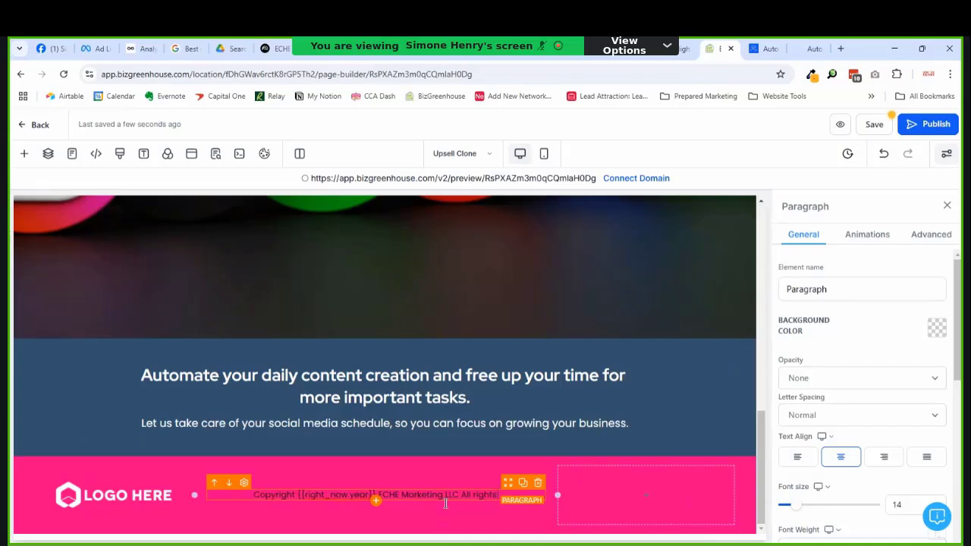
pyautogui.write(' reserved')
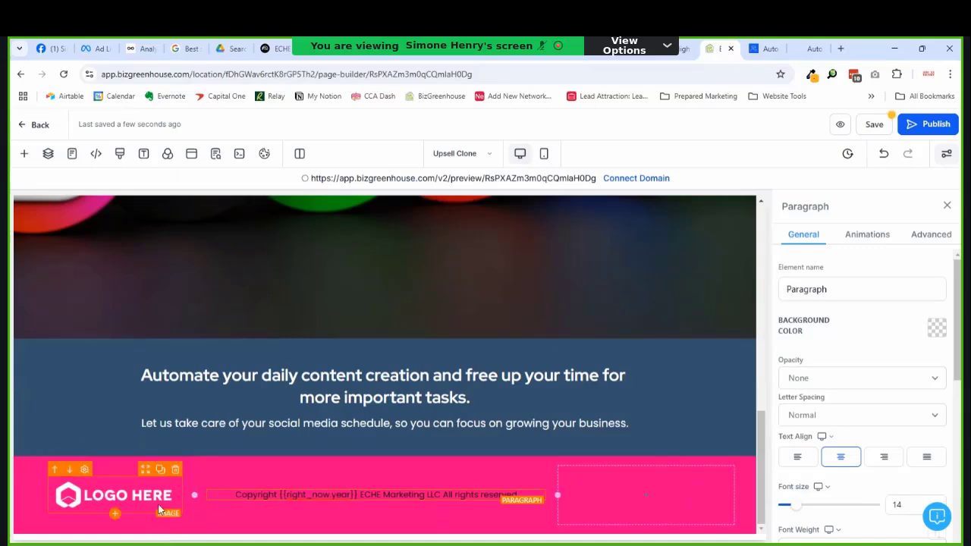
# Step: Remove the footer's LOGO HERE image and make the footer background burgundy
pyautogui.click(175, 470)
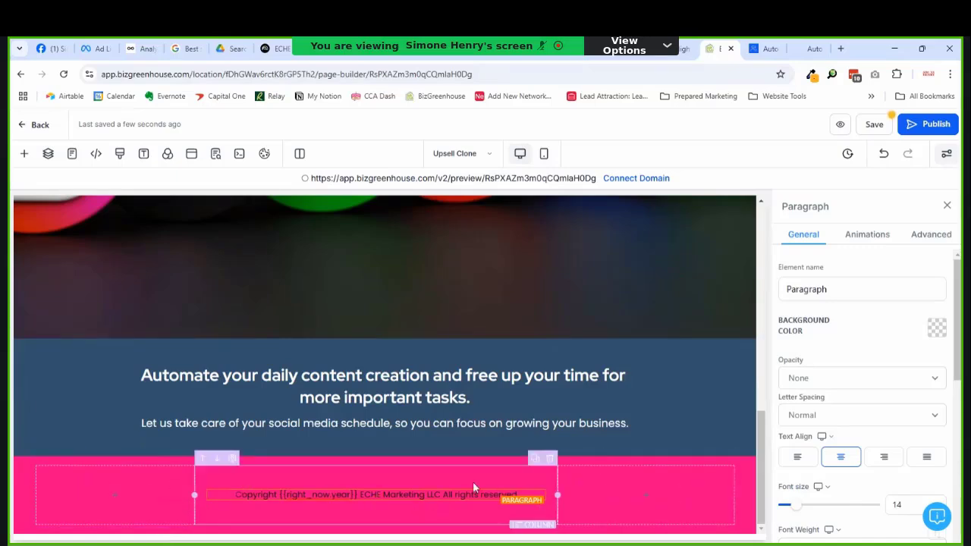
pyautogui.click(625, 468)
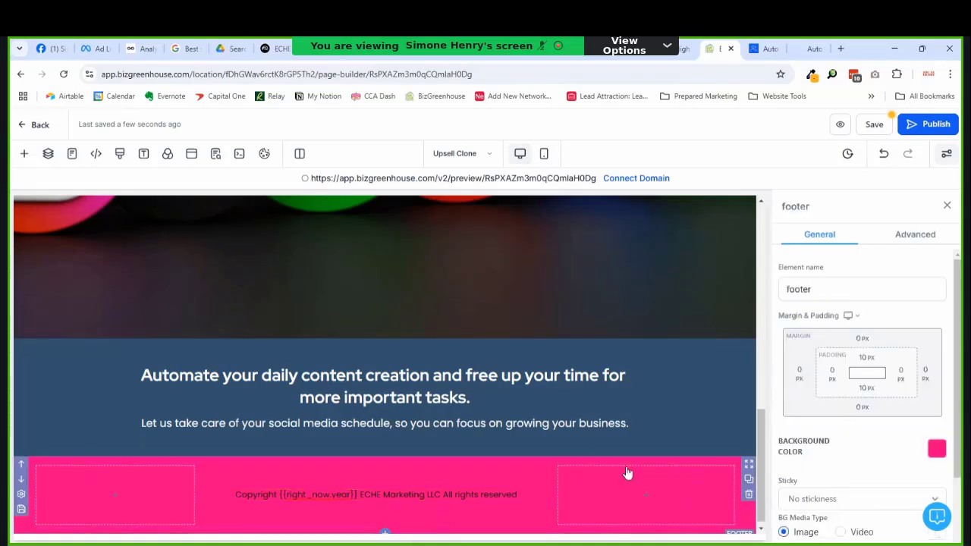
pyautogui.click(938, 451)
pyautogui.click(764, 291)
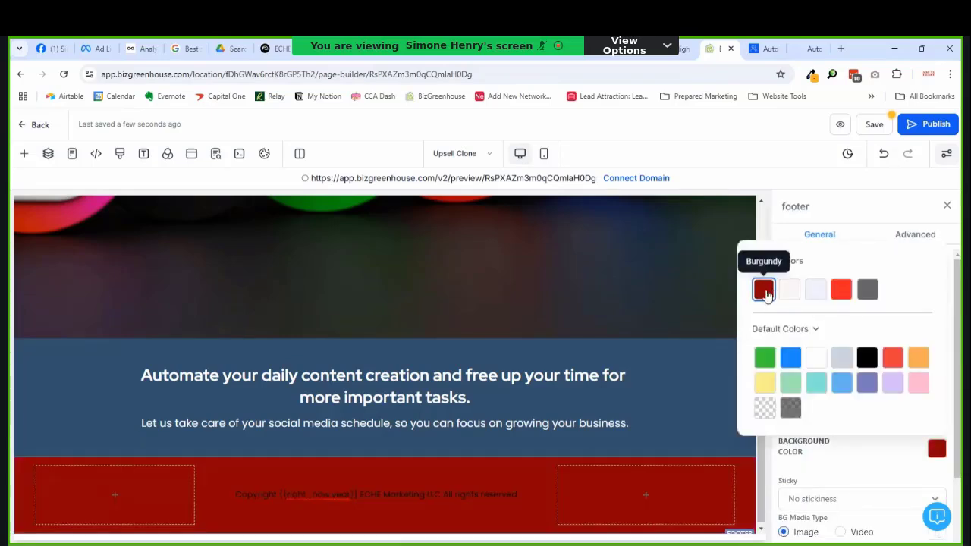
# Step: Set the copyright line's text colour to the Pale brand swatch
pyautogui.click(531, 494)
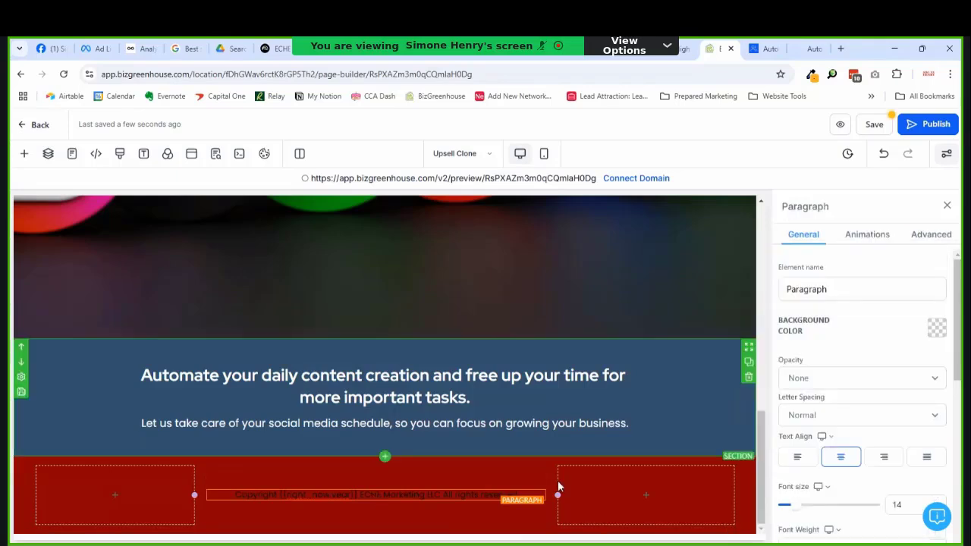
pyautogui.scroll(-5, 953, 346)
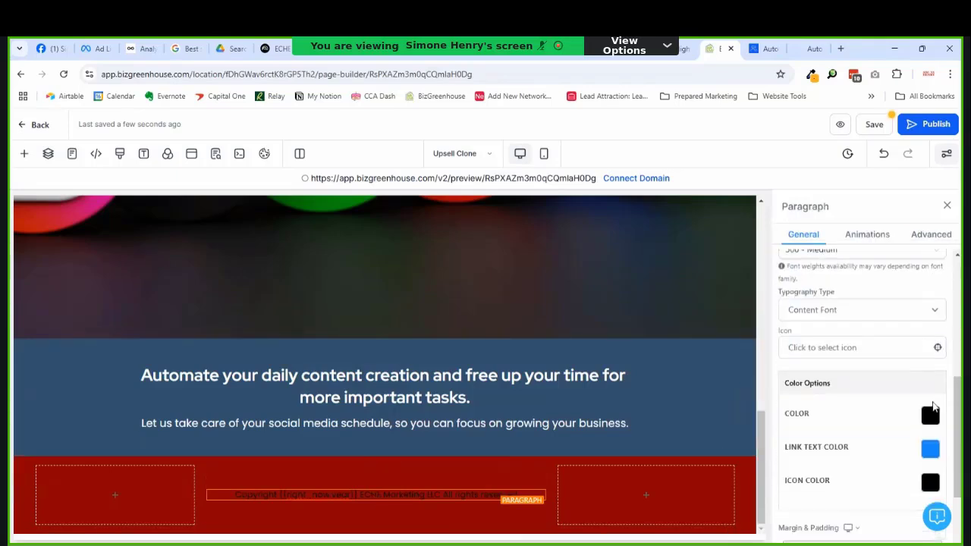
pyautogui.click(929, 413)
pyautogui.click(783, 256)
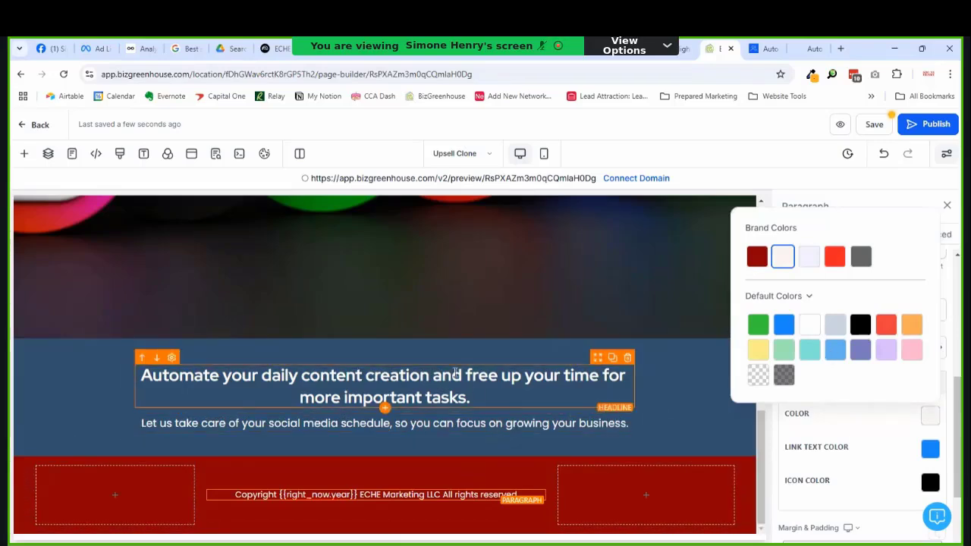
pyautogui.click(463, 372)
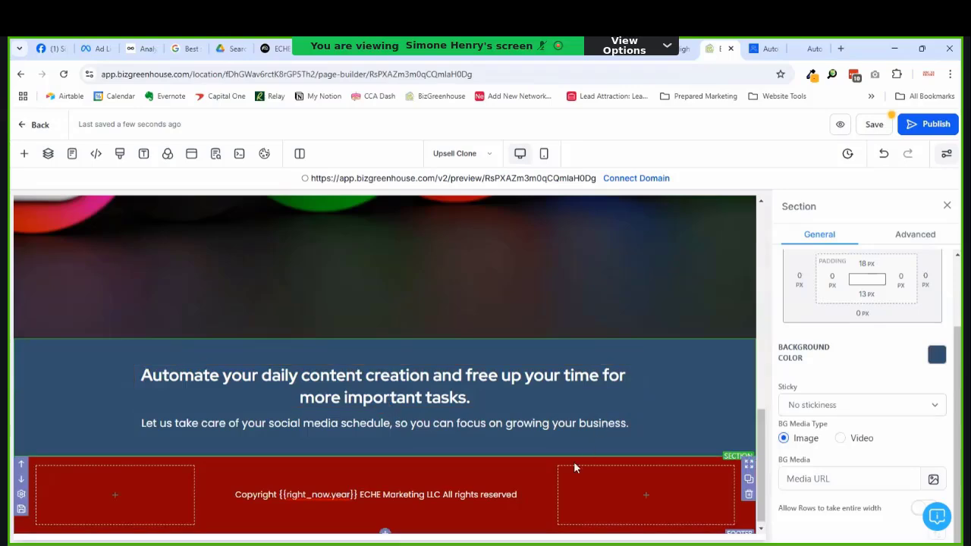
# Step: Replace 'content creation' in the headline with 'social media posting', fixing the typo
pyautogui.scroll(5, 568, 464)
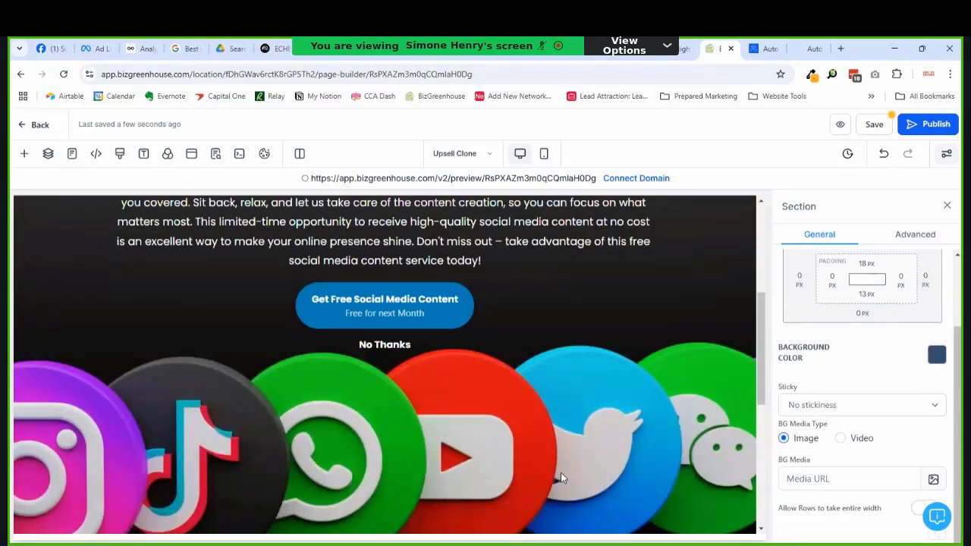
pyautogui.scroll(-5, 561, 472)
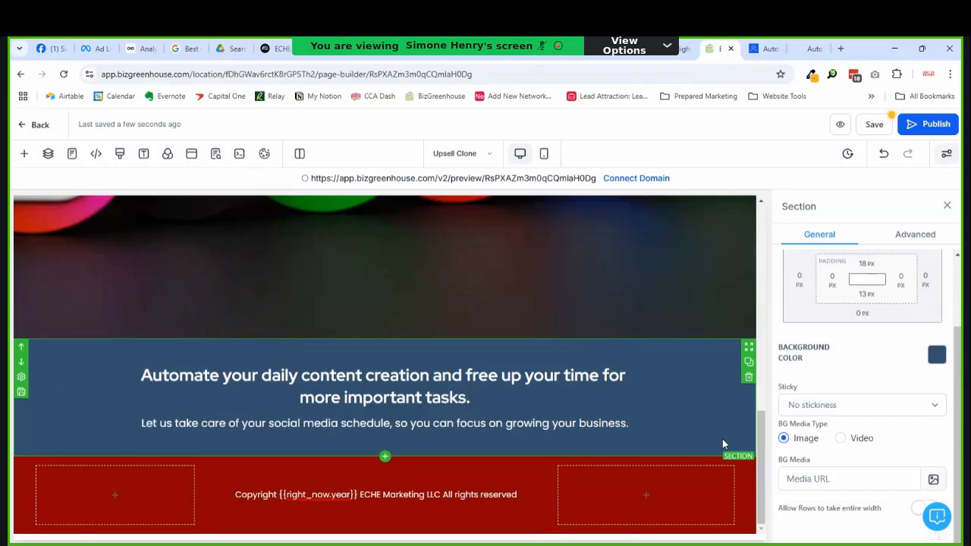
pyautogui.doubleClick(372, 379)
pyautogui.click(301, 377)
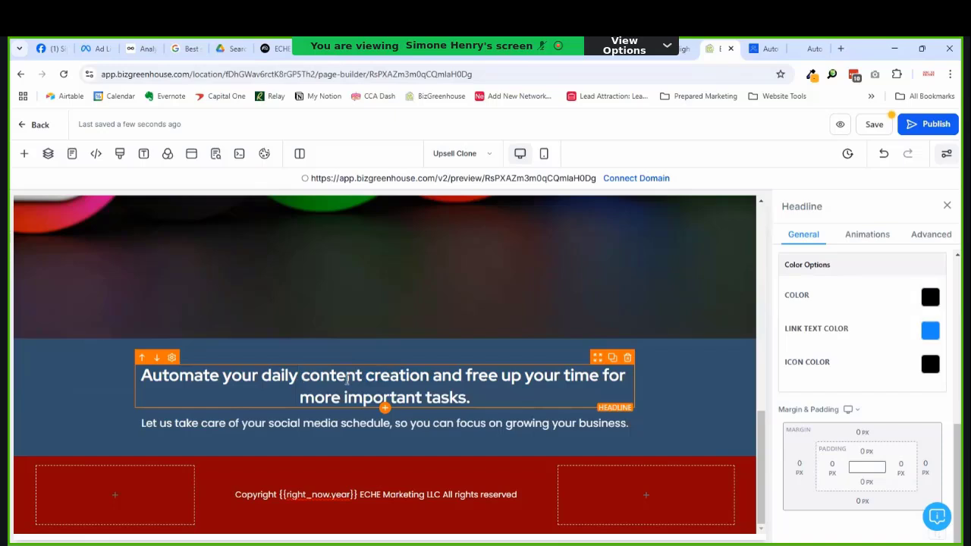
pyautogui.moveTo(436, 382); pyautogui.dragTo(303, 375)
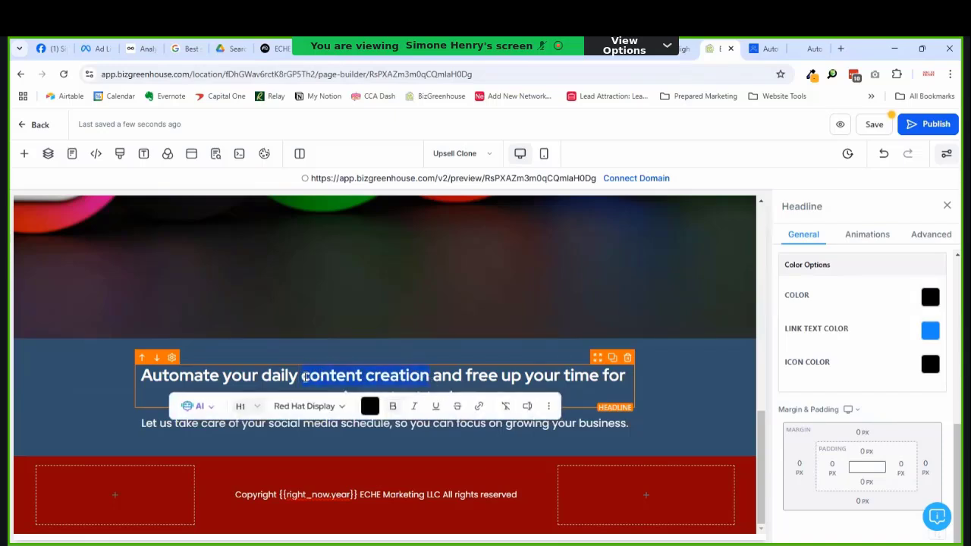
pyautogui.write('social')
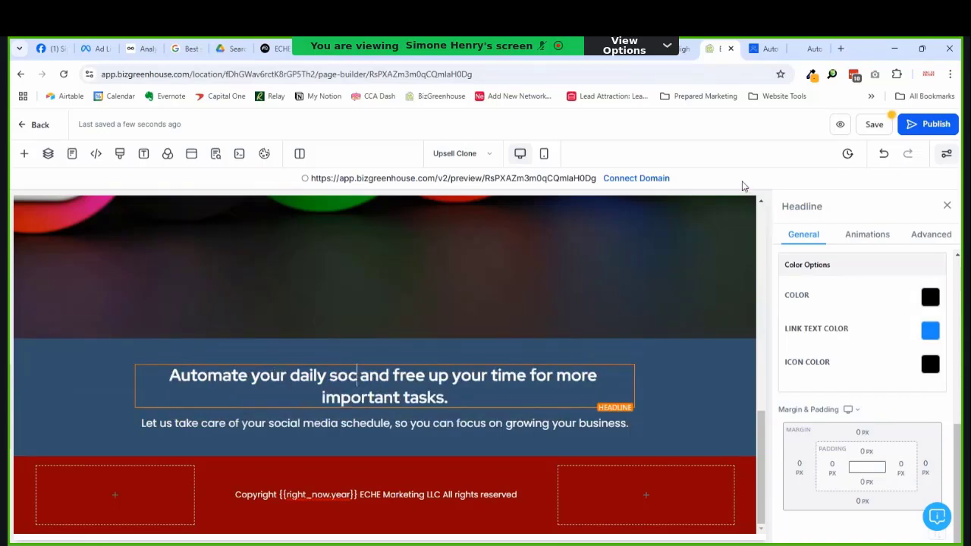
pyautogui.write(' media psting')
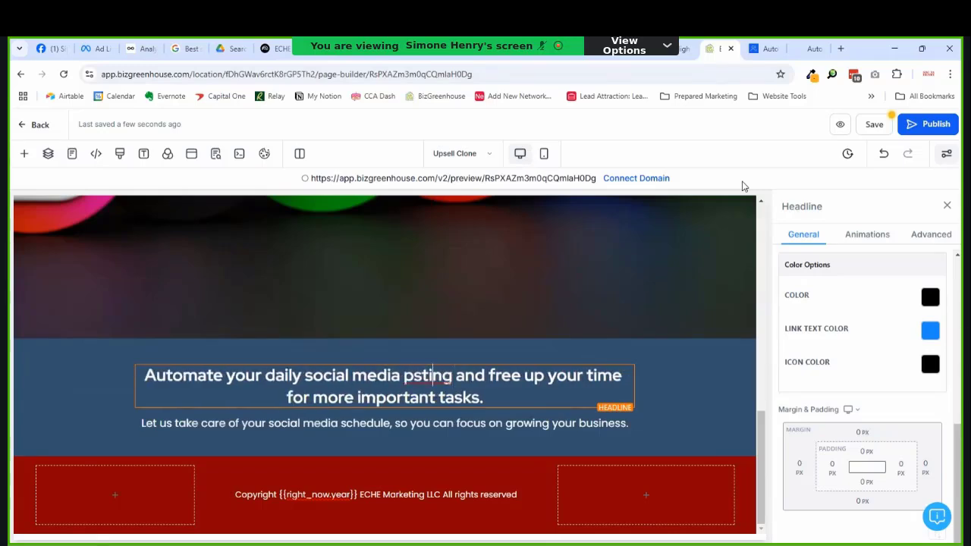
pyautogui.press('Left')
pyautogui.press('Left')
pyautogui.press('Left')
pyautogui.write('o')
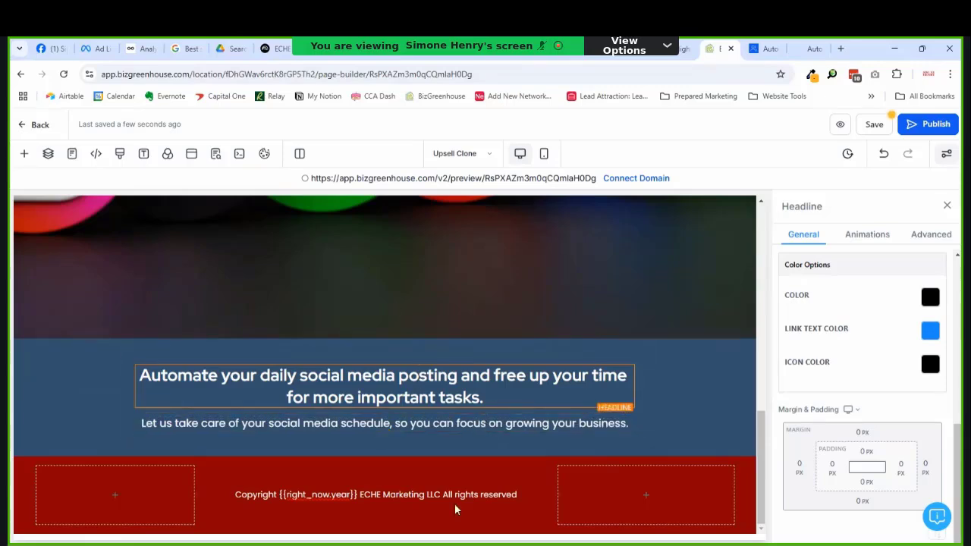
# Step: Change the tagline section background from blue to the pale pink brand swatch
pyautogui.click(694, 394)
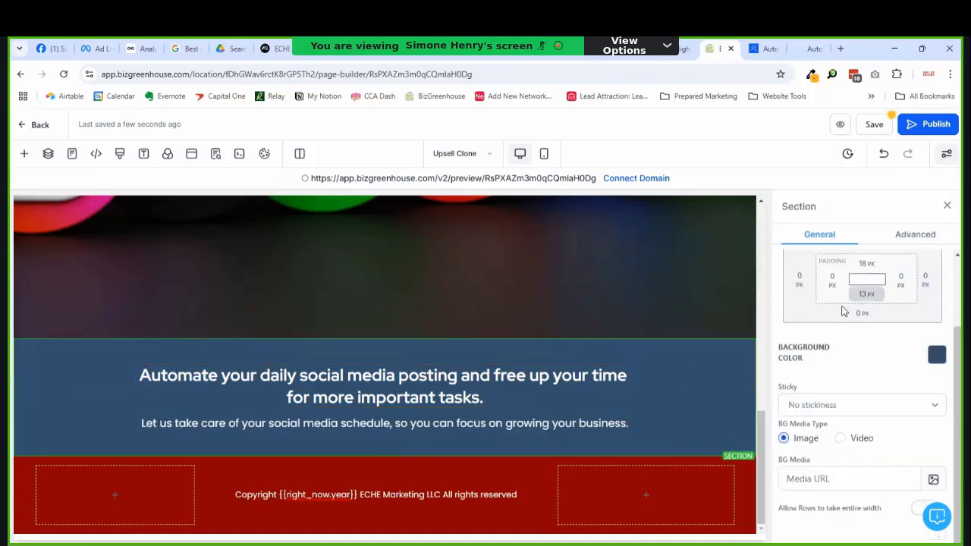
pyautogui.click(941, 366)
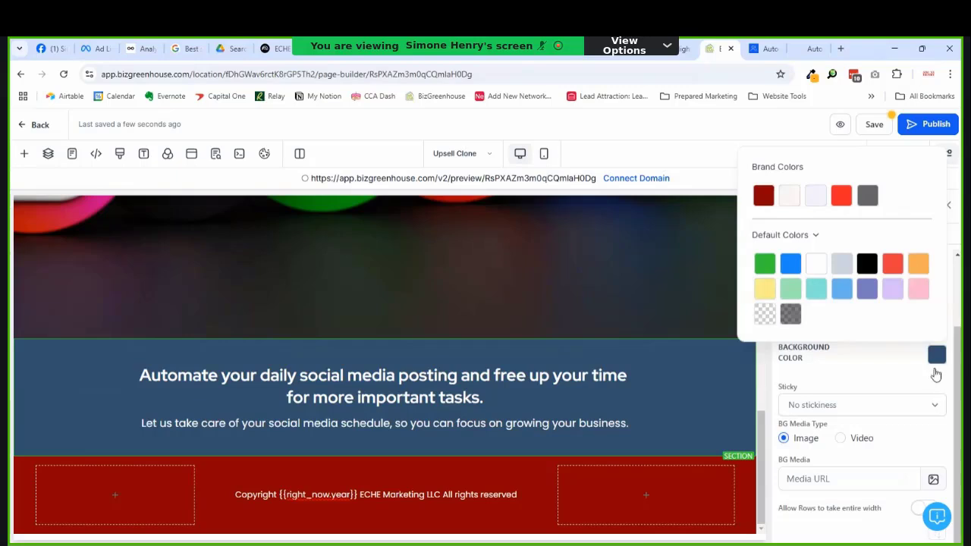
pyautogui.click(867, 199)
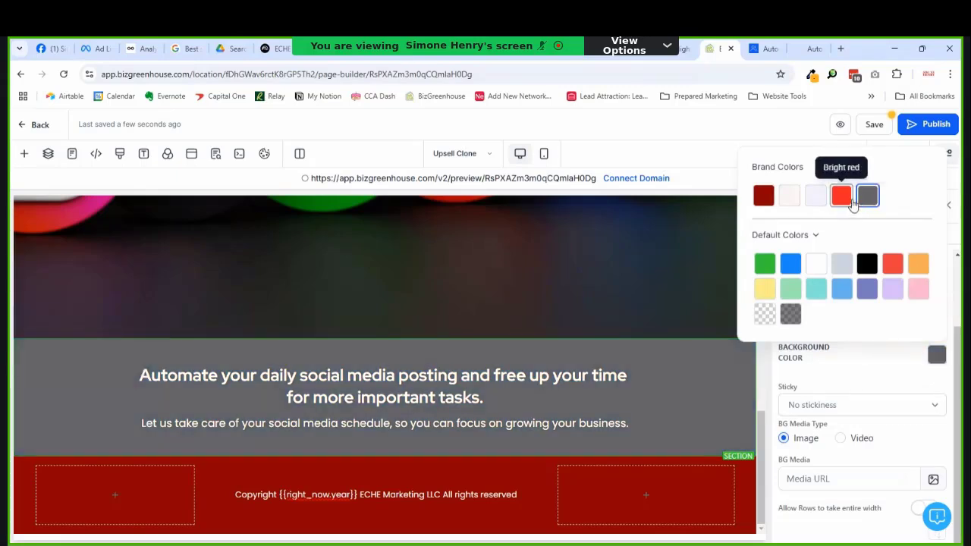
pyautogui.click(844, 200)
pyautogui.click(816, 200)
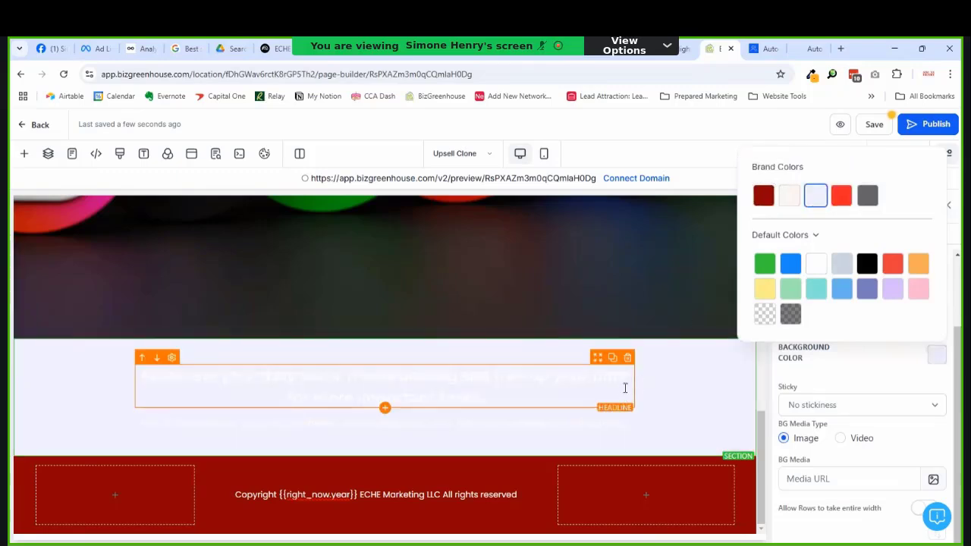
pyautogui.click(790, 201)
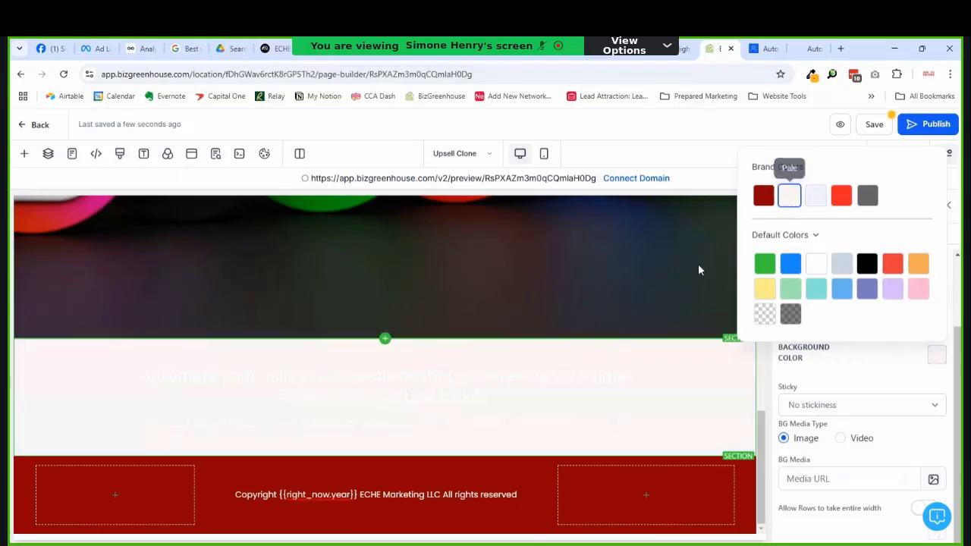
# Step: Set the headline's text colour to black
pyautogui.click(531, 381)
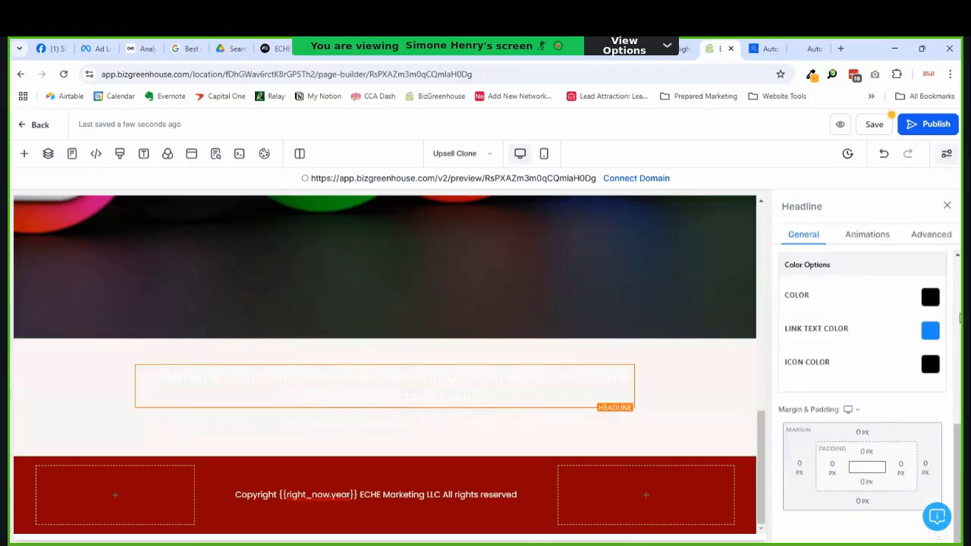
pyautogui.click(936, 300)
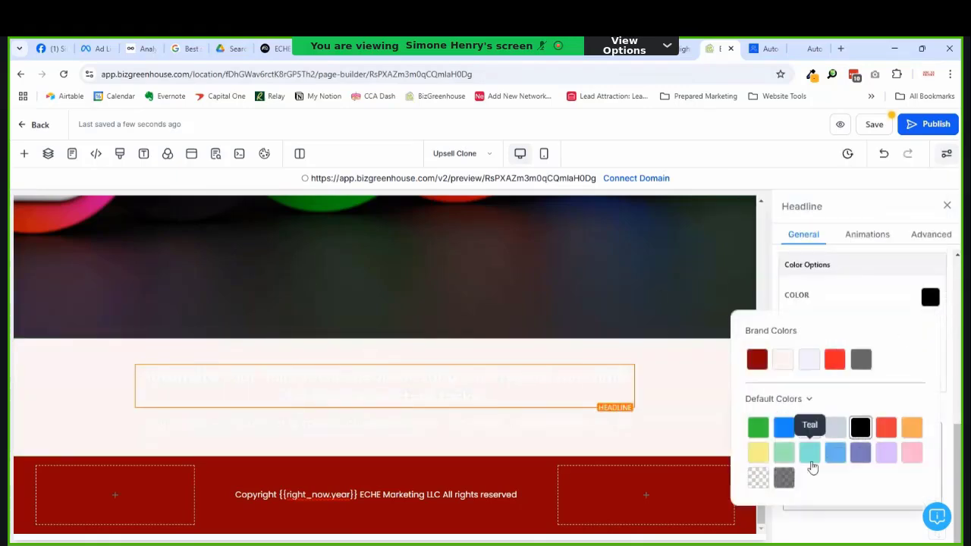
pyautogui.click(861, 428)
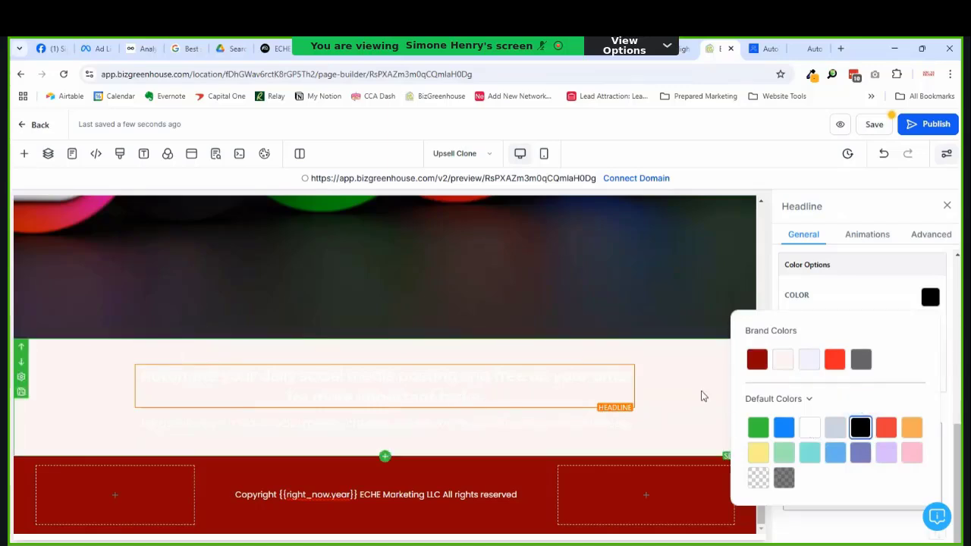
pyautogui.click(505, 373)
# Step: Set the whole headline in Playfair Display instead of Red Hat Display
pyautogui.tripleClick(505, 373)
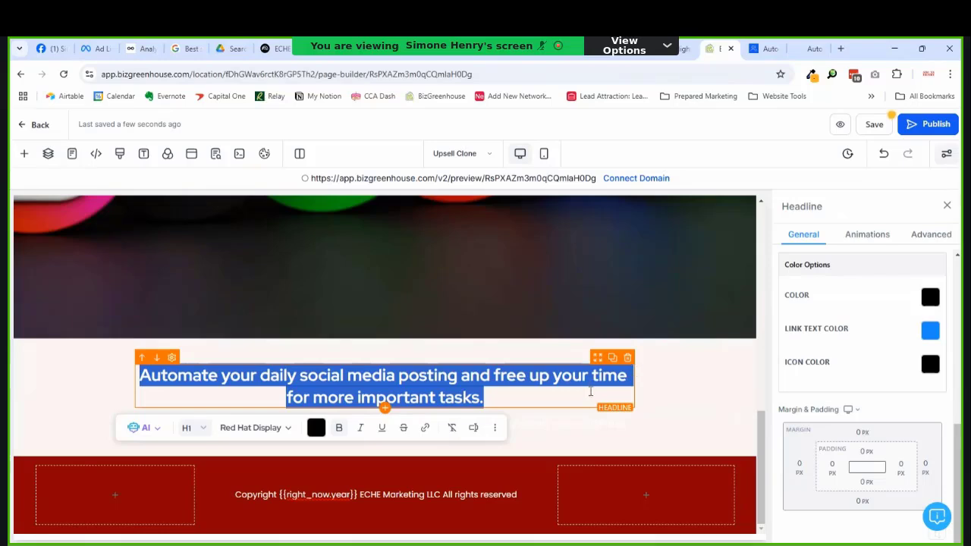
pyautogui.scroll(5, 902, 347)
pyautogui.scroll(1, 879, 386)
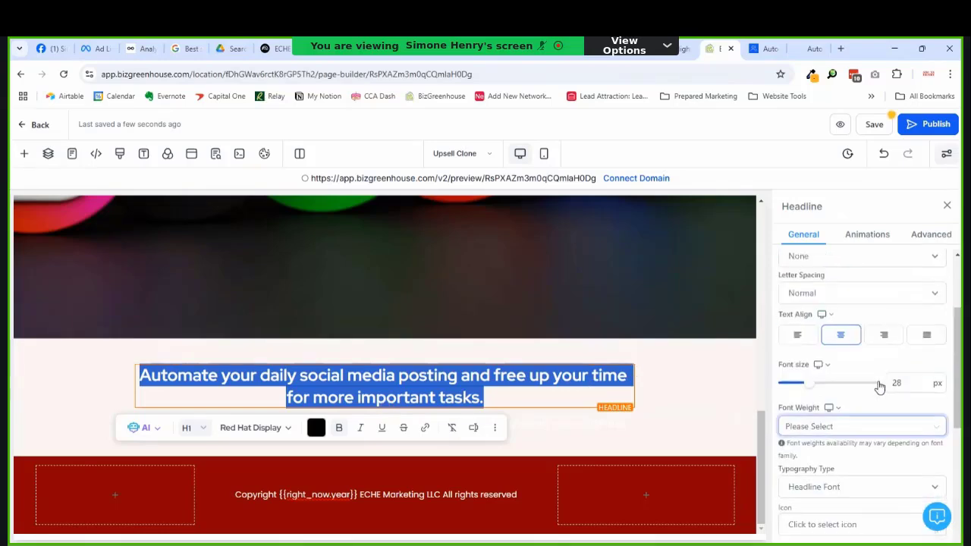
pyautogui.scroll(-5, 879, 387)
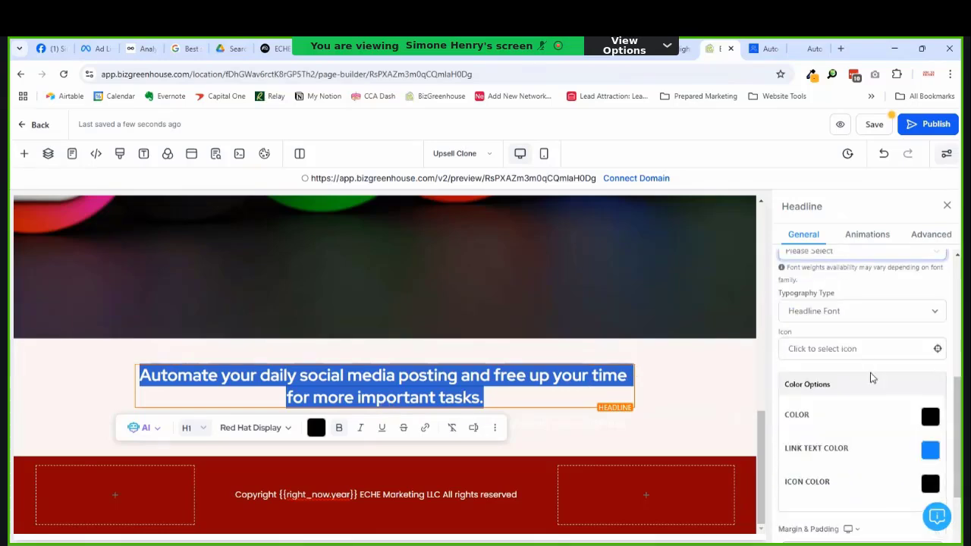
pyautogui.click(262, 429)
pyautogui.scroll(-3, 321, 479)
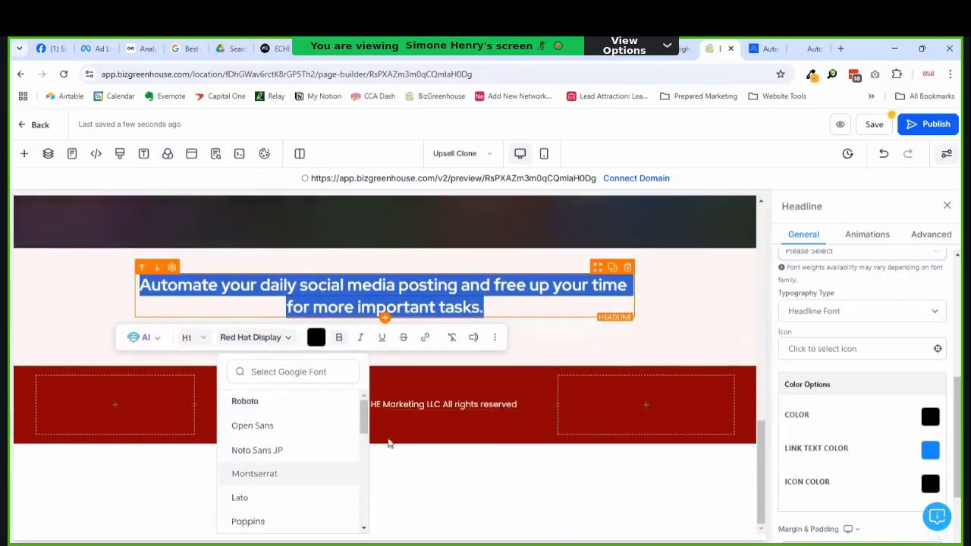
pyautogui.scroll(-10, 334, 485)
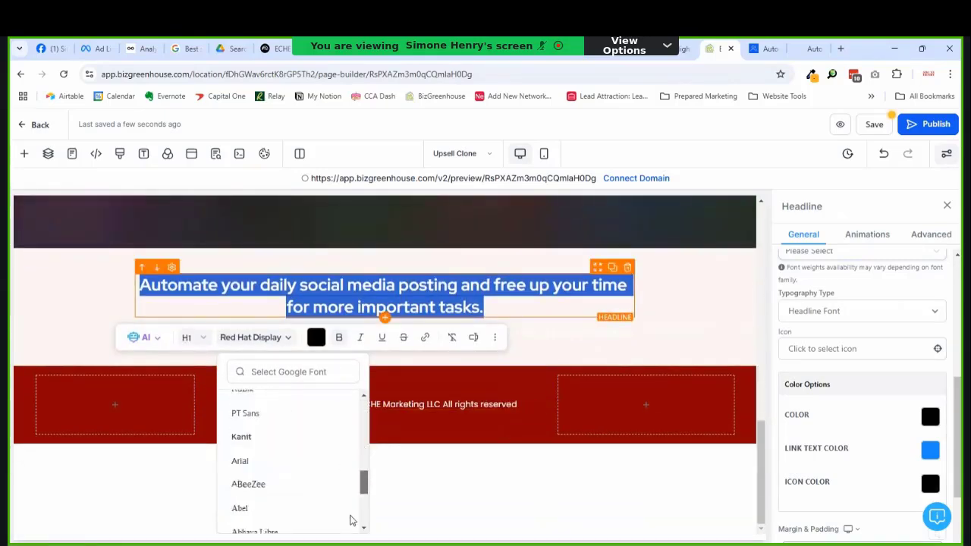
pyautogui.scroll(10, 350, 521)
pyautogui.click(309, 379)
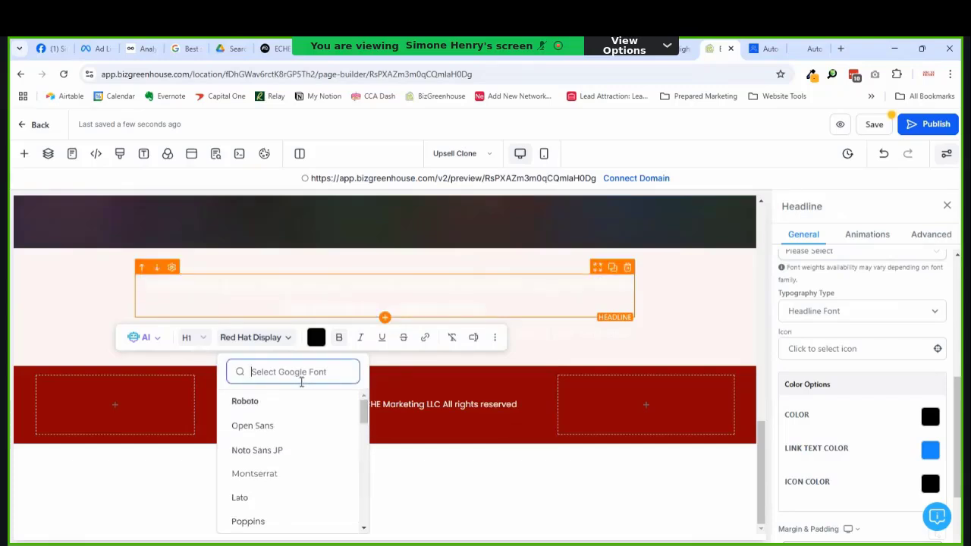
pyautogui.write('play')
pyautogui.click(273, 402)
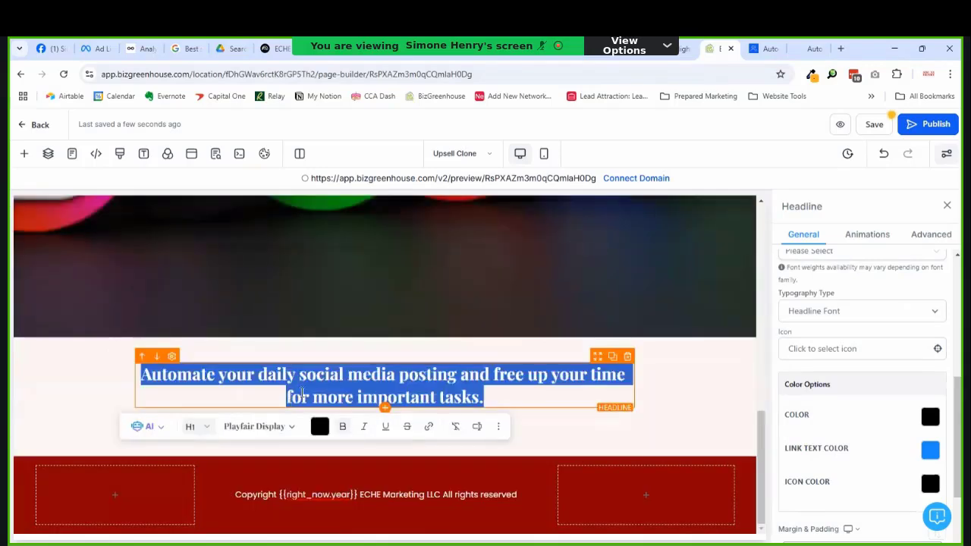
pyautogui.click(457, 375)
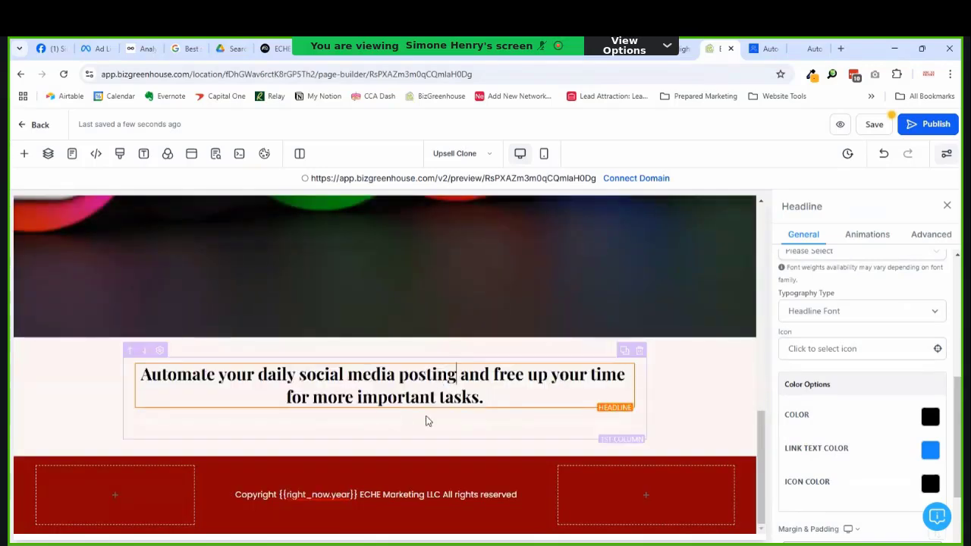
pyautogui.click(421, 421)
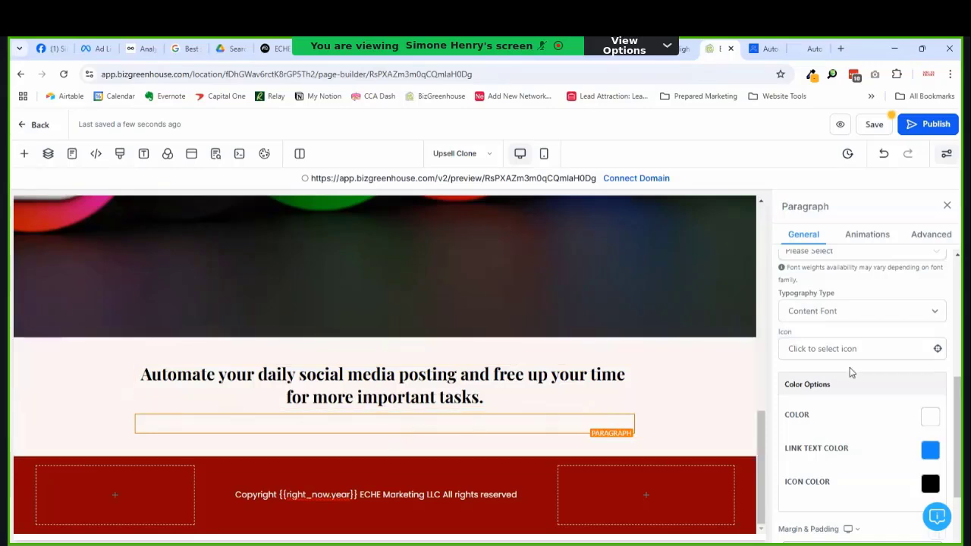
# Step: Make the caption paragraph and the automation headline text burgundy
pyautogui.scroll(-1, 850, 371)
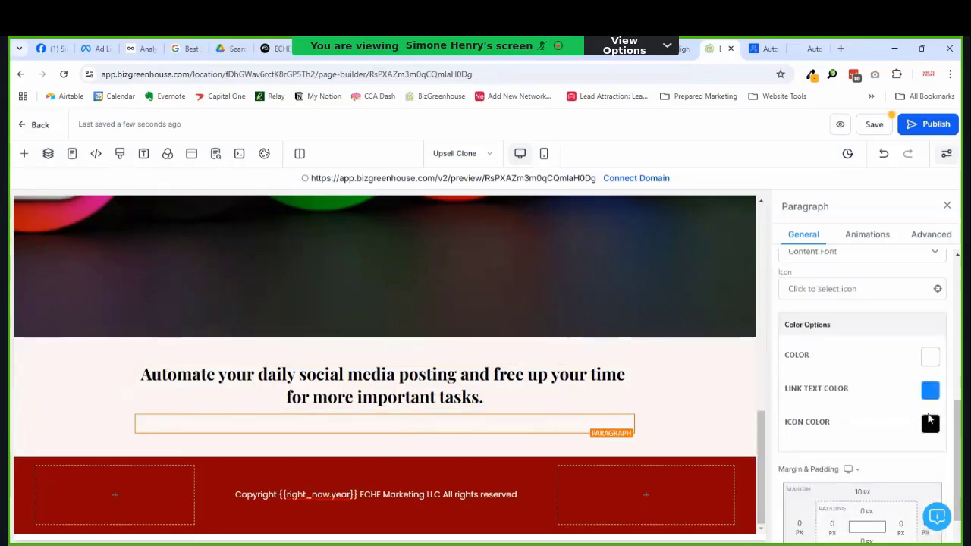
pyautogui.click(930, 356)
pyautogui.click(758, 199)
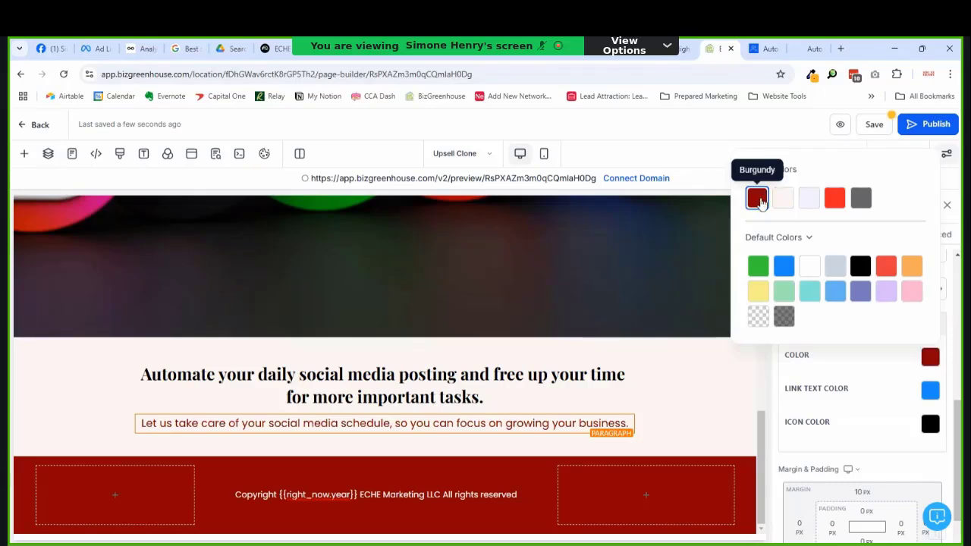
pyautogui.click(384, 400)
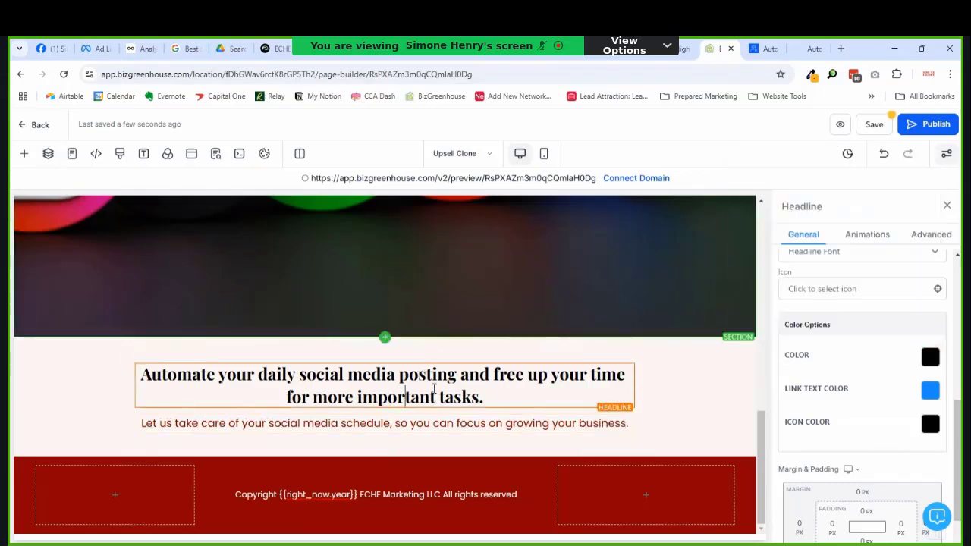
pyautogui.click(930, 357)
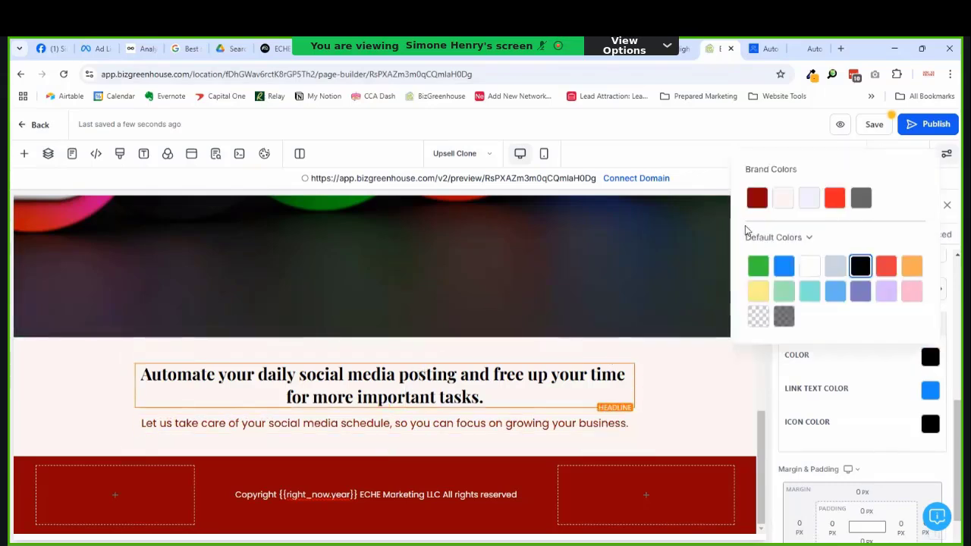
pyautogui.click(757, 198)
# Step: Change the caption paragraph's text colour to black
pyautogui.click(437, 422)
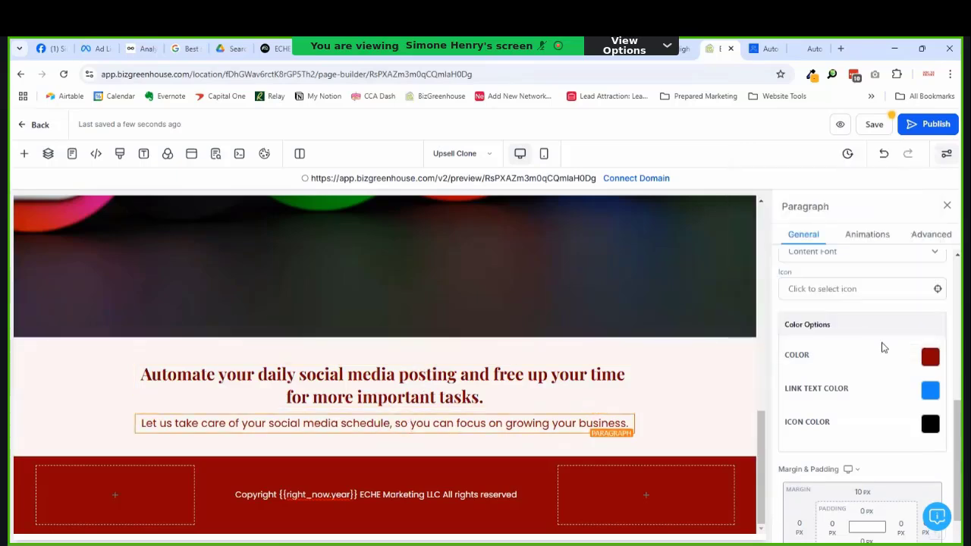
pyautogui.click(930, 356)
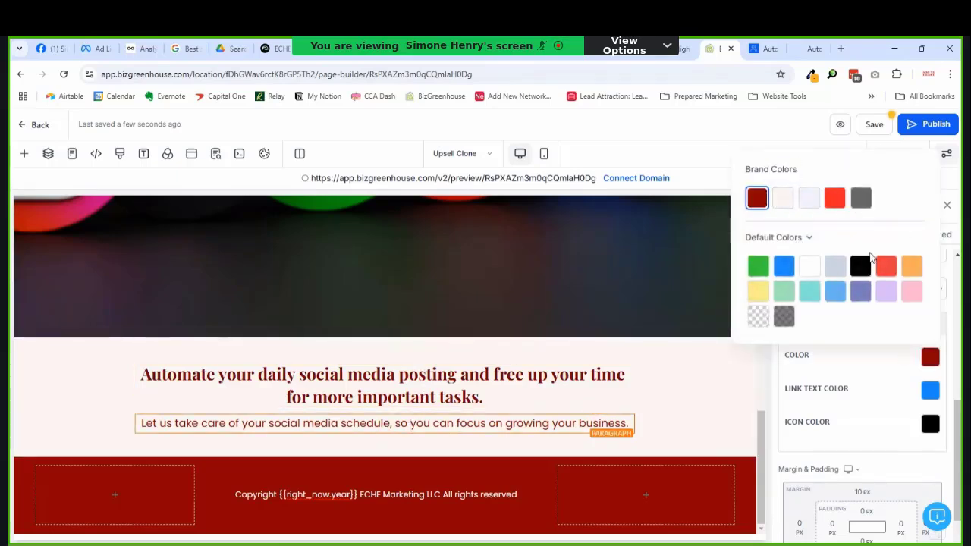
pyautogui.click(862, 267)
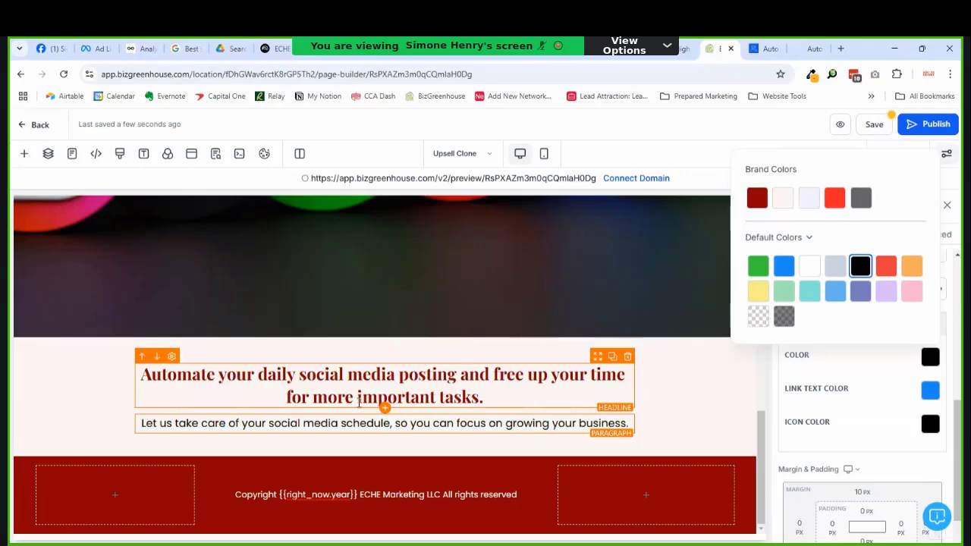
# Step: Delete the No Thanks link below the Get Free Social Media Content button
pyautogui.scroll(3, 364, 406)
pyautogui.scroll(5, 432, 439)
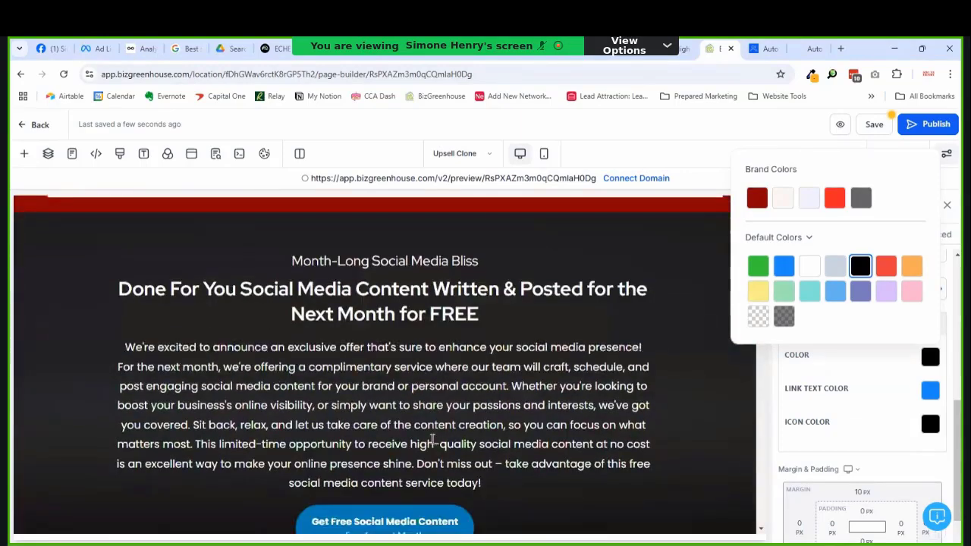
pyautogui.scroll(-3, 432, 438)
pyautogui.scroll(1, 433, 438)
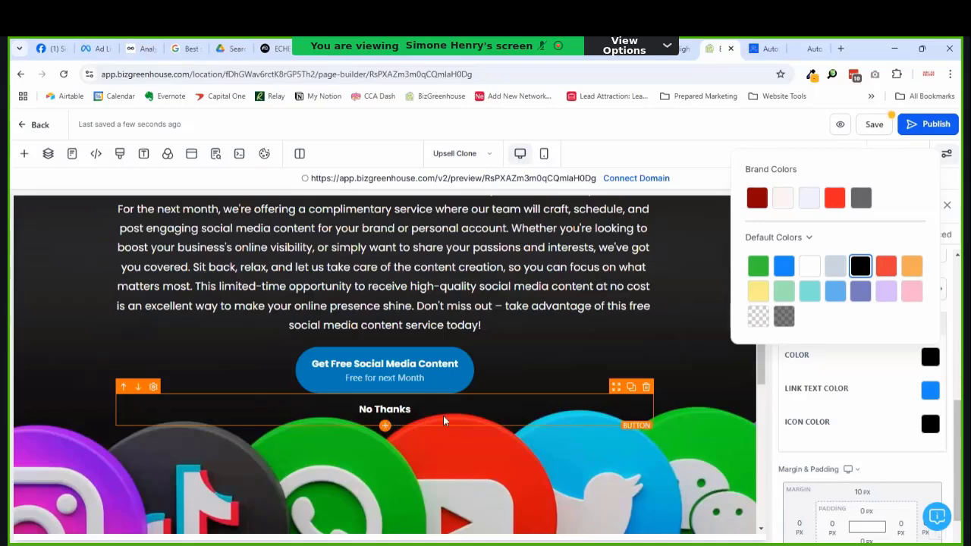
pyautogui.click(646, 388)
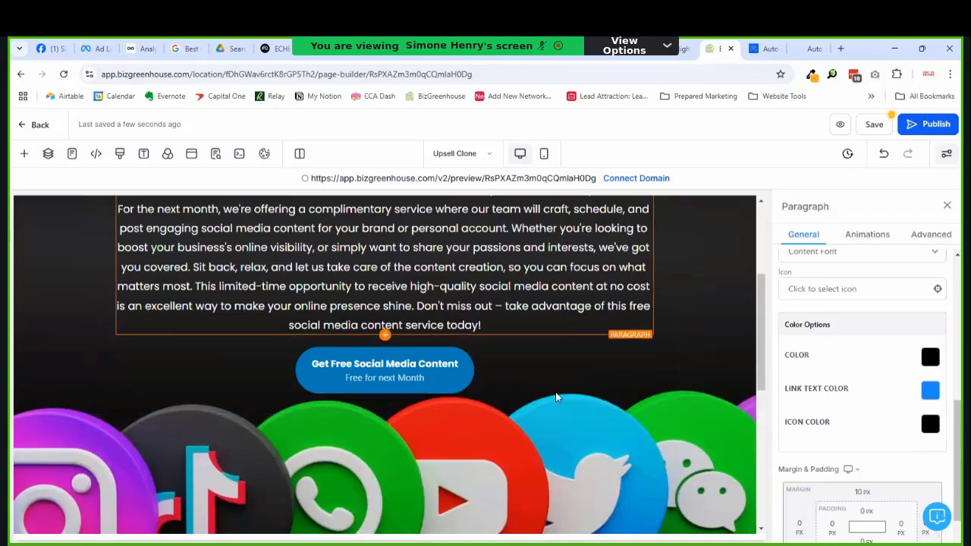
pyautogui.click(393, 386)
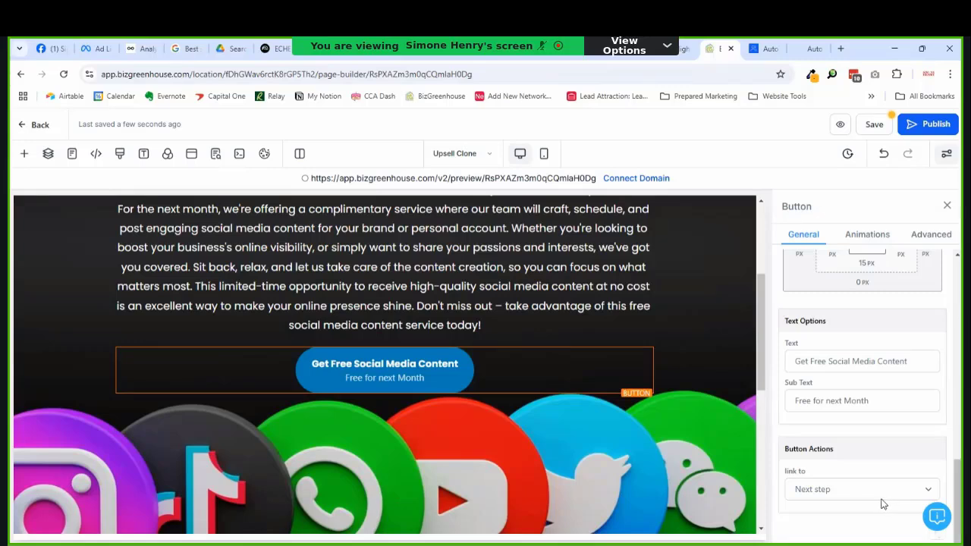
# Step: Set the button's link action to Scroll to Element, targeting the social icons image section
pyautogui.click(872, 489)
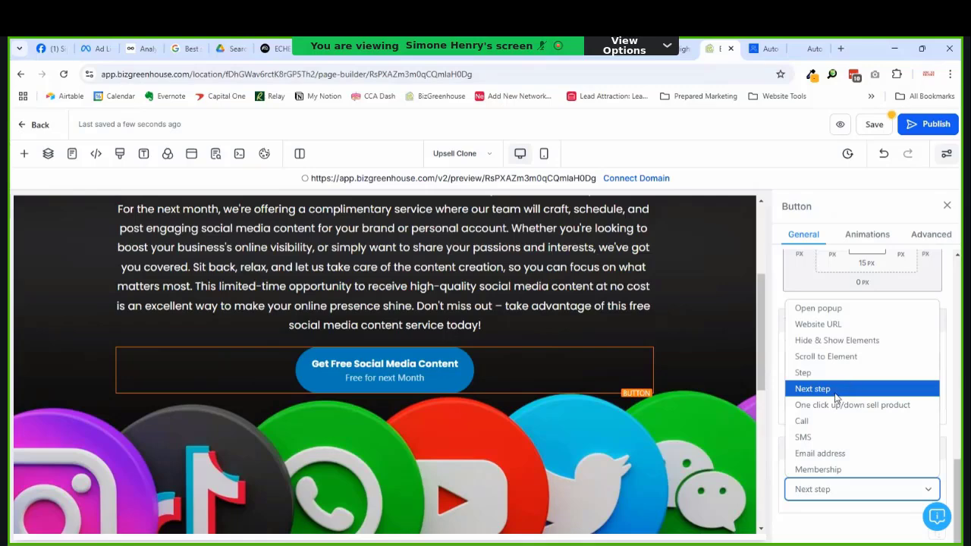
pyautogui.click(834, 357)
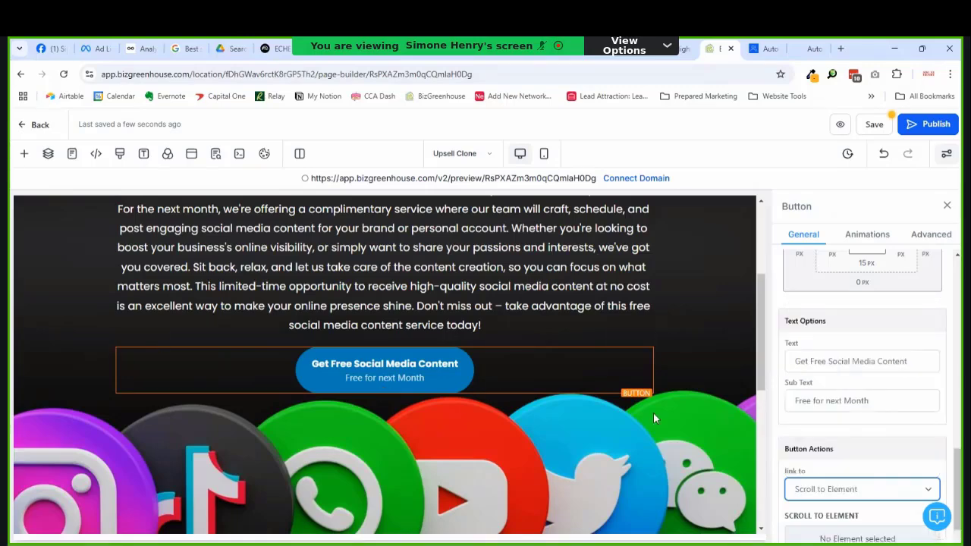
pyautogui.scroll(-4, 425, 369)
pyautogui.scroll(3, 425, 366)
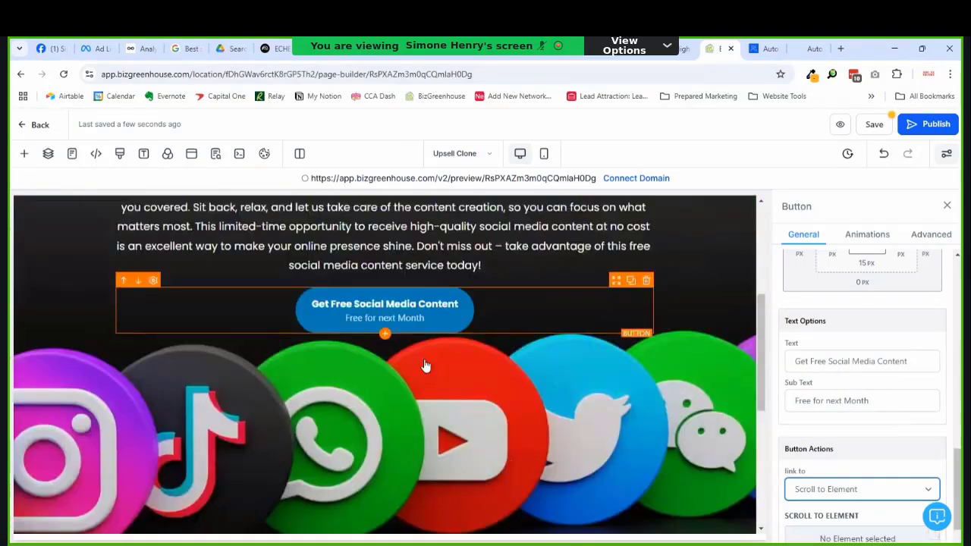
pyautogui.scroll(-5, 425, 366)
pyautogui.scroll(6, 444, 357)
pyautogui.scroll(-2, 442, 349)
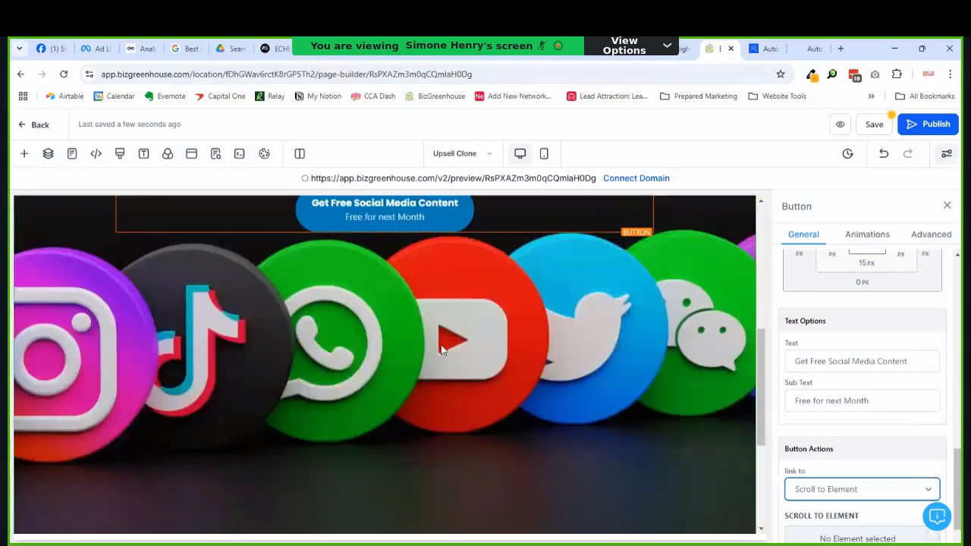
pyautogui.click(610, 381)
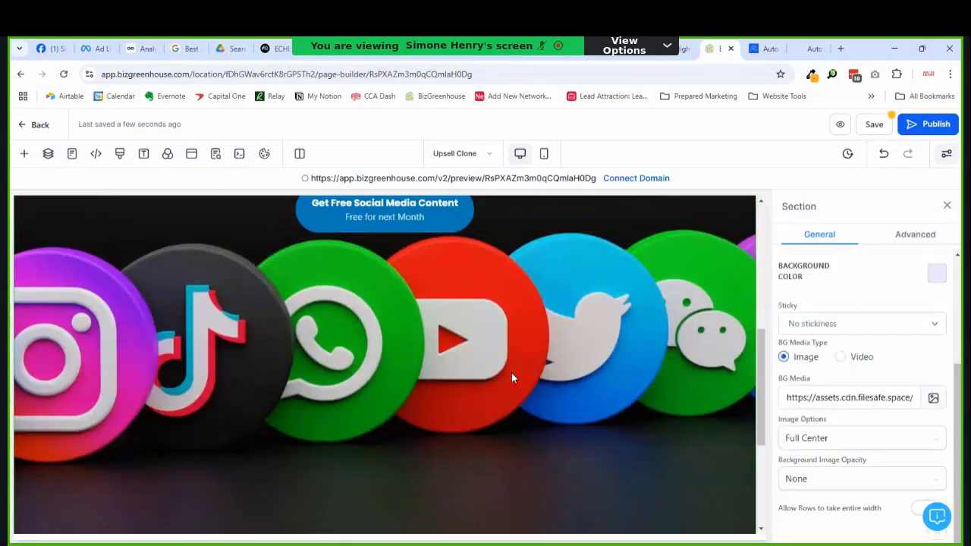
pyautogui.scroll(4, 511, 373)
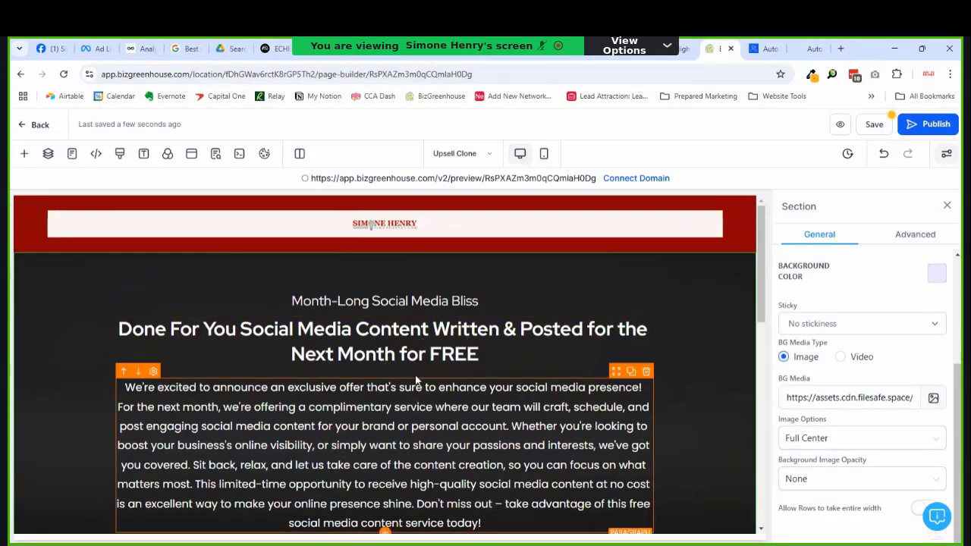
# Step: Delete 'Month-Long' so the sub-headline reads 'Social Media Bliss'
pyautogui.click(479, 301)
pyautogui.tripleClick(295, 302)
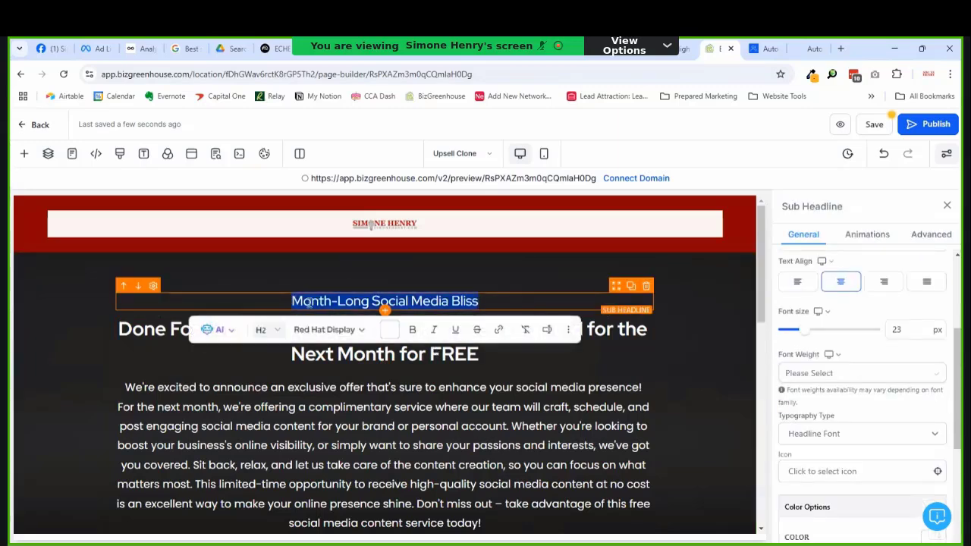
pyautogui.click(438, 301)
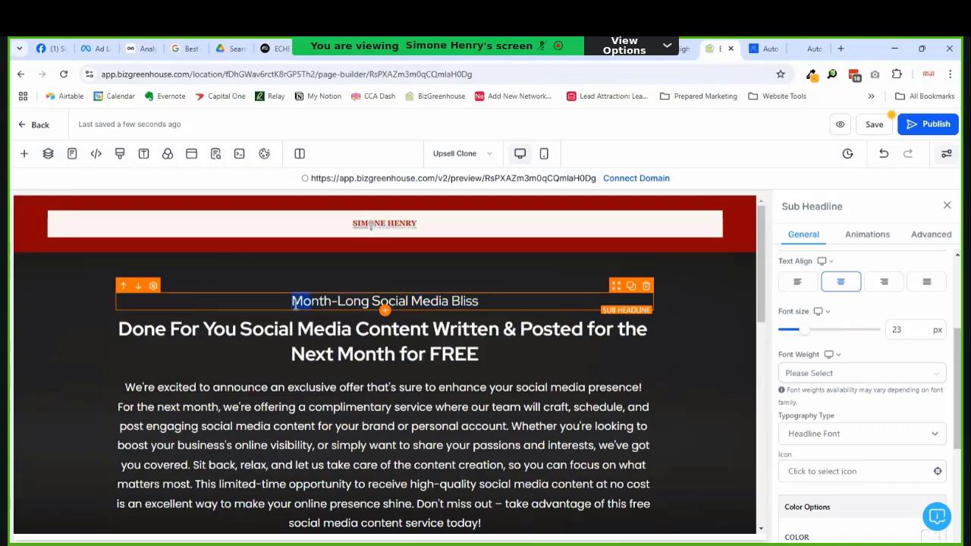
pyautogui.moveTo(293, 302); pyautogui.dragTo(370, 305)
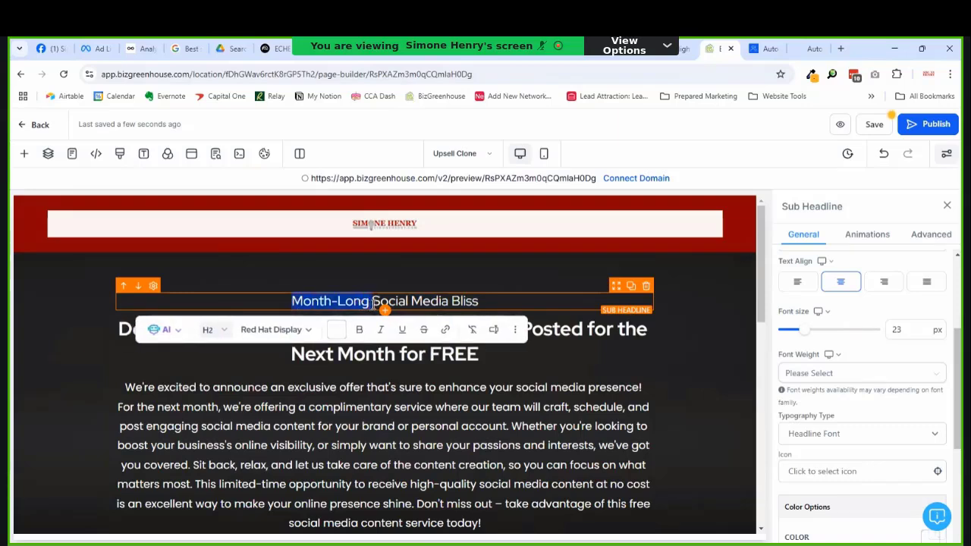
pyautogui.press('BackSpace')
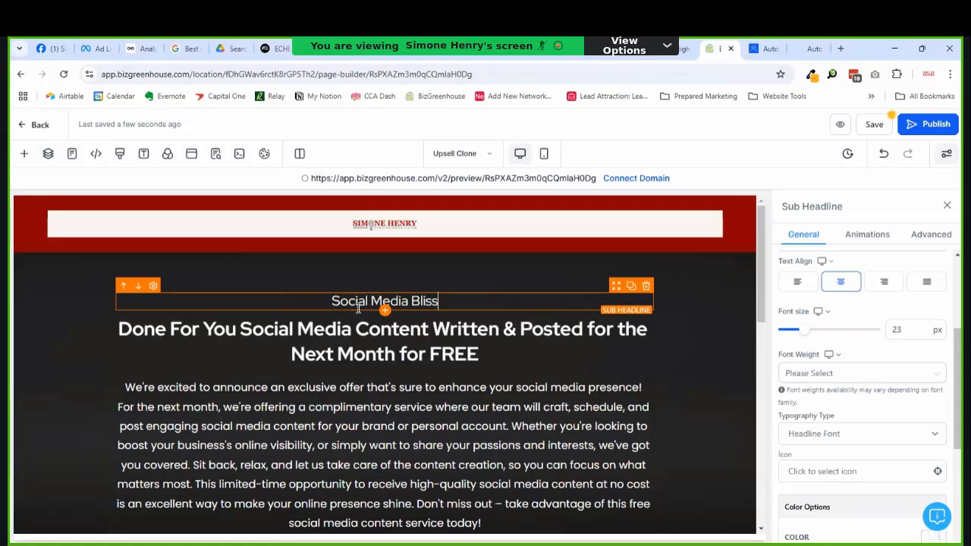
pyautogui.click(421, 332)
pyautogui.tripleClick(508, 336)
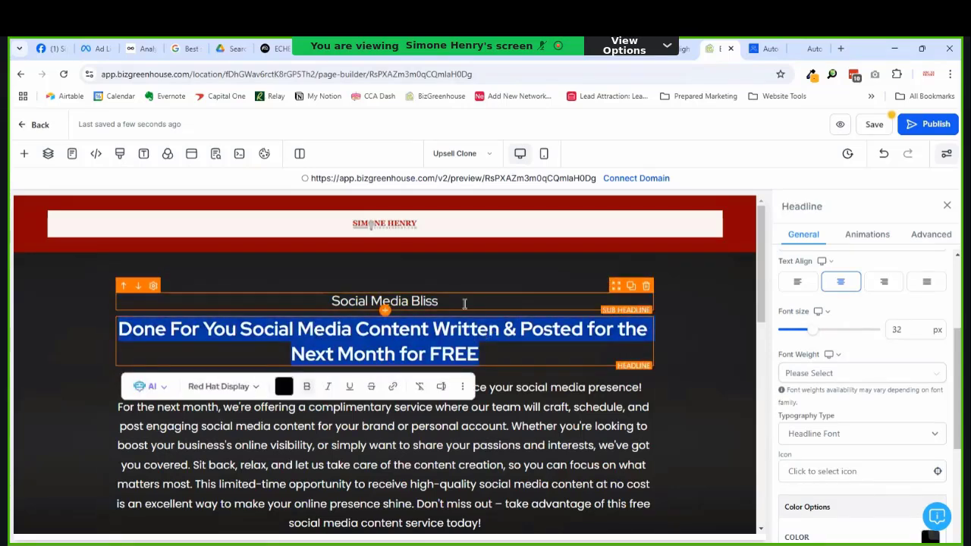
pyautogui.write('Ge')
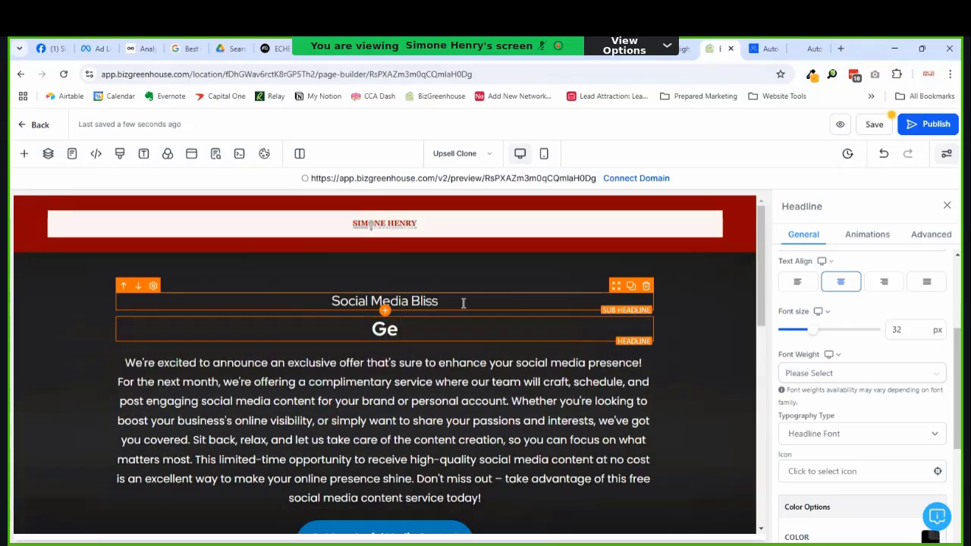
pyautogui.write('t the soci')
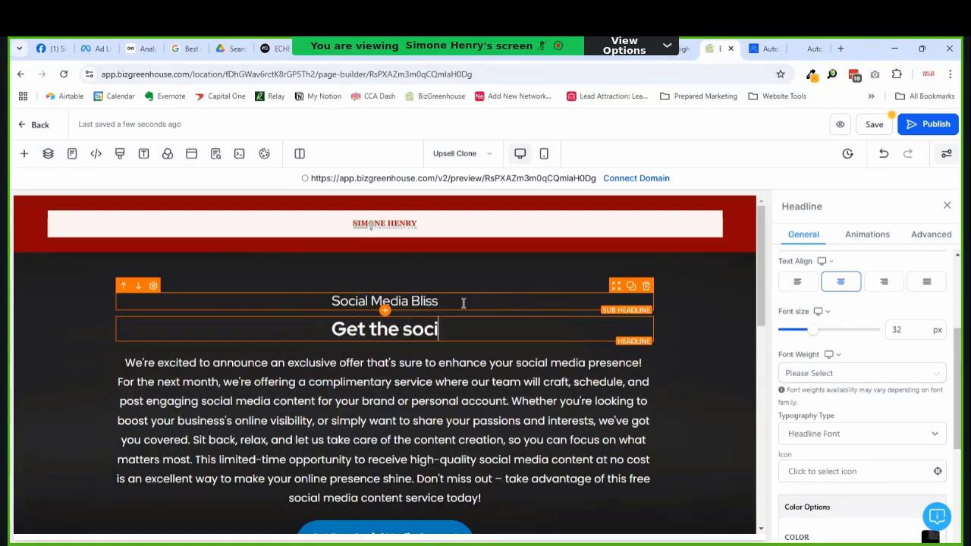
pyautogui.write('al media sc')
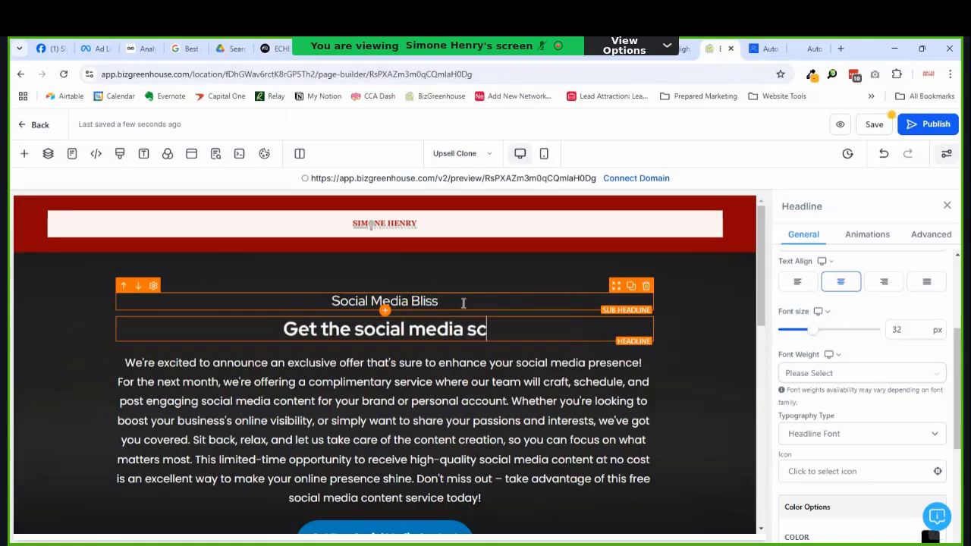
pyautogui.write('heduling too')
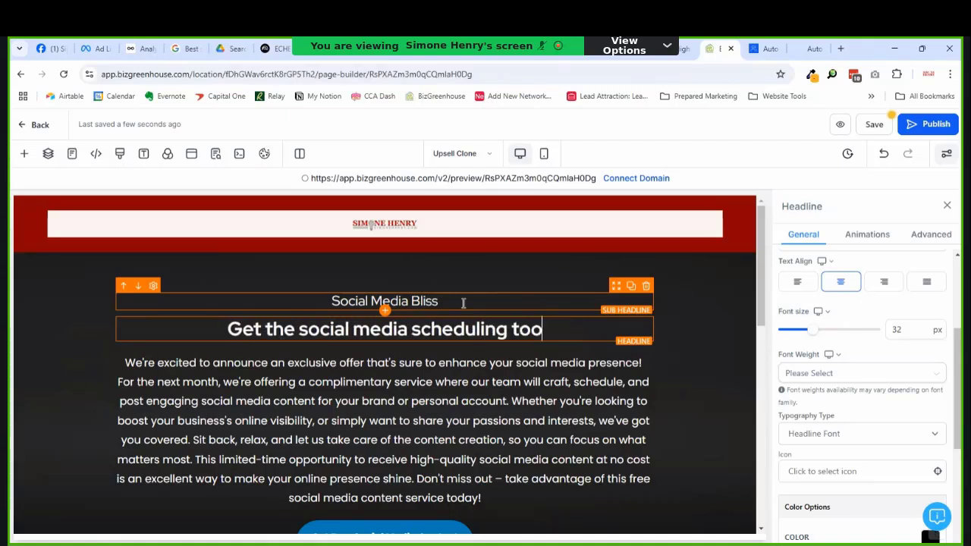
pyautogui.write('l that ')
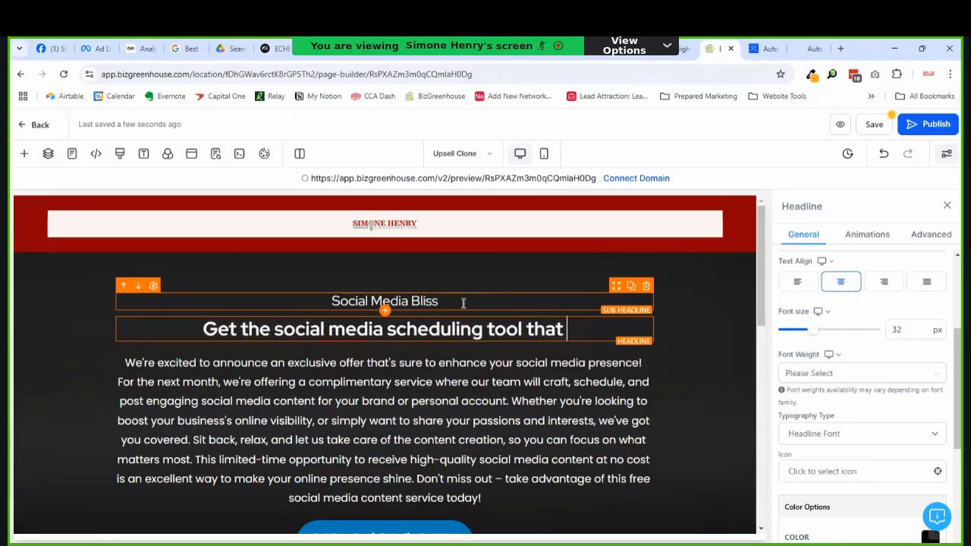
pyautogui.write('do')
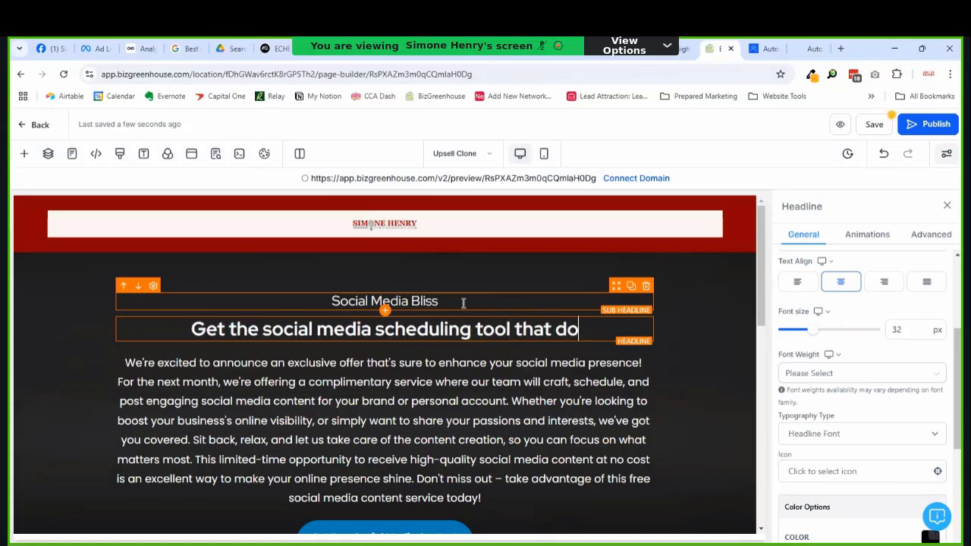
pyautogui.write('es it all and then some')
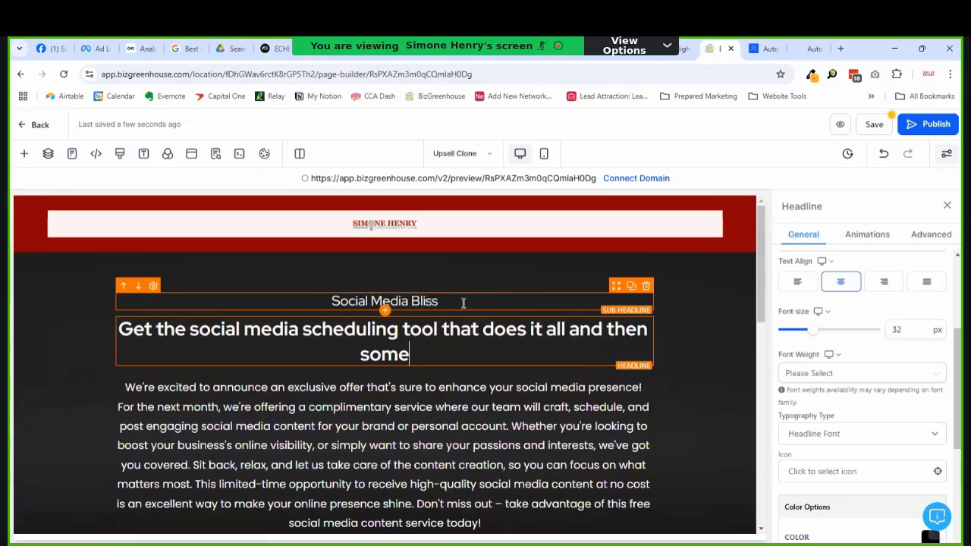
pyautogui.write('!')
pyautogui.scroll(-2, 455, 273)
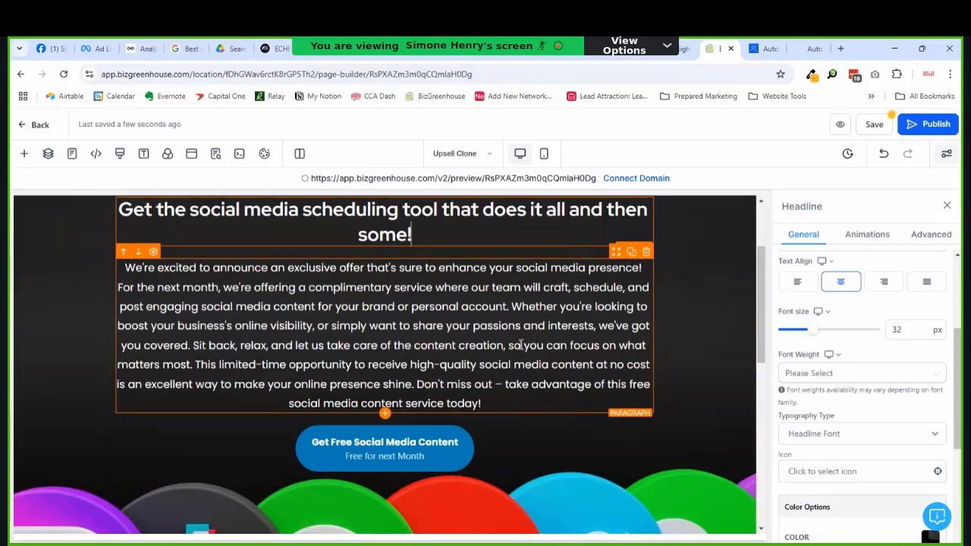
pyautogui.scroll(-1, 547, 347)
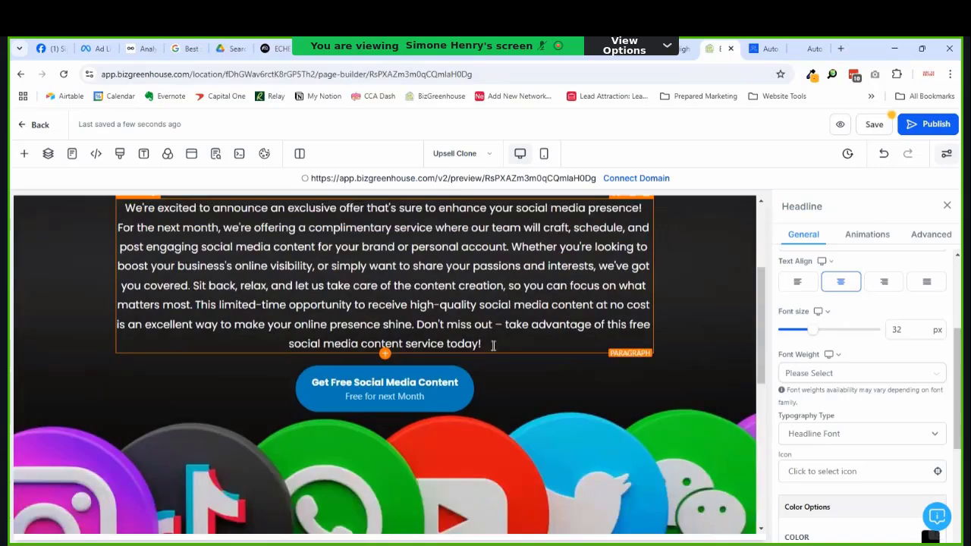
pyautogui.scroll(2, 494, 342)
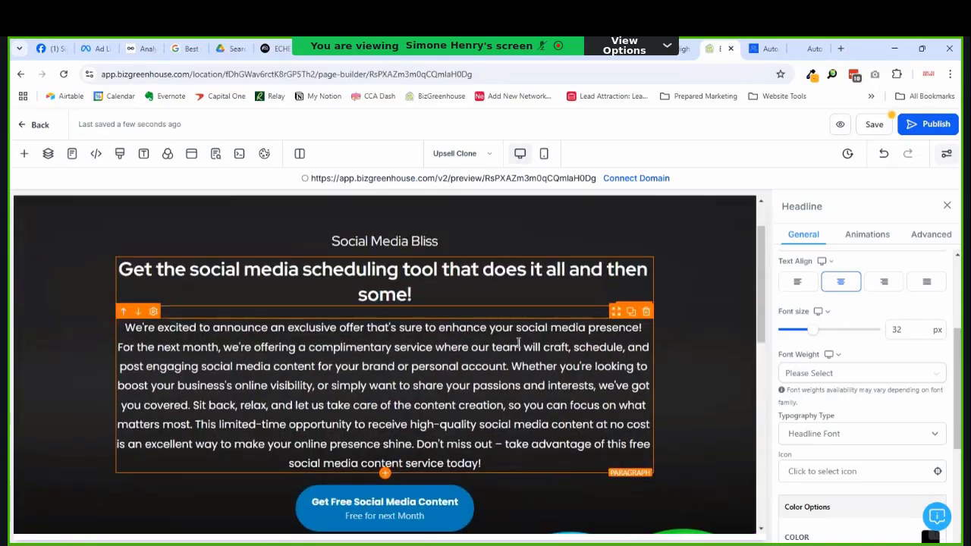
# Step: Select the promo paragraph and remove an accidental 'B' typed into the headline
pyautogui.click(243, 360)
pyautogui.hotkey('ctrl', 'a')
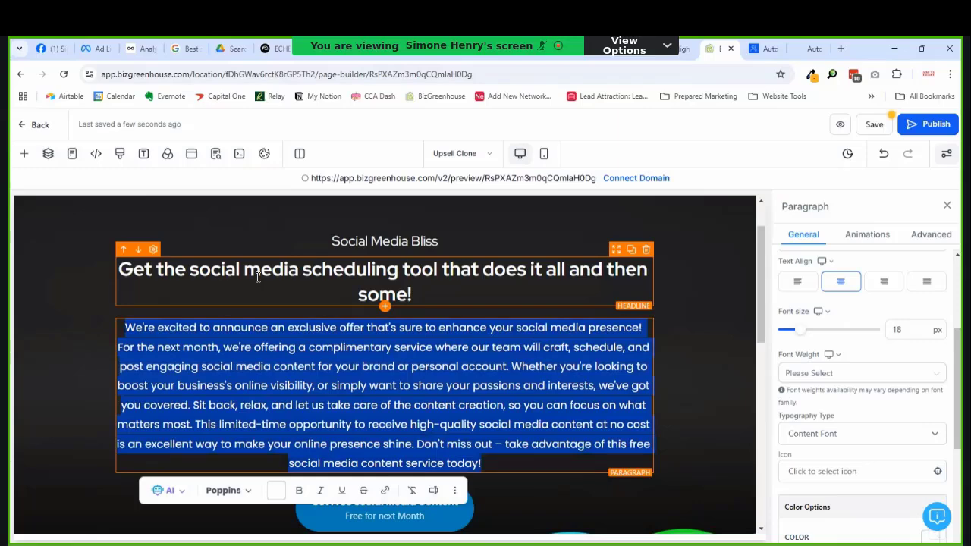
pyautogui.click(257, 277)
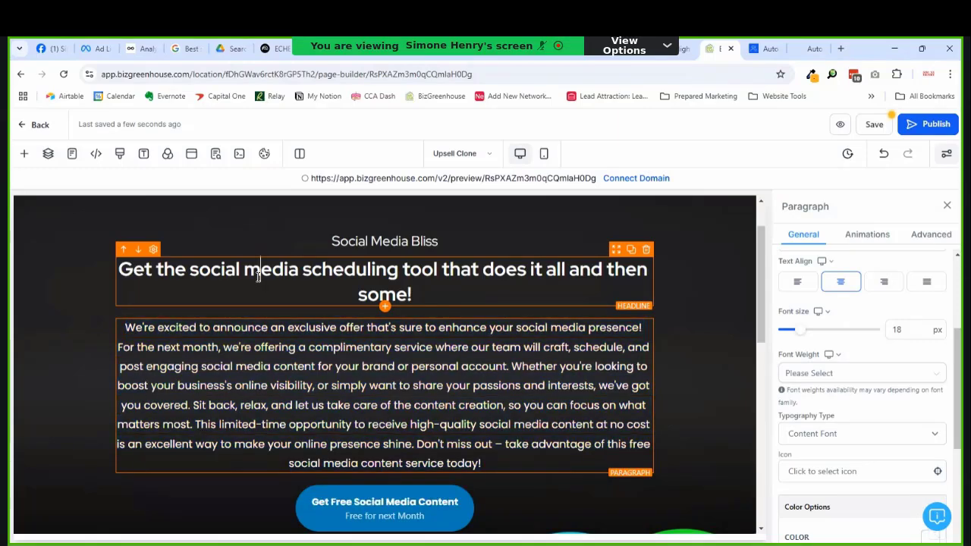
pyautogui.write('B')
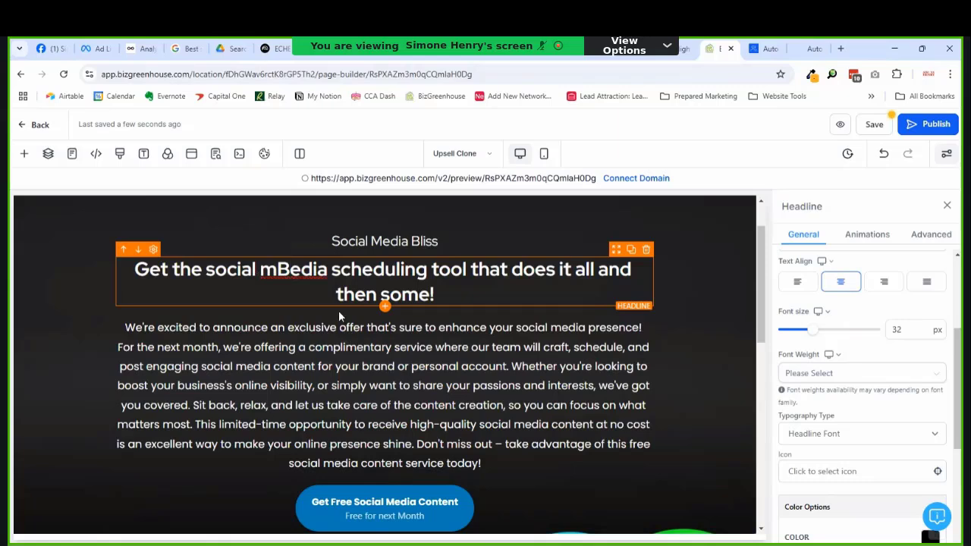
pyautogui.press('BackSpace')
# Step: Start rewriting the paragraph as 'BizGreenhouse is a simple and easy-to-learn social media management tool'
pyautogui.click(307, 342)
pyautogui.tripleClick(281, 397)
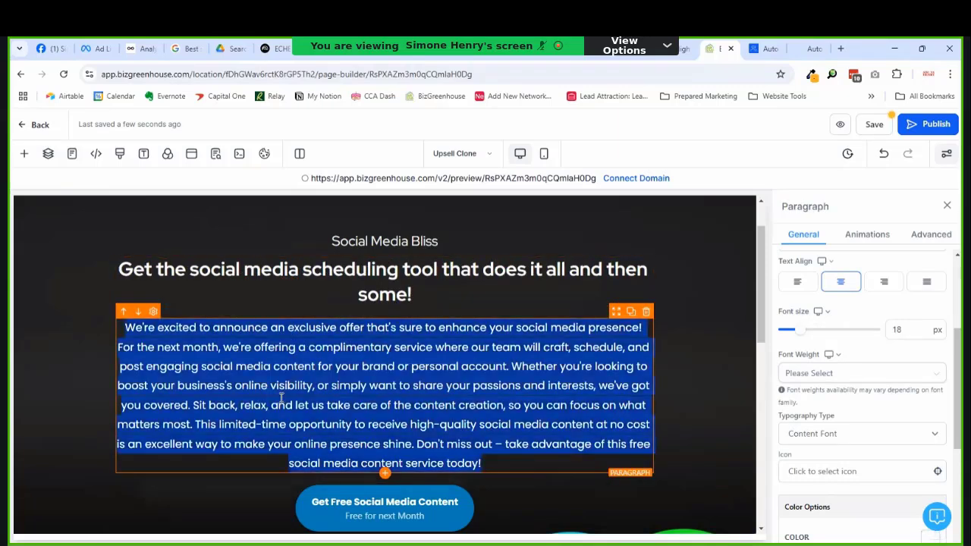
pyautogui.write('Biz')
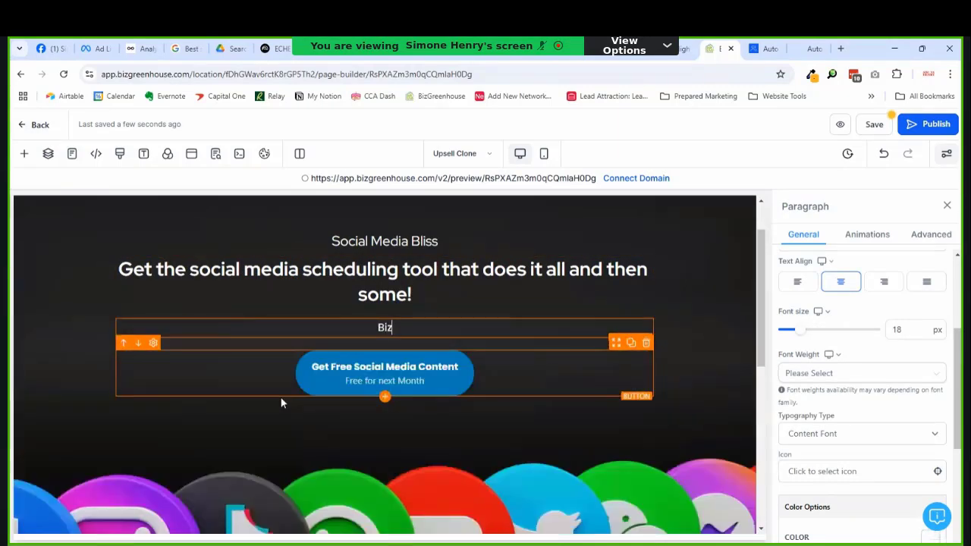
pyautogui.write('Greenhouse is a ')
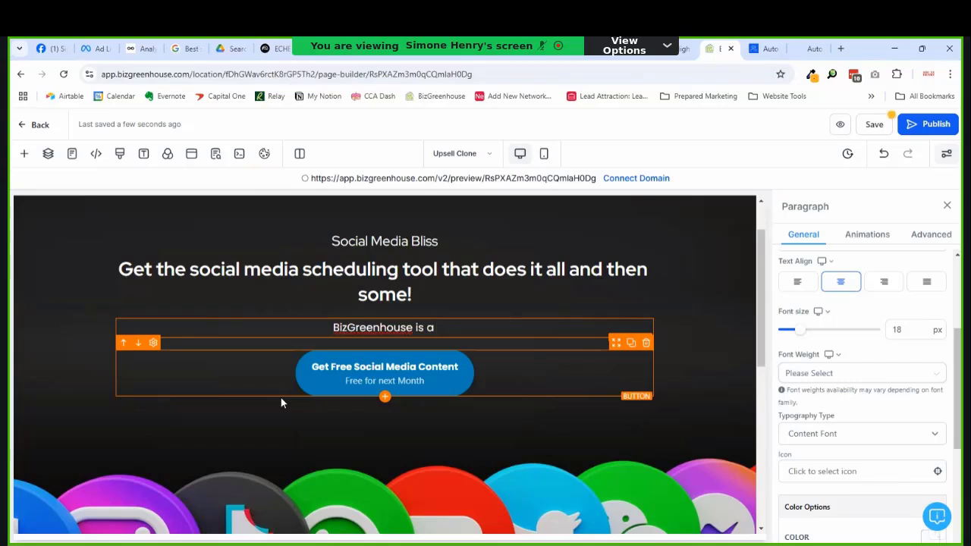
pyautogui.write('simple')
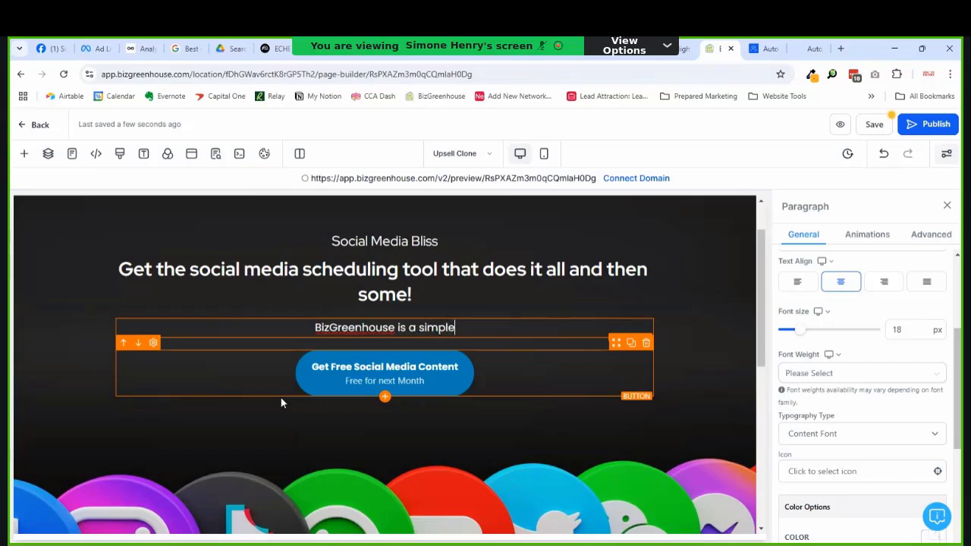
pyautogui.write(',')
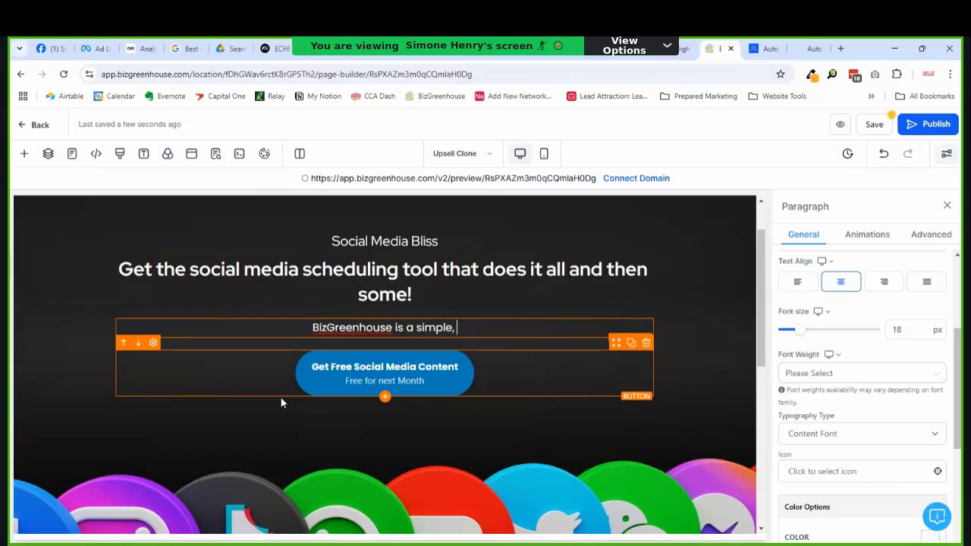
pyautogui.press('BackSpace')
pyautogui.write('and easy to')
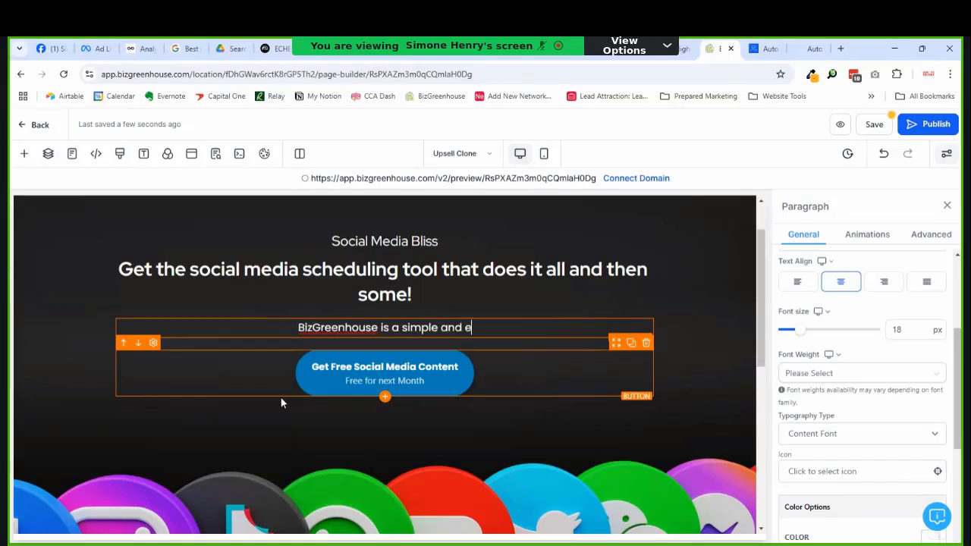
pyautogui.press('BackSpace')
pyautogui.press('BackSpace')
pyautogui.press('BackSpace')
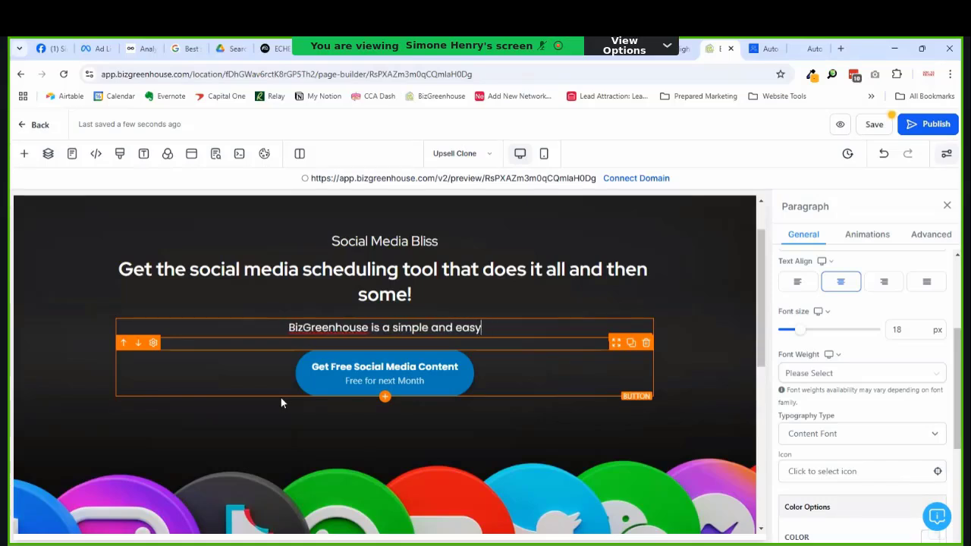
pyautogui.write('-to-l')
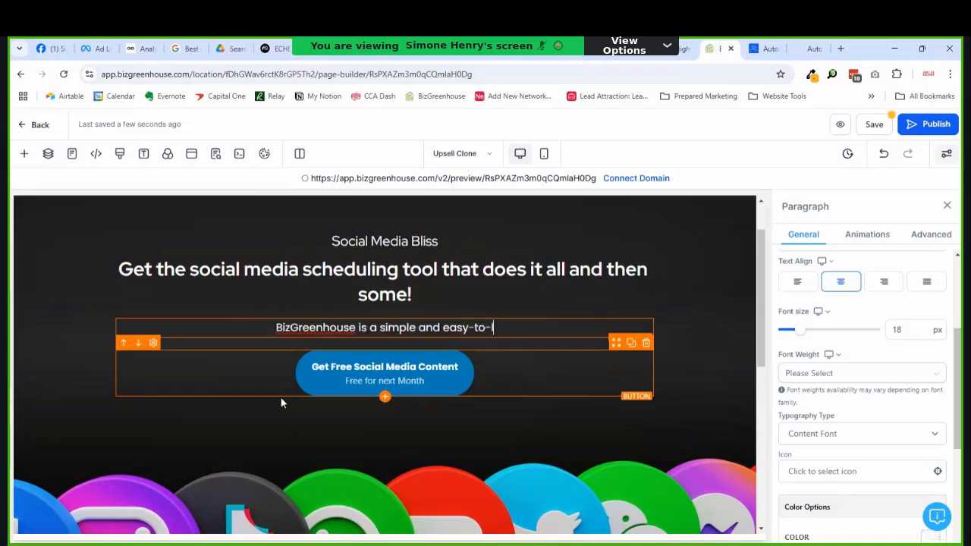
pyautogui.write('earn')
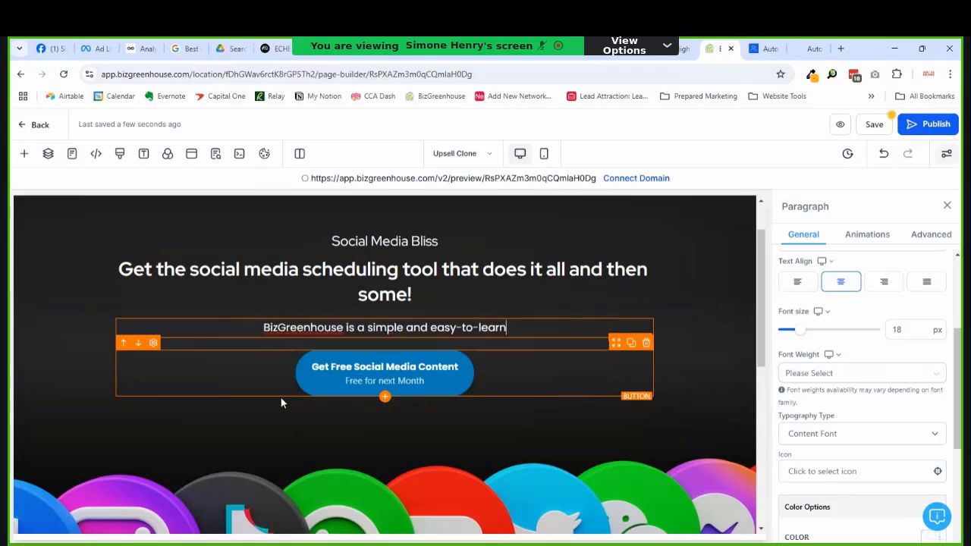
pyautogui.write(' social media p')
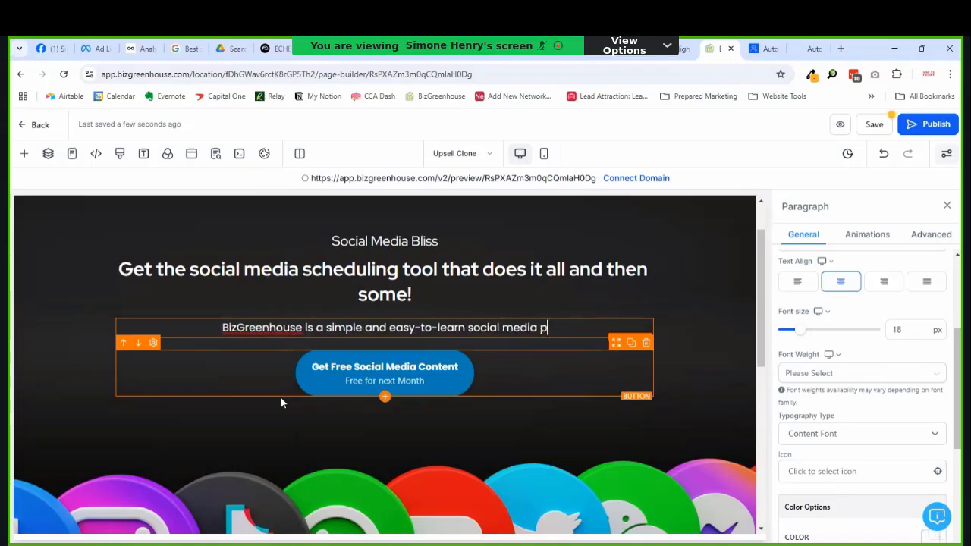
pyautogui.press('BackSpace')
pyautogui.write('managemen')
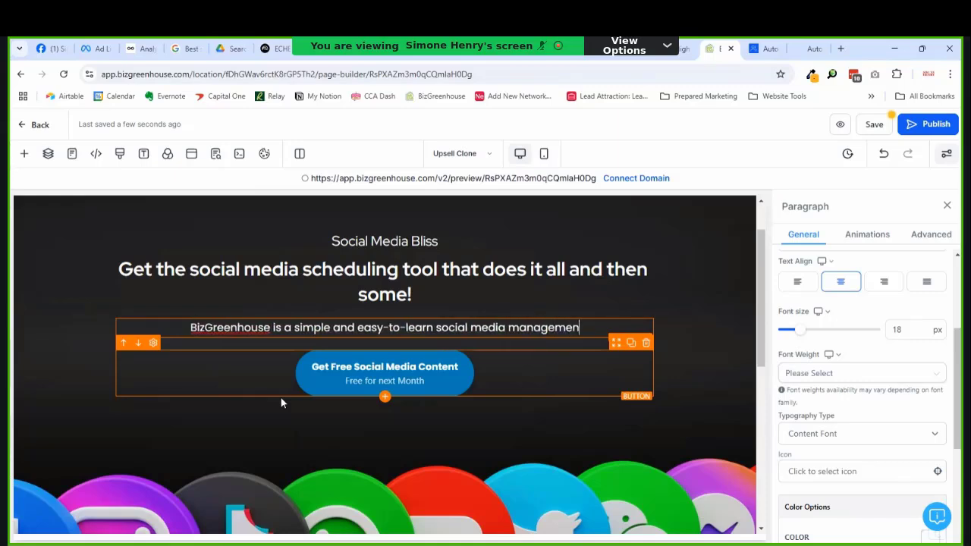
pyautogui.write('t tool q')
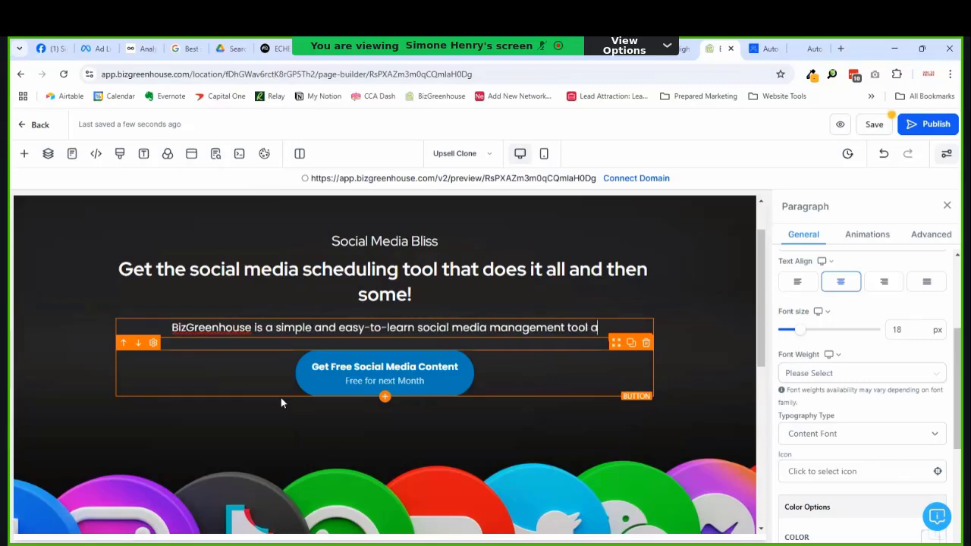
pyautogui.press('BackSpace')
# Step: Finish it with 'that helps coaches and consultants and their teams create, schedule, publish and automate content daily.'
pyautogui.write('that helps ')
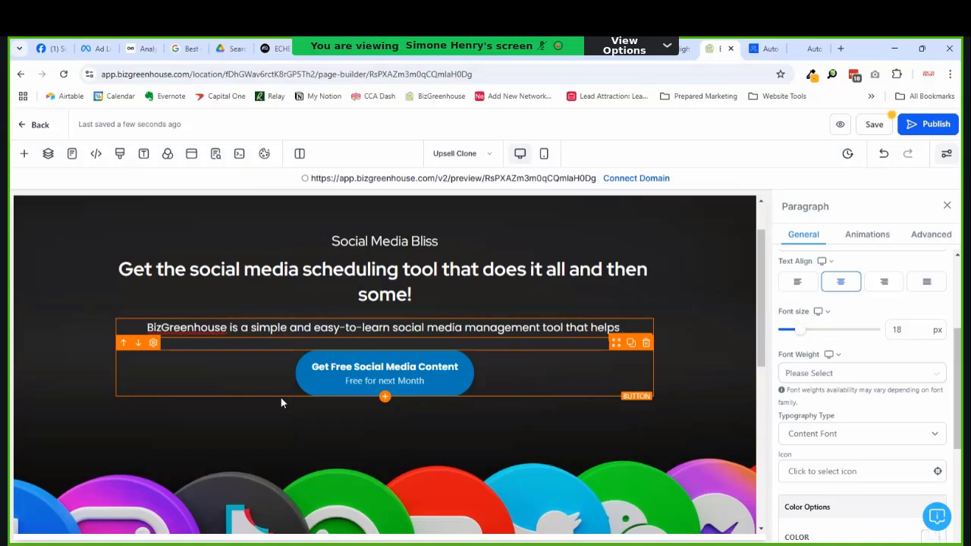
pyautogui.write('coaches')
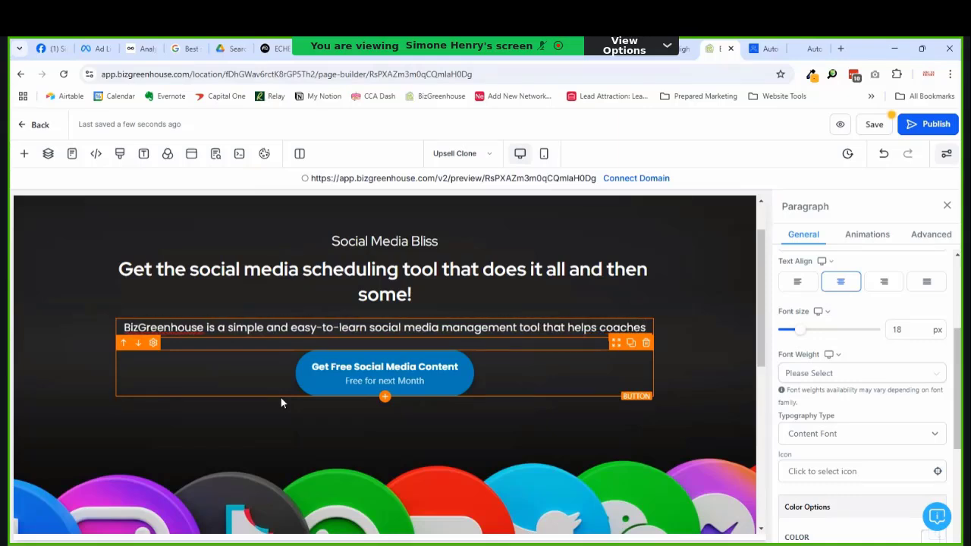
pyautogui.write(' and consult')
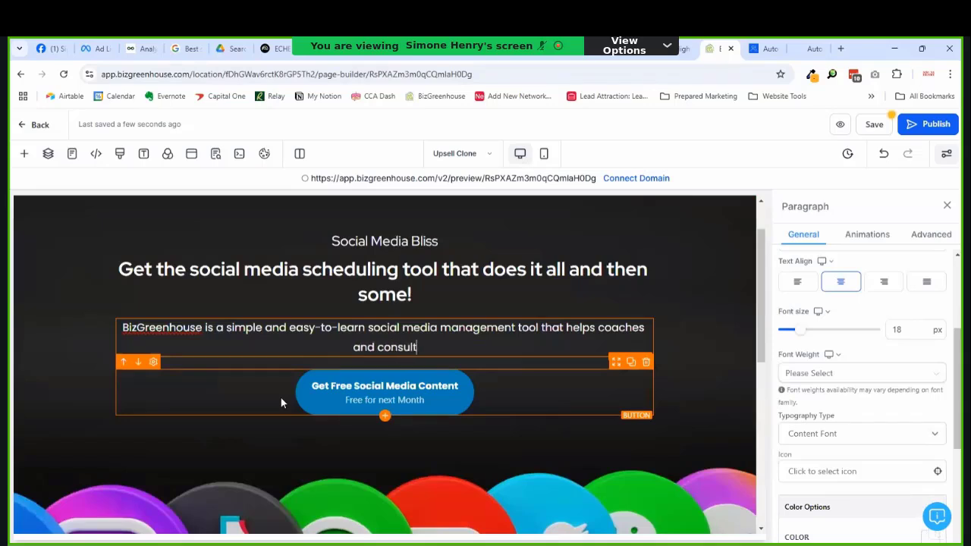
pyautogui.write('an')
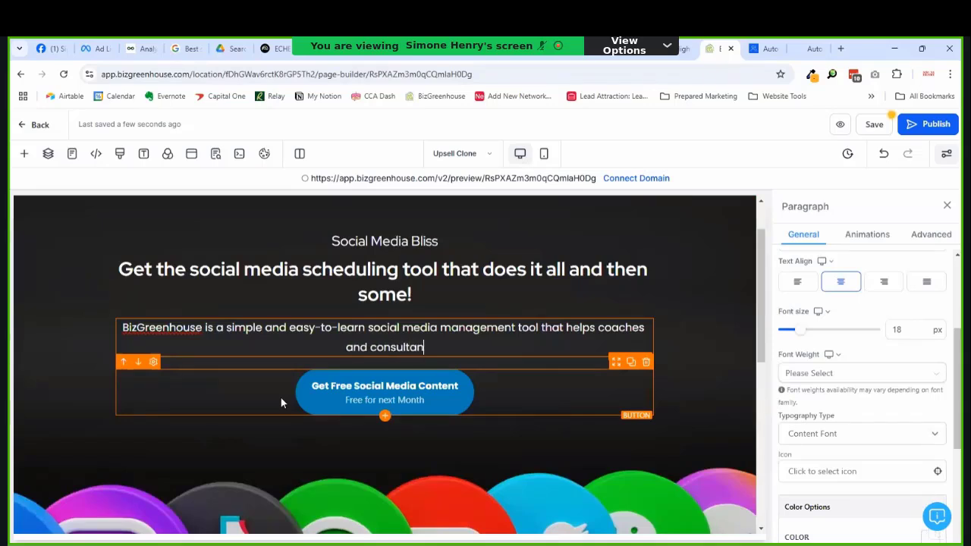
pyautogui.write('ts ')
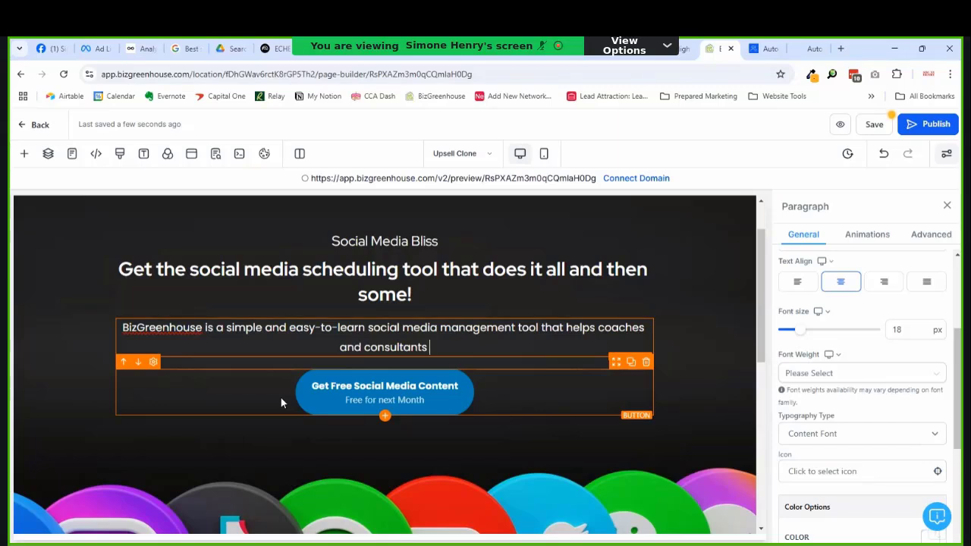
pyautogui.write('and their te')
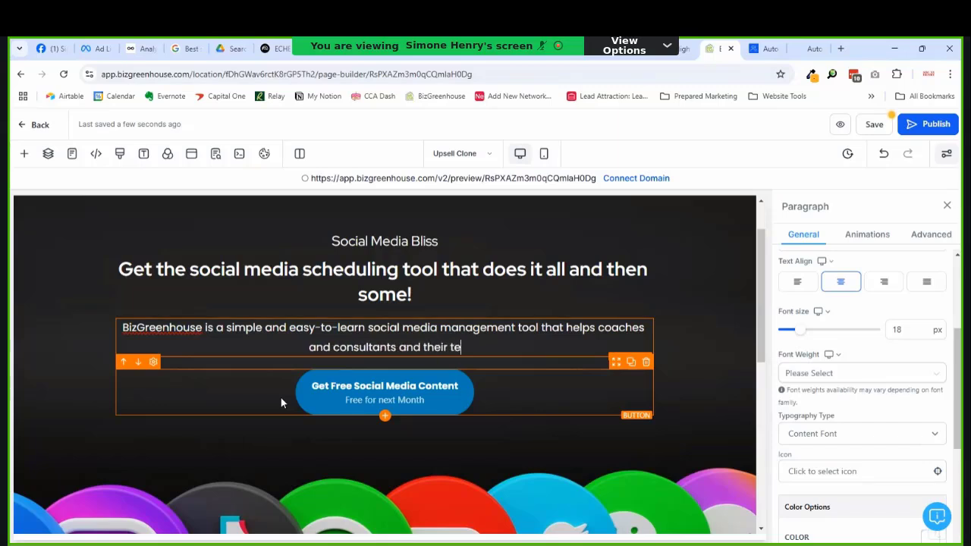
pyautogui.write('ams,')
pyautogui.press('BackSpace')
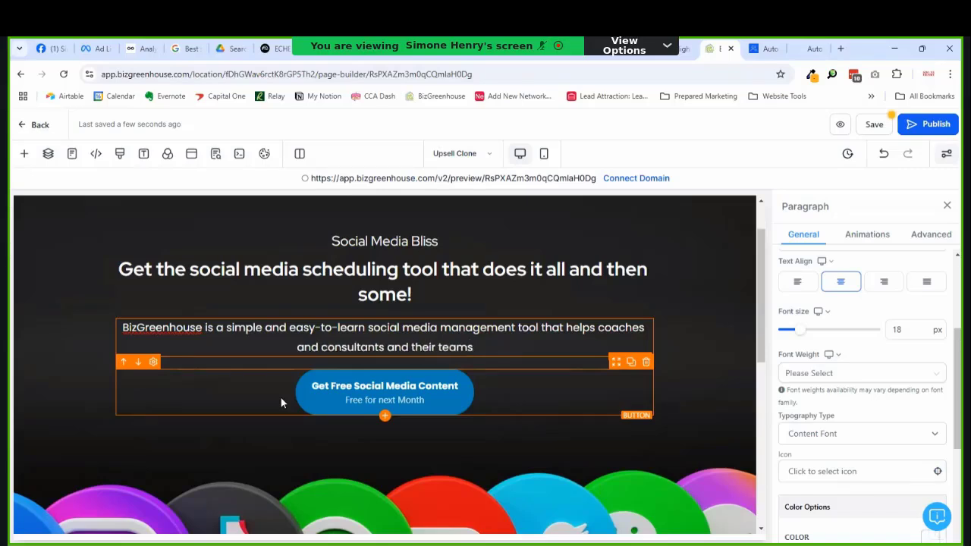
pyautogui.write('create')
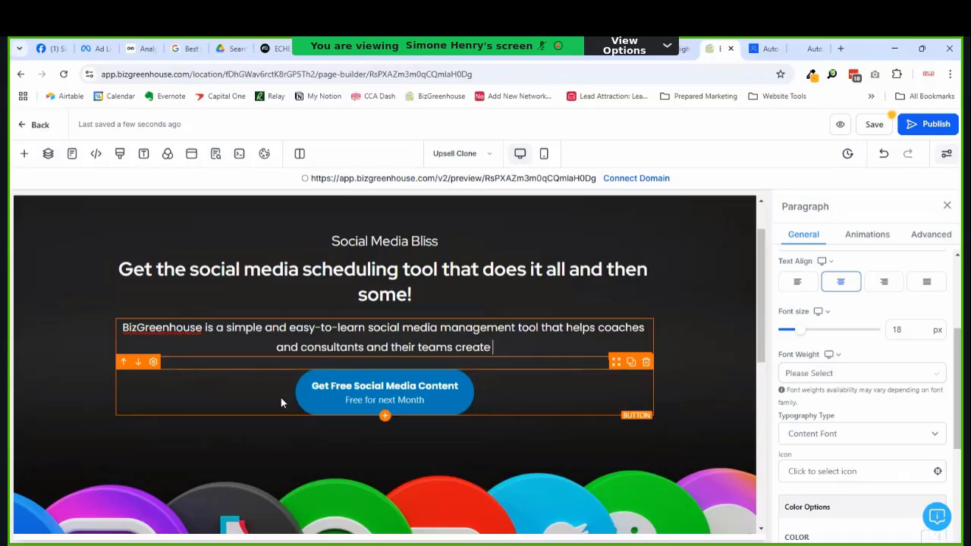
pyautogui.press('BackSpace')
pyautogui.write(', ')
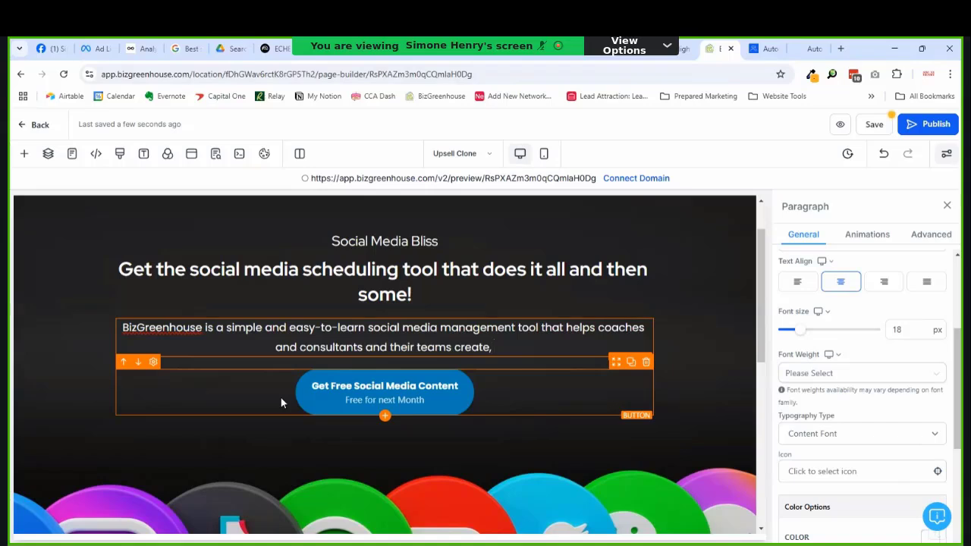
pyautogui.write('schedule')
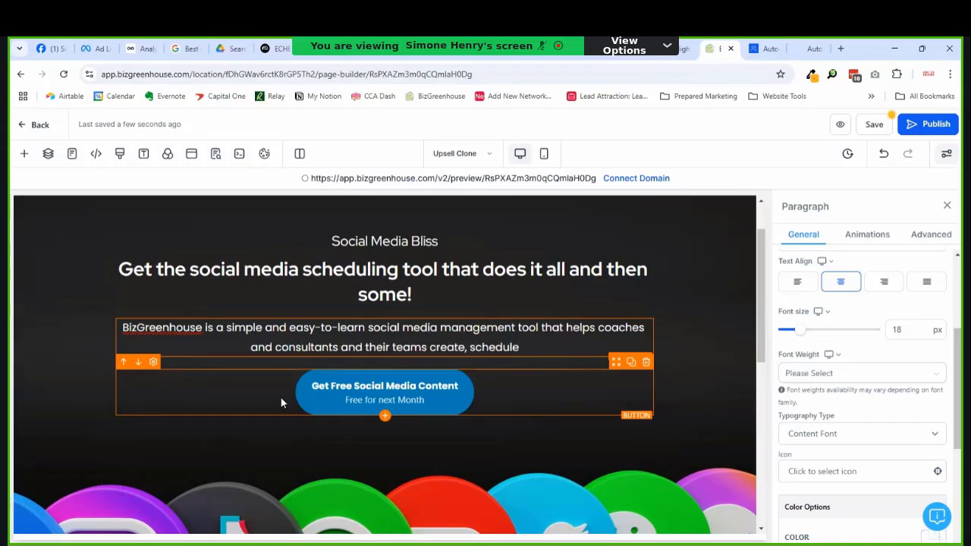
pyautogui.write(', publish and')
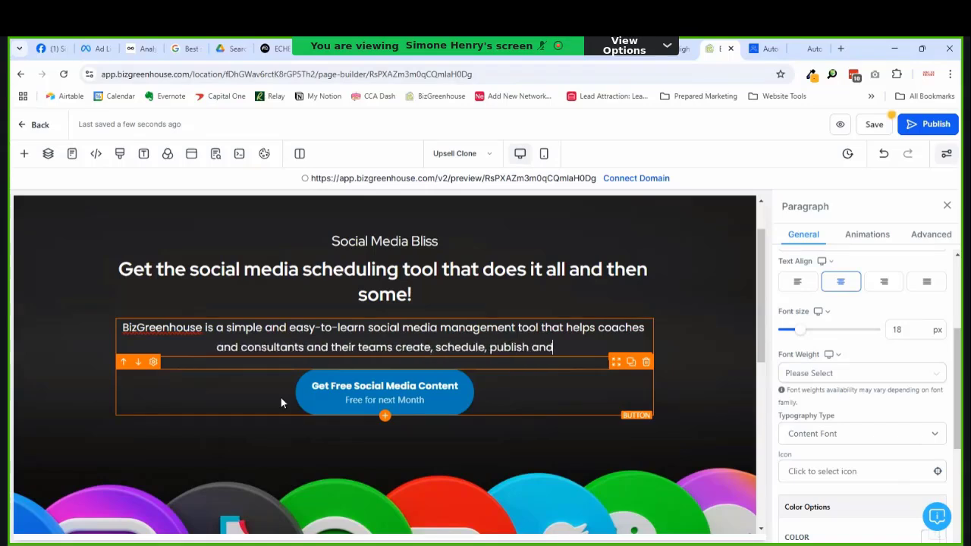
pyautogui.write(' automat')
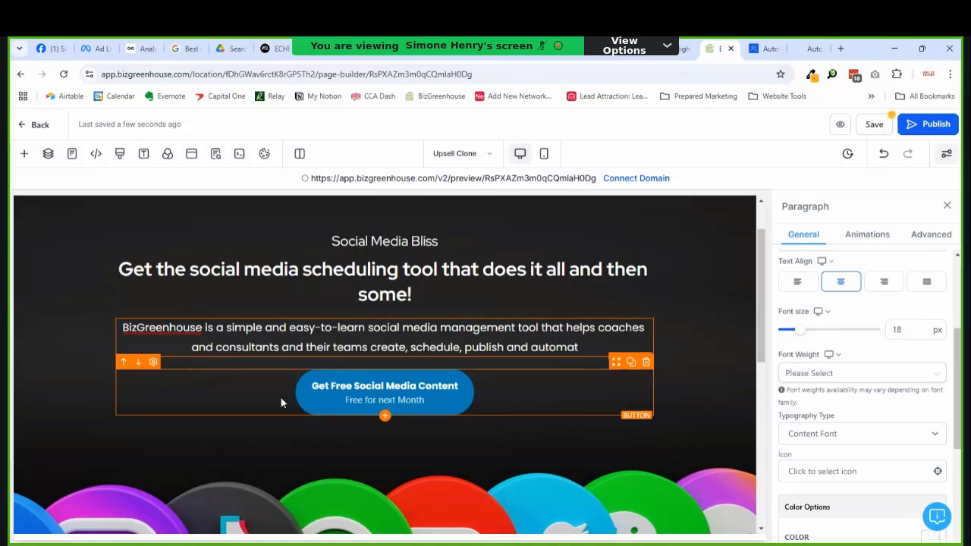
pyautogui.write('e content d')
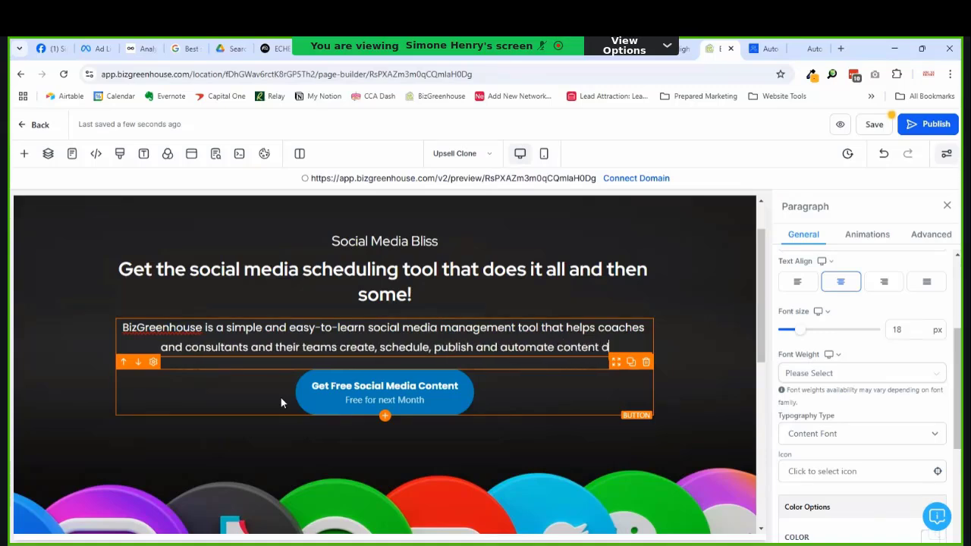
pyautogui.write('aily')
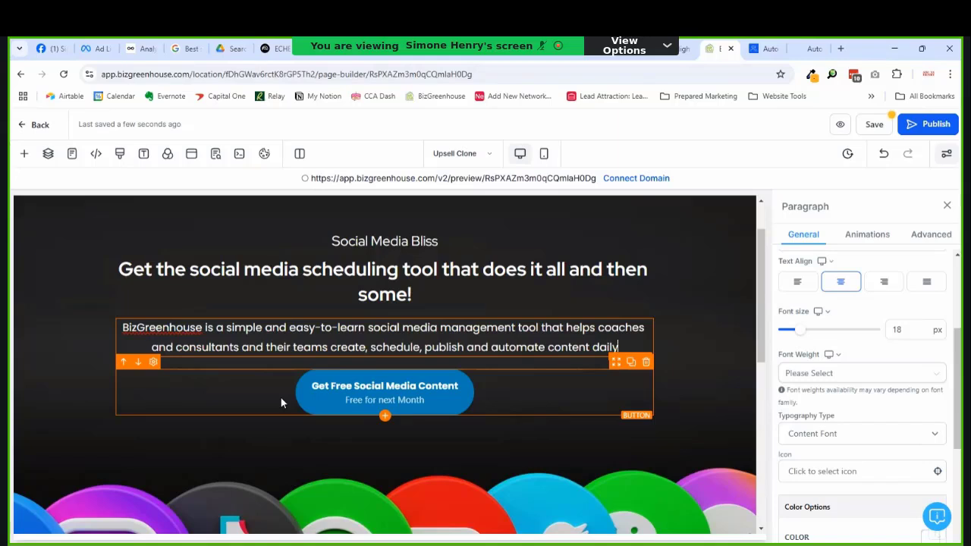
pyautogui.write('.')
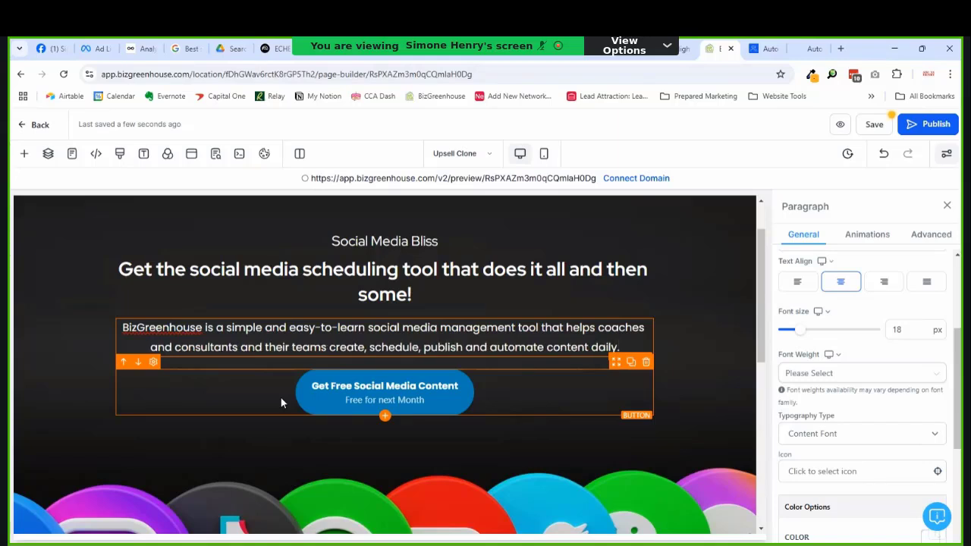
# Step: Change the call-to-action button's main label to 'Try It Free for 7 days'
pyautogui.click(282, 378)
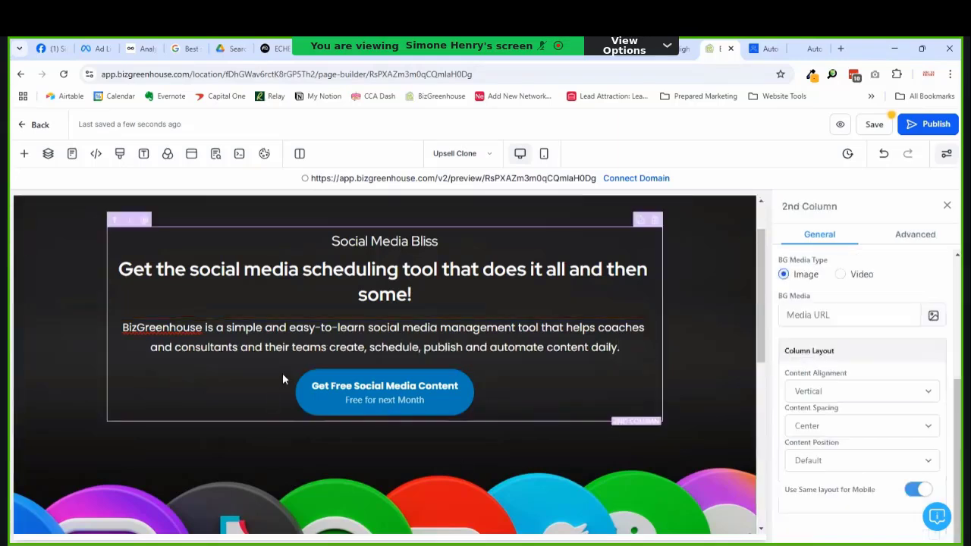
pyautogui.click(296, 371)
pyautogui.scroll(-5, 902, 357)
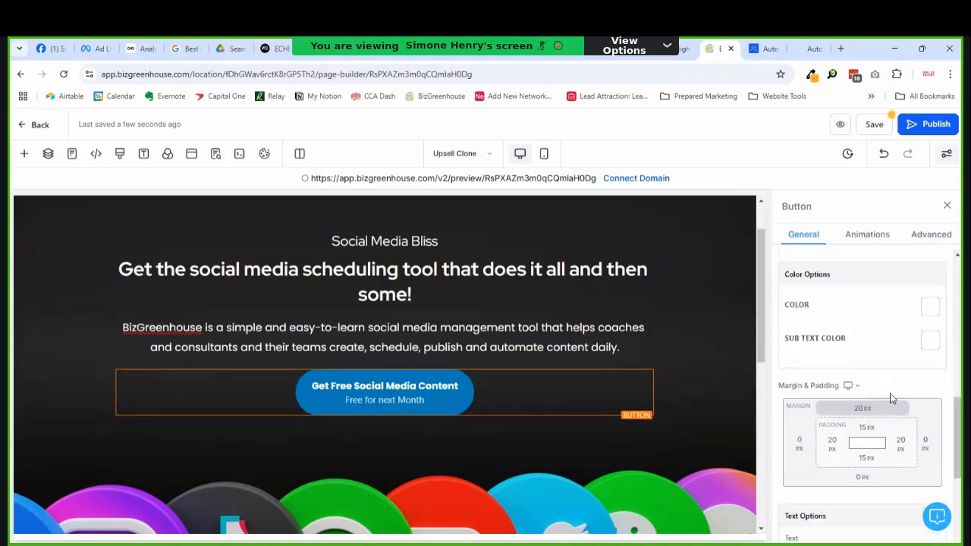
pyautogui.scroll(-3, 891, 398)
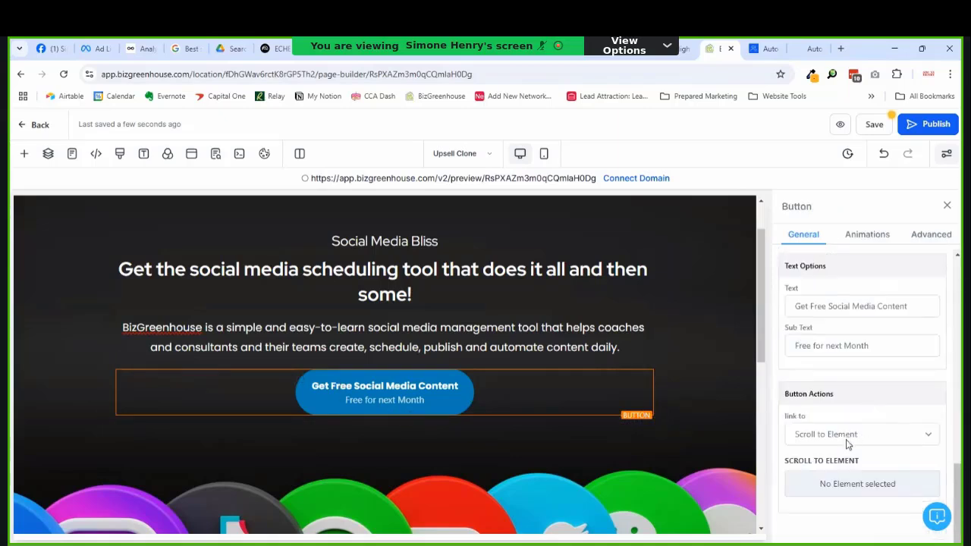
pyautogui.click(878, 308)
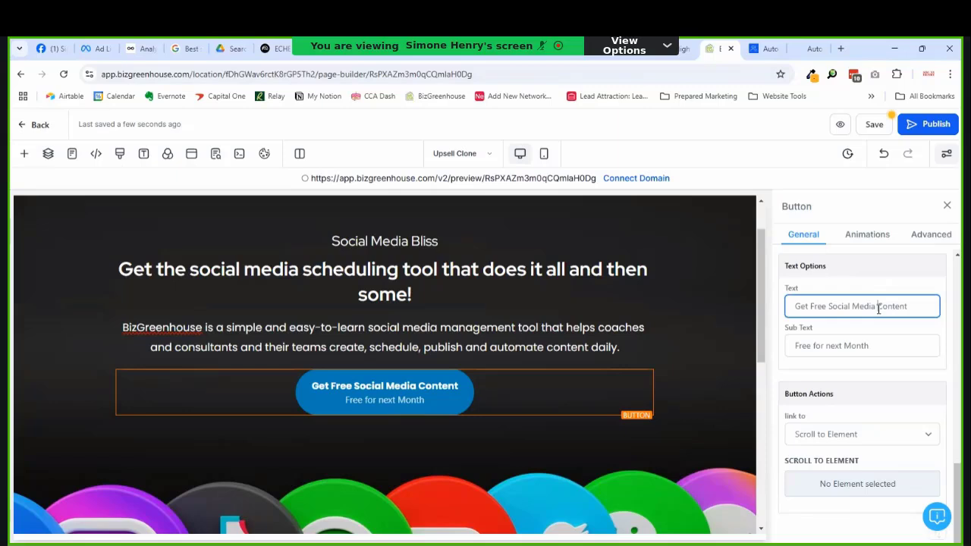
pyautogui.hotkey('ctrl', 'a')
pyautogui.write('Try')
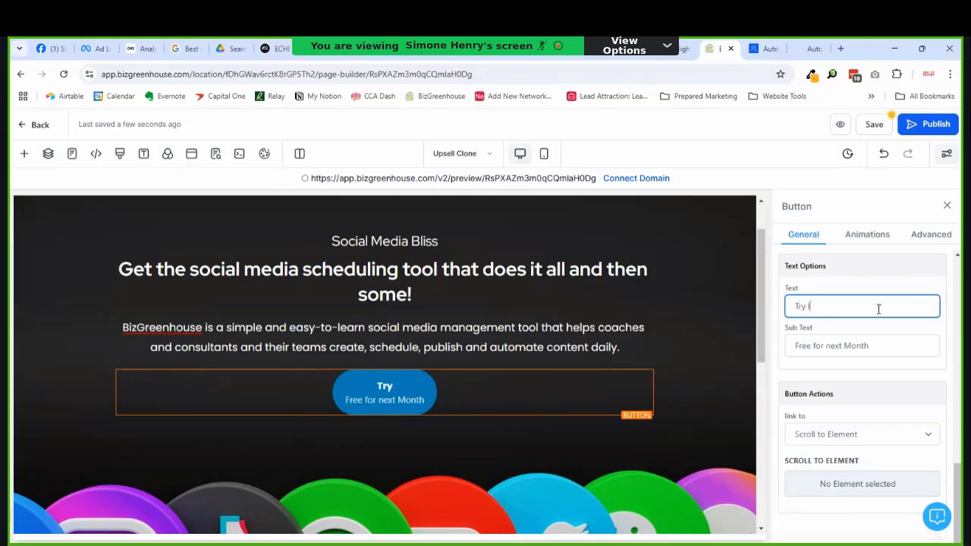
pyautogui.write(' It Free')
pyautogui.write('f')
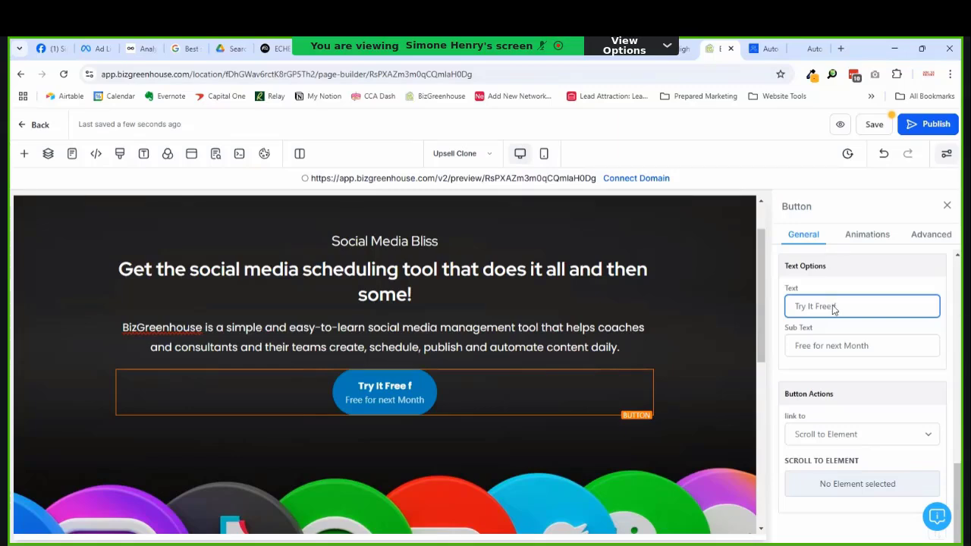
pyautogui.write('or 7 days')
# Step: Replace the sub text 'Free for next Month' with 'Only $49 after the trial'
pyautogui.click(842, 345)
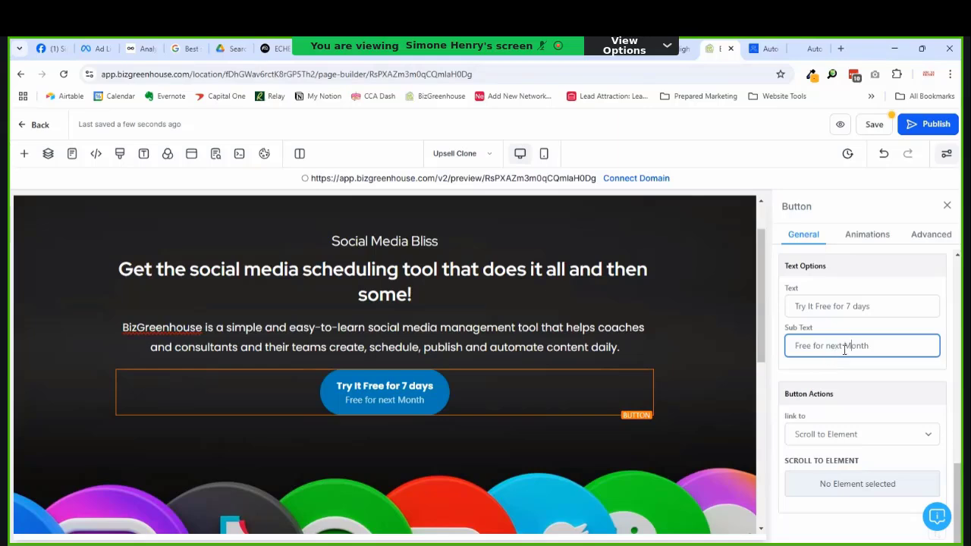
pyautogui.tripleClick(914, 349)
pyautogui.write('$49')
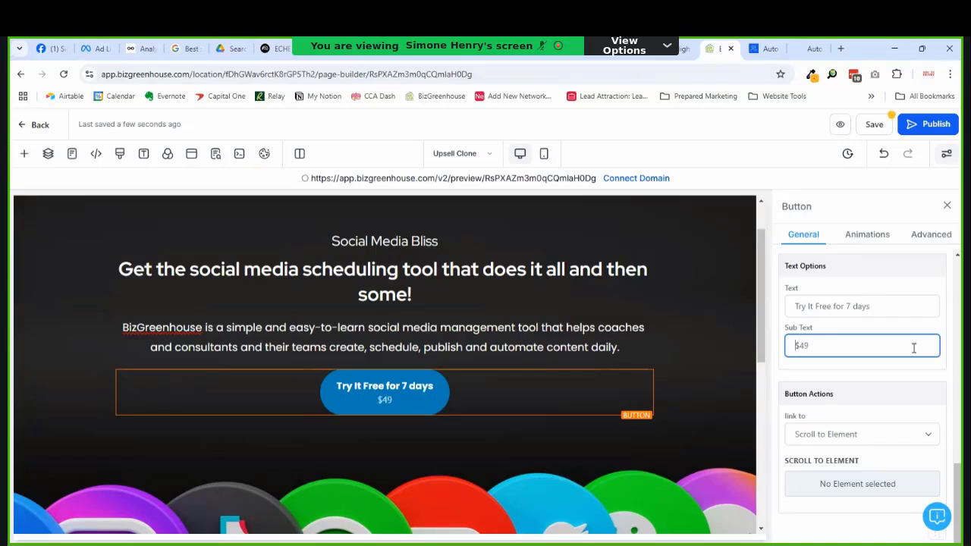
pyautogui.write('Only ')
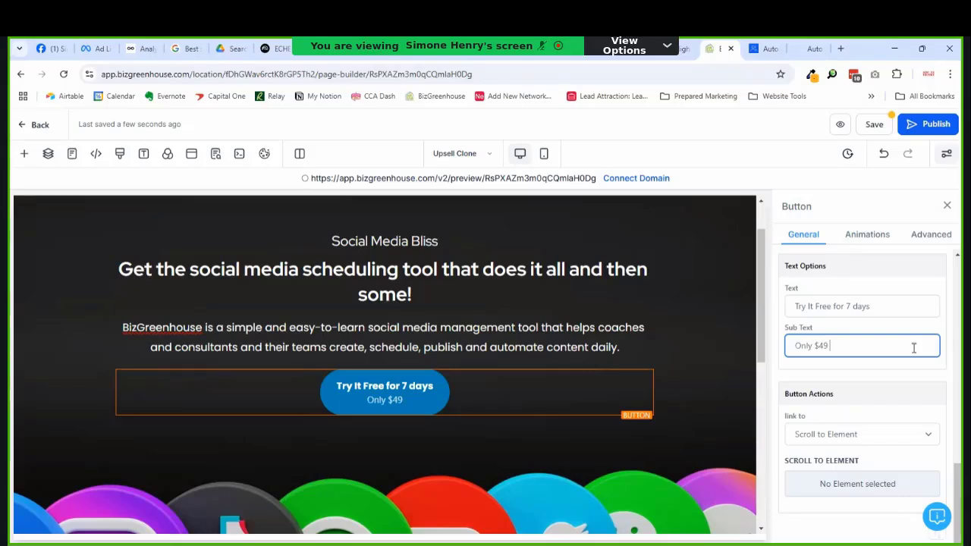
pyautogui.write(' after t')
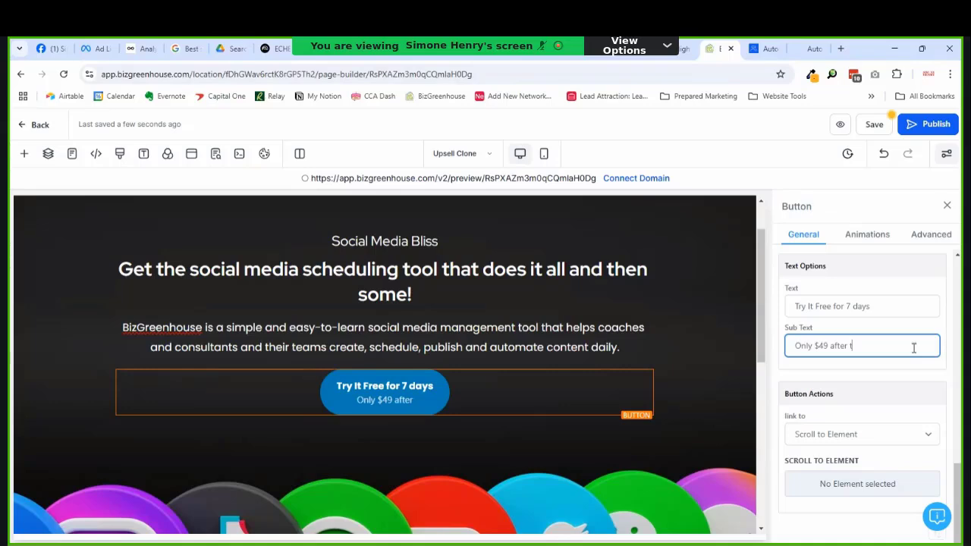
pyautogui.write('he trial')
# Step: Set the call-to-action button's background colour to the bright red swatch
pyautogui.scroll(-6, 892, 364)
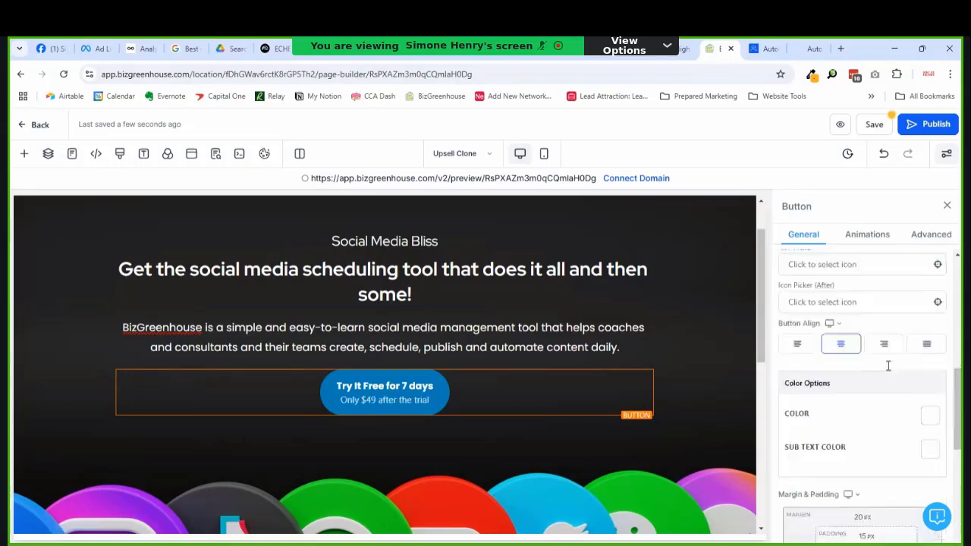
pyautogui.scroll(2, 883, 358)
pyautogui.click(937, 328)
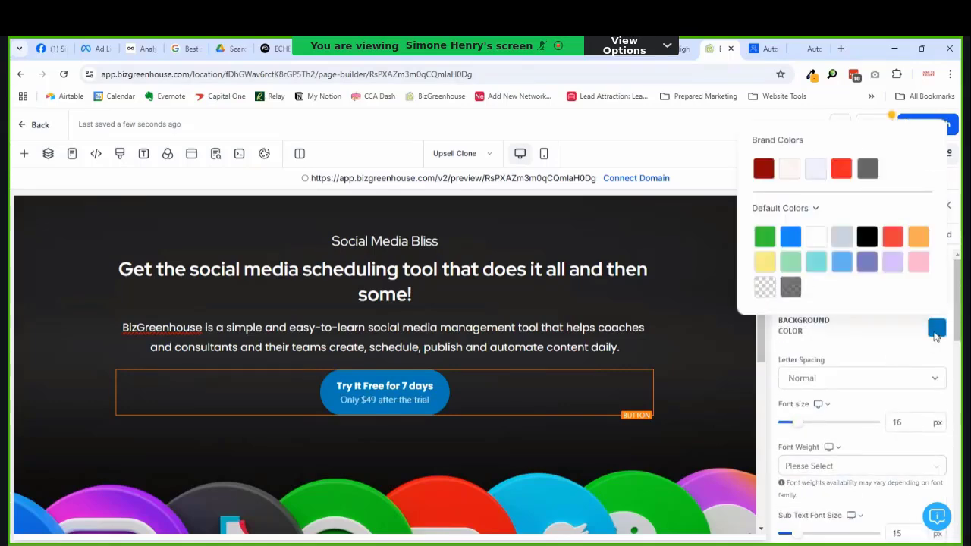
pyautogui.click(841, 168)
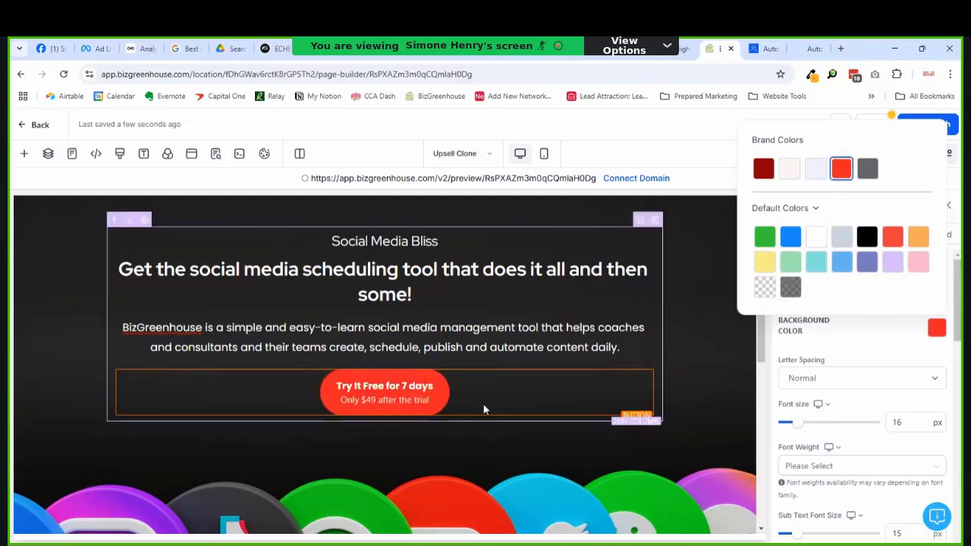
pyautogui.click(449, 401)
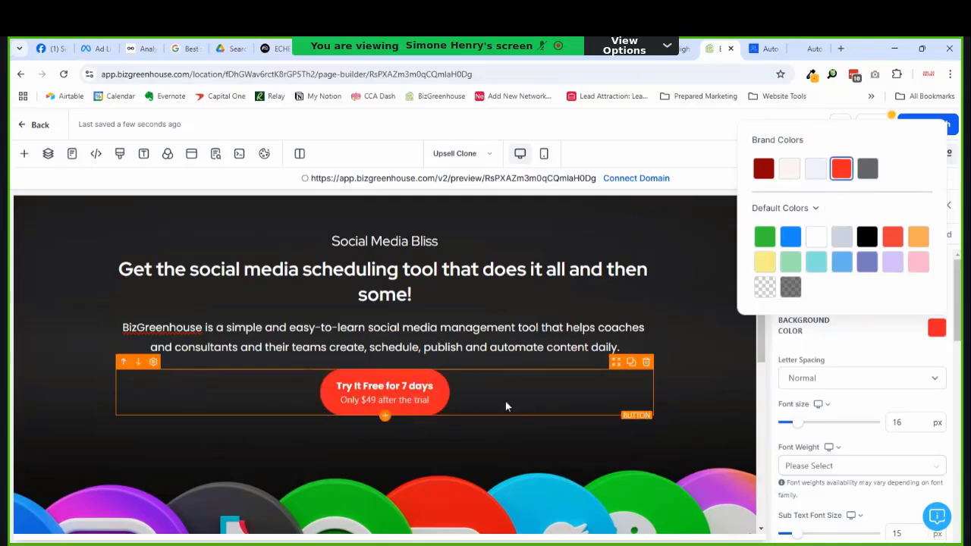
pyautogui.click(958, 343)
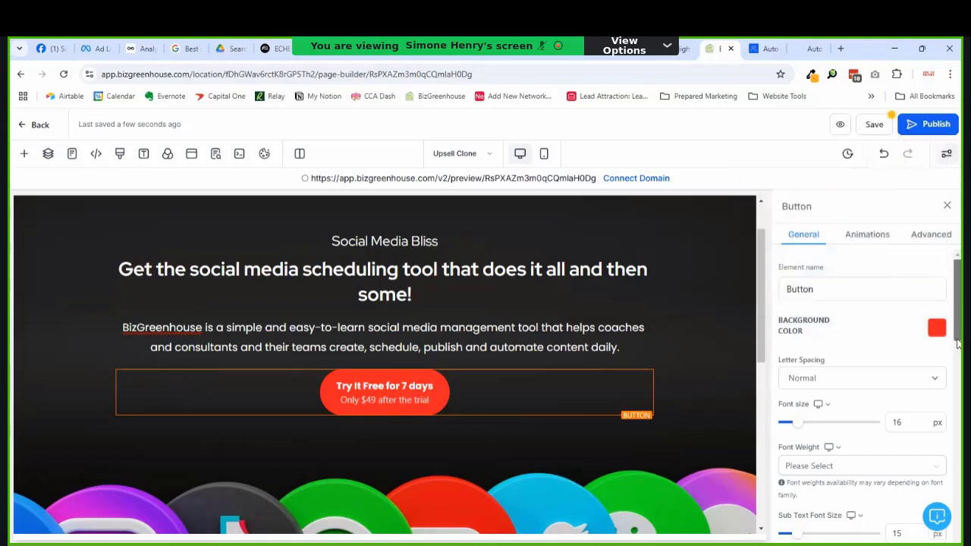
pyautogui.click(919, 237)
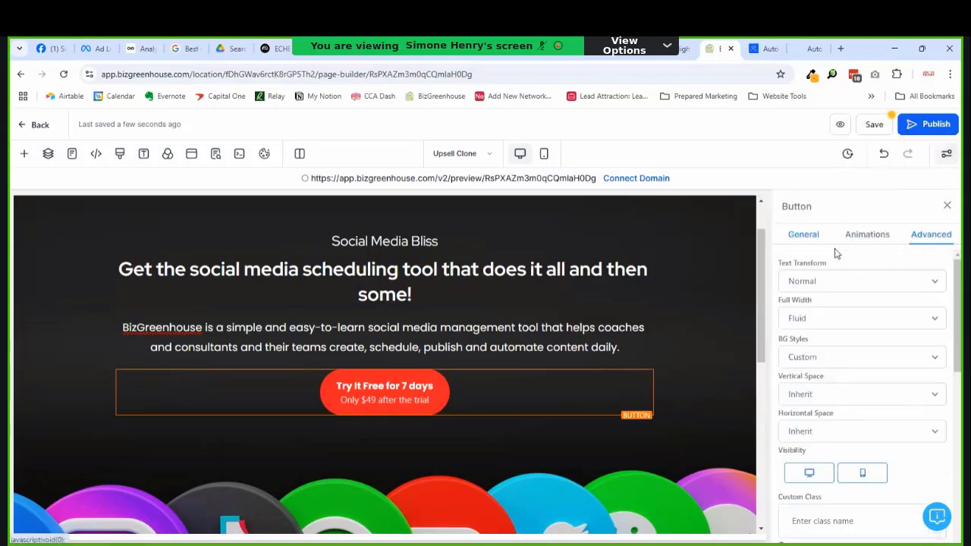
pyautogui.click(813, 241)
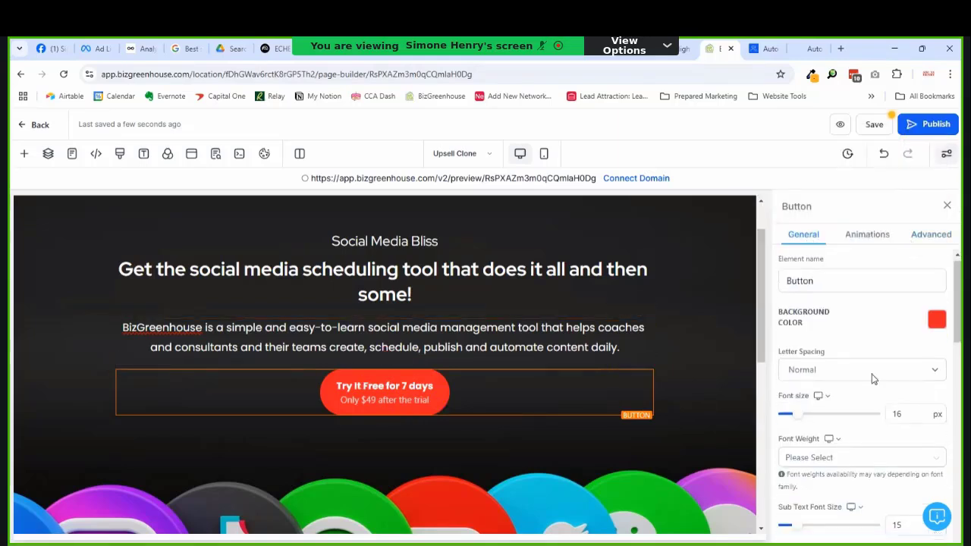
# Step: Set the button's left and right padding to 80 px each
pyautogui.scroll(-3, 916, 371)
pyautogui.scroll(-5, 916, 368)
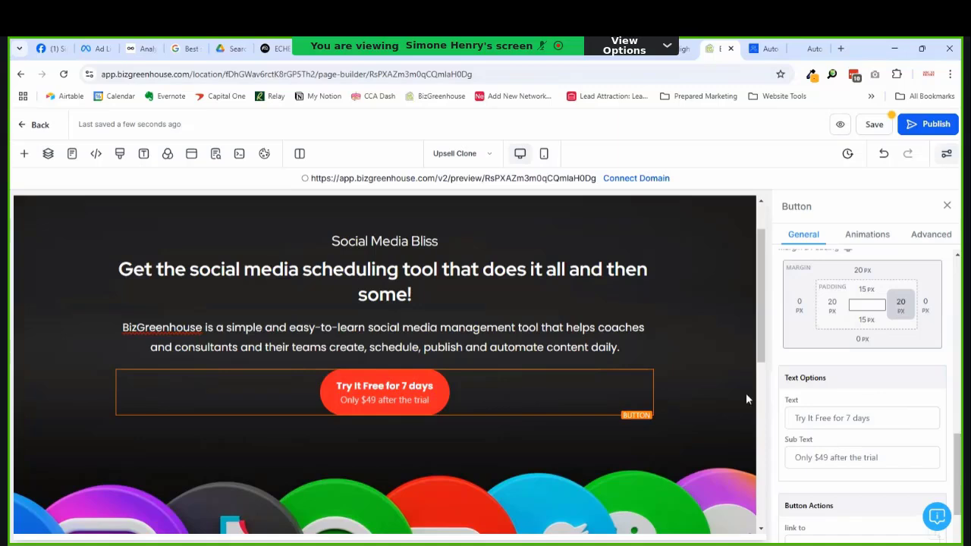
pyautogui.click(902, 305)
pyautogui.click(781, 386)
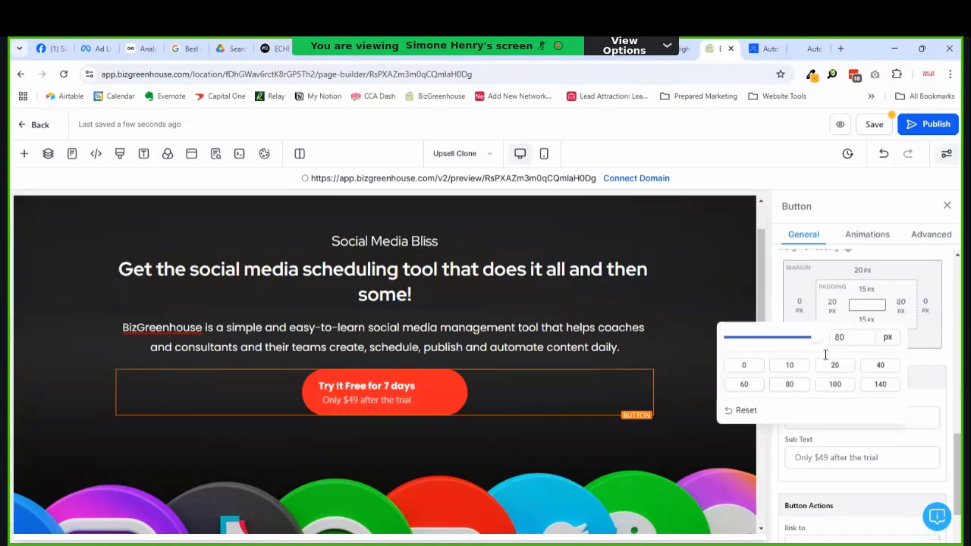
pyautogui.click(835, 316)
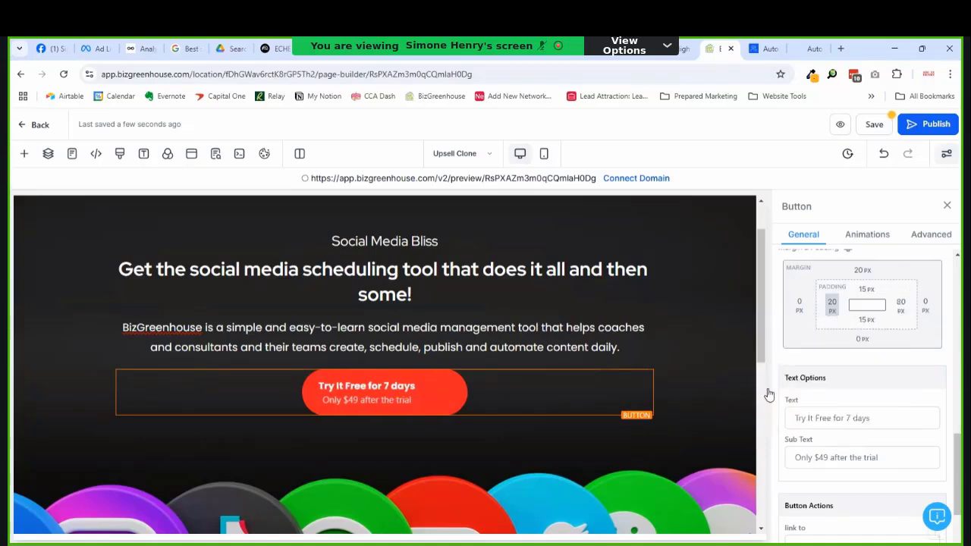
pyautogui.click(764, 387)
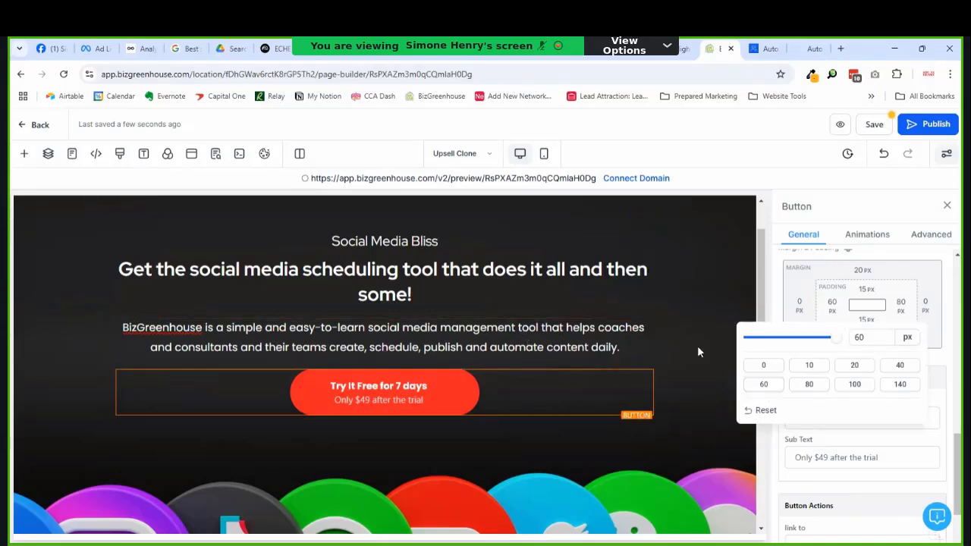
pyautogui.click(789, 391)
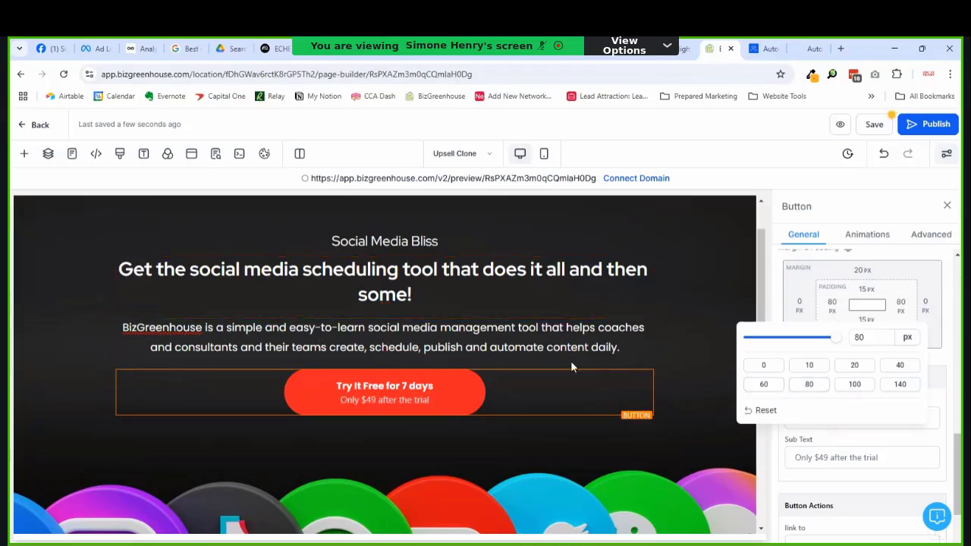
pyautogui.click(941, 234)
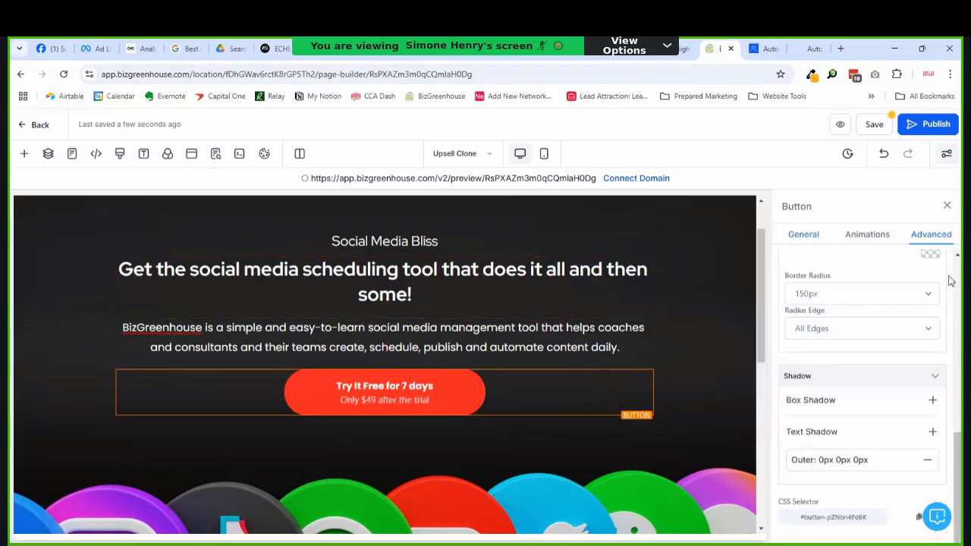
# Step: Apply the Rocking infinite-loop animation to the call-to-action button
pyautogui.click(867, 234)
pyautogui.scroll(-3, 872, 380)
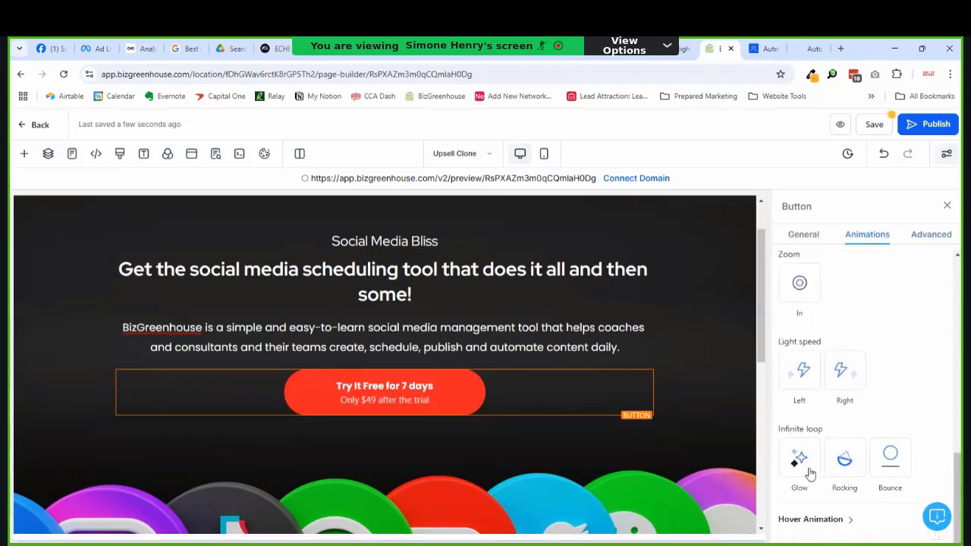
pyautogui.click(858, 465)
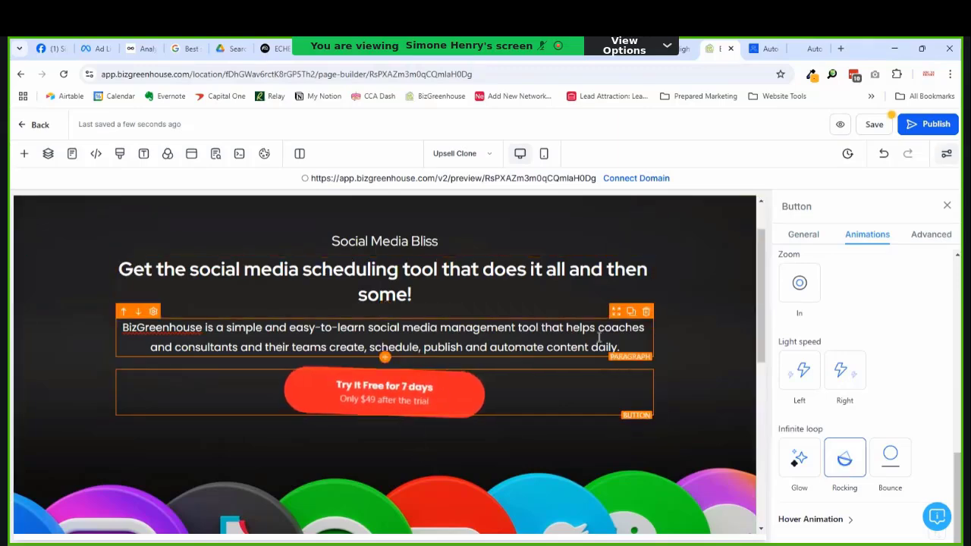
pyautogui.scroll(-2, 349, 366)
pyautogui.scroll(3, 349, 367)
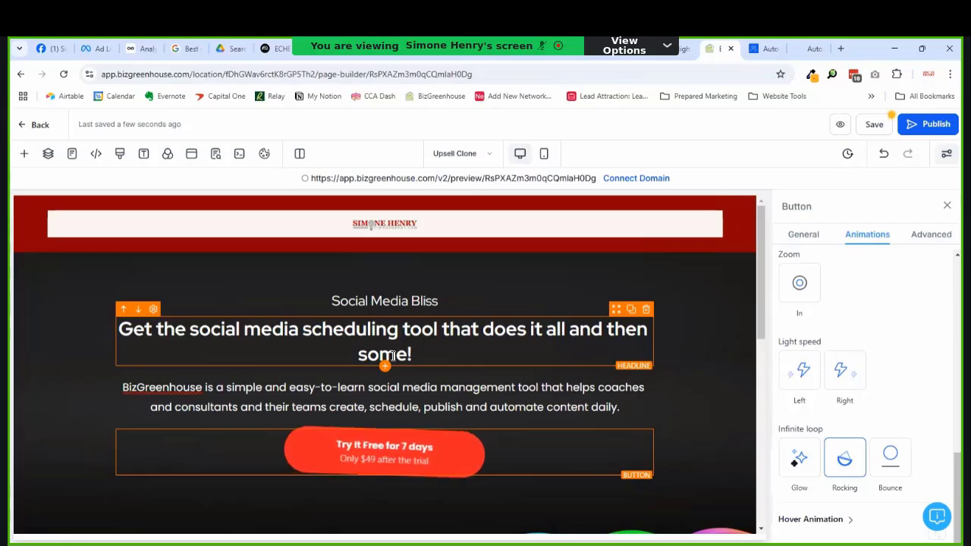
pyautogui.scroll(-3, 458, 448)
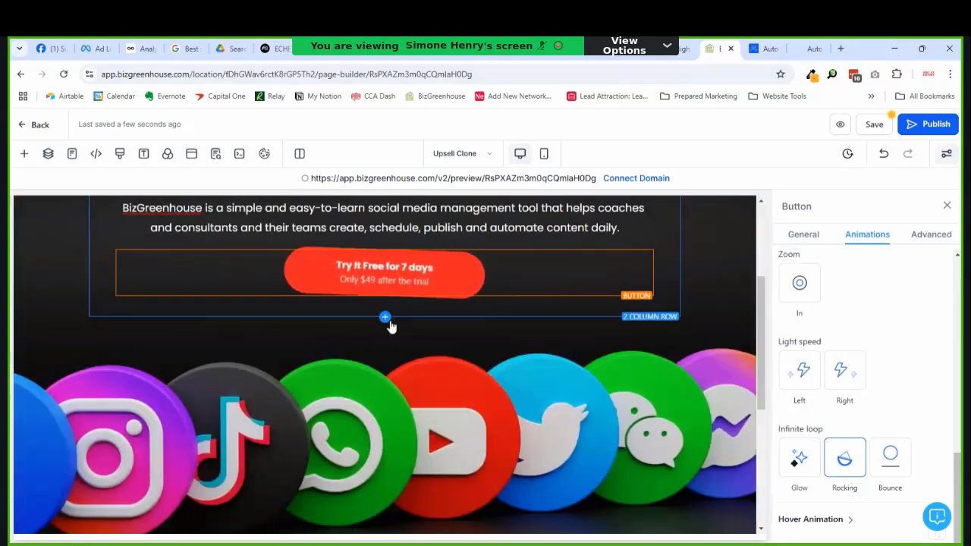
# Step: Add a six-column row below the button section
pyautogui.click(386, 317)
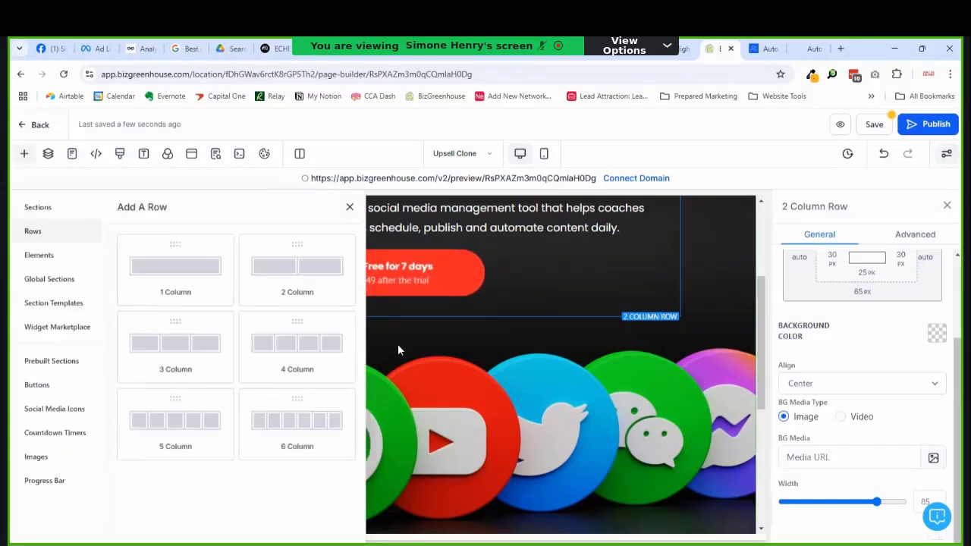
pyautogui.click(281, 430)
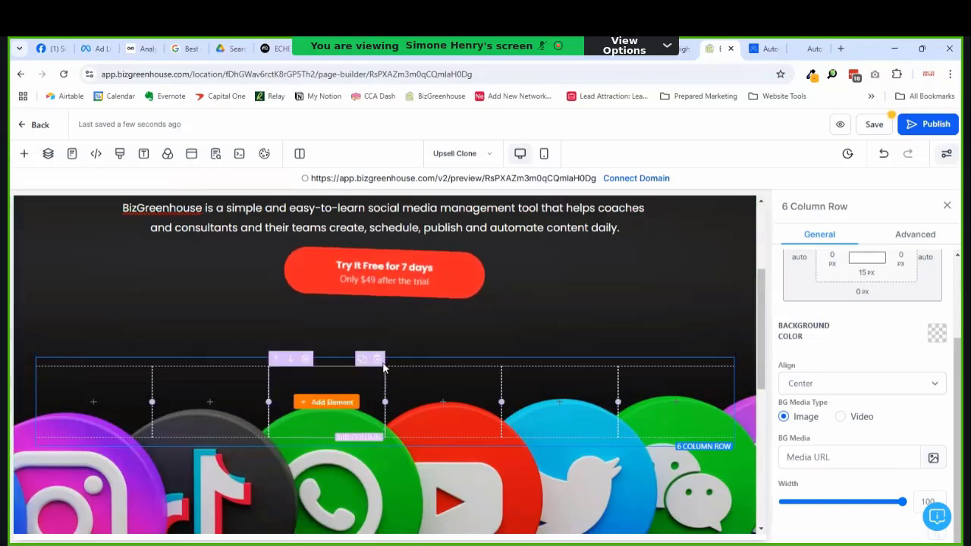
pyautogui.scroll(-2, 375, 395)
pyautogui.scroll(3, 374, 421)
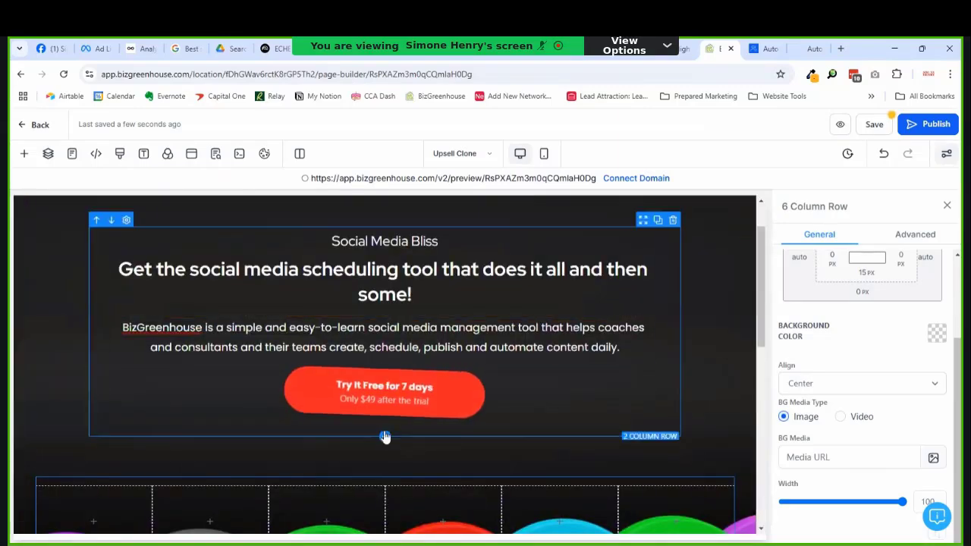
# Step: Place a one-column row above the social icons image
pyautogui.click(385, 436)
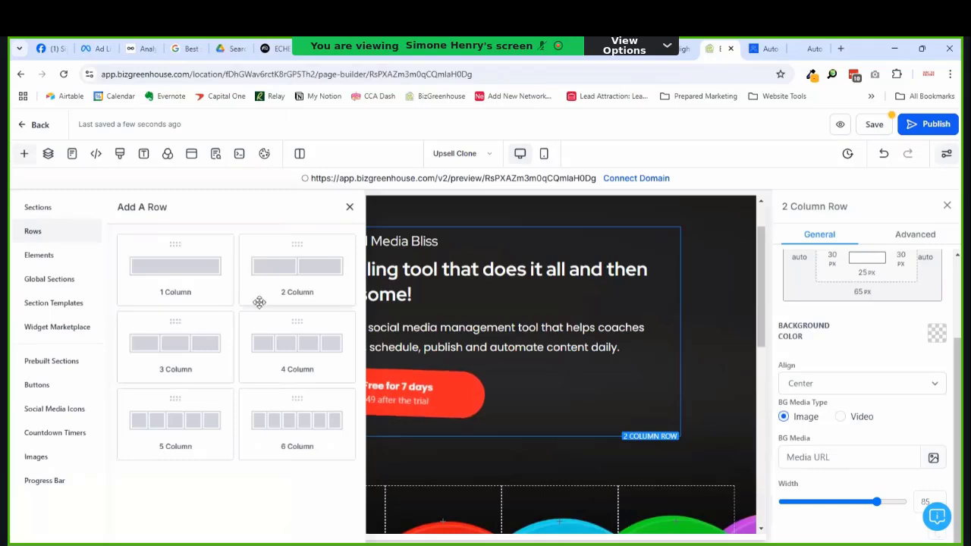
pyautogui.moveTo(194, 287); pyautogui.dragTo(383, 331)
pyautogui.click(384, 285)
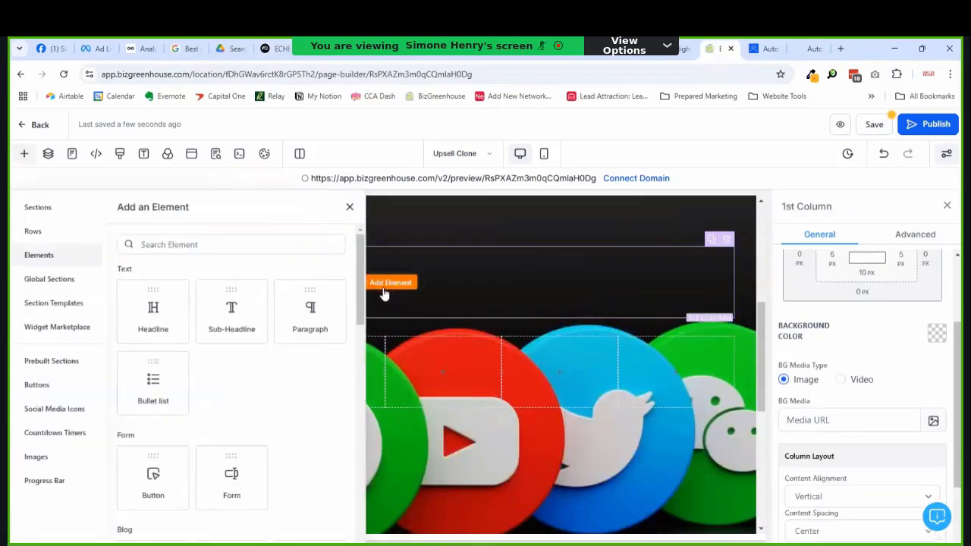
# Step: Insert a headline in the new row, colour it pale, and title it 'Supported Social Media Platforms'
pyautogui.click(165, 323)
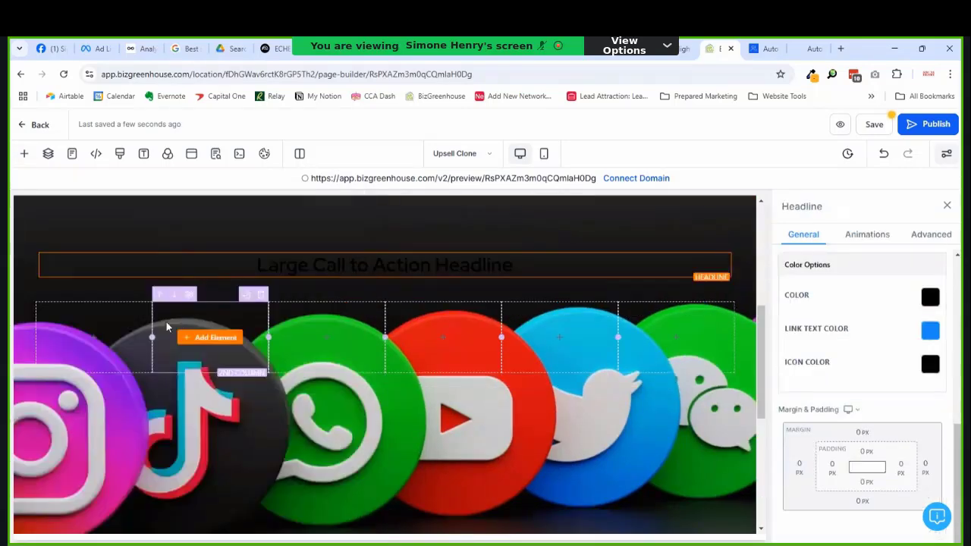
pyautogui.tripleClick(351, 273)
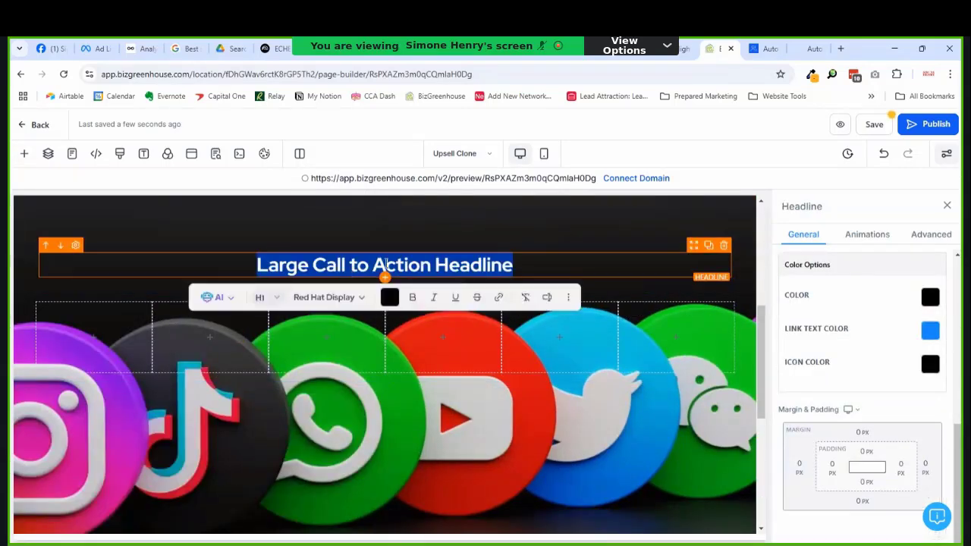
pyautogui.click(933, 298)
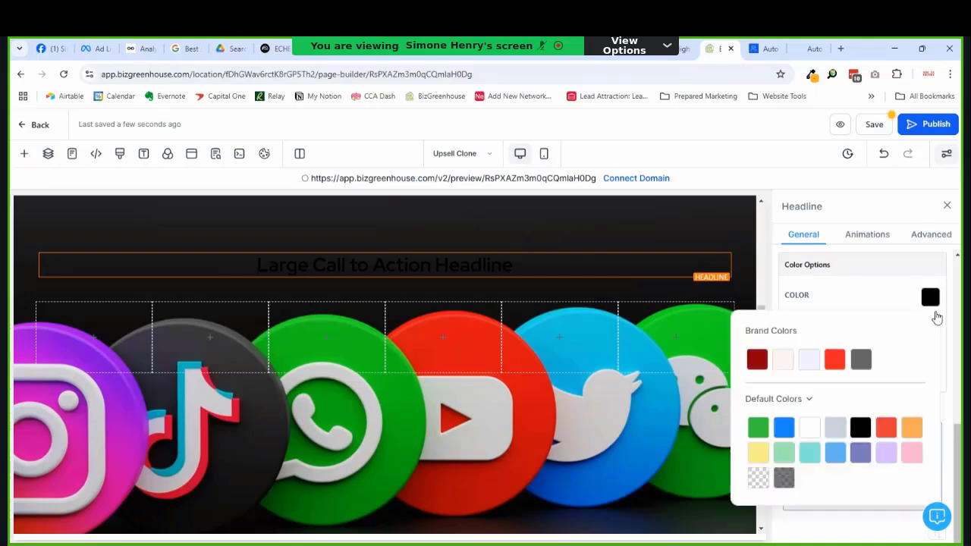
pyautogui.click(786, 361)
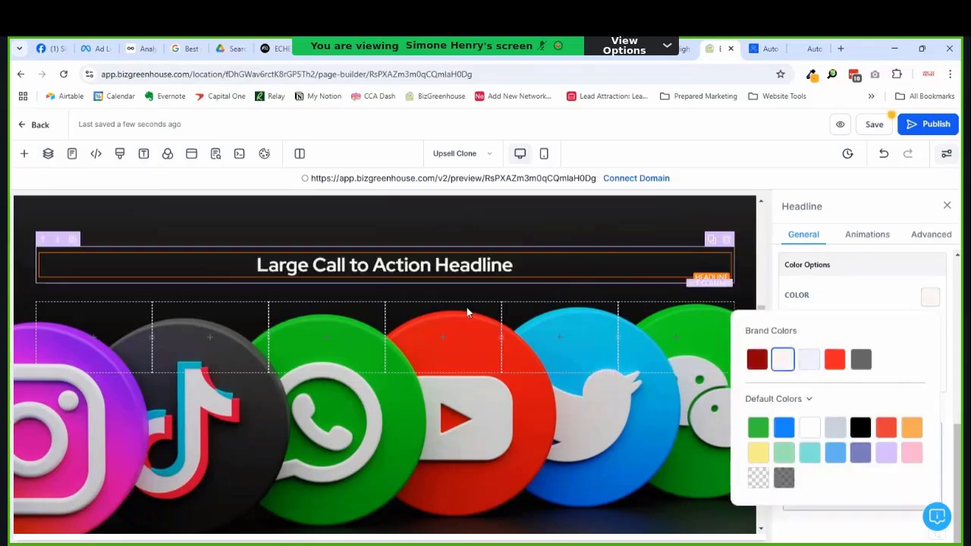
pyautogui.tripleClick(402, 275)
pyautogui.write('S')
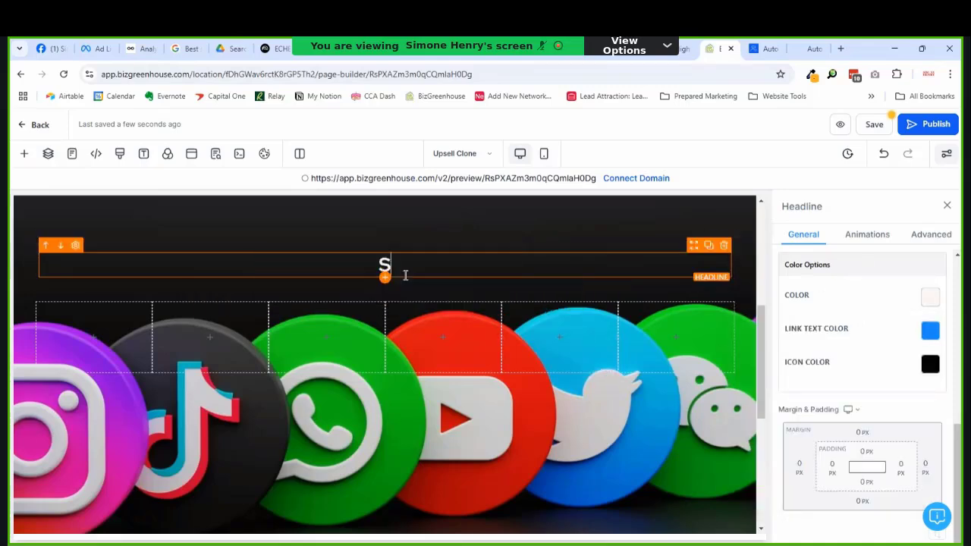
pyautogui.write('upported Social ')
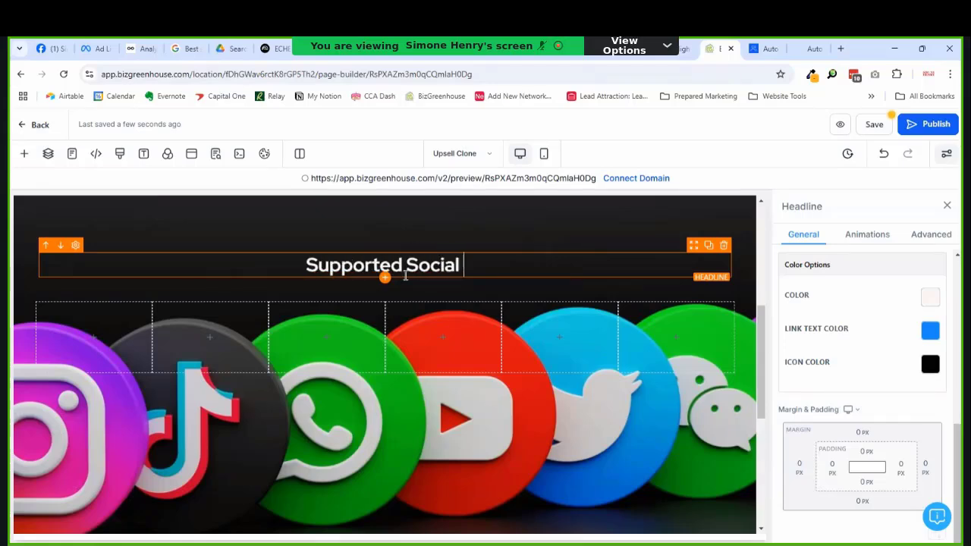
pyautogui.write('Media Plat')
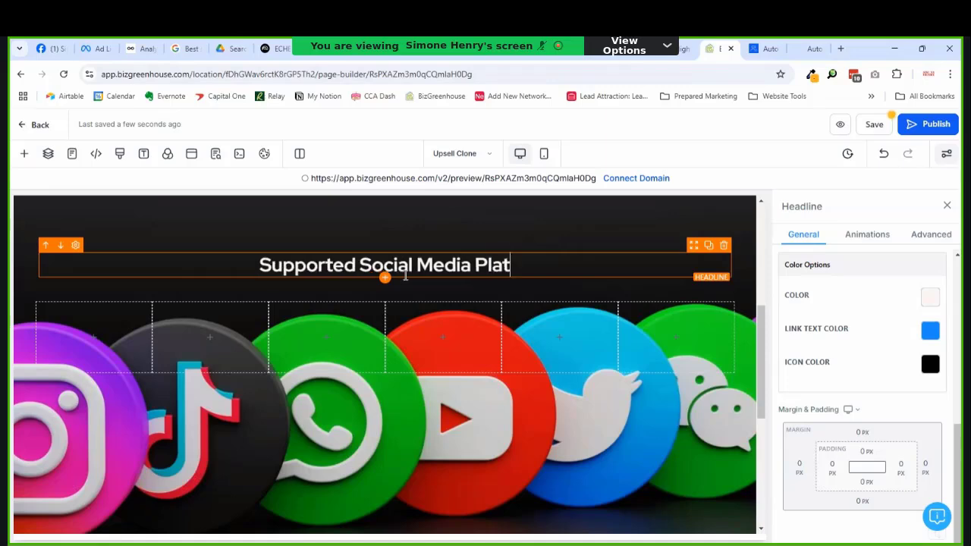
pyautogui.write('forms')
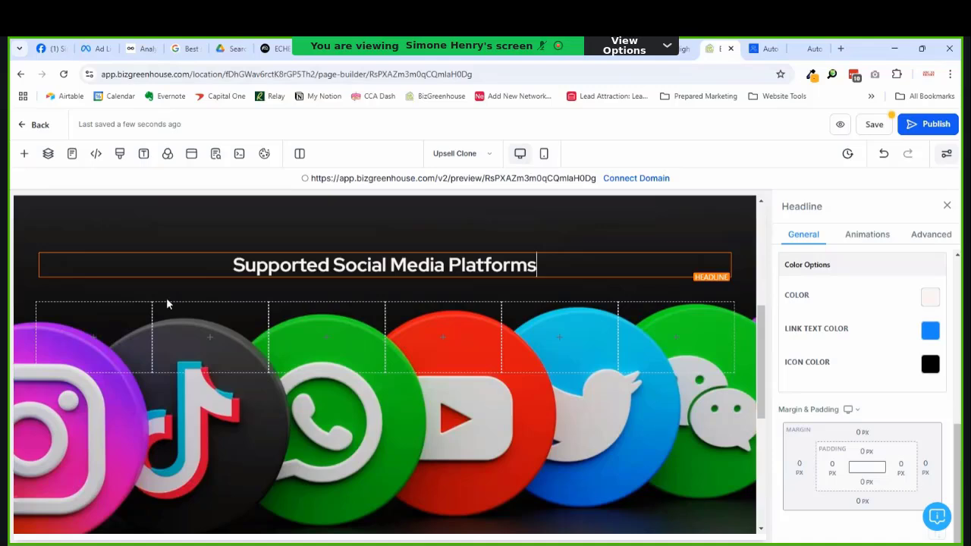
pyautogui.click(95, 338)
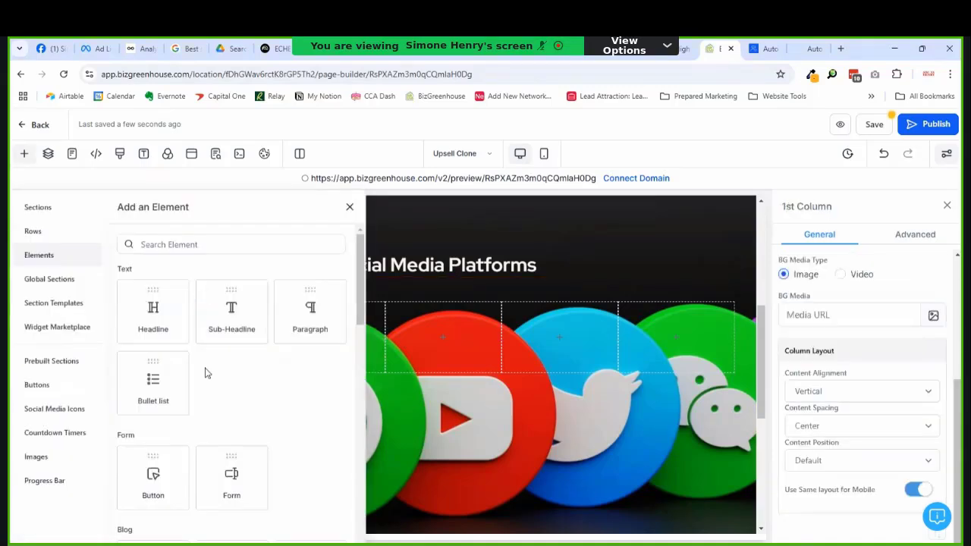
# Step: Insert the Brand social icons set (Facebook to TikTok) and delete the empty column so it centres
pyautogui.click(67, 413)
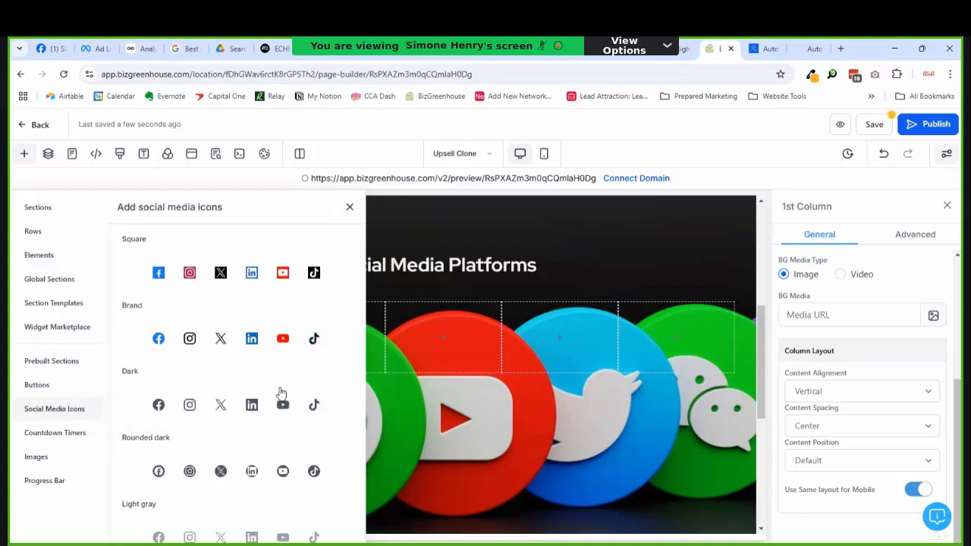
pyautogui.click(213, 352)
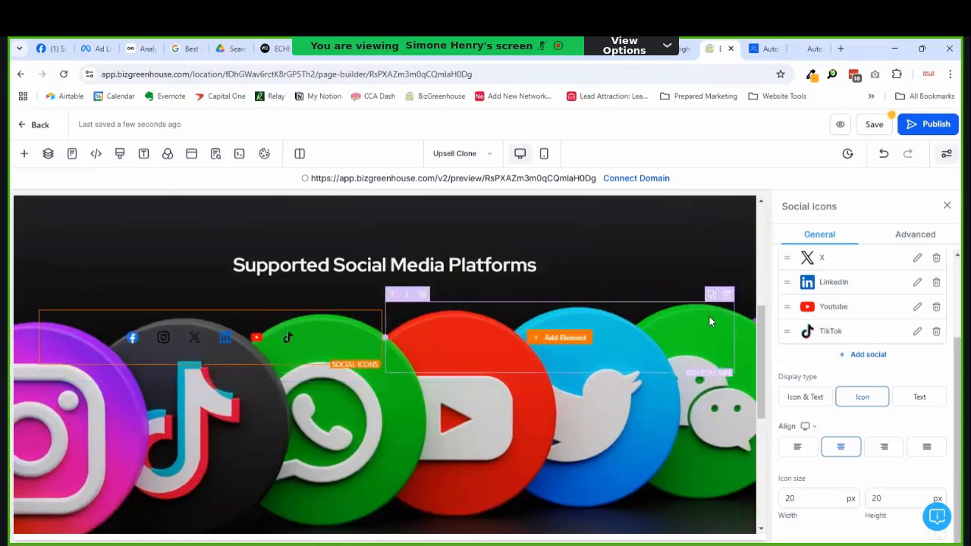
pyautogui.click(727, 294)
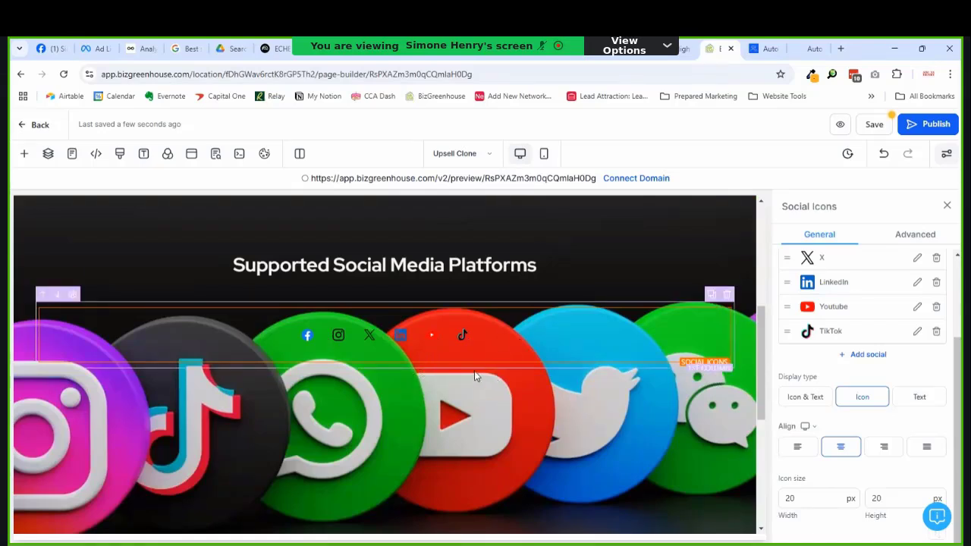
pyautogui.scroll(-1, 348, 426)
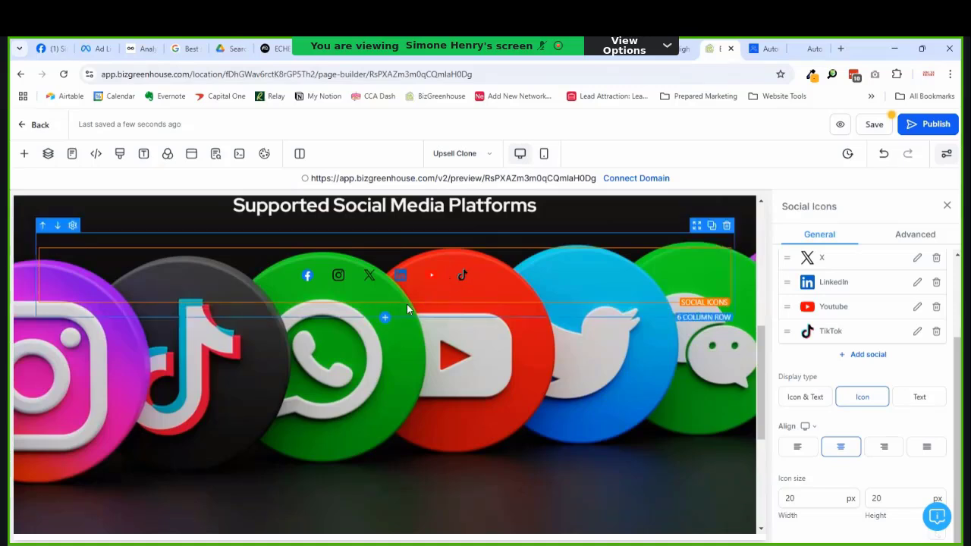
pyautogui.scroll(1, 390, 318)
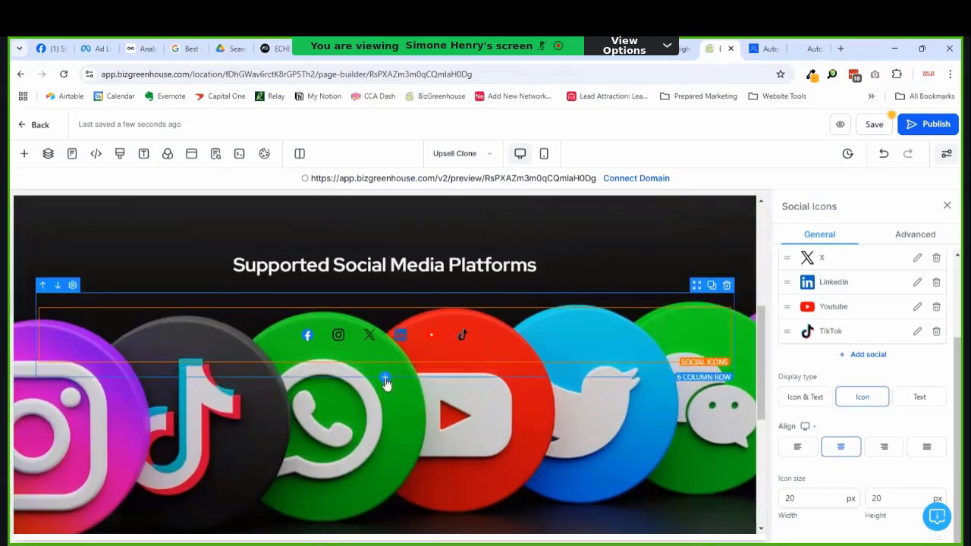
# Step: Add a 1 Column row directly below the social icons row
pyautogui.click(384, 378)
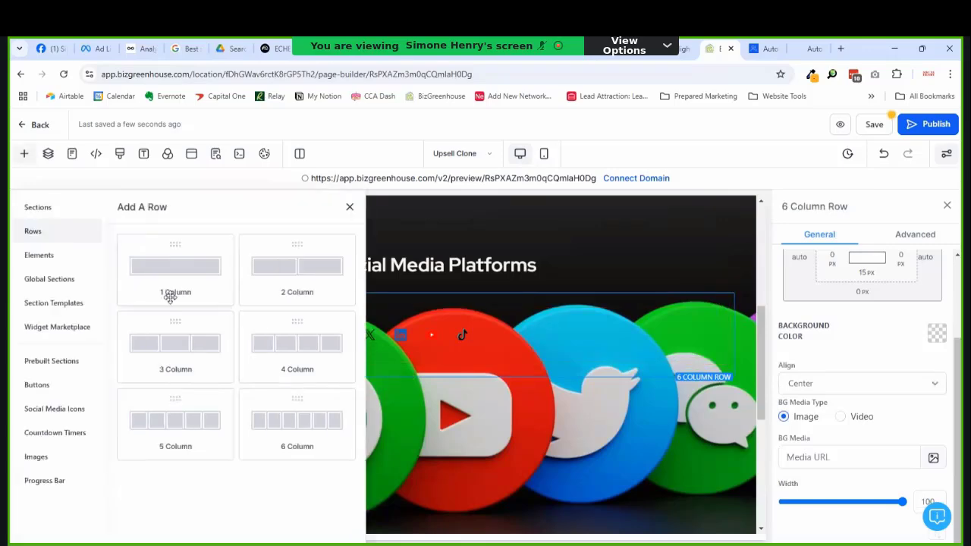
pyautogui.click(163, 287)
pyautogui.scroll(1, 390, 317)
pyautogui.scroll(2, 391, 317)
pyautogui.scroll(-4, 479, 375)
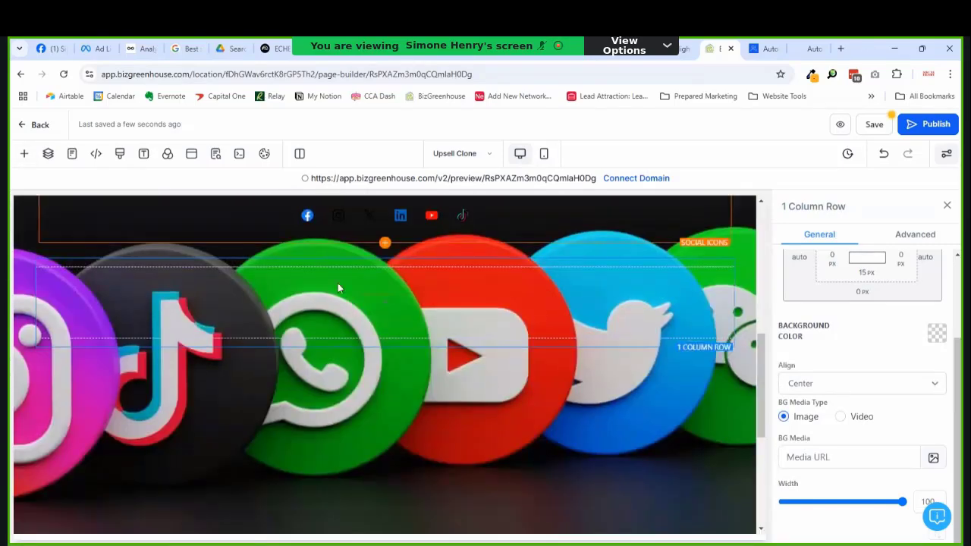
pyautogui.scroll(2, 336, 286)
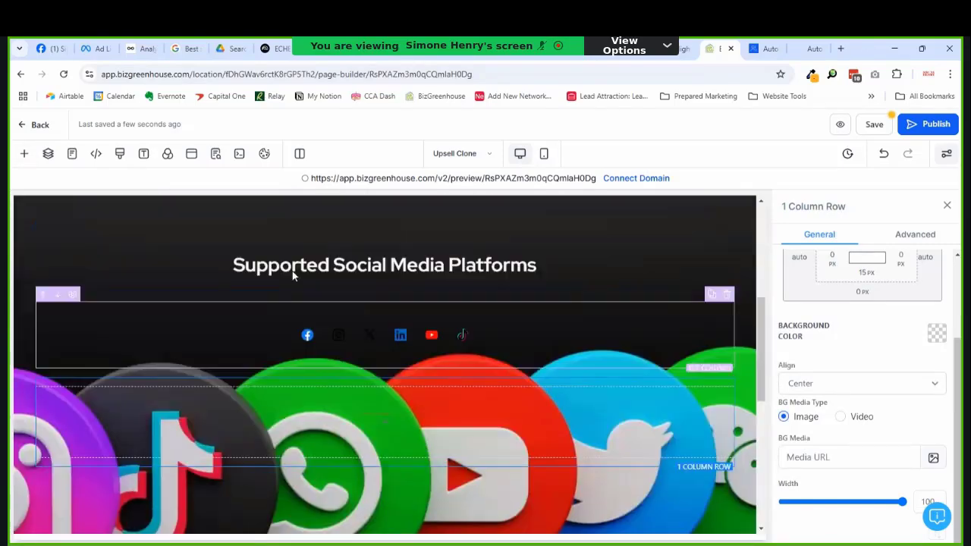
# Step: Select the social icons element to bring up its settings
pyautogui.click(654, 325)
pyautogui.scroll(4, 583, 342)
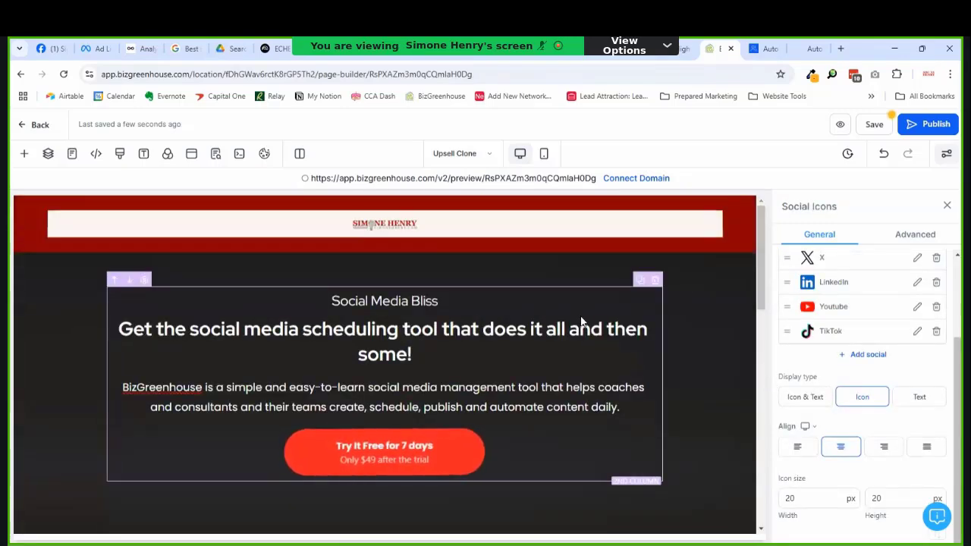
pyautogui.scroll(-5, 592, 323)
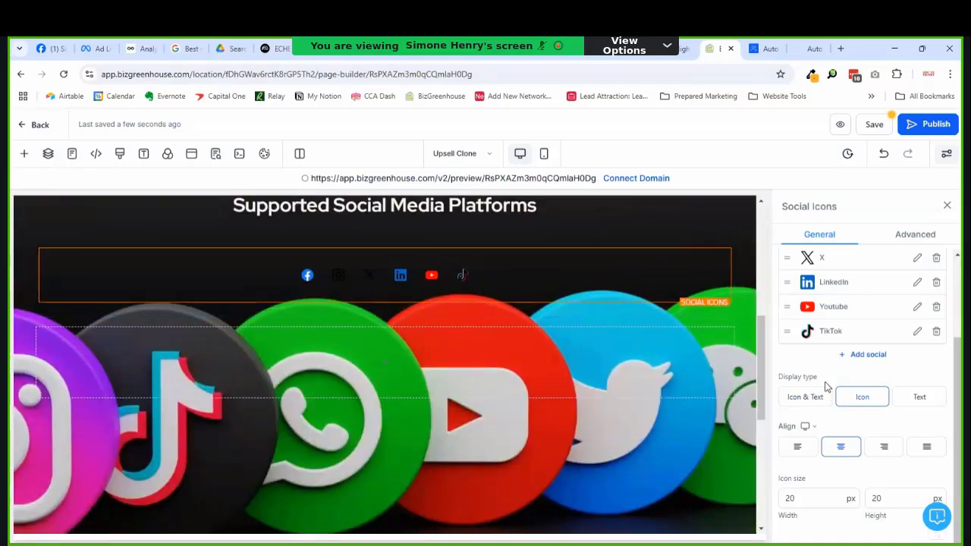
pyautogui.scroll(3, 825, 383)
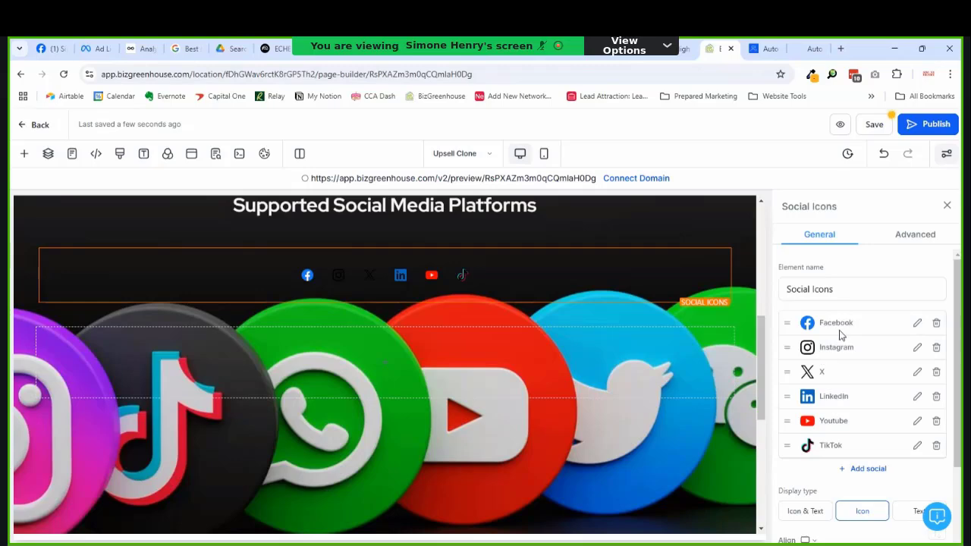
# Step: Remove the X icon from the social icons list
pyautogui.click(936, 372)
pyautogui.click(605, 362)
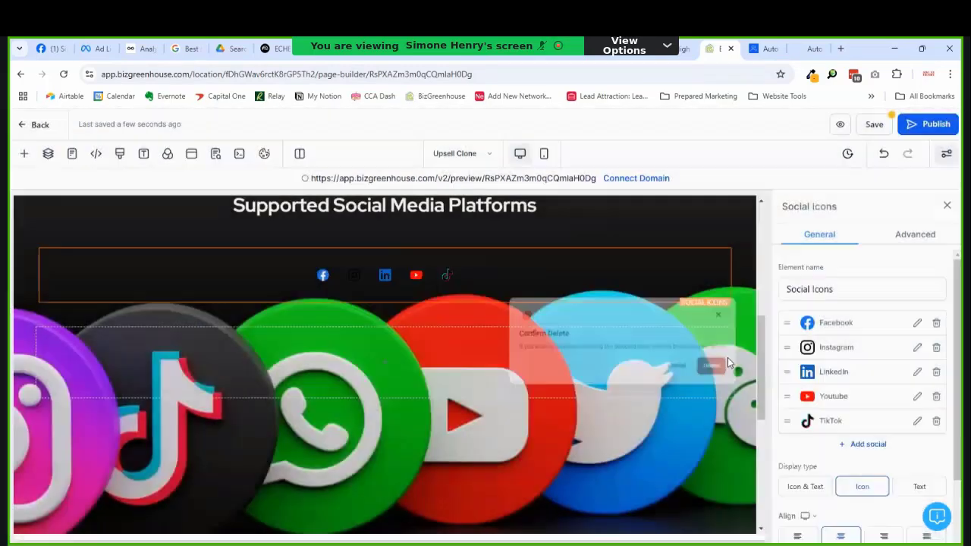
pyautogui.scroll(-1, 867, 431)
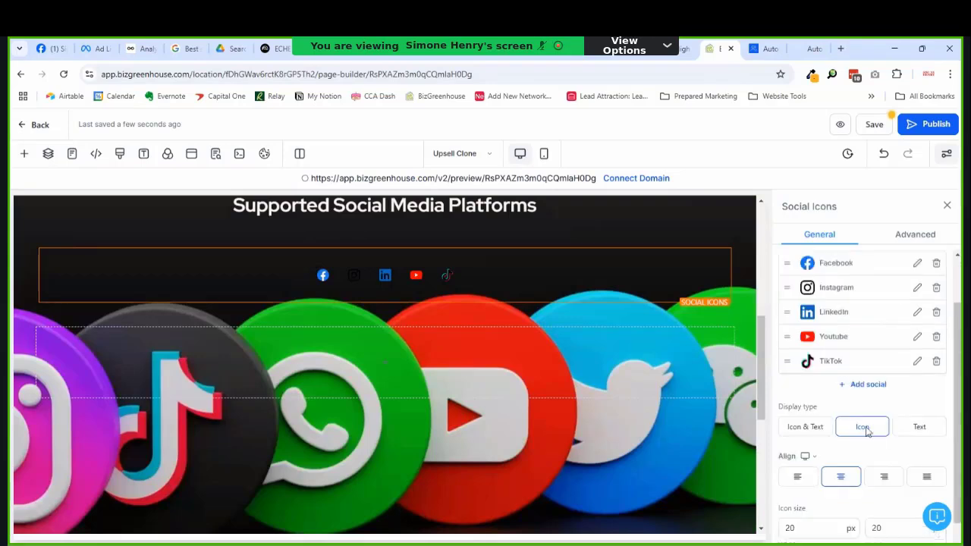
# Step: Add a Pinterest icon with the link '#'
pyautogui.click(868, 386)
pyautogui.click(410, 296)
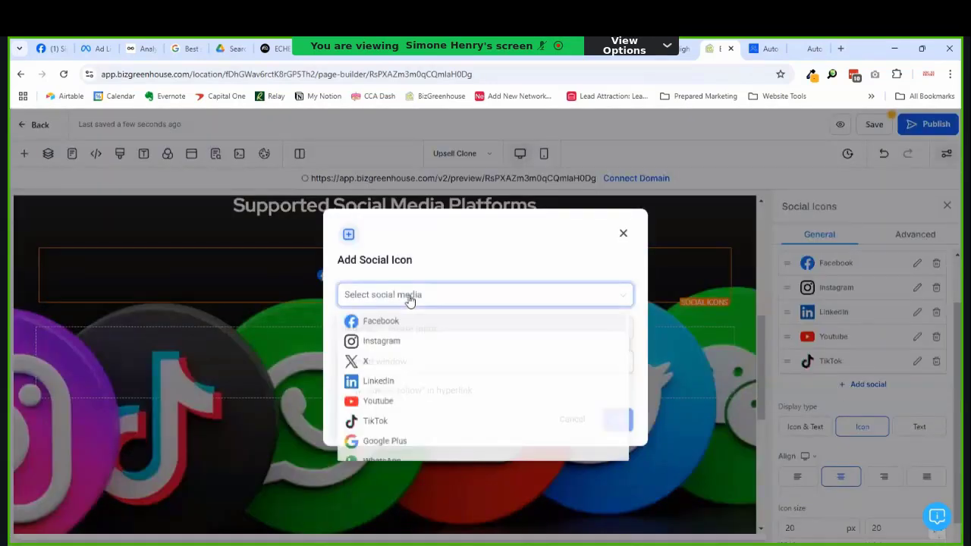
pyautogui.scroll(-1, 448, 362)
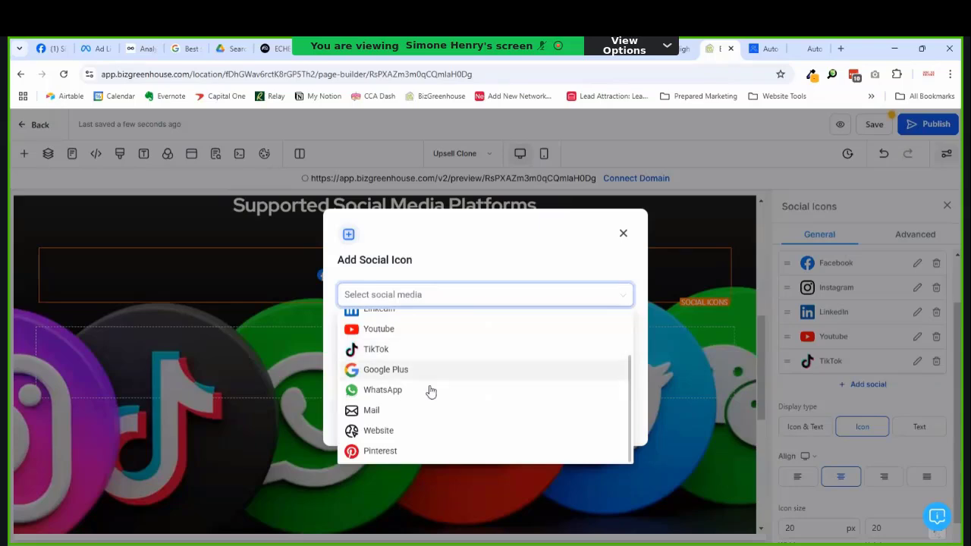
pyautogui.click(403, 449)
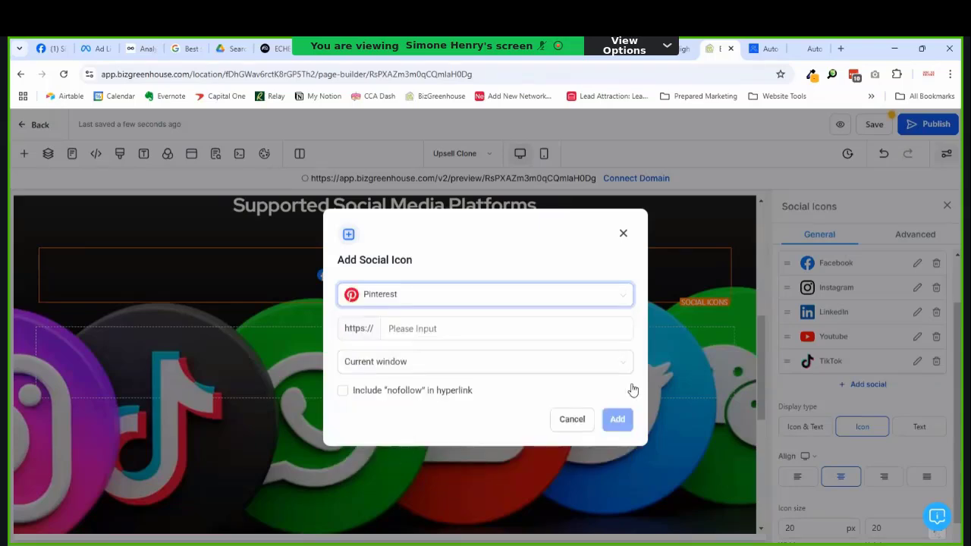
pyautogui.click(421, 334)
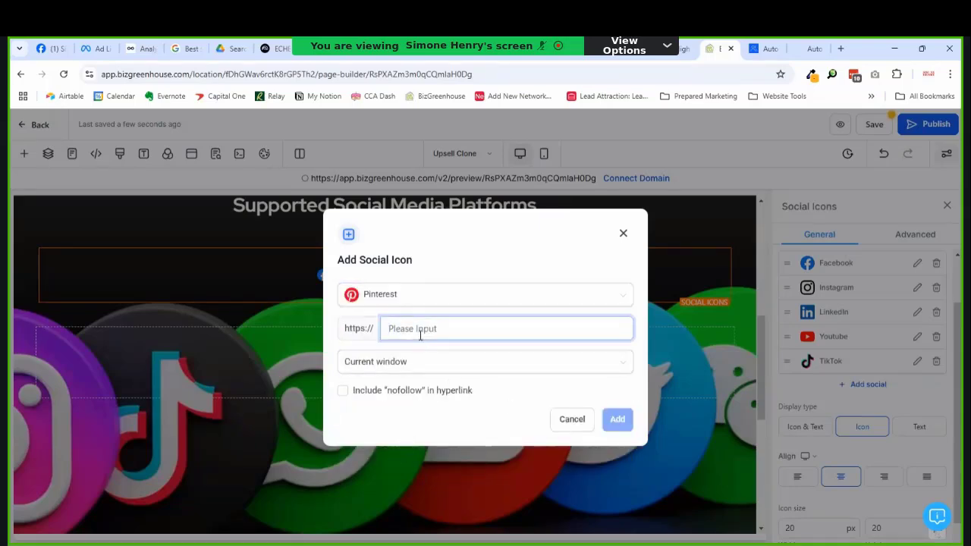
pyautogui.write('#')
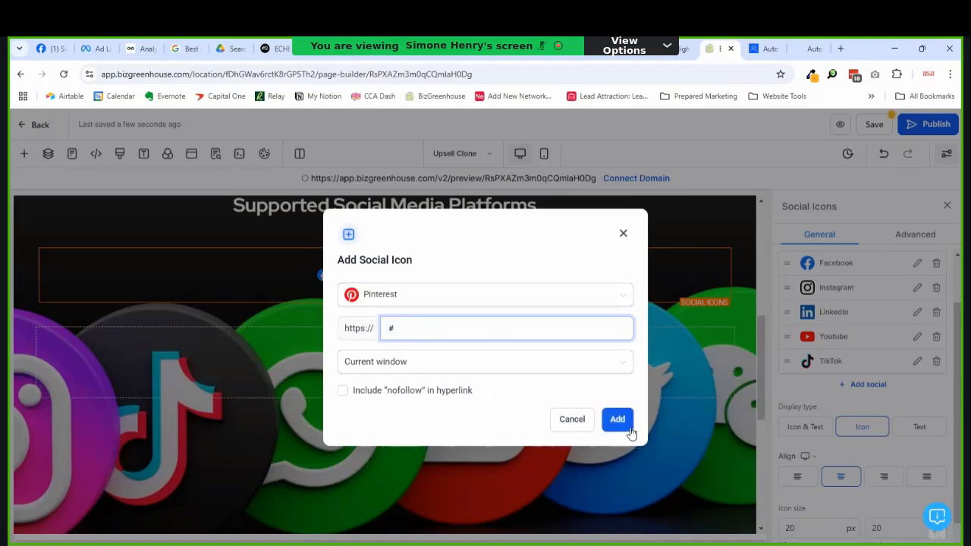
pyautogui.click(620, 423)
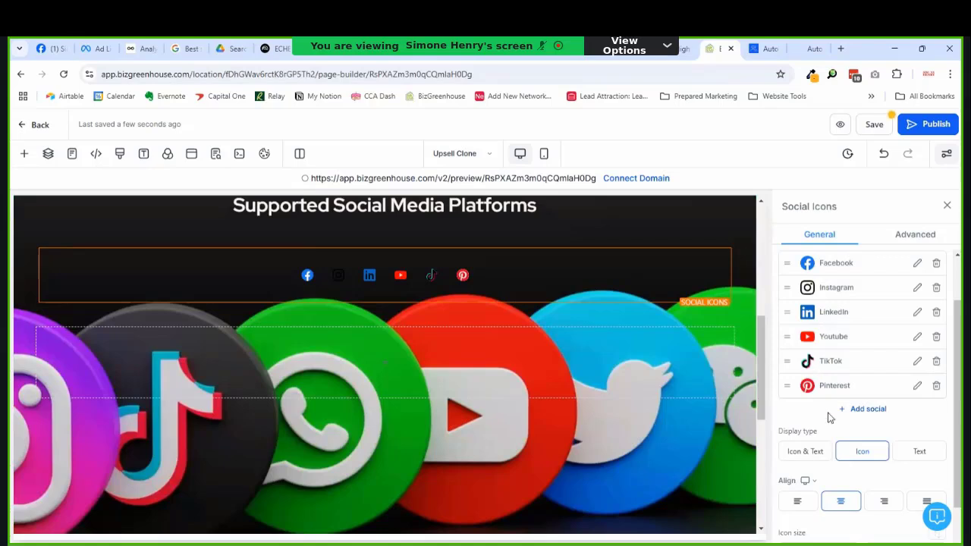
# Step: Add a Google Plus icon with the link '#'
pyautogui.click(871, 411)
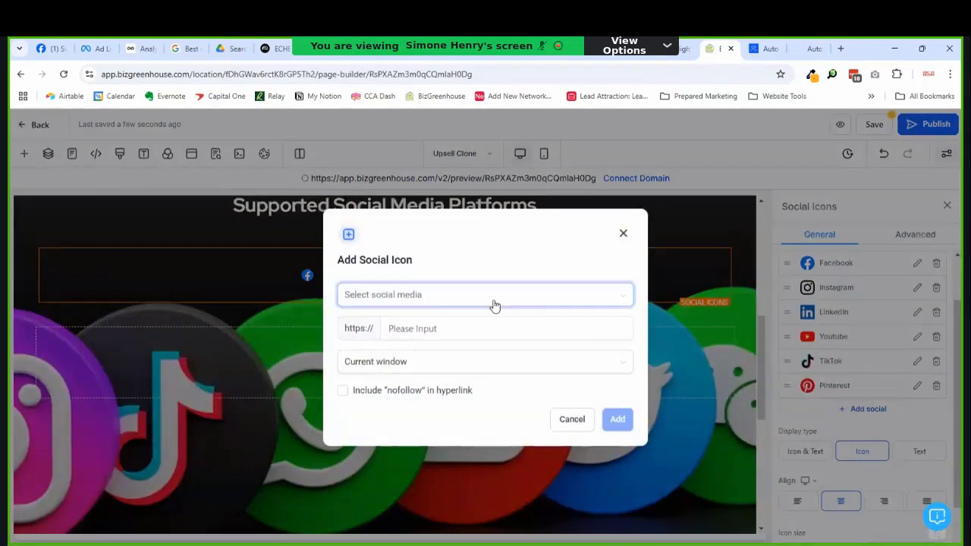
pyautogui.click(446, 298)
pyautogui.scroll(-2, 459, 340)
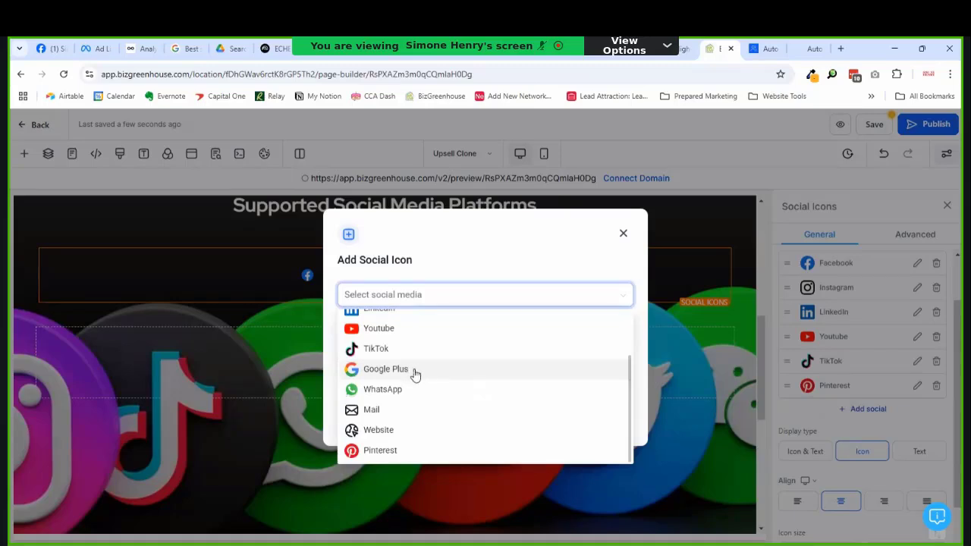
pyautogui.scroll(2, 407, 440)
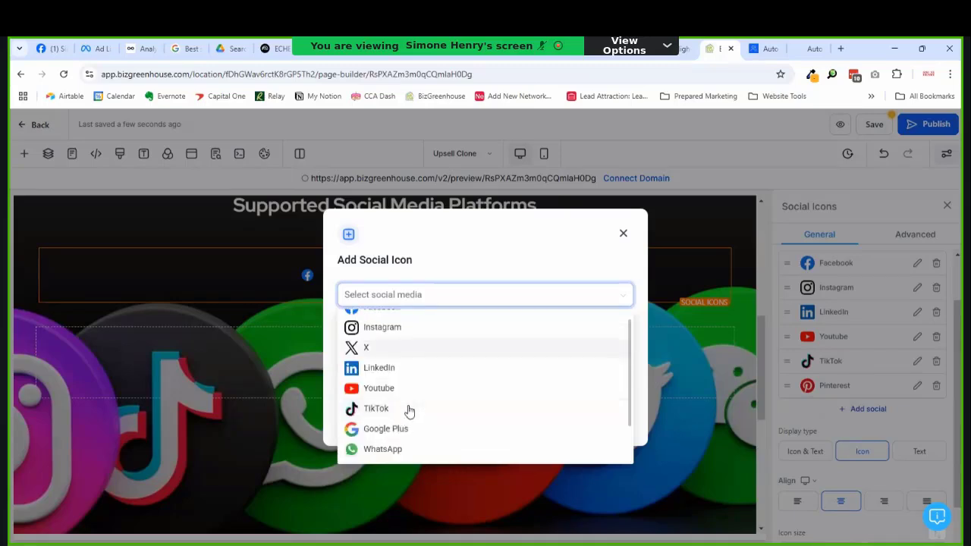
pyautogui.scroll(1, 410, 368)
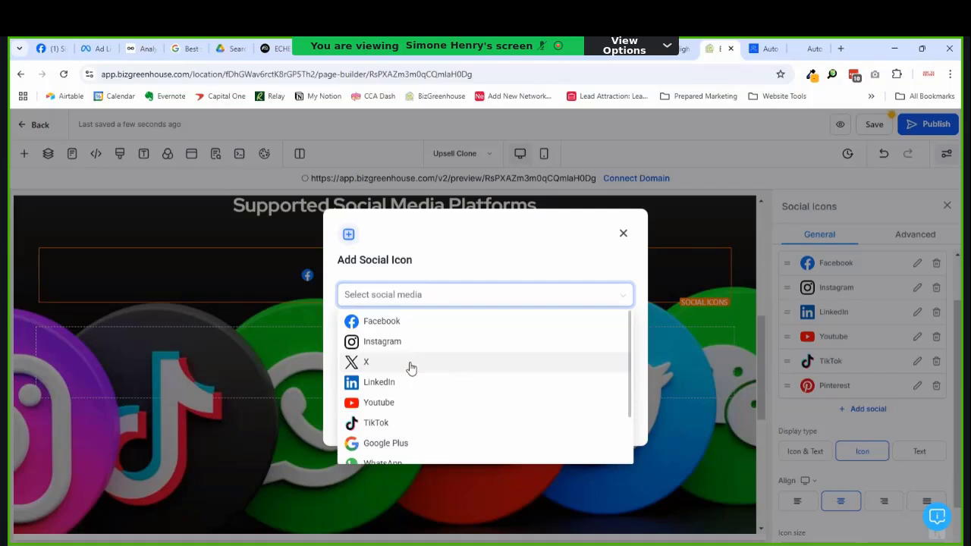
pyautogui.scroll(-2, 410, 368)
pyautogui.scroll(2, 407, 368)
pyautogui.scroll(-2, 408, 369)
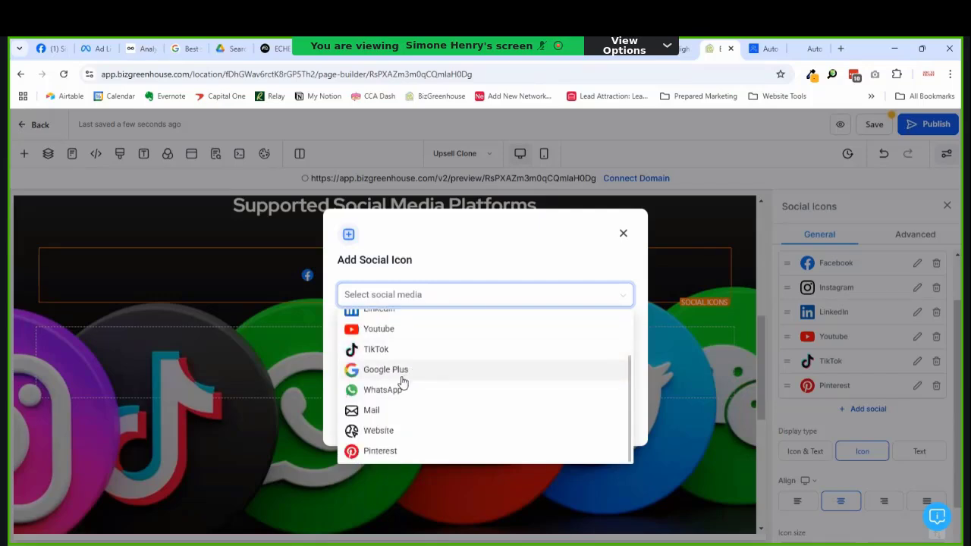
pyautogui.click(402, 377)
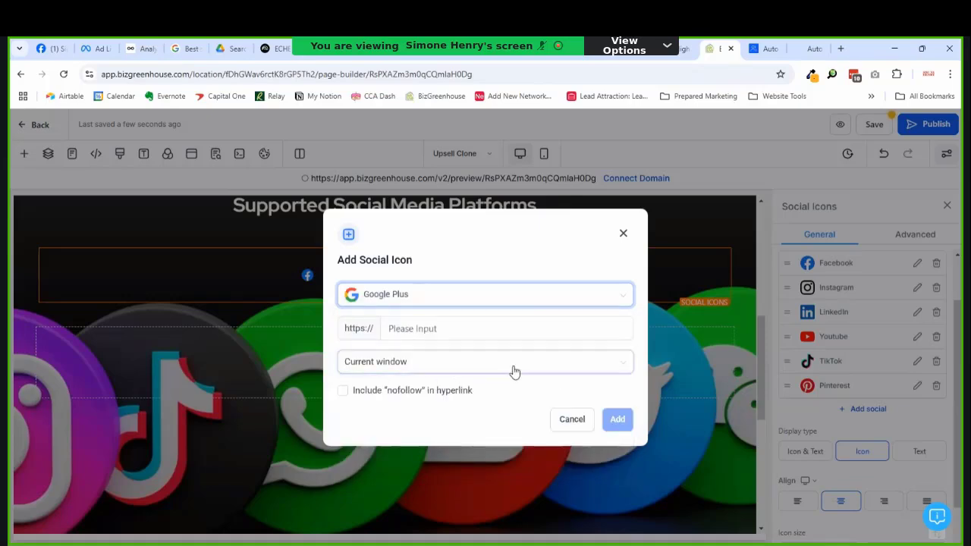
pyautogui.click(431, 324)
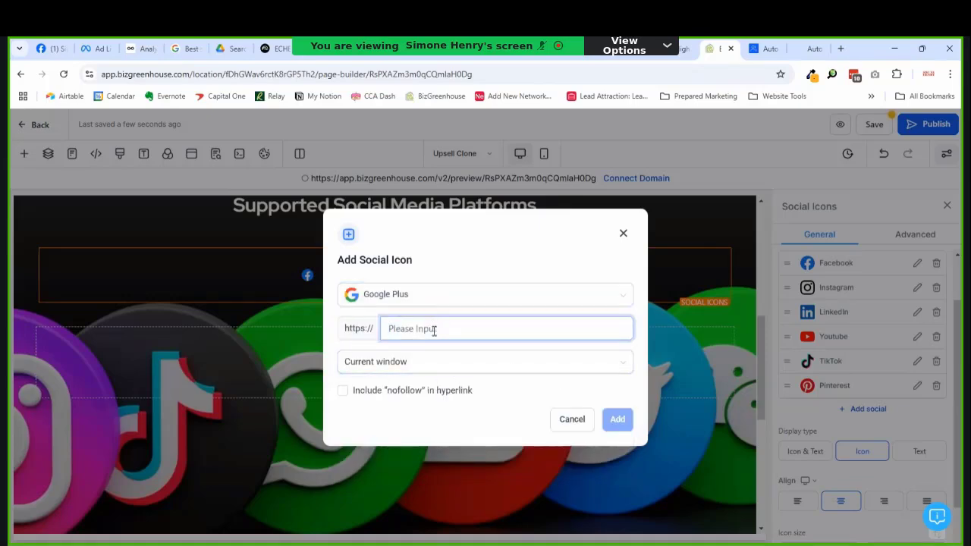
pyautogui.write('#')
pyautogui.click(611, 422)
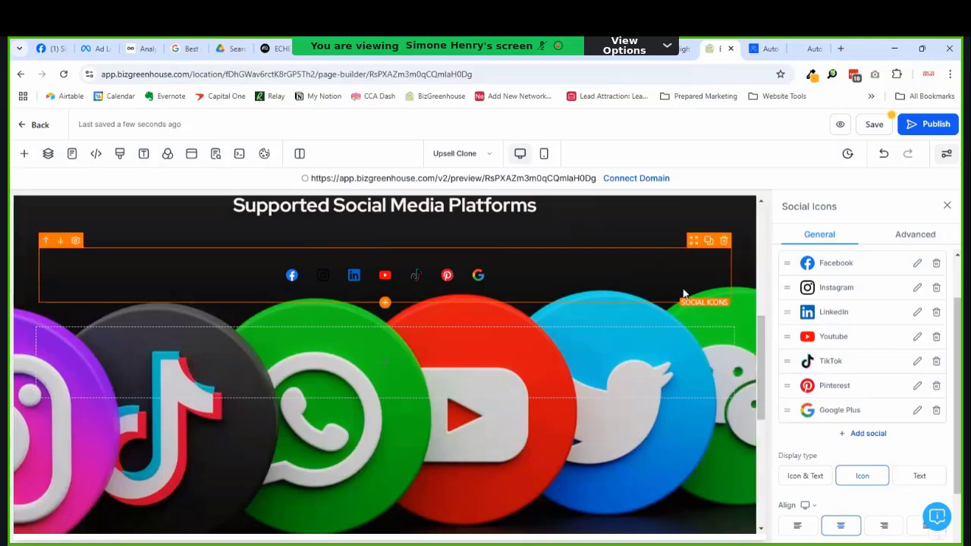
# Step: Change the social icons row's background colour to the Pale brand swatch
pyautogui.scroll(1, 706, 300)
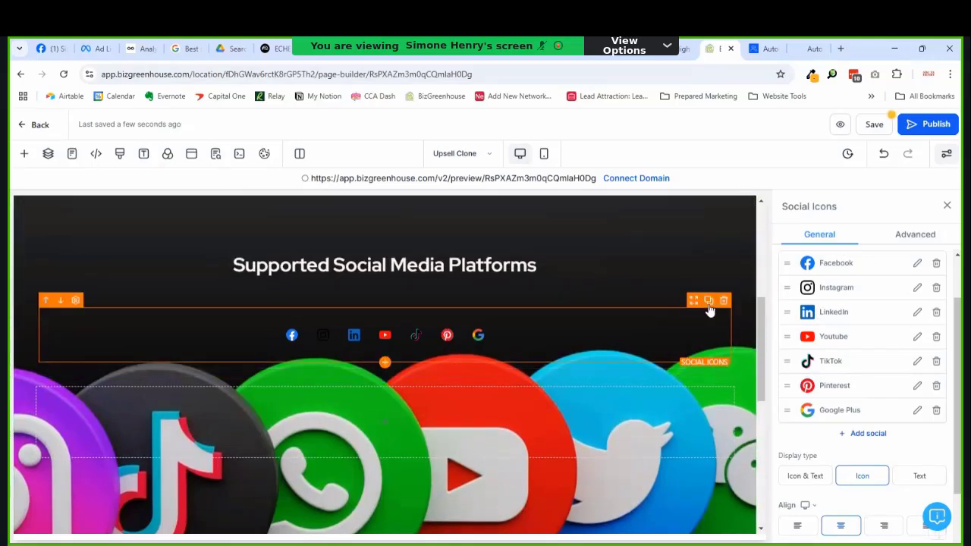
pyautogui.click(678, 308)
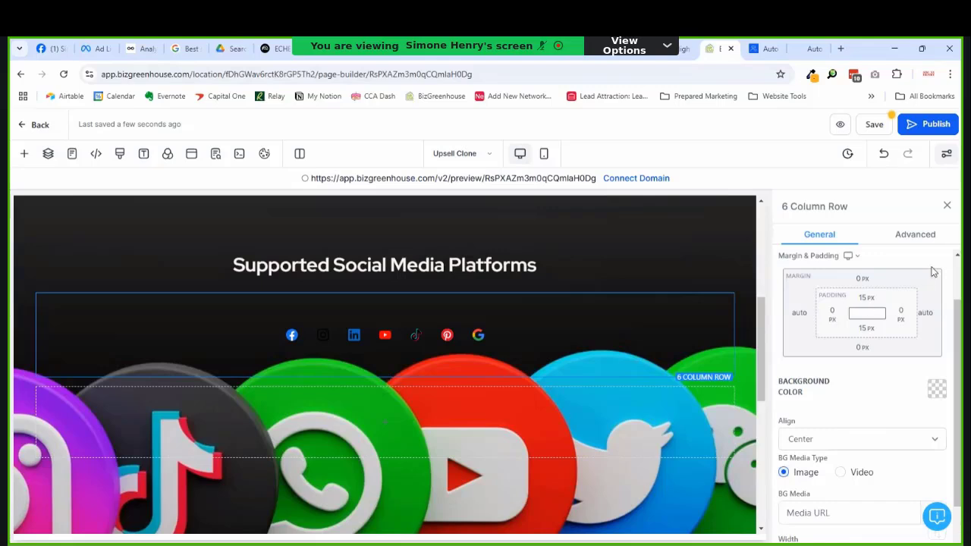
pyautogui.scroll(-2, 911, 330)
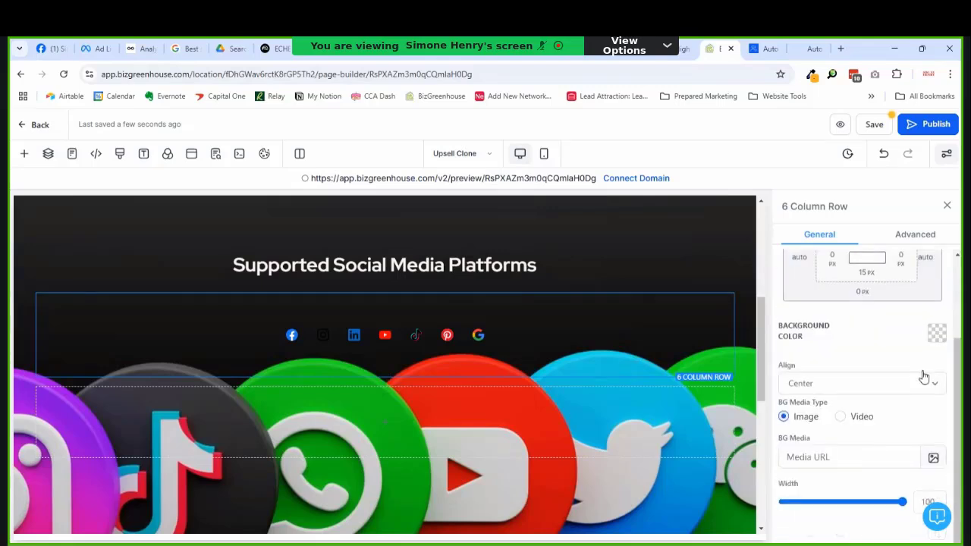
pyautogui.click(935, 333)
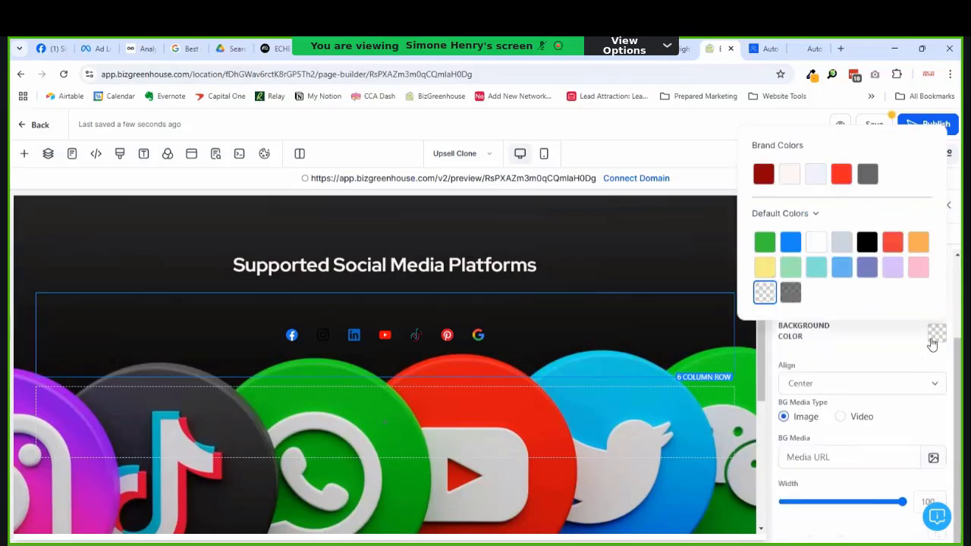
pyautogui.click(789, 174)
pyautogui.scroll(2, 585, 285)
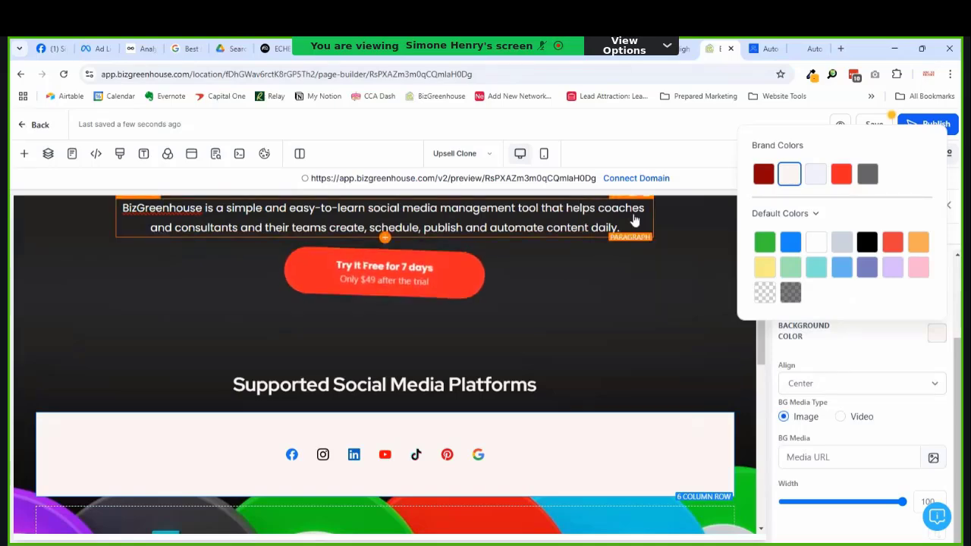
pyautogui.scroll(2, 514, 282)
pyautogui.scroll(-3, 516, 285)
pyautogui.scroll(2, 547, 296)
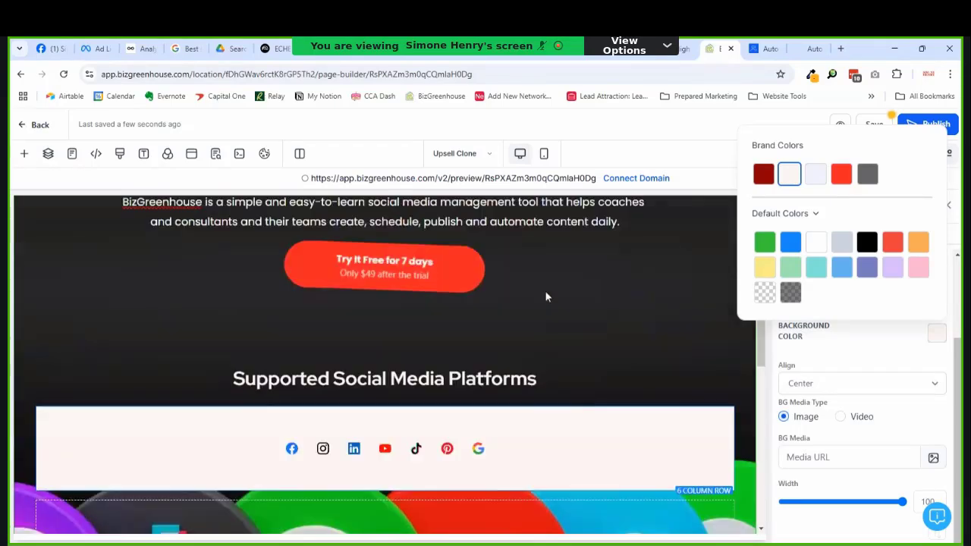
pyautogui.click(619, 263)
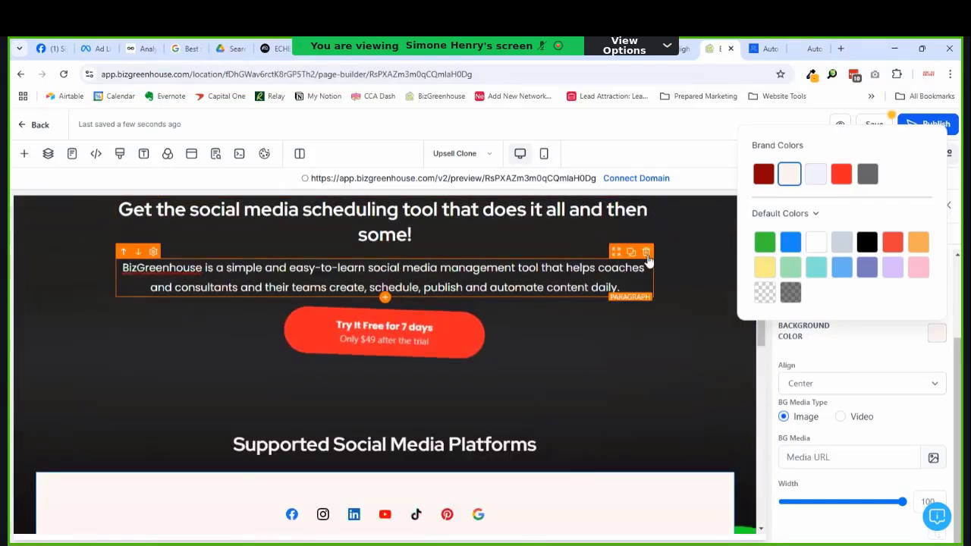
# Step: Duplicate the intro paragraph under the heading and retype it as 'We have the most comprehensive list of platforms.'
pyautogui.click(630, 251)
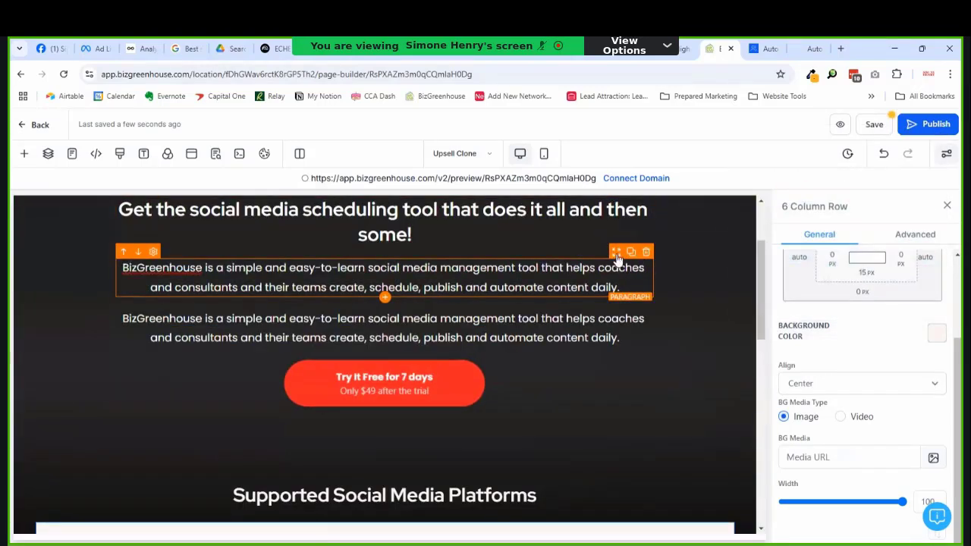
pyautogui.moveTo(577, 497); pyautogui.dragTo(573, 493)
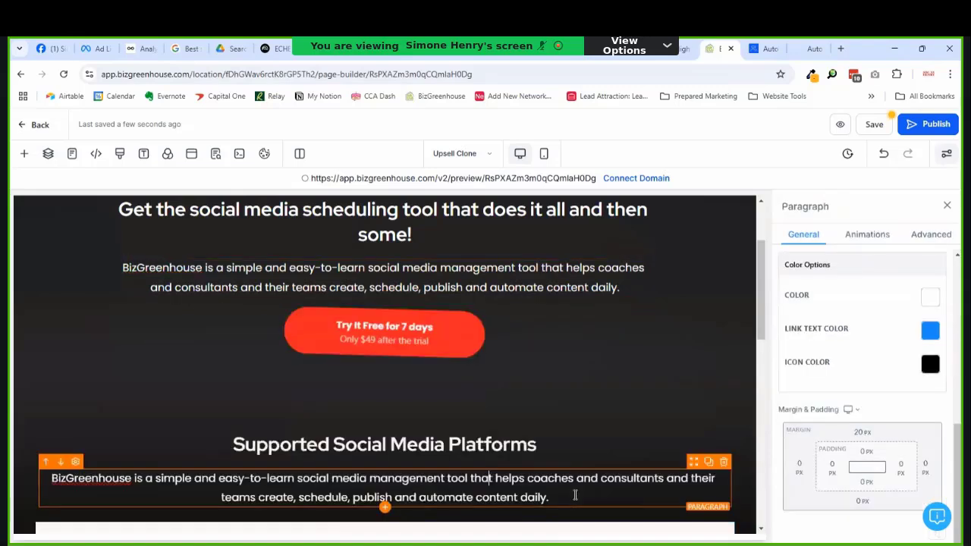
pyautogui.tripleClick(575, 494)
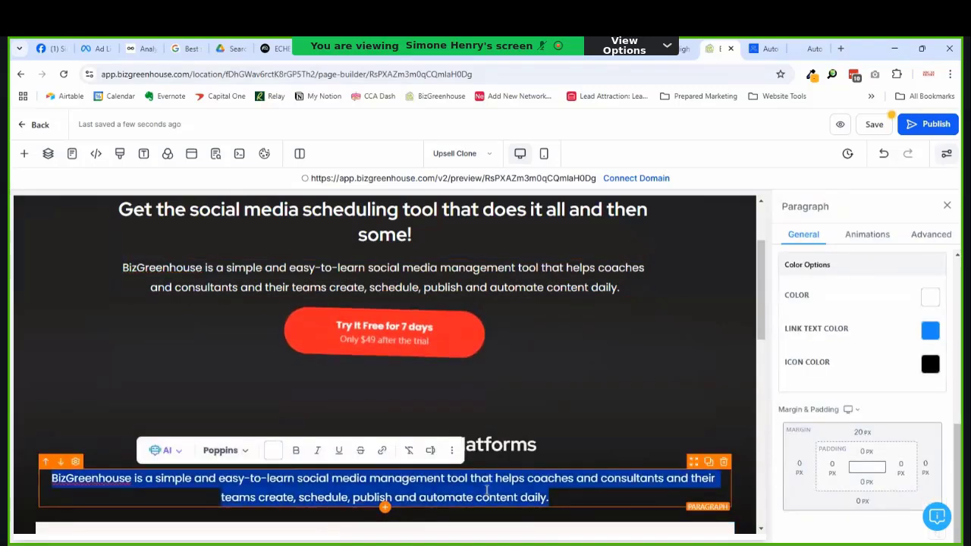
pyautogui.write('We have the m')
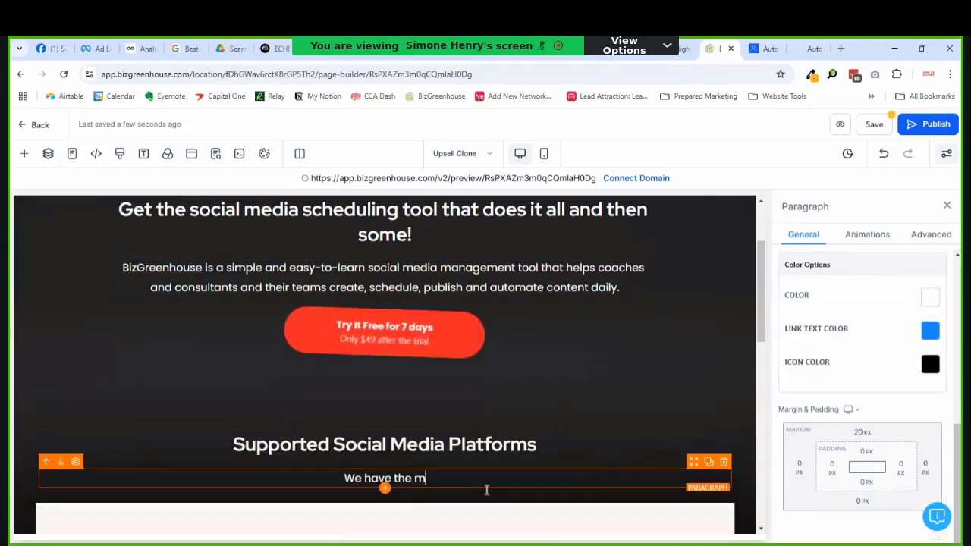
pyautogui.write('ost comp')
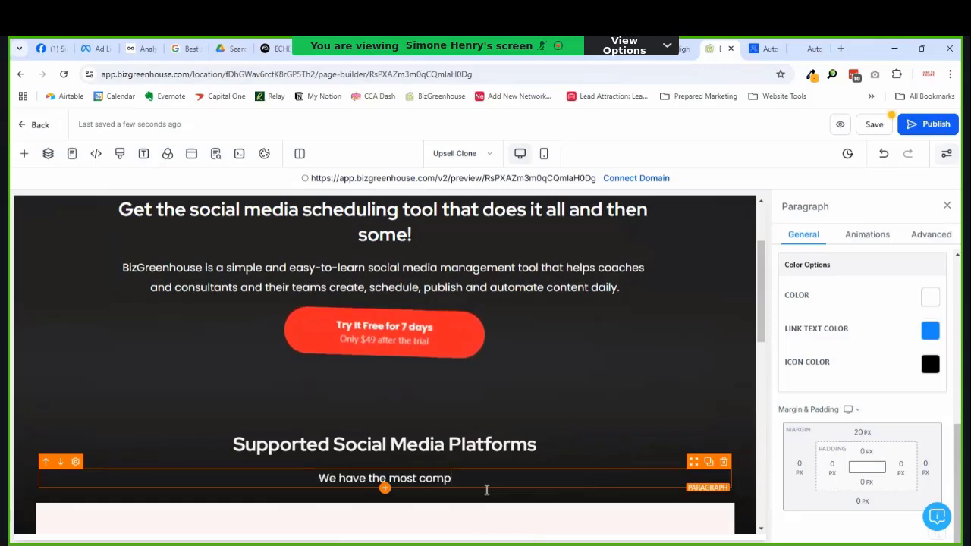
pyautogui.write('rehensi')
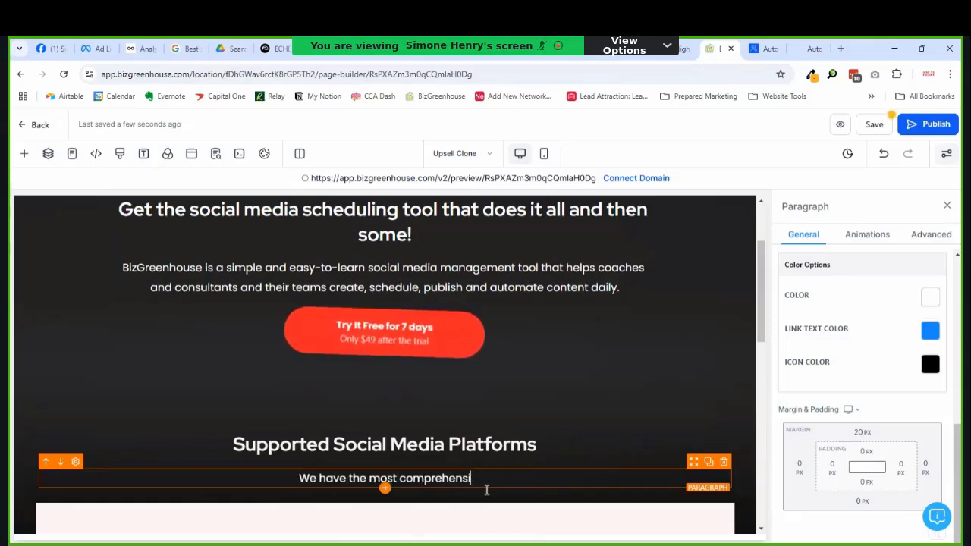
pyautogui.write('ve list of')
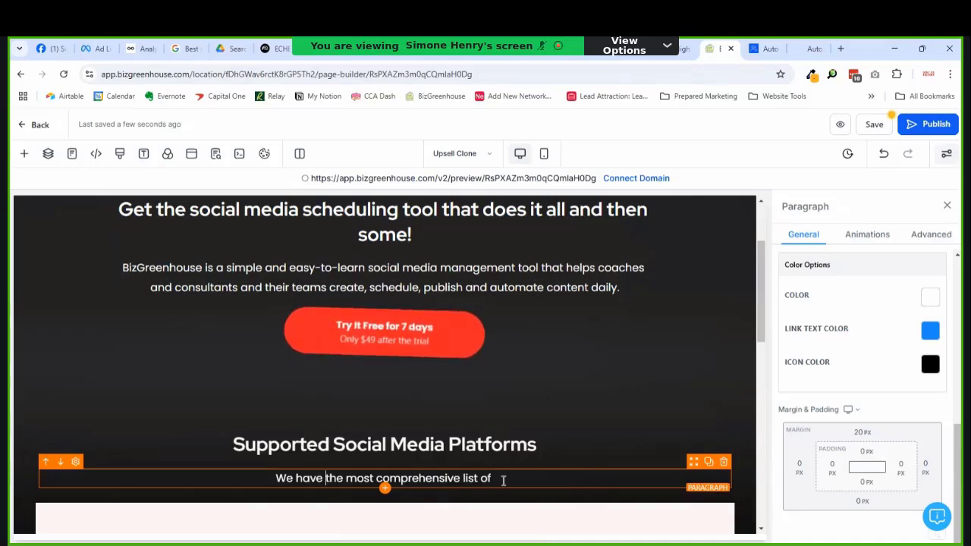
pyautogui.write('platfor')
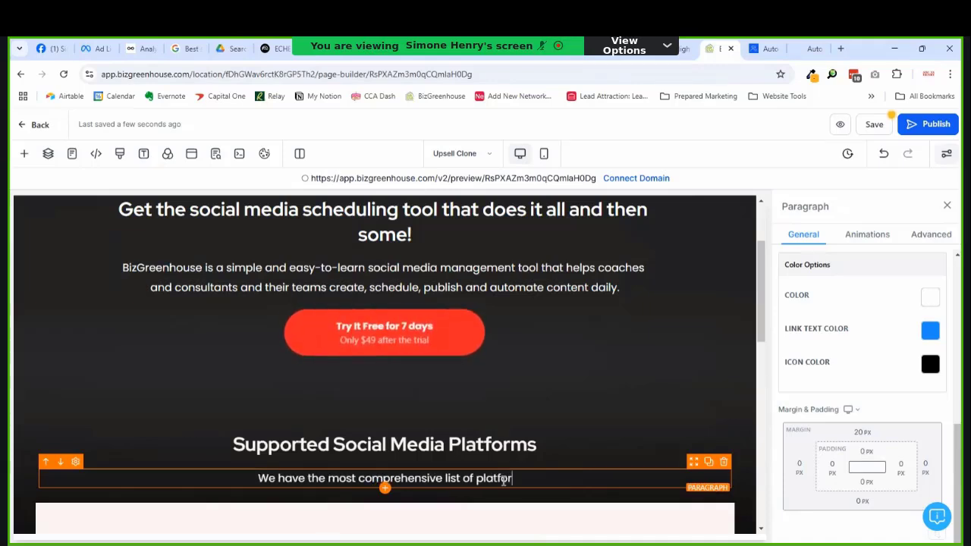
pyautogui.write('ms.')
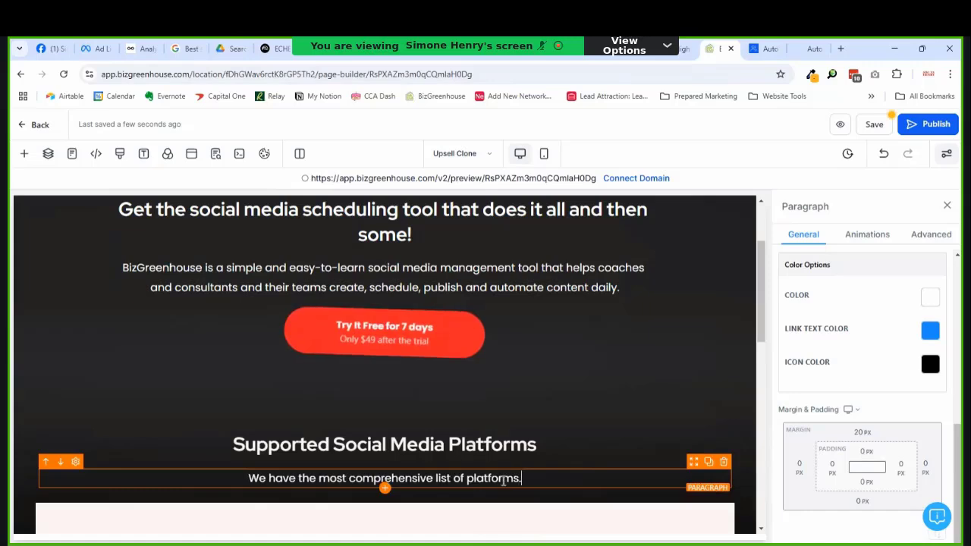
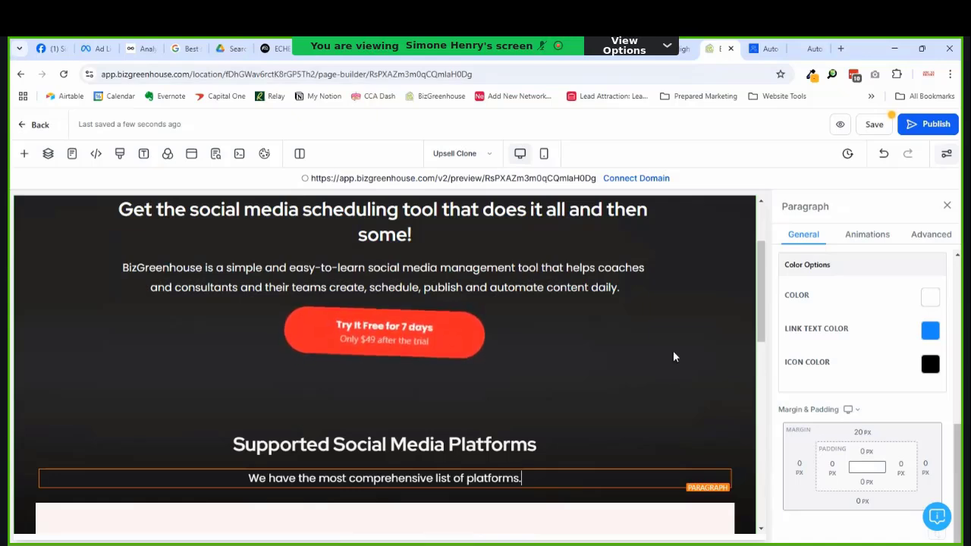
# Step: Add 'to help you achieve your brand's goals' before the paragraph's period, fixing the misspelling of 'achieve'
pyautogui.scroll(-1, 566, 417)
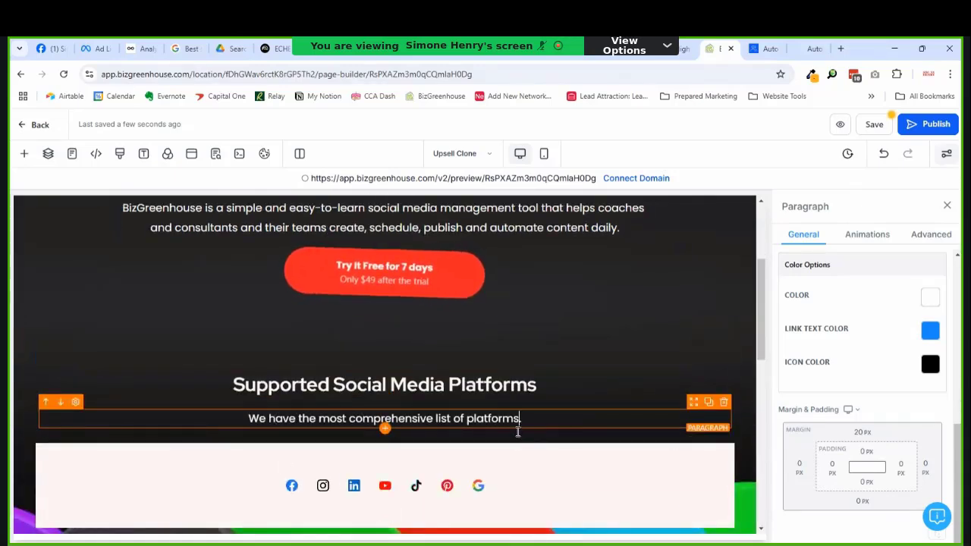
pyautogui.press('BackSpace')
pyautogui.write('to ')
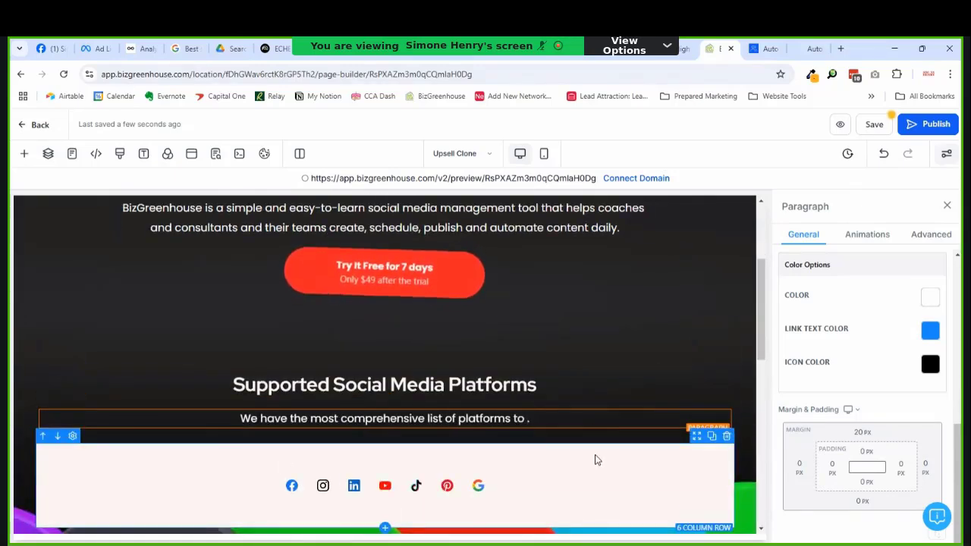
pyautogui.write('help you ')
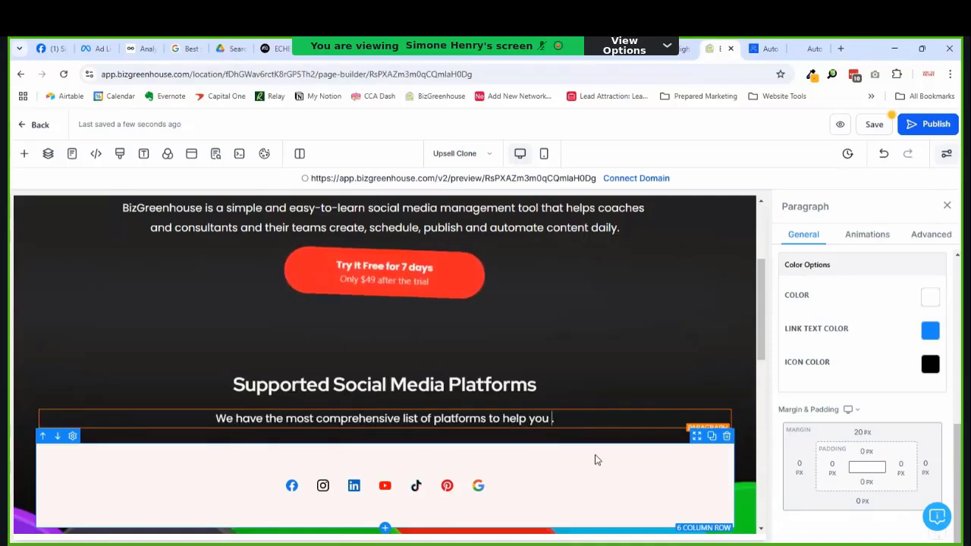
pyautogui.write('achive you')
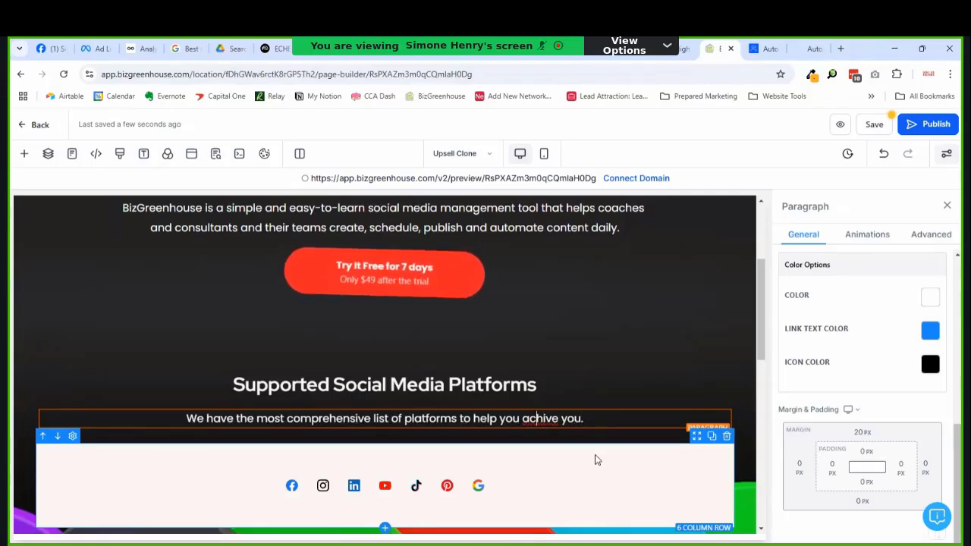
pyautogui.write('e')
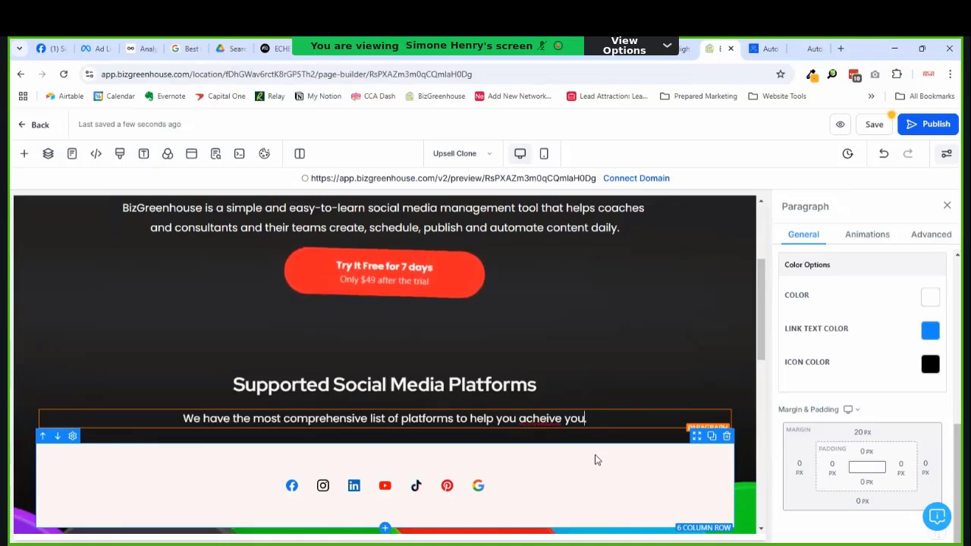
pyautogui.write('r brand')
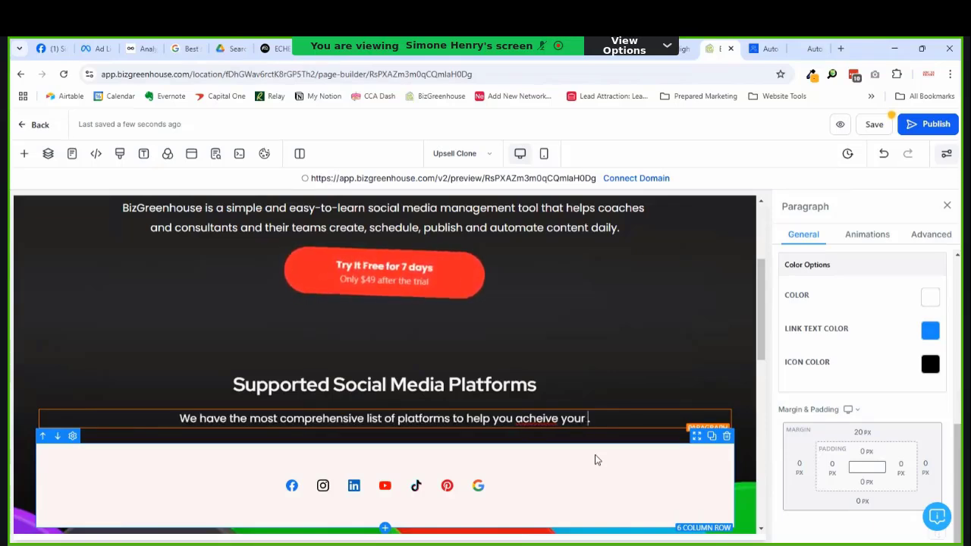
pyautogui.write("'s goals")
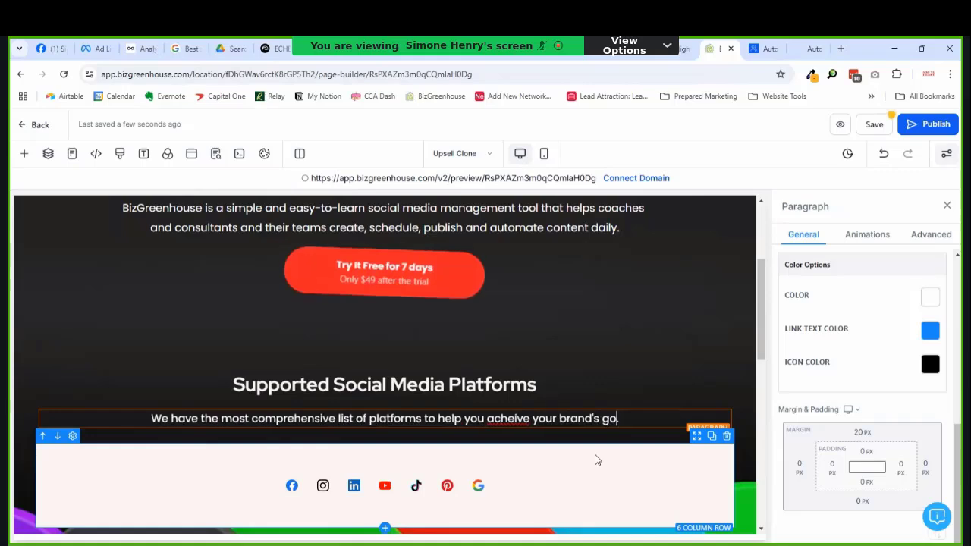
pyautogui.press('Left')
pyautogui.press('Left')
pyautogui.press('Left')
pyautogui.press('Left')
pyautogui.press('Left')
pyautogui.press('Left')
pyautogui.press('Left')
pyautogui.press('Left')
pyautogui.press('Left')
pyautogui.press('Left')
pyautogui.press('Left')
pyautogui.press('Left')
pyautogui.press('Left')
pyautogui.press('Left')
pyautogui.press('Left')
pyautogui.press('Left')
pyautogui.press('Left')
pyautogui.press('Left')
pyautogui.press('Left')
pyautogui.press('Left')
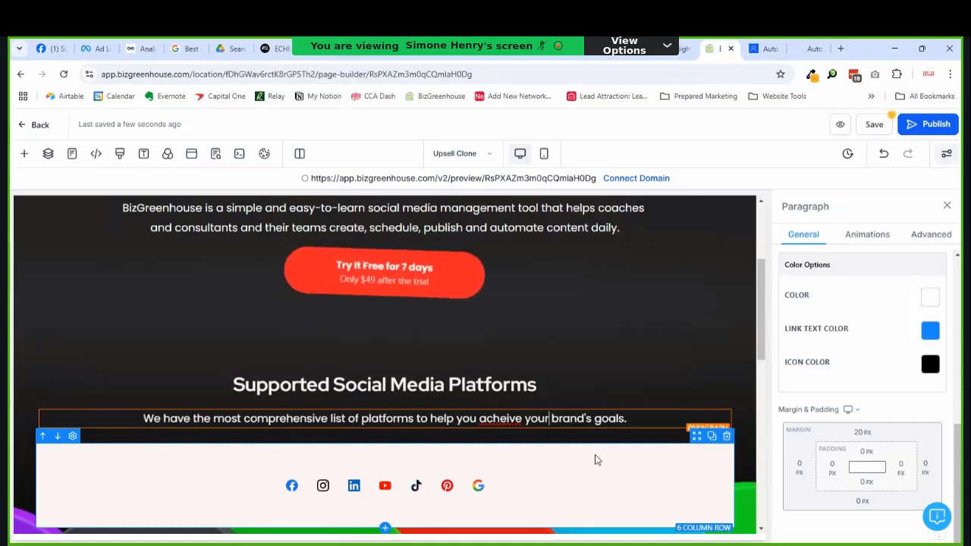
pyautogui.write('i')
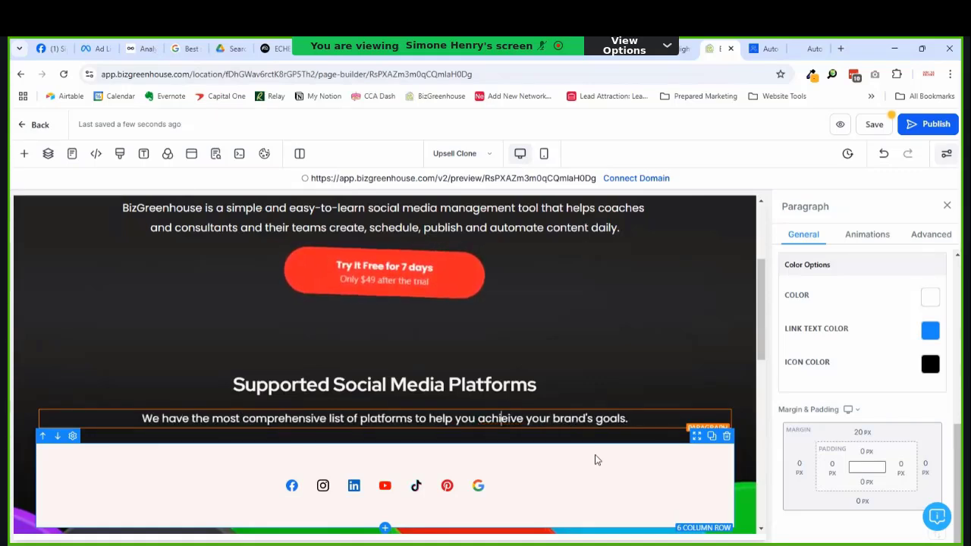
pyautogui.press('Right')
pyautogui.press('Right')
pyautogui.press('BackSpace')
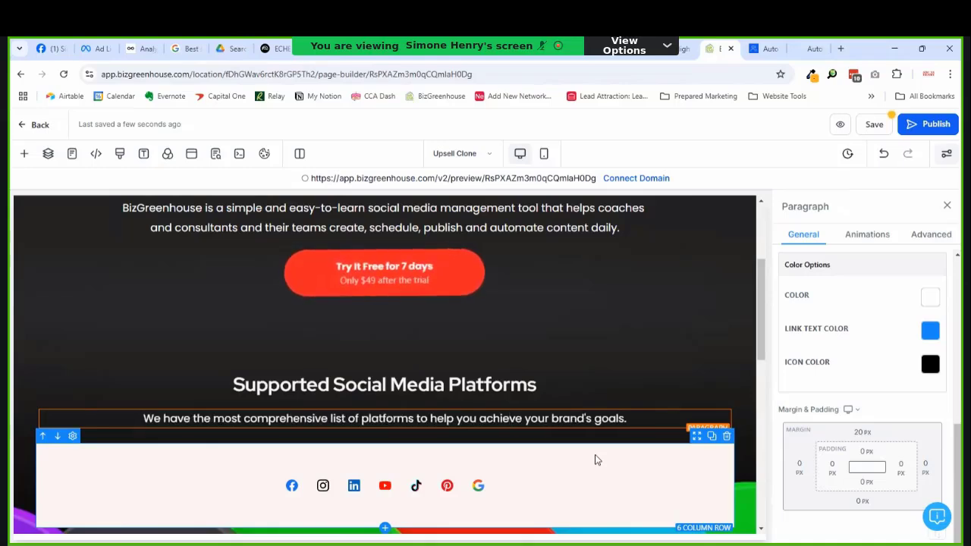
pyautogui.scroll(-1, 546, 372)
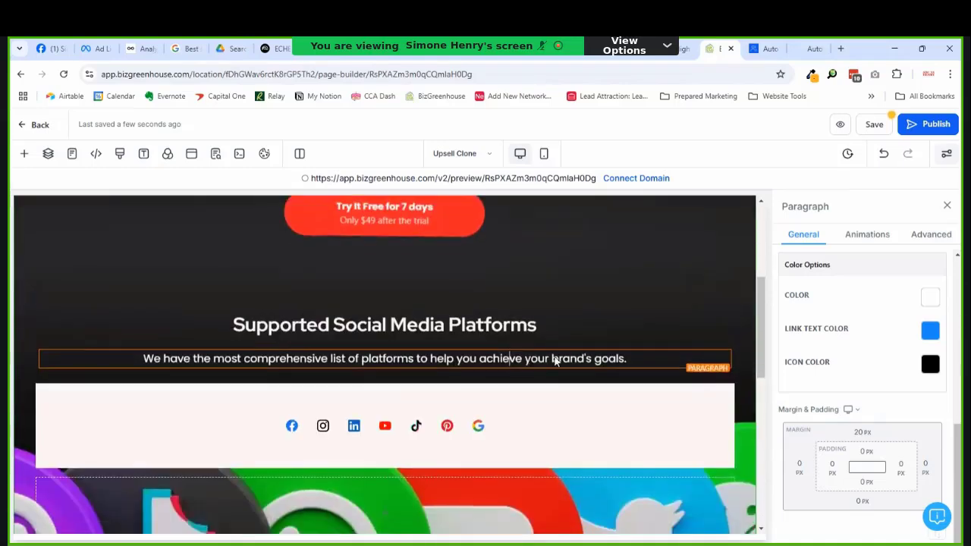
pyautogui.scroll(3, 544, 342)
pyautogui.scroll(-1, 540, 354)
# Step: Change the social icons' size from 20 to 60 px width and 60 px height
pyautogui.scroll(-2, 518, 368)
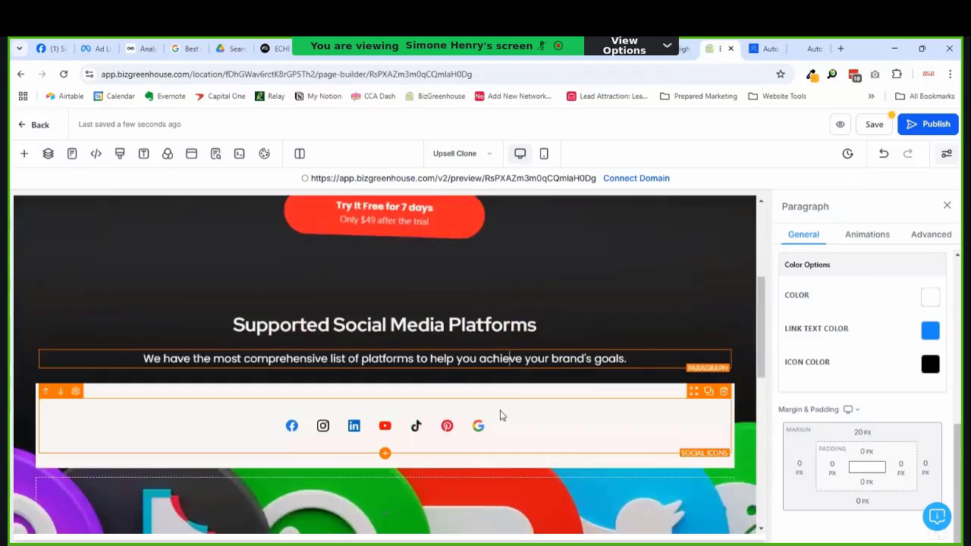
pyautogui.click(490, 444)
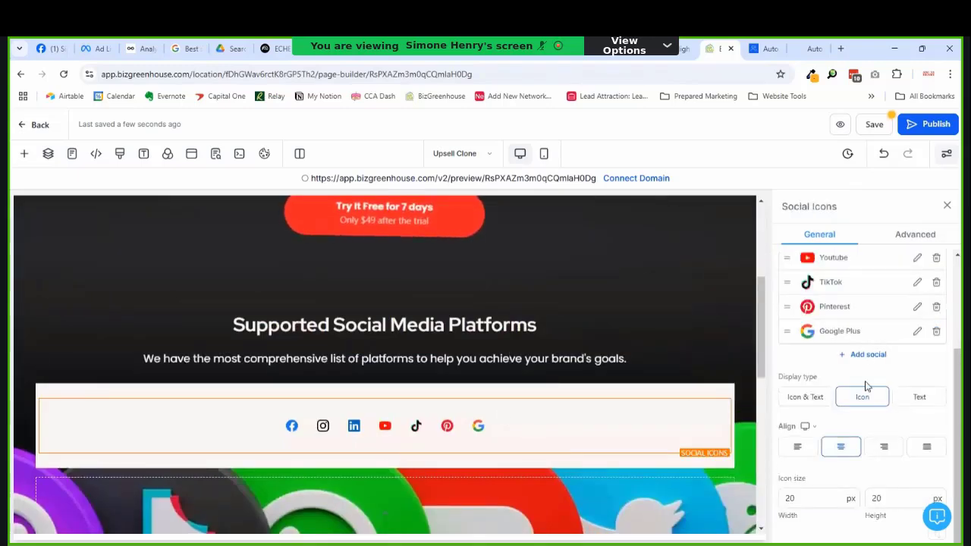
pyautogui.click(796, 502)
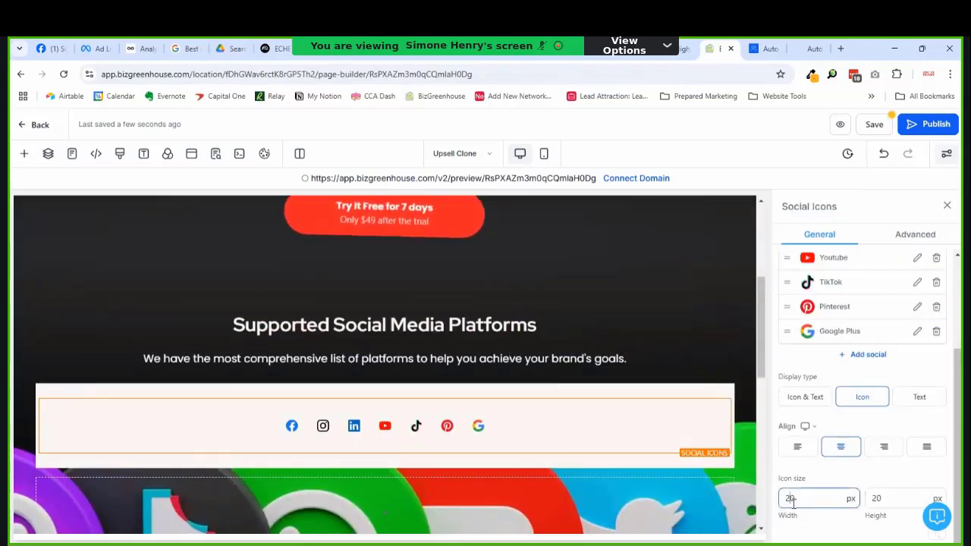
pyautogui.doubleClick(788, 501)
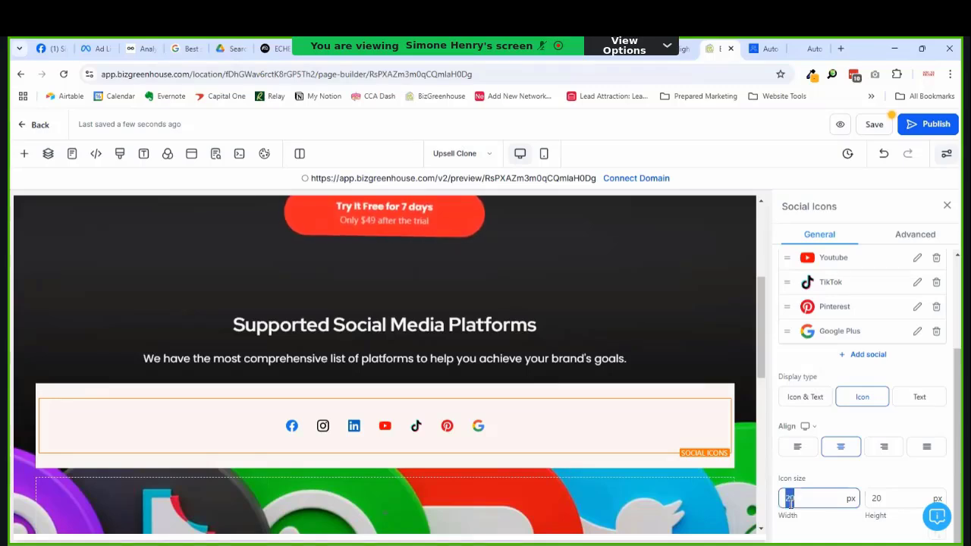
pyautogui.write('6')
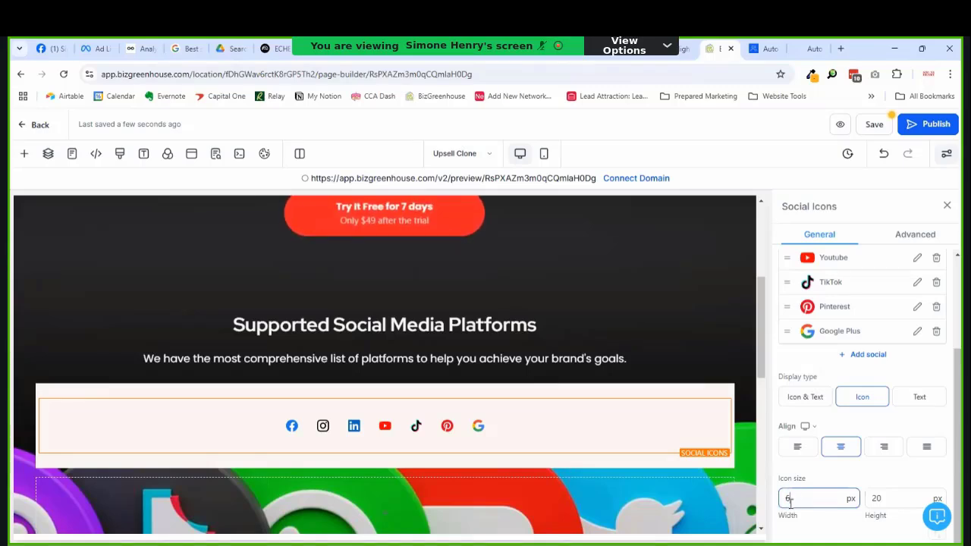
pyautogui.write('0')
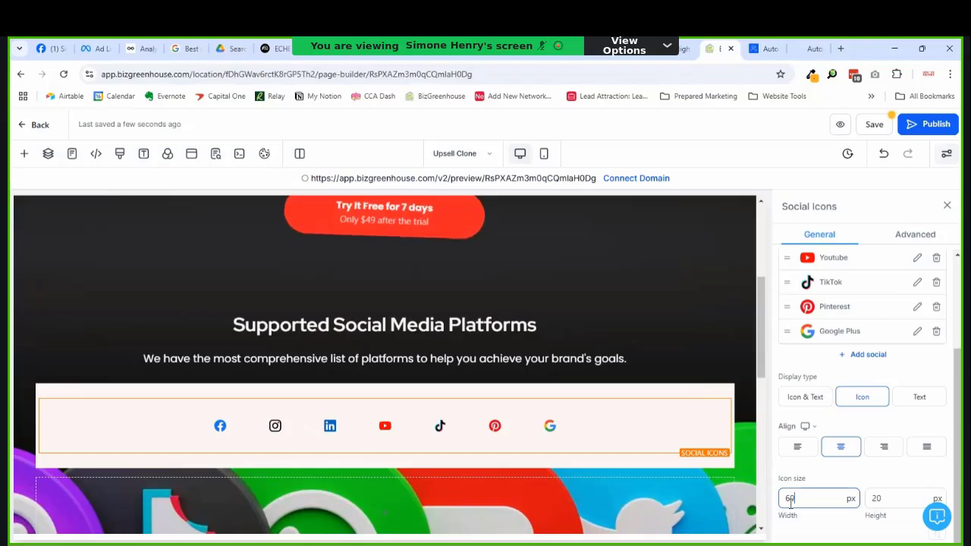
pyautogui.press('Tab')
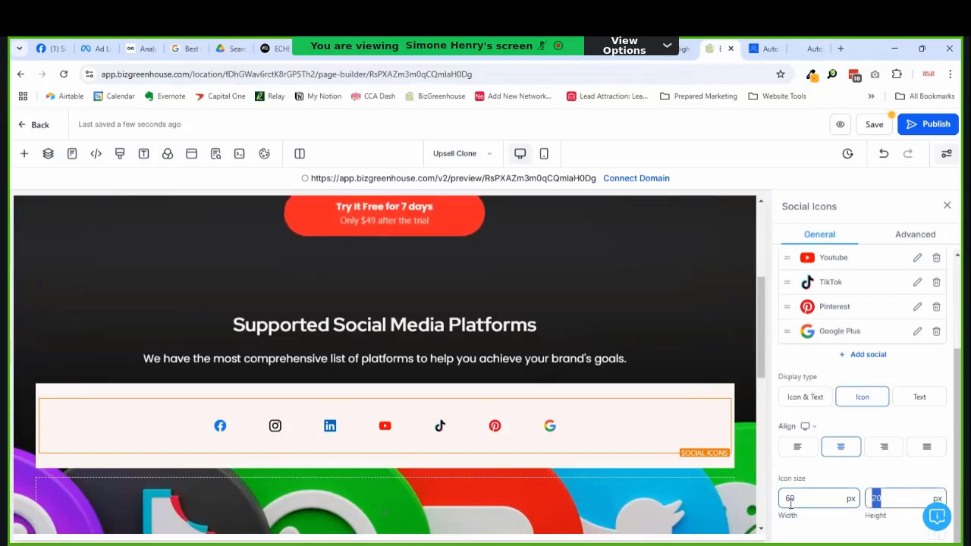
pyautogui.write('60')
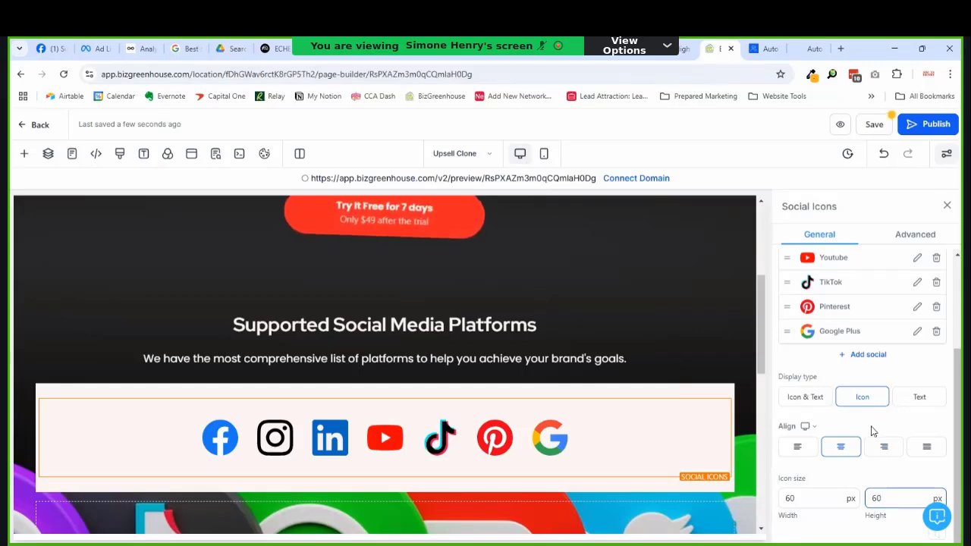
# Step: Review the icon row's Advanced settings, such as text font size, then return to General
pyautogui.scroll(3, 871, 431)
pyautogui.click(914, 240)
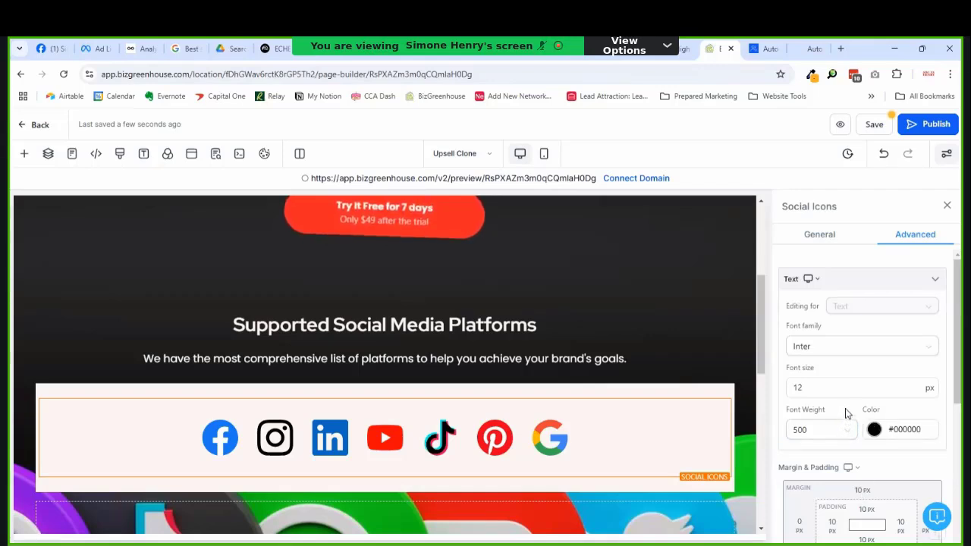
pyautogui.click(848, 385)
pyautogui.scroll(-2, 849, 391)
pyautogui.scroll(-3, 849, 394)
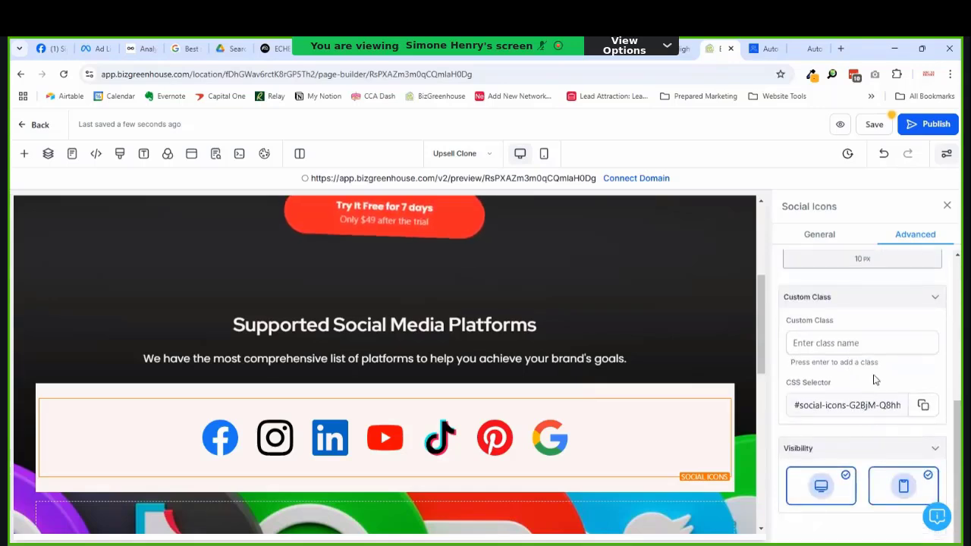
pyautogui.scroll(5, 870, 403)
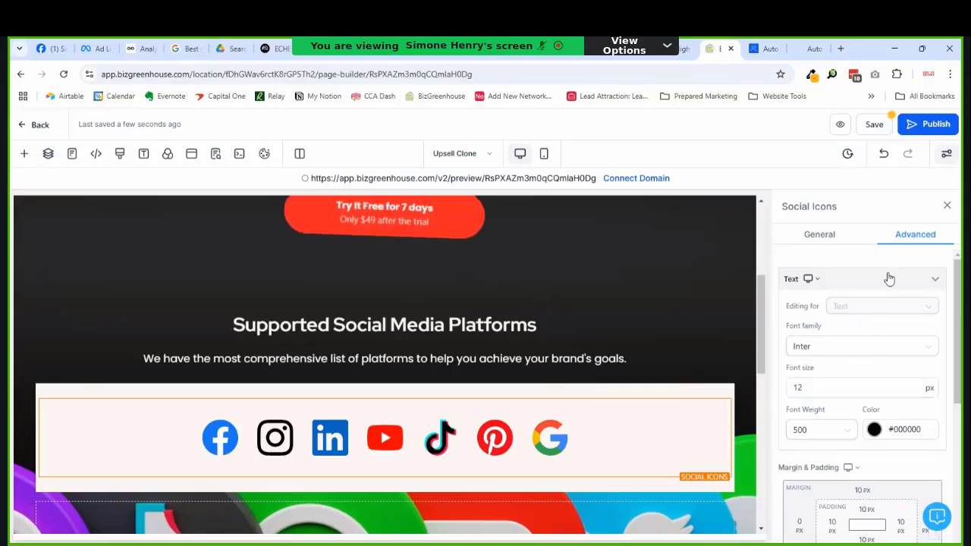
pyautogui.click(818, 237)
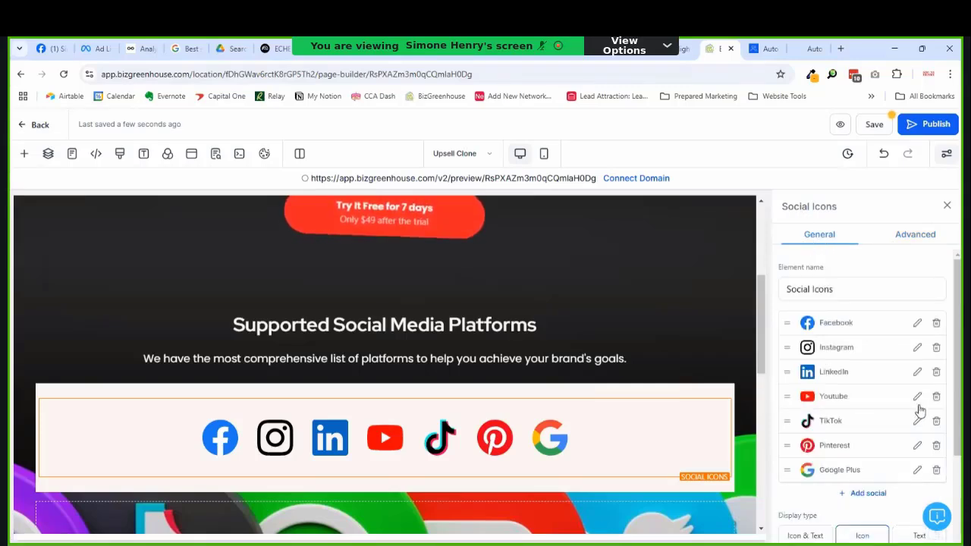
pyautogui.scroll(-4, 914, 410)
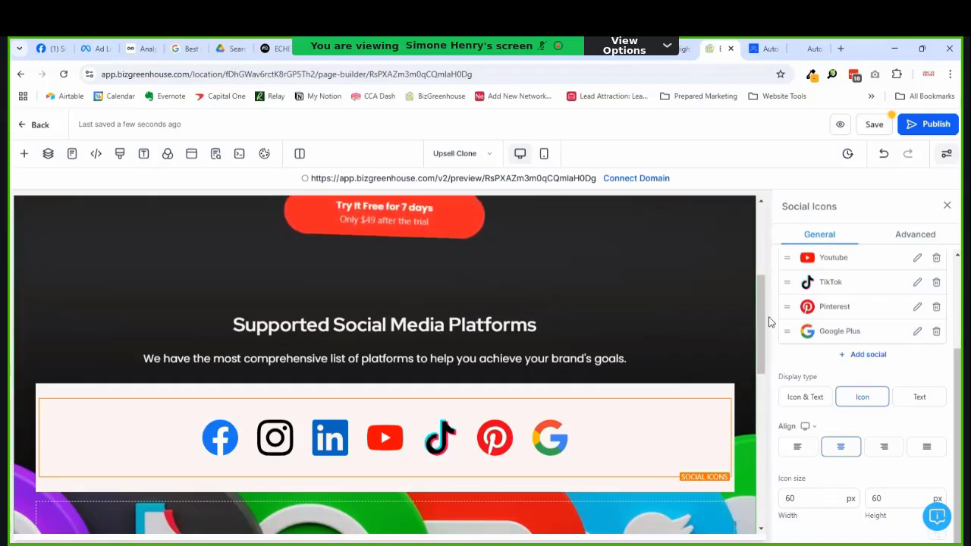
# Step: Clone the 'Supported Social Media Platforms' headline and move the copy below the icons row
pyautogui.scroll(-3, 531, 470)
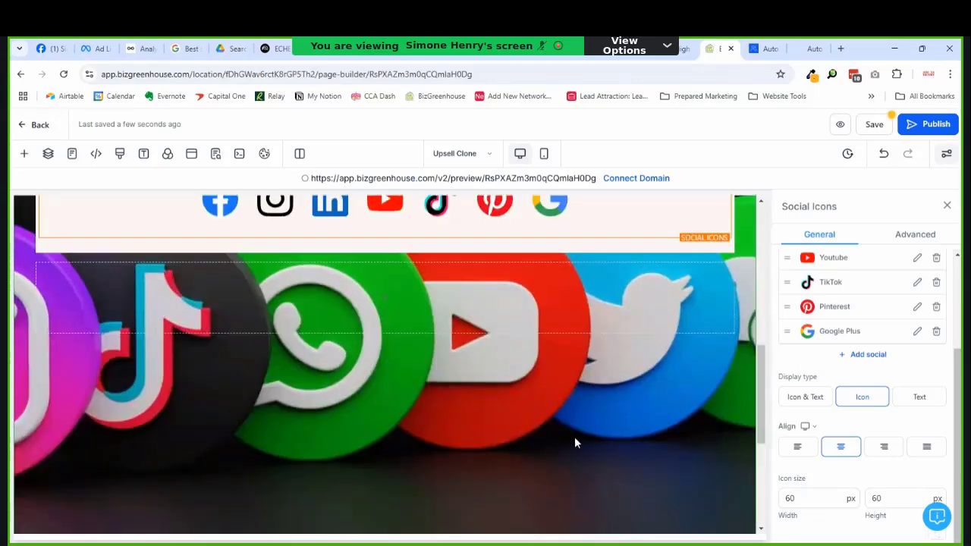
pyautogui.scroll(2, 424, 380)
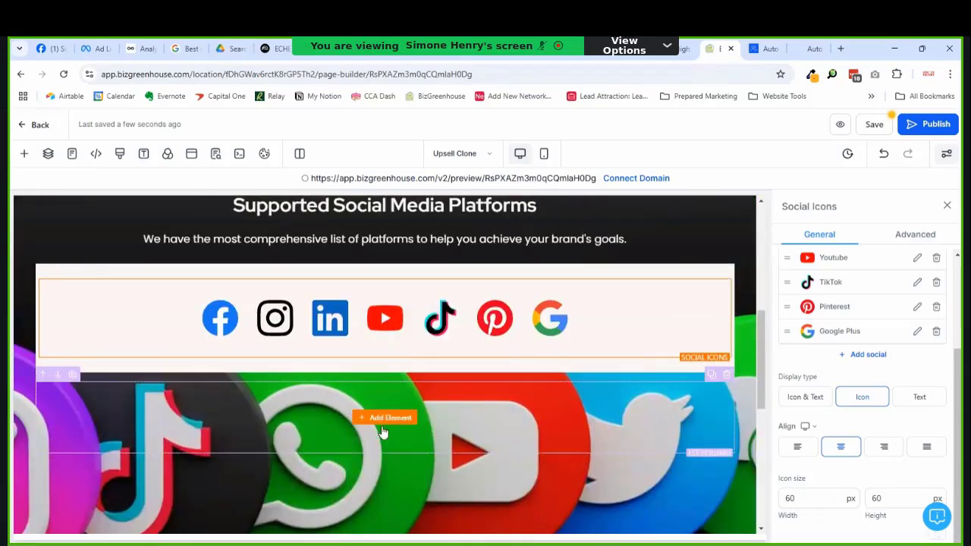
pyautogui.scroll(3, 383, 424)
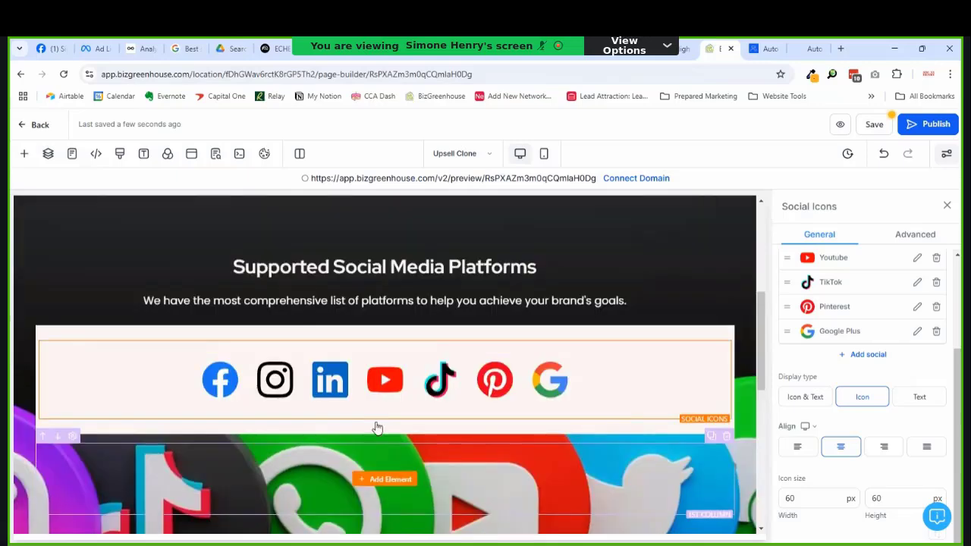
pyautogui.scroll(-3, 384, 421)
pyautogui.scroll(2, 387, 415)
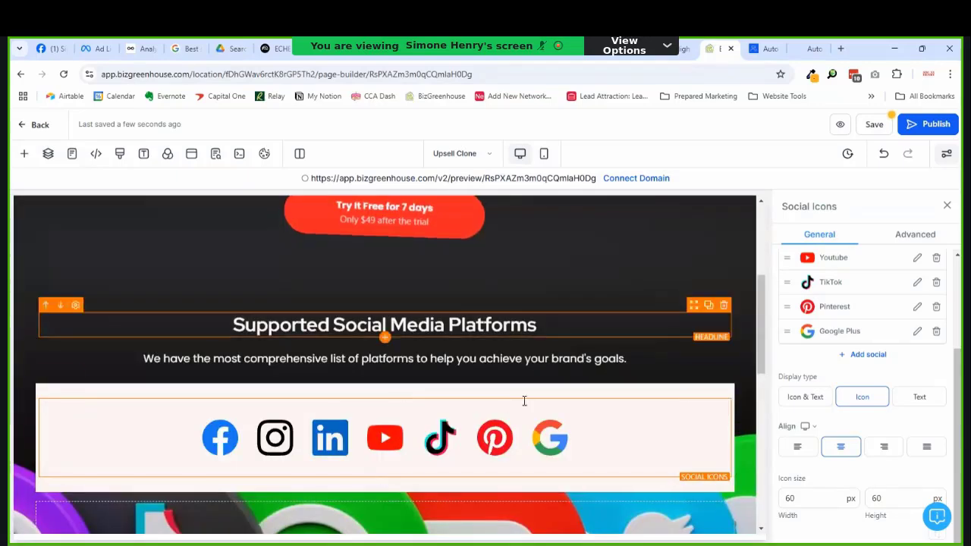
pyautogui.click(707, 307)
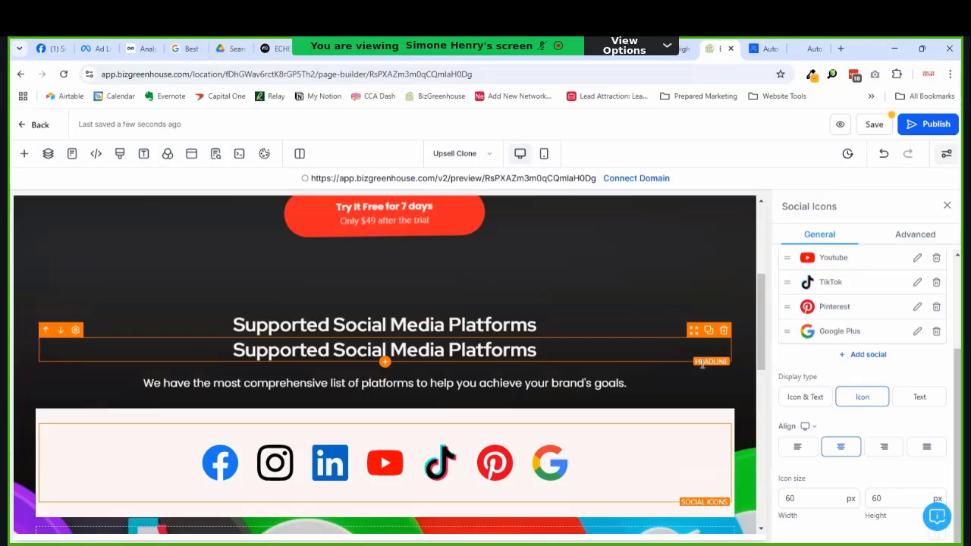
pyautogui.moveTo(694, 331); pyautogui.dragTo(698, 368)
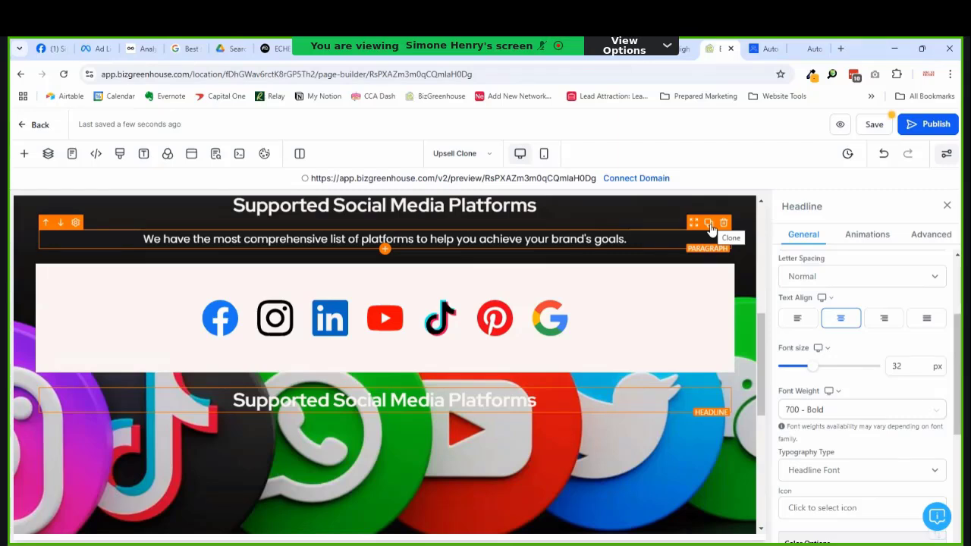
# Step: Clone the description paragraph and place the copy under the new headline
pyautogui.click(709, 224)
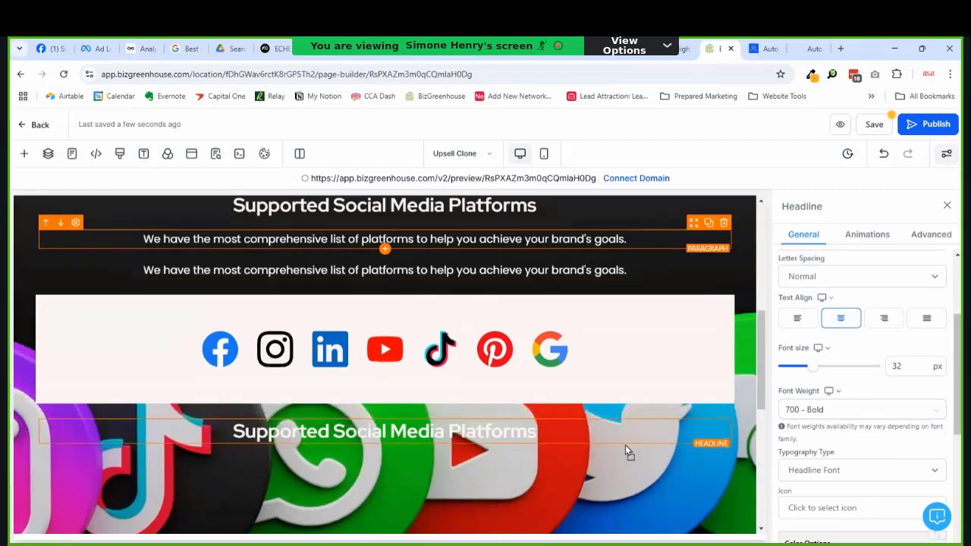
pyautogui.moveTo(625, 444); pyautogui.dragTo(628, 465)
pyautogui.scroll(1, 370, 369)
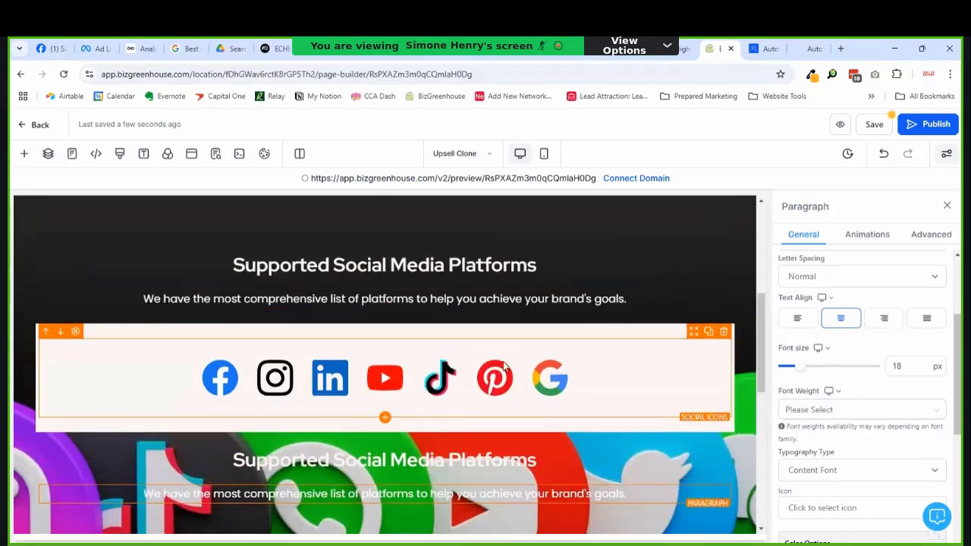
pyautogui.scroll(-4, 504, 366)
pyautogui.scroll(2, 480, 368)
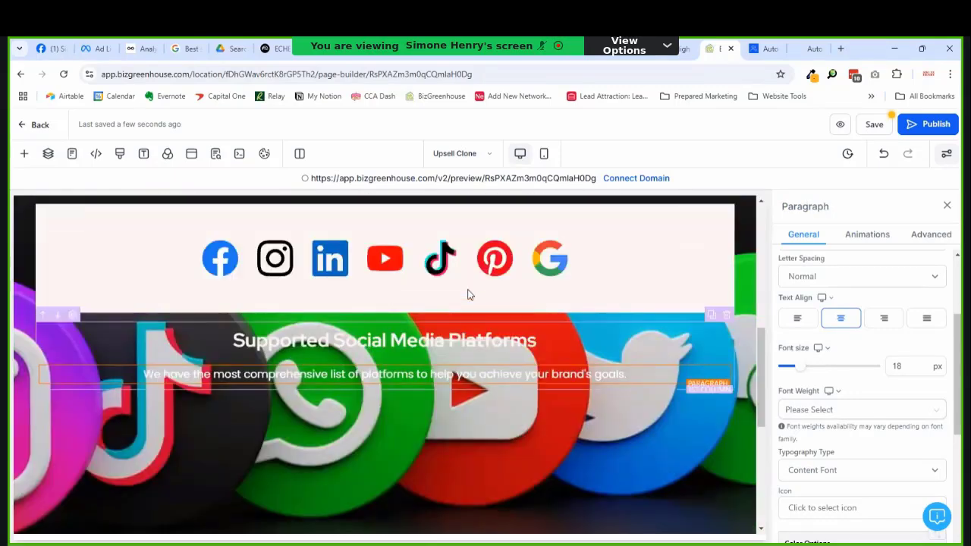
pyautogui.scroll(1, 457, 330)
# Step: Select the lower headline's text and bring up the banner section's settings
pyautogui.tripleClick(452, 400)
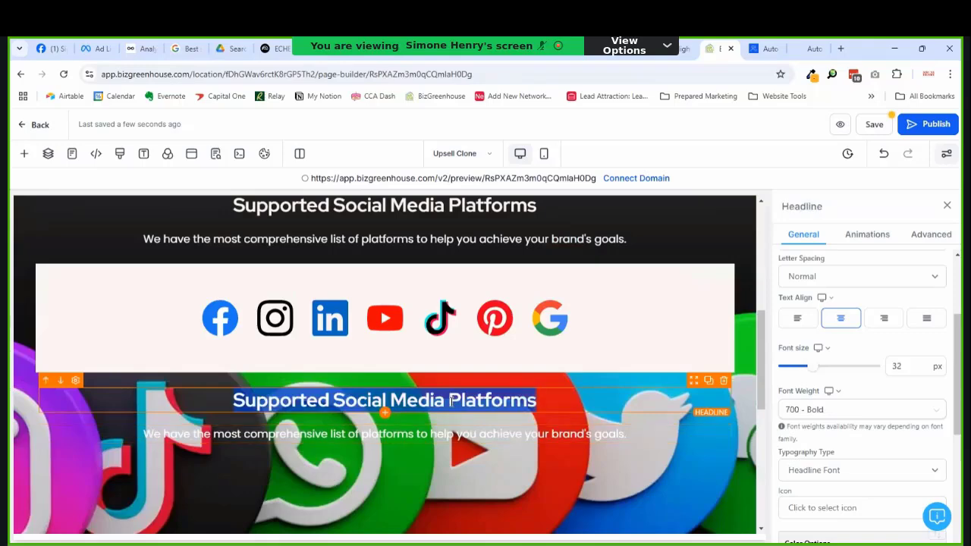
pyautogui.scroll(-4, 553, 383)
pyautogui.scroll(3, 554, 414)
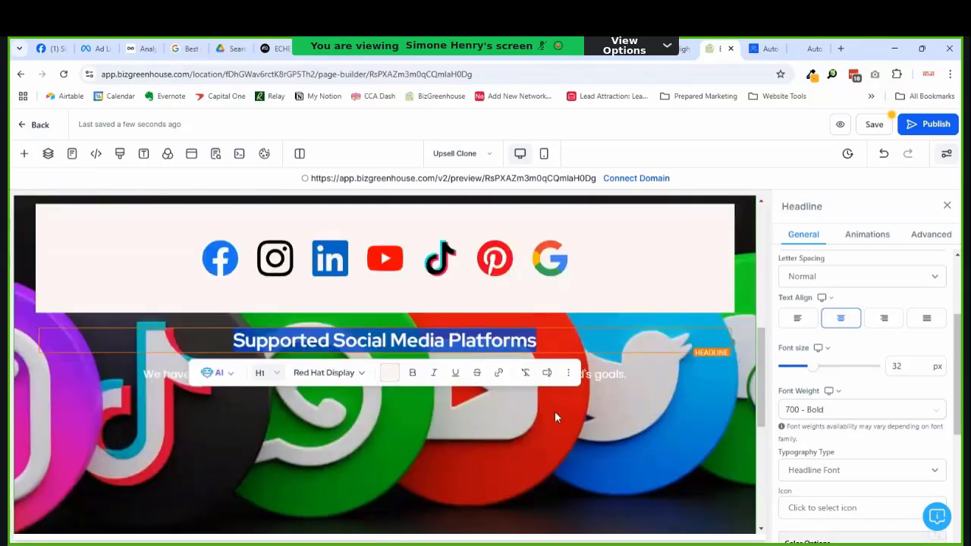
pyautogui.scroll(3, 652, 338)
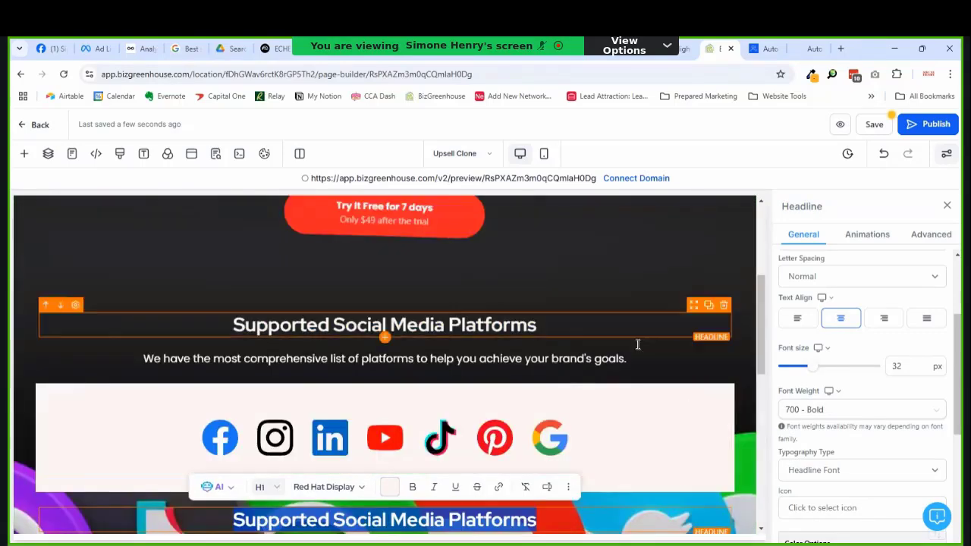
pyautogui.scroll(-3, 734, 425)
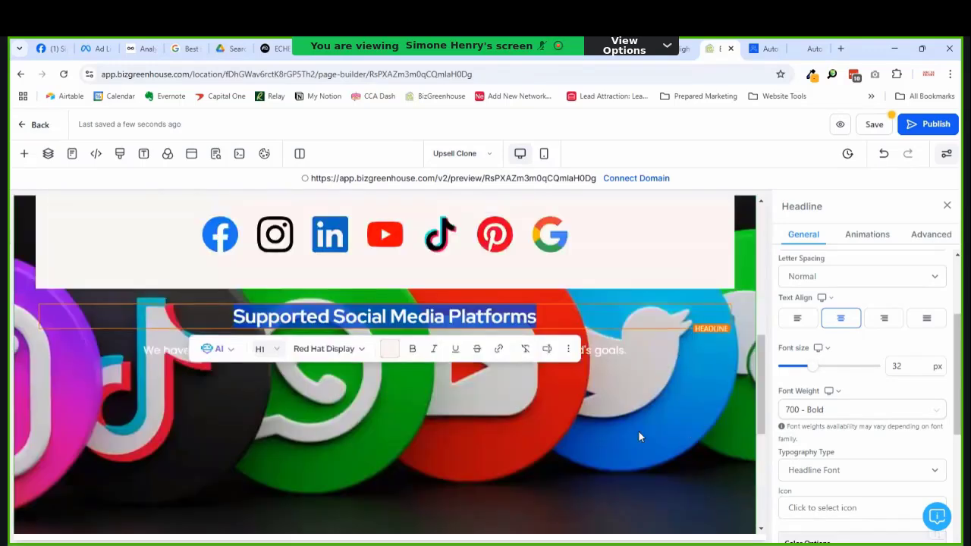
pyautogui.scroll(3, 640, 395)
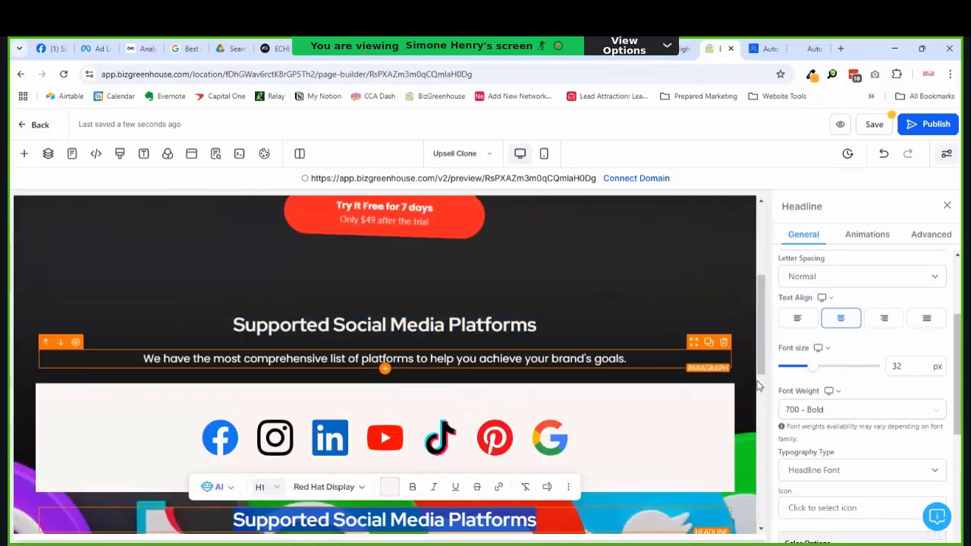
pyautogui.scroll(-3, 747, 402)
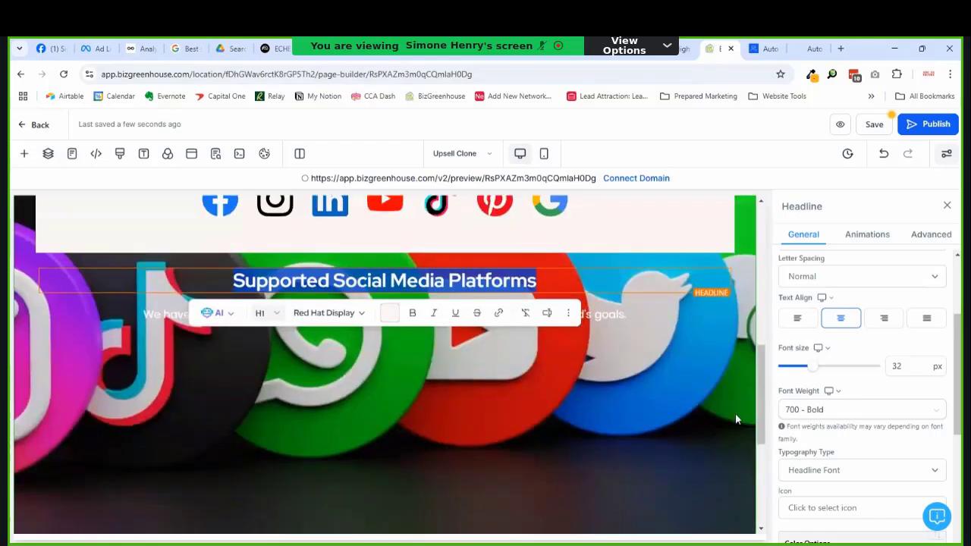
pyautogui.click(749, 502)
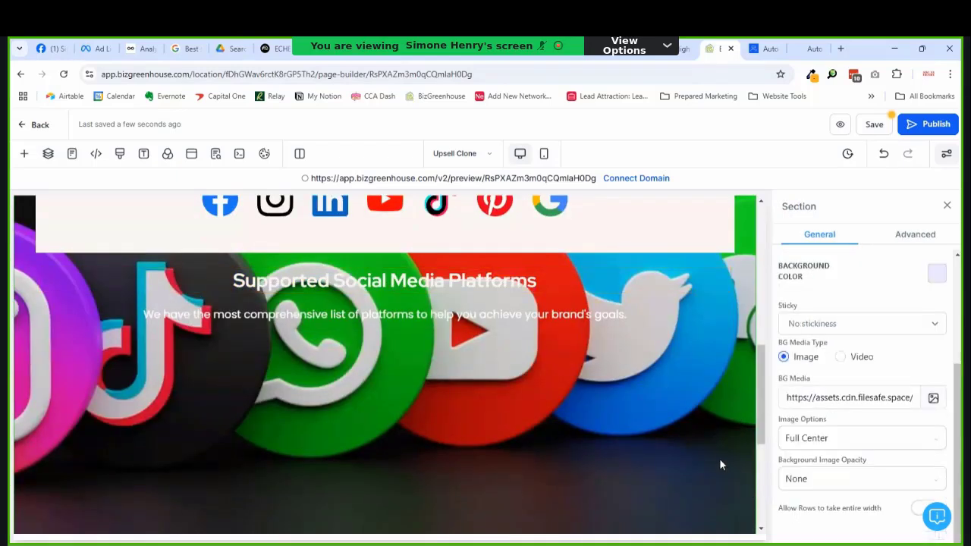
pyautogui.click(48, 153)
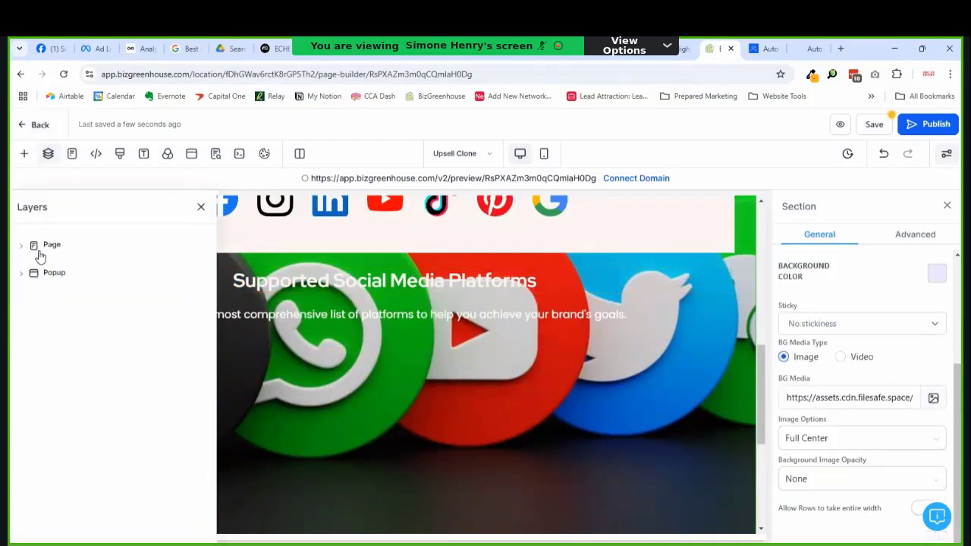
pyautogui.click(20, 246)
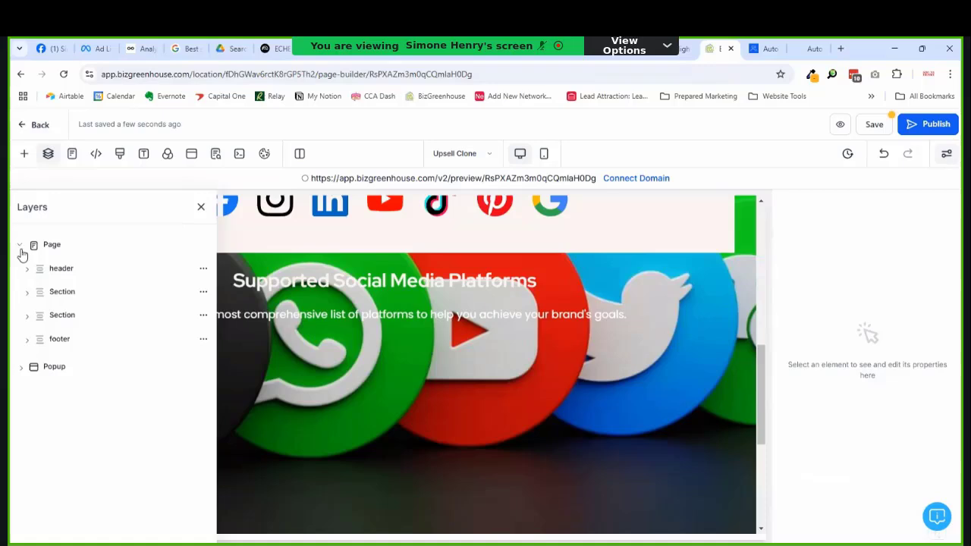
pyautogui.click(53, 301)
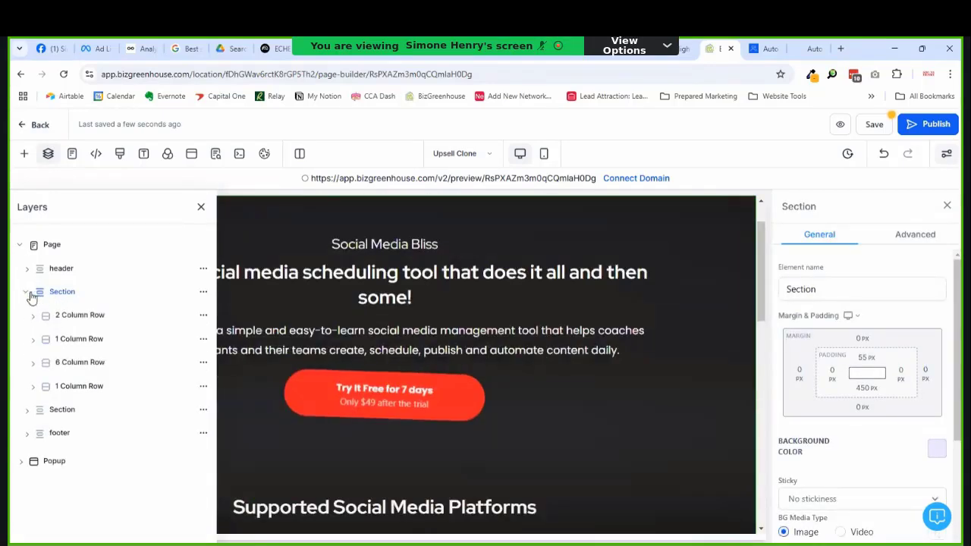
pyautogui.click(28, 295)
pyautogui.click(61, 319)
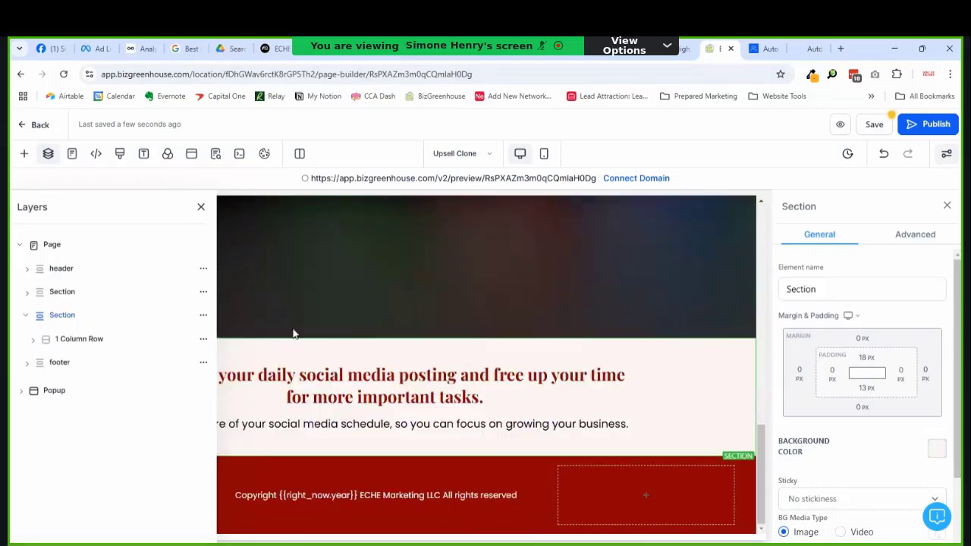
pyautogui.click(62, 295)
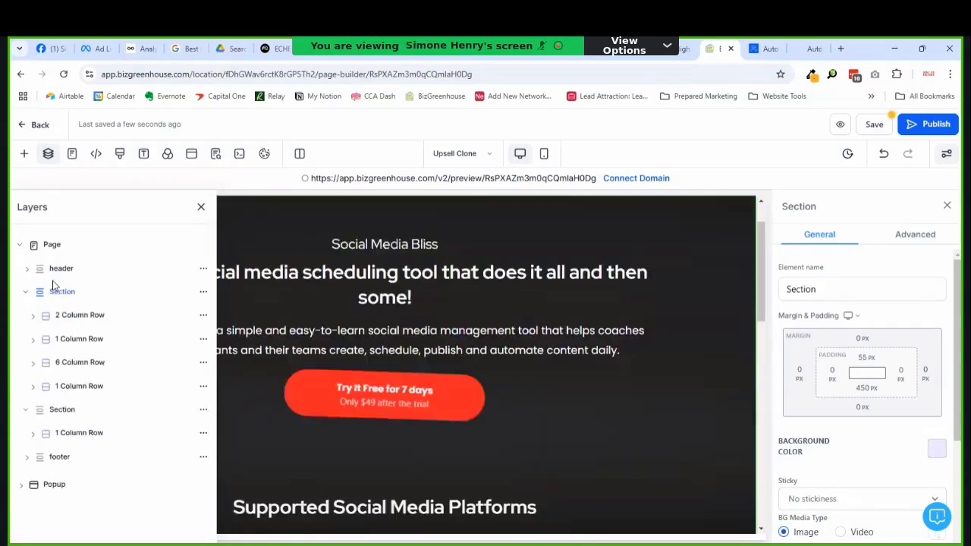
pyautogui.click(54, 271)
pyautogui.scroll(-5, 486, 306)
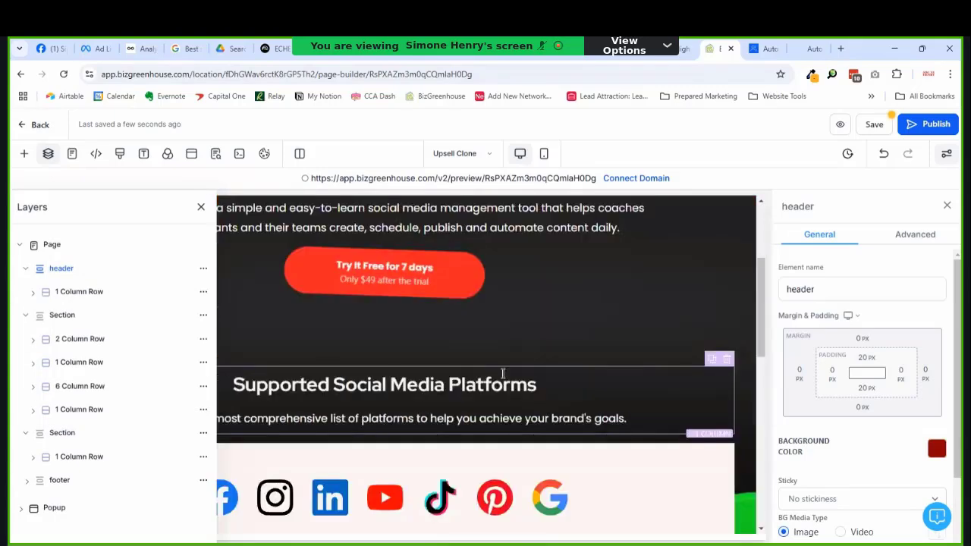
pyautogui.click(199, 208)
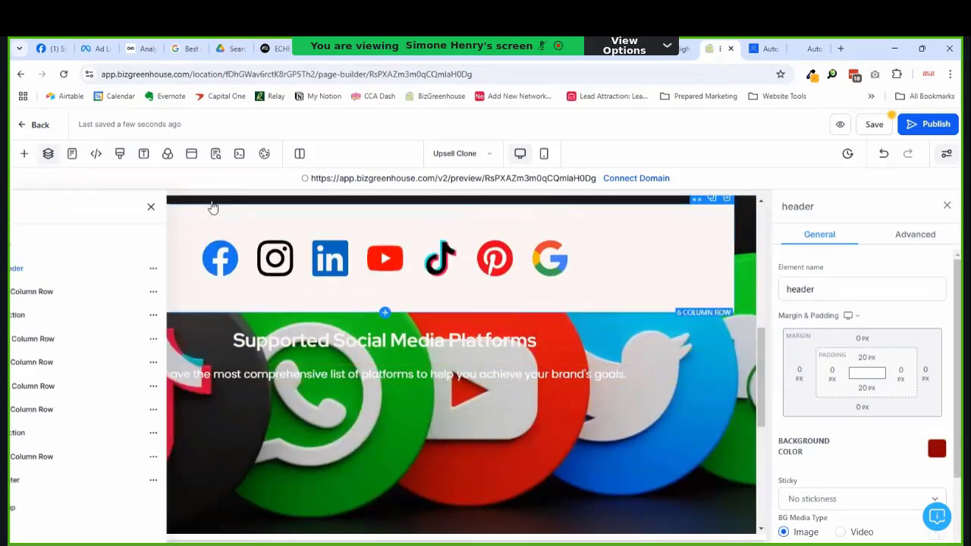
pyautogui.scroll(-5, 525, 336)
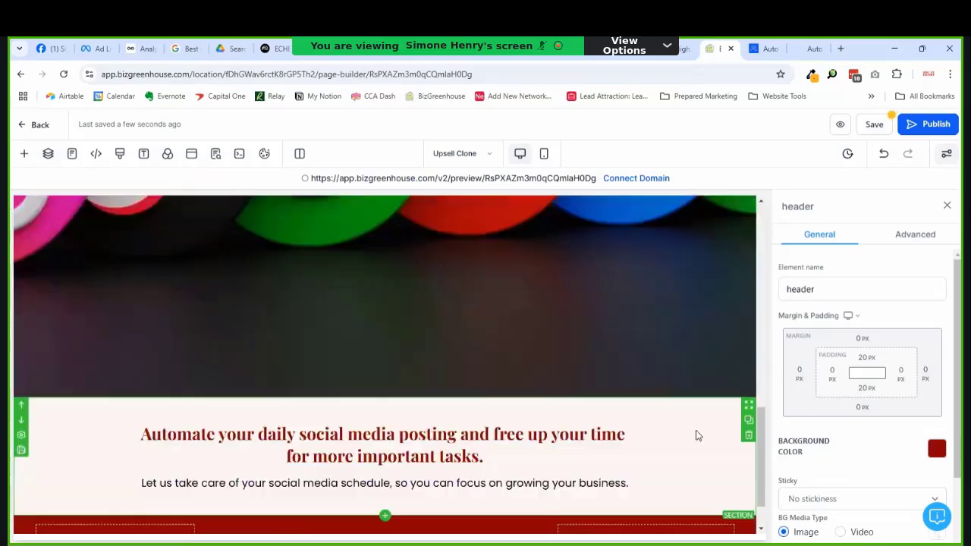
pyautogui.scroll(5, 660, 441)
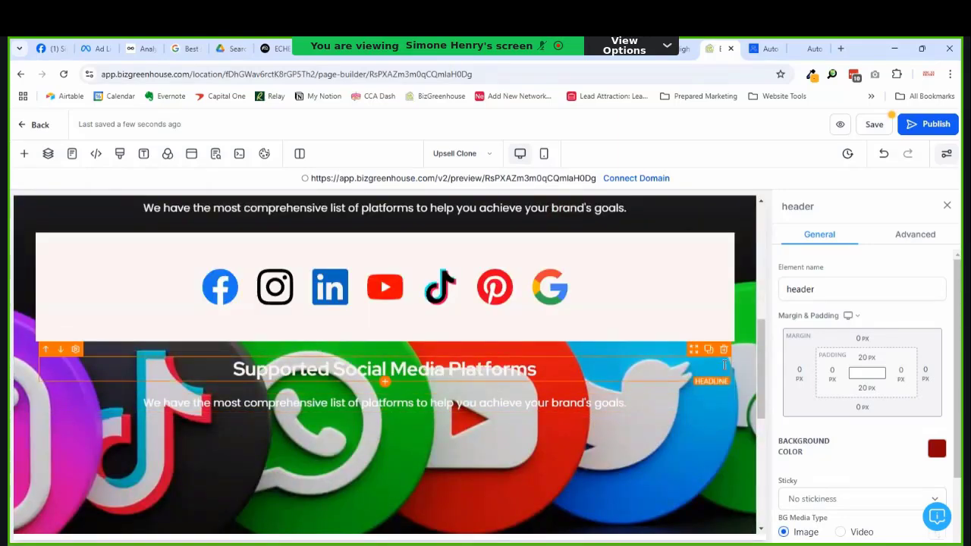
pyautogui.click(720, 458)
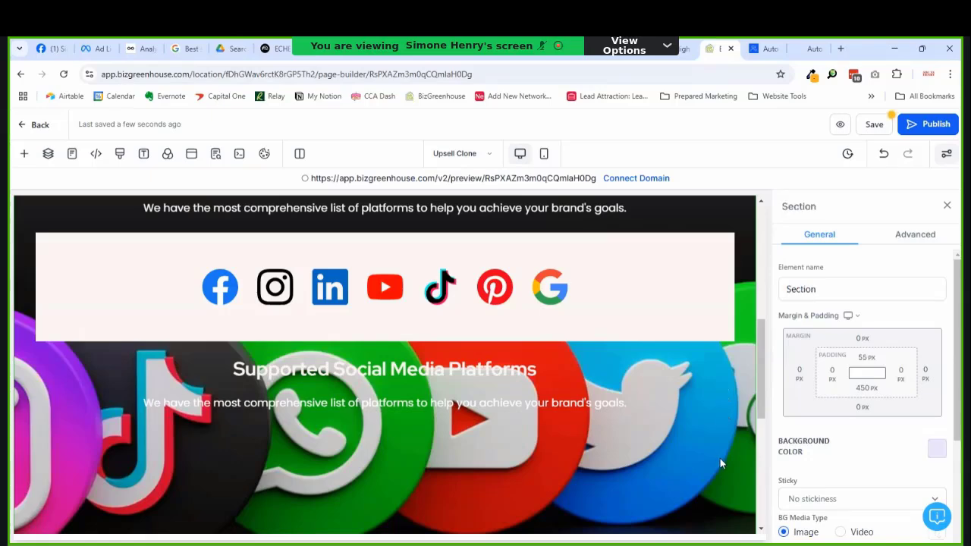
pyautogui.scroll(-5, 720, 455)
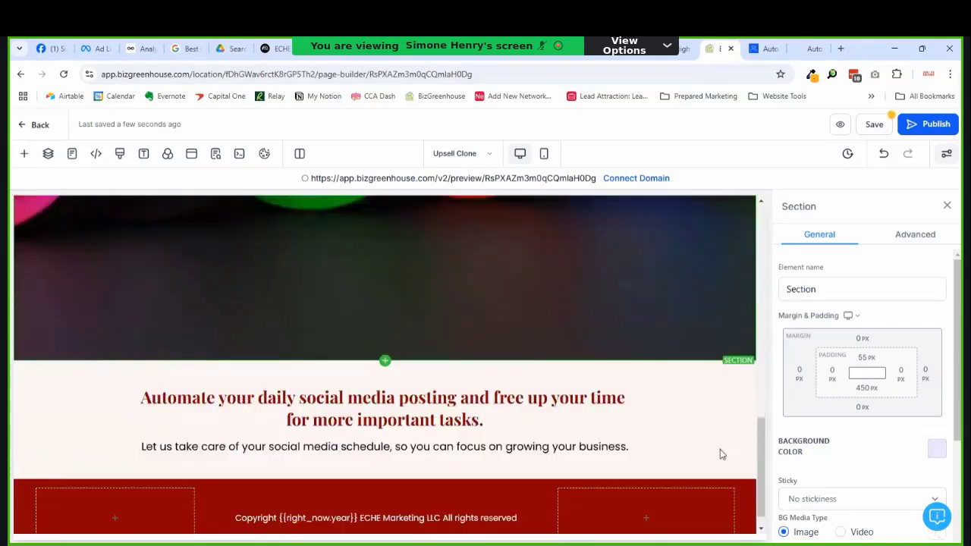
pyautogui.scroll(5, 720, 454)
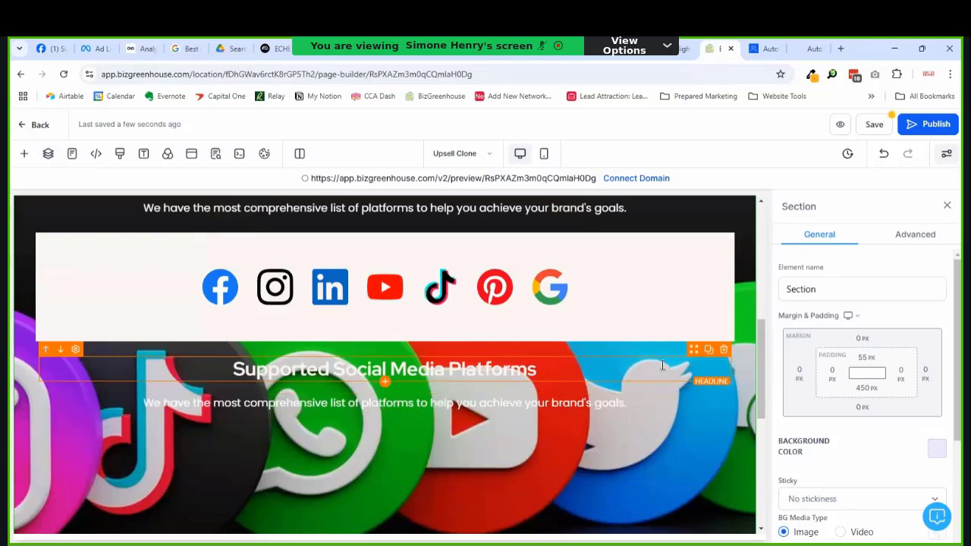
pyautogui.click(699, 374)
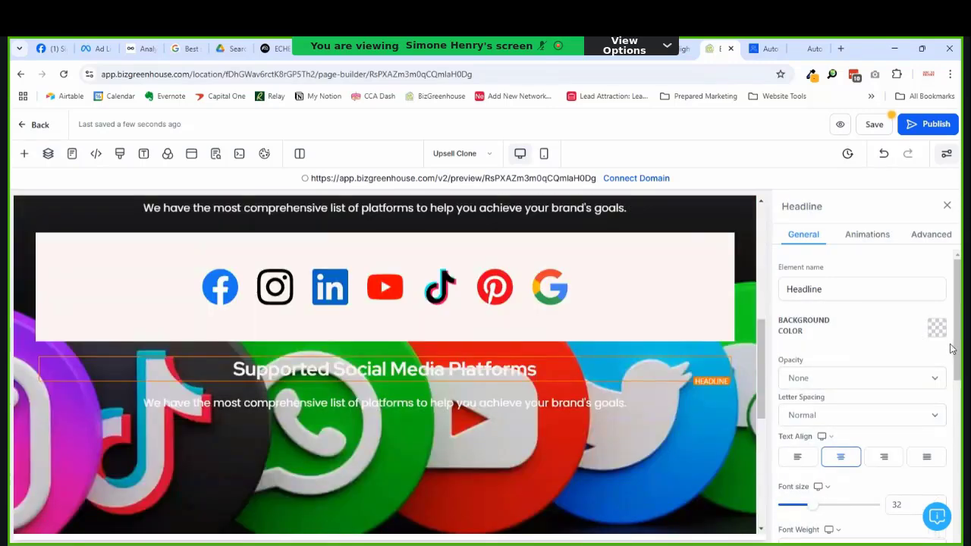
# Step: Retitle the lower headline 'What Customers Say' and start the paragraph 'our customers choose BizGreenhouse because it's'
pyautogui.doubleClick(328, 366)
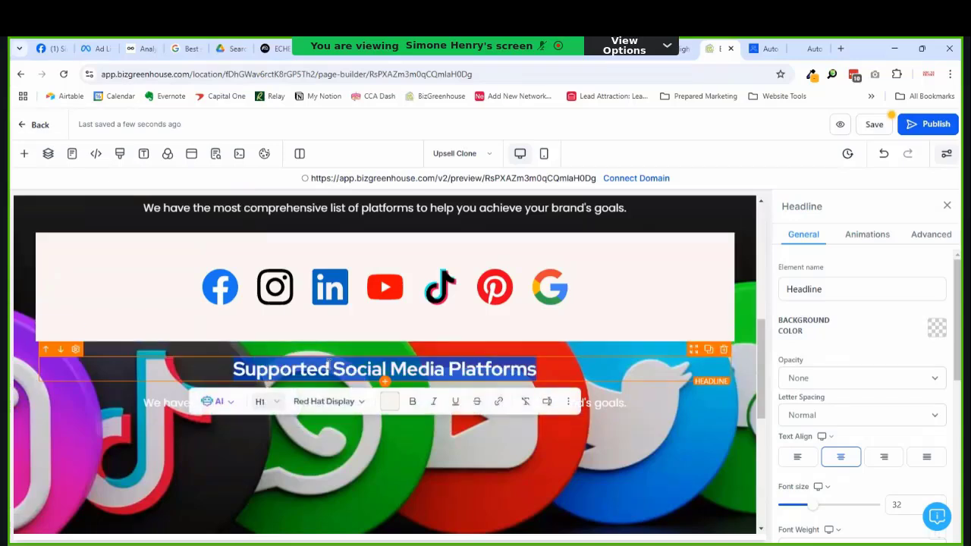
pyautogui.write('What')
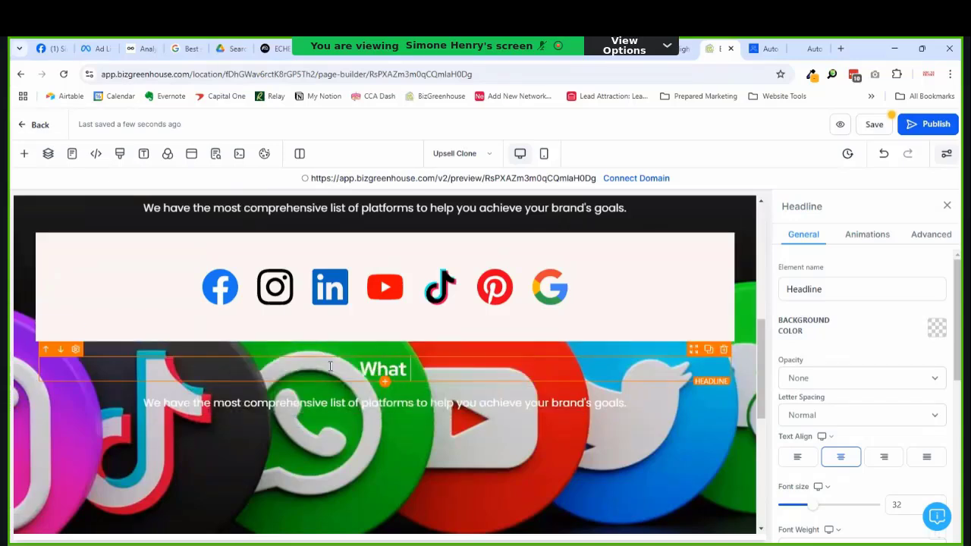
pyautogui.write(' Customers')
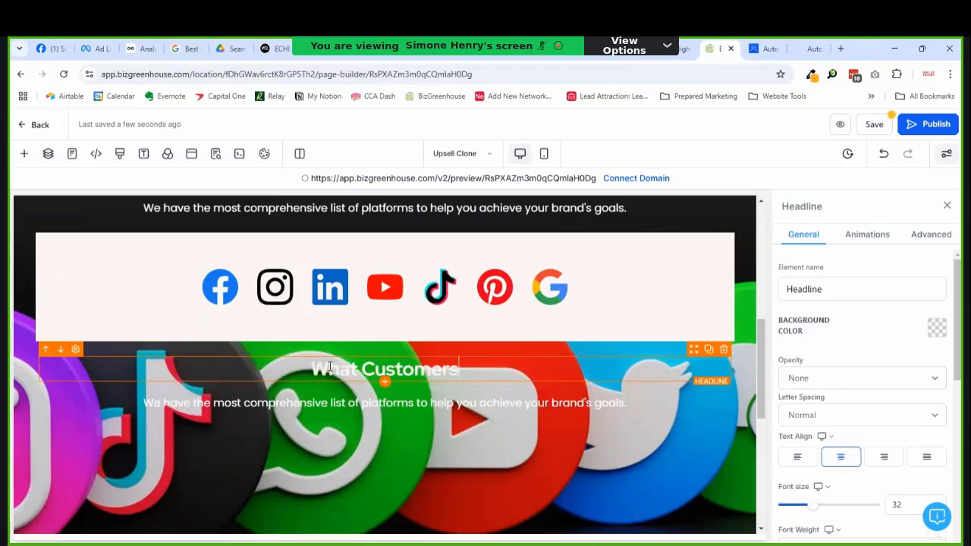
pyautogui.write(' Say')
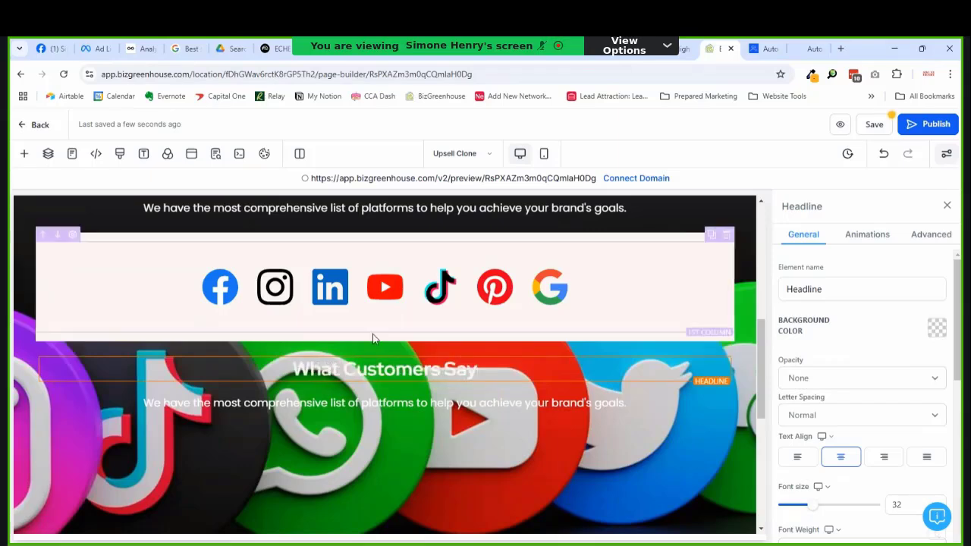
pyautogui.tripleClick(365, 407)
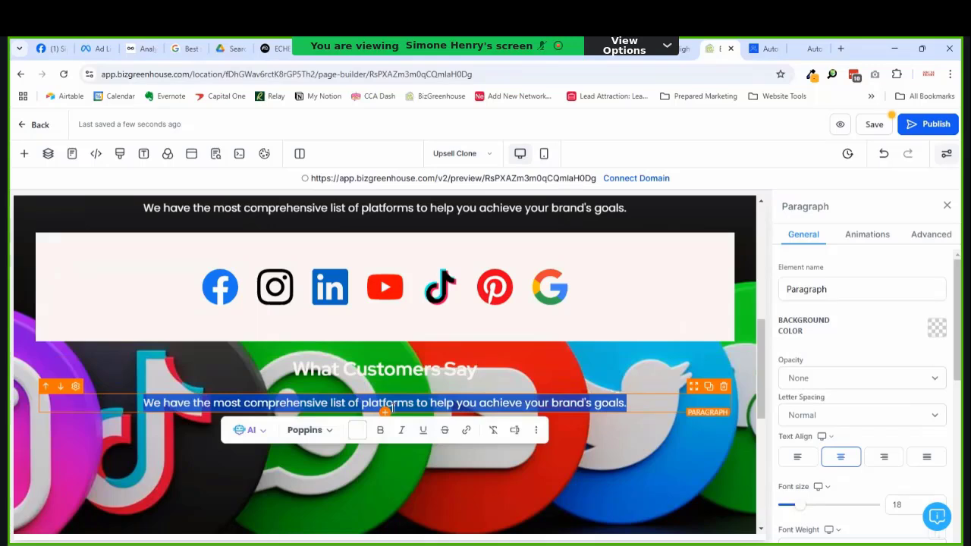
pyautogui.write('our c')
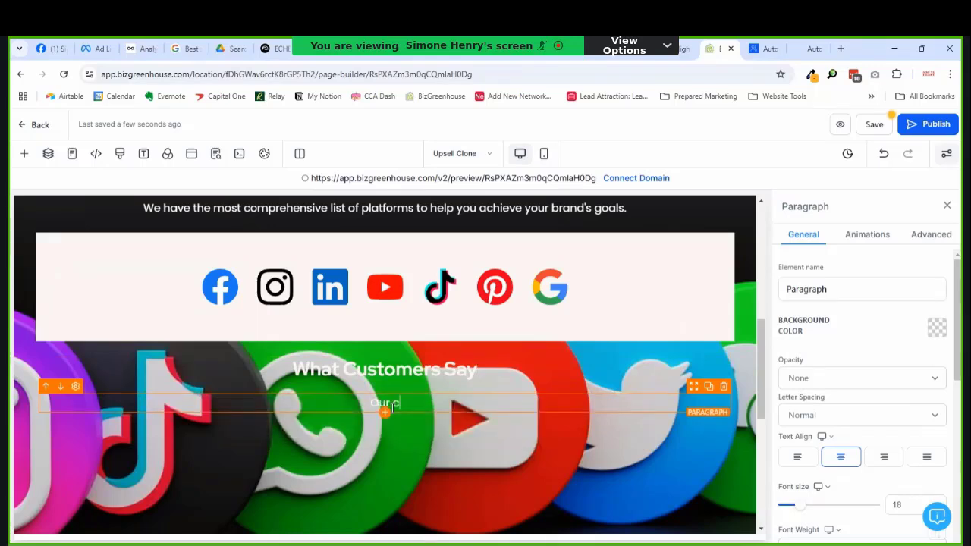
pyautogui.write('ustomers ch')
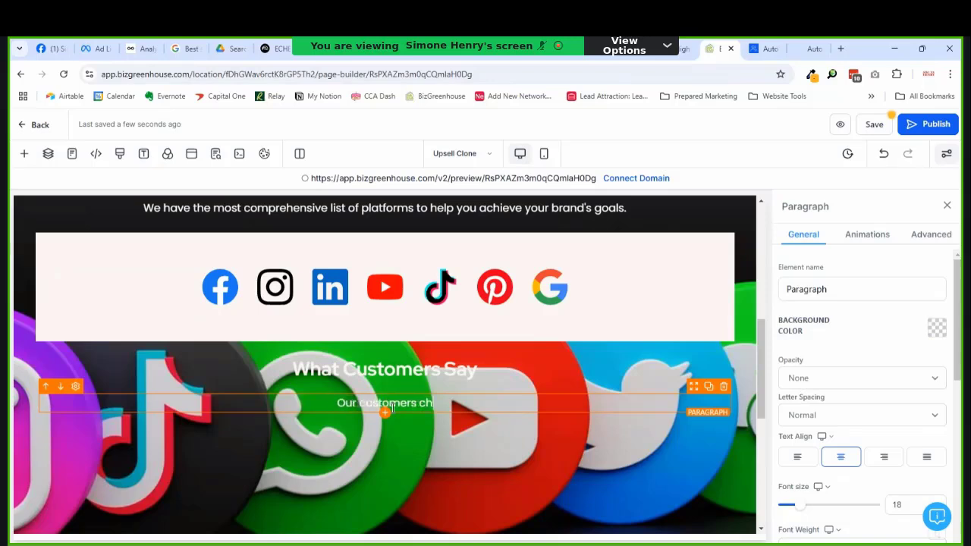
pyautogui.write('oose Bi')
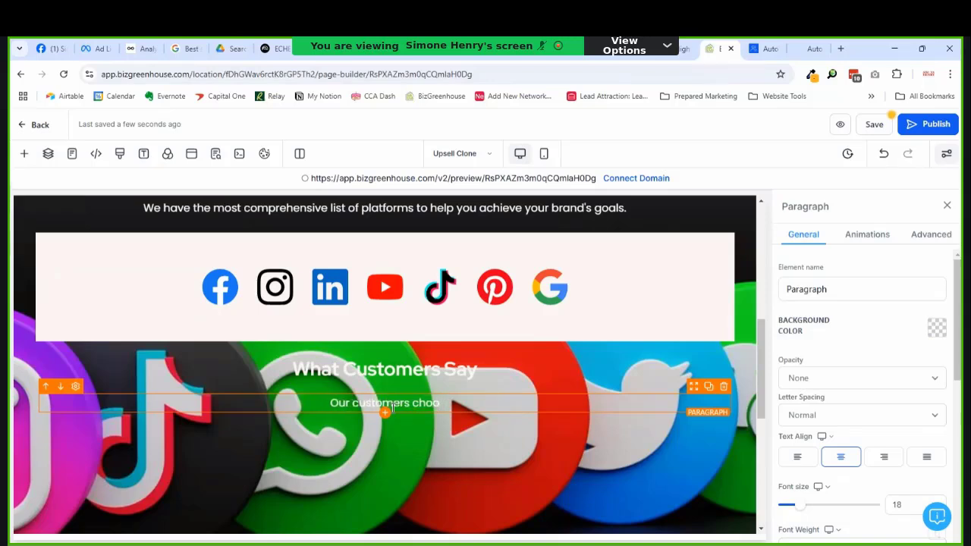
pyautogui.write('z')
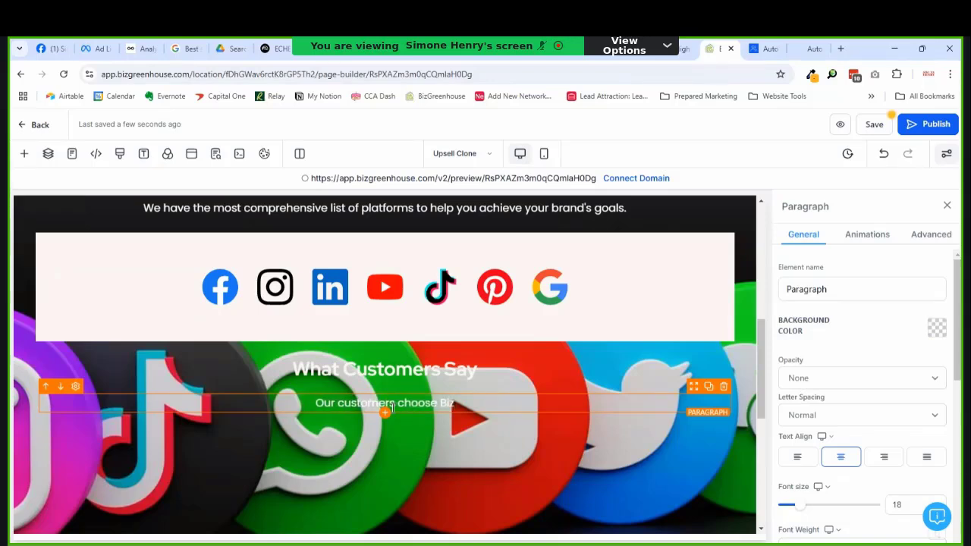
pyautogui.write('Greenhouse ')
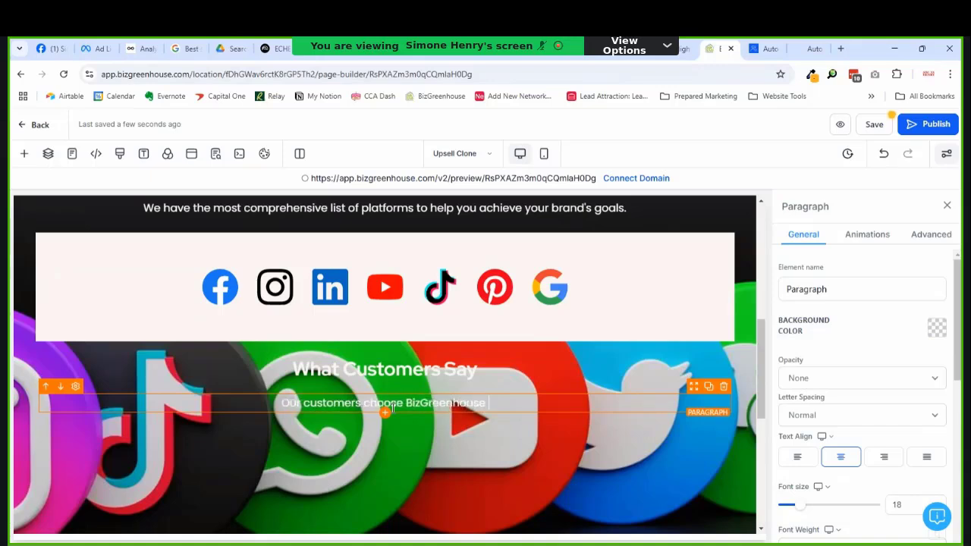
pyautogui.write("because it's")
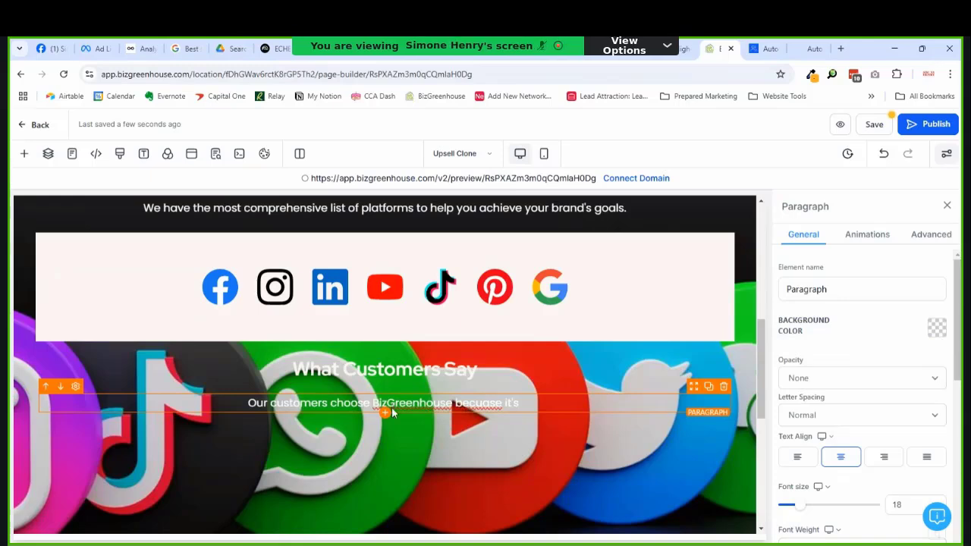
pyautogui.rightClick(486, 412)
pyautogui.click(540, 126)
# Step: Finish the paragraph with 'simple to set up, easy to use, and has excellent customer support.'
pyautogui.write('simpl')
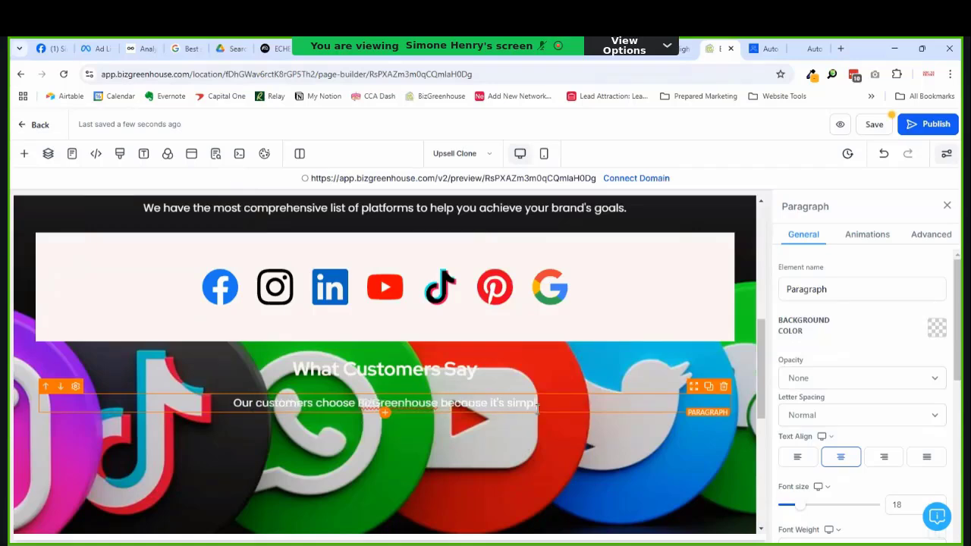
pyautogui.write('e to set up')
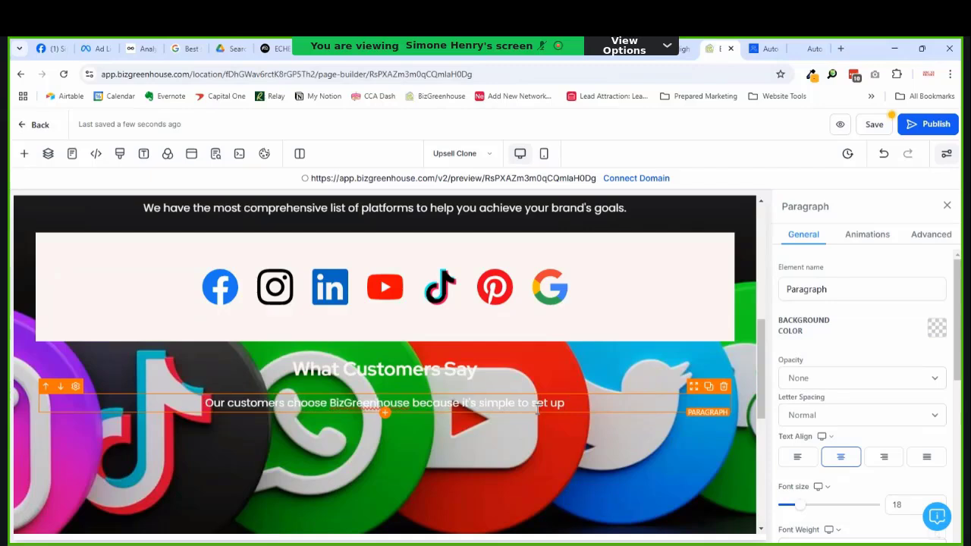
pyautogui.write(', easy to us')
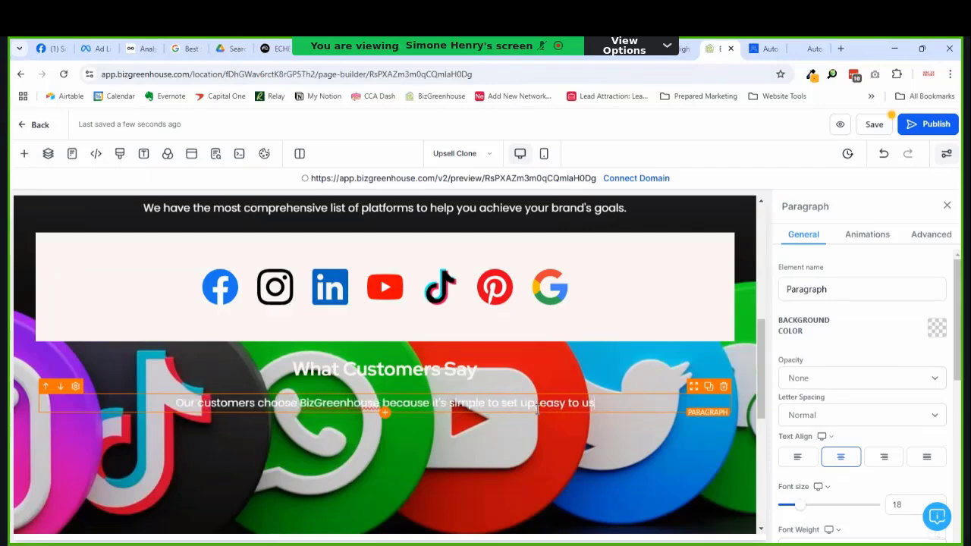
pyautogui.write('e, and has')
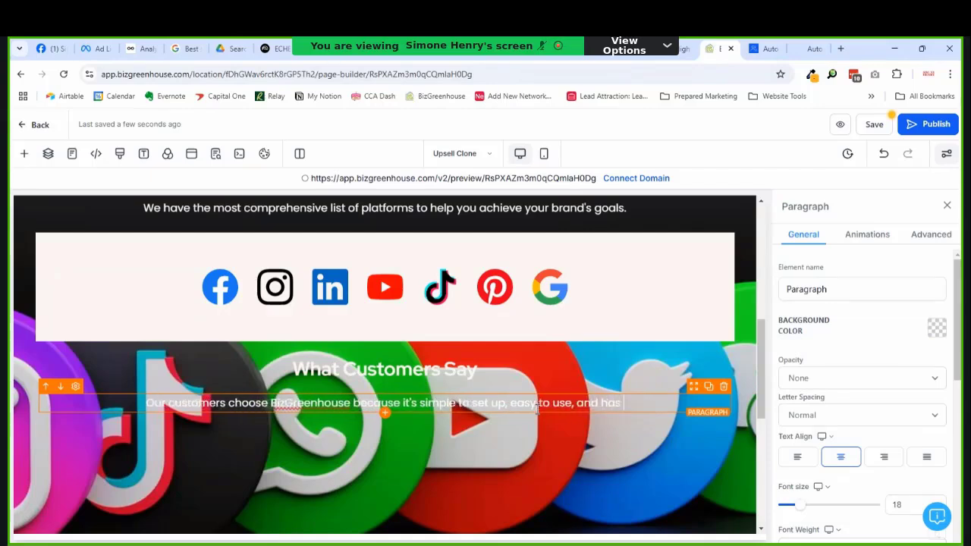
pyautogui.write(' excel')
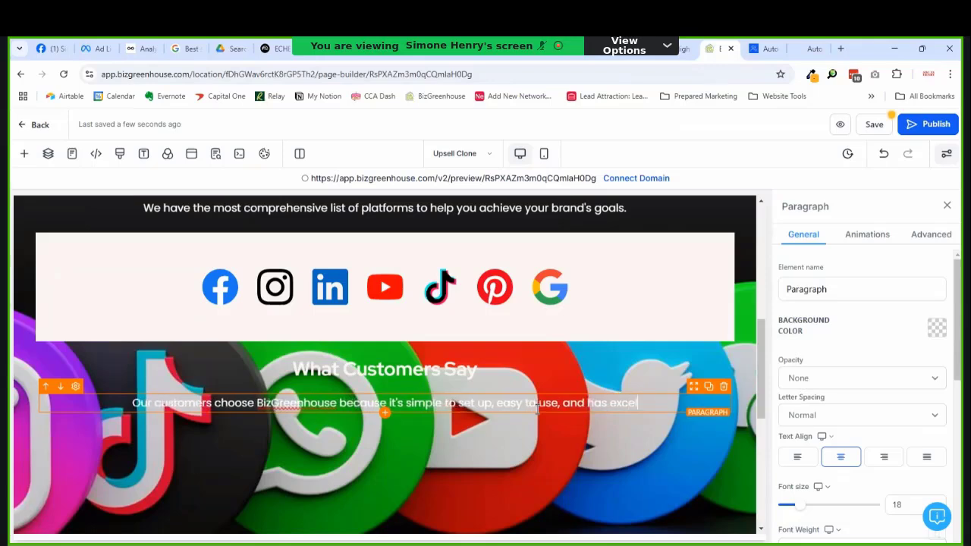
pyautogui.write('lent cus')
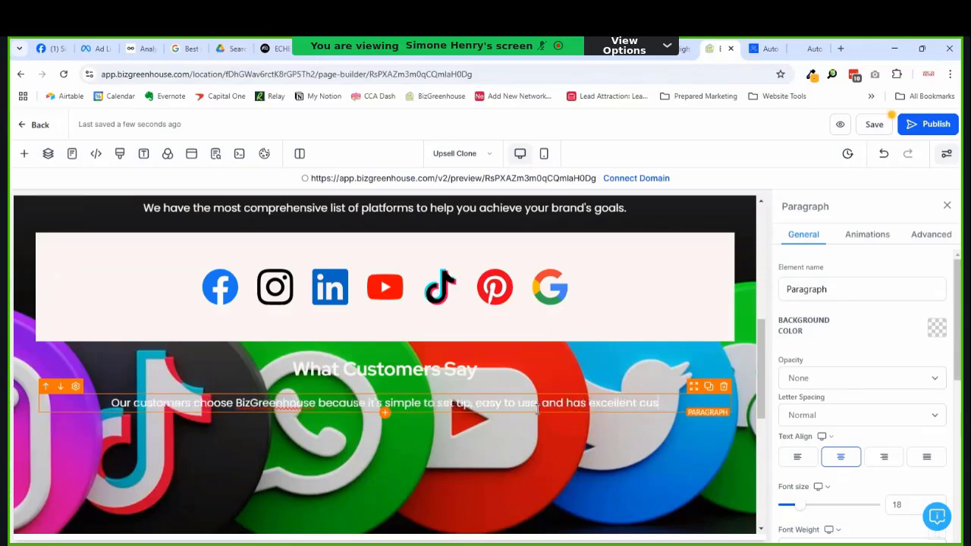
pyautogui.write('tomer sup')
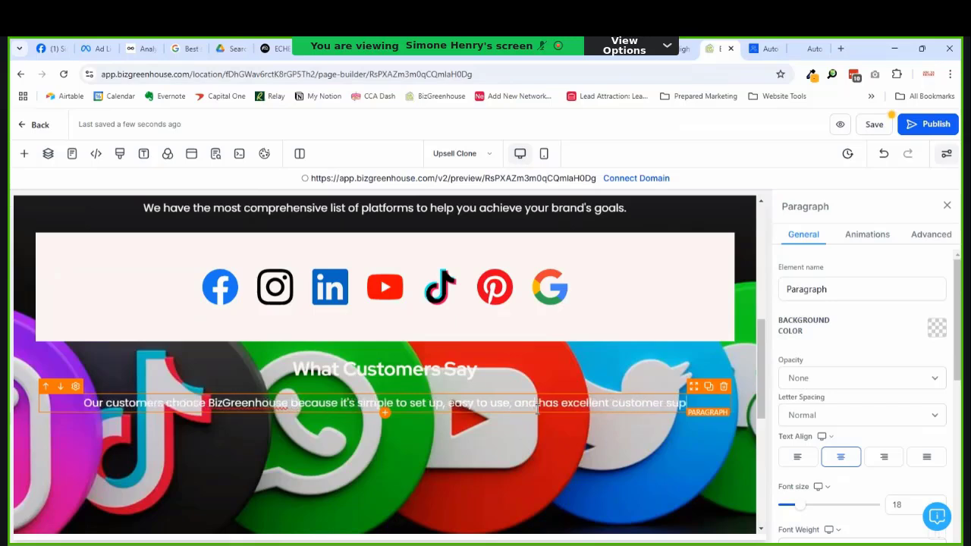
pyautogui.write('prt.')
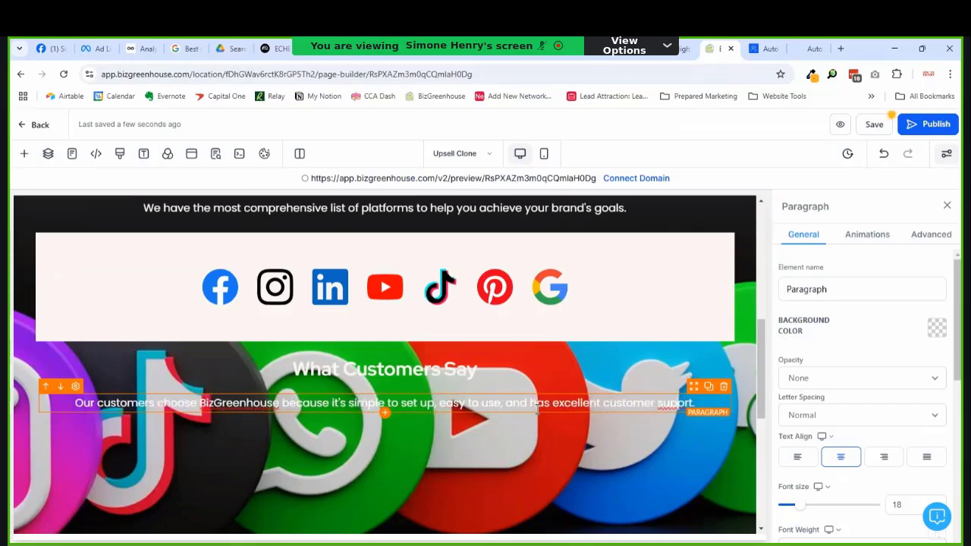
pyautogui.write('o')
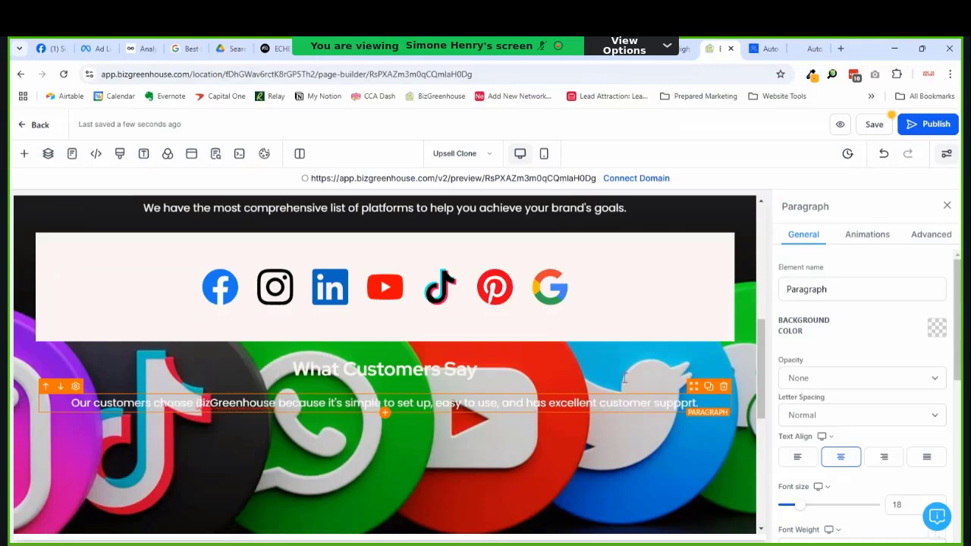
pyautogui.press('BackSpace')
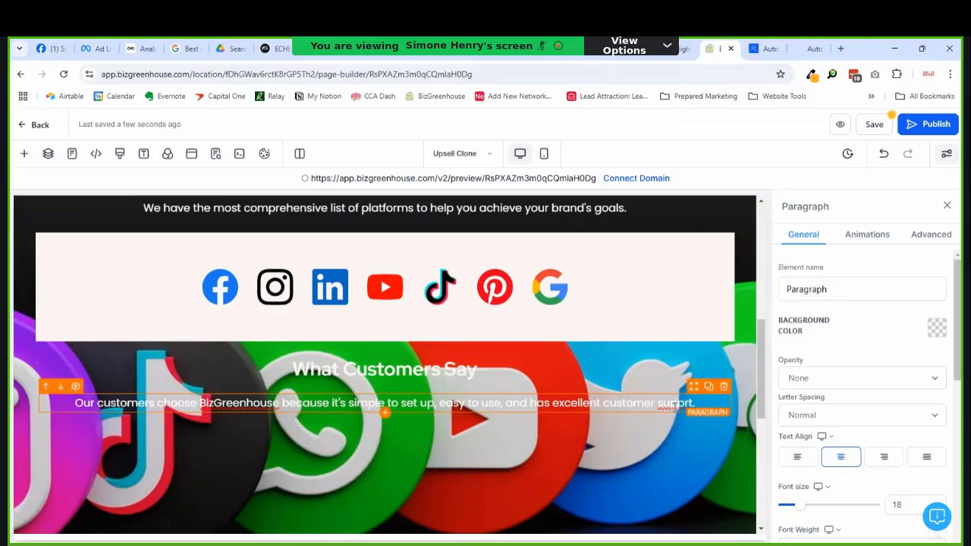
pyautogui.rightClick(673, 407)
pyautogui.click(717, 128)
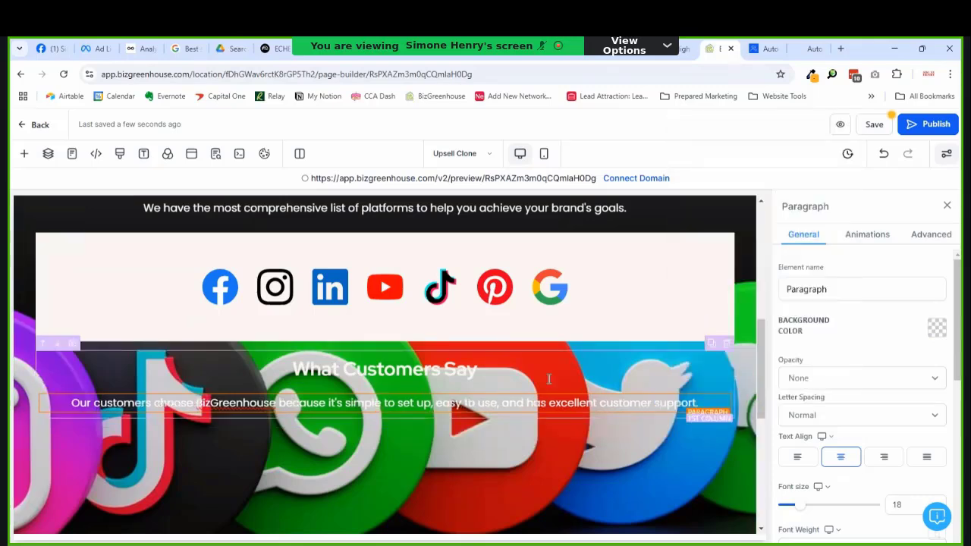
pyautogui.write('.')
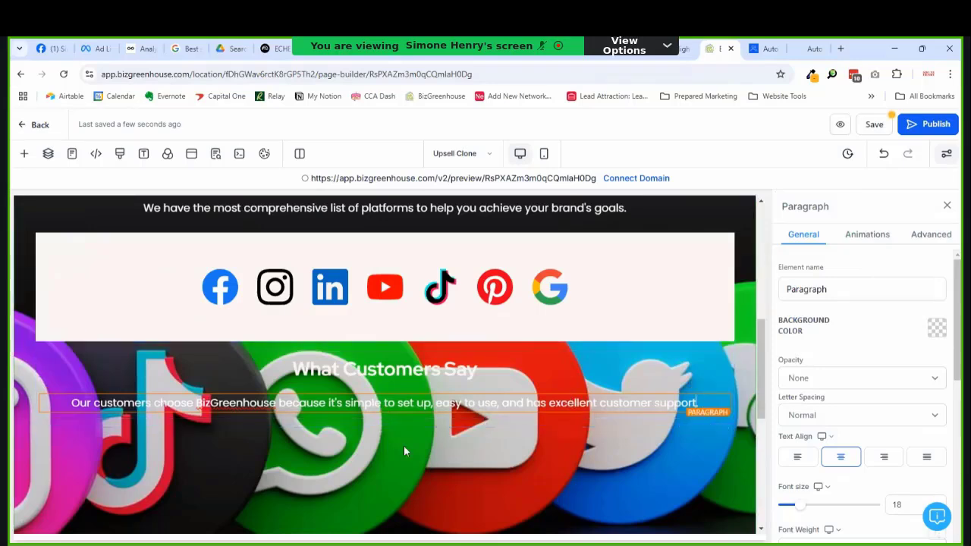
# Step: Add a 3-column row below the paragraph with a Video element in its first column
pyautogui.click(385, 429)
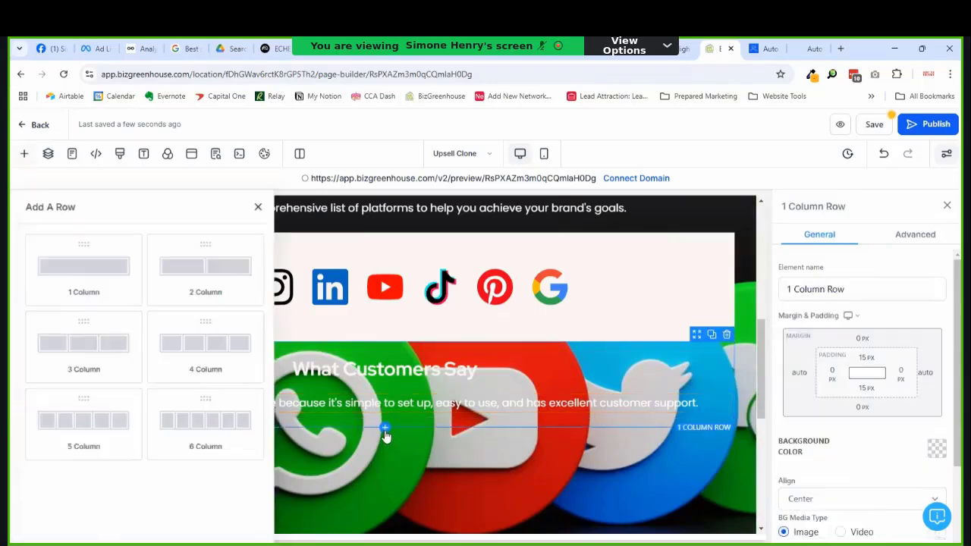
pyautogui.click(180, 355)
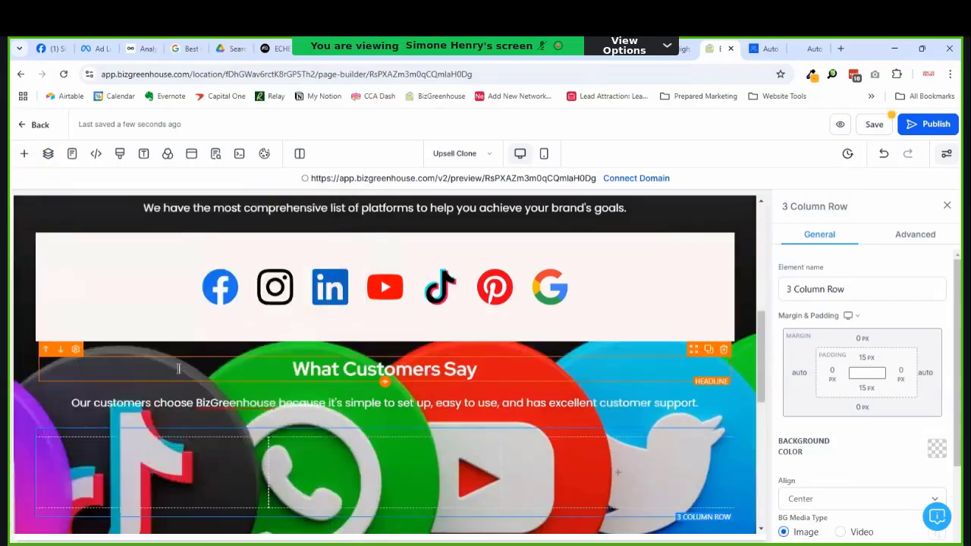
pyautogui.click(170, 289)
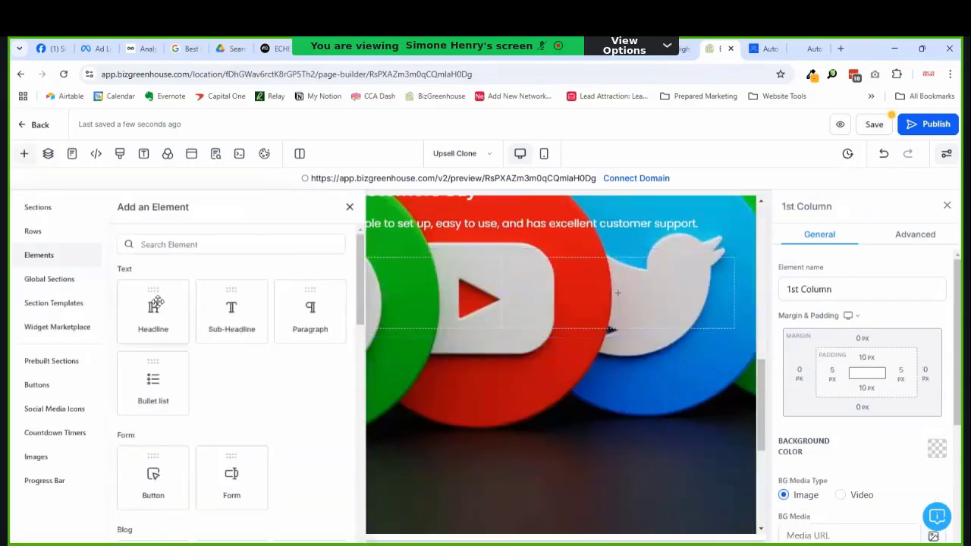
pyautogui.scroll(-5, 260, 381)
pyautogui.scroll(-2, 267, 364)
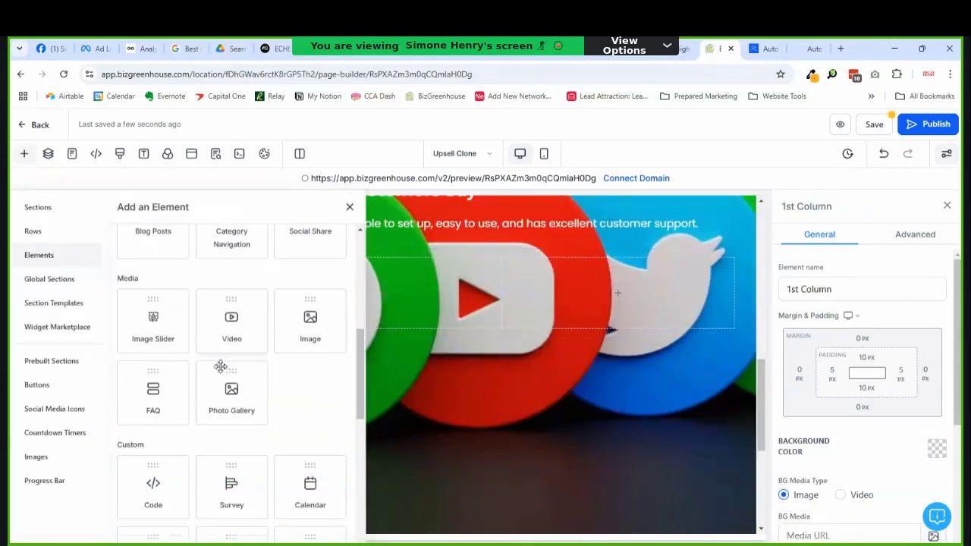
pyautogui.click(221, 346)
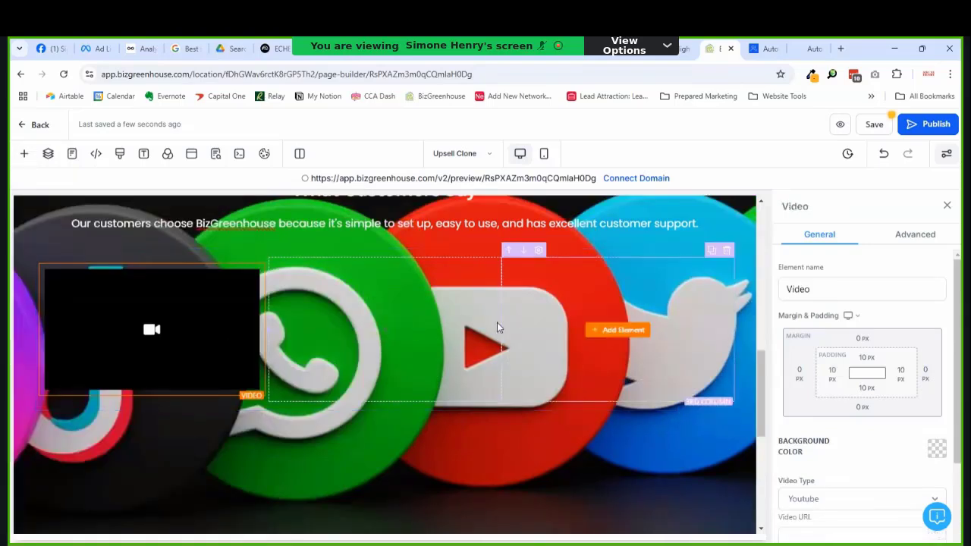
# Step: Set the video type to Hosted Video and open Media Storage to choose the file
pyautogui.scroll(-2, 910, 391)
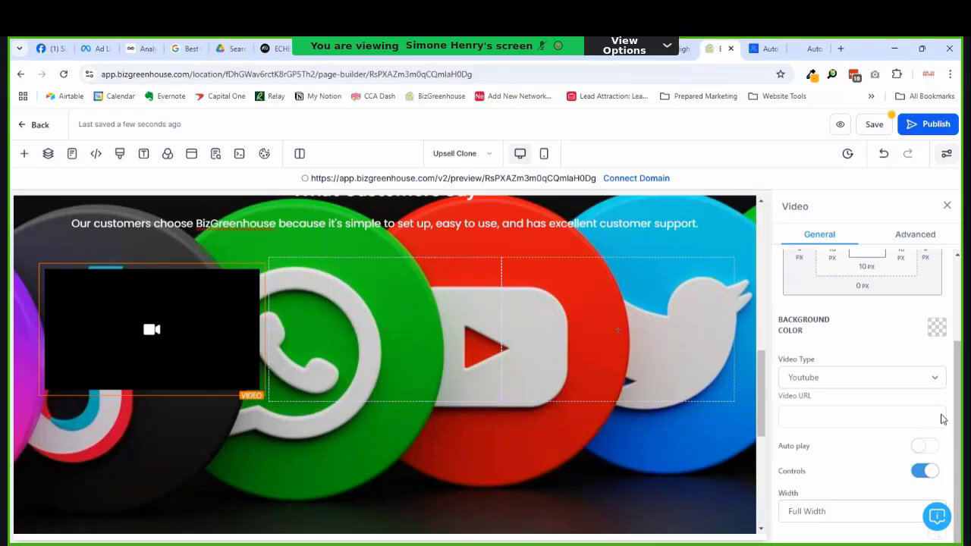
pyautogui.click(828, 379)
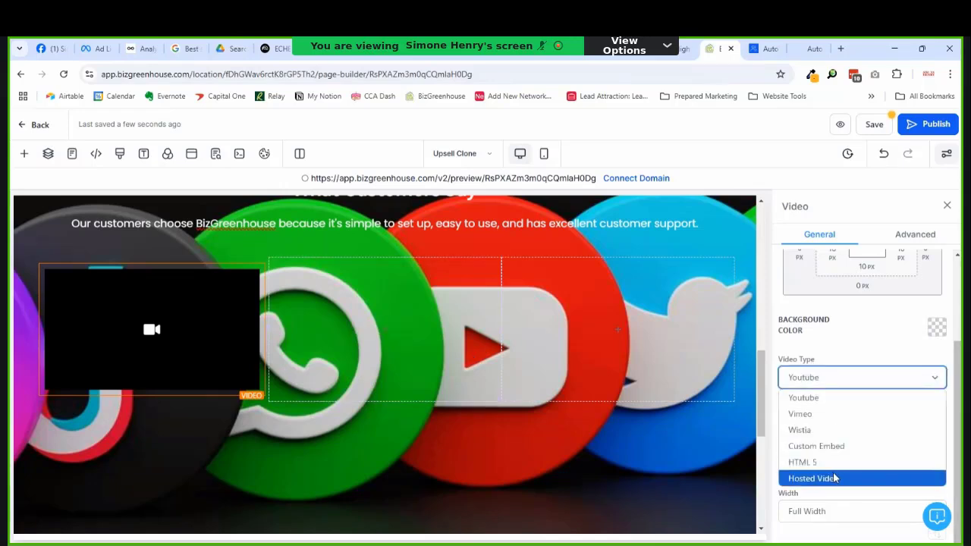
pyautogui.click(833, 477)
pyautogui.click(897, 423)
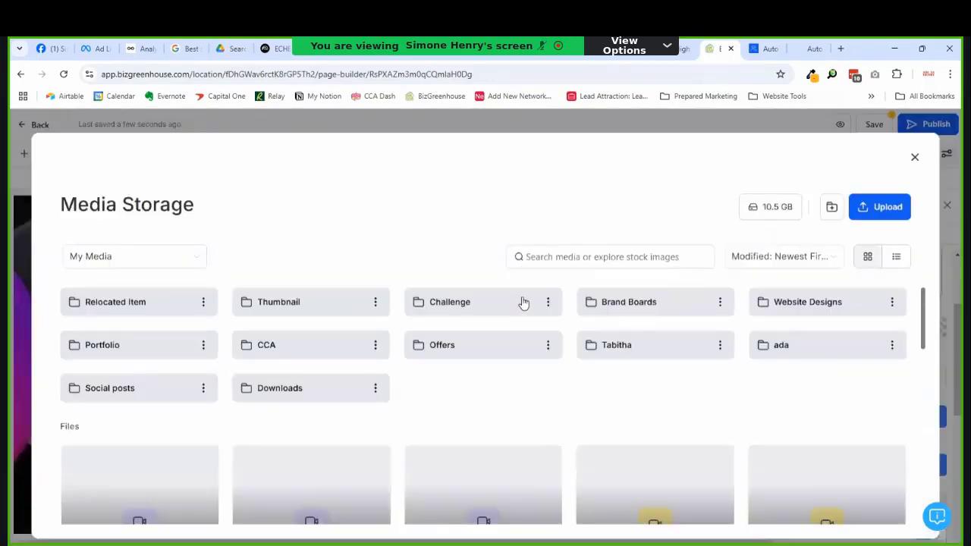
# Step: Search media storage for 'dottie' and insert that testimonial video as the first block's Video File
pyautogui.scroll(-2, 523, 302)
pyautogui.scroll(-2, 585, 361)
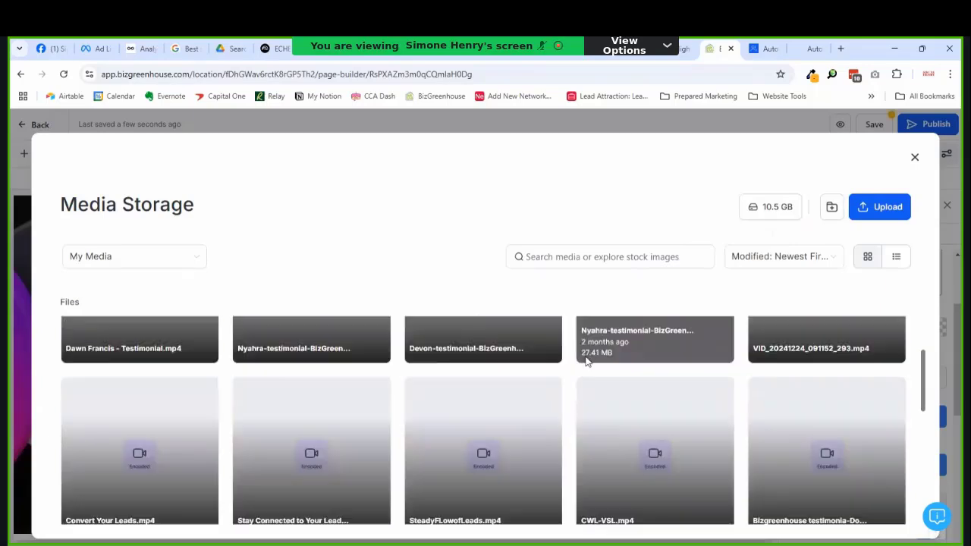
pyautogui.scroll(3, 618, 371)
pyautogui.click(637, 261)
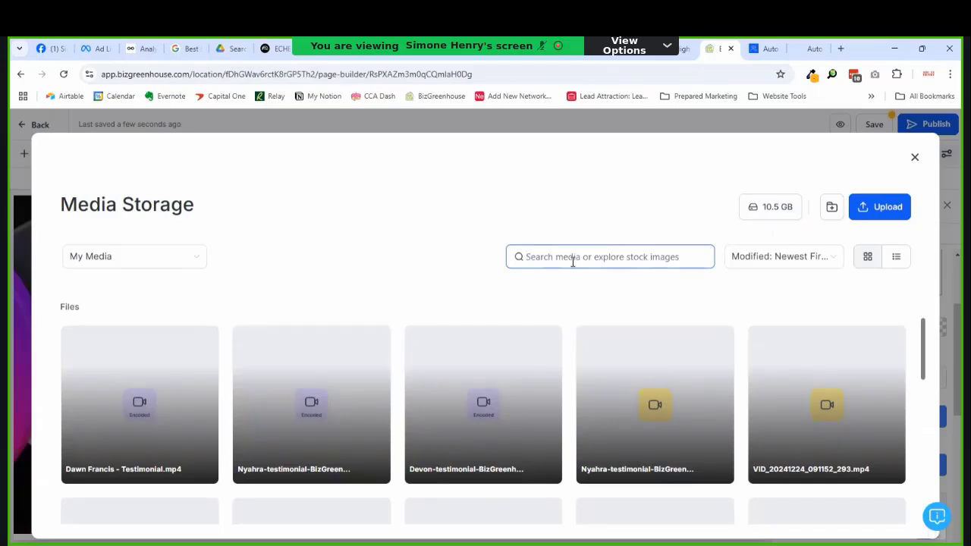
pyautogui.write('dottie')
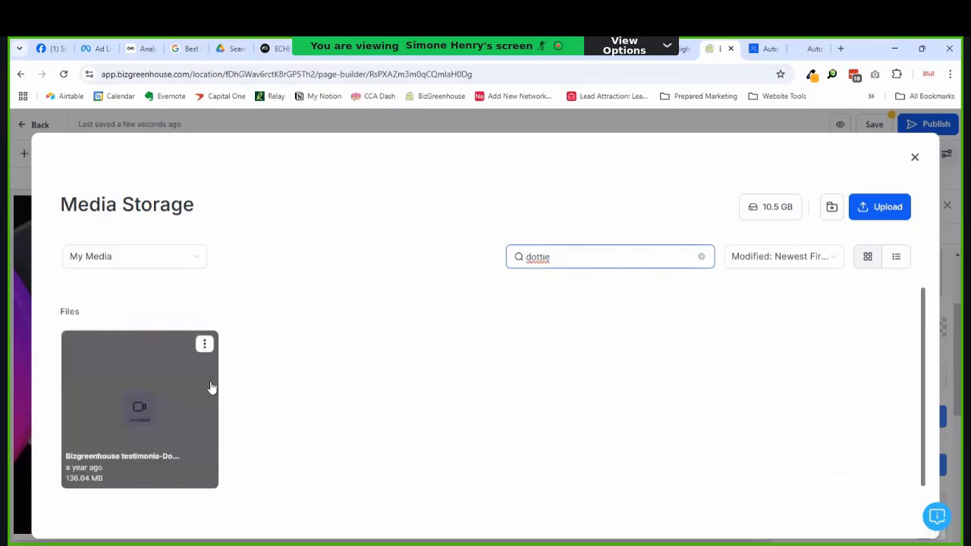
pyautogui.click(164, 398)
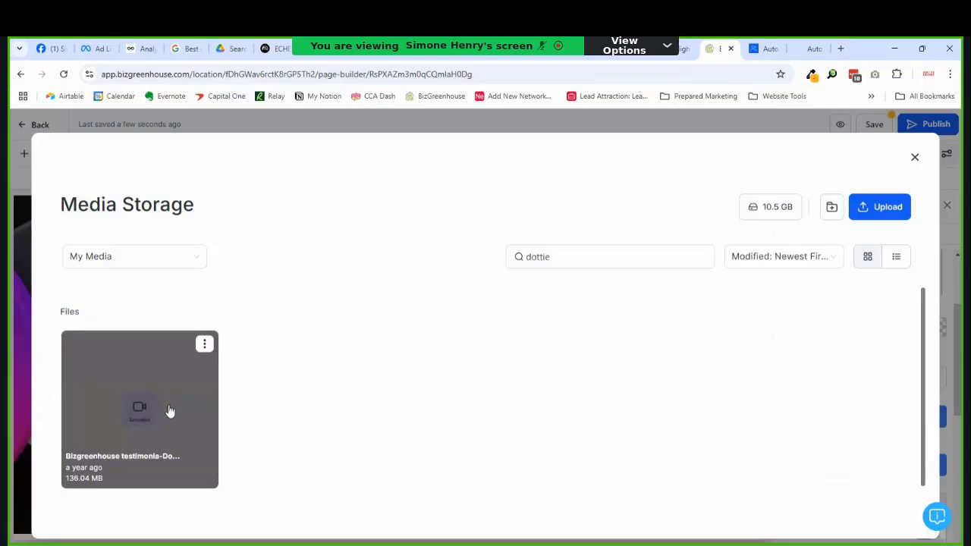
pyautogui.click(170, 411)
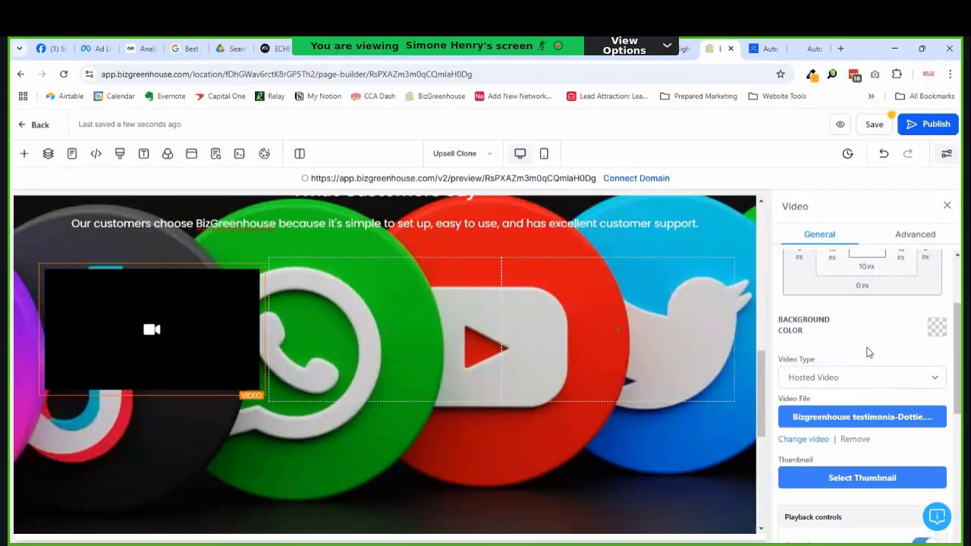
# Step: Duplicate the first video block and move copies into the second and third columns
pyautogui.scroll(-1, 881, 393)
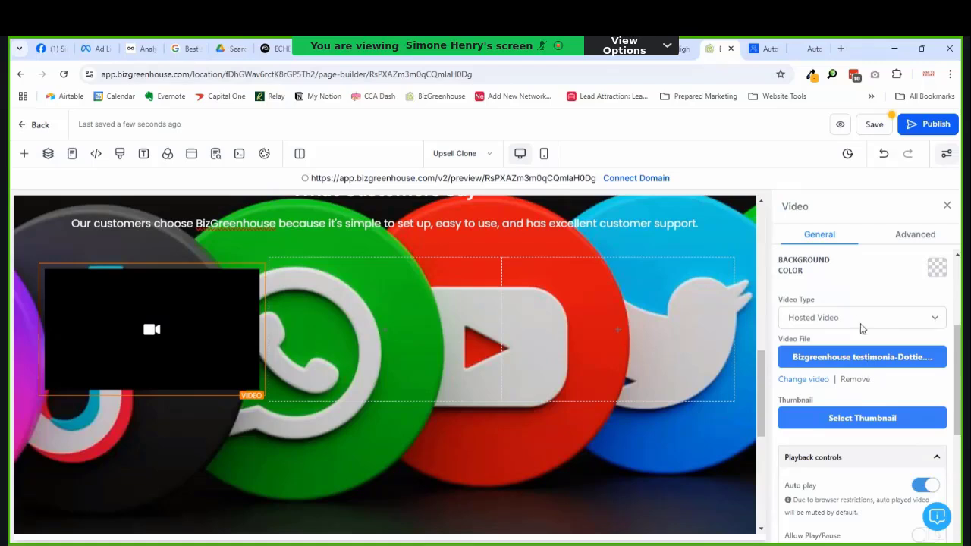
pyautogui.click(386, 338)
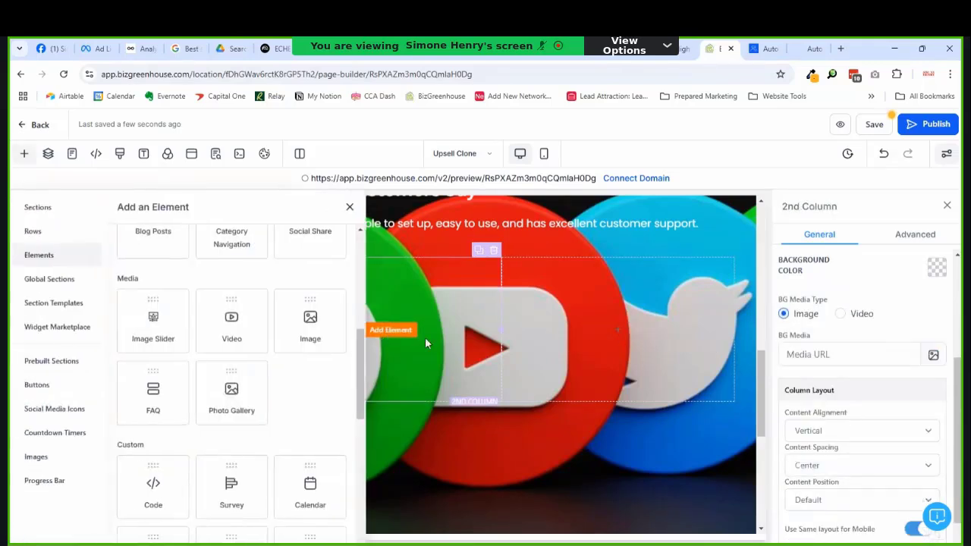
pyautogui.click(350, 207)
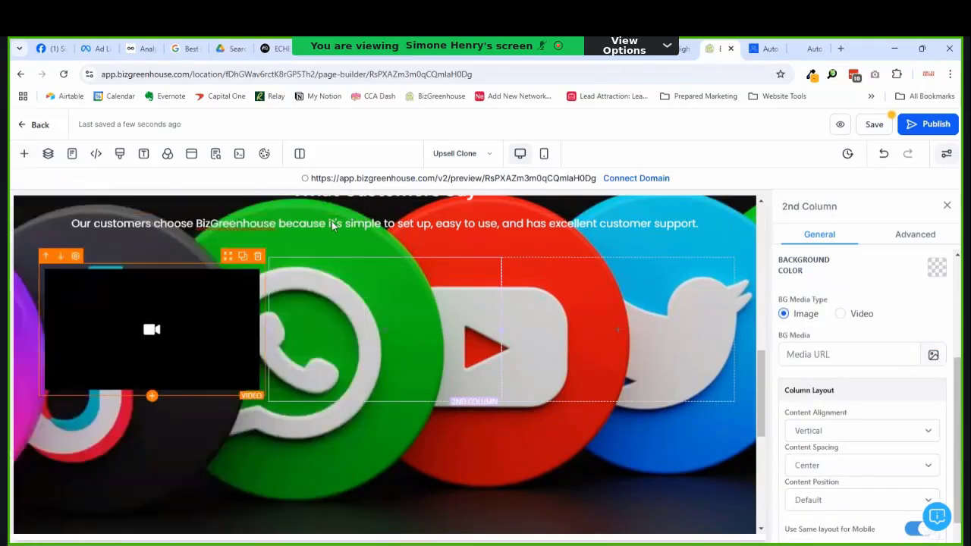
pyautogui.click(191, 302)
pyautogui.click(243, 258)
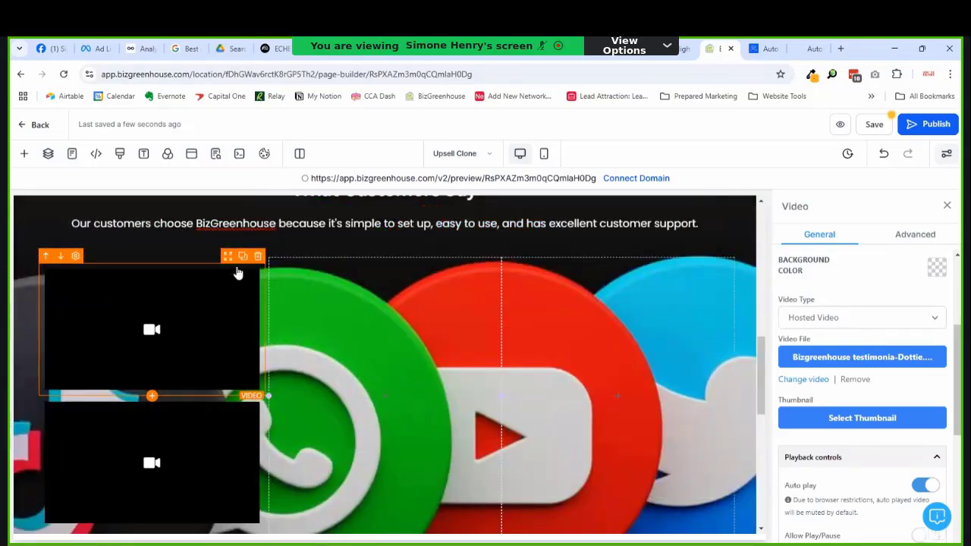
pyautogui.moveTo(227, 256); pyautogui.dragTo(365, 307)
pyautogui.click(477, 259)
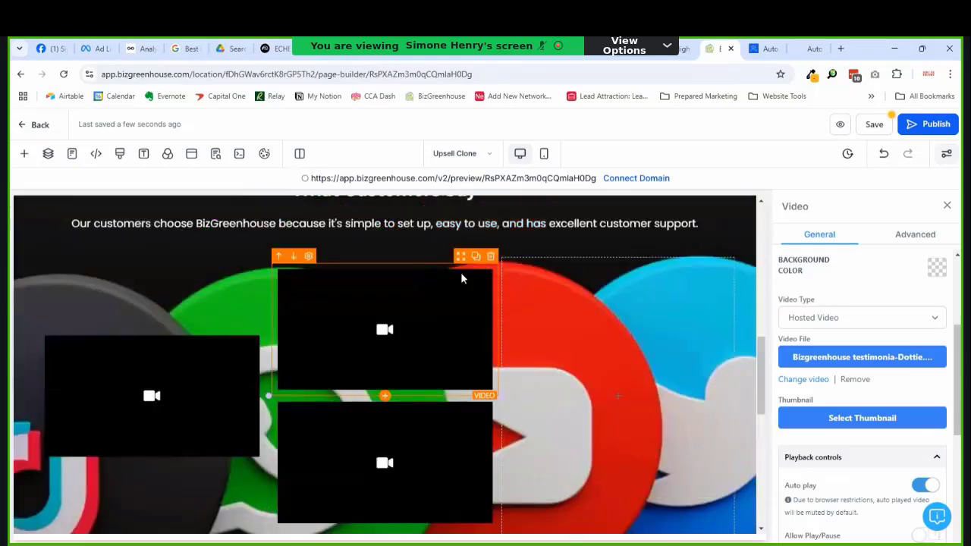
pyautogui.moveTo(464, 265); pyautogui.dragTo(618, 327)
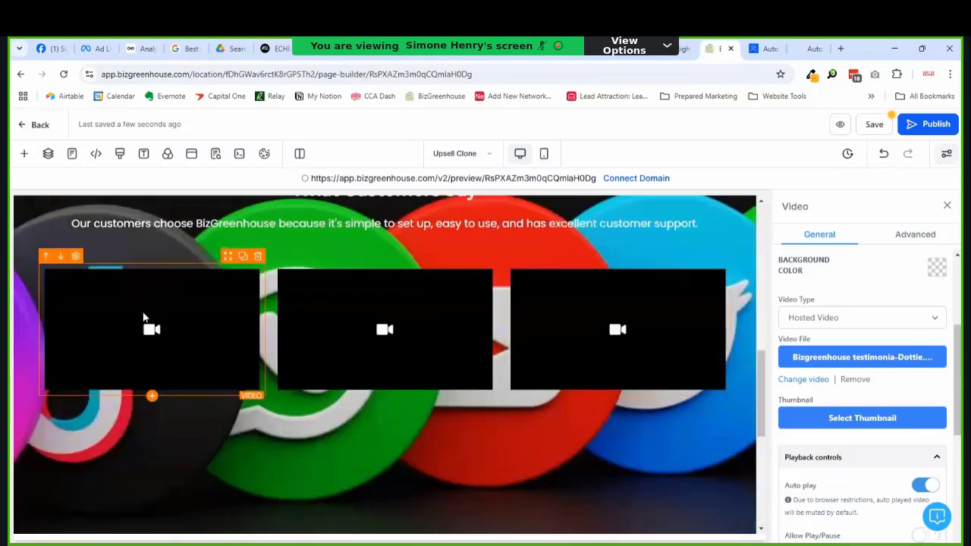
# Step: Swap in different testimonial video files for the second and third video blocks
pyautogui.click(804, 379)
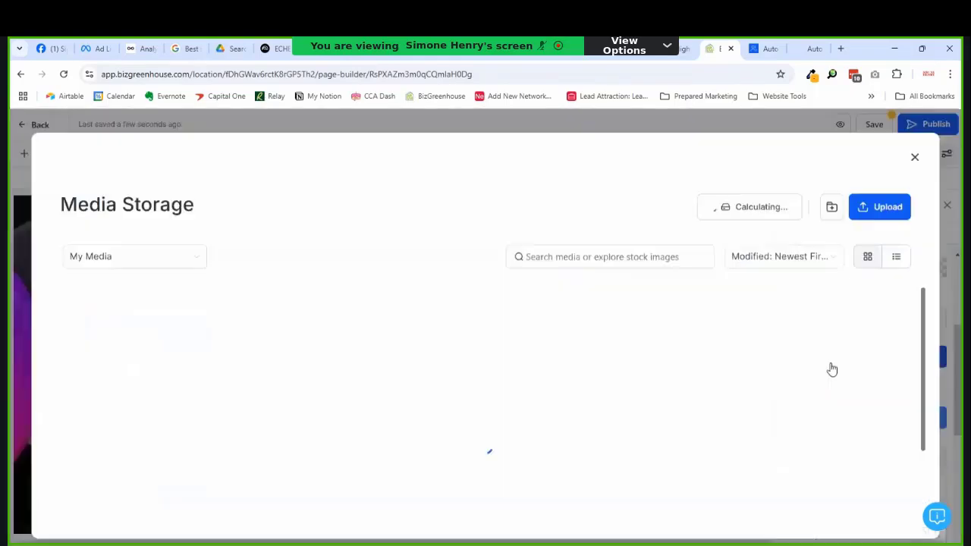
pyautogui.scroll(-2, 353, 409)
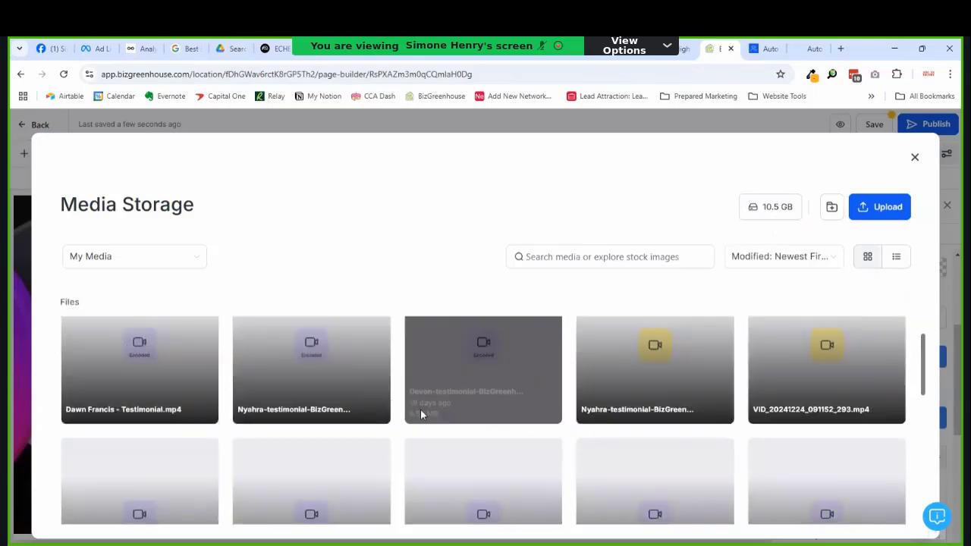
pyautogui.scroll(-1, 421, 413)
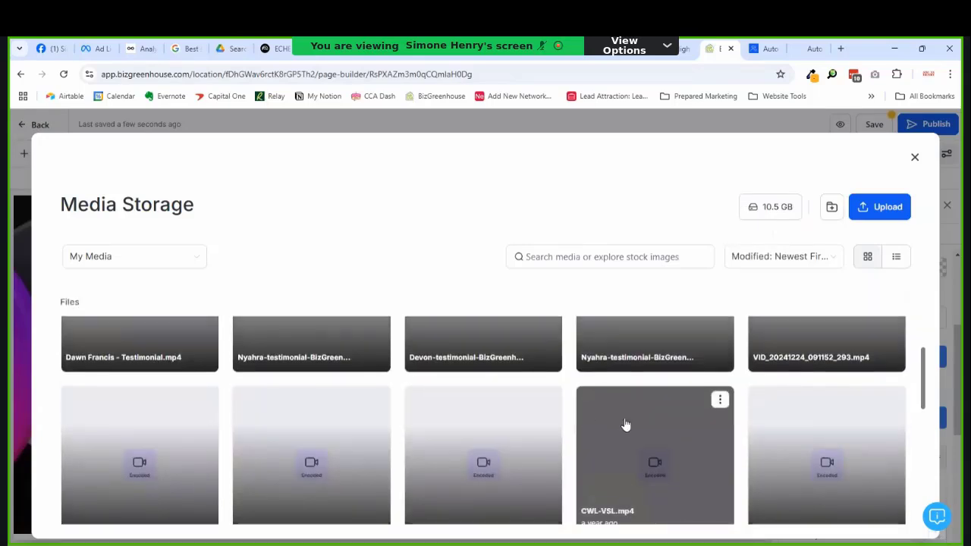
pyautogui.scroll(1, 630, 417)
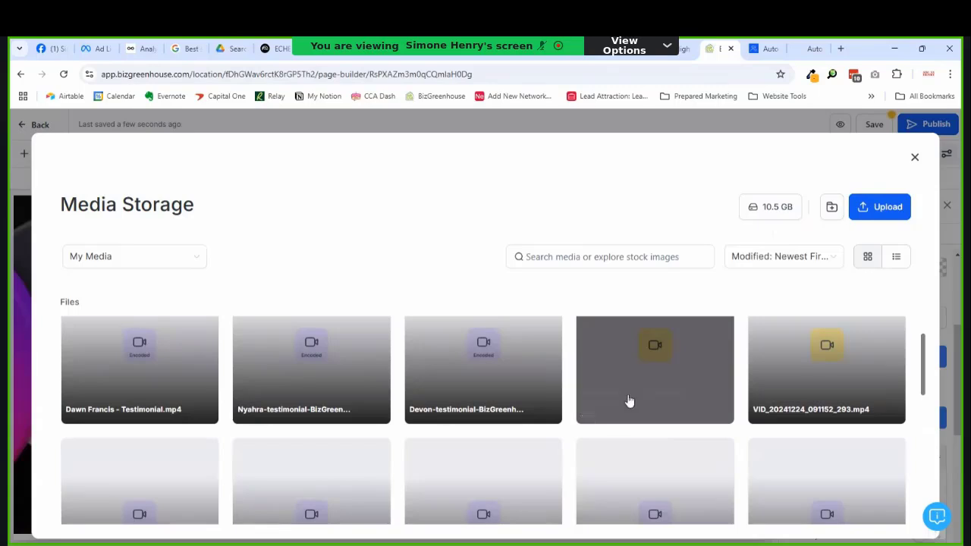
pyautogui.click(651, 365)
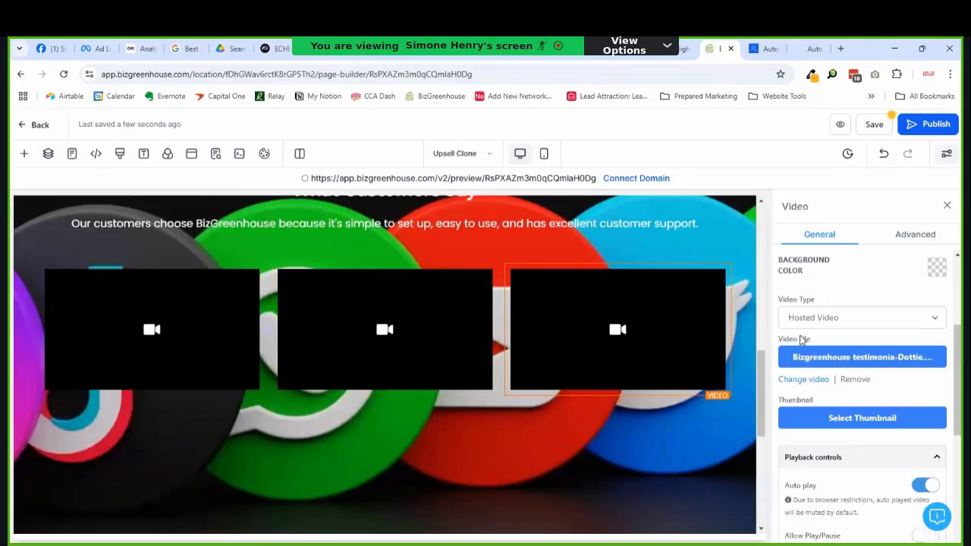
pyautogui.click(892, 367)
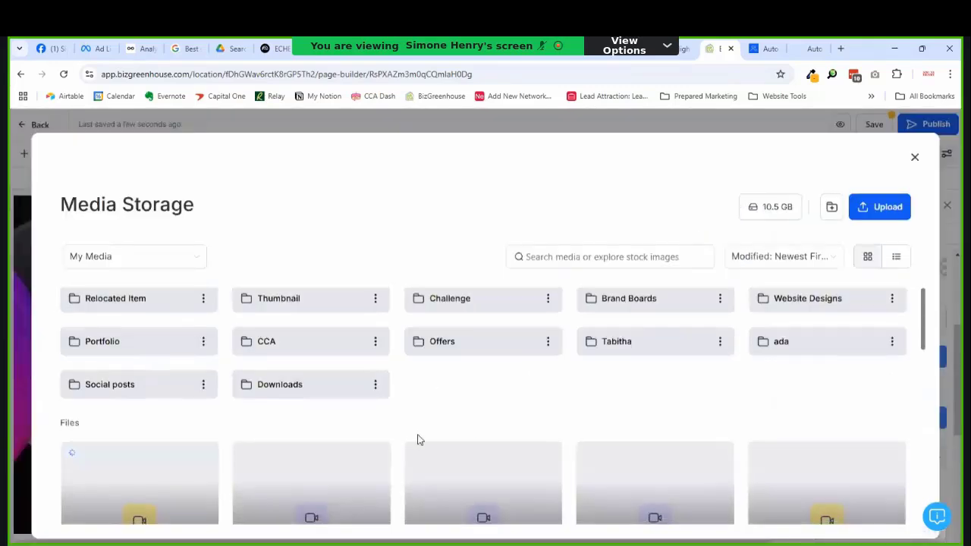
pyautogui.scroll(-2, 416, 440)
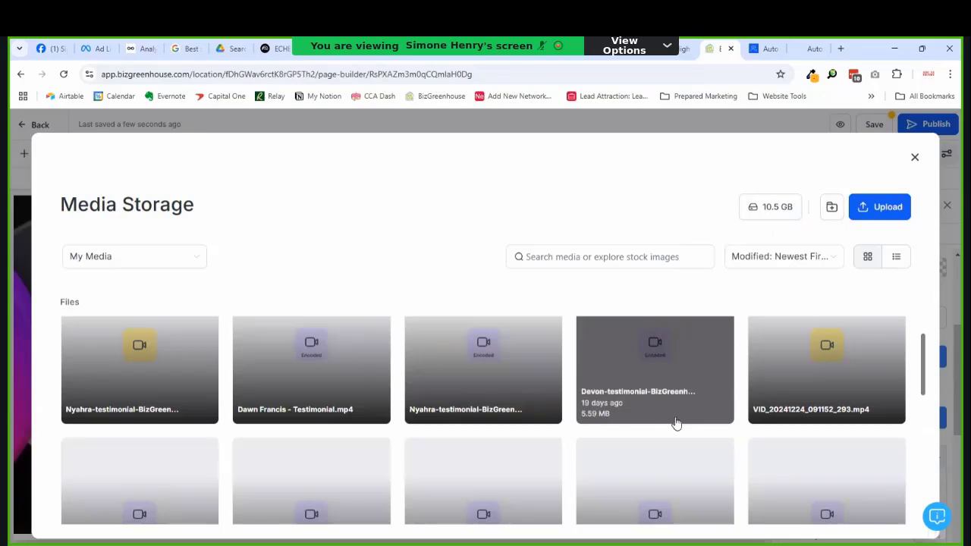
pyautogui.click(708, 375)
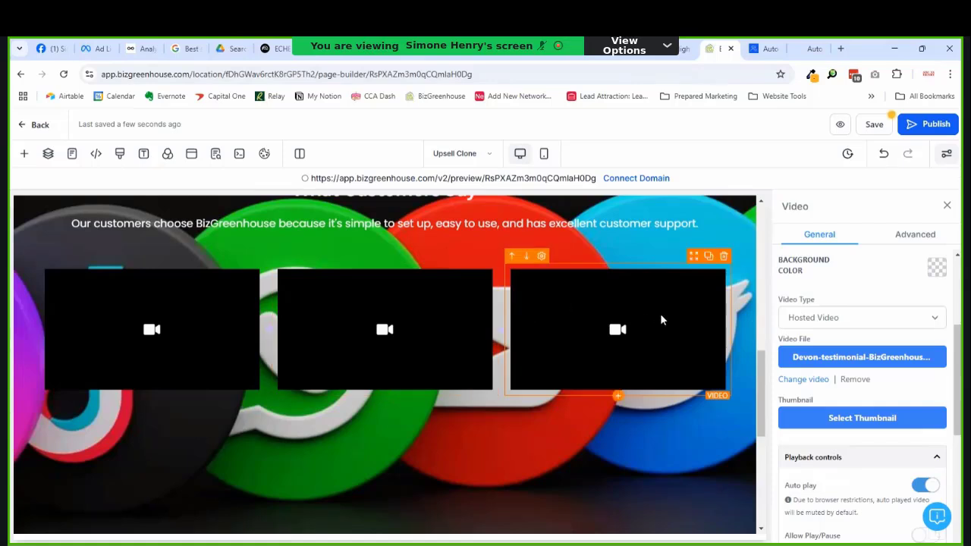
pyautogui.click(469, 304)
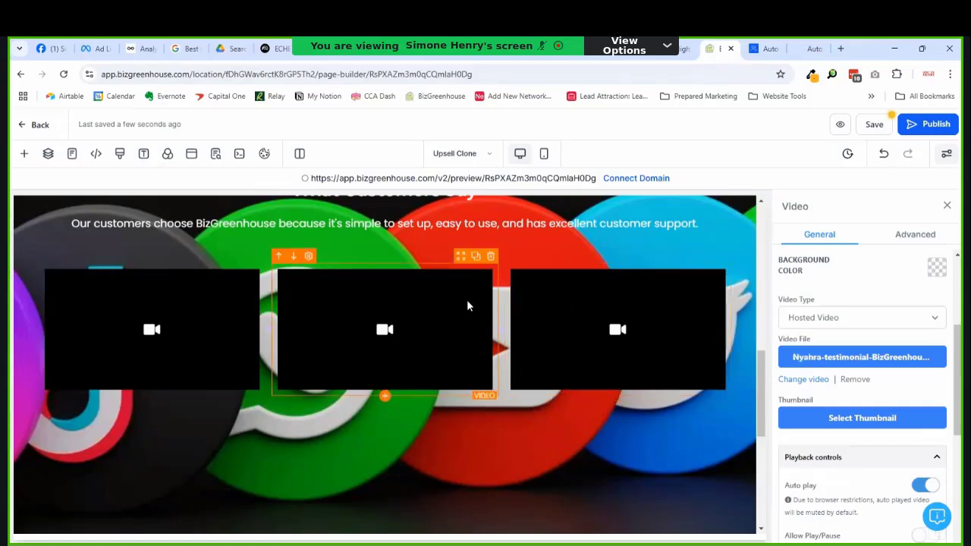
pyautogui.click(475, 258)
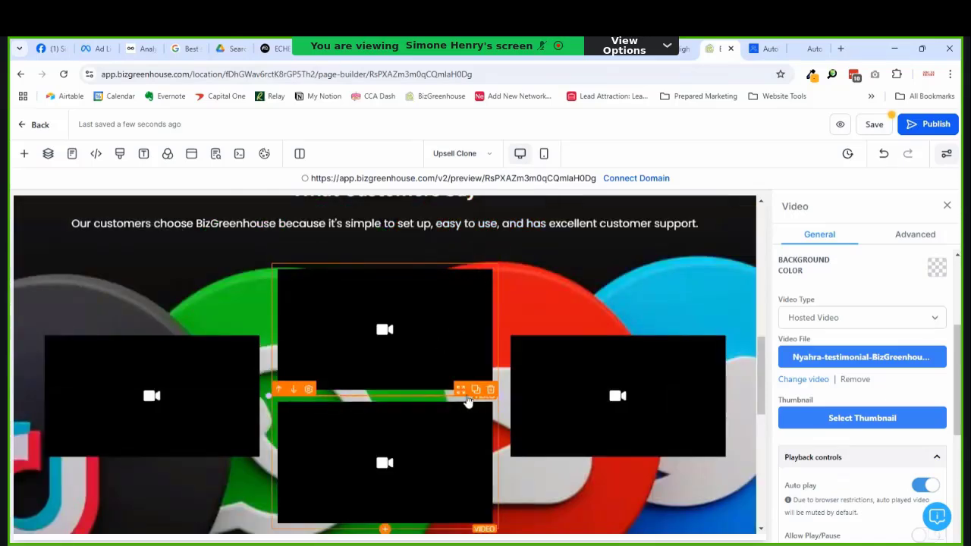
pyautogui.click(504, 413)
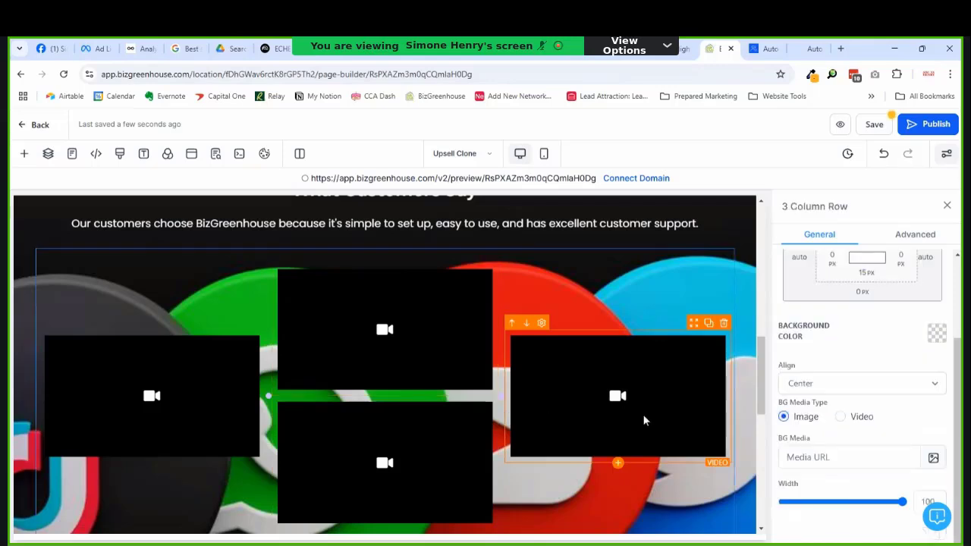
pyautogui.click(473, 442)
pyautogui.click(503, 414)
pyautogui.click(453, 420)
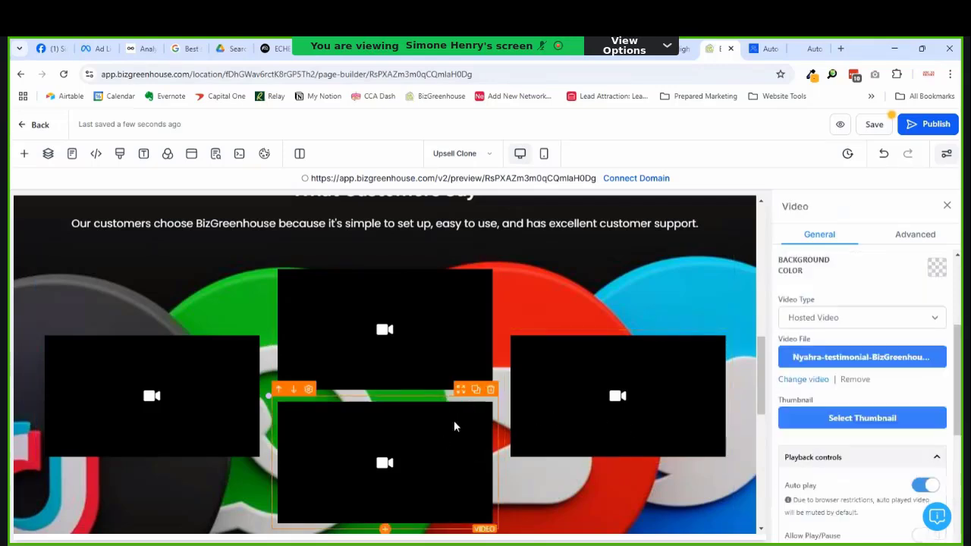
pyautogui.click(607, 459)
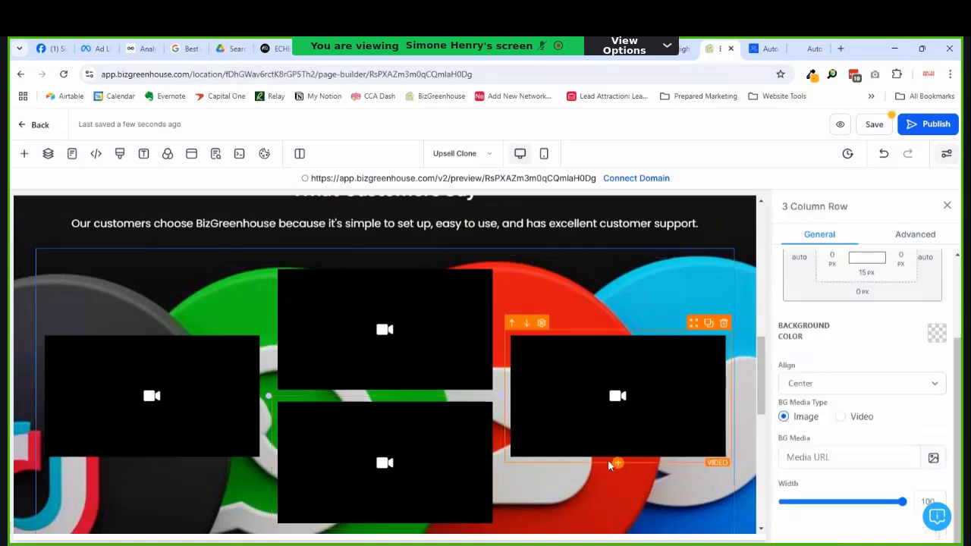
pyautogui.click(455, 417)
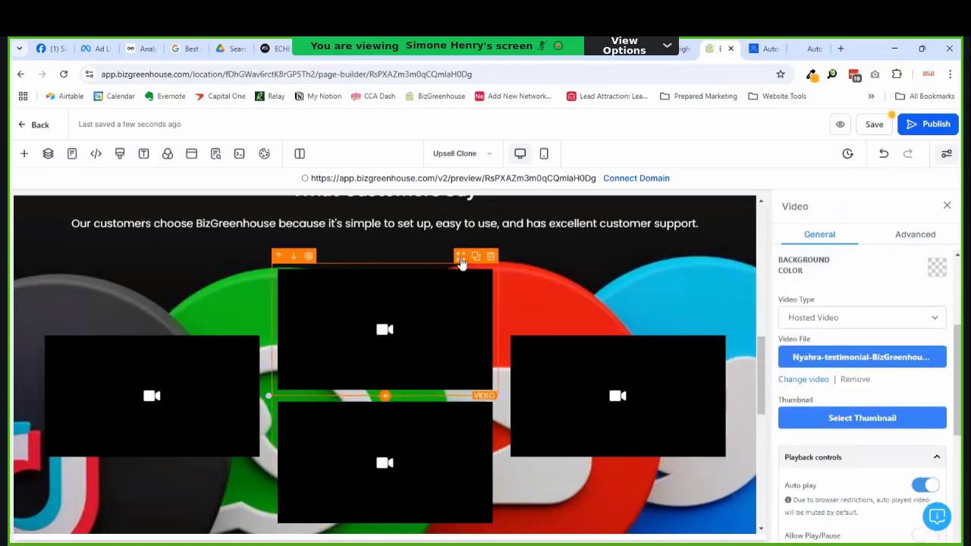
pyautogui.moveTo(461, 260); pyautogui.dragTo(686, 457)
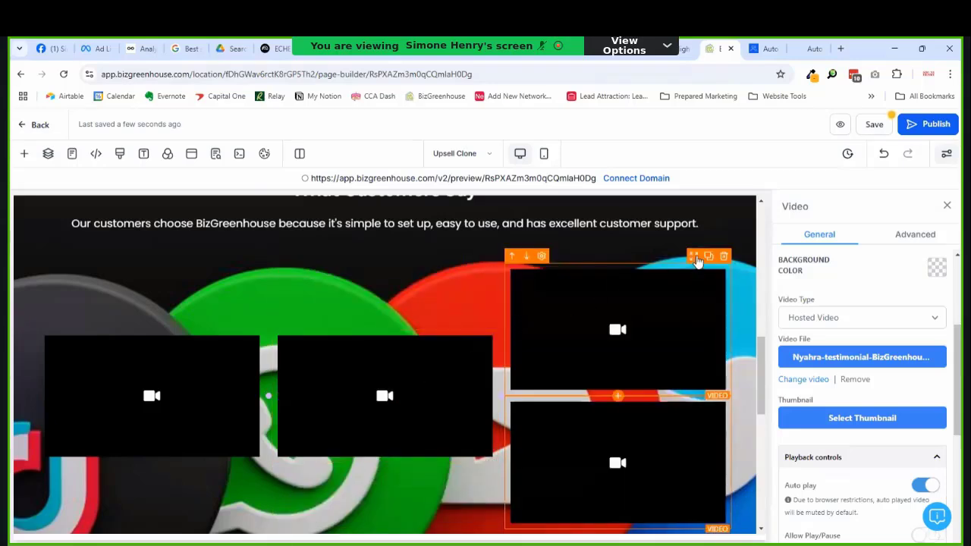
pyautogui.moveTo(696, 266); pyautogui.dragTo(421, 435)
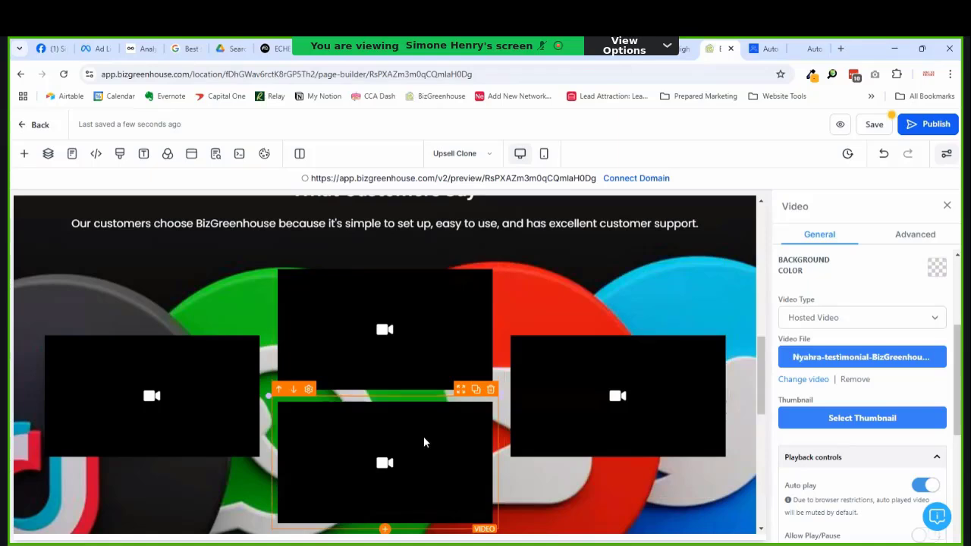
pyautogui.press('Delete')
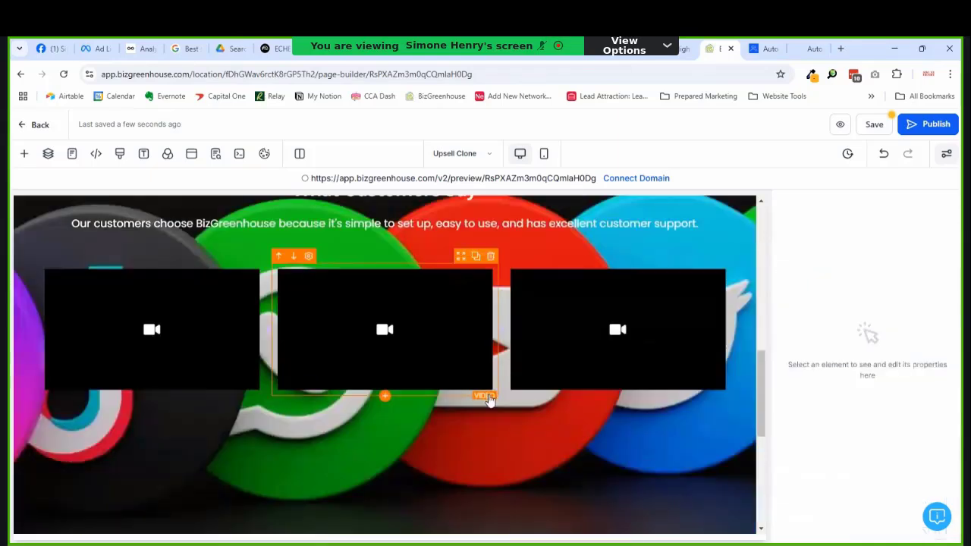
pyautogui.click(431, 362)
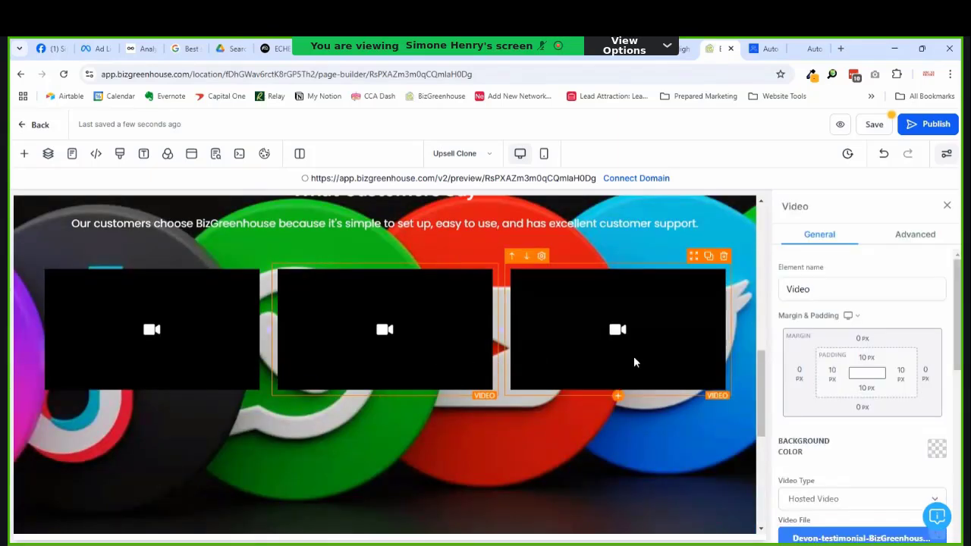
# Step: Browse Media Storage for the left video's thumbnail, trying a search for 'cover'
pyautogui.click(241, 369)
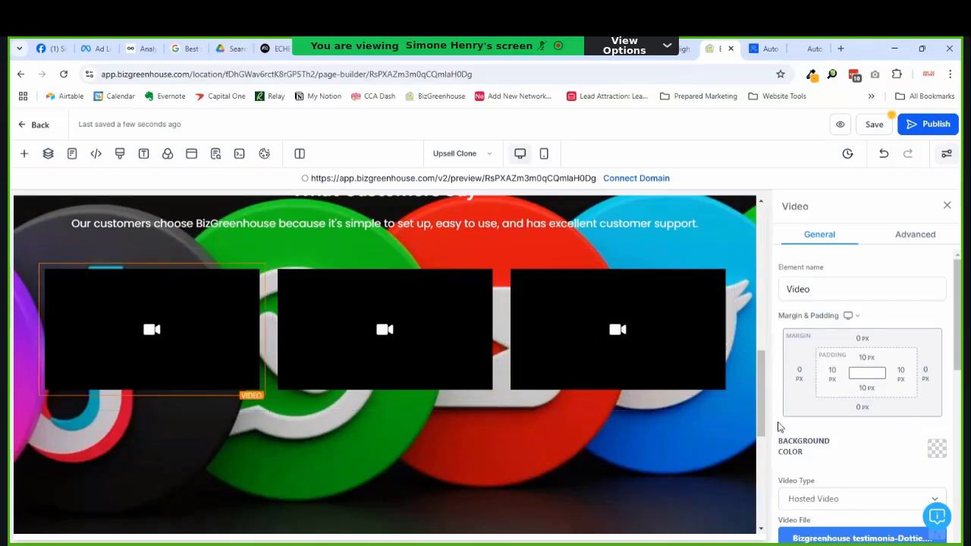
pyautogui.scroll(-1, 830, 453)
pyautogui.scroll(-2, 853, 516)
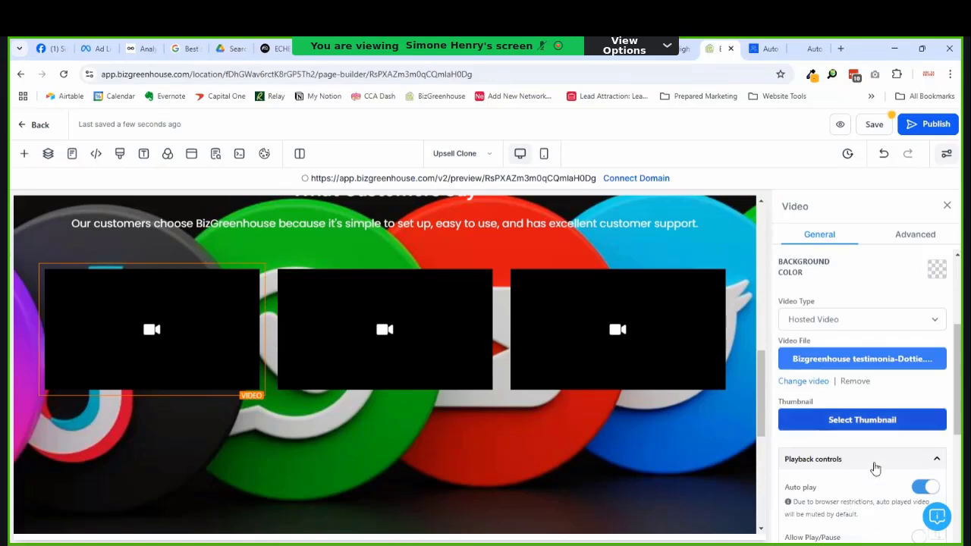
pyautogui.click(861, 421)
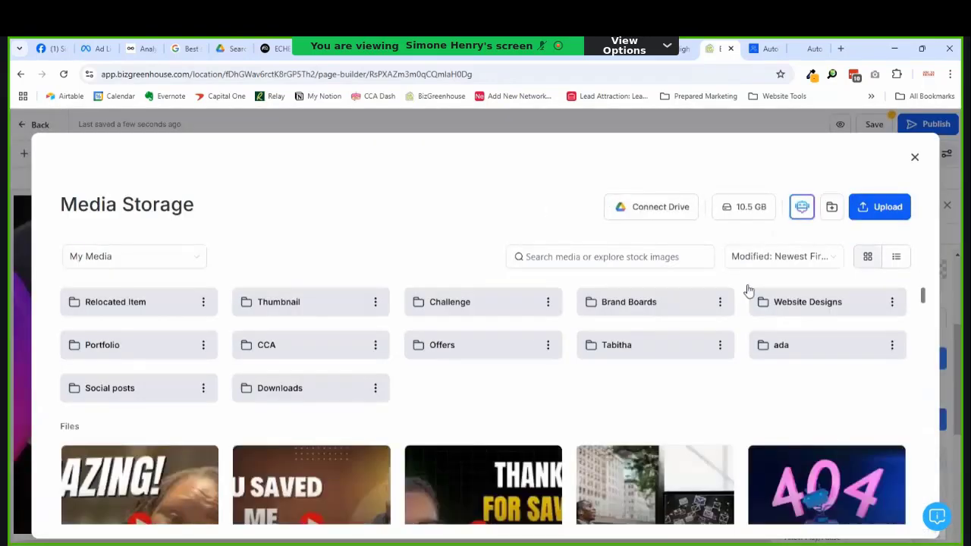
pyautogui.click(665, 257)
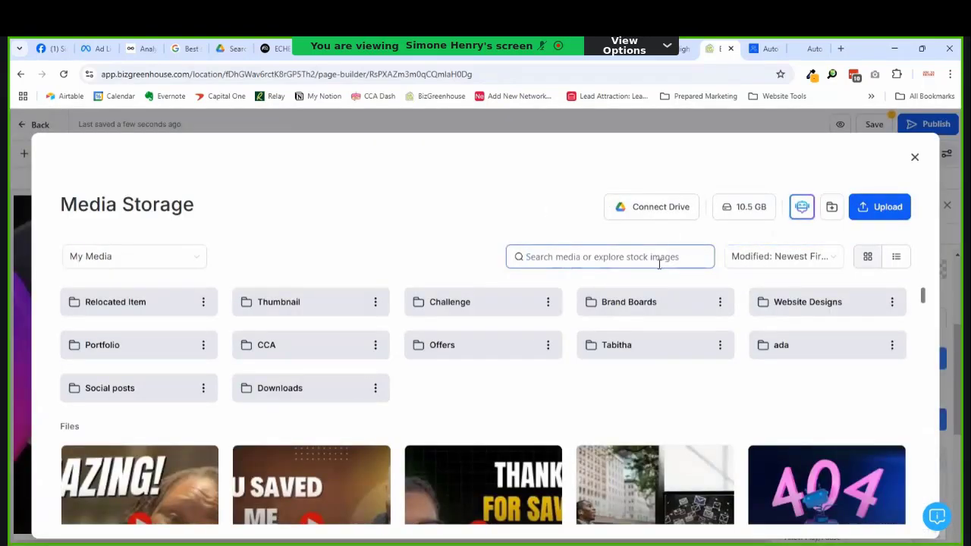
pyautogui.scroll(-10, 707, 442)
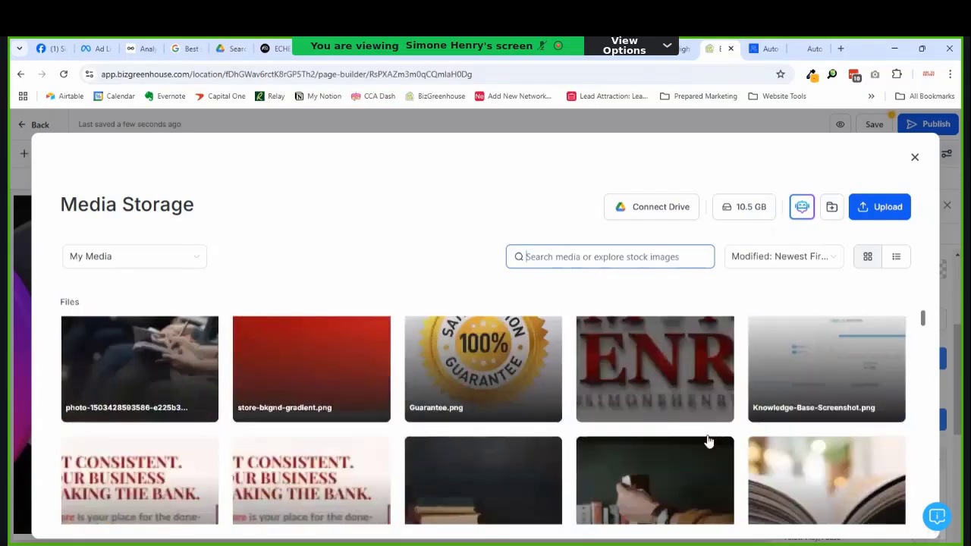
pyautogui.scroll(-8, 709, 445)
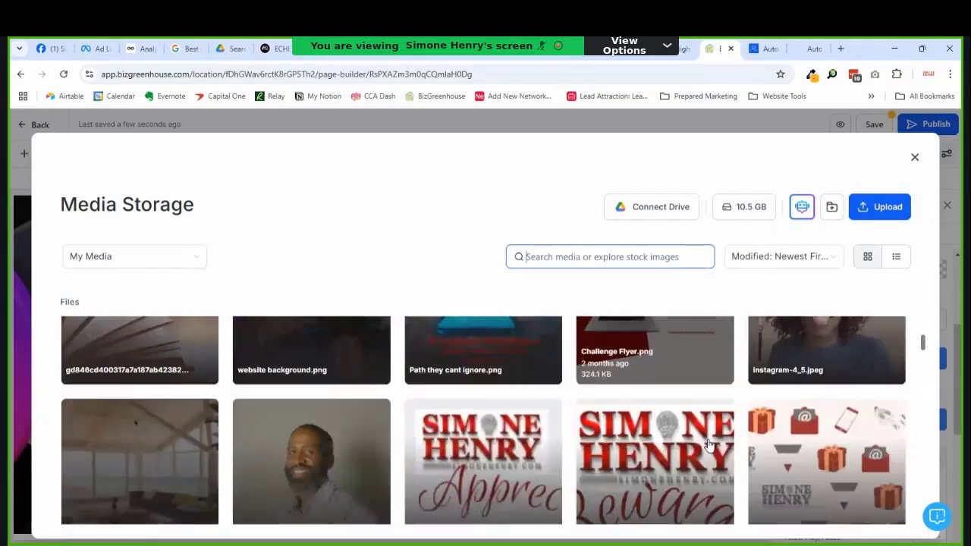
pyautogui.scroll(-10, 708, 446)
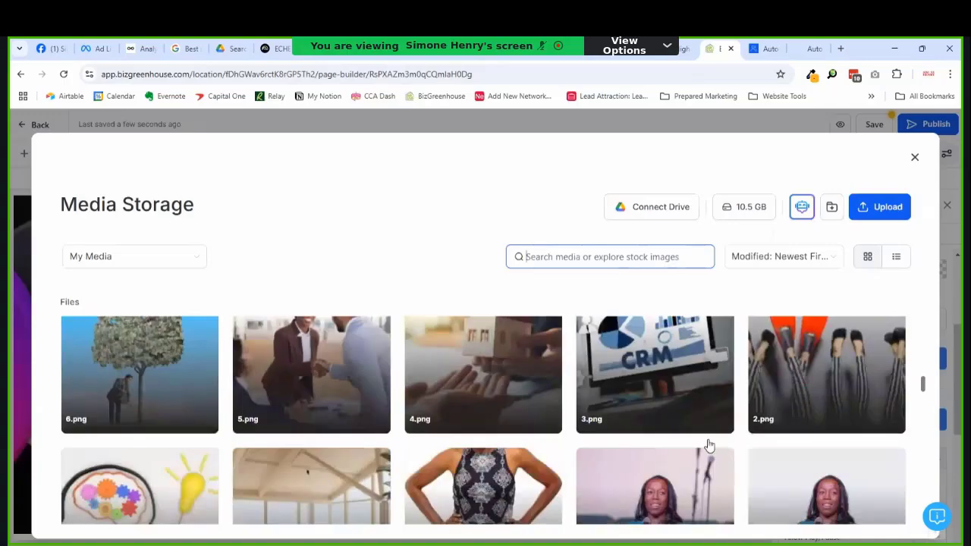
pyautogui.scroll(-10, 707, 445)
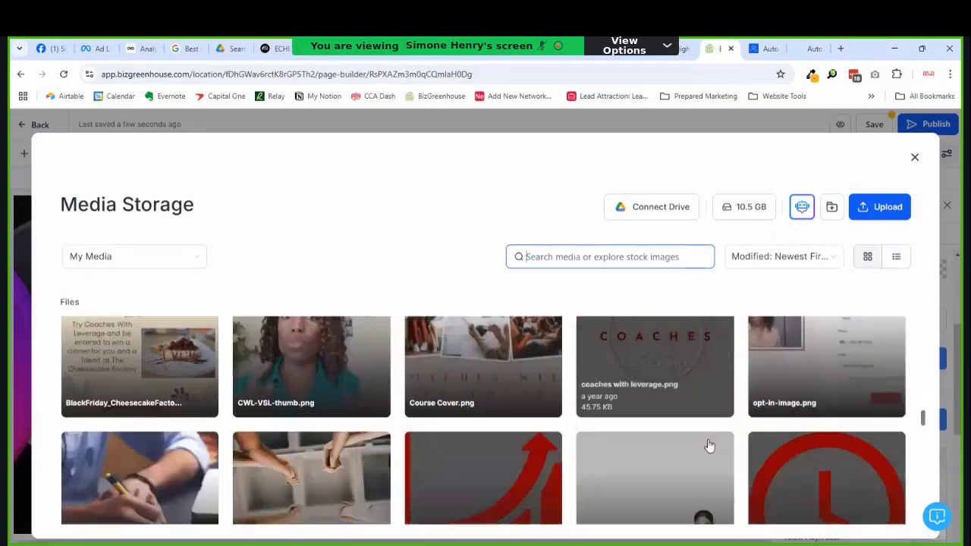
pyautogui.scroll(-10, 708, 445)
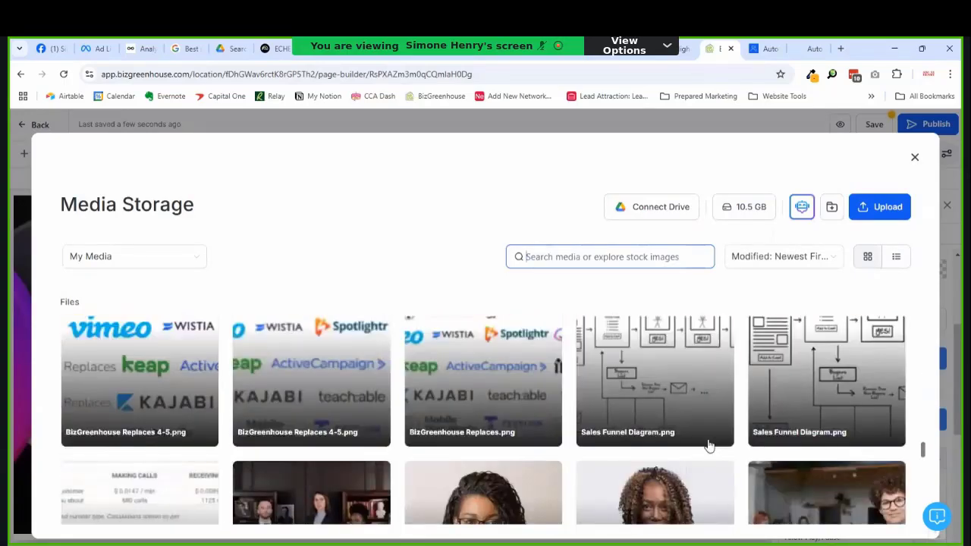
pyautogui.scroll(-10, 708, 445)
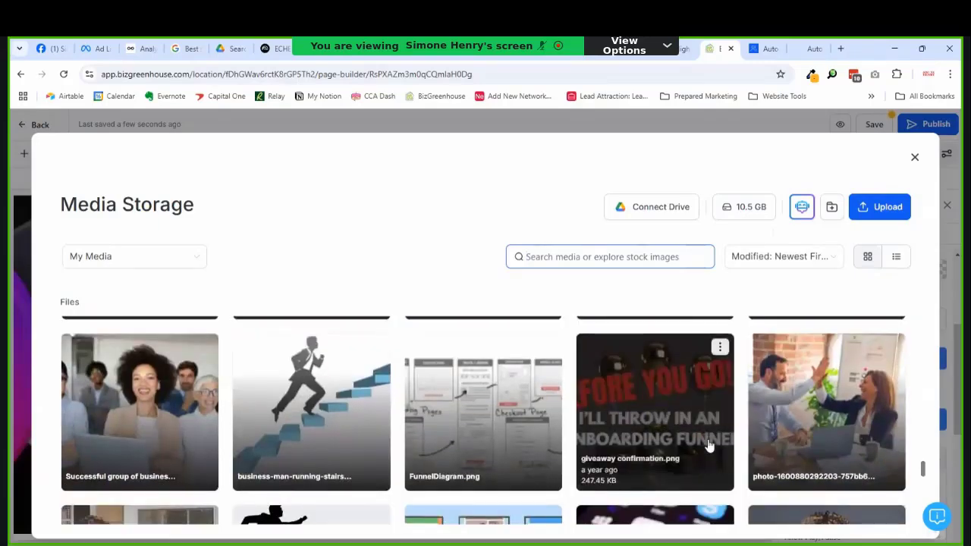
pyautogui.scroll(-10, 709, 447)
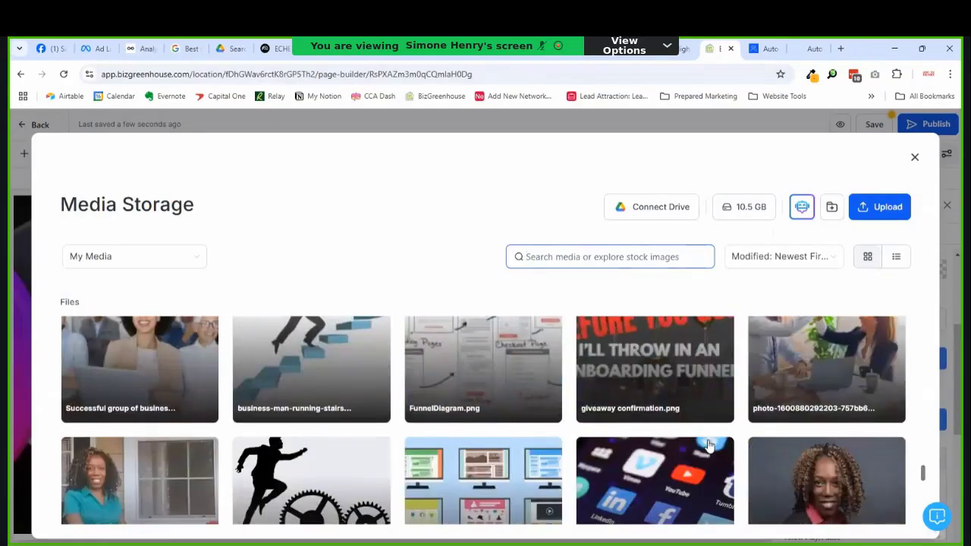
pyautogui.scroll(-8, 709, 447)
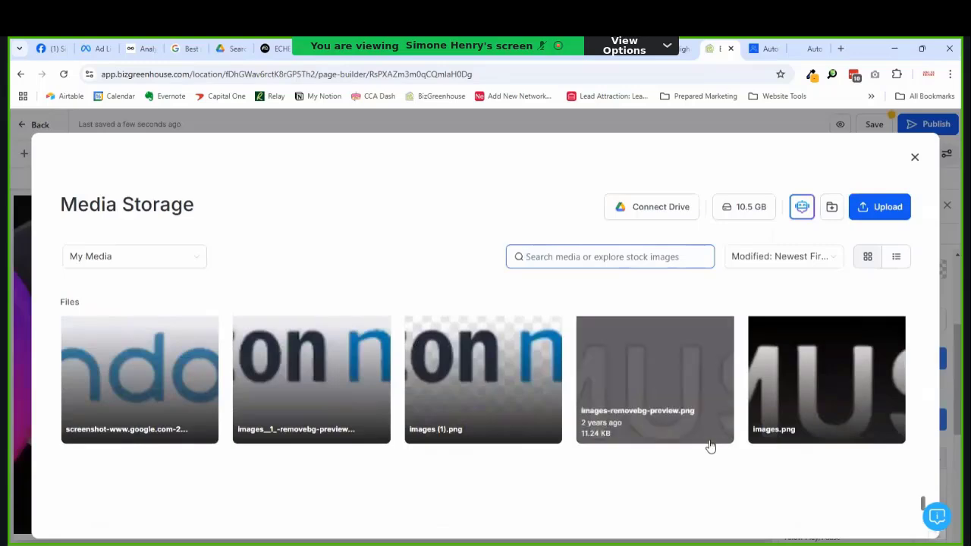
pyautogui.scroll(-10, 709, 447)
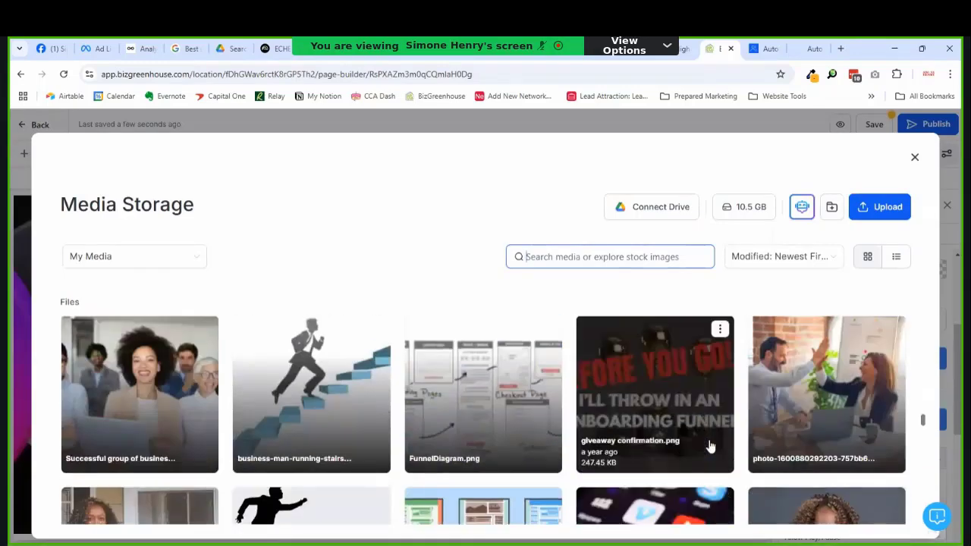
pyautogui.scroll(8, 710, 446)
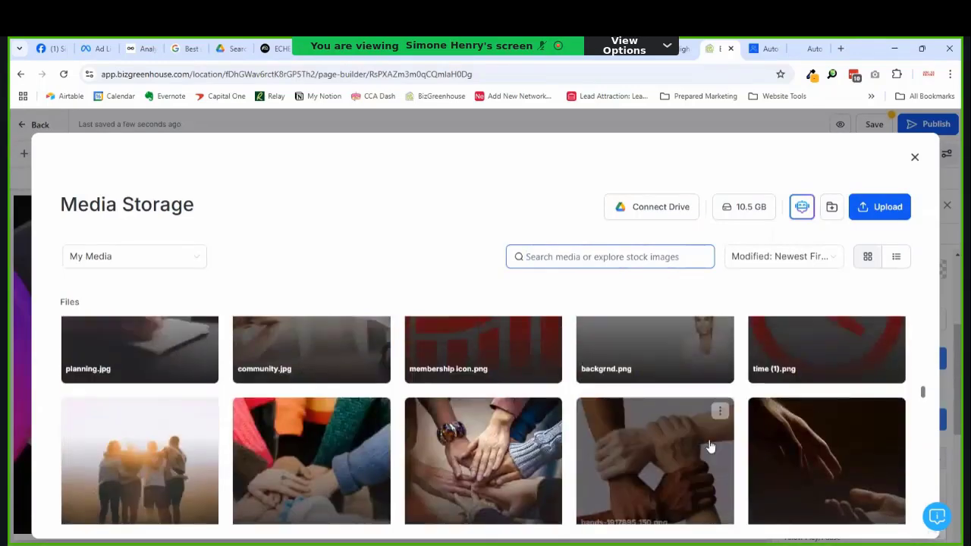
pyautogui.scroll(8, 699, 456)
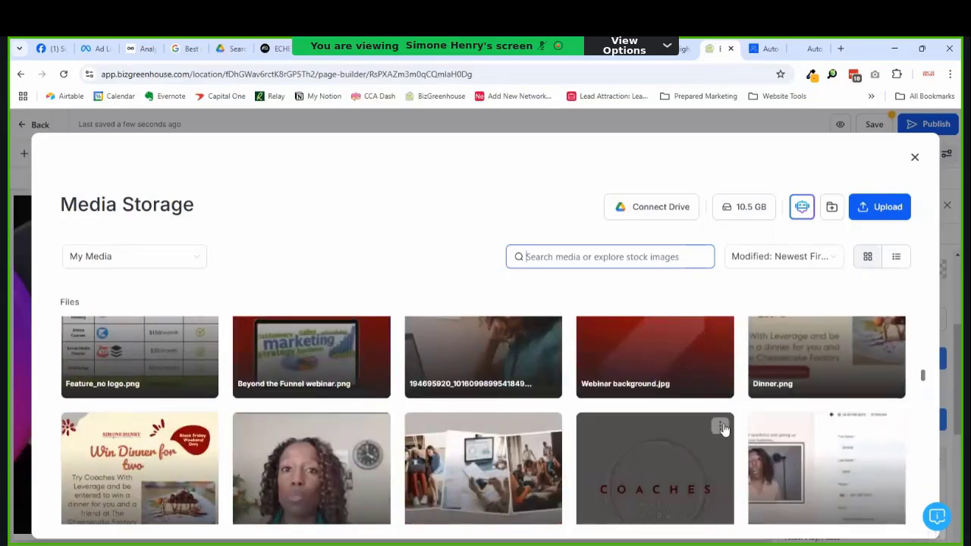
pyautogui.scroll(3, 723, 422)
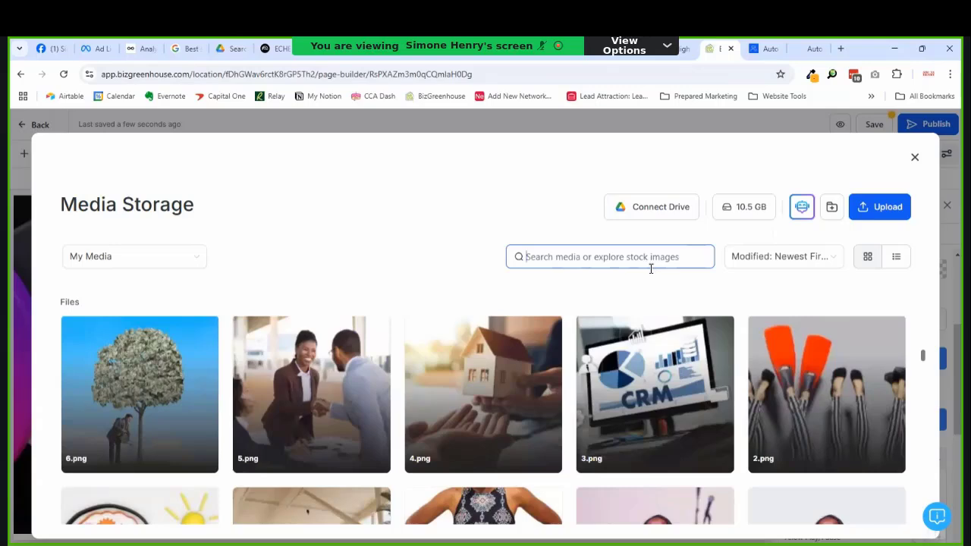
pyautogui.write('cover')
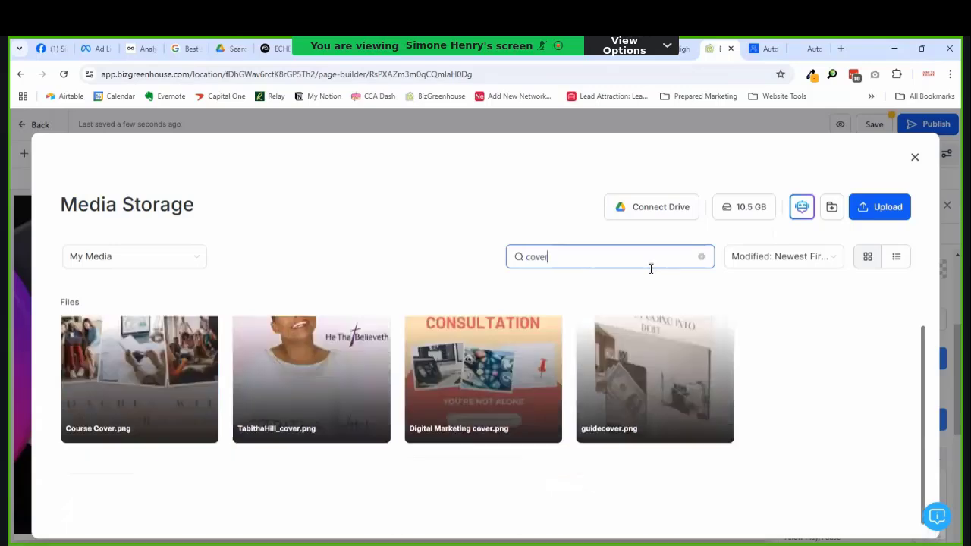
pyautogui.scroll(2, 391, 422)
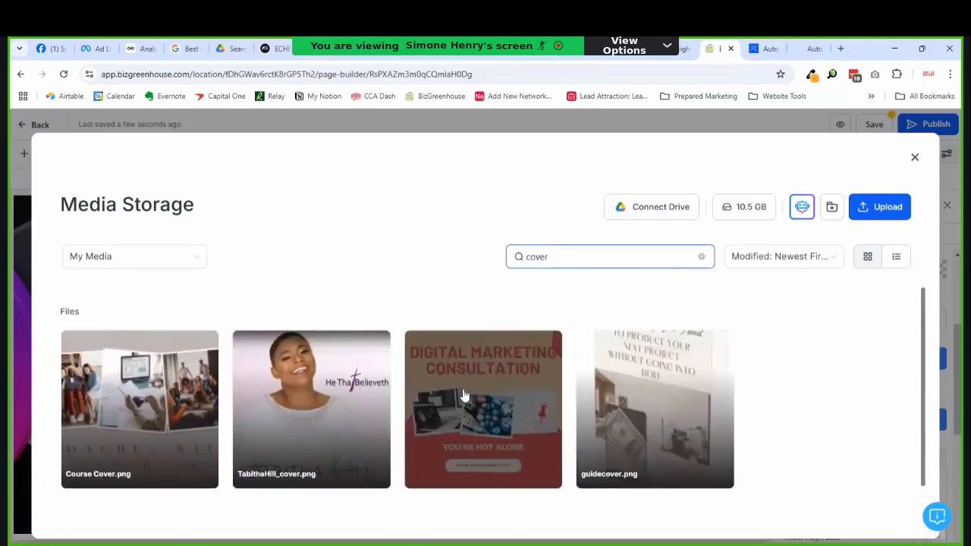
# Step: Clear the search and set dottie-testimonial.png ('IT'S EASY!') as the first video's thumbnail
pyautogui.click(703, 257)
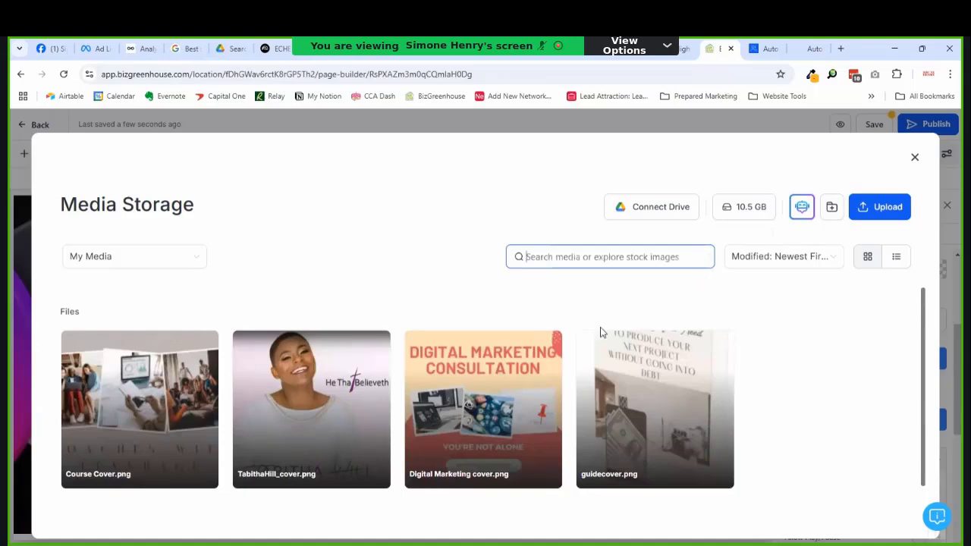
pyautogui.scroll(-2, 593, 411)
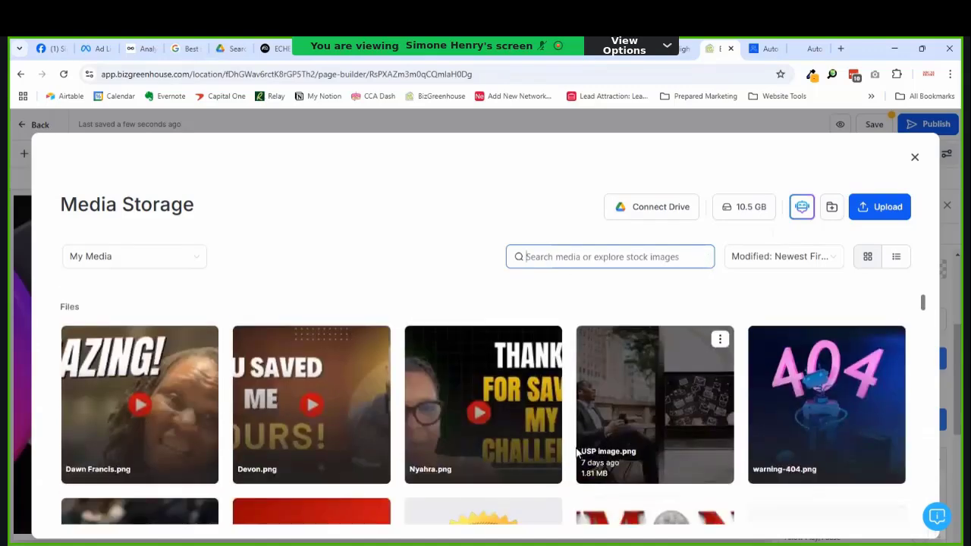
pyautogui.scroll(-2, 657, 413)
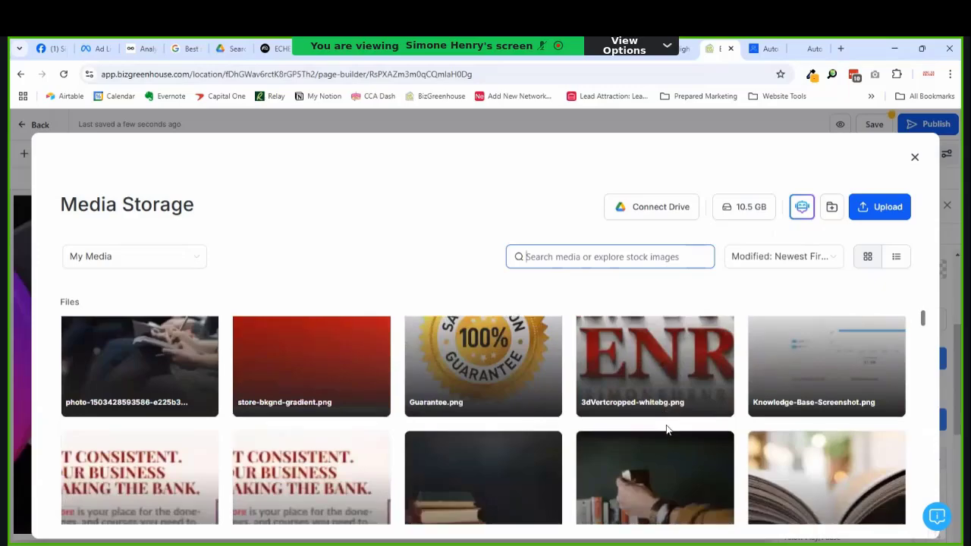
pyautogui.scroll(-4, 666, 430)
pyautogui.scroll(-5, 666, 425)
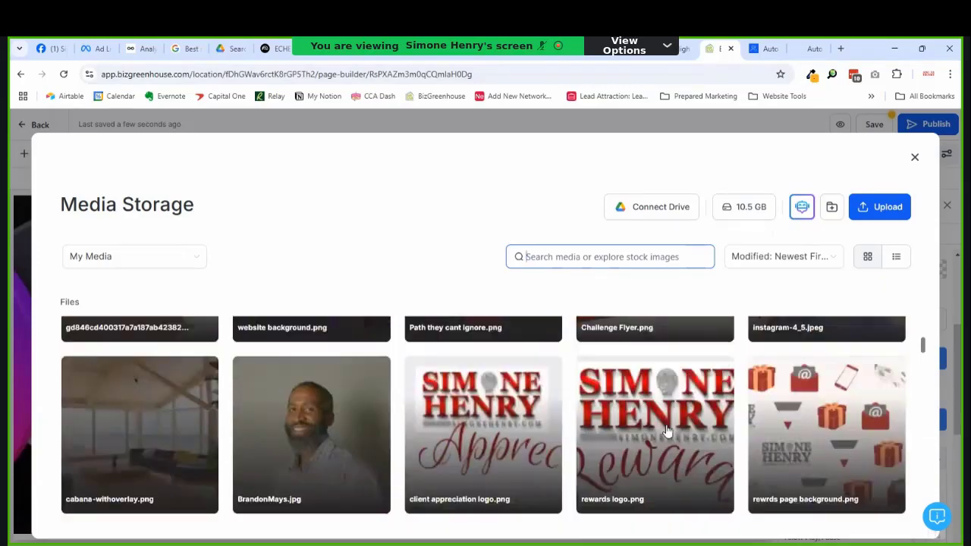
pyautogui.scroll(-4, 666, 425)
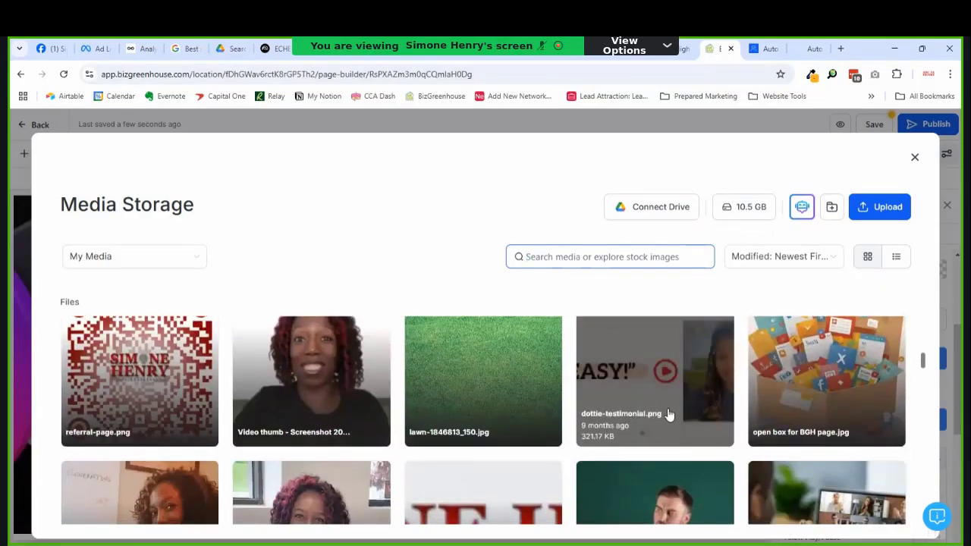
pyautogui.click(665, 419)
pyautogui.click(430, 336)
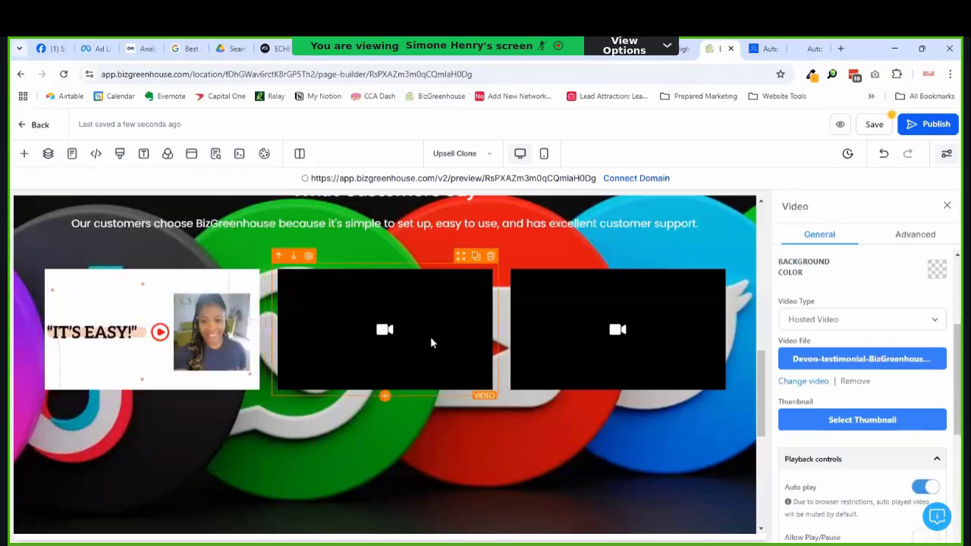
# Step: Set Devon.png as the middle video's thumbnail and Nyahra.png as the right video's
pyautogui.click(862, 419)
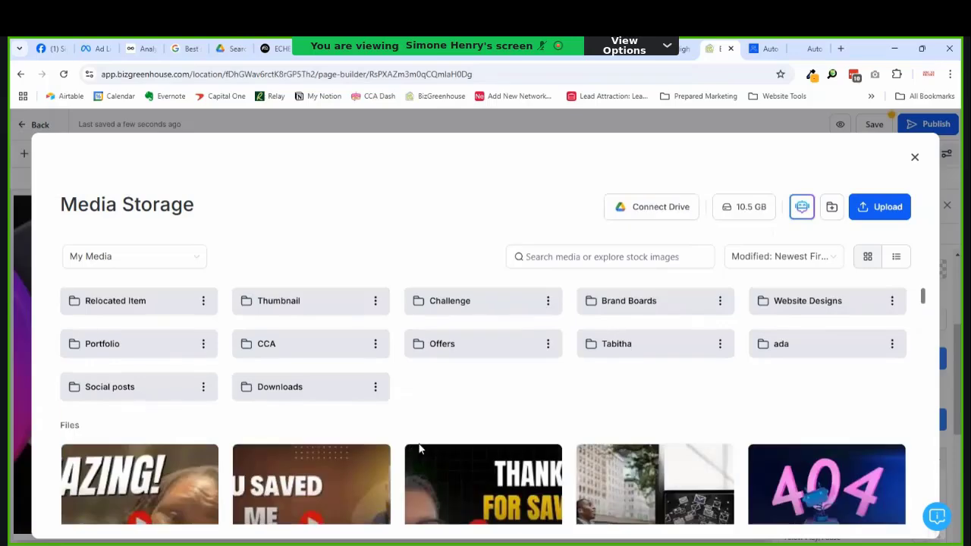
pyautogui.scroll(-2, 245, 427)
pyautogui.click(334, 430)
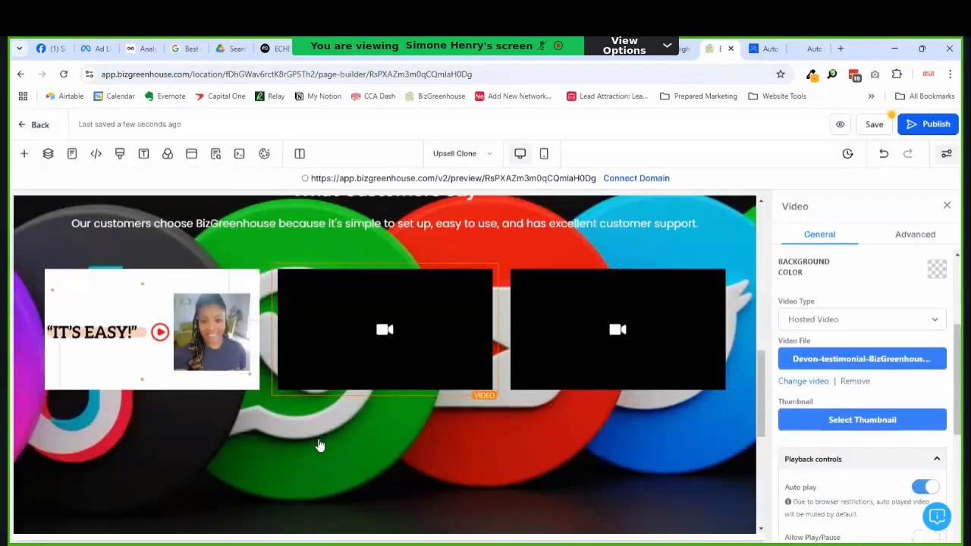
pyautogui.click(888, 424)
pyautogui.scroll(-2, 414, 412)
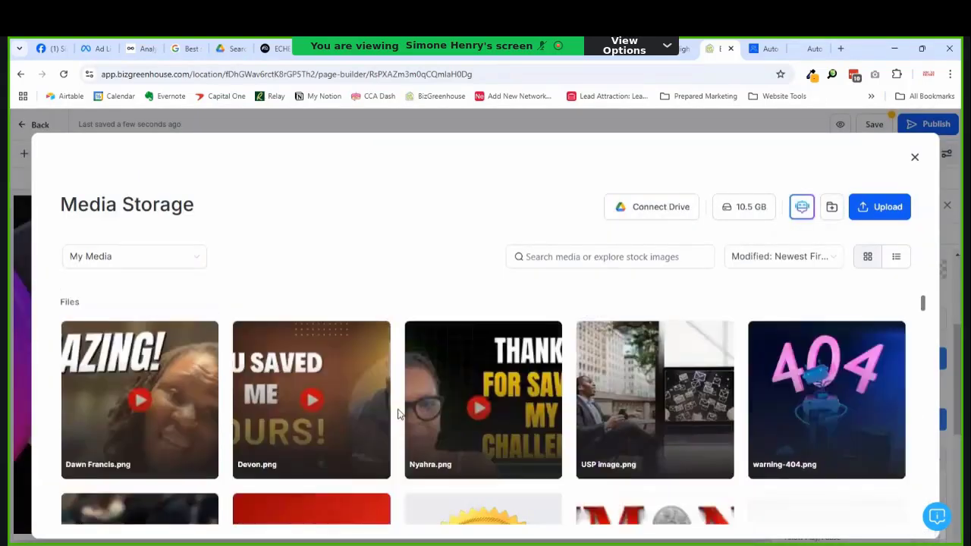
pyautogui.click(458, 408)
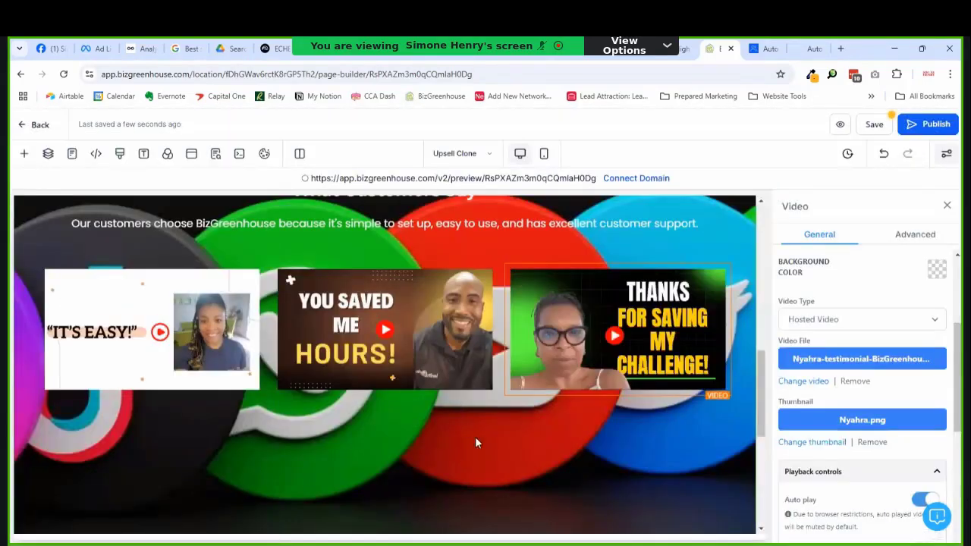
# Step: Give the What Customers Say headline a pale brand background and dark red text
pyautogui.scroll(3, 449, 431)
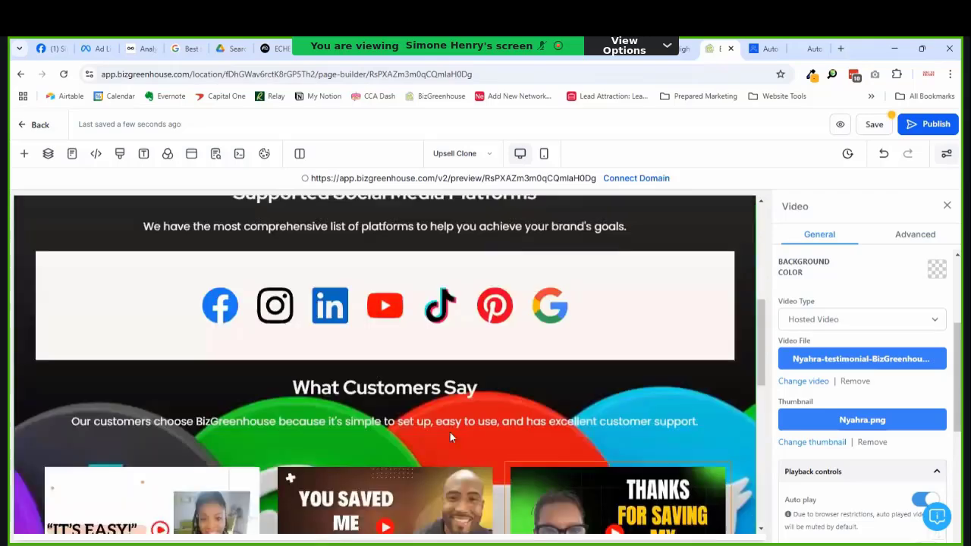
pyautogui.scroll(-2, 493, 394)
pyautogui.scroll(2, 532, 358)
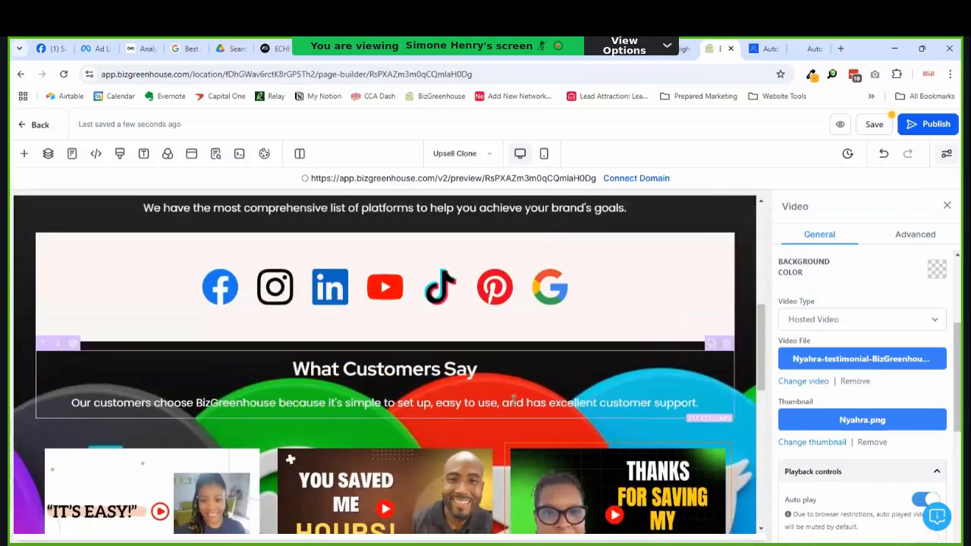
pyautogui.click(531, 370)
pyautogui.scroll(3, 926, 321)
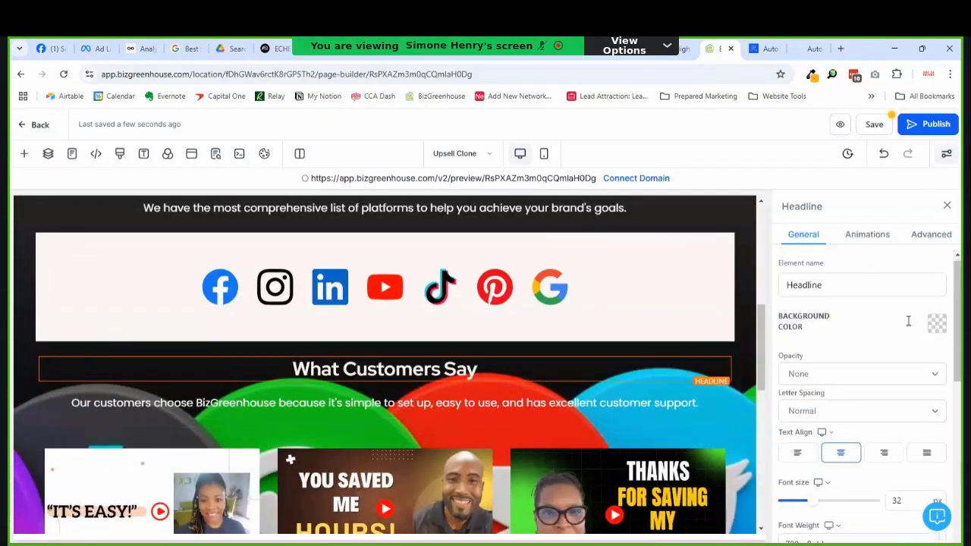
pyautogui.click(935, 327)
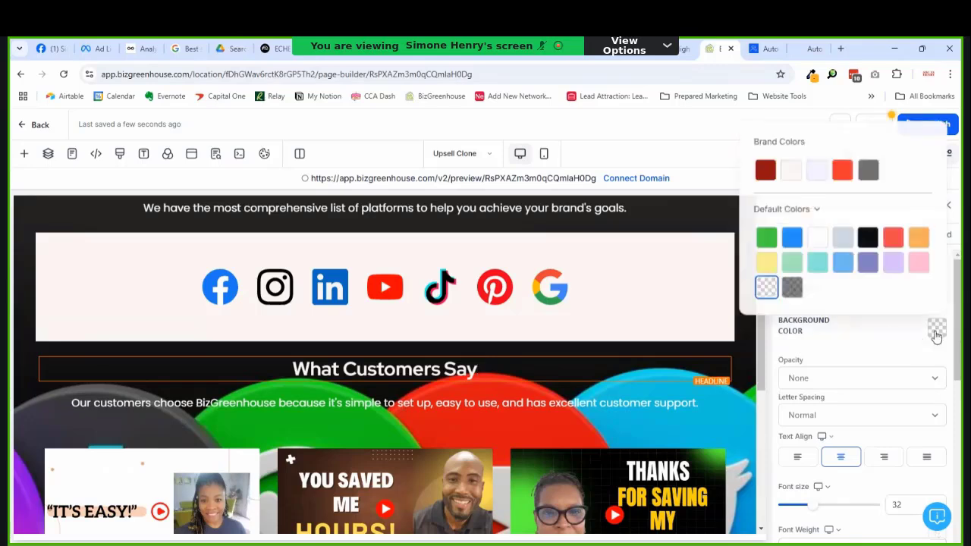
pyautogui.click(788, 170)
pyautogui.click(614, 366)
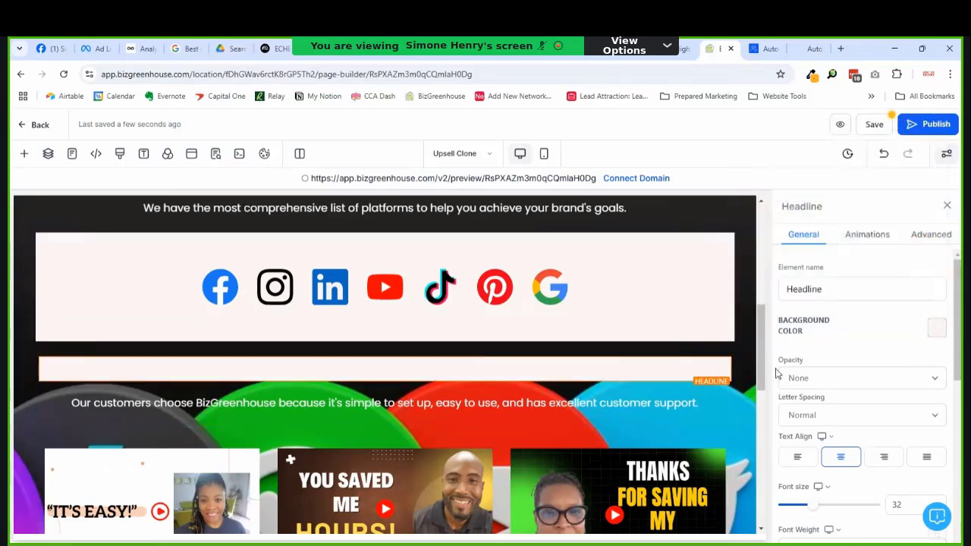
pyautogui.scroll(-5, 789, 373)
pyautogui.click(930, 355)
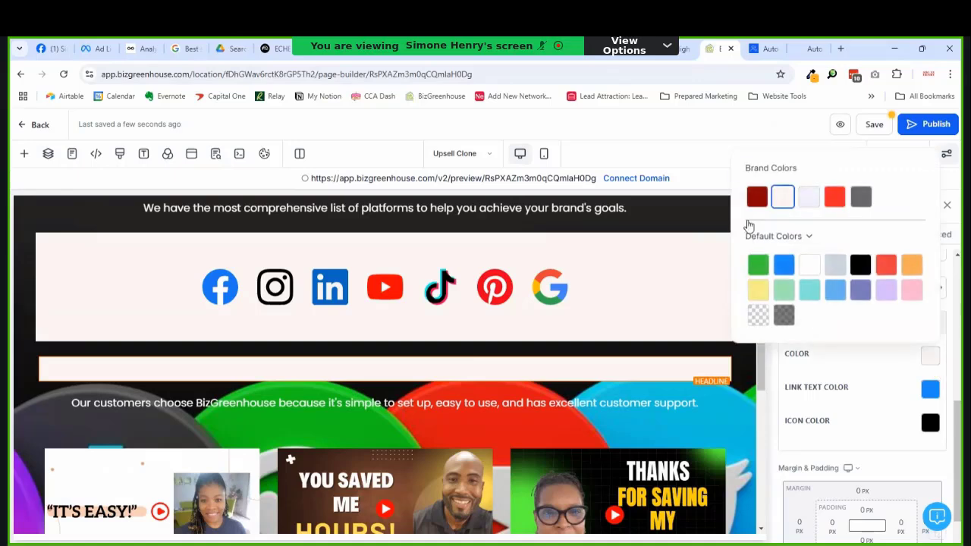
pyautogui.click(757, 197)
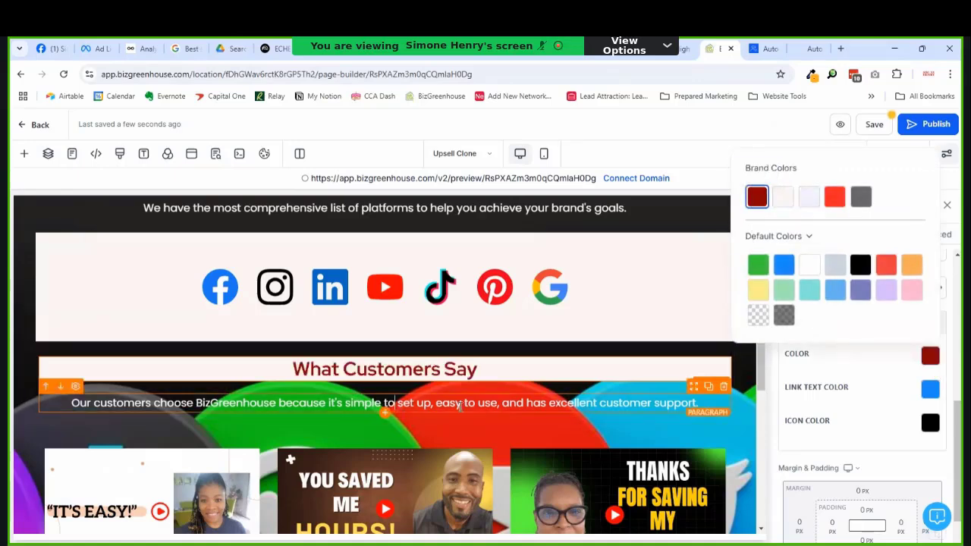
# Step: Make the paragraph under the headline black text on a pale background
pyautogui.click(460, 406)
pyautogui.click(930, 389)
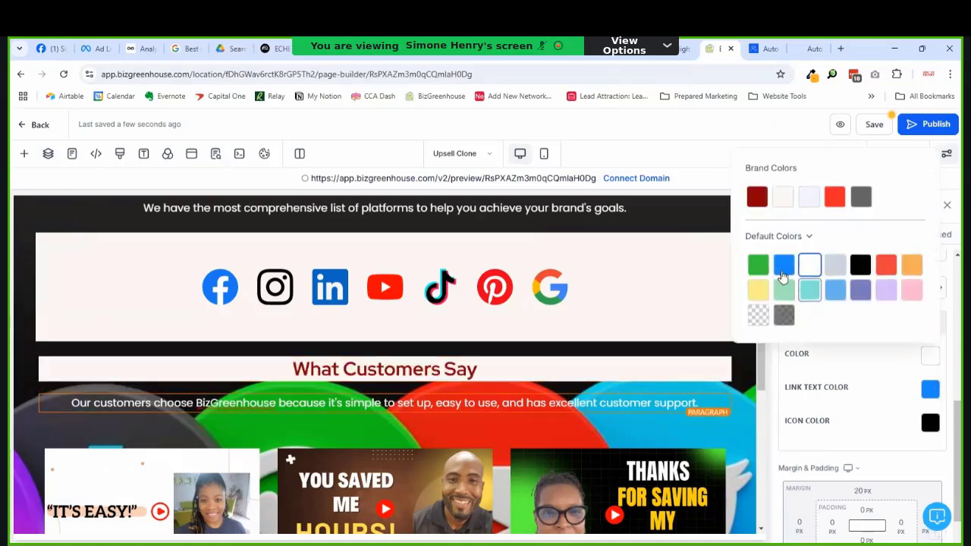
pyautogui.click(861, 264)
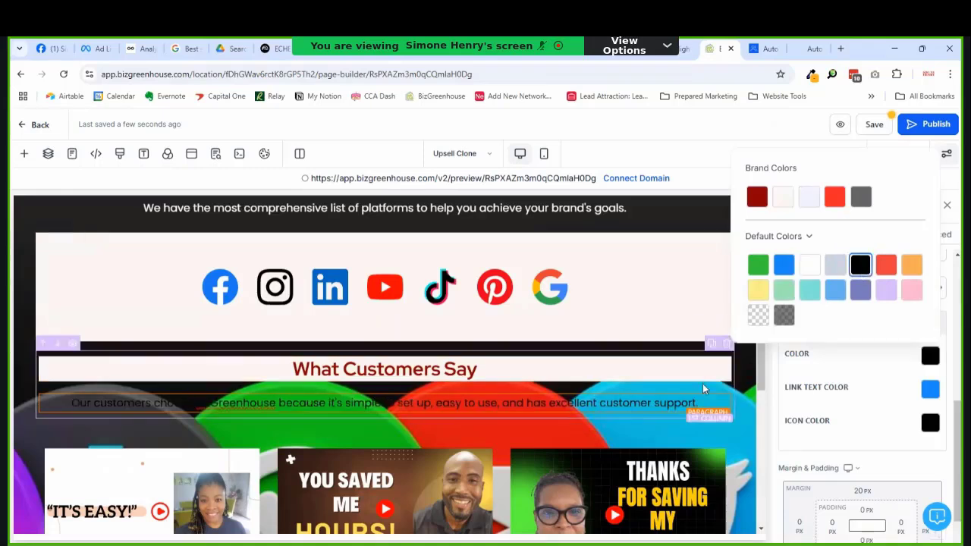
pyautogui.scroll(5, 915, 346)
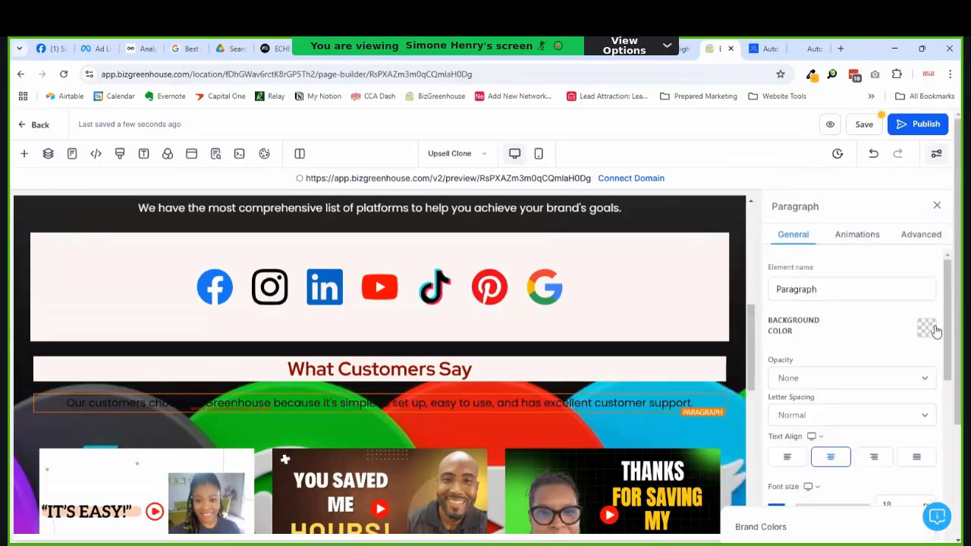
pyautogui.click(927, 328)
pyautogui.click(779, 169)
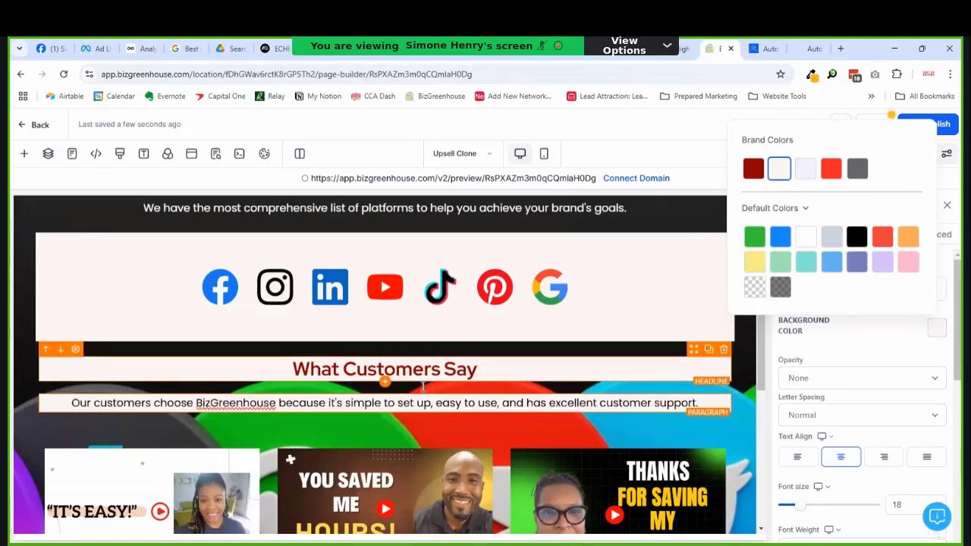
pyautogui.scroll(3, 440, 359)
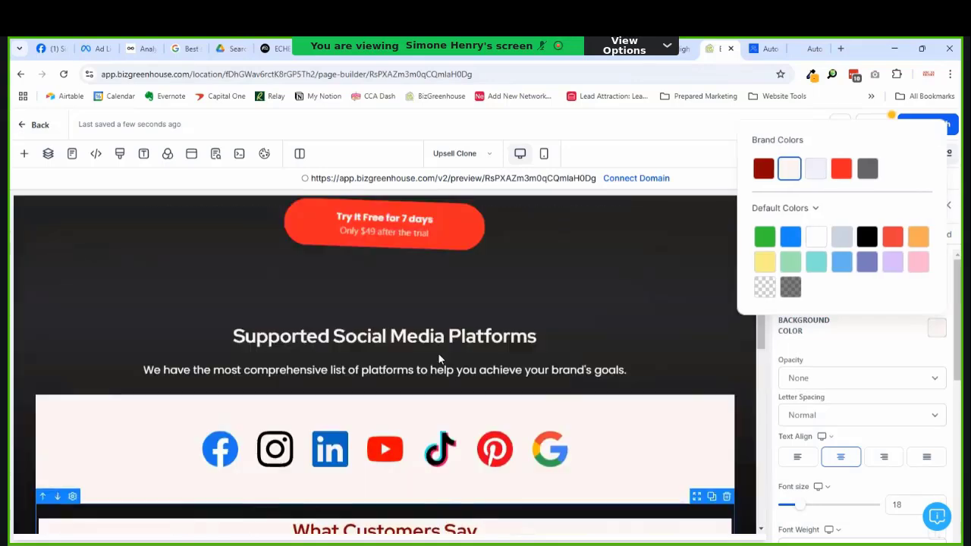
pyautogui.scroll(-5, 445, 351)
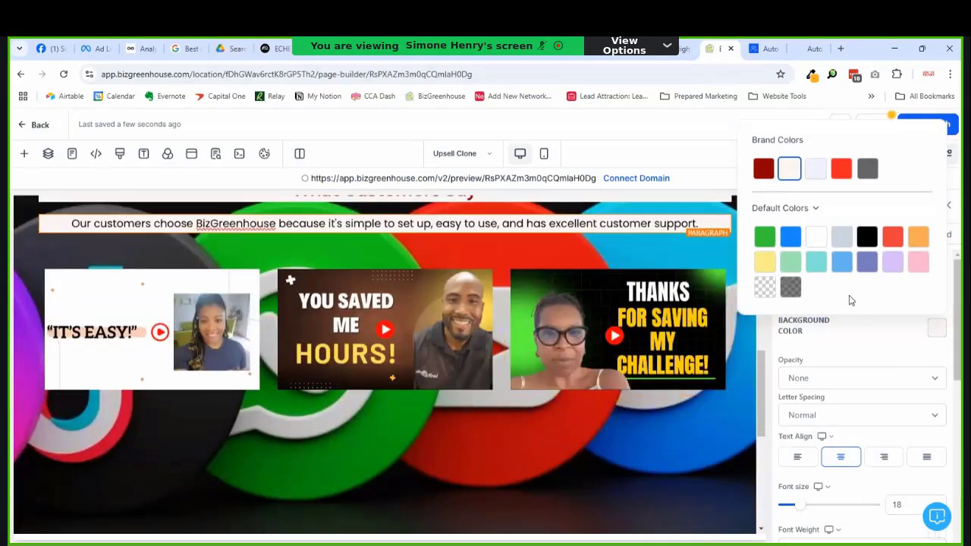
pyautogui.click(858, 353)
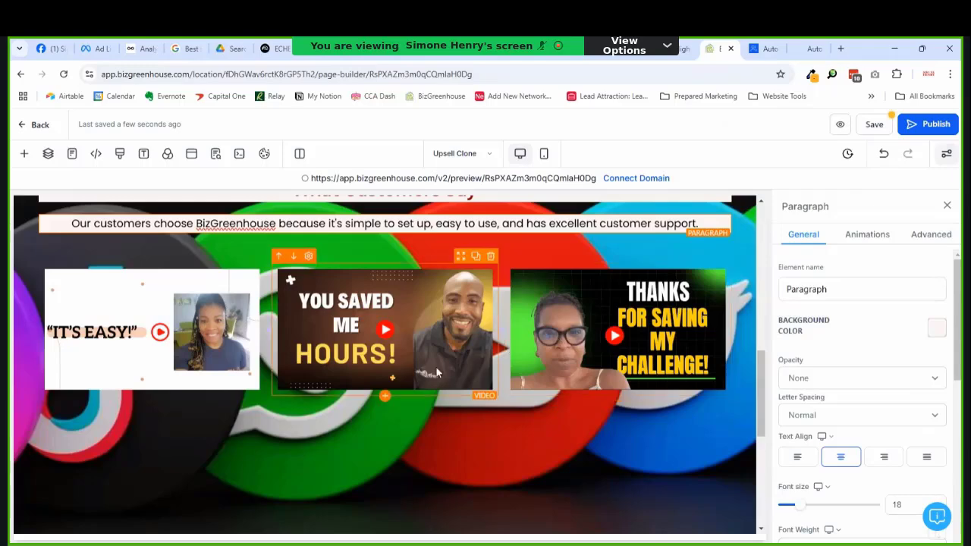
# Step: Insert a two-column row below the testimonial videos
pyautogui.scroll(-1, 436, 367)
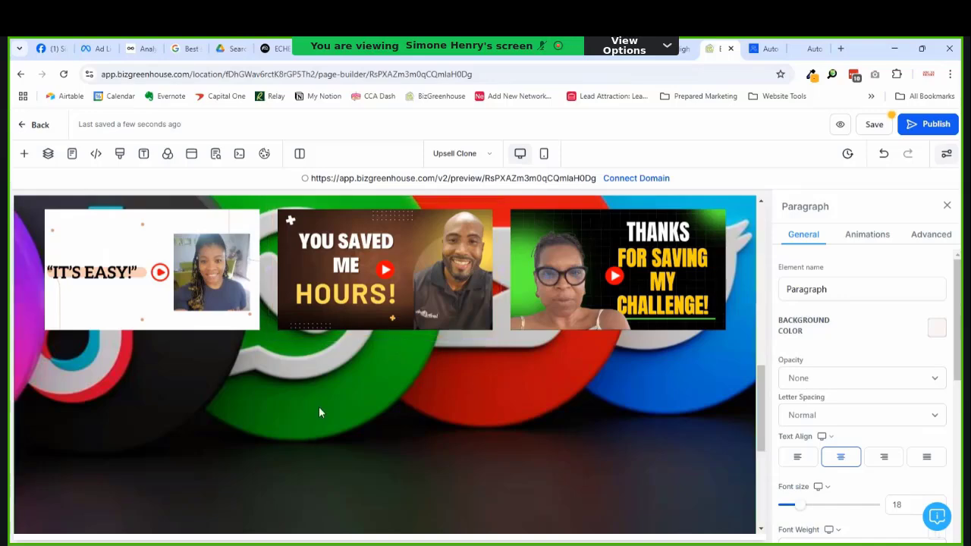
pyautogui.scroll(-3, 402, 377)
pyautogui.scroll(3, 402, 377)
pyautogui.scroll(-3, 402, 377)
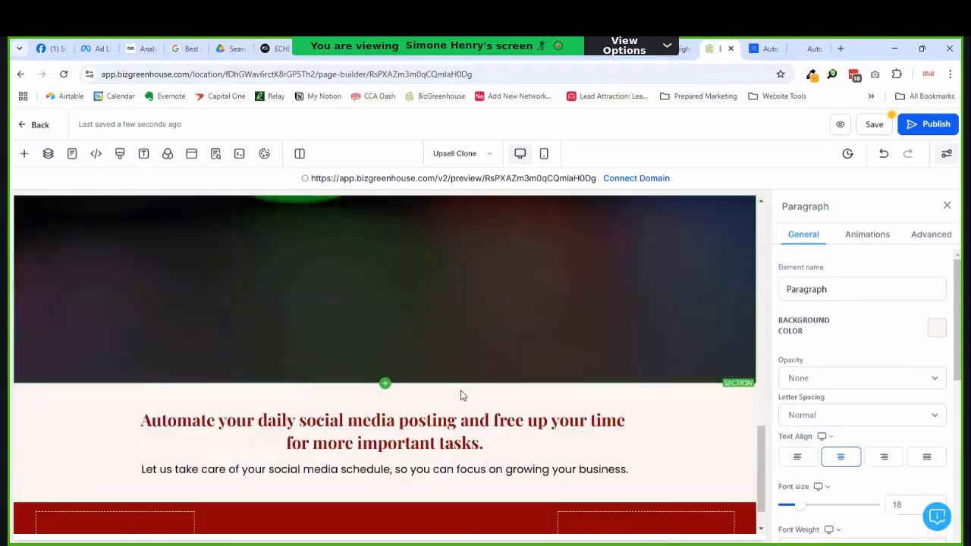
pyautogui.scroll(3, 449, 392)
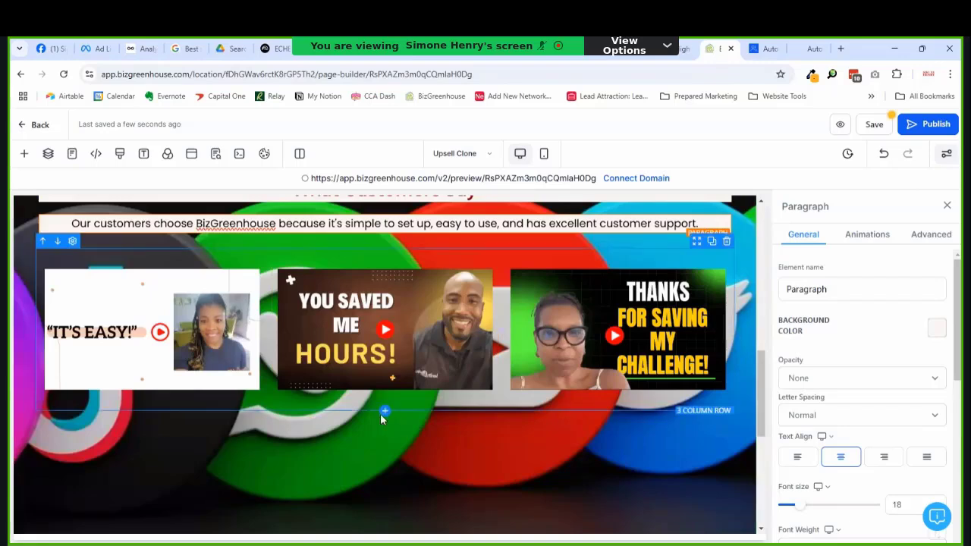
pyautogui.click(385, 414)
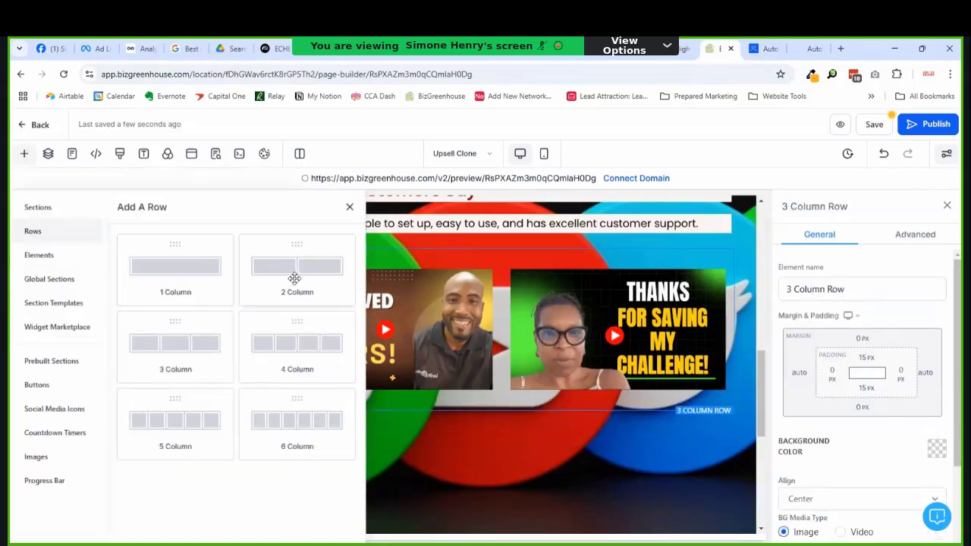
pyautogui.click(295, 279)
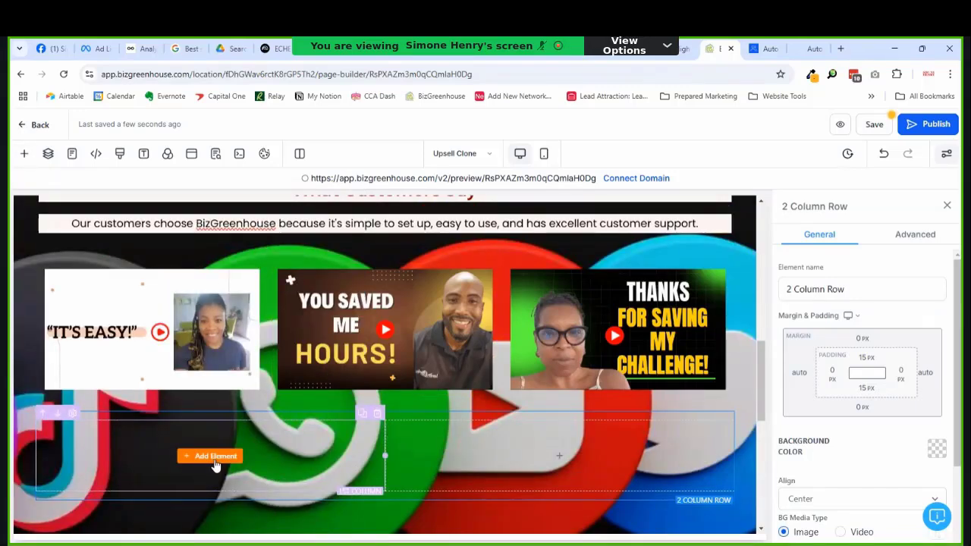
# Step: Fill the left column with a headline, a paragraph and a red preset button
pyautogui.click(216, 456)
pyautogui.click(149, 329)
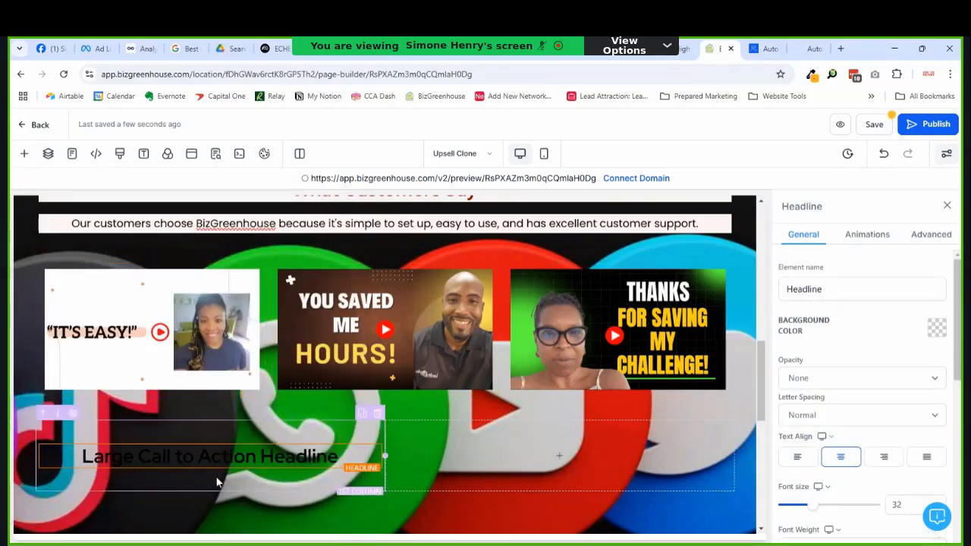
pyautogui.click(212, 475)
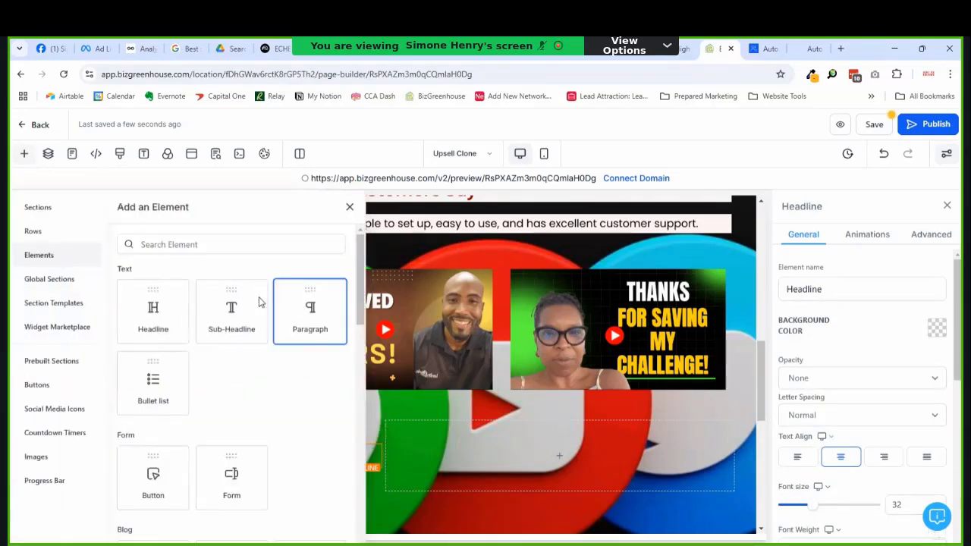
pyautogui.click(308, 311)
pyautogui.scroll(-2, 312, 379)
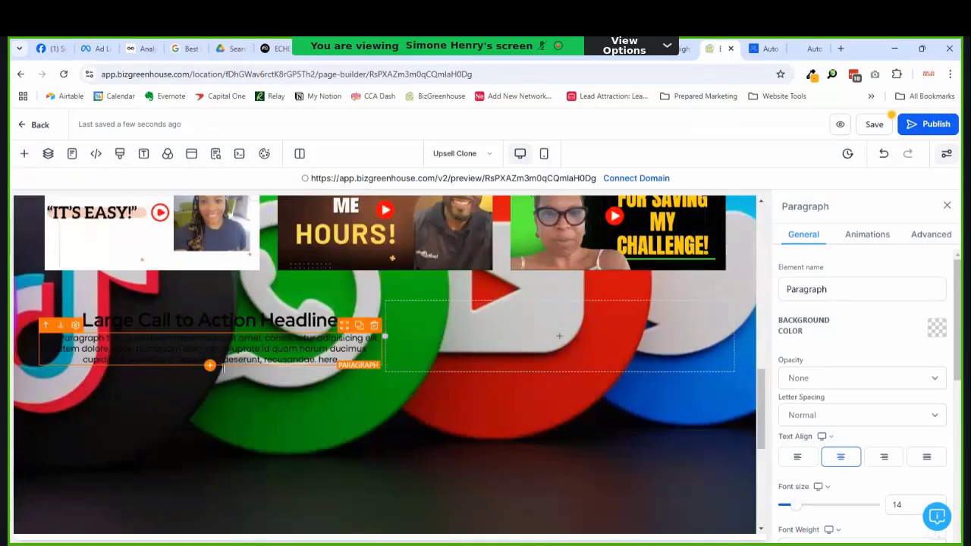
pyautogui.click(210, 365)
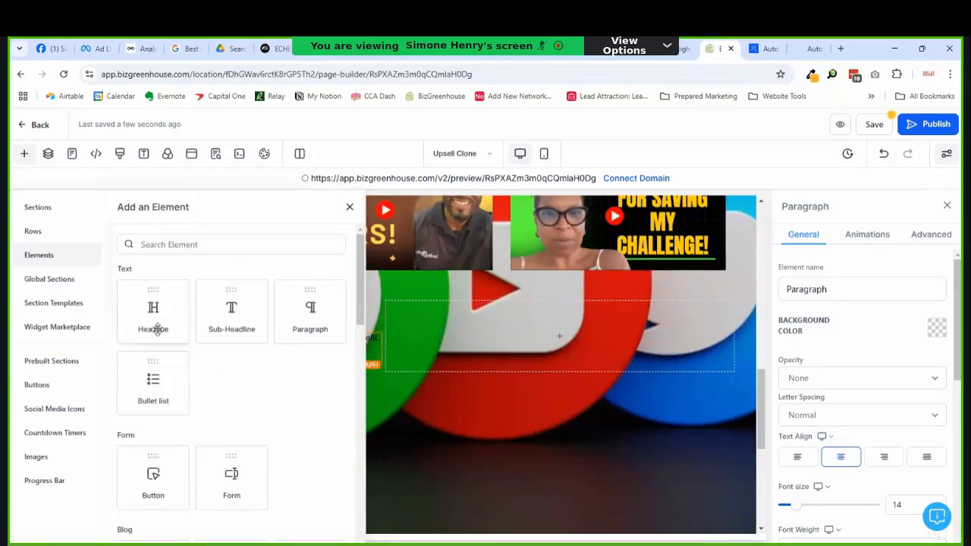
pyautogui.scroll(-2, 157, 332)
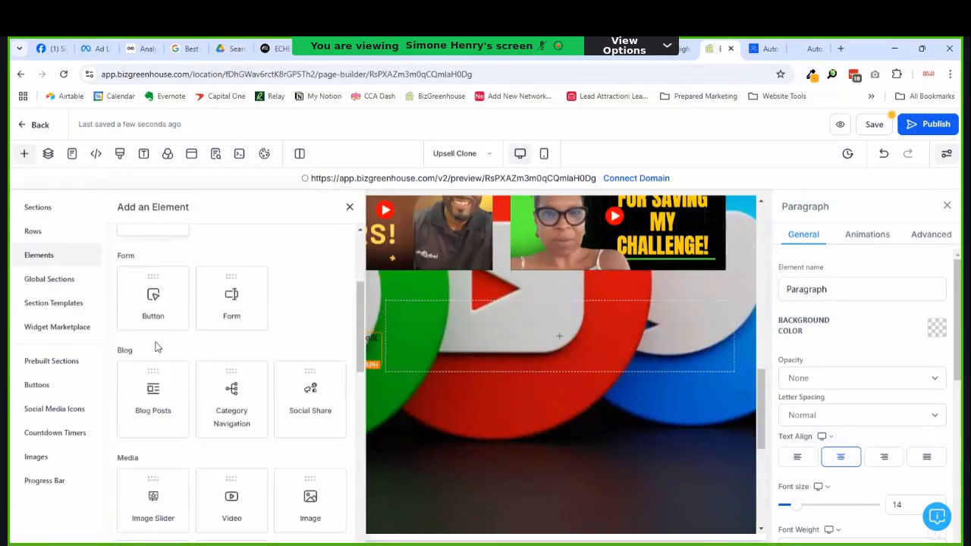
pyautogui.click(38, 386)
pyautogui.click(301, 410)
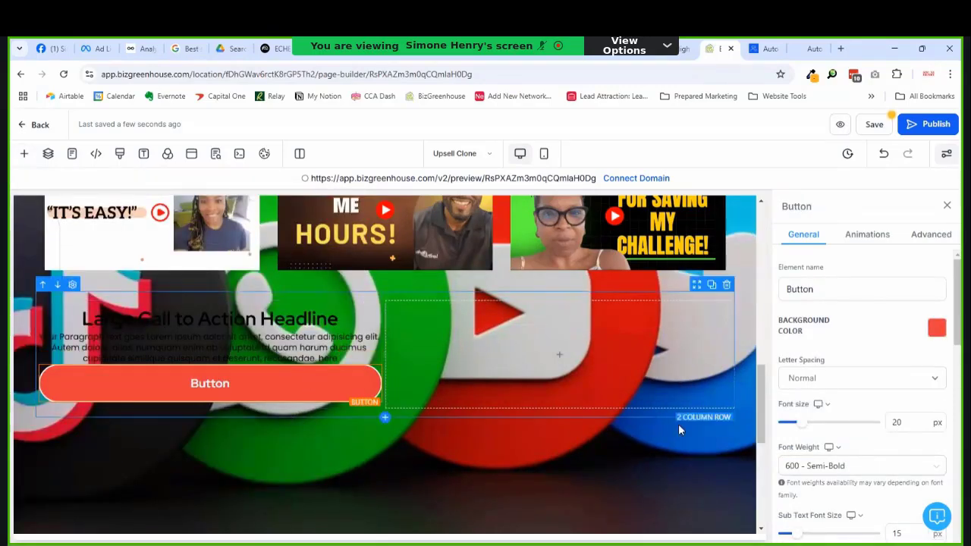
# Step: Give the button a bright red background and change its label to 'Try for free'
pyautogui.click(937, 327)
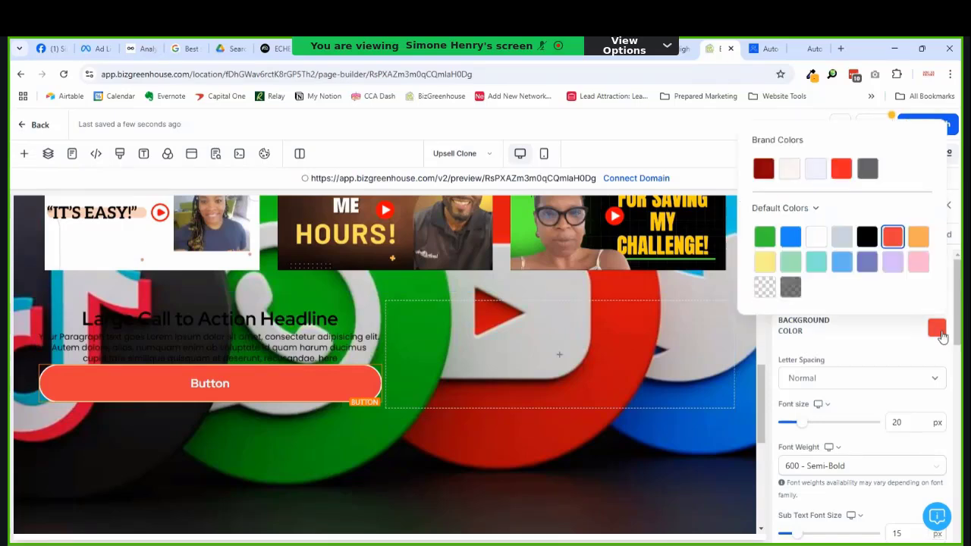
pyautogui.click(840, 168)
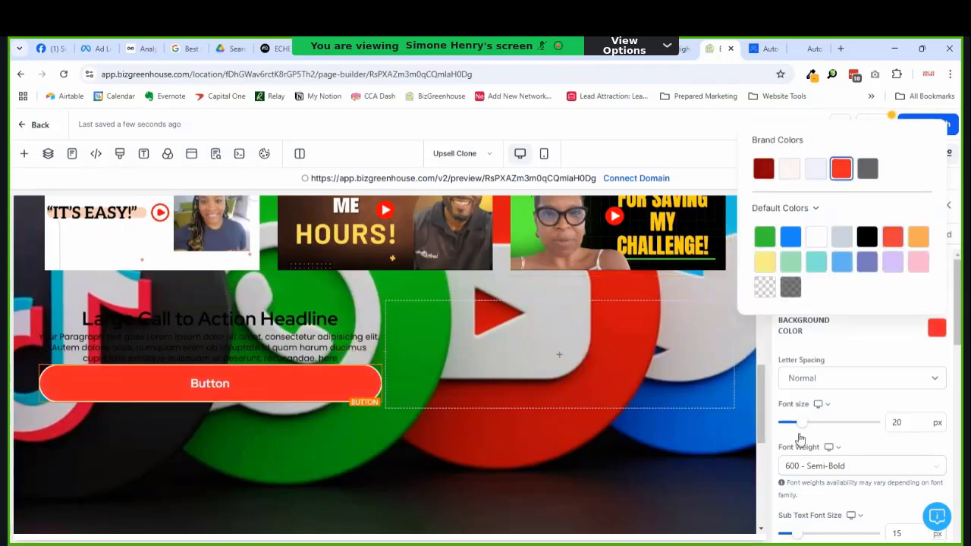
pyautogui.scroll(-1, 824, 415)
pyautogui.scroll(-8, 823, 415)
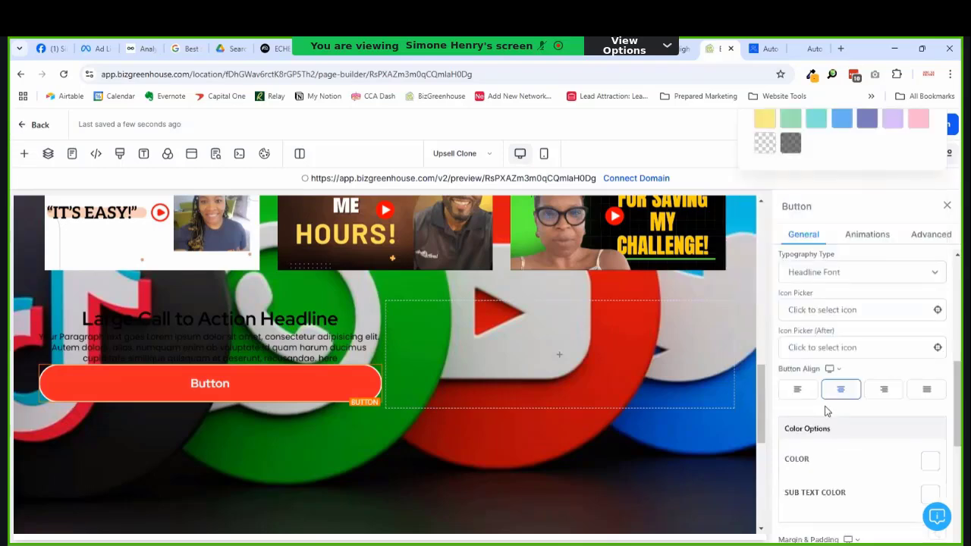
pyautogui.scroll(-3, 831, 421)
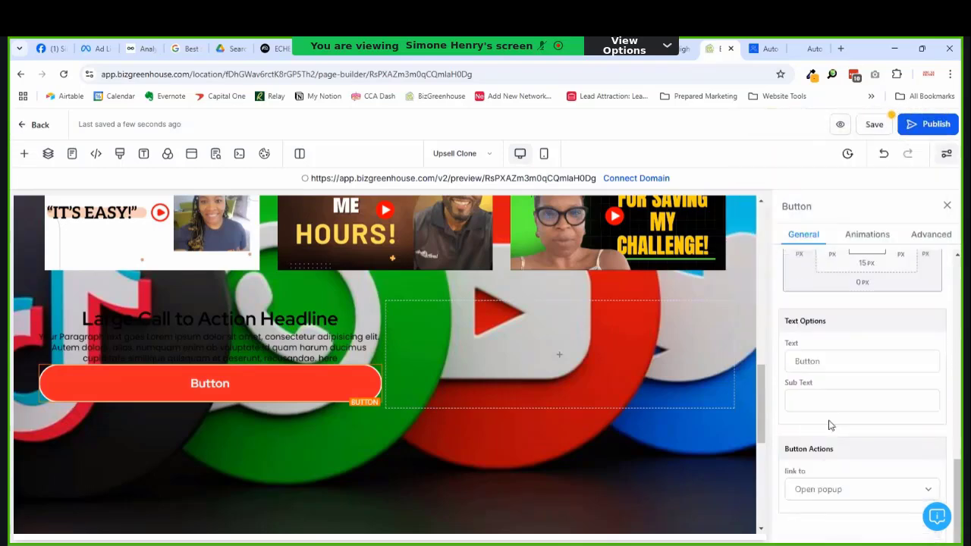
pyautogui.click(813, 363)
pyautogui.hotkey('ctrl', 'a')
pyautogui.write('T')
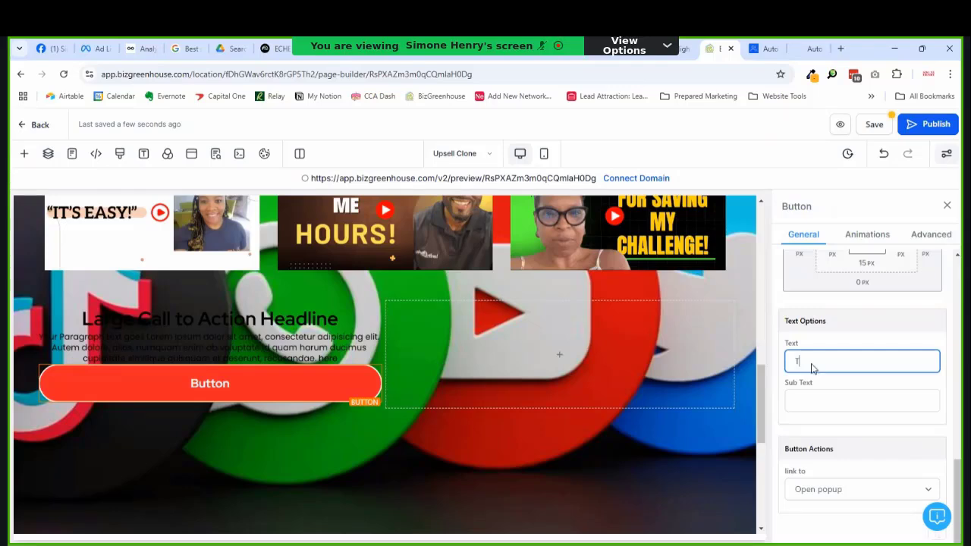
pyautogui.write('ry for free')
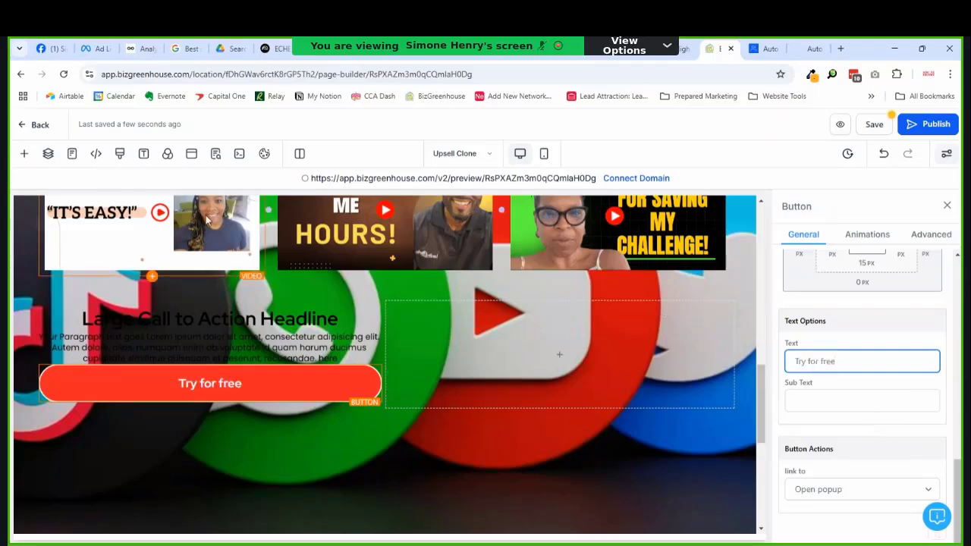
pyautogui.click(242, 330)
# Step: Retitle the CTA headline 'BizGreenhouse' and give it and the paragraph pale brand backgrounds
pyautogui.tripleClick(244, 322)
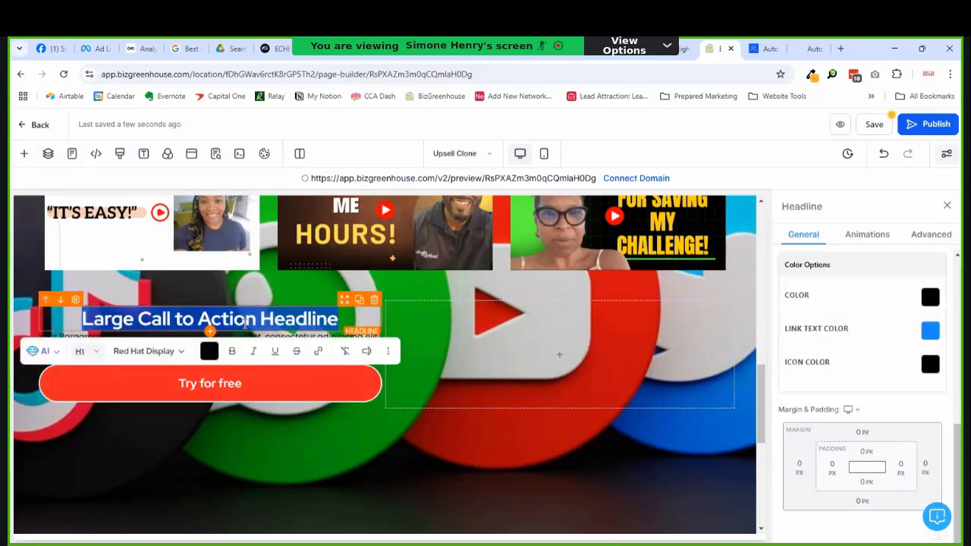
pyautogui.write('Biz')
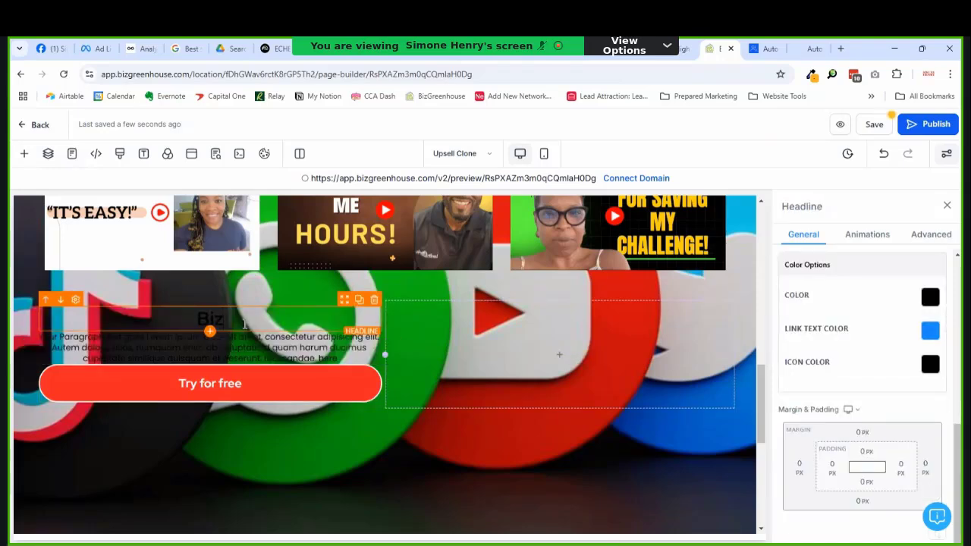
pyautogui.write('Greenhous')
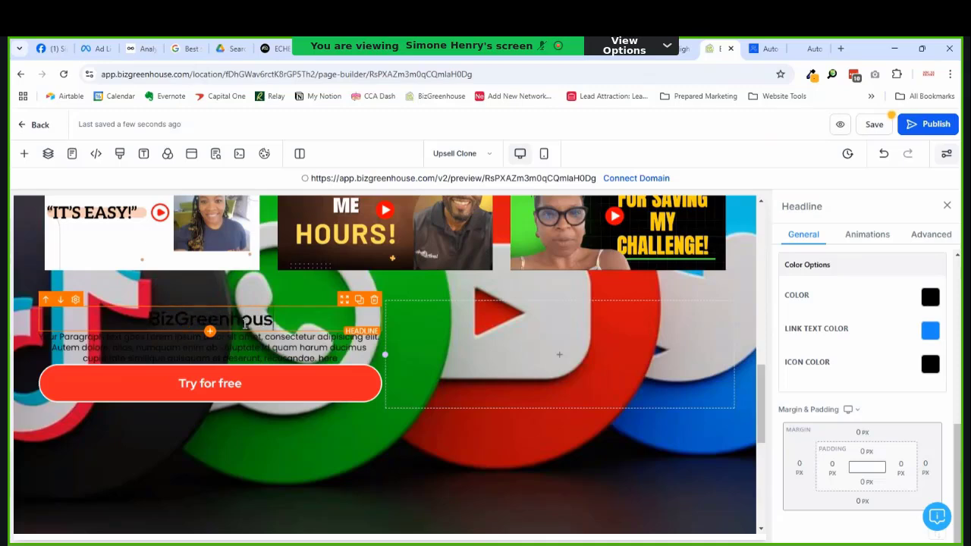
pyautogui.write('e')
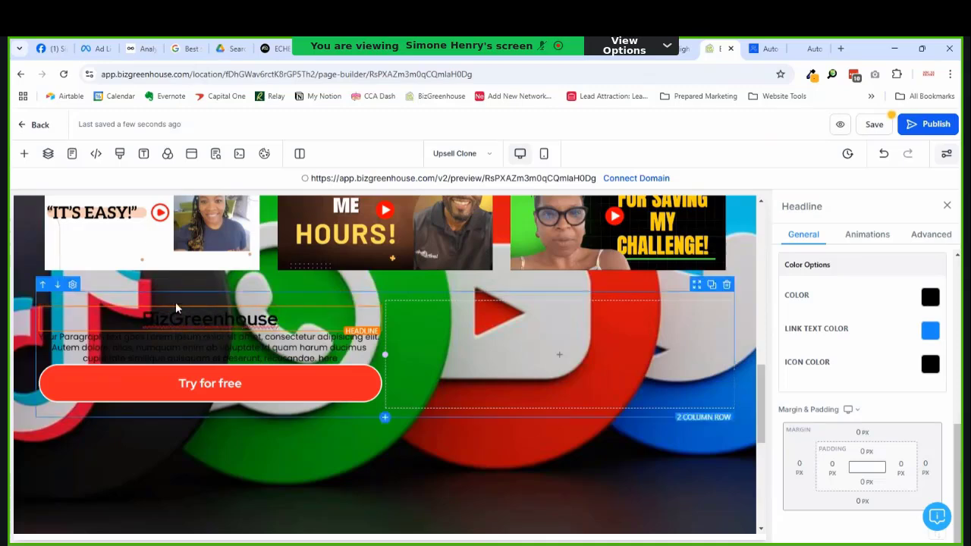
pyautogui.scroll(3, 910, 353)
pyautogui.scroll(3, 910, 356)
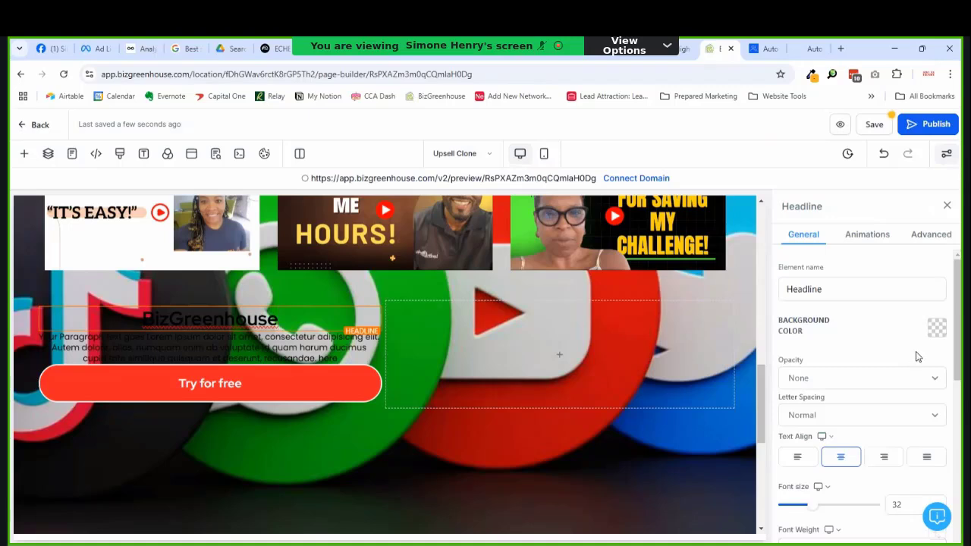
pyautogui.click(937, 328)
pyautogui.click(788, 169)
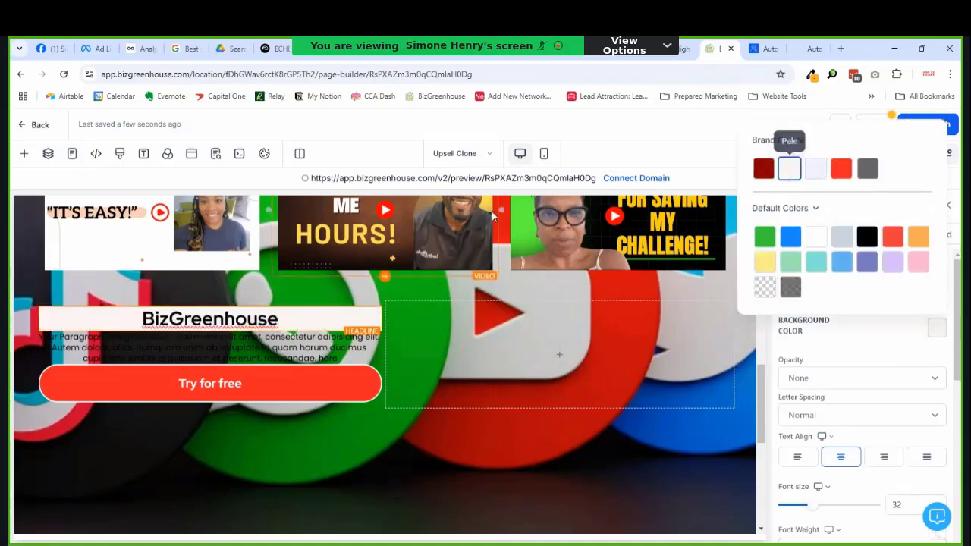
pyautogui.click(291, 336)
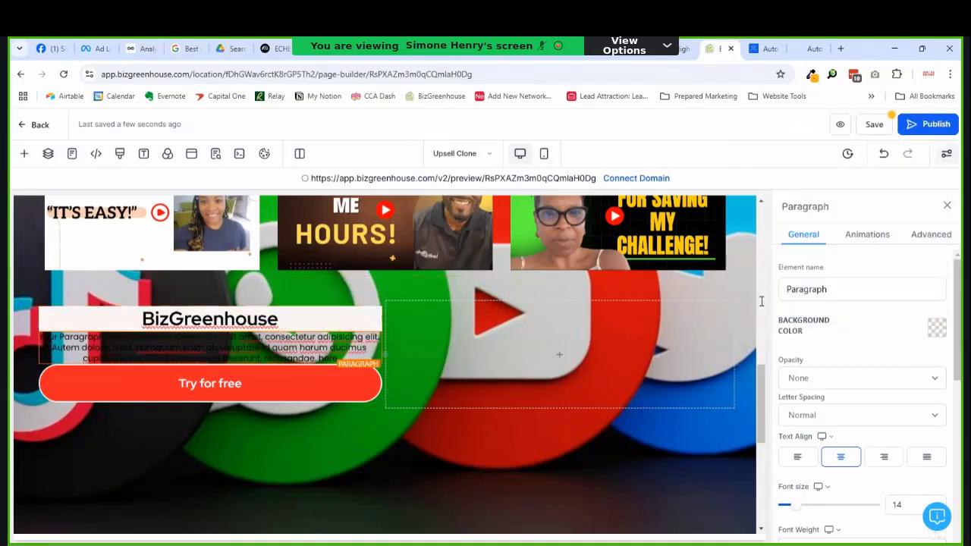
pyautogui.click(937, 327)
pyautogui.click(789, 168)
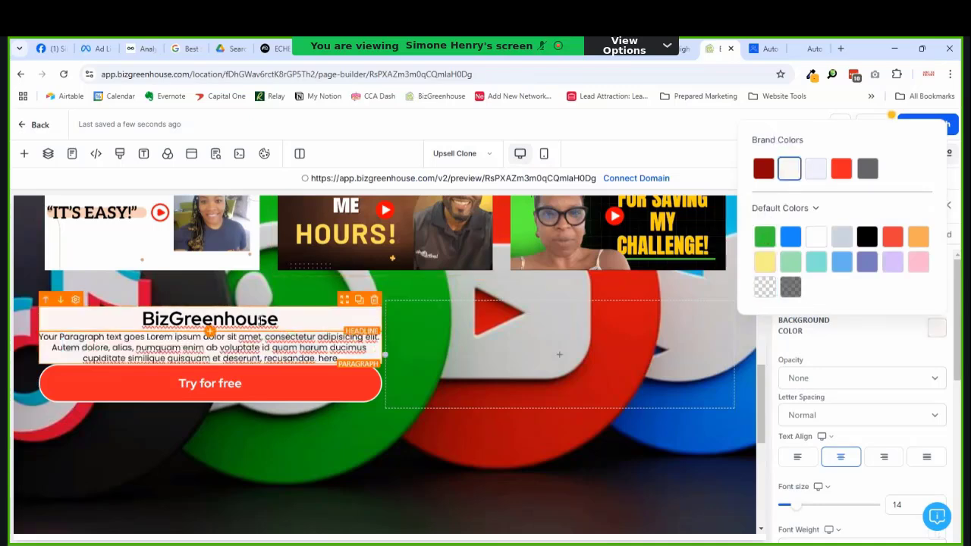
# Step: Extend the headline to 'BizGreenhouse schedules your social media so you don't have to'
pyautogui.doubleClick(223, 318)
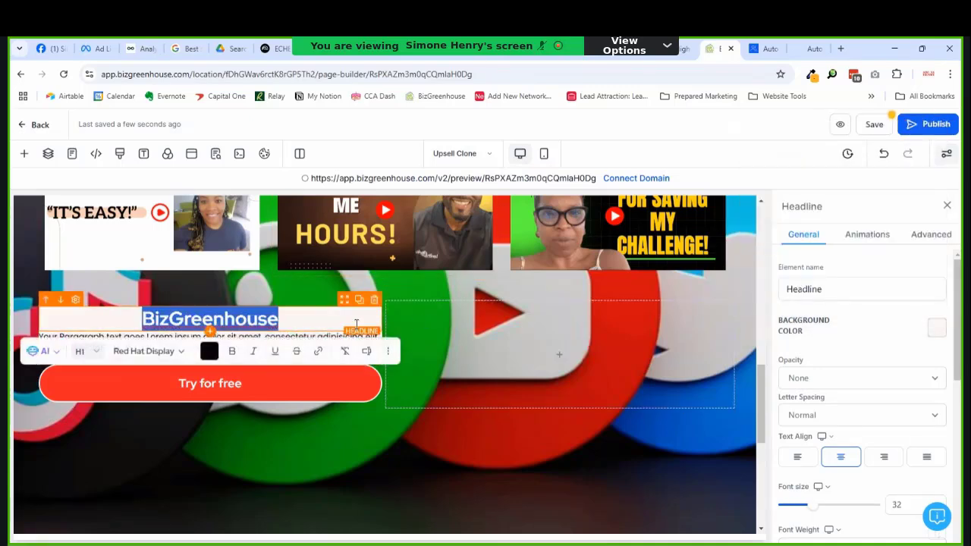
pyautogui.click(311, 330)
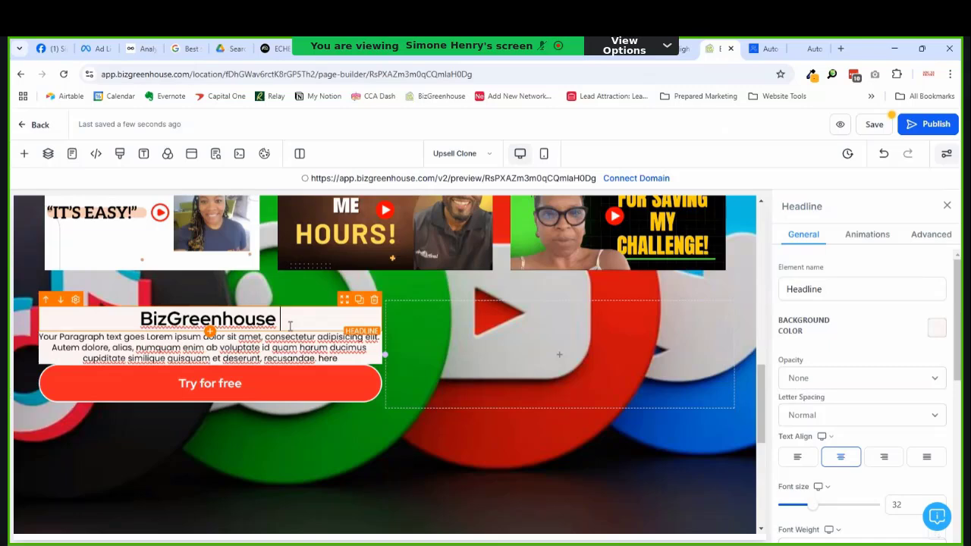
pyautogui.write('schedu')
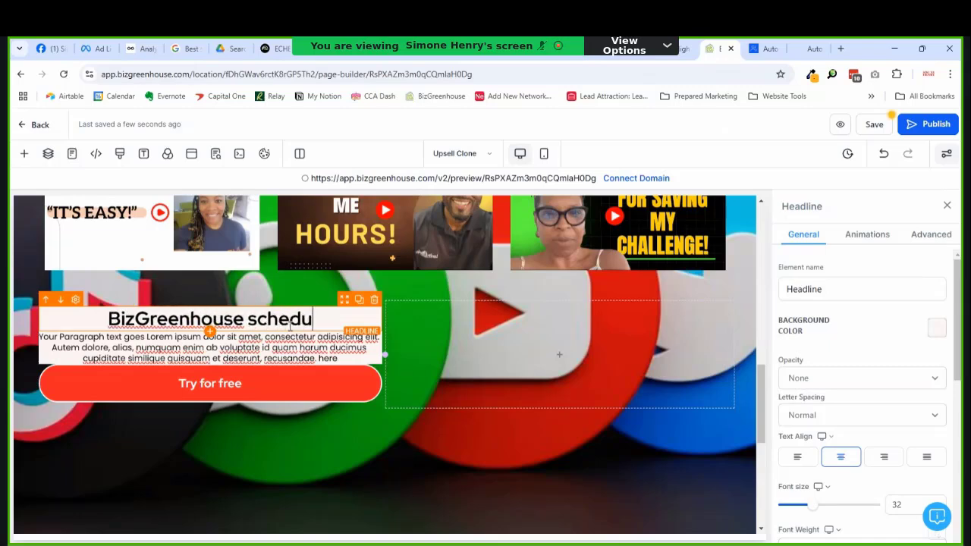
pyautogui.write('les your soc')
pyautogui.press('BackSpace')
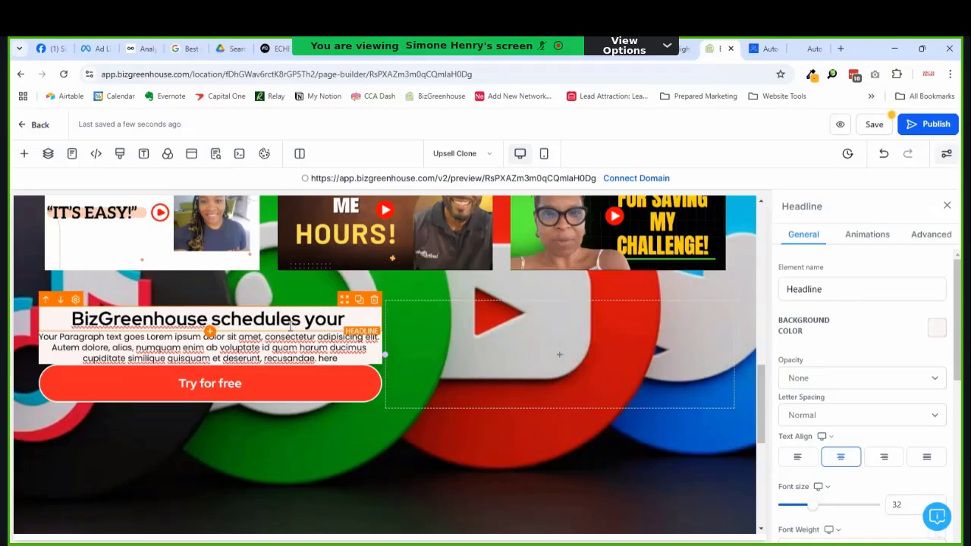
pyautogui.write('social med')
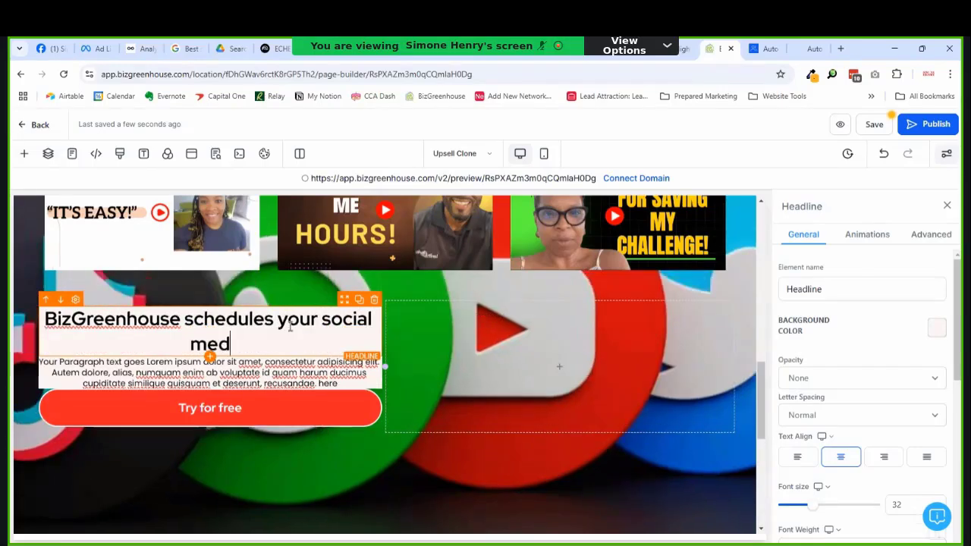
pyautogui.write('ia so you don')
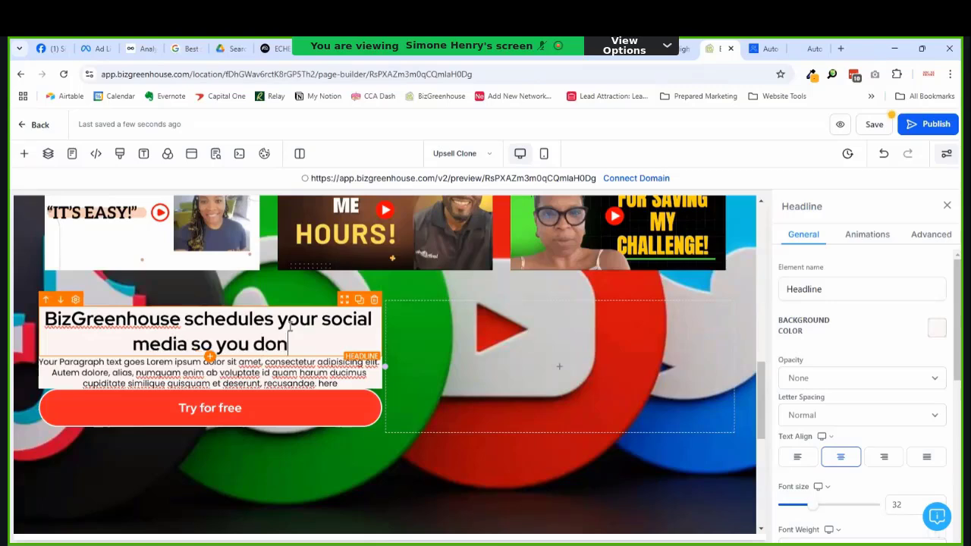
pyautogui.write("'t have to")
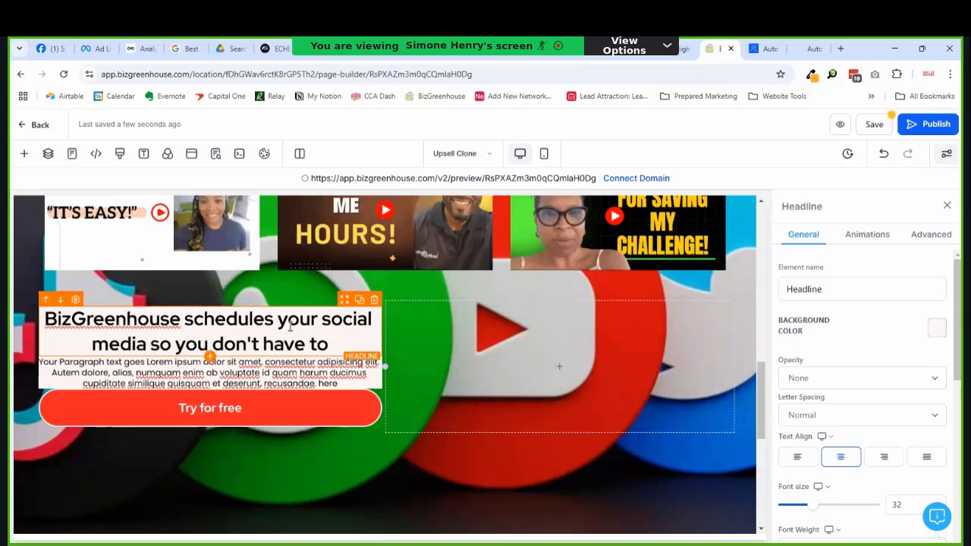
pyautogui.doubleClick(271, 362)
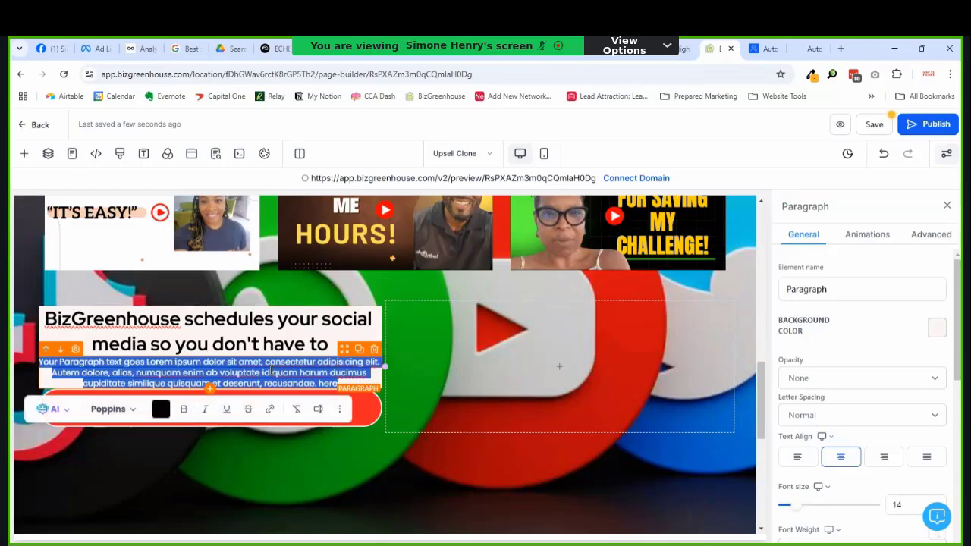
# Step: Replace the placeholder paragraph with 'Save time planning, creating, and publishing your social media content…'
pyautogui.click(271, 369)
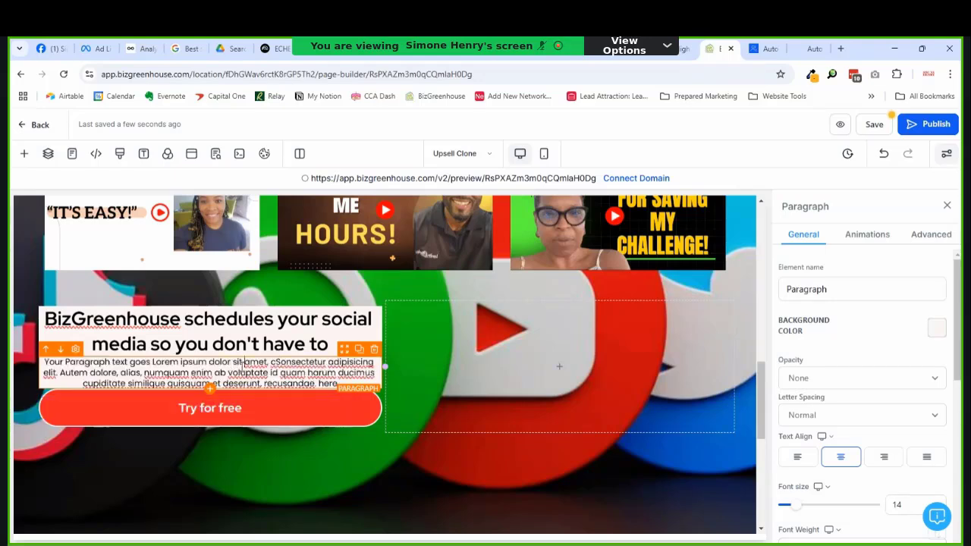
pyautogui.doubleClick(245, 363)
pyautogui.write('Save')
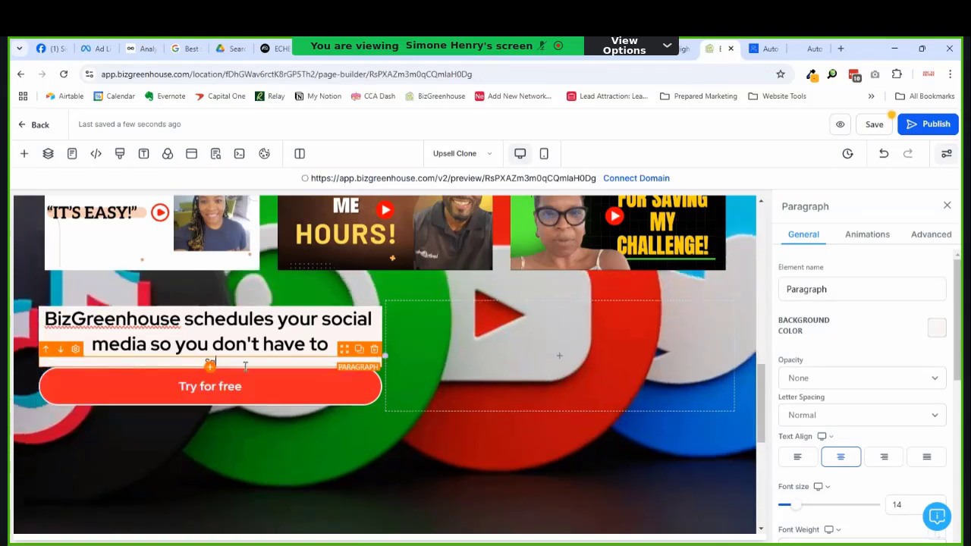
pyautogui.write(' time planning, creating')
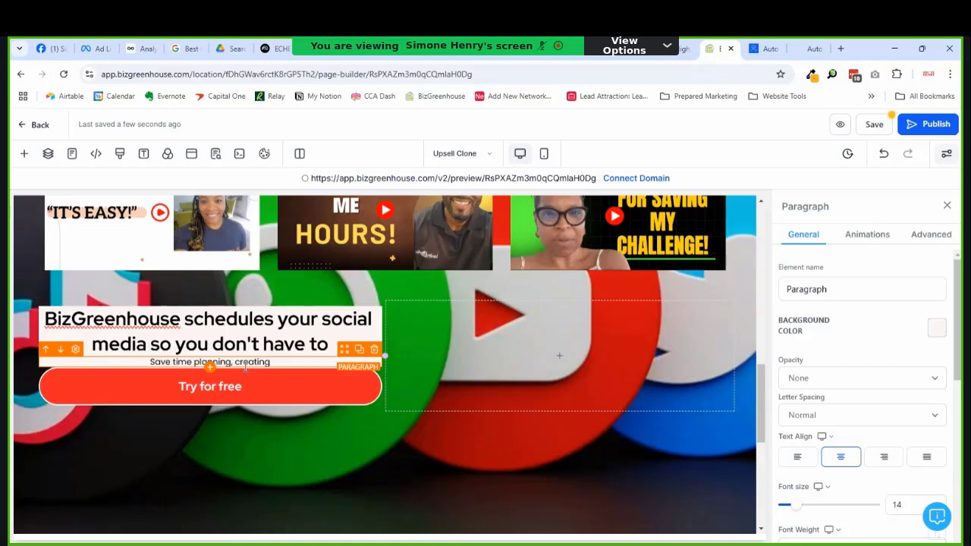
pyautogui.write(', and publi')
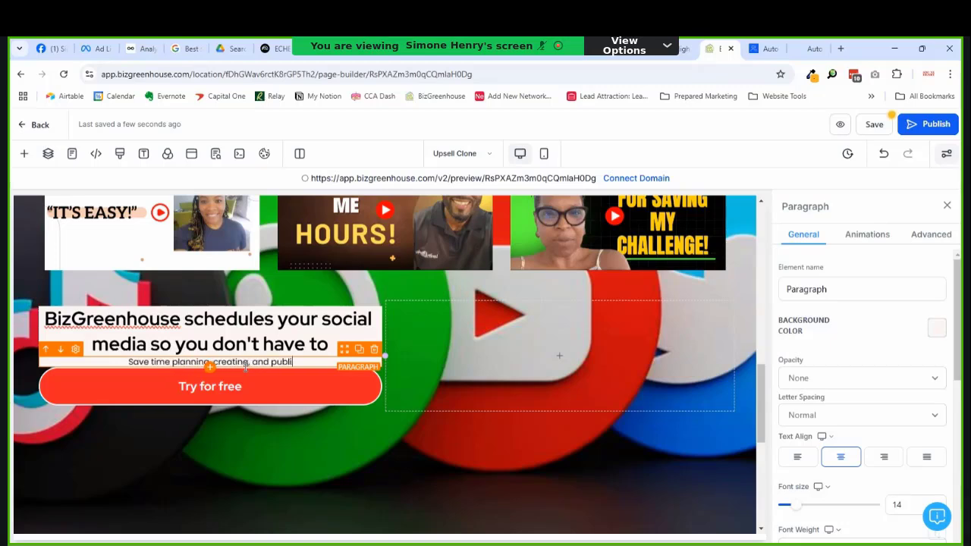
pyautogui.write('shing your ')
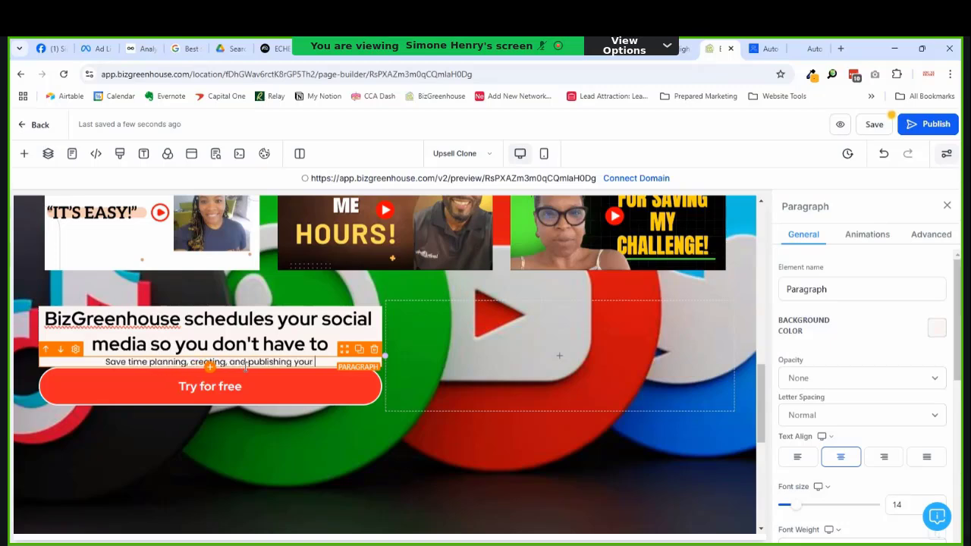
pyautogui.write('social media')
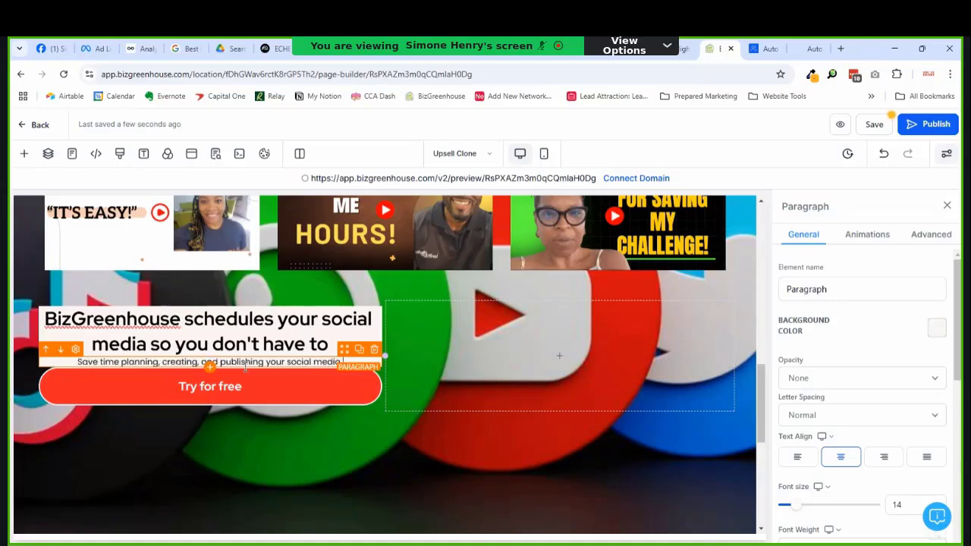
pyautogui.write(' content')
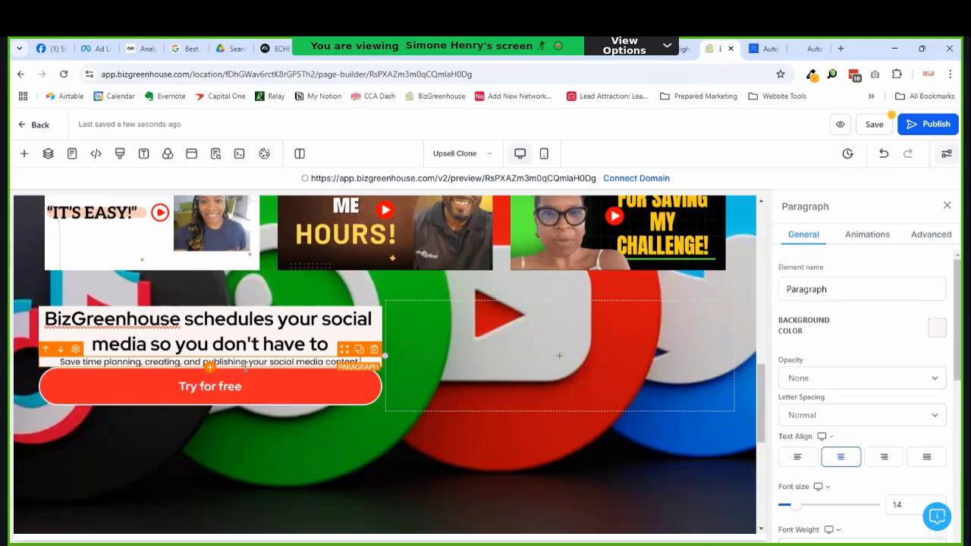
pyautogui.write(' all from one')
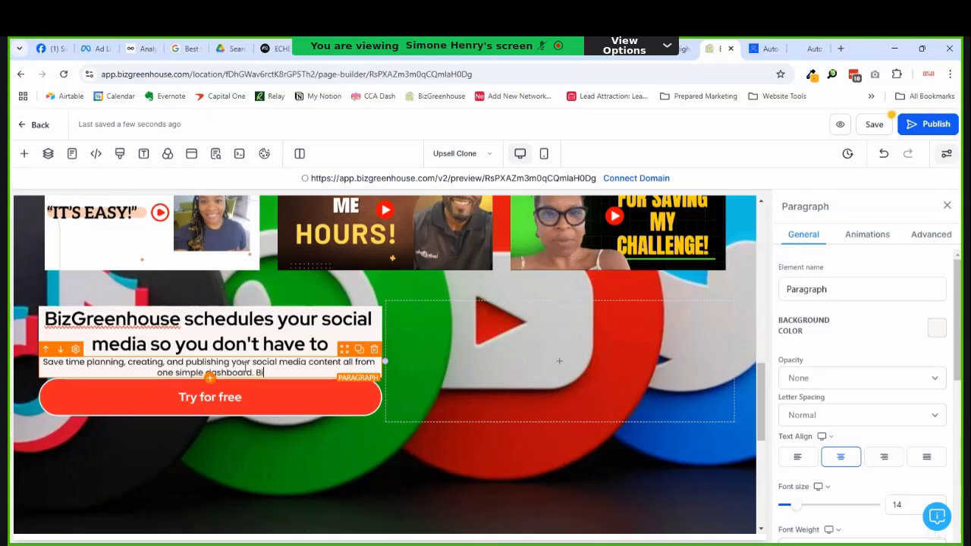
pyautogui.write('simple dashboard. BizGreen')
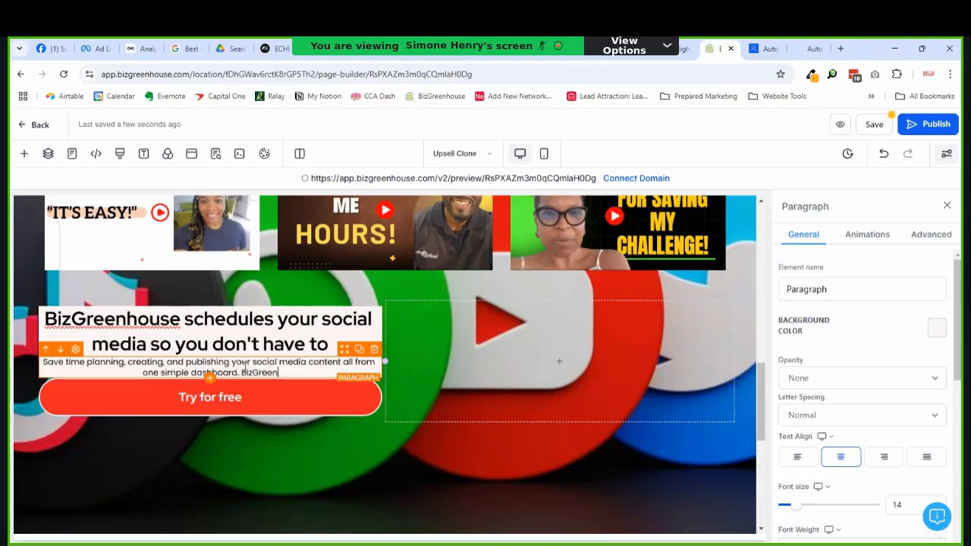
pyautogui.write('house helps ')
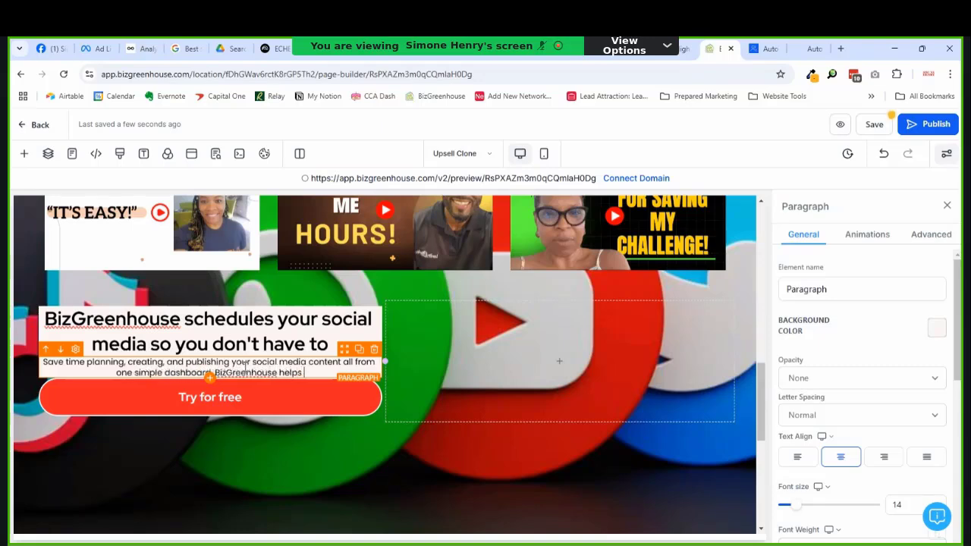
pyautogui.write('you work ')
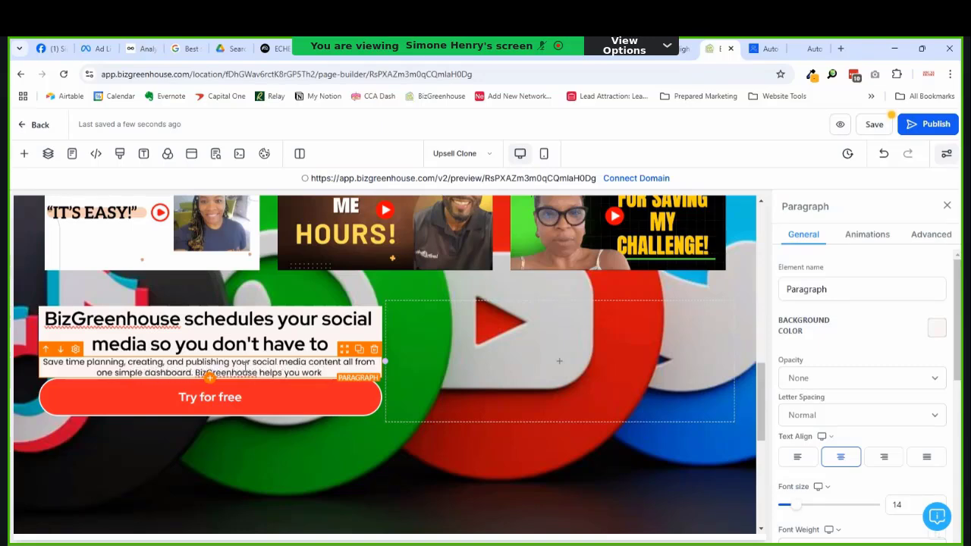
pyautogui.write('smarter')
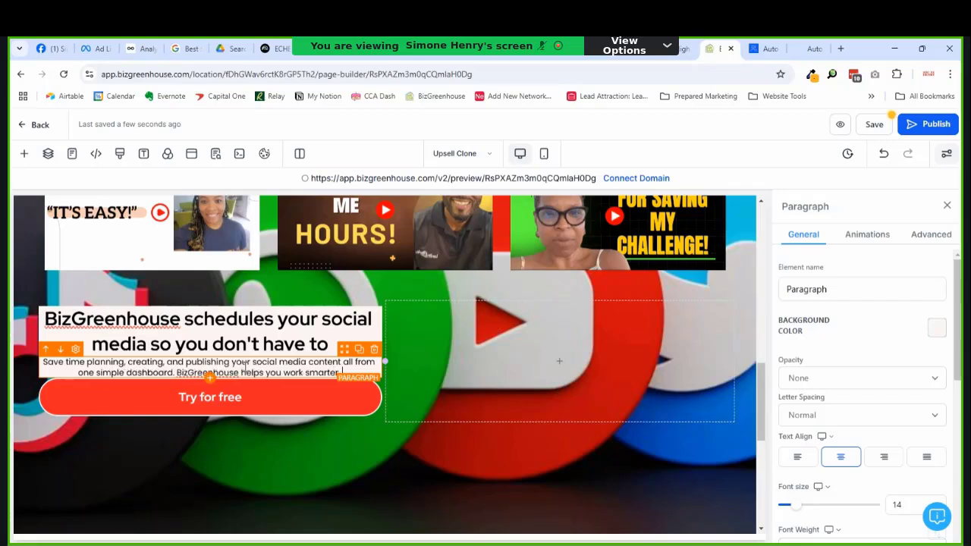
pyautogui.write(', so you can focu')
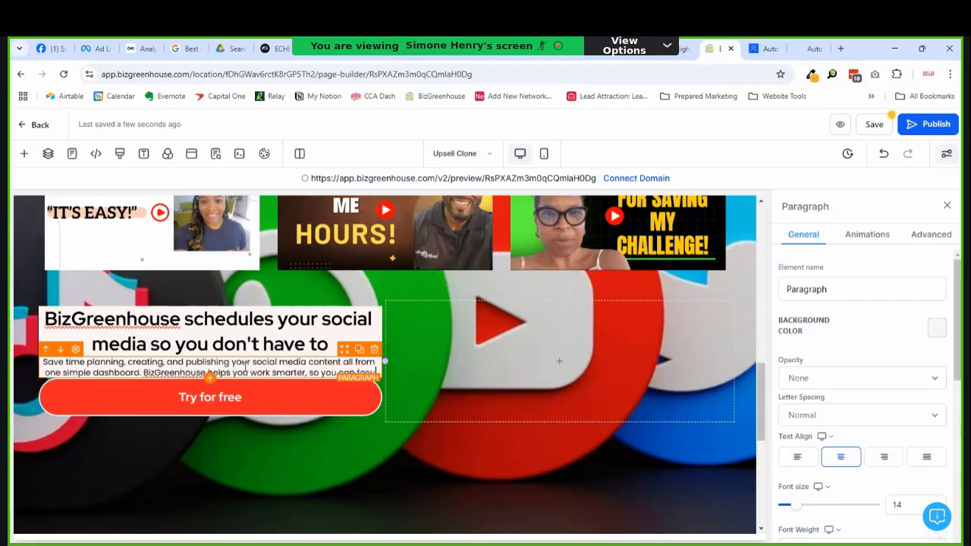
pyautogui.write("s on what's")
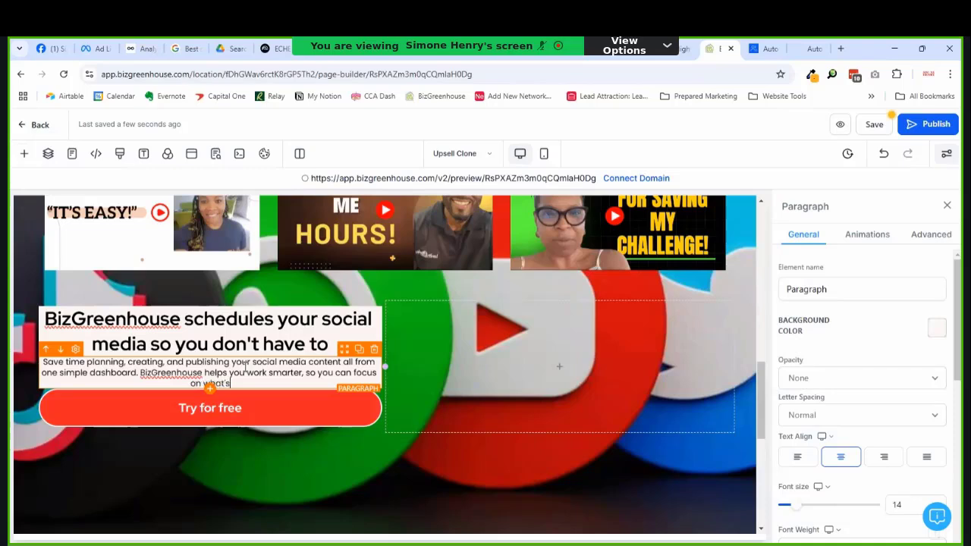
pyautogui.write(' important.')
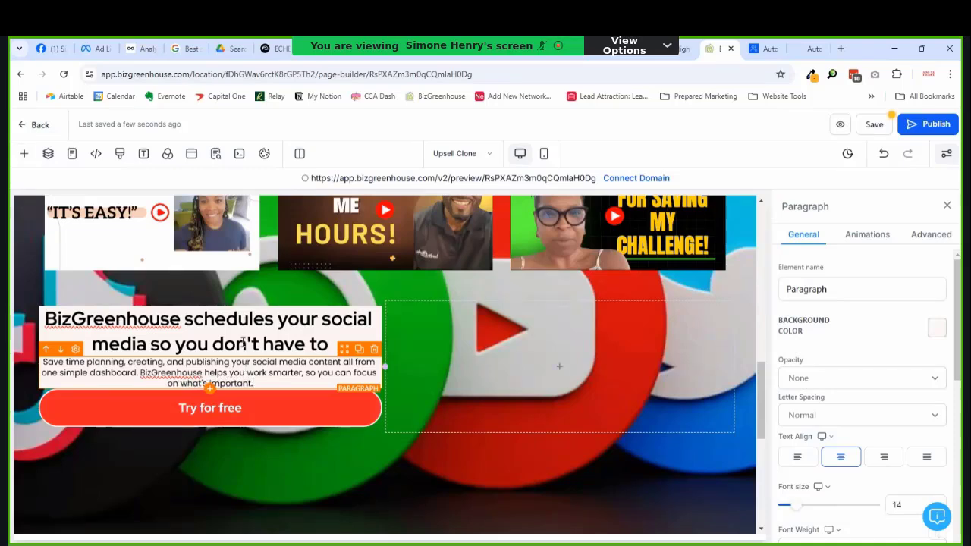
# Step: Set the description paragraph's font size to 20 px and color the CTA headline burgundy
pyautogui.scroll(-2, 895, 410)
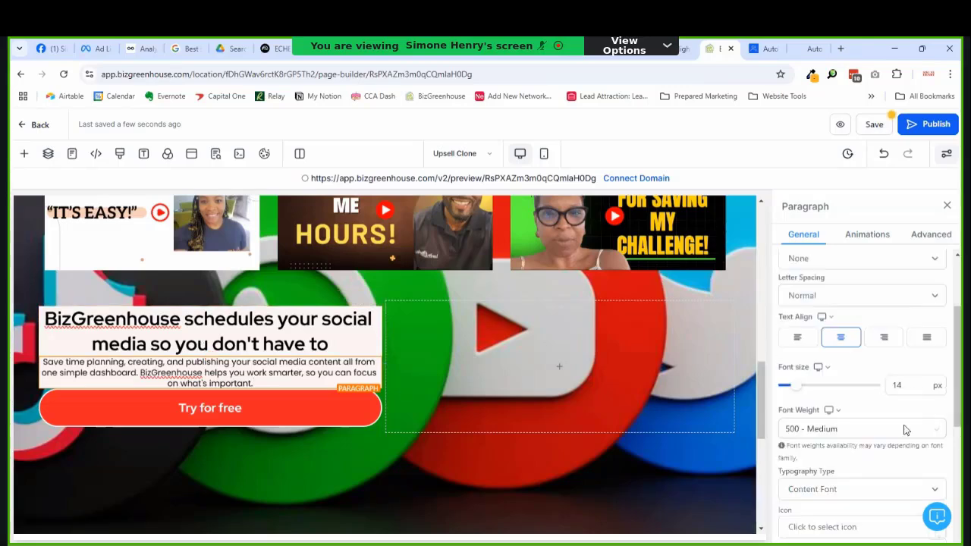
pyautogui.moveTo(794, 389); pyautogui.dragTo(802, 393)
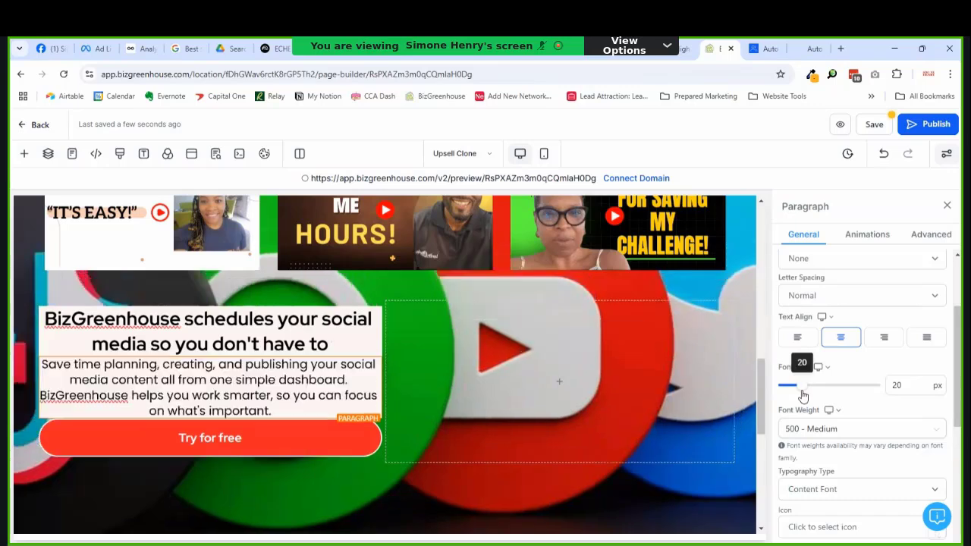
pyautogui.click(261, 330)
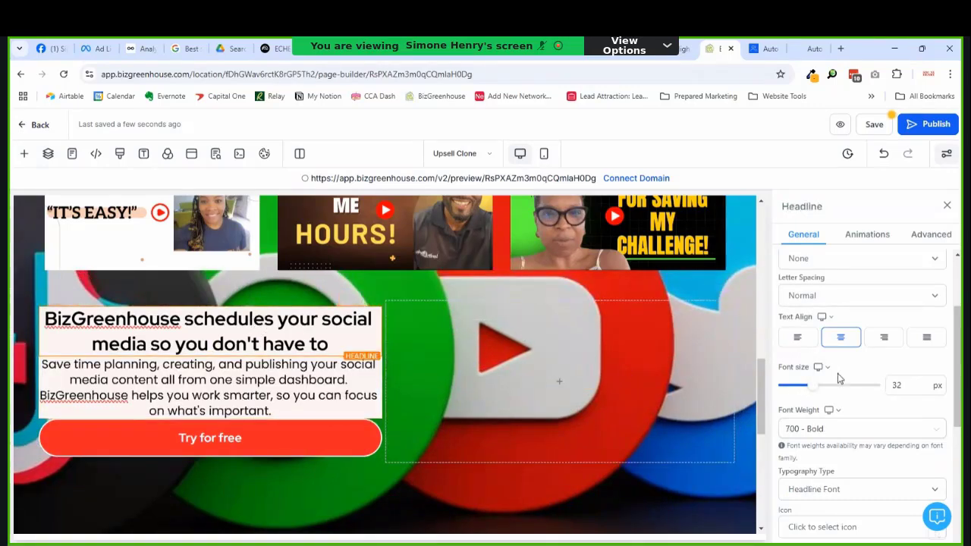
pyautogui.scroll(-3, 857, 364)
pyautogui.click(944, 349)
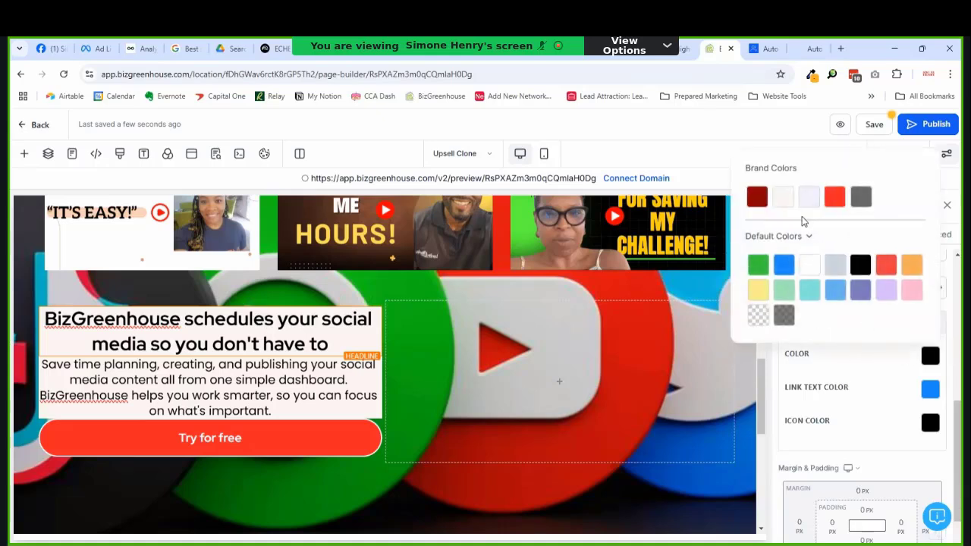
pyautogui.click(756, 199)
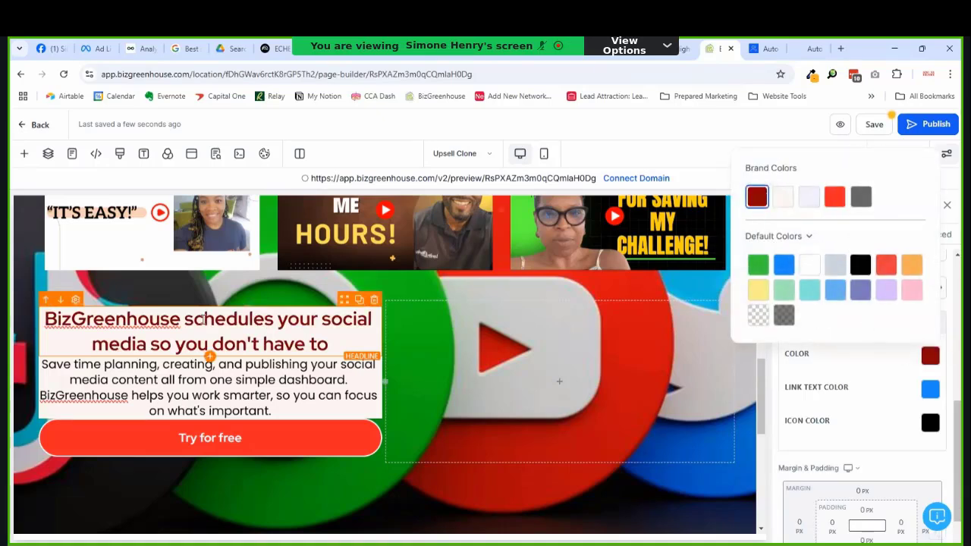
pyautogui.click(232, 395)
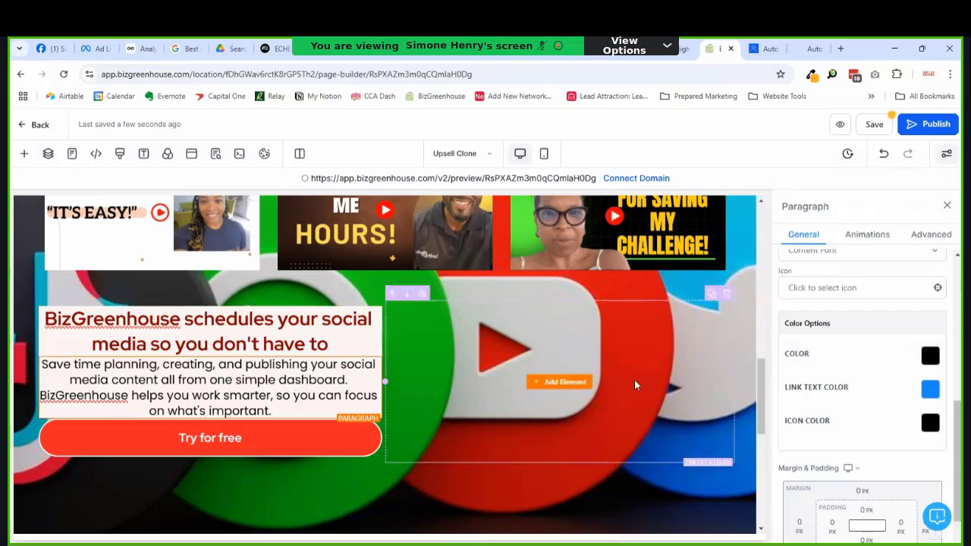
# Step: Left-align the description paragraph and give it 10 px left padding
pyautogui.scroll(4, 819, 411)
pyautogui.click(797, 396)
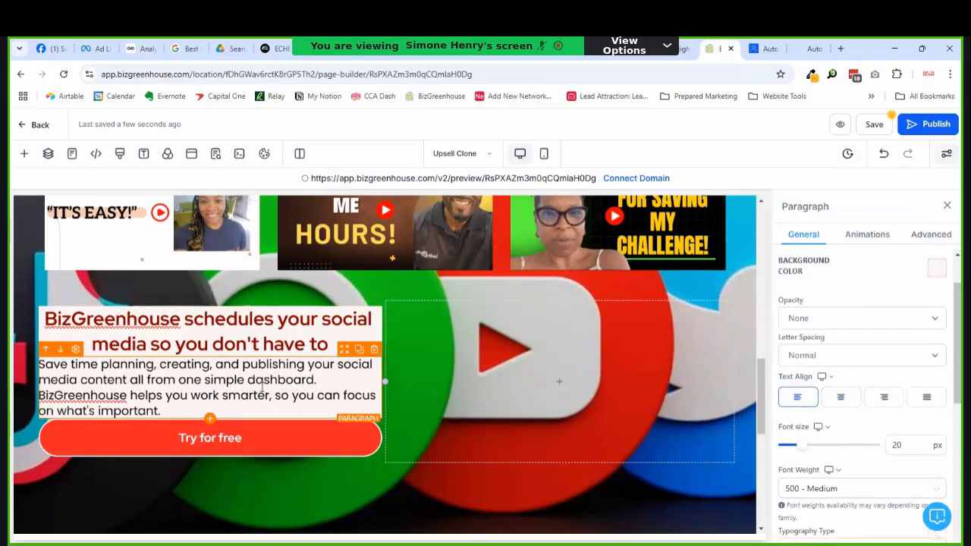
pyautogui.scroll(-5, 945, 412)
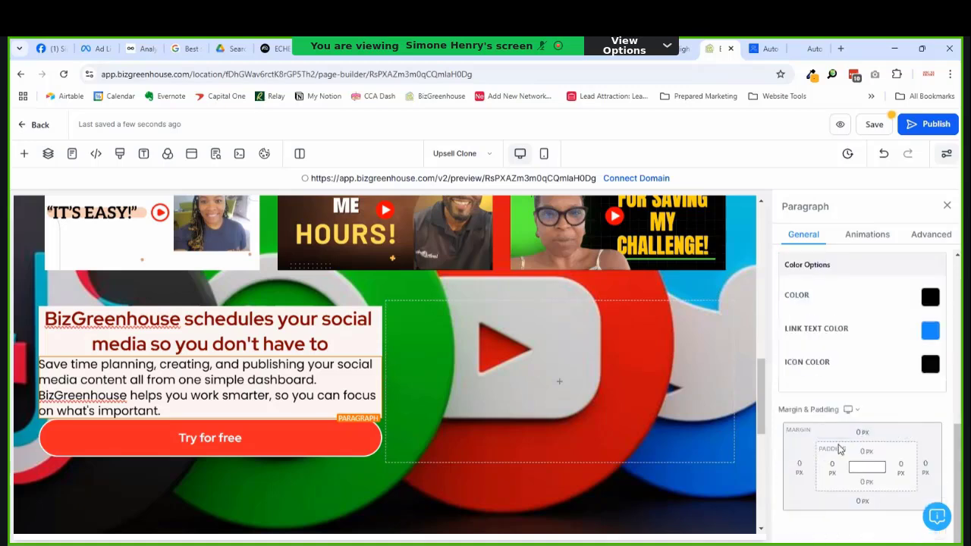
pyautogui.click(799, 464)
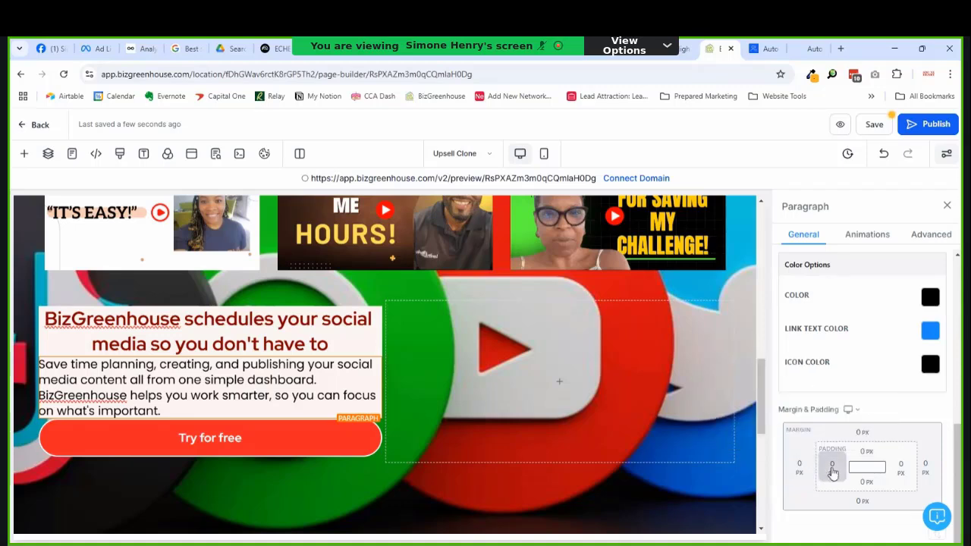
pyautogui.click(832, 472)
pyautogui.click(819, 396)
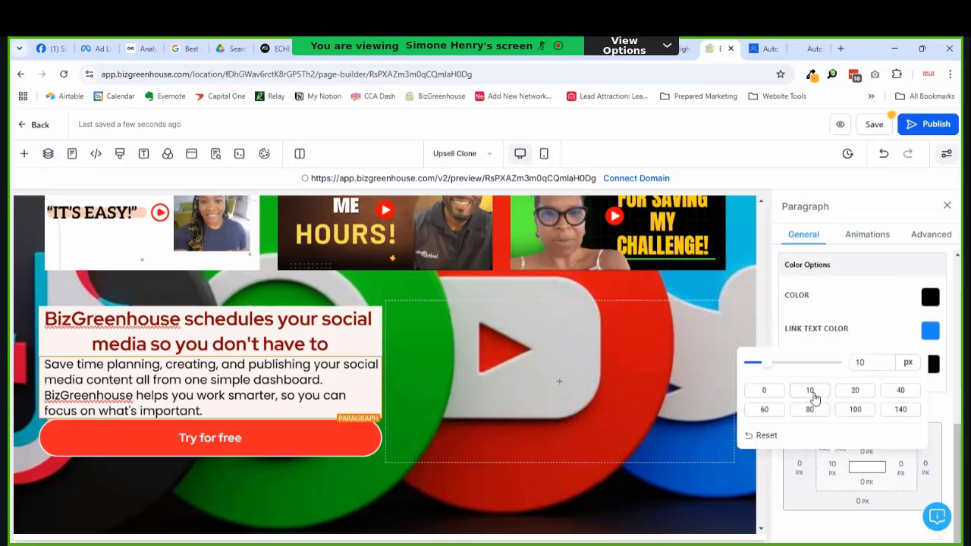
# Step: Give the CTA headline 10 px padding on both left and right
pyautogui.click(285, 319)
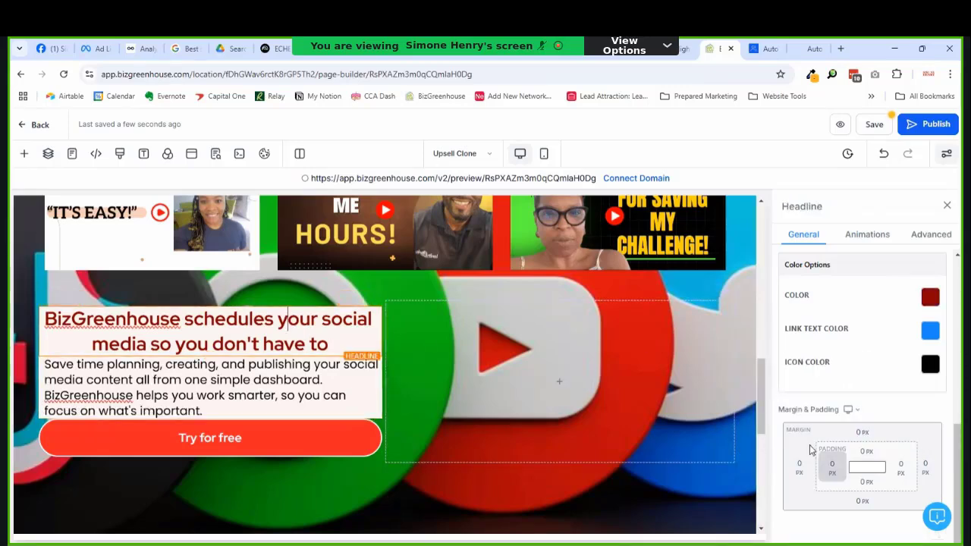
pyautogui.click(834, 468)
pyautogui.click(813, 394)
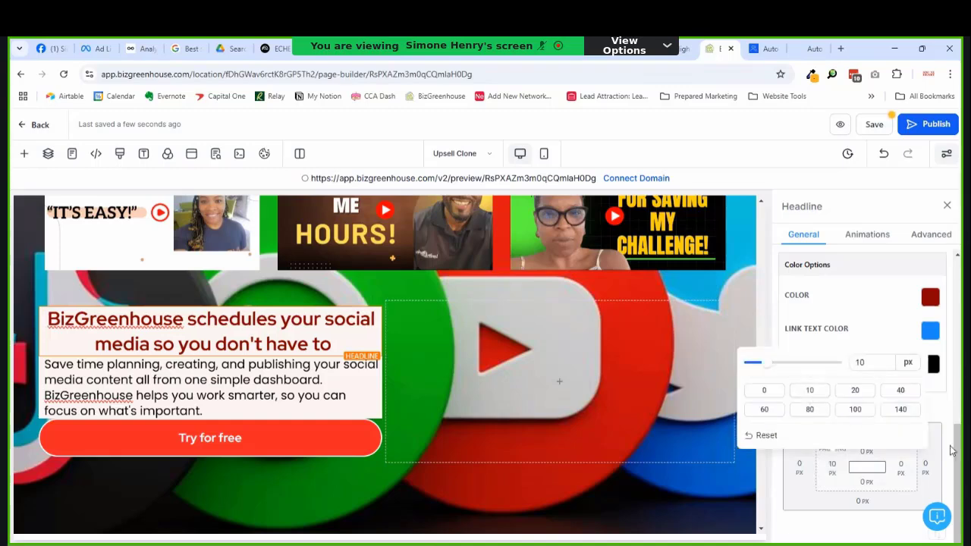
pyautogui.click(910, 475)
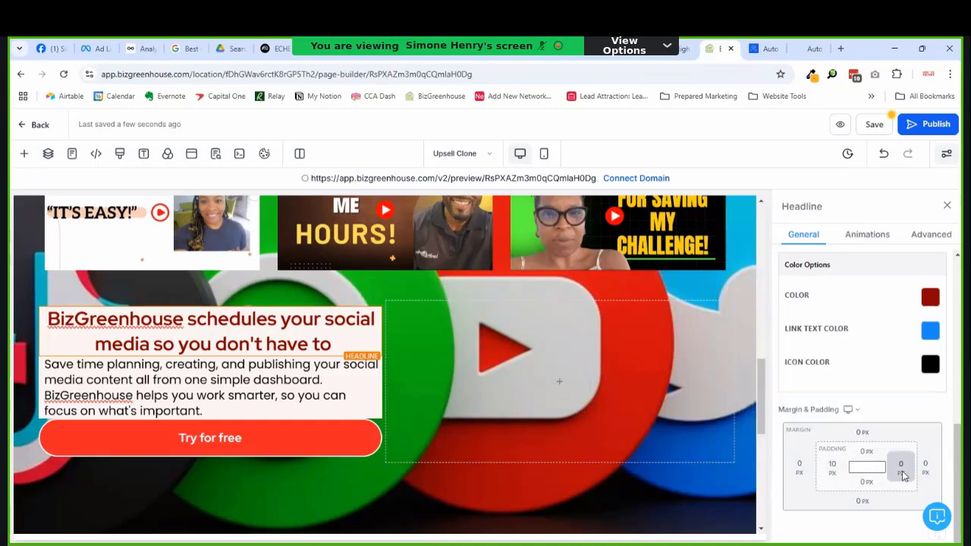
pyautogui.click(910, 475)
pyautogui.click(788, 392)
# Step: Add 10 px right padding to the description paragraph
pyautogui.click(269, 356)
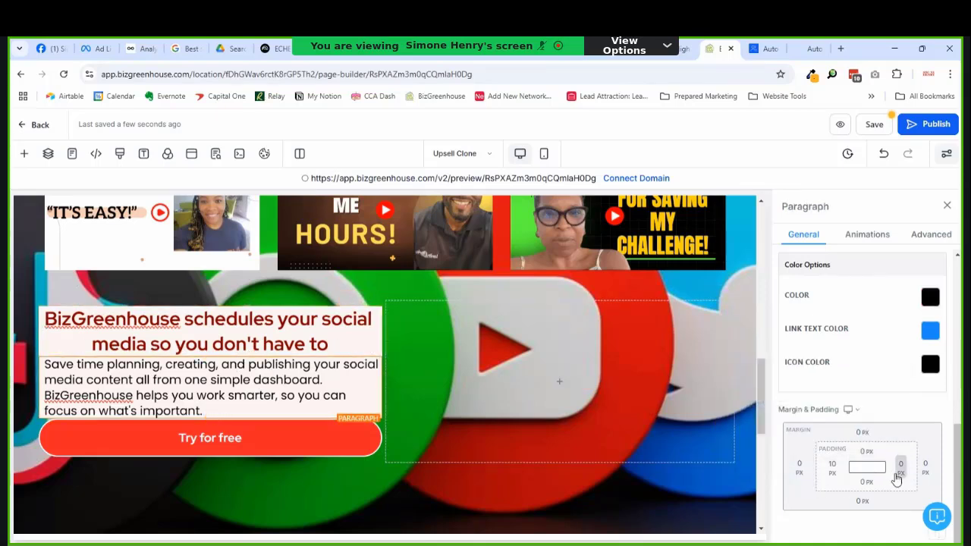
pyautogui.click(900, 467)
pyautogui.click(788, 389)
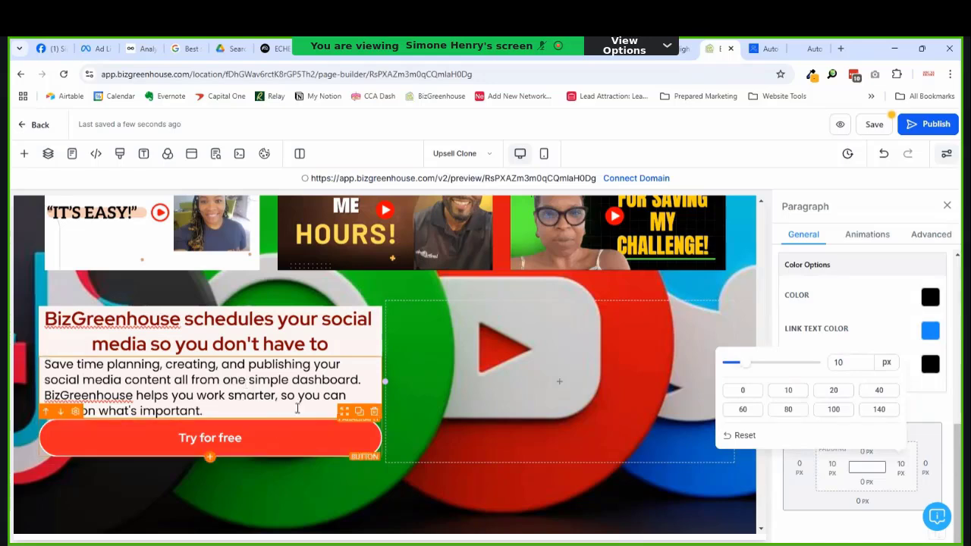
pyautogui.click(347, 451)
pyautogui.scroll(-1, 874, 425)
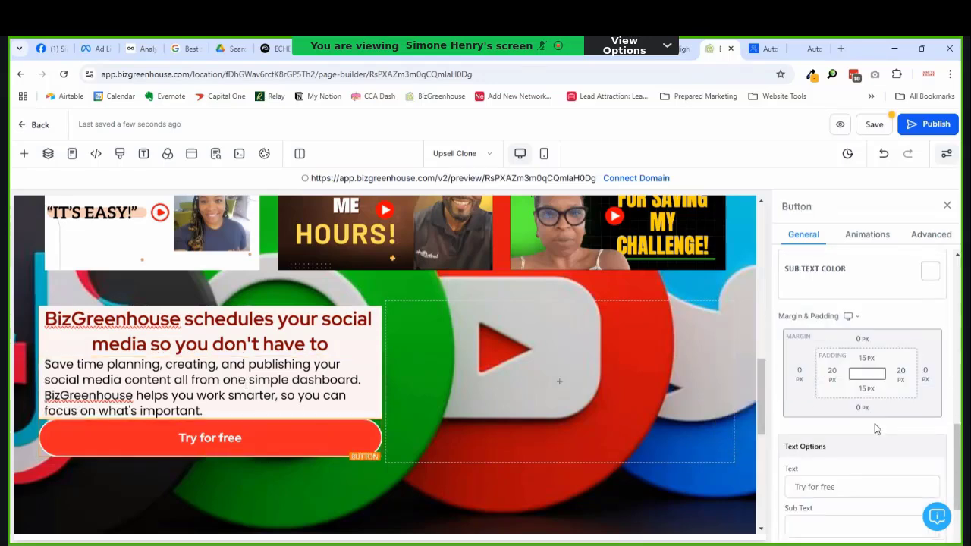
# Step: Give the 'Try for free' button 10 px margins at top and bottom
pyautogui.click(866, 359)
pyautogui.click(866, 350)
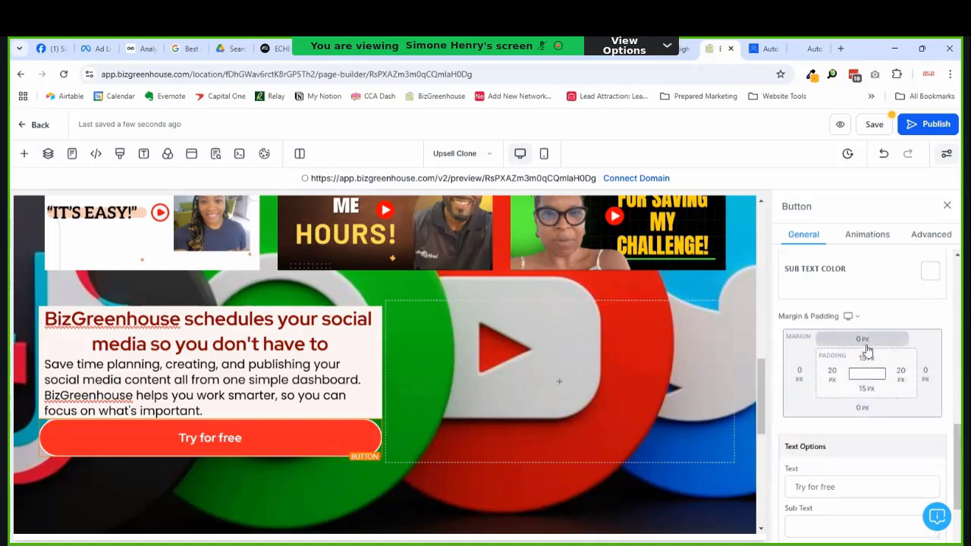
pyautogui.click(867, 350)
pyautogui.click(931, 394)
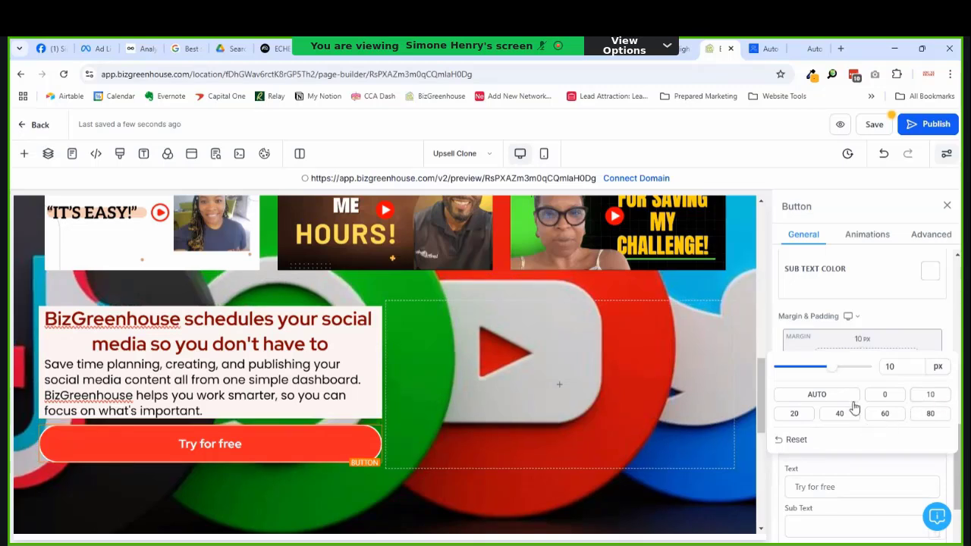
pyautogui.click(867, 347)
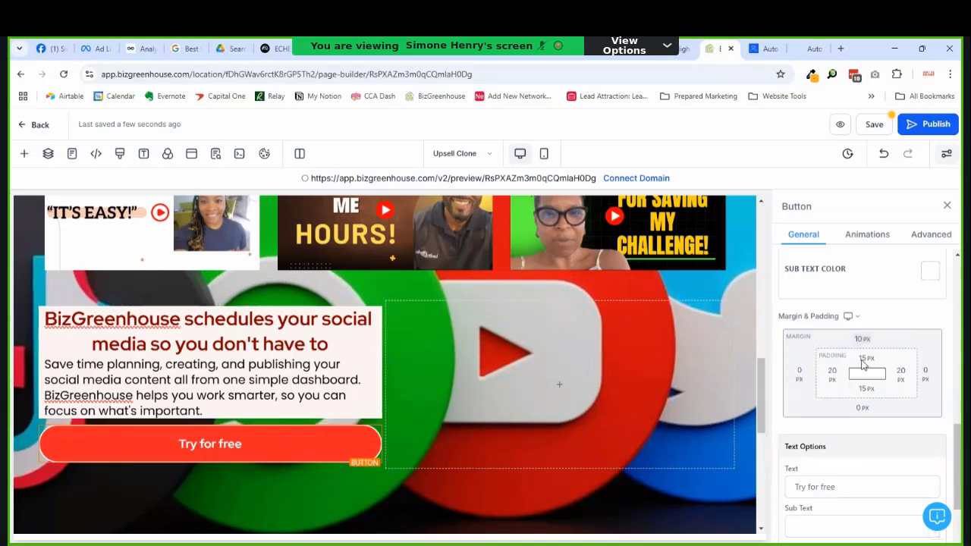
pyautogui.click(864, 417)
pyautogui.click(930, 463)
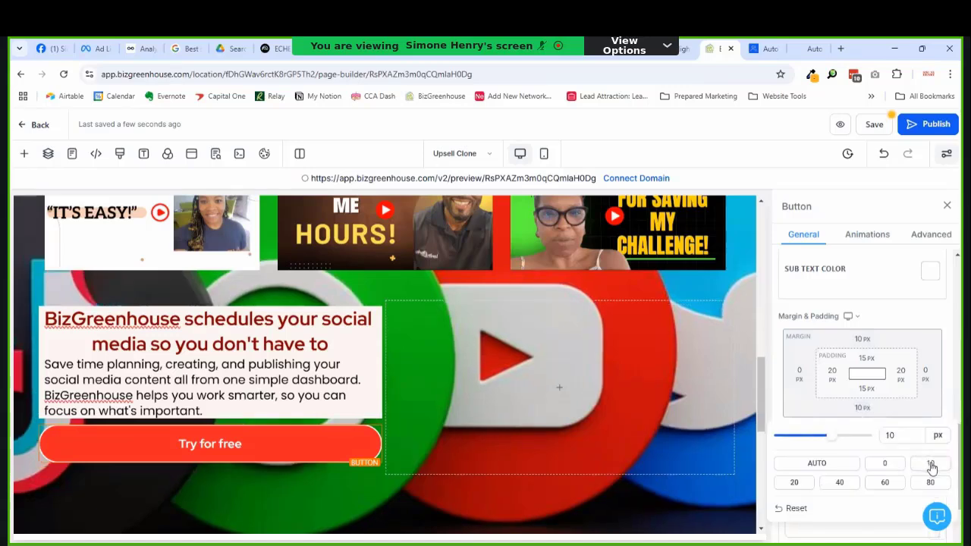
pyautogui.click(299, 322)
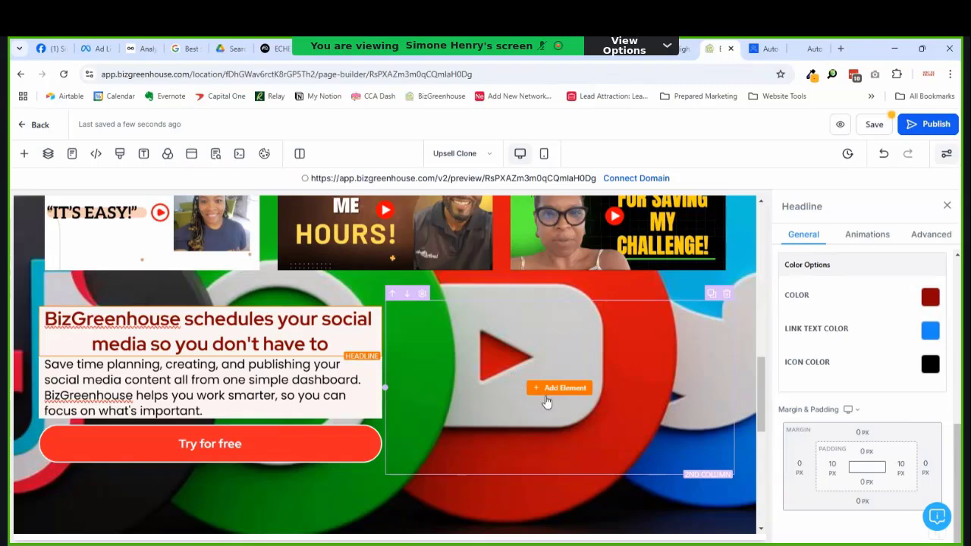
# Step: Save the page, confirming the global section change, and close the SEO Meta Data panel
pyautogui.click(874, 124)
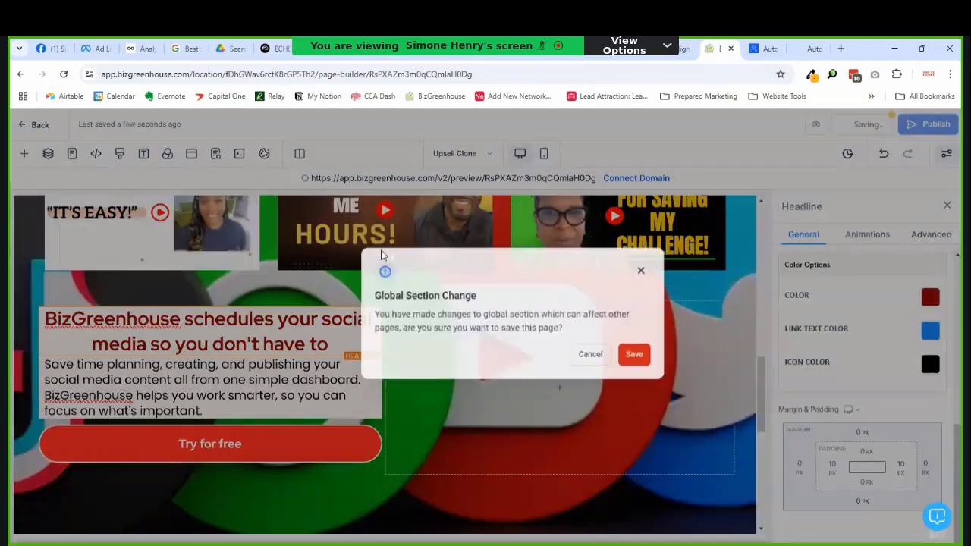
pyautogui.click(620, 380)
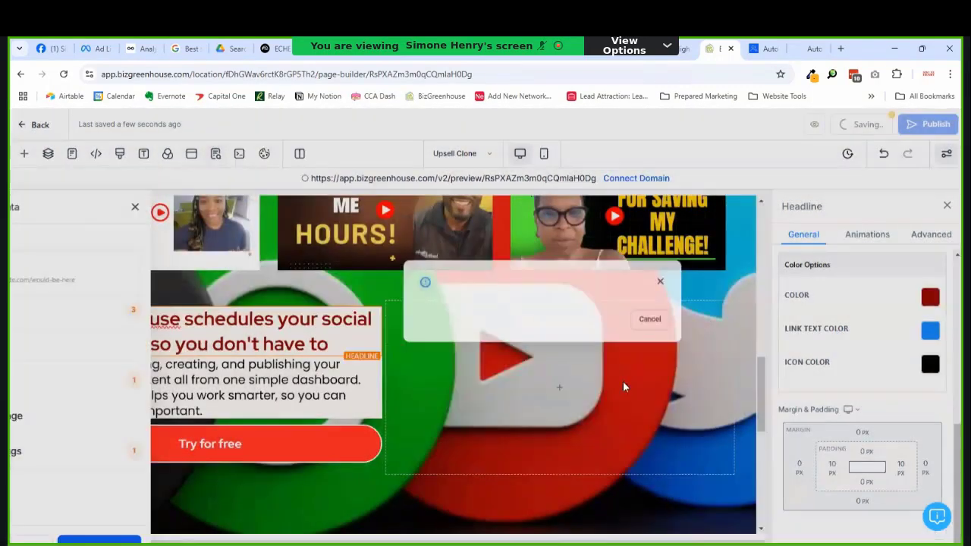
pyautogui.click(201, 207)
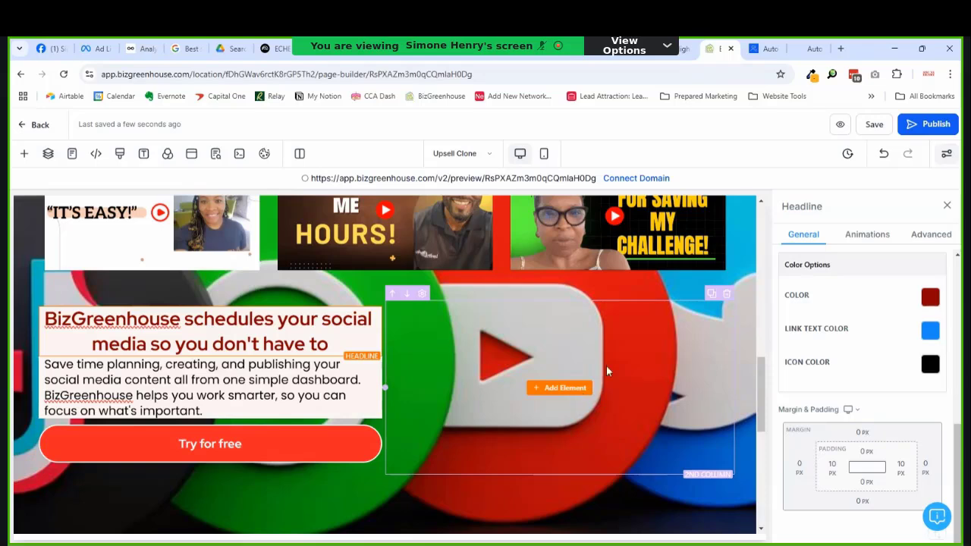
pyautogui.click(562, 389)
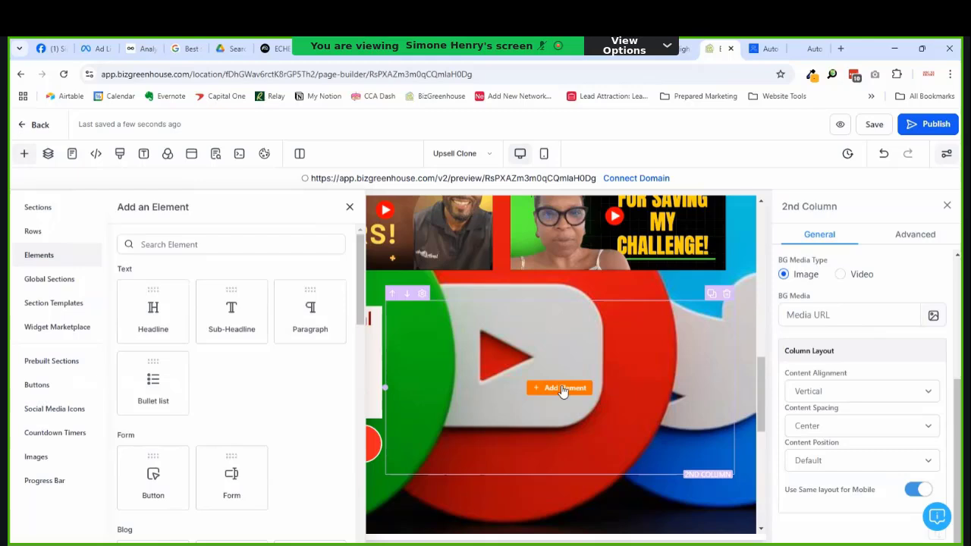
pyautogui.click(349, 207)
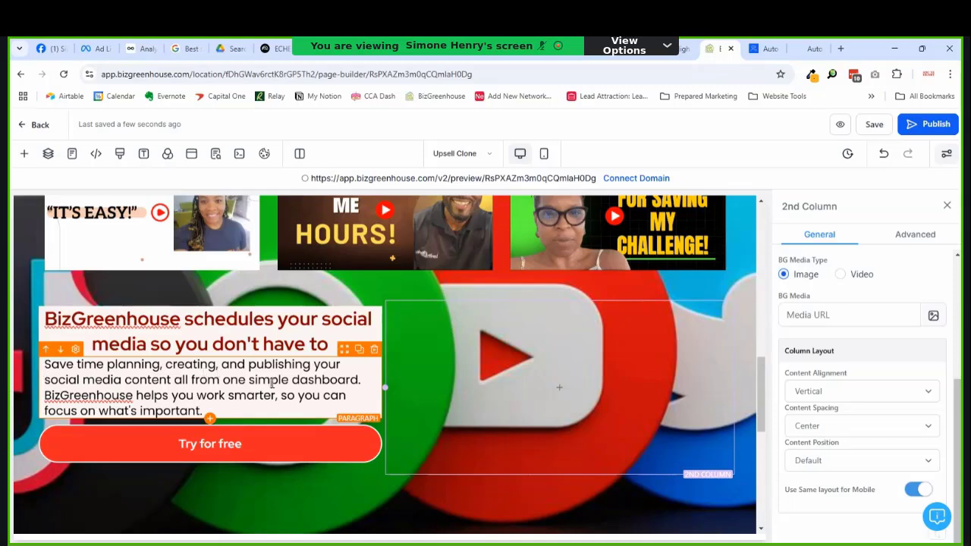
pyautogui.click(368, 387)
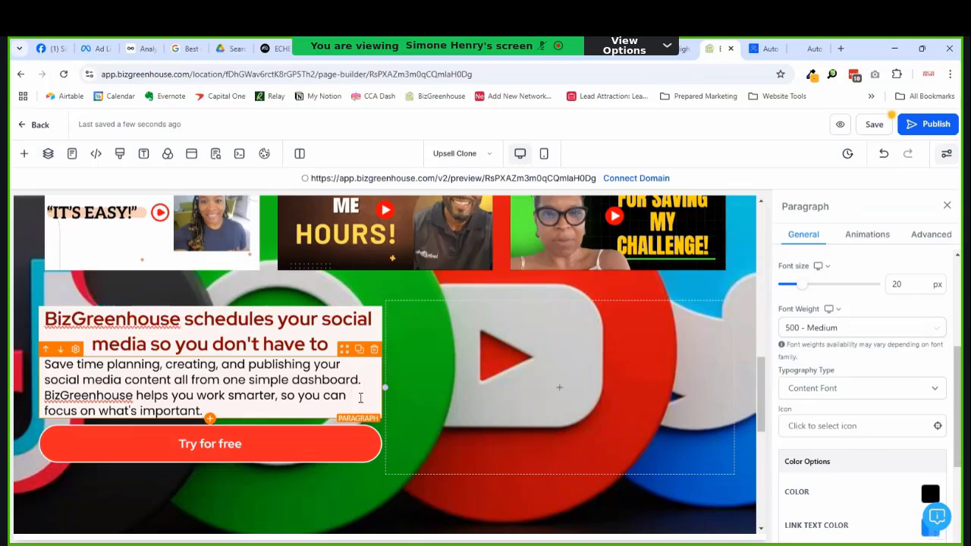
# Step: End the dashboard sentence and add 'helps you repurpose your best content so' after BizGreenhouse
pyautogui.press('BackSpace')
pyautogui.press('BackSpace')
pyautogui.press('BackSpace')
pyautogui.write('.')
pyautogui.click(132, 400)
pyautogui.write('.')
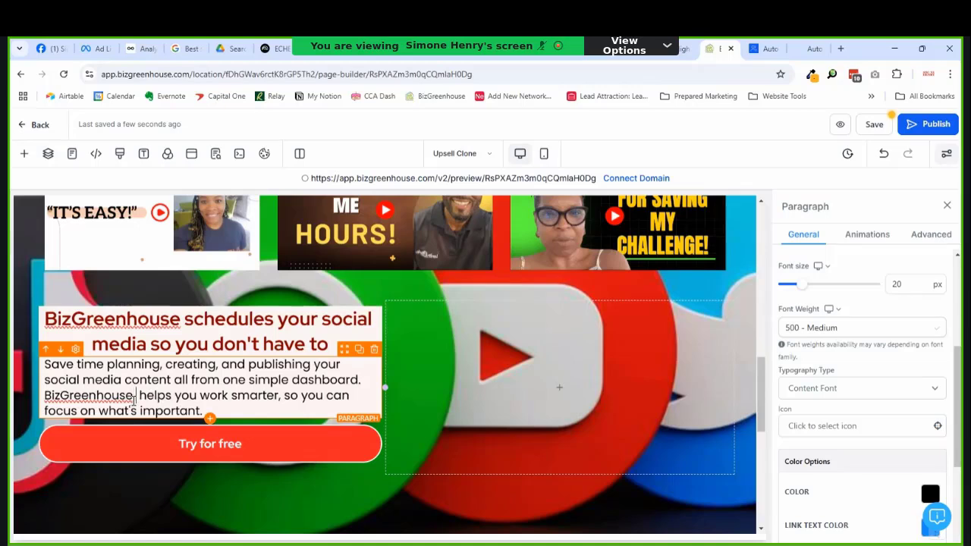
pyautogui.write('helps you ')
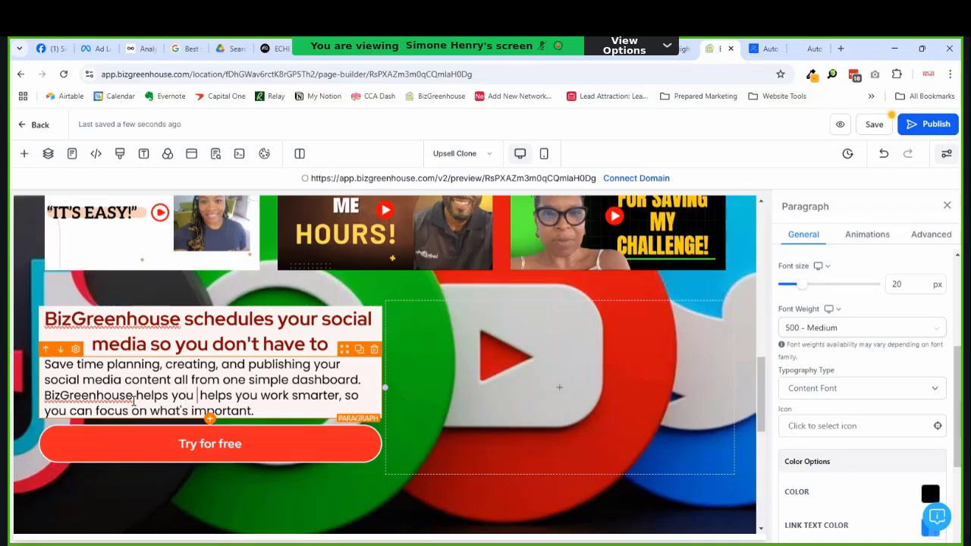
pyautogui.write('re')
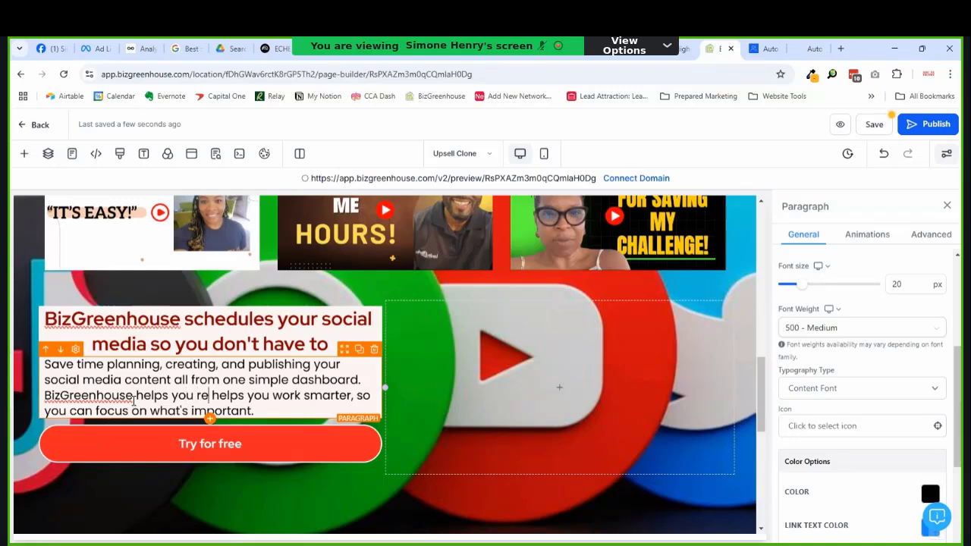
pyautogui.write('purpose')
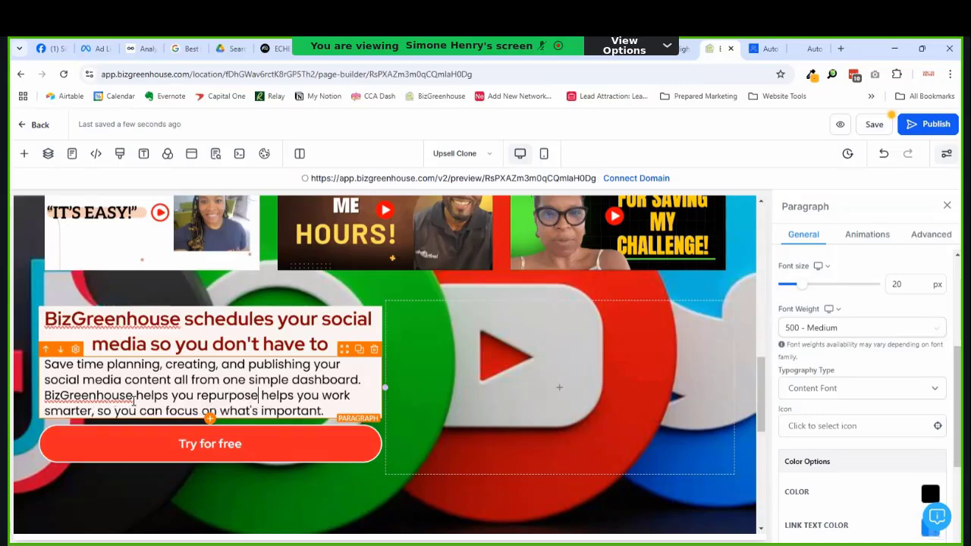
pyautogui.write(' your')
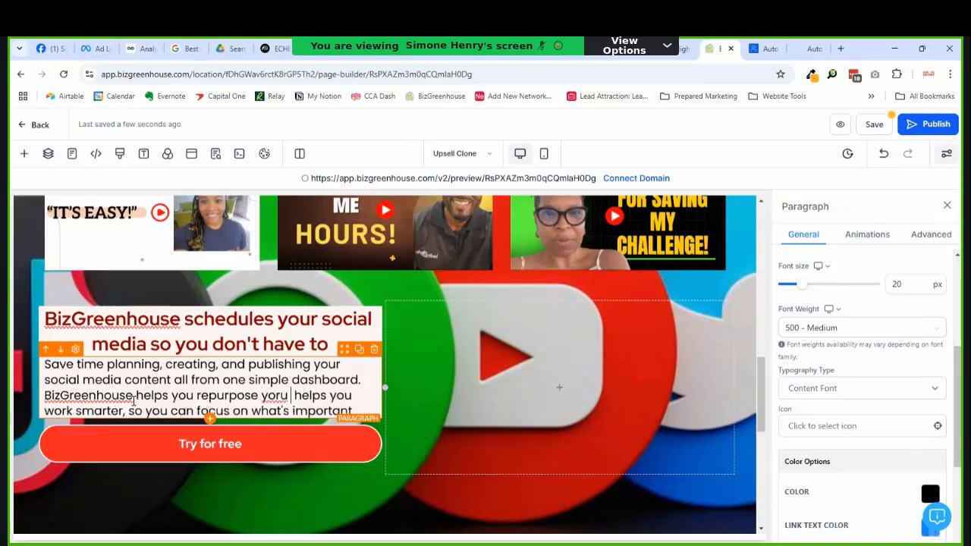
pyautogui.press('BackSpace')
pyautogui.press('BackSpace')
pyautogui.press('BackSpace')
pyautogui.write('our best')
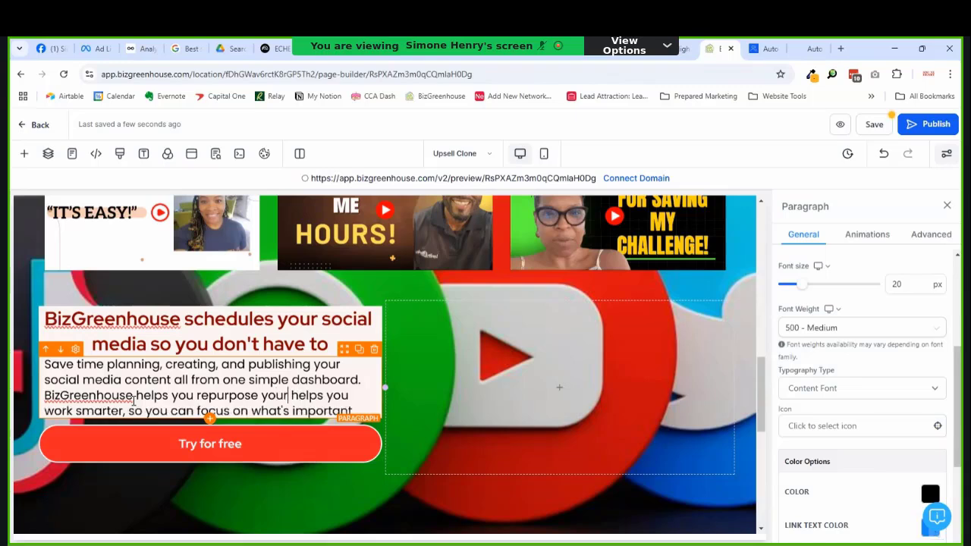
pyautogui.write(' content')
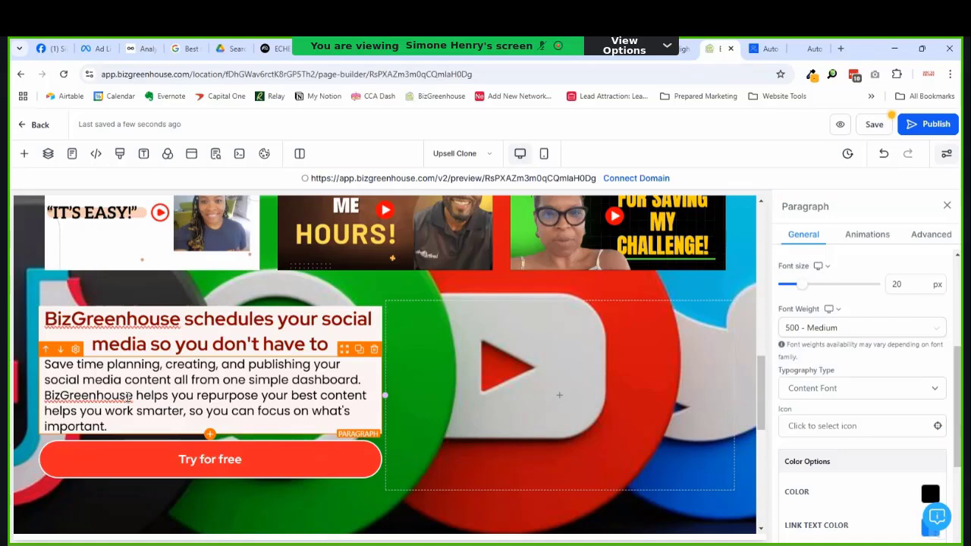
pyautogui.write('so')
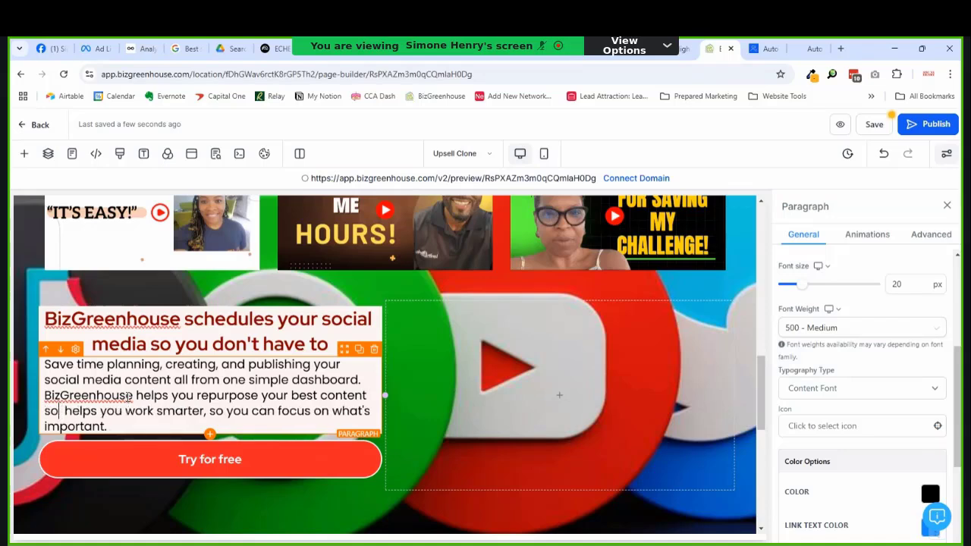
# Step: Replace the leftover 'helps you' with 'your audience sees the best of what you have to offer. We help you'
pyautogui.press('Left')
pyautogui.press('Left')
pyautogui.hotkey('shift', 'Right')
pyautogui.hotkey('shift', 'Right')
pyautogui.hotkey('shift', 'Right')
pyautogui.hotkey('shift', 'Right')
pyautogui.hotkey('shift', 'Right')
pyautogui.hotkey('shift', 'Right')
pyautogui.hotkey('shift', 'Right')
pyautogui.hotkey('shift', 'Right')
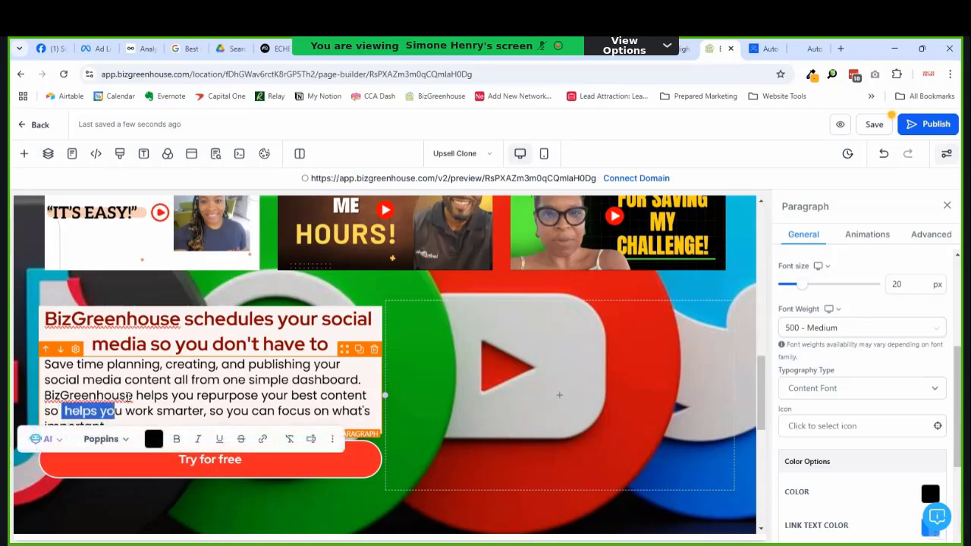
pyautogui.press('Left')
pyautogui.hotkey('shift', 'Right')
pyautogui.hotkey('shift', 'Right')
pyautogui.hotkey('shift', 'Right')
pyautogui.hotkey('shift', 'Right')
pyautogui.hotkey('shift', 'Right')
pyautogui.hotkey('shift', 'Right')
pyautogui.hotkey('shift', 'Right')
pyautogui.hotkey('shift', 'Right')
pyautogui.hotkey('shift', 'Right')
pyautogui.write('ou')
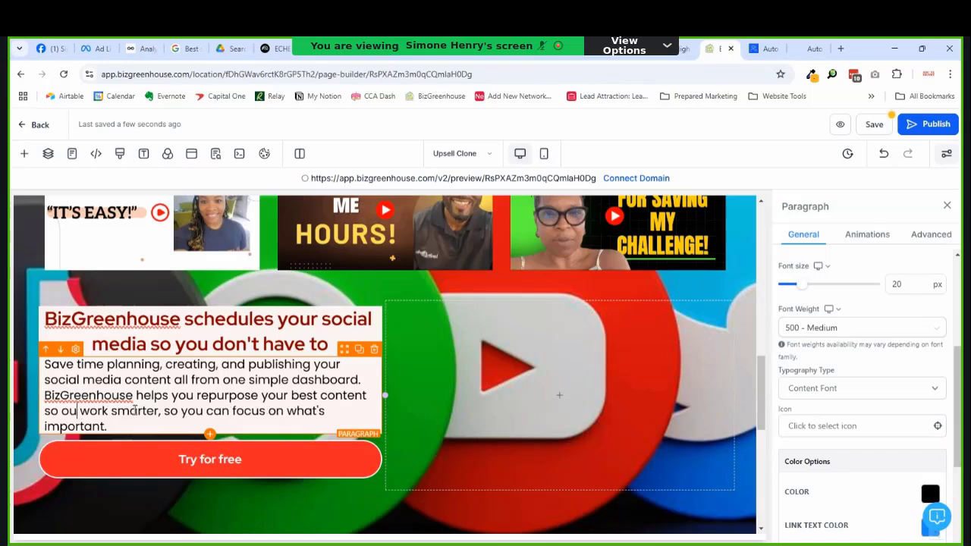
pyautogui.press('BackSpace')
pyautogui.press('BackSpace')
pyautogui.write('your au')
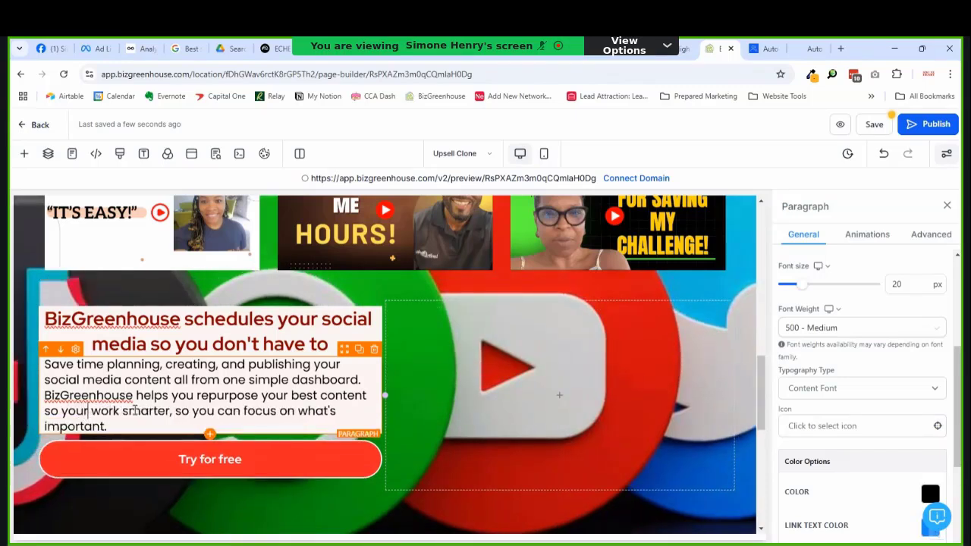
pyautogui.write('dien')
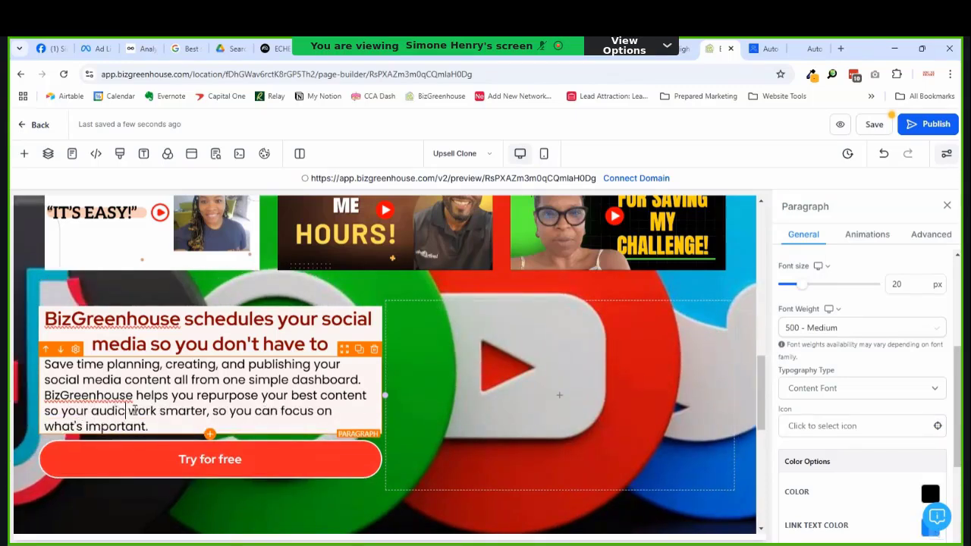
pyautogui.write('ce sees the b')
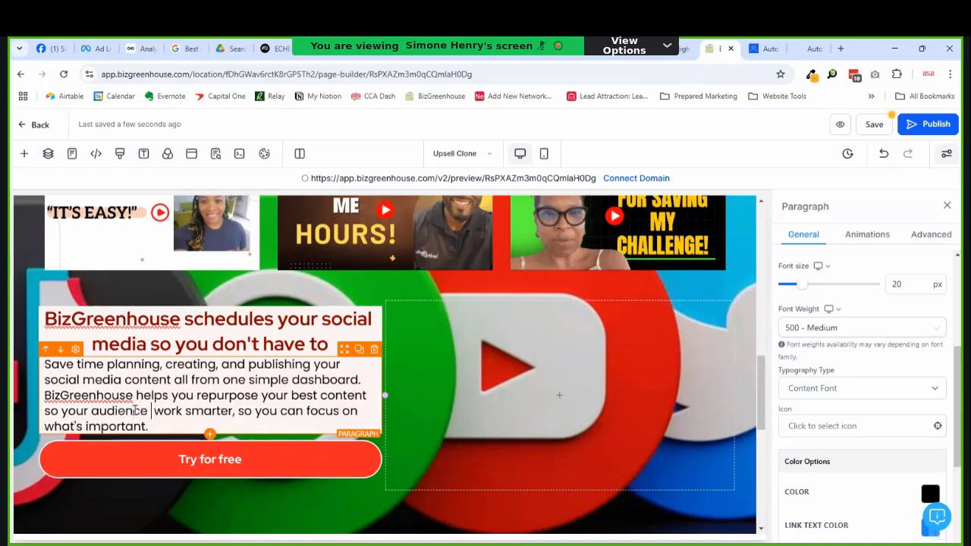
pyautogui.write('est of  ')
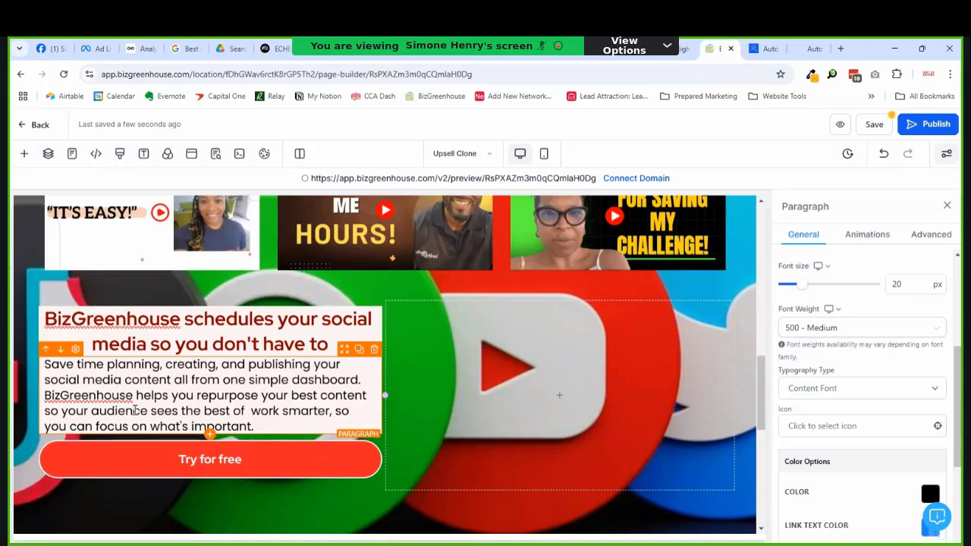
pyautogui.write('what you hav')
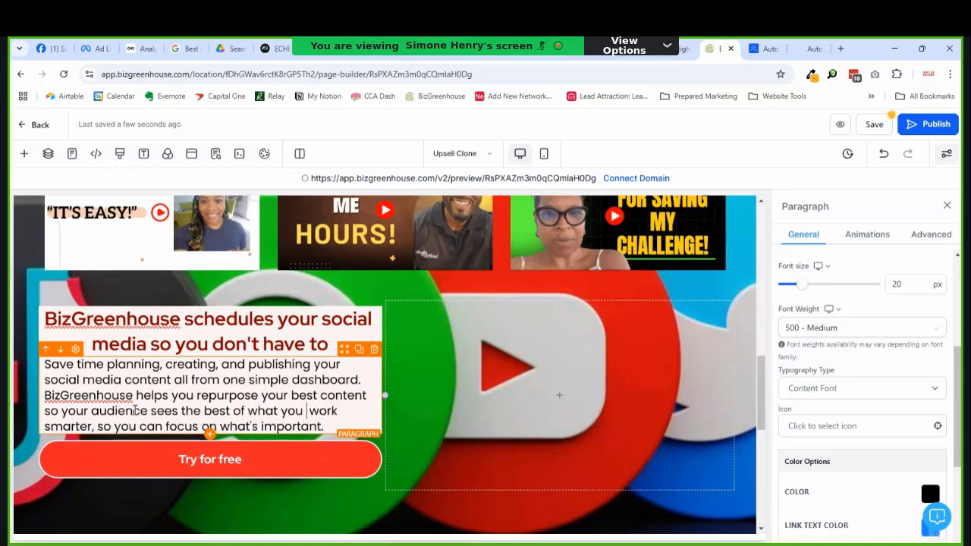
pyautogui.write('e to offer ')
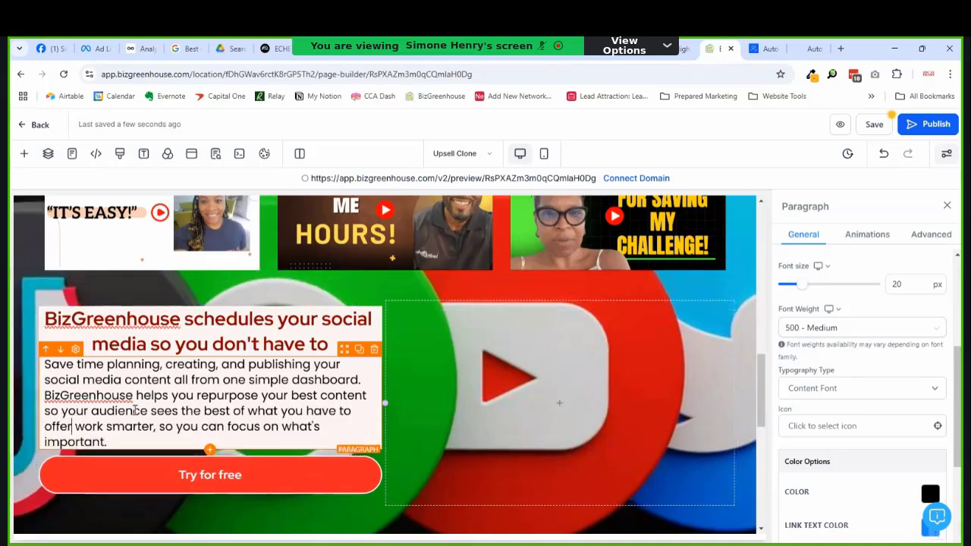
pyautogui.write('.')
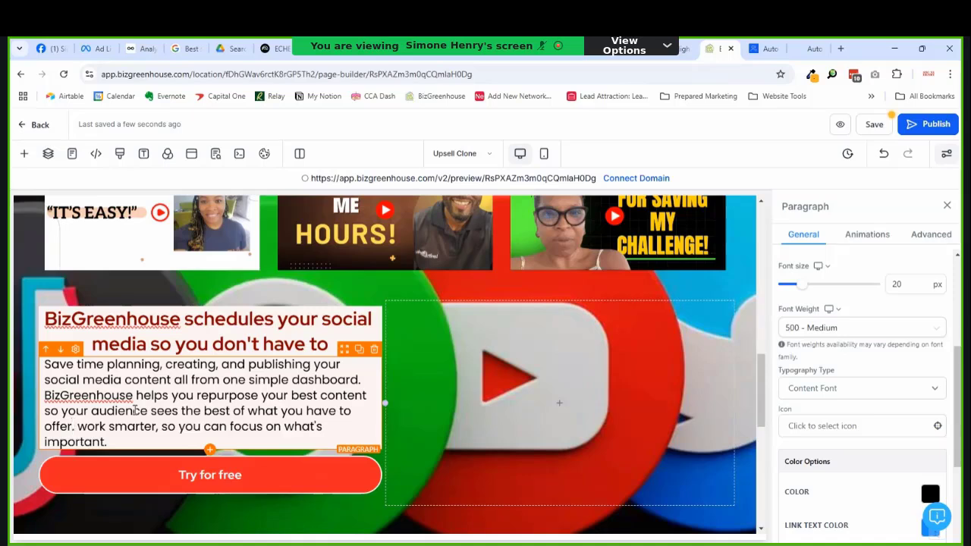
pyautogui.write(' We help y ')
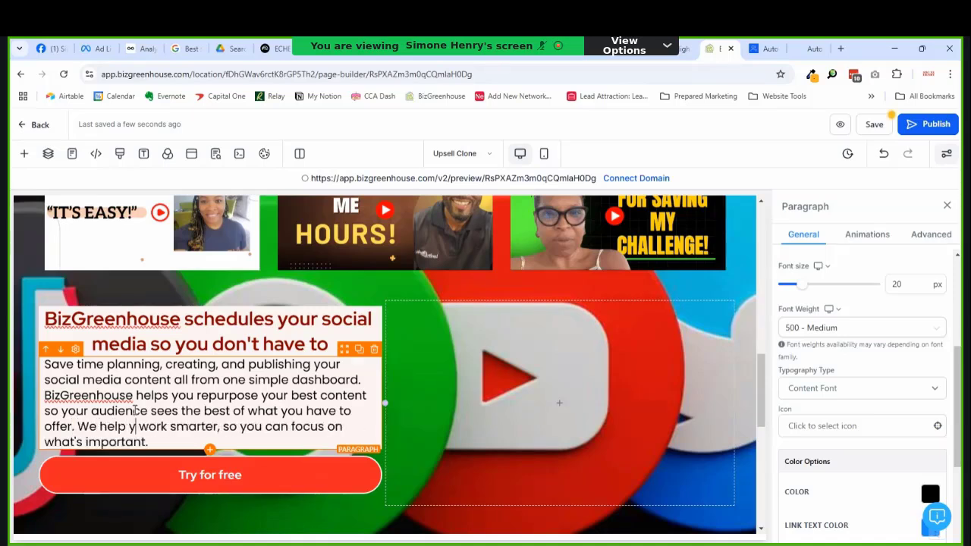
pyautogui.write('ou')
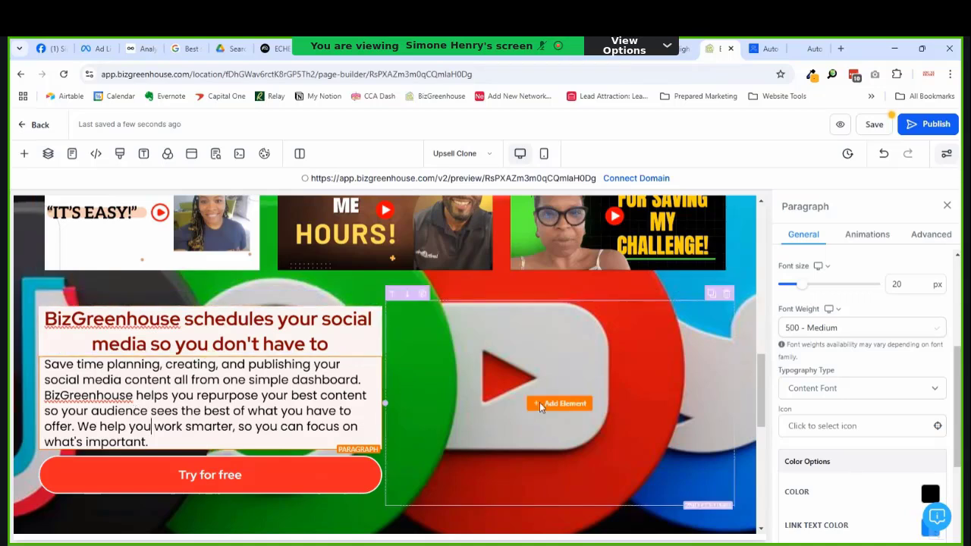
# Step: Insert an image element into the empty right column
pyautogui.click(541, 407)
pyautogui.scroll(-5, 227, 380)
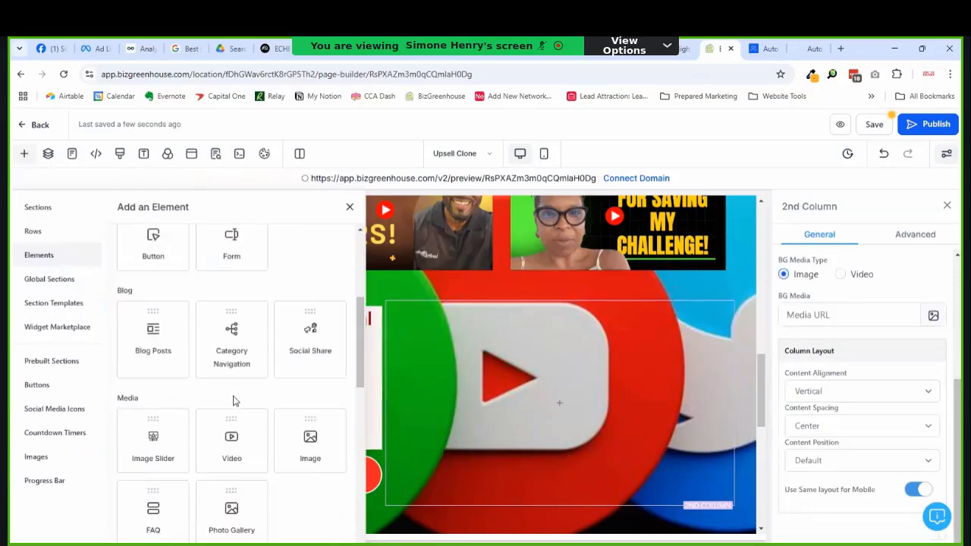
pyautogui.scroll(-3, 239, 398)
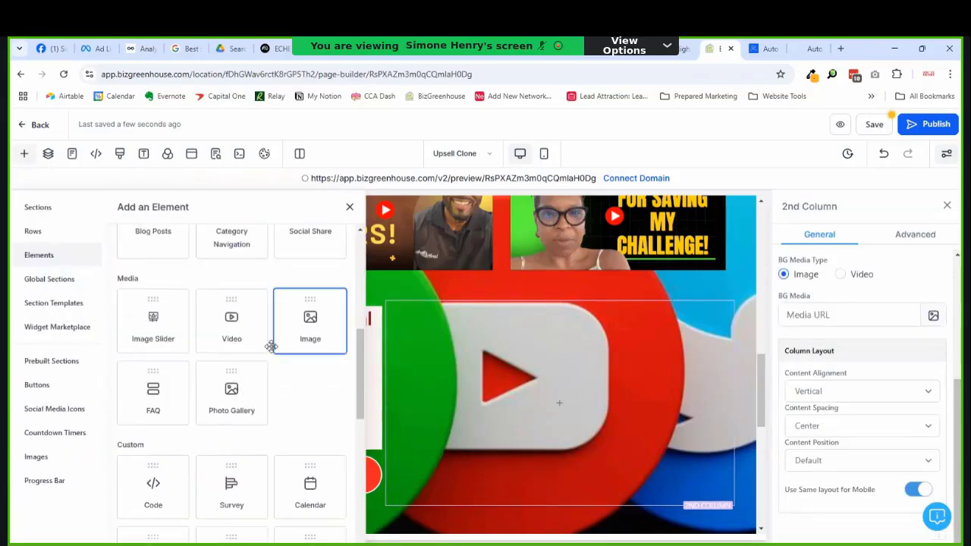
pyautogui.click(308, 318)
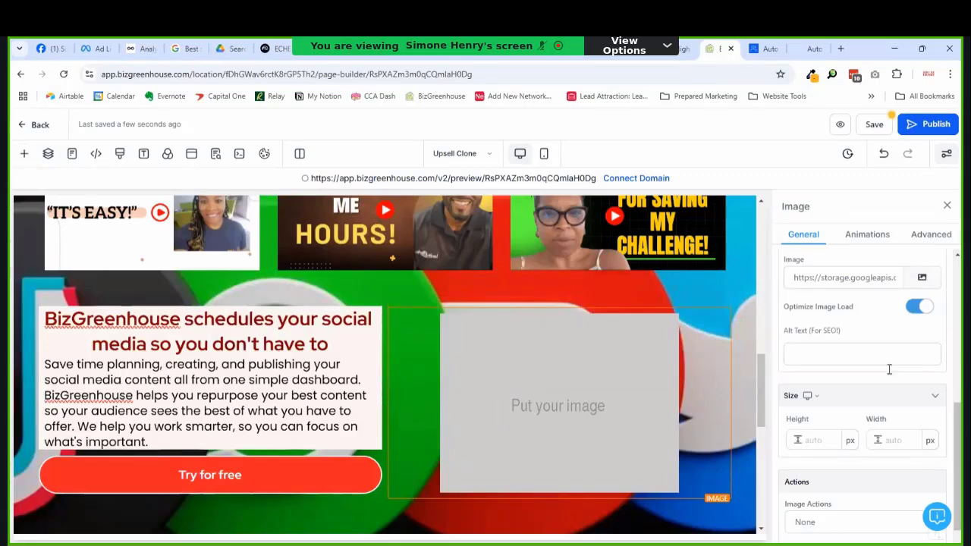
# Step: Choose website background.png from the media library as the image
pyautogui.click(840, 354)
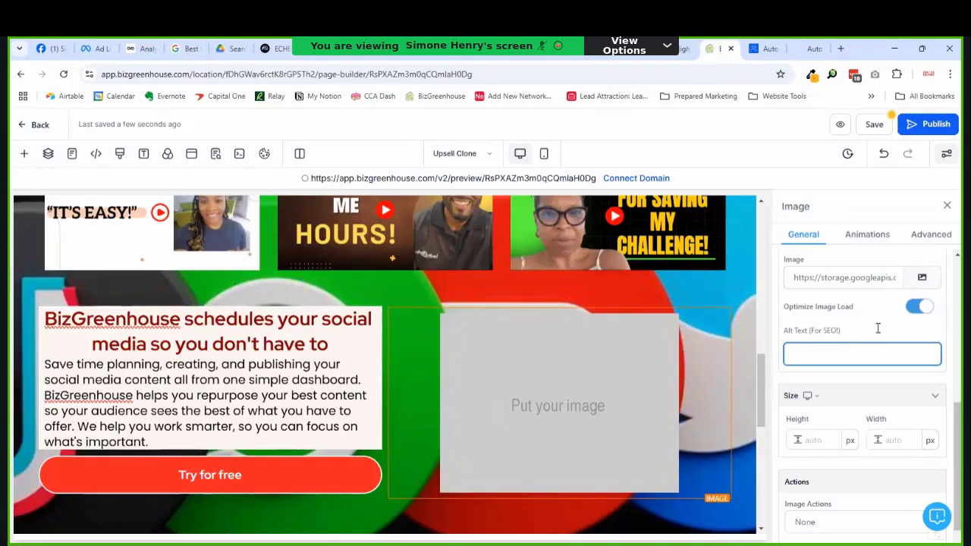
pyautogui.click(901, 282)
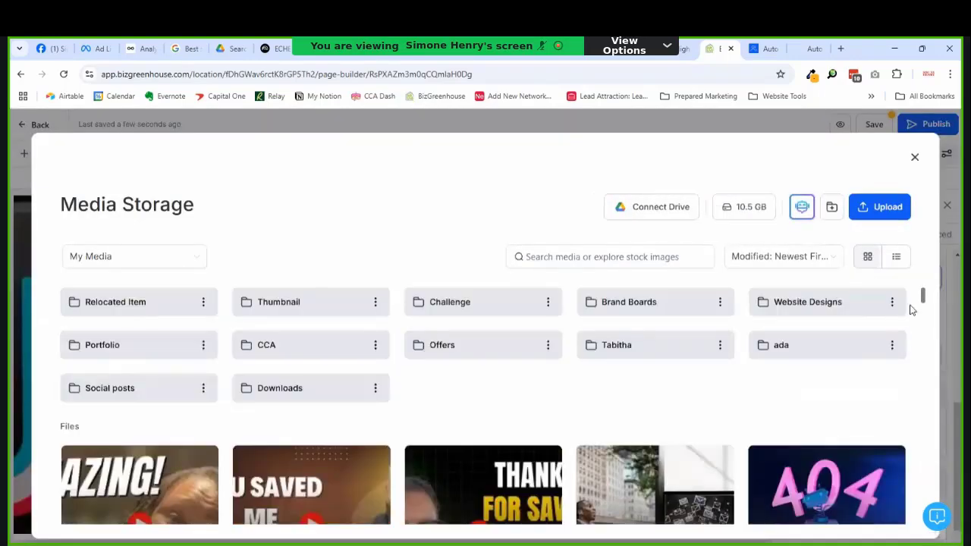
pyautogui.scroll(-3, 853, 311)
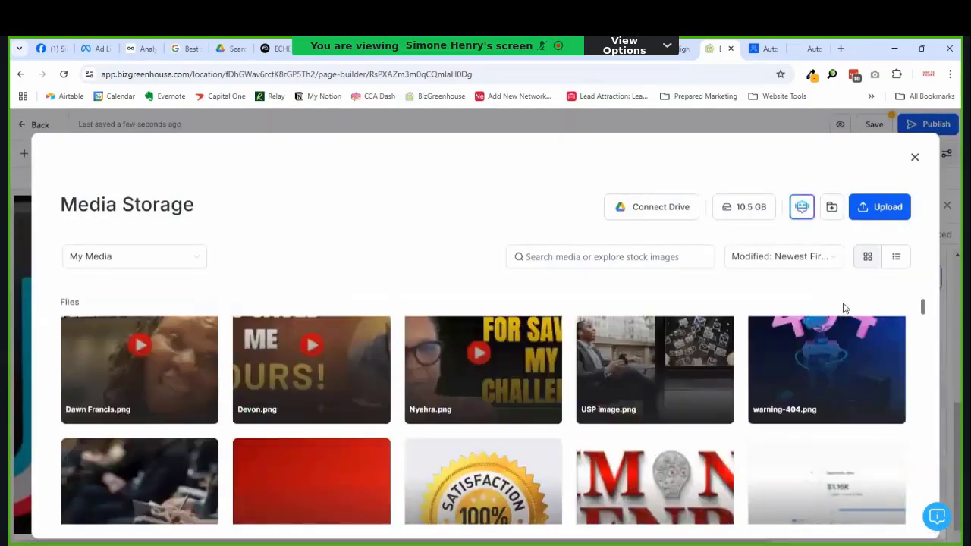
pyautogui.scroll(-5, 769, 366)
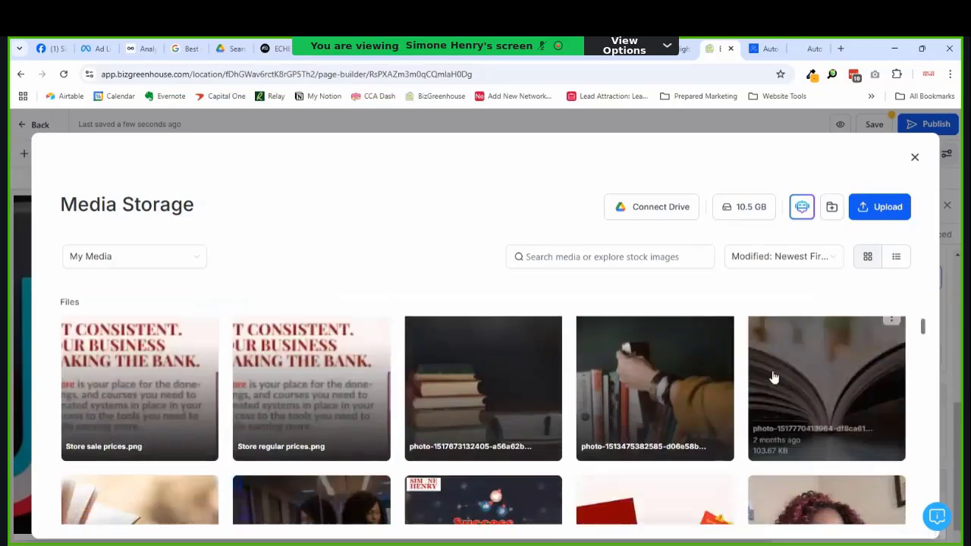
pyautogui.scroll(-5, 774, 377)
pyautogui.scroll(2, 774, 377)
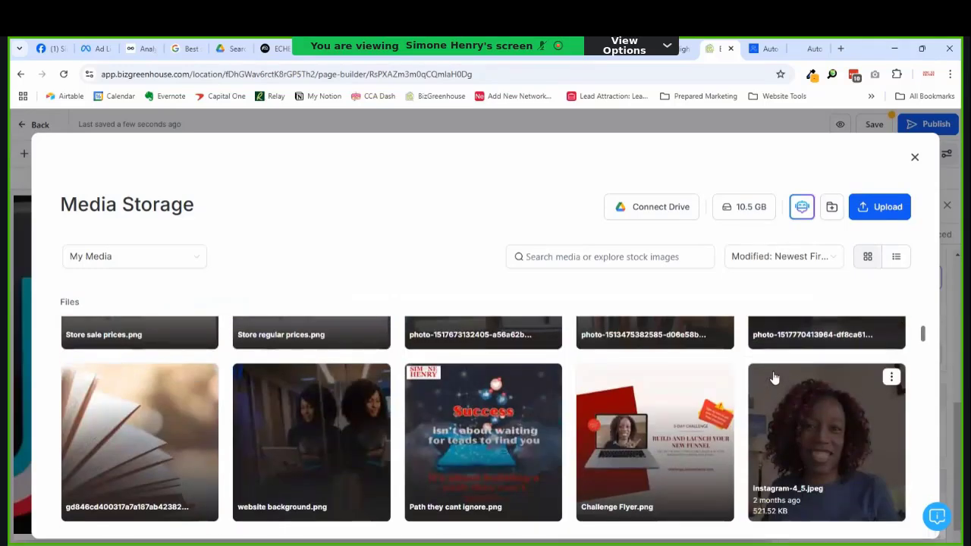
pyautogui.scroll(-4, 773, 377)
pyautogui.scroll(2, 774, 377)
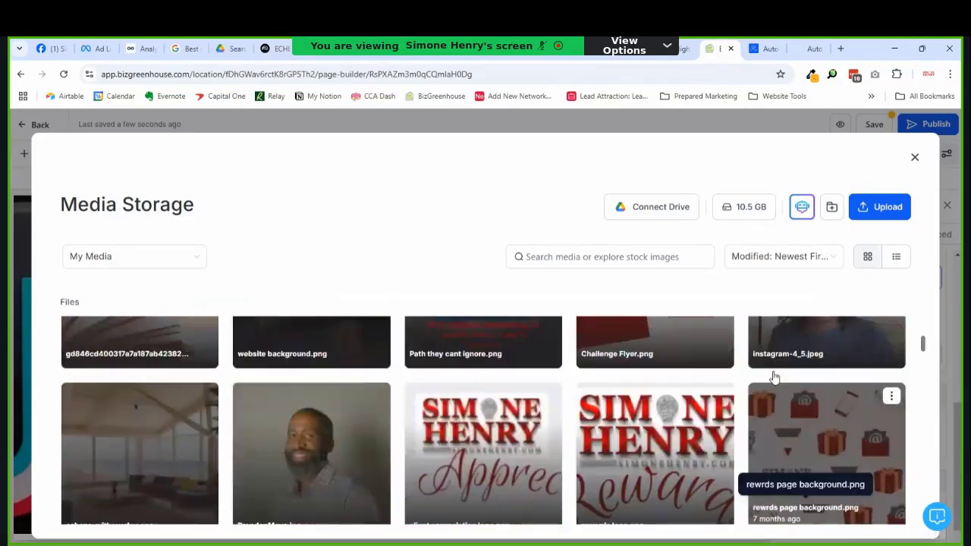
pyautogui.scroll(2, 774, 377)
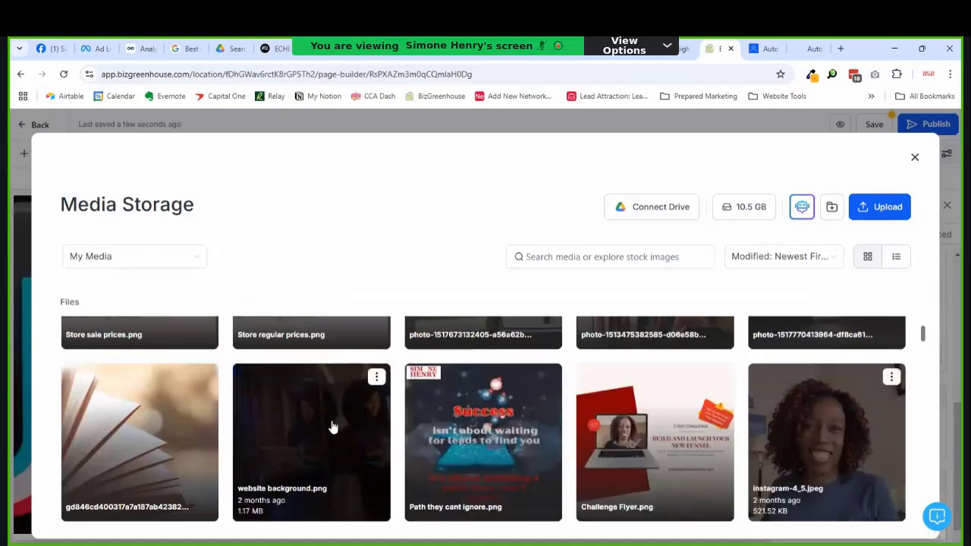
pyautogui.click(331, 427)
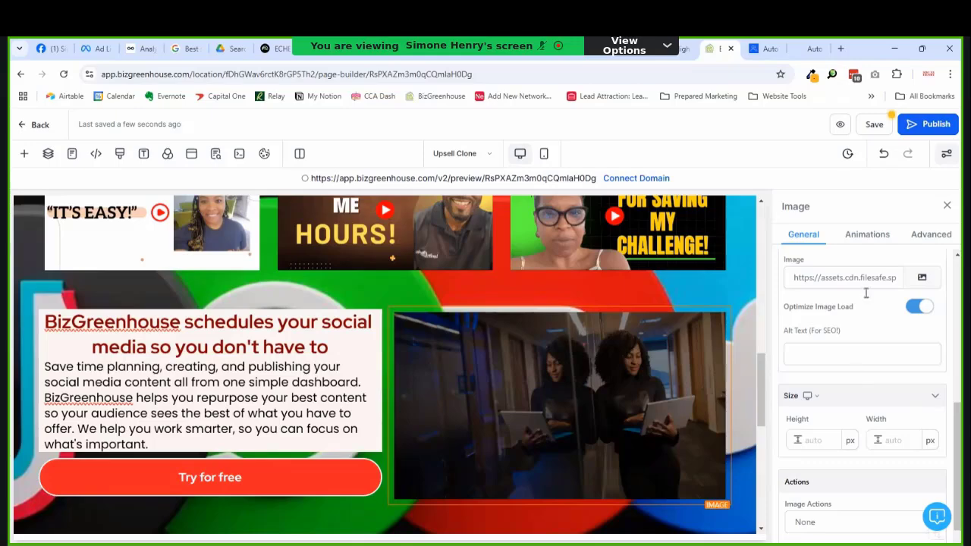
# Step: Reopen the image picker and show media from All sources
pyautogui.click(922, 277)
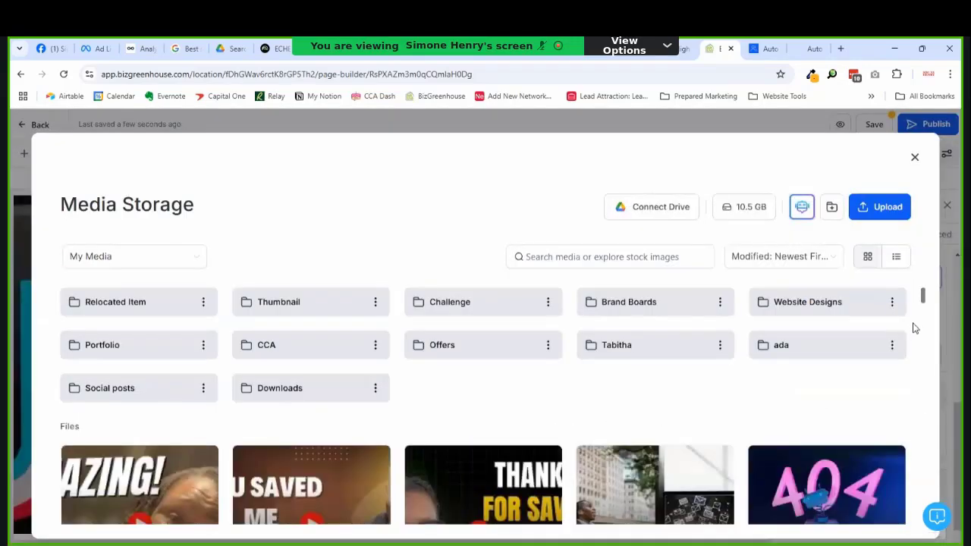
pyautogui.moveTo(925, 317); pyautogui.dragTo(940, 531)
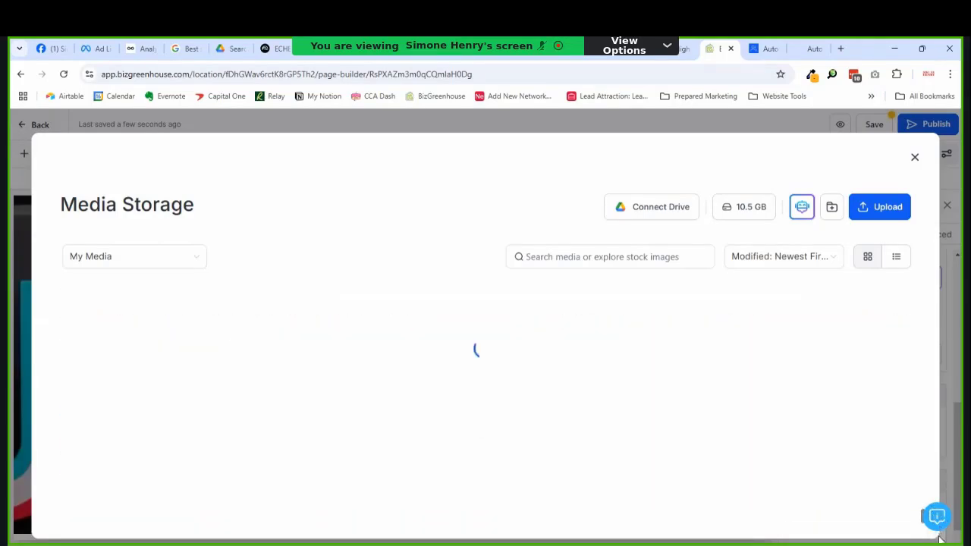
pyautogui.scroll(-10, 757, 463)
pyautogui.scroll(-10, 667, 490)
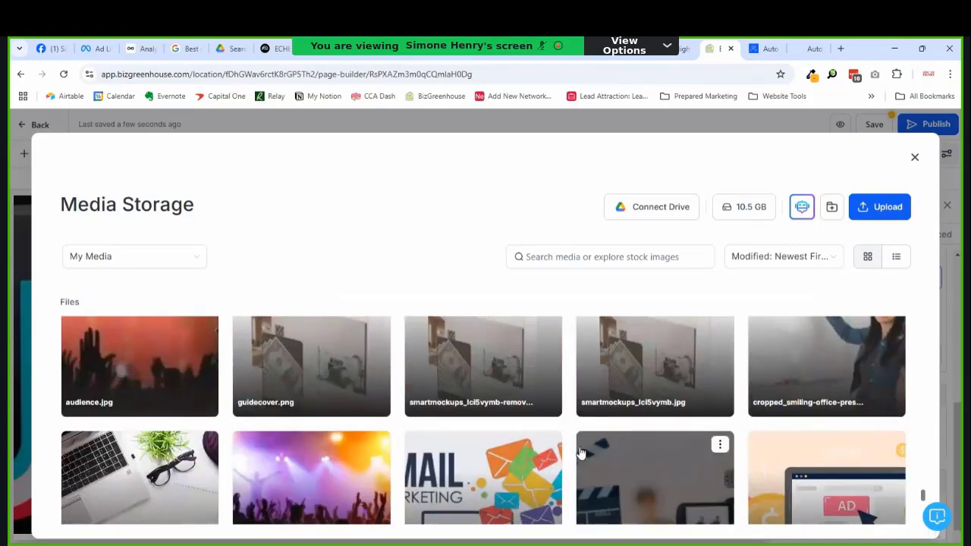
pyautogui.scroll(-5, 578, 452)
pyautogui.scroll(-5, 578, 451)
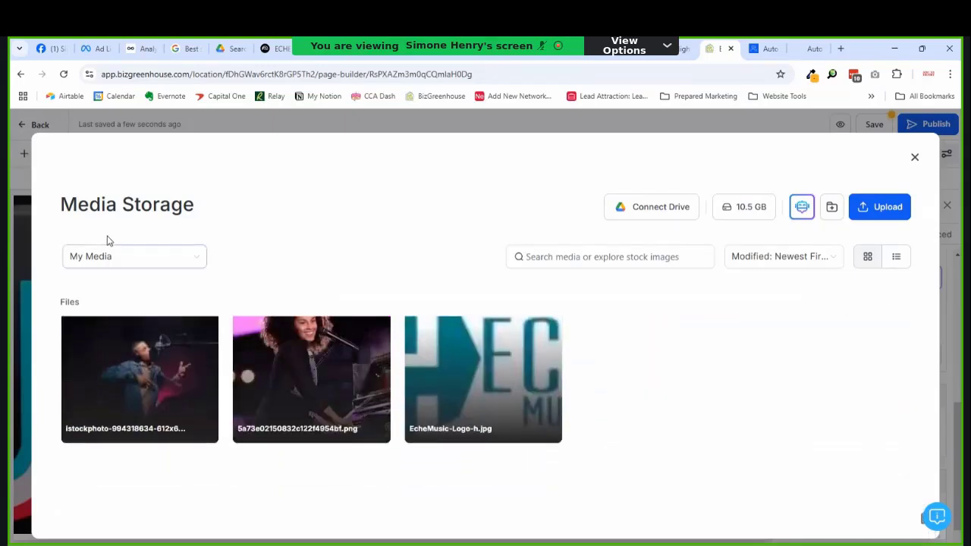
pyautogui.click(110, 258)
pyautogui.click(114, 284)
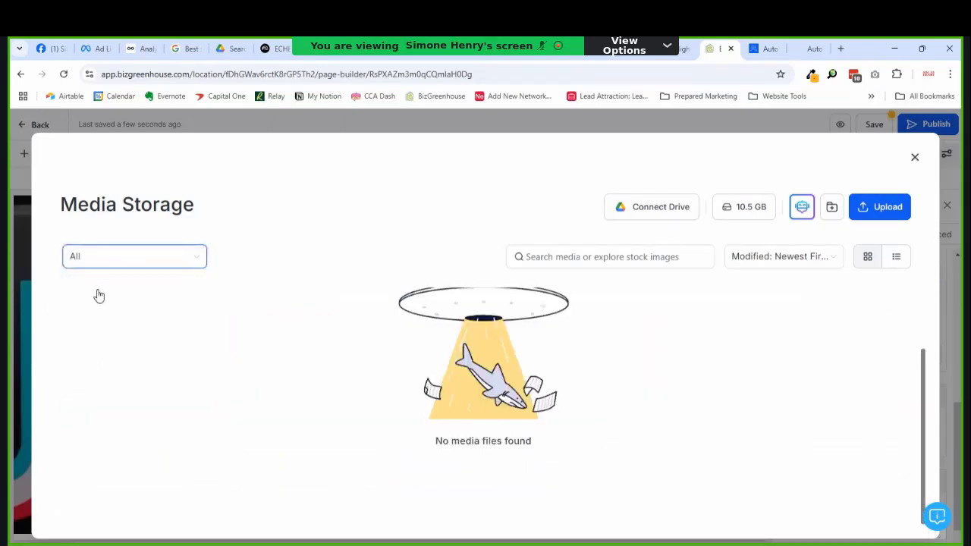
# Step: Search the stock photos for 'person on a laptop' and browse the results
pyautogui.click(627, 267)
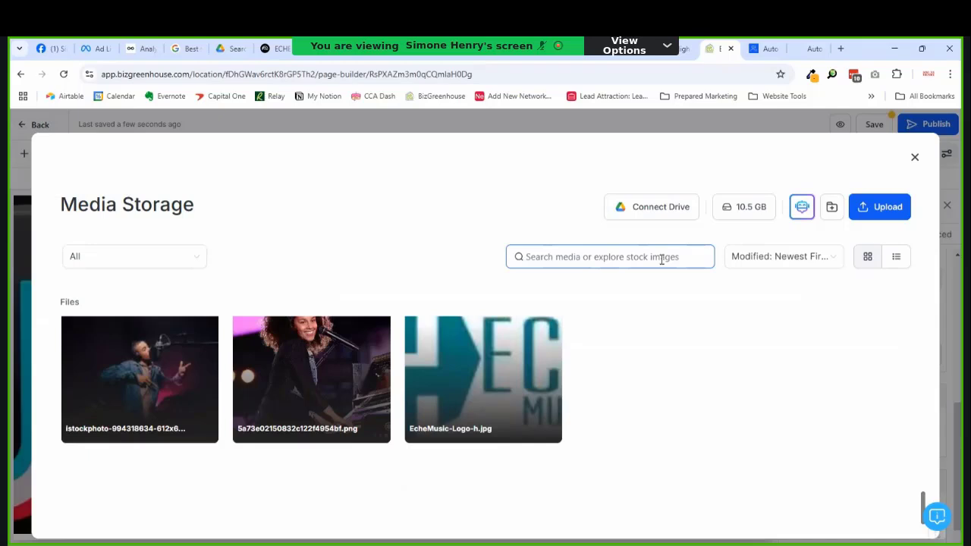
pyautogui.write('person on a laptop')
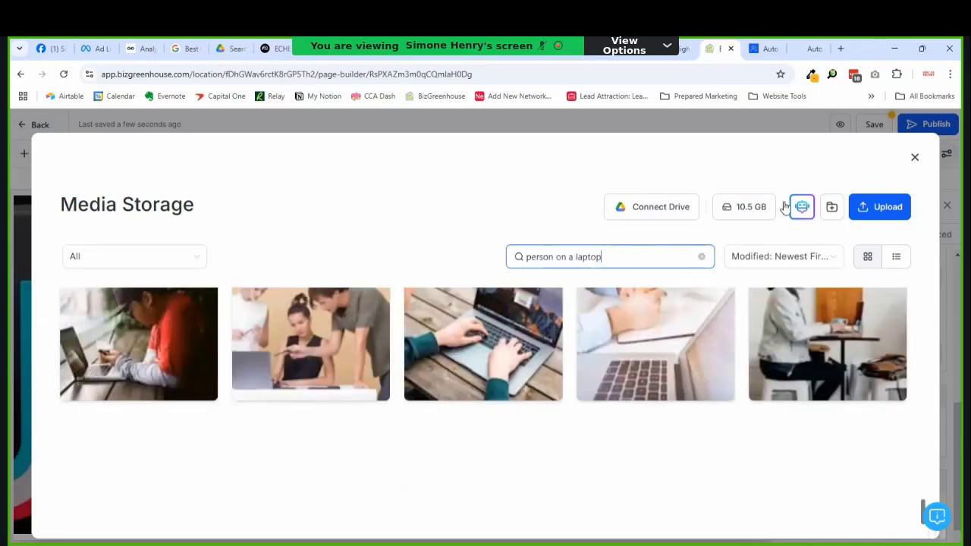
pyautogui.scroll(-10, 652, 356)
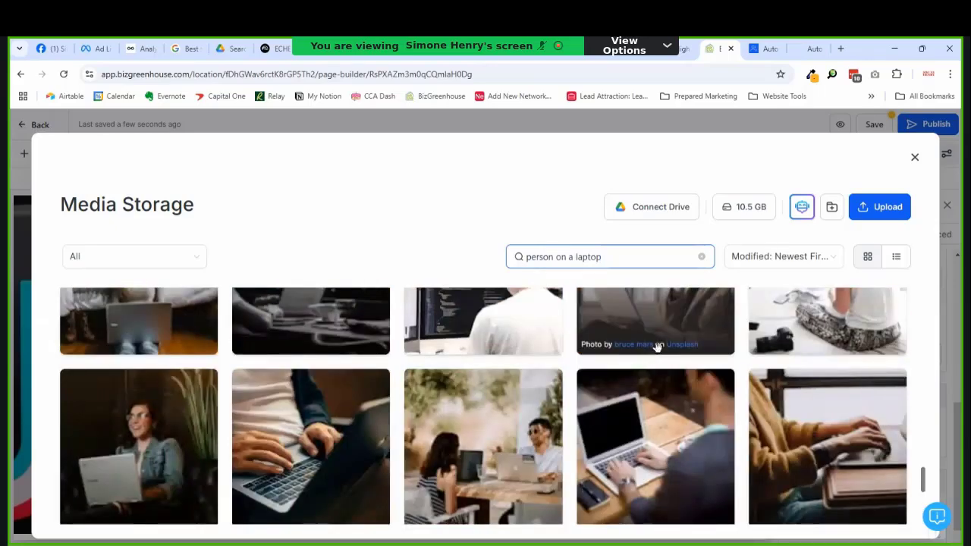
pyautogui.scroll(-5, 657, 346)
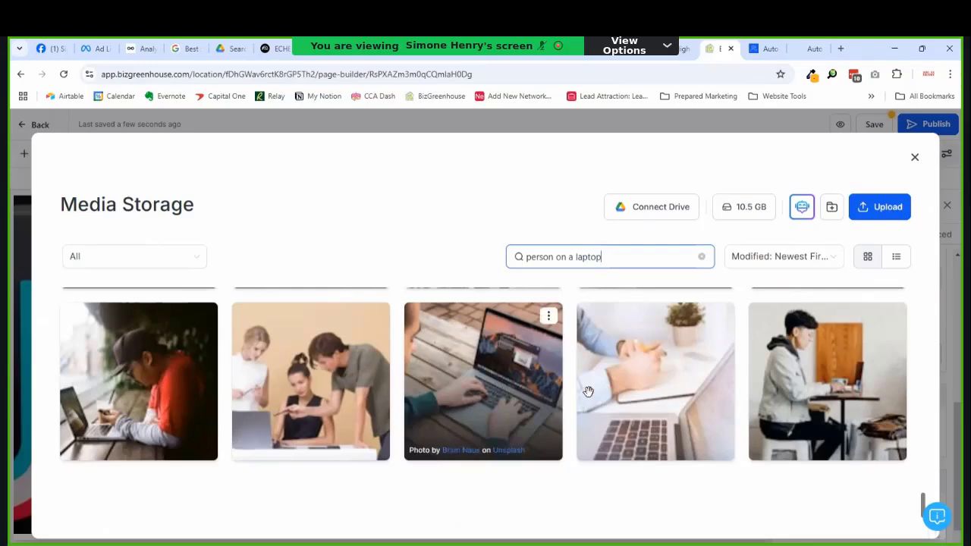
pyautogui.scroll(5, 732, 419)
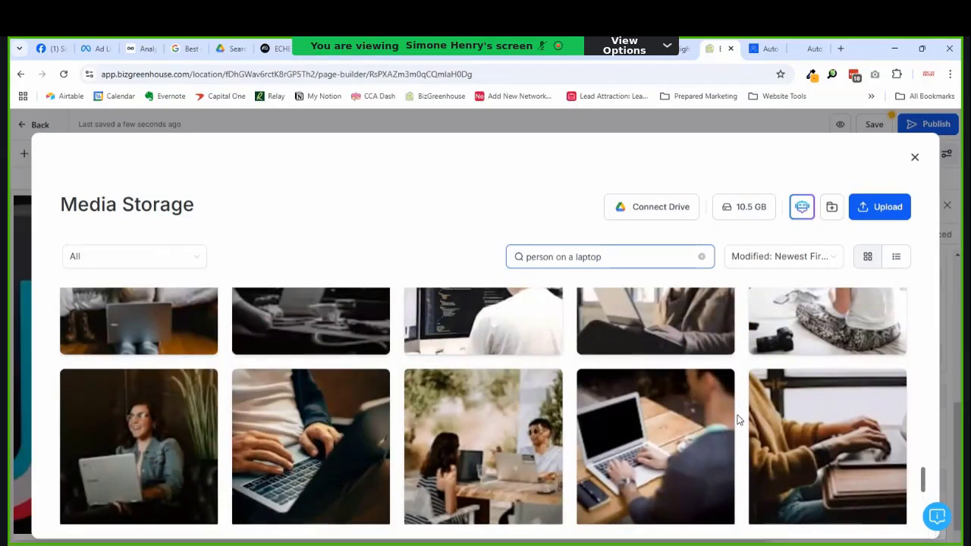
pyautogui.scroll(3, 739, 420)
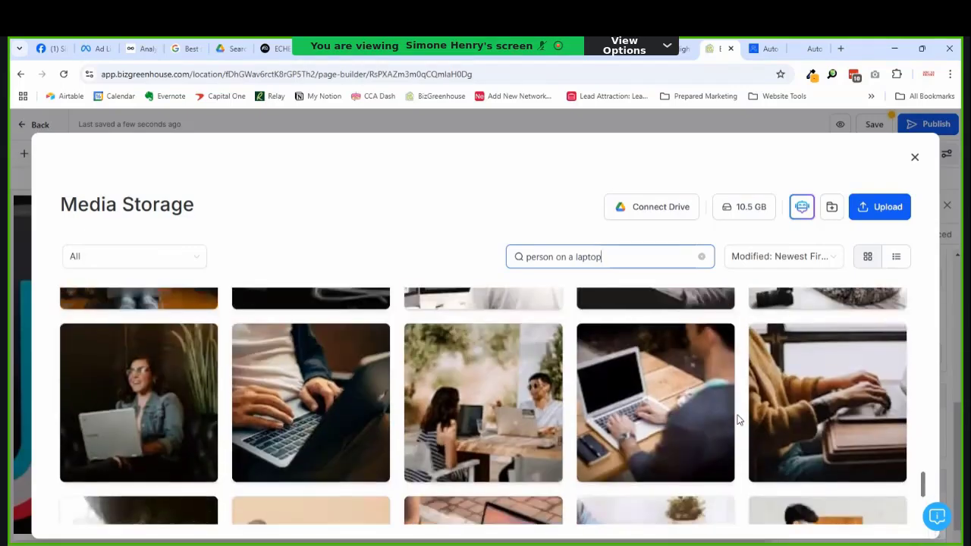
pyautogui.scroll(-1, 740, 420)
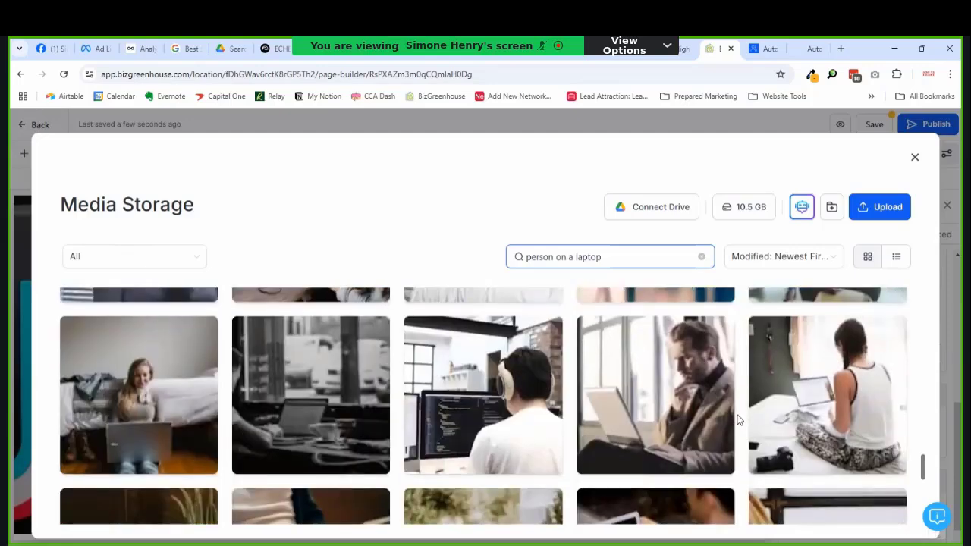
pyautogui.scroll(3, 739, 419)
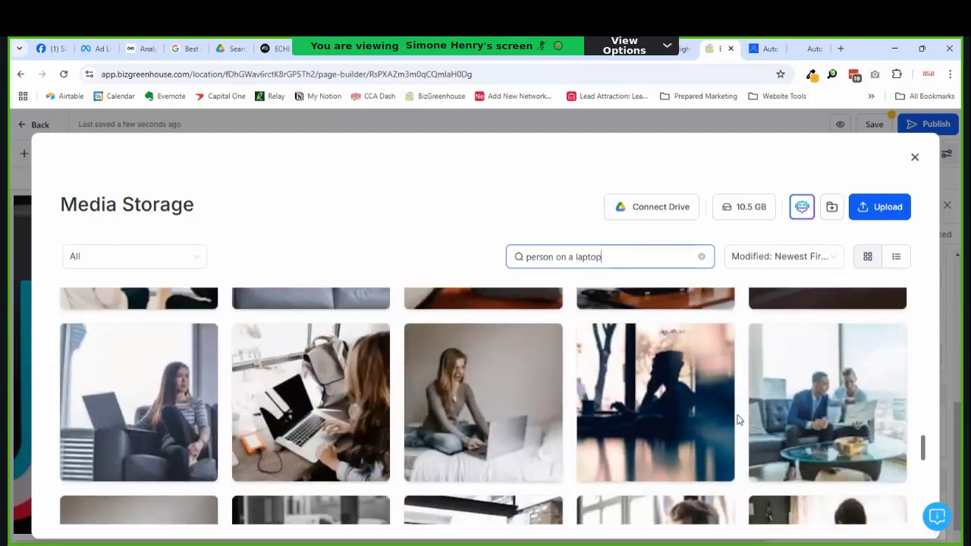
pyautogui.scroll(3, 739, 420)
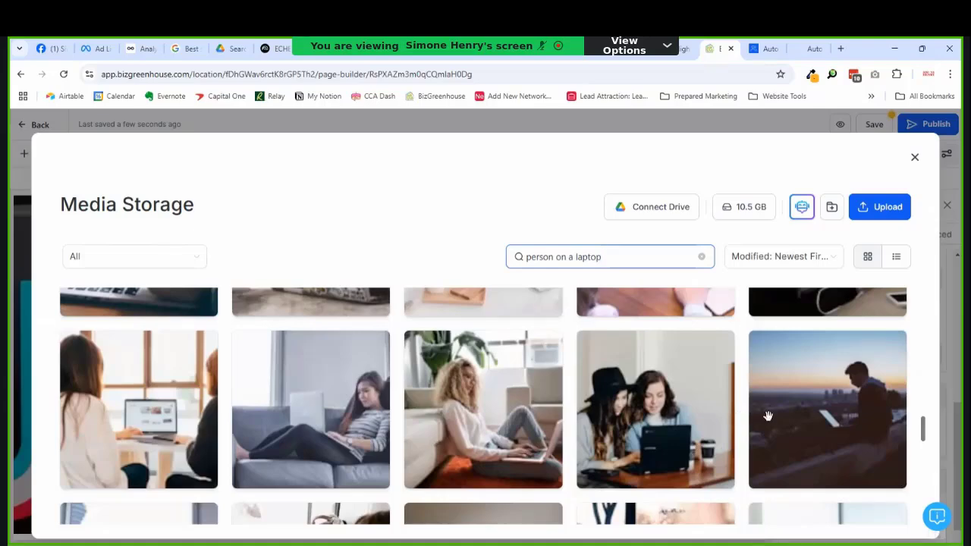
pyautogui.moveTo(784, 413)
# Step: Import the photo of the curly-haired woman on a laptop into the media library
pyautogui.scroll(1, 496, 415)
pyautogui.scroll(3, 501, 409)
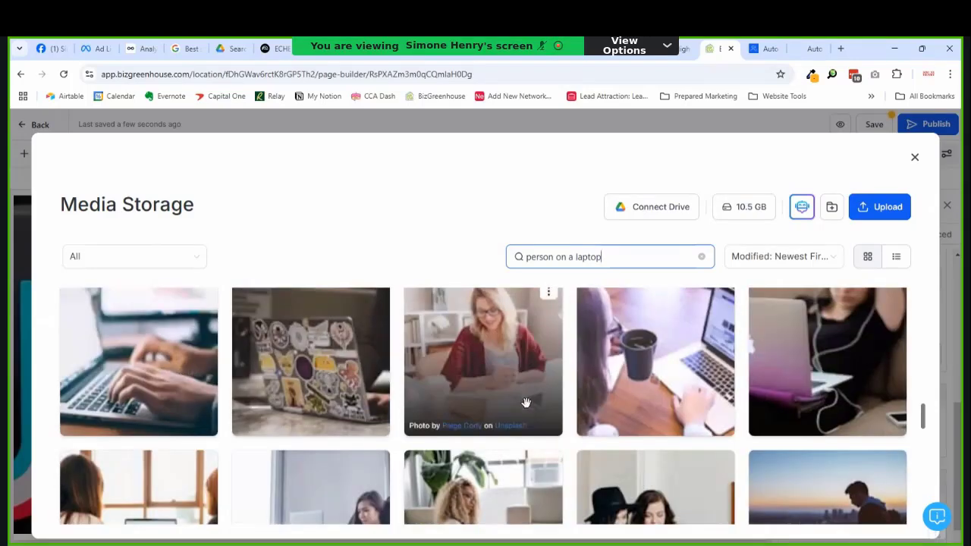
pyautogui.scroll(3, 518, 478)
pyautogui.scroll(5, 515, 512)
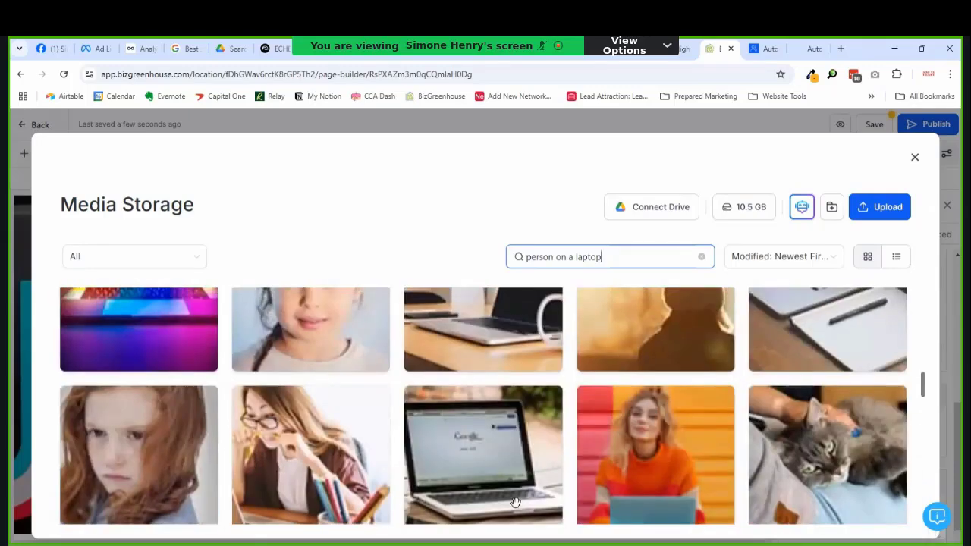
pyautogui.scroll(3, 515, 504)
pyautogui.scroll(5, 515, 503)
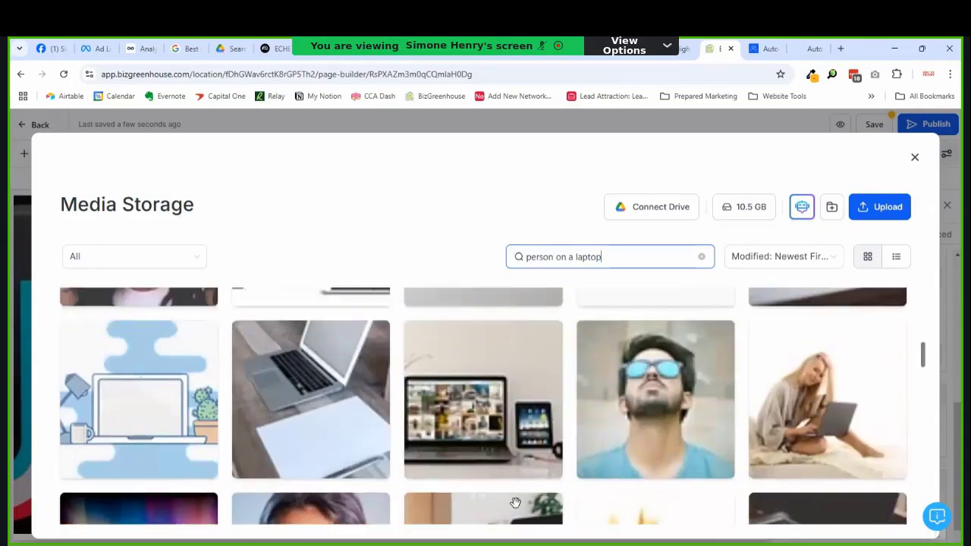
pyautogui.scroll(5, 515, 503)
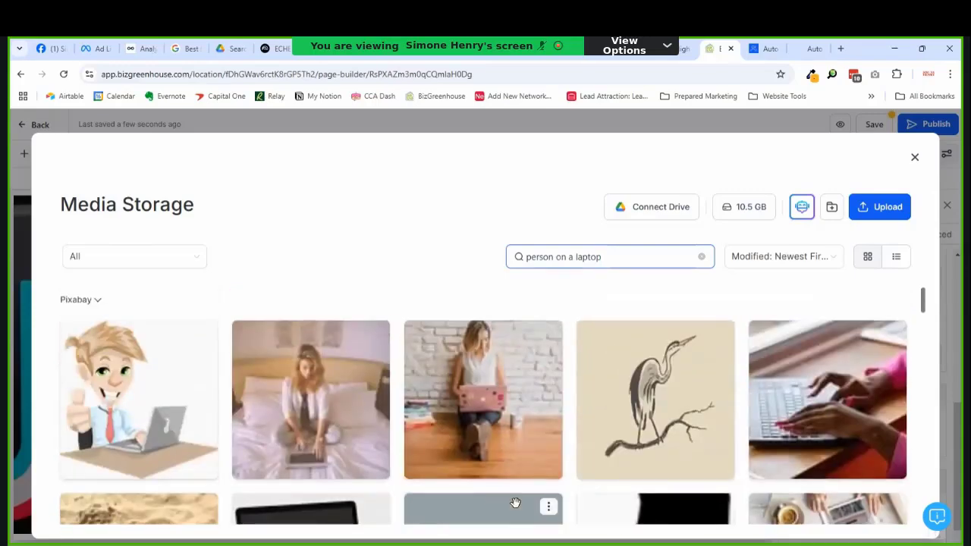
pyautogui.scroll(-10, 515, 503)
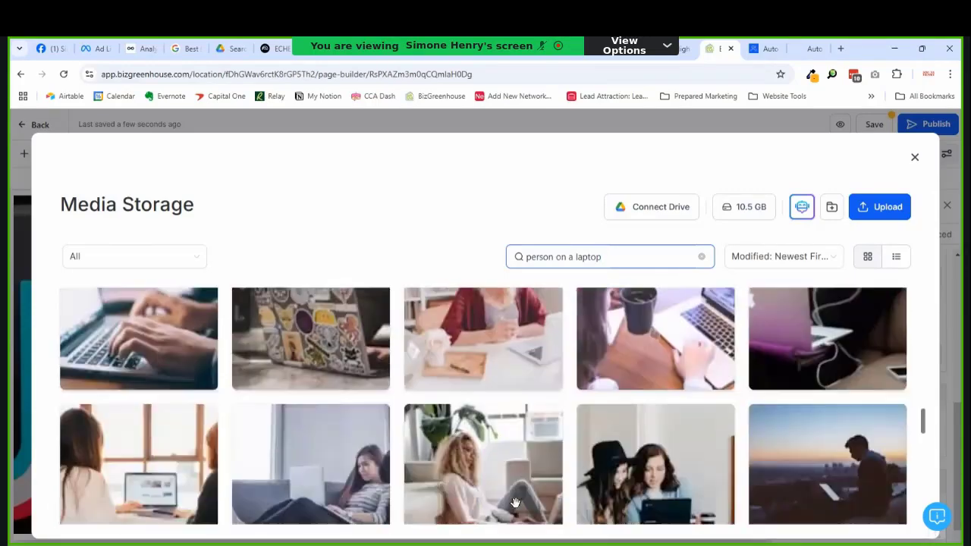
pyautogui.scroll(-4, 515, 503)
pyautogui.scroll(4, 515, 503)
pyautogui.click(546, 446)
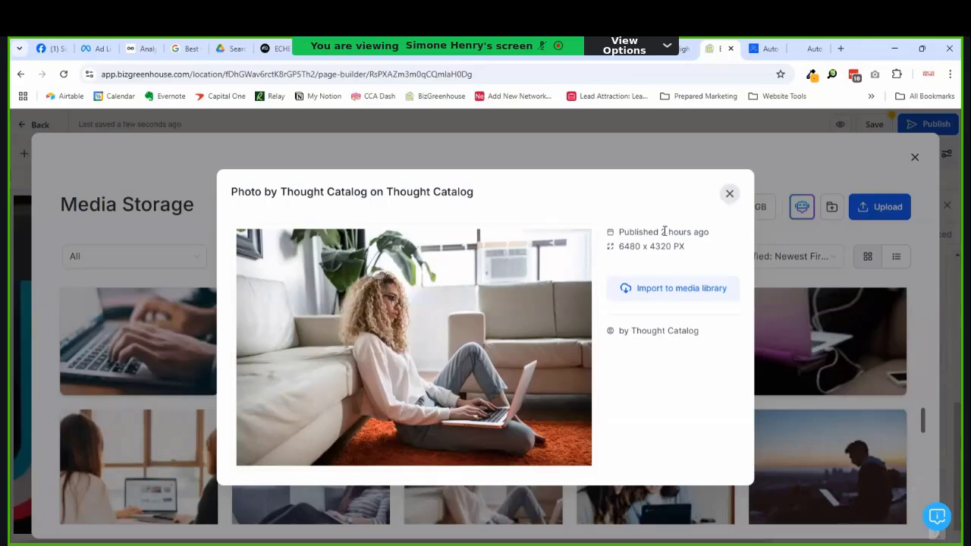
pyautogui.click(679, 290)
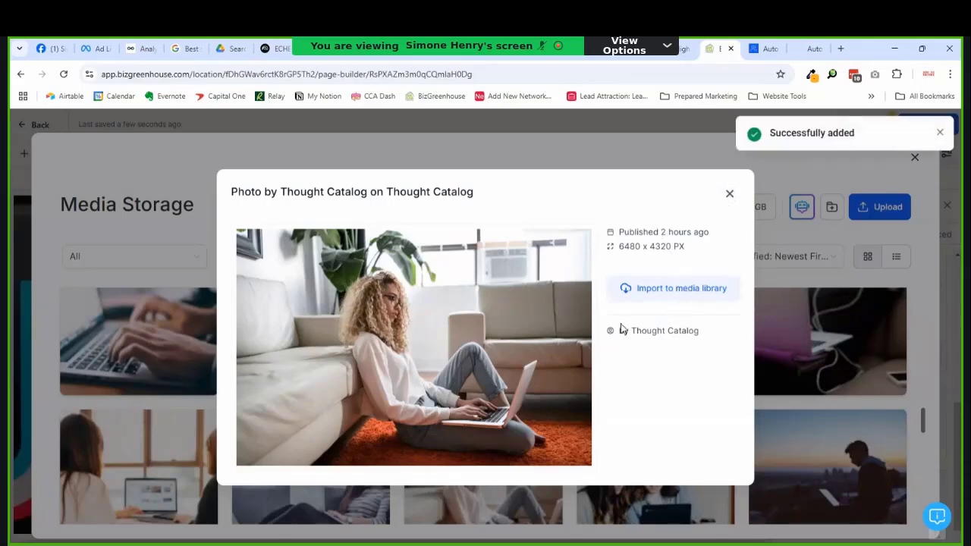
pyautogui.click(729, 194)
# Step: Switch the media source to My Media and clear the search
pyautogui.click(140, 258)
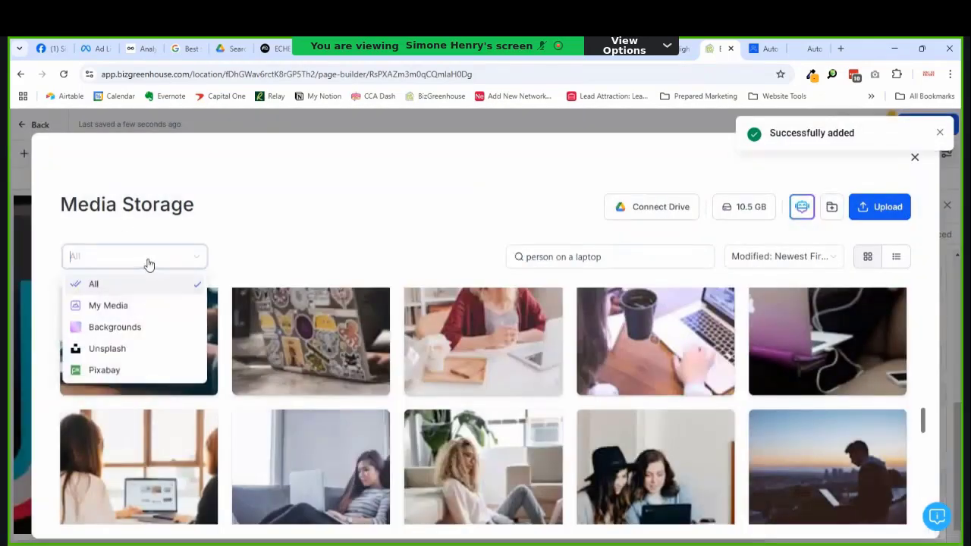
pyautogui.click(114, 304)
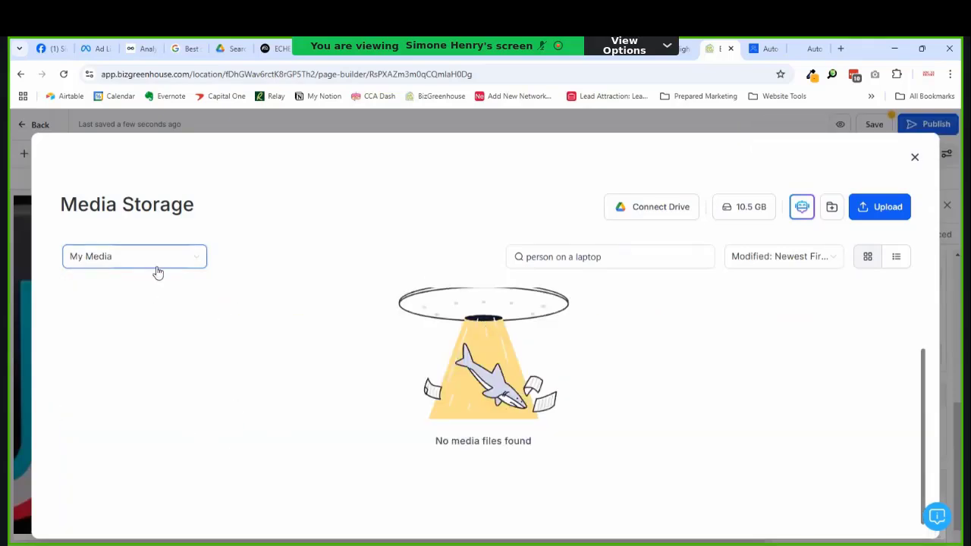
pyautogui.click(700, 257)
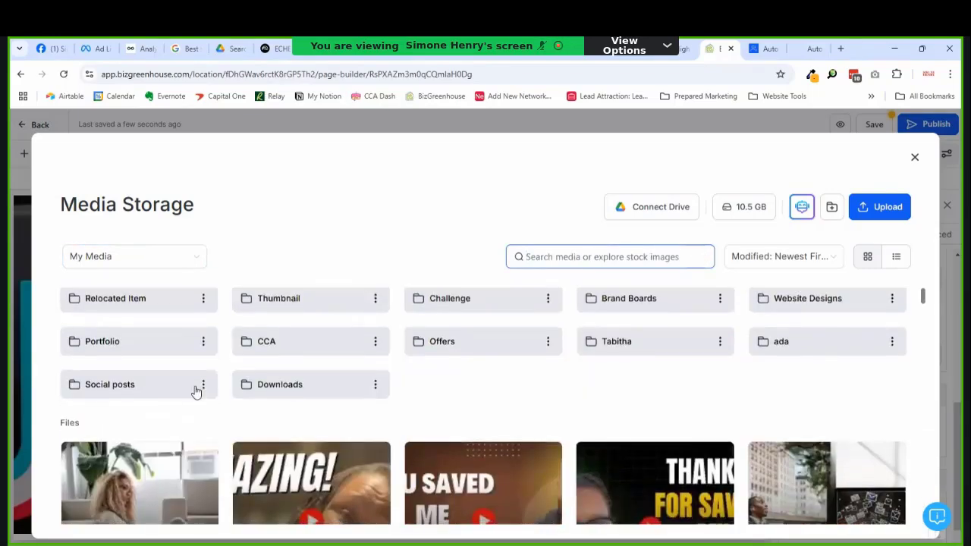
pyautogui.scroll(-1, 190, 395)
pyautogui.click(145, 414)
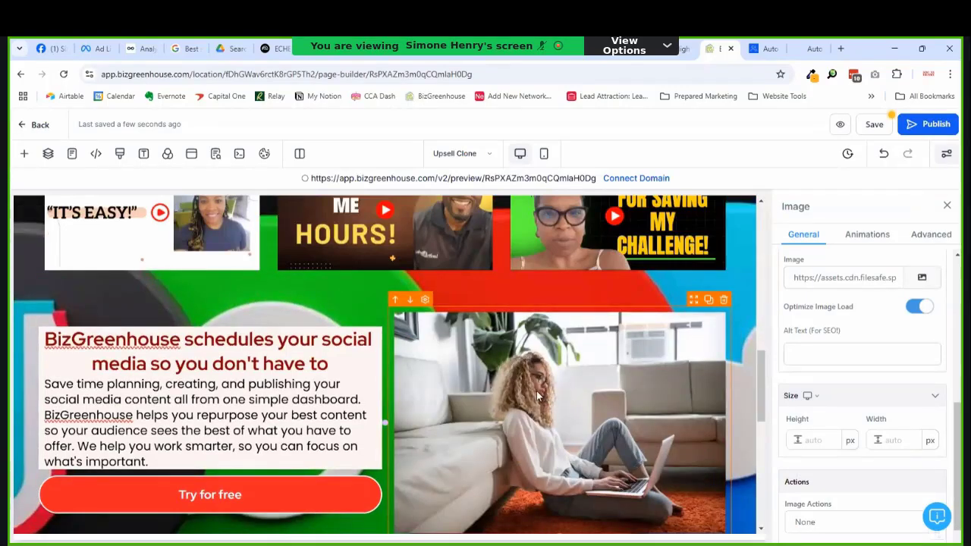
pyautogui.scroll(-1, 501, 352)
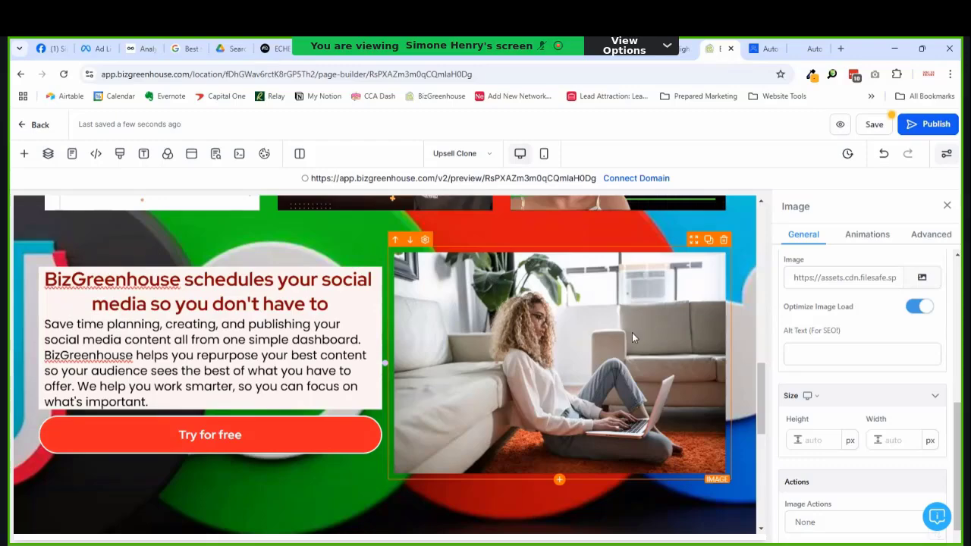
pyautogui.scroll(-3, 536, 352)
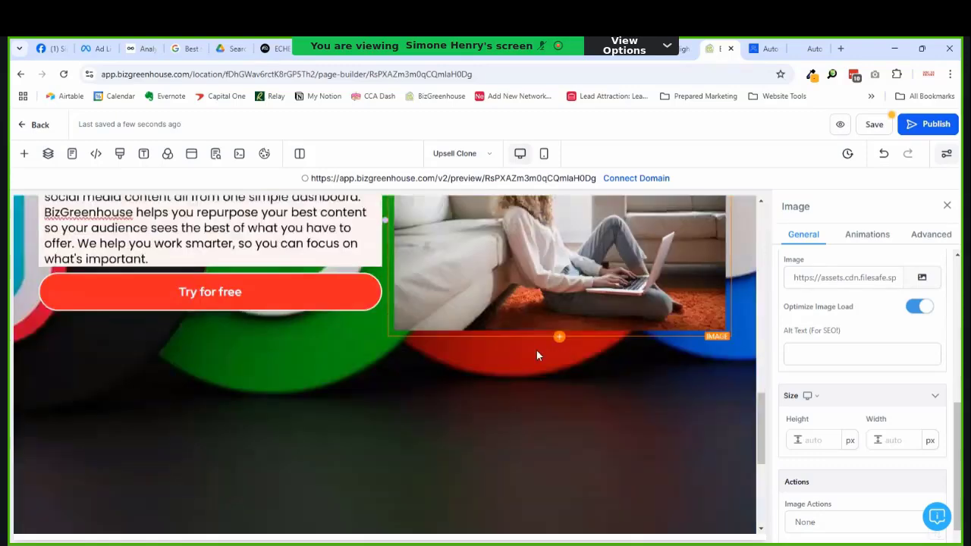
pyautogui.scroll(10, 536, 354)
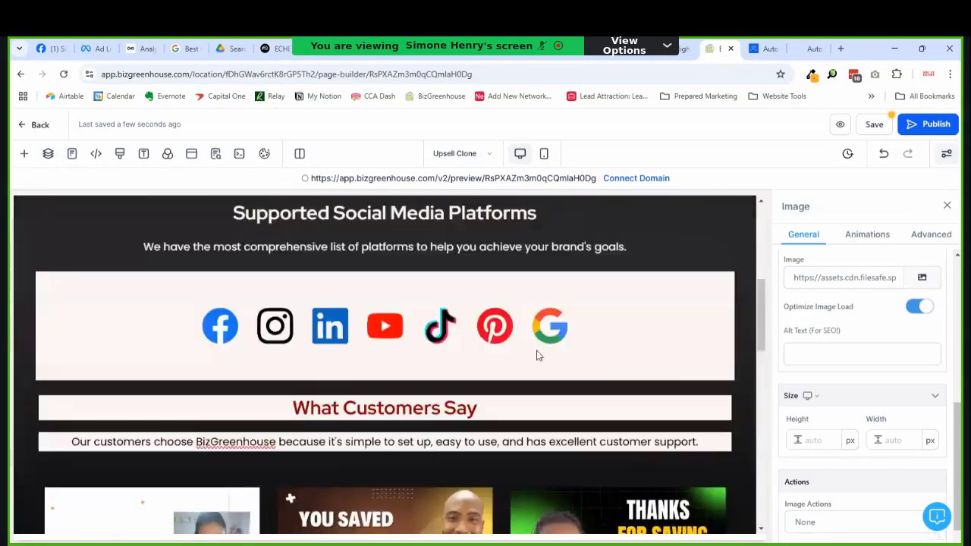
pyautogui.scroll(-5, 536, 354)
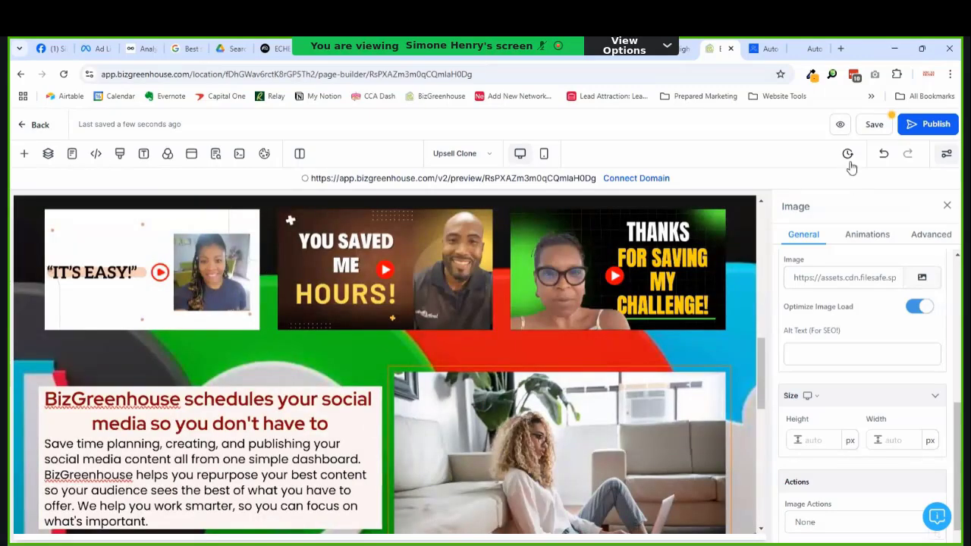
pyautogui.click(873, 125)
pyautogui.scroll(-4, 471, 353)
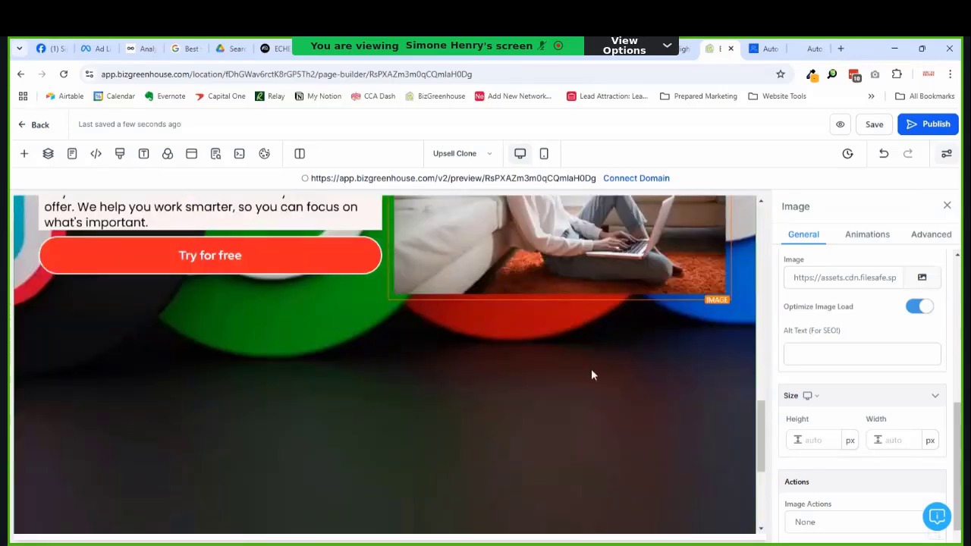
# Step: Add a one-column row below the hero with a headline reading 'BizGreenhouse Benefits'
pyautogui.click(384, 316)
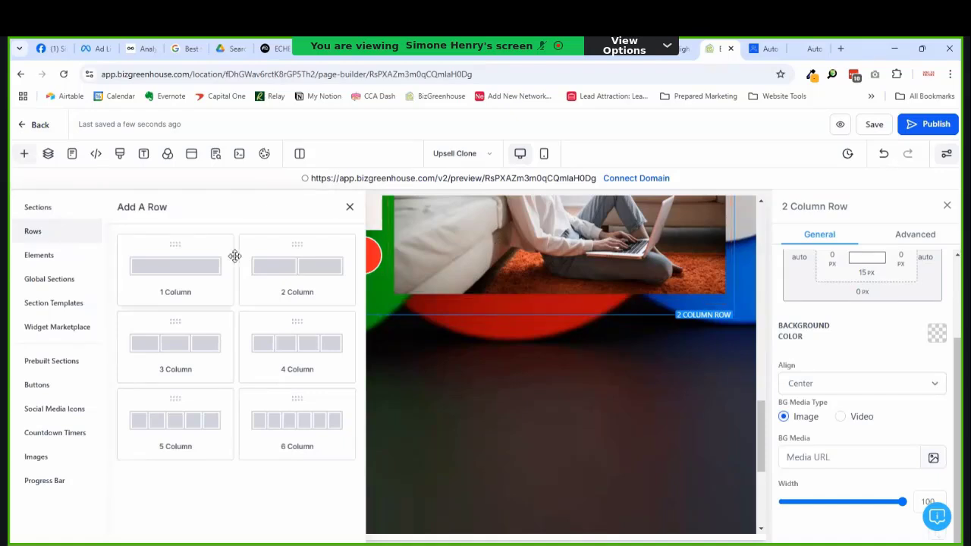
pyautogui.moveTo(232, 258); pyautogui.dragTo(332, 360)
pyautogui.click(384, 360)
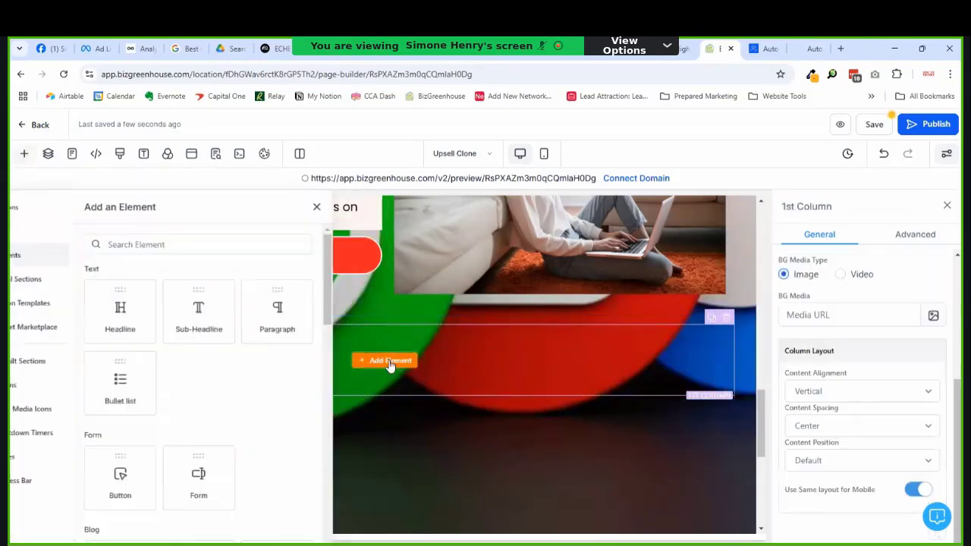
pyautogui.click(173, 317)
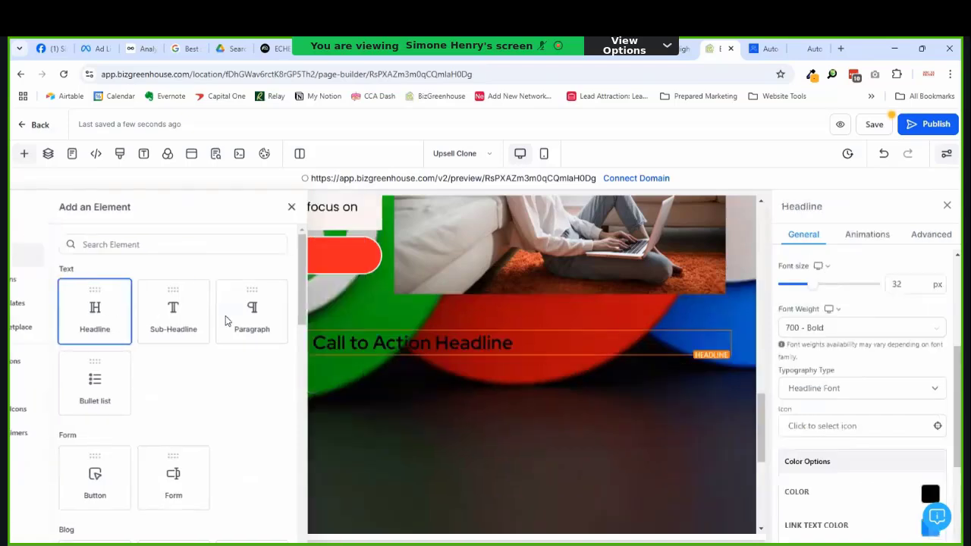
pyautogui.doubleClick(385, 343)
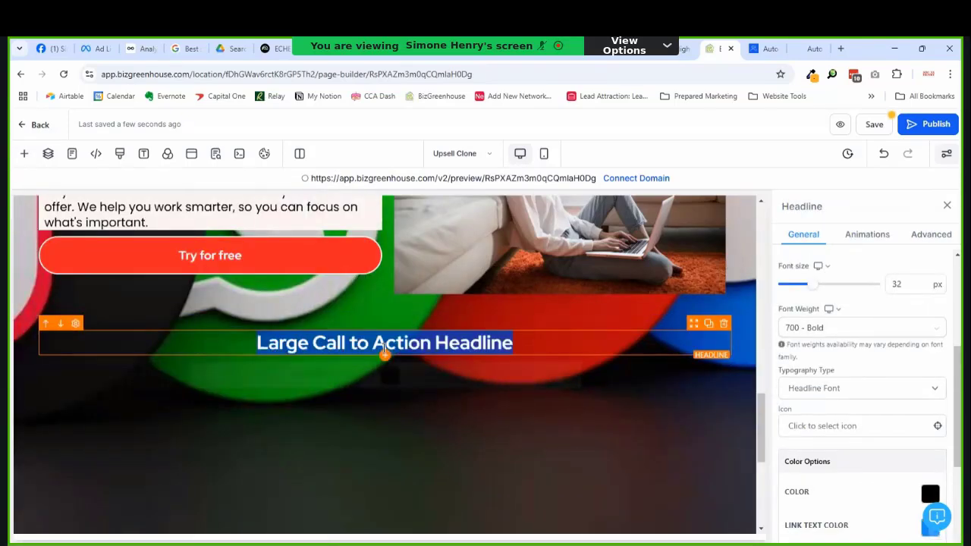
pyautogui.press('BackSpace')
pyautogui.write('Bi')
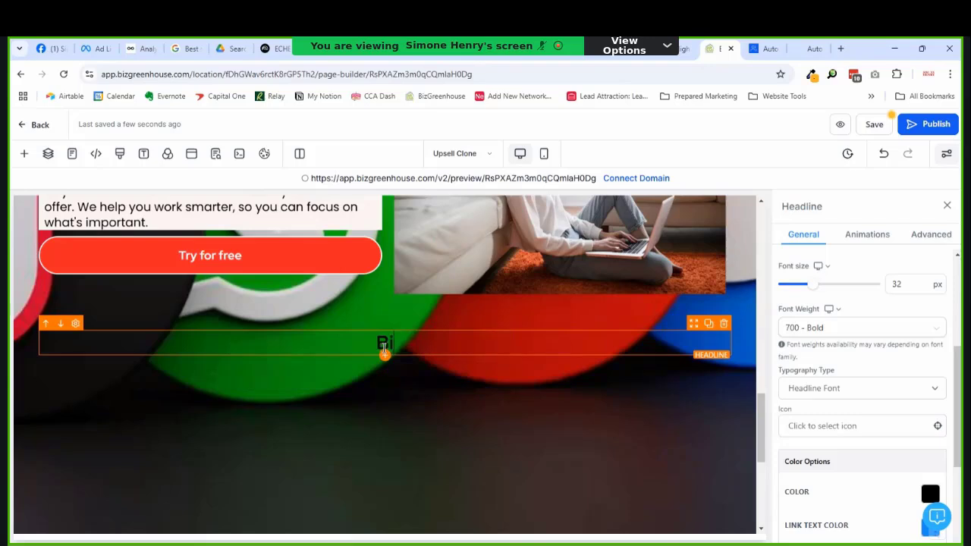
pyautogui.write('zGreenhouse')
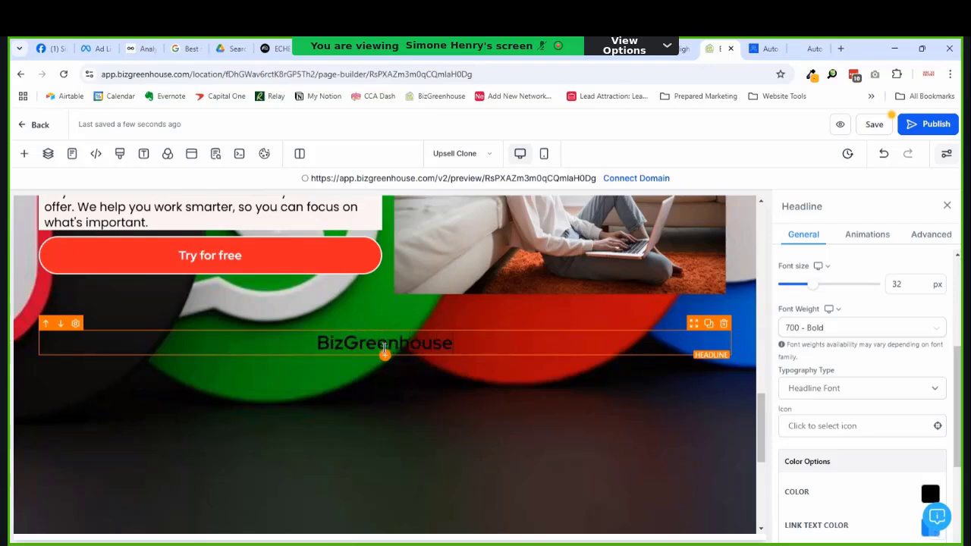
pyautogui.write(' Benefits')
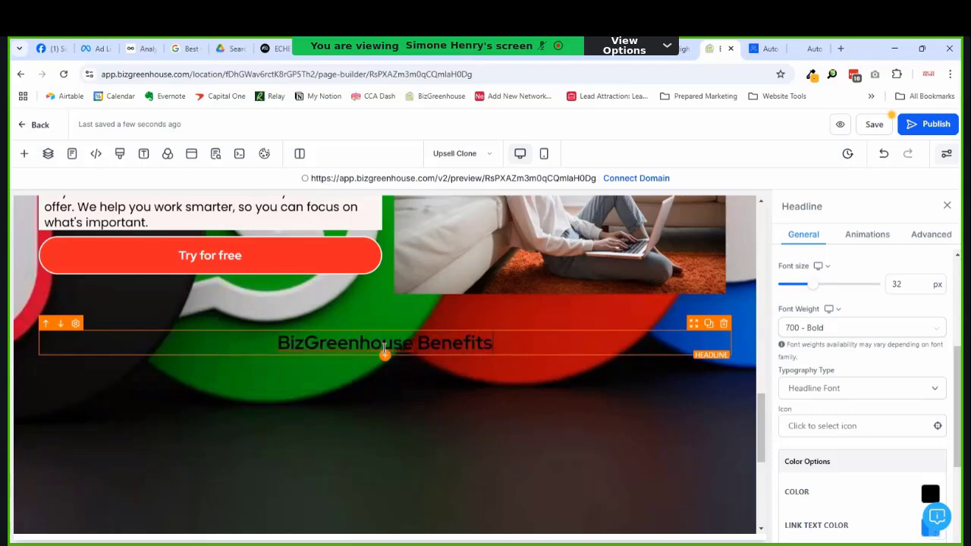
# Step: Give the headline a pale brand background band
pyautogui.scroll(5, 875, 358)
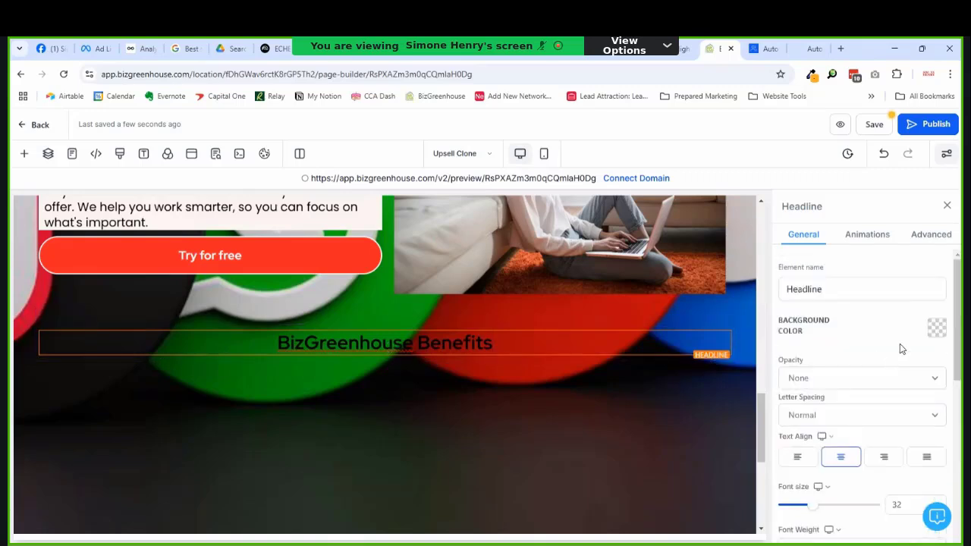
pyautogui.click(936, 327)
pyautogui.click(789, 168)
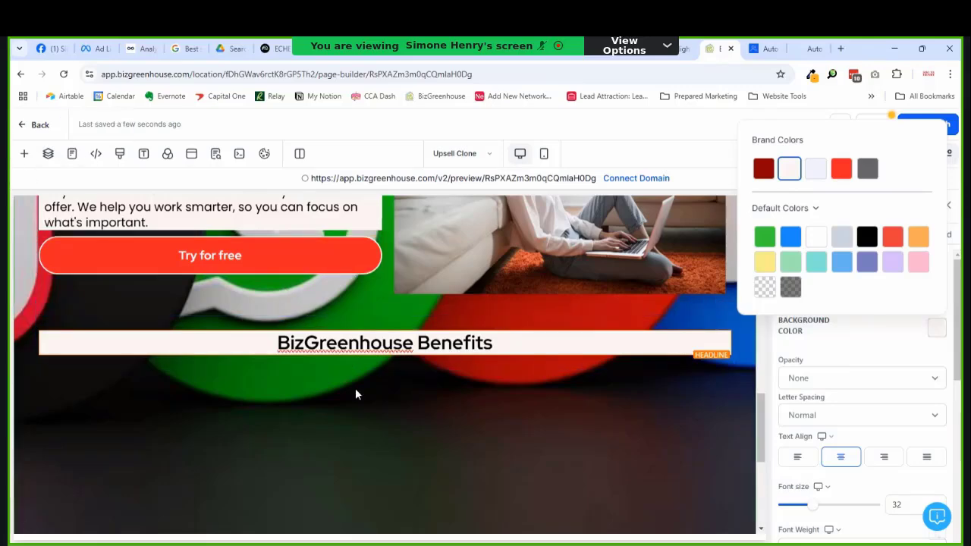
pyautogui.scroll(-5, 483, 392)
pyautogui.scroll(2, 387, 375)
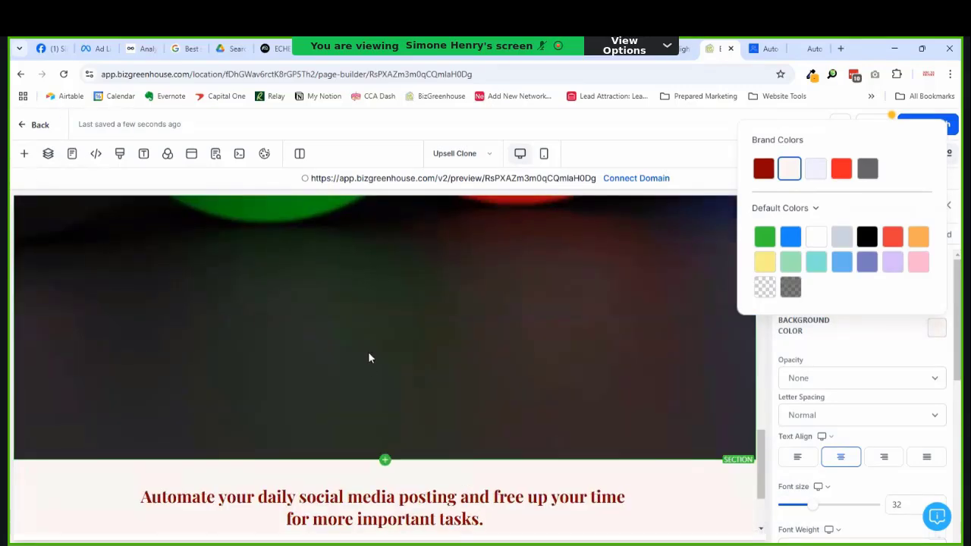
pyautogui.scroll(3, 400, 370)
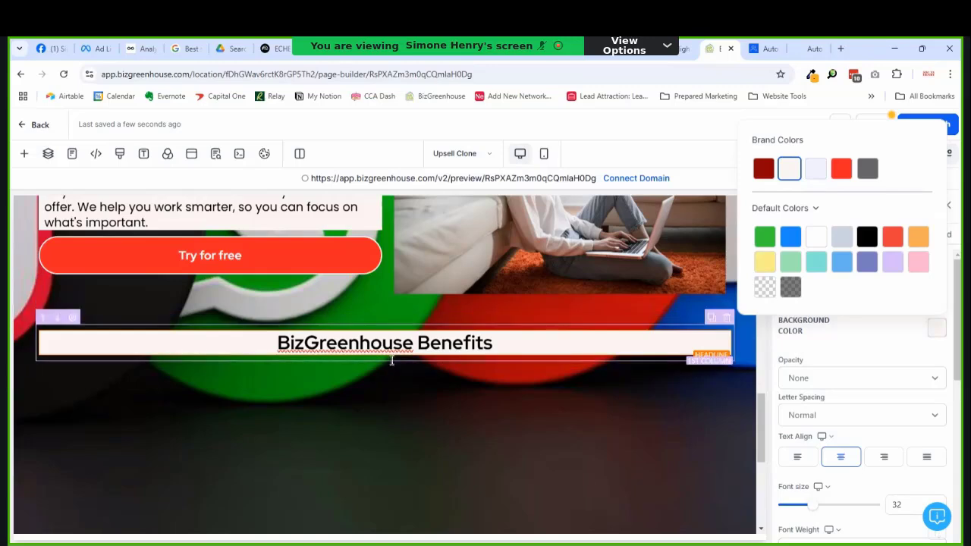
# Step: Add a two-column row below the headline with a bullet list in the left column
pyautogui.click(386, 361)
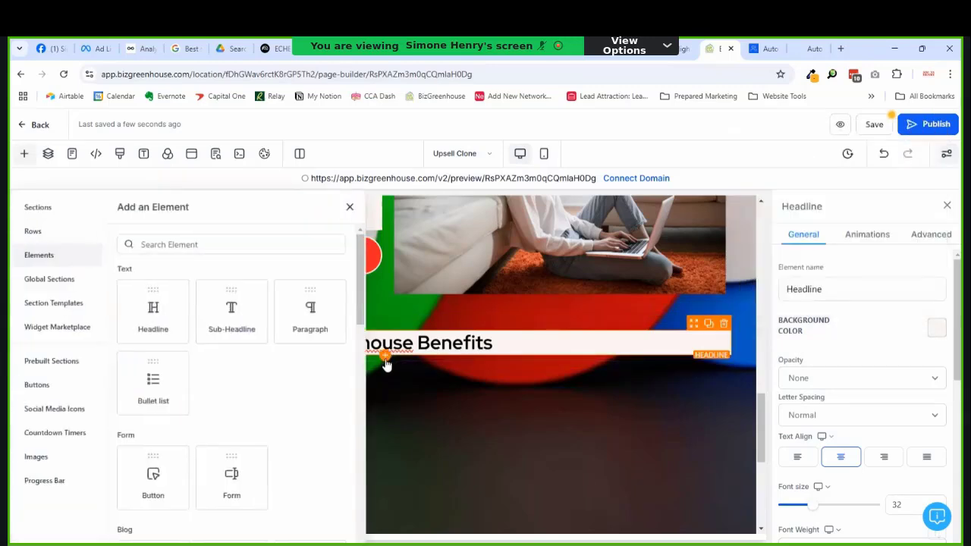
pyautogui.click(349, 209)
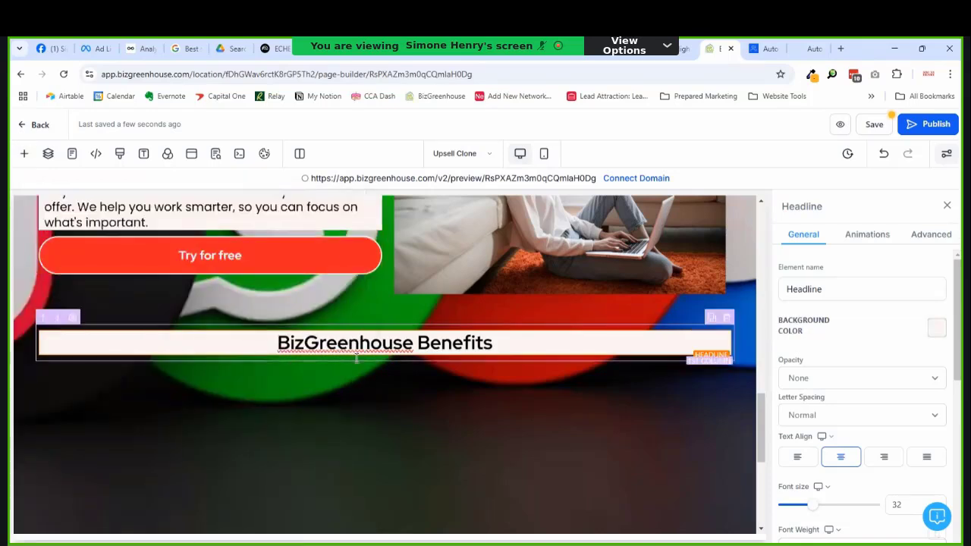
pyautogui.click(385, 371)
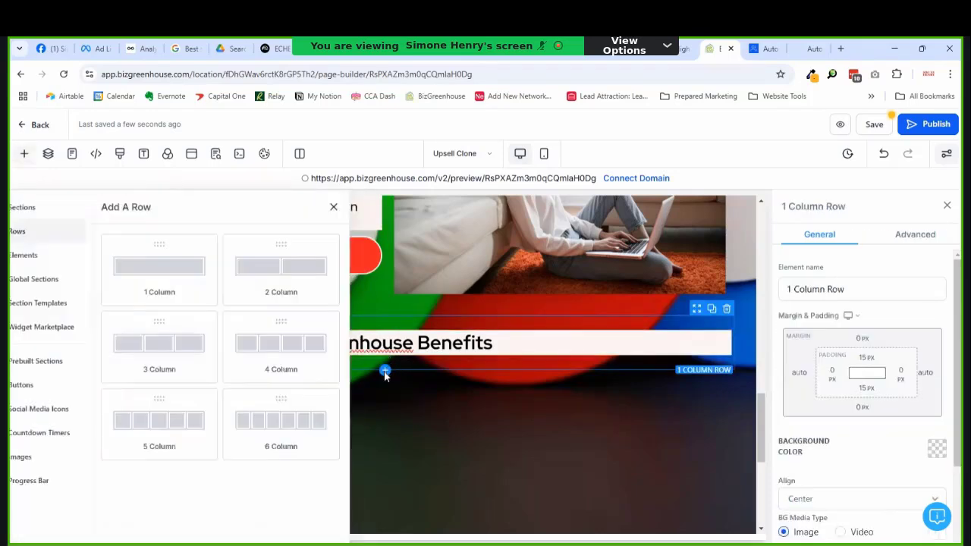
pyautogui.click(189, 282)
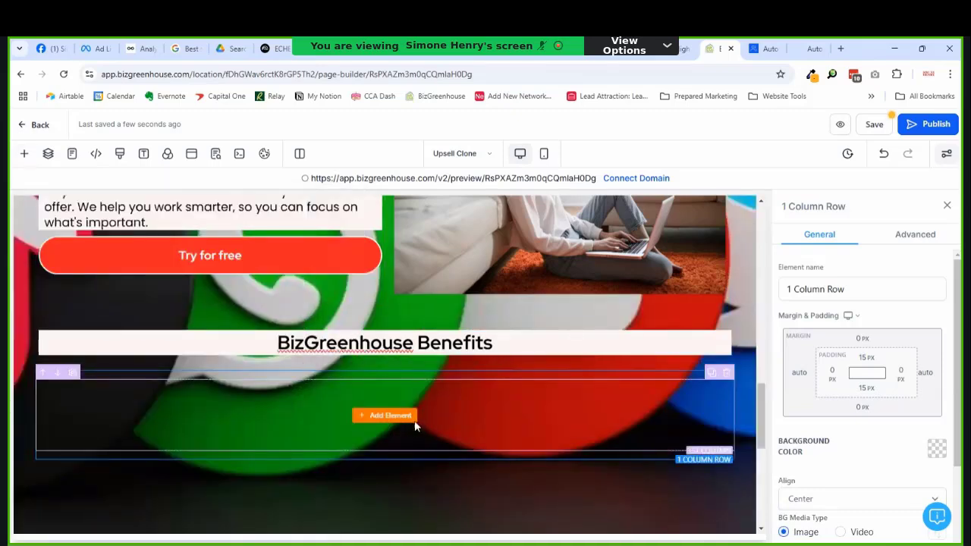
pyautogui.click(712, 372)
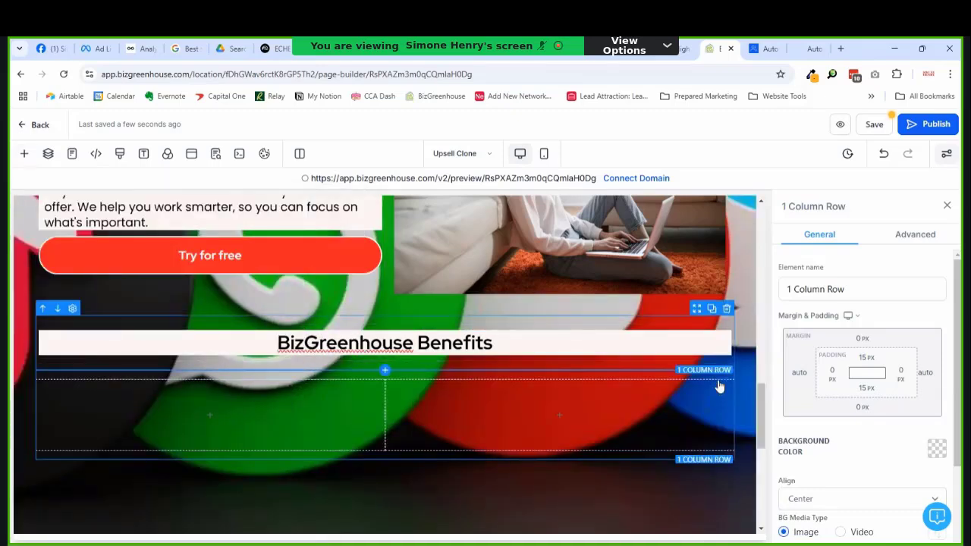
pyautogui.click(211, 422)
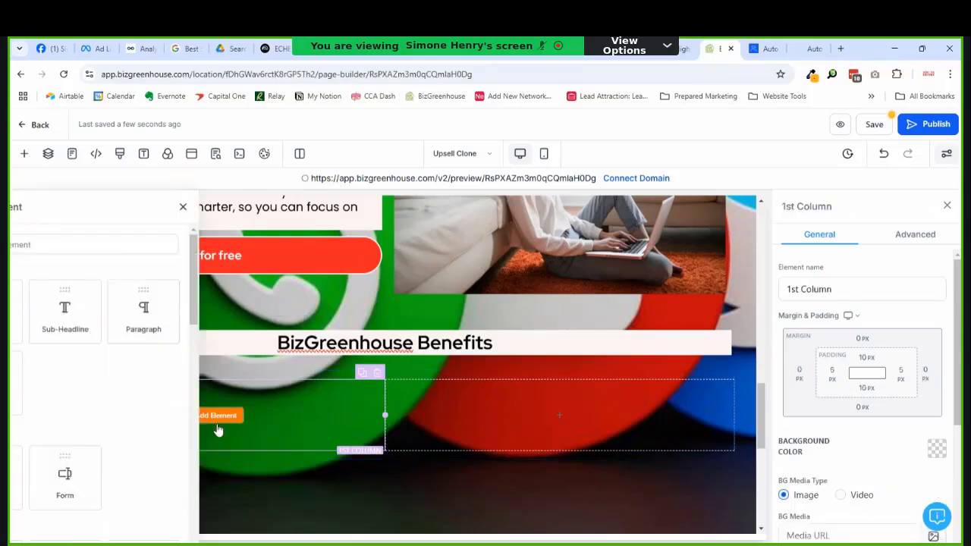
pyautogui.scroll(-3, 197, 432)
pyautogui.scroll(2, 196, 428)
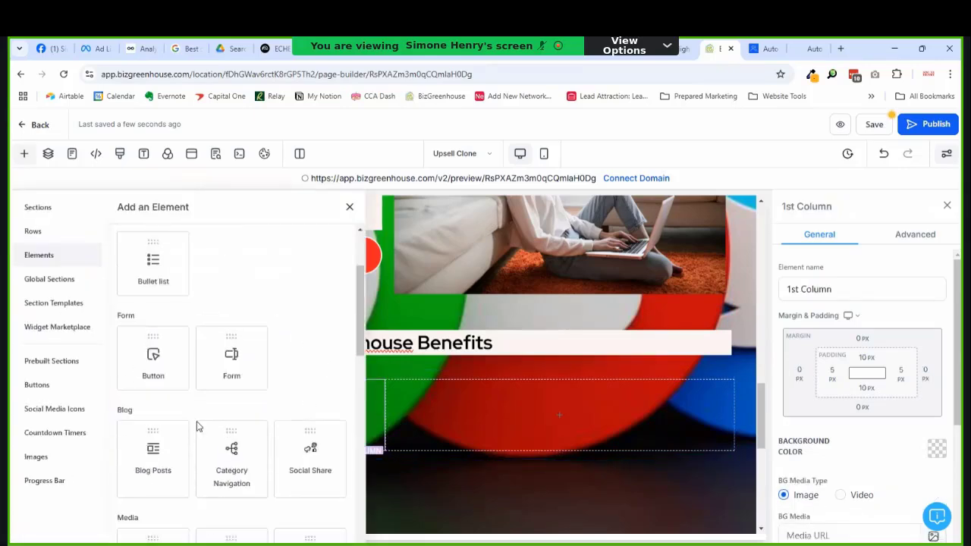
pyautogui.scroll(-1, 206, 364)
pyautogui.scroll(1, 152, 328)
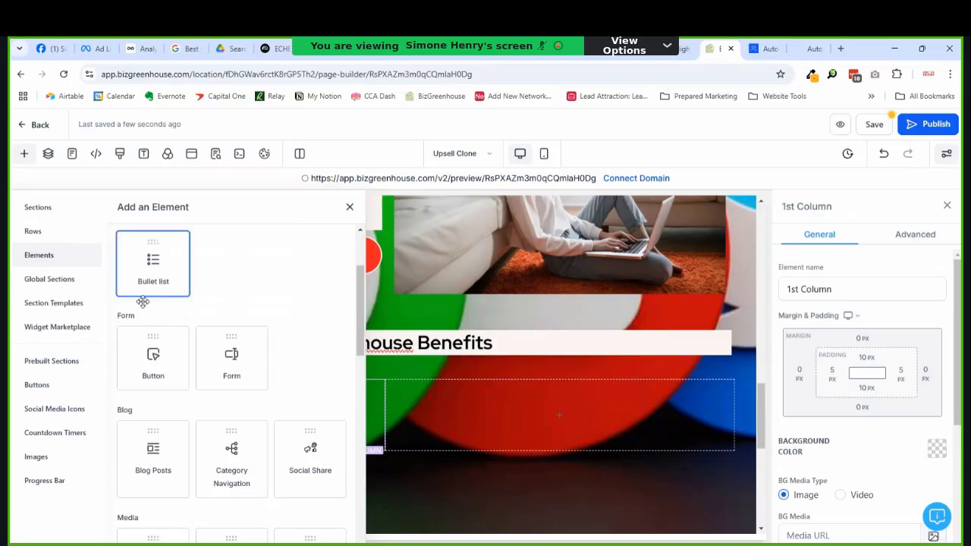
pyautogui.click(150, 270)
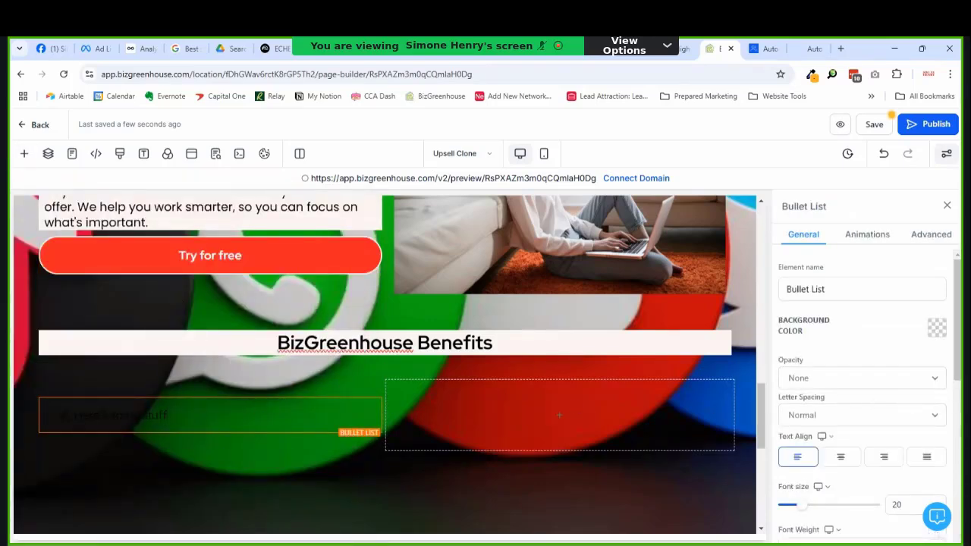
# Step: Give the two-column row the pale brand background and compare fonts with the hero paragraph
pyautogui.click(702, 376)
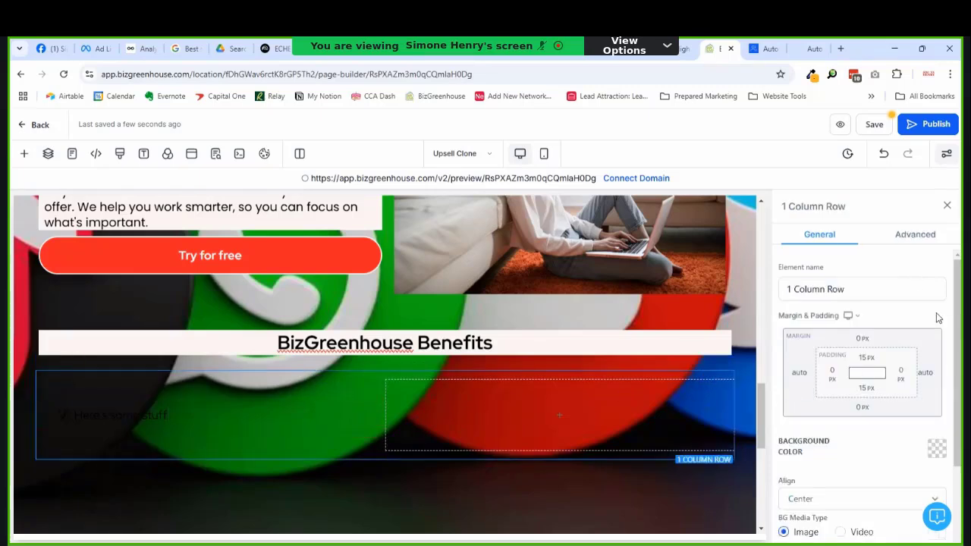
pyautogui.click(937, 448)
pyautogui.click(788, 289)
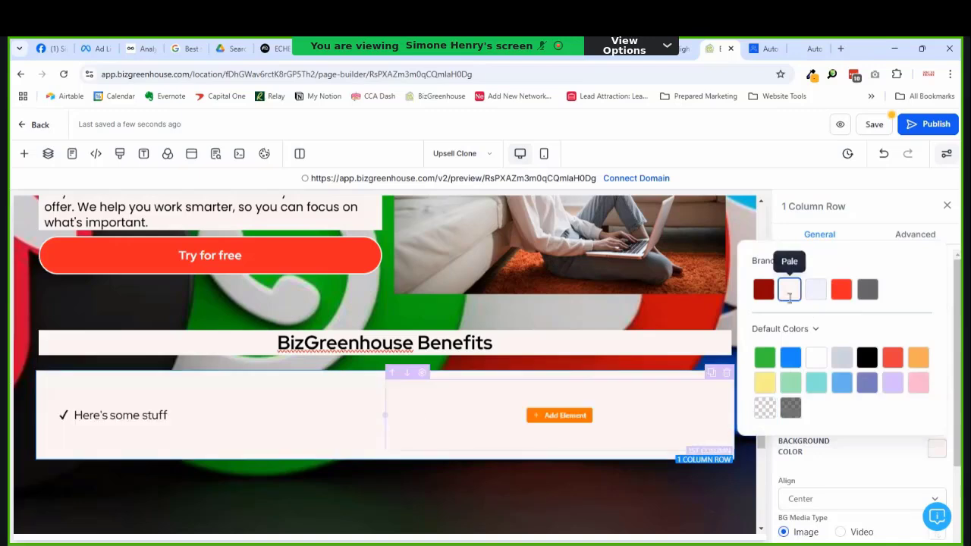
pyautogui.click(203, 418)
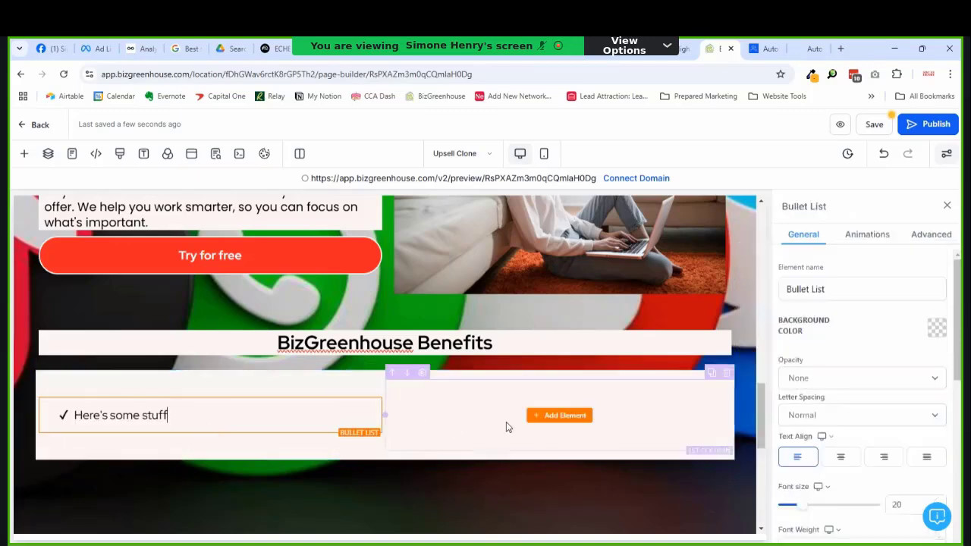
pyautogui.scroll(-3, 781, 390)
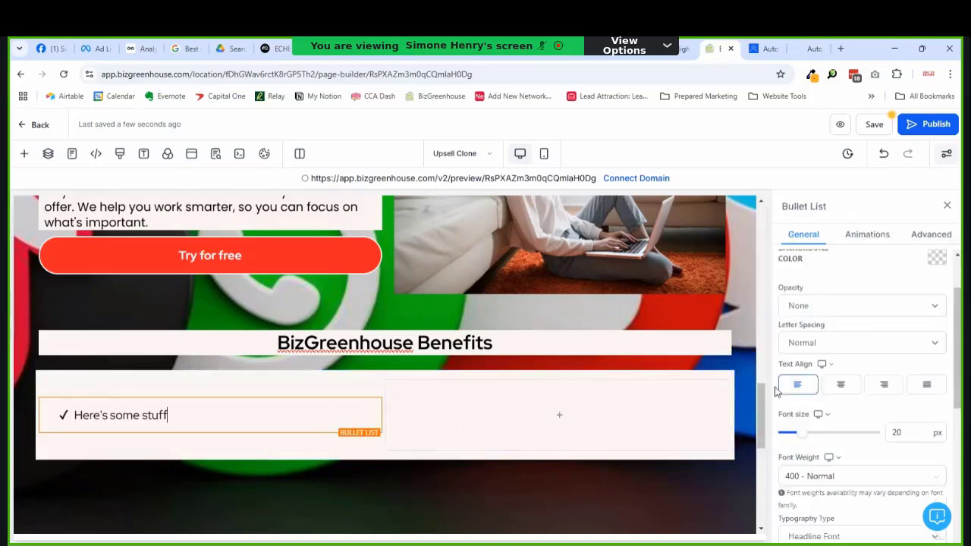
pyautogui.scroll(2, 250, 371)
pyautogui.click(258, 370)
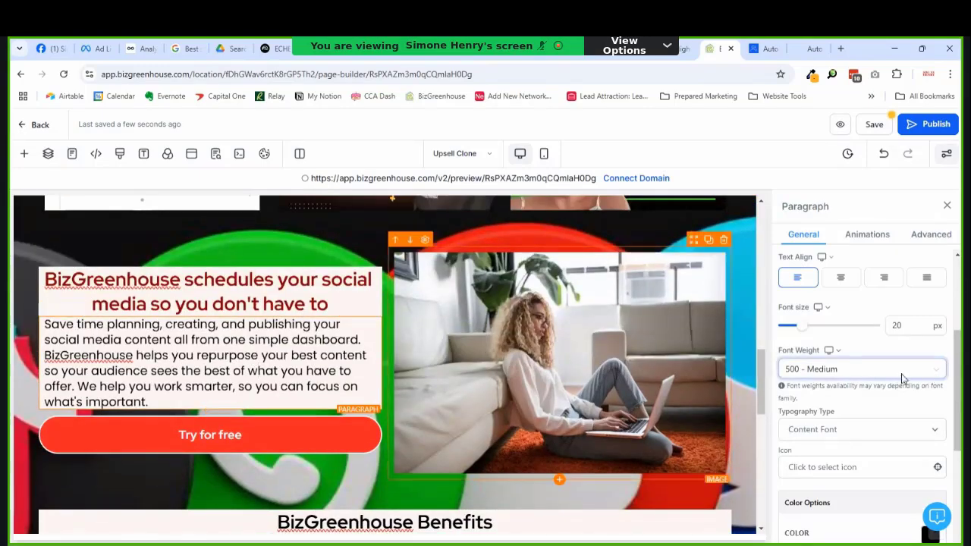
pyautogui.scroll(-2, 314, 423)
pyautogui.click(310, 424)
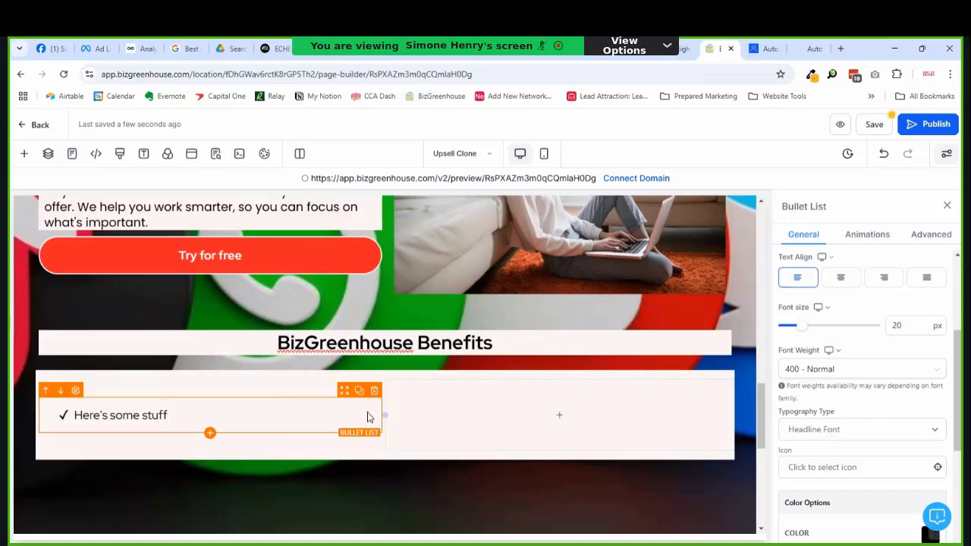
# Step: Replace the placeholder bullet with the platforms line and add the evergreen posting line
pyautogui.tripleClick(112, 415)
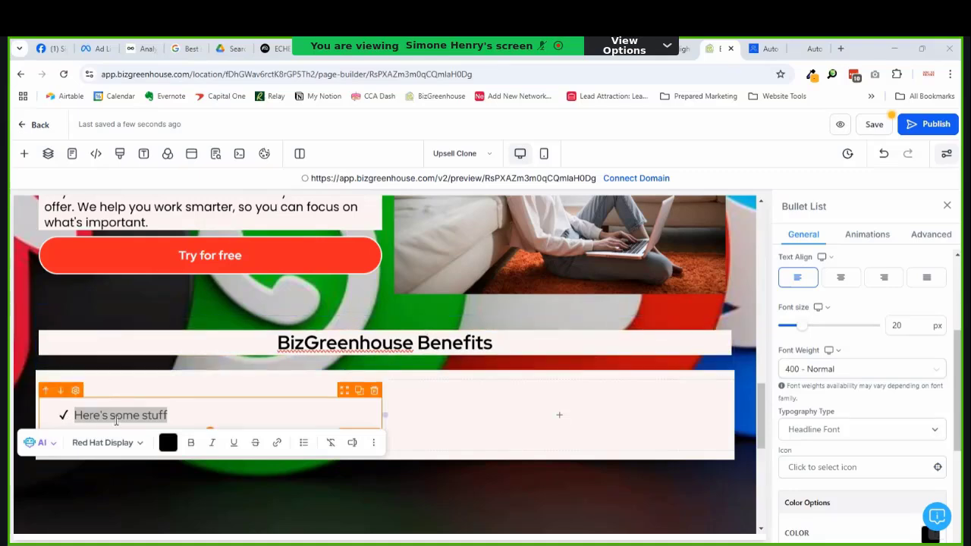
pyautogui.hotkey('alt', 'Tab')
pyautogui.write('Post to Facebook, Instagram, Google My Business, TikTok, LinkedIn, YouTube, Pinterest')
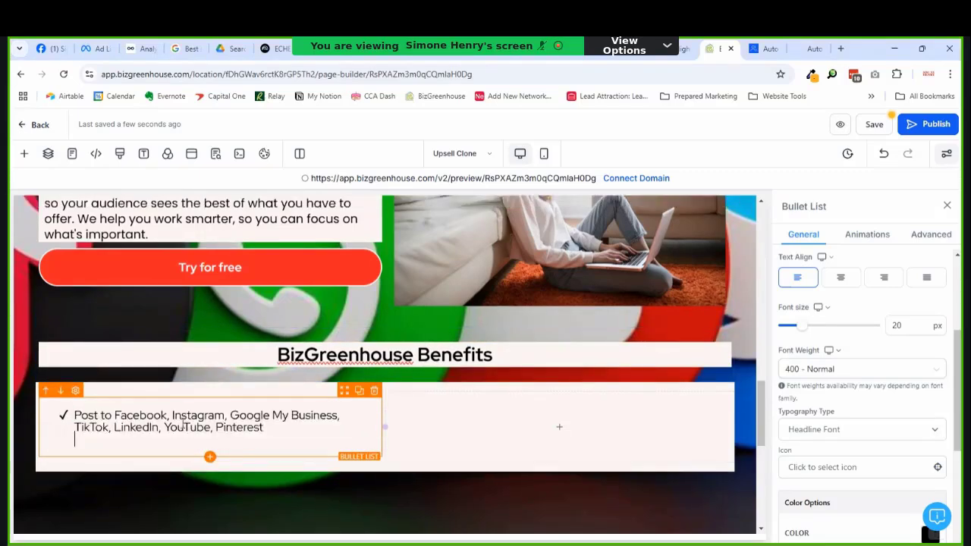
pyautogui.click(298, 431)
pyautogui.press('Return')
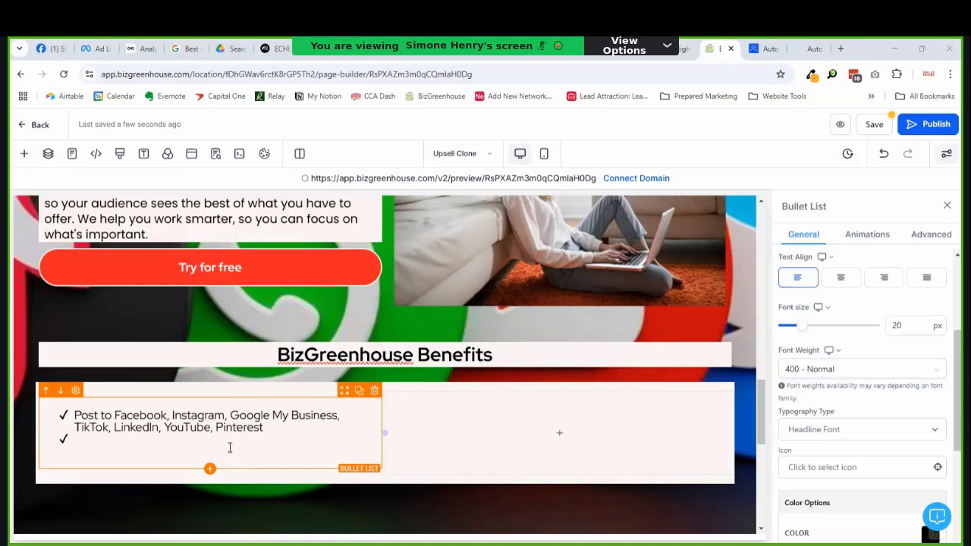
pyautogui.write('Recurring posts and evergreen posting available')
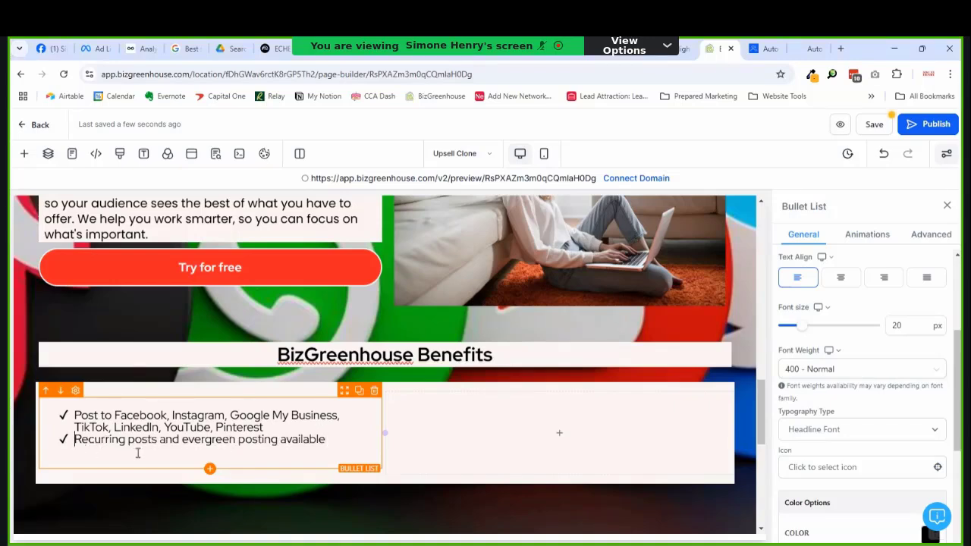
# Step: Reword the second bullet to begin 'Repurpose your best content with recurring posts'
pyautogui.write('Repur')
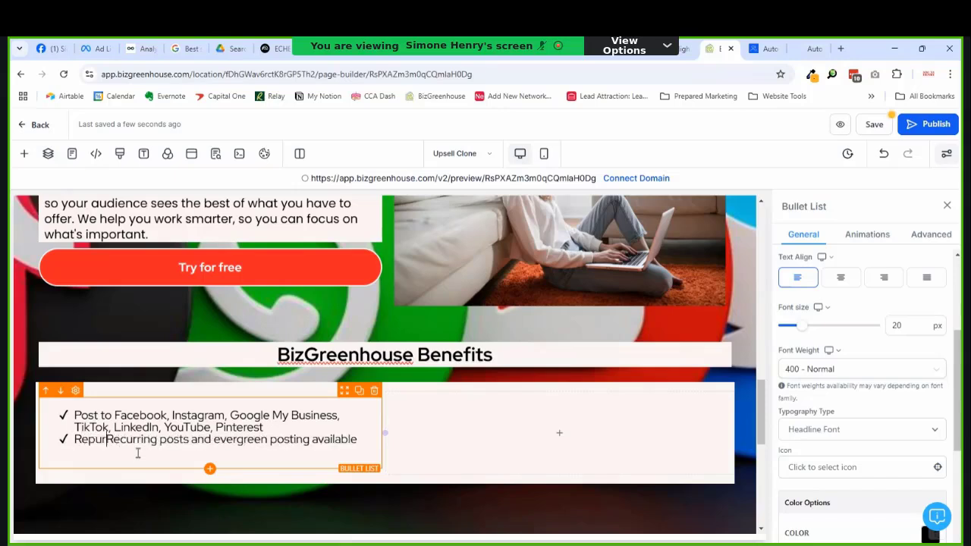
pyautogui.write('pose your b')
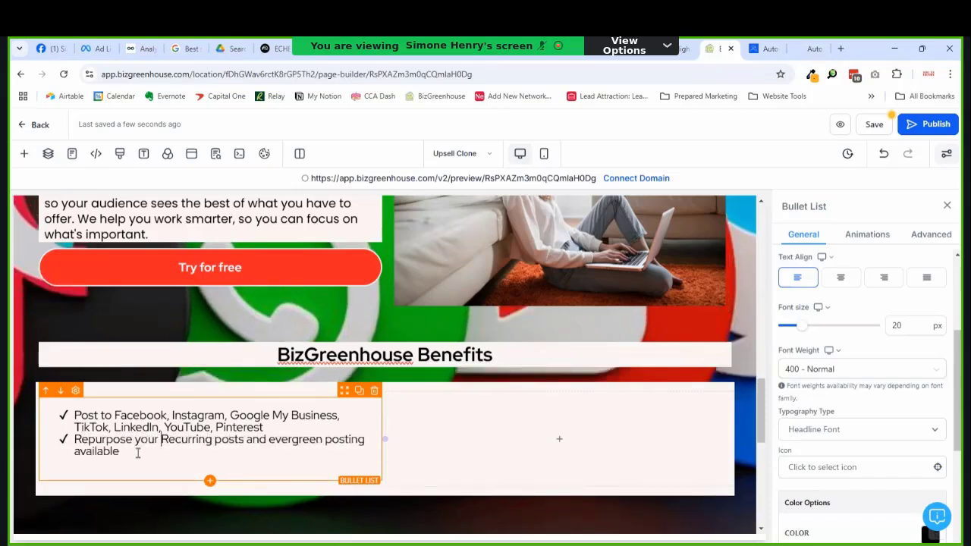
pyautogui.write('est content ')
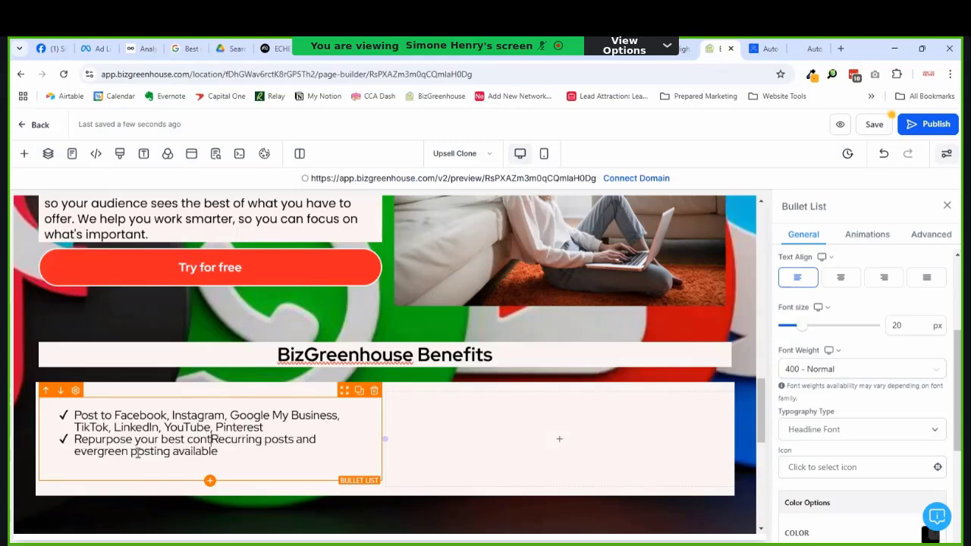
pyautogui.write('with')
pyautogui.press('Delete')
pyautogui.write('r')
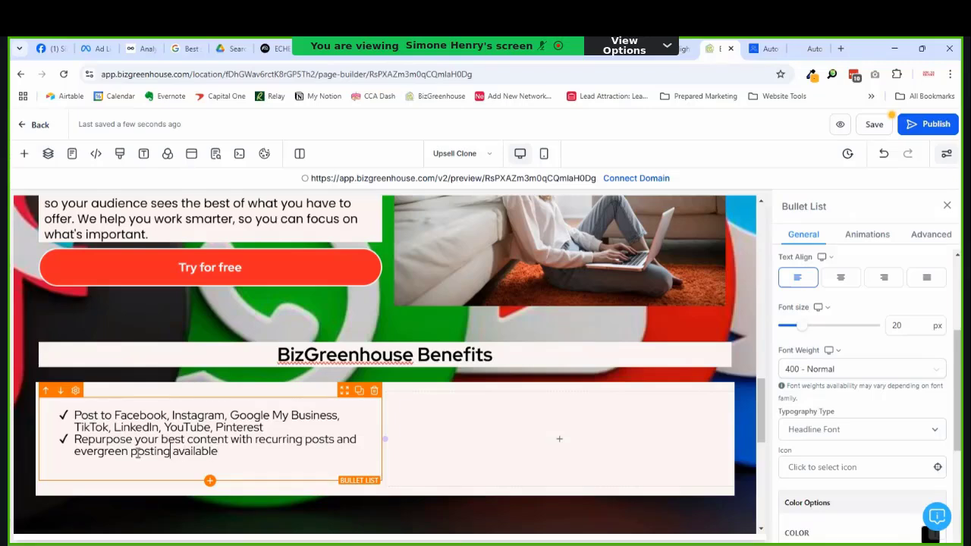
pyautogui.press('BackSpace')
pyautogui.press('BackSpace')
pyautogui.press('BackSpace')
pyautogui.write('s')
pyautogui.hotkey('shift', 'End')
pyautogui.press('Delete')
# Step: Add bullets for team post approval and Instagram/Facebook comment automation, removing the empty trailing line
pyautogui.press('Return')
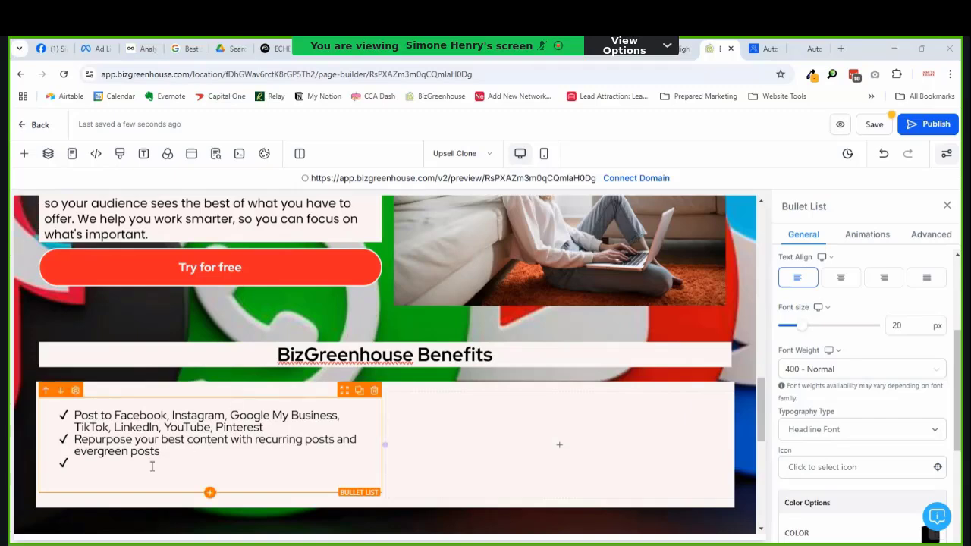
pyautogui.write('Approve post process for teams')
pyautogui.click(118, 463)
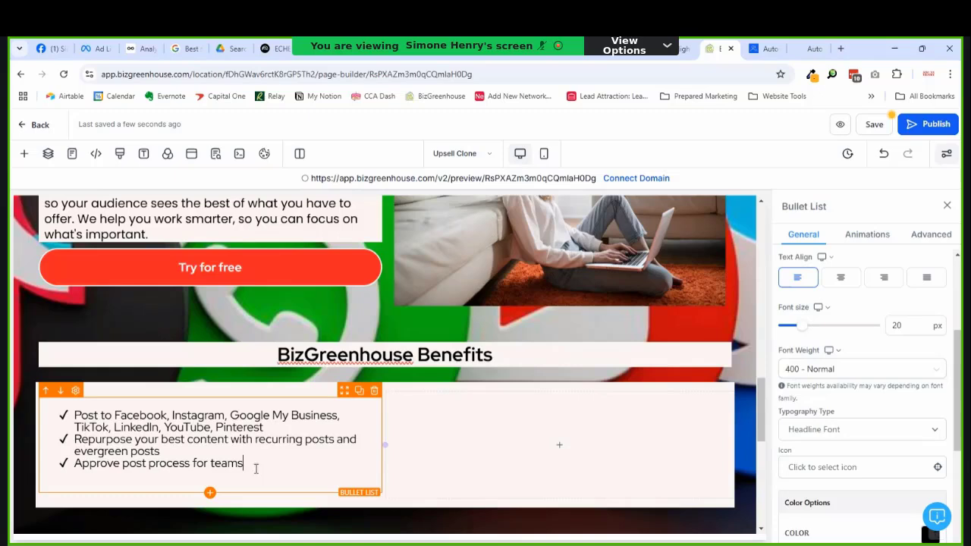
pyautogui.press('Return')
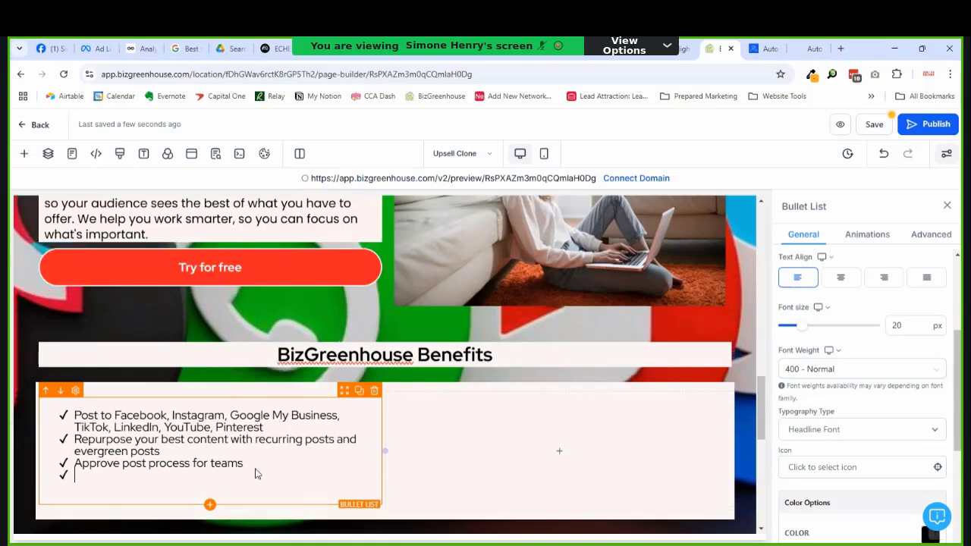
pyautogui.hotkey('alt', 'Tab')
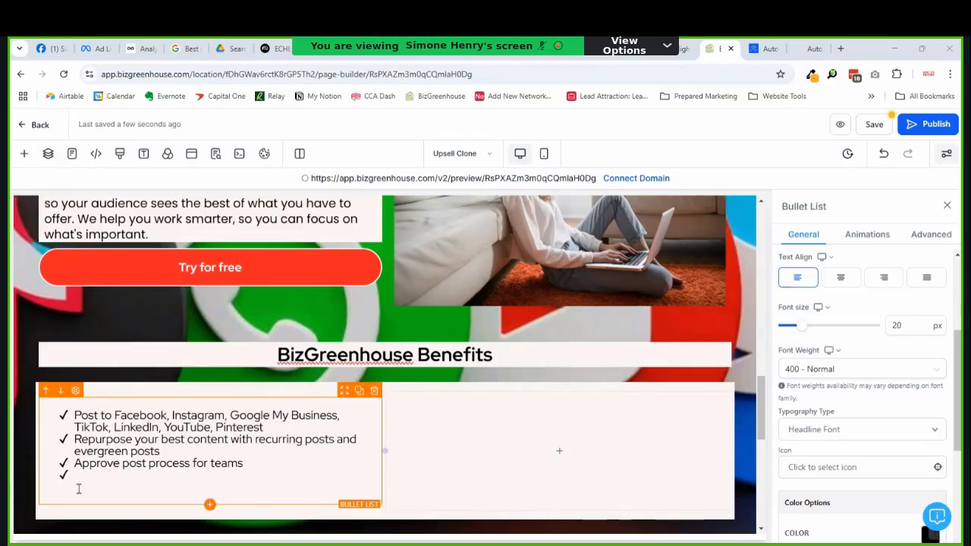
pyautogui.hotkey('alt', 'Tab')
pyautogui.write('Customizable Instagram and Facebook comment automation so you capture leads right from your social platform')
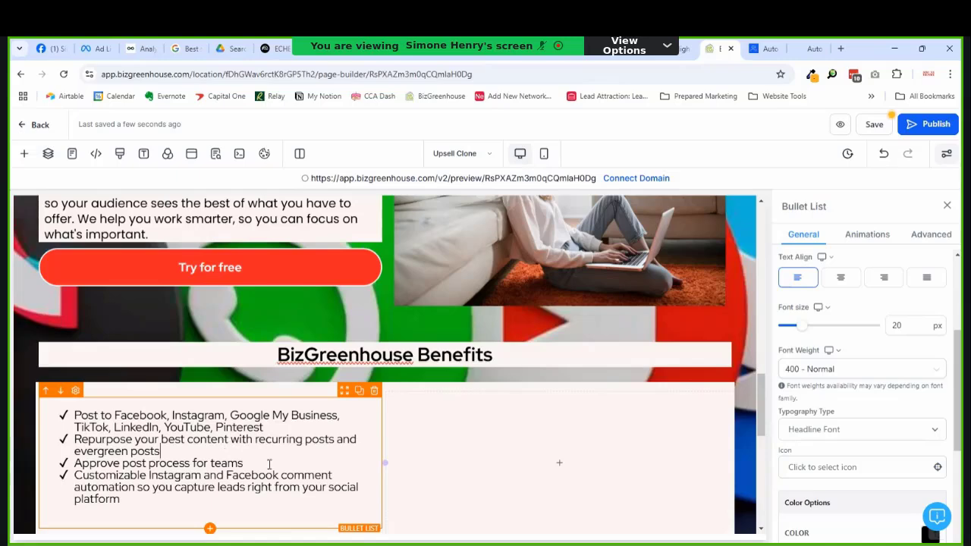
pyautogui.scroll(-3, 270, 413)
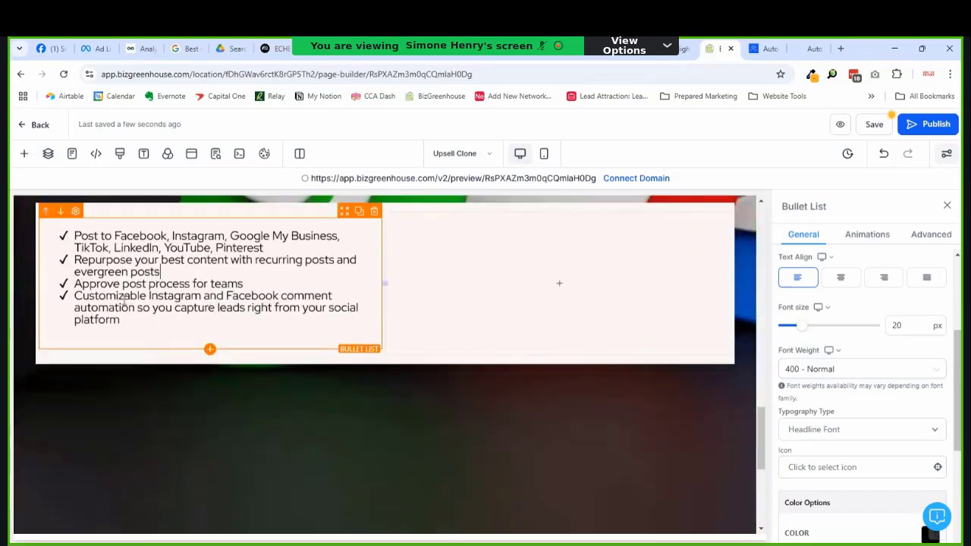
pyautogui.scroll(1, 220, 318)
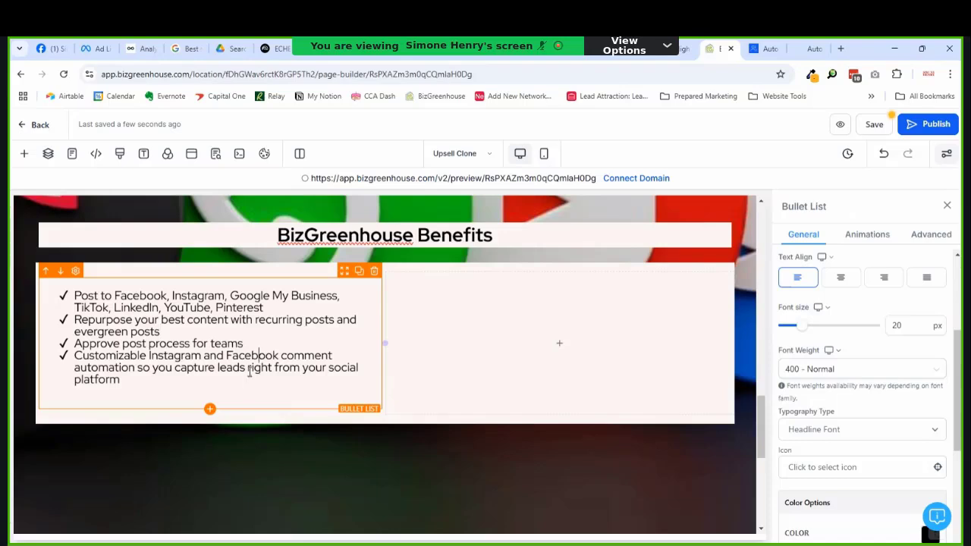
pyautogui.click(208, 393)
pyautogui.press('BackSpace')
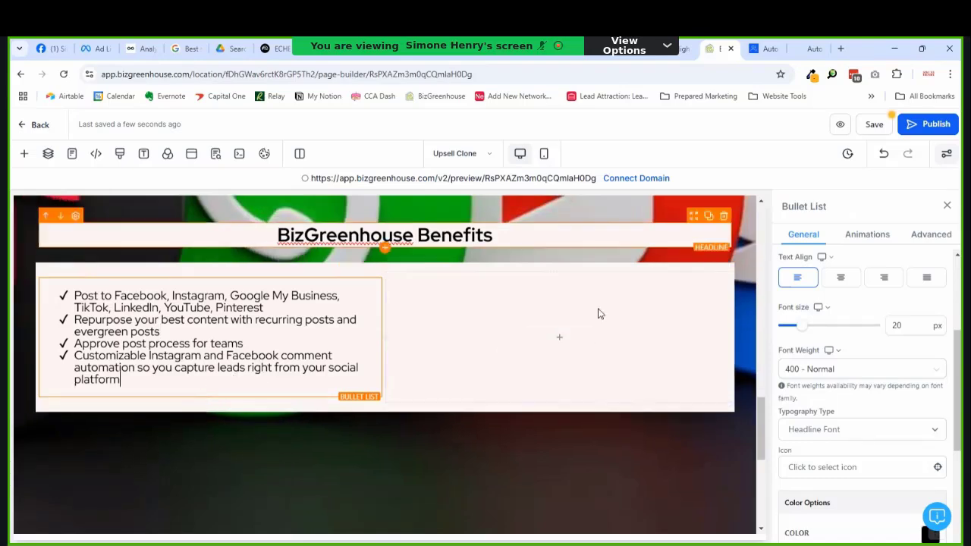
# Step: Set the bullet list's line height to 1.5
pyautogui.click(930, 235)
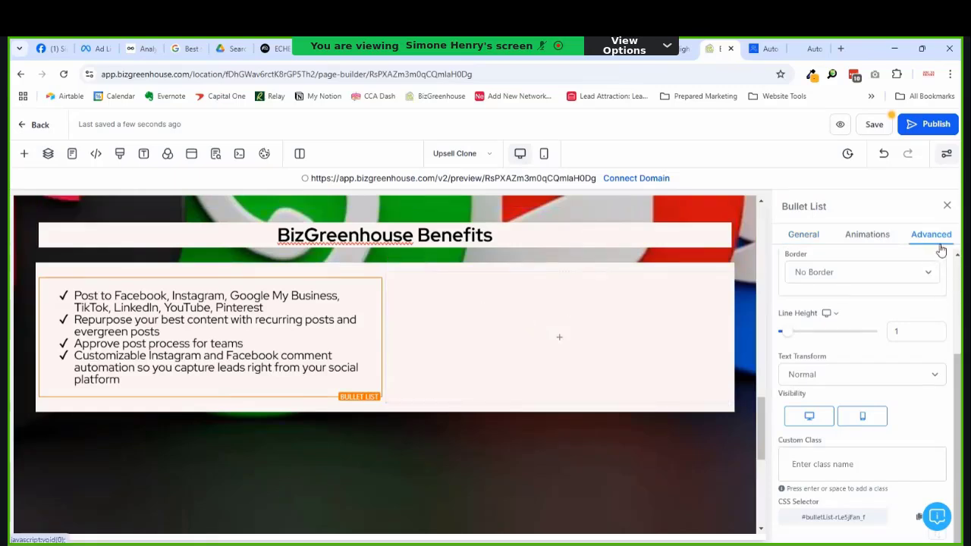
pyautogui.click(916, 334)
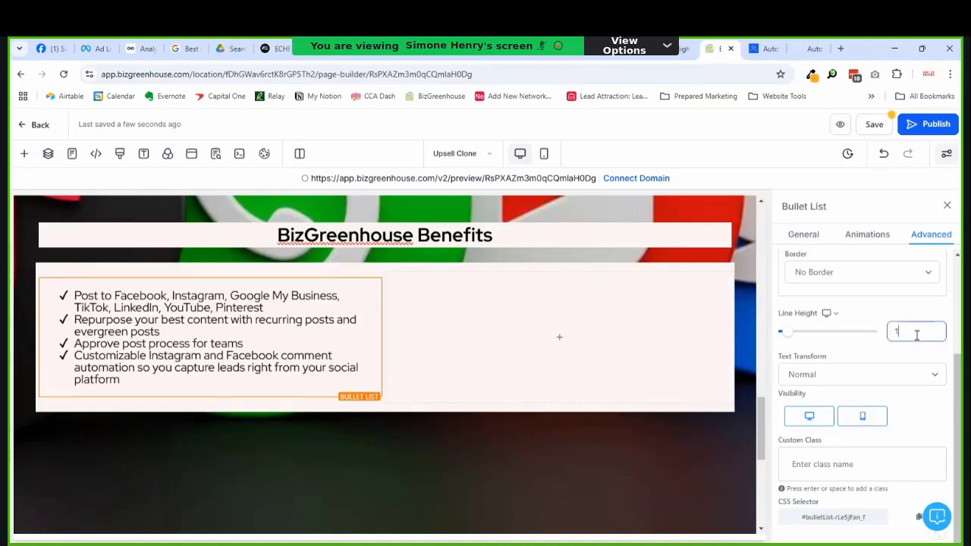
pyautogui.write('.5')
pyautogui.click(148, 352)
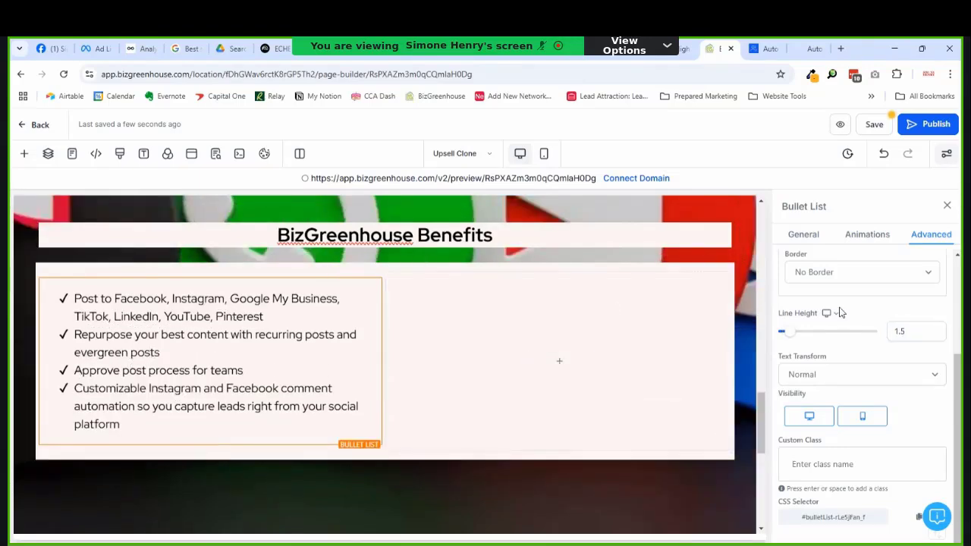
# Step: Use the hashtag icon from an 'instagram' search as the bullet marker, coloured burgundy
pyautogui.click(803, 234)
pyautogui.scroll(-5, 830, 364)
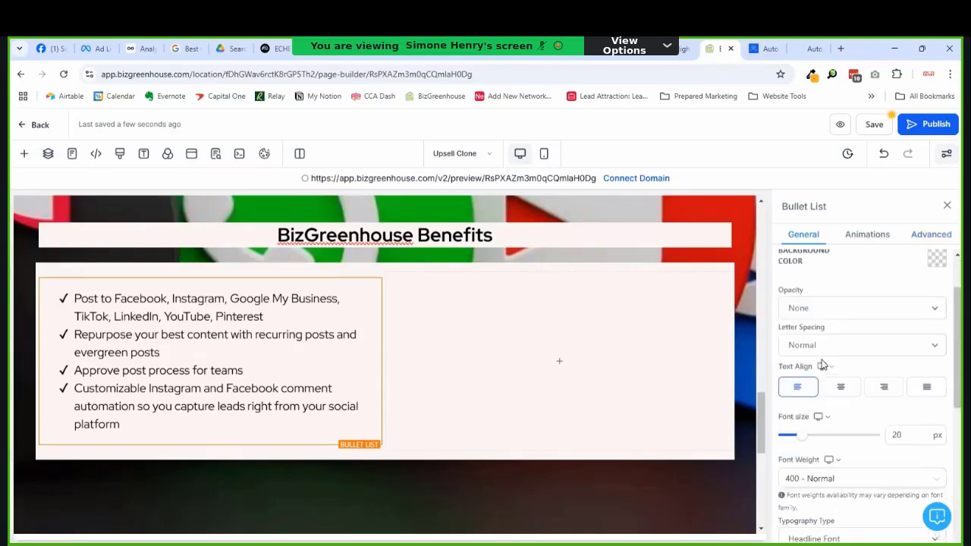
pyautogui.scroll(-4, 829, 385)
pyautogui.click(865, 345)
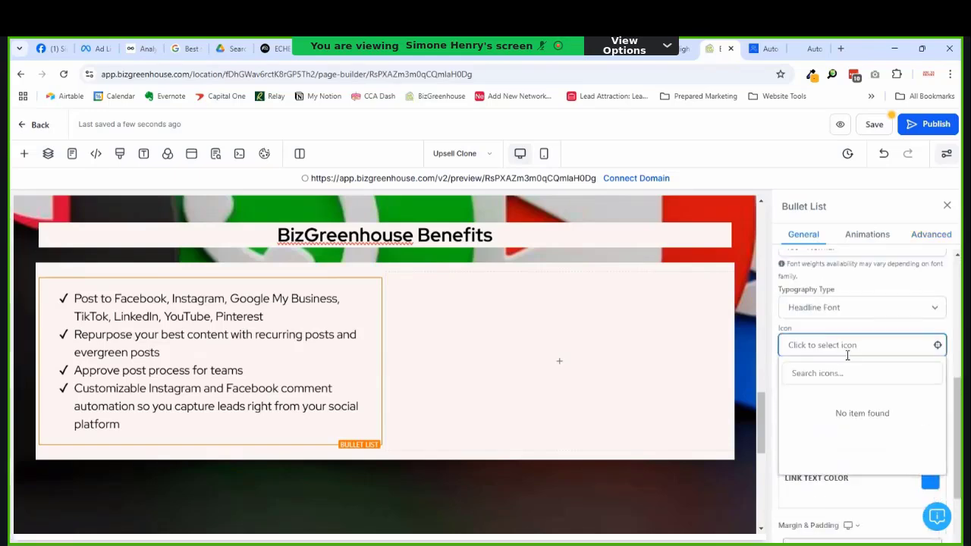
pyautogui.scroll(-1, 880, 345)
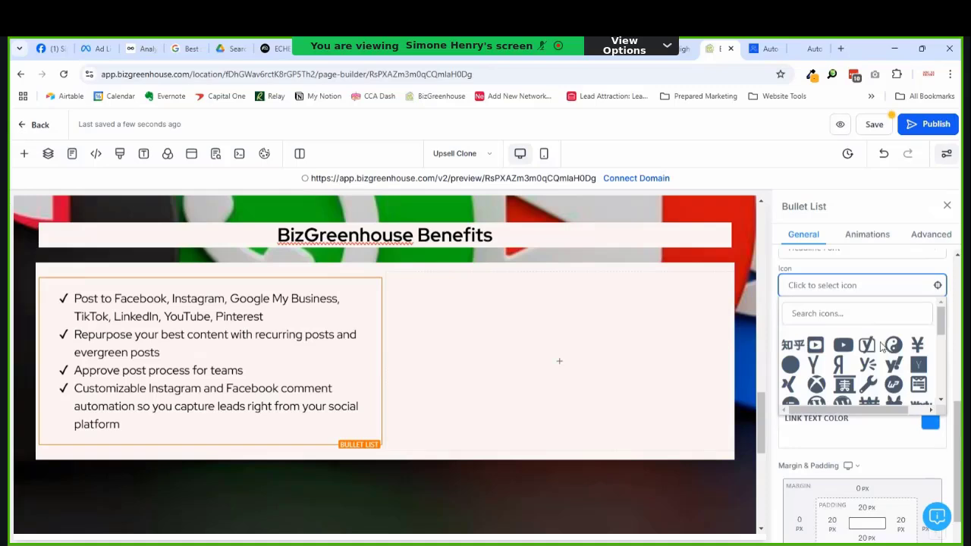
pyautogui.click(847, 292)
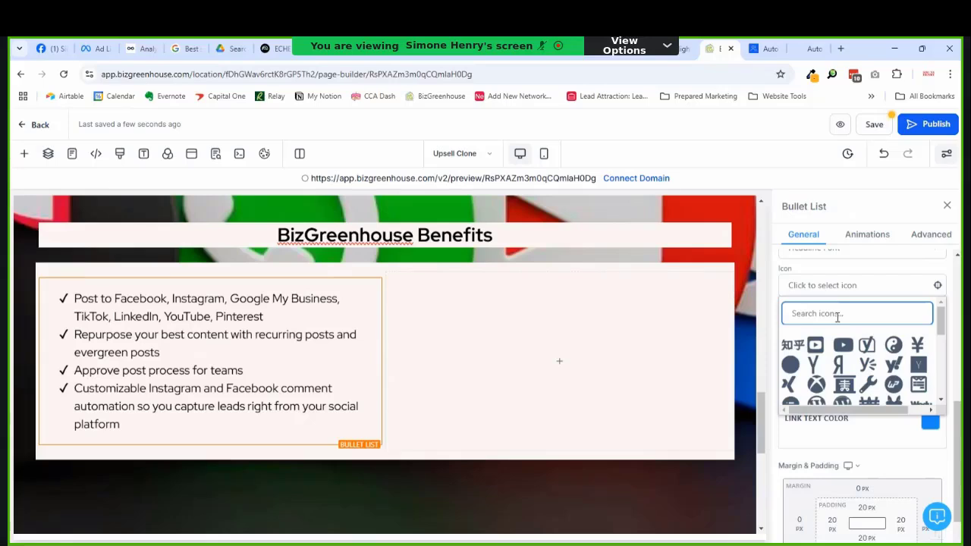
pyautogui.write('instagram')
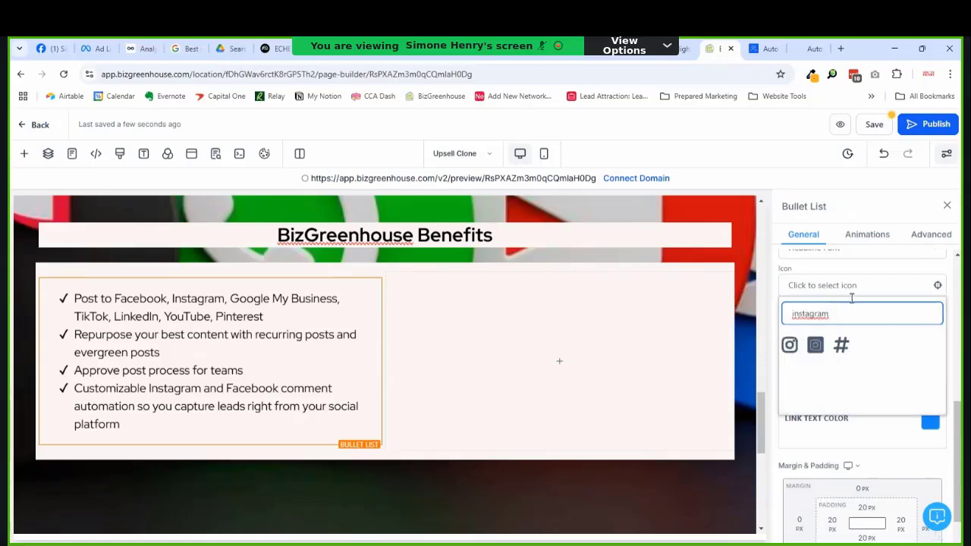
pyautogui.click(843, 347)
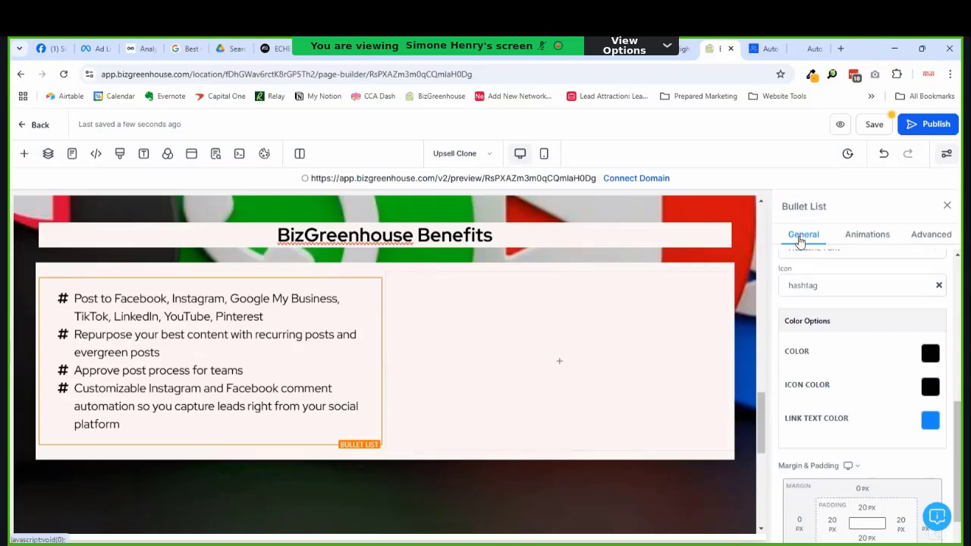
pyautogui.click(933, 391)
pyautogui.click(834, 227)
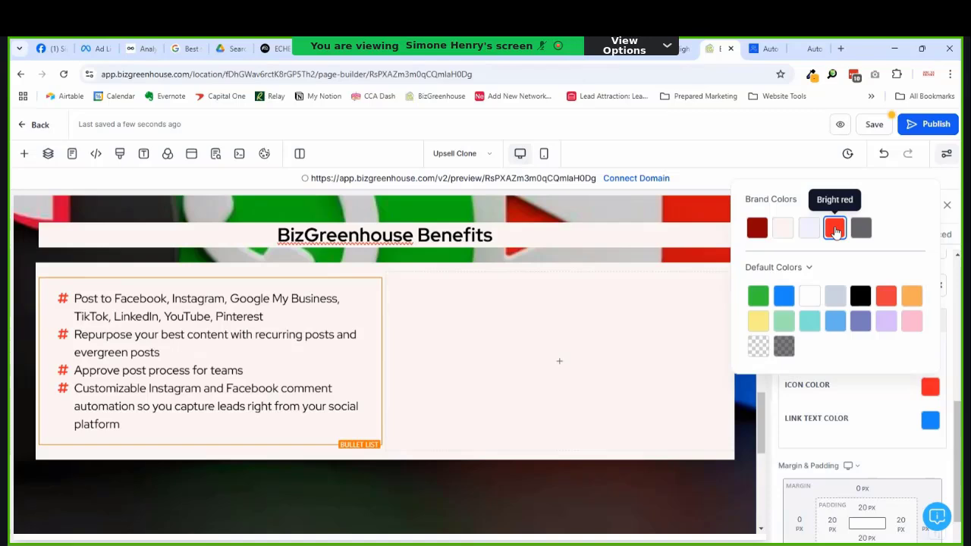
pyautogui.click(758, 229)
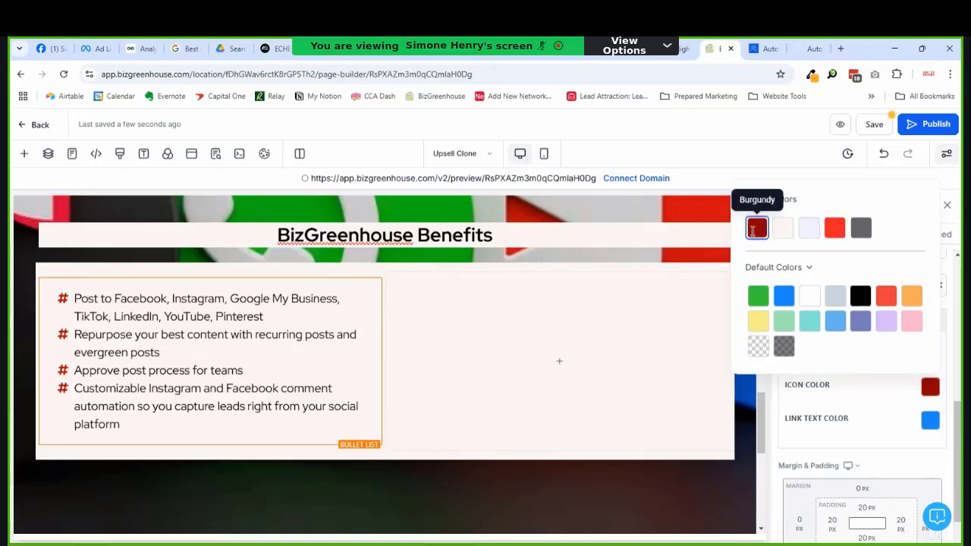
# Step: Add an Image element from the Media group to the empty right column
pyautogui.moveTo(607, 388)
pyautogui.click(583, 369)
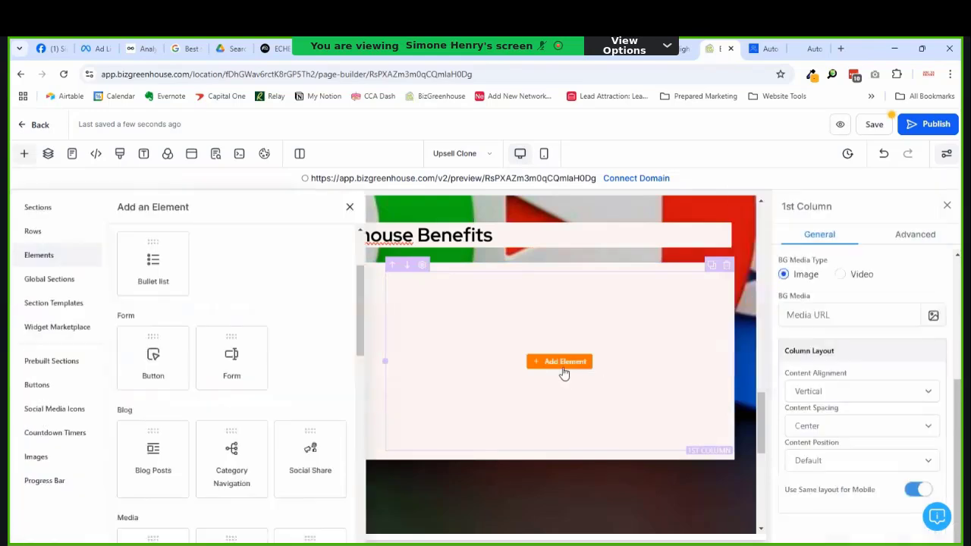
pyautogui.scroll(-3, 249, 403)
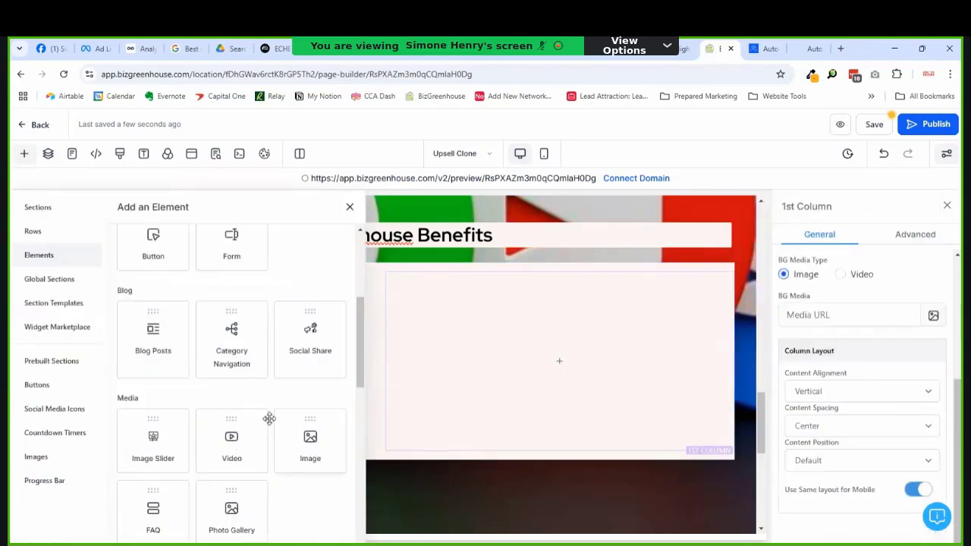
pyautogui.click(311, 434)
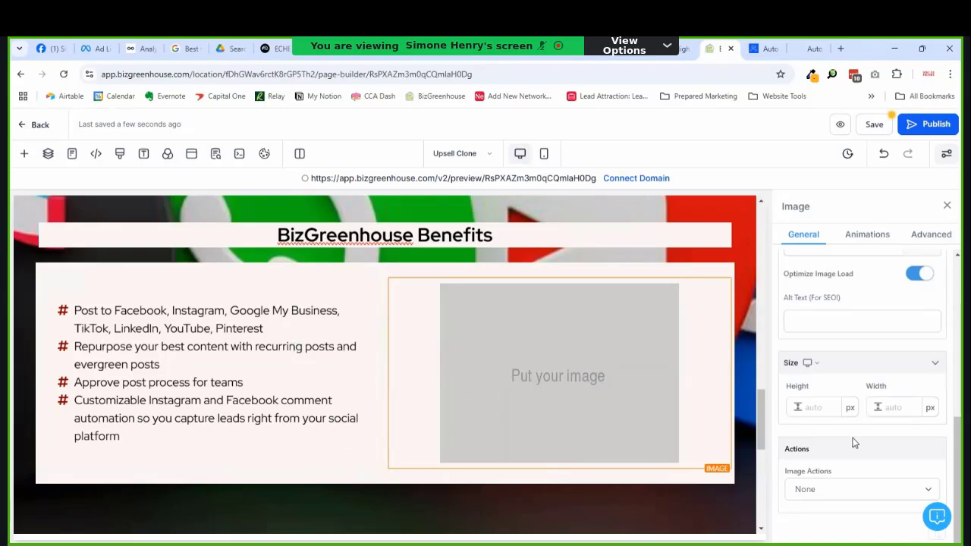
# Step: Place the insertion point at the end of the last bullet in the list
pyautogui.scroll(3, 432, 394)
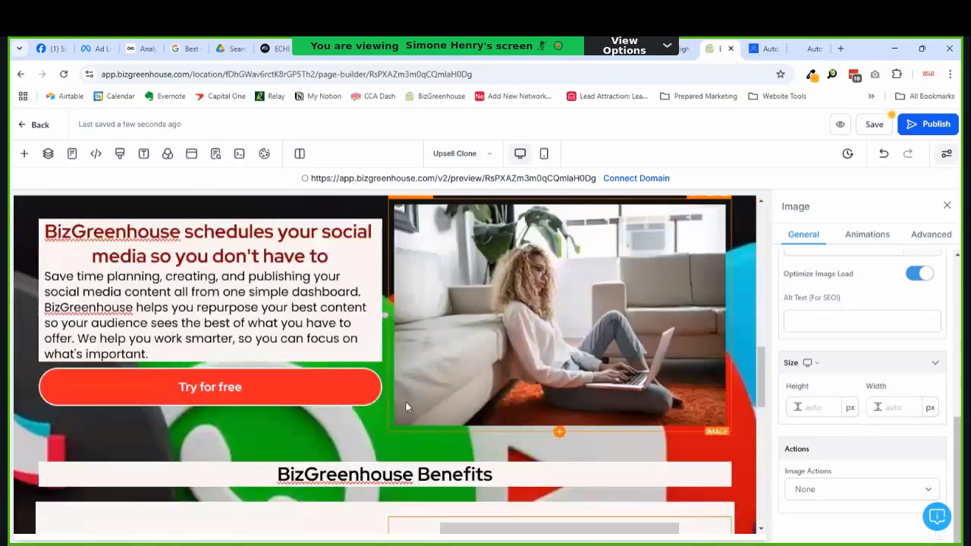
pyautogui.scroll(-4, 342, 405)
pyautogui.click(245, 372)
# Step: Start a new bullet and type 'Generate text and images using our built-in AI…' wording
pyautogui.press('Return')
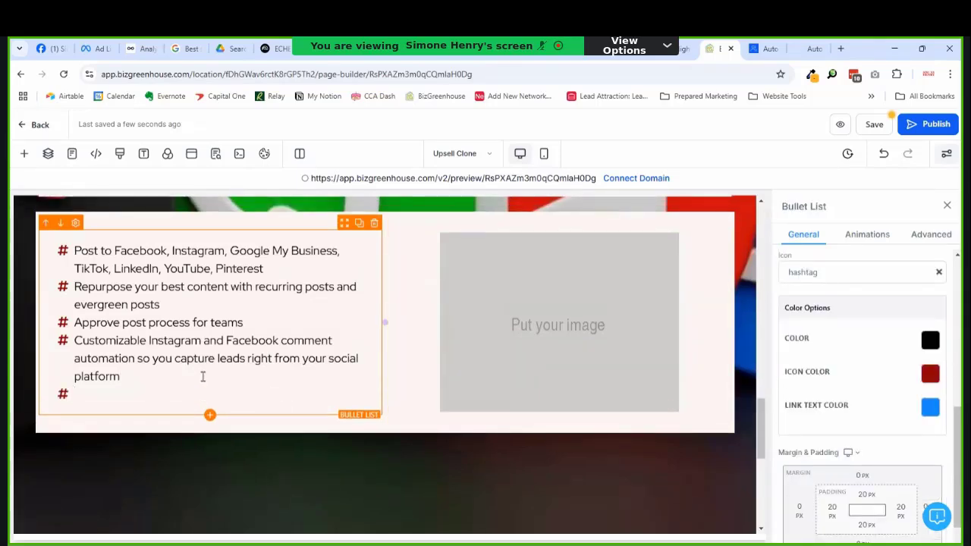
pyautogui.write('Generate cont')
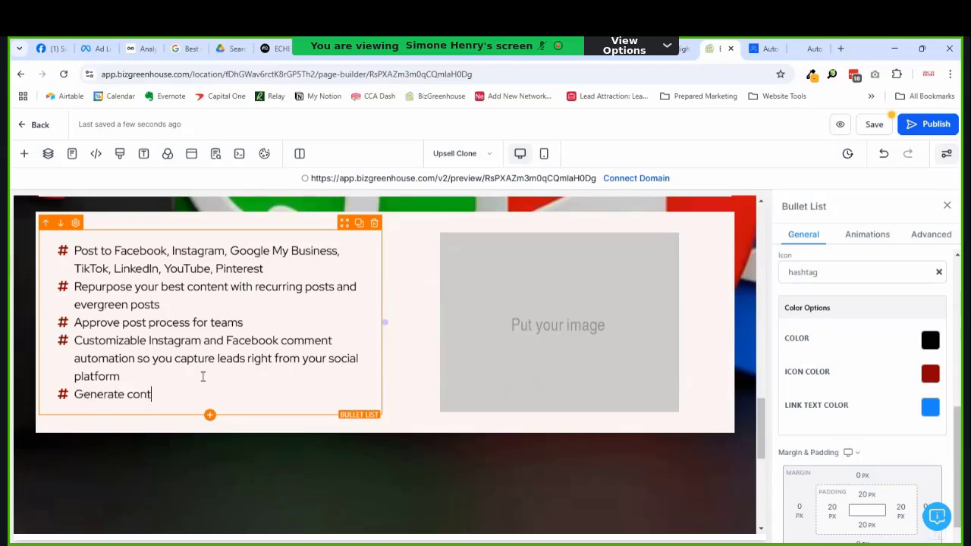
pyautogui.hotkey('ctrl', 'shift', 'Left')
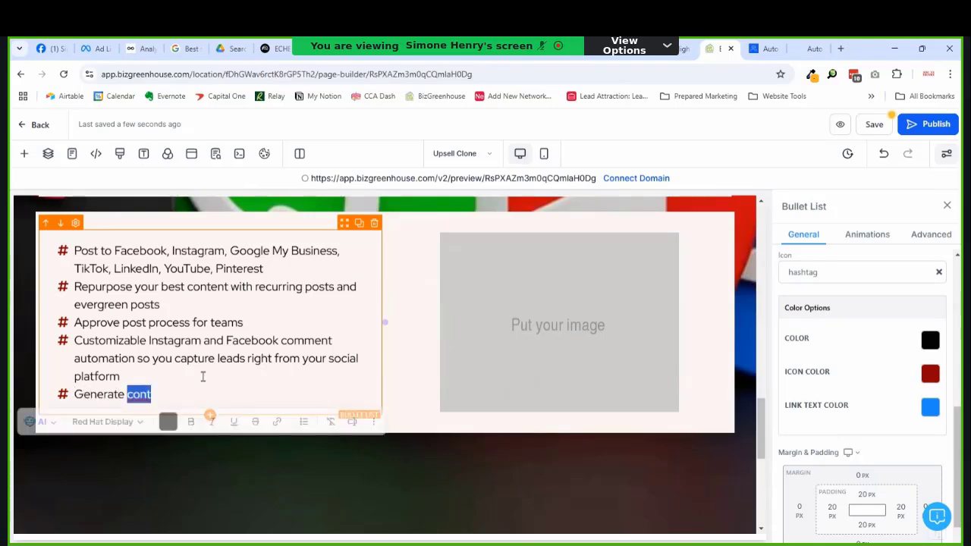
pyautogui.write('tex')
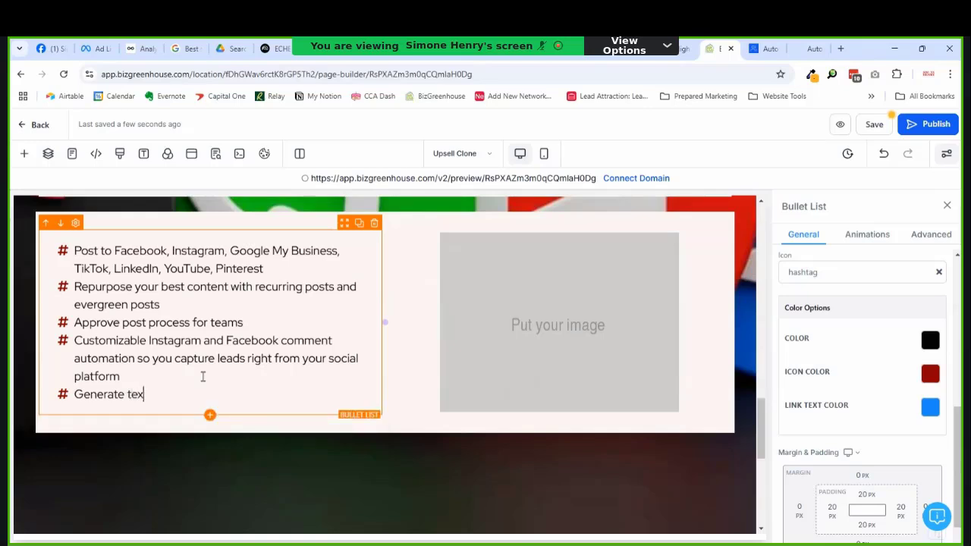
pyautogui.write('t and images using our built-in AI')
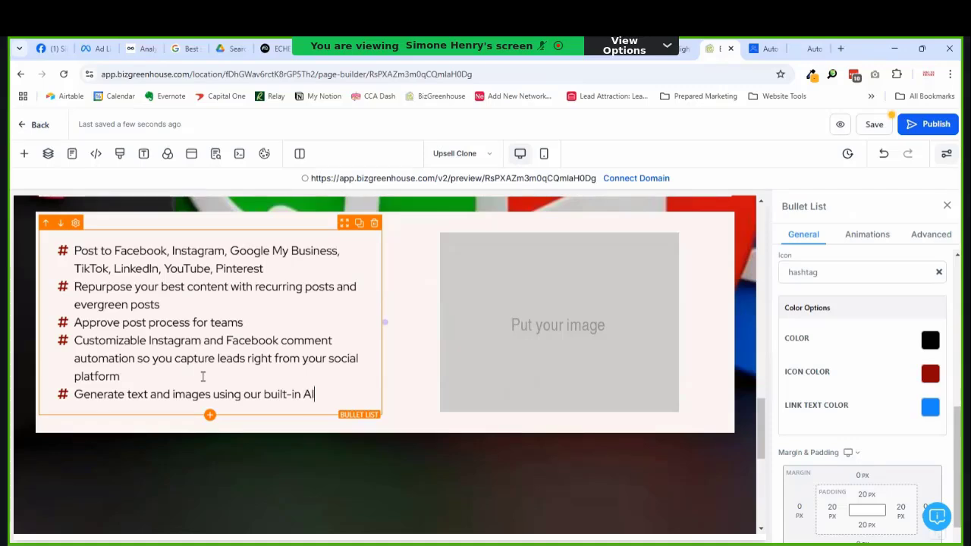
pyautogui.write('content ')
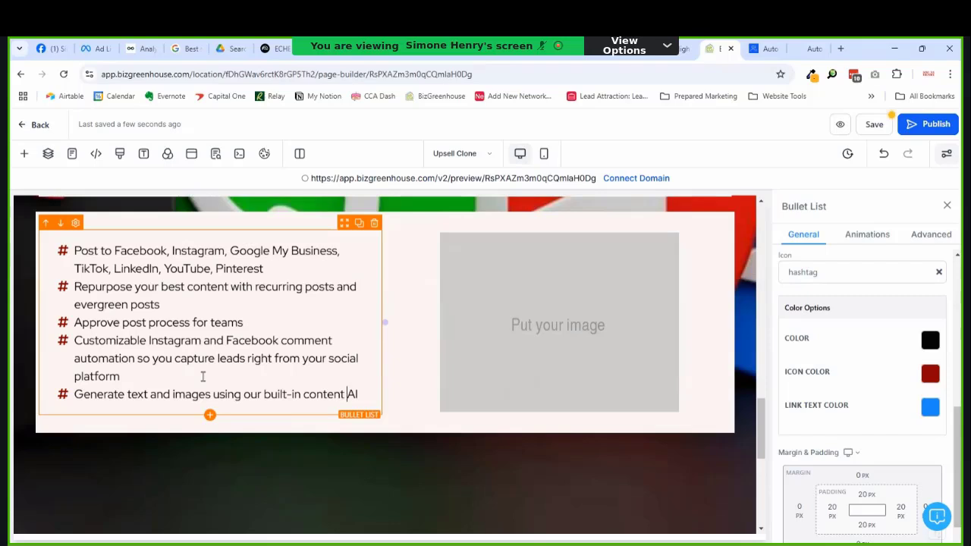
pyautogui.write('ge')
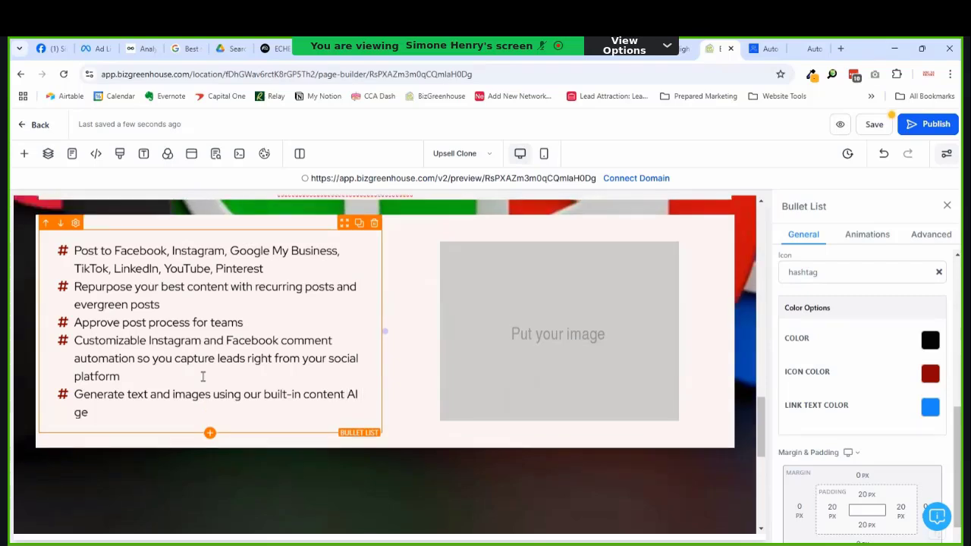
# Step: Fix the bullet's ending so it reads 'AI content generator'
pyautogui.press('BackSpace')
pyautogui.press('Left')
pyautogui.press('Left')
pyautogui.press('Left')
pyautogui.press('Left')
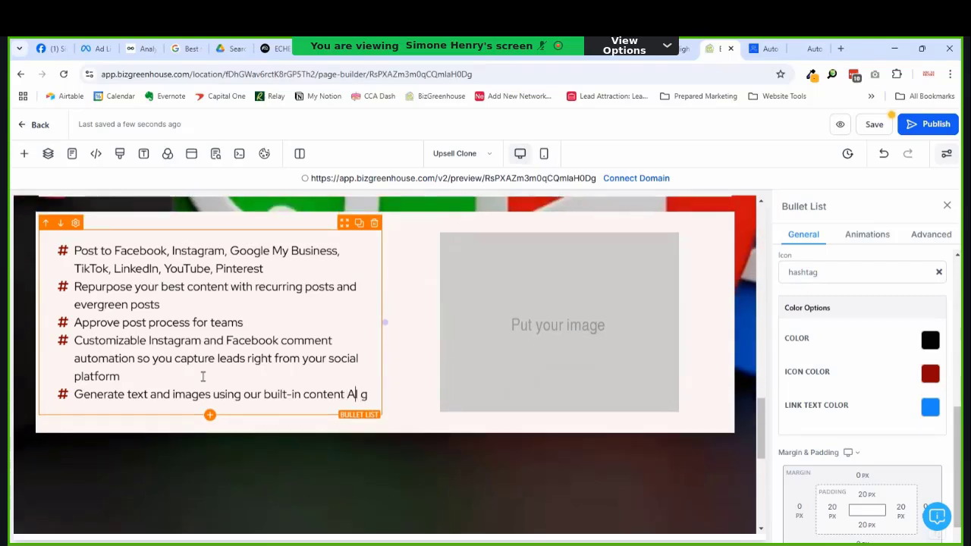
pyautogui.hotkey('ctrl', 'shift', 'Left')
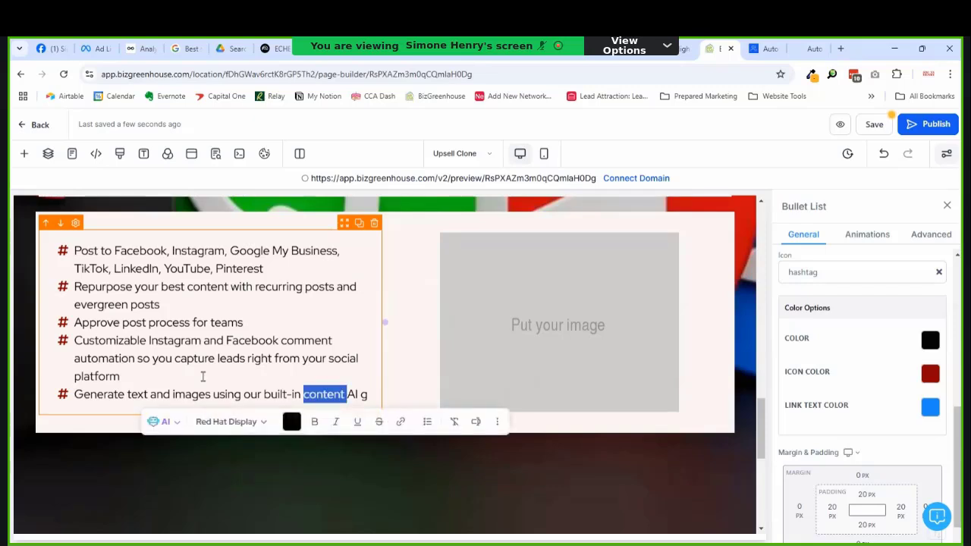
pyautogui.press('BackSpace')
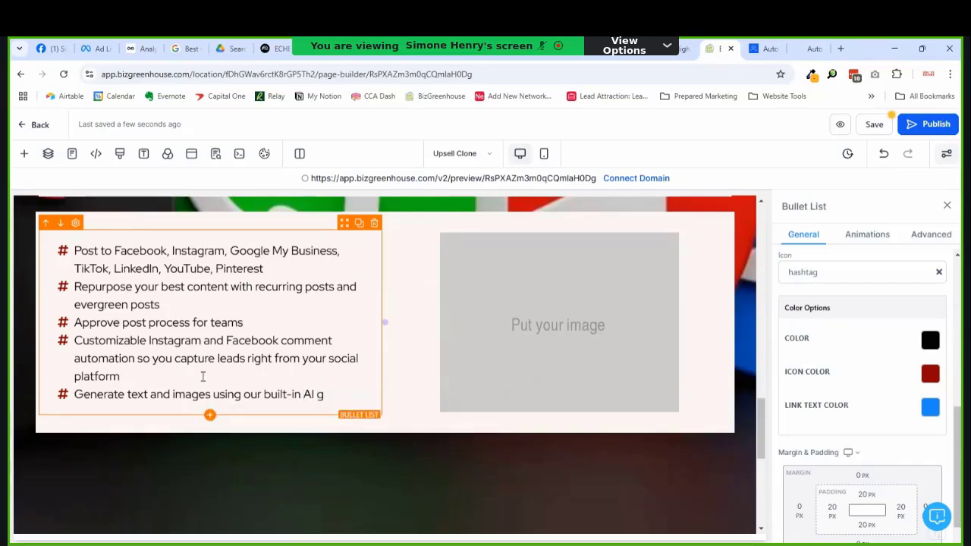
pyautogui.write('content')
pyautogui.press('Right')
pyautogui.write('ener')
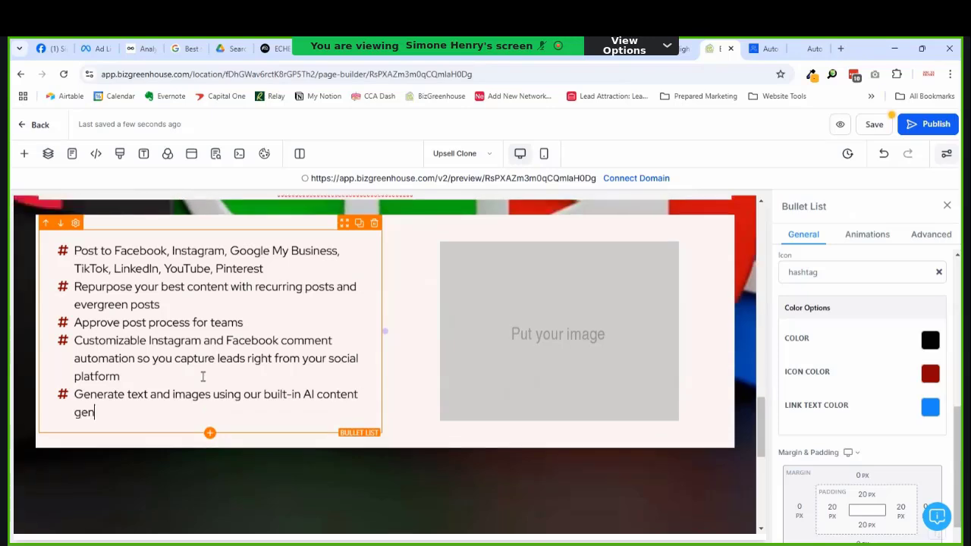
pyautogui.write('ator')
pyautogui.click(203, 376)
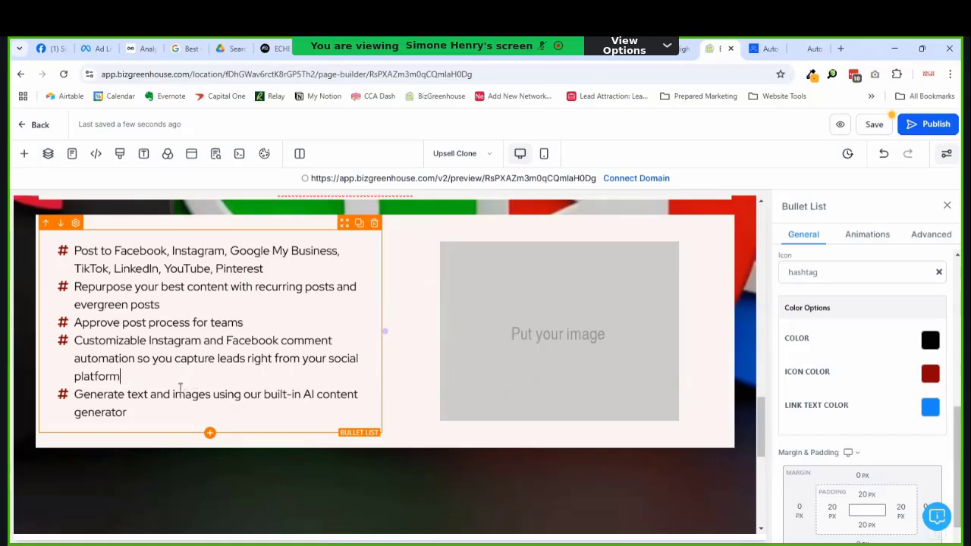
pyautogui.click(169, 410)
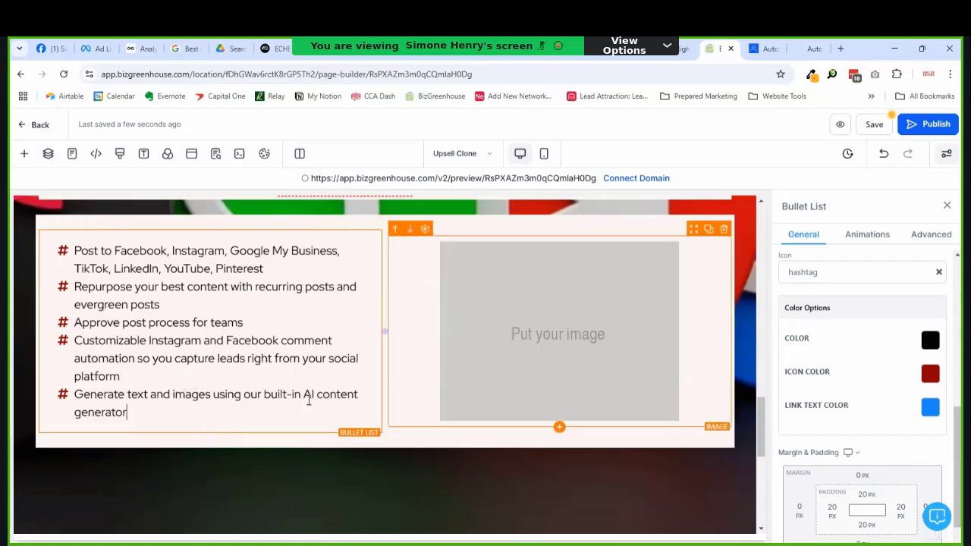
# Step: Select the placeholder image and open the media library from its Image URL field
pyautogui.click(574, 360)
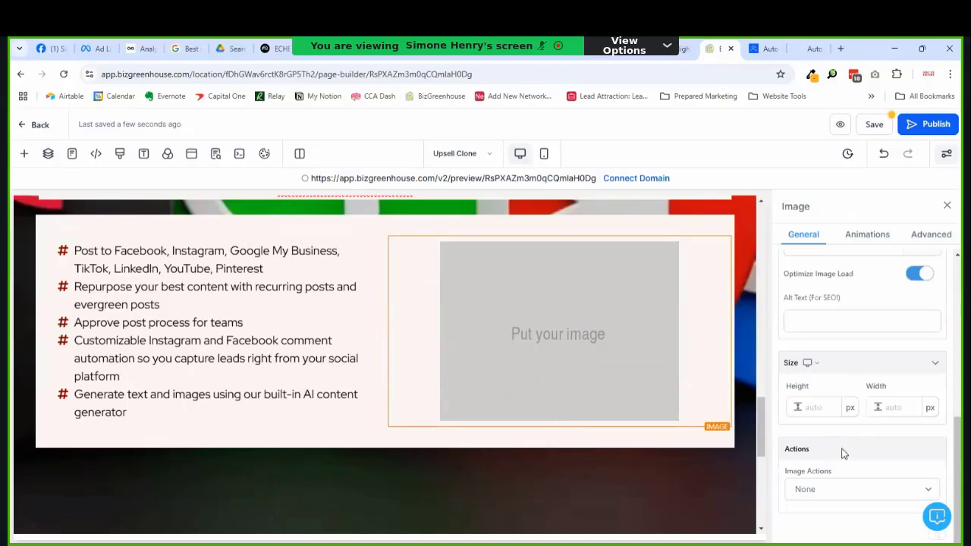
pyautogui.click(880, 314)
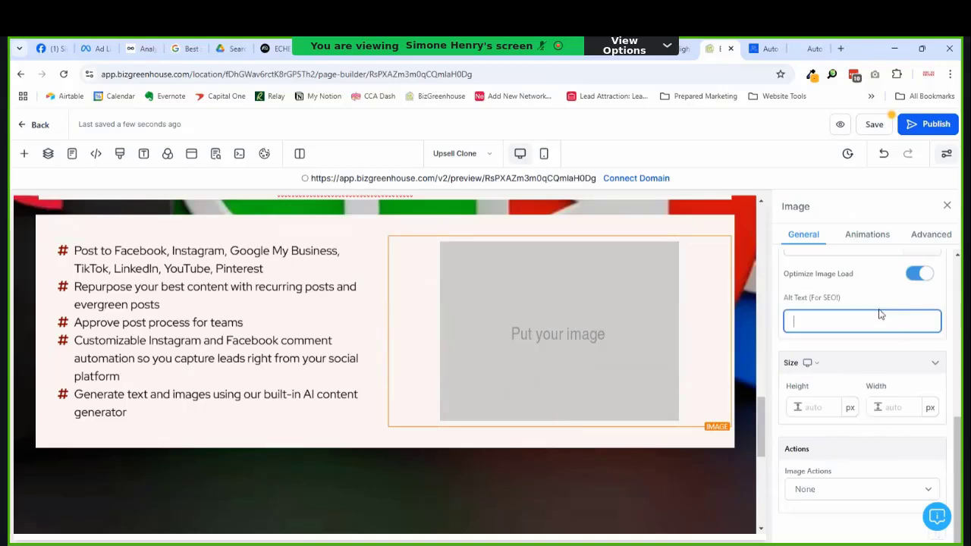
pyautogui.scroll(1, 913, 285)
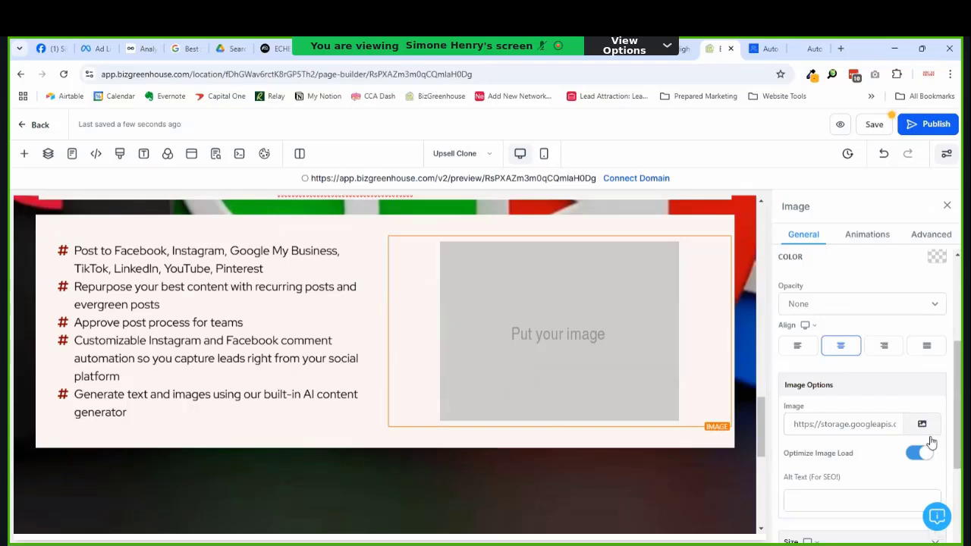
pyautogui.click(921, 424)
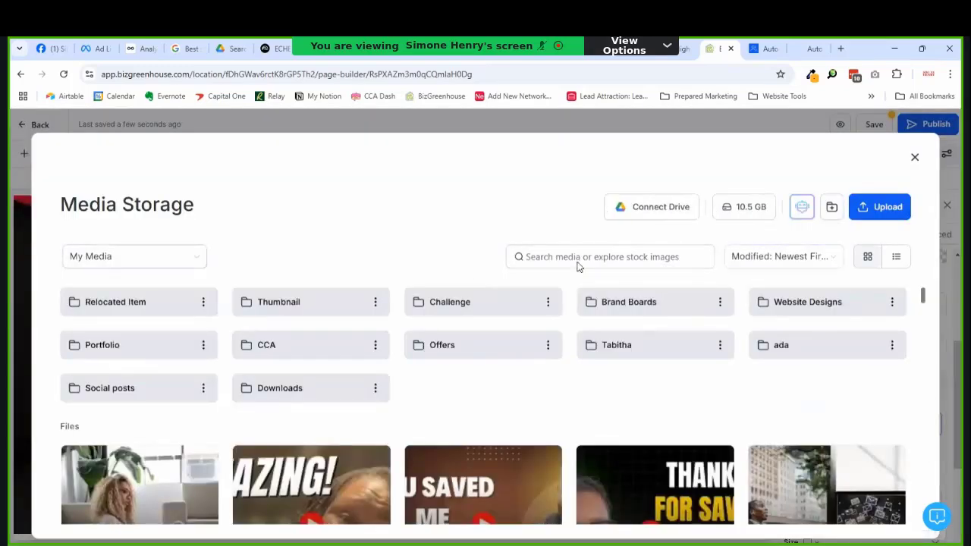
# Step: Show media from All sources, search 'social media' and browse the stock results
pyautogui.click(177, 263)
pyautogui.click(126, 282)
pyautogui.click(611, 256)
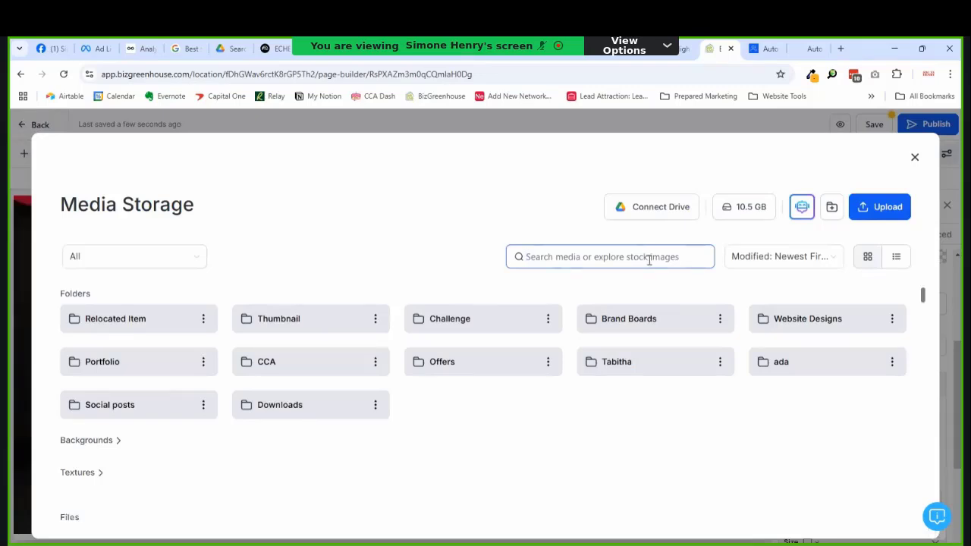
pyautogui.write('social media')
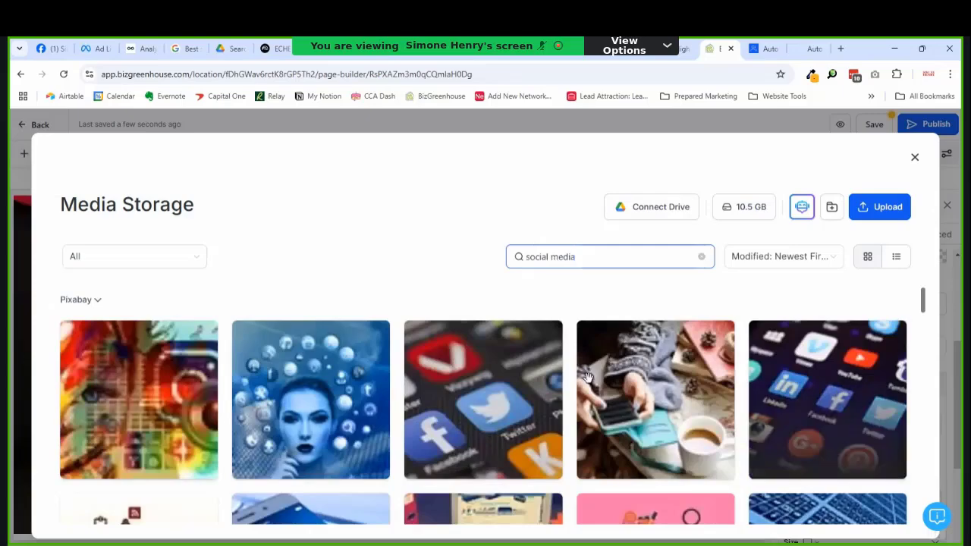
pyautogui.scroll(-3, 759, 425)
pyautogui.scroll(3, 827, 463)
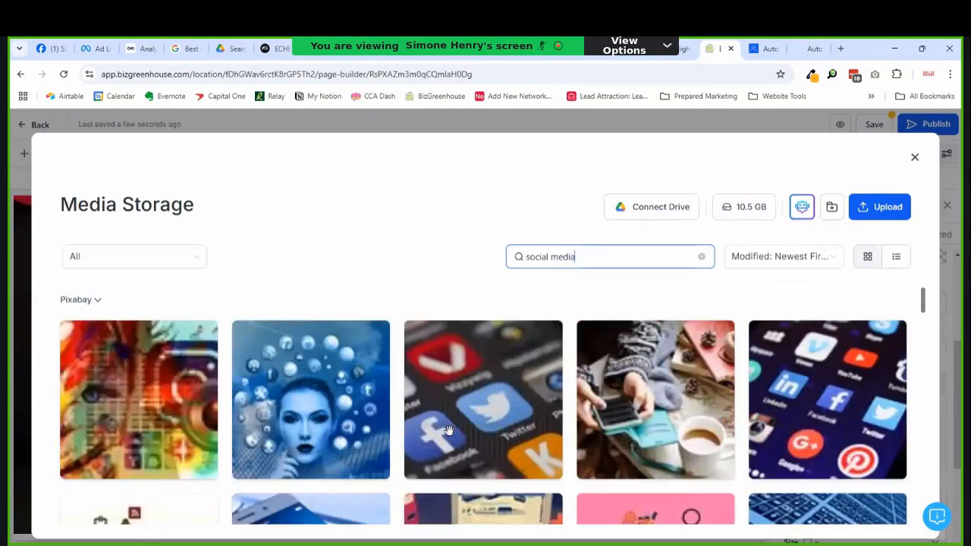
pyautogui.scroll(-5, 847, 418)
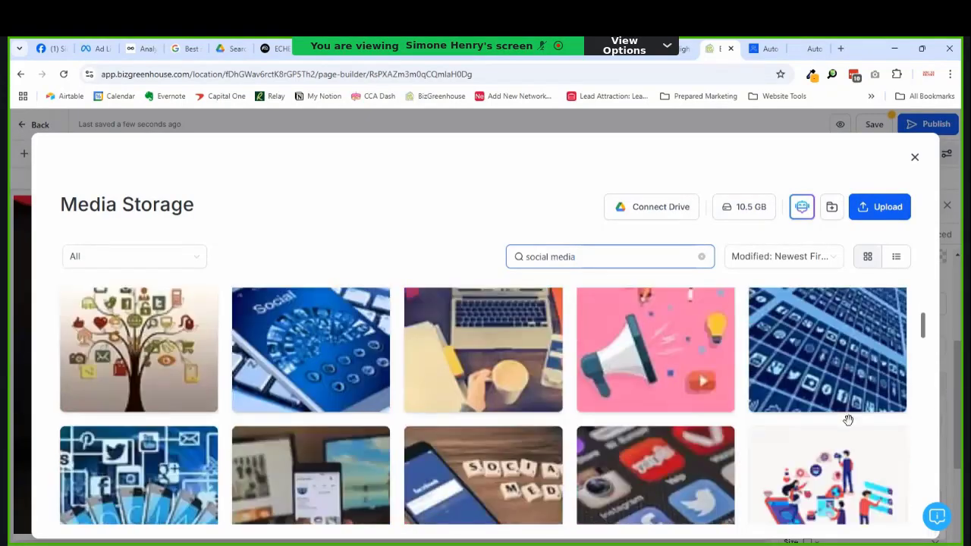
pyautogui.scroll(5, 848, 420)
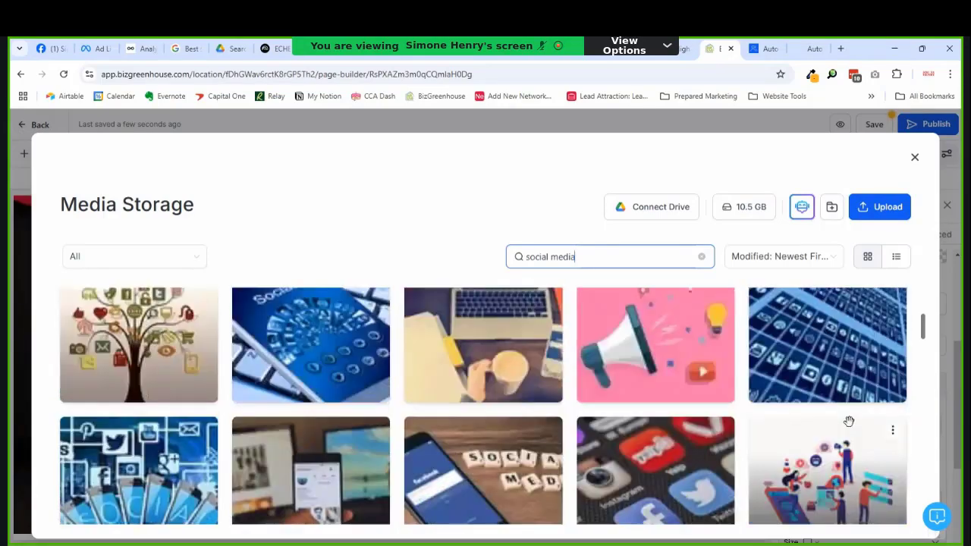
pyautogui.scroll(-5, 848, 421)
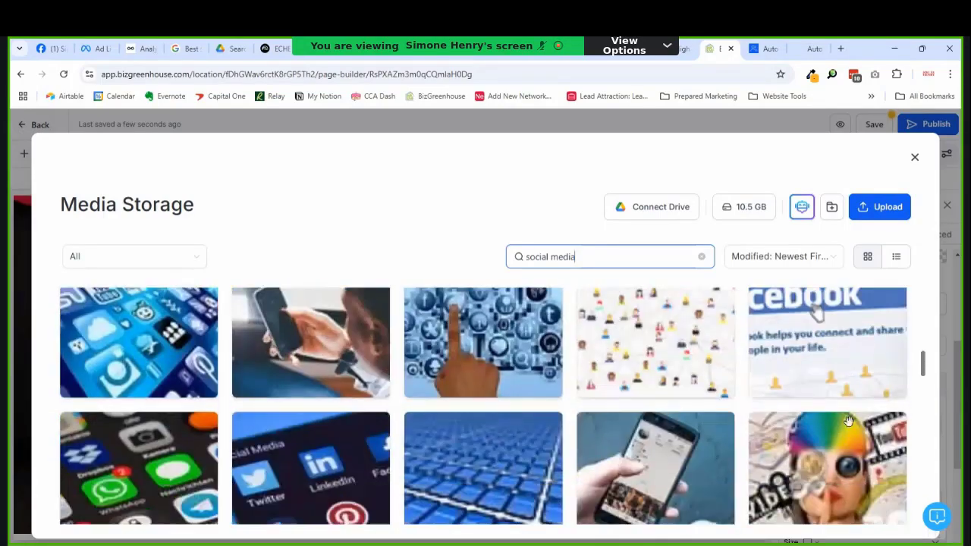
pyautogui.scroll(1, 848, 421)
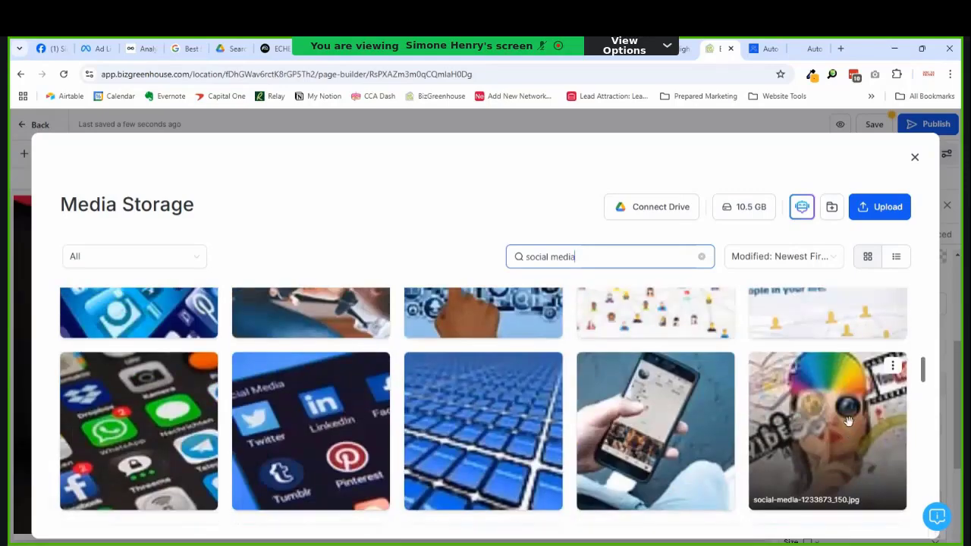
pyautogui.scroll(4, 848, 421)
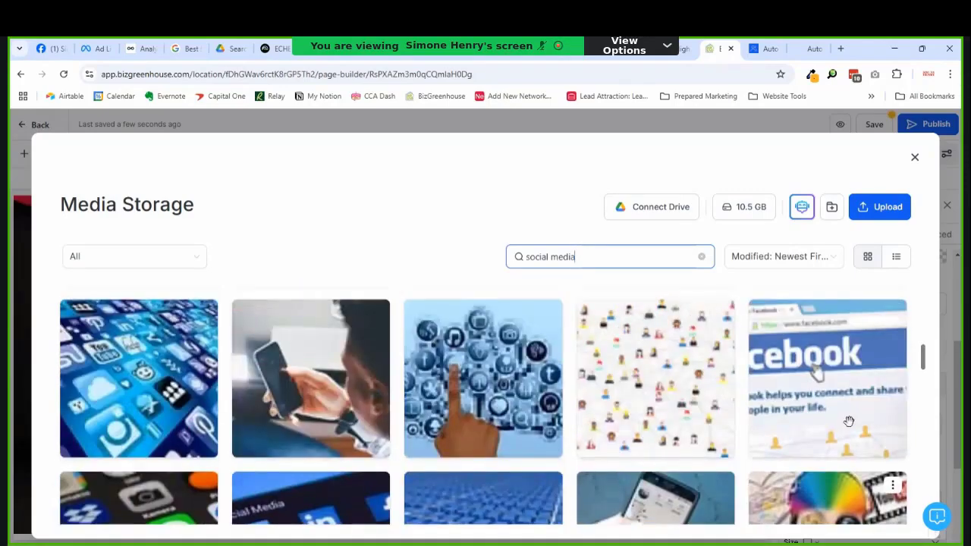
pyautogui.scroll(1, 848, 421)
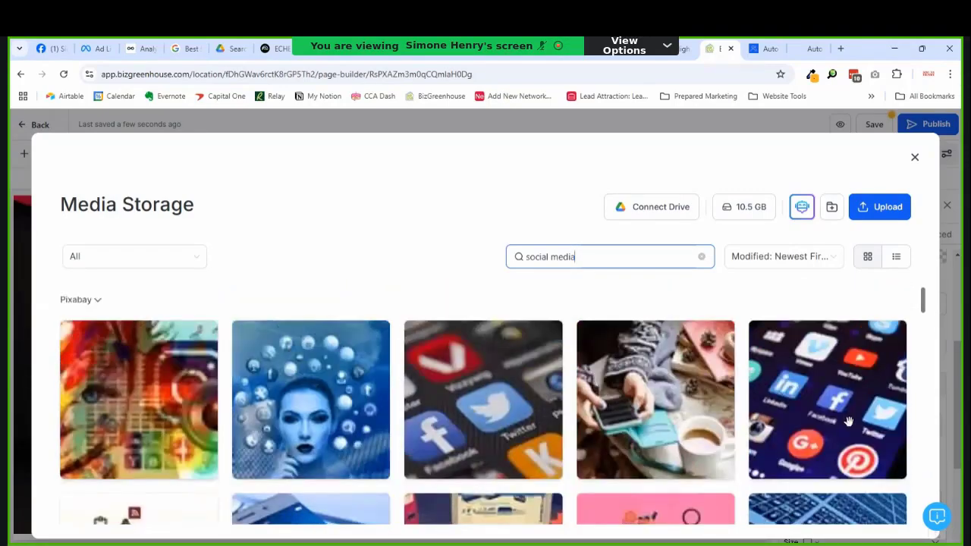
pyautogui.scroll(-5, 848, 421)
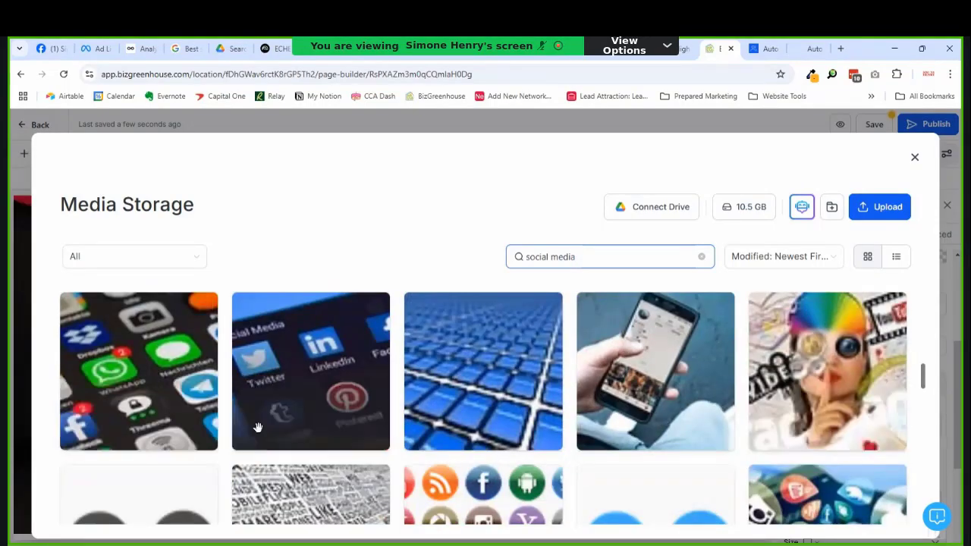
pyautogui.scroll(-2, 559, 423)
pyautogui.scroll(-5, 559, 423)
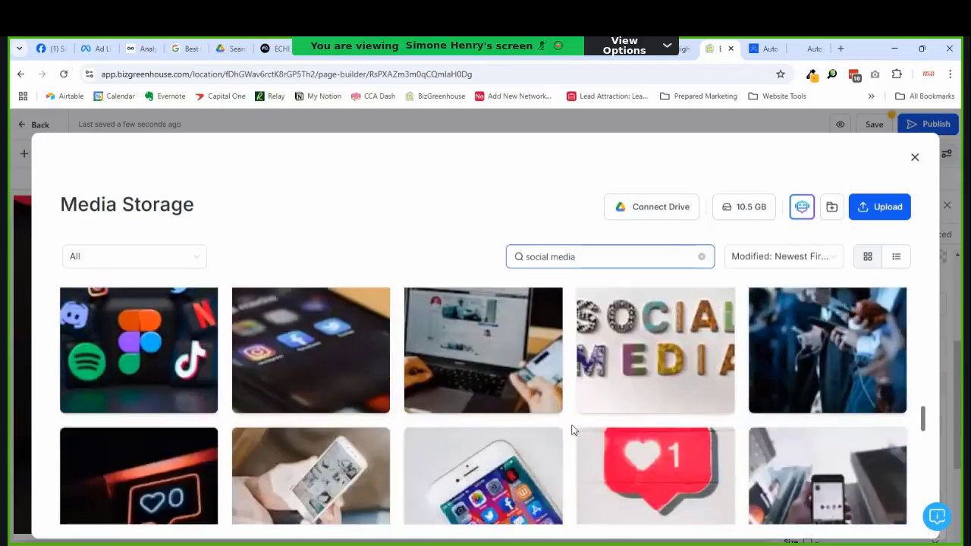
pyautogui.scroll(-6, 573, 430)
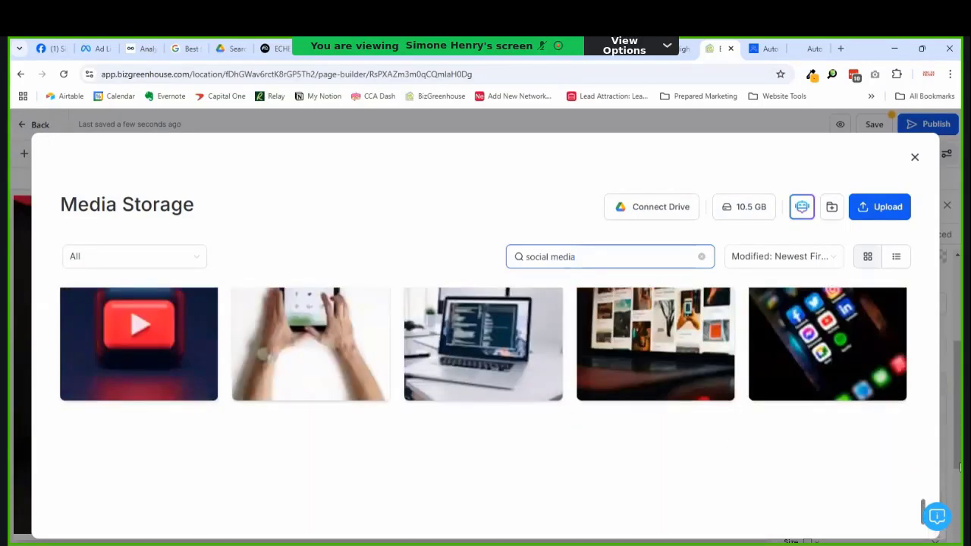
pyautogui.scroll(2, 835, 485)
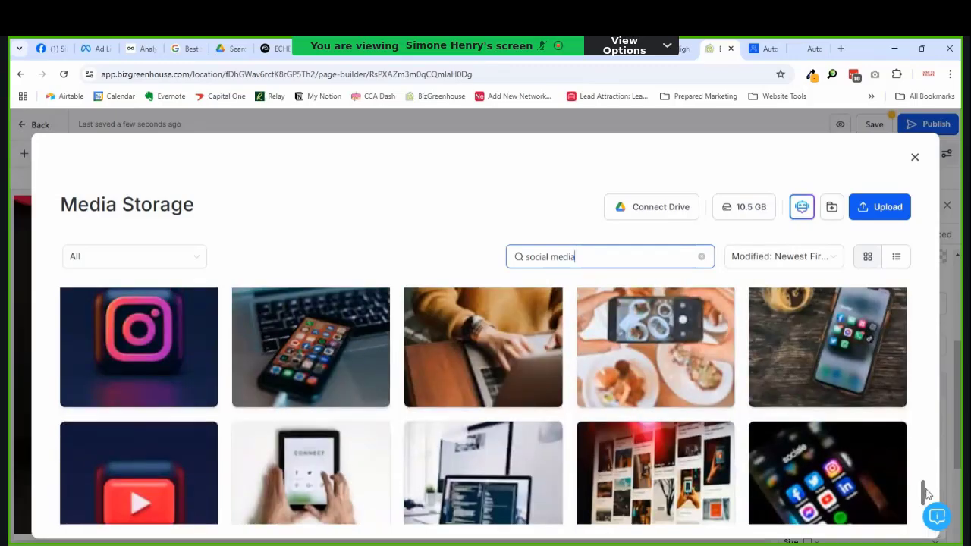
pyautogui.scroll(10, 925, 454)
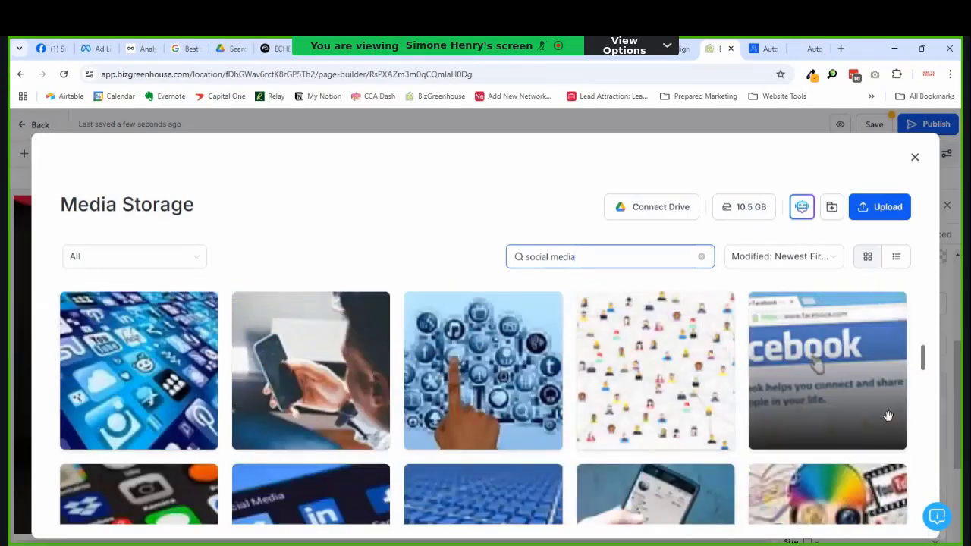
pyautogui.scroll(3, 833, 355)
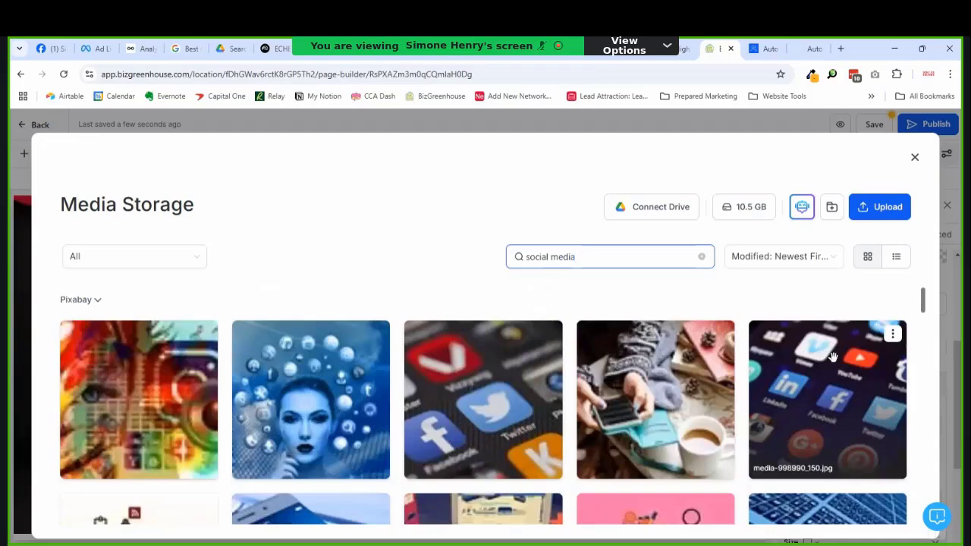
# Step: Use the phone app-icons photo and set its Image Radius to Circle
pyautogui.click(811, 386)
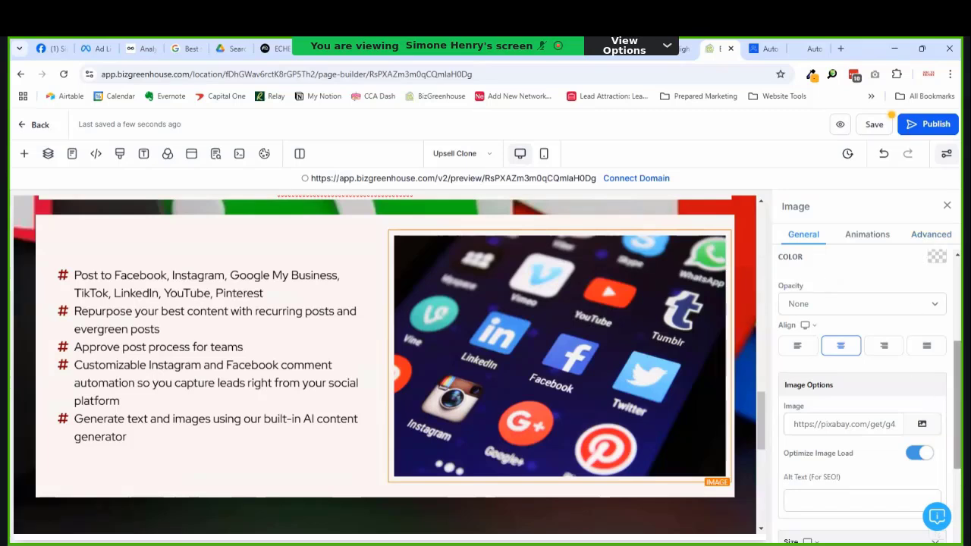
pyautogui.click(925, 236)
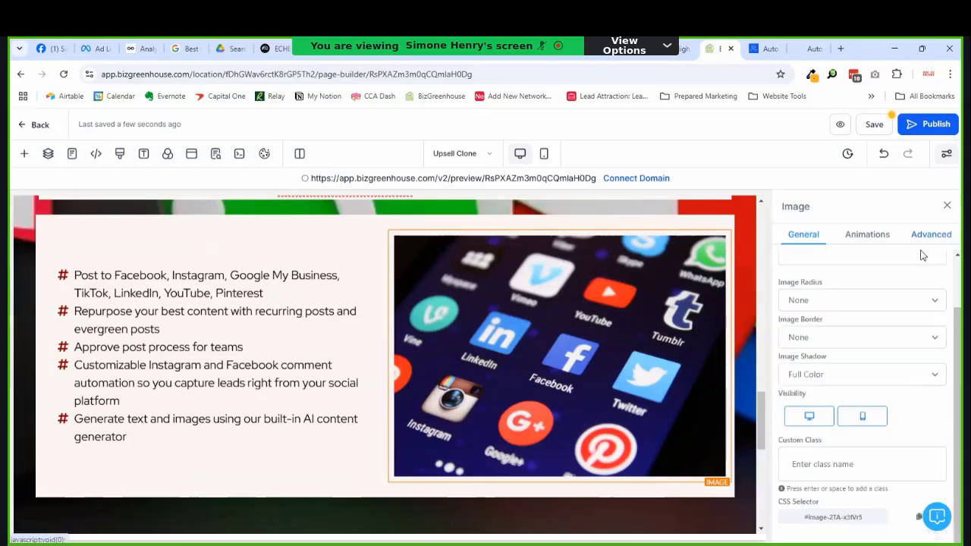
pyautogui.click(855, 339)
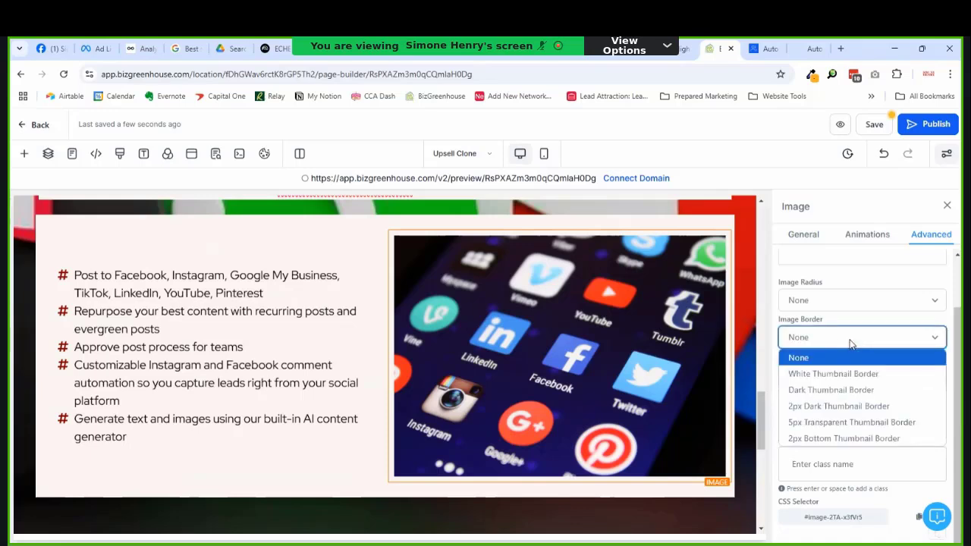
pyautogui.click(851, 305)
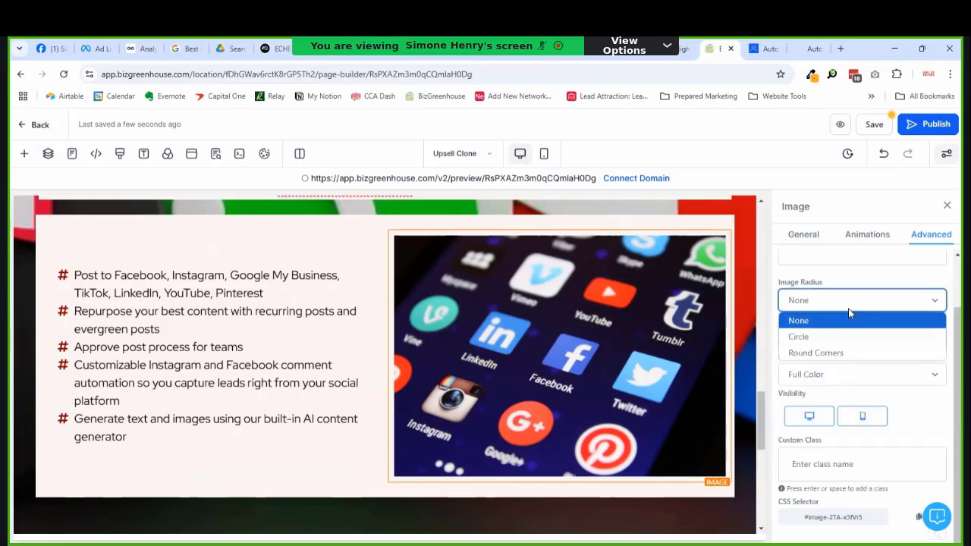
pyautogui.click(823, 337)
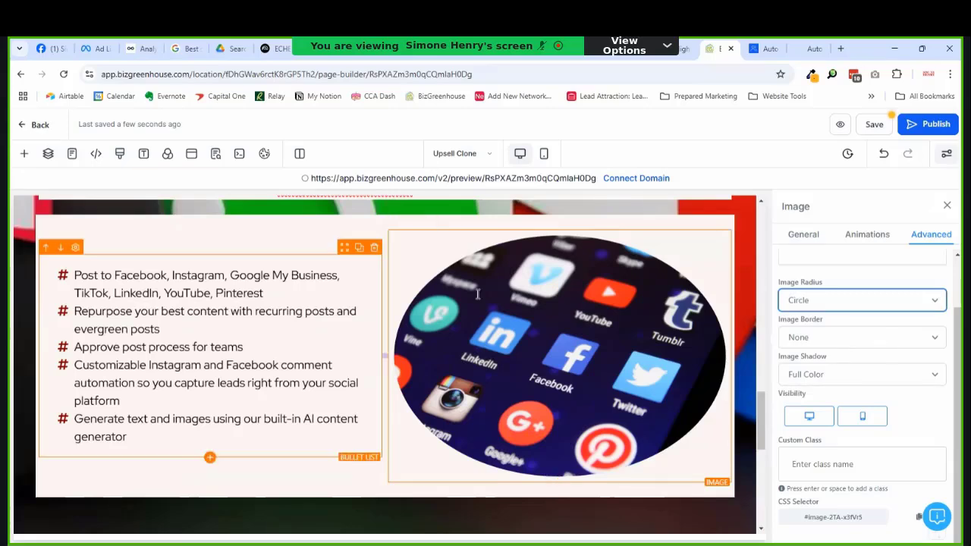
# Step: Select the bullet list, the image's column and the surrounding section in turn
pyautogui.click(280, 311)
pyautogui.click(541, 283)
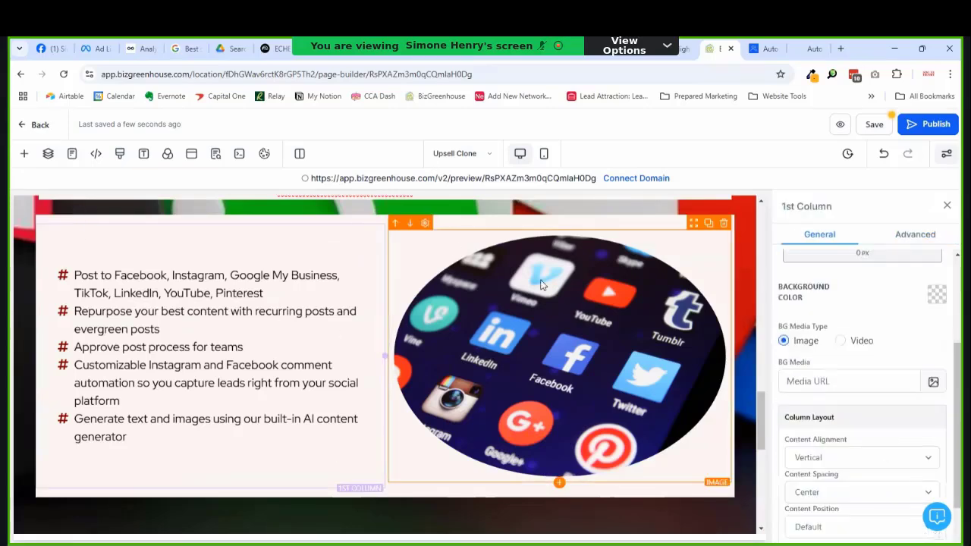
pyautogui.click(588, 506)
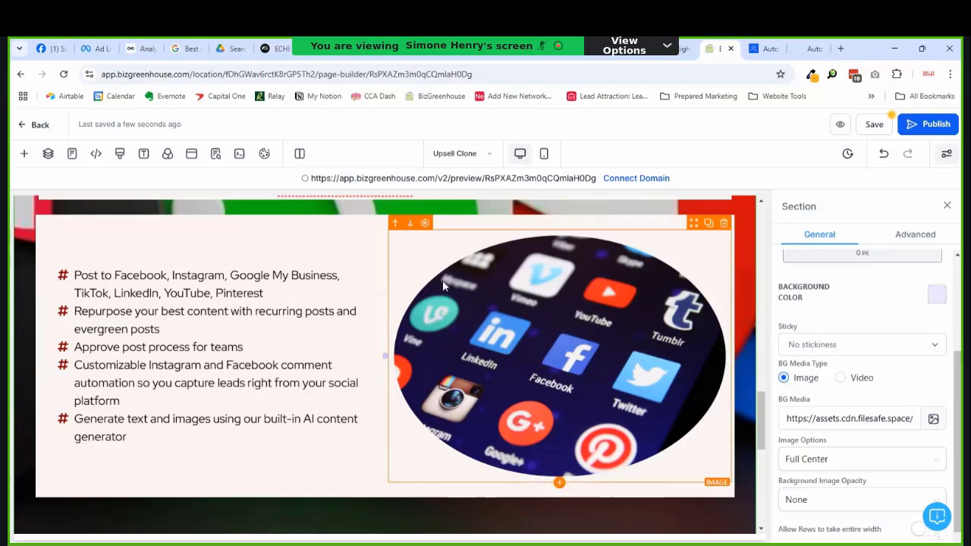
pyautogui.scroll(-3, 444, 369)
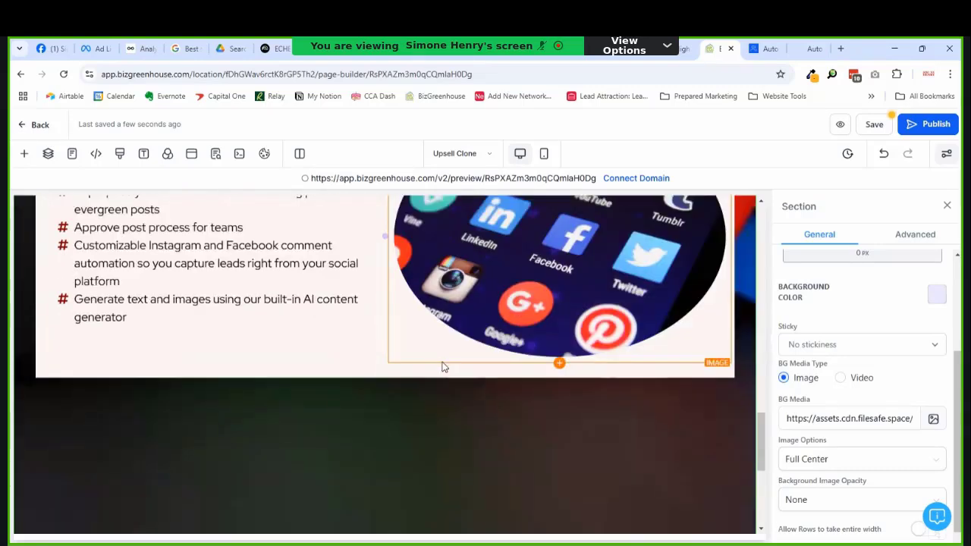
pyautogui.scroll(4, 427, 319)
pyautogui.scroll(-2, 353, 440)
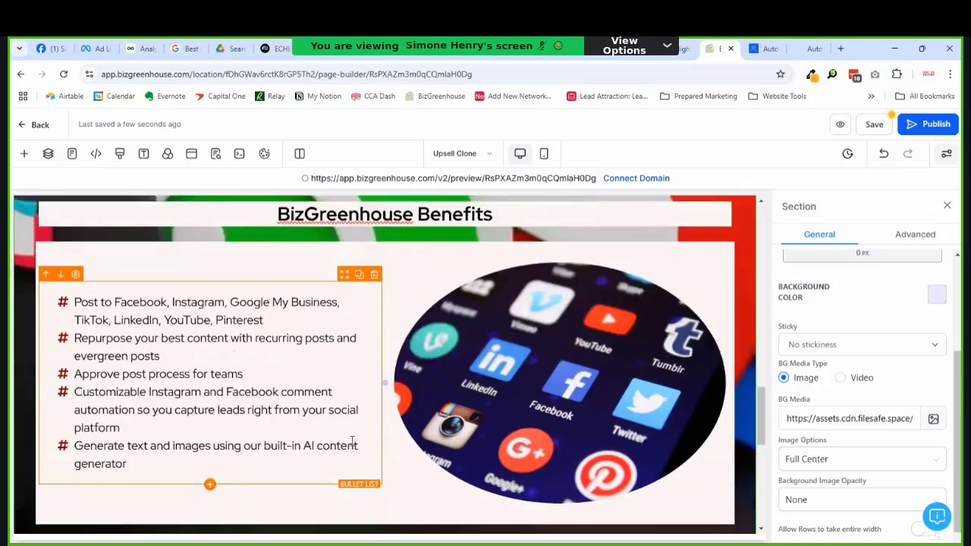
# Step: Add a new last bullet, reordering the words so it begins 'Create and post content on the go'
pyautogui.click(221, 441)
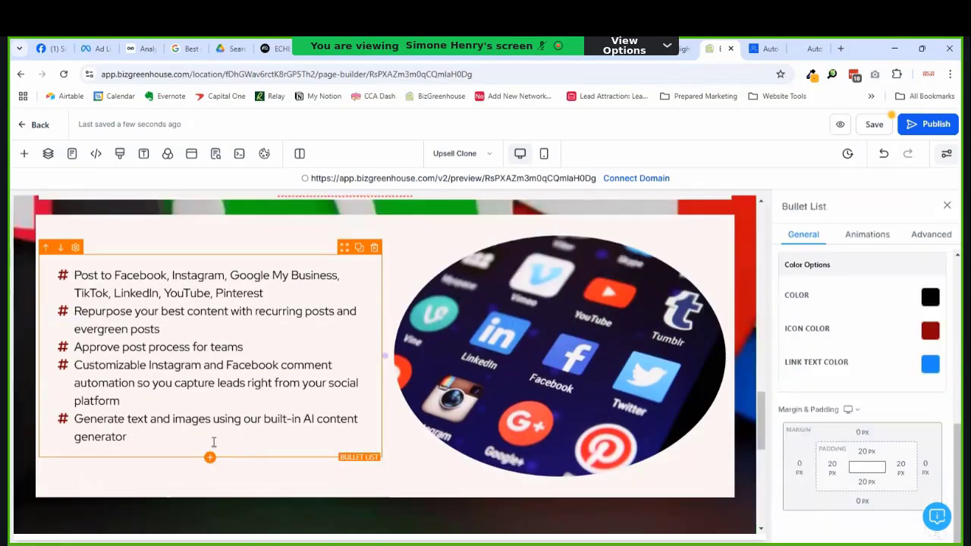
pyautogui.press('Return')
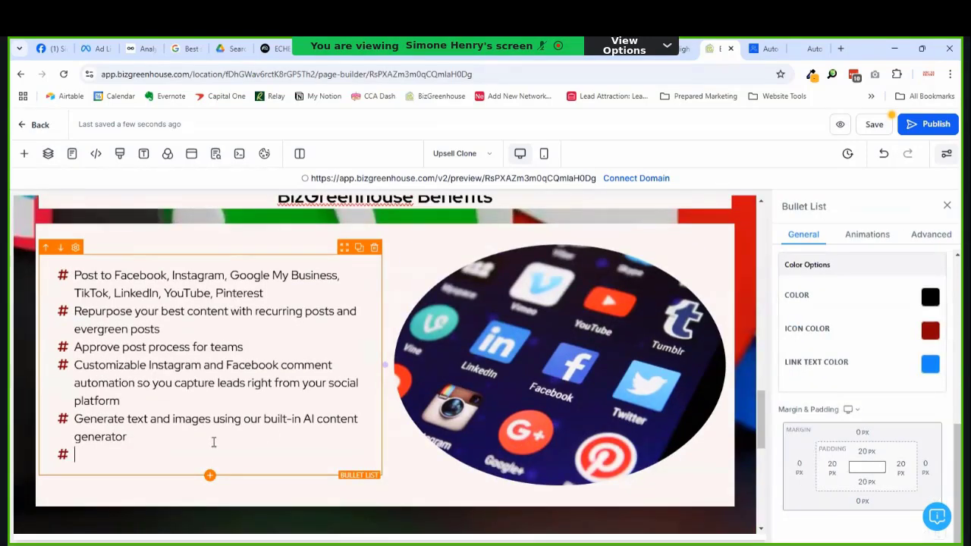
pyautogui.write('Create content')
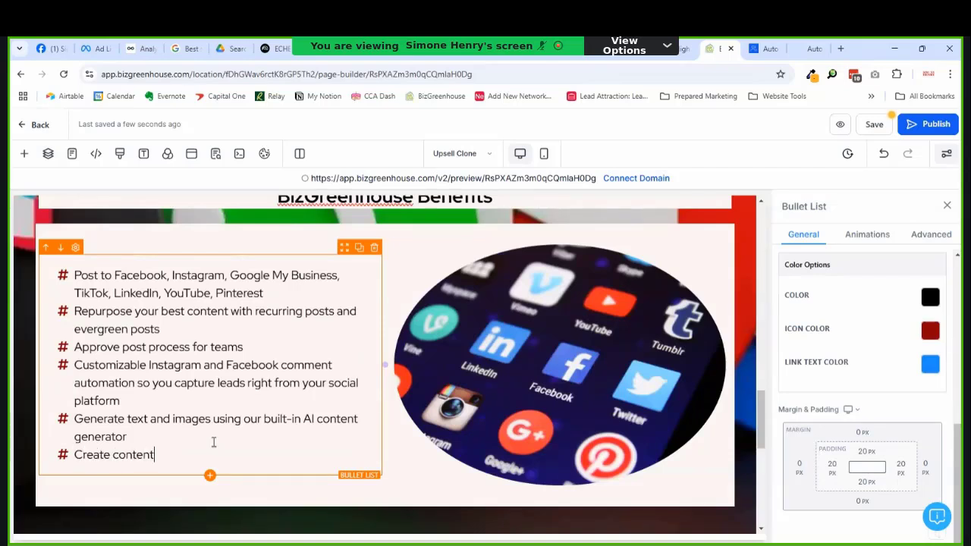
pyautogui.write(' on the go with our mobile app')
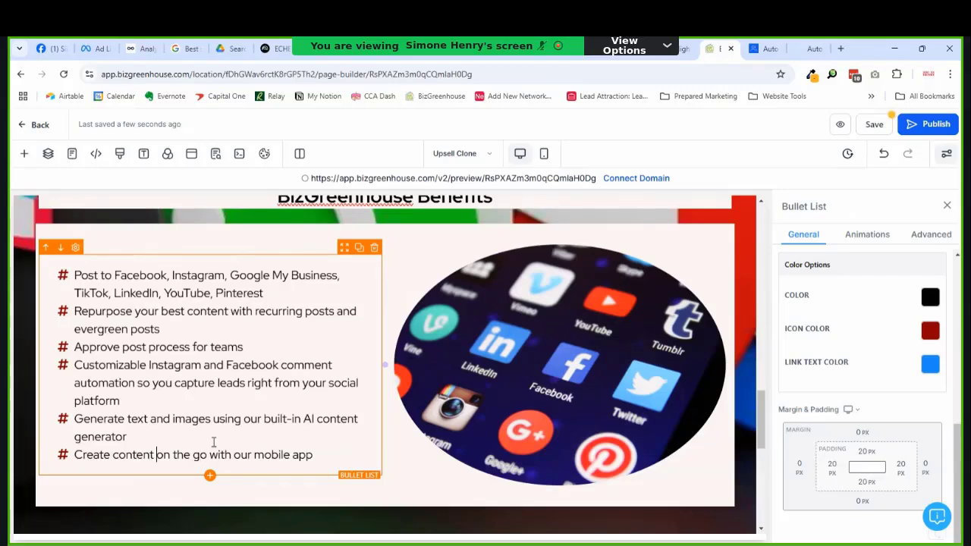
pyautogui.write('and post')
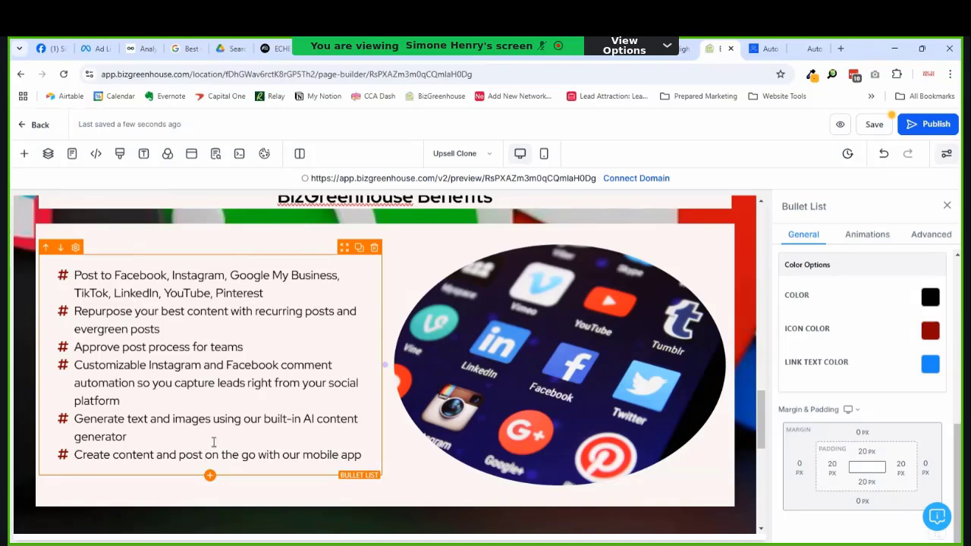
pyautogui.hotkey('ctrl', 'shift', 'Left')
pyautogui.hotkey('ctrl', 'c')
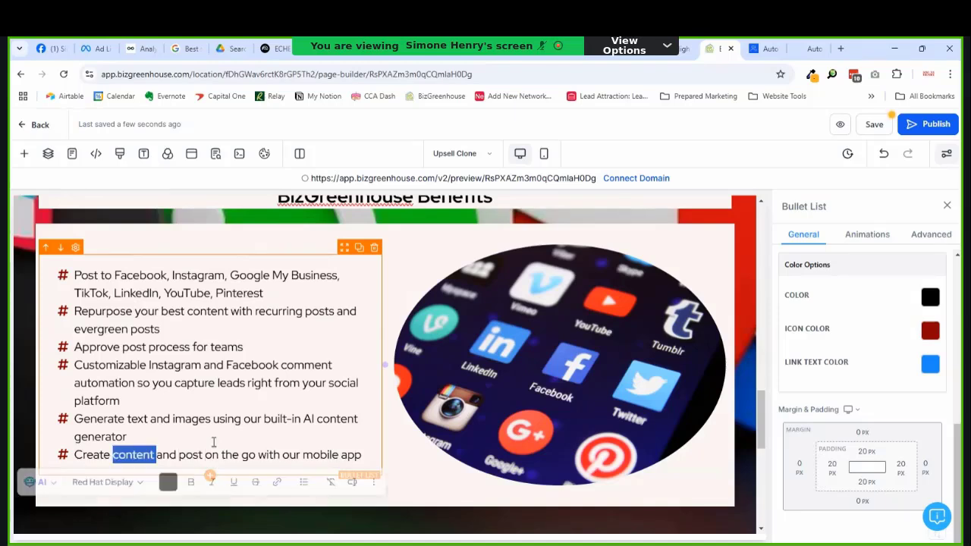
pyautogui.press('BackSpace')
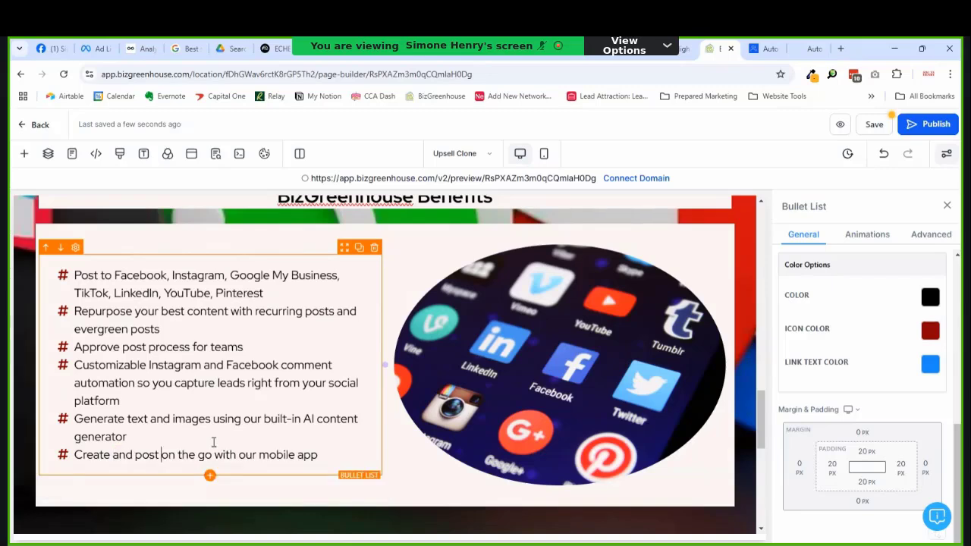
pyautogui.hotkey('ctrl', 'v')
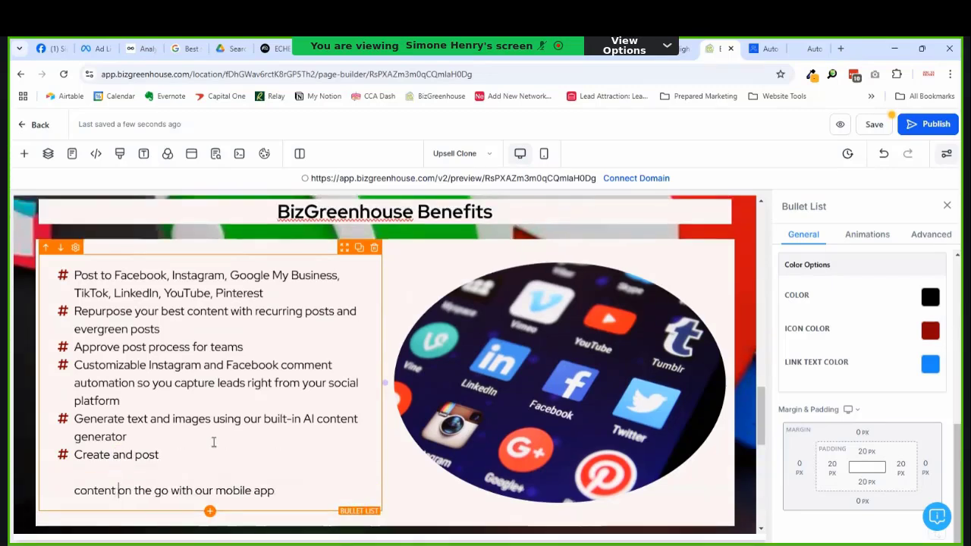
pyautogui.press('Home')
pyautogui.press('BackSpace')
pyautogui.press('BackSpace')
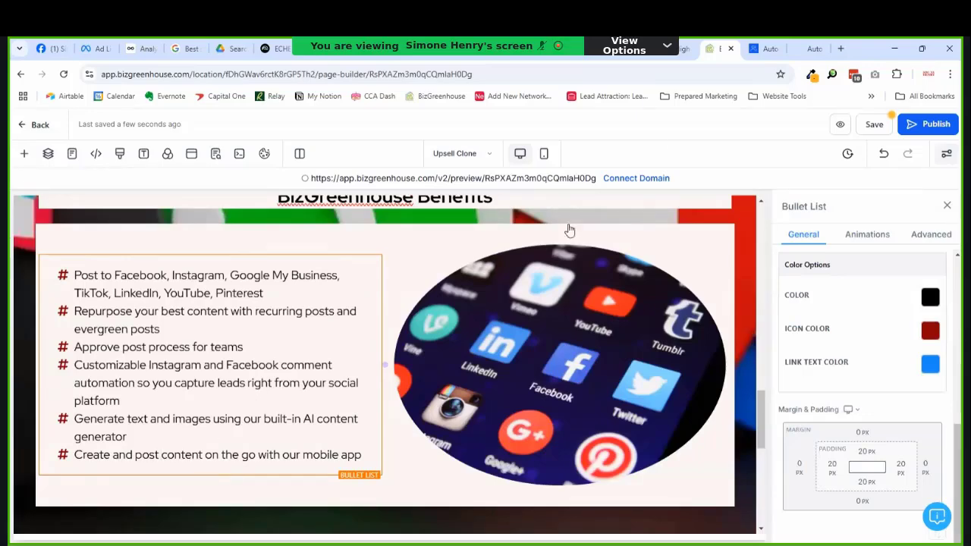
# Step: Select the dark section, then the row holding the list and image
pyautogui.scroll(-3, 513, 321)
pyautogui.scroll(-2, 504, 340)
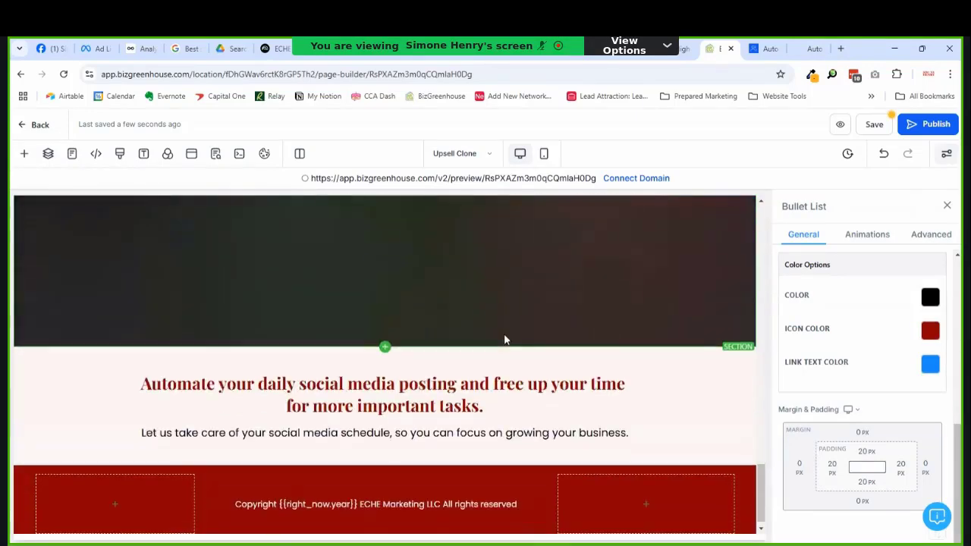
pyautogui.scroll(6, 505, 339)
pyautogui.scroll(-5, 520, 328)
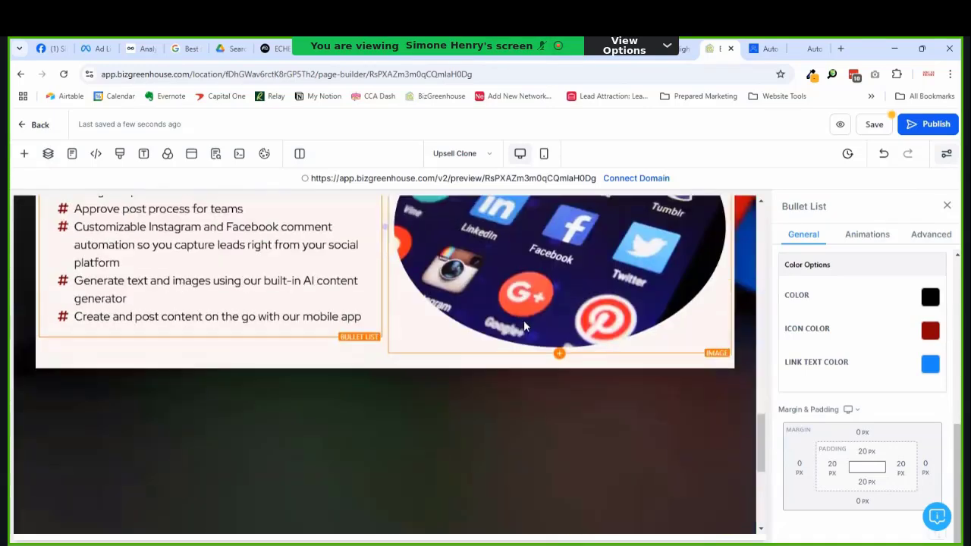
pyautogui.scroll(3, 430, 341)
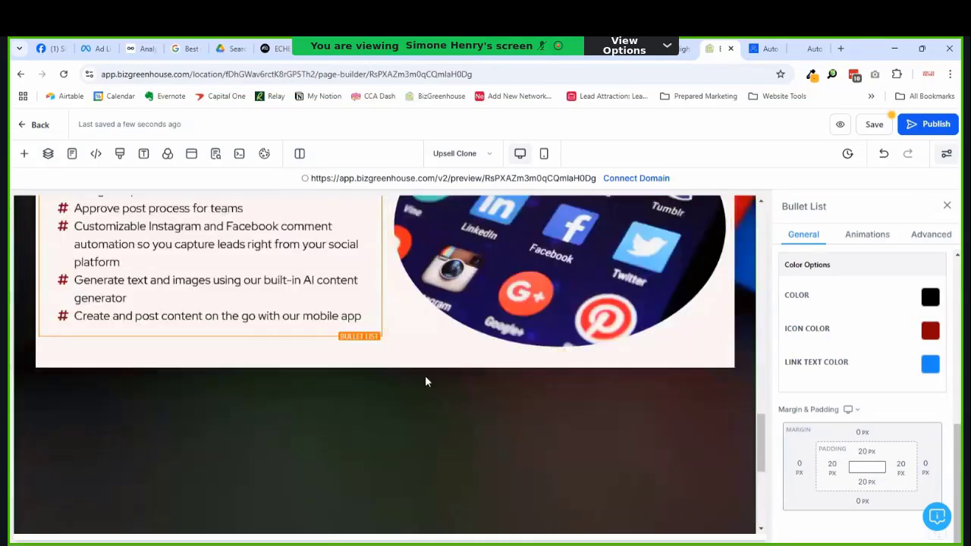
pyautogui.click(425, 387)
pyautogui.scroll(-1, 569, 380)
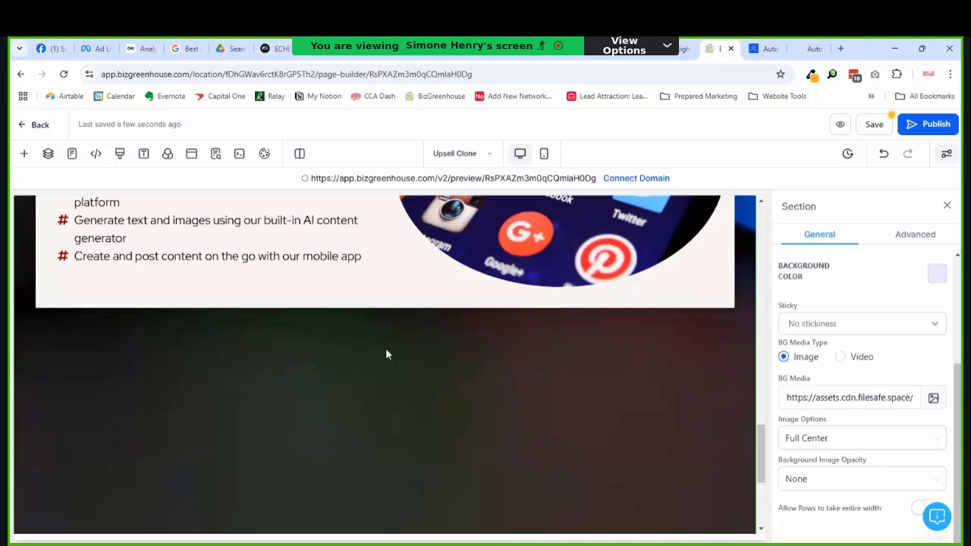
pyautogui.click(384, 309)
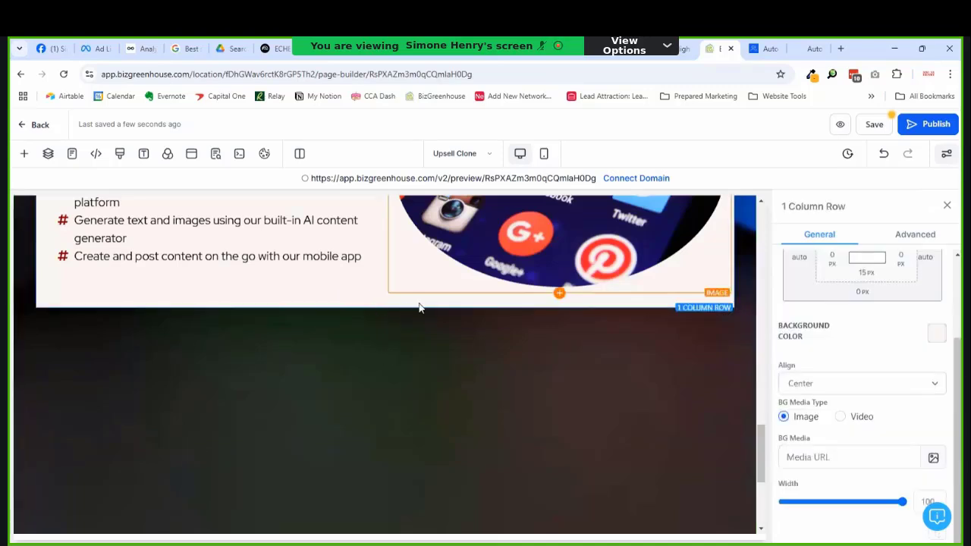
# Step: Switch to Mobile Mode and select the dark section below the circular image
pyautogui.click(544, 154)
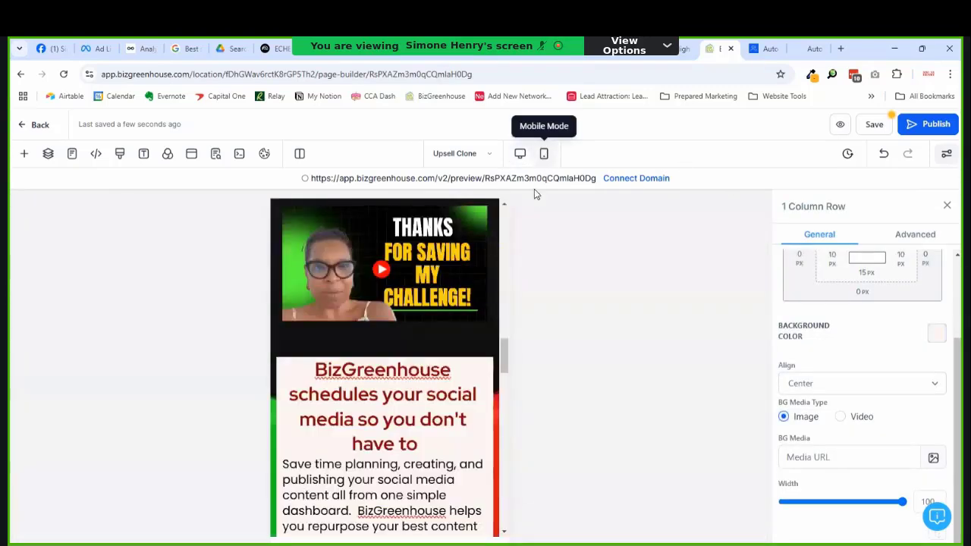
pyautogui.moveTo(503, 353); pyautogui.dragTo(497, 461)
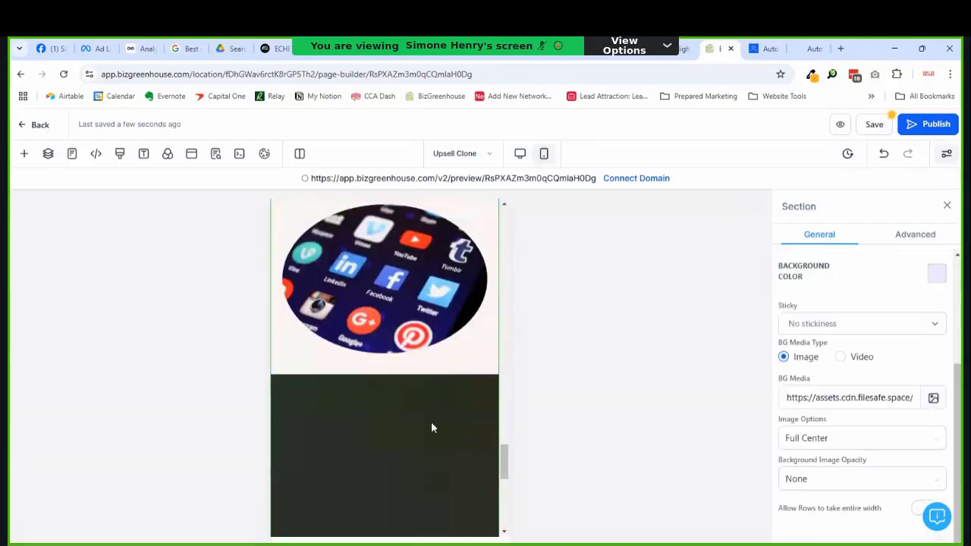
pyautogui.click(440, 374)
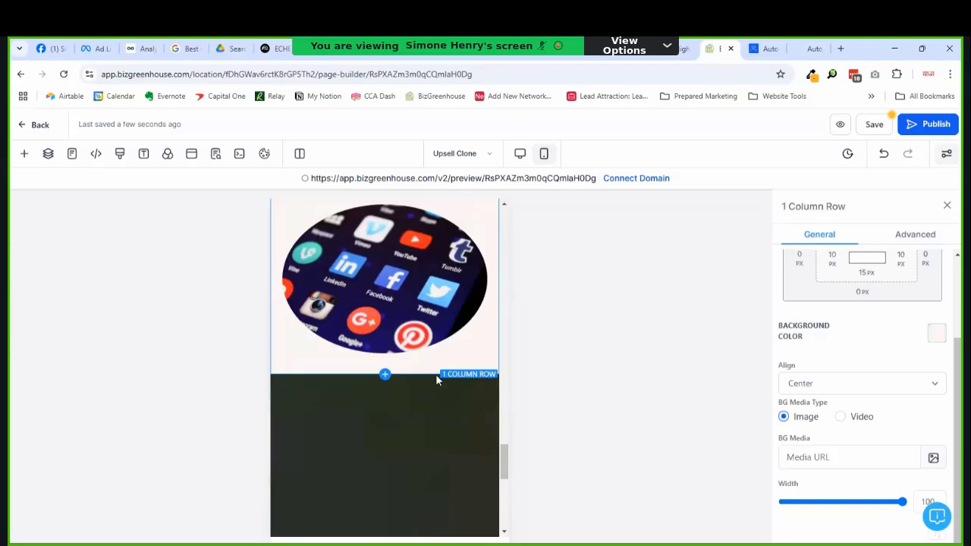
pyautogui.scroll(2, 873, 292)
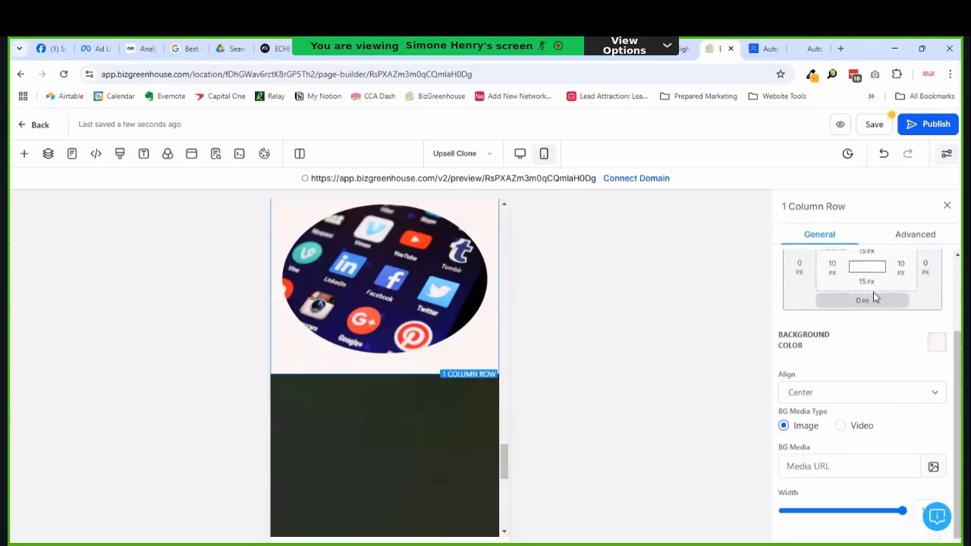
pyautogui.click(391, 438)
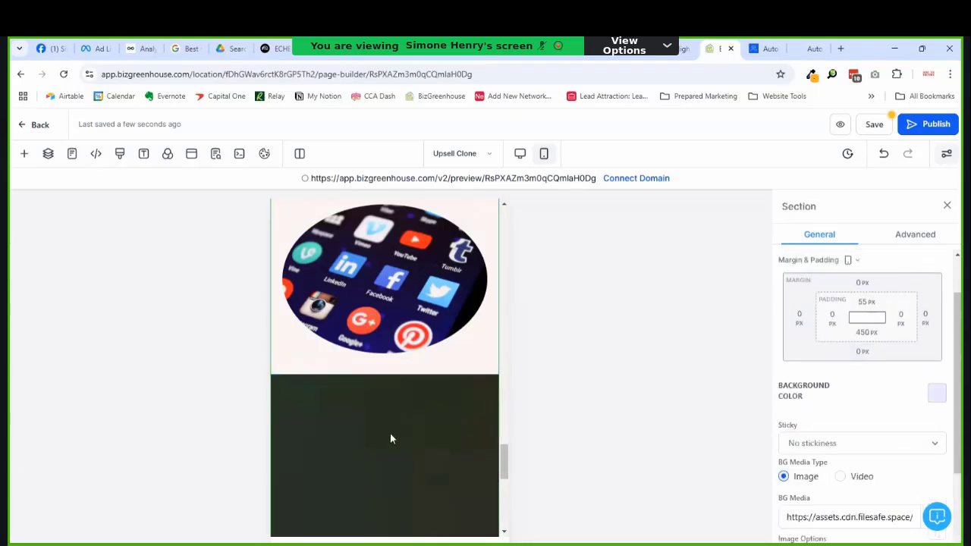
# Step: Change the dark section's mobile bottom padding from 450 to 55 px, then return to desktop view
pyautogui.click(866, 332)
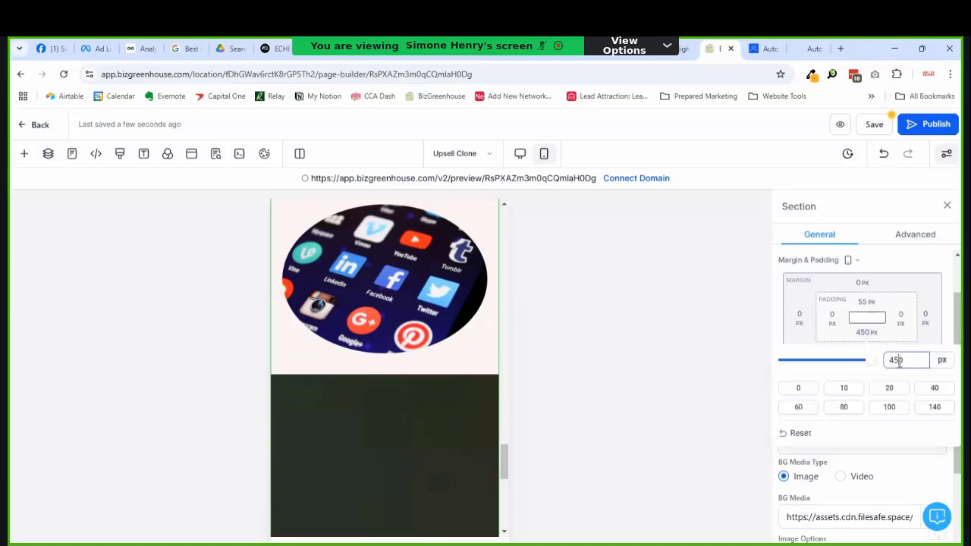
pyautogui.doubleClick(897, 360)
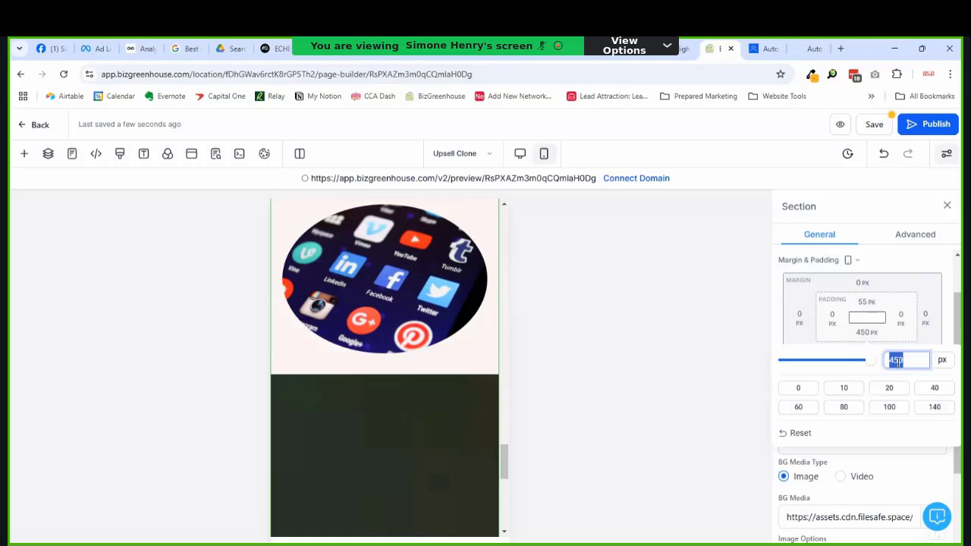
pyautogui.write('55')
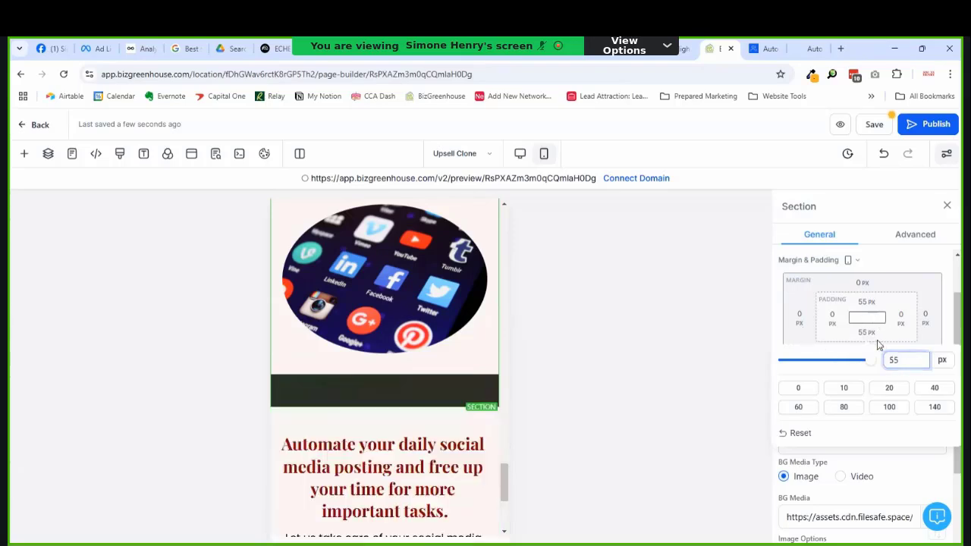
pyautogui.click(877, 340)
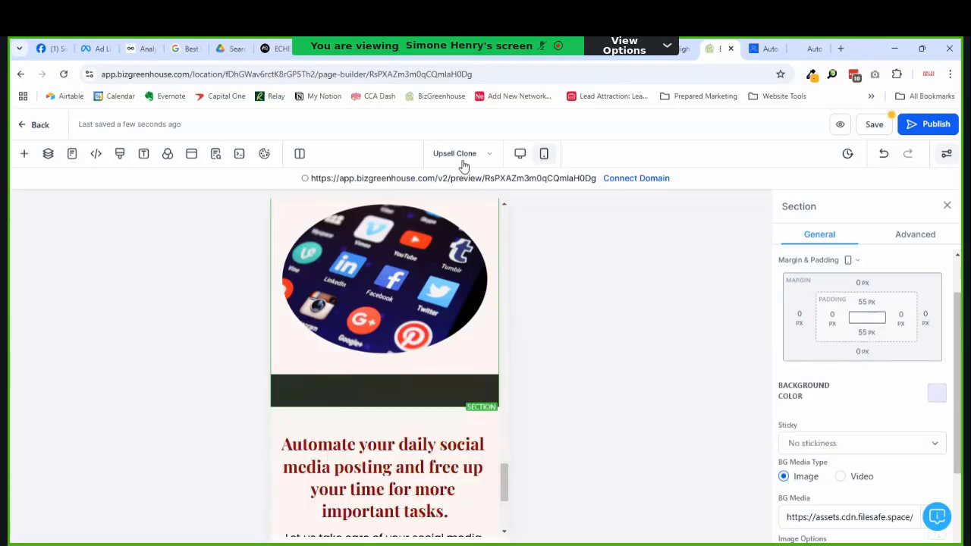
pyautogui.click(519, 155)
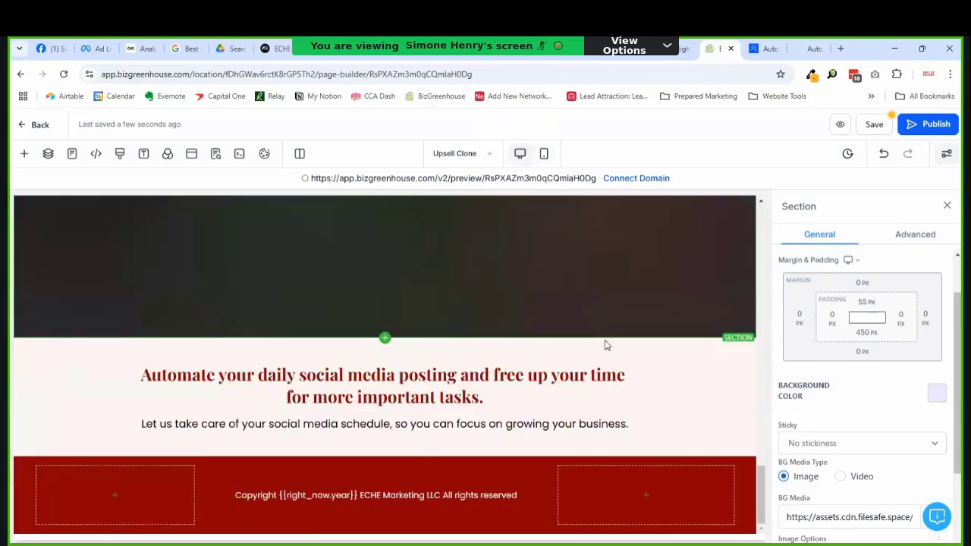
# Step: Set the benefits section's bottom padding to 55 px
pyautogui.scroll(3, 604, 345)
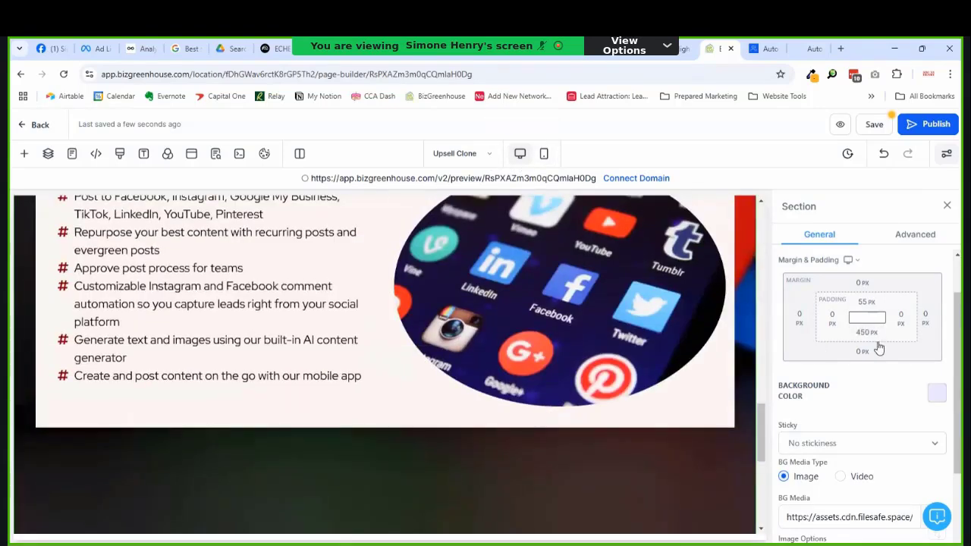
pyautogui.click(867, 334)
pyautogui.doubleClick(885, 362)
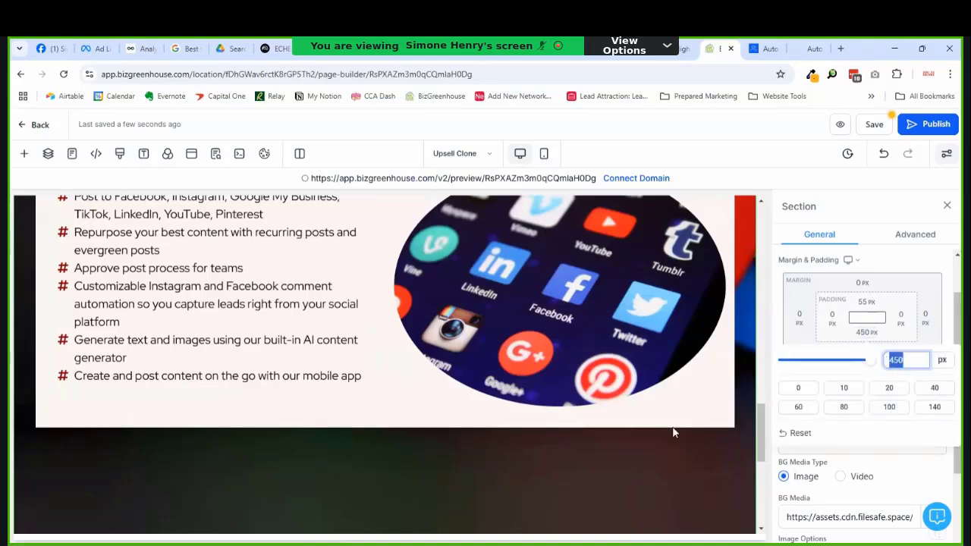
pyautogui.write('55')
pyautogui.press('Return')
# Step: Review the page and select the Supported Social Media Platforms headline
pyautogui.scroll(4, 596, 416)
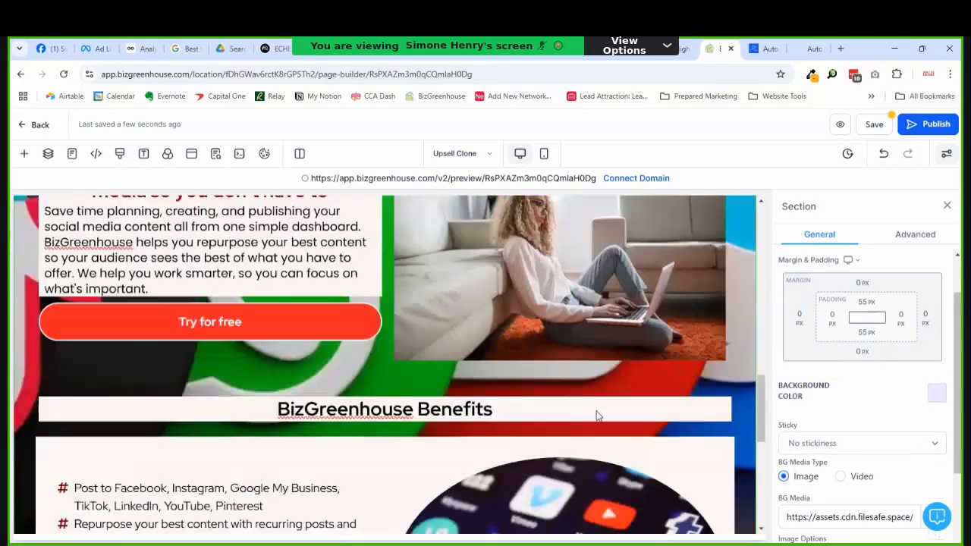
pyautogui.scroll(10, 596, 416)
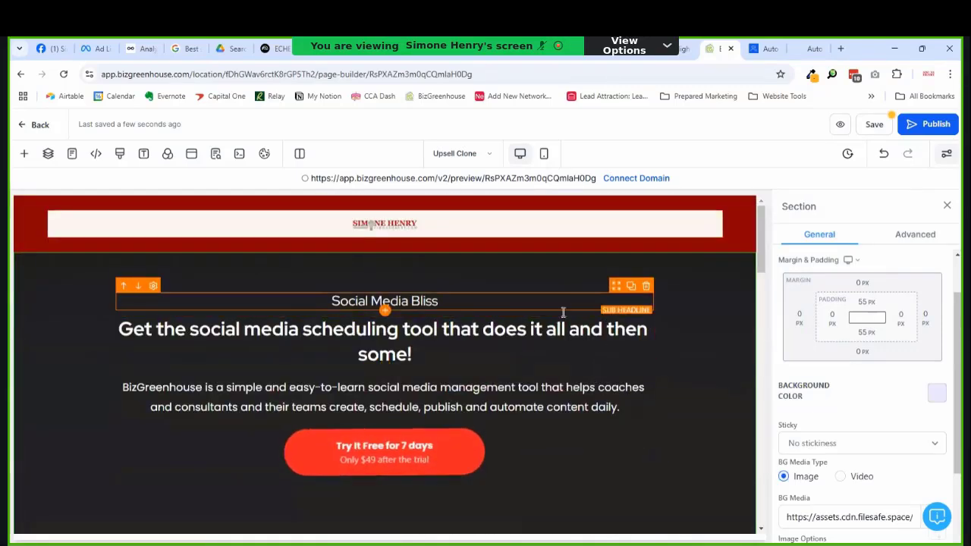
pyautogui.scroll(-5, 573, 324)
pyautogui.scroll(2, 576, 325)
pyautogui.scroll(1, 576, 326)
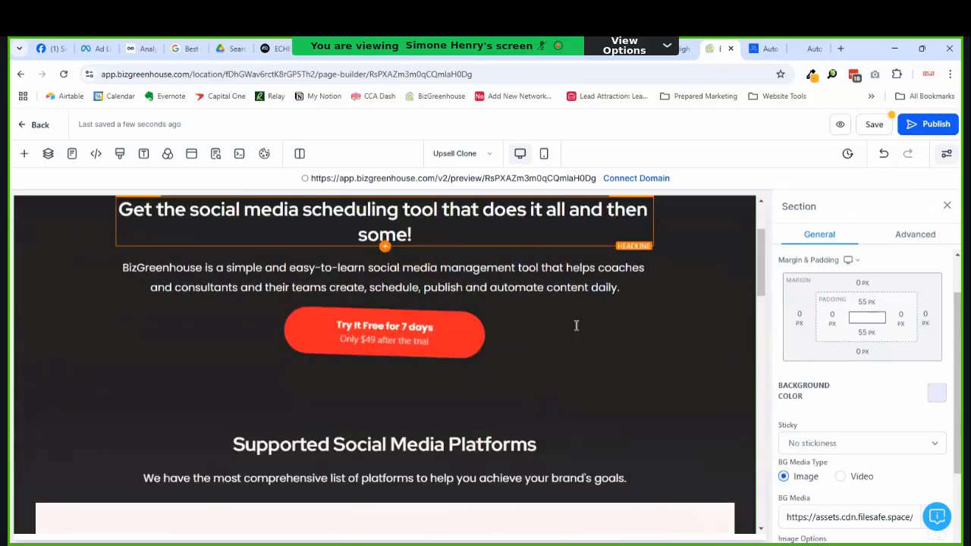
pyautogui.scroll(-4, 575, 326)
pyautogui.scroll(3, 576, 325)
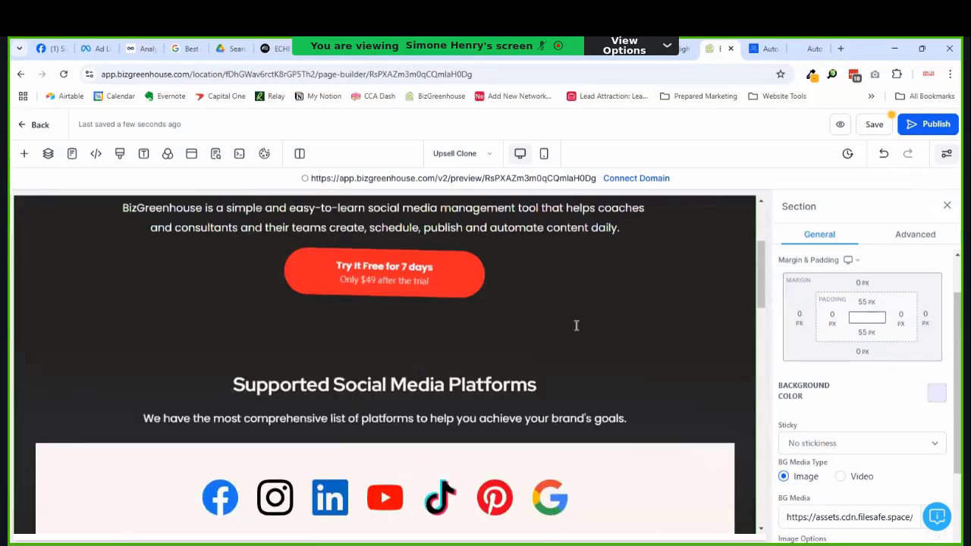
pyautogui.scroll(-4, 466, 334)
pyautogui.scroll(3, 455, 319)
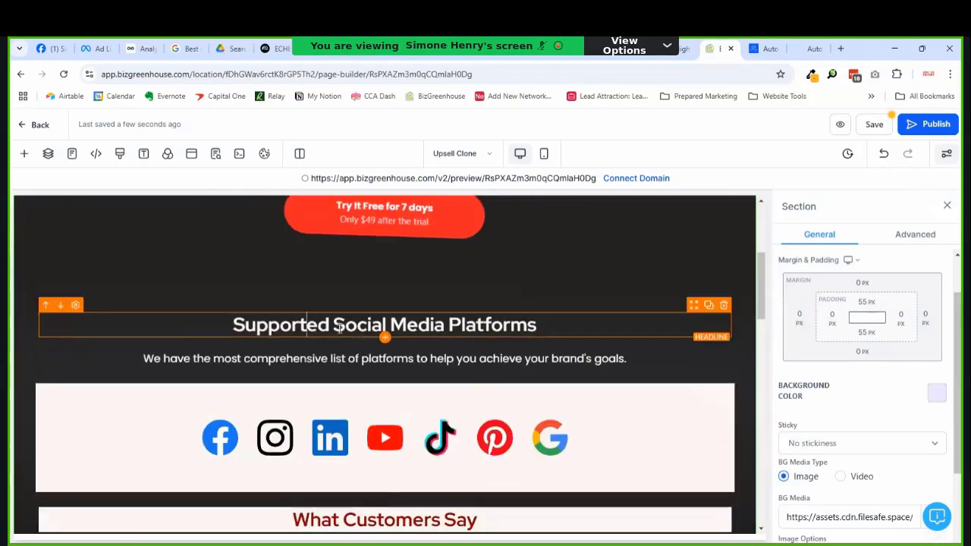
pyautogui.click(295, 315)
pyautogui.scroll(-3, 412, 355)
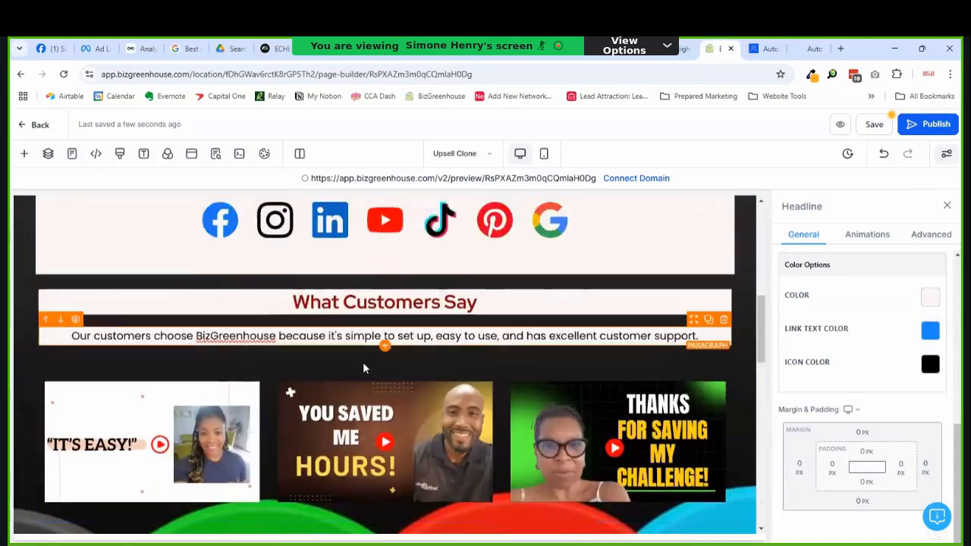
pyautogui.scroll(4, 456, 326)
pyautogui.scroll(-3, 471, 311)
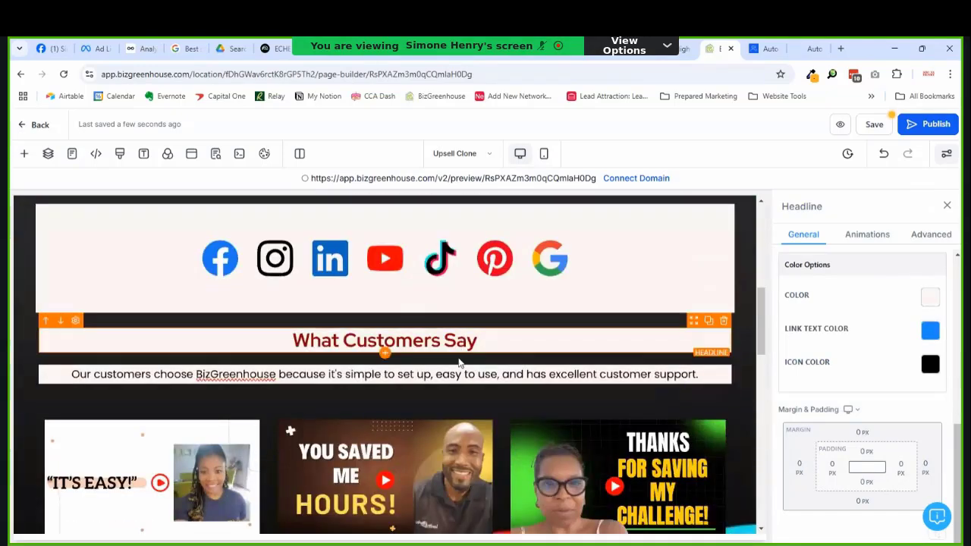
# Step: Give the What Customers Say headline pale brand-coloured text on a transparent background
pyautogui.click(465, 339)
pyautogui.click(930, 297)
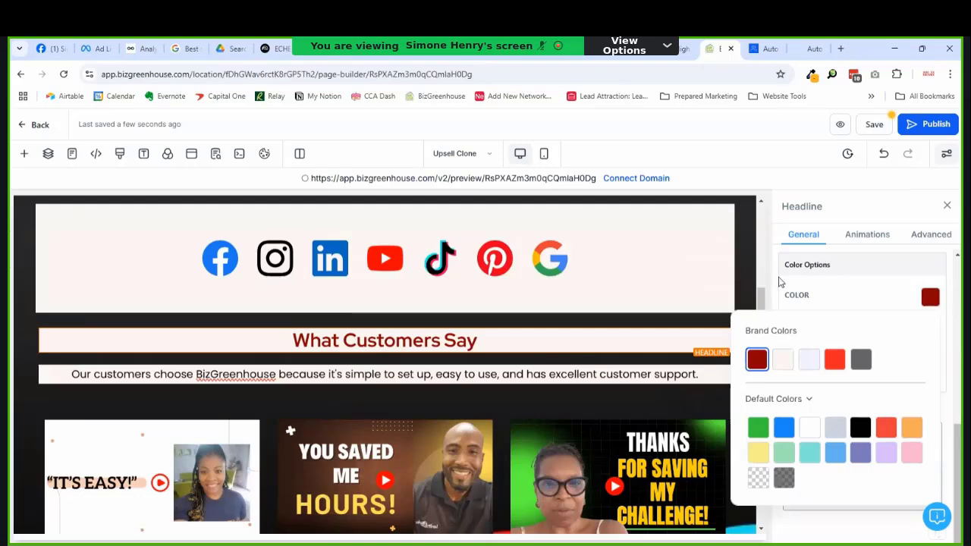
pyautogui.click(783, 360)
pyautogui.scroll(-5, 869, 318)
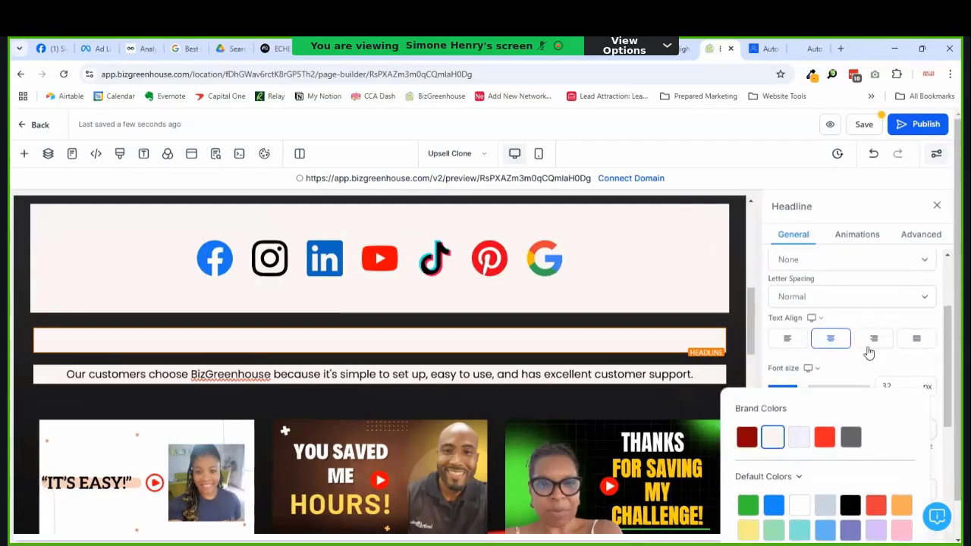
pyautogui.scroll(3, 869, 357)
pyautogui.click(925, 328)
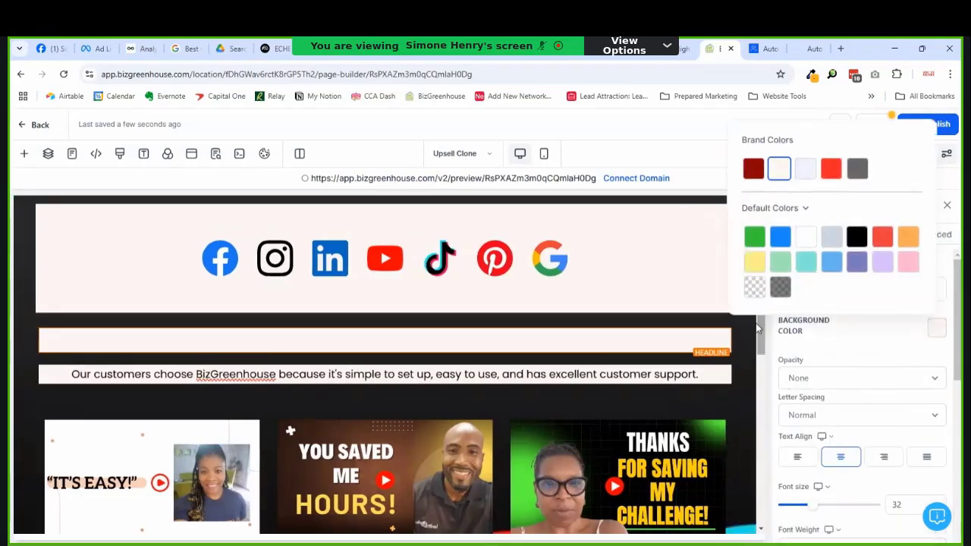
pyautogui.click(754, 287)
# Step: Give the paragraph under it a transparent background and white text
pyautogui.click(480, 370)
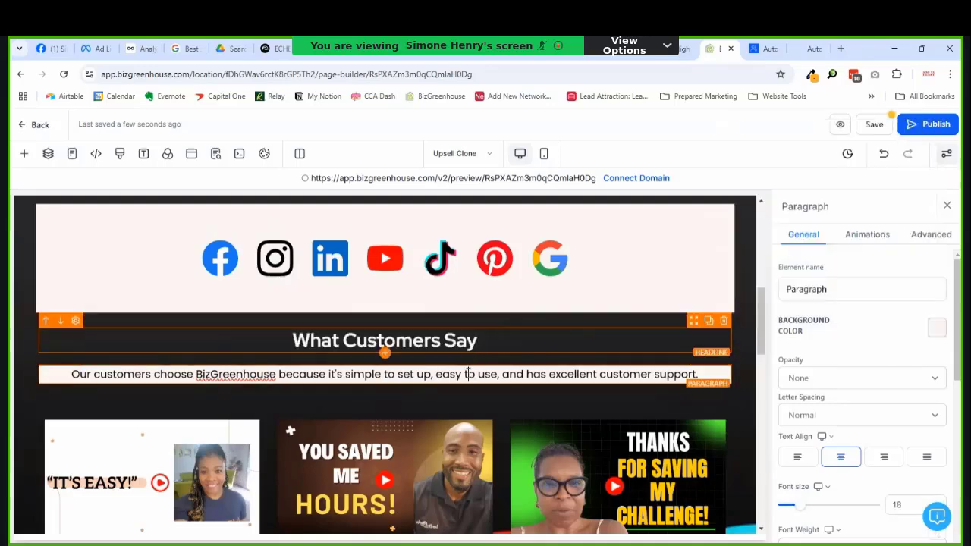
pyautogui.scroll(-5, 522, 364)
pyautogui.scroll(-5, 531, 347)
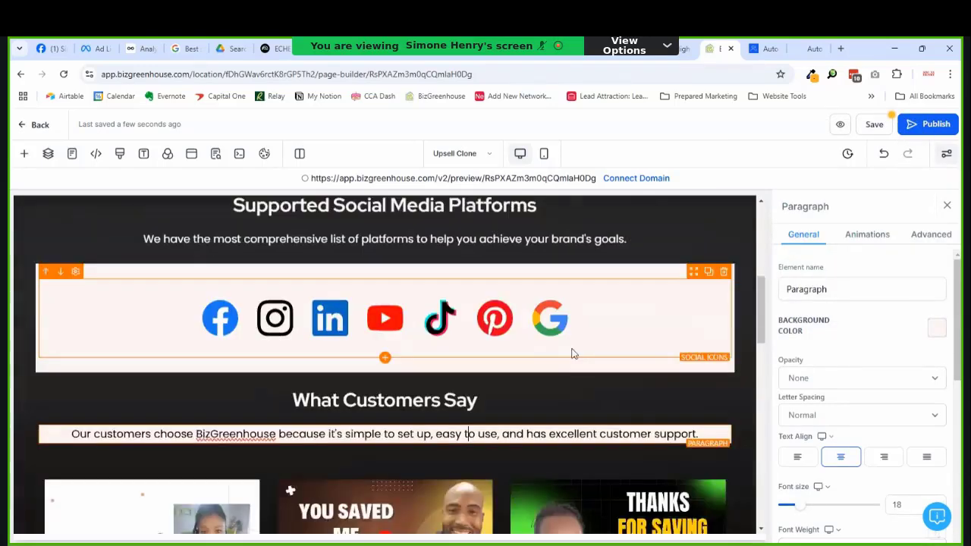
pyautogui.scroll(3, 861, 357)
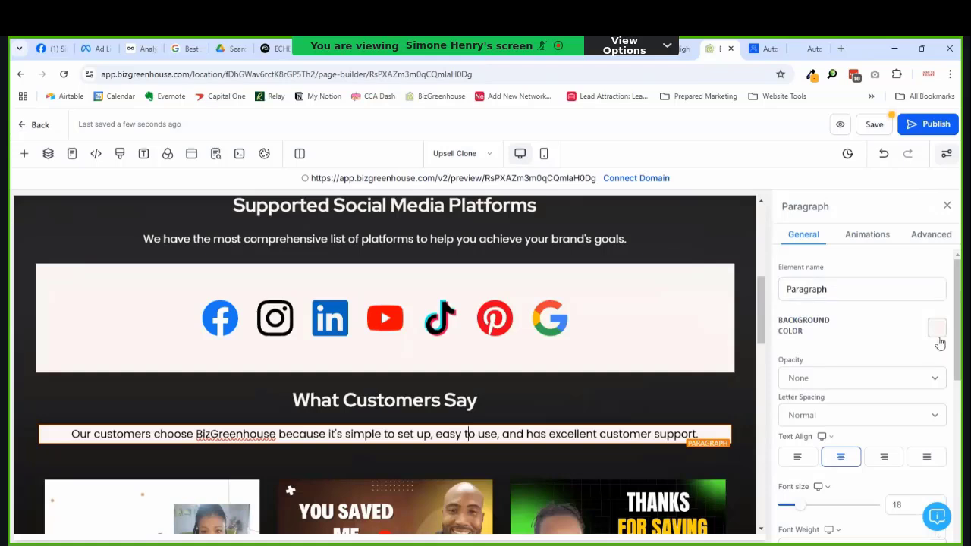
pyautogui.click(936, 327)
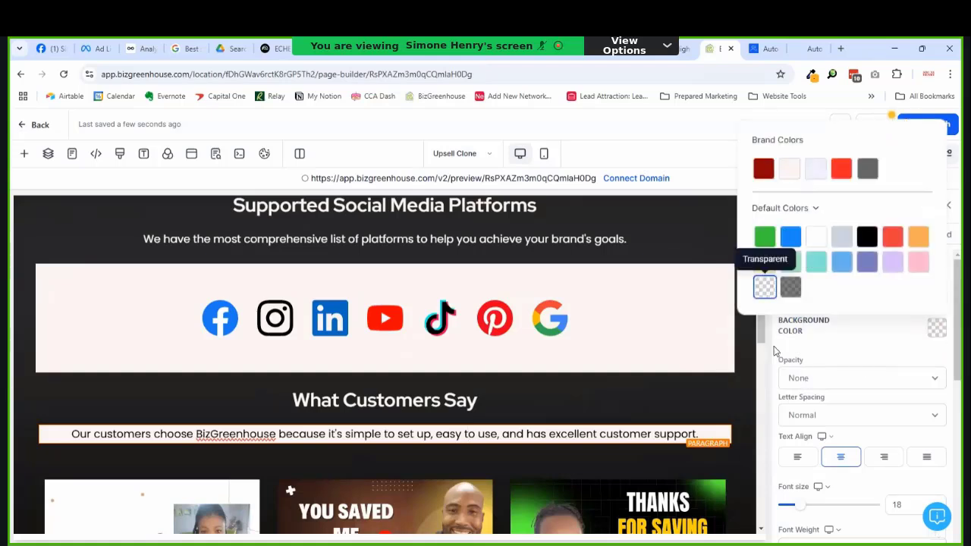
pyautogui.click(764, 286)
pyautogui.scroll(-5, 903, 440)
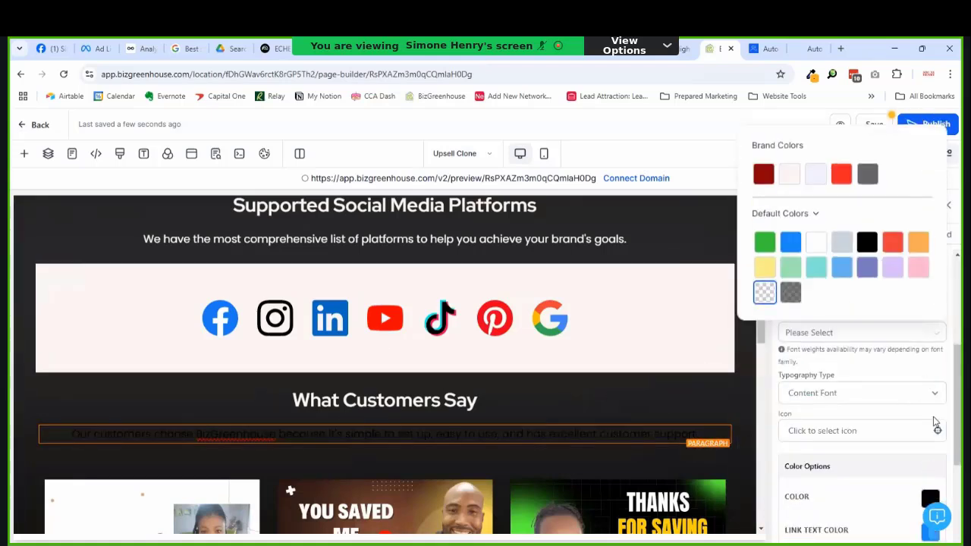
pyautogui.click(930, 416)
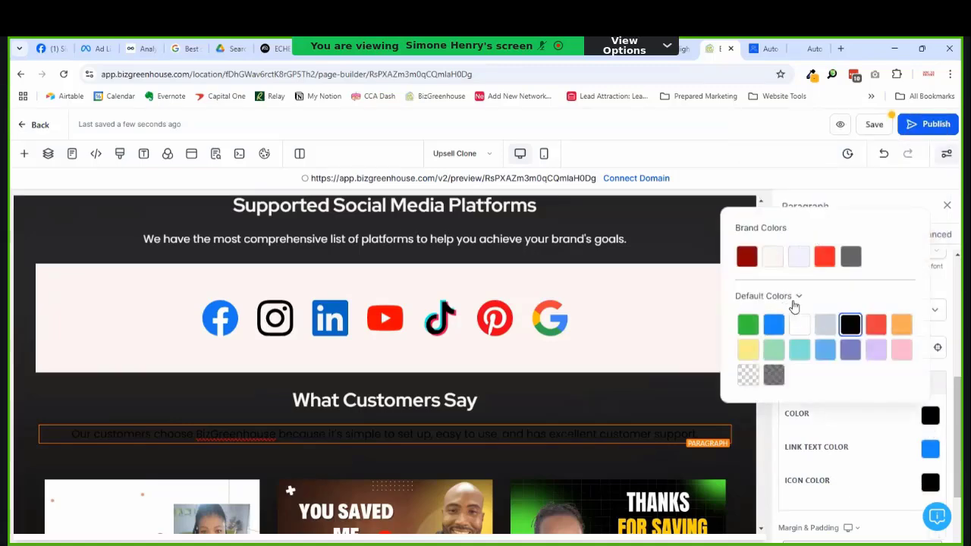
pyautogui.click(794, 324)
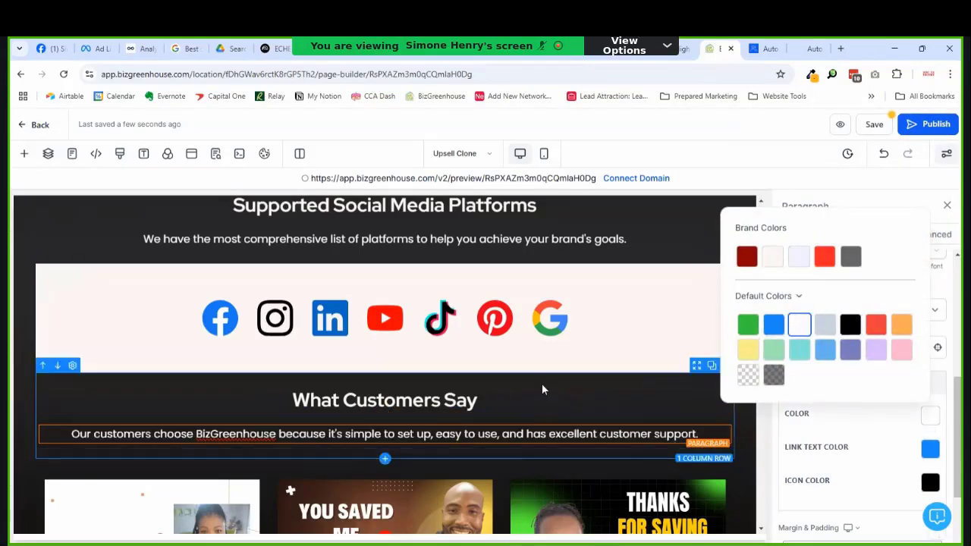
pyautogui.scroll(-3, 536, 384)
pyautogui.scroll(-2, 513, 395)
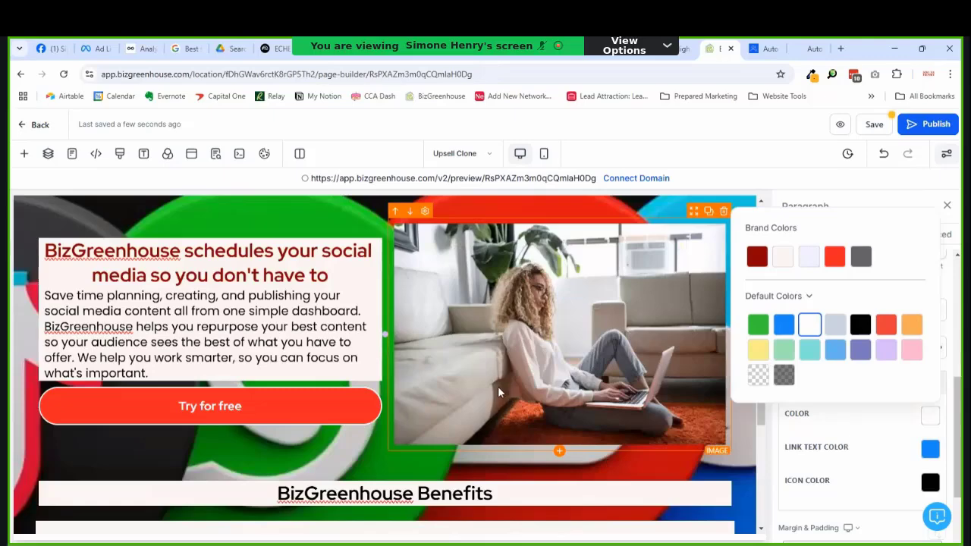
# Step: Close the colour picker and save the page
pyautogui.scroll(4, 455, 356)
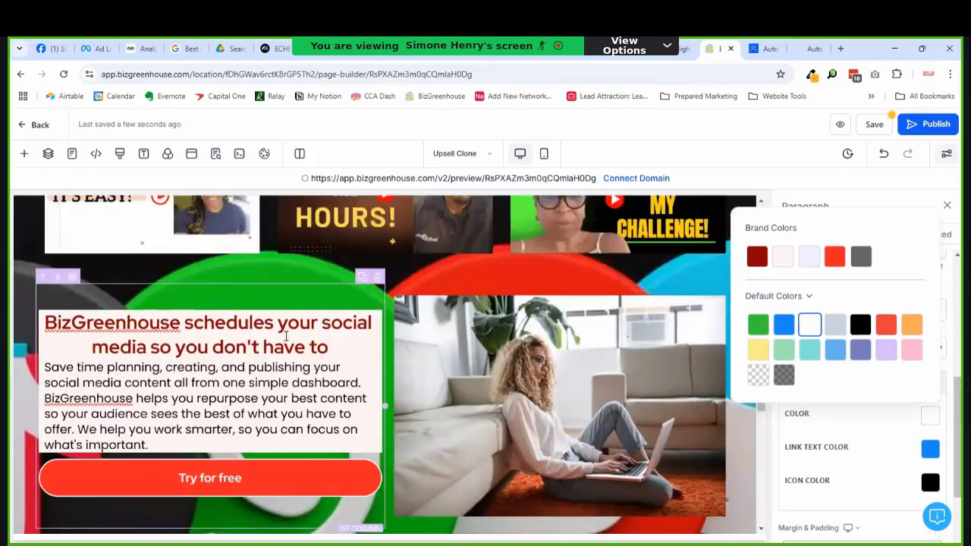
pyautogui.scroll(-4, 266, 394)
pyautogui.click(307, 331)
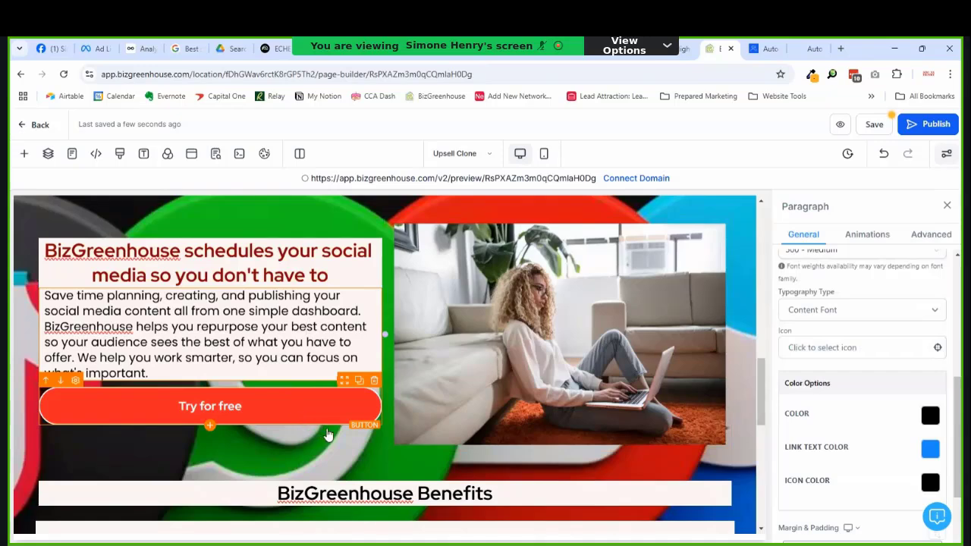
pyautogui.scroll(1, 328, 434)
pyautogui.scroll(3, 328, 434)
pyautogui.scroll(-2, 328, 434)
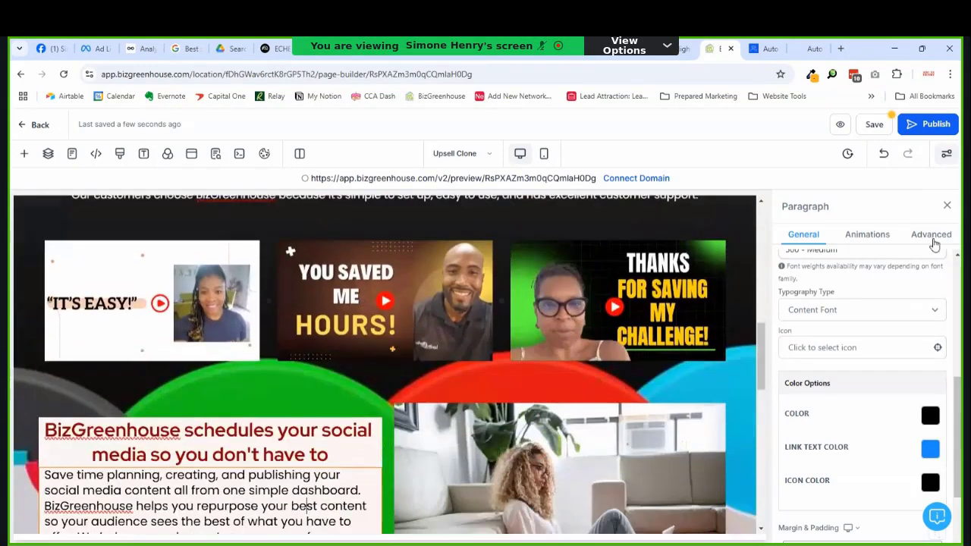
pyautogui.click(873, 125)
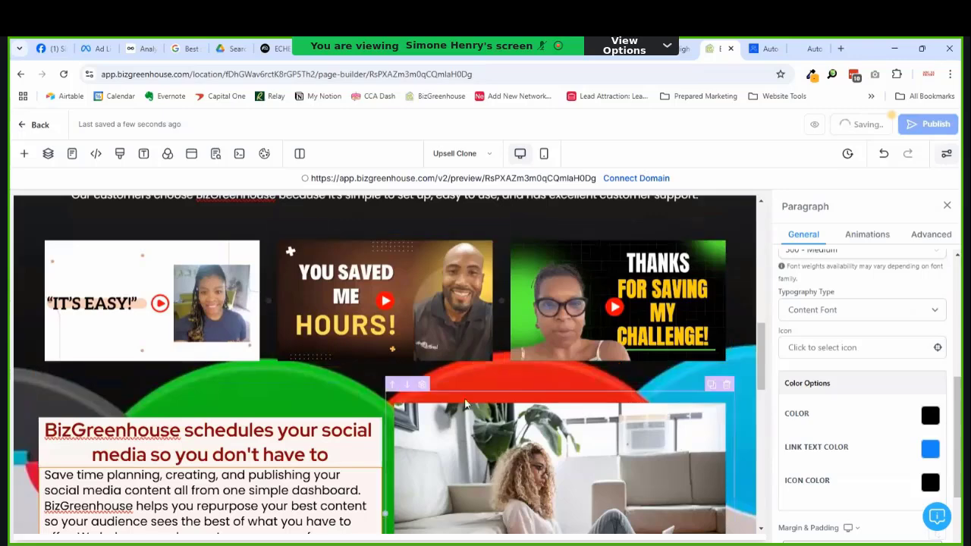
# Step: Select the BizGreenhouse Benefits headline, then the social-media image beside the list
pyautogui.scroll(-2, 356, 387)
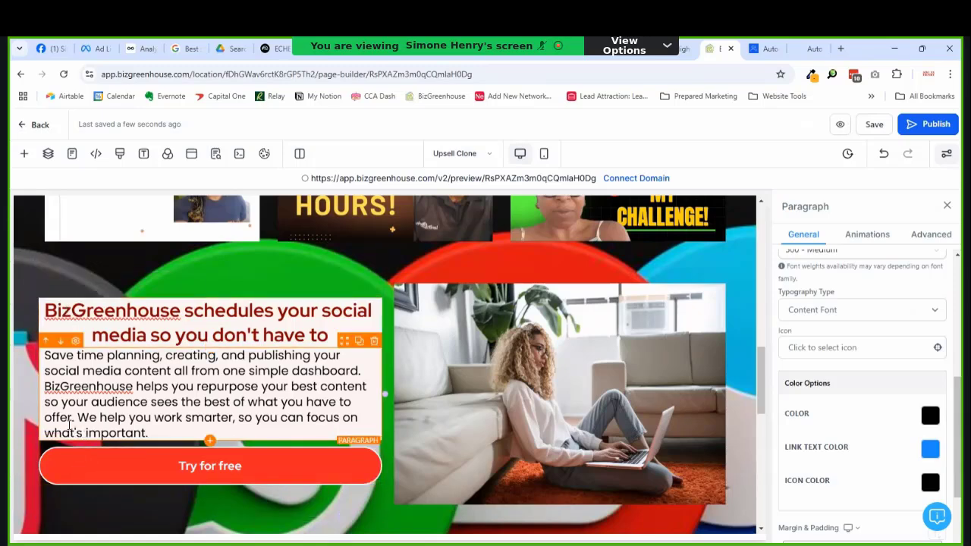
pyautogui.scroll(2, 296, 441)
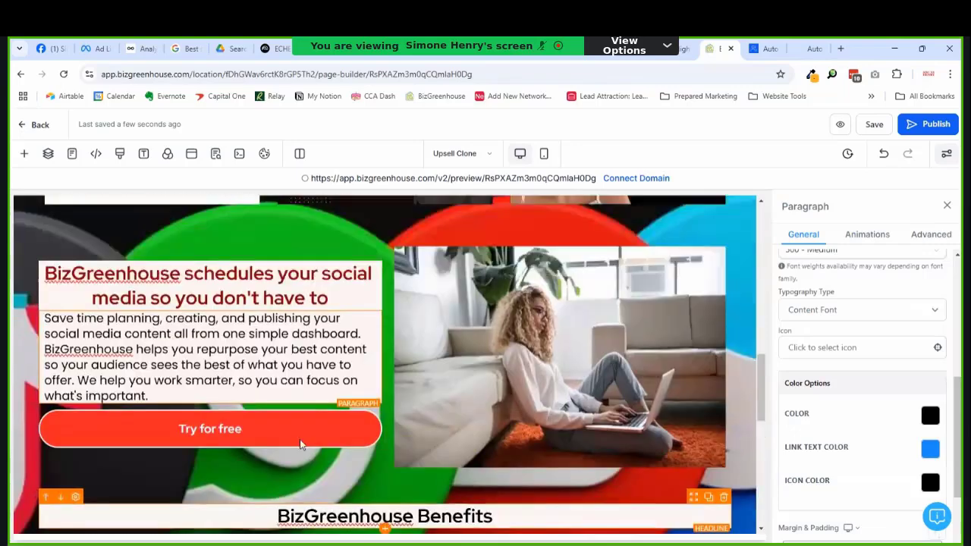
pyautogui.scroll(-3, 364, 436)
pyautogui.click(550, 368)
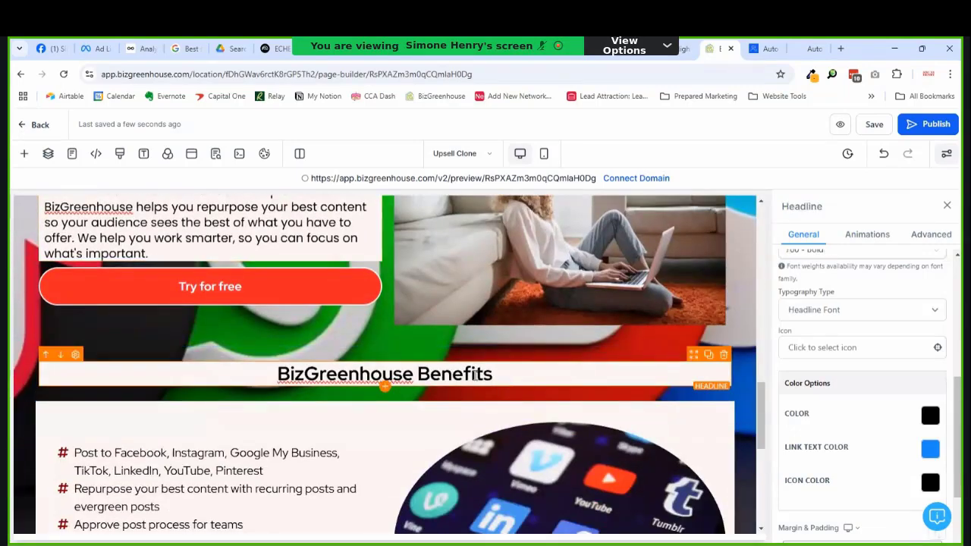
pyautogui.scroll(-3, 303, 368)
pyautogui.scroll(-2, 334, 369)
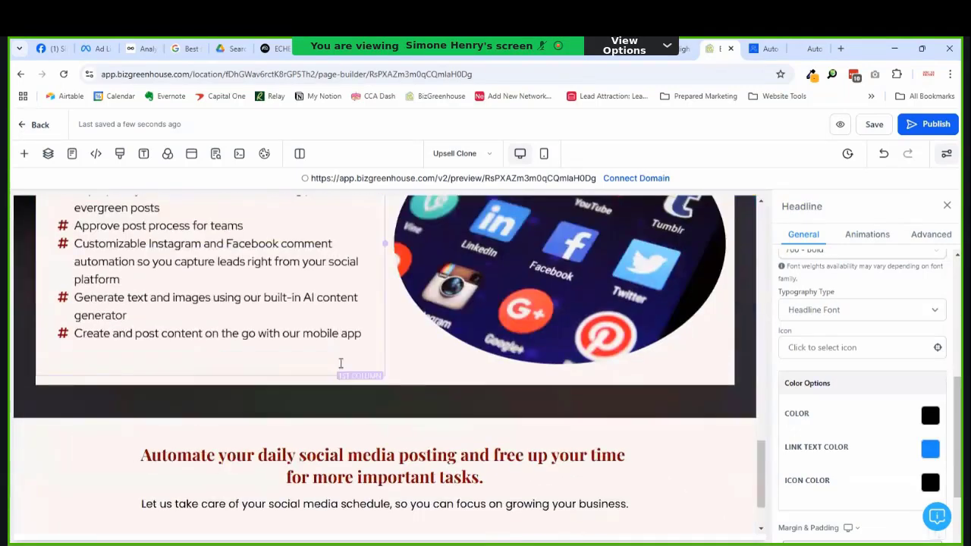
pyautogui.scroll(3, 334, 369)
pyautogui.click(594, 379)
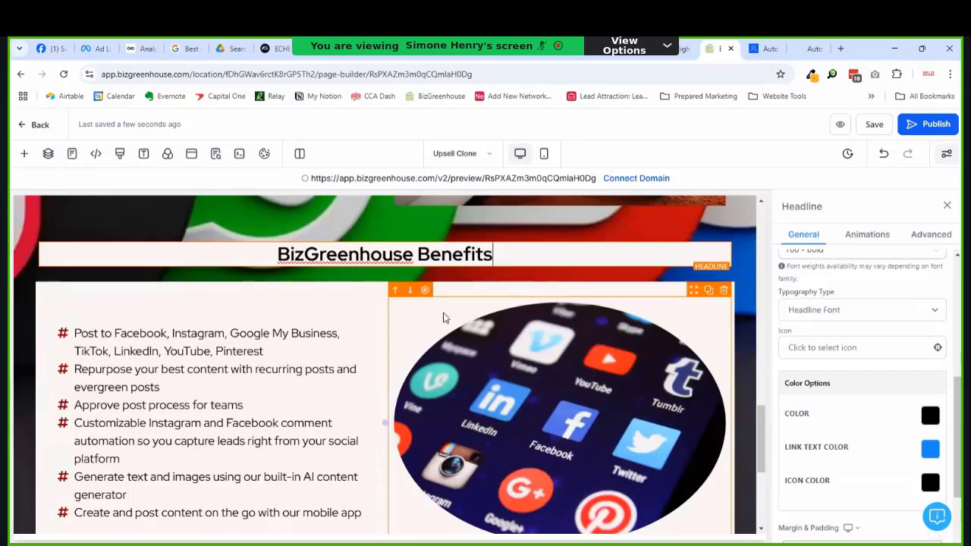
# Step: Make the Benefits row background transparent
pyautogui.click(450, 291)
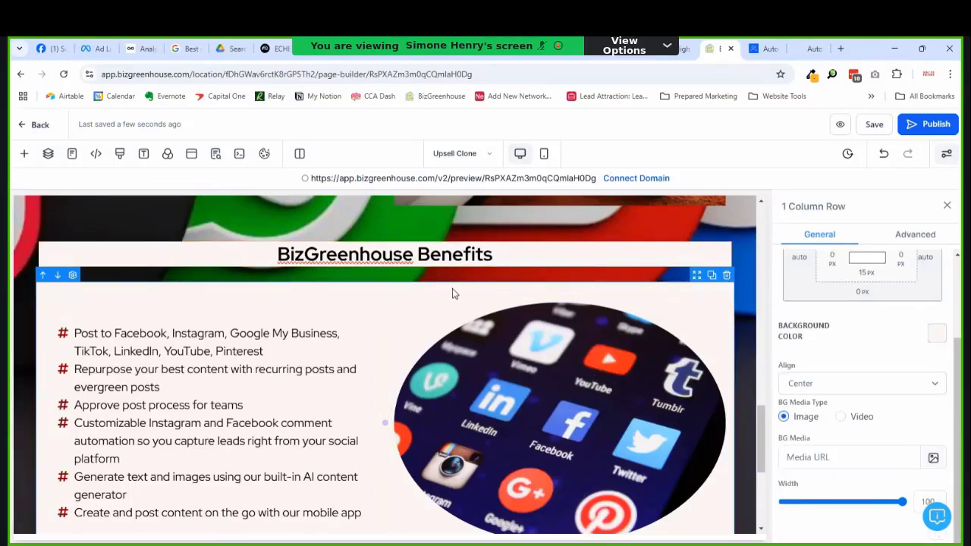
pyautogui.click(936, 334)
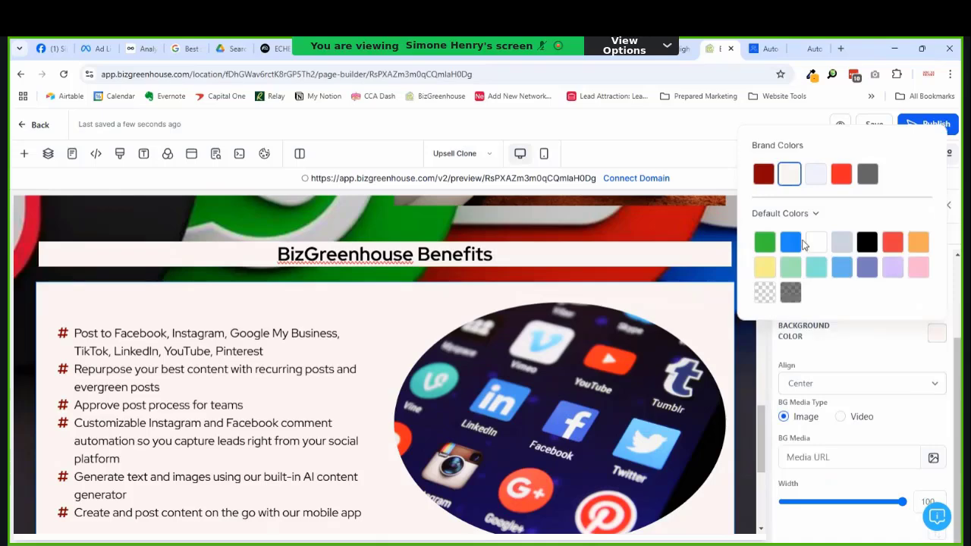
pyautogui.click(764, 292)
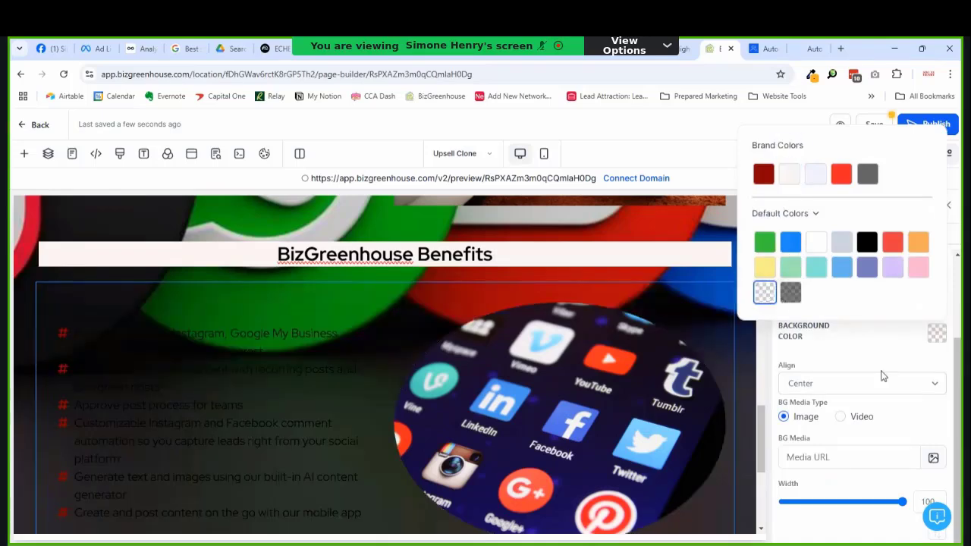
# Step: Set the benefits bullet list text to Pale and its icons to Bright red
pyautogui.click(248, 371)
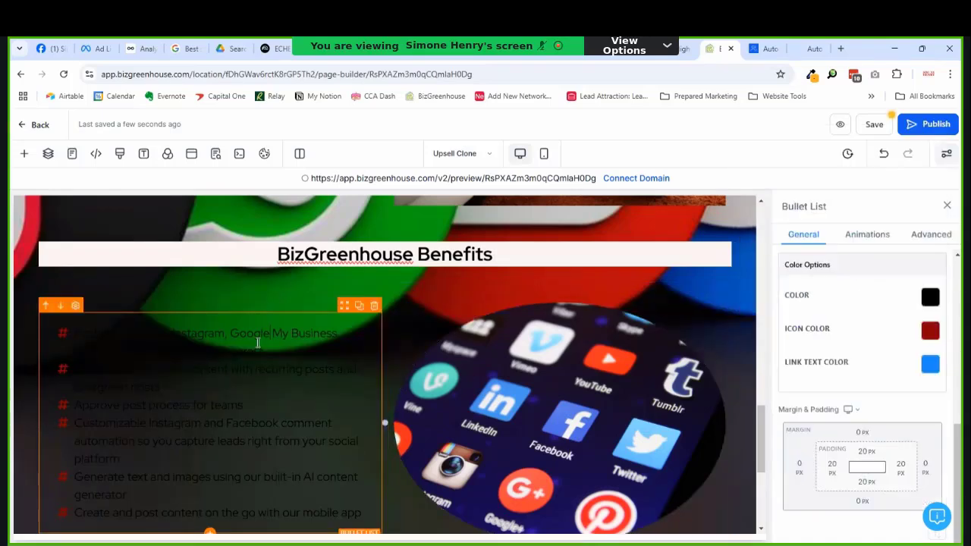
pyautogui.click(931, 297)
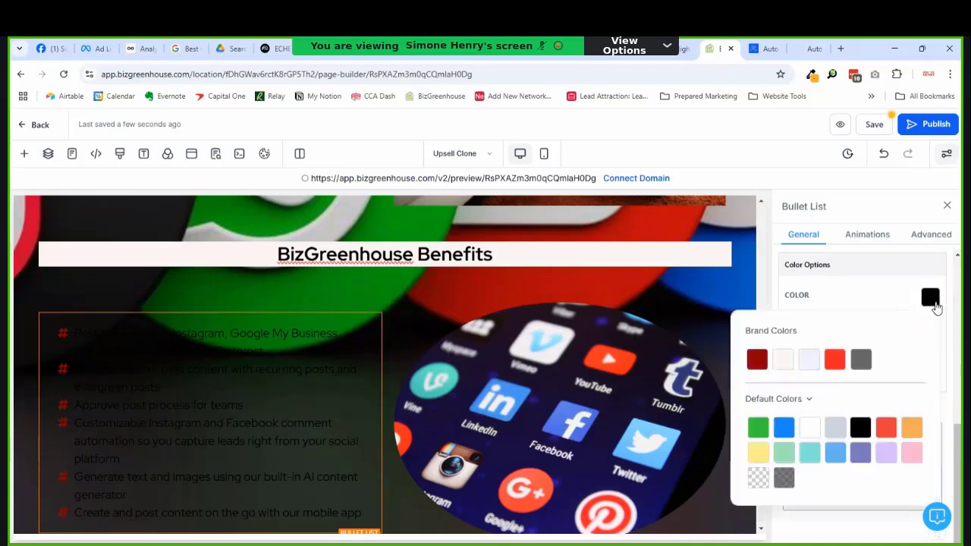
pyautogui.click(785, 362)
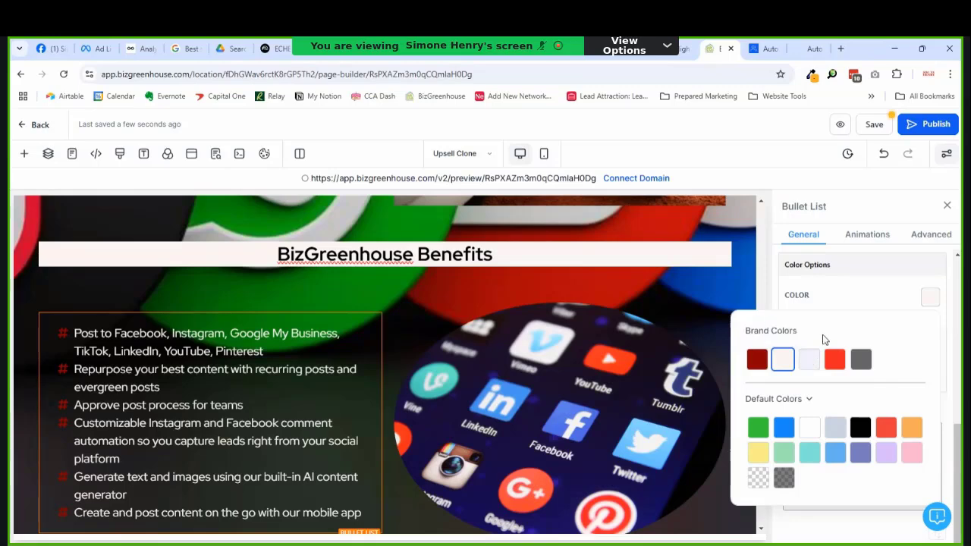
pyautogui.click(850, 303)
pyautogui.click(930, 330)
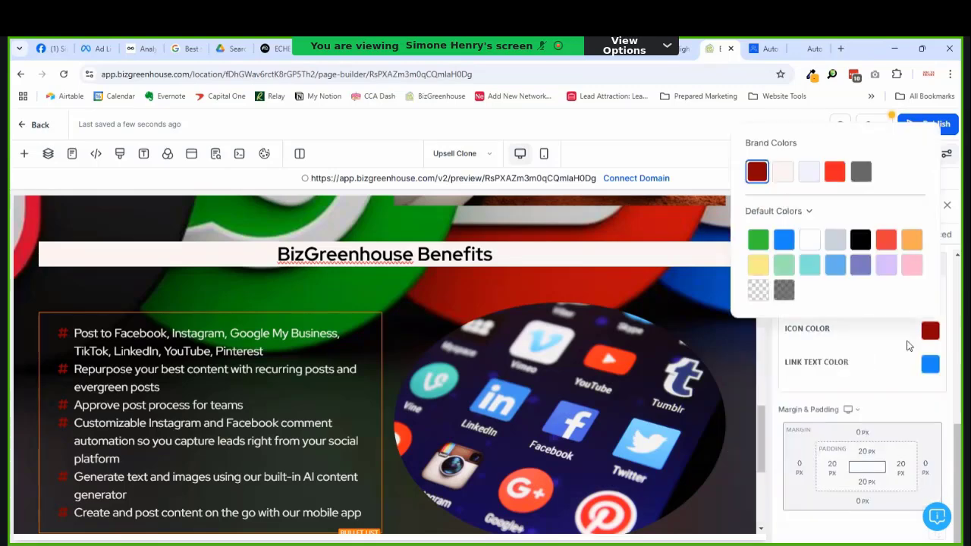
pyautogui.click(834, 173)
pyautogui.scroll(-3, 527, 389)
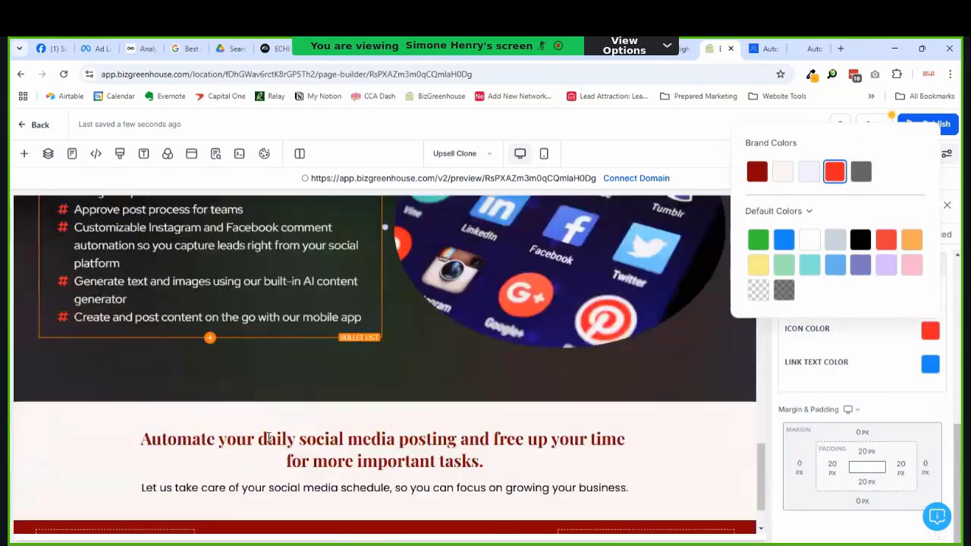
pyautogui.scroll(2, 527, 389)
pyautogui.scroll(3, 527, 388)
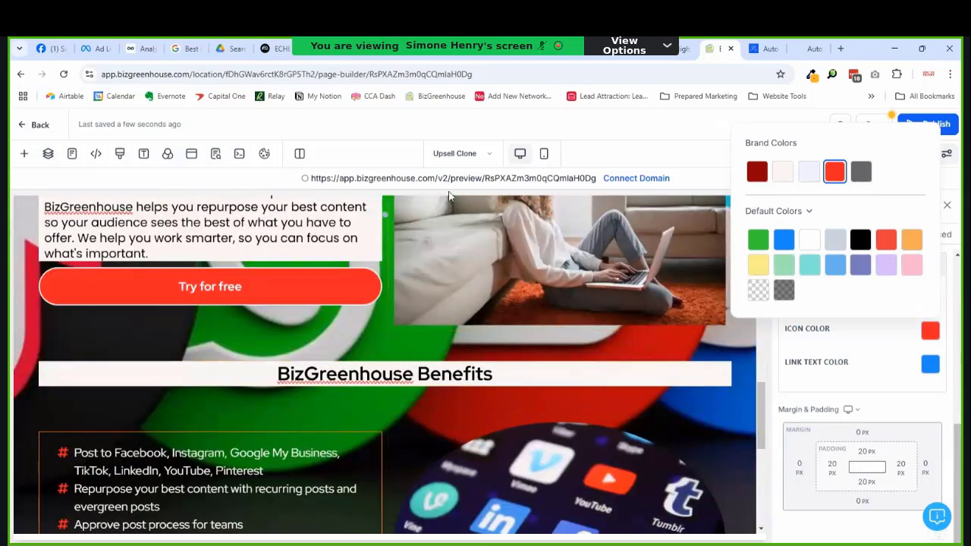
# Step: Switch to Mobile Mode to preview the page layout
pyautogui.click(551, 158)
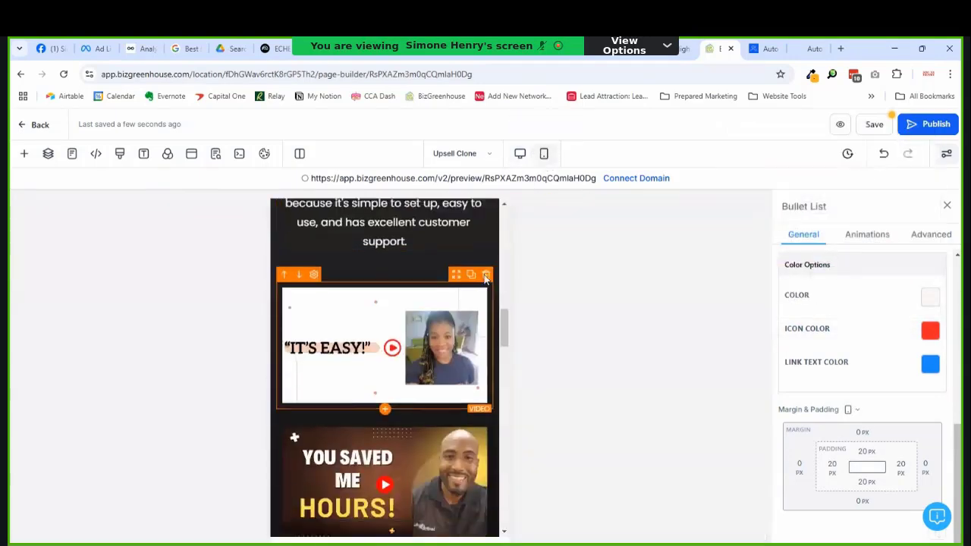
pyautogui.scroll(5, 444, 390)
pyautogui.scroll(-10, 444, 391)
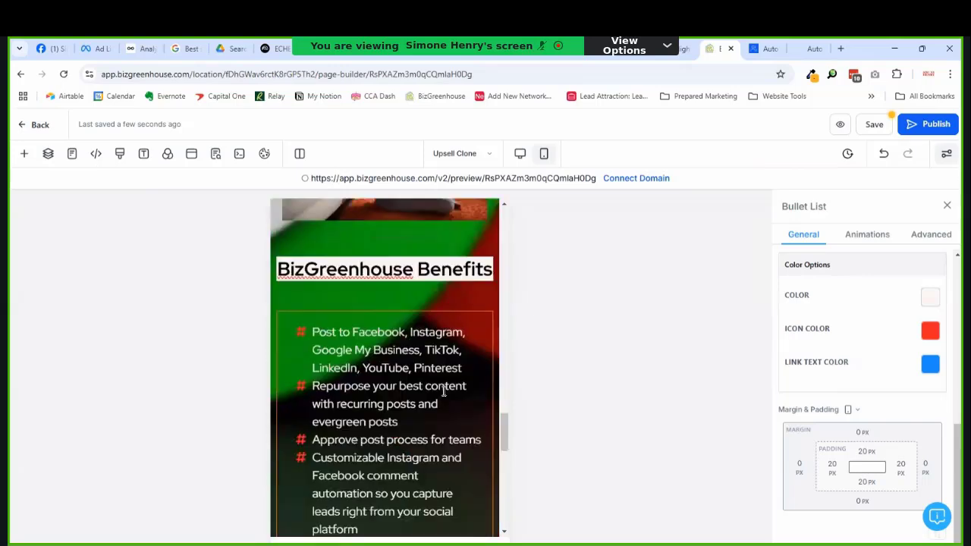
# Step: Turn off mobile visibility for the round social-media image in its Advanced settings
pyautogui.scroll(-3, 444, 391)
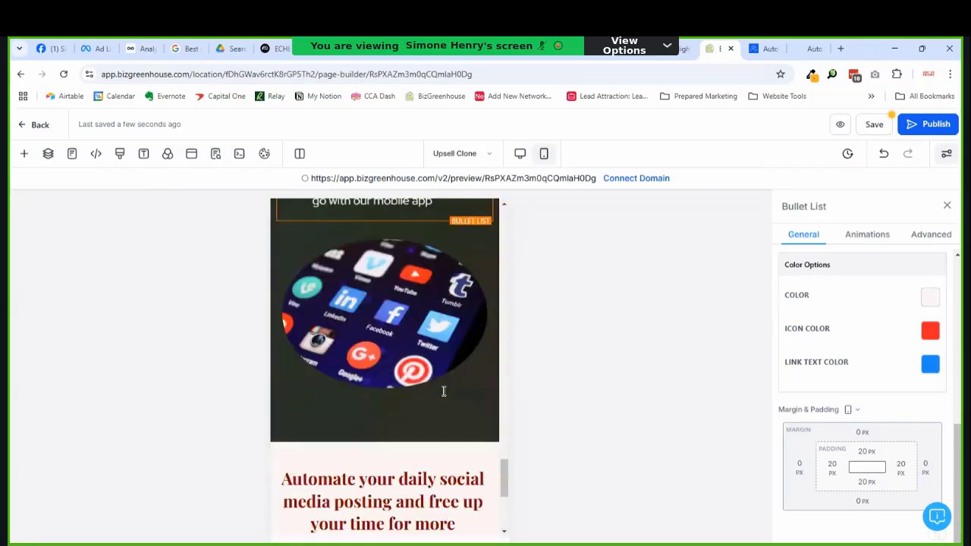
pyautogui.scroll(4, 444, 391)
pyautogui.scroll(-3, 444, 391)
pyautogui.click(446, 347)
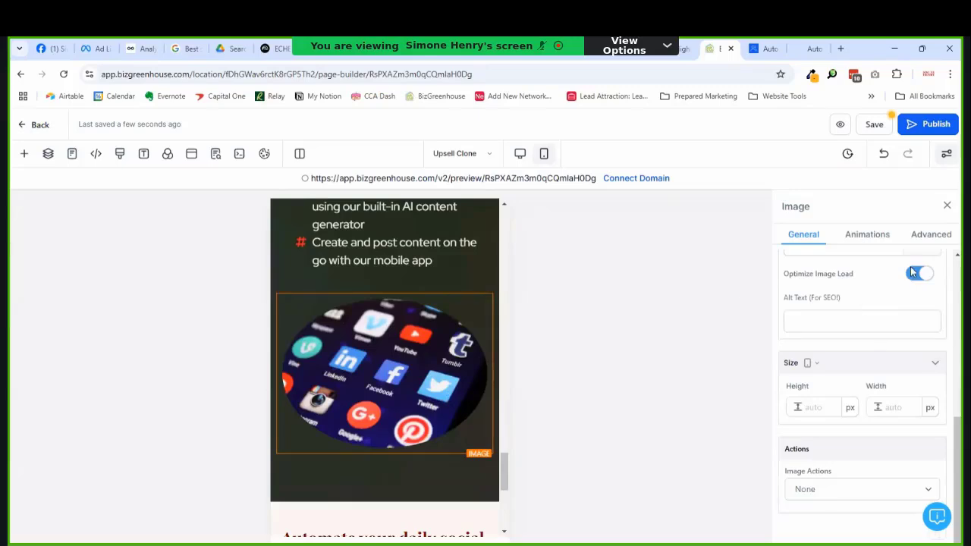
pyautogui.click(927, 234)
pyautogui.click(863, 415)
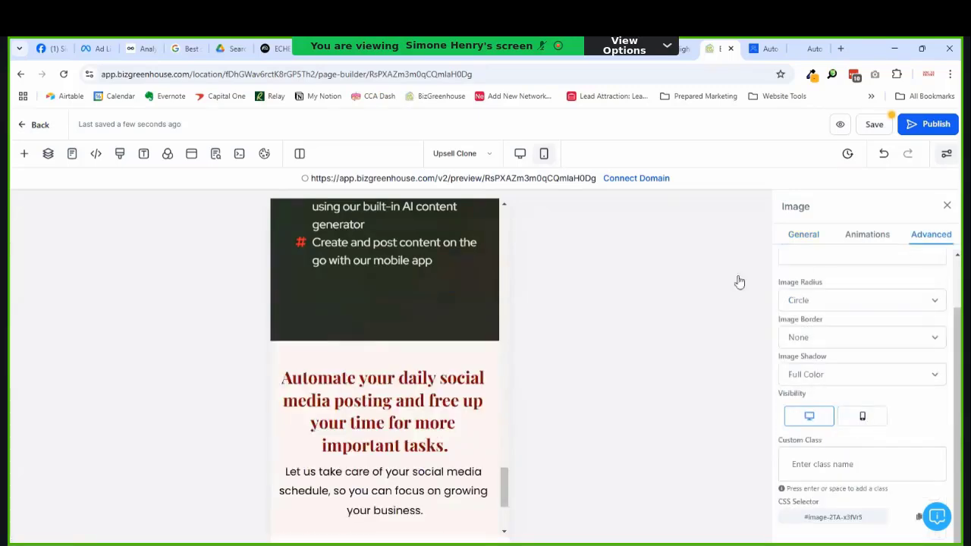
# Step: Publish the updated page and review the Benefits headline
pyautogui.click(928, 123)
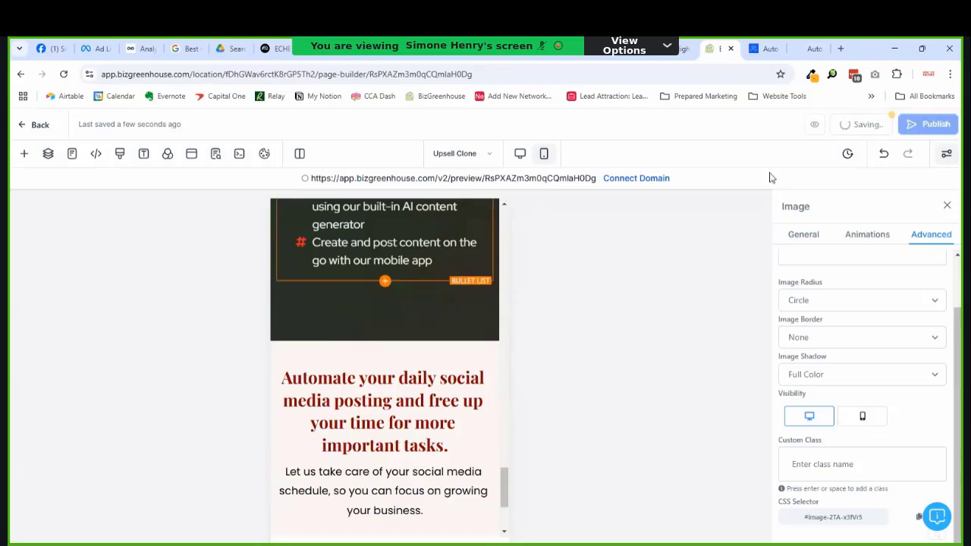
pyautogui.scroll(5, 413, 247)
pyautogui.scroll(2, 413, 249)
pyautogui.scroll(-3, 412, 270)
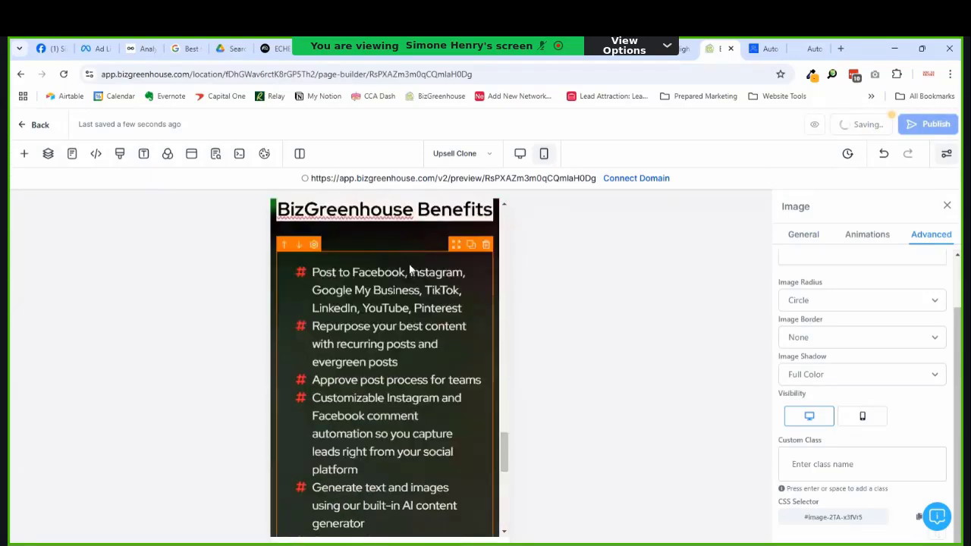
pyautogui.scroll(2, 407, 300)
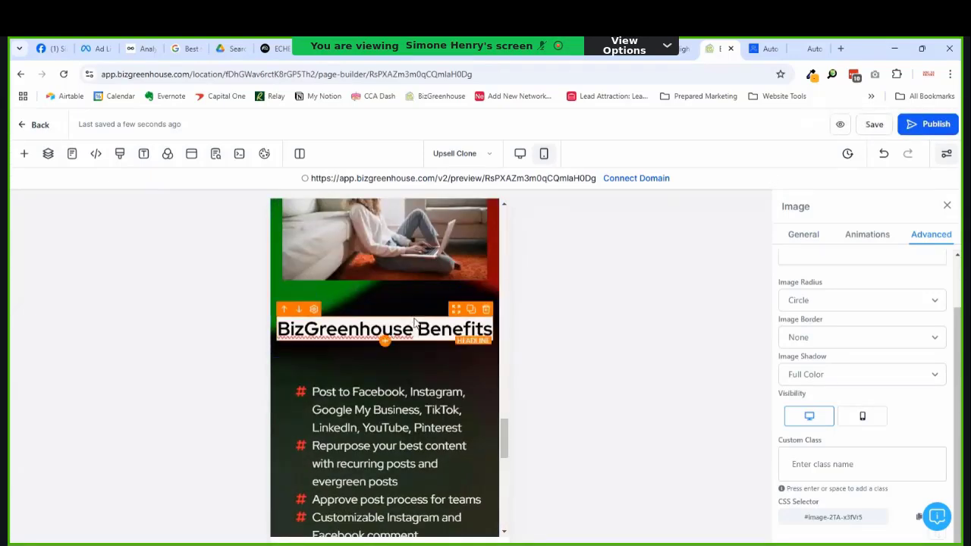
pyautogui.click(425, 331)
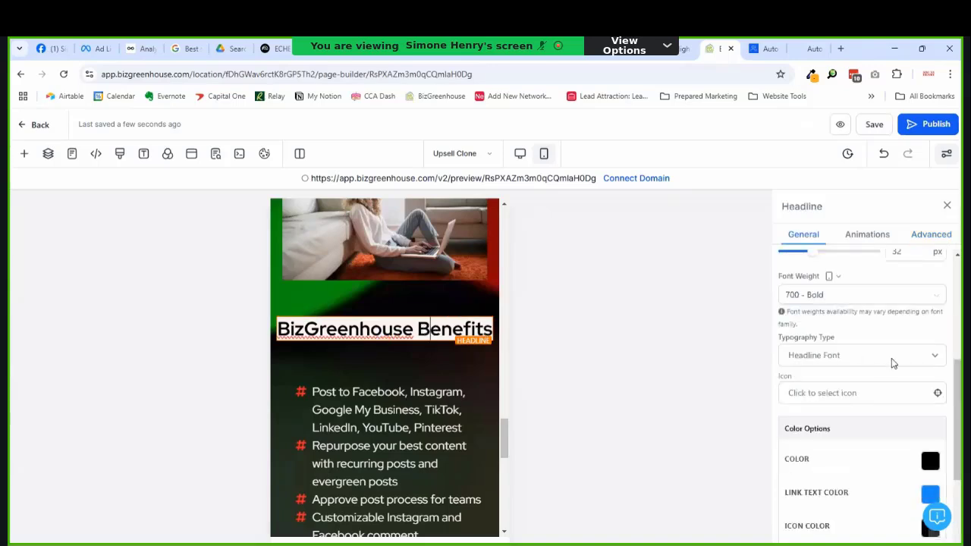
pyautogui.scroll(3, 910, 383)
pyautogui.scroll(2, 911, 385)
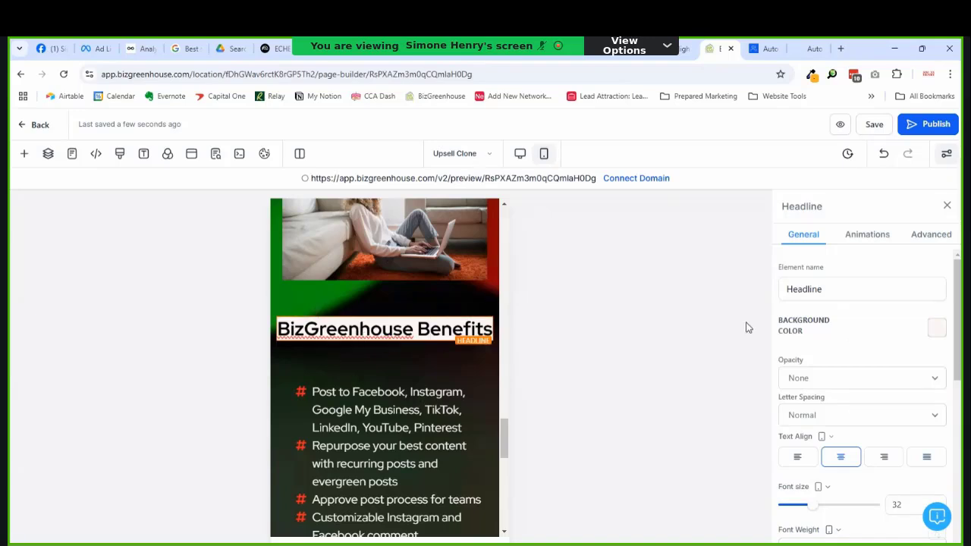
# Step: Return to Desktop Mode and scroll down to the call-out above the footer
pyautogui.click(520, 154)
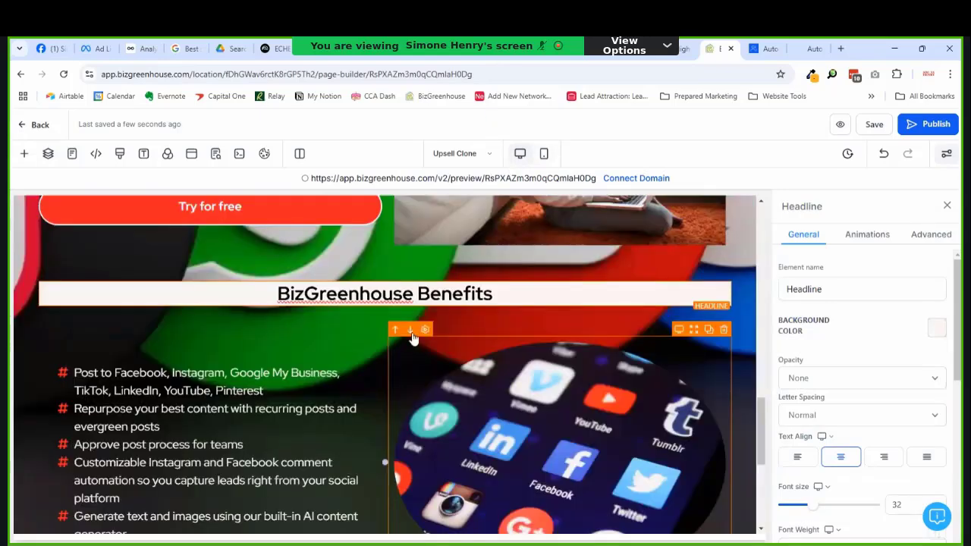
pyautogui.scroll(-1, 417, 318)
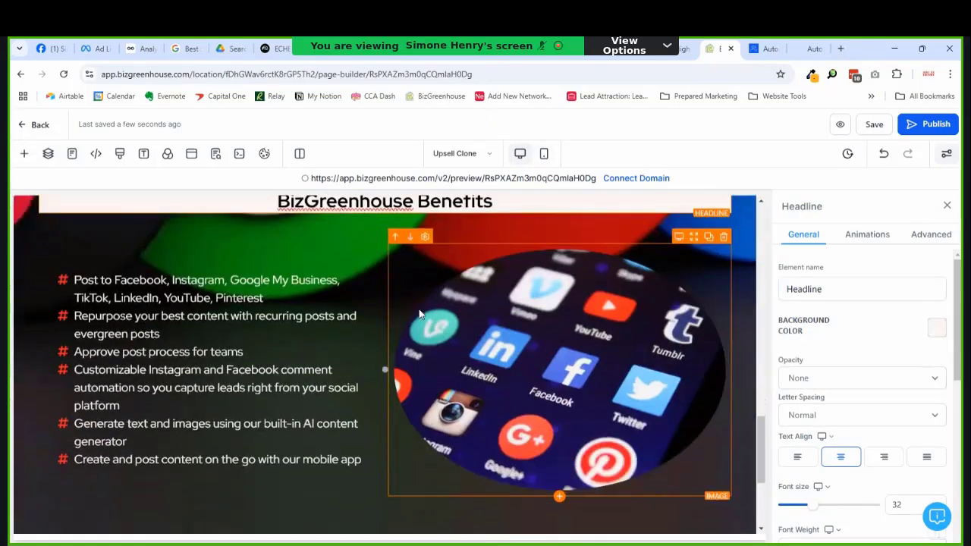
pyautogui.scroll(-2, 422, 317)
pyautogui.scroll(1, 421, 318)
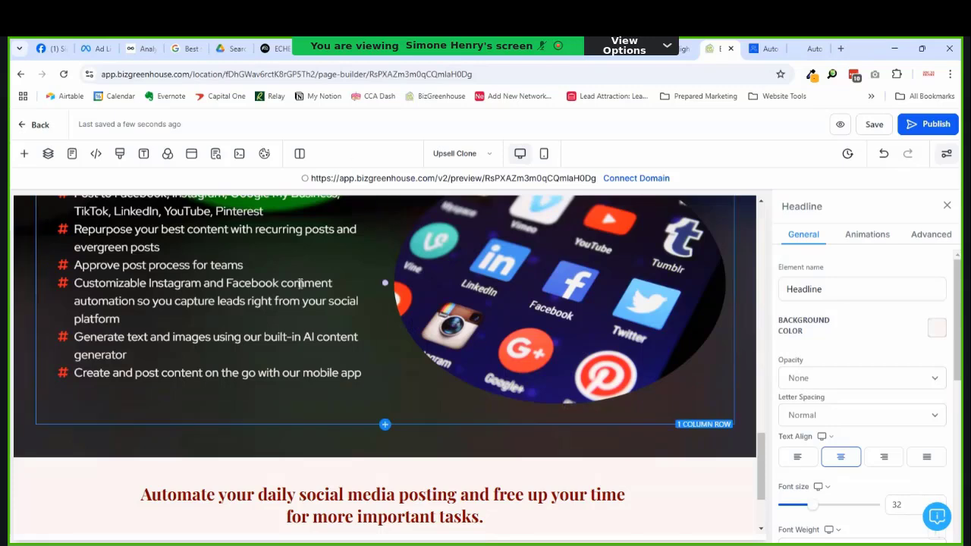
pyautogui.scroll(-2, 301, 283)
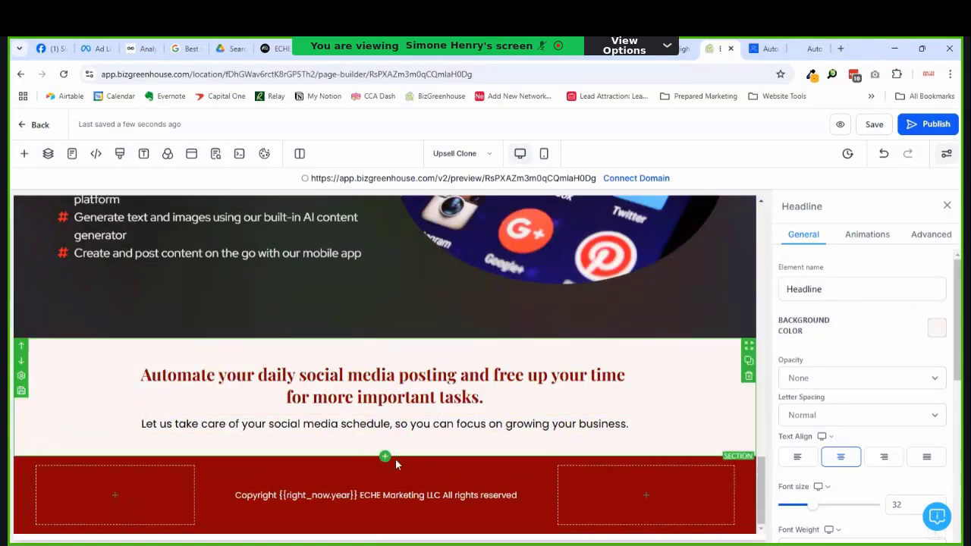
# Step: Insert a full-width section with a one-column row above the footer
pyautogui.click(387, 462)
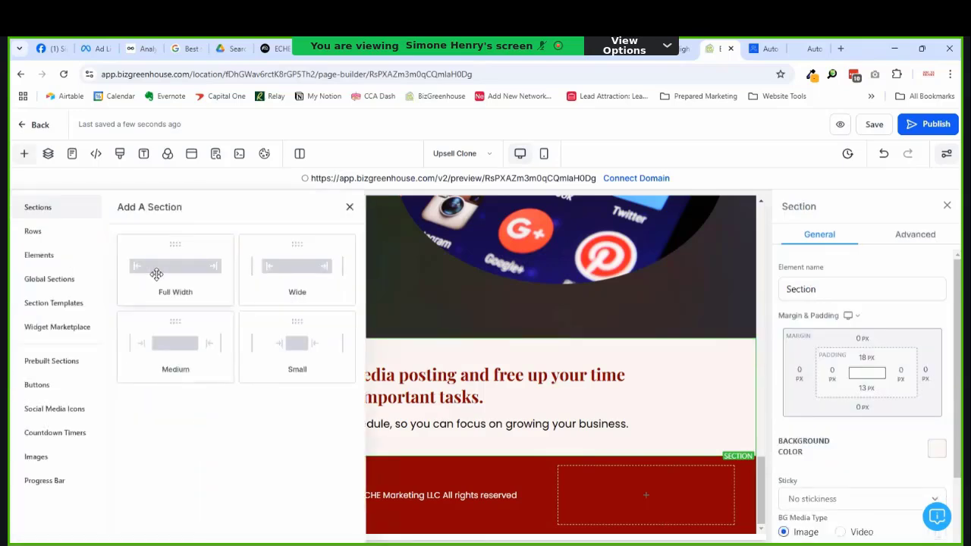
pyautogui.click(156, 274)
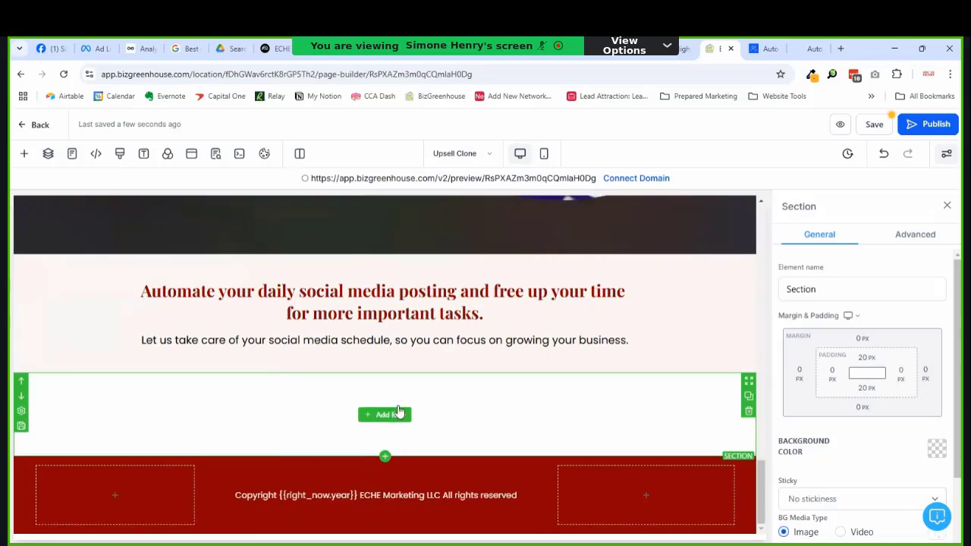
pyautogui.click(399, 414)
pyautogui.click(184, 285)
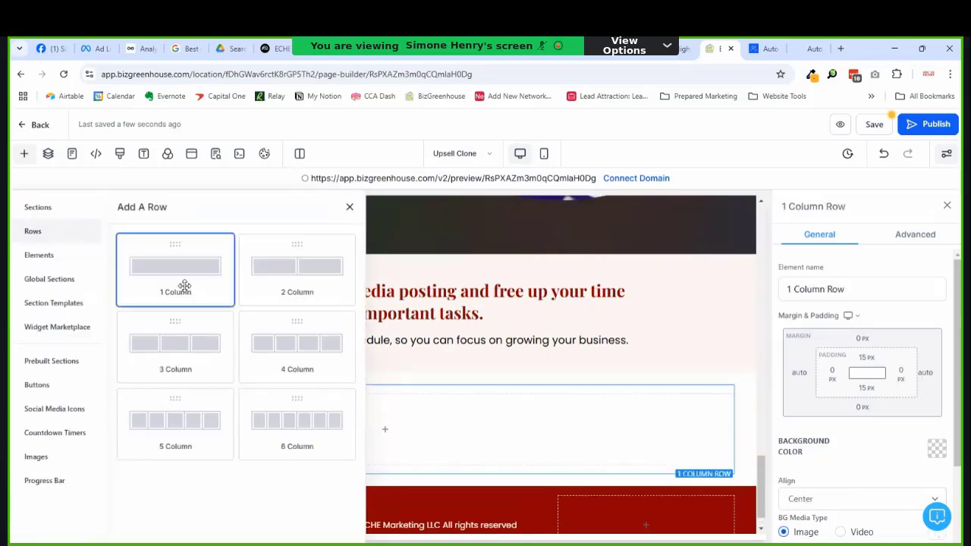
# Step: Add a Headline element to the new column and select its placeholder text
pyautogui.click(392, 430)
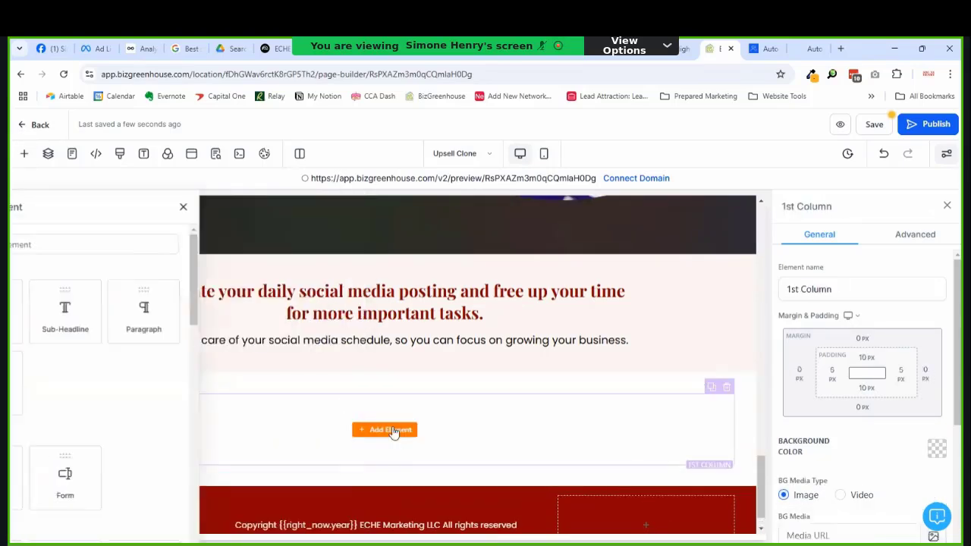
pyautogui.click(182, 308)
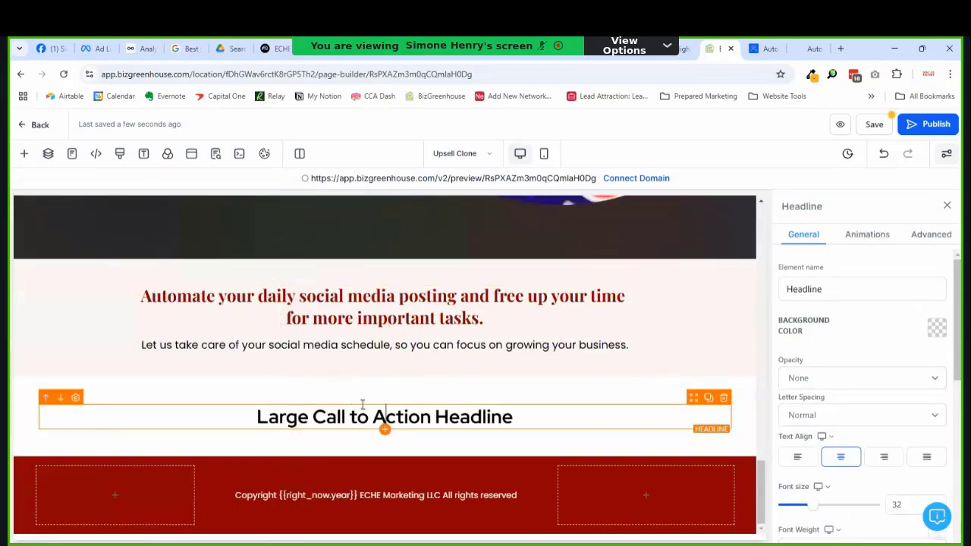
pyautogui.doubleClick(394, 417)
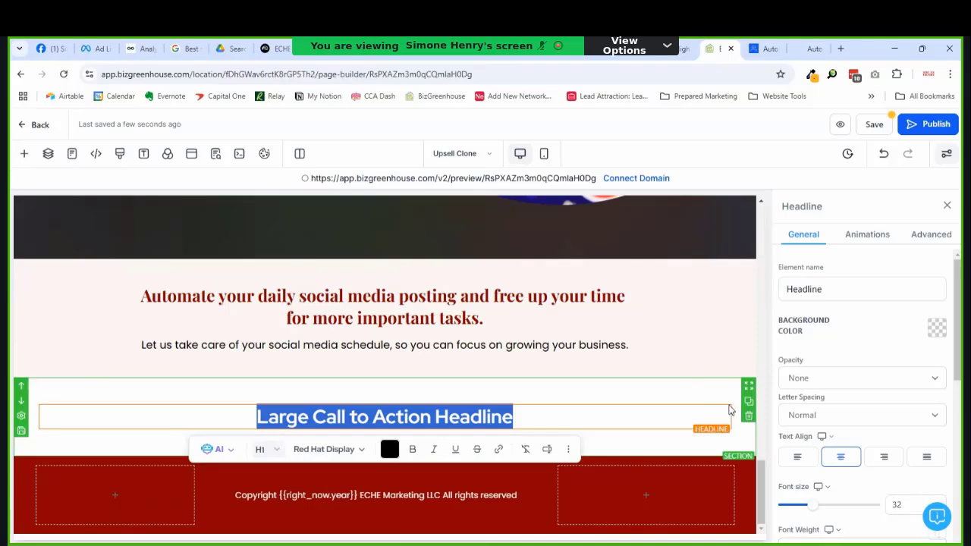
# Step: Select the new call-to-action section and its headline to inspect their settings
pyautogui.click(650, 396)
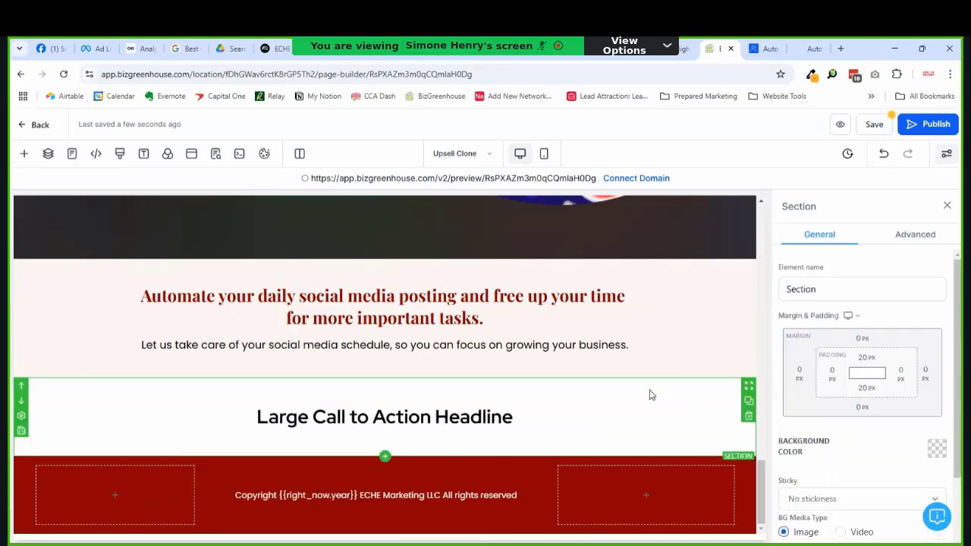
pyautogui.scroll(-2, 879, 405)
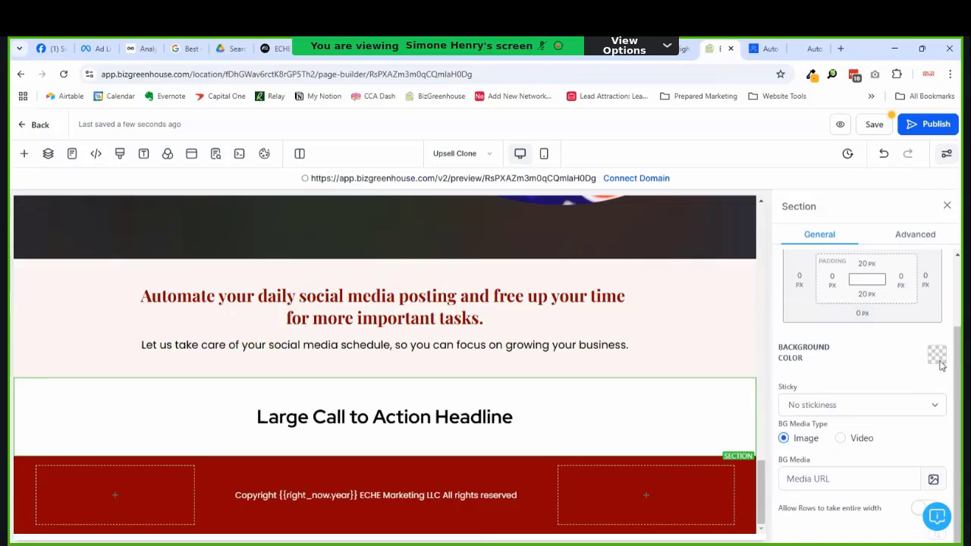
pyautogui.click(635, 427)
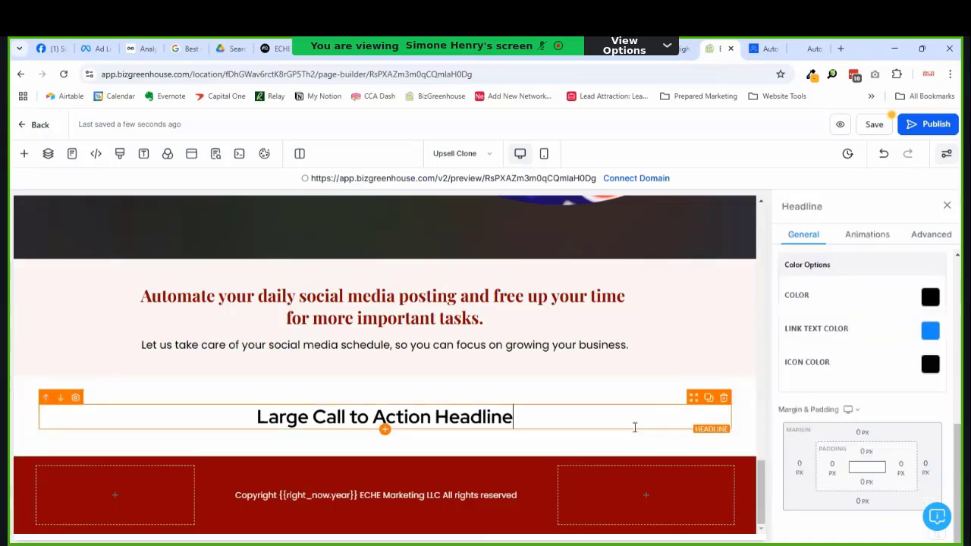
pyautogui.click(635, 398)
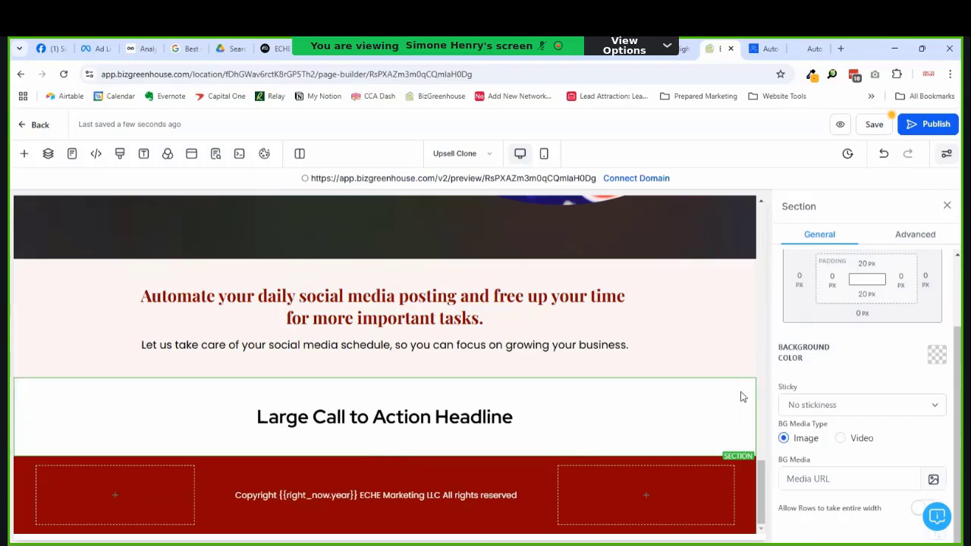
pyautogui.scroll(2, 873, 382)
pyautogui.scroll(-2, 873, 381)
pyautogui.click(418, 414)
pyautogui.doubleClick(420, 416)
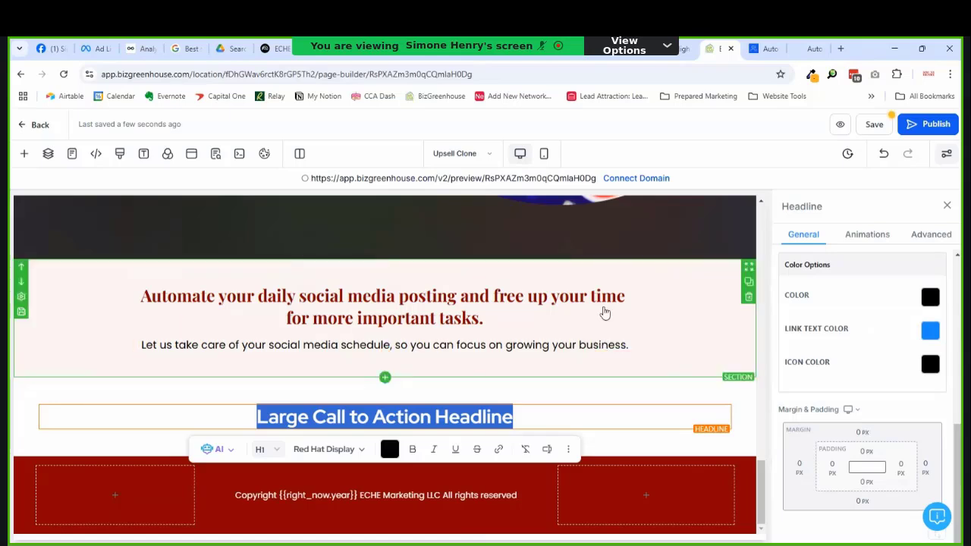
pyautogui.click(616, 240)
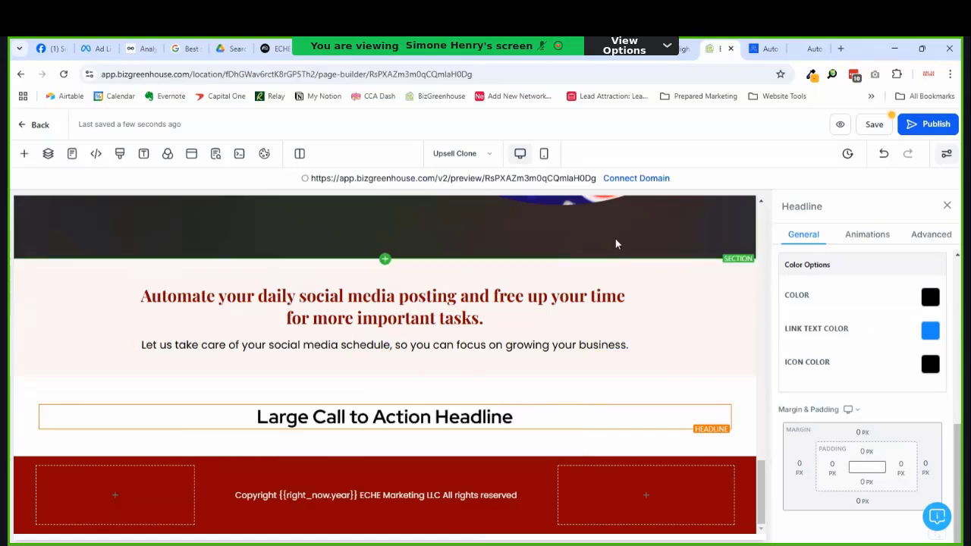
# Step: Copy the upper section's BG Media URL into the call-to-action section's BG Media field
pyautogui.click(736, 301)
pyautogui.tripleClick(858, 402)
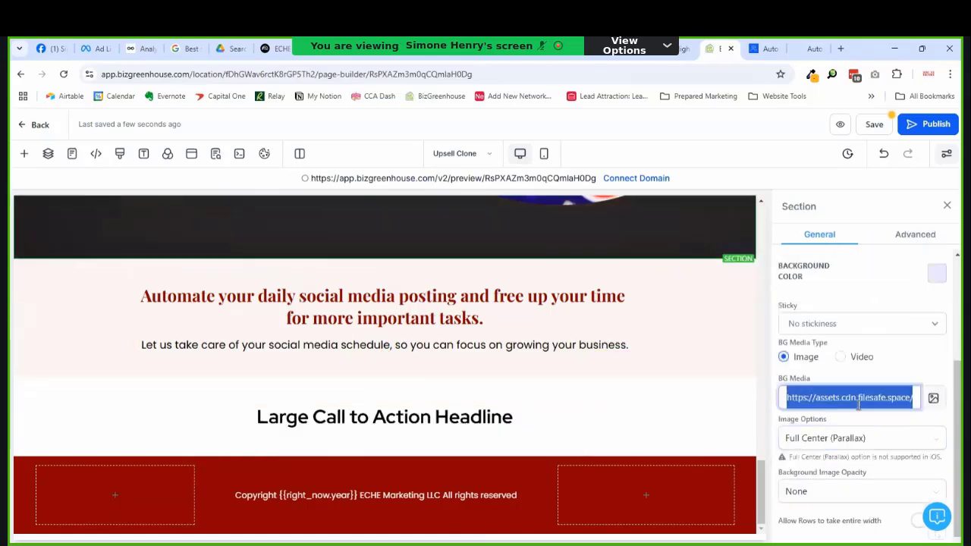
pyautogui.click(535, 399)
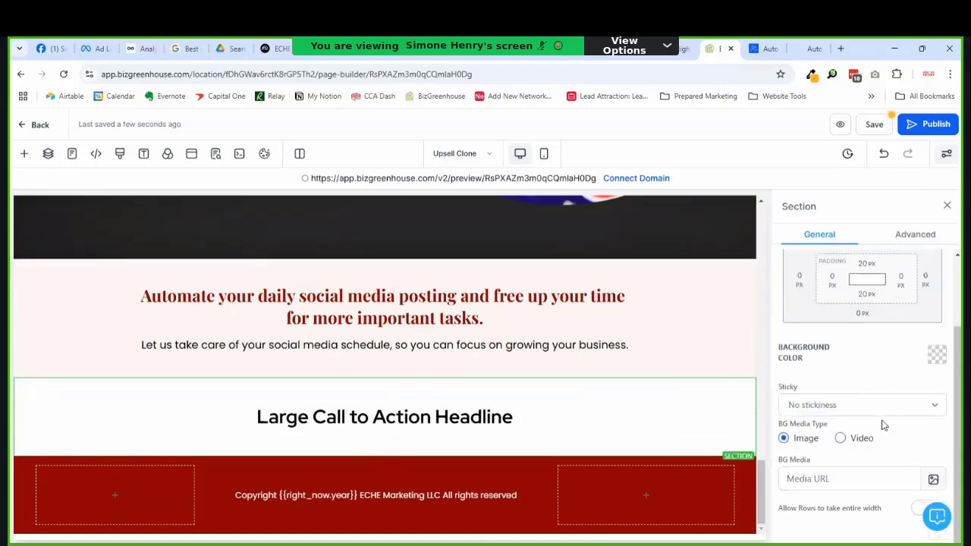
pyautogui.click(823, 478)
pyautogui.hotkey('ctrl', 'v')
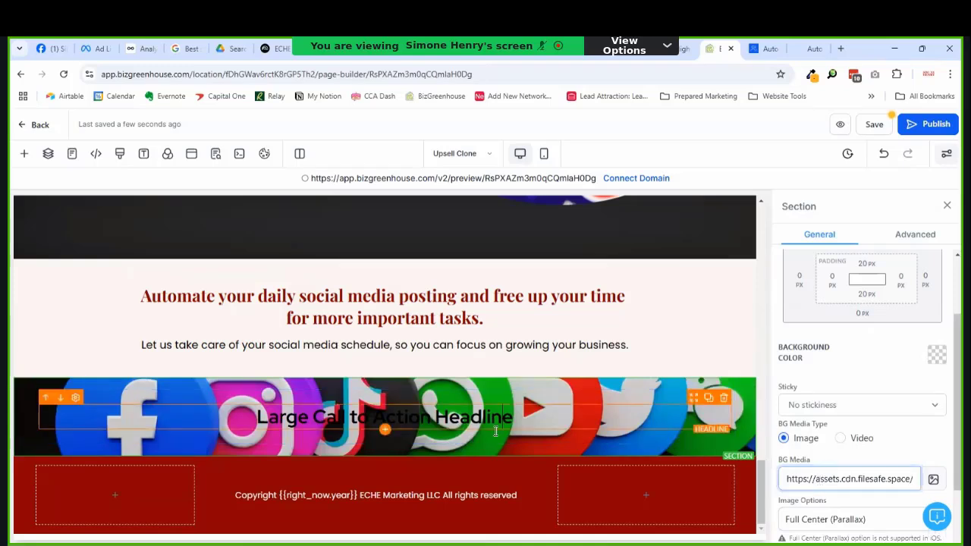
pyautogui.click(672, 420)
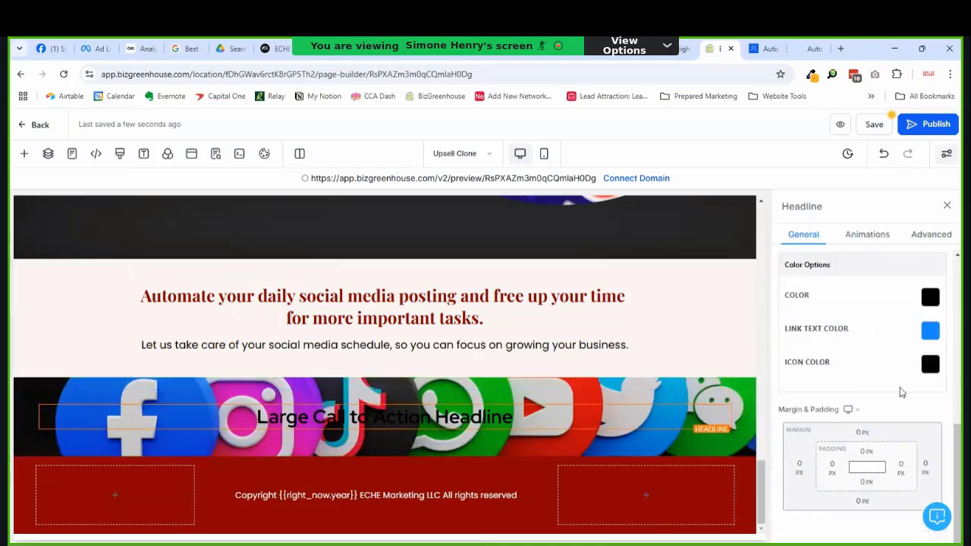
pyautogui.scroll(2, 872, 403)
pyautogui.scroll(2, 865, 402)
pyautogui.scroll(3, 879, 390)
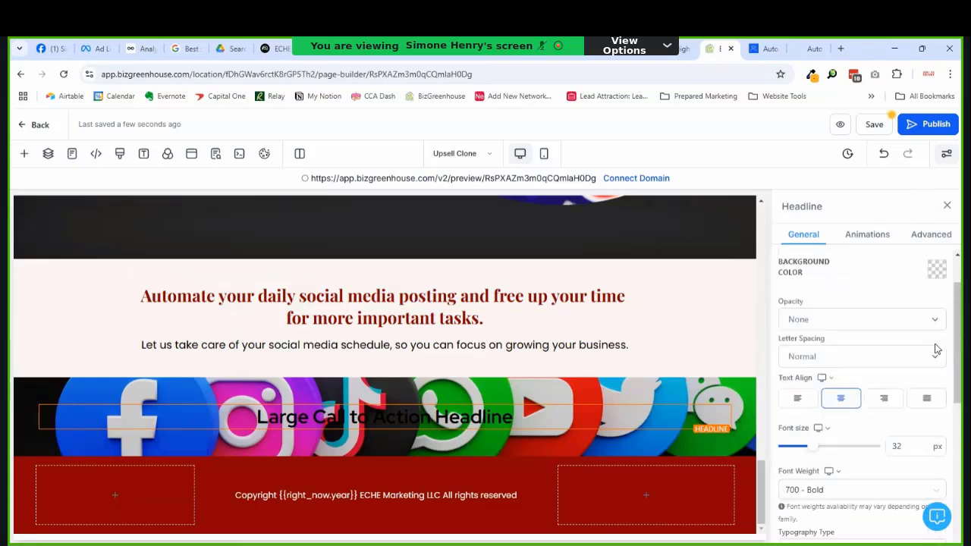
# Step: Give the call-to-action headline a Pale background colour
pyautogui.click(938, 270)
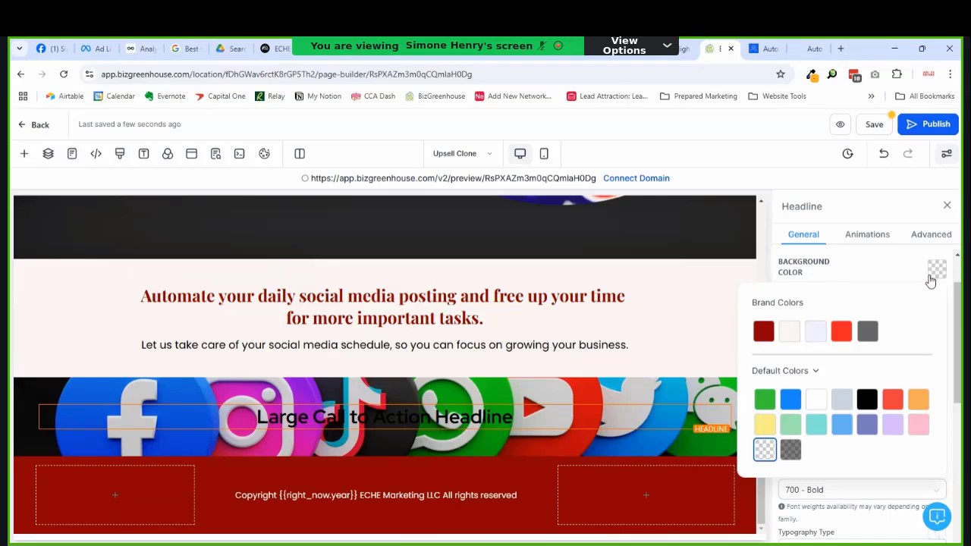
pyautogui.click(790, 331)
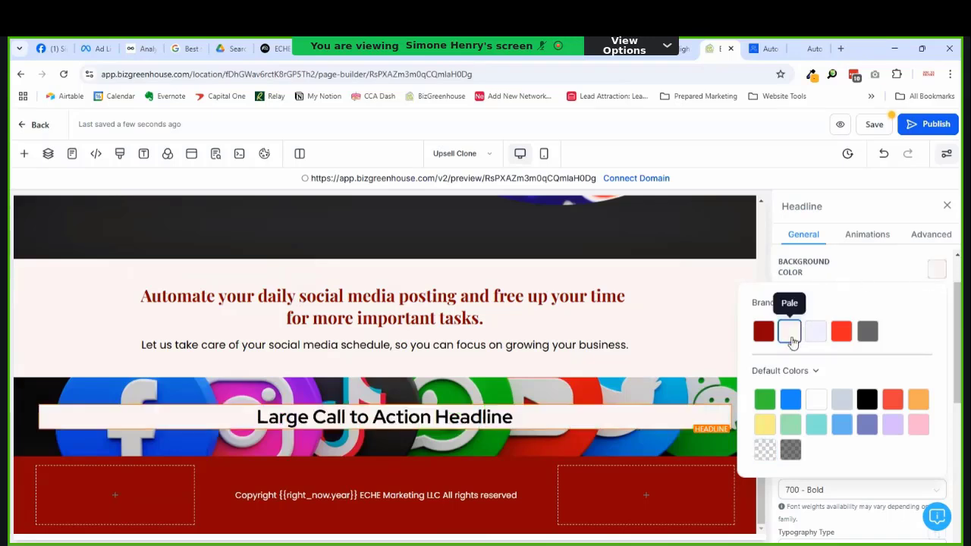
pyautogui.click(487, 432)
# Step: Retype the headline to read 'Order Now and Get Your Time'
pyautogui.doubleClick(490, 417)
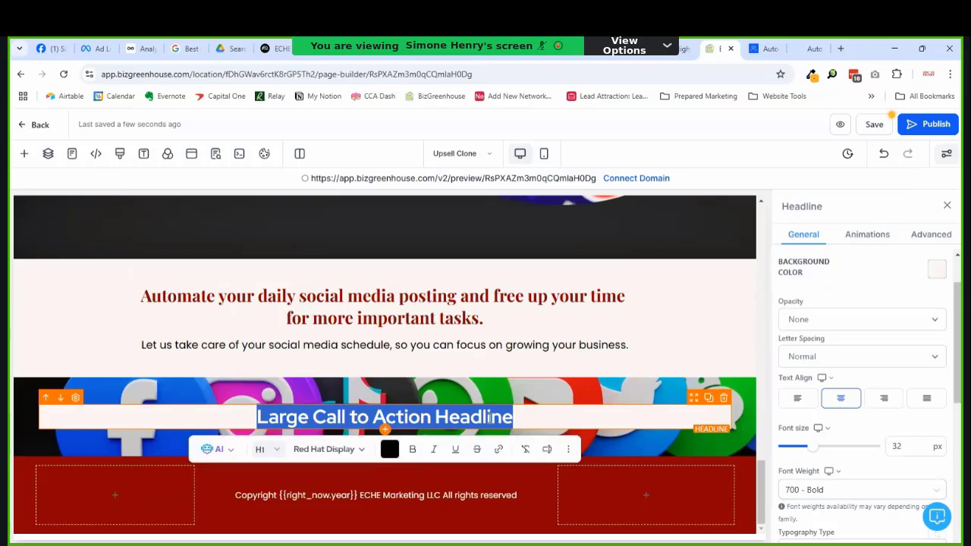
pyautogui.write('Ord')
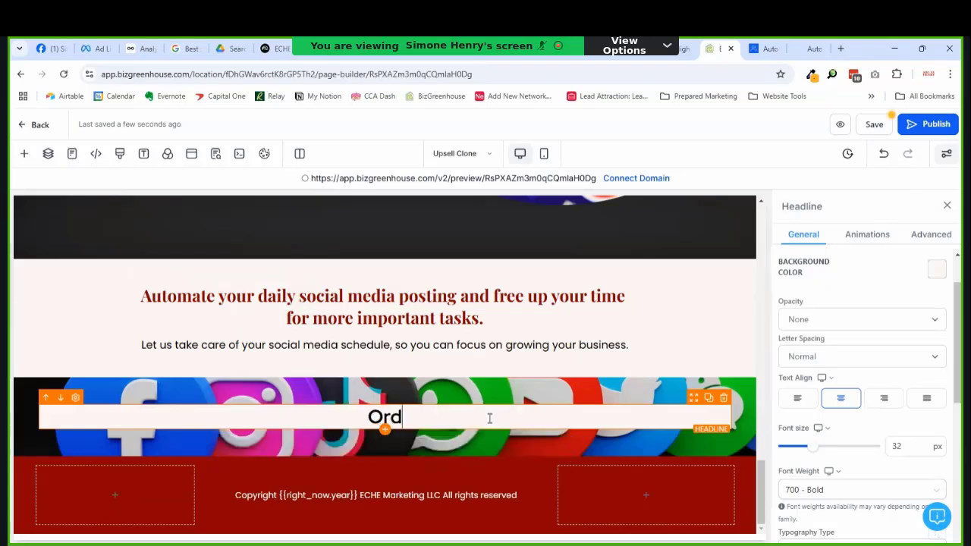
pyautogui.write('er Your')
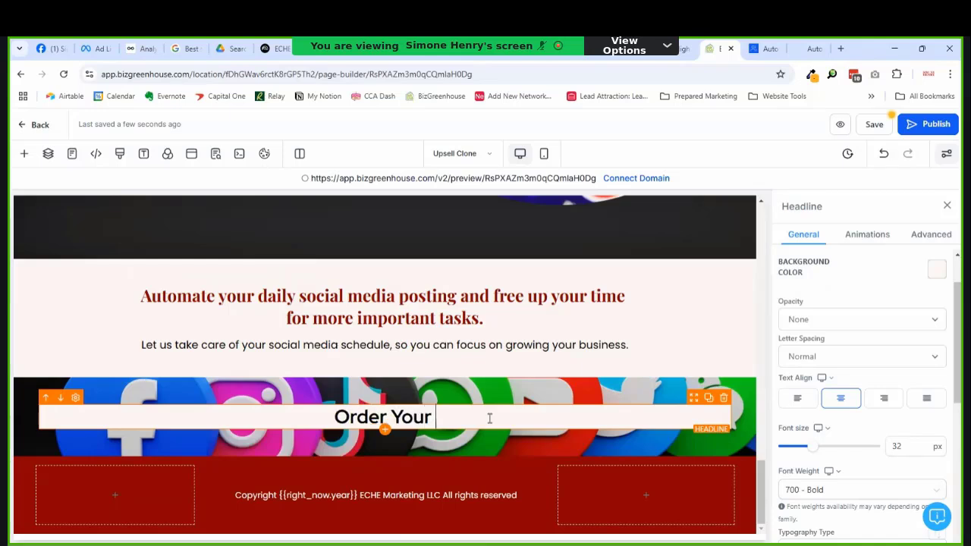
pyautogui.press('BackSpace')
pyautogui.press('BackSpace')
pyautogui.press('BackSpace')
pyautogui.press('BackSpace')
pyautogui.press('BackSpace')
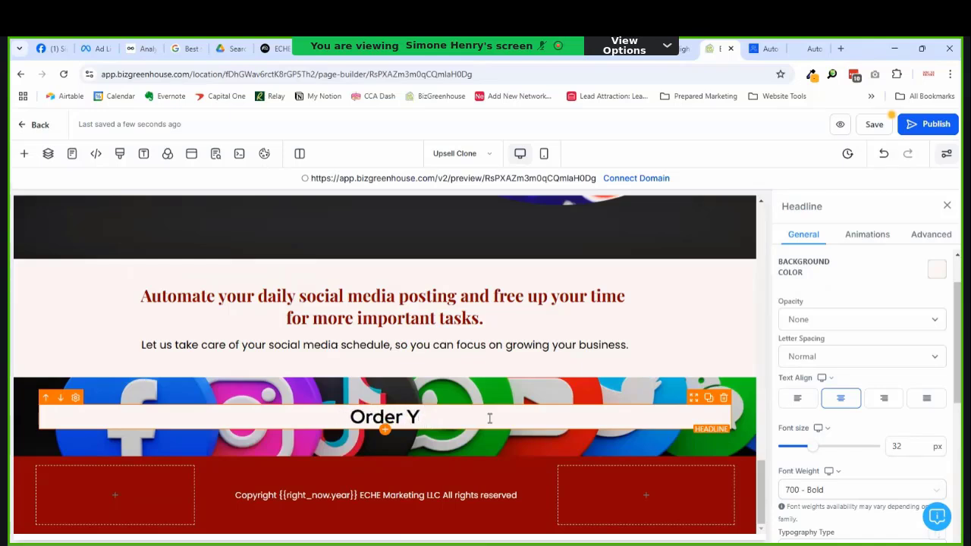
pyautogui.write('Now and ')
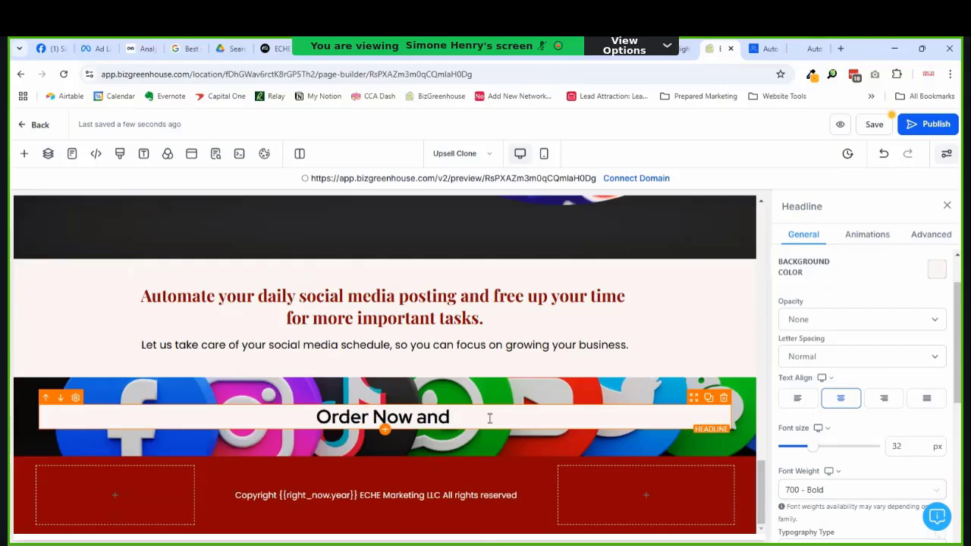
pyautogui.write('Start ')
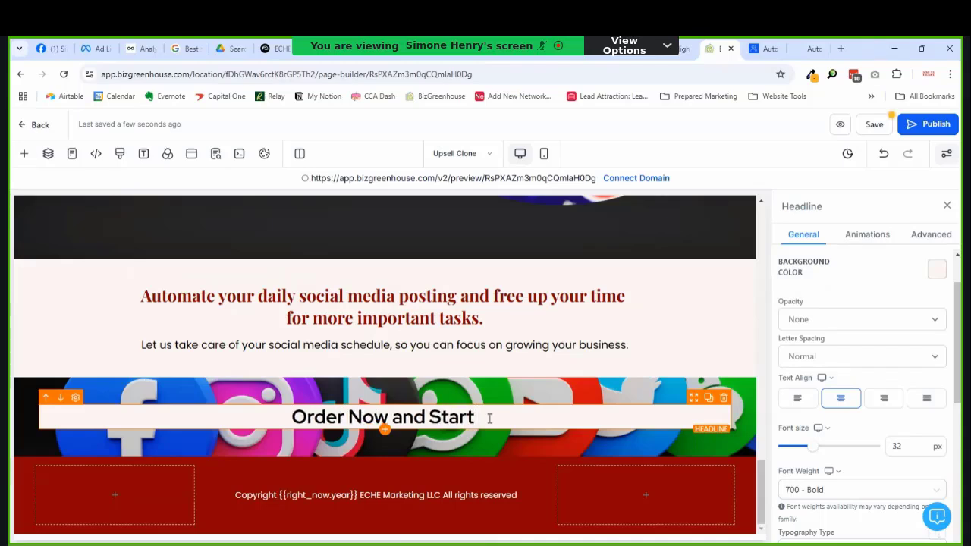
pyautogui.write('Sav')
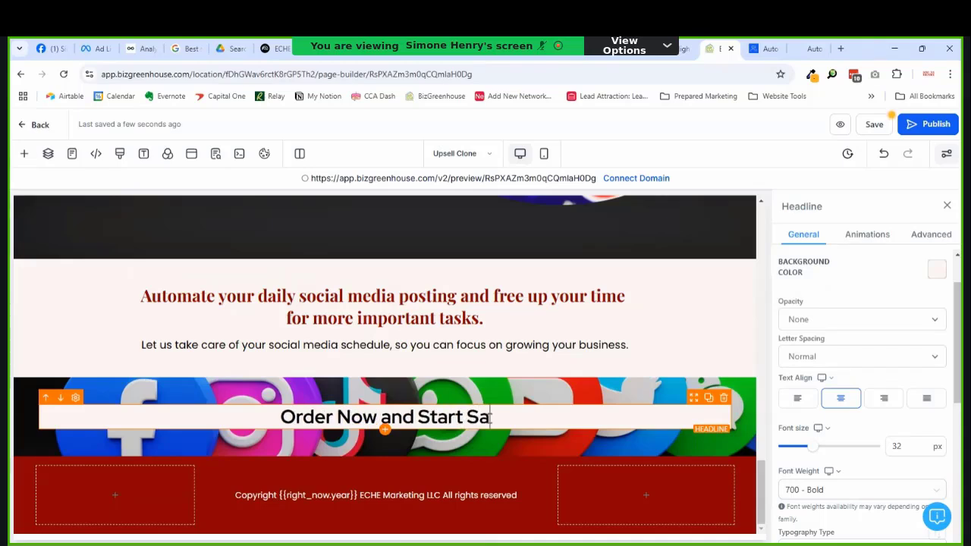
pyautogui.press('BackSpace')
pyautogui.press('BackSpace')
pyautogui.press('BackSpace')
pyautogui.press('BackSpace')
pyautogui.press('BackSpace')
pyautogui.press('BackSpace')
pyautogui.press('BackSpace')
pyautogui.press('BackSpace')
pyautogui.press('BackSpace')
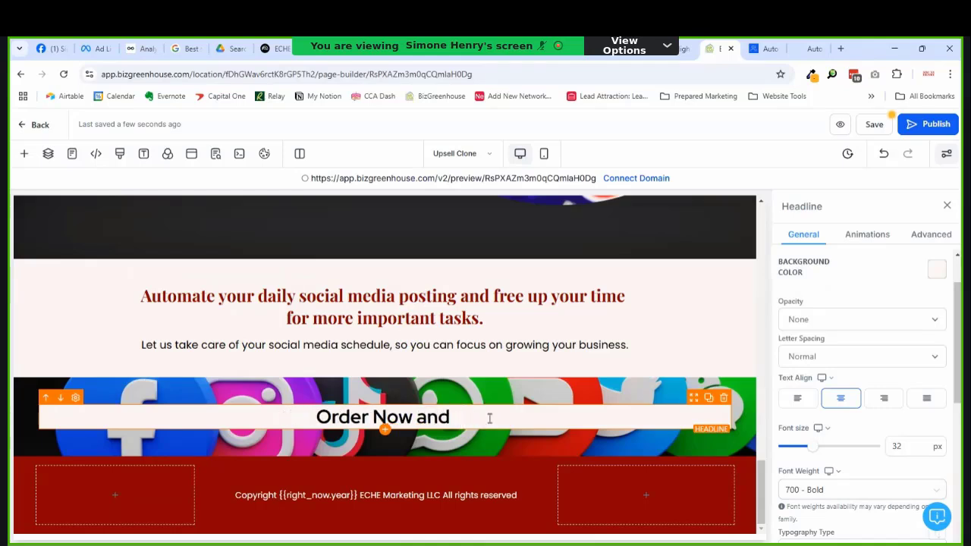
pyautogui.write('Get ')
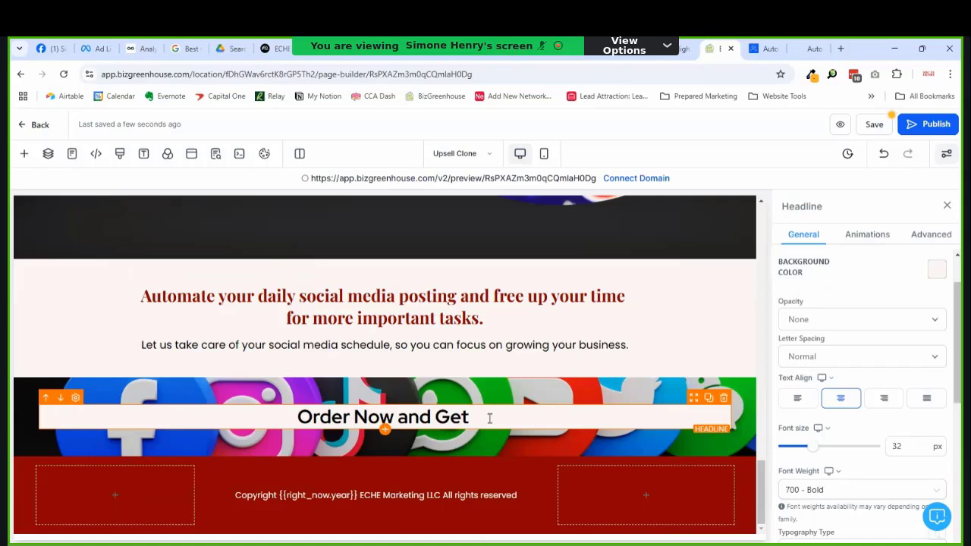
pyautogui.write('Your Time Back!')
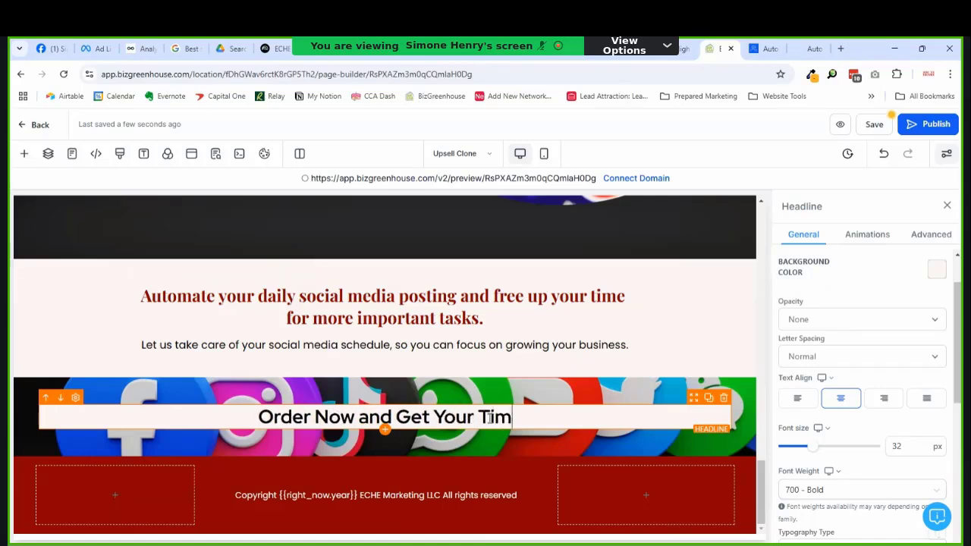
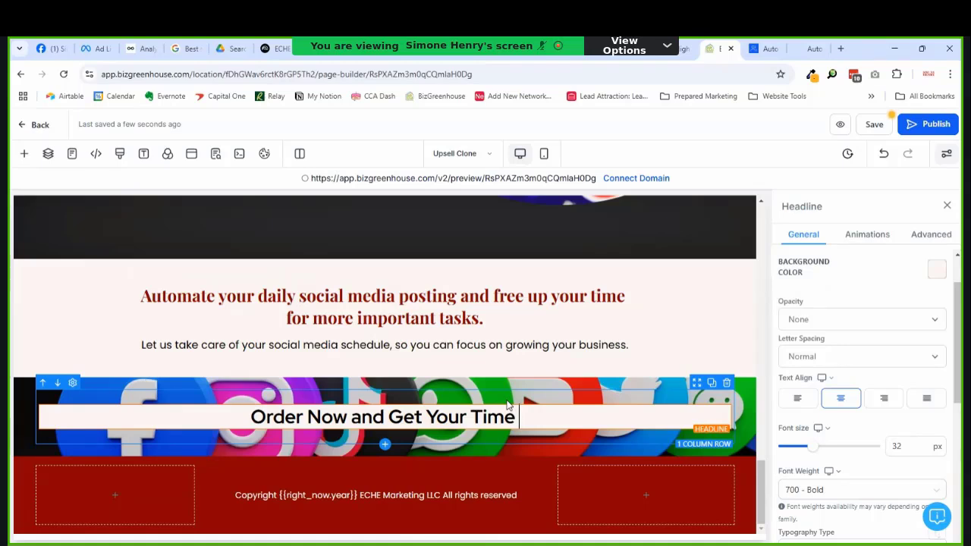
# Step: Add 'Back!' to complete the closing headline 'Order Now and Get Your Time Back!'
pyautogui.write('Back')
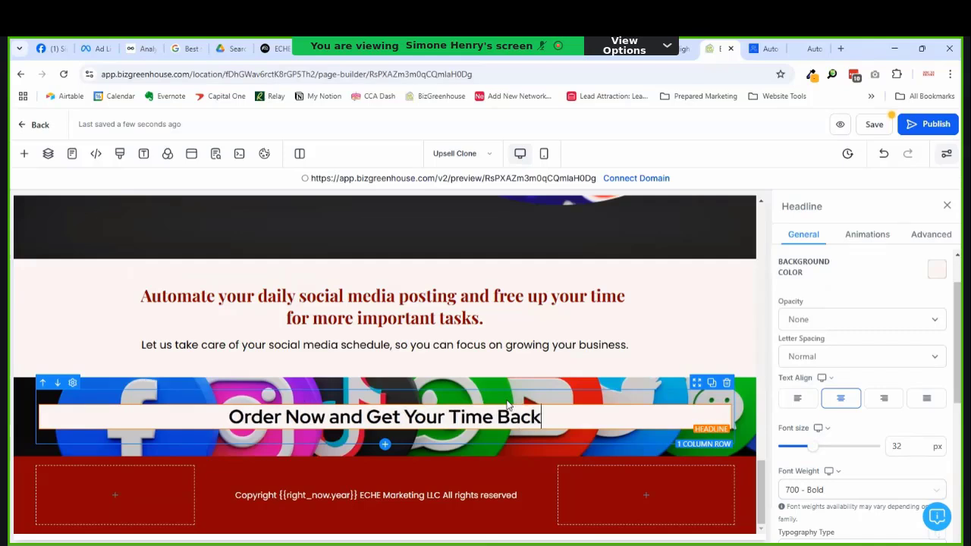
pyautogui.write('!')
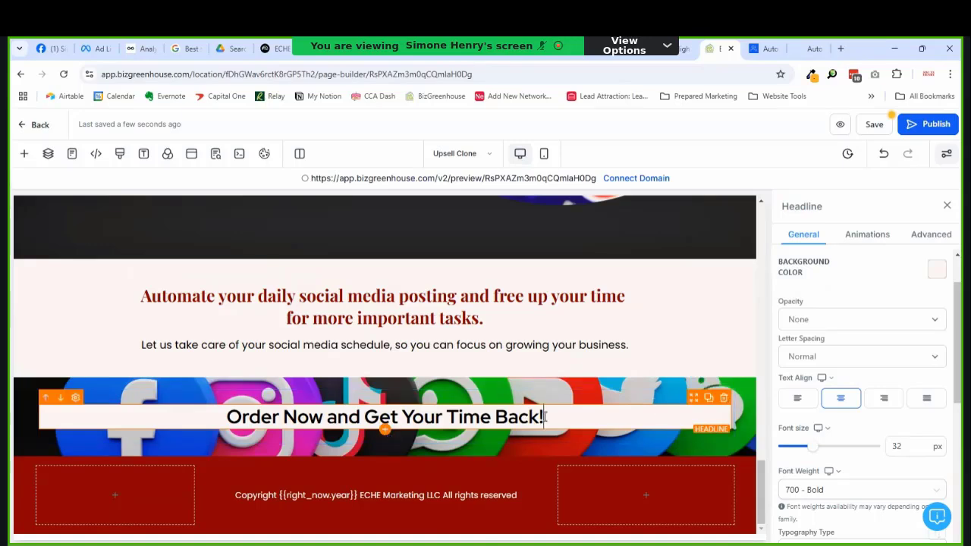
# Step: Rename the closing headline's section to 'Order Form Section'
pyautogui.click(679, 393)
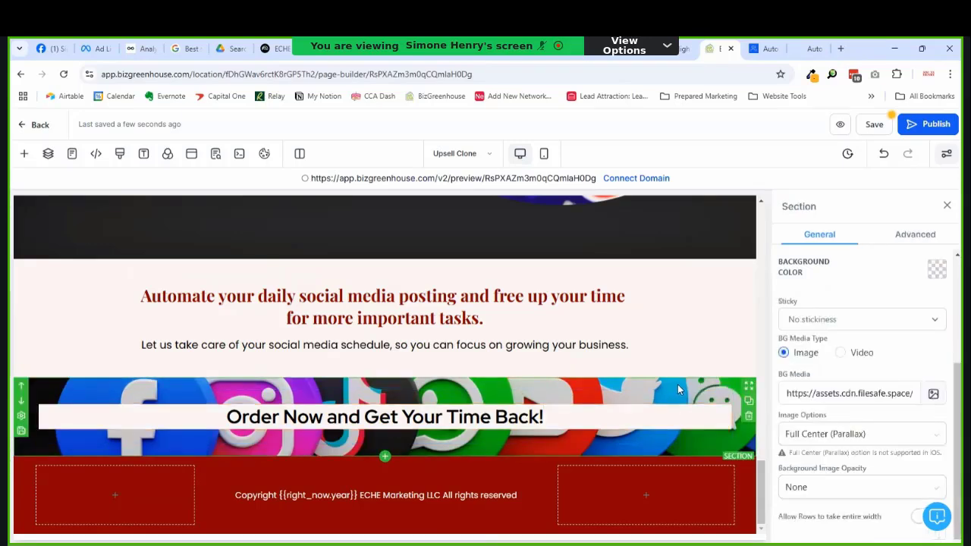
pyautogui.scroll(3, 825, 326)
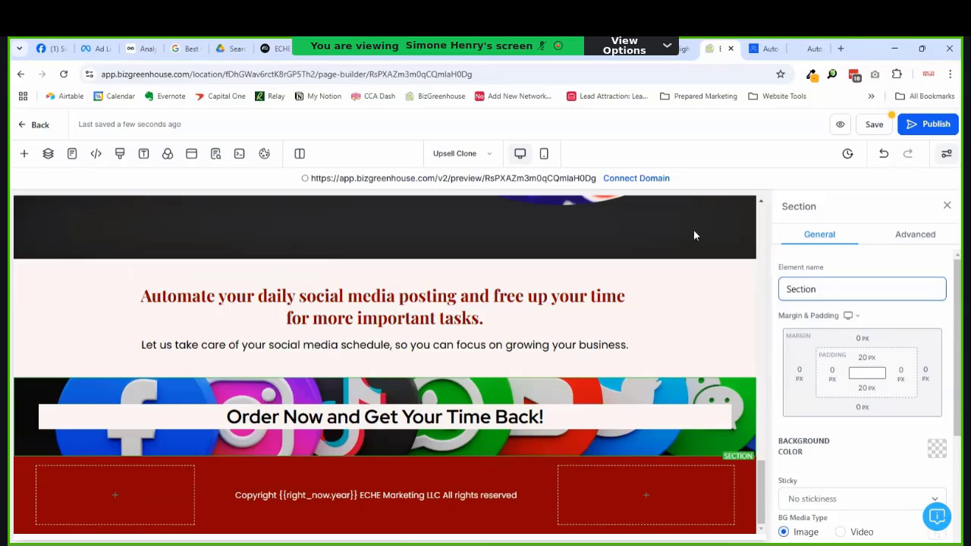
pyautogui.write('Order Form')
pyautogui.click(414, 417)
# Step: Give the Benefits bullet list a pale background colour
pyautogui.scroll(5, 506, 382)
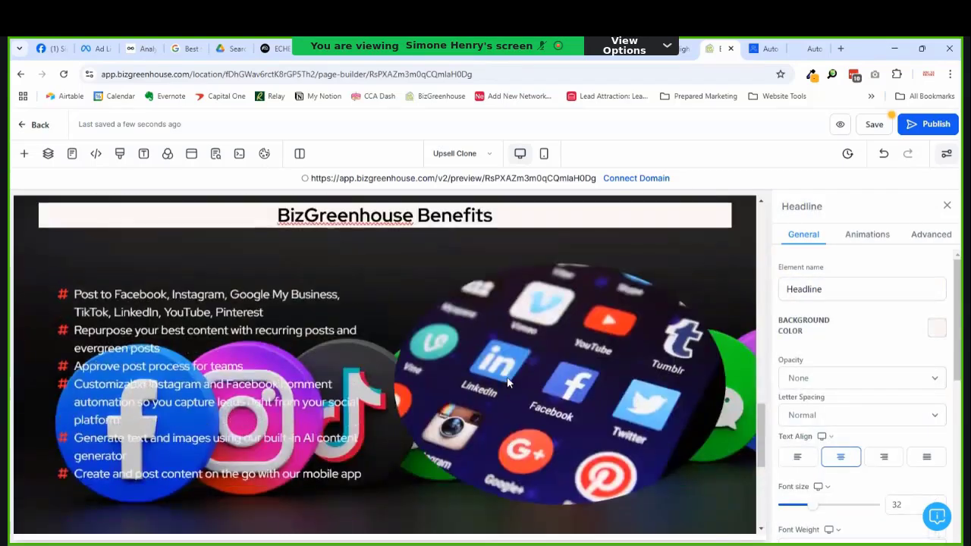
pyautogui.scroll(12, 506, 382)
pyautogui.scroll(-17, 496, 392)
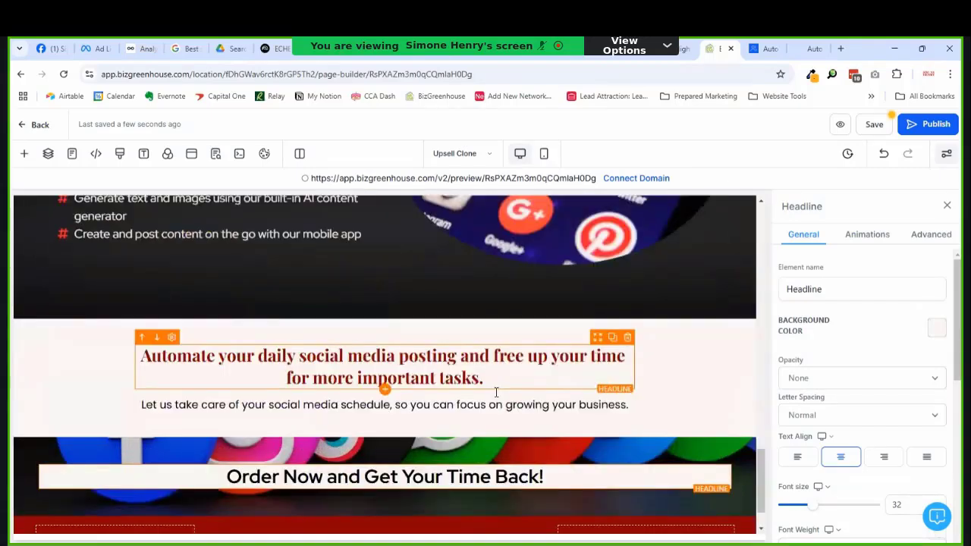
pyautogui.scroll(5, 496, 392)
pyautogui.scroll(-4, 496, 392)
pyautogui.scroll(3, 497, 400)
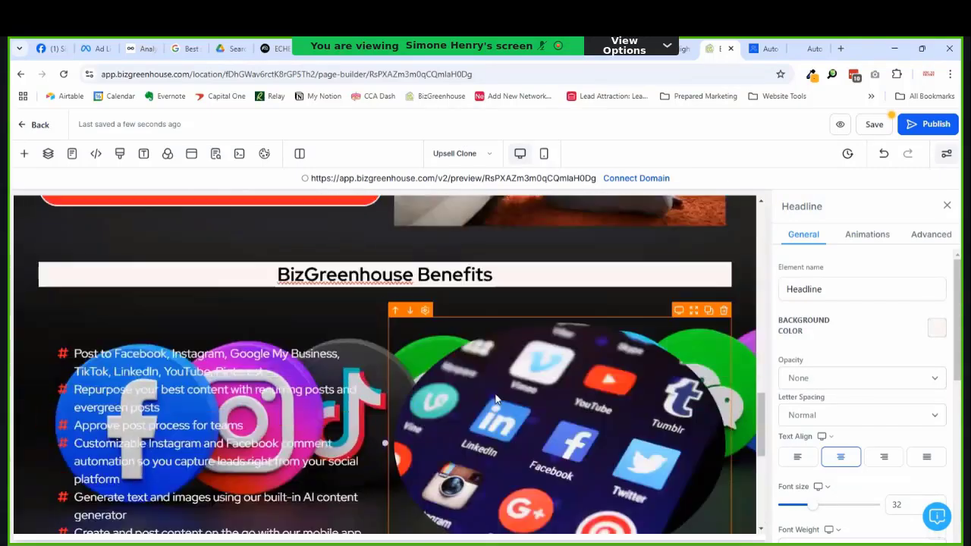
pyautogui.scroll(3, 497, 400)
pyautogui.scroll(-4, 416, 409)
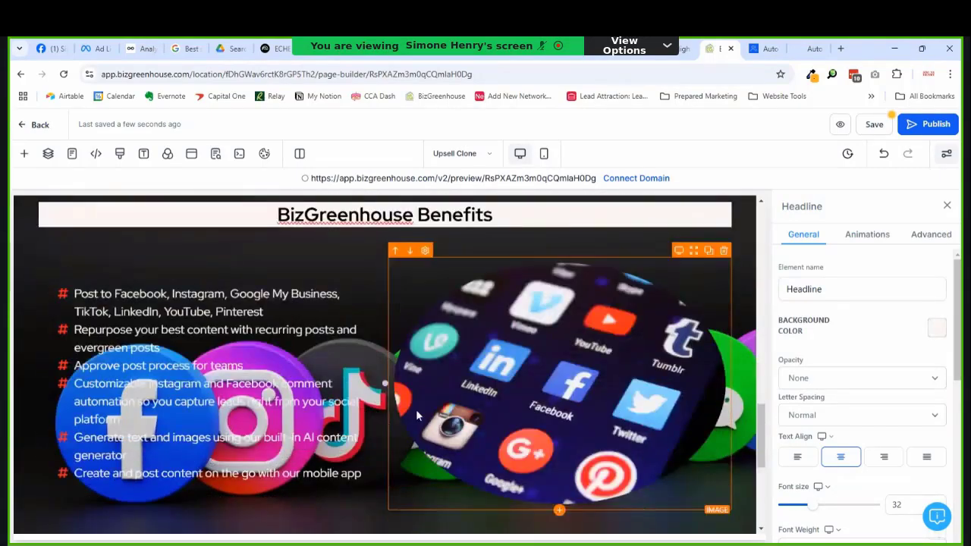
pyautogui.click(293, 288)
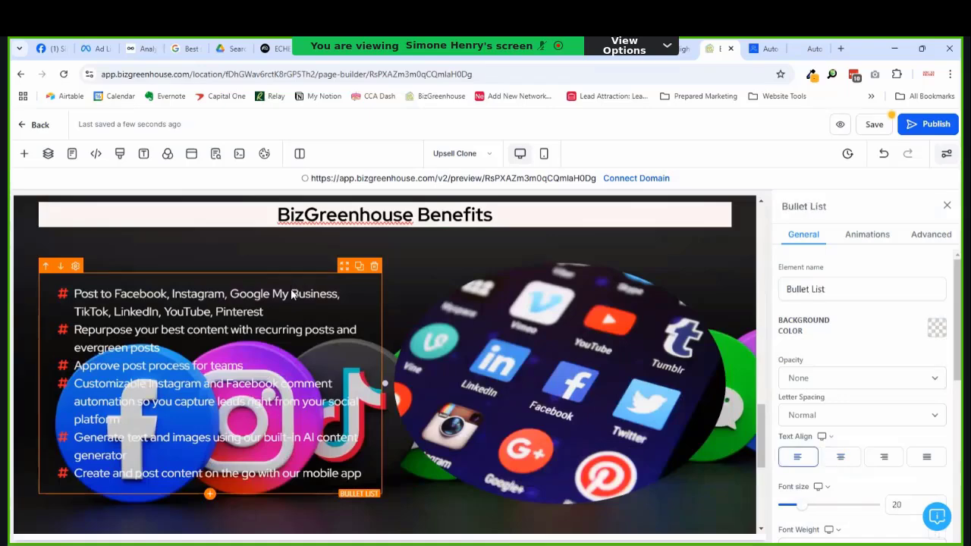
pyautogui.click(936, 327)
pyautogui.click(789, 167)
pyautogui.scroll(-4, 873, 408)
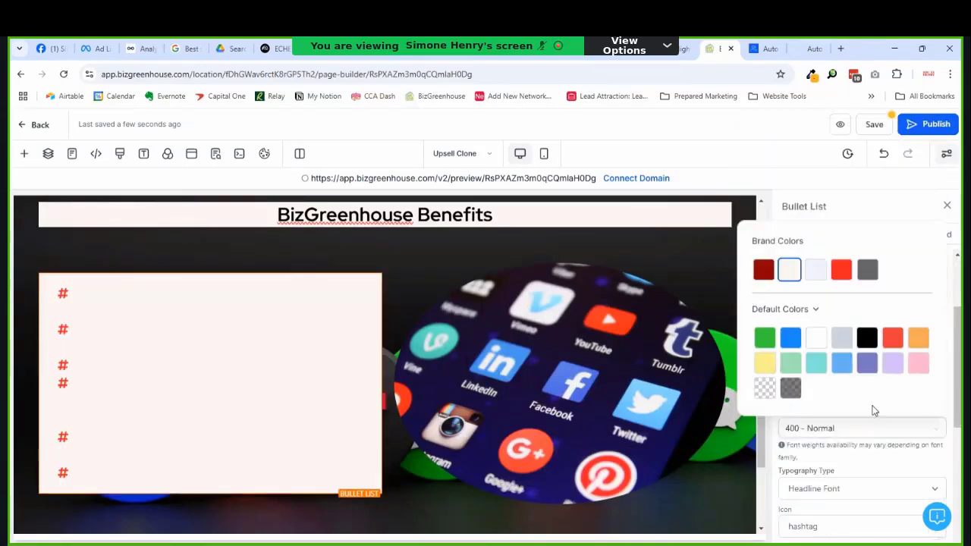
pyautogui.click(869, 364)
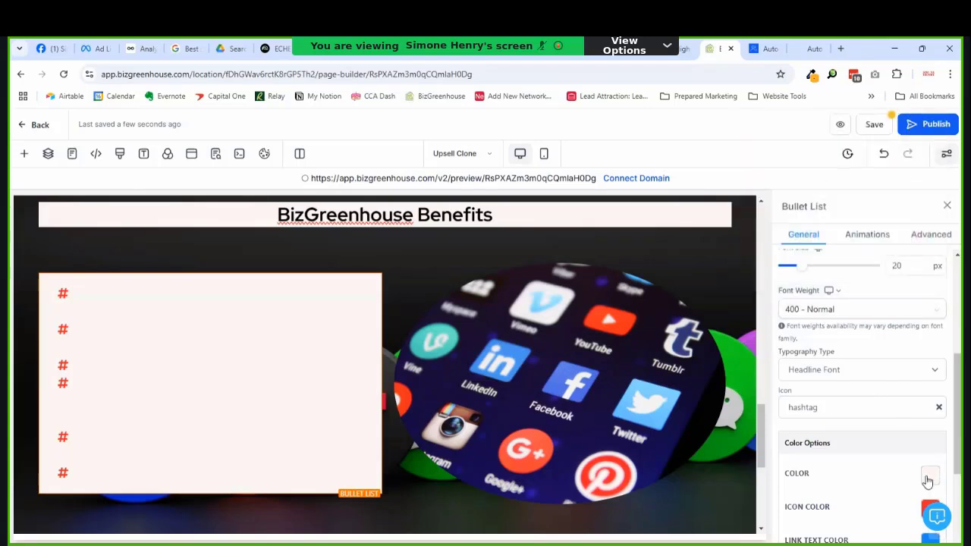
# Step: Set the Benefits bullet list's text colour to black
pyautogui.click(927, 476)
pyautogui.click(762, 324)
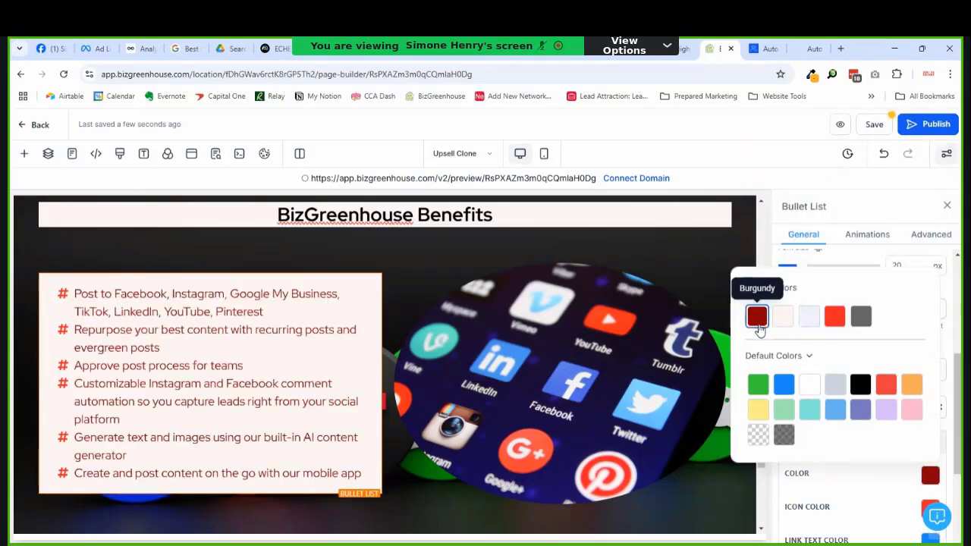
pyautogui.click(863, 386)
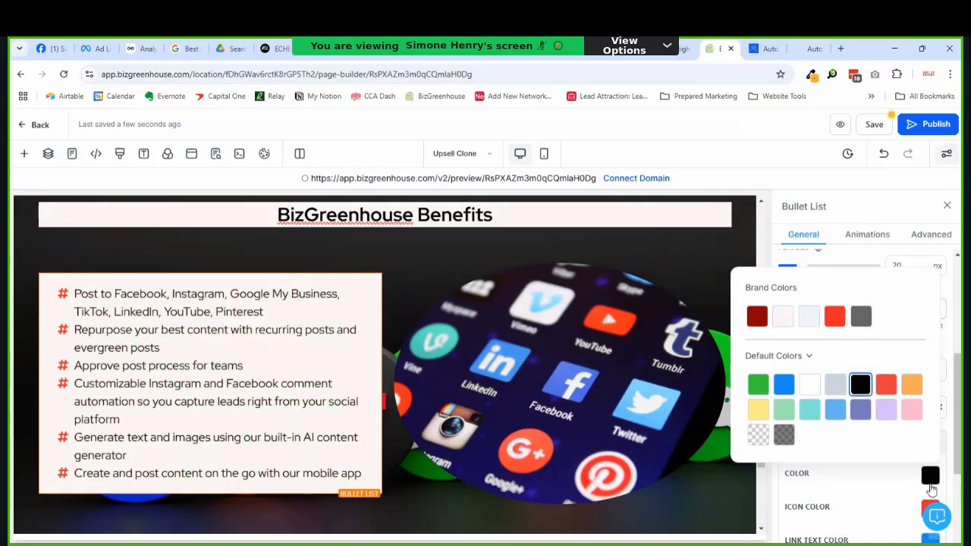
pyautogui.click(846, 504)
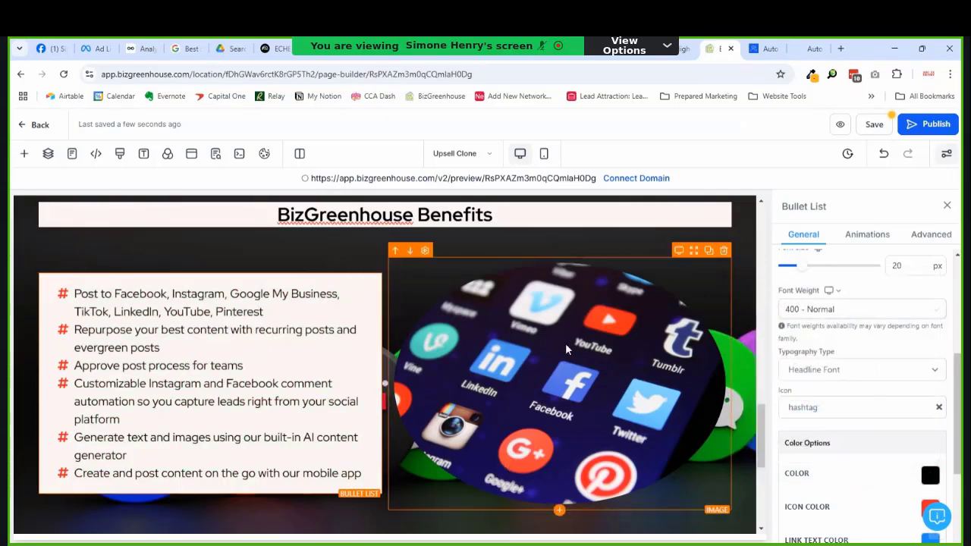
pyautogui.scroll(-4, 473, 386)
pyautogui.scroll(5, 471, 396)
pyautogui.scroll(3, 471, 397)
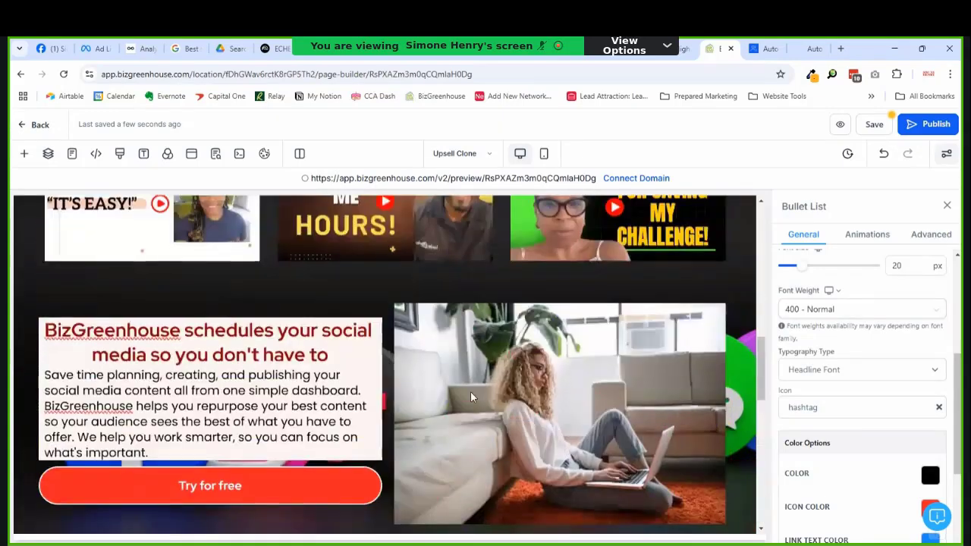
pyautogui.scroll(-7, 471, 397)
pyautogui.scroll(4, 471, 396)
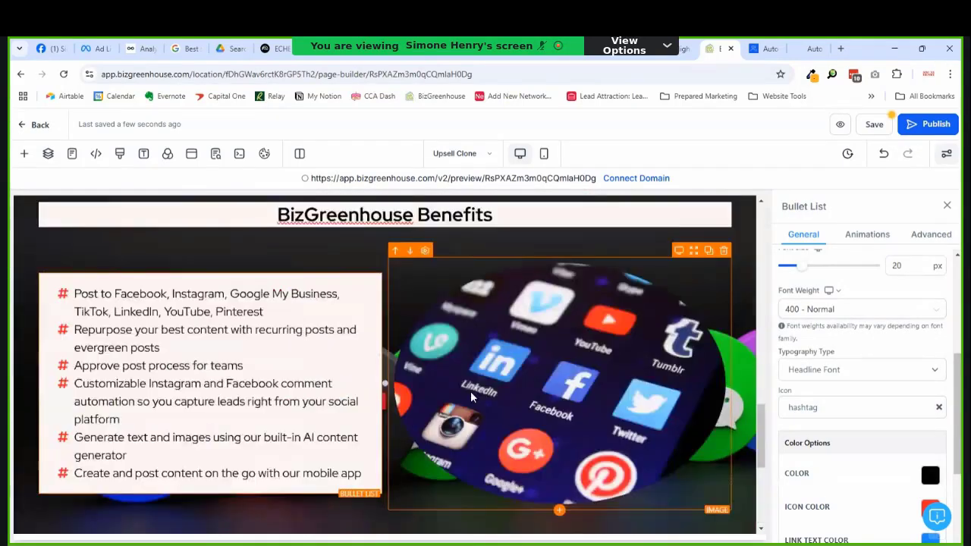
pyautogui.scroll(-4, 473, 400)
pyautogui.scroll(5, 482, 396)
pyautogui.scroll(10, 486, 395)
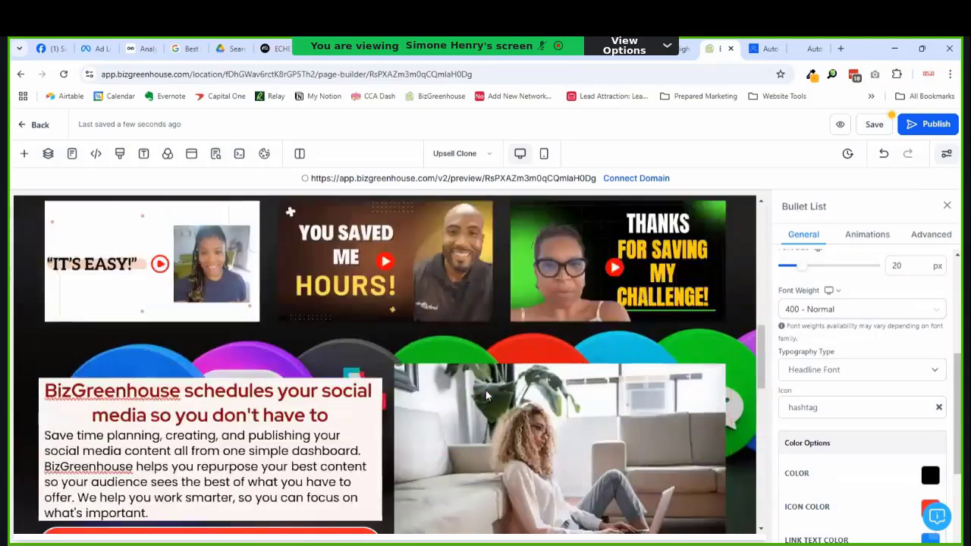
pyautogui.scroll(3, 487, 395)
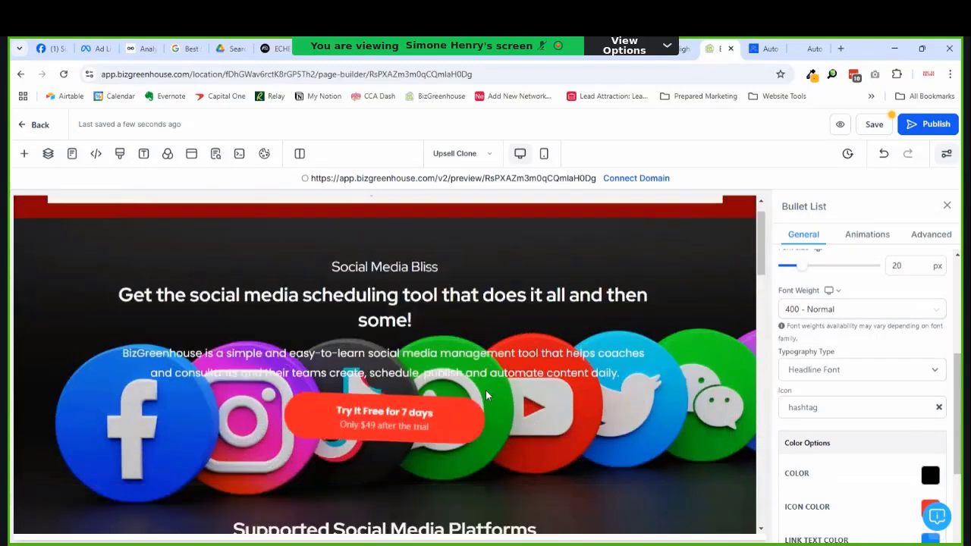
pyautogui.scroll(-2, 487, 394)
pyautogui.scroll(-10, 486, 394)
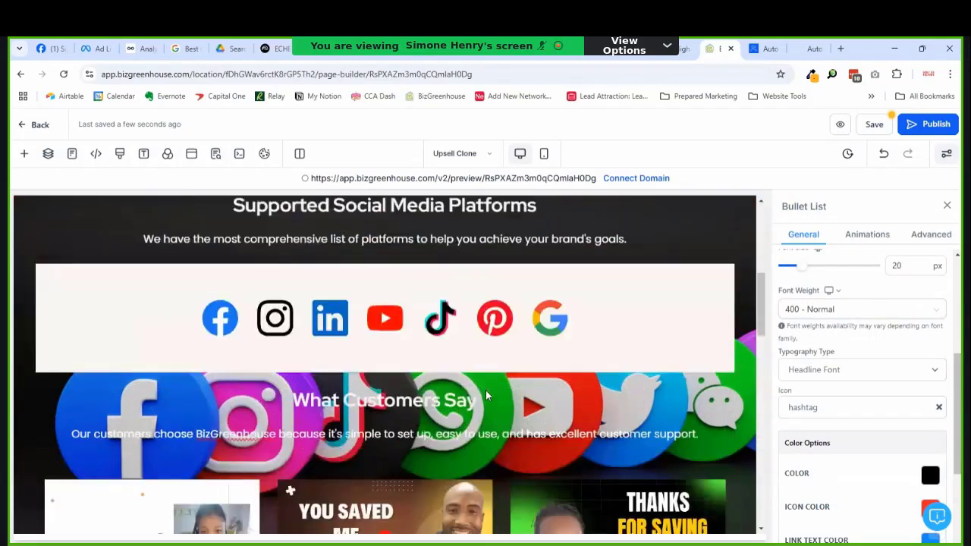
pyautogui.scroll(-4, 487, 394)
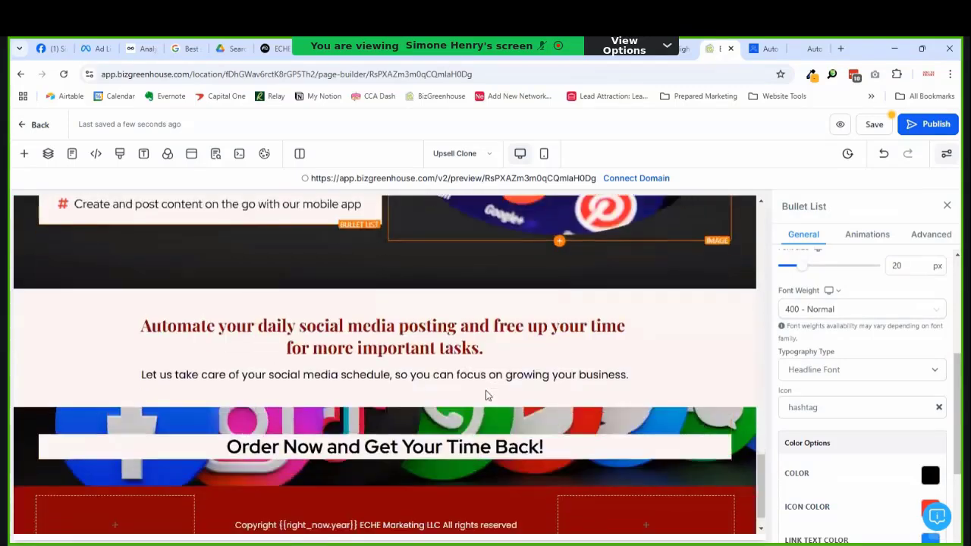
pyautogui.scroll(1, 406, 380)
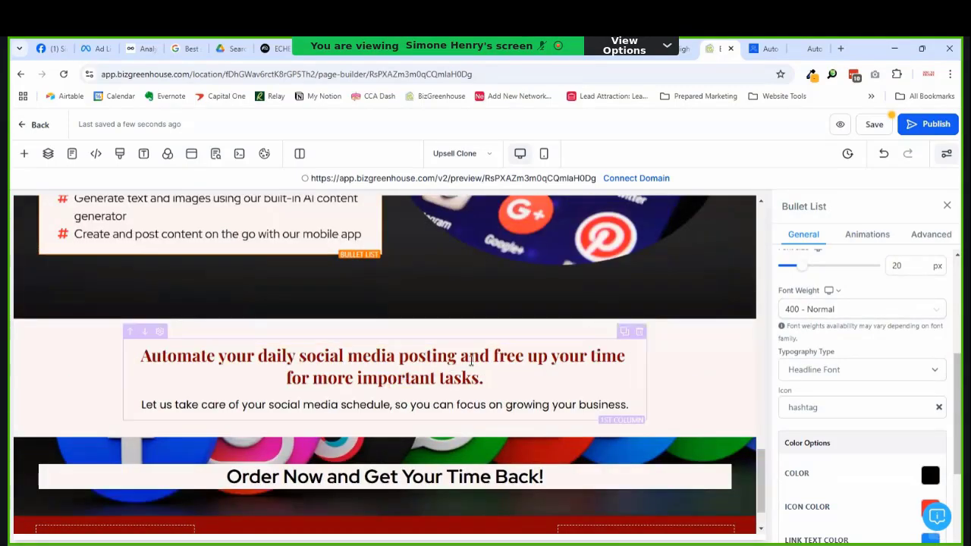
pyautogui.scroll(-1, 386, 429)
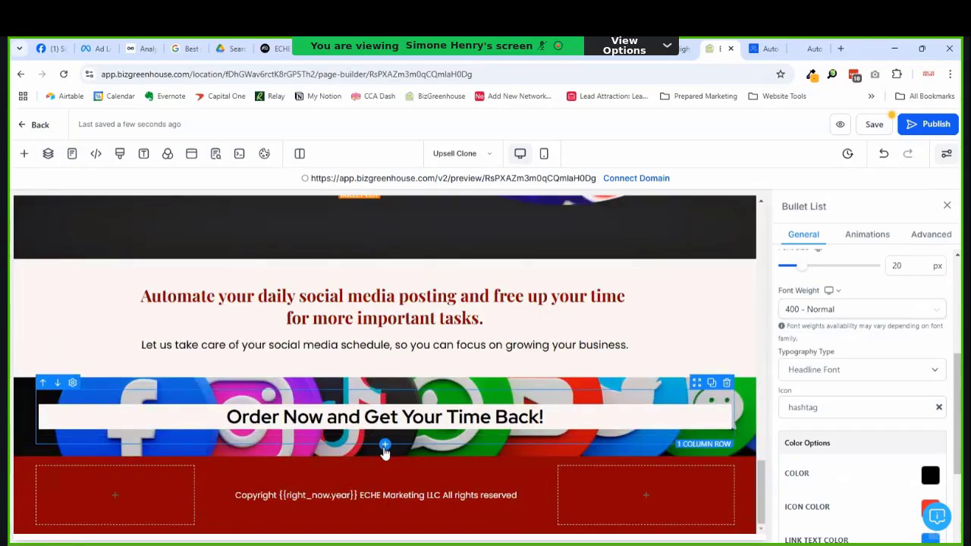
# Step: Add a single-column row under the closing headline containing a two-step order form
pyautogui.click(385, 445)
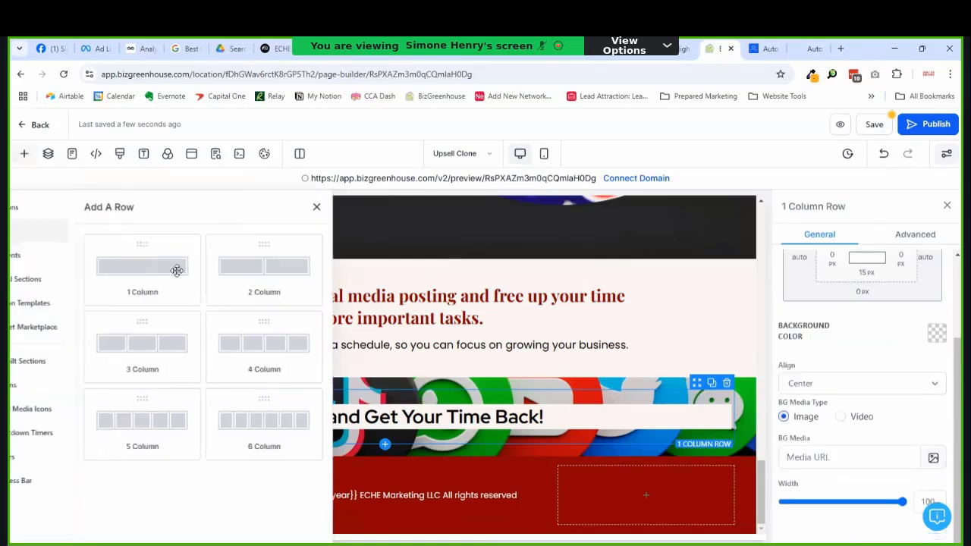
pyautogui.click(174, 267)
pyautogui.click(637, 473)
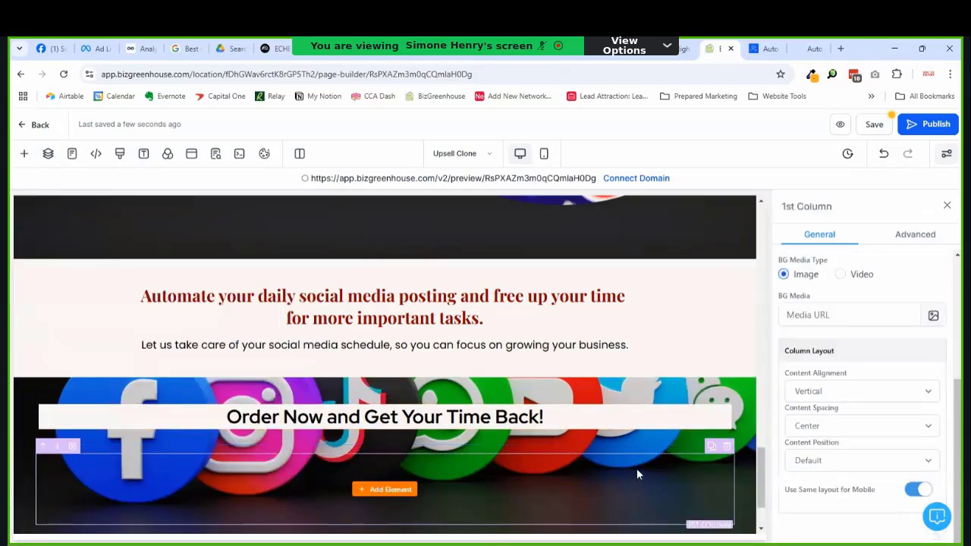
pyautogui.click(396, 488)
pyautogui.scroll(-10, 306, 408)
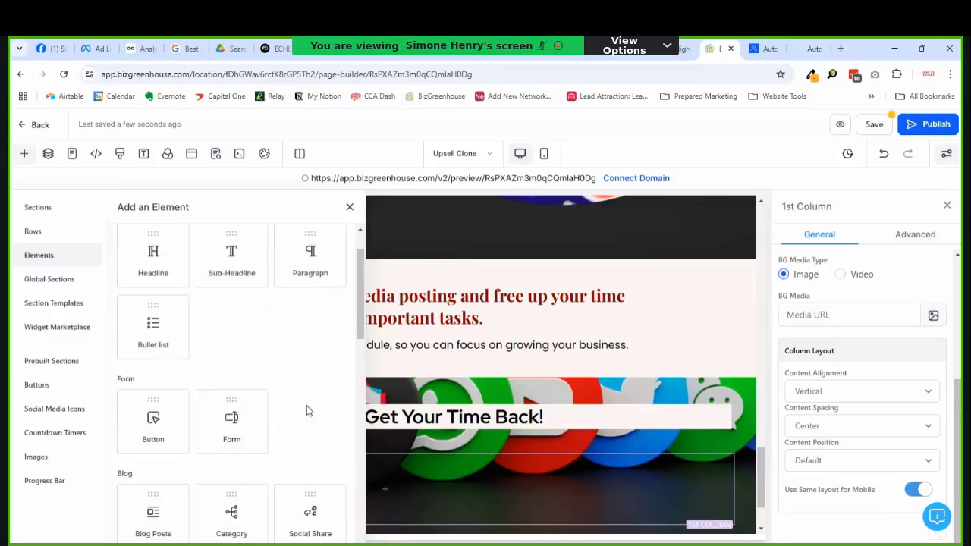
pyautogui.scroll(-3, 261, 407)
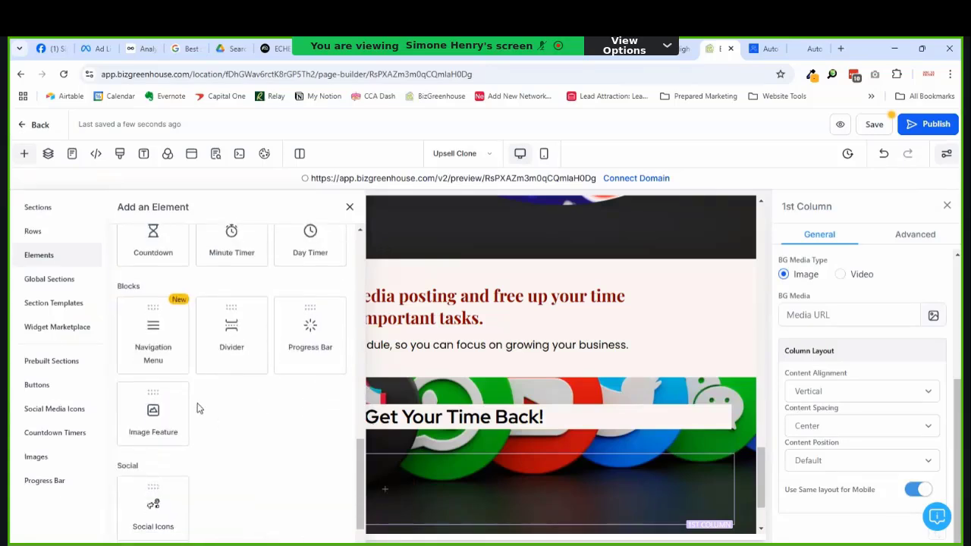
pyautogui.scroll(-3, 197, 408)
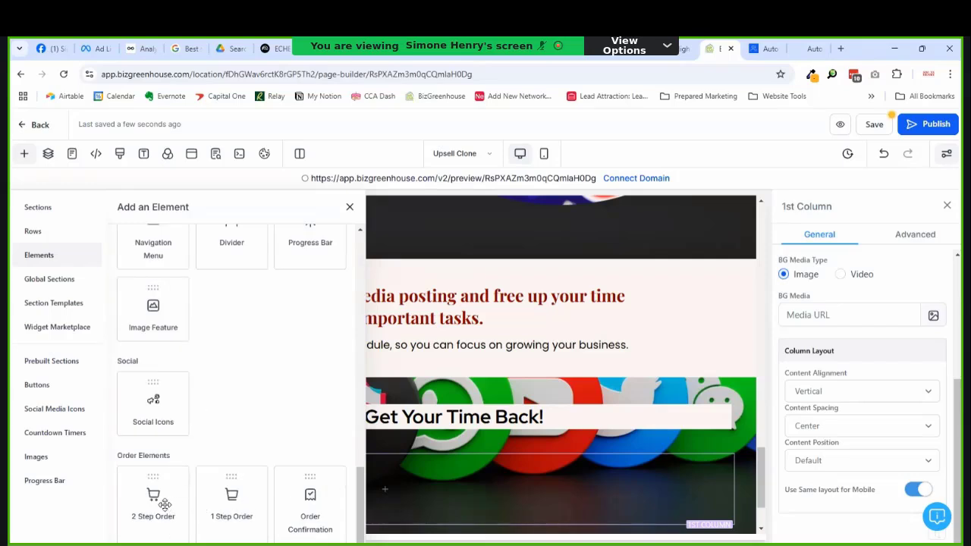
pyautogui.moveTo(165, 505); pyautogui.dragTo(428, 493)
pyautogui.scroll(-4, 493, 437)
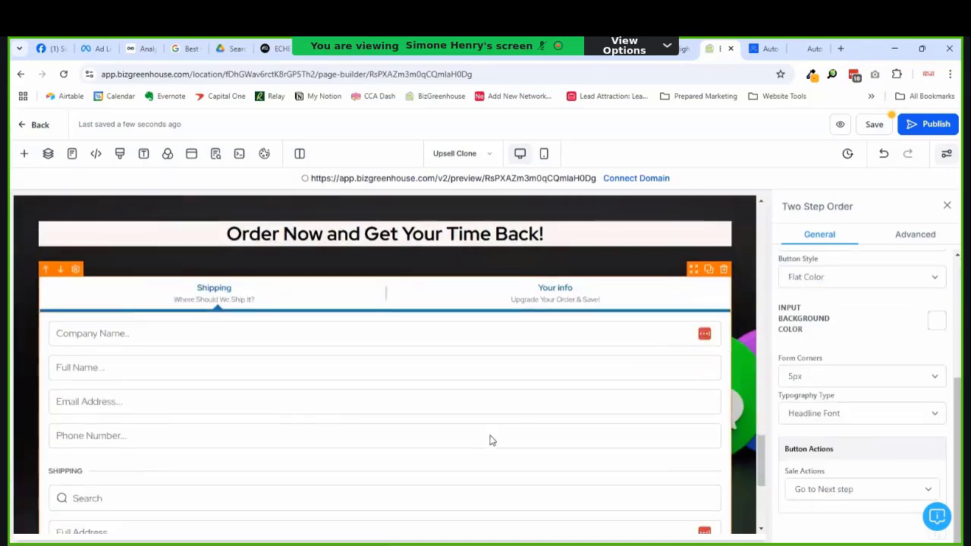
pyautogui.scroll(3, 471, 438)
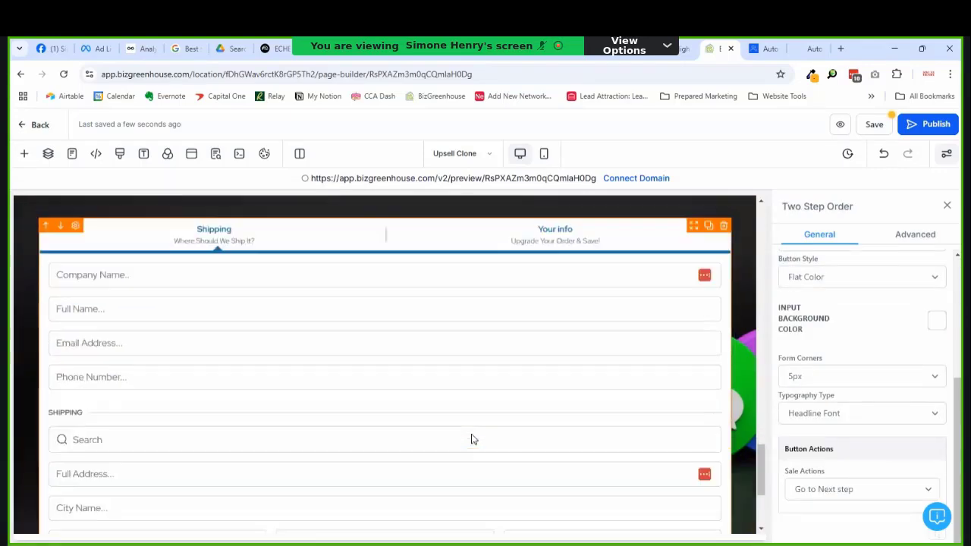
pyautogui.scroll(-3, 642, 403)
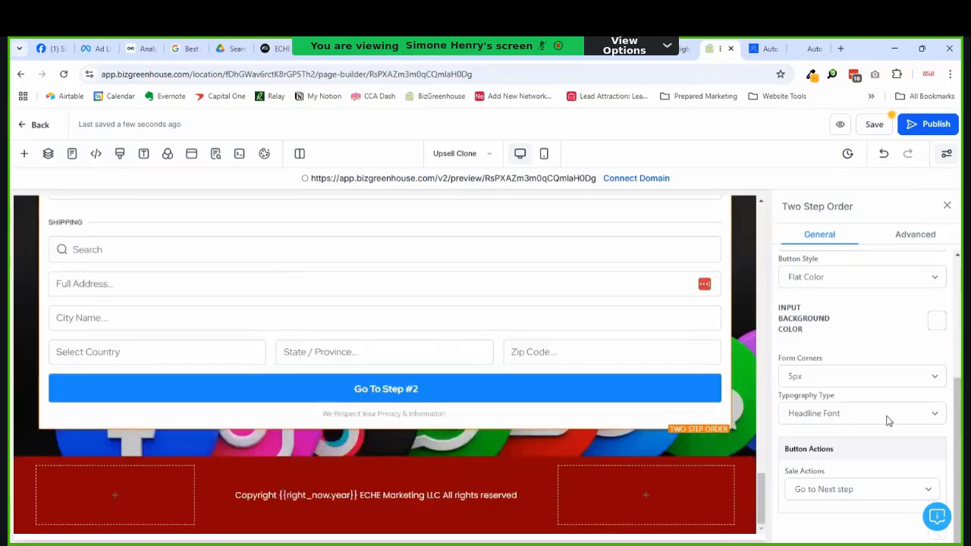
pyautogui.scroll(3, 887, 421)
# Step: Make the order form's Go To Step #2 button bright red
pyautogui.click(938, 369)
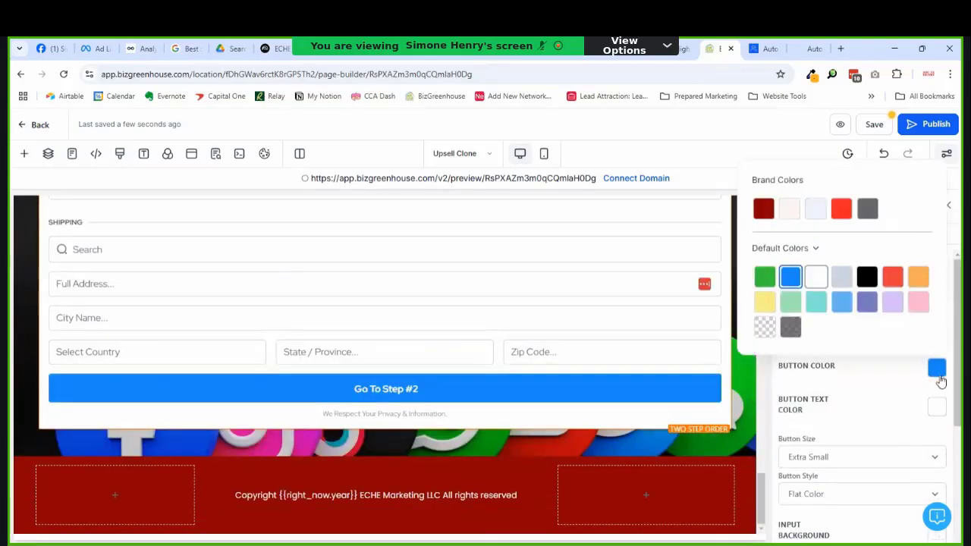
pyautogui.click(840, 211)
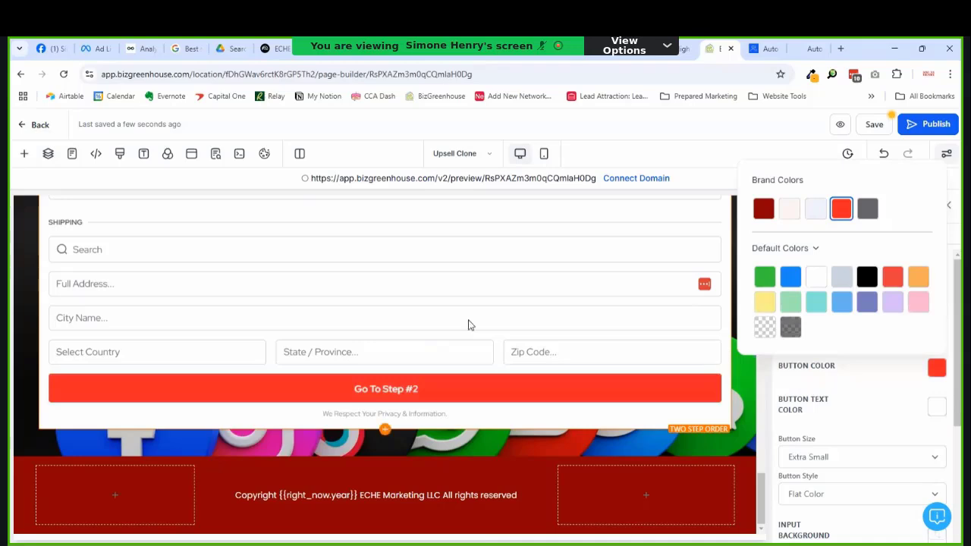
pyautogui.scroll(4, 448, 352)
pyautogui.scroll(1, 455, 357)
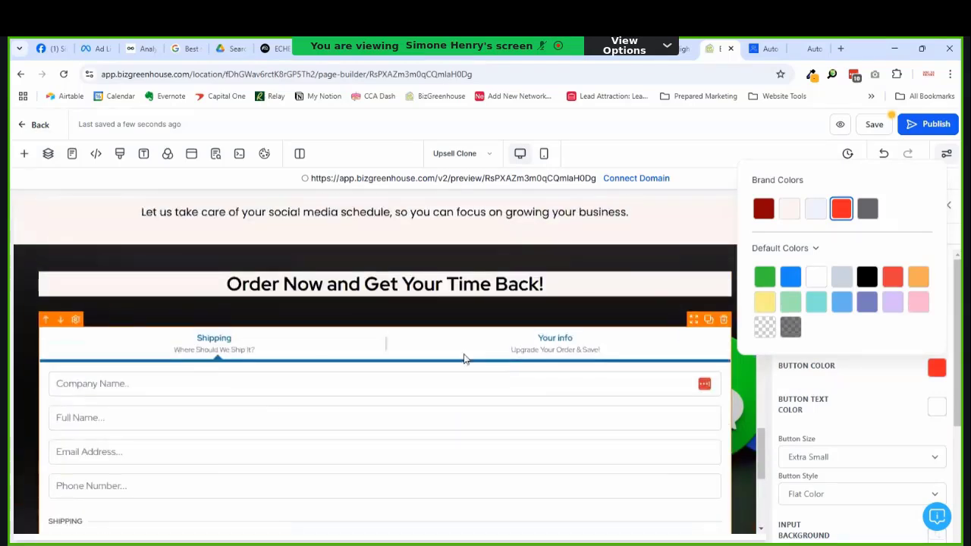
pyautogui.click(546, 362)
pyautogui.click(885, 289)
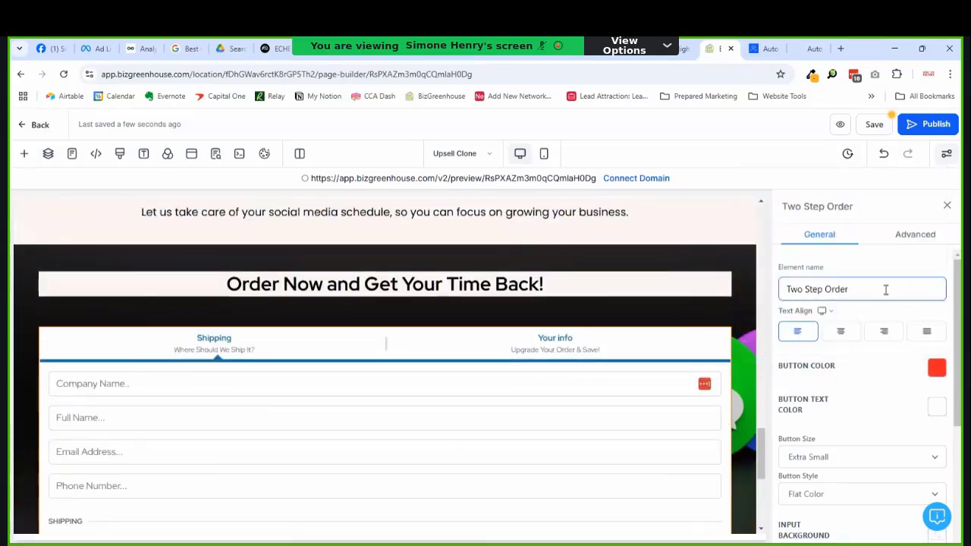
pyautogui.scroll(-4, 539, 403)
# Step: Set Step #1 headline to 'Contact Information' and subheadline to 'Share your company info'
pyautogui.click(912, 248)
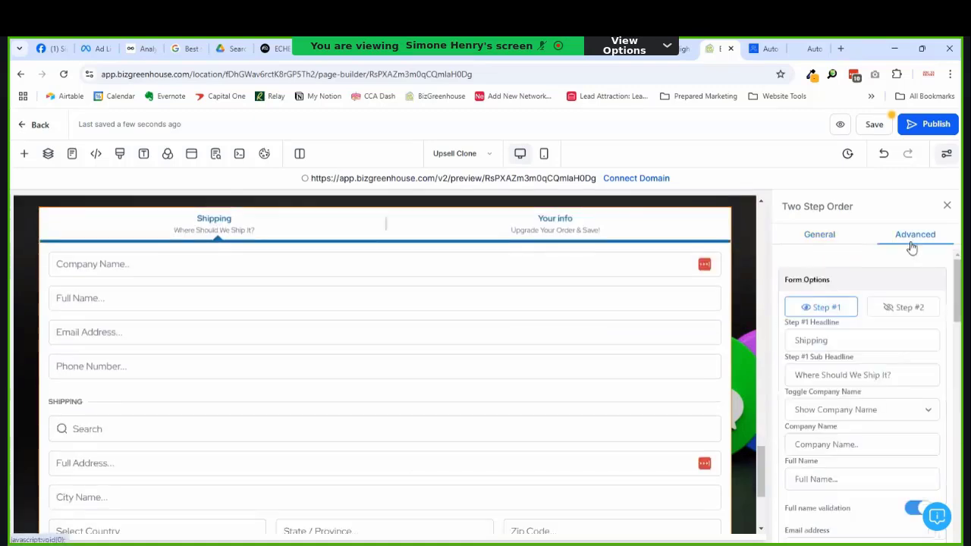
pyautogui.scroll(-6, 317, 384)
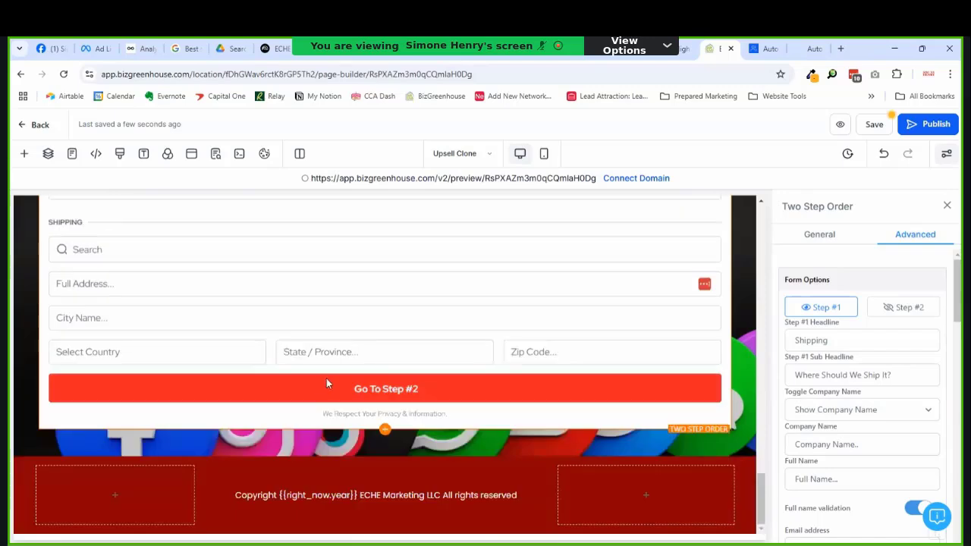
pyautogui.scroll(8, 327, 383)
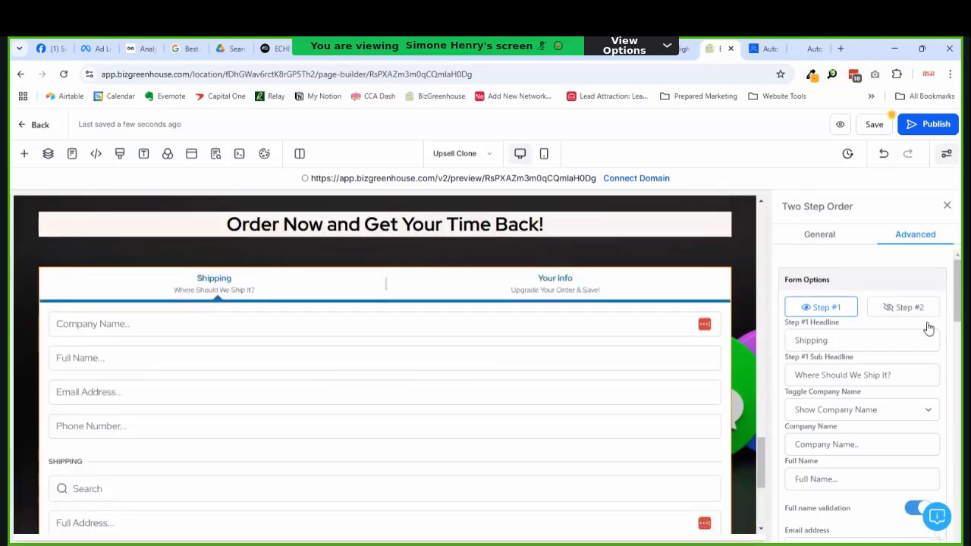
pyautogui.click(861, 339)
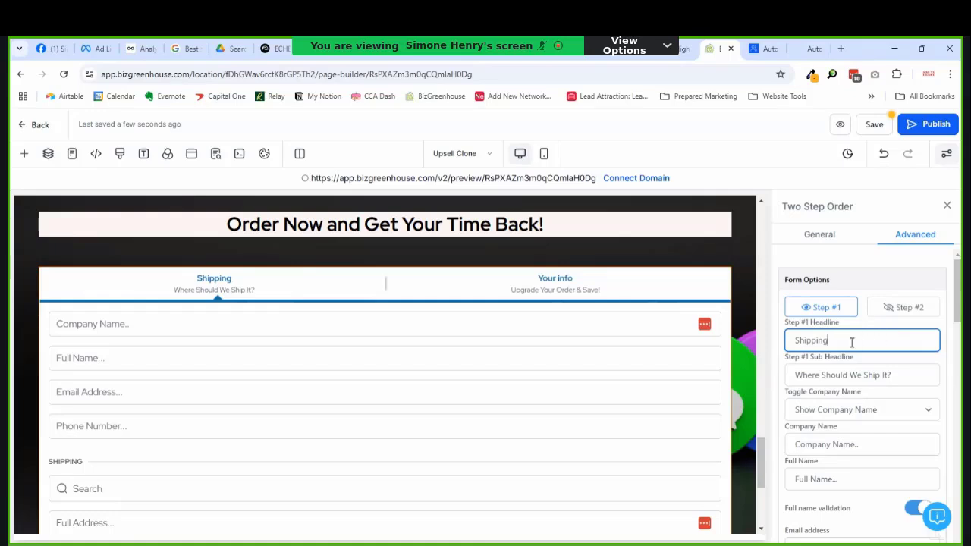
pyautogui.doubleClick(810, 344)
pyautogui.write('Contact Information')
pyautogui.press('Tab')
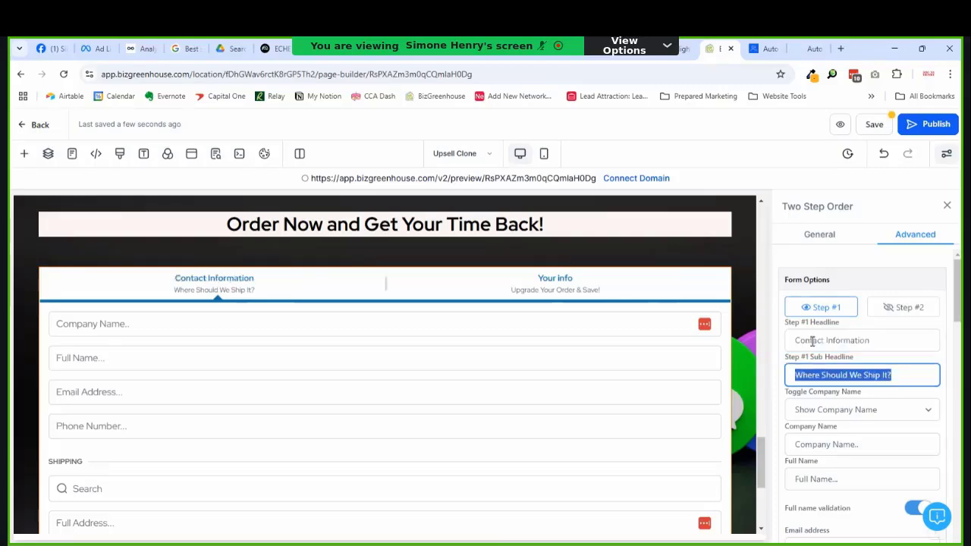
pyautogui.write('Share')
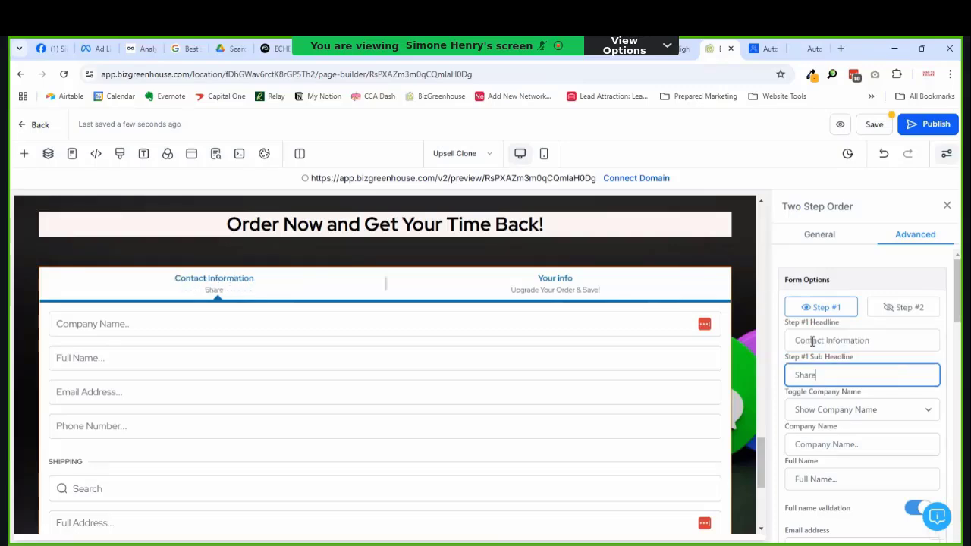
pyautogui.hotkey('ctrl', 'a')
pyautogui.press('Right')
pyautogui.write('your company info')
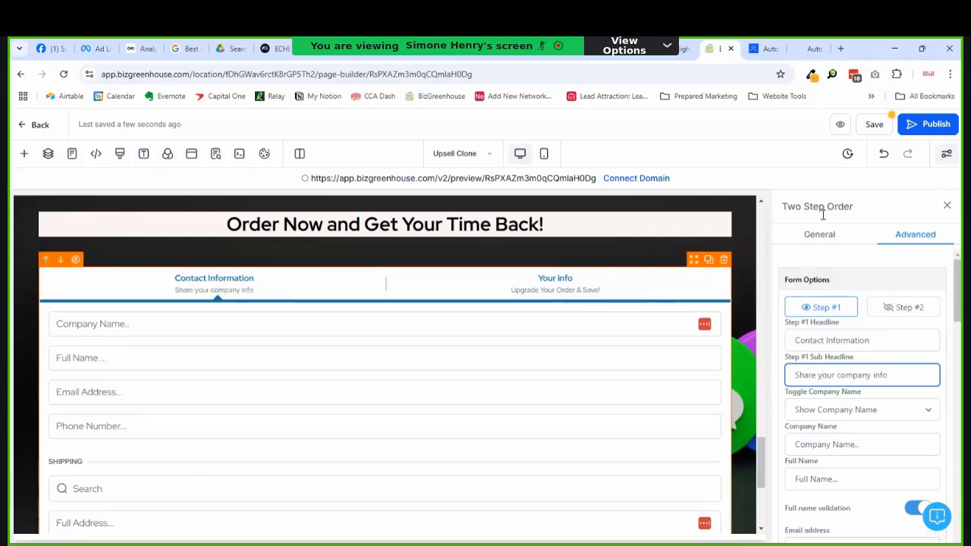
# Step: Keep the shipping section shown and retitle its headline 'Business Address'
pyautogui.scroll(-3, 899, 355)
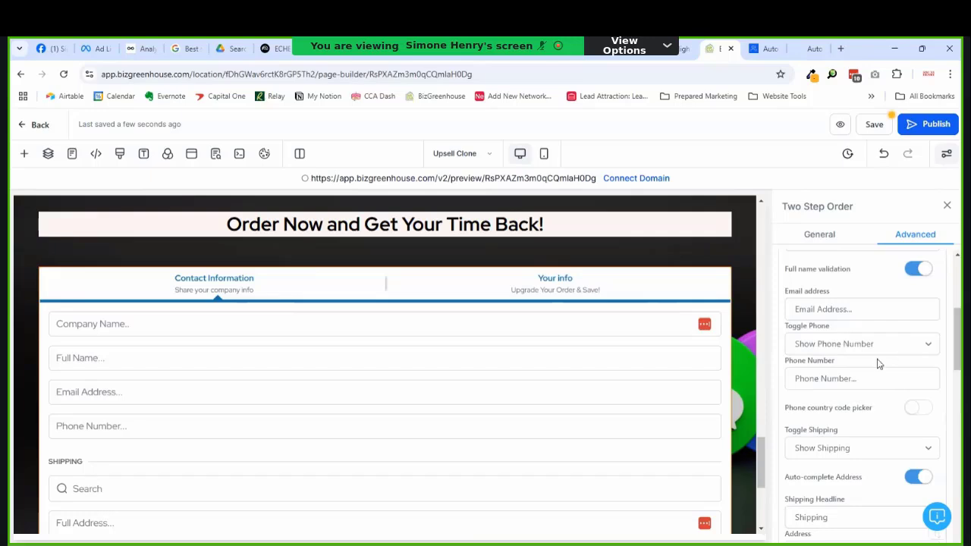
pyautogui.scroll(1, 865, 360)
pyautogui.scroll(-4, 862, 359)
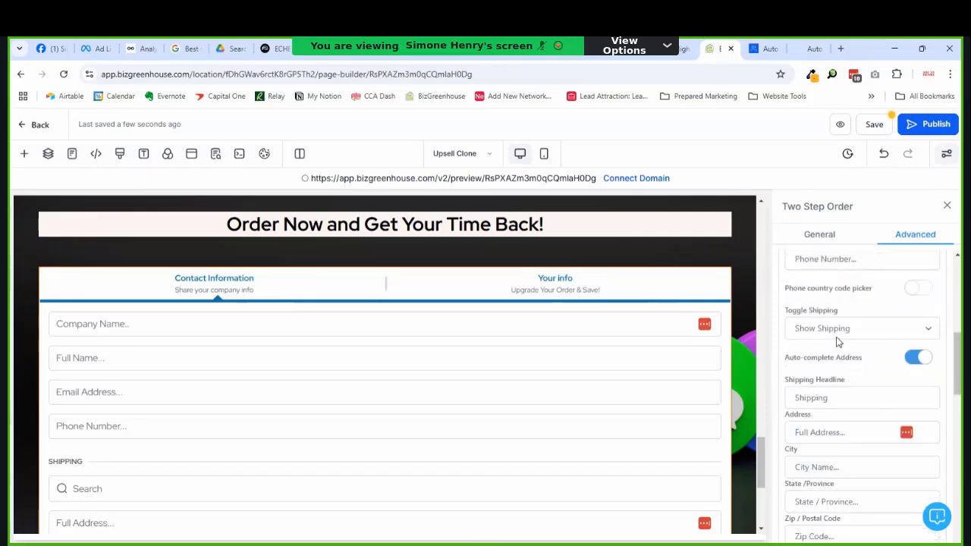
pyautogui.click(838, 333)
pyautogui.click(822, 388)
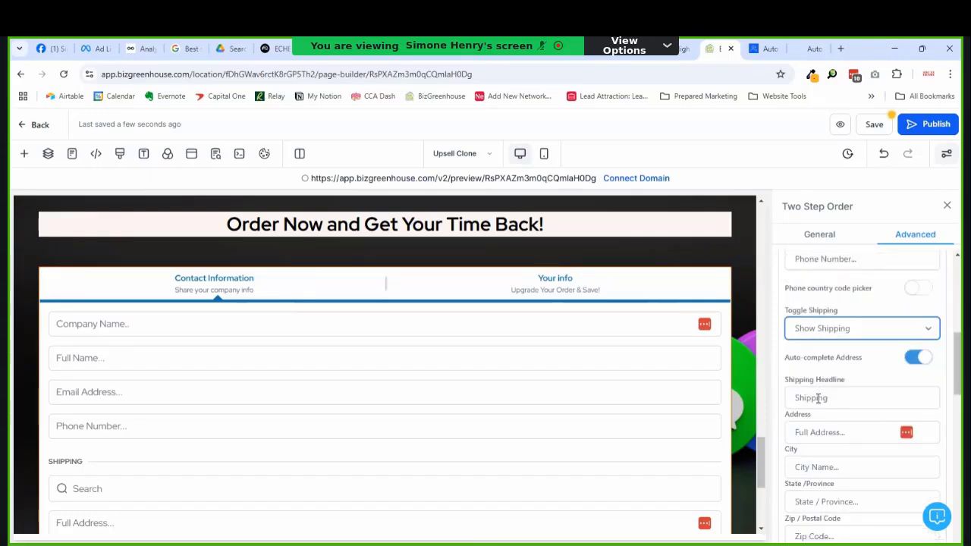
pyautogui.doubleClick(816, 403)
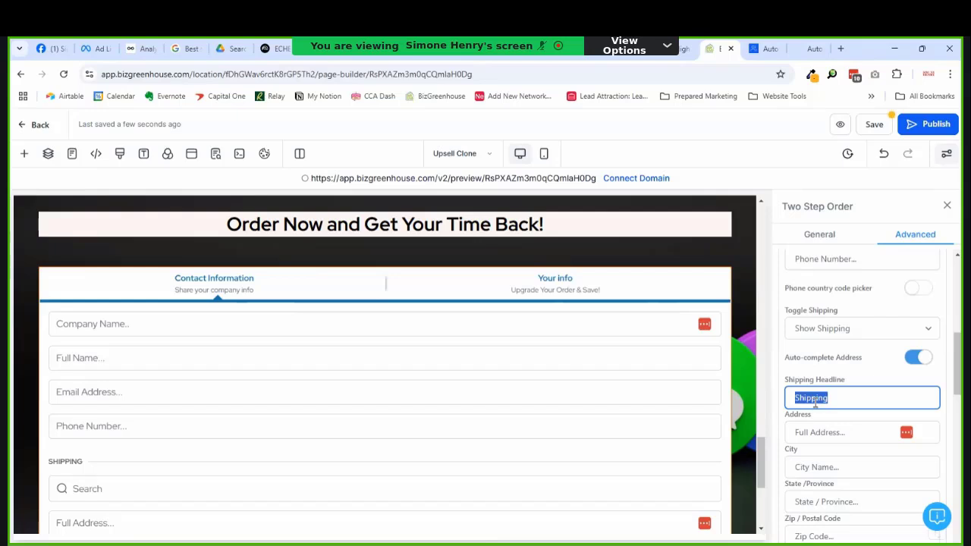
pyautogui.write('Business Address')
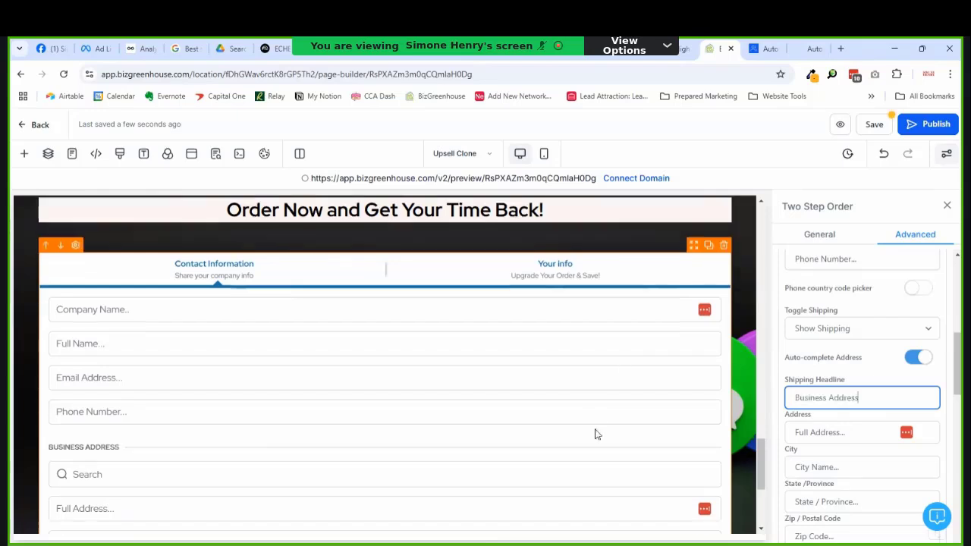
# Step: Switch off cart mode and coupon codes on the order form
pyautogui.scroll(-3, 600, 434)
pyautogui.scroll(-5, 915, 340)
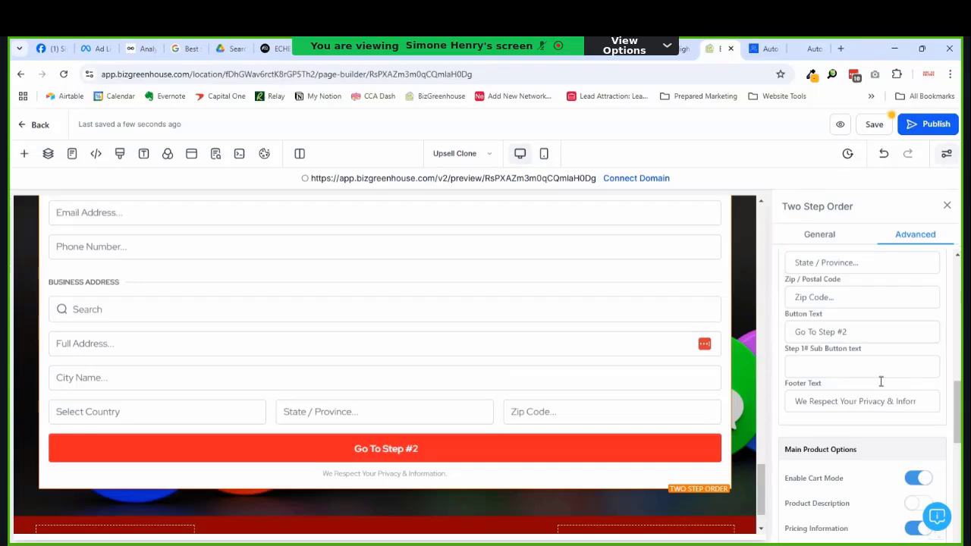
pyautogui.scroll(-3, 881, 381)
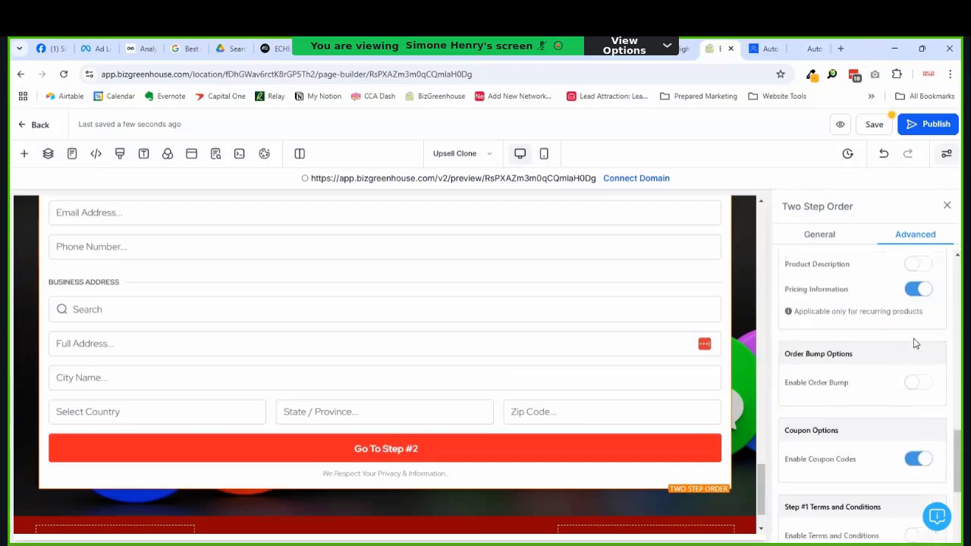
pyautogui.scroll(1, 921, 314)
pyautogui.click(916, 300)
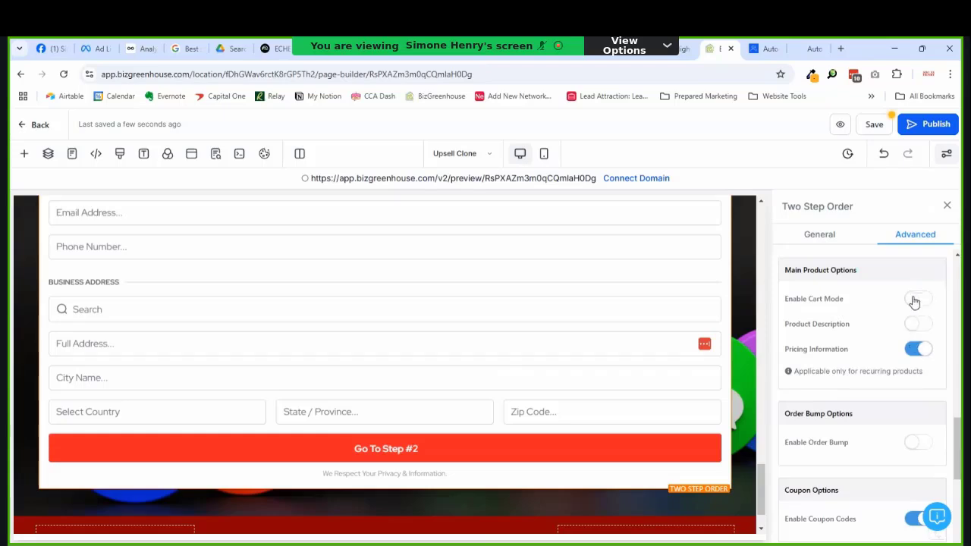
pyautogui.scroll(-1, 889, 366)
pyautogui.scroll(-2, 887, 368)
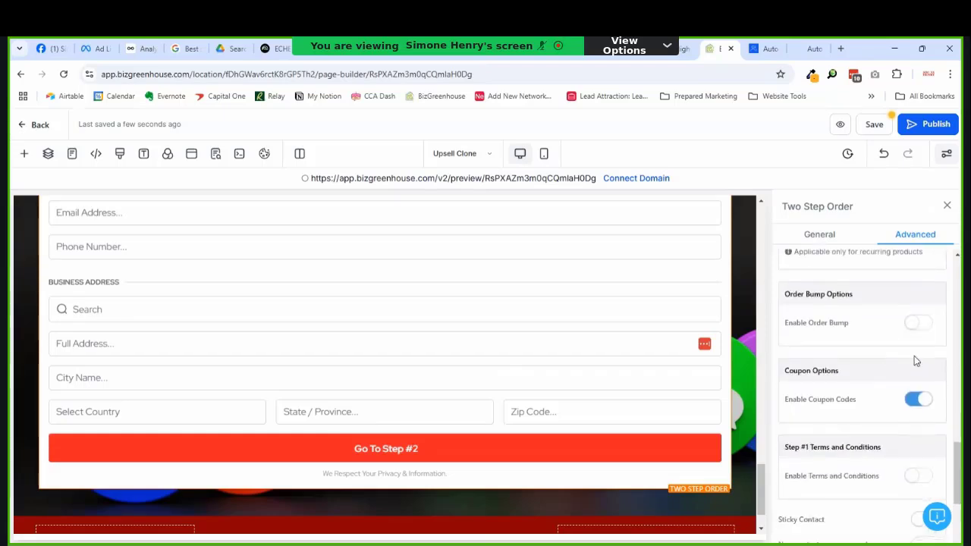
pyautogui.scroll(-1, 914, 356)
pyautogui.click(914, 345)
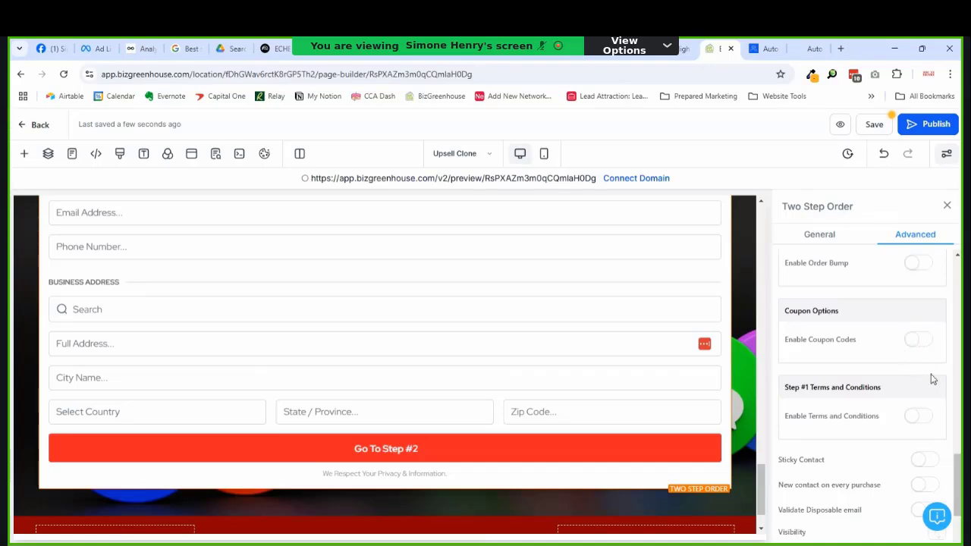
pyautogui.scroll(-2, 935, 405)
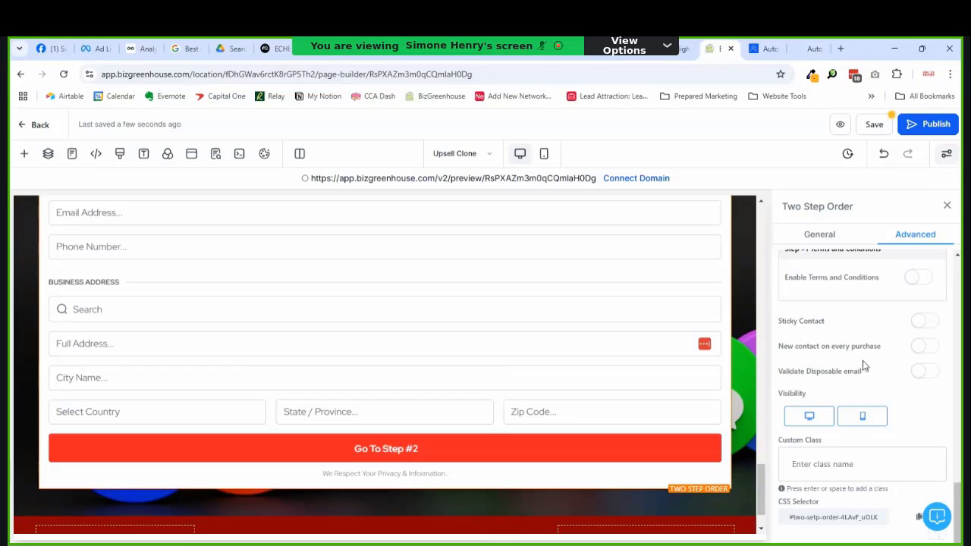
pyautogui.scroll(10, 886, 371)
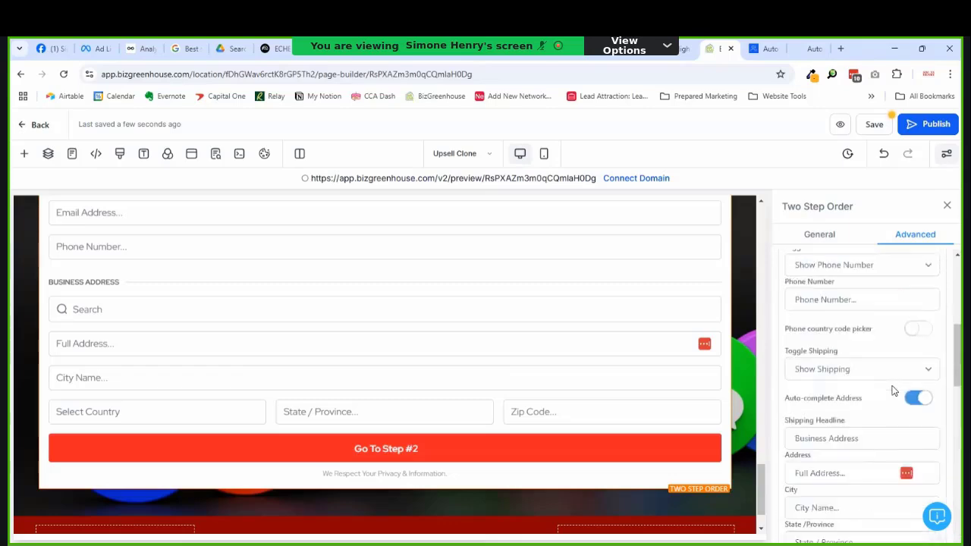
pyautogui.scroll(1, 892, 391)
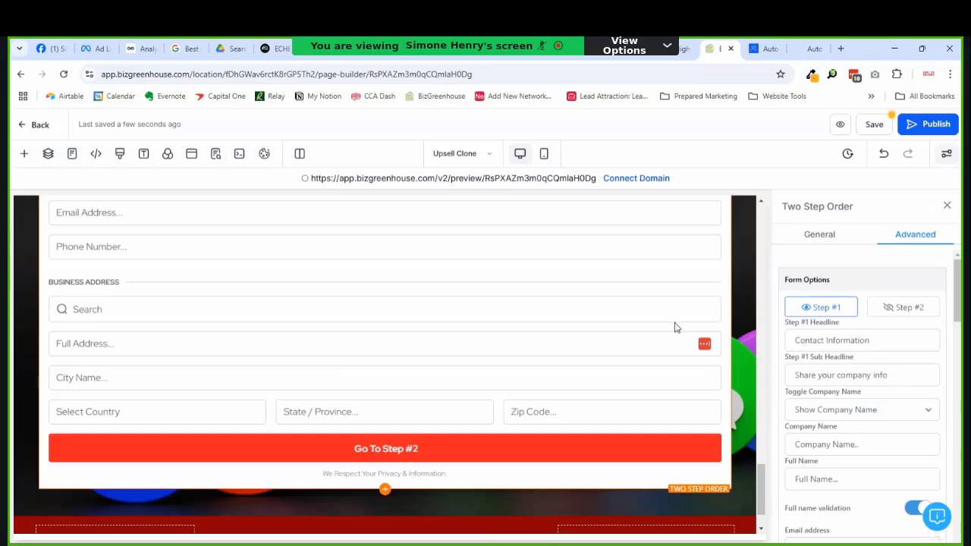
# Step: Change the Step #2 headline to read 'Order info'
pyautogui.scroll(3, 653, 327)
pyautogui.click(901, 307)
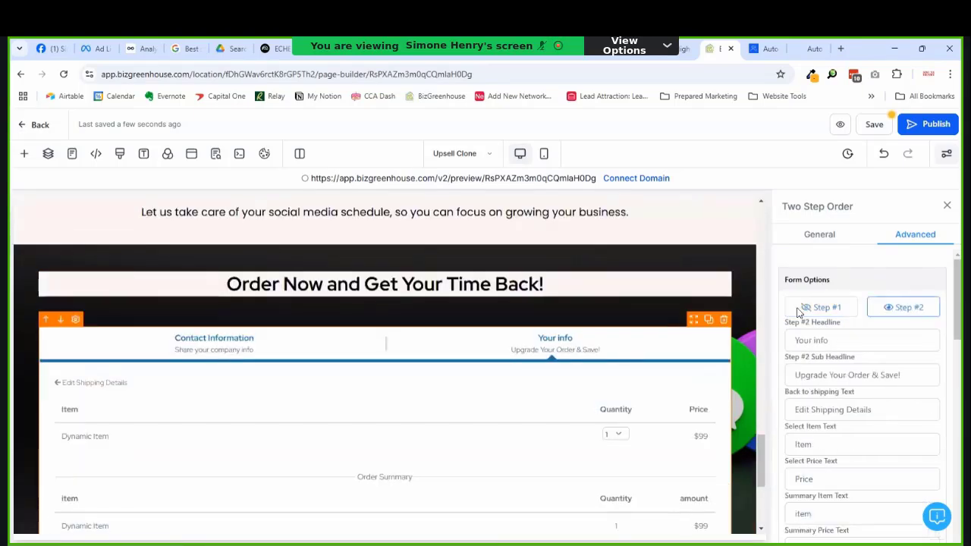
pyautogui.scroll(-2, 386, 349)
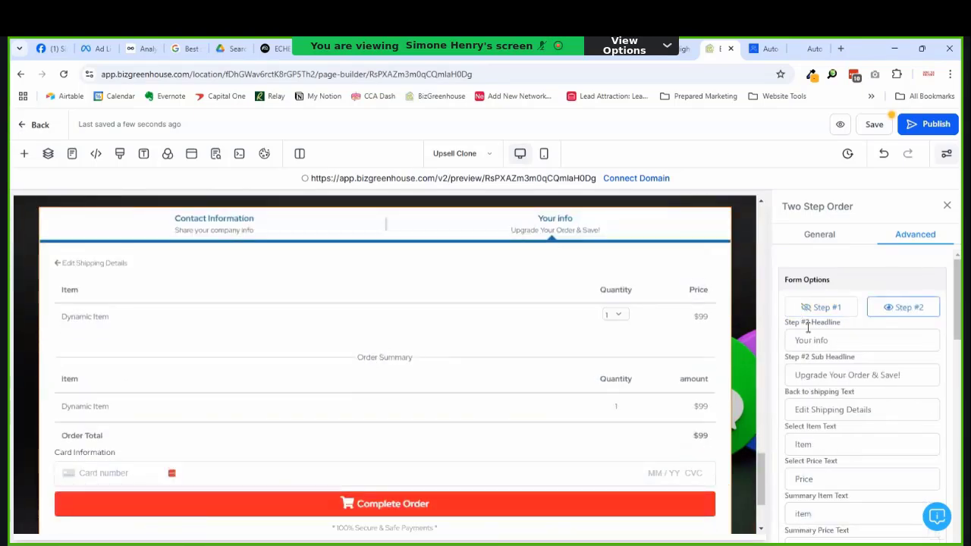
pyautogui.click(814, 352)
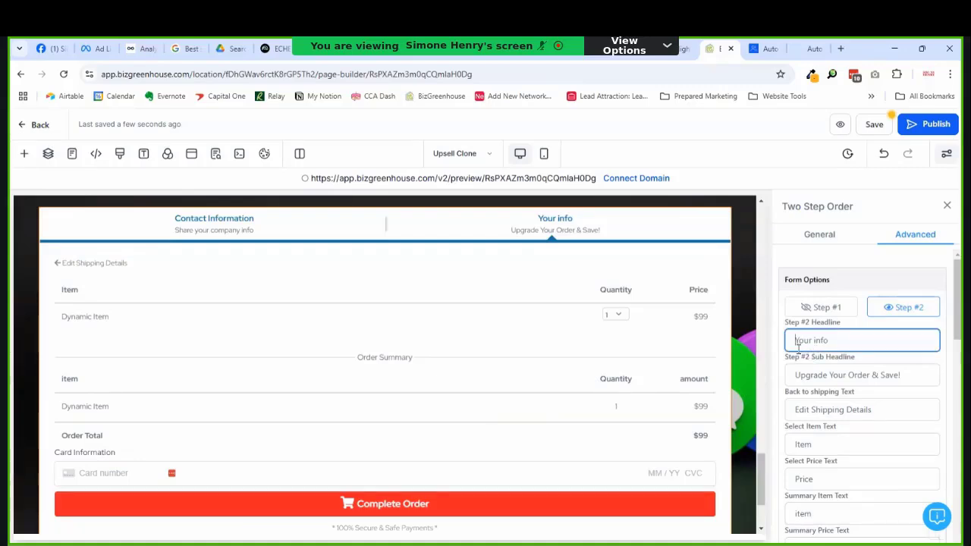
pyautogui.doubleClick(801, 341)
pyautogui.write('Order')
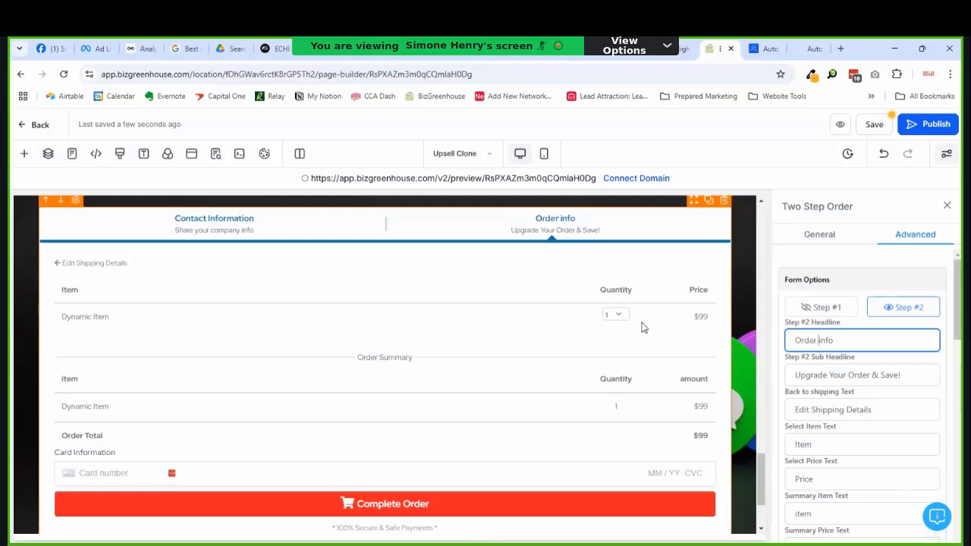
# Step: Rewrite the Step #2 subheadline as 'Order Now & Save Your Sanity!'
pyautogui.click(795, 375)
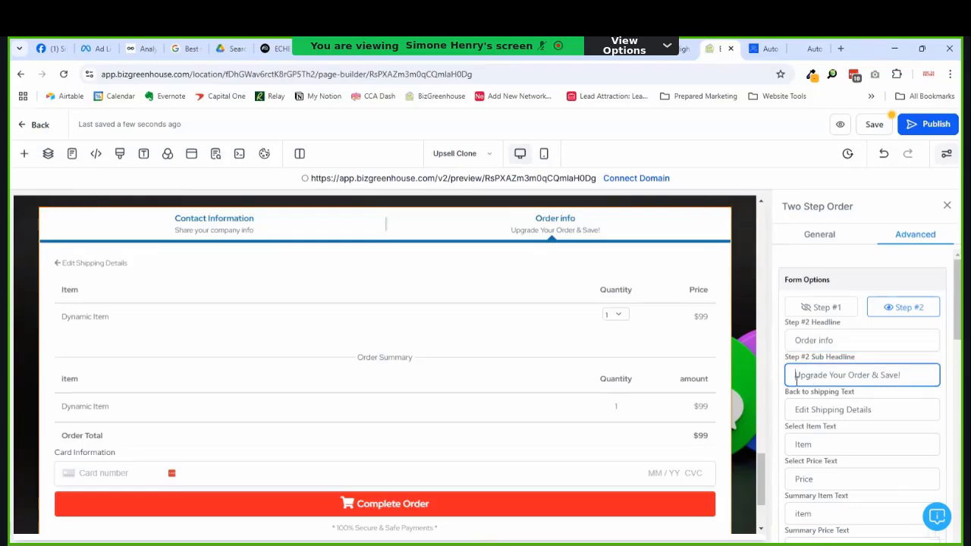
pyautogui.moveTo(795, 375); pyautogui.dragTo(840, 378)
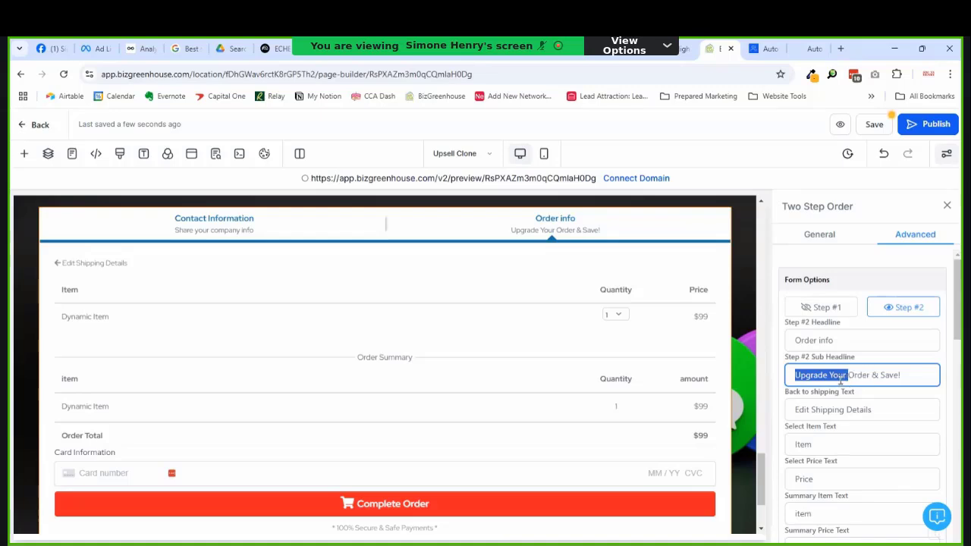
pyautogui.press('BackSpace')
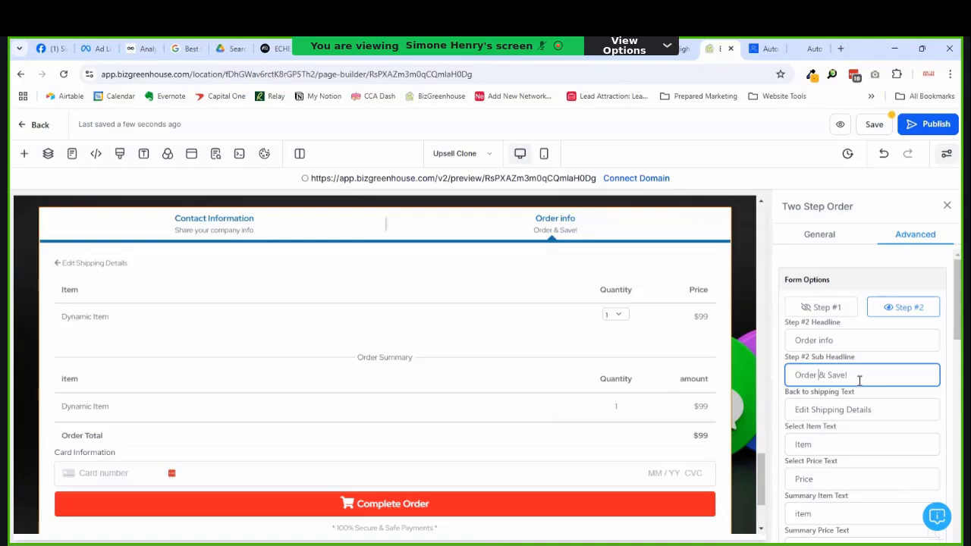
pyautogui.write('Now')
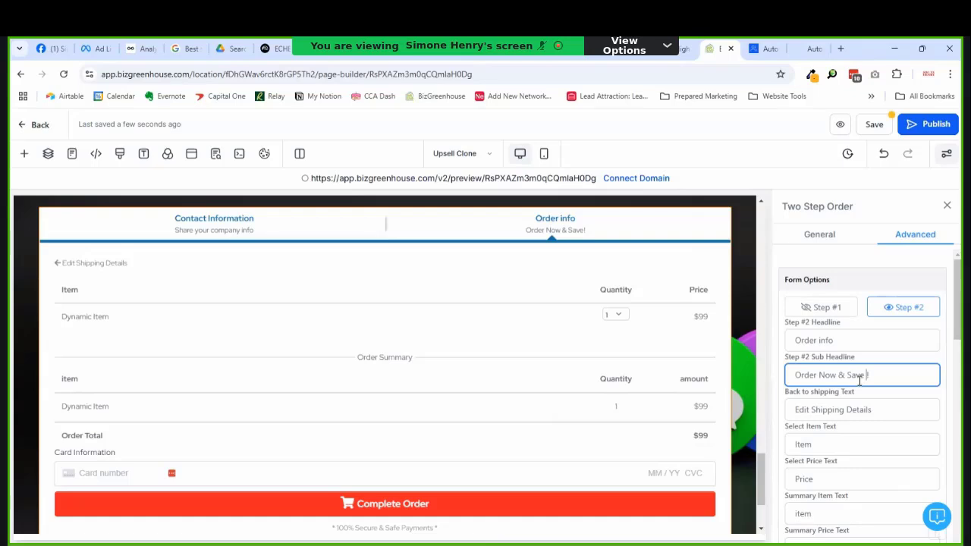
pyautogui.write('Your Sanity')
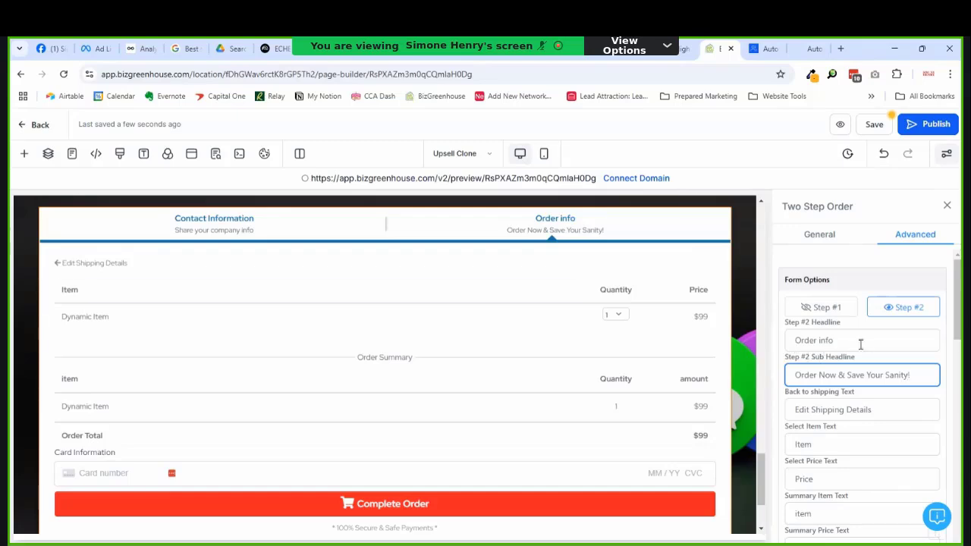
pyautogui.scroll(-1, 390, 393)
pyautogui.scroll(-1, 389, 393)
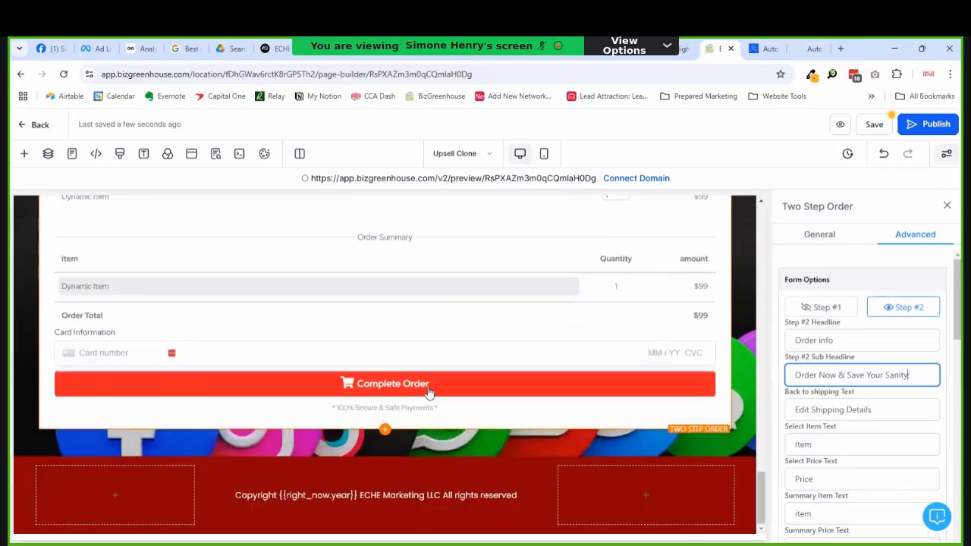
pyautogui.scroll(3, 492, 348)
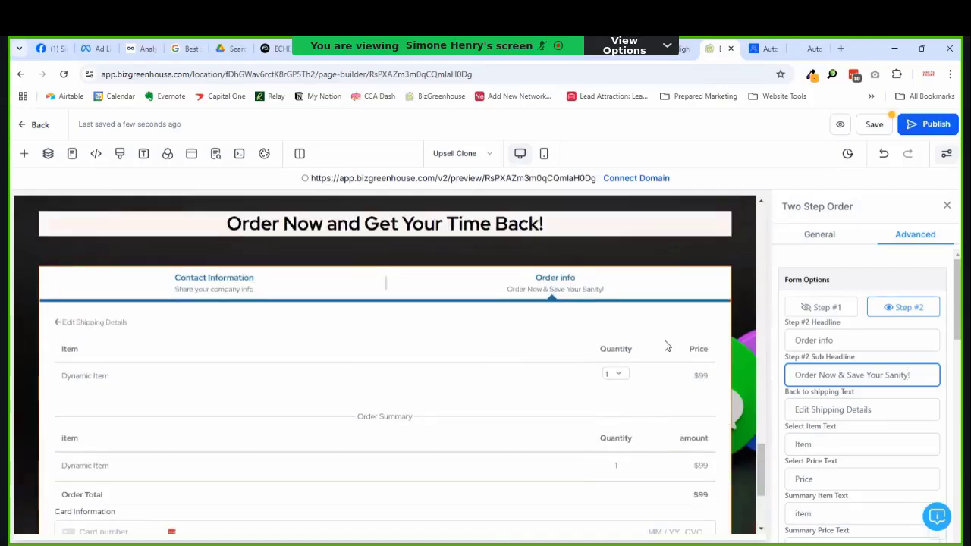
pyautogui.scroll(-6, 871, 385)
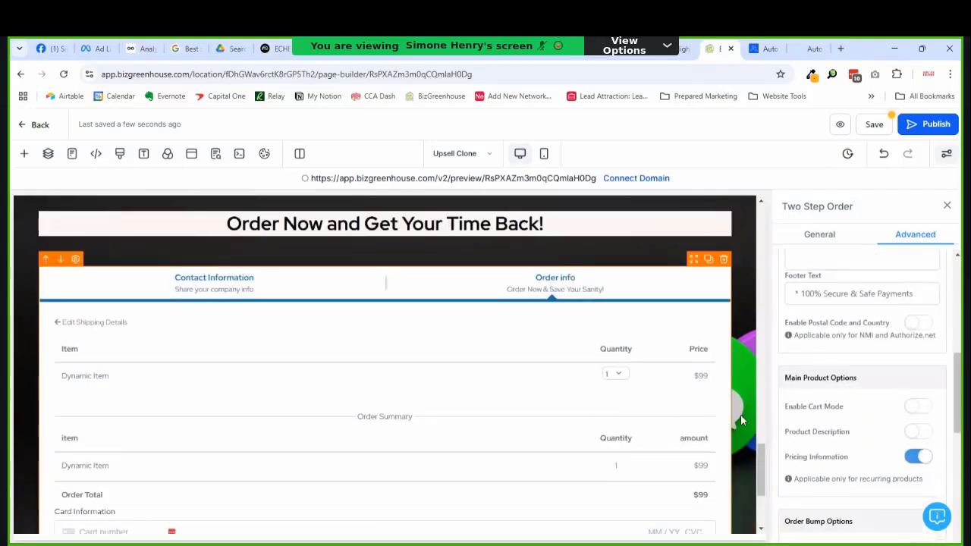
pyautogui.scroll(-3, 380, 407)
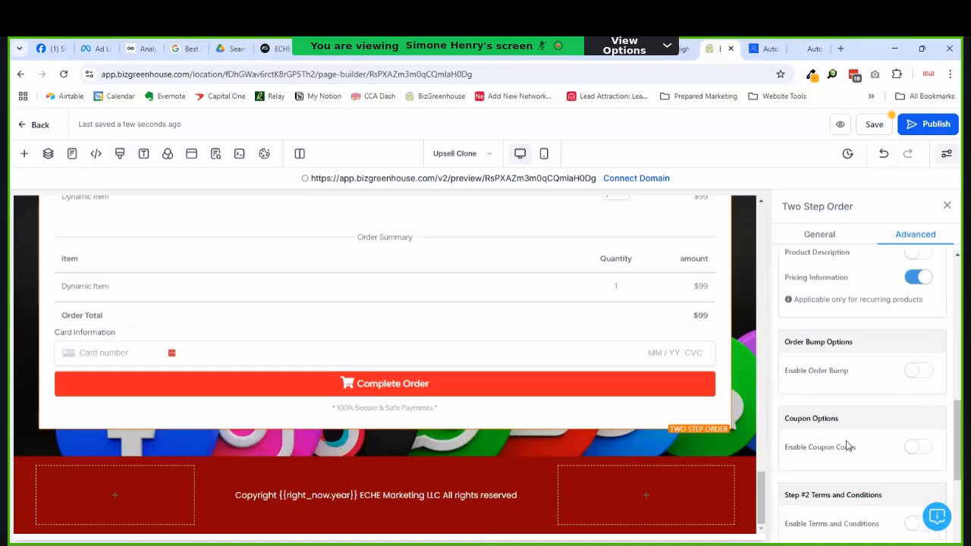
pyautogui.scroll(10, 850, 444)
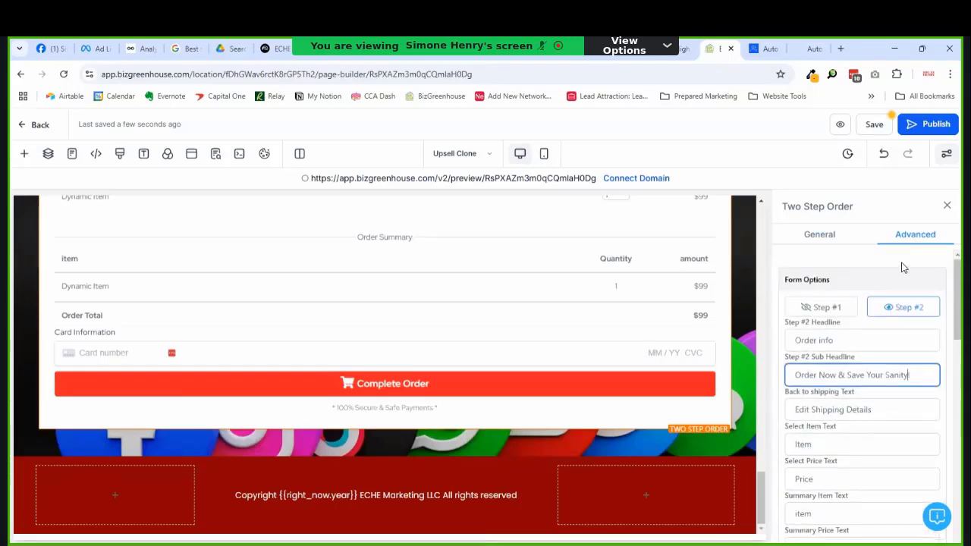
# Step: Set the order form's Button Size to Large
pyautogui.click(843, 242)
pyautogui.scroll(-3, 834, 333)
pyautogui.scroll(-3, 841, 353)
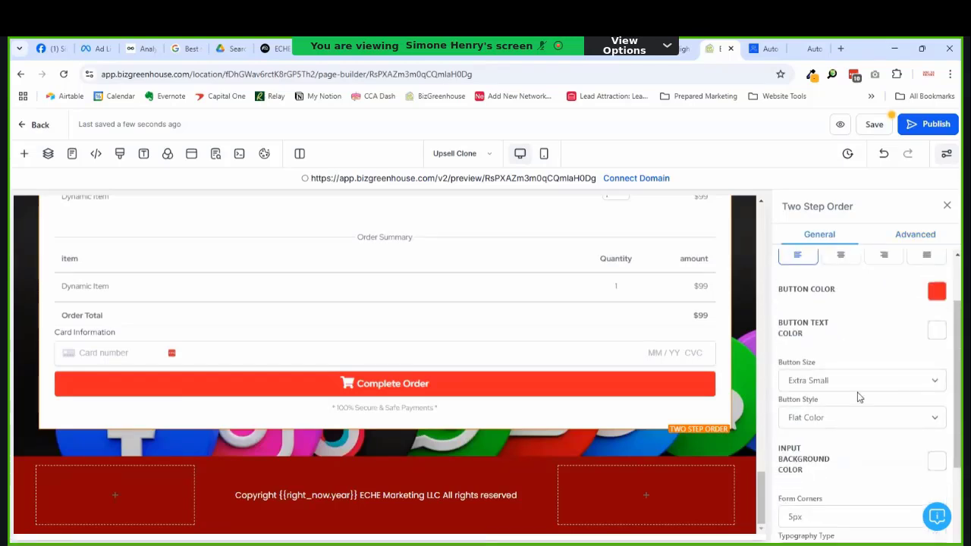
pyautogui.click(841, 282)
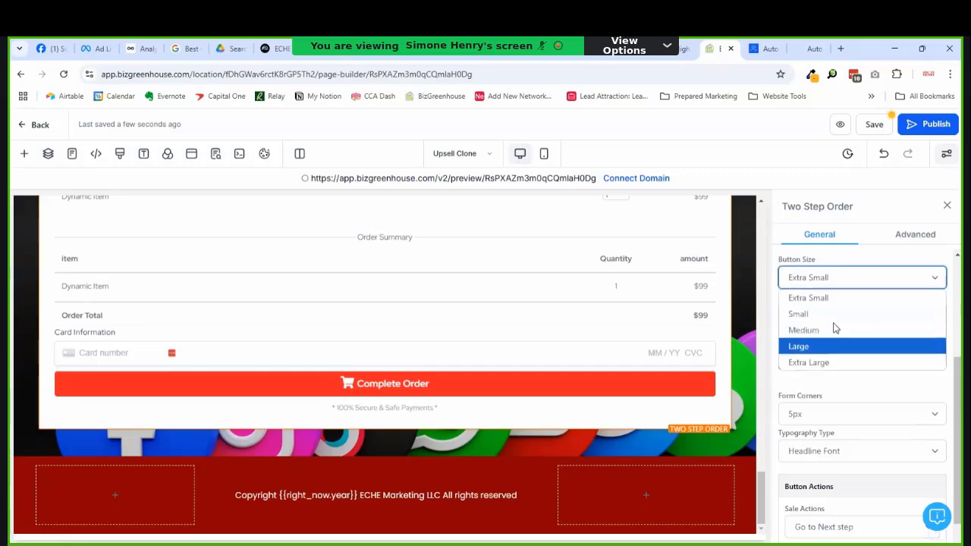
pyautogui.click(823, 348)
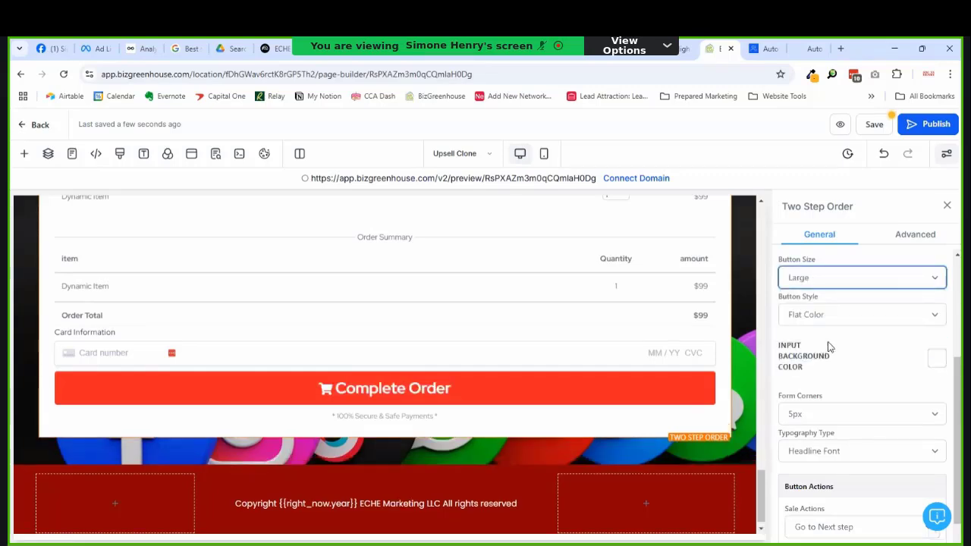
pyautogui.scroll(-1, 873, 341)
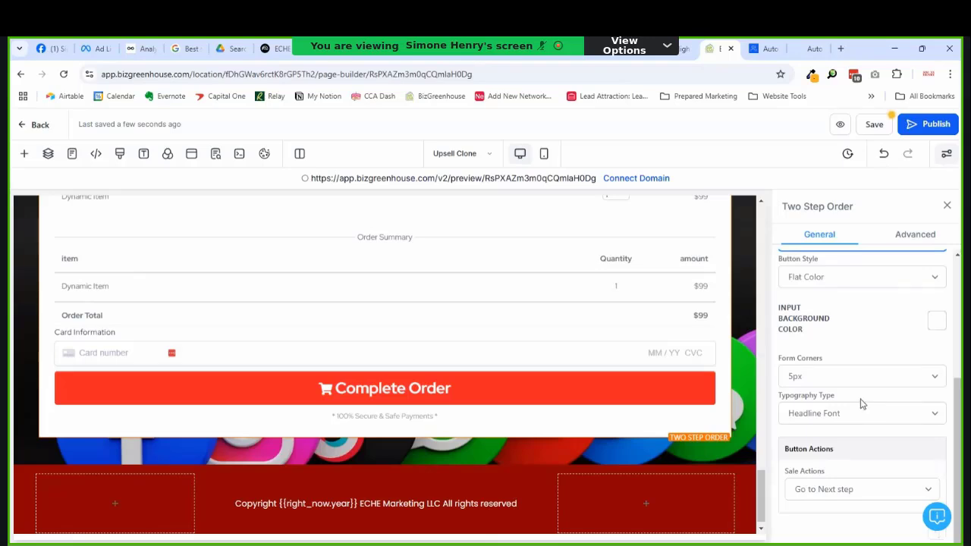
pyautogui.scroll(3, 861, 404)
pyautogui.scroll(-3, 861, 389)
pyautogui.scroll(3, 835, 485)
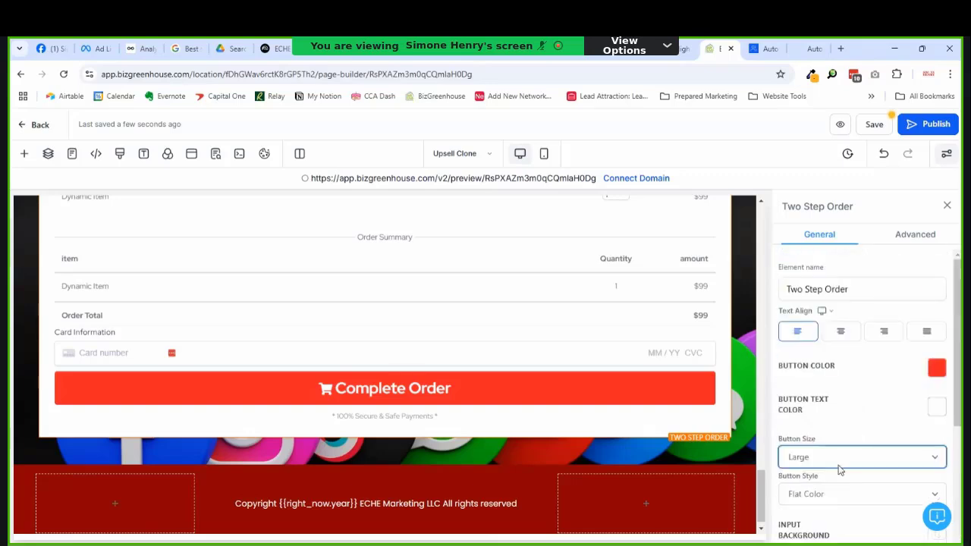
# Step: Change the Step #2 button text from 'Complete Order' to 'Submit Order'
pyautogui.click(931, 242)
pyautogui.scroll(-3, 804, 394)
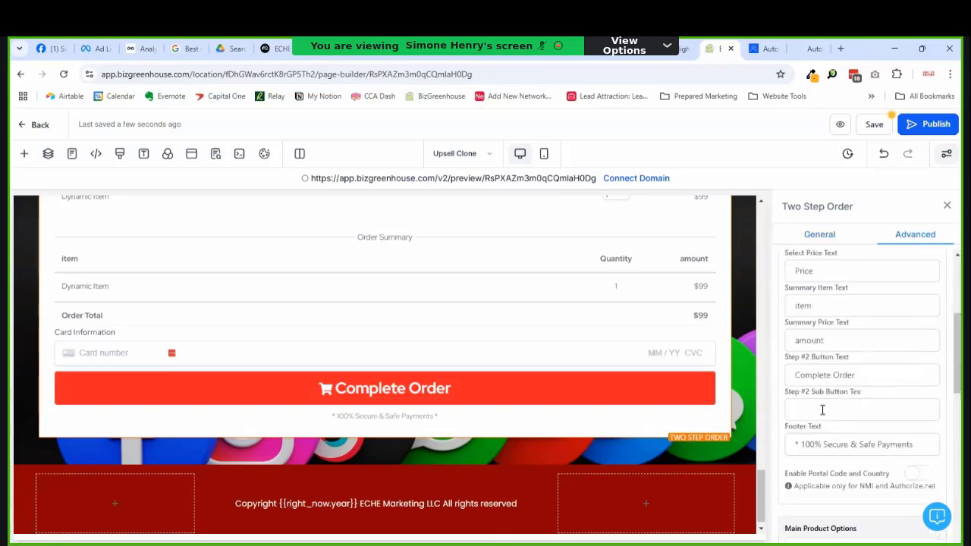
pyautogui.scroll(-3, 852, 402)
pyautogui.scroll(2, 853, 403)
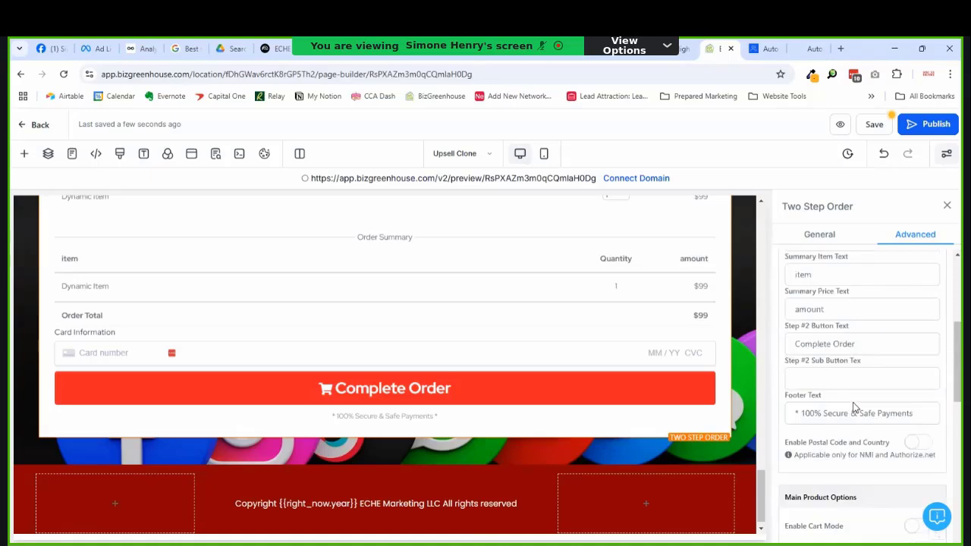
pyautogui.scroll(-3, 834, 399)
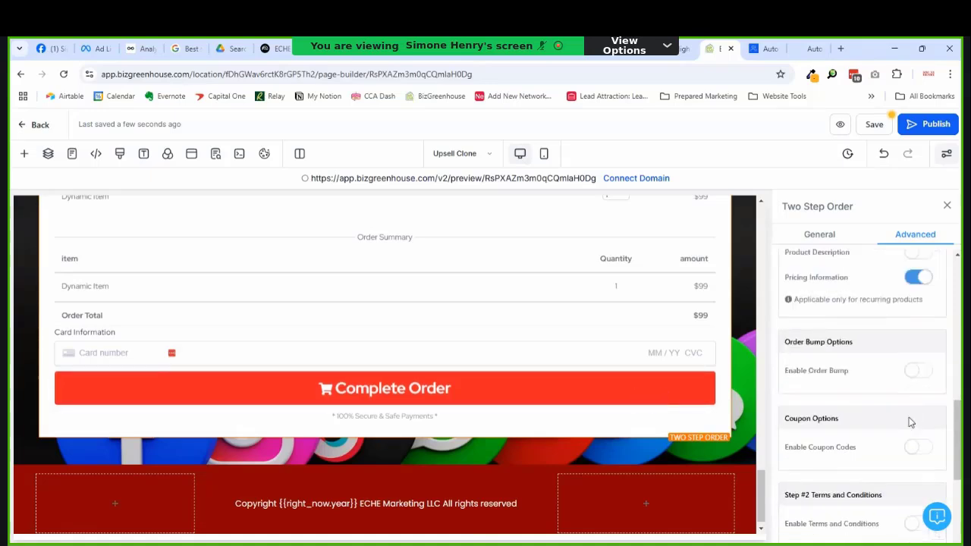
pyautogui.scroll(-3, 874, 425)
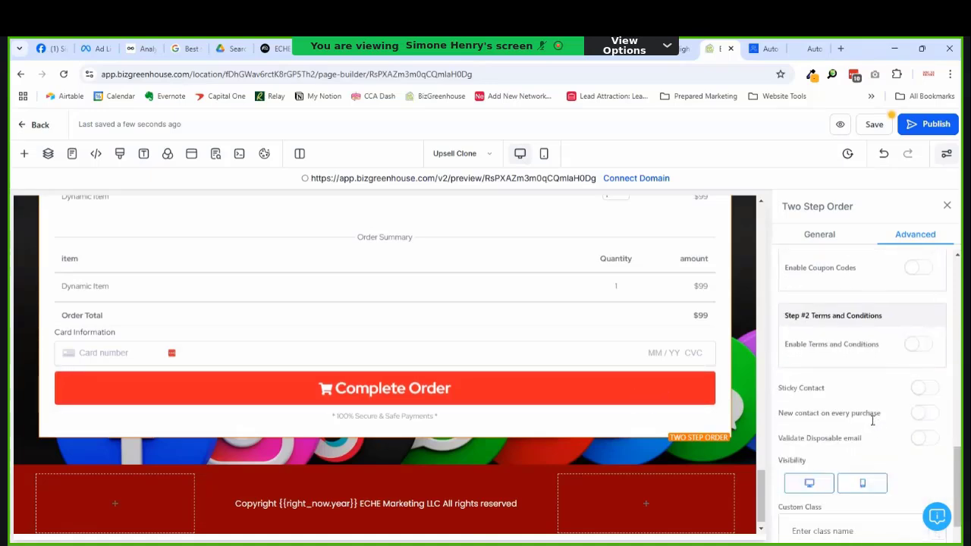
pyautogui.scroll(-1, 876, 417)
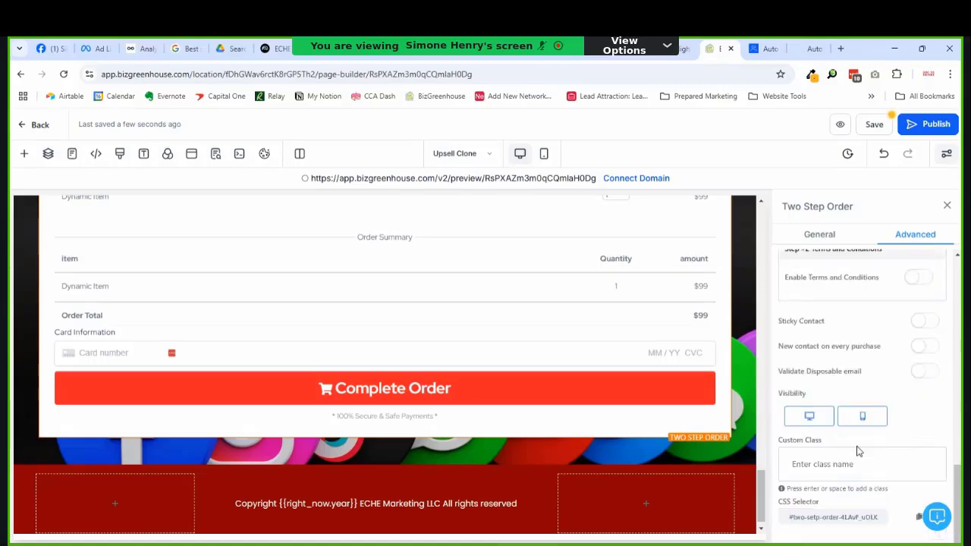
pyautogui.scroll(2, 857, 447)
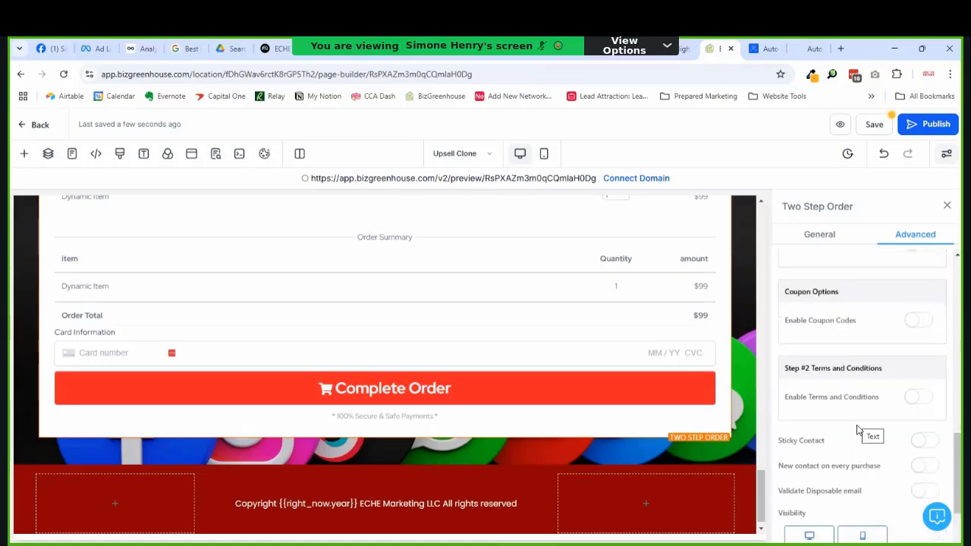
pyautogui.scroll(6, 858, 431)
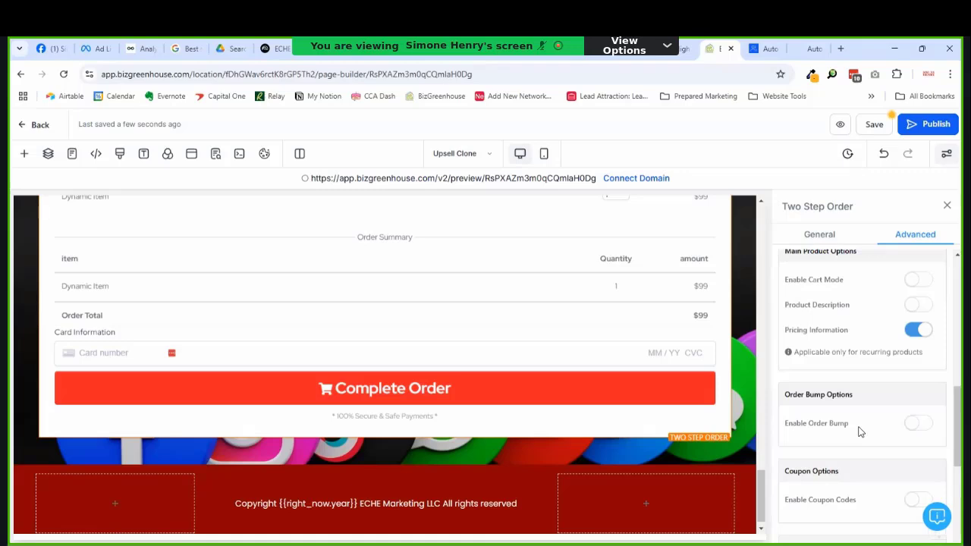
pyautogui.scroll(2, 859, 436)
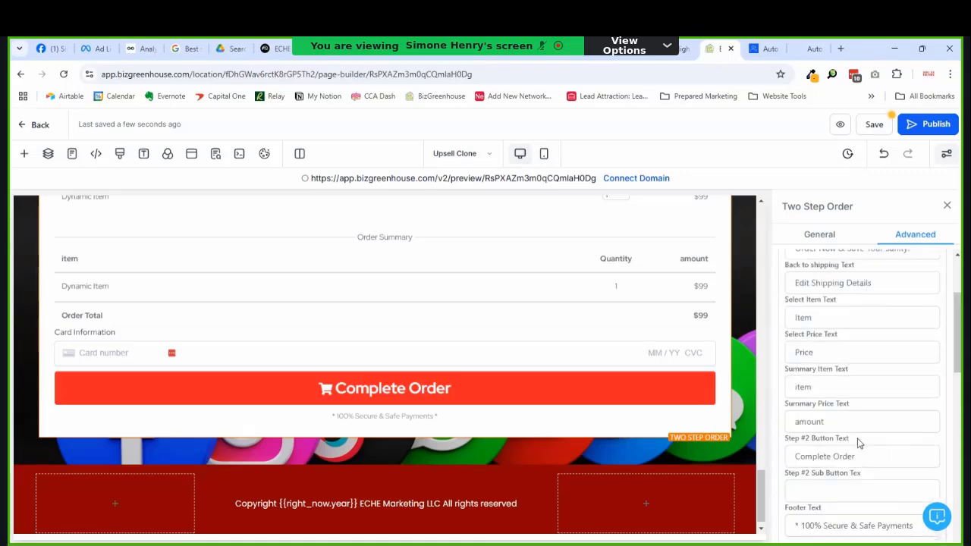
pyautogui.doubleClick(851, 457)
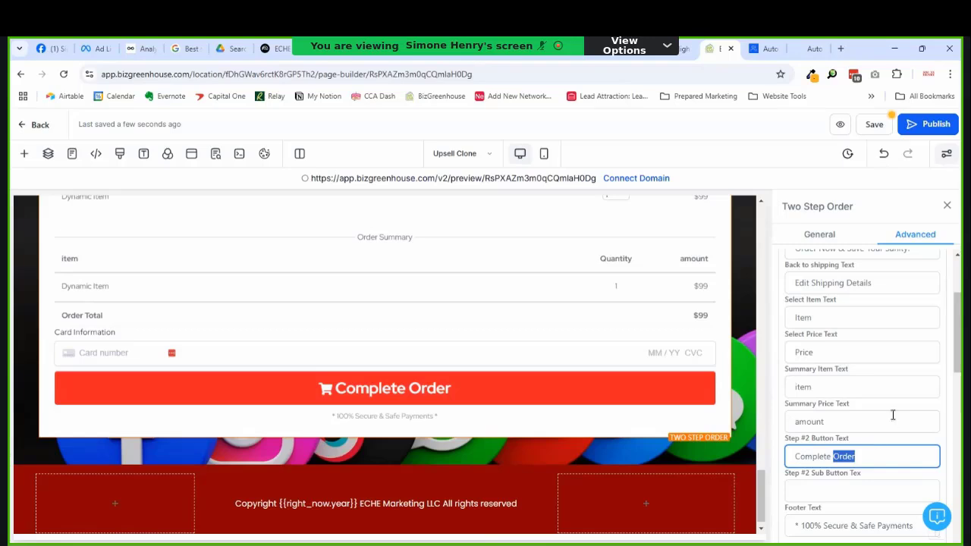
pyautogui.doubleClick(815, 458)
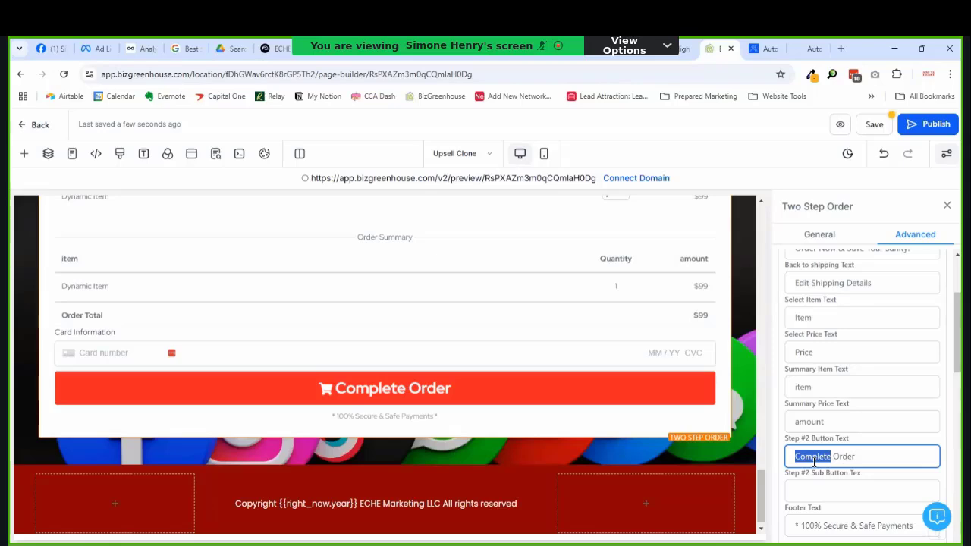
pyautogui.write('Submit')
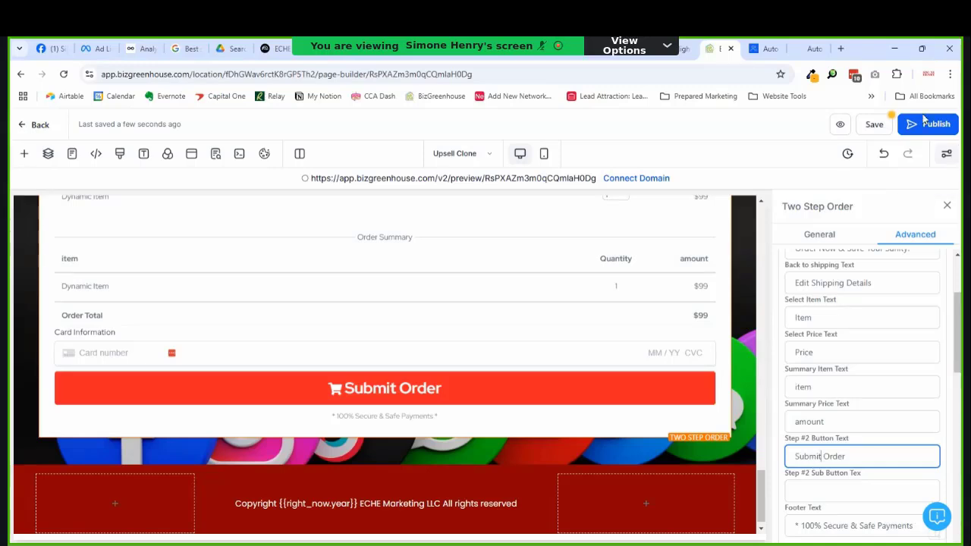
pyautogui.scroll(-3, 892, 250)
pyautogui.scroll(-5, 881, 282)
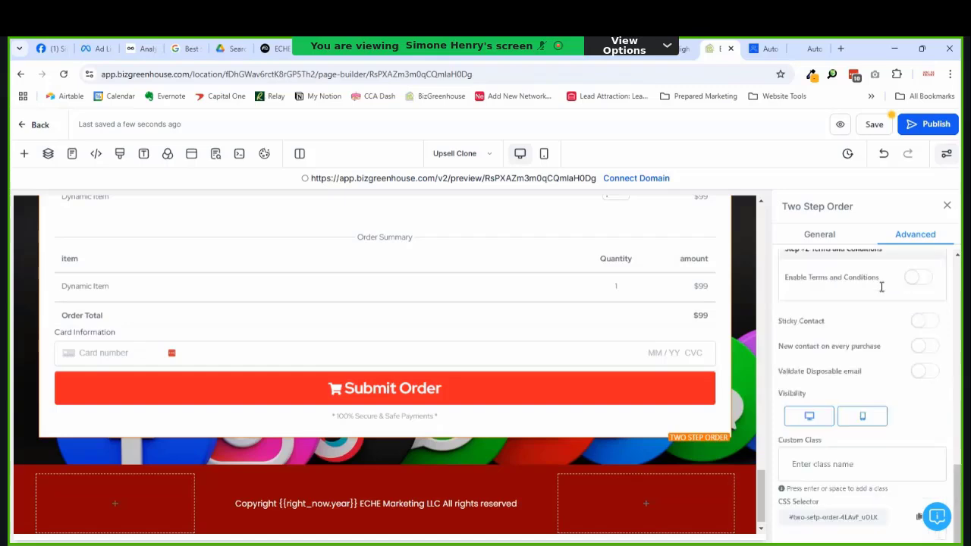
# Step: Review the page, then select the 'What Customers Say' headline to show its settings
pyautogui.scroll(8, 880, 282)
pyautogui.scroll(2, 879, 281)
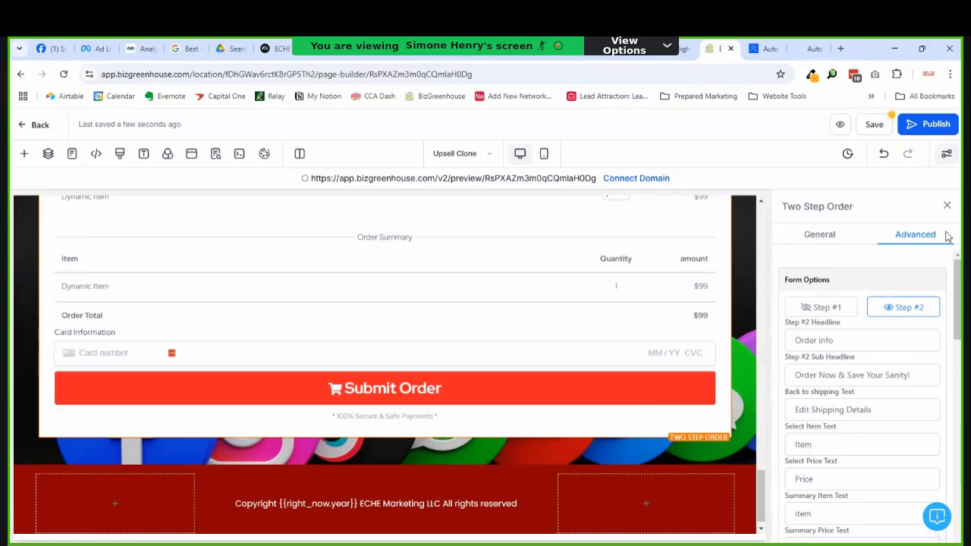
pyautogui.scroll(-5, 880, 319)
pyautogui.scroll(5, 656, 327)
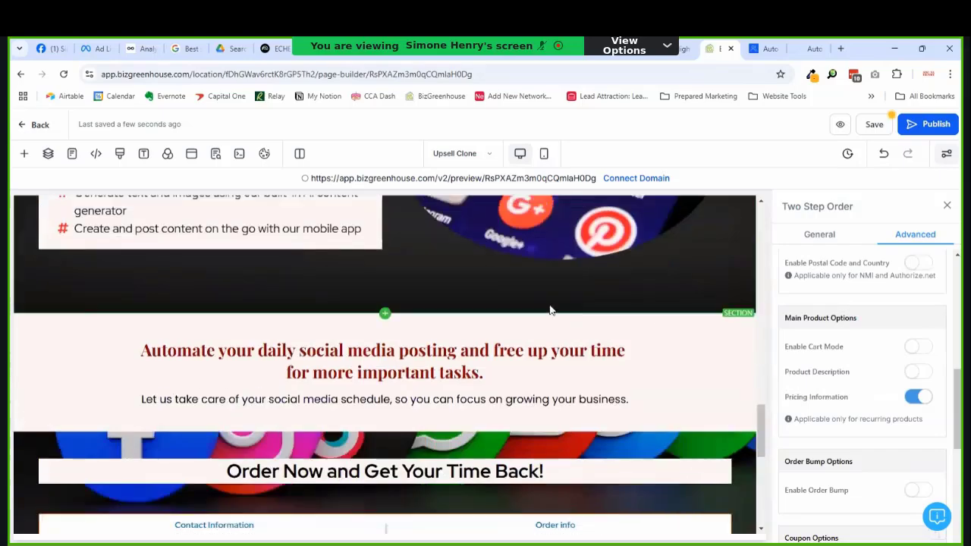
pyautogui.scroll(5, 551, 304)
pyautogui.scroll(5, 551, 303)
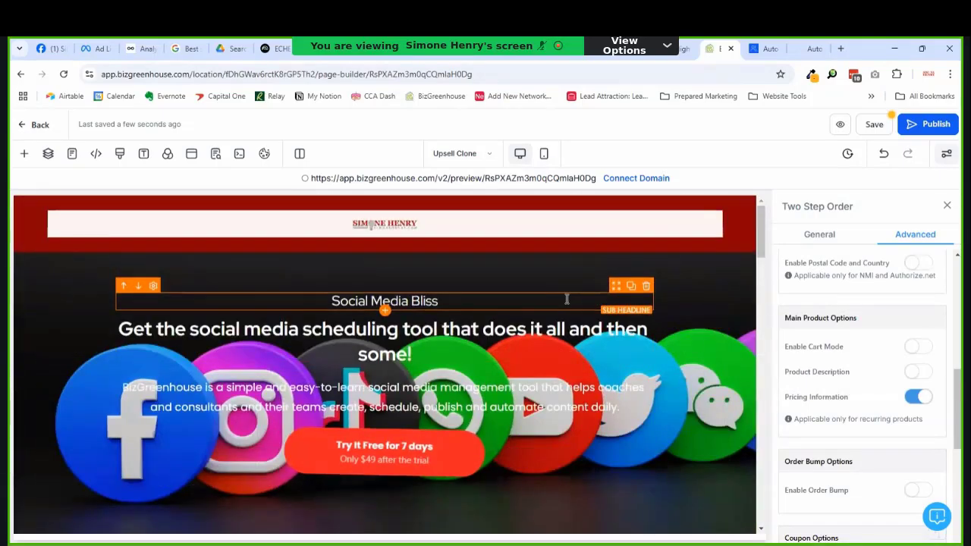
pyautogui.scroll(-15, 567, 300)
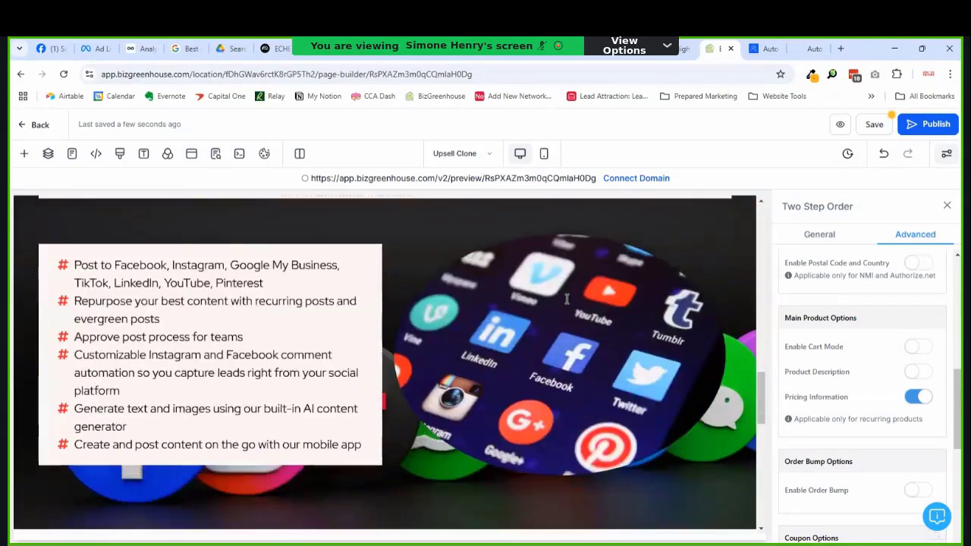
pyautogui.scroll(-1, 647, 296)
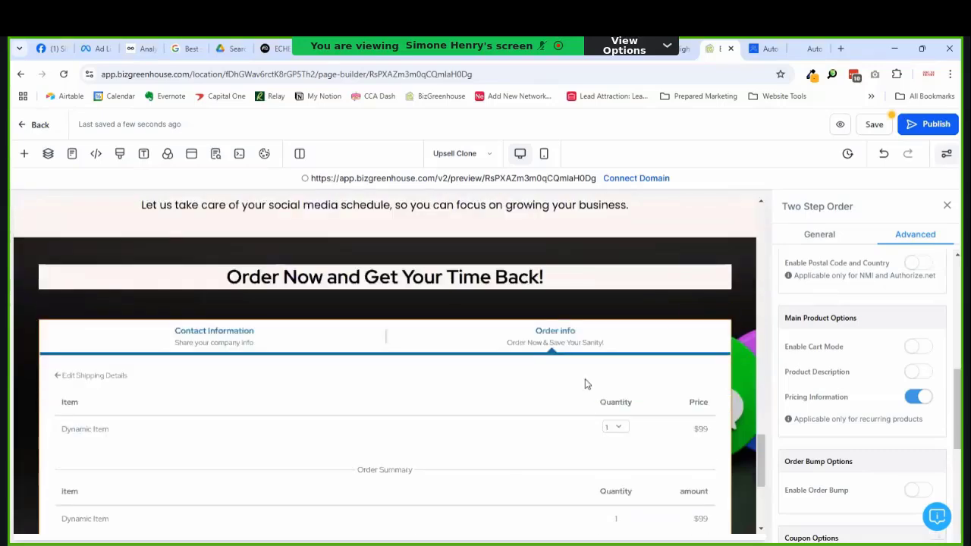
pyautogui.scroll(-4, 585, 382)
pyautogui.scroll(12, 585, 384)
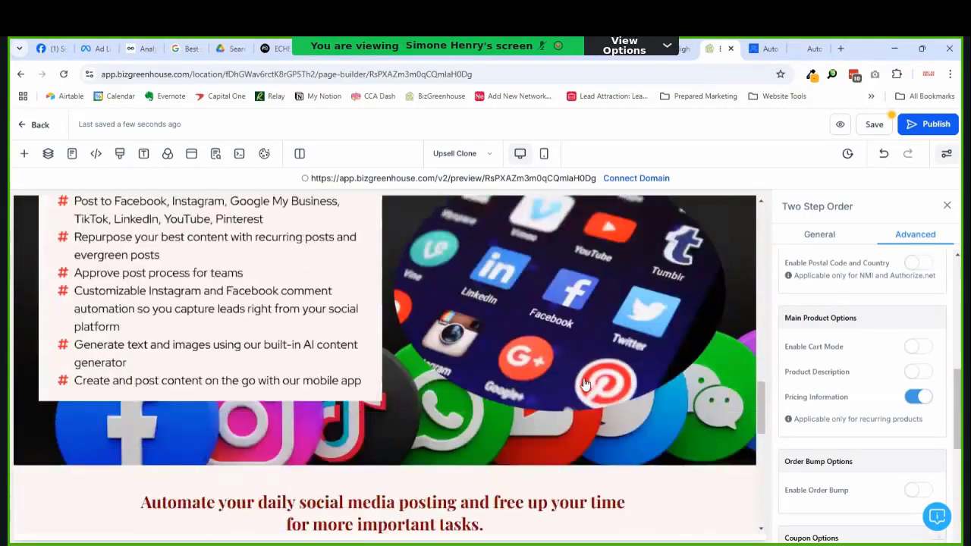
pyautogui.scroll(8, 585, 384)
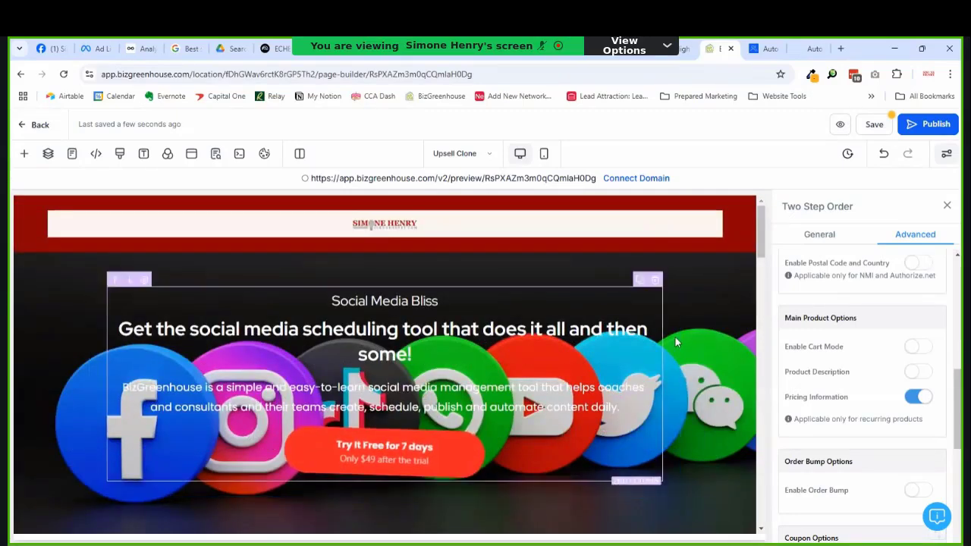
pyautogui.scroll(-8, 672, 365)
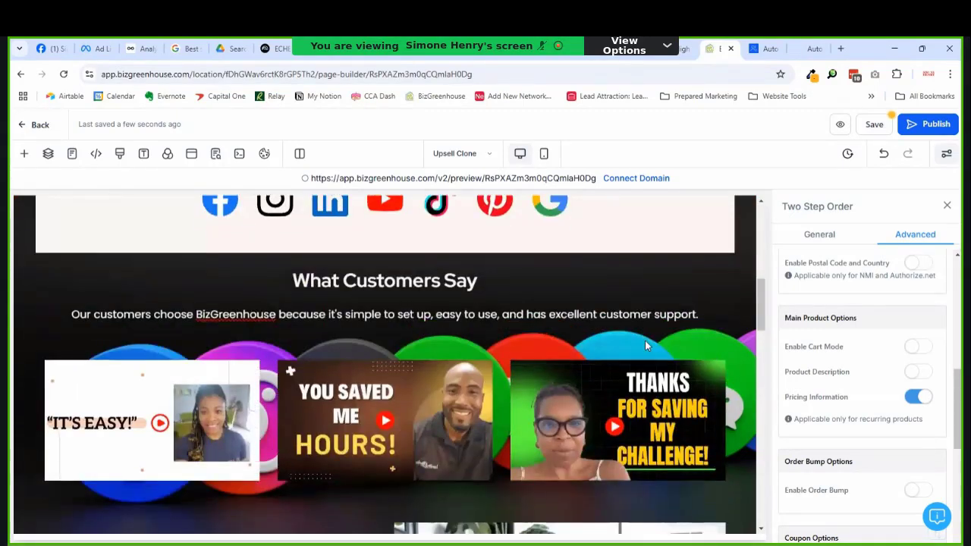
pyautogui.click(668, 282)
pyautogui.scroll(5, 897, 405)
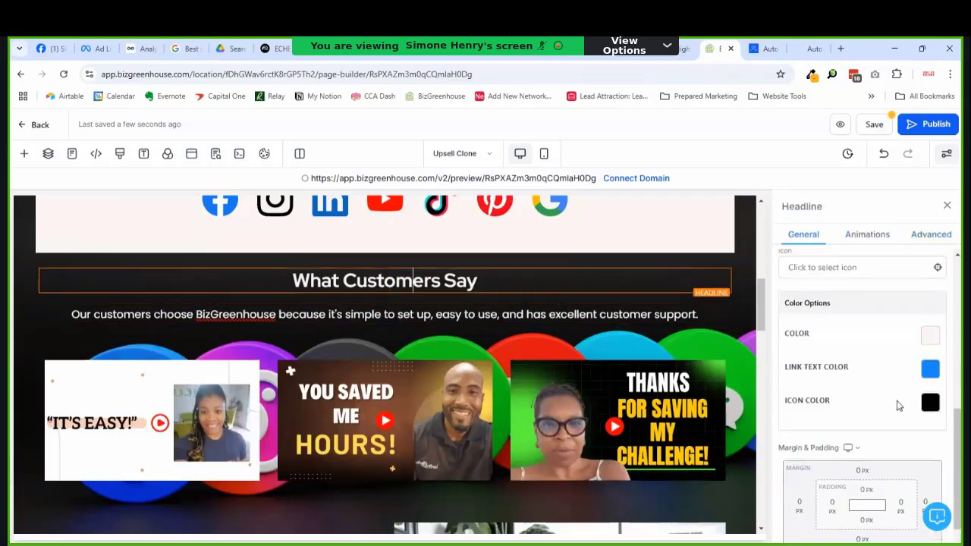
pyautogui.scroll(-3, 872, 403)
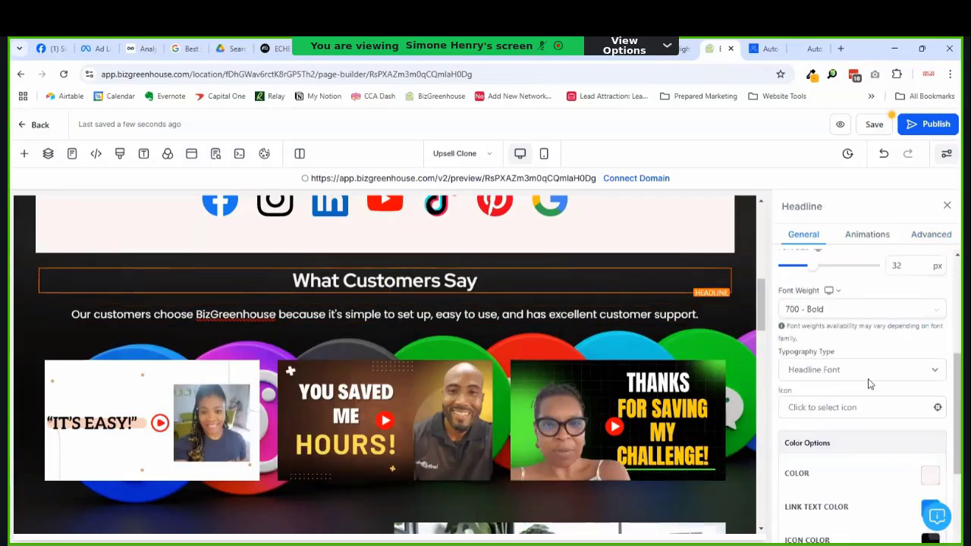
# Step: Set page typography to Playfair Display headlines, Lato content text and bright red links
pyautogui.click(144, 157)
pyautogui.click(114, 274)
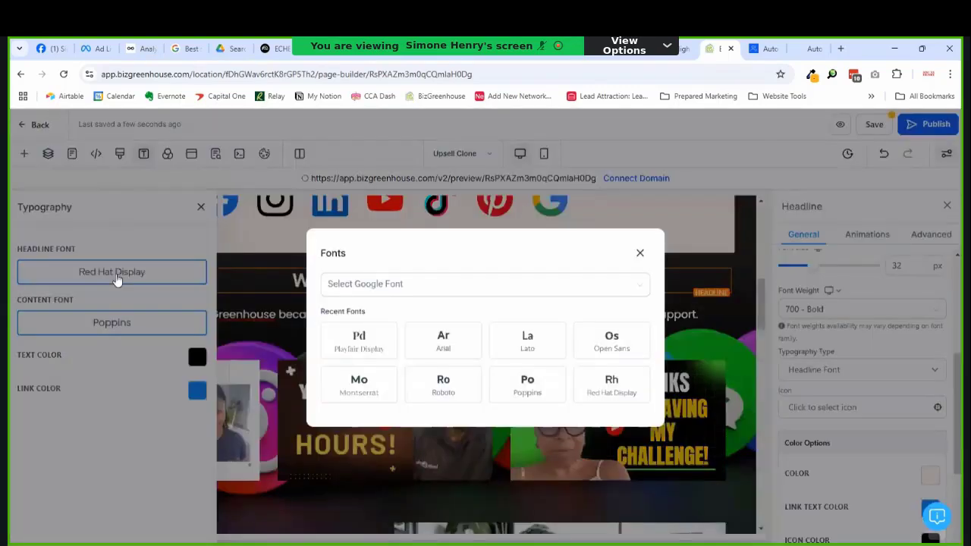
pyautogui.click(358, 341)
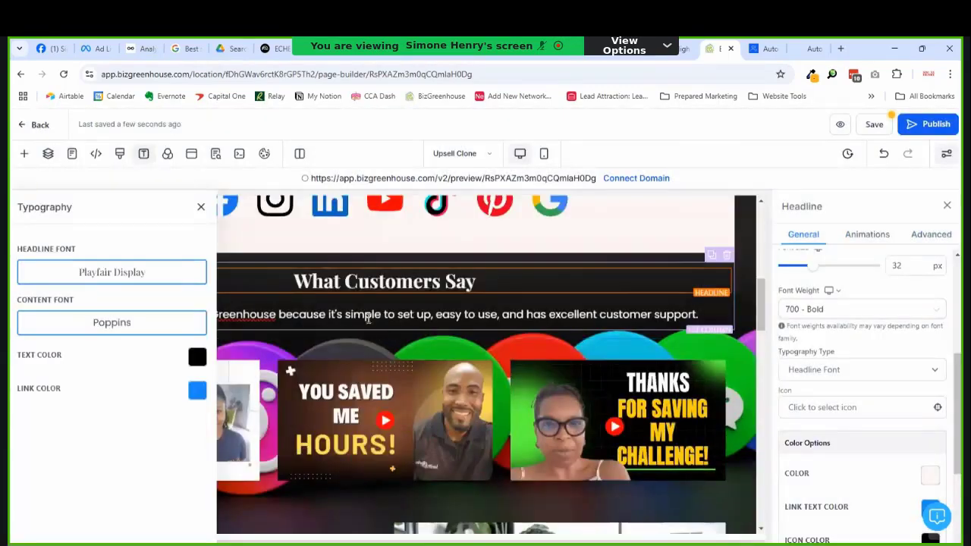
pyautogui.click(170, 322)
pyautogui.click(527, 341)
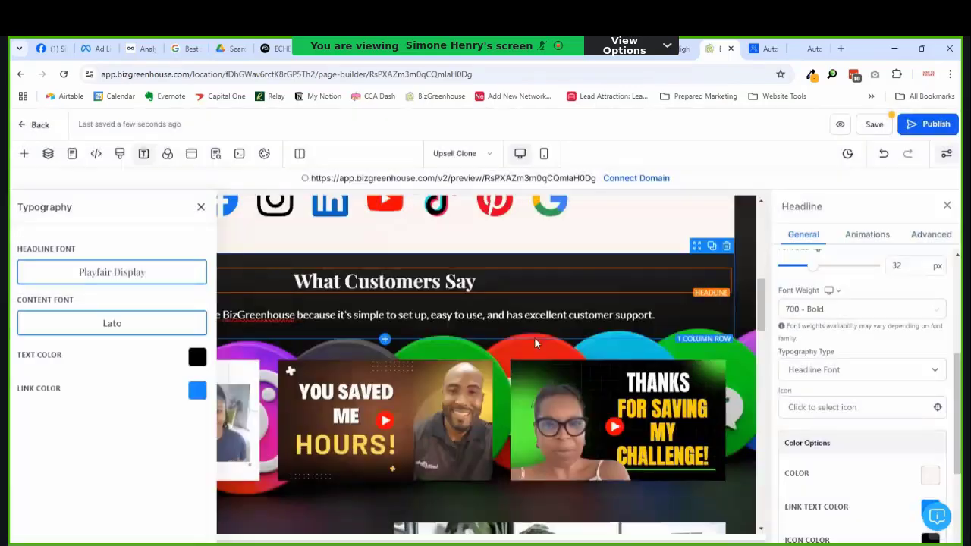
pyautogui.click(198, 389)
pyautogui.click(292, 232)
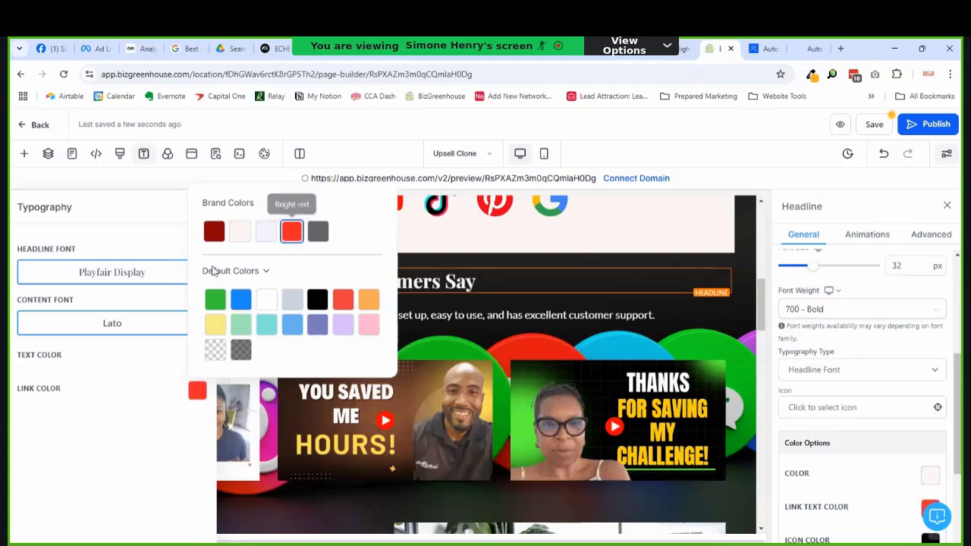
pyautogui.click(162, 418)
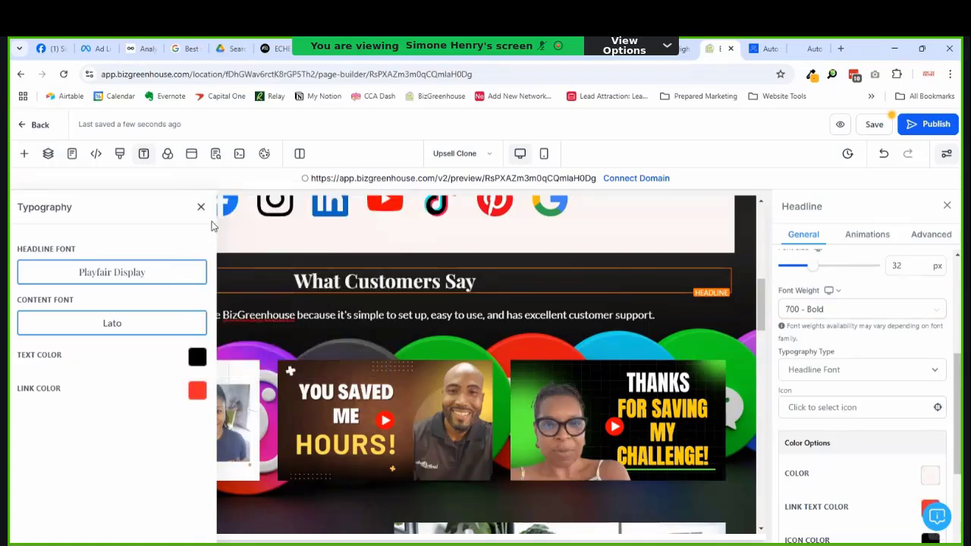
pyautogui.click(201, 206)
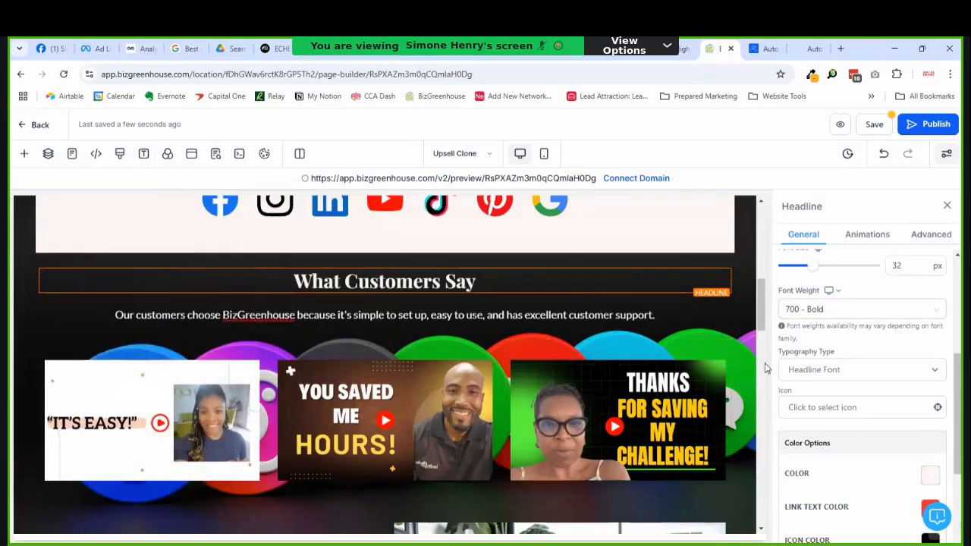
# Step: Set the Benefits bullet list's typography type to Content Font
pyautogui.scroll(-15, 762, 406)
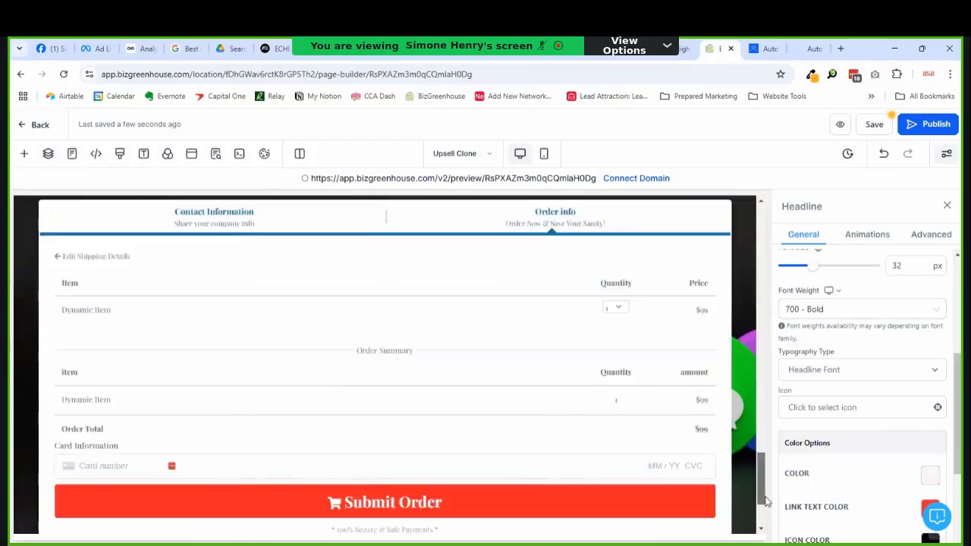
pyautogui.scroll(10, 765, 533)
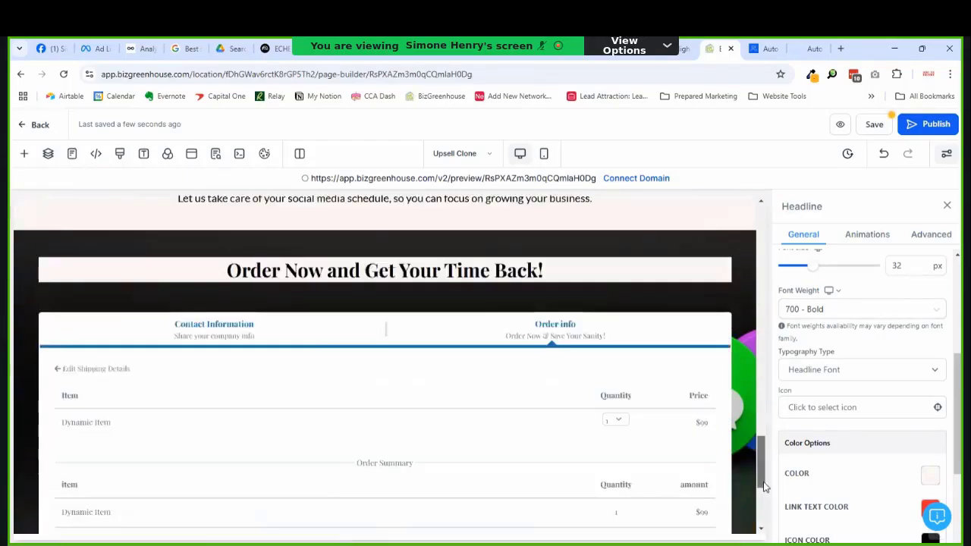
pyautogui.scroll(-3, 768, 423)
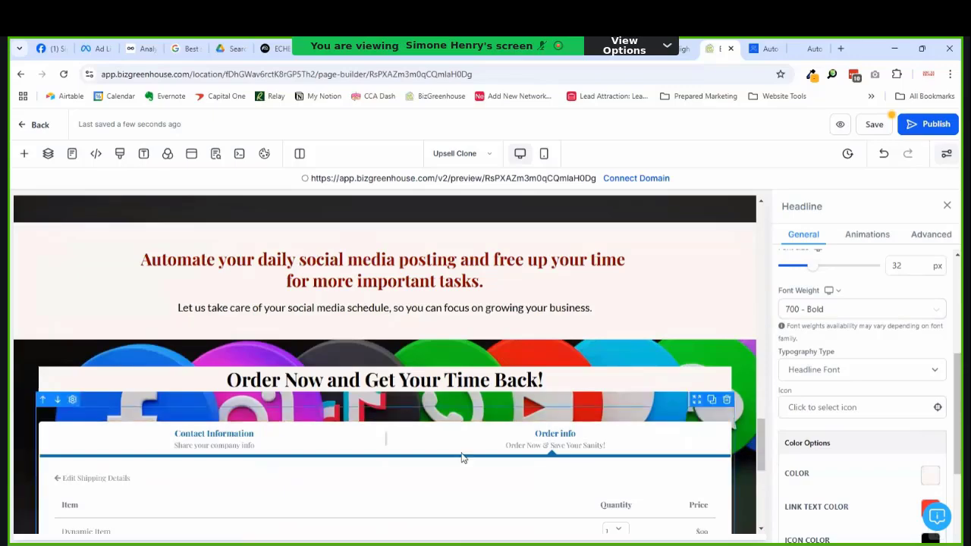
pyautogui.scroll(6, 379, 383)
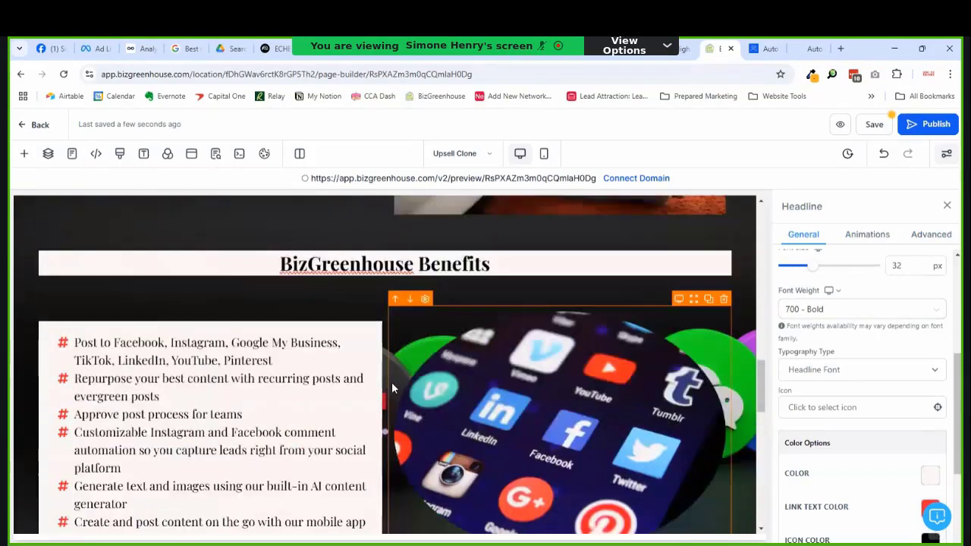
pyautogui.scroll(-3, 391, 382)
pyautogui.scroll(2, 176, 408)
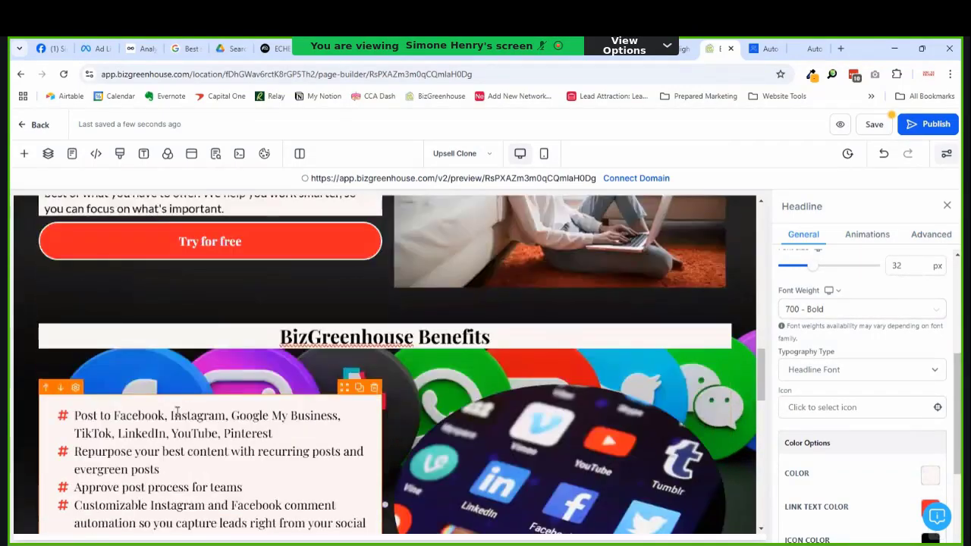
pyautogui.scroll(-2, 199, 407)
pyautogui.click(189, 407)
pyautogui.scroll(-1, 914, 405)
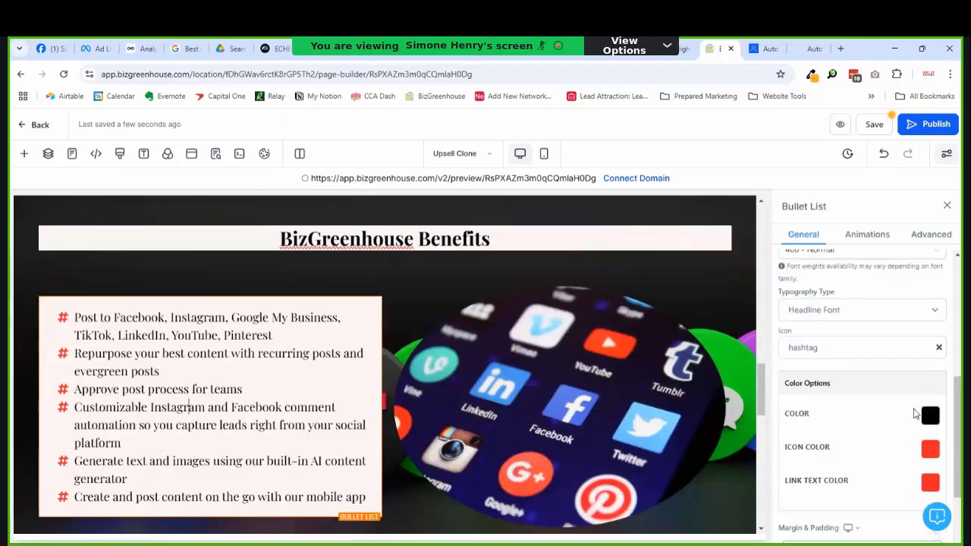
pyautogui.scroll(3, 872, 440)
pyautogui.click(826, 492)
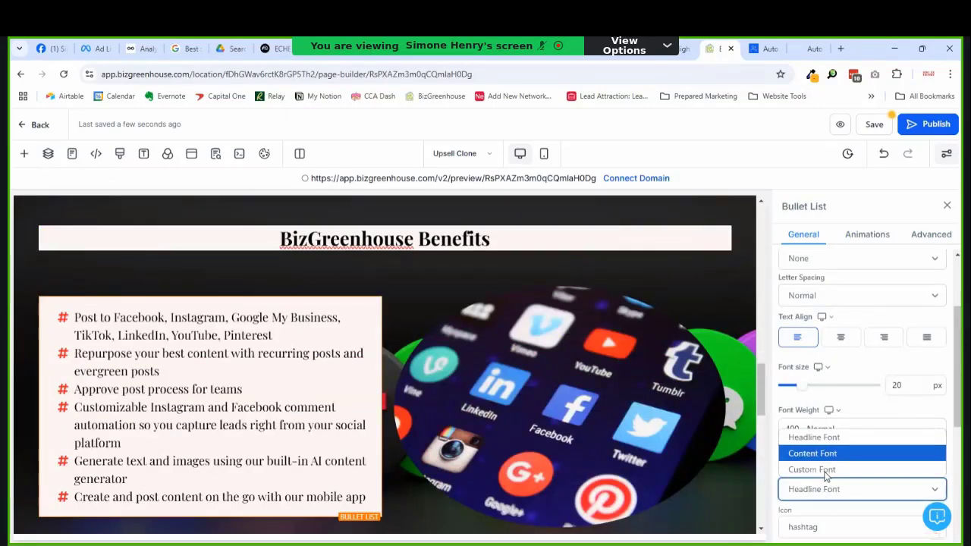
pyautogui.click(825, 461)
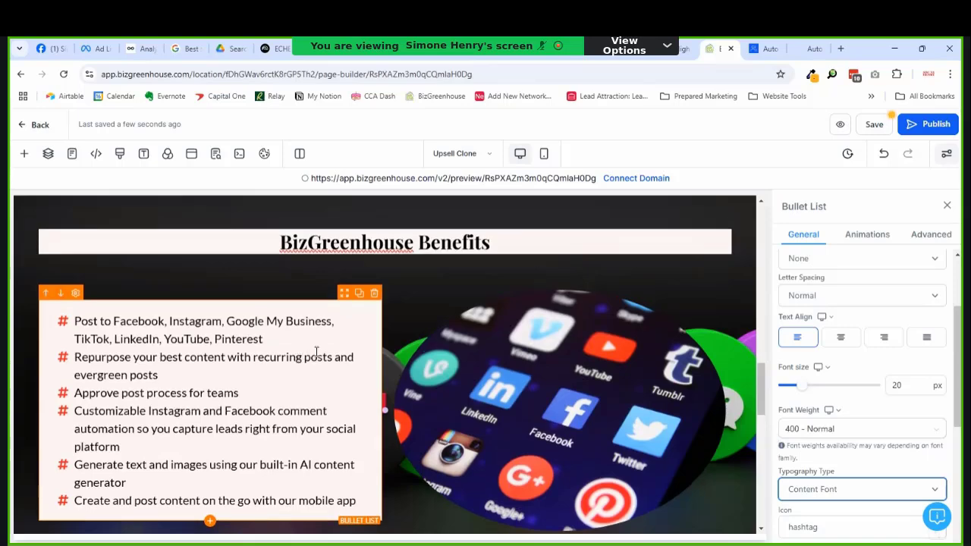
# Step: Give the dashboard description paragraph a top padding of 10 px
pyautogui.scroll(3, 311, 349)
pyautogui.click(279, 347)
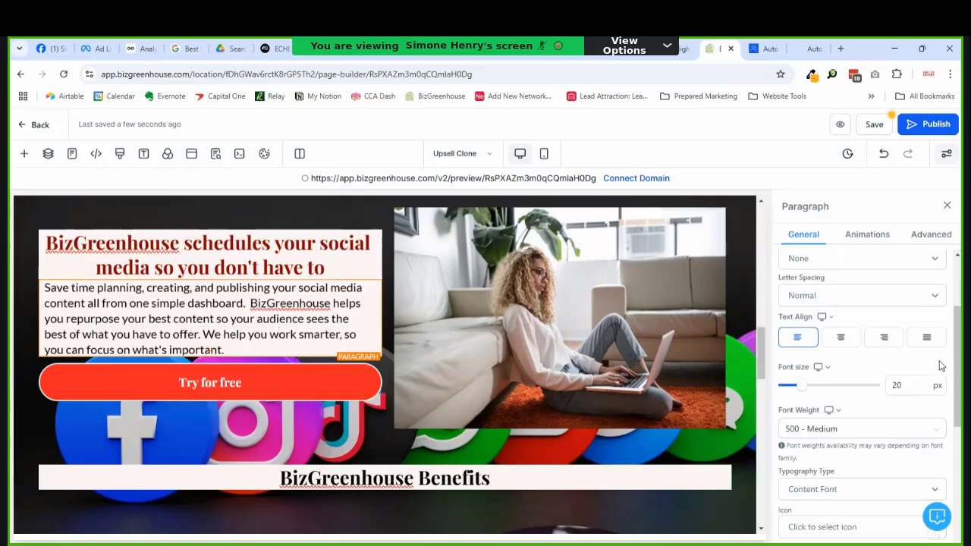
pyautogui.scroll(-3, 882, 410)
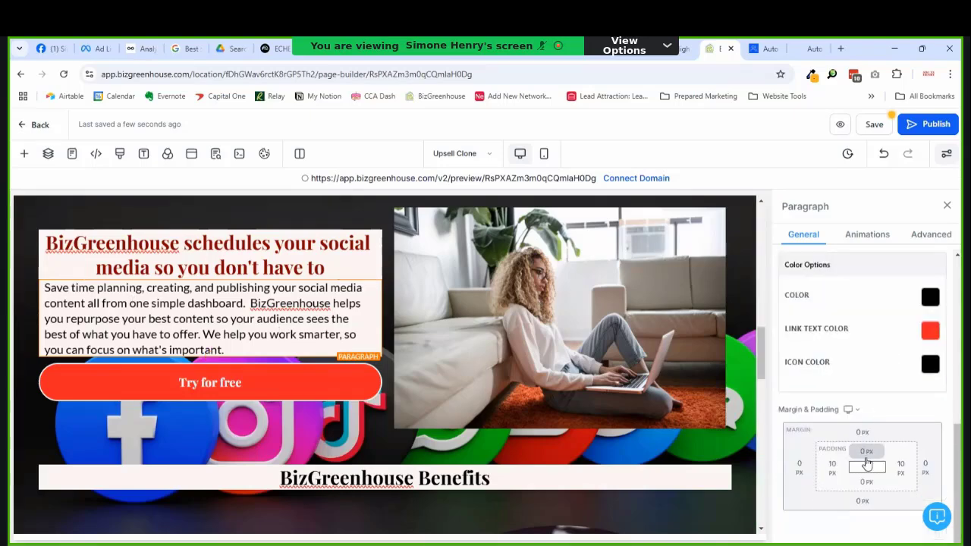
pyautogui.click(866, 461)
pyautogui.click(856, 383)
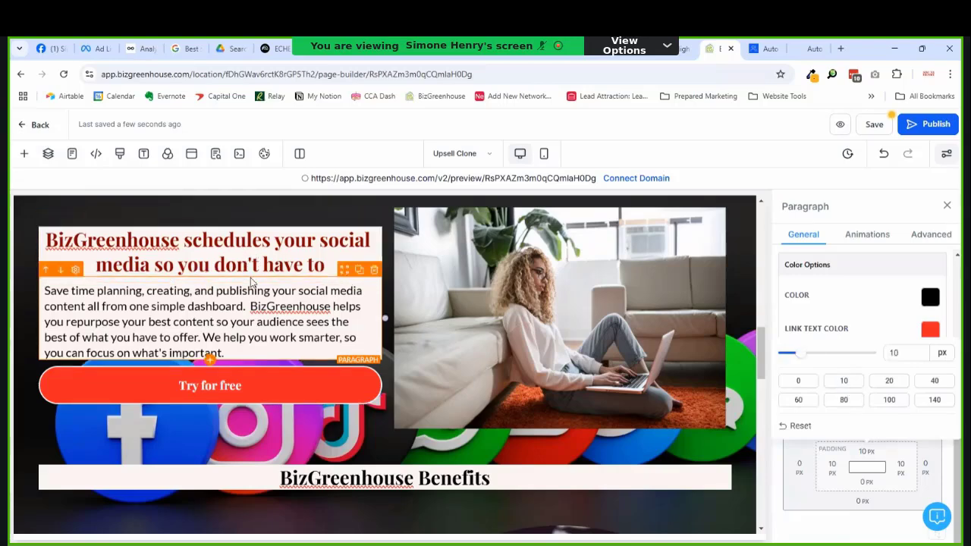
pyautogui.scroll(3, 250, 282)
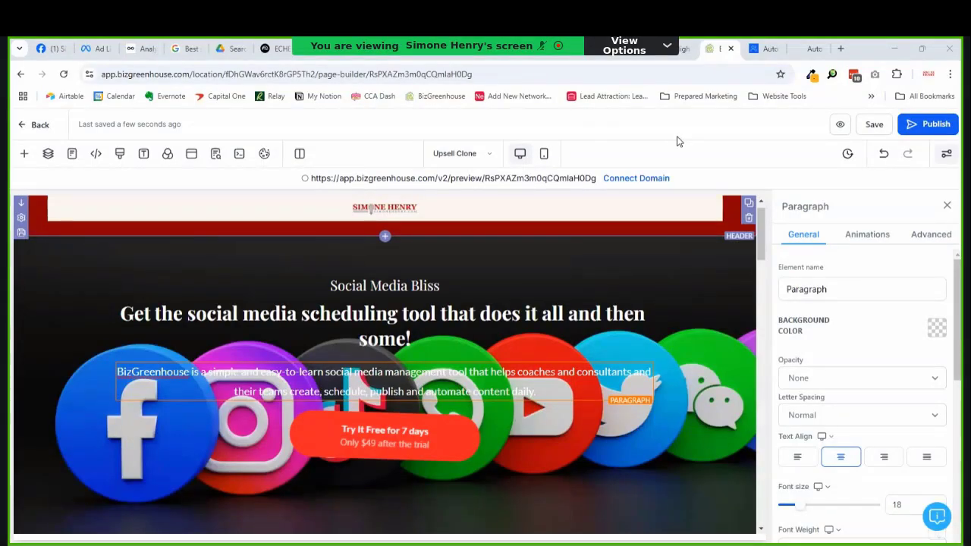
# Step: Give the hero paragraph a pale background with black text
pyautogui.scroll(1, 452, 298)
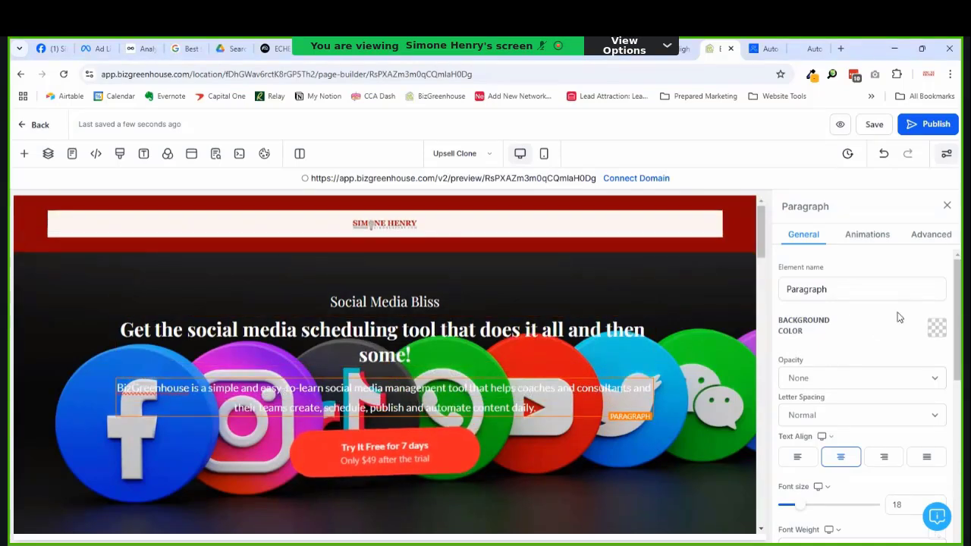
pyautogui.click(936, 327)
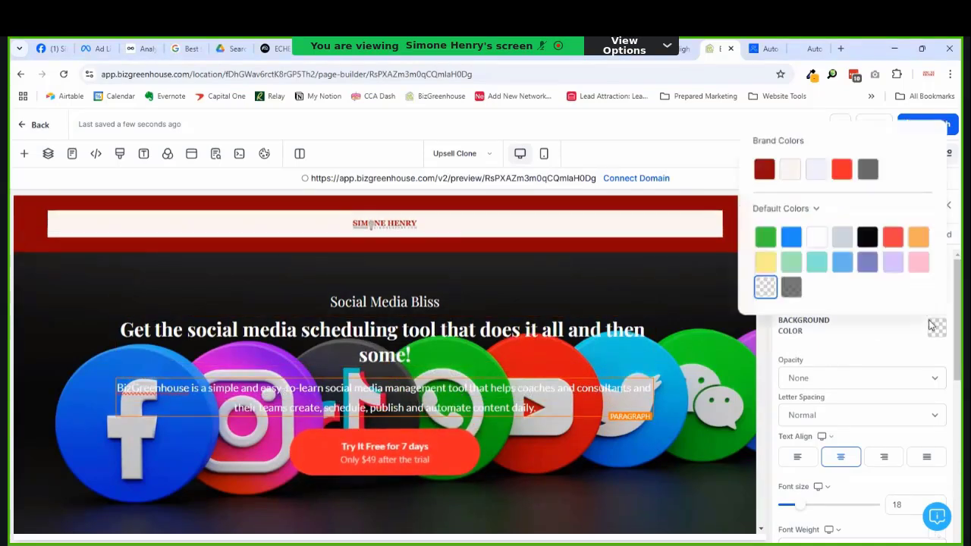
pyautogui.click(789, 169)
pyautogui.scroll(-5, 878, 326)
pyautogui.scroll(-3, 914, 362)
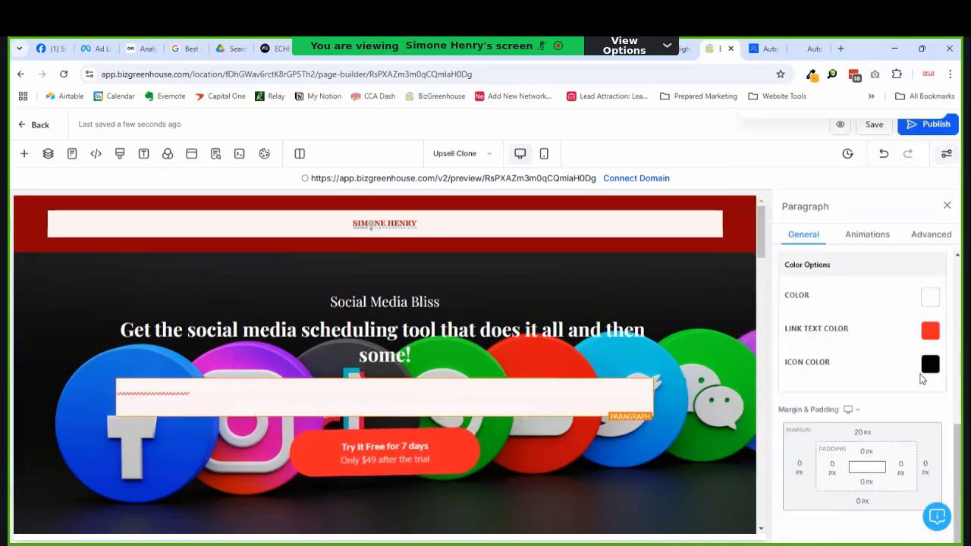
pyautogui.click(930, 298)
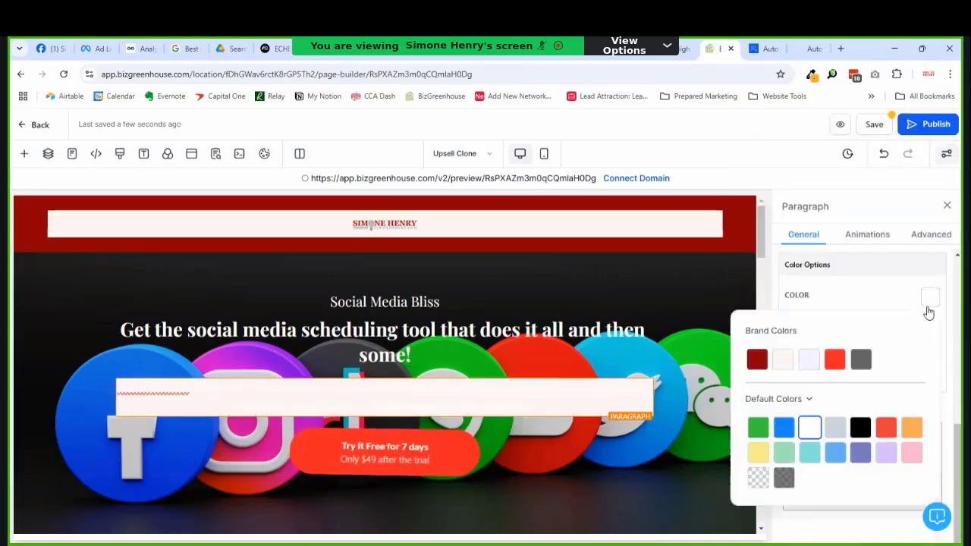
pyautogui.click(860, 427)
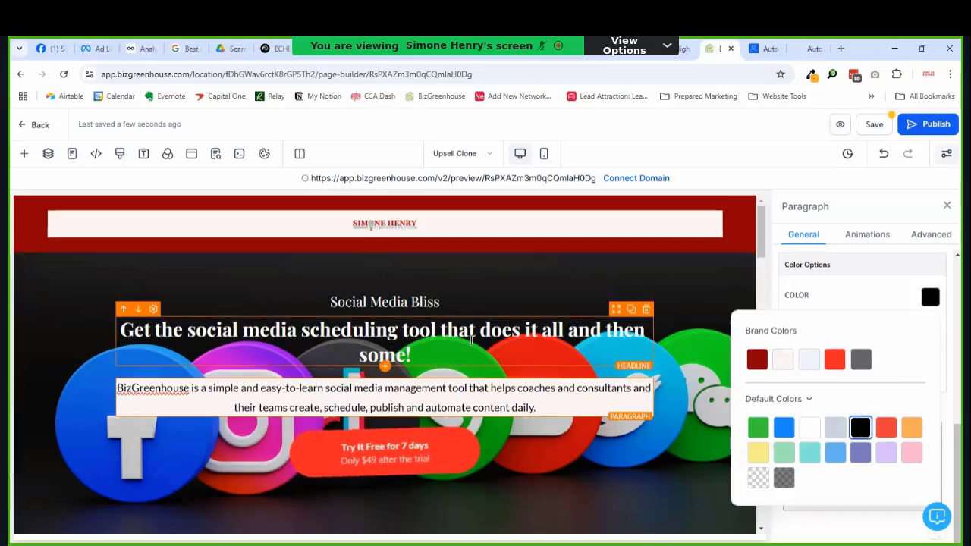
# Step: Close the hero paragraph settings and select the paragraph under Supported Social Media Platforms
pyautogui.scroll(-3, 488, 372)
pyautogui.scroll(3, 374, 347)
pyautogui.scroll(-2, 374, 347)
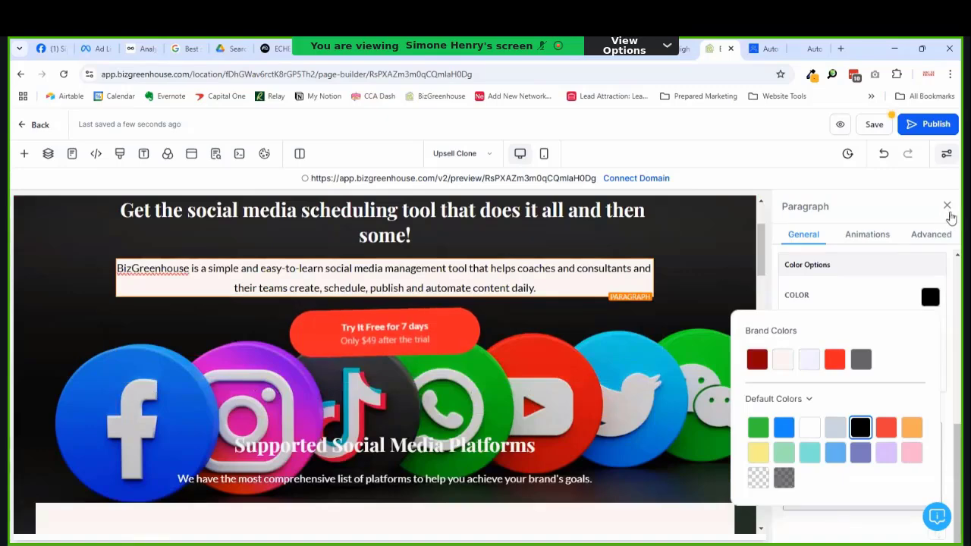
pyautogui.click(947, 206)
pyautogui.scroll(2, 429, 346)
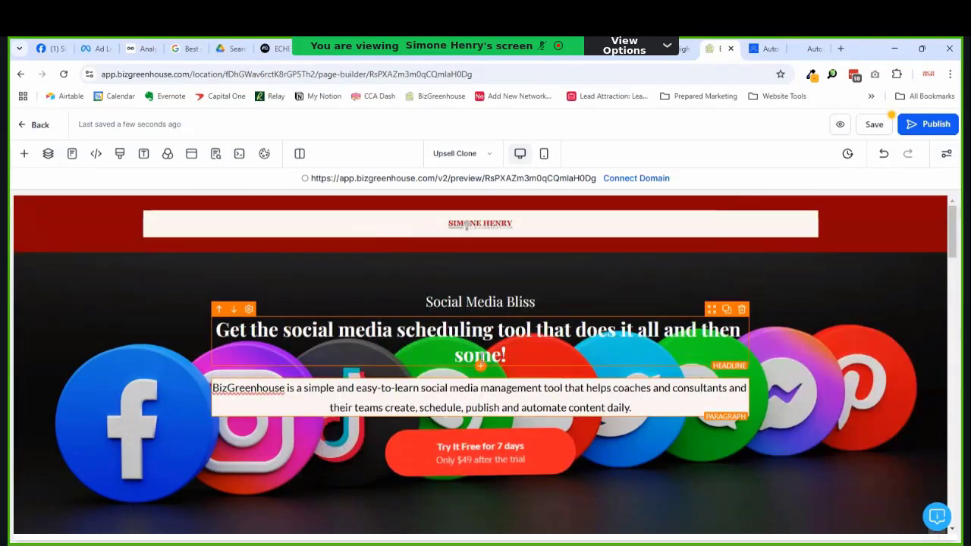
pyautogui.scroll(-1, 437, 383)
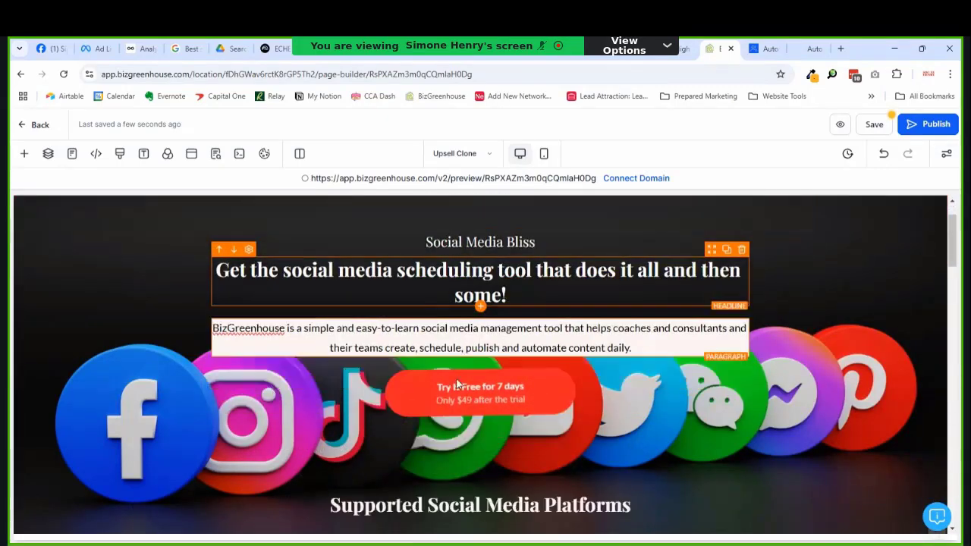
pyautogui.scroll(1, 485, 356)
pyautogui.scroll(-3, 533, 355)
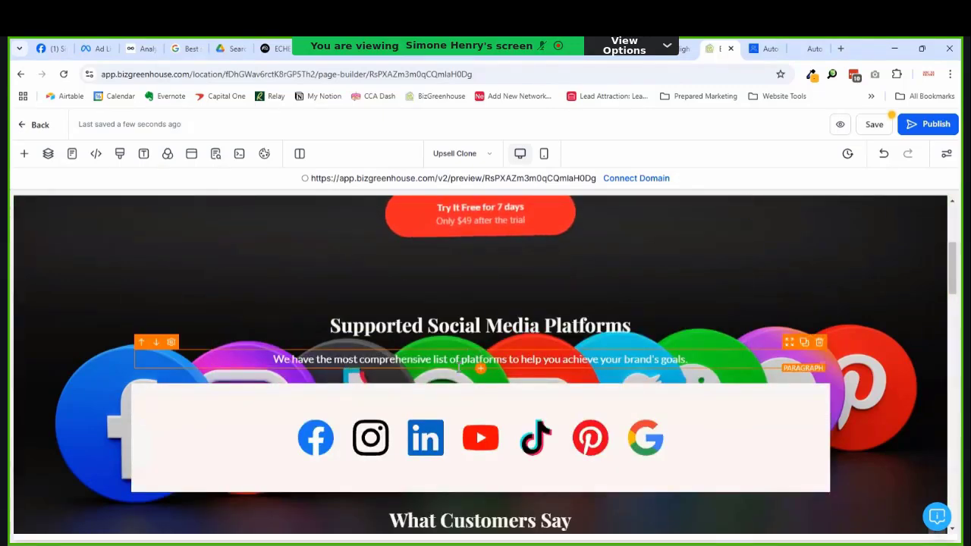
pyautogui.click(460, 359)
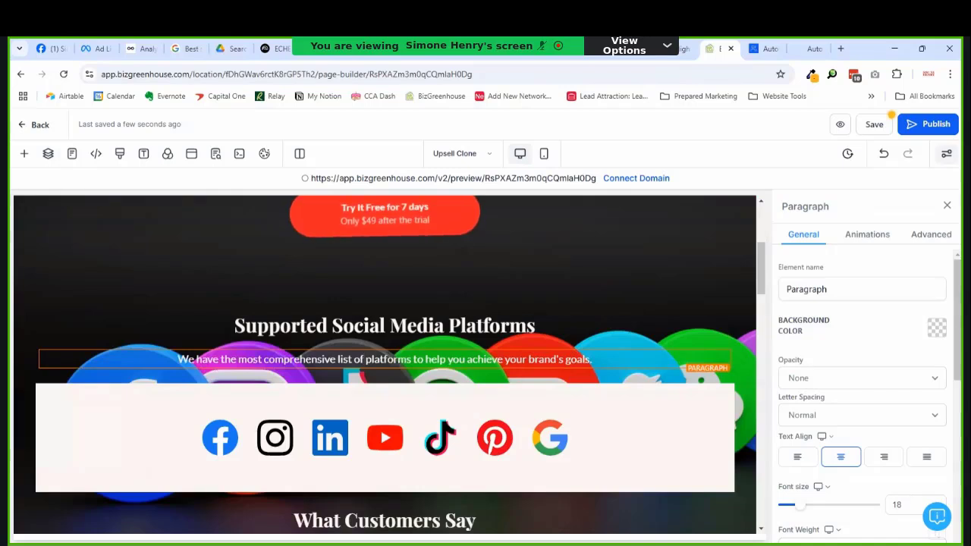
# Step: Give the Supported Social Media Platforms paragraph a pale background and black text
pyautogui.click(937, 329)
pyautogui.click(800, 176)
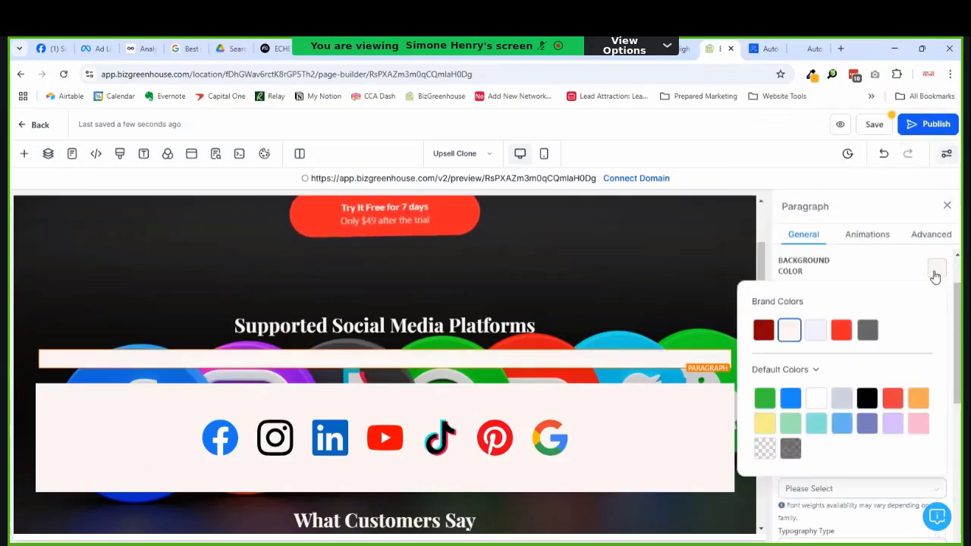
pyautogui.click(910, 275)
pyautogui.scroll(-3, 922, 326)
pyautogui.scroll(-3, 910, 345)
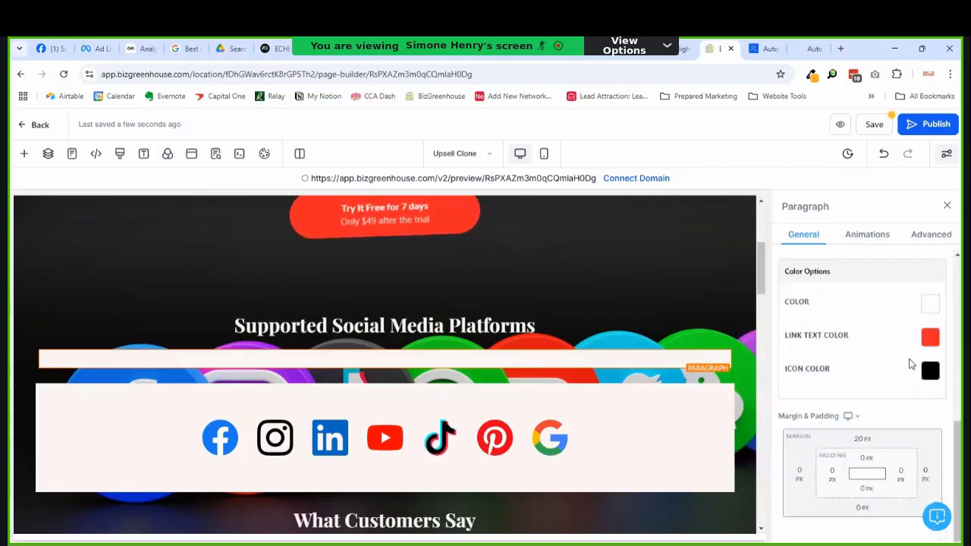
pyautogui.click(930, 298)
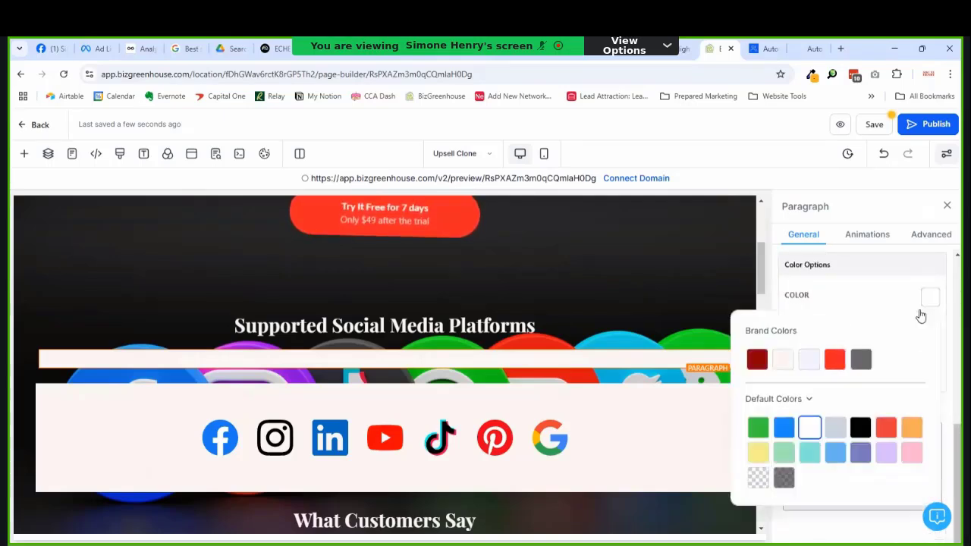
pyautogui.click(860, 428)
pyautogui.click(621, 312)
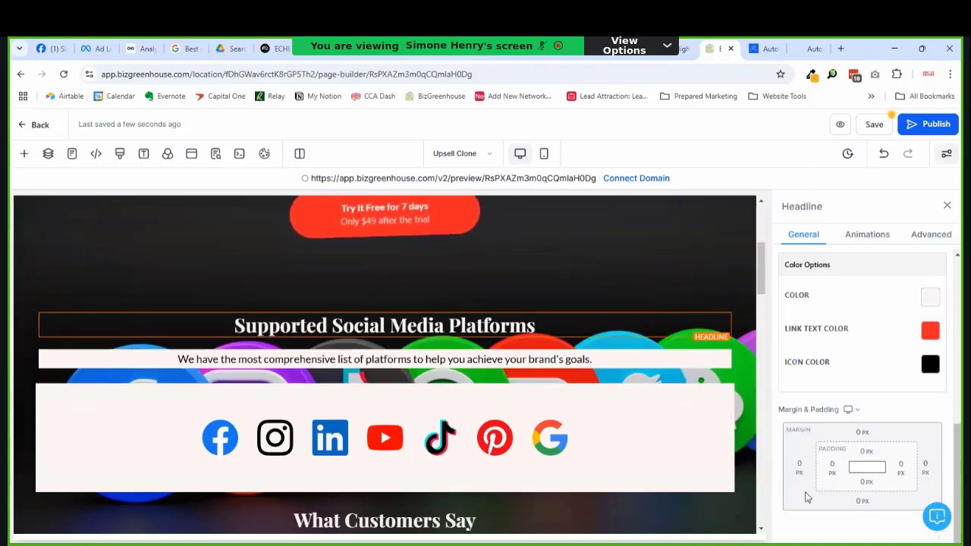
# Step: Give the What Customers Say paragraph black text and a pale background
pyautogui.scroll(-4, 510, 503)
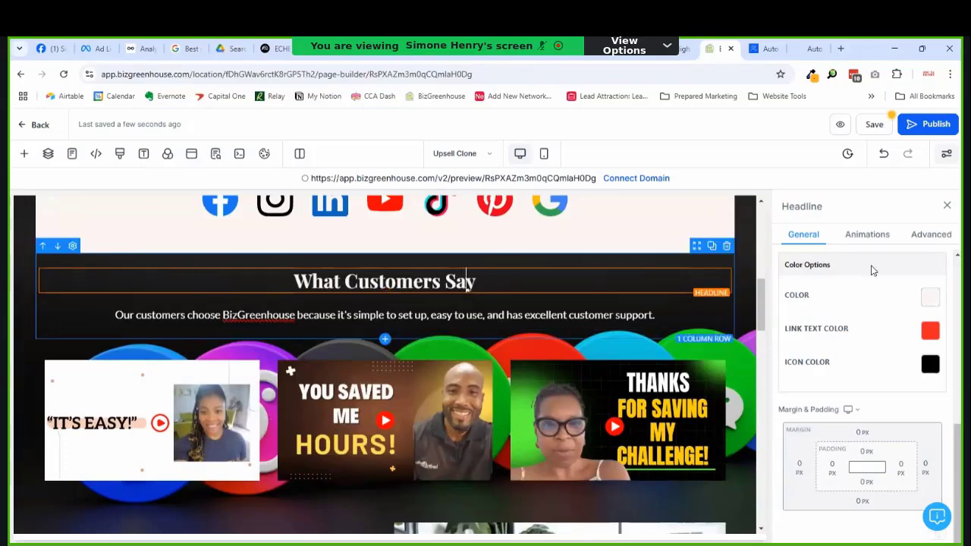
pyautogui.click(489, 314)
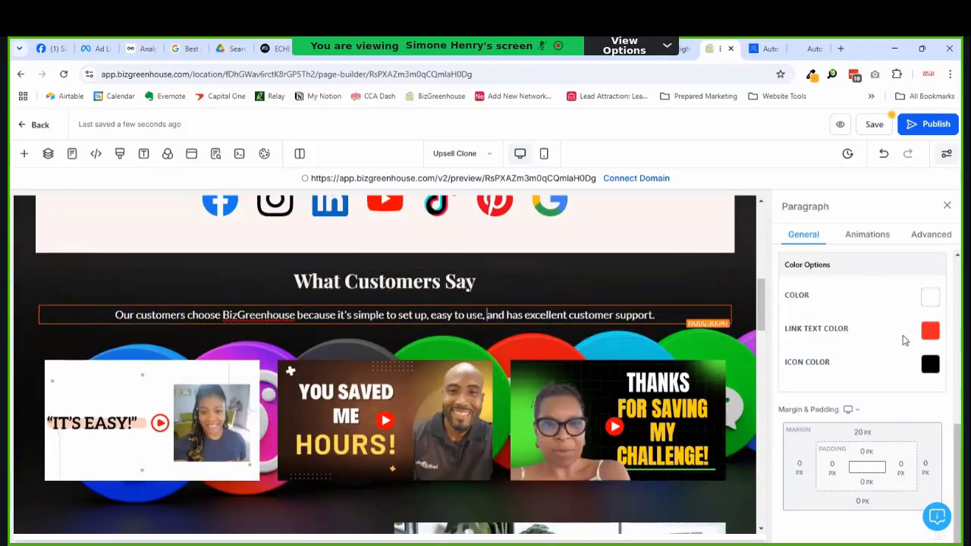
pyautogui.click(930, 297)
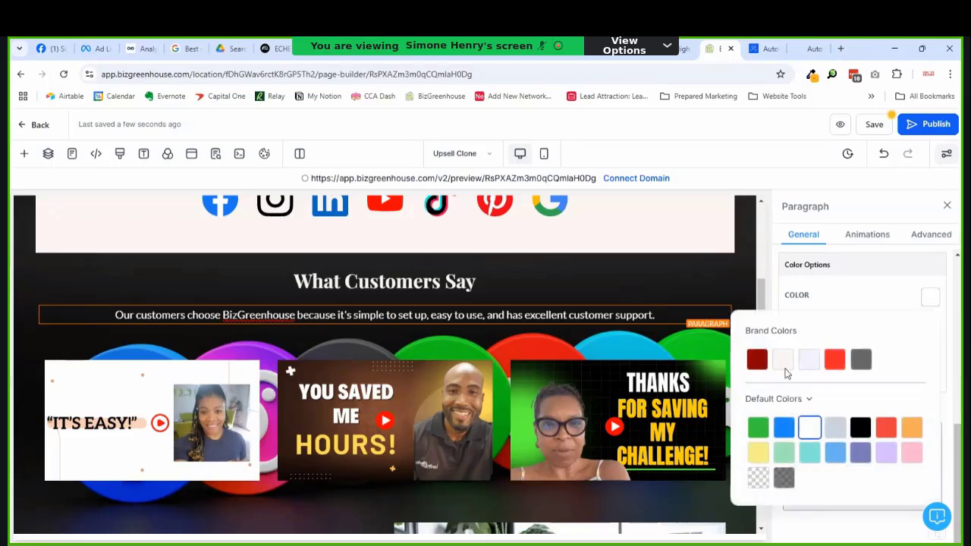
pyautogui.click(861, 428)
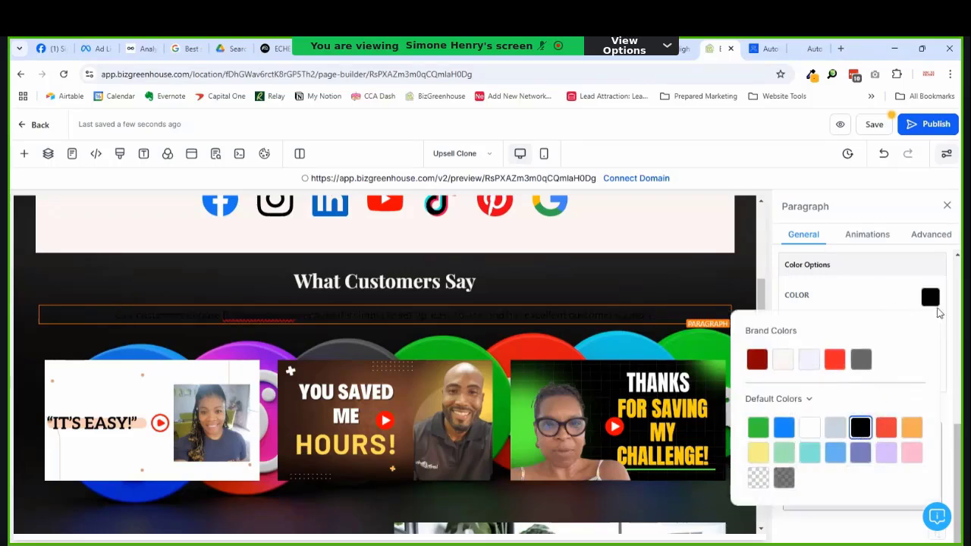
pyautogui.click(931, 302)
pyautogui.scroll(-5, 903, 303)
pyautogui.scroll(2, 914, 312)
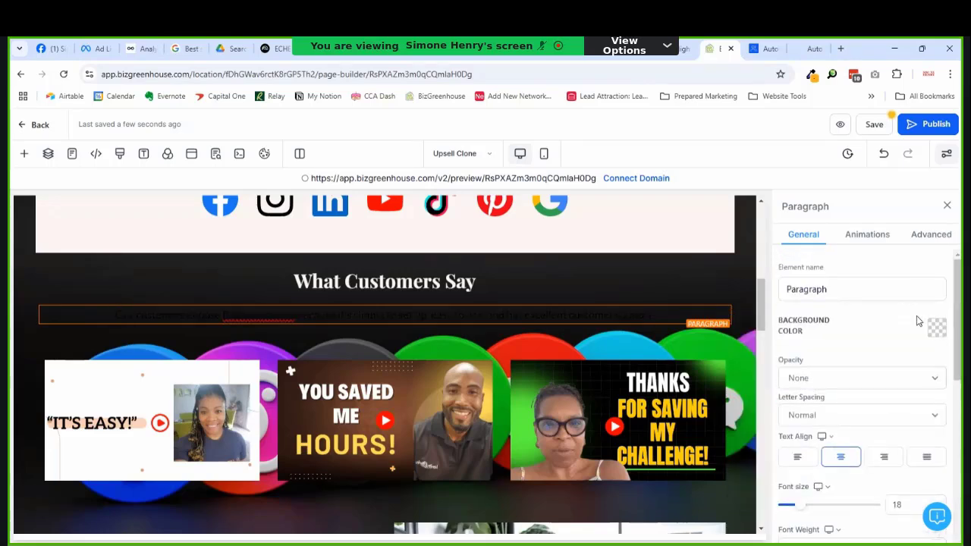
pyautogui.click(936, 329)
pyautogui.click(789, 169)
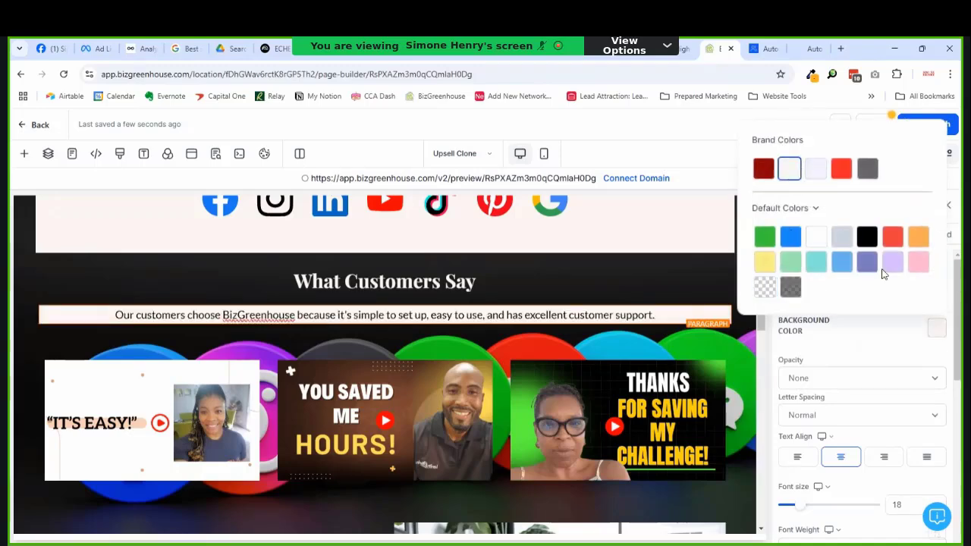
pyautogui.click(875, 317)
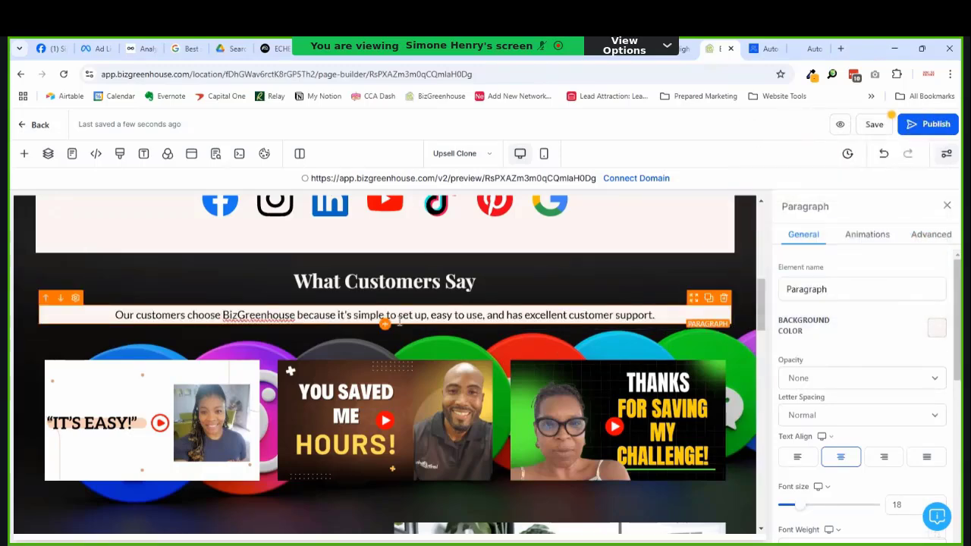
pyautogui.scroll(-8, 364, 322)
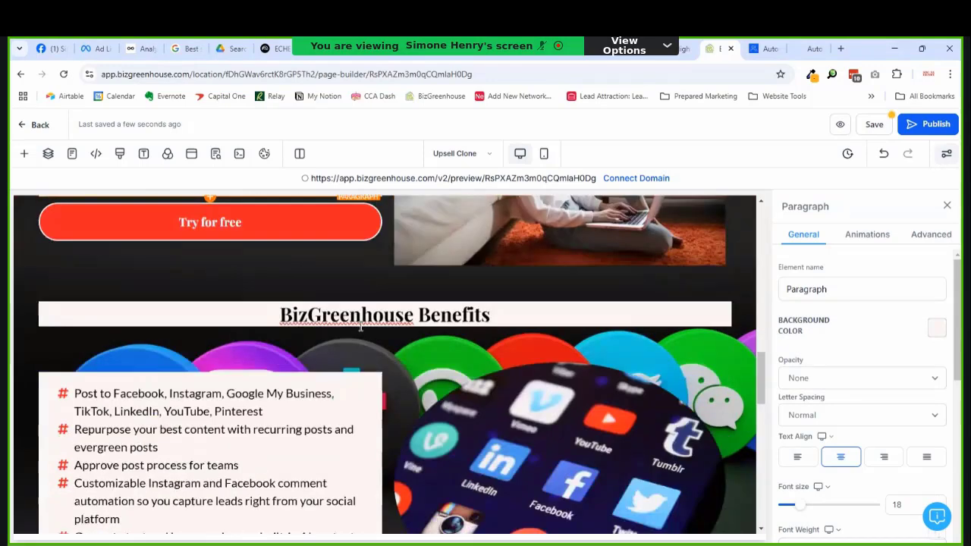
# Step: Select the hero's Try It Free for 7 days button
pyautogui.scroll(-7, 361, 326)
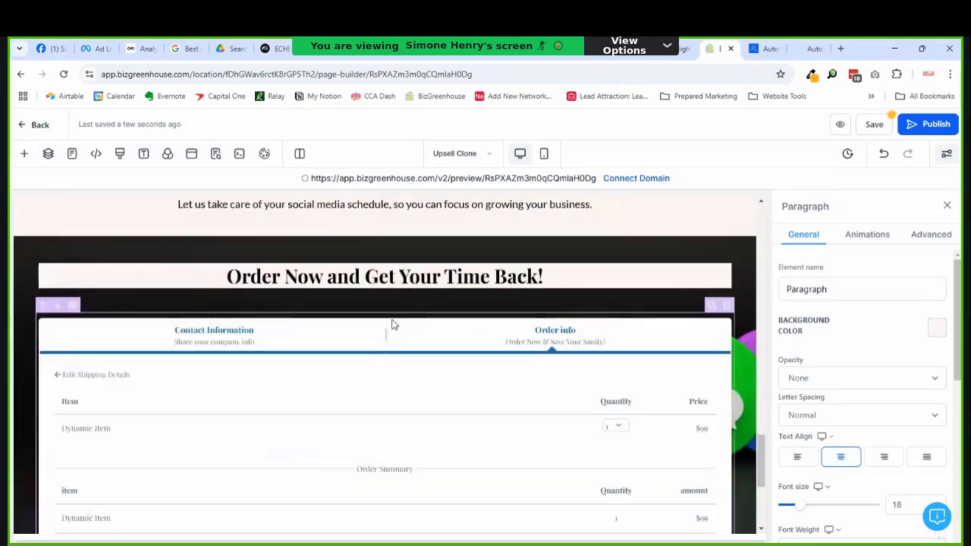
pyautogui.scroll(2, 392, 321)
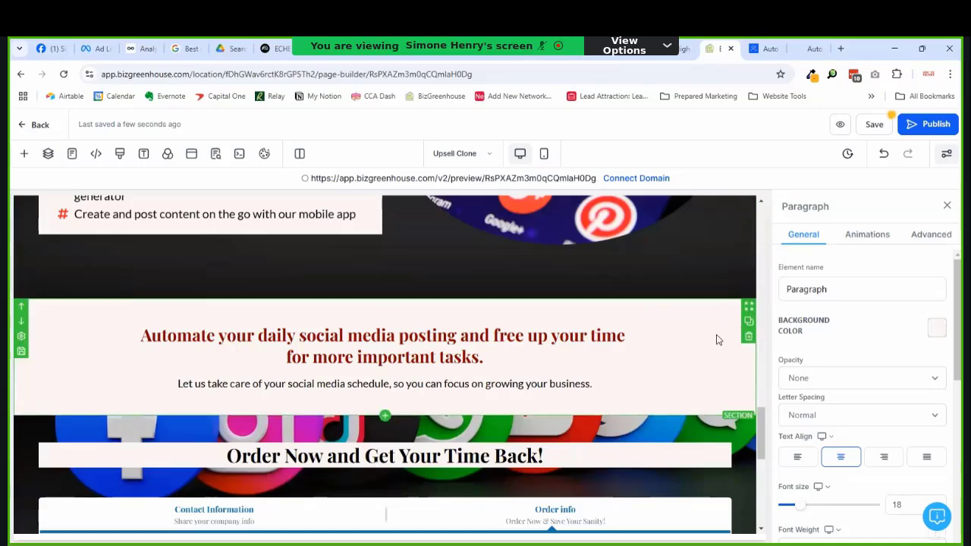
pyautogui.scroll(-2, 714, 341)
pyautogui.scroll(1, 713, 342)
pyautogui.scroll(-3, 713, 341)
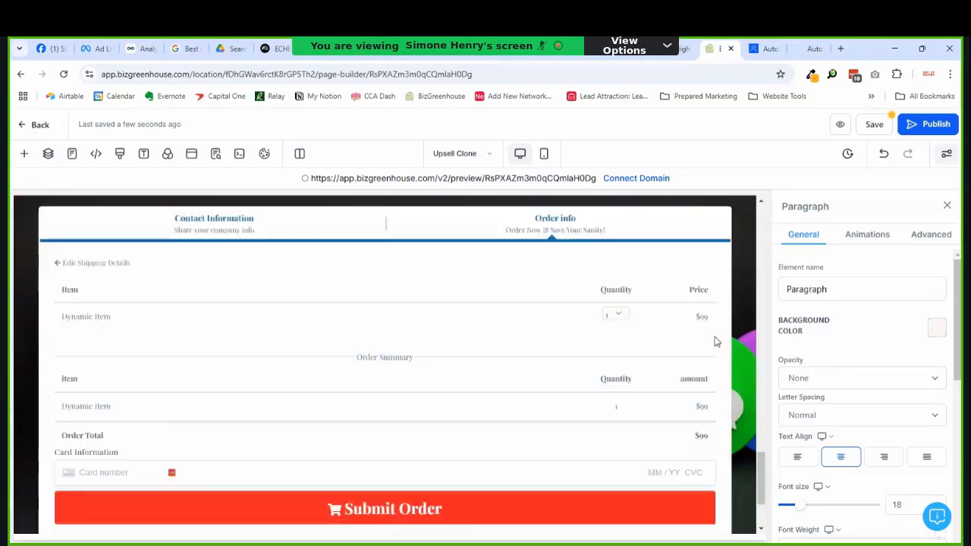
pyautogui.scroll(-1, 713, 341)
pyautogui.scroll(3, 712, 341)
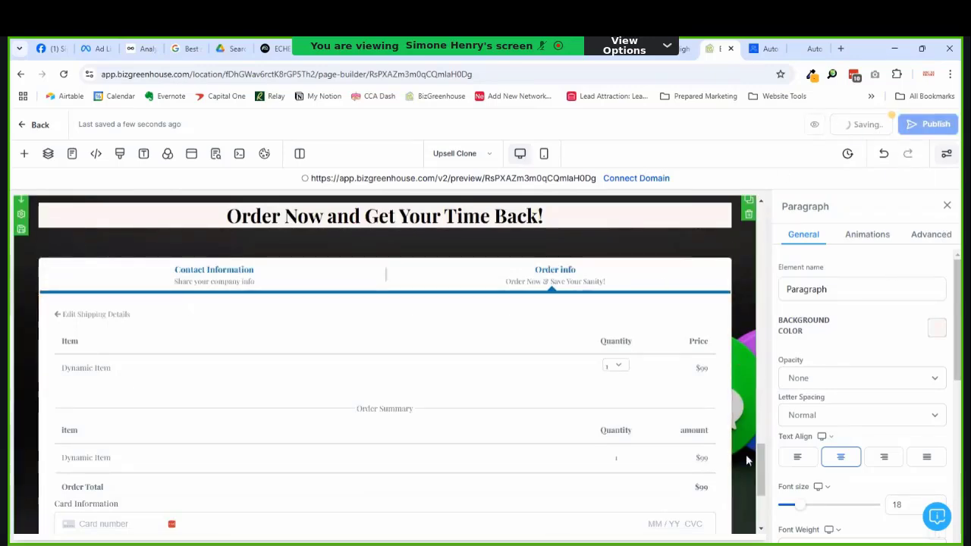
pyautogui.moveTo(760, 459); pyautogui.dragTo(776, 236)
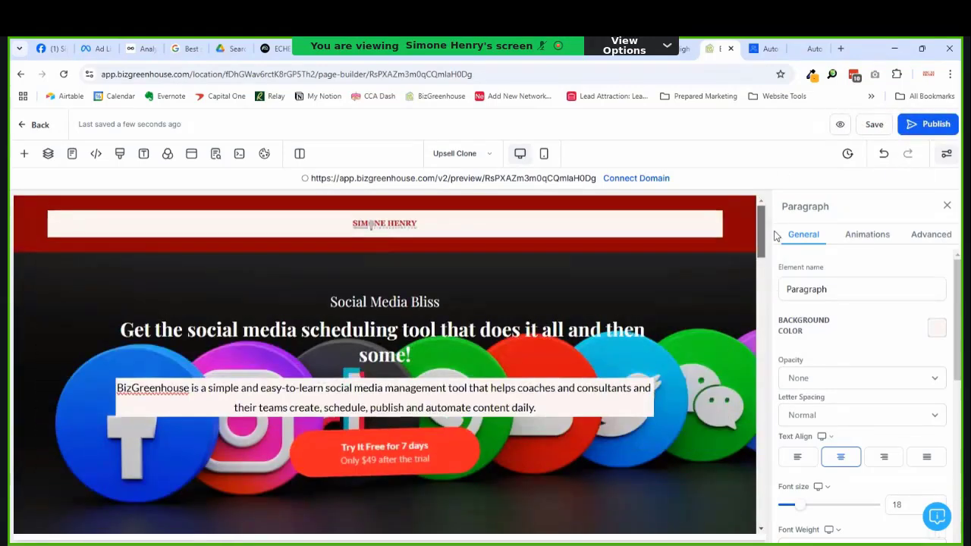
pyautogui.click(493, 455)
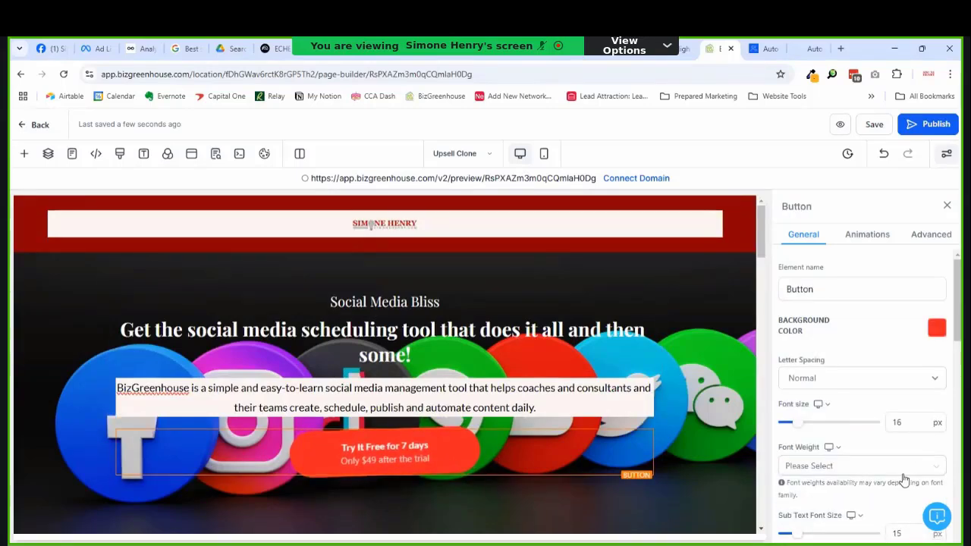
# Step: Set the button's action to scroll to the Order Form Section
pyautogui.scroll(-10, 960, 345)
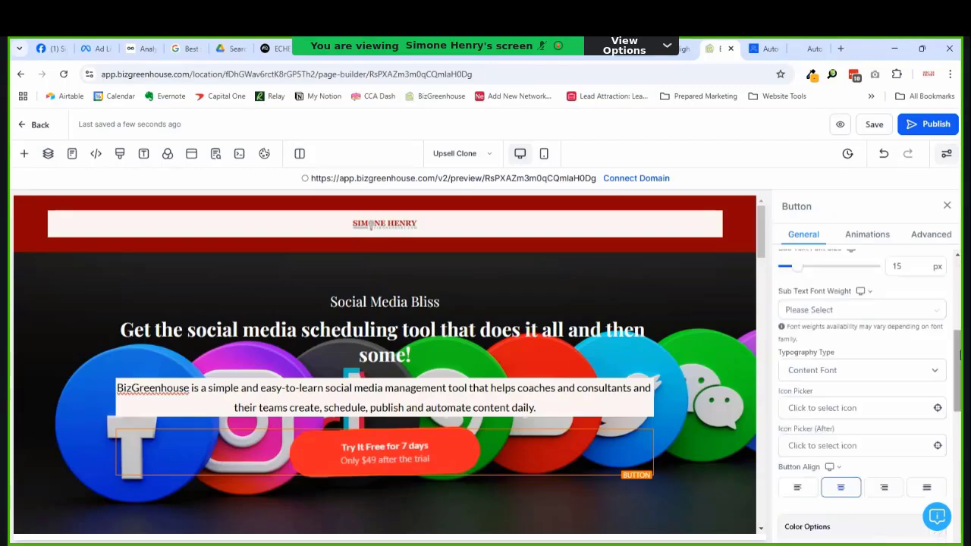
pyautogui.click(858, 484)
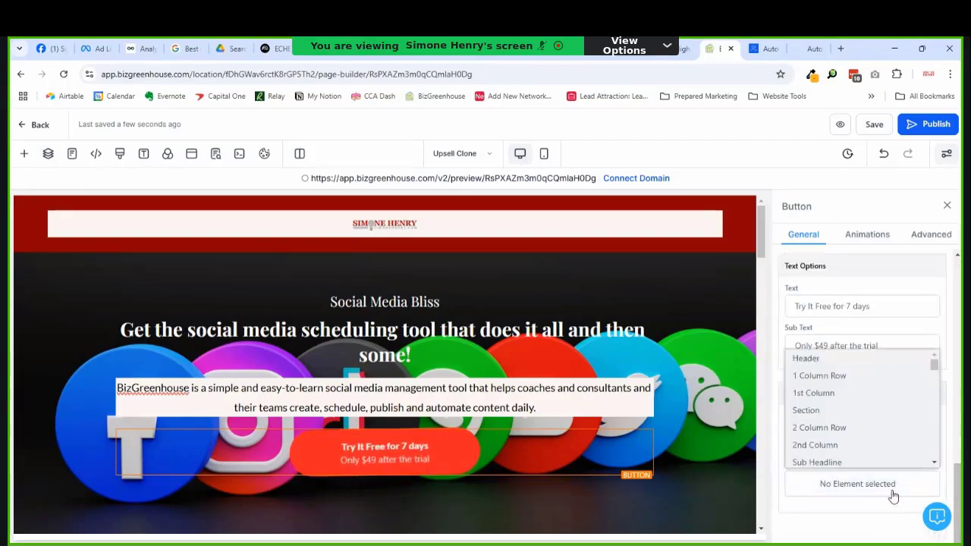
pyautogui.scroll(-3, 857, 455)
pyautogui.scroll(-5, 858, 463)
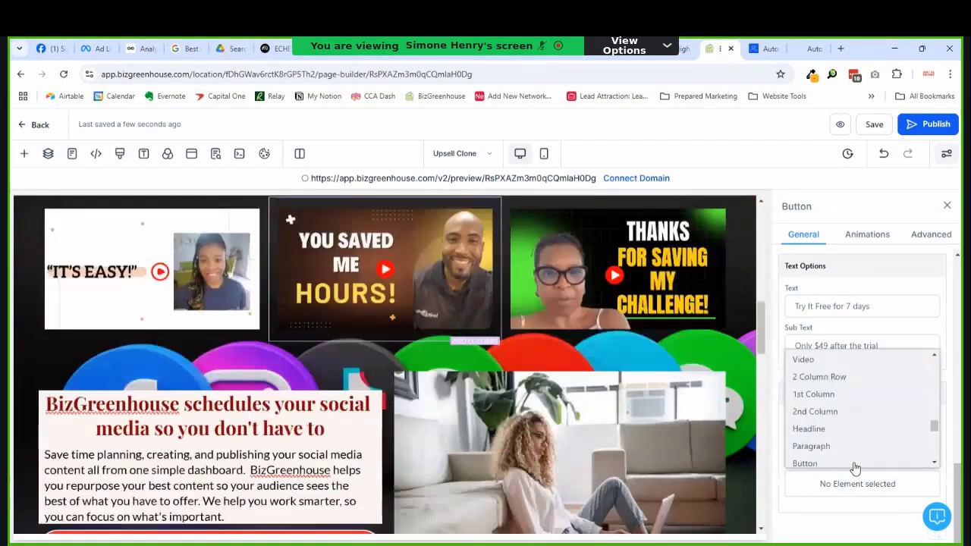
pyautogui.scroll(-1, 863, 460)
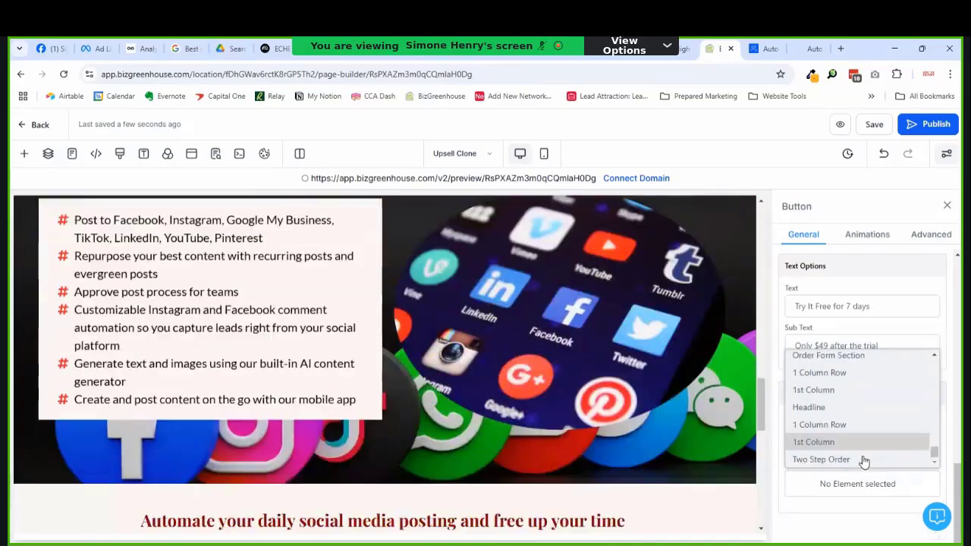
pyautogui.click(865, 371)
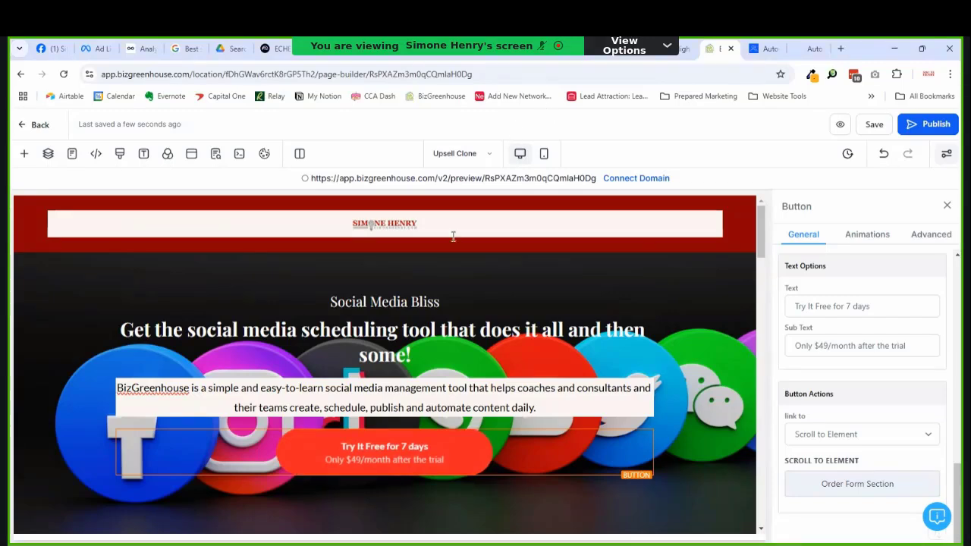
pyautogui.scroll(-3, 459, 364)
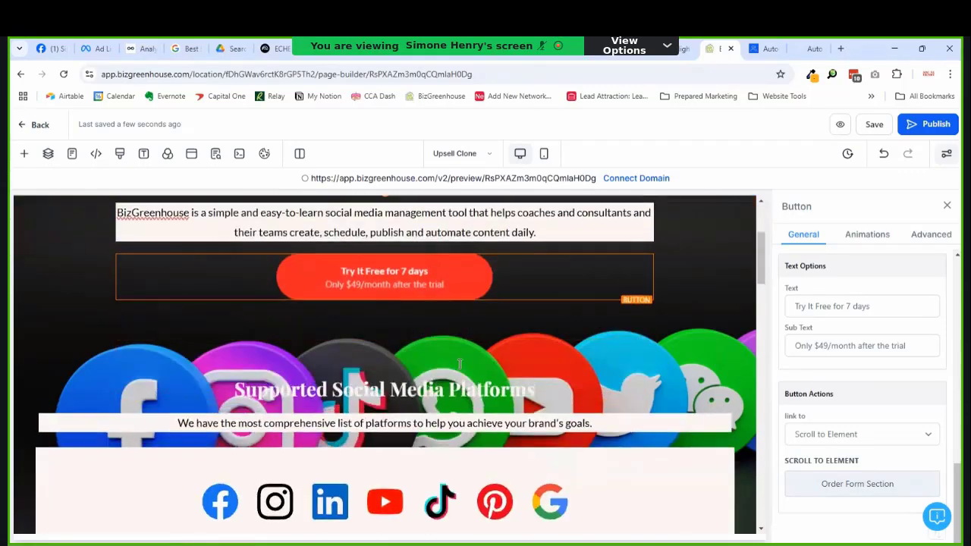
pyautogui.scroll(3, 459, 364)
pyautogui.scroll(-2, 391, 430)
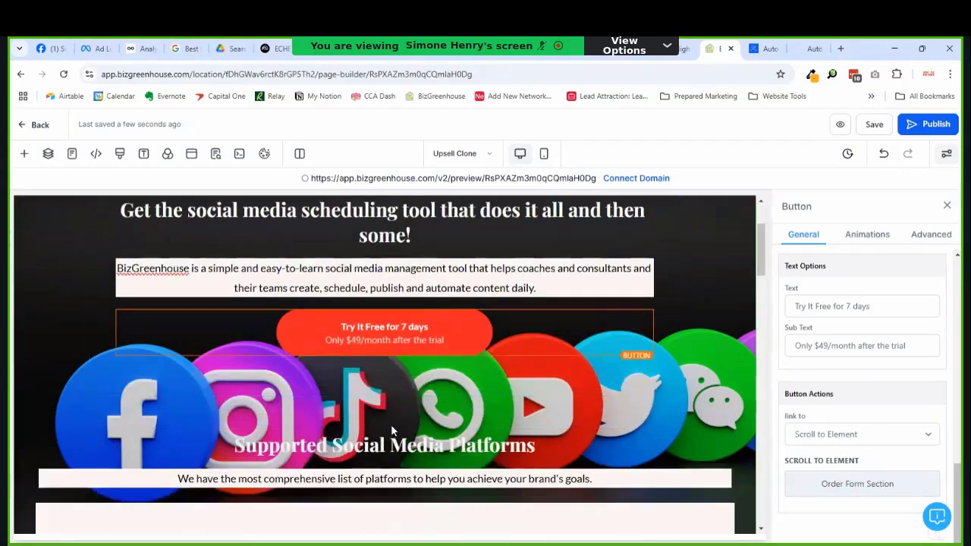
# Step: Add a Video block to the page
pyautogui.click(385, 357)
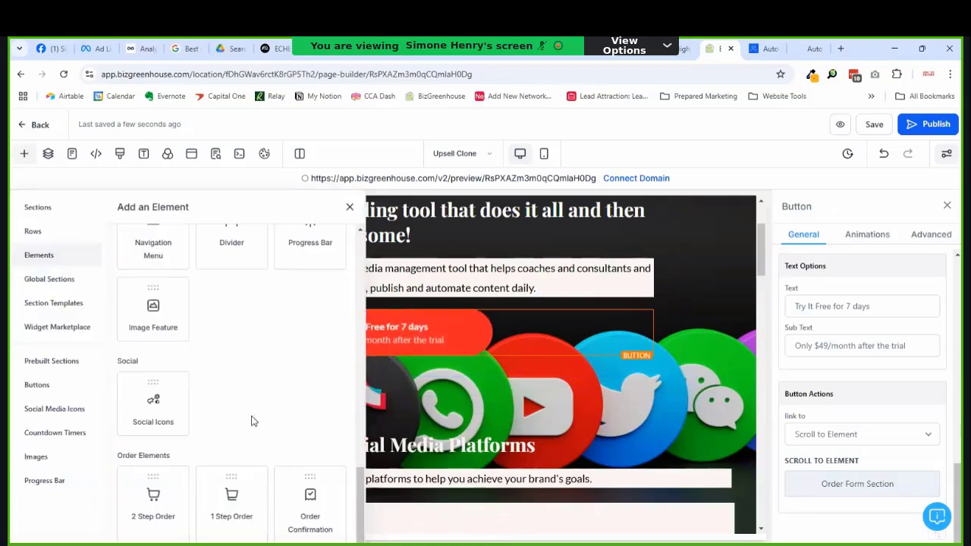
pyautogui.scroll(5, 254, 421)
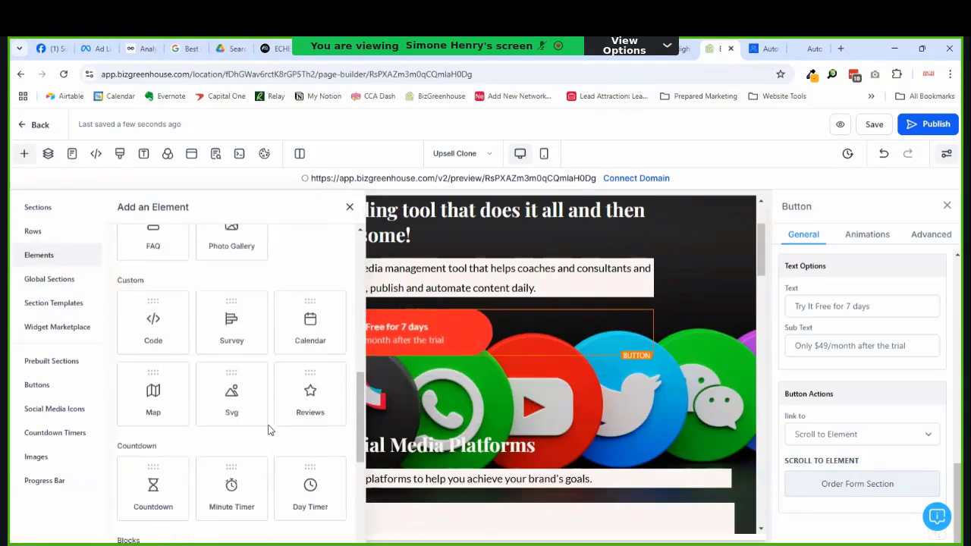
pyautogui.scroll(6, 270, 428)
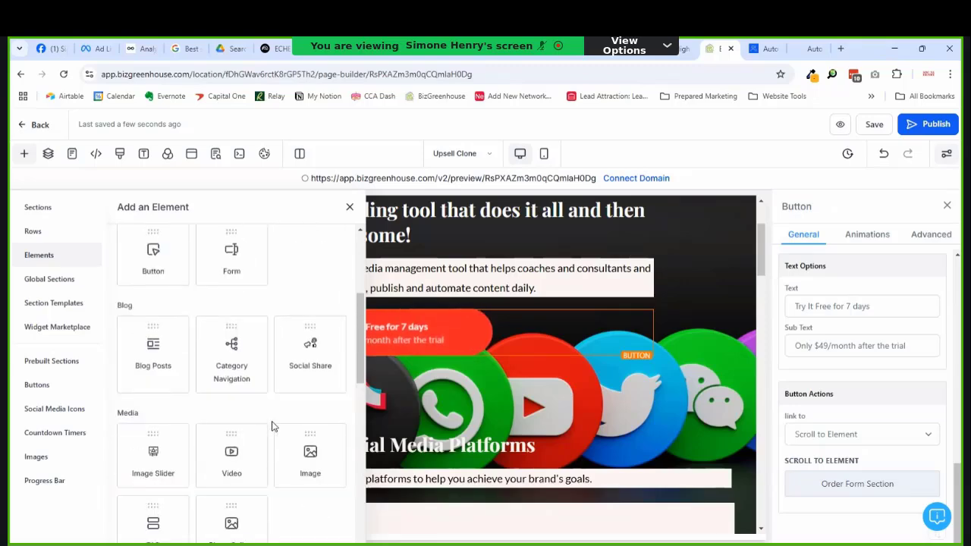
pyautogui.click(240, 455)
pyautogui.scroll(-2, 463, 408)
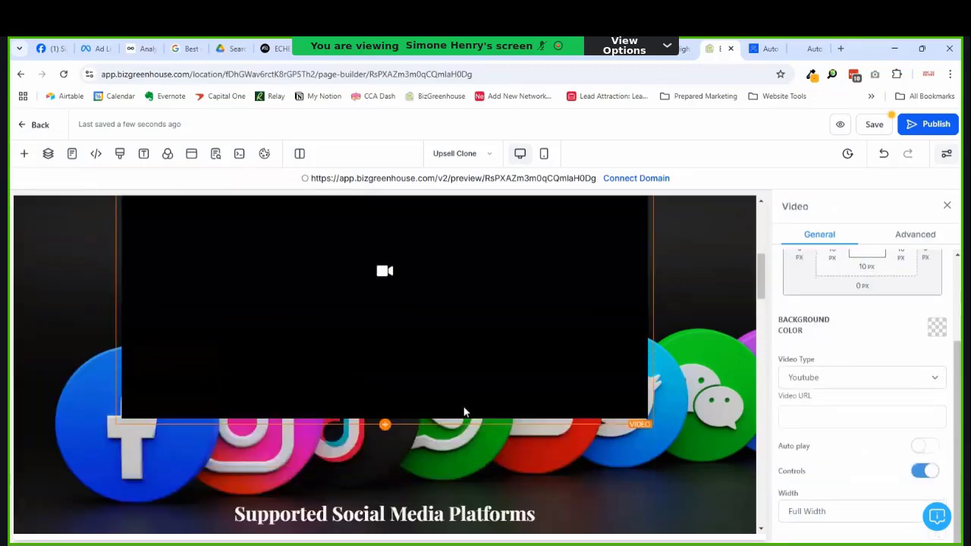
pyautogui.scroll(4, 455, 387)
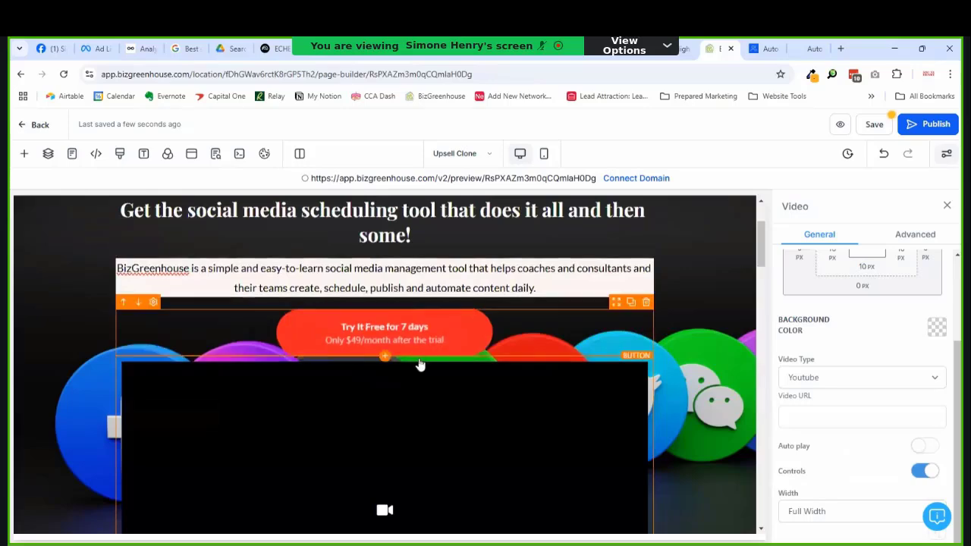
pyautogui.scroll(-4, 421, 364)
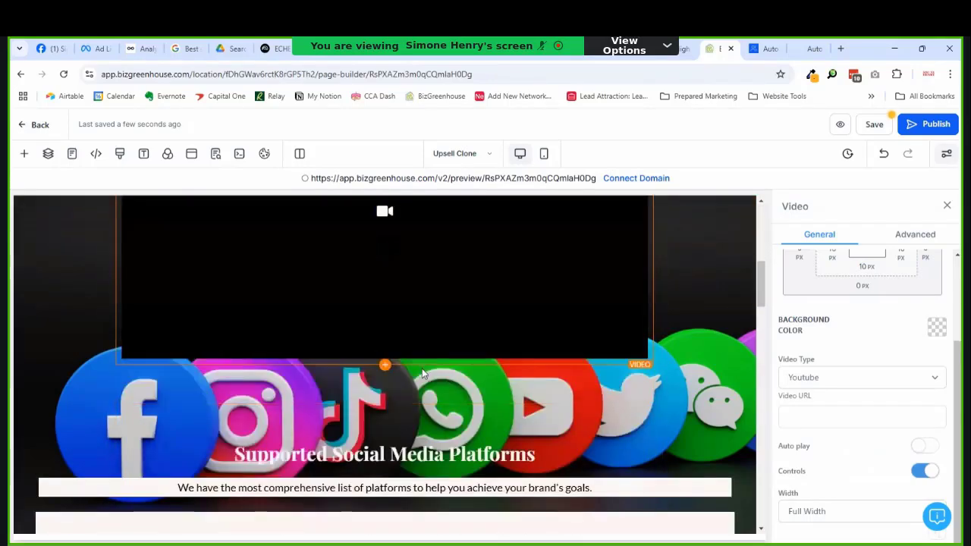
# Step: Insert a one-column row below the trial button and move the video block
pyautogui.click(385, 388)
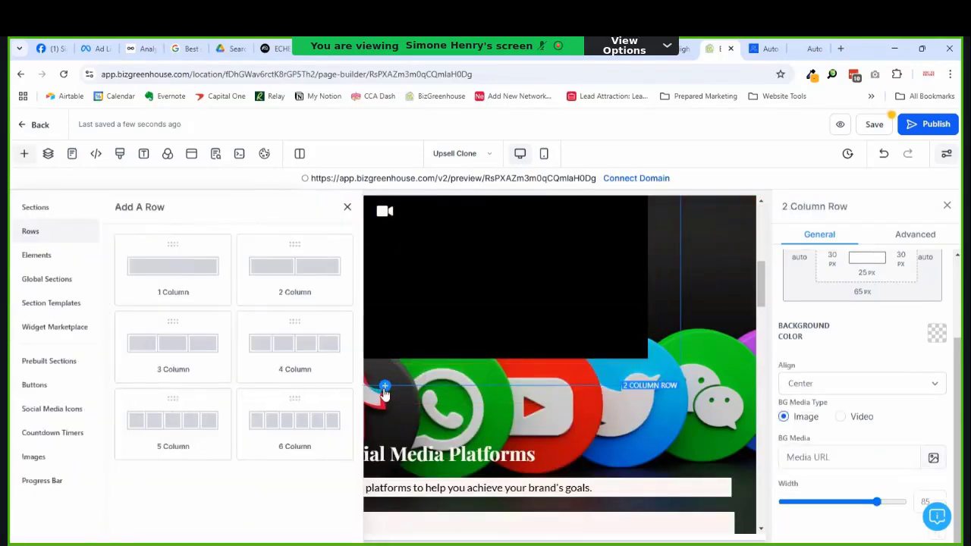
pyautogui.click(184, 281)
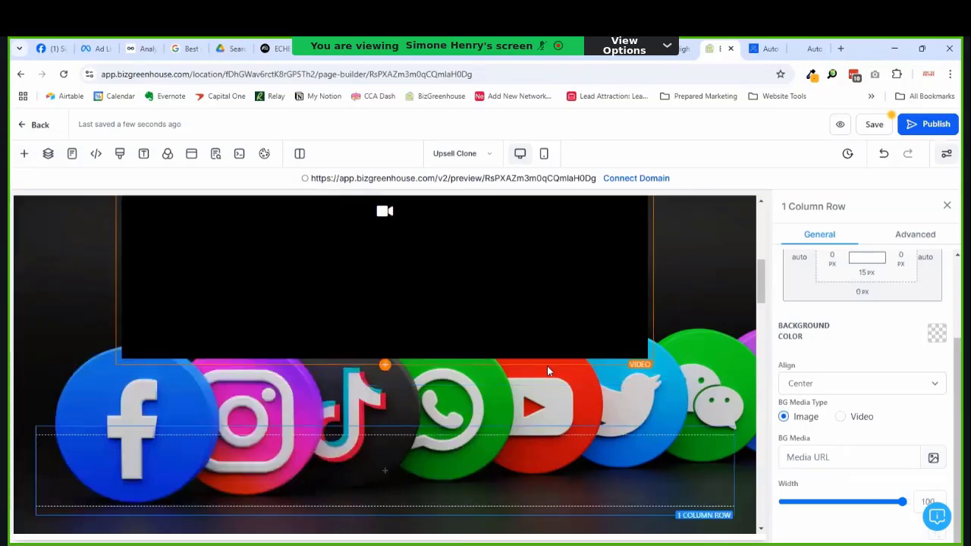
pyautogui.scroll(3, 553, 365)
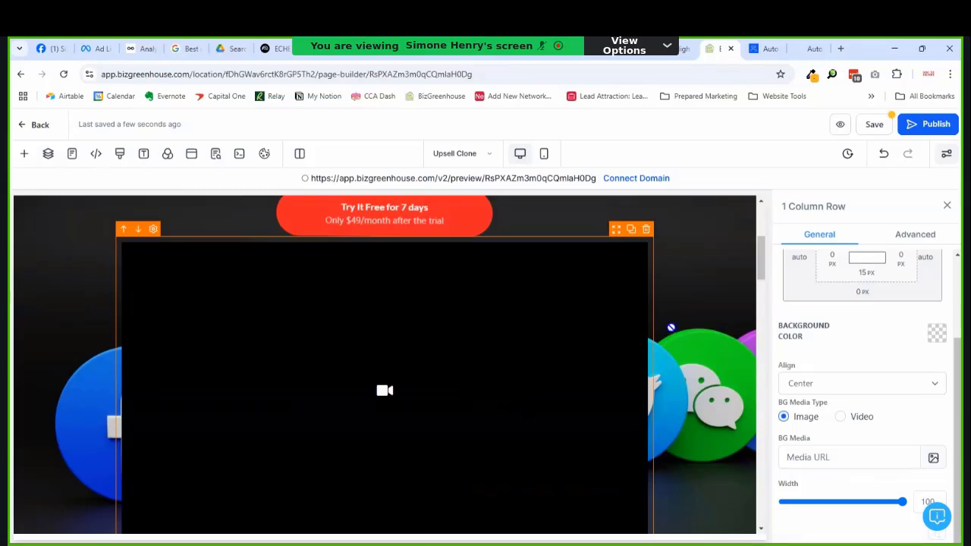
pyautogui.moveTo(661, 264); pyautogui.dragTo(596, 305)
# Step: Delete the misplaced video and place a video block in the empty column
pyautogui.click(723, 429)
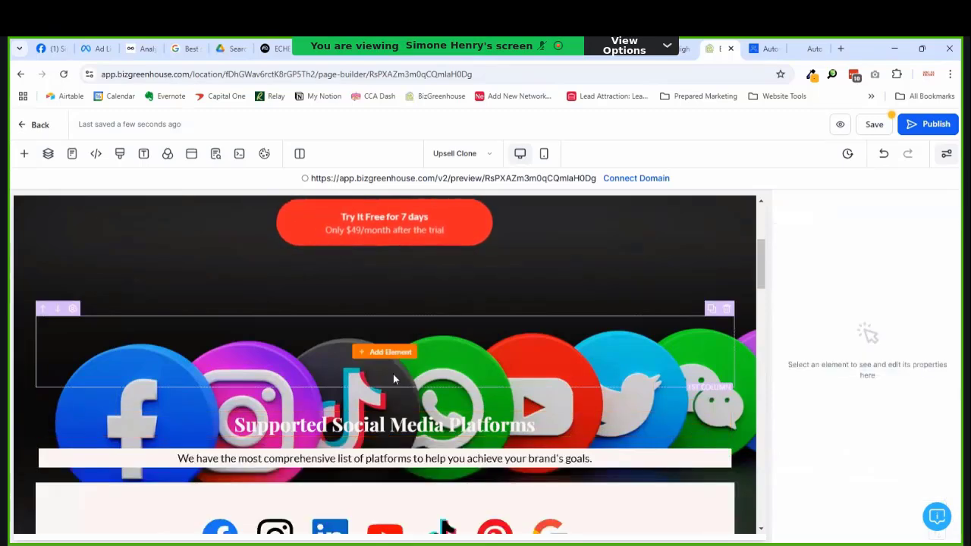
pyautogui.click(389, 350)
pyautogui.scroll(-5, 275, 397)
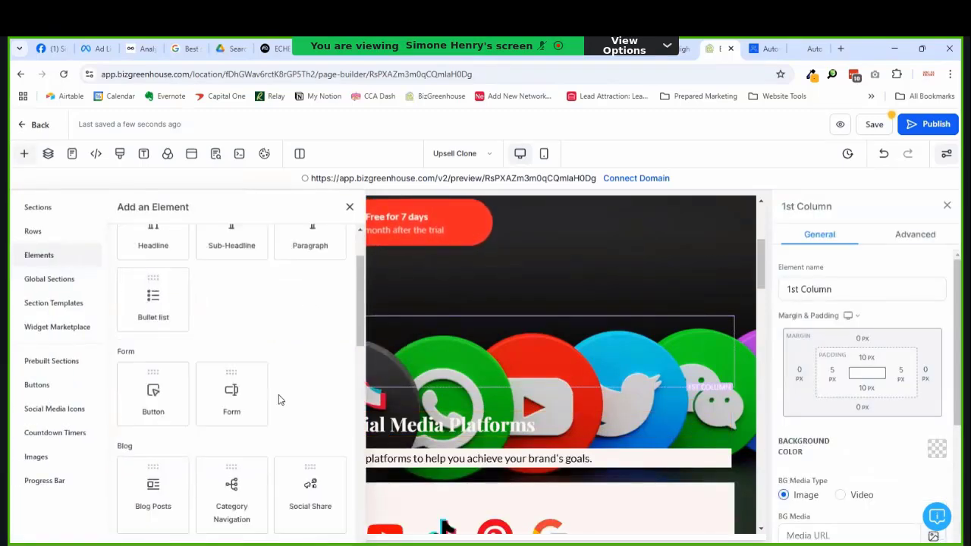
pyautogui.click(231, 379)
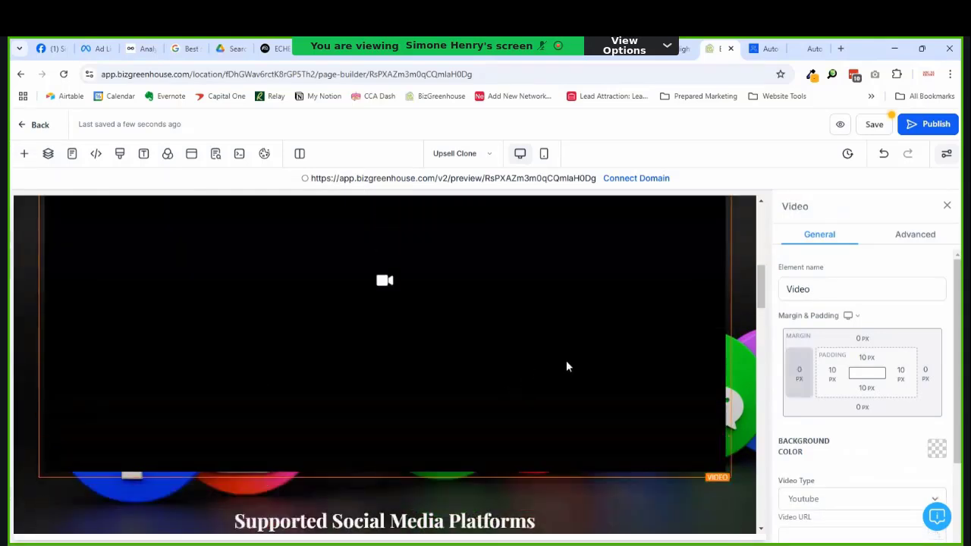
pyautogui.scroll(-2, 832, 375)
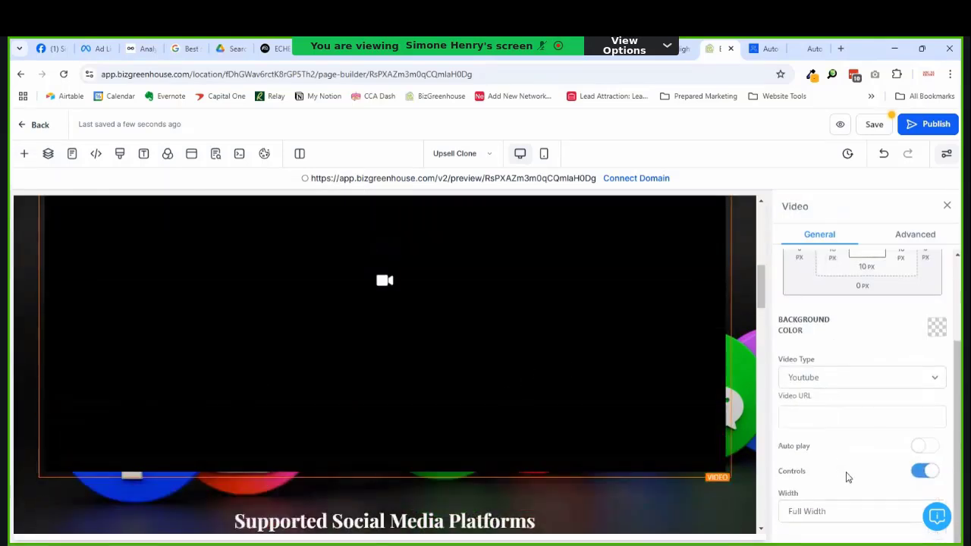
# Step: Set the video's width to Half Width
pyautogui.click(805, 521)
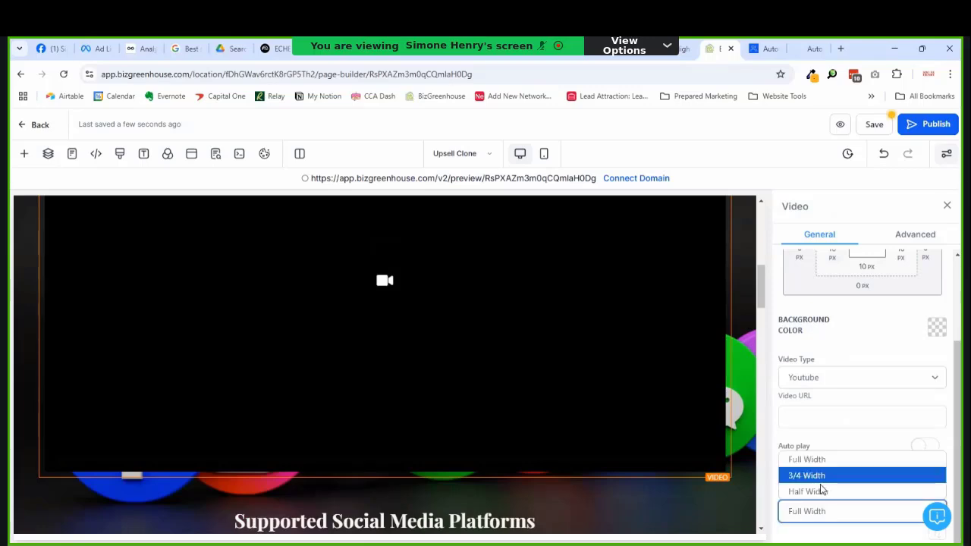
pyautogui.click(821, 493)
pyautogui.click(812, 522)
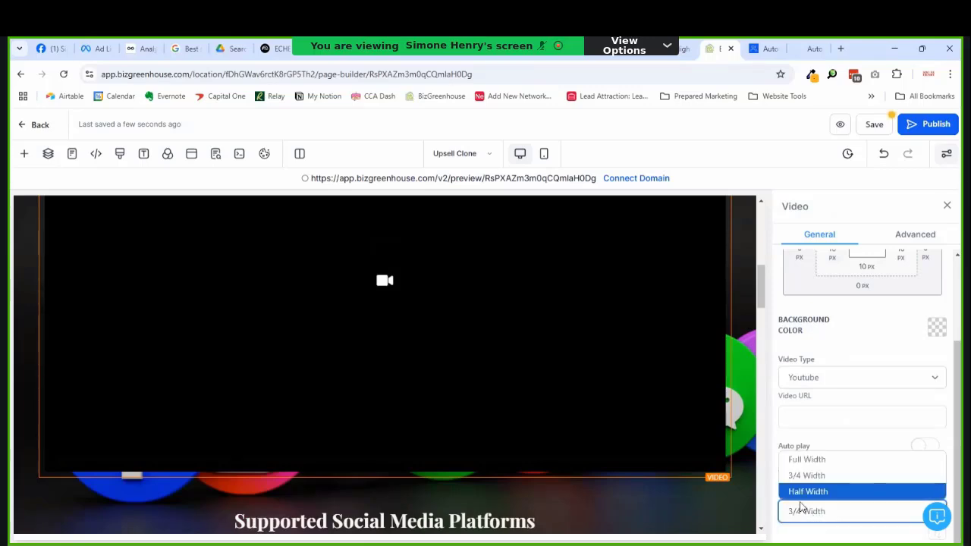
pyautogui.click(804, 508)
pyautogui.scroll(2, 442, 364)
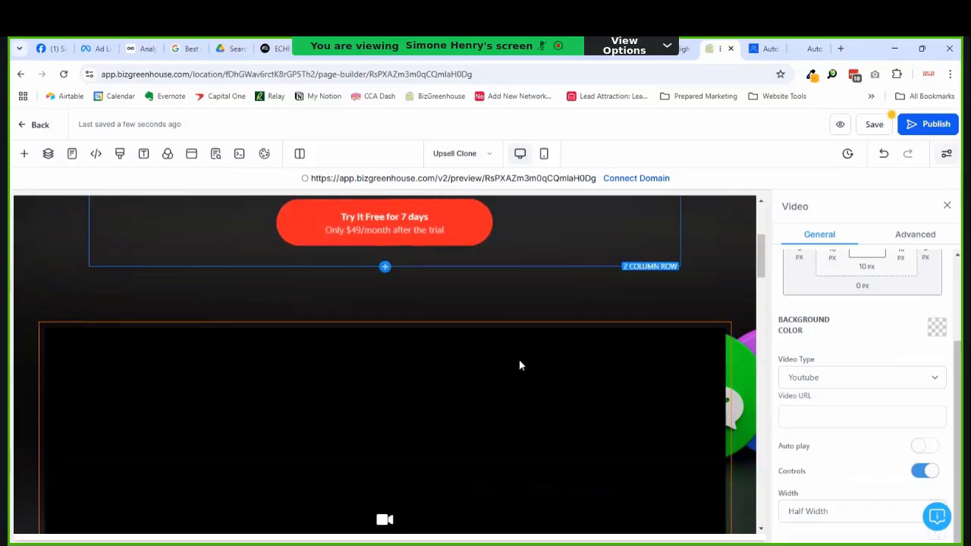
pyautogui.click(575, 275)
pyautogui.click(568, 386)
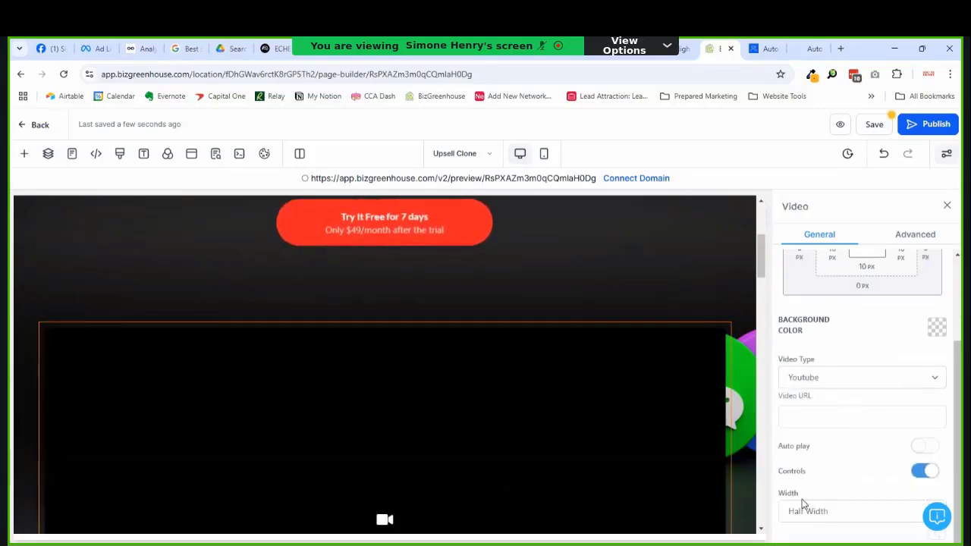
pyautogui.click(793, 523)
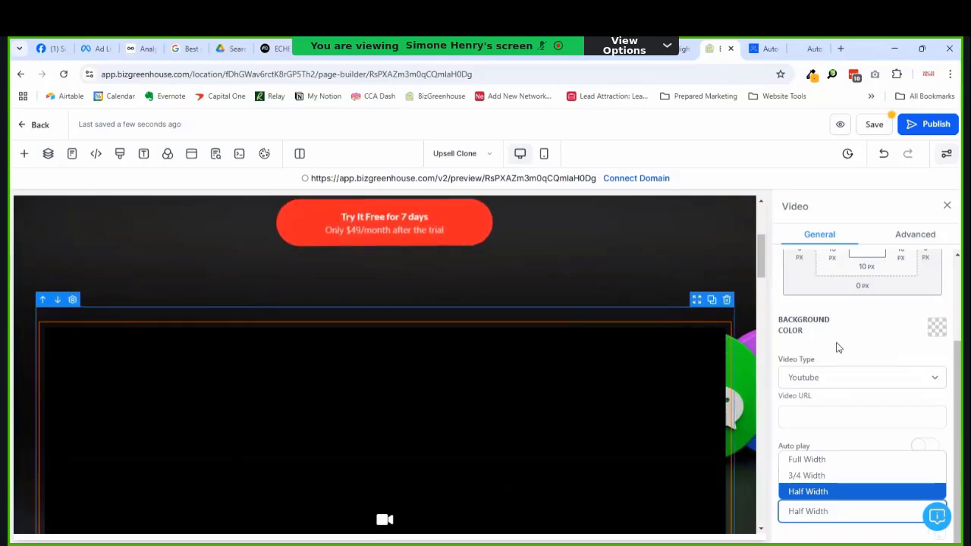
# Step: Drag the video row's width down to 60, then back up to 76
pyautogui.moveTo(901, 504); pyautogui.dragTo(846, 516)
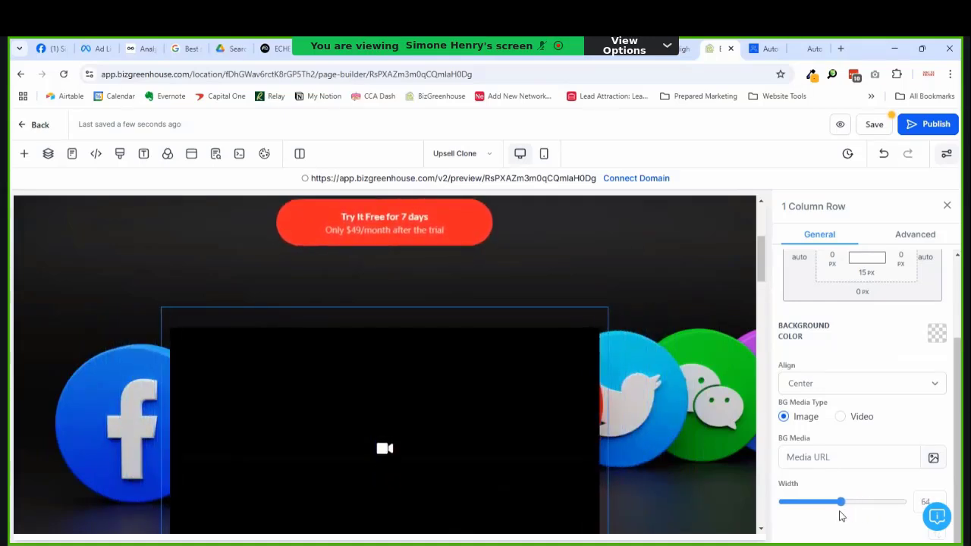
pyautogui.moveTo(840, 516); pyautogui.dragTo(837, 515)
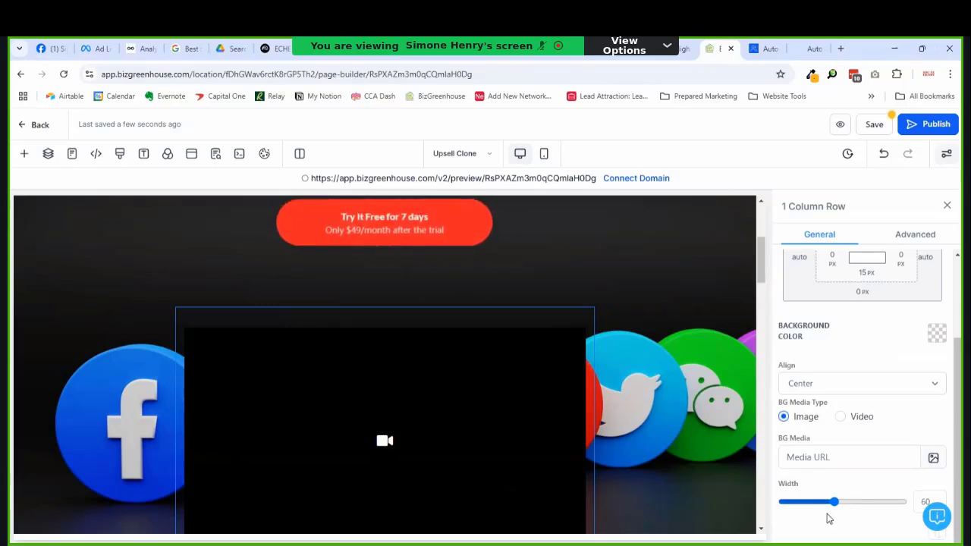
pyautogui.moveTo(835, 503); pyautogui.dragTo(860, 509)
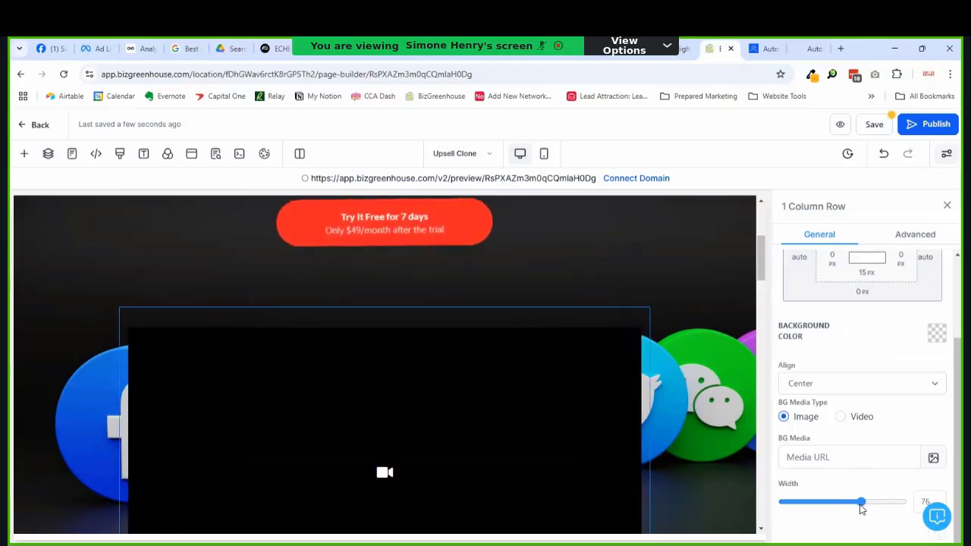
pyautogui.scroll(-3, 587, 367)
# Step: Switch the video source to Hosted Video and pick the BizGreenhouse demo video from Offers
pyautogui.click(541, 386)
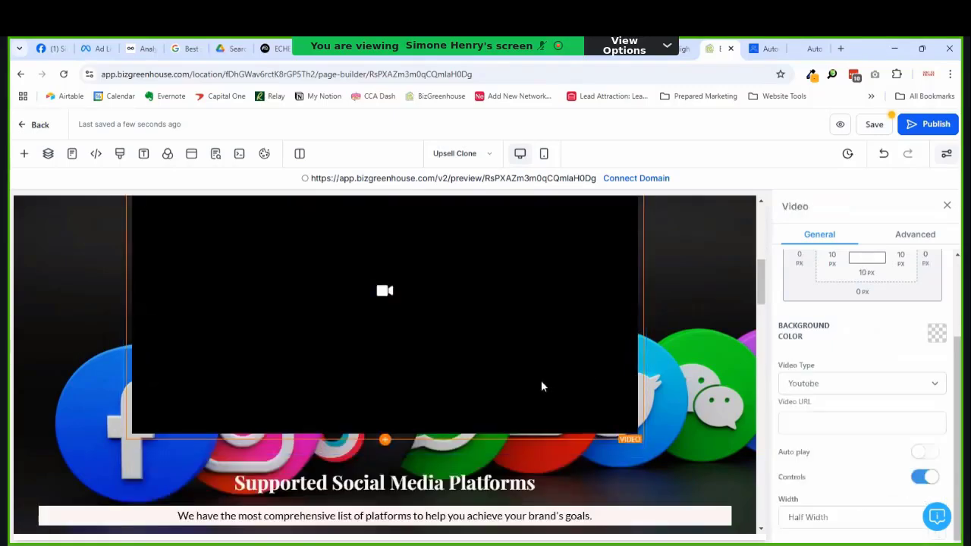
pyautogui.click(886, 386)
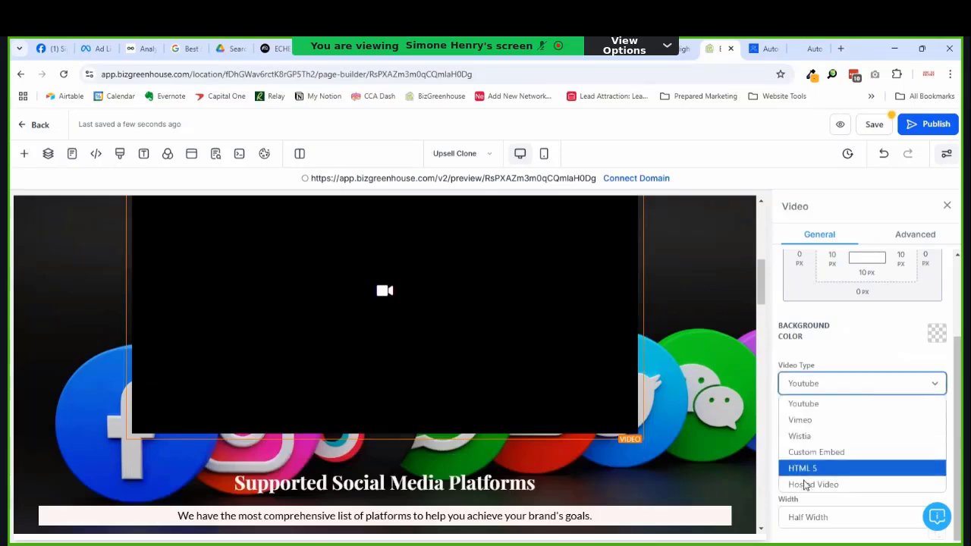
pyautogui.click(804, 490)
pyautogui.click(860, 425)
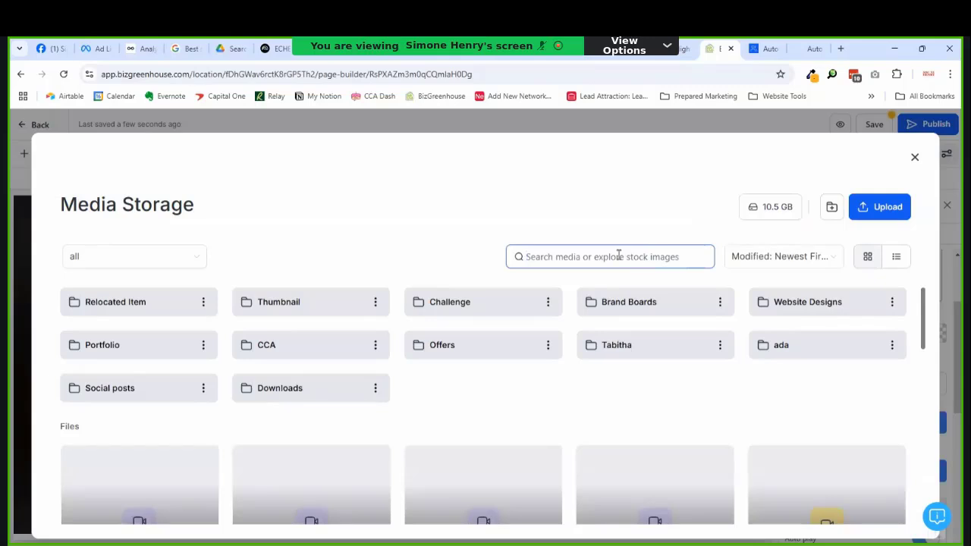
pyautogui.write('demo')
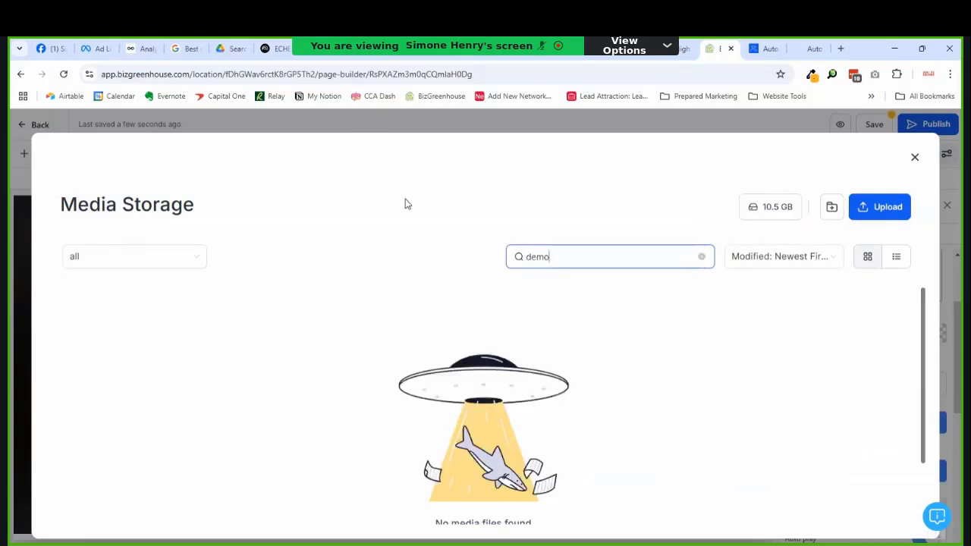
pyautogui.hotkey('ctrl', 'a')
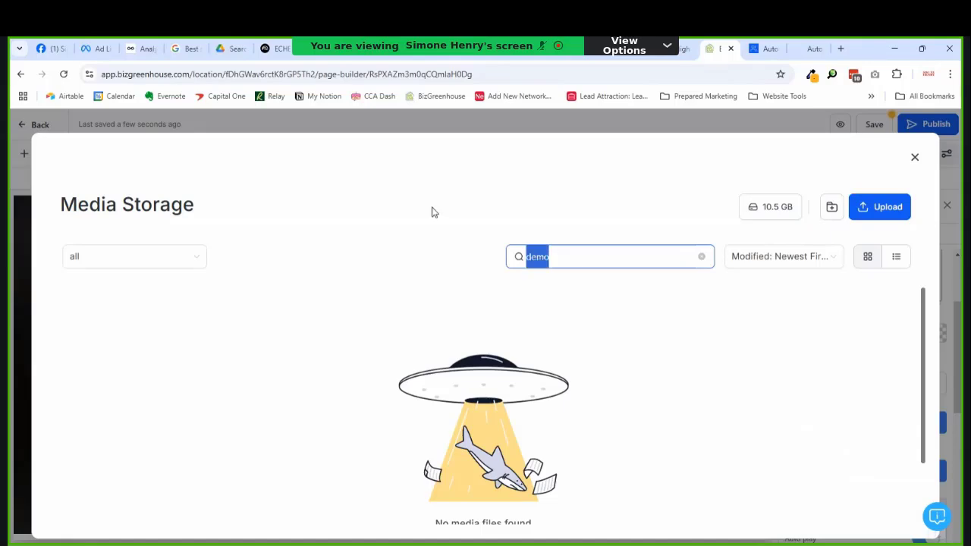
pyautogui.write('bizgreen')
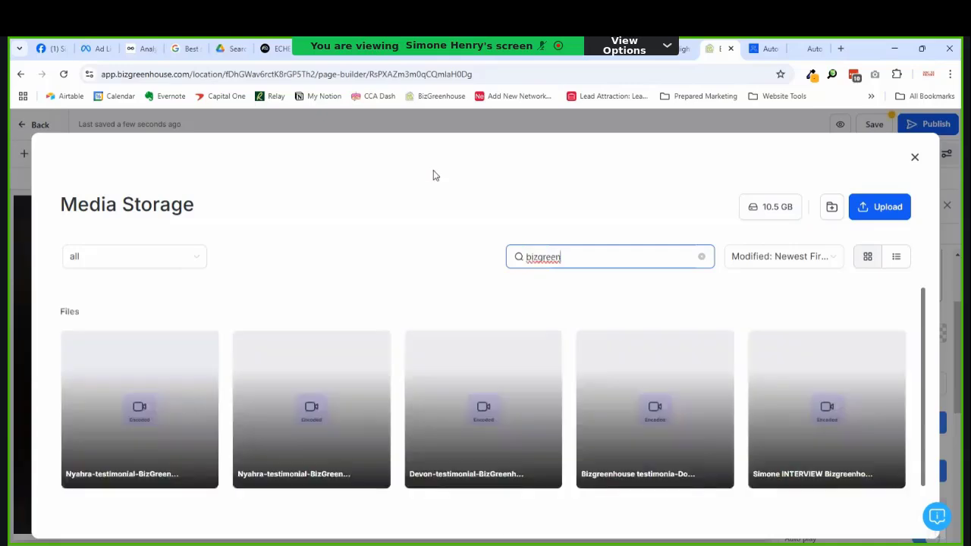
pyautogui.scroll(-2, 707, 394)
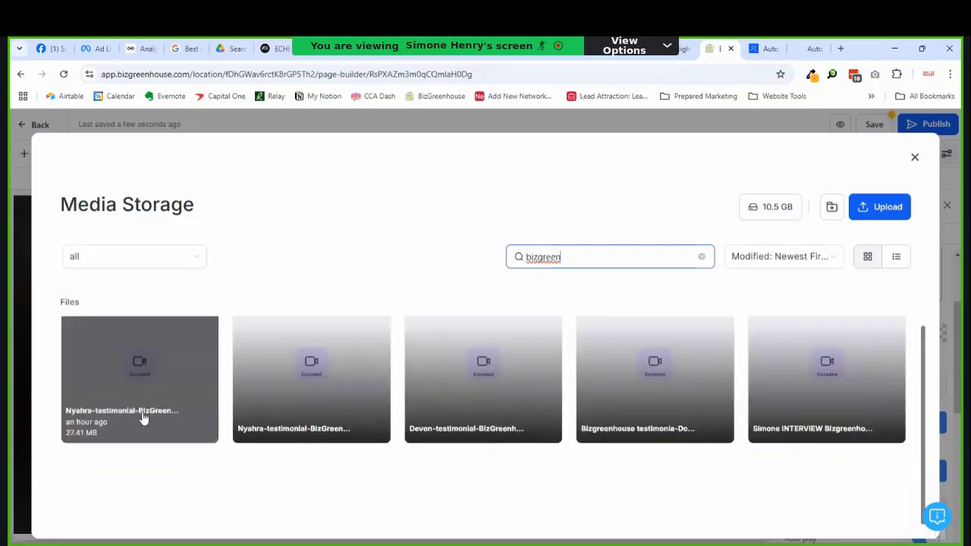
pyautogui.scroll(1, 666, 404)
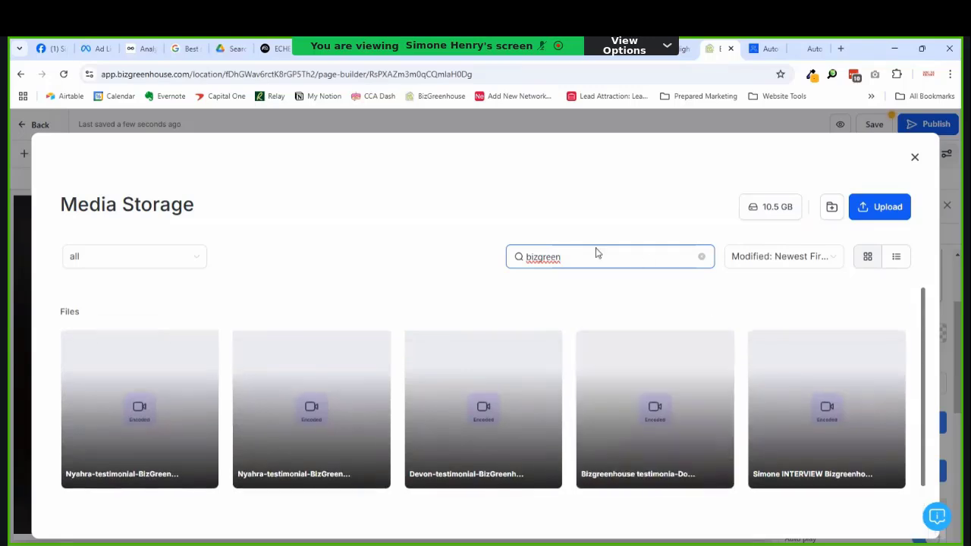
pyautogui.click(702, 257)
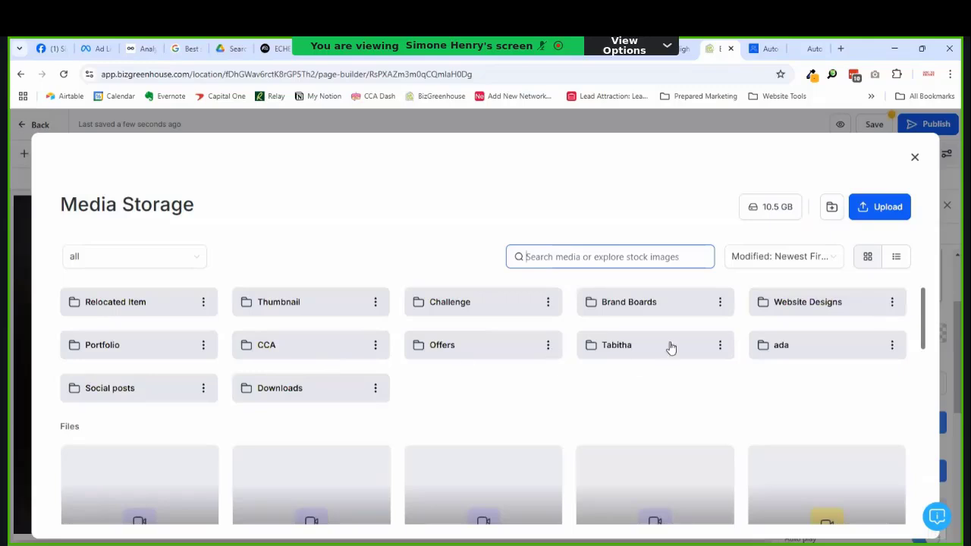
pyautogui.click(481, 347)
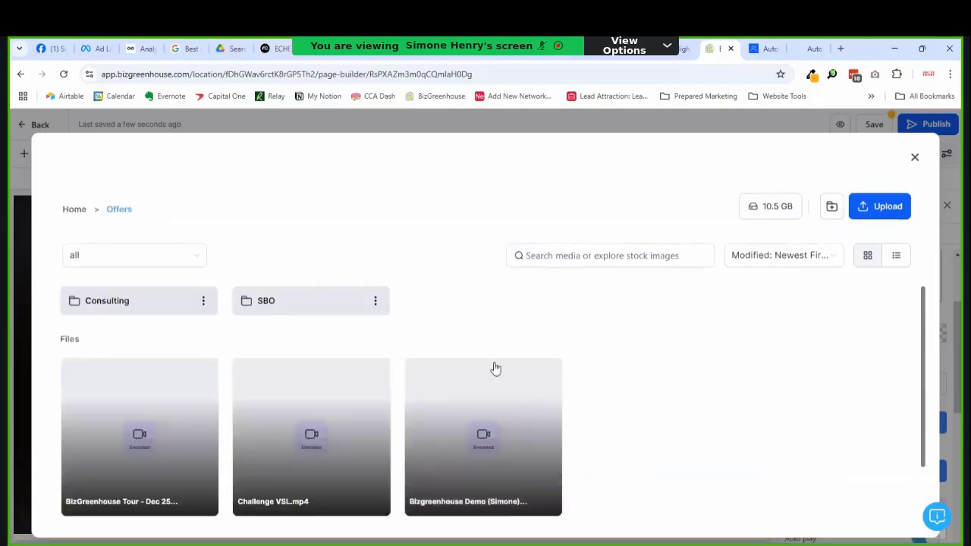
pyautogui.scroll(-2, 503, 358)
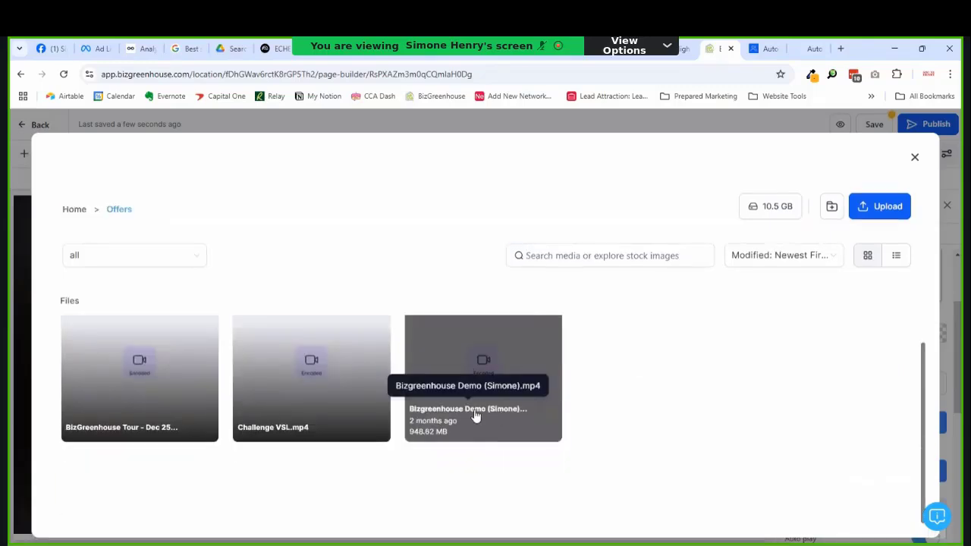
pyautogui.click(558, 422)
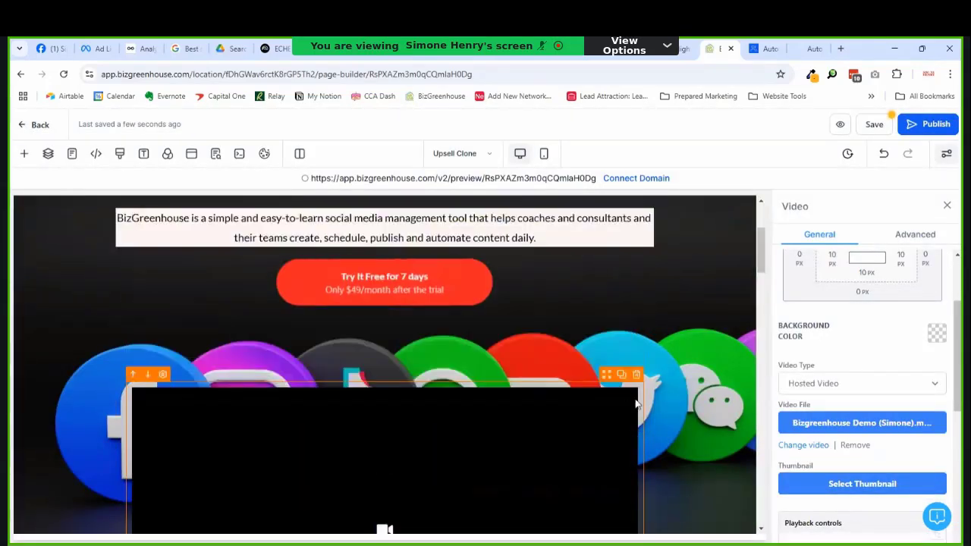
# Step: Set BGH-cover.png from the Offers folder as the video thumbnail
pyautogui.click(833, 484)
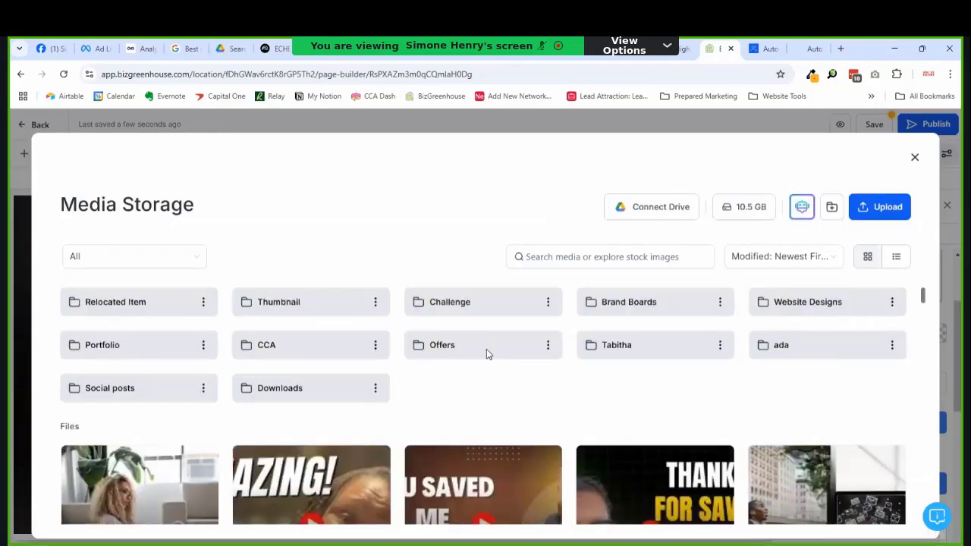
pyautogui.click(486, 354)
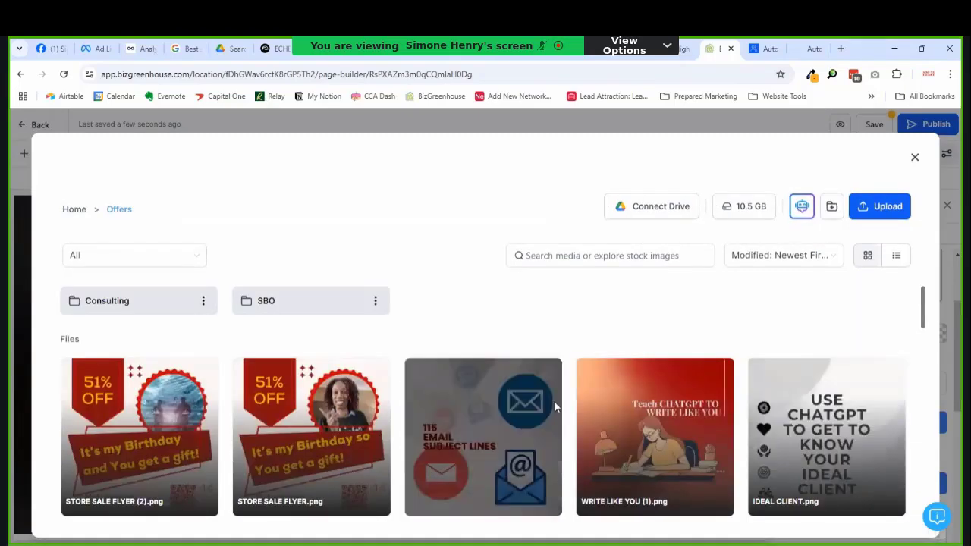
pyautogui.scroll(-10, 675, 440)
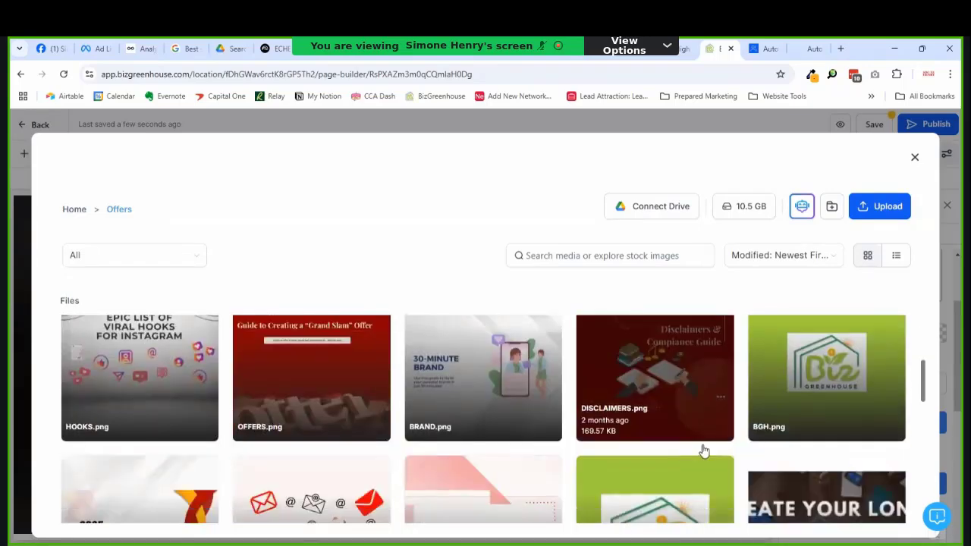
pyautogui.scroll(-2, 709, 430)
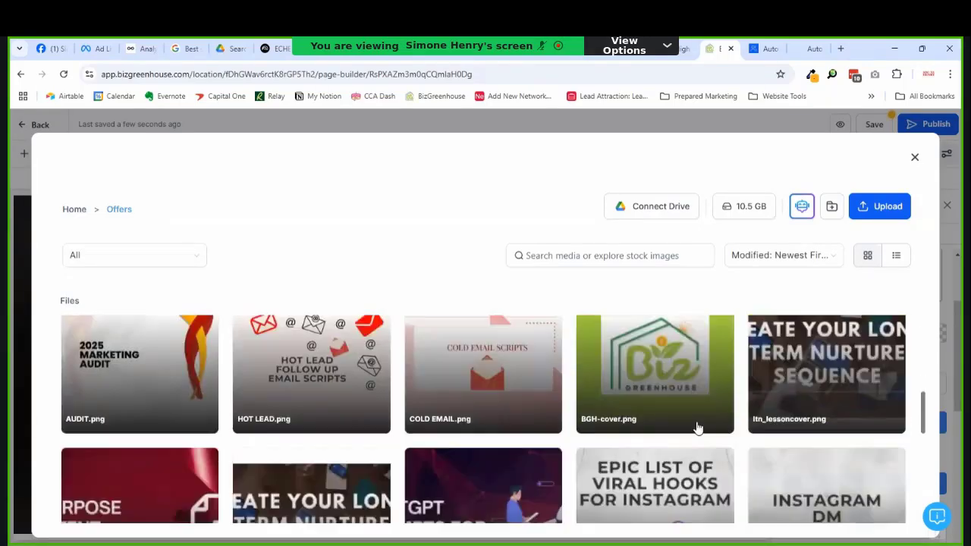
pyautogui.click(667, 430)
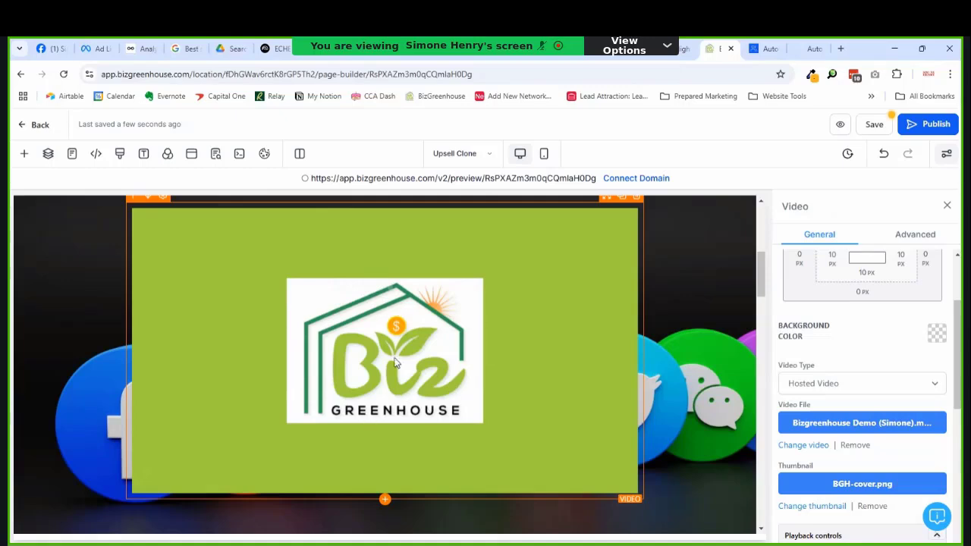
# Step: Turn autoplay off and show pending time, keeping the full-screen toggle on
pyautogui.scroll(-2, 617, 386)
pyautogui.scroll(5, 655, 421)
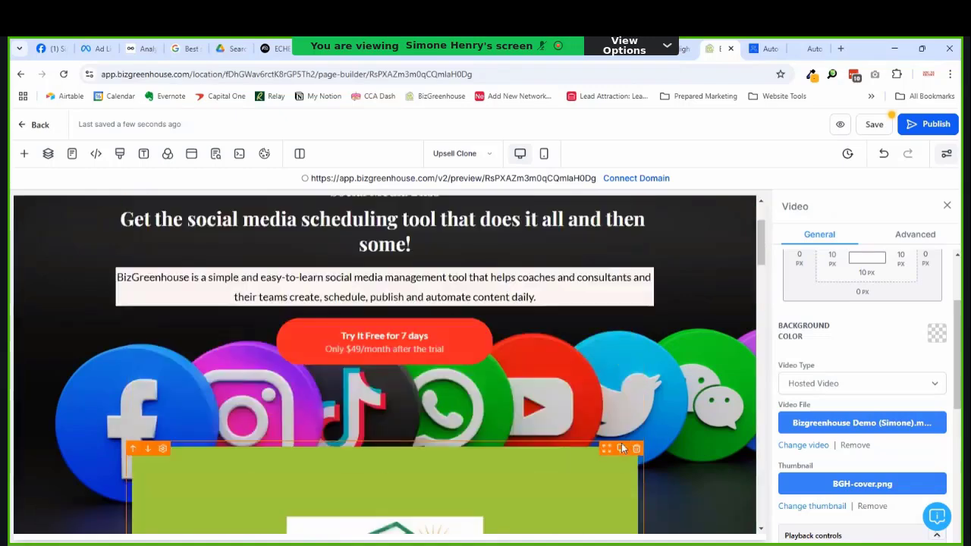
pyautogui.scroll(-3, 865, 395)
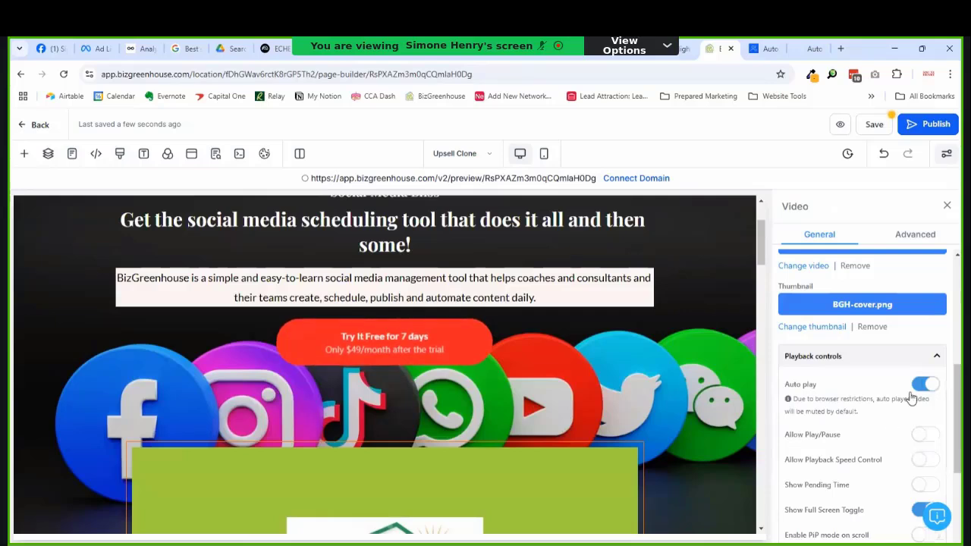
pyautogui.click(924, 396)
pyautogui.scroll(-2, 919, 397)
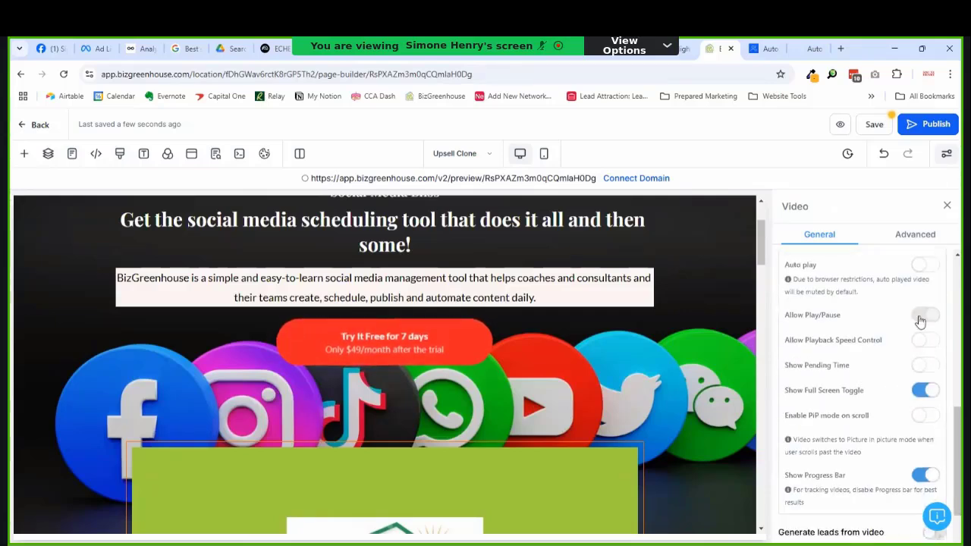
pyautogui.click(927, 368)
pyautogui.click(921, 390)
pyautogui.scroll(-1, 858, 392)
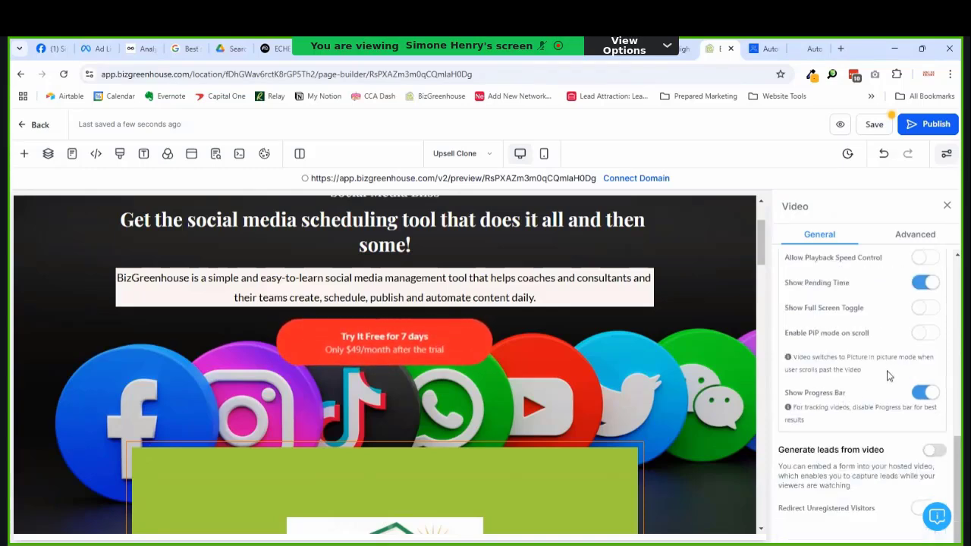
pyautogui.click(918, 305)
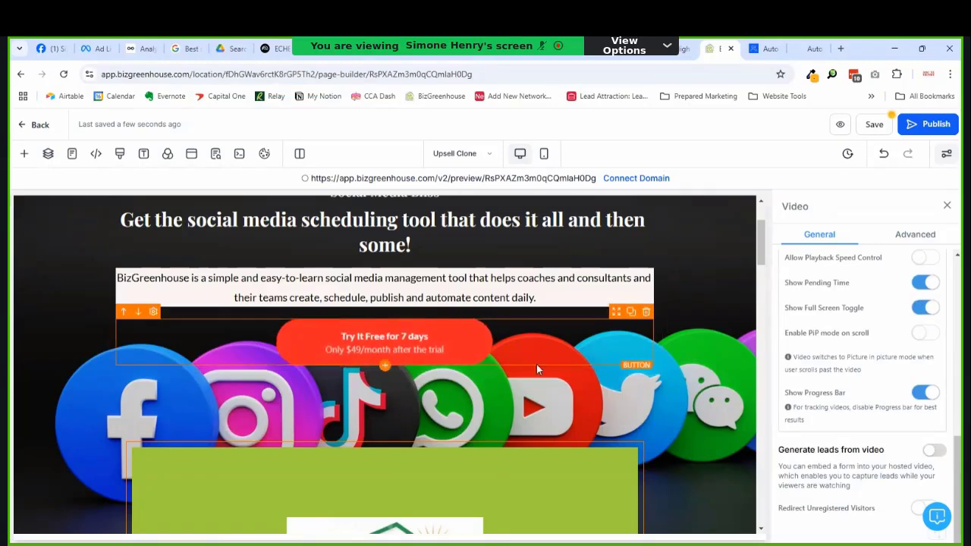
pyautogui.scroll(-1, 533, 367)
pyautogui.scroll(2, 418, 339)
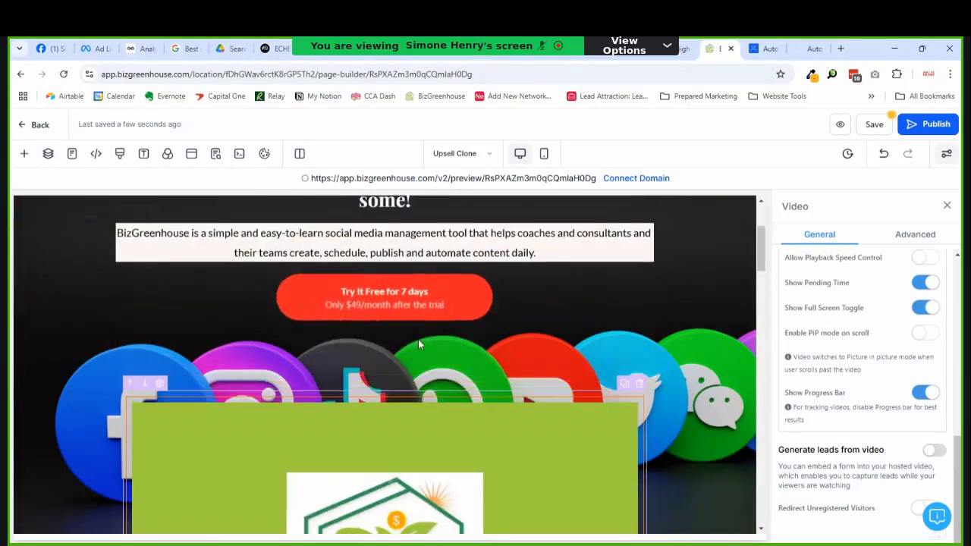
pyautogui.scroll(-1, 434, 391)
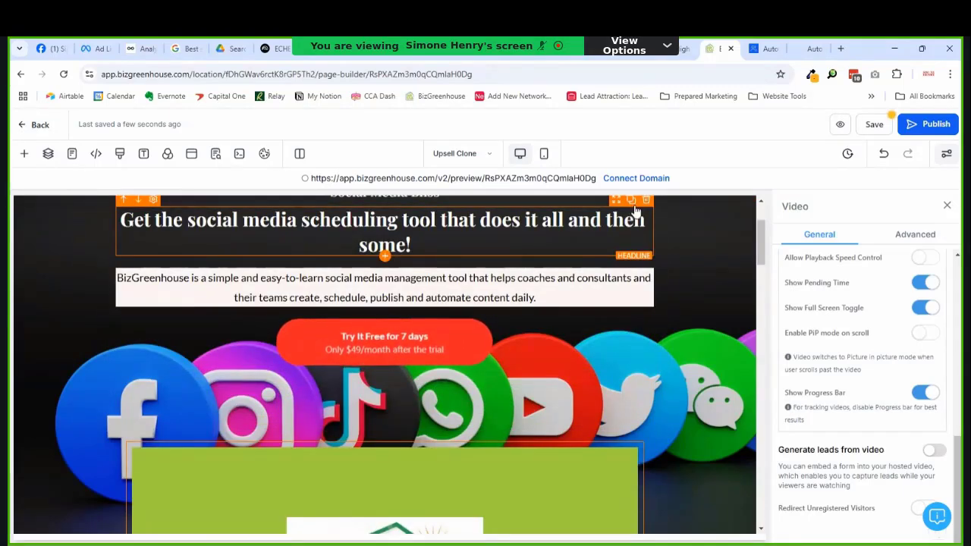
# Step: Duplicate the main headline above the video and reword the copy to 'Demo video'
pyautogui.click(631, 201)
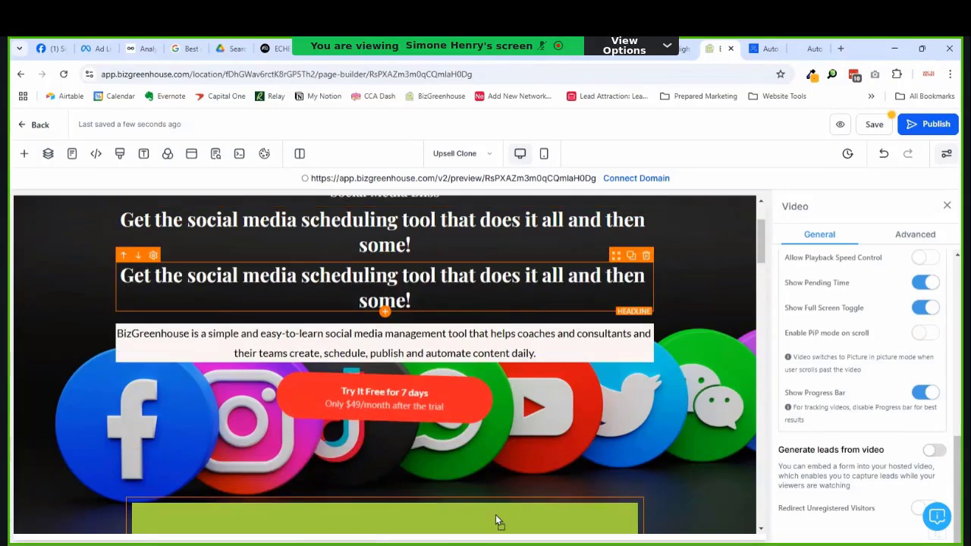
pyautogui.moveTo(496, 515); pyautogui.dragTo(495, 514)
pyautogui.click(406, 476)
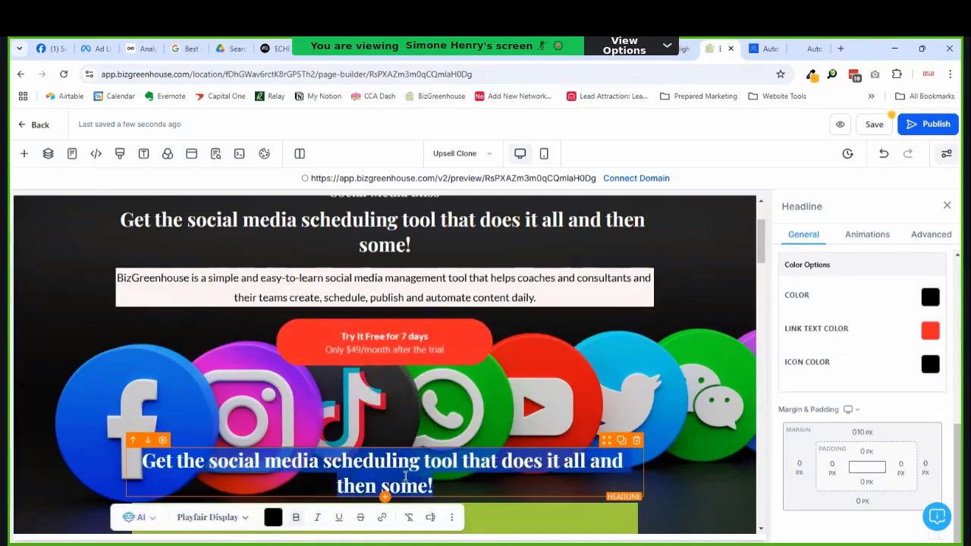
pyautogui.write('De')
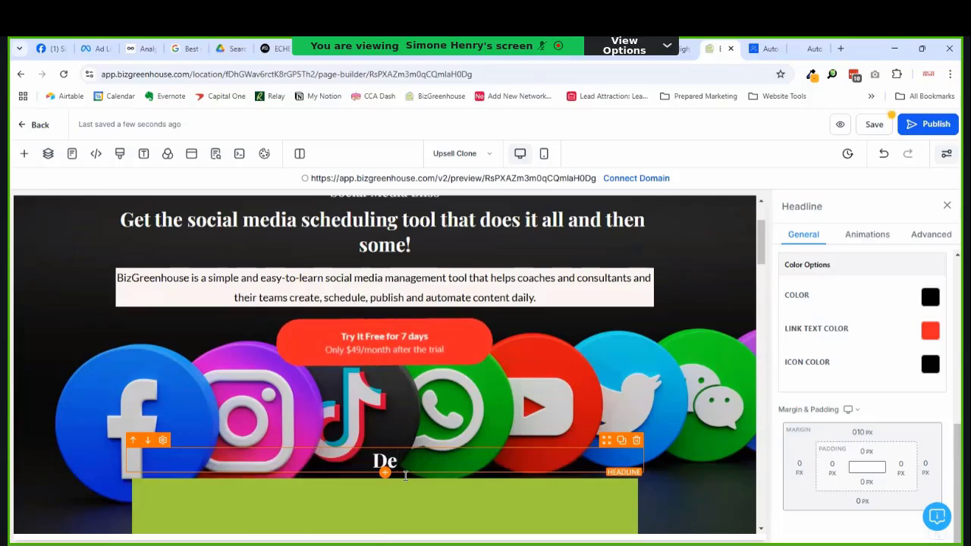
pyautogui.write('mo video')
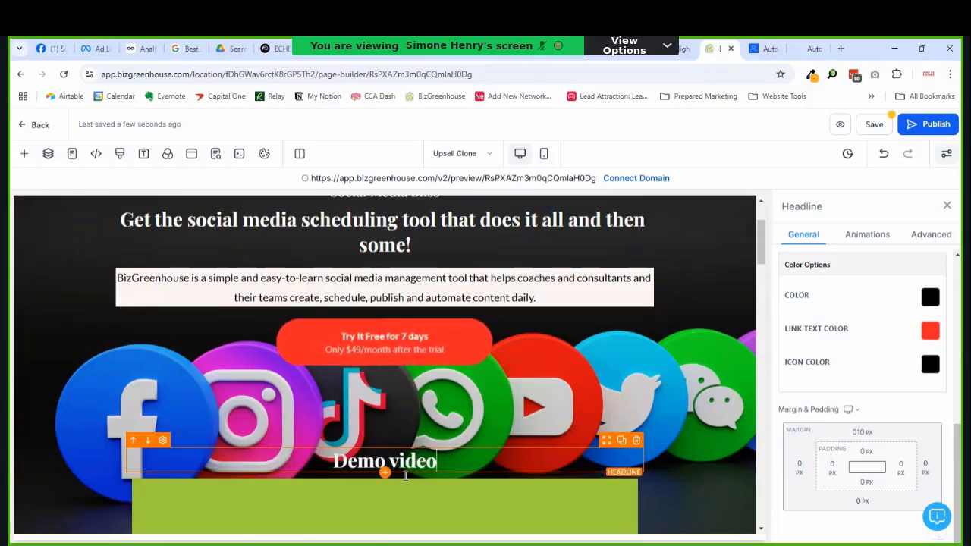
pyautogui.scroll(-3, 394, 500)
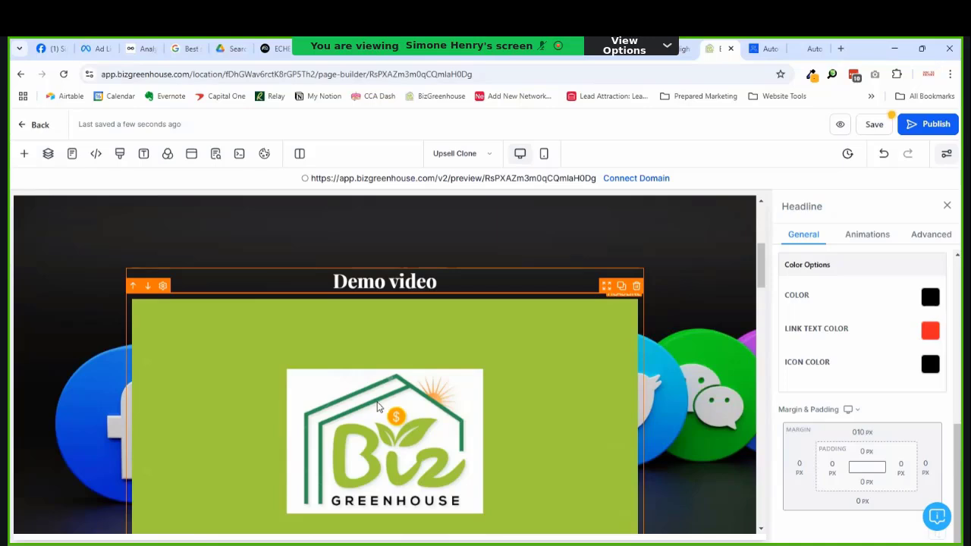
pyautogui.scroll(3, 378, 407)
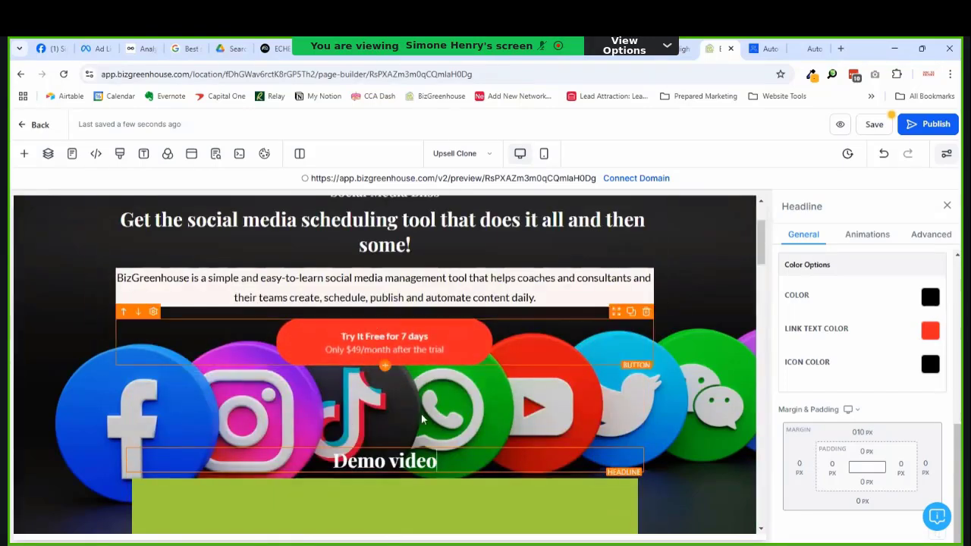
# Step: Duplicate the description paragraph below 'Demo video' and rewrite it as 'What you get when you get BizGreenhouse.'
pyautogui.click(631, 261)
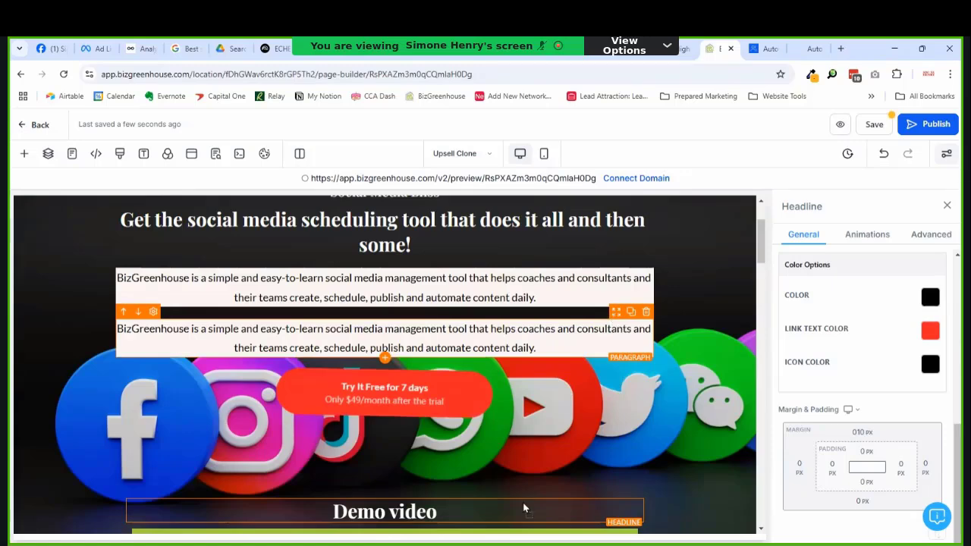
pyautogui.moveTo(535, 521); pyautogui.dragTo(534, 523)
pyautogui.tripleClick(466, 497)
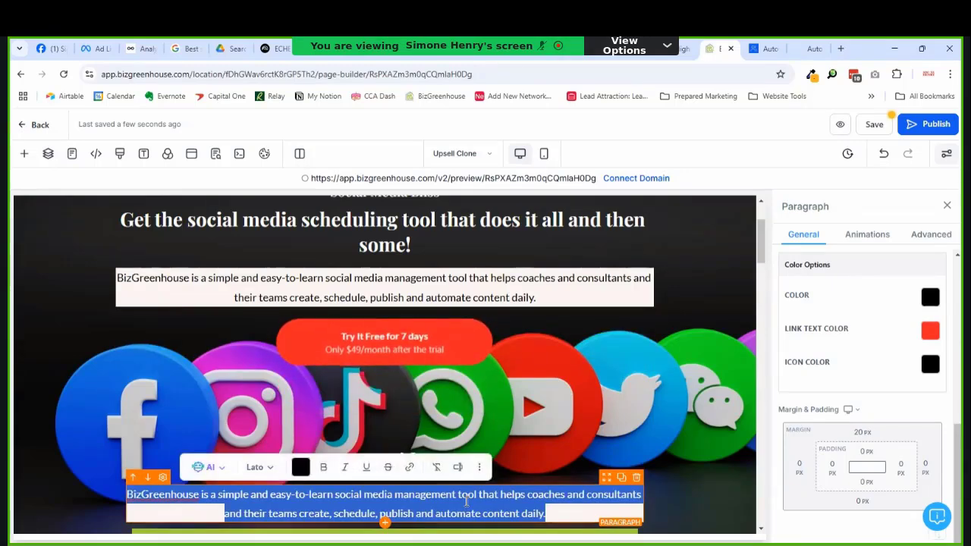
pyautogui.press('Left')
pyautogui.write('Wh')
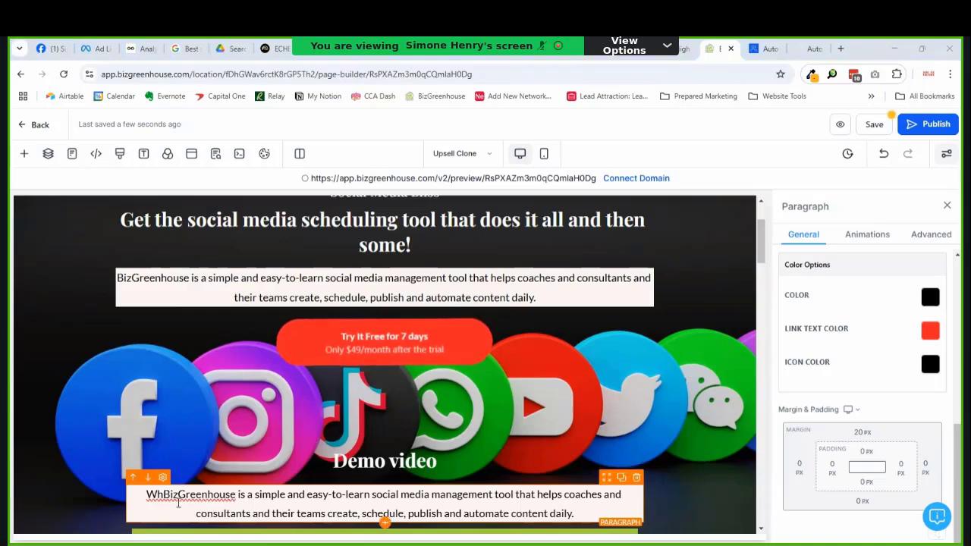
pyautogui.write('at you ')
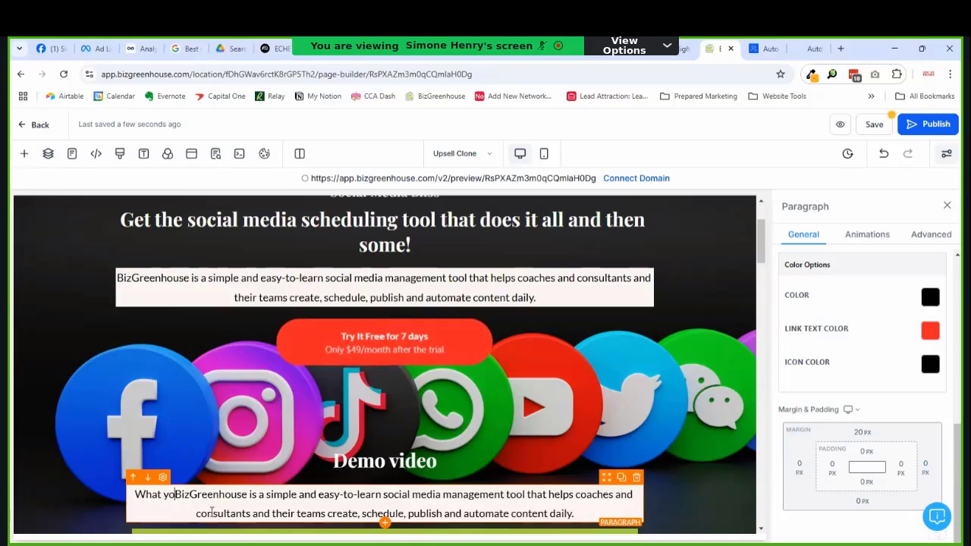
pyautogui.write('get when you ge')
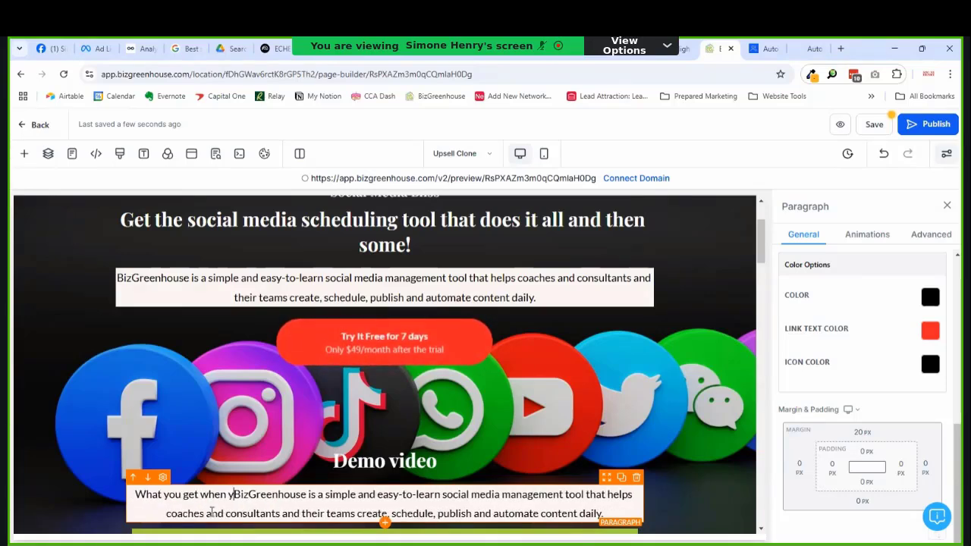
pyautogui.write('t')
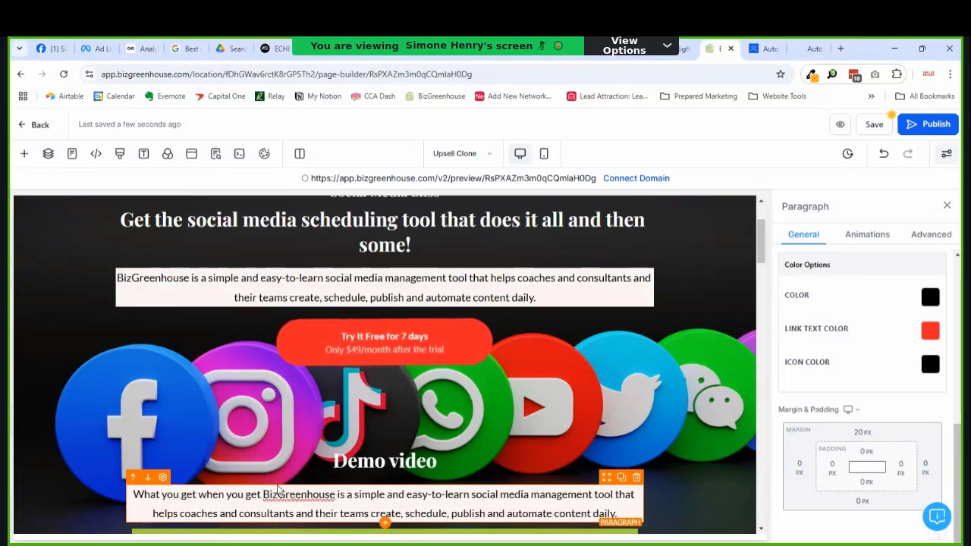
pyautogui.moveTo(336, 494); pyautogui.dragTo(623, 519)
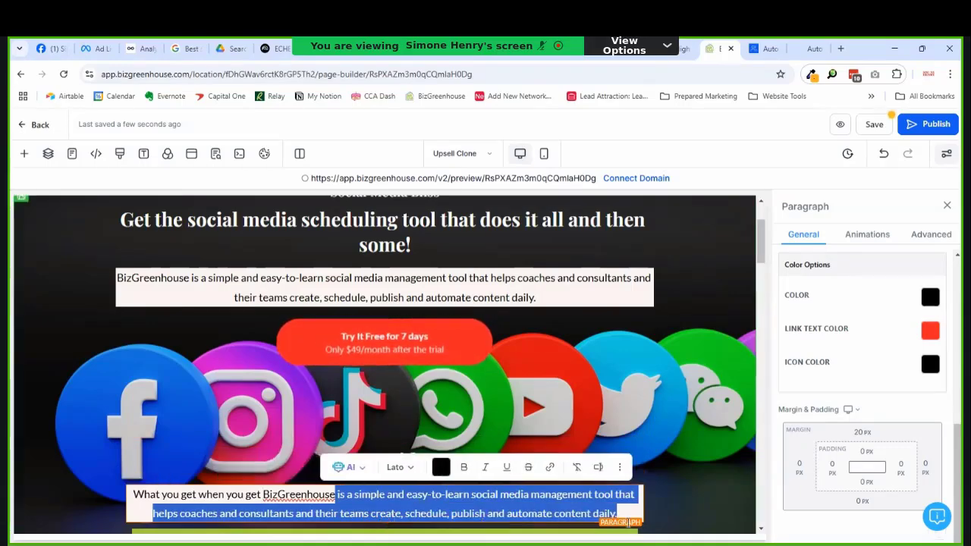
pyautogui.click(658, 528)
pyautogui.press('BackSpace')
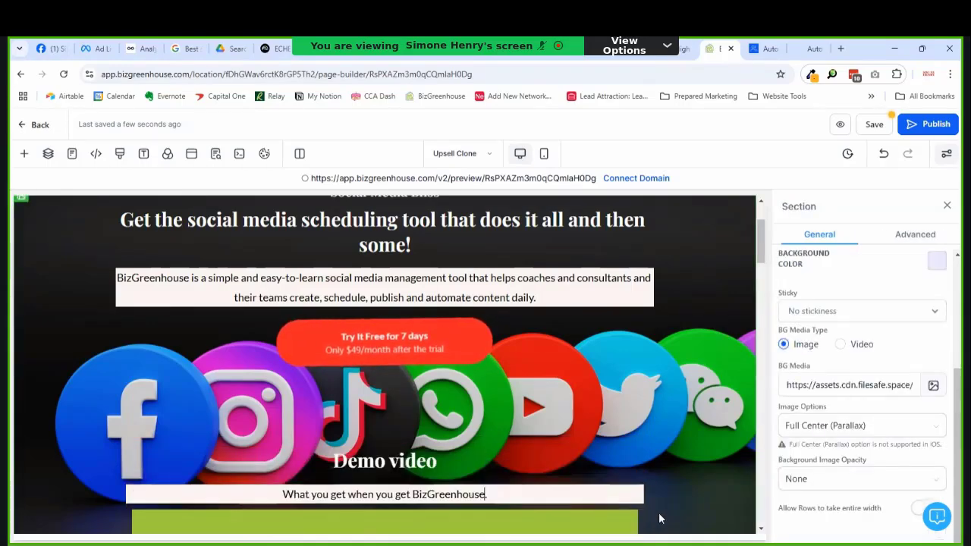
pyautogui.scroll(-3, 509, 281)
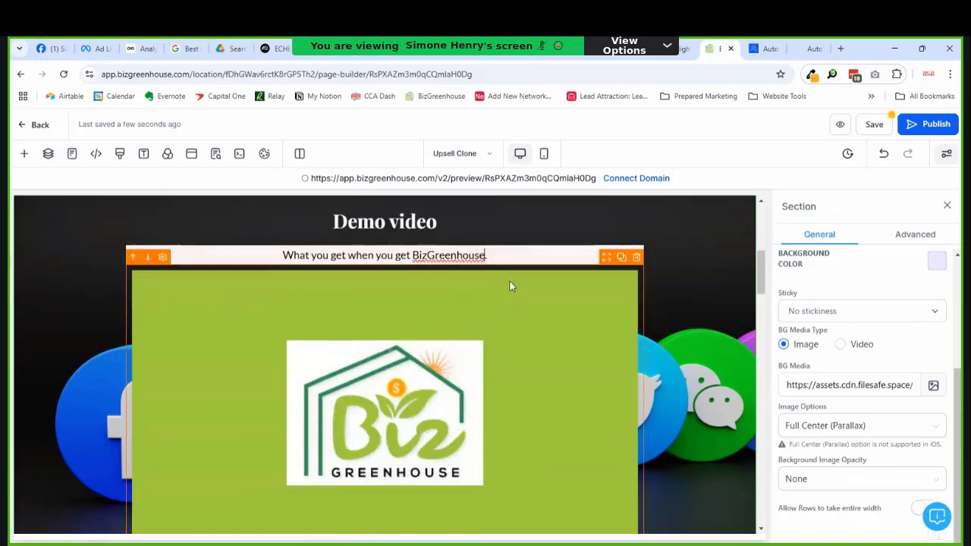
pyautogui.scroll(-1, 509, 286)
pyautogui.scroll(-2, 500, 287)
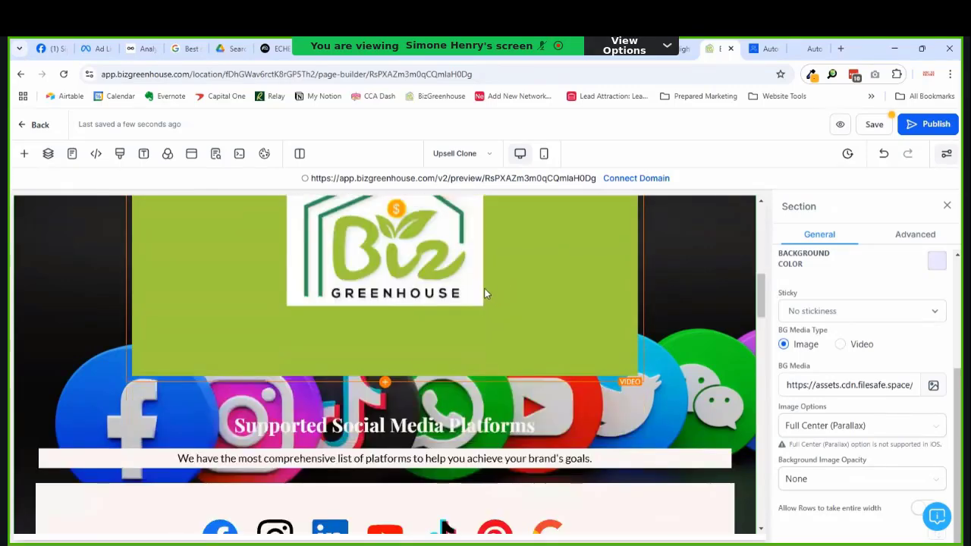
pyautogui.scroll(-2, 470, 292)
pyautogui.scroll(-4, 458, 312)
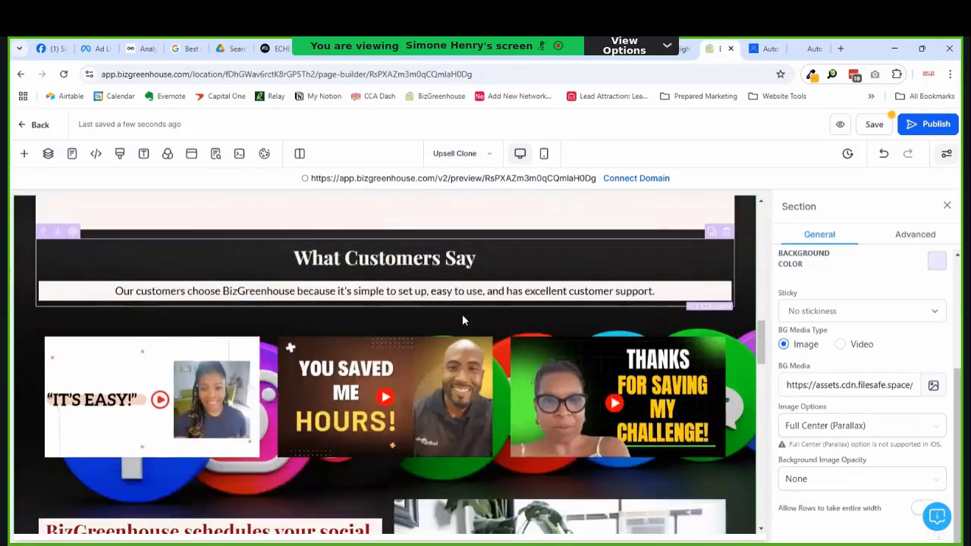
pyautogui.scroll(-4, 462, 314)
pyautogui.scroll(1, 459, 311)
pyautogui.scroll(-3, 459, 315)
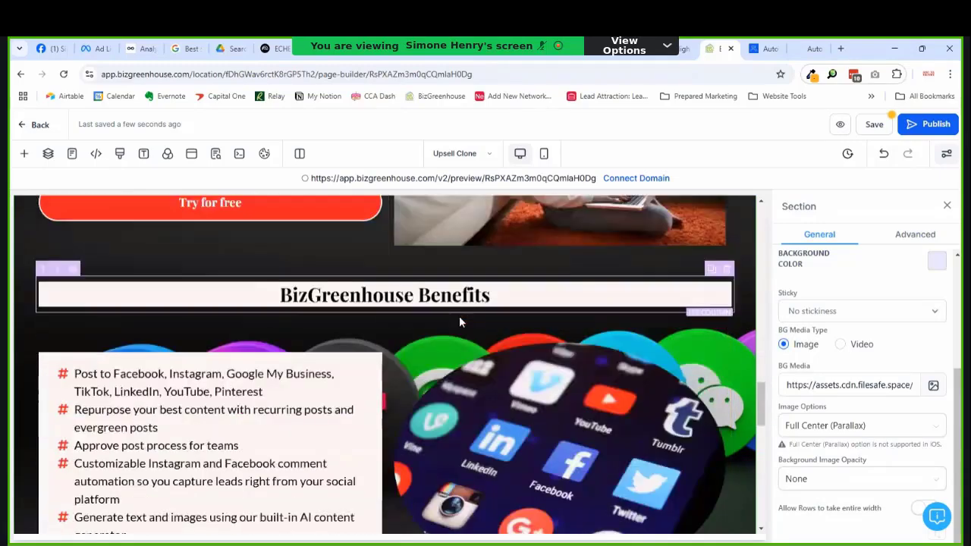
pyautogui.scroll(-3, 459, 316)
pyautogui.scroll(-2, 458, 317)
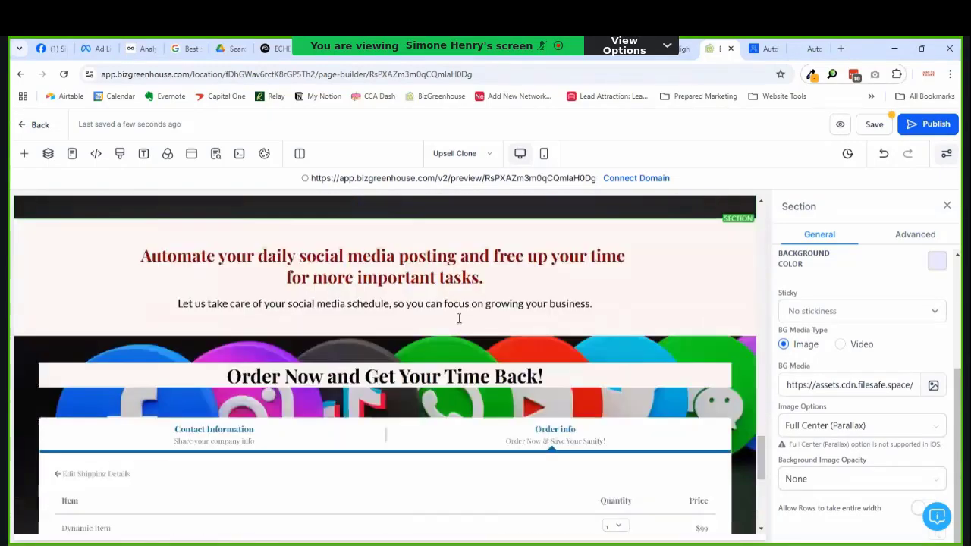
pyautogui.scroll(-2, 459, 317)
pyautogui.scroll(4, 460, 317)
pyautogui.scroll(4, 462, 317)
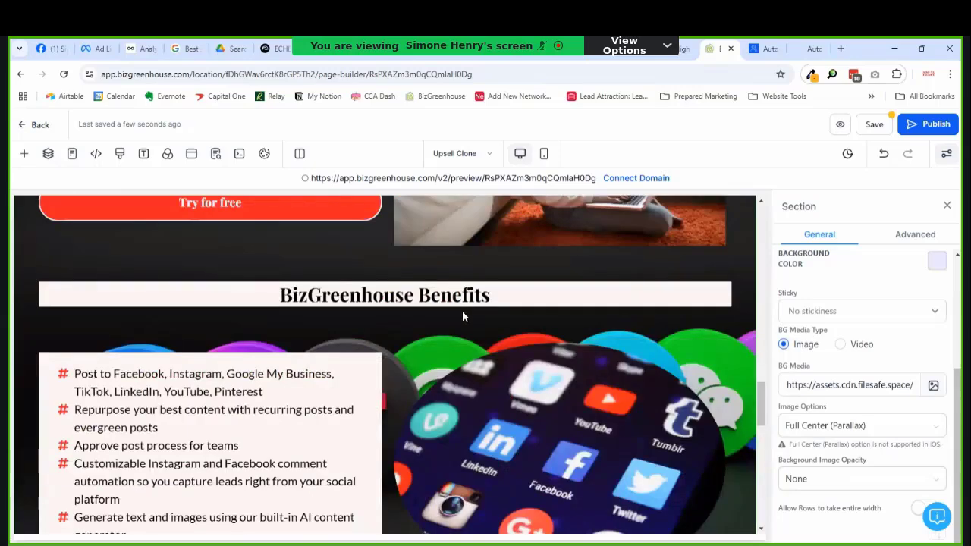
pyautogui.scroll(4, 462, 311)
pyautogui.scroll(-3, 462, 312)
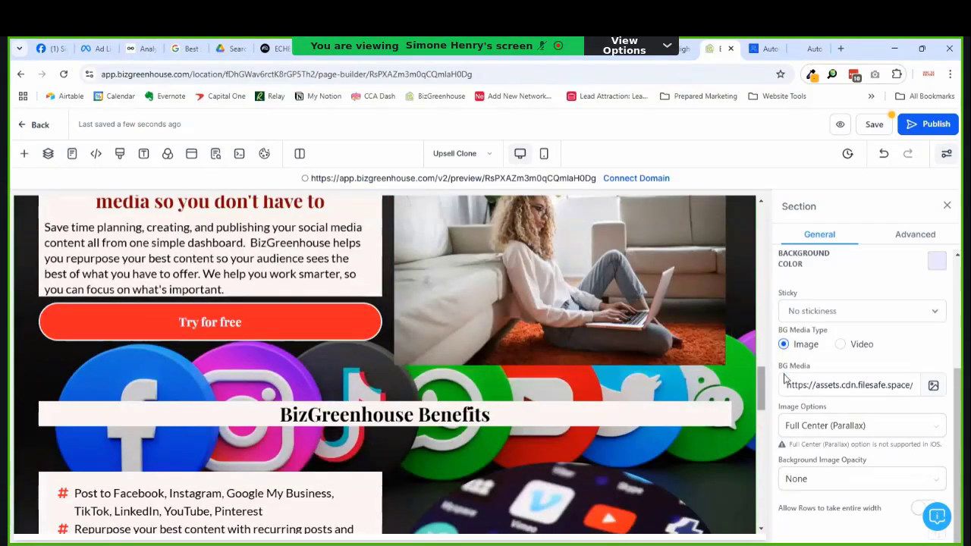
pyautogui.moveTo(760, 408); pyautogui.dragTo(754, 211)
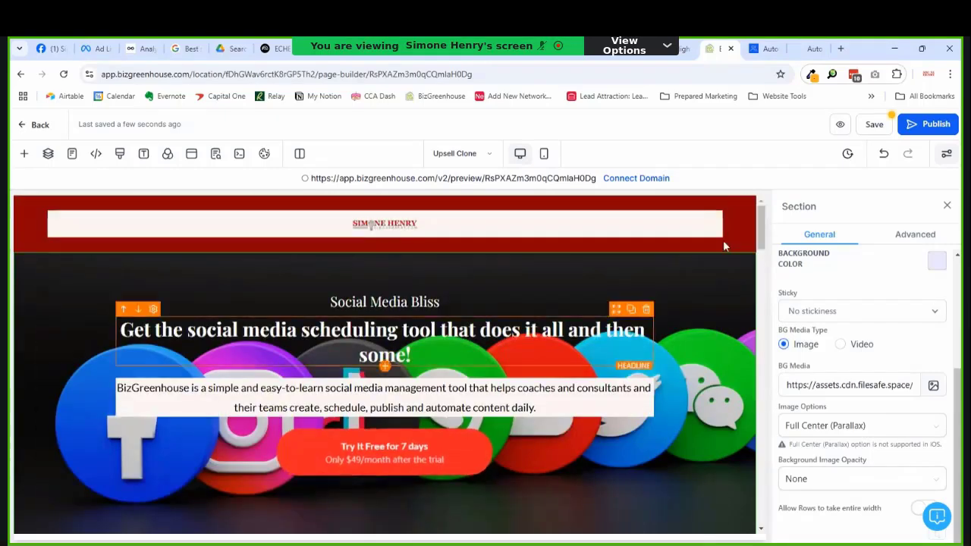
pyautogui.scroll(-1, 565, 372)
pyautogui.scroll(-6, 563, 376)
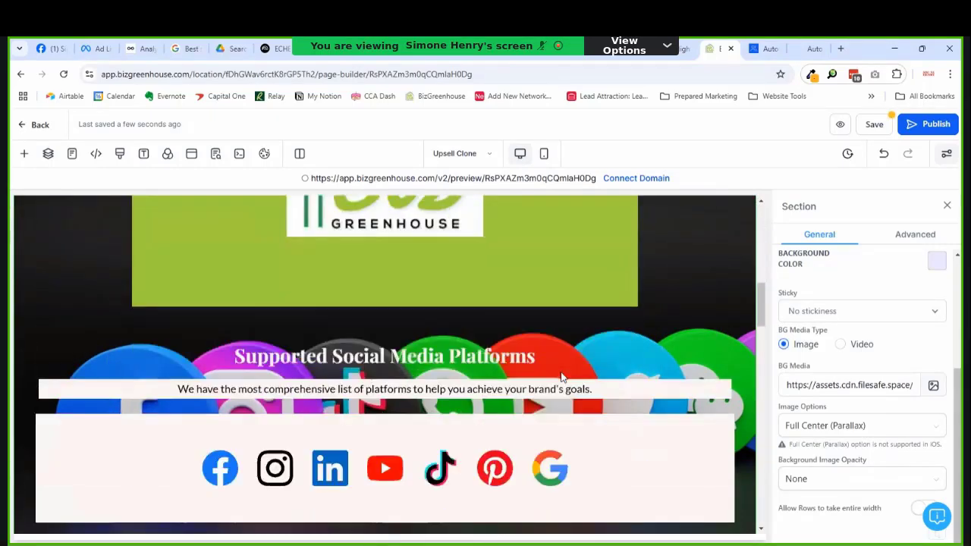
pyautogui.scroll(1, 377, 374)
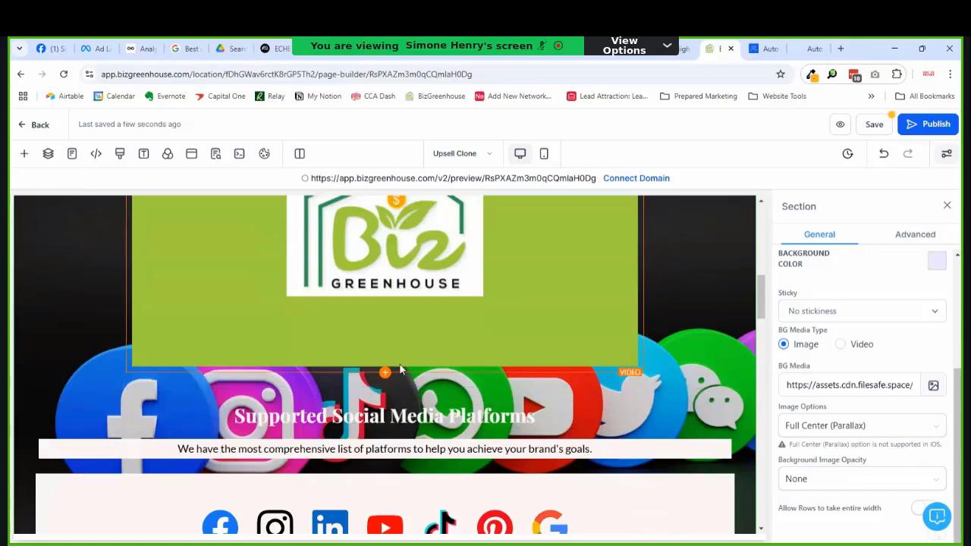
# Step: Add a Sub Headline below the demo video with a light brand background colour
pyautogui.click(385, 377)
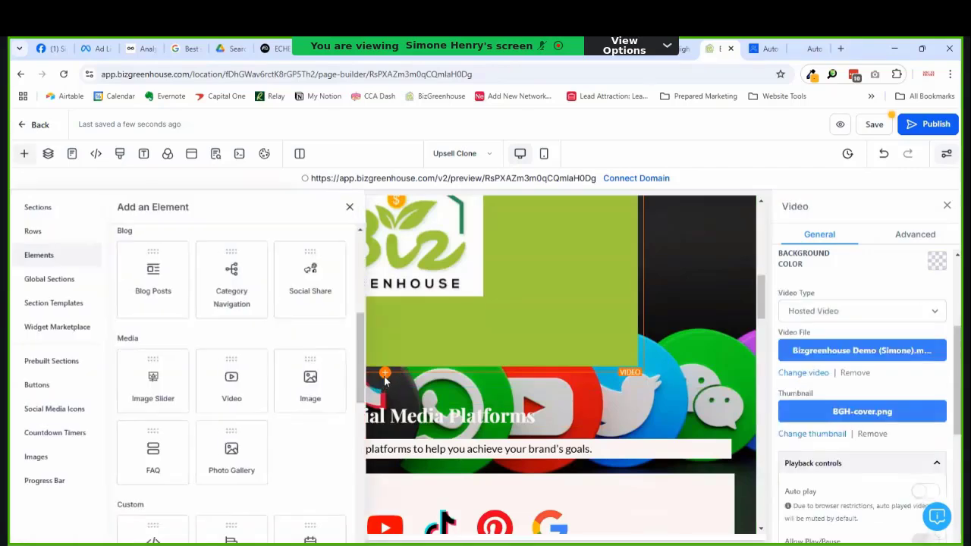
pyautogui.scroll(4, 172, 282)
pyautogui.click(228, 306)
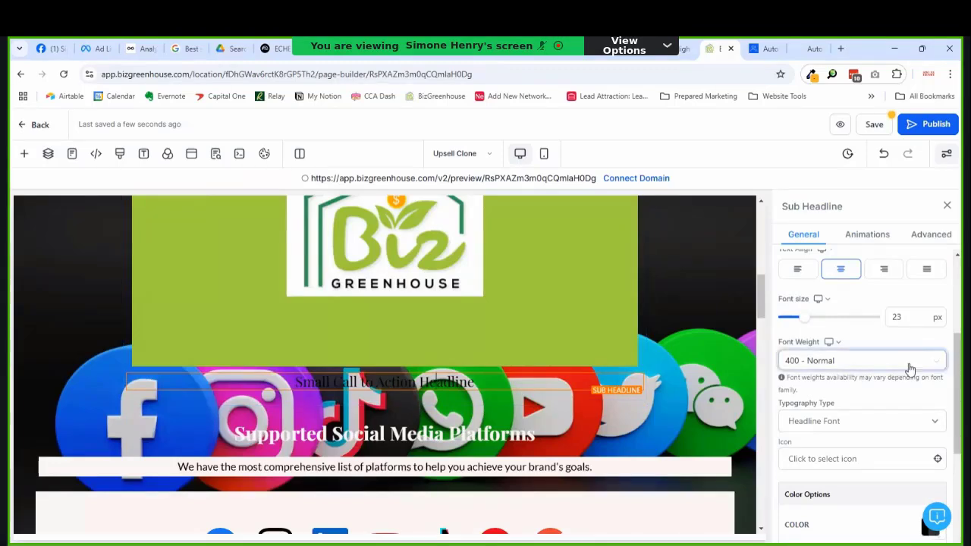
pyautogui.scroll(3, 903, 369)
pyautogui.click(936, 327)
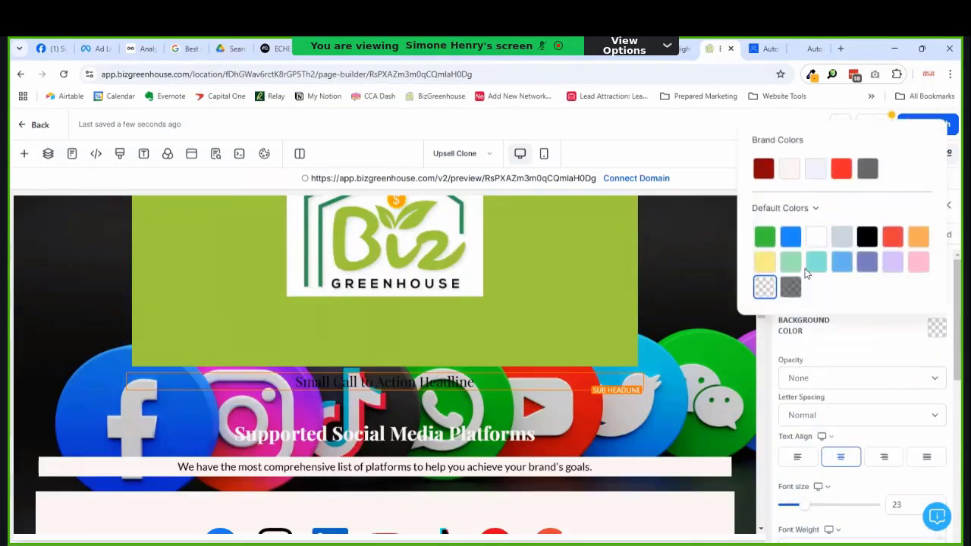
pyautogui.click(789, 169)
# Step: Replace the sub headline's placeholder text with 'You get all this for only $49/month'
pyautogui.click(345, 383)
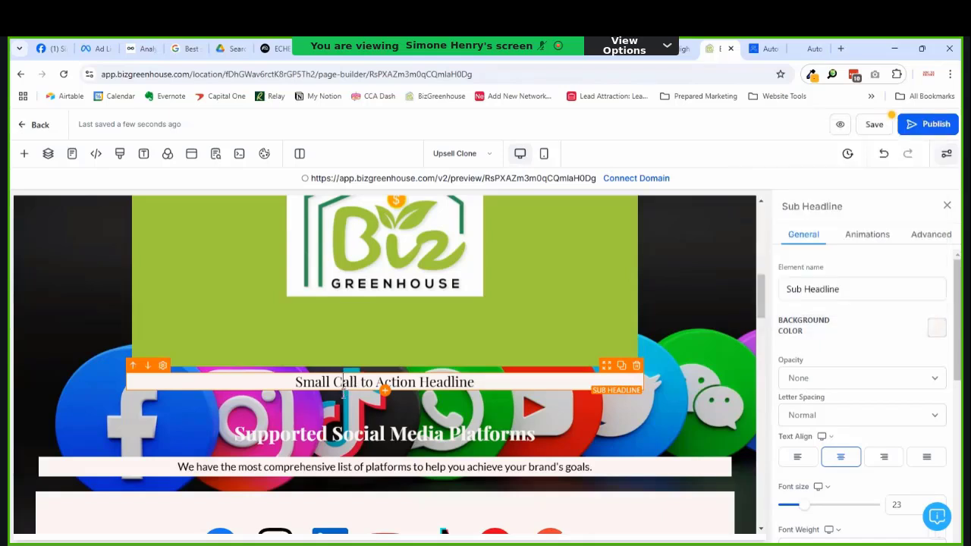
pyautogui.tripleClick(343, 391)
pyautogui.write('You get a')
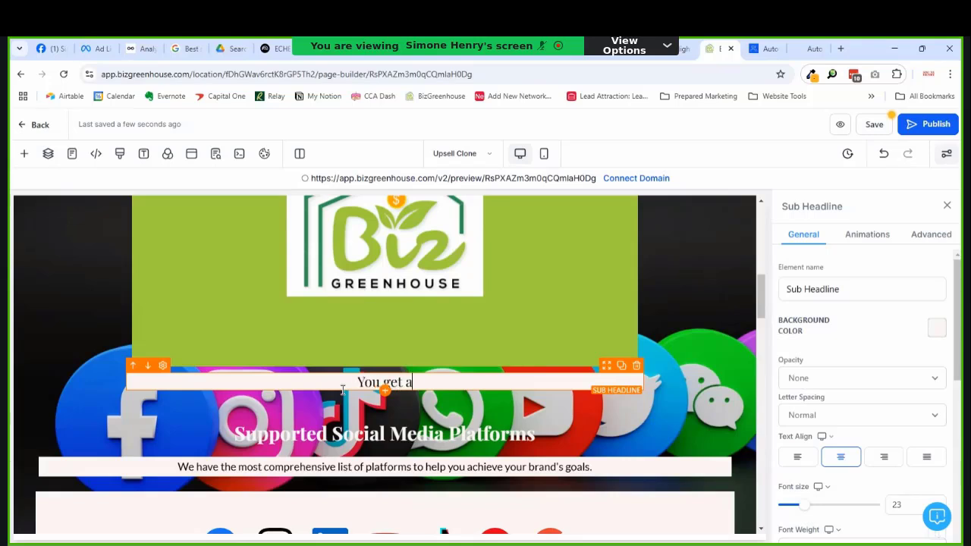
pyautogui.write('ll this for only')
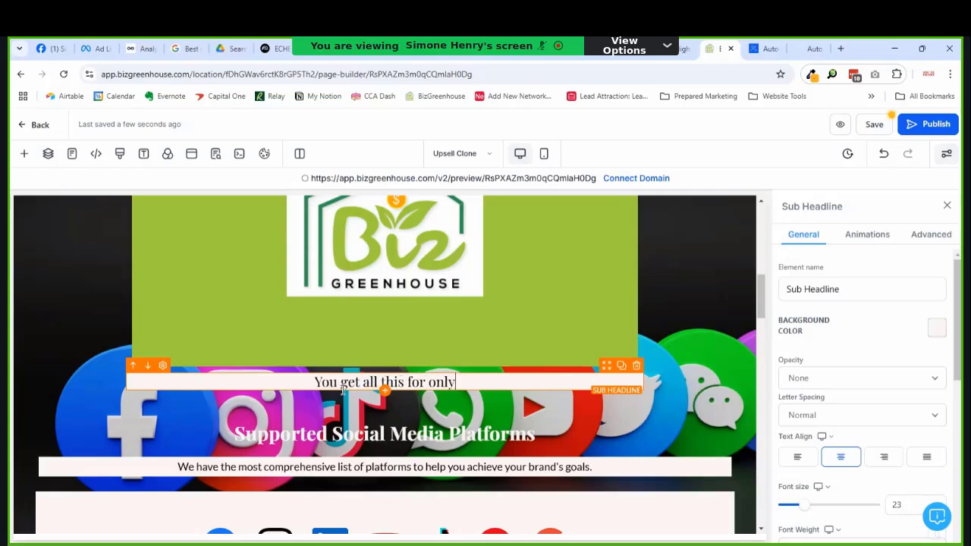
pyautogui.write(' $4')
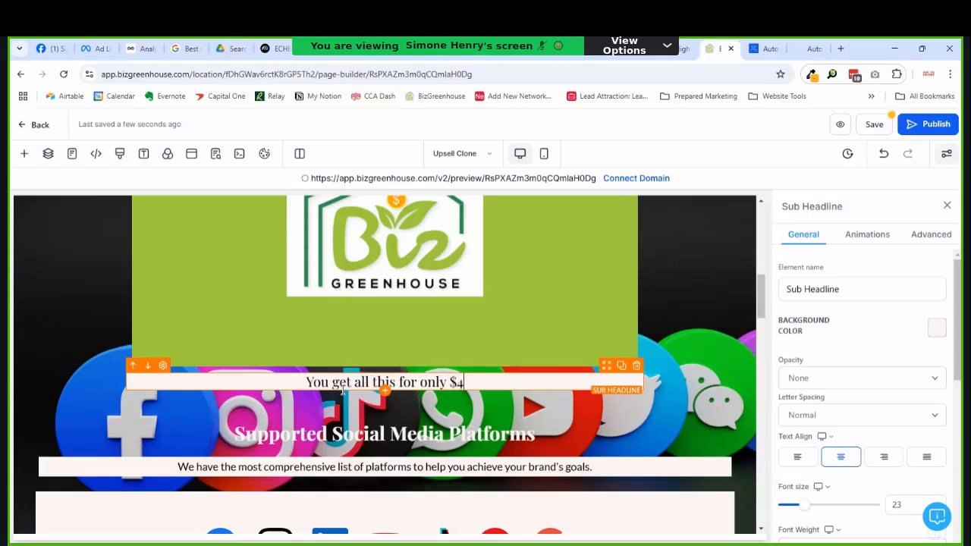
pyautogui.write('9/month')
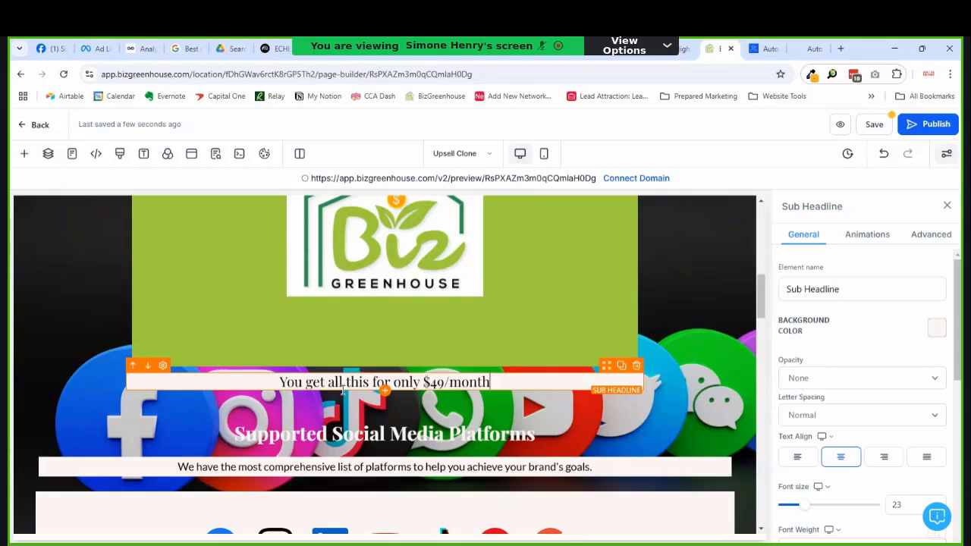
# Step: Duplicate the hero 'Try It Free for 7 days' button
pyautogui.scroll(-10, 428, 342)
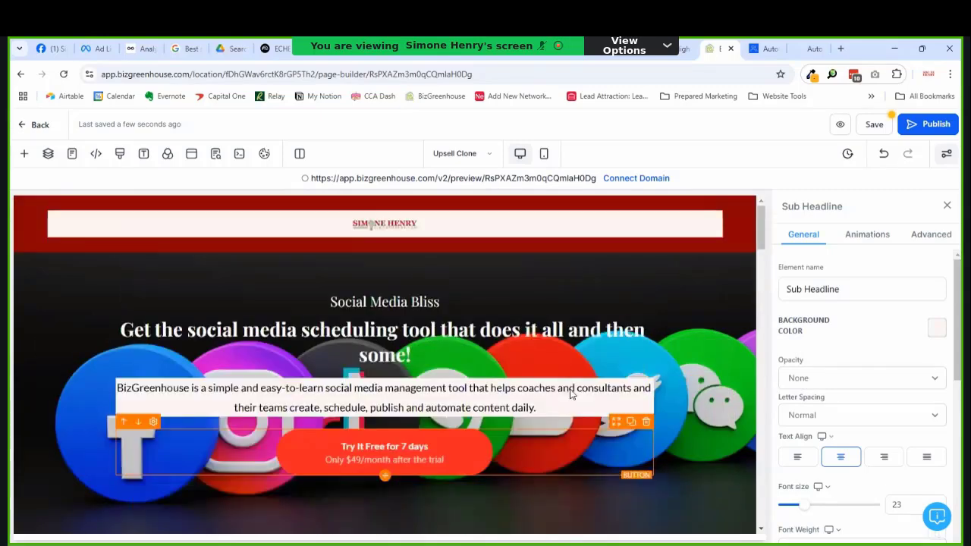
pyautogui.scroll(-2, 562, 374)
pyautogui.click(630, 318)
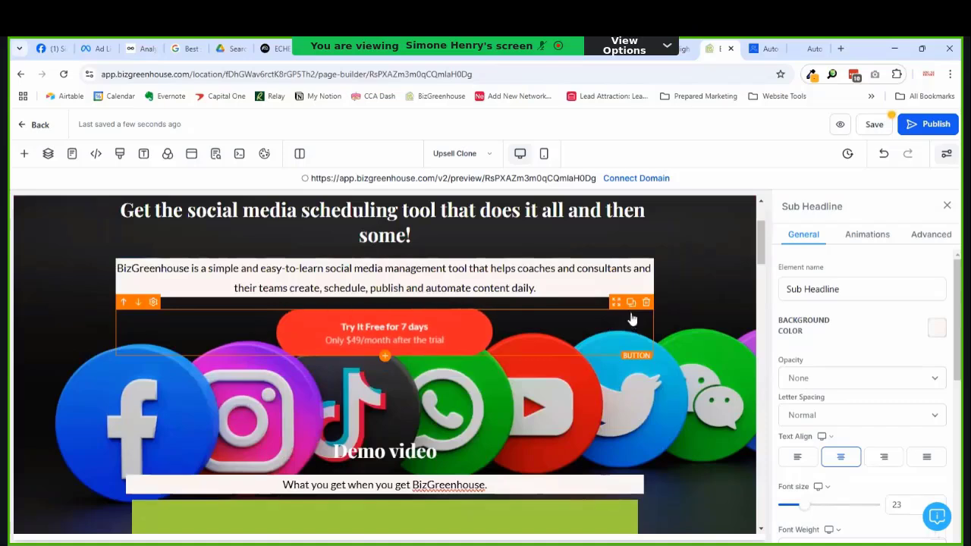
pyautogui.click(631, 303)
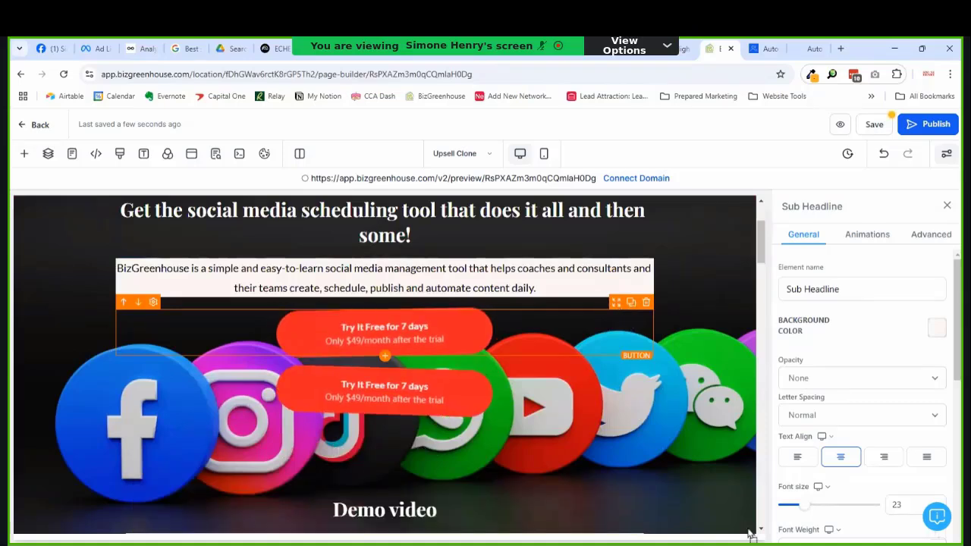
# Step: Delete the $49/month sub headline, leaving the button copy beneath the demo video
pyautogui.scroll(-5, 759, 531)
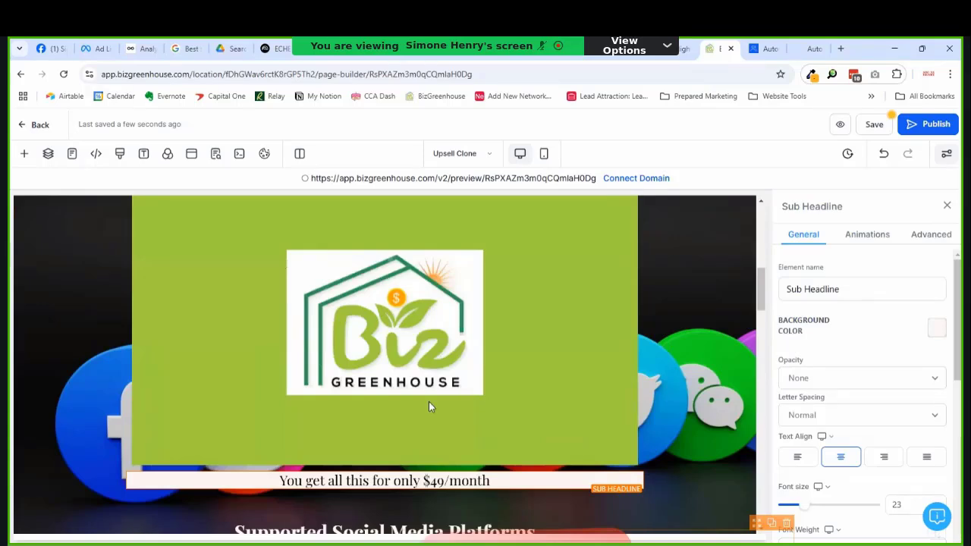
pyautogui.scroll(-2, 429, 401)
pyautogui.click(636, 414)
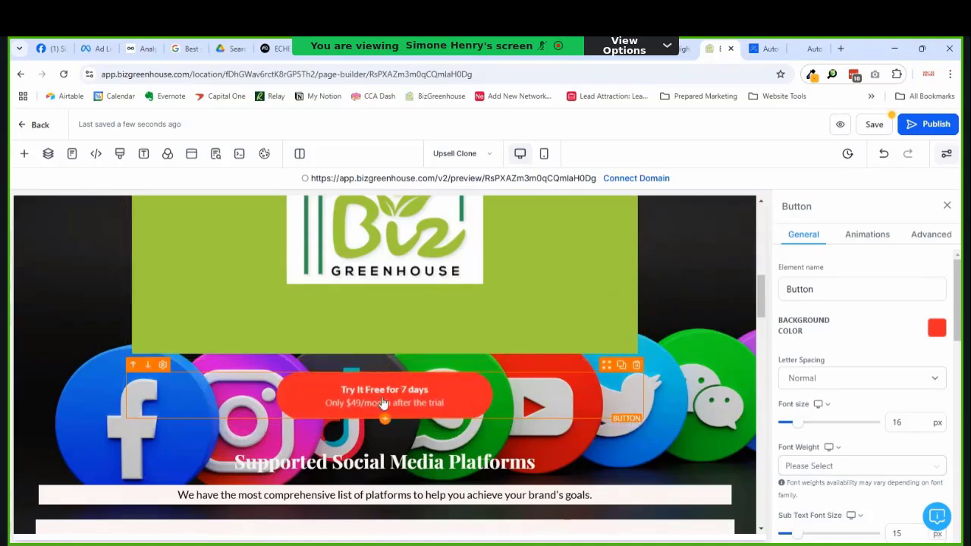
pyautogui.scroll(-10, 834, 402)
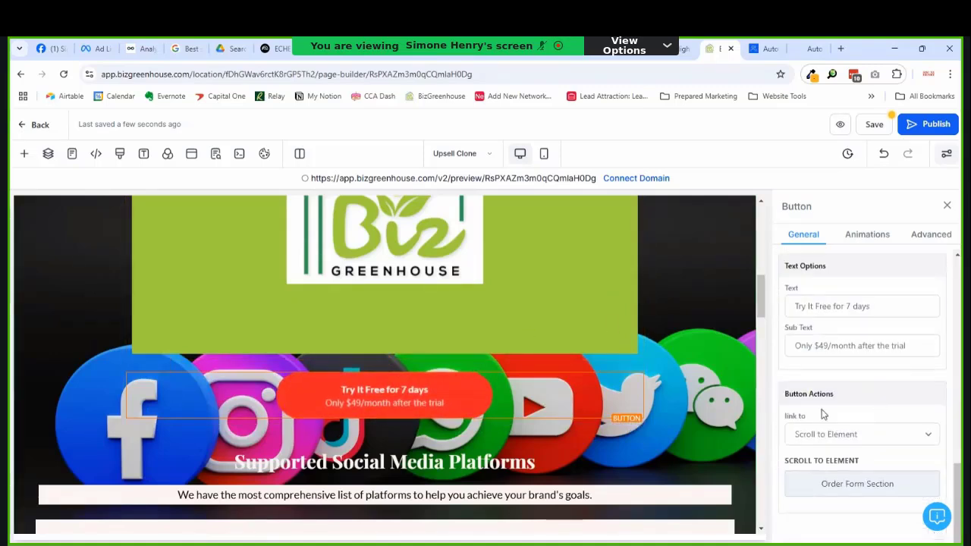
pyautogui.scroll(-4, 755, 364)
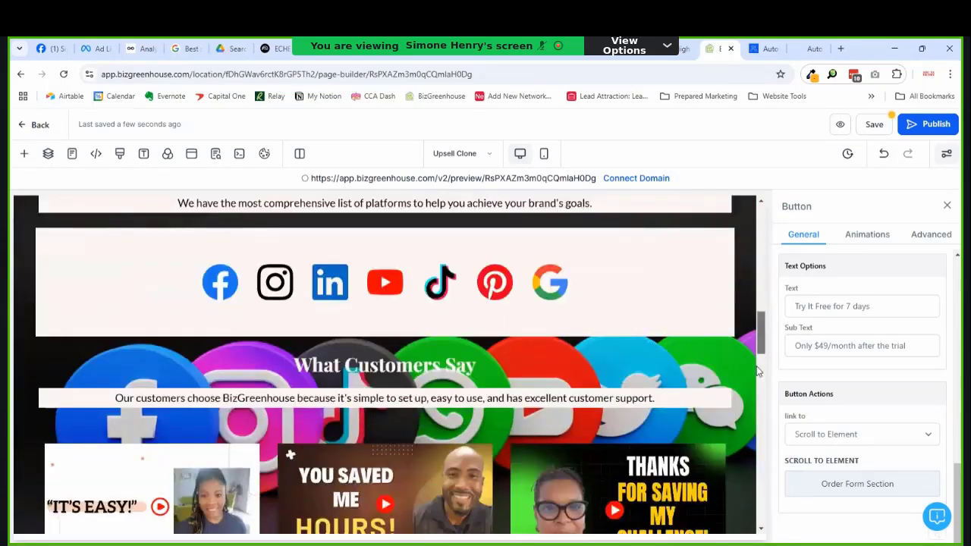
pyautogui.scroll(-19, 757, 370)
pyautogui.scroll(6, 751, 446)
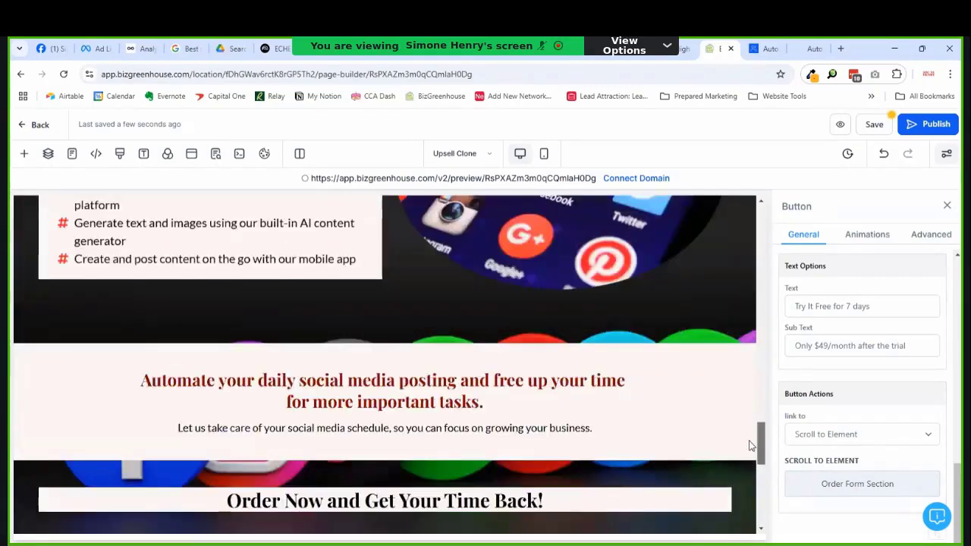
pyautogui.scroll(15, 749, 446)
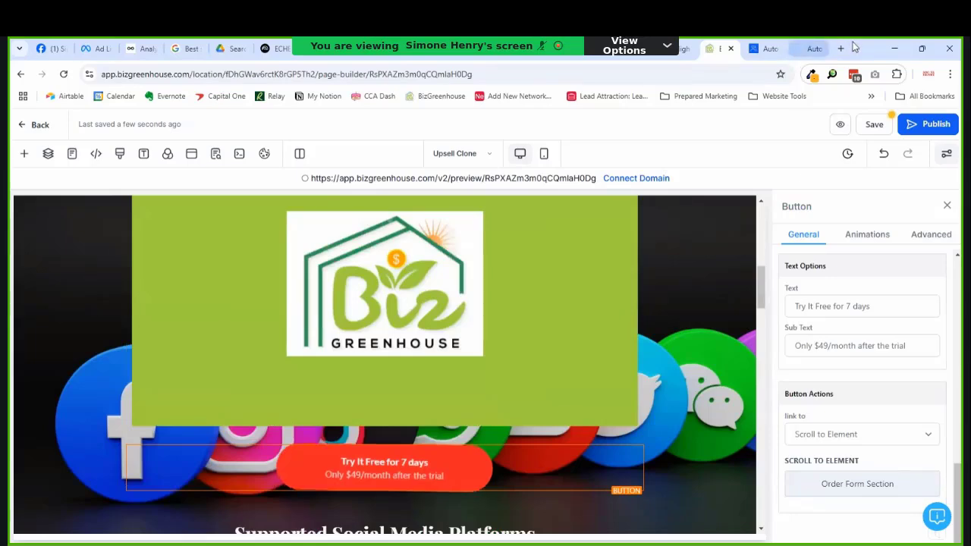
pyautogui.scroll(-1, 547, 380)
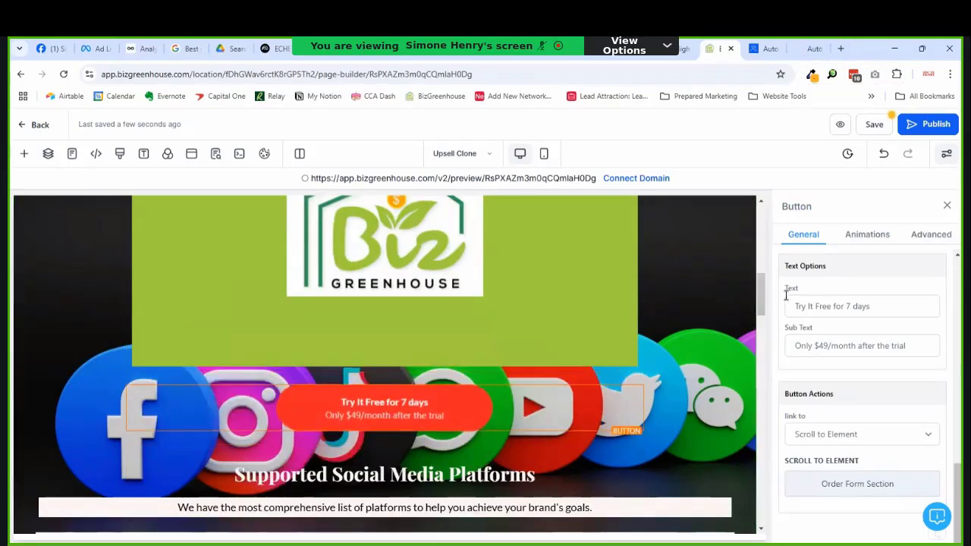
pyautogui.click(869, 124)
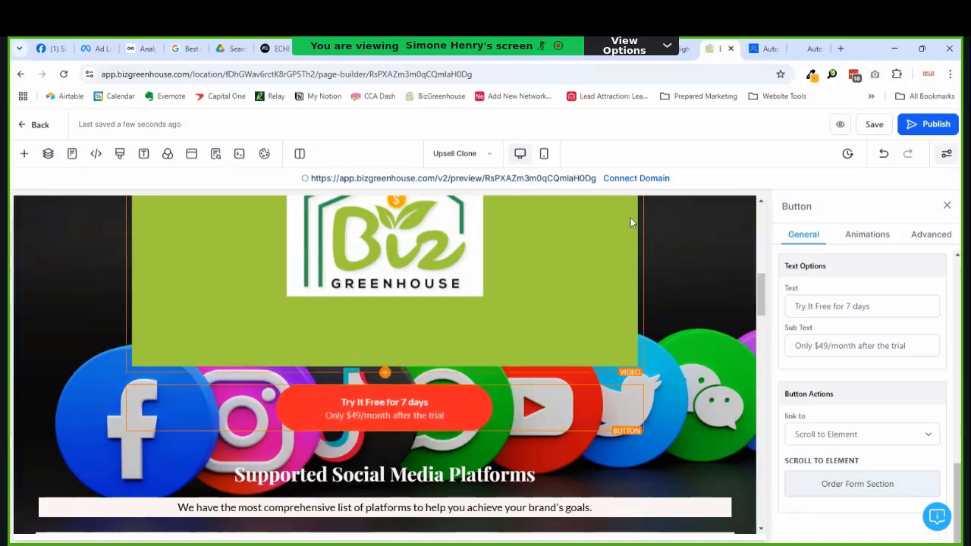
pyautogui.scroll(-5, 422, 273)
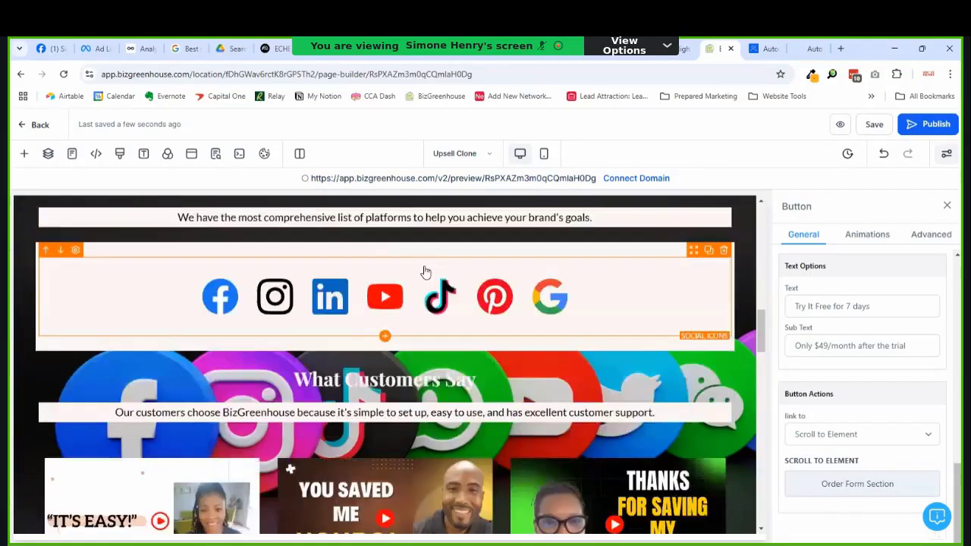
pyautogui.scroll(-10, 423, 276)
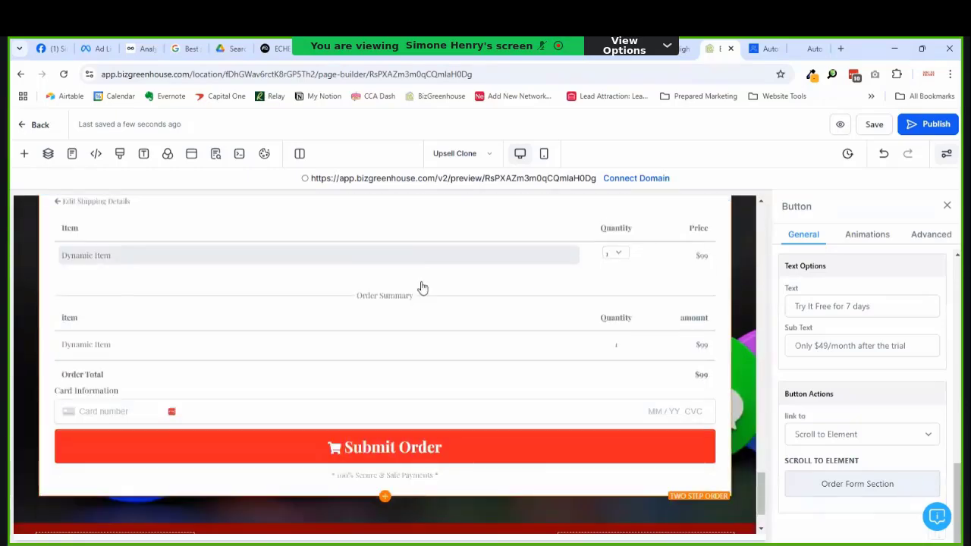
pyautogui.scroll(5, 423, 285)
pyautogui.scroll(10, 422, 286)
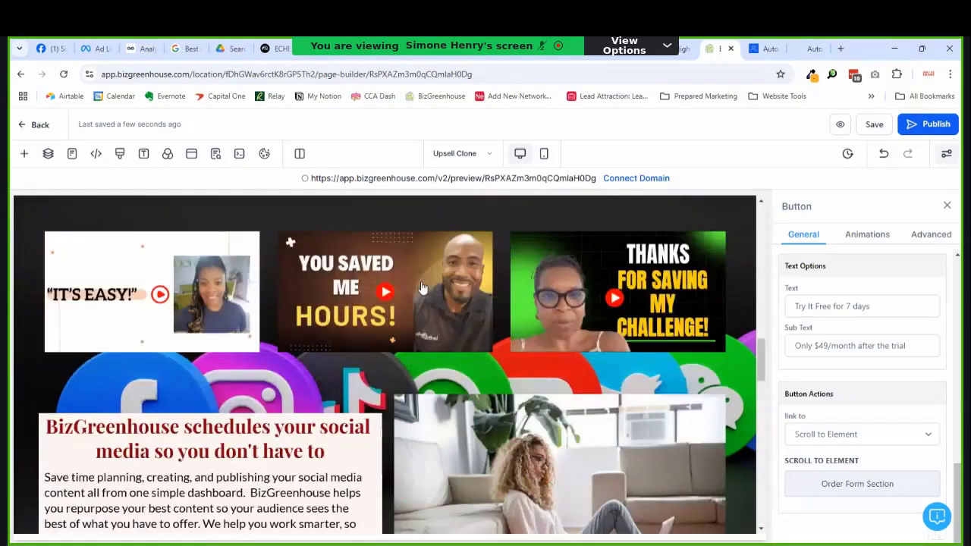
pyautogui.scroll(2, 423, 286)
pyautogui.scroll(10, 455, 295)
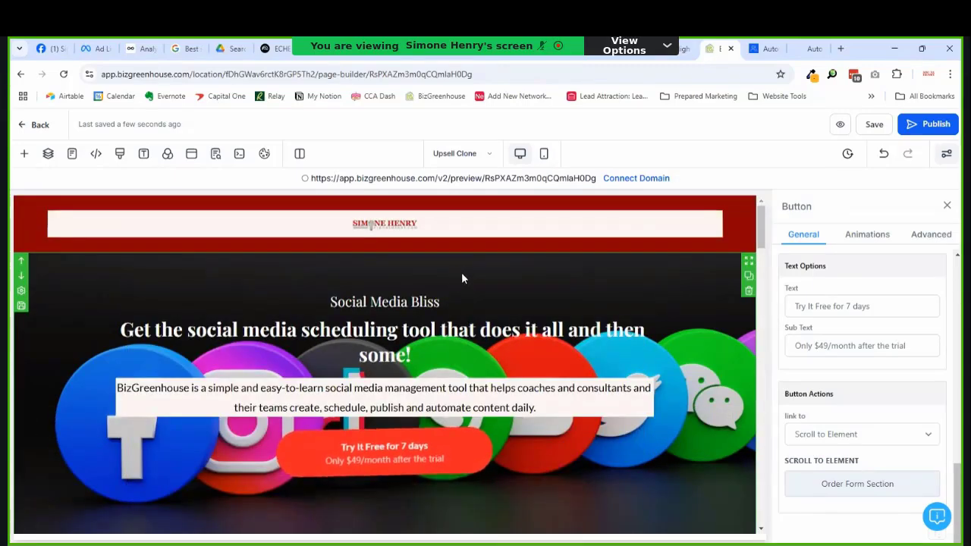
pyautogui.scroll(-3, 463, 273)
pyautogui.scroll(3, 494, 277)
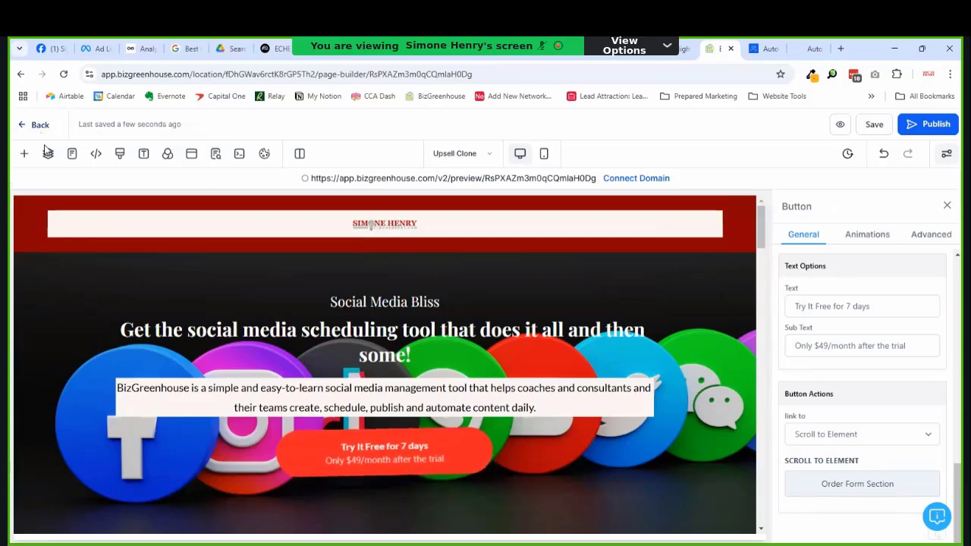
# Step: Switch to the Thank You Clone page from the funnel's Pages panel
pyautogui.click(454, 153)
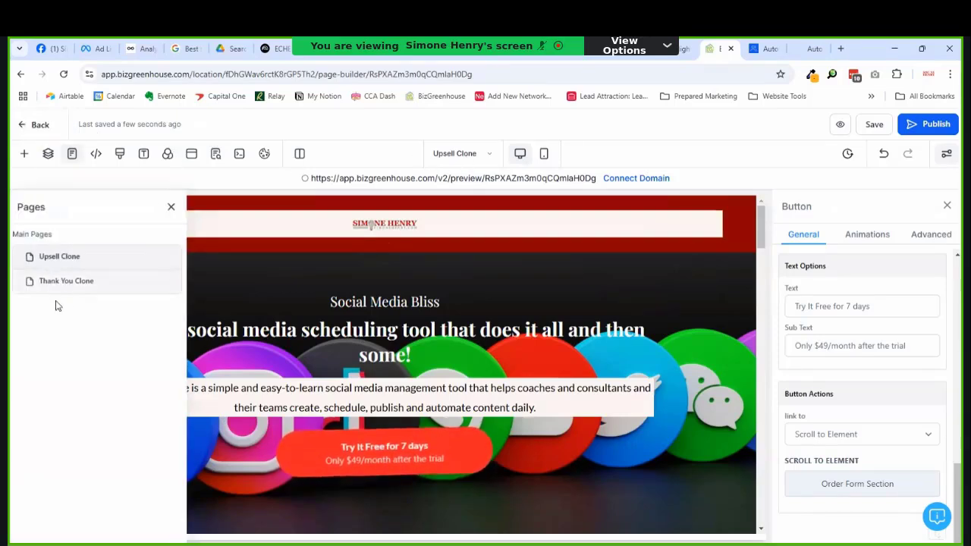
pyautogui.click(91, 281)
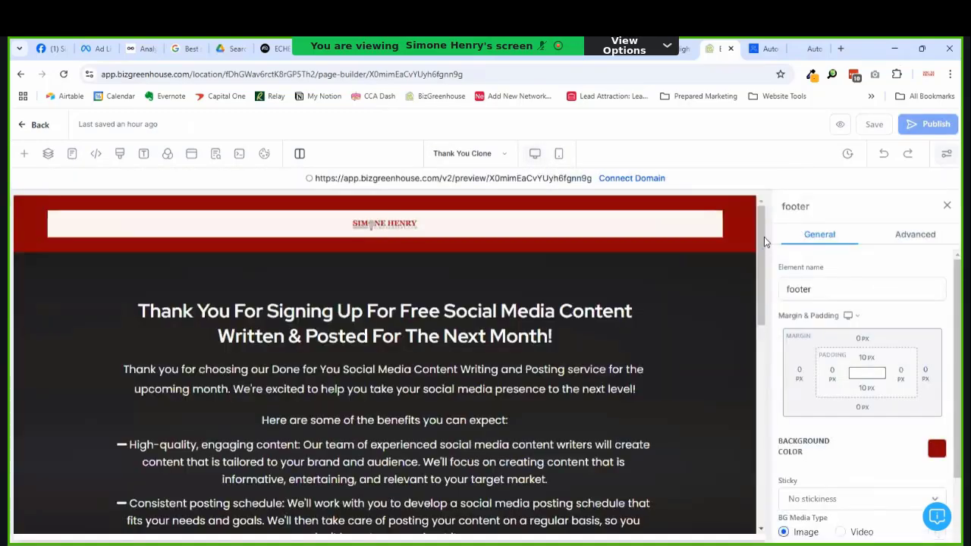
pyautogui.moveTo(764, 238); pyautogui.dragTo(738, 241)
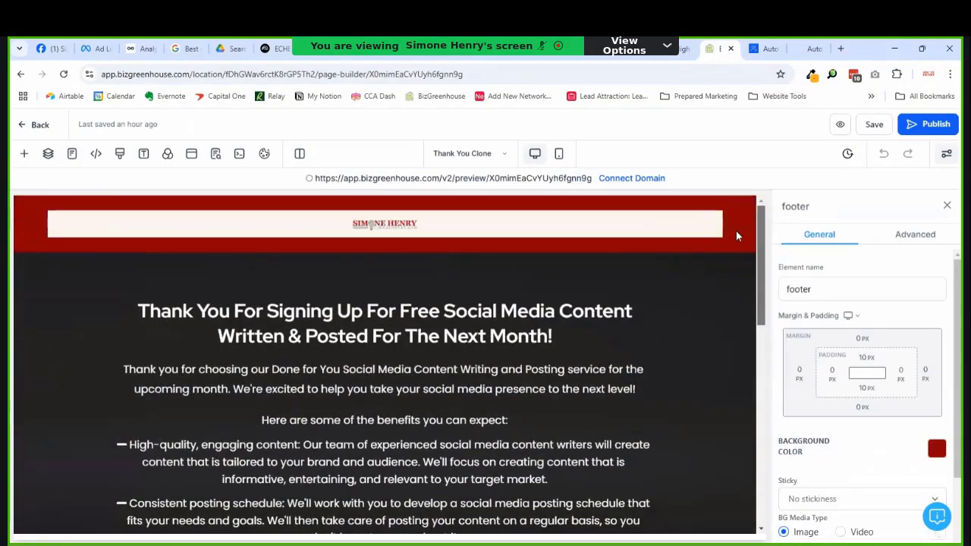
pyautogui.scroll(-1, 326, 304)
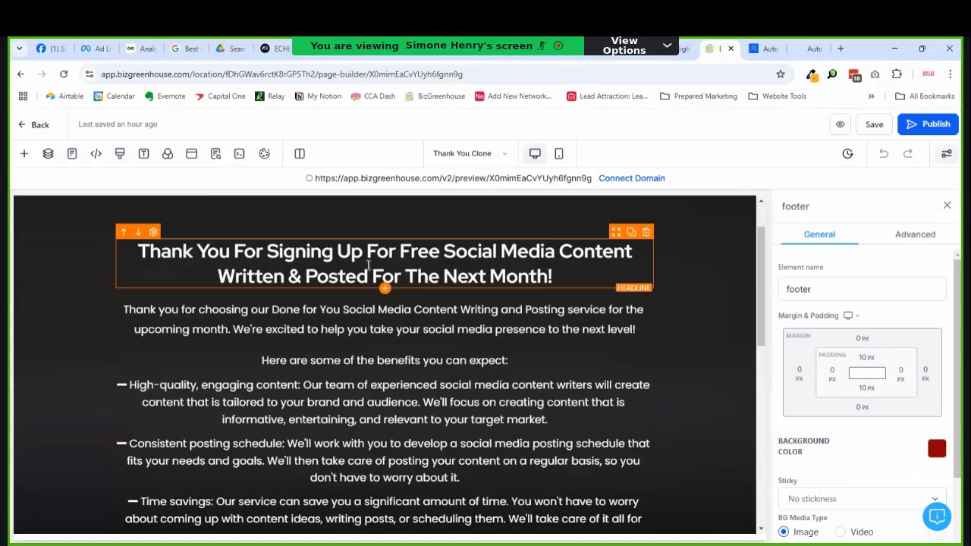
# Step: Change 'Free' to 'A Better' and 'Content' to 'Experience' in the headline
pyautogui.doubleClick(414, 251)
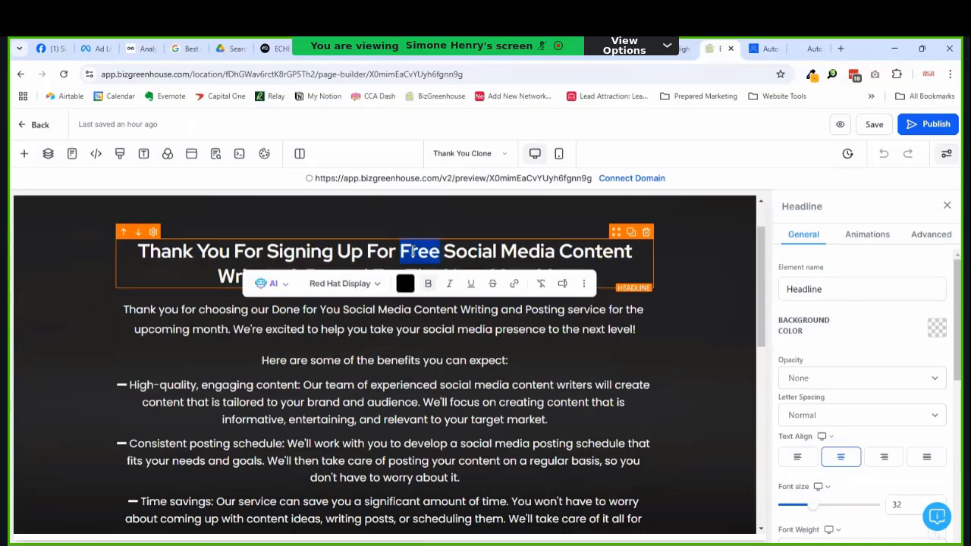
pyautogui.write('Bet')
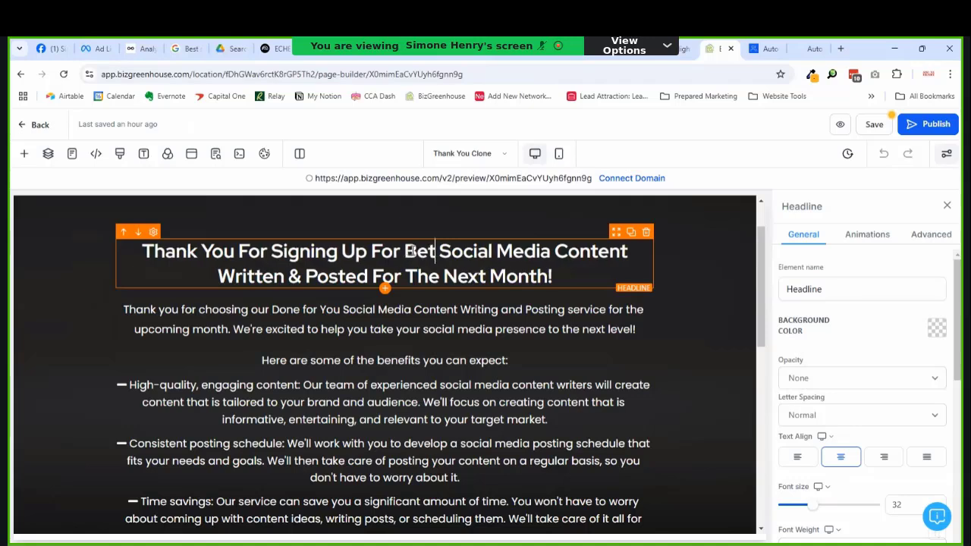
pyautogui.write('ter')
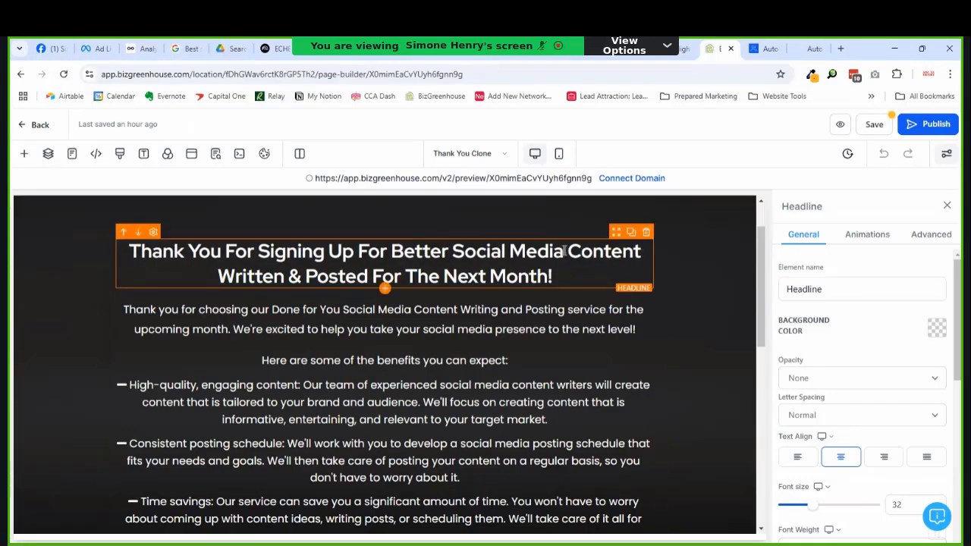
pyautogui.doubleClick(590, 254)
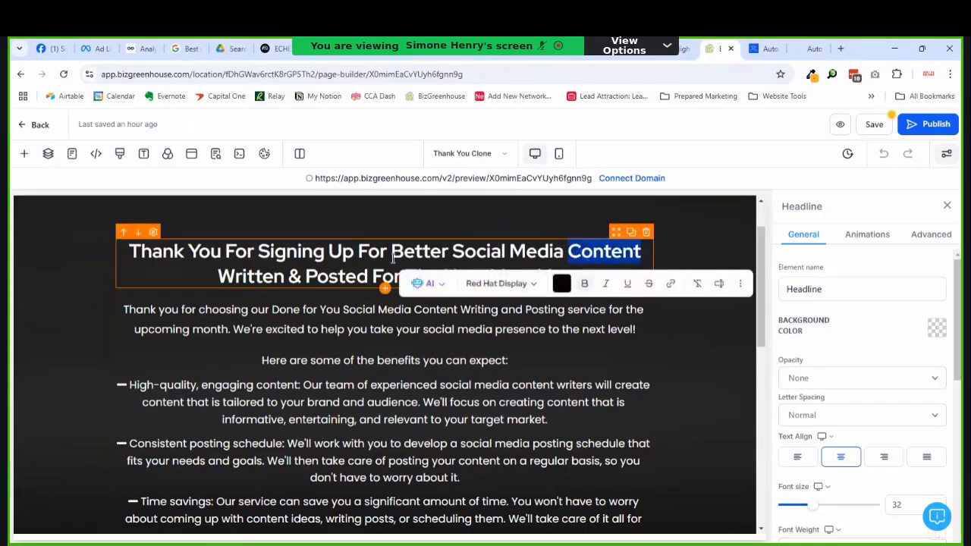
pyautogui.click(393, 257)
pyautogui.write('A')
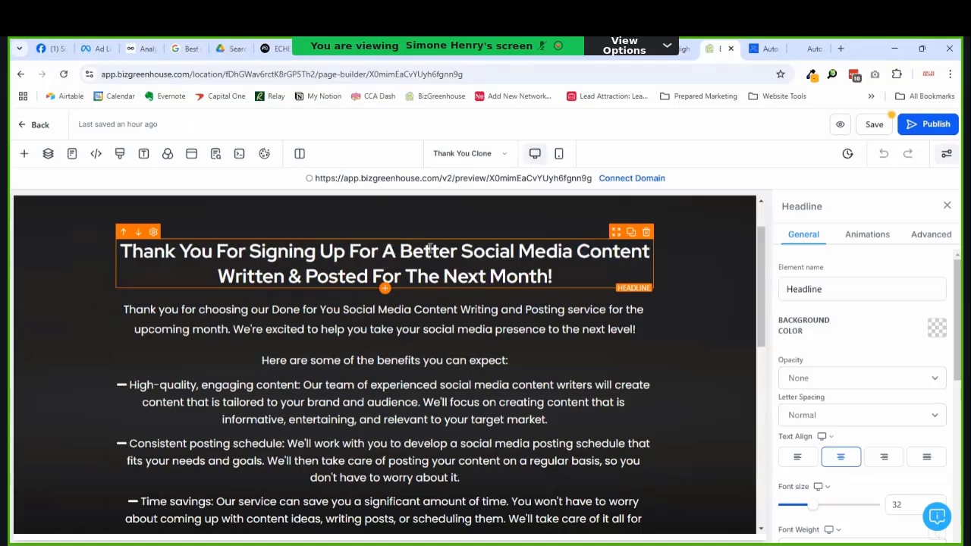
pyautogui.doubleClick(591, 251)
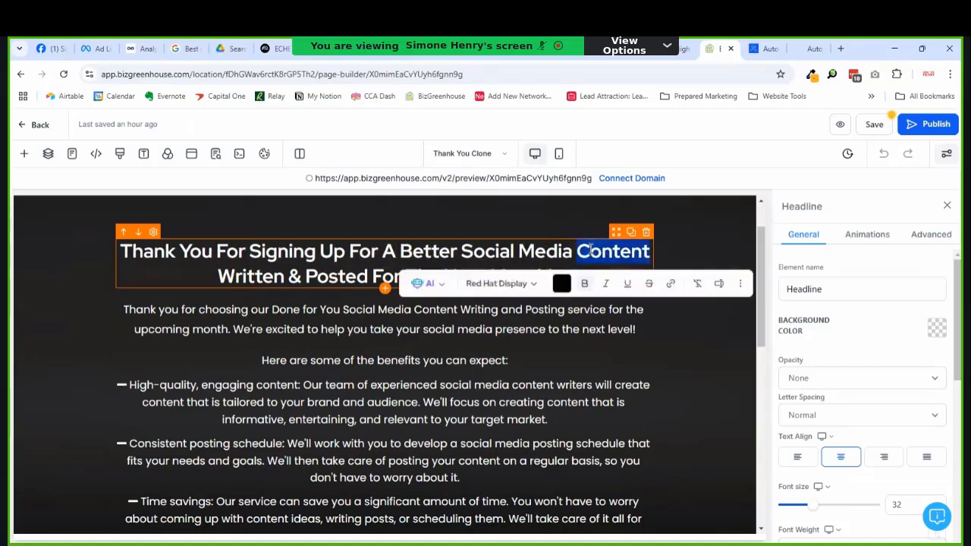
pyautogui.write('Exp')
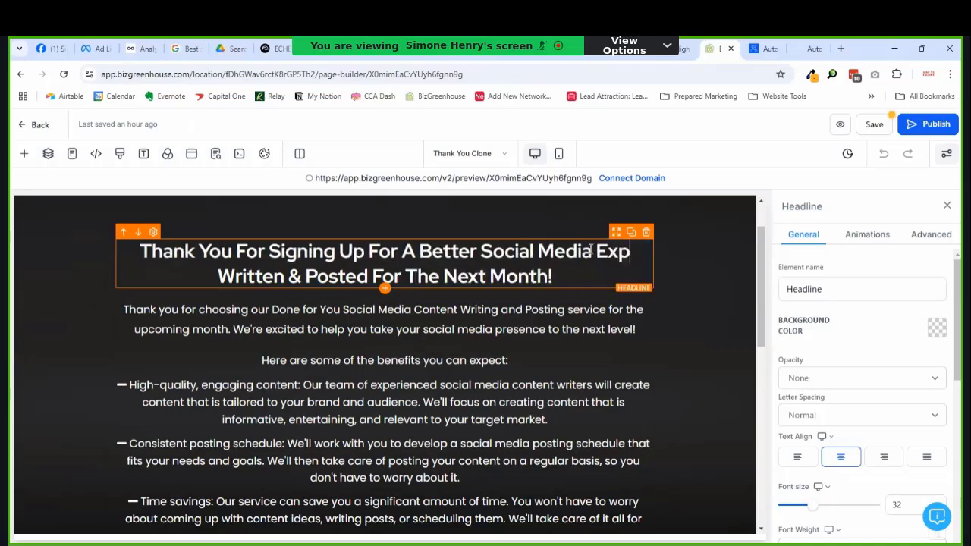
pyautogui.write('erience')
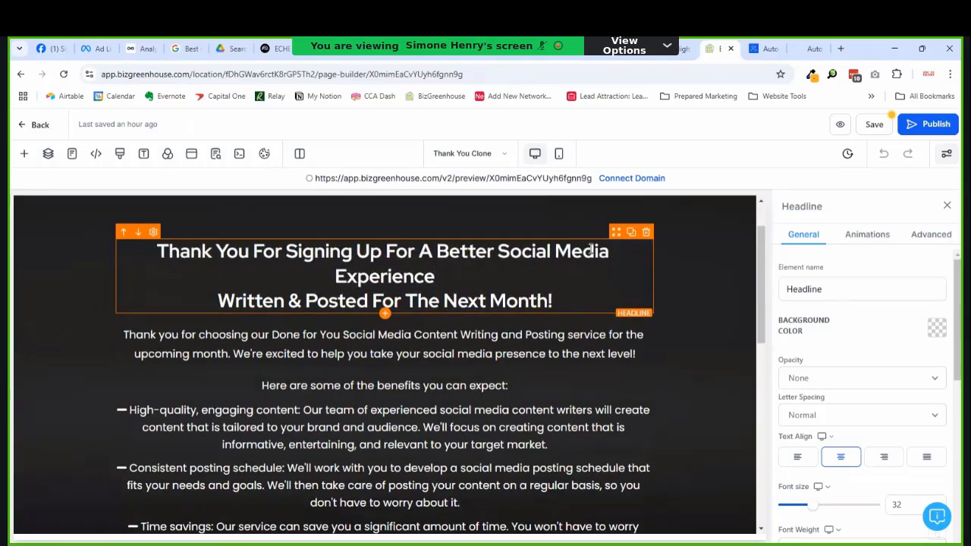
# Step: Delete the headline's old second line, keeping the closing exclamation mark
pyautogui.hotkey('shift', 'Down')
pyautogui.hotkey('shift', 'End')
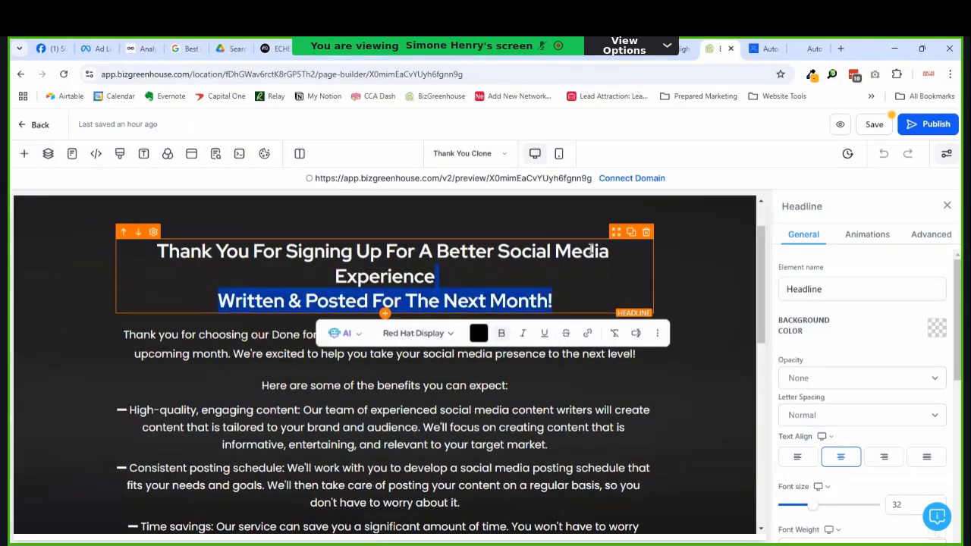
pyautogui.hotkey('shift', 'Left')
pyautogui.press('BackSpace')
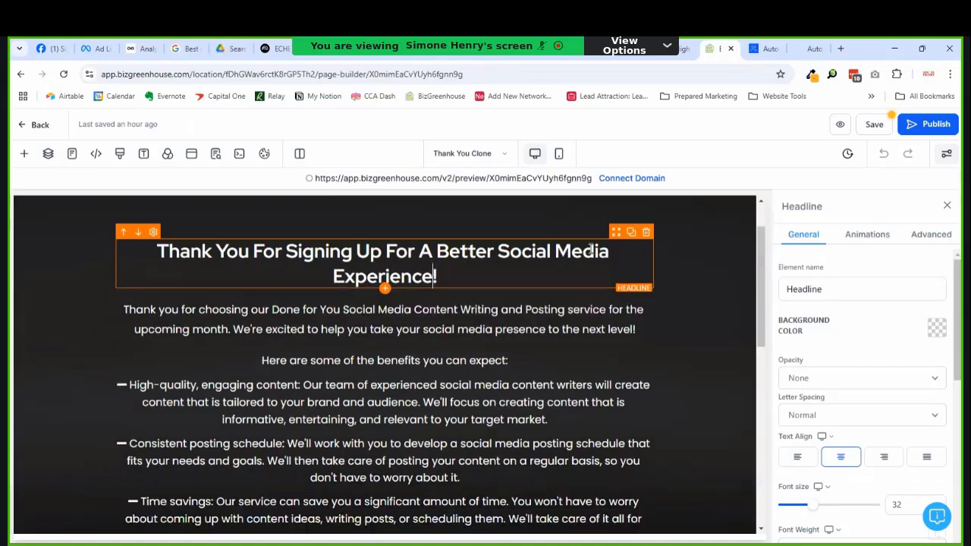
pyautogui.click(285, 345)
pyautogui.click(273, 313)
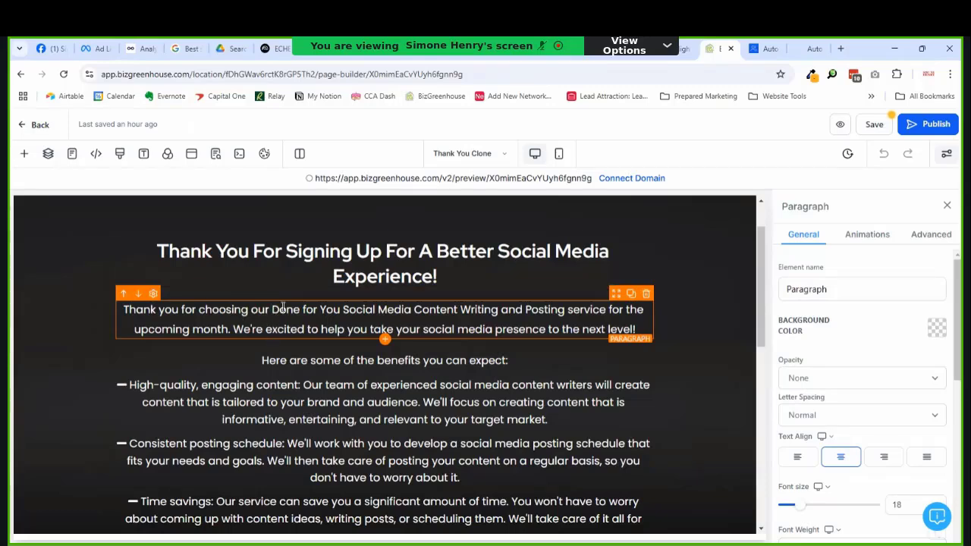
# Step: Insert 'BizGreenhouse for your social media posting' before 'our' in the intro paragraph
pyautogui.click(254, 315)
pyautogui.write('BizGree')
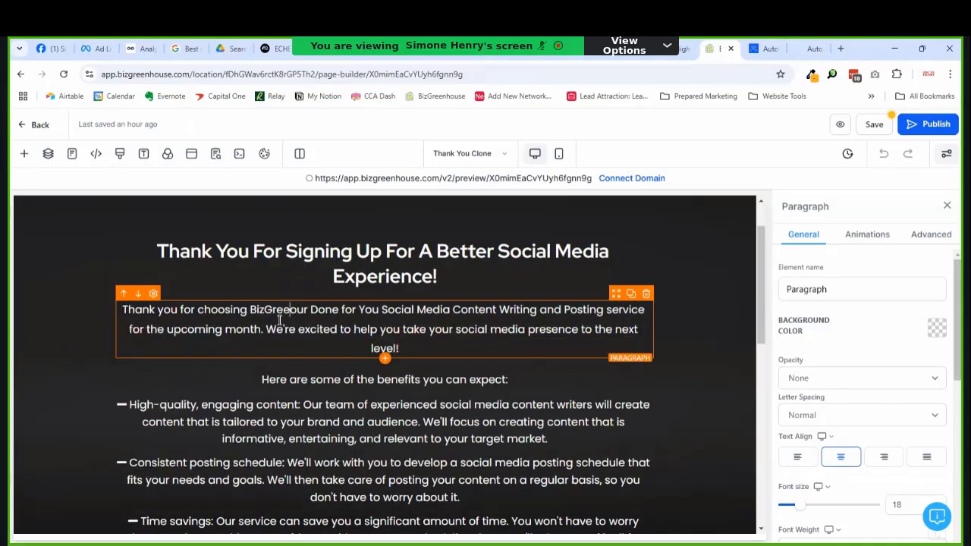
pyautogui.write('nhouse for ')
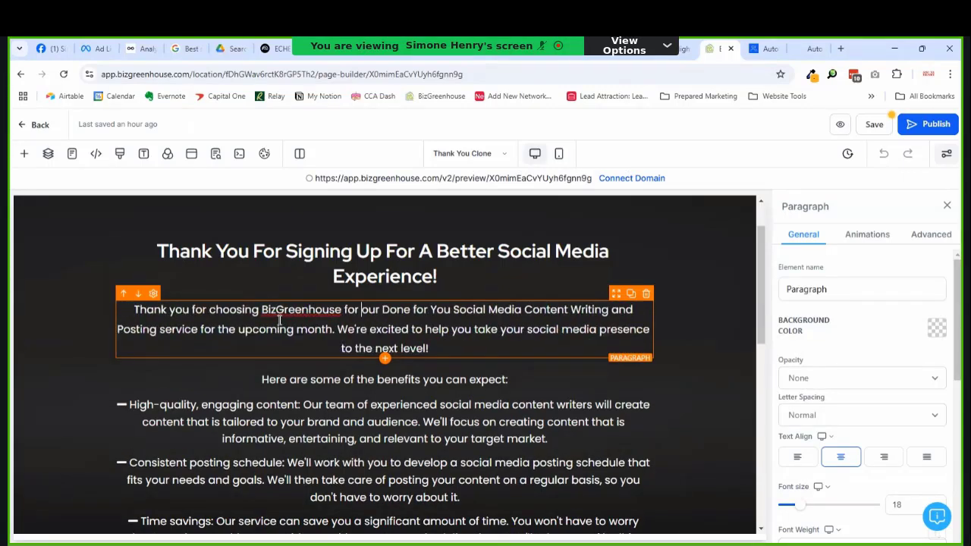
pyautogui.write('y')
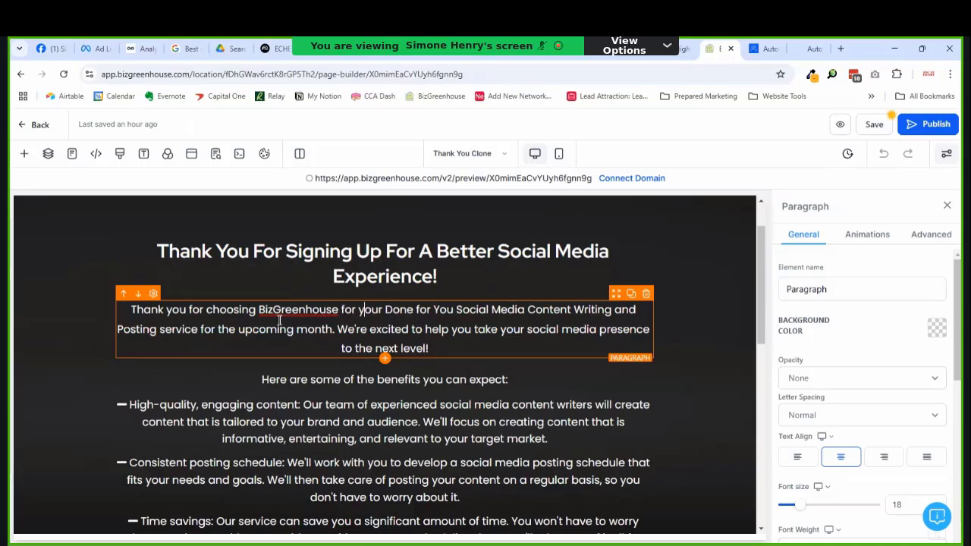
pyautogui.write('our s')
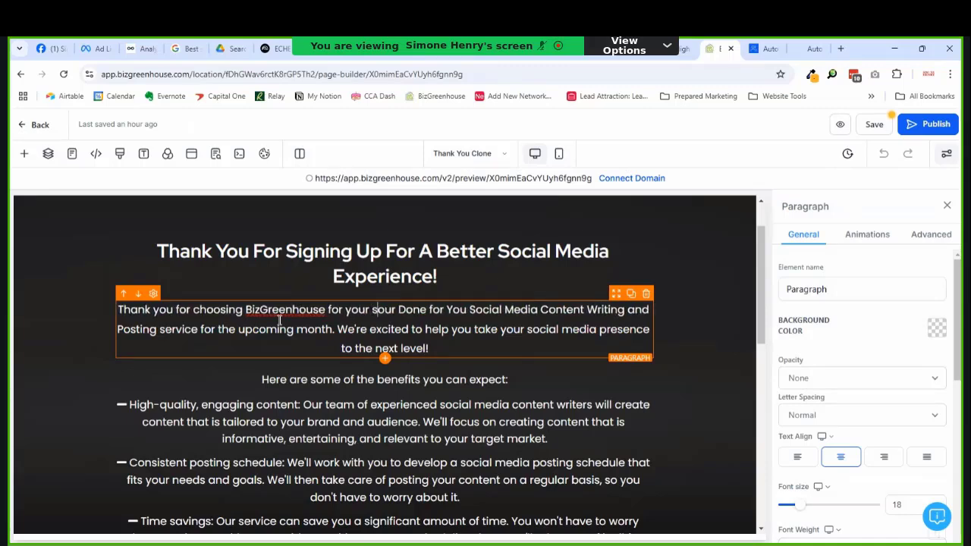
pyautogui.write('ocial media')
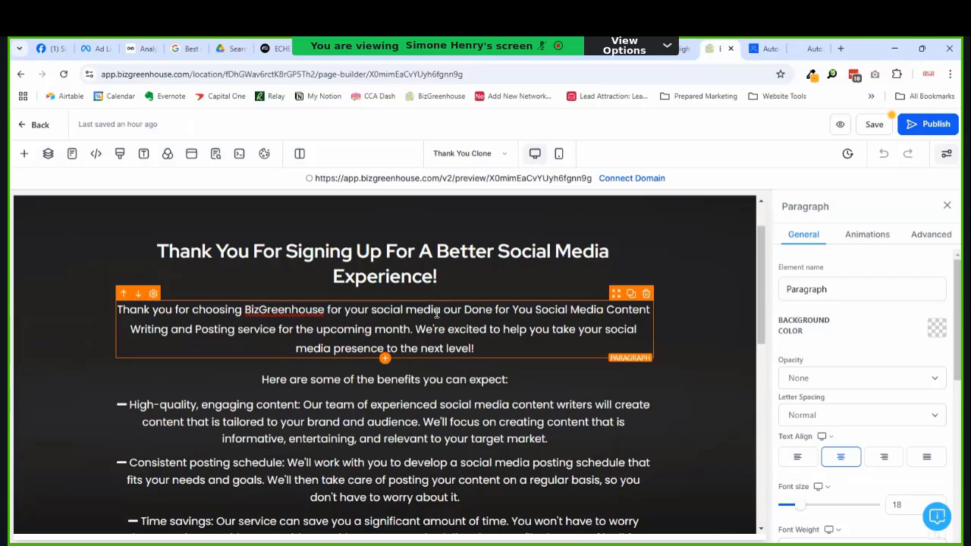
pyautogui.write('postin')
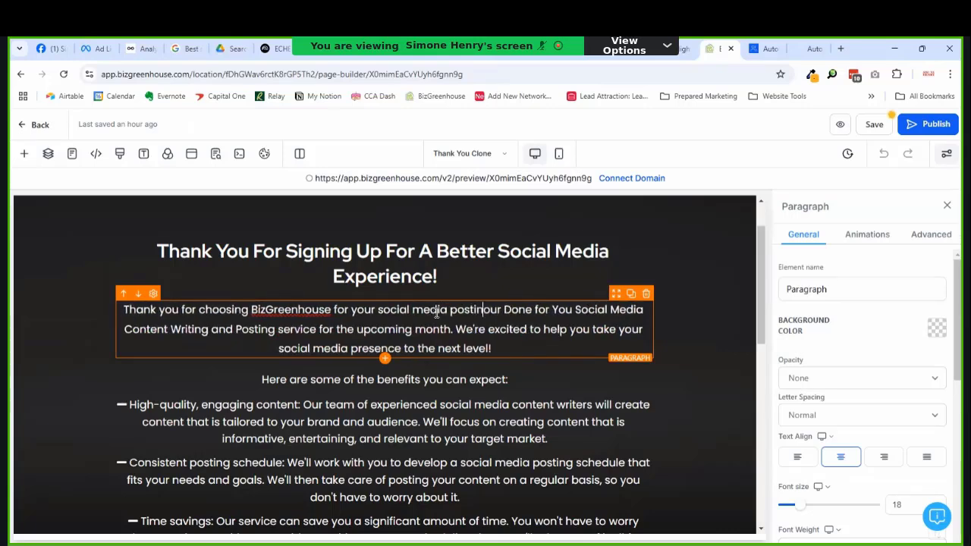
pyautogui.write('g')
# Step: Delete the old service description sentence and change 'posting' to 'management'
pyautogui.hotkey('ctrl', 'shift', 'End')
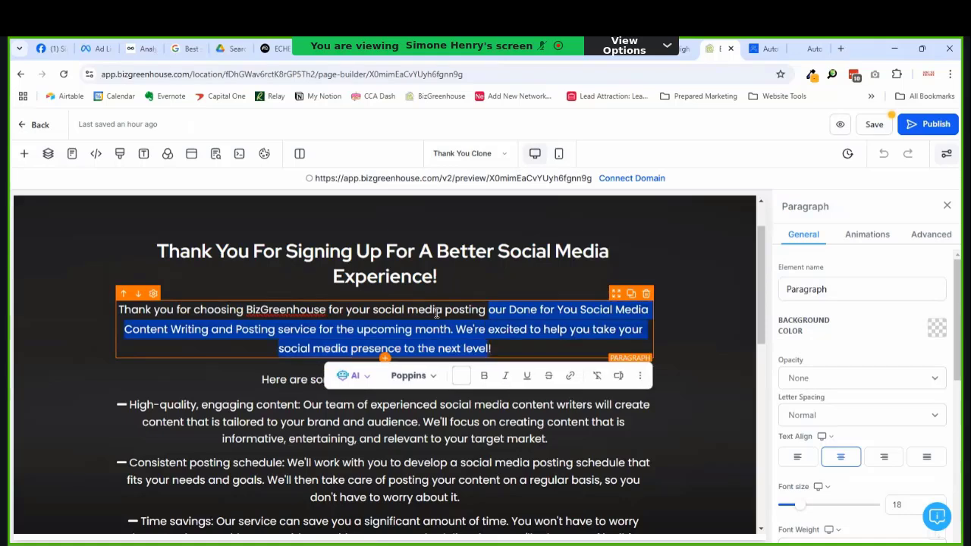
pyautogui.hotkey('shift', 'Up')
pyautogui.hotkey('shift', 'Left')
pyautogui.hotkey('shift', 'Left')
pyautogui.hotkey('shift', 'Left')
pyautogui.hotkey('shift', 'Left')
pyautogui.hotkey('shift', 'Left')
pyautogui.hotkey('shift', 'Left')
pyautogui.hotkey('shift', 'Left')
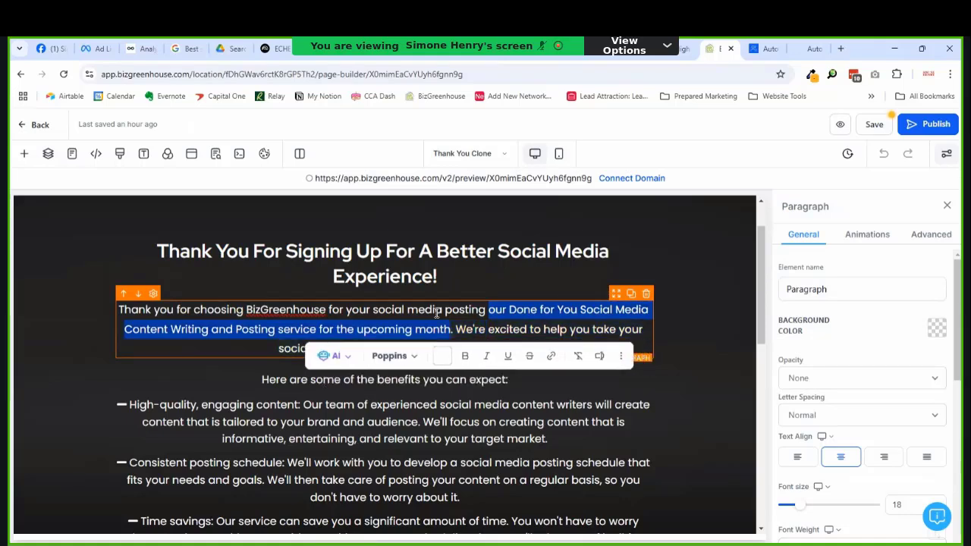
pyautogui.hotkey('shift', 'Right')
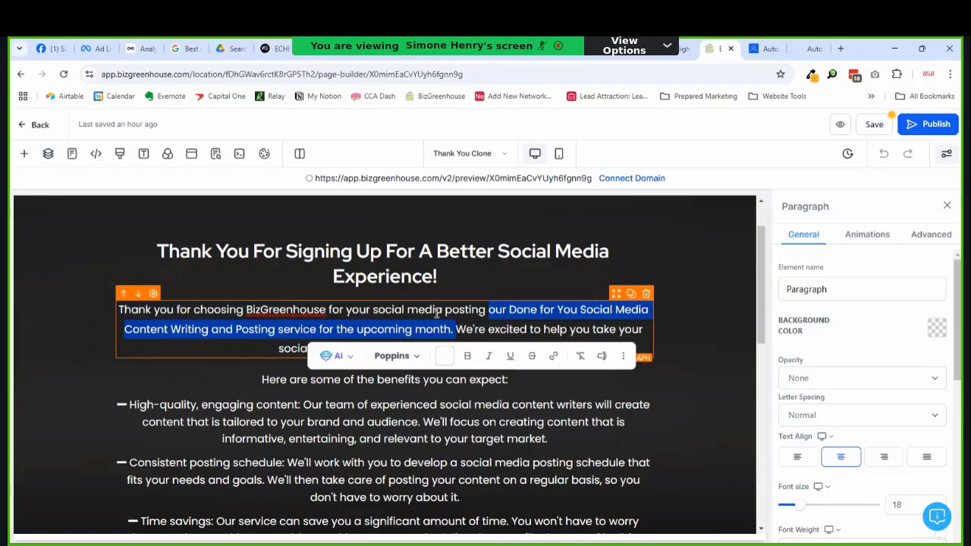
pyautogui.press('BackSpace')
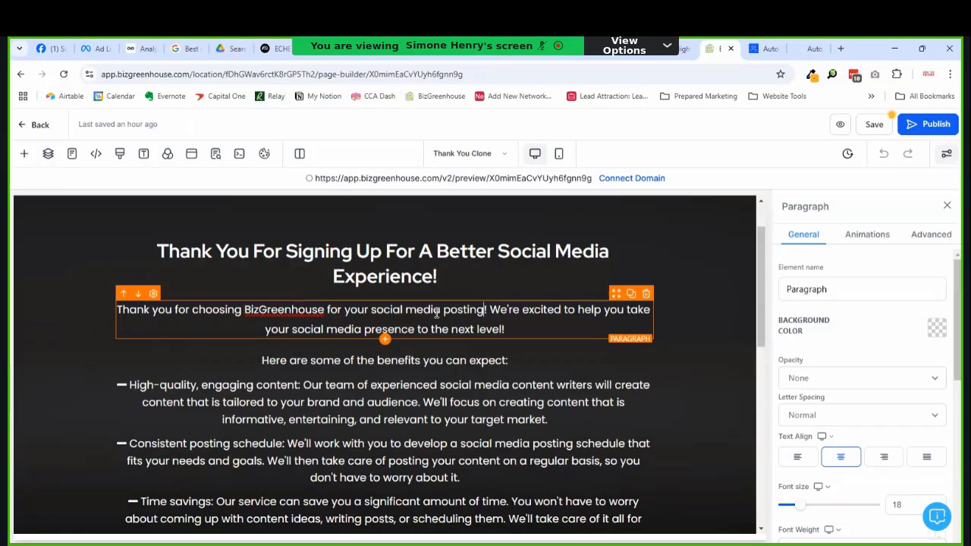
pyautogui.hotkey('ctrl', 'shift', 'Left')
pyautogui.write('manae')
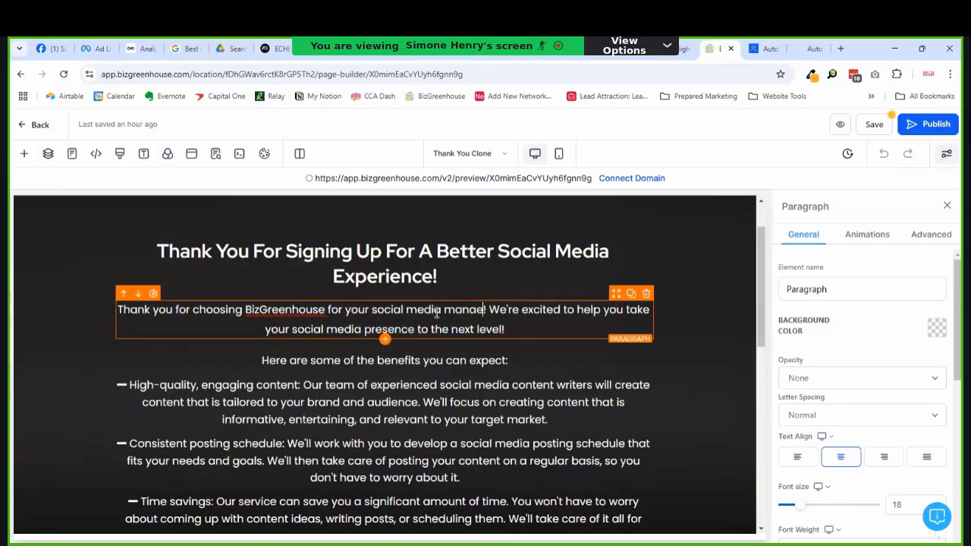
pyautogui.press('BackSpace')
pyautogui.write('gement')
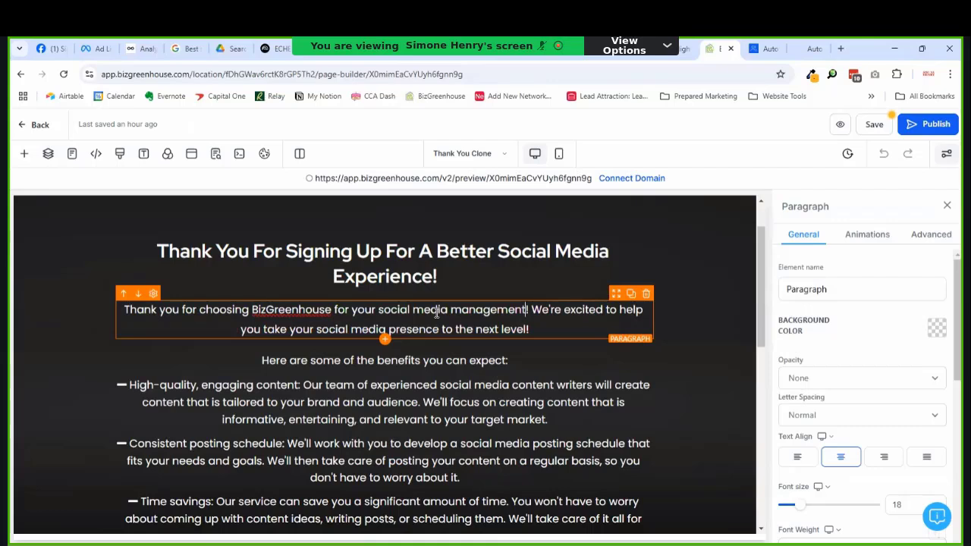
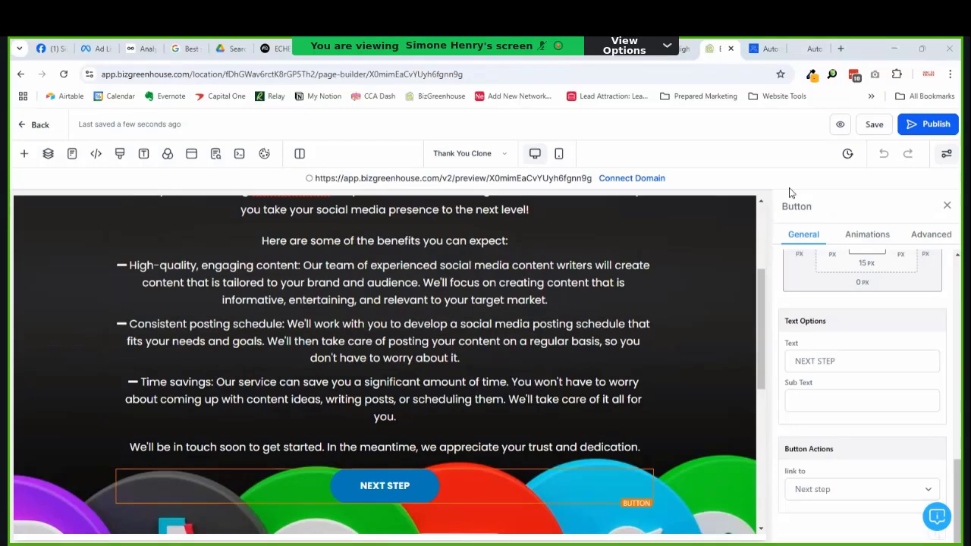
# Step: Delete the 'Here are some of the benefits' line and the High-quality content, Consistent posting schedule and Time savings paragraphs
pyautogui.scroll(5, 549, 329)
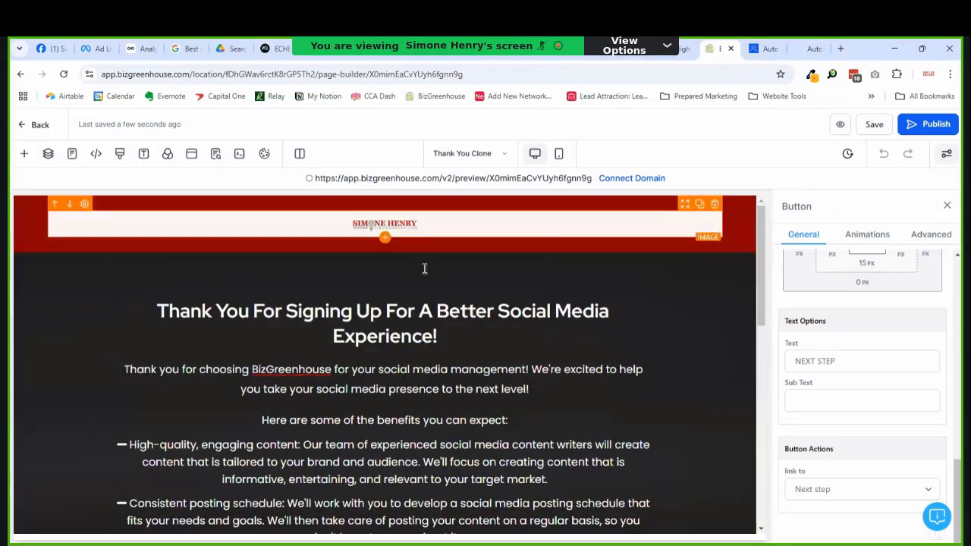
pyautogui.scroll(-2, 393, 371)
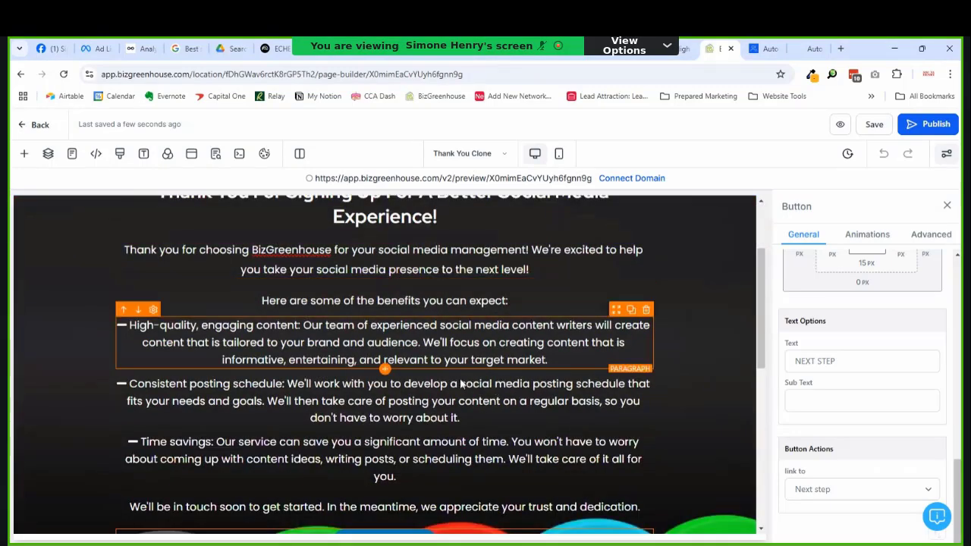
pyautogui.click(273, 302)
pyautogui.tripleClick(355, 304)
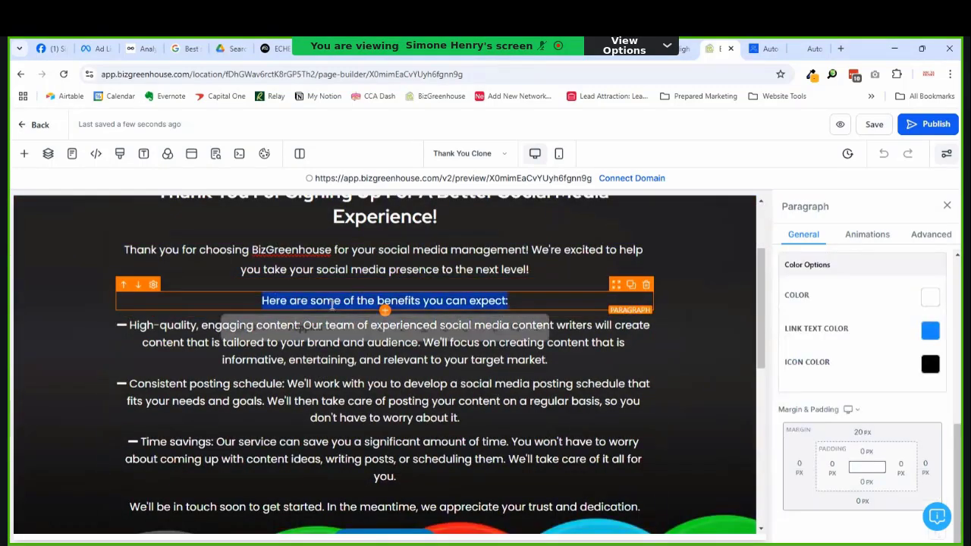
pyautogui.scroll(-3, 394, 304)
pyautogui.scroll(3, 465, 406)
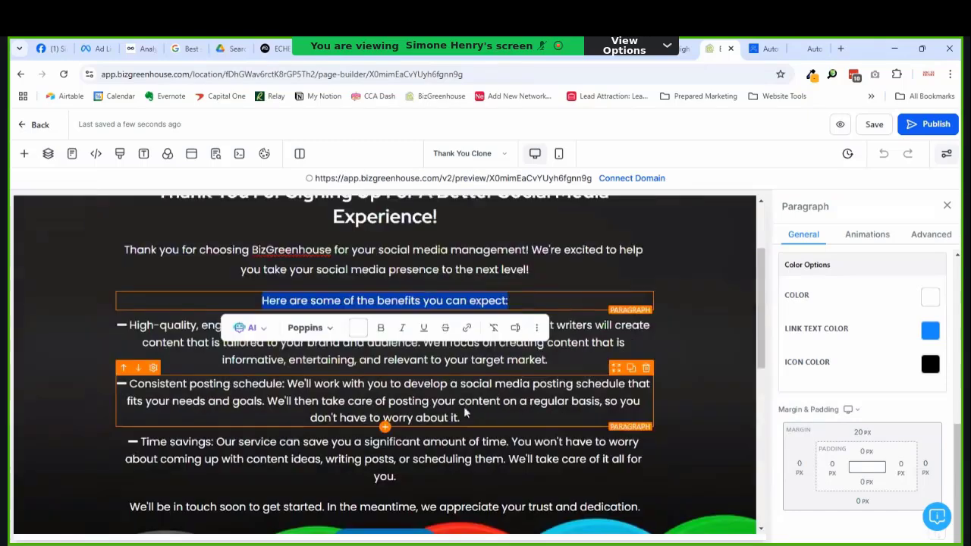
pyautogui.scroll(-1, 465, 407)
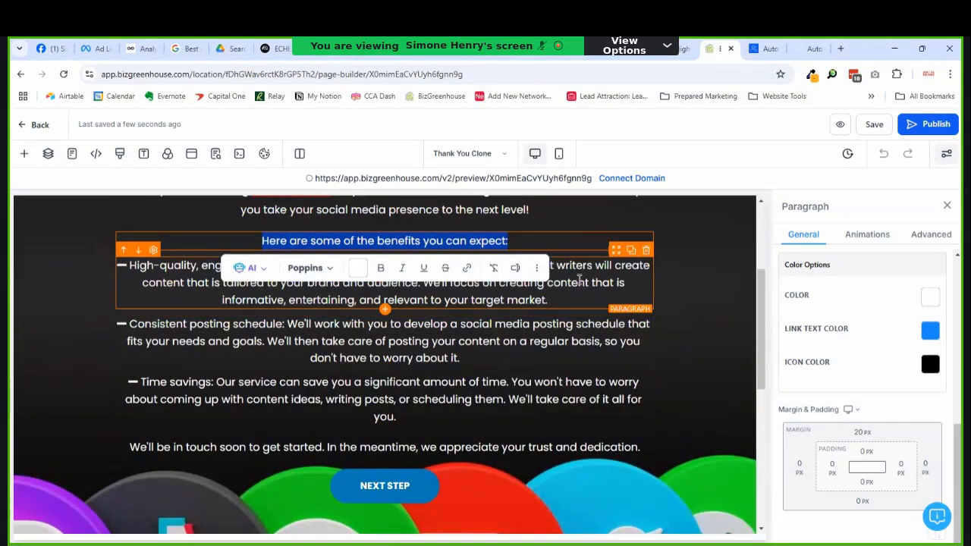
pyautogui.click(646, 225)
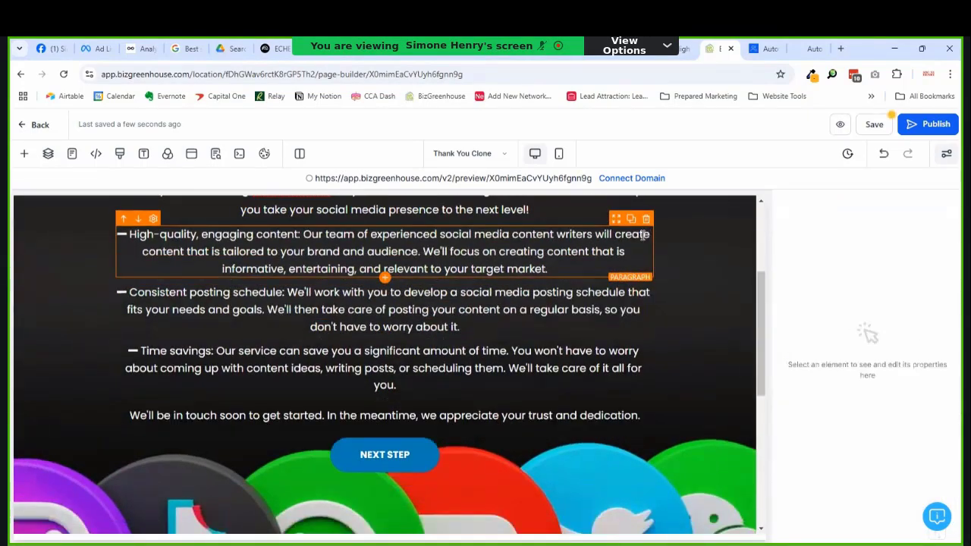
pyautogui.click(646, 219)
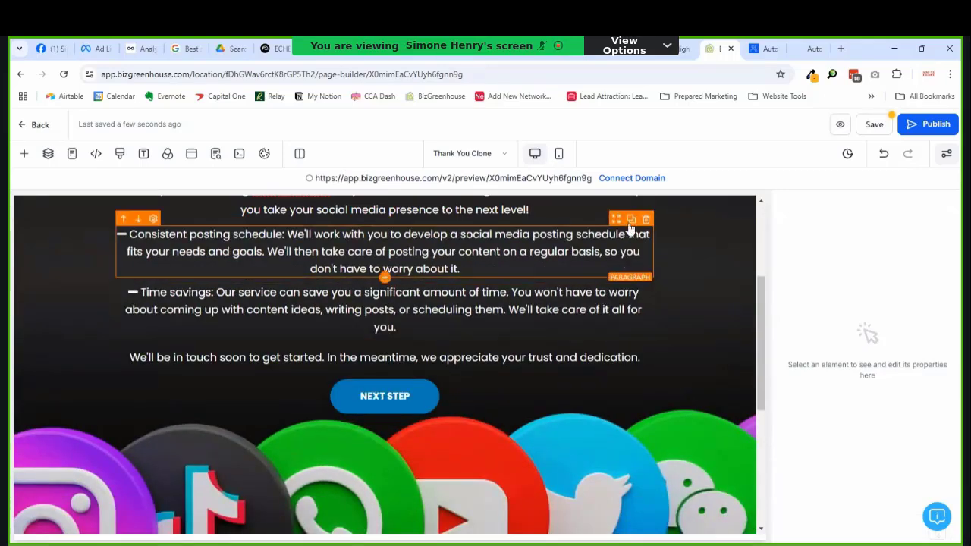
pyautogui.click(645, 220)
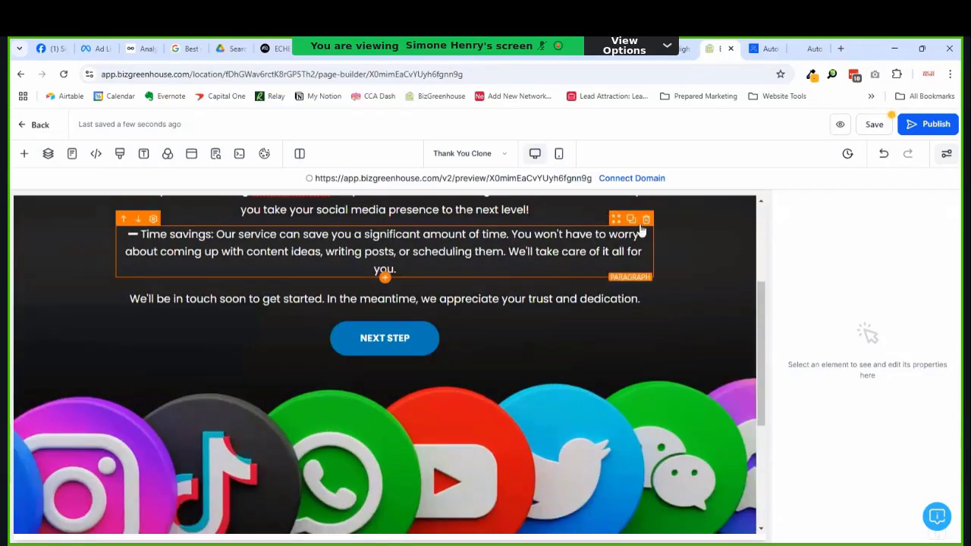
pyautogui.click(645, 225)
# Step: Replace the closing sentence with 'Check your email for your confirmation and next steps…', ending with the spam and promotions tip
pyautogui.click(352, 241)
pyautogui.doubleClick(352, 241)
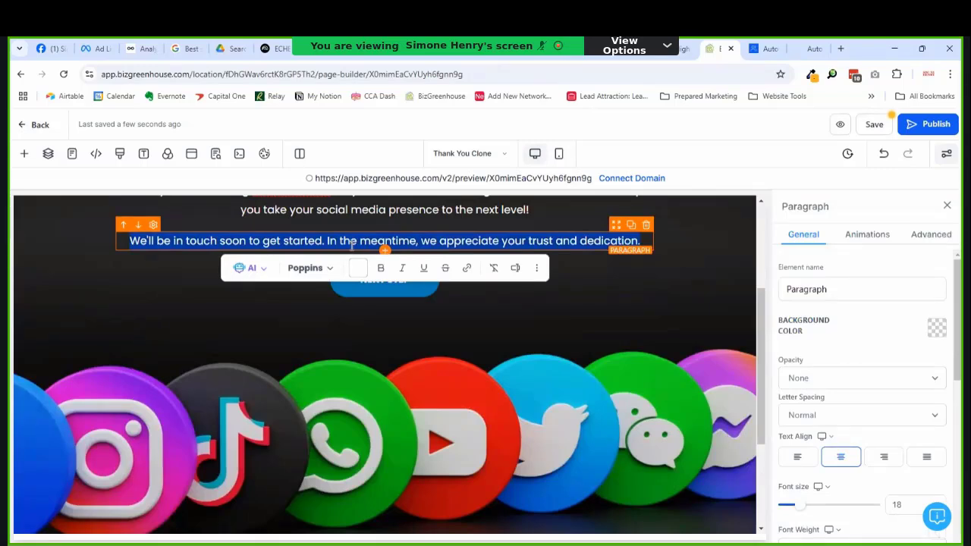
pyautogui.write('C')
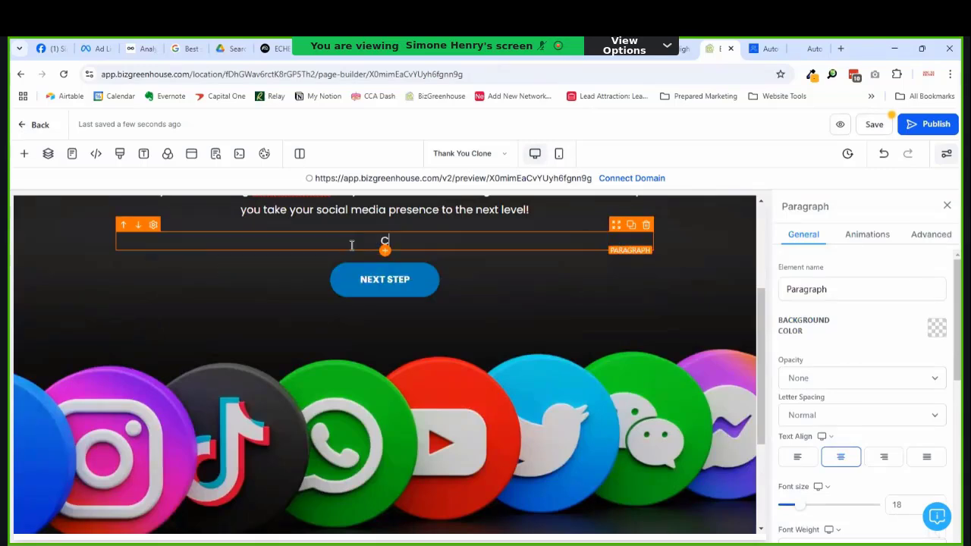
pyautogui.write('heck your email for ')
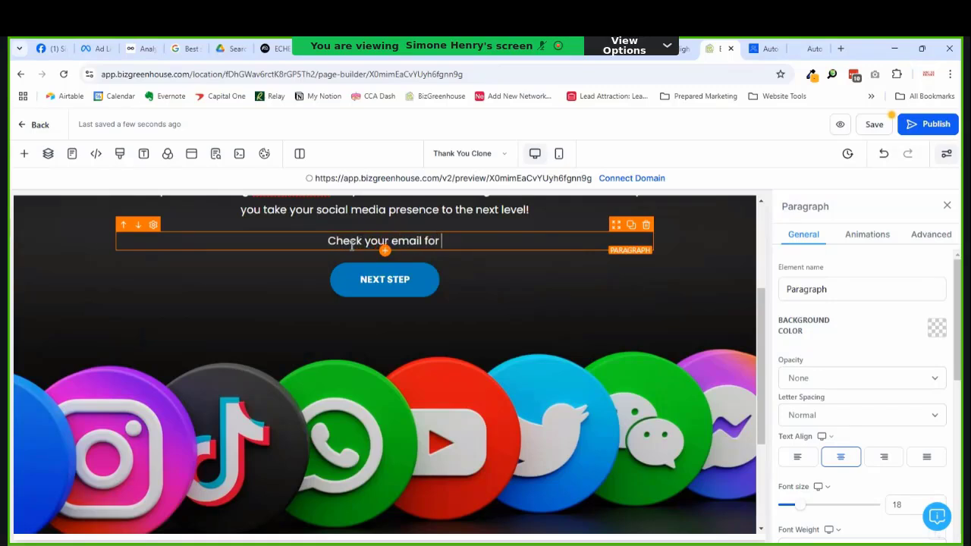
pyautogui.write('a')
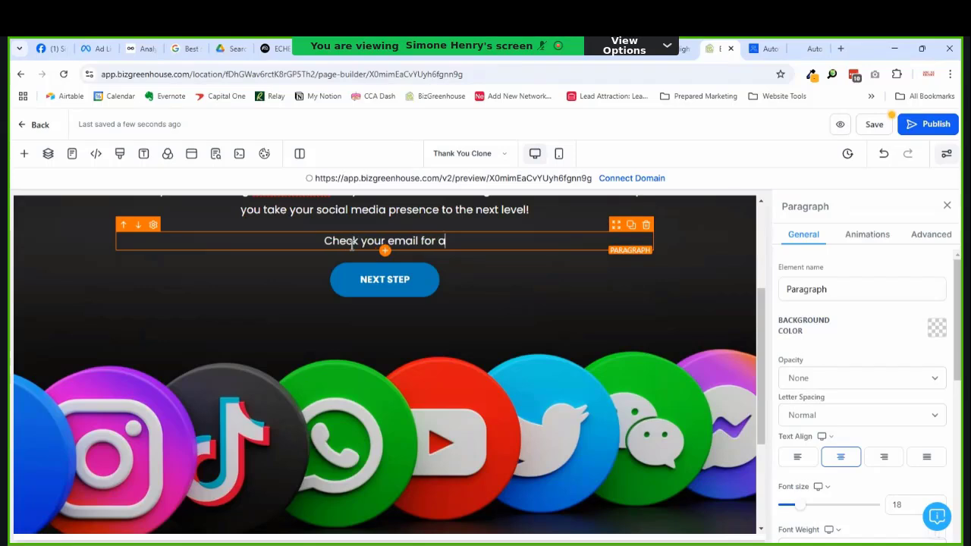
pyautogui.press('BackSpace')
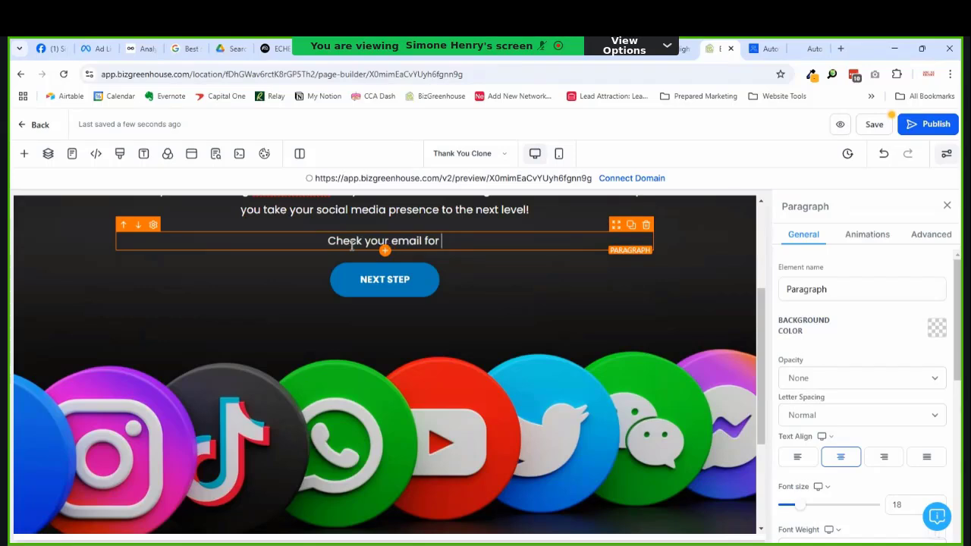
pyautogui.write('your confirm')
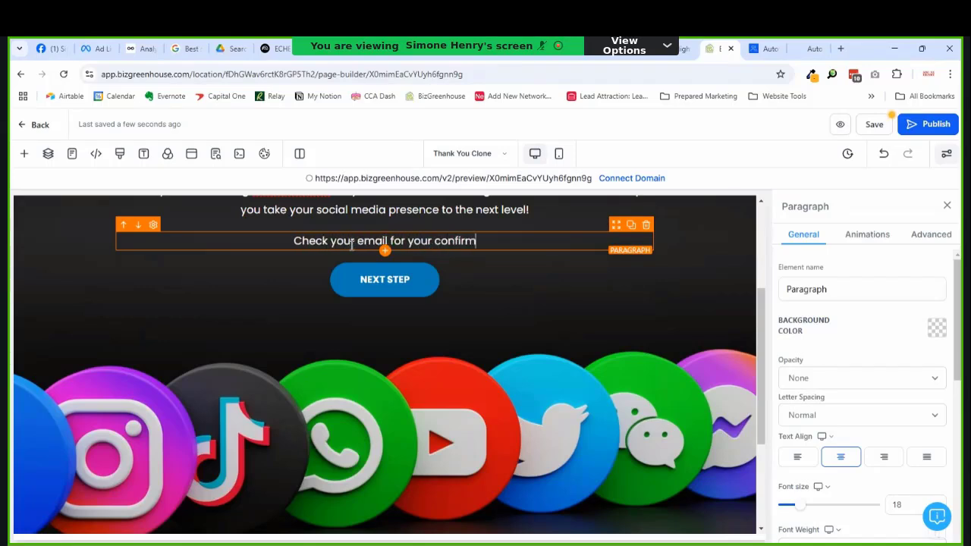
pyautogui.write('ation a')
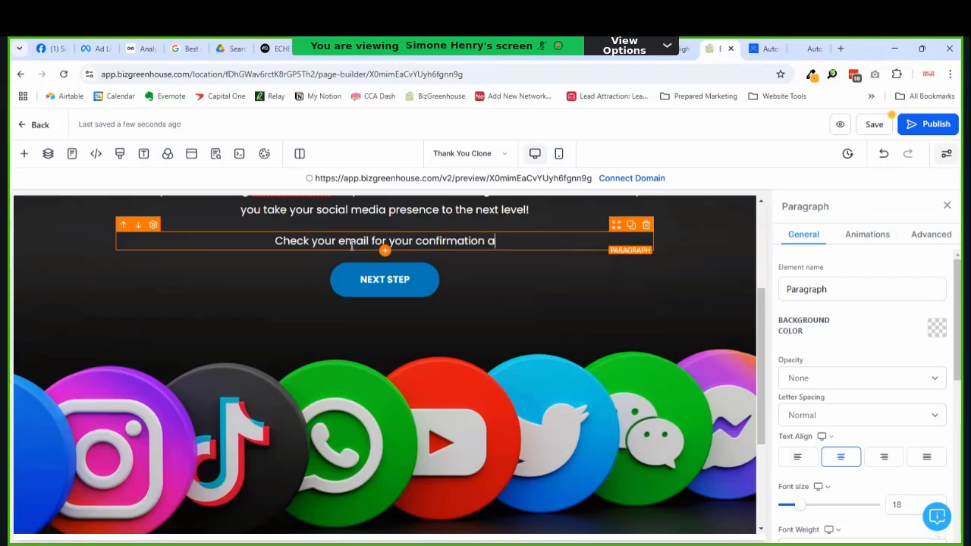
pyautogui.write('nd next step')
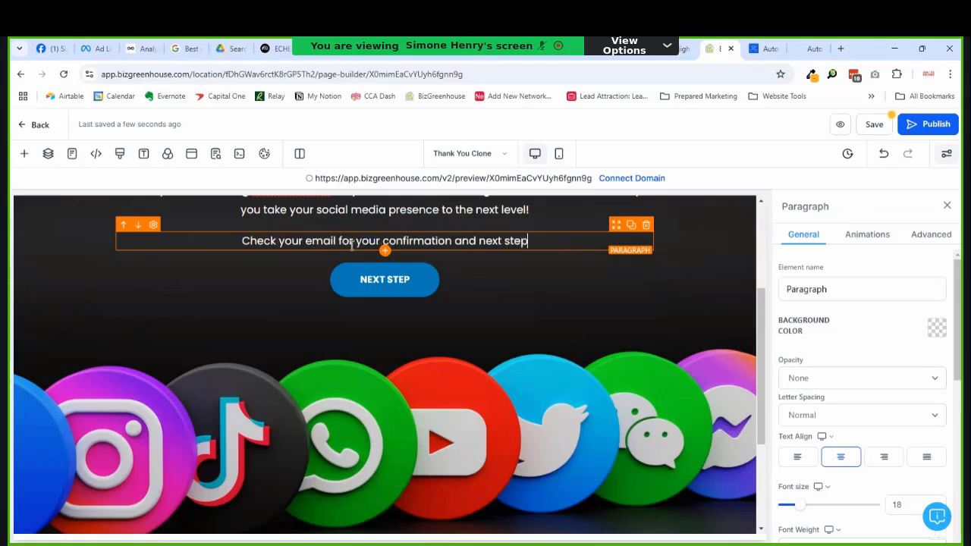
pyautogui.write('s. I')
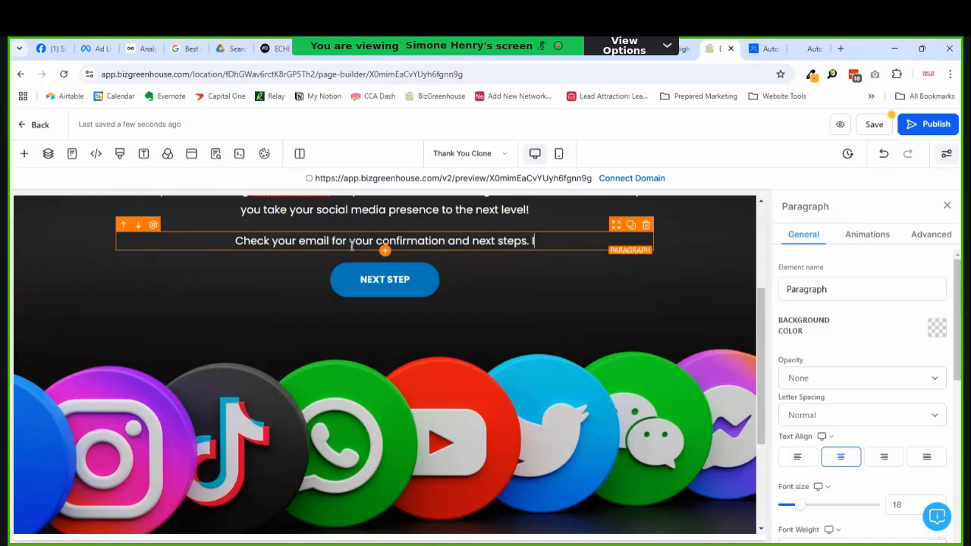
pyautogui.write('f you d')
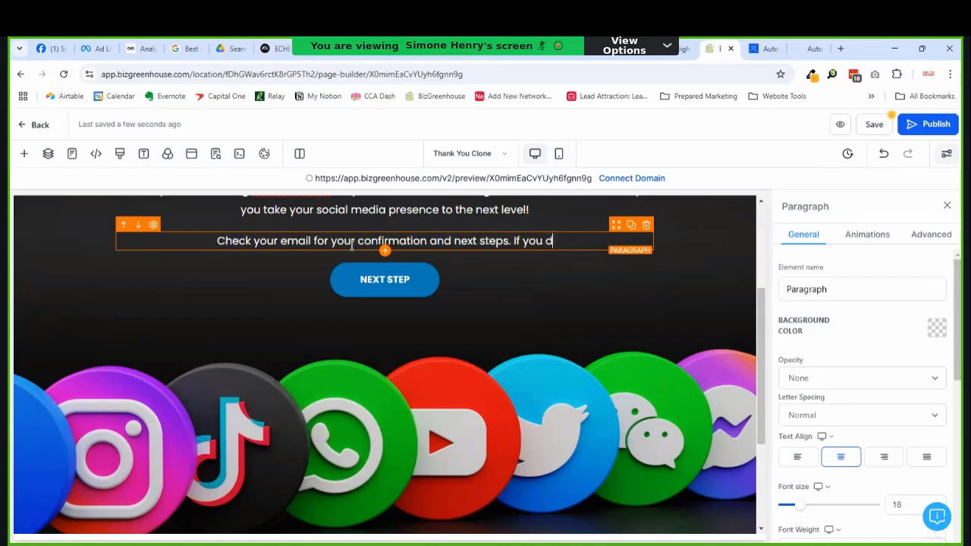
pyautogui.write("on't see ")
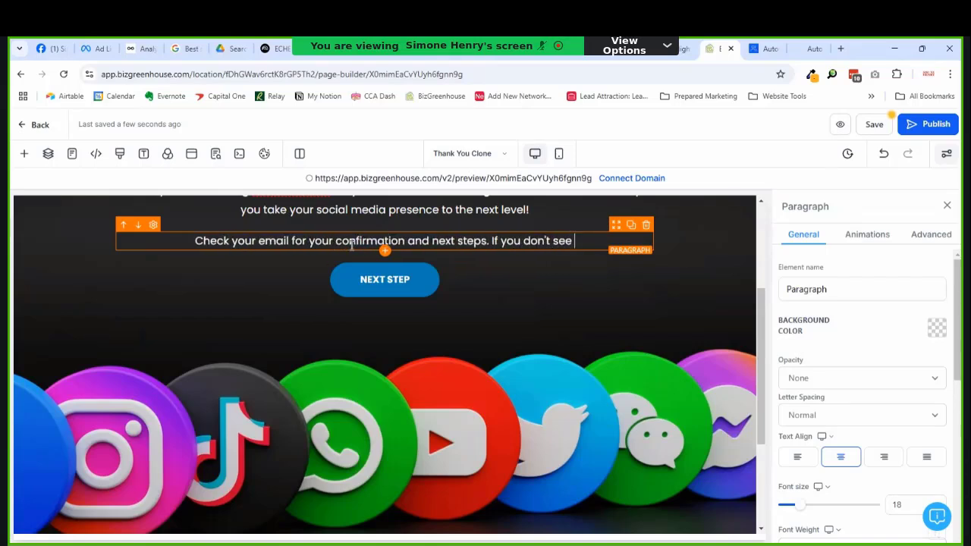
pyautogui.write('an email in')
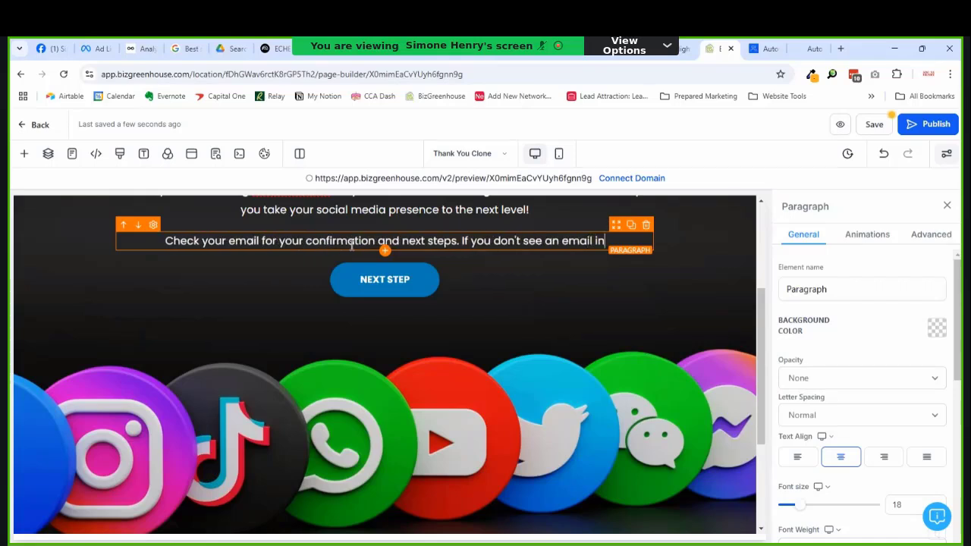
pyautogui.write(' your in')
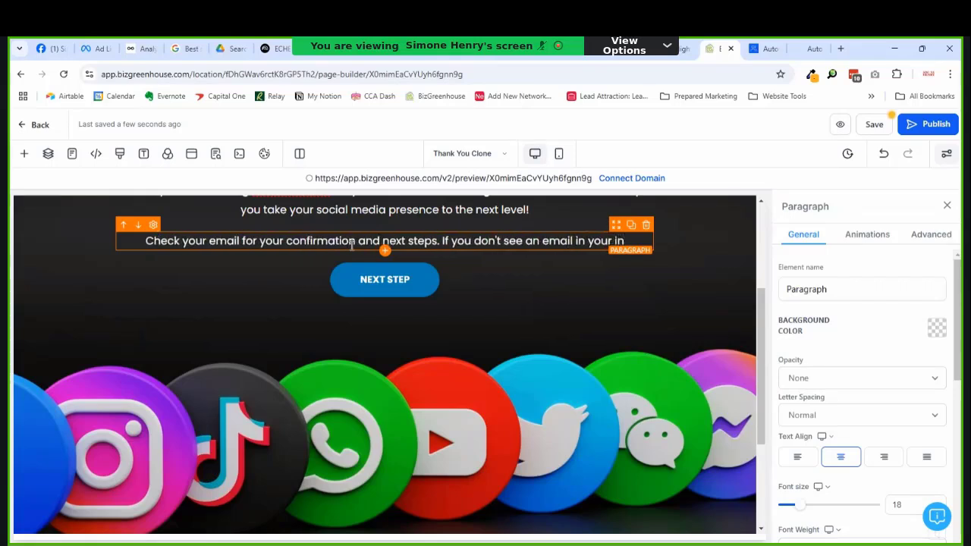
pyautogui.write('box f')
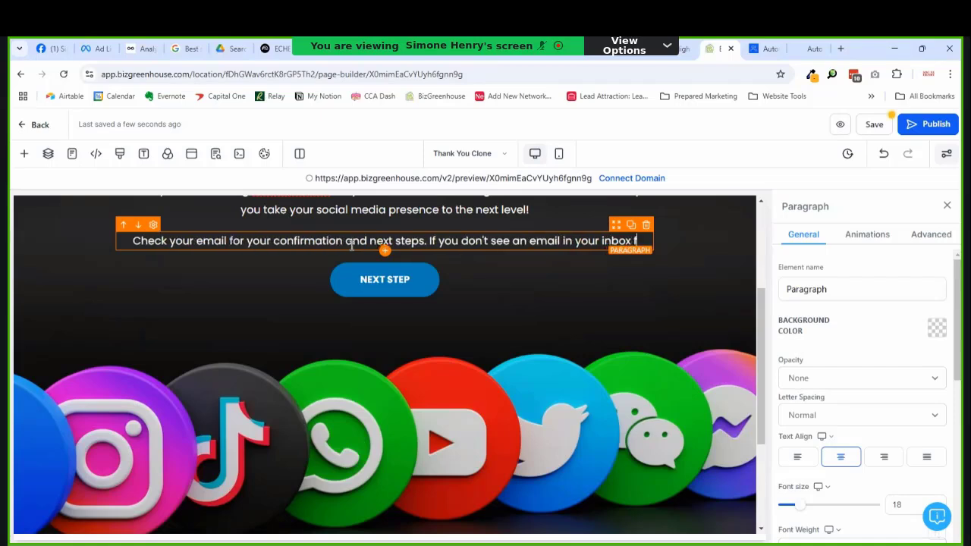
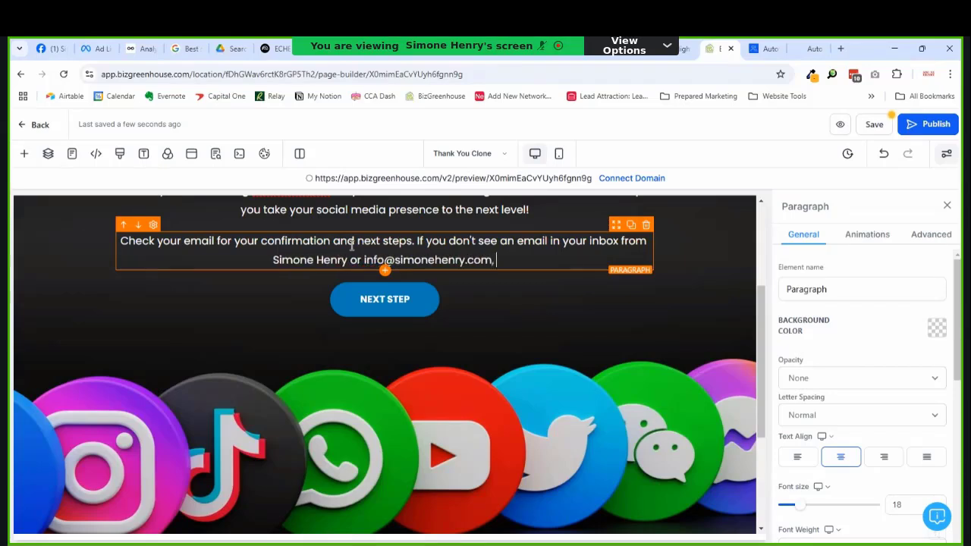
pyautogui.write('check ')
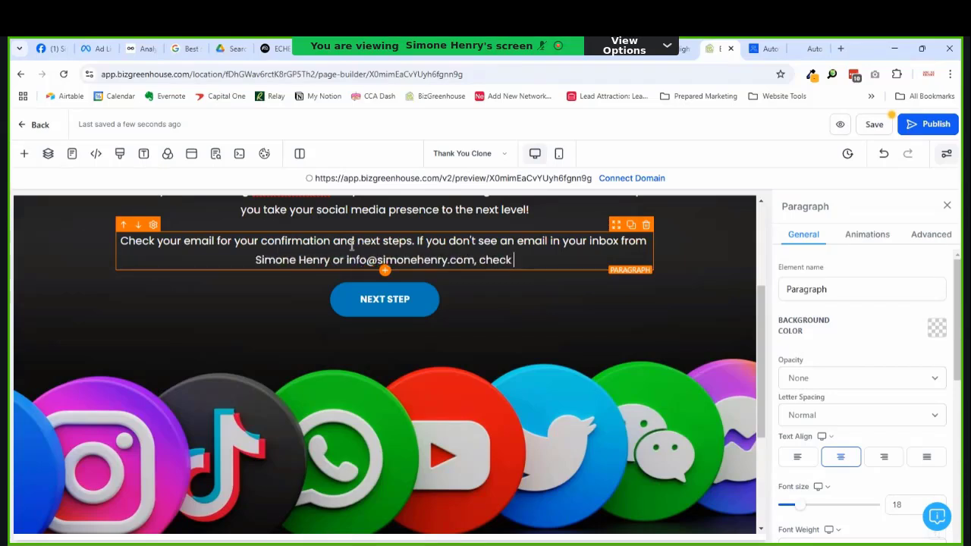
pyautogui.write('your s')
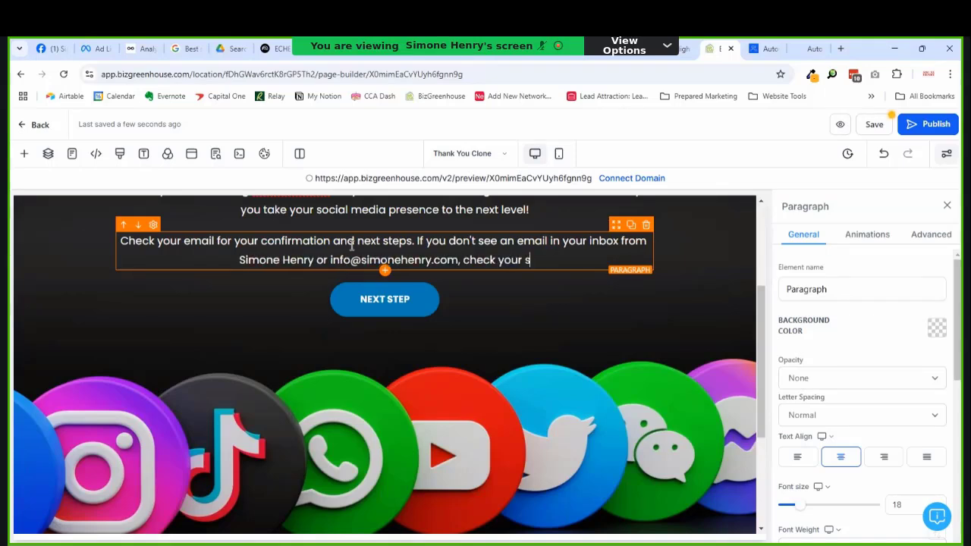
pyautogui.write('pam and pro')
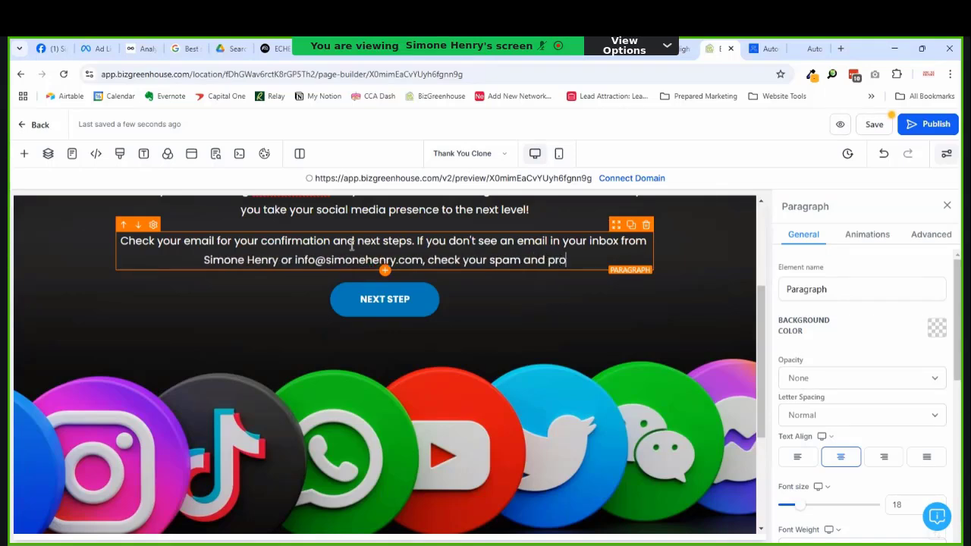
pyautogui.write('motions fol')
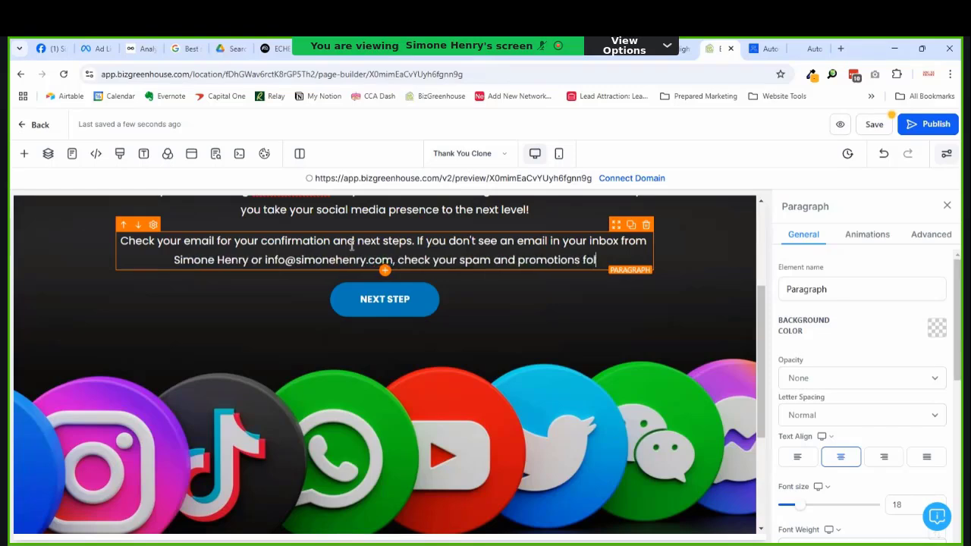
pyautogui.write('ders.')
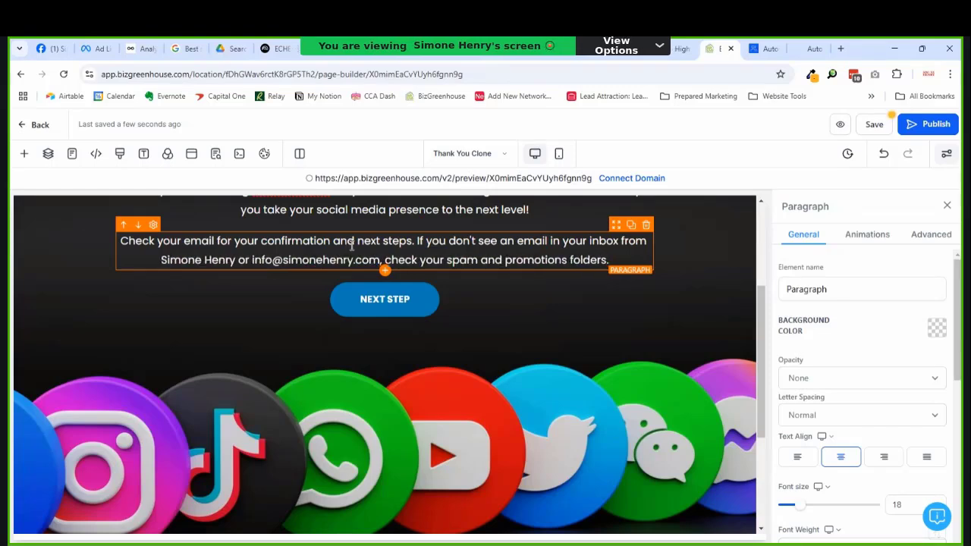
pyautogui.click(114, 261)
# Step: Make the NEXT STEP button's background bright red
pyautogui.click(438, 309)
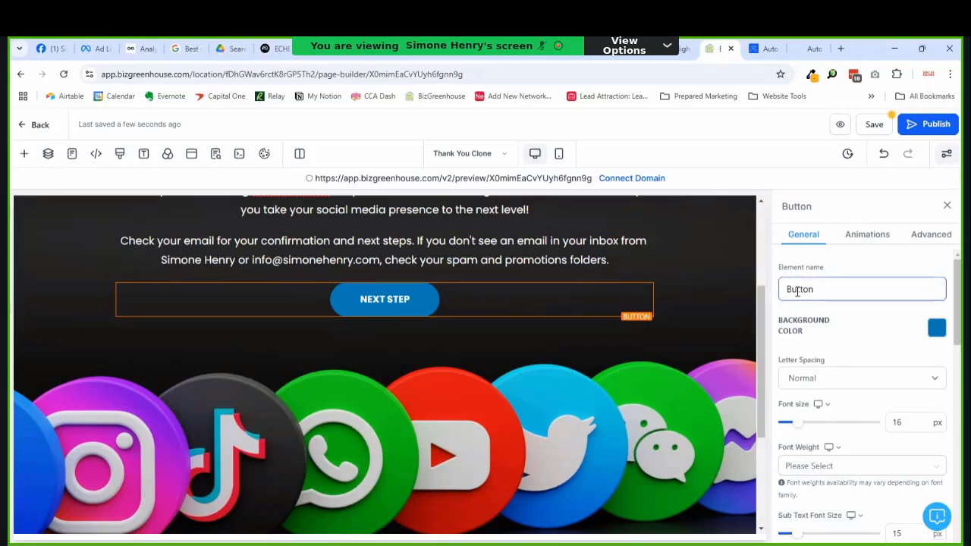
pyautogui.scroll(-3, 472, 374)
pyautogui.scroll(3, 486, 375)
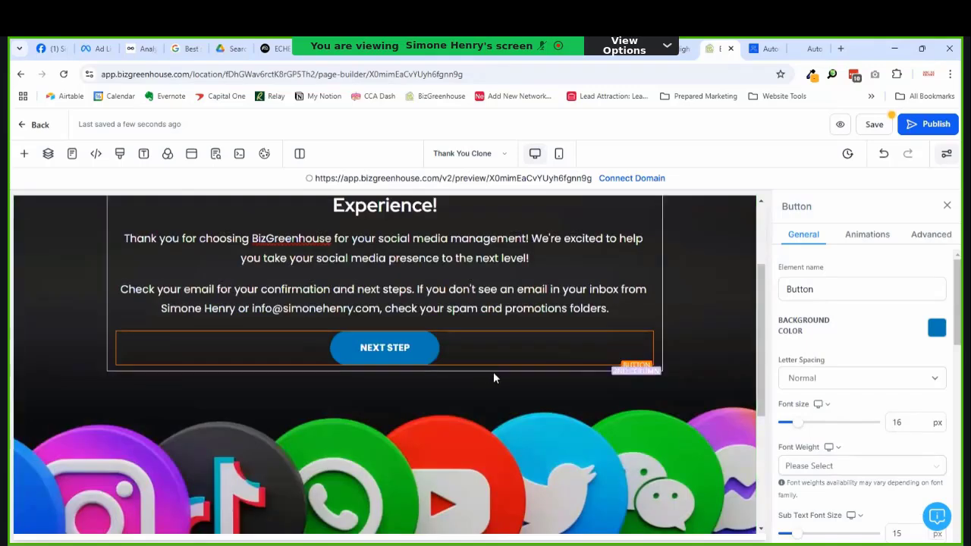
pyautogui.click(938, 326)
pyautogui.click(839, 172)
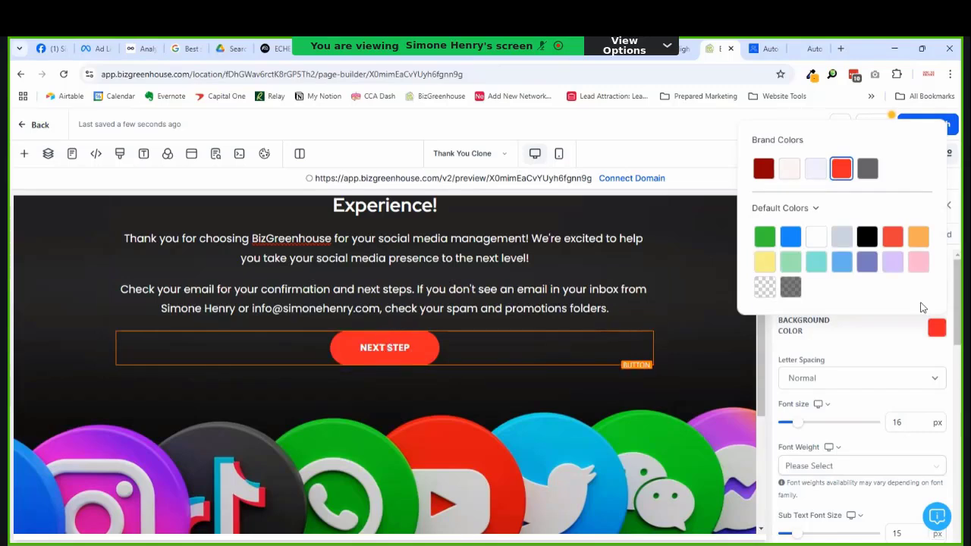
pyautogui.click(937, 332)
# Step: Change the button label to 'Visit my website'
pyautogui.scroll(-5, 888, 342)
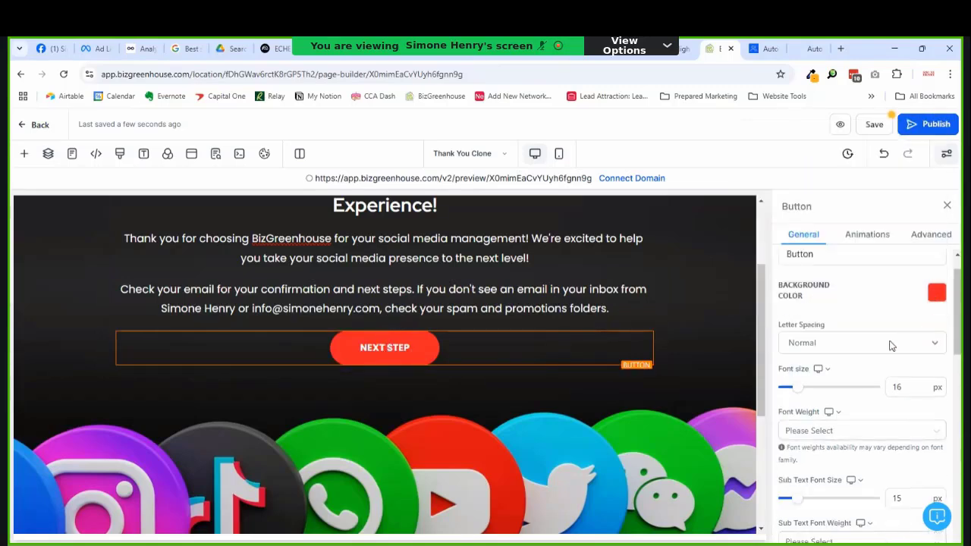
pyautogui.scroll(-4, 844, 391)
pyautogui.click(848, 368)
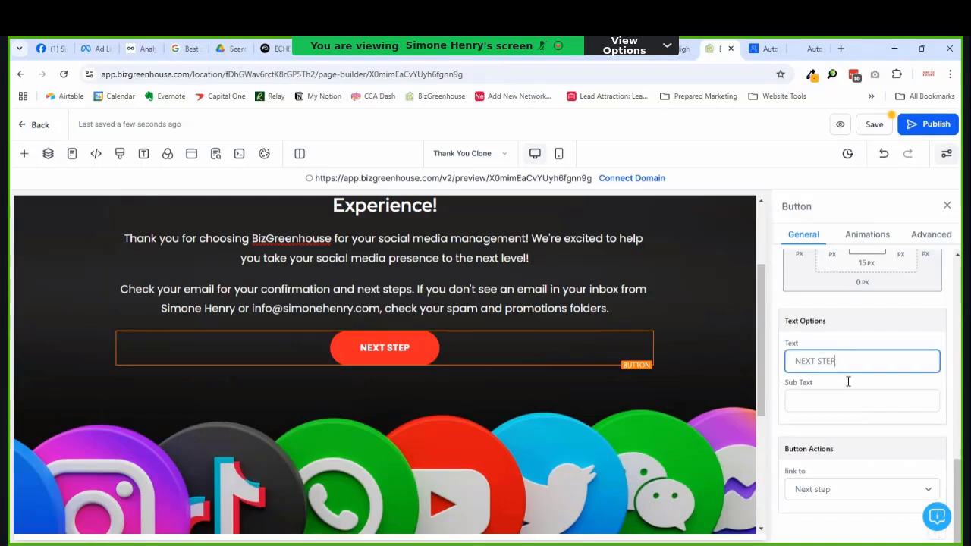
pyautogui.tripleClick(842, 369)
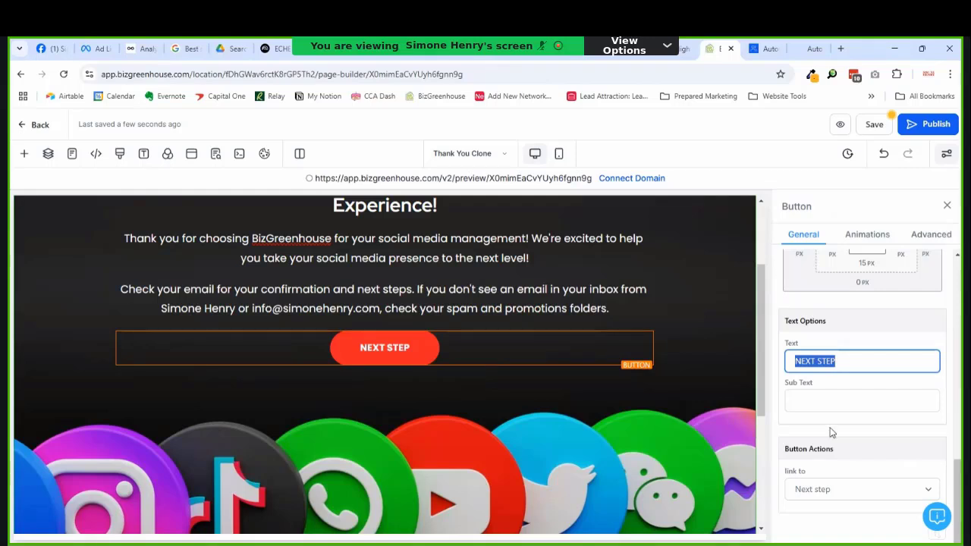
pyautogui.write('Visit my website')
# Step: Link the button to a Website URL and paste the site address
pyautogui.click(830, 489)
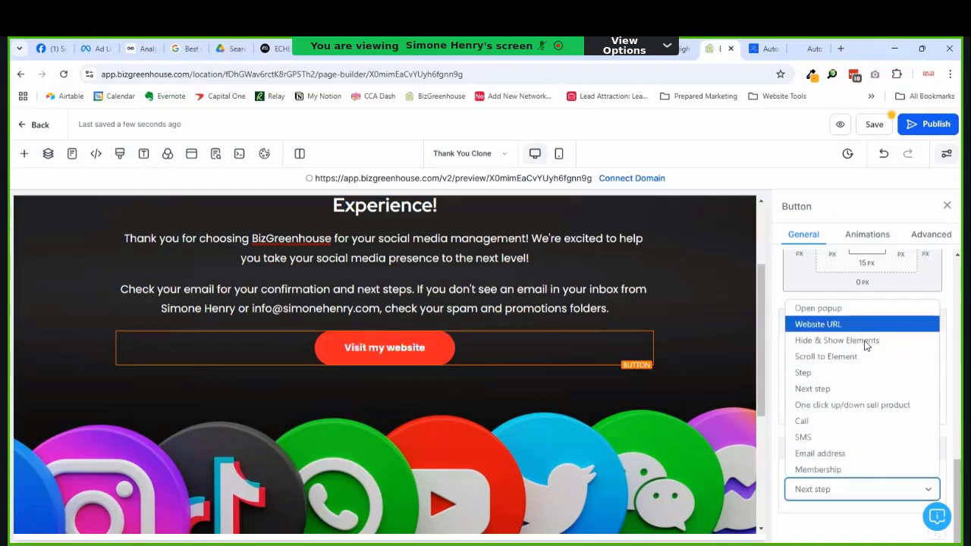
pyautogui.click(865, 327)
pyautogui.click(845, 529)
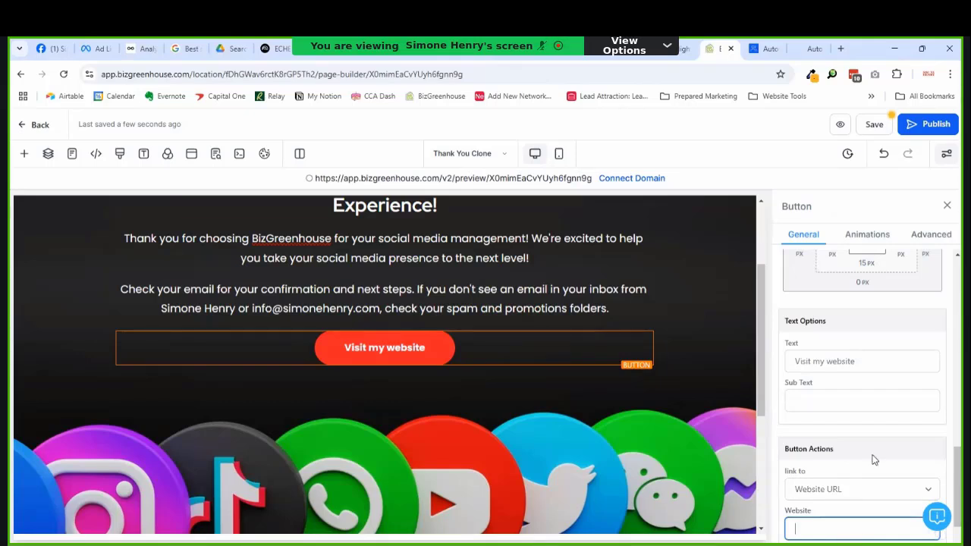
pyautogui.scroll(-2, 883, 424)
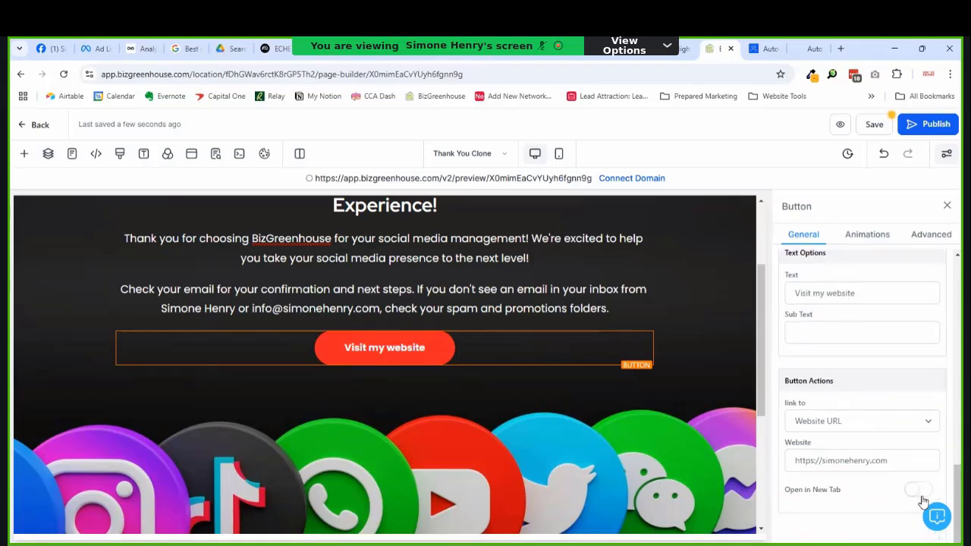
pyautogui.scroll(3, 559, 344)
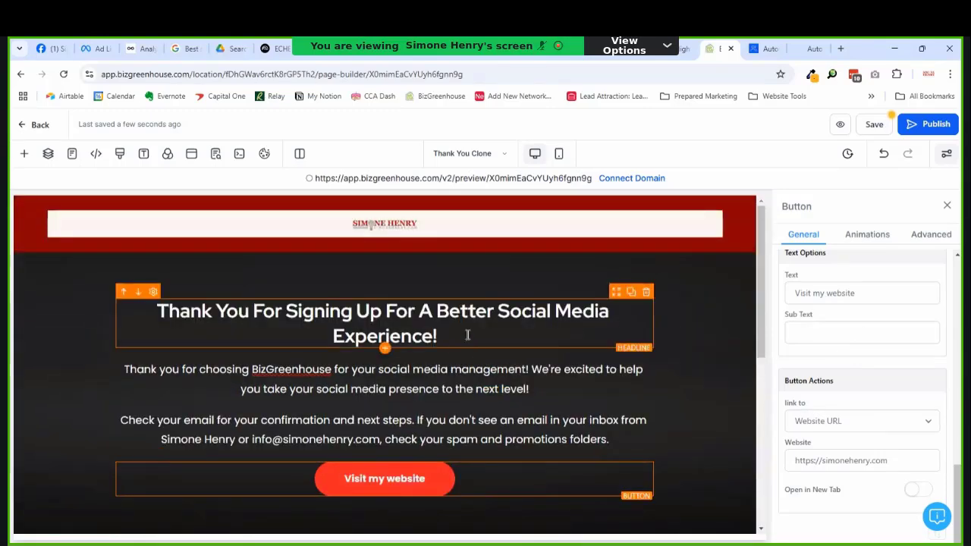
pyautogui.scroll(-5, 466, 331)
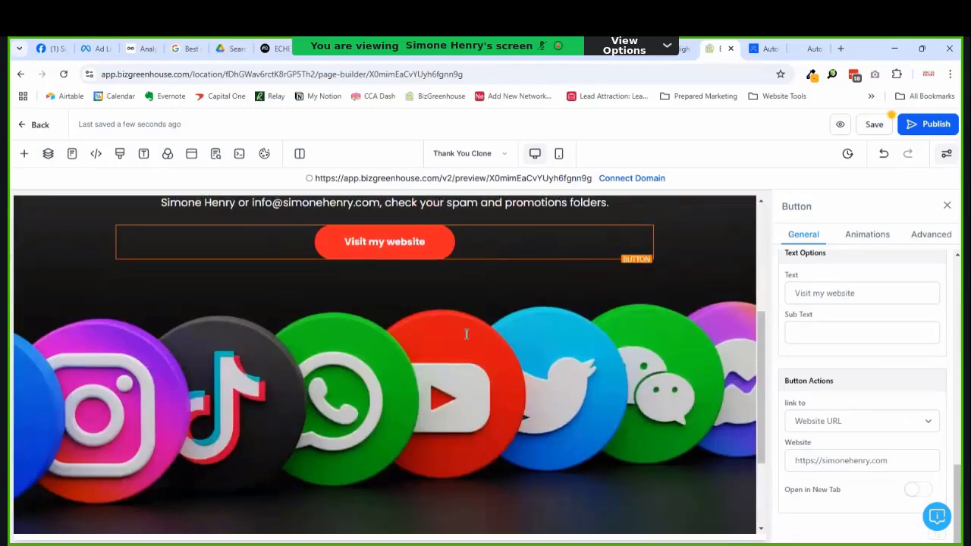
pyautogui.scroll(5, 464, 331)
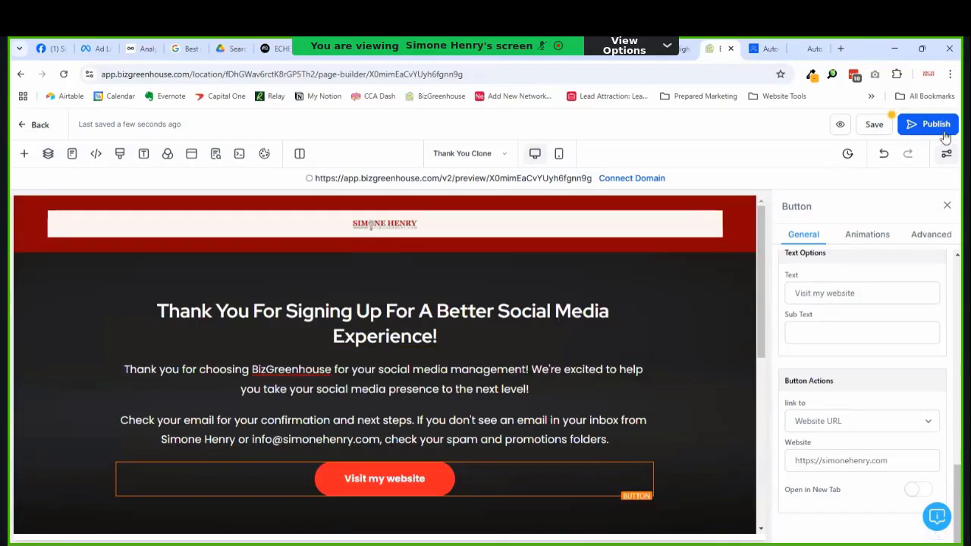
# Step: Save the page and switch to the mobile preview
pyautogui.click(878, 131)
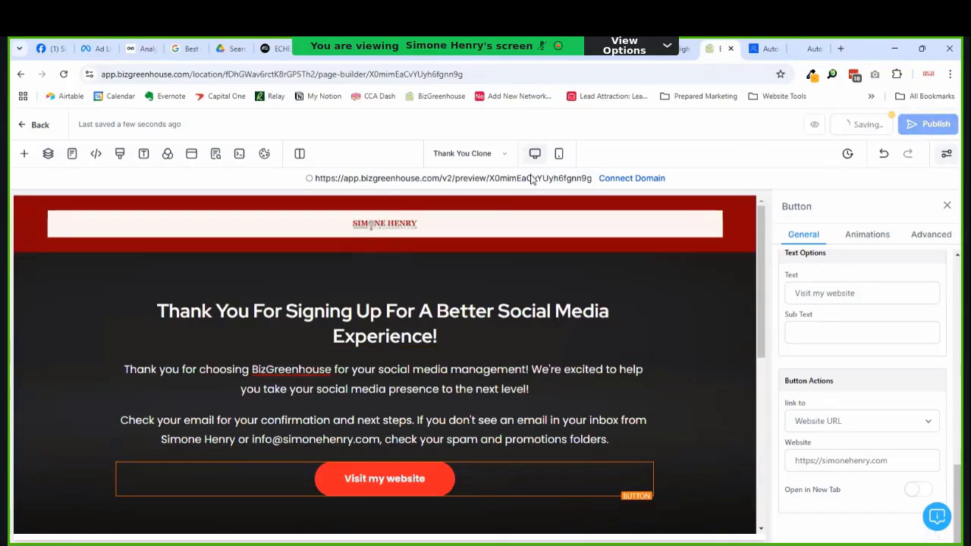
pyautogui.click(559, 153)
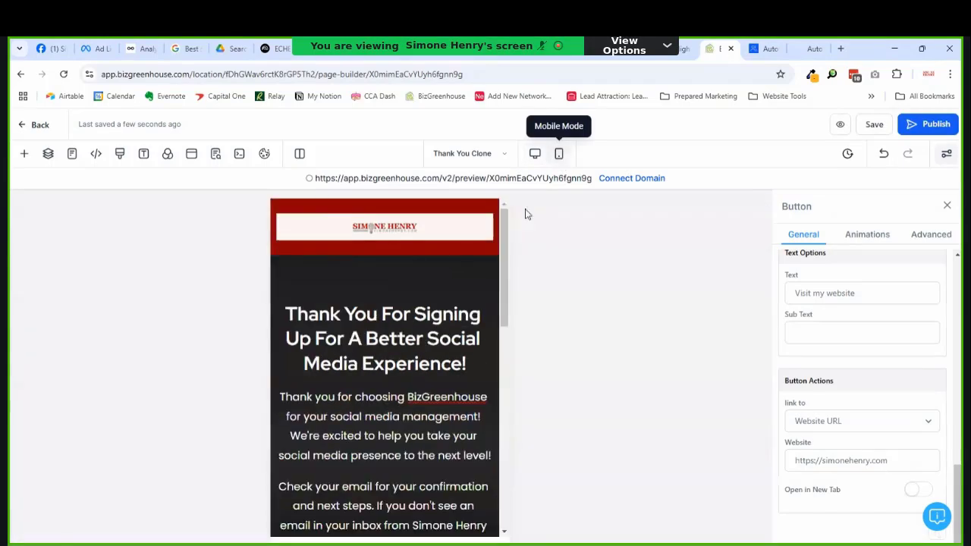
pyautogui.moveTo(505, 231); pyautogui.dragTo(490, 366)
# Step: Set the social media image section's bottom padding to 55 px
pyautogui.click(456, 341)
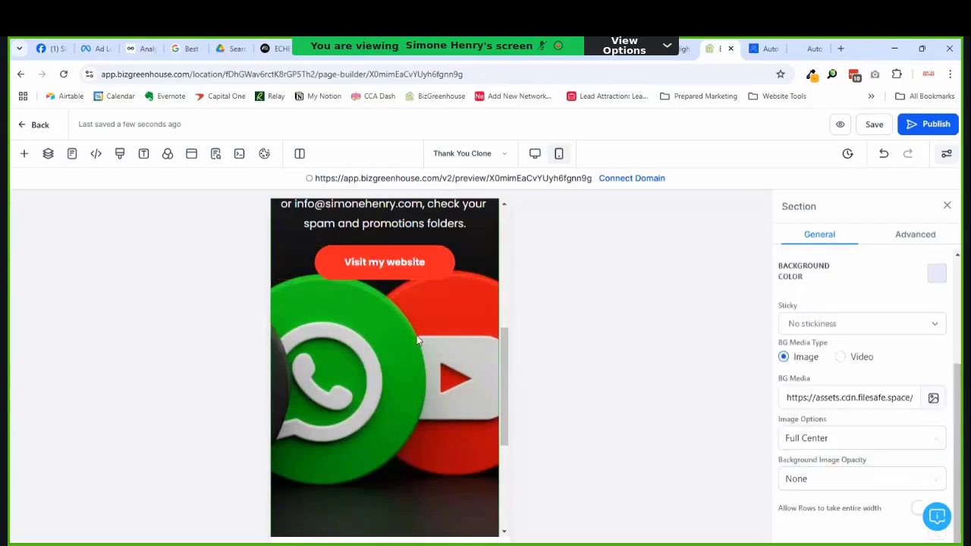
pyautogui.scroll(-5, 442, 354)
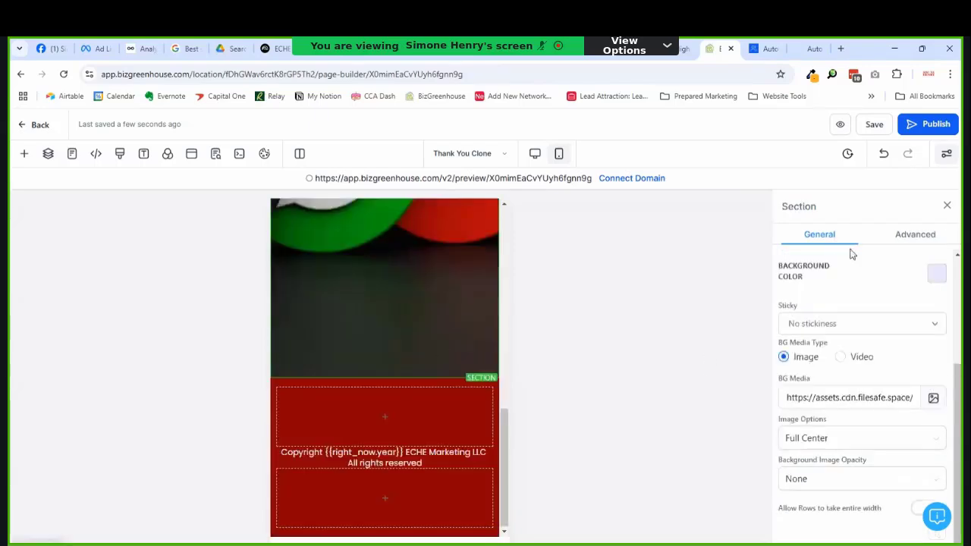
pyautogui.scroll(3, 876, 368)
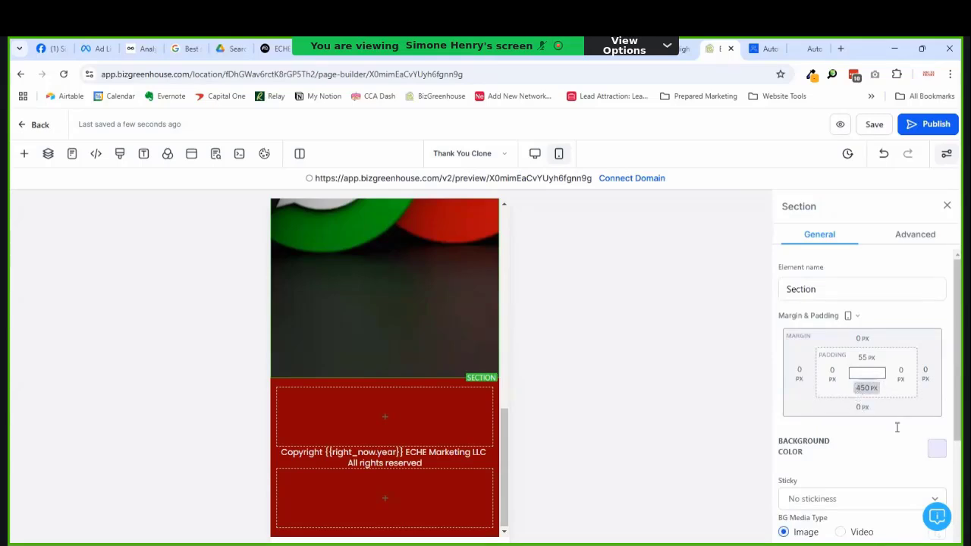
pyautogui.write('55')
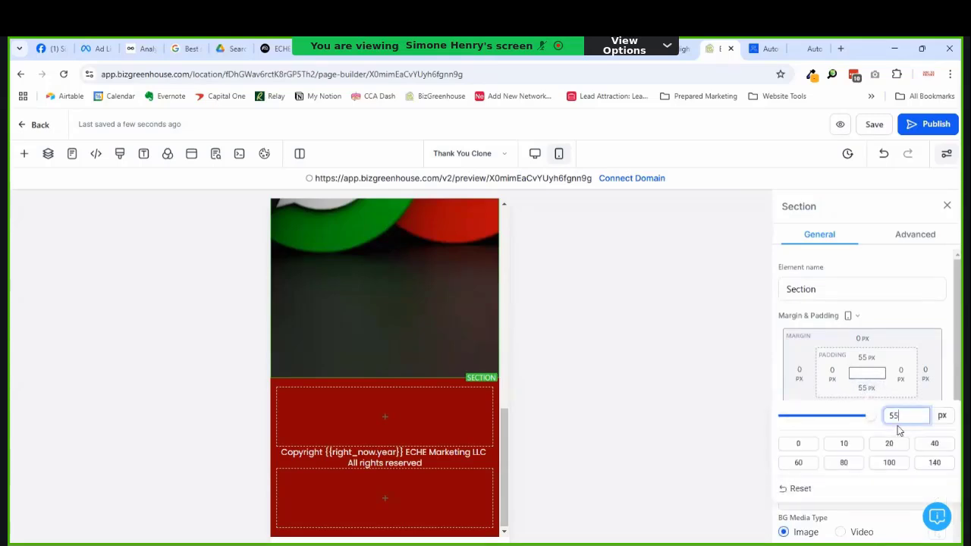
pyautogui.click(879, 365)
pyautogui.scroll(10, 443, 372)
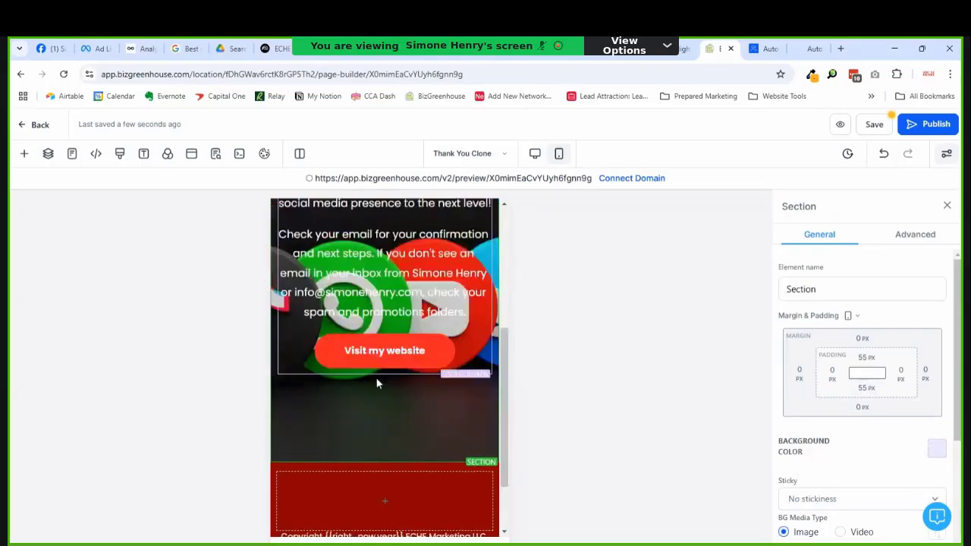
pyautogui.scroll(-2, 387, 319)
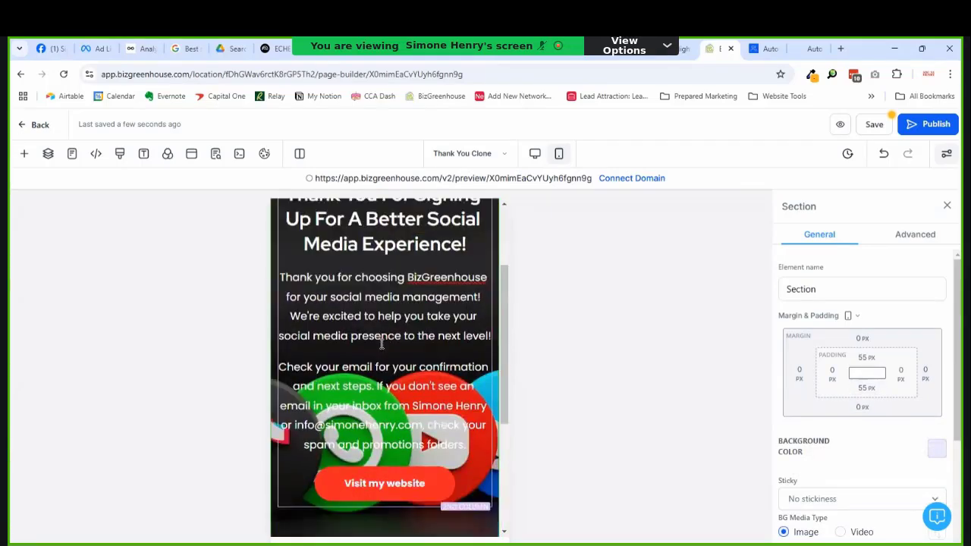
pyautogui.scroll(1, 398, 368)
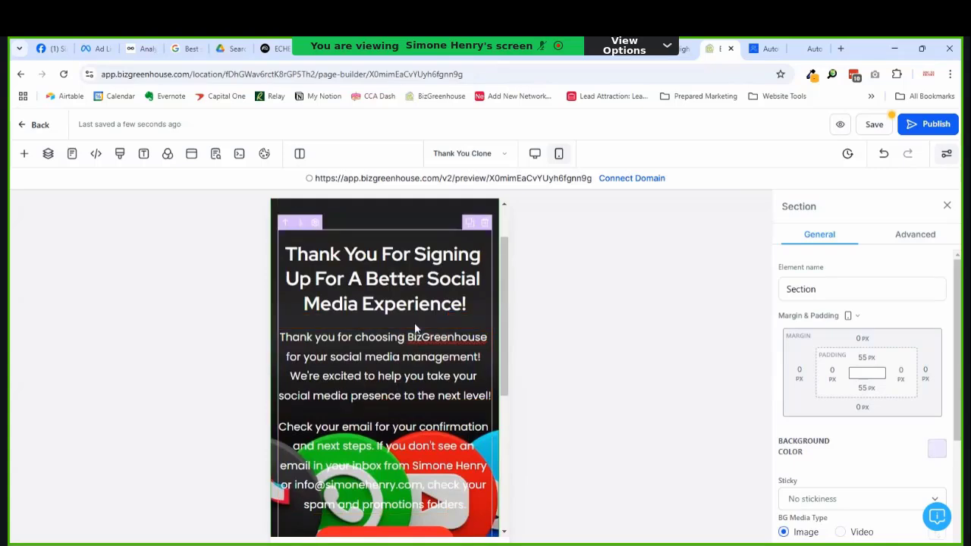
# Step: Turn the confirmation paragraph's text black
pyautogui.click(390, 423)
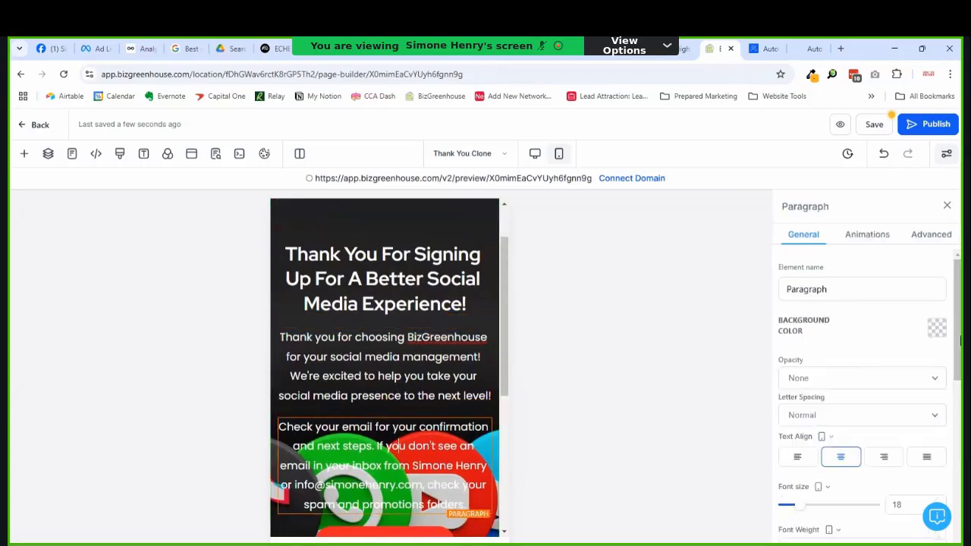
pyautogui.scroll(-5, 945, 341)
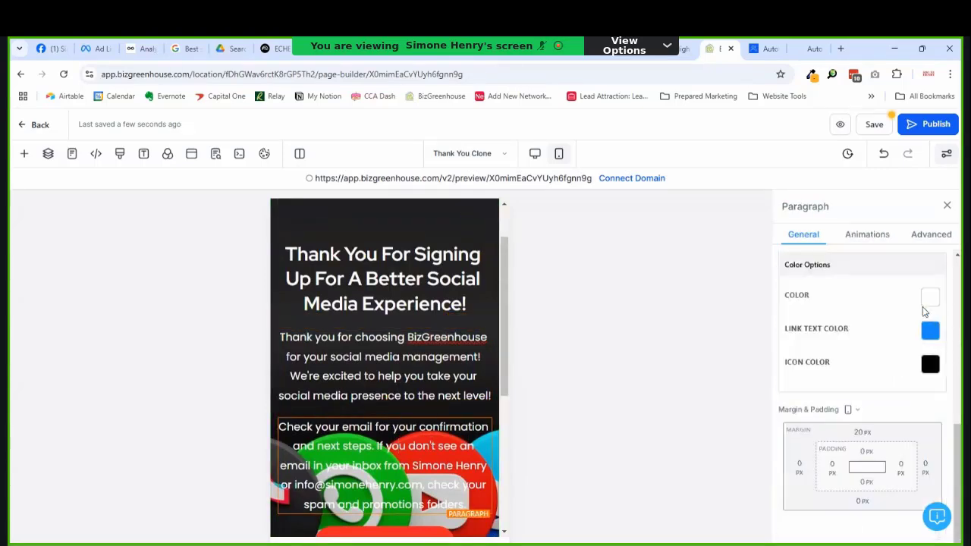
pyautogui.click(927, 304)
pyautogui.click(860, 427)
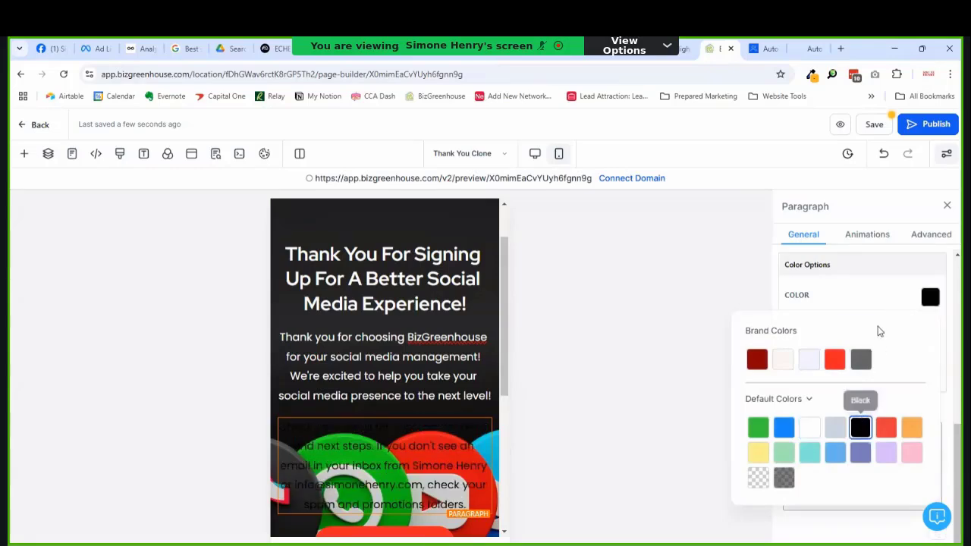
pyautogui.click(885, 308)
pyautogui.scroll(10, 929, 318)
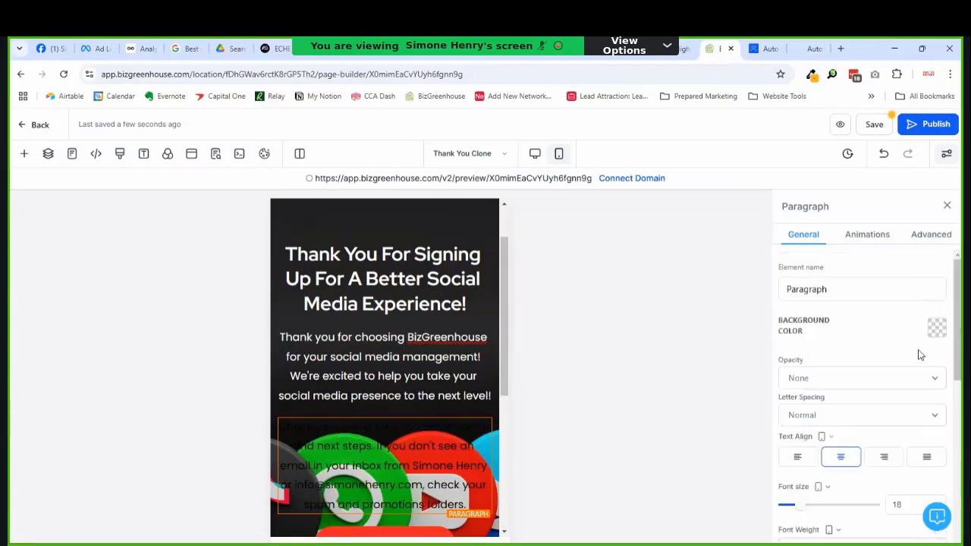
# Step: Give the confirmation paragraph the pale brand background colour
pyautogui.click(936, 327)
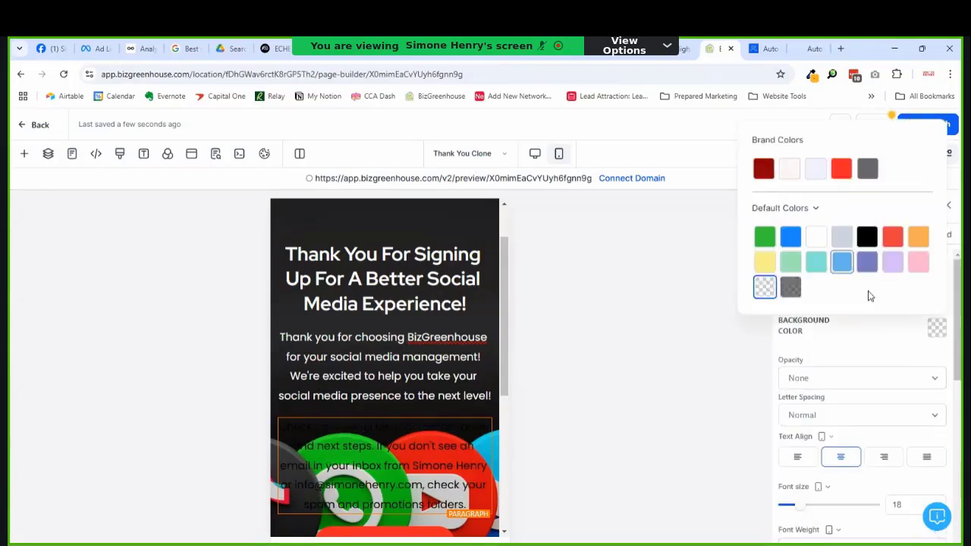
pyautogui.click(790, 177)
pyautogui.click(376, 347)
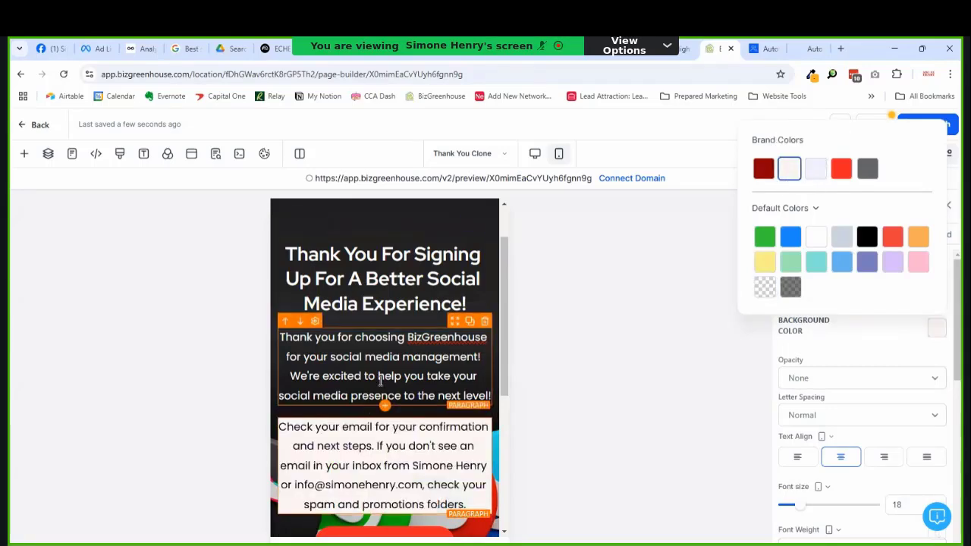
pyautogui.scroll(-2, 395, 402)
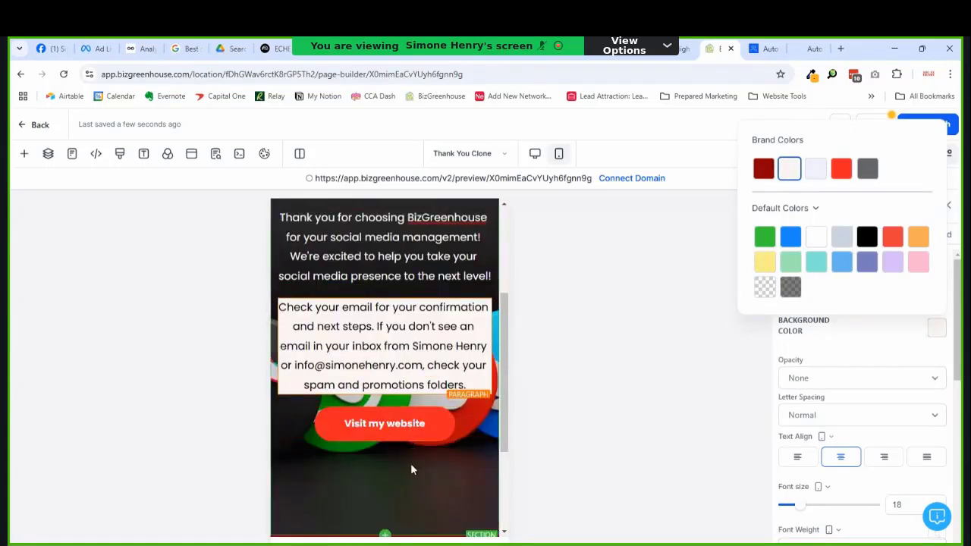
pyautogui.click(413, 449)
pyautogui.scroll(3, 414, 449)
pyautogui.scroll(-1, 436, 395)
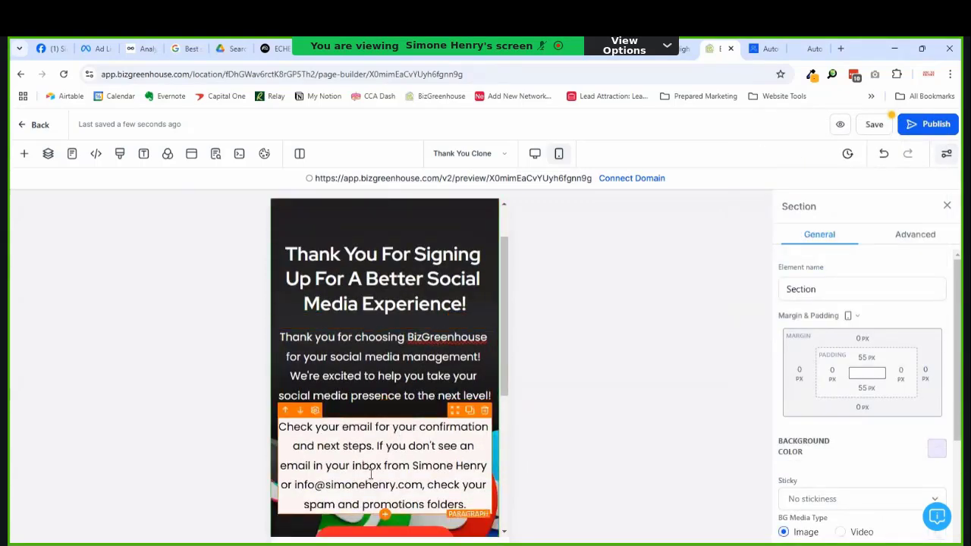
pyautogui.scroll(-1, 371, 475)
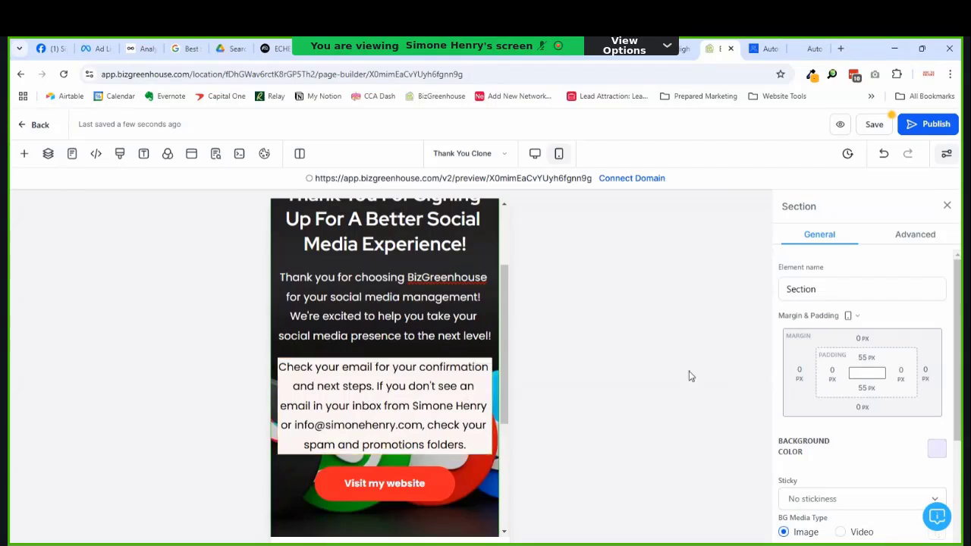
pyautogui.scroll(2, 377, 344)
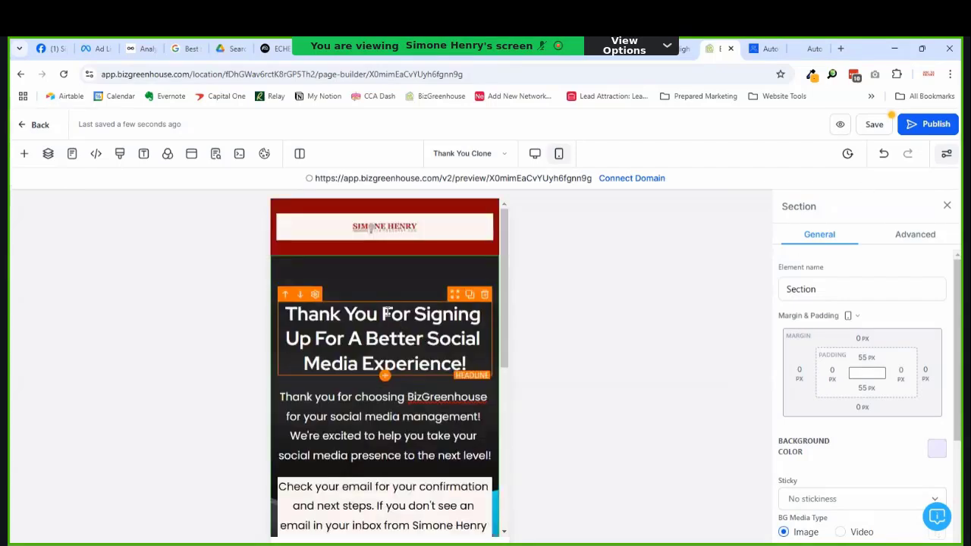
# Step: Check the page in desktop layout, save it, and bring up the funnel's pages list
pyautogui.click(535, 153)
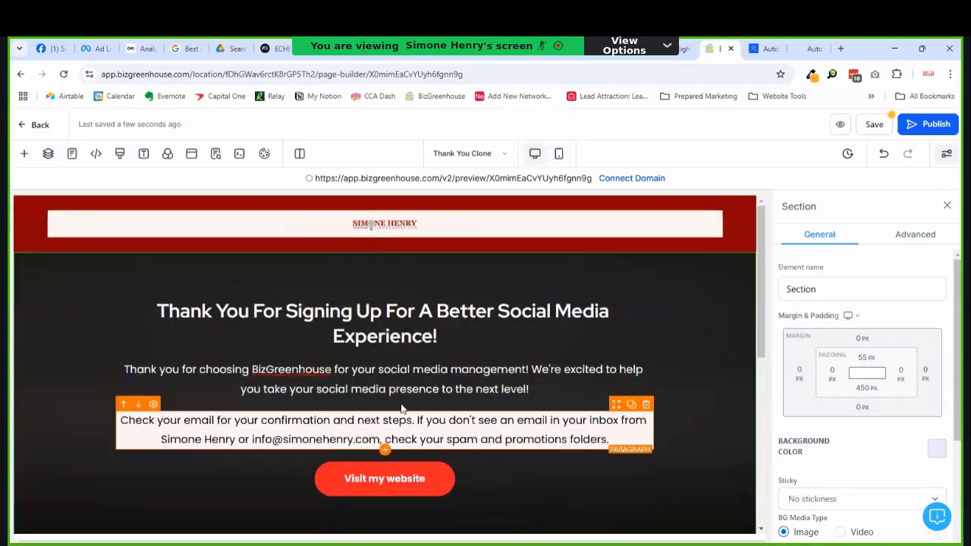
pyautogui.scroll(-6, 405, 425)
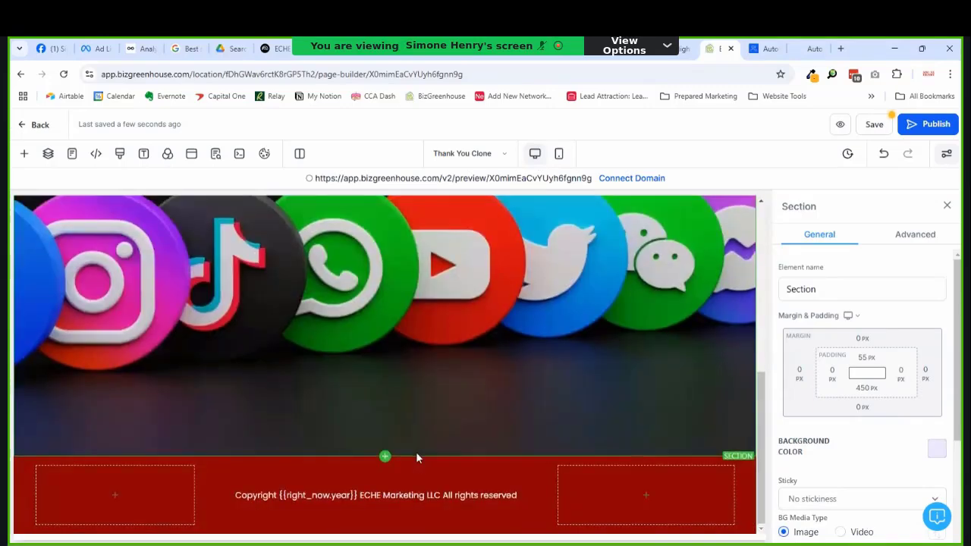
pyautogui.scroll(5, 416, 451)
pyautogui.scroll(-5, 418, 454)
pyautogui.scroll(5, 422, 451)
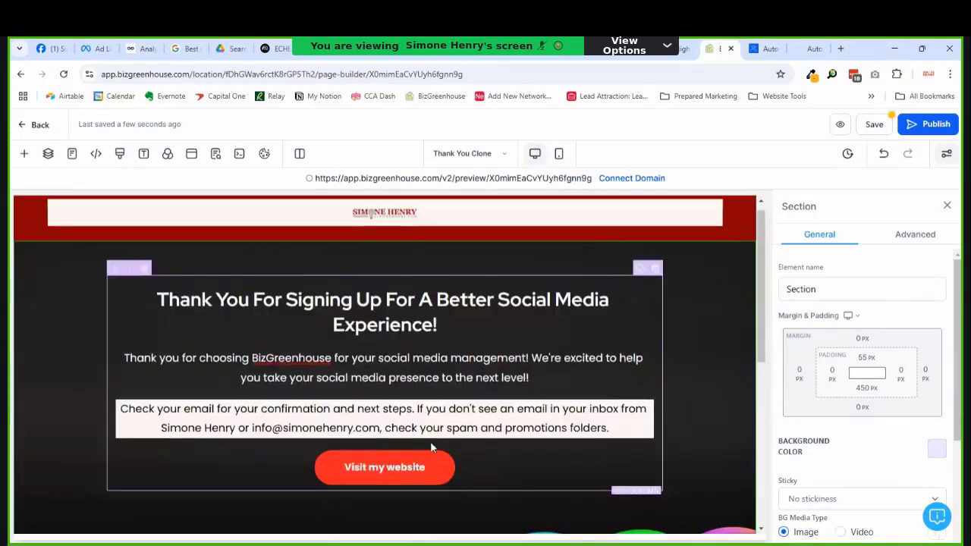
pyautogui.scroll(1, 454, 415)
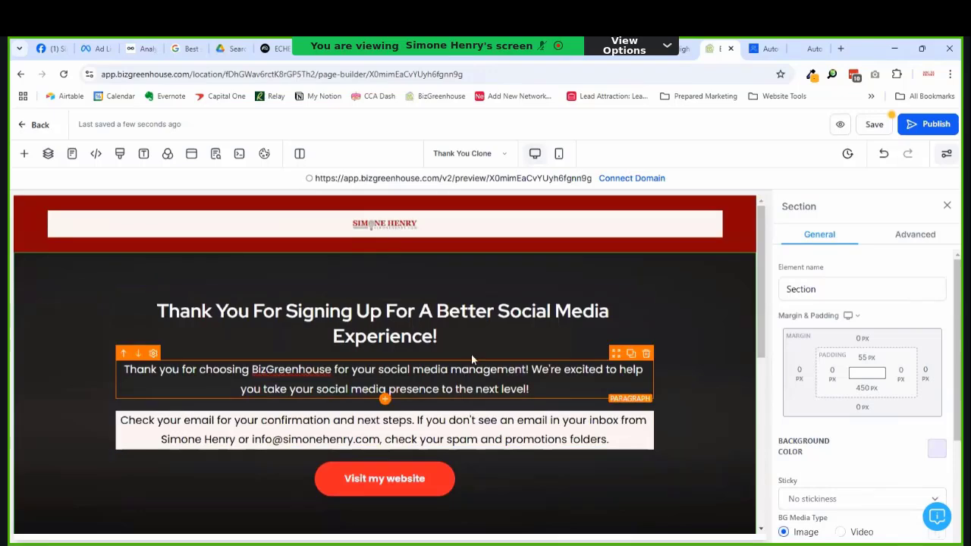
pyautogui.scroll(-3, 670, 389)
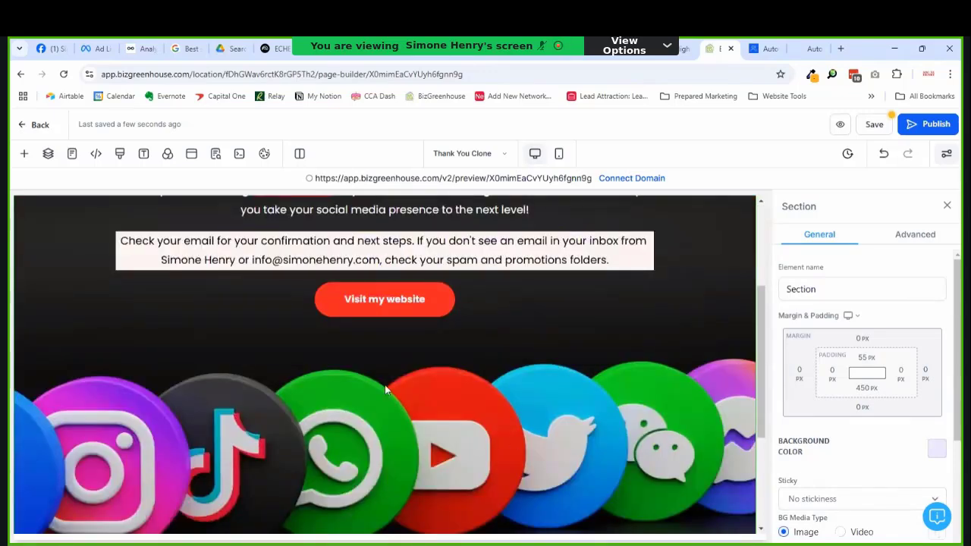
pyautogui.scroll(3, 384, 385)
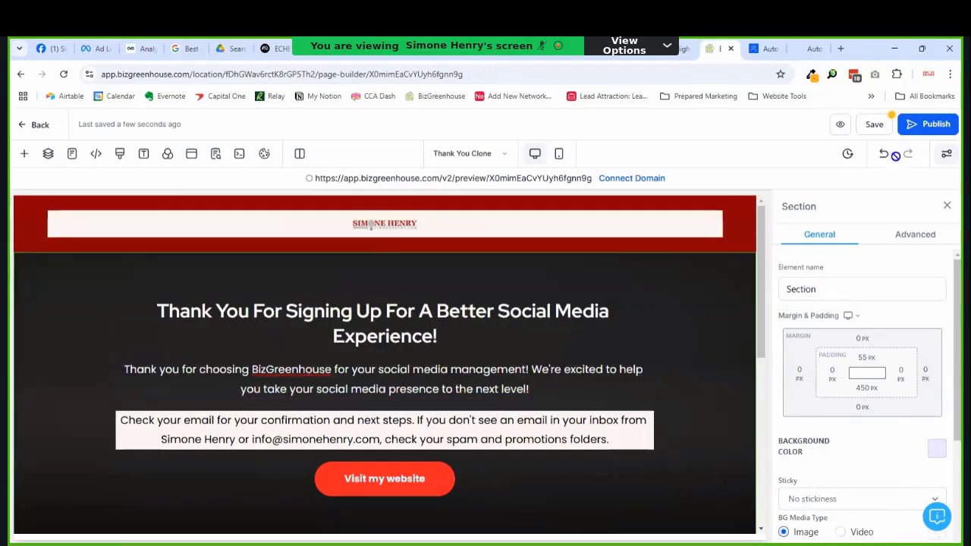
pyautogui.click(883, 127)
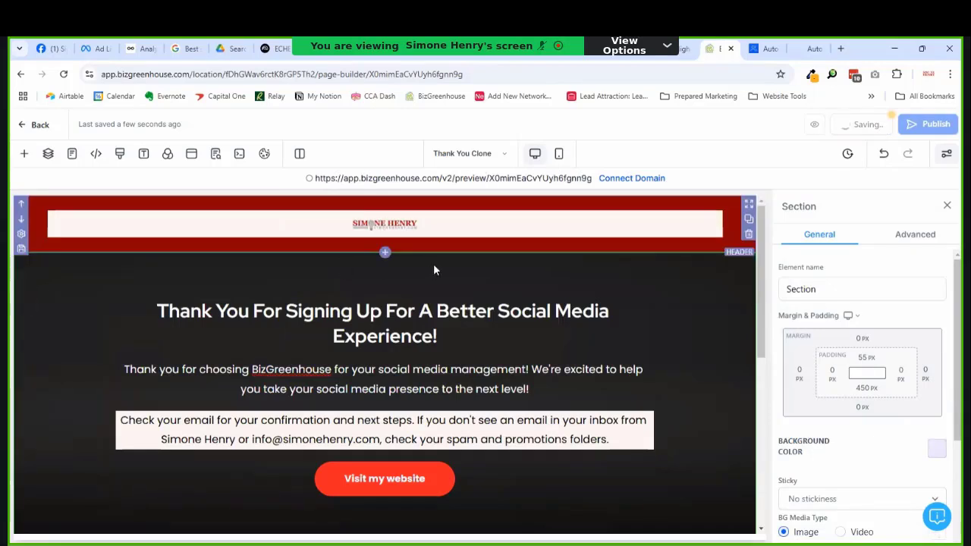
pyautogui.click(451, 152)
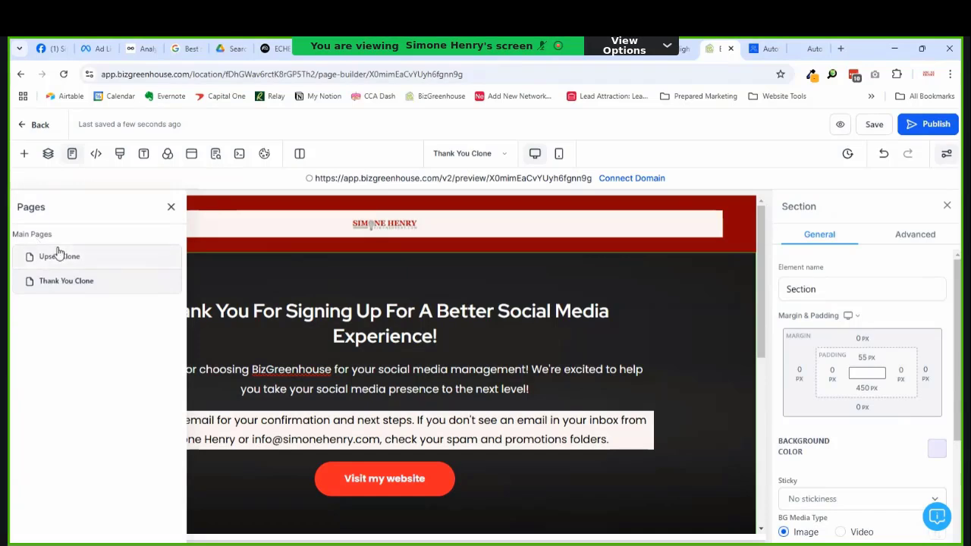
# Step: Rename the Upsell step's page to 'Sales Page' with path /socialmedia-page and update it
pyautogui.click(30, 128)
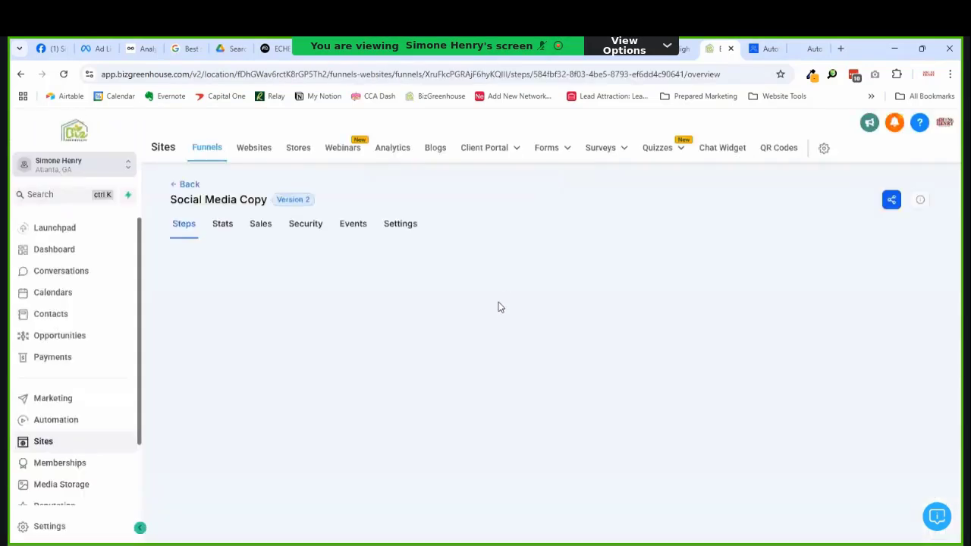
pyautogui.click(240, 304)
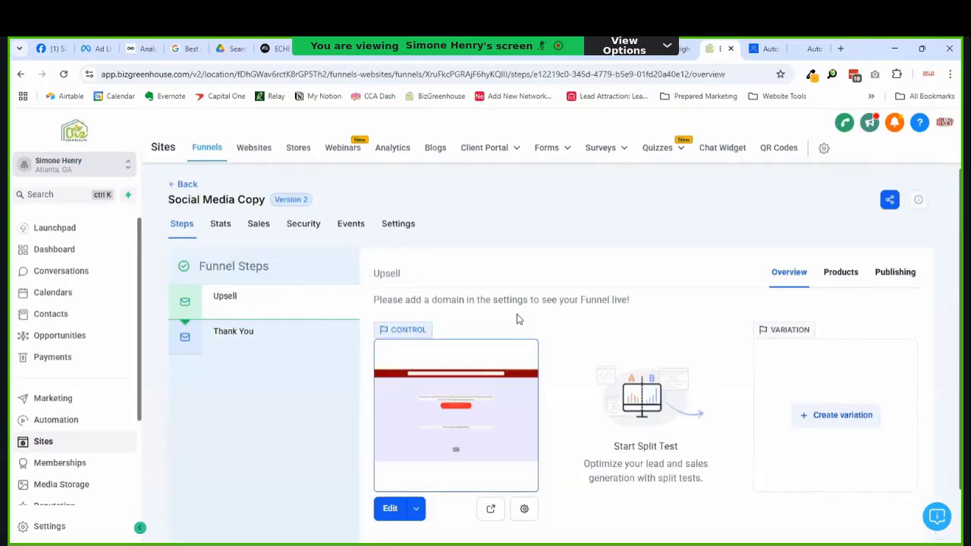
pyautogui.click(524, 509)
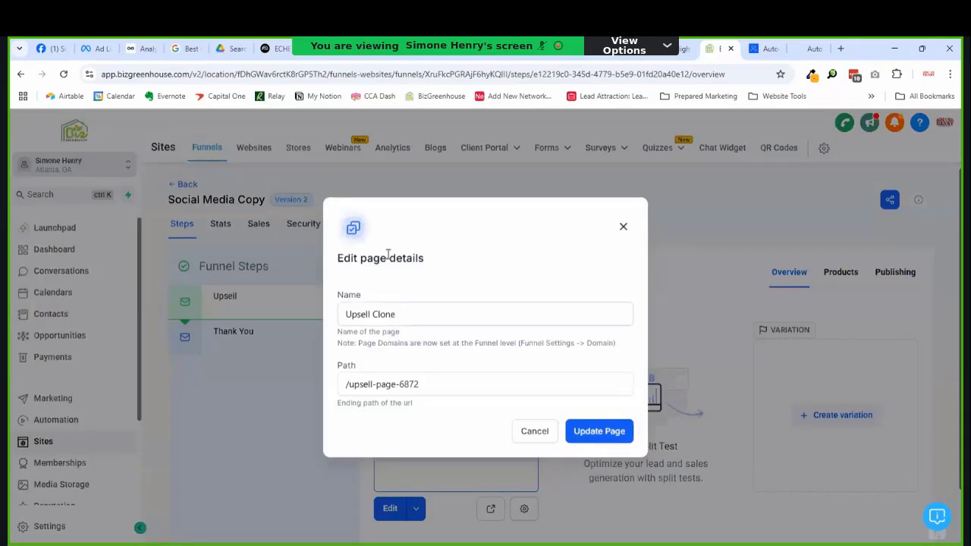
pyautogui.doubleClick(360, 314)
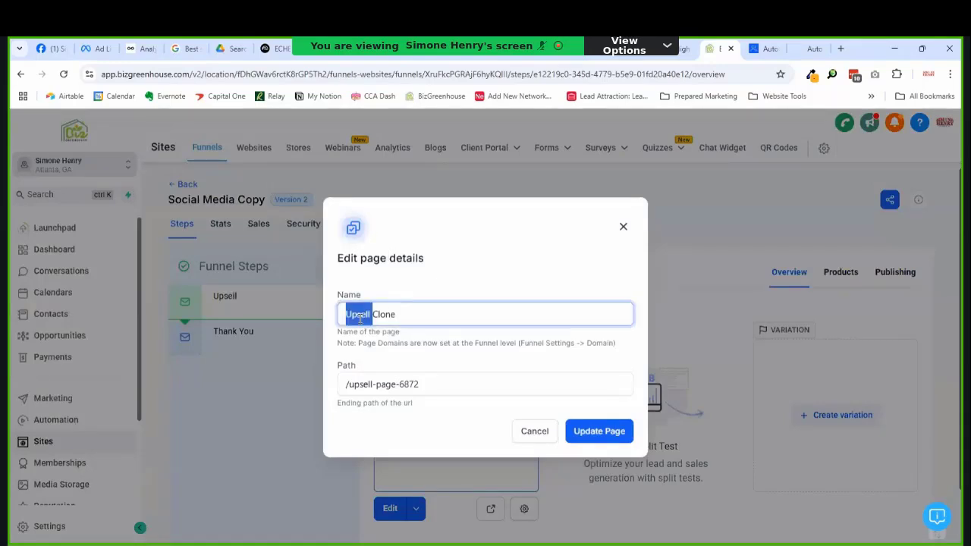
pyautogui.write('Sale')
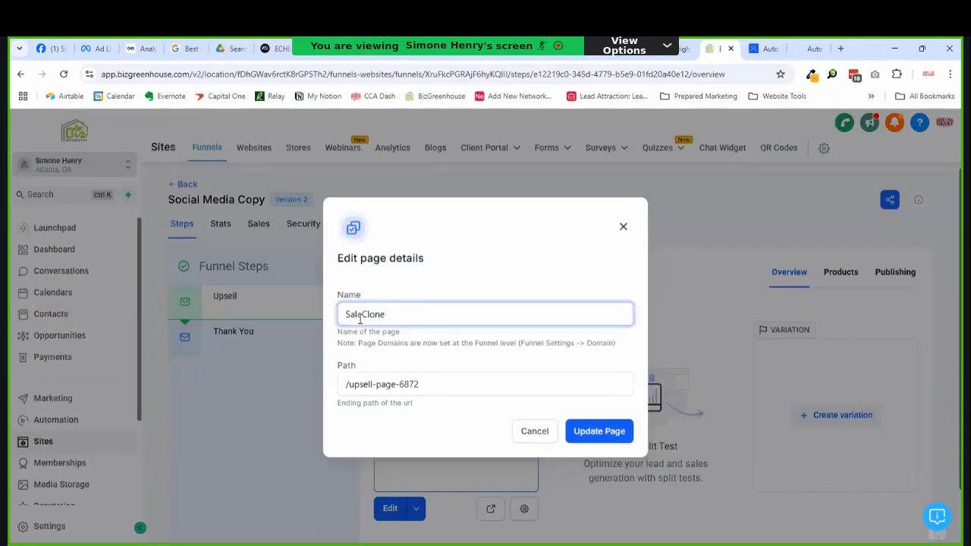
pyautogui.write('s')
pyautogui.hotkey('shift', 'End')
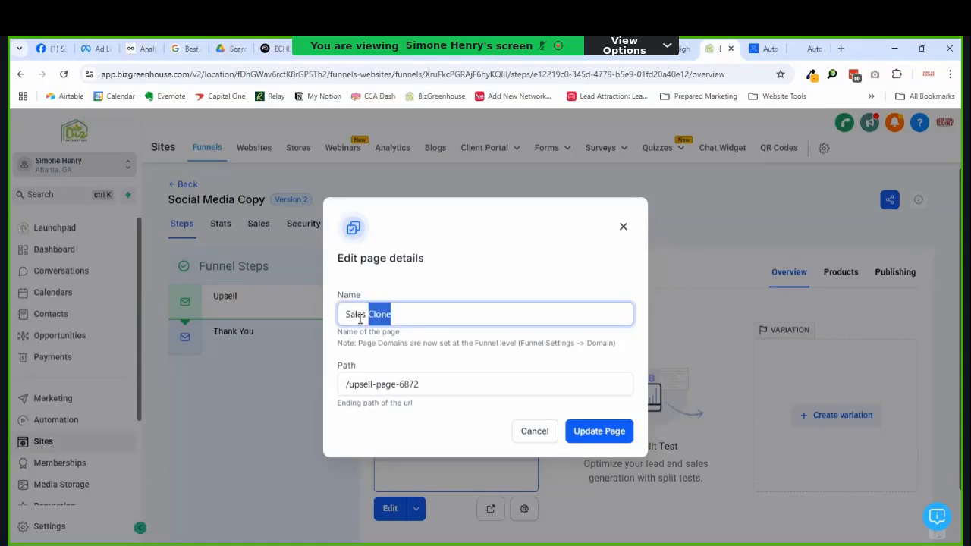
pyautogui.write('P')
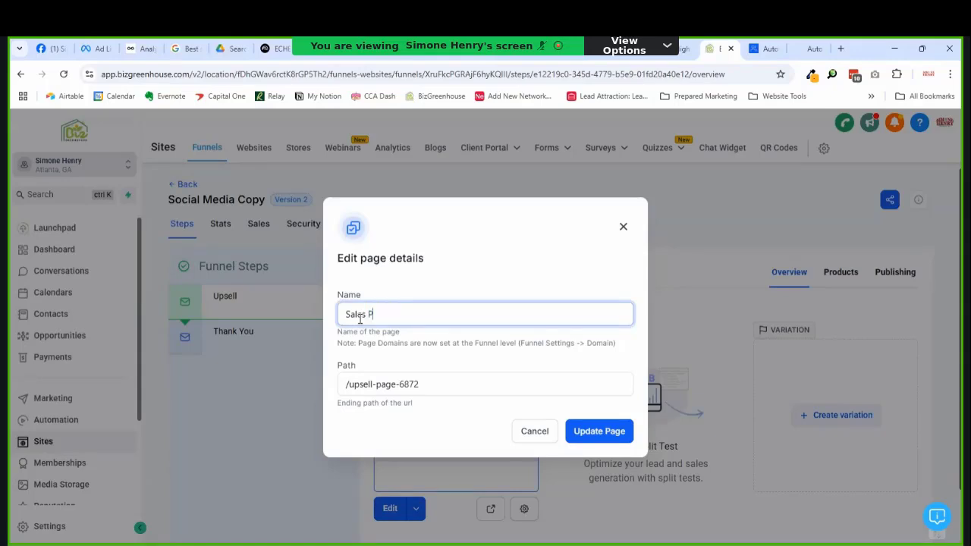
pyautogui.write('age')
pyautogui.press('Tab')
pyautogui.press('End')
pyautogui.hotkey('shift', 'Left')
pyautogui.hotkey('shift', 'Left')
pyautogui.hotkey('shift', 'Left')
pyautogui.hotkey('shift', 'Left')
pyautogui.hotkey('shift', 'Left')
pyautogui.hotkey('shift', 'Left')
pyautogui.hotkey('shift', 'Left')
pyautogui.hotkey('shift', 'Left')
pyautogui.hotkey('shift', 'Left')
pyautogui.hotkey('shift', 'Left')
pyautogui.hotkey('shift', 'Left')
pyautogui.hotkey('shift', 'Left')
pyautogui.hotkey('shift', 'Left')
pyautogui.hotkey('shift', 'Left')
pyautogui.hotkey('shift', 'Left')
pyautogui.hotkey('shift', 'Left')
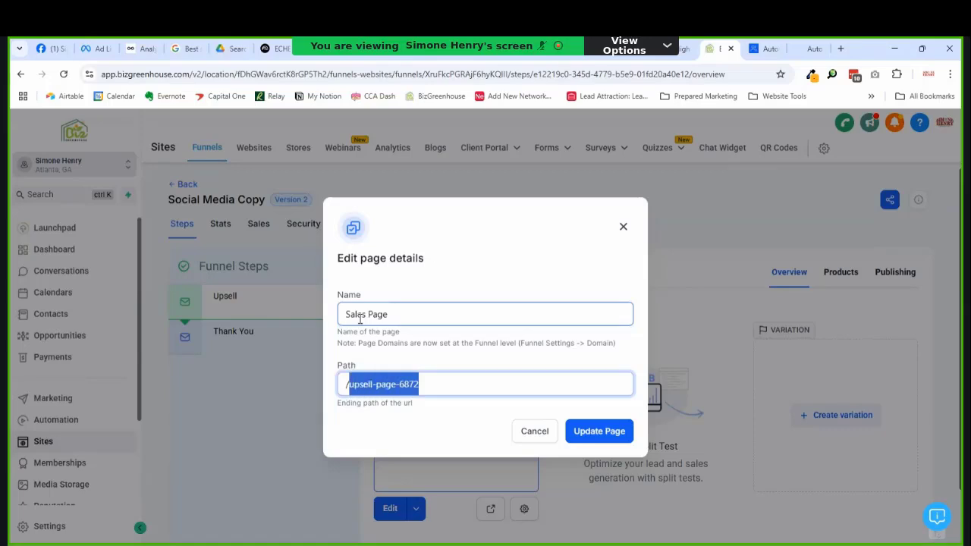
pyautogui.write('socialmedia-page')
pyautogui.hotkey('ctrl', 'a')
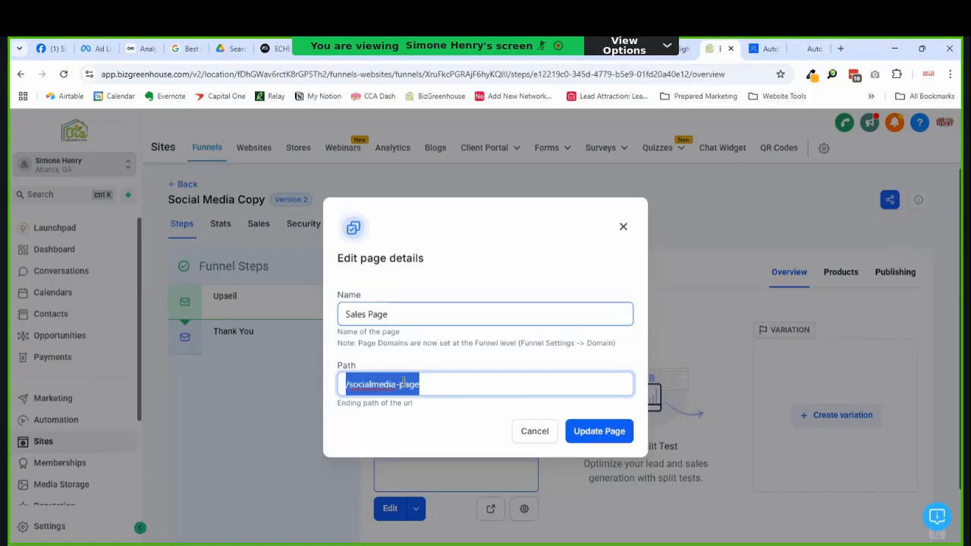
pyautogui.click(595, 431)
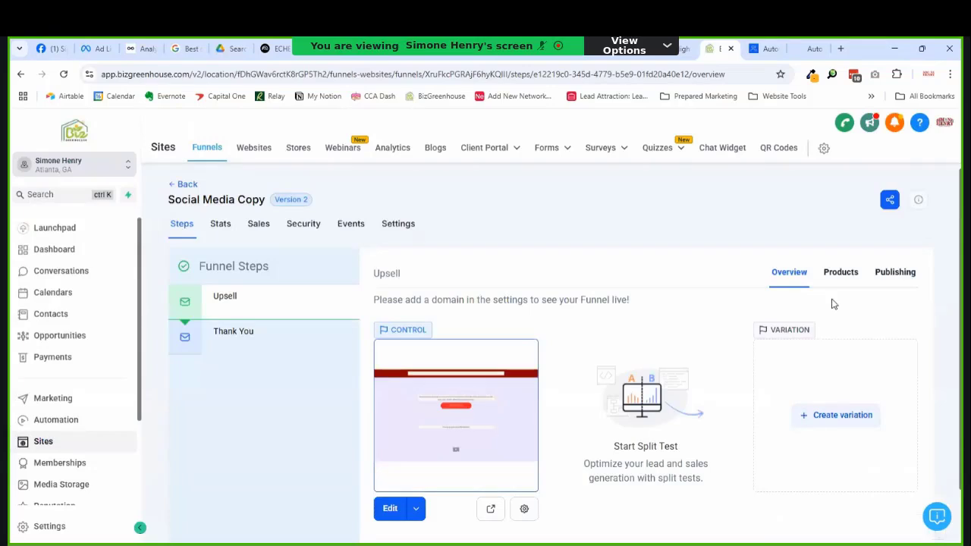
# Step: Set the first step's name to Sales and its URL to /socialmedia, then update
pyautogui.click(897, 271)
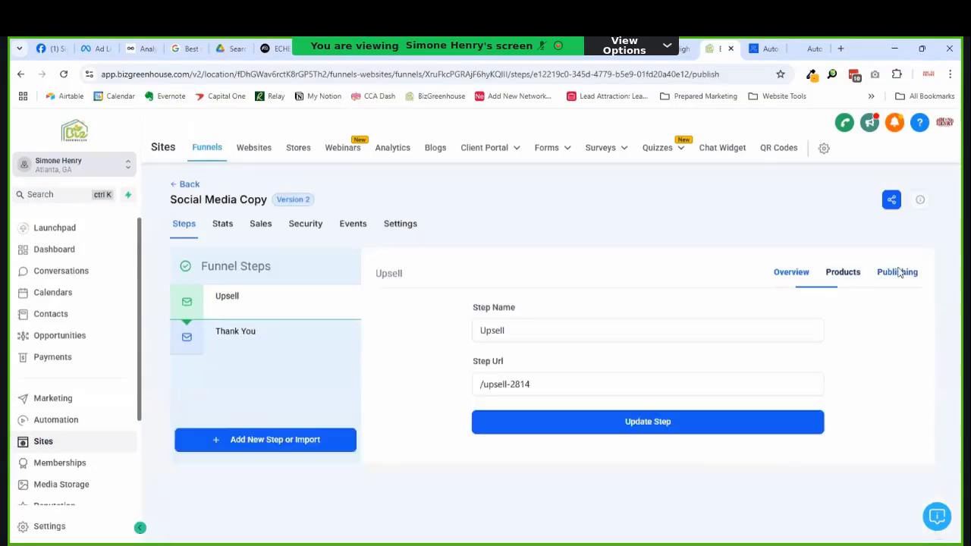
pyautogui.click(494, 333)
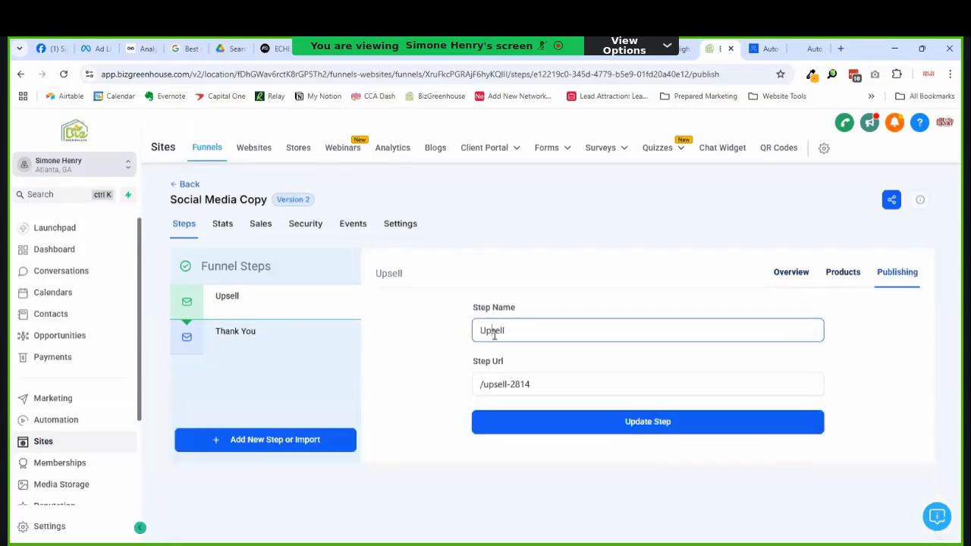
pyautogui.doubleClick(494, 334)
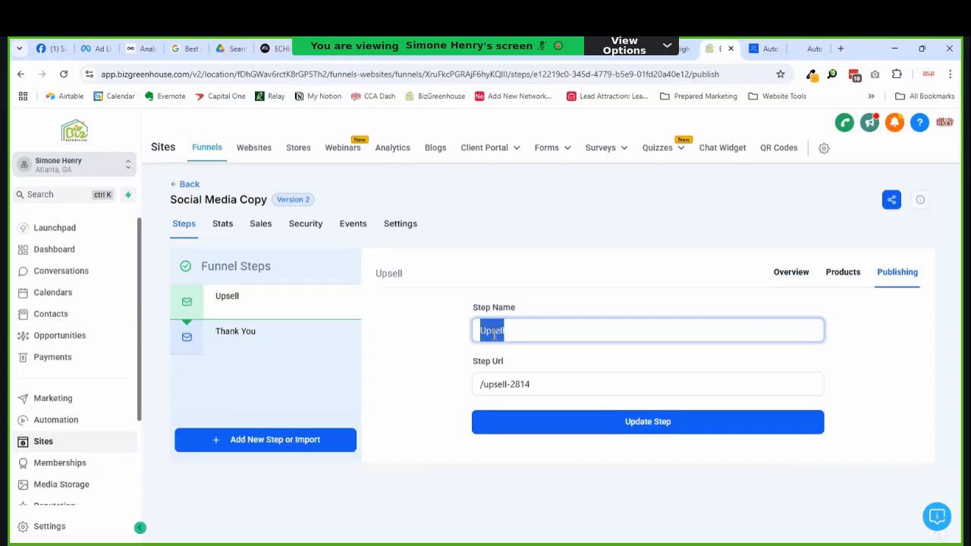
pyautogui.write('Sales')
pyautogui.press('Tab')
pyautogui.write('/socialmedia-page')
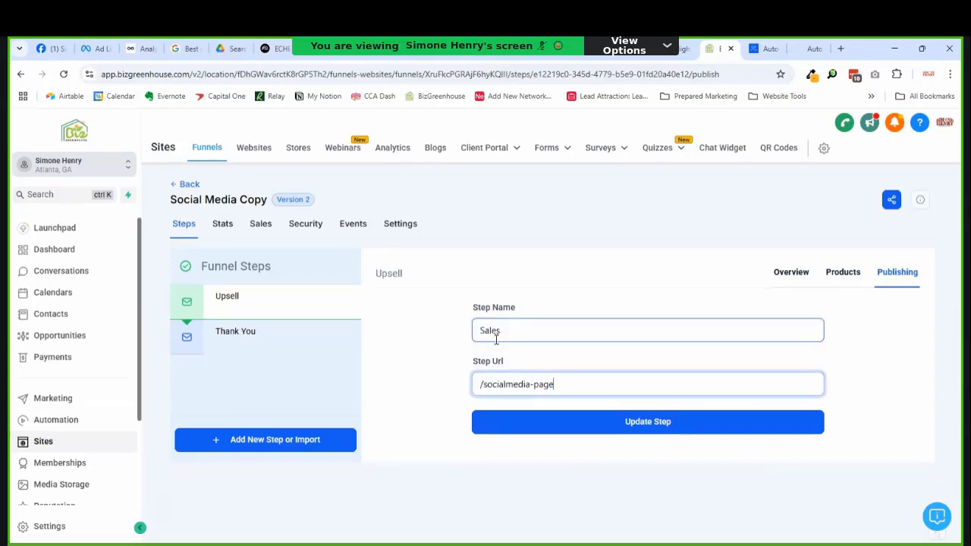
pyautogui.press('BackSpace')
pyautogui.press('BackSpace')
pyautogui.press('BackSpace')
pyautogui.press('BackSpace')
pyautogui.press('BackSpace')
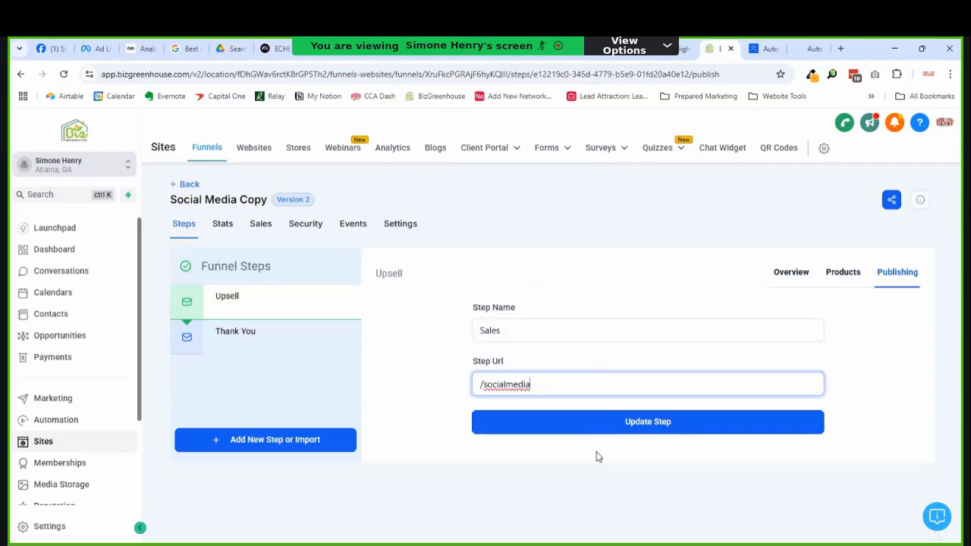
pyautogui.click(607, 425)
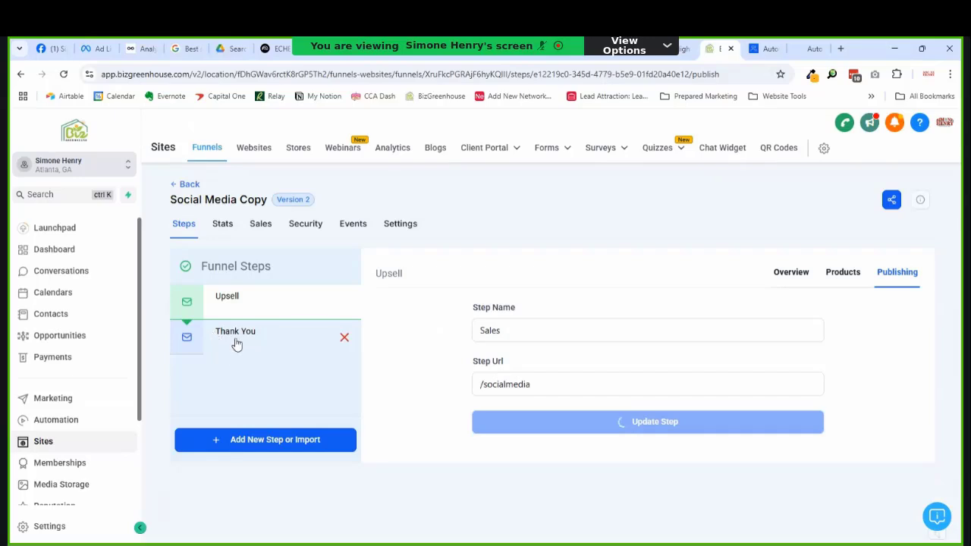
# Step: Set the Thank You step's URL to /thank-you and update the step
pyautogui.click(239, 343)
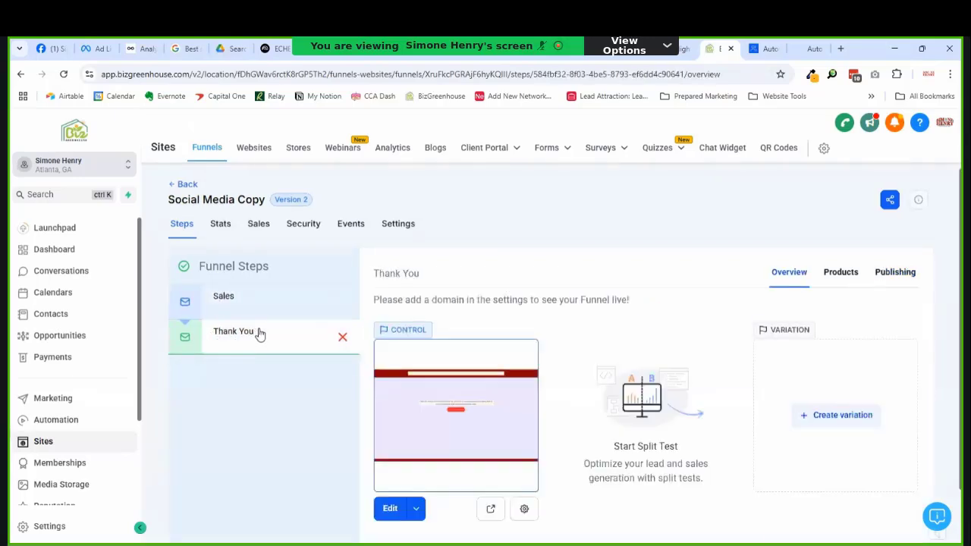
pyautogui.click(907, 273)
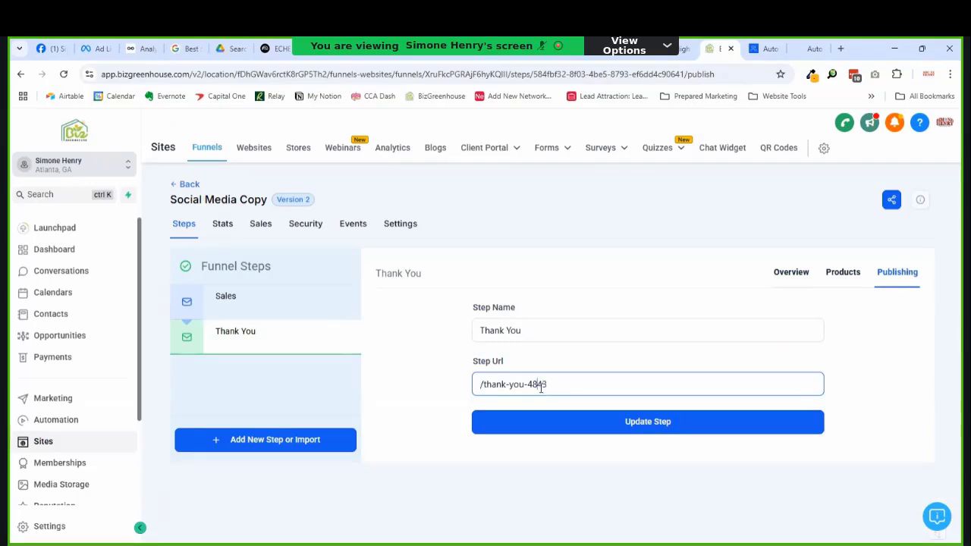
pyautogui.doubleClick(540, 386)
pyautogui.write('p')
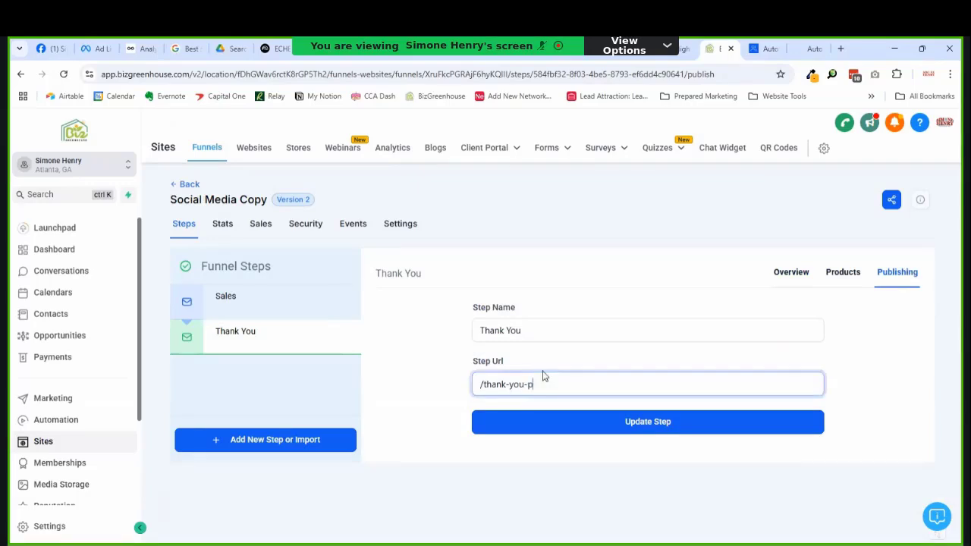
pyautogui.write('age')
pyautogui.click(609, 420)
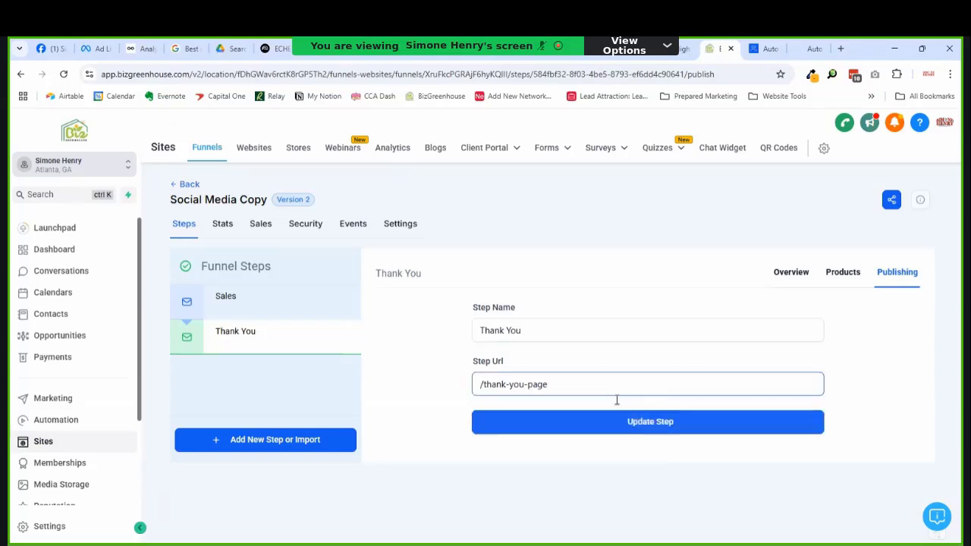
pyautogui.click(901, 278)
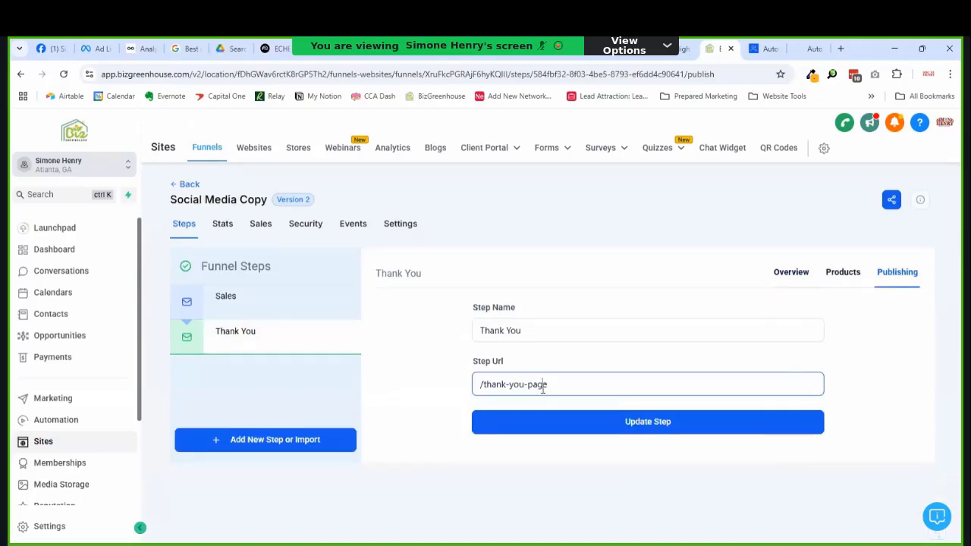
pyautogui.doubleClick(541, 385)
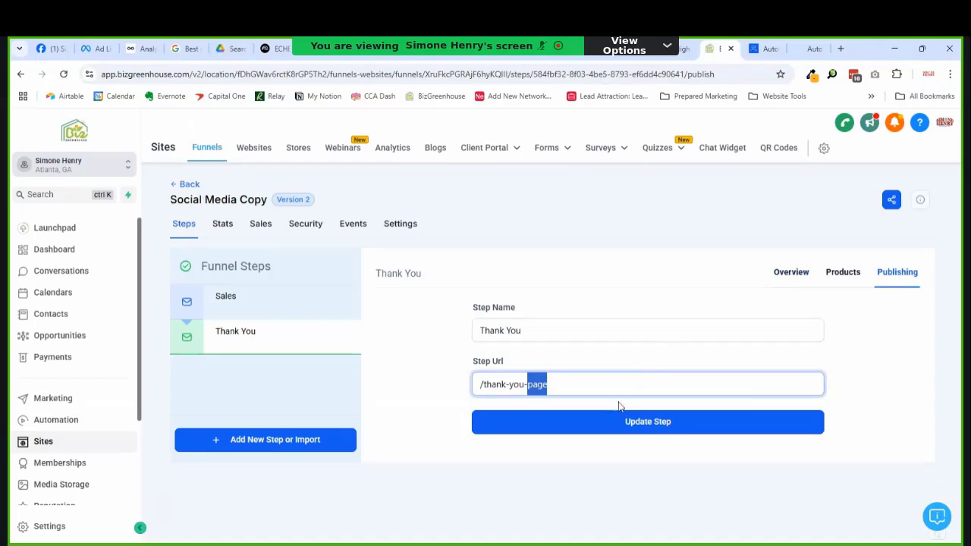
pyautogui.press('BackSpace')
pyautogui.press('BackSpace')
pyautogui.click(606, 421)
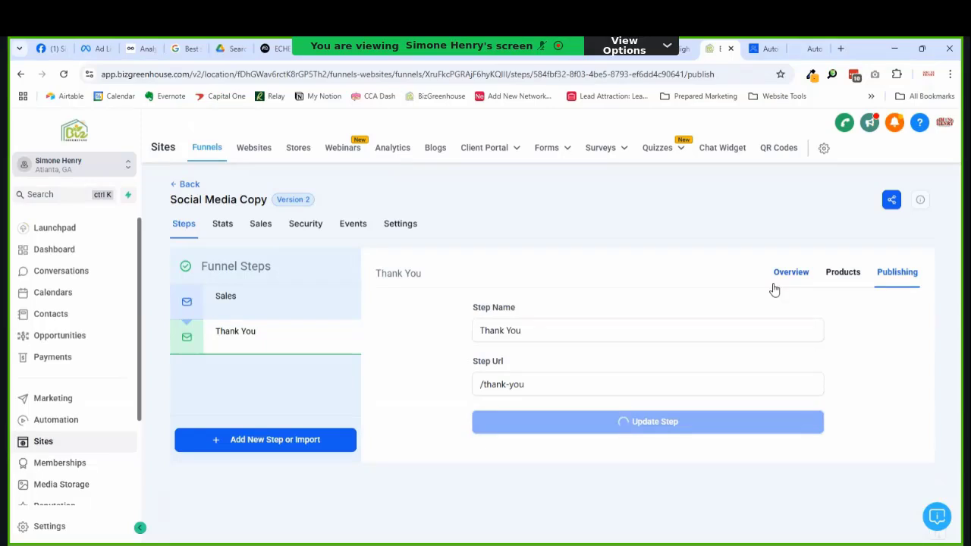
# Step: Change the Thank You page path to /thank-you-page, then open the Sales step
pyautogui.click(775, 285)
pyautogui.scroll(-1, 526, 390)
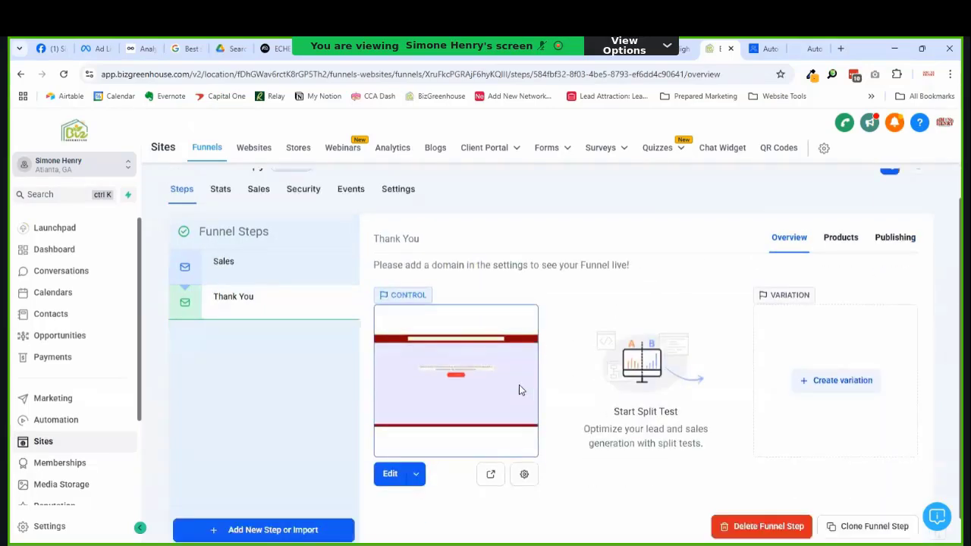
pyautogui.click(524, 442)
pyautogui.click(394, 379)
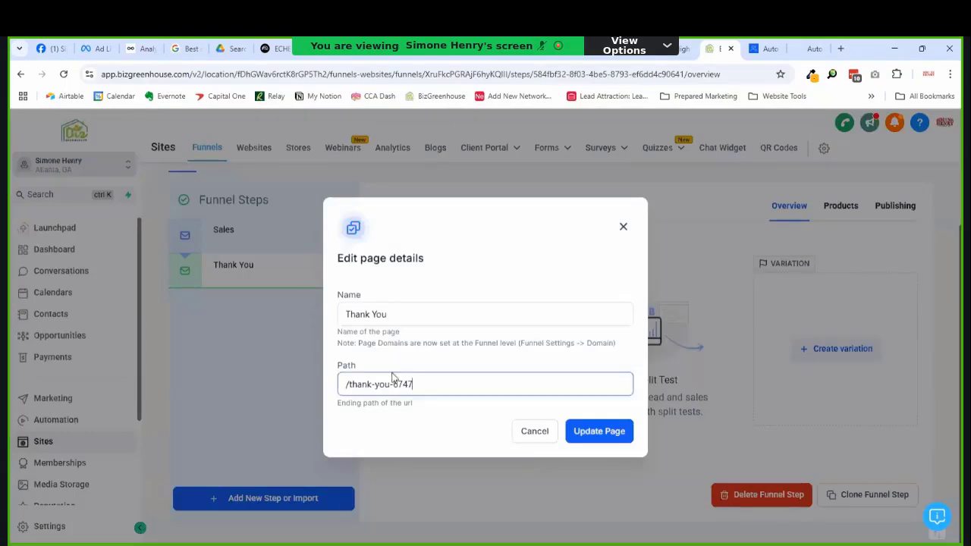
pyautogui.moveTo(394, 386); pyautogui.dragTo(411, 392)
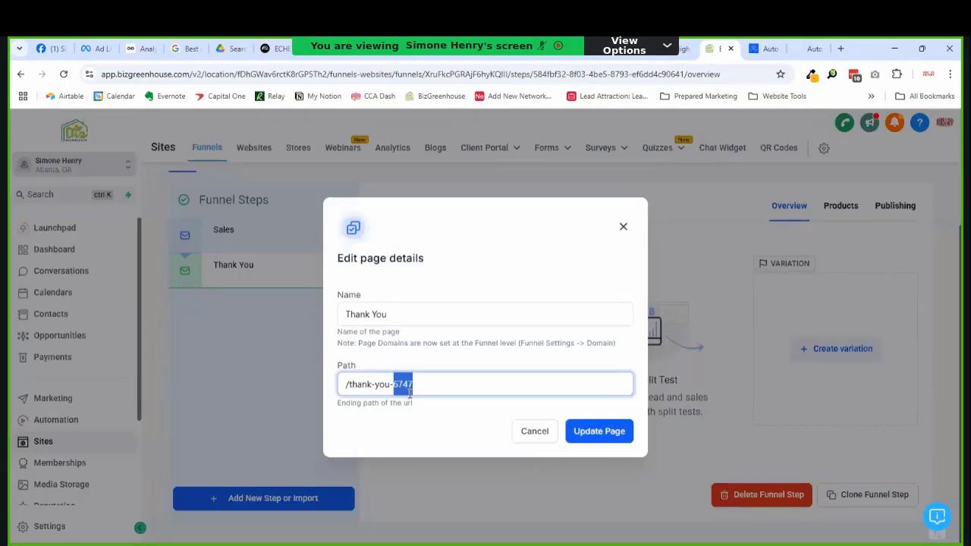
pyautogui.write('page')
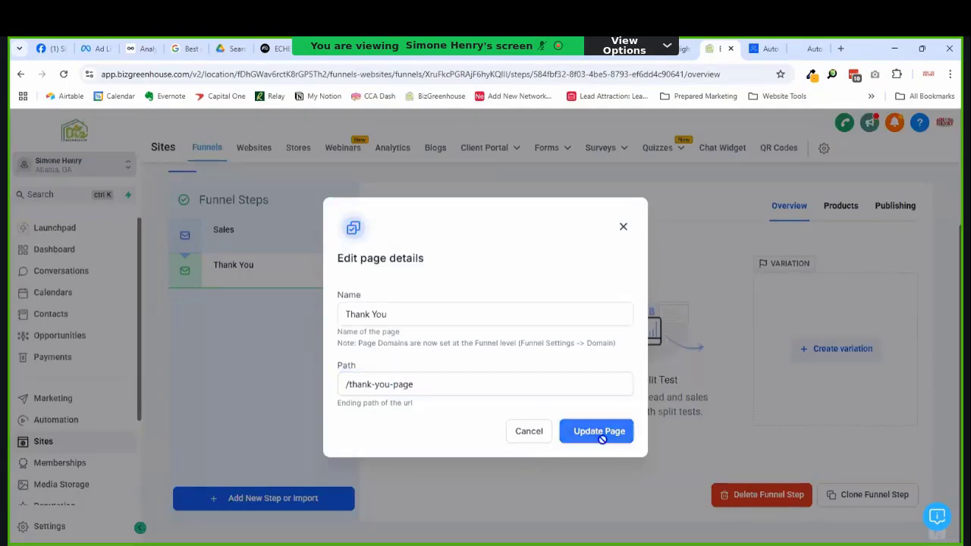
pyautogui.click(600, 432)
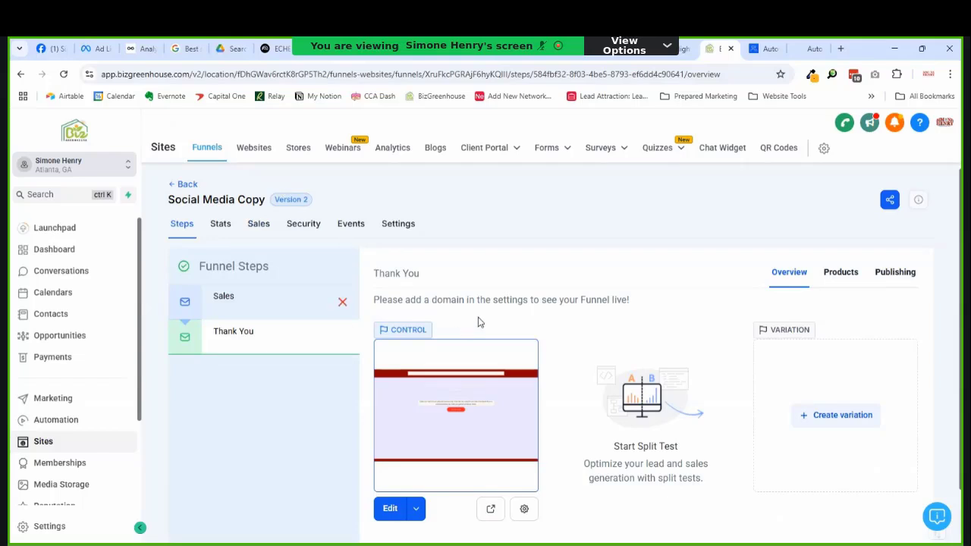
pyautogui.click(278, 301)
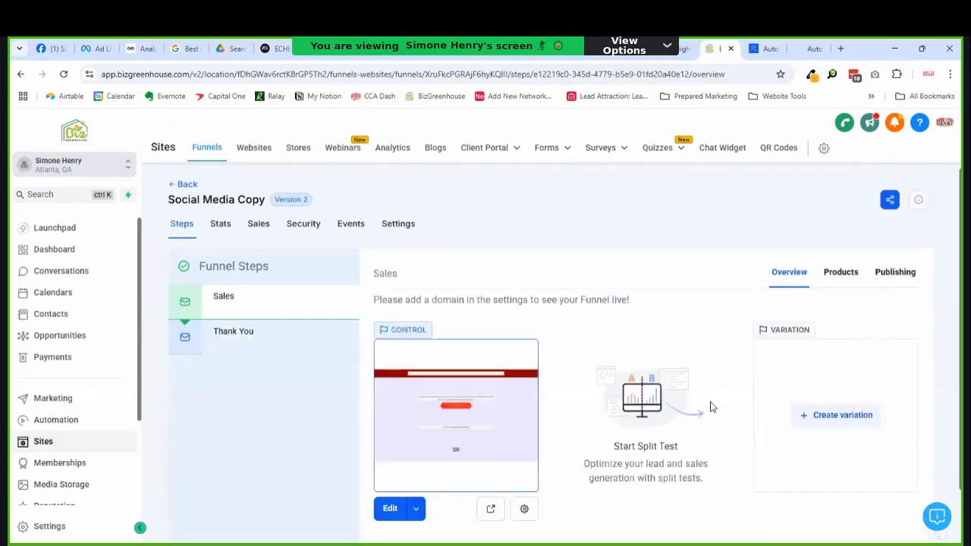
# Step: Clone the Sales step within this funnel and move the clone above Thank You
pyautogui.scroll(-1, 709, 405)
pyautogui.click(873, 494)
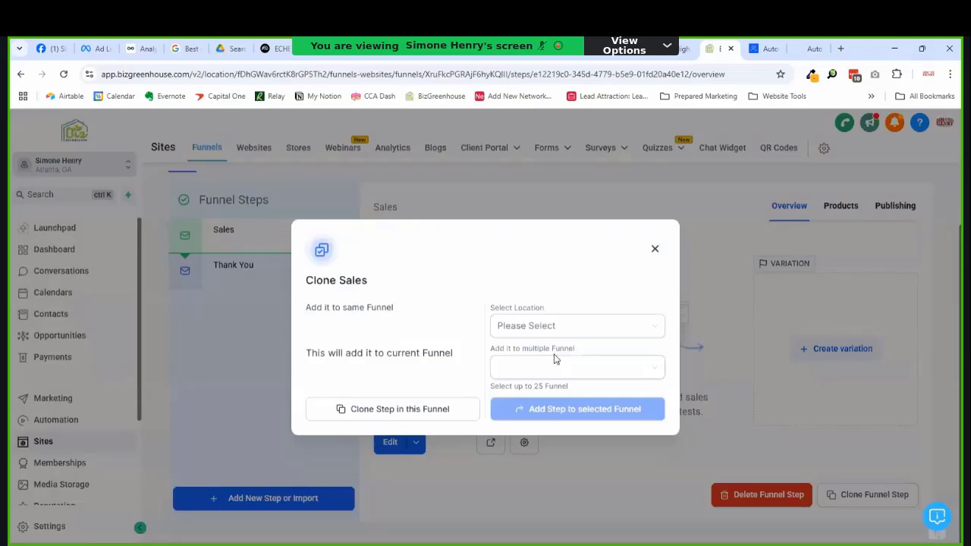
pyautogui.click(400, 410)
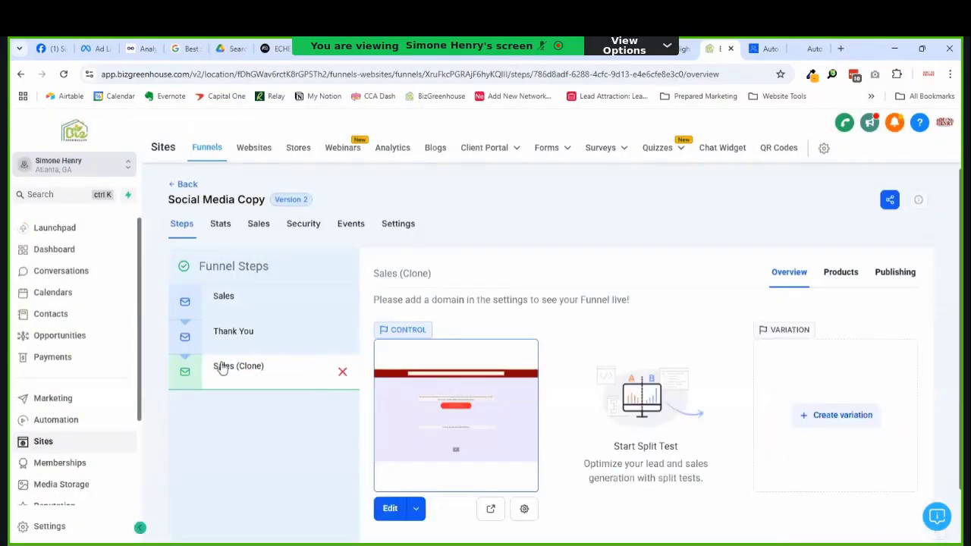
pyautogui.moveTo(222, 368)
pyautogui.mouseDown()
pyautogui.moveTo(210, 383)
pyautogui.moveTo(213, 342)
pyautogui.moveTo(236, 345)
pyautogui.mouseUp()
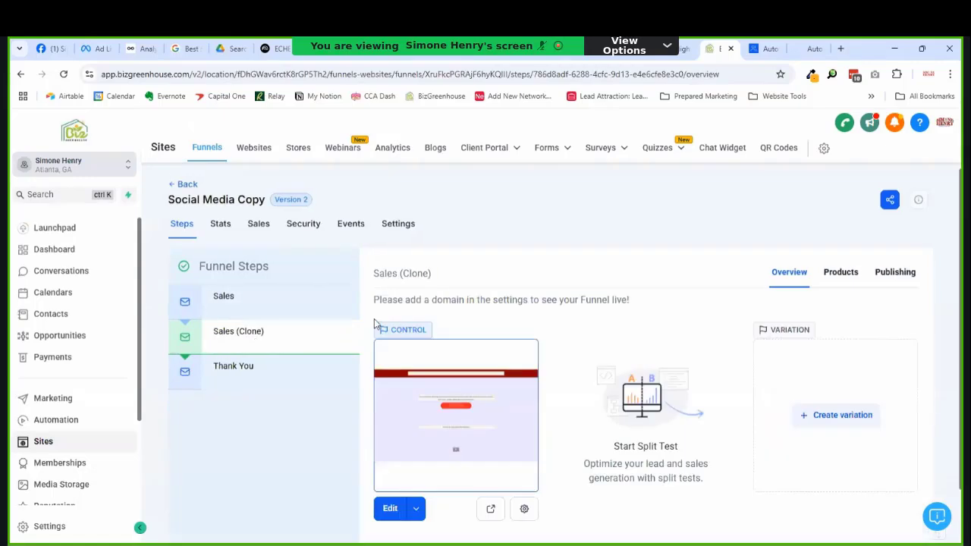
# Step: Rename the cloned step Upsell with URL /upsell-socialmedia and select the URL
pyautogui.click(898, 272)
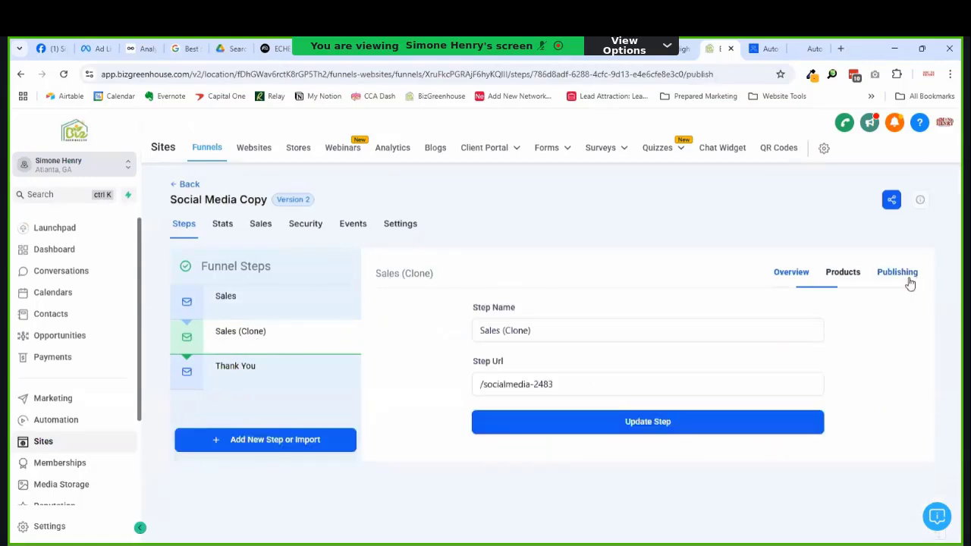
pyautogui.tripleClick(553, 334)
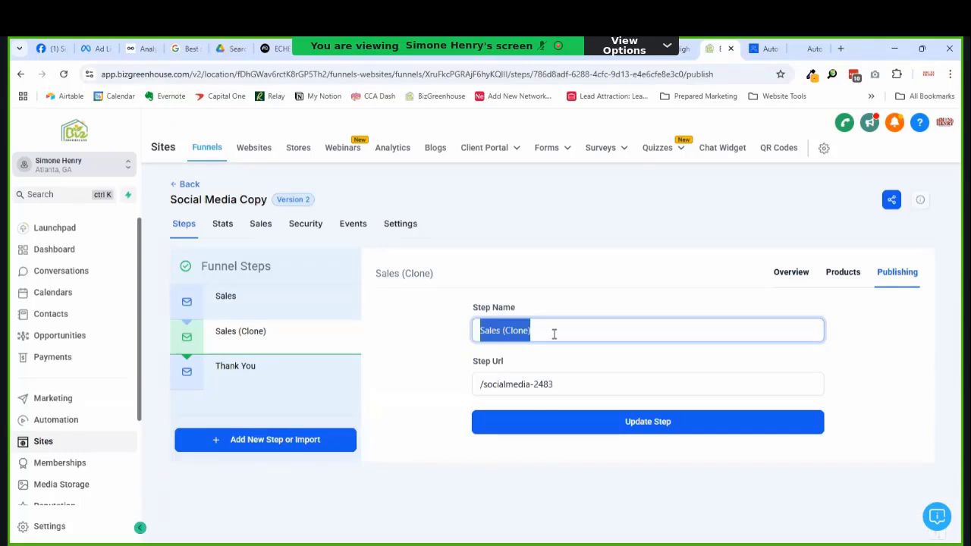
pyautogui.write('Upsell')
pyautogui.press('Tab')
pyautogui.press('End')
pyautogui.moveTo(559, 396); pyautogui.dragTo(481, 392)
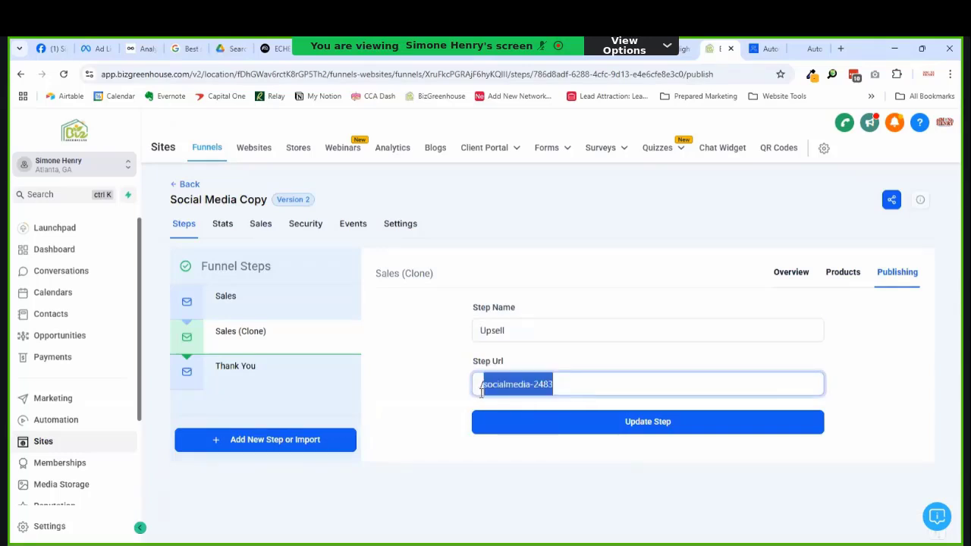
pyautogui.click(520, 398)
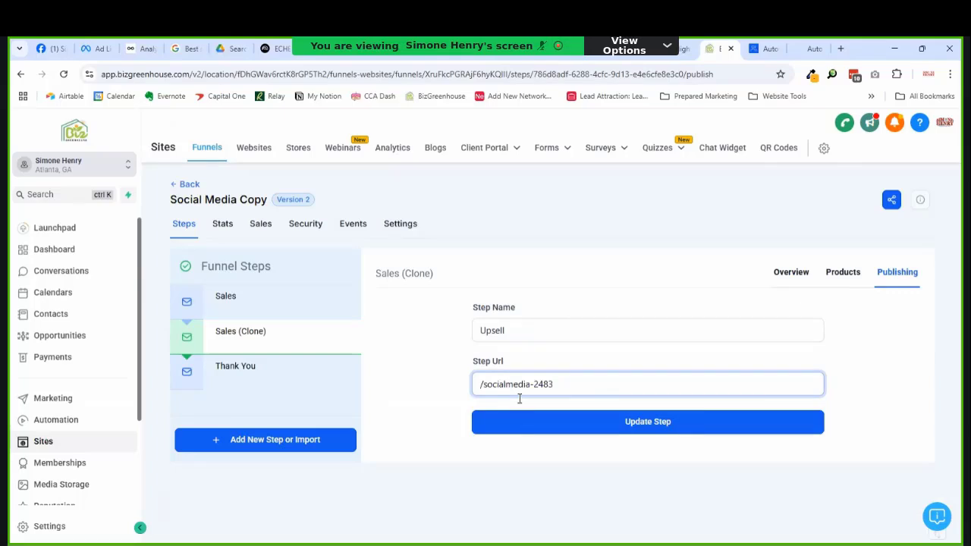
pyautogui.write('upsell-')
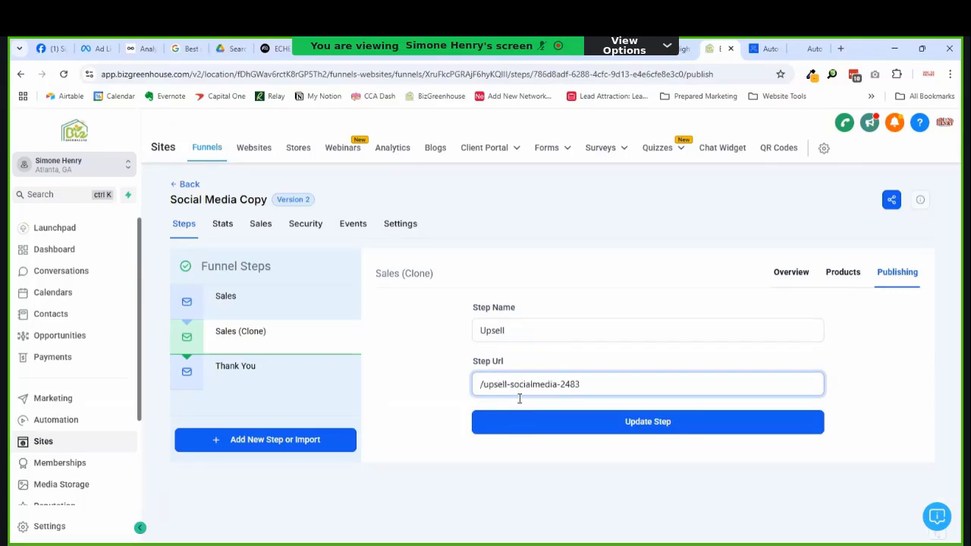
pyautogui.press('End')
pyautogui.press('BackSpace')
pyautogui.press('BackSpace')
pyautogui.press('BackSpace')
pyautogui.press('BackSpace')
pyautogui.press('BackSpace')
pyautogui.click(681, 430)
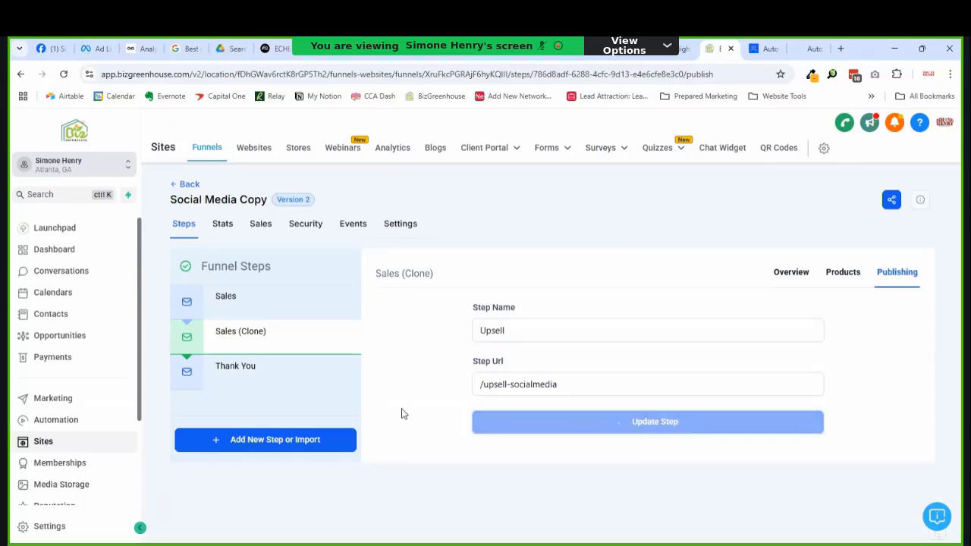
pyautogui.click(596, 390)
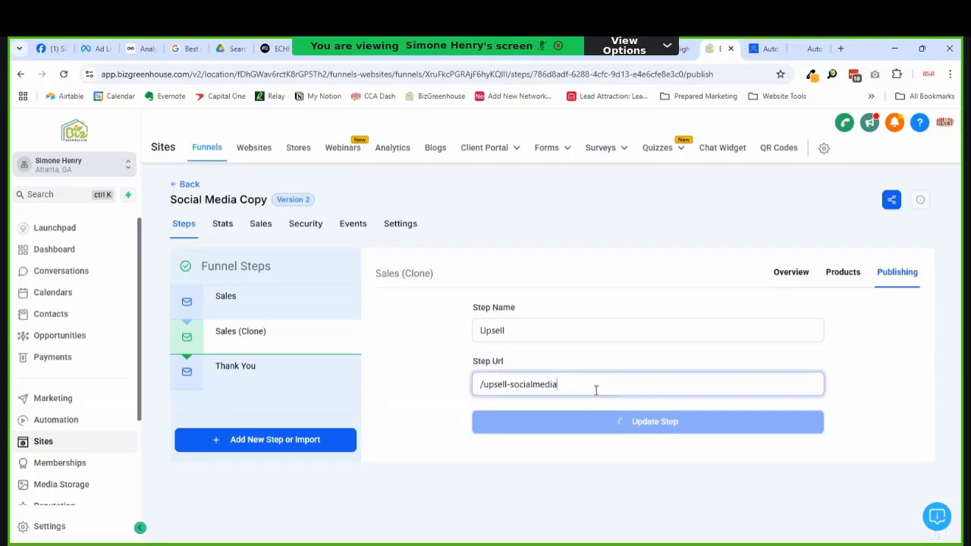
pyautogui.tripleClick(587, 389)
pyautogui.hotkey('ctrl', 'c')
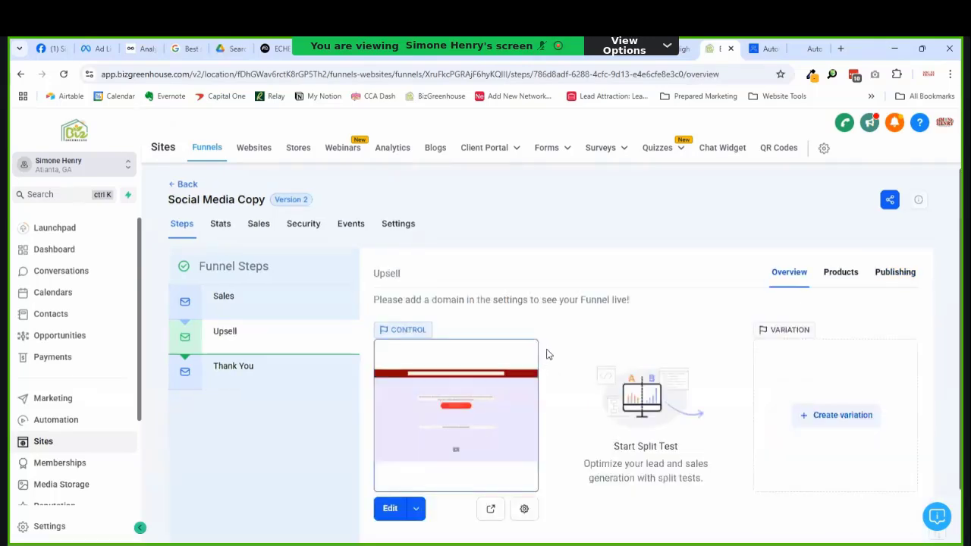
# Step: Set the Upsell page path to /upsell-socialmedia-page and save it
pyautogui.scroll(-1, 512, 463)
pyautogui.click(522, 444)
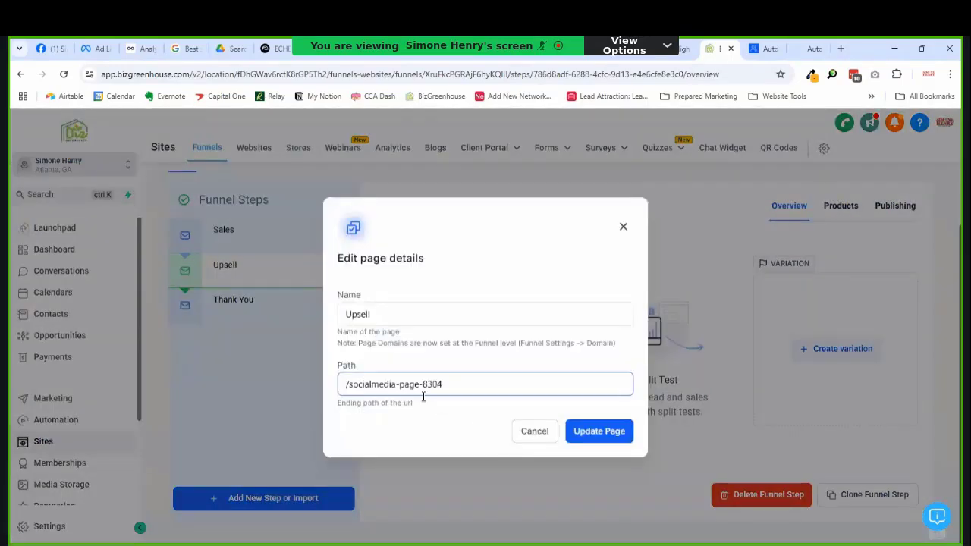
pyautogui.tripleClick(445, 394)
pyautogui.hotkey('ctrl', 'v')
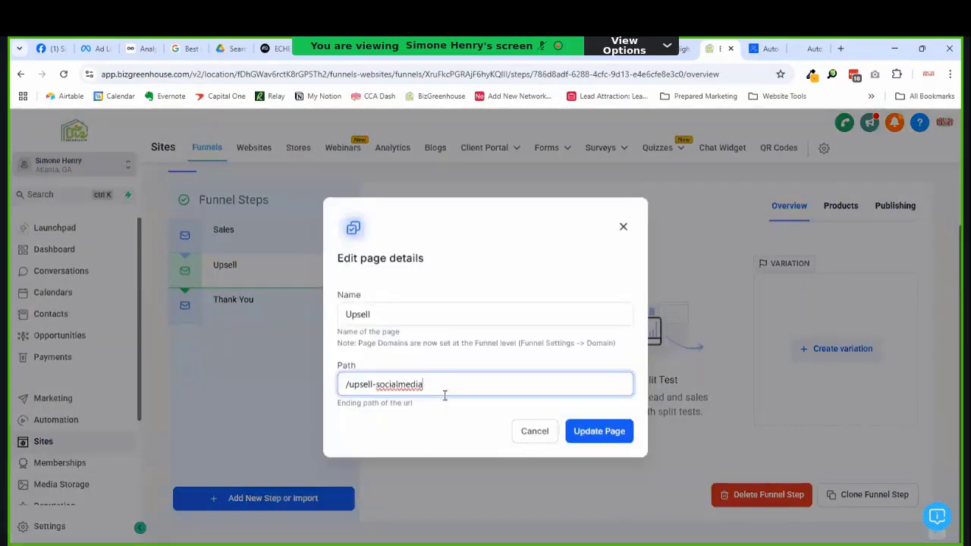
pyautogui.write('-page')
pyautogui.click(615, 433)
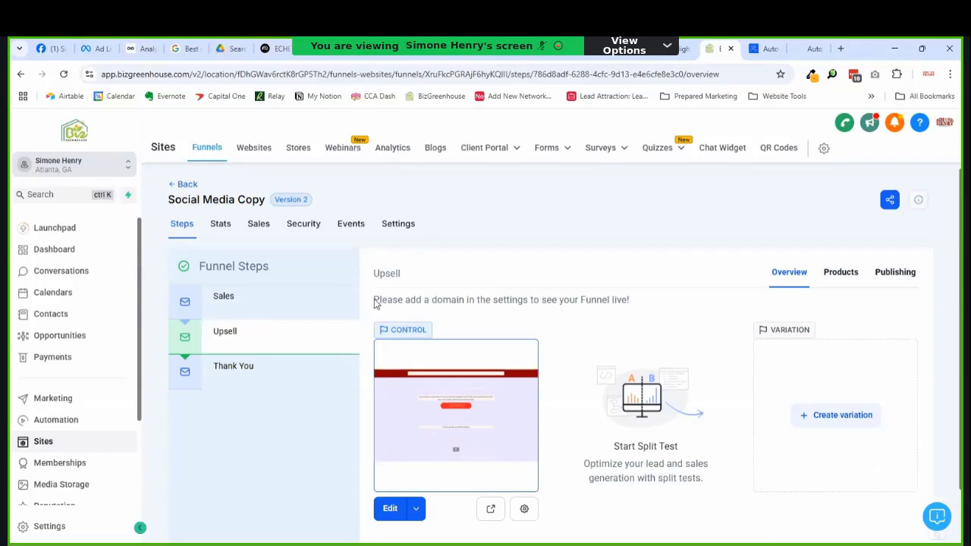
# Step: Change the Upsell step URL from upsell to full (/full-socialmedia) and update the step
pyautogui.click(895, 271)
pyautogui.click(493, 387)
pyautogui.doubleClick(492, 388)
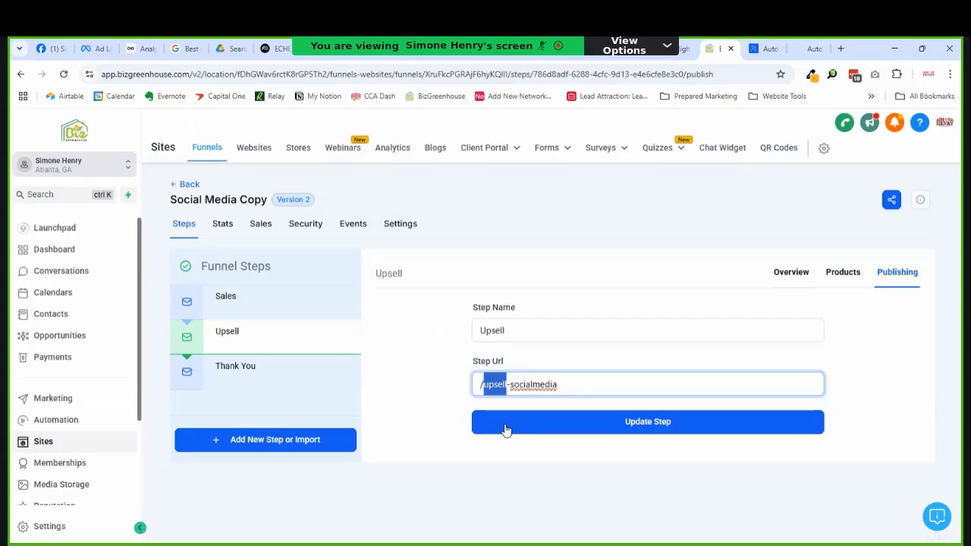
pyautogui.write('f')
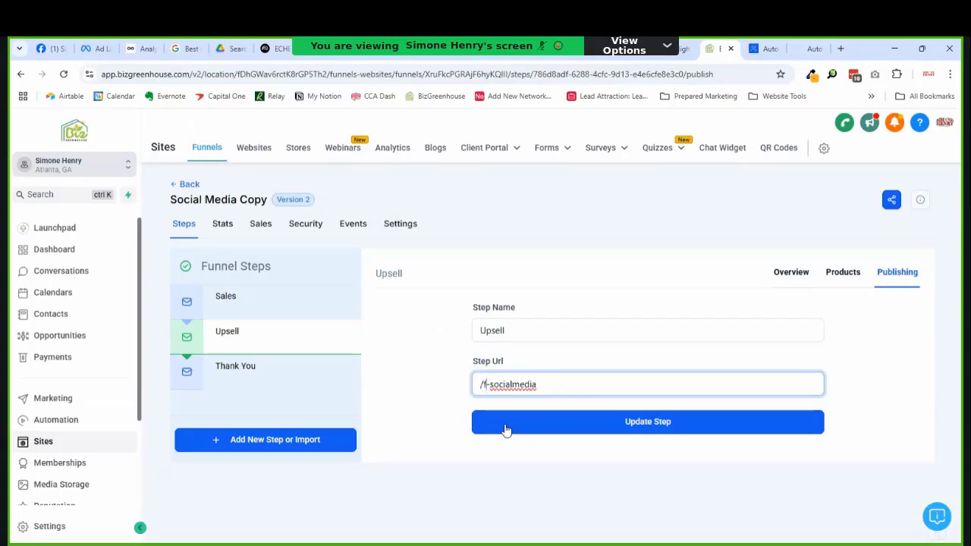
pyautogui.write('ull')
pyautogui.hotkey('ctrl', 'a')
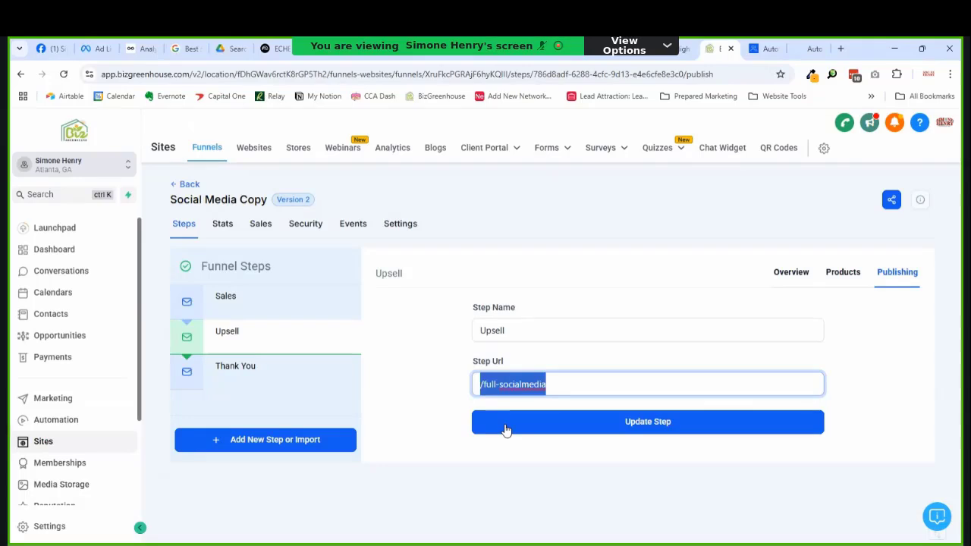
pyautogui.click(666, 431)
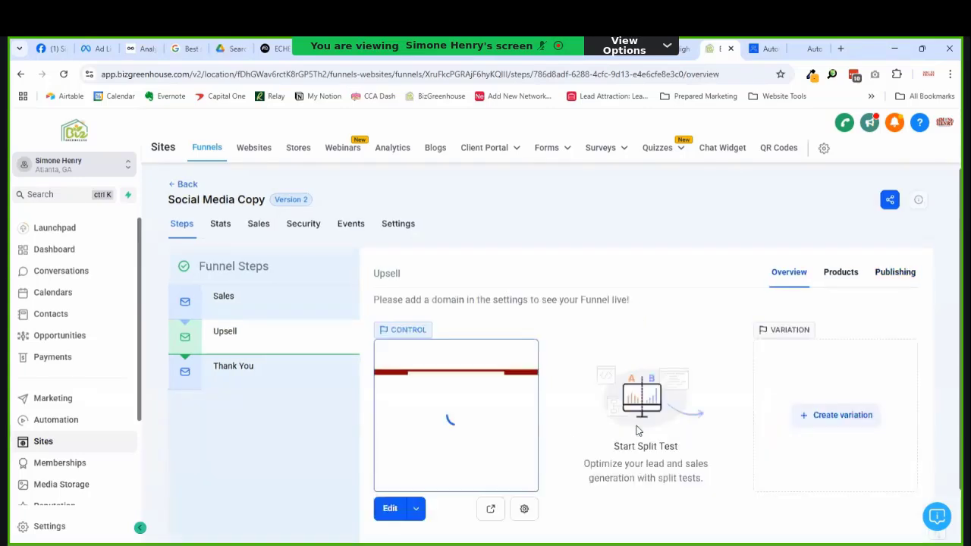
# Step: Change the Upsell page path to /full-socialmedia-page and save it
pyautogui.click(523, 509)
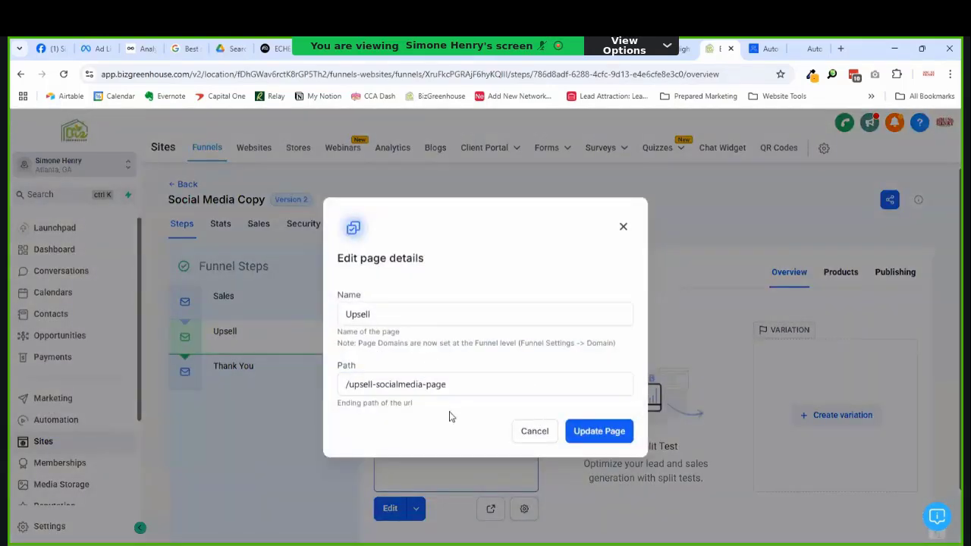
pyautogui.click(534, 439)
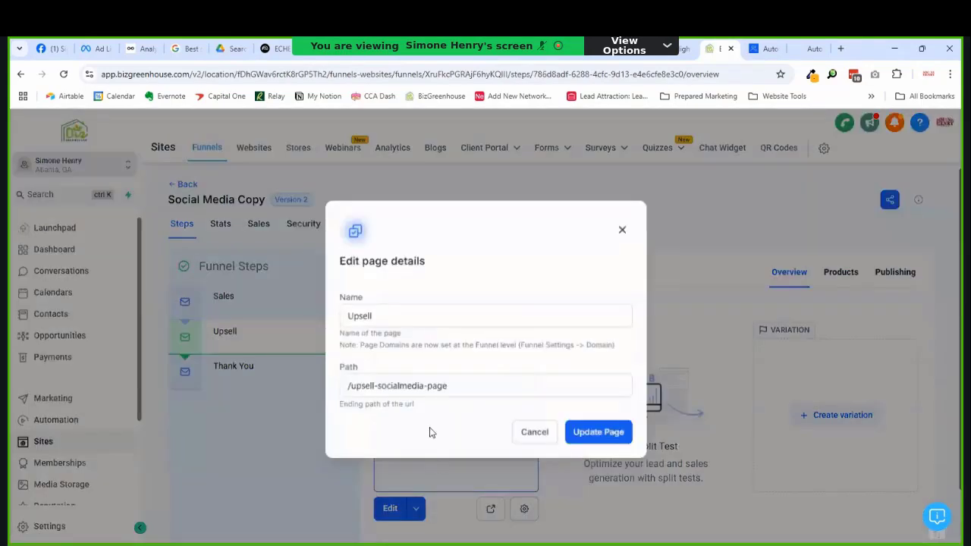
pyautogui.click(524, 509)
pyautogui.doubleClick(360, 384)
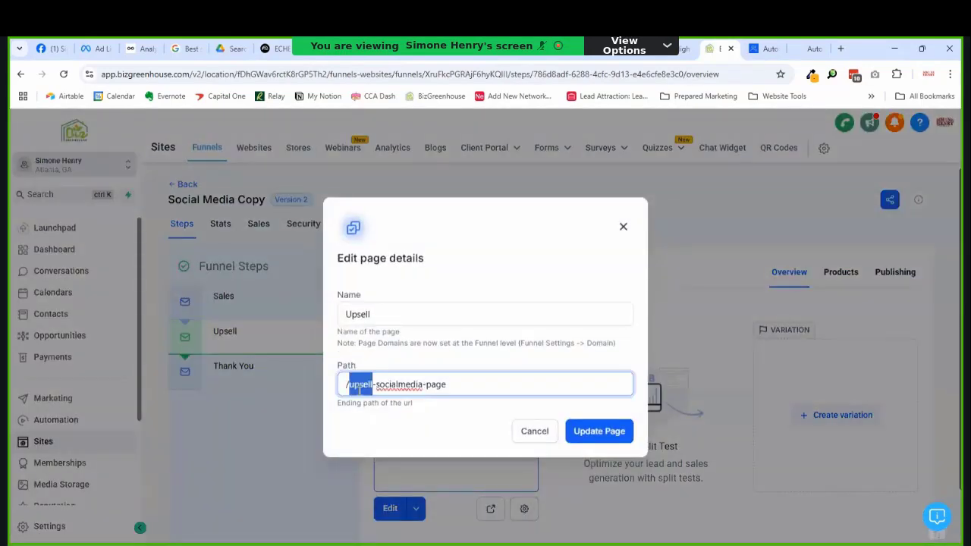
pyautogui.write('full')
pyautogui.press('Return')
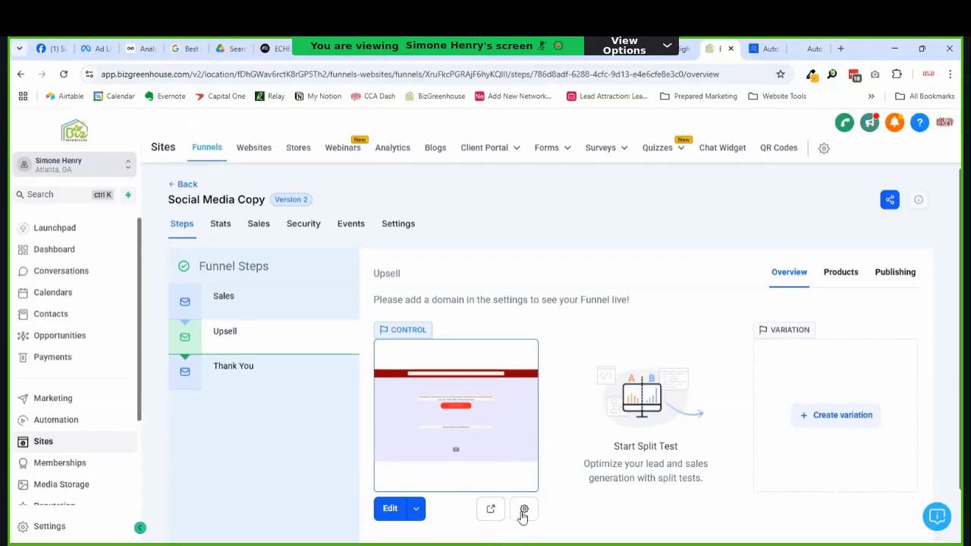
# Step: Delete the Social Media Bliss sub headline from the Upsell page
pyautogui.click(390, 508)
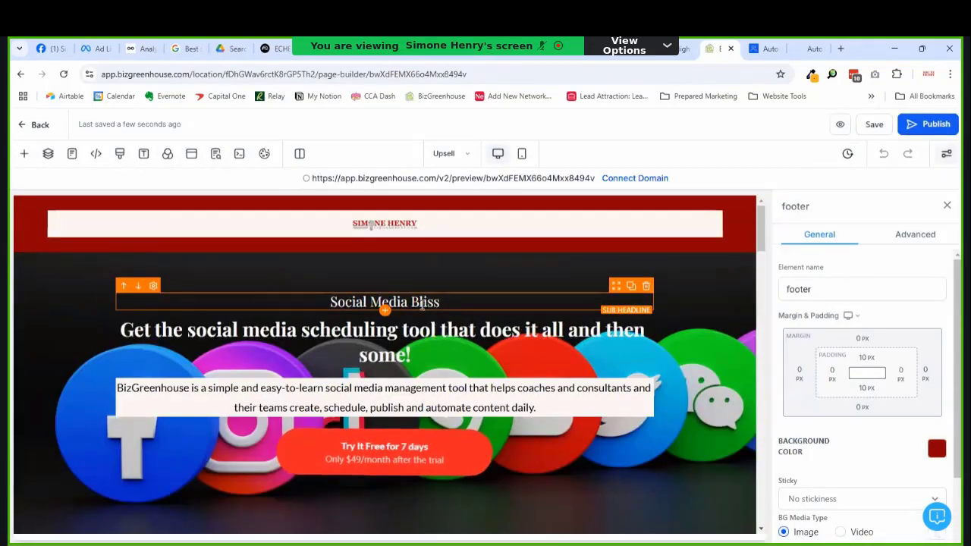
pyautogui.click(385, 305)
pyautogui.click(645, 287)
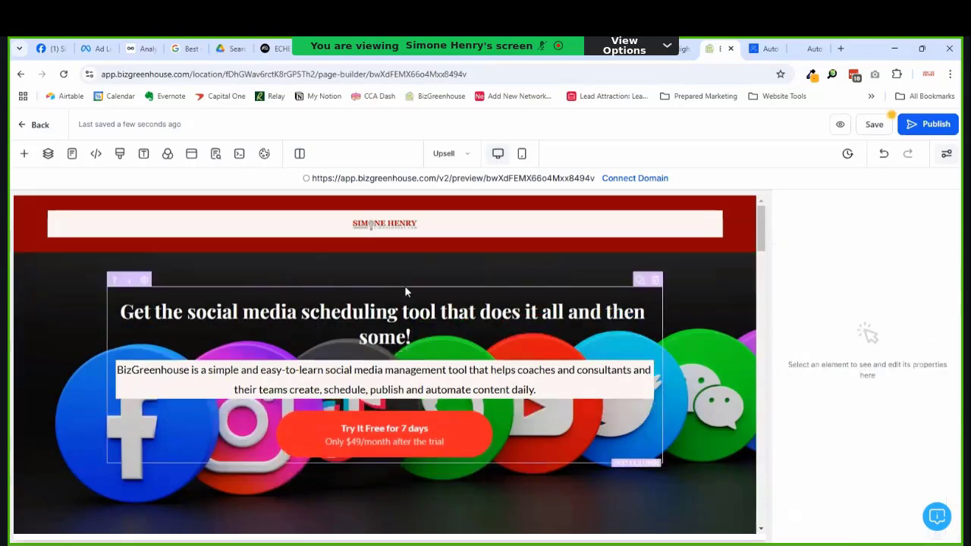
# Step: Replace the headline text with 'Elevate Your Sales and Marketing with BizGreenhouse'
pyautogui.click(311, 332)
pyautogui.doubleClick(311, 331)
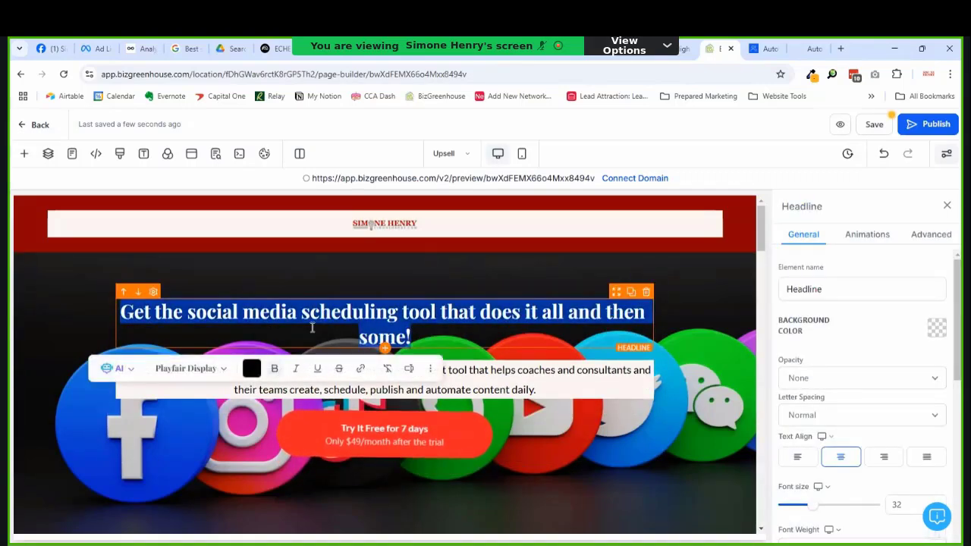
pyautogui.click(311, 328)
pyautogui.write('Ele')
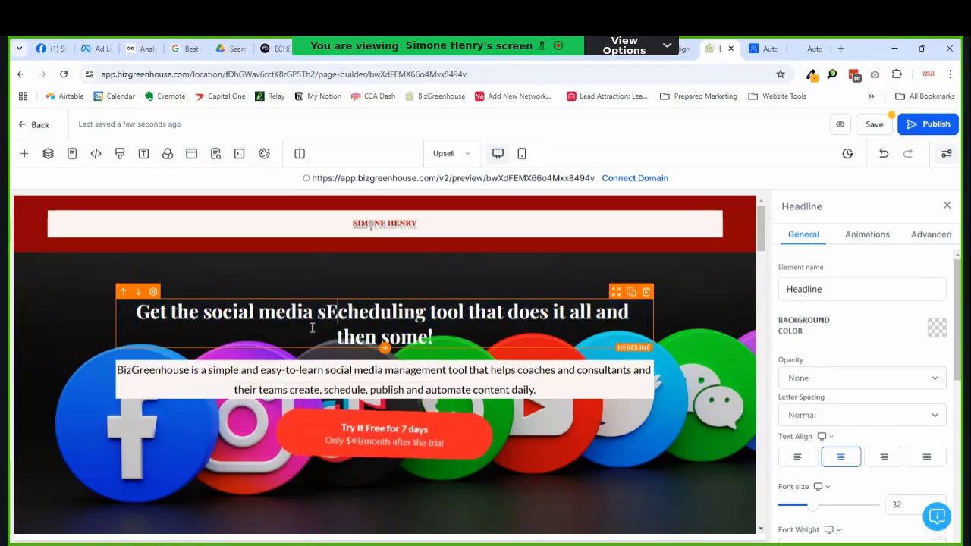
pyautogui.tripleClick(311, 327)
pyautogui.press('BackSpace')
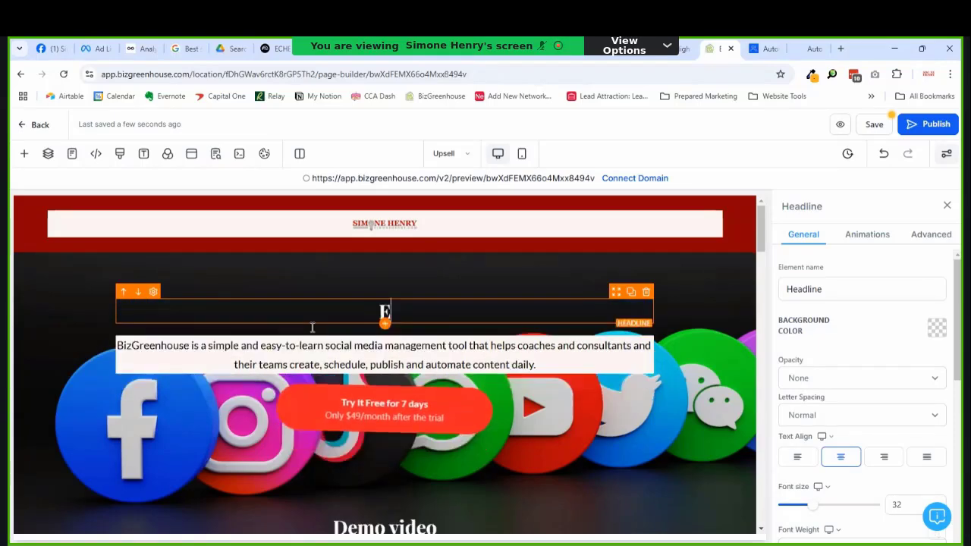
pyautogui.write('Elevate Your')
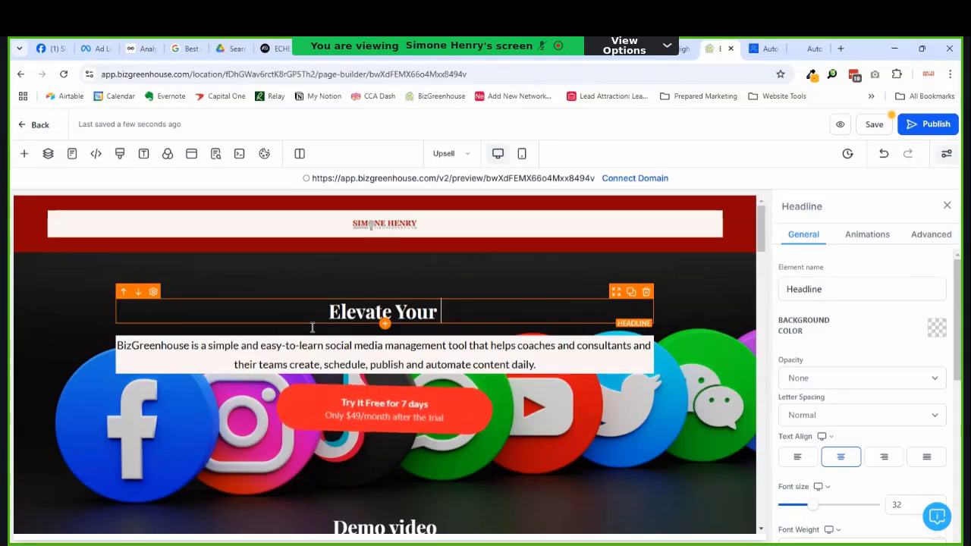
pyautogui.write(' Sa')
pyautogui.press('BackSpace')
pyautogui.press('BackSpace')
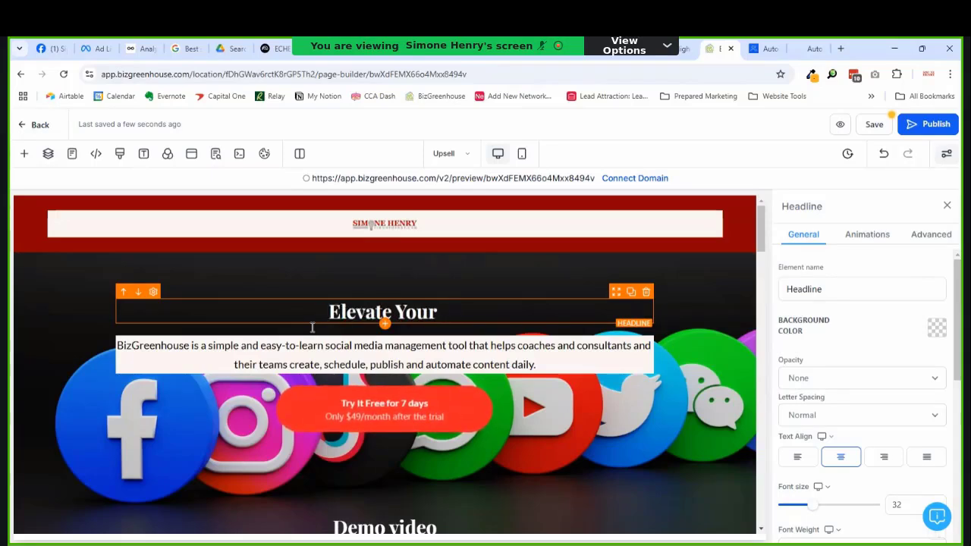
pyautogui.write('Sales an')
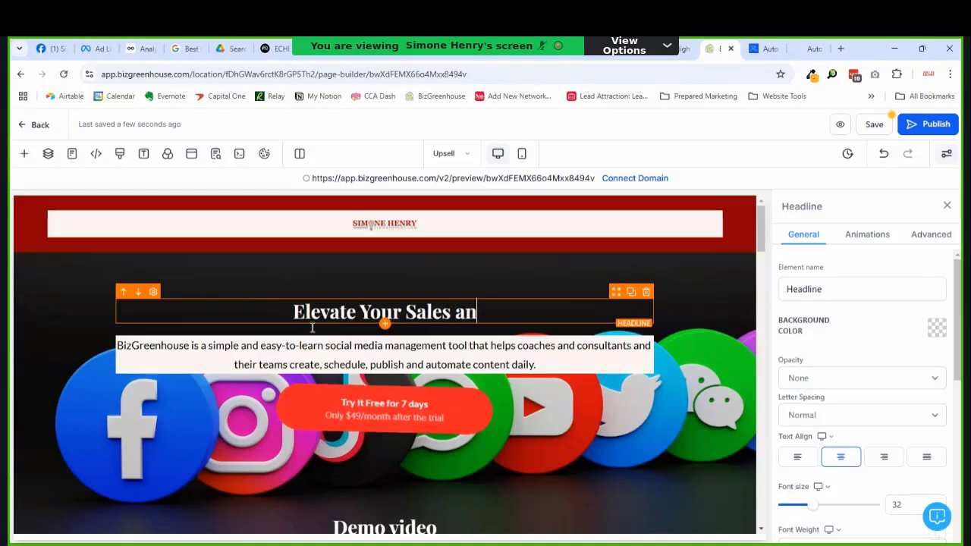
pyautogui.write('d Marketing ')
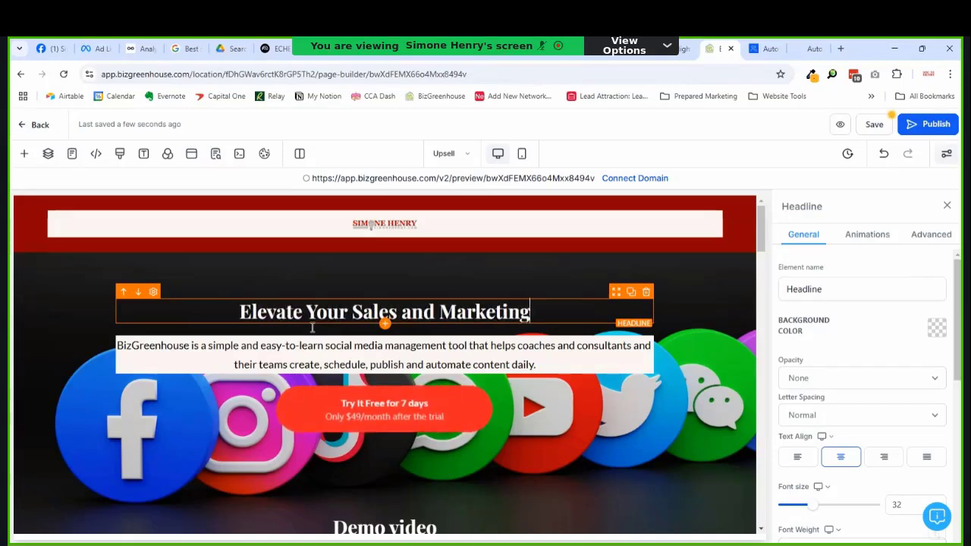
pyautogui.write('with ')
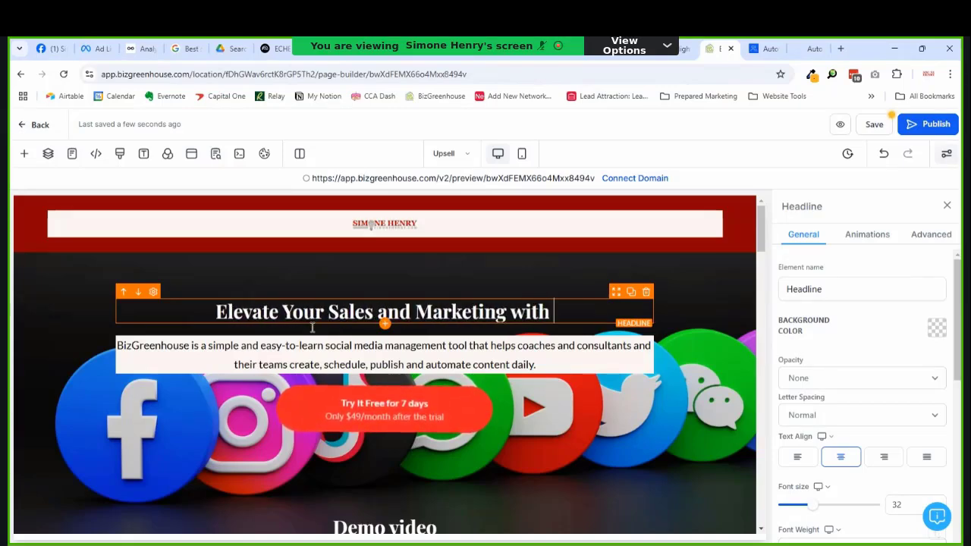
pyautogui.write('BizGre')
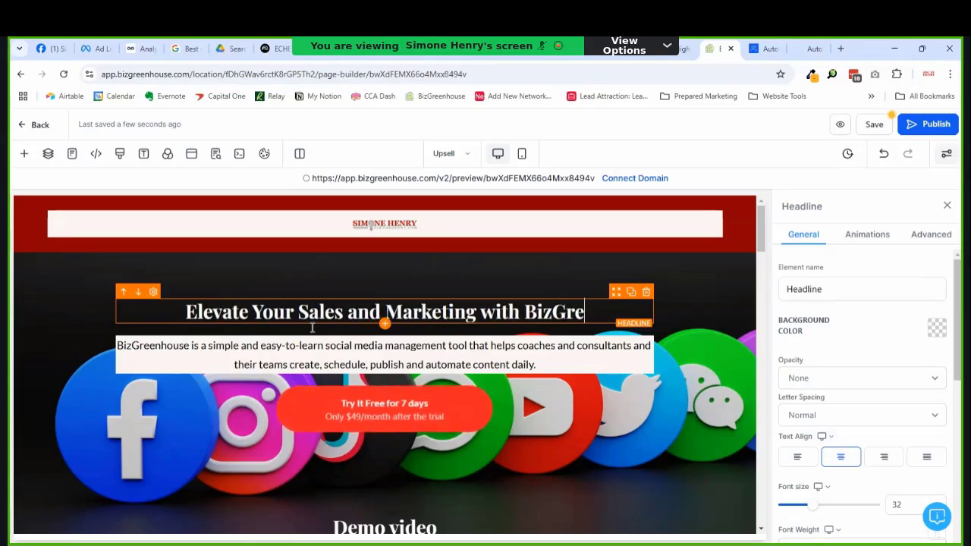
pyautogui.write('enhous')
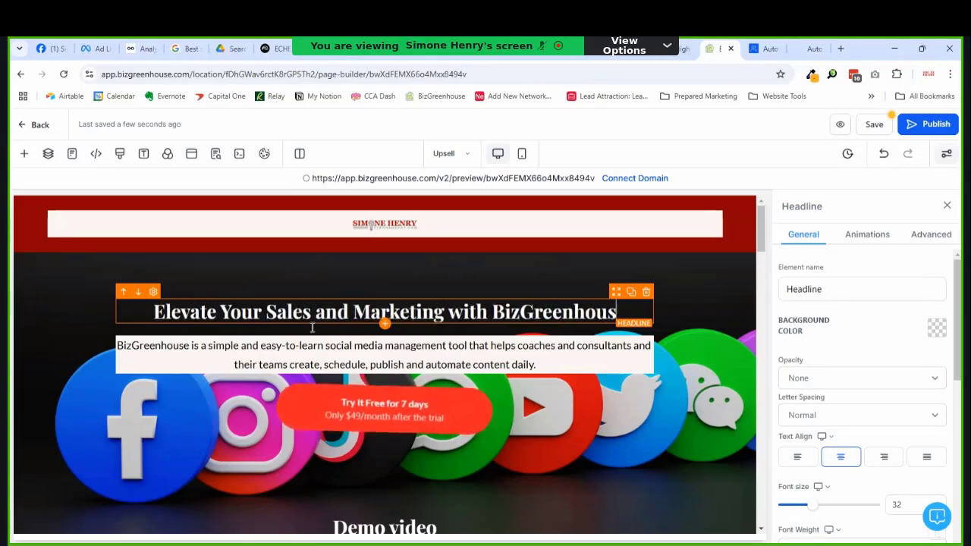
pyautogui.write('e')
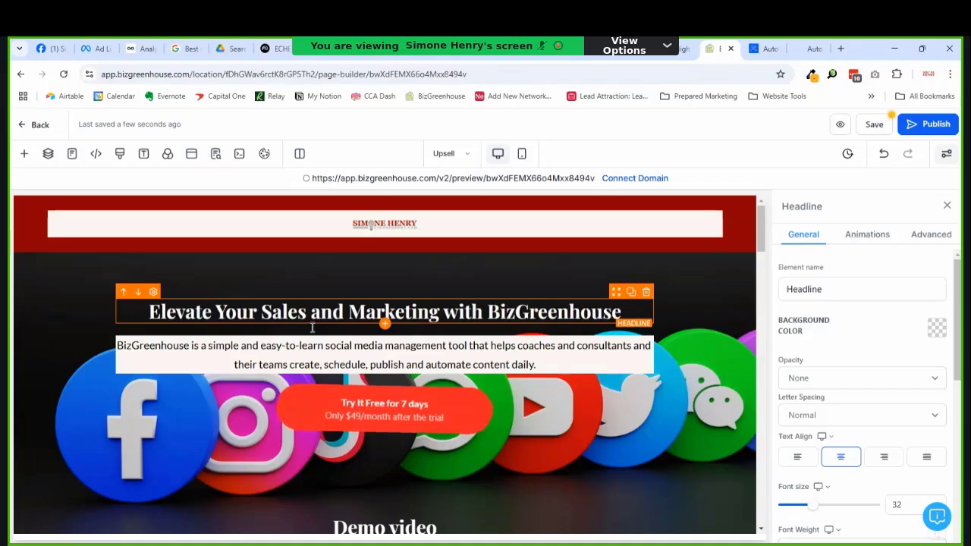
# Step: Revise the headline ending to 'with the Full BizGreenhouse Platform!'
pyautogui.hotkey('ctrl', 'Left')
pyautogui.write('ful')
pyautogui.press('BackSpace')
pyautogui.press('BackSpace')
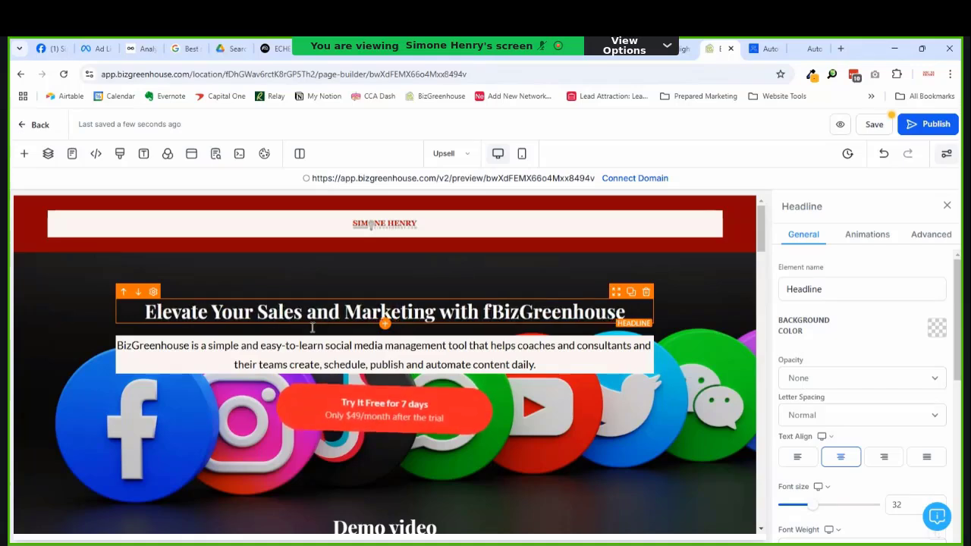
pyautogui.press('BackSpace')
pyautogui.write('the f')
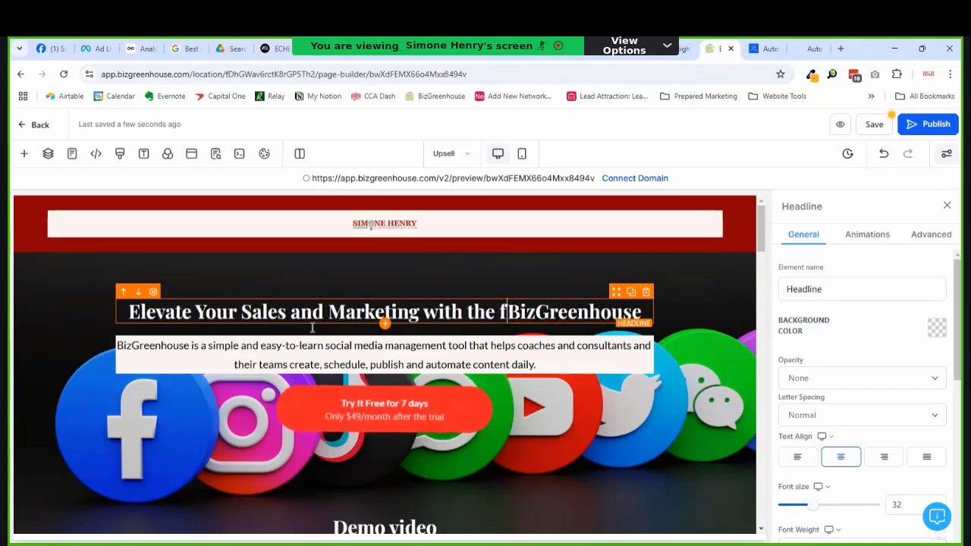
pyautogui.write('ull BizGreenhouse')
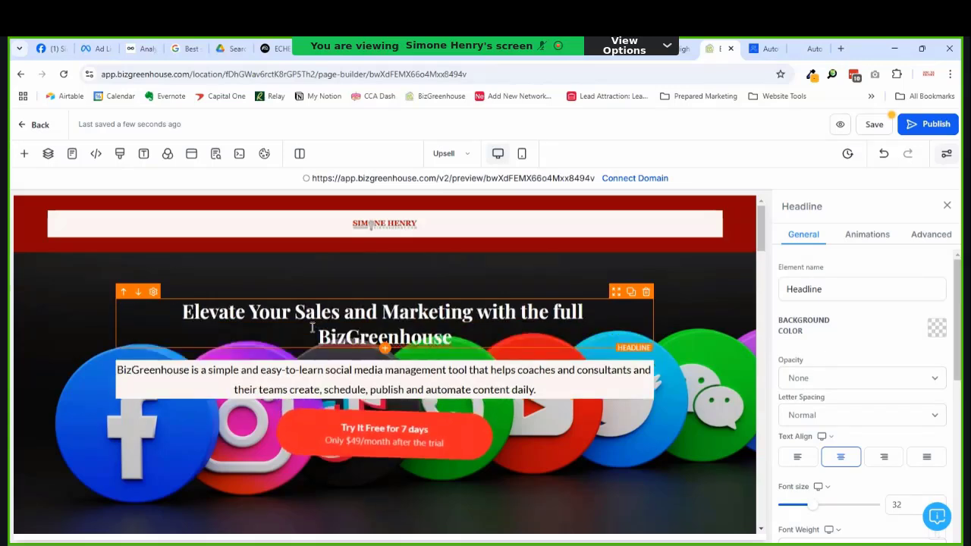
pyautogui.write(' Platfo')
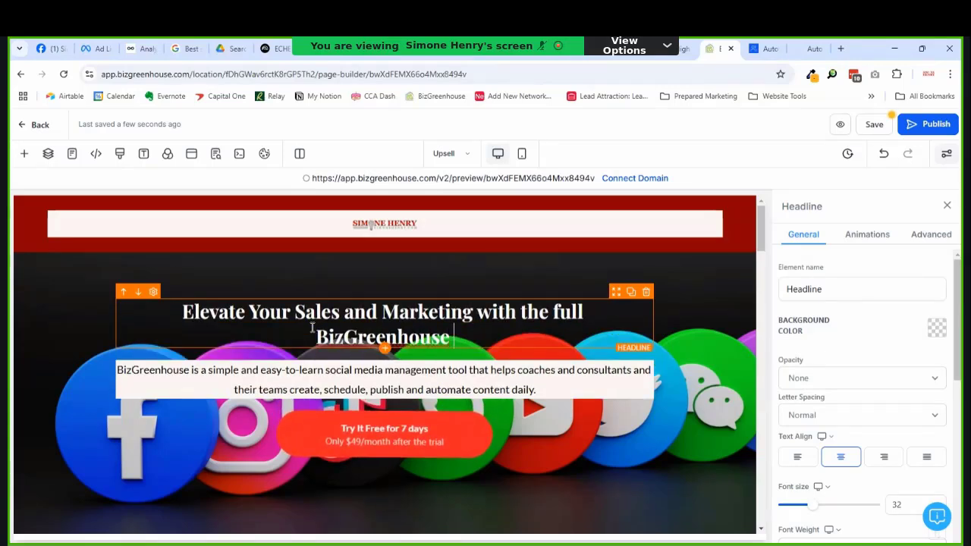
pyautogui.write('rm')
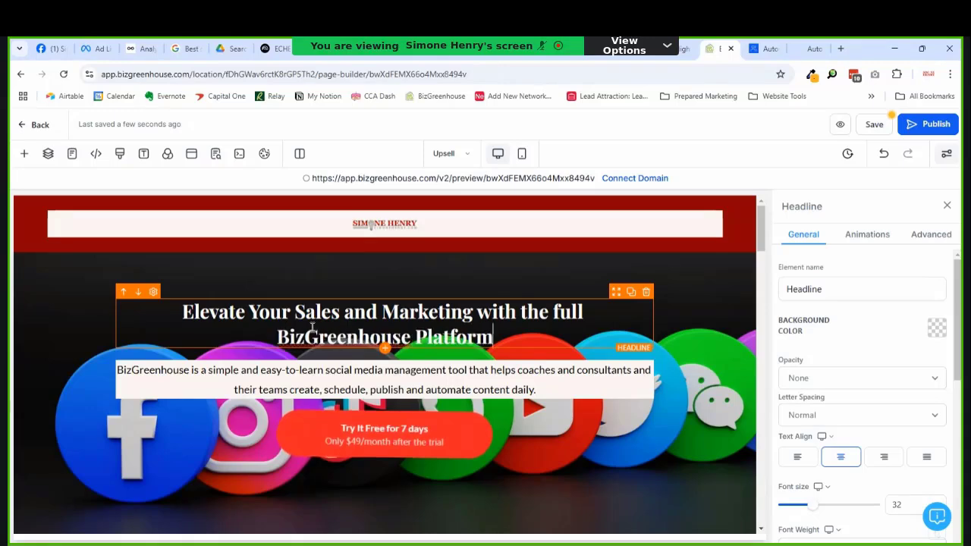
pyautogui.click(562, 312)
pyautogui.press('BackSpace')
pyautogui.write('F')
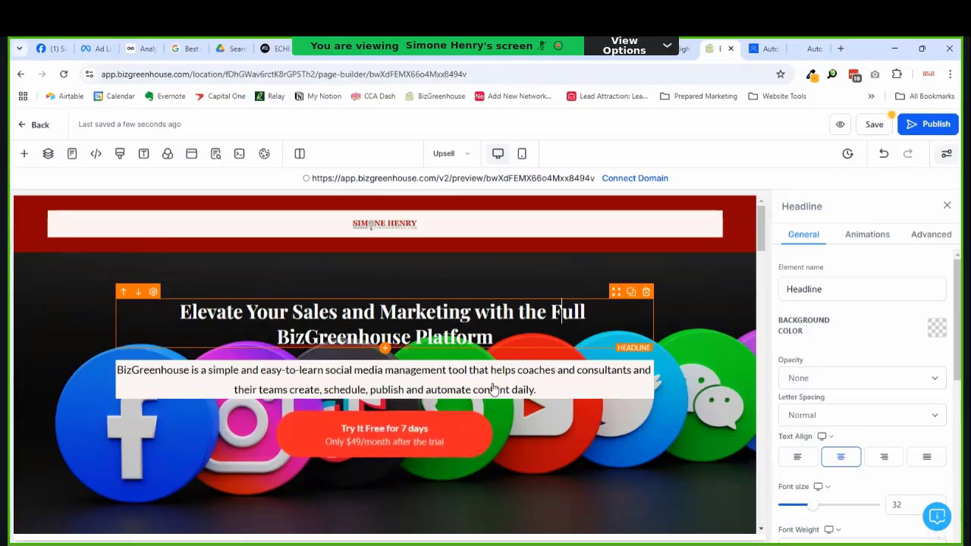
pyautogui.click(505, 339)
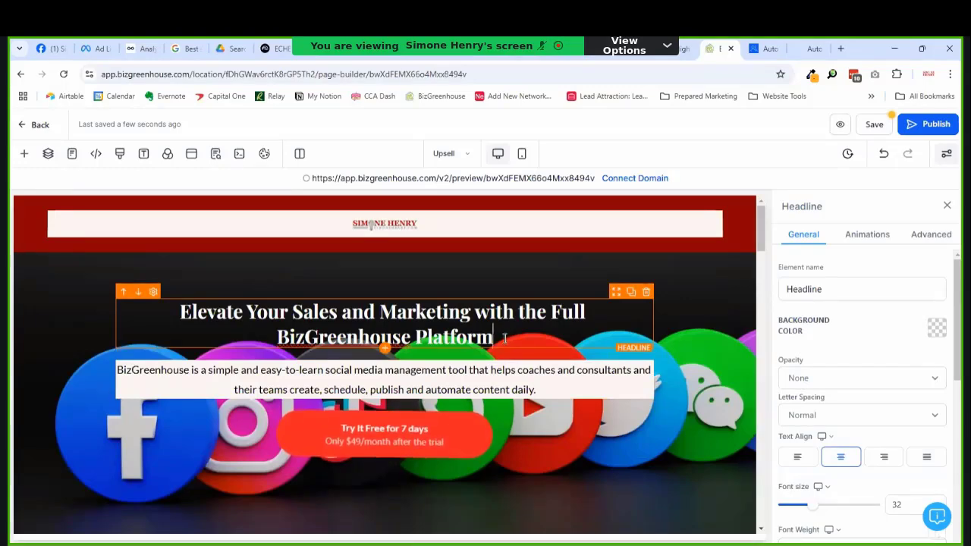
pyautogui.write('!')
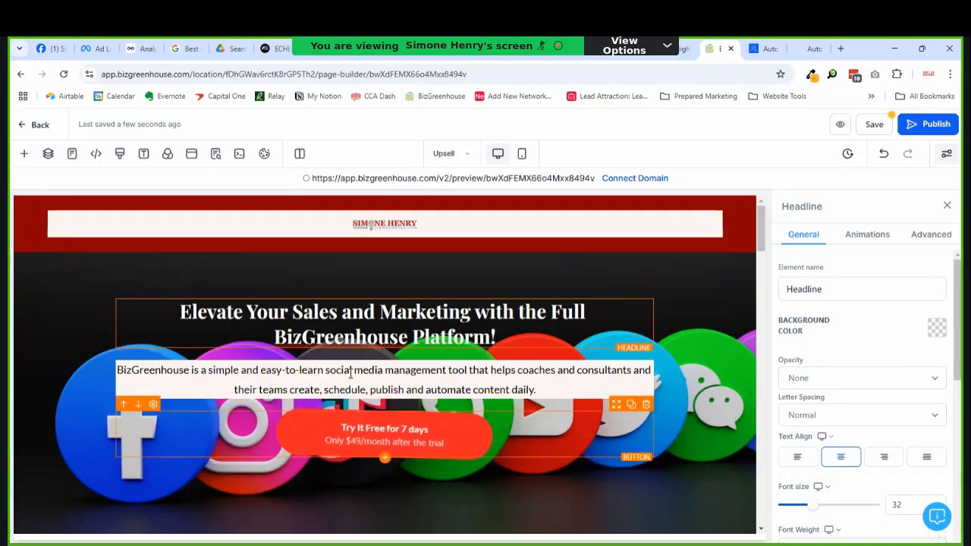
pyautogui.click(342, 435)
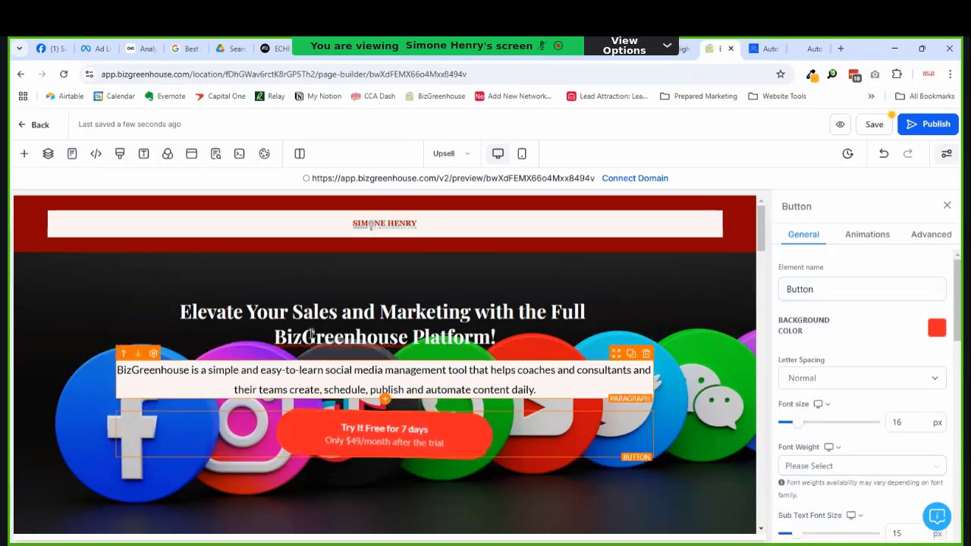
# Step: Make the paragraph open with 'BizGreenhouse is the ONE platform you need to grow your business'
pyautogui.click(301, 361)
pyautogui.tripleClick(313, 390)
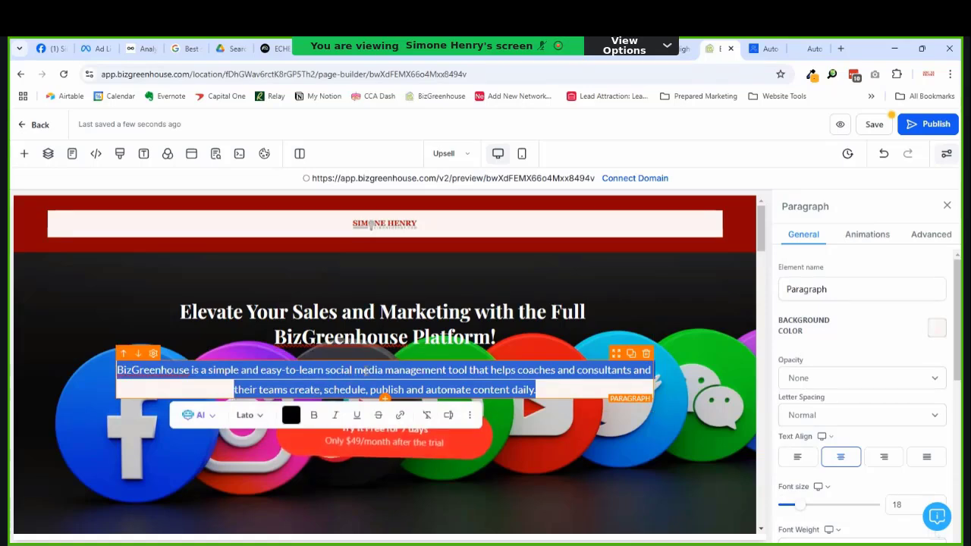
pyautogui.click(433, 368)
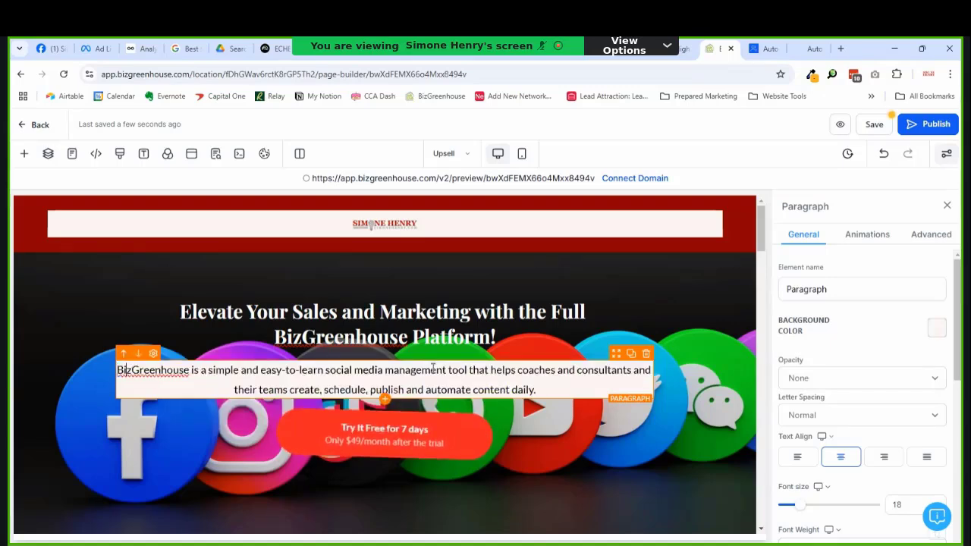
pyautogui.press('Right')
pyautogui.press('Right')
pyautogui.press('Right')
pyautogui.press('Right')
pyautogui.press('Right')
pyautogui.press('Right')
pyautogui.press('Right')
pyautogui.press('Right')
pyautogui.press('Right')
pyautogui.press('Right')
pyautogui.press('Right')
pyautogui.press('Right')
pyautogui.press('Right')
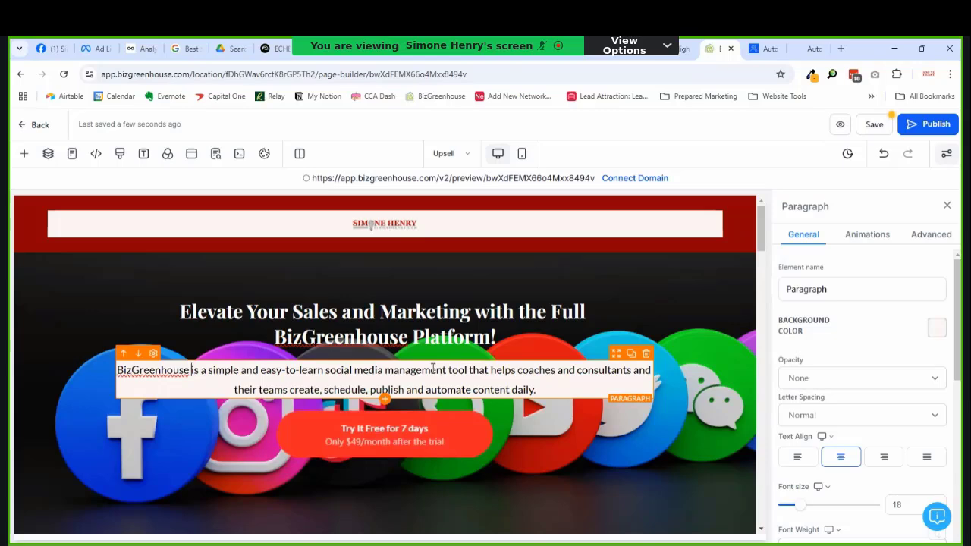
pyautogui.hotkey('shift', 'End')
pyautogui.press('Home')
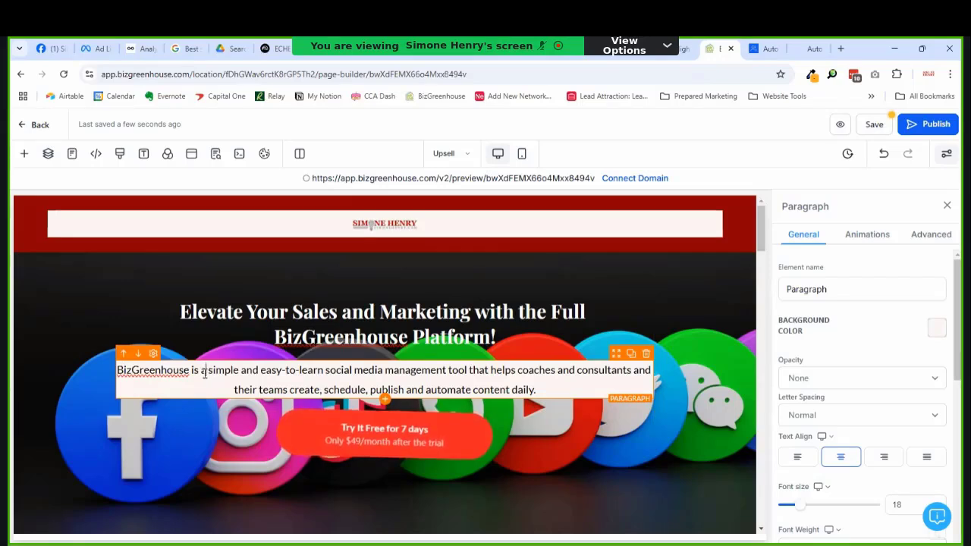
pyautogui.write('the ')
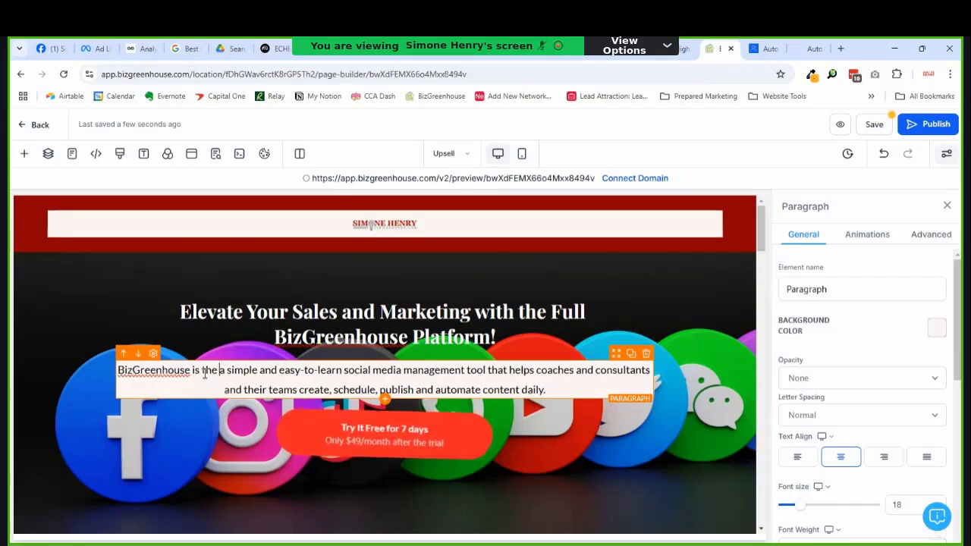
pyautogui.write('one')
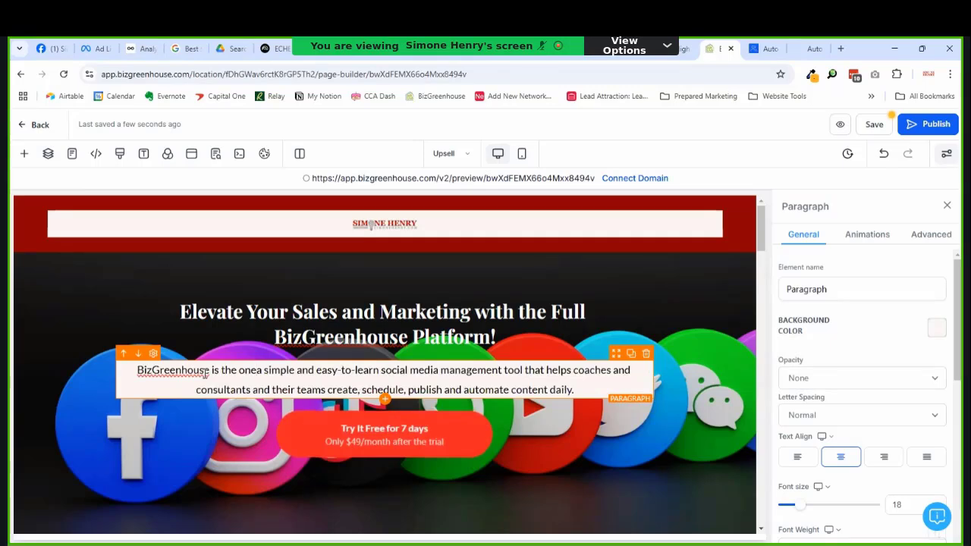
pyautogui.press('BackSpace')
pyautogui.press('BackSpace')
pyautogui.press('BackSpace')
pyautogui.write('ONE')
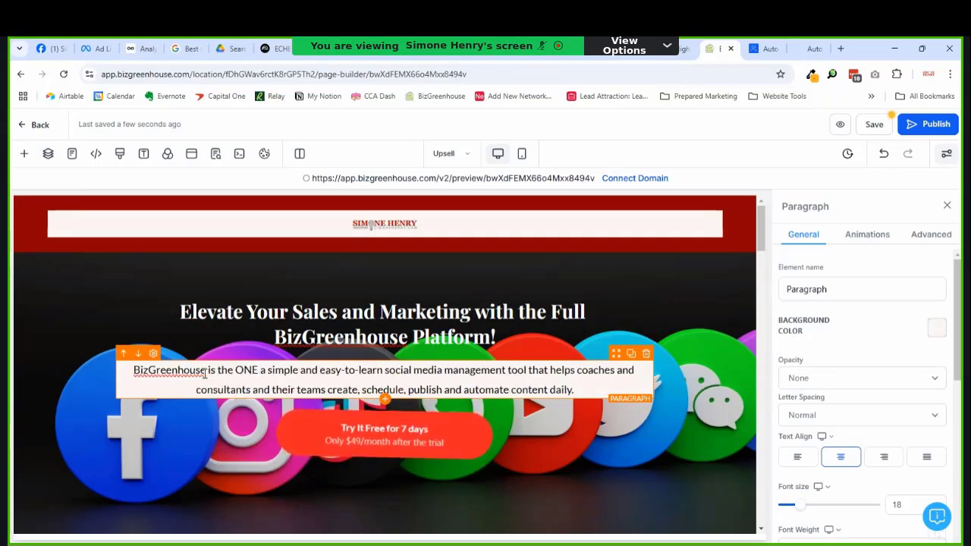
pyautogui.write(' plat')
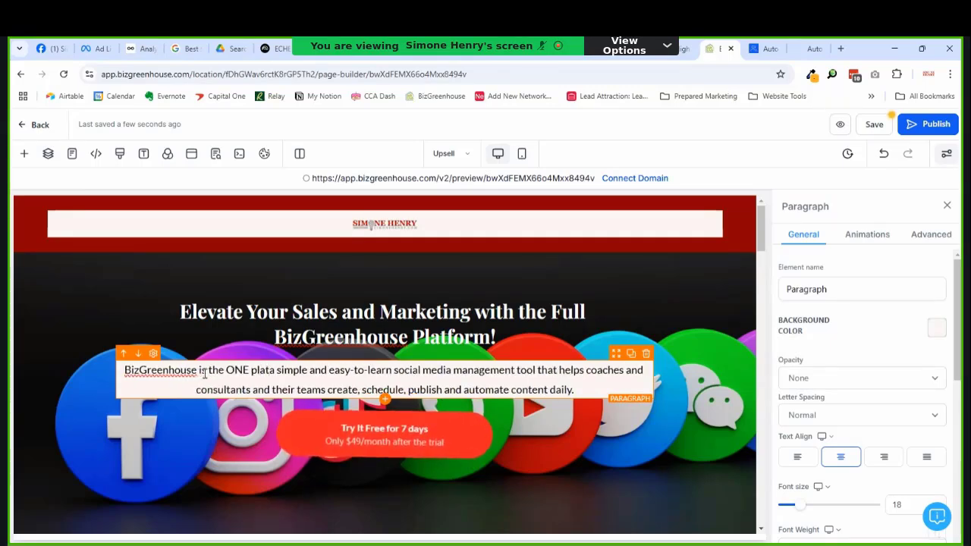
pyautogui.write('form you need to')
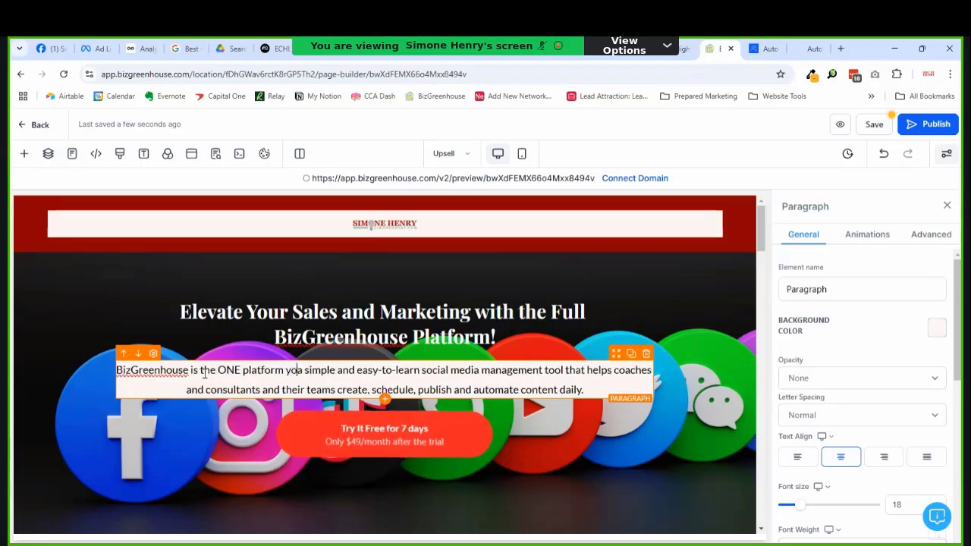
pyautogui.write(' grow your ')
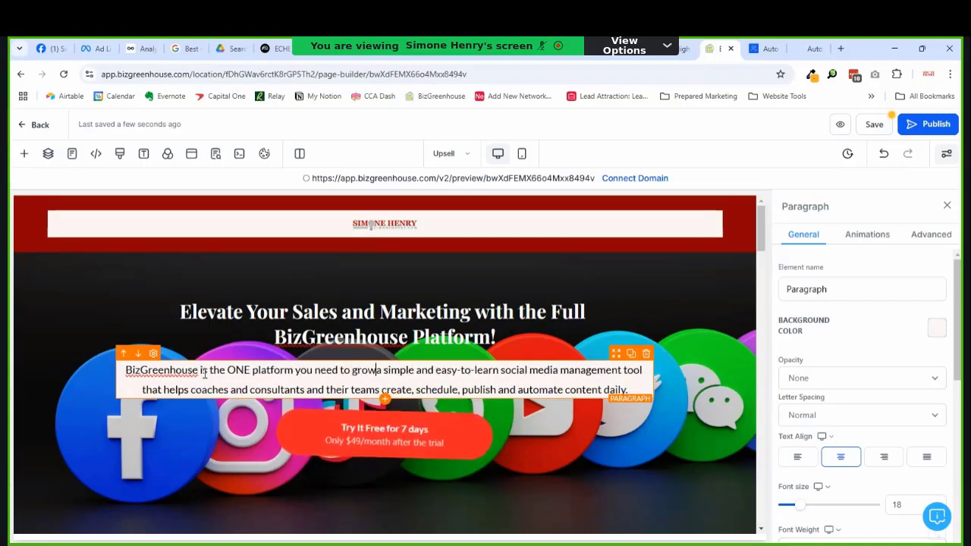
pyautogui.write('business')
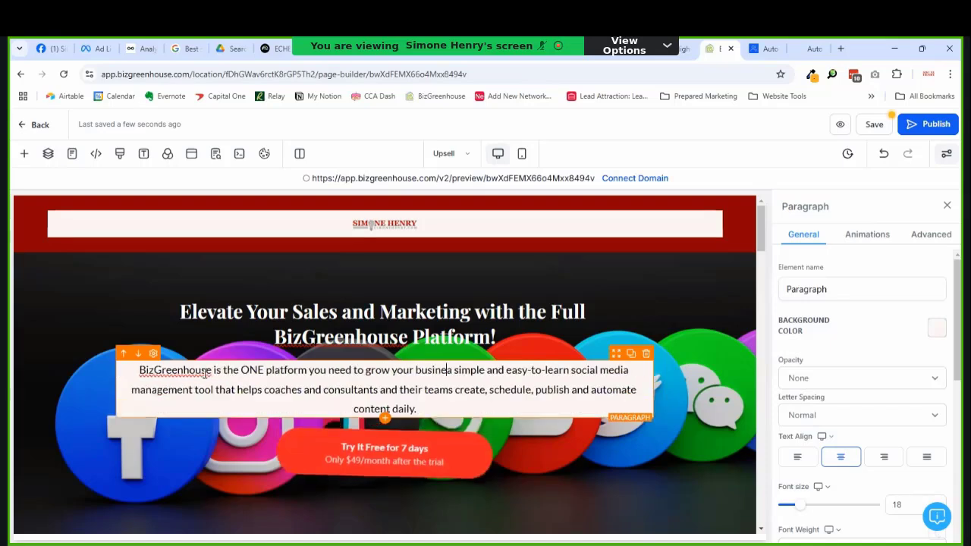
# Step: Replace the old description with sentences about tools, support and resources, ending 'crush your marketing goals.'
pyautogui.hotkey('shift', 'Down')
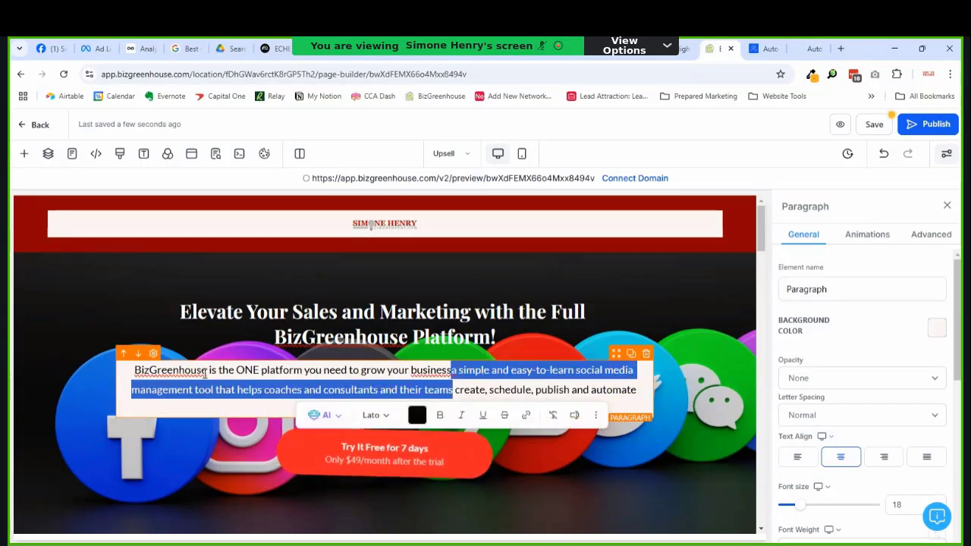
pyautogui.hotkey('shift', 'End')
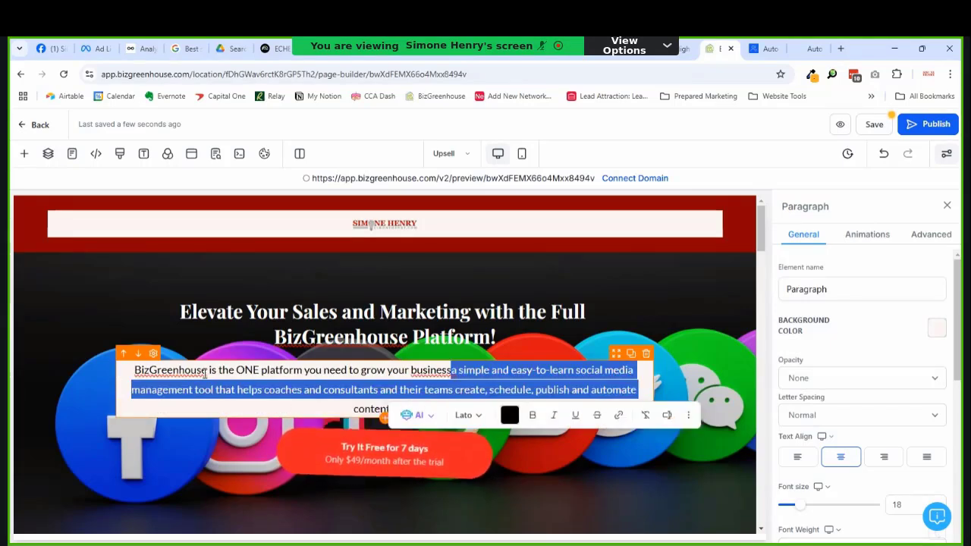
pyautogui.press('BackSpace')
pyautogui.hotkey('shift', 'End')
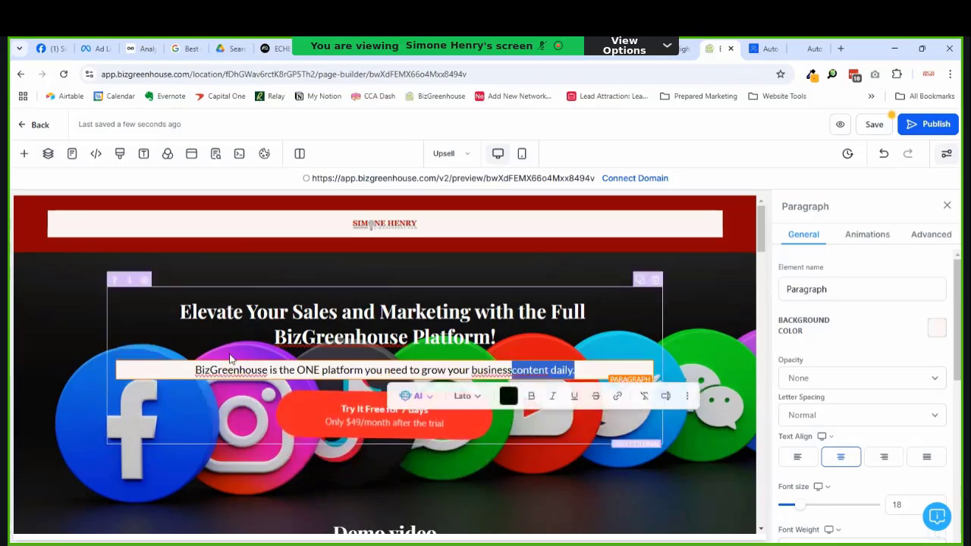
pyautogui.write('!')
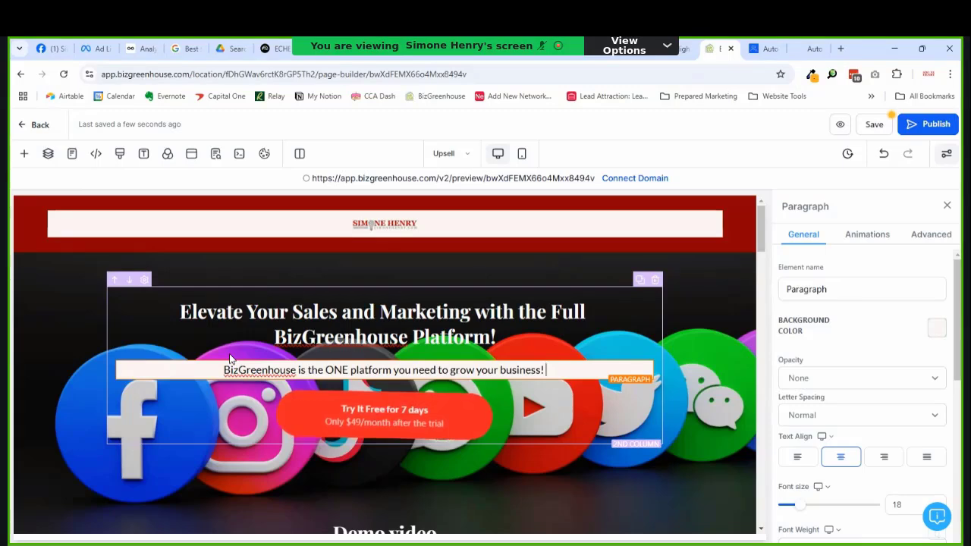
pyautogui.write('You')
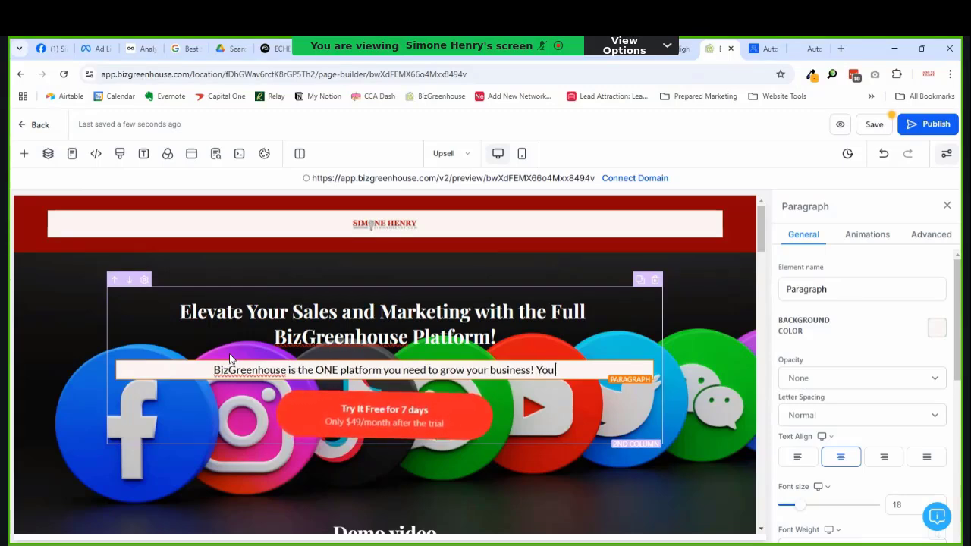
pyautogui.write(' get the')
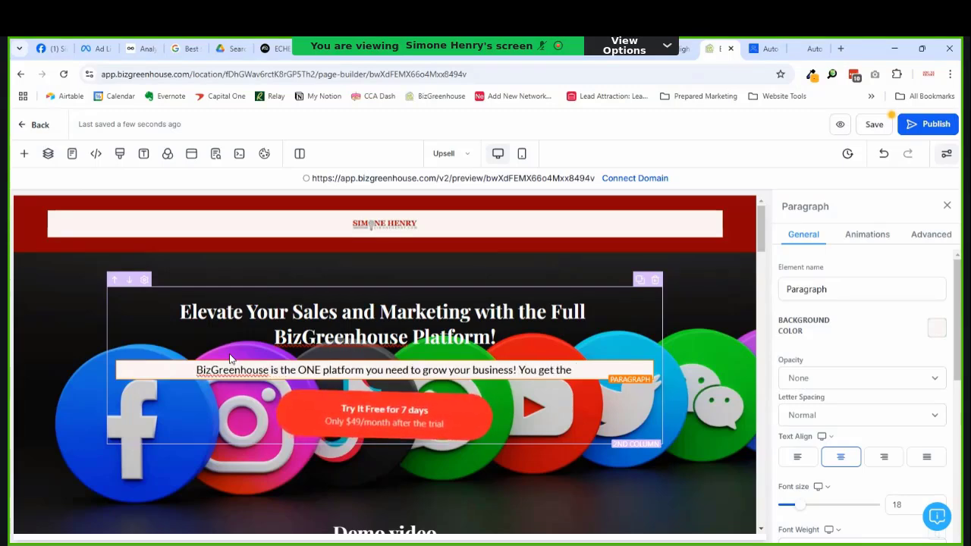
pyautogui.write(' tools, sup')
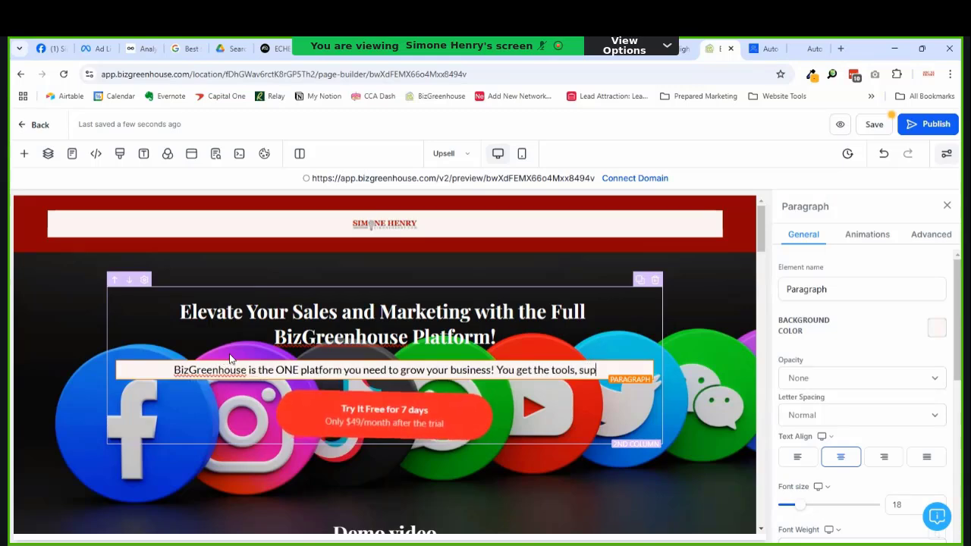
pyautogui.write('port')
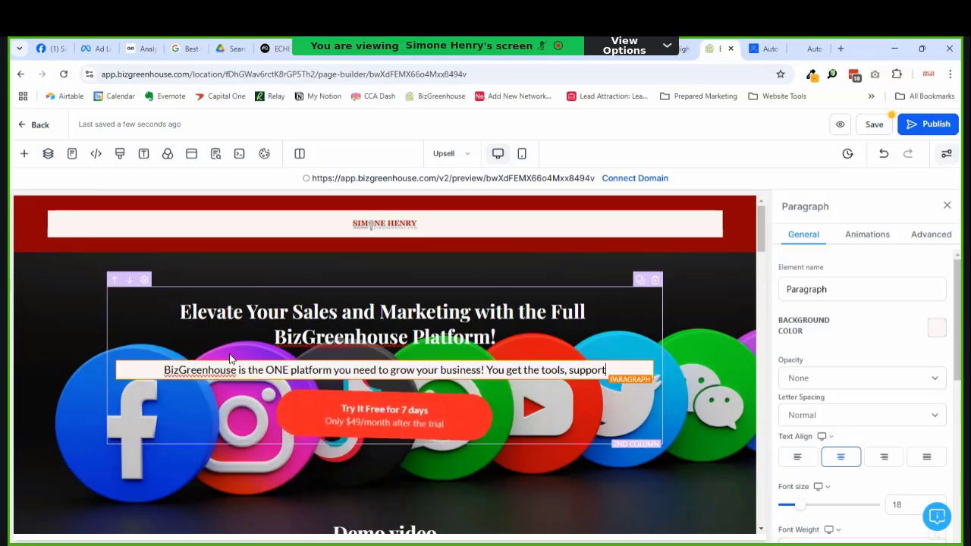
pyautogui.write(' and resourc')
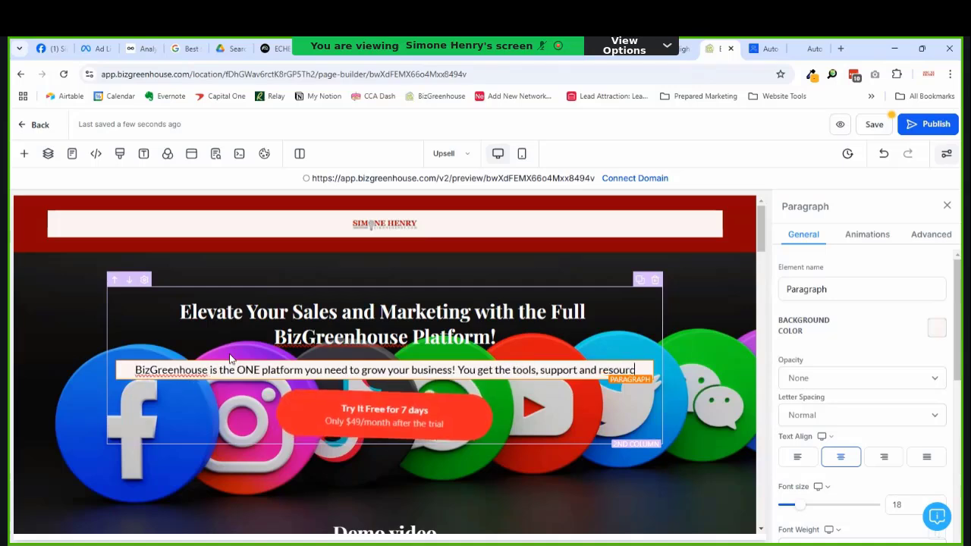
pyautogui.write('es you need to succeed and crush your marketing goa')
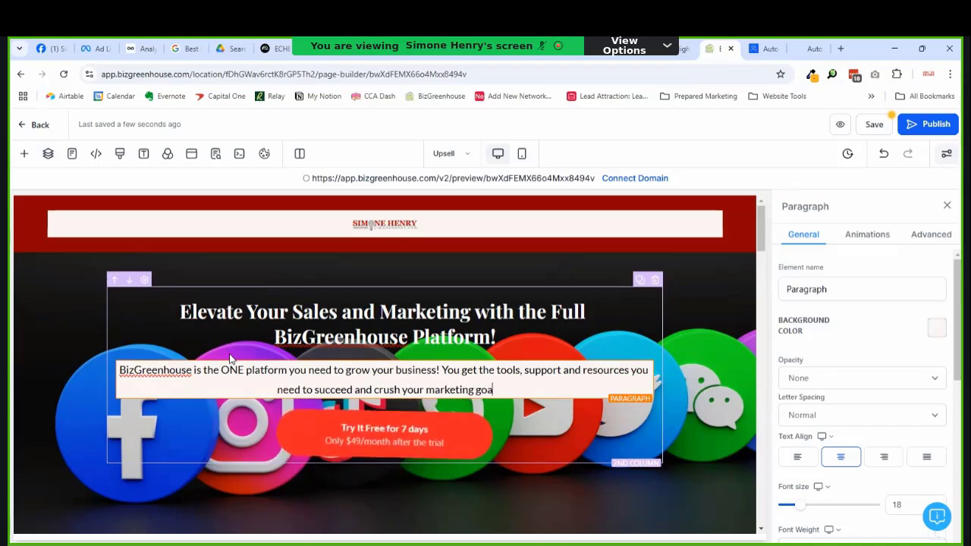
pyautogui.write('ls')
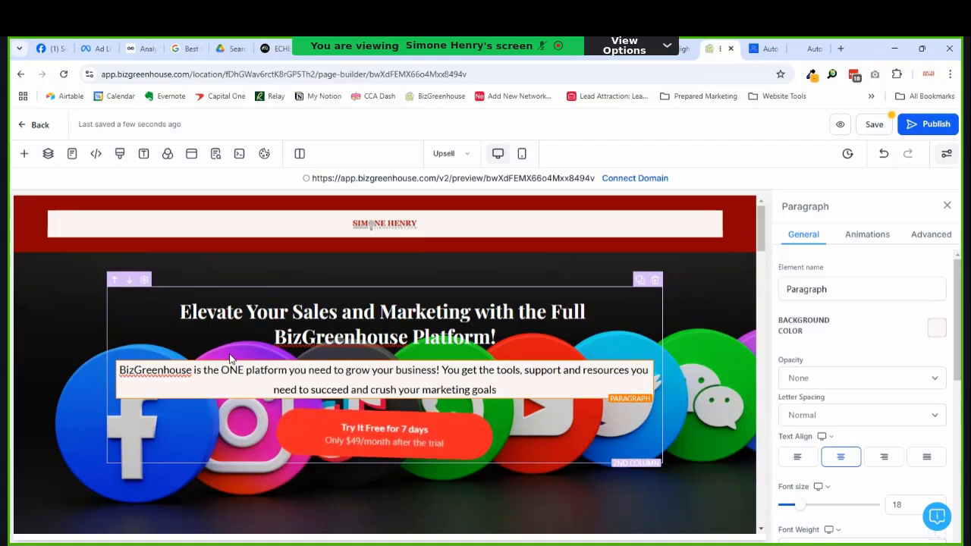
pyautogui.write('.')
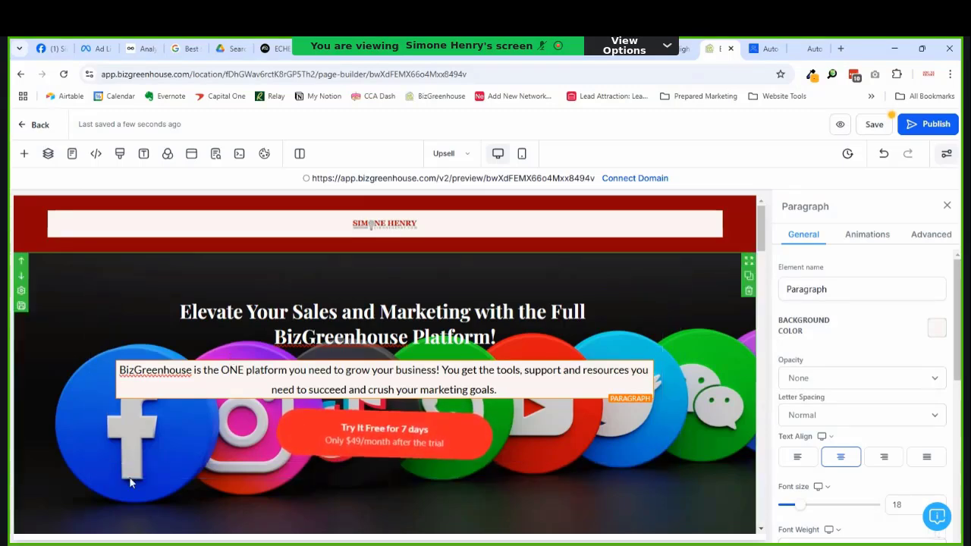
# Step: Set the Try It Free button's action to One click up/down sell product
pyautogui.click(386, 430)
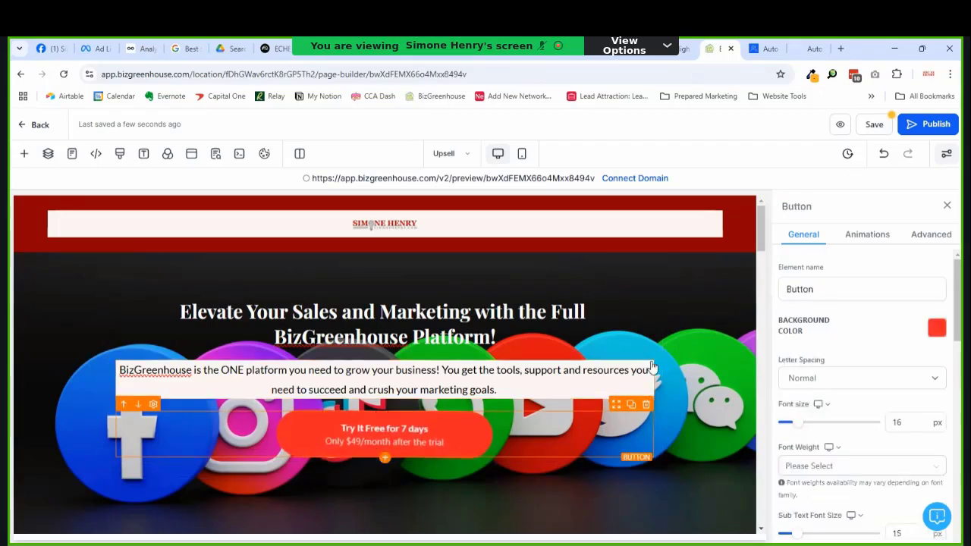
pyautogui.scroll(-10, 858, 425)
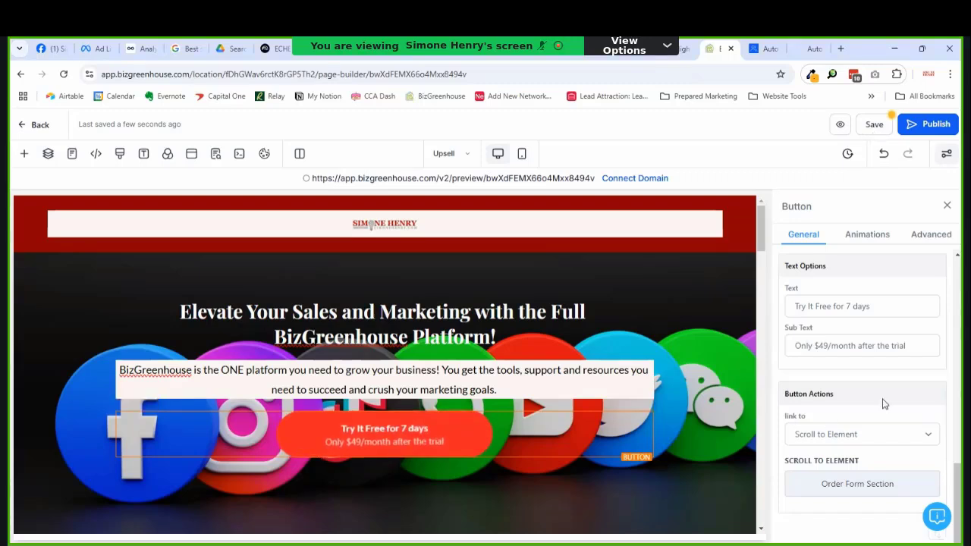
pyautogui.click(857, 443)
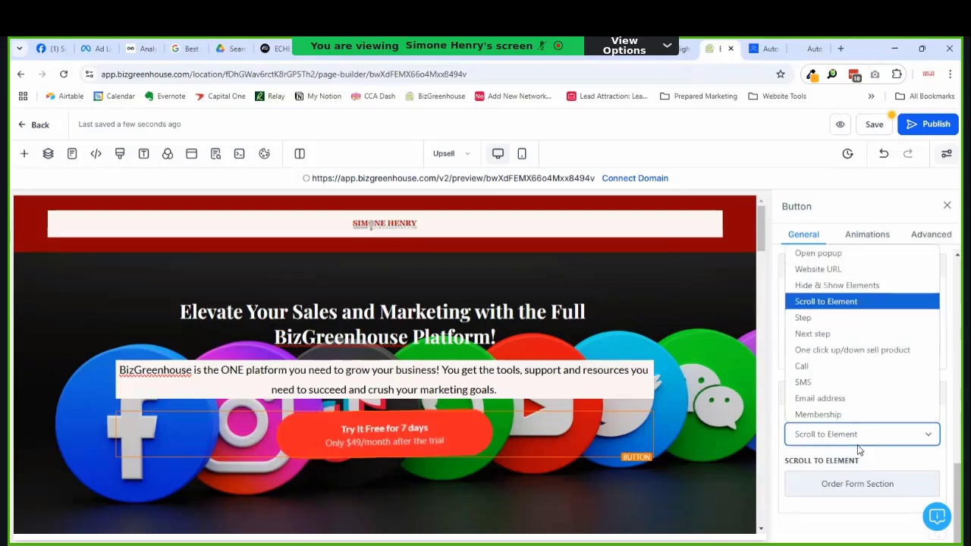
pyautogui.click(859, 353)
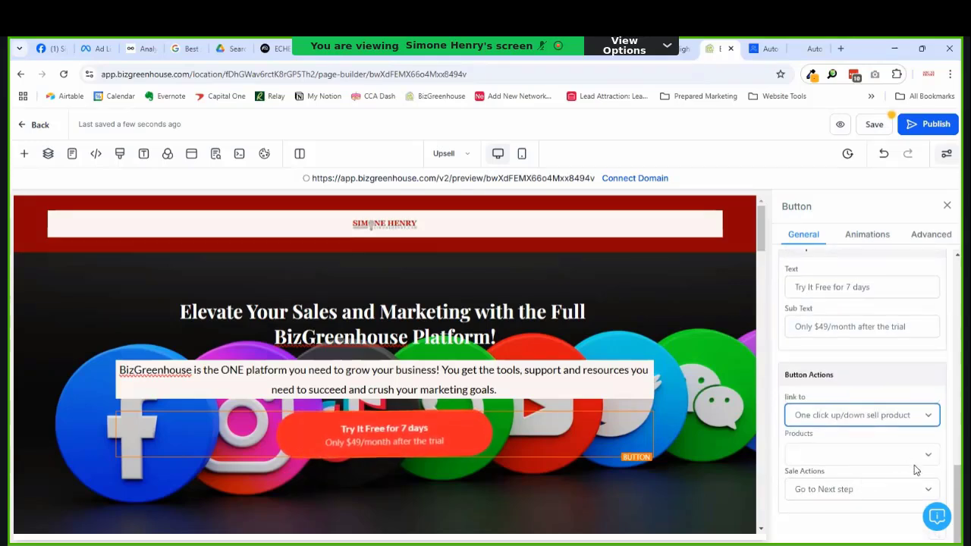
pyautogui.click(848, 459)
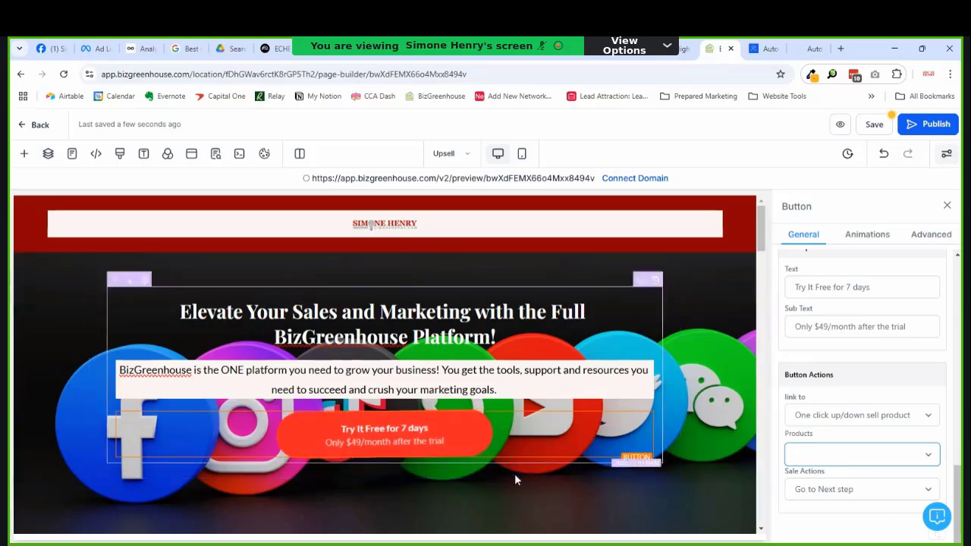
pyautogui.scroll(3, 855, 383)
# Step: Change the button sub text to 'Only $99/month', removing 'after the trial'
pyautogui.scroll(-2, 854, 383)
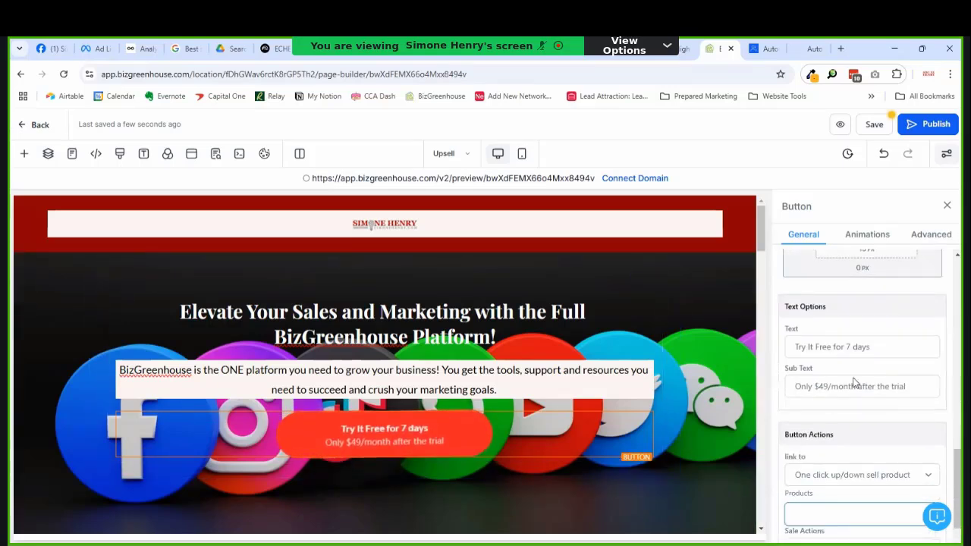
pyautogui.click(873, 352)
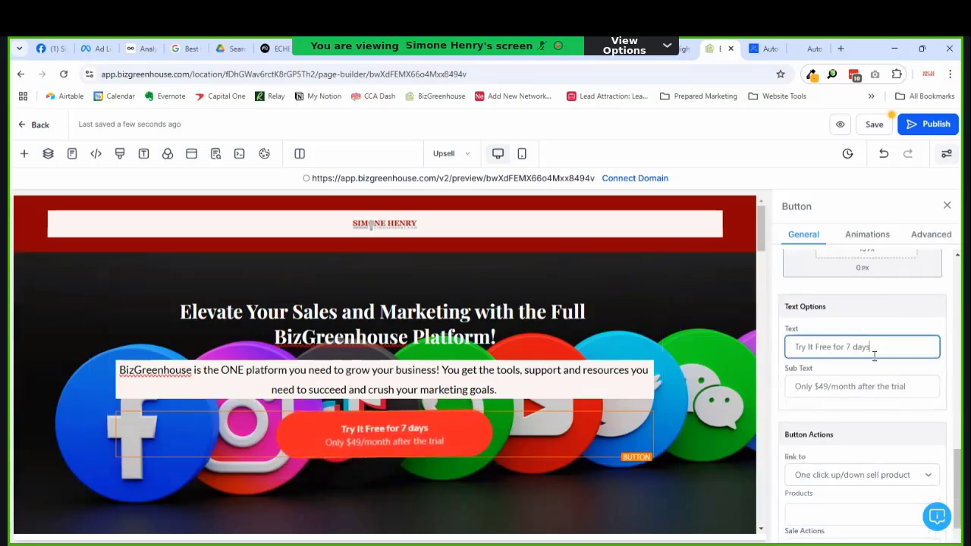
pyautogui.click(829, 389)
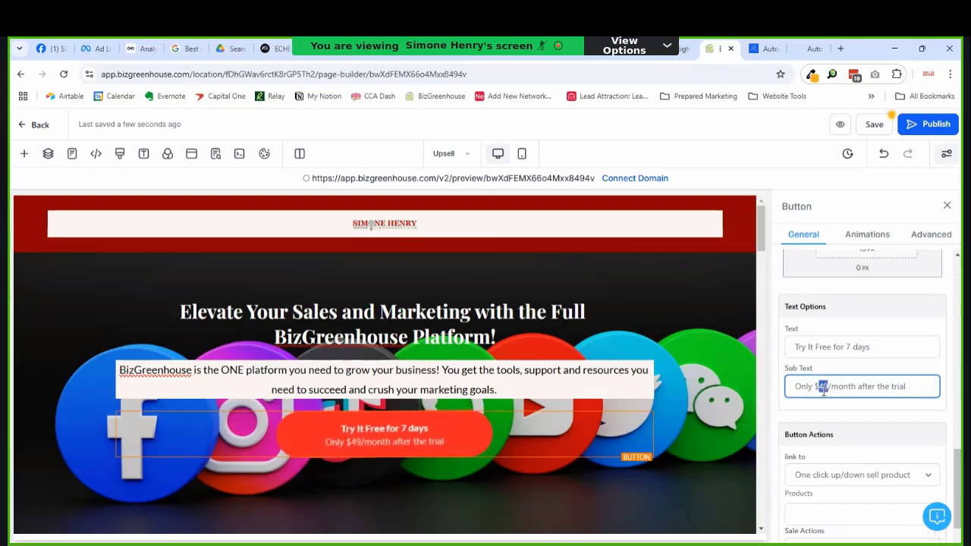
pyautogui.press('BackSpace')
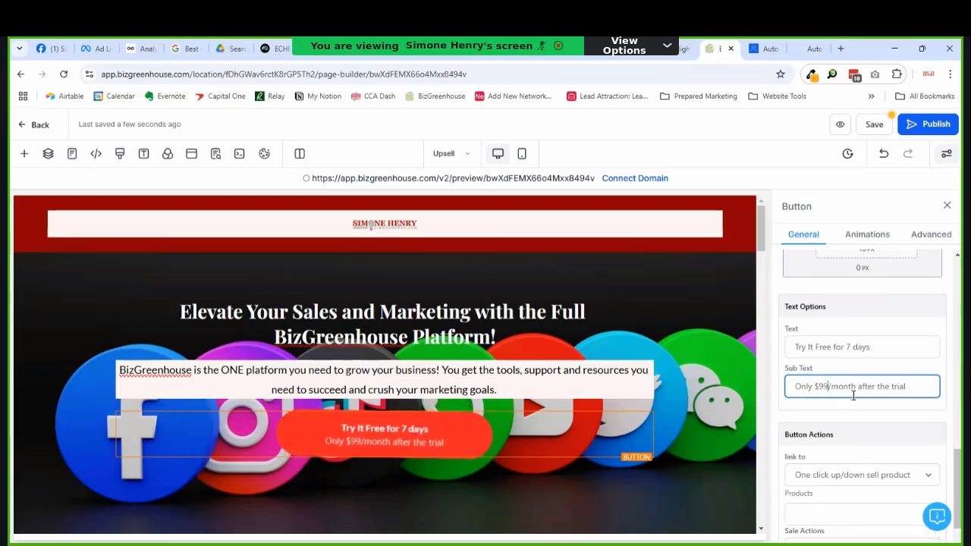
pyautogui.write('9')
pyautogui.click(912, 392)
pyautogui.keyDown('shift'); pyautogui.click(857, 392); pyautogui.keyUp('shift')
pyautogui.press('BackSpace')
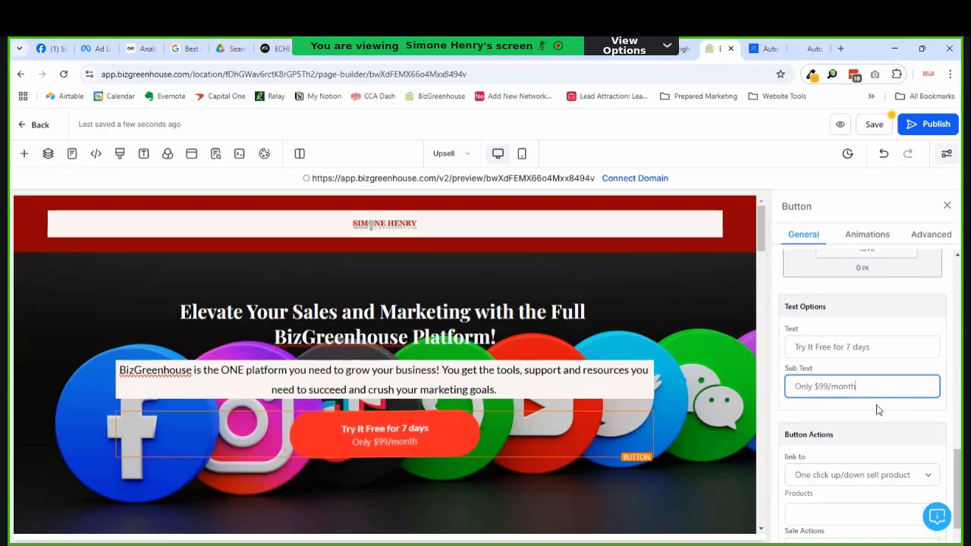
# Step: Replace the 'Try It Free for 7 days' label with 'Add To My Order'
pyautogui.click(836, 363)
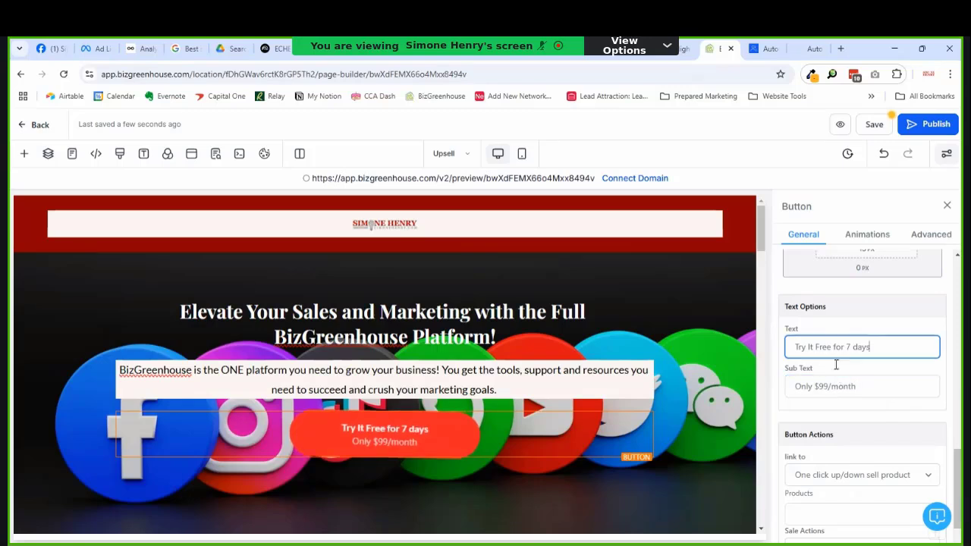
pyautogui.tripleClick(889, 351)
pyautogui.write('A')
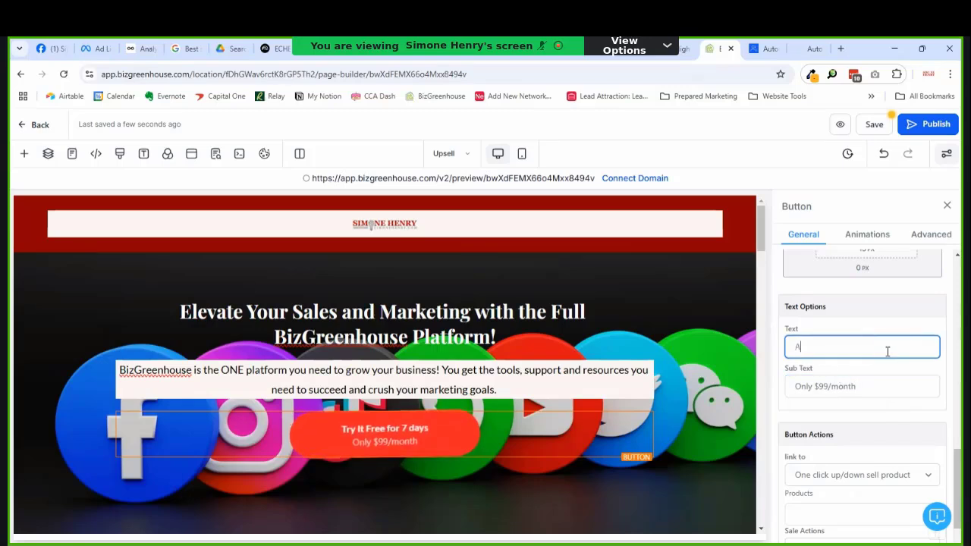
pyautogui.write('dd ')
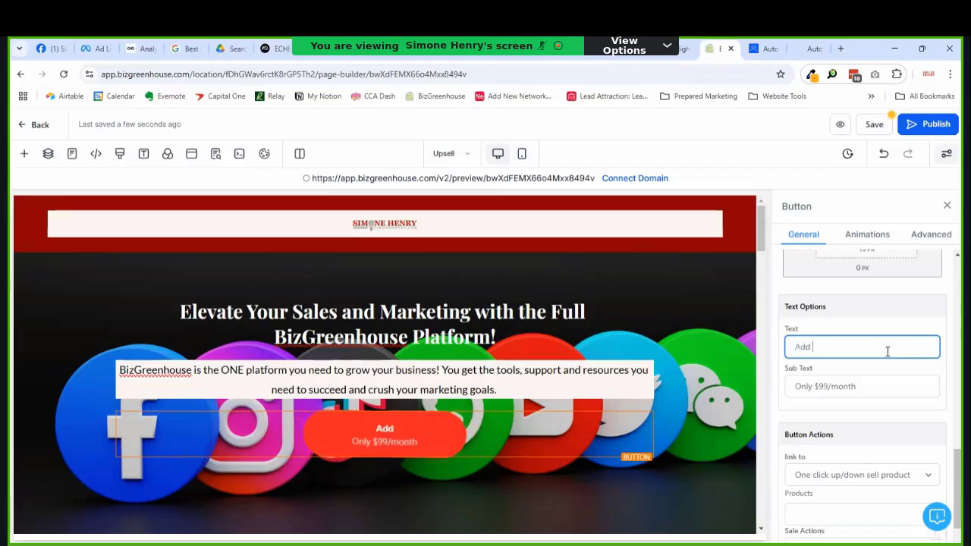
pyautogui.write('To My Order')
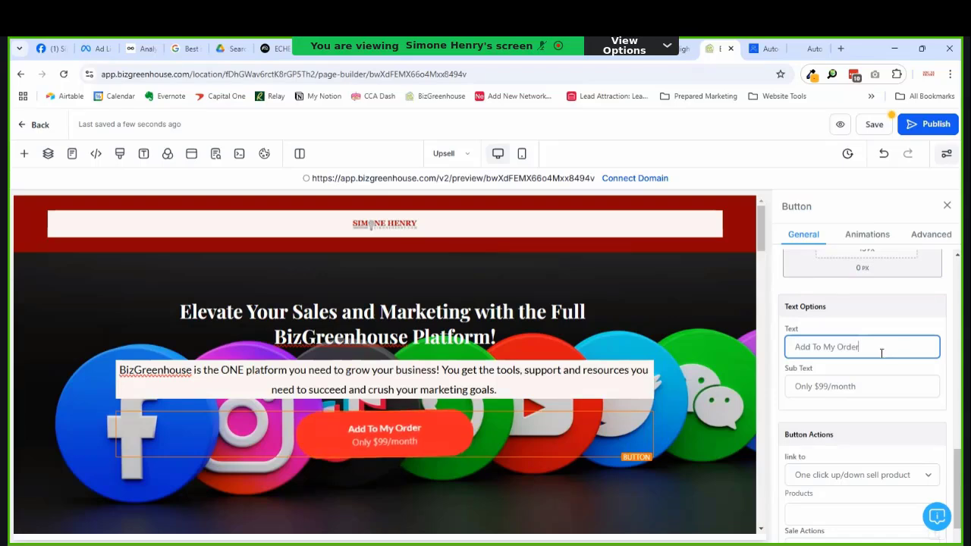
# Step: Set the button label font size to 26 px and the sub text to 22 px
pyautogui.scroll(-3, 880, 349)
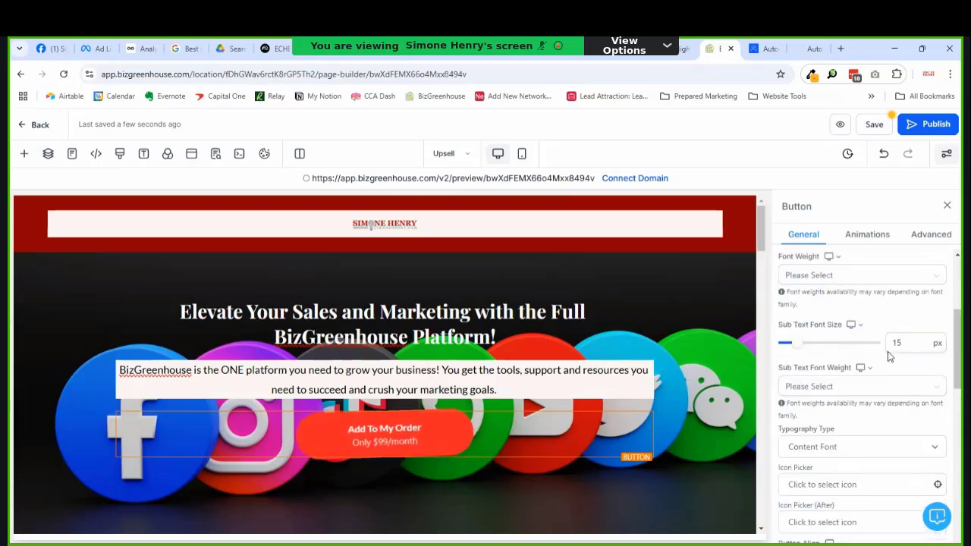
pyautogui.scroll(1, 804, 354)
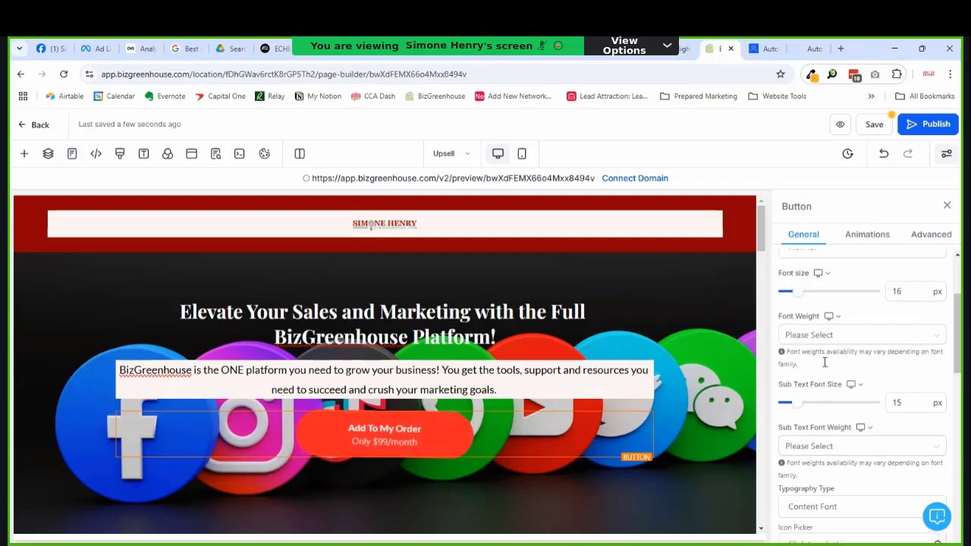
pyautogui.scroll(1, 825, 363)
pyautogui.moveTo(796, 353); pyautogui.dragTo(808, 363)
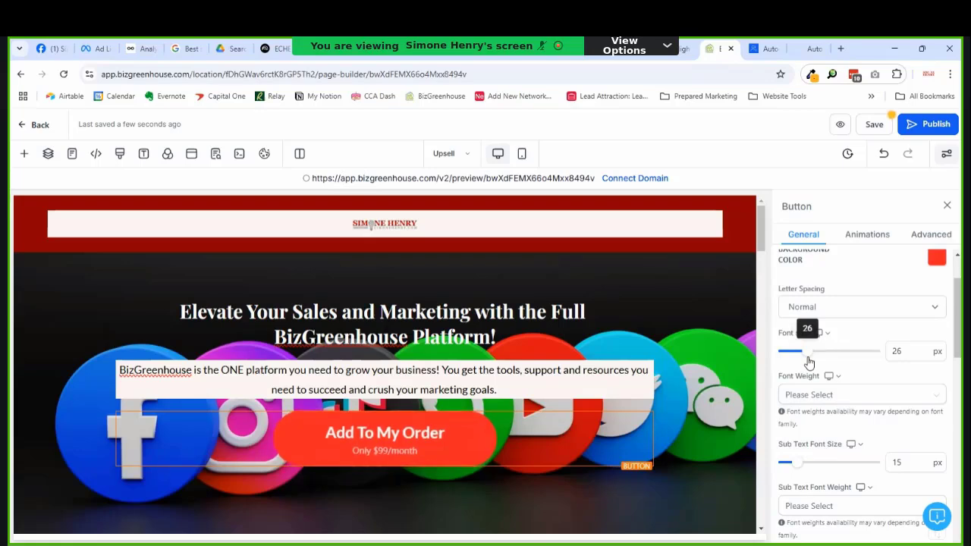
pyautogui.scroll(-3, 809, 363)
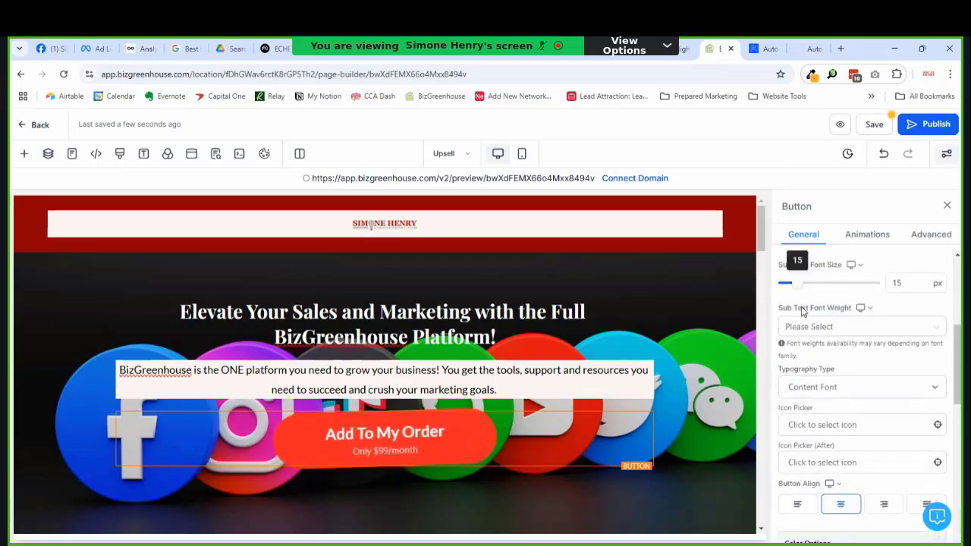
pyautogui.moveTo(795, 287); pyautogui.dragTo(805, 293)
pyautogui.scroll(-1, 531, 380)
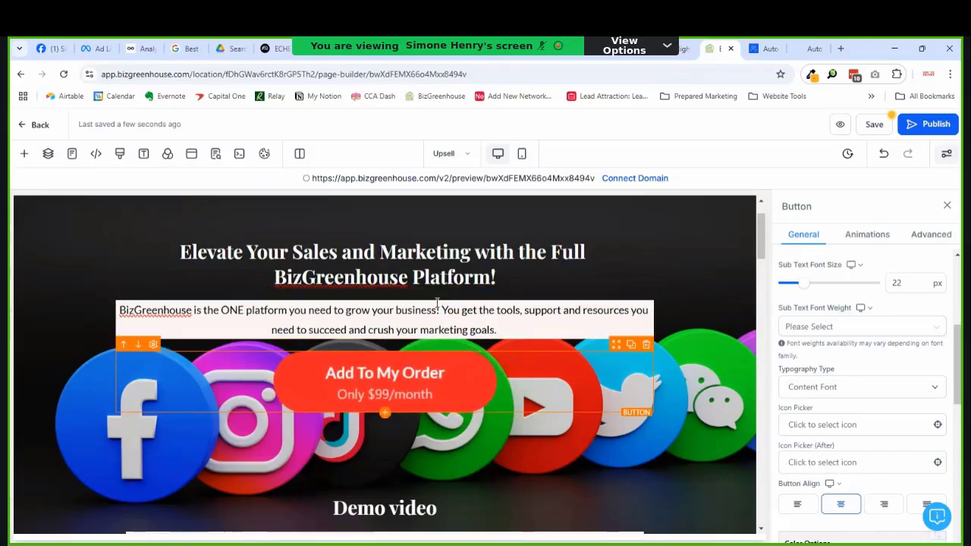
pyautogui.scroll(-2, 480, 357)
pyautogui.scroll(-2, 480, 357)
pyautogui.scroll(2, 451, 349)
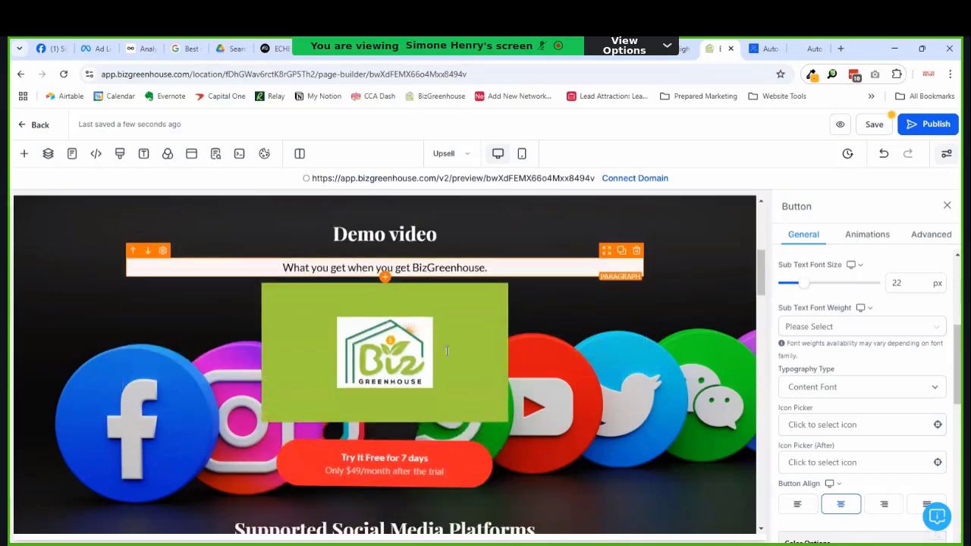
pyautogui.scroll(-1, 444, 350)
pyautogui.scroll(3, 425, 385)
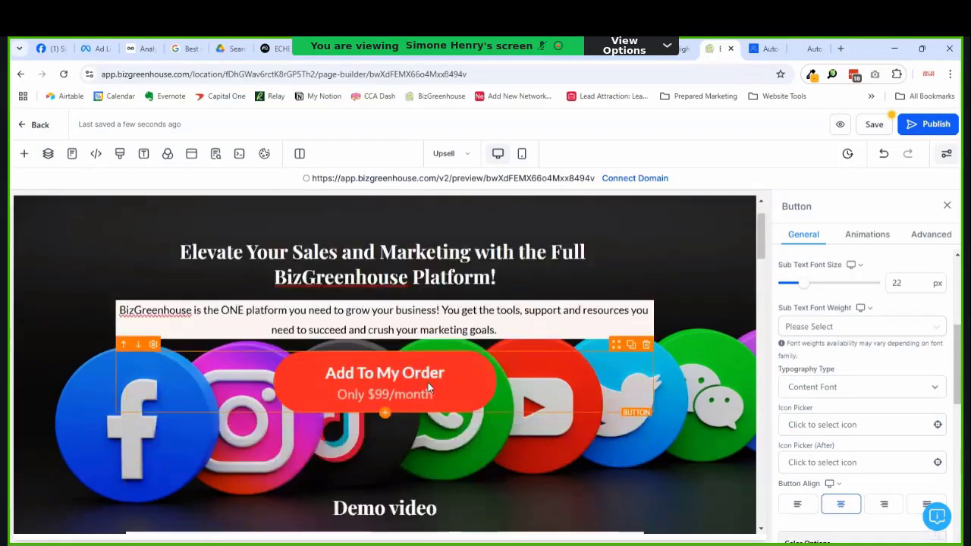
pyautogui.scroll(-2, 414, 334)
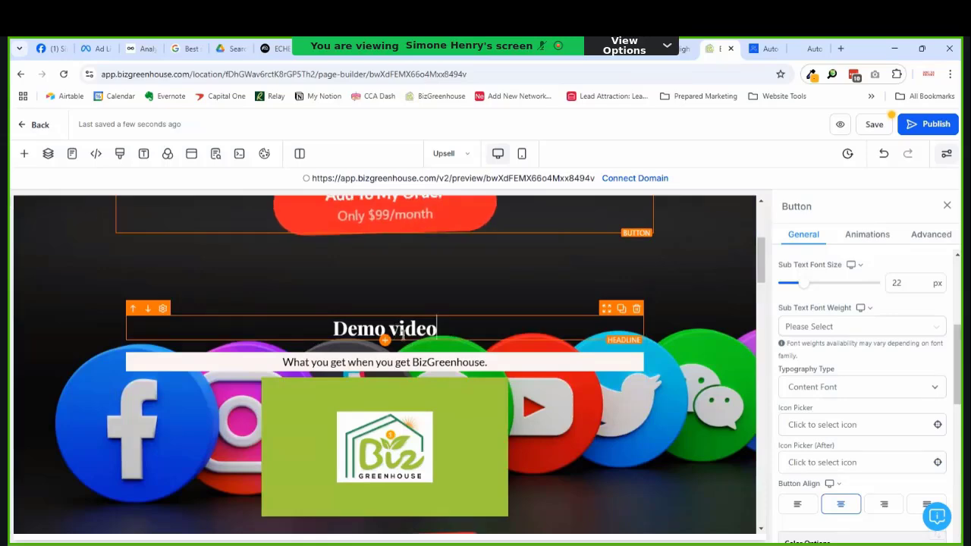
pyautogui.click(485, 329)
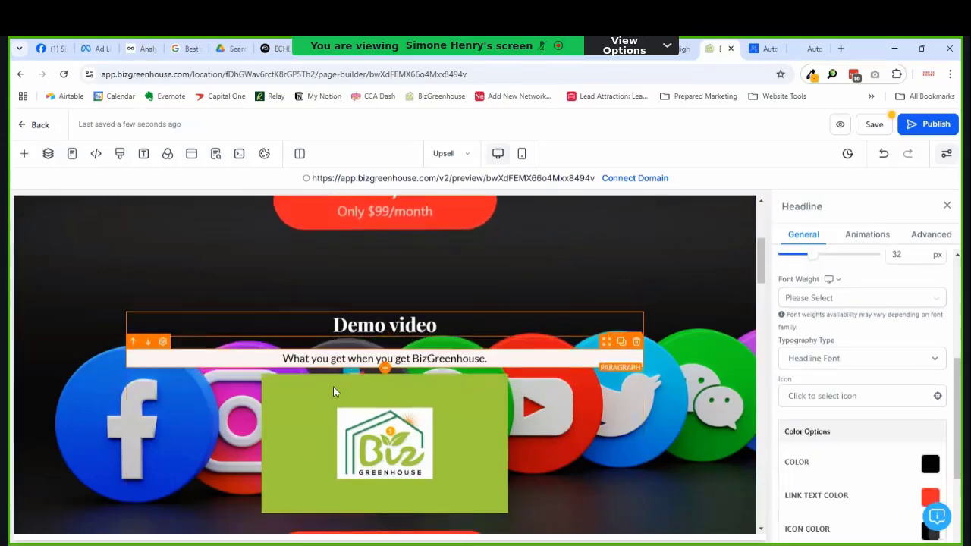
pyautogui.scroll(-2, 333, 386)
pyautogui.scroll(1, 442, 372)
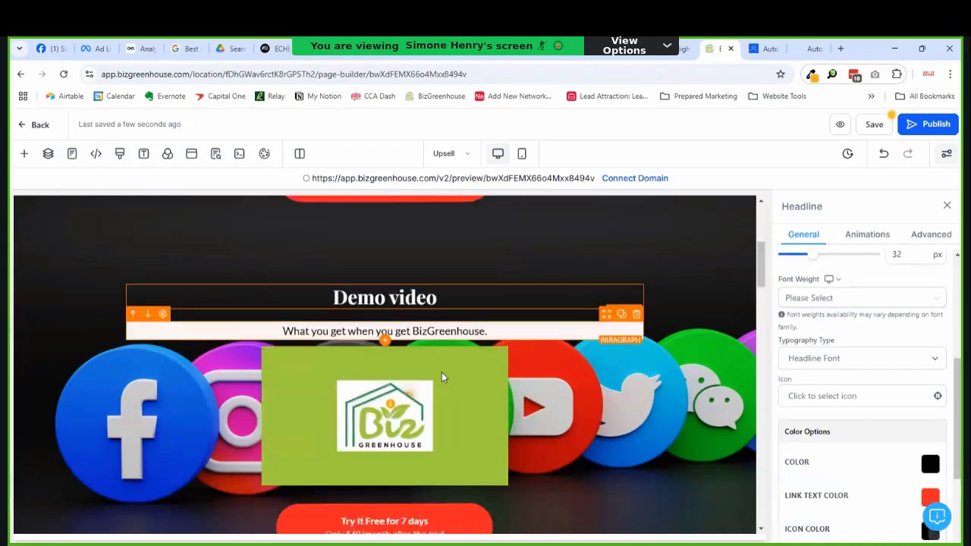
pyautogui.scroll(-1, 499, 440)
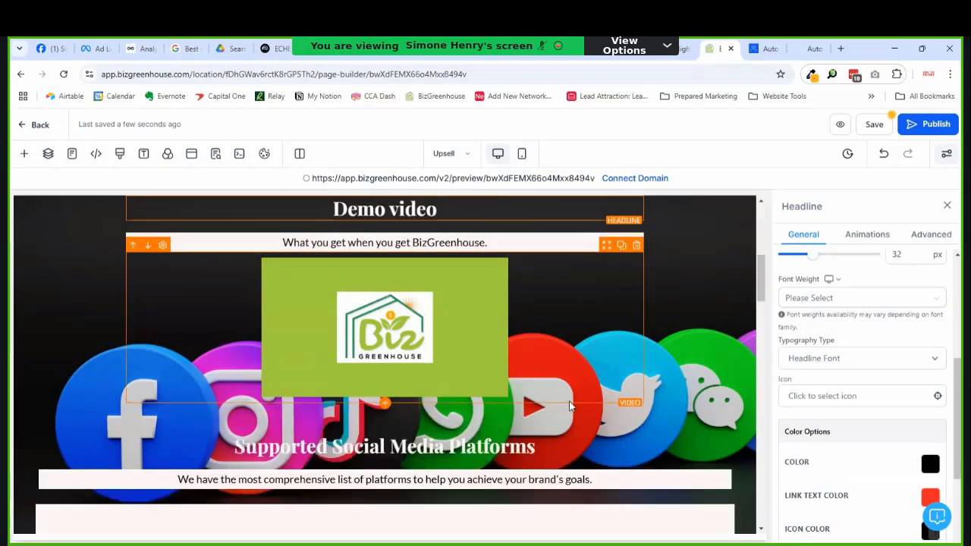
pyautogui.scroll(2, 495, 331)
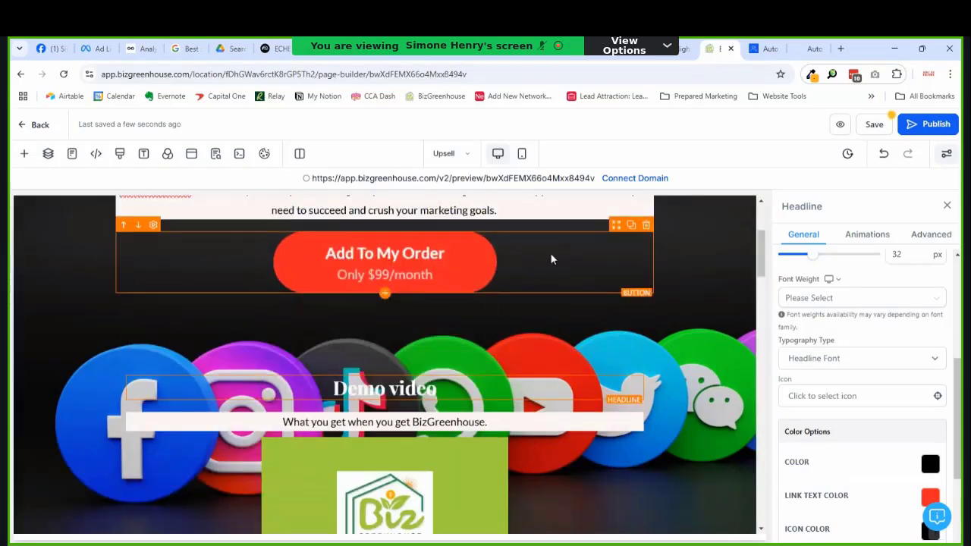
# Step: Duplicate the Add To My Order button and drag the copy below the Demo video block
pyautogui.click(631, 226)
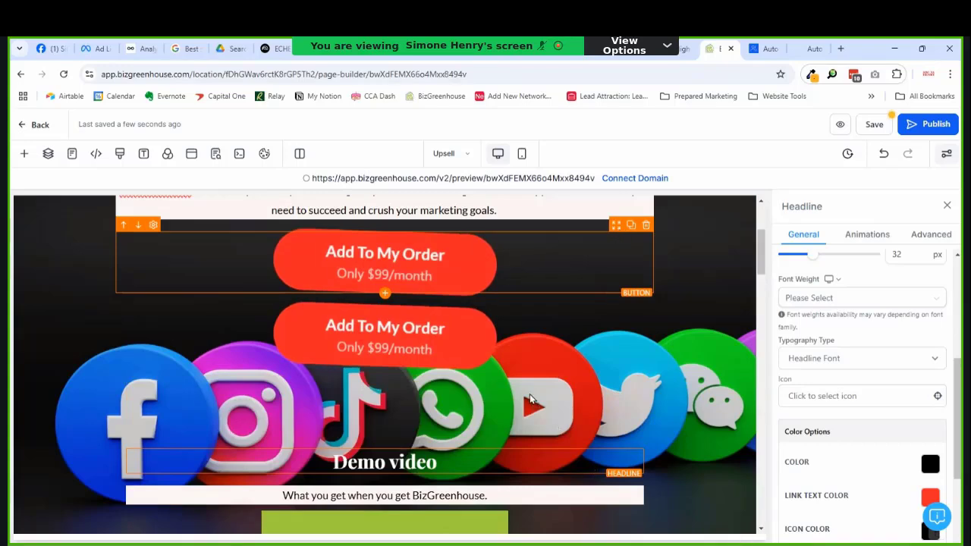
pyautogui.moveTo(491, 264); pyautogui.dragTo(492, 282)
pyautogui.scroll(2, 593, 460)
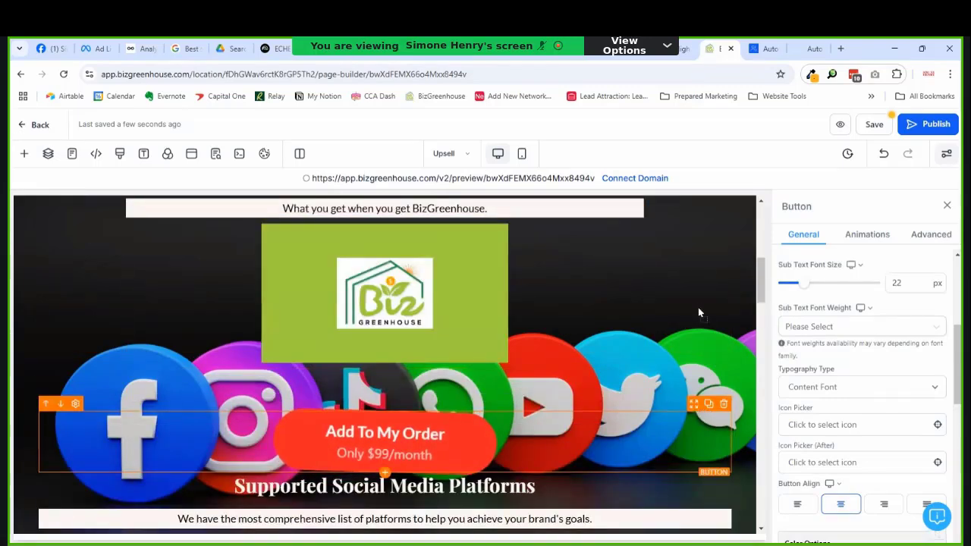
pyautogui.moveTo(534, 350); pyautogui.dragTo(540, 420)
pyautogui.scroll(4, 554, 326)
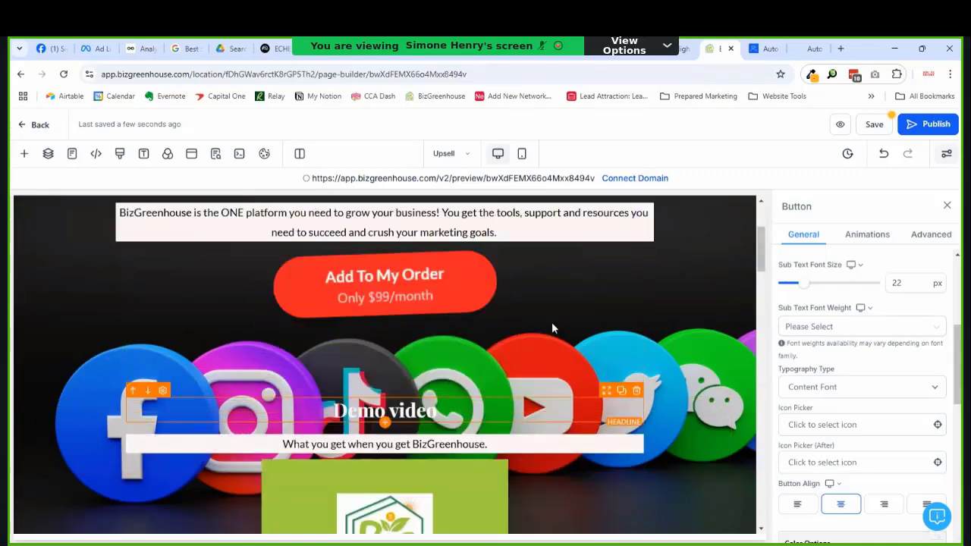
pyautogui.scroll(-2, 545, 327)
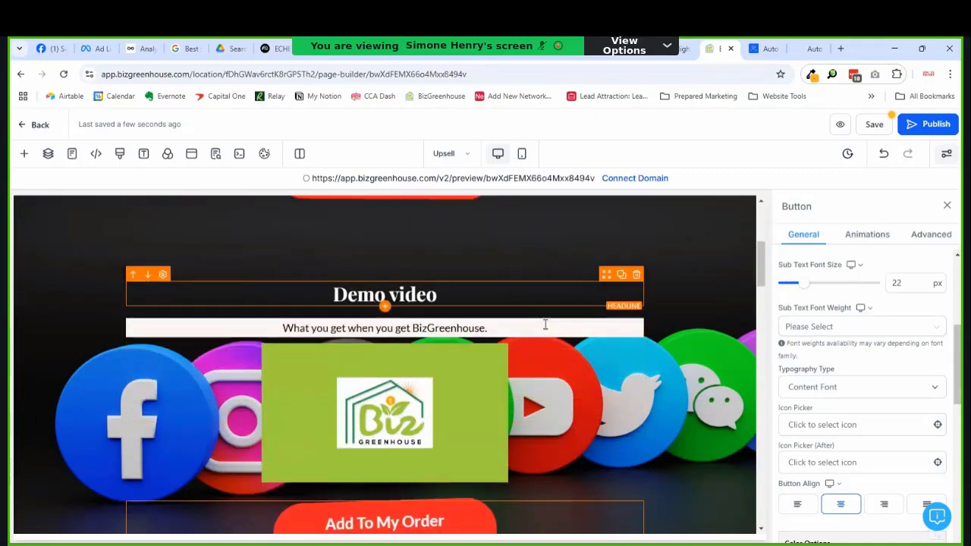
pyautogui.scroll(-5, 546, 325)
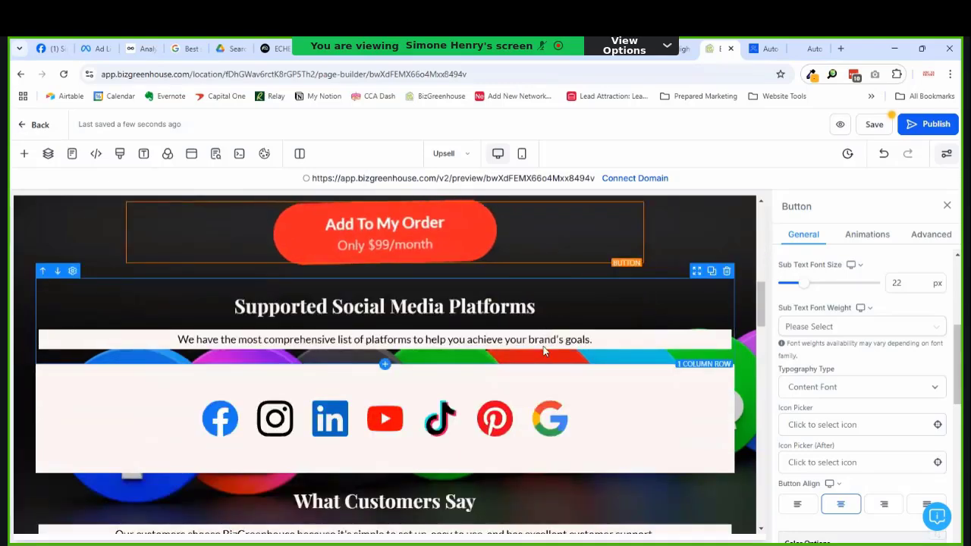
pyautogui.scroll(5, 475, 286)
pyautogui.scroll(-7, 474, 286)
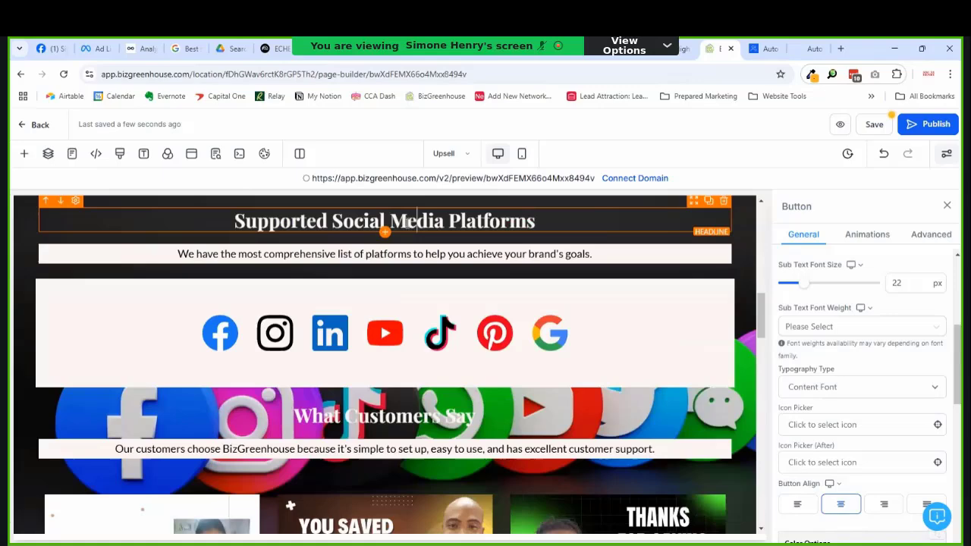
pyautogui.click(410, 221)
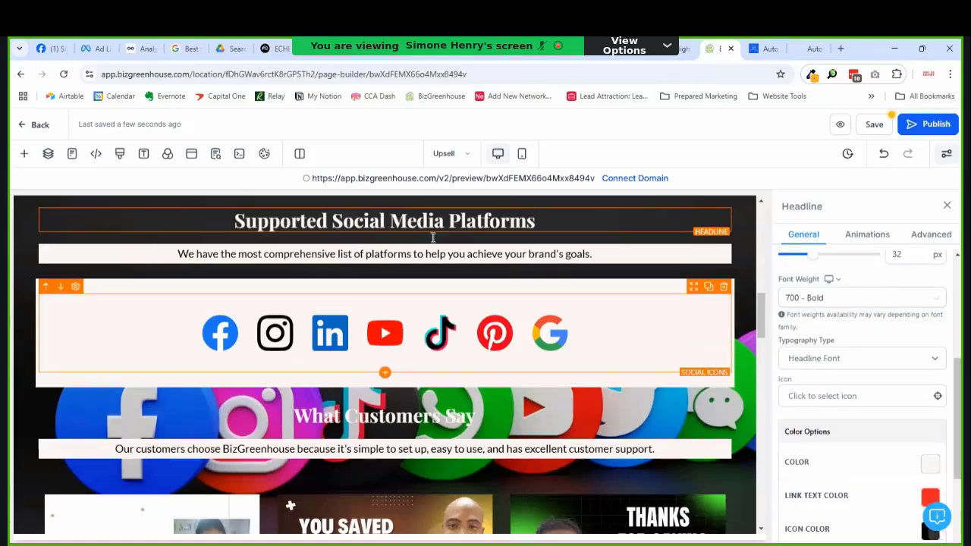
pyautogui.scroll(-4, 521, 374)
pyautogui.scroll(-1, 522, 374)
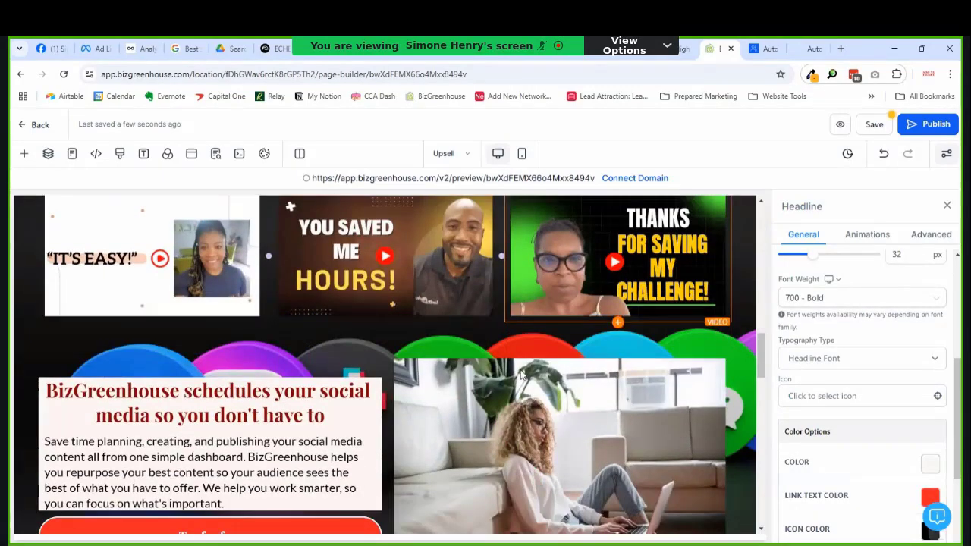
pyautogui.scroll(-3, 521, 373)
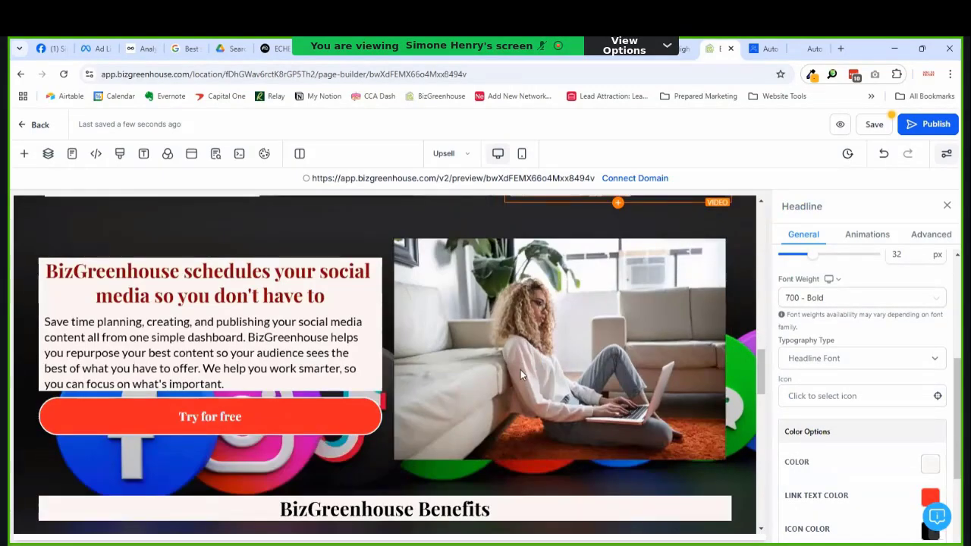
pyautogui.scroll(-4, 520, 369)
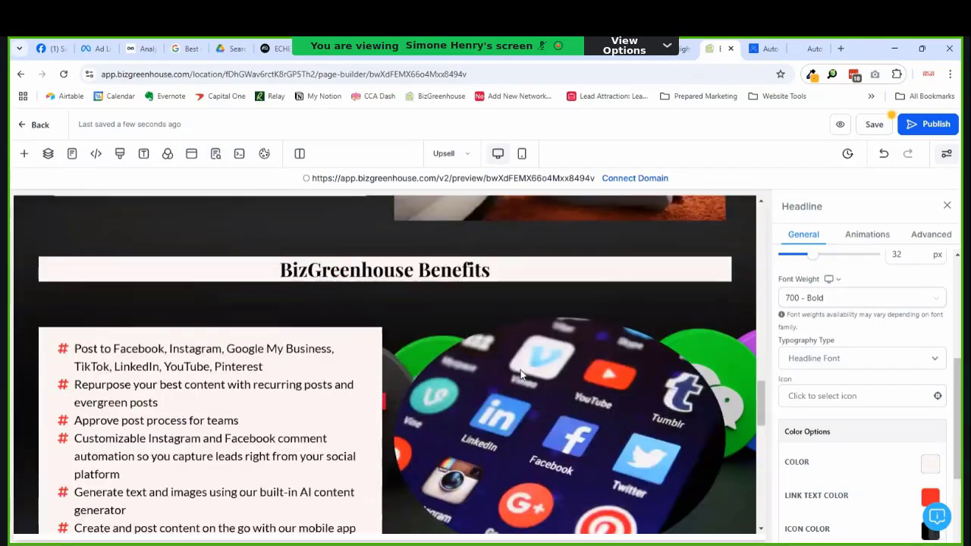
pyautogui.scroll(-2, 520, 369)
pyautogui.scroll(2, 521, 370)
pyautogui.scroll(1, 519, 370)
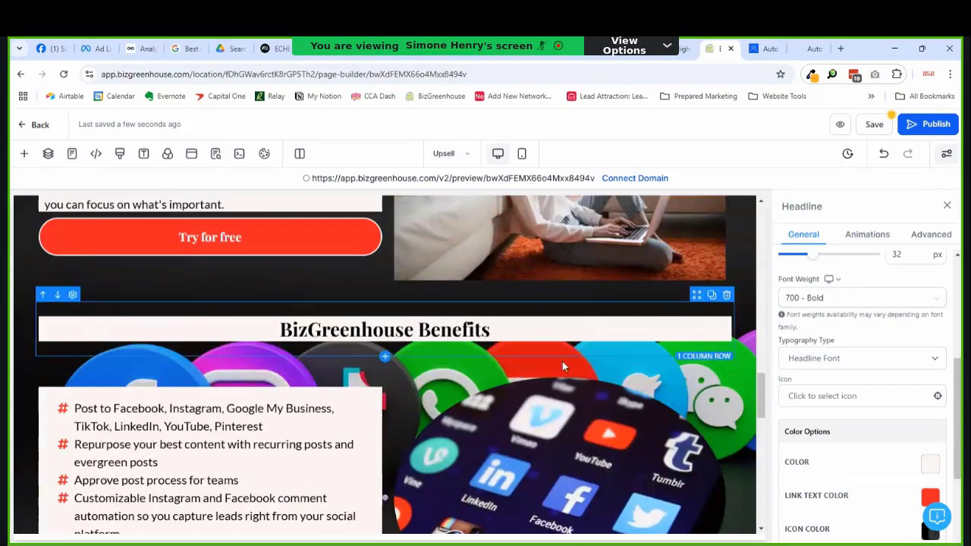
pyautogui.scroll(10, 638, 349)
pyautogui.scroll(10, 636, 351)
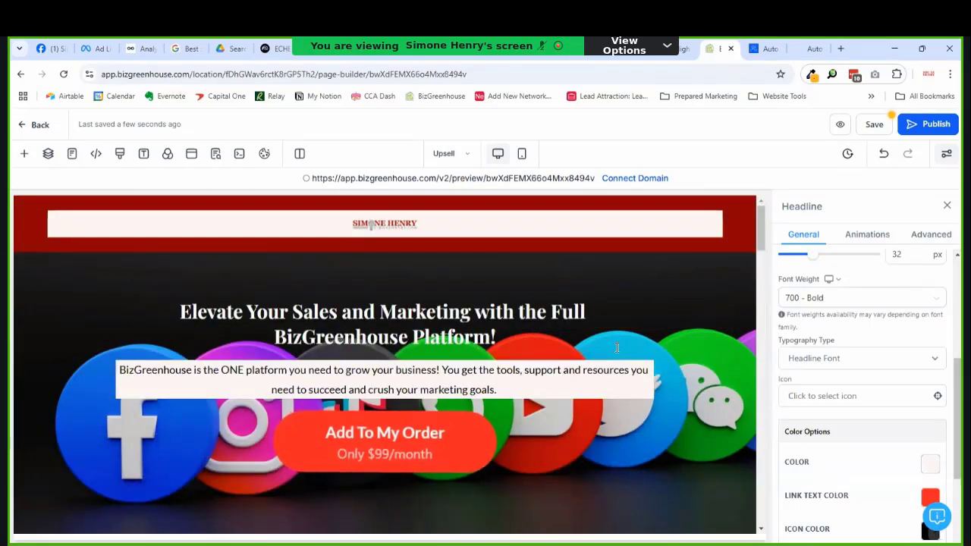
pyautogui.scroll(-3, 577, 330)
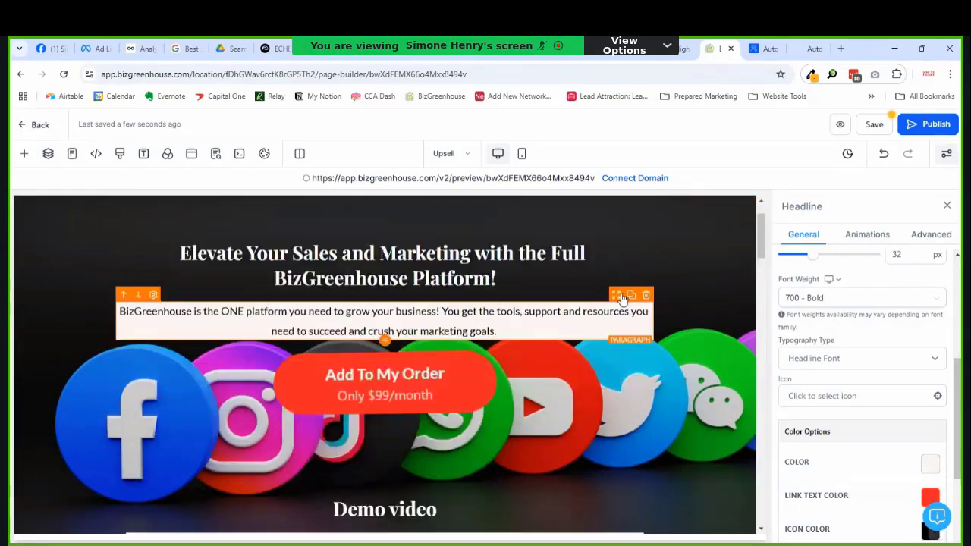
pyautogui.scroll(-1, 553, 335)
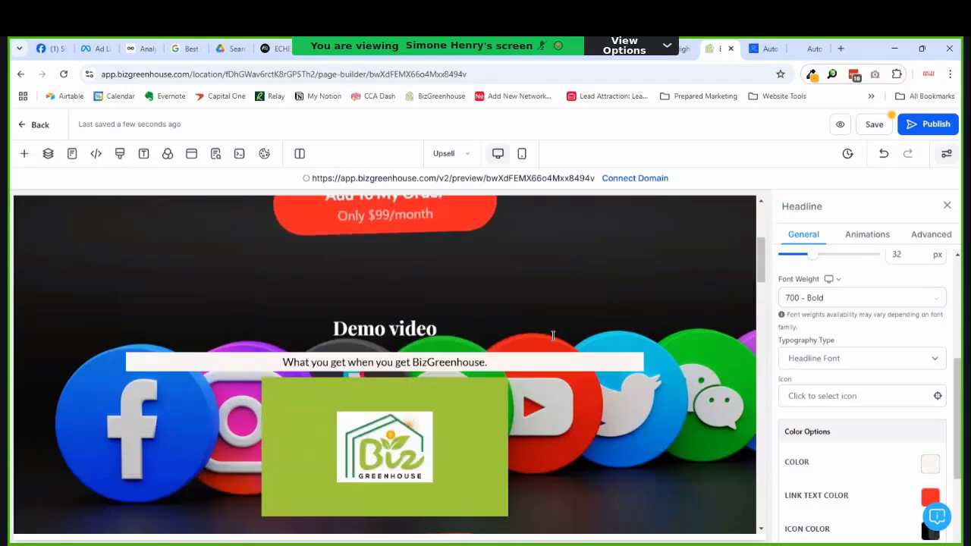
pyautogui.scroll(-3, 628, 332)
pyautogui.scroll(6, 607, 336)
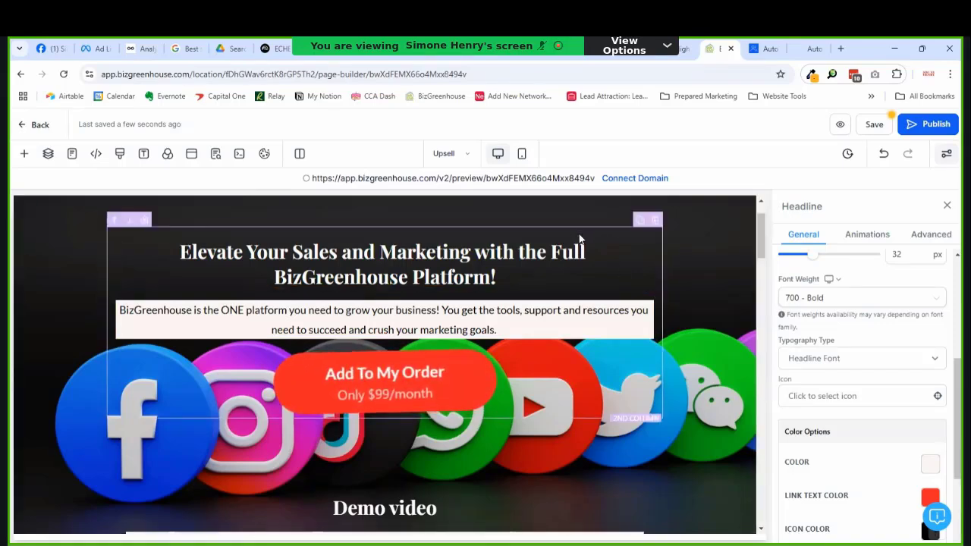
# Step: Duplicate the 2 Column Row holding the headline, paragraph and button
pyautogui.click(499, 228)
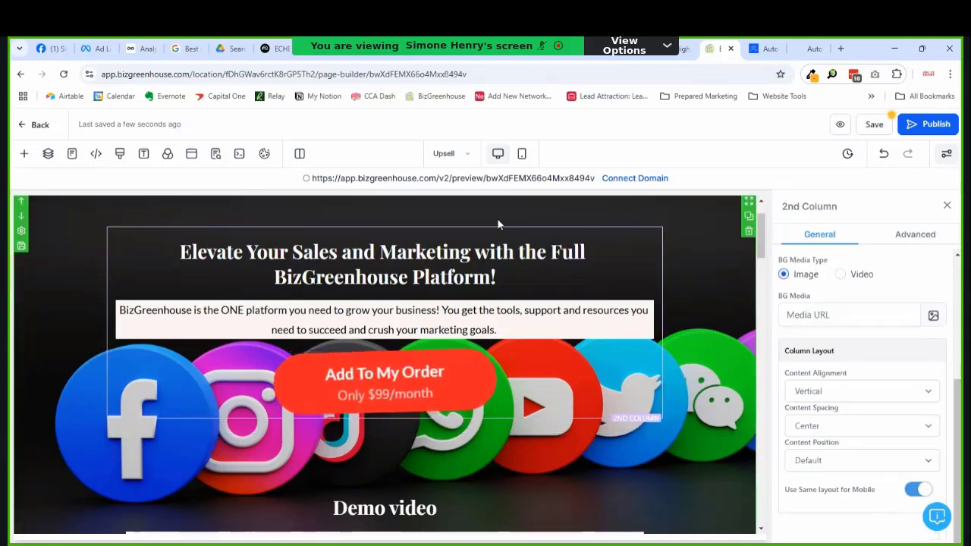
pyautogui.click(497, 225)
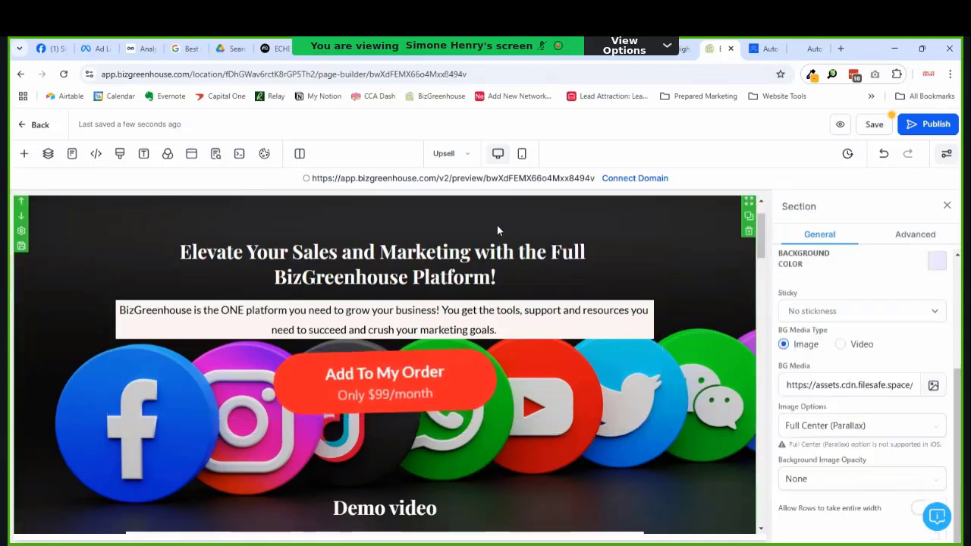
pyautogui.click(622, 228)
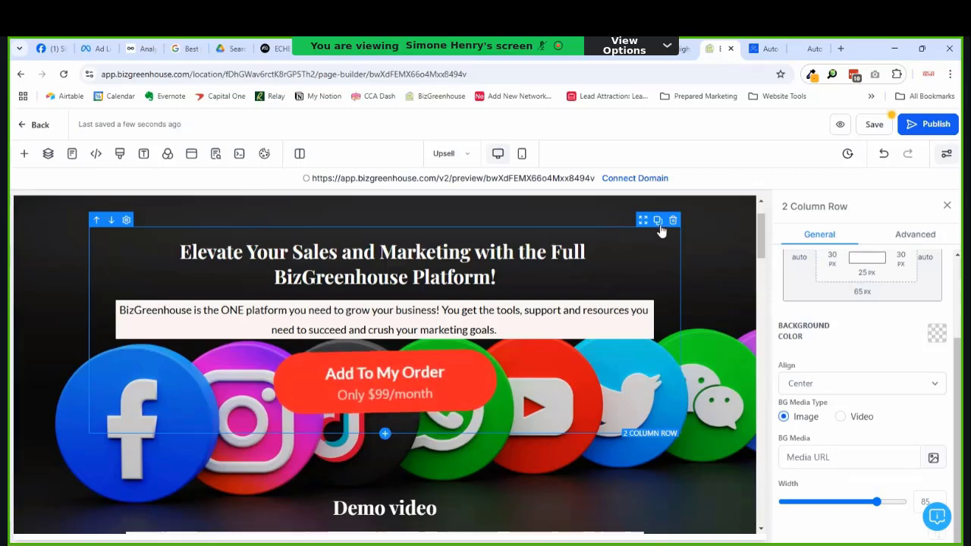
pyautogui.click(657, 222)
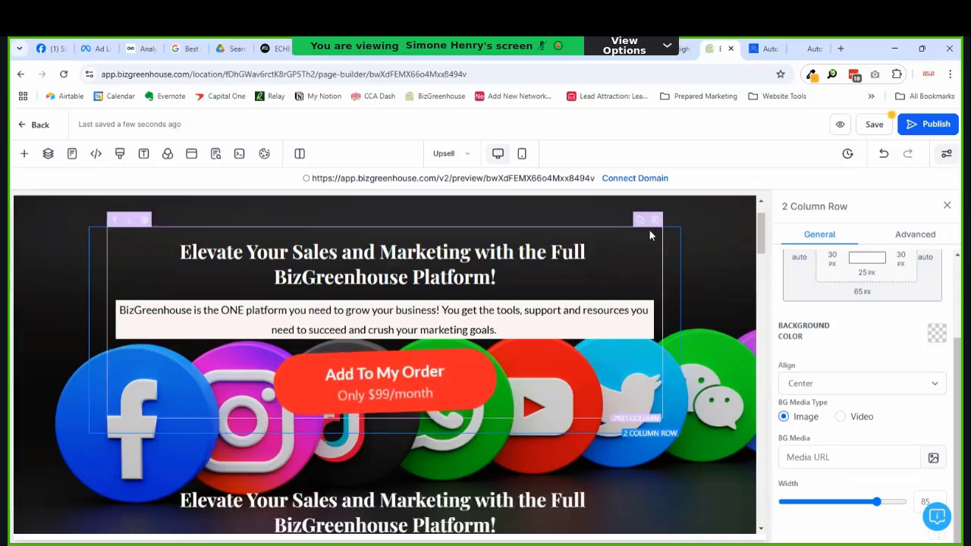
# Step: Delete the paragraph and button from the first row and the headline from the copy
pyautogui.click(650, 309)
pyautogui.click(646, 293)
pyautogui.click(629, 309)
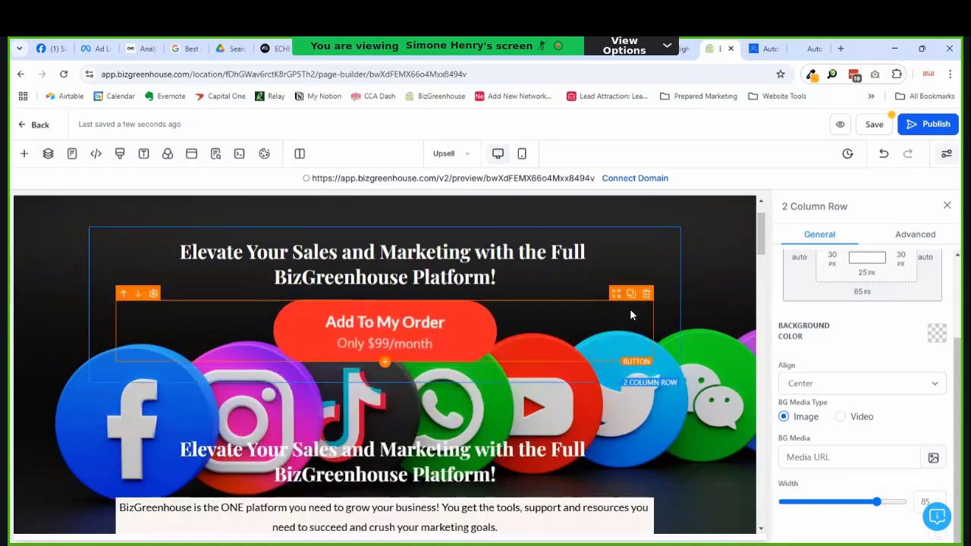
pyautogui.click(645, 295)
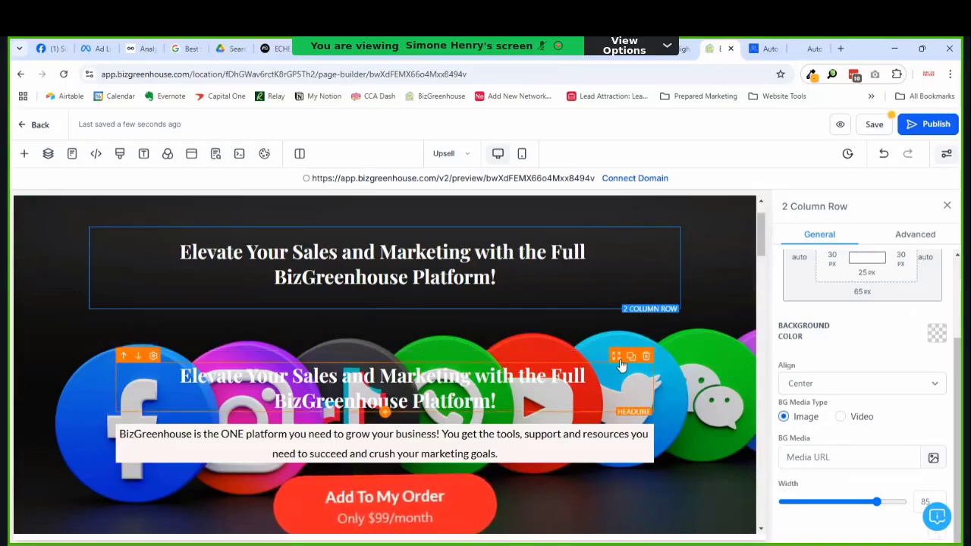
pyautogui.click(647, 358)
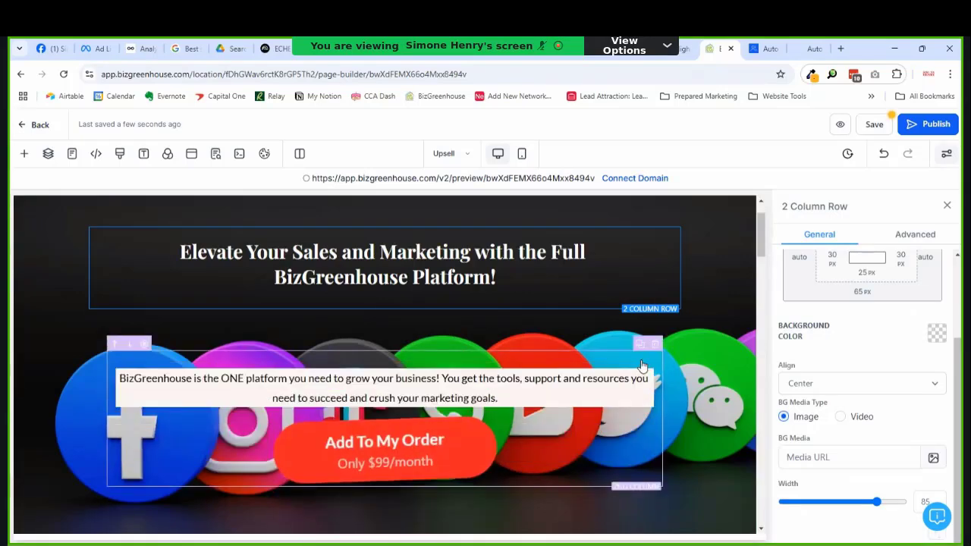
pyautogui.scroll(-2, 576, 421)
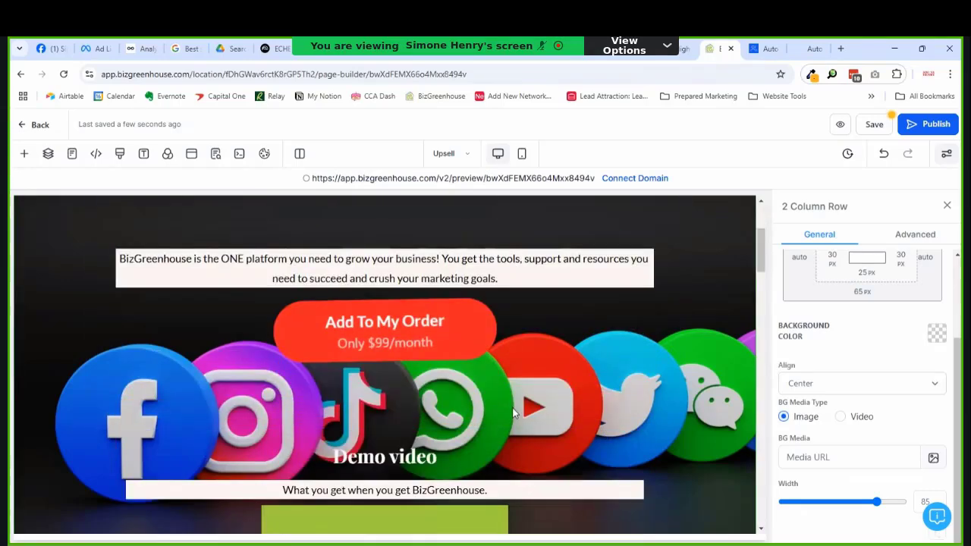
# Step: Insert a 1 Column Row and move the Add To My Order button into it
pyautogui.click(385, 383)
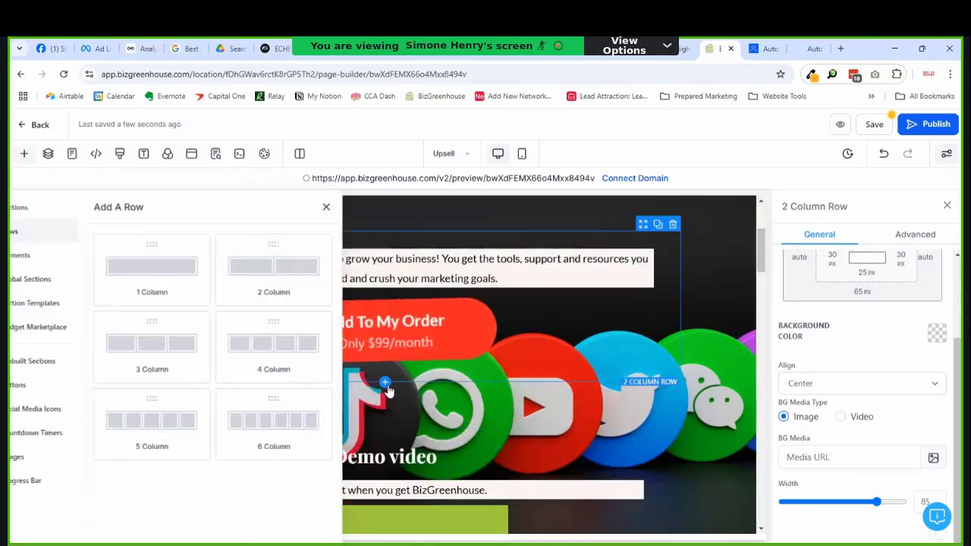
pyautogui.click(230, 305)
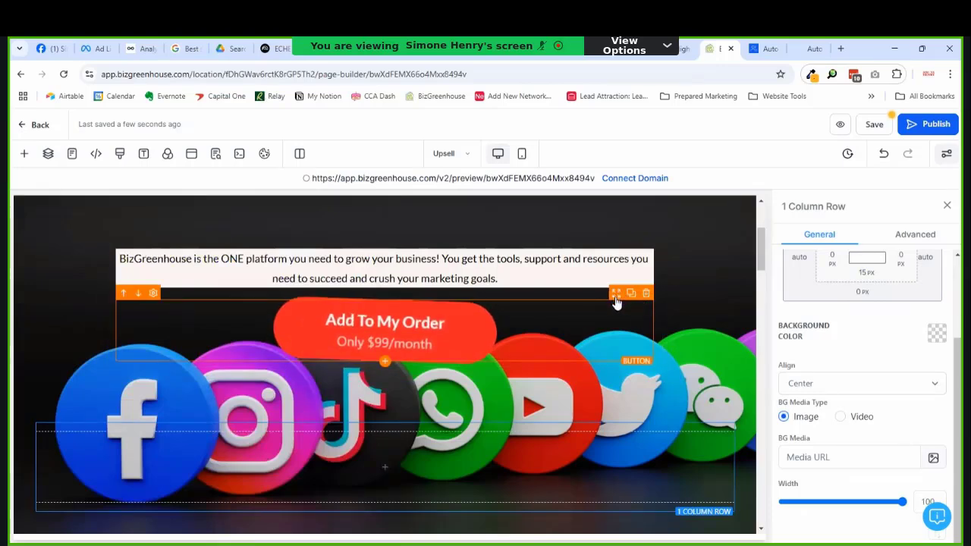
pyautogui.moveTo(520, 432); pyautogui.dragTo(529, 419)
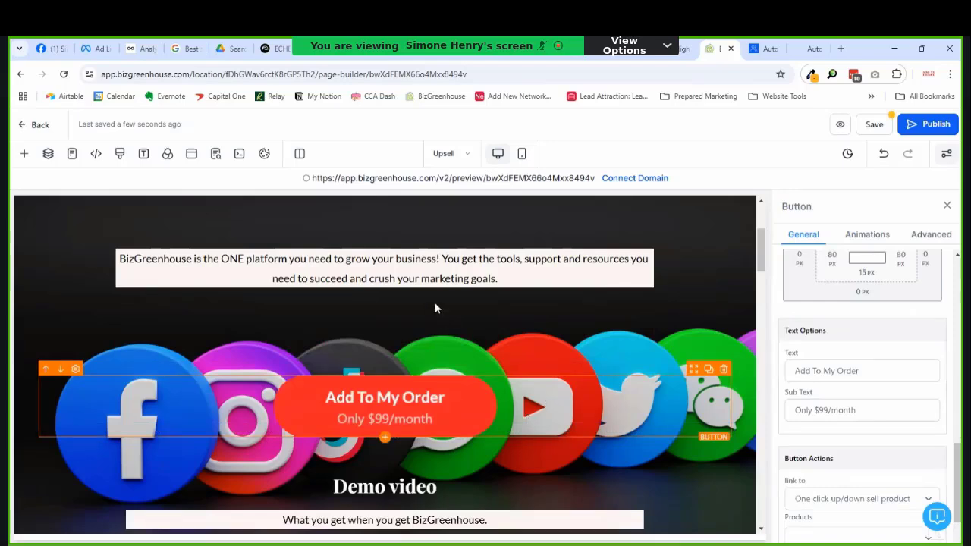
pyautogui.scroll(2, 463, 295)
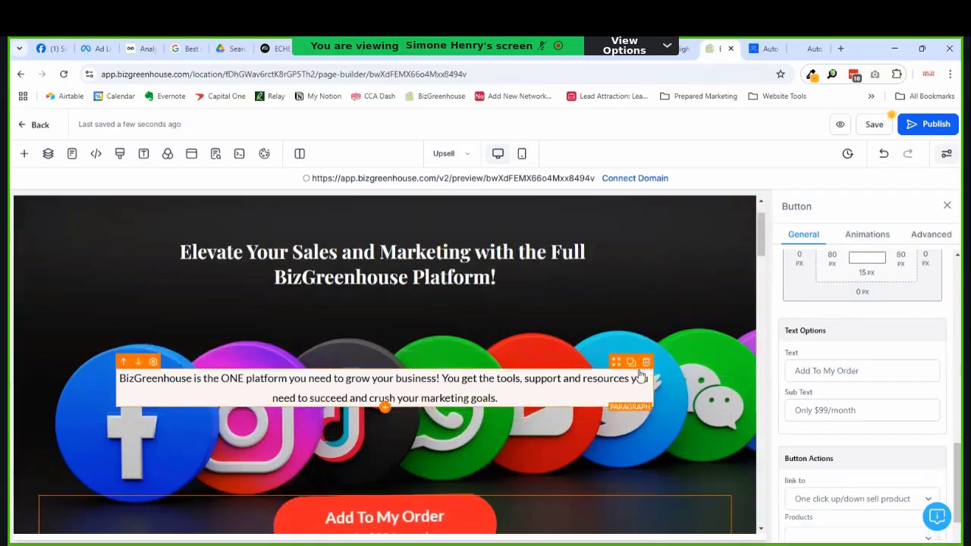
# Step: Duplicate the paragraph's column and delete the copied paragraph, leaving an empty column
pyautogui.click(641, 352)
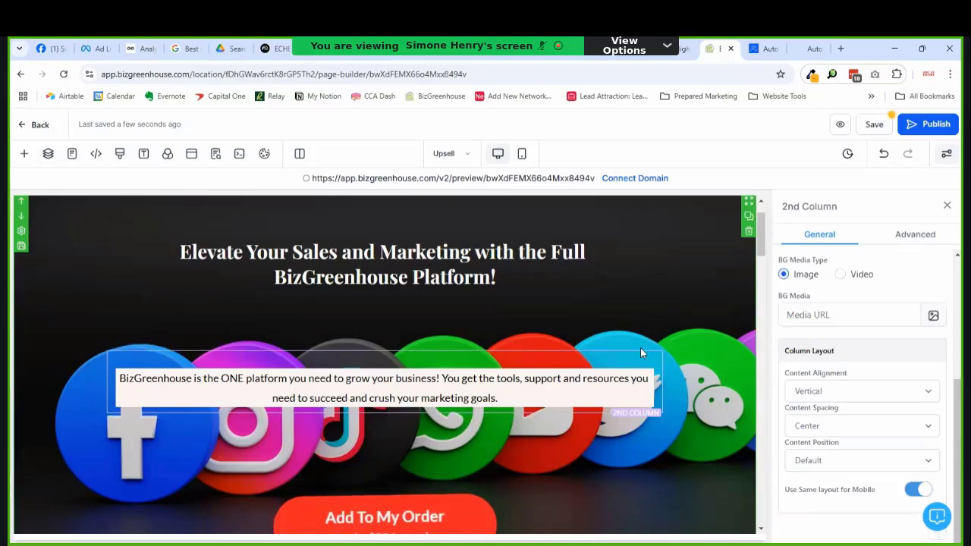
pyautogui.click(639, 355)
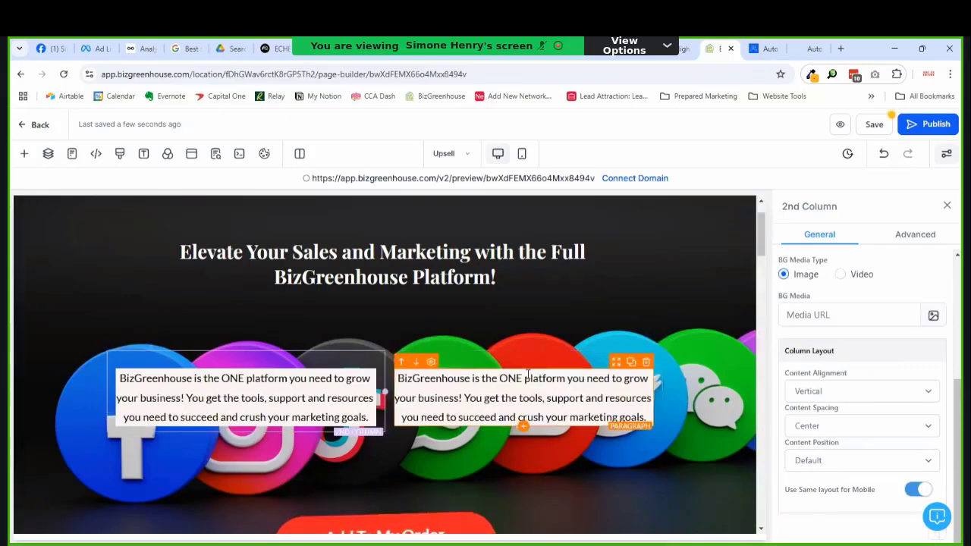
pyautogui.click(527, 373)
pyautogui.click(646, 362)
pyautogui.scroll(-3, 514, 394)
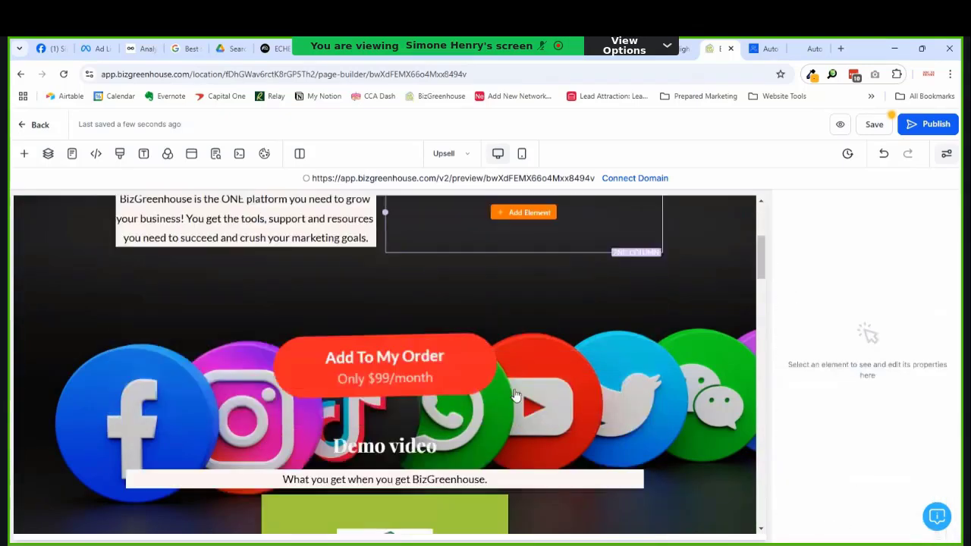
pyautogui.scroll(-3, 501, 394)
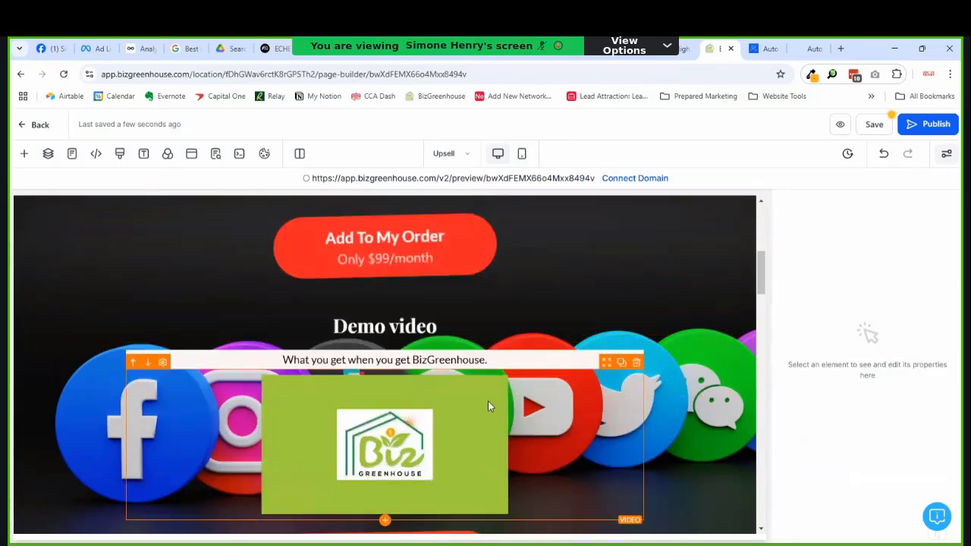
pyautogui.scroll(3, 487, 400)
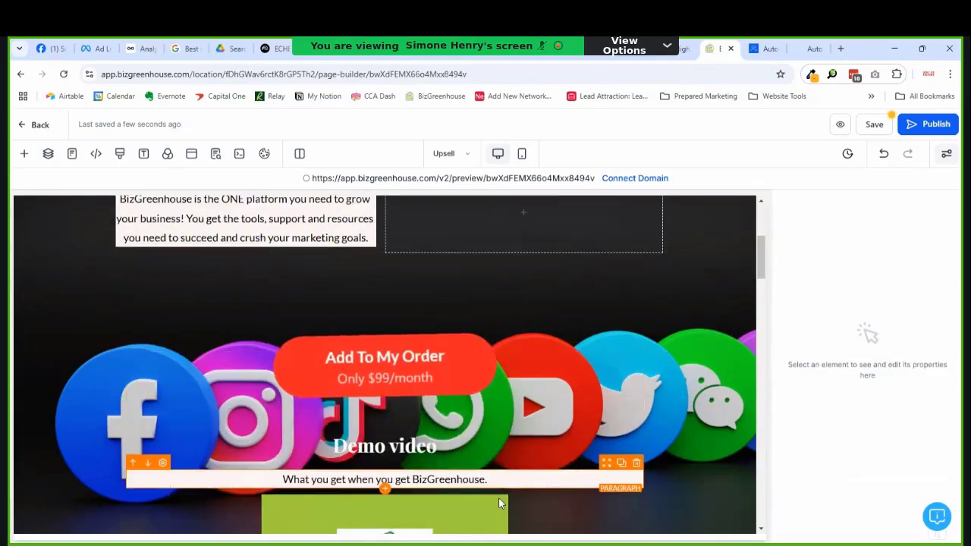
pyautogui.scroll(-2, 499, 502)
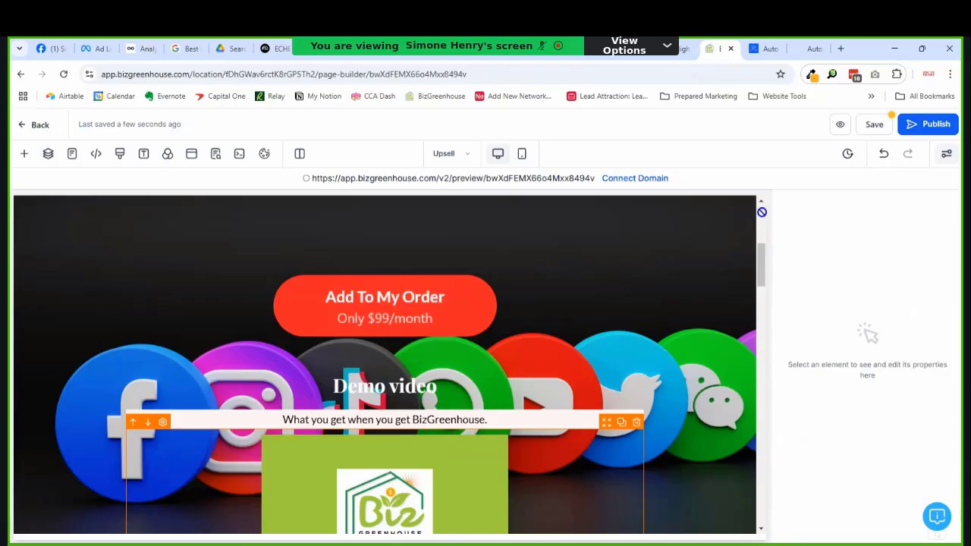
# Step: Position the Demo video heading and video in the column beside the ONE-platform paragraph
pyautogui.scroll(3, 576, 357)
pyautogui.click(572, 359)
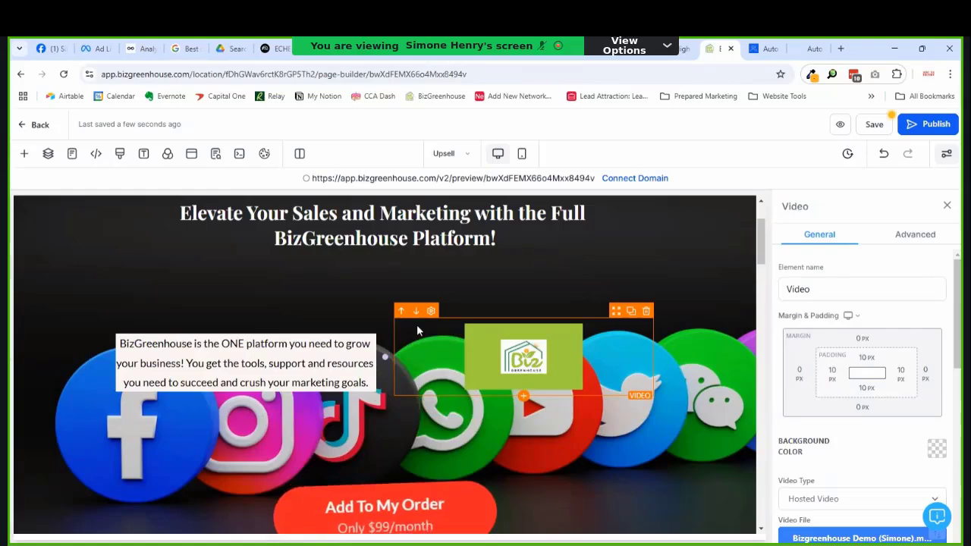
pyautogui.scroll(-2, 384, 359)
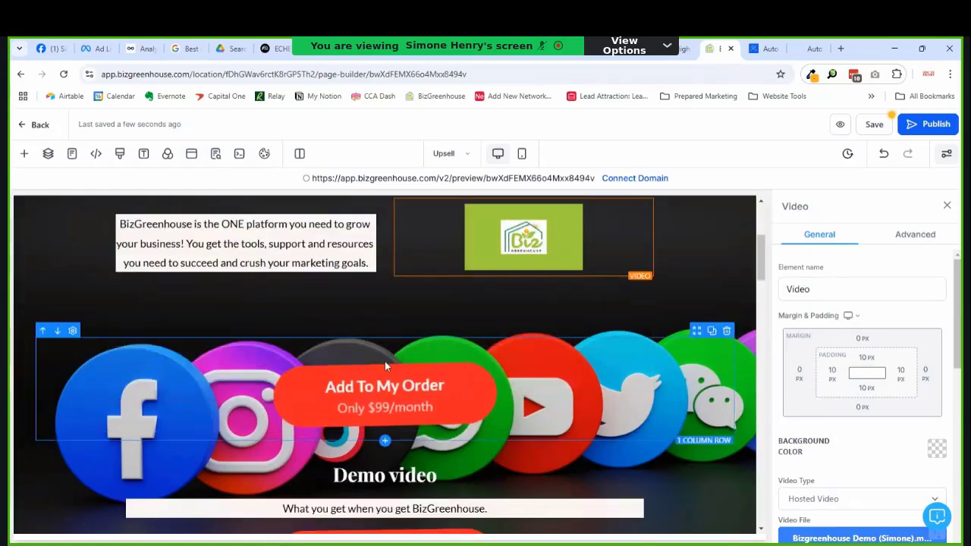
pyautogui.scroll(2, 385, 361)
pyautogui.scroll(-2, 376, 356)
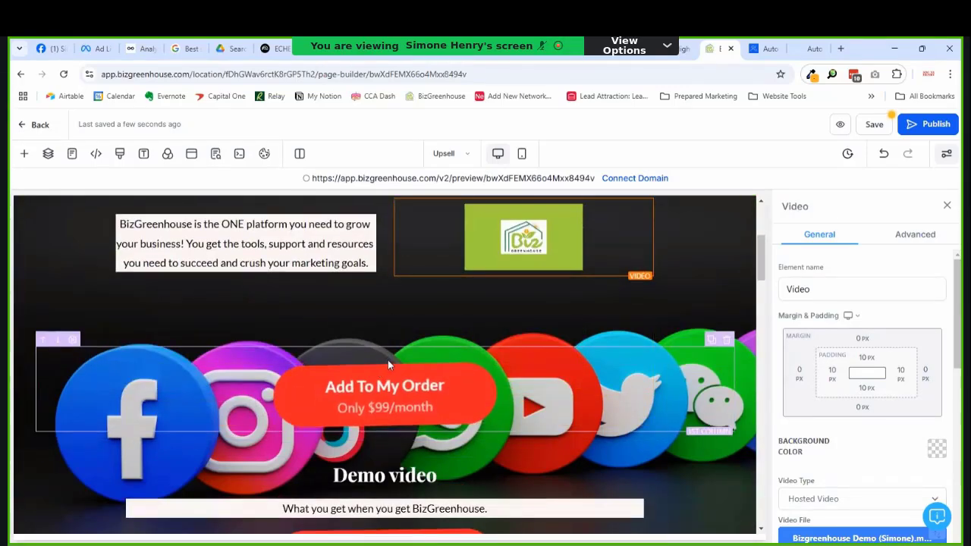
pyautogui.scroll(-3, 387, 359)
pyautogui.scroll(4, 410, 378)
pyautogui.scroll(-1, 410, 378)
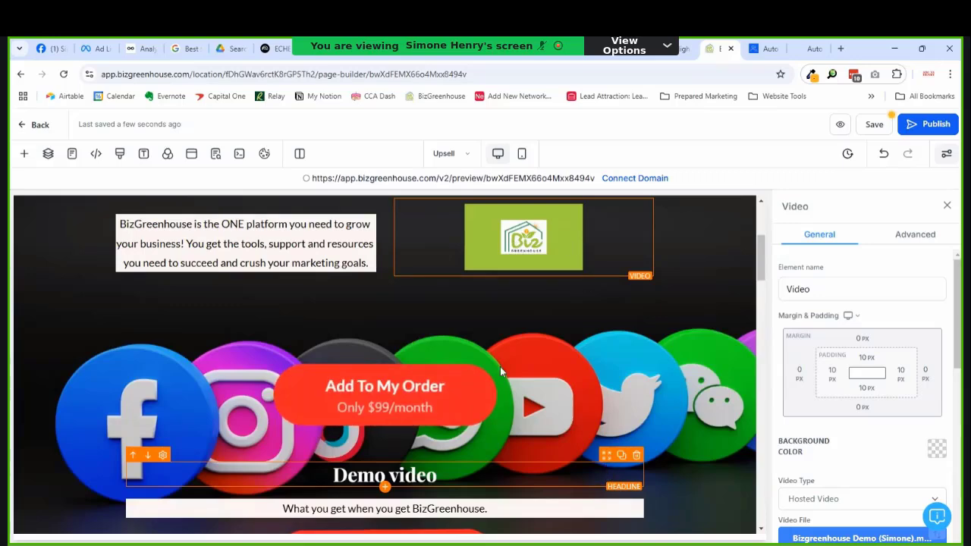
pyautogui.scroll(-1, 534, 419)
pyautogui.scroll(1, 535, 418)
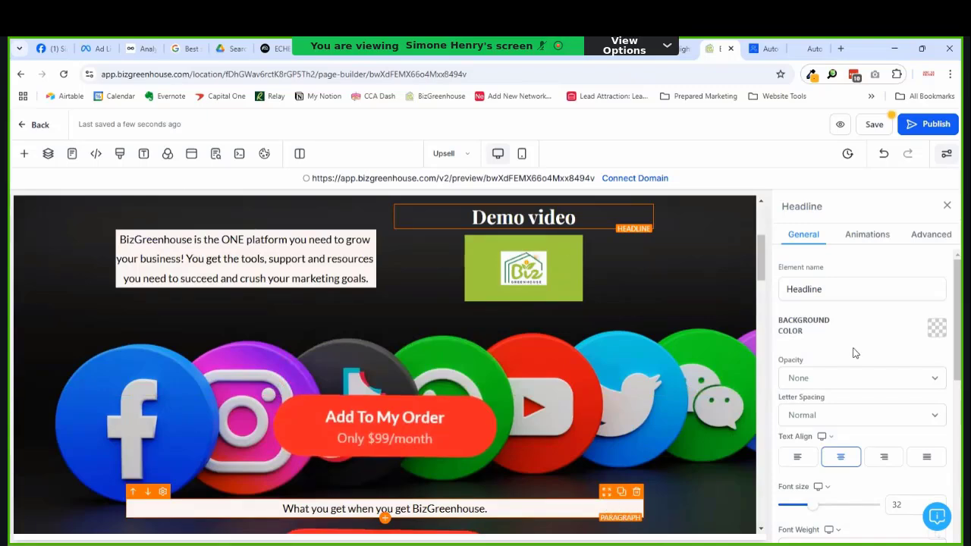
pyautogui.scroll(-10, 856, 381)
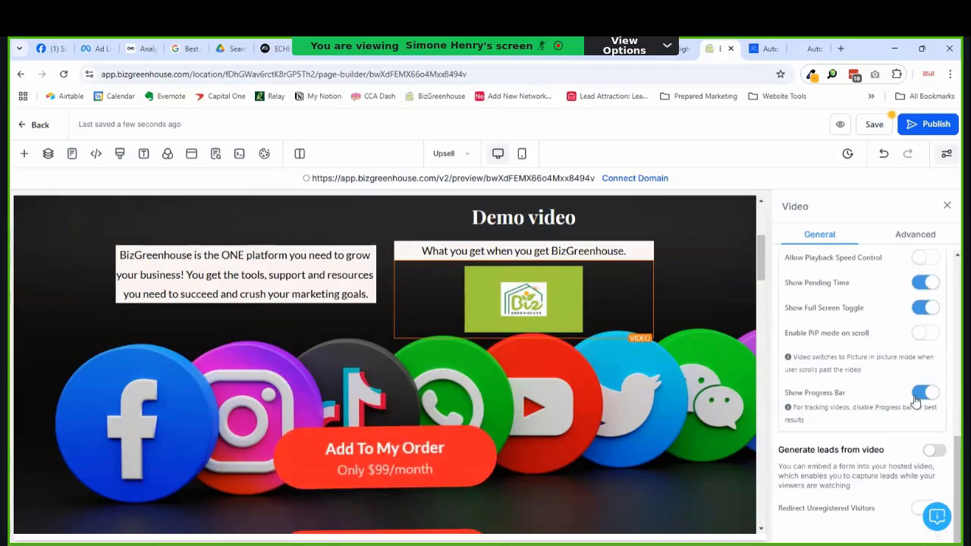
pyautogui.scroll(8, 905, 398)
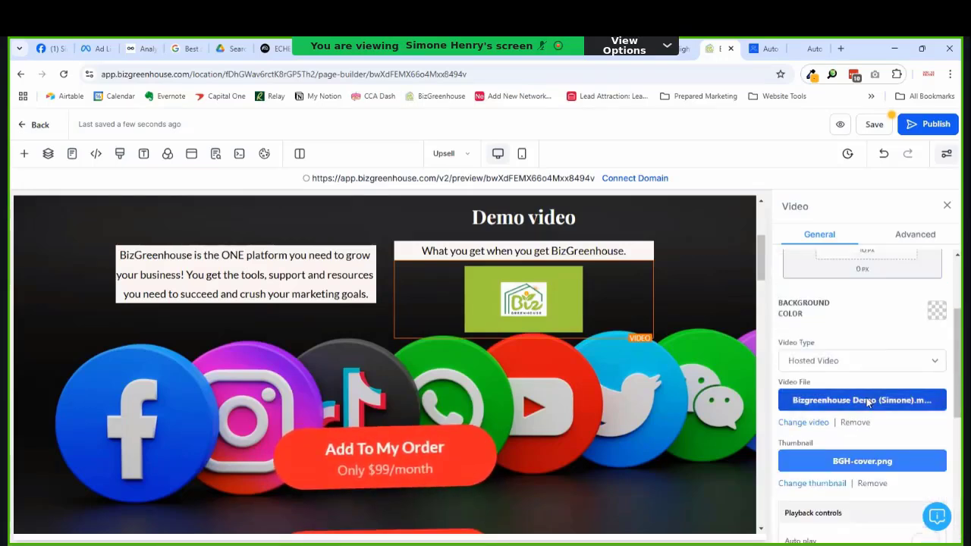
pyautogui.click(852, 364)
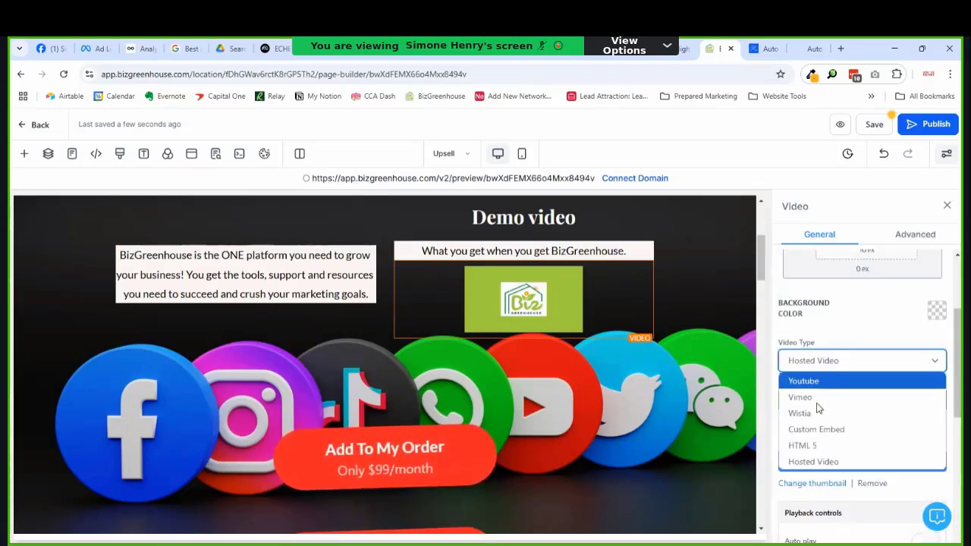
pyautogui.click(816, 382)
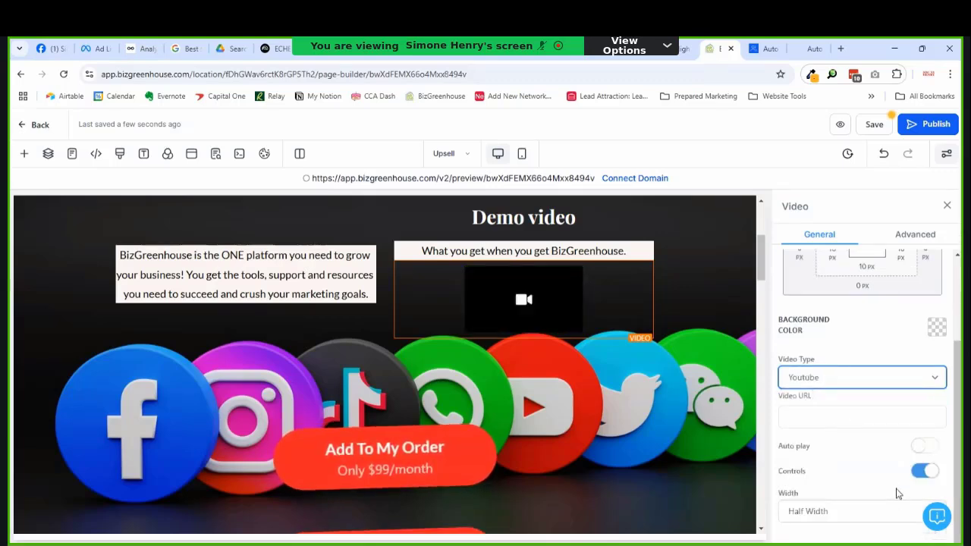
pyautogui.click(924, 514)
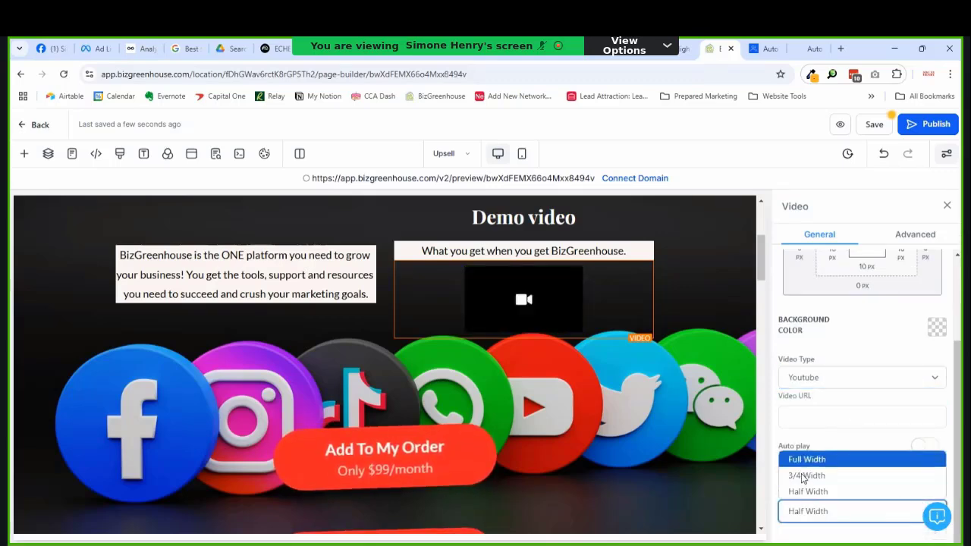
pyautogui.click(807, 459)
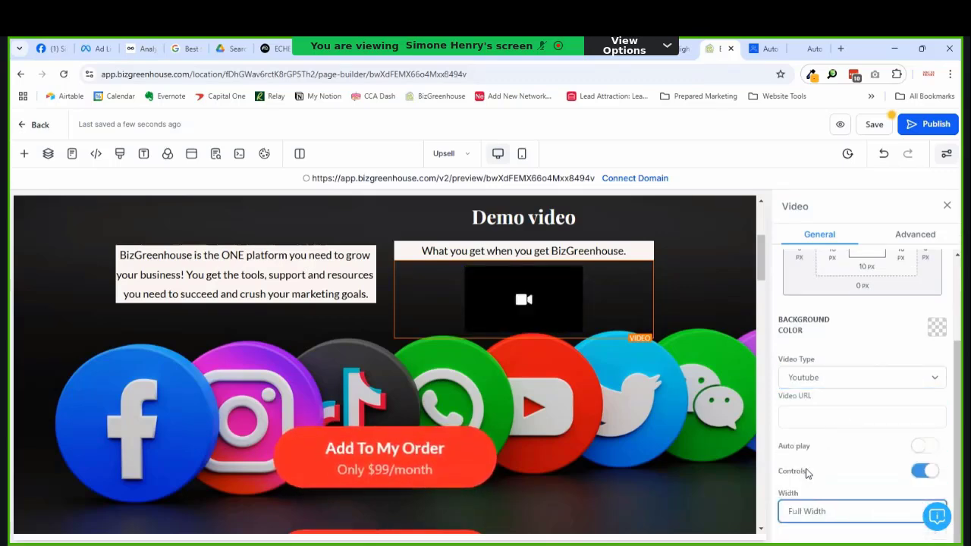
pyautogui.click(826, 379)
pyautogui.click(828, 478)
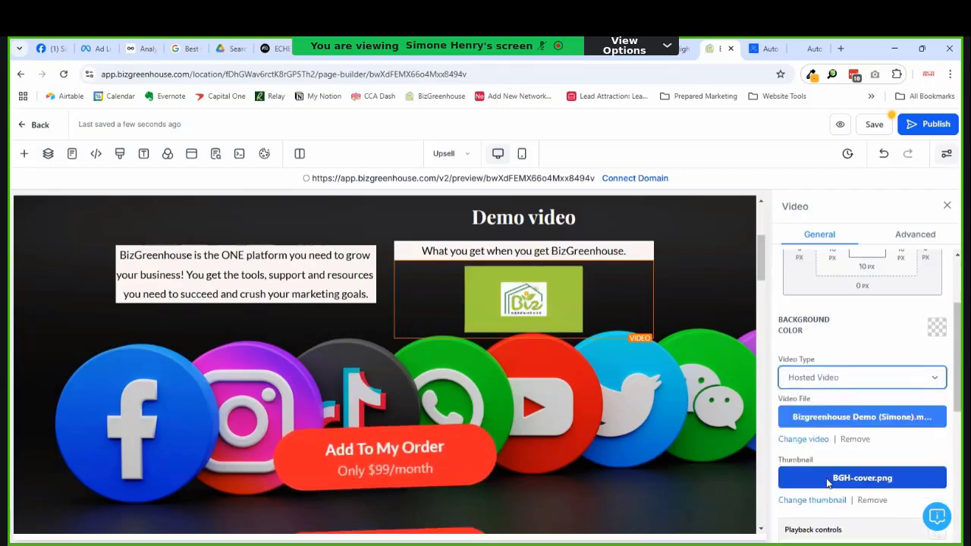
pyautogui.scroll(-5, 855, 456)
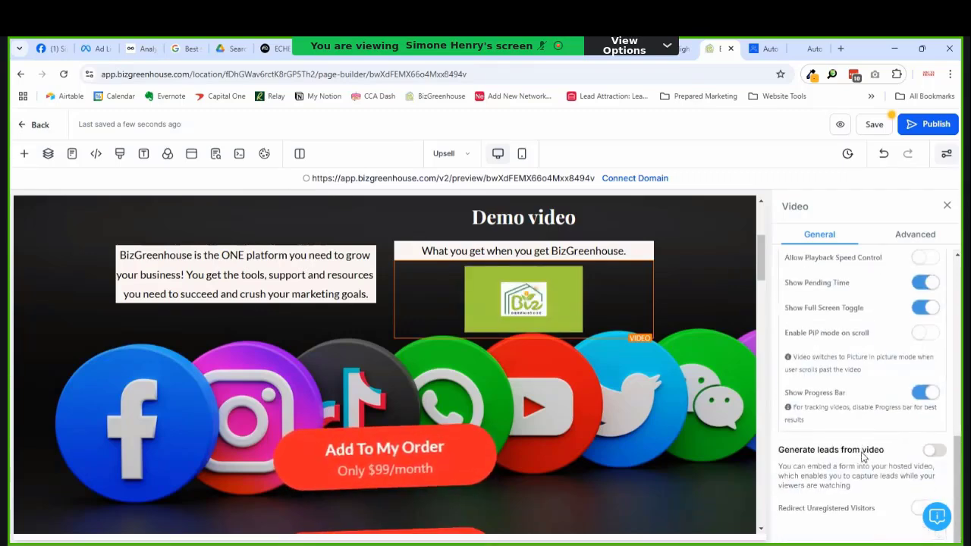
pyautogui.scroll(5, 862, 455)
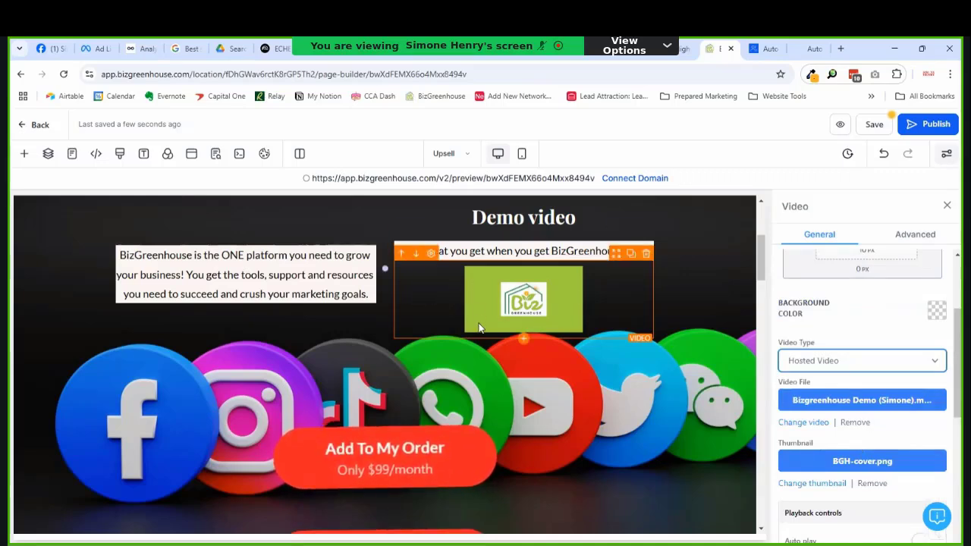
pyautogui.scroll(3, 478, 321)
pyautogui.scroll(-3, 478, 322)
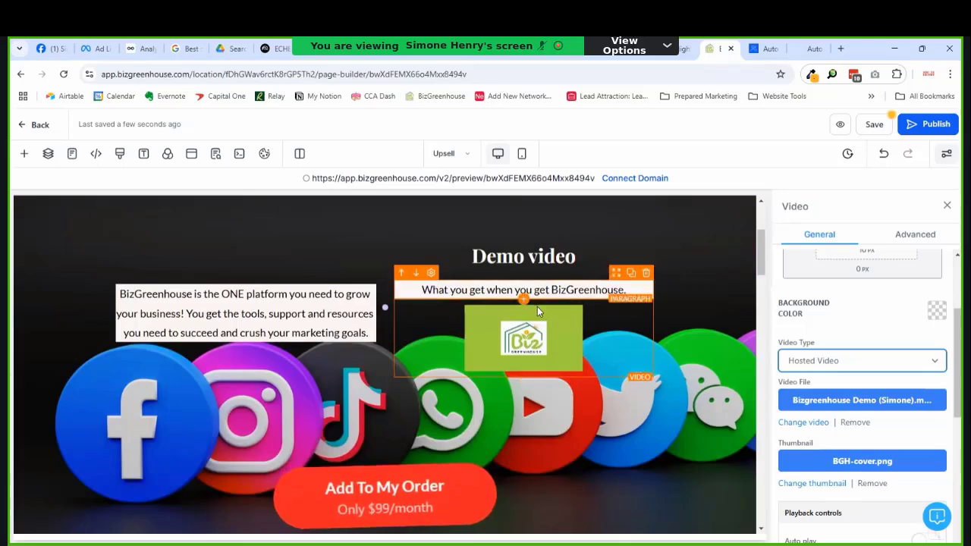
pyautogui.scroll(1, 478, 281)
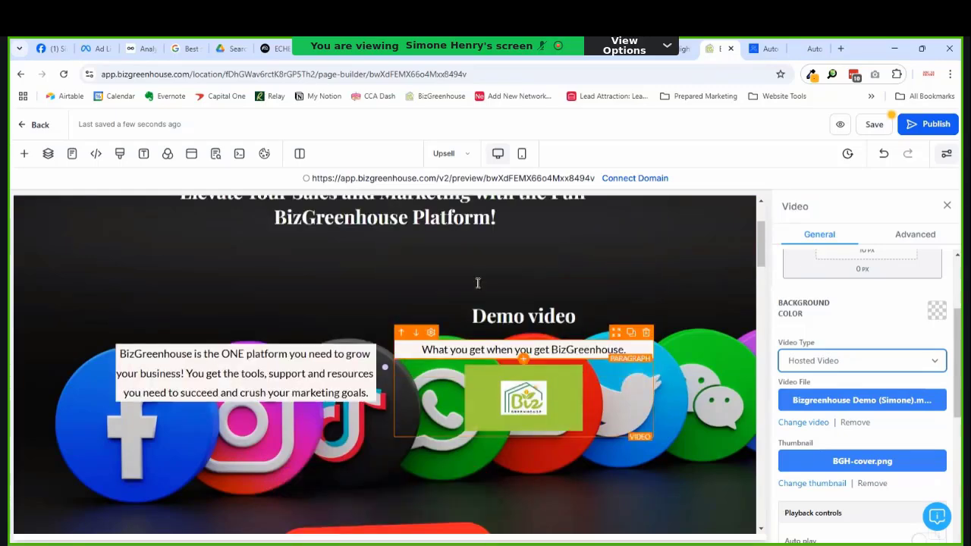
pyautogui.scroll(-1, 492, 356)
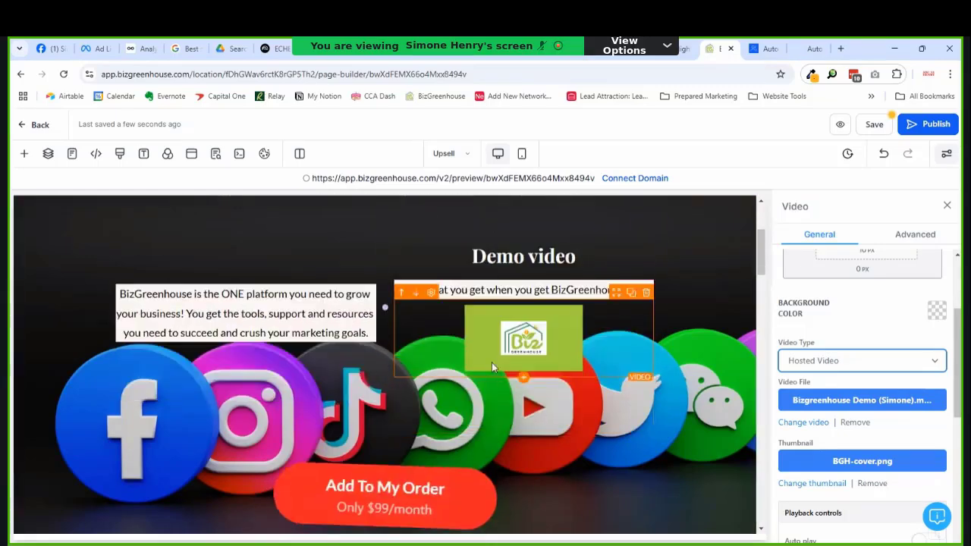
# Step: Add a 1 Column row below the icons and move the What you get caption, demo video and Demo video heading into it
pyautogui.click(384, 401)
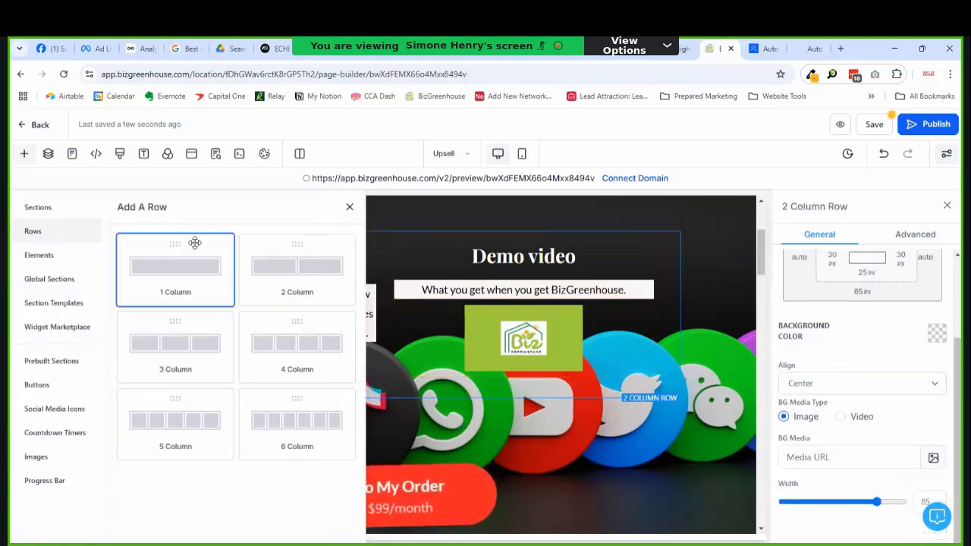
pyautogui.click(195, 244)
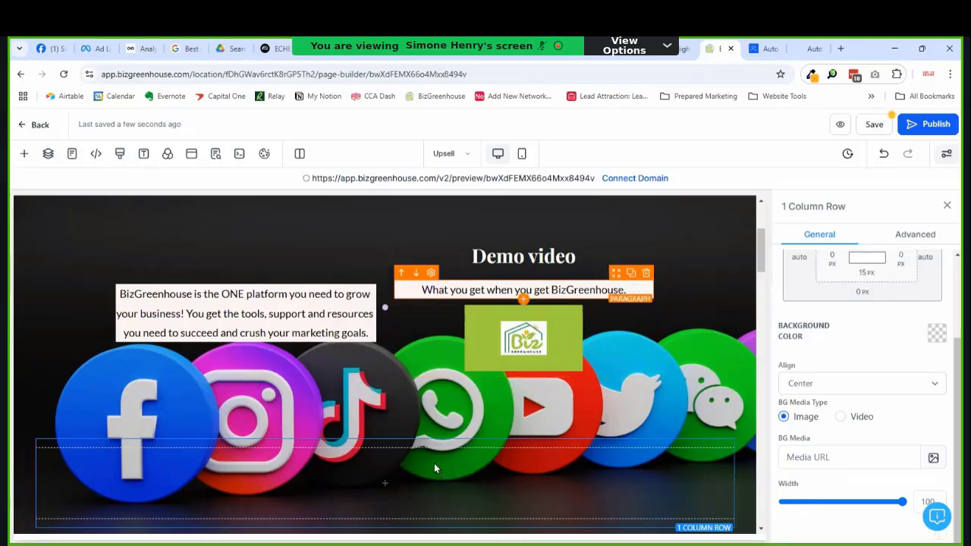
pyautogui.moveTo(435, 449); pyautogui.dragTo(435, 449)
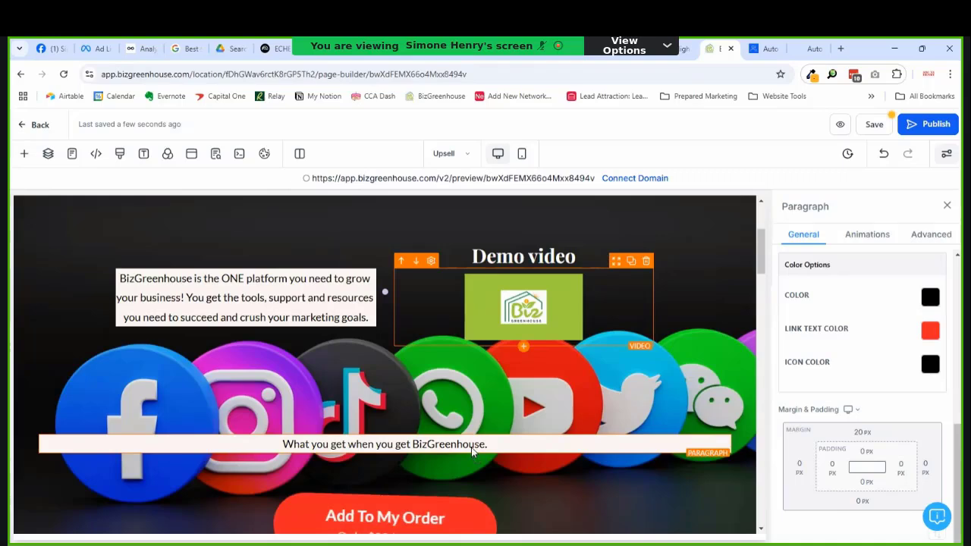
pyautogui.moveTo(472, 449); pyautogui.dragTo(482, 429)
pyautogui.scroll(5, 102, 258)
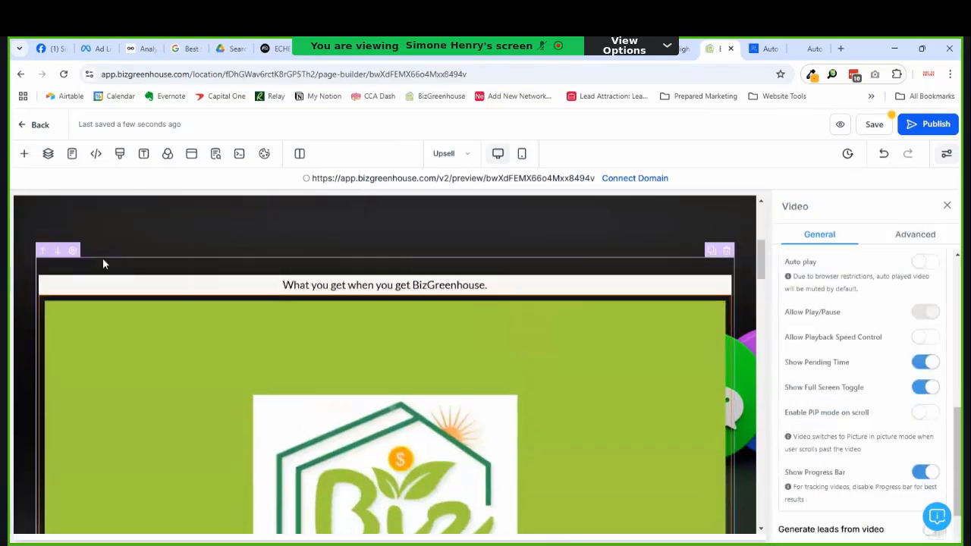
pyautogui.scroll(-2, 486, 307)
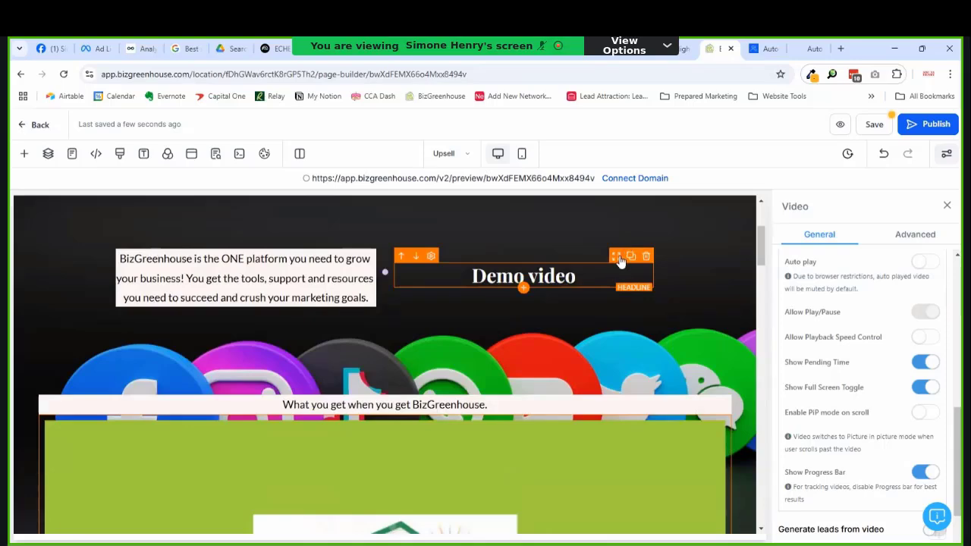
pyautogui.moveTo(415, 400); pyautogui.dragTo(425, 396)
pyautogui.scroll(3, 455, 372)
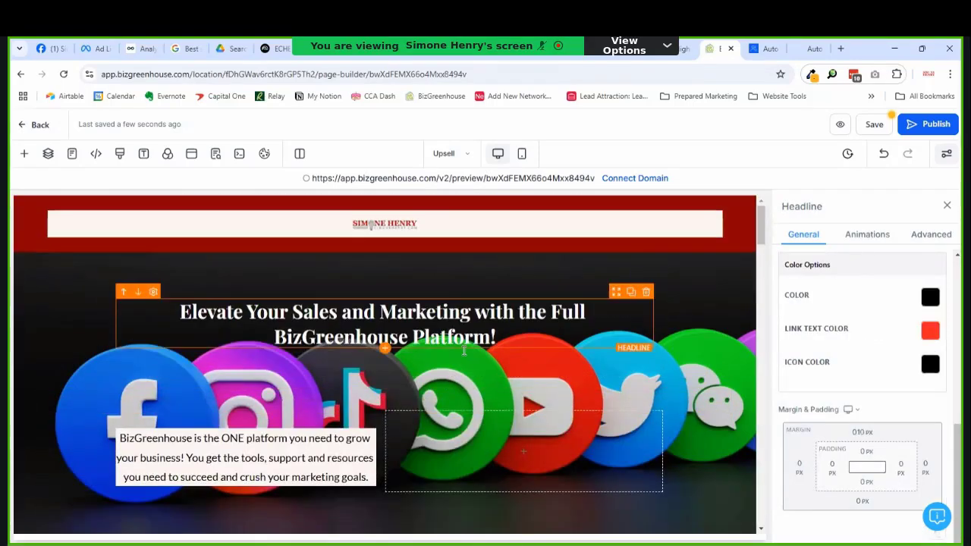
pyautogui.scroll(-3, 487, 360)
pyautogui.scroll(1, 488, 349)
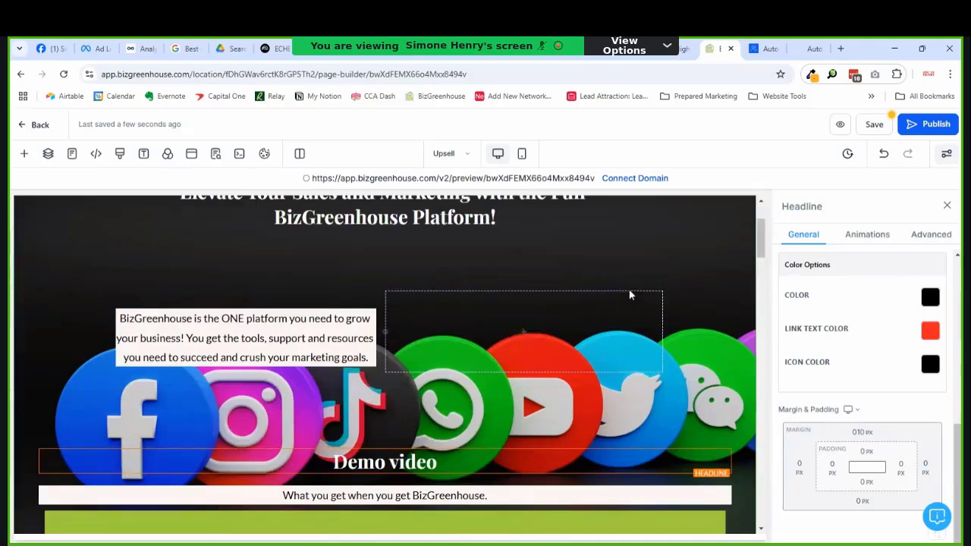
# Step: Delete the now-empty second column and move the ONE-platform paragraph directly under the main headline
pyautogui.click(656, 285)
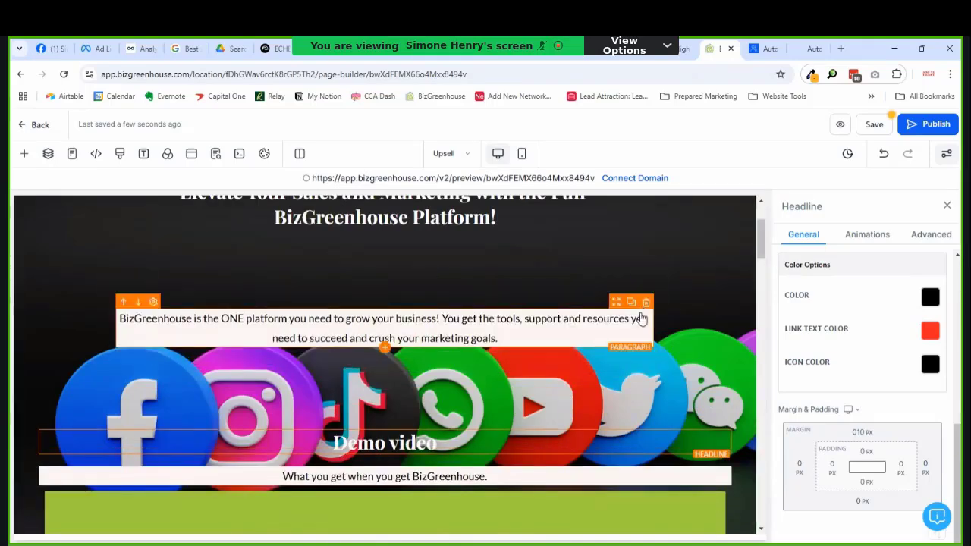
pyautogui.scroll(2, 415, 254)
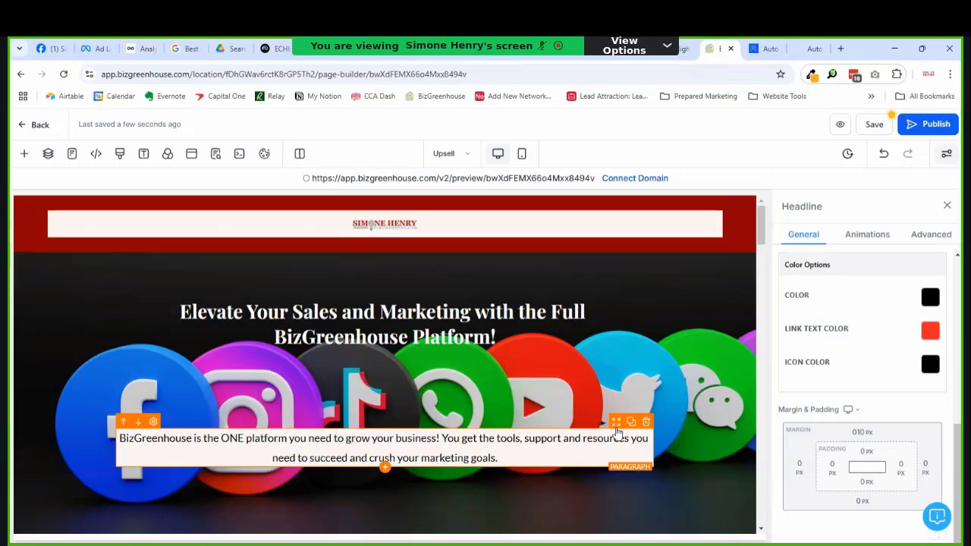
pyautogui.moveTo(616, 426); pyautogui.dragTo(480, 376)
pyautogui.scroll(-1, 480, 377)
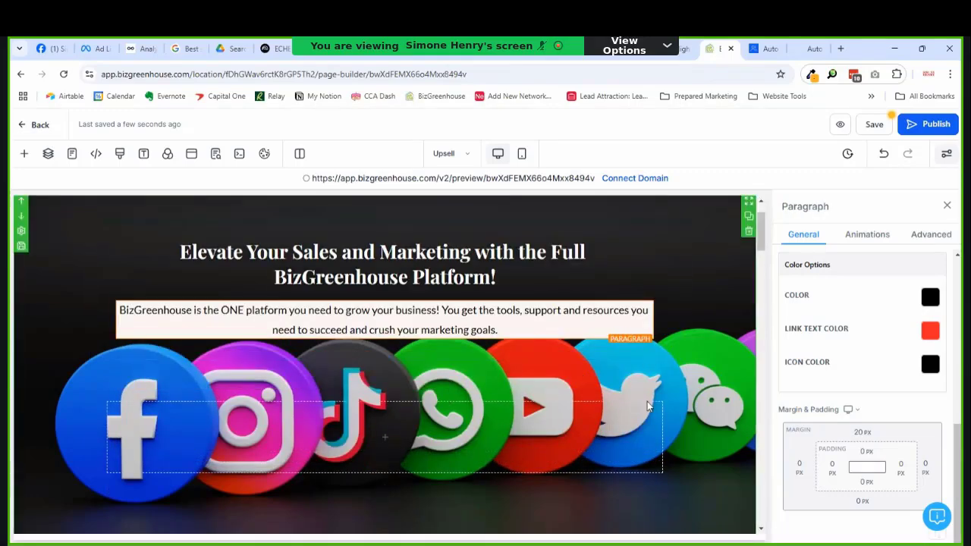
# Step: Delete the leftover empty 2 Column Row beneath the ONE-platform paragraph, then review the page
pyautogui.click(618, 381)
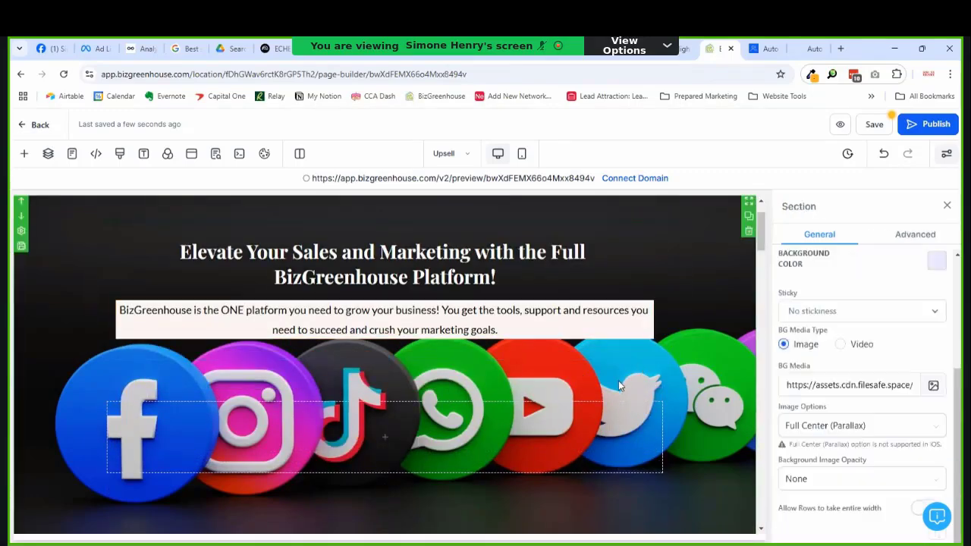
pyautogui.click(618, 413)
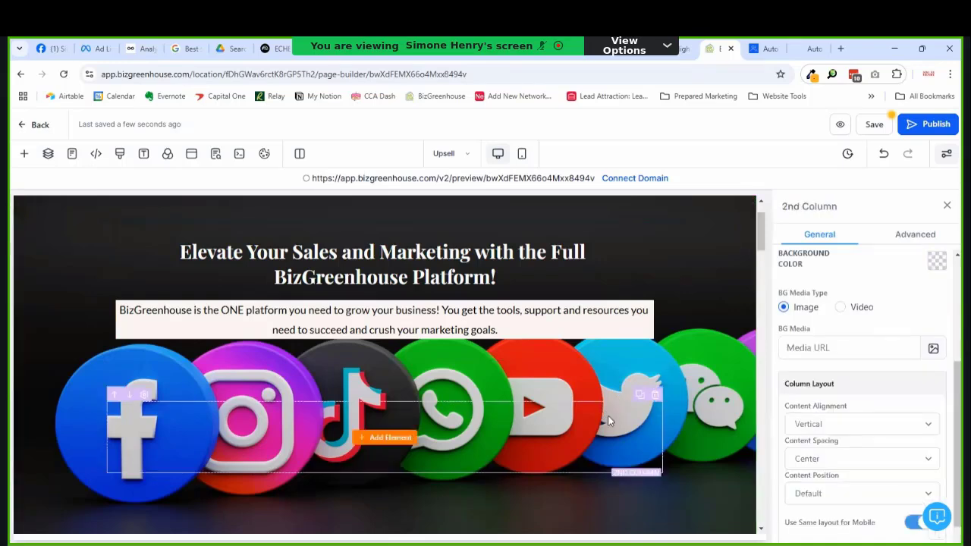
pyautogui.click(666, 417)
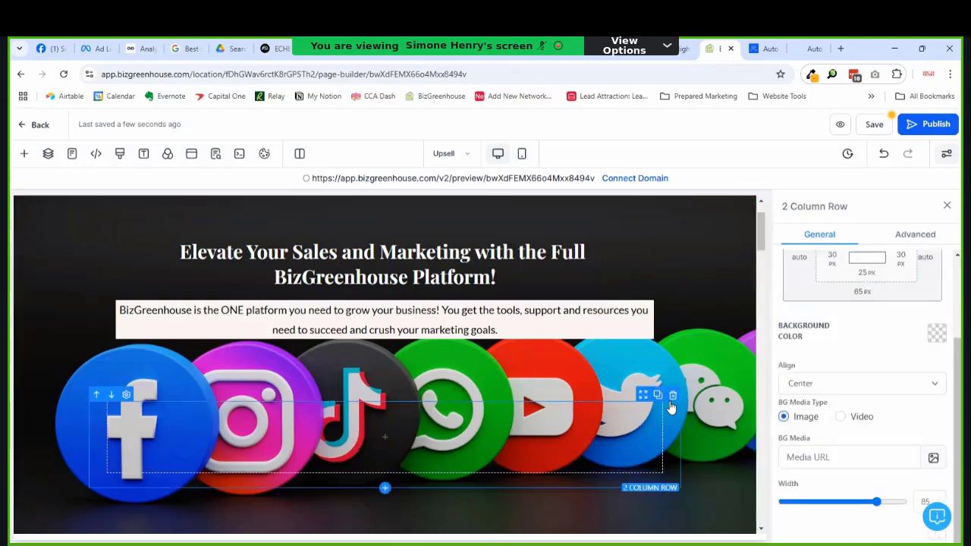
pyautogui.click(673, 395)
pyautogui.scroll(-2, 437, 425)
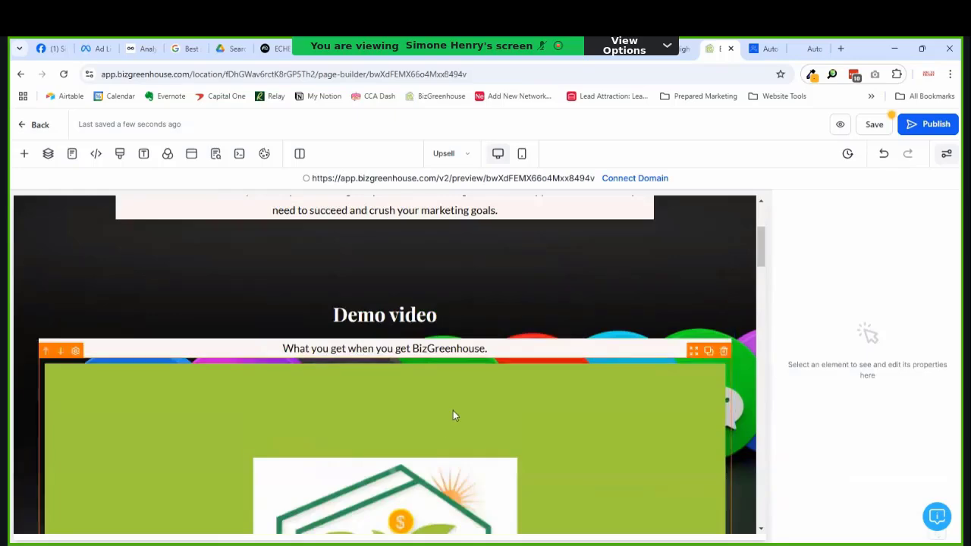
pyautogui.scroll(3, 455, 412)
pyautogui.scroll(-1, 509, 350)
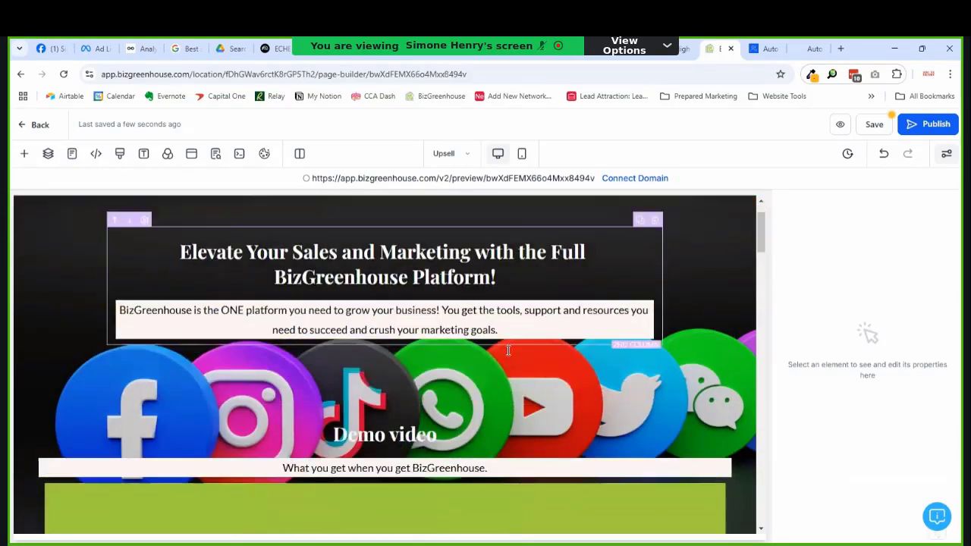
pyautogui.scroll(-5, 510, 353)
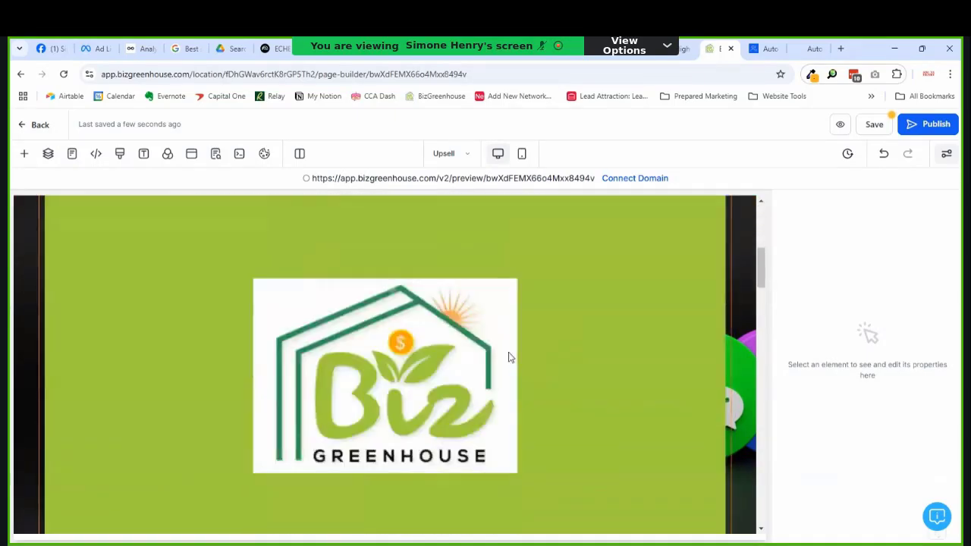
pyautogui.scroll(-4, 508, 357)
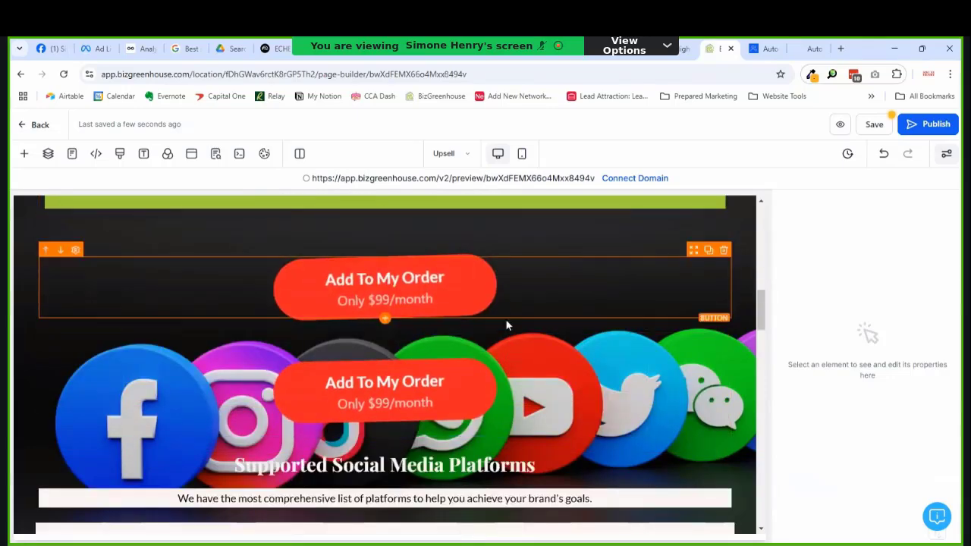
pyautogui.scroll(5, 510, 322)
pyautogui.scroll(6, 516, 327)
pyautogui.scroll(-6, 493, 349)
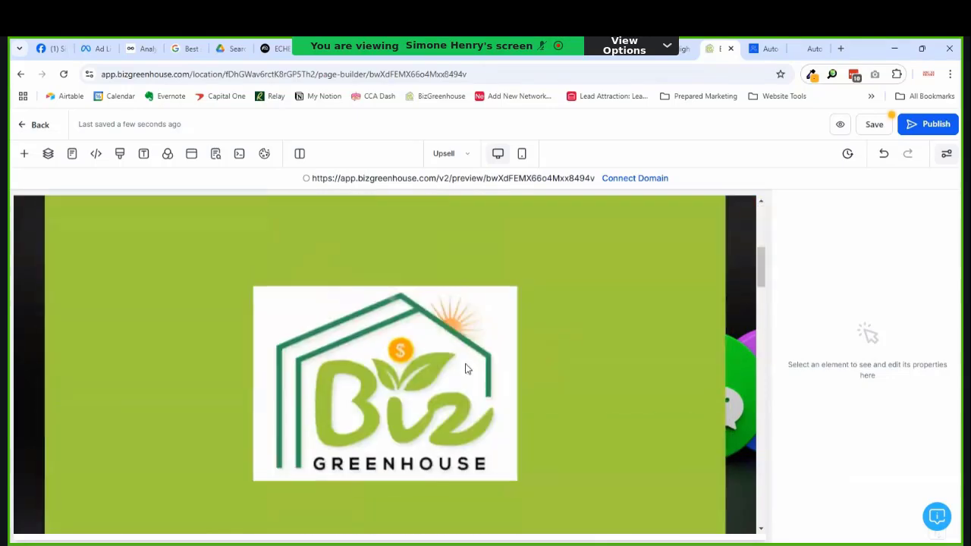
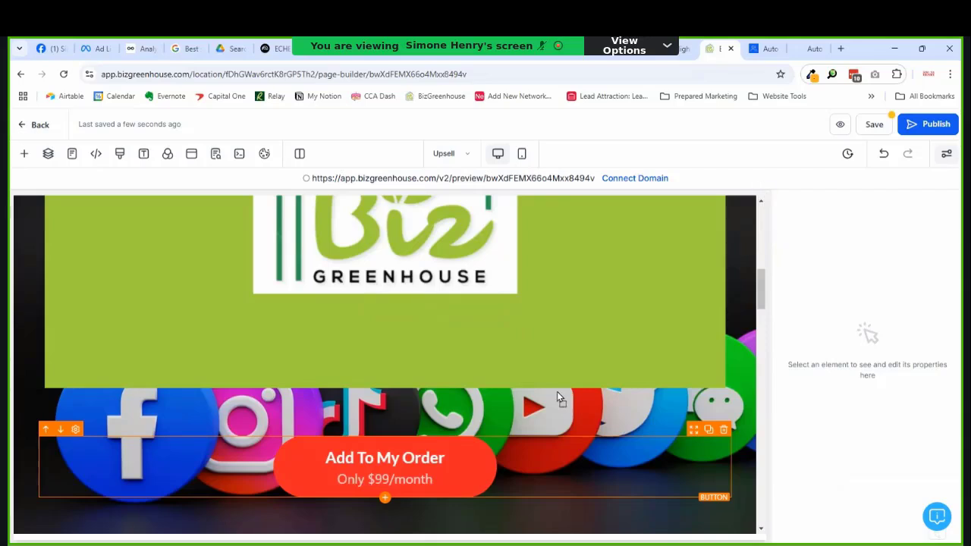
# Step: Move the Add To My Order button up under the Elevate Your Sales intro paragraph
pyautogui.click(57, 504)
pyautogui.scroll(3, 57, 500)
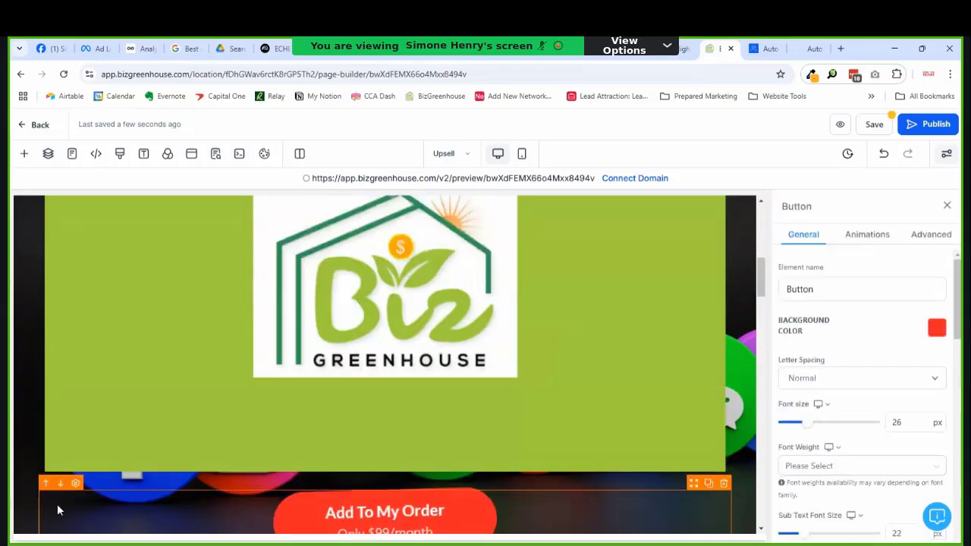
pyautogui.scroll(5, 151, 478)
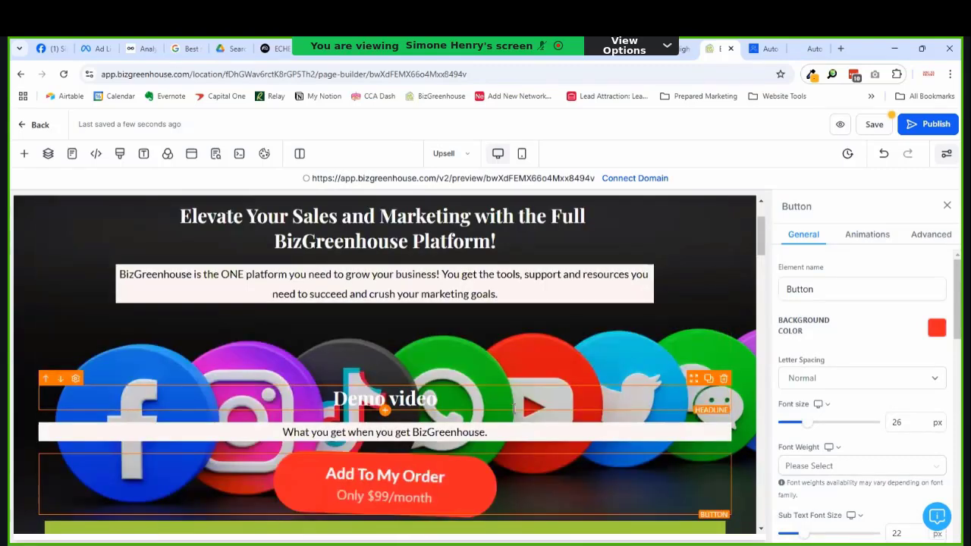
pyautogui.moveTo(693, 458)
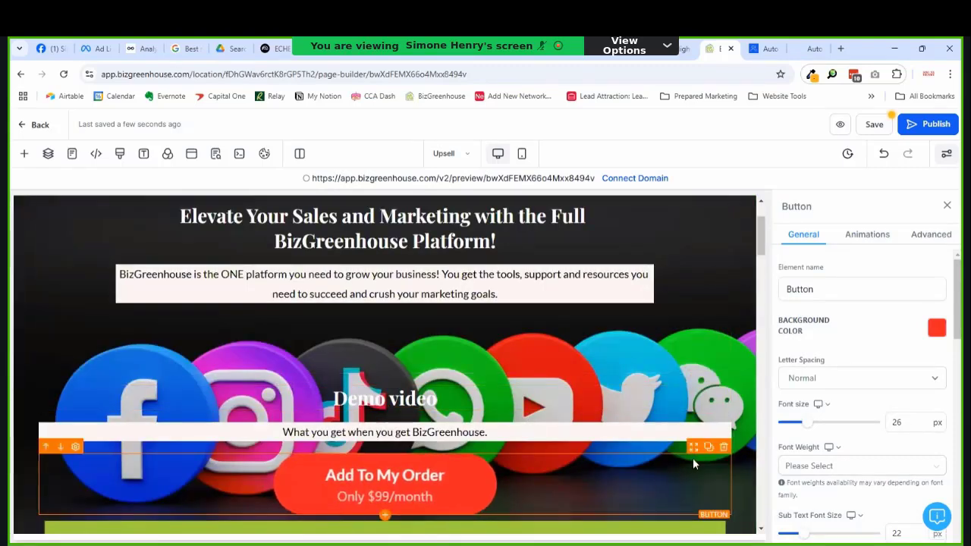
pyautogui.moveTo(693, 450); pyautogui.dragTo(611, 392)
# Step: Delete the empty one-column row left above the order button and review the page
pyautogui.scroll(-4, 478, 447)
pyautogui.scroll(-5, 466, 449)
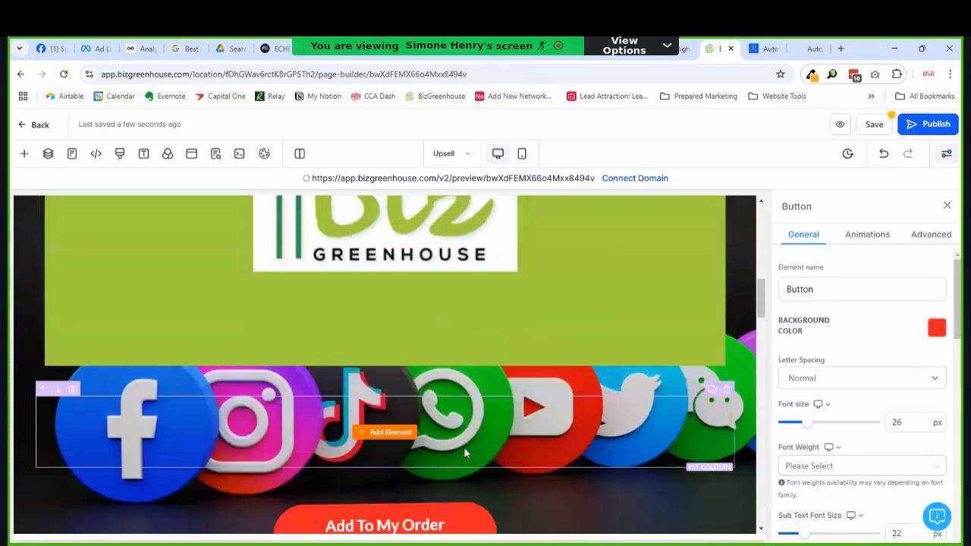
pyautogui.scroll(-2, 584, 390)
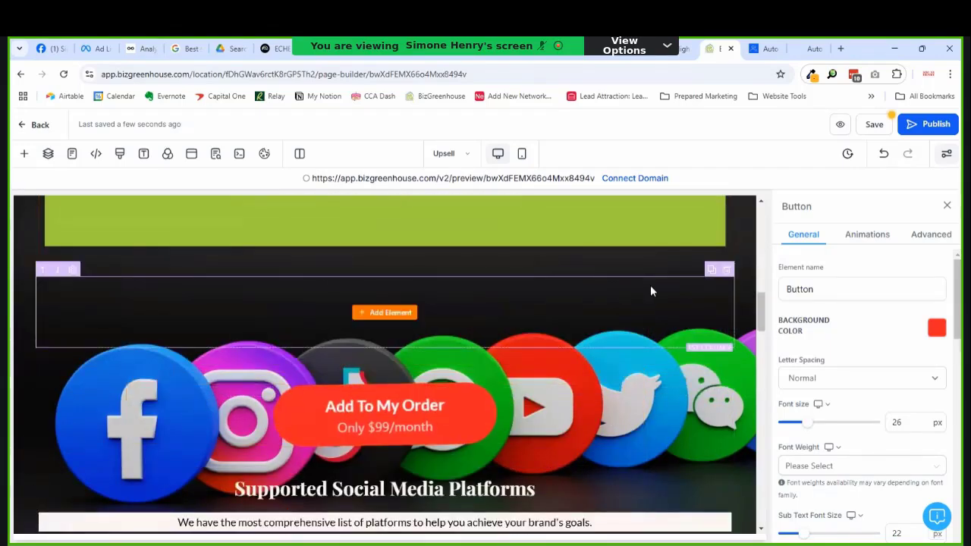
pyautogui.click(727, 260)
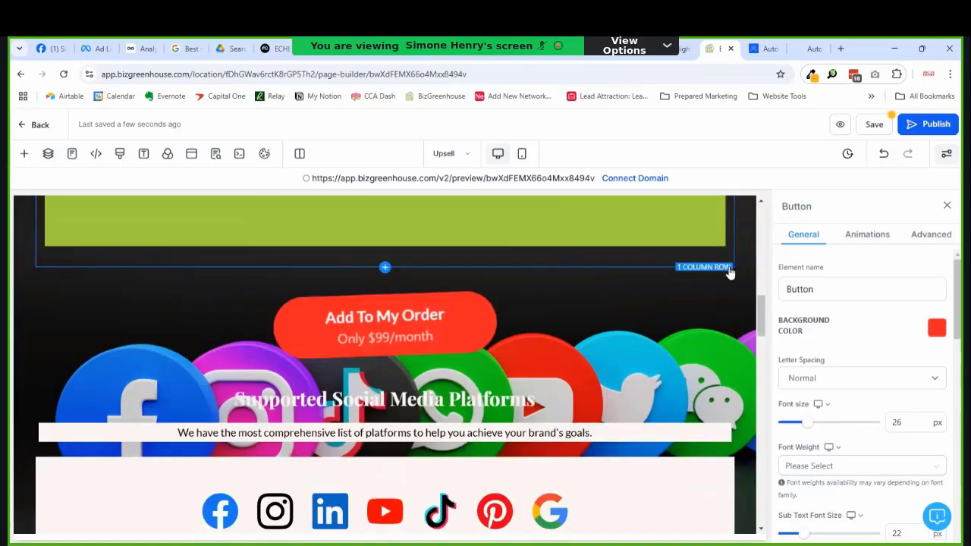
pyautogui.scroll(10, 400, 289)
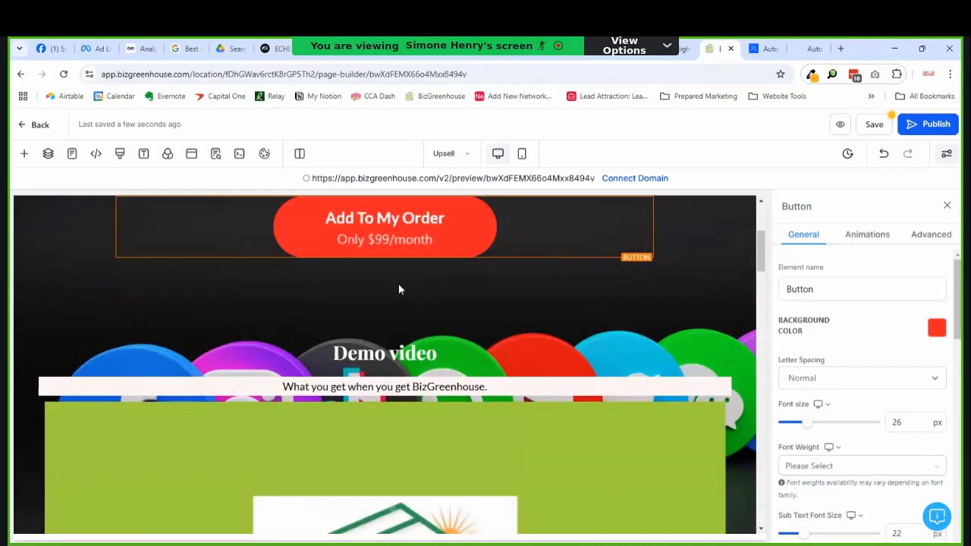
pyautogui.scroll(-10, 401, 289)
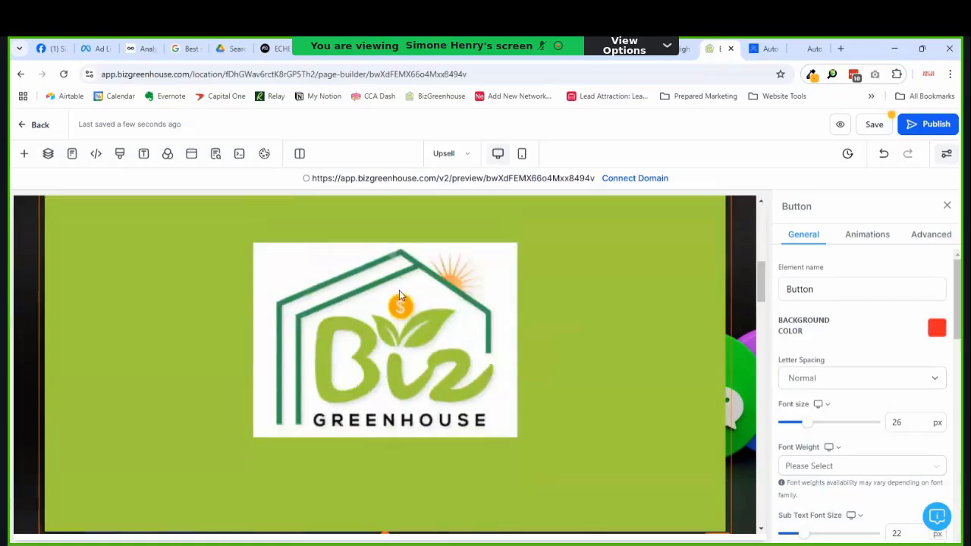
pyautogui.scroll(-10, 455, 326)
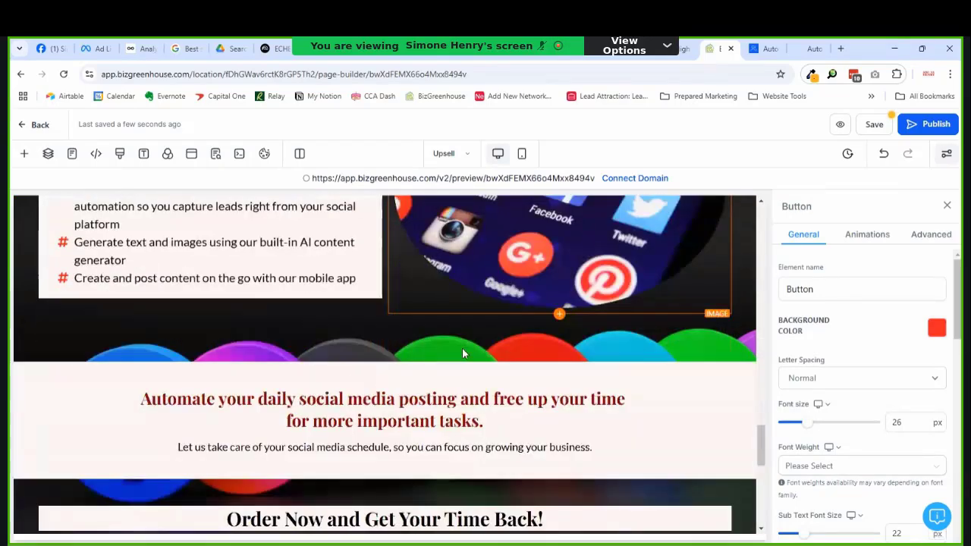
pyautogui.scroll(2, 682, 273)
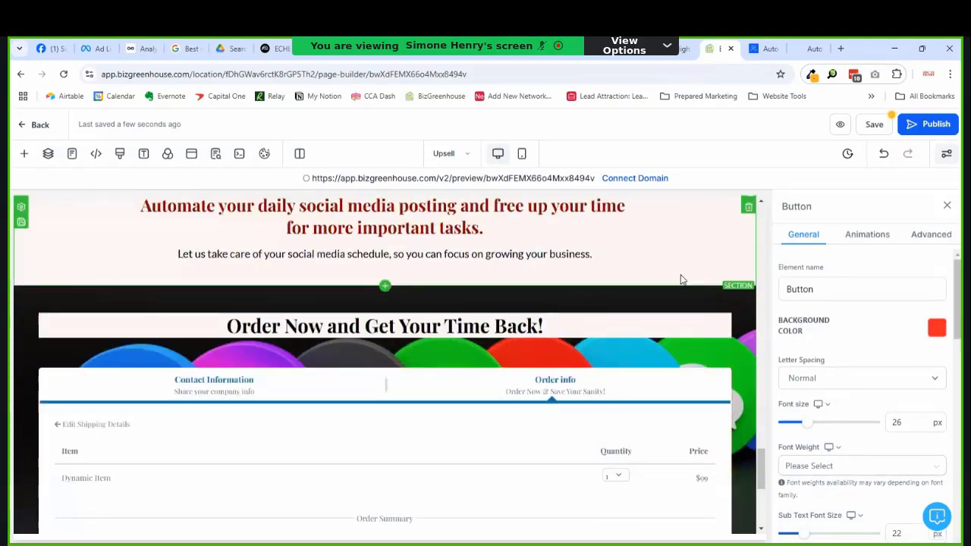
pyautogui.scroll(3, 520, 347)
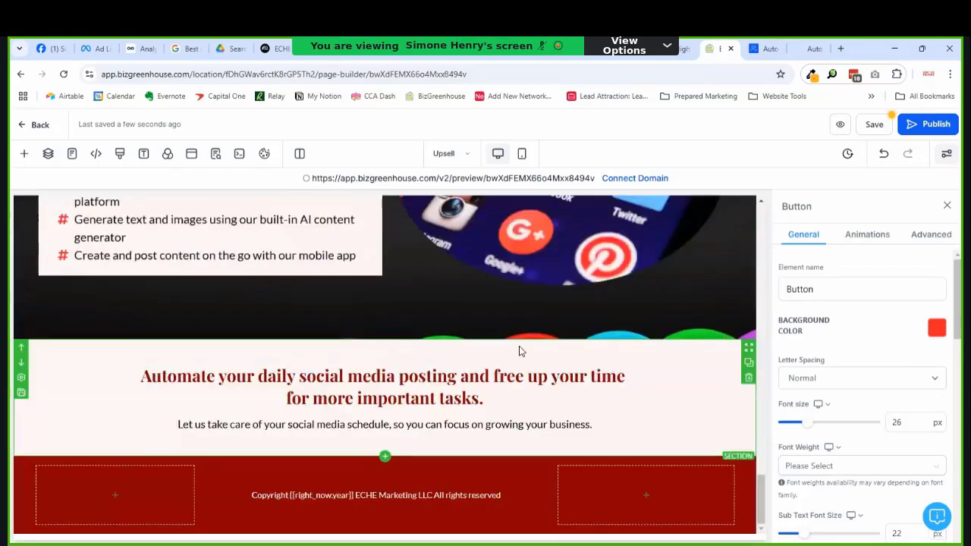
pyautogui.scroll(5, 531, 331)
pyautogui.scroll(-10, 531, 325)
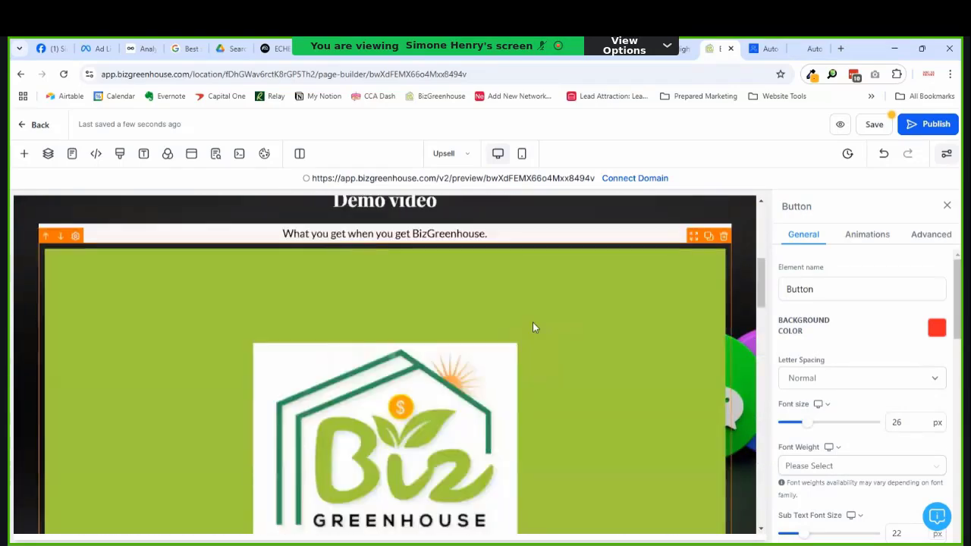
pyautogui.scroll(-2, 529, 307)
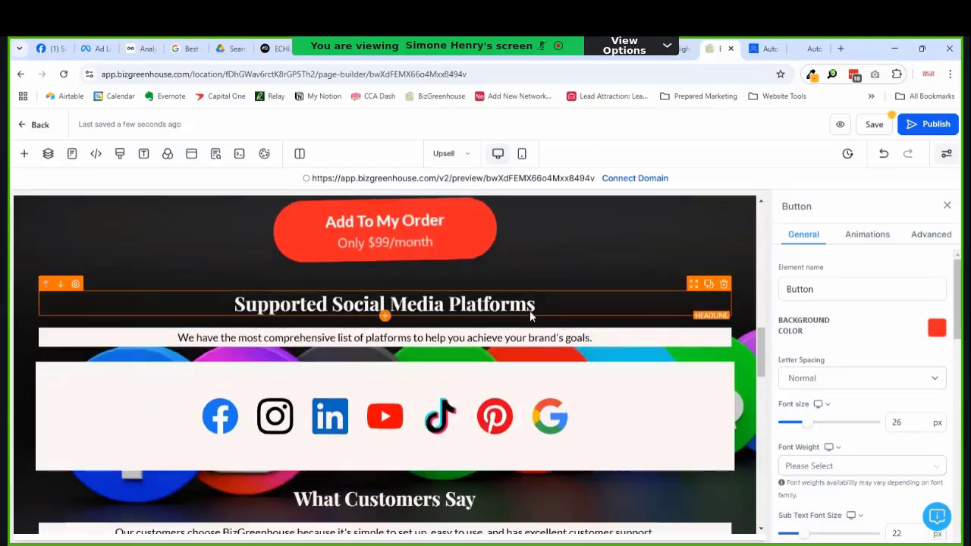
pyautogui.scroll(10, 529, 311)
pyautogui.scroll(4, 481, 337)
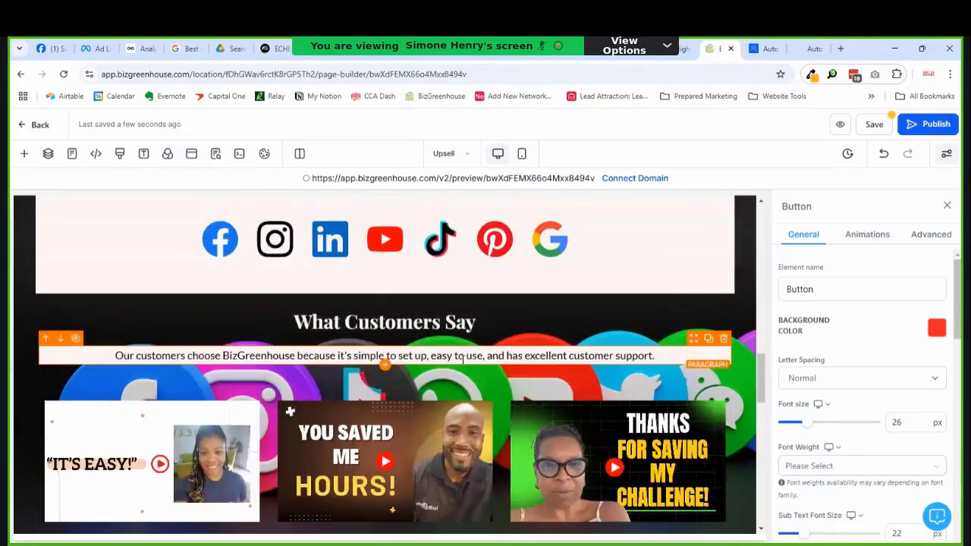
pyautogui.scroll(-5, 462, 358)
pyautogui.scroll(7, 501, 357)
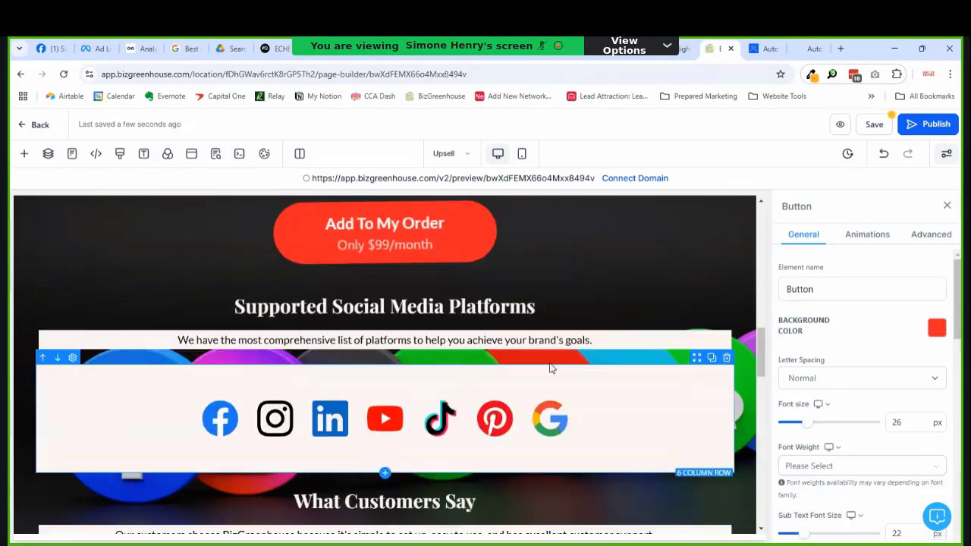
pyautogui.scroll(-5, 518, 348)
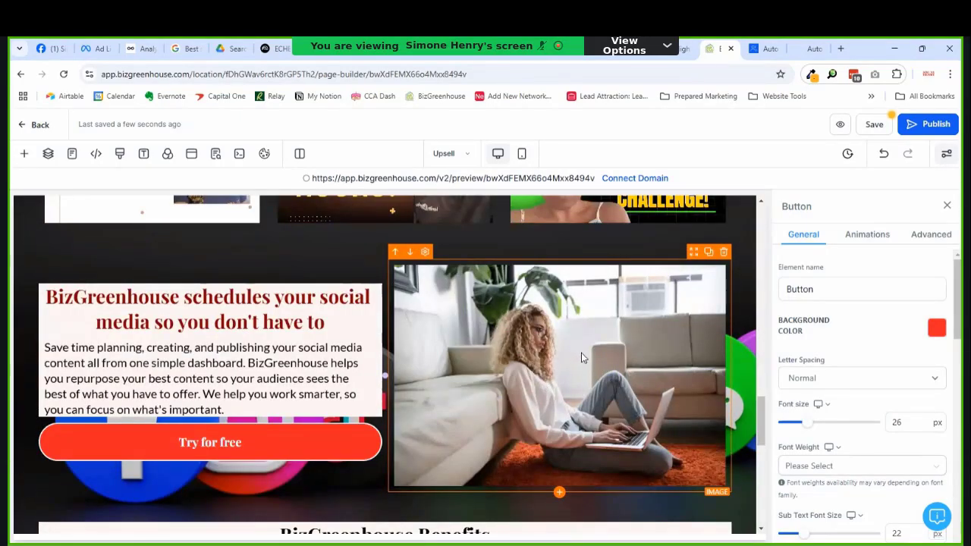
pyautogui.scroll(15, 352, 370)
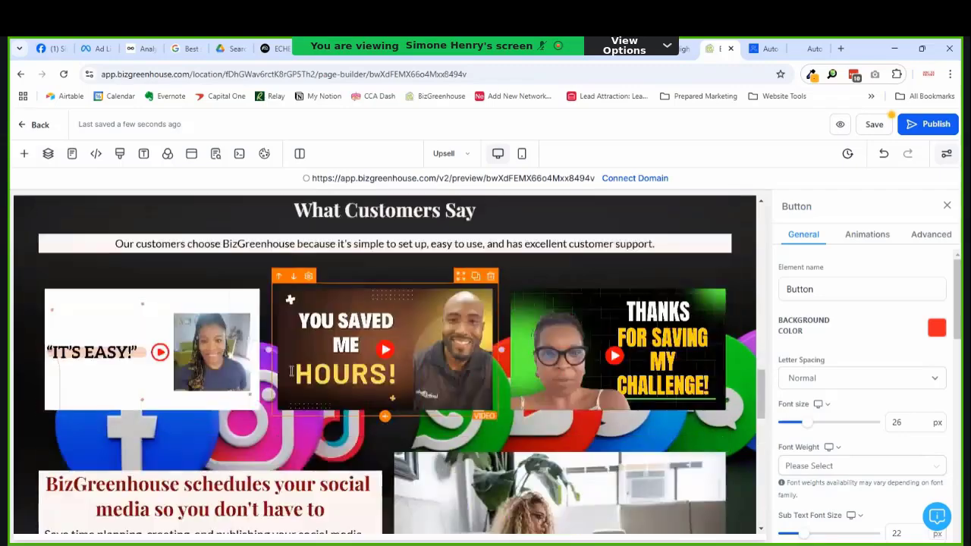
pyautogui.scroll(-4, 345, 362)
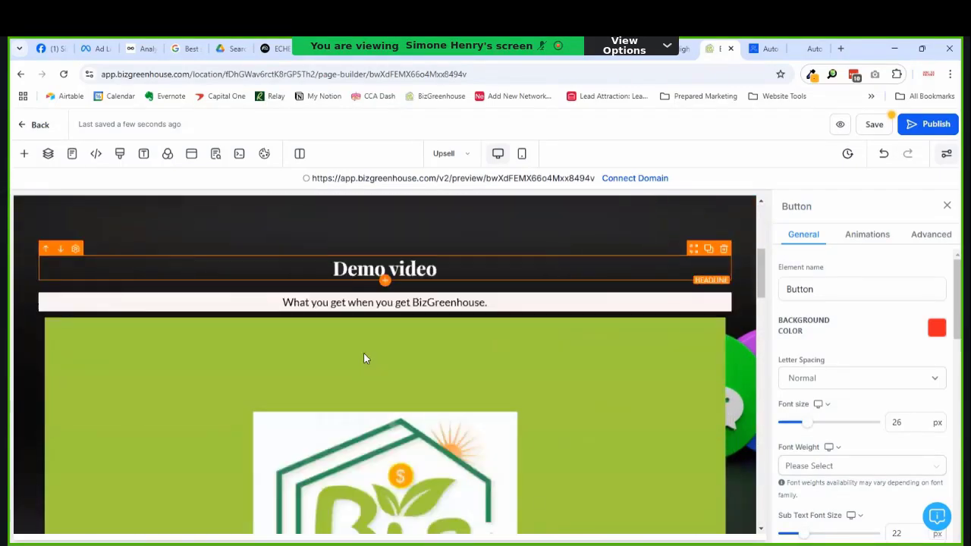
pyautogui.scroll(4, 365, 356)
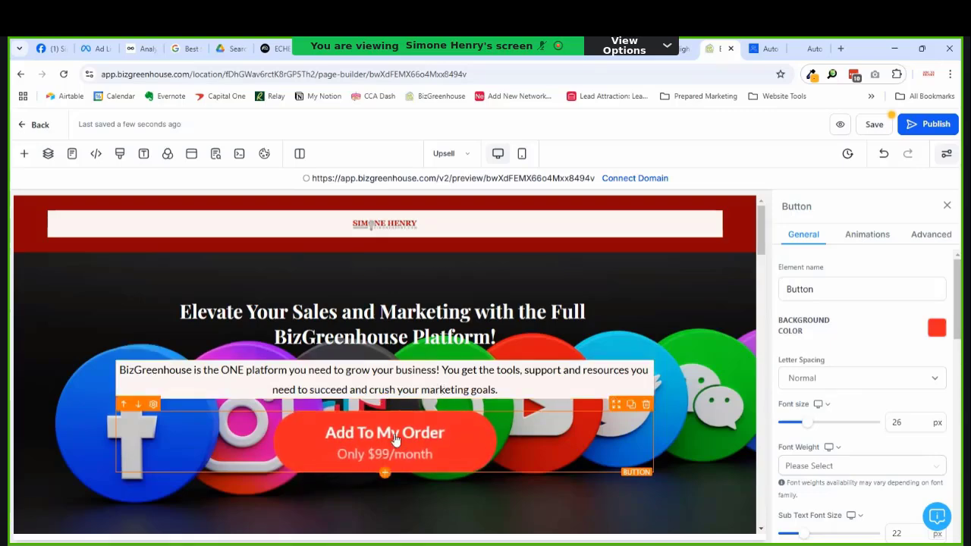
pyautogui.scroll(-5, 393, 415)
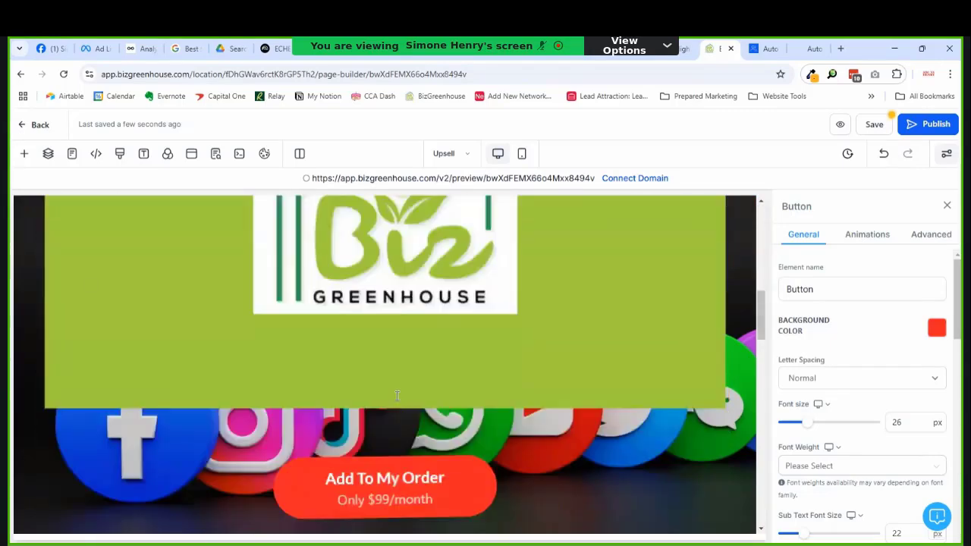
pyautogui.scroll(-3, 389, 401)
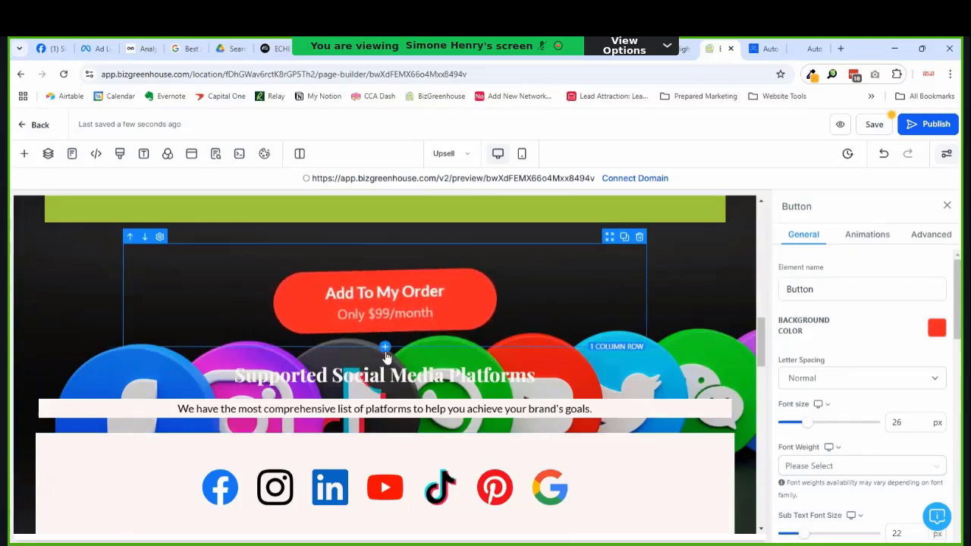
# Step: Add a one-column row with a placeholder headline below the order button, then delete it again
pyautogui.click(384, 349)
pyautogui.click(125, 279)
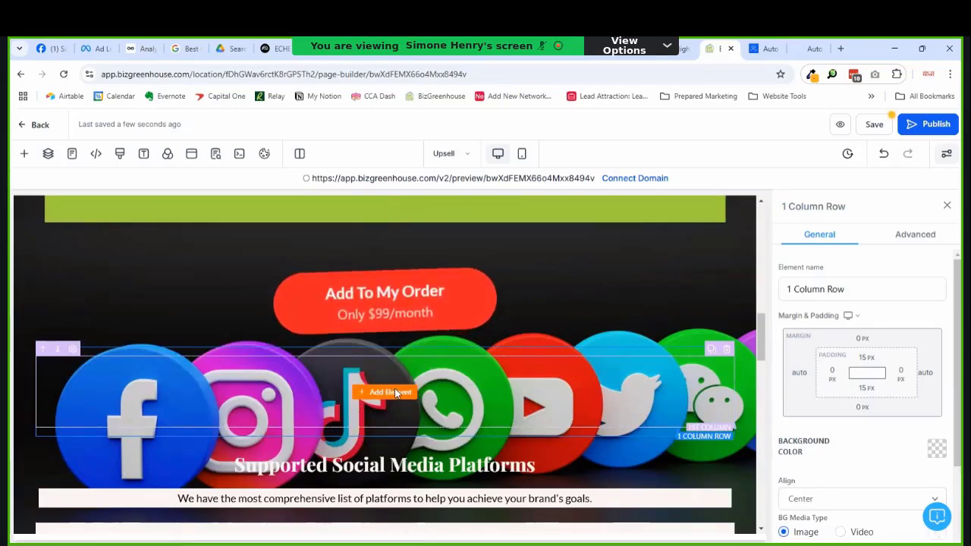
pyautogui.click(393, 388)
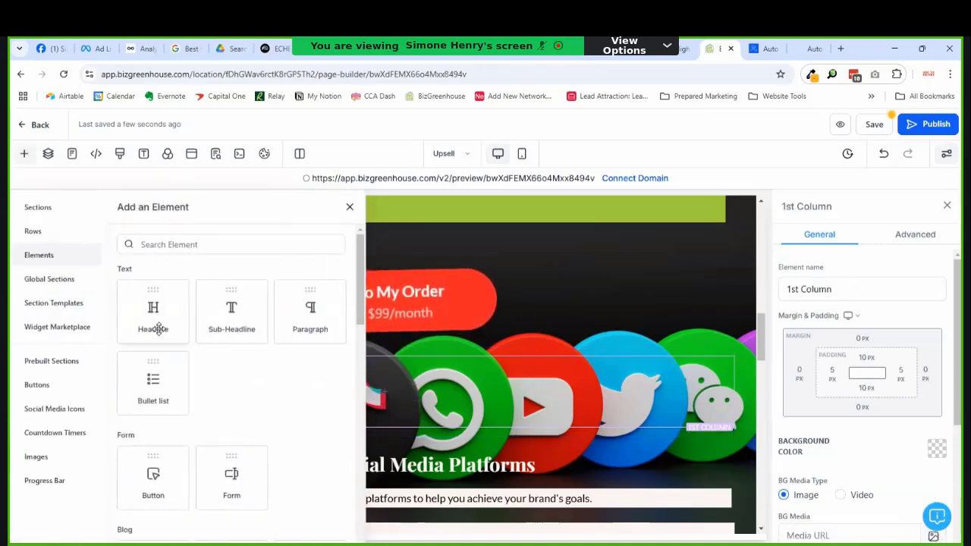
pyautogui.click(156, 327)
pyautogui.doubleClick(410, 373)
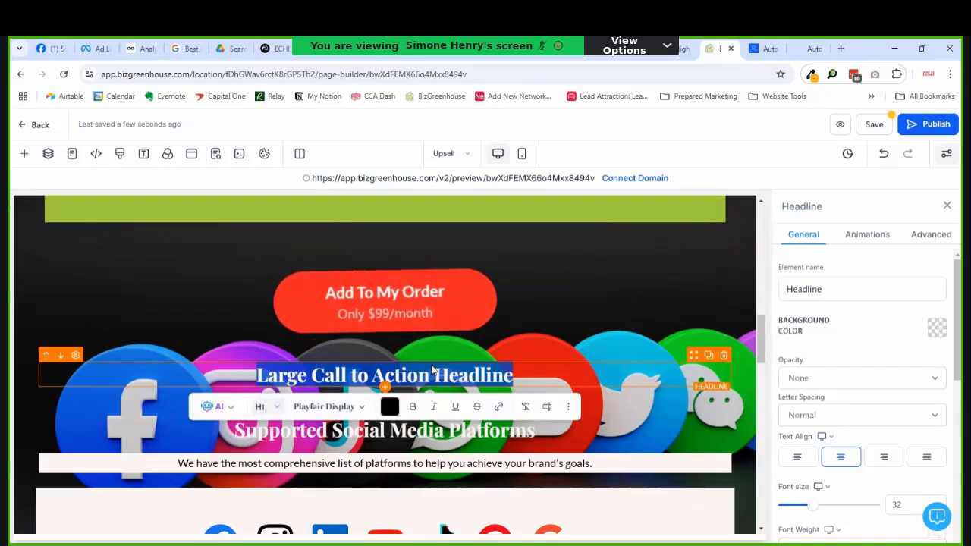
pyautogui.click(726, 342)
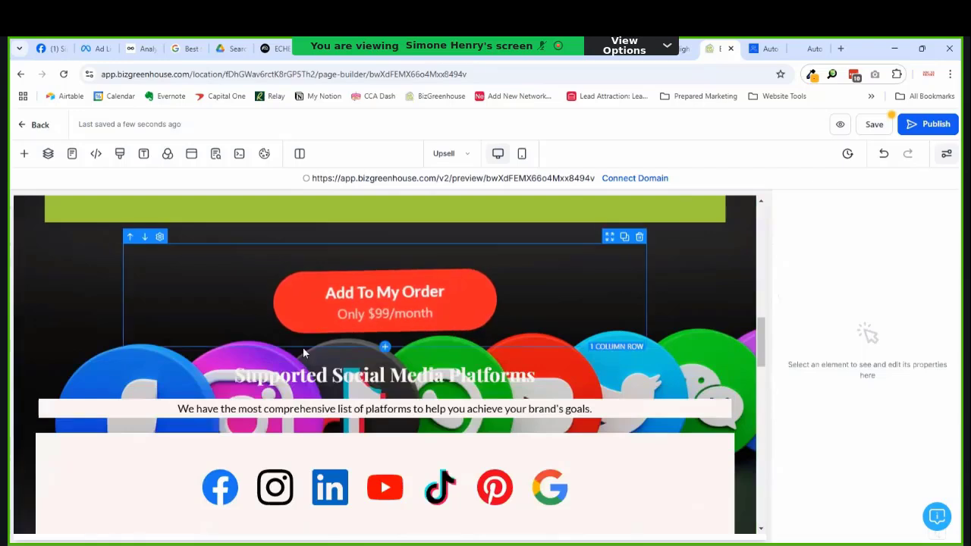
# Step: Rewrite the Supported Social Media Platforms heading as 'BizGreenhouse Has Everything You Need to Succeed'
pyautogui.doubleClick(275, 372)
pyautogui.write('Ever')
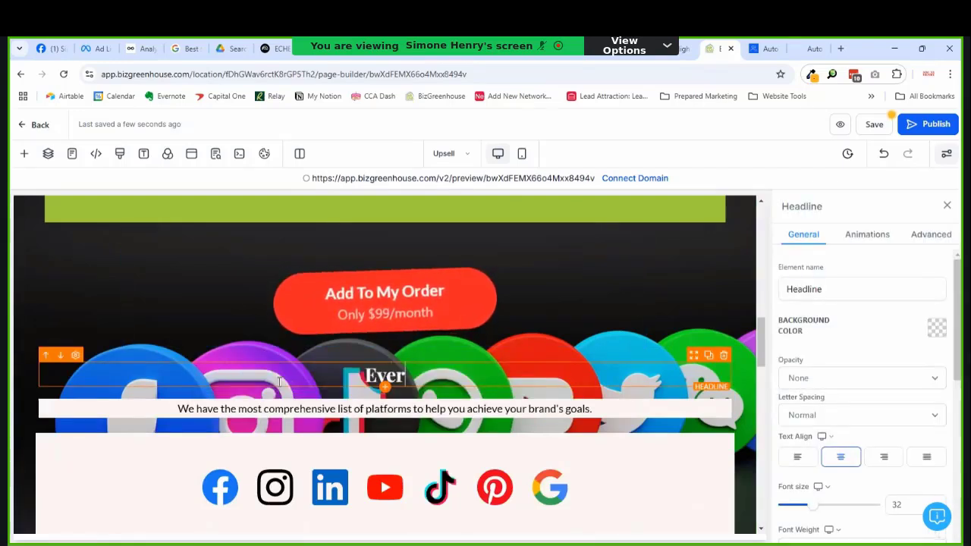
pyautogui.write('y')
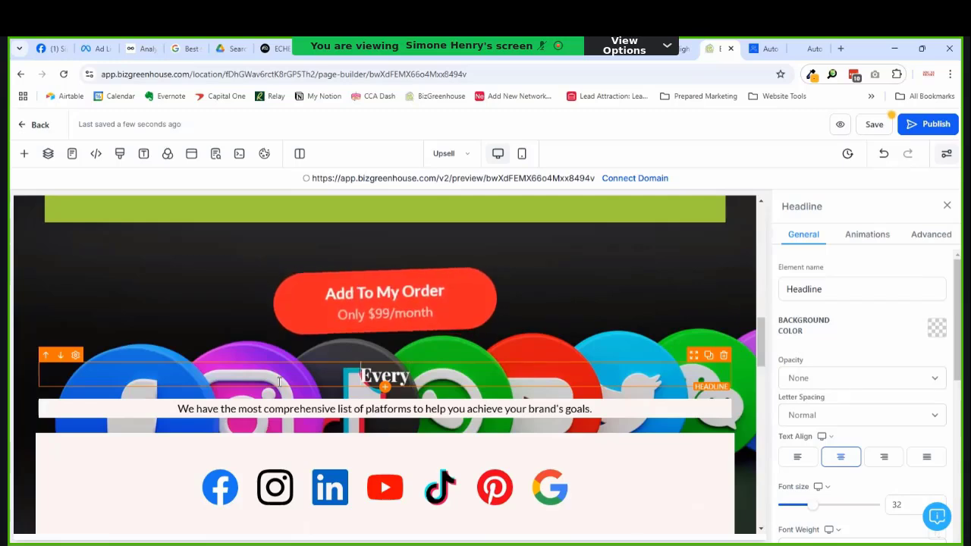
pyautogui.press('Home')
pyautogui.write('Bizd')
pyautogui.press('BackSpace')
pyautogui.write('Greenho')
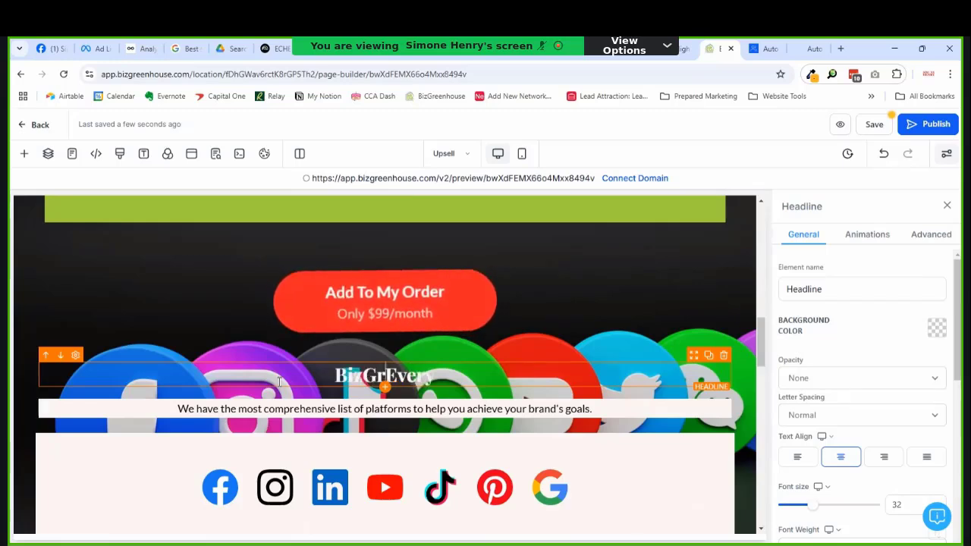
pyautogui.write('use has')
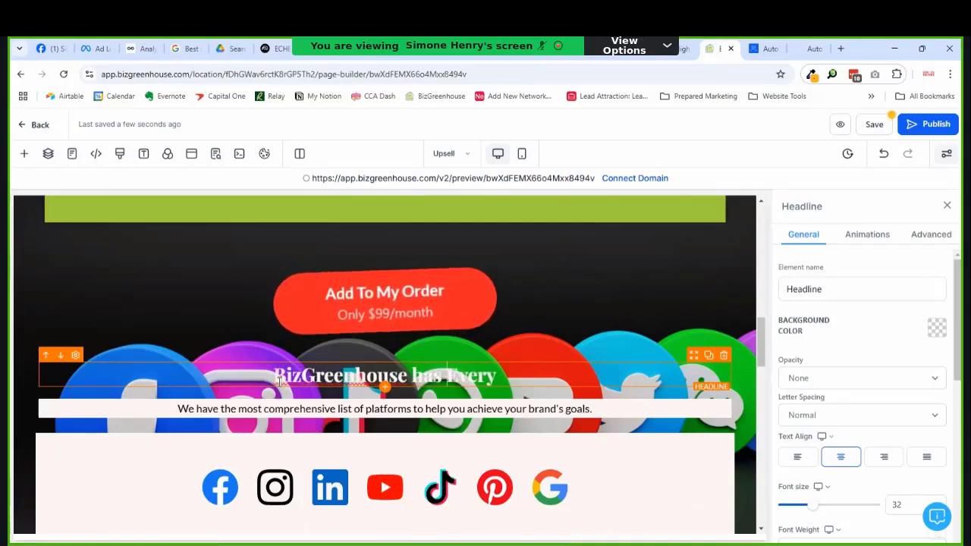
pyautogui.press('Left')
pyautogui.press('Left')
pyautogui.press('Left')
pyautogui.hotkey('shift', 'Left')
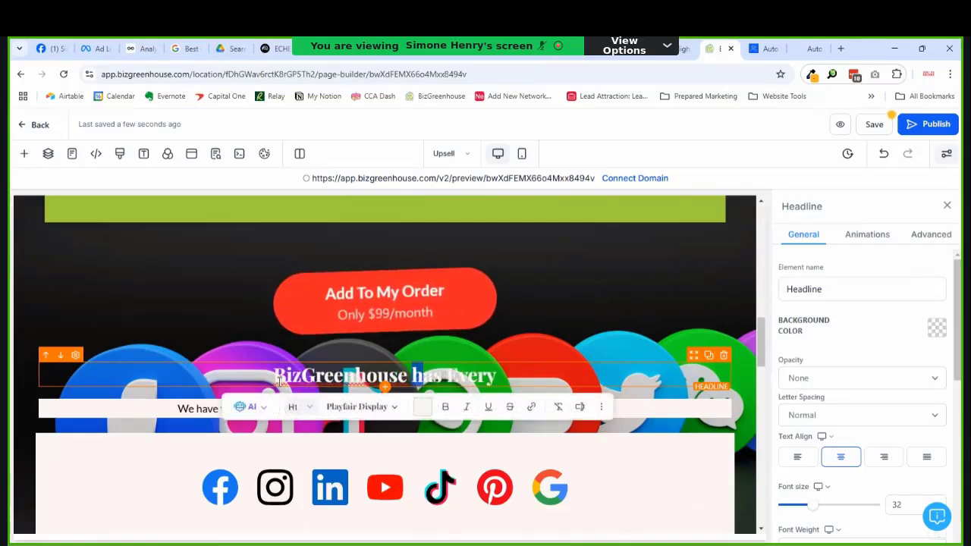
pyautogui.write('H')
pyautogui.press('End')
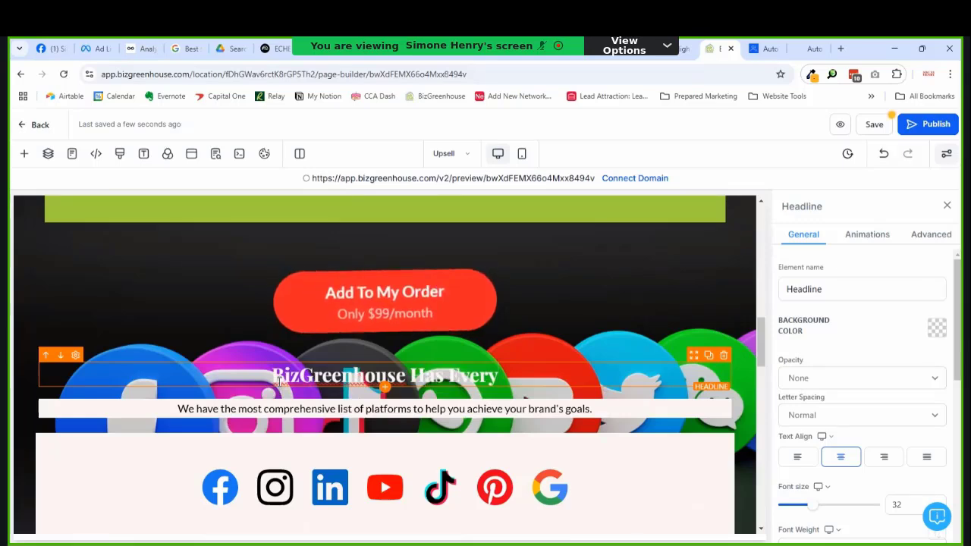
pyautogui.write('thing You')
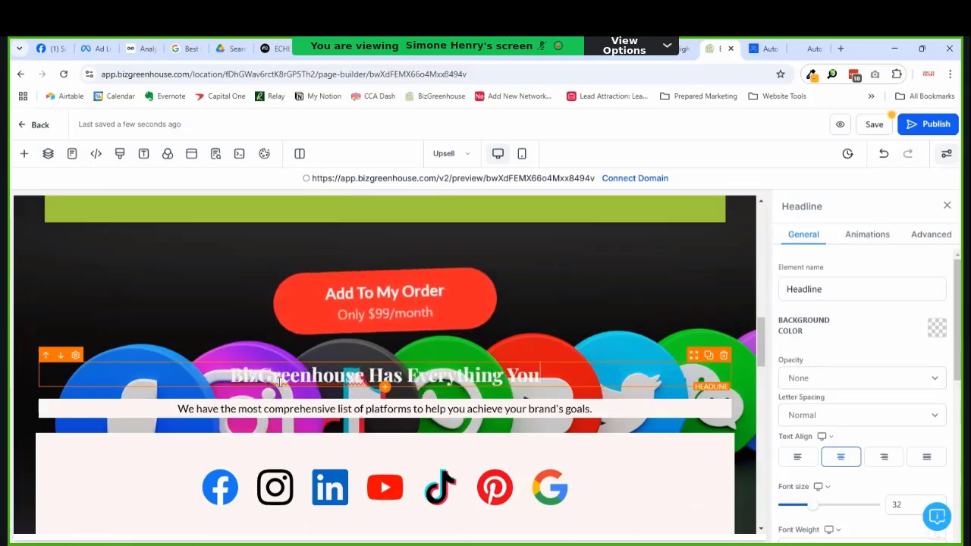
pyautogui.write(' Need to Succe')
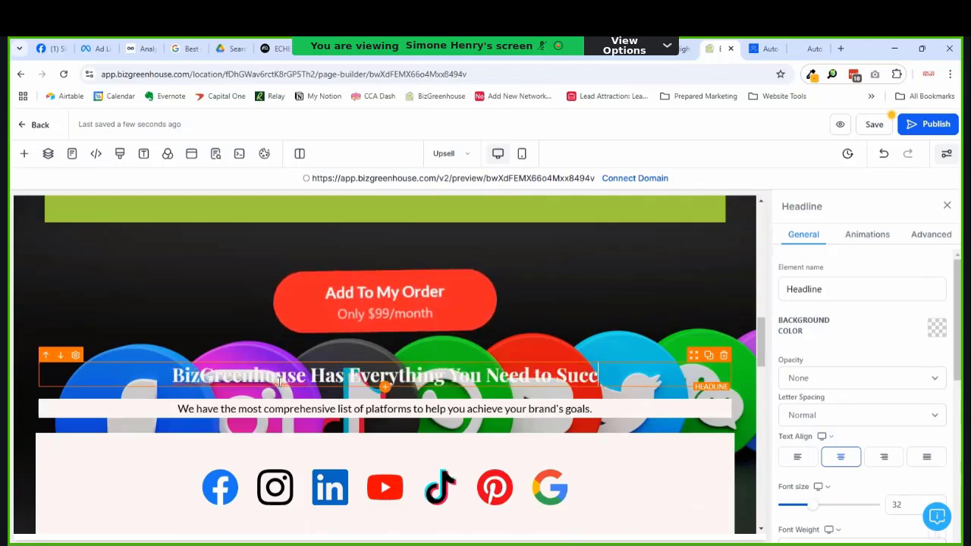
pyautogui.write('ed')
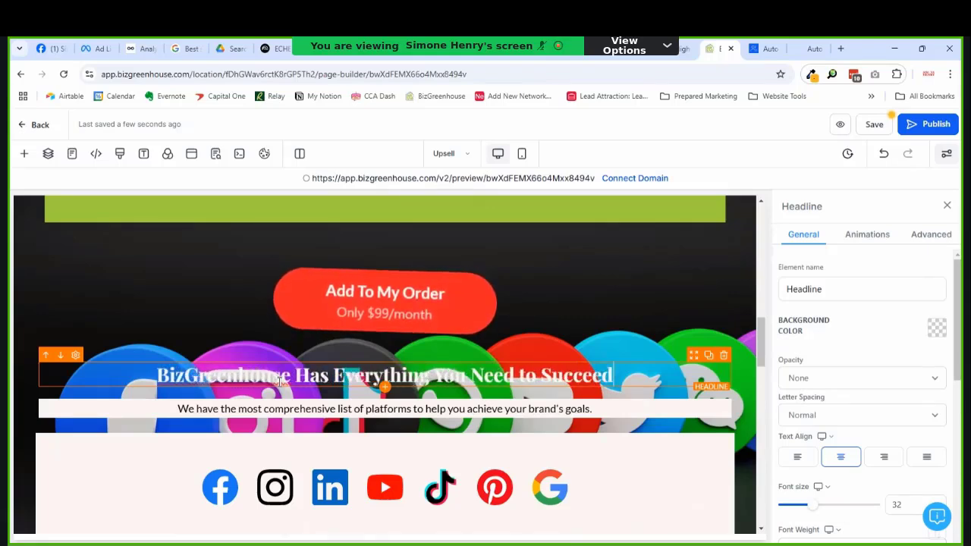
# Step: Replace the paragraph under the headline with 'We help you consolidate all of your marketing tools.'
pyautogui.tripleClick(173, 407)
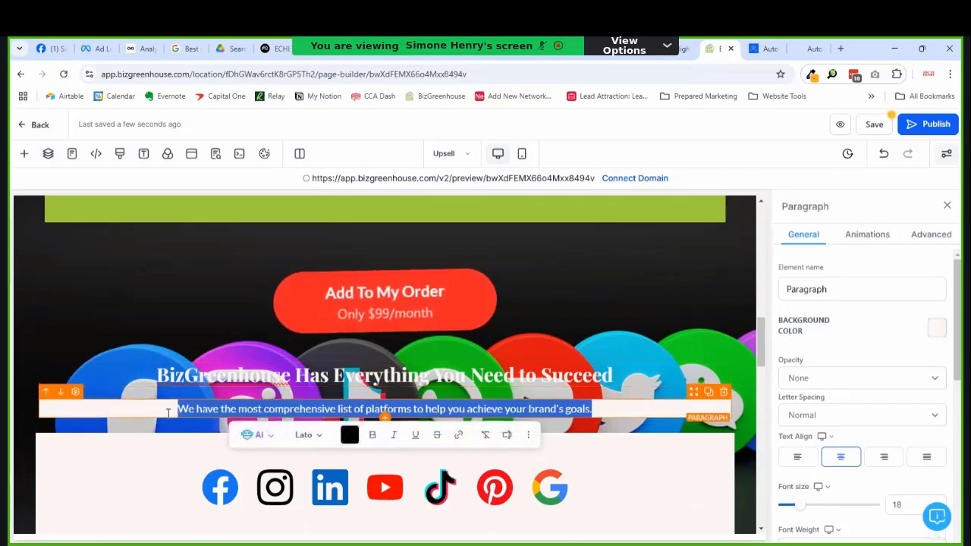
pyautogui.write('We help')
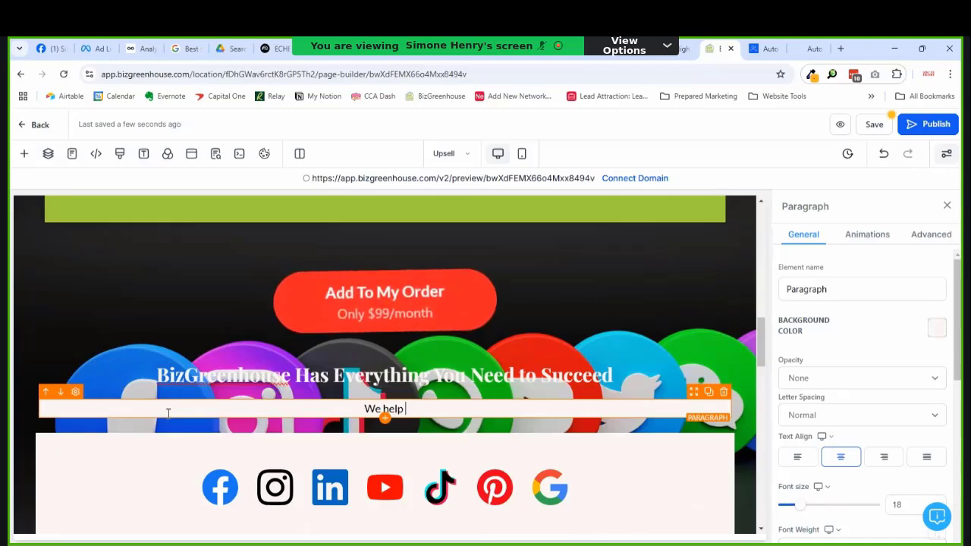
pyautogui.write(' you')
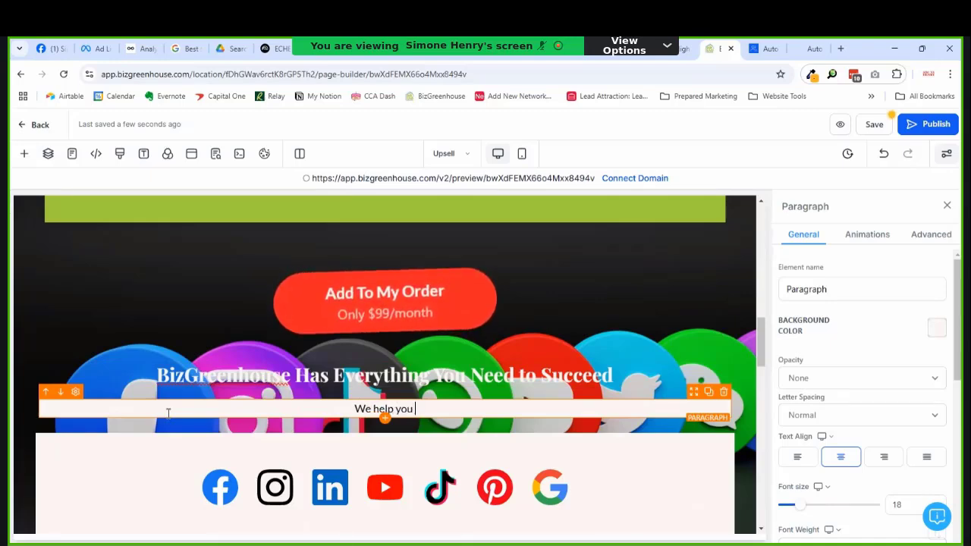
pyautogui.write(' consolidate a')
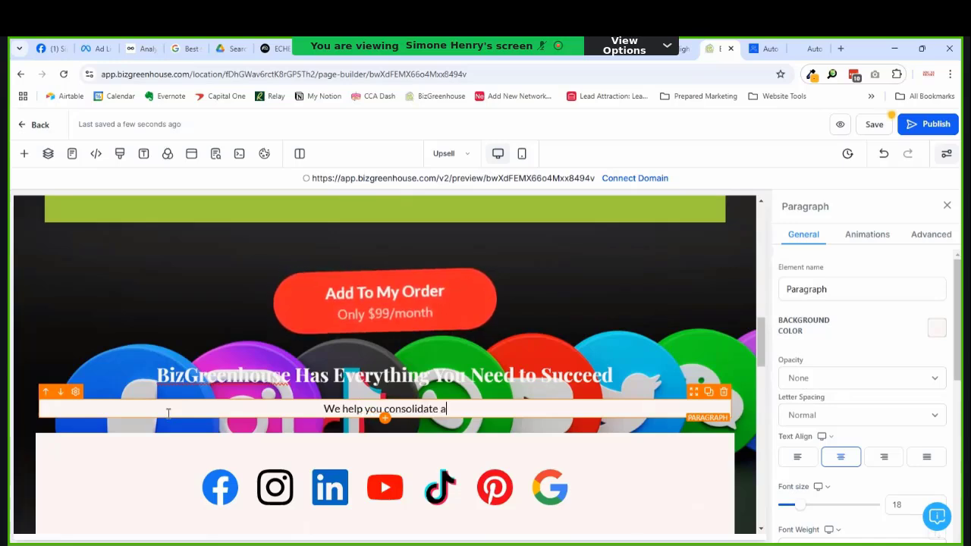
pyautogui.write('ll of your ma')
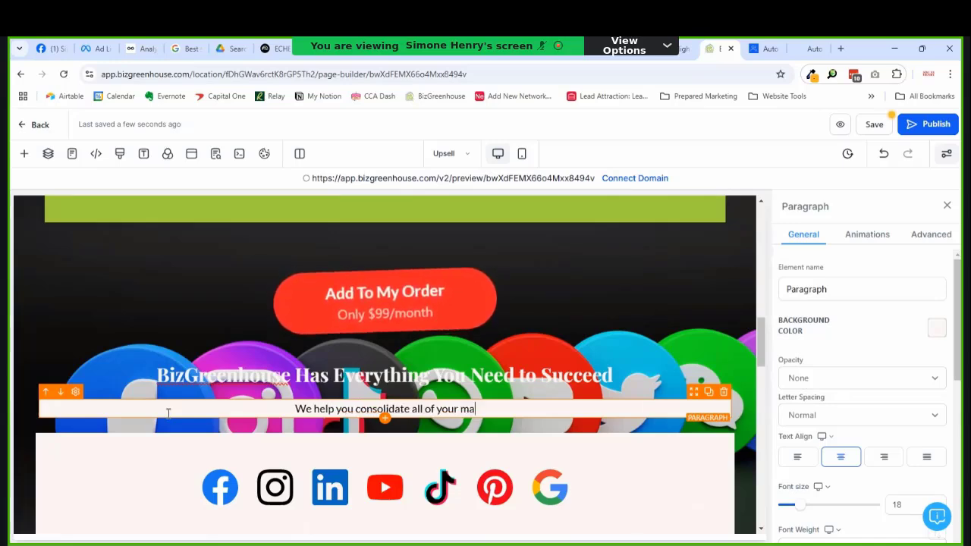
pyautogui.write('rketing tools.')
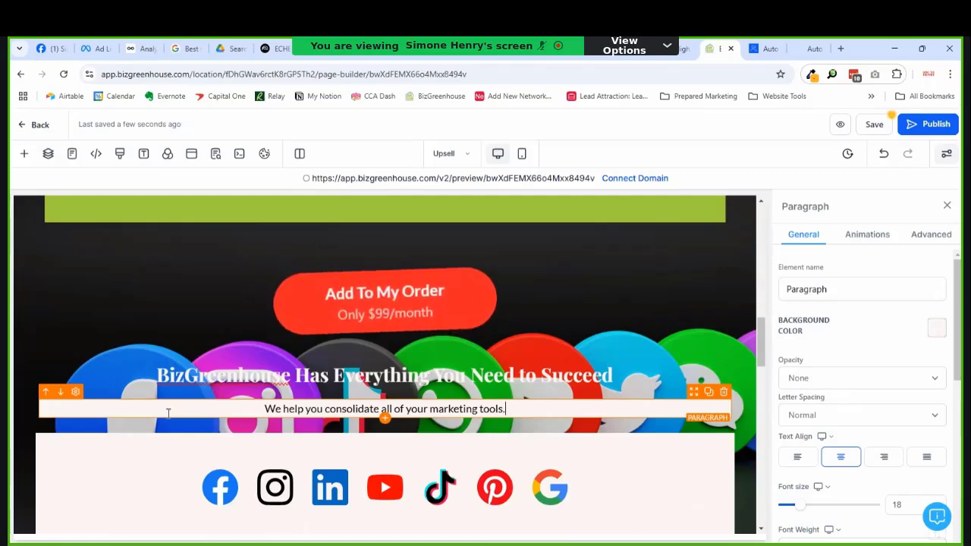
pyautogui.click(168, 412)
# Step: Bring up the Add an Element library from the social icons block
pyautogui.scroll(-3, 354, 473)
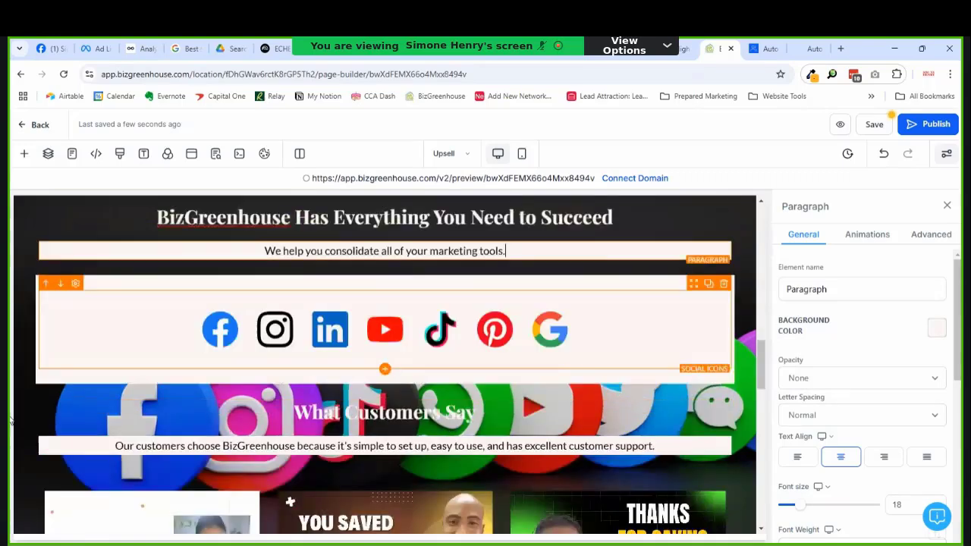
pyautogui.scroll(3, 266, 433)
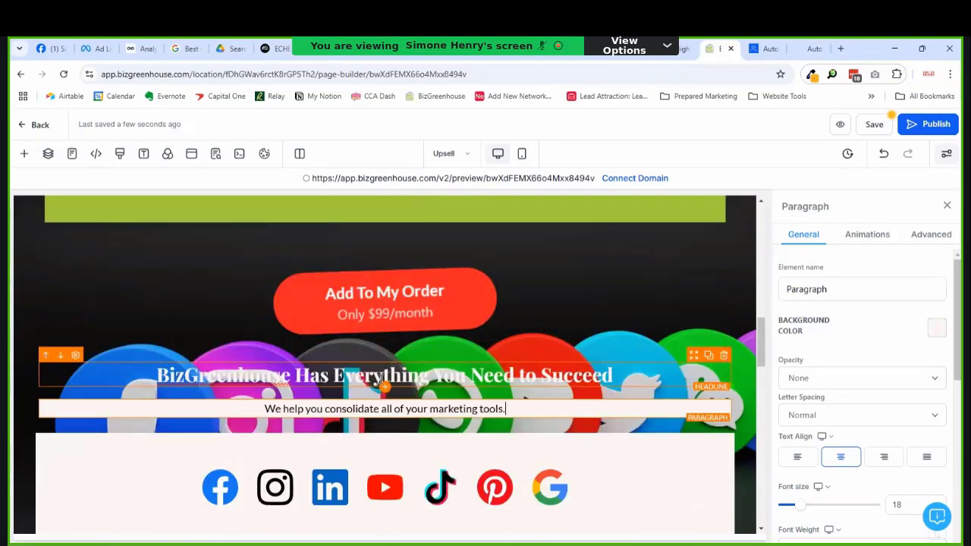
pyautogui.scroll(-2, 183, 389)
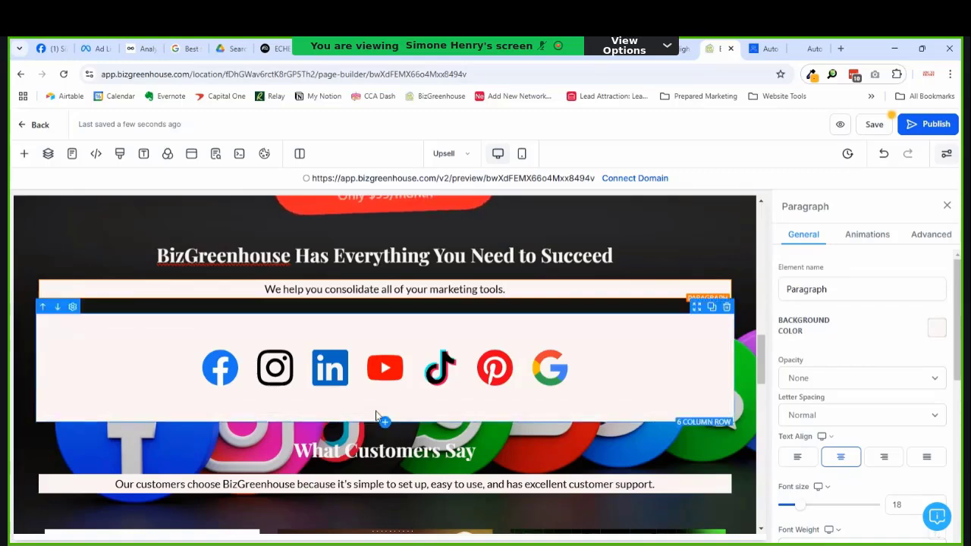
pyautogui.click(385, 408)
pyautogui.scroll(-2, 227, 349)
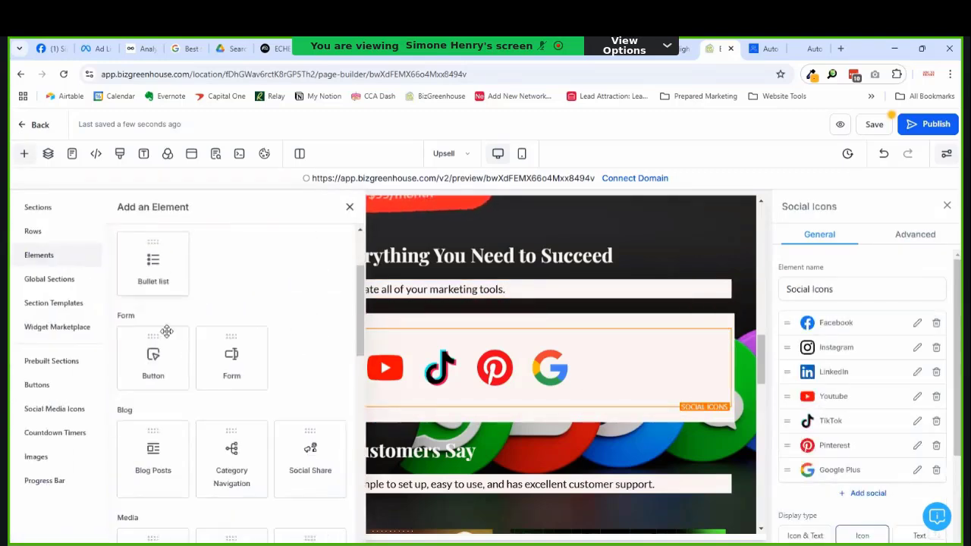
# Step: Close the element library and insert a 2 Column row below the social icons
pyautogui.scroll(1, 169, 288)
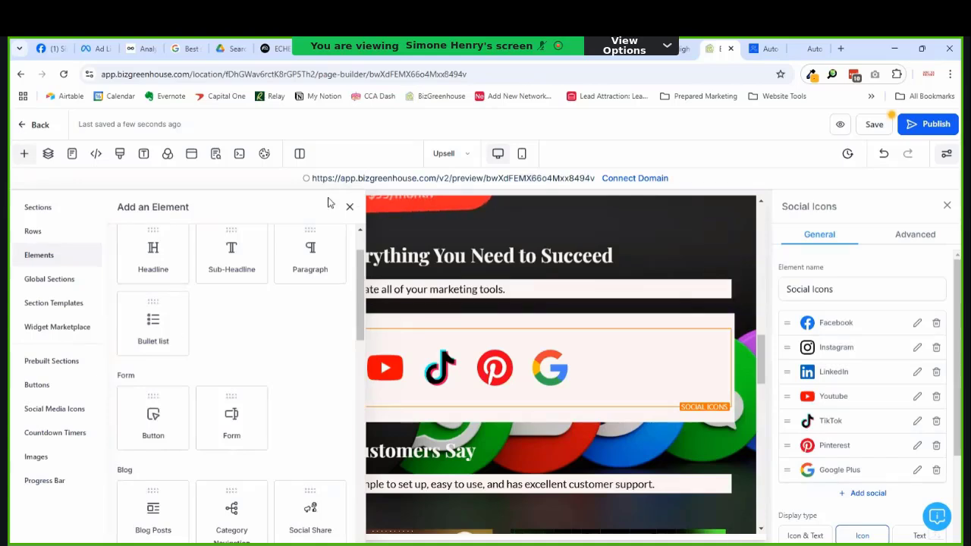
pyautogui.click(350, 207)
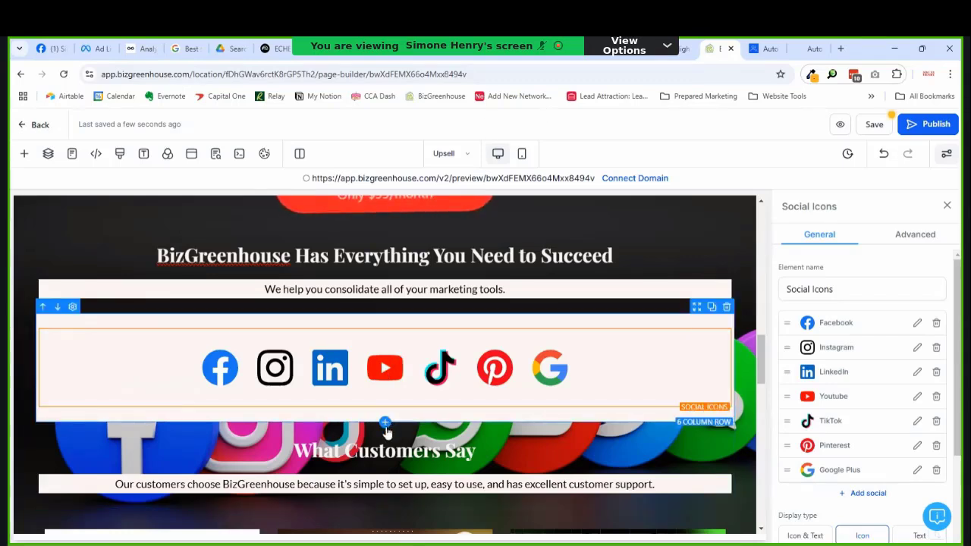
pyautogui.click(386, 424)
pyautogui.click(275, 296)
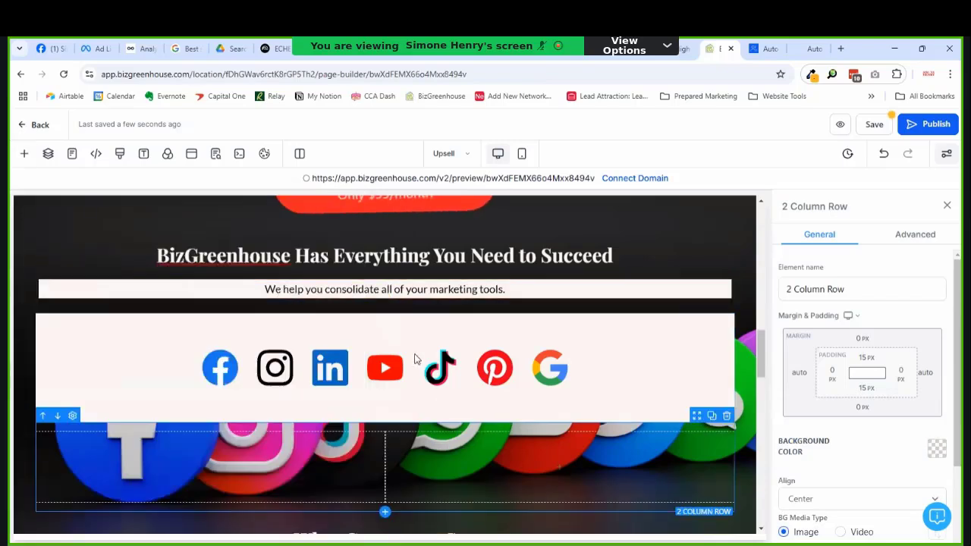
# Step: Add a Headline element to both the left and right columns of the new row
pyautogui.click(212, 468)
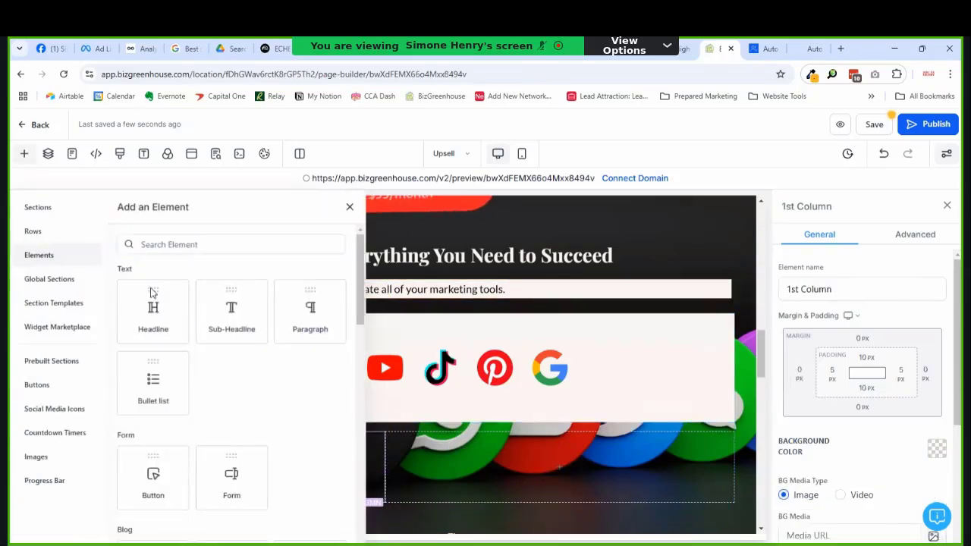
pyautogui.click(174, 324)
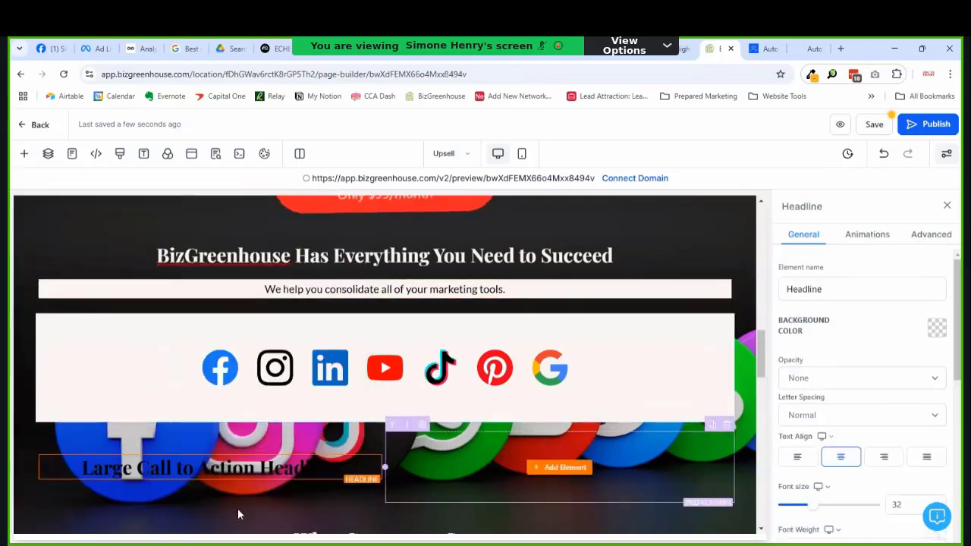
pyautogui.click(546, 468)
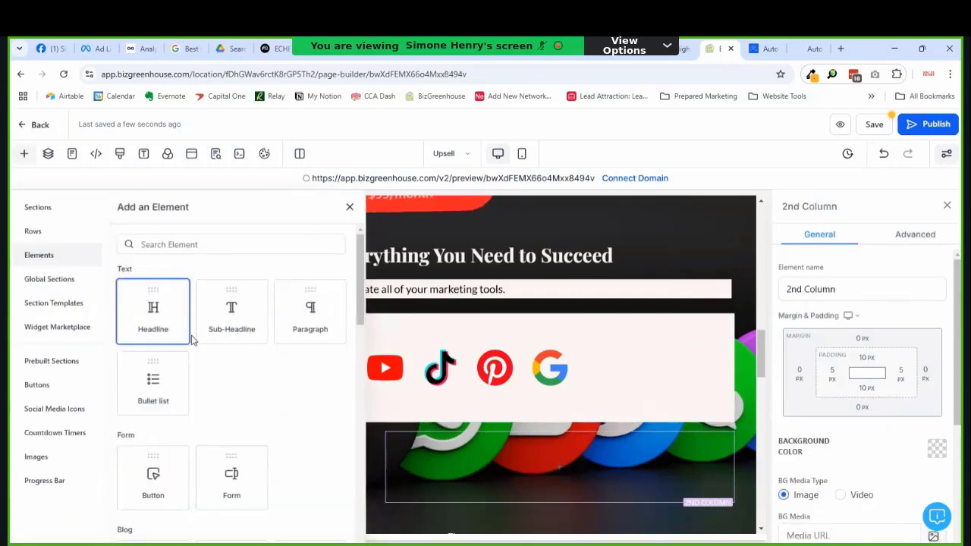
pyautogui.click(162, 320)
# Step: Retitle the left headline 'Benefits' and the right headline 'Features'
pyautogui.click(237, 455)
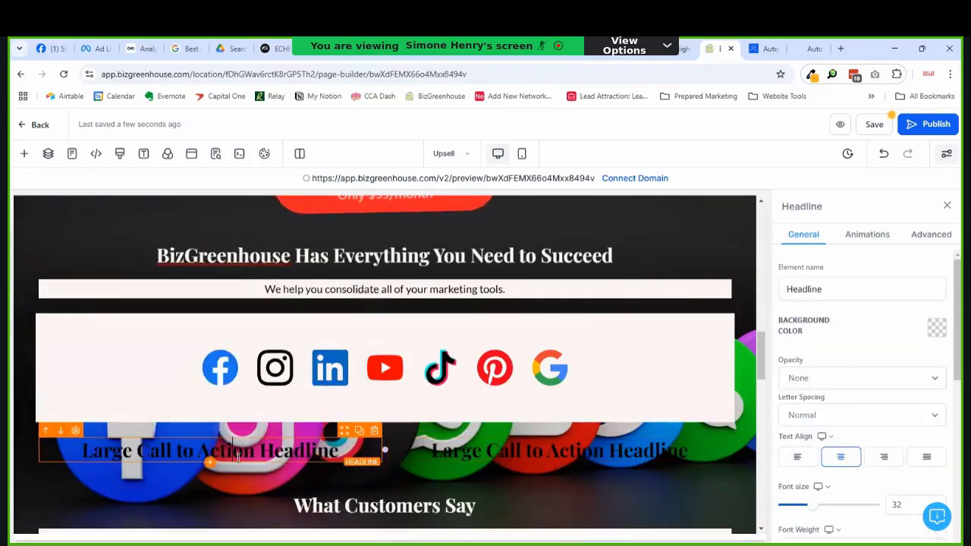
pyautogui.tripleClick(254, 454)
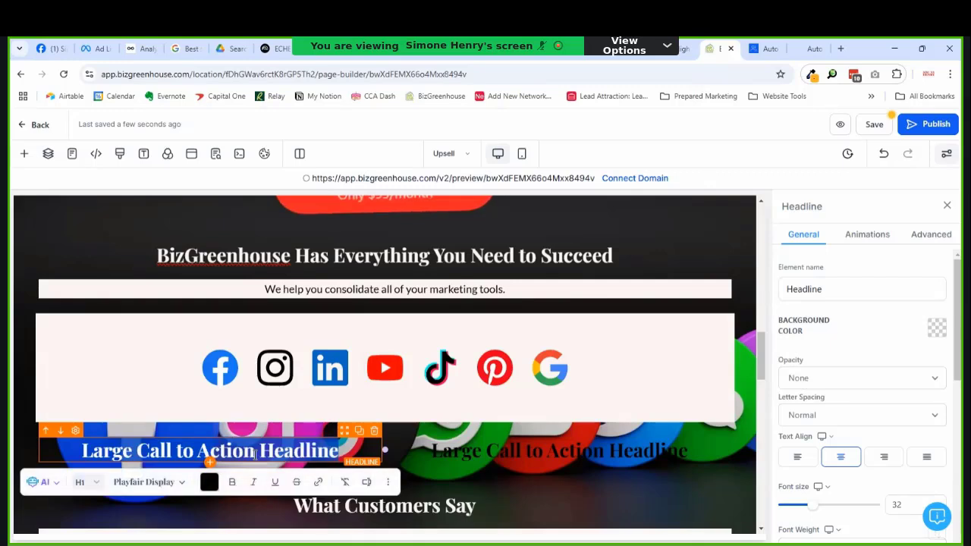
pyautogui.press('BackSpace')
pyautogui.write('Benefits')
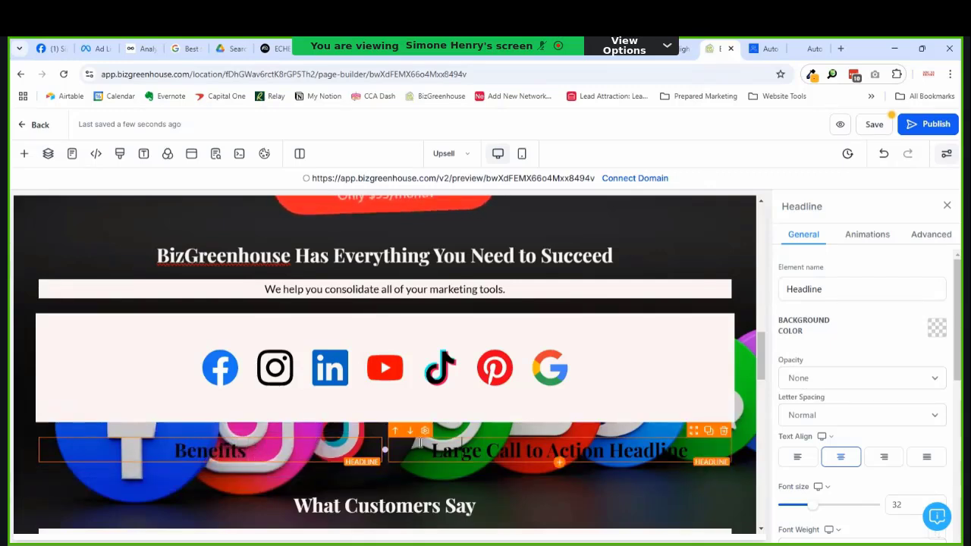
pyautogui.click(462, 453)
pyautogui.tripleClick(462, 453)
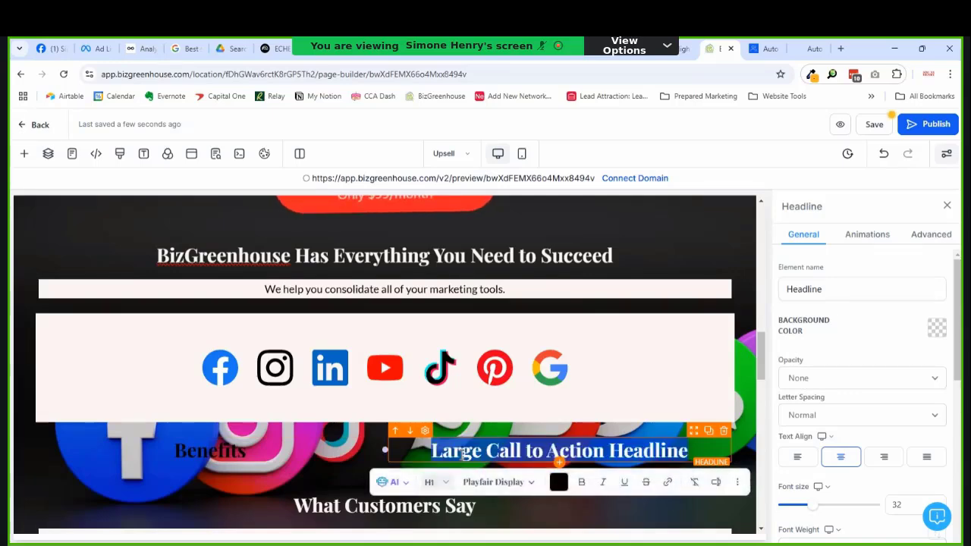
pyautogui.write('Features')
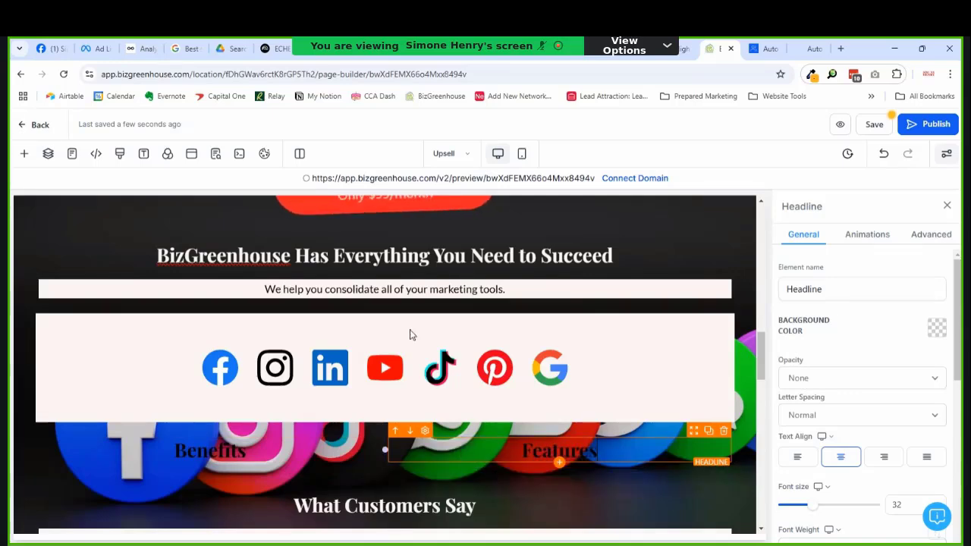
pyautogui.tripleClick(377, 449)
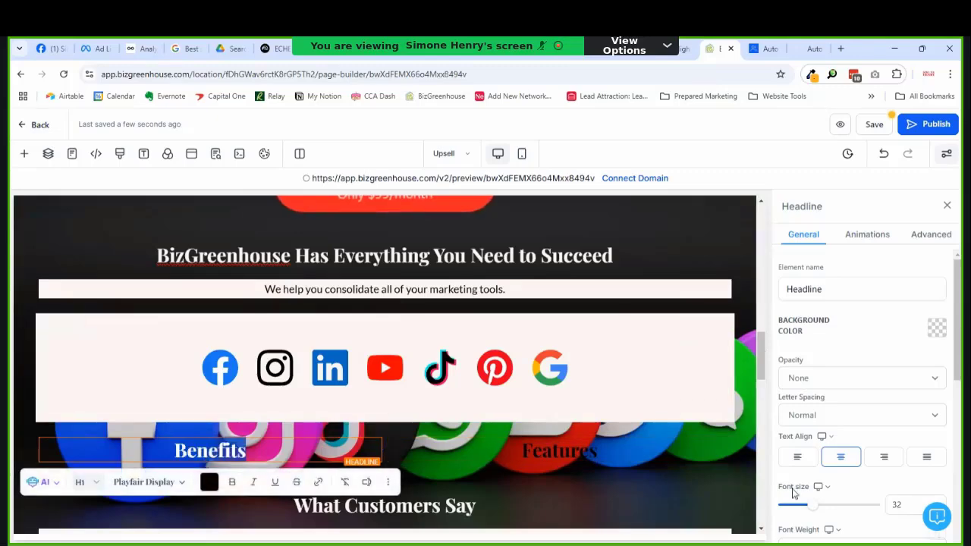
# Step: Set the text colour of both the Features and Benefits headlines to the pale brand swatch
pyautogui.click(369, 454)
pyautogui.scroll(-2, 393, 450)
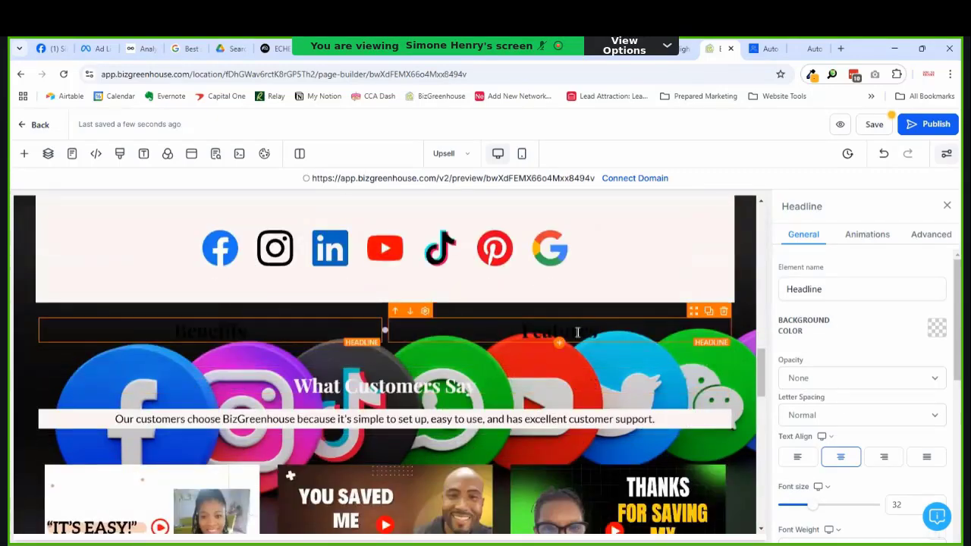
pyautogui.scroll(-3, 846, 417)
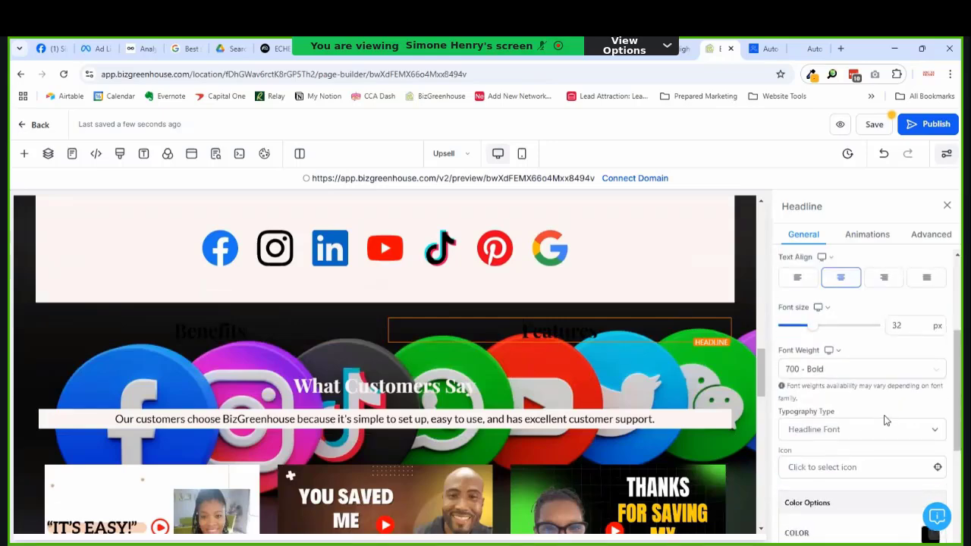
pyautogui.scroll(3, 887, 414)
pyautogui.scroll(-5, 921, 365)
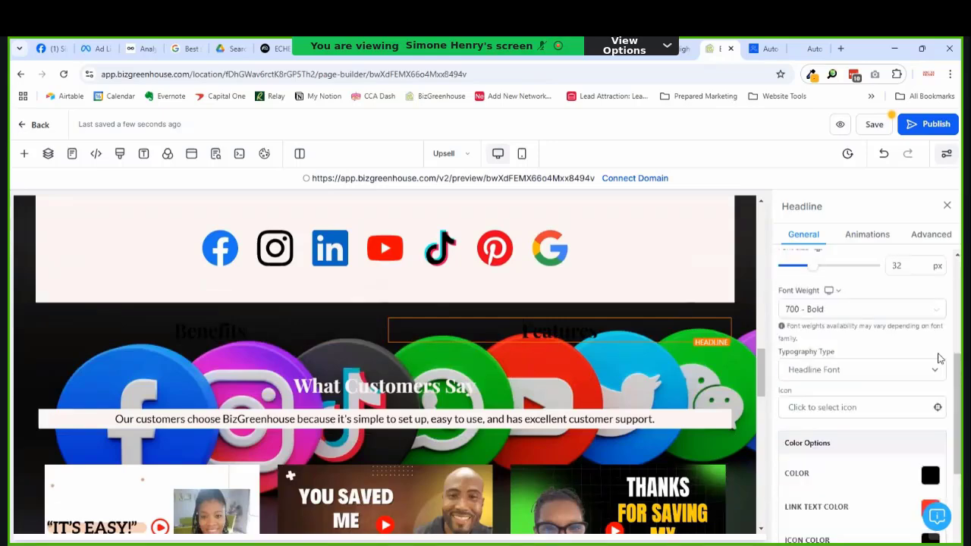
pyautogui.click(928, 367)
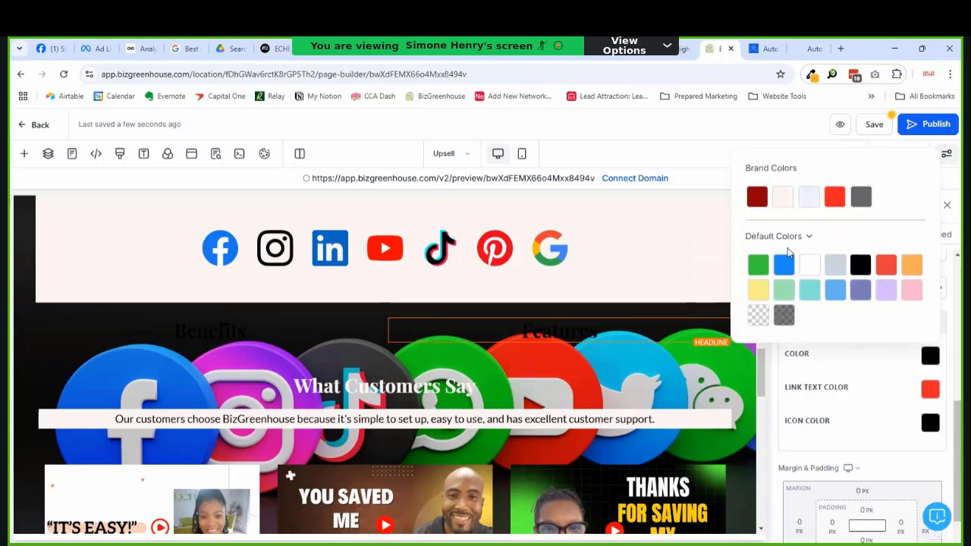
pyautogui.click(782, 198)
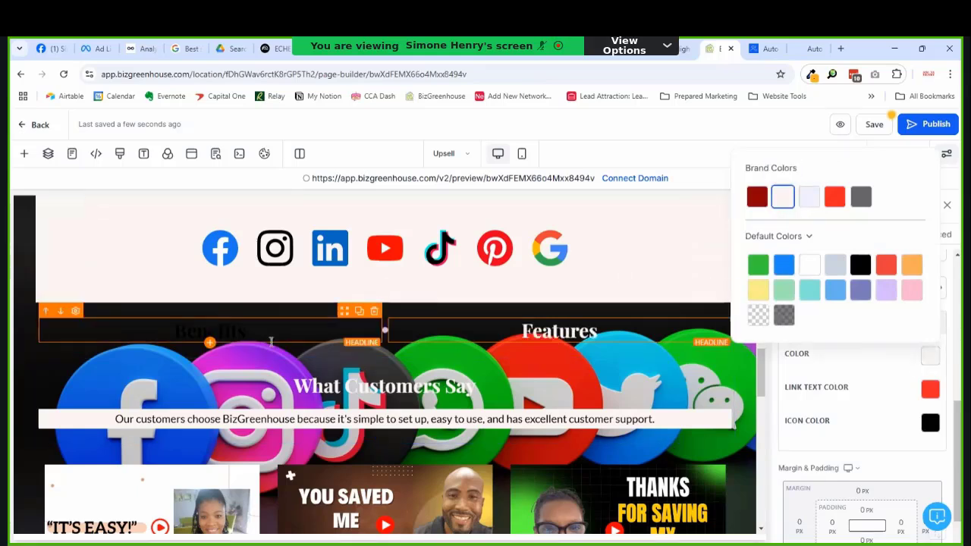
pyautogui.click(262, 328)
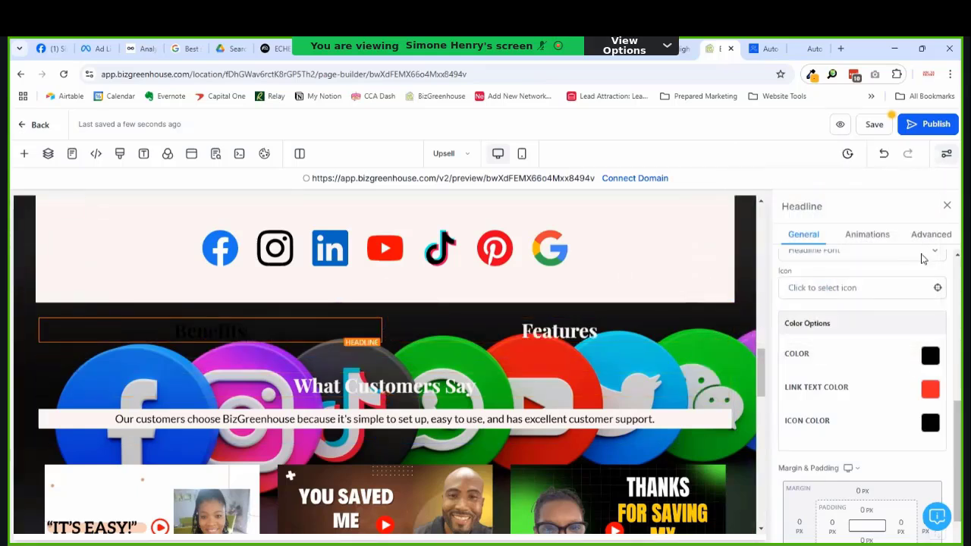
pyautogui.click(929, 357)
pyautogui.click(782, 198)
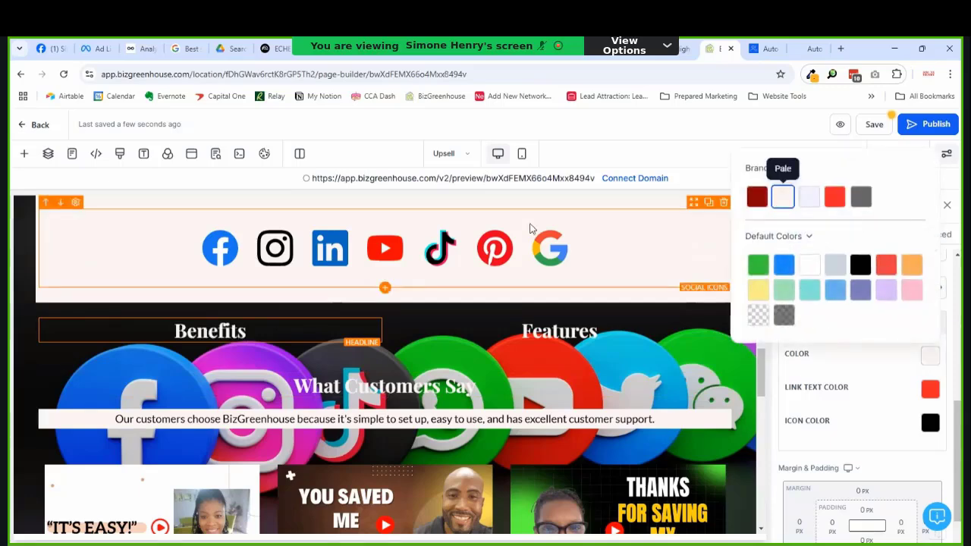
# Step: Add a bullet list under Benefits with a pale brand background and line height 1.5
pyautogui.click(210, 343)
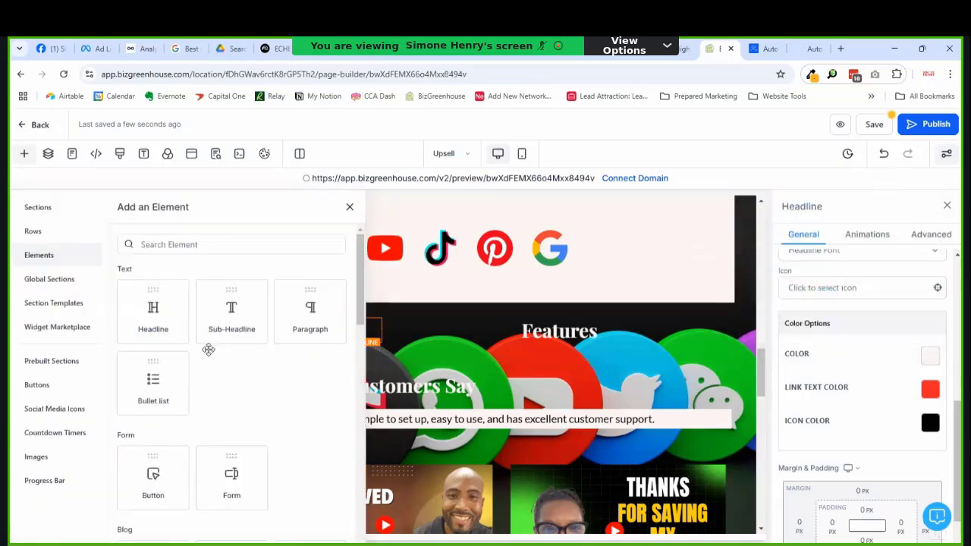
pyautogui.scroll(-1, 194, 392)
pyautogui.click(158, 265)
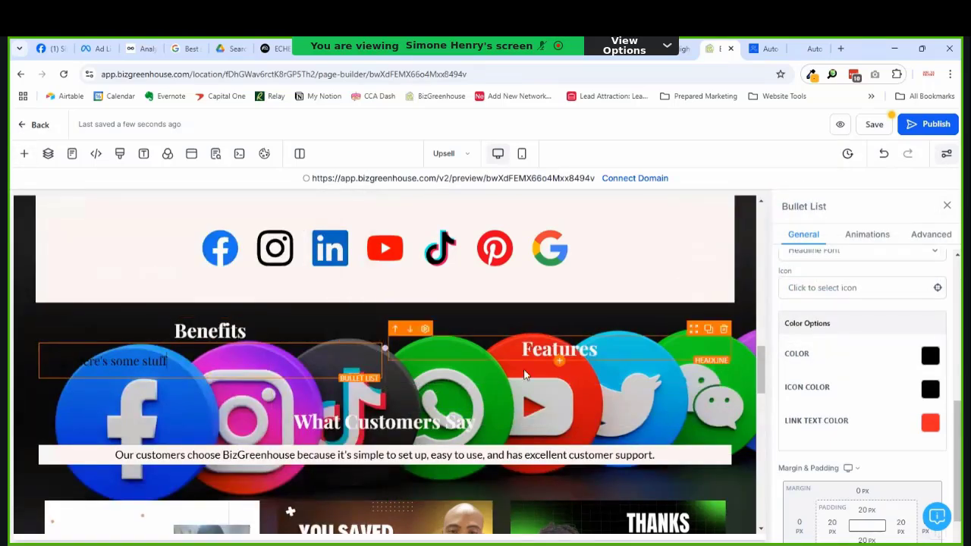
pyautogui.scroll(5, 920, 359)
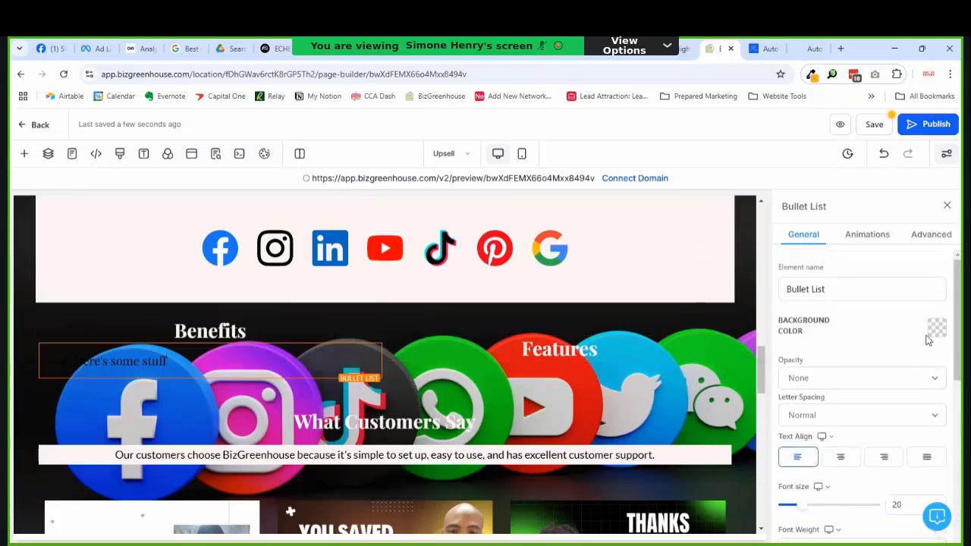
pyautogui.click(935, 327)
pyautogui.click(789, 169)
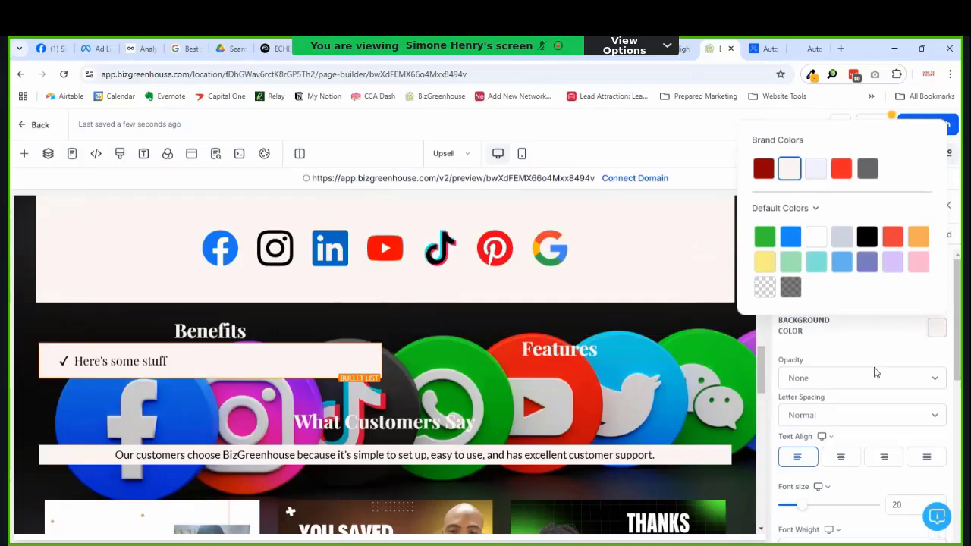
pyautogui.click(918, 343)
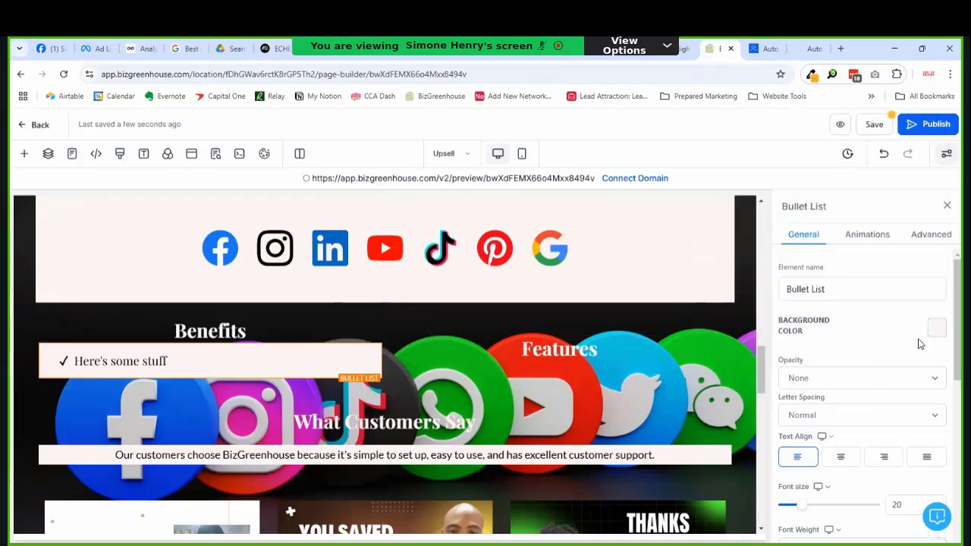
pyautogui.click(930, 238)
pyautogui.scroll(-2, 914, 437)
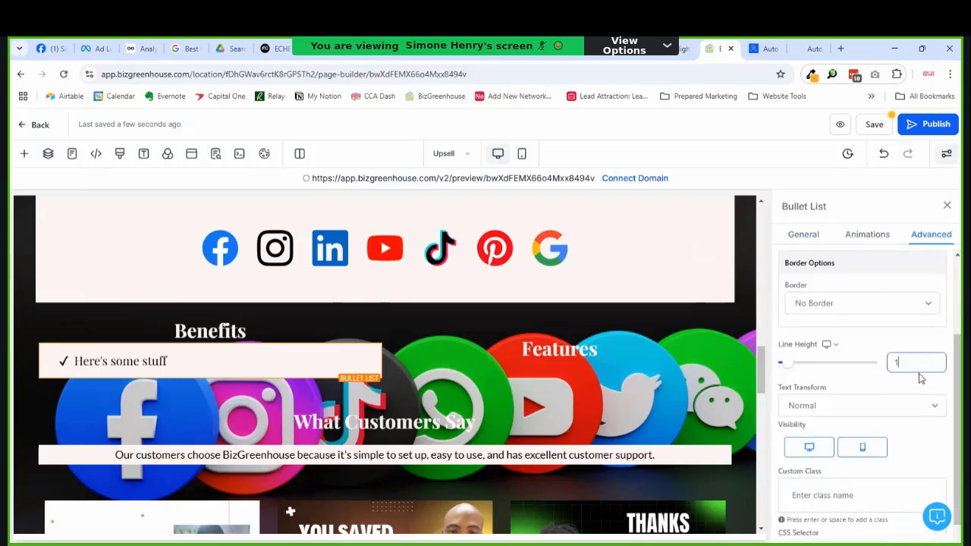
pyautogui.write('.5')
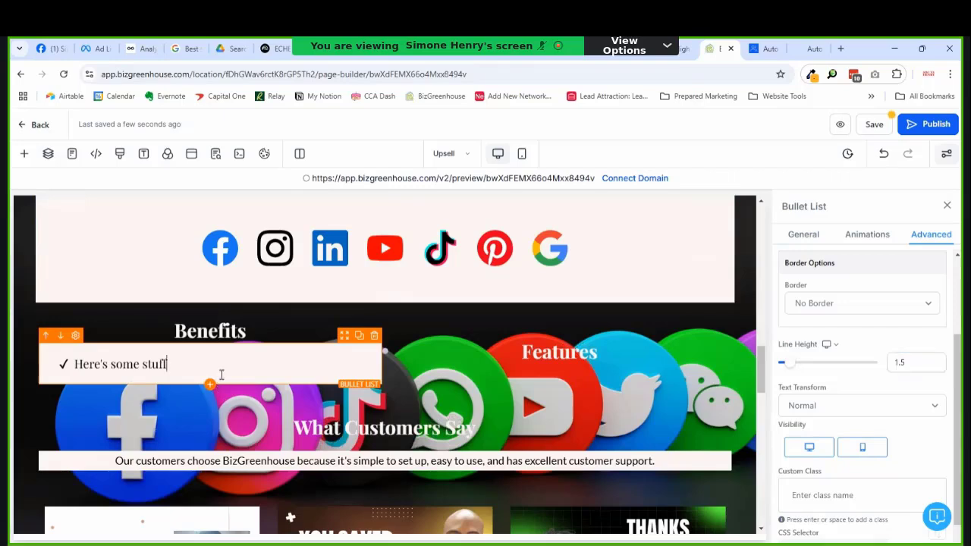
# Step: Duplicate the Benefits bullet list and place the copy under the Features headline
pyautogui.click(328, 362)
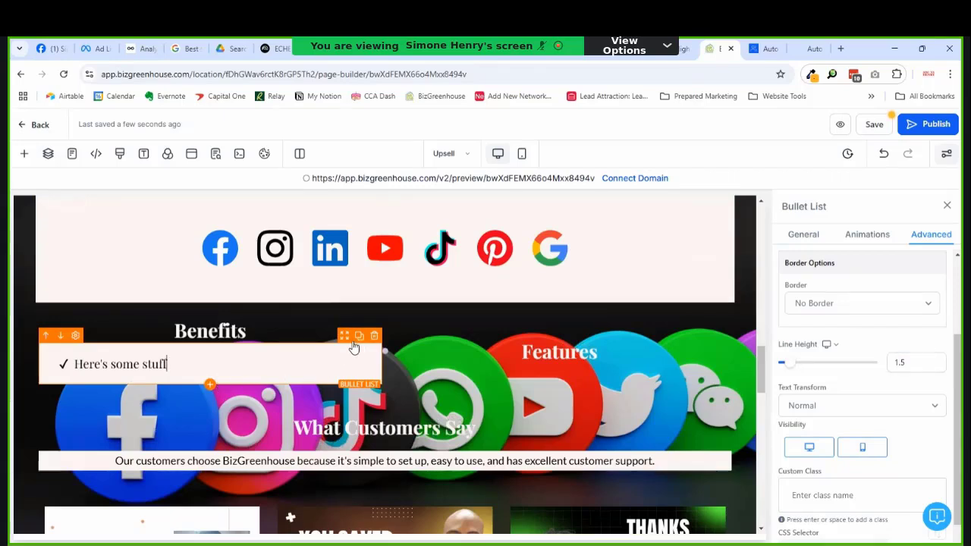
pyautogui.click(354, 345)
pyautogui.moveTo(563, 397); pyautogui.dragTo(559, 394)
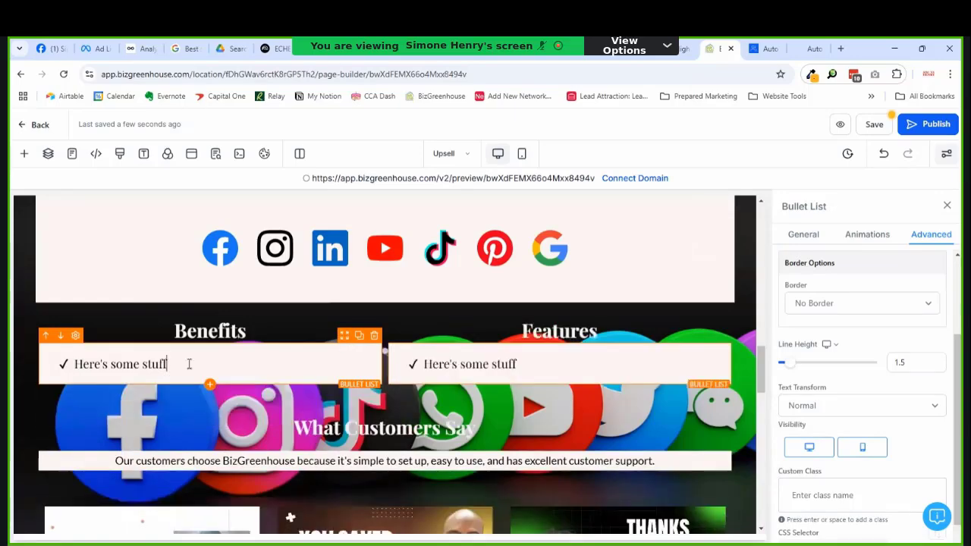
pyautogui.click(190, 364)
# Step: Review the new Benefits/Features section, then bring up the SEO Meta Data settings
pyautogui.scroll(-5, 370, 383)
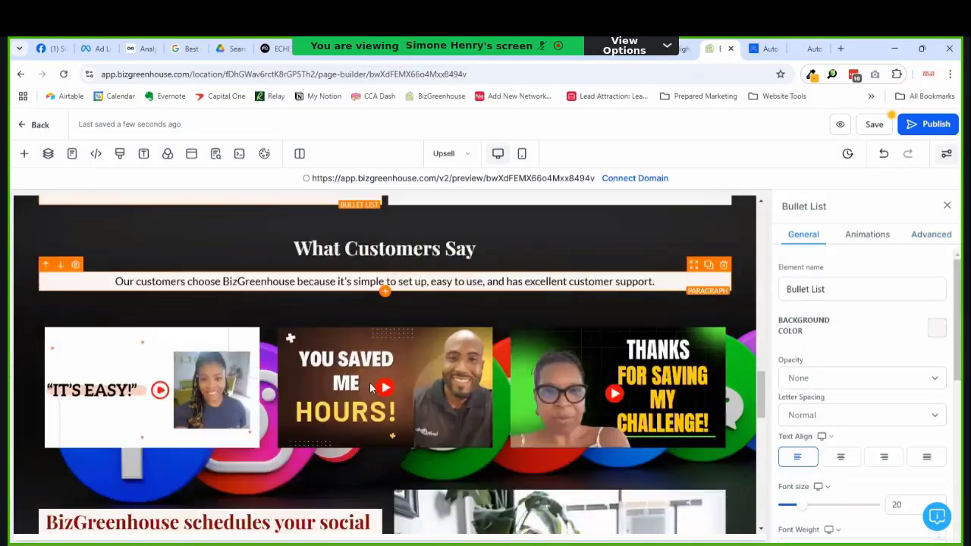
pyautogui.scroll(3, 372, 383)
pyautogui.scroll(3, 374, 386)
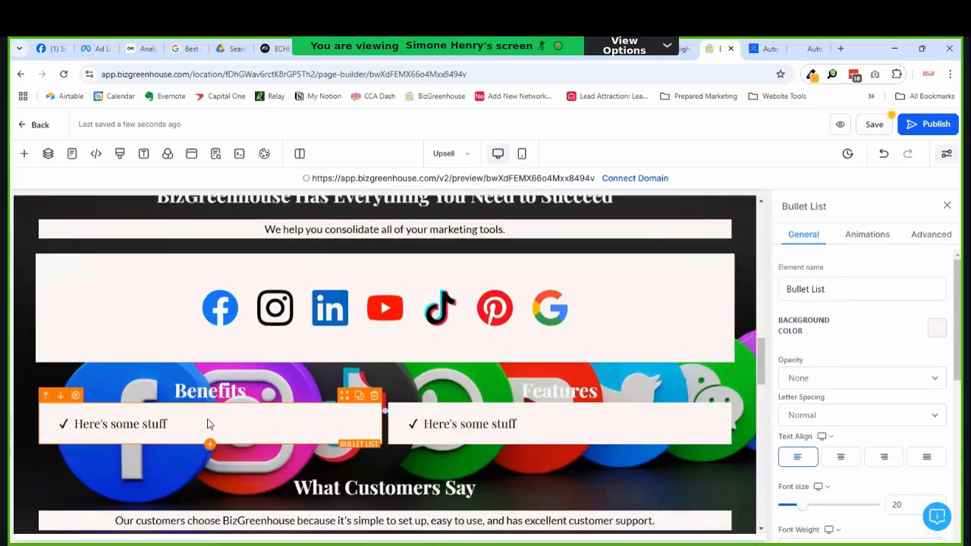
pyautogui.scroll(5, 228, 413)
pyautogui.scroll(-3, 266, 408)
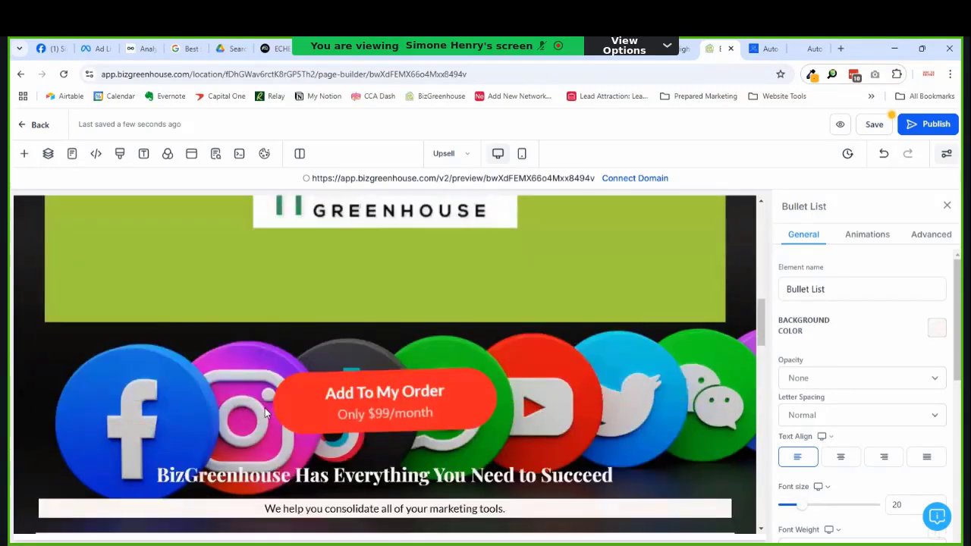
pyautogui.scroll(-3, 276, 407)
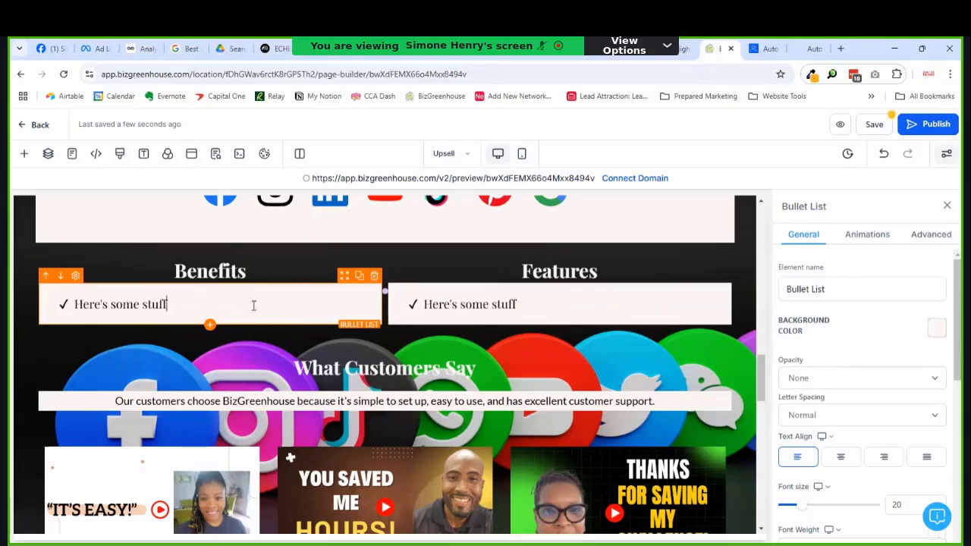
pyautogui.click(876, 128)
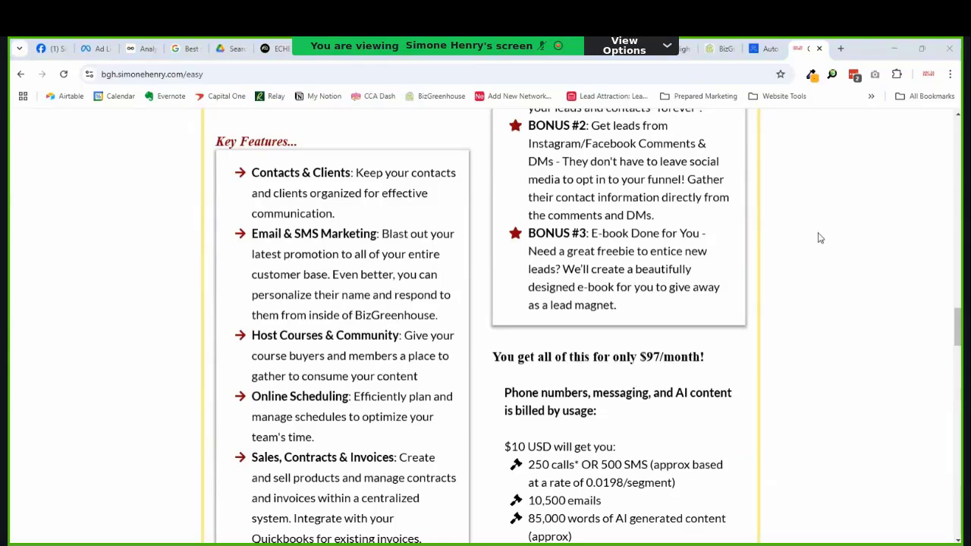
pyautogui.scroll(-5, 569, 258)
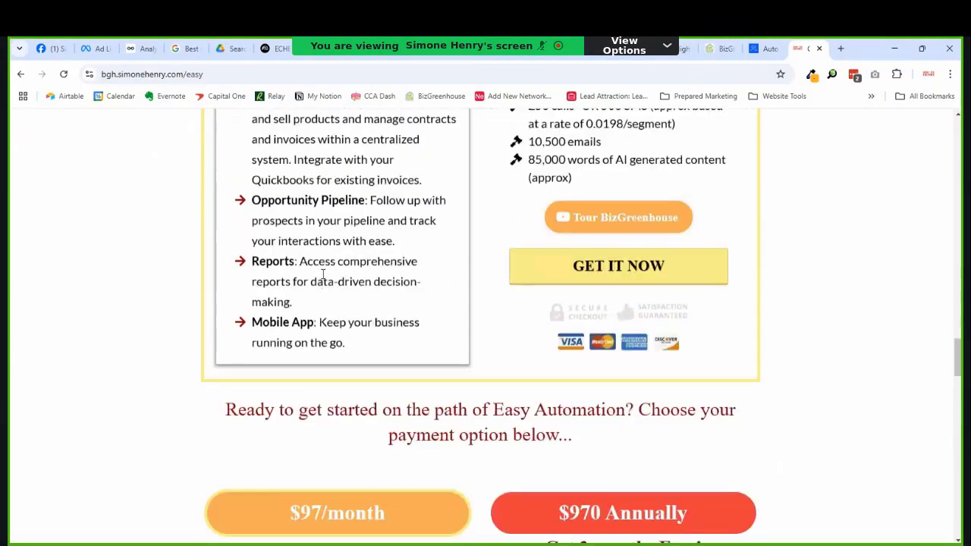
pyautogui.moveTo(363, 354); pyautogui.dragTo(354, 180)
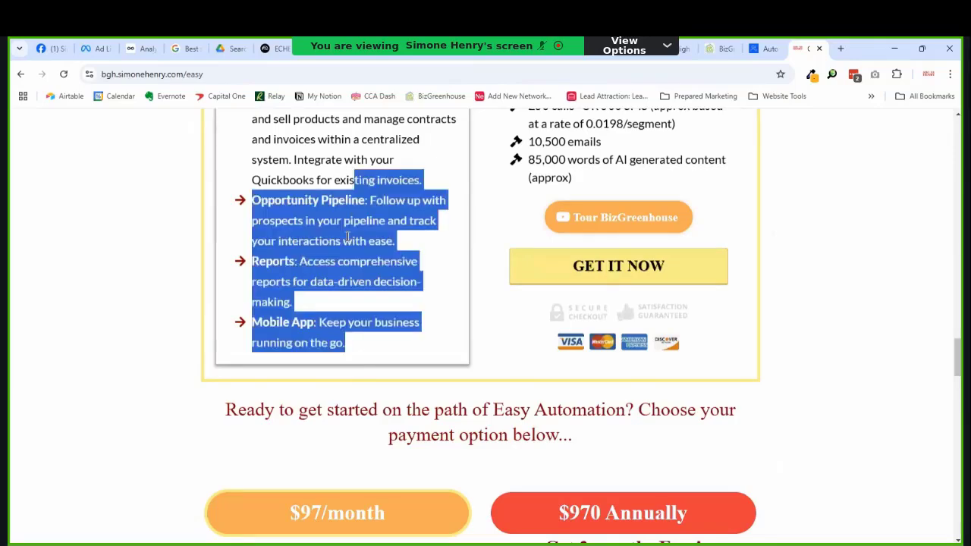
pyautogui.scroll(5, 368, 176)
pyautogui.scroll(3, 367, 177)
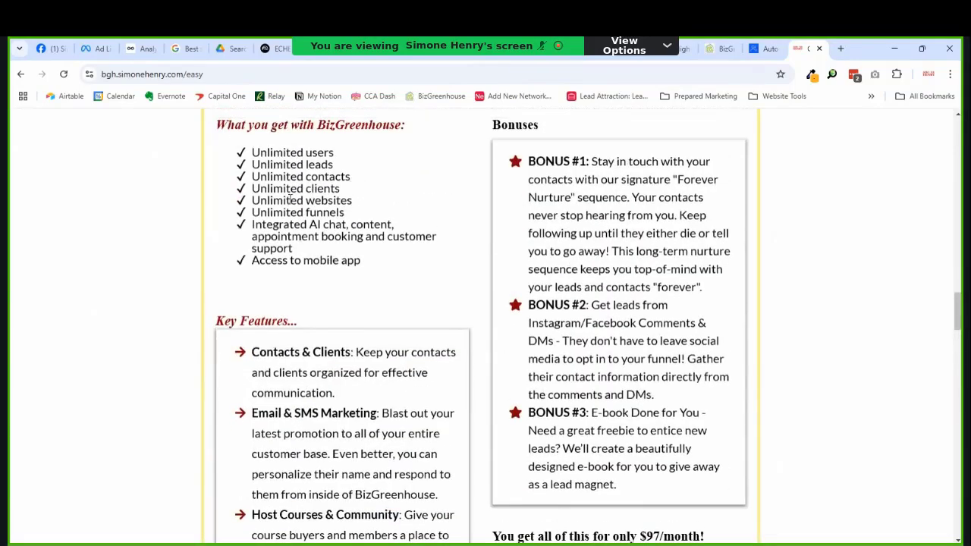
pyautogui.keyDown('shift'); pyautogui.click(225, 328); pyautogui.keyUp('shift')
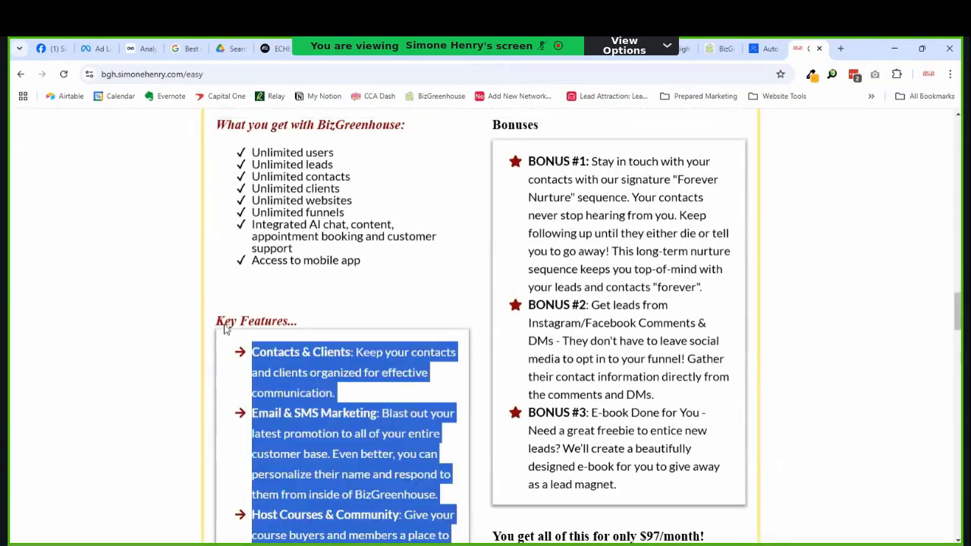
pyautogui.click(721, 47)
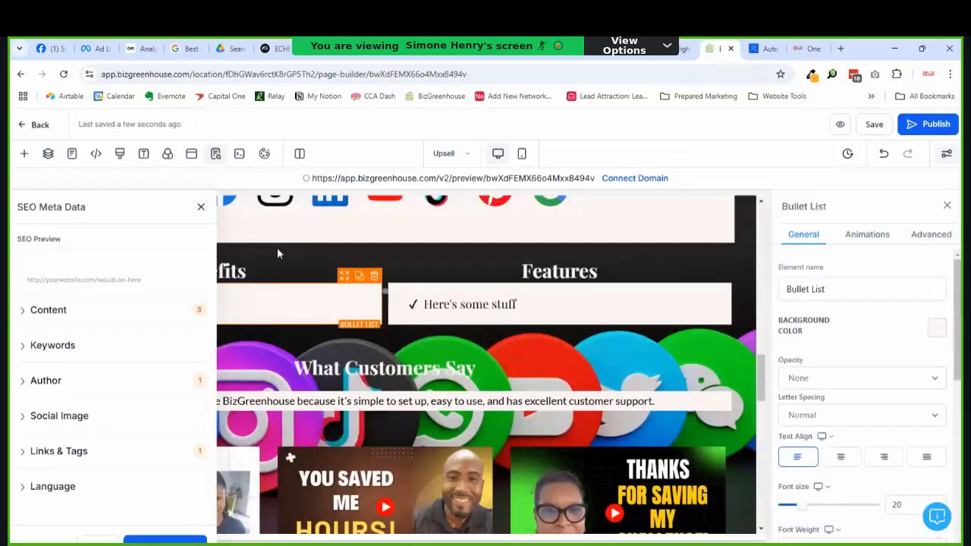
# Step: Paste the Key Features items over 'Here's some stuff' under Benefits and remove the empty first bullet
pyautogui.click(200, 206)
pyautogui.tripleClick(217, 303)
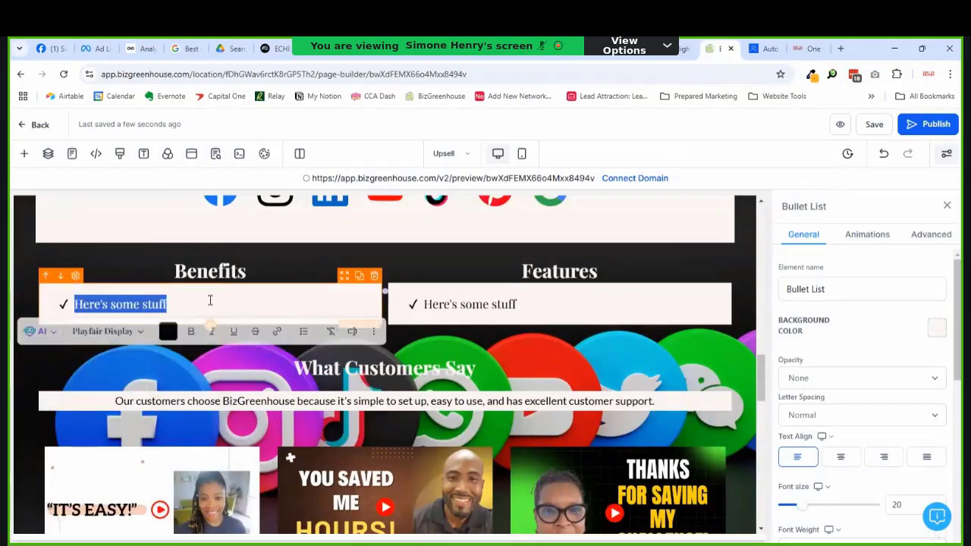
pyautogui.hotkey('ctrl', 'v')
pyautogui.scroll(4, 210, 301)
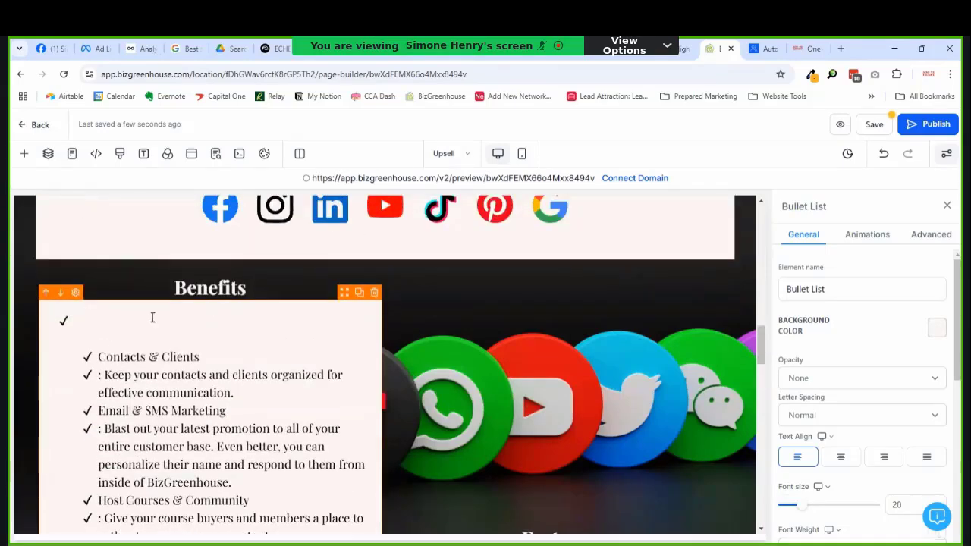
pyautogui.click(100, 360)
pyautogui.hotkey('ctrl', 'a')
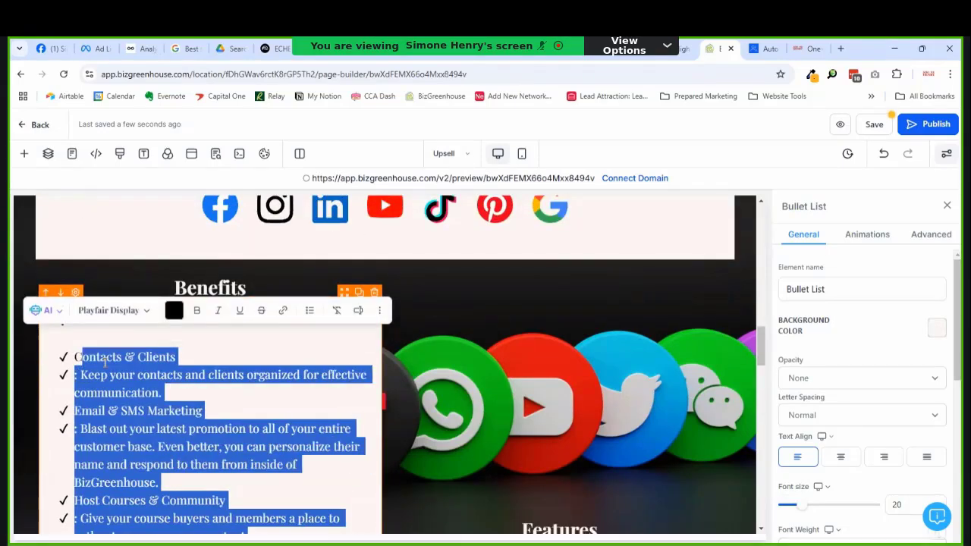
pyautogui.click(75, 357)
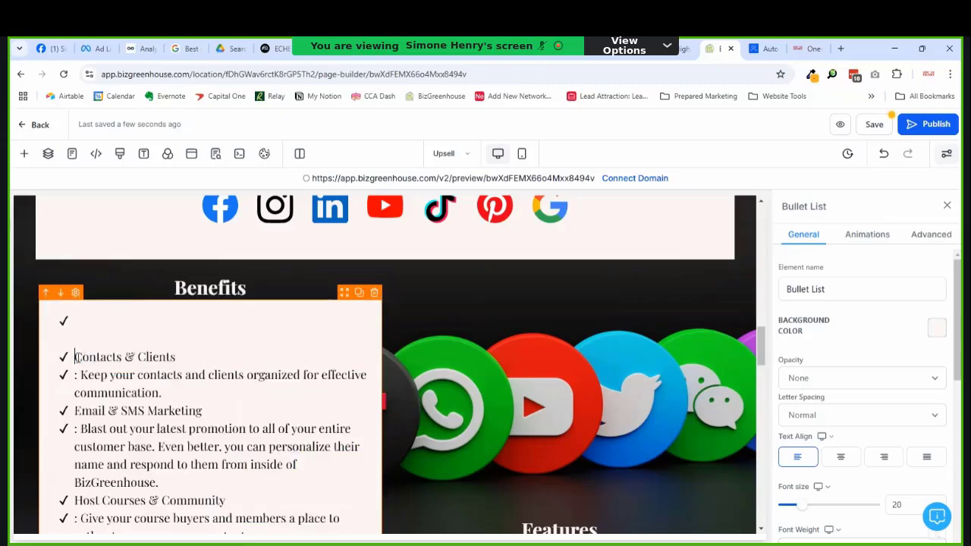
pyautogui.press('BackSpace')
pyautogui.press('BackSpace')
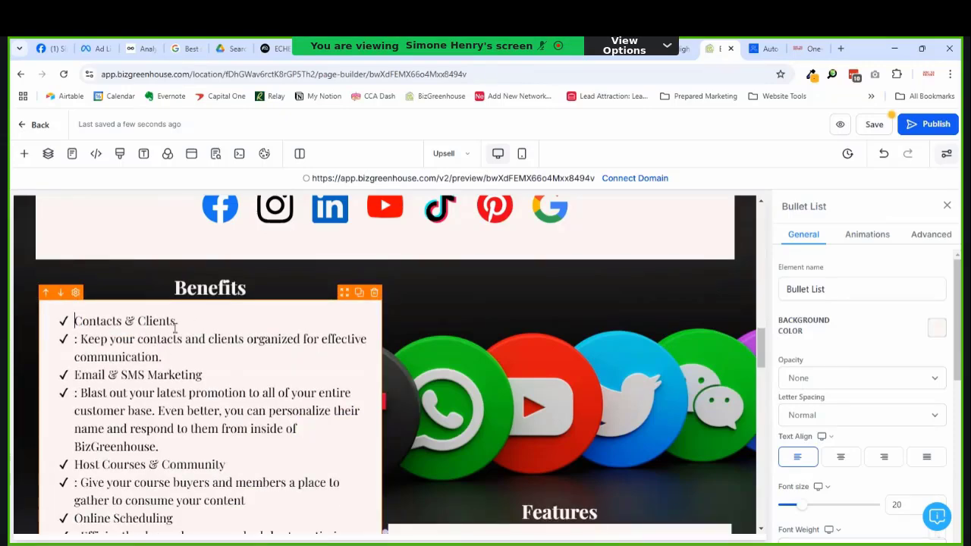
pyautogui.scroll(-6, 174, 334)
pyautogui.scroll(6, 174, 364)
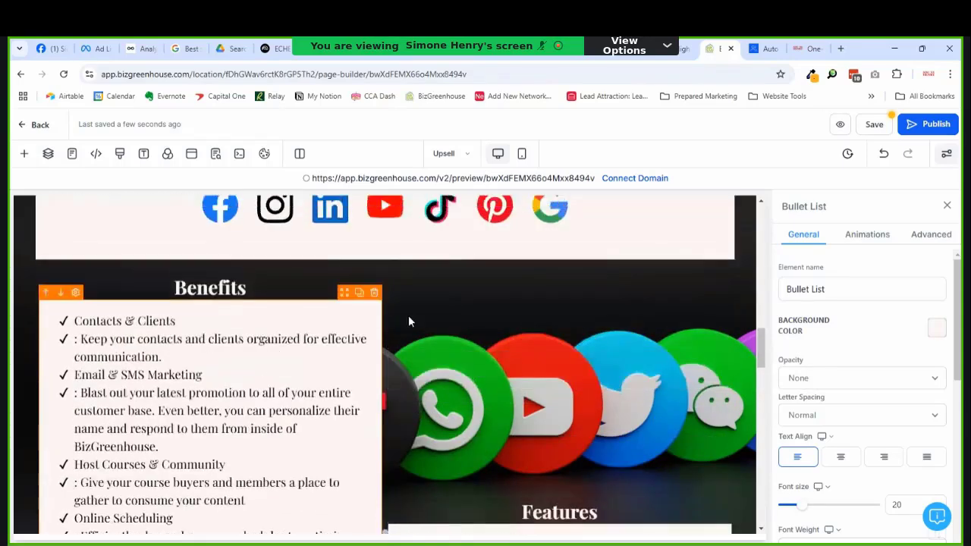
# Step: Replace the Features placeholder text with the list copied from the sales page
pyautogui.scroll(-3, 470, 322)
pyautogui.tripleClick(505, 322)
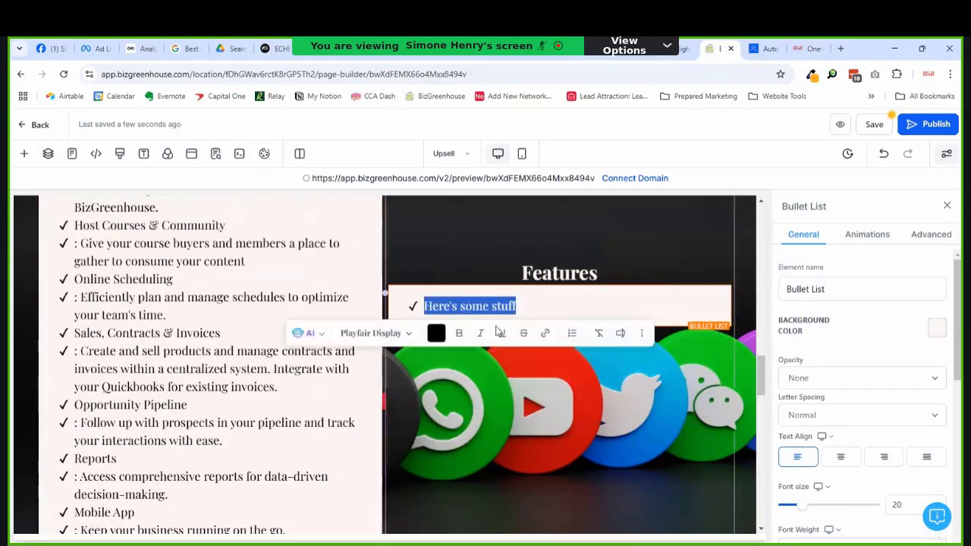
pyautogui.click(805, 49)
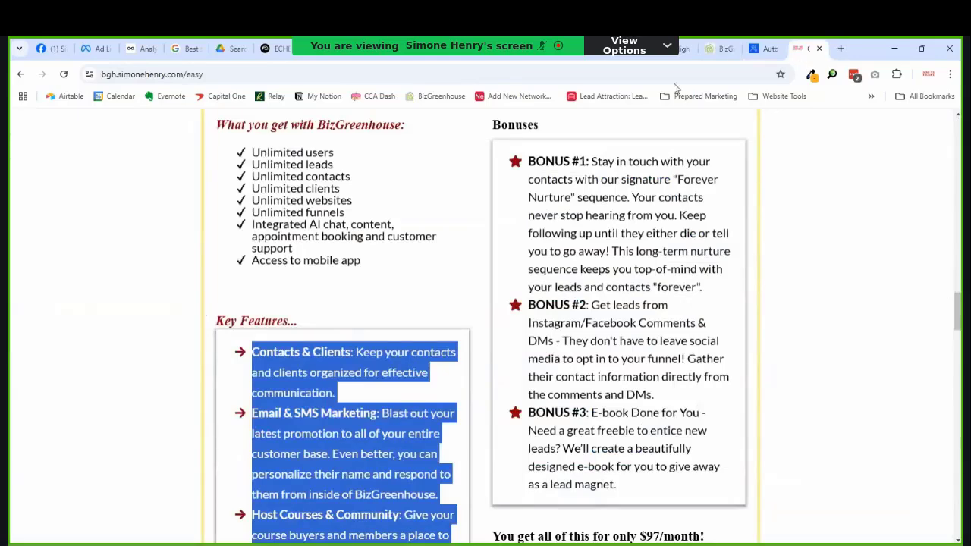
pyautogui.scroll(2, 622, 127)
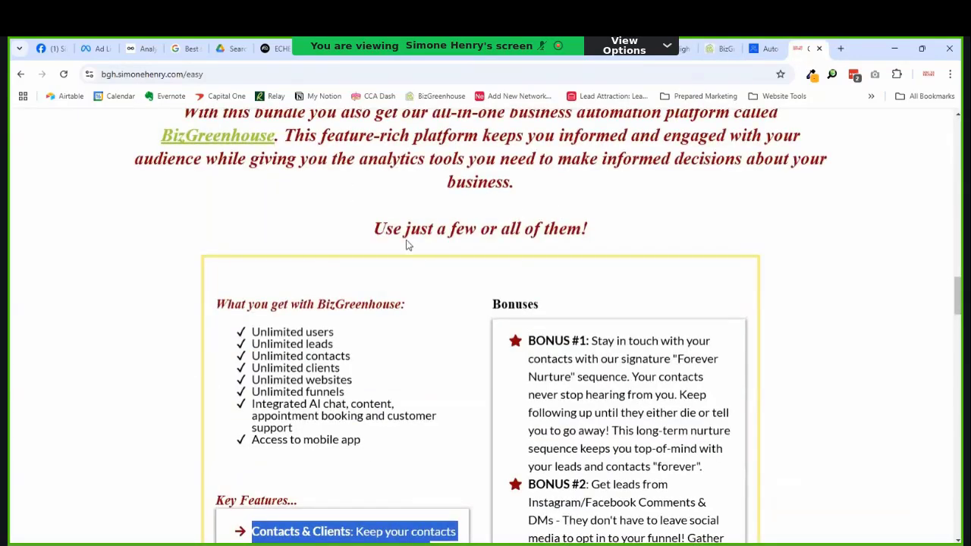
pyautogui.moveTo(362, 441); pyautogui.dragTo(236, 344)
pyautogui.hotkey('ctrl', 'c')
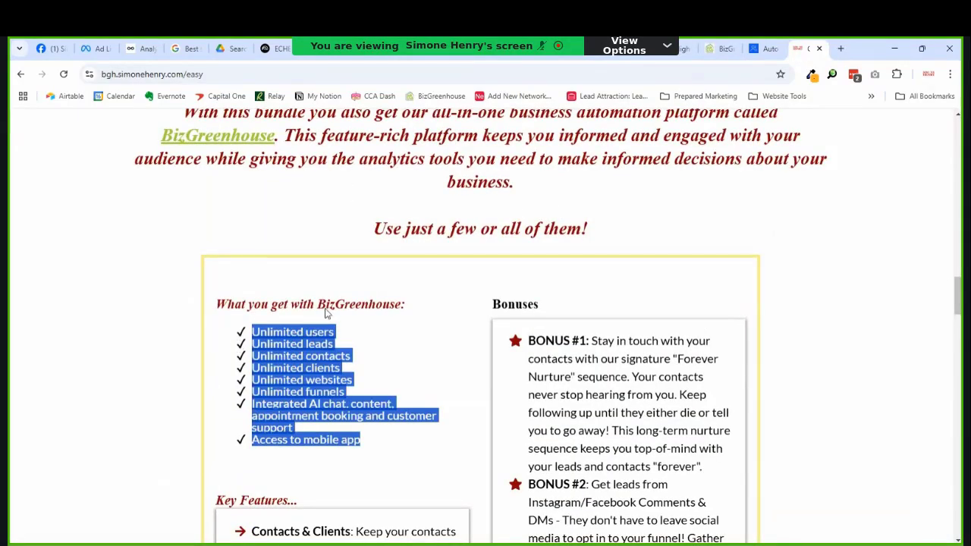
pyautogui.click(754, 50)
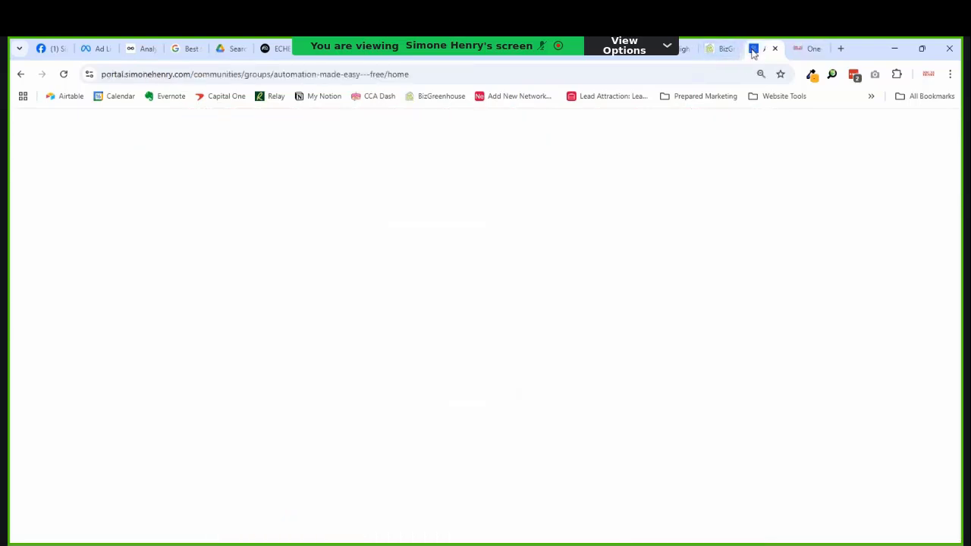
pyautogui.click(721, 49)
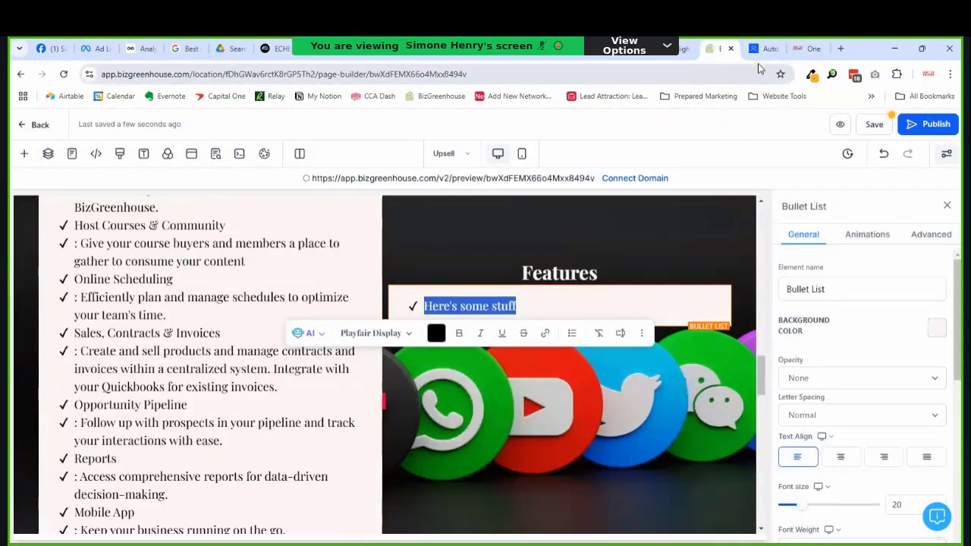
pyautogui.hotkey('ctrl', 'v')
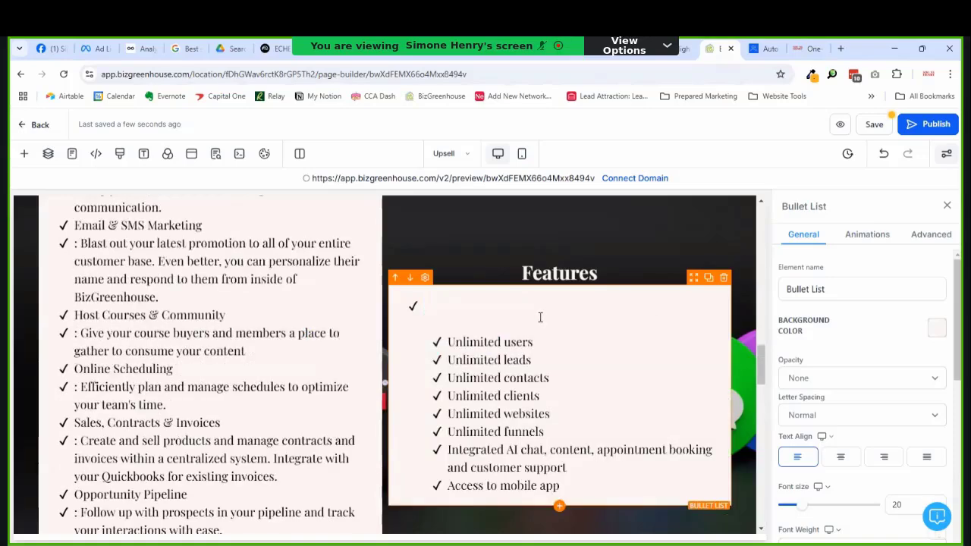
# Step: Outdent the Features bullets one level and delete the empty lines above 'Unlimited users'
pyautogui.keyDown('shift'); pyautogui.click(477, 342); pyautogui.keyUp('shift')
pyautogui.hotkey('shift', 'Tab')
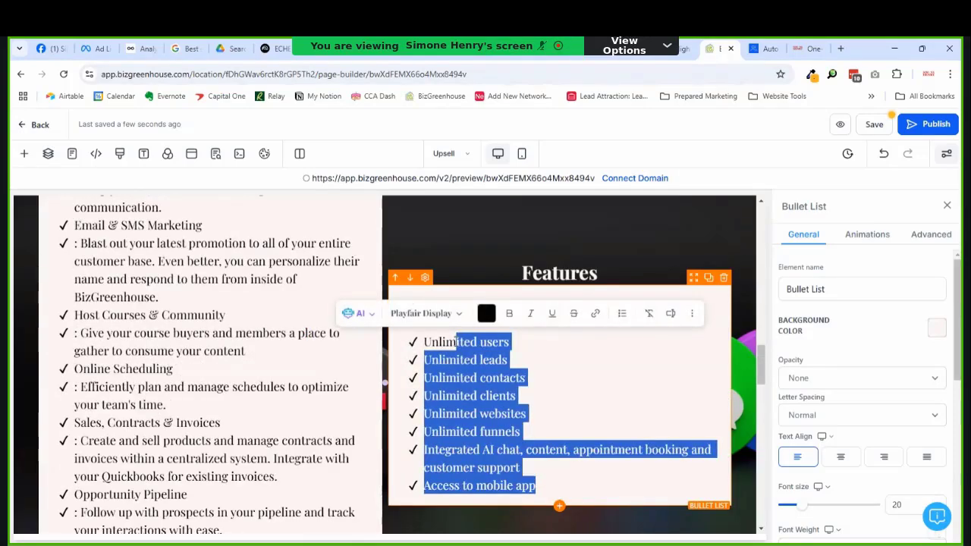
pyautogui.click(424, 341)
pyautogui.press('BackSpace')
pyautogui.press('BackSpace')
pyautogui.press('BackSpace')
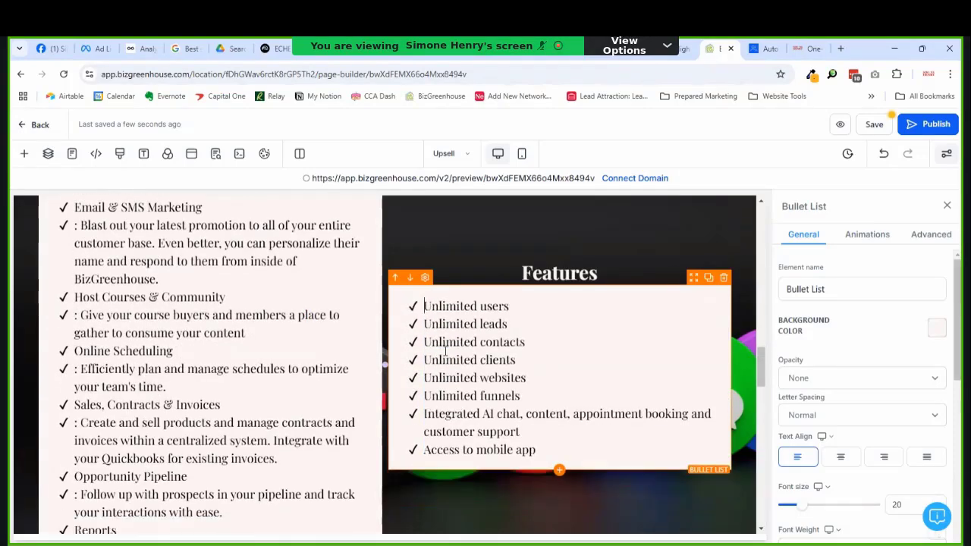
pyautogui.scroll(-3, 524, 304)
pyautogui.scroll(4, 507, 298)
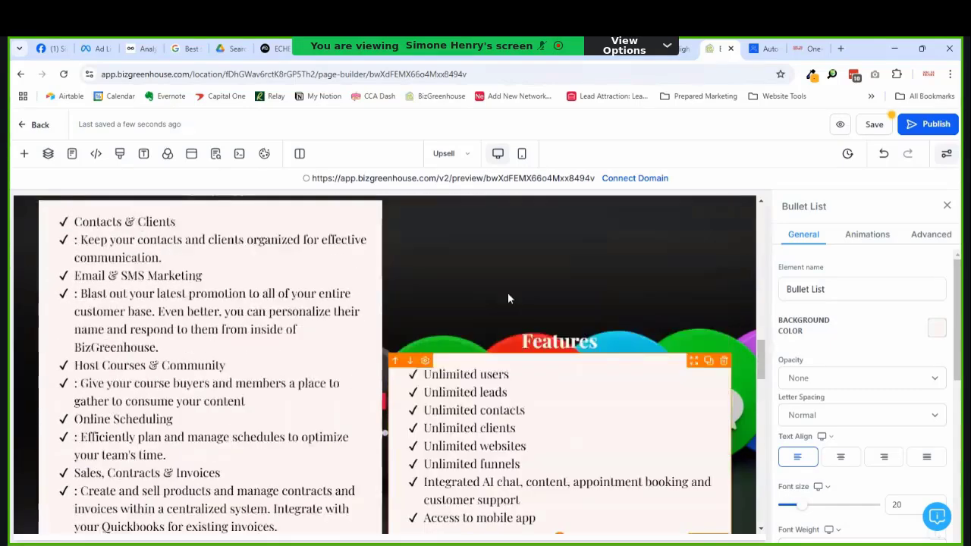
pyautogui.scroll(1, 512, 288)
# Step: Set the Features column's Content Spacing to Left so the list sits at the column top
pyautogui.click(530, 265)
pyautogui.scroll(-5, 922, 394)
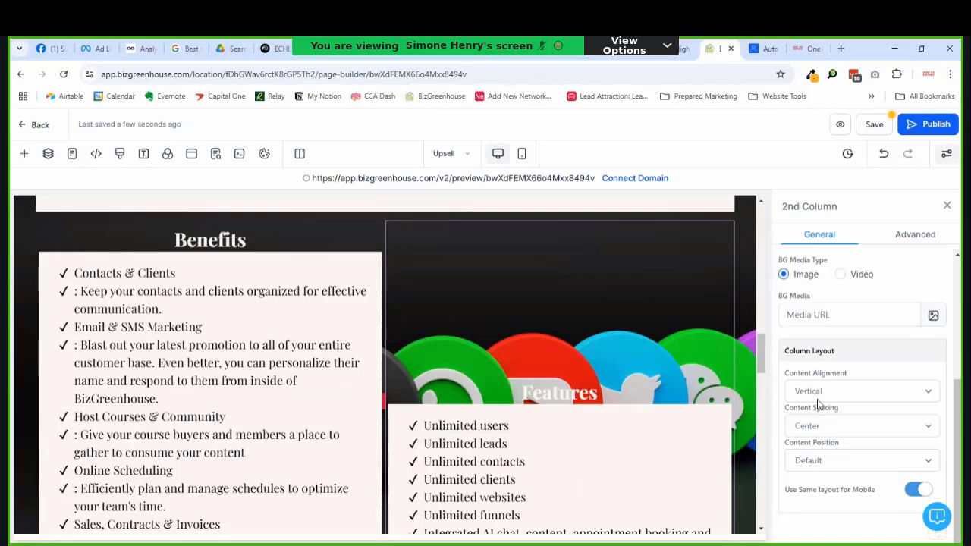
pyautogui.click(819, 425)
pyautogui.click(806, 463)
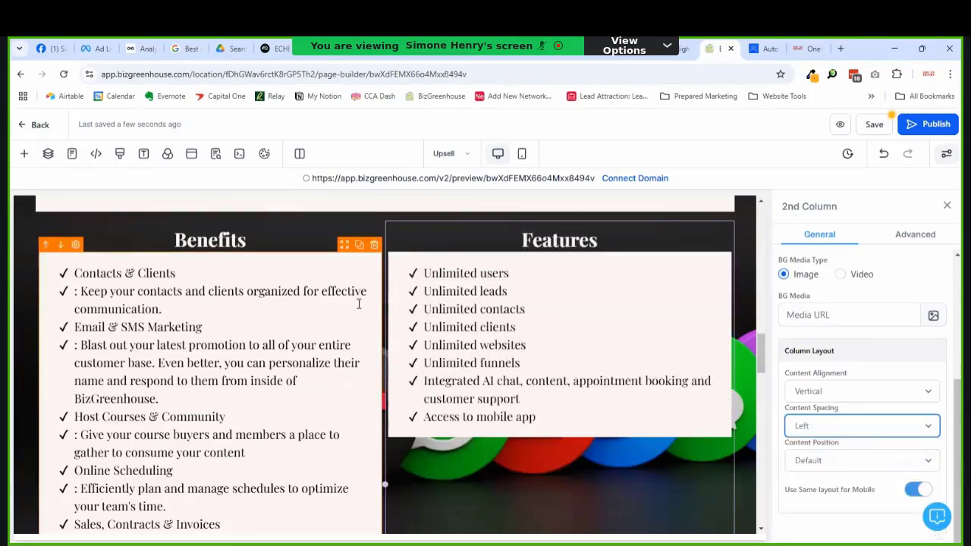
# Step: Select the Benefits list, review the sales page and community portal, and reorder the community tab
pyautogui.click(159, 282)
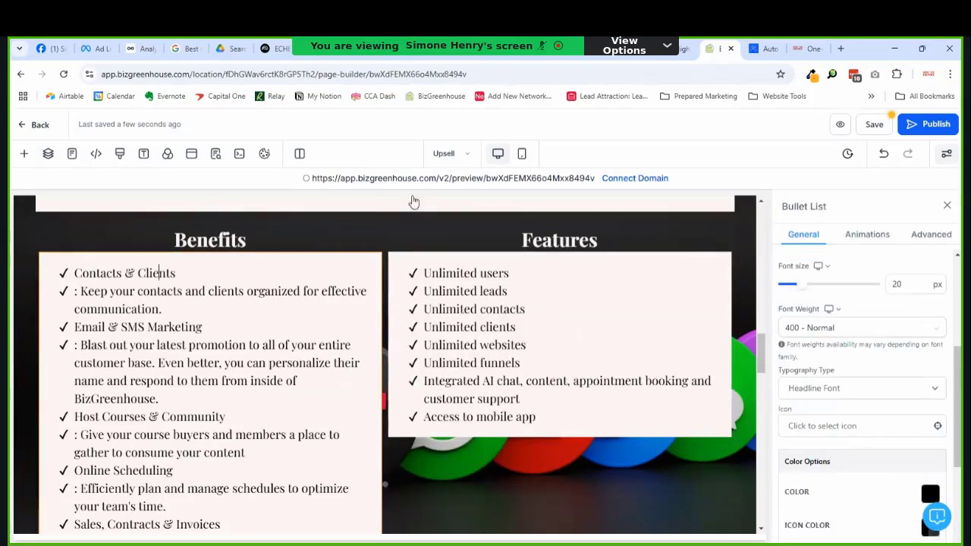
pyautogui.click(793, 51)
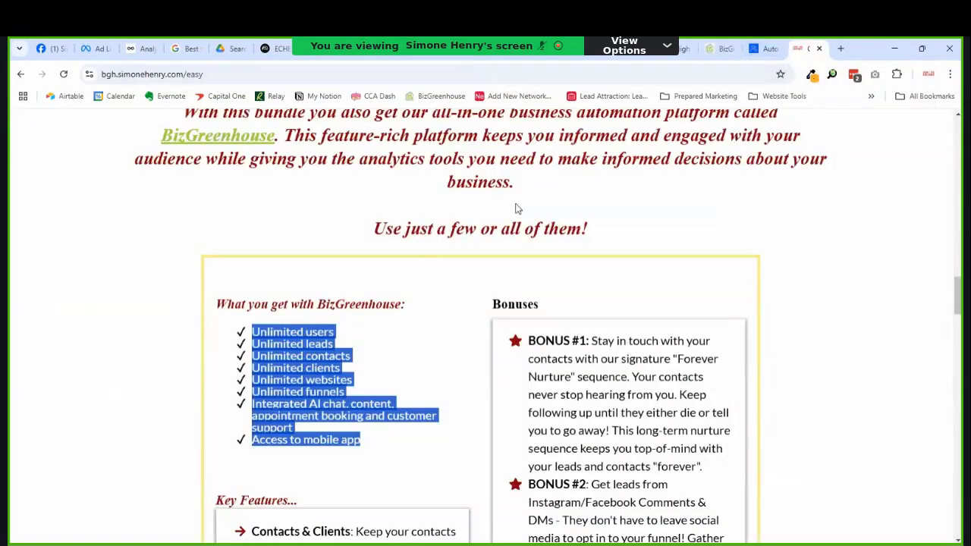
pyautogui.scroll(-3, 331, 319)
pyautogui.scroll(-2, 331, 320)
pyautogui.scroll(1, 394, 303)
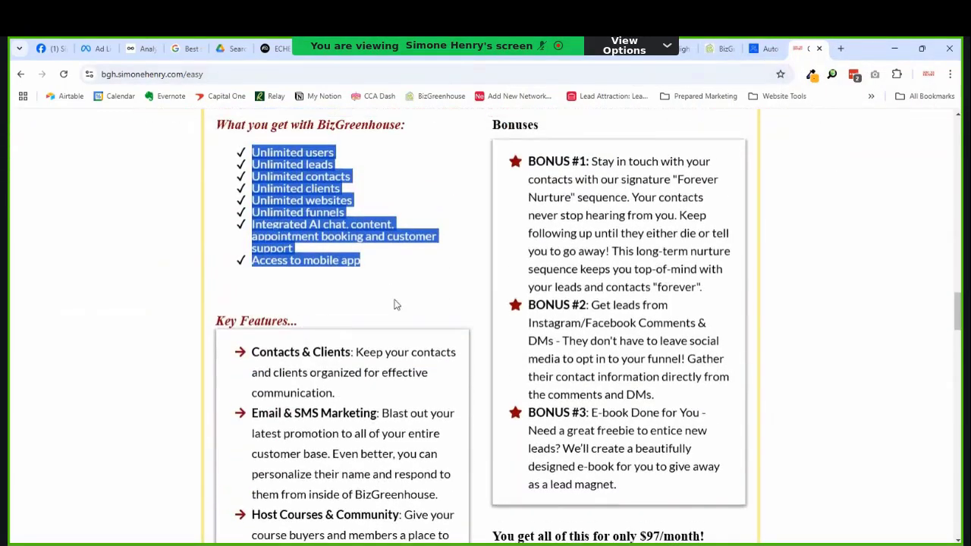
pyautogui.scroll(2, 569, 281)
pyautogui.scroll(1, 570, 281)
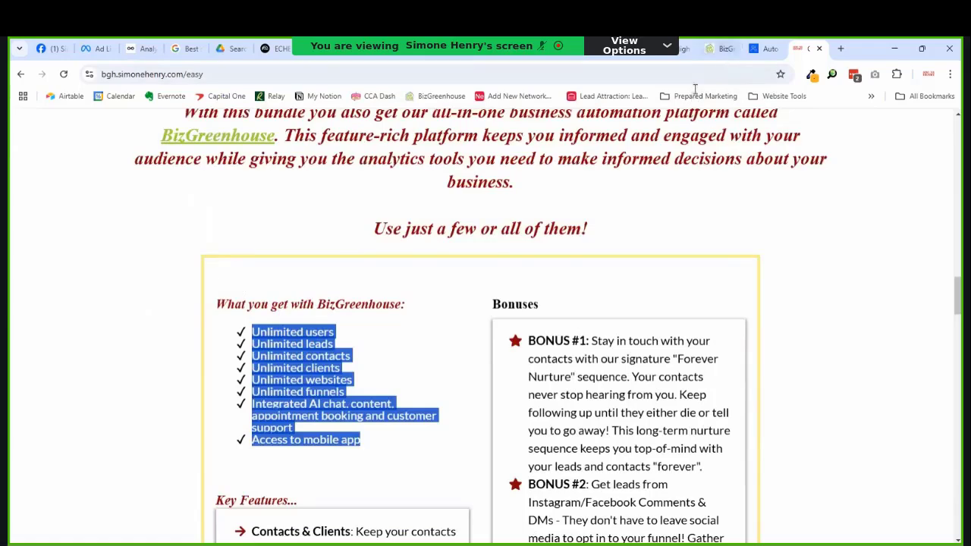
pyautogui.click(749, 53)
pyautogui.click(720, 49)
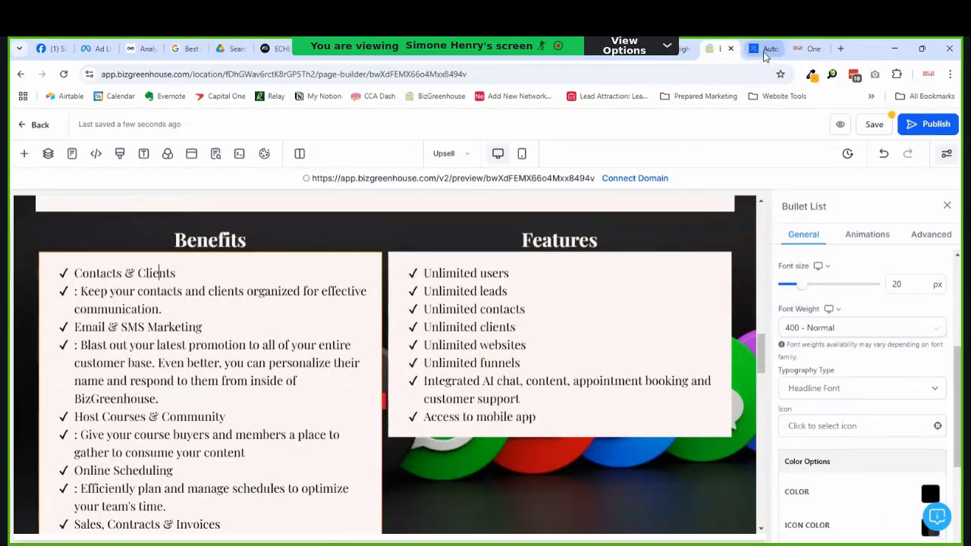
pyautogui.moveTo(764, 49); pyautogui.dragTo(159, 60)
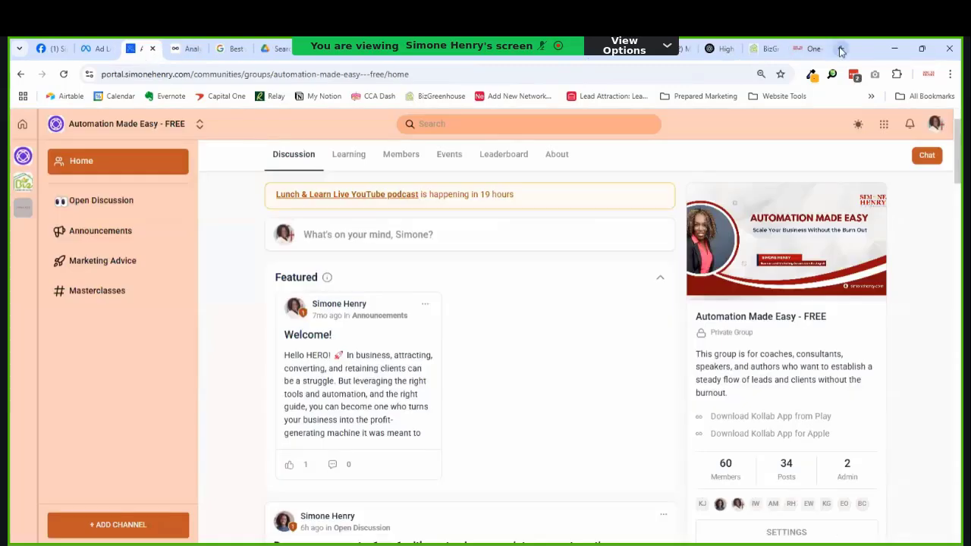
pyautogui.click(768, 50)
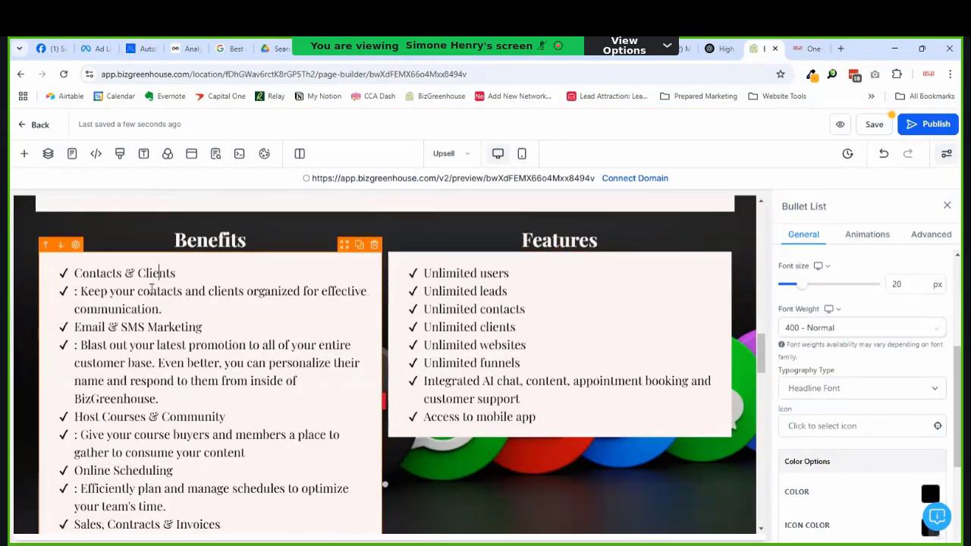
# Step: Join and bold the 'Contacts & Clients' and 'Email & SMS Marketing' titles with their descriptions
pyautogui.press('End')
pyautogui.press('Delete')
pyautogui.press('Delete')
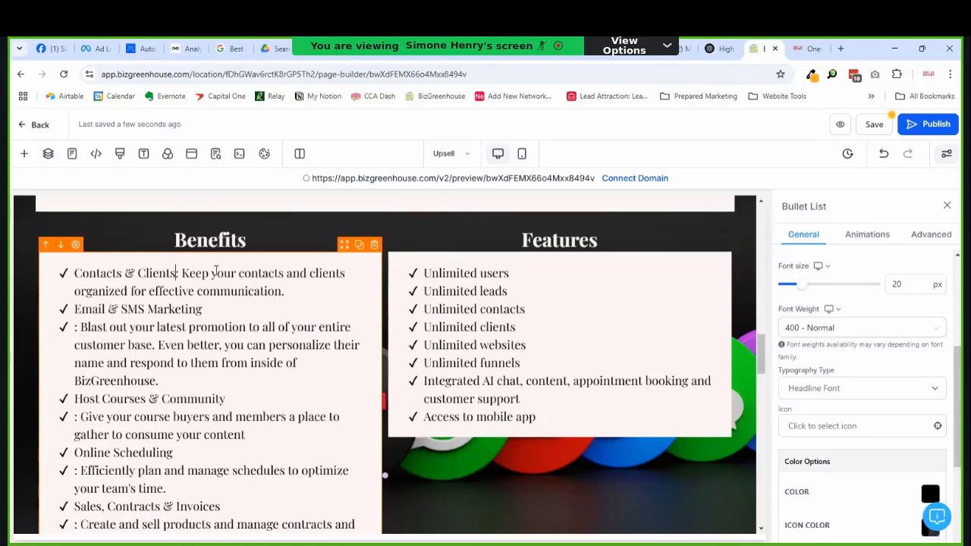
pyautogui.hotkey('shift', 'Home')
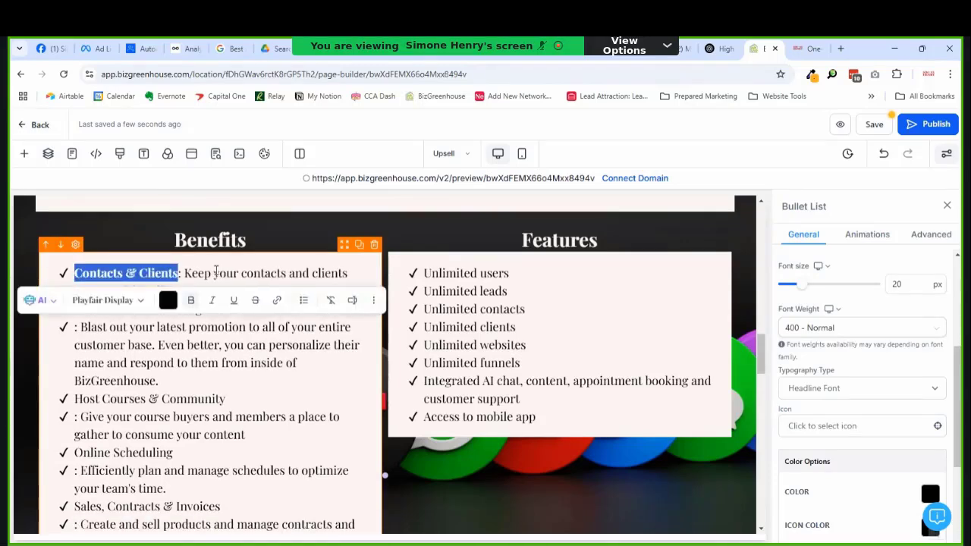
pyautogui.click(216, 272)
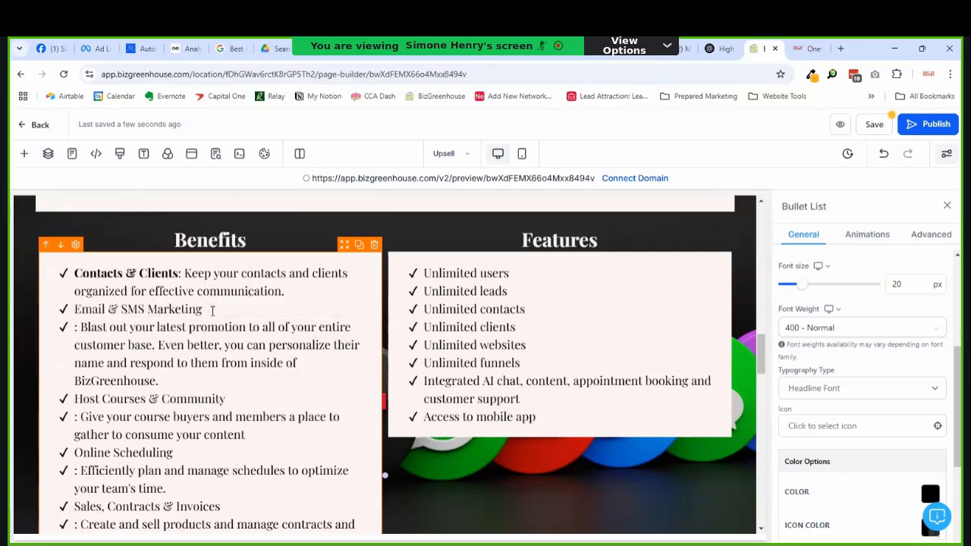
pyautogui.click(212, 311)
pyautogui.hotkey('shift', 'Home')
pyautogui.hotkey('ctrl', 'b')
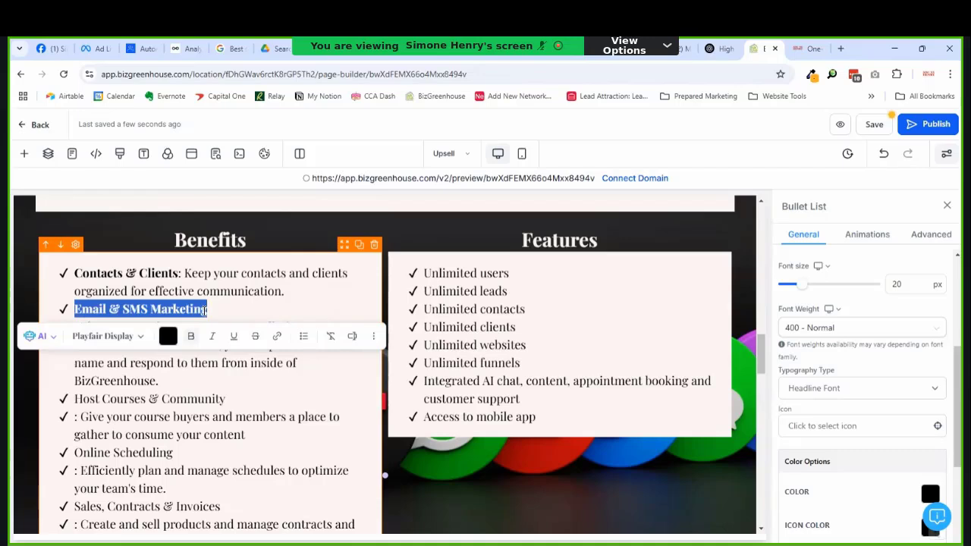
pyautogui.click(206, 311)
pyautogui.press('Delete')
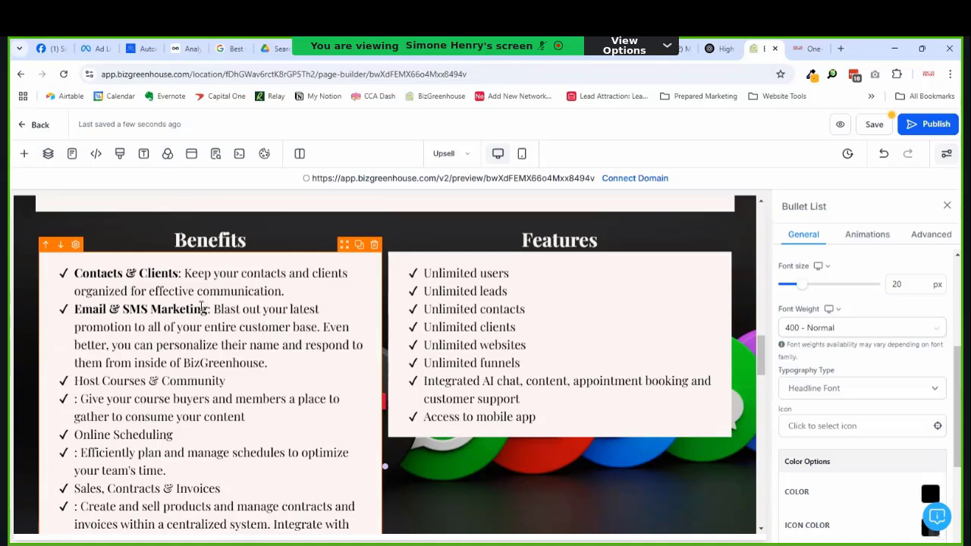
# Step: Join and bold the 'Host Courses & Community' and 'Online Scheduling' titles with their descriptions
pyautogui.click(264, 386)
pyautogui.press('Delete')
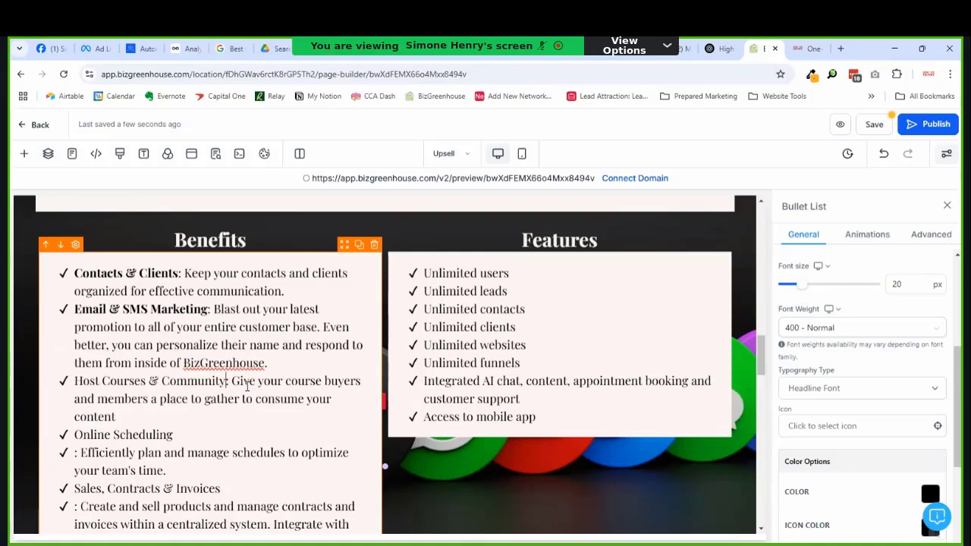
pyautogui.hotkey('shift', 'Home')
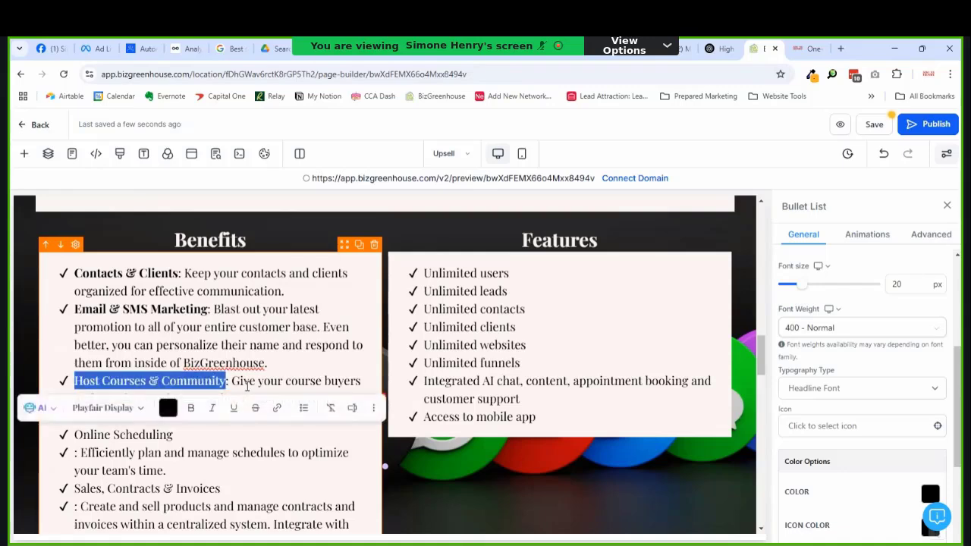
pyautogui.hotkey('ctrl', 'b')
pyautogui.click(247, 387)
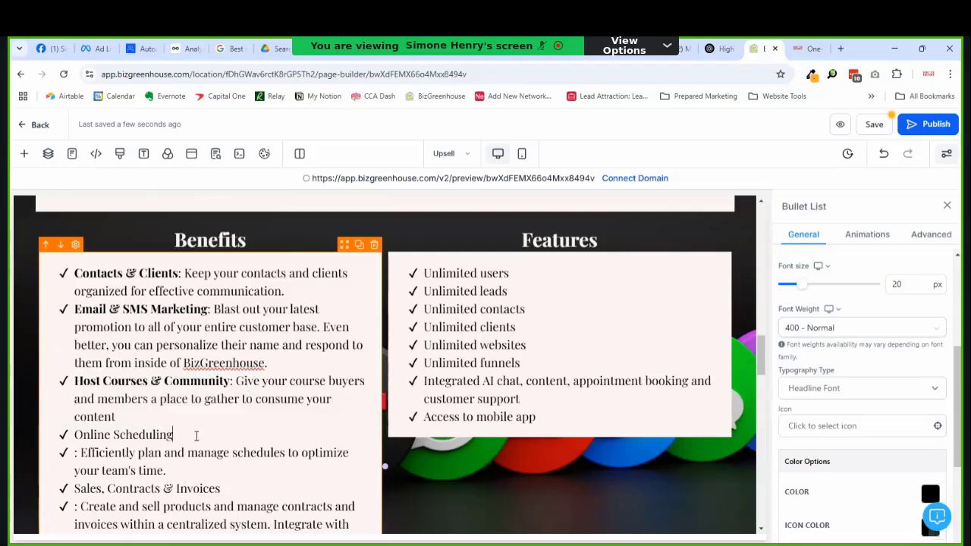
pyautogui.hotkey('shift', 'Home')
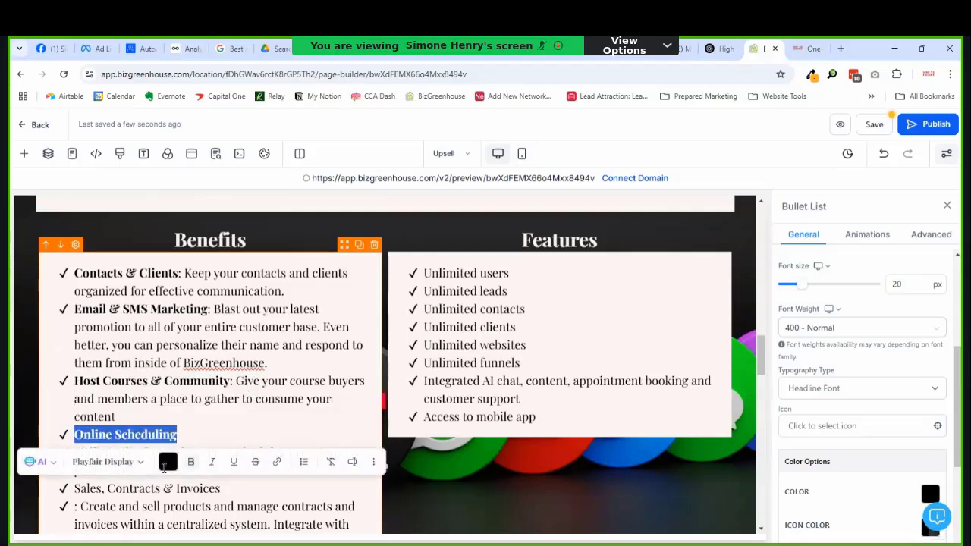
pyautogui.click(120, 505)
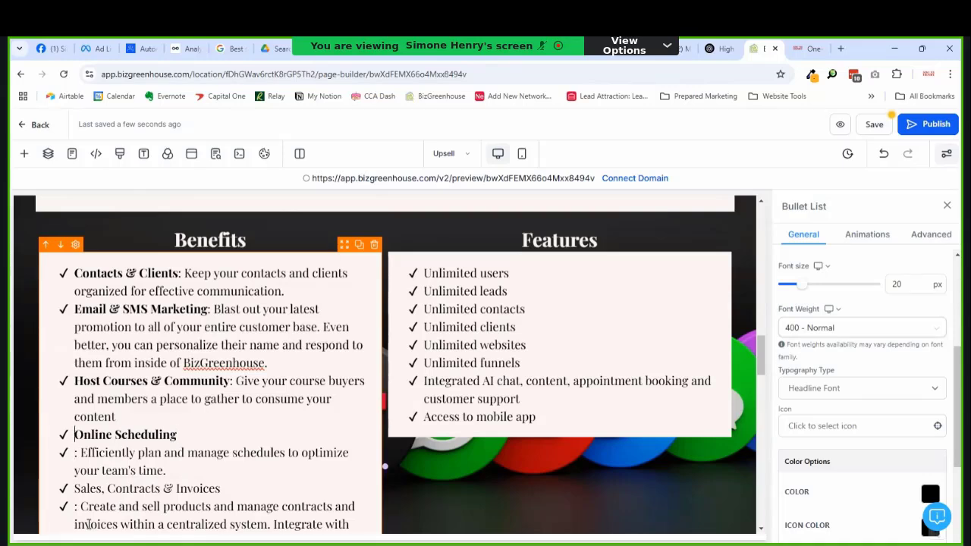
pyautogui.press('End')
pyautogui.press('Delete')
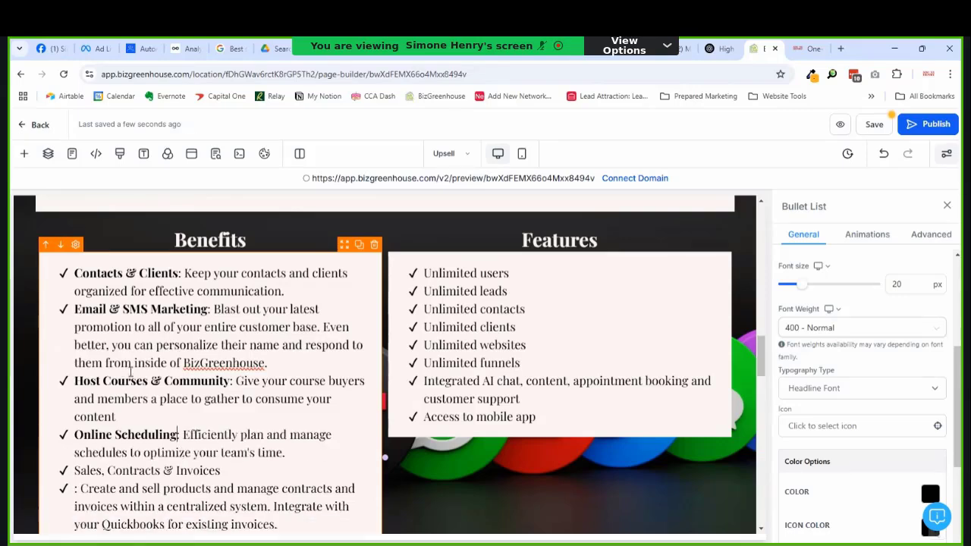
# Step: Join the 'Sales, Contracts & Invoices' description onto its title line and bold the title
pyautogui.scroll(-2, 149, 377)
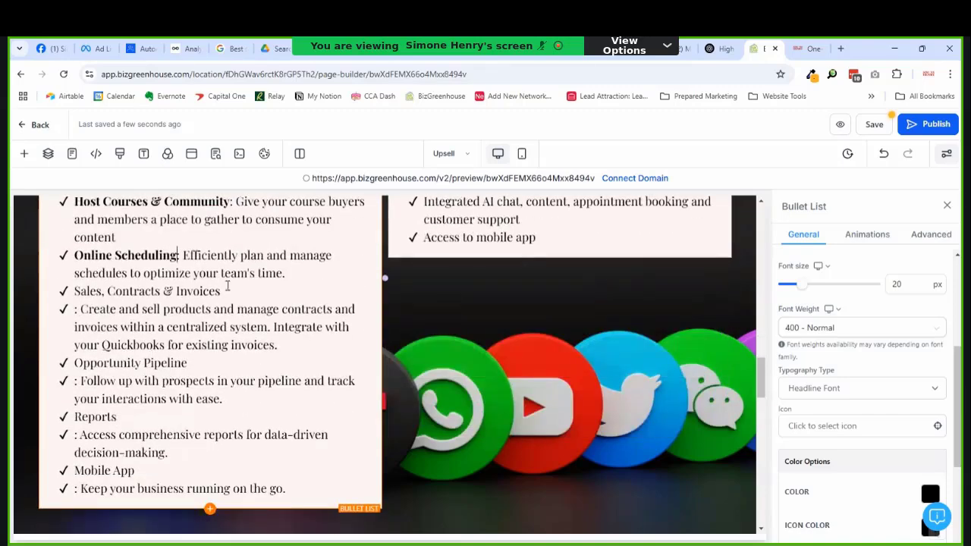
pyautogui.click(225, 294)
pyautogui.press('Delete')
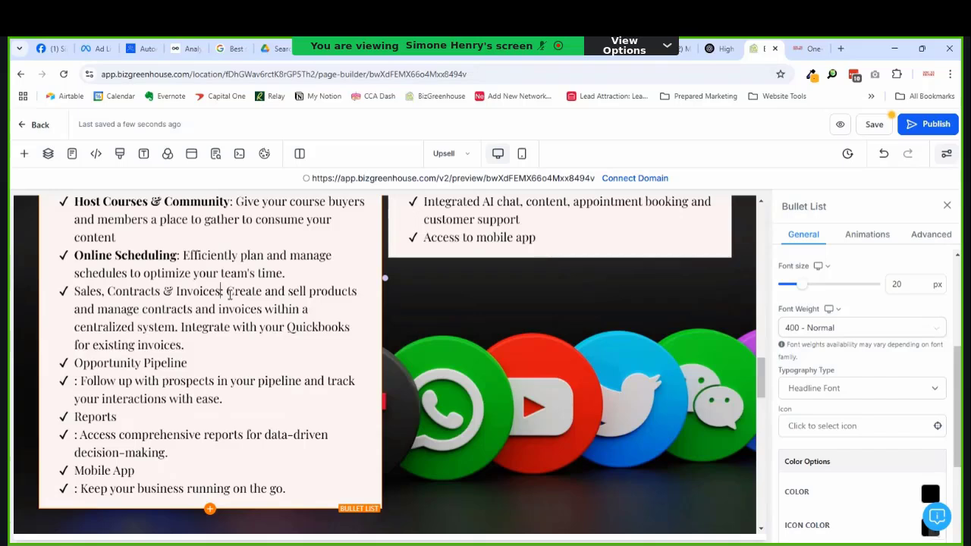
pyautogui.hotkey('shift', 'Home')
pyautogui.scroll(-1, 212, 296)
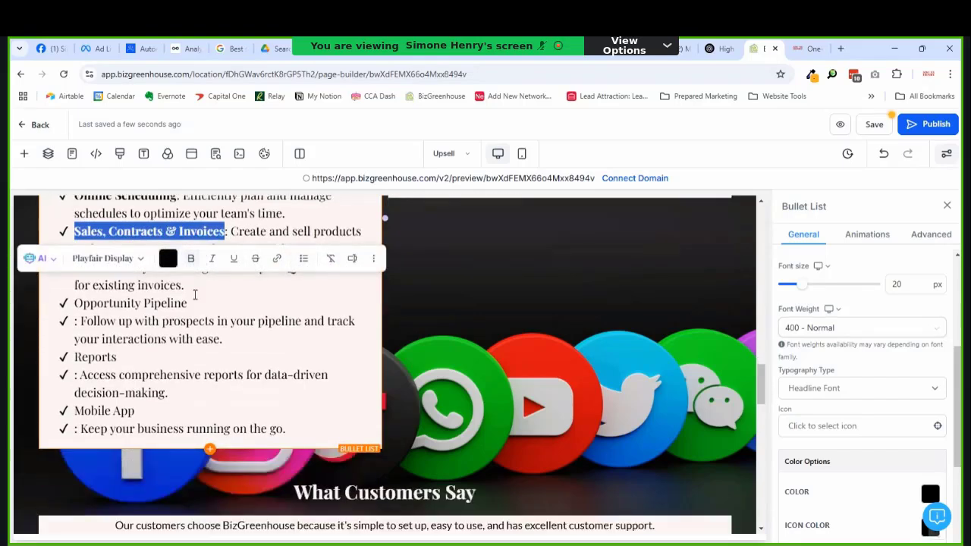
pyautogui.click(194, 294)
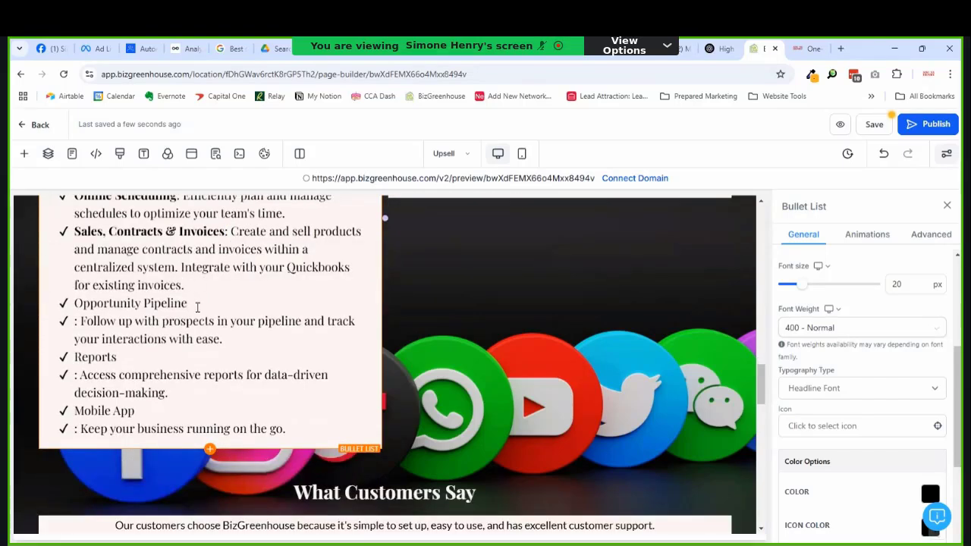
# Step: Bold 'Opportunity Pipeline' and 'Reports' and join each description onto its title line
pyautogui.click(197, 306)
pyautogui.hotkey('shift', 'Home')
pyautogui.click(198, 306)
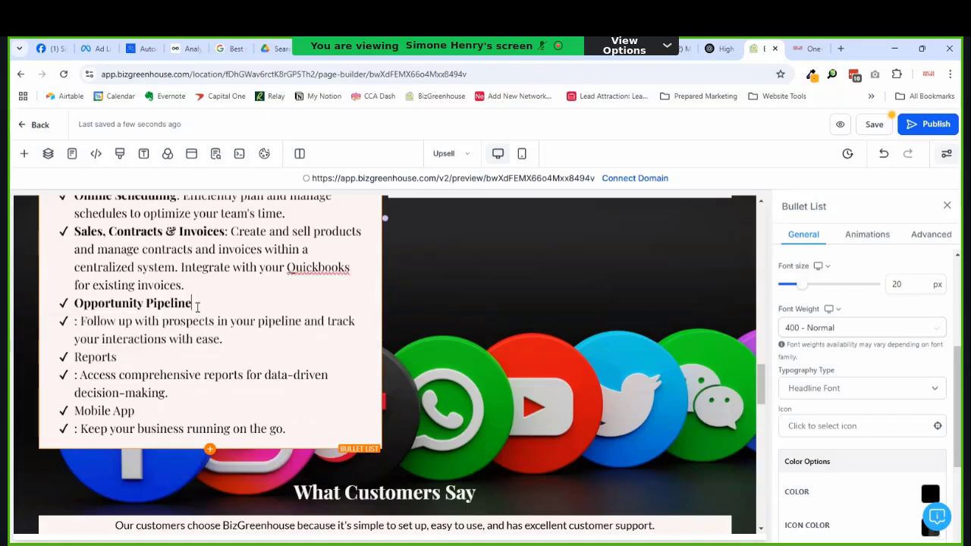
pyautogui.press('Delete')
pyautogui.press('Down')
pyautogui.press('Down')
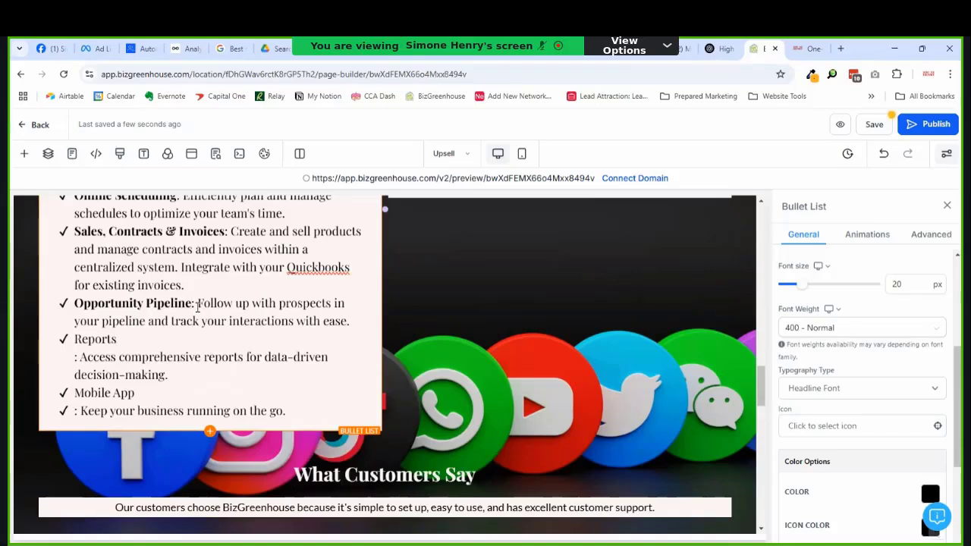
pyautogui.press('Delete')
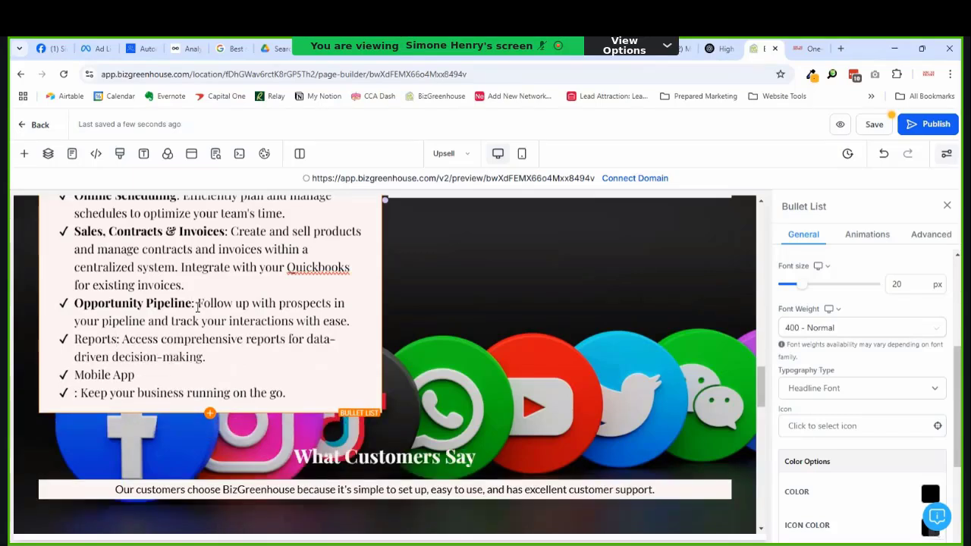
pyautogui.hotkey('ctrl', 'shift', 'Left')
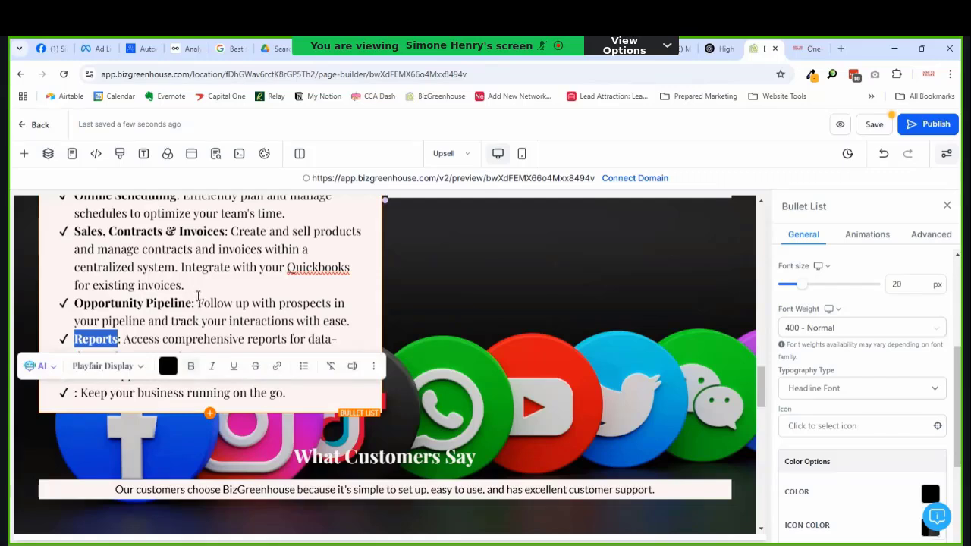
pyautogui.click(197, 274)
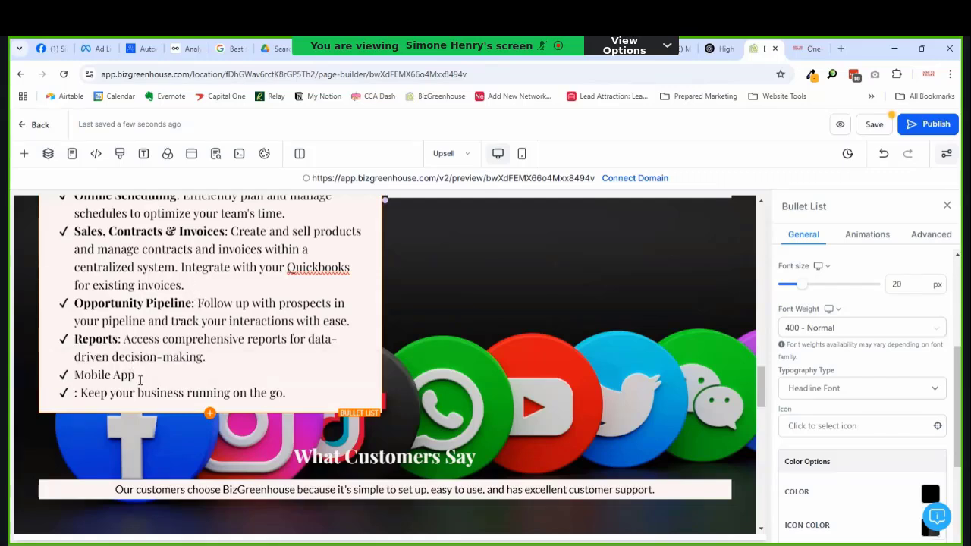
# Step: Remove the line break after 'Mobile App' so its description joins the title line
pyautogui.hotkey('ctrl', 'shift', 'Left')
pyautogui.hotkey('ctrl', 'shift', 'Left')
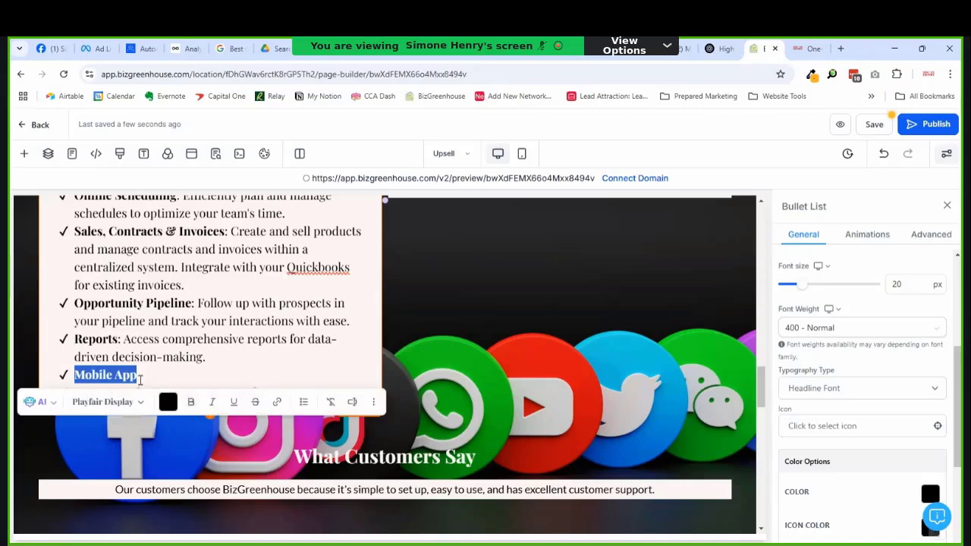
pyautogui.click(140, 380)
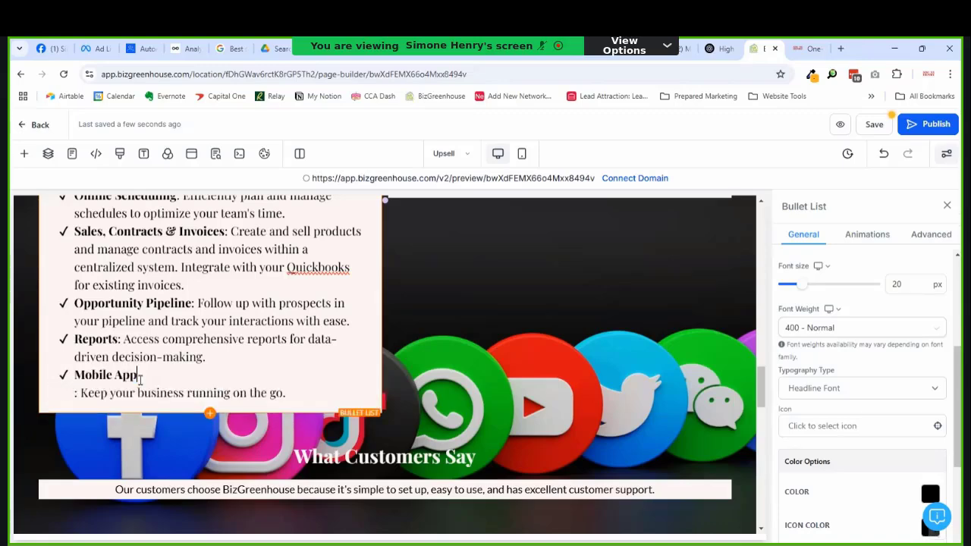
pyautogui.press('Delete')
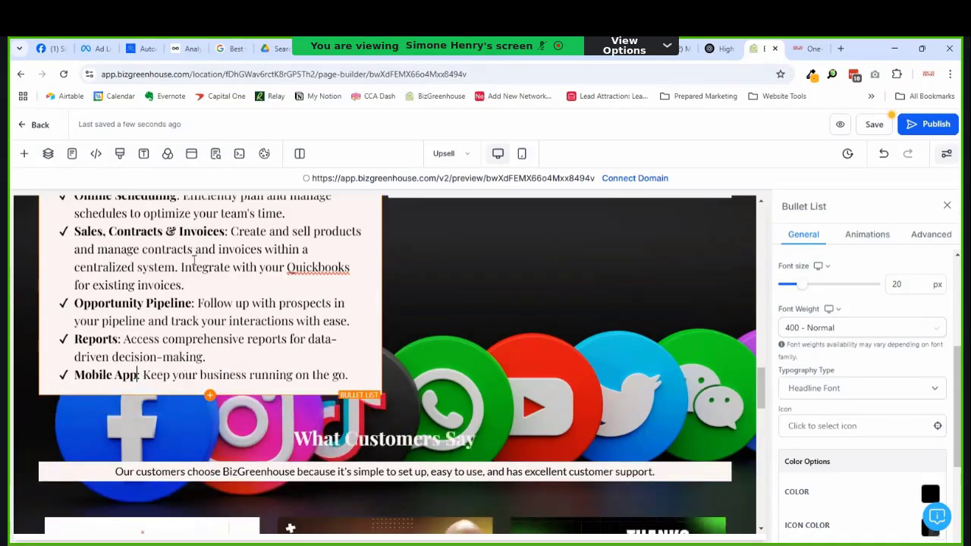
pyautogui.scroll(-2, 194, 261)
pyautogui.scroll(2, 214, 281)
pyautogui.scroll(2, 240, 279)
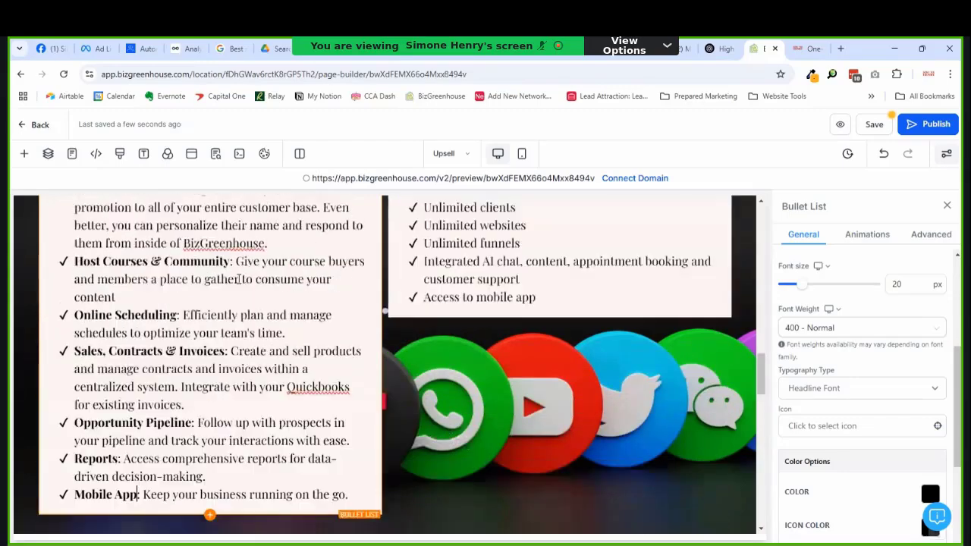
pyautogui.scroll(3, 240, 279)
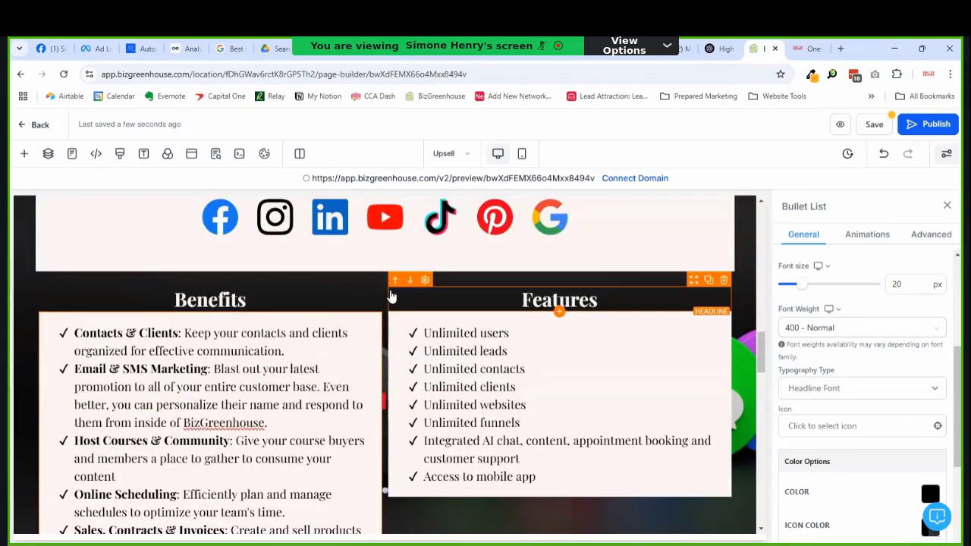
pyautogui.scroll(-2, 392, 296)
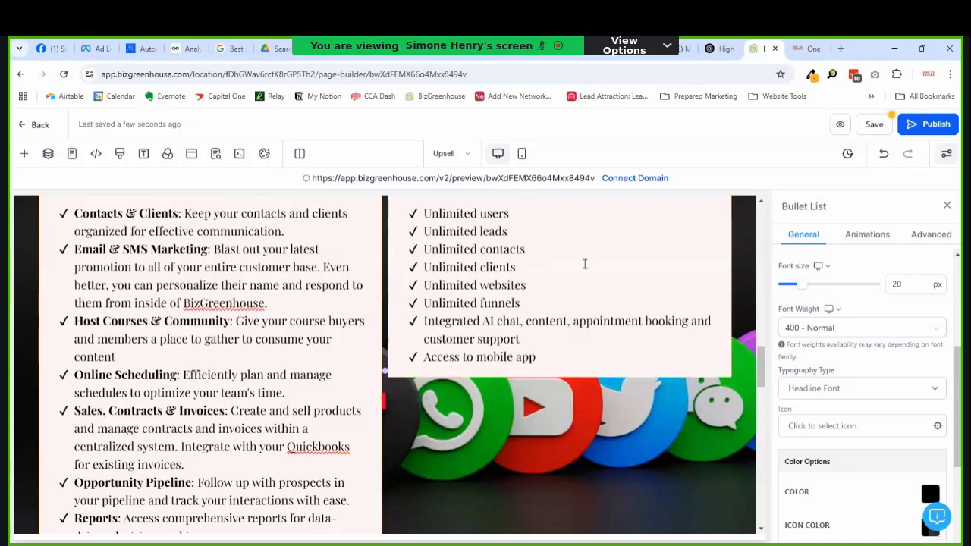
pyautogui.click(784, 51)
pyautogui.scroll(-8, 500, 326)
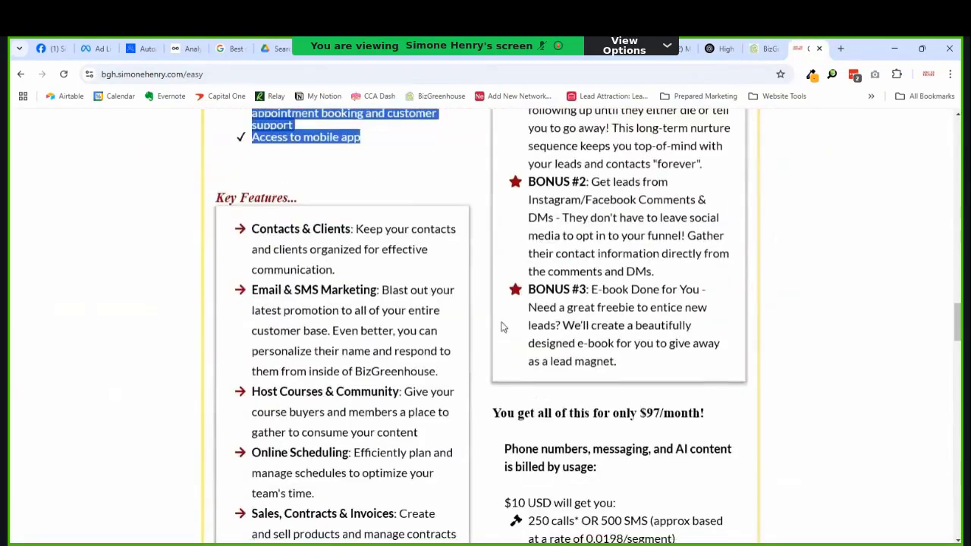
pyautogui.scroll(2, 498, 342)
pyautogui.scroll(1, 517, 313)
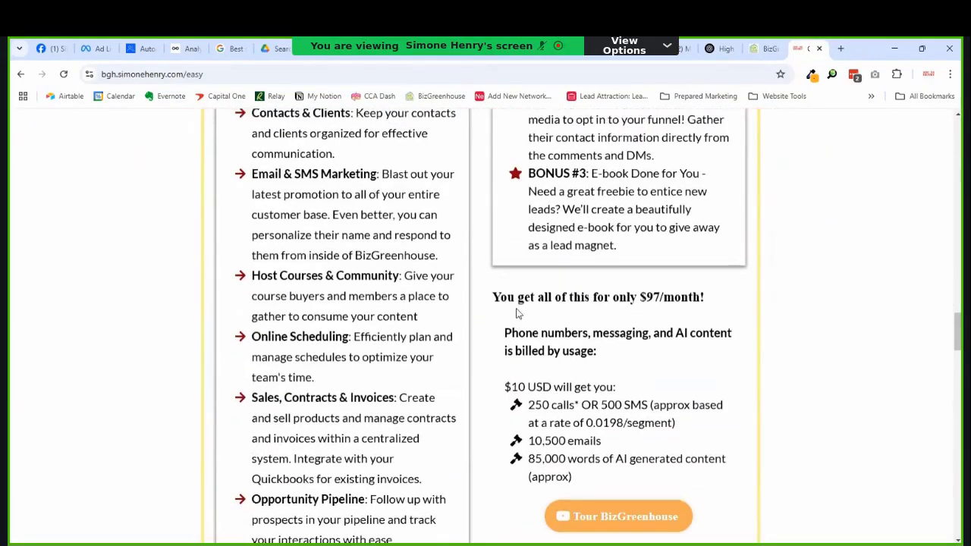
pyautogui.scroll(-3, 516, 317)
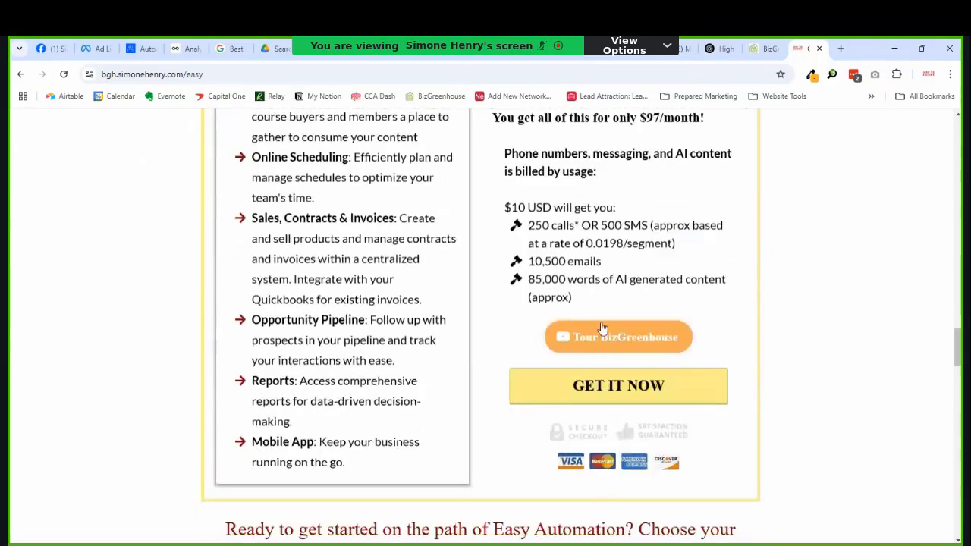
pyautogui.scroll(-3, 601, 327)
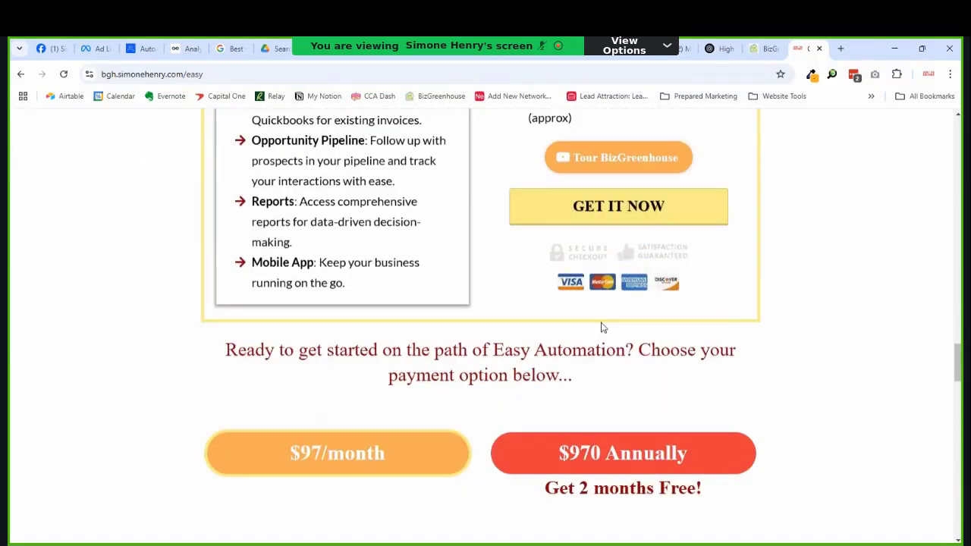
pyautogui.scroll(-1, 583, 333)
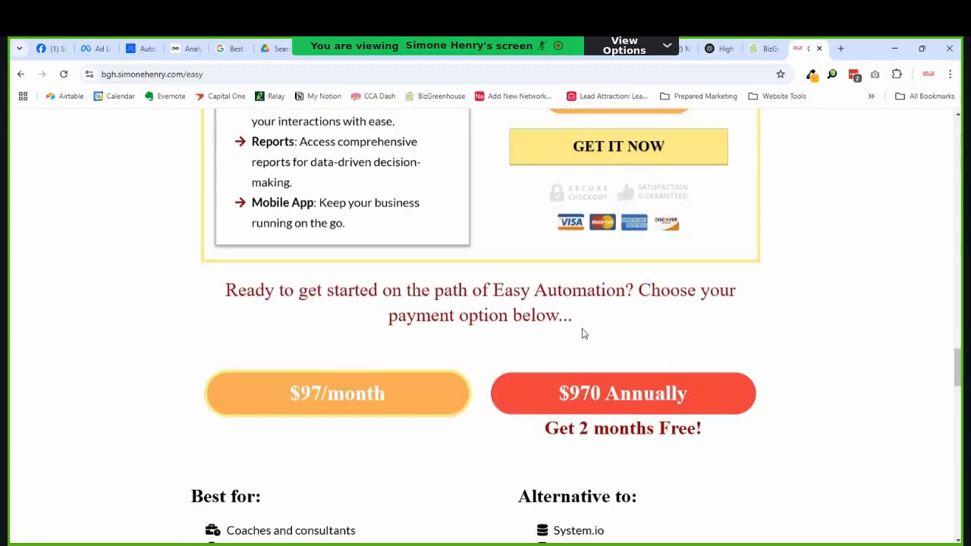
pyautogui.scroll(-2, 584, 334)
pyautogui.scroll(2, 583, 334)
pyautogui.scroll(-4, 583, 334)
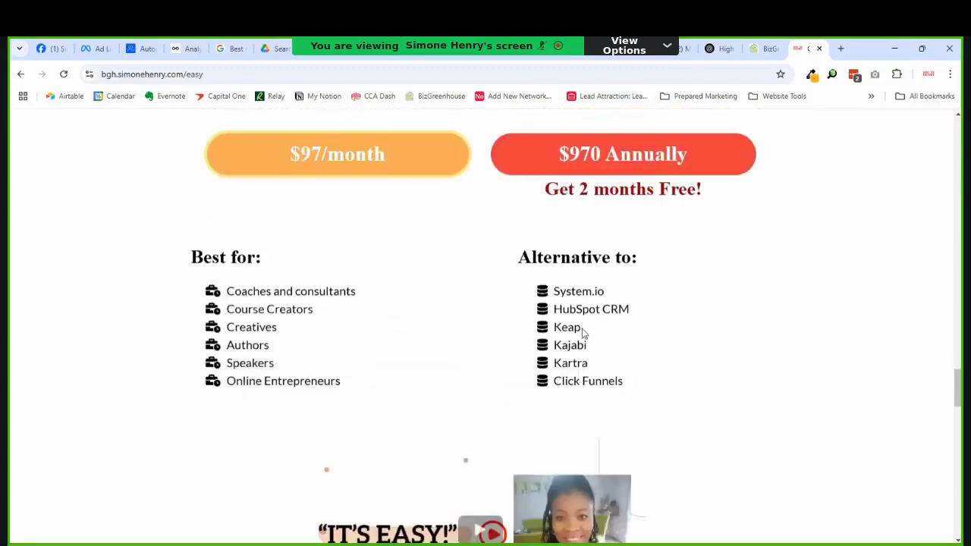
pyautogui.scroll(6, 583, 333)
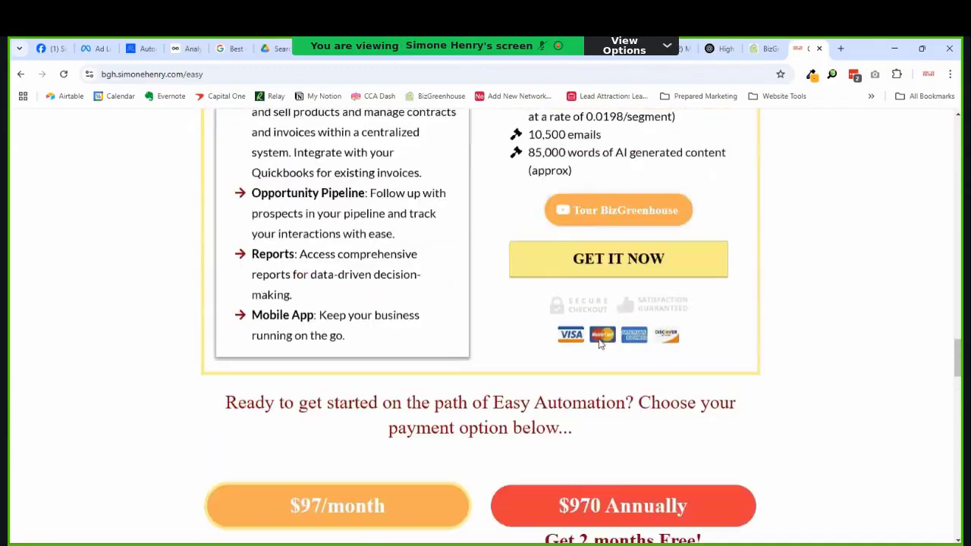
pyautogui.click(765, 50)
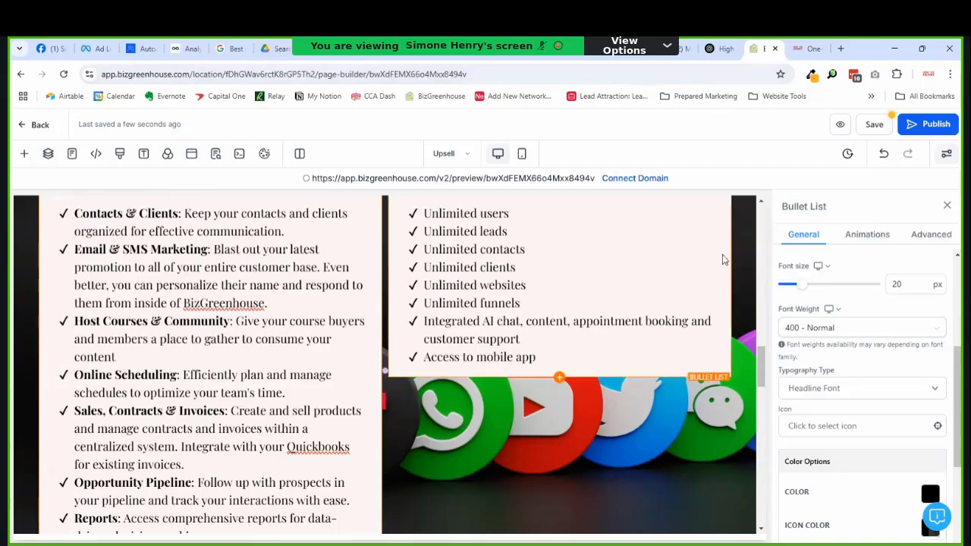
# Step: Replace the Benefits checkmark bullets with the arrow-right icon found by searching 'right'
pyautogui.scroll(-3, 583, 265)
pyautogui.scroll(-3, 574, 258)
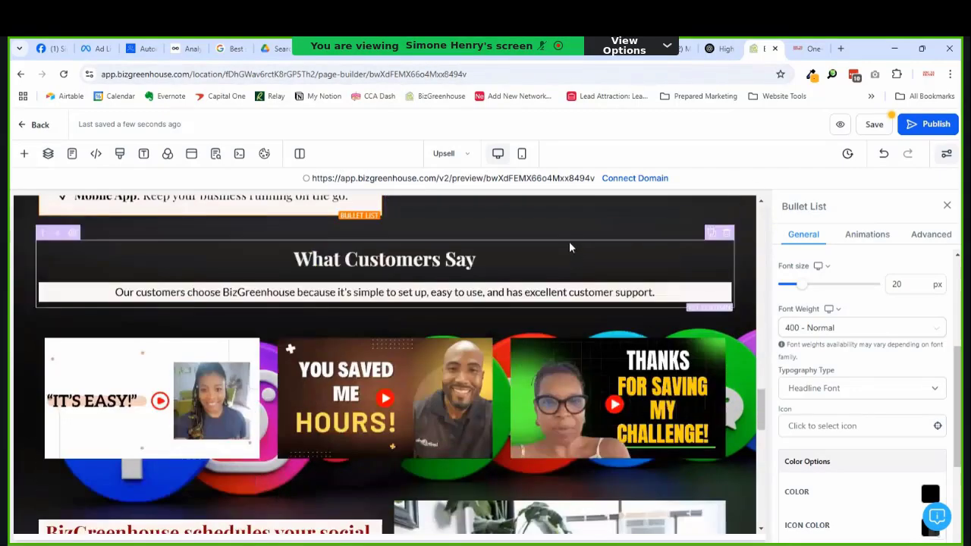
pyautogui.scroll(2, 609, 224)
pyautogui.scroll(10, 608, 225)
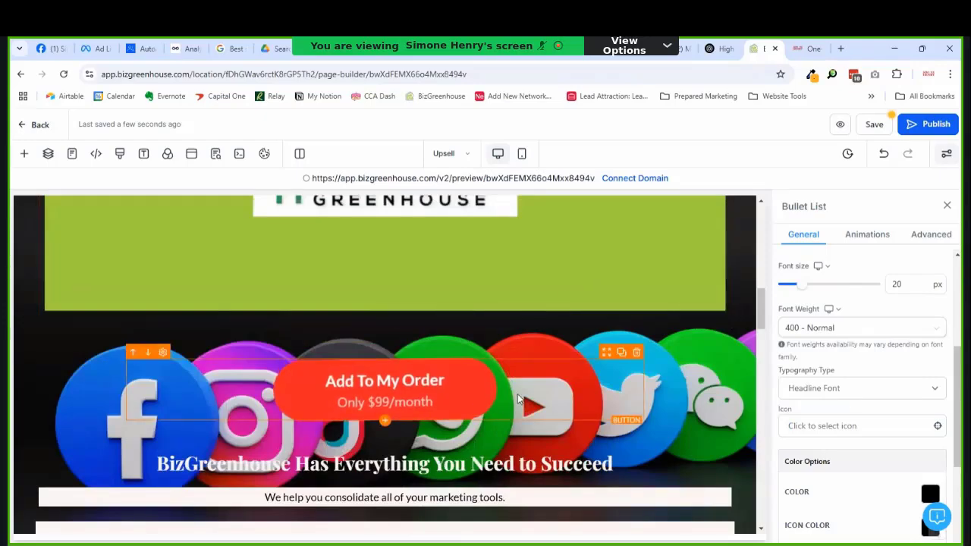
pyautogui.scroll(-4, 586, 388)
pyautogui.scroll(-8, 586, 388)
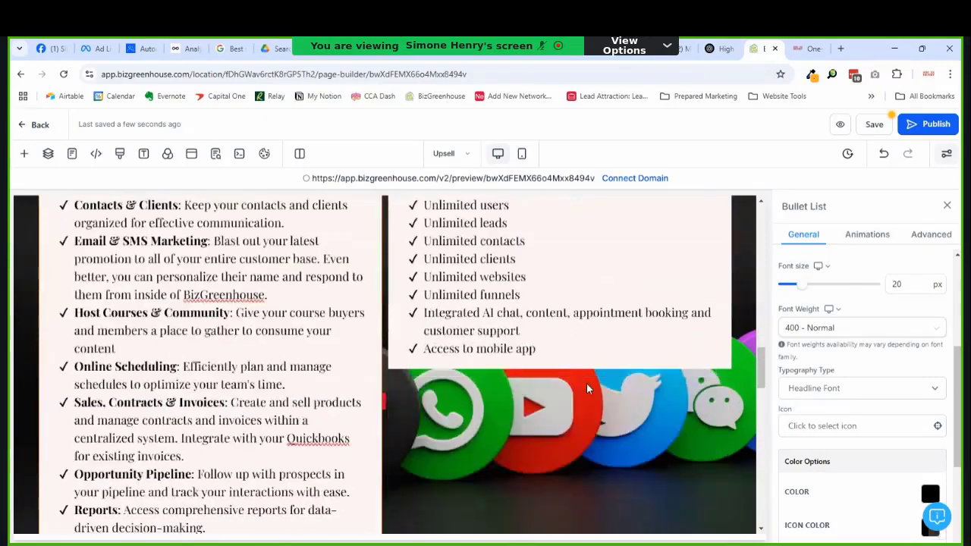
pyautogui.scroll(4, 473, 390)
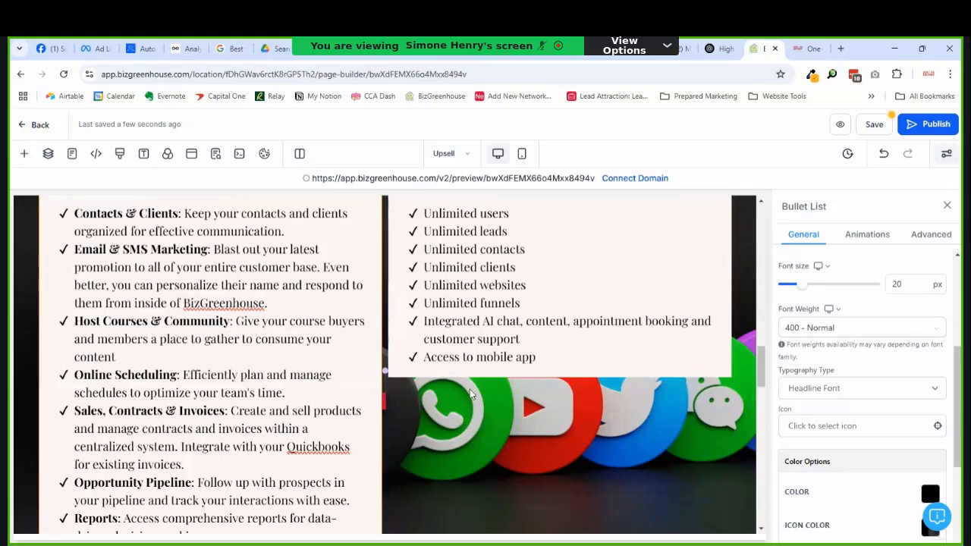
pyautogui.scroll(2, 345, 379)
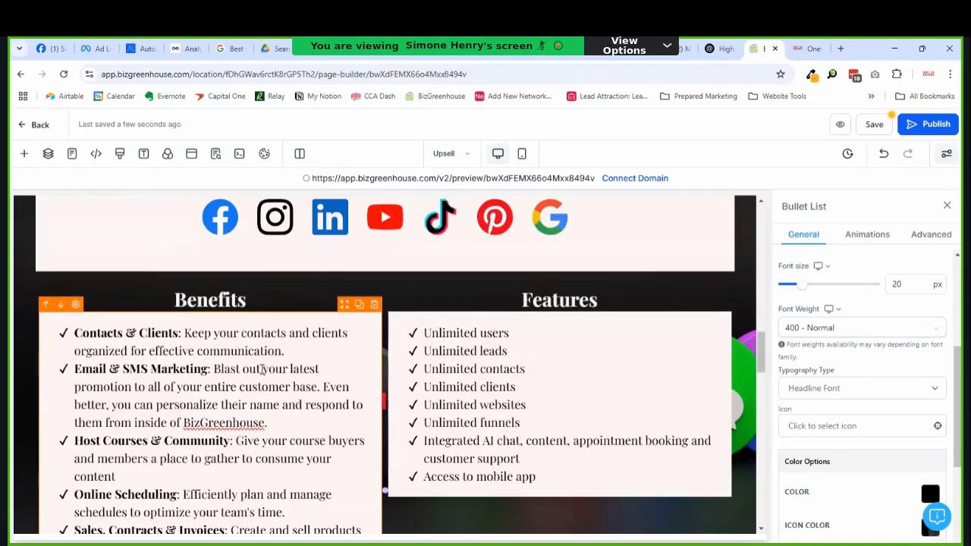
pyautogui.scroll(-1, 264, 370)
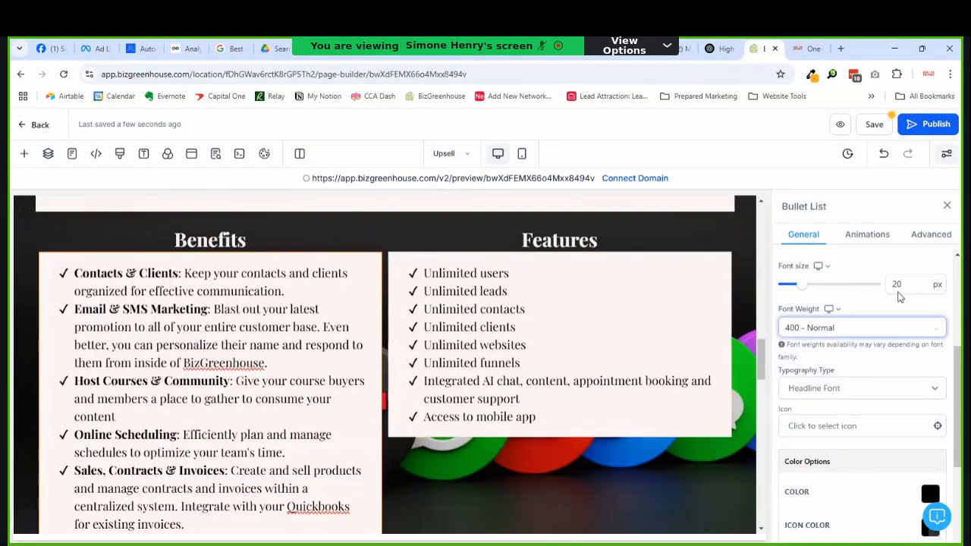
pyautogui.scroll(-3, 889, 341)
pyautogui.scroll(2, 868, 324)
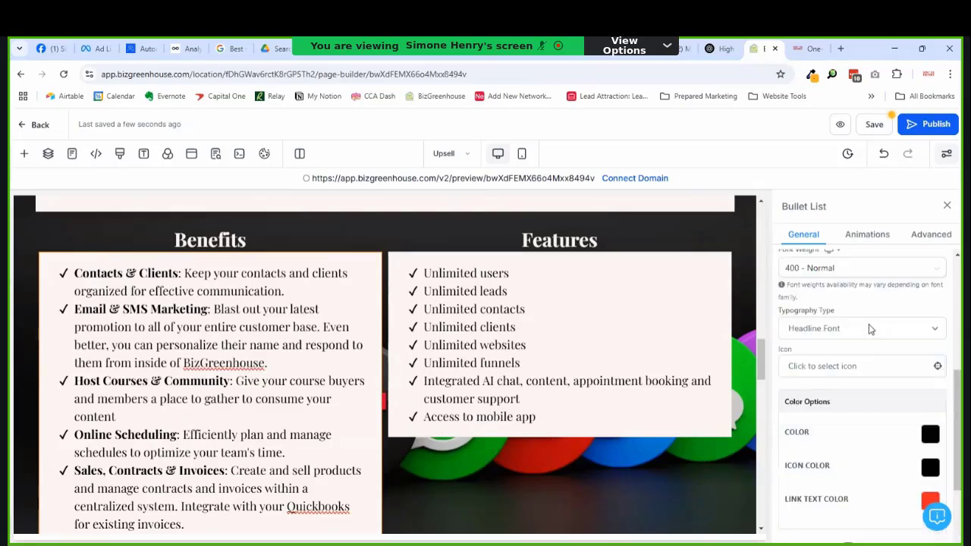
pyautogui.click(863, 366)
pyautogui.click(838, 392)
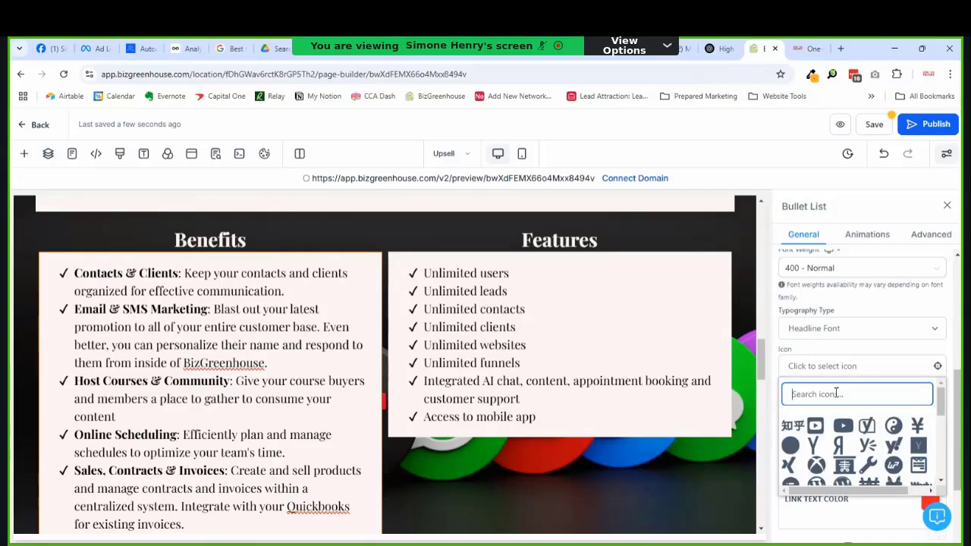
pyautogui.write('right')
pyautogui.click(865, 430)
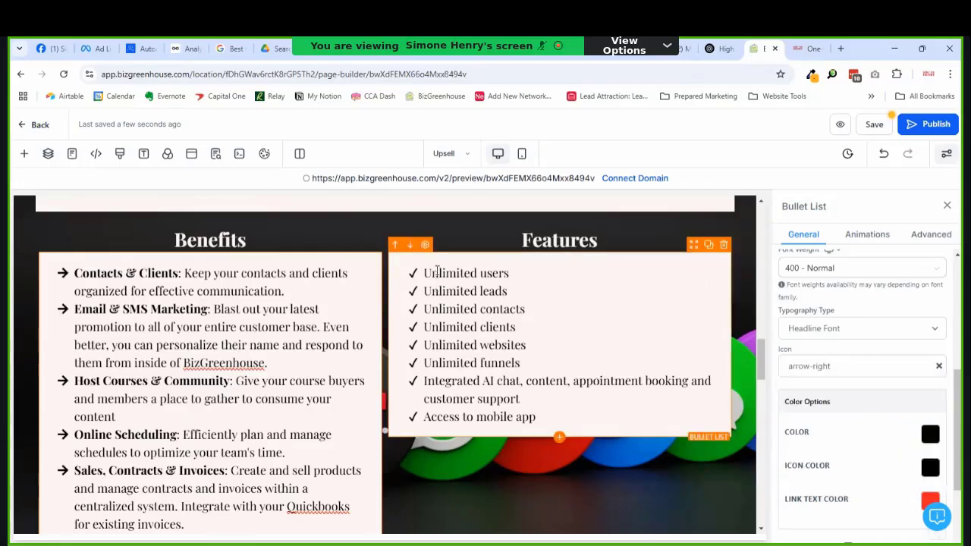
pyautogui.click(597, 325)
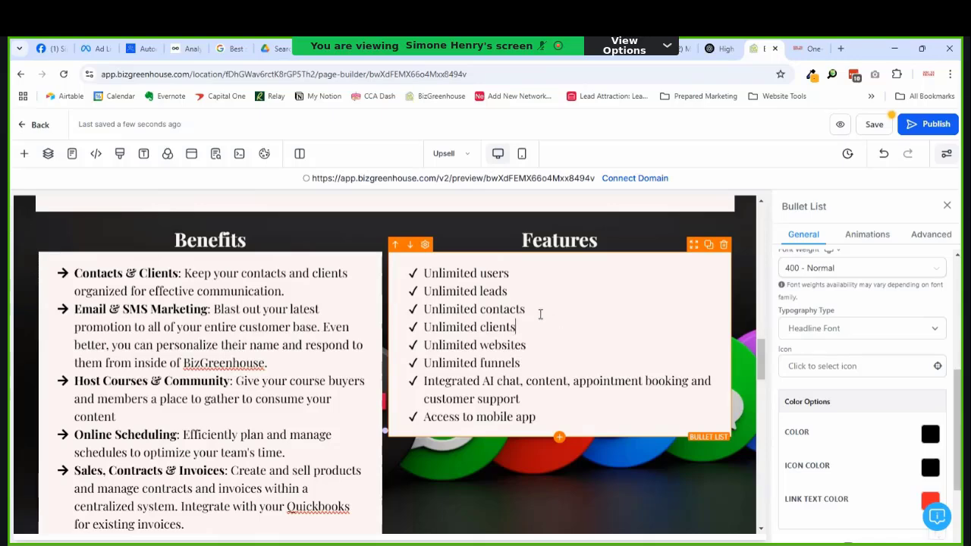
pyautogui.scroll(-4, 541, 310)
pyautogui.scroll(2, 487, 305)
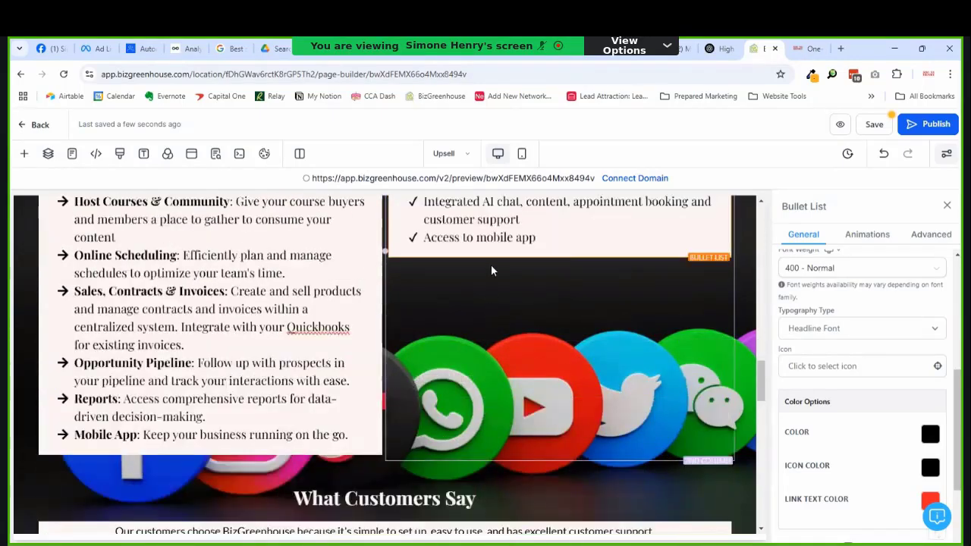
pyautogui.scroll(-4, 491, 266)
pyautogui.scroll(-2, 491, 266)
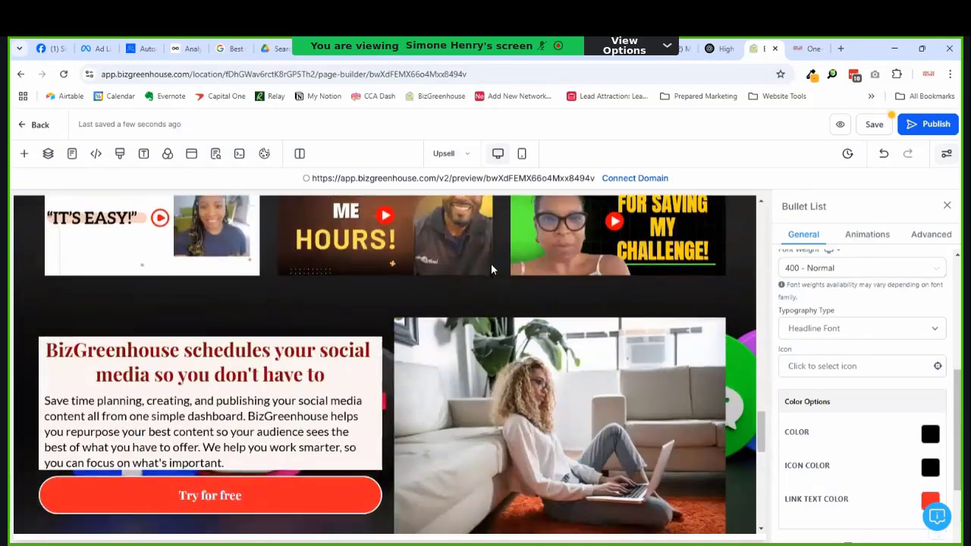
pyautogui.scroll(-2, 491, 263)
pyautogui.scroll(2, 490, 263)
pyautogui.scroll(-4, 492, 264)
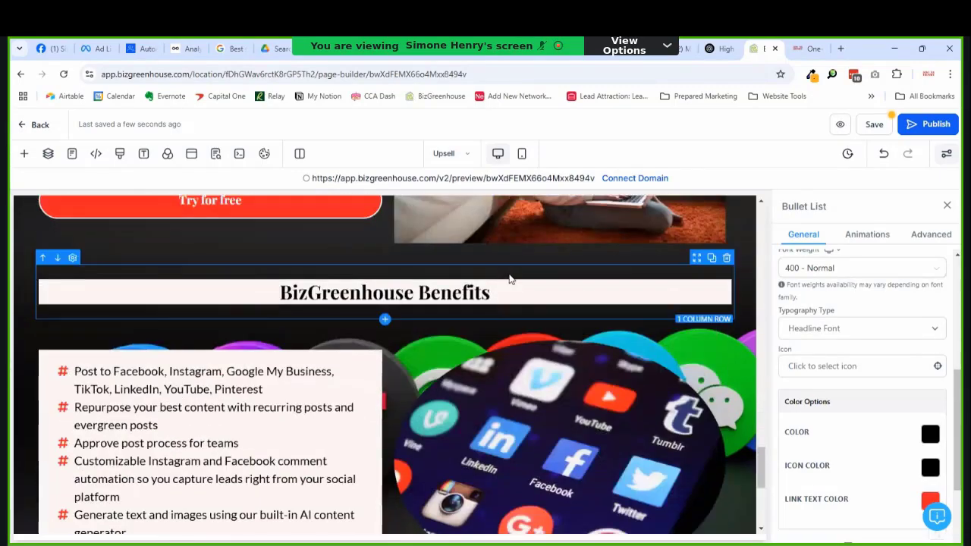
pyautogui.scroll(-2, 510, 279)
pyautogui.scroll(2, 520, 275)
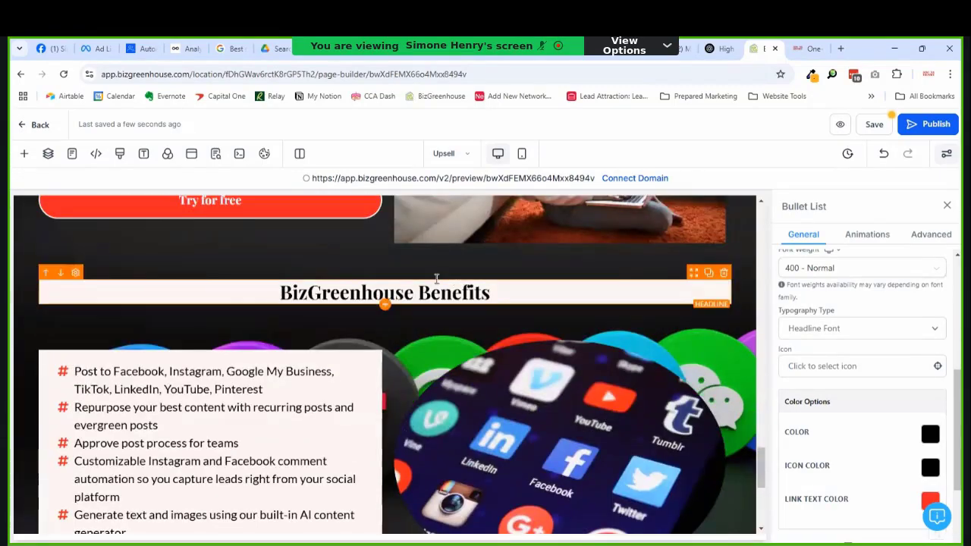
pyautogui.click(389, 290)
pyautogui.doubleClick(401, 289)
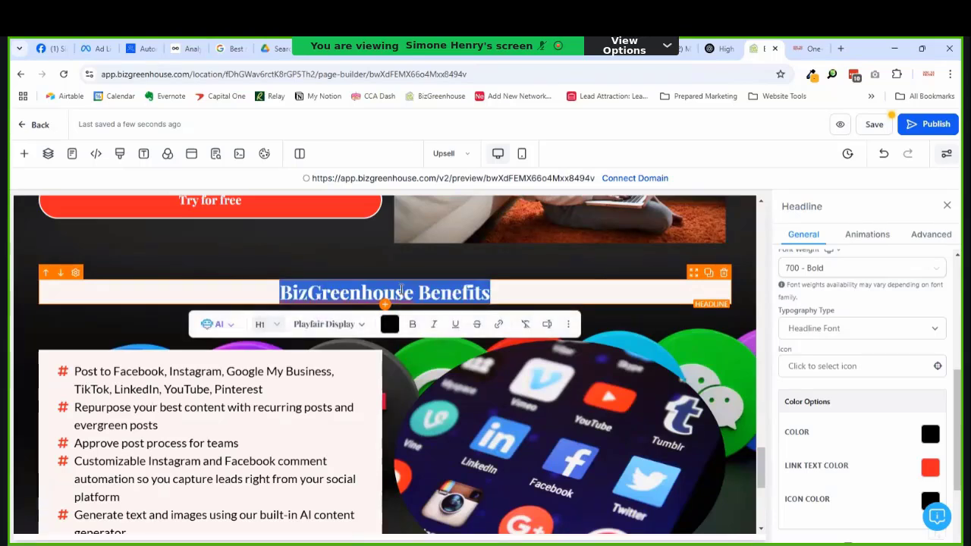
pyautogui.write('When You')
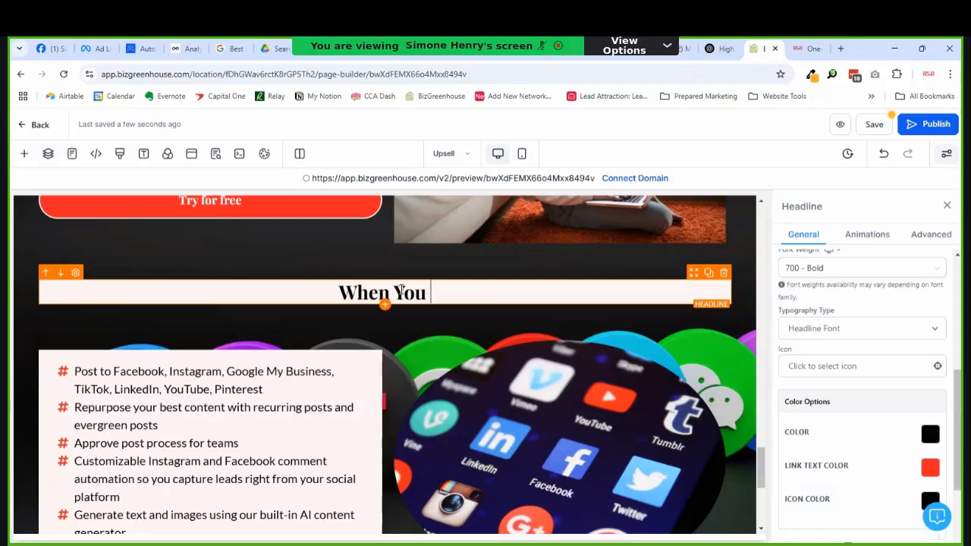
pyautogui.tripleClick(401, 289)
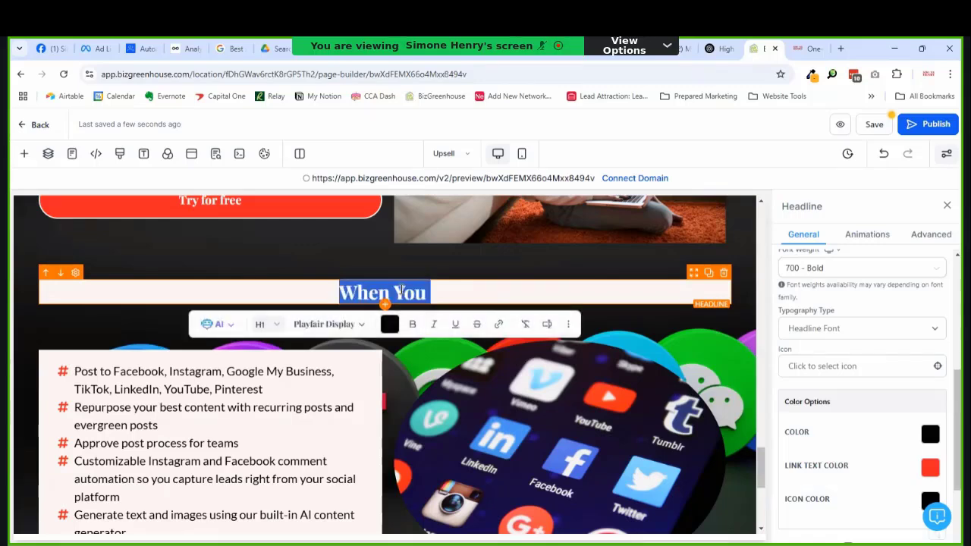
pyautogui.write('Also In')
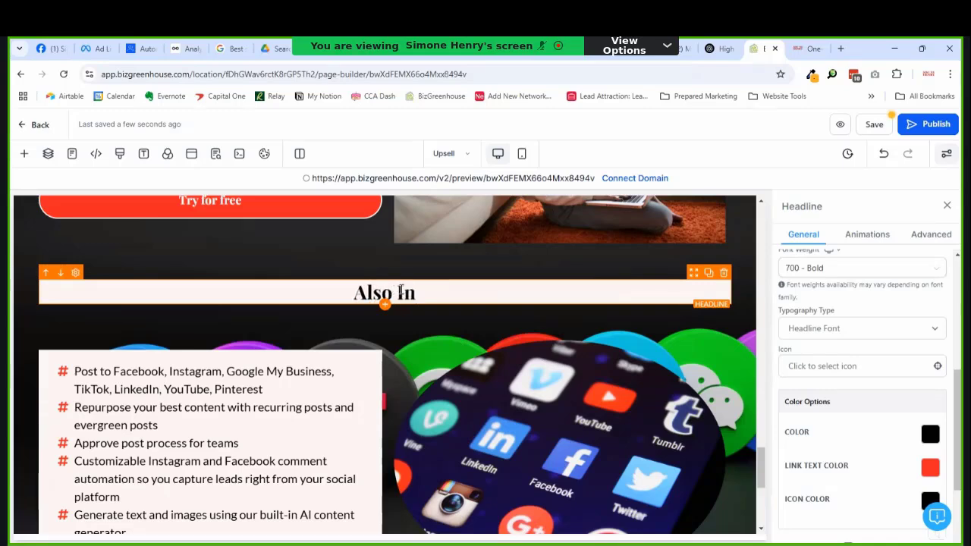
pyautogui.write('cluded')
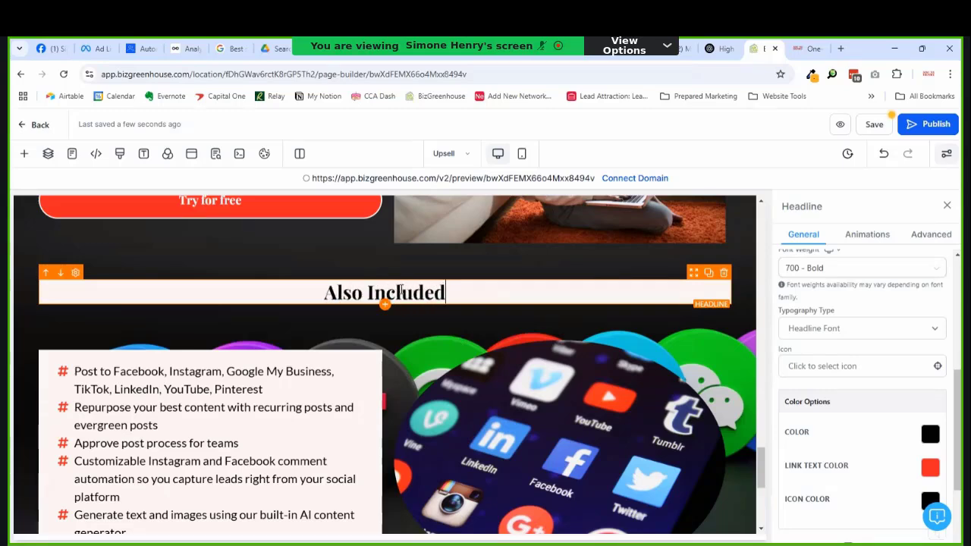
pyautogui.tripleClick(400, 289)
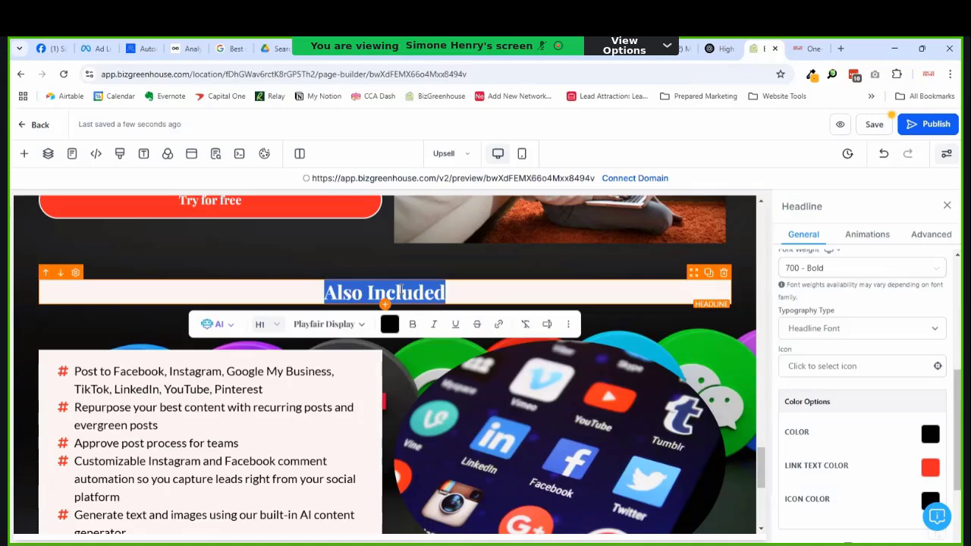
pyautogui.press('Right')
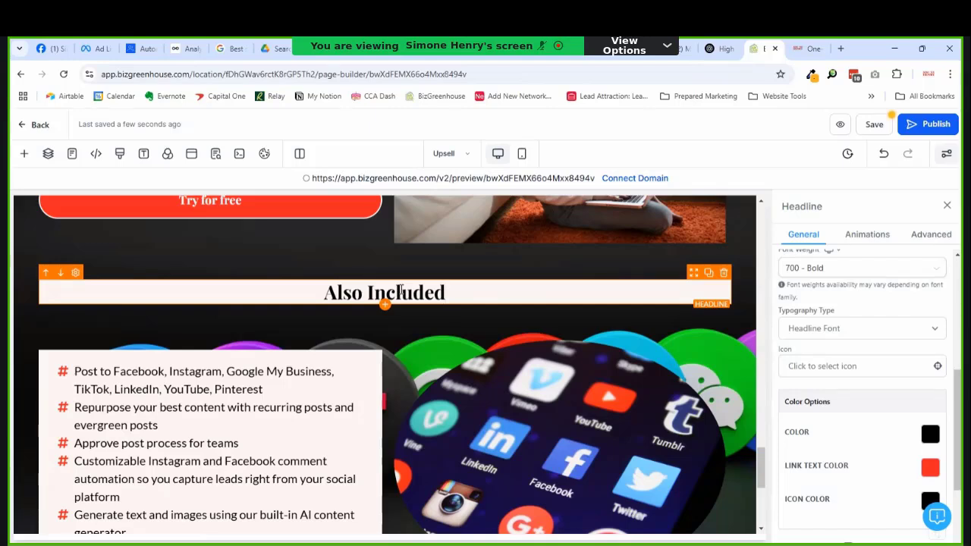
pyautogui.hotkey('ctrl', 'a')
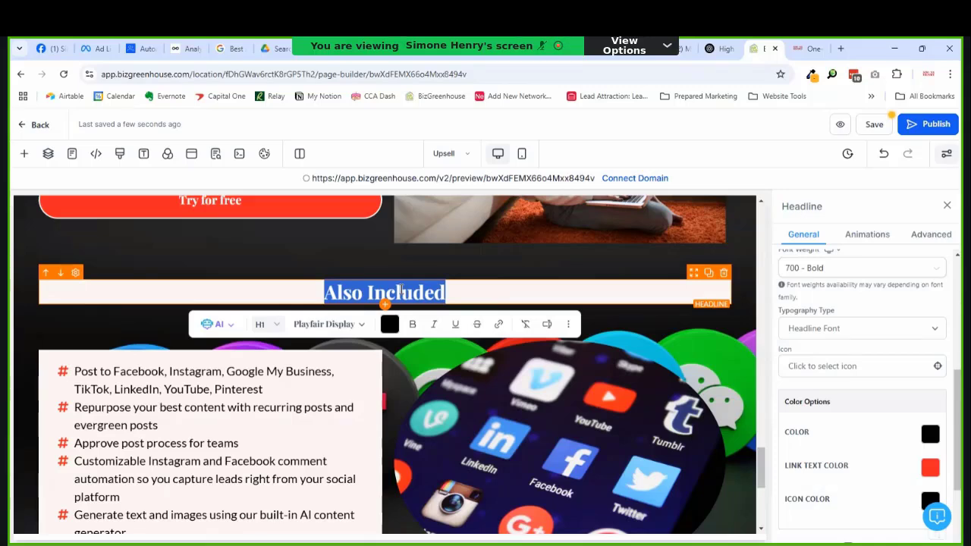
# Step: Retitle the headline 'Automation Made Easy - Elite', correcting the mistyped 'EAsy' to 'Easy'
pyautogui.click(459, 324)
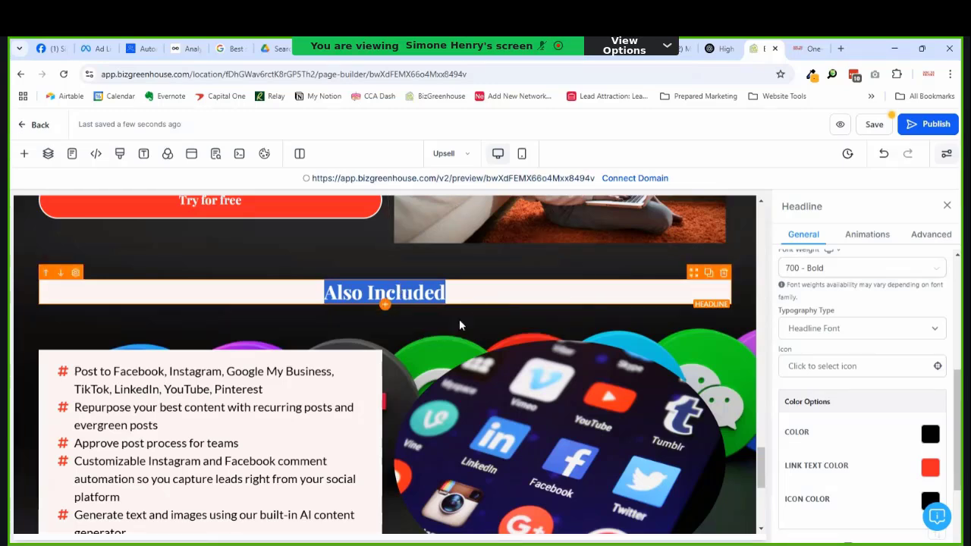
pyautogui.click(491, 295)
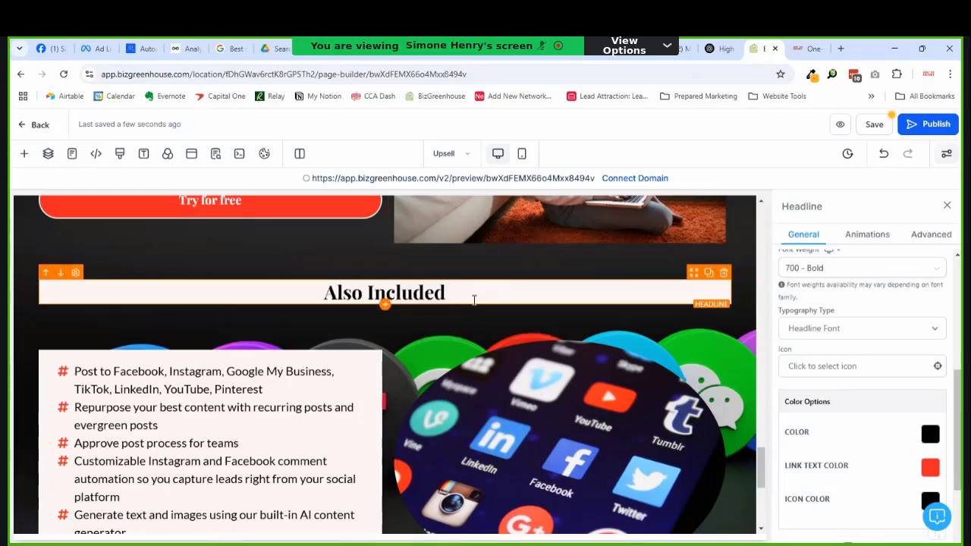
pyautogui.tripleClick(475, 299)
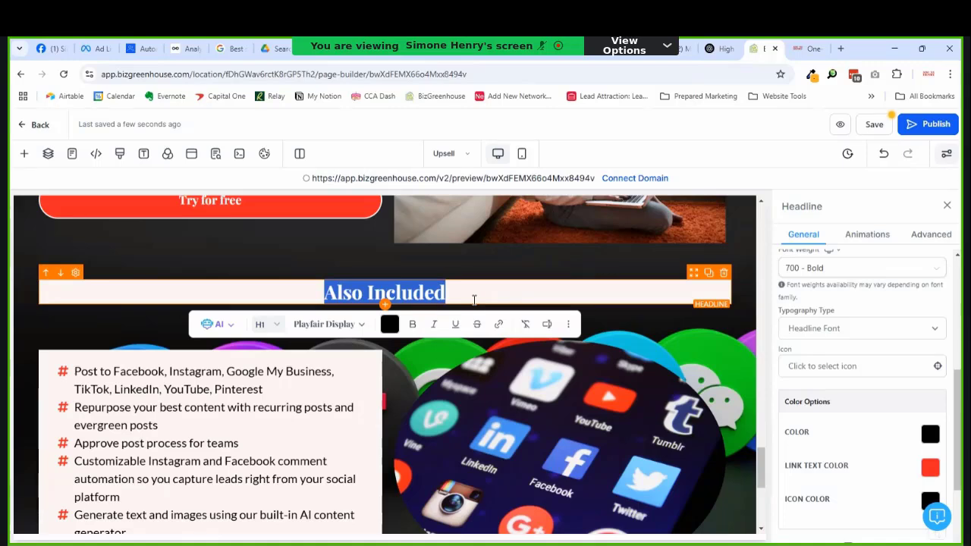
pyautogui.write('A')
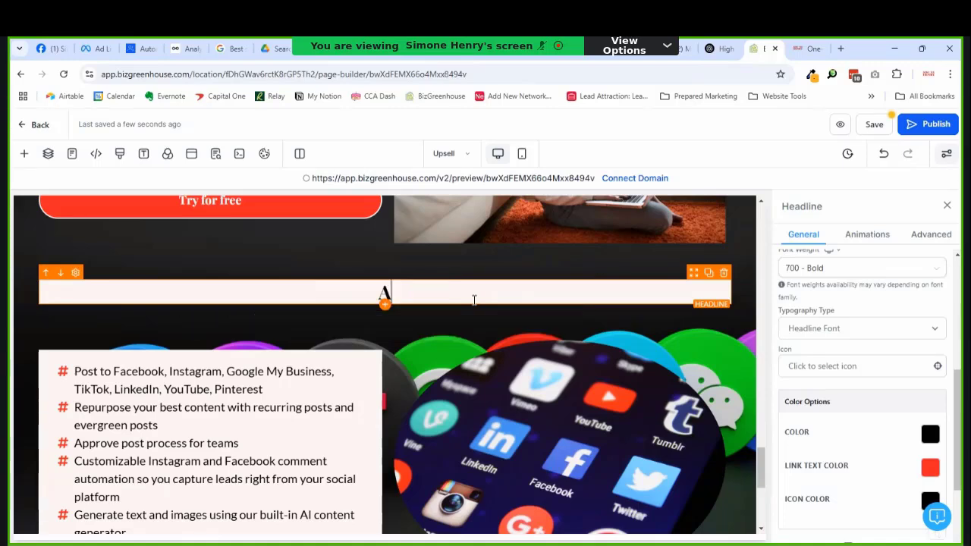
pyautogui.write('utomation Made EAsy')
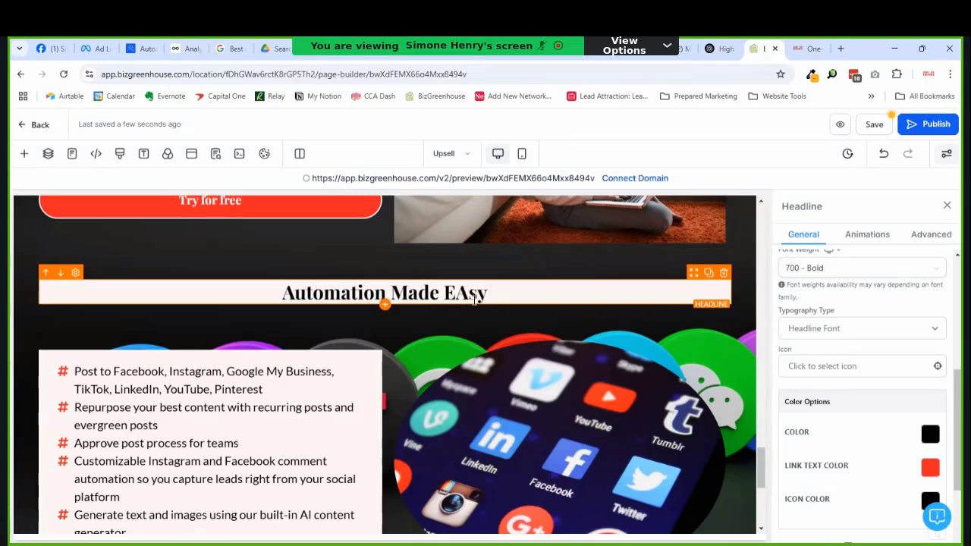
pyautogui.press('Left')
pyautogui.press('Left')
pyautogui.press('Left')
pyautogui.hotkey('shift', 'Right')
pyautogui.write('a')
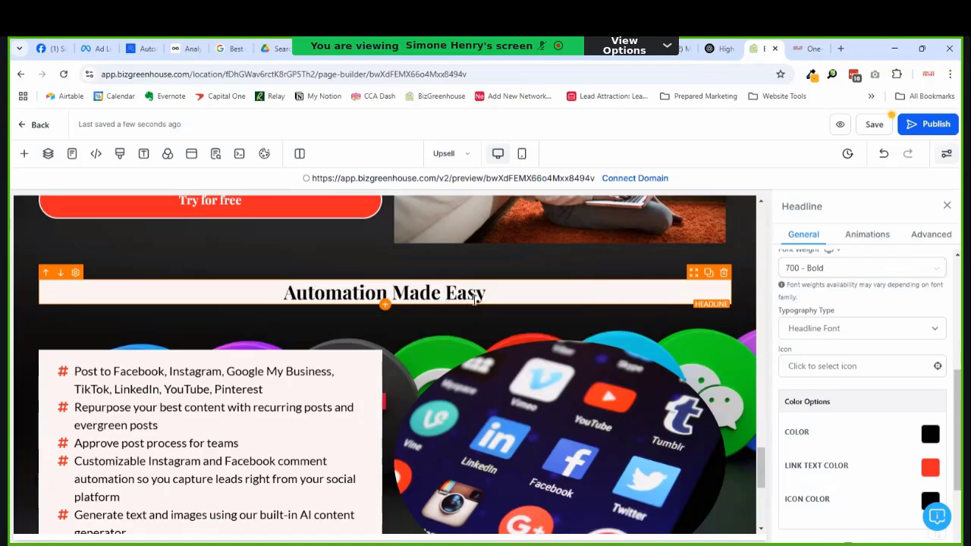
pyautogui.press('Right')
pyautogui.press('Right')
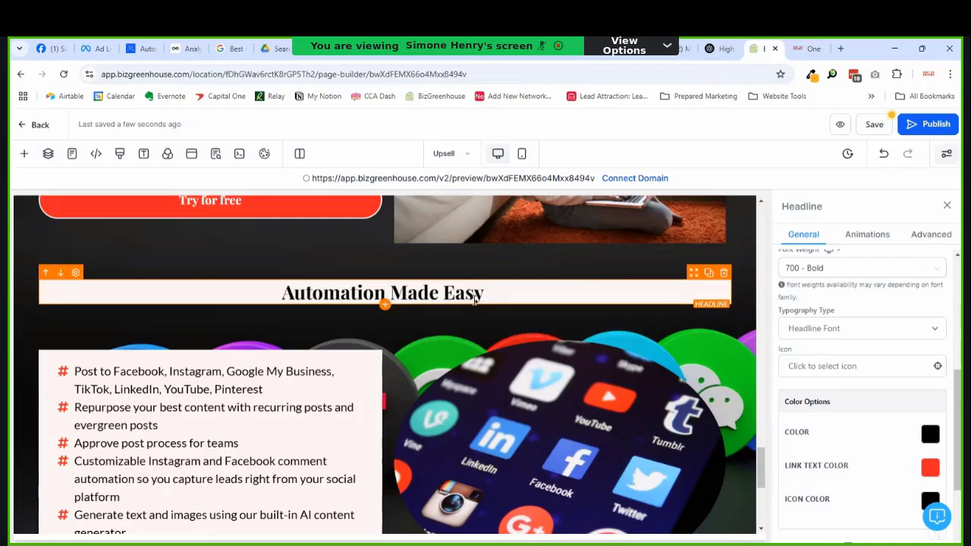
pyautogui.write('- Elite')
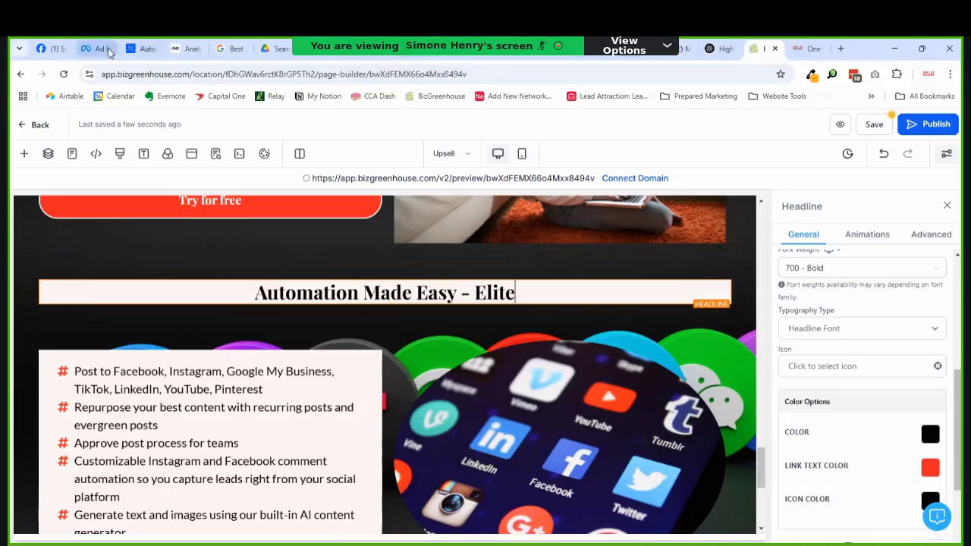
pyautogui.click(143, 48)
# Step: Read the community group's About description on building a first funnel, then open the pricing page
pyautogui.click(570, 172)
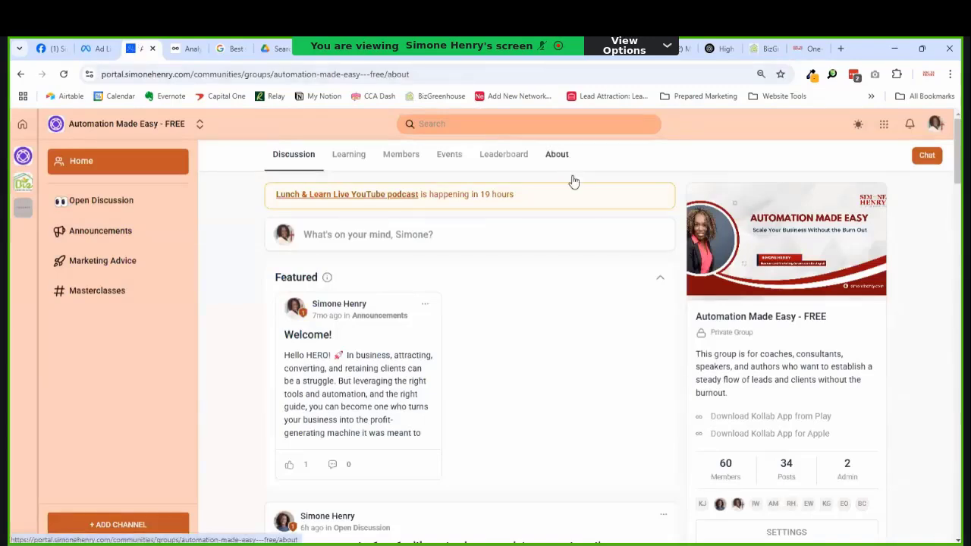
pyautogui.scroll(-4, 498, 271)
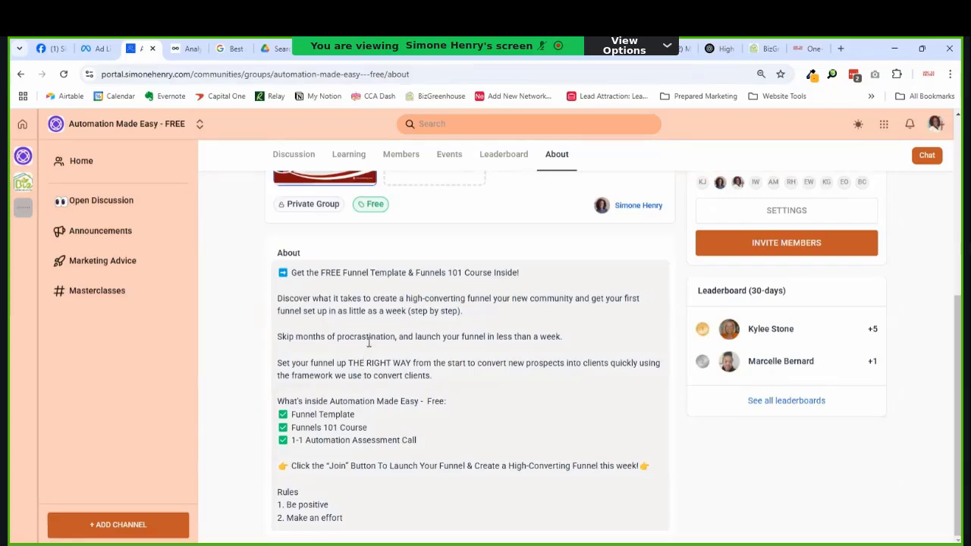
pyautogui.moveTo(463, 311); pyautogui.dragTo(302, 314)
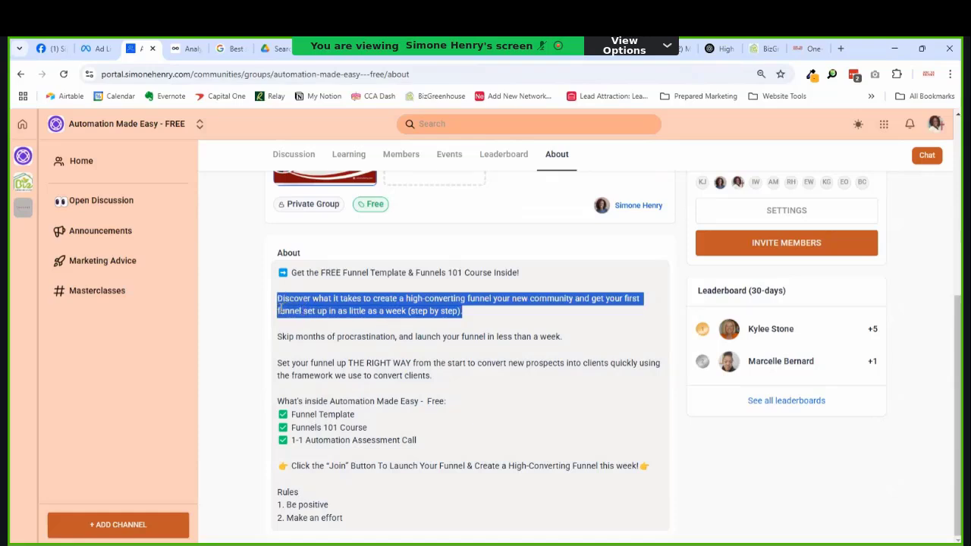
pyautogui.click(327, 322)
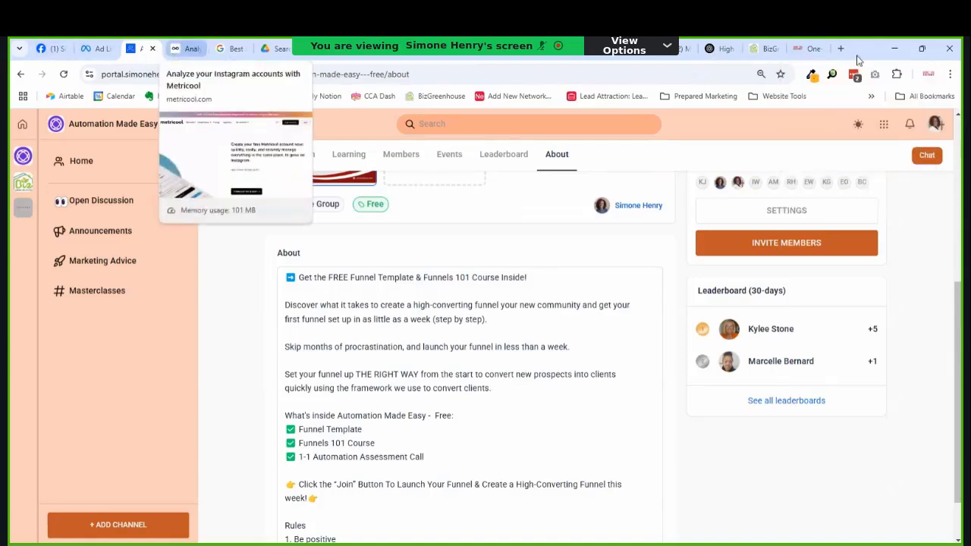
pyautogui.click(817, 50)
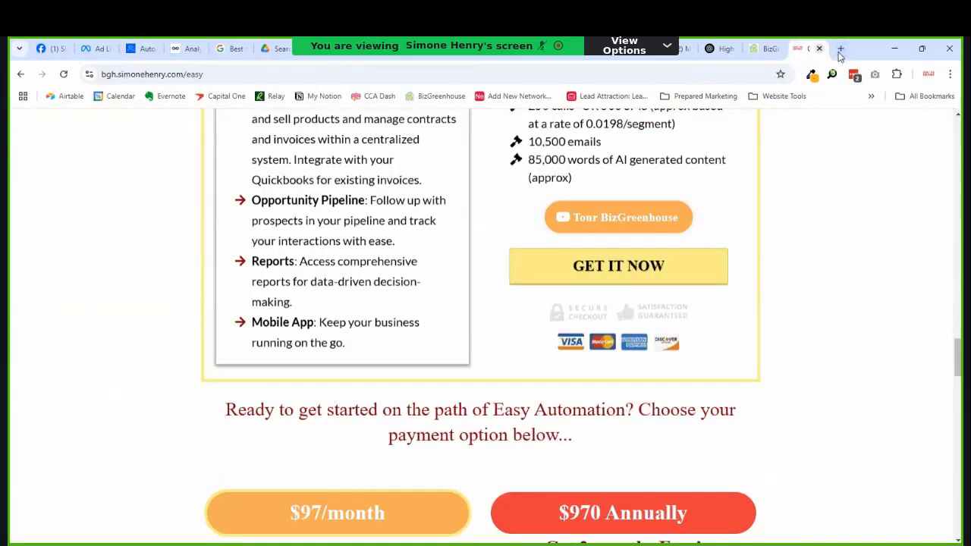
pyautogui.click(841, 48)
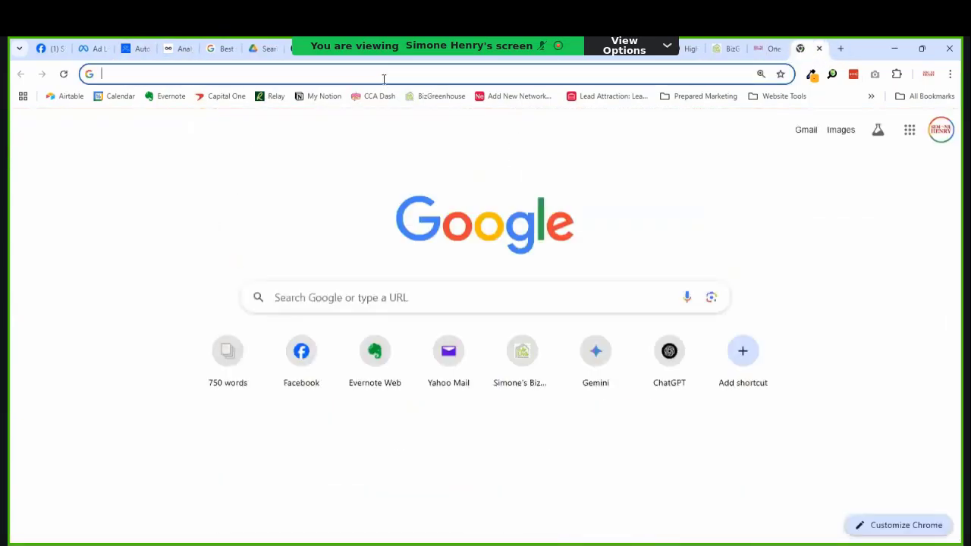
pyautogui.press('Return')
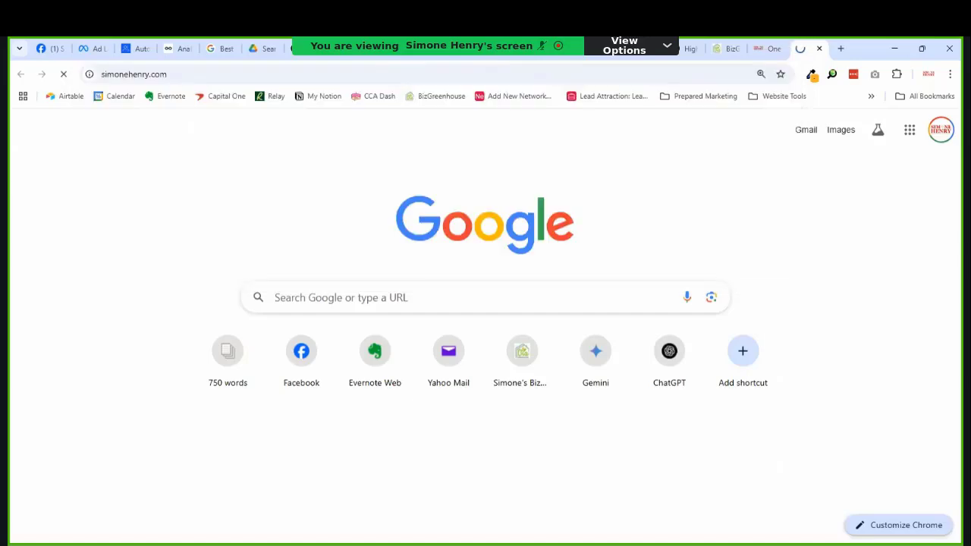
pyautogui.scroll(-10, 516, 189)
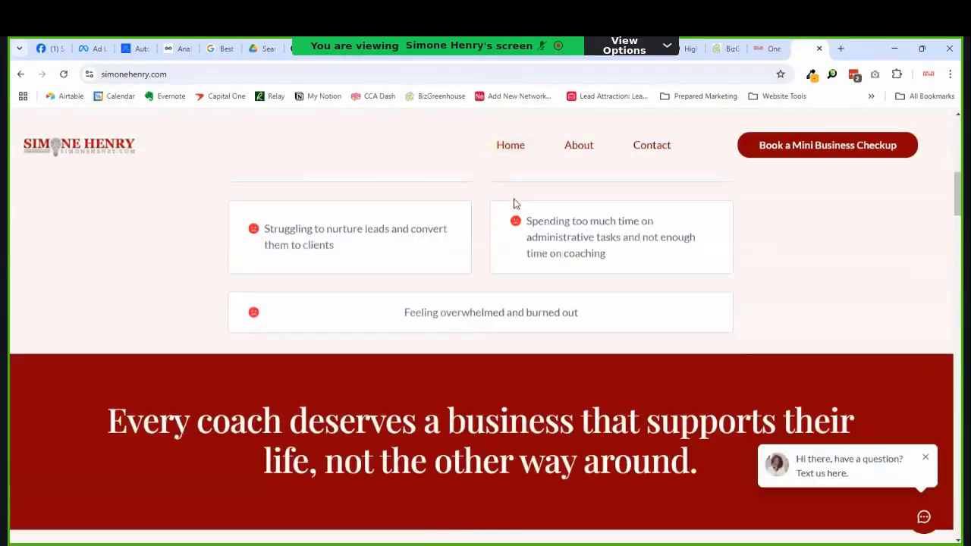
pyautogui.scroll(-1, 504, 213)
pyautogui.scroll(4, 529, 239)
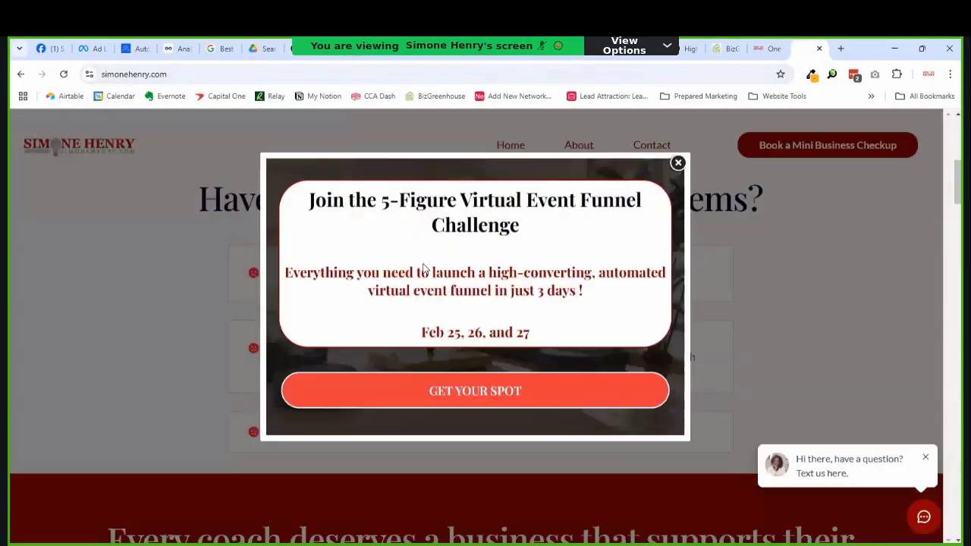
pyautogui.click(678, 163)
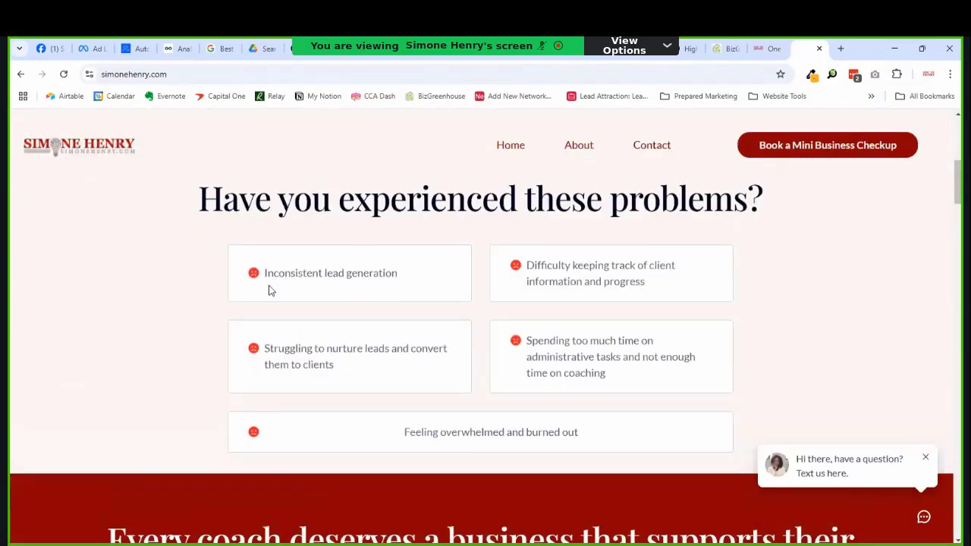
pyautogui.scroll(-1, 315, 286)
pyautogui.scroll(1, 315, 286)
pyautogui.moveTo(442, 305); pyautogui.dragTo(256, 283)
pyautogui.hotkey('ctrl', 'c')
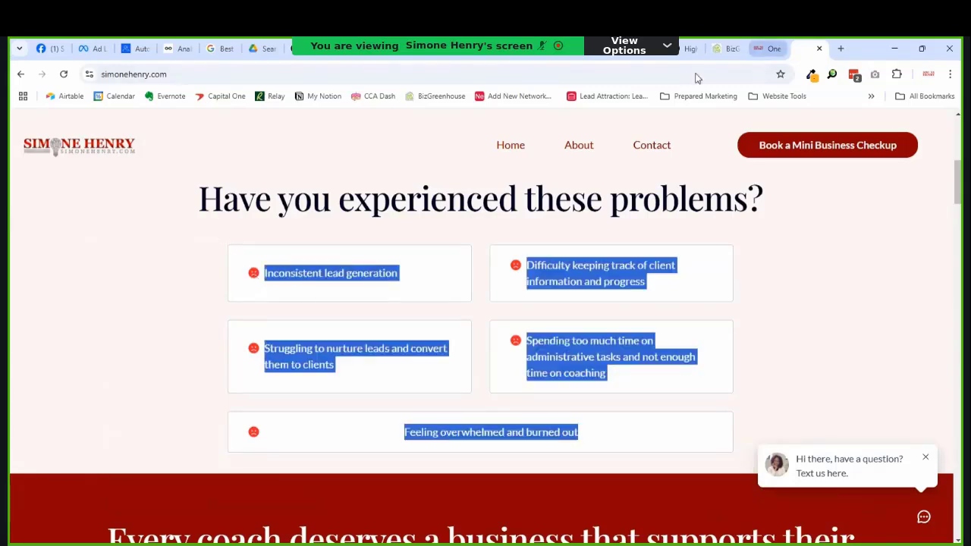
# Step: Add a new paragraph element below the social media features bullet list
pyautogui.click(732, 50)
pyautogui.click(125, 409)
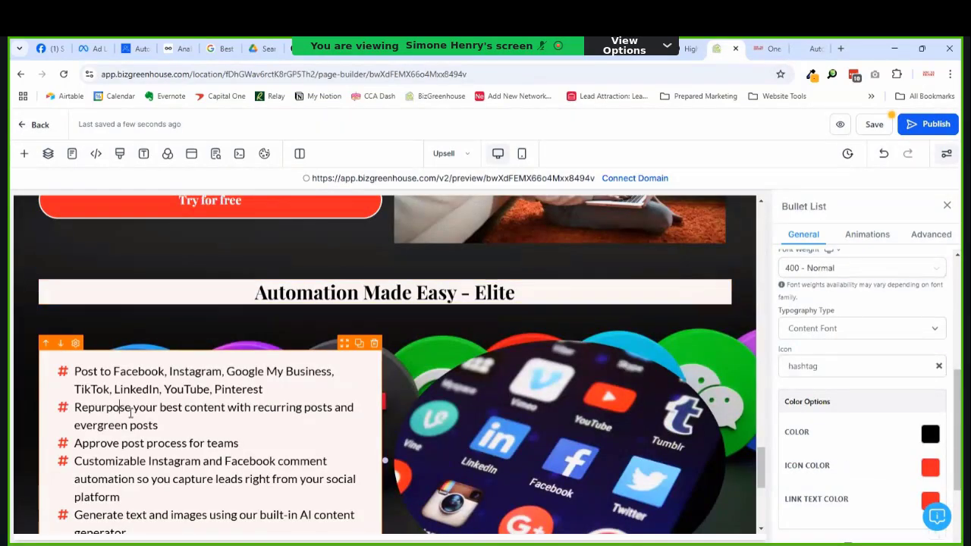
pyautogui.scroll(-2, 151, 364)
pyautogui.scroll(2, 311, 337)
pyautogui.scroll(-2, 205, 370)
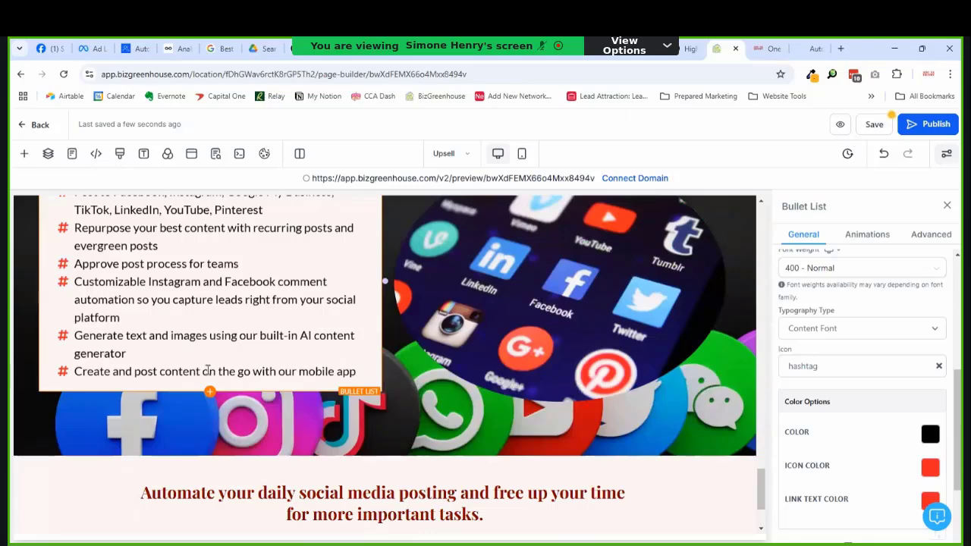
pyautogui.scroll(2, 216, 338)
pyautogui.click(211, 511)
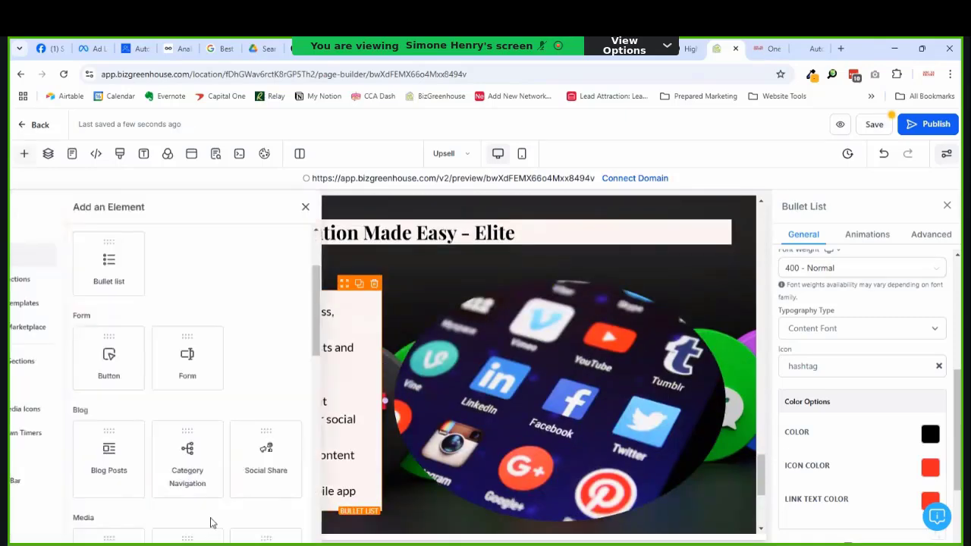
pyautogui.scroll(1, 170, 341)
pyautogui.scroll(2, 156, 303)
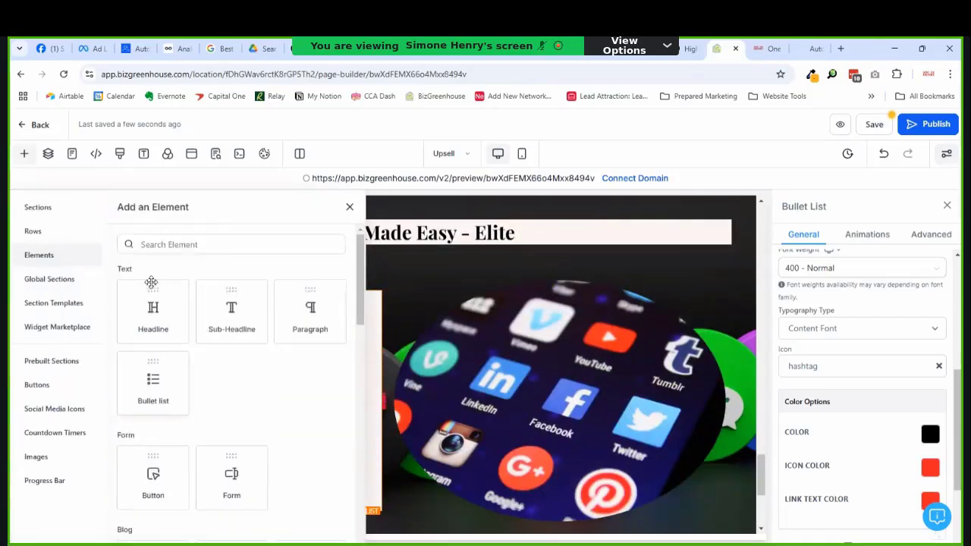
pyautogui.click(291, 310)
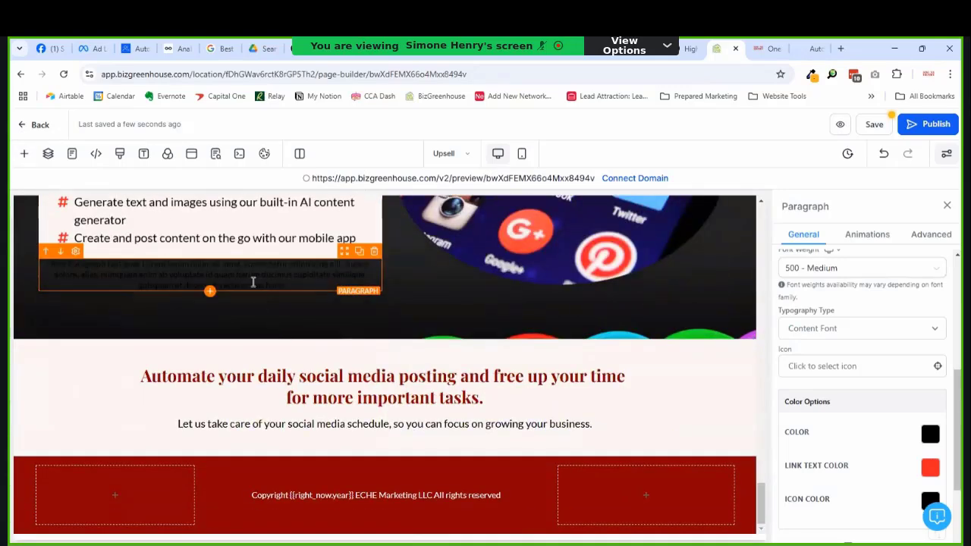
# Step: Give the paragraph a pale background, paste in the five pain points, and move it above the bullets
pyautogui.scroll(3, 866, 356)
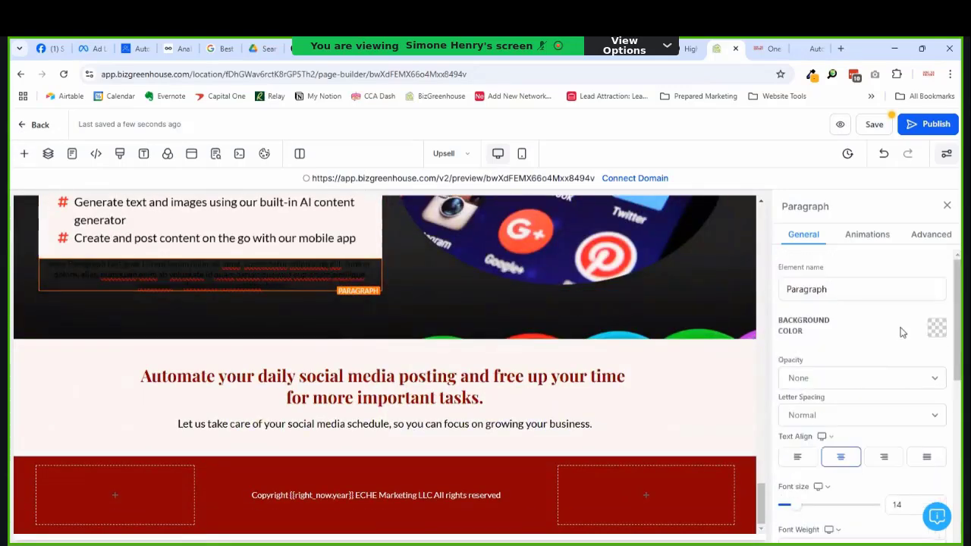
pyautogui.click(936, 329)
pyautogui.click(789, 168)
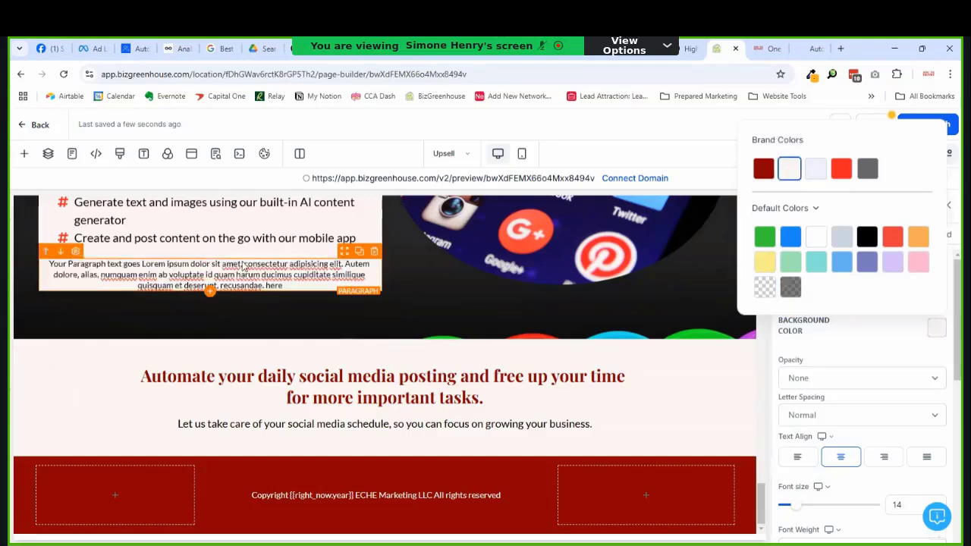
pyautogui.doubleClick(212, 282)
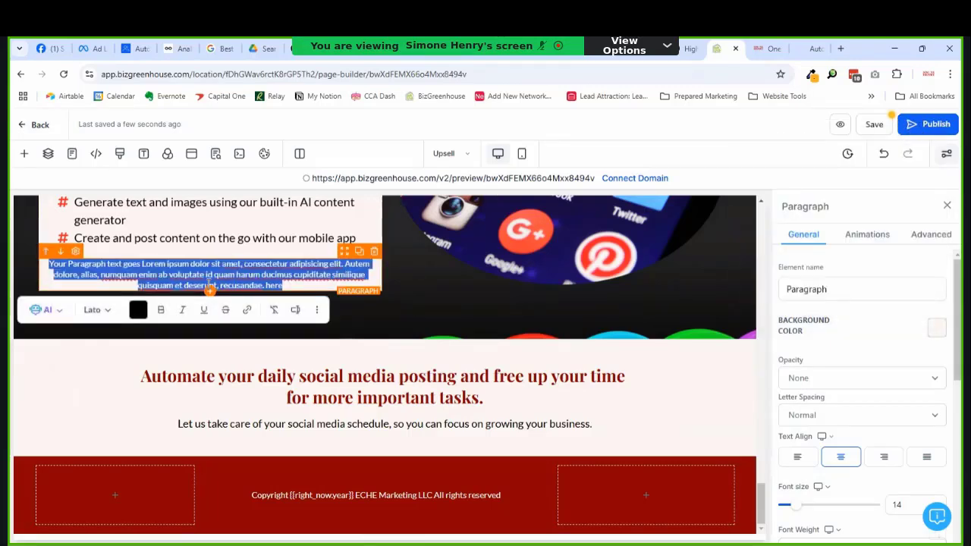
pyautogui.hotkey('ctrl', 'v')
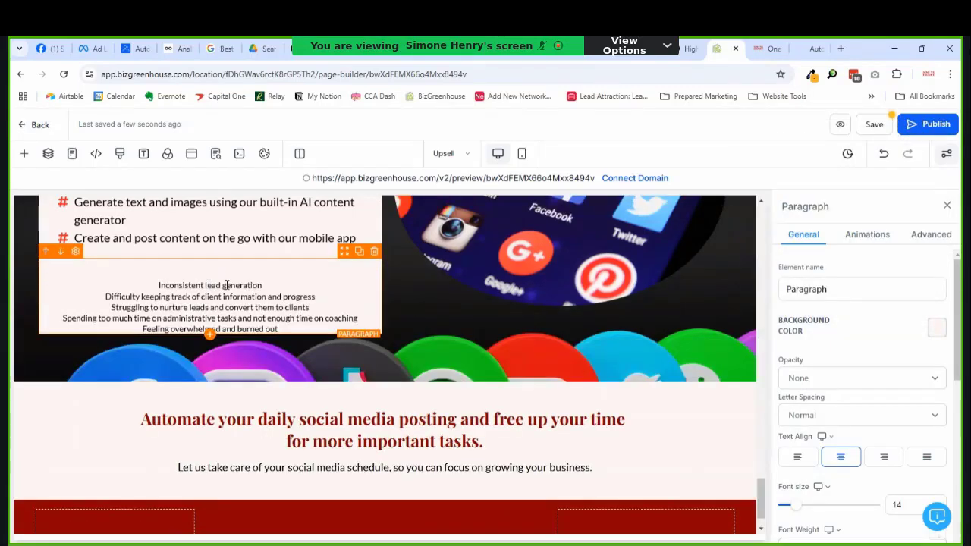
pyautogui.click(46, 251)
# Step: Enlarge the pain-point text to 20 px and delete the blank lines above it
pyautogui.scroll(4, 327, 269)
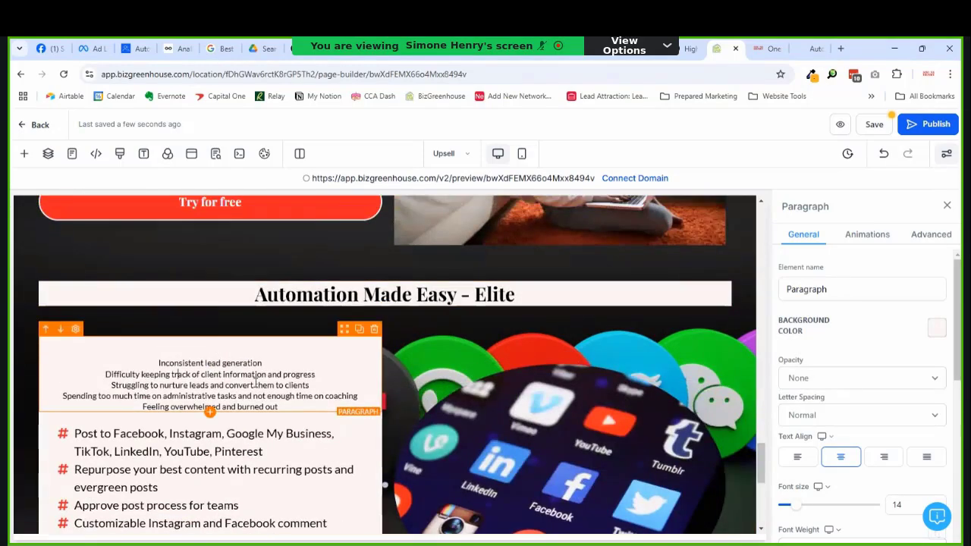
pyautogui.scroll(-2, 873, 430)
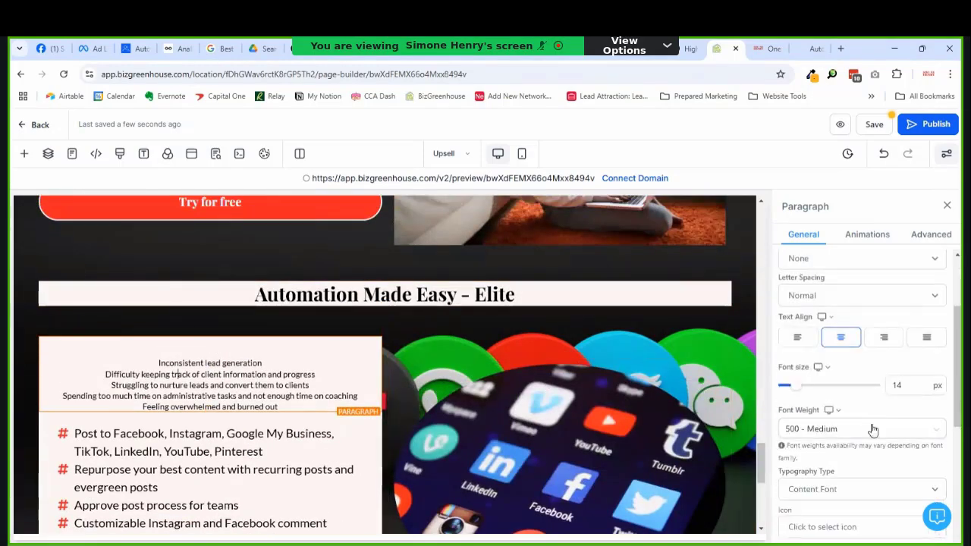
pyautogui.click(802, 387)
pyautogui.moveTo(803, 393); pyautogui.dragTo(804, 396)
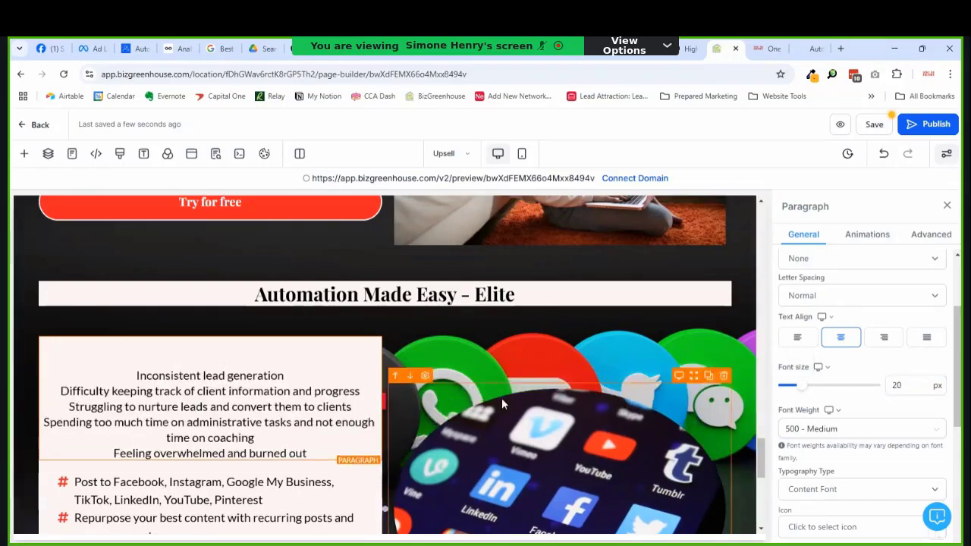
pyautogui.scroll(-1, 211, 320)
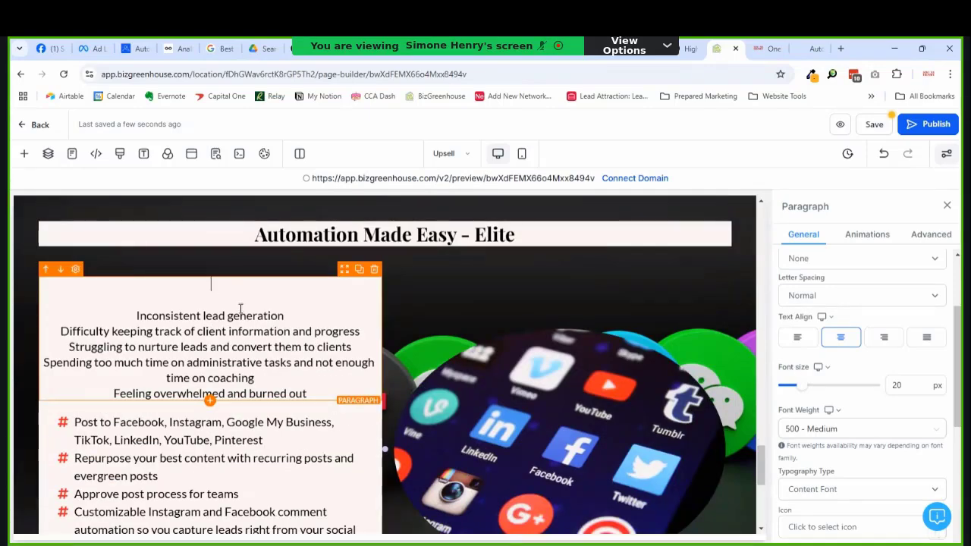
pyautogui.press('Delete')
pyautogui.press('Delete')
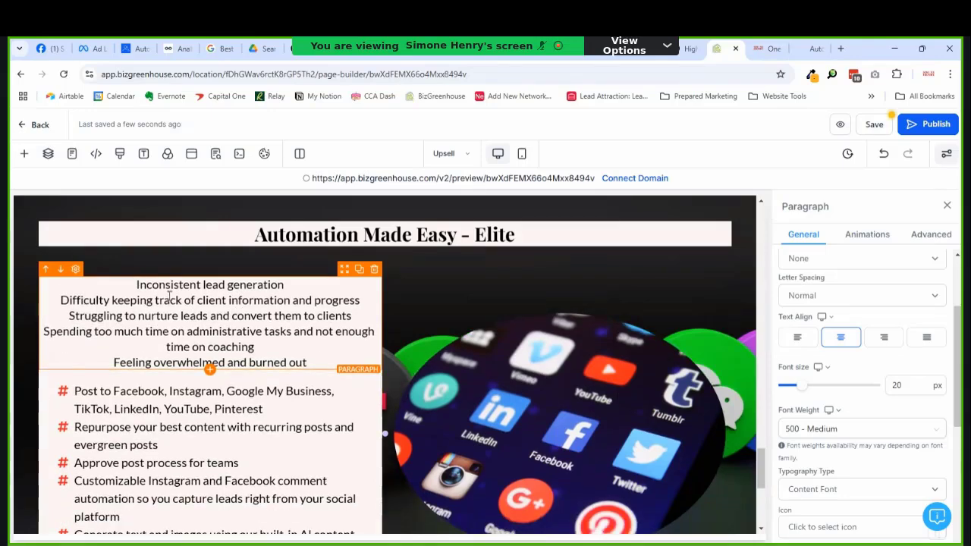
pyautogui.scroll(-1, 168, 296)
pyautogui.scroll(2, 182, 339)
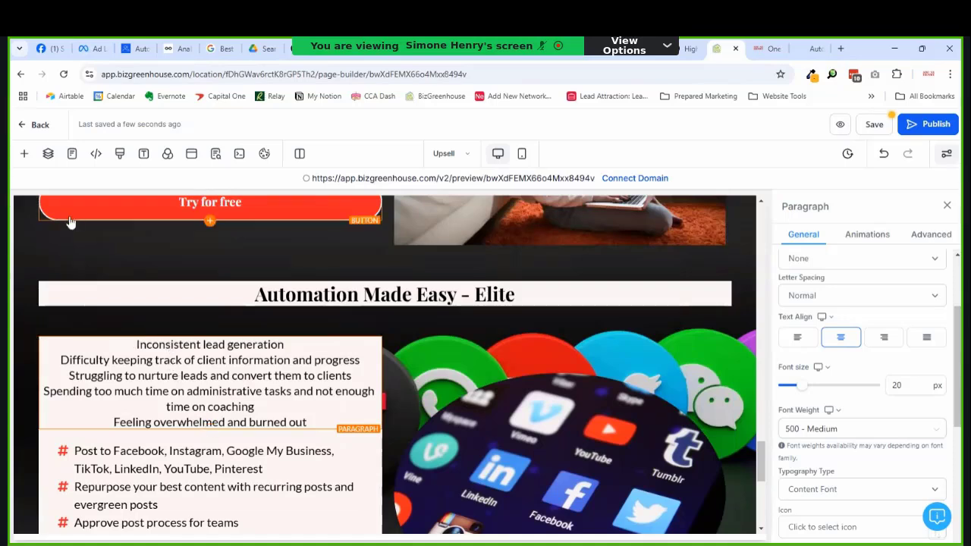
pyautogui.click(24, 153)
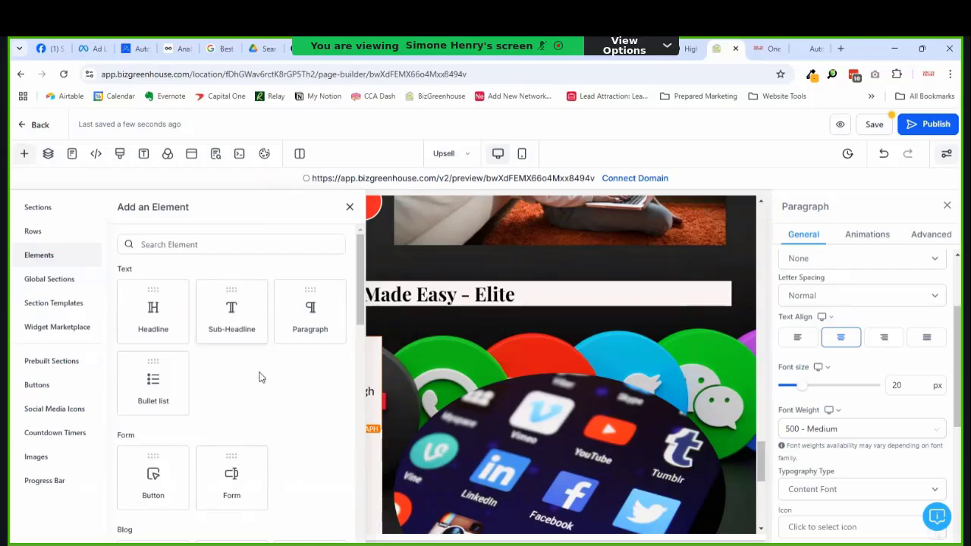
# Step: Drop a Sub-Headline element above the pain-point paragraph and make its text black
pyautogui.moveTo(231, 312); pyautogui.dragTo(260, 374)
pyautogui.scroll(2, 911, 346)
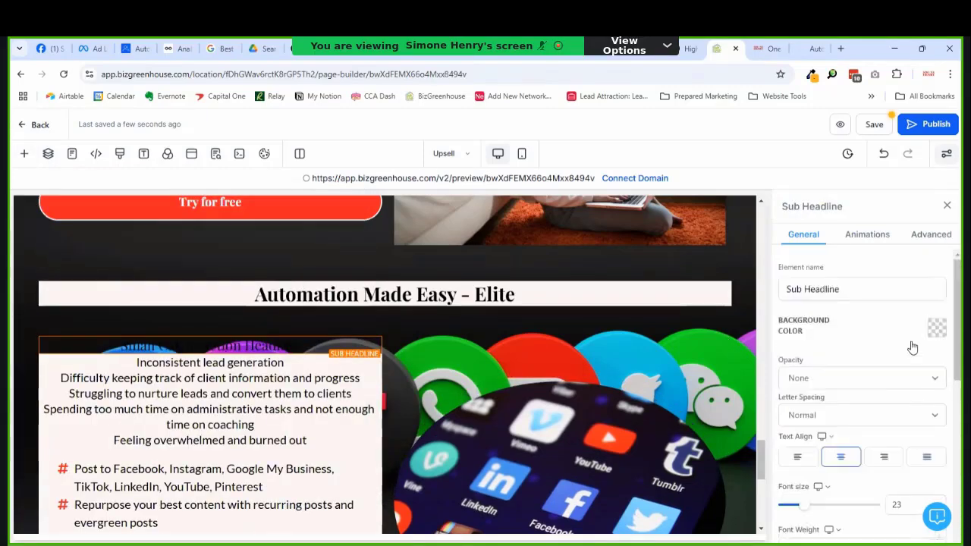
pyautogui.scroll(-5, 912, 347)
pyautogui.click(930, 357)
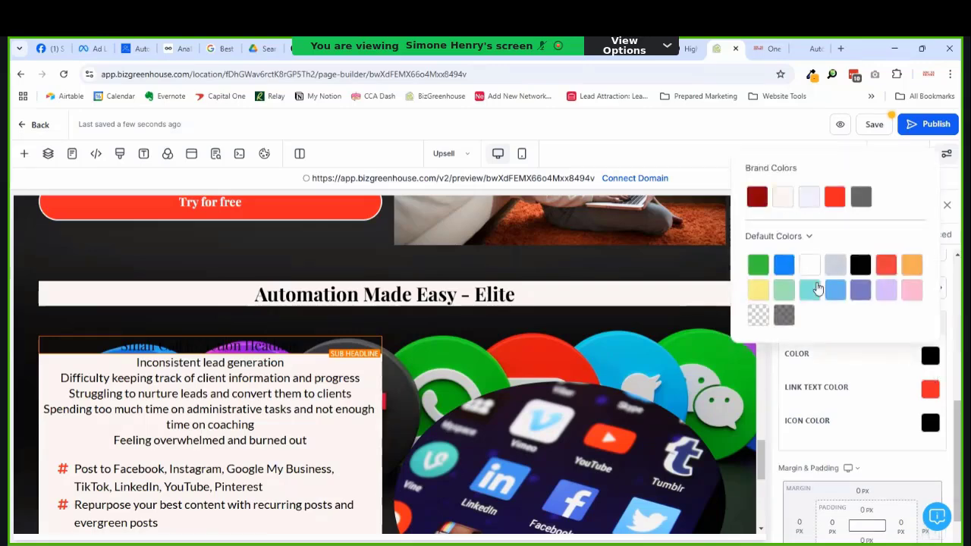
pyautogui.click(781, 198)
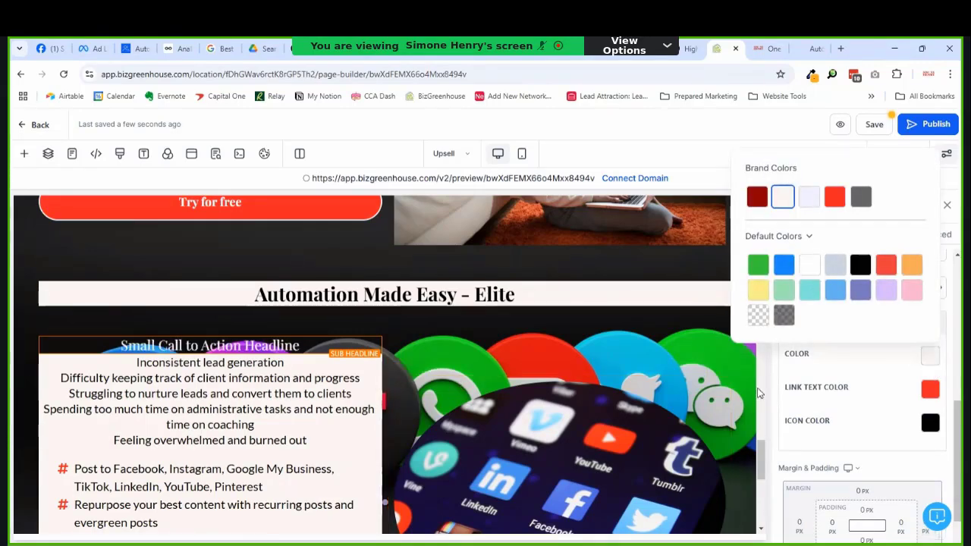
pyautogui.click(860, 264)
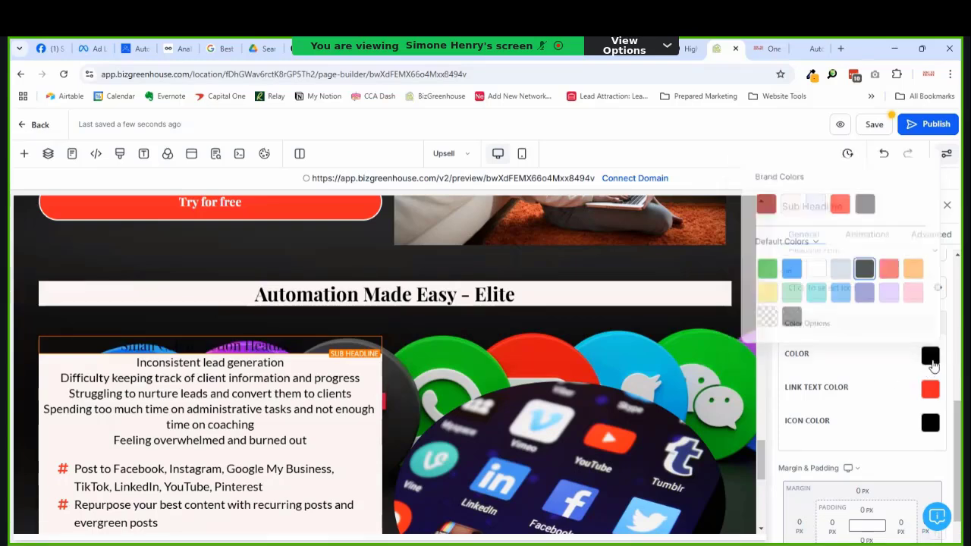
pyautogui.click(903, 364)
# Step: Give the sub headline the pale brand swatch as its background colour
pyautogui.scroll(5, 902, 364)
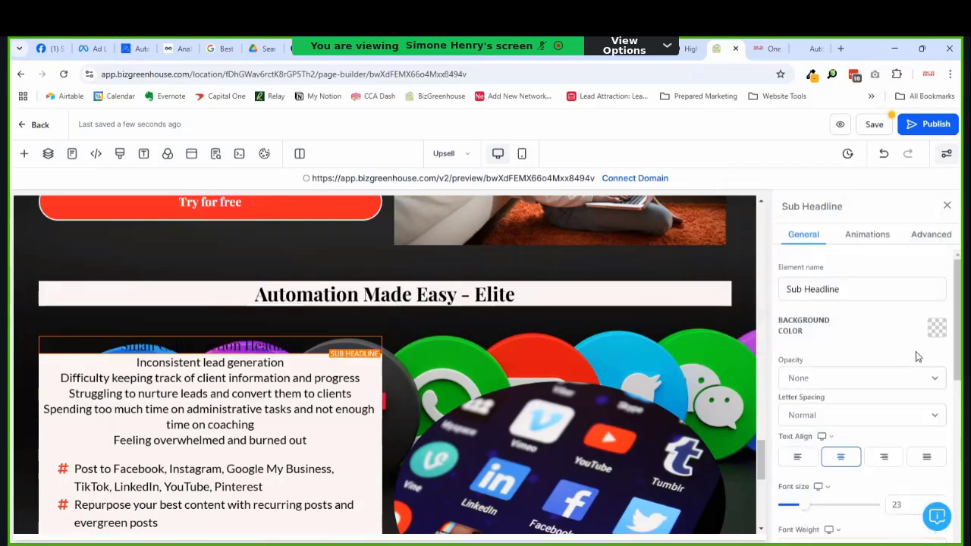
pyautogui.click(936, 328)
pyautogui.click(789, 168)
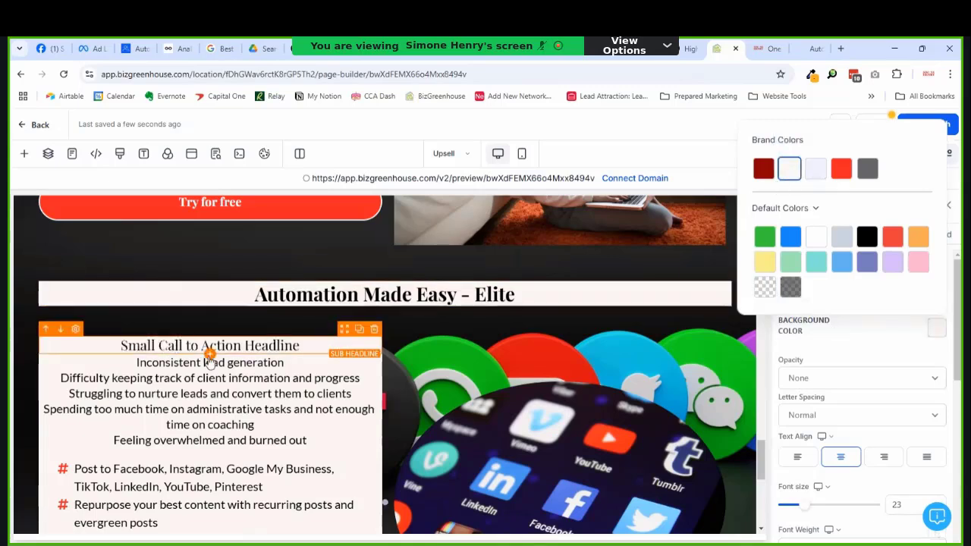
pyautogui.click(905, 372)
# Step: Set a 20 px bottom margin on the sub headline and select its placeholder text
pyautogui.scroll(-5, 905, 380)
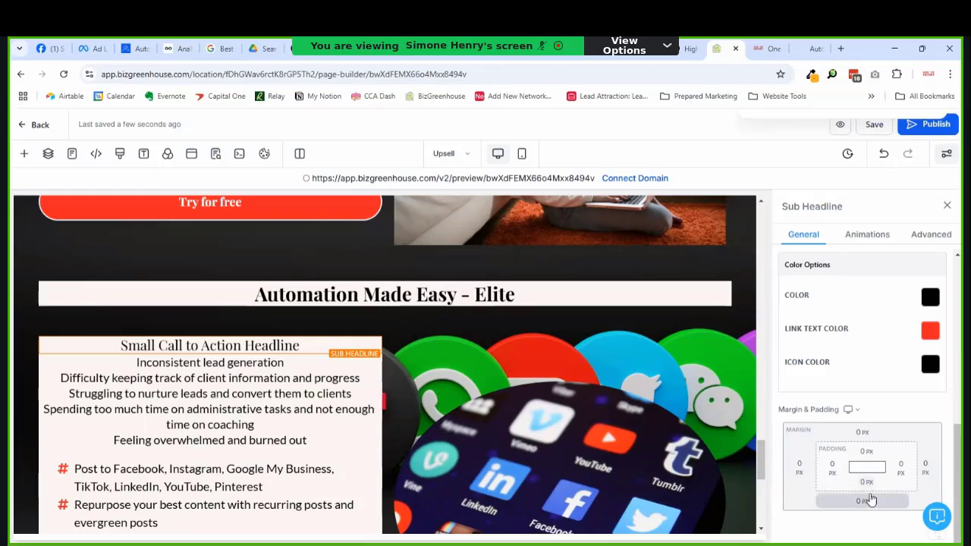
pyautogui.click(865, 506)
pyautogui.click(794, 452)
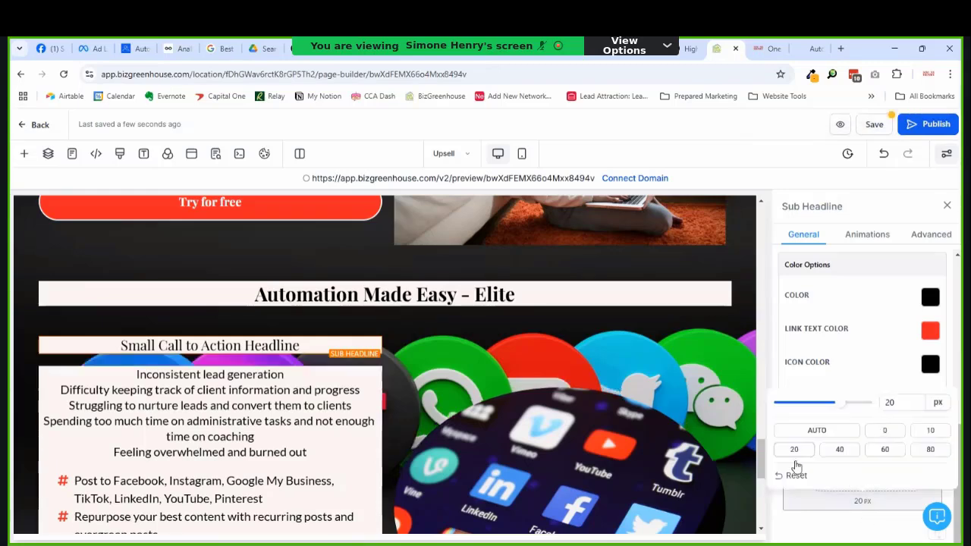
pyautogui.tripleClick(290, 347)
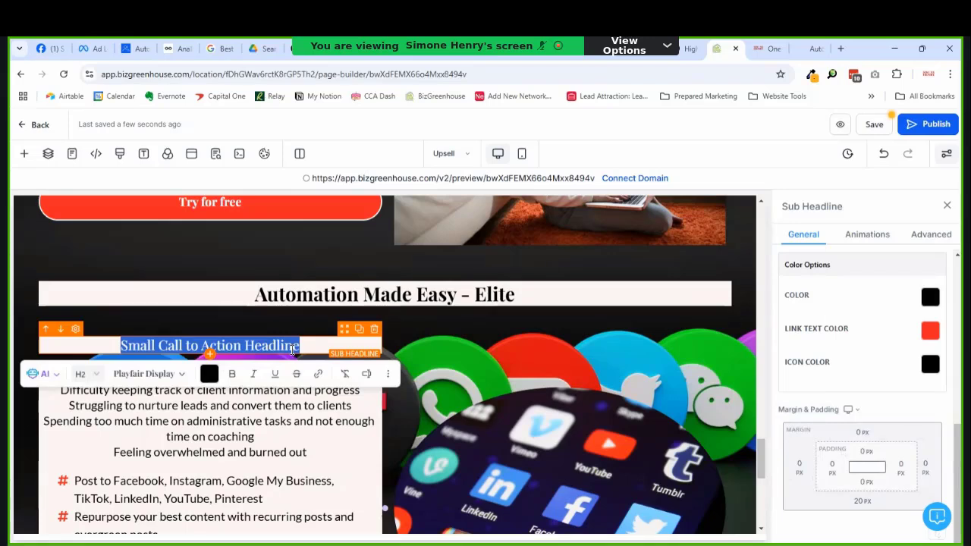
# Step: Retype the sub headline as 'Do any of these sound familiar?'
pyautogui.write('As')
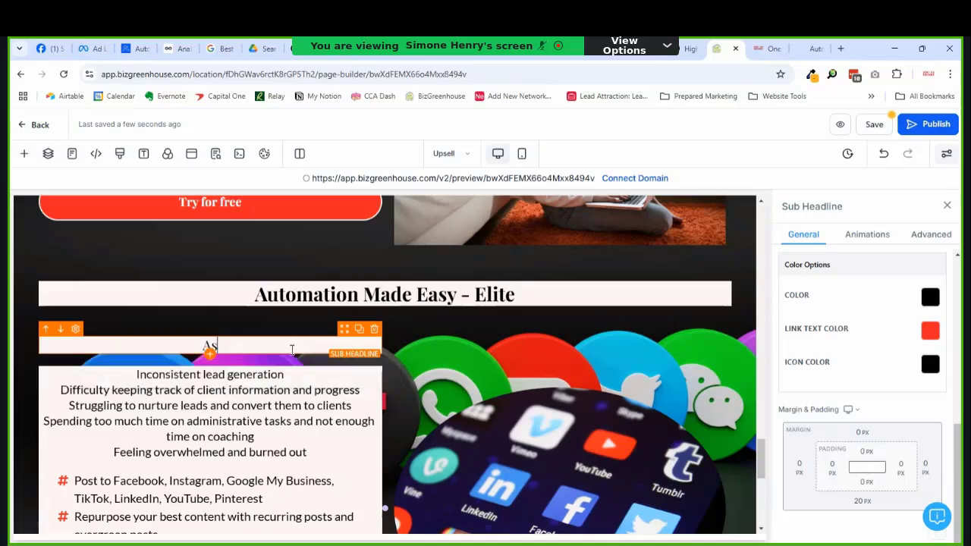
pyautogui.write(' a c')
pyautogui.press('BackSpace')
pyautogui.hotkey('ctrl', 'a')
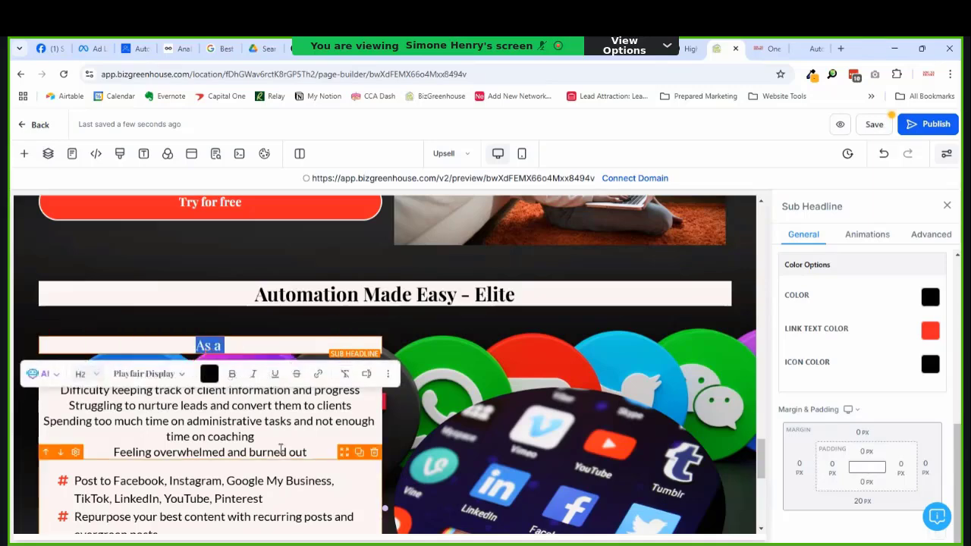
pyautogui.write('Does any')
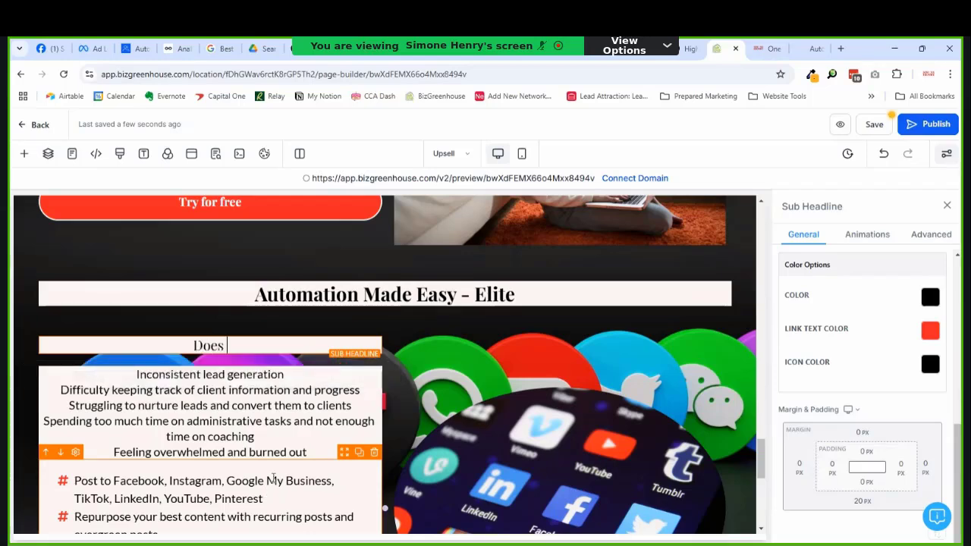
pyautogui.press('BackSpace')
pyautogui.press('BackSpace')
pyautogui.press('BackSpace')
pyautogui.press('BackSpace')
pyautogui.press('BackSpace')
pyautogui.press('BackSpace')
pyautogui.write('any of these sound')
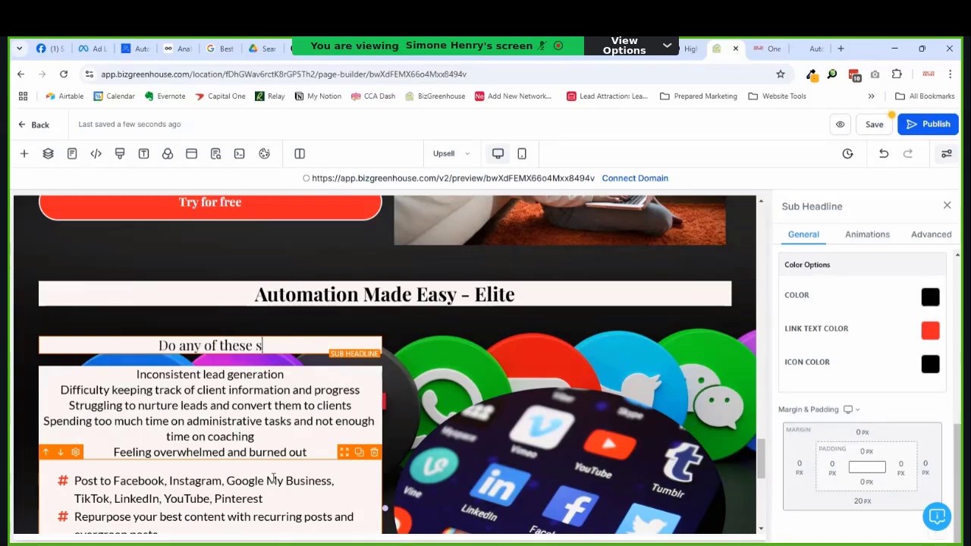
pyautogui.write(' famil')
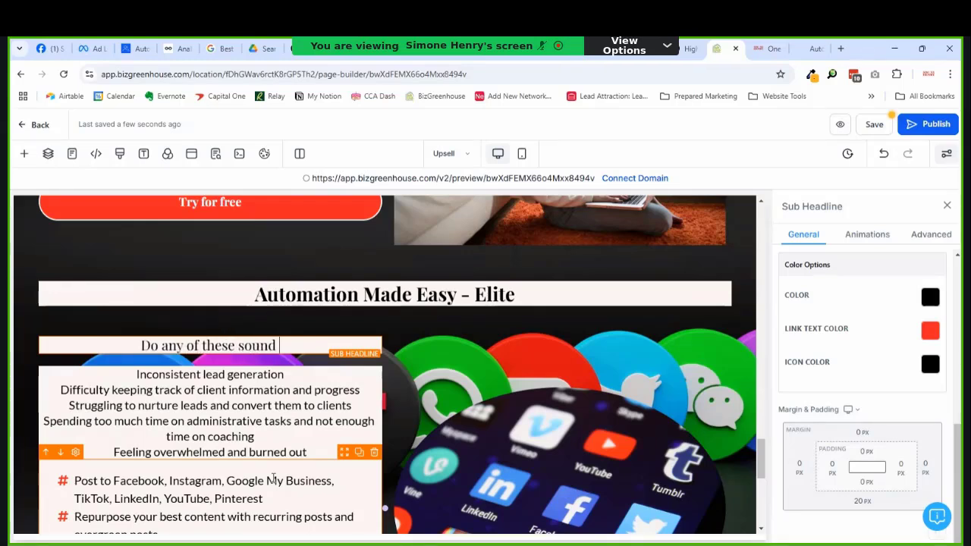
pyautogui.write('iar')
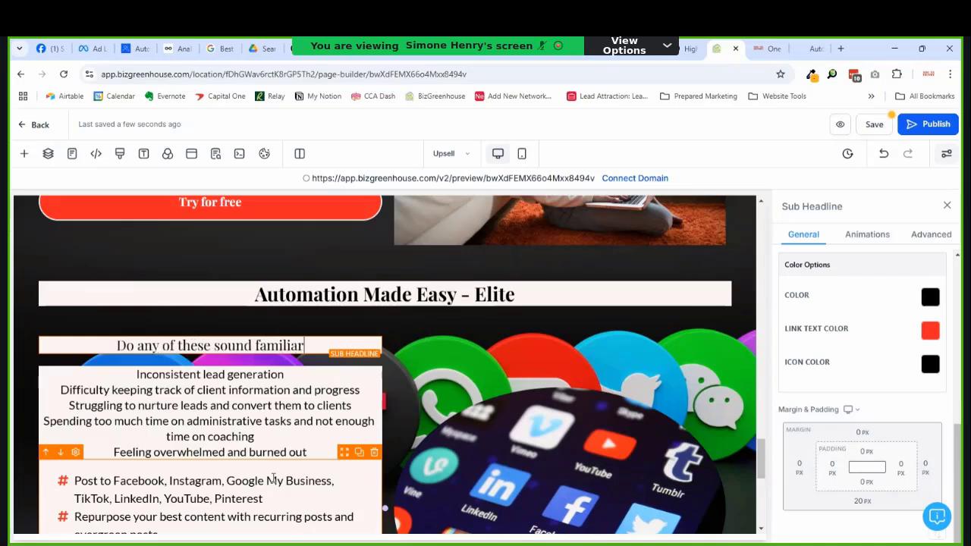
pyautogui.write('?')
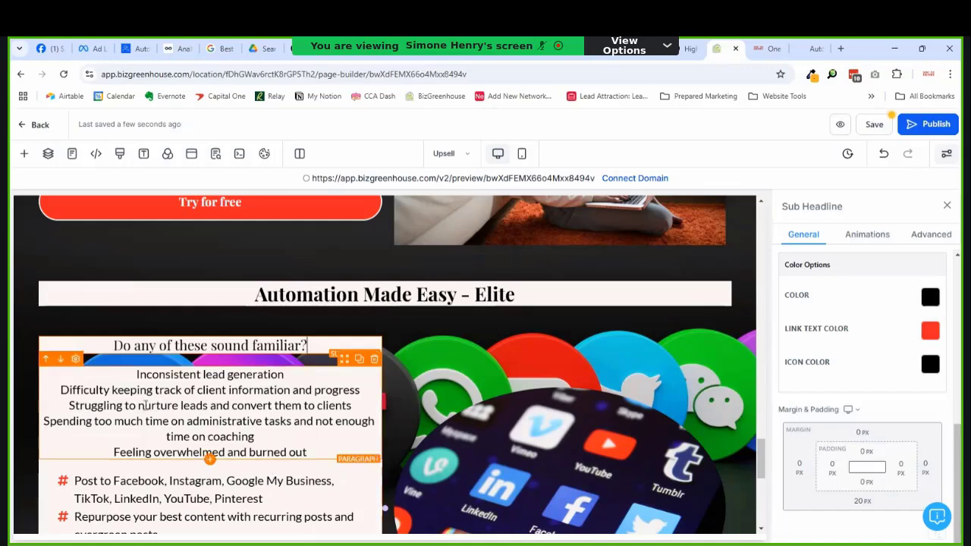
# Step: Change the pain-point paragraph's line height from 1.3 to 1.5 in its advanced settings
pyautogui.click(179, 405)
pyautogui.click(937, 234)
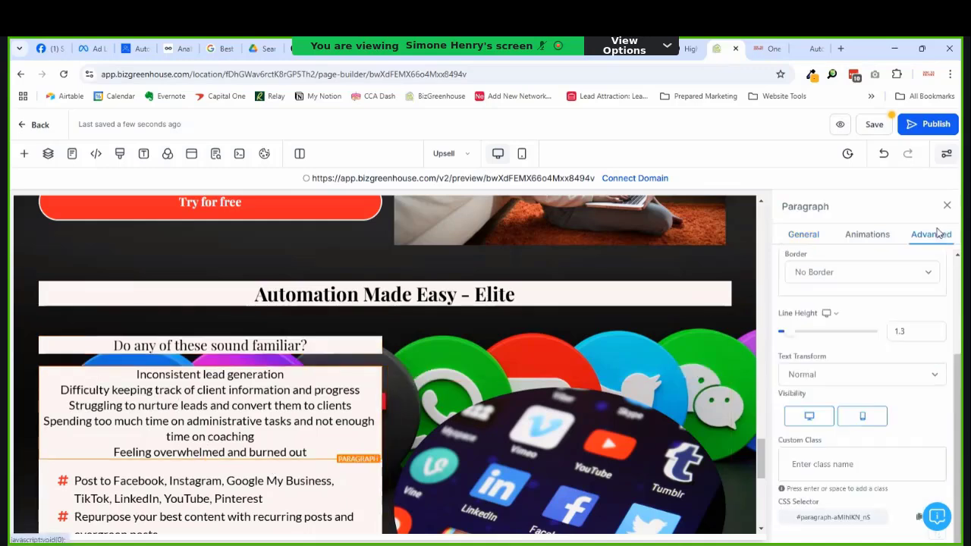
pyautogui.click(906, 340)
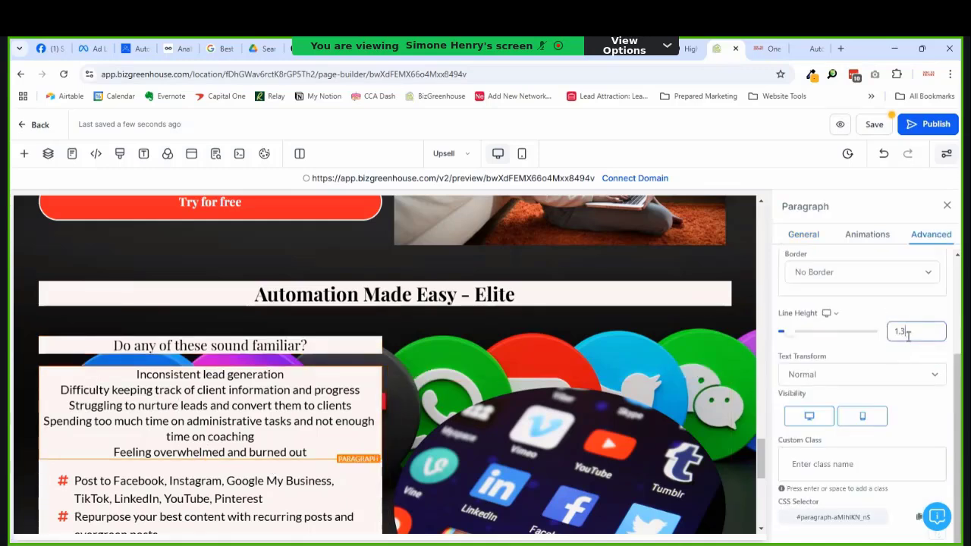
pyautogui.moveTo(908, 337); pyautogui.dragTo(903, 336)
pyautogui.write('5')
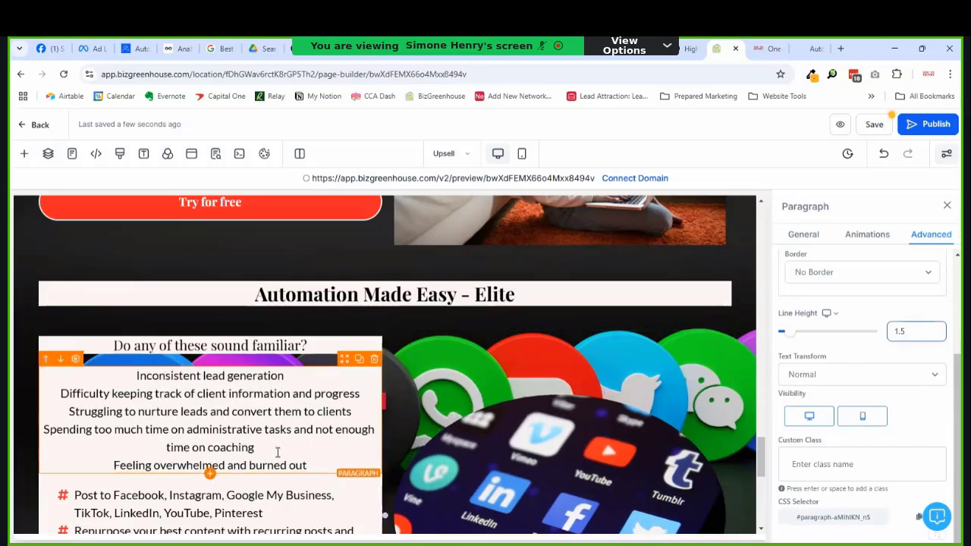
pyautogui.click(270, 431)
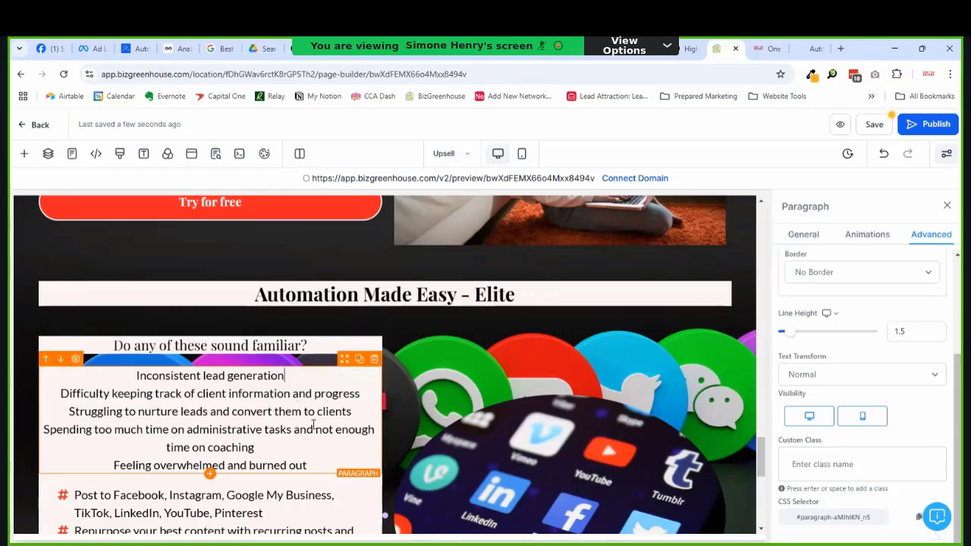
# Step: Add the line 'Automation Made Easy - Elite is for you!' below the pain-point list
pyautogui.scroll(-1, 300, 437)
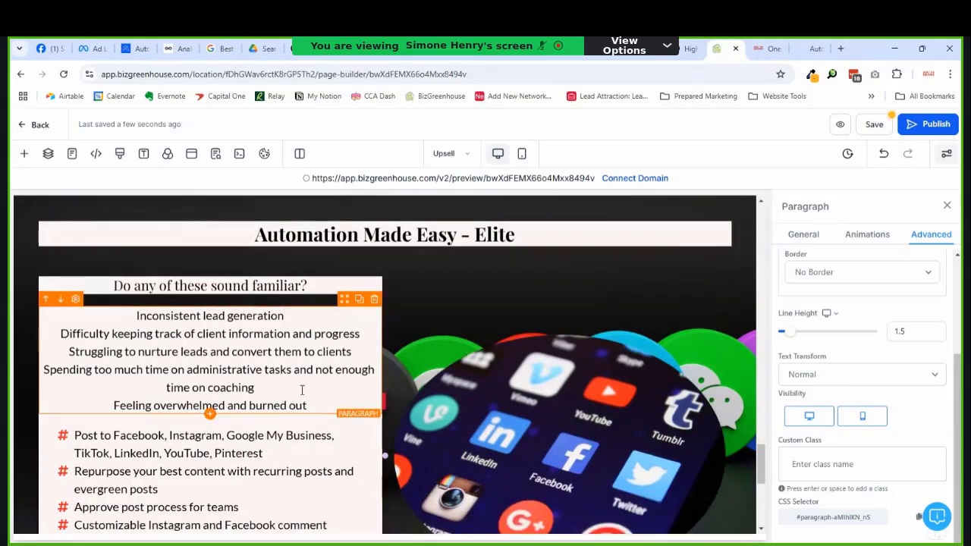
pyautogui.click(320, 408)
pyautogui.press('Return')
pyautogui.press('Return')
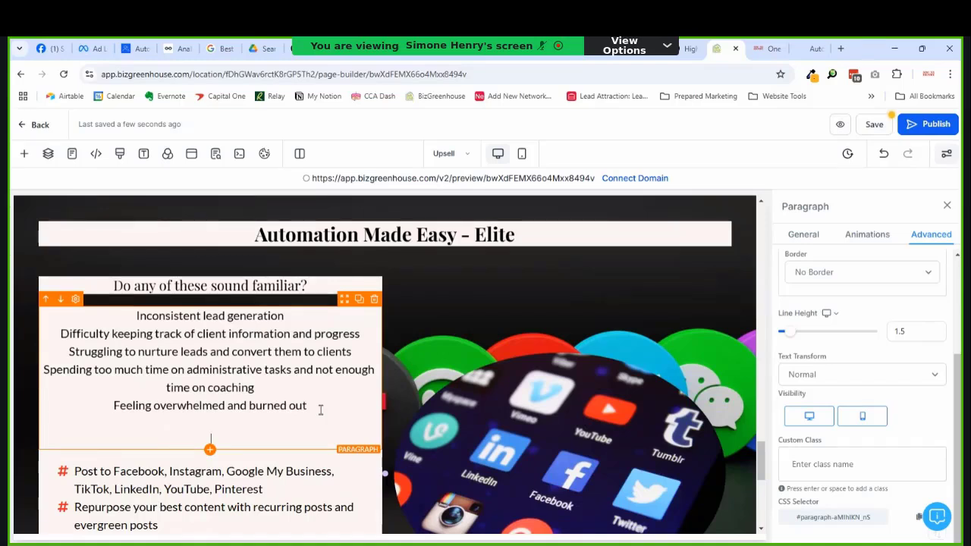
pyautogui.write('Then the')
pyautogui.hotkey('shift', 'Left')
pyautogui.hotkey('shift', 'Left')
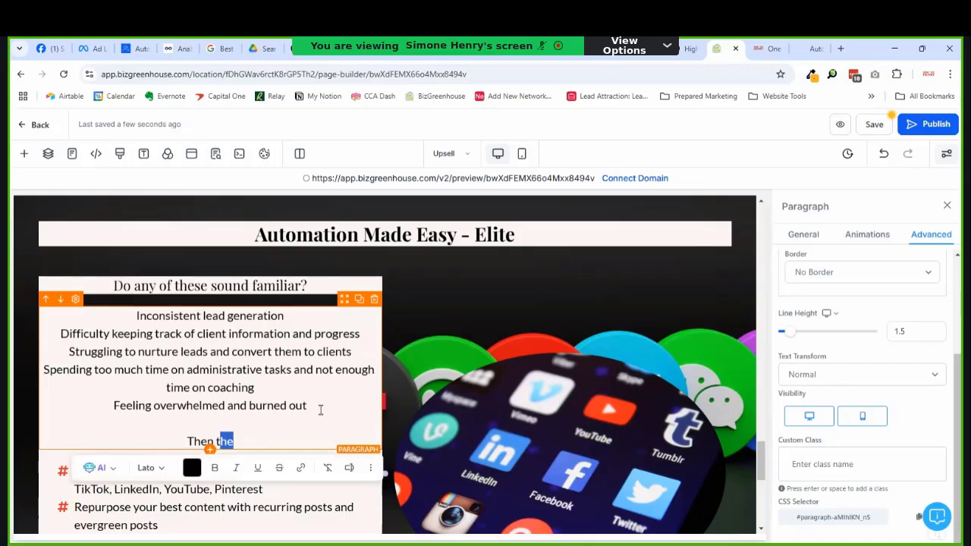
pyautogui.hotkey('shift', 'Left')
pyautogui.hotkey('shift', 'Left')
pyautogui.hotkey('shift', 'Left')
pyautogui.hotkey('shift', 'Left')
pyautogui.hotkey('shift', 'Left')
pyautogui.hotkey('shift', 'Left')
pyautogui.write('Au')
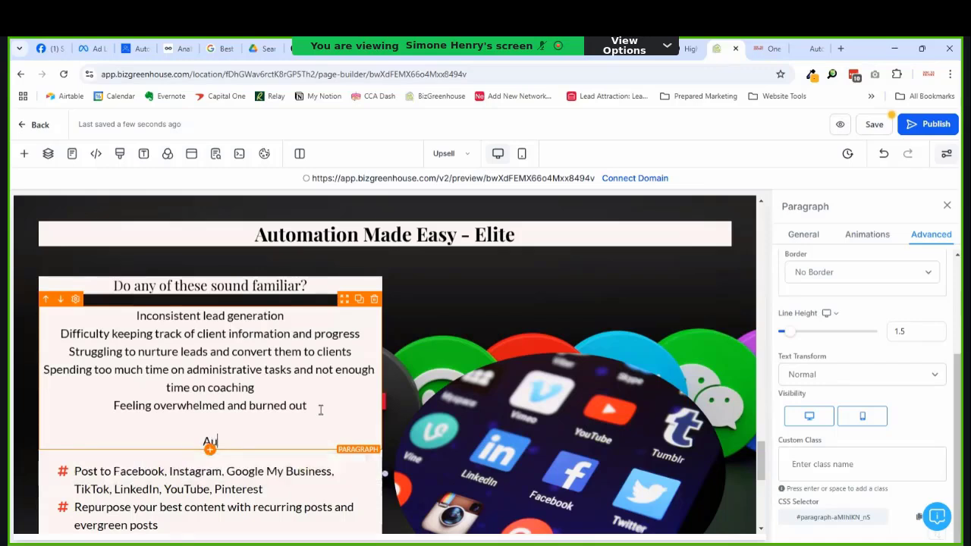
pyautogui.write('tomation Mad')
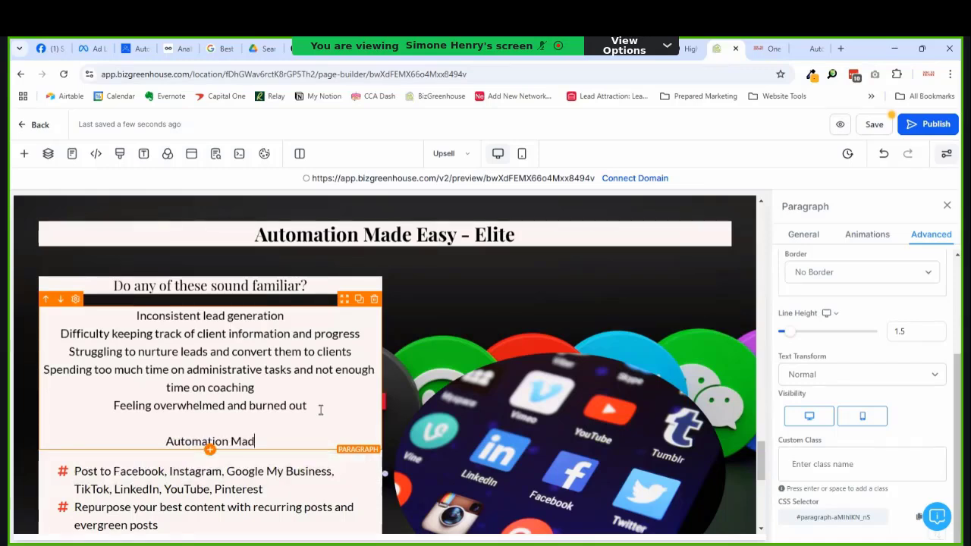
pyautogui.write('e Easy - Elite ')
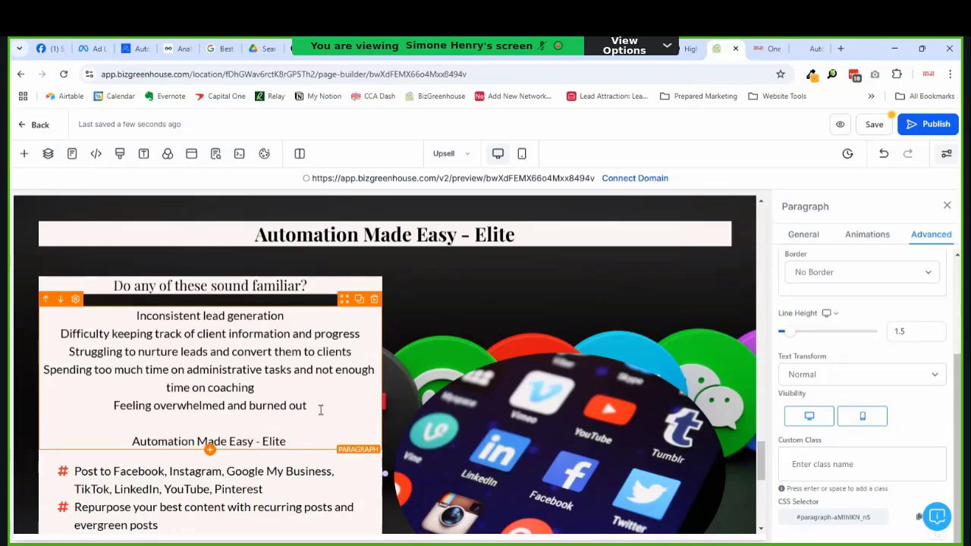
pyautogui.write('is for you')
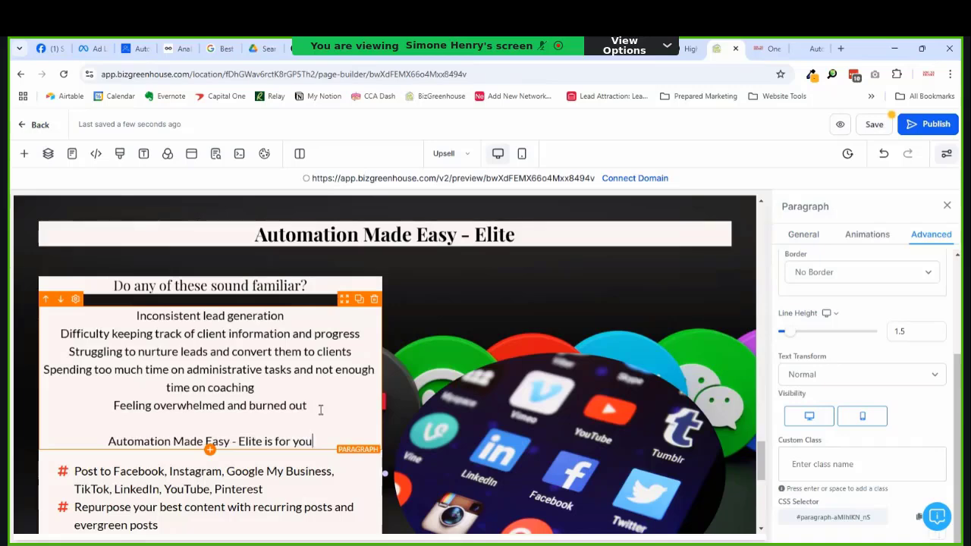
pyautogui.write('!')
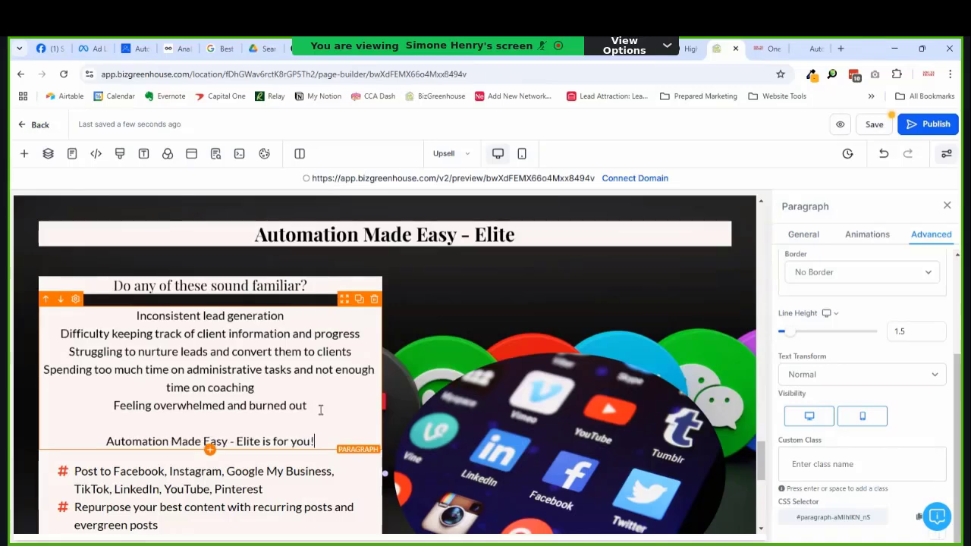
# Step: Add a community sentence promising the training you need to automate your client lifecycle
pyautogui.press('Return')
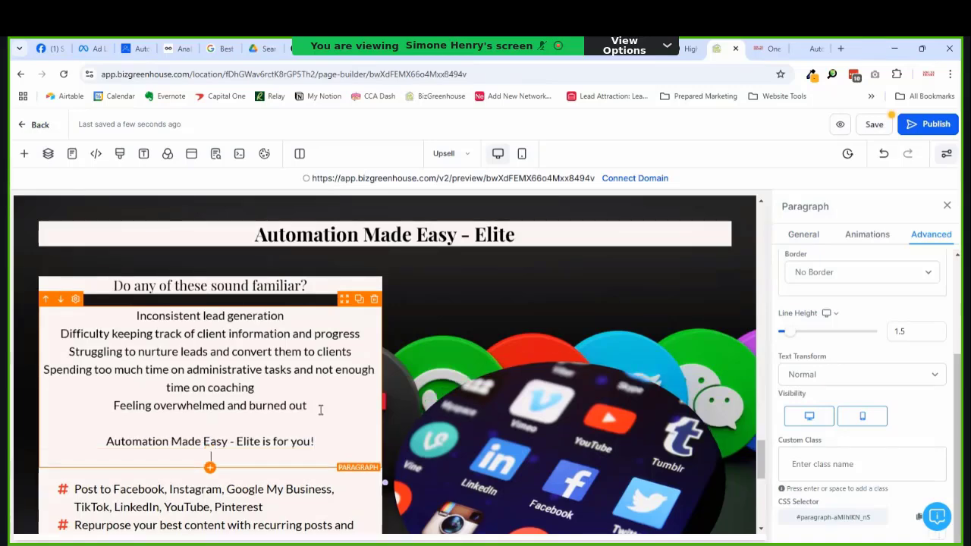
pyautogui.write('In this group')
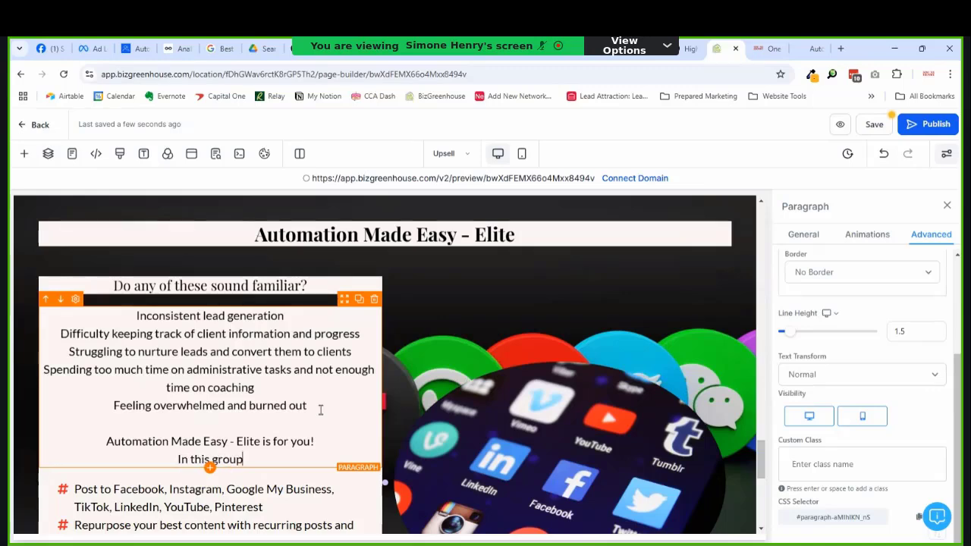
pyautogui.press('BackSpace')
pyautogui.press('BackSpace')
pyautogui.press('BackSpace')
pyautogui.press('BackSpace')
pyautogui.press('BackSpace')
pyautogui.write('community,')
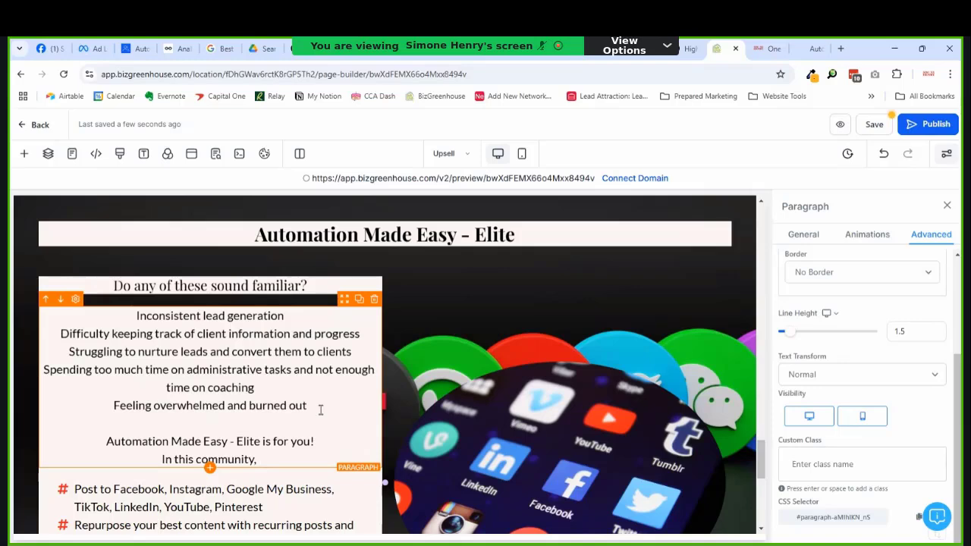
pyautogui.write(" you'll ")
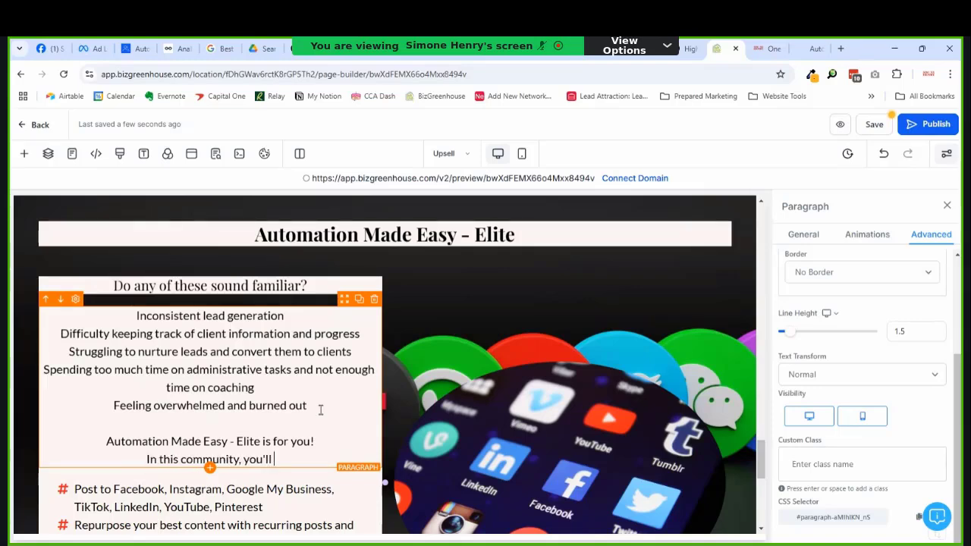
pyautogui.write('get ')
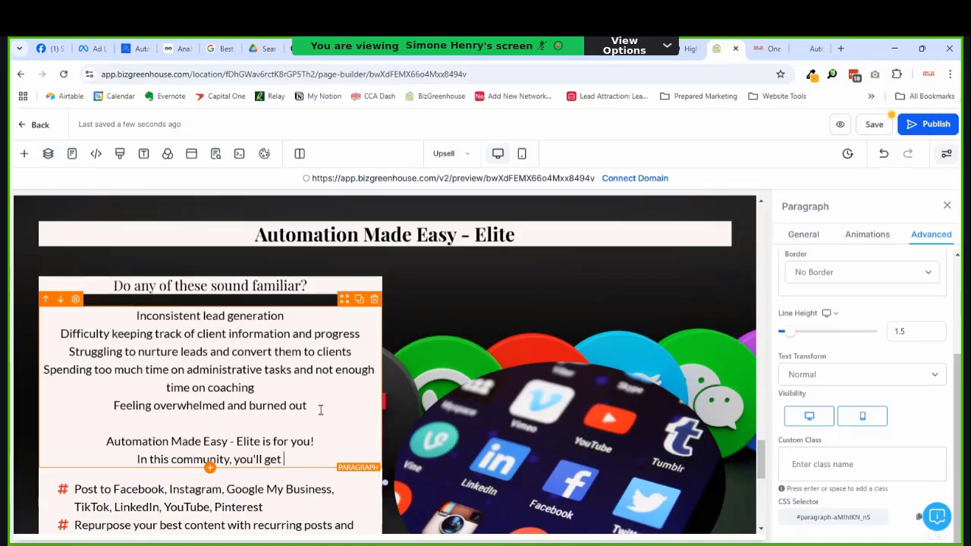
pyautogui.write('training, ')
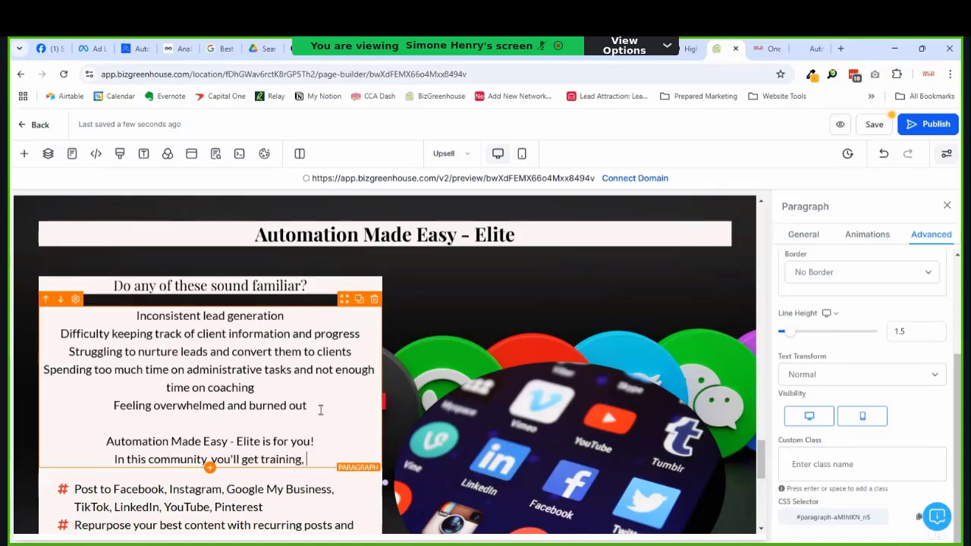
pyautogui.write('networking')
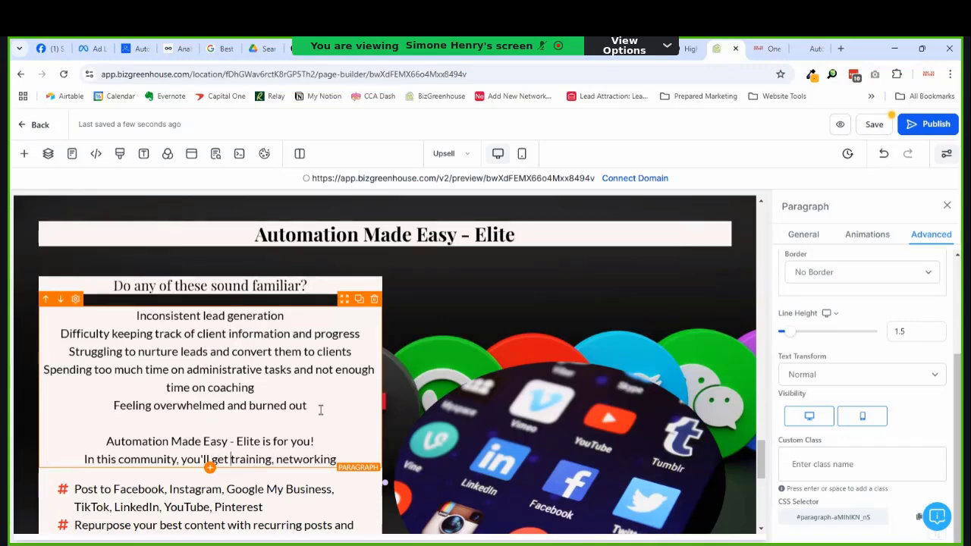
pyautogui.write('the training')
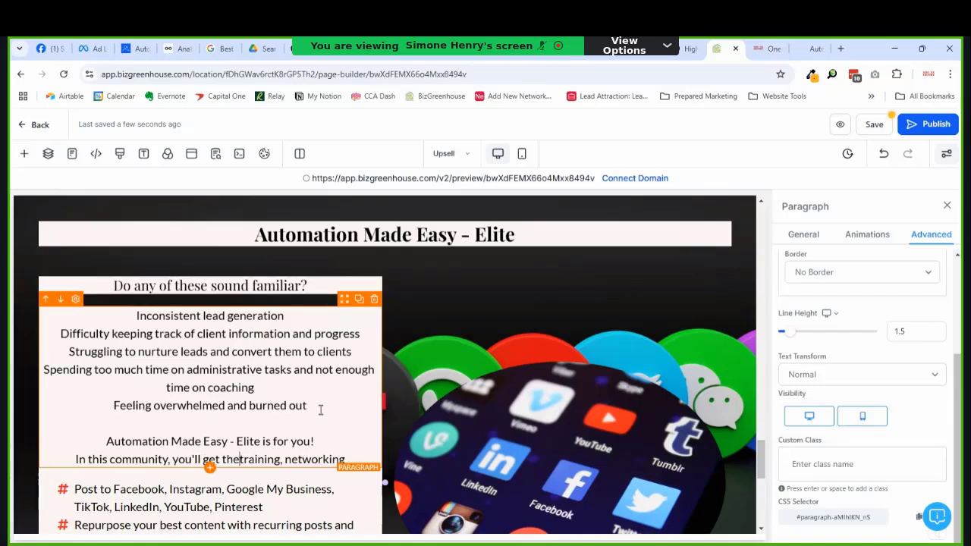
pyautogui.write(' you need to ')
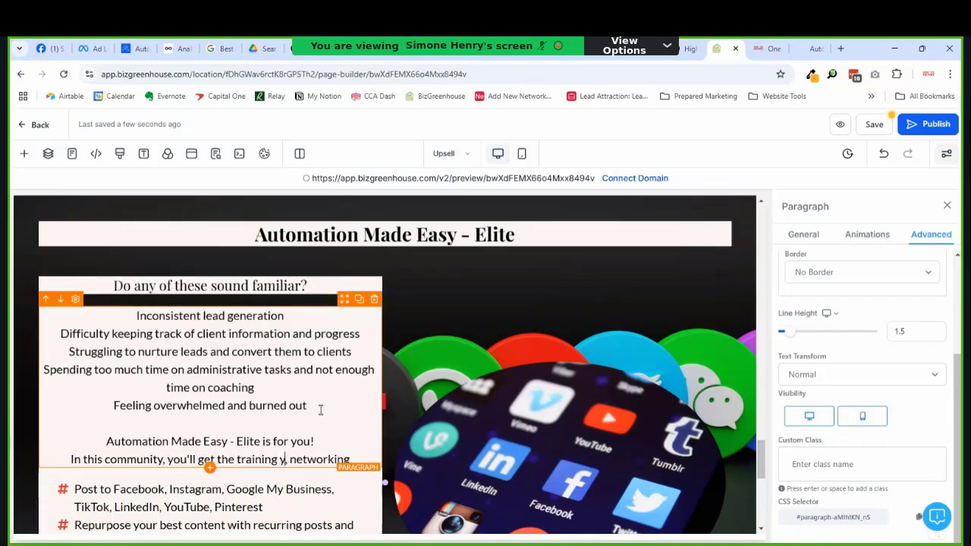
pyautogui.write('automate your ')
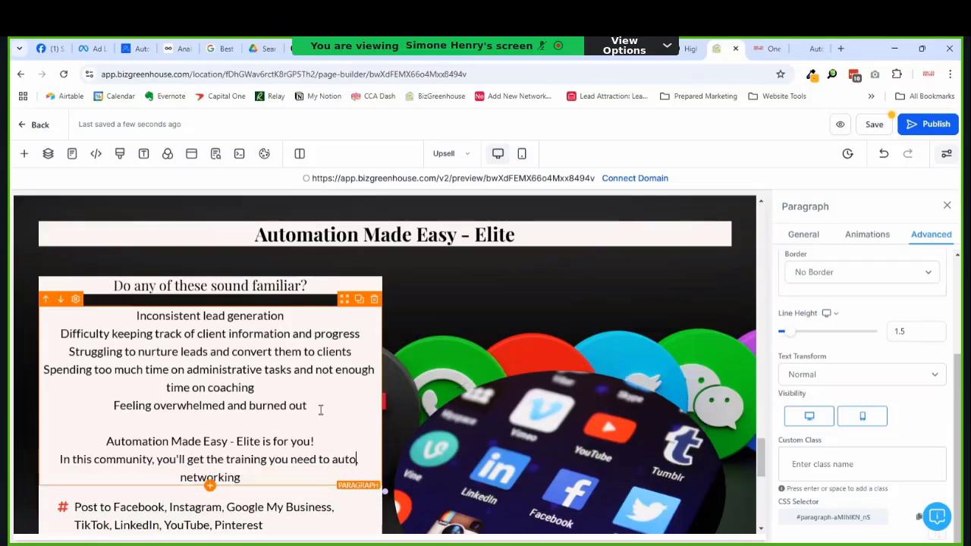
pyautogui.write('client lif')
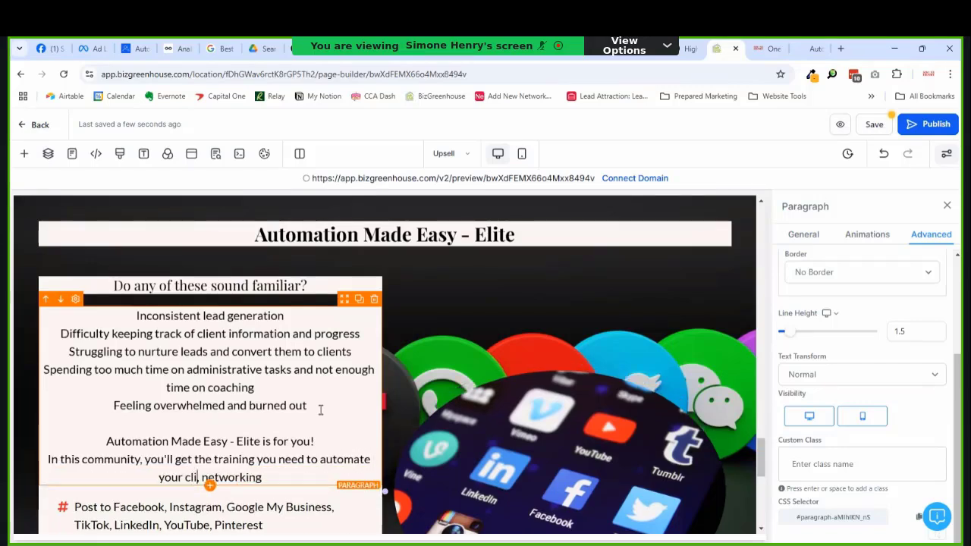
pyautogui.write('ecycle')
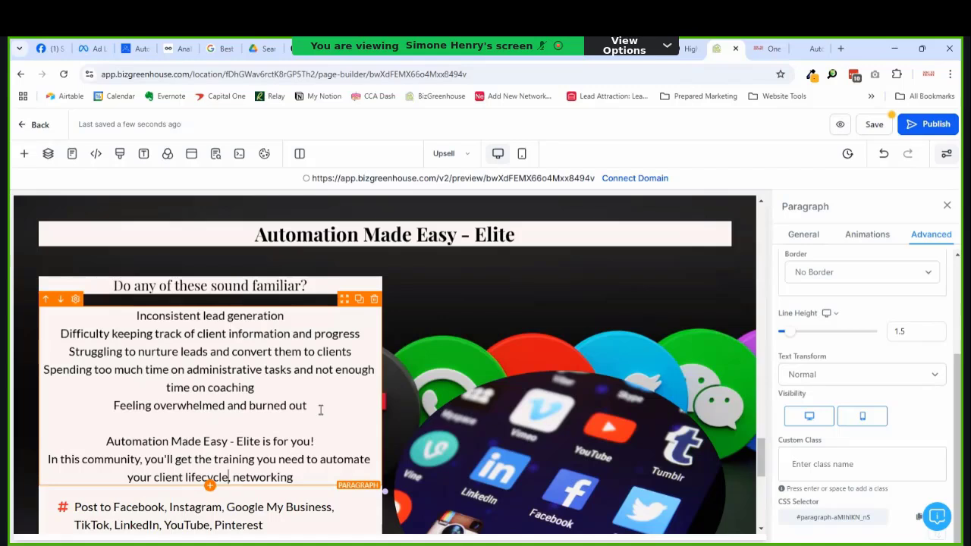
pyautogui.press('Return')
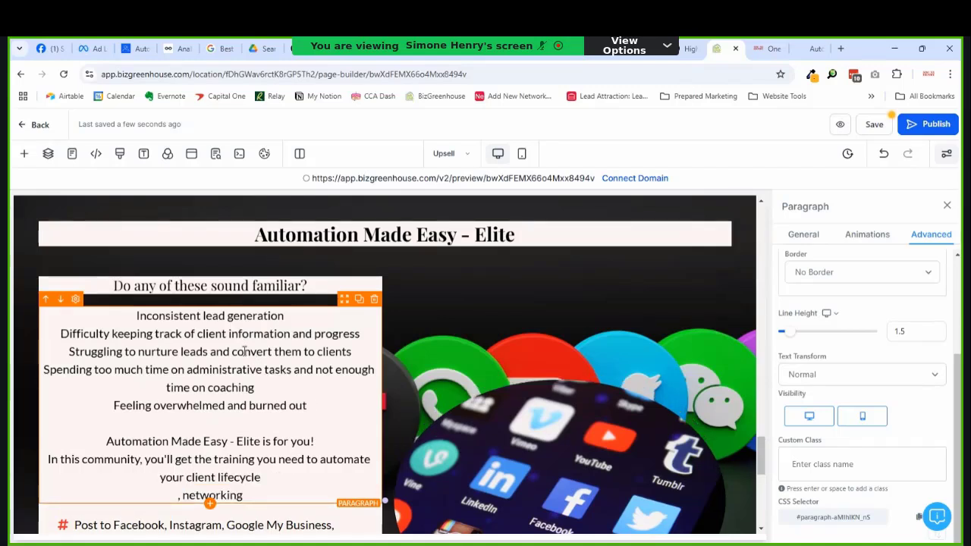
# Step: Reword the networking line to 'You'll also network, get support from'
pyautogui.press('Delete')
pyautogui.write("You'll")
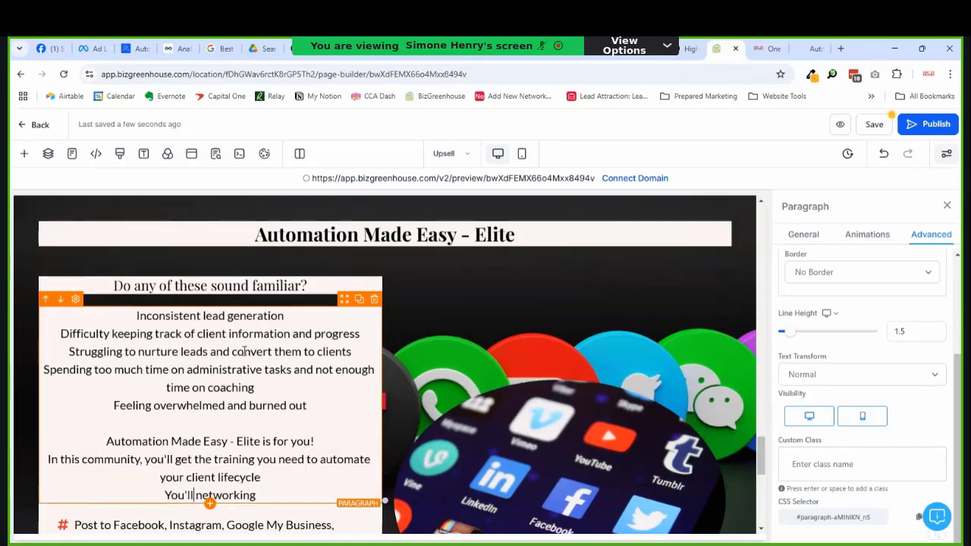
pyautogui.write(' a')
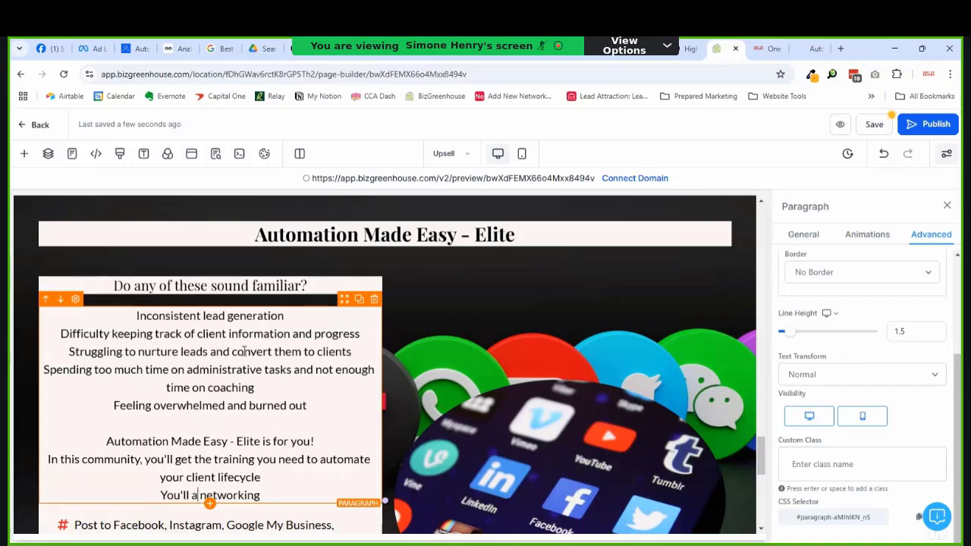
pyautogui.write('lso')
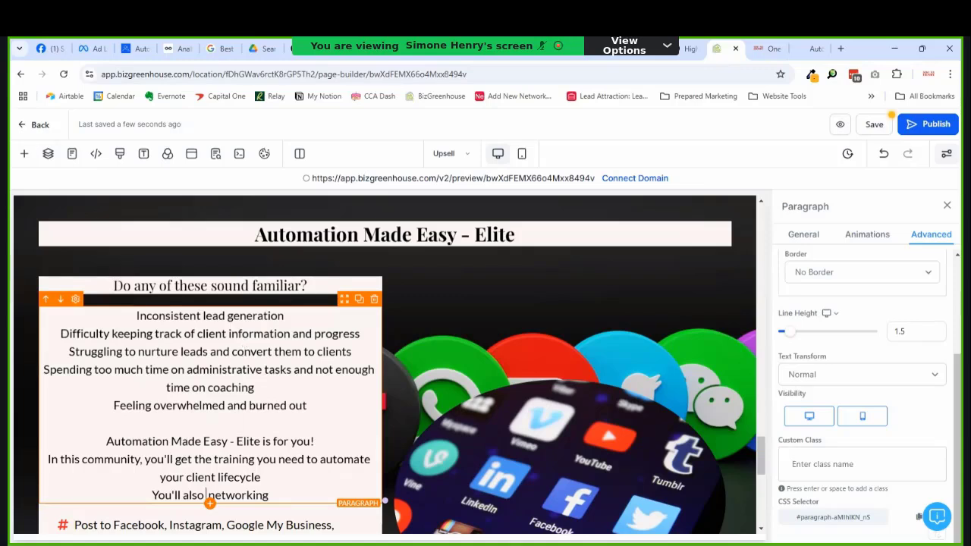
pyautogui.press('BackSpace')
pyautogui.press('End')
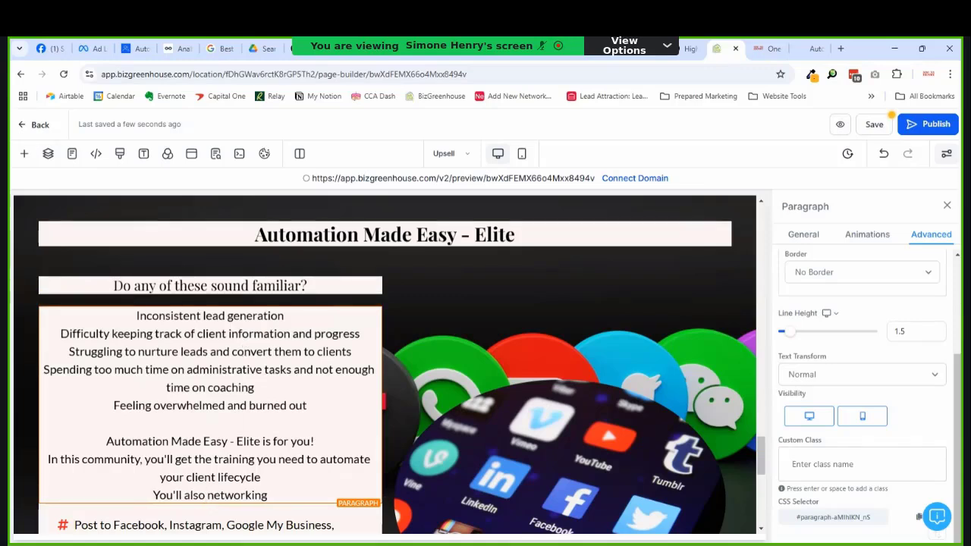
pyautogui.press('BackSpace')
pyautogui.press('BackSpace')
pyautogui.press('BackSpace')
pyautogui.write(', ')
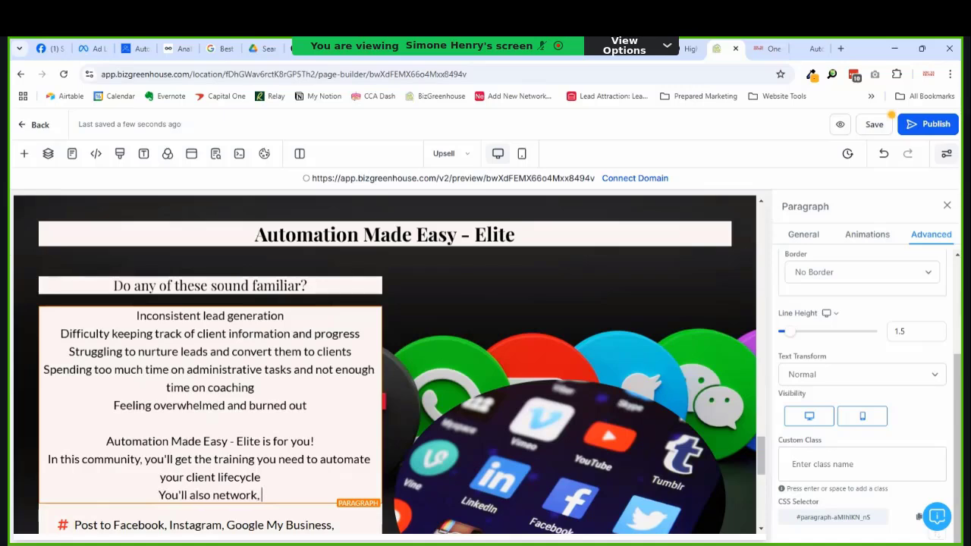
pyautogui.write('get')
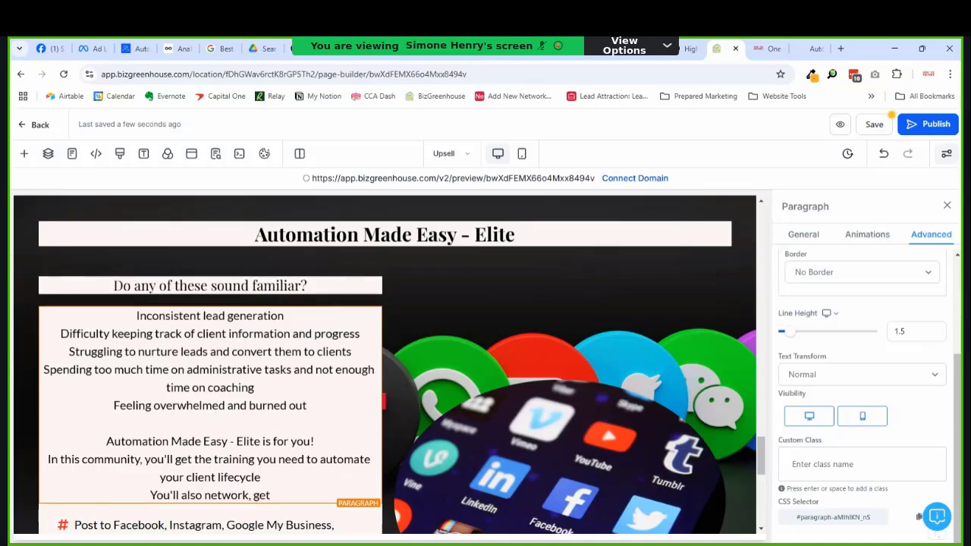
pyautogui.write(' su')
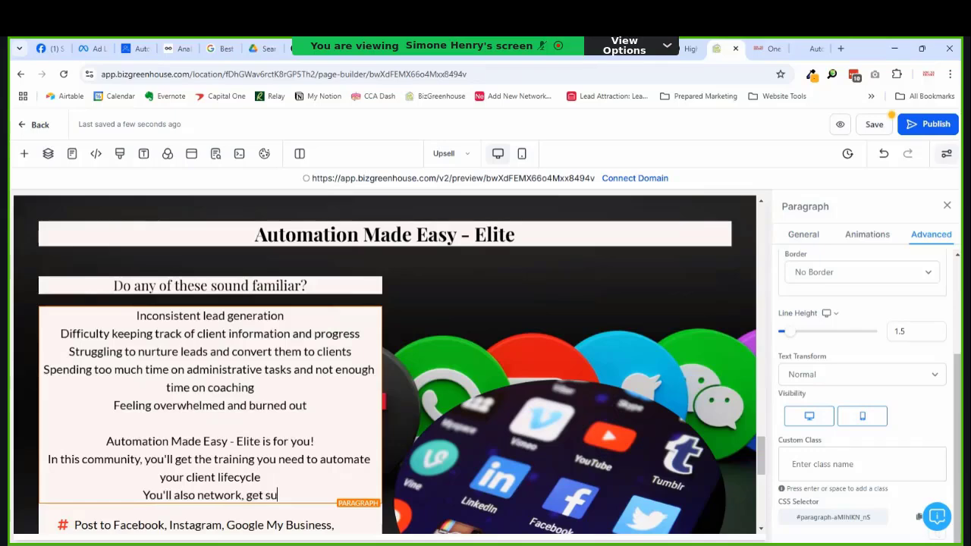
pyautogui.write('pport from')
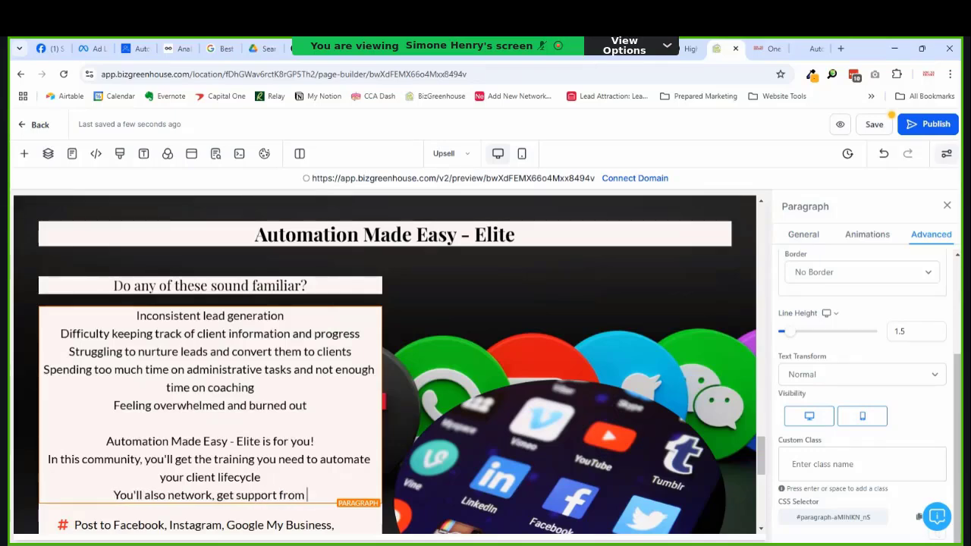
# Step: Replace the last line with 'When you join a community of like-minded entrepreneurs the benefits are endless...'
pyautogui.hotkey('shift', 'Left')
pyautogui.hotkey('shift', 'Left')
pyautogui.hotkey('shift', 'Left')
pyautogui.hotkey('shift', 'Left')
pyautogui.hotkey('shift', 'Left')
pyautogui.hotkey('shift', 'Left')
pyautogui.hotkey('shift', 'Left')
pyautogui.hotkey('shift', 'Left')
pyautogui.hotkey('shift', 'Left')
pyautogui.hotkey('shift', 'Left')
pyautogui.hotkey('shift', 'Left')
pyautogui.hotkey('shift', 'Left')
pyautogui.hotkey('shift', 'Left')
pyautogui.hotkey('shift', 'Left')
pyautogui.hotkey('shift', 'Left')
pyautogui.hotkey('shift', 'Left')
pyautogui.hotkey('shift', 'Left')
pyautogui.hotkey('shift', 'Left')
pyautogui.hotkey('shift', 'Left')
pyautogui.hotkey('shift', 'Left')
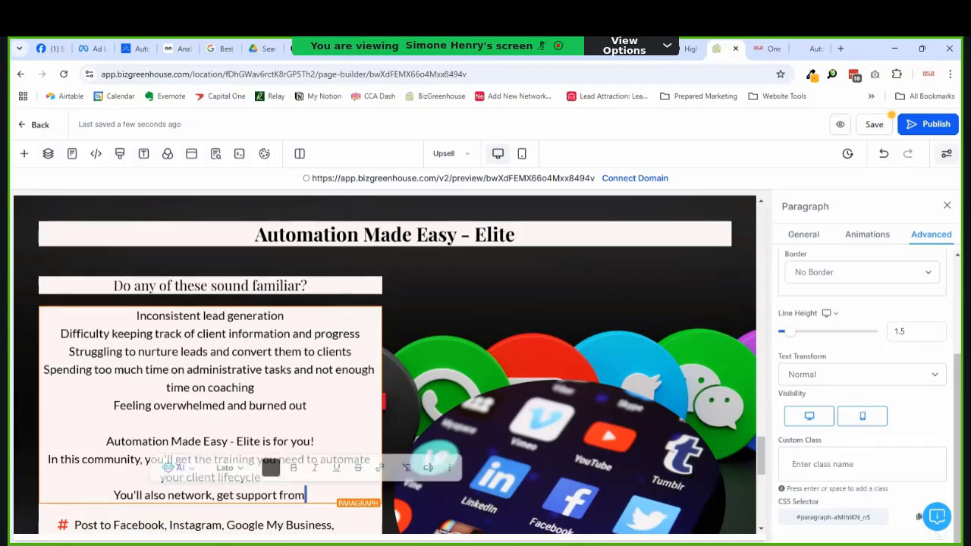
pyautogui.click(115, 495)
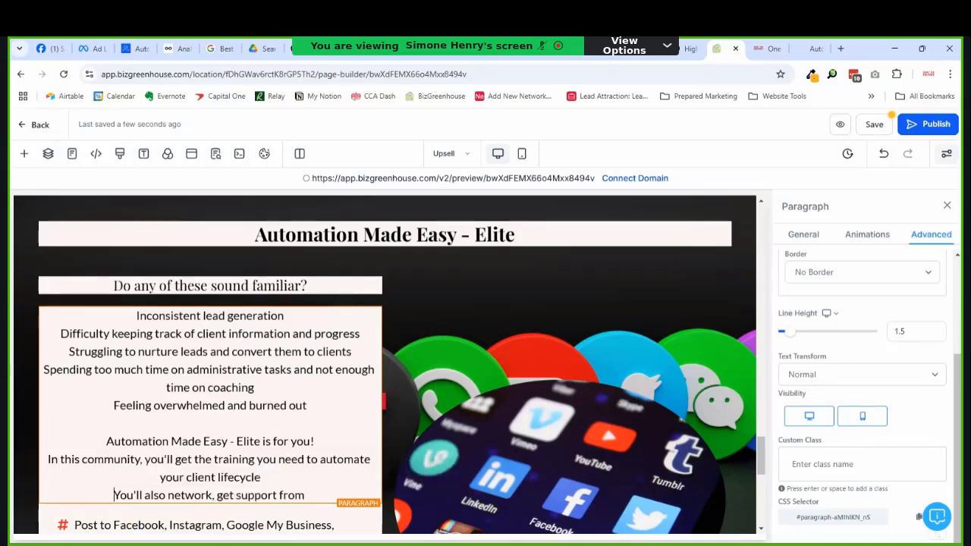
pyautogui.hotkey('shift', 'End')
pyautogui.write('Whe')
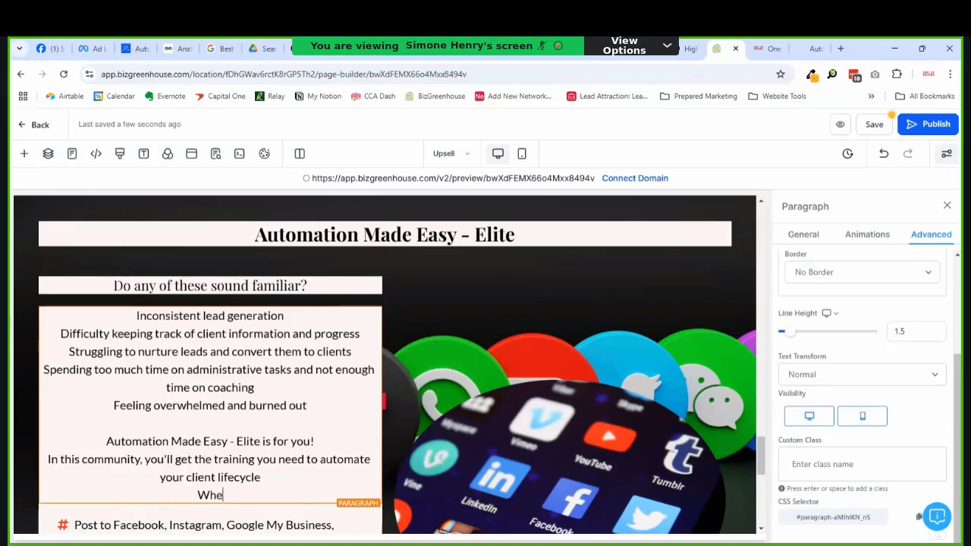
pyautogui.write("n you're in a")
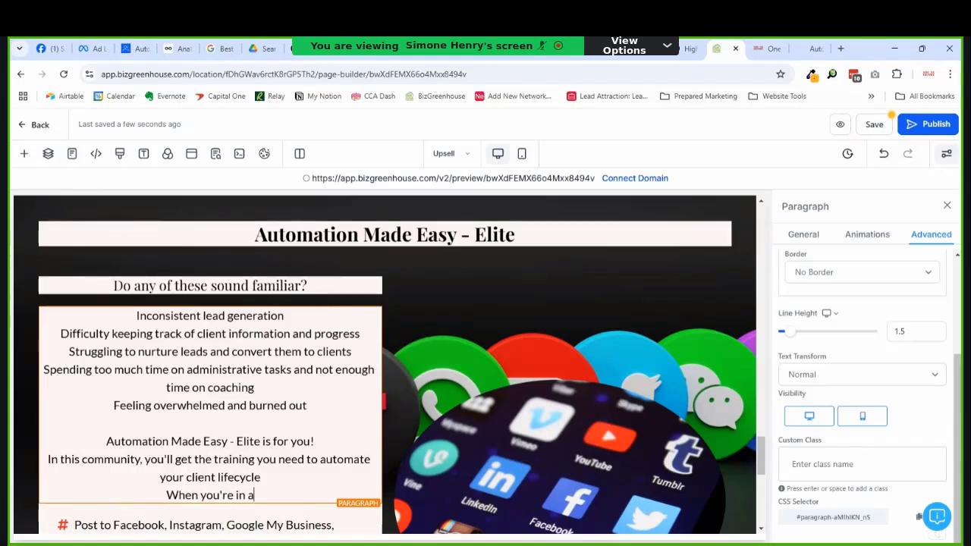
pyautogui.hotkey('shift', 'Left')
pyautogui.hotkey('shift', 'Left')
pyautogui.hotkey('shift', 'Left')
pyautogui.hotkey('shift', 'Left')
pyautogui.hotkey('shift', 'Left')
pyautogui.hotkey('shift', 'Left')
pyautogui.hotkey('shift', 'Left')
pyautogui.hotkey('shift', 'Left')
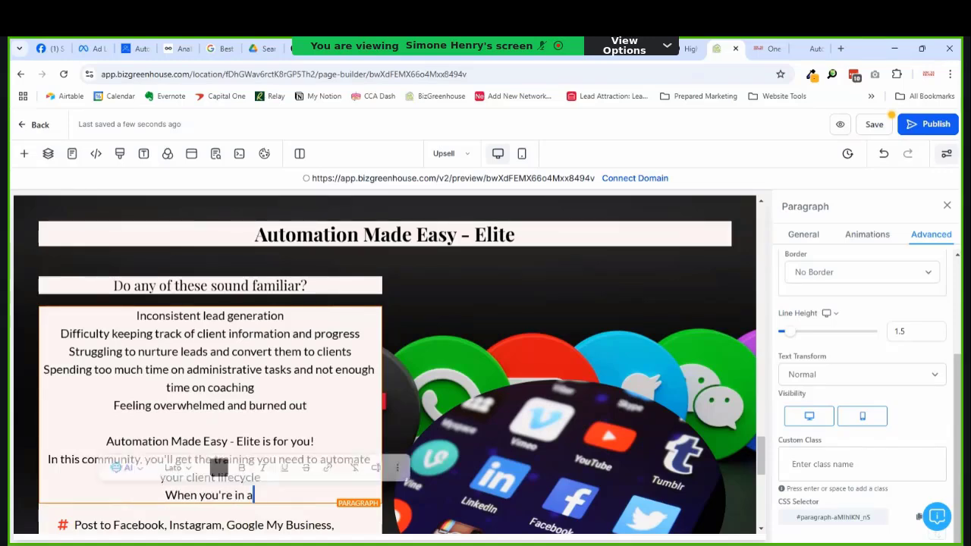
pyautogui.write('joi')
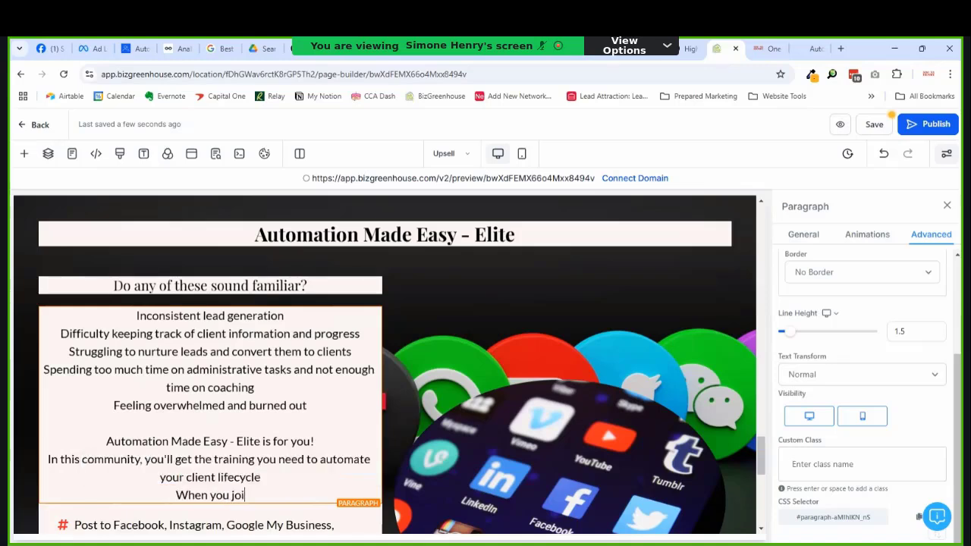
pyautogui.write('n a community')
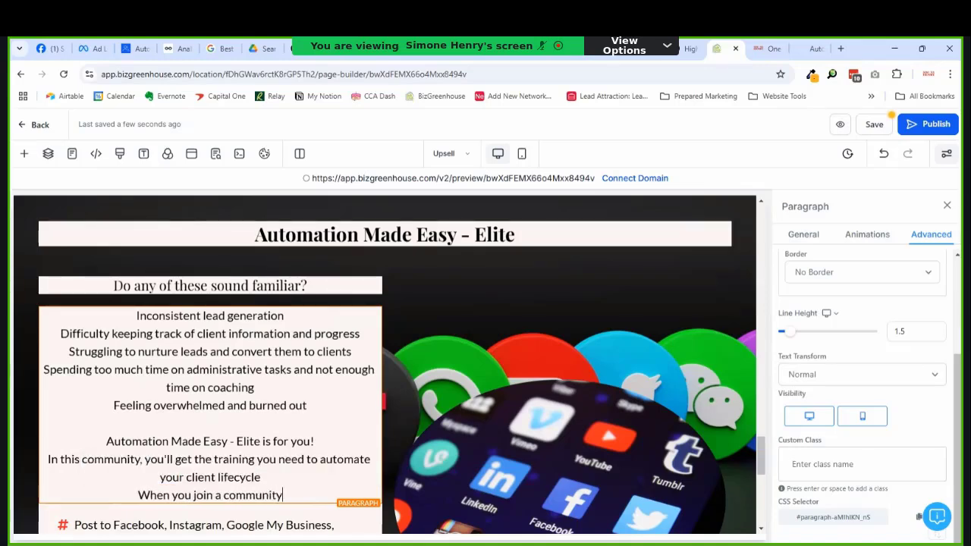
pyautogui.write(' of like-minded ')
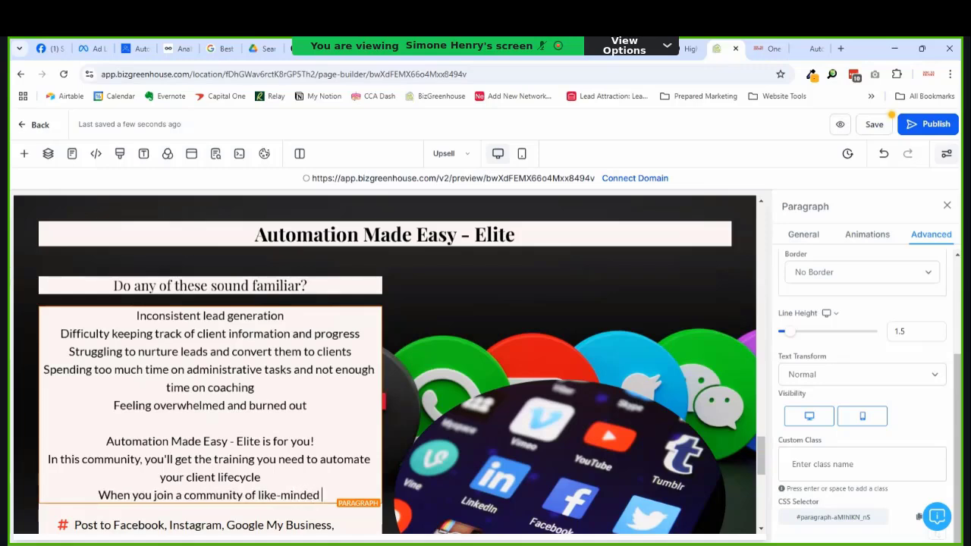
pyautogui.write('entrepreneur')
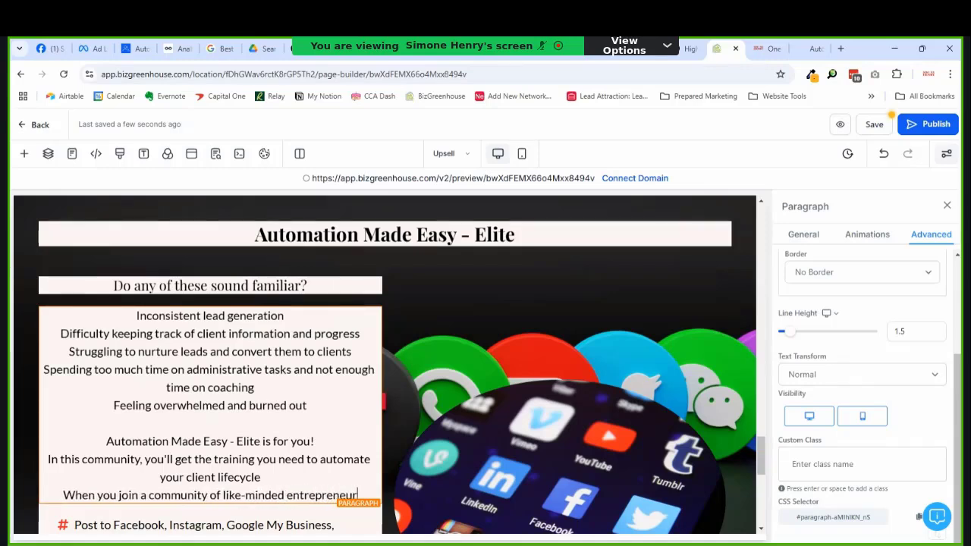
pyautogui.write('s the')
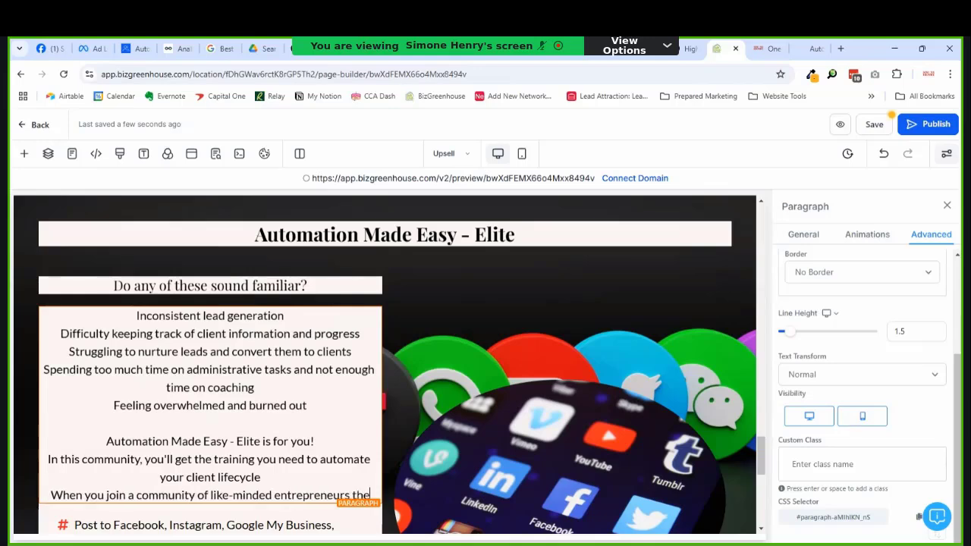
pyautogui.write(' benefits ar')
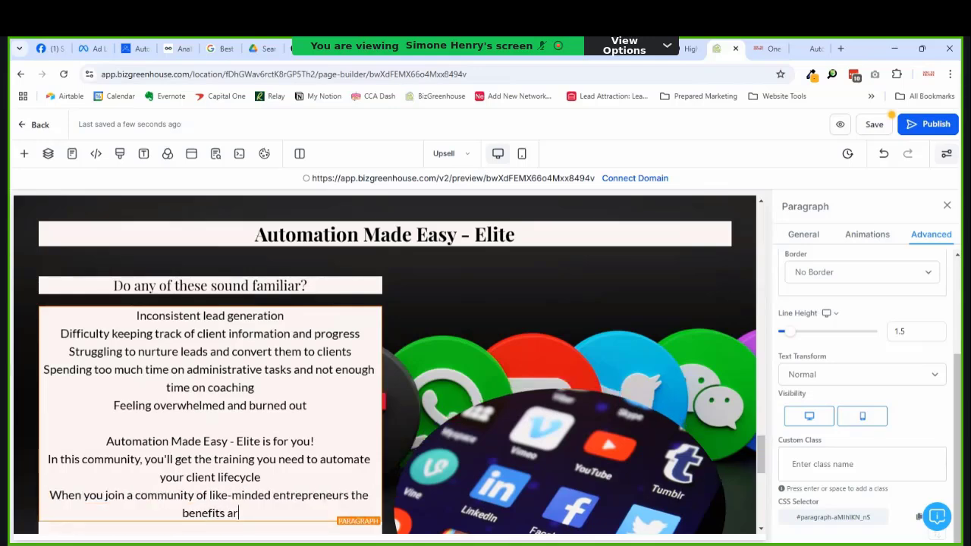
pyautogui.write('e endless')
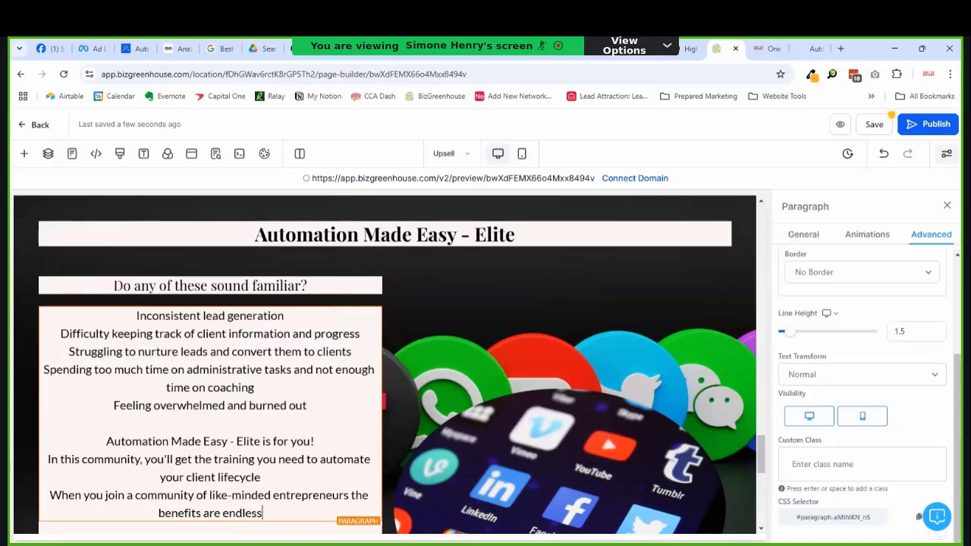
pyautogui.write('. You get ')
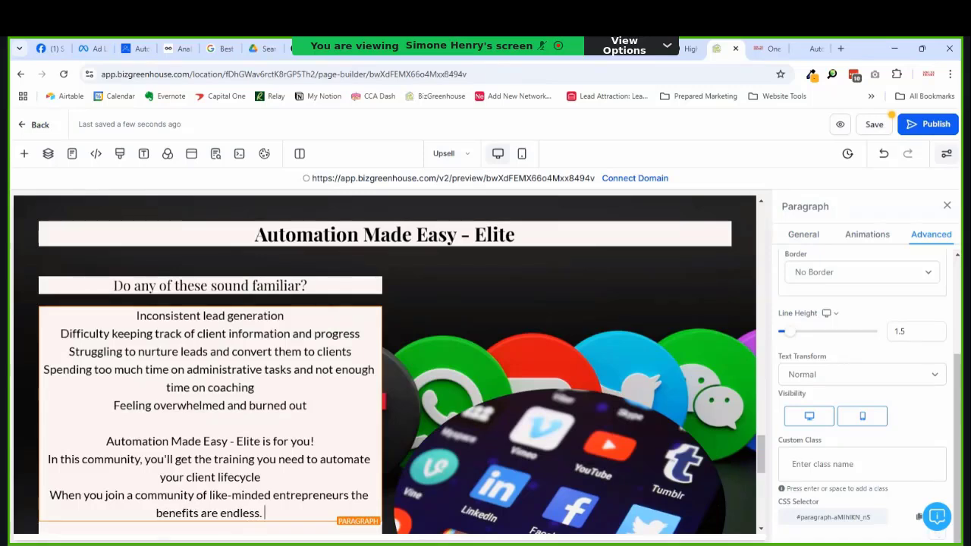
pyautogui.write('whe')
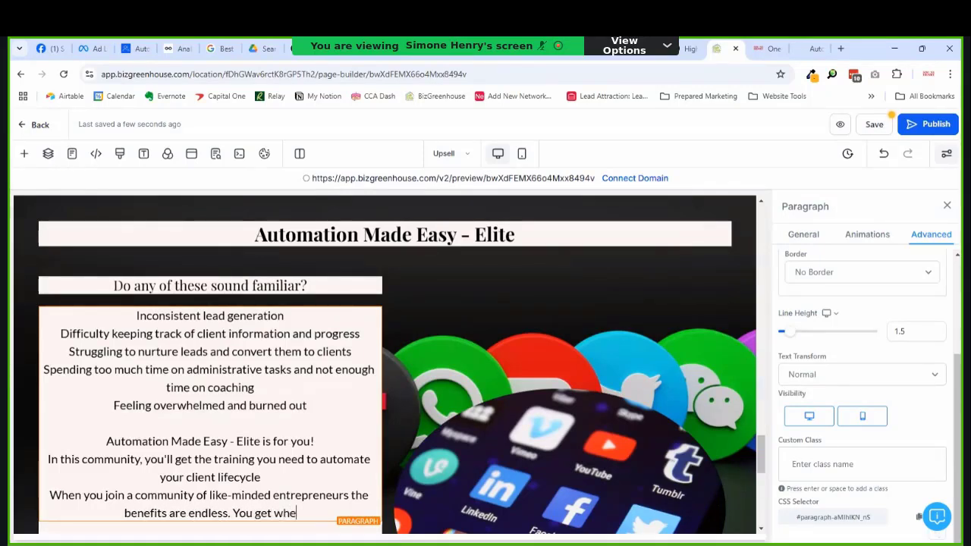
pyautogui.write("re you're going faster")
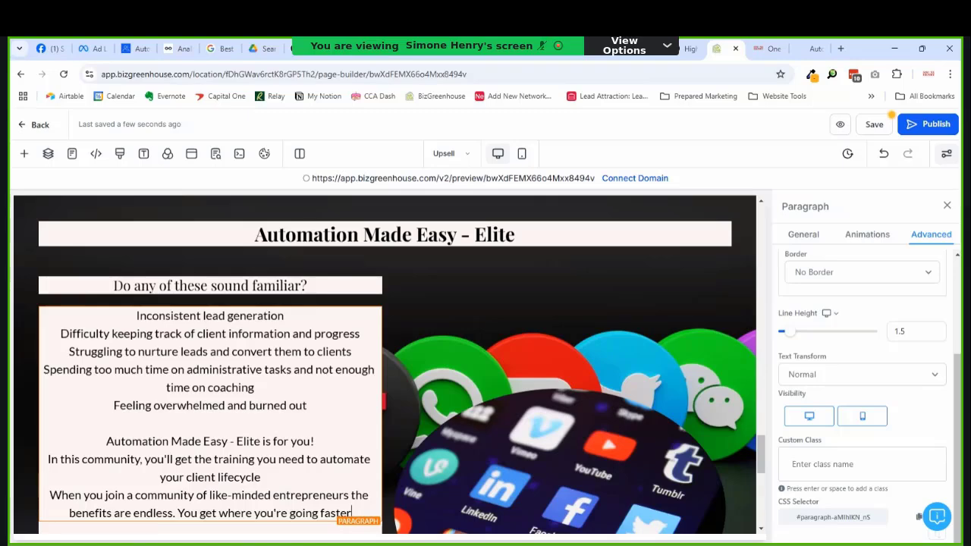
# Step: Finish the paragraph with 'Join now and begin ebbing and flowing and give up the hustle and grind!'
pyautogui.scroll(-5, 357, 414)
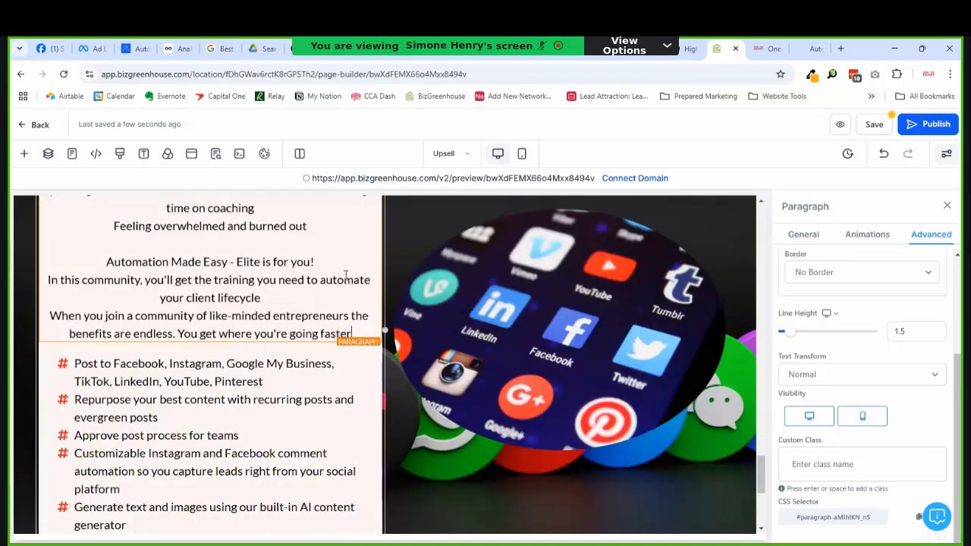
pyautogui.write('and')
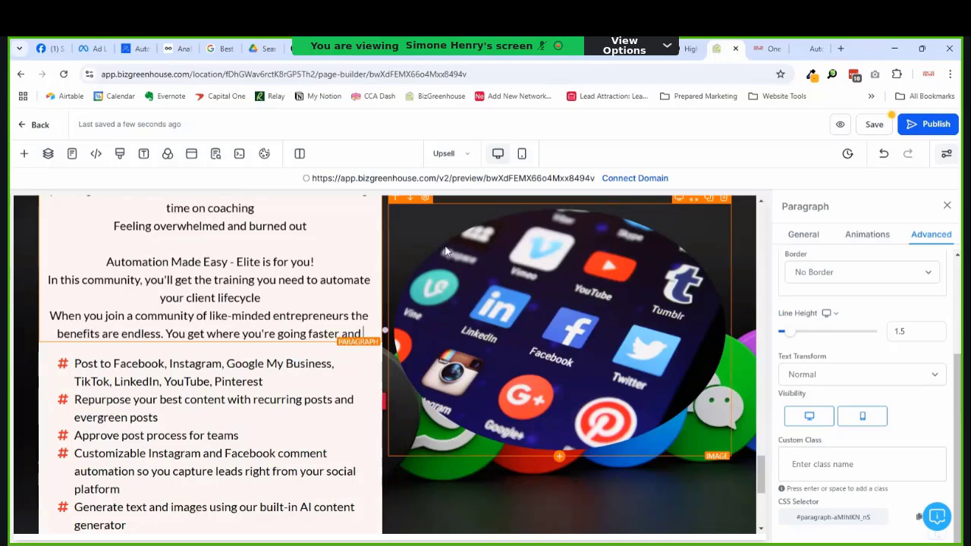
pyautogui.write(' easier!')
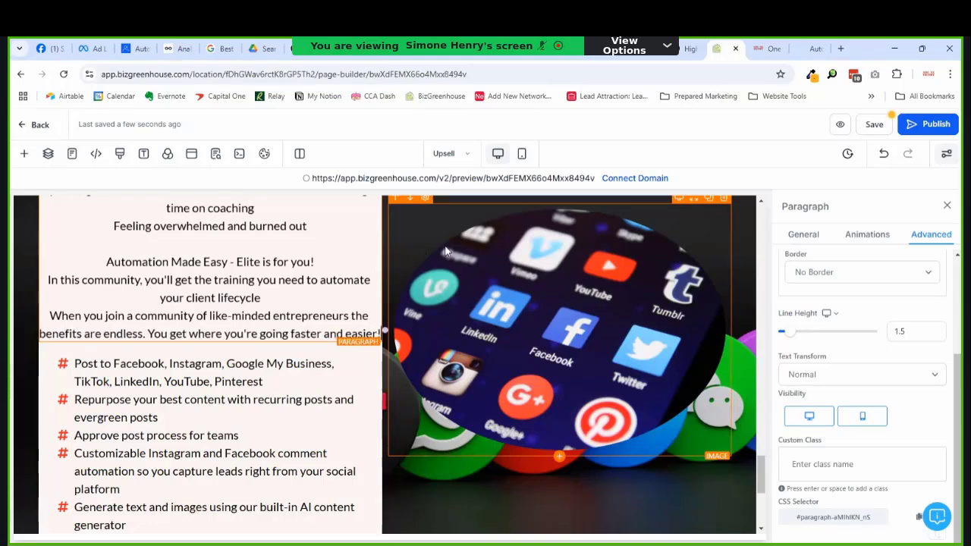
pyautogui.write(' Join ')
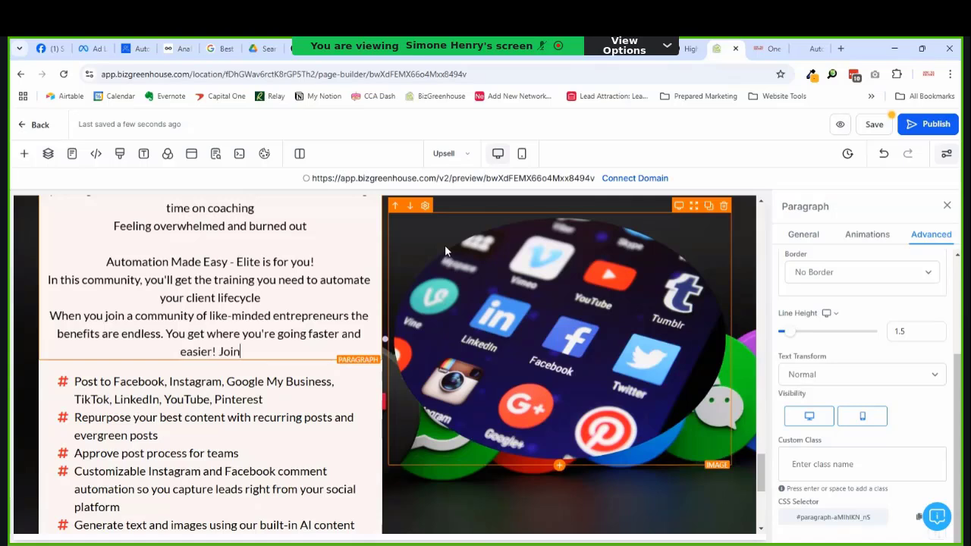
pyautogui.write('now')
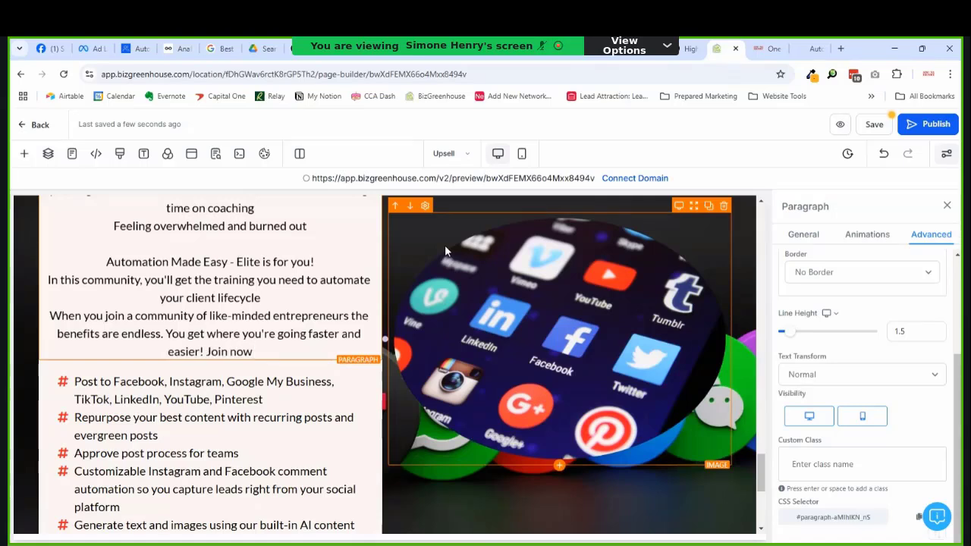
pyautogui.write(' an dbegi')
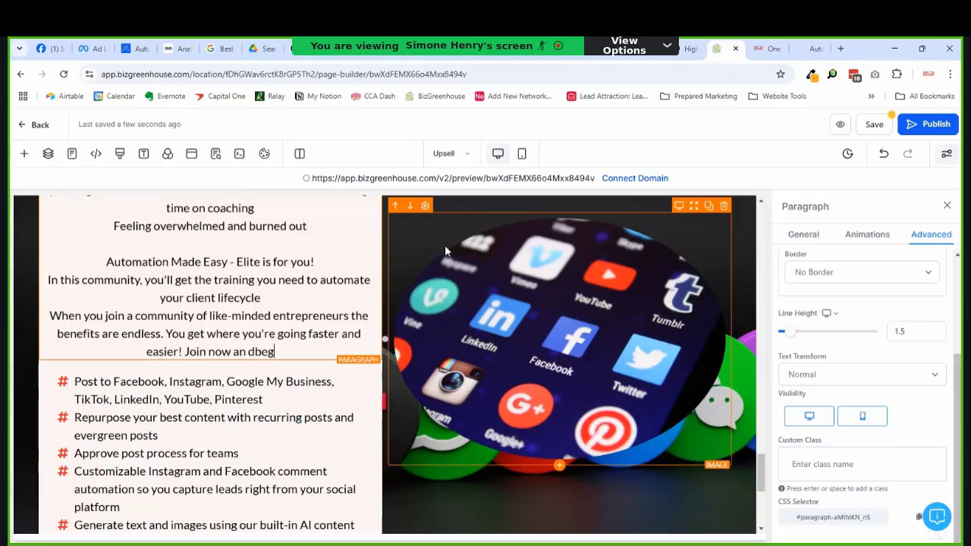
pyautogui.press('BackSpace')
pyautogui.press('BackSpace')
pyautogui.press('BackSpace')
pyautogui.press('BackSpace')
pyautogui.press('BackSpace')
pyautogui.press('BackSpace')
pyautogui.write('d ')
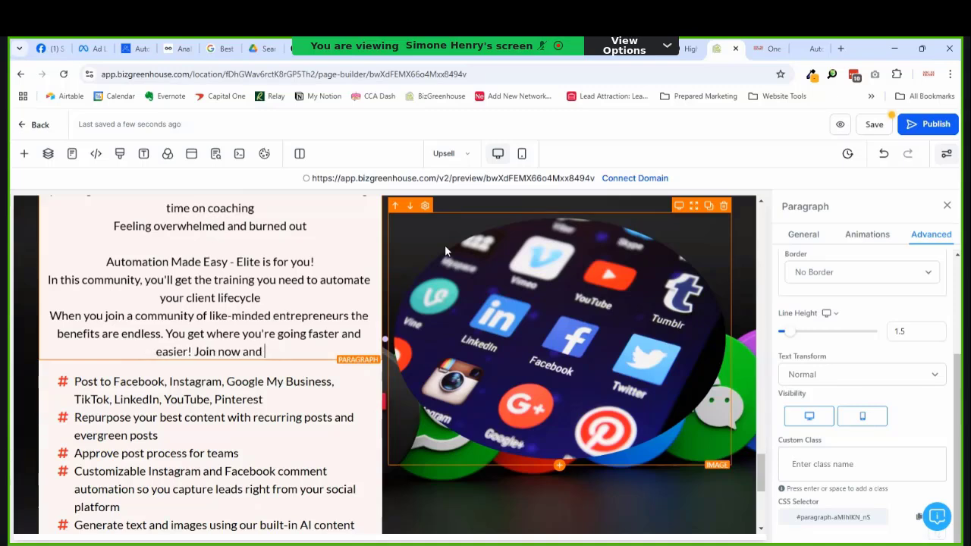
pyautogui.write('begin ')
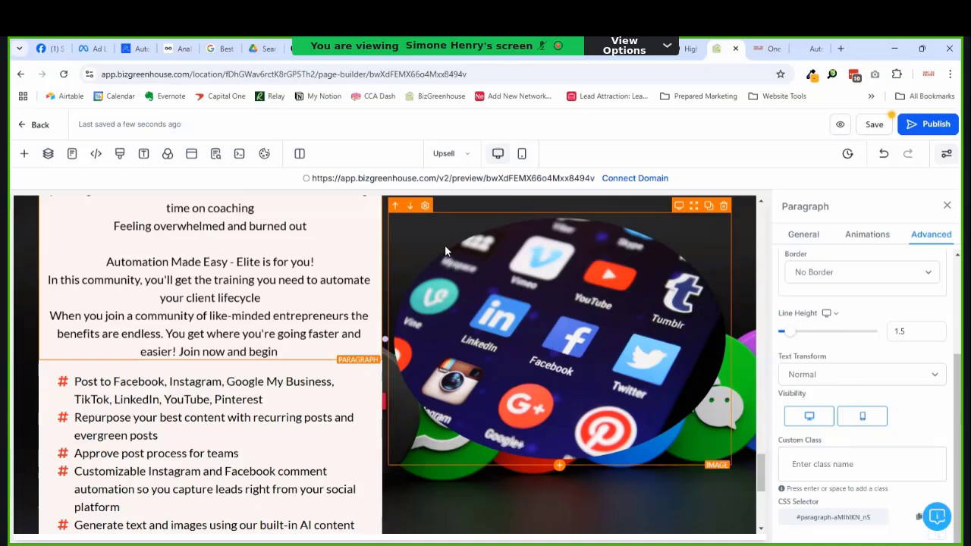
pyautogui.write('ebbi')
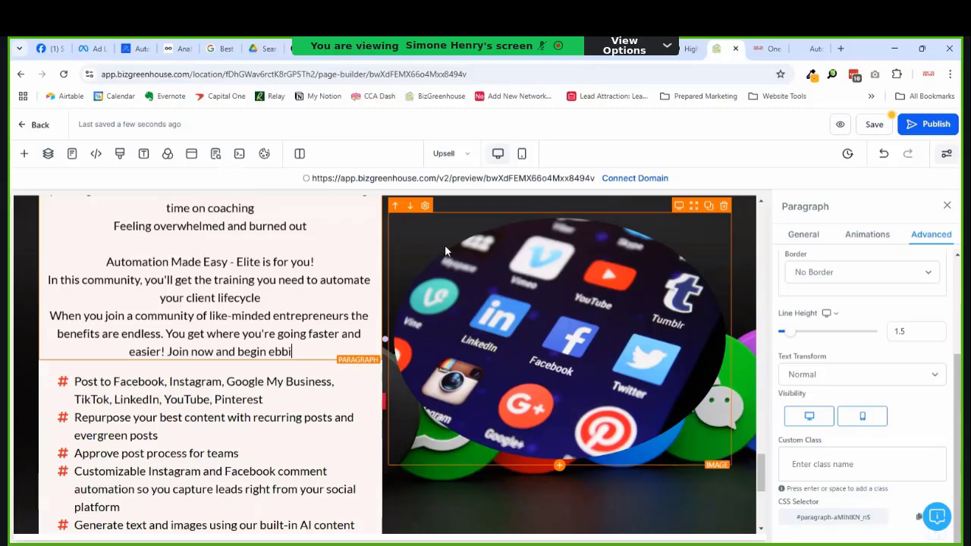
pyautogui.write('ng ')
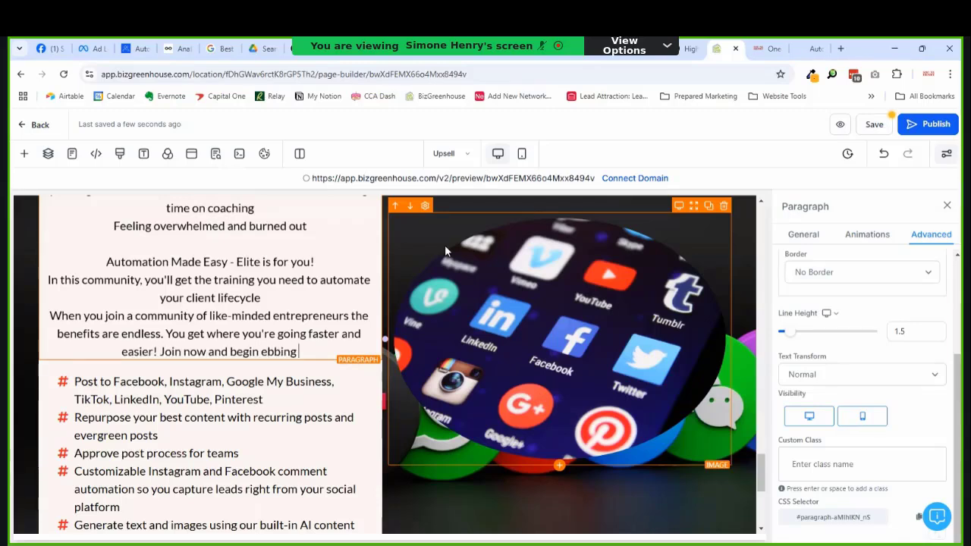
pyautogui.write('and flowing raht')
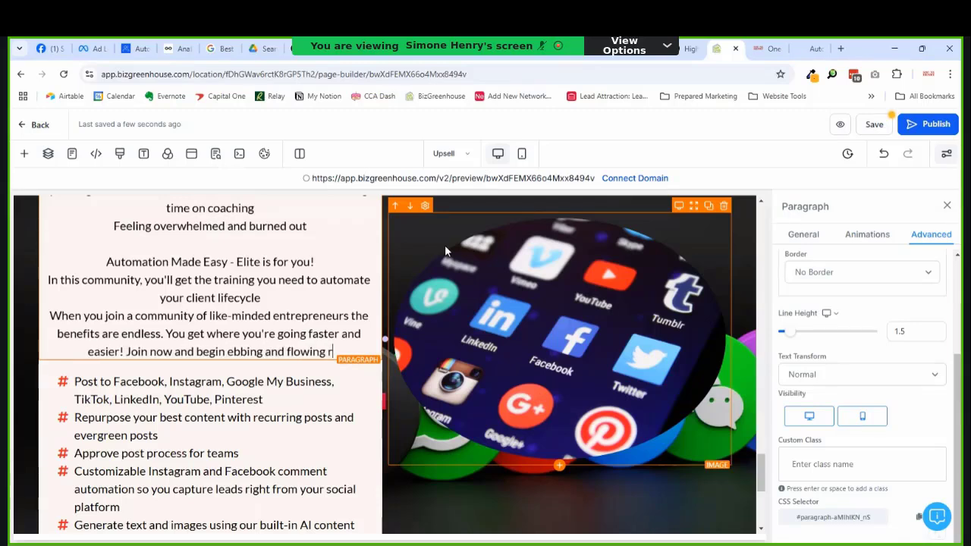
pyautogui.press('BackSpace')
pyautogui.press('BackSpace')
pyautogui.press('BackSpace')
pyautogui.press('BackSpace')
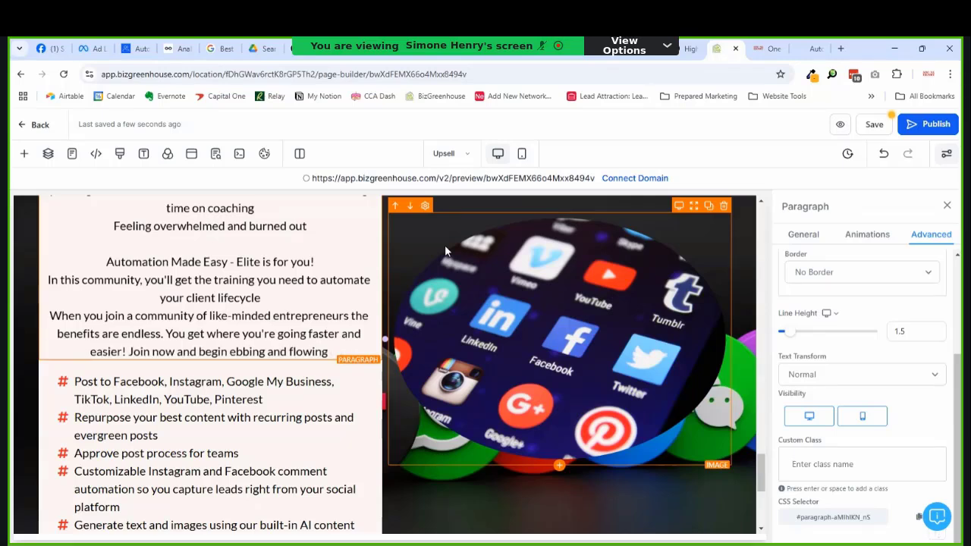
pyautogui.write('and')
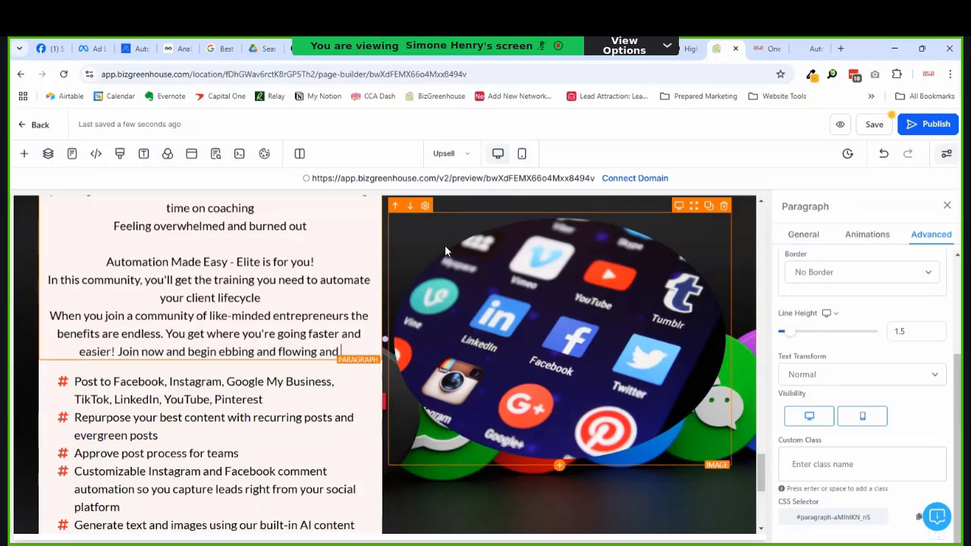
pyautogui.write(' give up the hu')
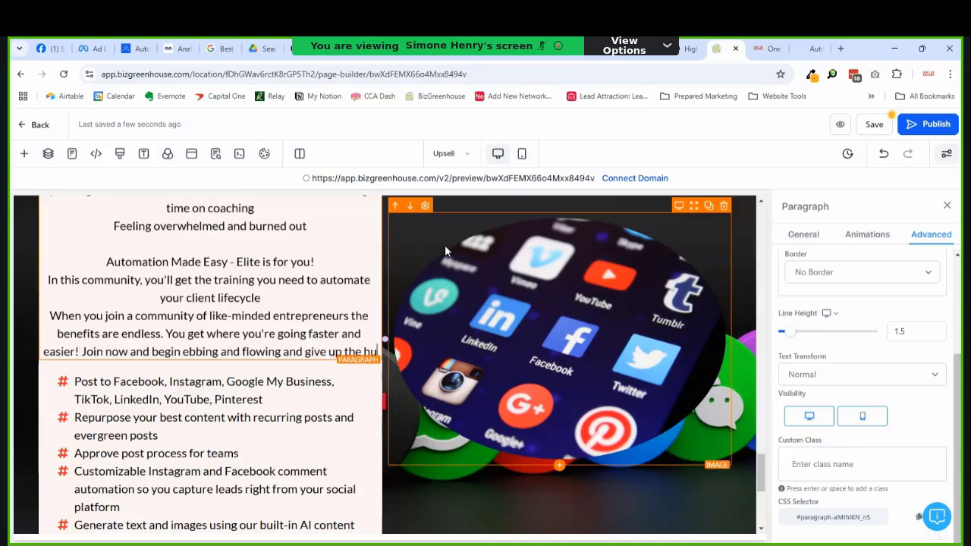
pyautogui.write('stle and grind!')
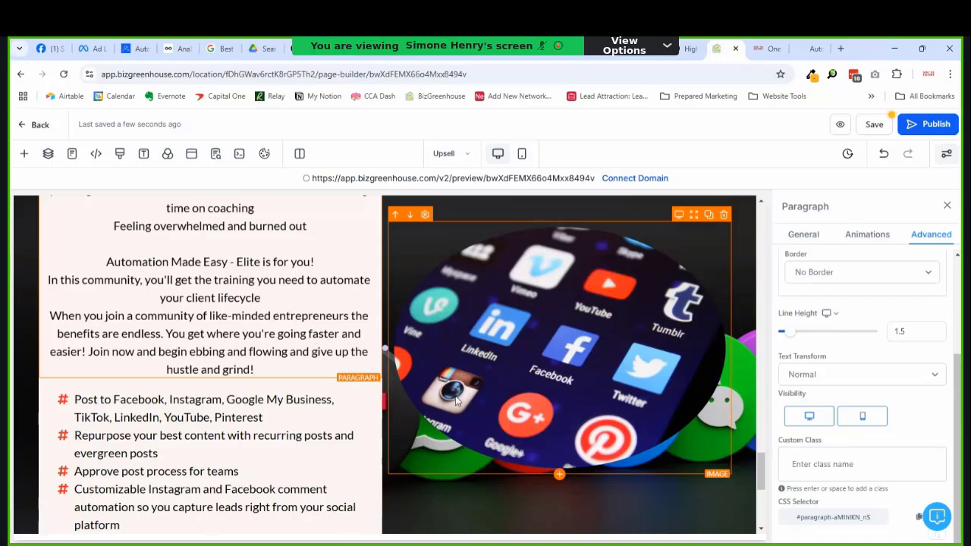
# Step: Append 'from attraction to raving fan!' after 'client lifecycle' and add a blank line
pyautogui.click(311, 299)
pyautogui.write('from')
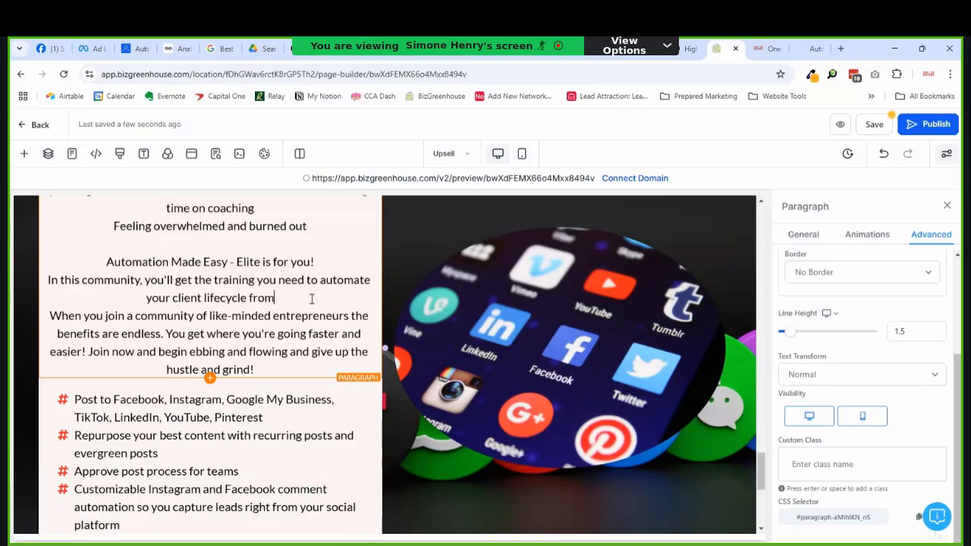
pyautogui.write(' attrac')
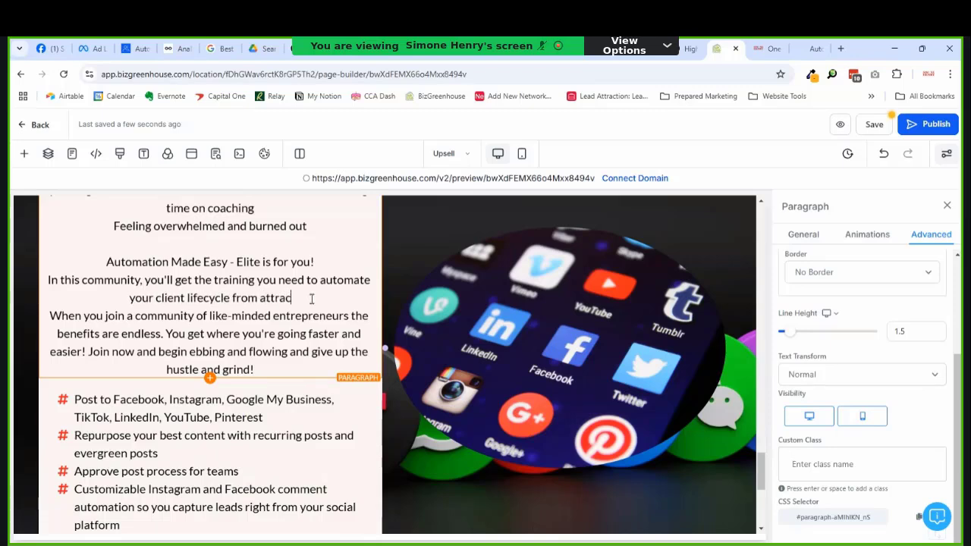
pyautogui.write('tion to raving fan!')
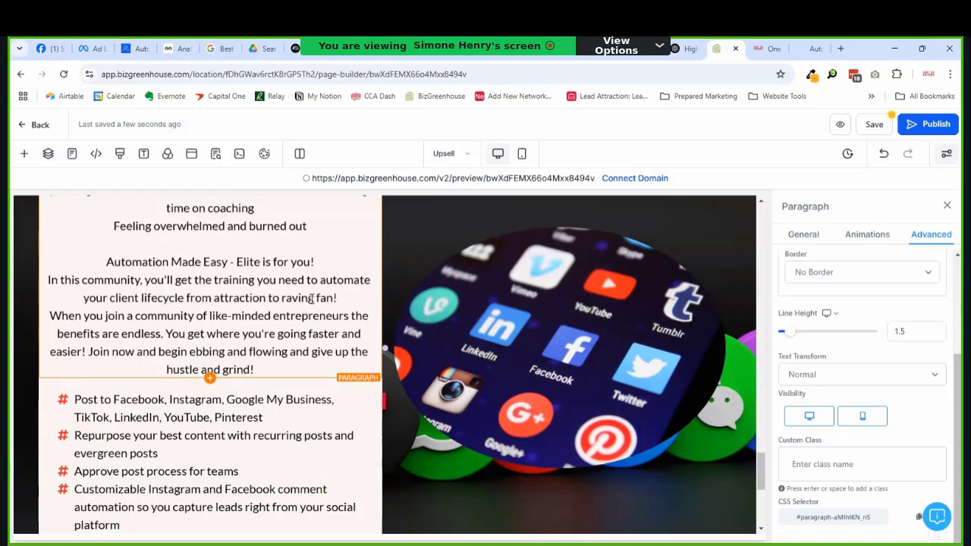
pyautogui.press('Return')
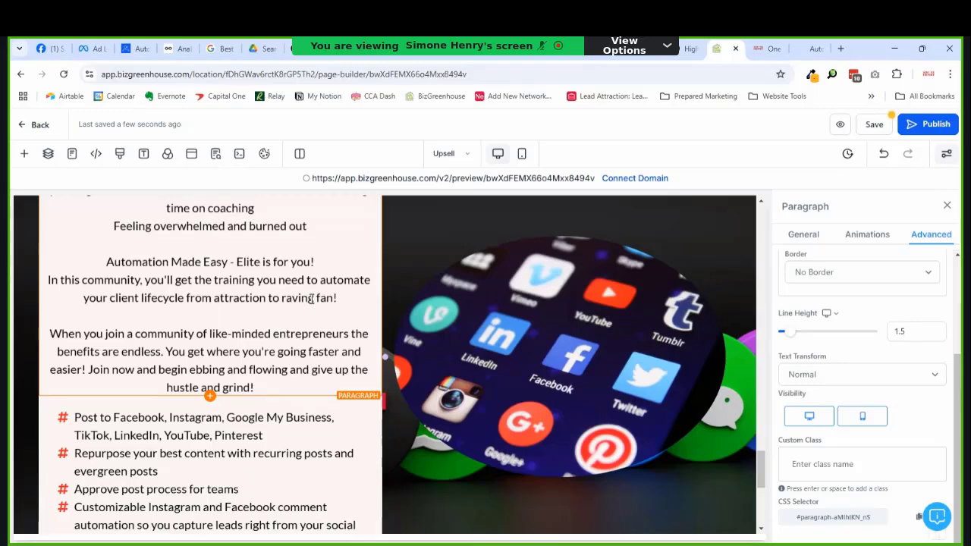
# Step: Select the social-media image and open canva.com in a new browser tab
pyautogui.click(531, 326)
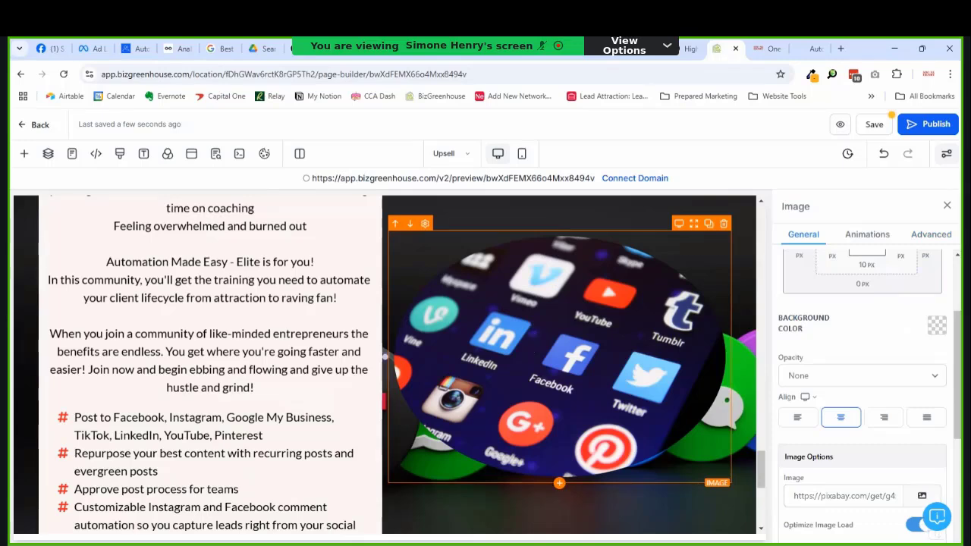
pyautogui.click(840, 48)
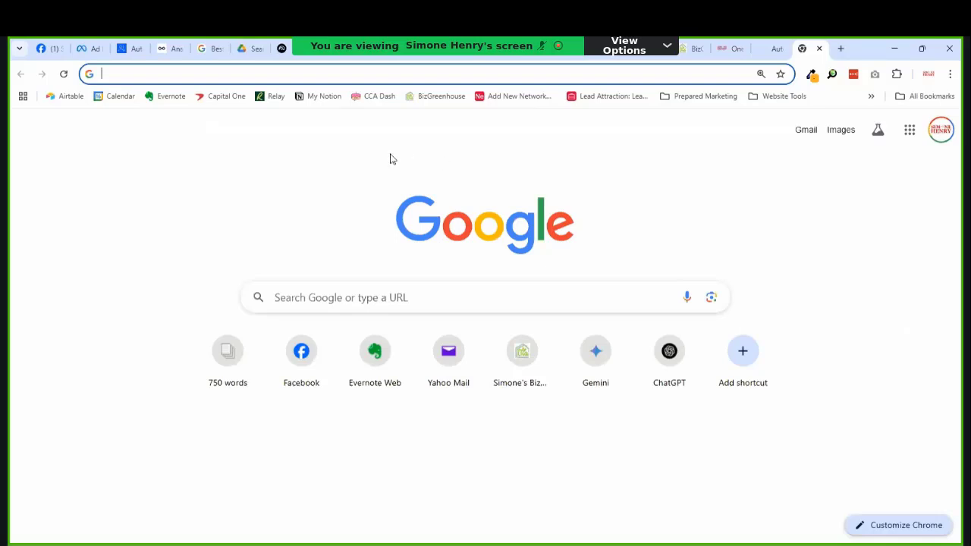
pyautogui.write('canva.com')
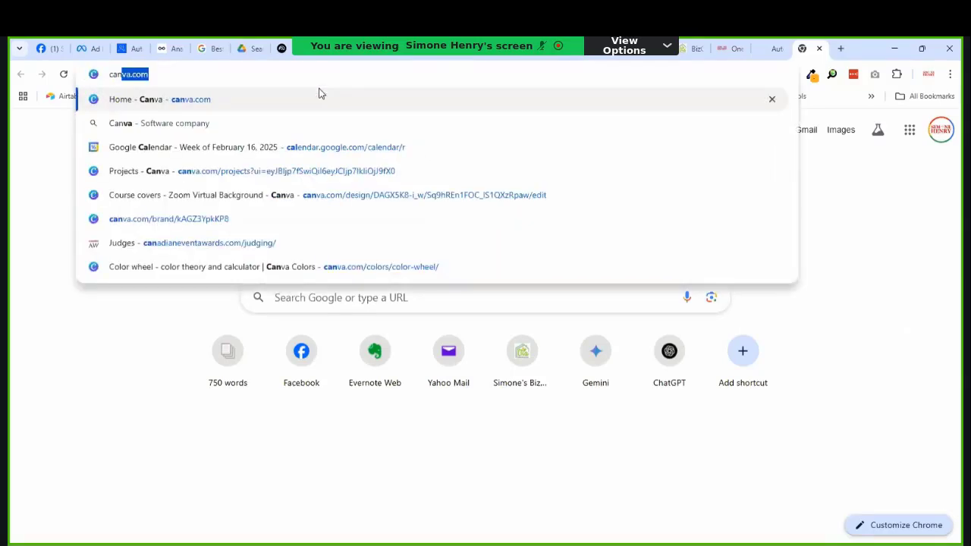
pyautogui.press('Return')
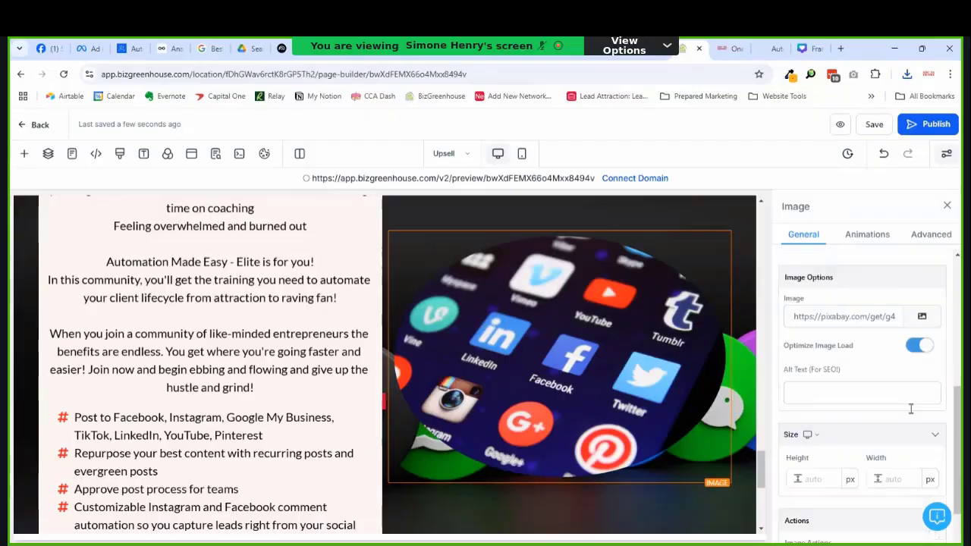
# Step: Copy the image's full Pixabay address from its Image URL field
pyautogui.scroll(1, 911, 407)
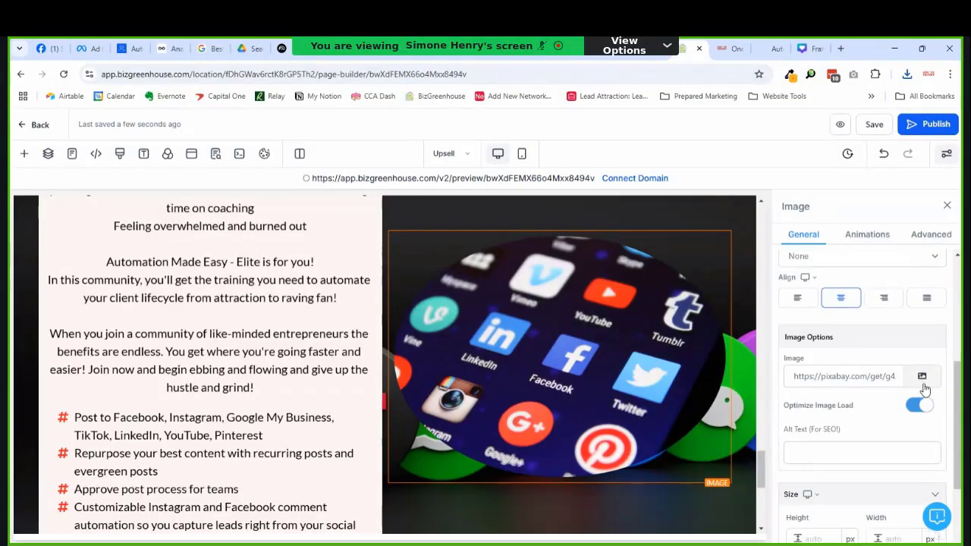
pyautogui.click(880, 379)
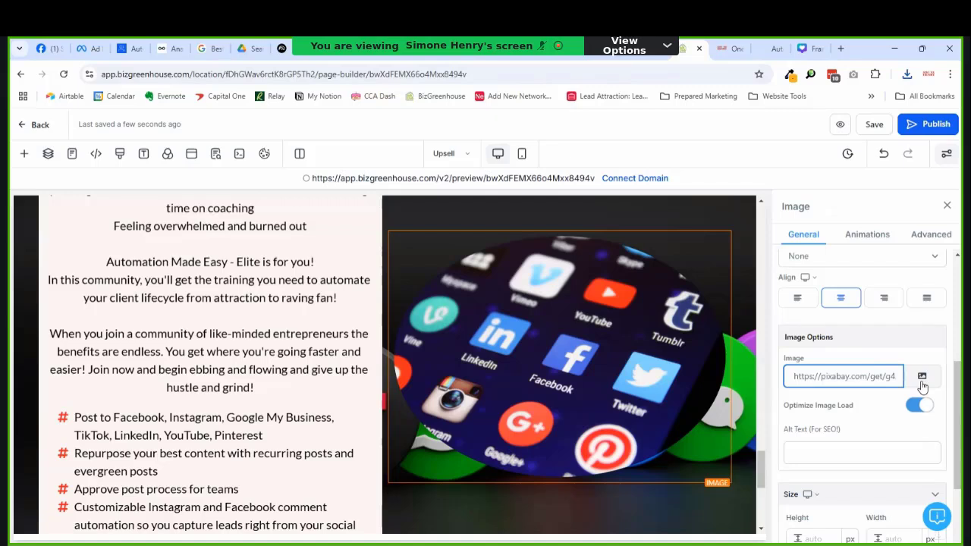
pyautogui.hotkey('ctrl', 'a')
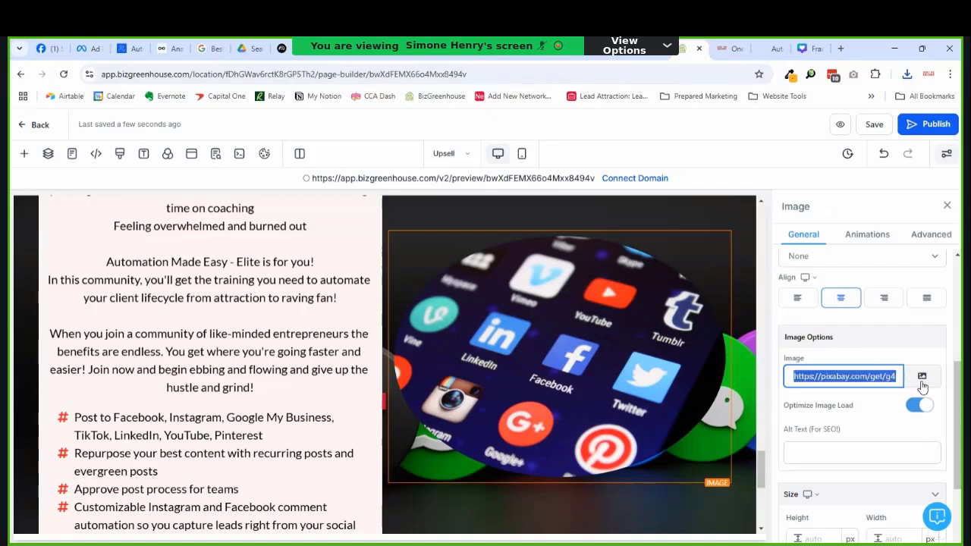
pyautogui.hotkey('ctrl', 'c')
pyautogui.hotkey('ctrl', 't')
# Step: Load the Pixabay photo, save it as media-g45df4902e_1280.jpg, and return to the builder
pyautogui.hotkey('ctrl', 'v')
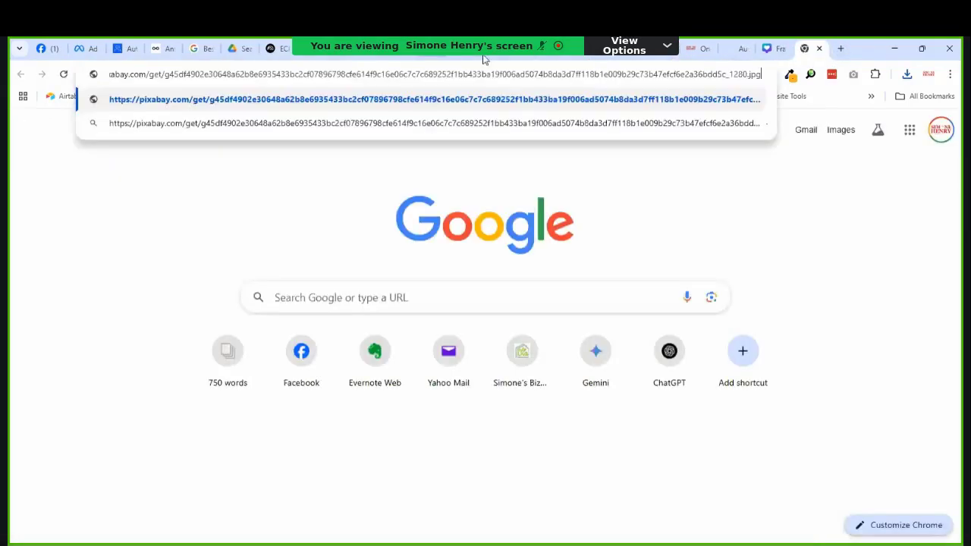
pyautogui.press('Return')
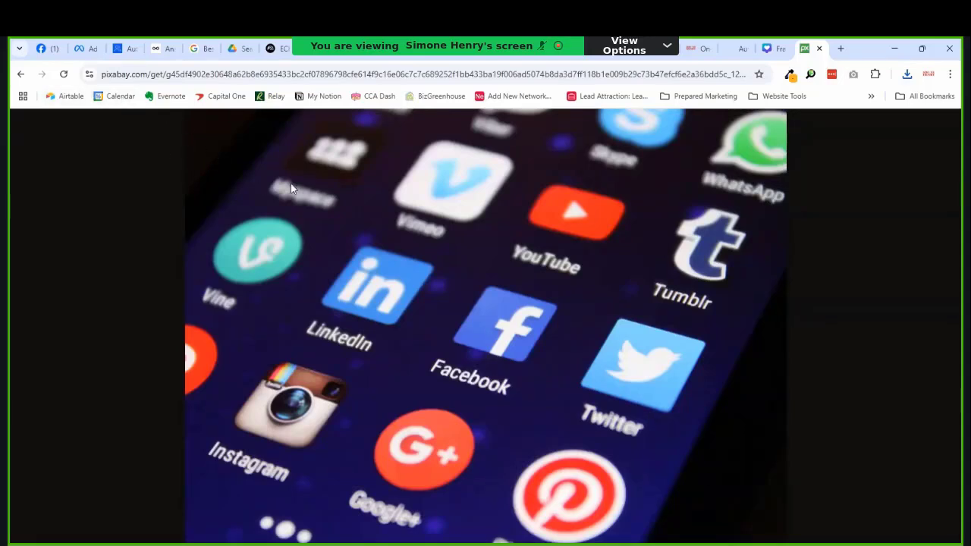
pyautogui.hotkey('ctrl', 's')
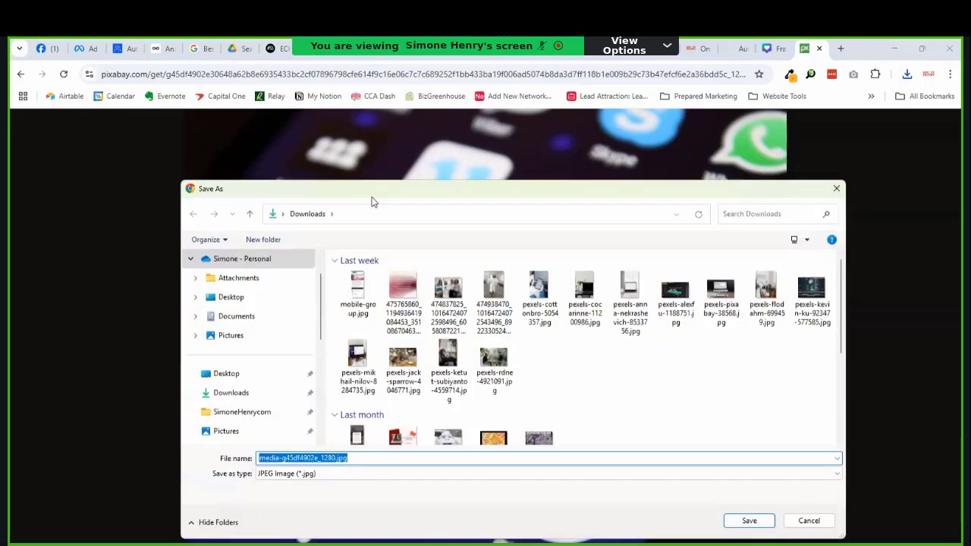
pyautogui.click(299, 460)
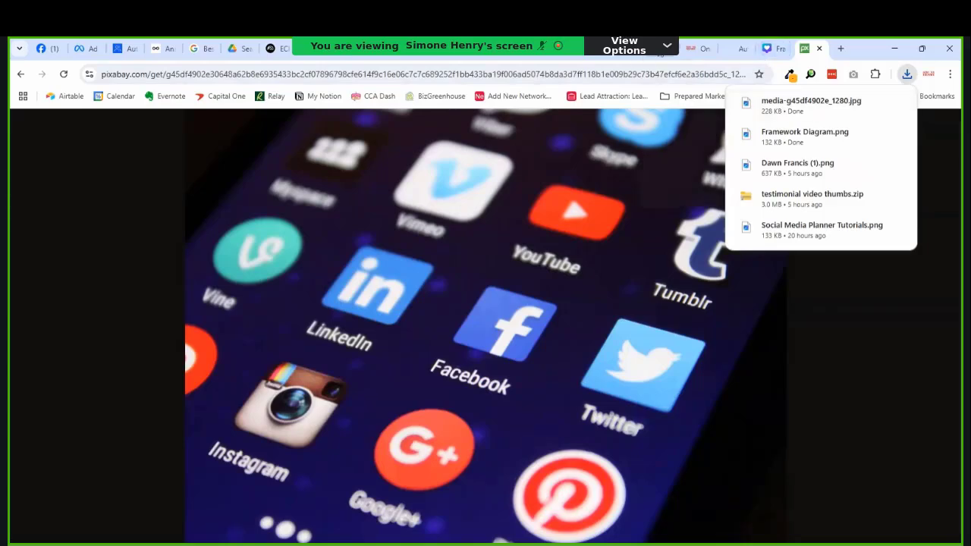
pyautogui.click(640, 53)
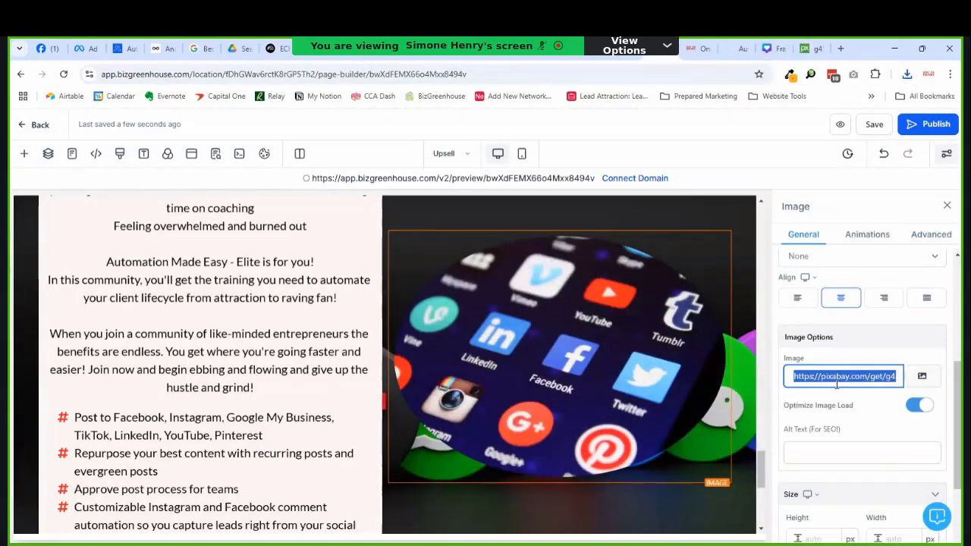
# Step: Swap the social-media photo for Framework Diagram.png from the media library
pyautogui.click(869, 424)
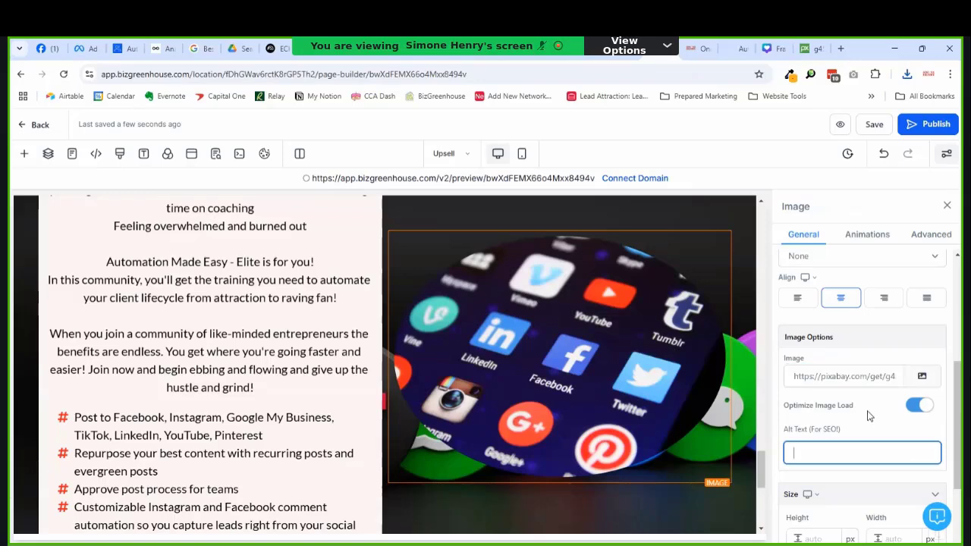
pyautogui.click(922, 375)
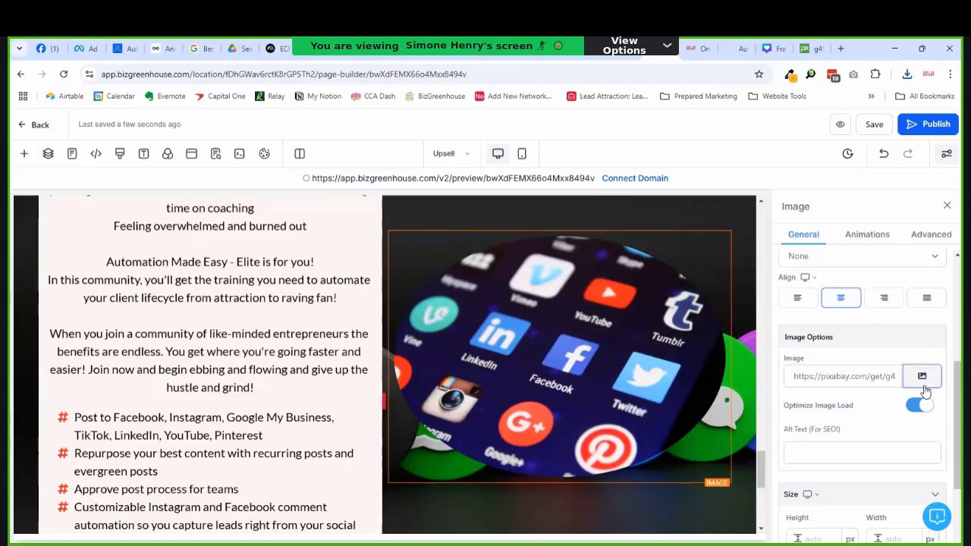
pyautogui.scroll(-3, 470, 370)
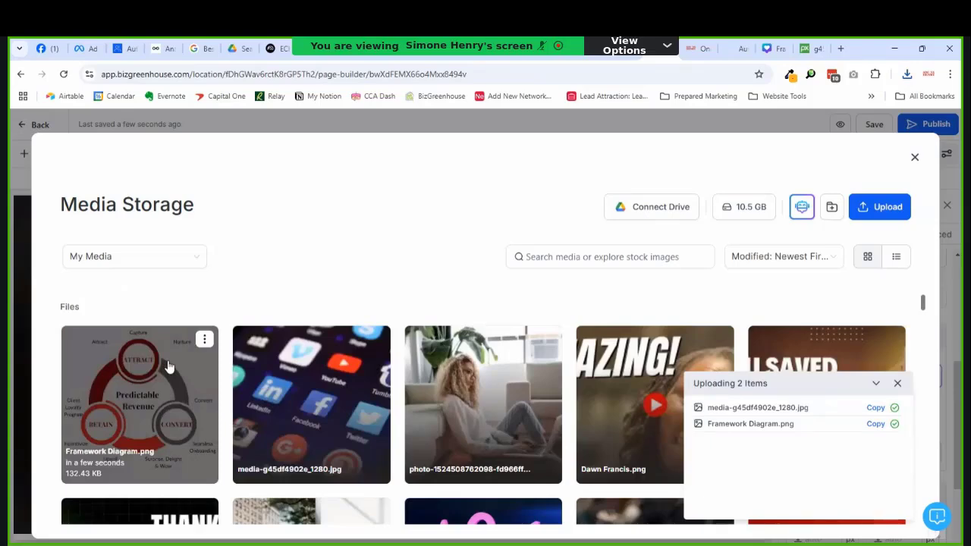
pyautogui.click(169, 367)
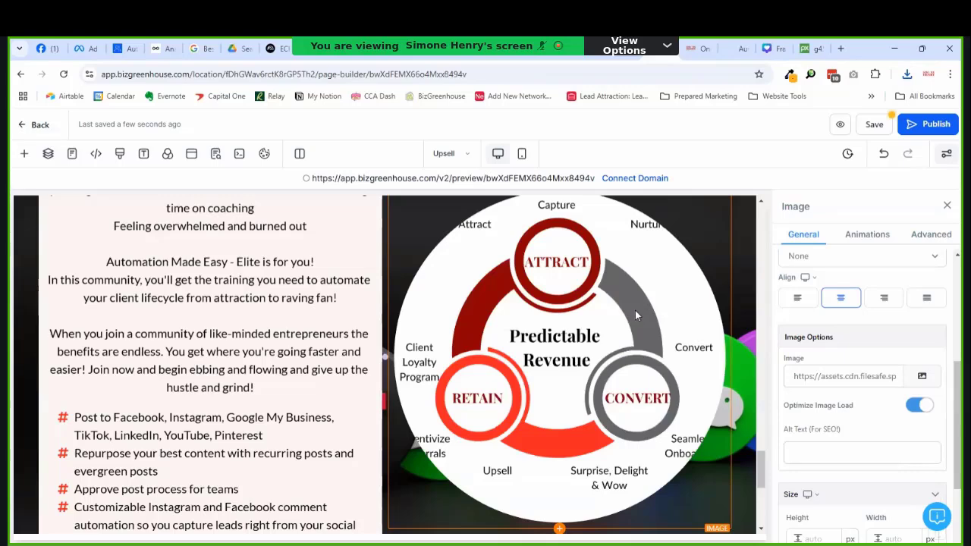
# Step: Change the diagram image's radius from circle to Round Corners
pyautogui.click(932, 235)
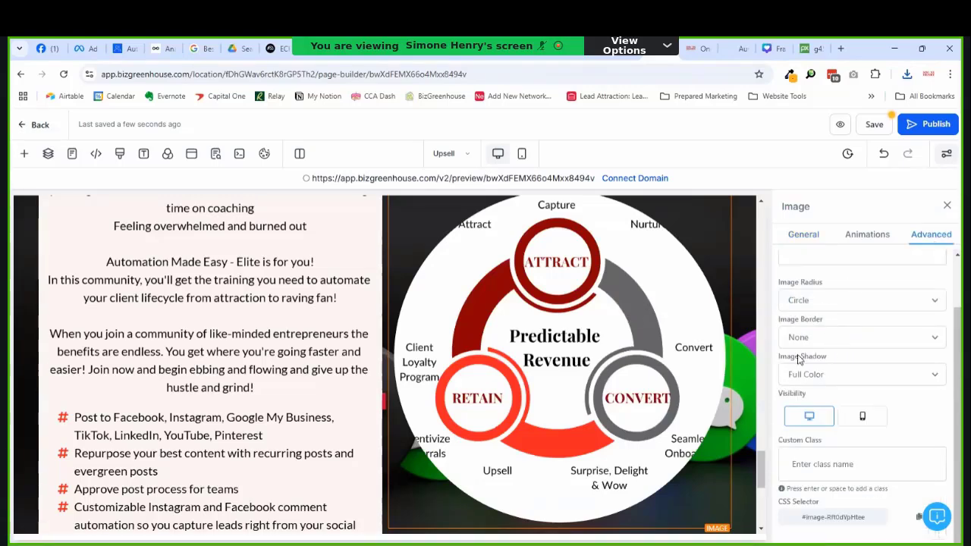
pyautogui.click(809, 307)
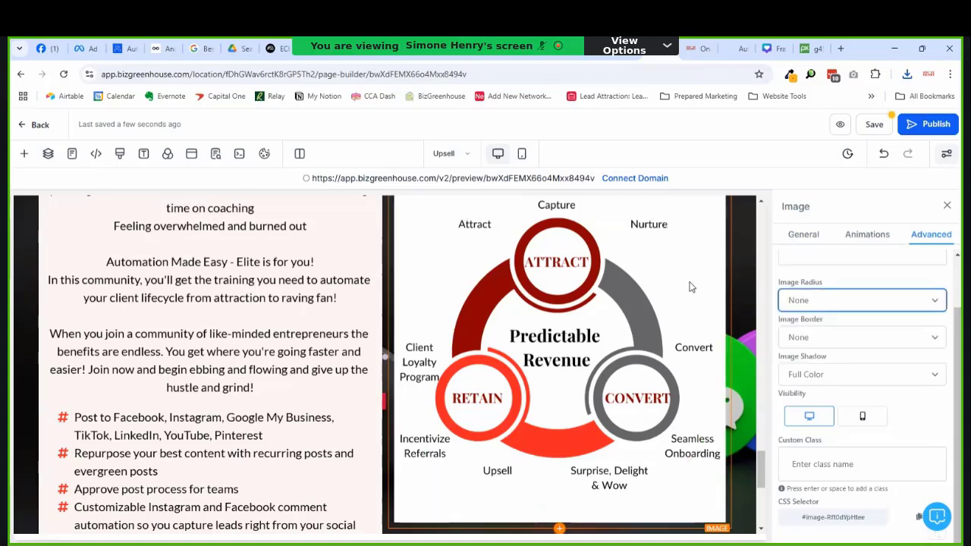
pyautogui.click(817, 307)
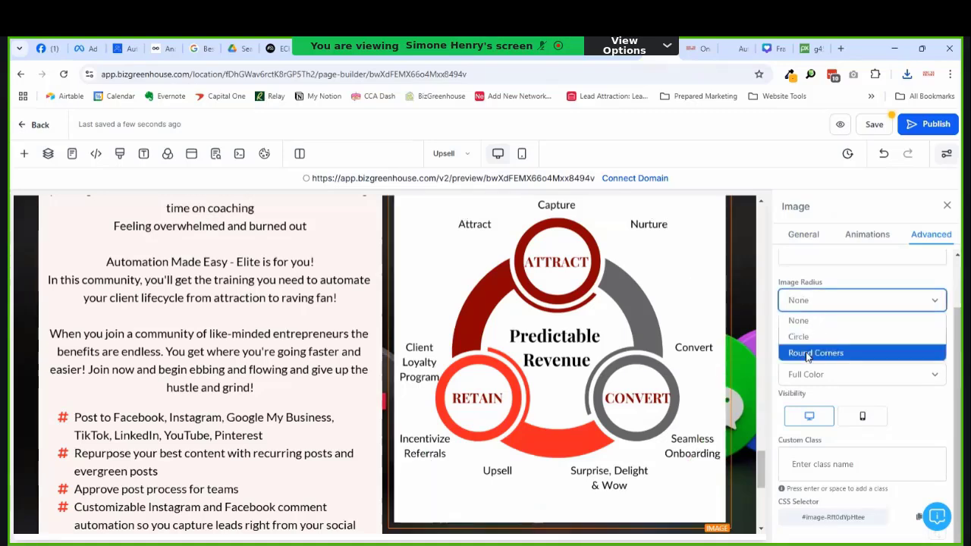
pyautogui.click(815, 353)
# Step: Set the diagram column's Content Spacing to Left
pyautogui.scroll(1, 682, 304)
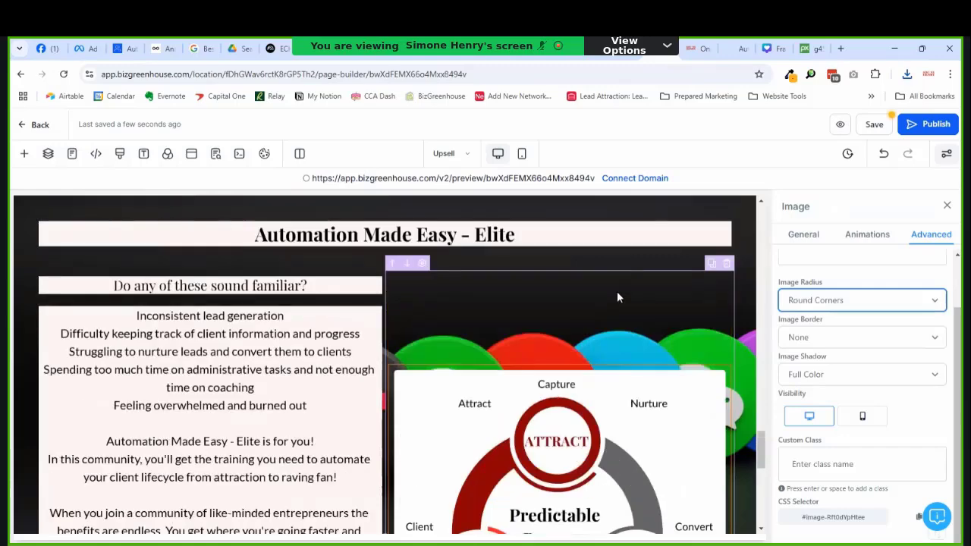
pyautogui.click(617, 291)
pyautogui.scroll(-1, 857, 477)
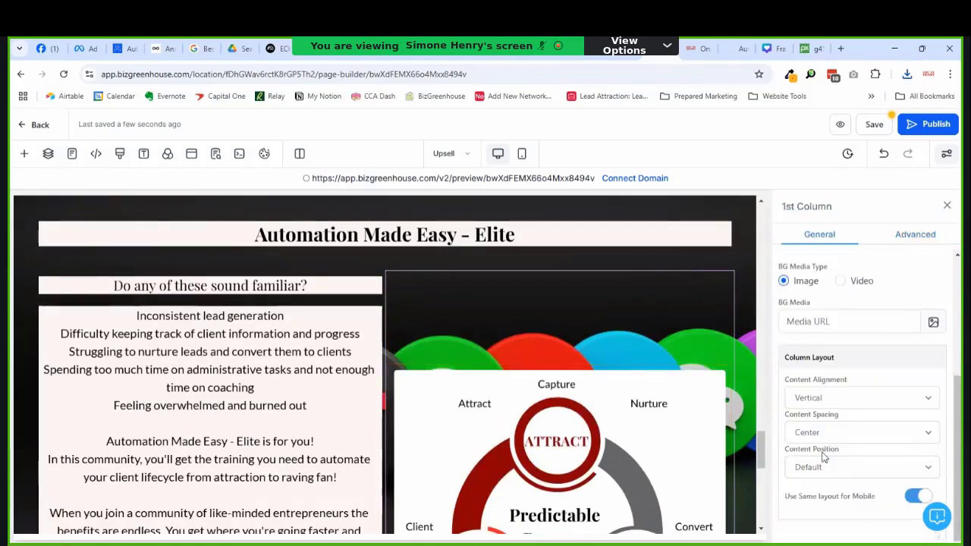
pyautogui.click(825, 436)
pyautogui.click(805, 468)
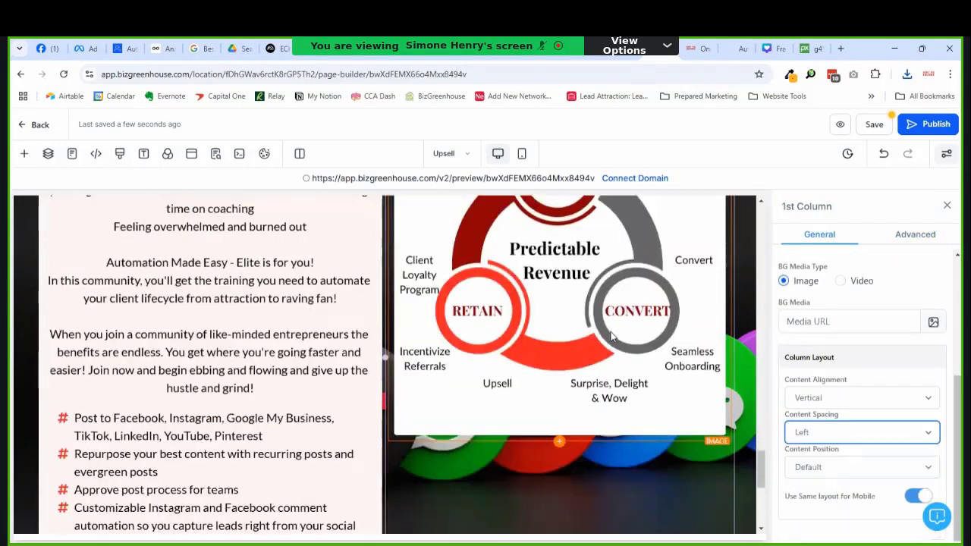
# Step: Duplicate the 'Do any of these sound familiar?' sub-headline and move the copy above the diagram
pyautogui.scroll(3, 611, 331)
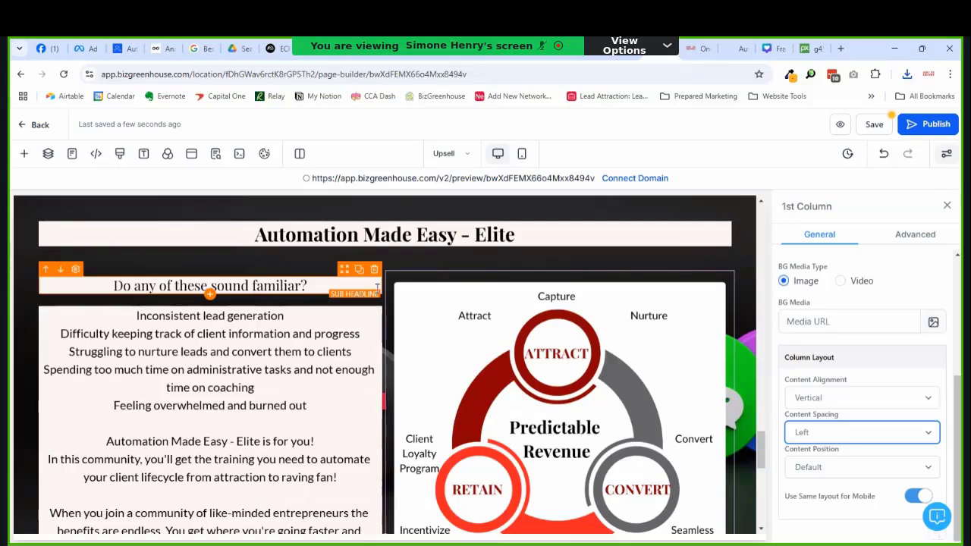
pyautogui.click(357, 271)
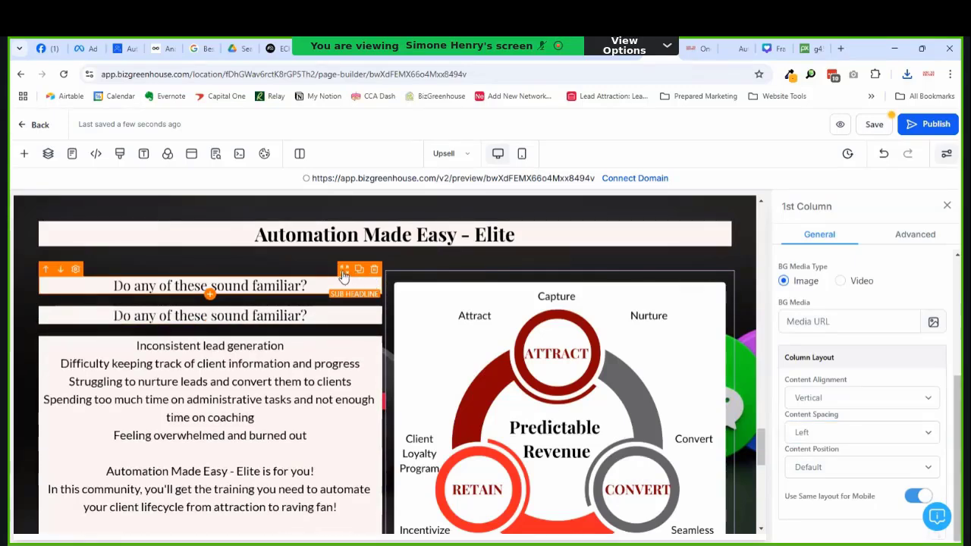
pyautogui.moveTo(345, 271); pyautogui.dragTo(557, 288)
# Step: Retype the copied sub-headline as 'The Automated Coach Accelerator Framework'
pyautogui.doubleClick(512, 290)
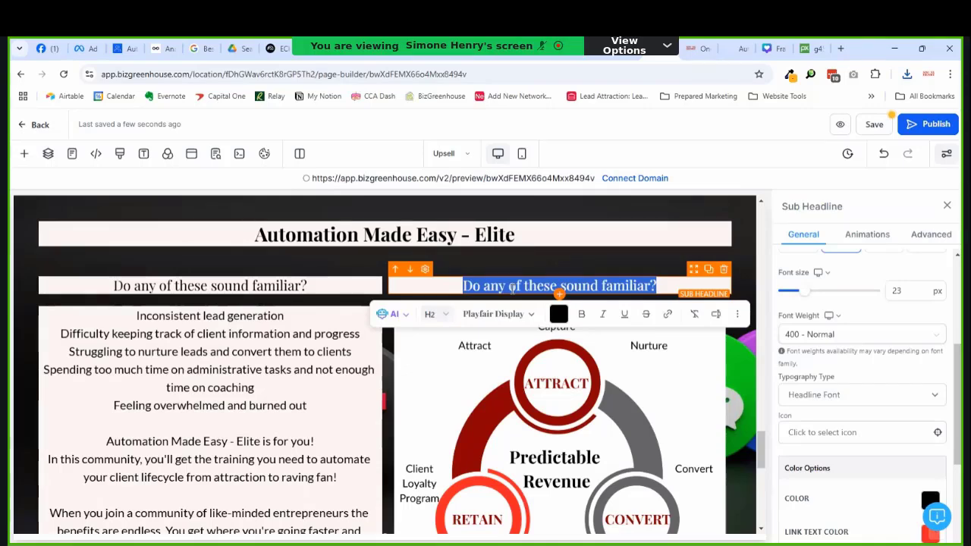
pyautogui.write('The')
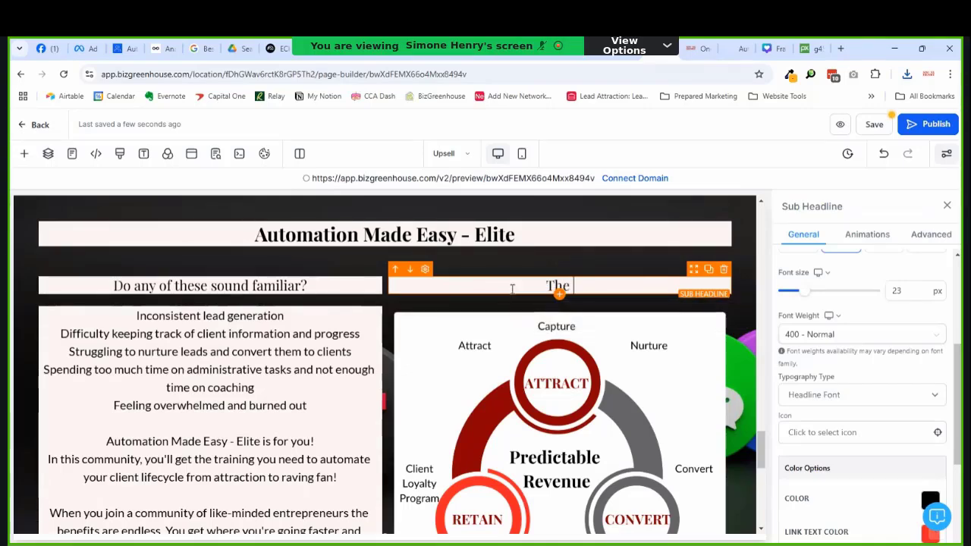
pyautogui.write(' Automated ')
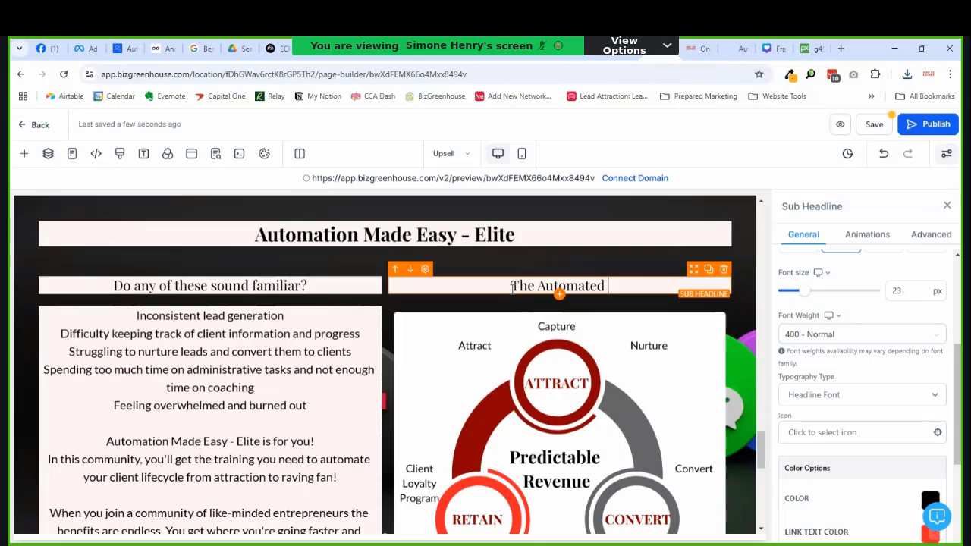
pyautogui.write('Coach Ac')
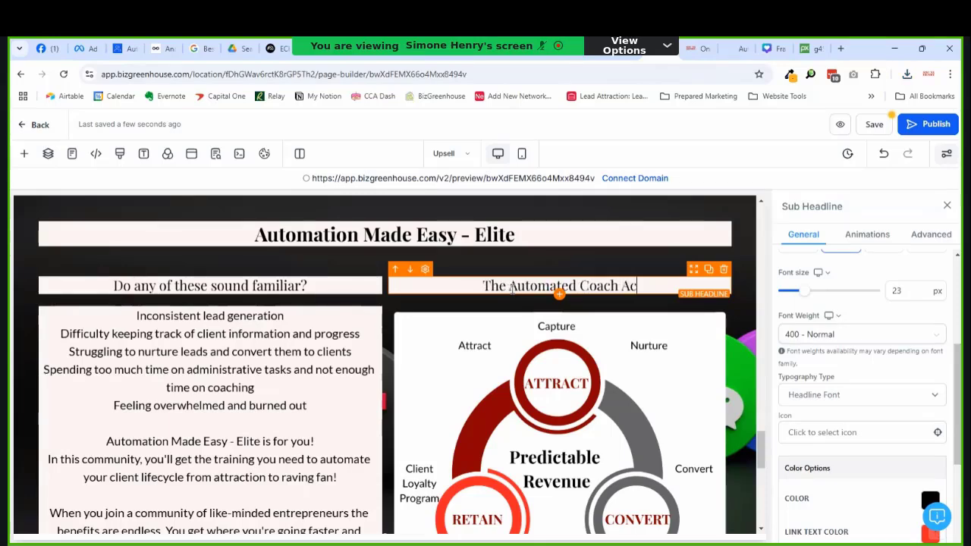
pyautogui.write('celerator F')
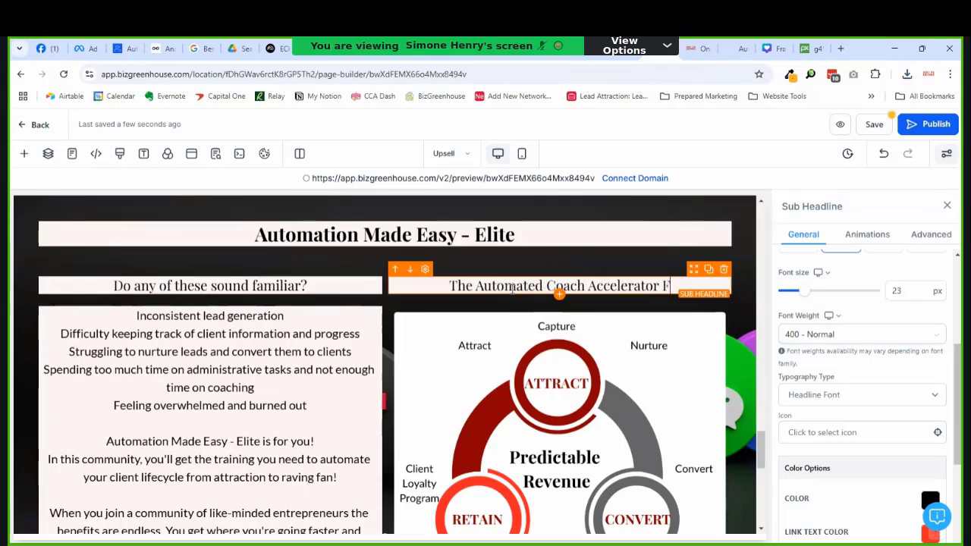
pyautogui.write('ramework')
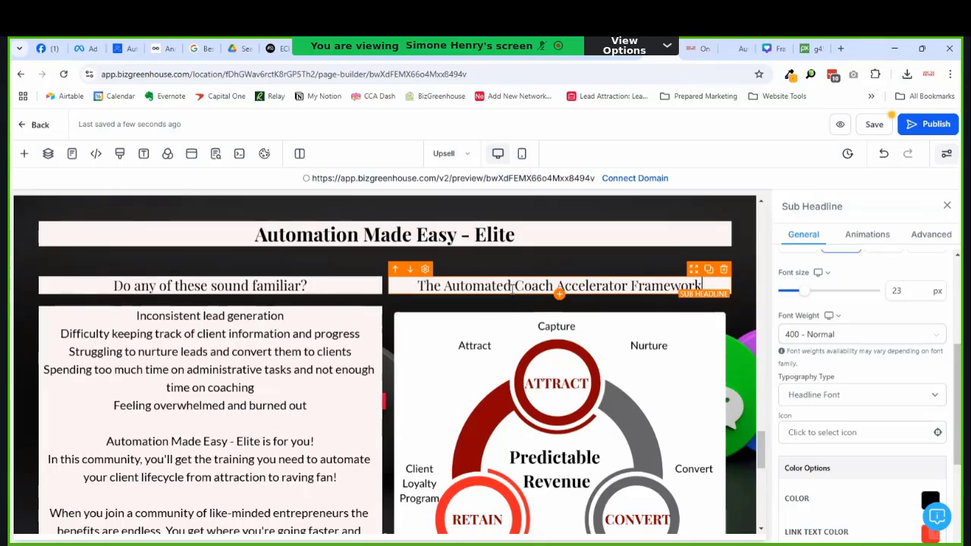
pyautogui.scroll(-3, 605, 290)
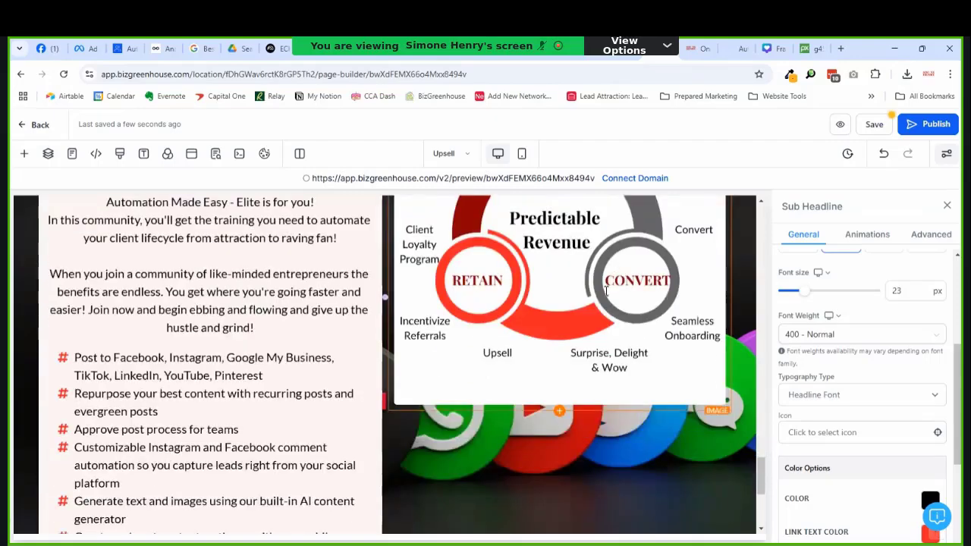
pyautogui.scroll(2, 605, 290)
pyautogui.scroll(3, 624, 264)
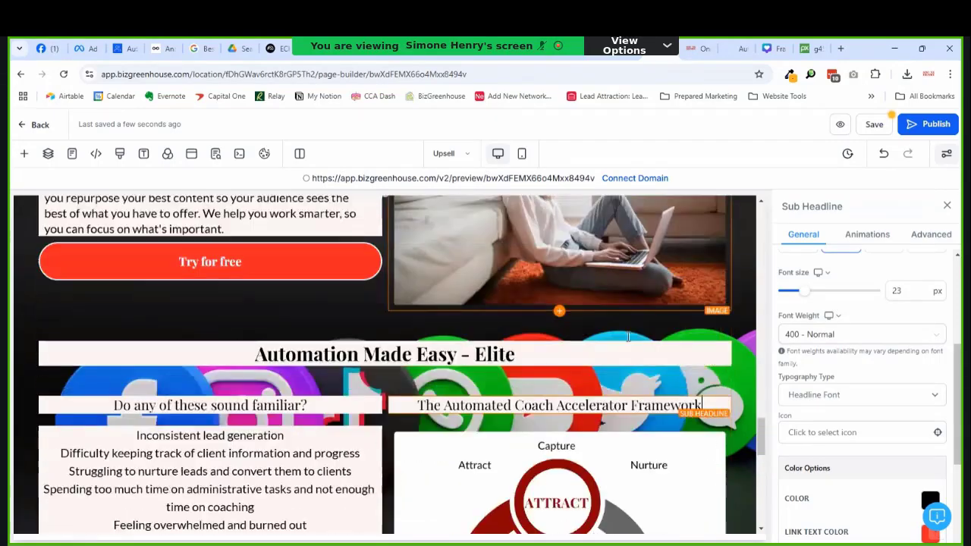
pyautogui.scroll(-2, 628, 336)
pyautogui.scroll(1, 673, 358)
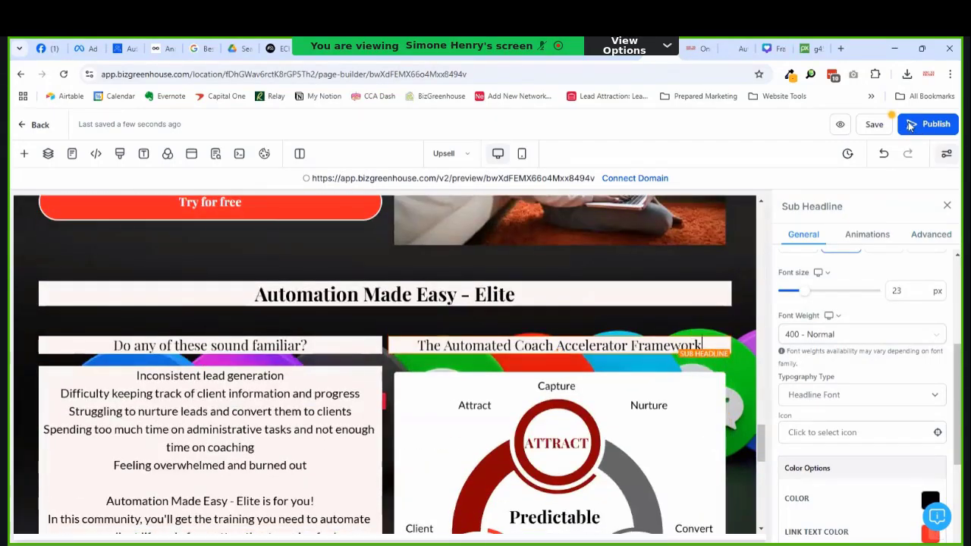
# Step: Save the page, then delete the bullet list of features below the Elite paragraph
pyautogui.click(874, 125)
pyautogui.scroll(-1, 543, 373)
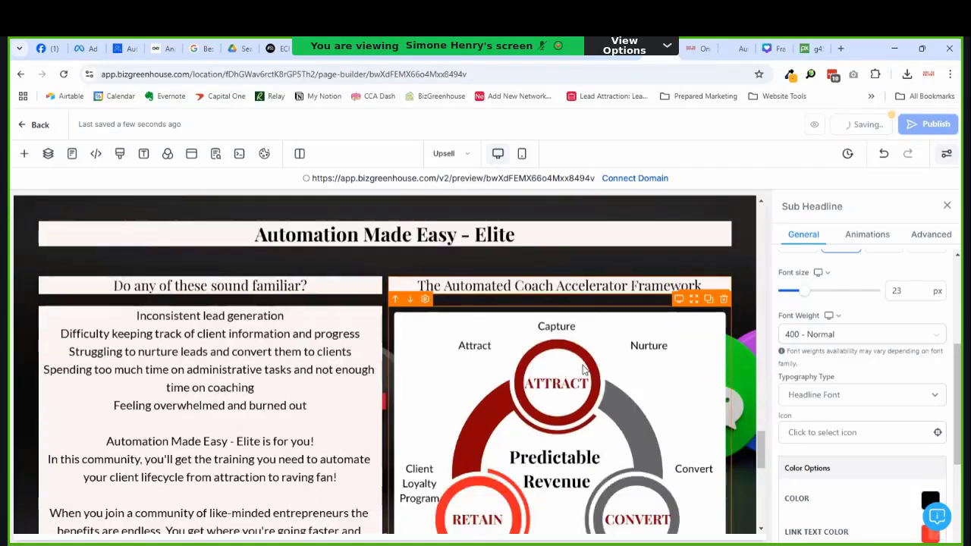
pyautogui.scroll(-2, 584, 369)
pyautogui.scroll(-4, 589, 367)
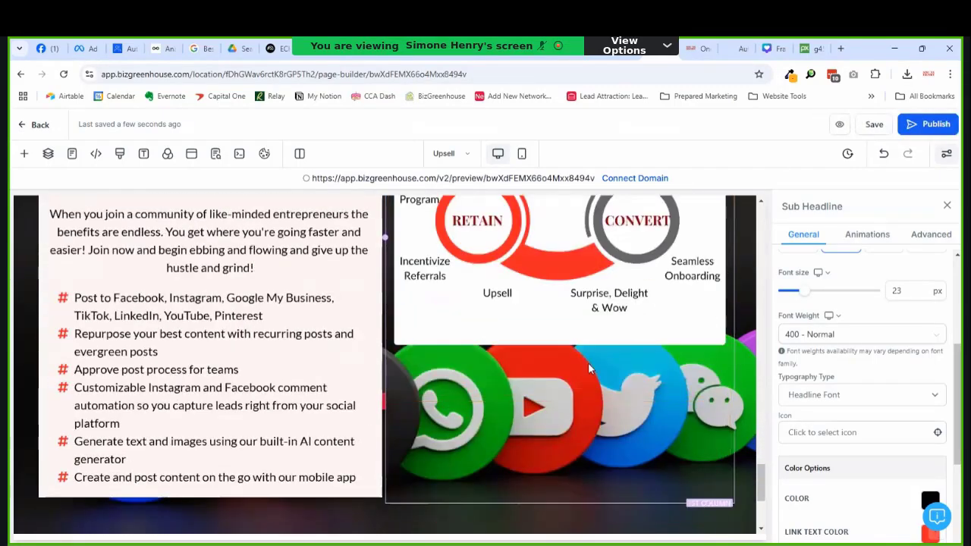
pyautogui.scroll(2, 590, 368)
pyautogui.scroll(-1, 590, 369)
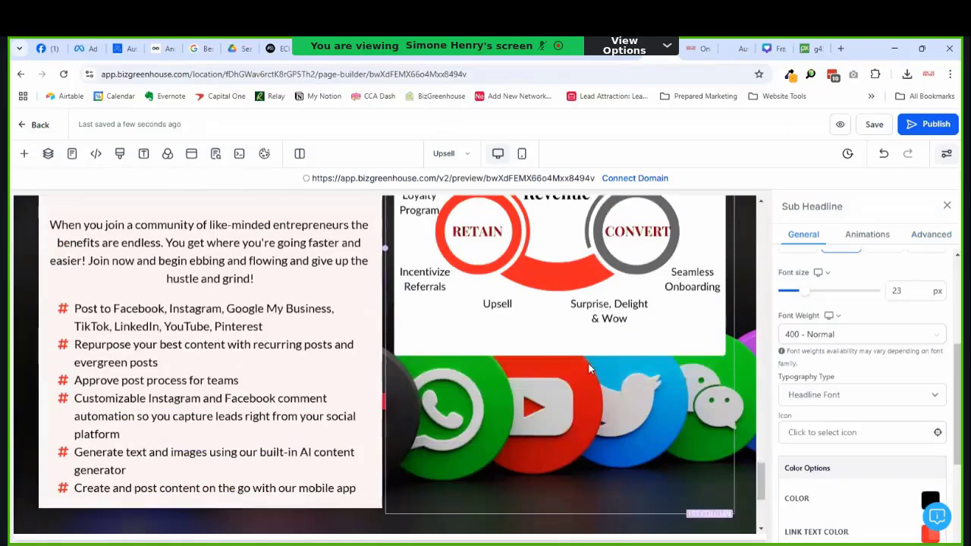
pyautogui.scroll(2, 531, 355)
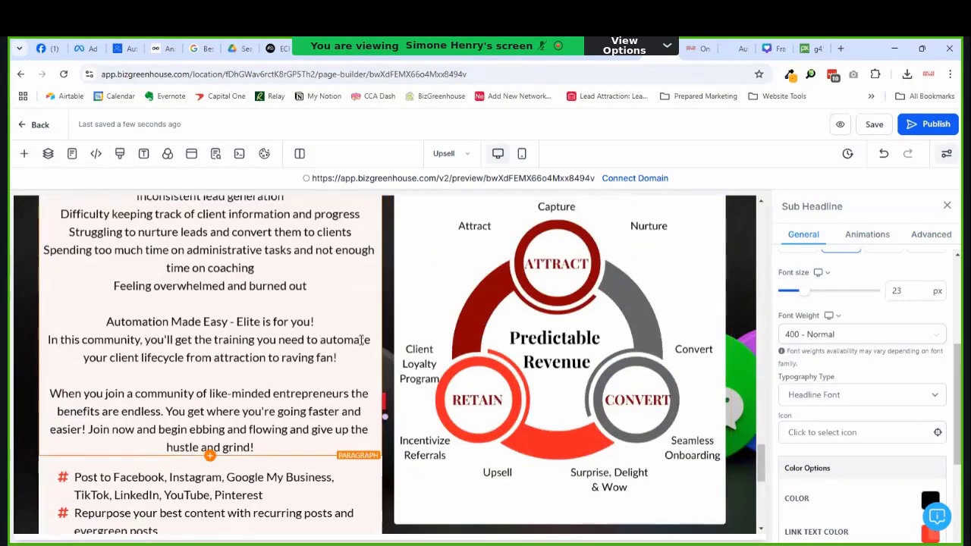
pyautogui.scroll(1, 361, 339)
pyautogui.scroll(-3, 328, 334)
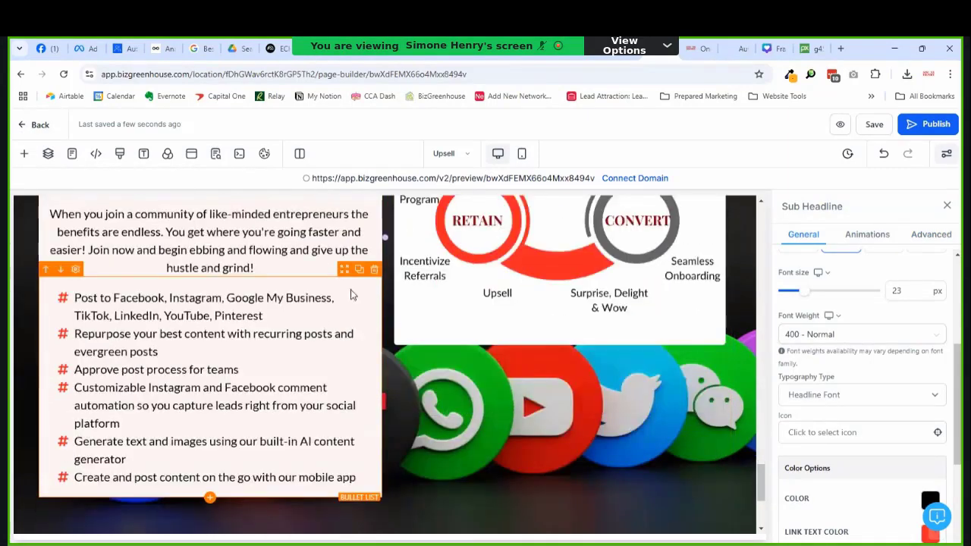
pyautogui.click(374, 271)
pyautogui.scroll(2, 326, 280)
pyautogui.scroll(-2, 455, 299)
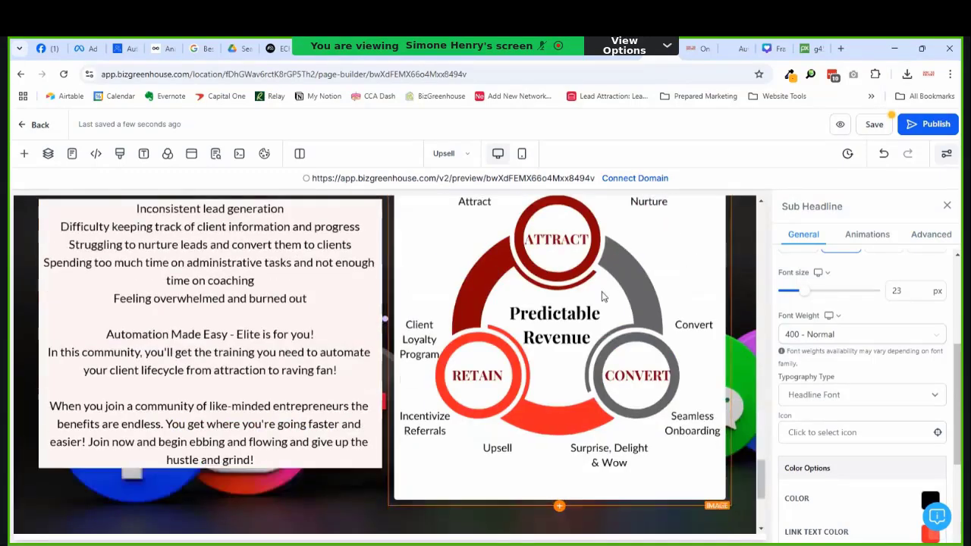
pyautogui.scroll(4, 631, 306)
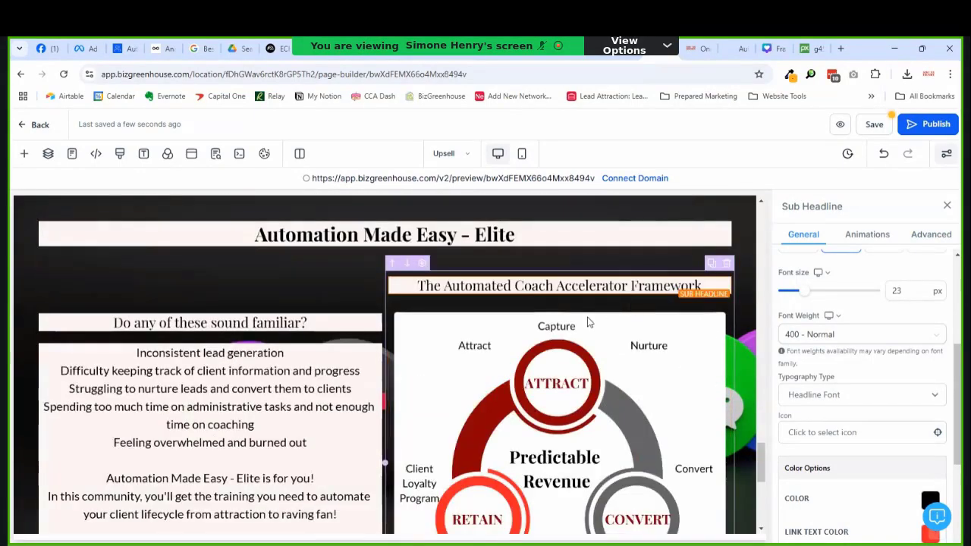
pyautogui.scroll(-2, 541, 341)
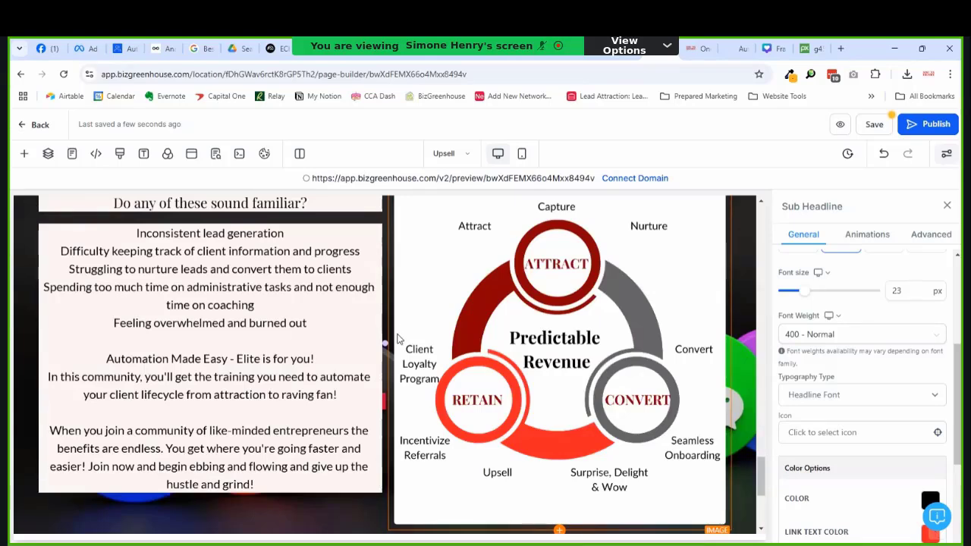
pyautogui.scroll(1, 407, 346)
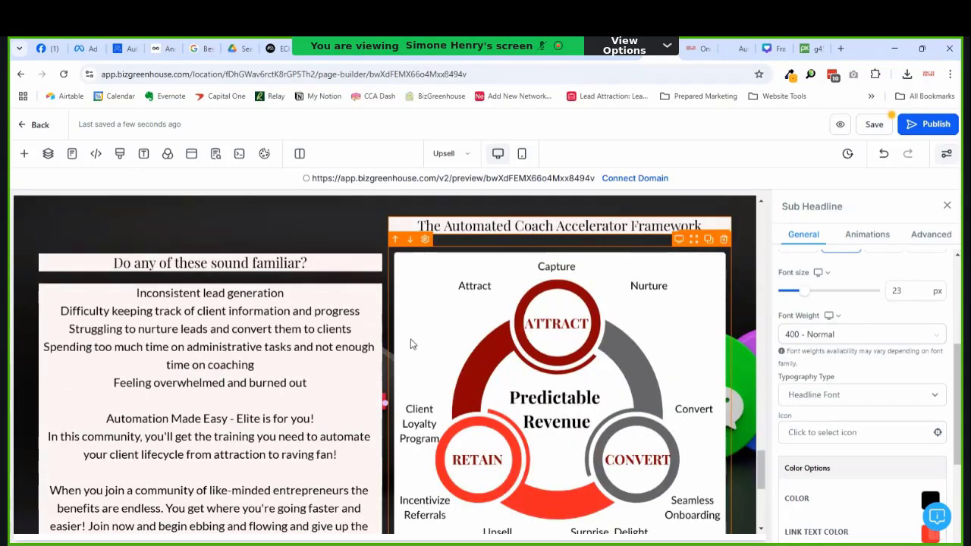
pyautogui.scroll(-1, 321, 332)
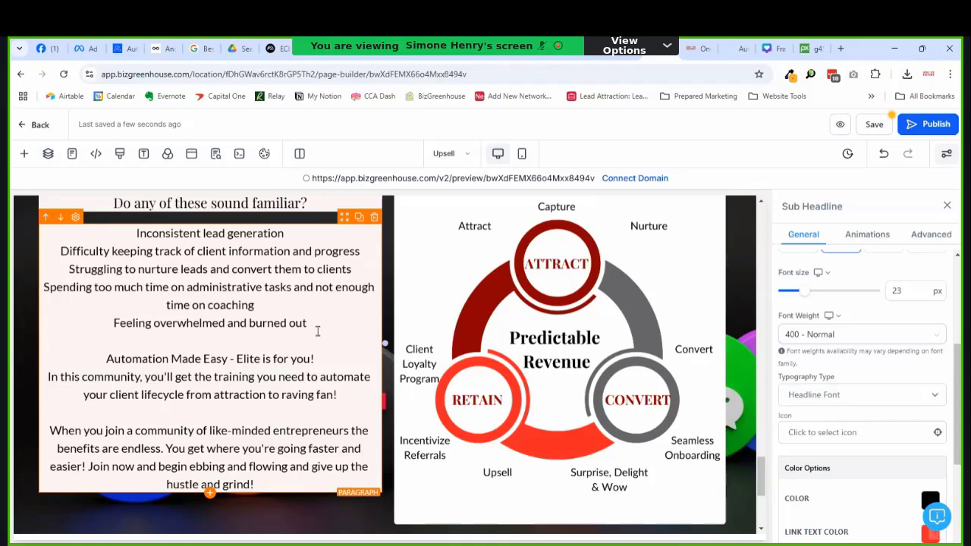
pyautogui.scroll(-3, 318, 330)
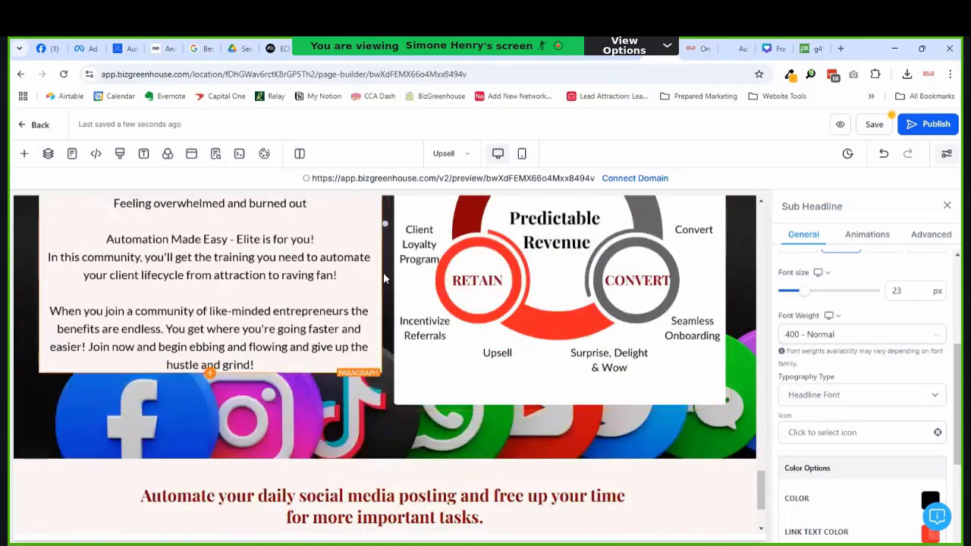
# Step: Add 'Get on the path to predictable revenue by cultivating customer loyalty.' under 'raving fan!'
pyautogui.click(334, 281)
pyautogui.press('Return')
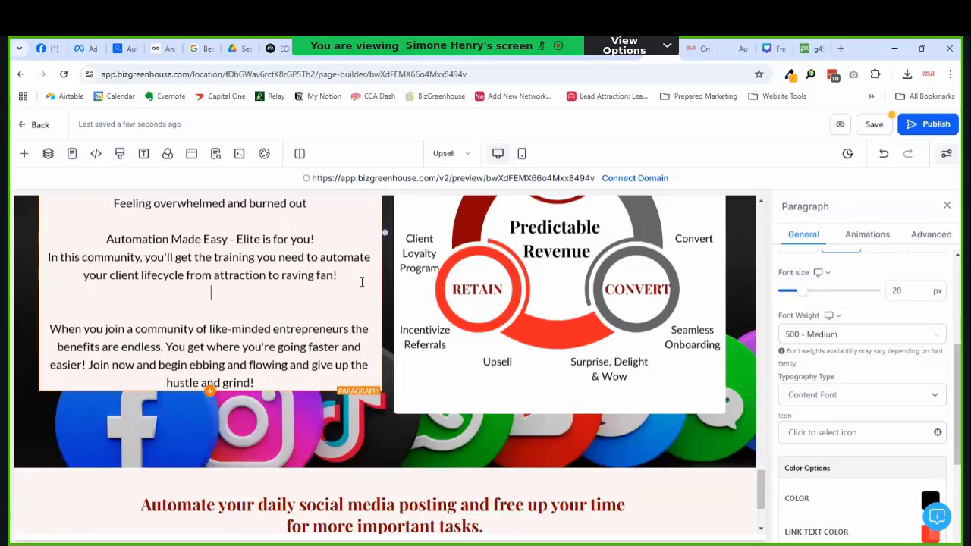
pyautogui.write('By automat')
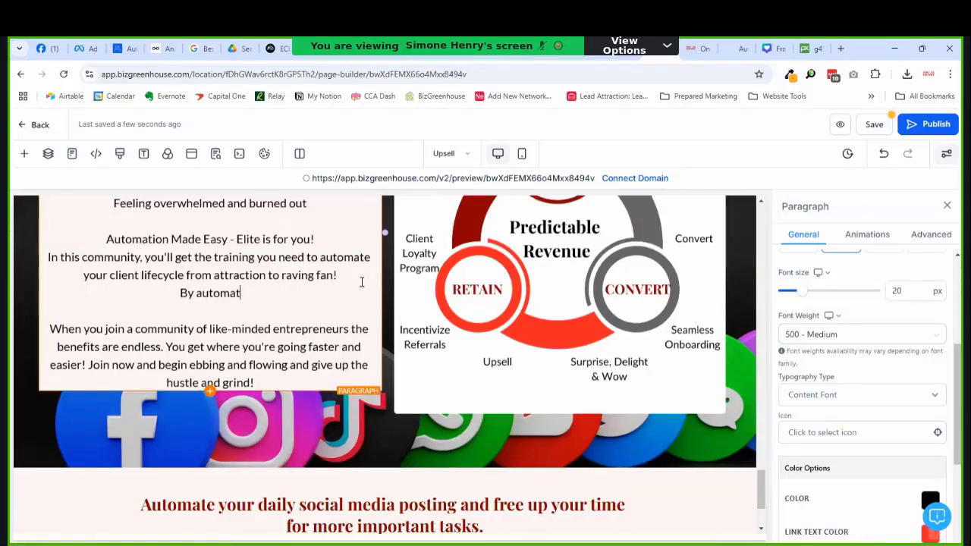
pyautogui.write('ing your')
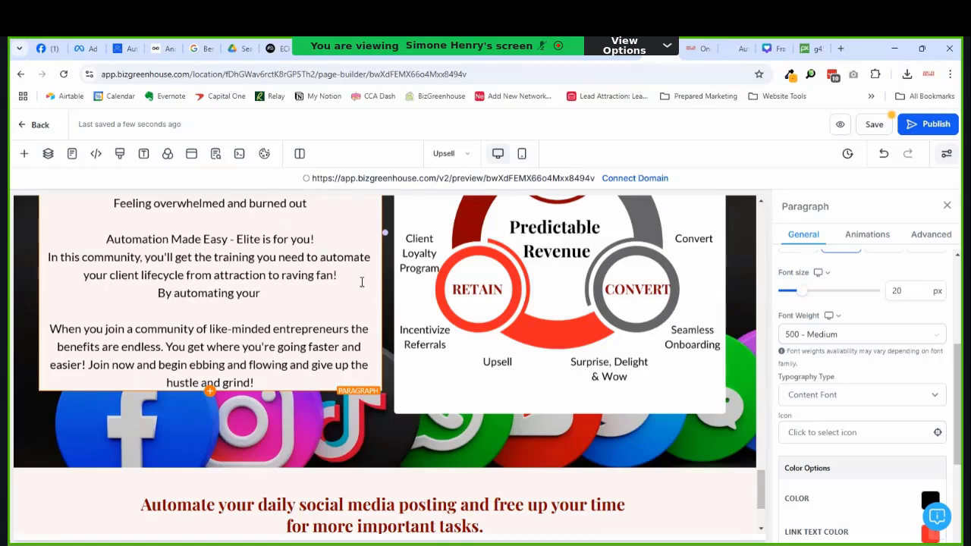
pyautogui.hotkey('shift', 'Home')
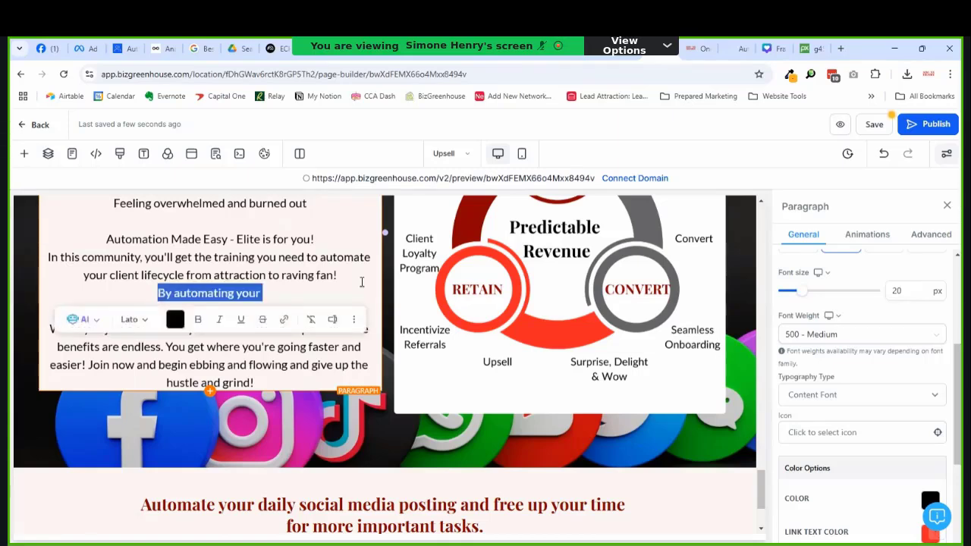
pyautogui.write('In t')
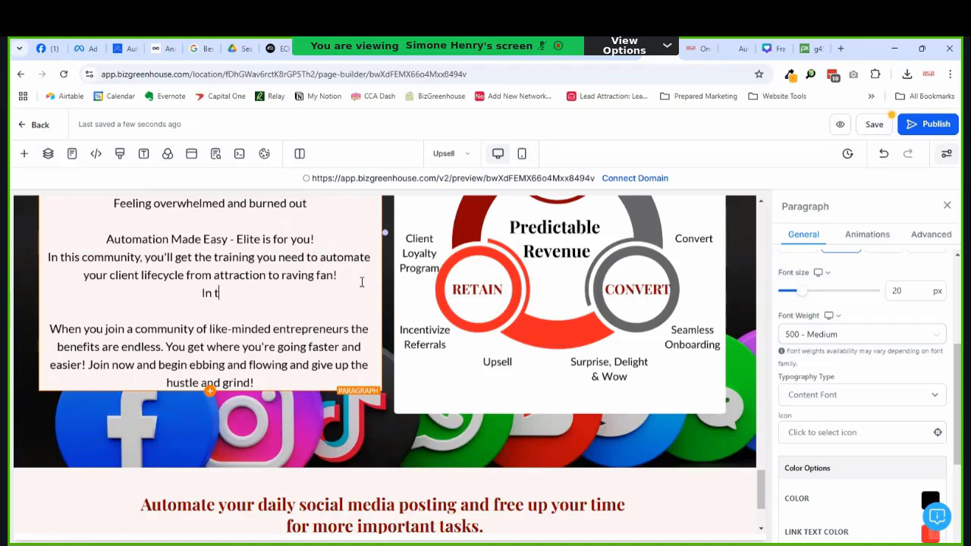
pyautogui.hotkey('shift', 'Home')
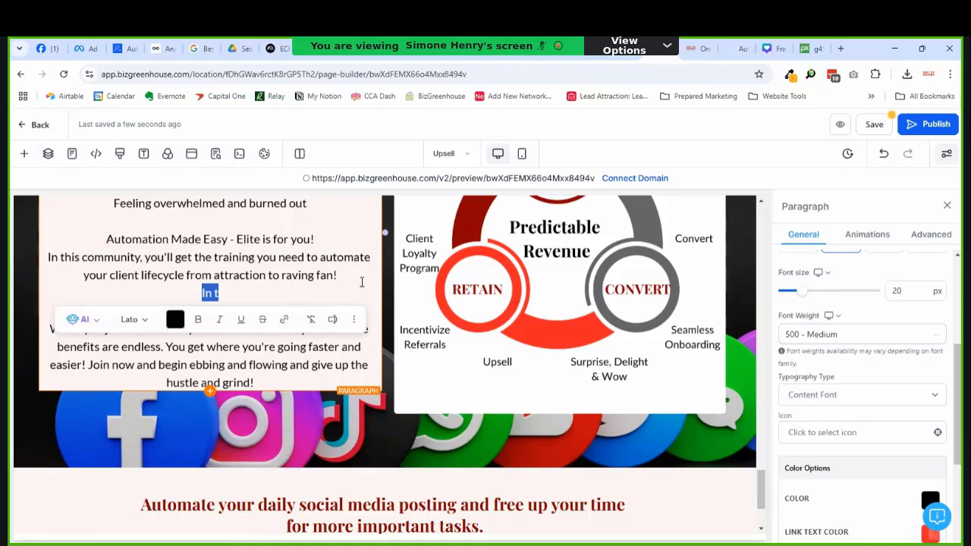
pyautogui.write('Get on the ')
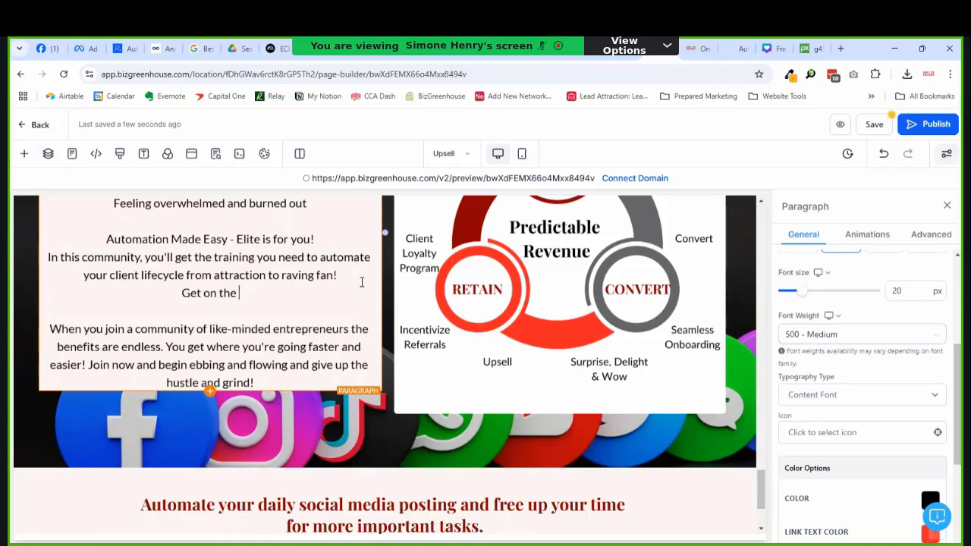
pyautogui.write('path to ')
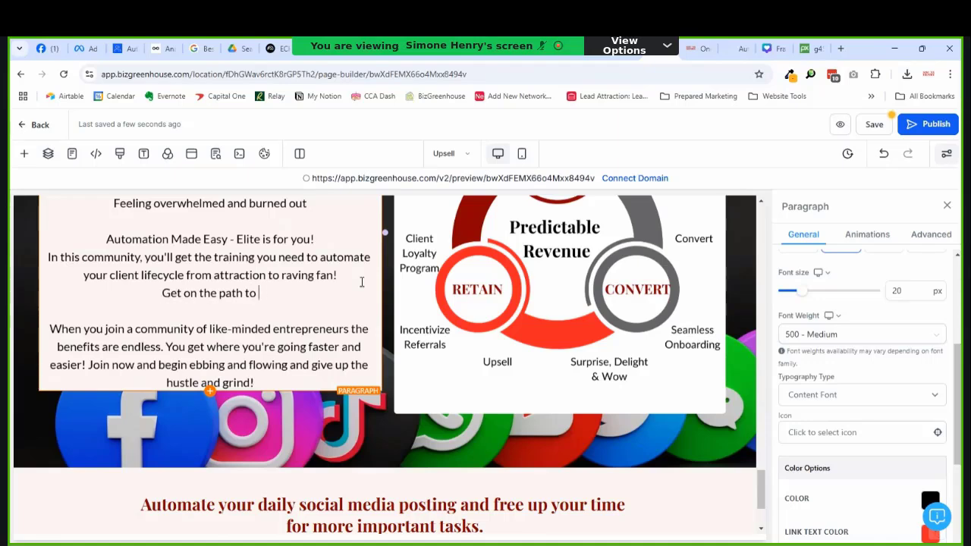
pyautogui.write('predict')
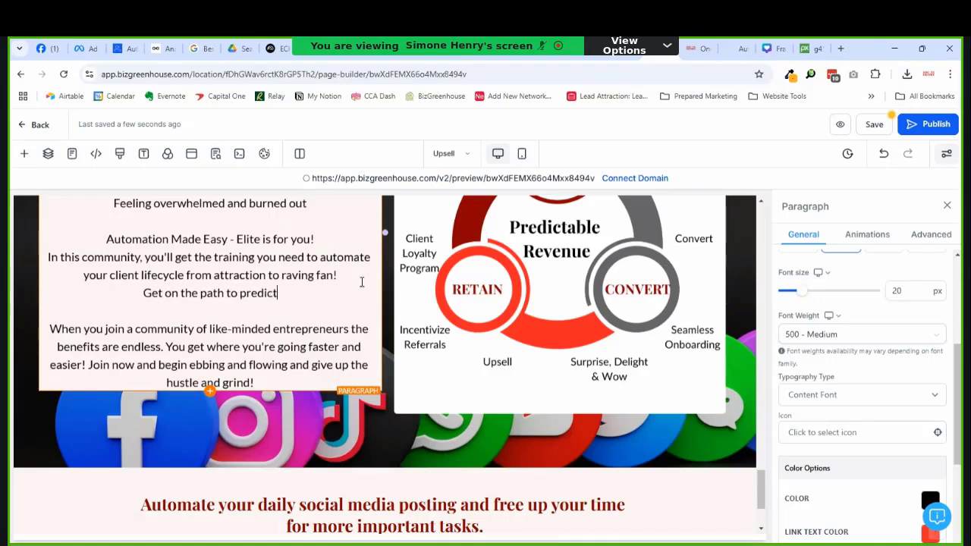
pyautogui.write('able reven')
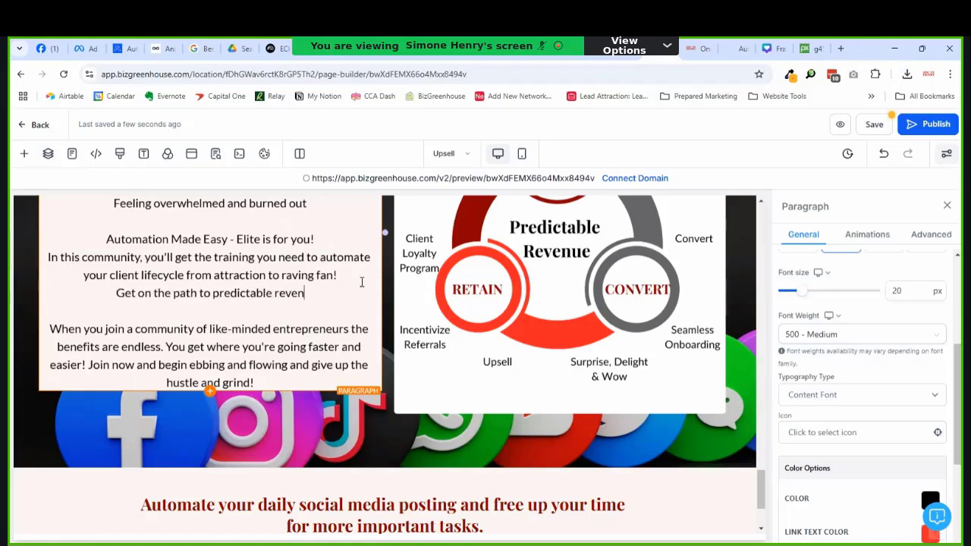
pyautogui.write('ue by cu')
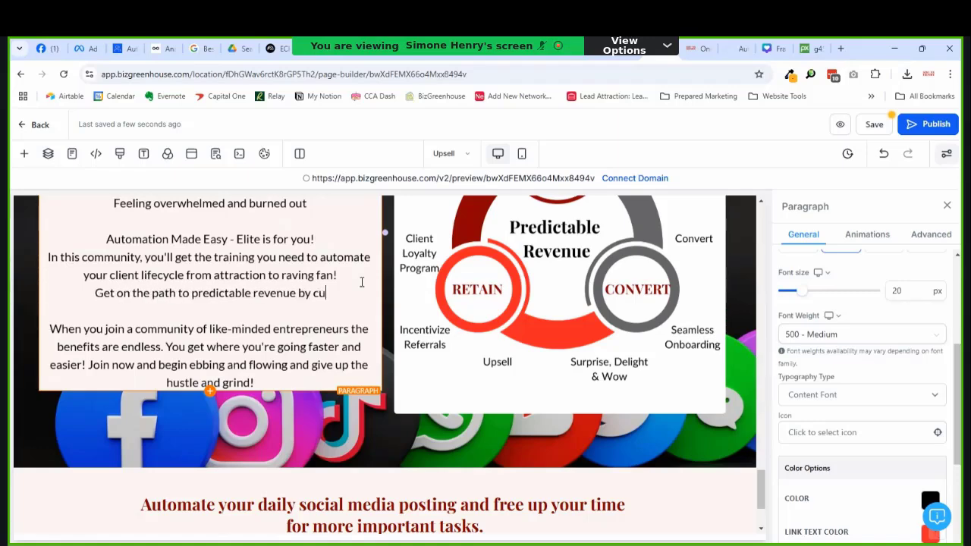
pyautogui.write('ltivating ')
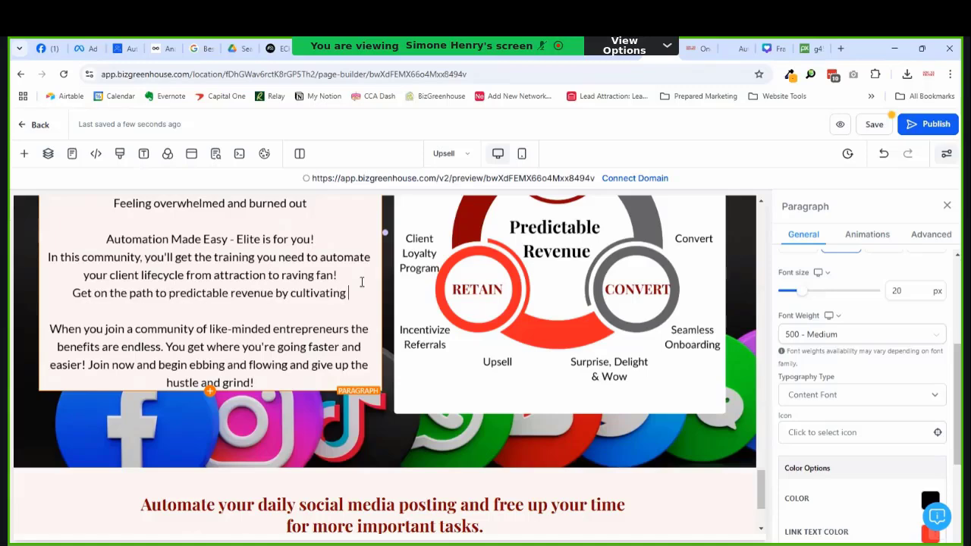
pyautogui.write('cu')
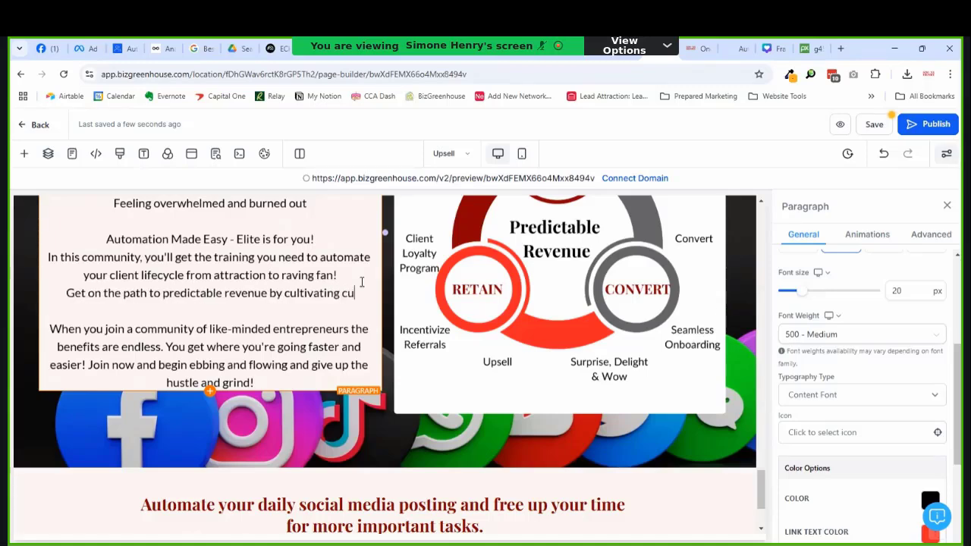
pyautogui.write('stomer loy')
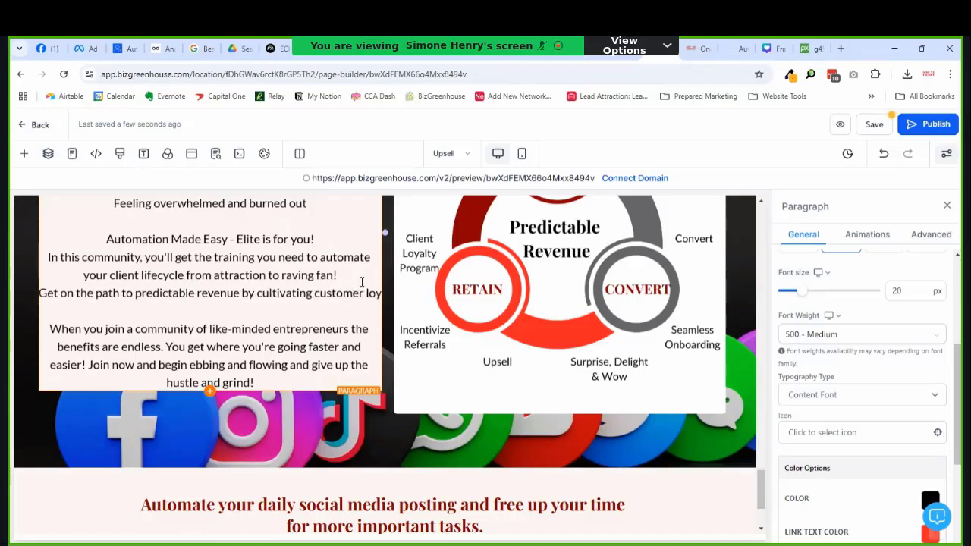
pyautogui.write('alty')
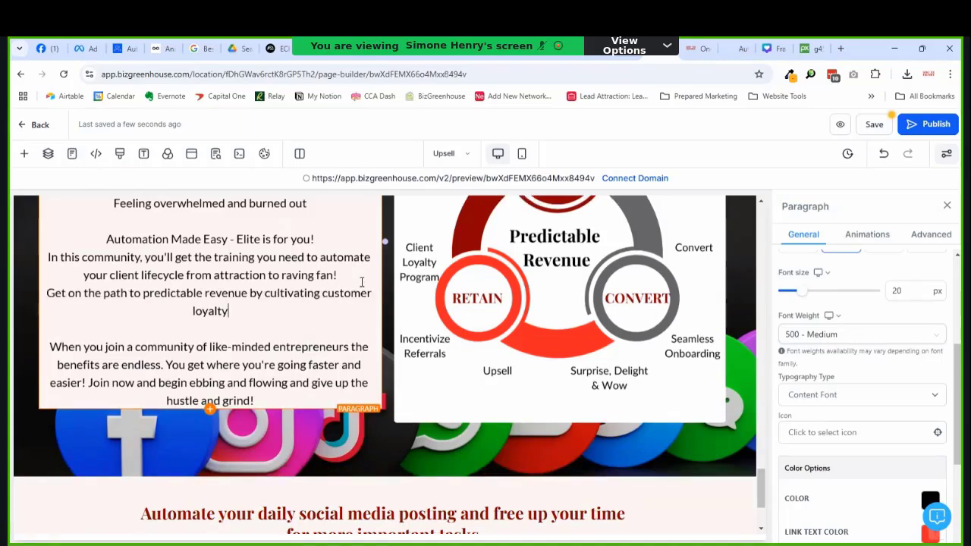
pyautogui.write('.')
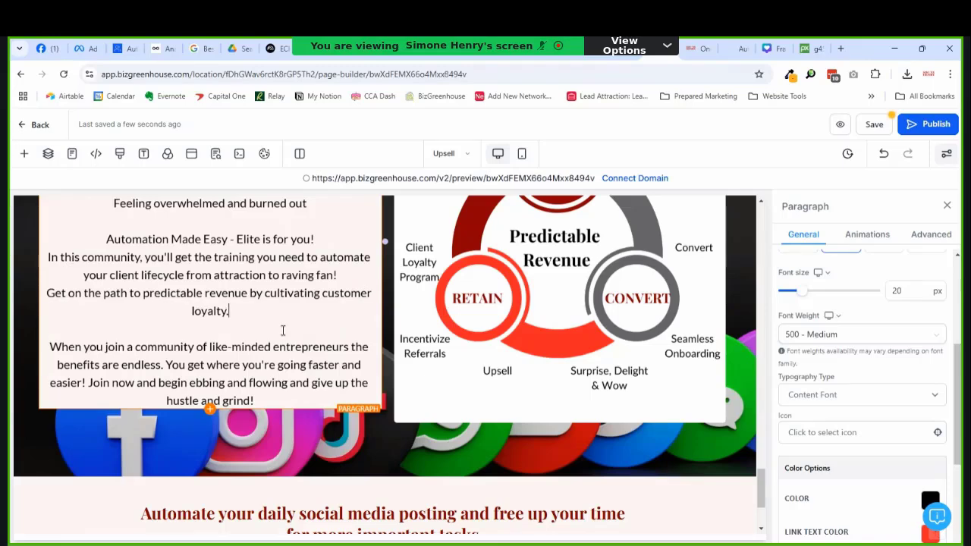
pyautogui.scroll(2, 286, 334)
pyautogui.scroll(2, 474, 353)
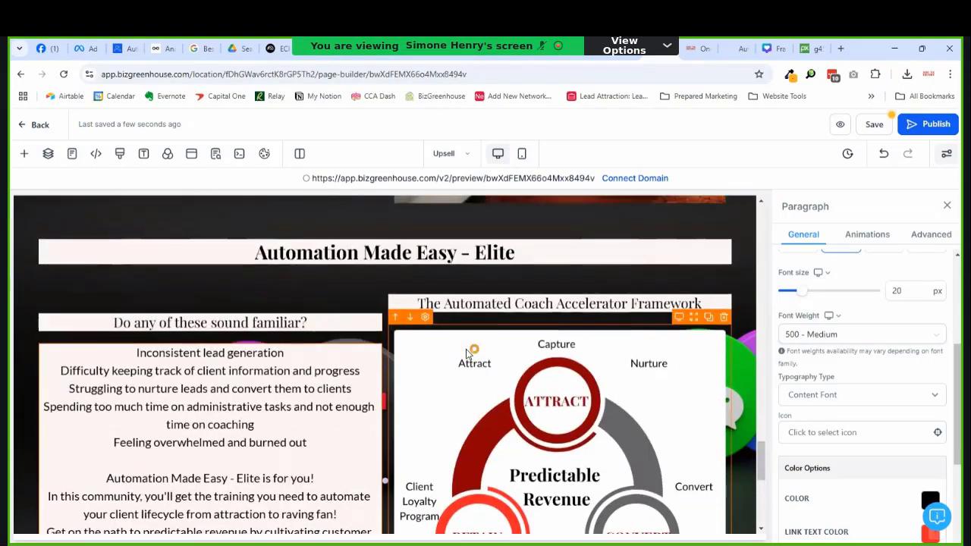
pyautogui.scroll(-1, 469, 349)
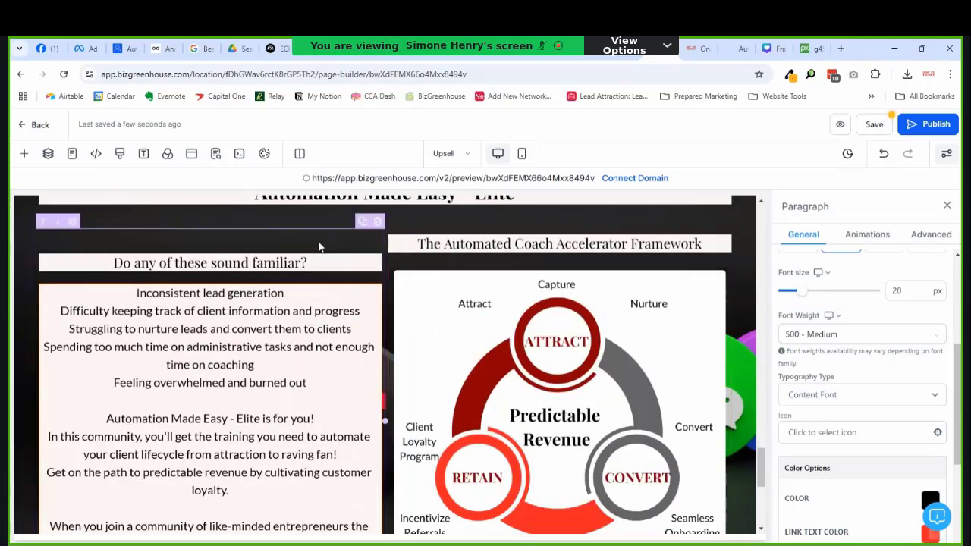
# Step: Switch the Elite text column's content spacing from Center to Left
pyautogui.click(324, 243)
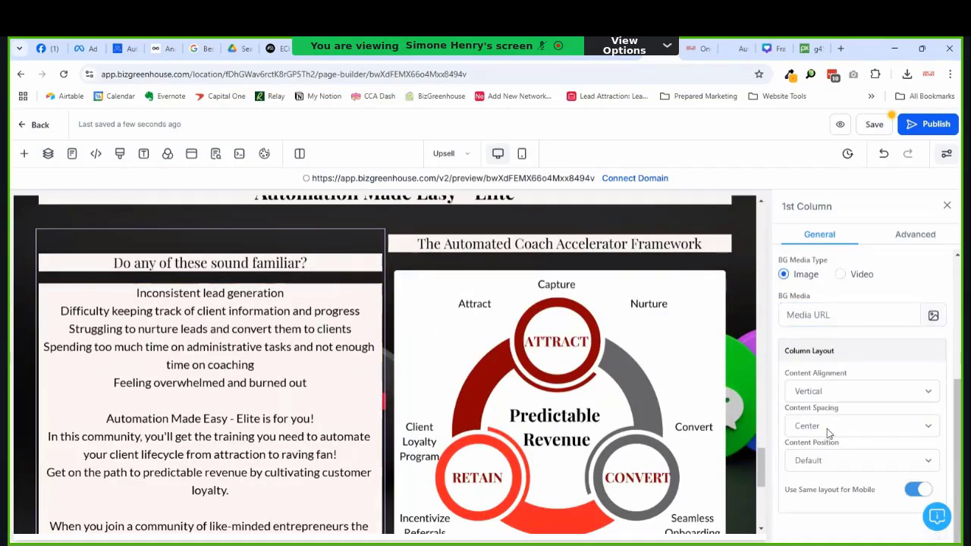
pyautogui.click(817, 432)
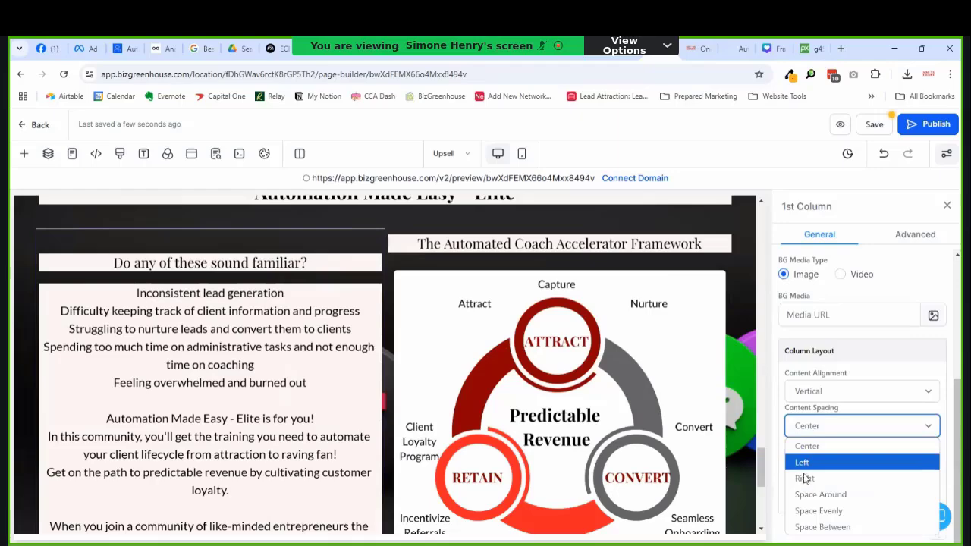
pyautogui.click(807, 470)
pyautogui.scroll(-3, 540, 247)
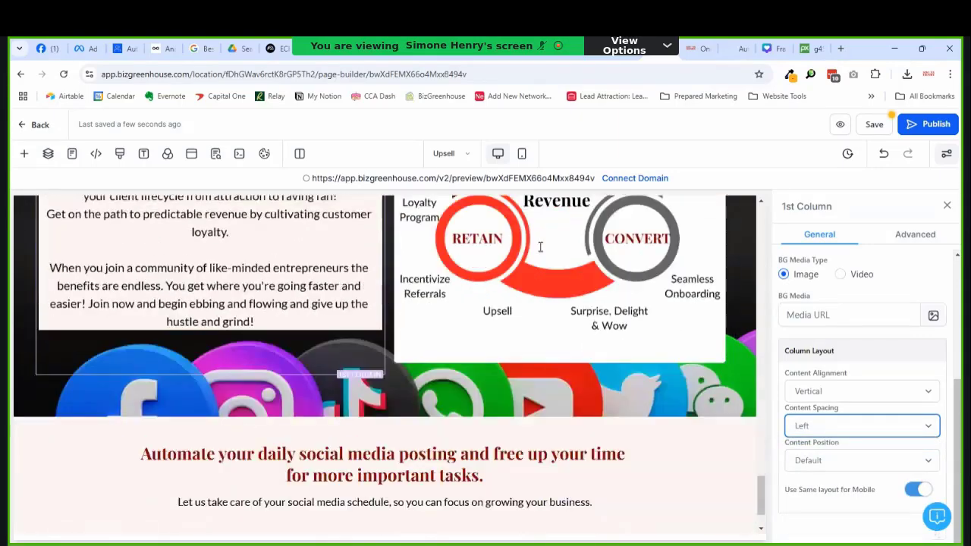
pyautogui.scroll(2, 540, 246)
pyautogui.scroll(1, 540, 247)
pyautogui.click(540, 247)
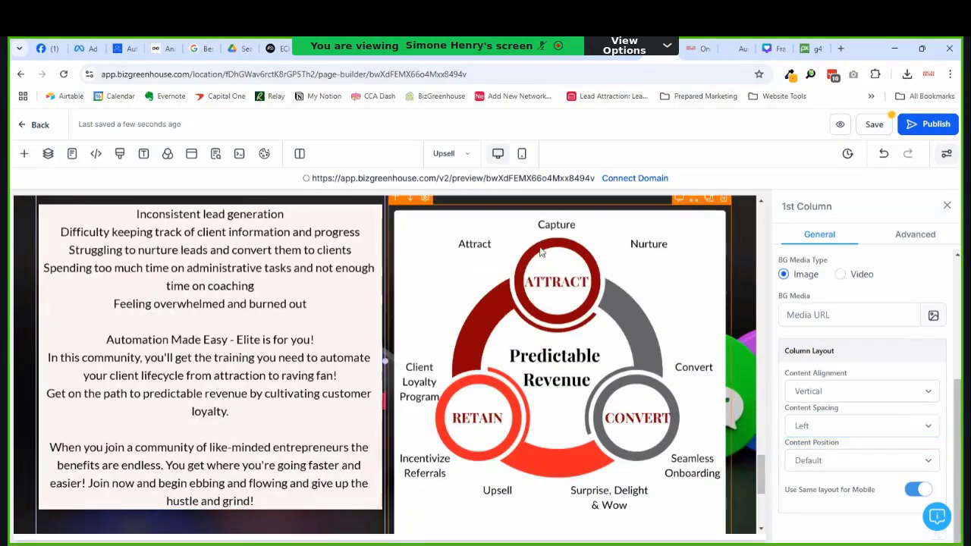
# Step: Begin the Predictable Revenue diagram's Alt Text (For SEO), starting the description with 'The'
pyautogui.scroll(-2, 834, 379)
pyautogui.click(814, 355)
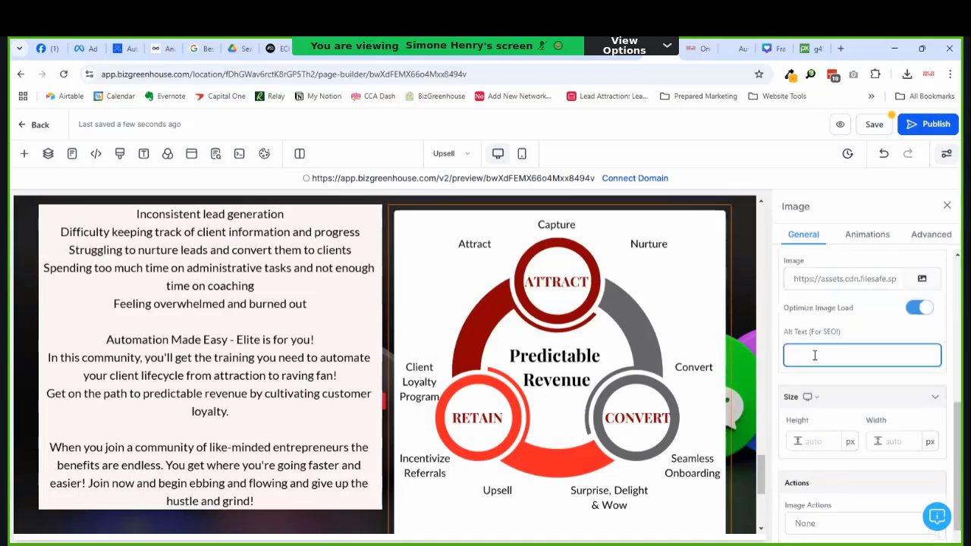
pyautogui.write('Te Au')
pyautogui.press('BackSpace')
pyautogui.write('he')
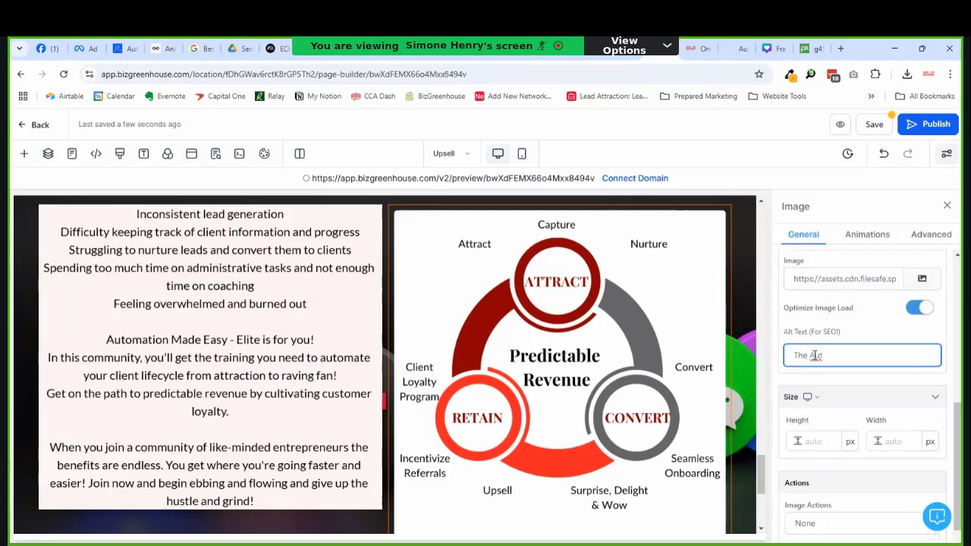
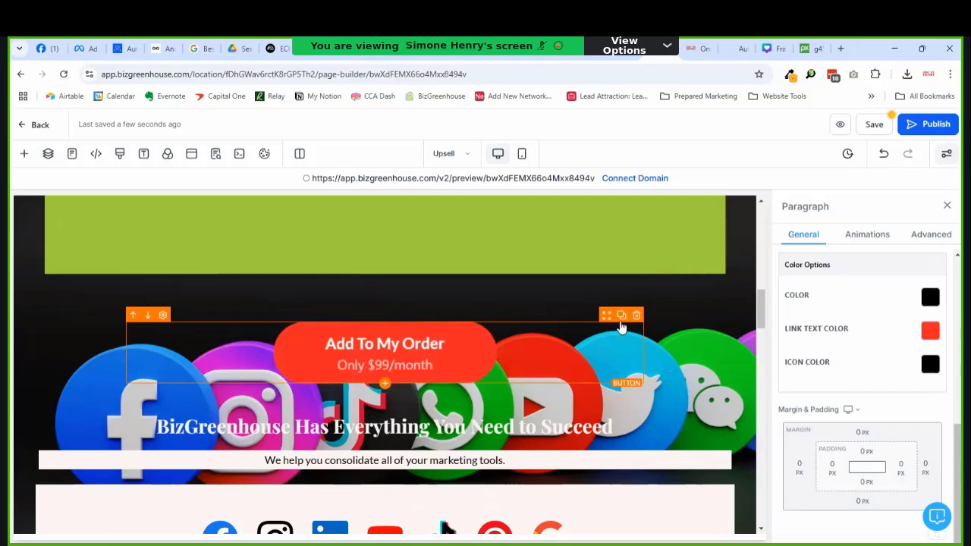
# Step: Duplicate the 'Add To My Order – Only $99/month' button
pyautogui.click(624, 322)
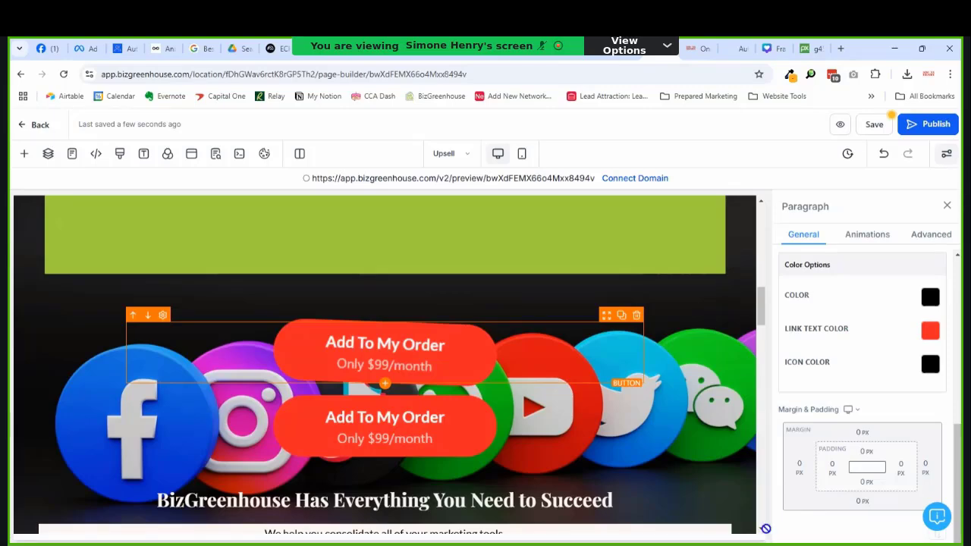
pyautogui.scroll(-15, 760, 532)
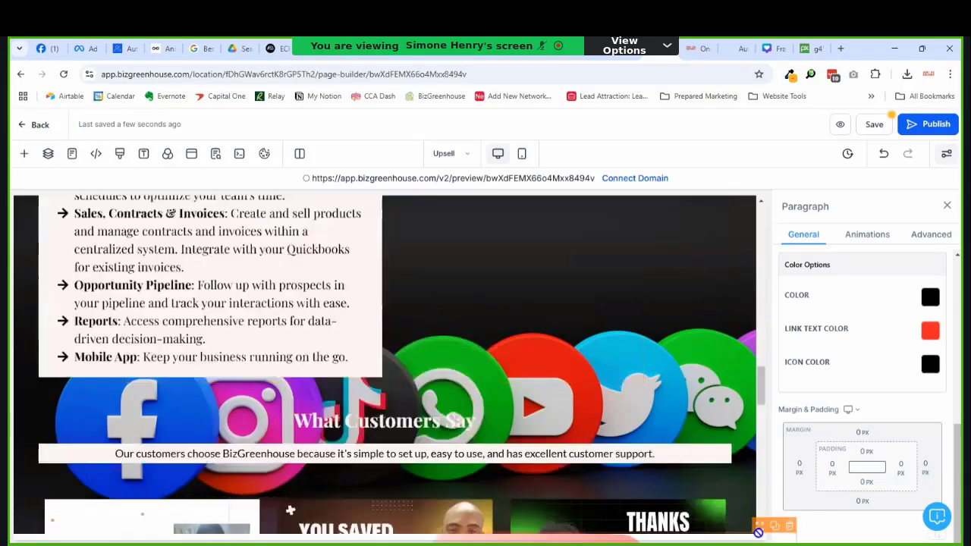
pyautogui.scroll(-10, 759, 532)
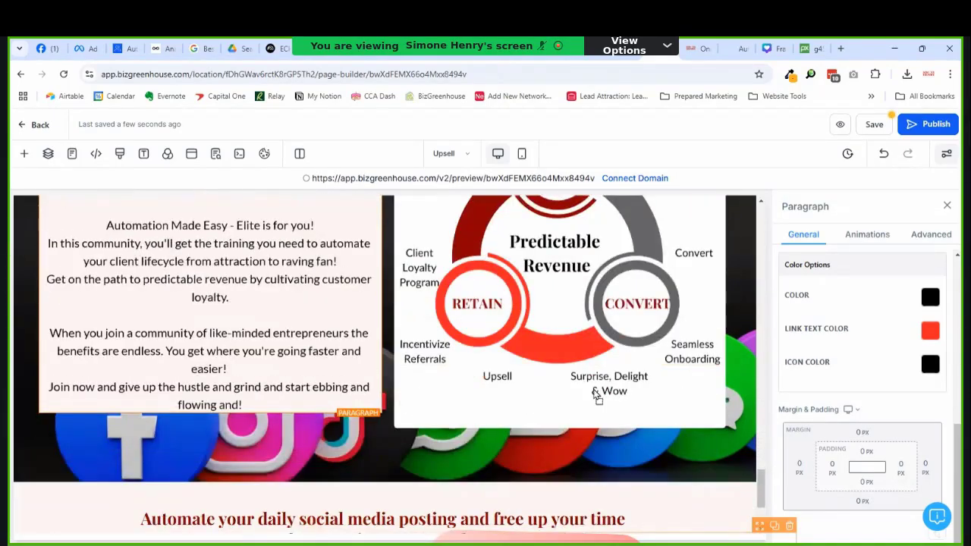
pyautogui.scroll(-2, 574, 372)
# Step: Insert a one-column row below the Predictable Revenue graphic and move the button copy into it
pyautogui.click(573, 372)
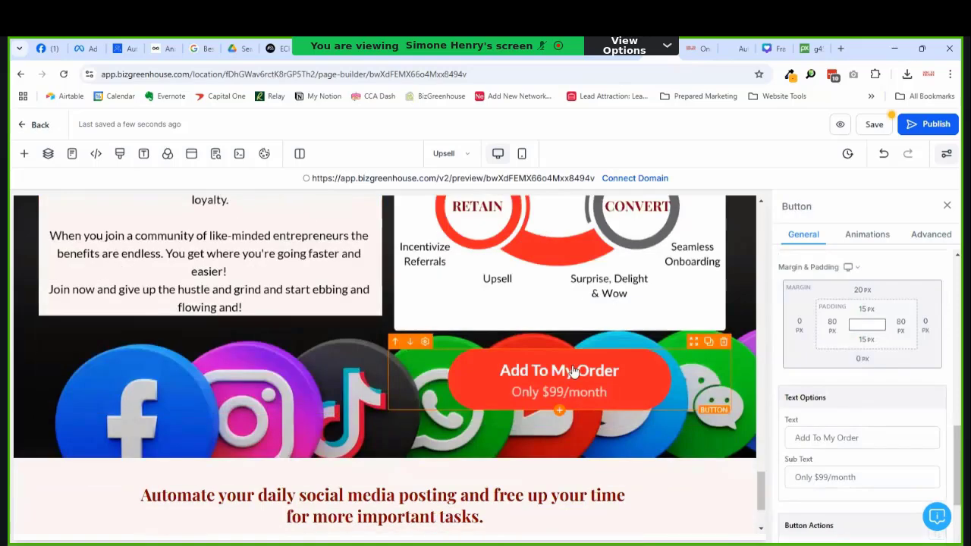
pyautogui.click(384, 429)
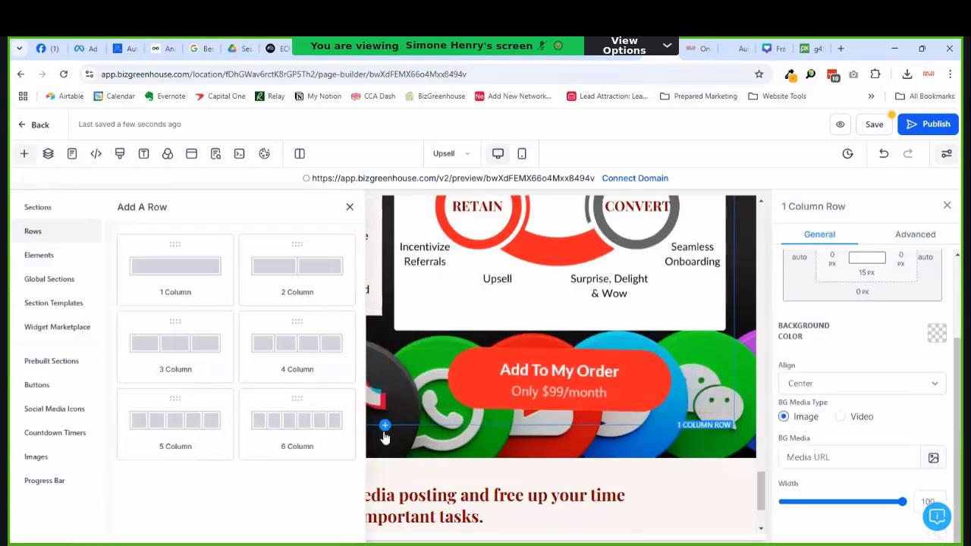
pyautogui.click(205, 284)
pyautogui.moveTo(529, 367)
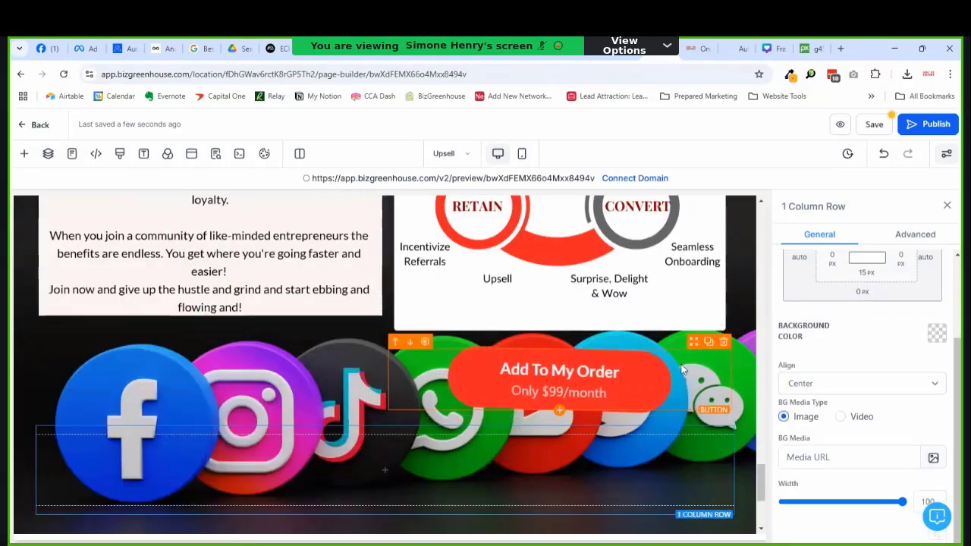
pyautogui.moveTo(688, 351); pyautogui.dragTo(506, 433)
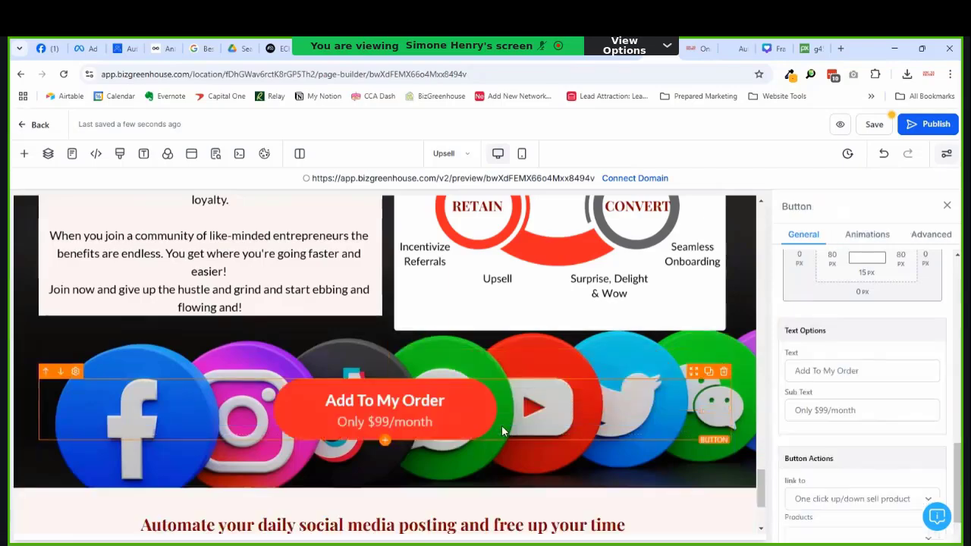
pyautogui.moveTo(763, 492); pyautogui.dragTo(776, 425)
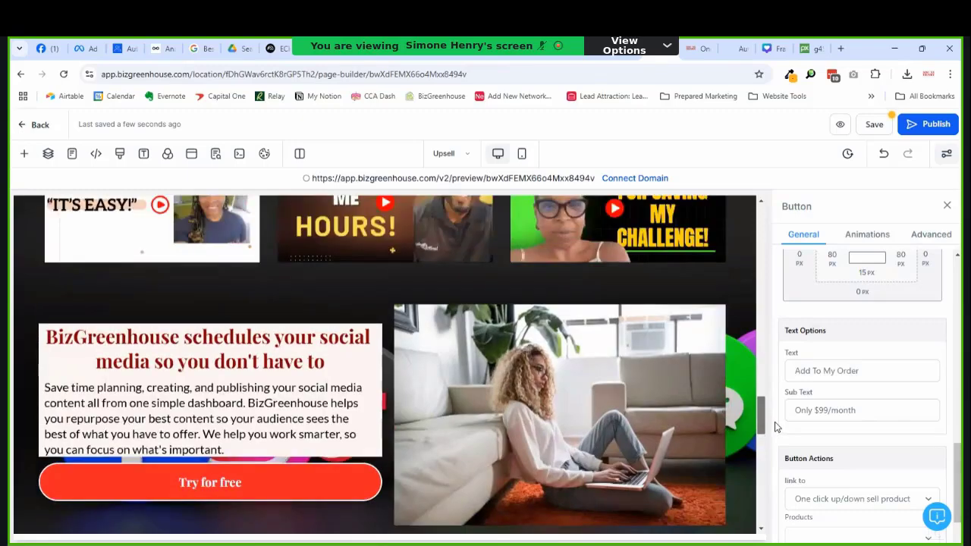
# Step: Delete the two-column row with the scheduling text, laptop photo and Try for free button
pyautogui.click(654, 293)
pyautogui.scroll(-3, 571, 389)
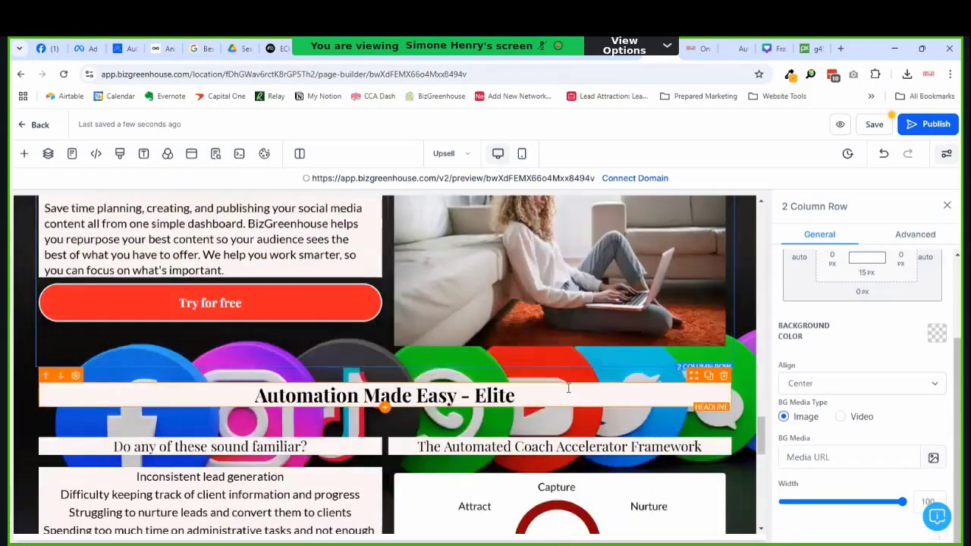
pyautogui.scroll(2, 567, 385)
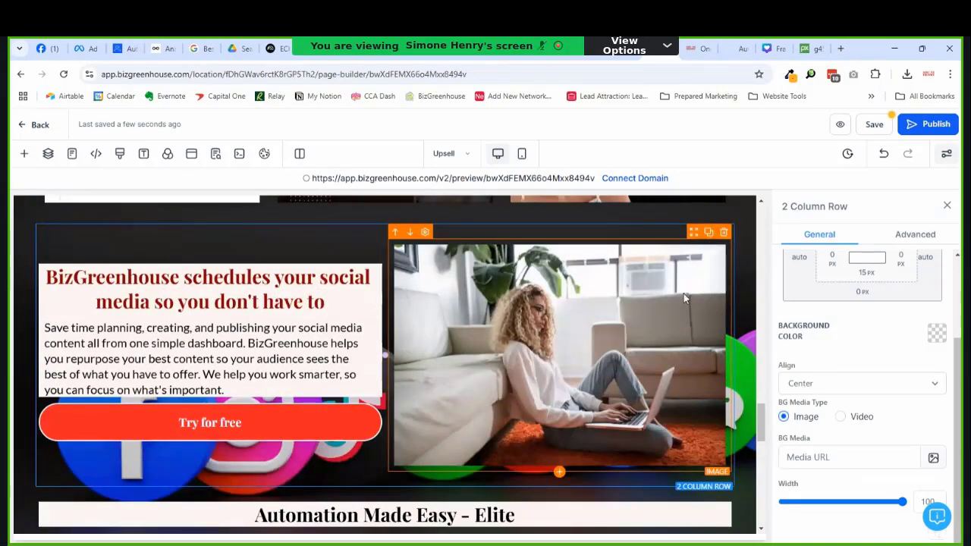
pyautogui.click(726, 217)
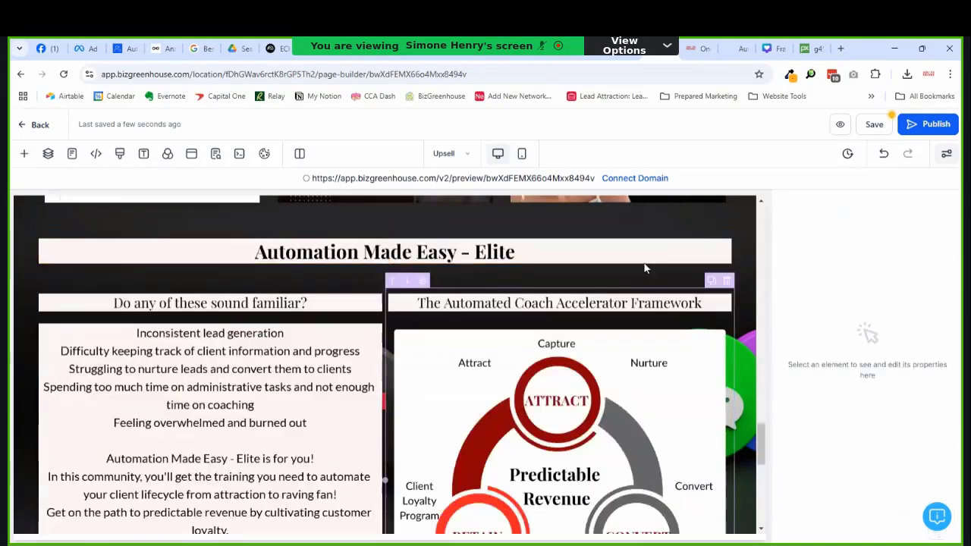
pyautogui.scroll(5, 622, 296)
pyautogui.scroll(-3, 607, 325)
pyautogui.scroll(-3, 613, 327)
pyautogui.scroll(2, 651, 314)
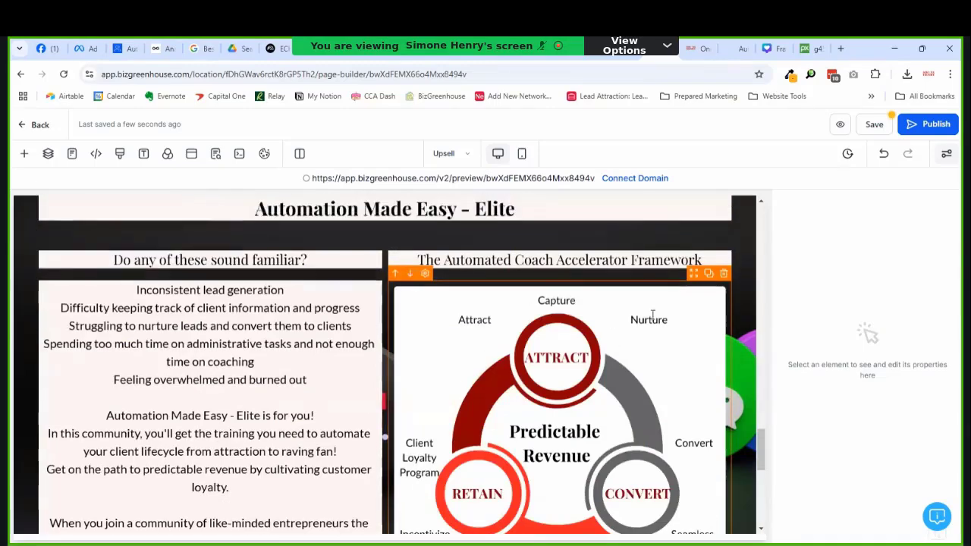
pyautogui.moveTo(768, 443); pyautogui.dragTo(767, 534)
# Step: Save the upsell page
pyautogui.scroll(2, 692, 413)
pyautogui.scroll(2, 692, 414)
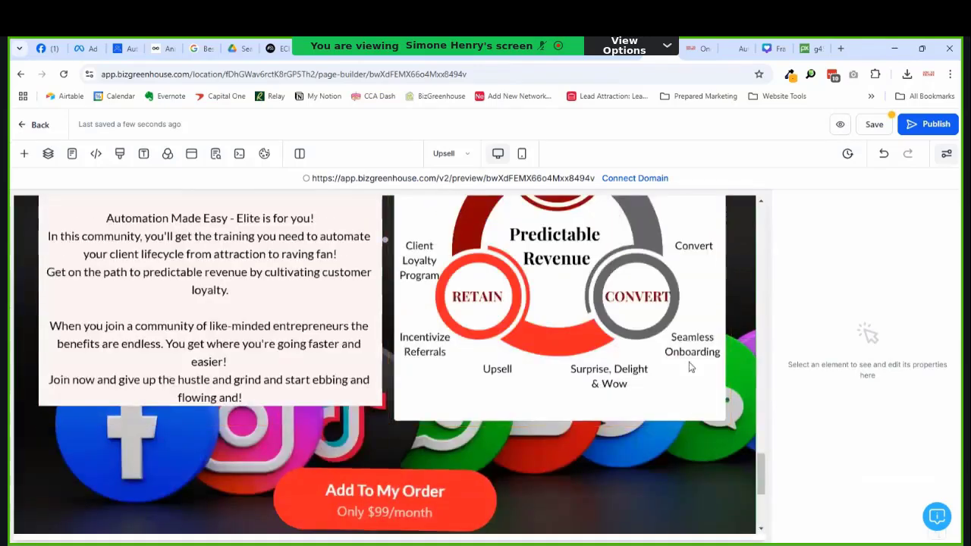
pyautogui.click(874, 124)
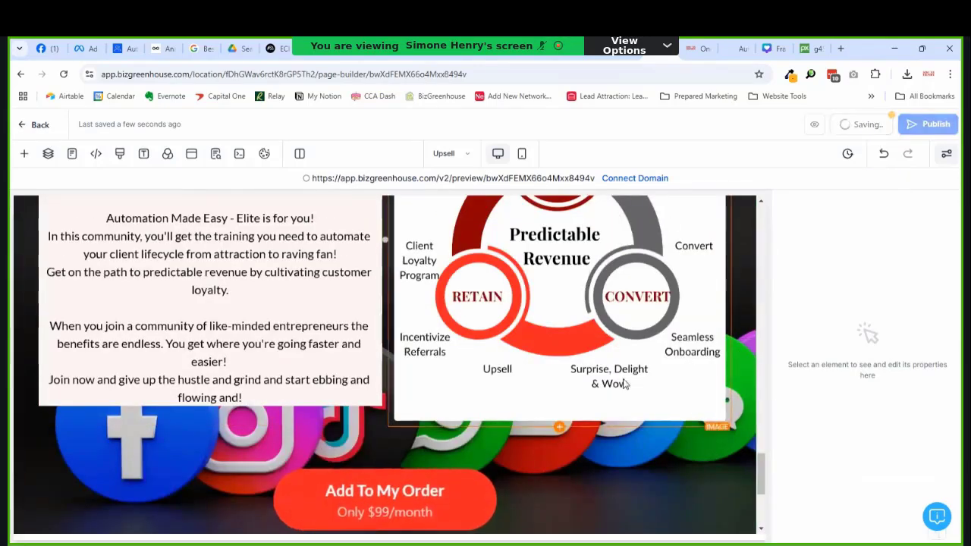
pyautogui.moveTo(766, 488); pyautogui.dragTo(765, 525)
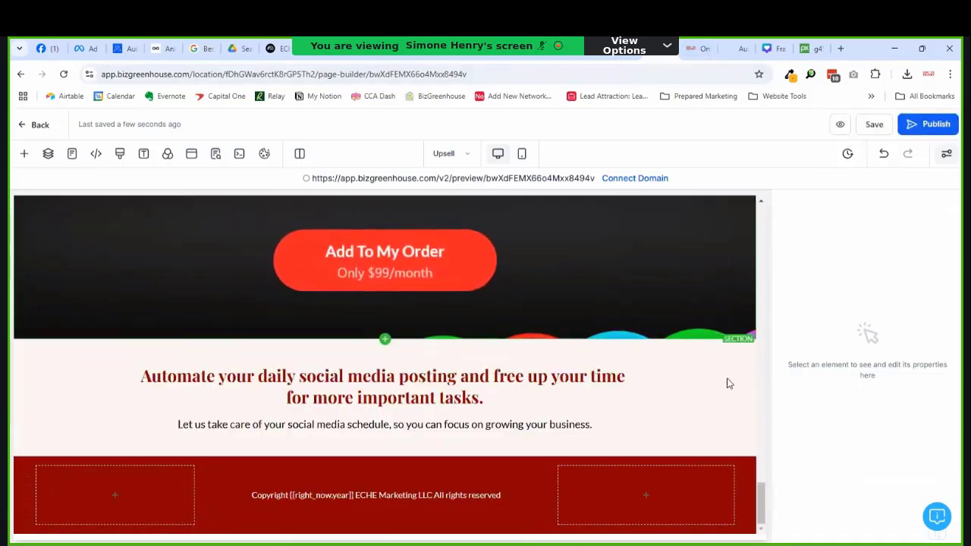
pyautogui.moveTo(765, 519)
pyautogui.mouseDown()
pyautogui.moveTo(766, 496)
pyautogui.moveTo(766, 510)
pyautogui.mouseUp()
pyautogui.click(457, 399)
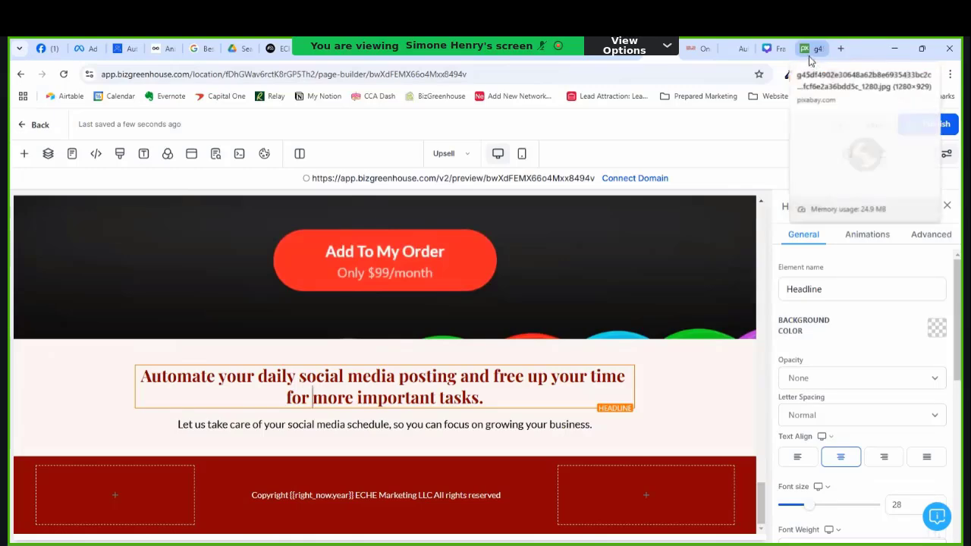
pyautogui.click(734, 49)
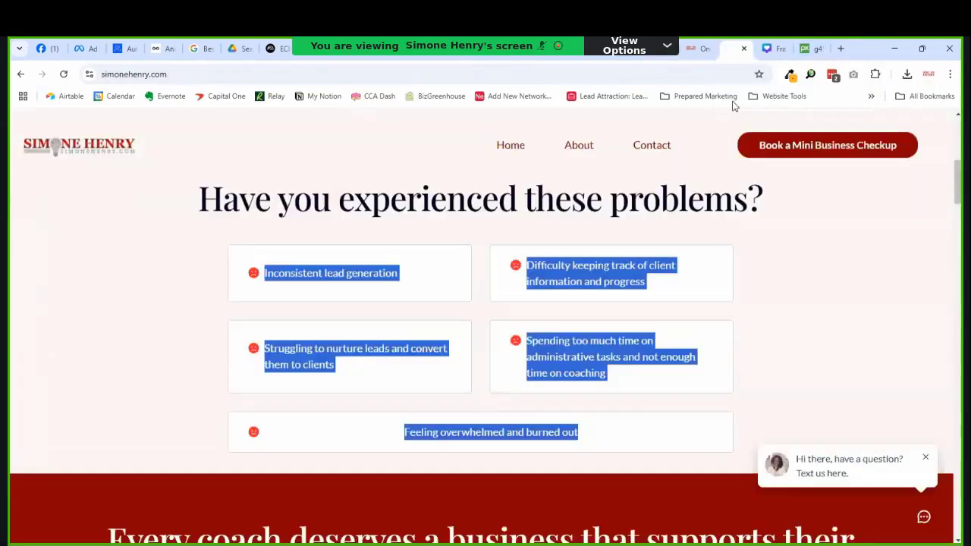
pyautogui.scroll(-4, 678, 420)
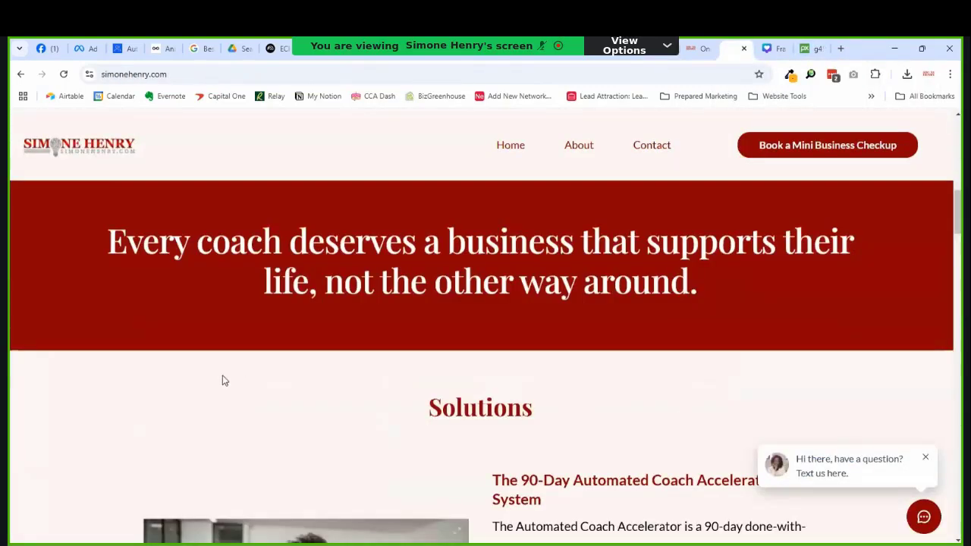
pyautogui.rightClick(130, 243)
pyautogui.click(260, 253)
pyautogui.scroll(-4, 227, 261)
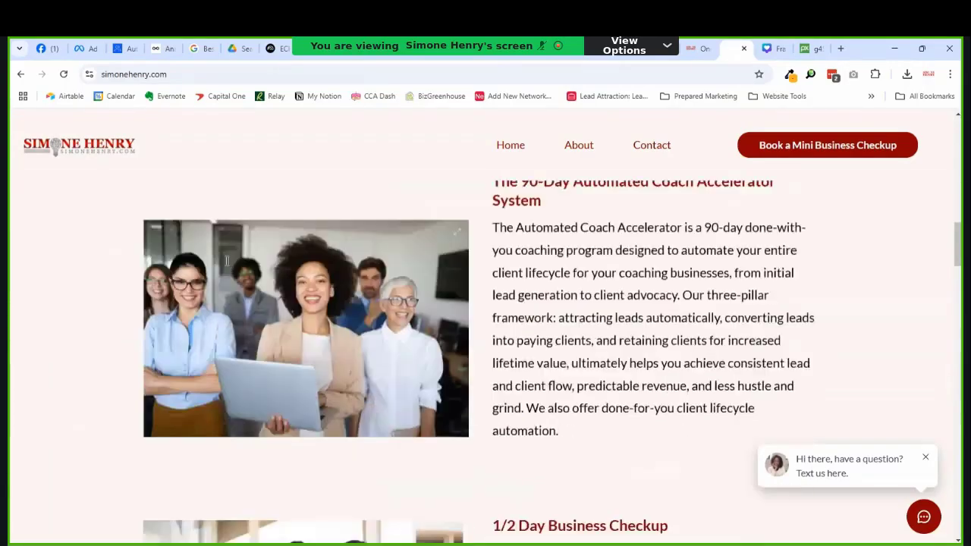
pyautogui.scroll(-10, 485, 430)
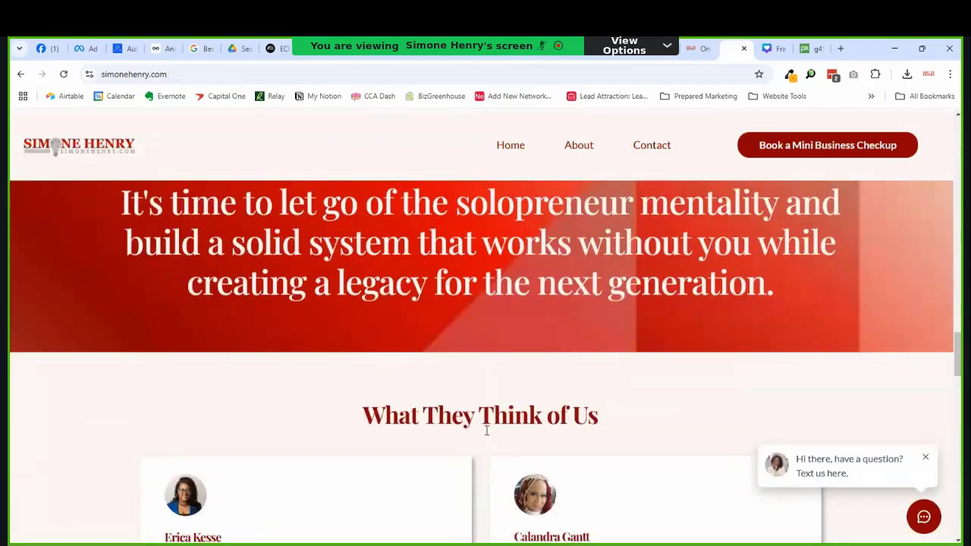
pyautogui.scroll(2, 487, 430)
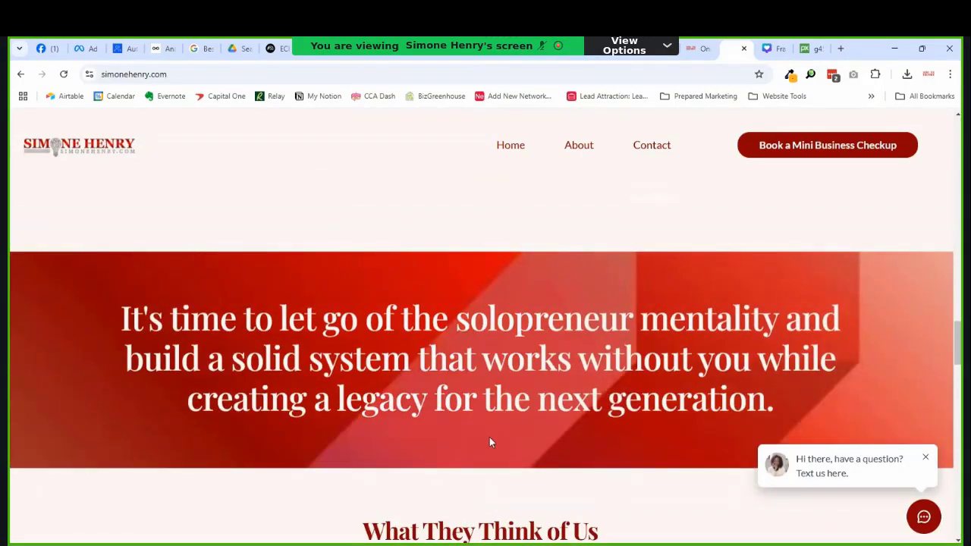
pyautogui.click(692, 48)
pyautogui.click(429, 376)
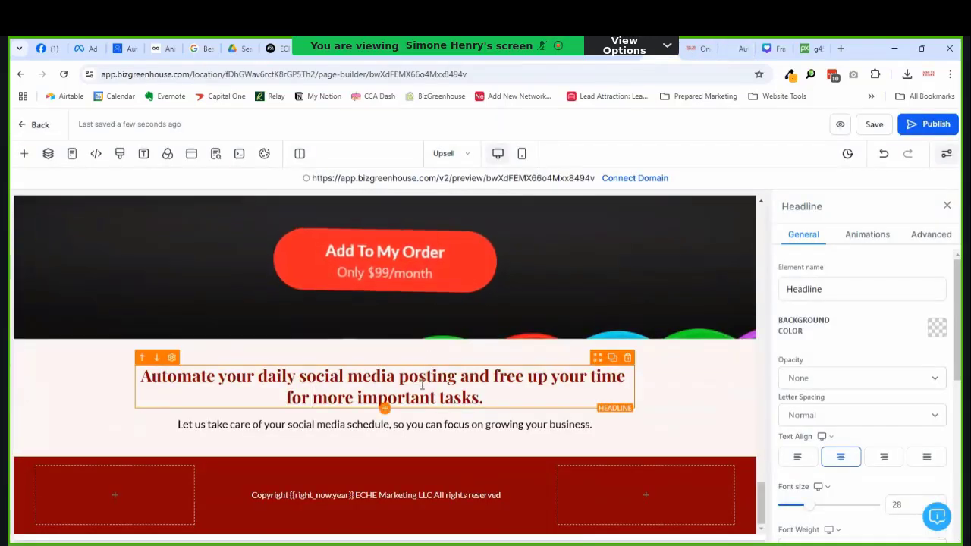
# Step: Paste the copied banner line over the closing headline and remove the blank lines above it
pyautogui.hotkey('ctrl', 'a')
pyautogui.hotkey('ctrl', 'v')
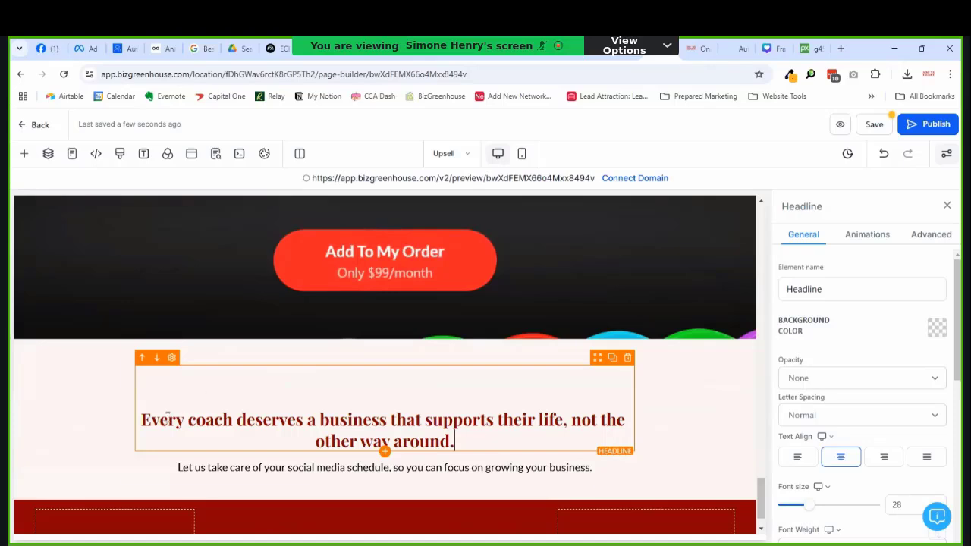
pyautogui.click(140, 423)
pyautogui.press('BackSpace')
pyautogui.press('BackSpace')
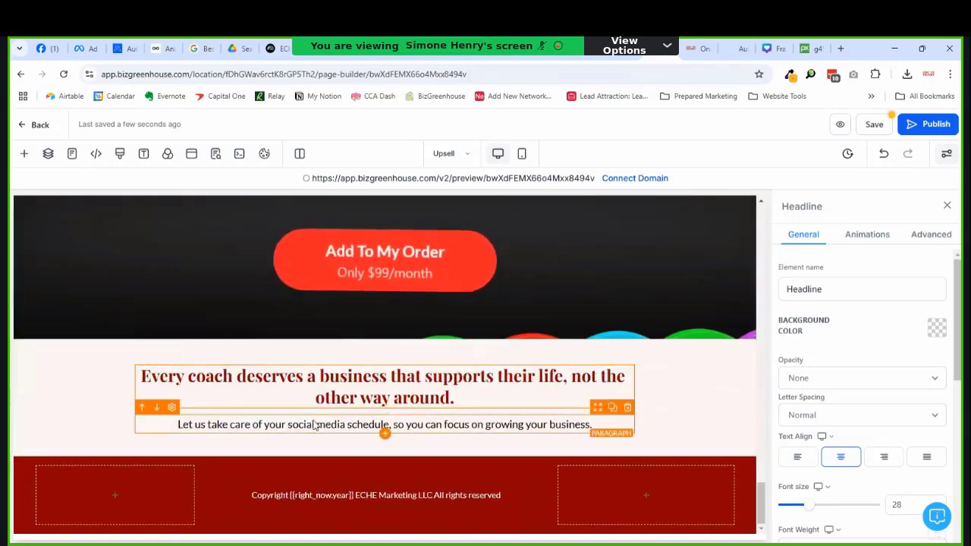
# Step: Delete the paragraph beneath the headline and enlarge the headline to 30 px
pyautogui.click(626, 411)
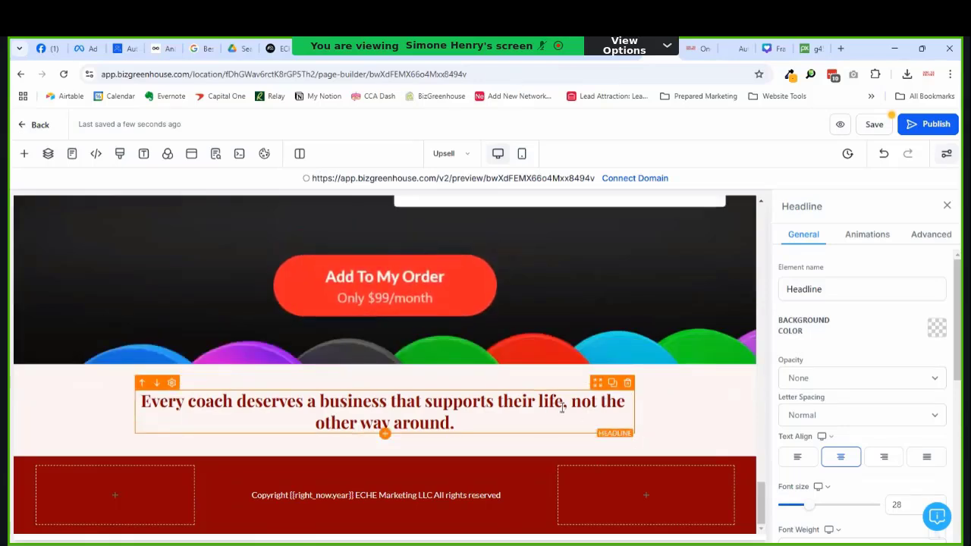
pyautogui.scroll(-2, 864, 401)
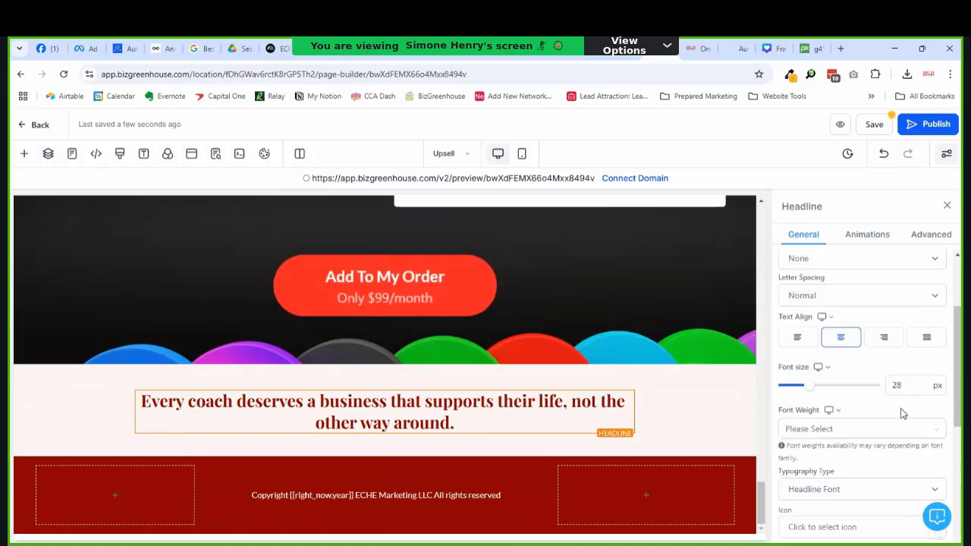
pyautogui.moveTo(802, 396); pyautogui.dragTo(813, 396)
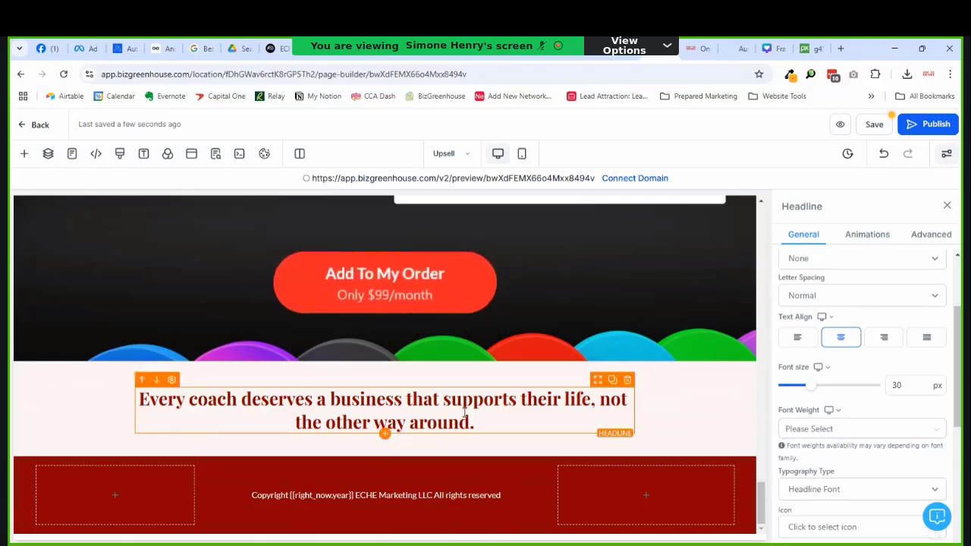
pyautogui.scroll(3, 487, 417)
pyautogui.scroll(-3, 486, 416)
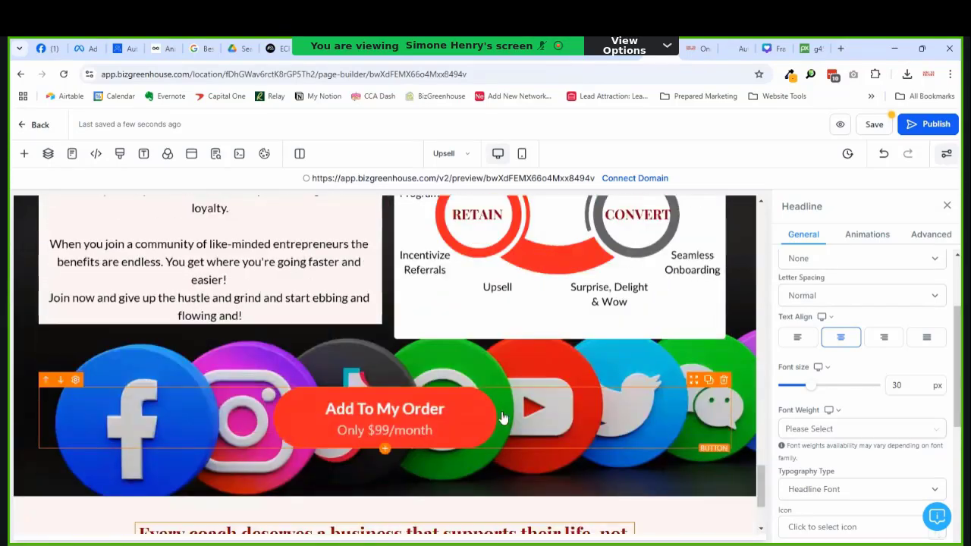
pyautogui.scroll(2, 683, 326)
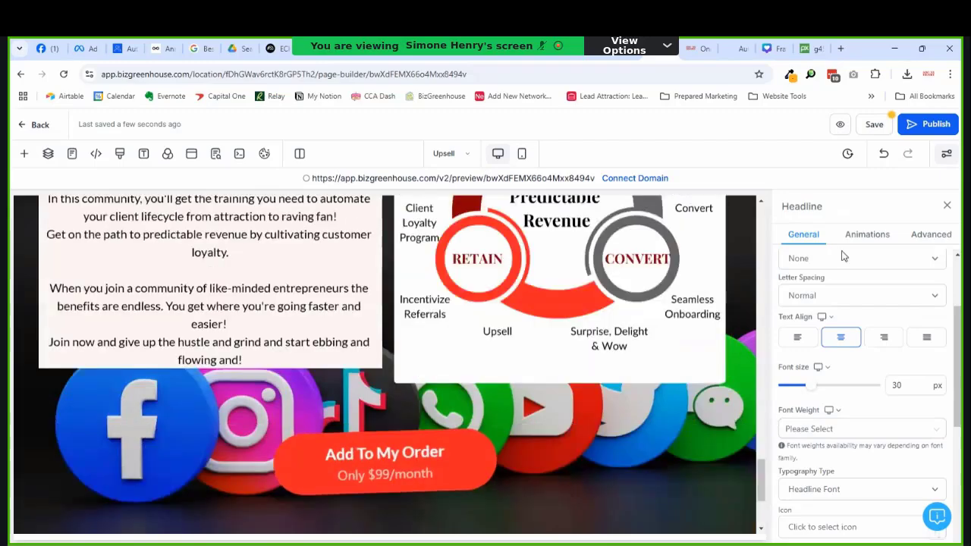
pyautogui.click(874, 125)
pyautogui.scroll(8, 561, 427)
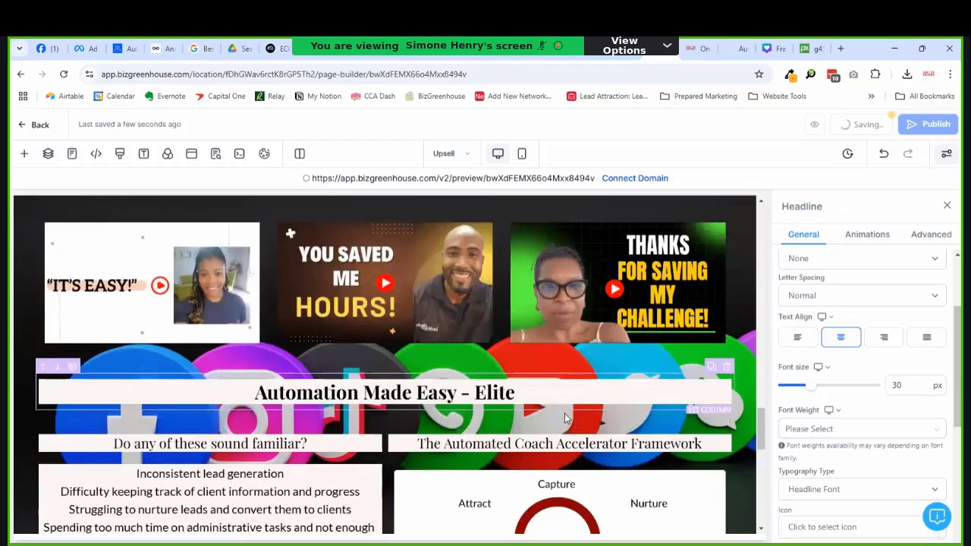
pyautogui.scroll(3, 564, 417)
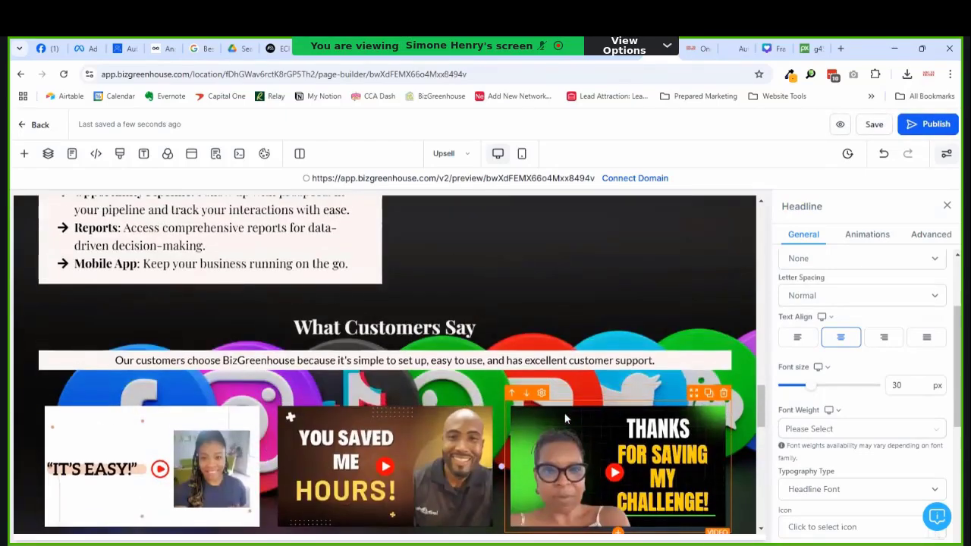
pyautogui.scroll(1, 565, 418)
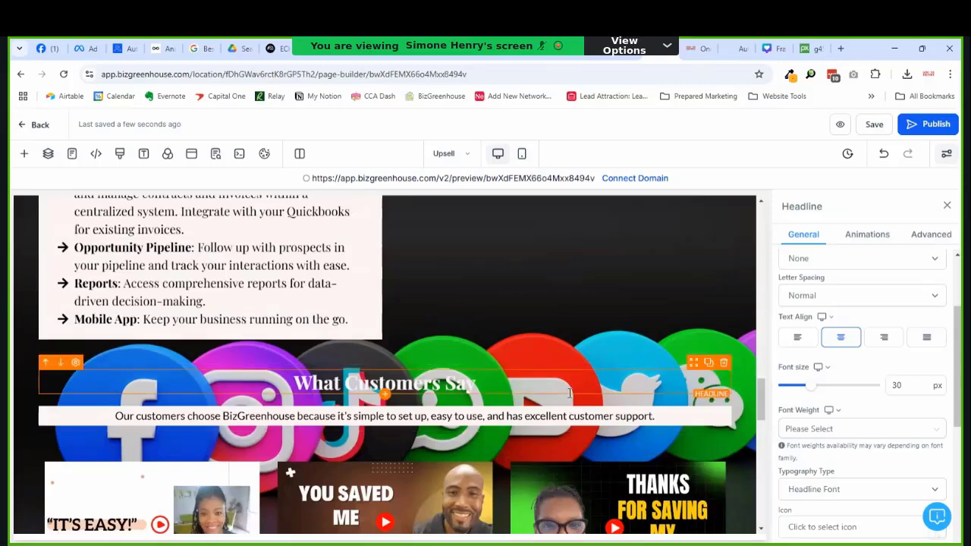
pyautogui.scroll(-1, 570, 393)
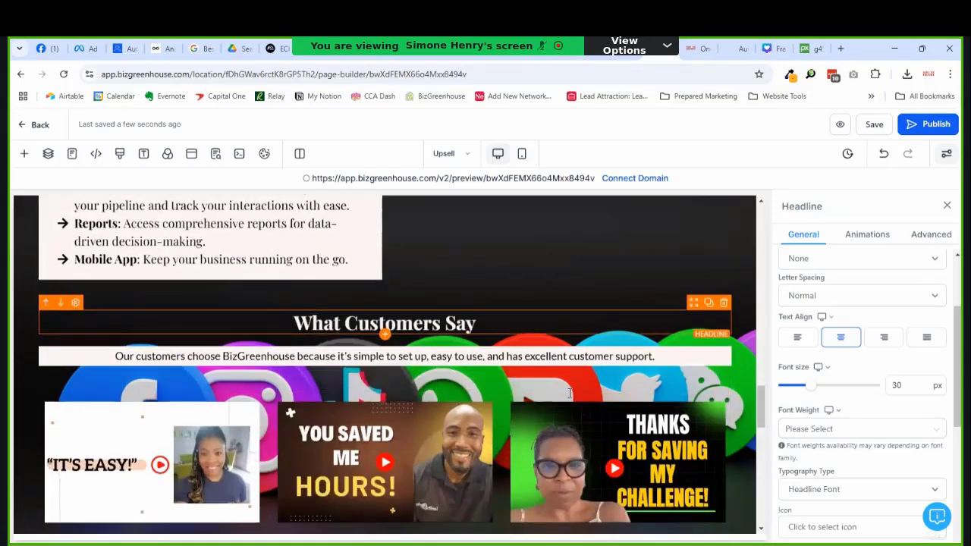
pyautogui.scroll(8, 570, 393)
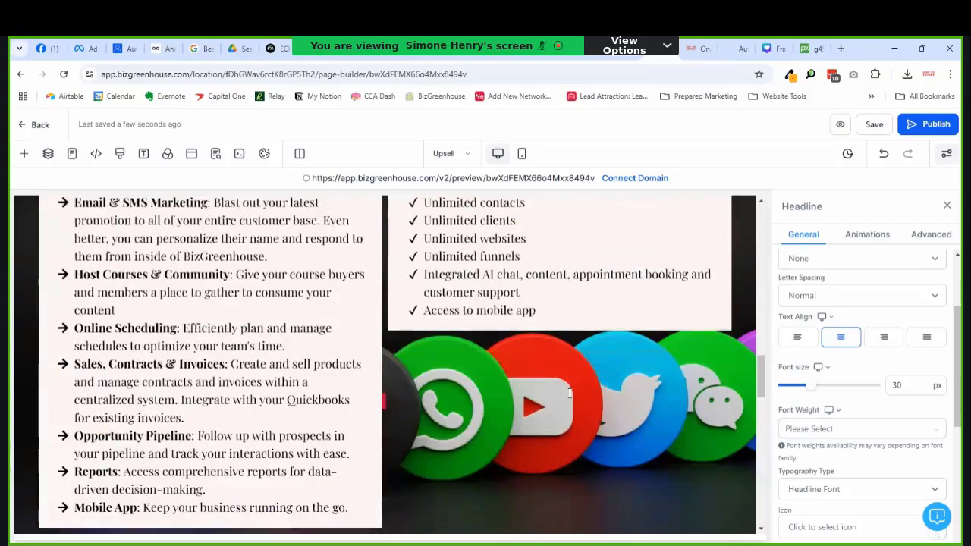
pyautogui.scroll(2, 570, 393)
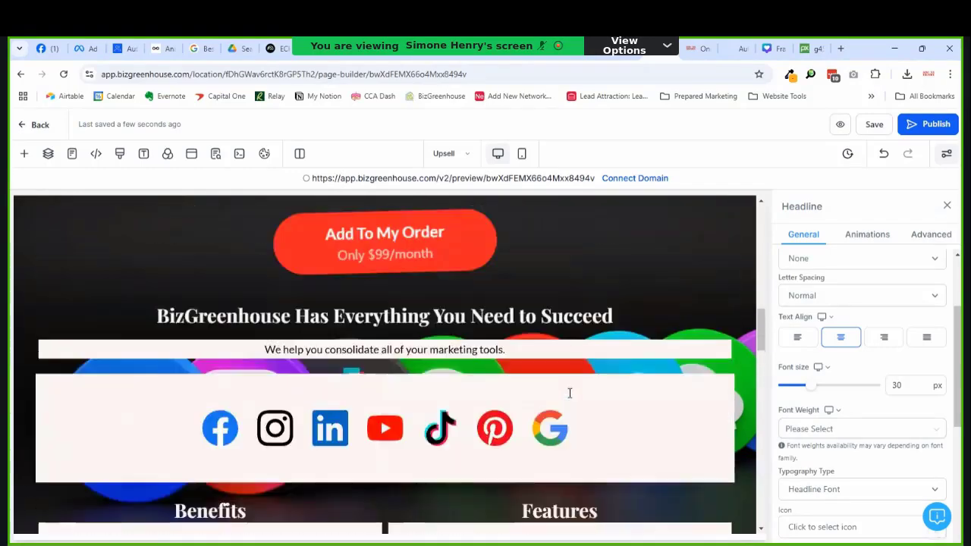
pyautogui.scroll(-4, 569, 392)
pyautogui.scroll(1, 569, 393)
pyautogui.scroll(-4, 570, 393)
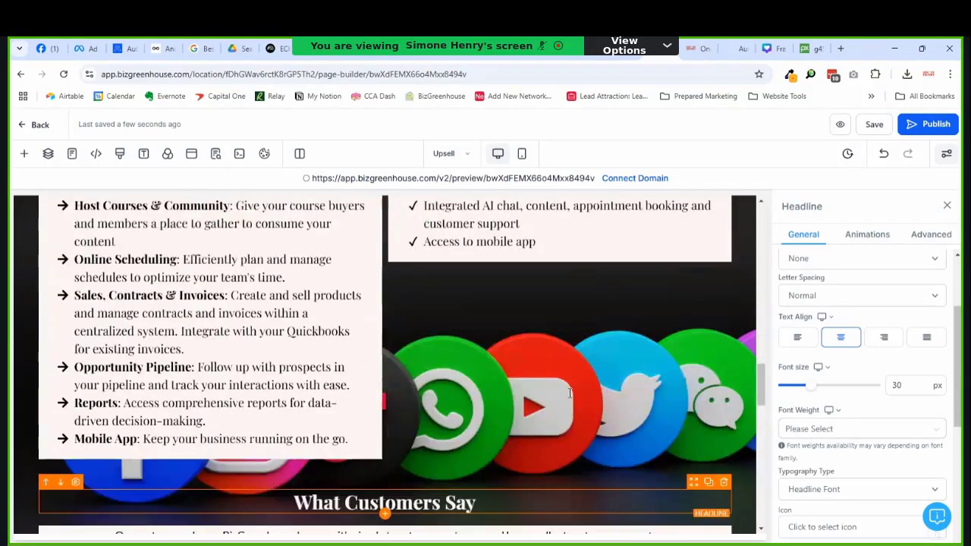
pyautogui.scroll(10, 570, 393)
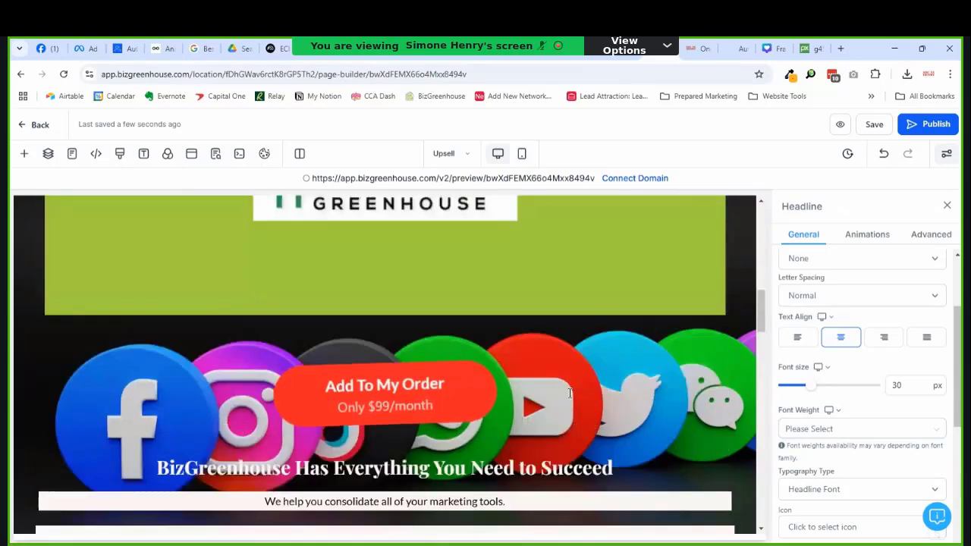
pyautogui.scroll(6, 570, 393)
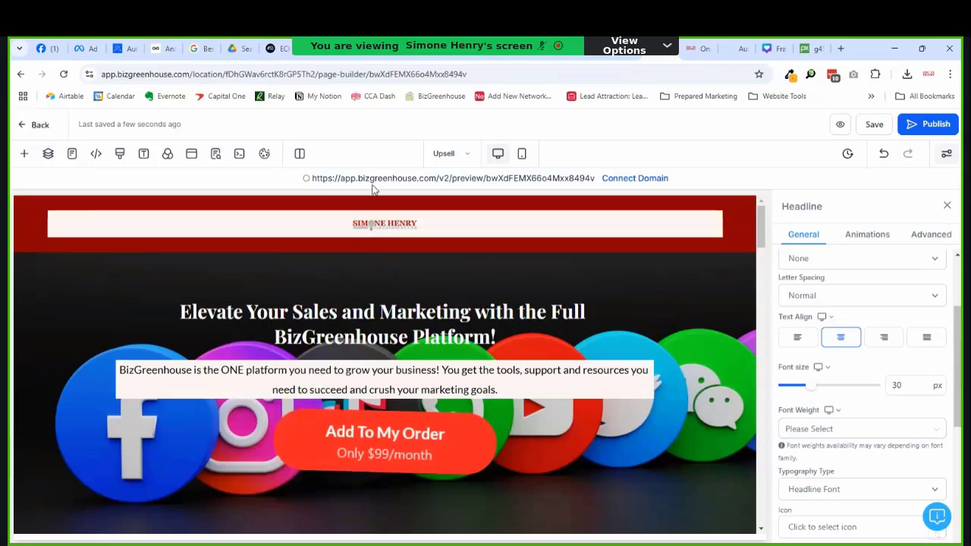
pyautogui.moveTo(761, 243); pyautogui.dragTo(761, 334)
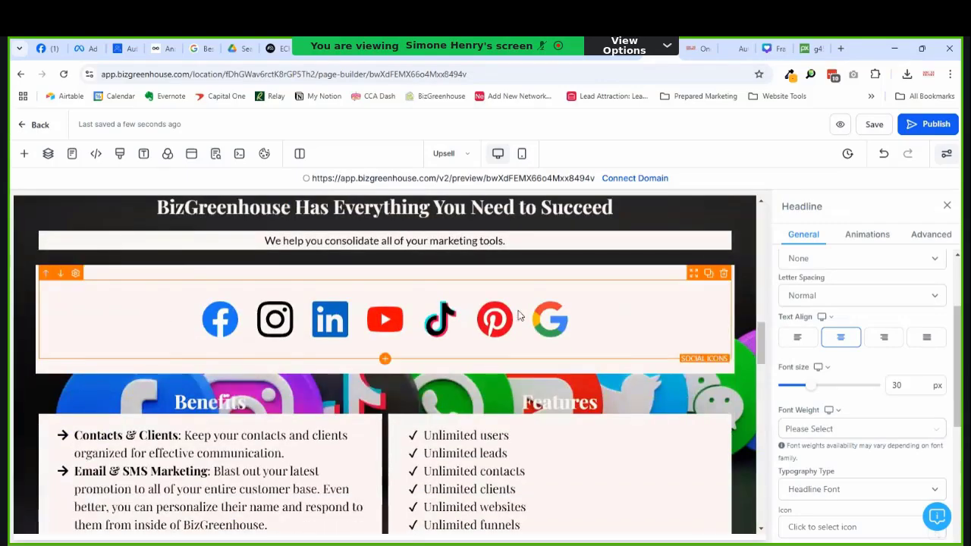
pyautogui.scroll(-8, 519, 315)
pyautogui.scroll(2, 563, 313)
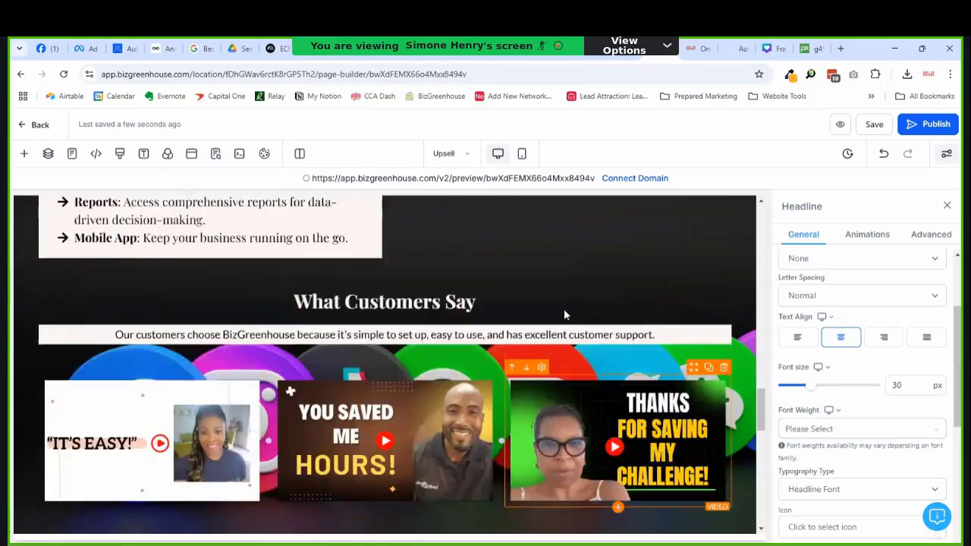
pyautogui.scroll(-6, 563, 313)
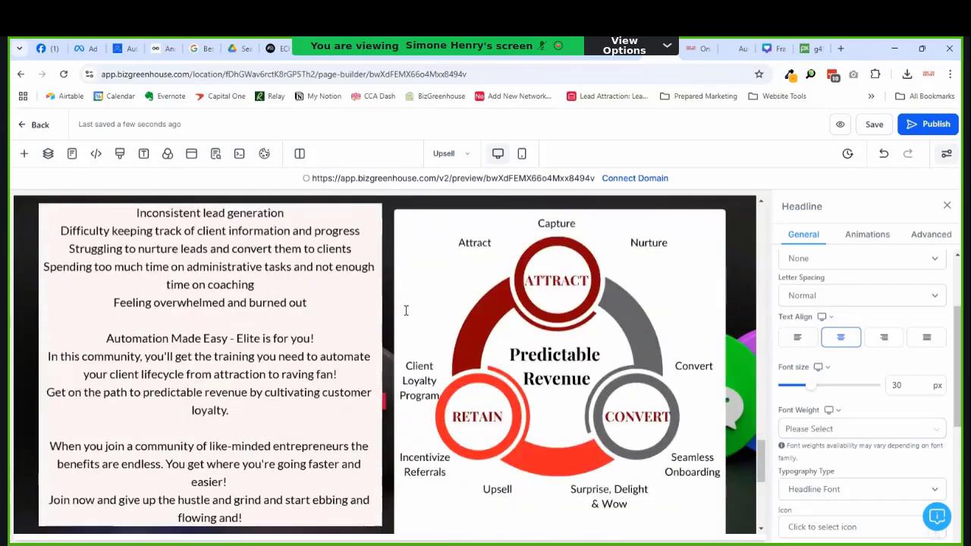
pyautogui.scroll(1, 406, 310)
pyautogui.scroll(-5, 406, 310)
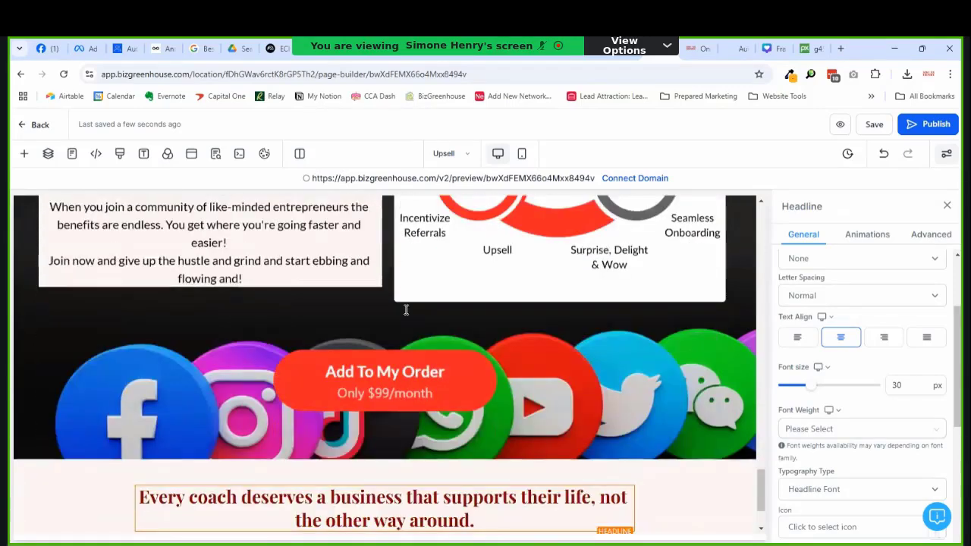
pyautogui.scroll(6, 405, 311)
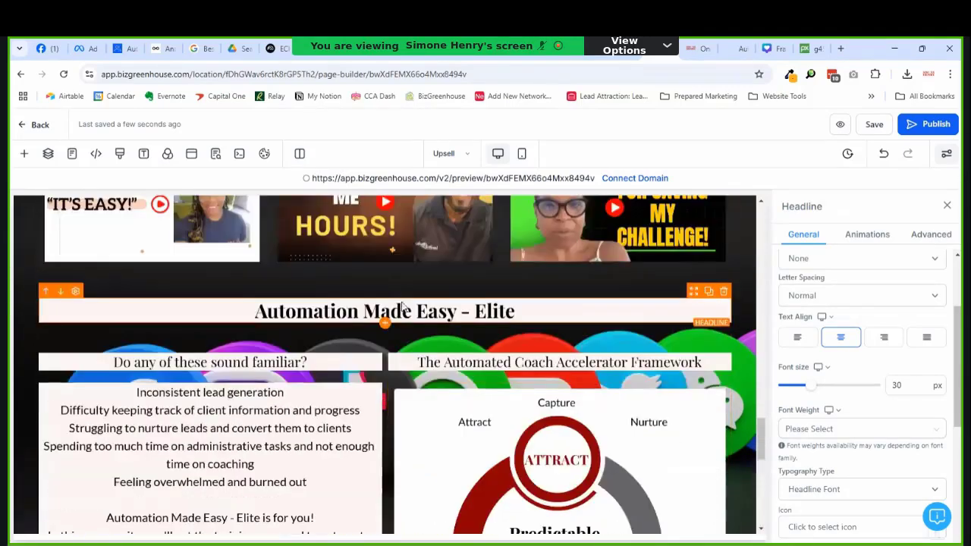
# Step: Insert a blank line before the 'Automation Made Easy - Elite' headline text
pyautogui.click(402, 307)
pyautogui.click(244, 308)
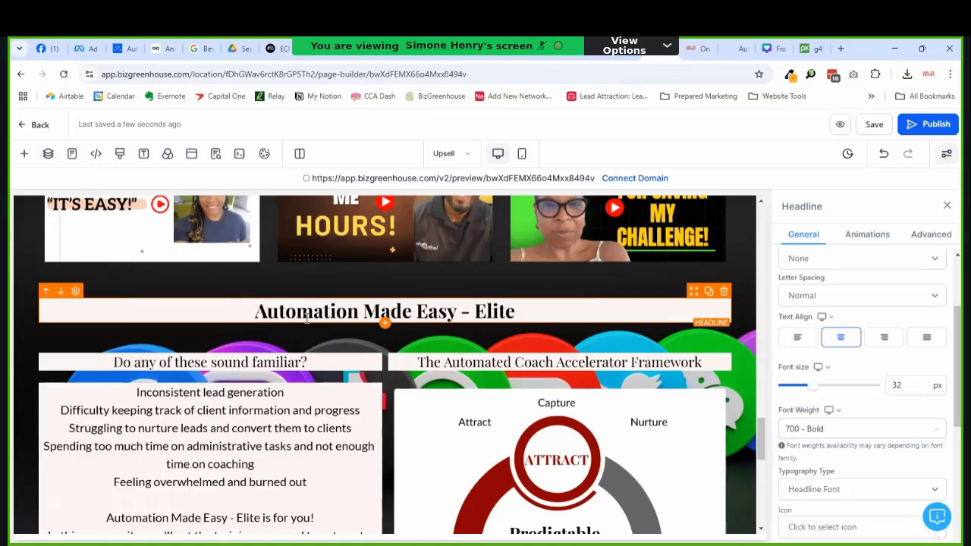
pyautogui.scroll(-10, 273, 300)
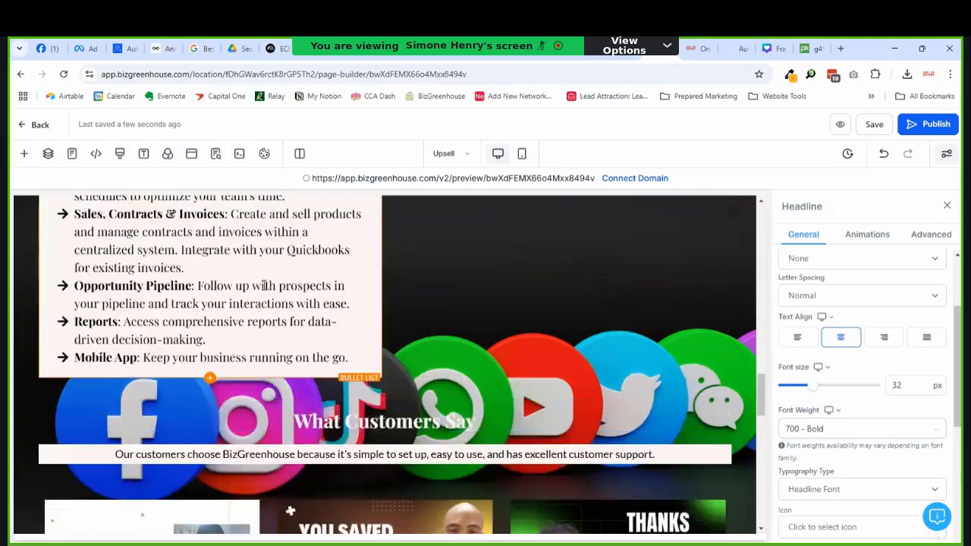
pyautogui.scroll(10, 284, 282)
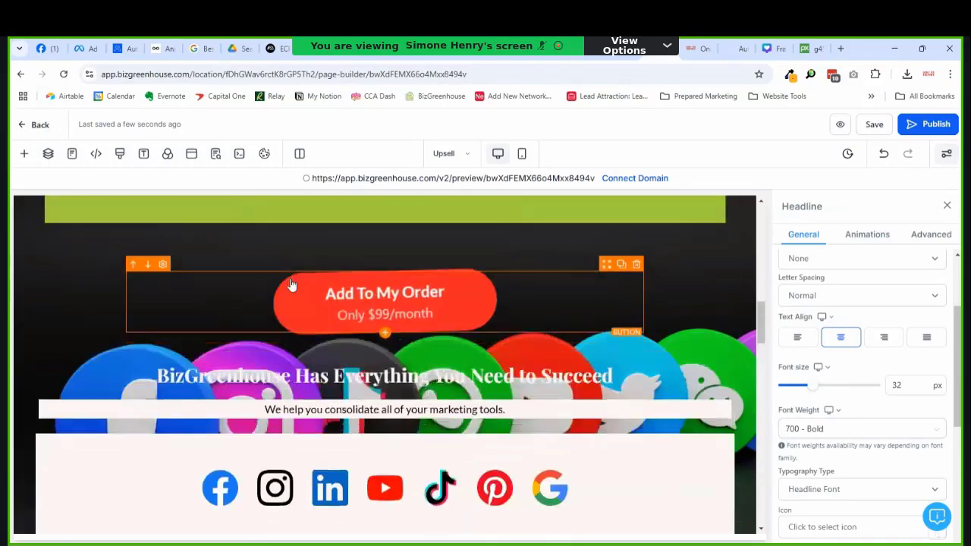
pyautogui.scroll(-5, 293, 279)
pyautogui.scroll(3, 293, 279)
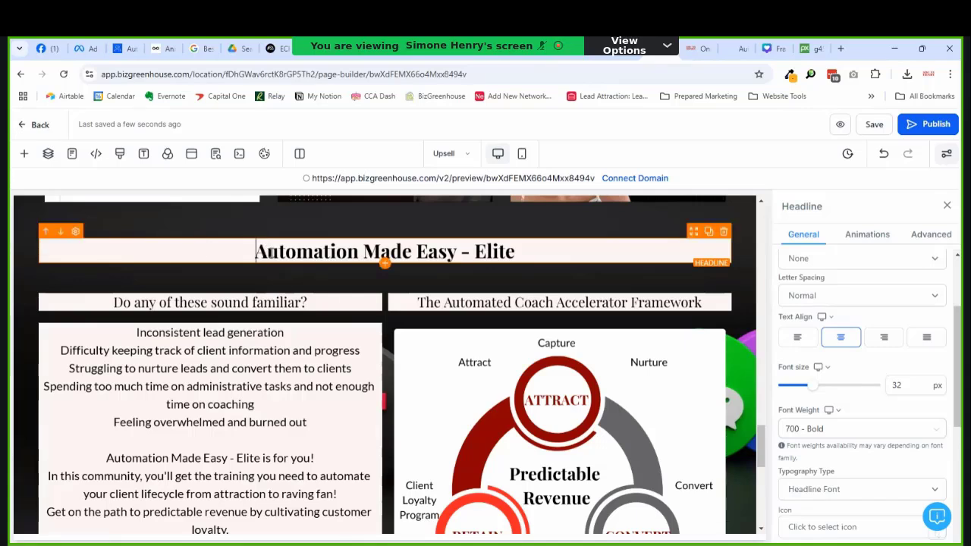
pyautogui.press('Return')
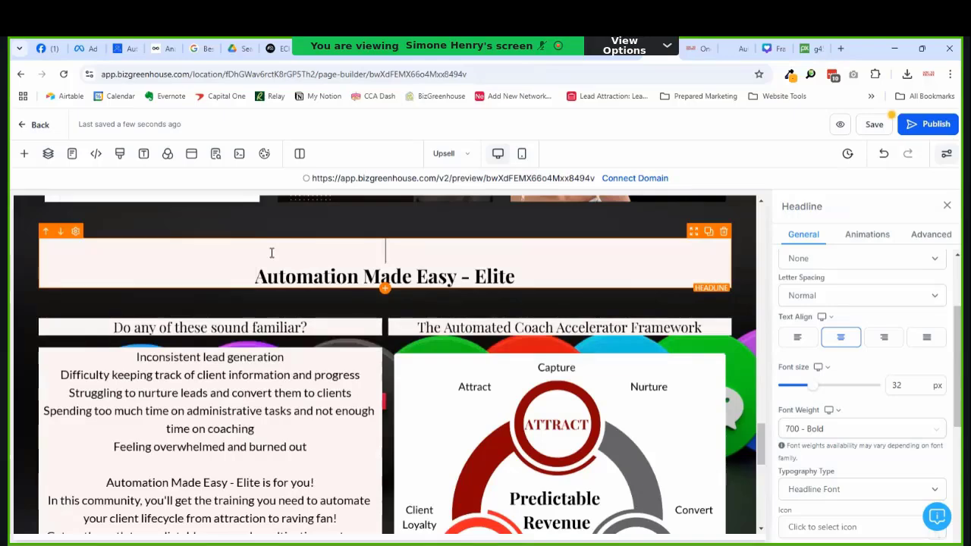
# Step: Add 'BizGreenhouse CRM comes with' on the new first line and 'Community' after 'Elite'
pyautogui.write('The')
pyautogui.press('BackSpace')
pyautogui.press('BackSpace')
pyautogui.press('BackSpace')
pyautogui.write('z')
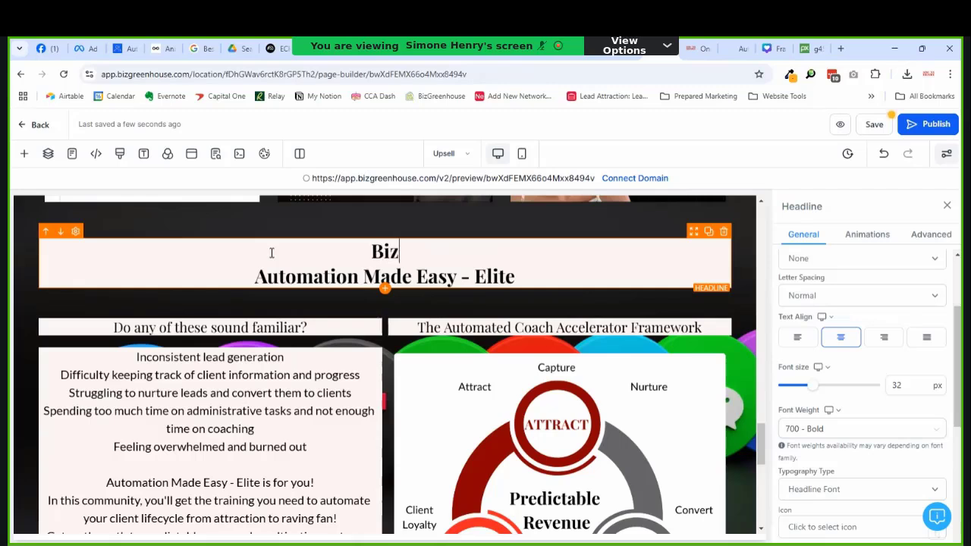
pyautogui.write('Greenhouse')
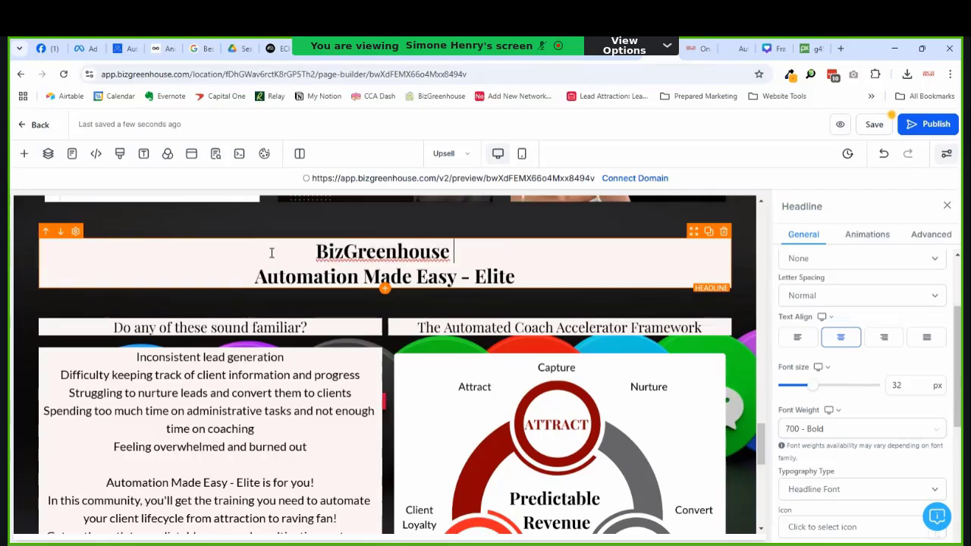
pyautogui.write(' C')
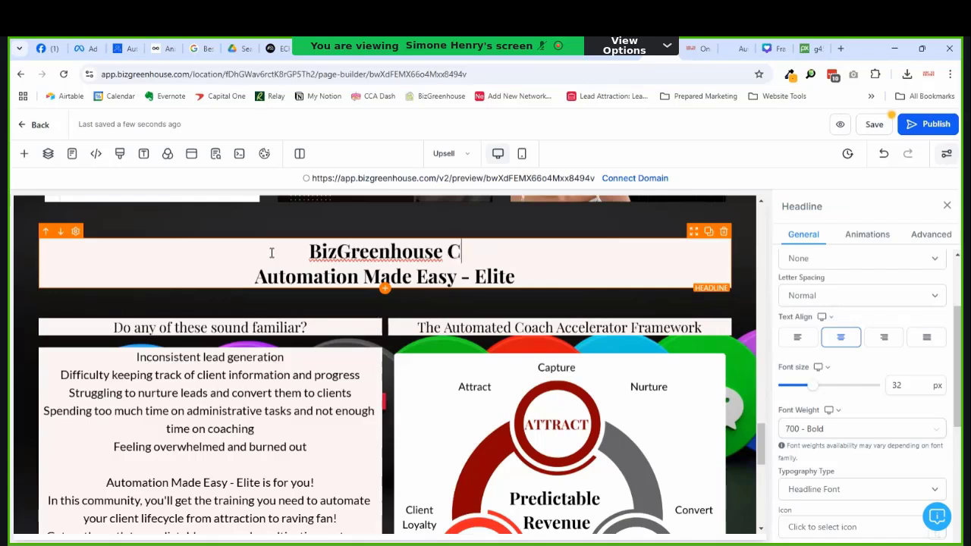
pyautogui.write('RM comes with')
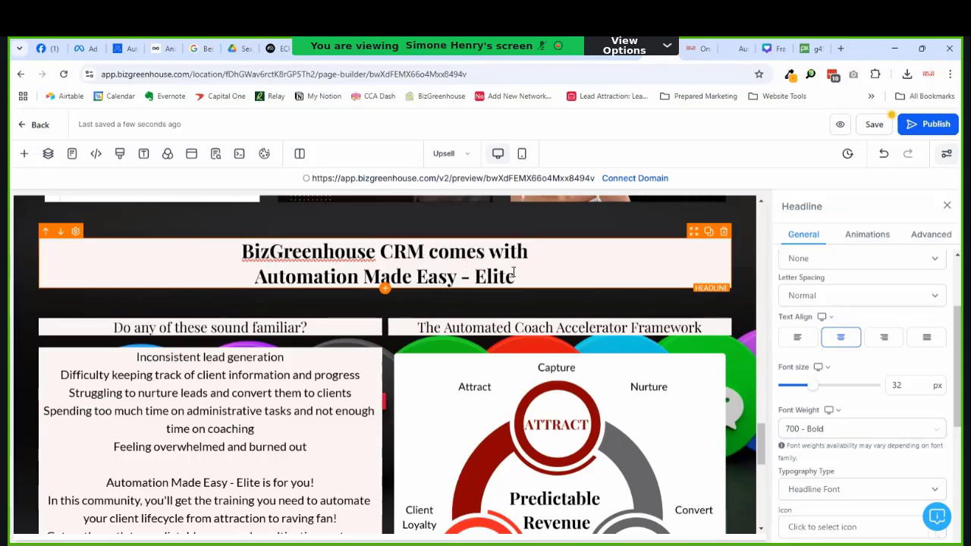
pyautogui.write('Comm')
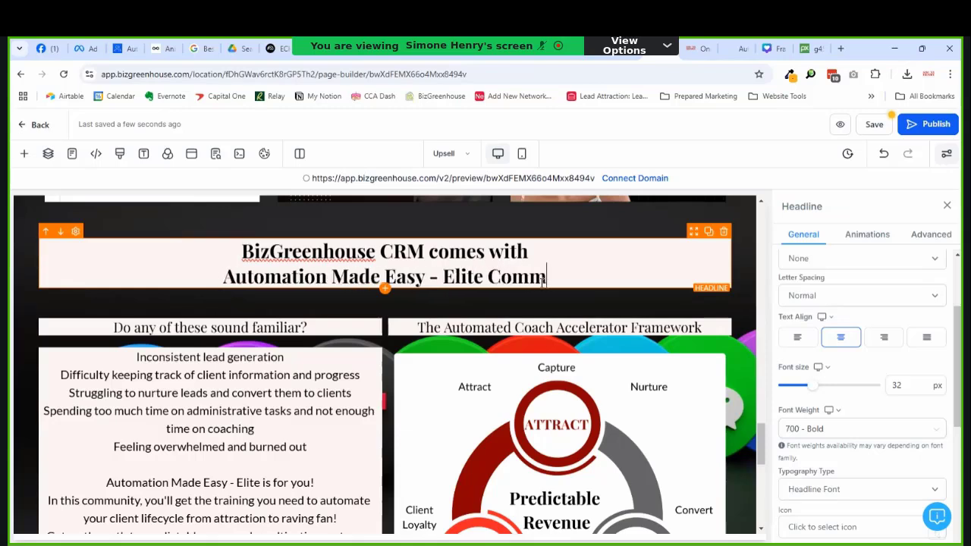
pyautogui.write('unity')
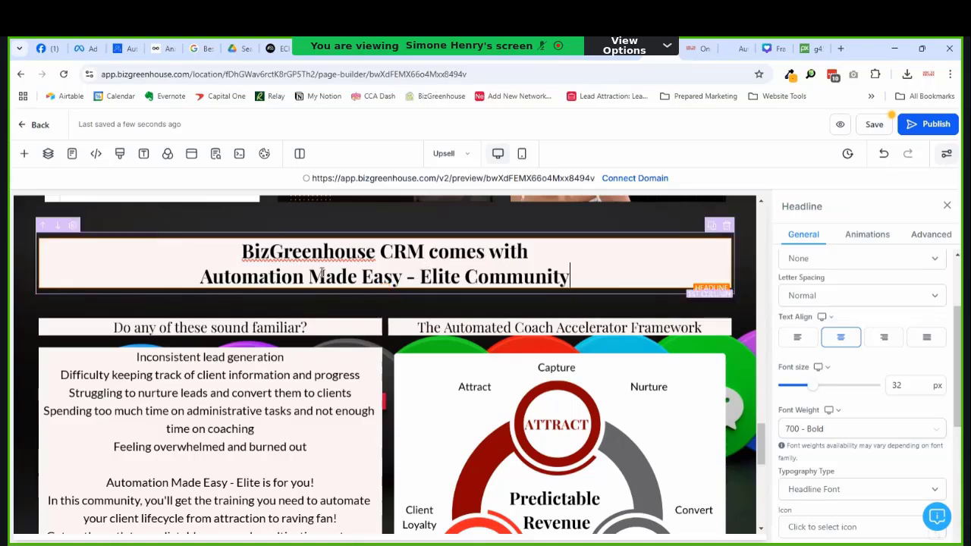
pyautogui.scroll(-15, 210, 292)
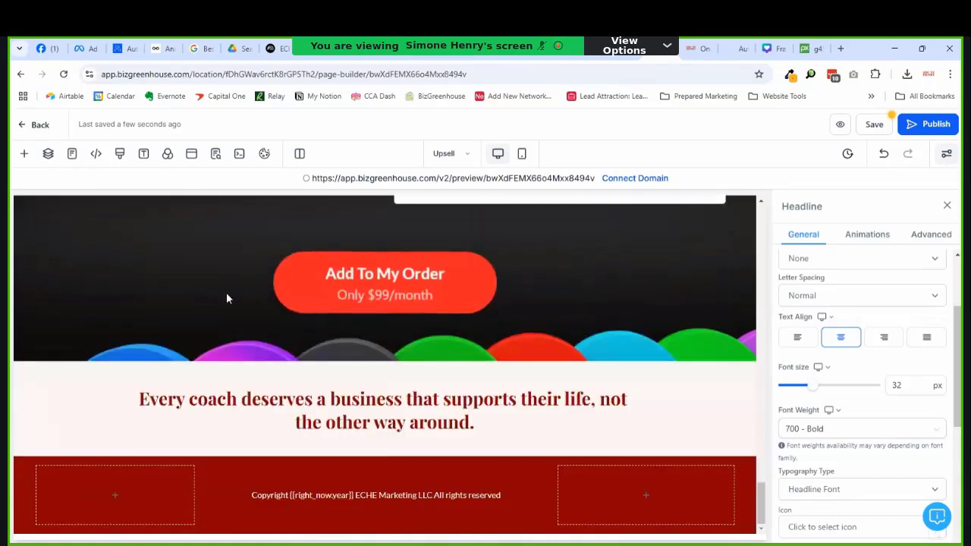
# Step: Add a one-column row below the Add To My Order button and drop a Paragraph element into it
pyautogui.scroll(4, 485, 419)
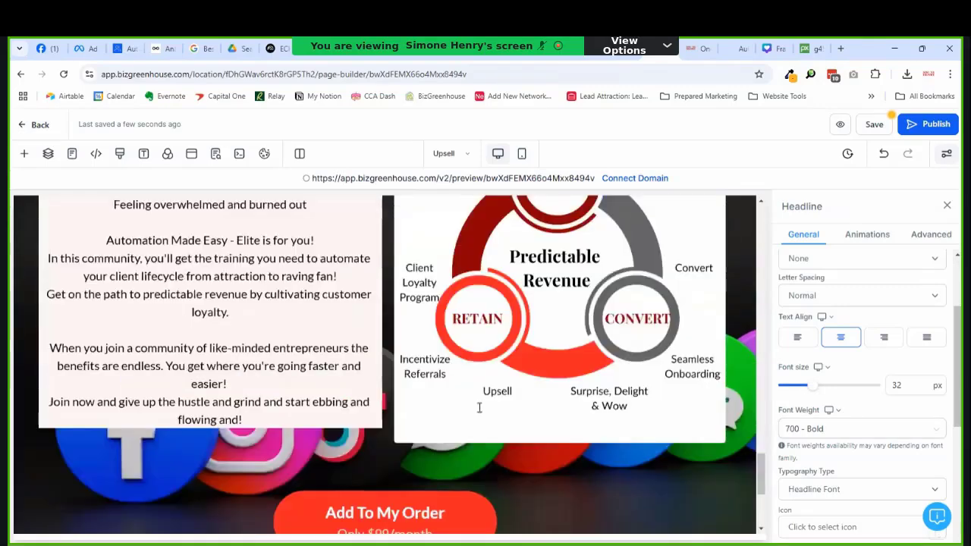
pyautogui.scroll(-5, 470, 402)
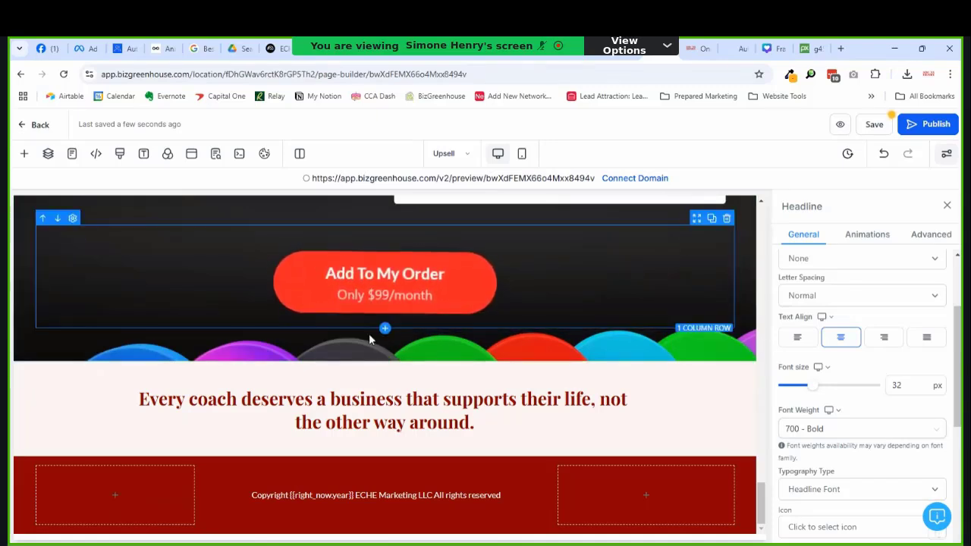
pyautogui.click(384, 327)
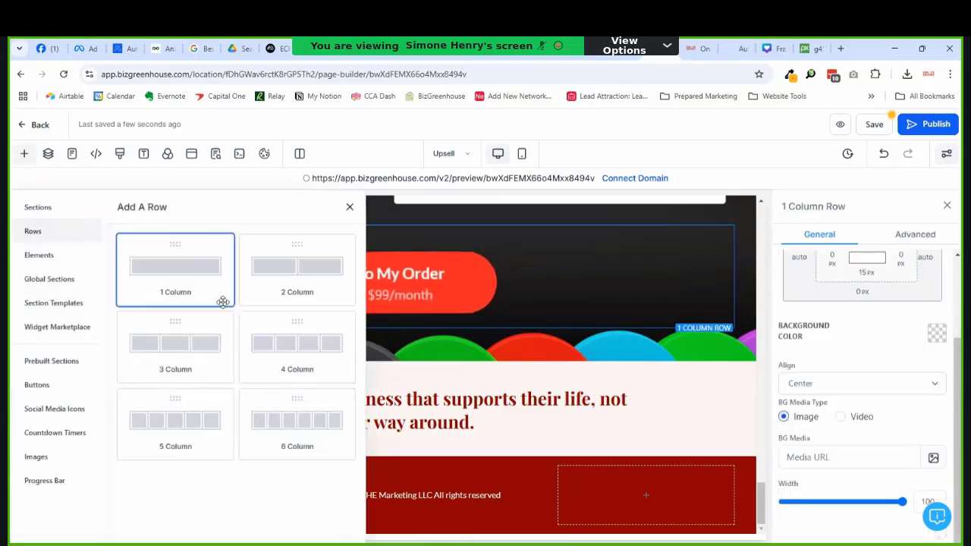
pyautogui.moveTo(220, 298); pyautogui.dragTo(400, 377)
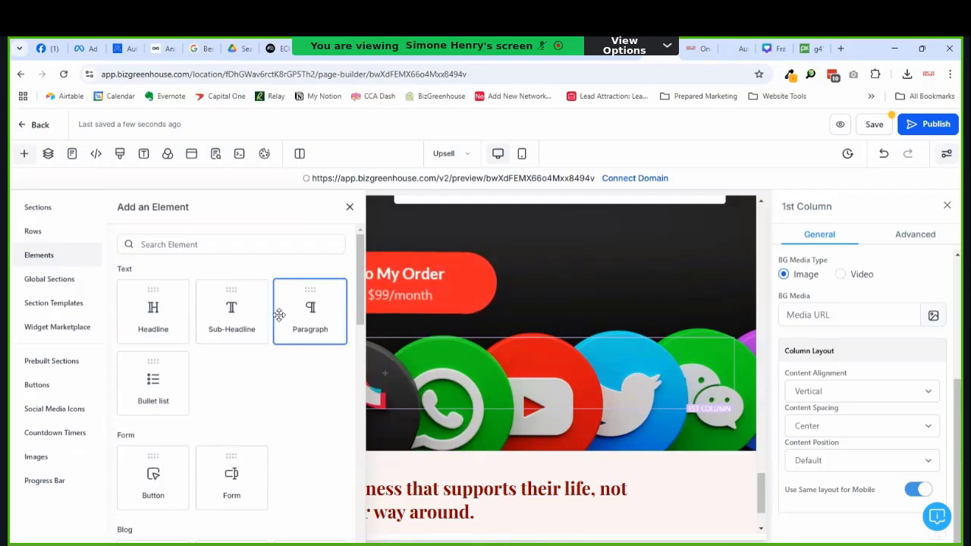
pyautogui.moveTo(310, 311); pyautogui.dragTo(447, 360)
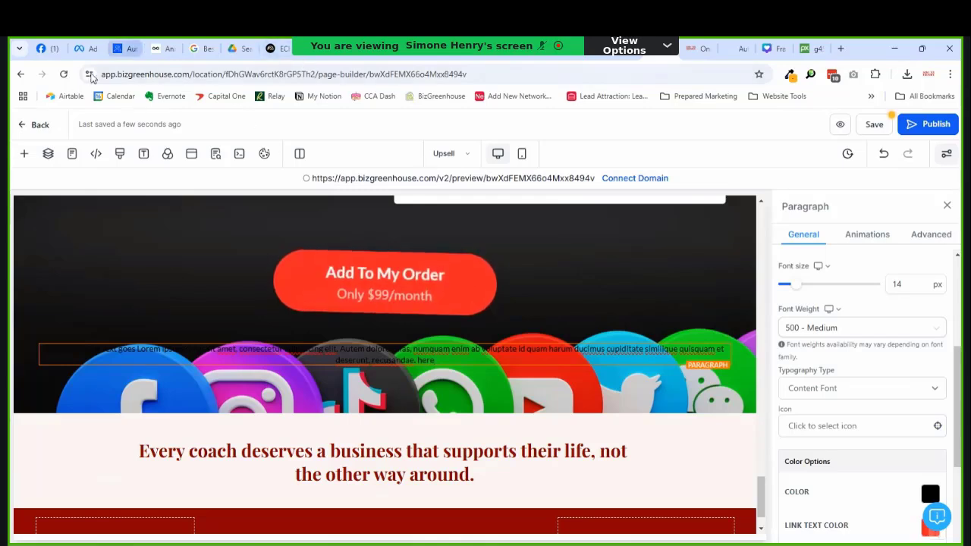
# Step: Select the Automation Made Easy - FREE community About page address, then return to the placeholder paragraph
pyautogui.click(118, 53)
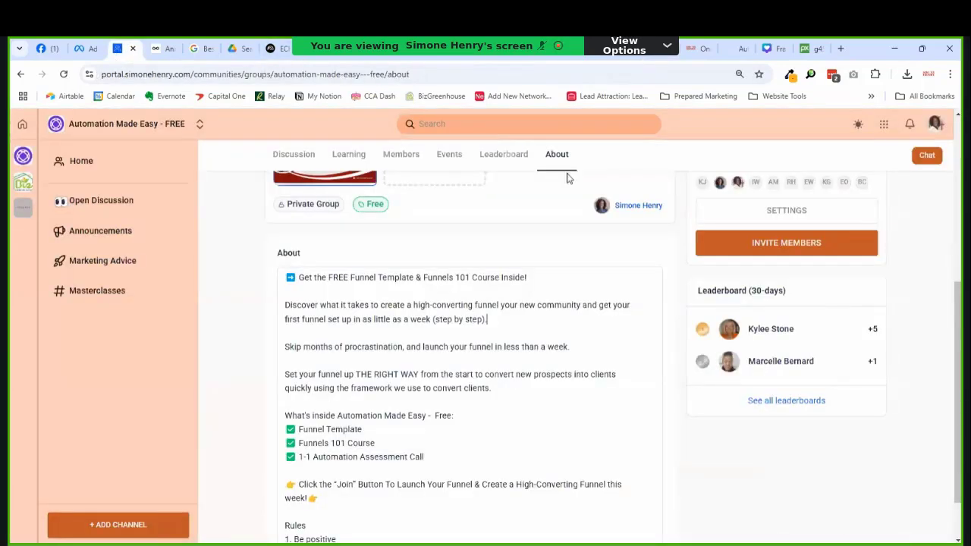
pyautogui.scroll(4, 910, 276)
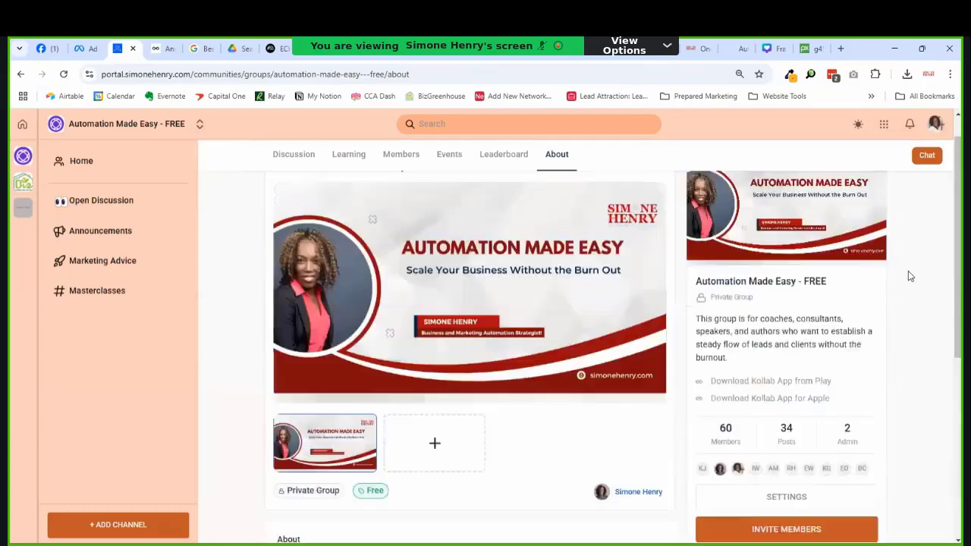
pyautogui.click(384, 70)
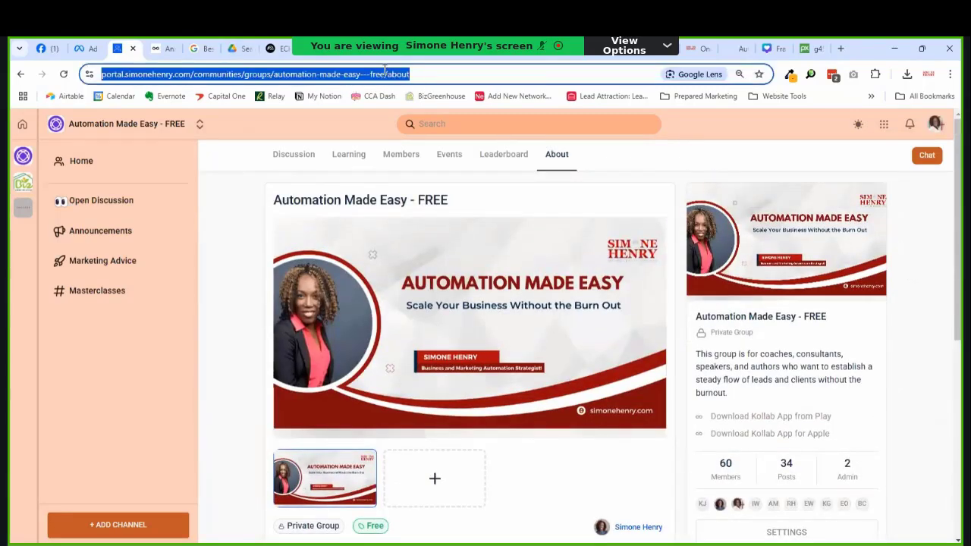
pyautogui.scroll(-2, 540, 211)
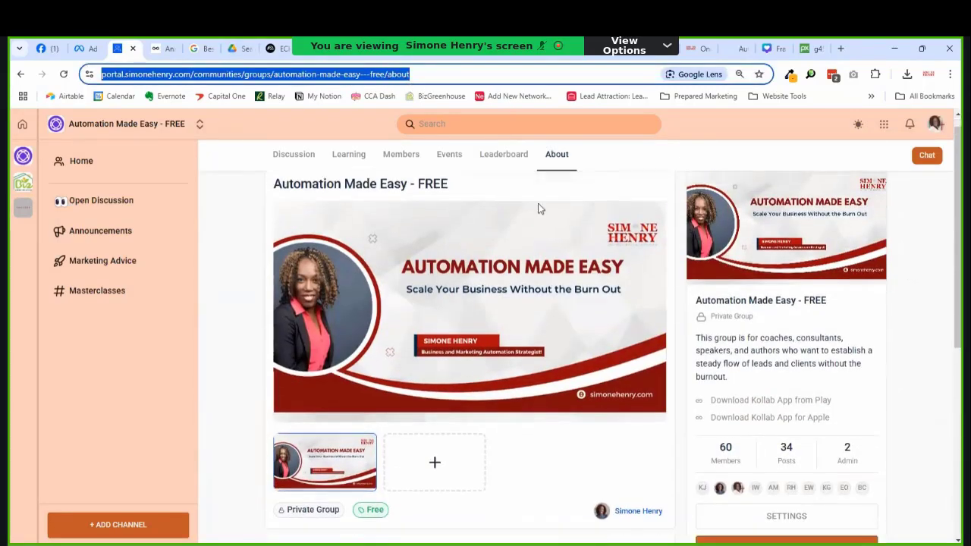
pyautogui.scroll(2, 539, 193)
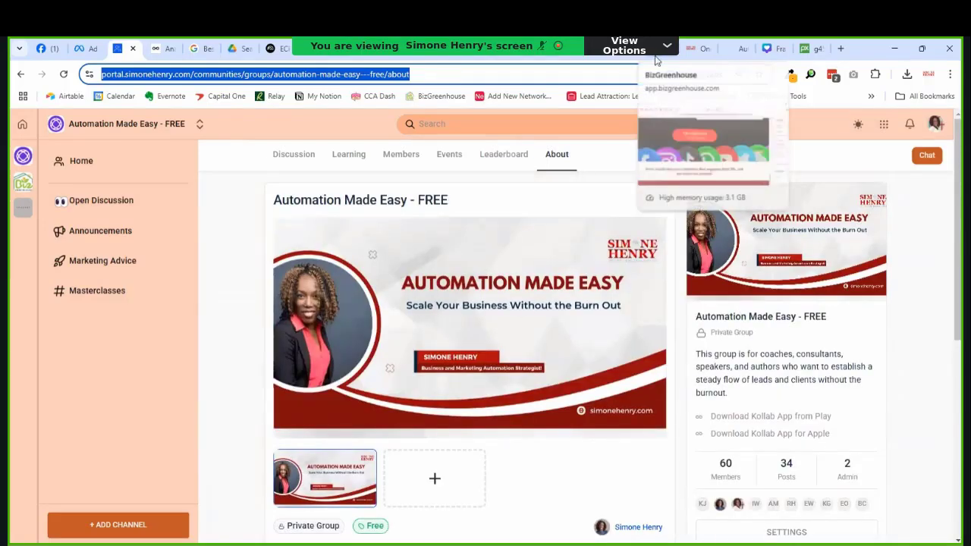
pyautogui.click(655, 57)
pyautogui.click(479, 370)
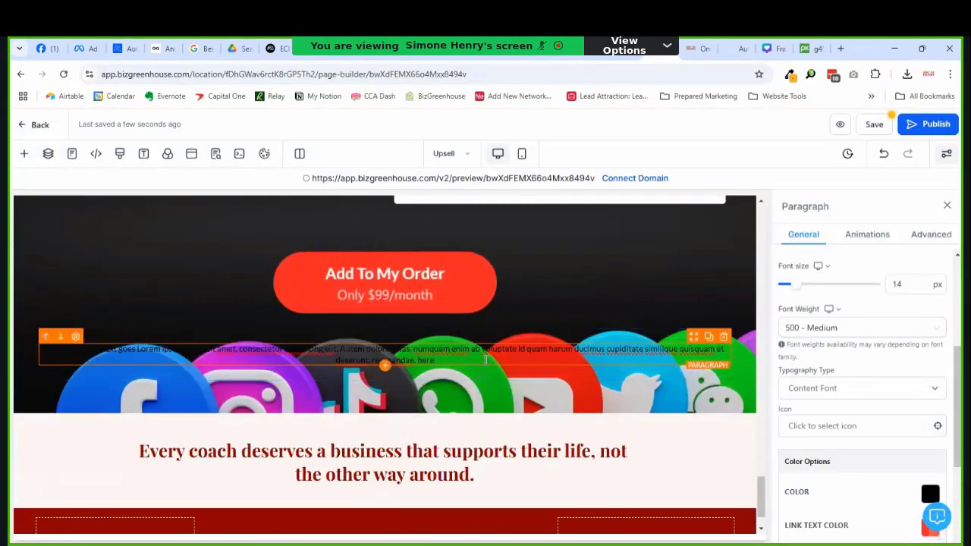
# Step: Give the placeholder paragraph a pale brand-colour background
pyautogui.hotkey('ctrl', 'a')
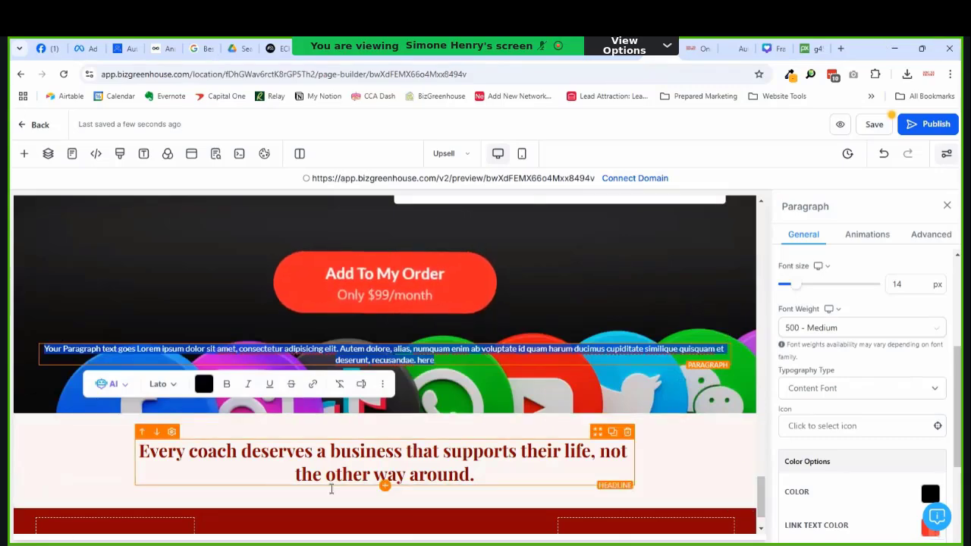
pyautogui.scroll(5, 627, 392)
pyautogui.scroll(4, 627, 392)
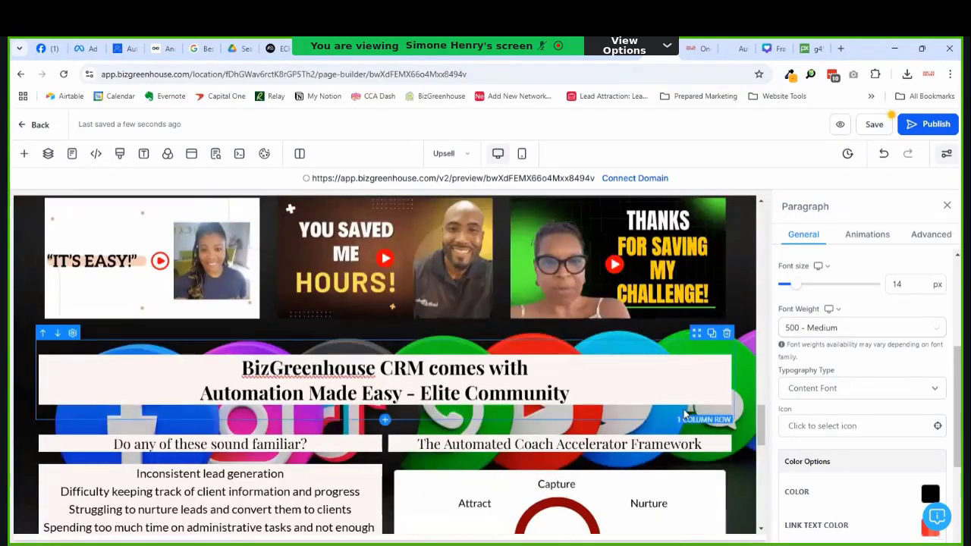
pyautogui.scroll(-6, 594, 395)
pyautogui.scroll(-4, 594, 396)
pyautogui.scroll(-3, 895, 408)
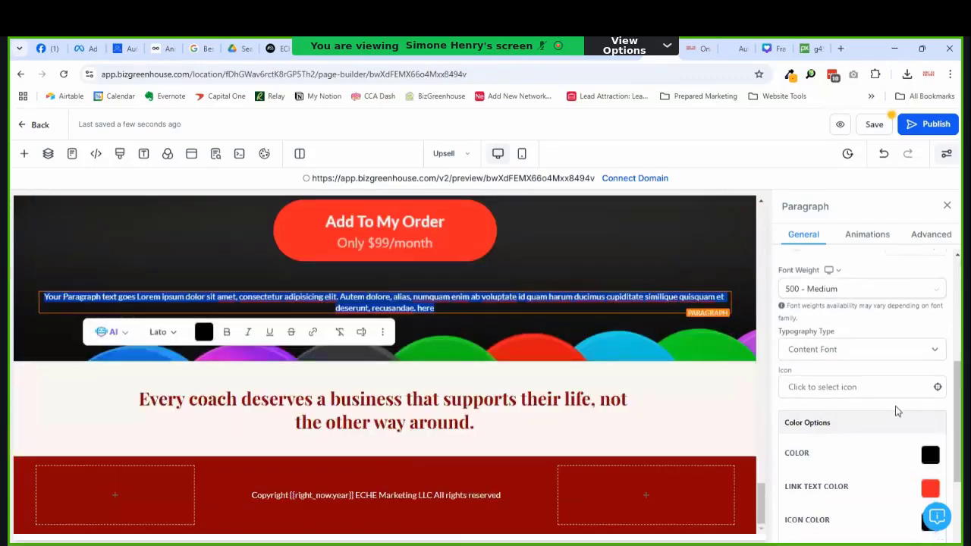
pyautogui.scroll(6, 908, 408)
pyautogui.click(937, 327)
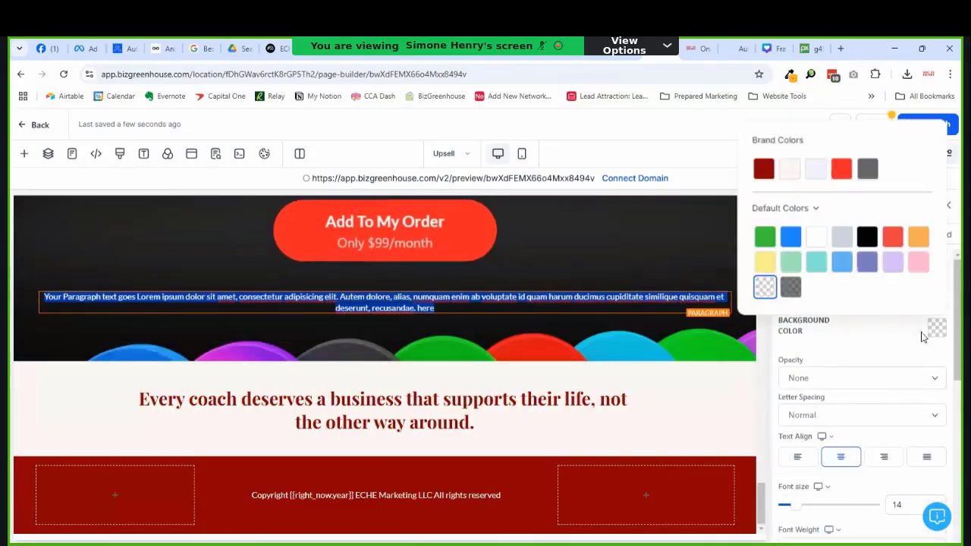
pyautogui.click(789, 167)
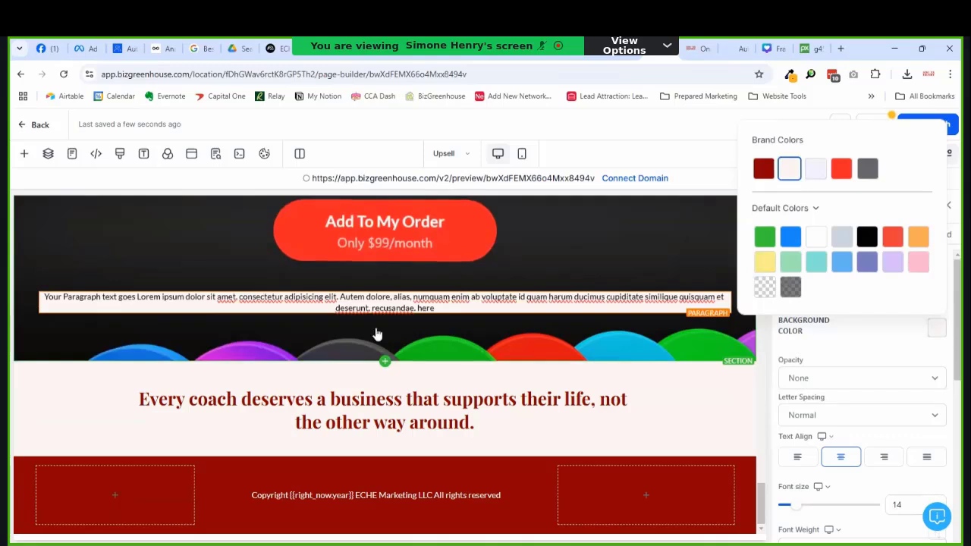
# Step: Replace the text with 'No thanks. I would rather do my sales and marketing the hard way.' at 18 px
pyautogui.tripleClick(387, 307)
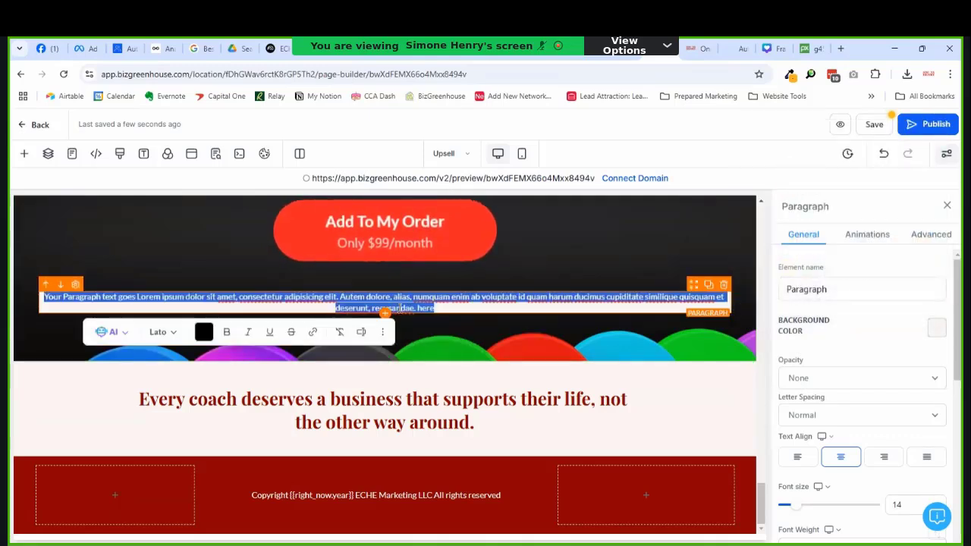
pyautogui.write('No thanks. I would')
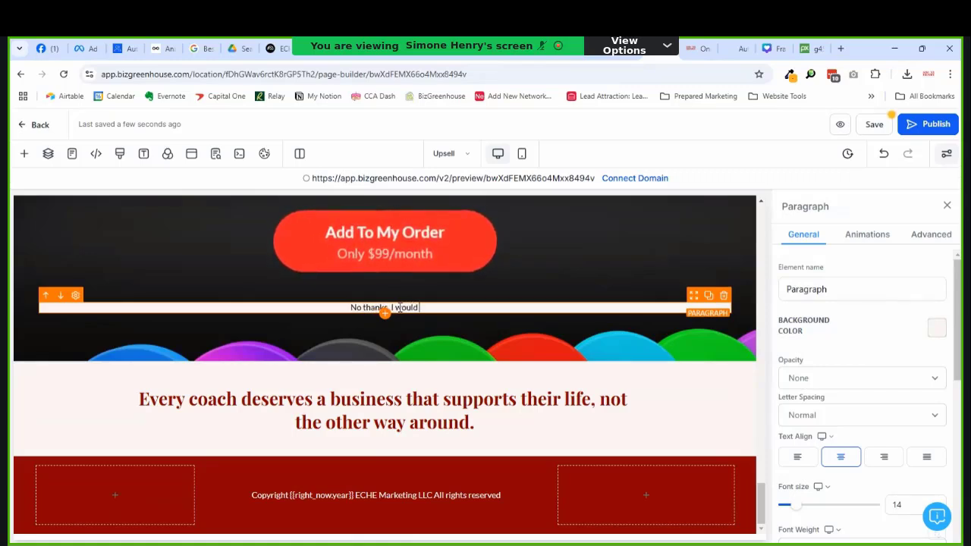
pyautogui.write('o t')
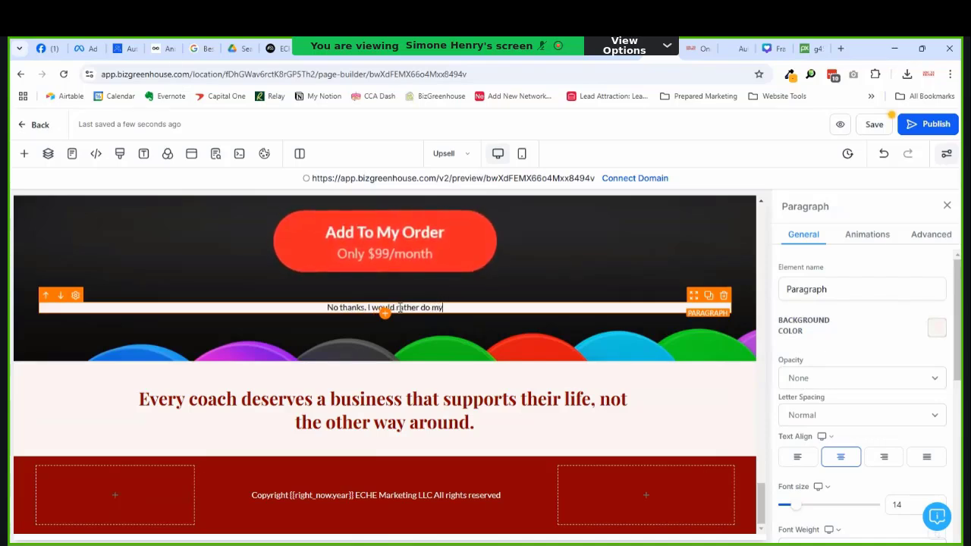
pyautogui.write(' sales and marketing the hard way.')
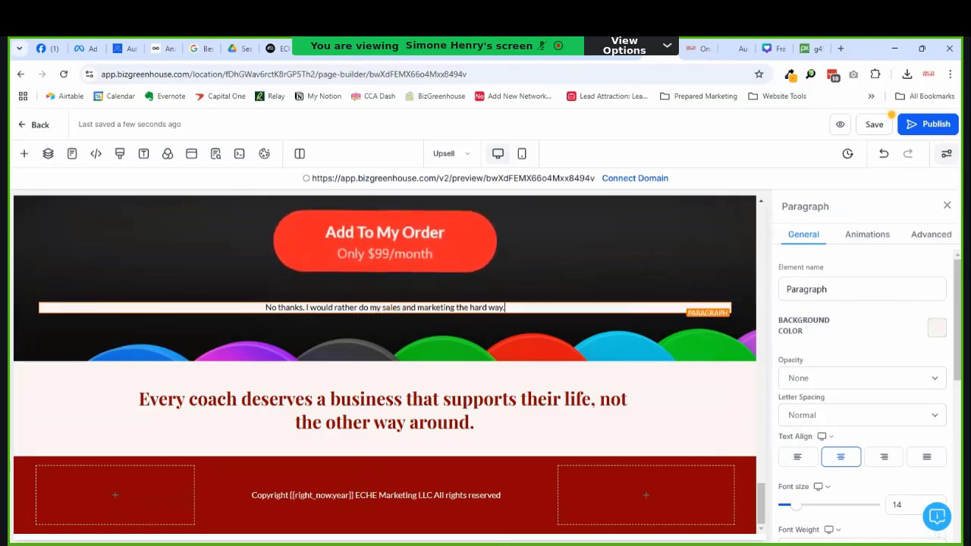
pyautogui.scroll(-3, 797, 413)
pyautogui.moveTo(795, 390); pyautogui.dragTo(801, 390)
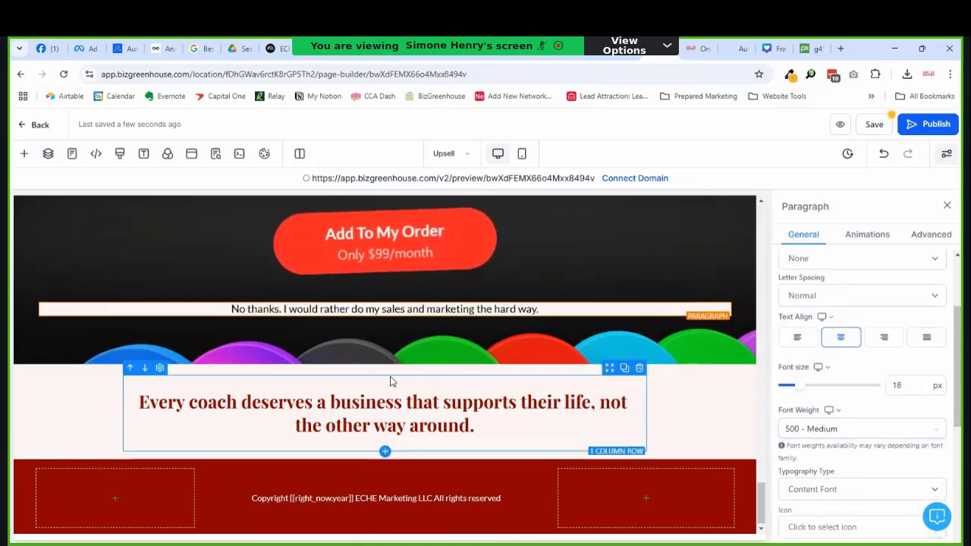
pyautogui.tripleClick(236, 311)
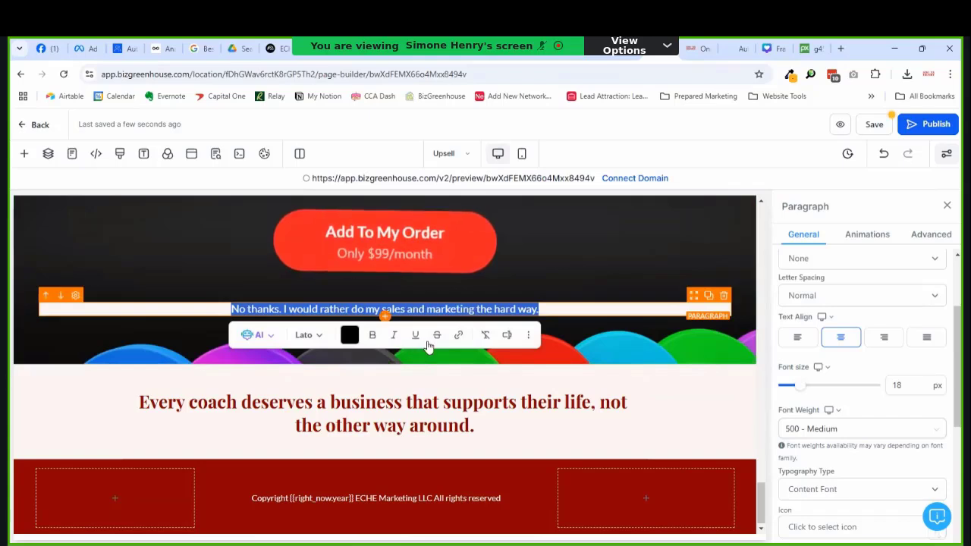
pyautogui.click(457, 337)
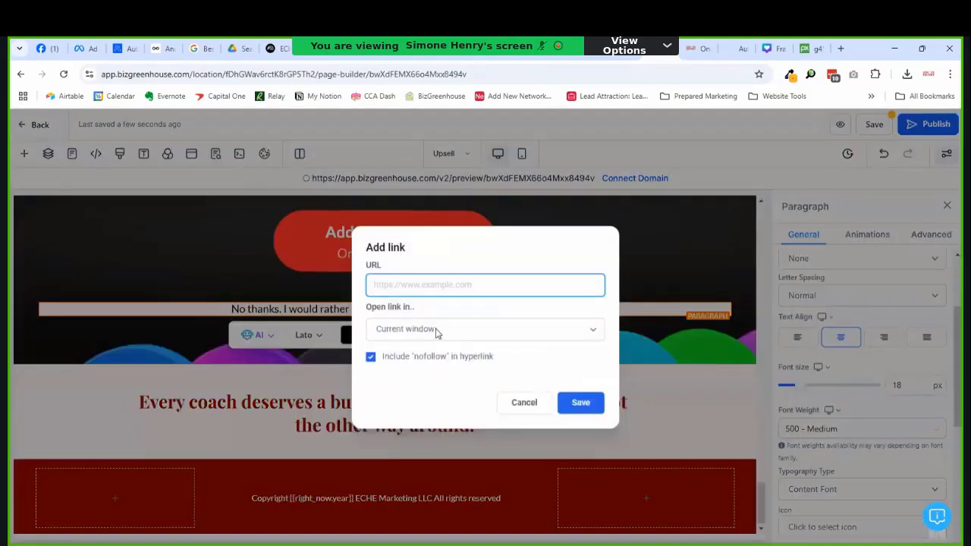
# Step: Link the No thanks line to the community About page URL, opening in the current window
pyautogui.hotkey('ctrl', 'v')
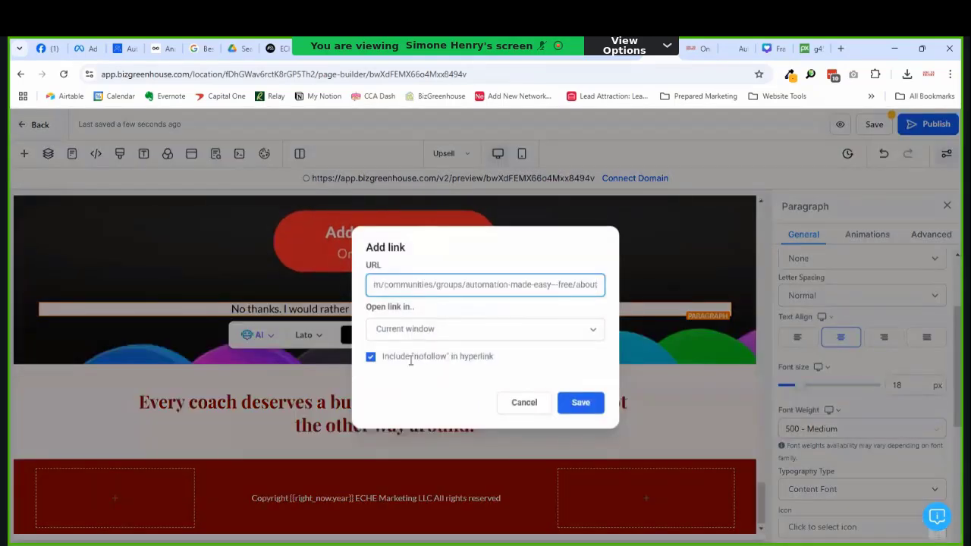
pyautogui.click(410, 334)
pyautogui.click(397, 364)
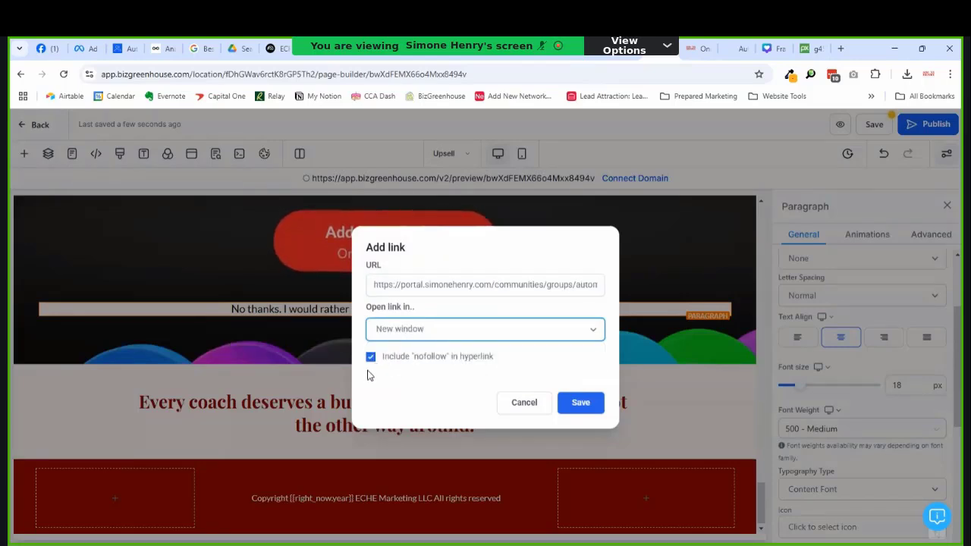
pyautogui.click(401, 334)
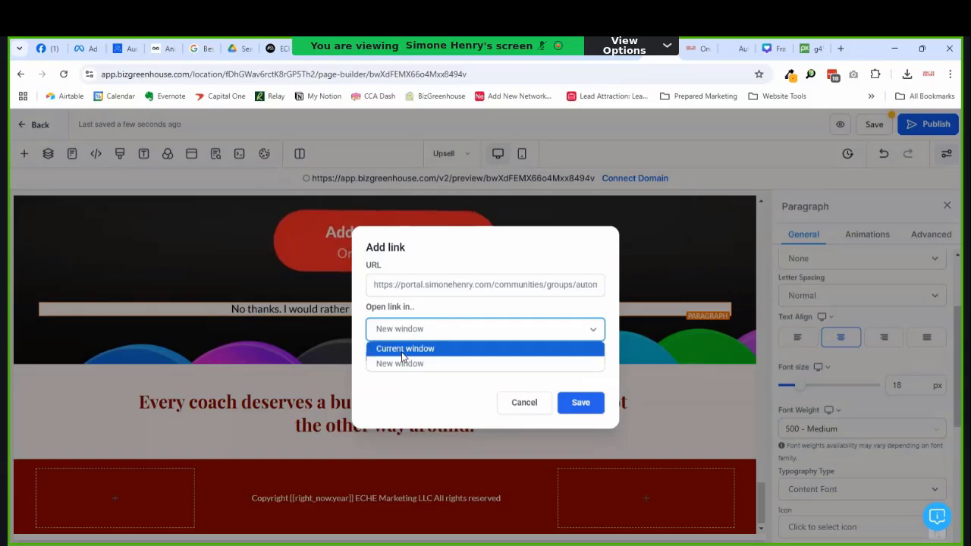
pyautogui.click(432, 350)
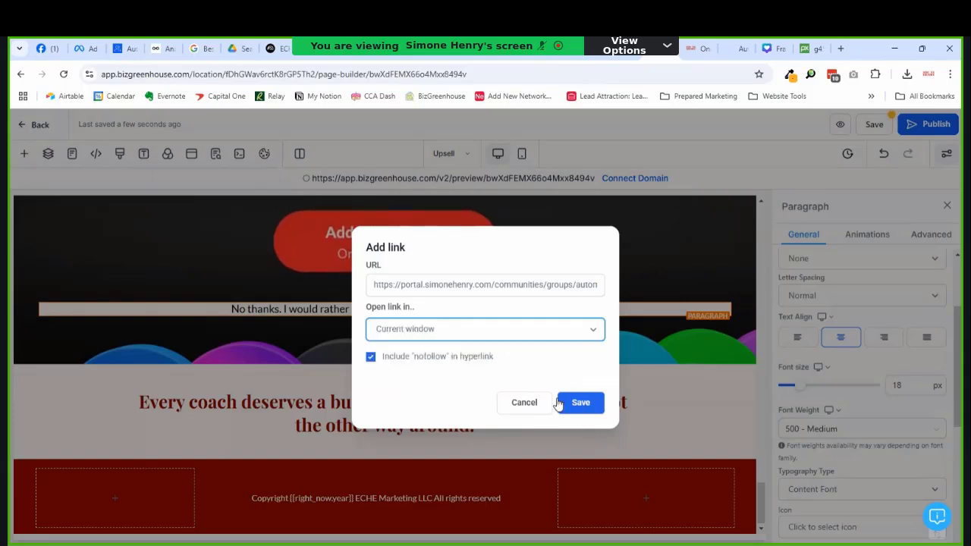
pyautogui.click(594, 403)
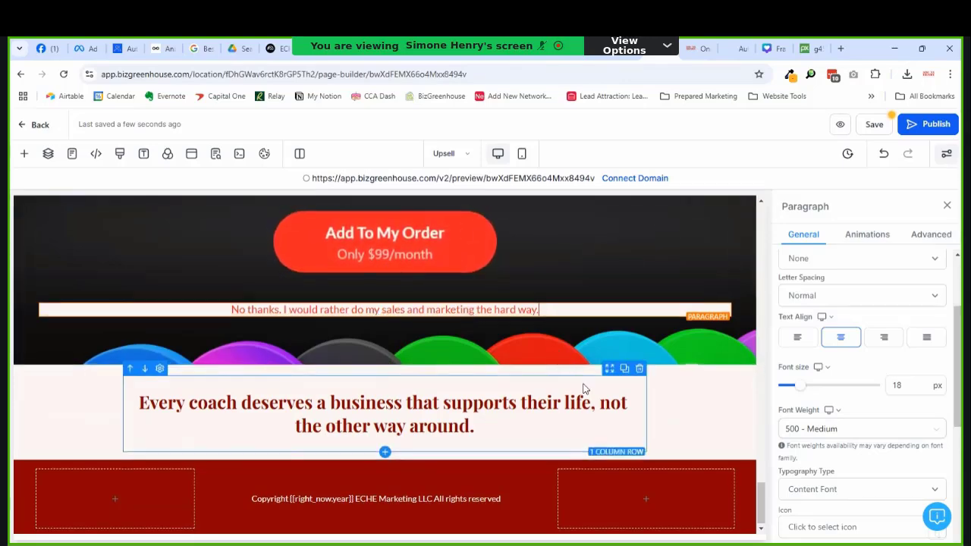
# Step: Save the sales page and review it
pyautogui.scroll(4, 586, 388)
pyautogui.scroll(-4, 587, 388)
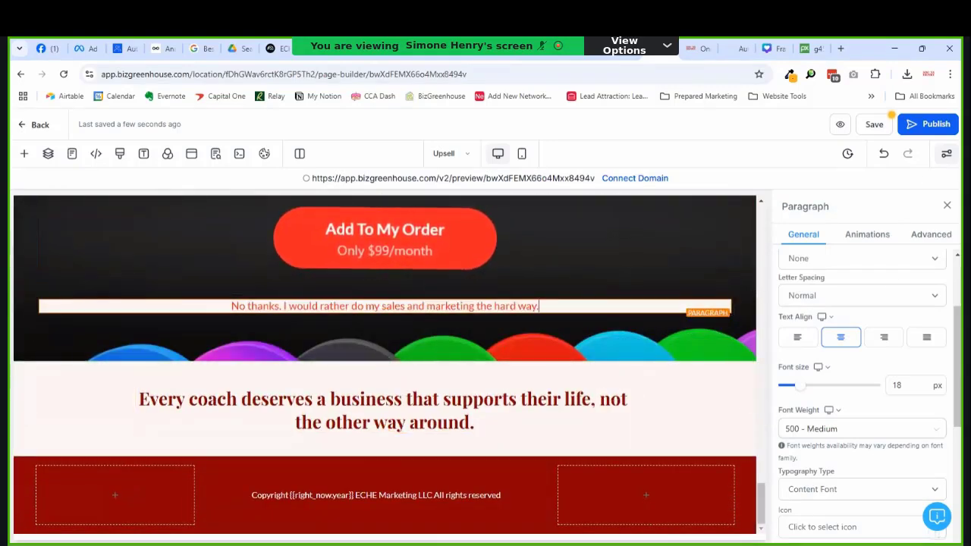
pyautogui.click(874, 124)
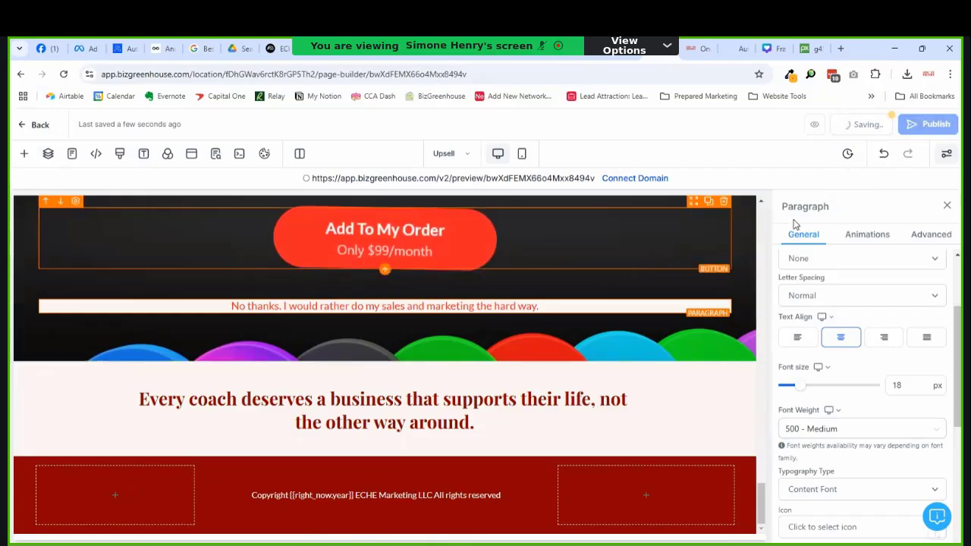
pyautogui.scroll(4, 518, 233)
pyautogui.scroll(-4, 508, 242)
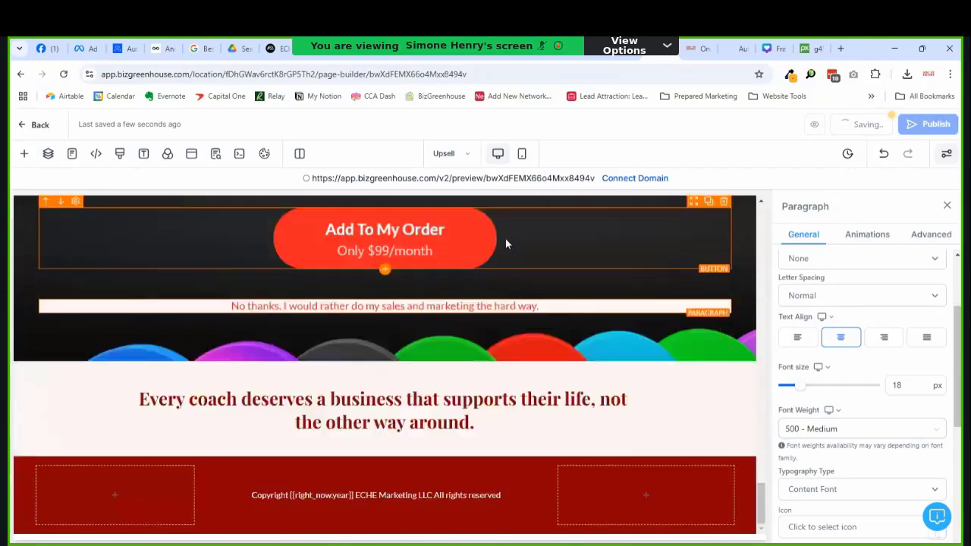
pyautogui.scroll(15, 506, 244)
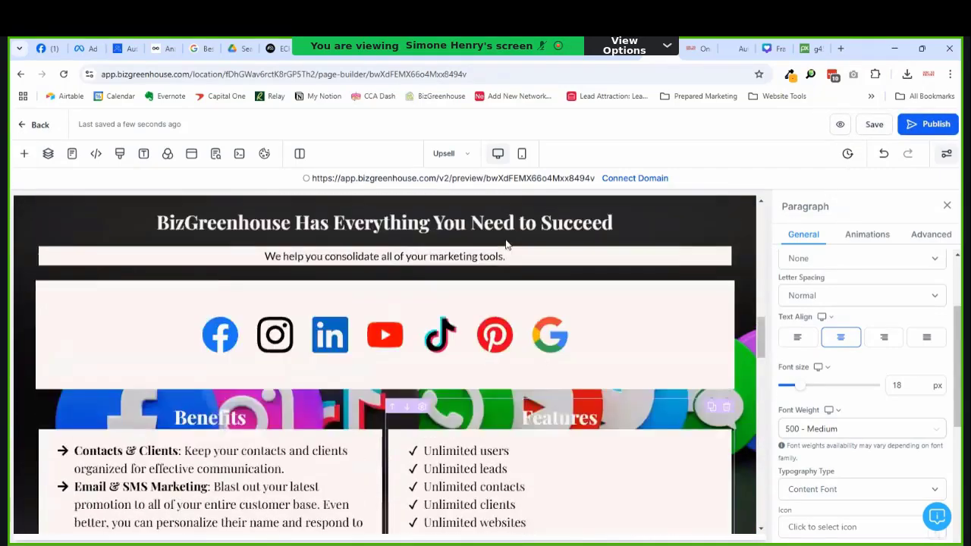
pyautogui.scroll(15, 521, 253)
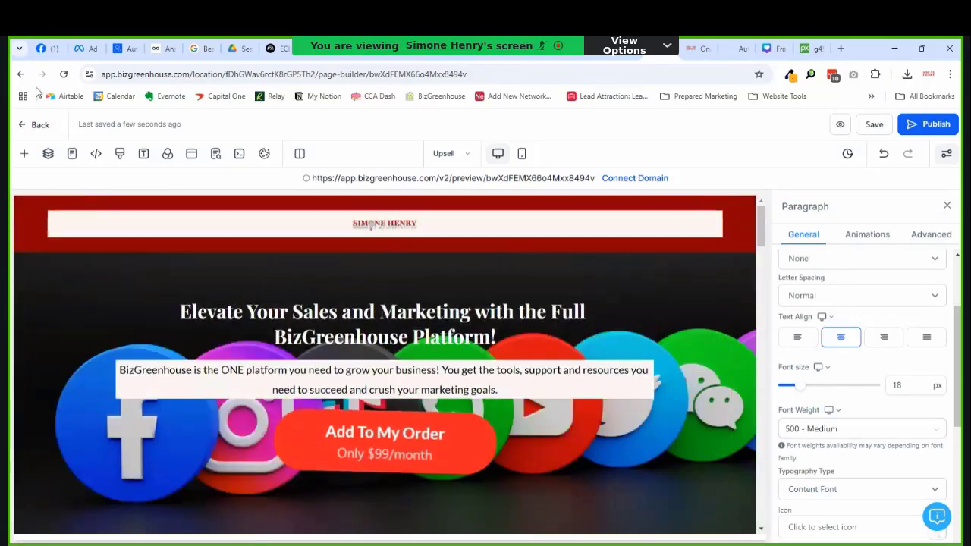
# Step: Leave the page editor, start a product draft in Payments > Products, then abandon it
pyautogui.click(40, 126)
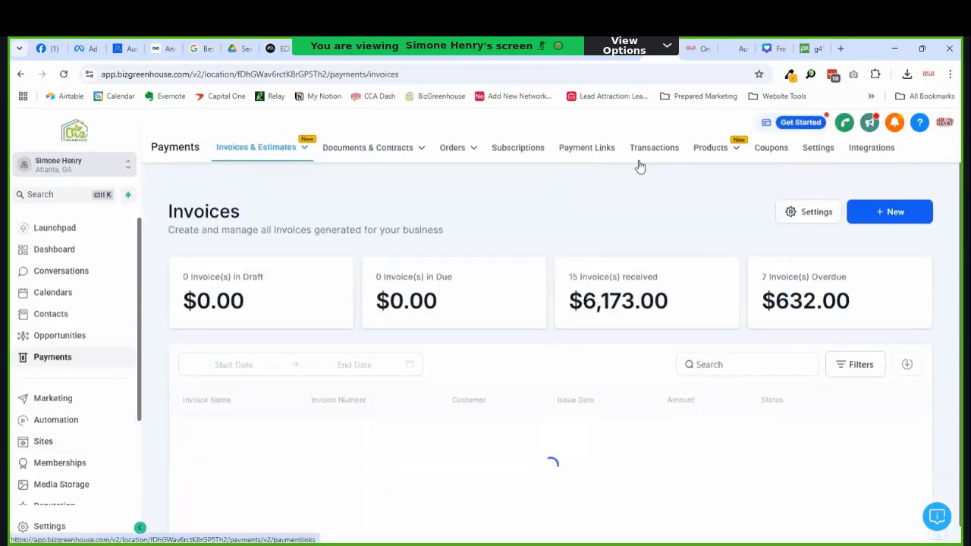
pyautogui.click(694, 172)
pyautogui.click(865, 207)
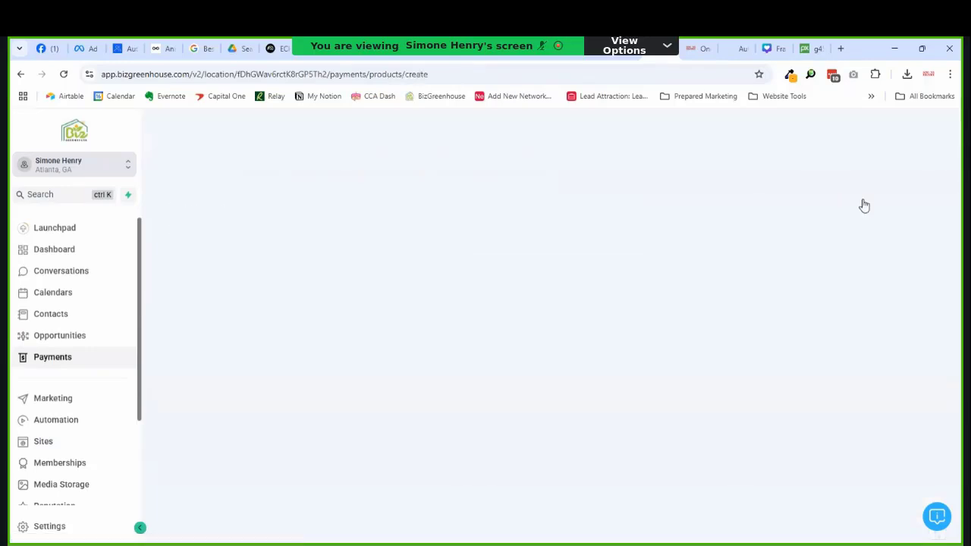
pyautogui.scroll(-2, 394, 254)
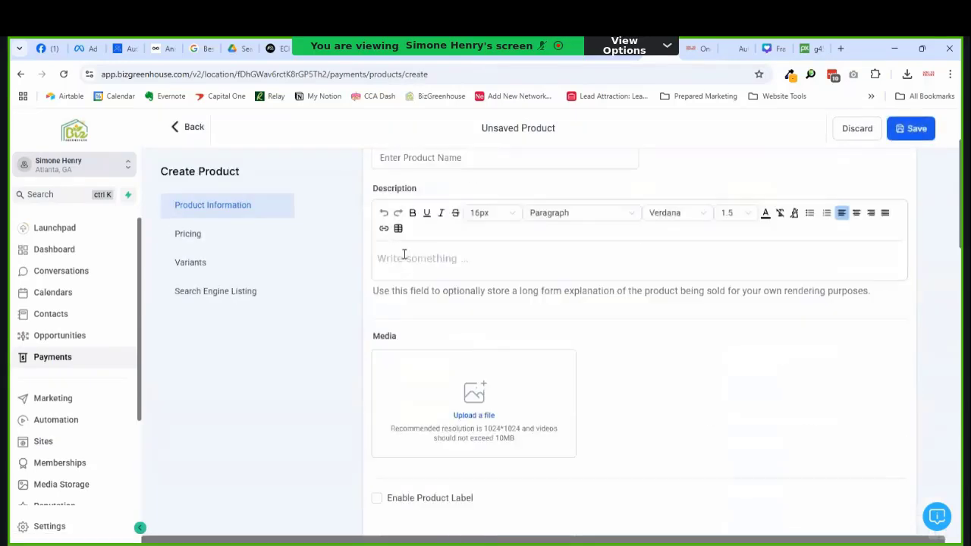
pyautogui.scroll(2, 424, 220)
pyautogui.click(410, 281)
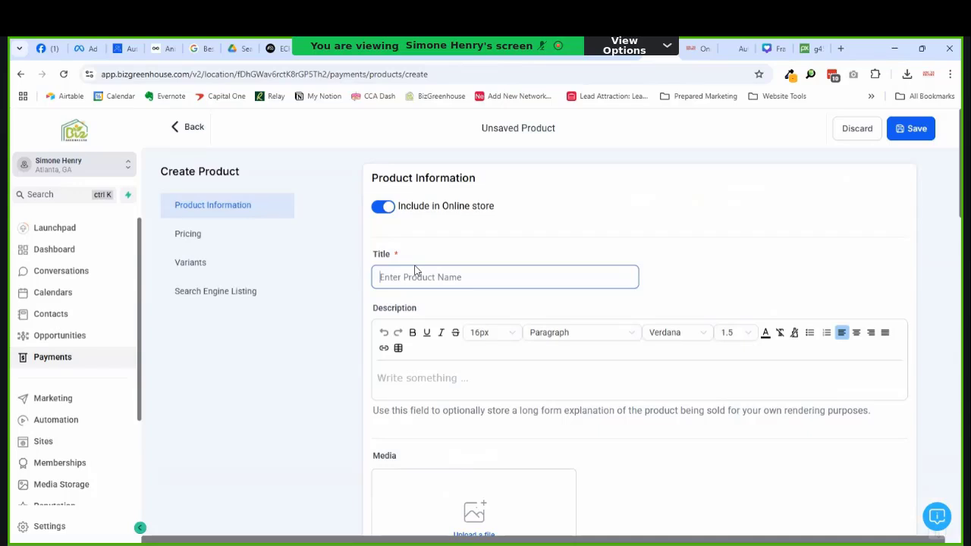
pyautogui.write('Biz Social Media')
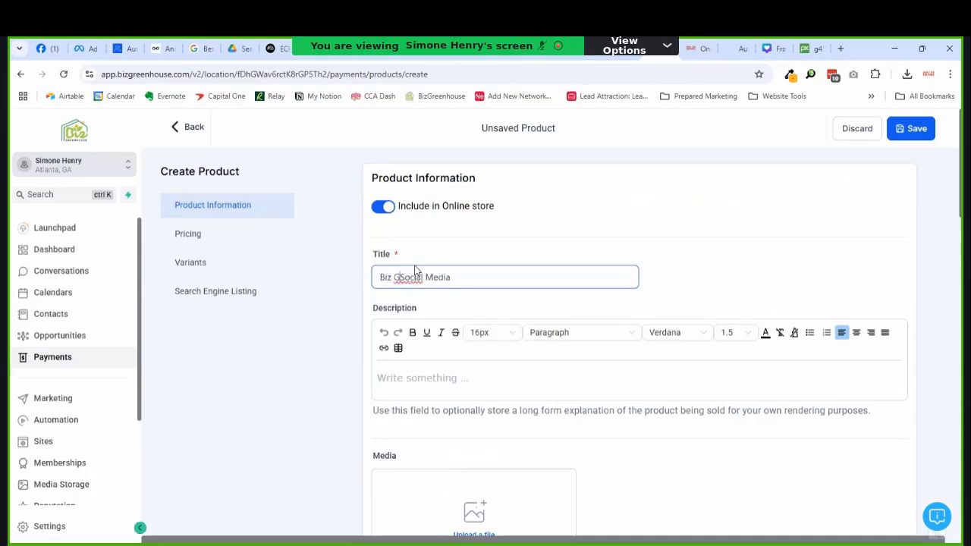
pyautogui.hotkey('ctrl', 'a')
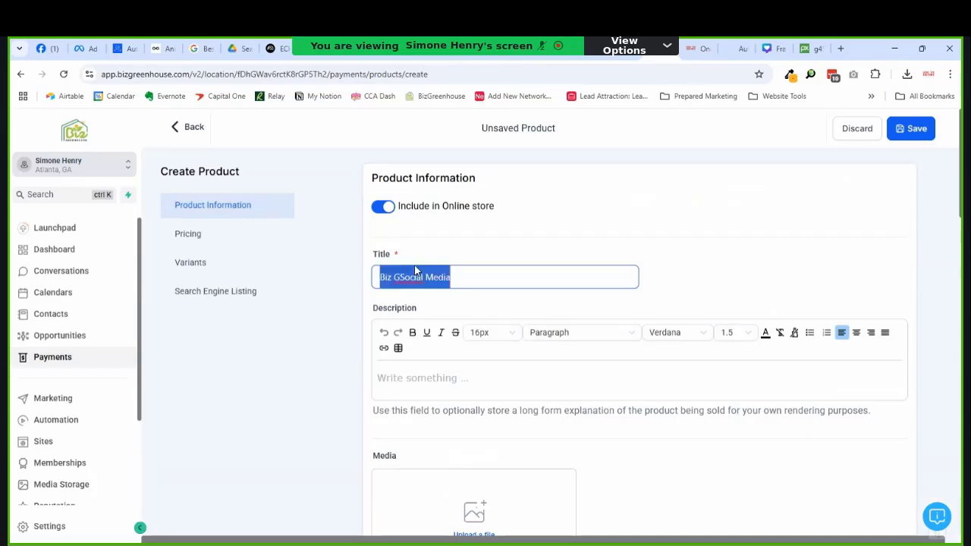
pyautogui.click(195, 125)
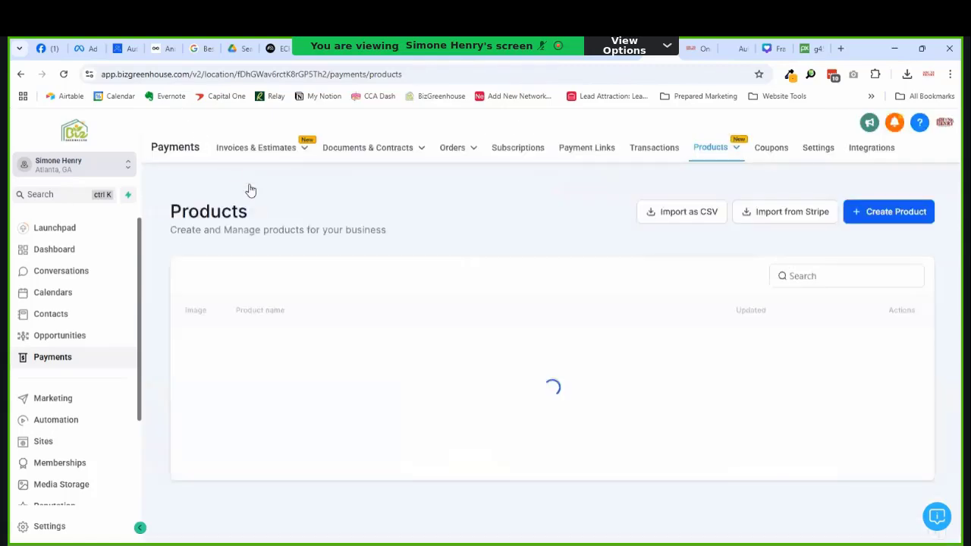
# Step: Check the BizGreenhouse CRM product's pricing section, then return to the products list
pyautogui.click(287, 434)
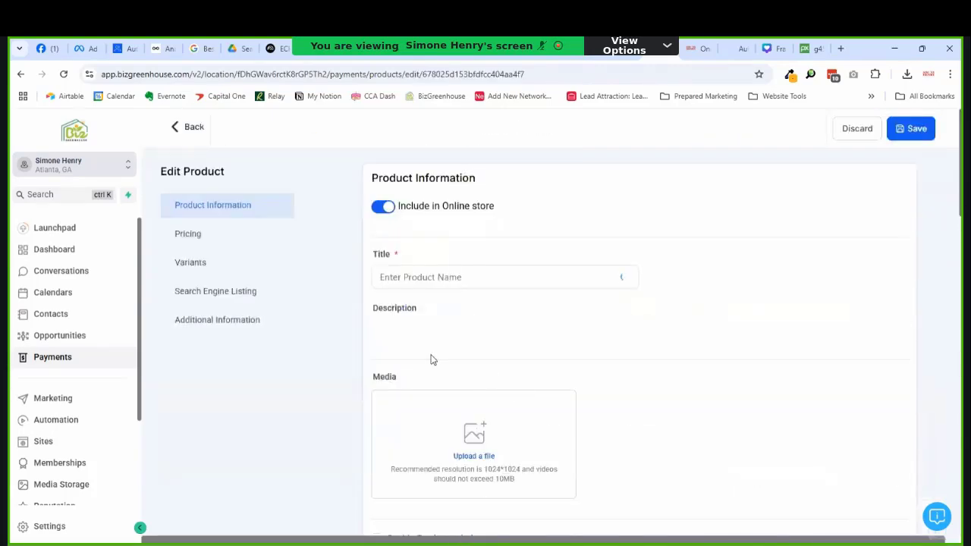
pyautogui.click(190, 233)
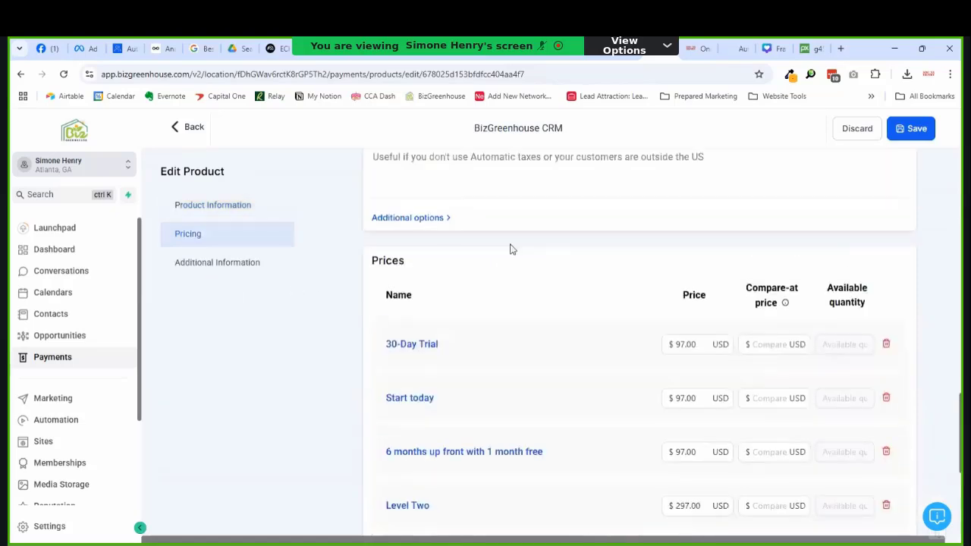
pyautogui.scroll(-1, 614, 271)
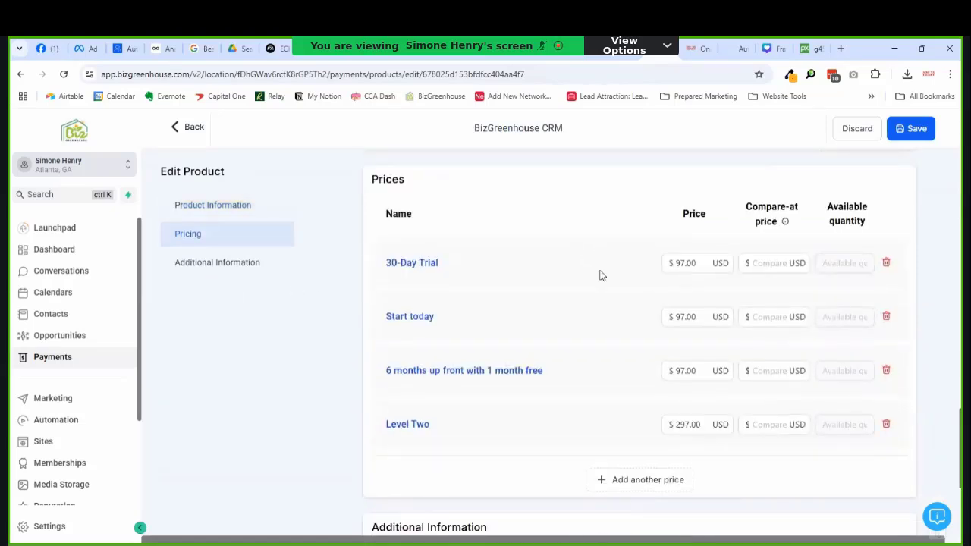
pyautogui.click(187, 129)
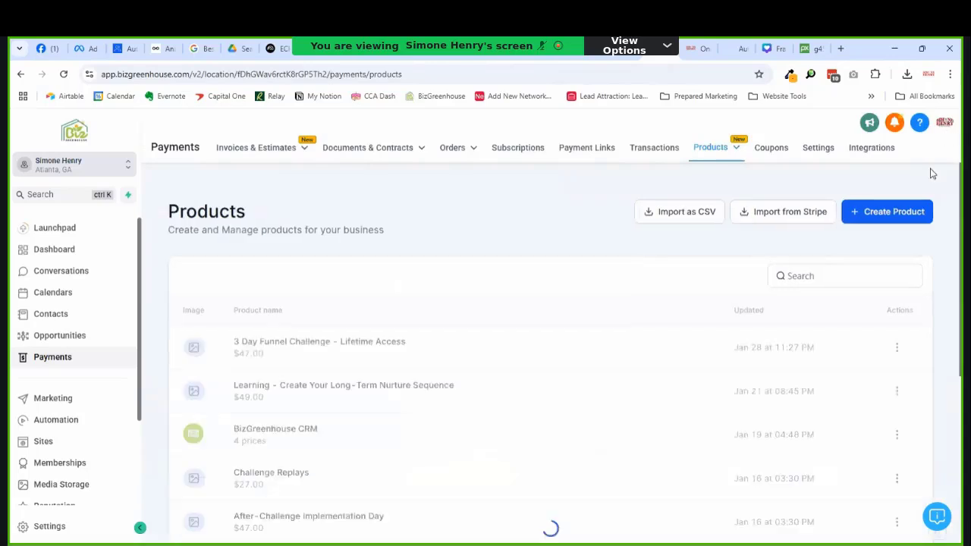
# Step: Create a new product titled 'BizGreenhouse - Social Media' and scroll down to Pricing
pyautogui.click(905, 216)
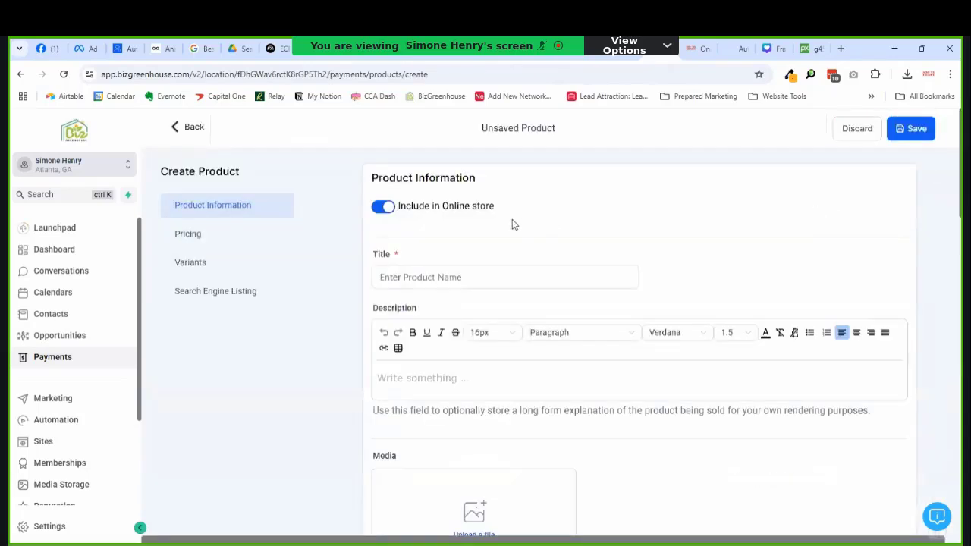
pyautogui.click(426, 260)
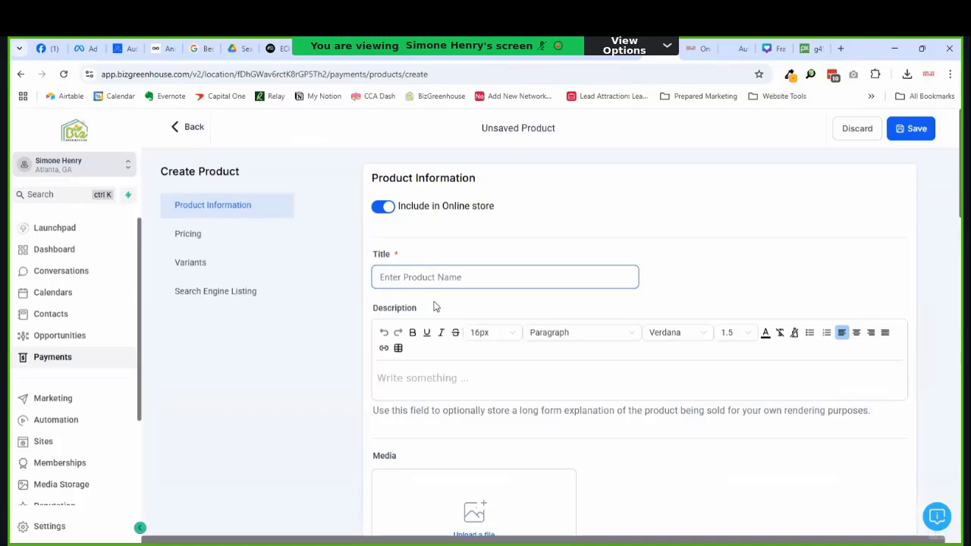
pyautogui.write('BizGreenhouse')
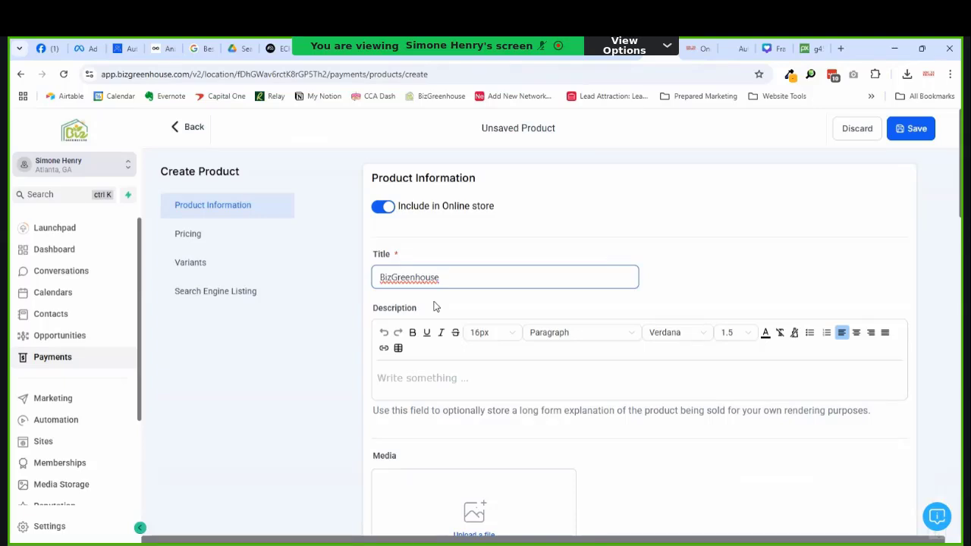
pyautogui.write('- Social Media')
pyautogui.scroll(-1, 617, 265)
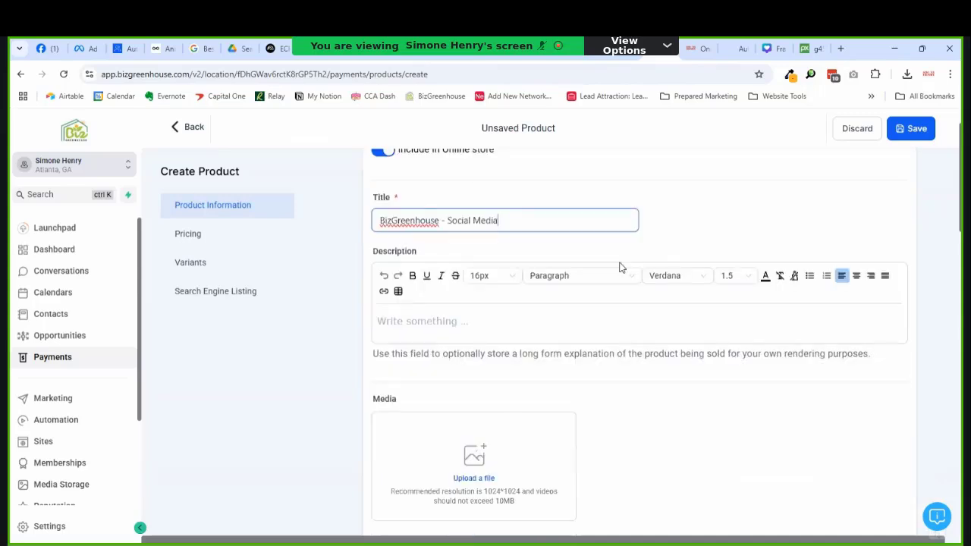
pyautogui.scroll(-2, 688, 291)
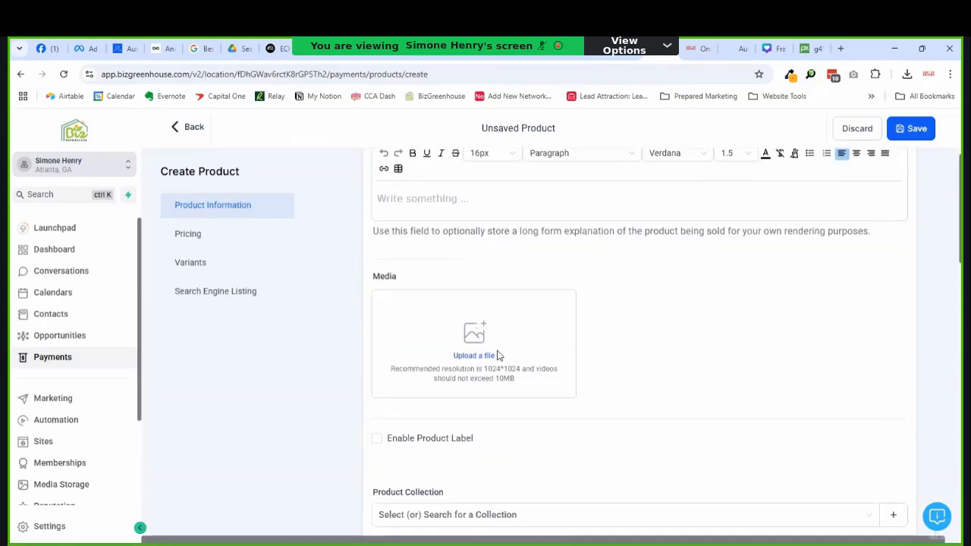
pyautogui.click(468, 363)
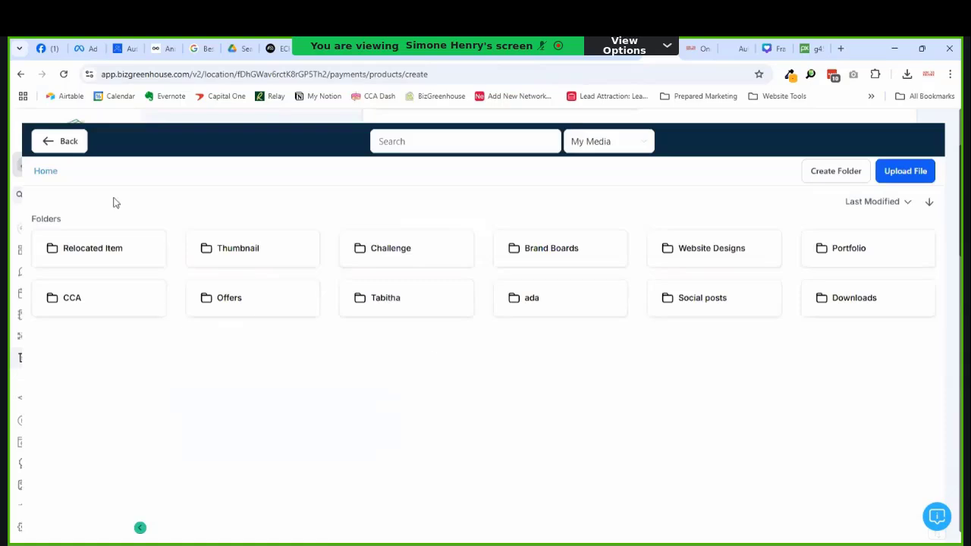
pyautogui.click(65, 149)
pyautogui.scroll(-3, 379, 191)
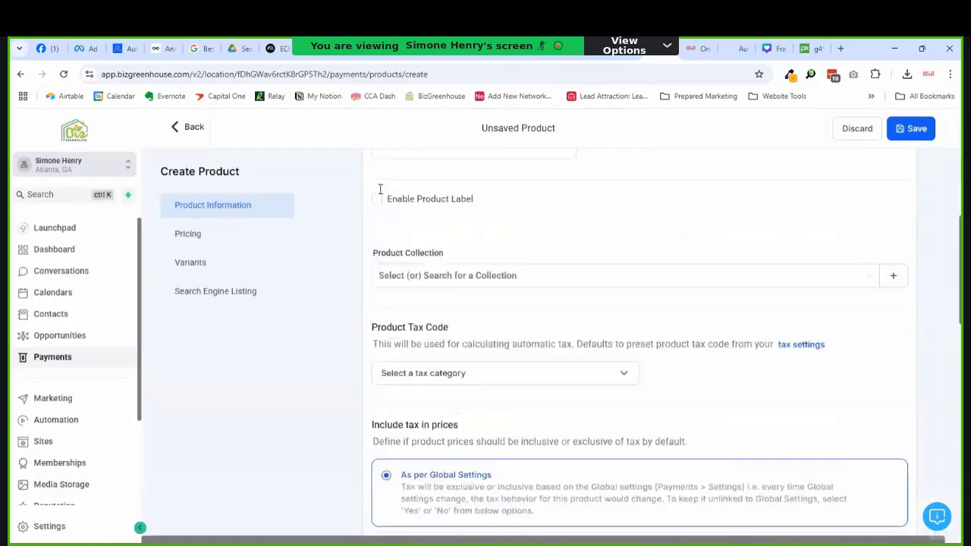
pyautogui.scroll(-1, 636, 288)
pyautogui.scroll(-7, 637, 292)
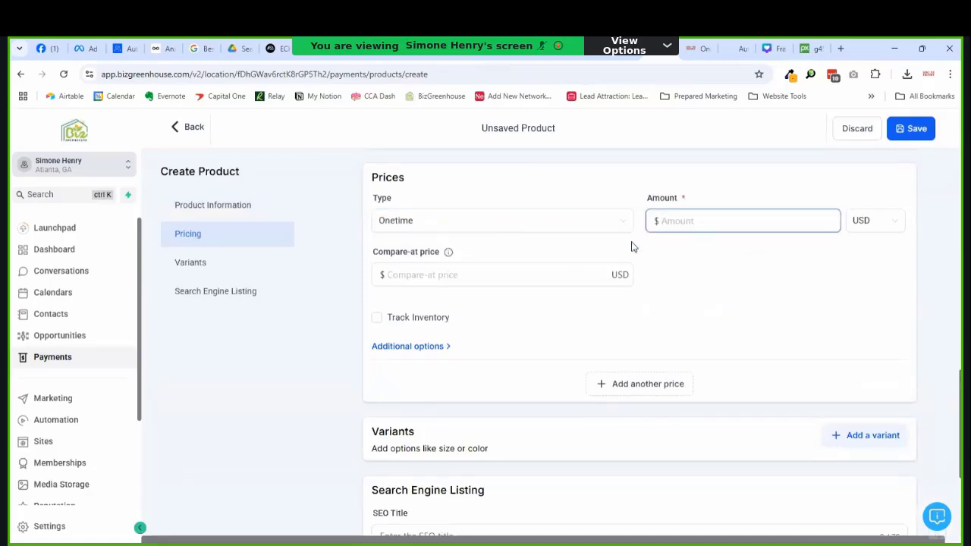
# Step: Enter amount 49, set the price type to Recurring with a 7-day trial, and save
pyautogui.write('49')
pyautogui.click(421, 346)
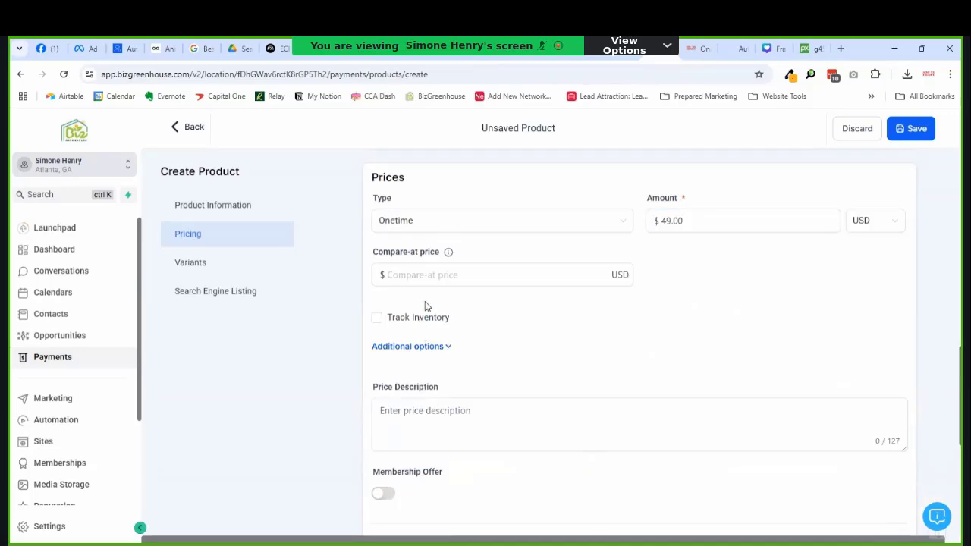
pyautogui.click(439, 221)
pyautogui.click(443, 271)
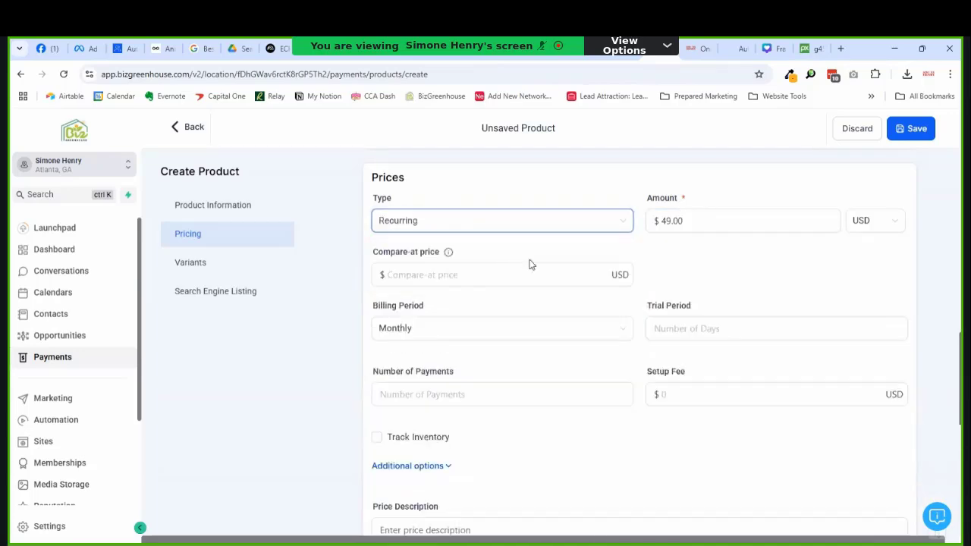
pyautogui.click(694, 330)
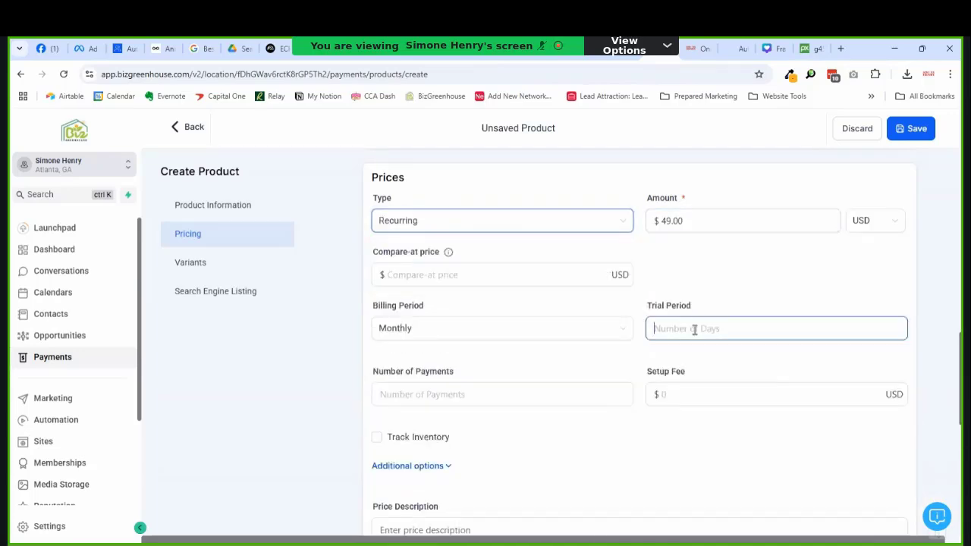
pyautogui.write('7')
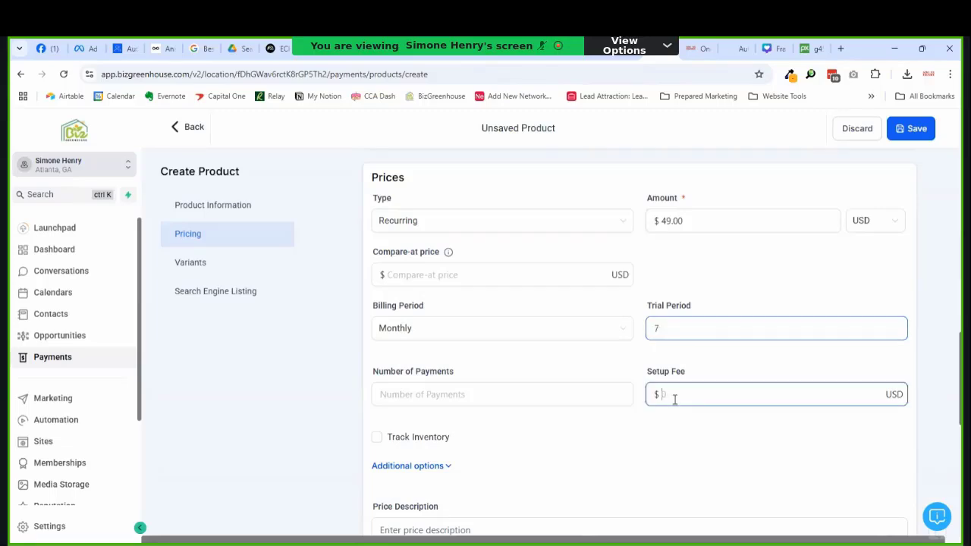
pyautogui.click(674, 399)
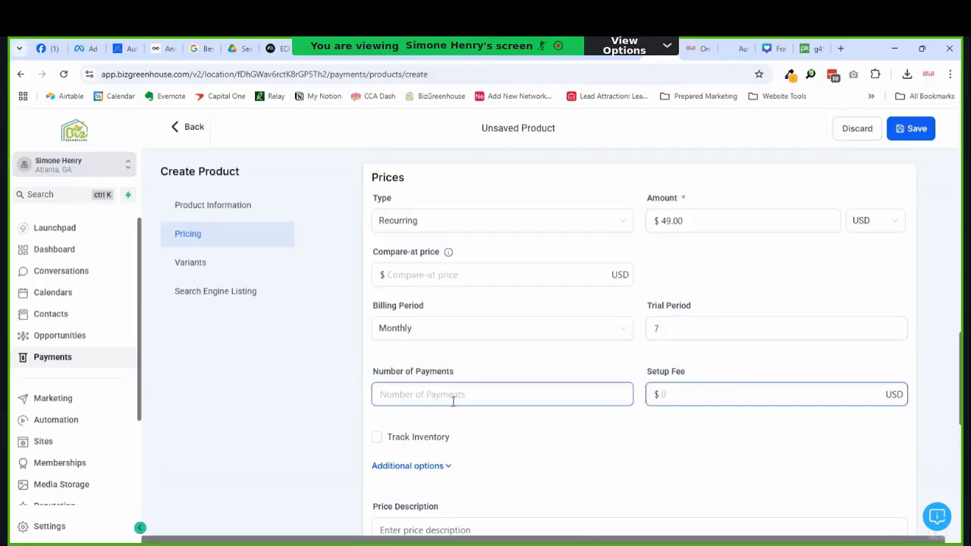
pyautogui.scroll(-2, 455, 373)
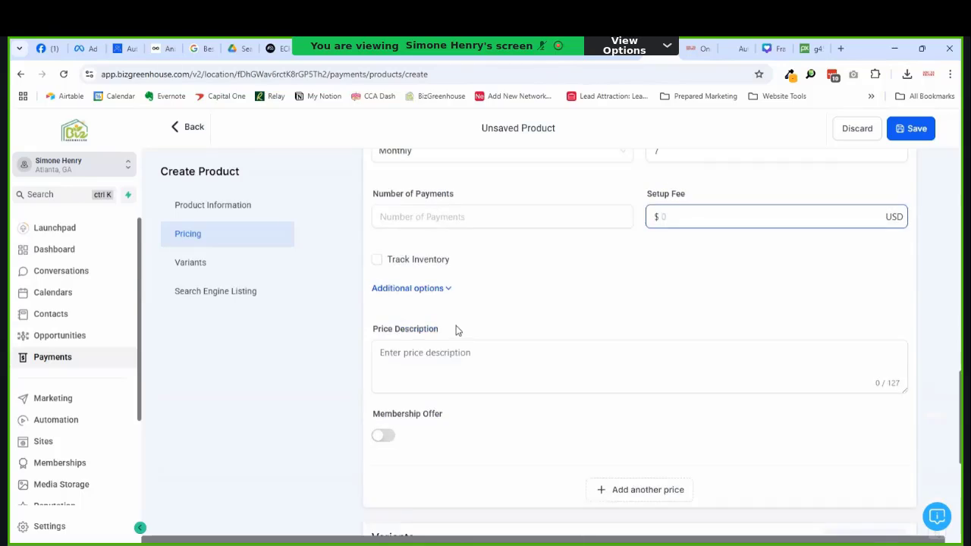
pyautogui.scroll(-2, 457, 329)
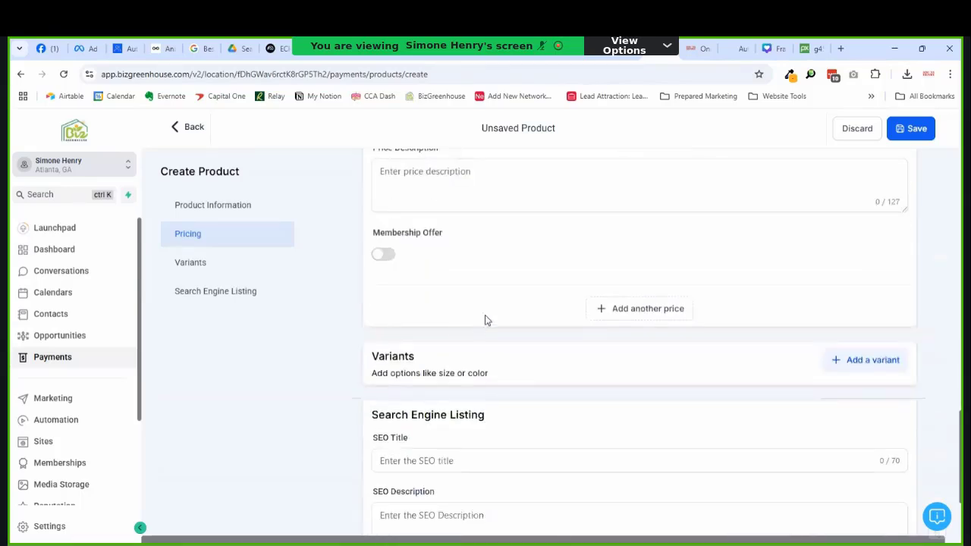
pyautogui.scroll(3, 486, 315)
pyautogui.scroll(-1, 490, 311)
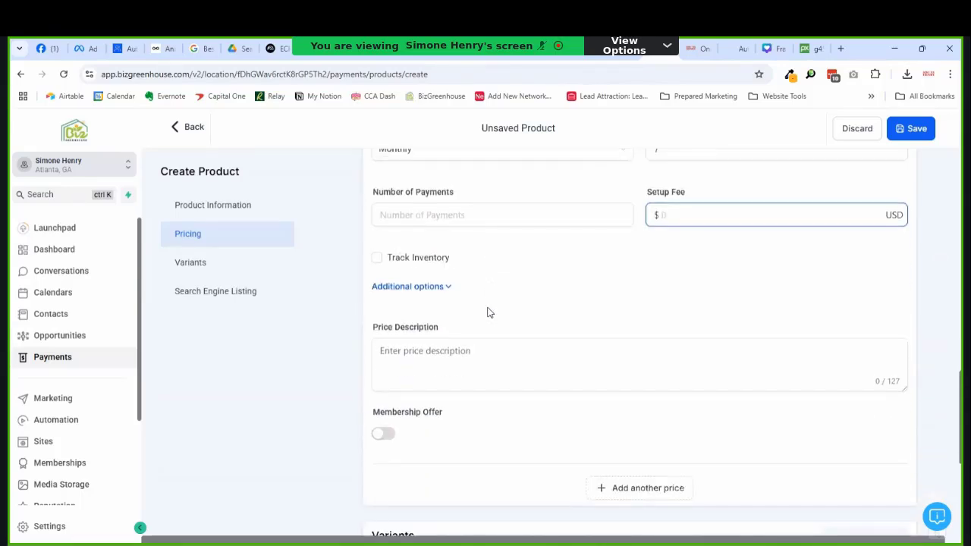
pyautogui.scroll(10, 489, 312)
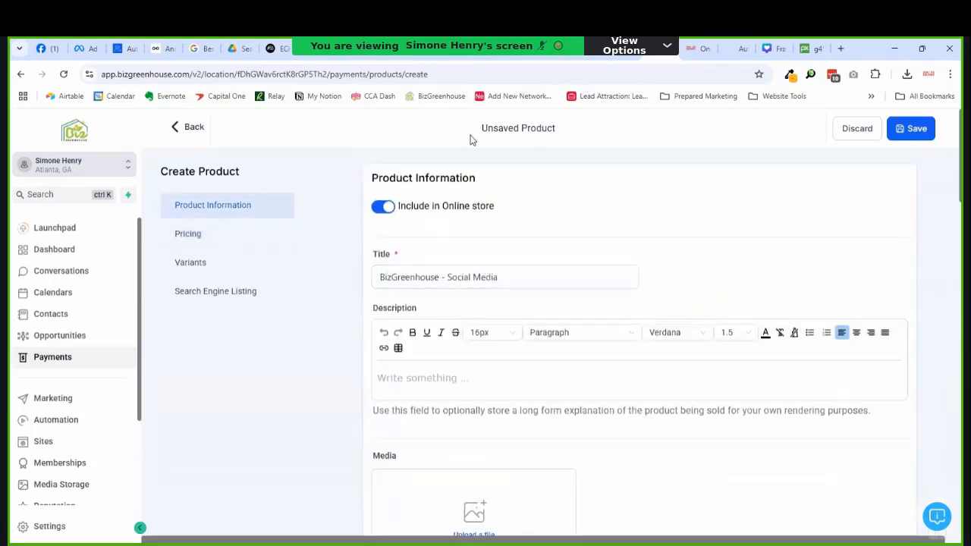
pyautogui.click(907, 129)
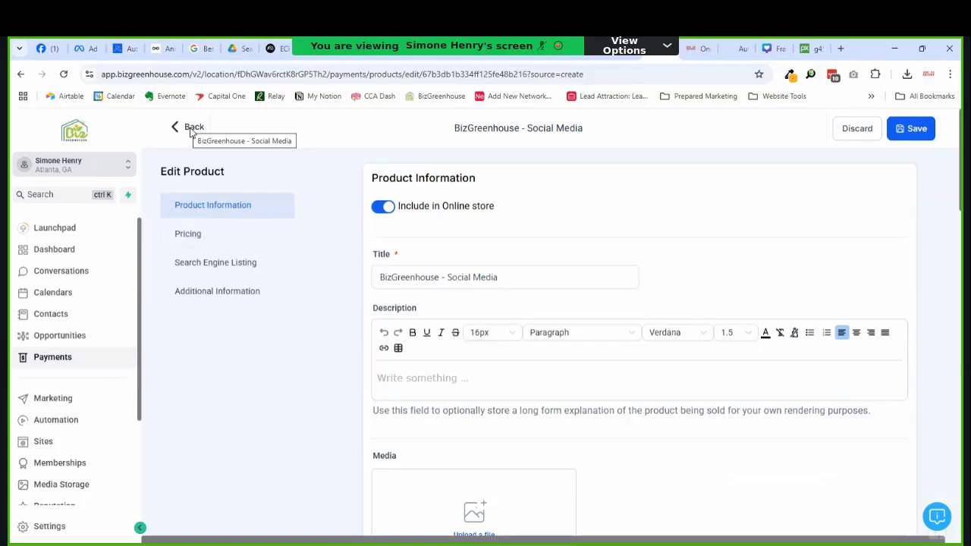
# Step: Go back to the Products list, then to the Sites > Funnels list
pyautogui.click(191, 130)
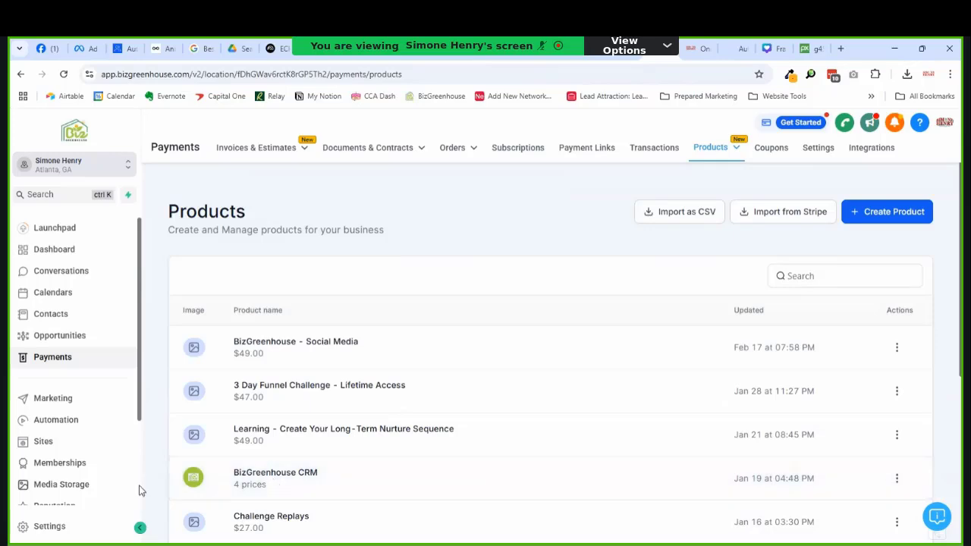
pyautogui.click(47, 426)
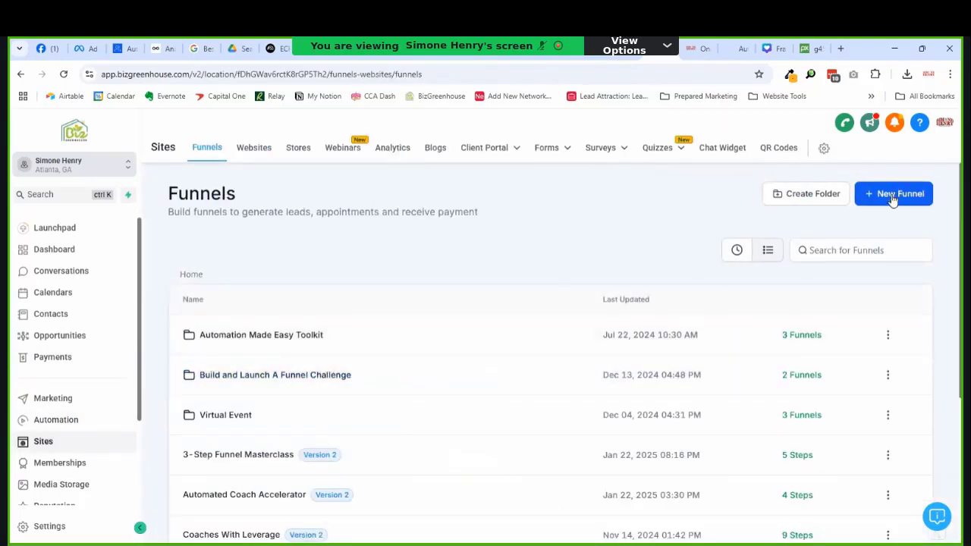
# Step: In the Social Media Copy funnel's settings, set name Social Media Planner and path /social-media-planner
pyautogui.click(736, 251)
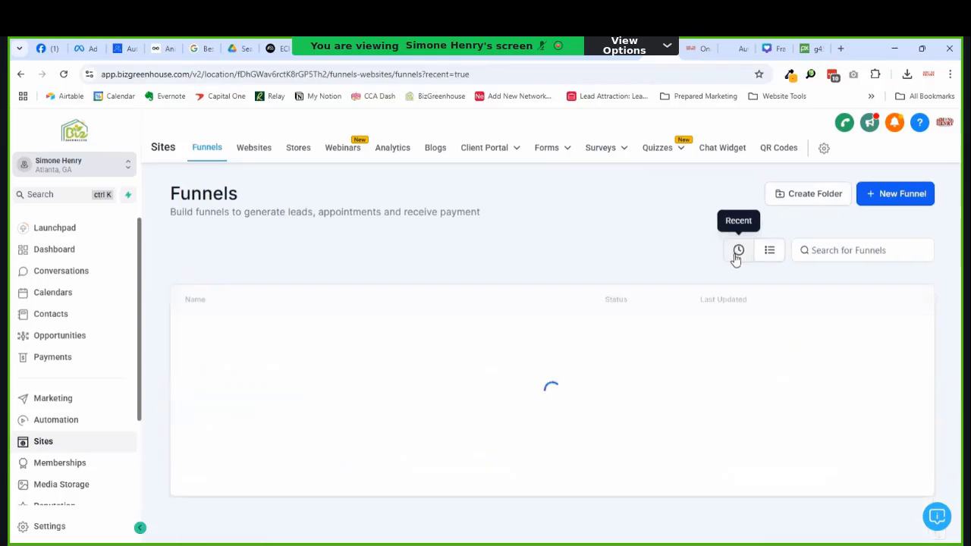
pyautogui.click(240, 335)
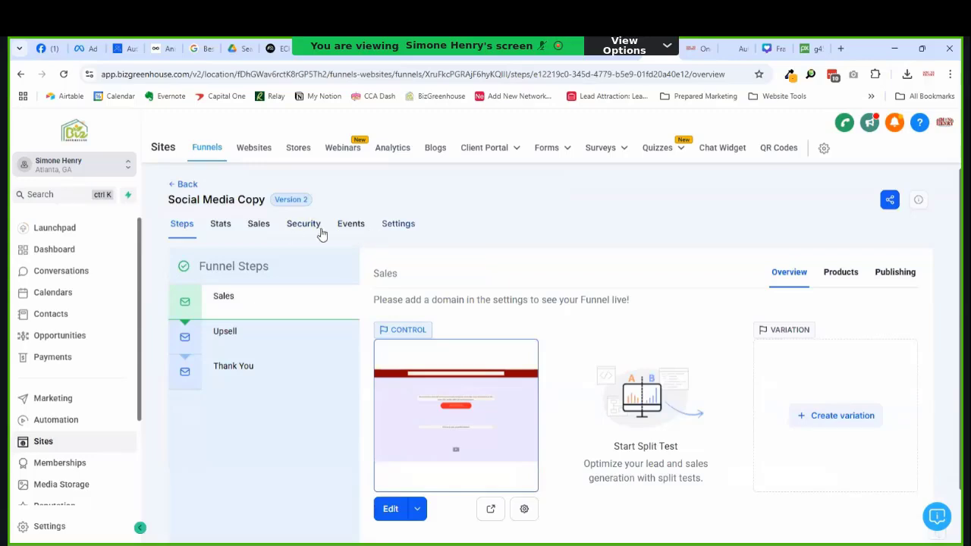
pyautogui.click(350, 226)
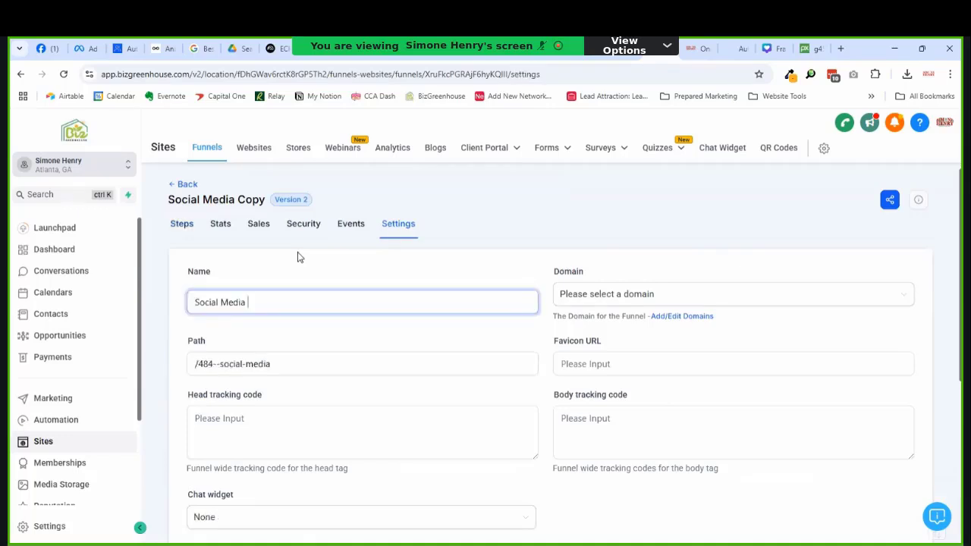
pyautogui.write('Planner')
pyautogui.moveTo(288, 364); pyautogui.dragTo(194, 365)
pyautogui.hotkey('shift', 'Right')
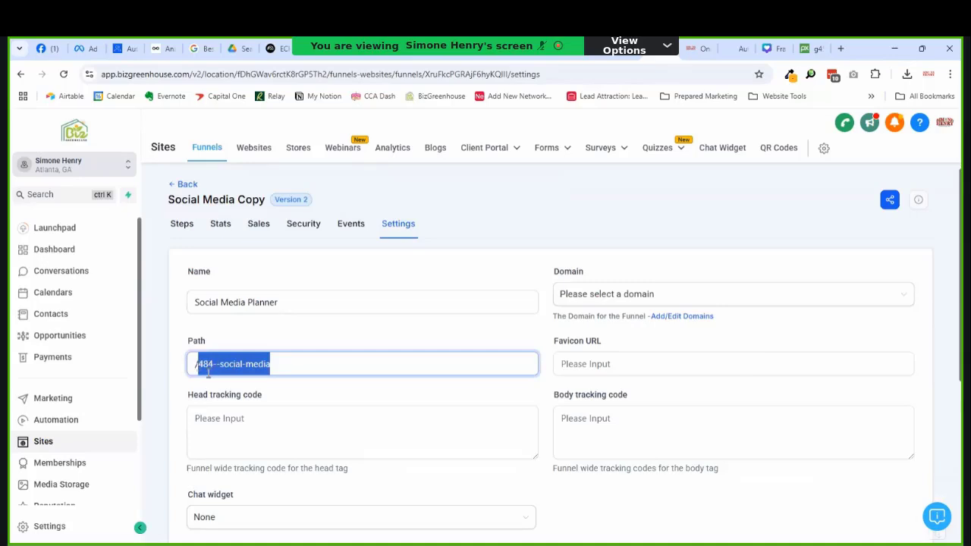
pyautogui.doubleClick(207, 372)
pyautogui.hotkey('shift', 'Right')
pyautogui.hotkey('shift', 'Right')
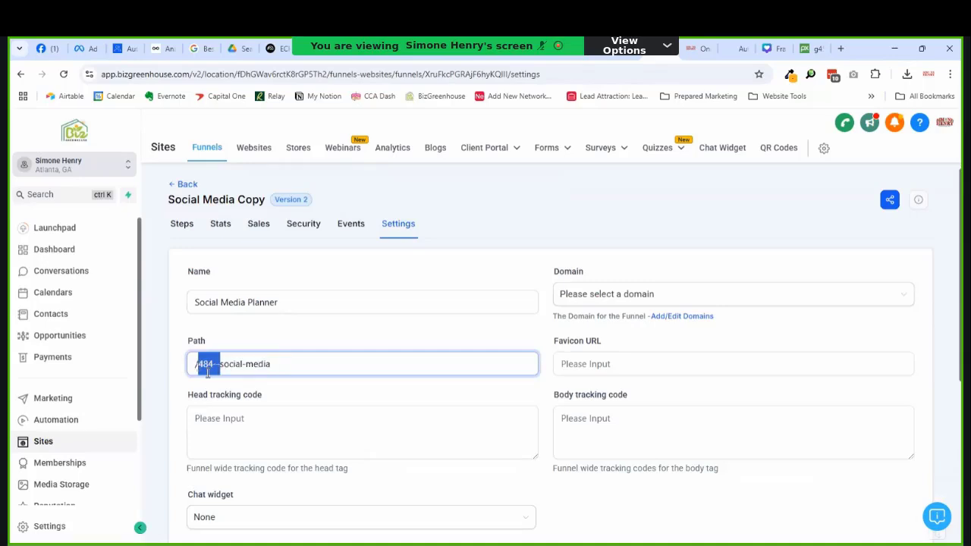
pyautogui.press('BackSpace')
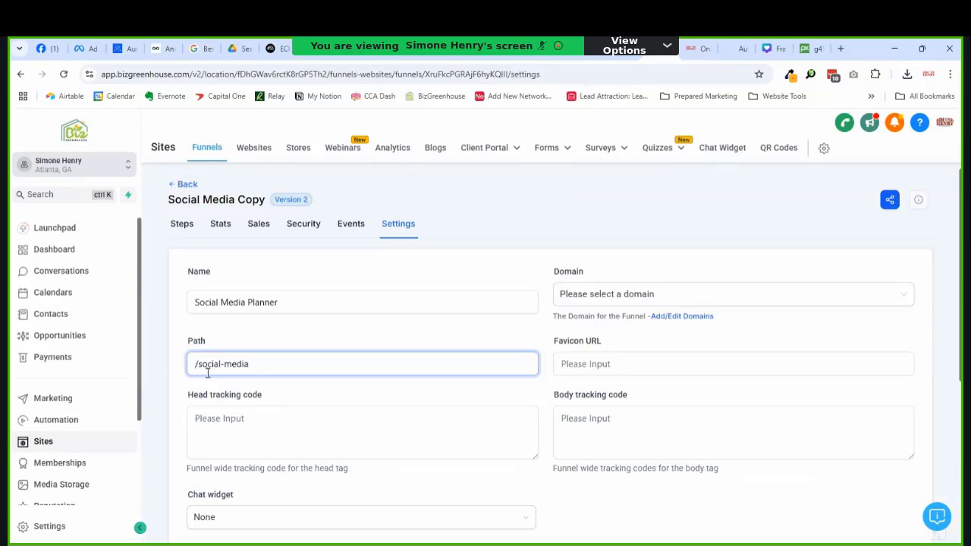
pyautogui.write('-planner')
# Step: Switch the funnel's payment mode from Live to Test and save the settings
pyautogui.scroll(-4, 433, 325)
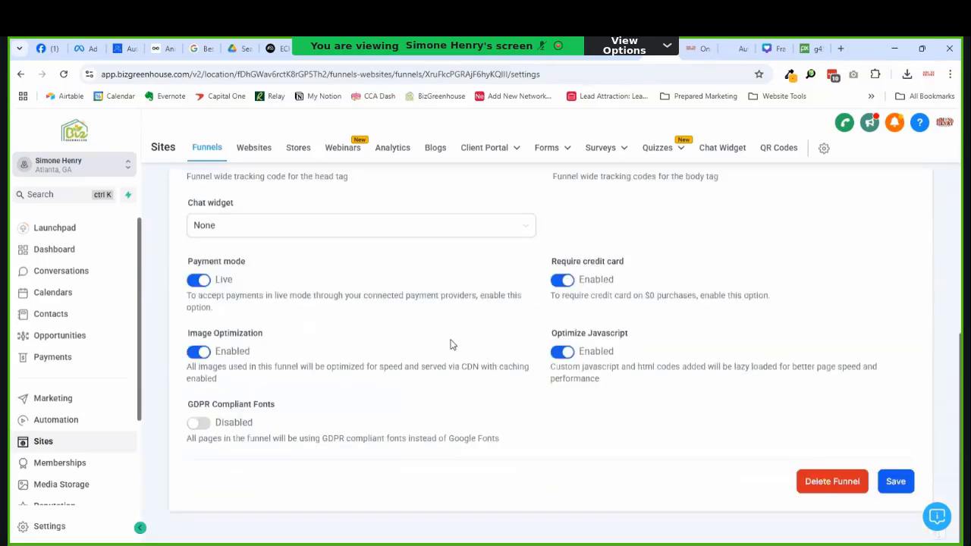
pyautogui.click(199, 280)
pyautogui.click(906, 488)
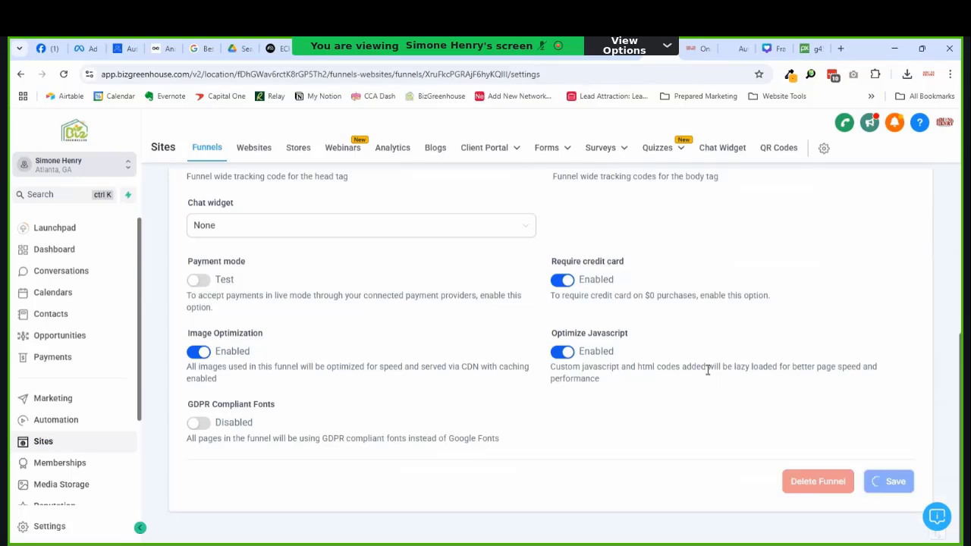
pyautogui.scroll(1, 709, 366)
pyautogui.scroll(3, 708, 366)
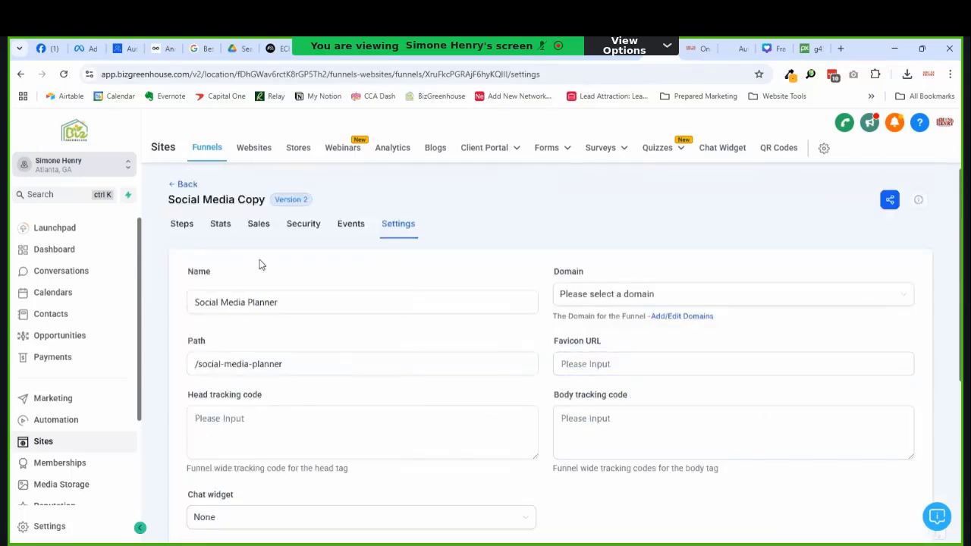
pyautogui.scroll(-4, 260, 264)
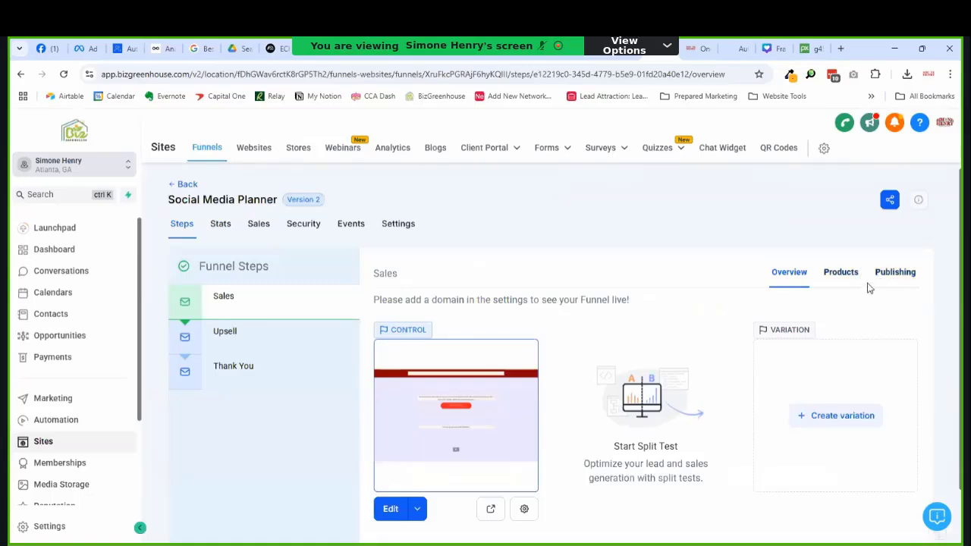
# Step: Add the BizGreenhouse - Social Media product at its @ 49 price to the Sales step
pyautogui.click(842, 275)
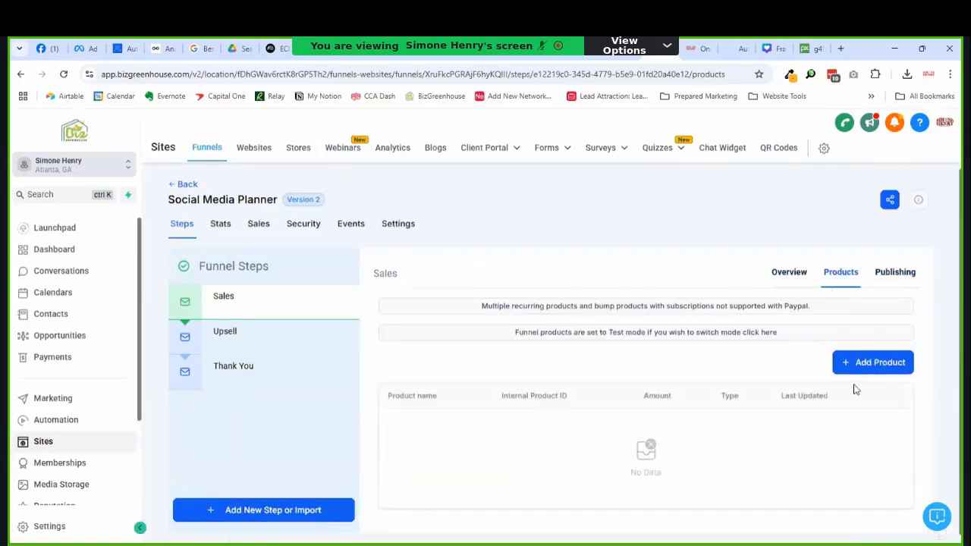
pyautogui.click(872, 372)
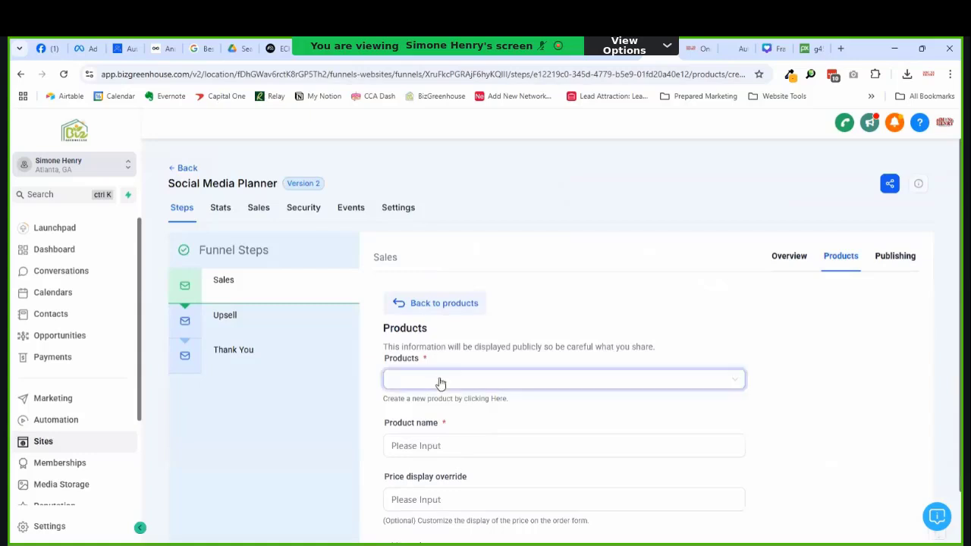
pyautogui.click(441, 390)
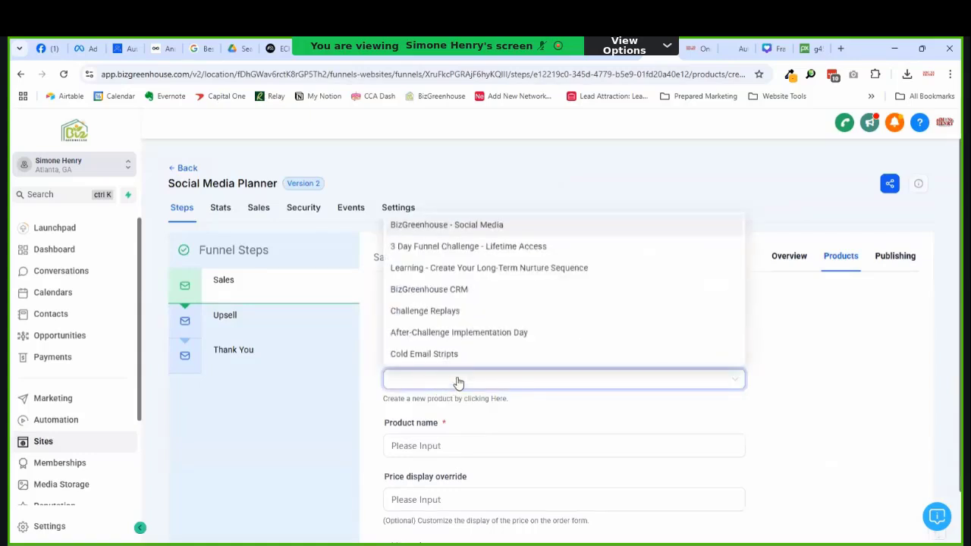
pyautogui.click(470, 223)
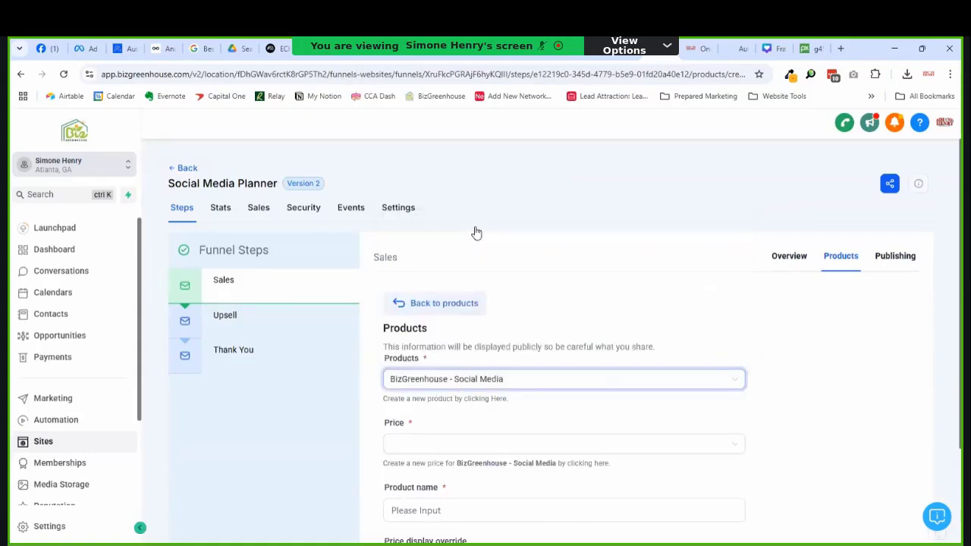
pyautogui.click(459, 444)
pyautogui.click(455, 465)
pyautogui.scroll(-2, 513, 418)
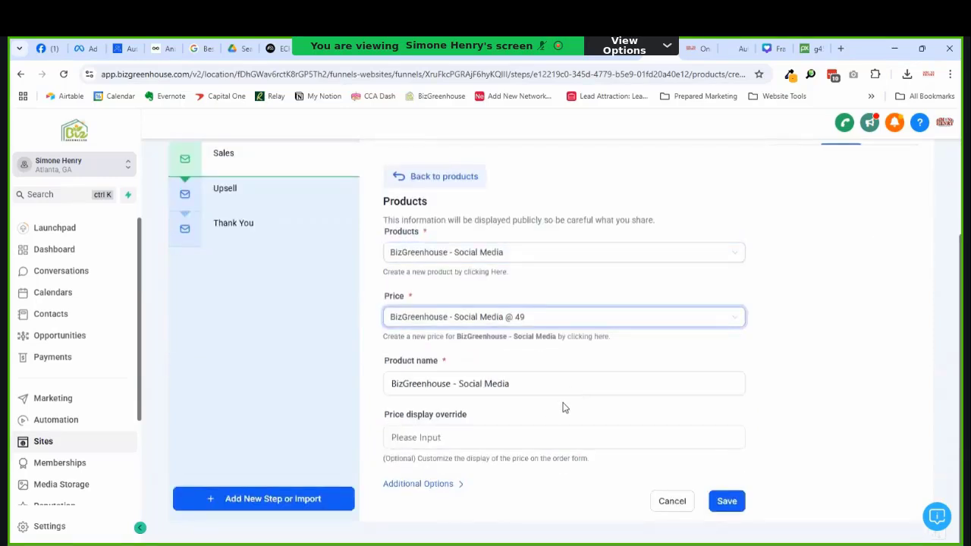
# Step: Rename the product to 'BizGreenhouse - Social Media planner'
pyautogui.click(434, 385)
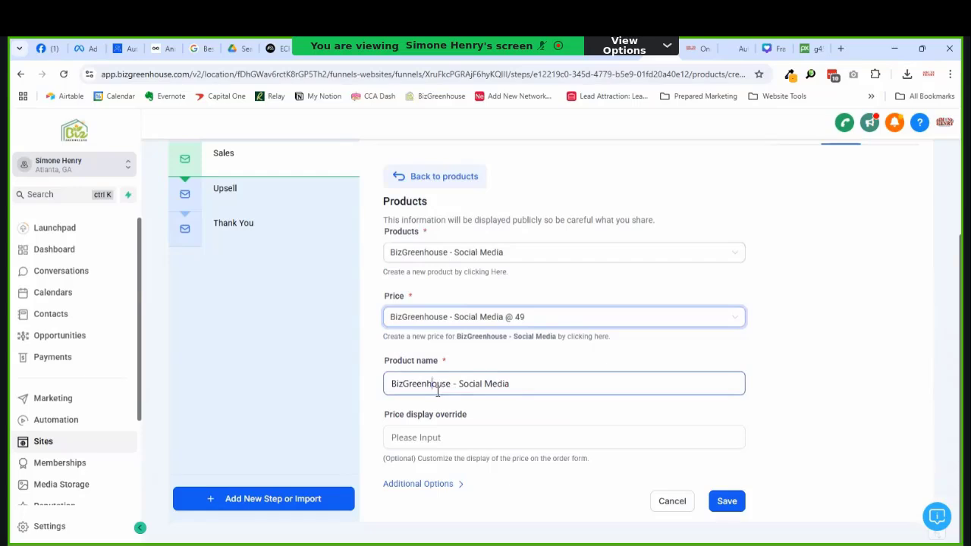
pyautogui.doubleClick(435, 385)
pyautogui.press('BackSpace')
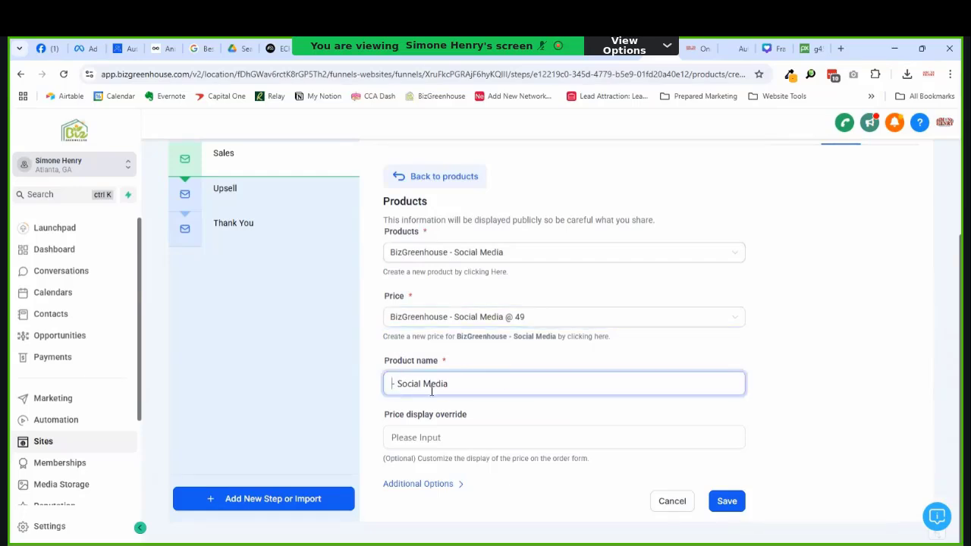
pyautogui.press('Delete')
pyautogui.press('Delete')
pyautogui.hotkey('ctrl', 'z')
pyautogui.hotkey('ctrl', 'z')
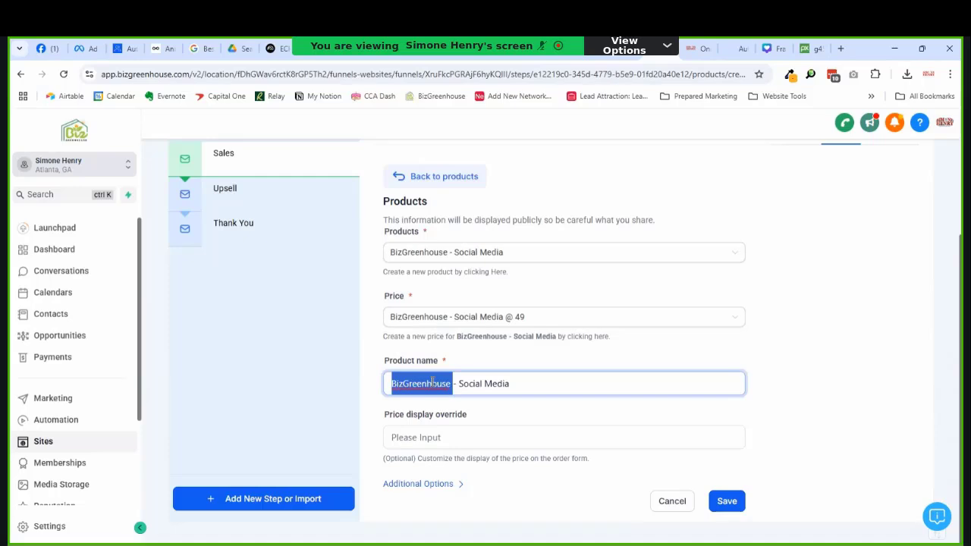
pyautogui.press('End')
pyautogui.write('planner')
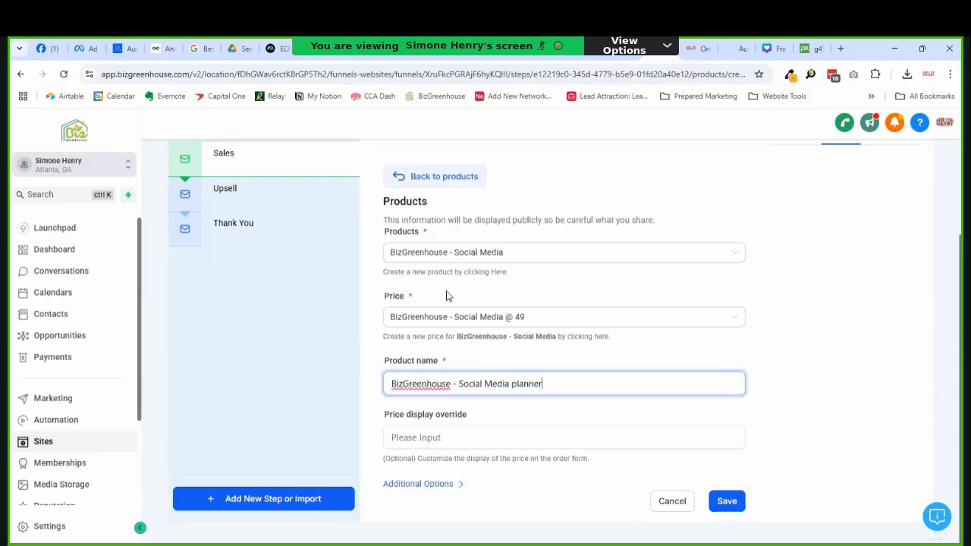
# Step: Set the price display override to '7-day Trial then $49/month' and save the product
pyautogui.click(530, 436)
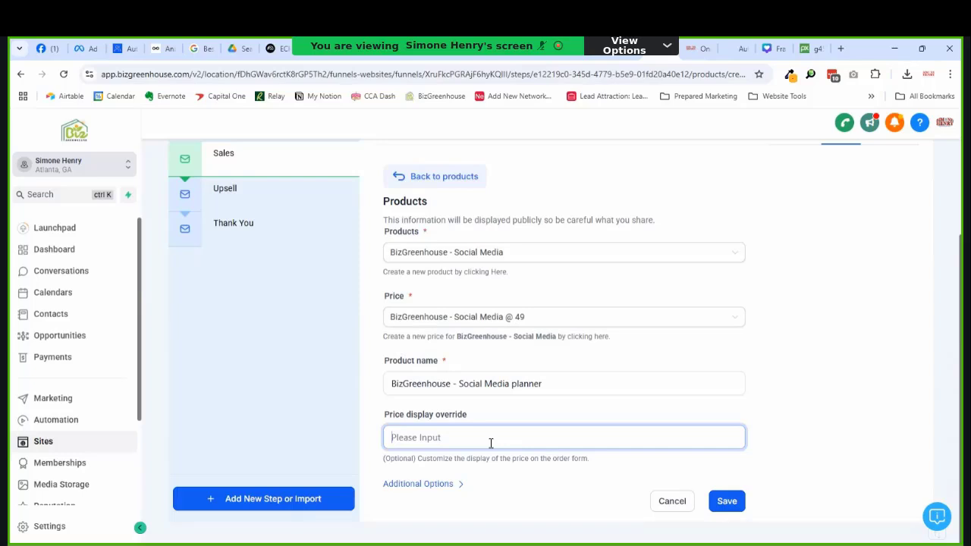
pyautogui.write('7')
pyautogui.press('BackSpace')
pyautogui.write('7')
pyautogui.write('-day Trial then $49/month')
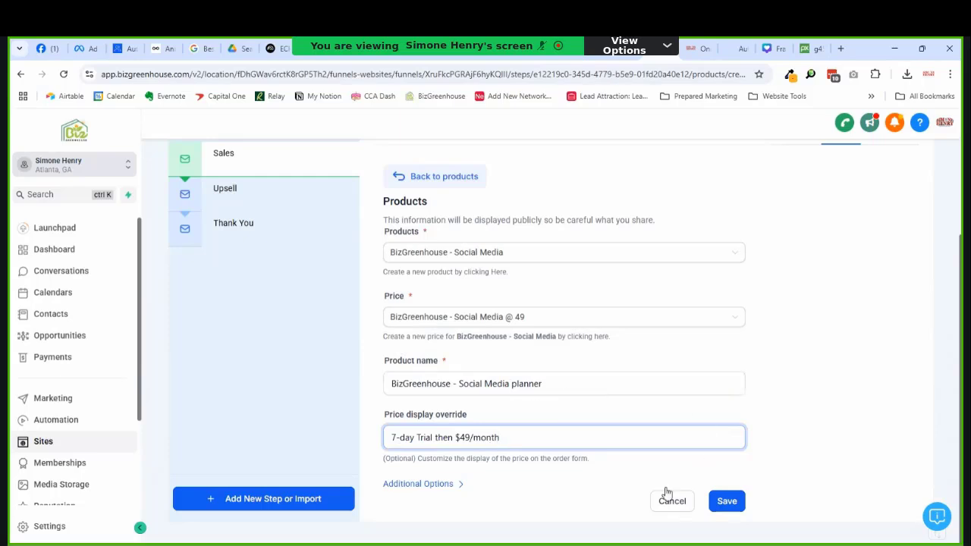
pyautogui.click(727, 501)
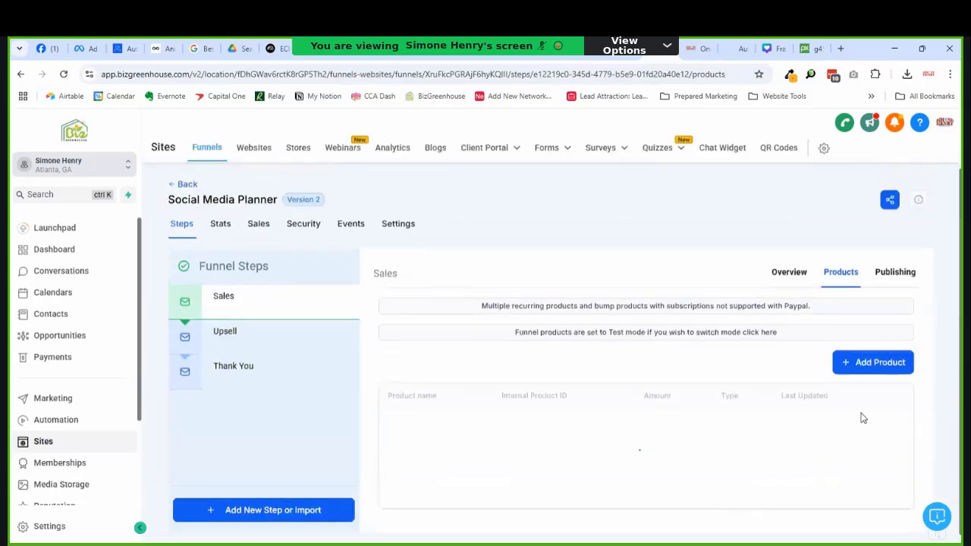
pyautogui.click(241, 338)
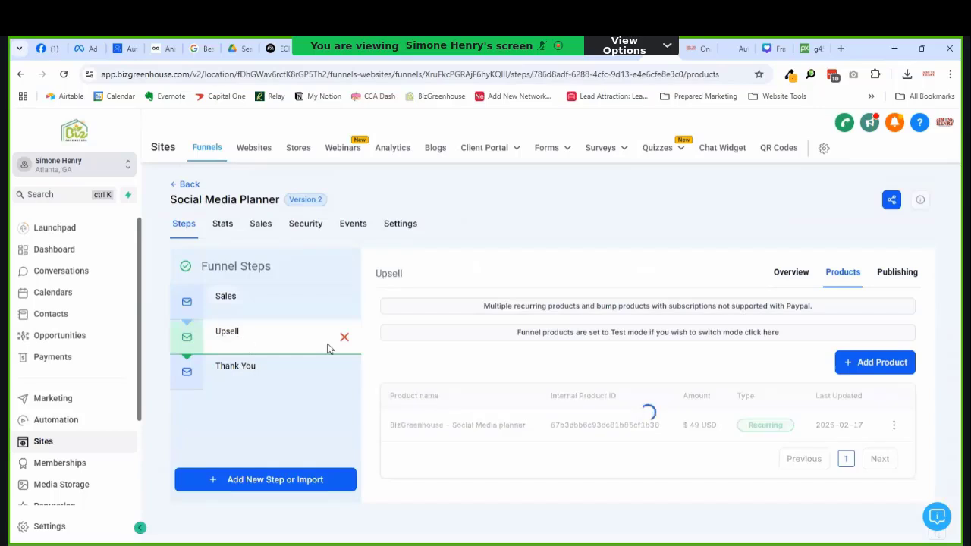
pyautogui.click(840, 282)
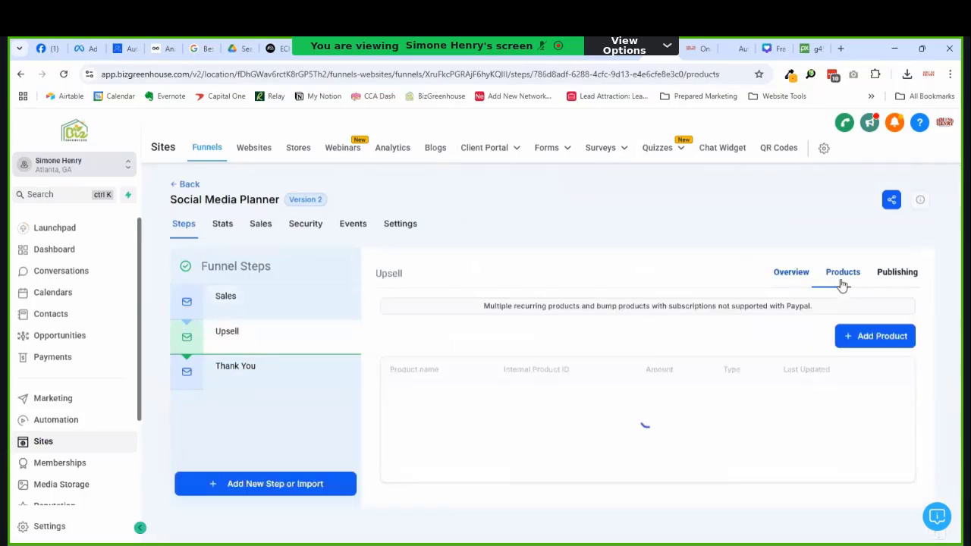
# Step: Add BizGreenhouse CRM with the Start today price to the Upsell step and save it
pyautogui.click(874, 362)
pyautogui.scroll(-1, 834, 351)
pyautogui.click(616, 377)
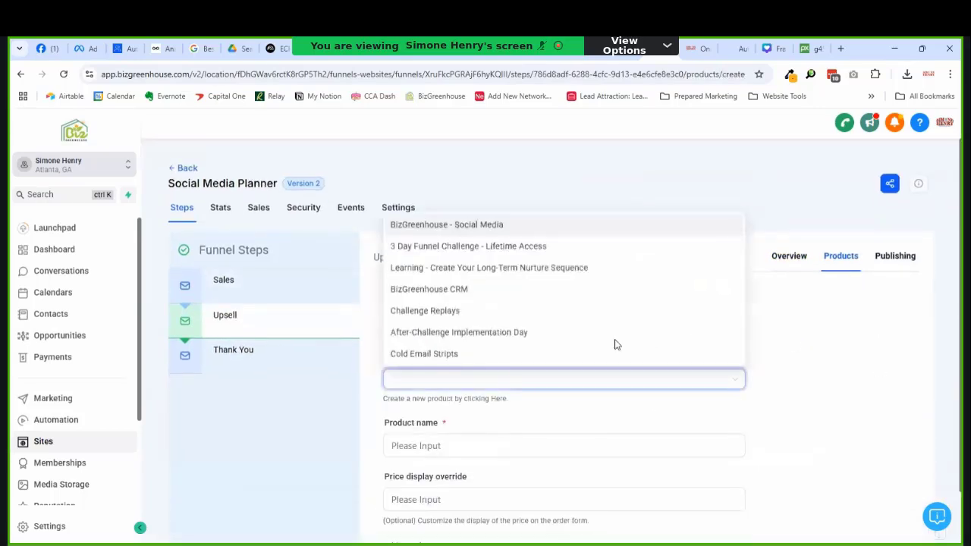
pyautogui.click(481, 289)
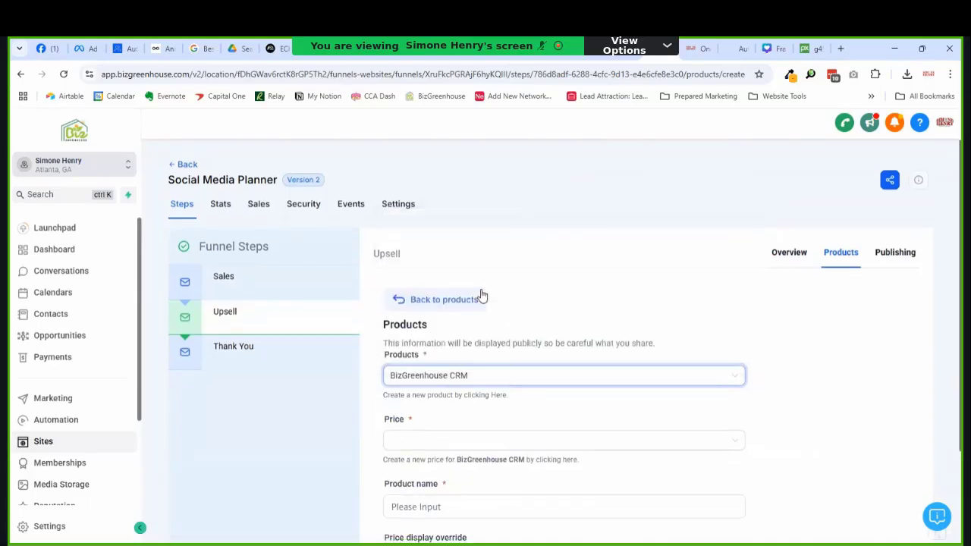
pyautogui.scroll(-2, 481, 296)
pyautogui.click(460, 316)
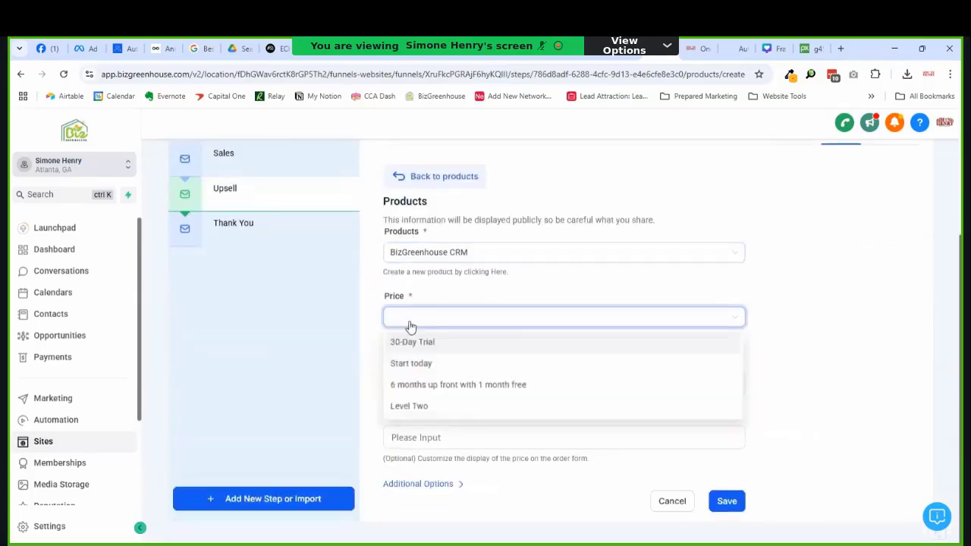
pyautogui.click(427, 370)
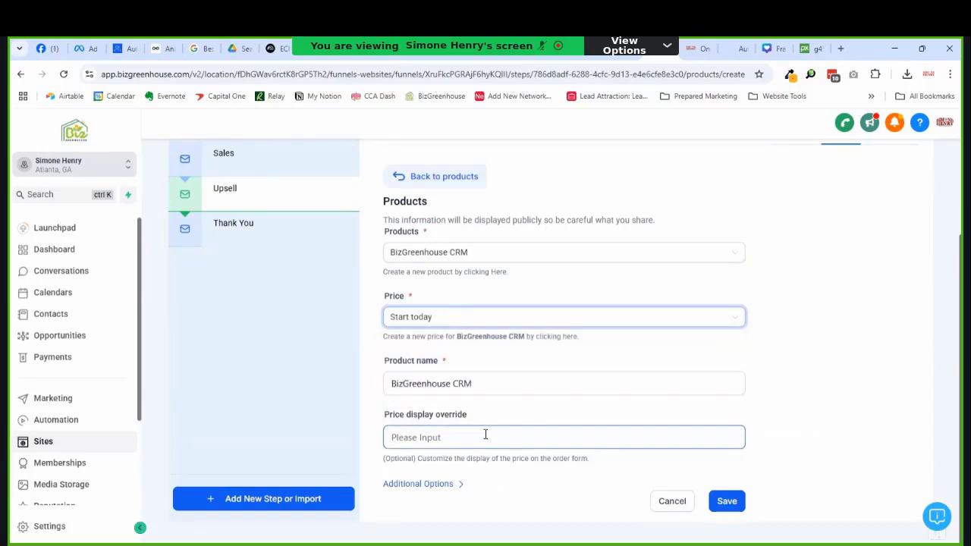
pyautogui.click(735, 500)
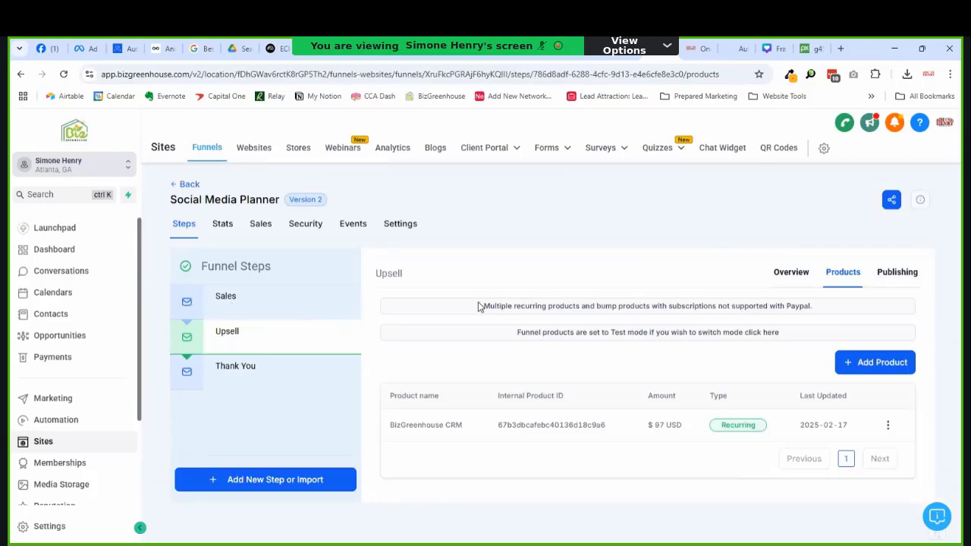
pyautogui.click(791, 273)
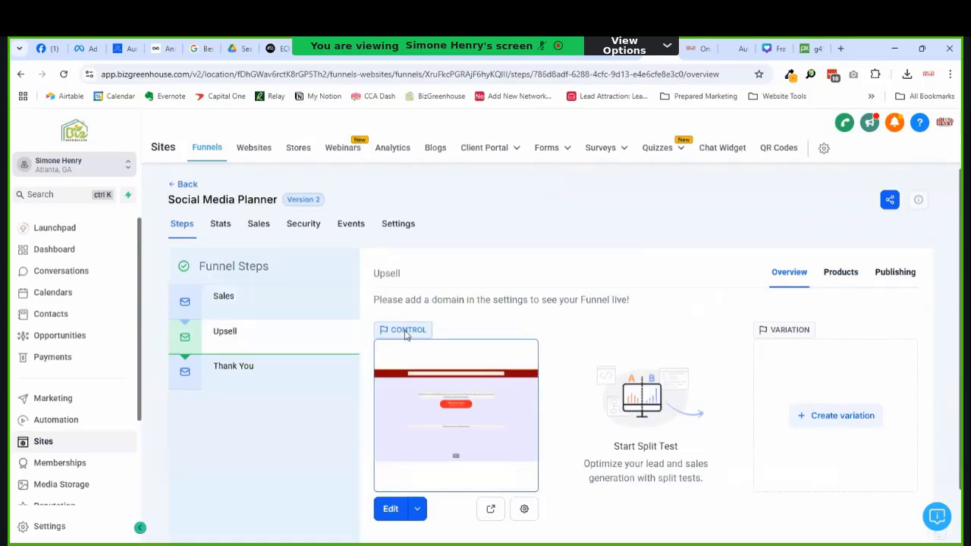
pyautogui.scroll(-1, 315, 357)
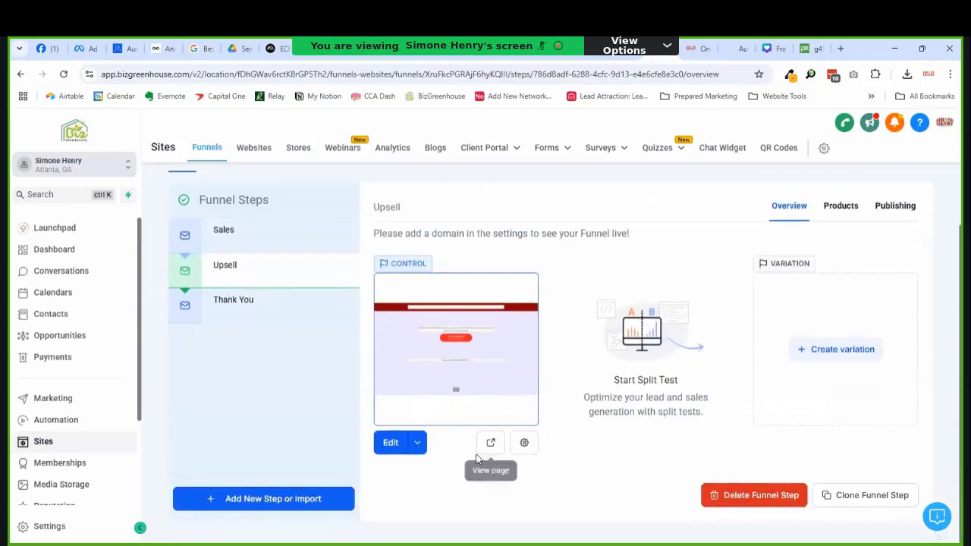
# Step: In the Upsell page builder, set the Add To My Order button's product to BizGreenhouse CRM
pyautogui.click(390, 442)
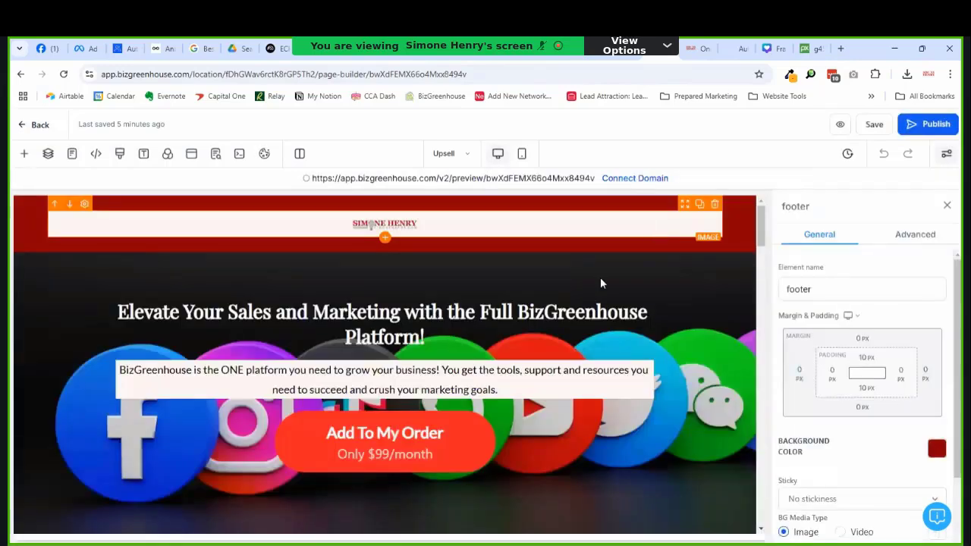
pyautogui.click(383, 464)
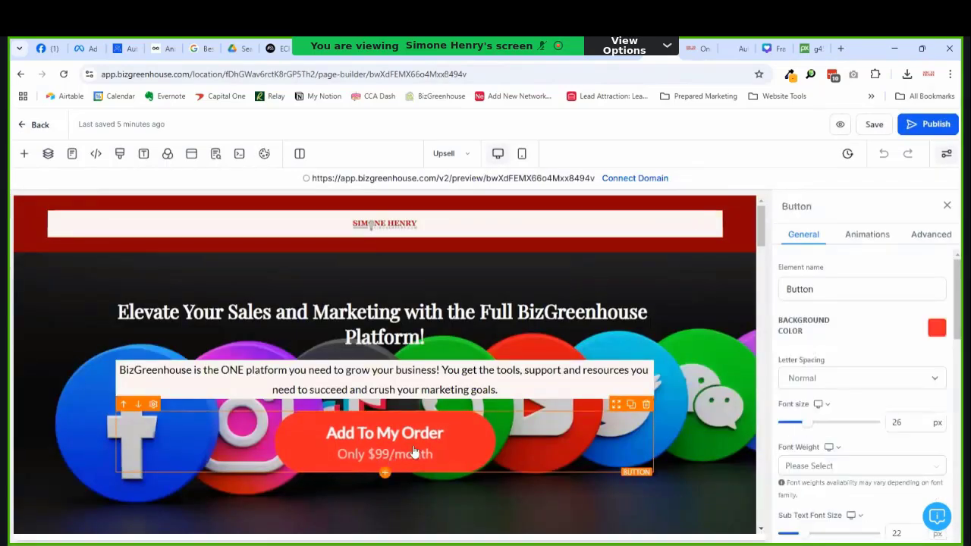
pyautogui.scroll(-15, 894, 393)
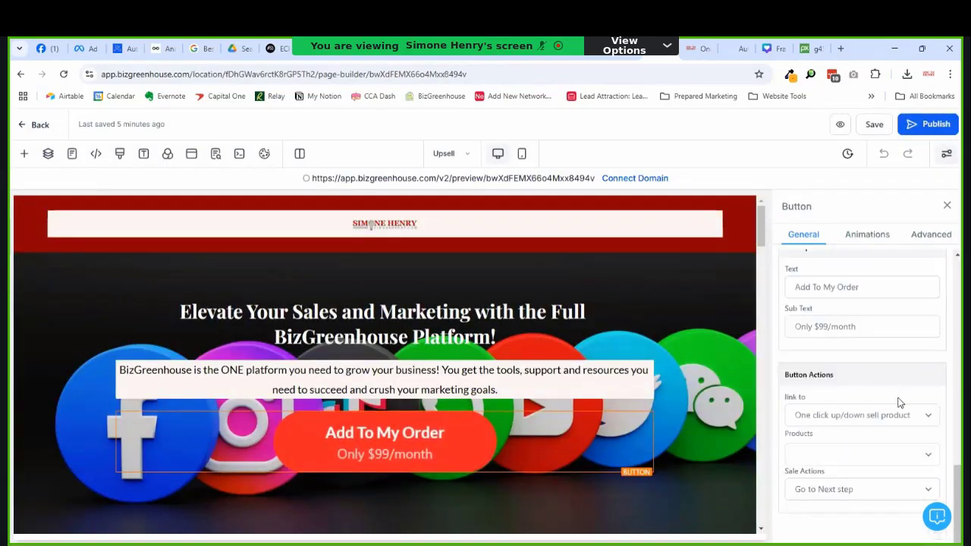
pyautogui.click(819, 454)
pyautogui.click(832, 492)
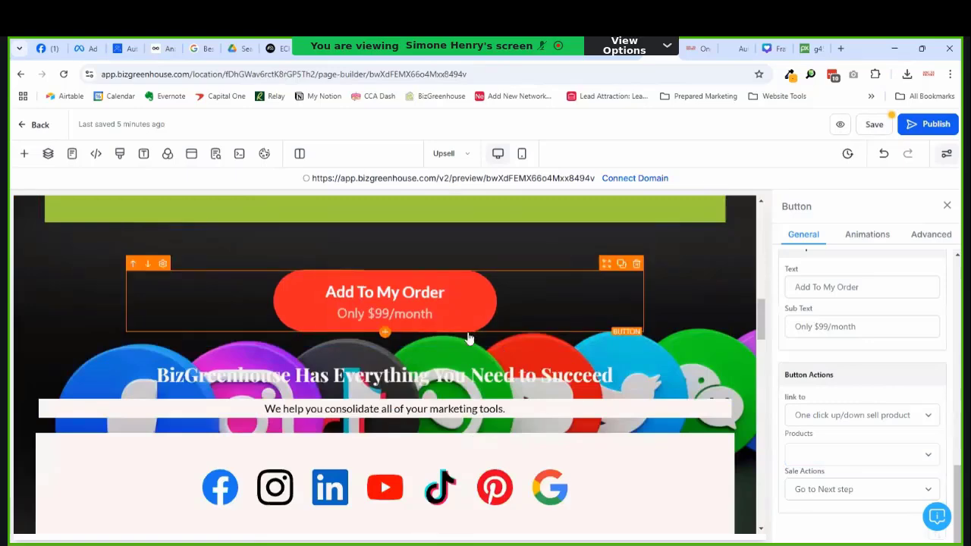
pyautogui.click(866, 458)
pyautogui.click(845, 492)
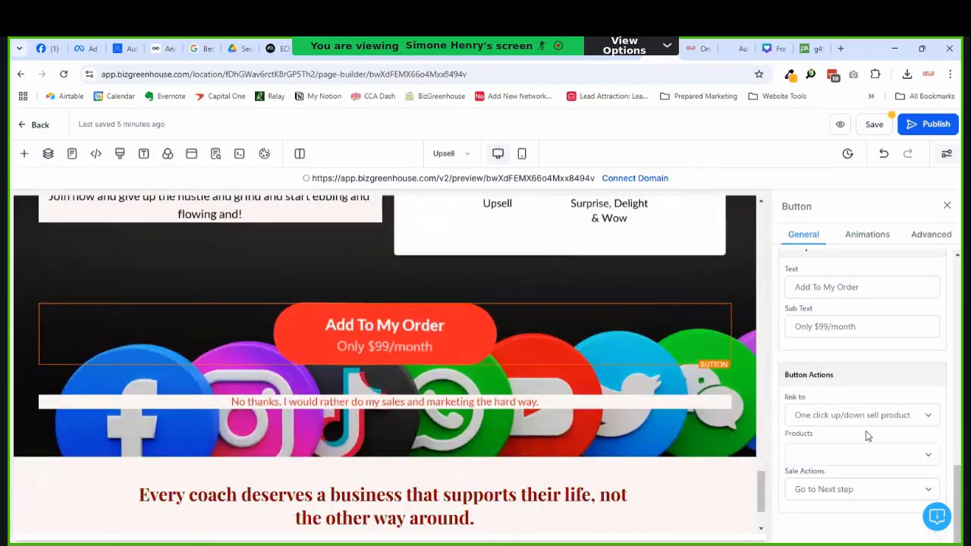
pyautogui.click(866, 455)
pyautogui.click(845, 490)
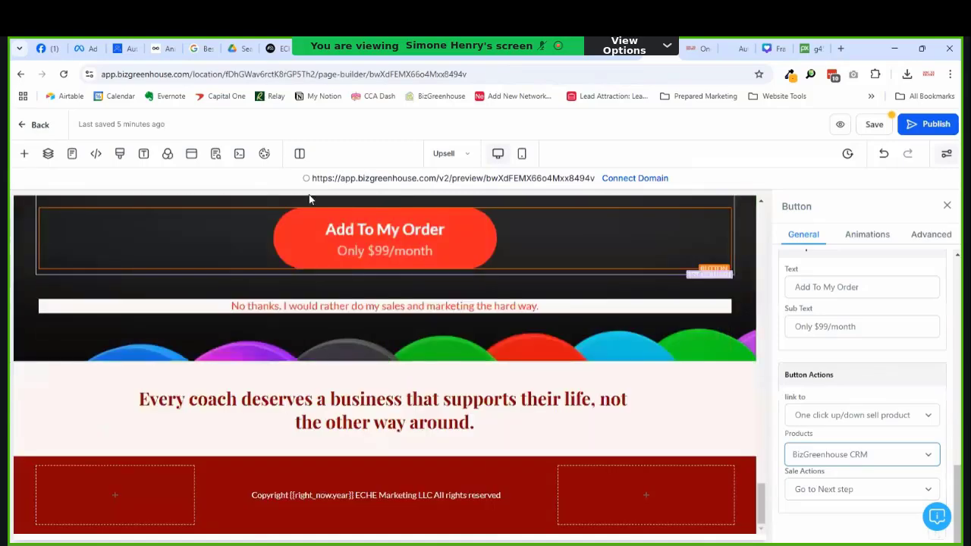
# Step: Open the page's SEO meta data settings and close them again
pyautogui.scroll(2, 477, 326)
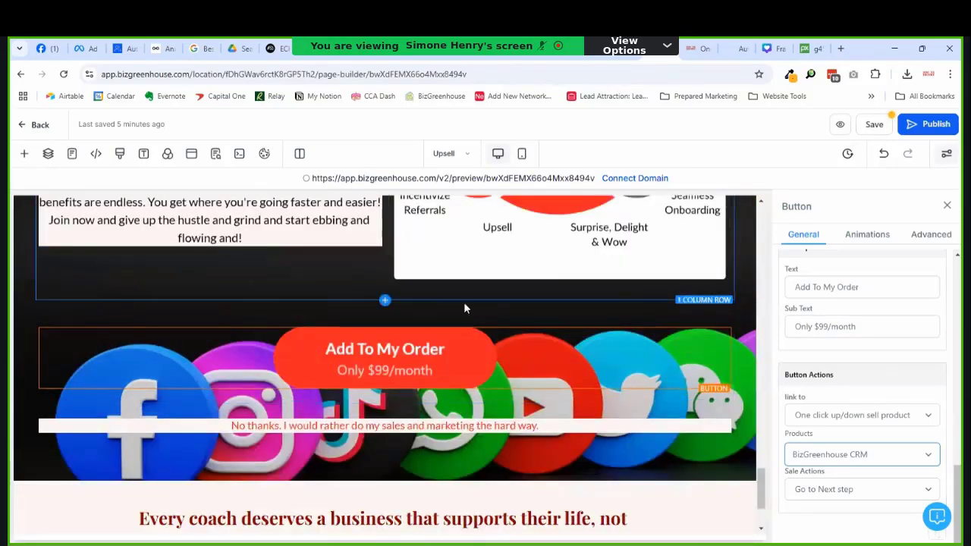
pyautogui.click(216, 153)
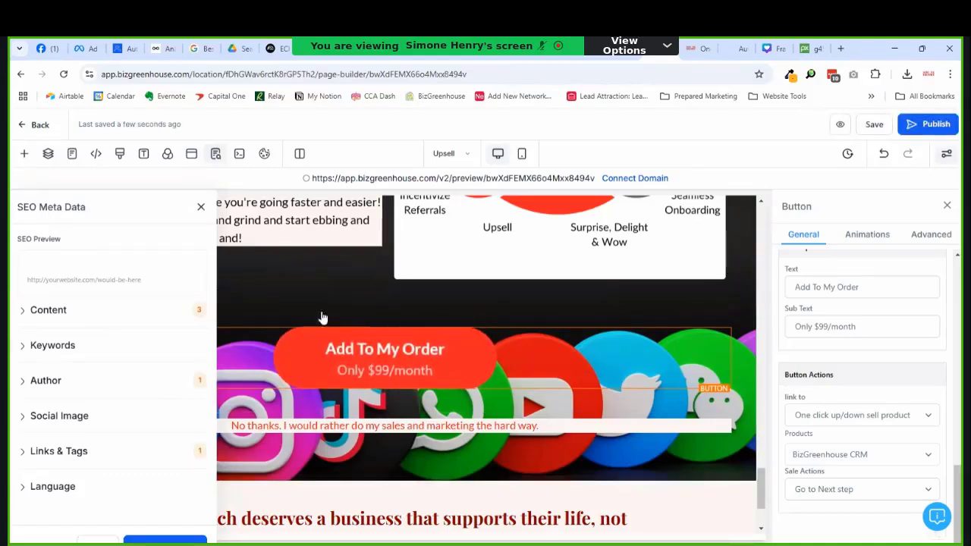
pyautogui.click(201, 207)
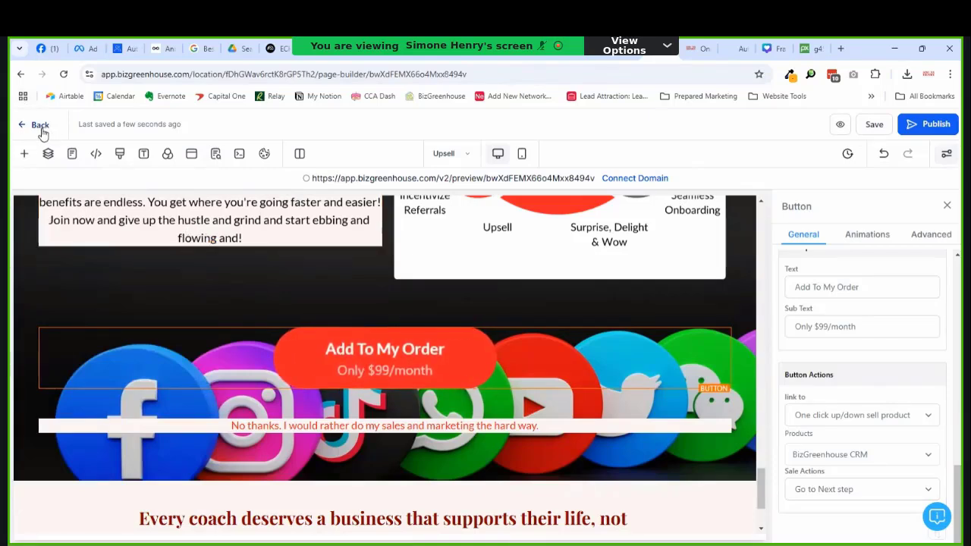
# Step: Return to the page builder and open the Sales page from the Pages panel
pyautogui.click(699, 48)
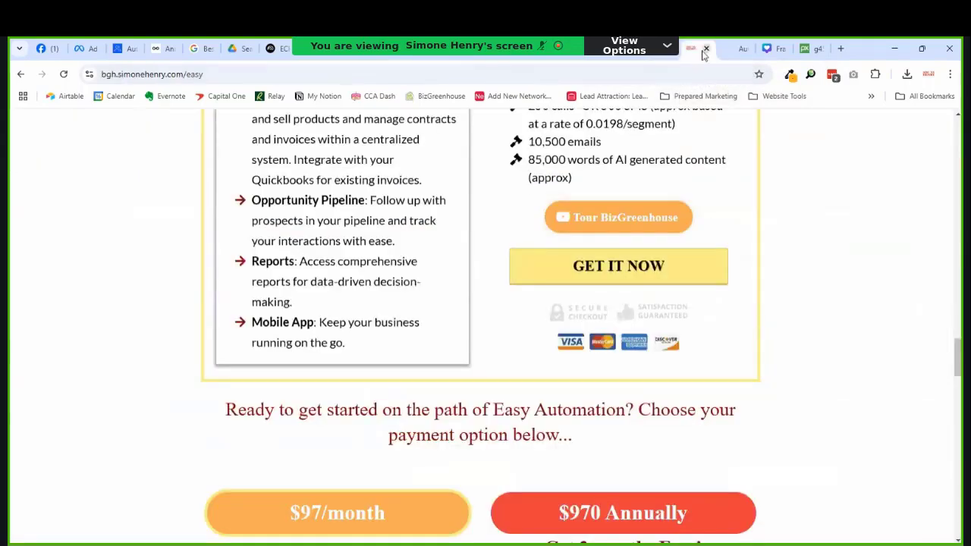
pyautogui.click(707, 49)
pyautogui.click(670, 59)
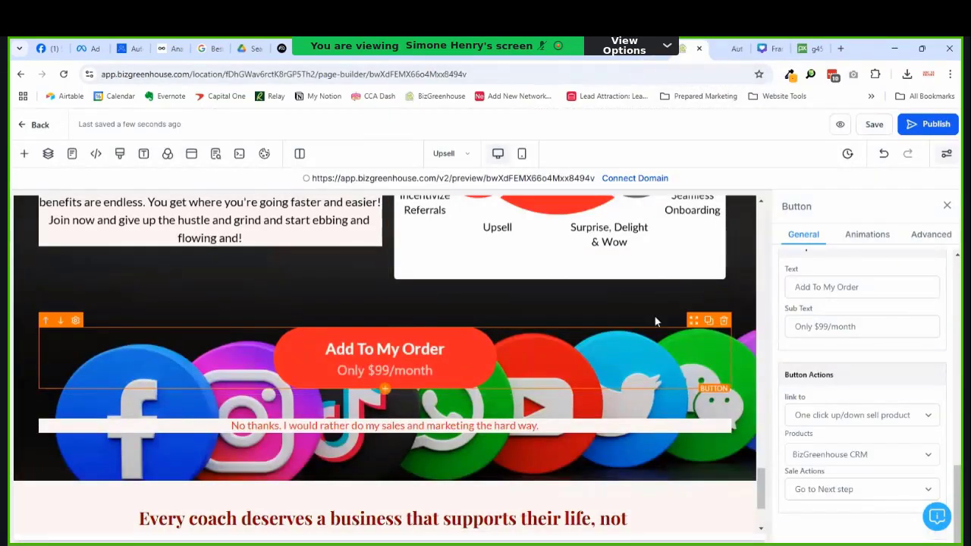
pyautogui.scroll(6, 724, 263)
pyautogui.scroll(-5, 725, 264)
pyautogui.scroll(3, 675, 212)
pyautogui.click(72, 153)
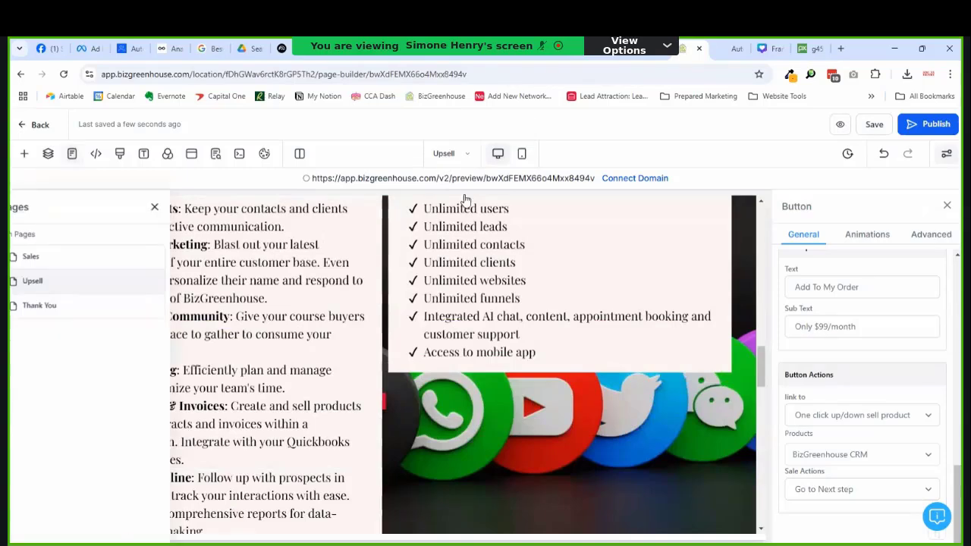
pyautogui.click(102, 259)
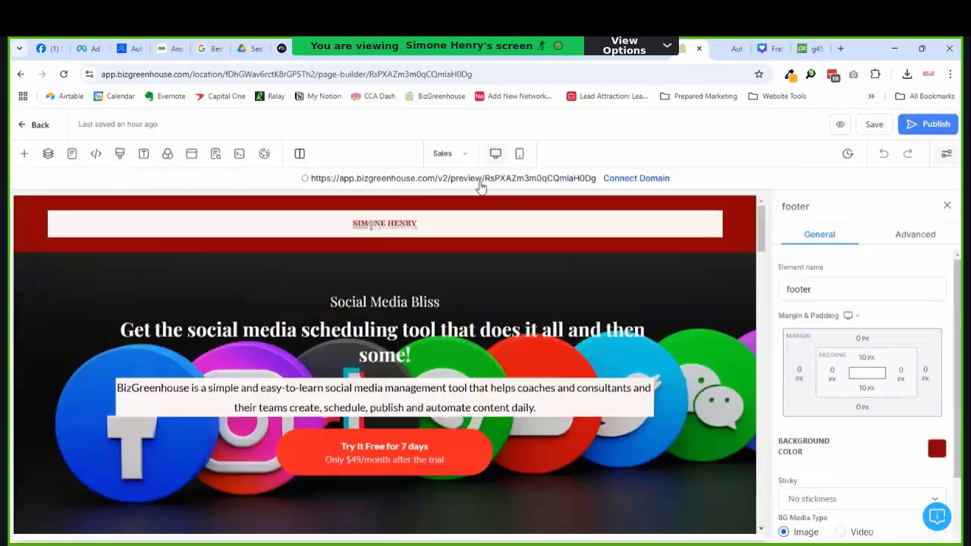
# Step: Preview the Sales page in a new tab, with the builder switched to the Upsell page
pyautogui.click(444, 153)
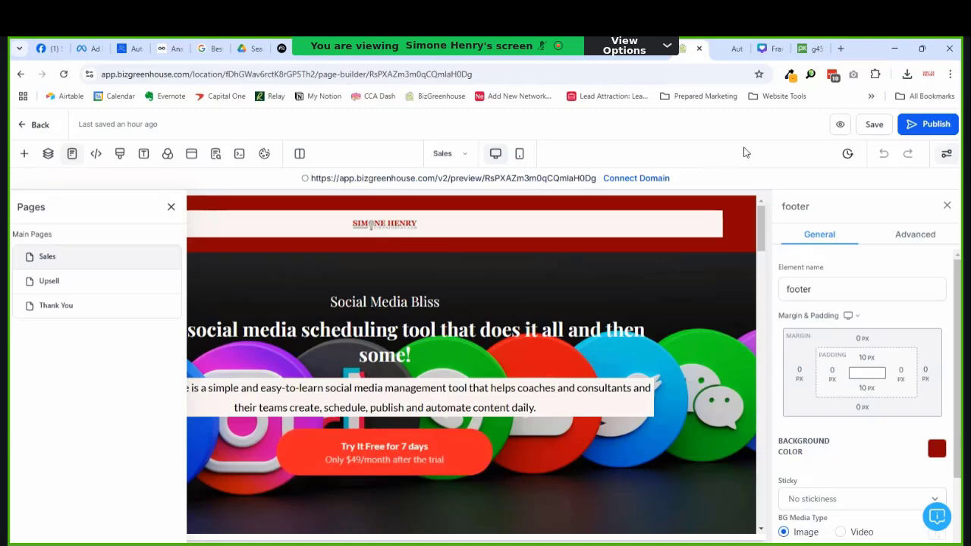
pyautogui.click(840, 124)
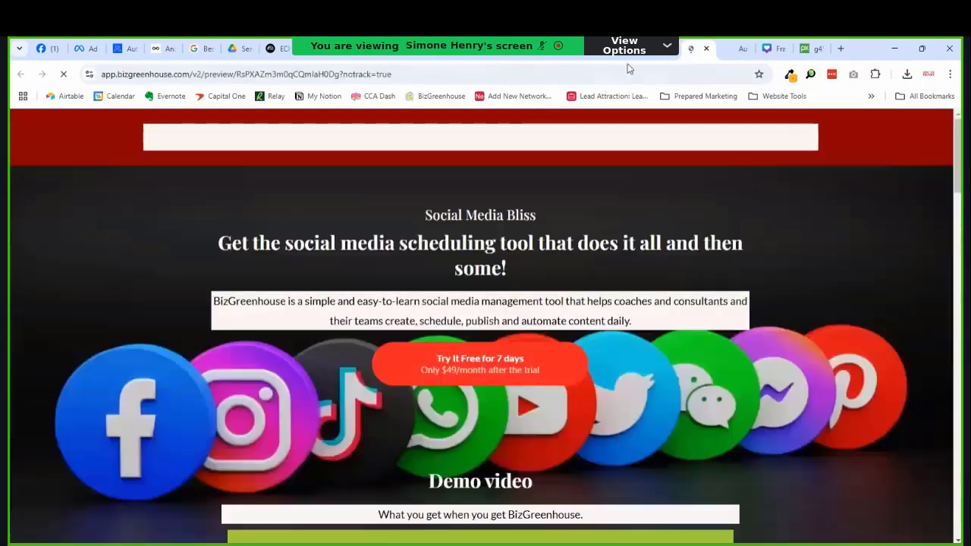
pyautogui.click(652, 50)
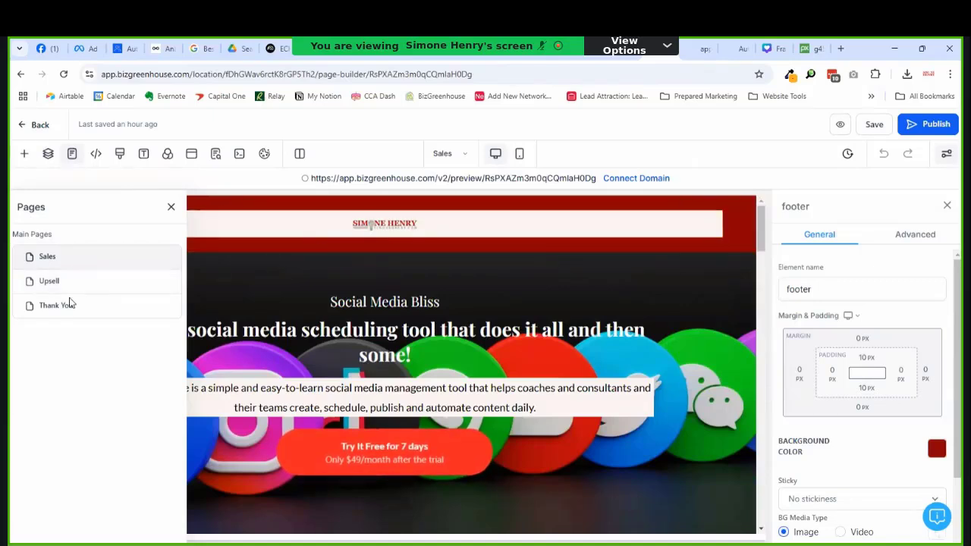
pyautogui.click(71, 282)
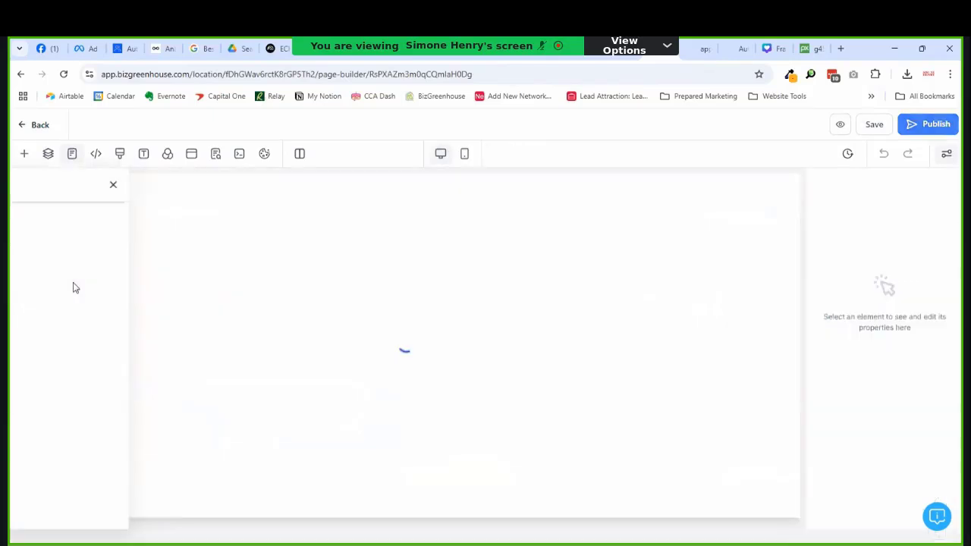
pyautogui.click(704, 50)
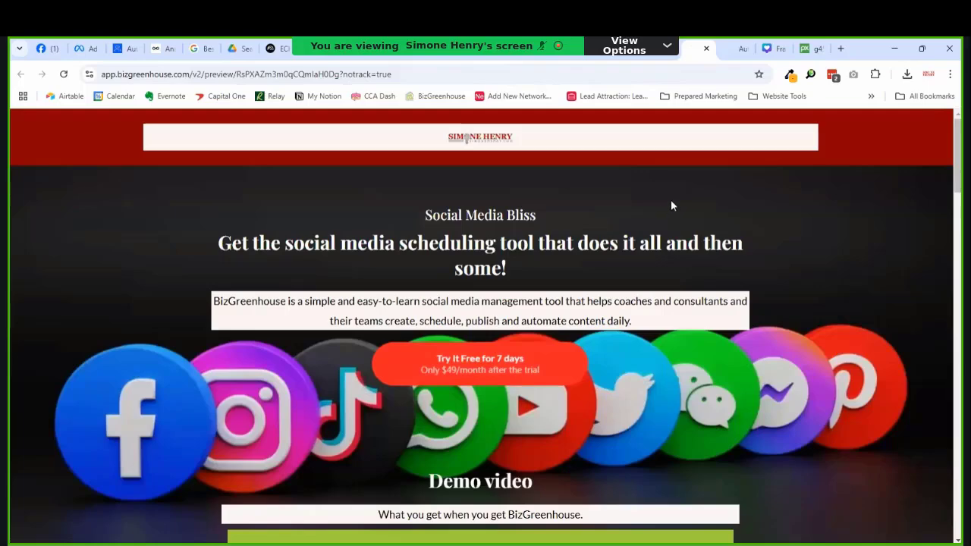
# Step: Confirm the free-trial button jumps to the order form, then go back to the builder
pyautogui.scroll(-3, 671, 205)
pyautogui.scroll(1, 671, 205)
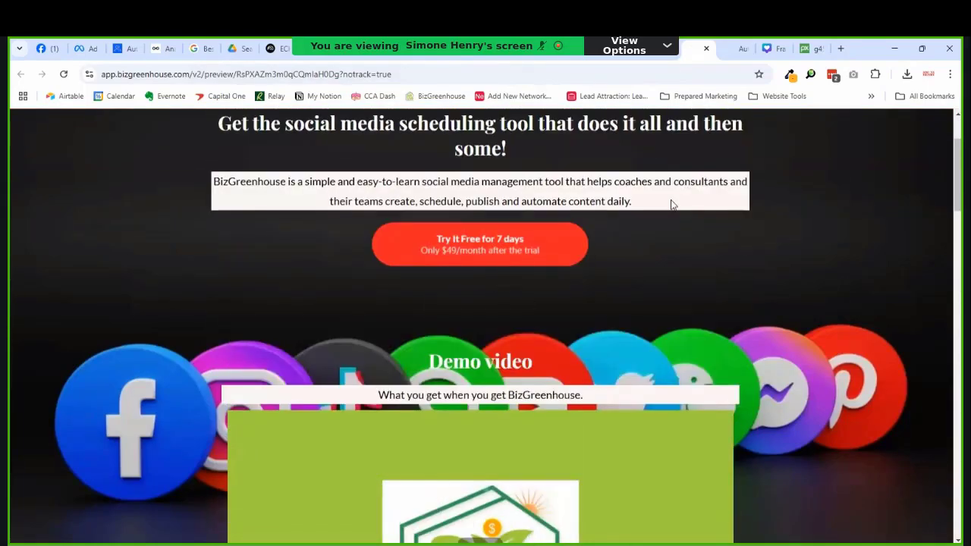
pyautogui.click(514, 242)
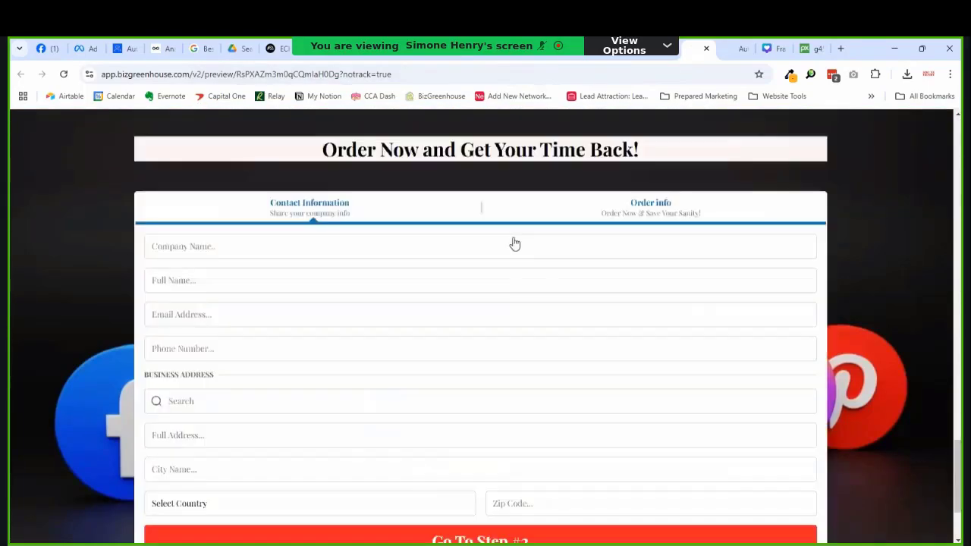
pyautogui.scroll(-3, 546, 270)
pyautogui.scroll(4, 546, 268)
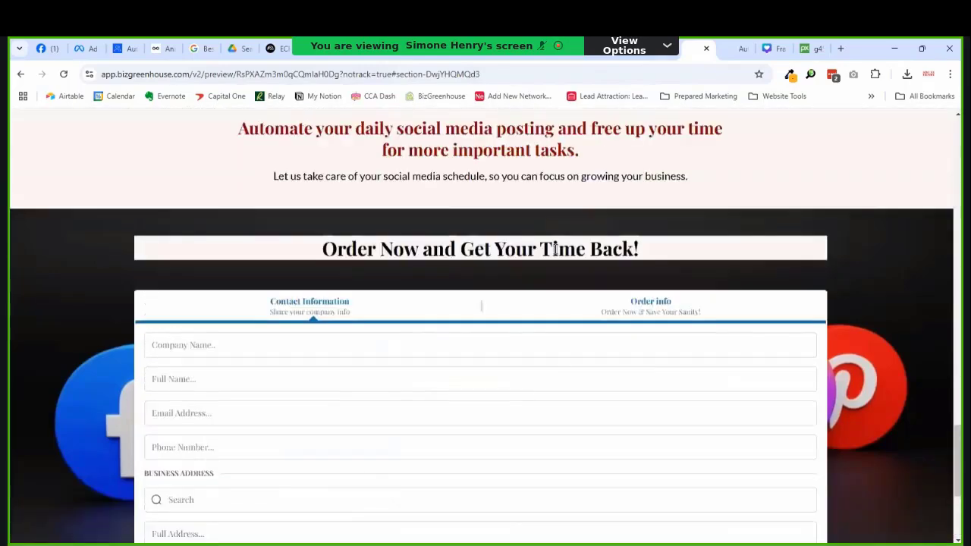
pyautogui.scroll(15, 811, 243)
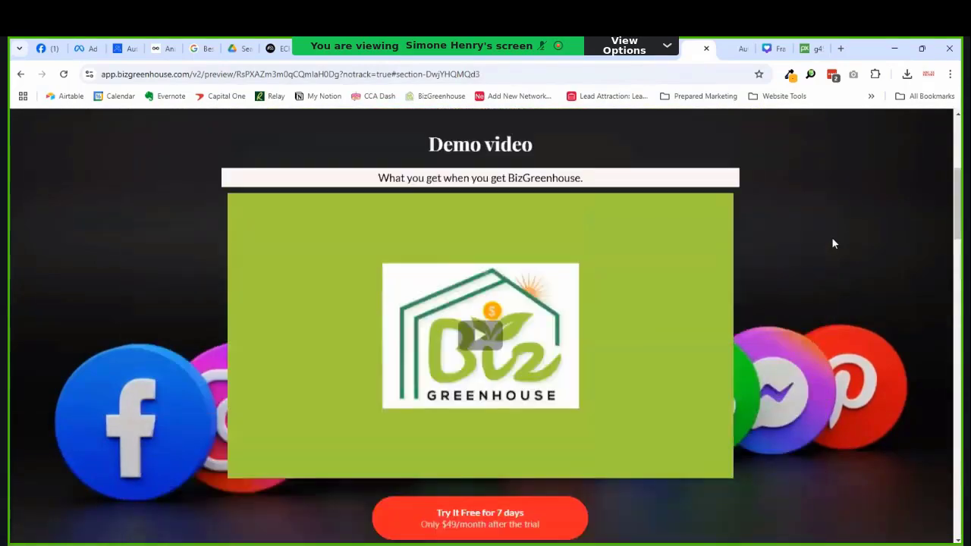
pyautogui.scroll(-9, 832, 243)
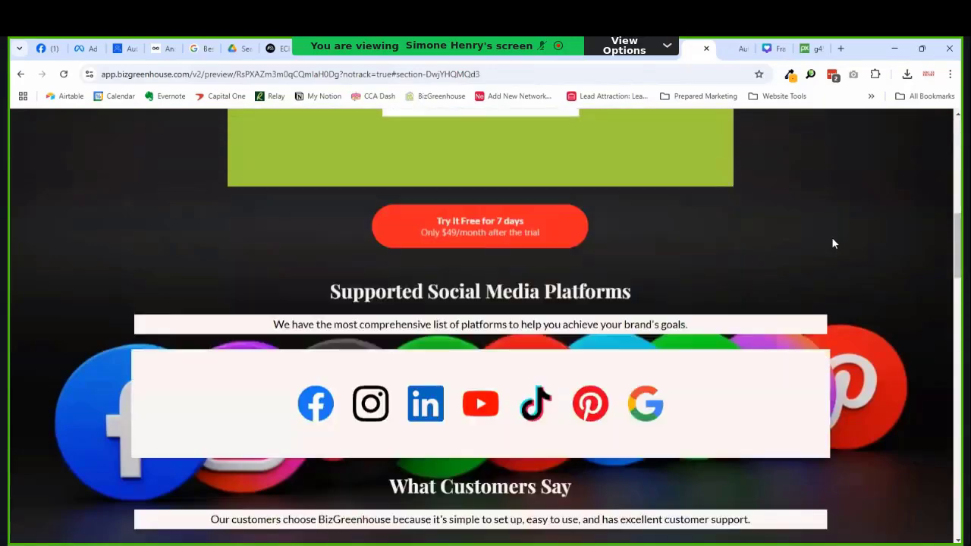
pyautogui.scroll(-6, 832, 244)
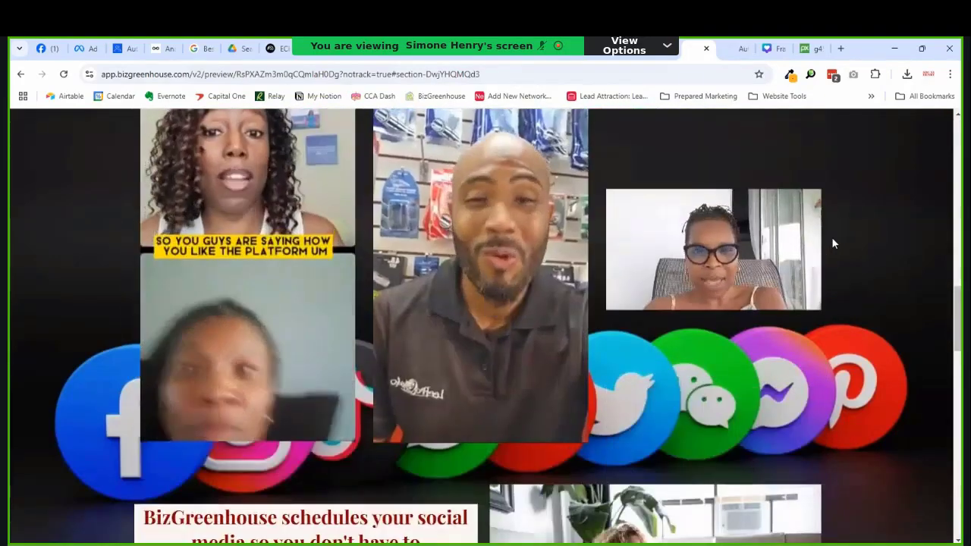
pyautogui.moveTo(785, 219)
pyautogui.scroll(3, 610, 241)
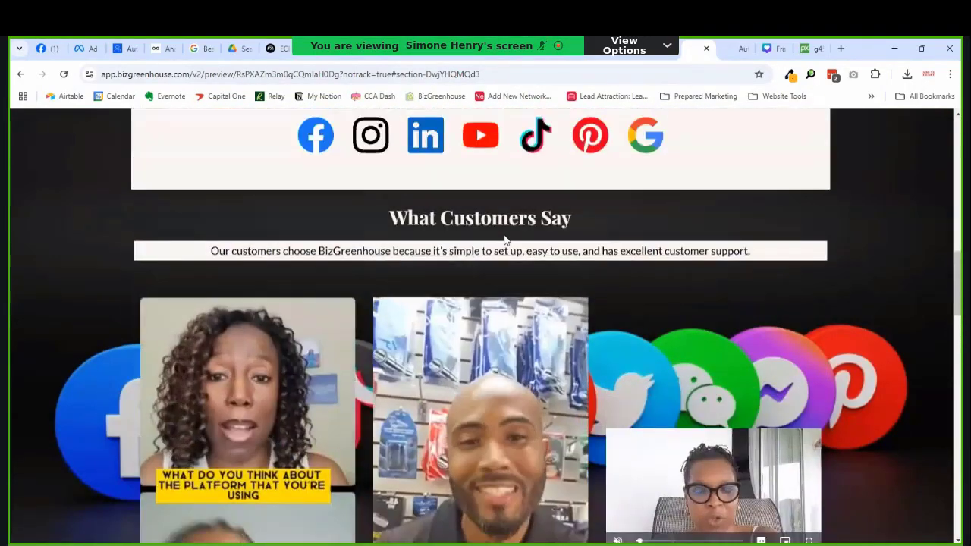
pyautogui.scroll(-3, 611, 242)
pyautogui.scroll(1, 611, 241)
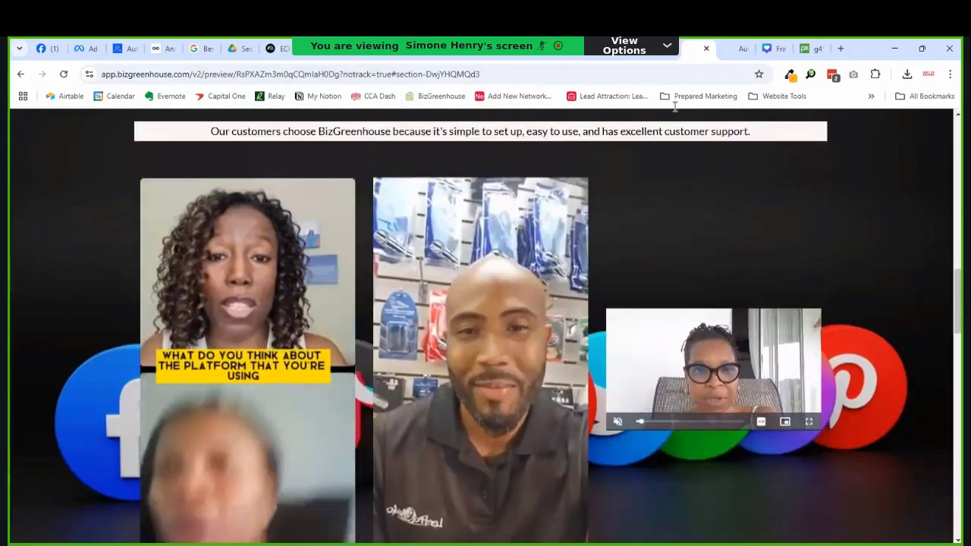
pyautogui.click(626, 49)
pyautogui.scroll(-9, 464, 321)
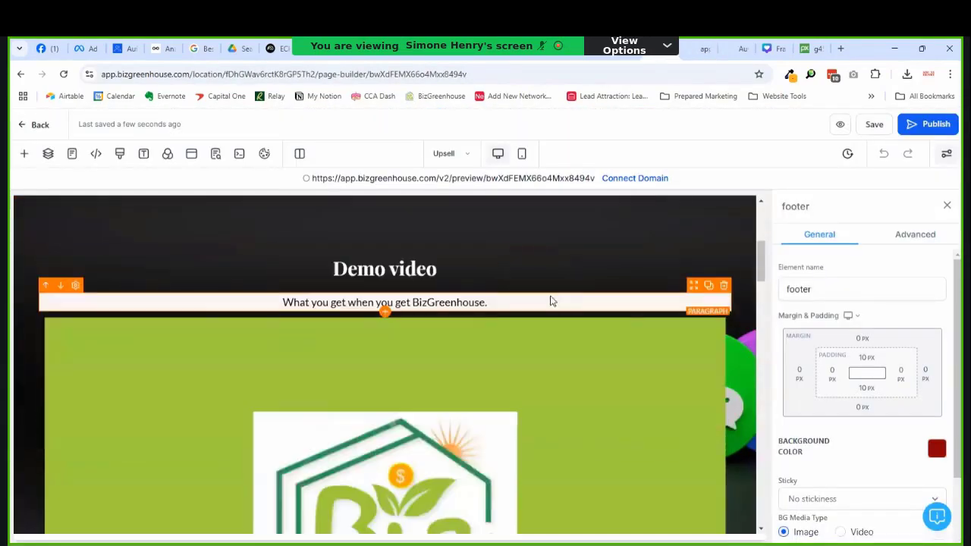
# Step: Turn off autoplay on the first testimonial video
pyautogui.scroll(-10, 551, 301)
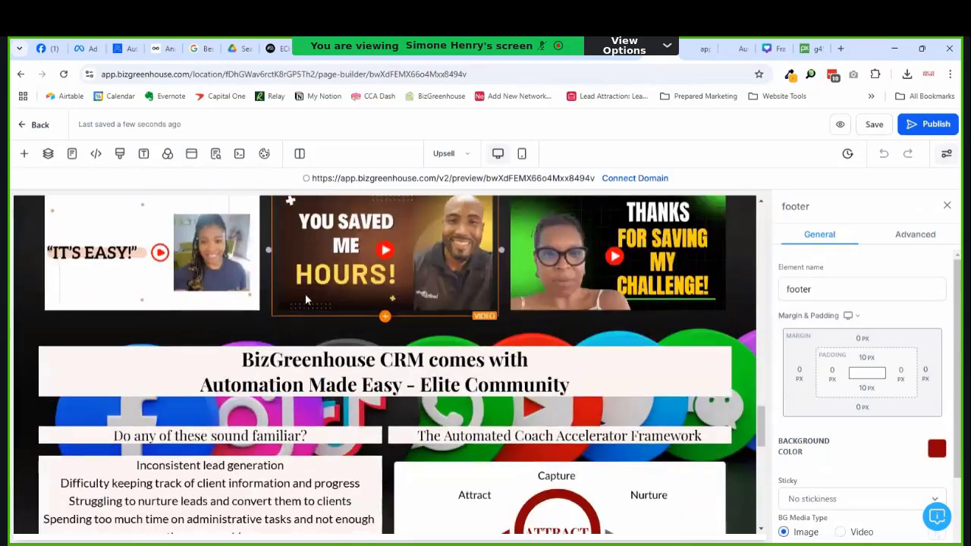
pyautogui.click(234, 292)
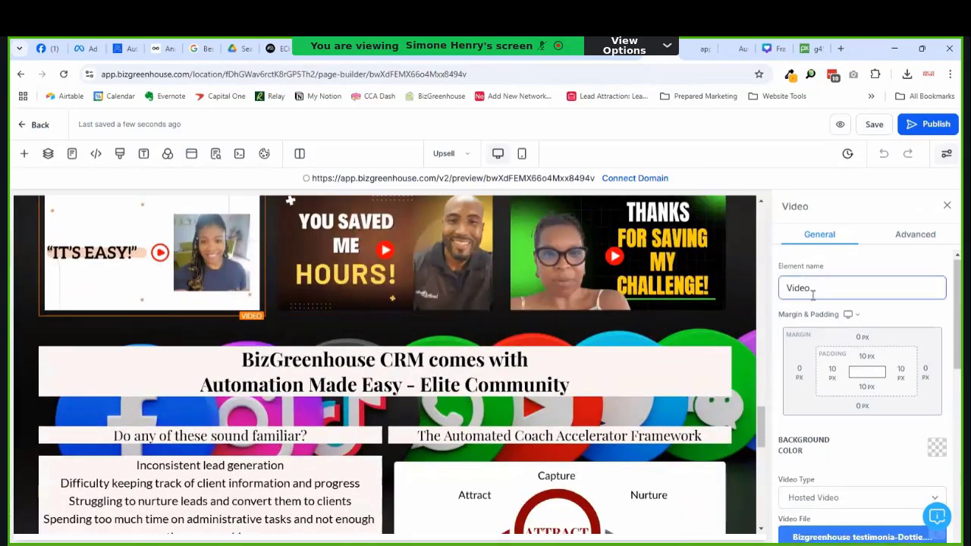
pyautogui.scroll(-5, 861, 298)
pyautogui.scroll(-3, 864, 302)
pyautogui.scroll(2, 900, 311)
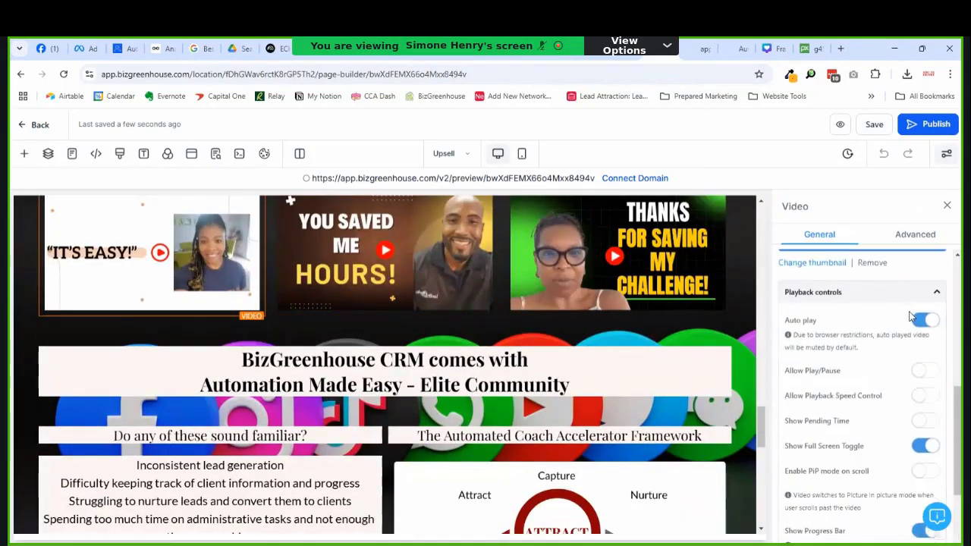
pyautogui.click(914, 319)
# Step: Turn off autoplay and the Show Full Screen Toggle on the third testimonial video
pyautogui.click(441, 299)
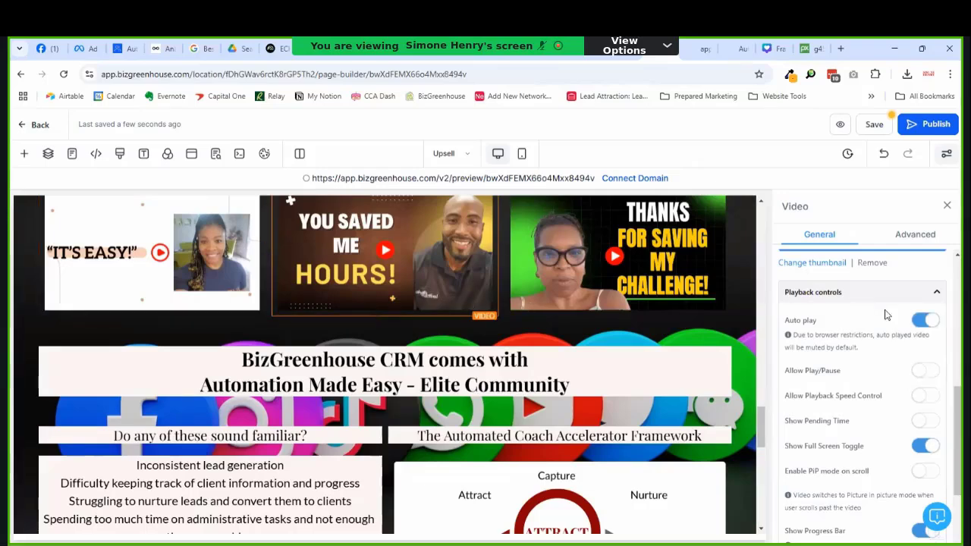
pyautogui.click(600, 283)
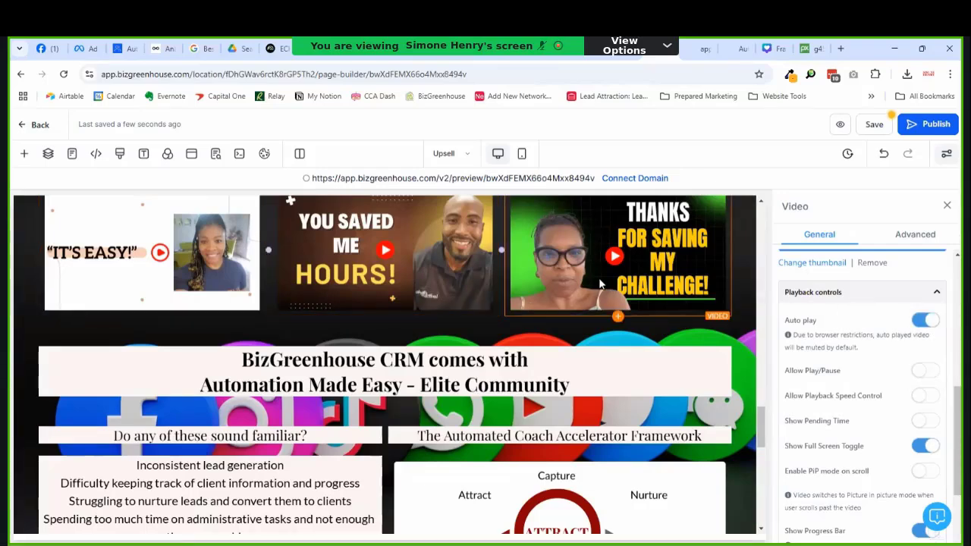
pyautogui.click(920, 321)
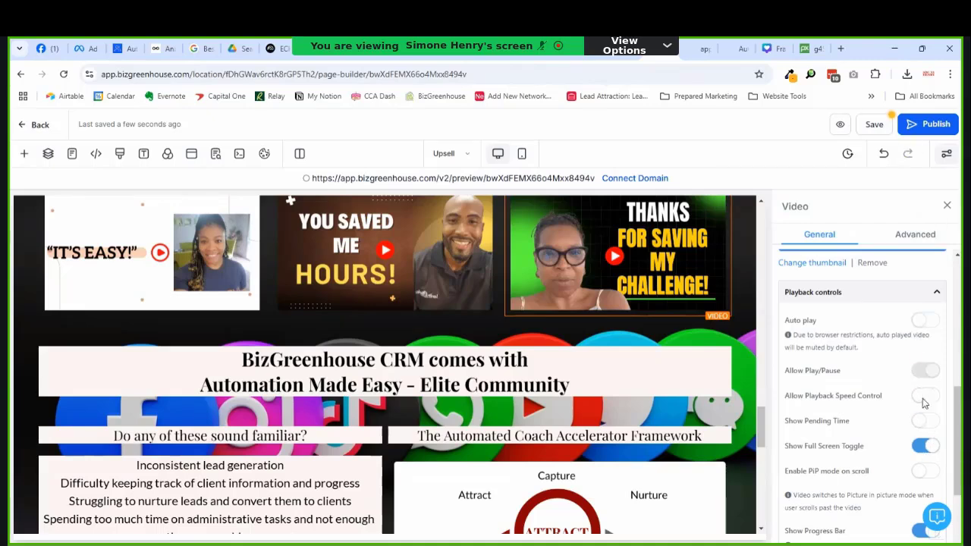
pyautogui.click(922, 448)
# Step: Save the Upsell page and bring up its preview
pyautogui.scroll(10, 545, 295)
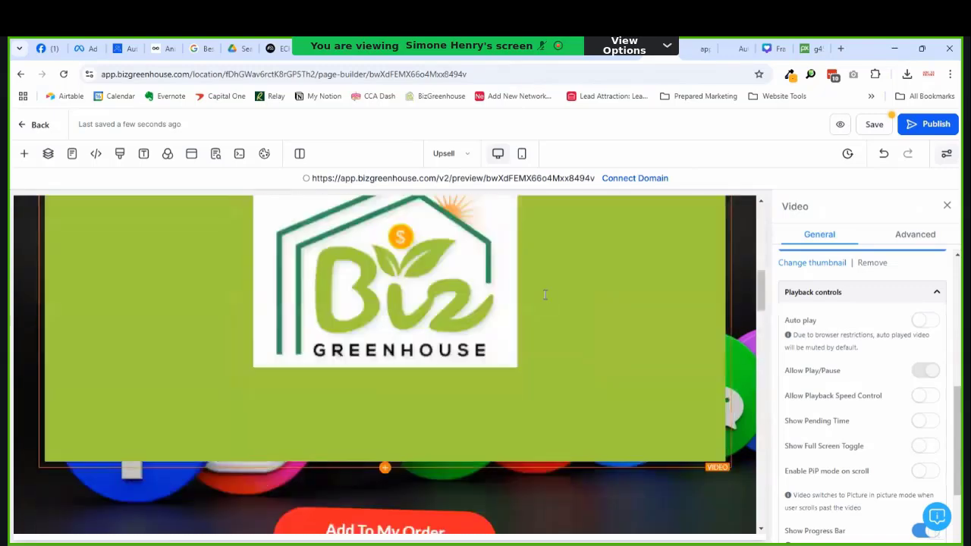
pyautogui.scroll(4, 545, 295)
pyautogui.scroll(-1, 876, 337)
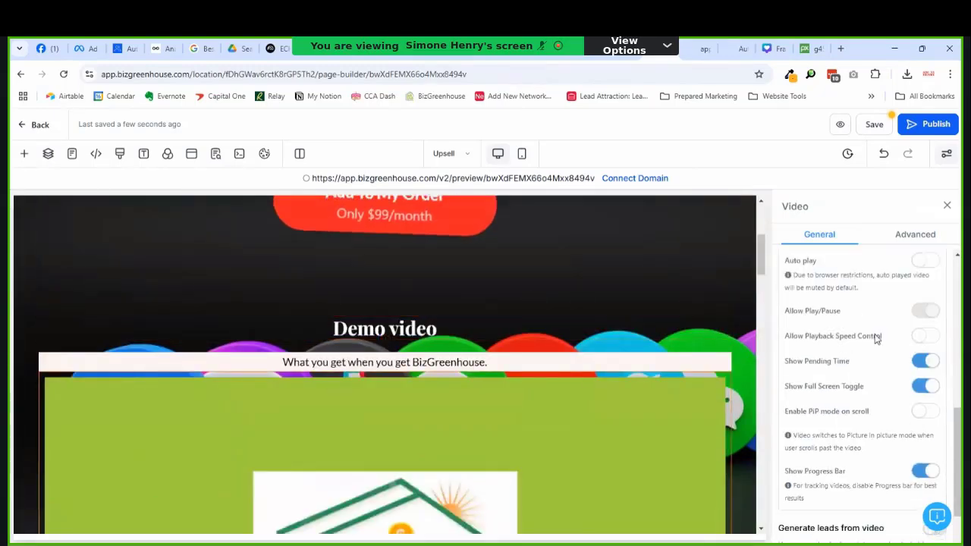
pyautogui.scroll(1, 921, 322)
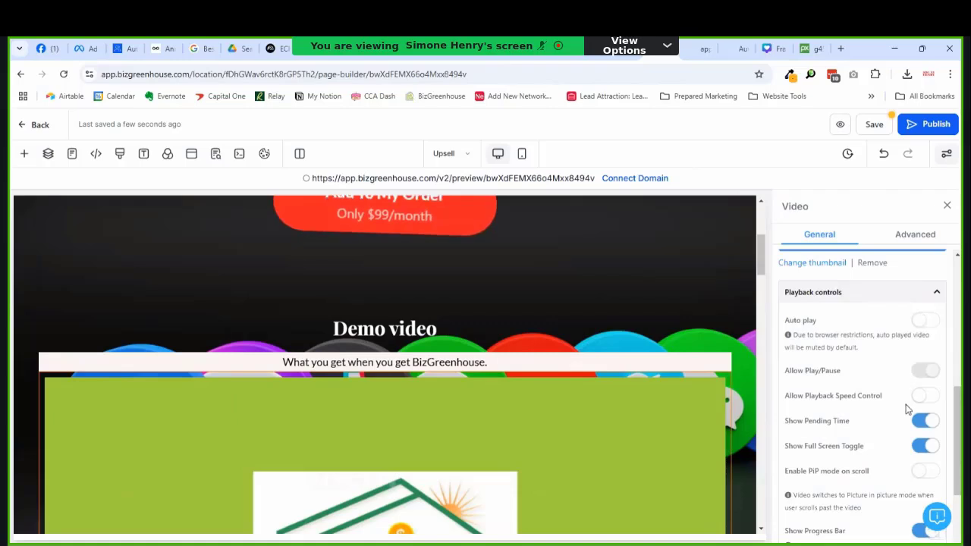
pyautogui.click(871, 124)
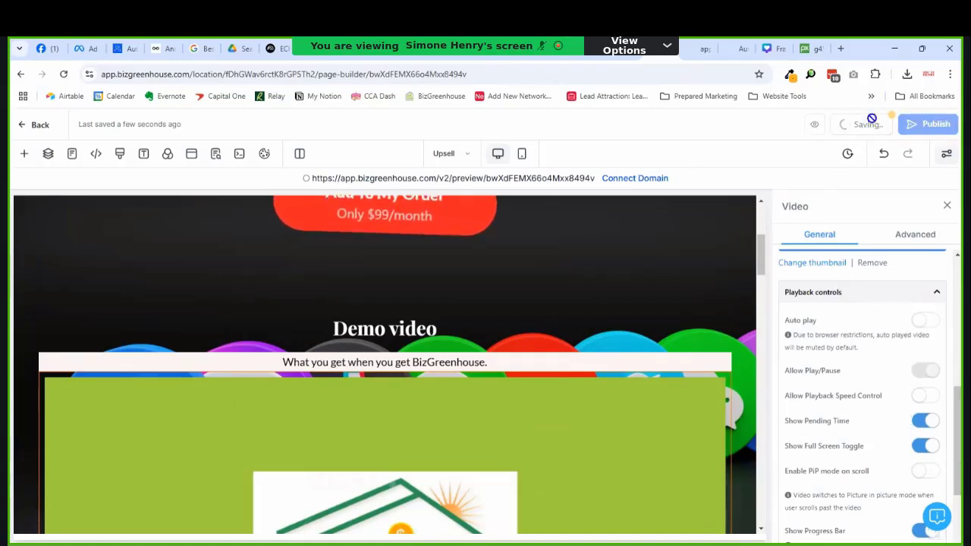
pyautogui.click(698, 51)
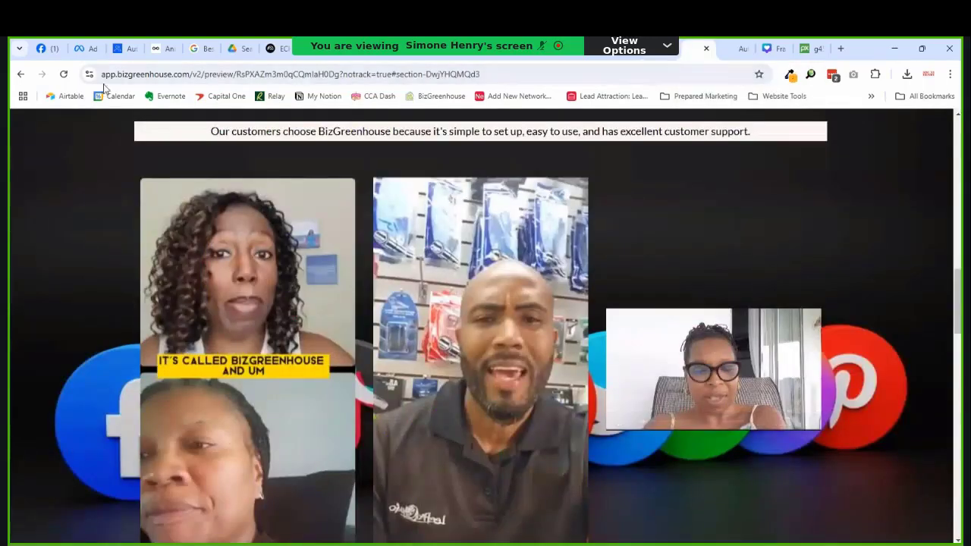
# Step: Reload the preview twice to check the changes, then go back to the page builder
pyautogui.click(65, 74)
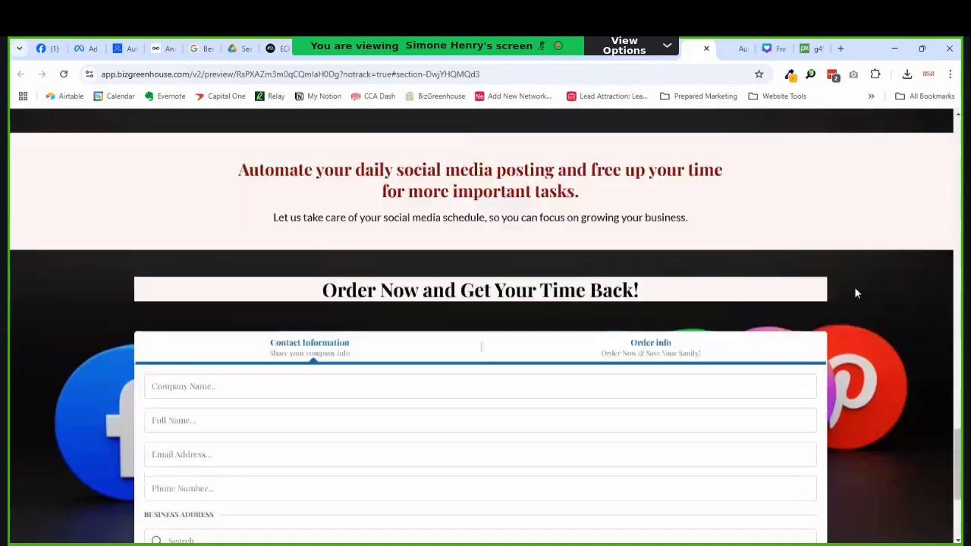
pyautogui.scroll(16, 903, 276)
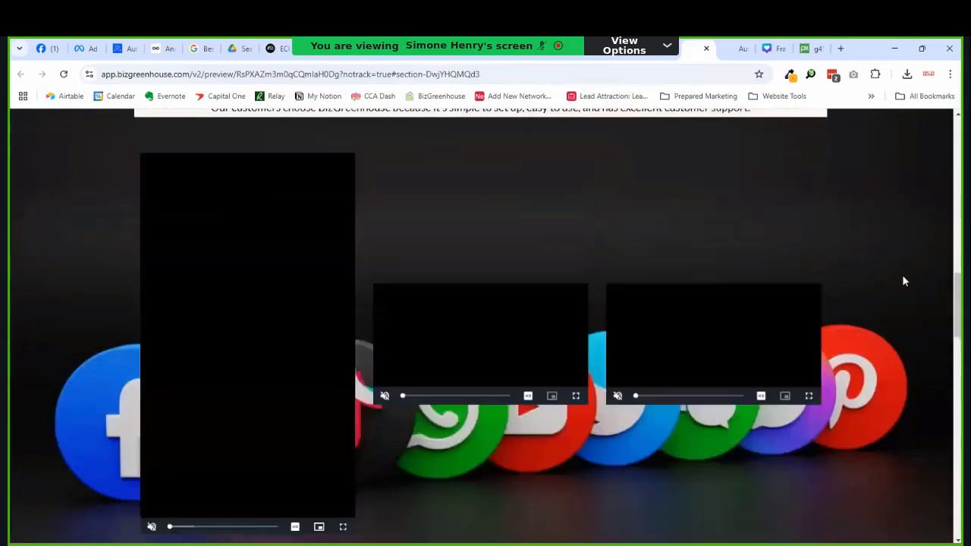
pyautogui.click(64, 74)
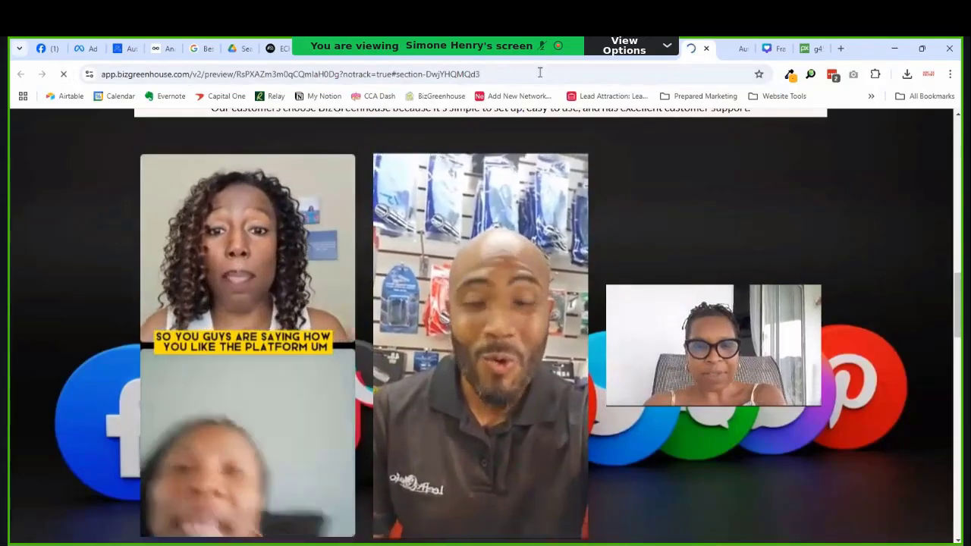
pyautogui.scroll(10, 541, 166)
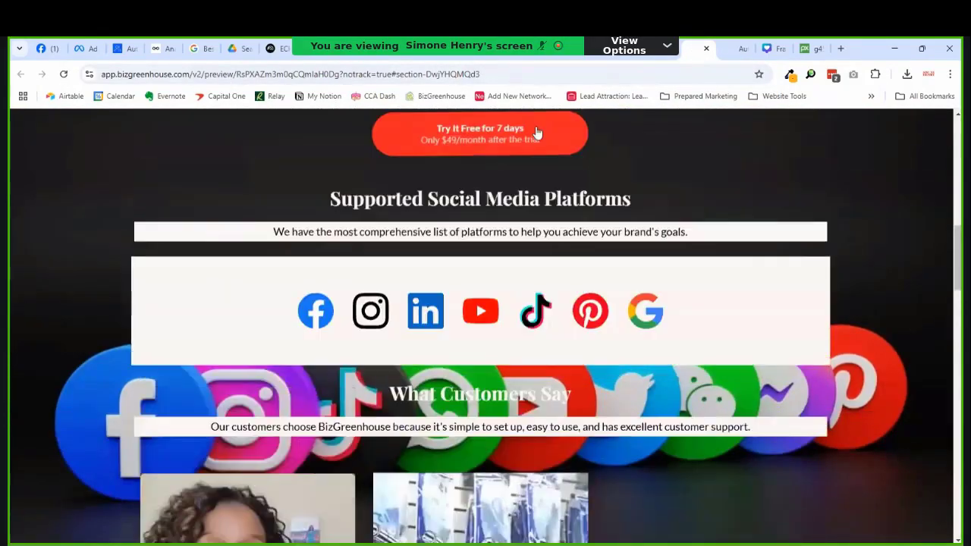
pyautogui.click(653, 56)
# Step: Turn on Show Full Screen Toggle for the third testimonial video, then select the first video
pyautogui.scroll(-10, 565, 368)
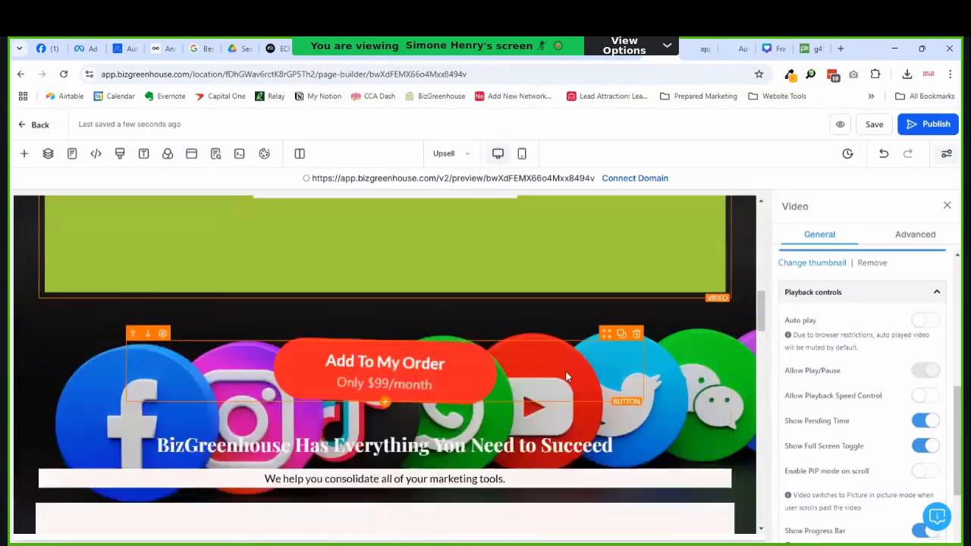
pyautogui.scroll(-4, 561, 345)
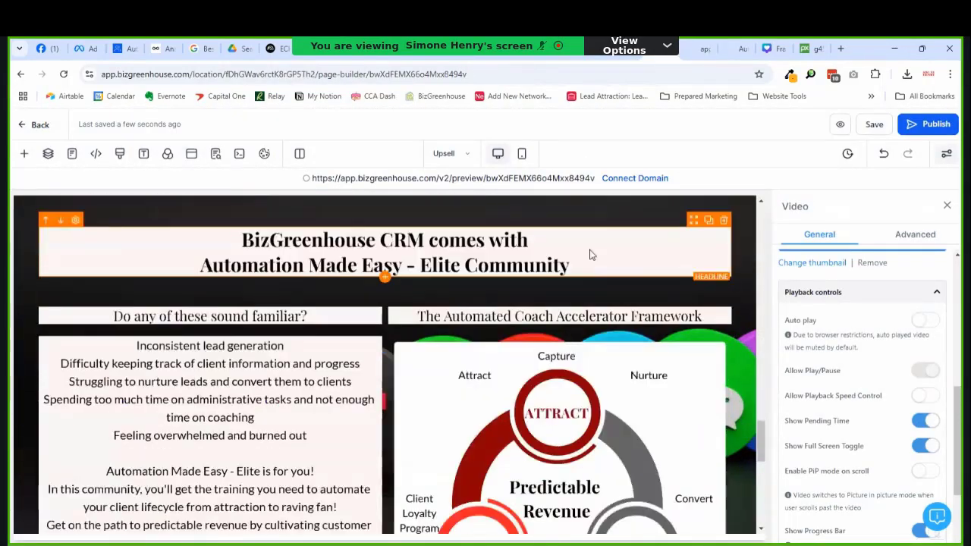
pyautogui.scroll(3, 565, 326)
pyautogui.click(614, 370)
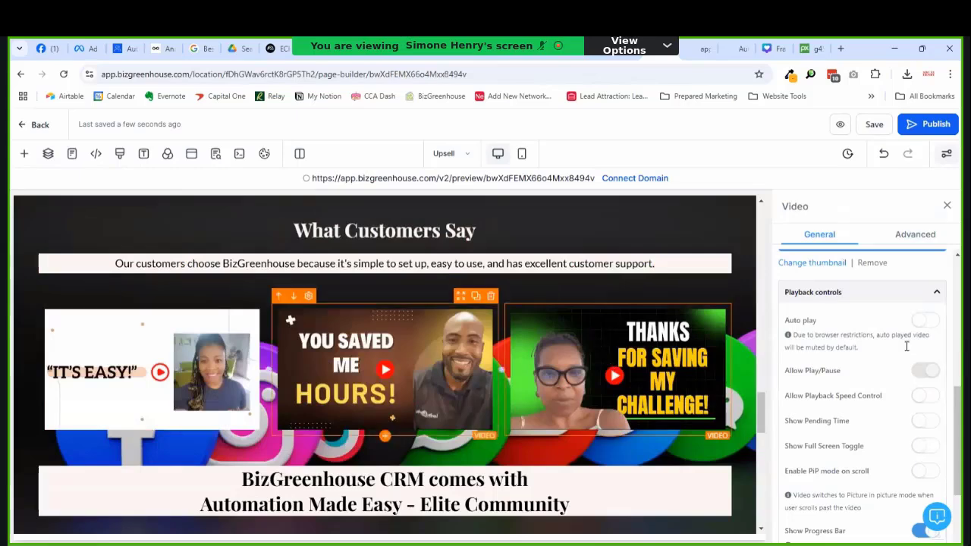
pyautogui.click(924, 446)
pyautogui.click(227, 357)
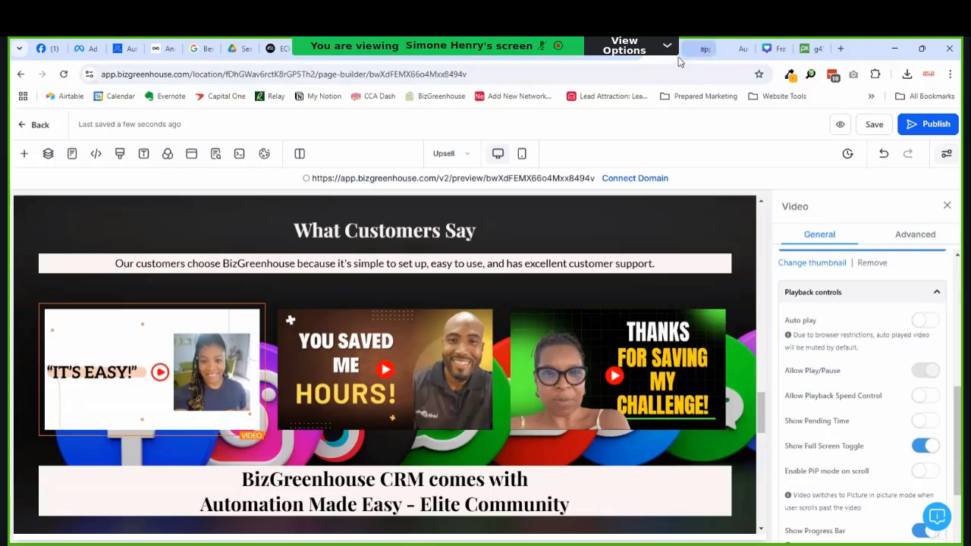
# Step: Check the live preview page, then close it and return to the builder
pyautogui.click(702, 49)
pyautogui.click(573, 75)
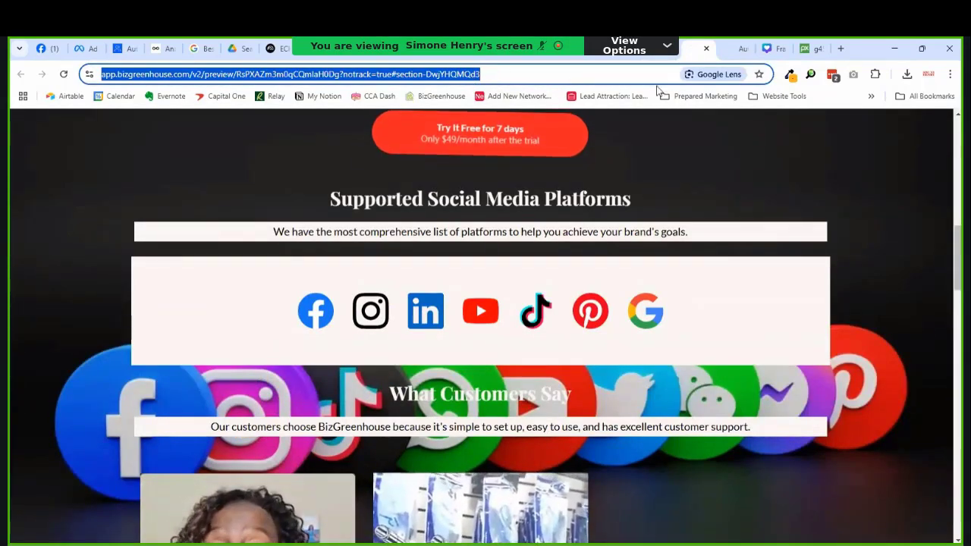
pyautogui.click(949, 73)
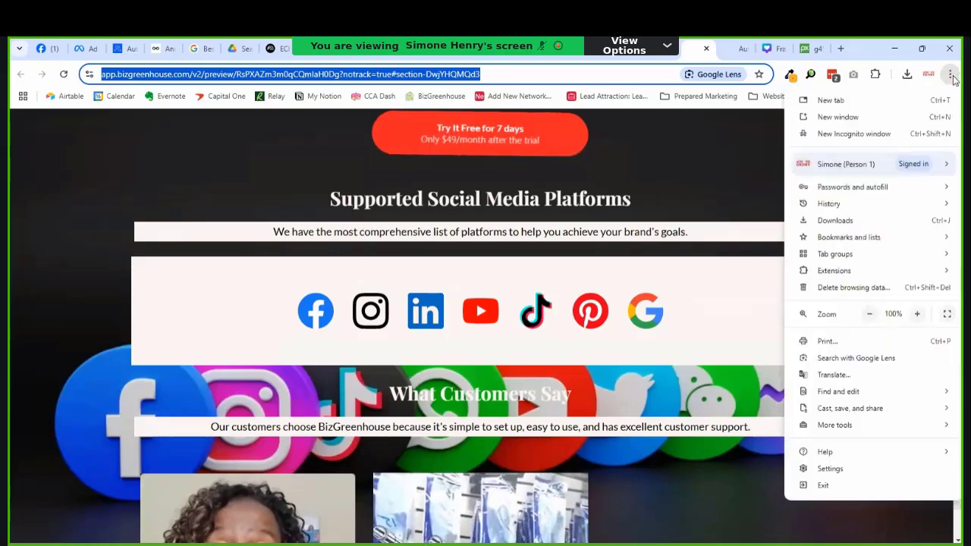
pyautogui.click(843, 131)
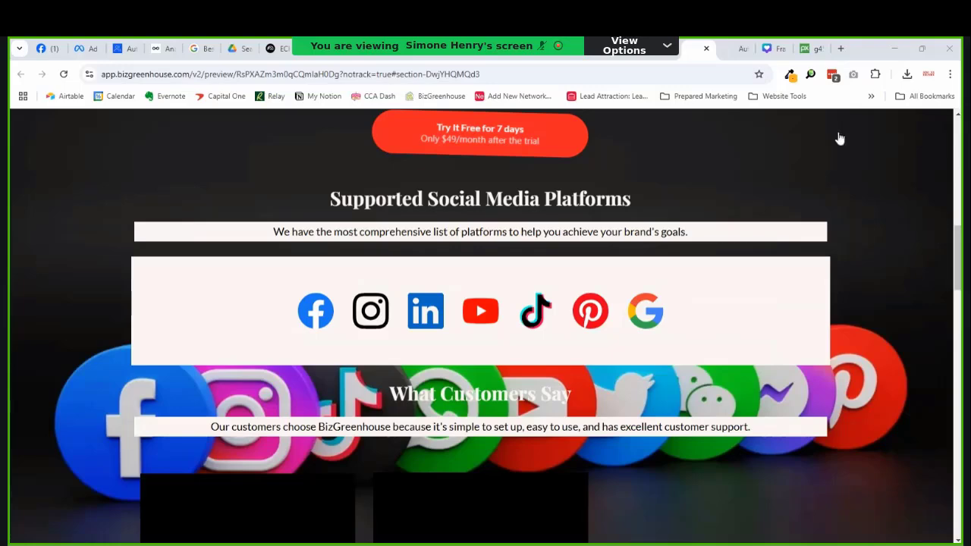
pyautogui.scroll(-3, 619, 180)
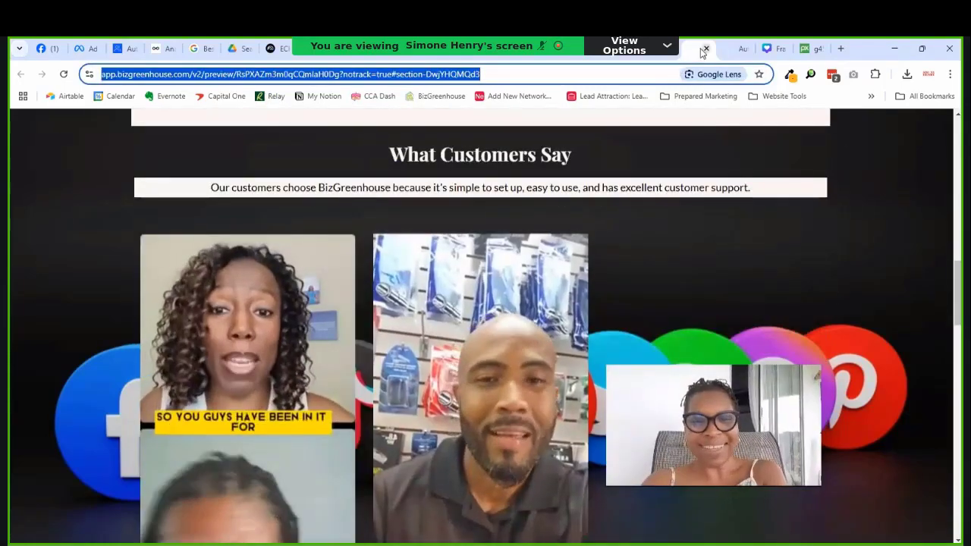
pyautogui.click(705, 49)
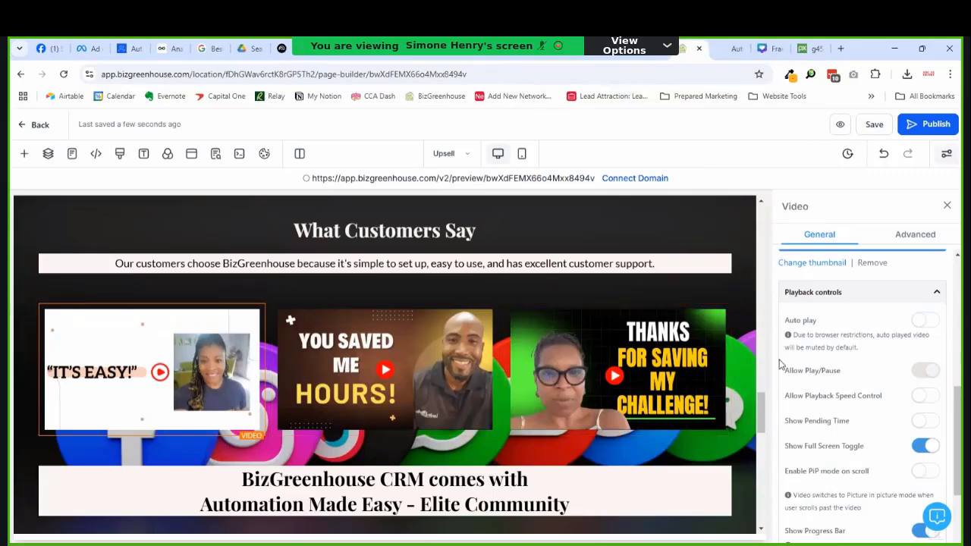
# Step: Leave autoplay off on the first video and full-screen toggle off on the third video
pyautogui.click(931, 326)
pyautogui.click(929, 321)
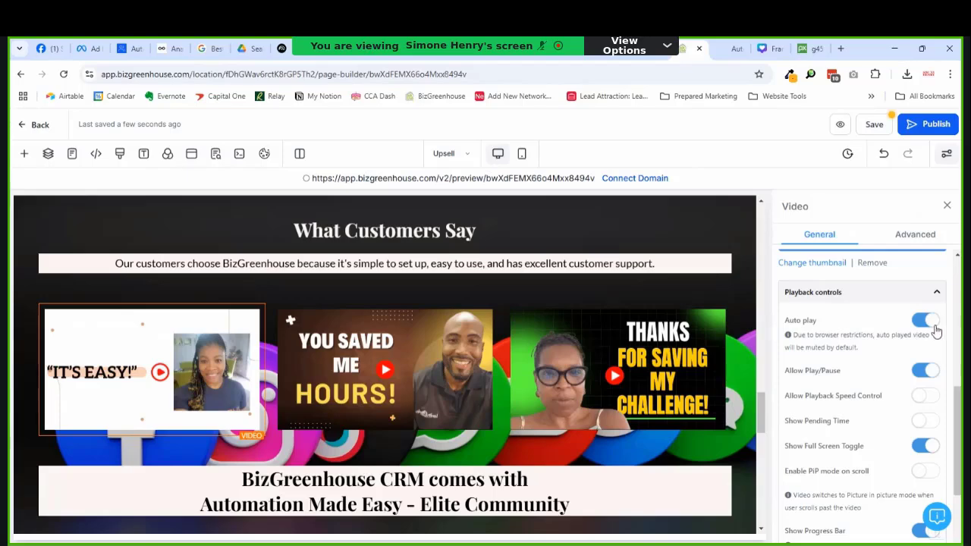
pyautogui.click(930, 322)
pyautogui.click(423, 393)
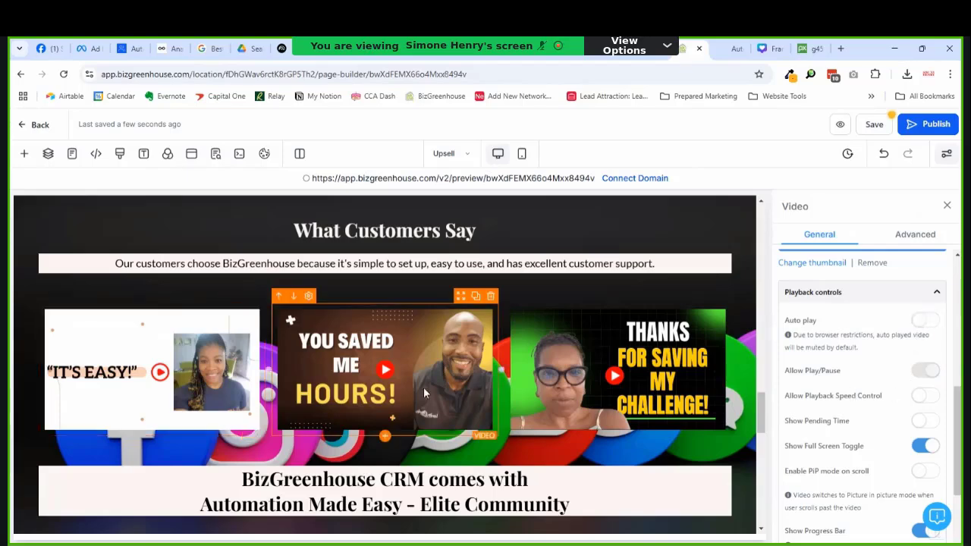
pyautogui.click(510, 377)
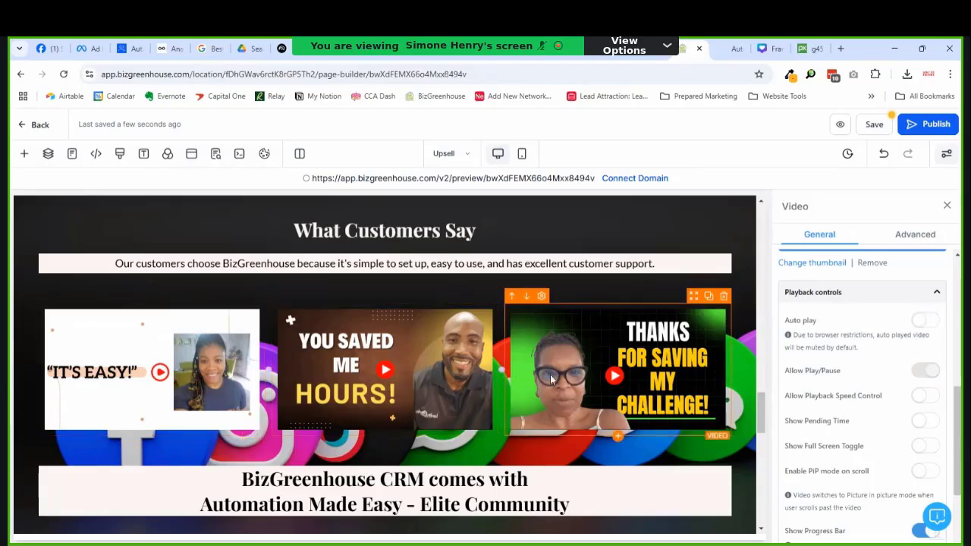
pyautogui.click(481, 383)
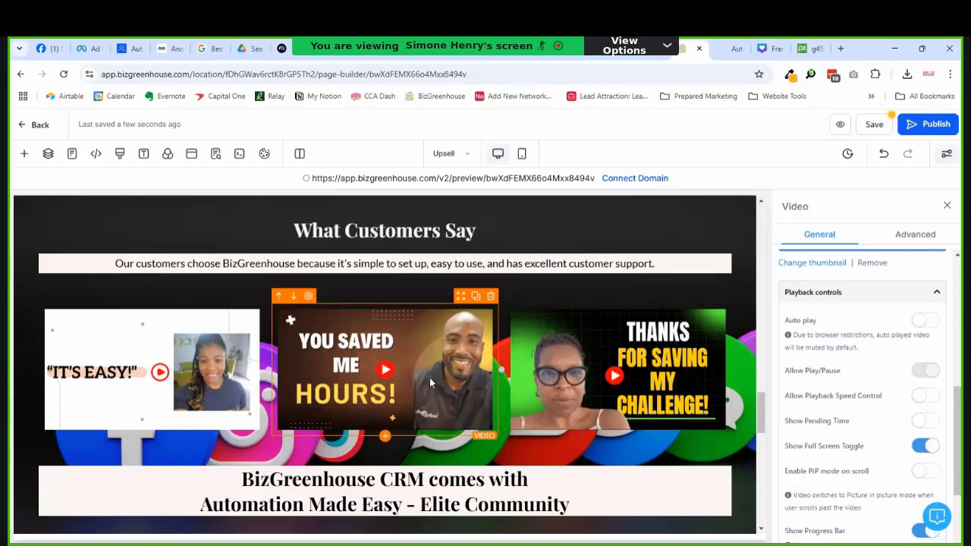
pyautogui.click(514, 380)
pyautogui.click(924, 447)
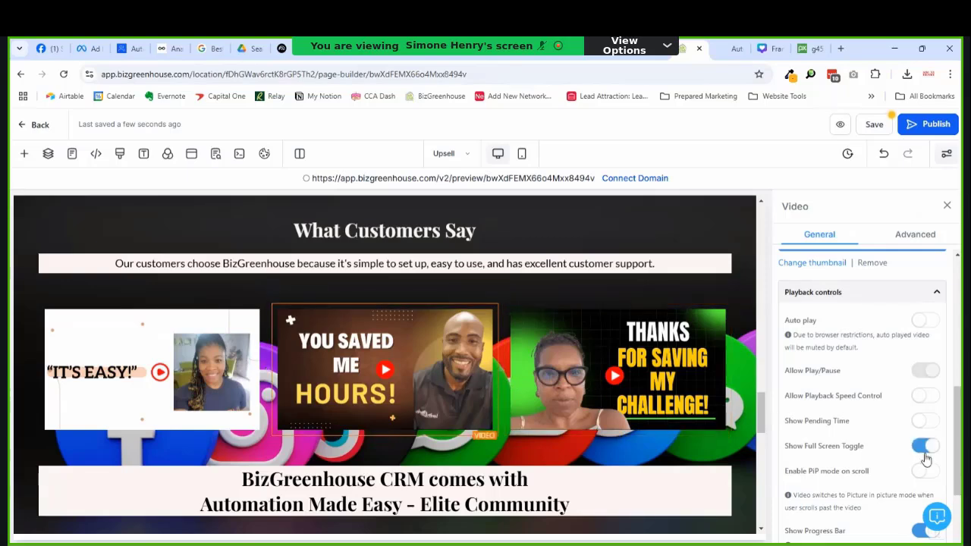
pyautogui.click(936, 455)
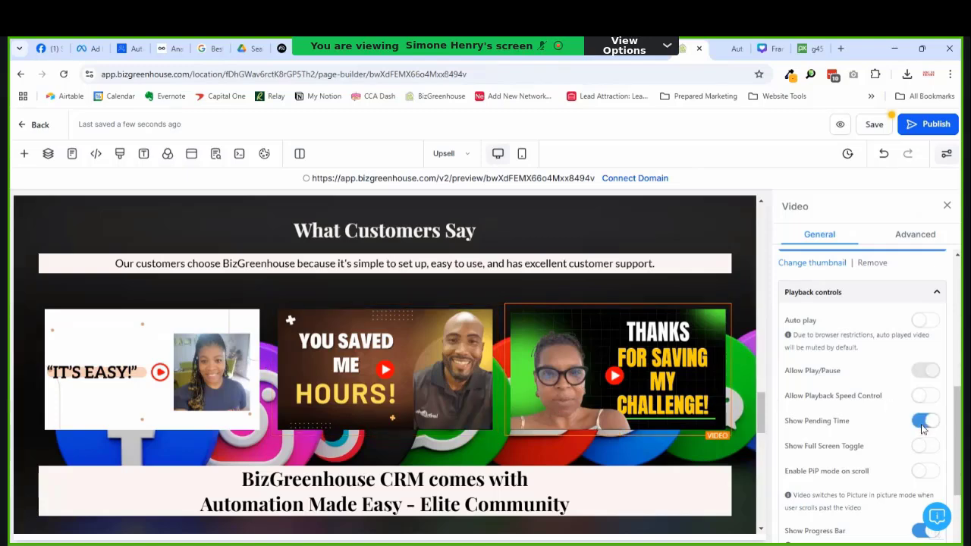
# Step: Enable Show Pending Time on the first testimonial video and save the Upsell page
pyautogui.click(490, 382)
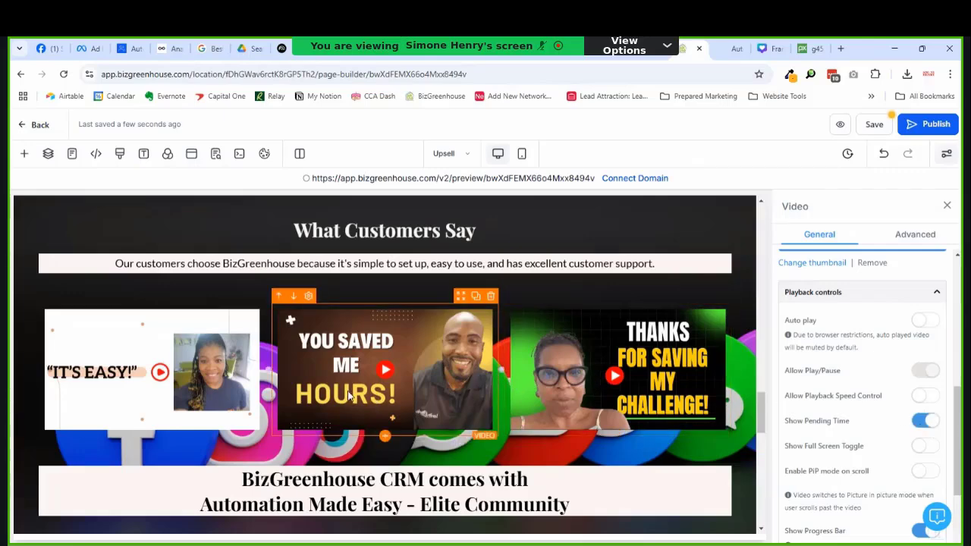
pyautogui.click(249, 373)
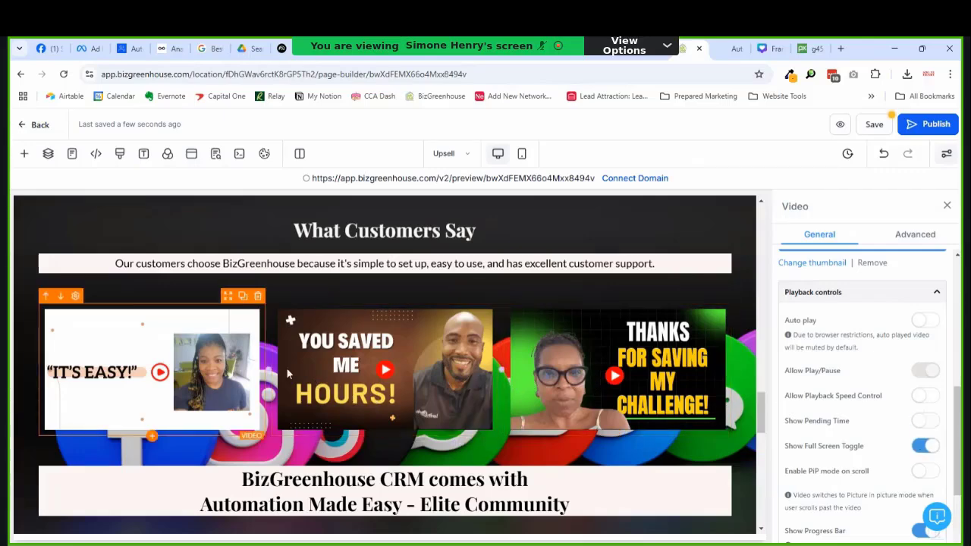
pyautogui.click(925, 421)
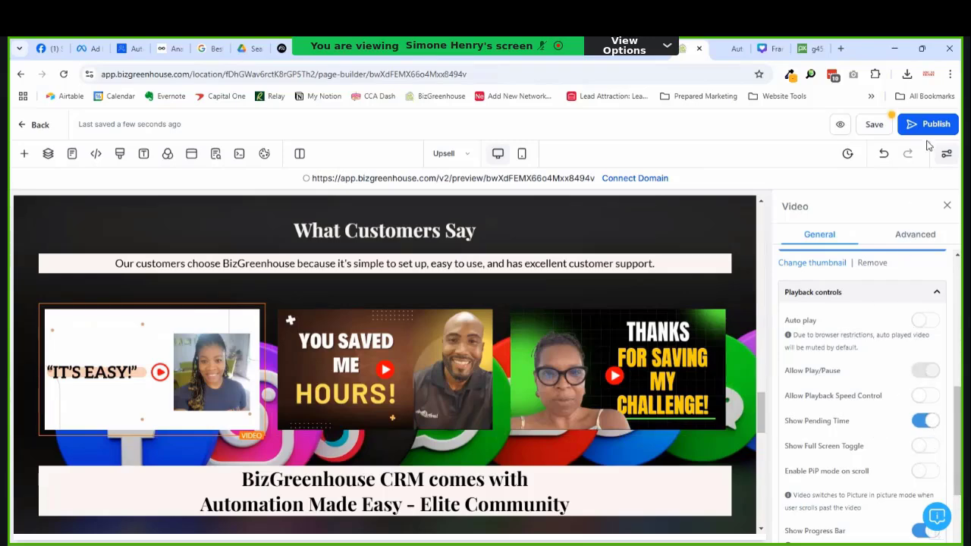
pyautogui.click(871, 126)
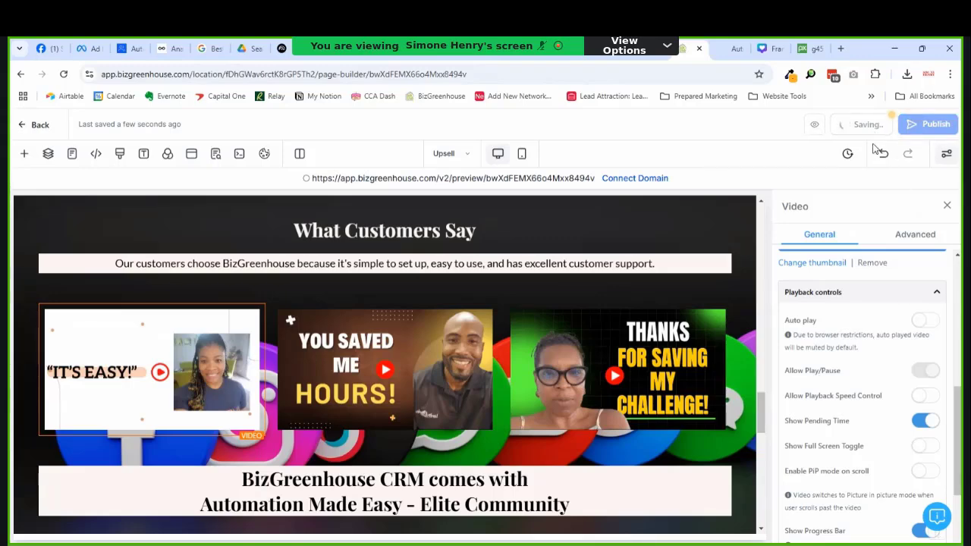
pyautogui.click(838, 126)
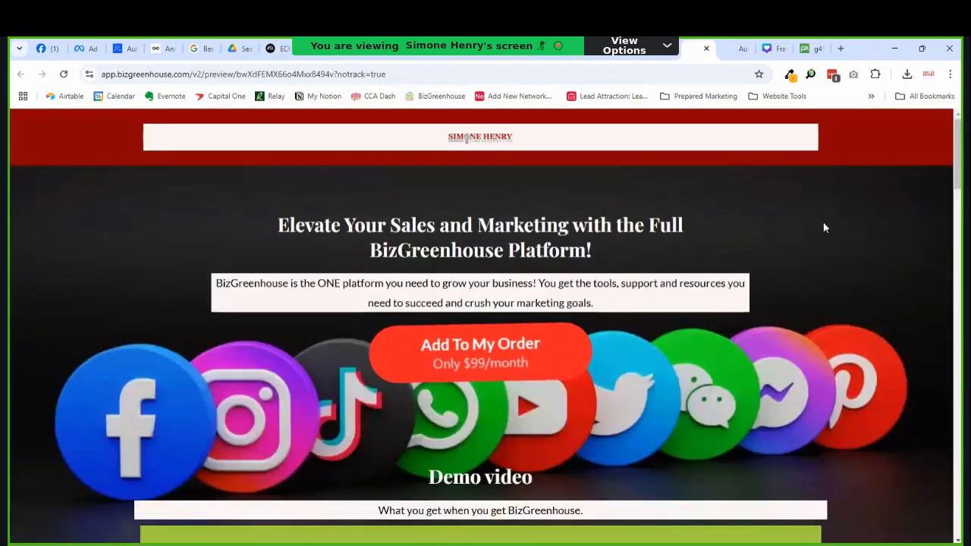
pyautogui.scroll(-2, 825, 227)
pyautogui.scroll(-20, 824, 225)
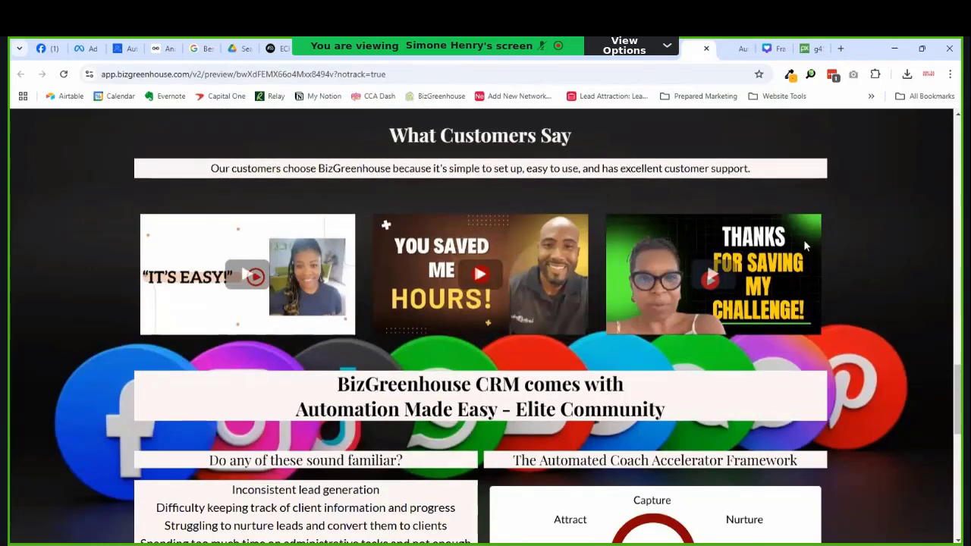
pyautogui.click(713, 275)
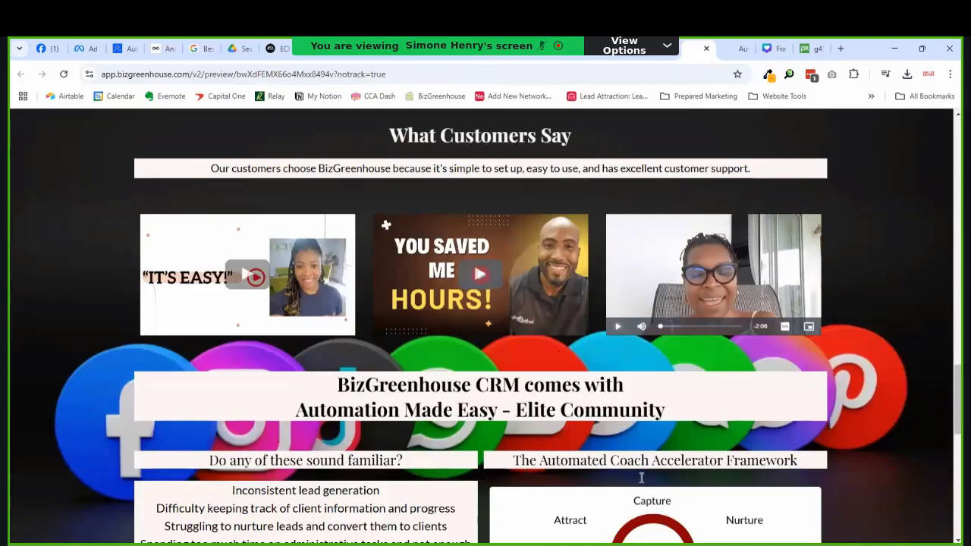
pyautogui.scroll(7, 856, 223)
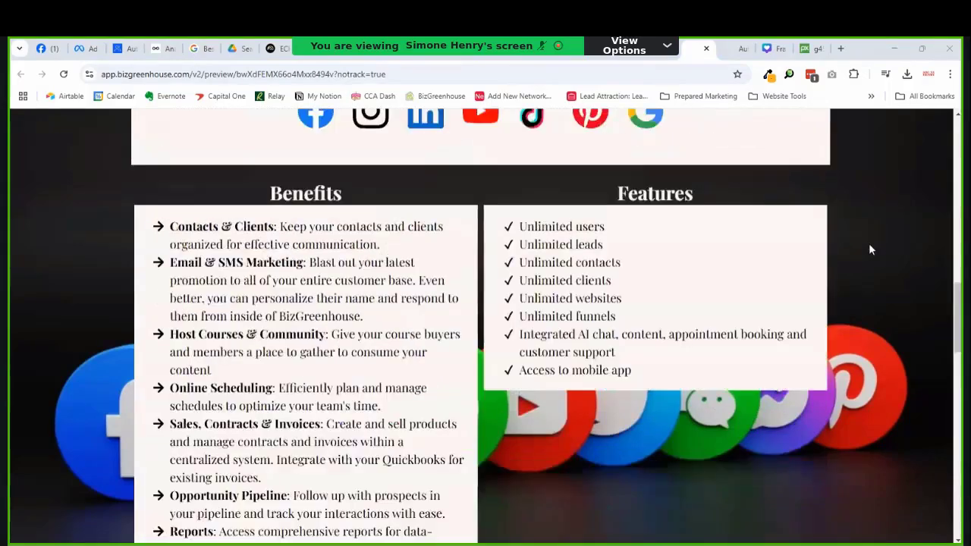
pyautogui.scroll(5, 869, 259)
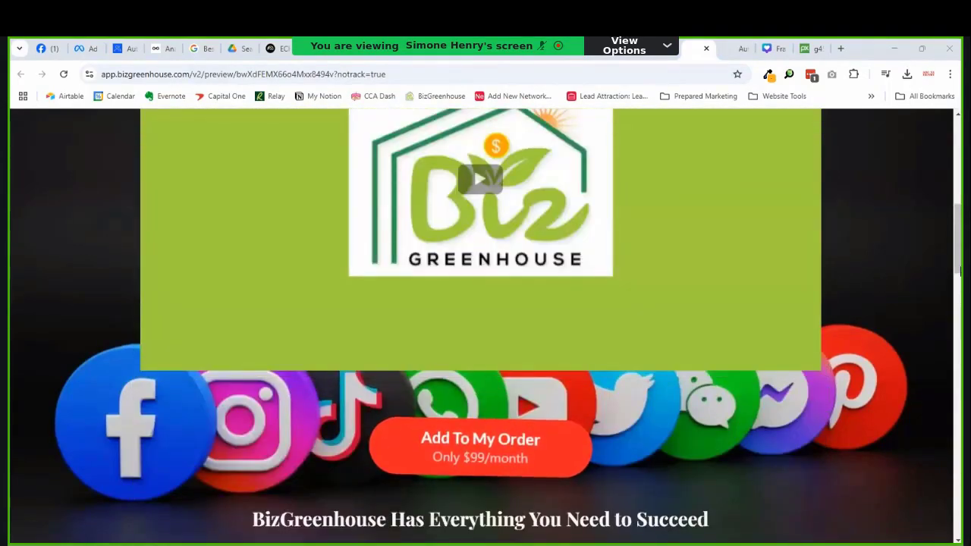
pyautogui.scroll(5, 804, 235)
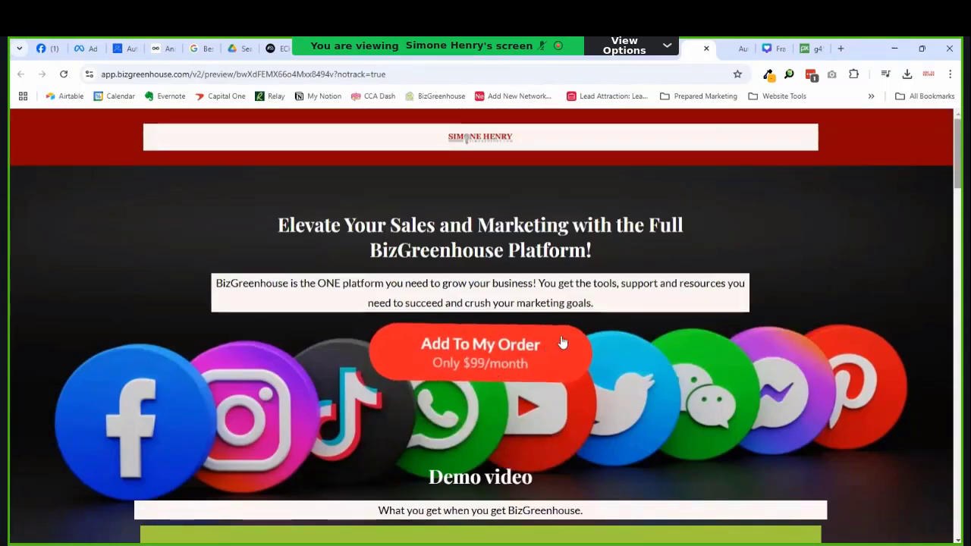
# Step: Close the preview and switch the builder to editing the Sales page
pyautogui.click(706, 49)
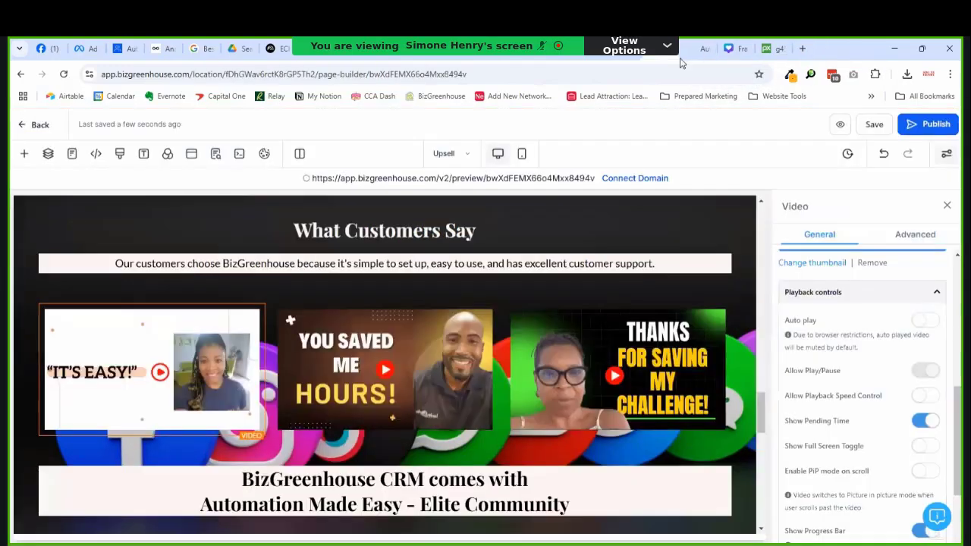
pyautogui.click(448, 156)
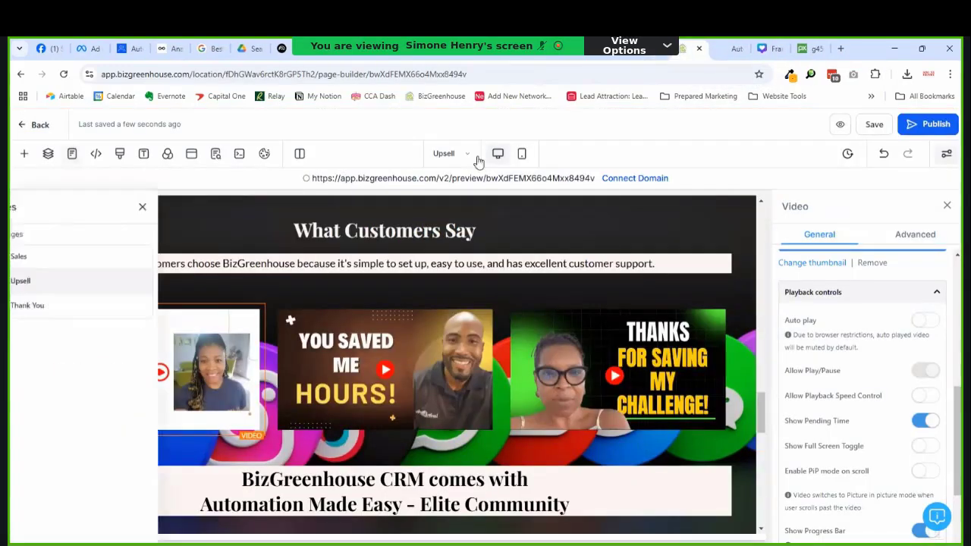
pyautogui.click(100, 260)
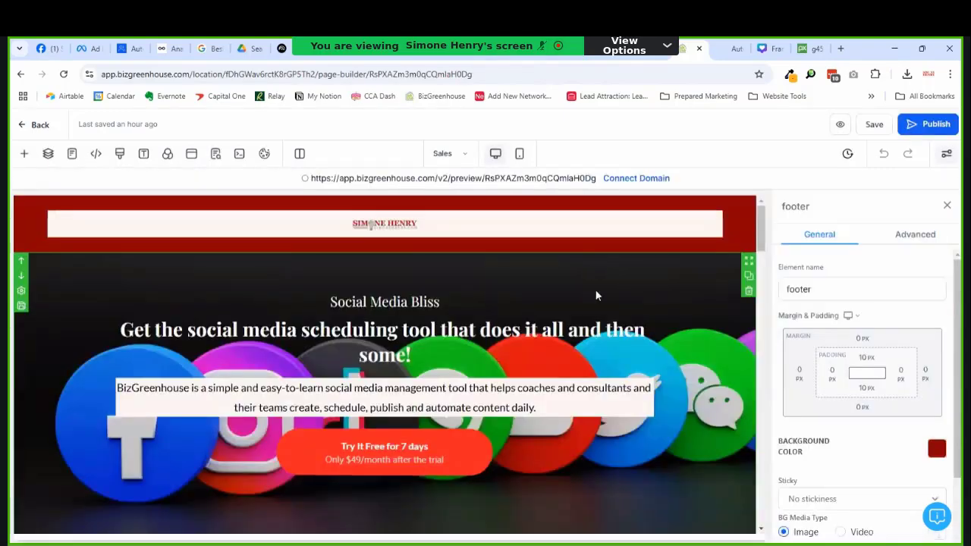
pyautogui.scroll(-5, 596, 296)
pyautogui.scroll(-5, 598, 344)
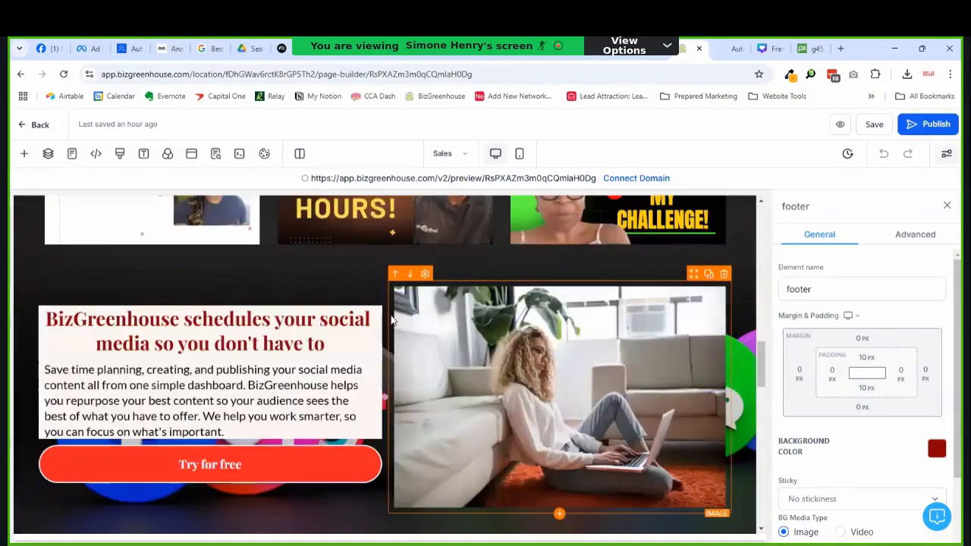
pyautogui.scroll(2, 213, 302)
# Step: Turn off autoplay on the first testimonial video of the Sales page
pyautogui.click(203, 313)
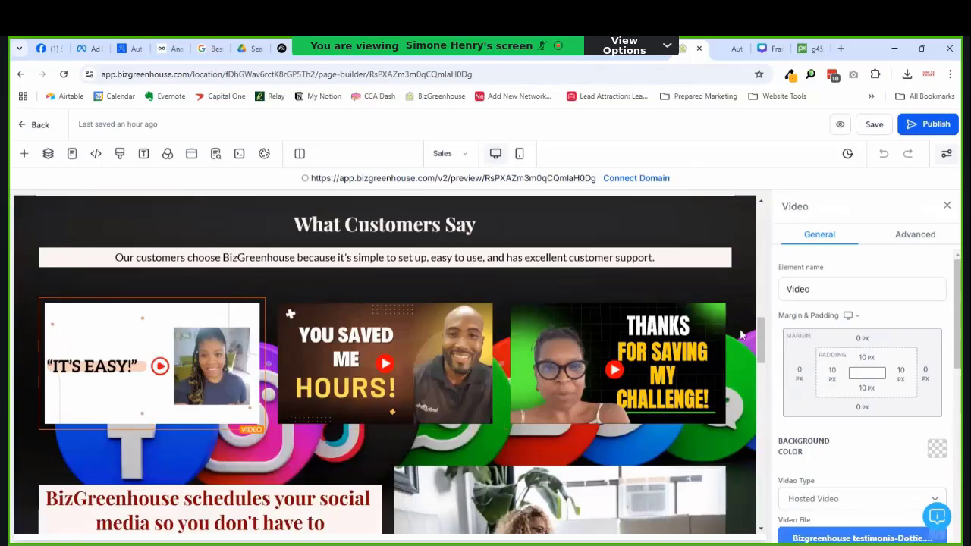
pyautogui.scroll(-5, 819, 364)
pyautogui.scroll(2, 830, 385)
pyautogui.scroll(-3, 865, 371)
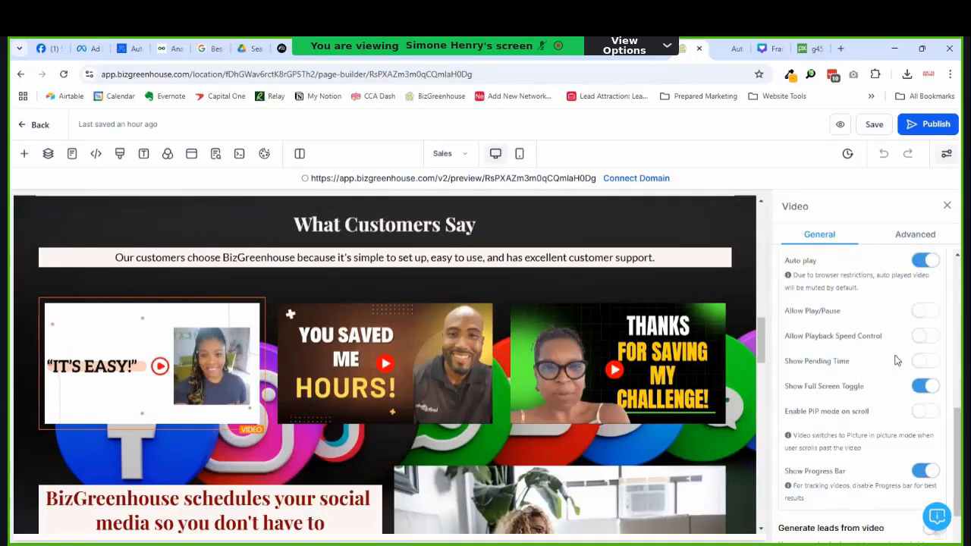
pyautogui.click(926, 260)
# Step: Turn off full-screen and autoplay on the second video, and autoplay on the third
pyautogui.click(466, 383)
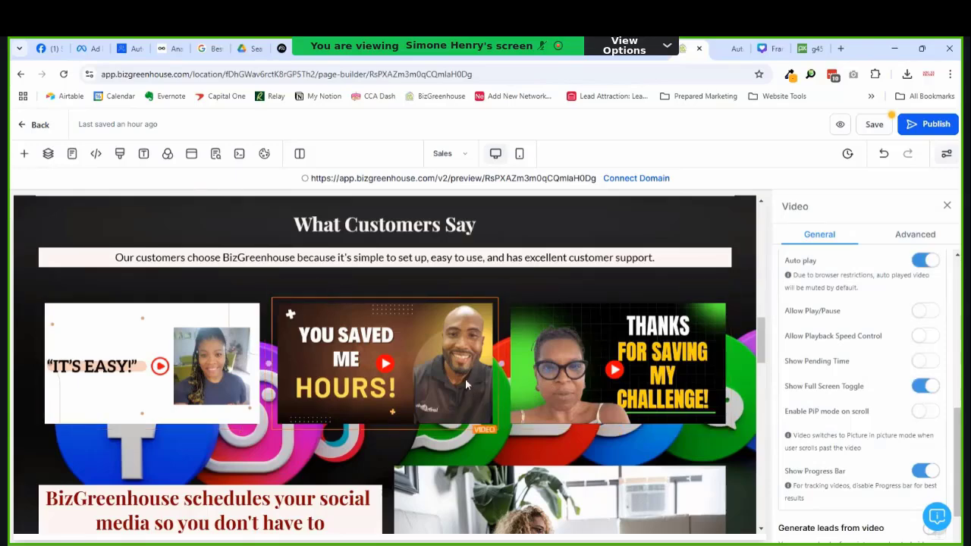
pyautogui.click(922, 386)
pyautogui.click(924, 260)
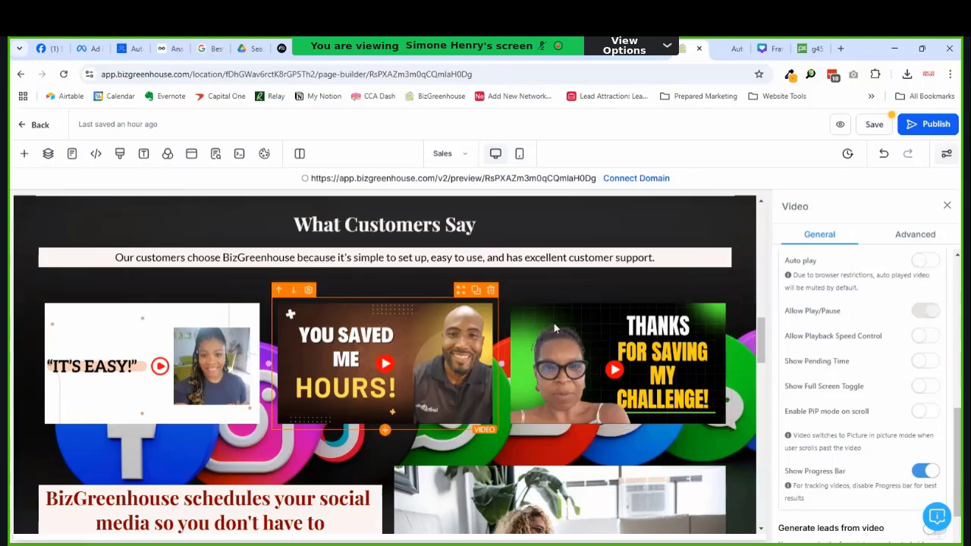
pyautogui.click(592, 343)
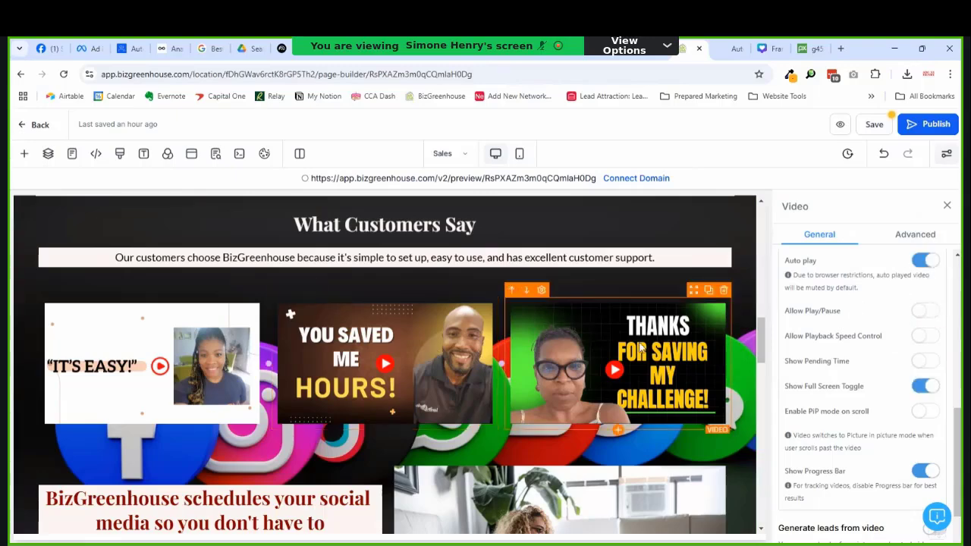
pyautogui.click(919, 262)
# Step: Try the demo video as Youtube type at 3/4 Width and save
pyautogui.scroll(-10, 381, 443)
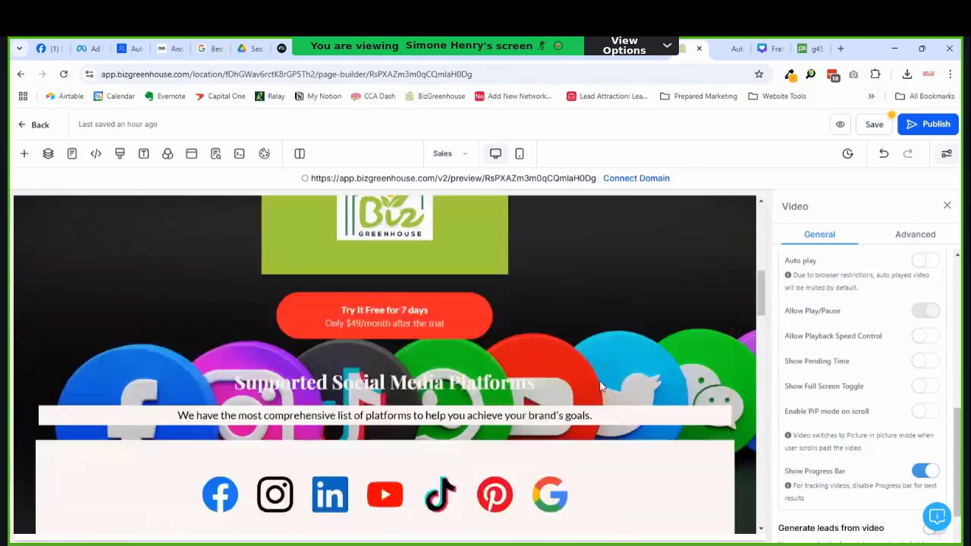
pyautogui.scroll(-2, 382, 443)
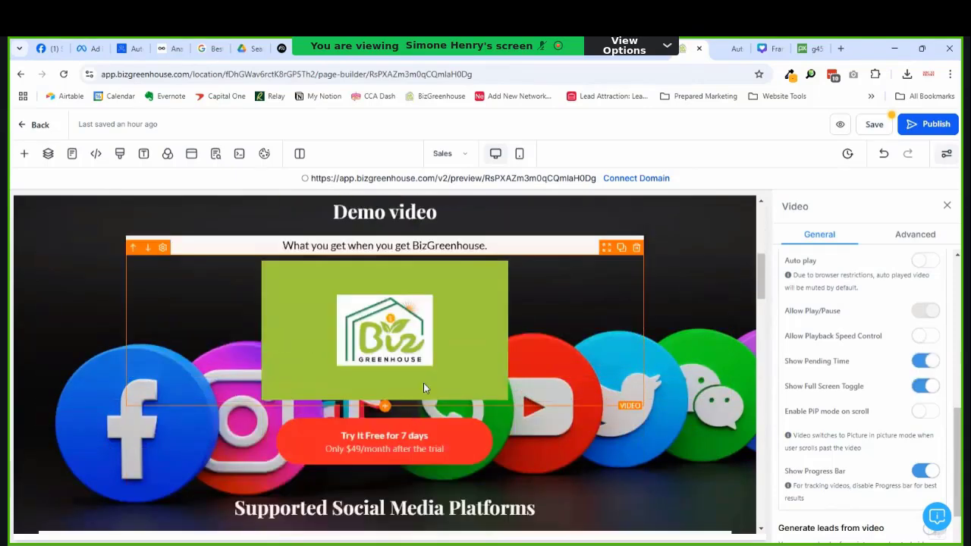
pyautogui.scroll(-1, 865, 379)
pyautogui.scroll(3, 892, 371)
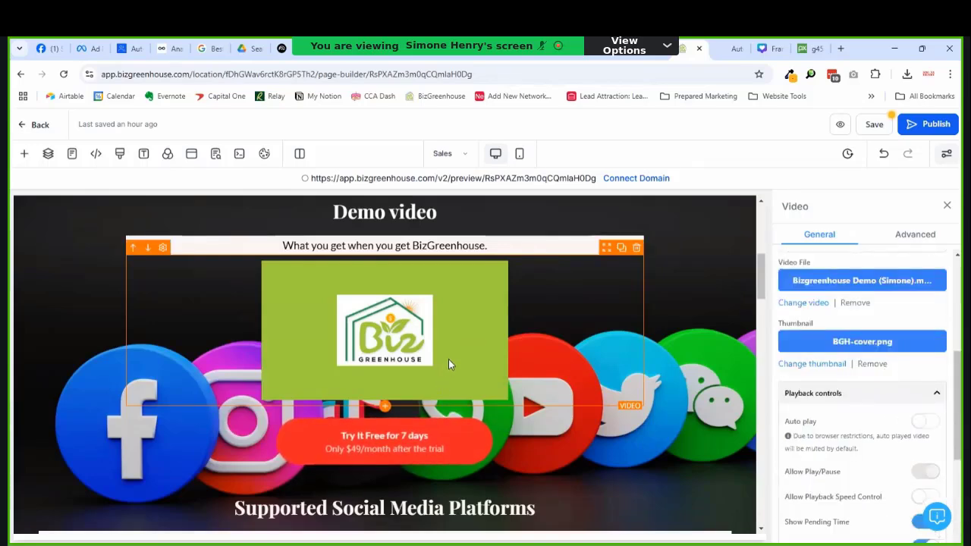
pyautogui.scroll(2, 848, 381)
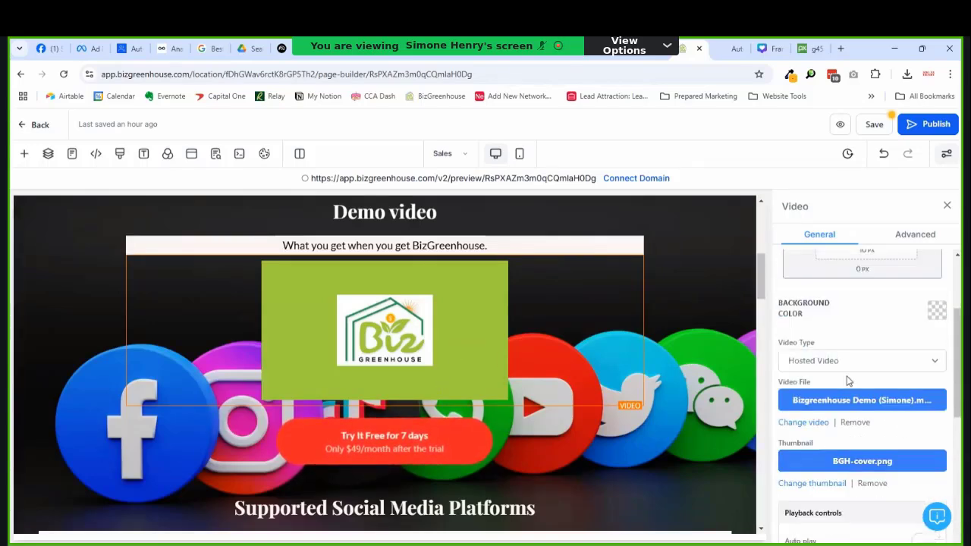
pyautogui.click(848, 361)
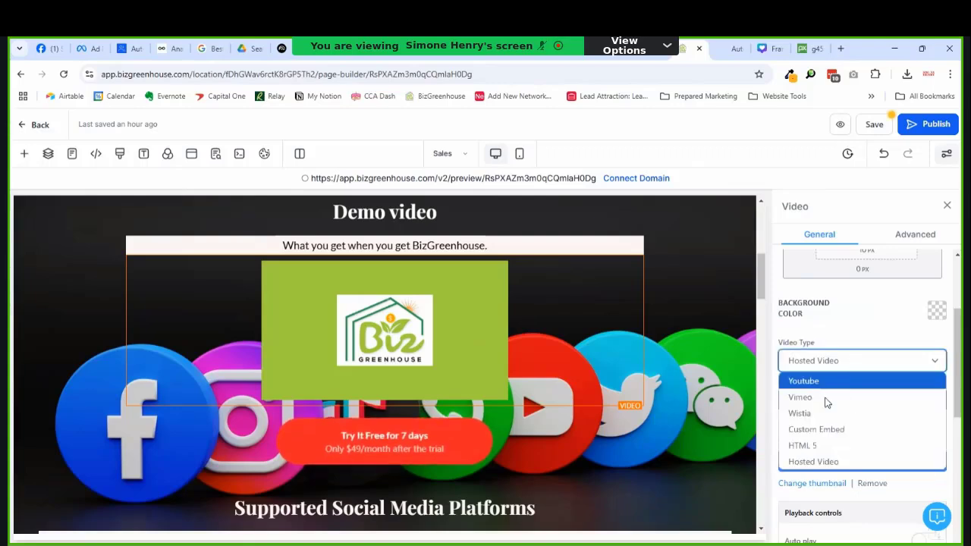
pyautogui.click(830, 381)
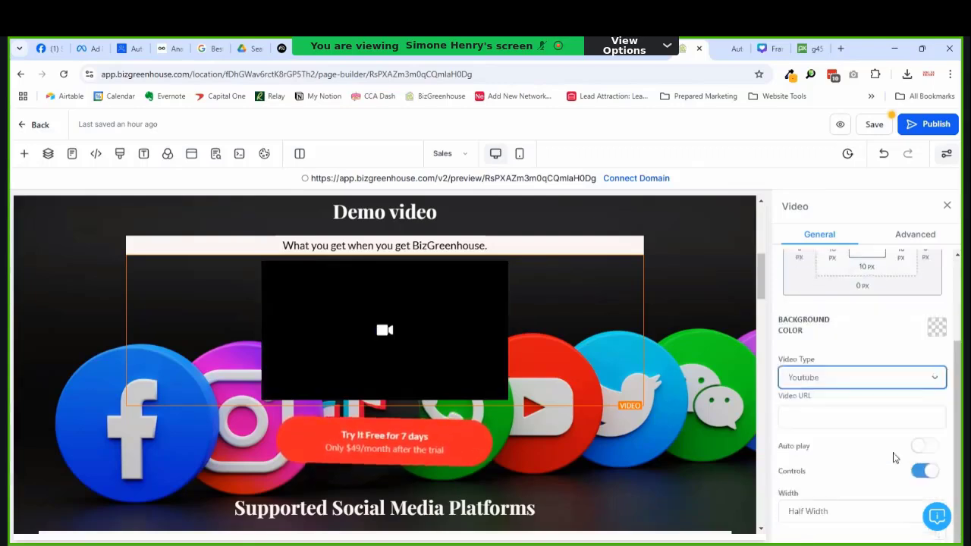
pyautogui.click(804, 514)
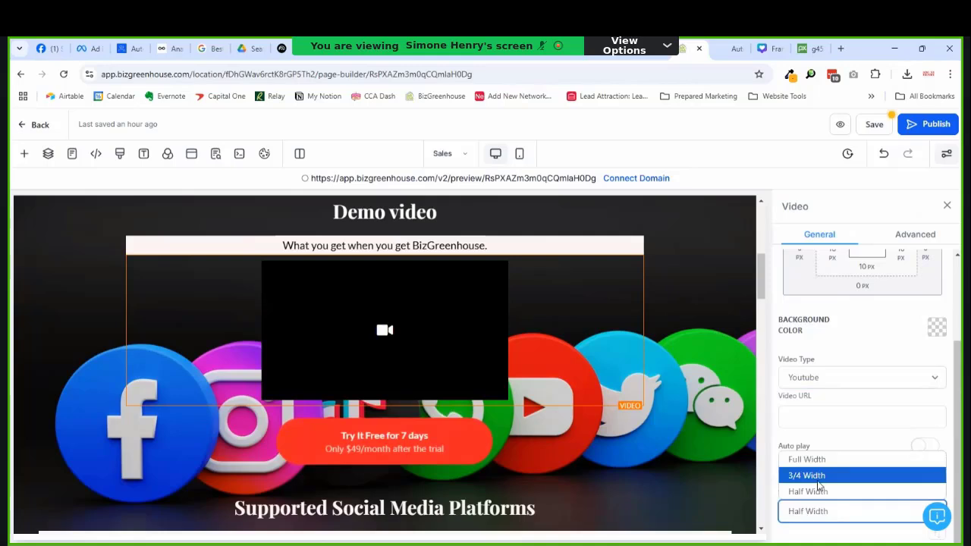
pyautogui.click(818, 481)
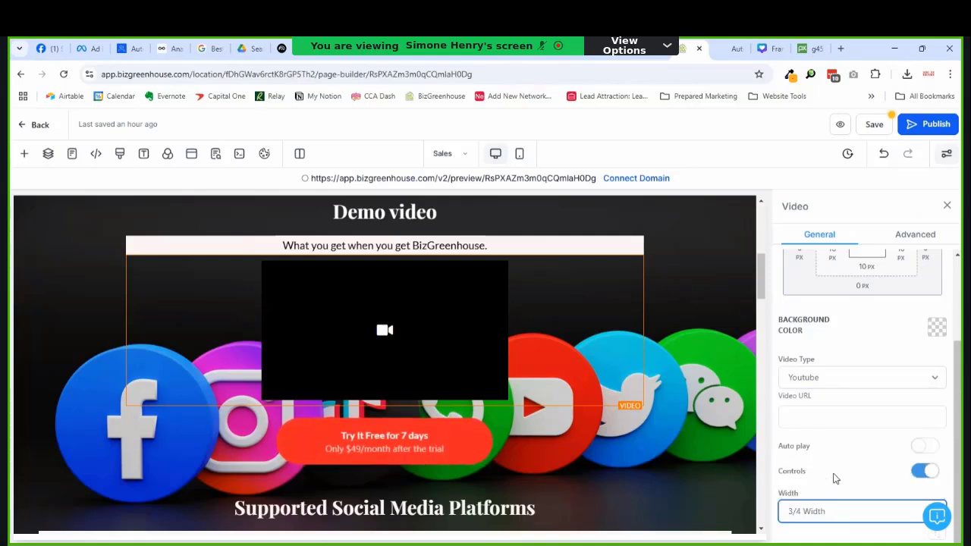
pyautogui.scroll(1, 877, 360)
pyautogui.click(872, 124)
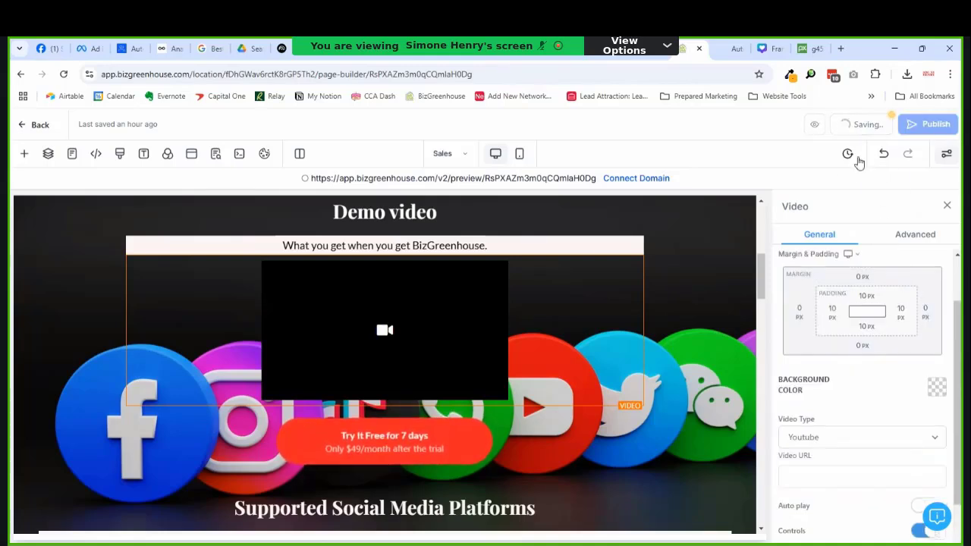
# Step: Set the demo video type back to Hosted Video and save the Sales page
pyautogui.scroll(-1, 835, 311)
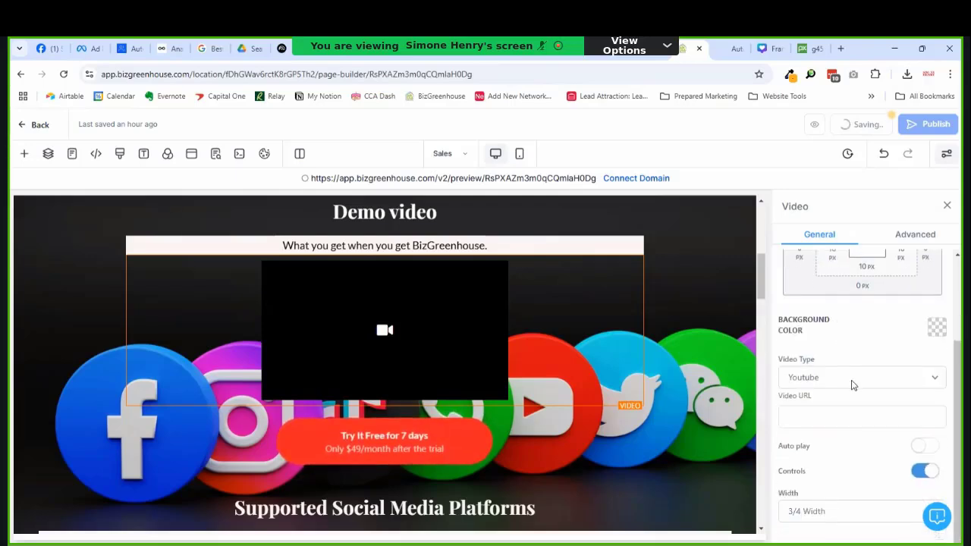
pyautogui.click(826, 379)
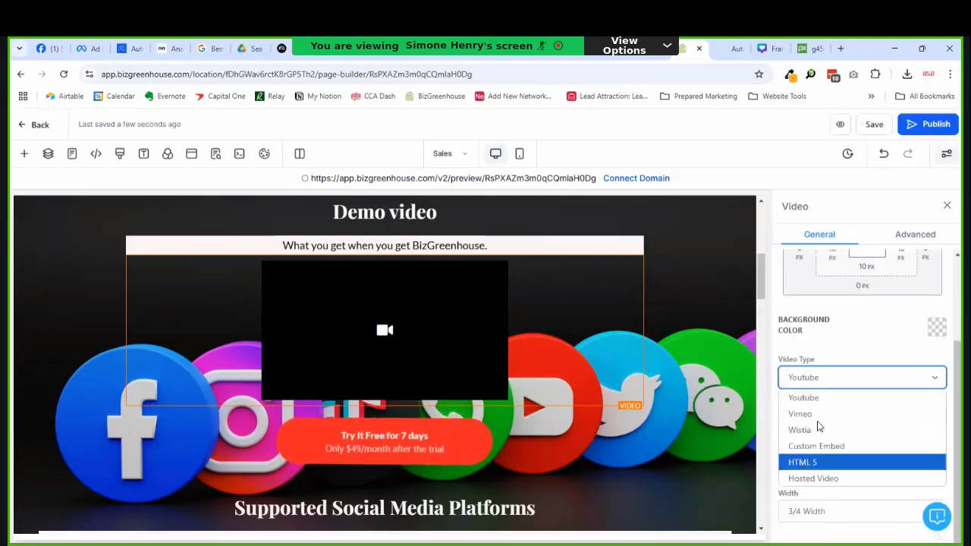
pyautogui.click(813, 477)
pyautogui.scroll(-2, 839, 446)
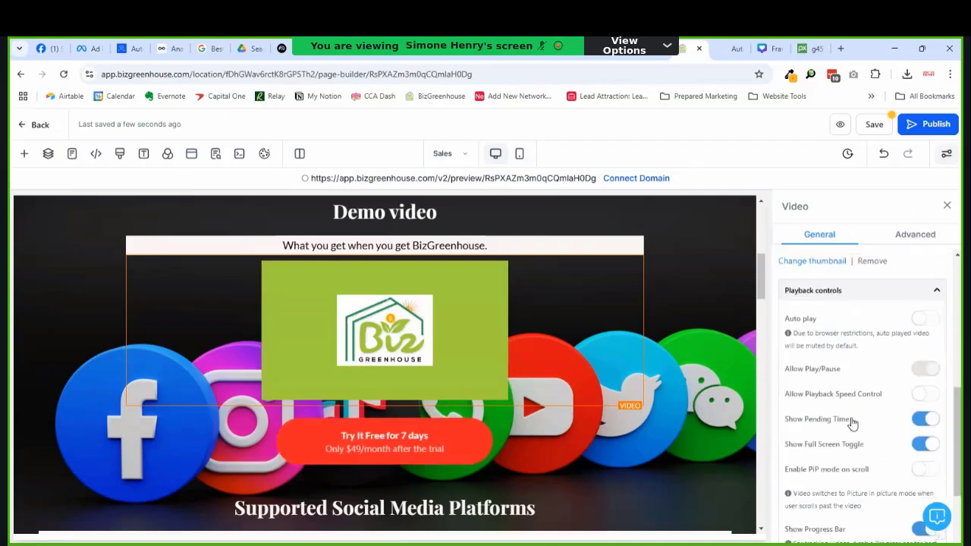
pyautogui.scroll(2, 852, 423)
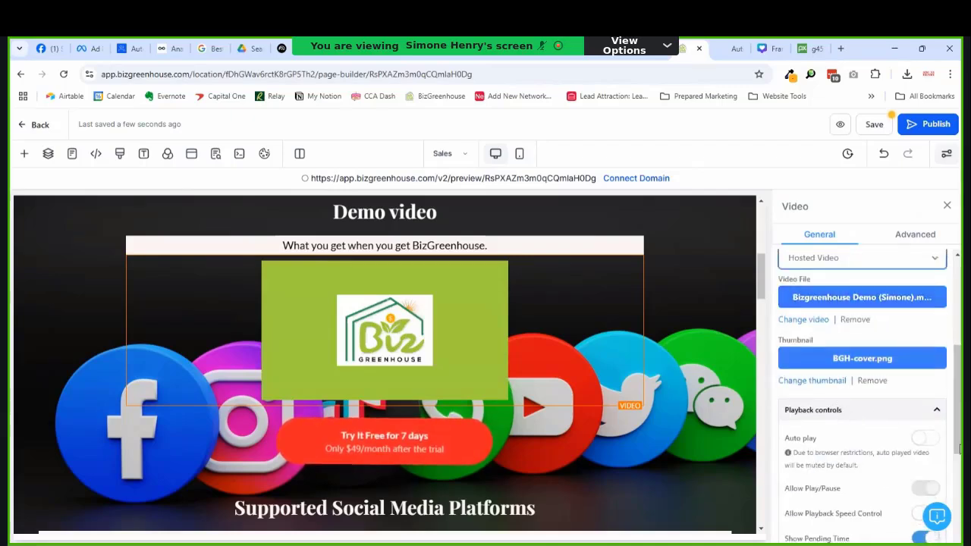
pyautogui.scroll(-3, 918, 459)
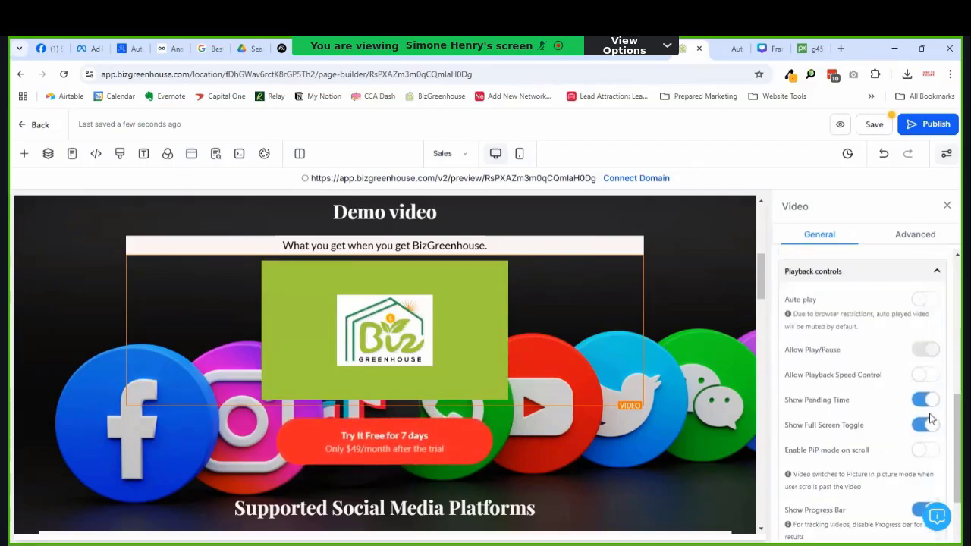
pyautogui.scroll(1, 931, 418)
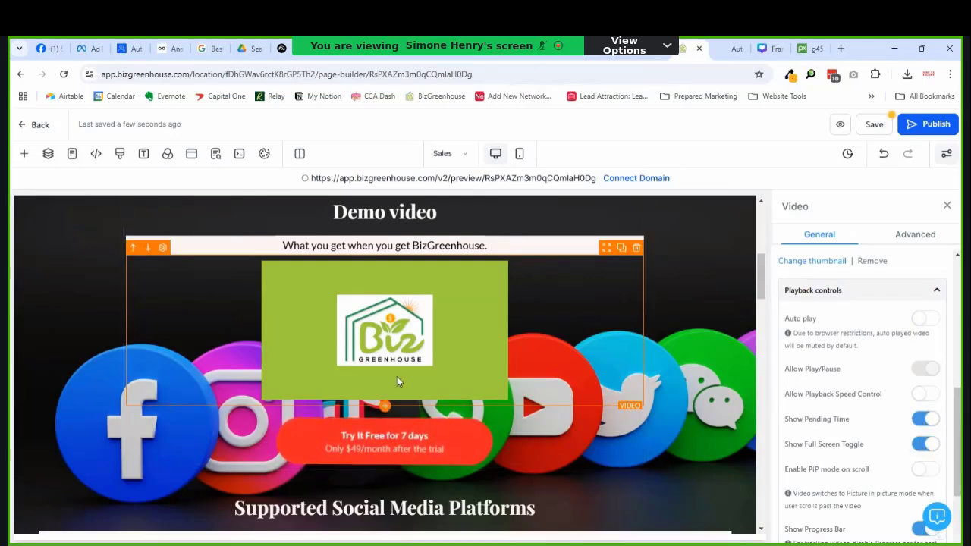
pyautogui.scroll(-3, 857, 379)
pyautogui.scroll(-2, 520, 355)
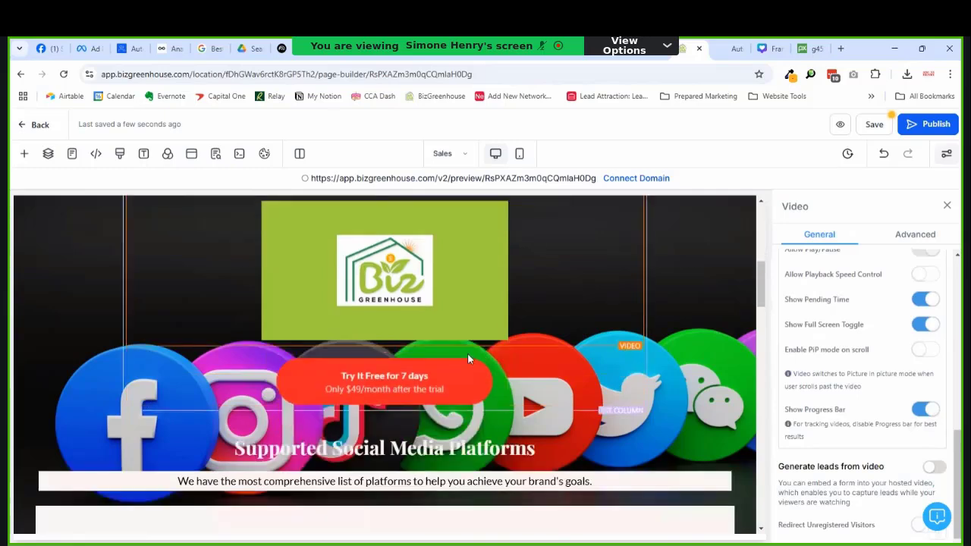
pyautogui.scroll(3, 493, 355)
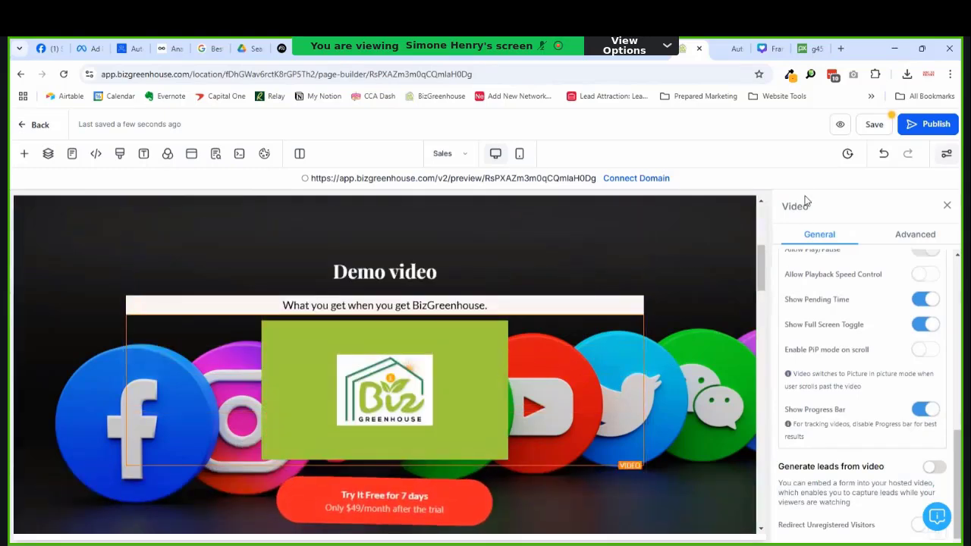
pyautogui.click(871, 128)
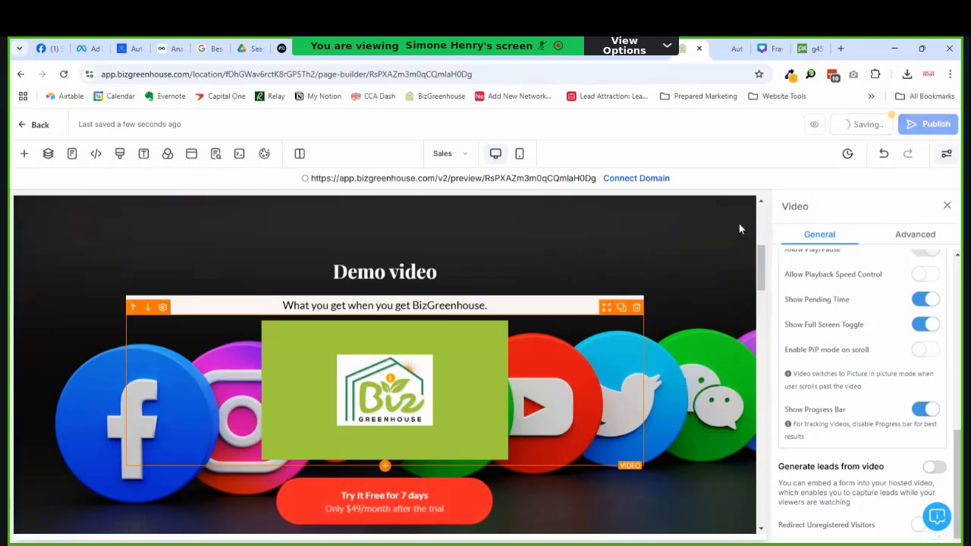
# Step: Close the unneeded extra browser tab
pyautogui.scroll(-5, 548, 353)
pyautogui.scroll(4, 539, 364)
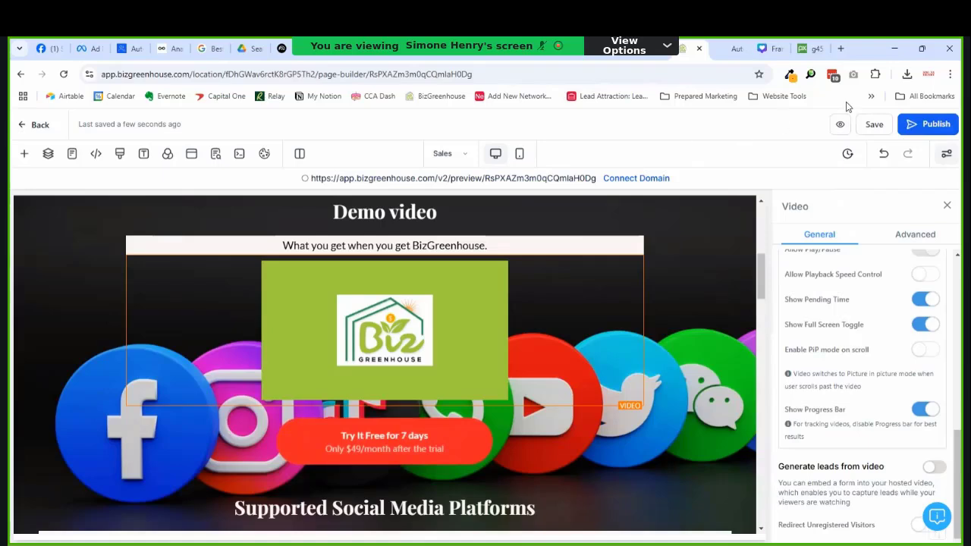
pyautogui.rightClick(727, 49)
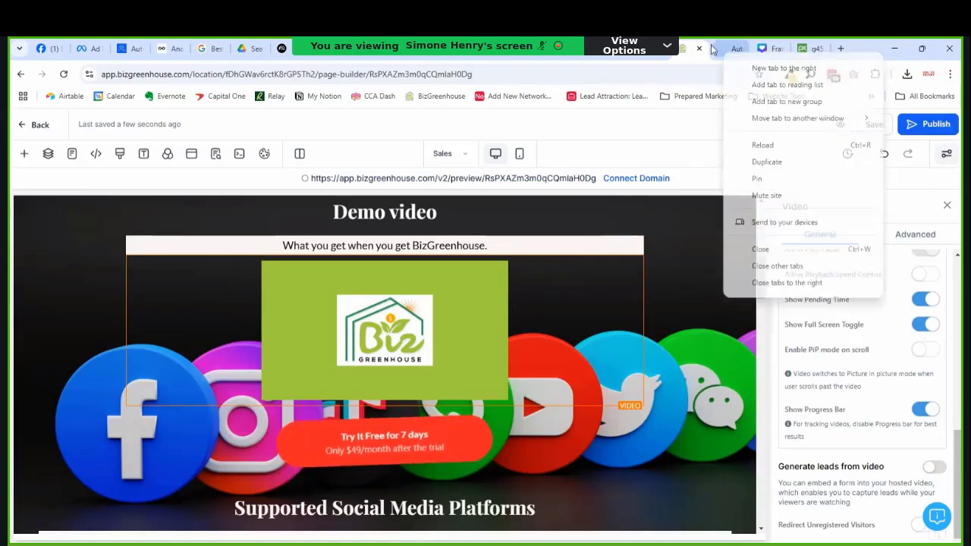
pyautogui.click(756, 247)
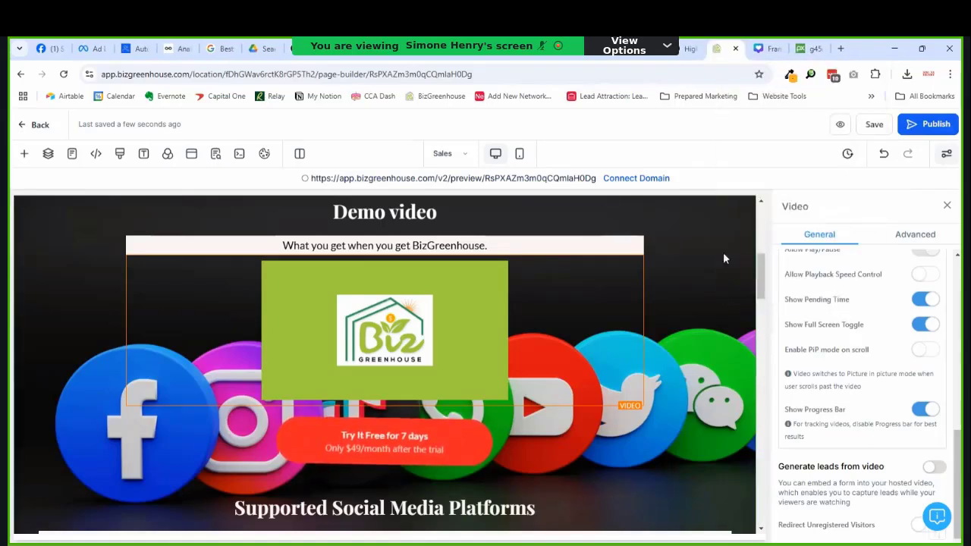
pyautogui.click(838, 126)
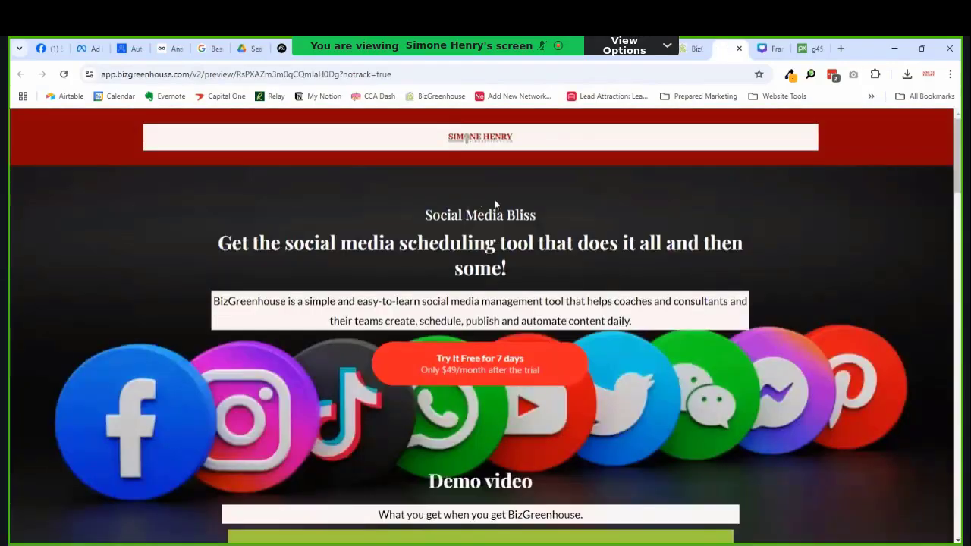
pyautogui.scroll(1, 594, 218)
pyautogui.scroll(-2, 595, 218)
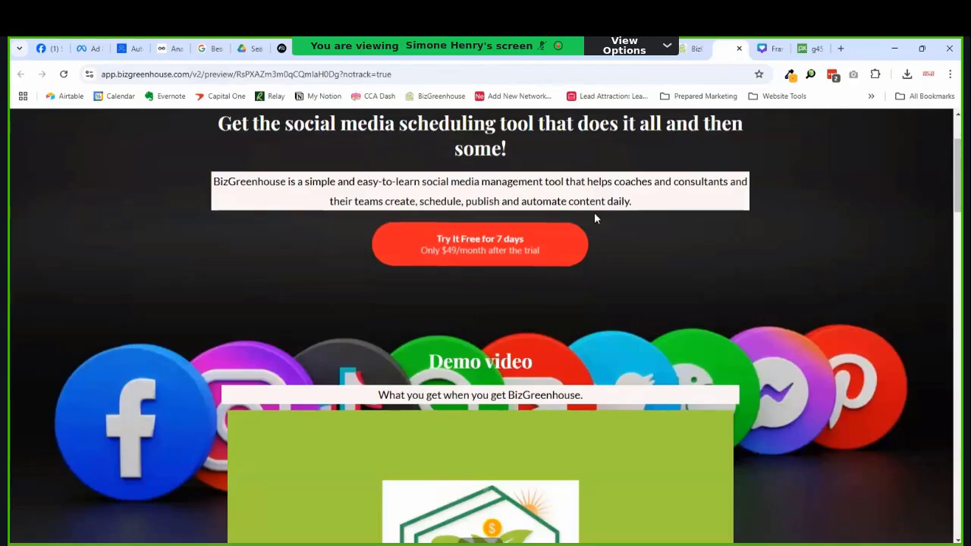
pyautogui.scroll(-4, 595, 218)
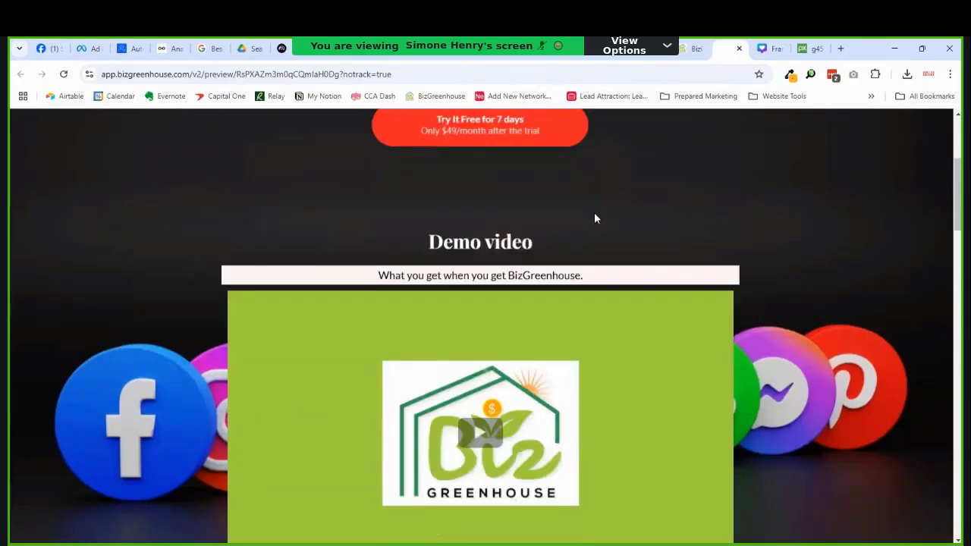
pyautogui.scroll(-2, 594, 218)
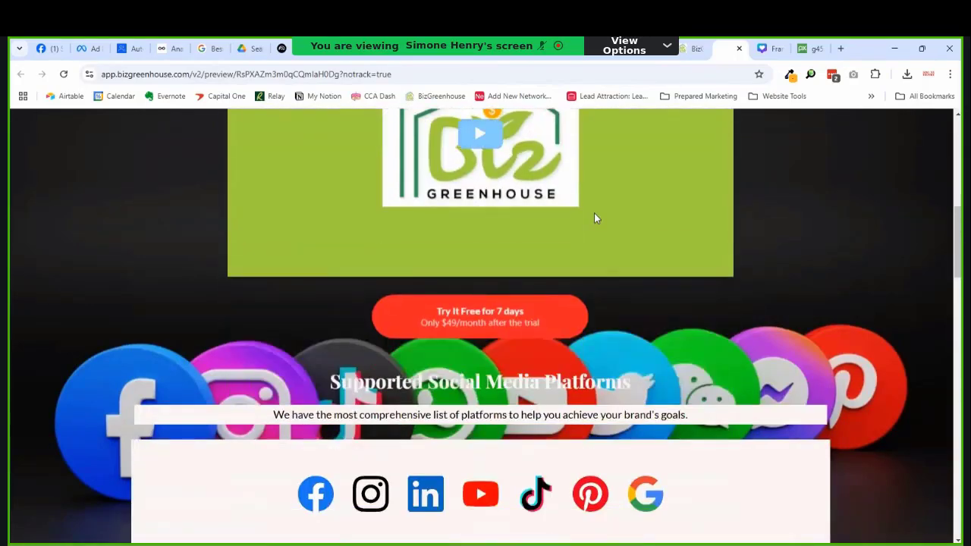
pyautogui.scroll(-2, 594, 219)
pyautogui.scroll(-2, 588, 203)
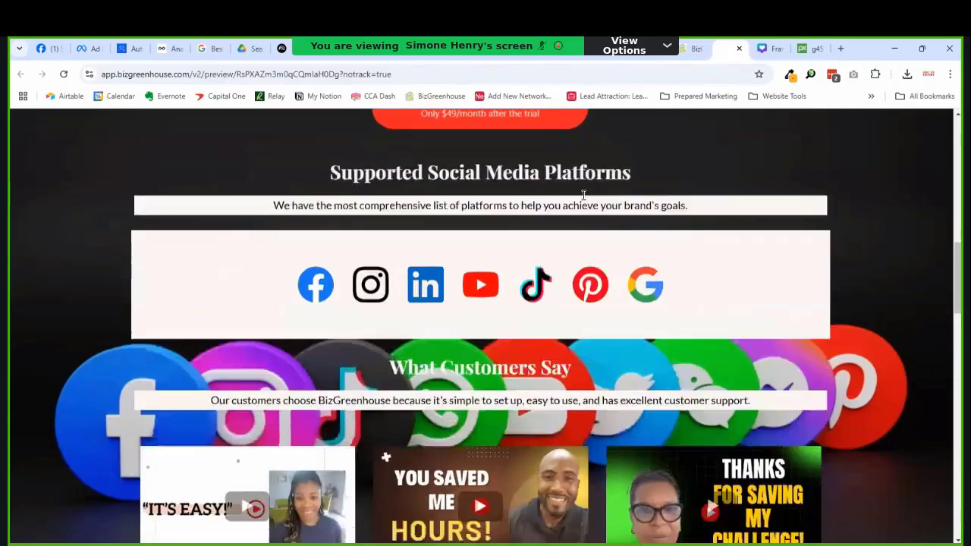
pyautogui.scroll(-4, 584, 199)
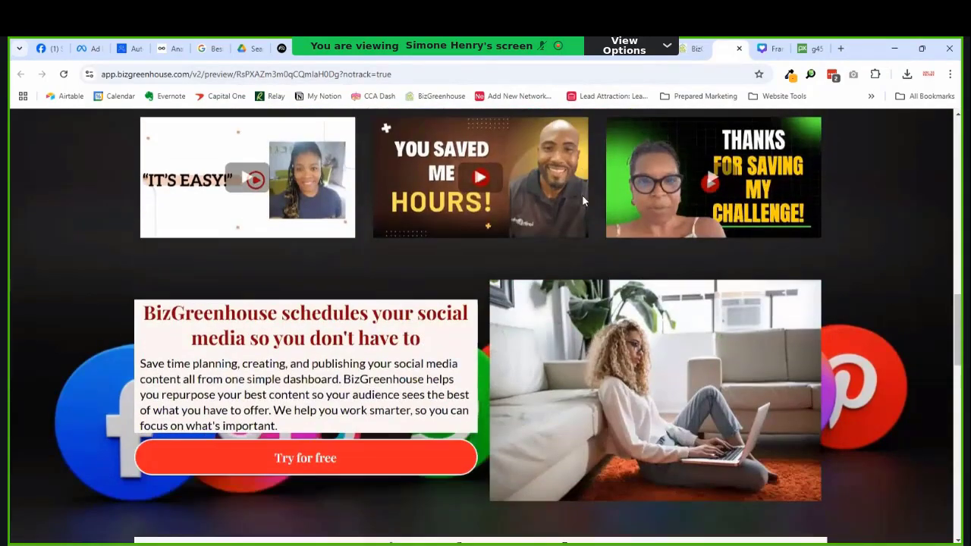
pyautogui.scroll(2, 582, 194)
pyautogui.scroll(-3, 582, 194)
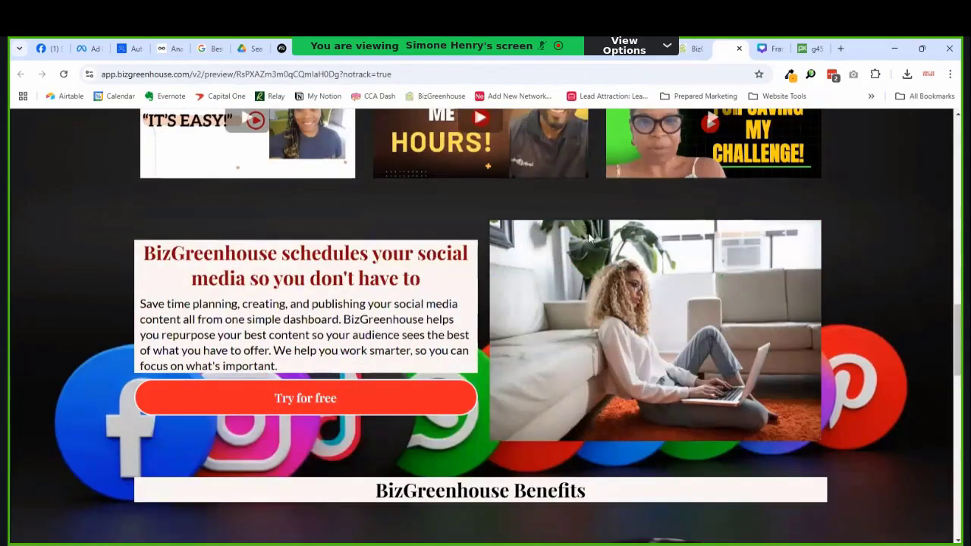
pyautogui.scroll(-1, 590, 241)
pyautogui.scroll(-1, 596, 241)
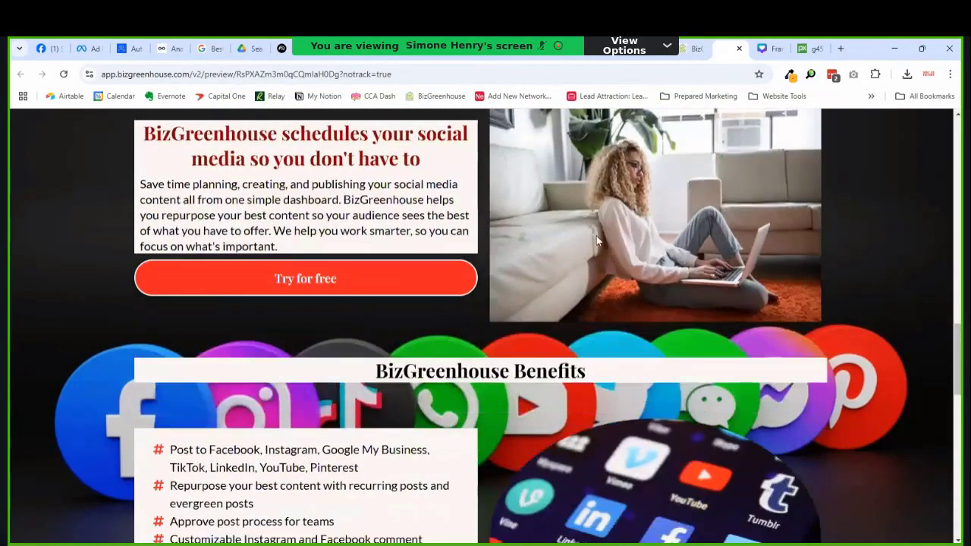
pyautogui.scroll(-5, 596, 241)
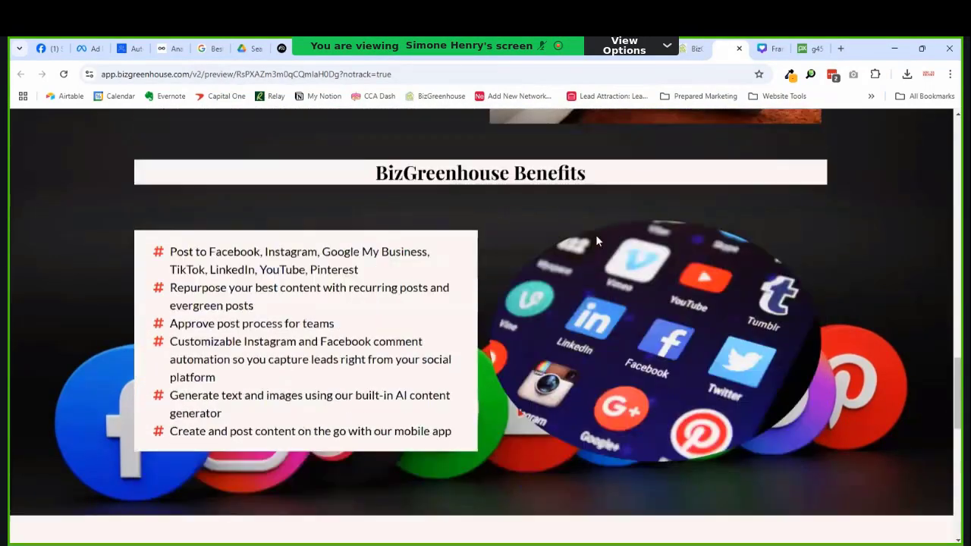
pyautogui.scroll(2, 598, 230)
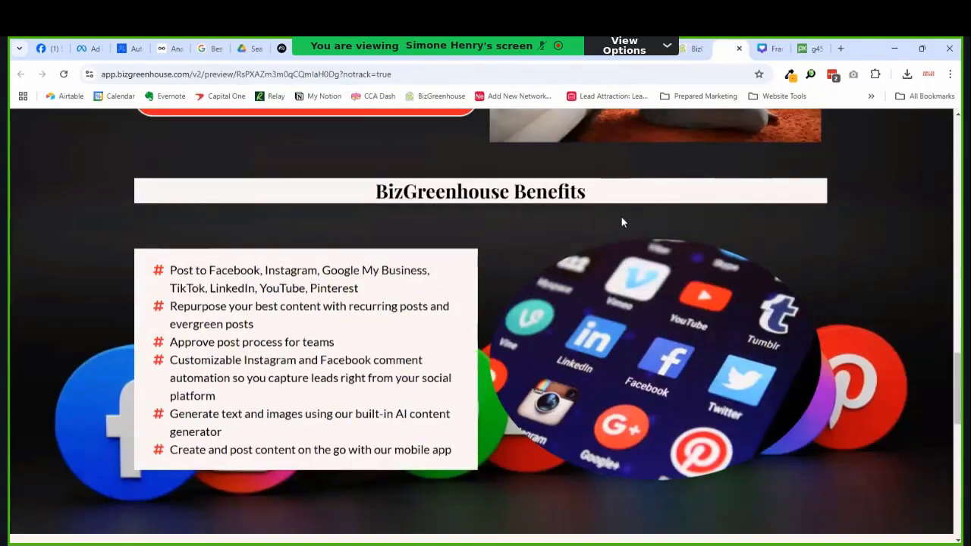
pyautogui.scroll(-2, 621, 222)
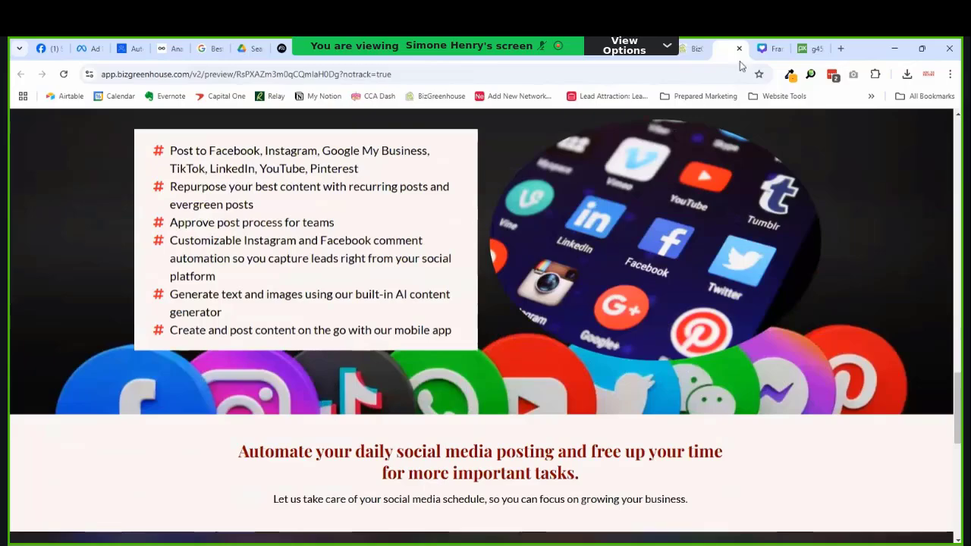
# Step: Replace the Benefits social-icons image with its copy from Media Storage
pyautogui.click(694, 48)
pyautogui.scroll(-5, 486, 357)
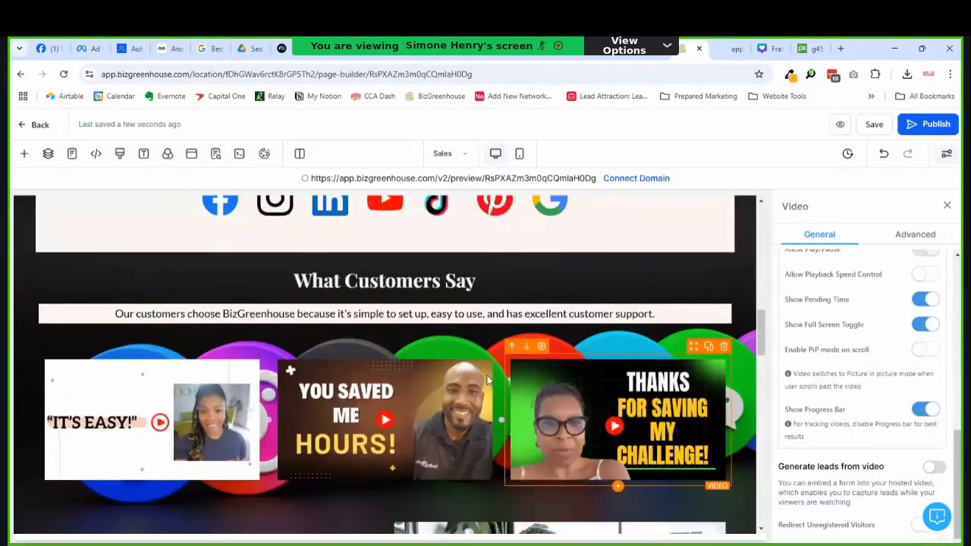
pyautogui.scroll(-5, 511, 378)
pyautogui.click(637, 354)
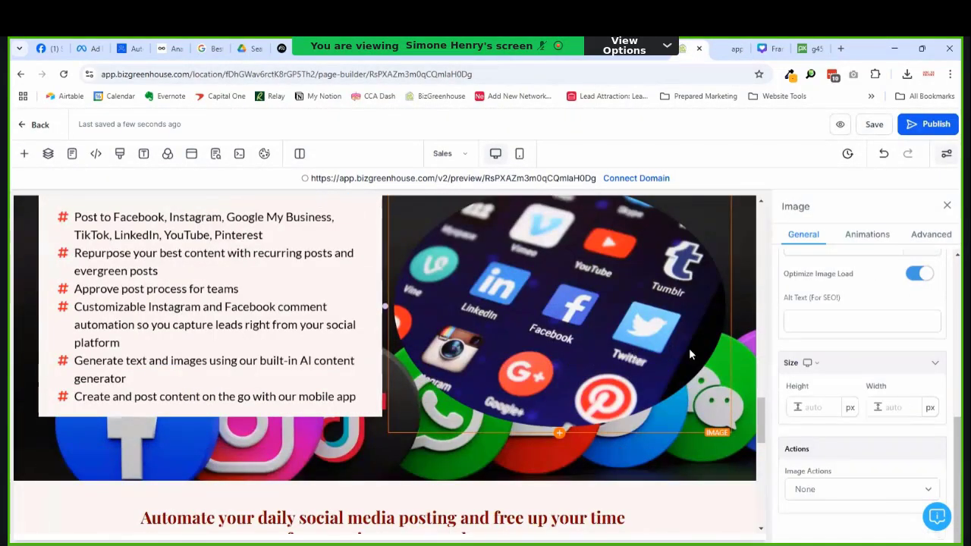
pyautogui.scroll(3, 825, 331)
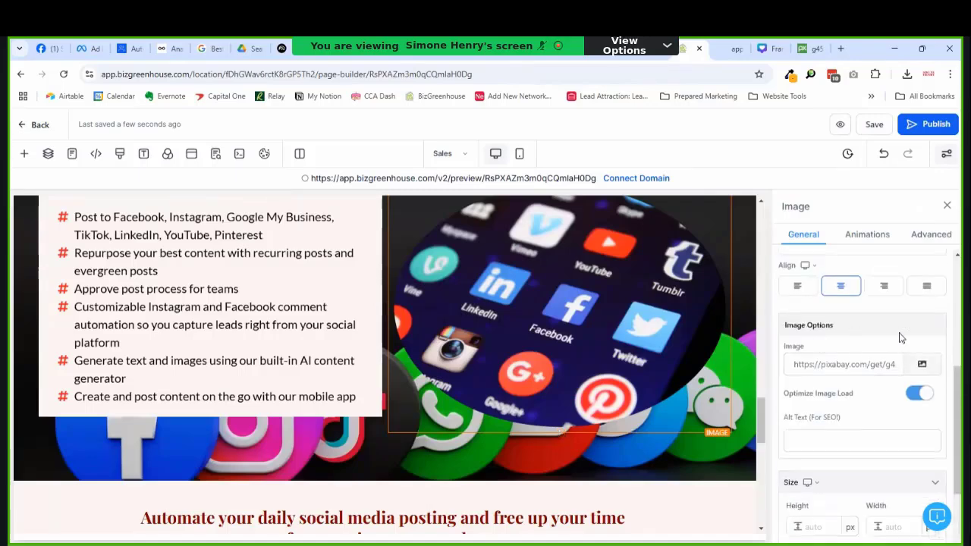
pyautogui.click(921, 365)
pyautogui.scroll(-5, 284, 394)
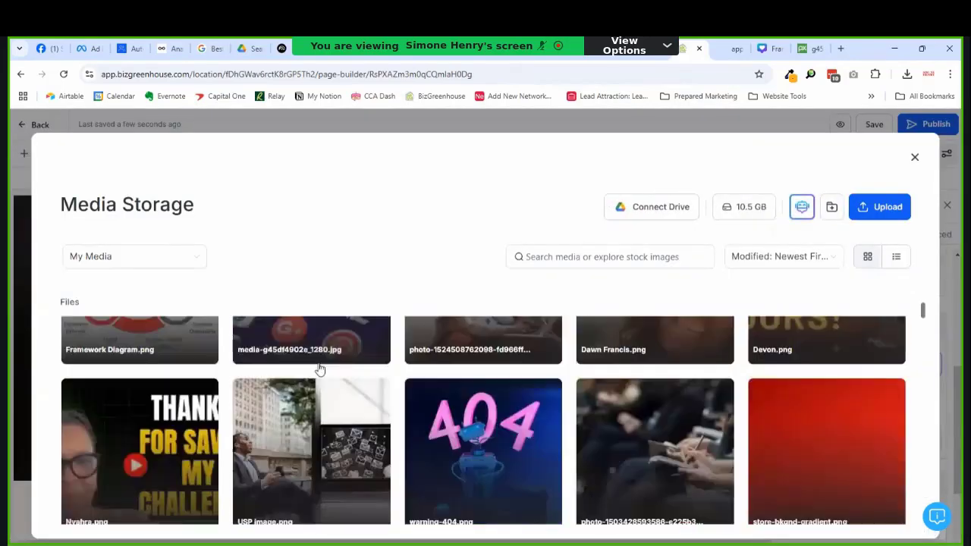
pyautogui.scroll(2, 338, 333)
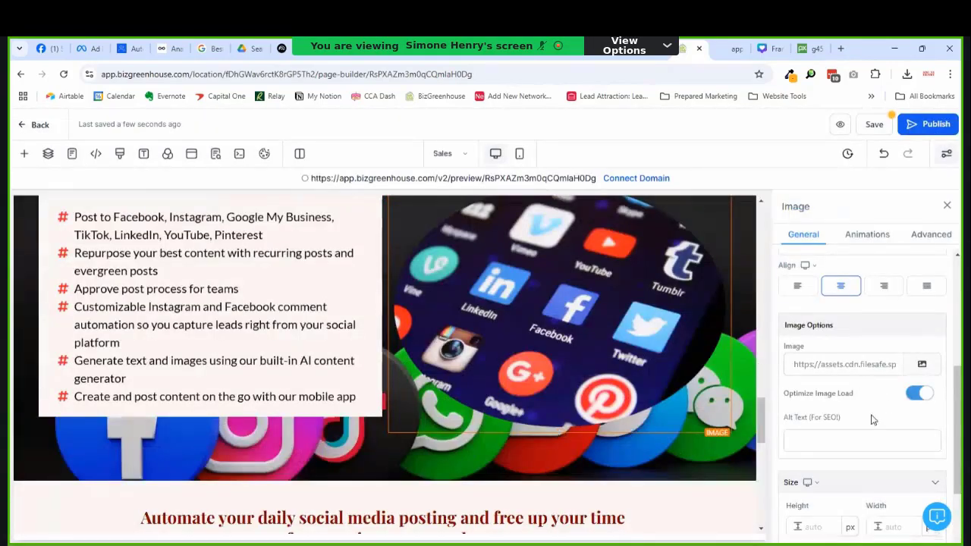
# Step: Give the image alt text 'Pic with social media icons' and save the Sales page
pyautogui.click(820, 447)
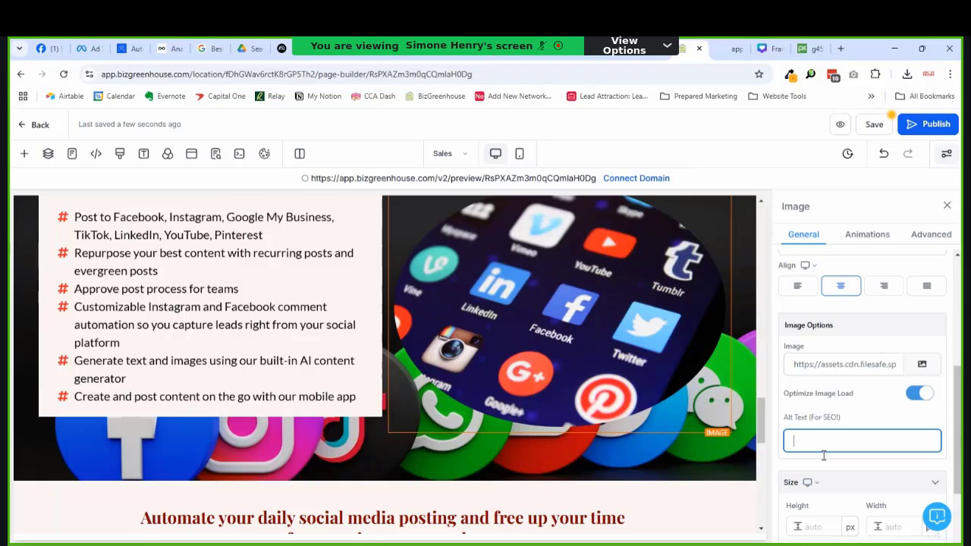
pyautogui.write('Pic with social media icons')
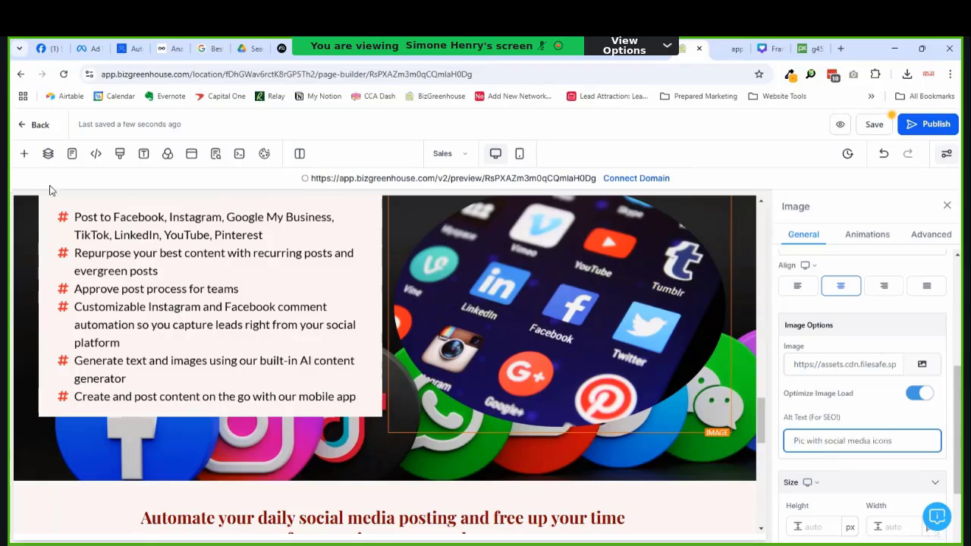
pyautogui.press('Tab')
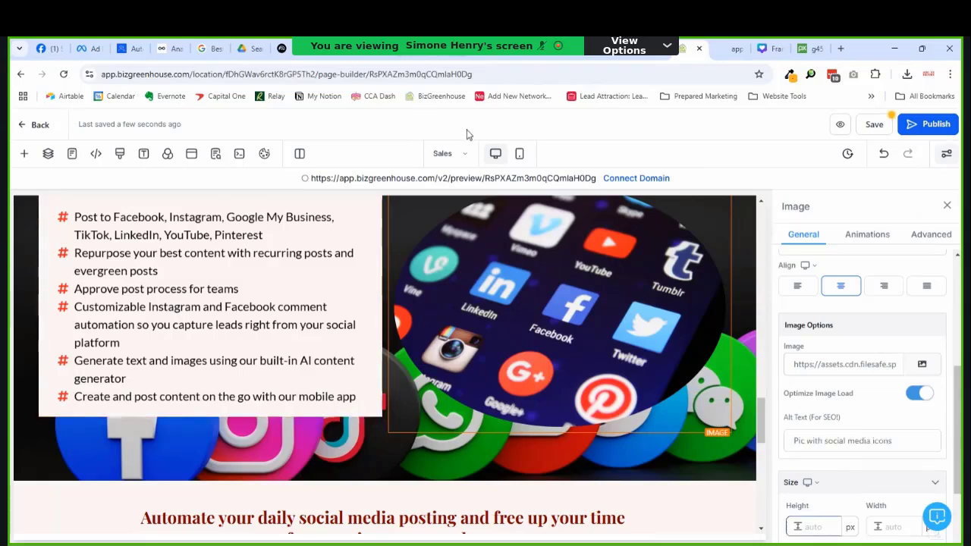
pyautogui.click(872, 124)
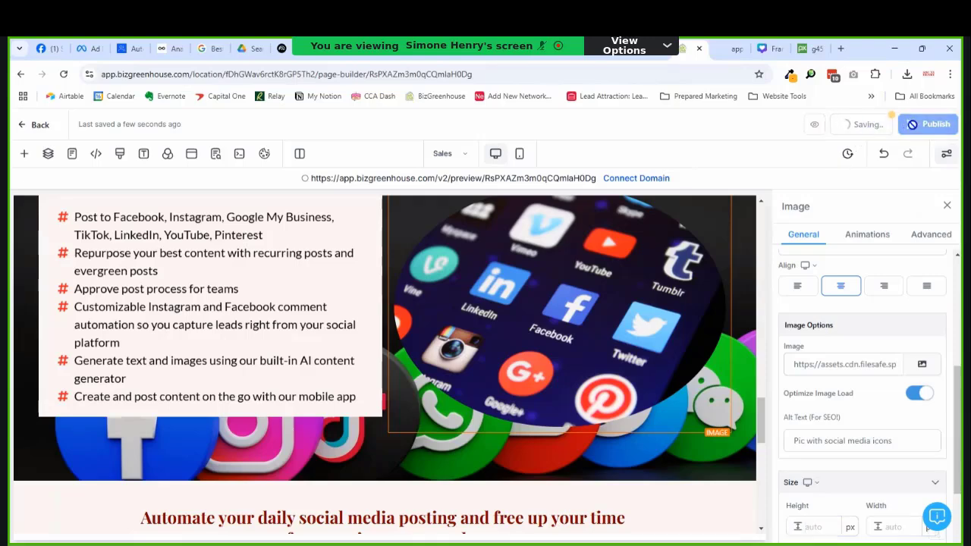
pyautogui.click(726, 52)
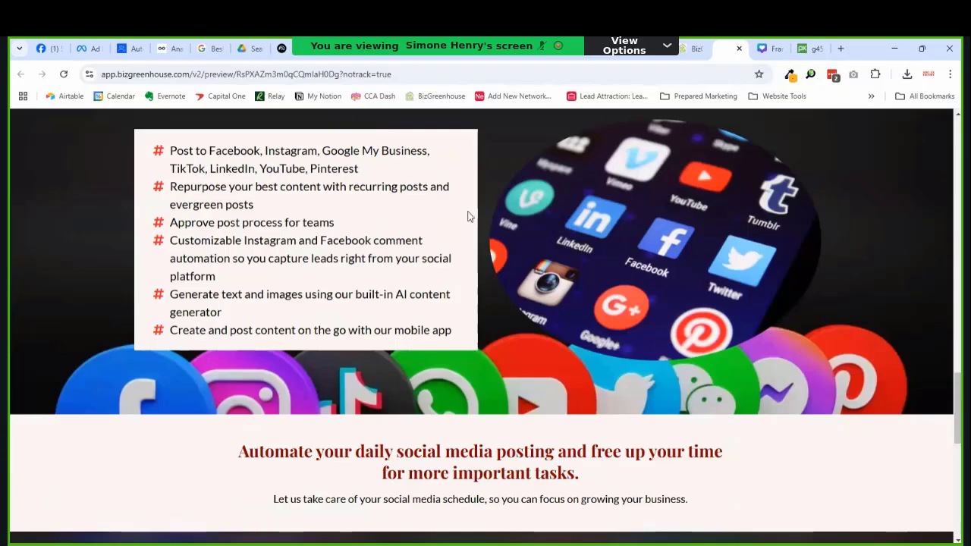
pyautogui.scroll(-8, 498, 223)
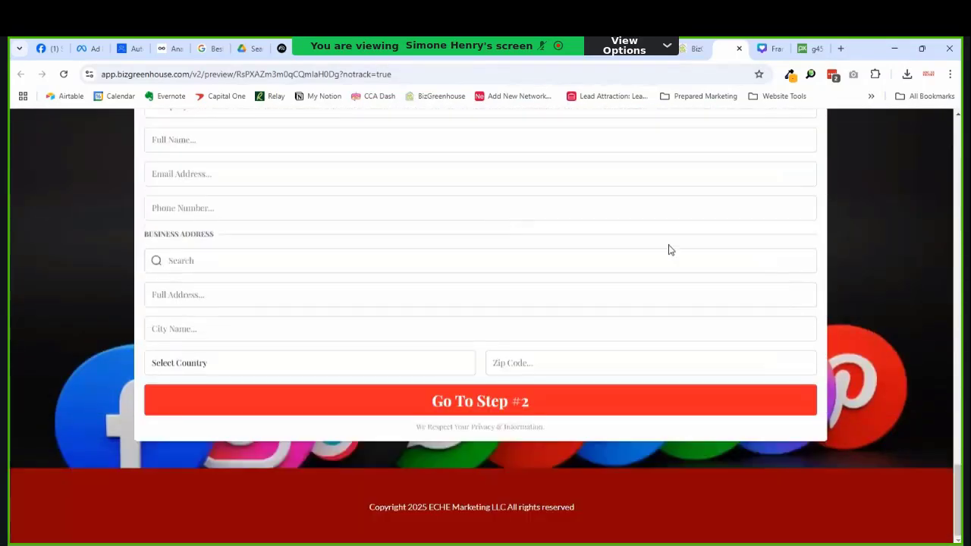
pyautogui.scroll(10, 483, 256)
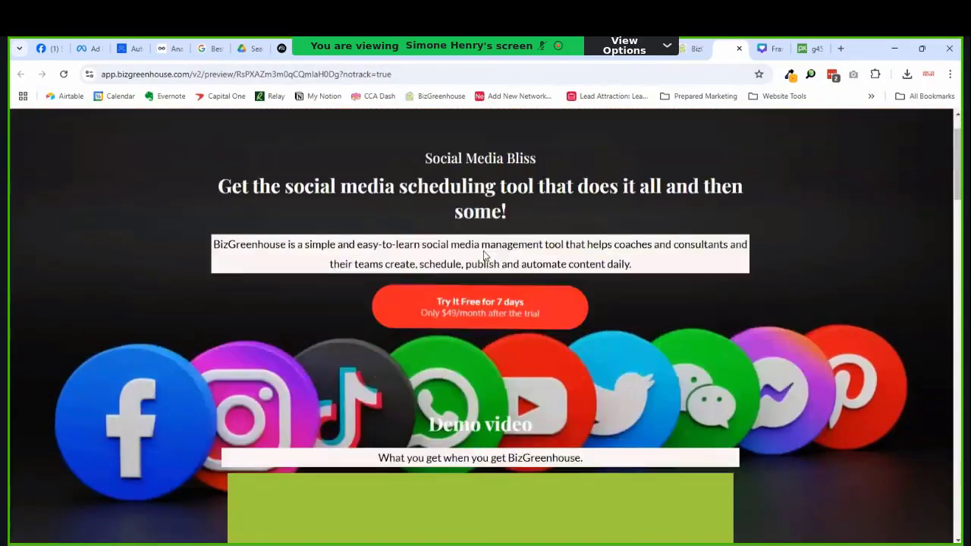
pyautogui.click(470, 306)
pyautogui.scroll(6, 474, 307)
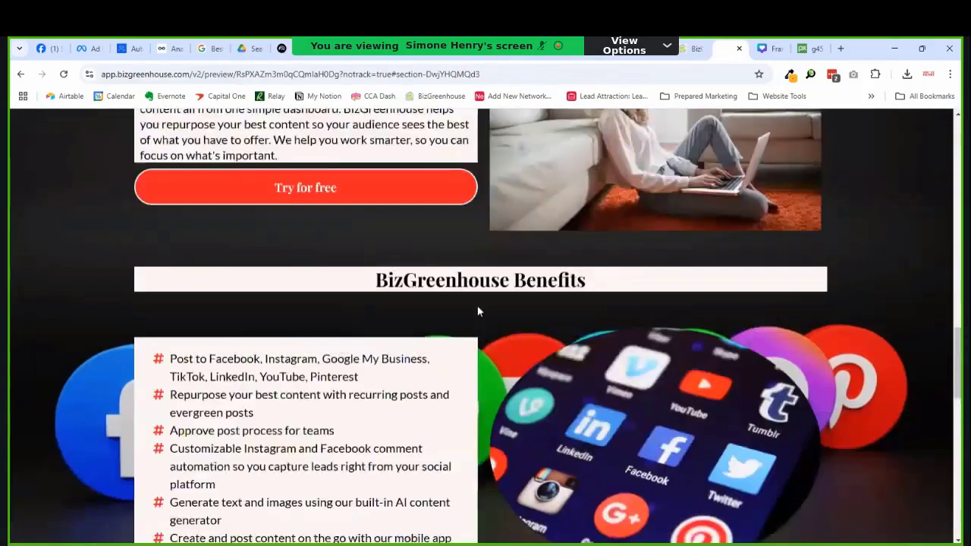
pyautogui.scroll(-10, 531, 289)
pyautogui.scroll(2, 606, 265)
pyautogui.scroll(-1, 607, 266)
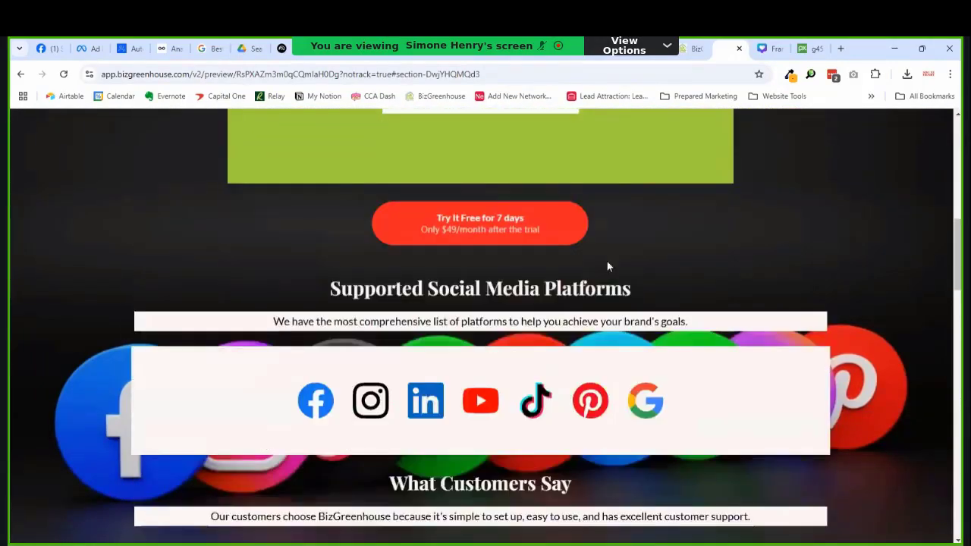
pyautogui.scroll(4, 605, 261)
pyautogui.scroll(-3, 531, 303)
pyautogui.click(434, 381)
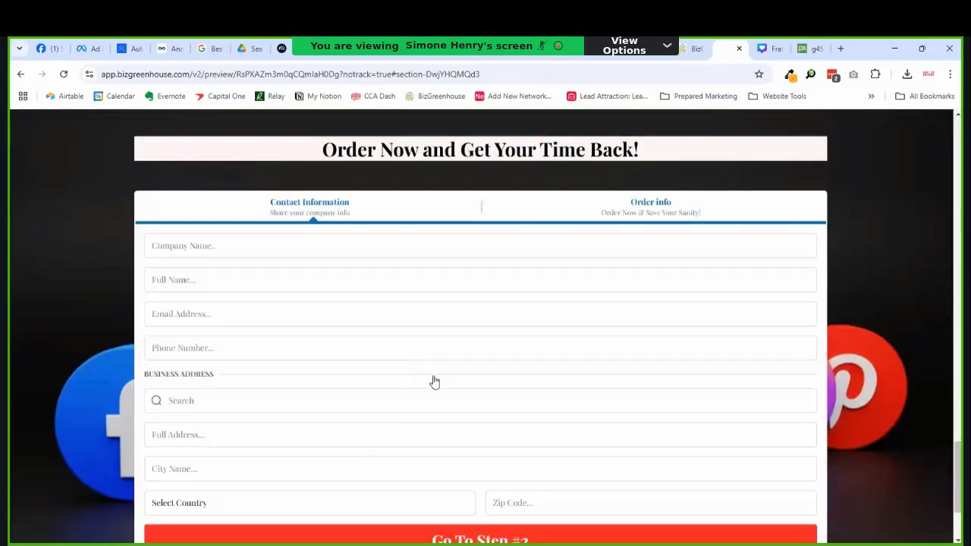
pyautogui.scroll(10, 437, 370)
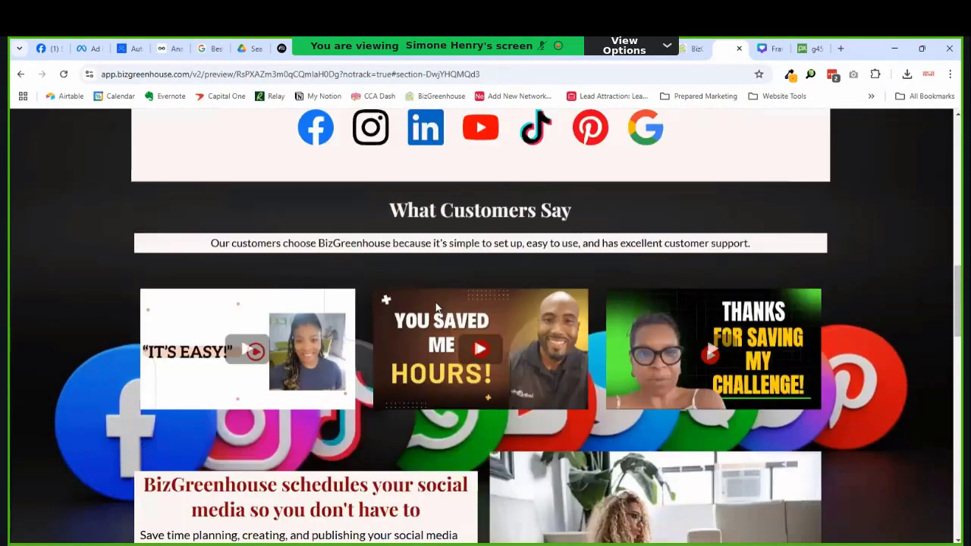
pyautogui.scroll(-2, 429, 308)
pyautogui.scroll(-3, 430, 308)
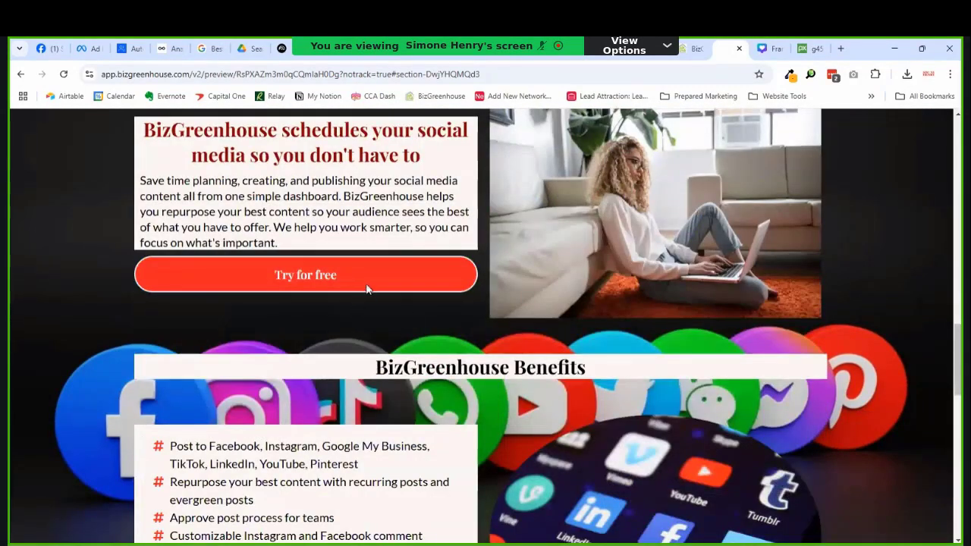
pyautogui.click(689, 49)
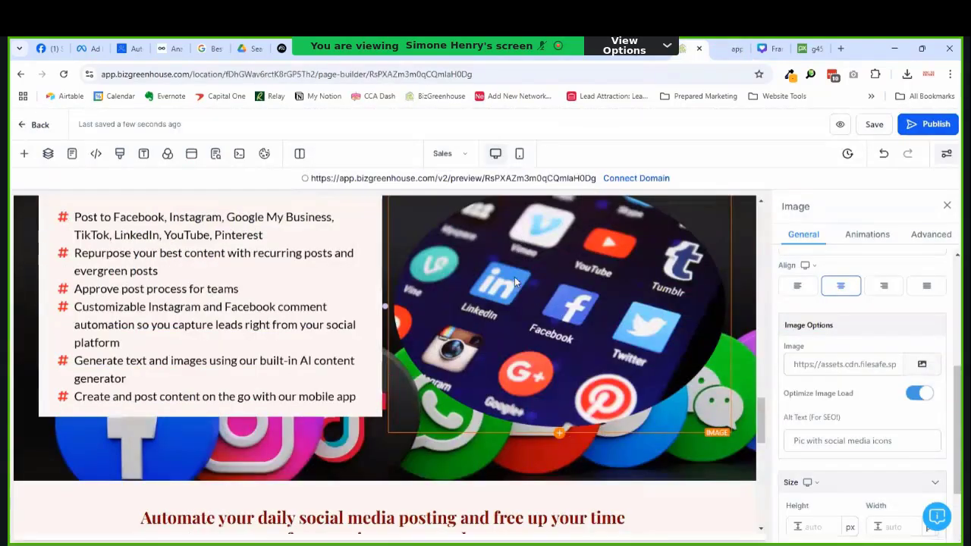
# Step: Set the Try for free button's action to Scroll to Element targeting Order Form Section, then save
pyautogui.scroll(-12, 622, 327)
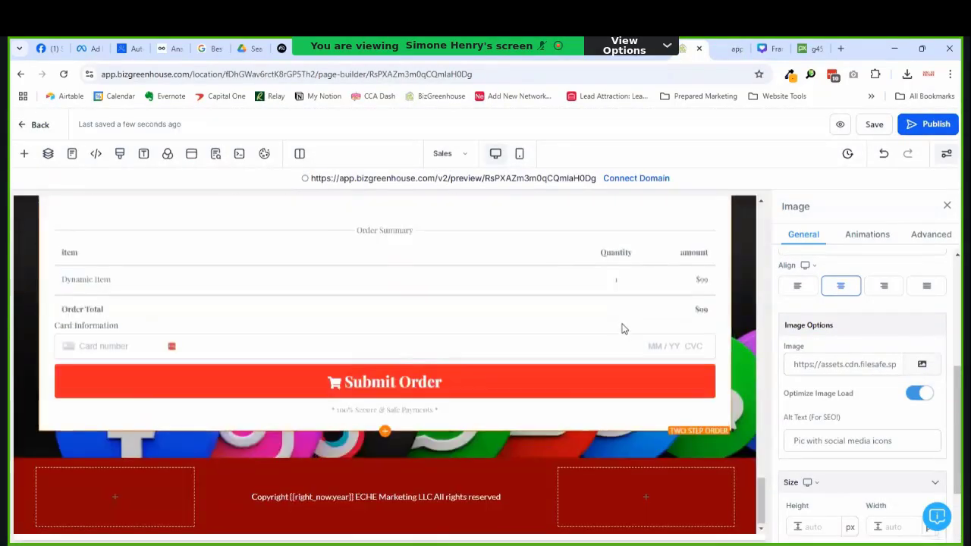
pyautogui.scroll(15, 622, 328)
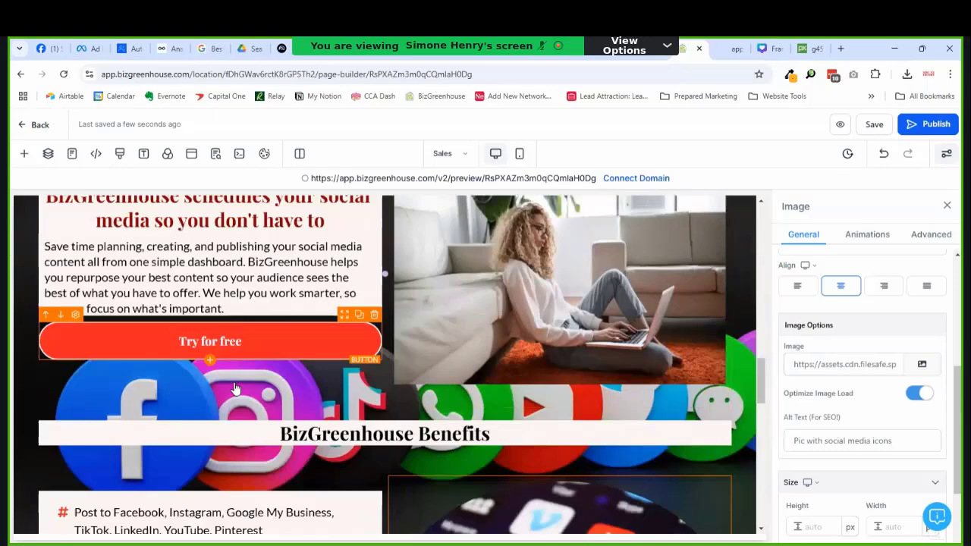
pyautogui.click(315, 351)
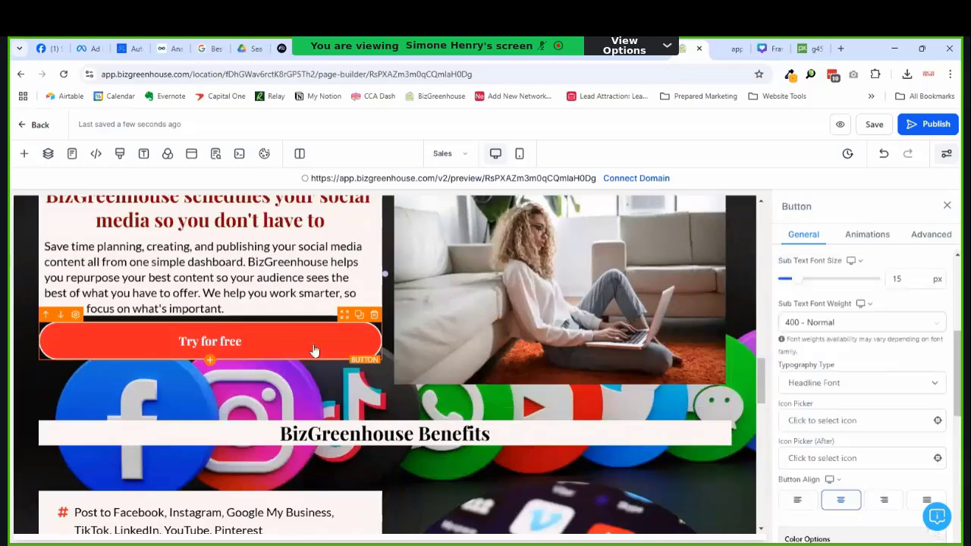
pyautogui.scroll(-5, 796, 357)
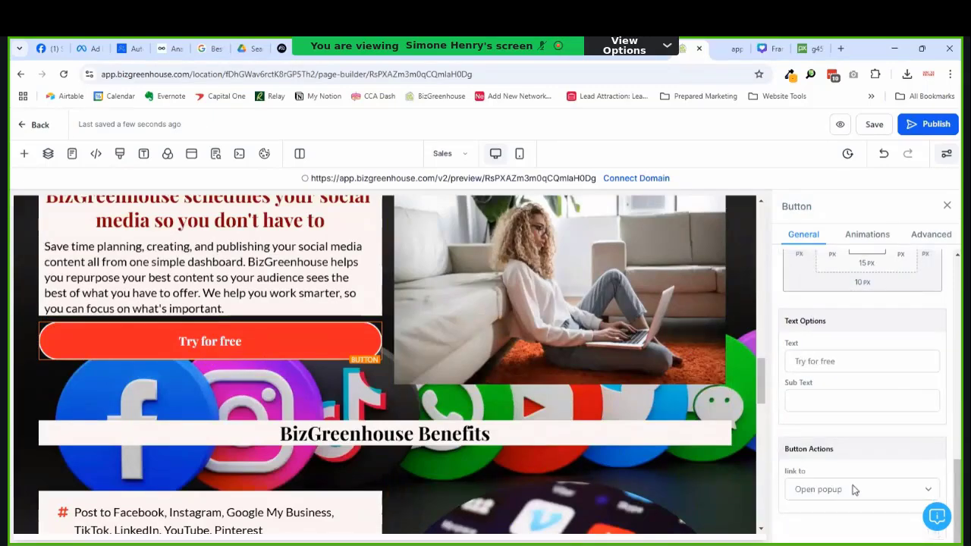
pyautogui.click(854, 490)
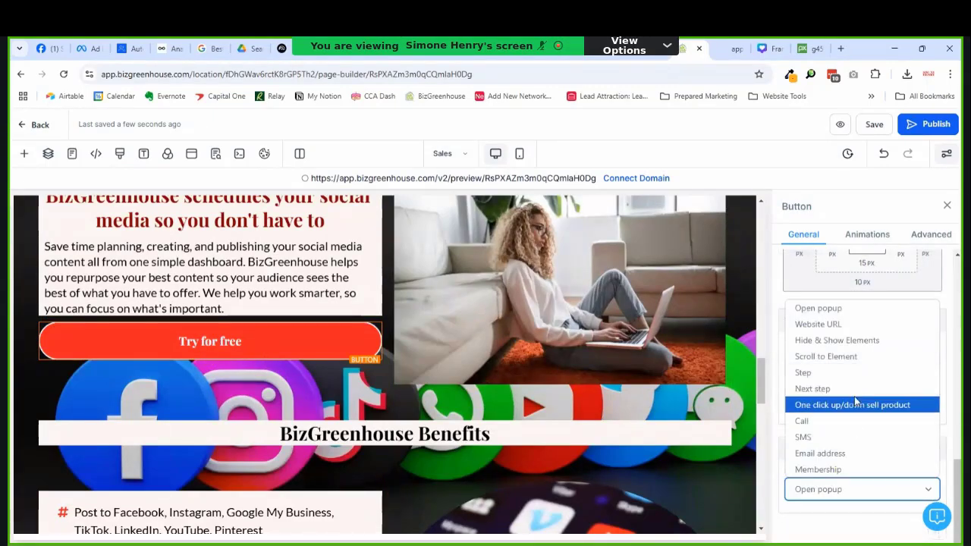
pyautogui.press('Up')
pyautogui.press('Up')
pyautogui.press('Up')
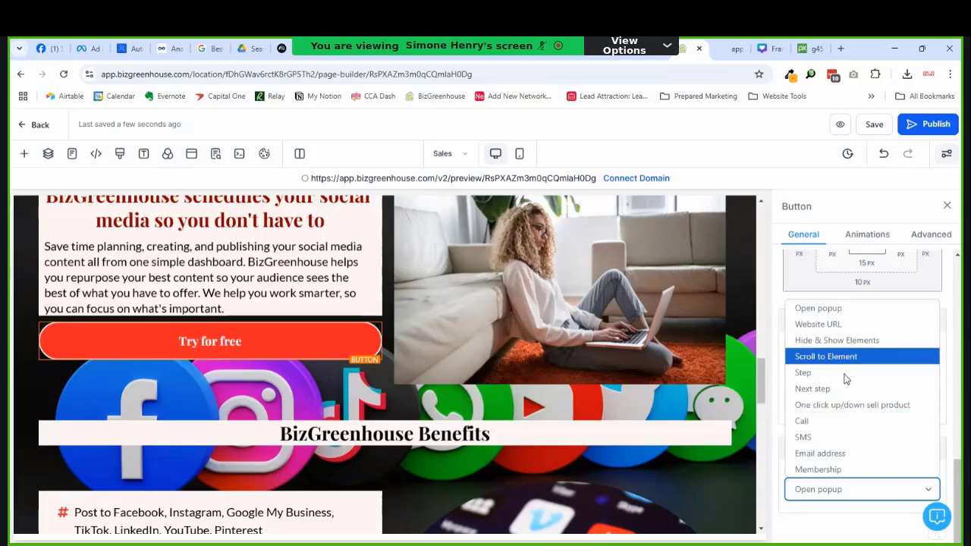
pyautogui.press('Return')
pyautogui.click(875, 485)
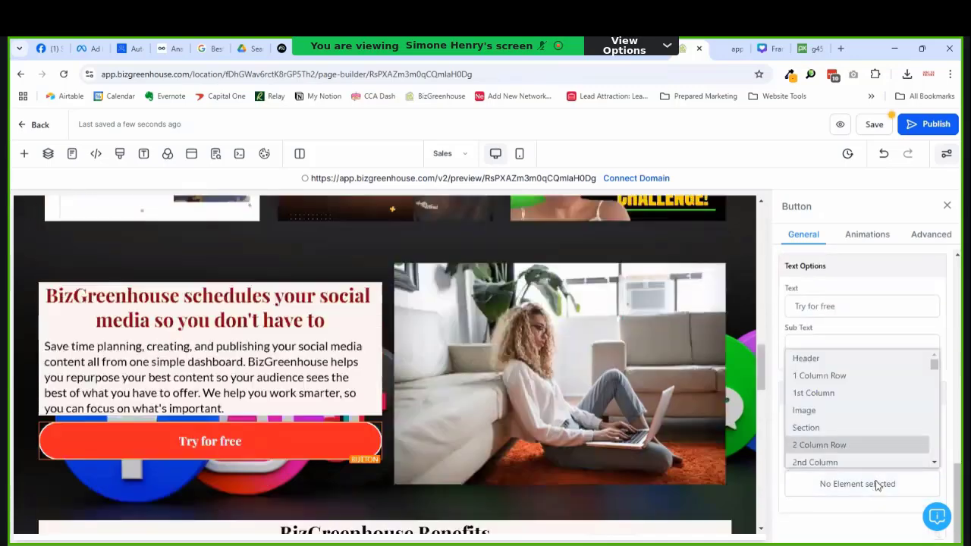
pyautogui.scroll(-3, 878, 470)
pyautogui.scroll(-5, 882, 458)
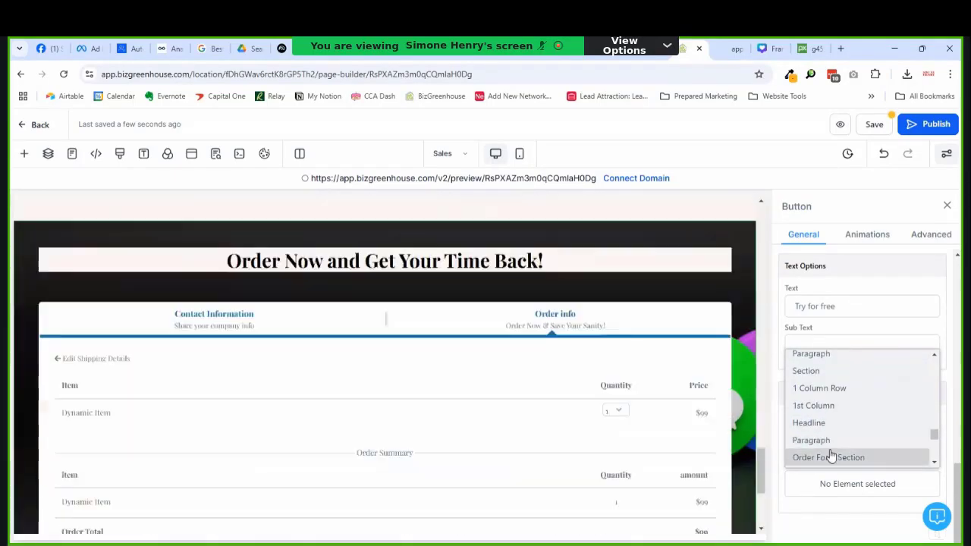
pyautogui.click(829, 457)
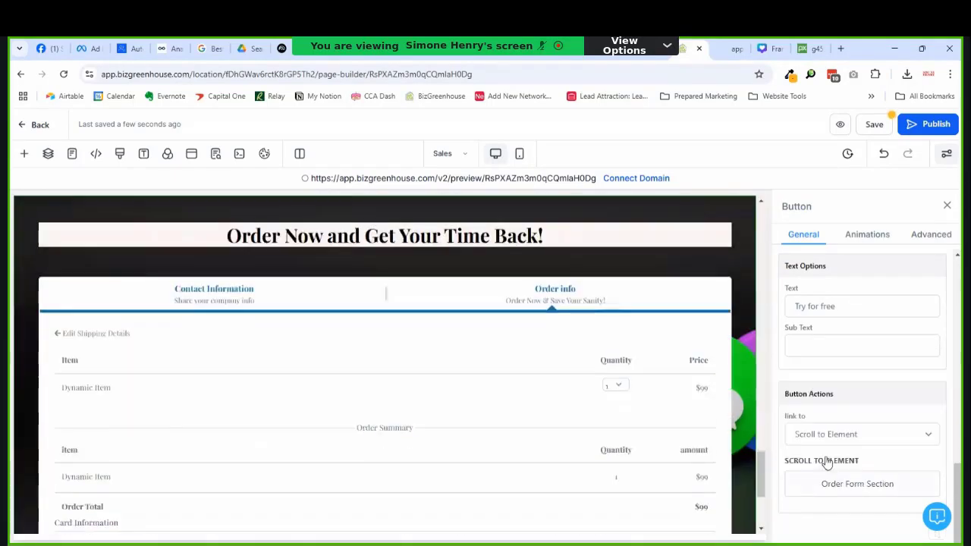
pyautogui.click(872, 124)
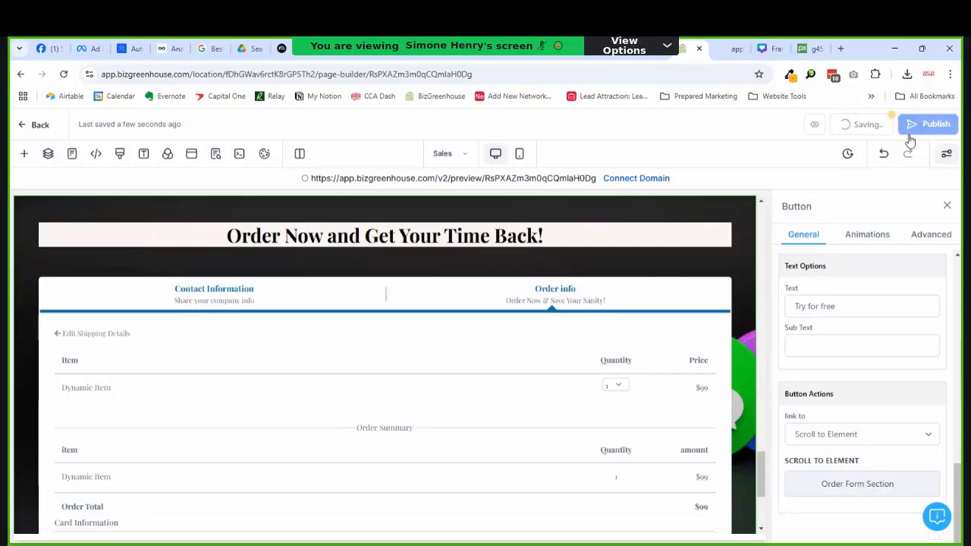
# Step: Reload the Sales page preview and enter 'ABC Corp' as the Company Name
pyautogui.click(718, 61)
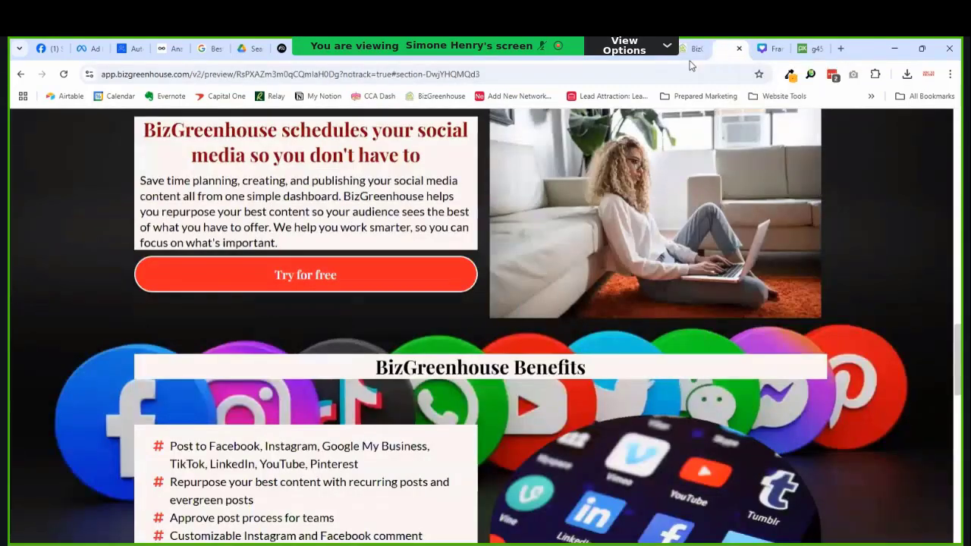
pyautogui.click(63, 73)
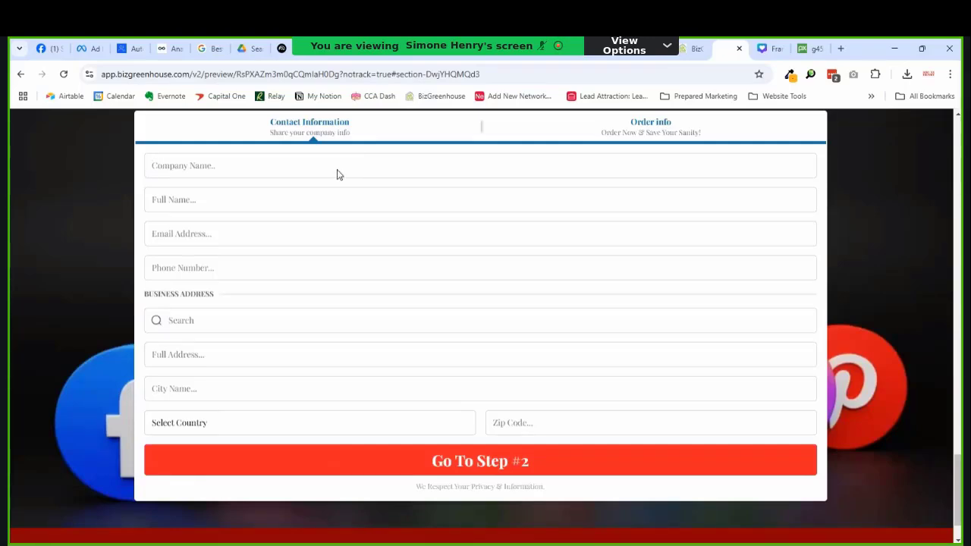
pyautogui.write('ABC Corp')
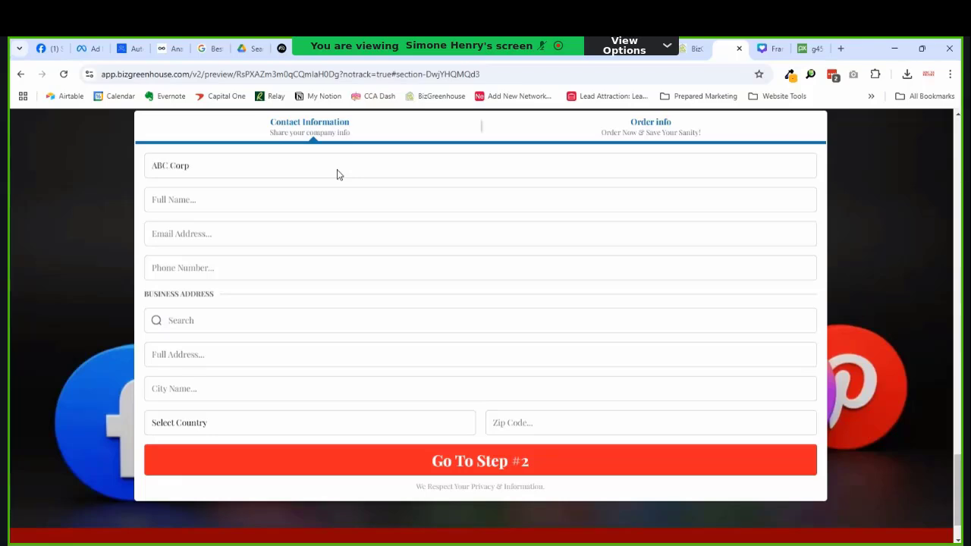
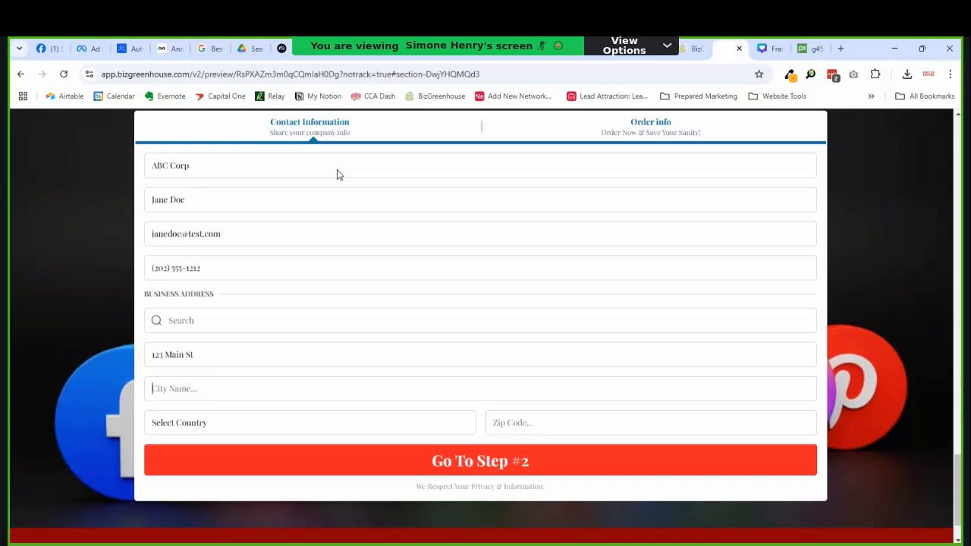
# Step: Fill in the city, United States, Maryland and the ZIP code, then continue to step 2
pyautogui.write('Baltimore')
pyautogui.click(217, 432)
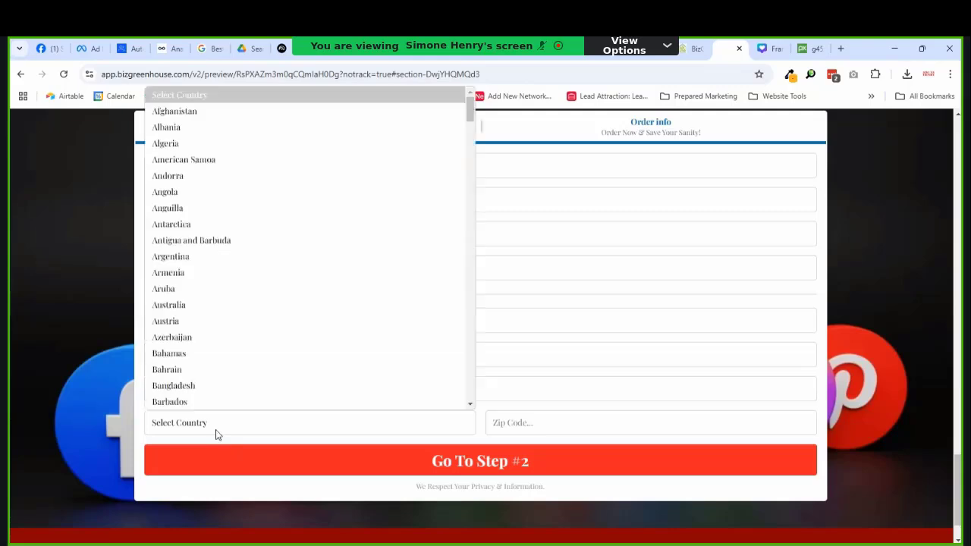
pyautogui.write('un')
pyautogui.press('Down')
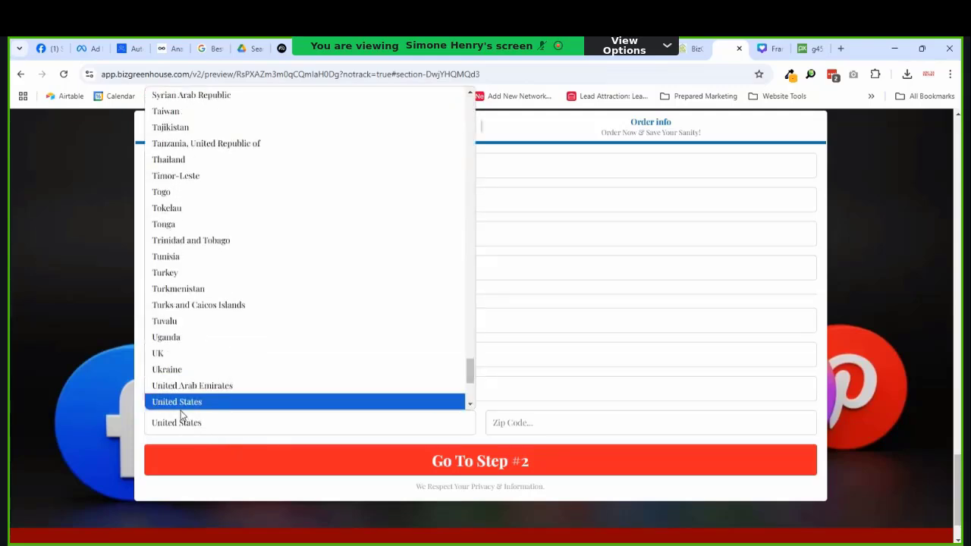
pyautogui.press('Return')
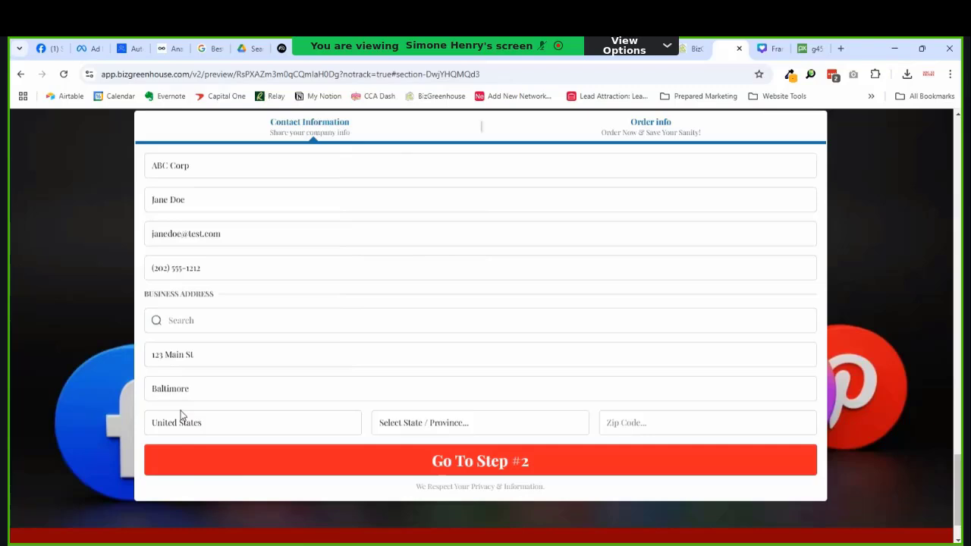
pyautogui.click(448, 426)
pyautogui.write('mary')
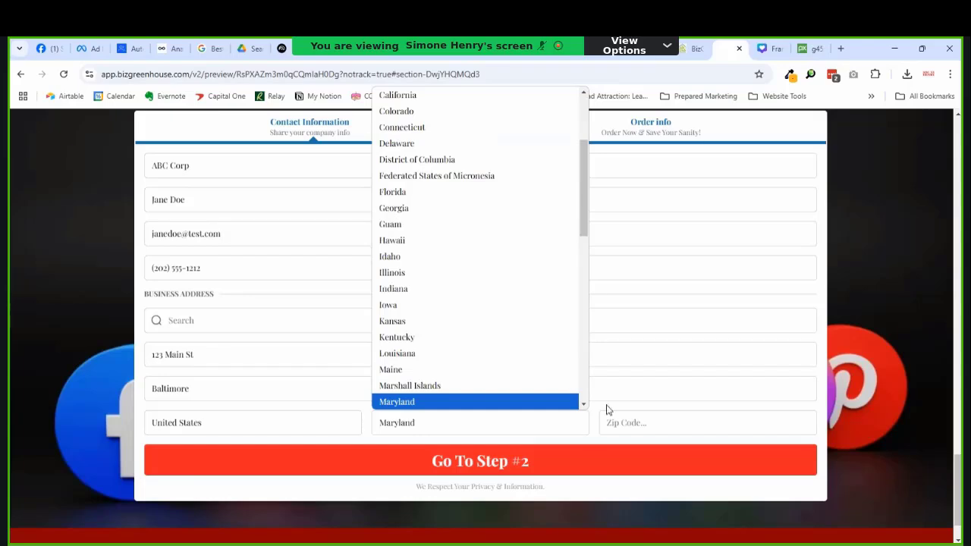
pyautogui.click(647, 416)
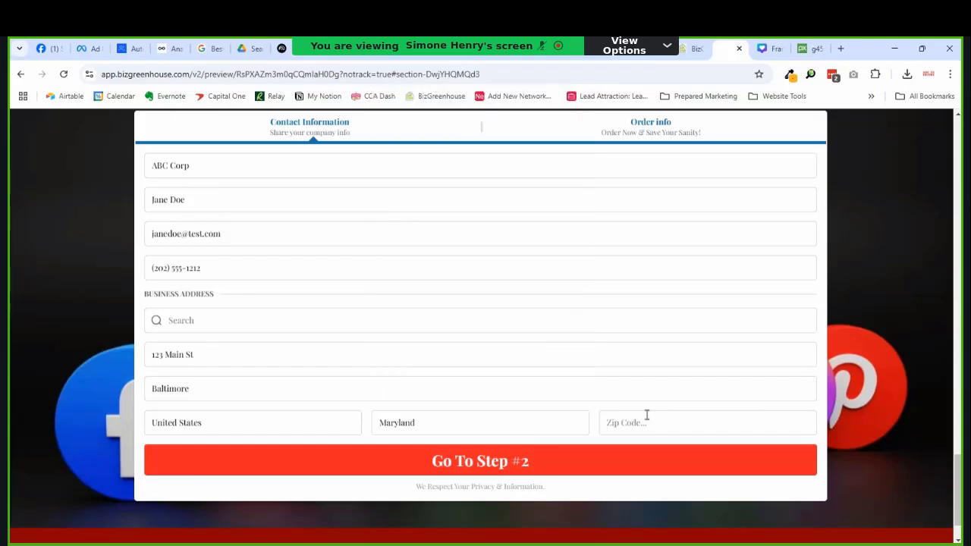
pyautogui.write('21045')
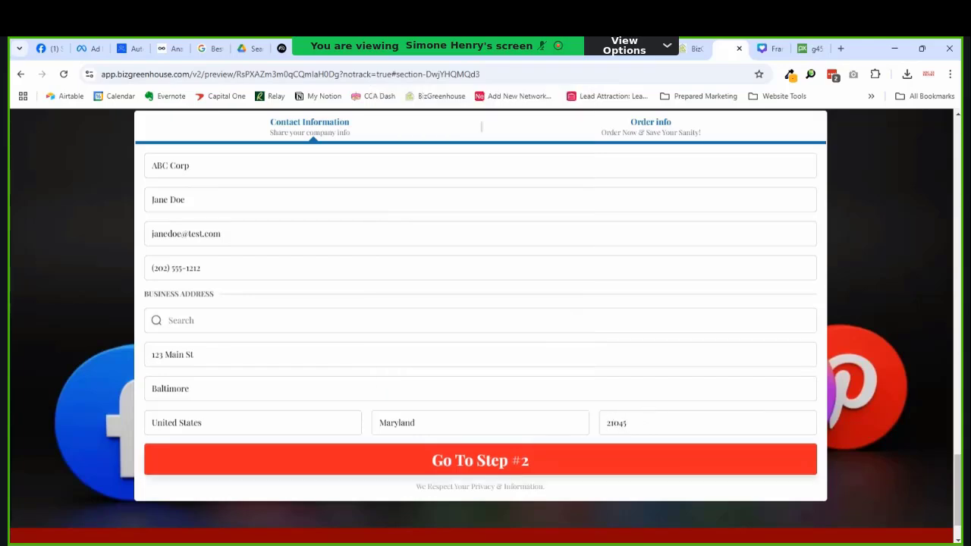
pyautogui.press('Return')
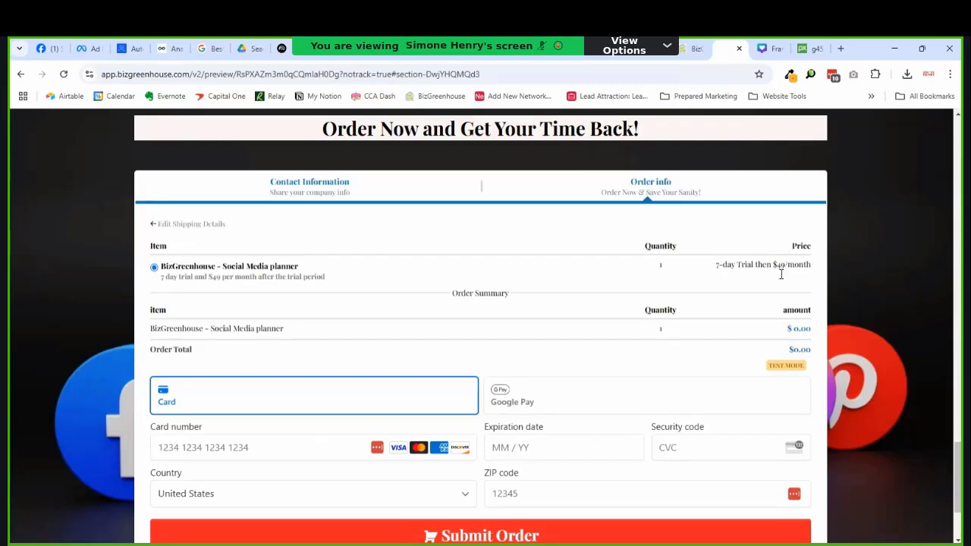
# Step: Enter the test card number, expiry, CVC and ZIP, then submit the Social Media planner order
pyautogui.scroll(-1, 797, 269)
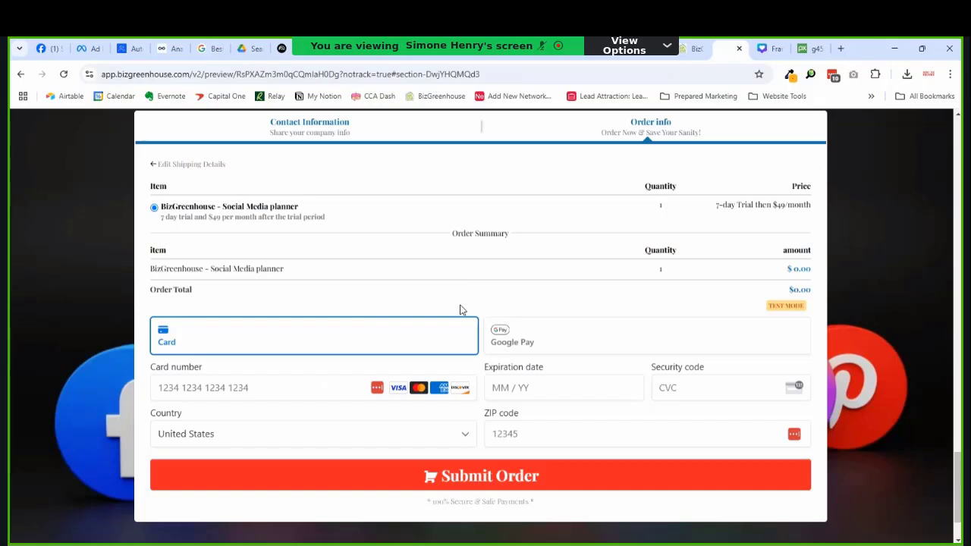
pyautogui.scroll(-1, 458, 309)
pyautogui.scroll(1, 394, 288)
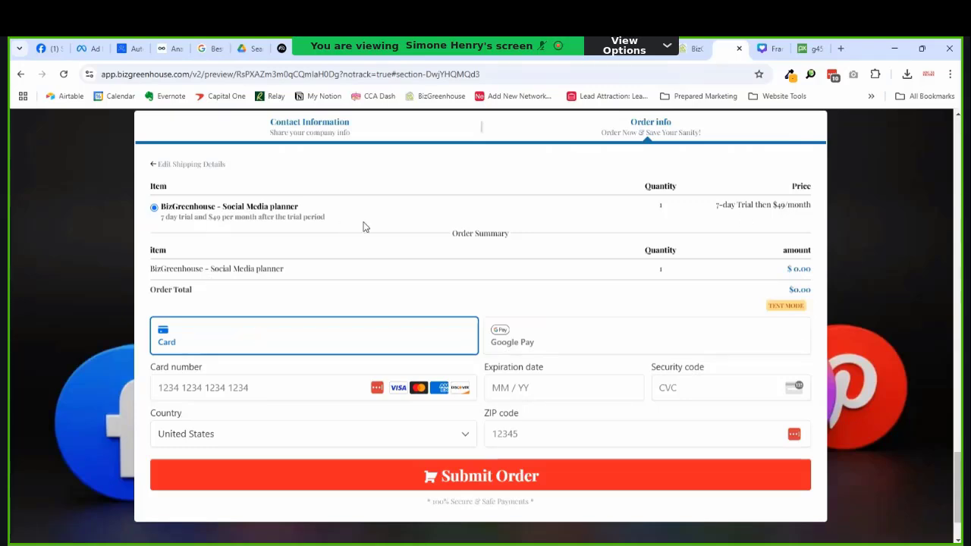
pyautogui.scroll(-1, 470, 288)
pyautogui.click(302, 334)
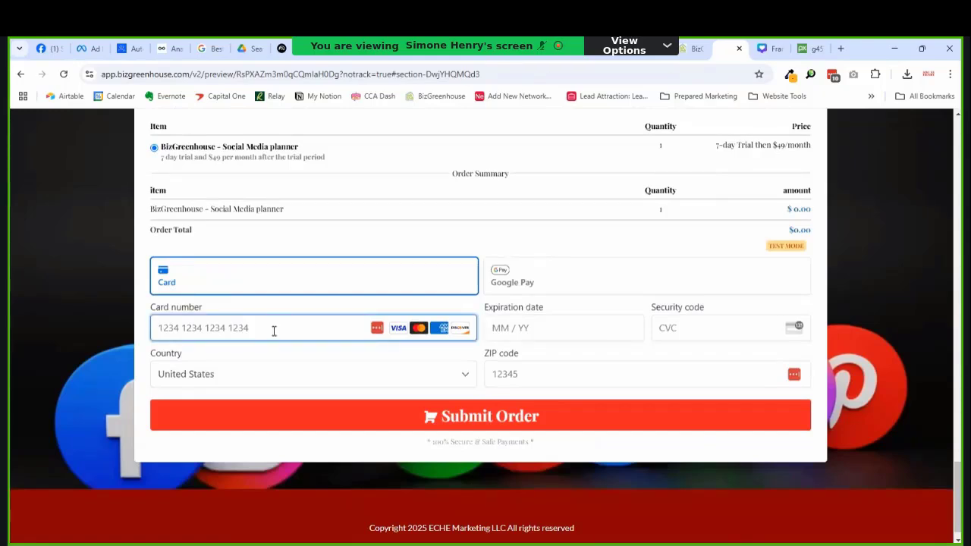
pyautogui.hotkey('ctrl', 'v')
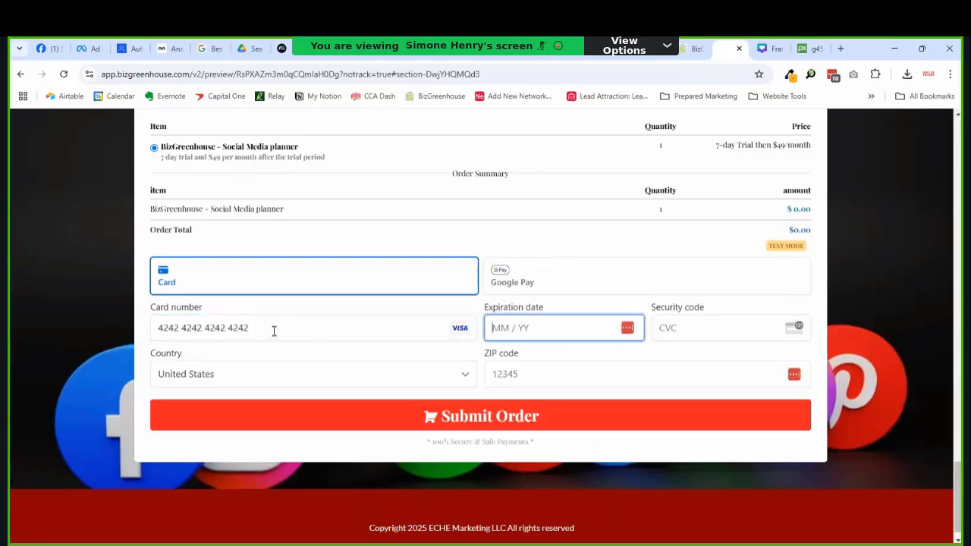
pyautogui.write('1')
pyautogui.write('2252')
pyautogui.write('222')
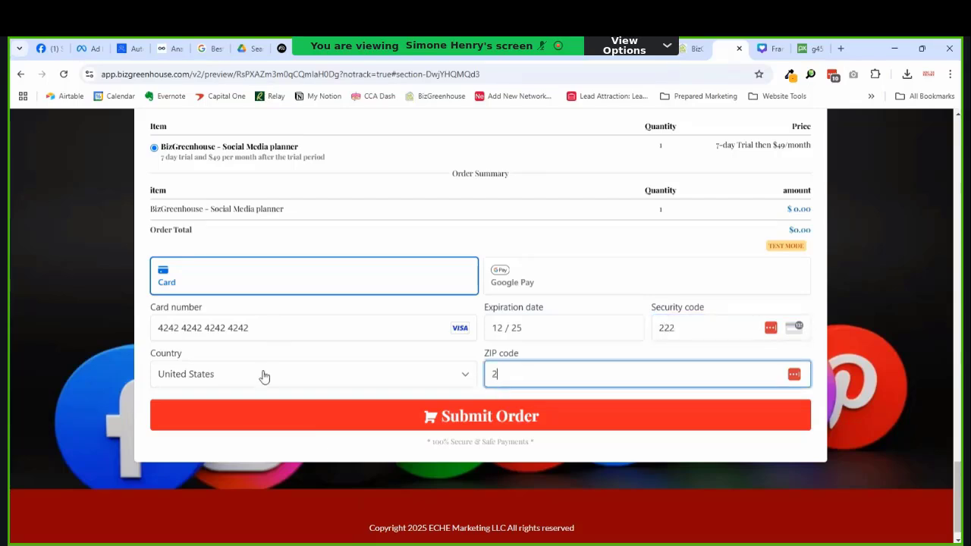
pyautogui.write('1045')
pyautogui.click(506, 422)
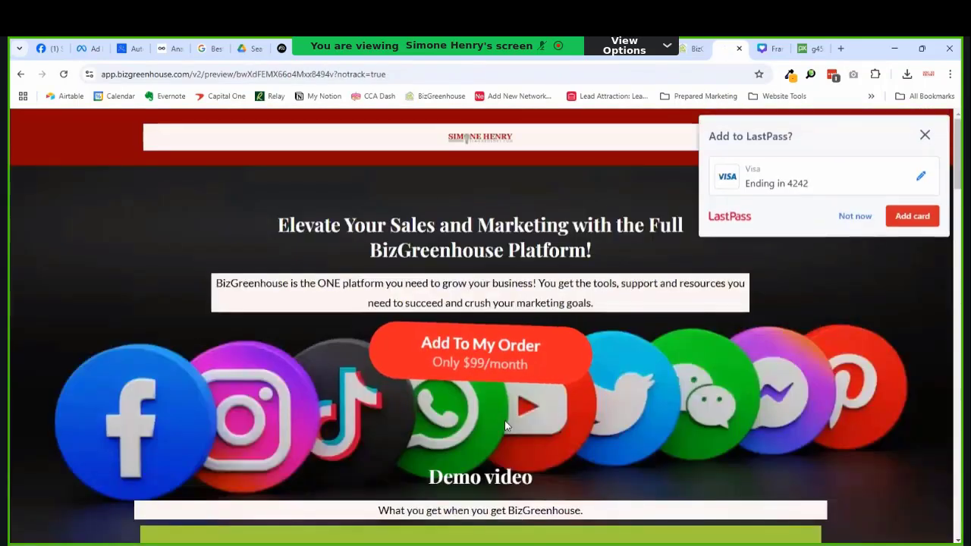
# Step: Dismiss the save-card prompt and play the upsell page's demo video
pyautogui.click(923, 135)
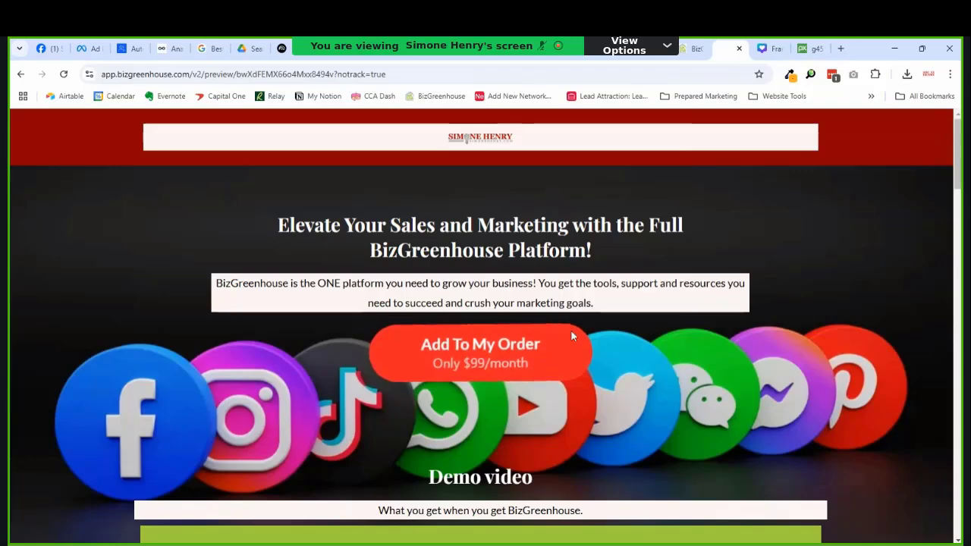
pyautogui.scroll(-3, 601, 330)
pyautogui.scroll(3, 609, 330)
pyautogui.scroll(-5, 603, 334)
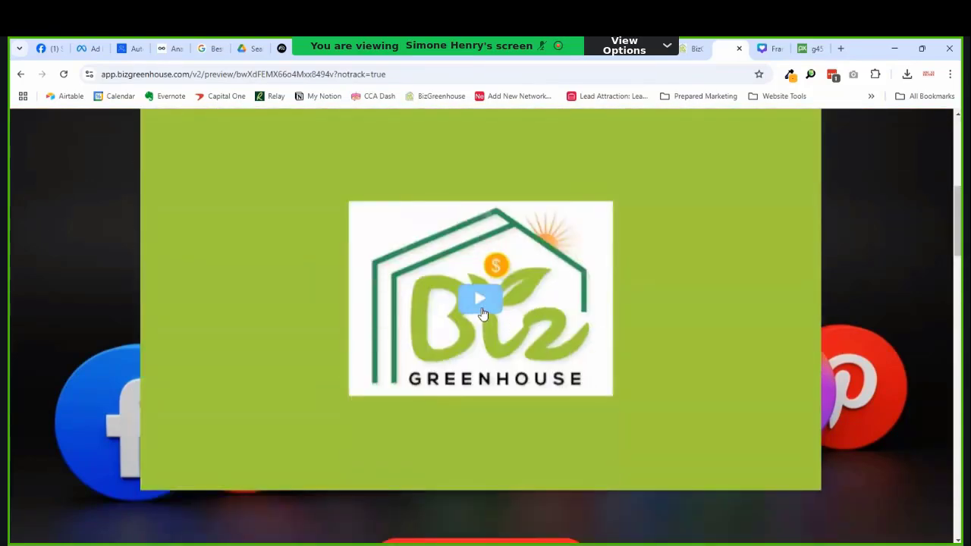
pyautogui.click(483, 312)
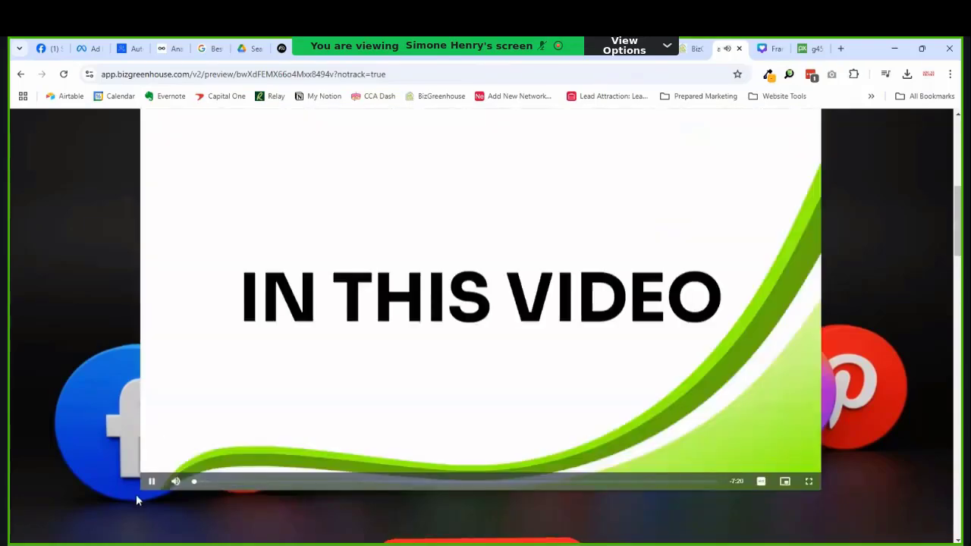
pyautogui.scroll(4, 933, 304)
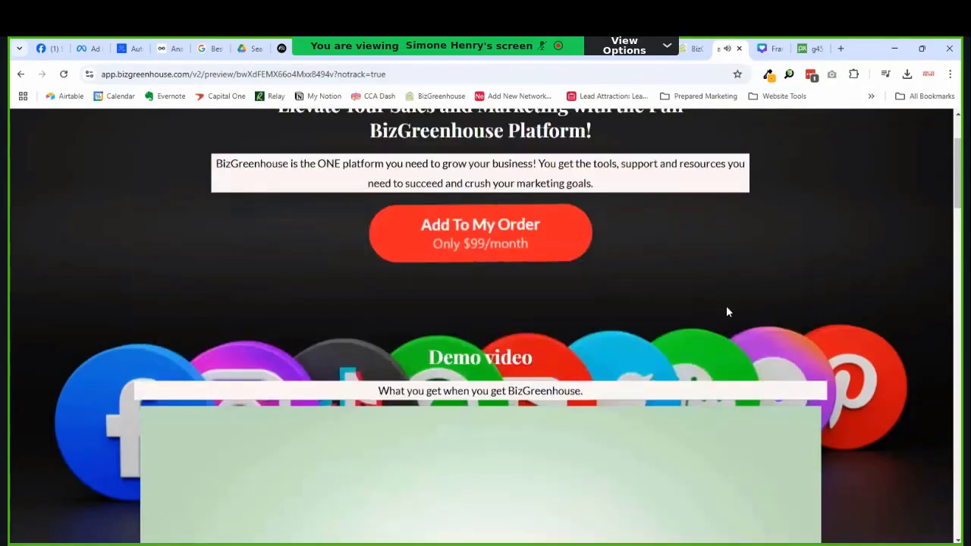
pyautogui.scroll(-10, 599, 289)
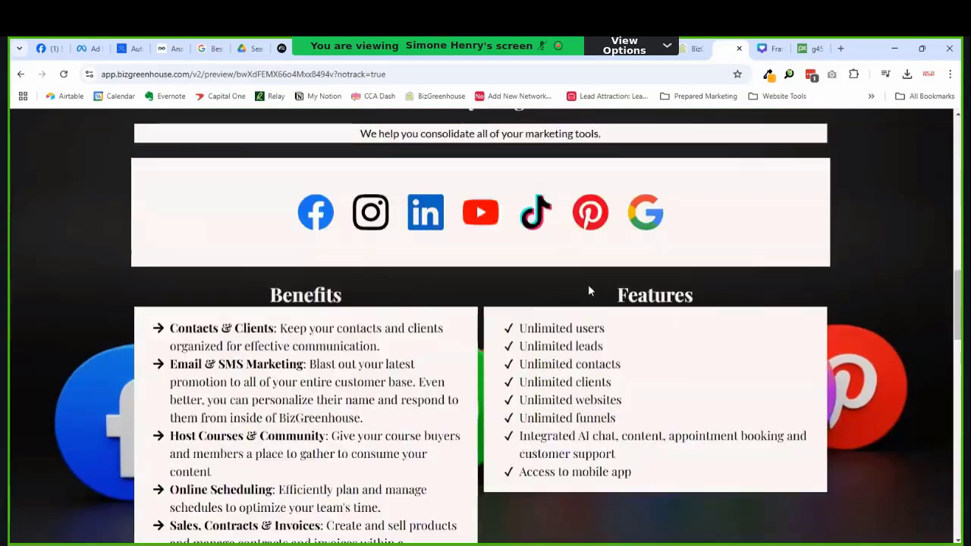
pyautogui.scroll(-10, 588, 291)
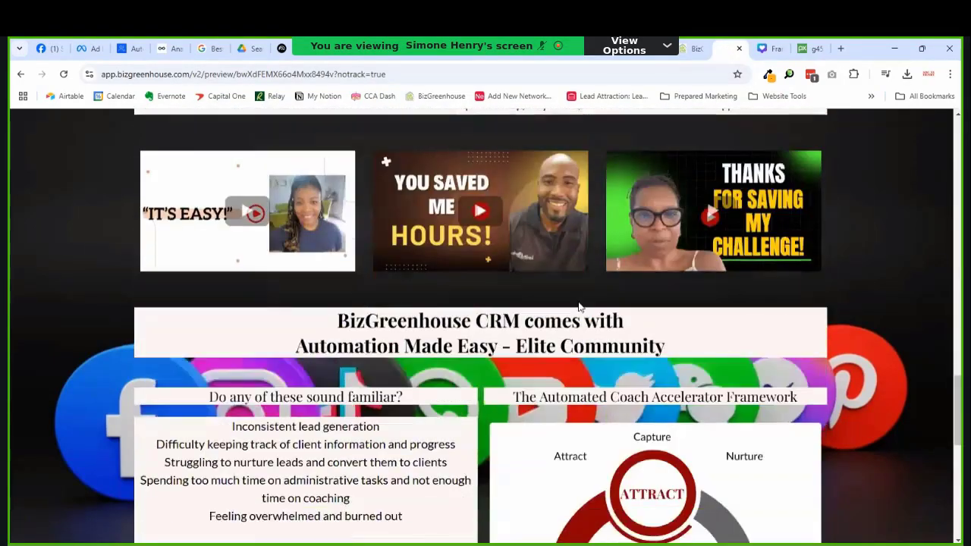
pyautogui.scroll(-9, 579, 307)
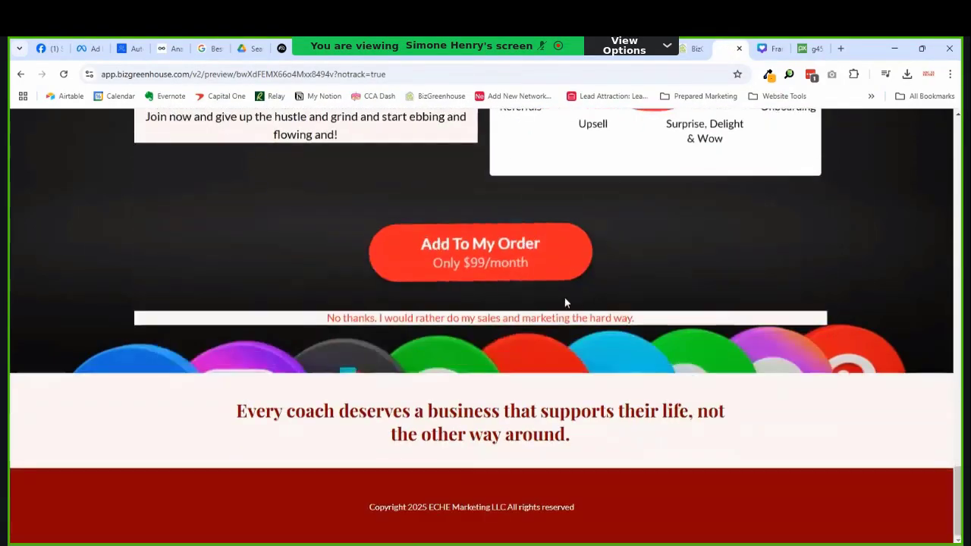
pyautogui.scroll(2, 565, 302)
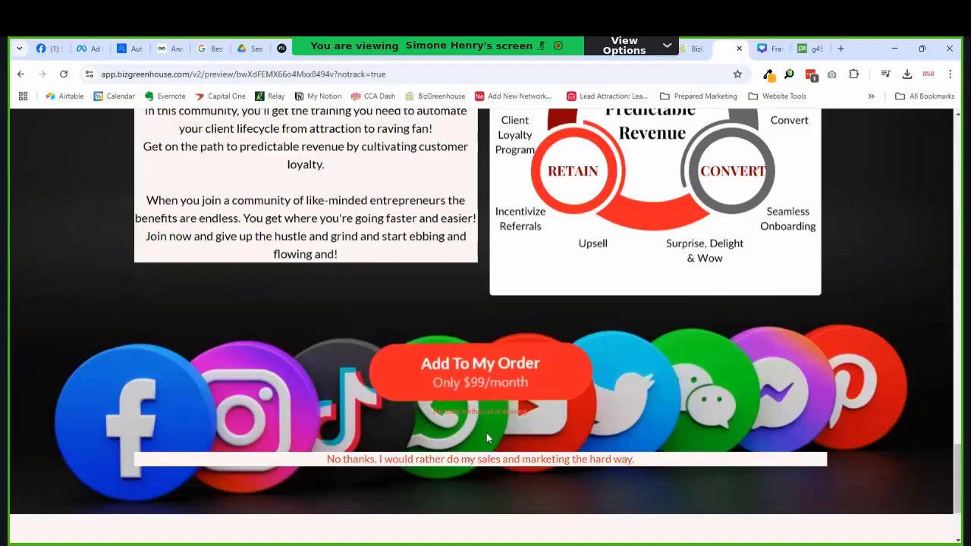
# Step: Click Add To My Order for the $99/month upsell, which returns 'Payment method id is missing'
pyautogui.moveTo(531, 412); pyautogui.dragTo(418, 421)
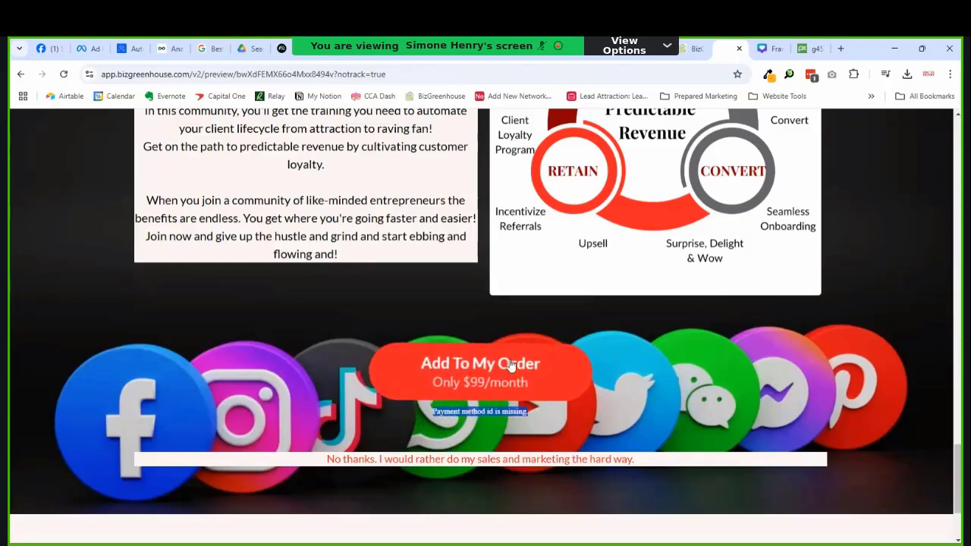
pyautogui.scroll(5, 489, 365)
pyautogui.scroll(-6, 489, 365)
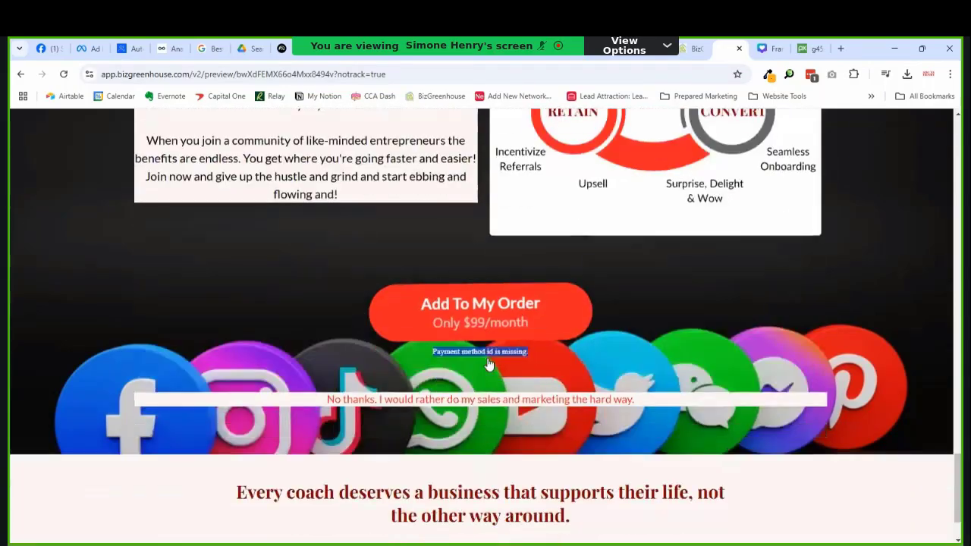
pyautogui.scroll(10, 488, 361)
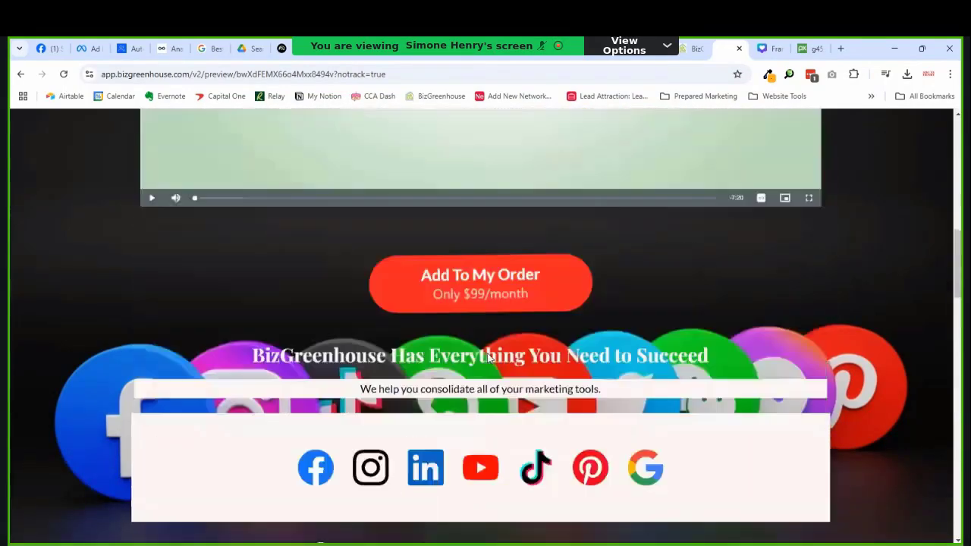
pyautogui.scroll(4, 489, 356)
pyautogui.scroll(-5, 507, 338)
pyautogui.click(480, 230)
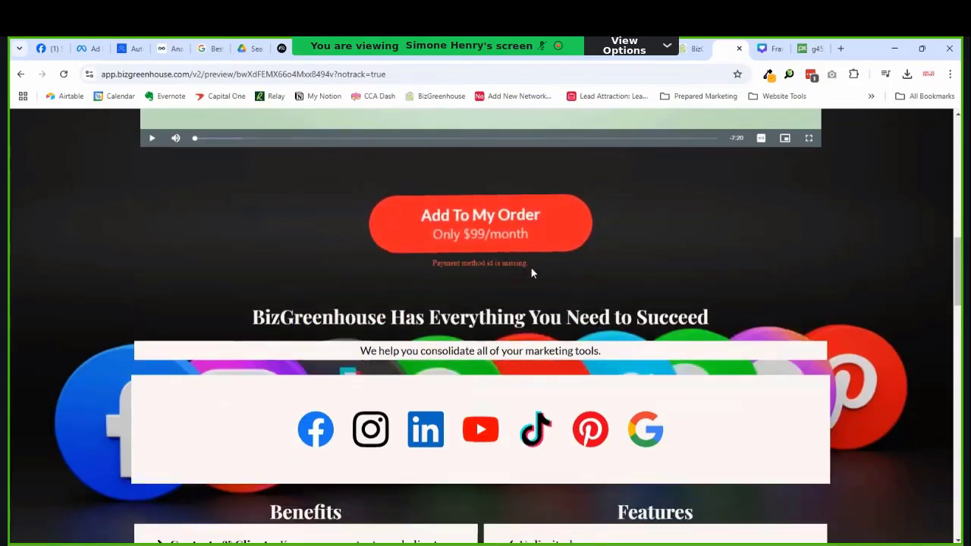
pyautogui.moveTo(532, 267); pyautogui.dragTo(433, 265)
pyautogui.click(589, 270)
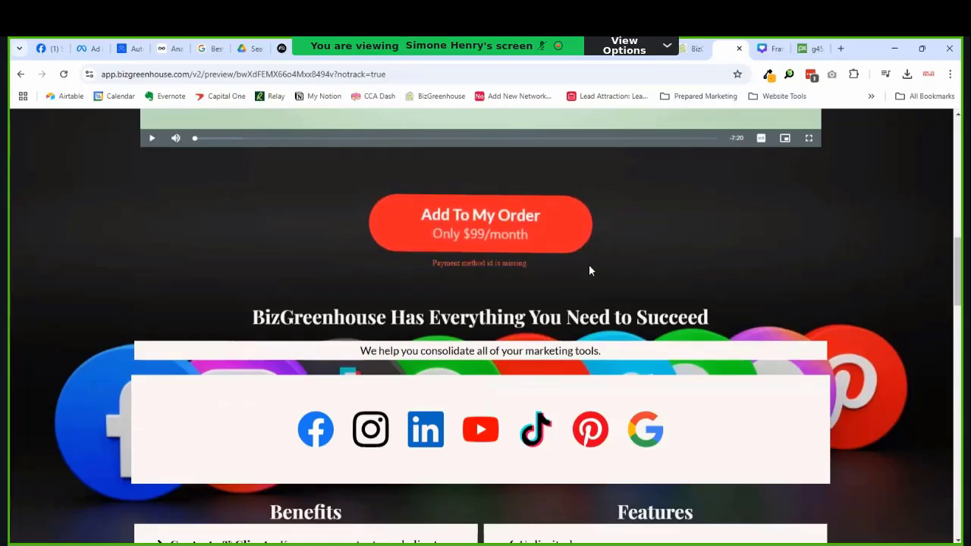
pyautogui.scroll(10, 607, 285)
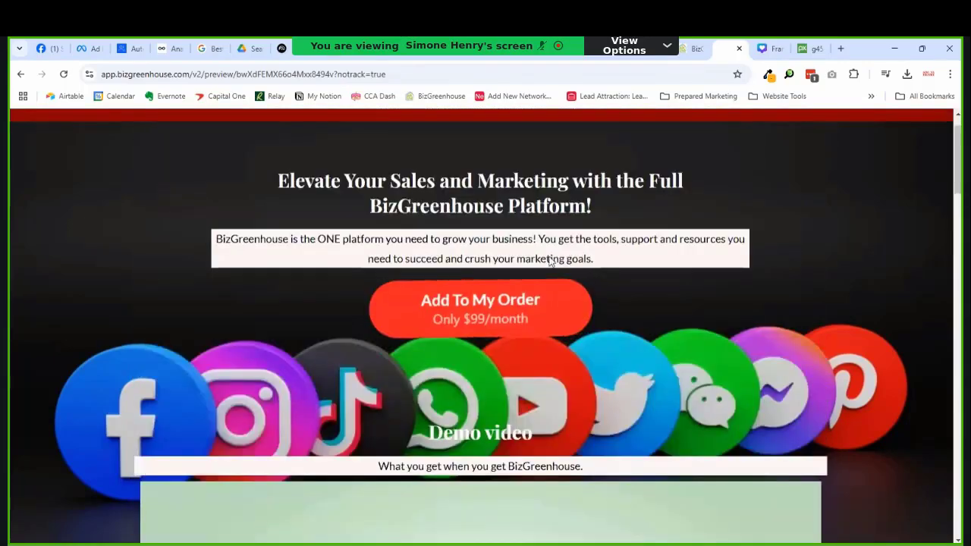
pyautogui.click(466, 285)
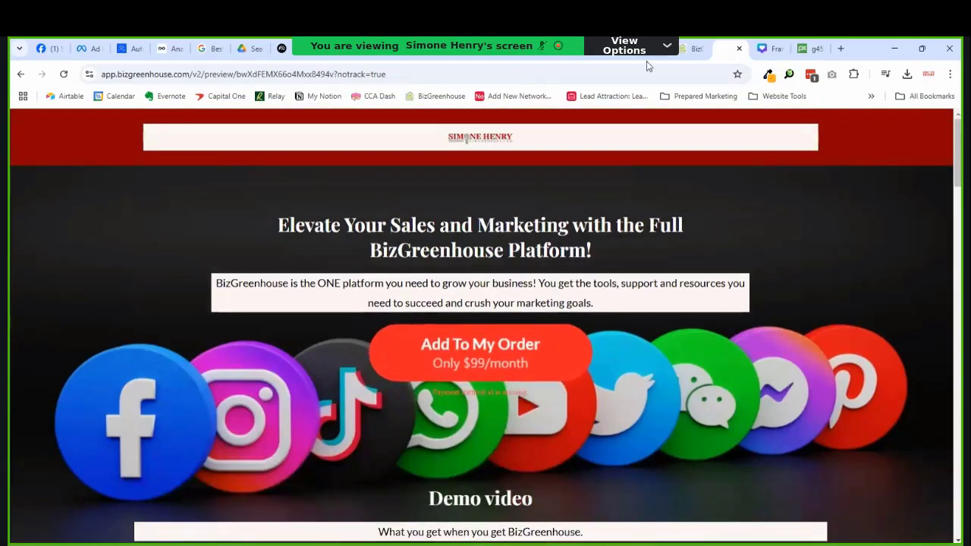
# Step: Open the funnel's Upsell page in the page builder
pyautogui.click(691, 48)
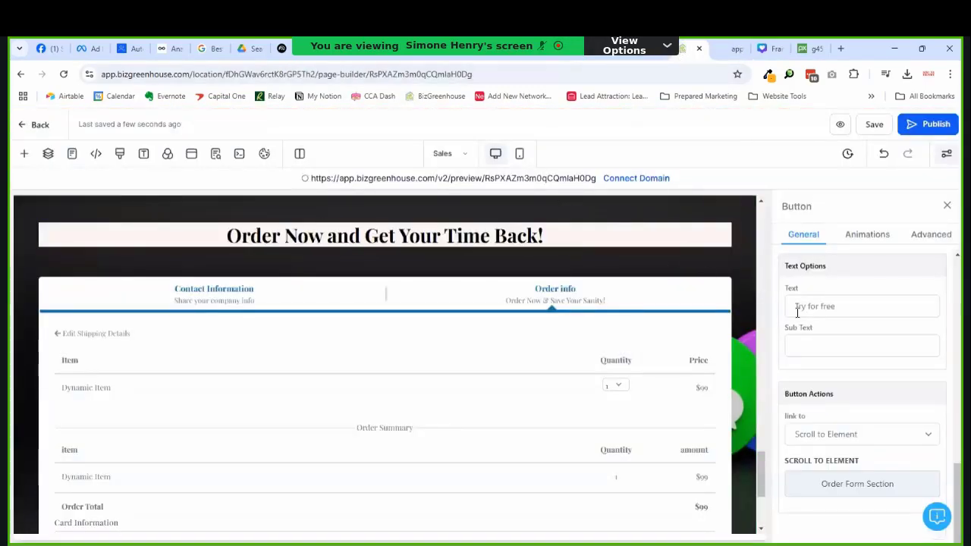
pyautogui.click(446, 155)
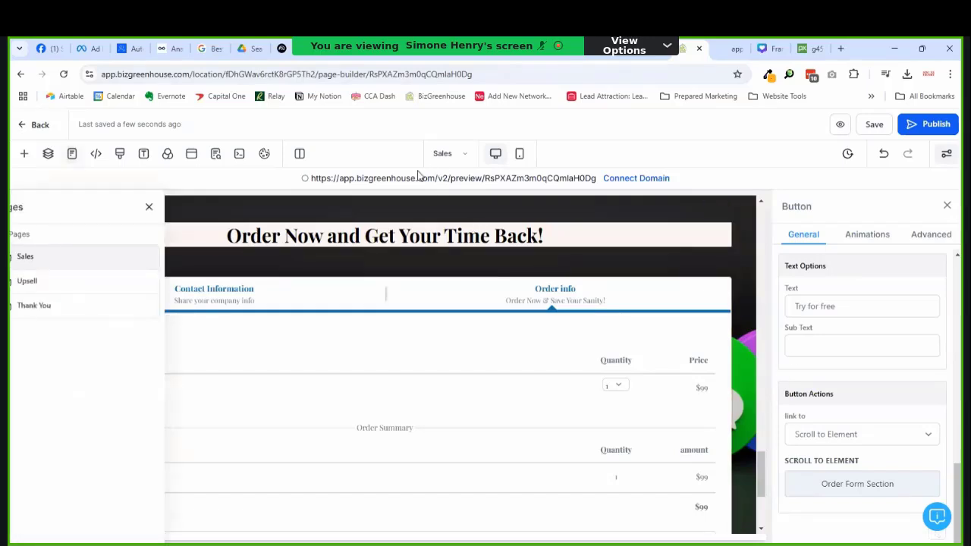
pyautogui.click(68, 282)
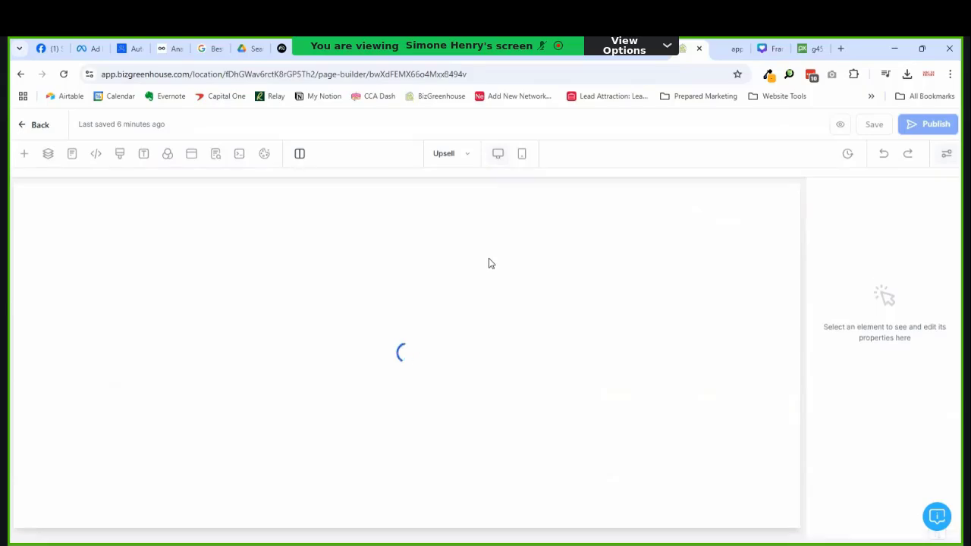
# Step: Review the Add To My Order button's link action, leaving it as one-click upsell then next step
pyautogui.scroll(-5, 489, 296)
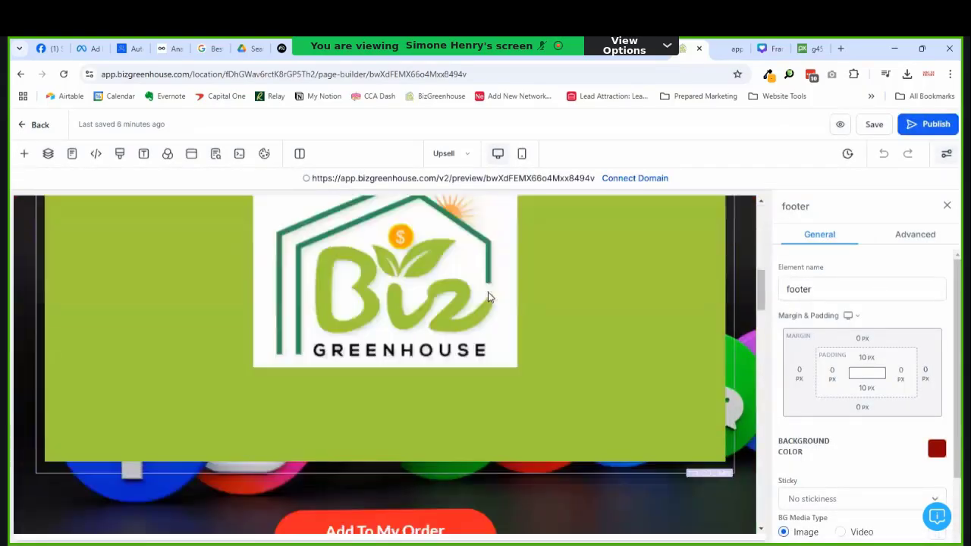
pyautogui.scroll(-5, 489, 296)
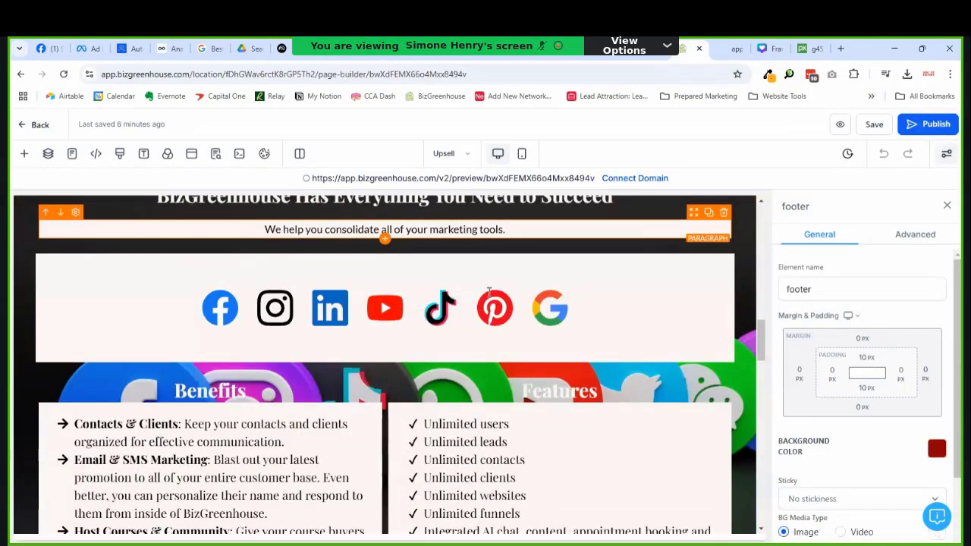
pyautogui.scroll(-10, 489, 291)
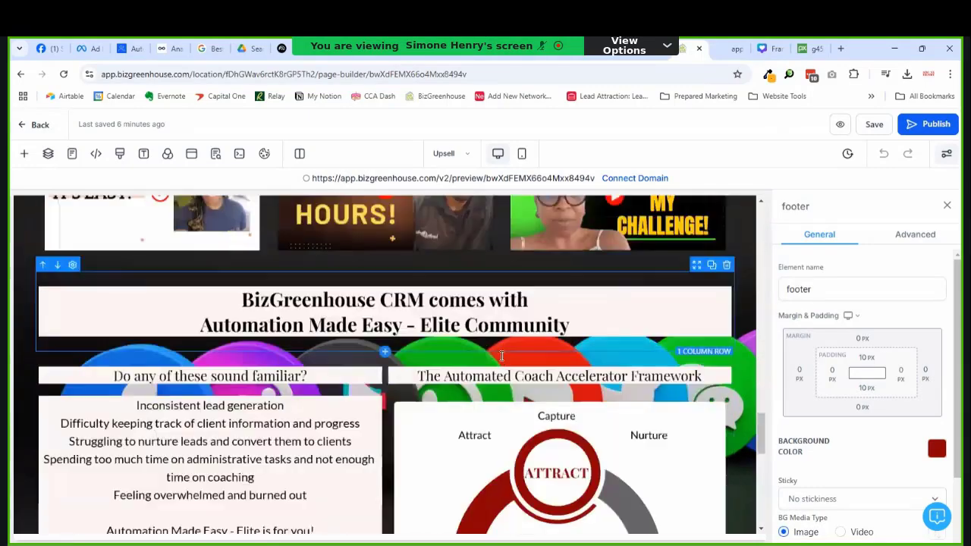
pyautogui.scroll(-10, 501, 356)
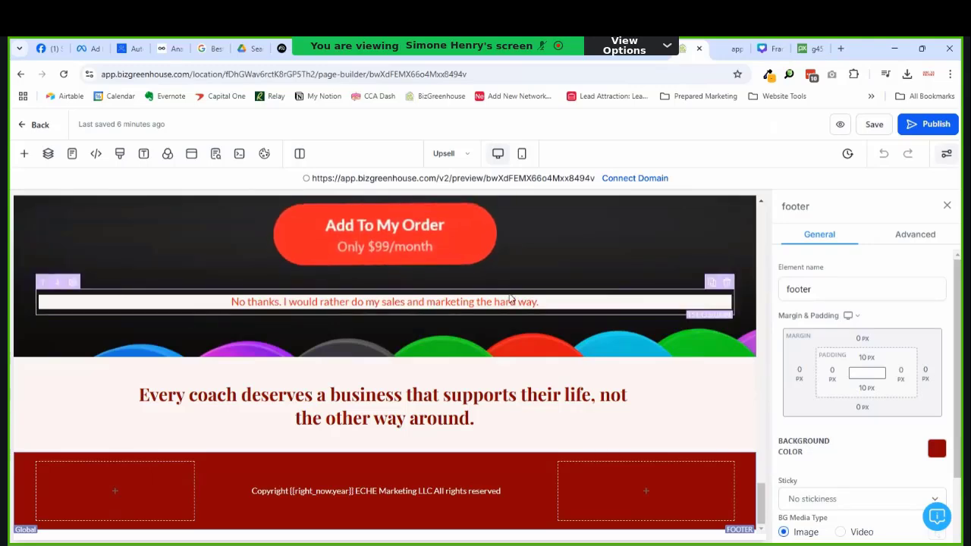
pyautogui.scroll(3, 511, 300)
pyautogui.scroll(-2, 425, 304)
pyautogui.click(361, 298)
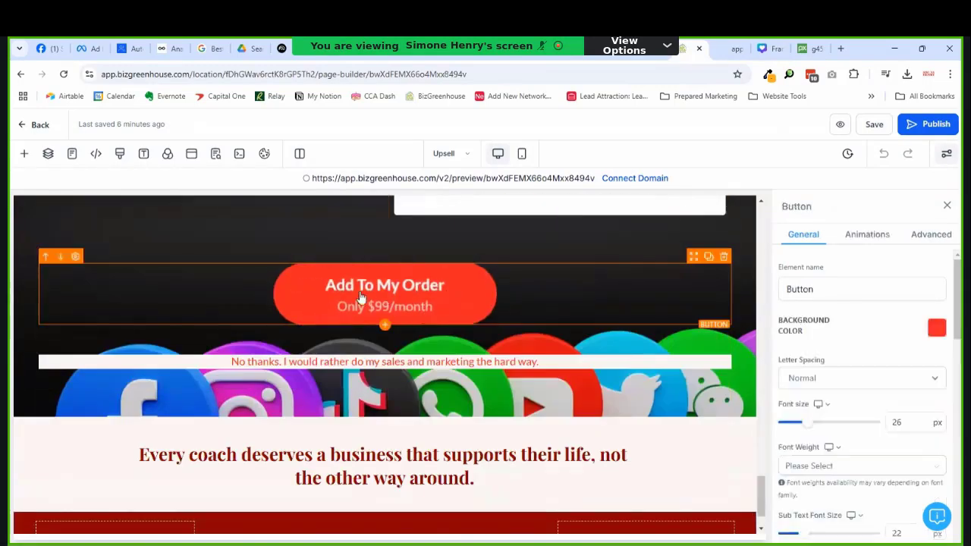
pyautogui.scroll(-5, 852, 342)
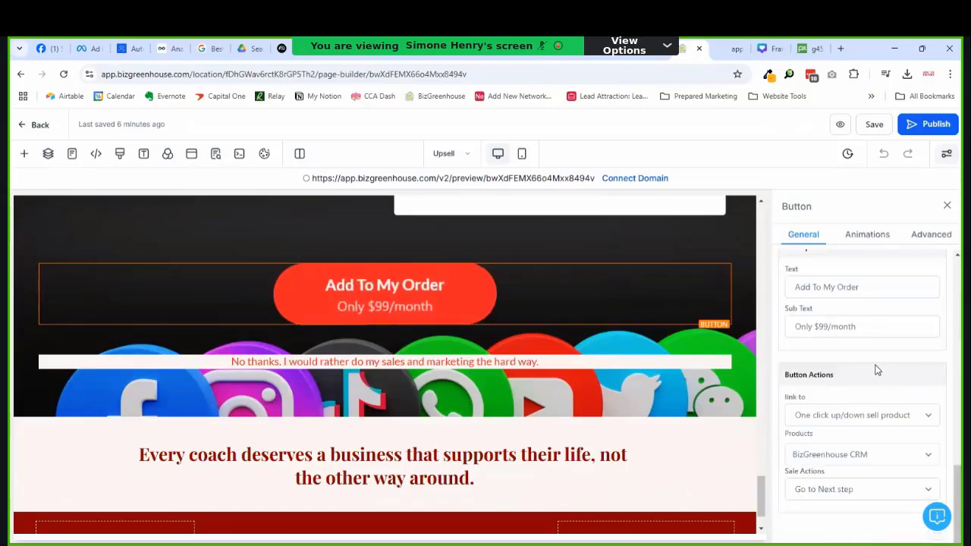
pyautogui.click(856, 425)
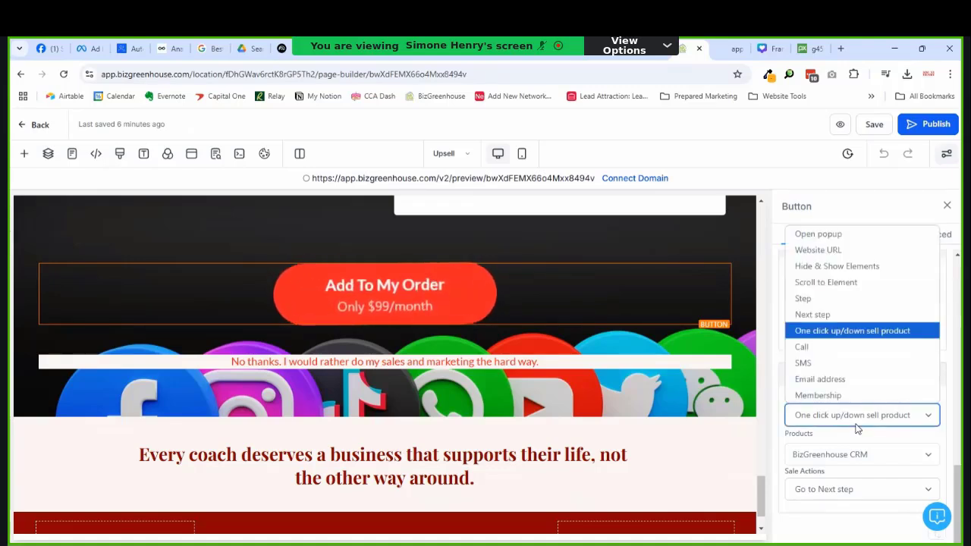
pyautogui.click(500, 368)
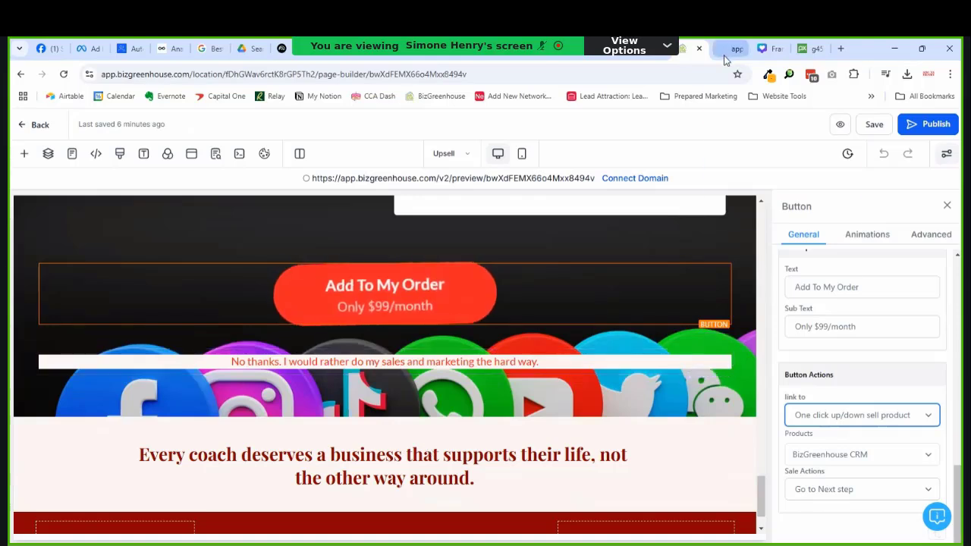
# Step: Go from the builder to Automation > Workflows and open the Automation Made Easy Toolkit/BizGreenhouse folder
pyautogui.click(38, 126)
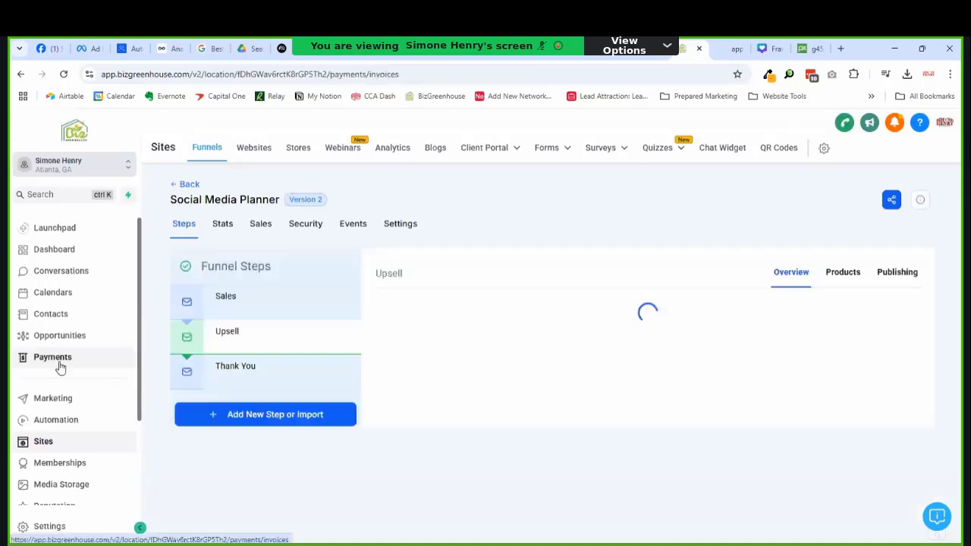
pyautogui.click(54, 358)
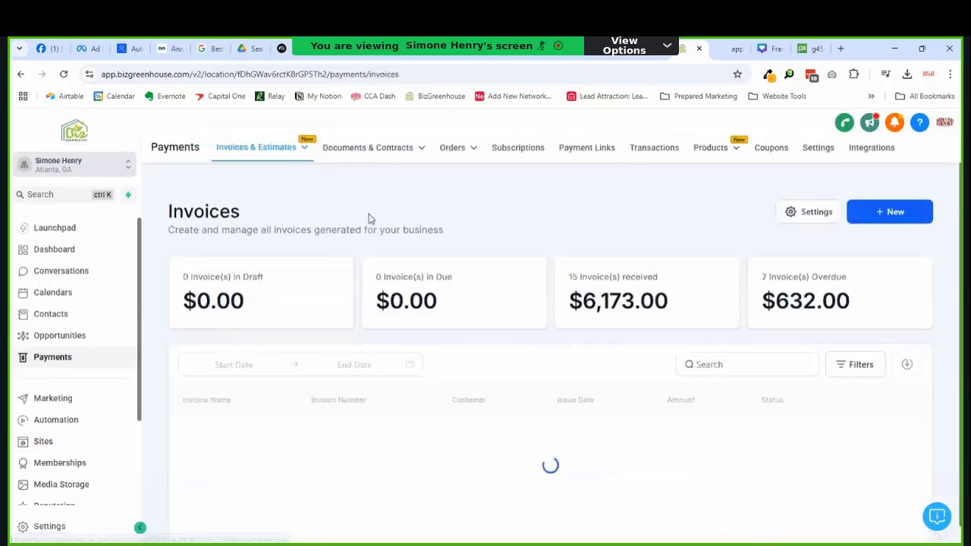
pyautogui.click(41, 402)
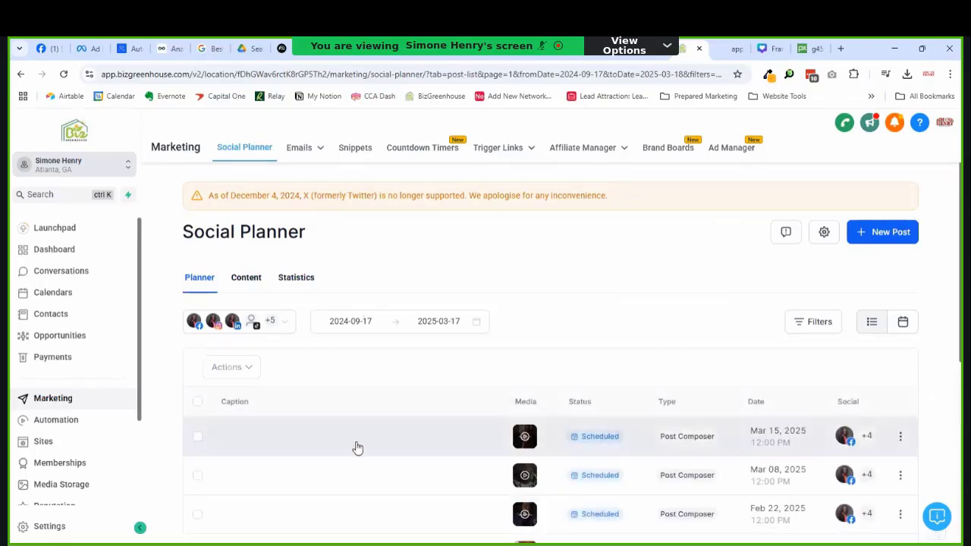
pyautogui.click(67, 418)
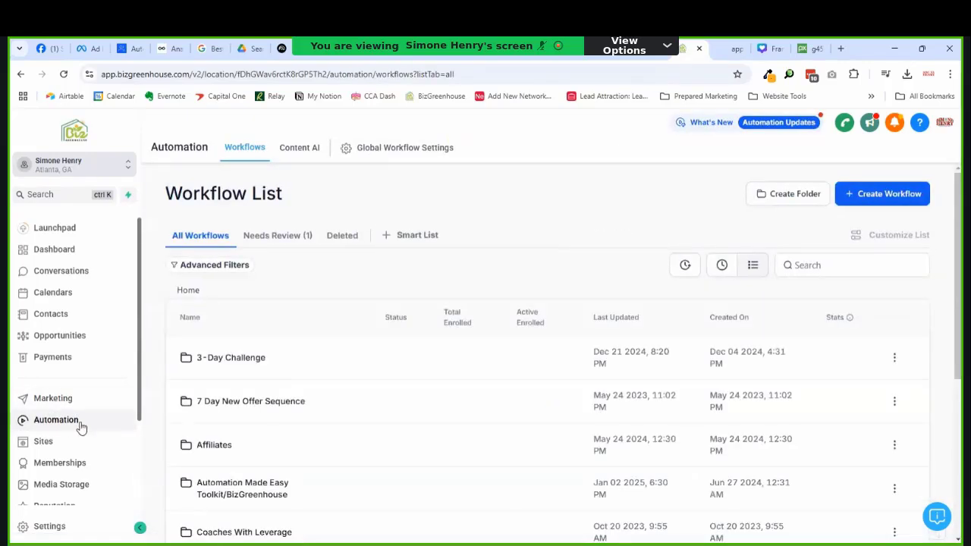
pyautogui.scroll(-2, 467, 381)
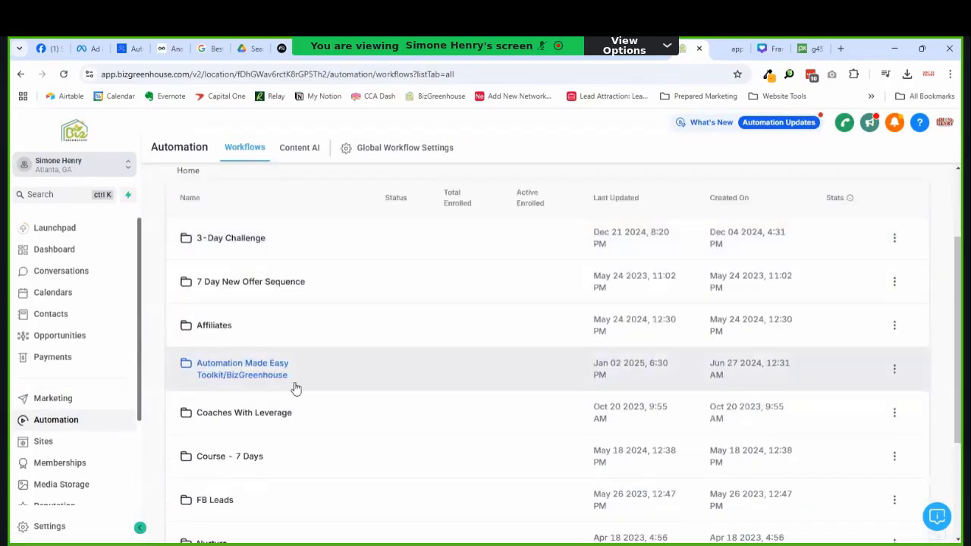
pyautogui.click(220, 372)
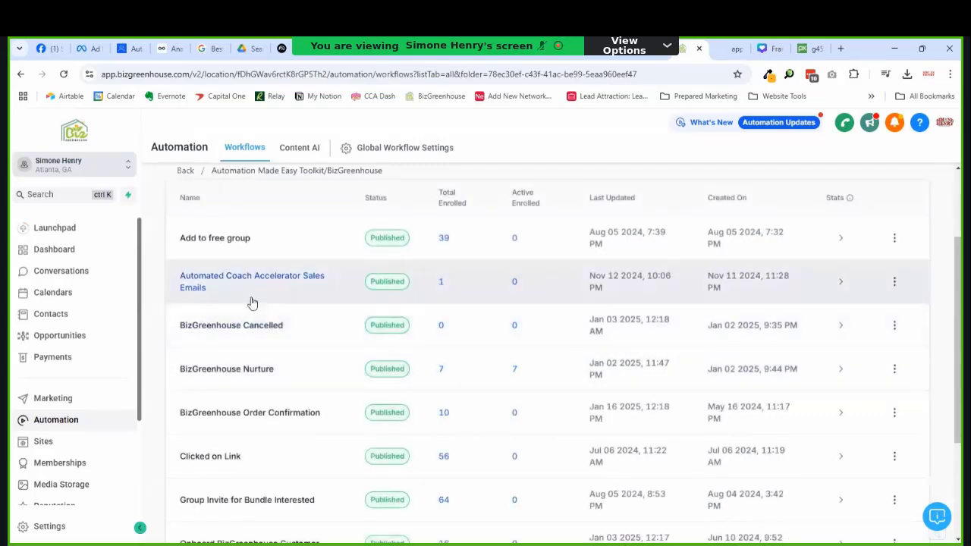
pyautogui.scroll(-3, 251, 301)
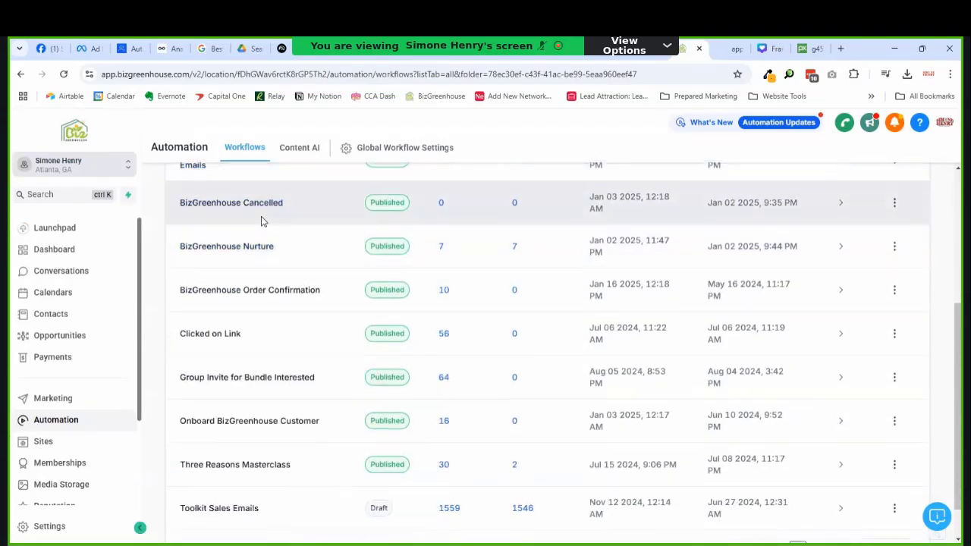
pyautogui.scroll(-1, 266, 212)
pyautogui.scroll(5, 251, 235)
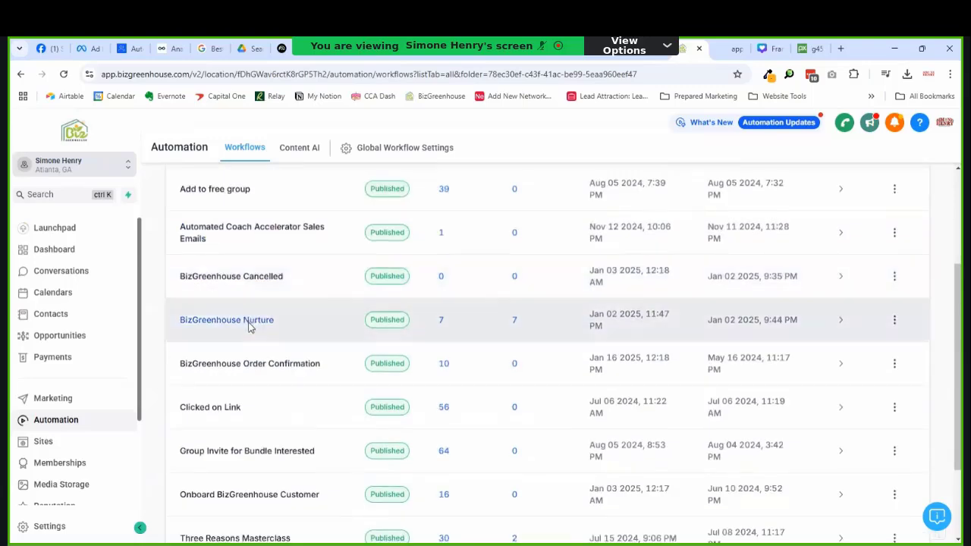
pyautogui.scroll(-3, 250, 326)
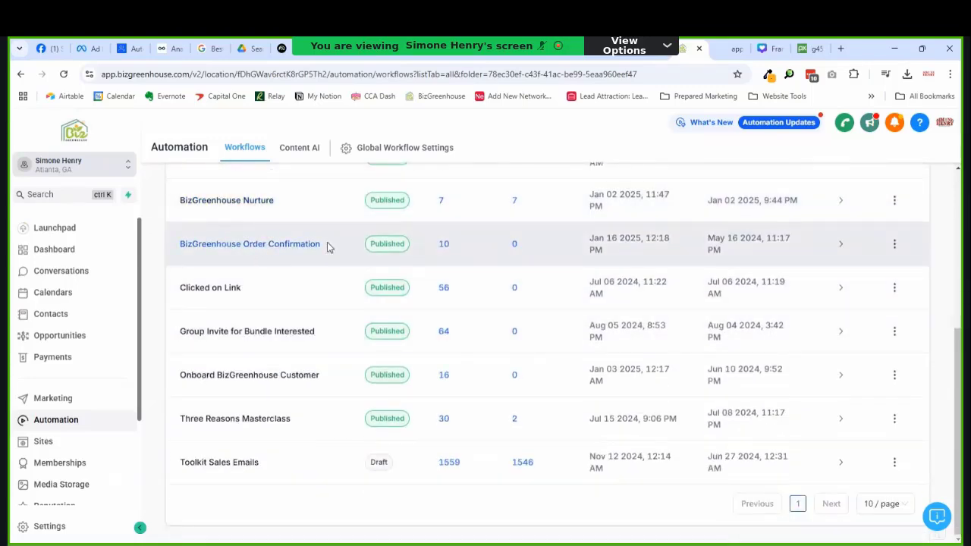
pyautogui.click(277, 244)
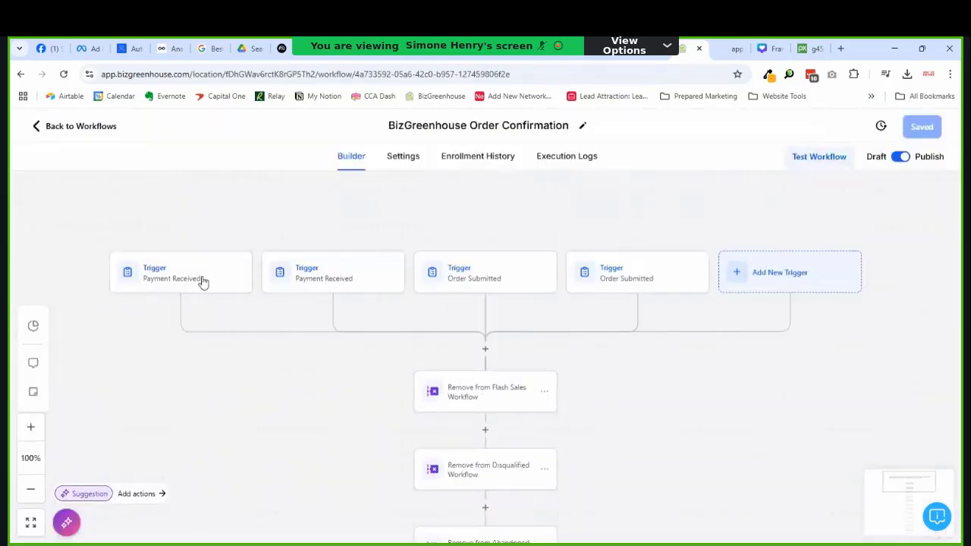
pyautogui.click(158, 280)
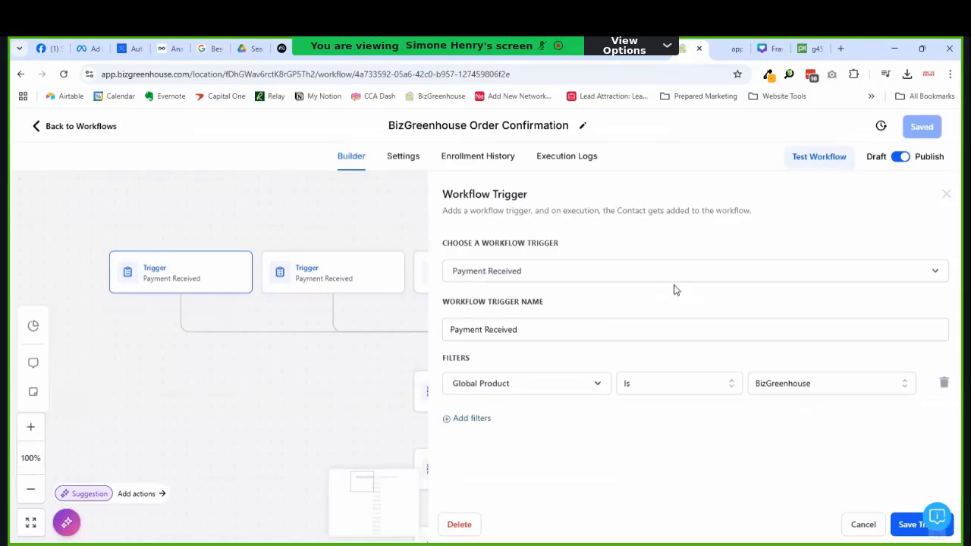
pyautogui.click(846, 521)
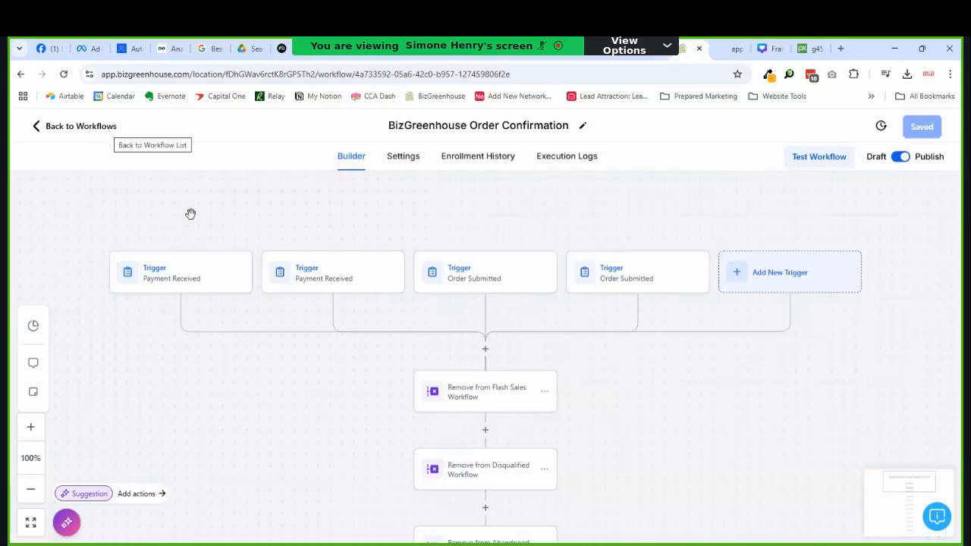
pyautogui.click(191, 262)
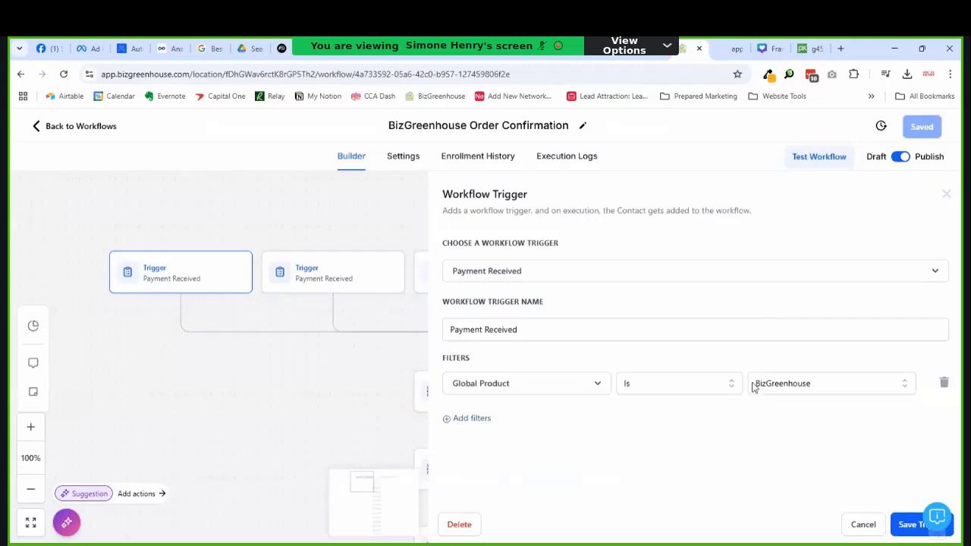
pyautogui.click(861, 531)
pyautogui.scroll(-5, 432, 354)
pyautogui.scroll(2, 327, 314)
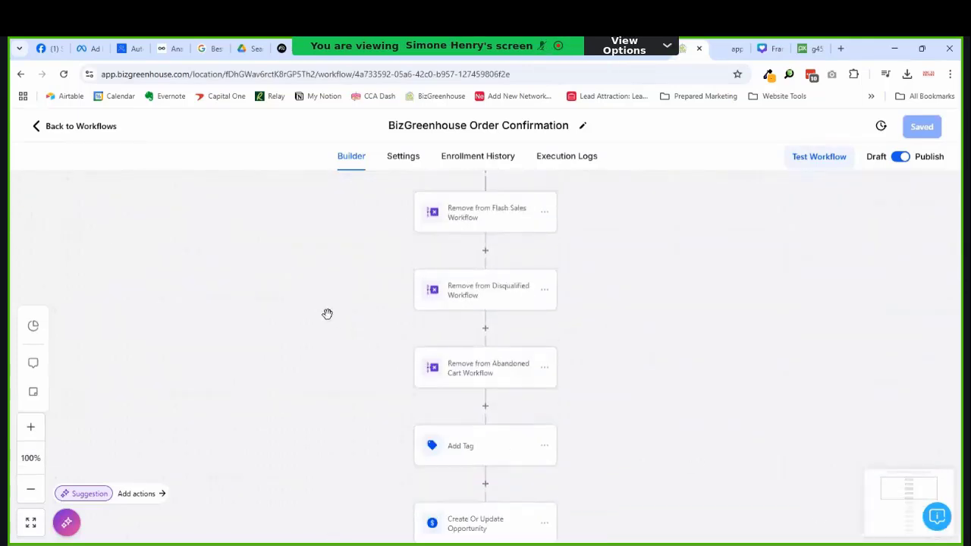
pyautogui.scroll(4, 327, 314)
pyautogui.scroll(-1, 106, 173)
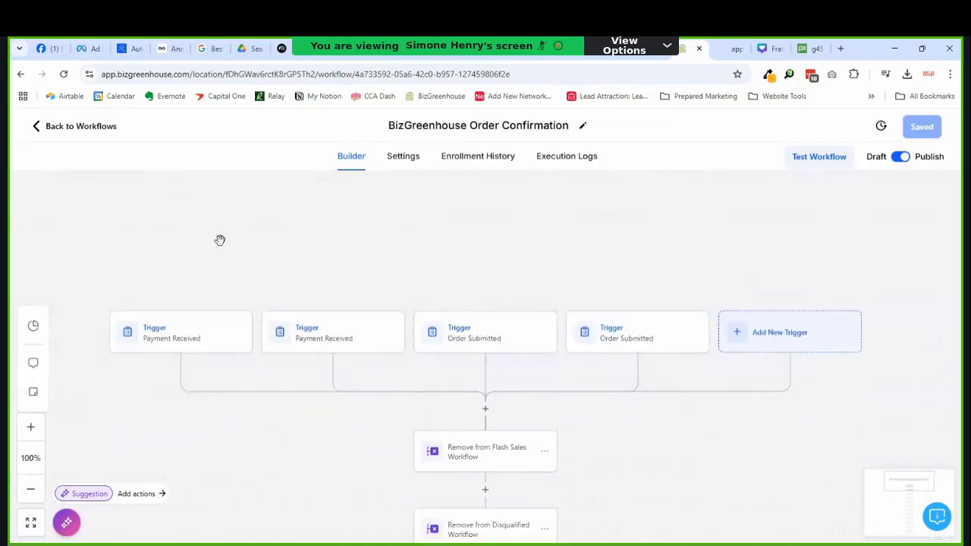
pyautogui.click(74, 127)
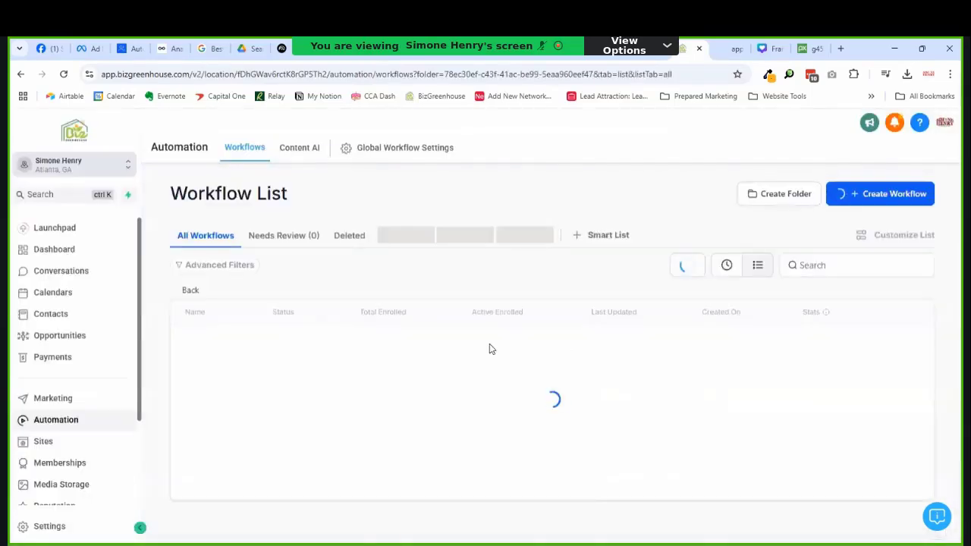
pyautogui.scroll(-1, 409, 395)
pyautogui.scroll(-1, 306, 407)
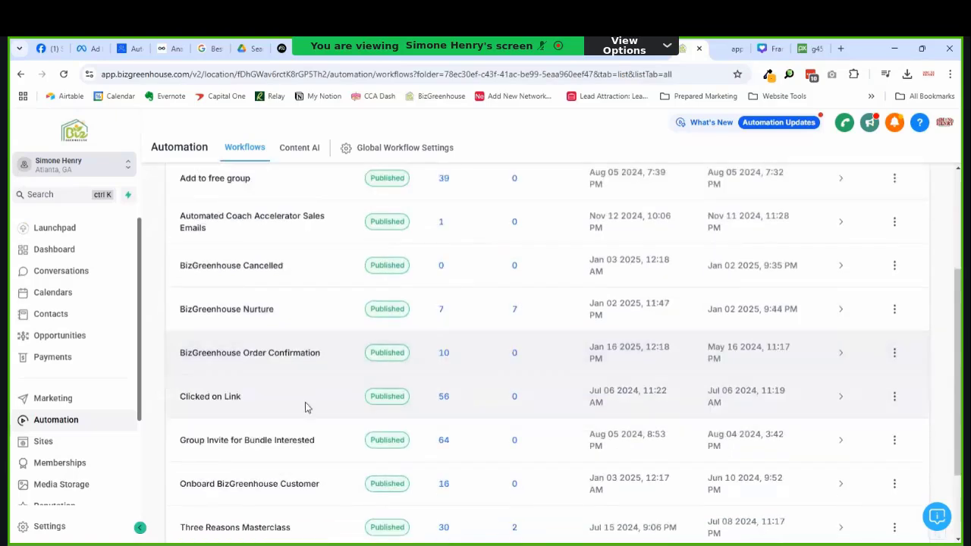
# Step: Duplicate BizGreenhouse Order Confirmation as 'BizGreenhouse Social Media Order Confirmation' and open the copy
pyautogui.click(894, 352)
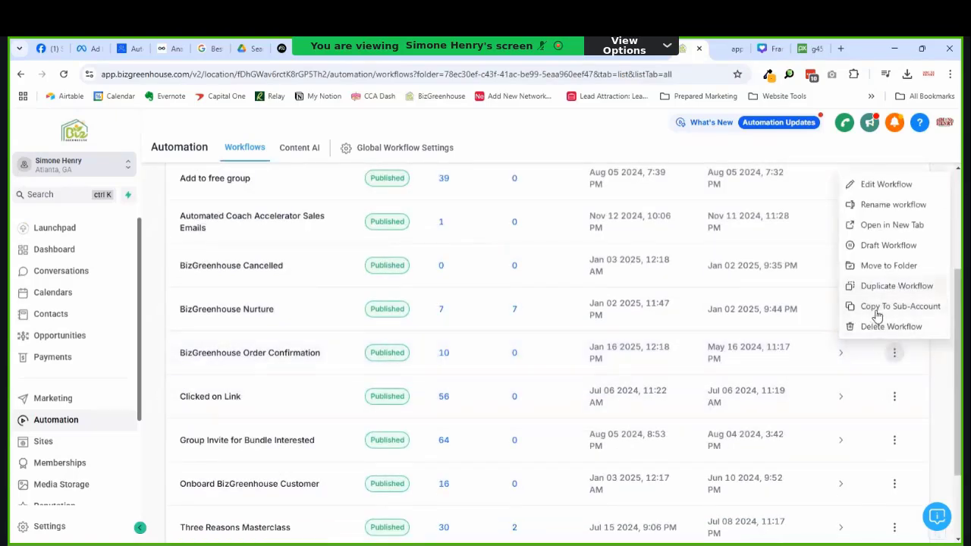
pyautogui.click(876, 287)
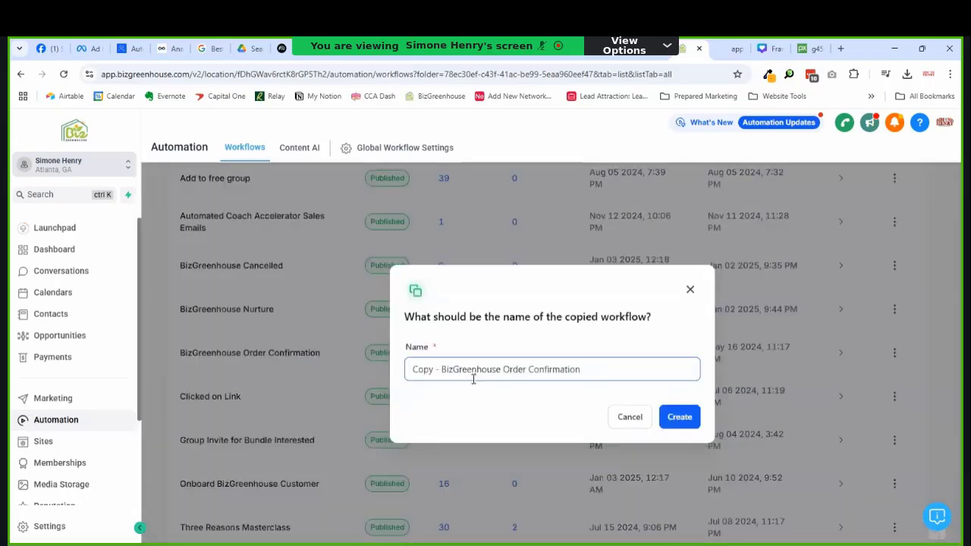
pyautogui.moveTo(442, 372); pyautogui.dragTo(412, 373)
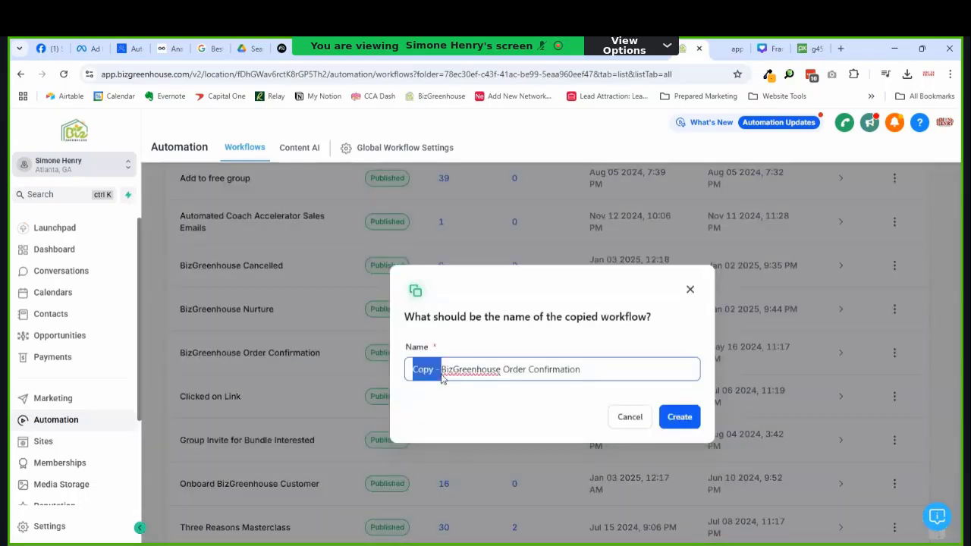
pyautogui.press('BackSpace')
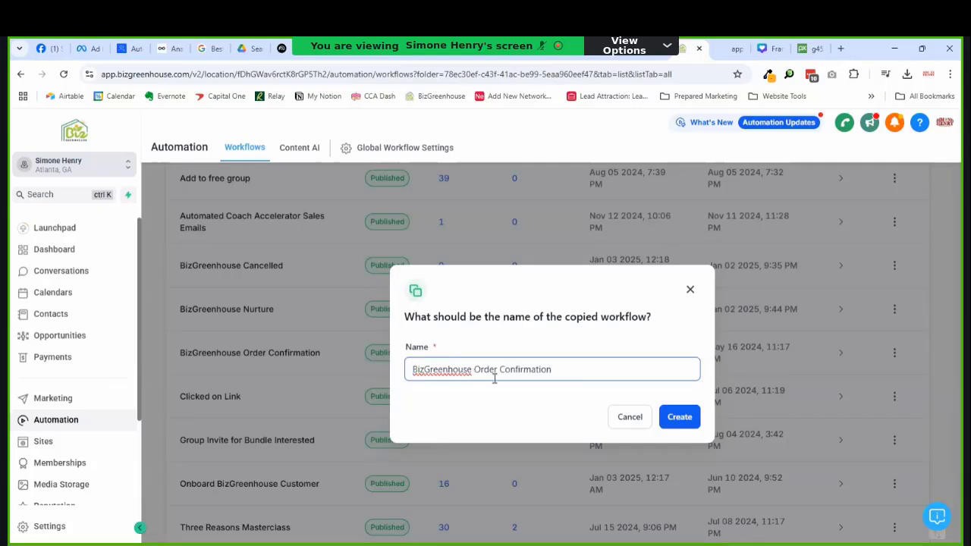
pyautogui.write('Social Media')
pyautogui.click(687, 421)
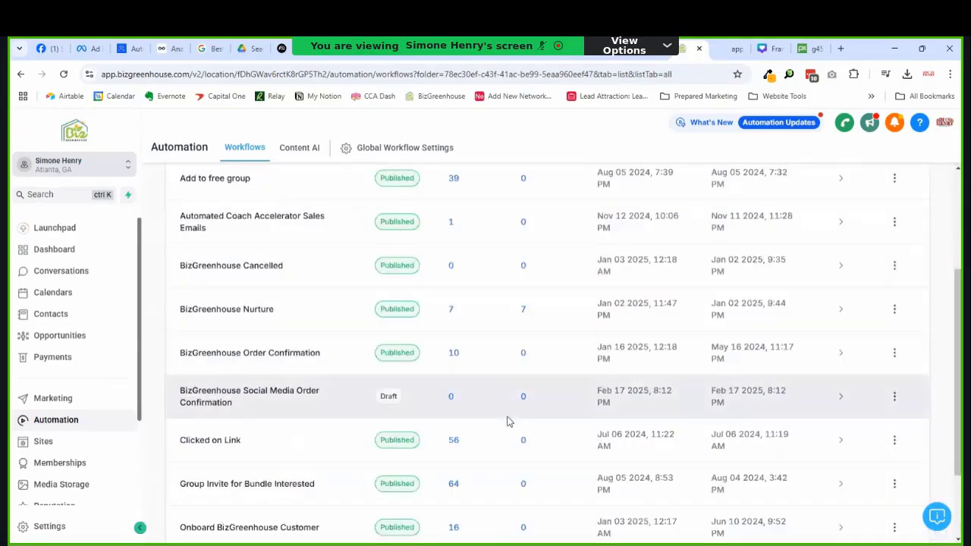
pyautogui.click(279, 406)
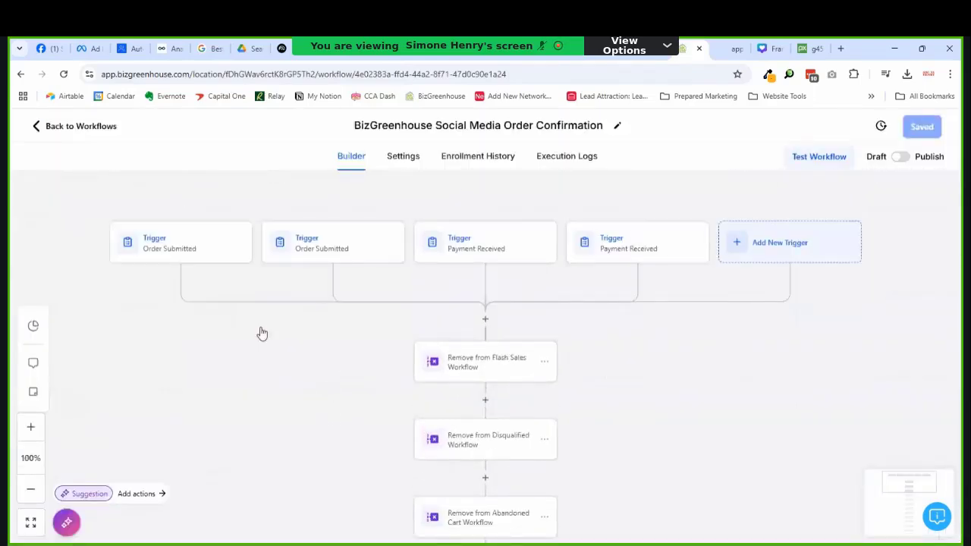
# Step: Filter the Order Submitted trigger to BizGreenhouse - Social Media and delete its duplicate
pyautogui.click(208, 252)
pyautogui.click(303, 245)
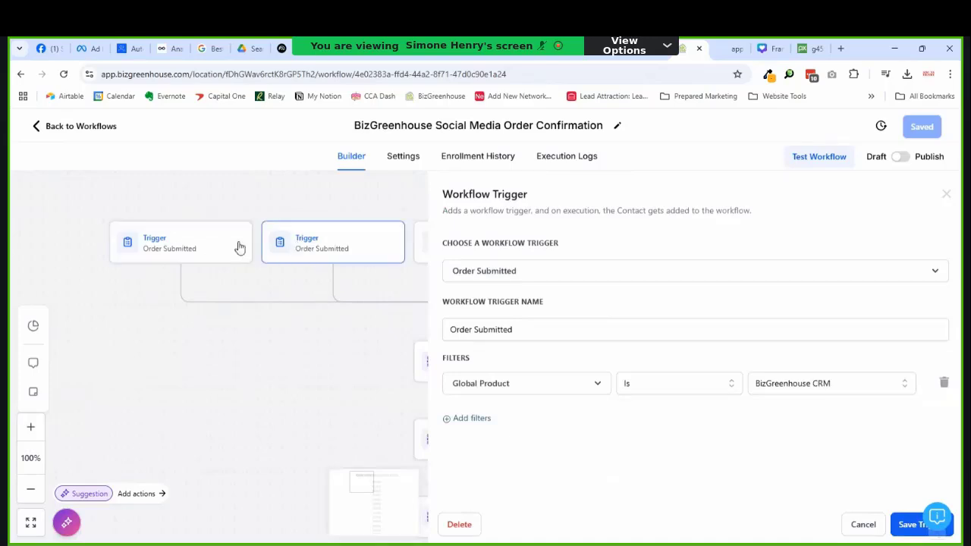
pyautogui.click(173, 248)
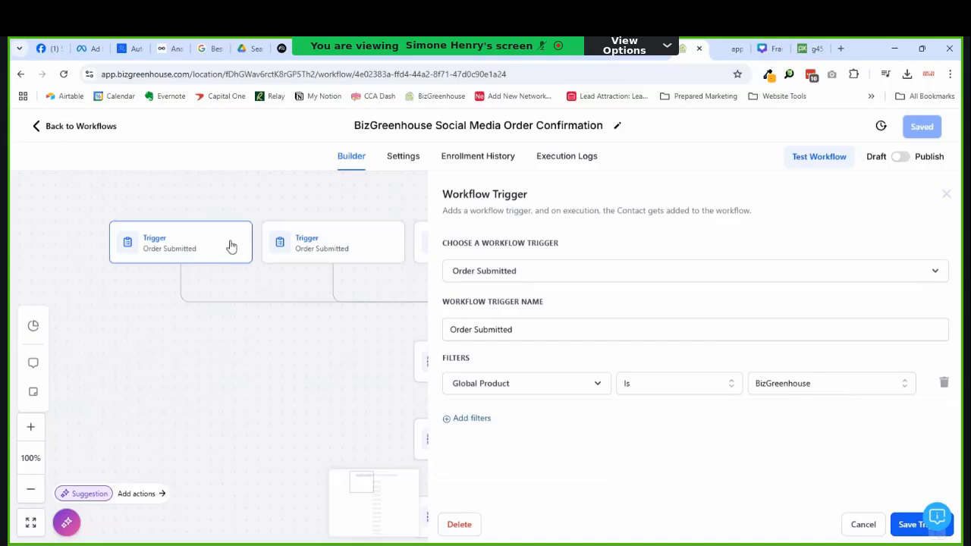
pyautogui.click(831, 383)
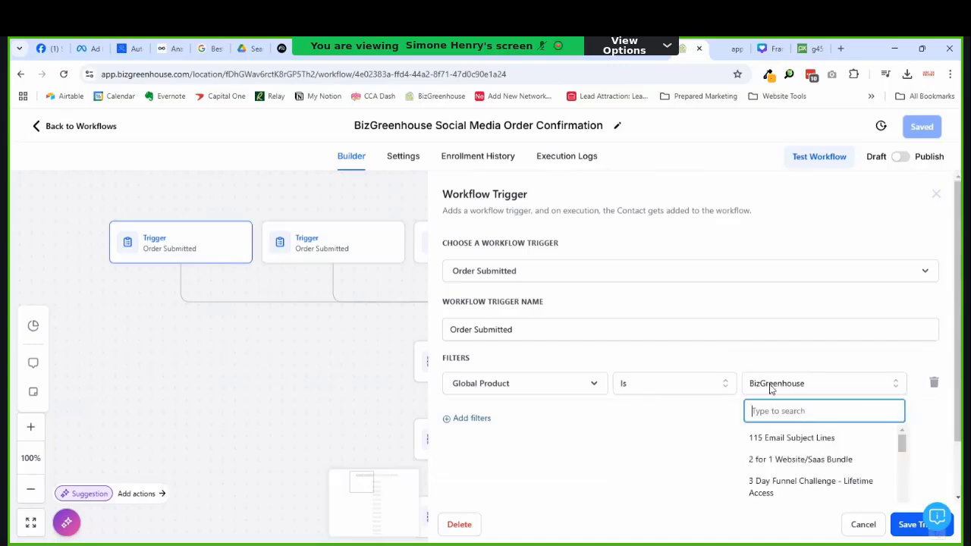
pyautogui.write('biz')
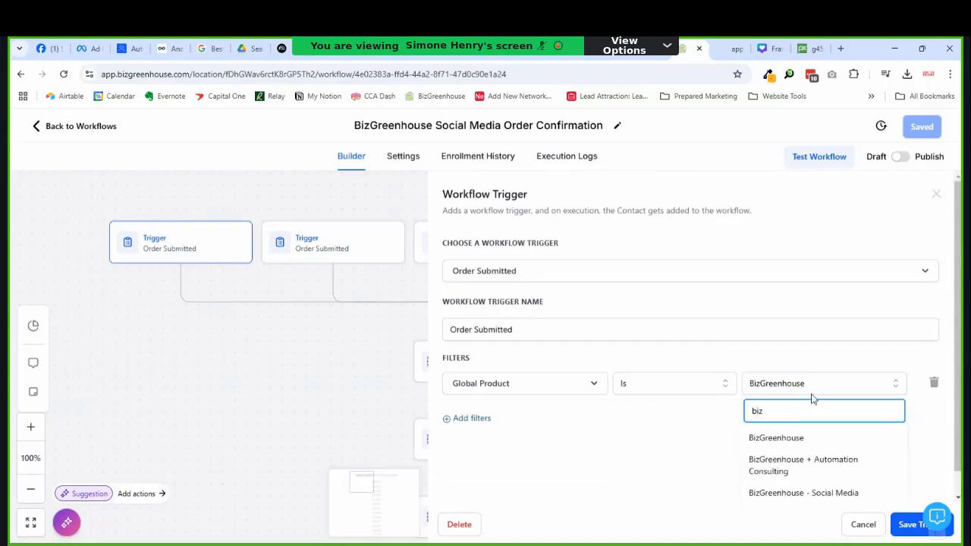
pyautogui.click(802, 492)
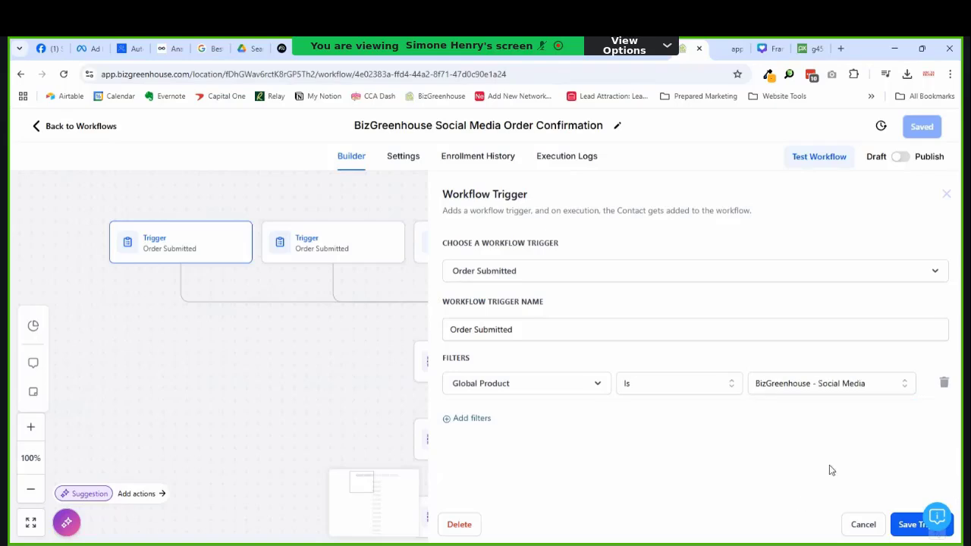
pyautogui.click(904, 525)
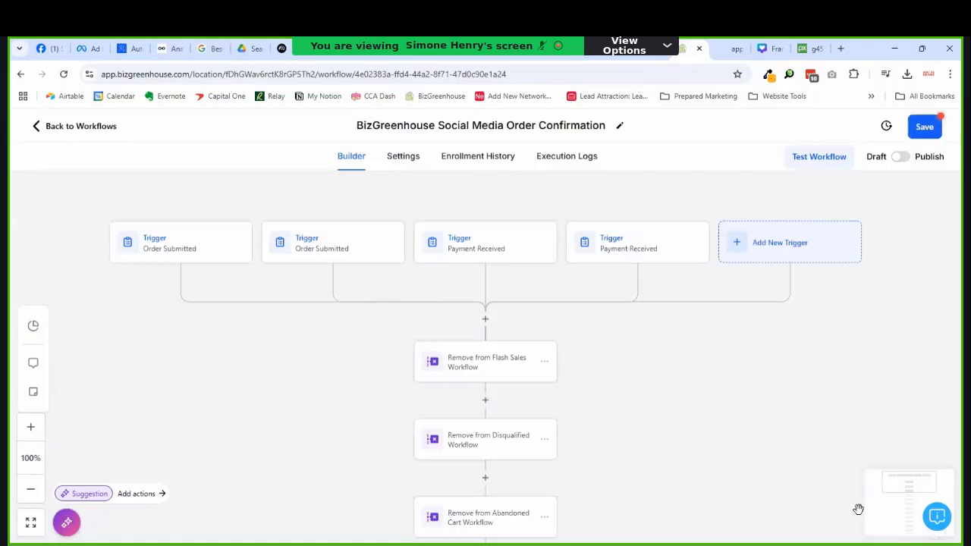
pyautogui.click(284, 260)
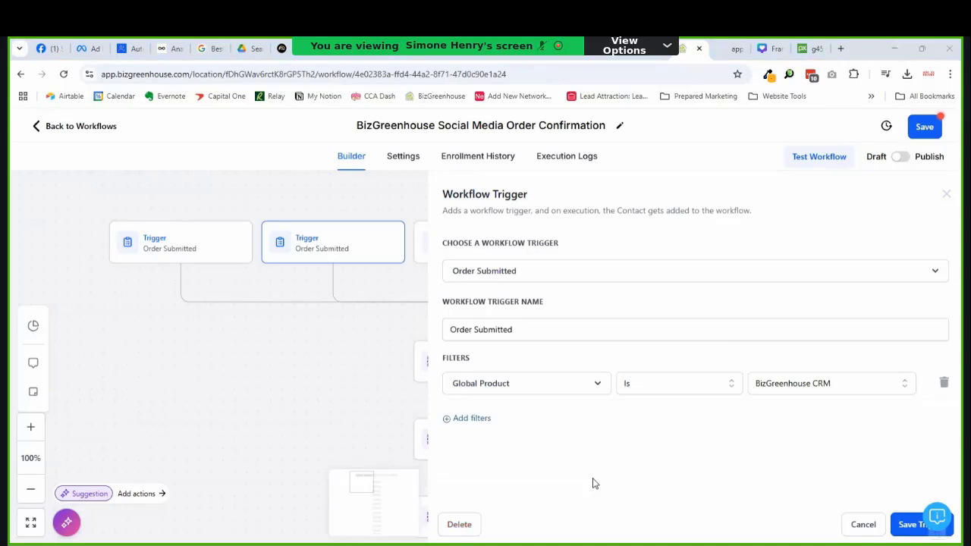
pyautogui.click(459, 524)
pyautogui.click(611, 364)
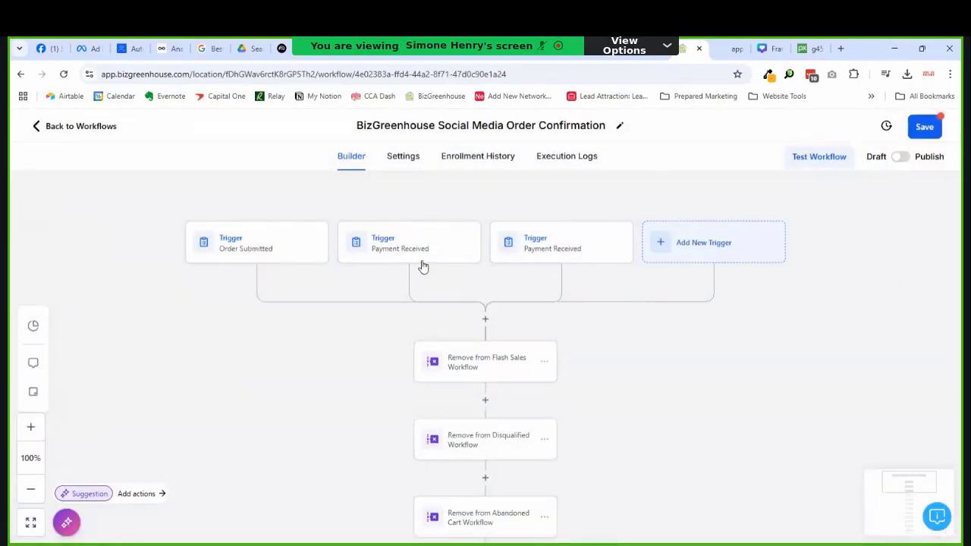
# Step: Filter the Payment Received trigger to BizGreenhouse - Social Media and delete the extra one
pyautogui.click(424, 262)
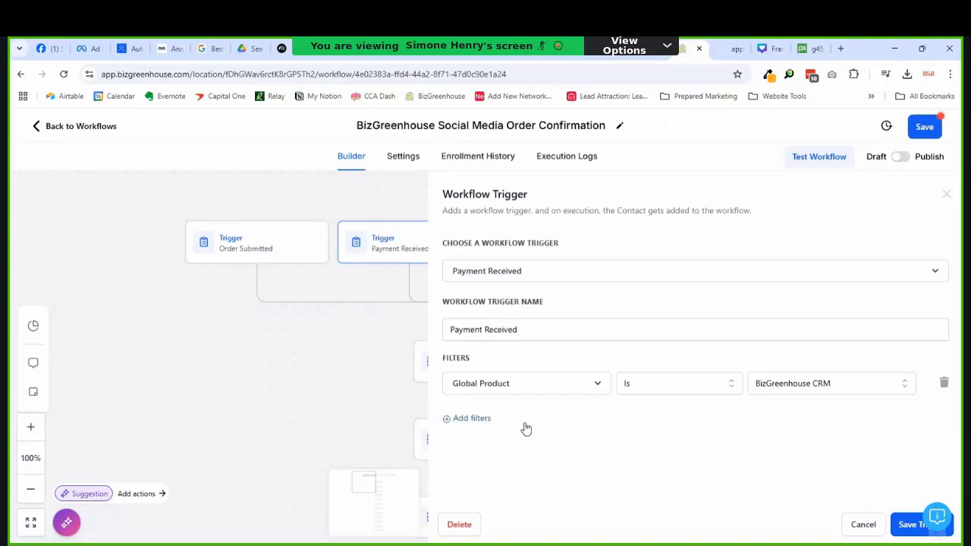
pyautogui.click(827, 393)
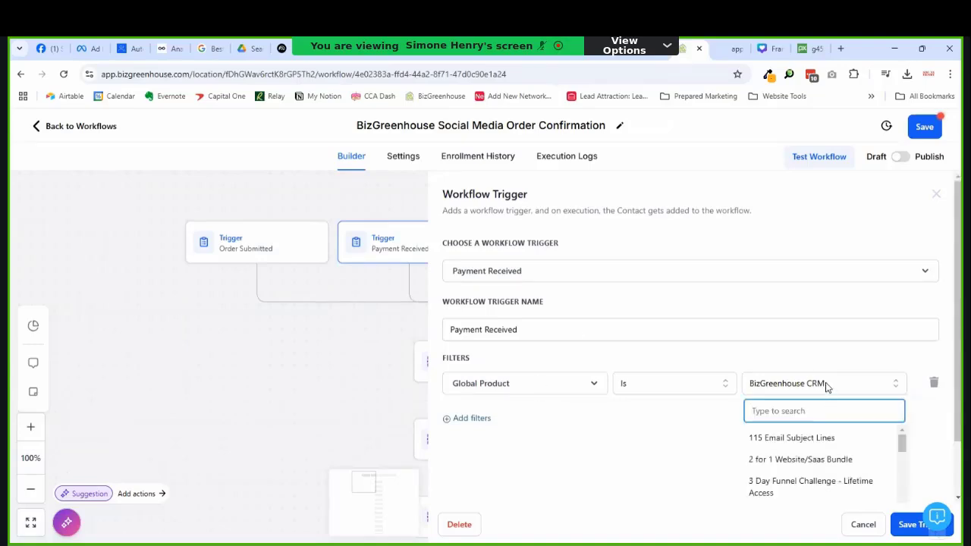
pyautogui.write('socia')
pyautogui.click(839, 432)
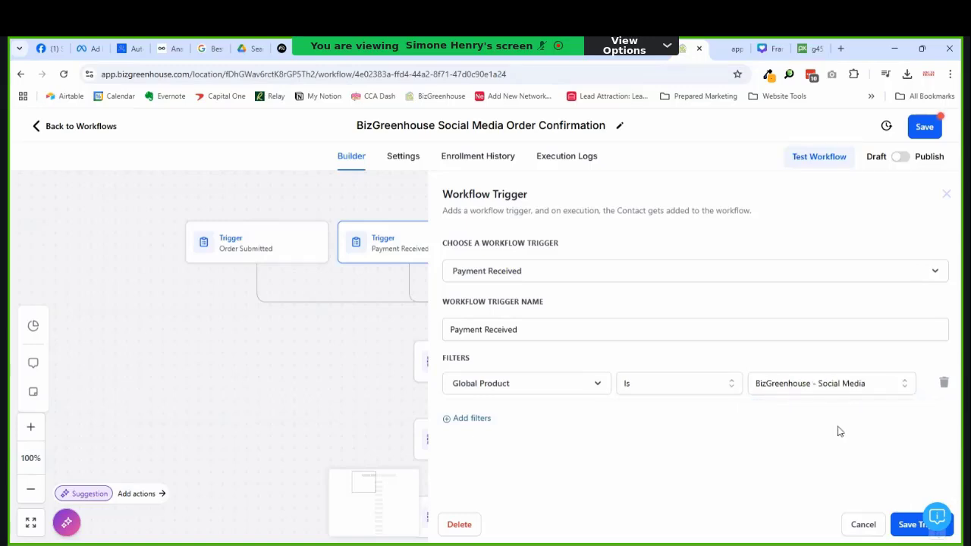
pyautogui.click(912, 524)
pyautogui.click(571, 258)
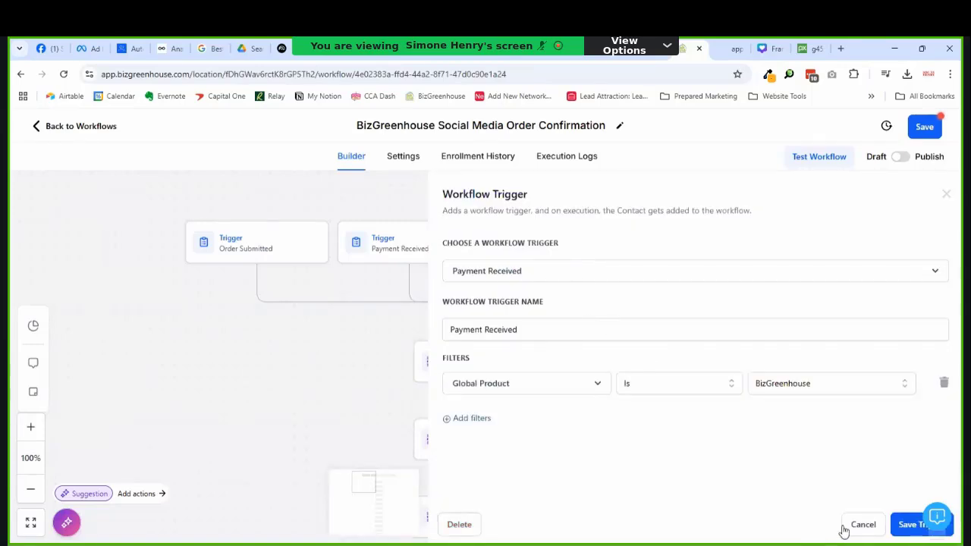
pyautogui.click(459, 524)
pyautogui.click(611, 363)
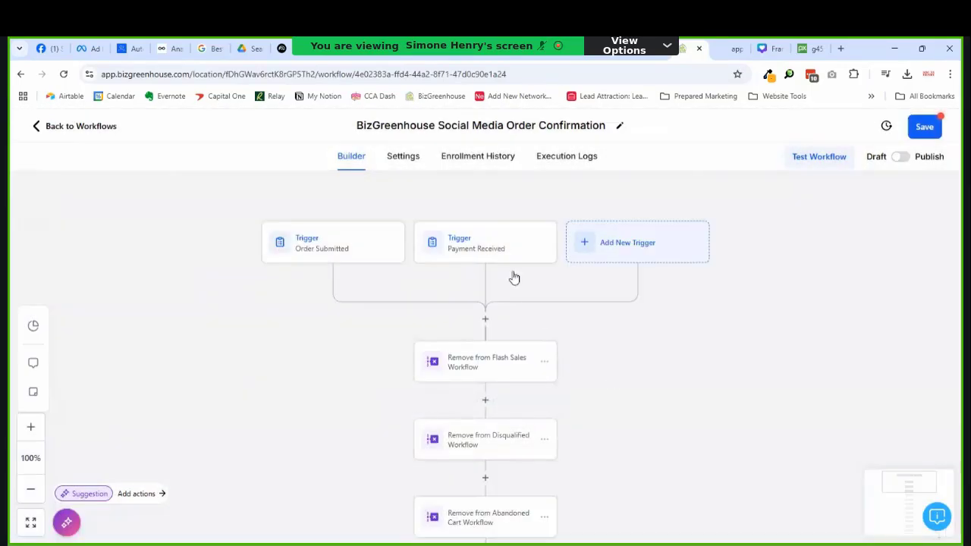
pyautogui.scroll(-1, 418, 358)
# Step: Delete the Flash Sales and Disqualified remove-from-workflow steps
pyautogui.scroll(-1, 478, 332)
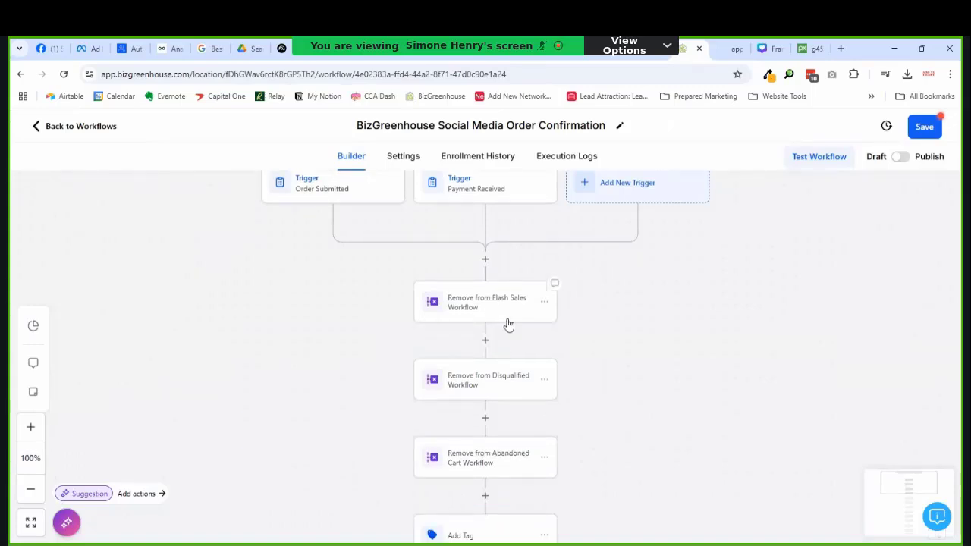
pyautogui.click(543, 307)
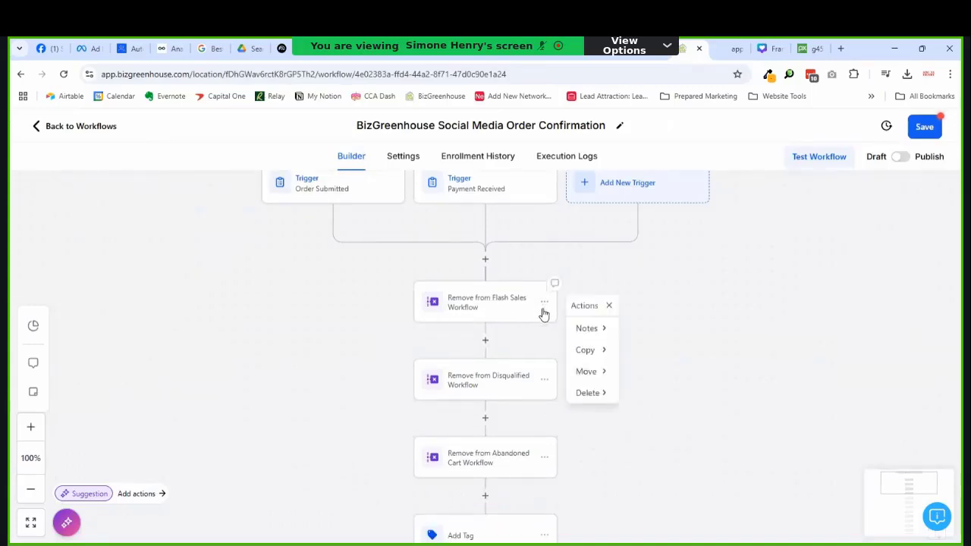
pyautogui.click(598, 397)
pyautogui.click(653, 330)
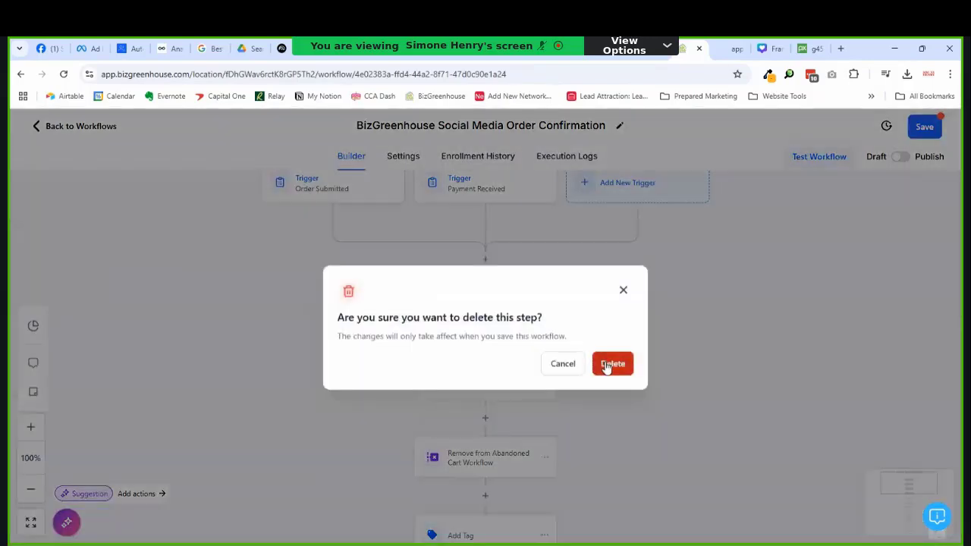
pyautogui.click(605, 365)
pyautogui.click(543, 302)
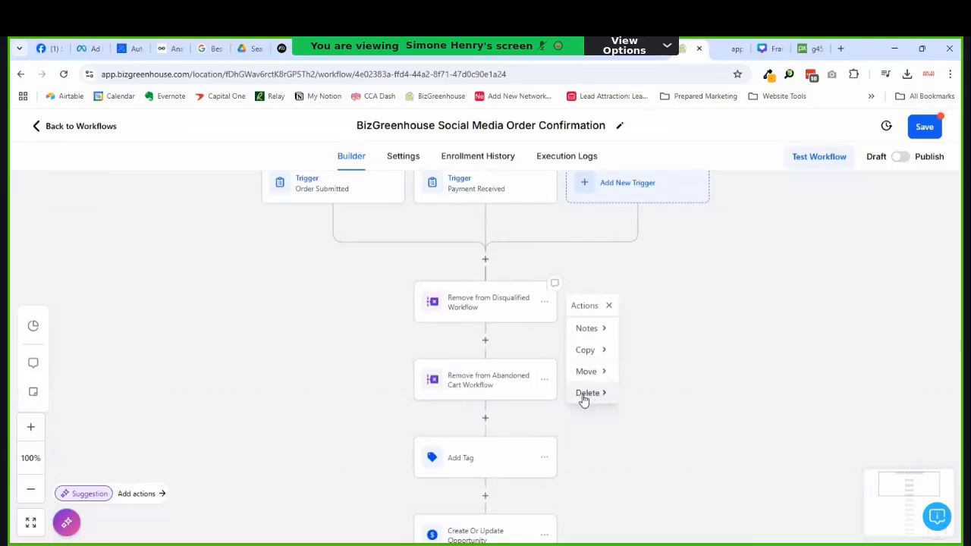
pyautogui.click(637, 394)
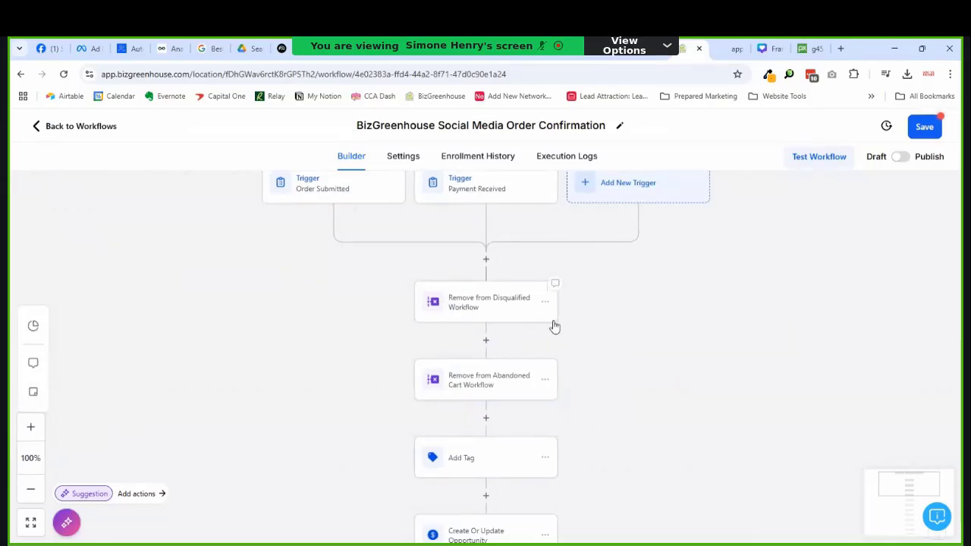
pyautogui.click(546, 307)
pyautogui.moveTo(603, 384)
pyautogui.click(637, 353)
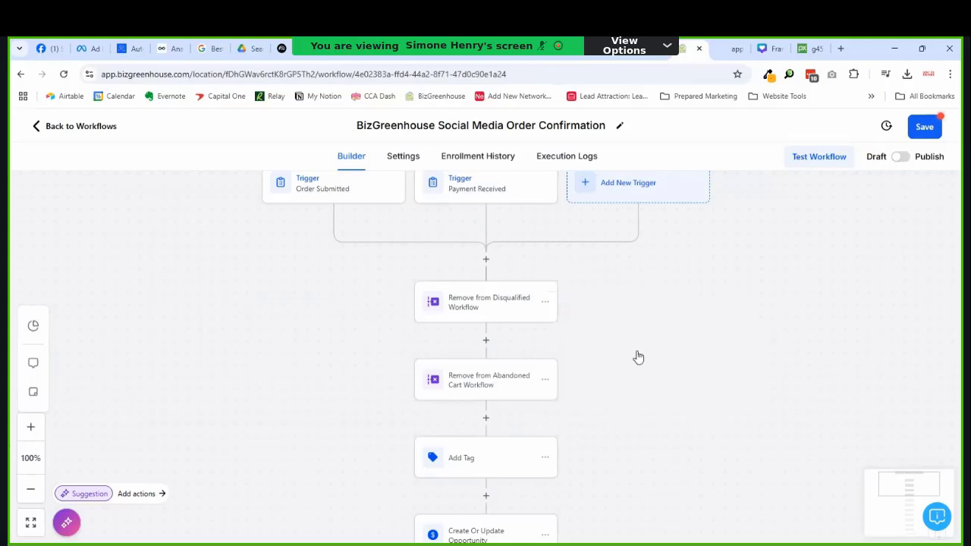
pyautogui.click(611, 364)
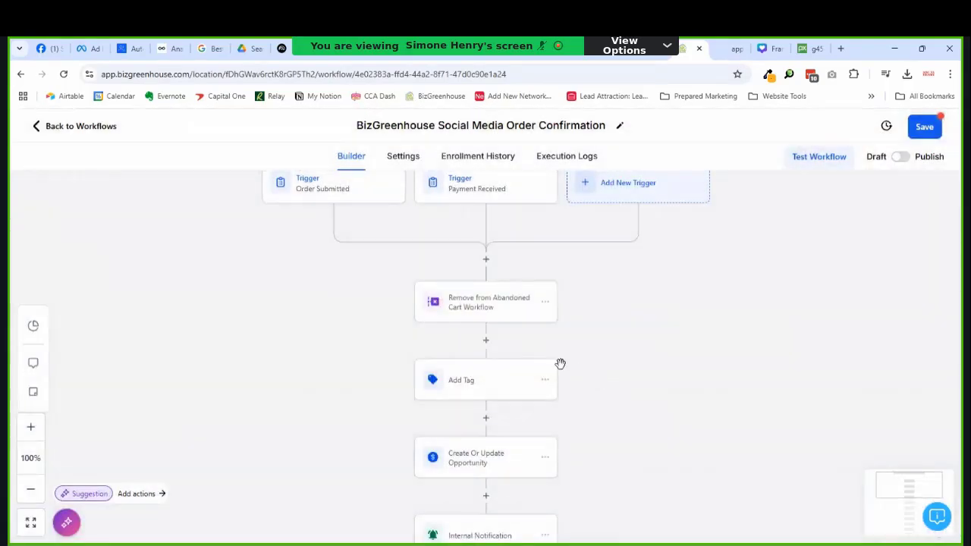
# Step: Look over the Abandoned Cart and Add Tag steps without changing them
pyautogui.click(546, 304)
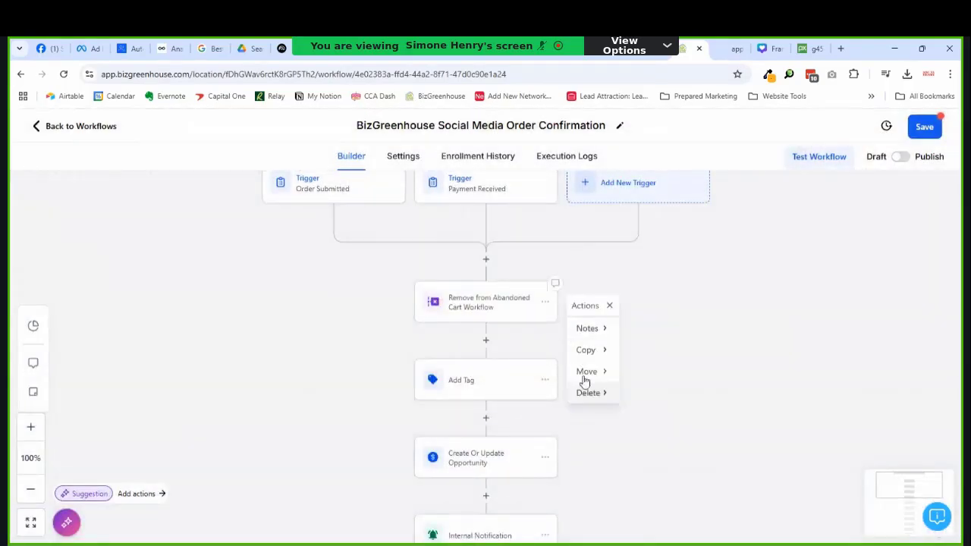
pyautogui.moveTo(590, 395)
pyautogui.click(615, 266)
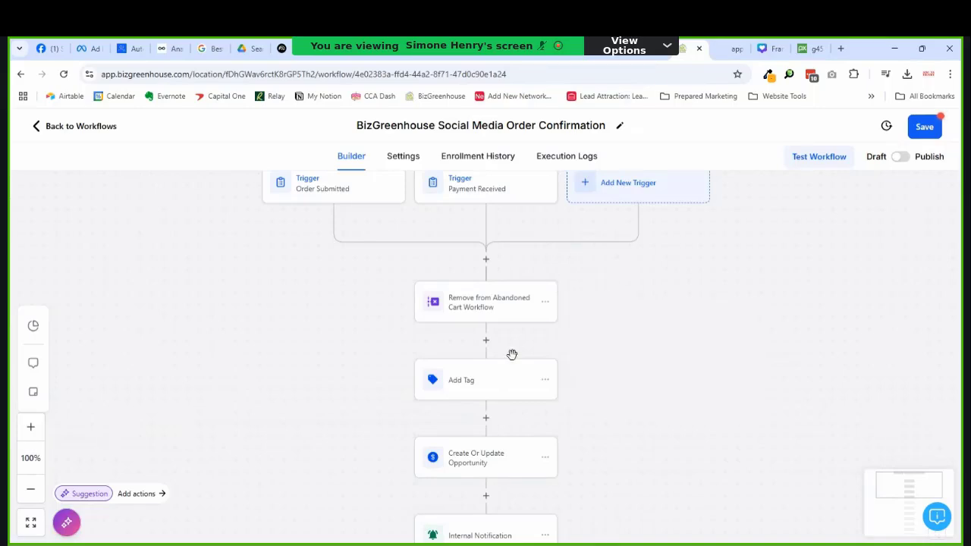
pyautogui.scroll(-2, 483, 389)
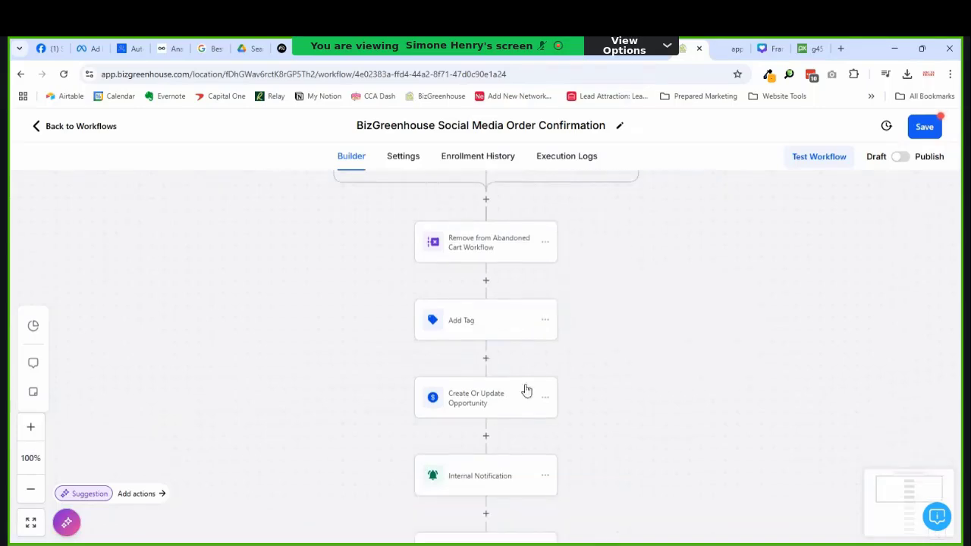
pyautogui.click(489, 336)
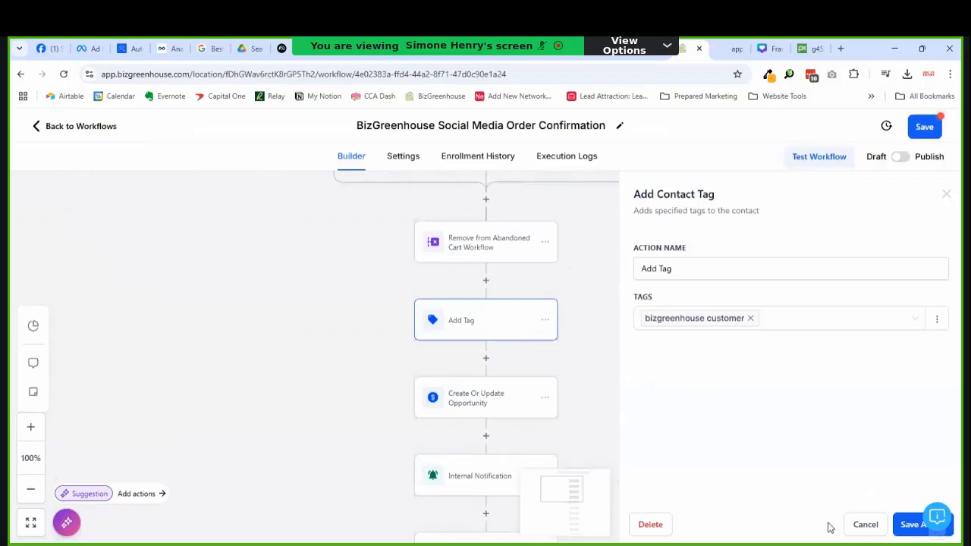
pyautogui.click(862, 526)
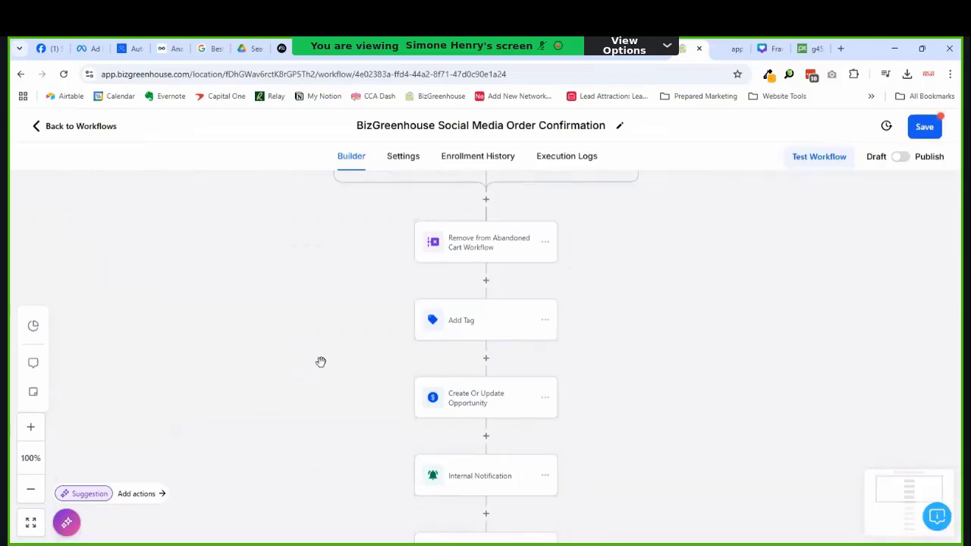
# Step: Confirm the opportunity step uses the Marketing Consultancy pipeline and close it unchanged
pyautogui.click(485, 414)
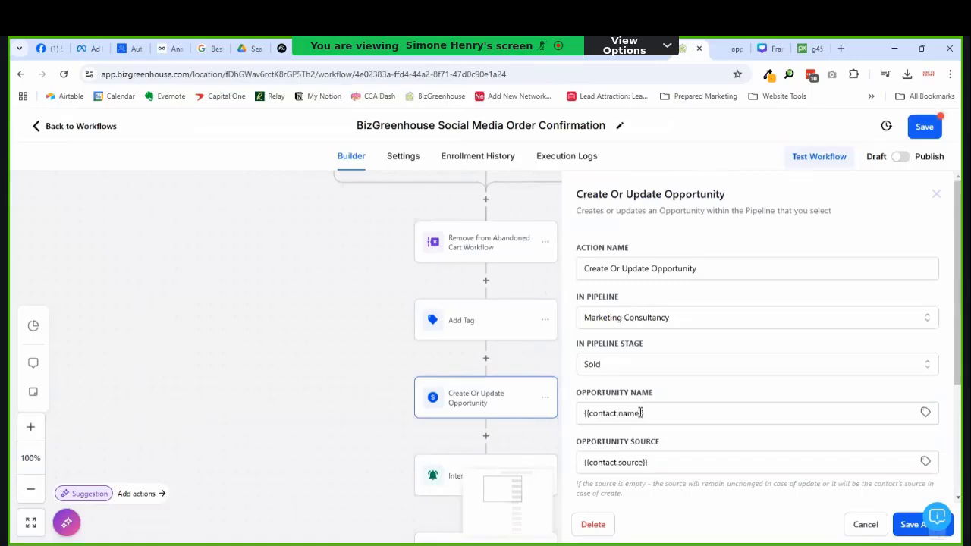
pyautogui.click(672, 325)
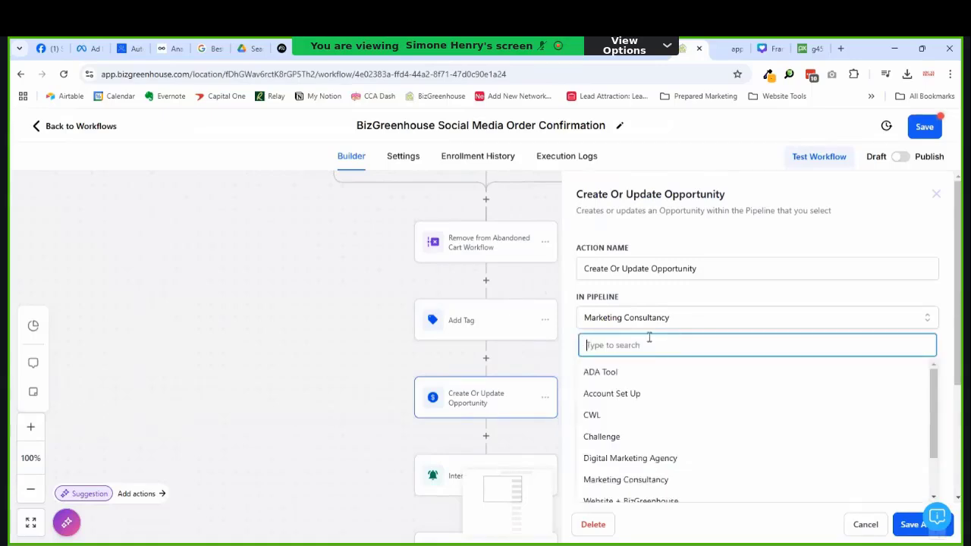
pyautogui.scroll(-1, 623, 352)
pyautogui.click(667, 320)
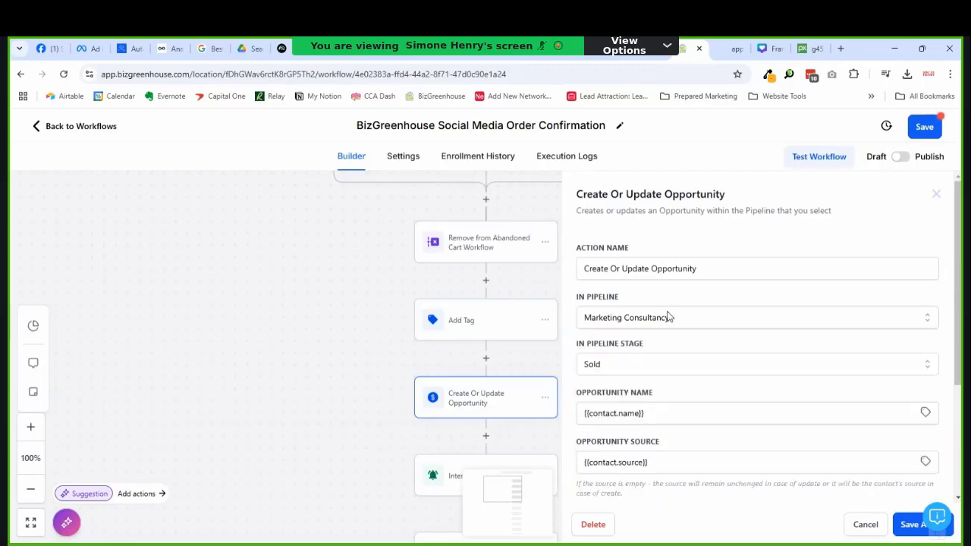
pyautogui.click(864, 523)
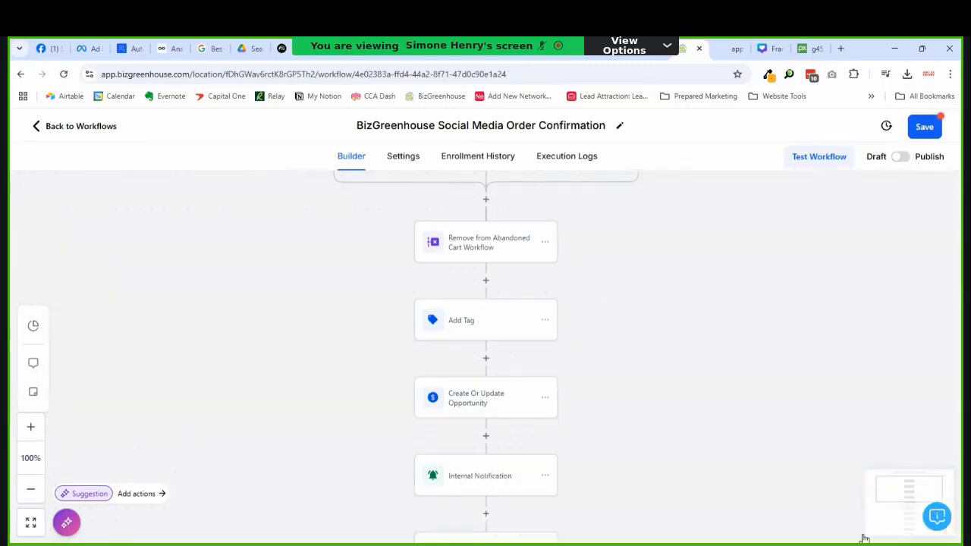
pyautogui.scroll(-1, 539, 350)
pyautogui.scroll(-1, 539, 350)
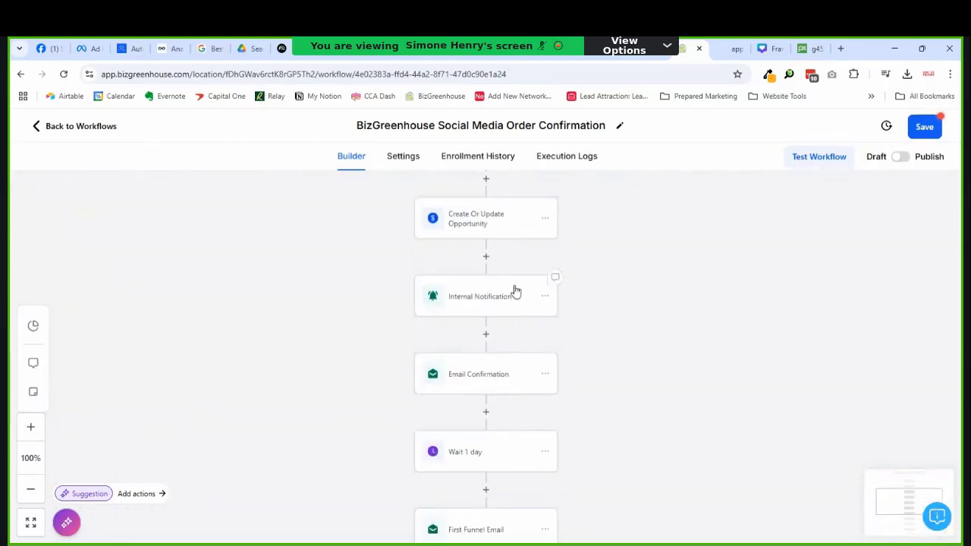
pyautogui.scroll(-1, 515, 289)
# Step: Check the Email Confirmation and Wait 1 day steps
pyautogui.scroll(-2, 512, 283)
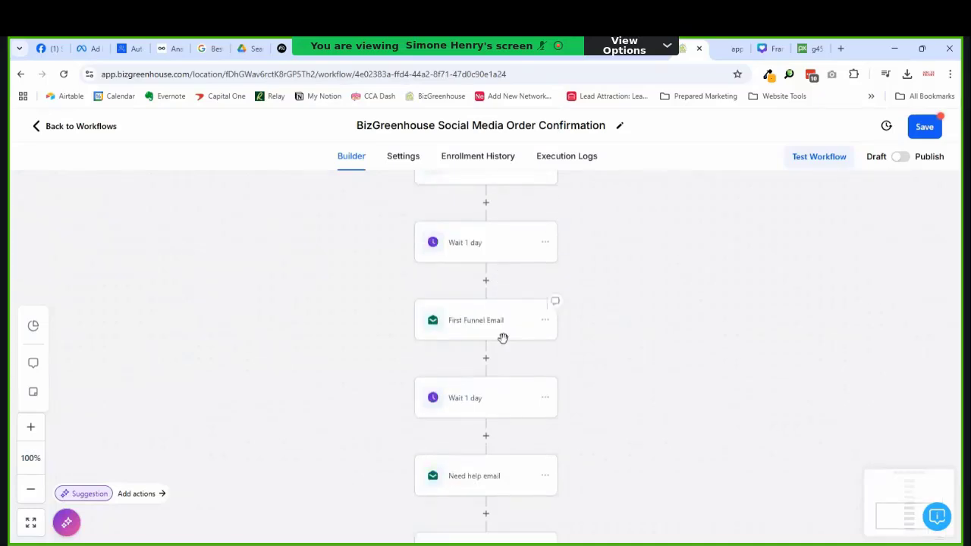
pyautogui.scroll(2, 503, 339)
pyautogui.scroll(1, 478, 341)
pyautogui.scroll(-1, 483, 401)
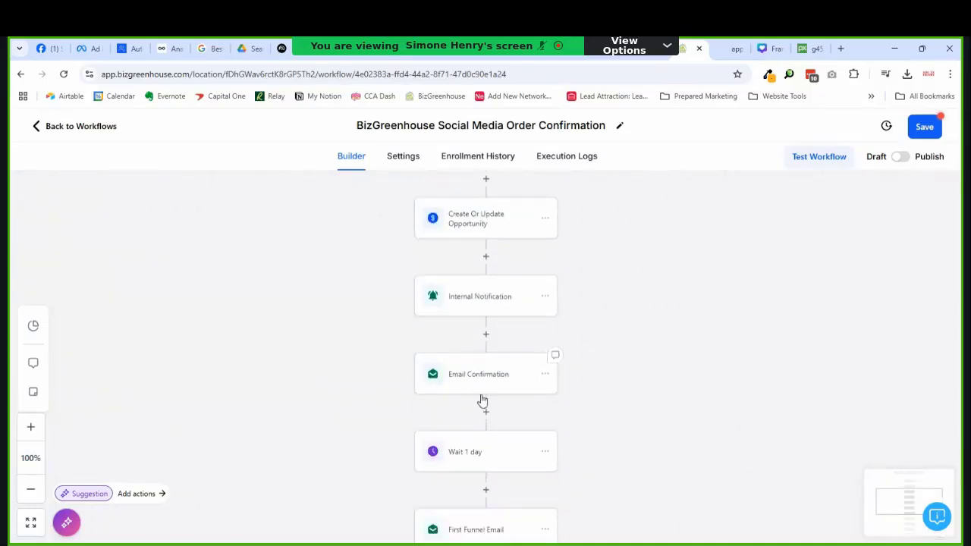
pyautogui.click(490, 348)
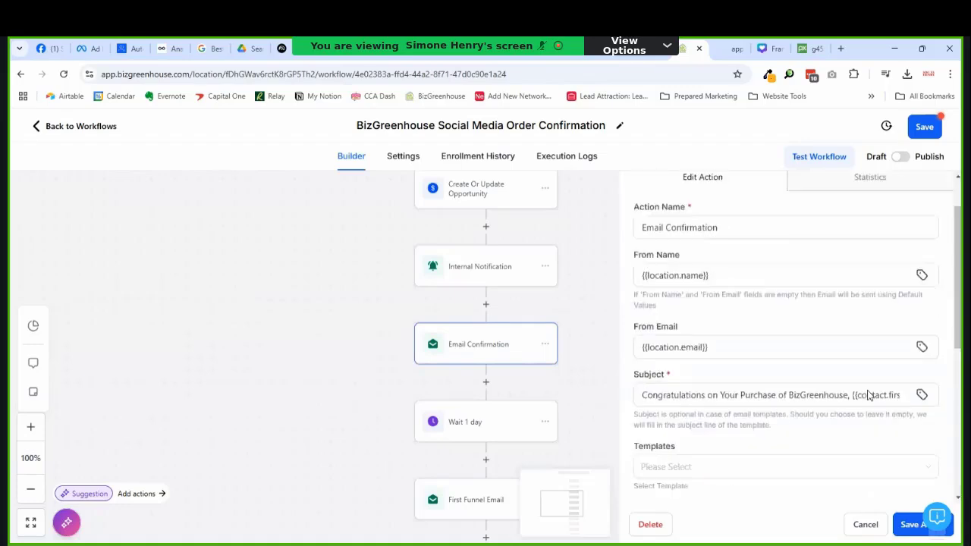
pyautogui.scroll(-2, 834, 387)
pyautogui.scroll(-1, 509, 360)
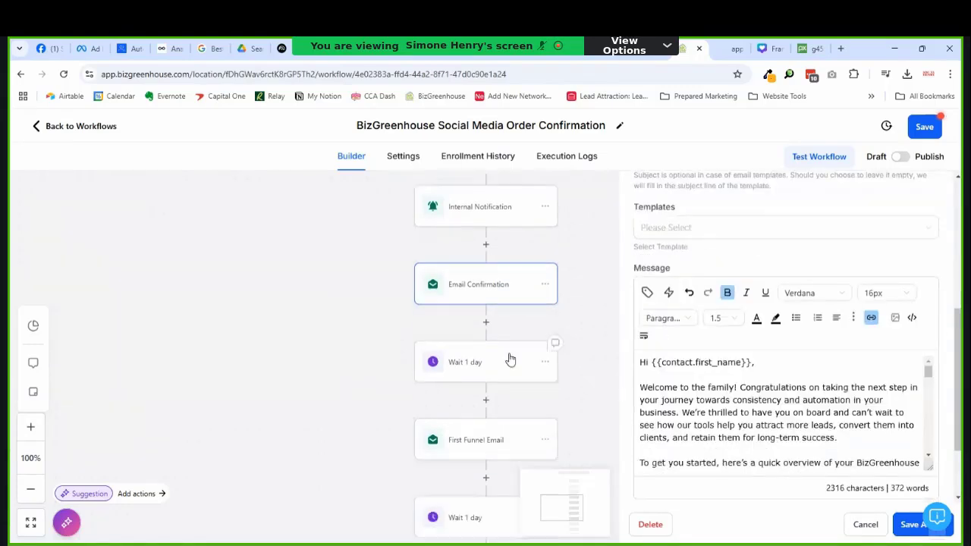
pyautogui.click(455, 361)
pyautogui.click(904, 524)
pyautogui.scroll(-2, 574, 416)
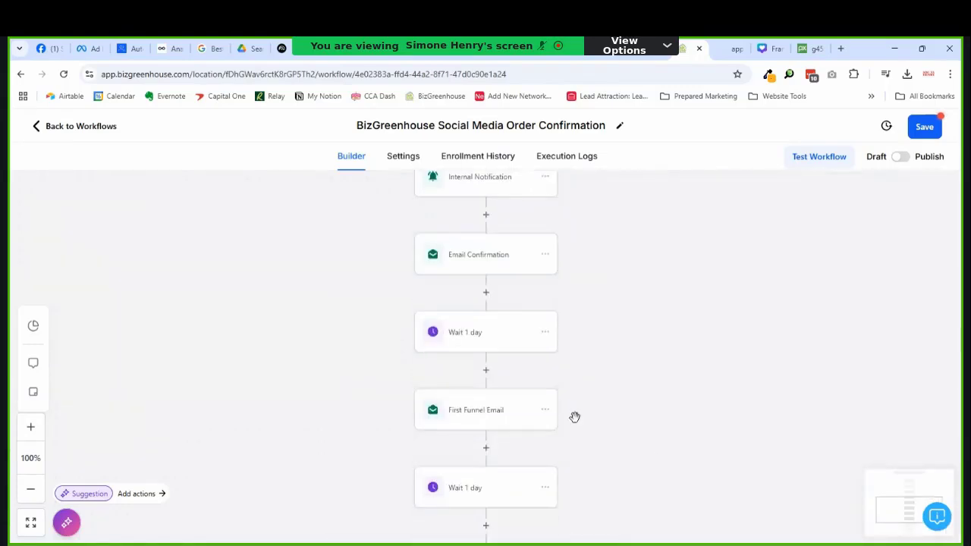
# Step: Open First Funnel Email and enlarge its editor to read the Launch a Funnel in 7 Days message
pyautogui.click(522, 339)
pyautogui.scroll(-5, 700, 386)
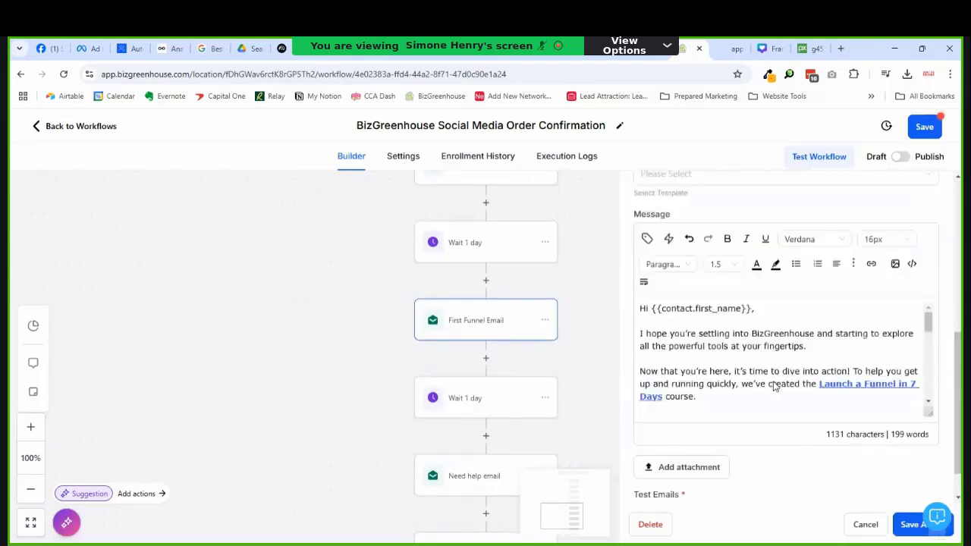
pyautogui.scroll(-1, 487, 394)
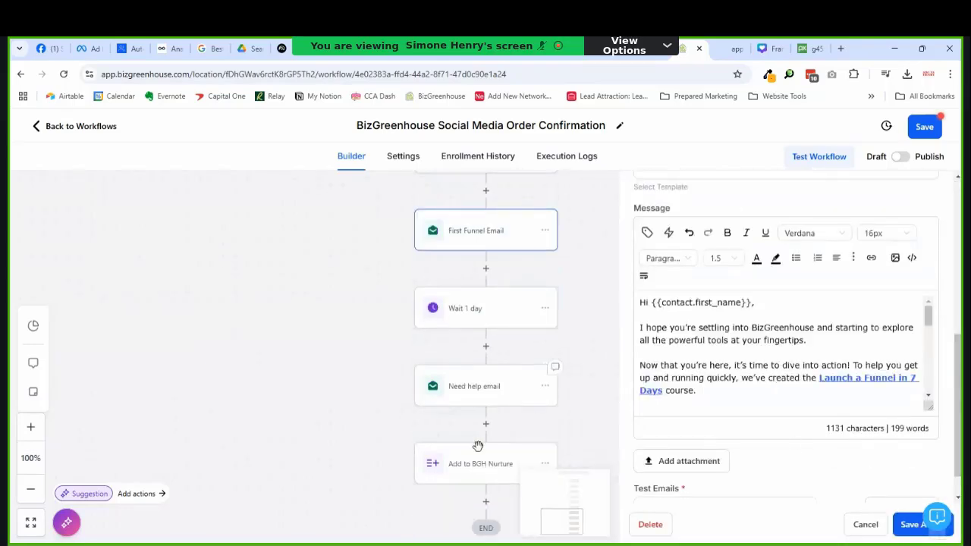
pyautogui.click(482, 394)
pyautogui.scroll(2, 464, 310)
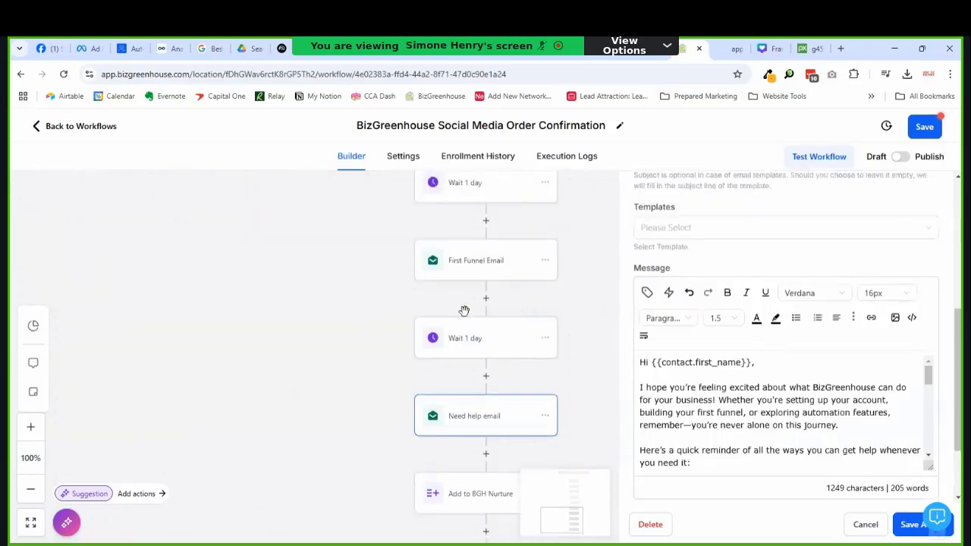
pyautogui.click(467, 302)
pyautogui.scroll(-5, 730, 372)
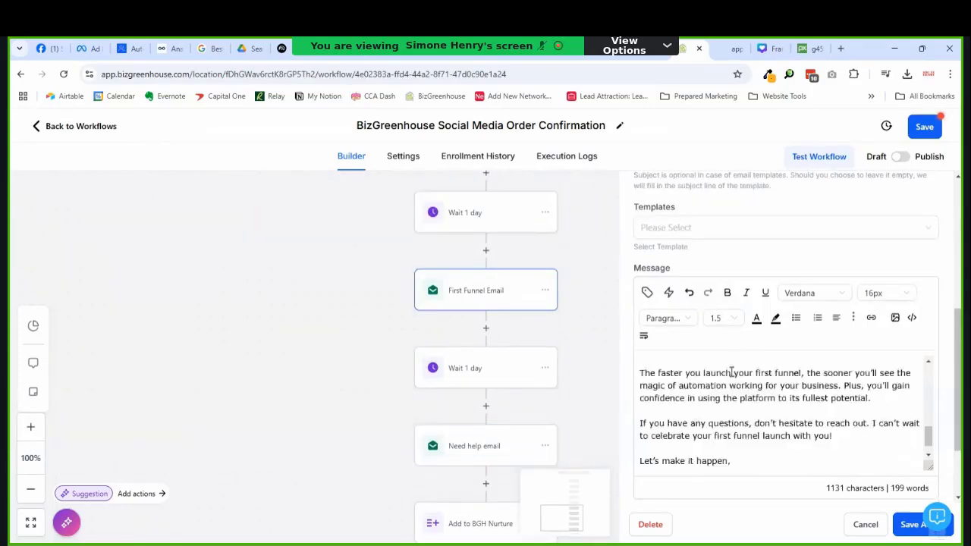
pyautogui.scroll(5, 731, 373)
pyautogui.scroll(-1, 732, 371)
pyautogui.scroll(2, 732, 372)
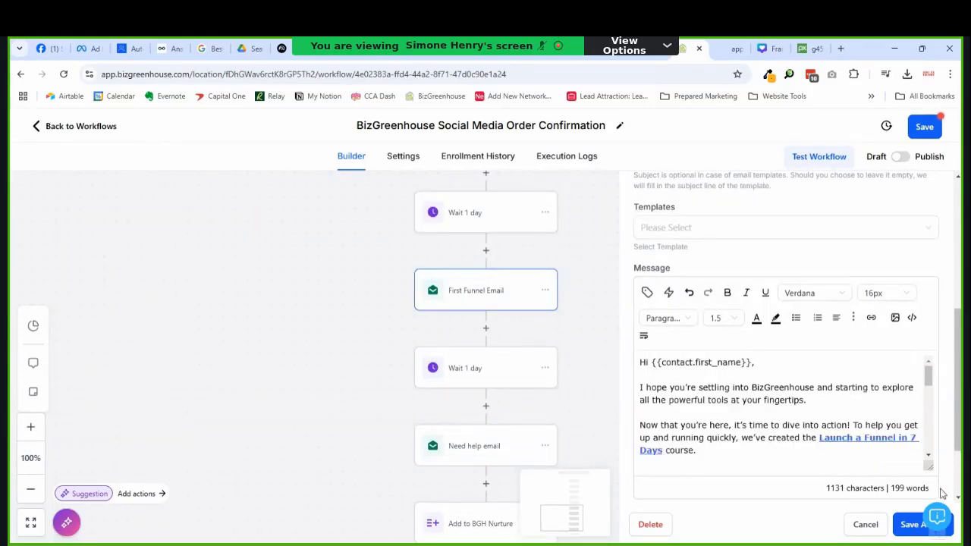
pyautogui.moveTo(929, 466); pyautogui.dragTo(931, 499)
pyautogui.scroll(-2, 831, 297)
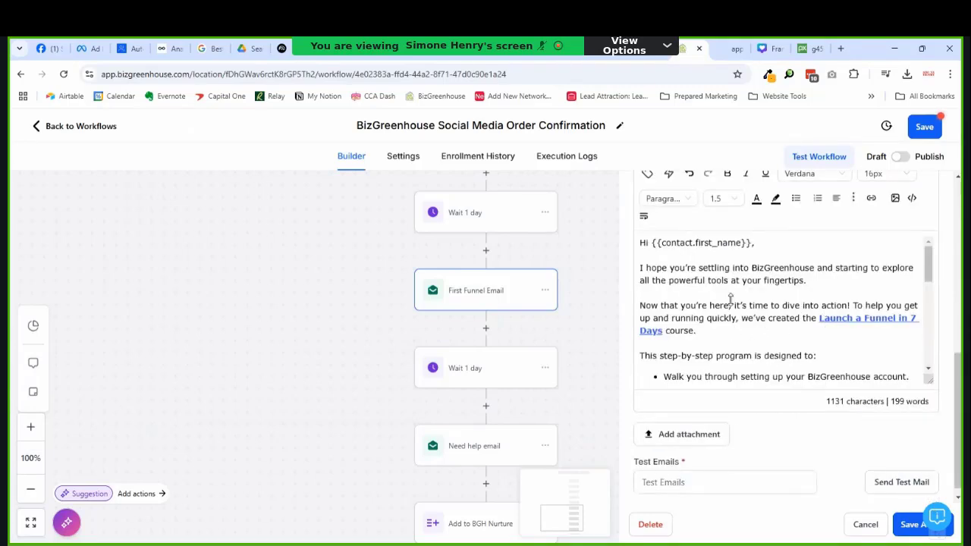
pyautogui.click(836, 316)
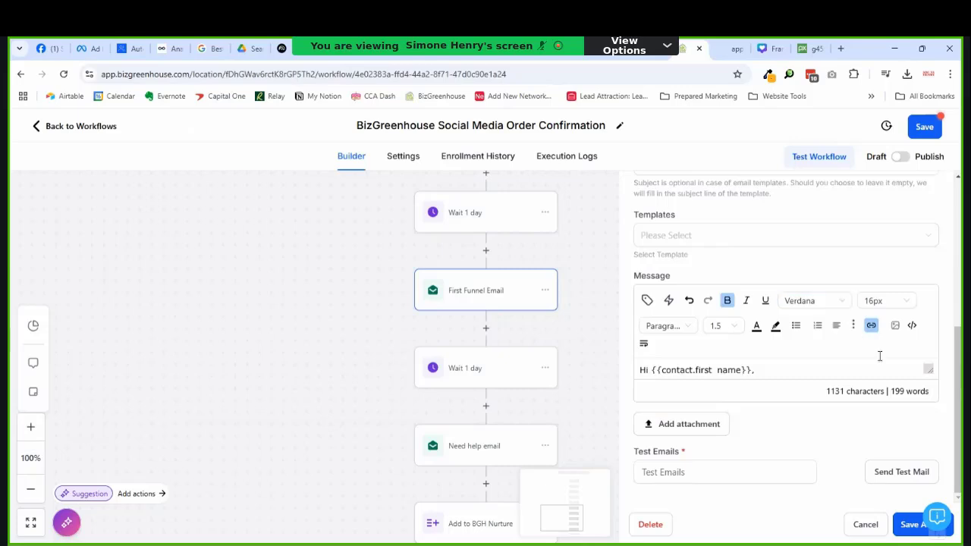
pyautogui.moveTo(927, 371); pyautogui.dragTo(929, 509)
pyautogui.scroll(-2, 852, 301)
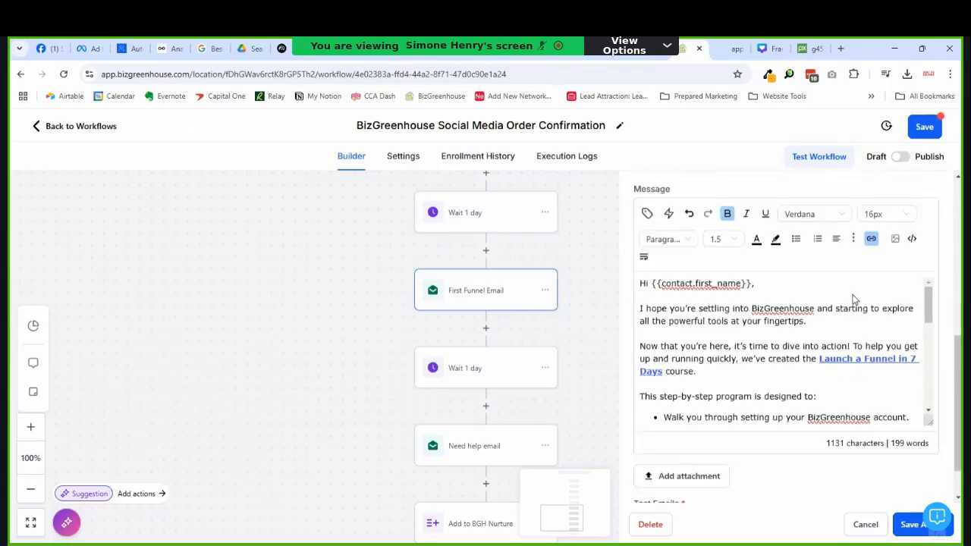
# Step: Replace the 'Launch a Funnel in 7 Days' link text with 'Social Media Planner'
pyautogui.click(861, 308)
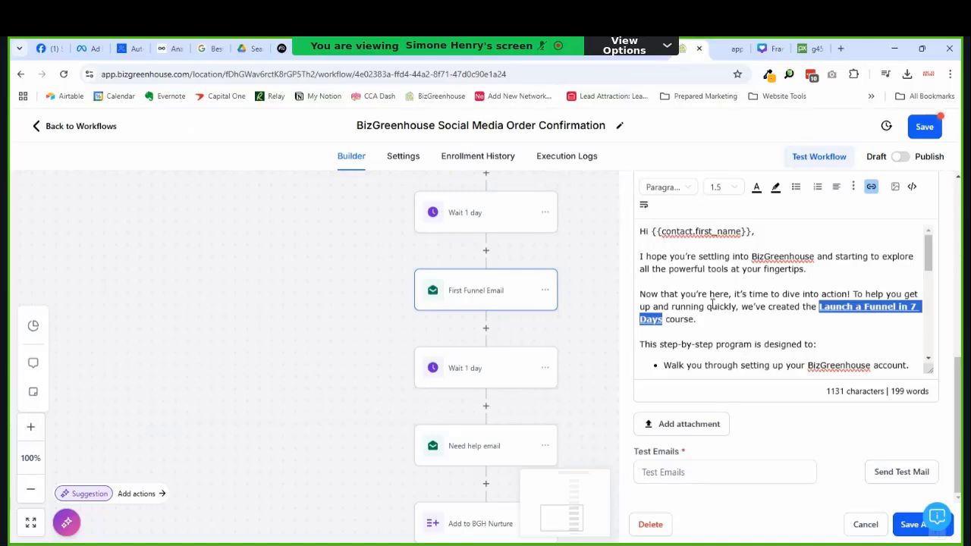
pyautogui.press('BackSpace')
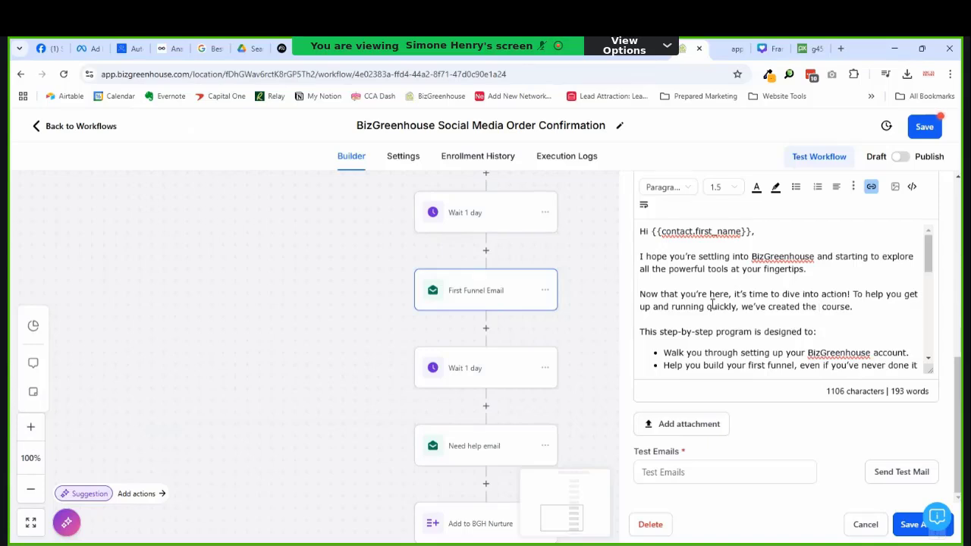
pyautogui.write('B')
pyautogui.write('S')
pyautogui.write('ocial Medi')
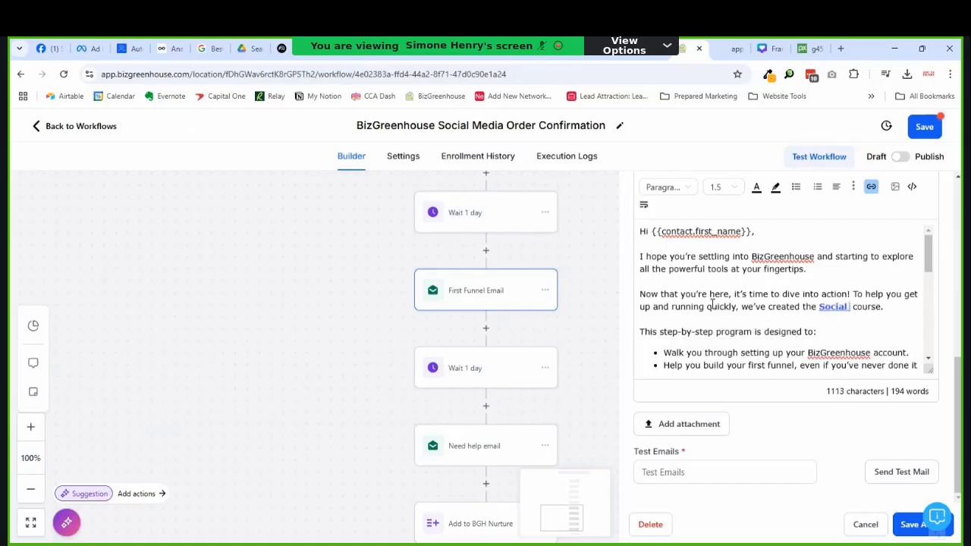
pyautogui.write('a Planne')
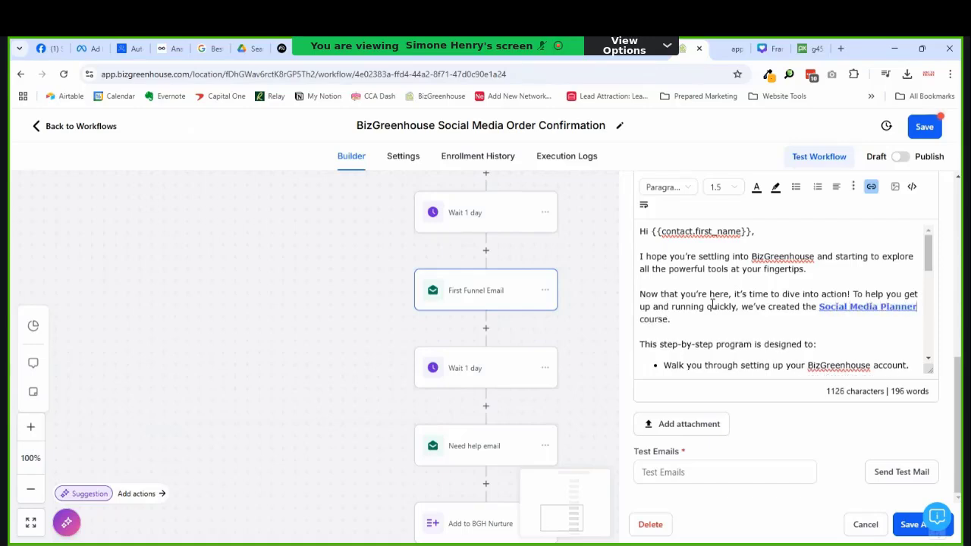
# Step: Replace 'Build and Launch a Funnel in 7 Days' in the look-for line with 'Social Media Planner'
pyautogui.scroll(-5, 796, 324)
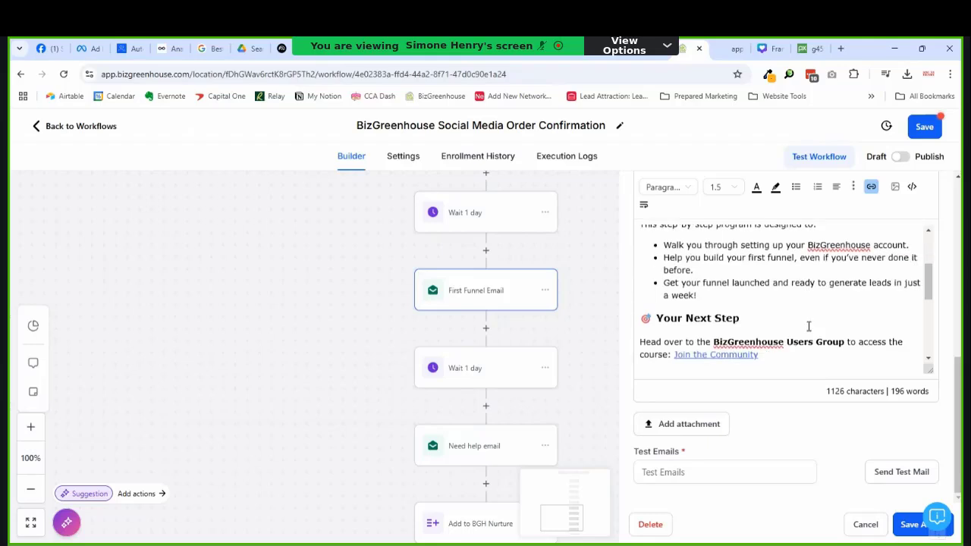
pyautogui.scroll(-4, 809, 326)
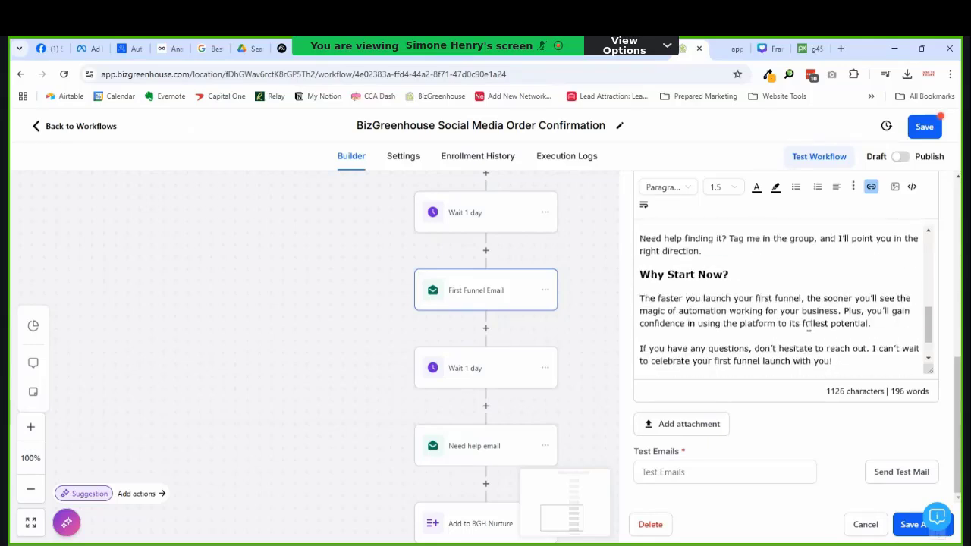
pyautogui.scroll(3, 809, 326)
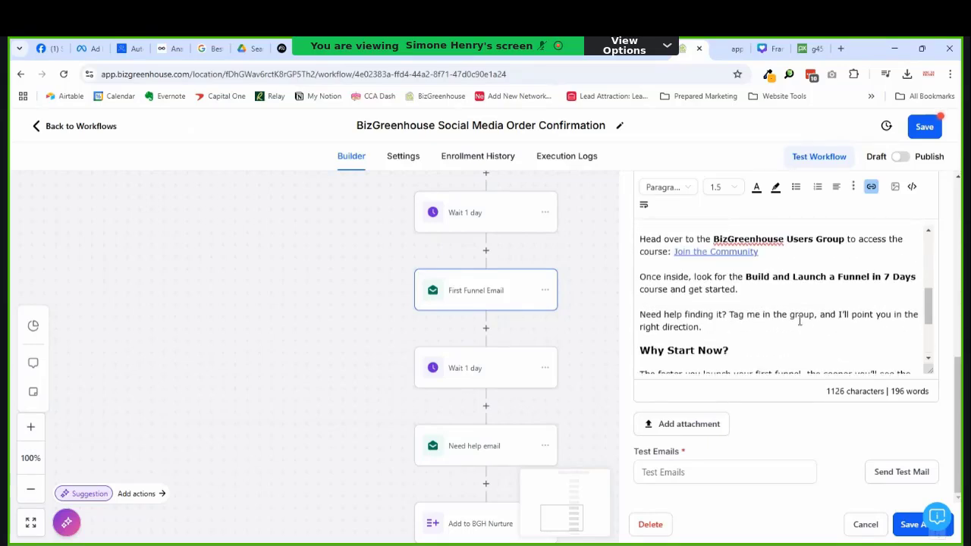
pyautogui.moveTo(746, 277); pyautogui.dragTo(888, 279)
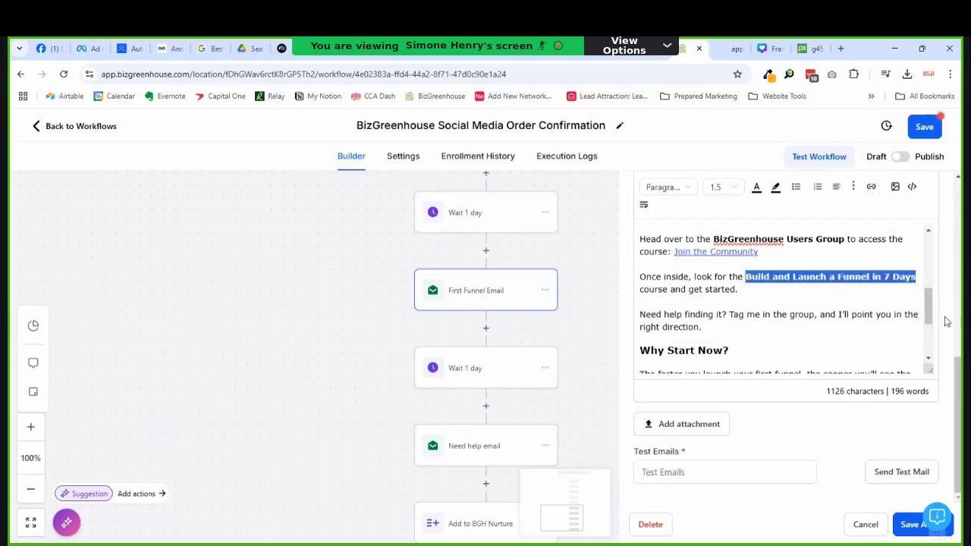
pyautogui.write('Social Med')
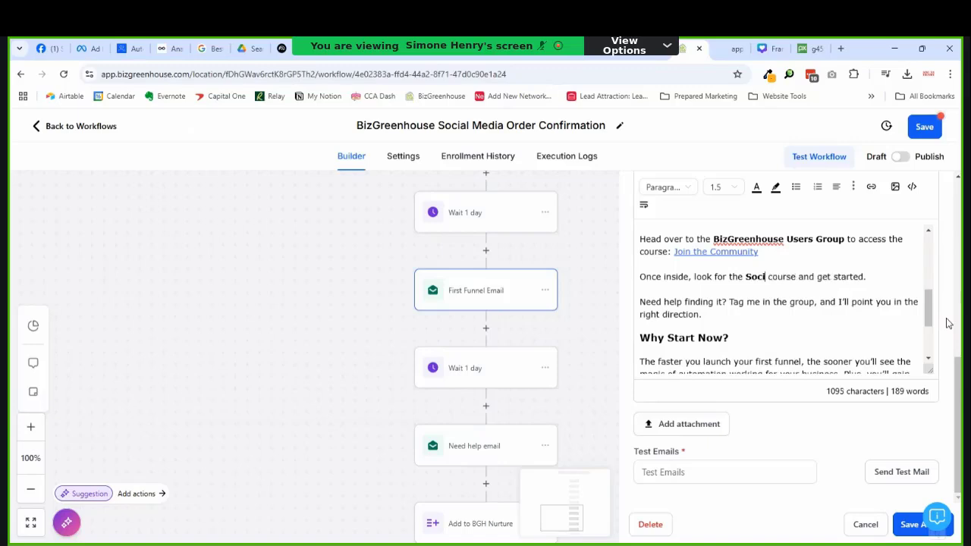
pyautogui.write('ia Planner')
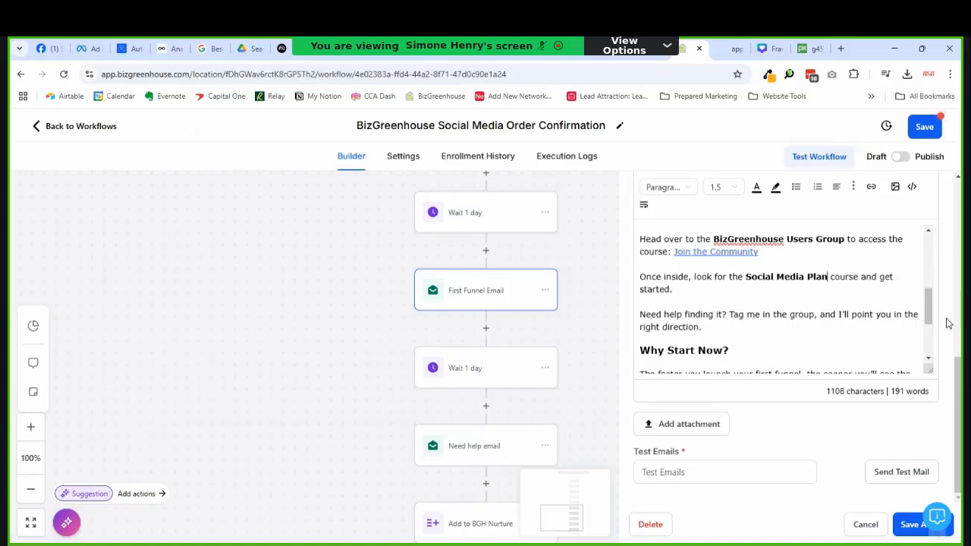
pyautogui.scroll(-3, 819, 301)
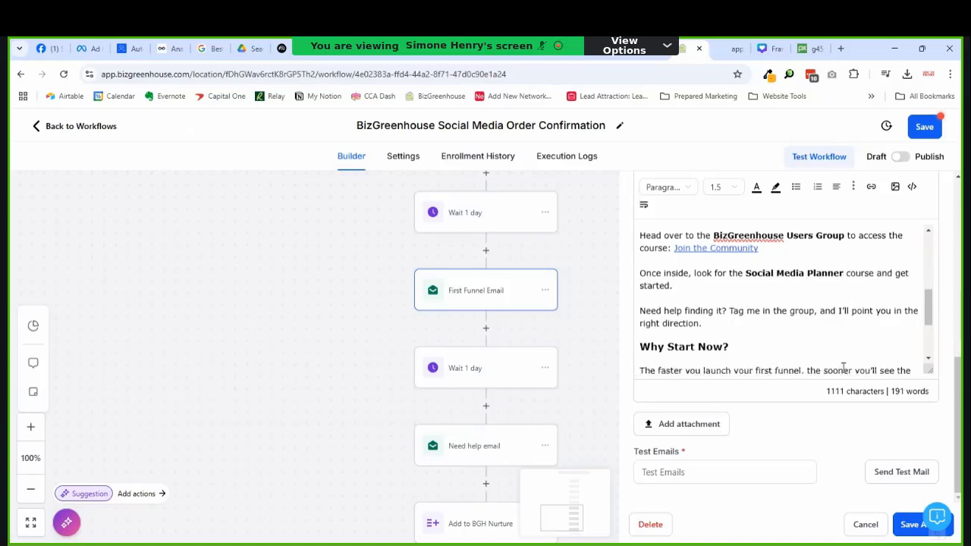
pyautogui.scroll(8, 818, 301)
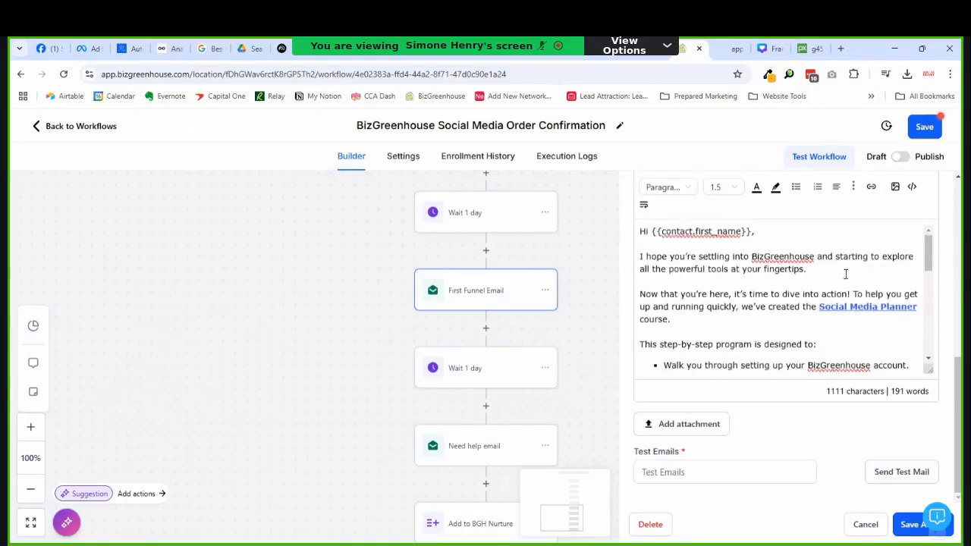
# Step: Save the edited email, then review the Need help email and close it unchanged
pyautogui.click(910, 525)
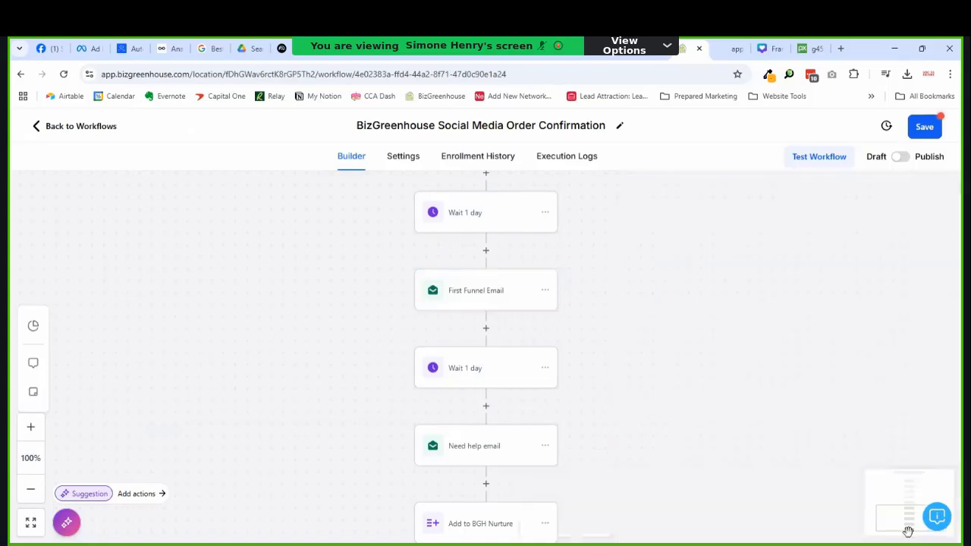
pyautogui.scroll(-3, 702, 392)
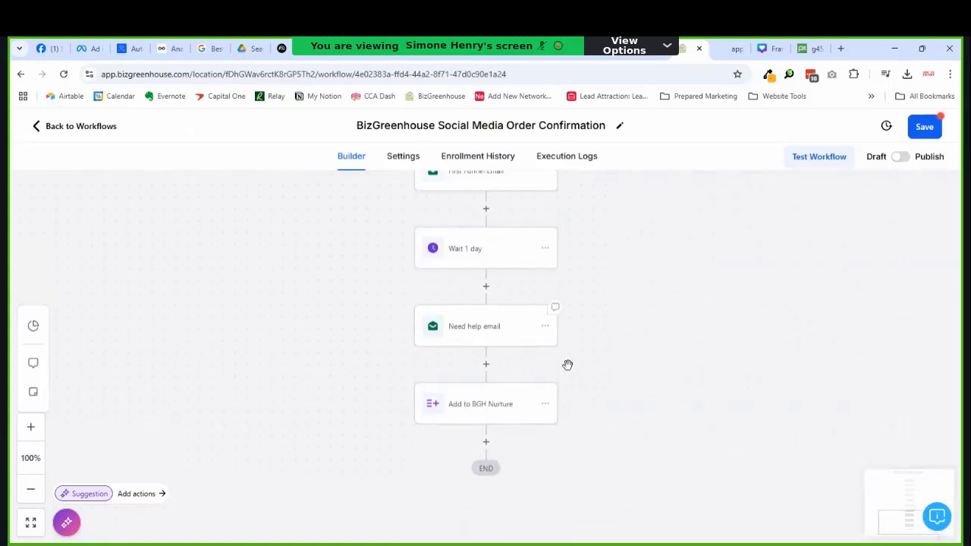
pyautogui.click(437, 329)
pyautogui.scroll(-5, 839, 347)
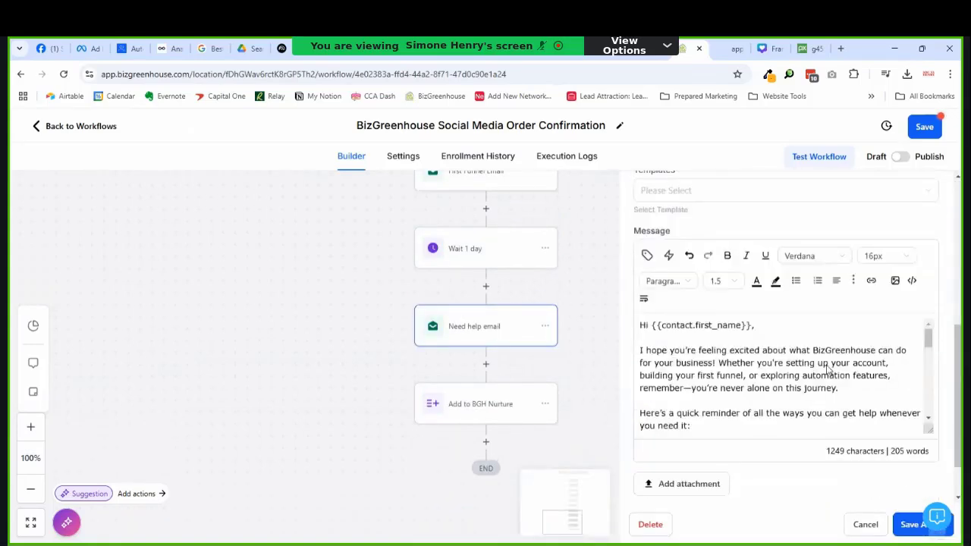
pyautogui.scroll(-10, 765, 355)
pyautogui.scroll(5, 812, 323)
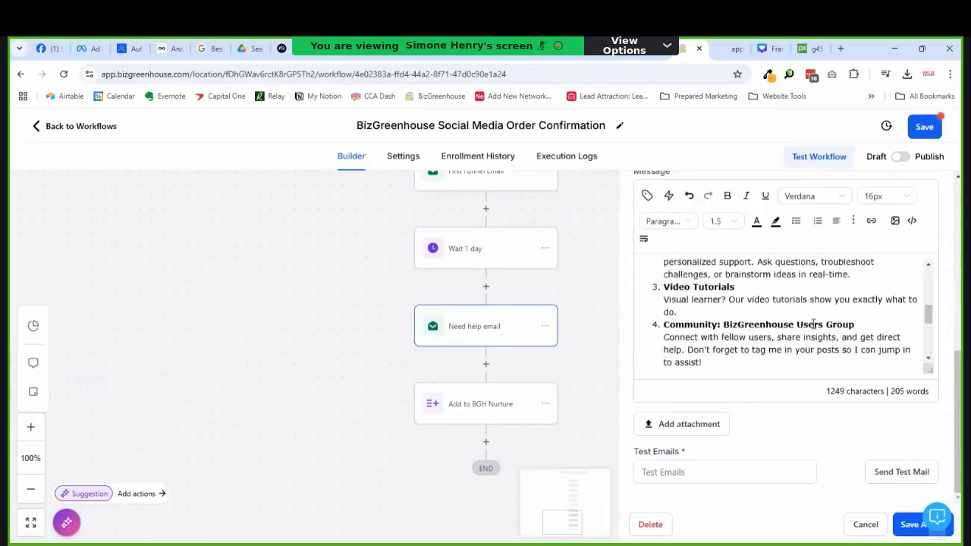
pyautogui.scroll(-5, 812, 324)
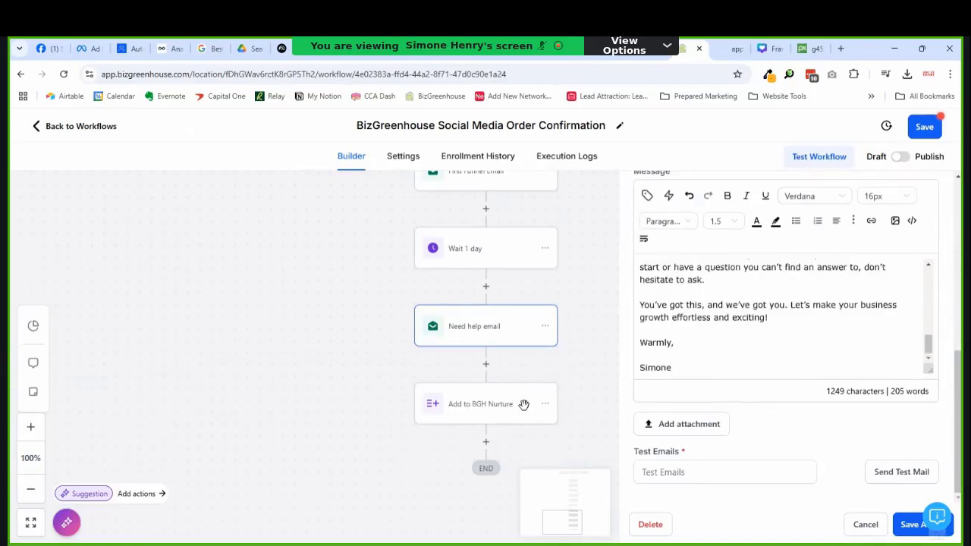
pyautogui.click(899, 529)
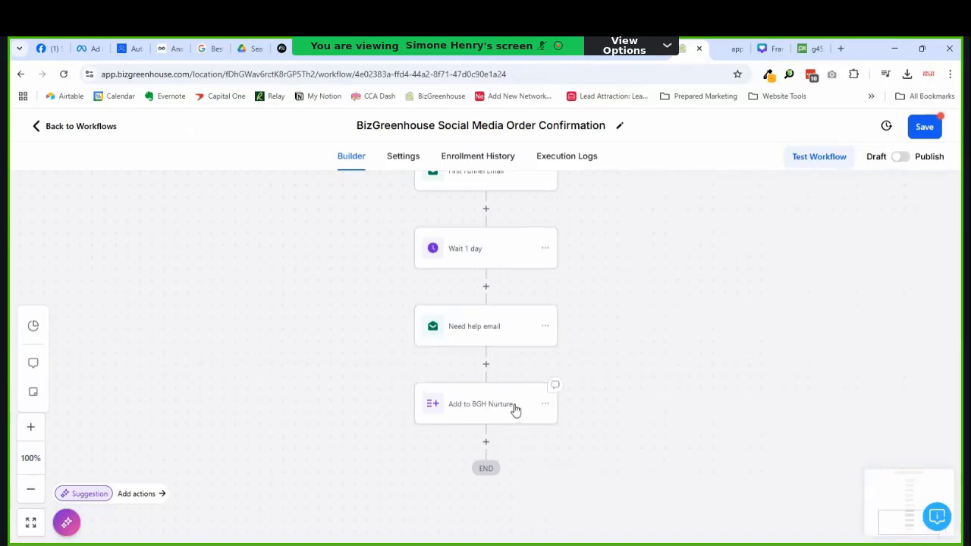
# Step: Switch the Social Media Order Confirmation workflow from Draft to Published, save it, and go back to Workflows
pyautogui.scroll(-1, 531, 402)
pyautogui.scroll(1, 622, 387)
pyautogui.click(900, 157)
pyautogui.click(925, 127)
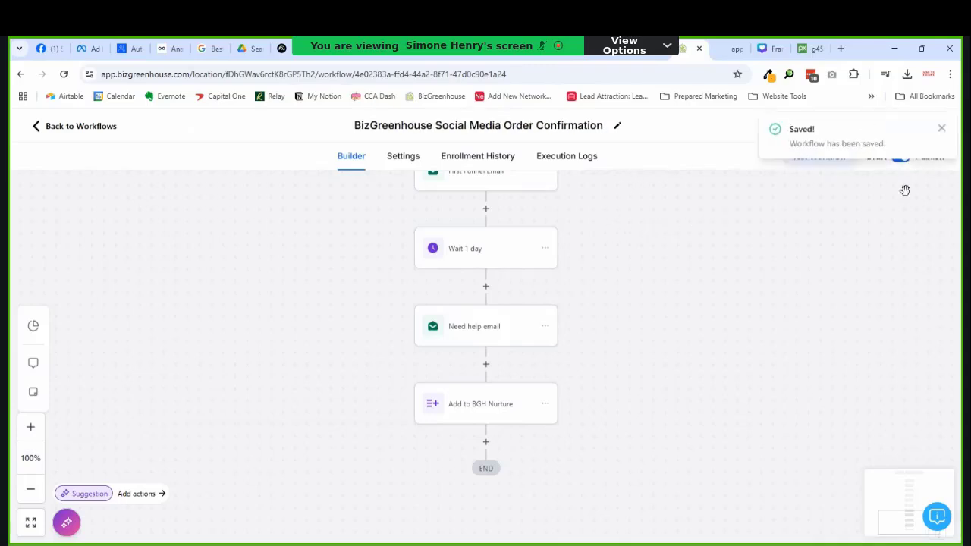
pyautogui.scroll(7, 903, 186)
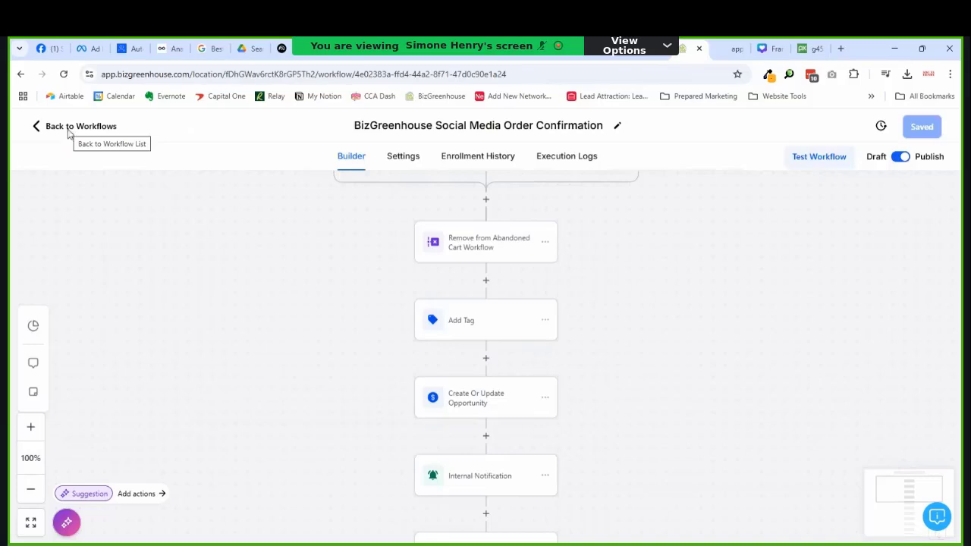
pyautogui.click(68, 128)
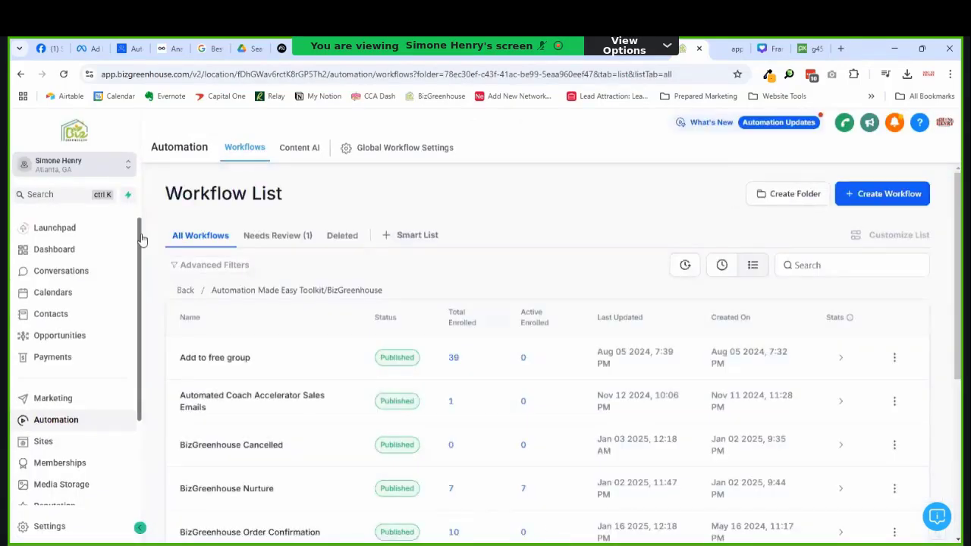
# Step: Go to Sites in the left sidebar to show the Funnels list
pyautogui.click(51, 443)
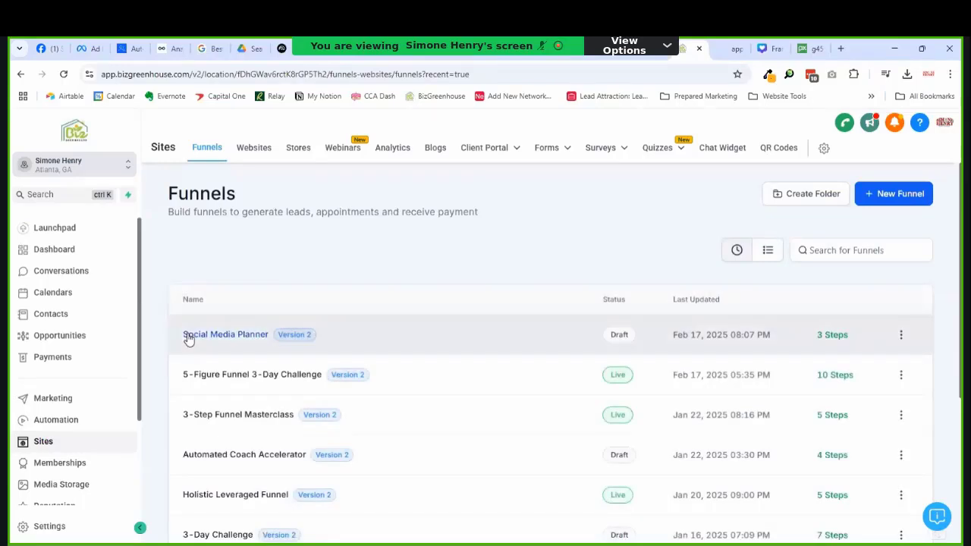
# Step: Open the Social Media Planner funnel's Upsell step in the editor and select its Add To My Order button
pyautogui.click(191, 336)
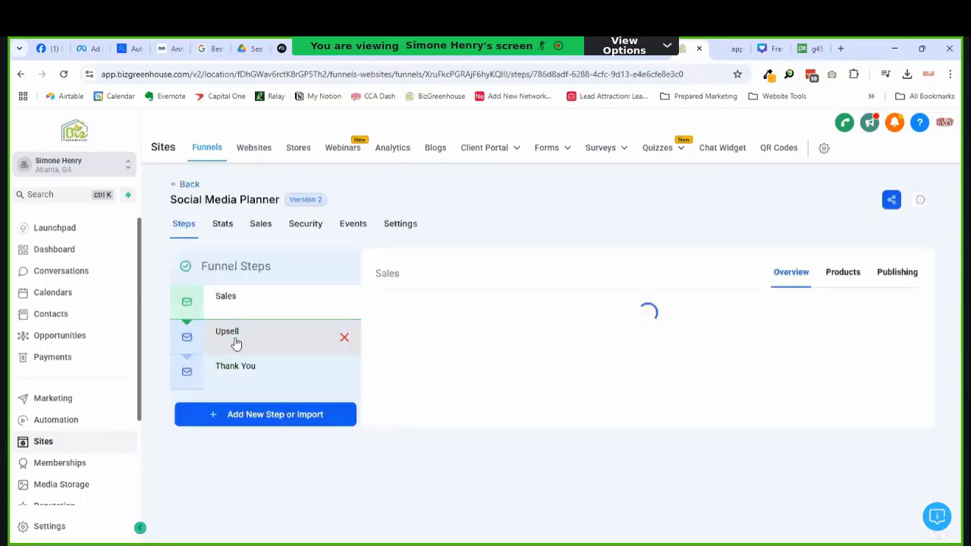
pyautogui.click(231, 337)
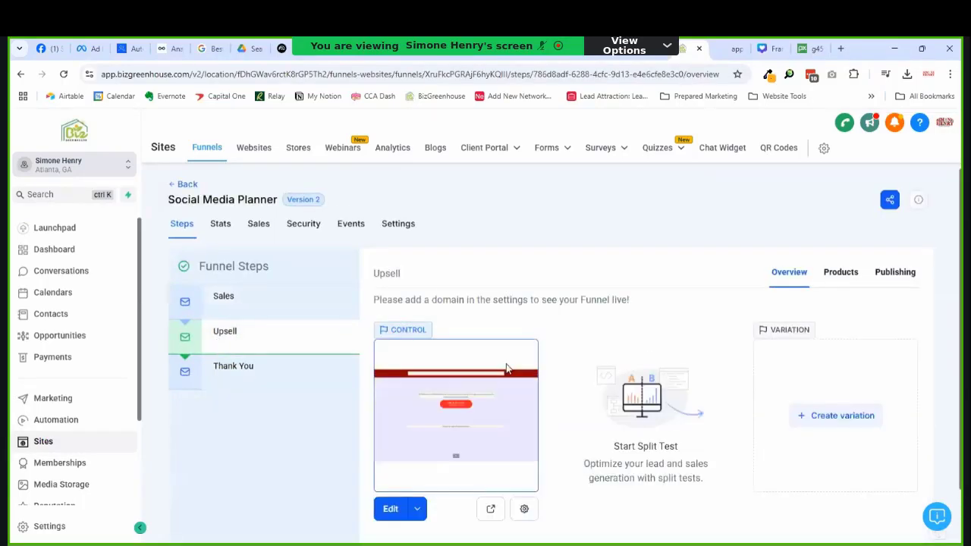
pyautogui.click(388, 510)
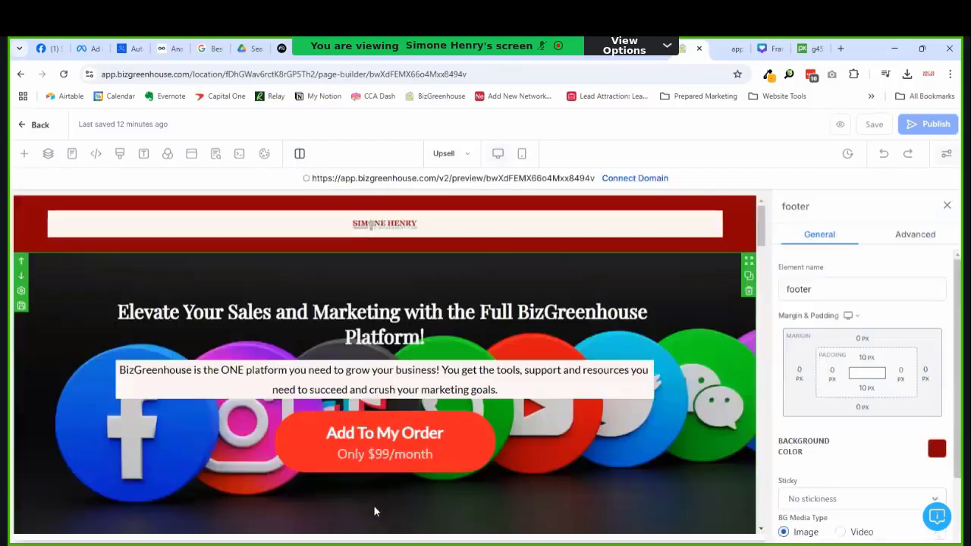
pyautogui.scroll(-1, 373, 496)
pyautogui.click(603, 367)
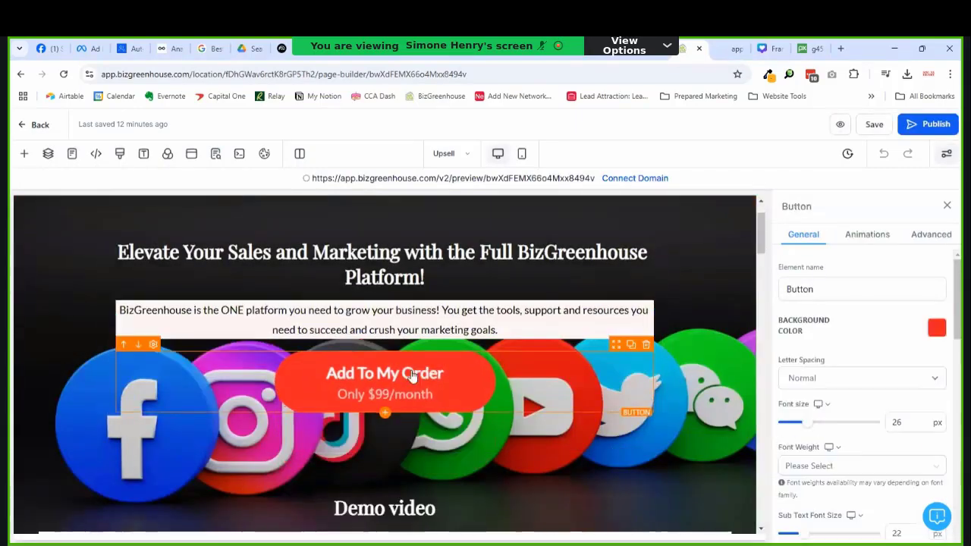
pyautogui.scroll(-10, 653, 356)
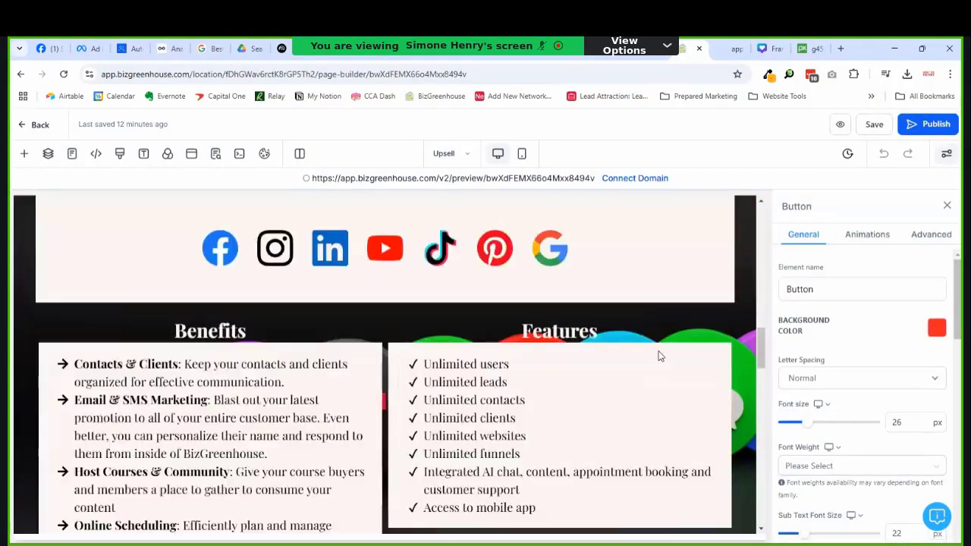
pyautogui.scroll(-3, 636, 382)
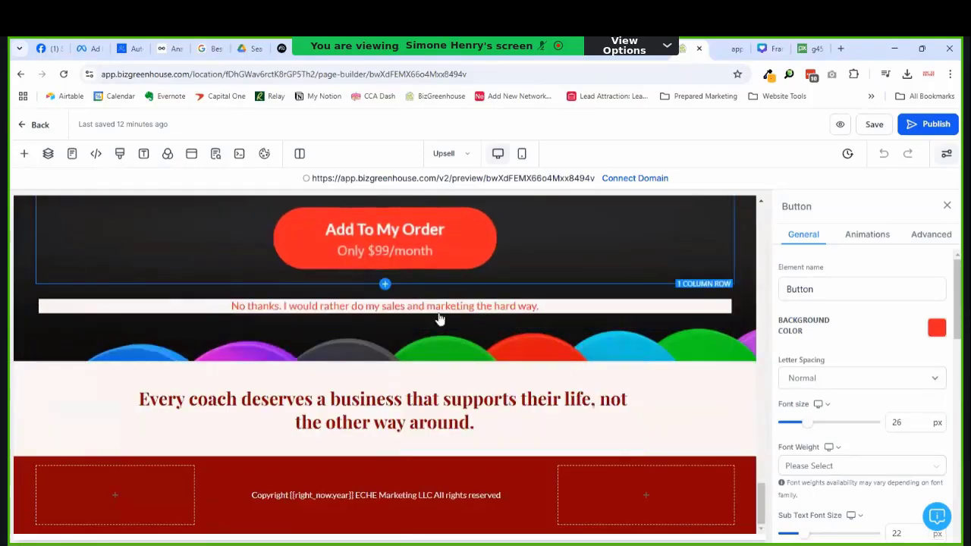
pyautogui.scroll(2, 410, 361)
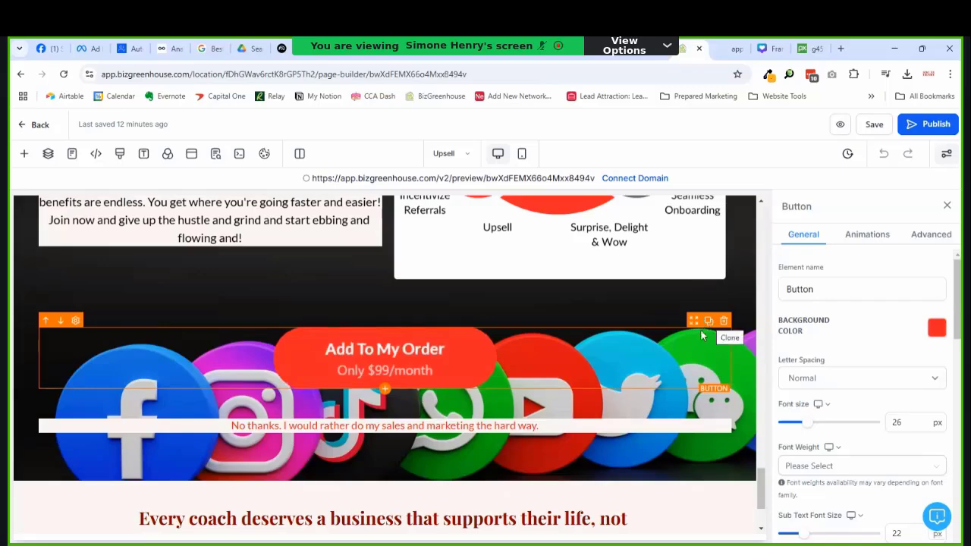
# Step: Delete the Add To My Order button and insert a 1 Step Order form in the empty column
pyautogui.click(724, 321)
pyautogui.click(391, 346)
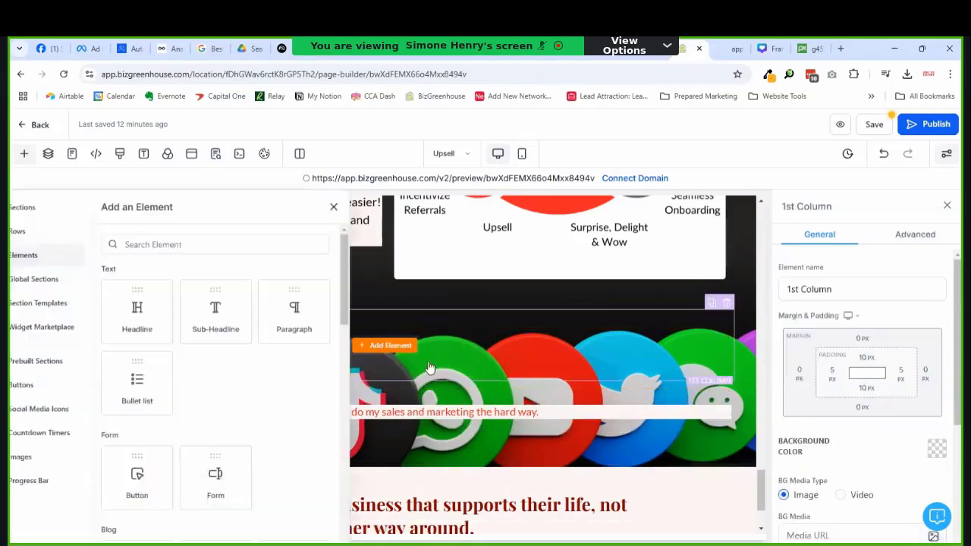
pyautogui.scroll(-10, 254, 383)
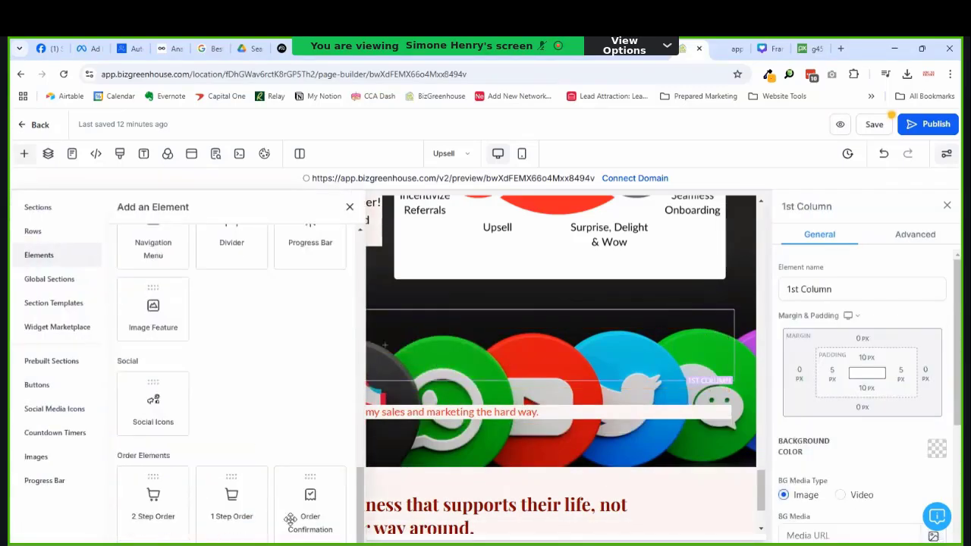
pyautogui.click(214, 497)
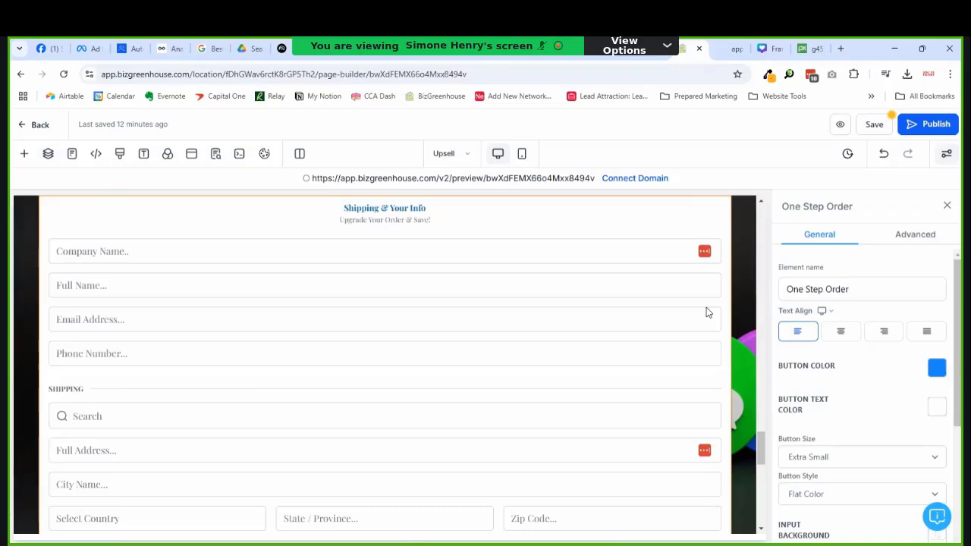
pyautogui.scroll(-4, 319, 297)
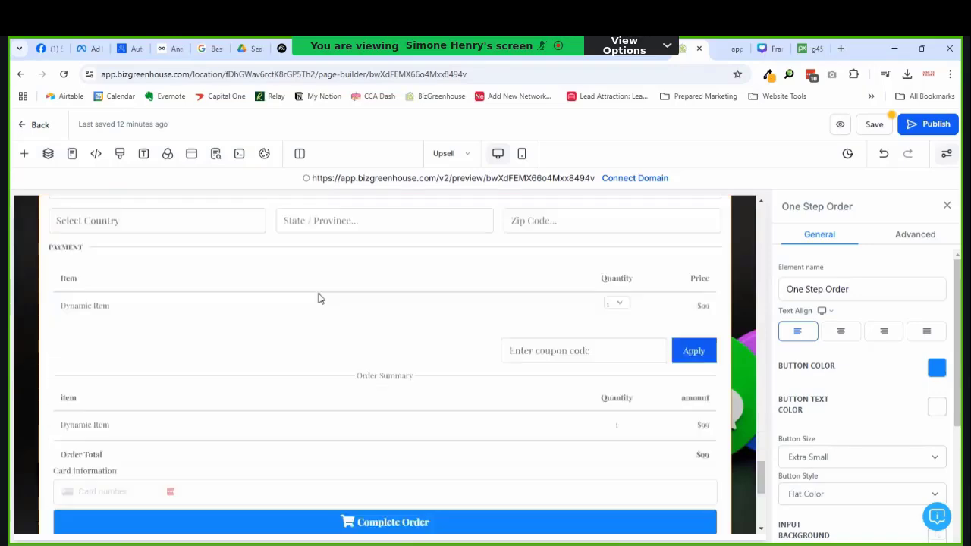
pyautogui.scroll(-3, 334, 298)
pyautogui.scroll(2, 334, 298)
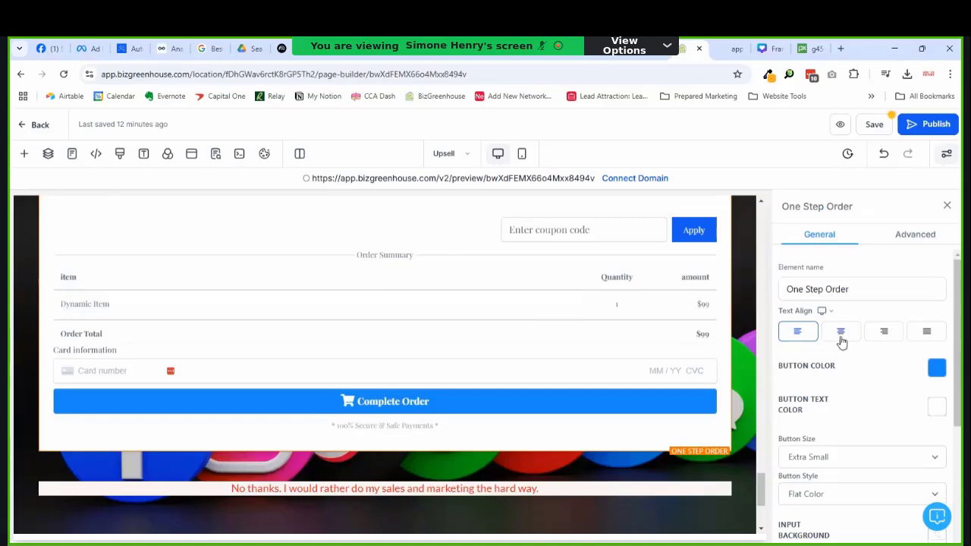
# Step: Set the order form's Complete Order button colour to bright red
pyautogui.click(937, 370)
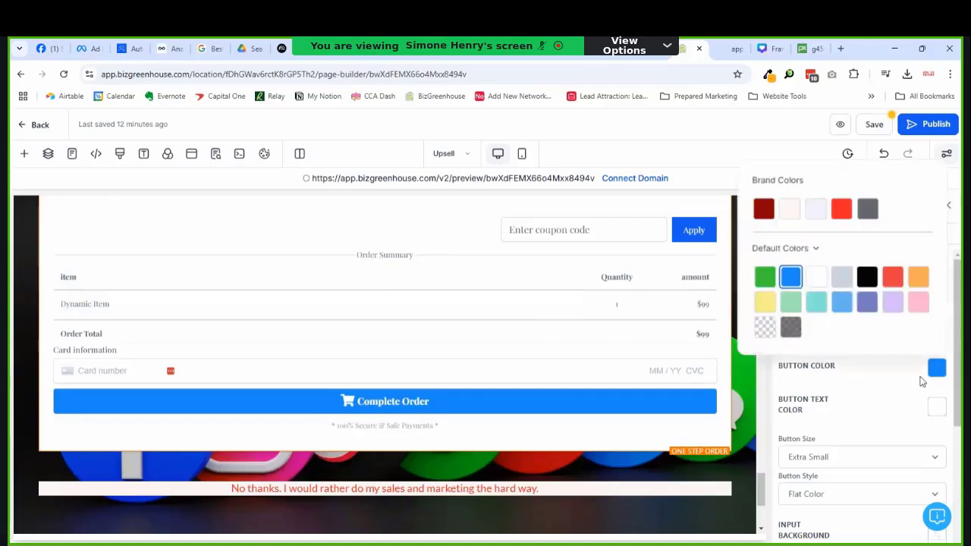
pyautogui.click(763, 209)
pyautogui.click(841, 210)
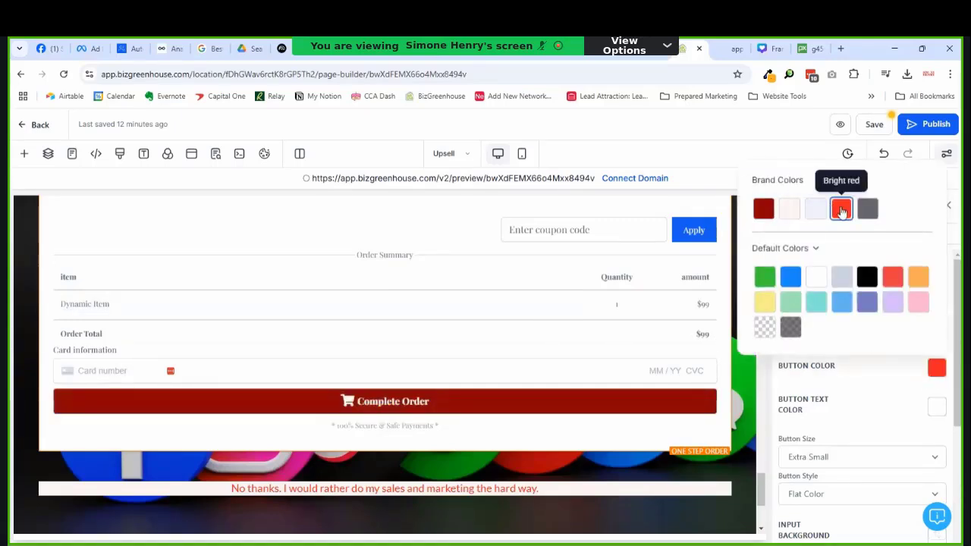
pyautogui.click(880, 390)
pyautogui.scroll(-1, 845, 407)
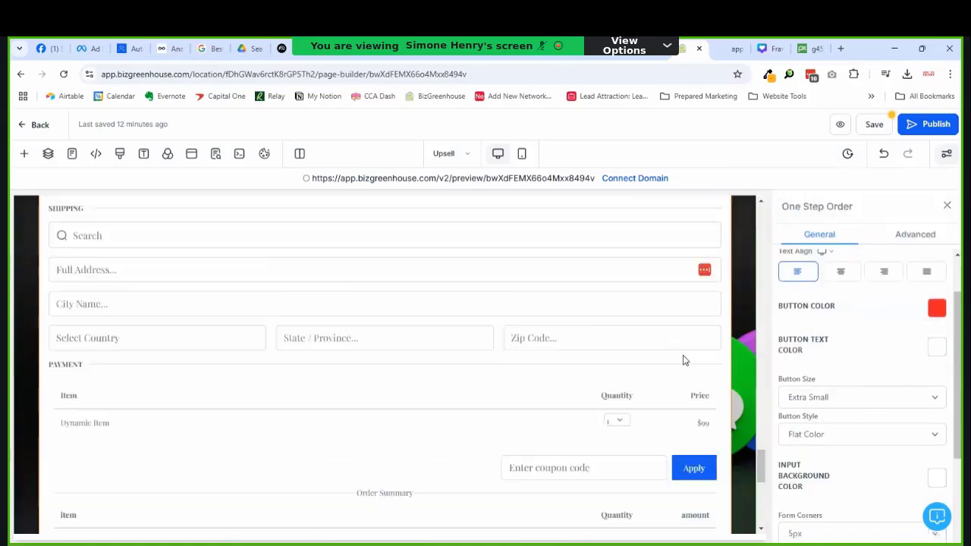
pyautogui.scroll(-3, 896, 367)
# Step: In the order form's Advanced settings, remove 'Shipping &' from the form headline
pyautogui.click(919, 232)
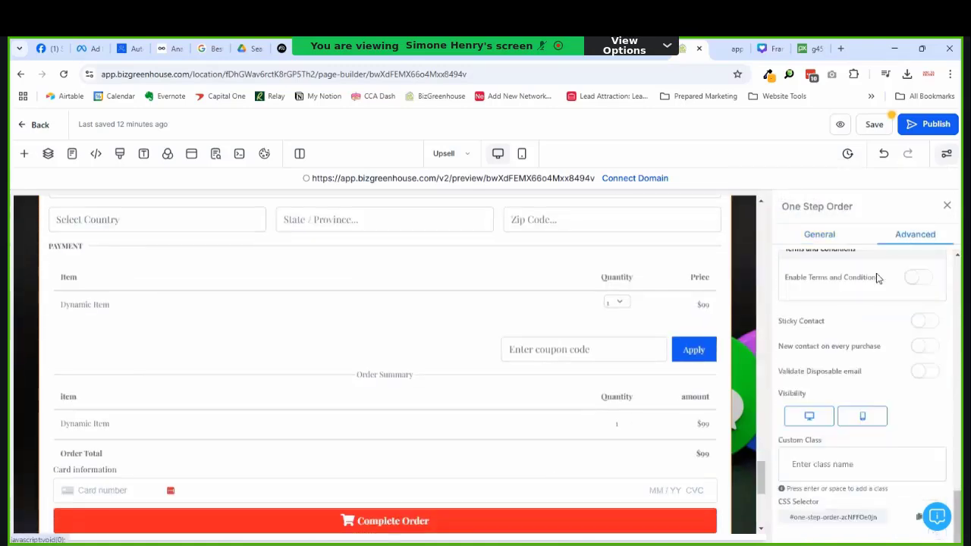
pyautogui.scroll(3, 866, 304)
pyautogui.scroll(5, 872, 317)
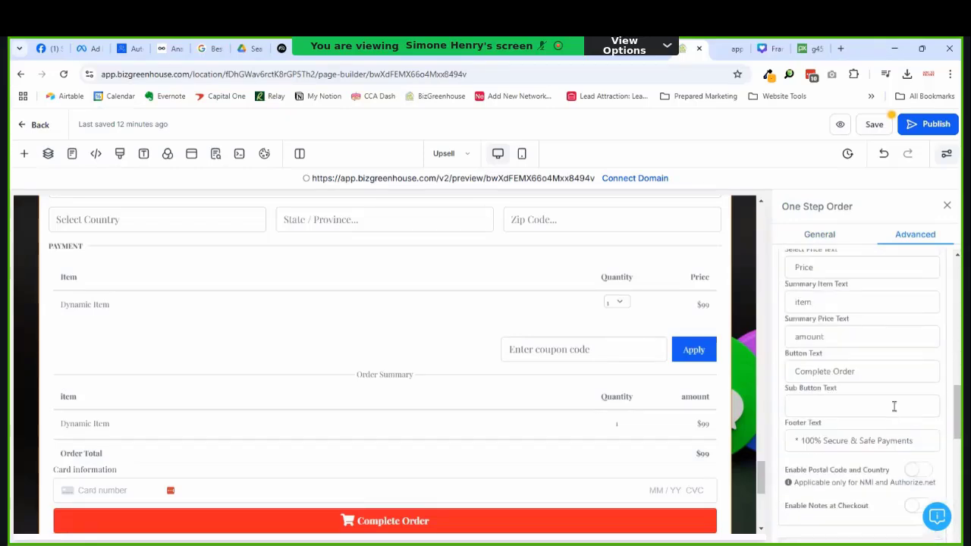
pyautogui.scroll(-3, 895, 410)
pyautogui.scroll(6, 899, 413)
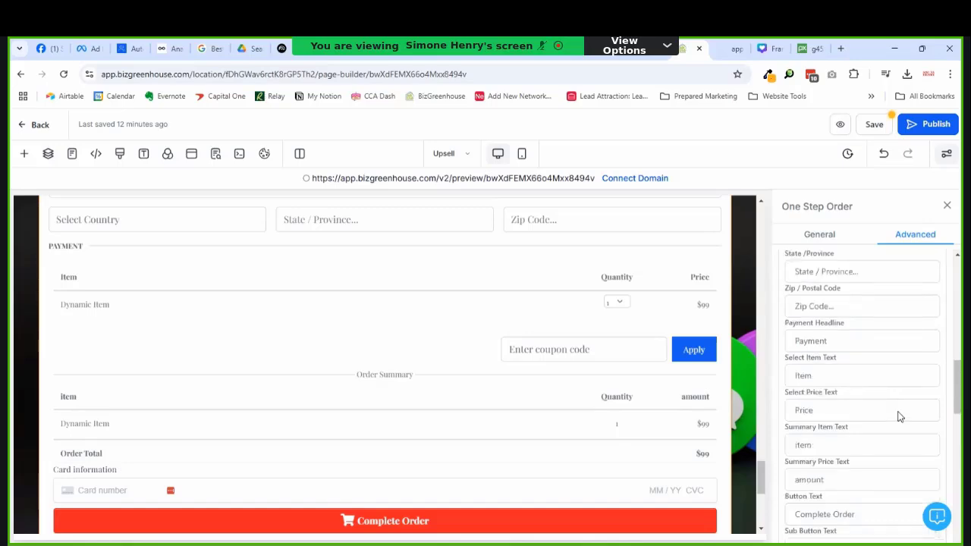
pyautogui.scroll(5, 899, 415)
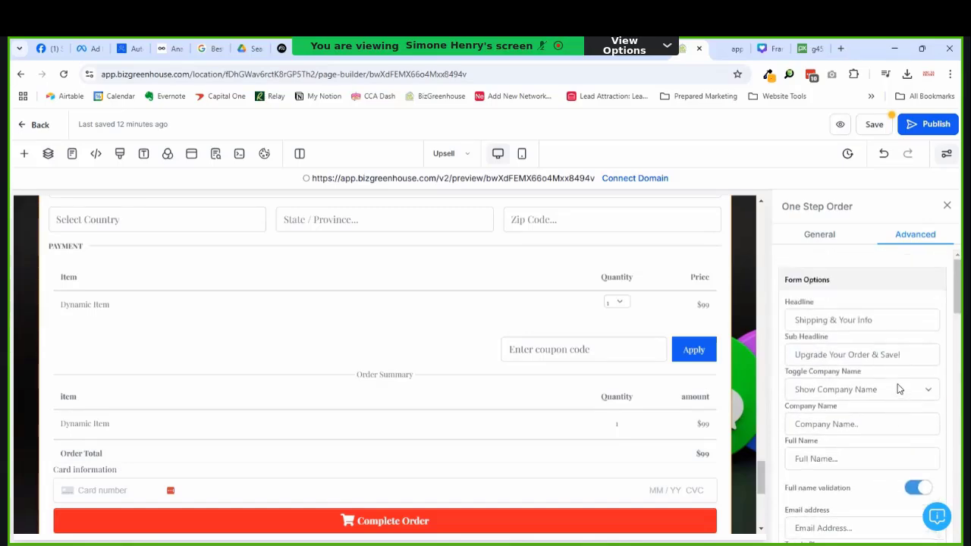
pyautogui.scroll(10, 675, 336)
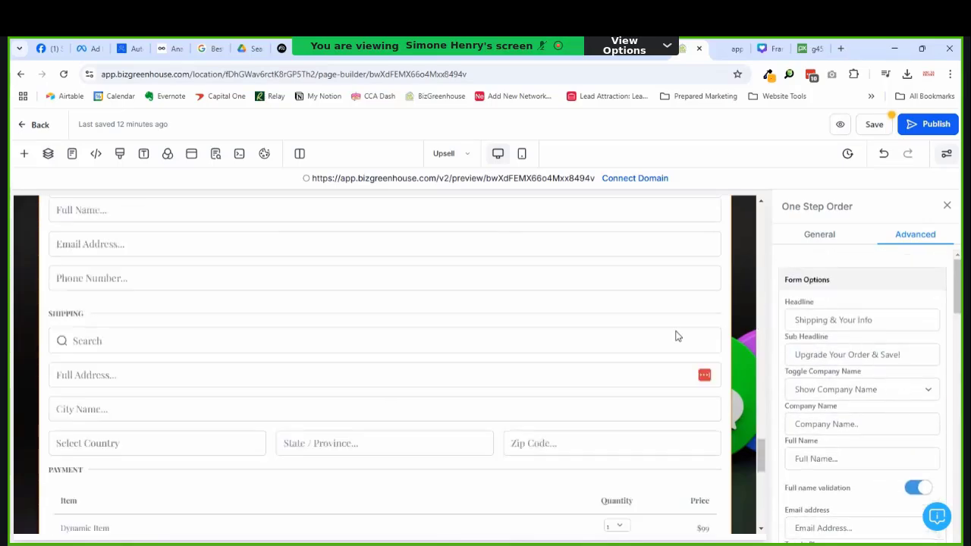
pyautogui.click(842, 320)
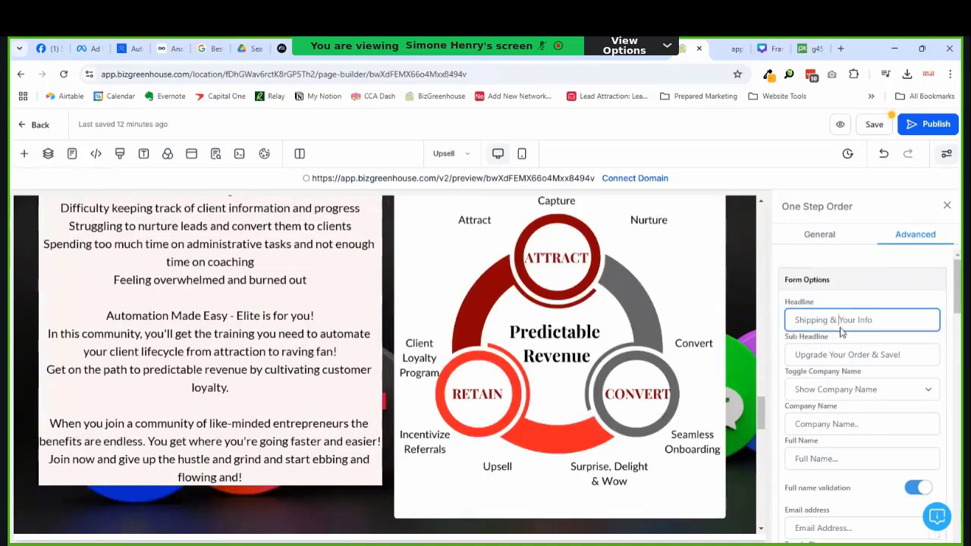
pyautogui.moveTo(841, 326); pyautogui.dragTo(736, 303)
pyautogui.press('BackSpace')
# Step: Rename the shipping section heading to 'Business Address'
pyautogui.scroll(-1, 903, 348)
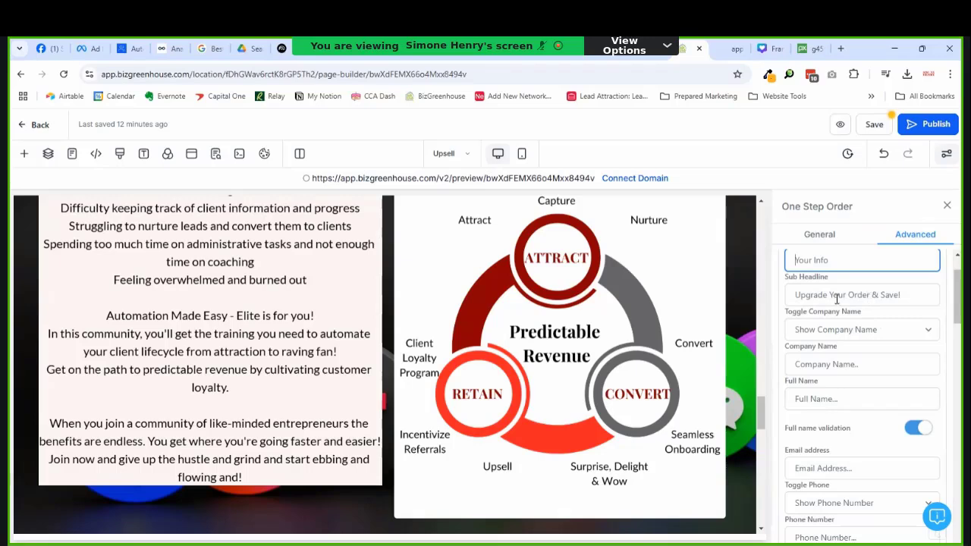
pyautogui.scroll(-2, 889, 299)
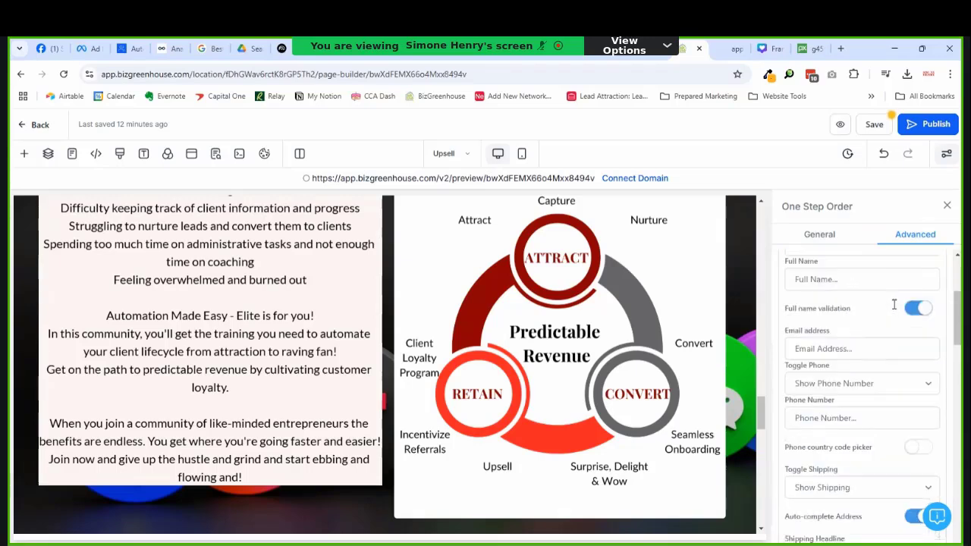
pyautogui.scroll(2, 892, 301)
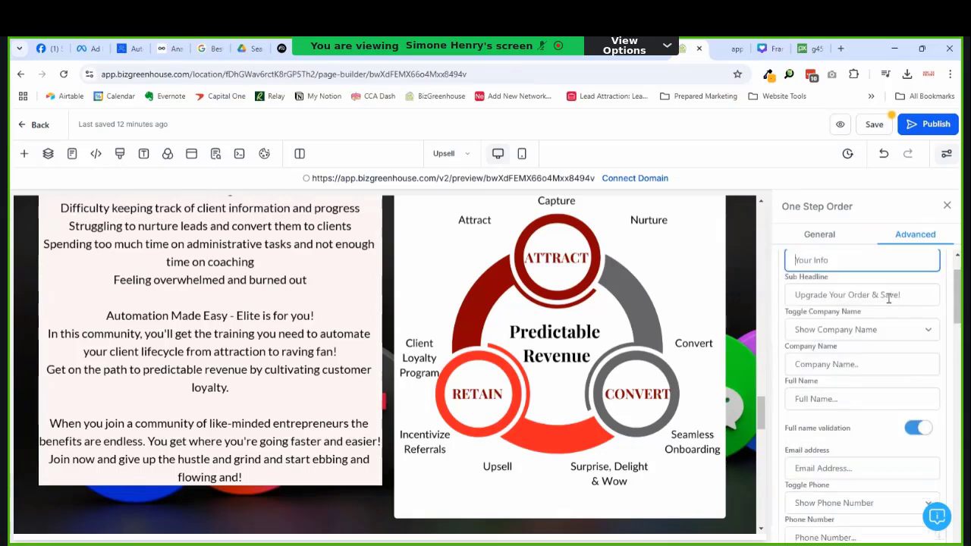
pyautogui.scroll(-2, 900, 355)
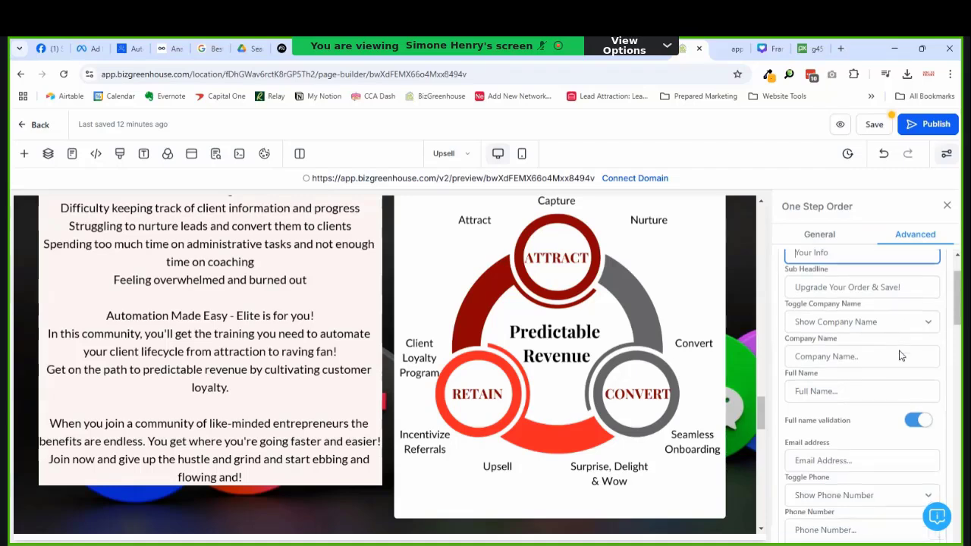
pyautogui.scroll(-2, 901, 356)
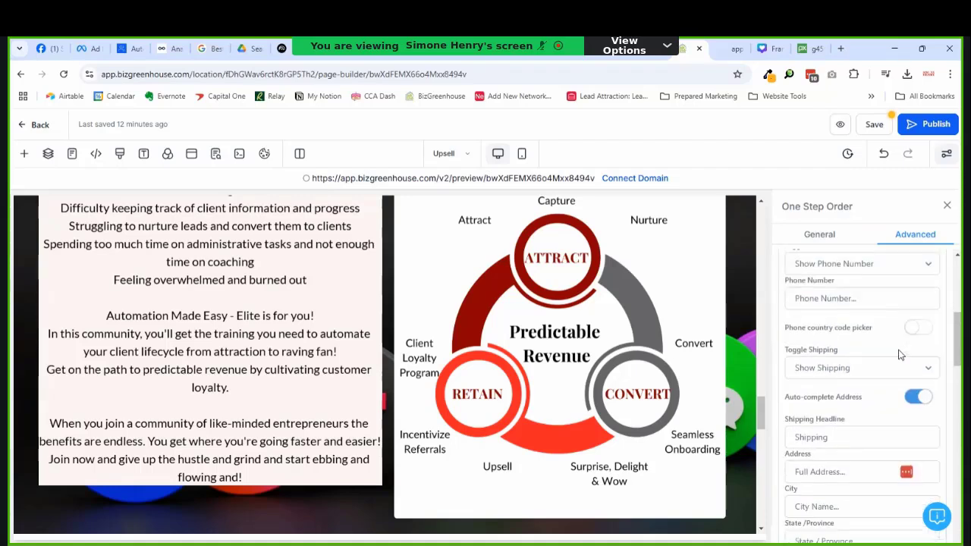
pyautogui.scroll(1, 898, 351)
pyautogui.scroll(1, 899, 350)
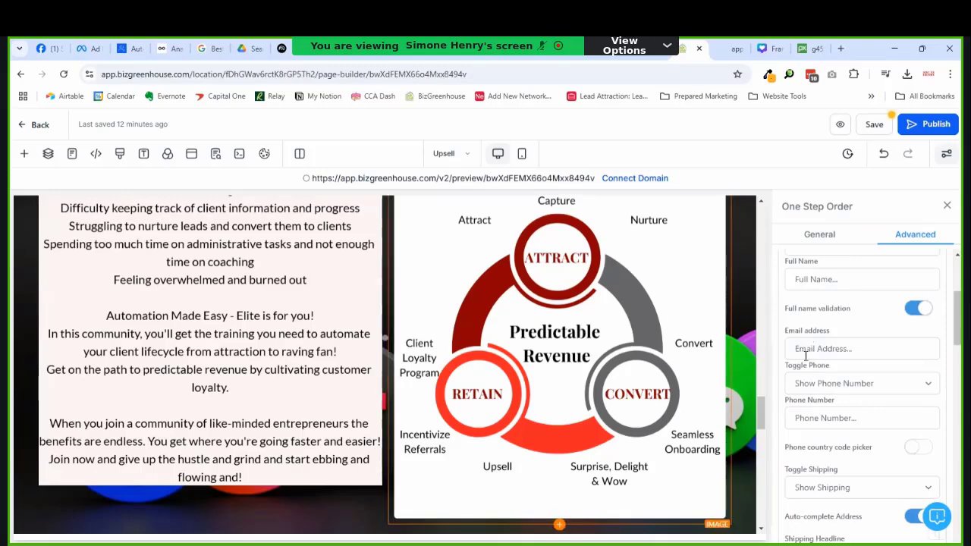
pyautogui.scroll(-6, 726, 353)
pyautogui.scroll(2, 575, 350)
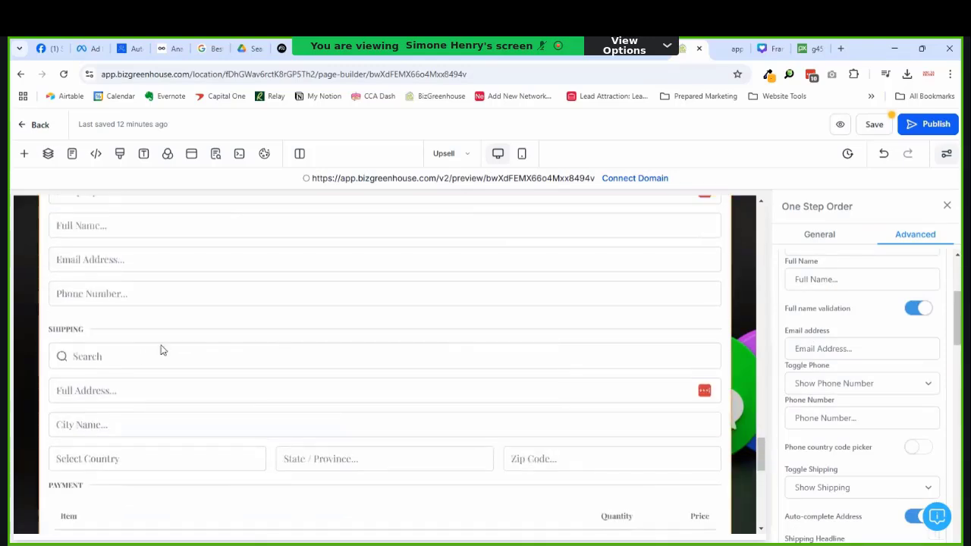
pyautogui.scroll(-2, 830, 362)
pyautogui.scroll(-1, 829, 361)
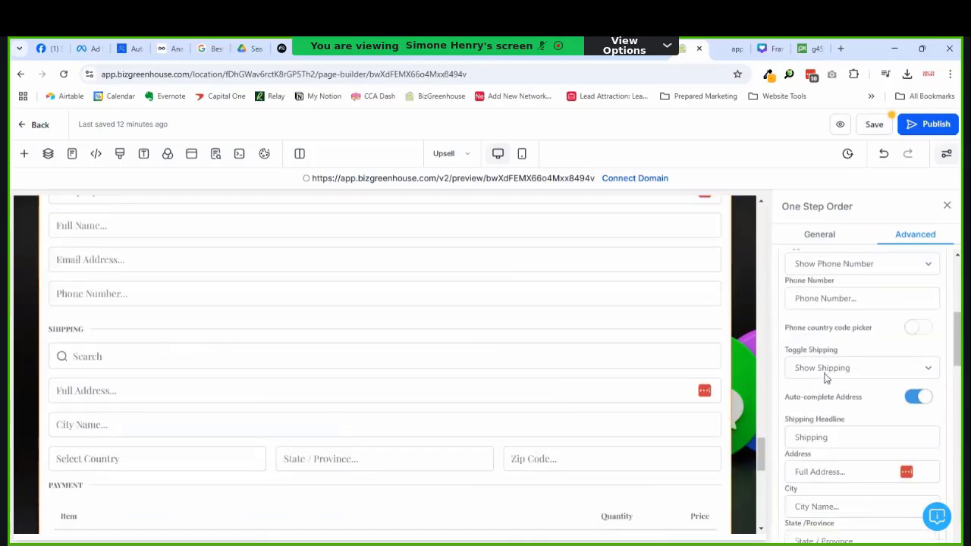
pyautogui.scroll(-1, 825, 387)
pyautogui.click(807, 377)
pyautogui.hotkey('ctrl', 'a')
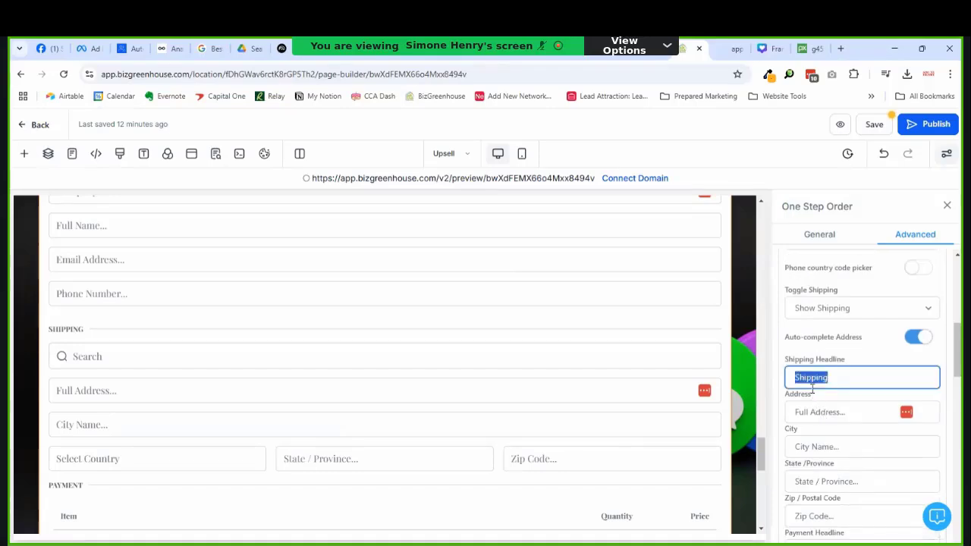
pyautogui.write('Business A')
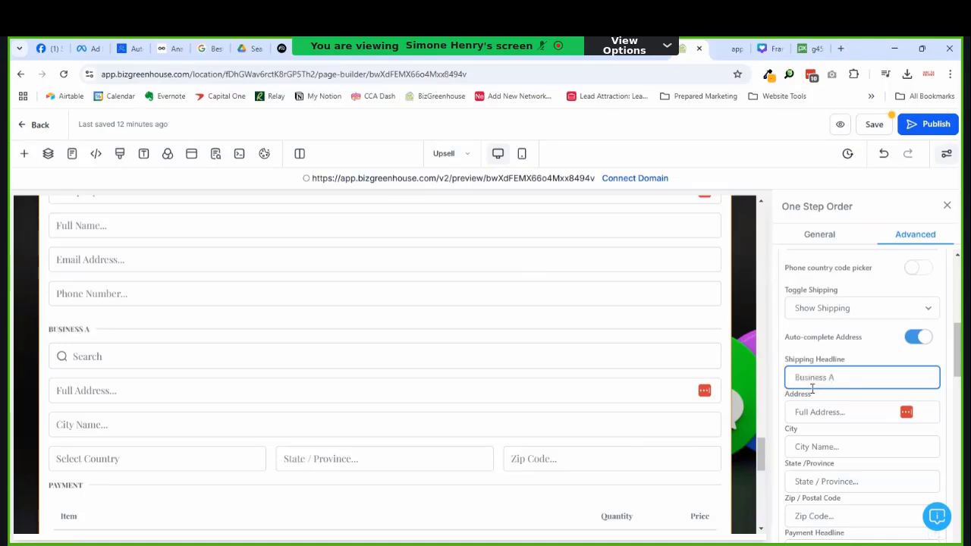
pyautogui.write('ddress')
# Step: Turn off cart mode and coupon codes, show pricing information, and enable Sticky Contact
pyautogui.scroll(-4, 835, 383)
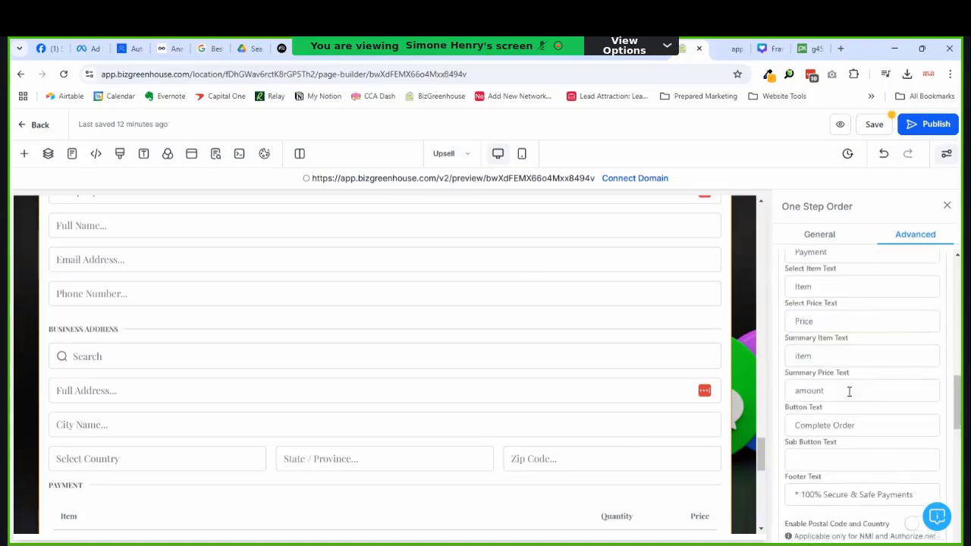
pyautogui.scroll(-3, 850, 392)
pyautogui.scroll(-1, 880, 406)
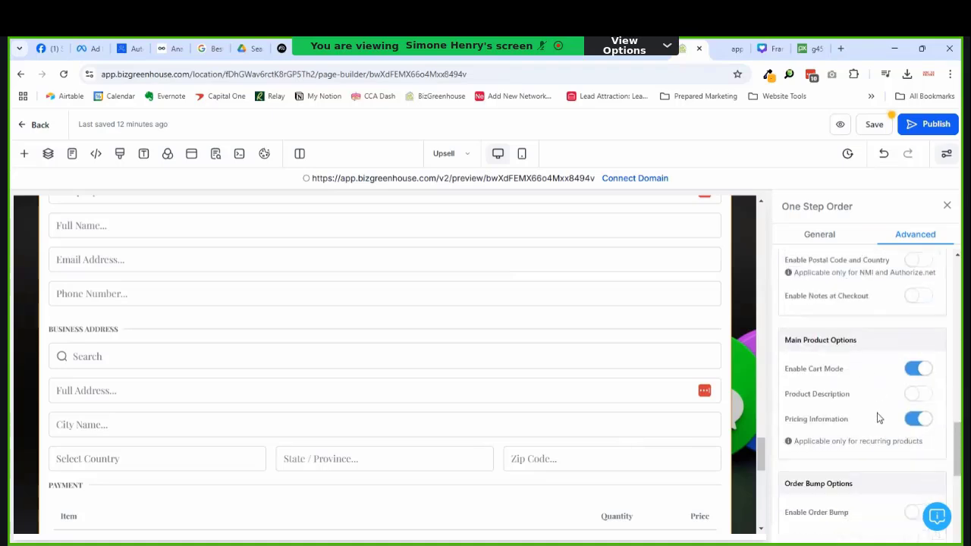
pyautogui.click(914, 338)
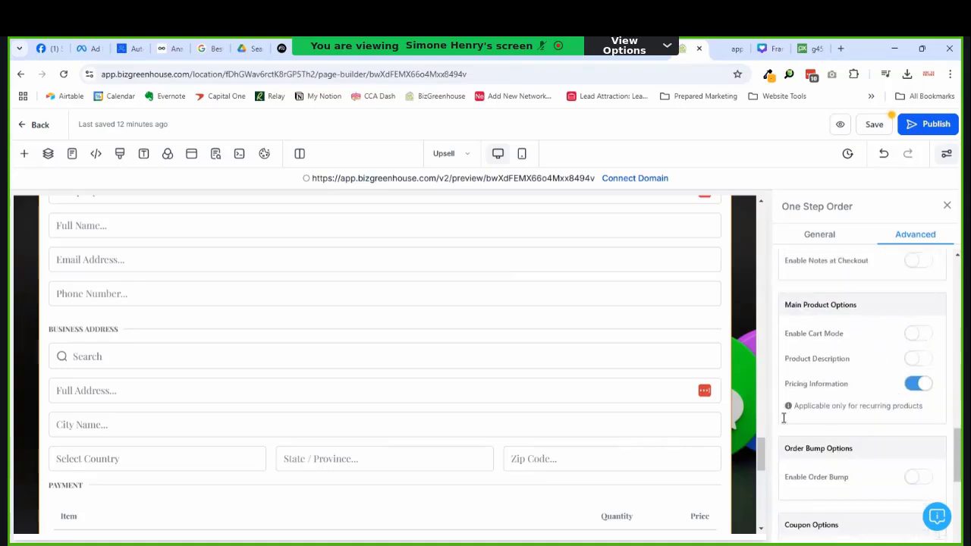
pyautogui.click(915, 385)
pyautogui.scroll(-5, 911, 392)
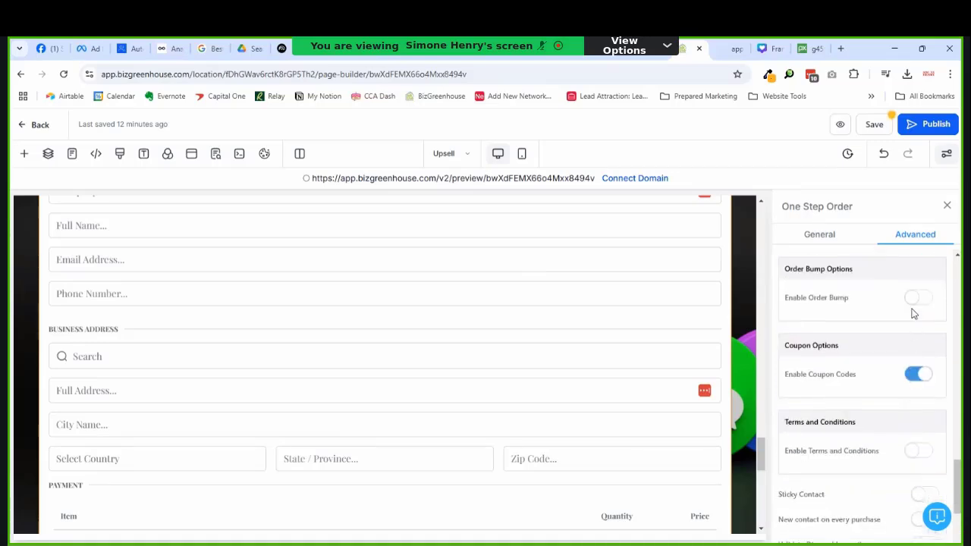
pyautogui.scroll(-1, 911, 334)
pyautogui.click(916, 320)
pyautogui.scroll(-2, 895, 342)
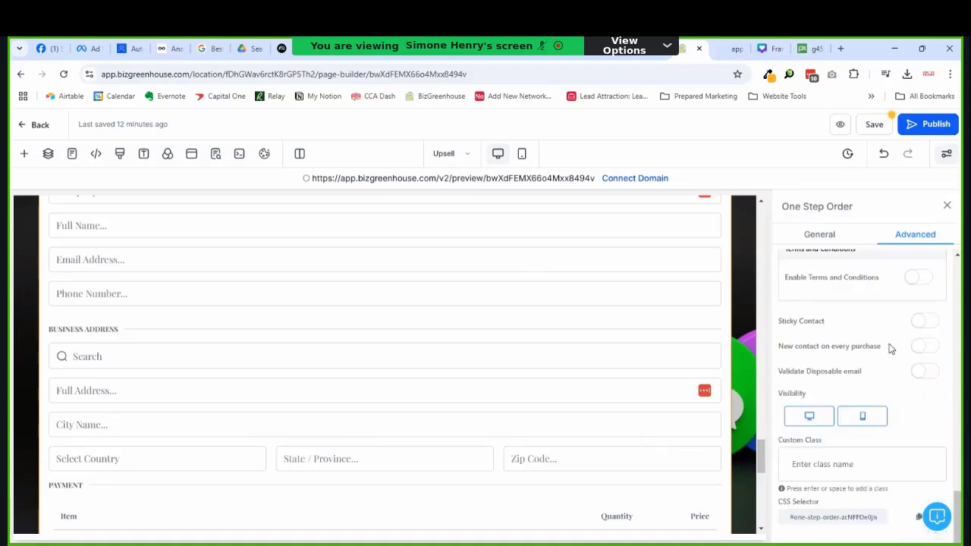
pyautogui.click(922, 323)
pyautogui.scroll(3, 876, 376)
pyautogui.scroll(10, 892, 304)
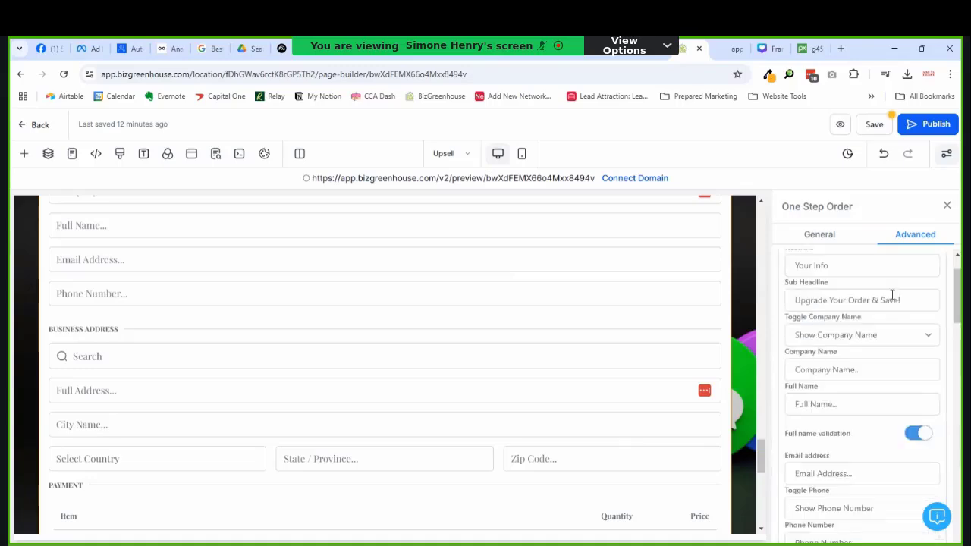
# Step: Save the Upsell page and review the updated order form in the preview tab
pyautogui.click(872, 124)
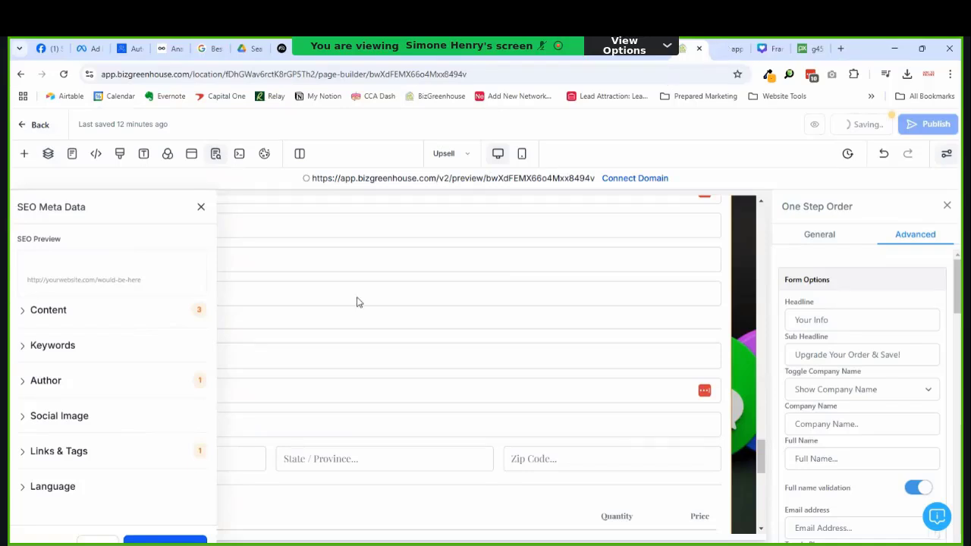
pyautogui.hotkey('ctrl', 'Tab')
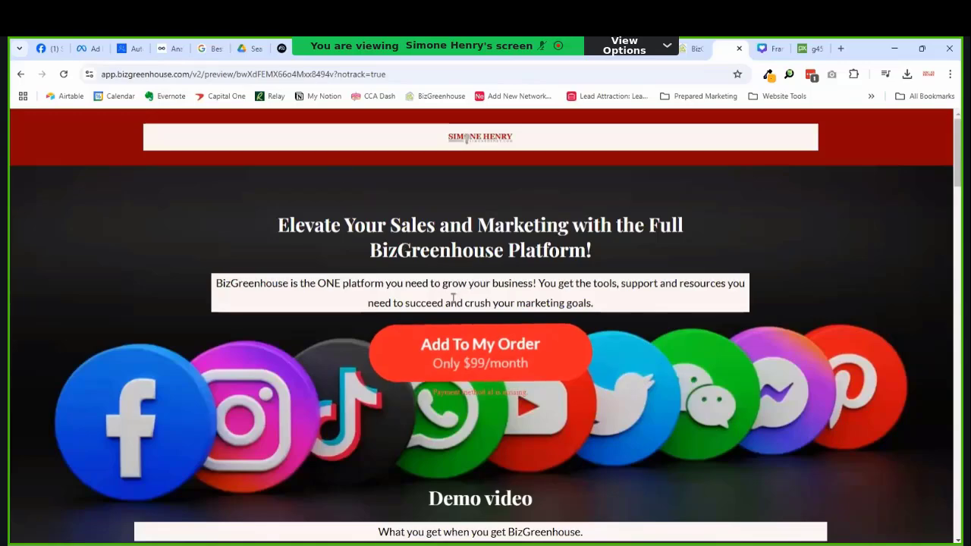
pyautogui.scroll(-2, 479, 328)
pyautogui.scroll(2, 480, 330)
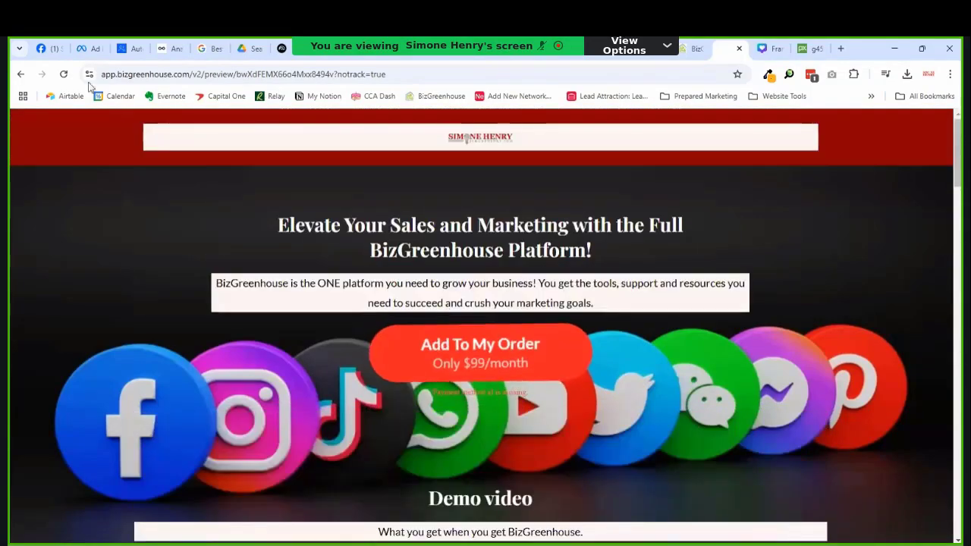
pyautogui.scroll(-1, 529, 284)
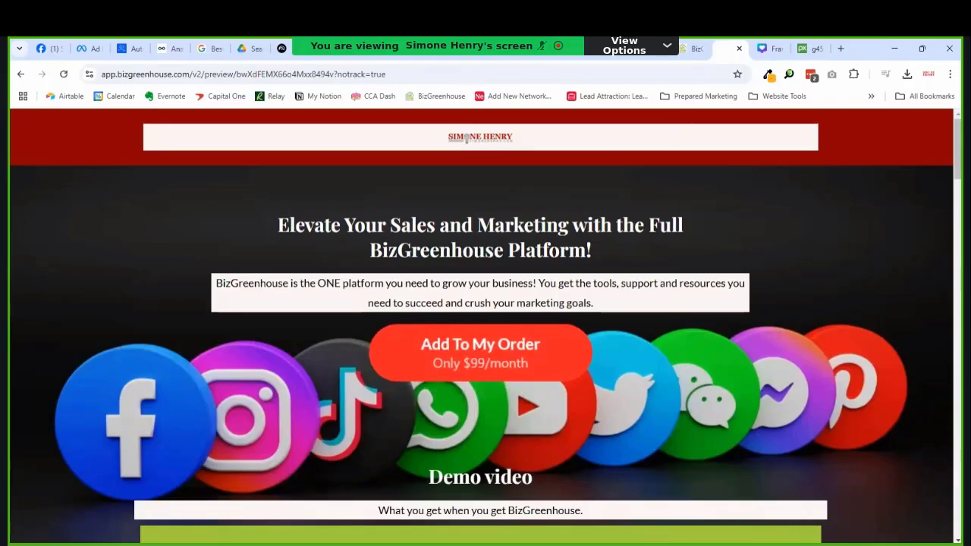
# Step: Return to the page builder and close the SEO Meta Data panel
pyautogui.click(691, 48)
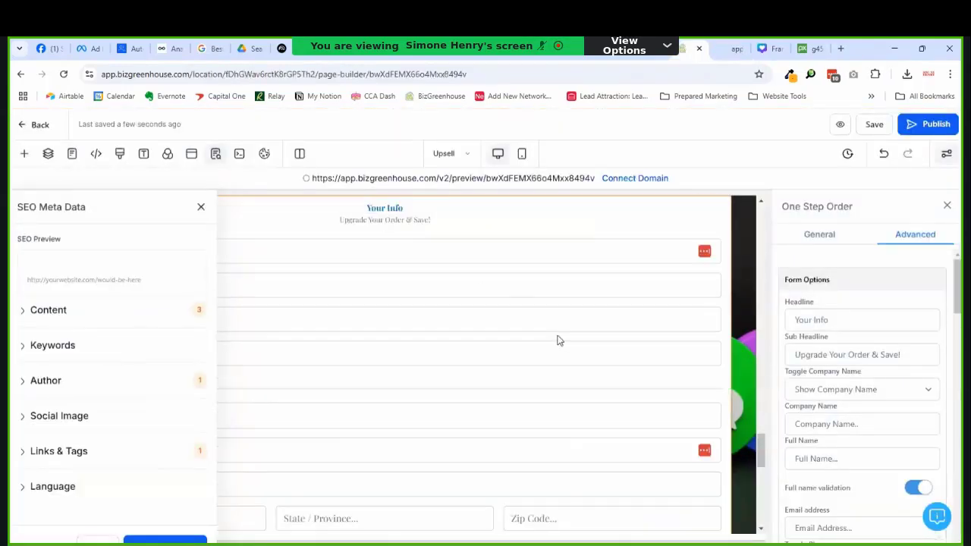
pyautogui.click(201, 207)
pyautogui.scroll(-12, 364, 337)
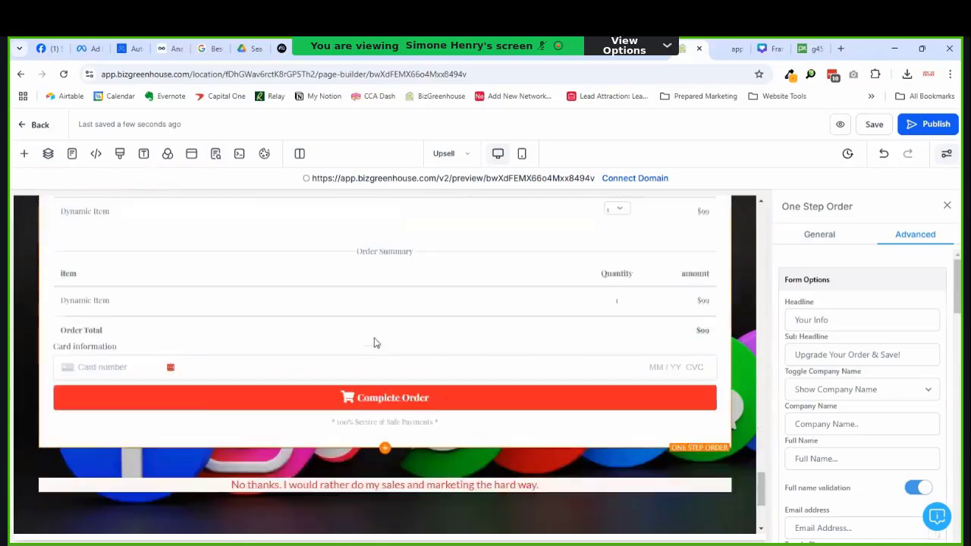
pyautogui.scroll(4, 399, 321)
pyautogui.scroll(4, 404, 319)
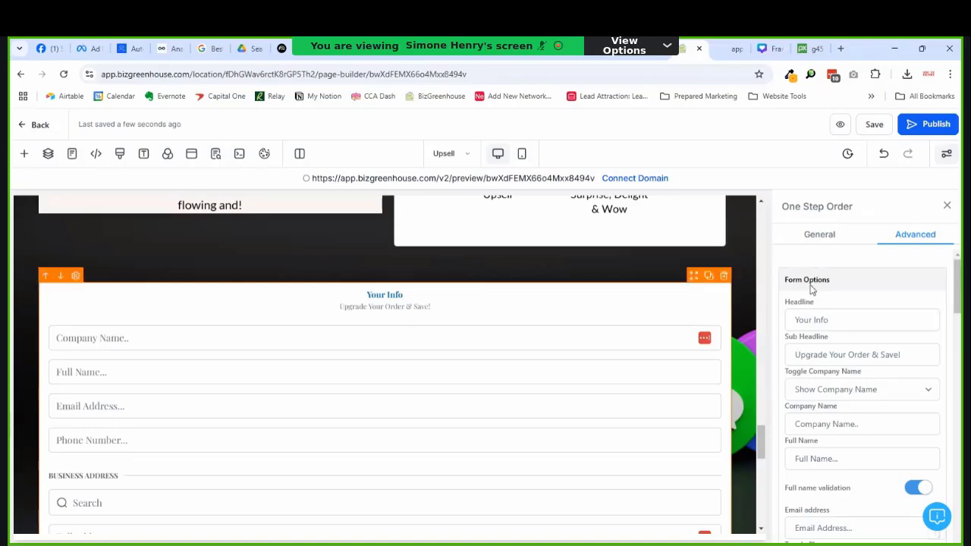
pyautogui.scroll(-6, 523, 271)
pyautogui.scroll(6, 545, 353)
pyautogui.scroll(15, 544, 354)
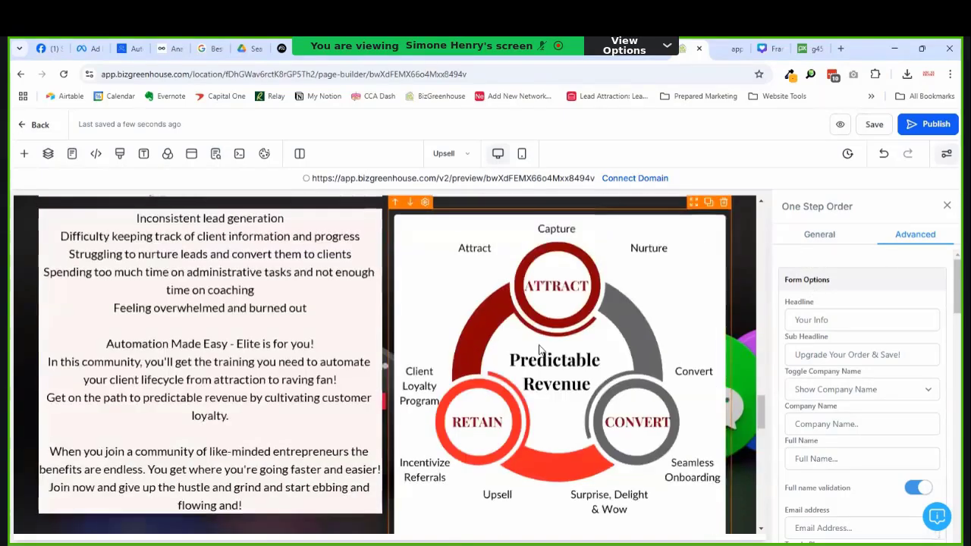
pyautogui.scroll(10, 406, 336)
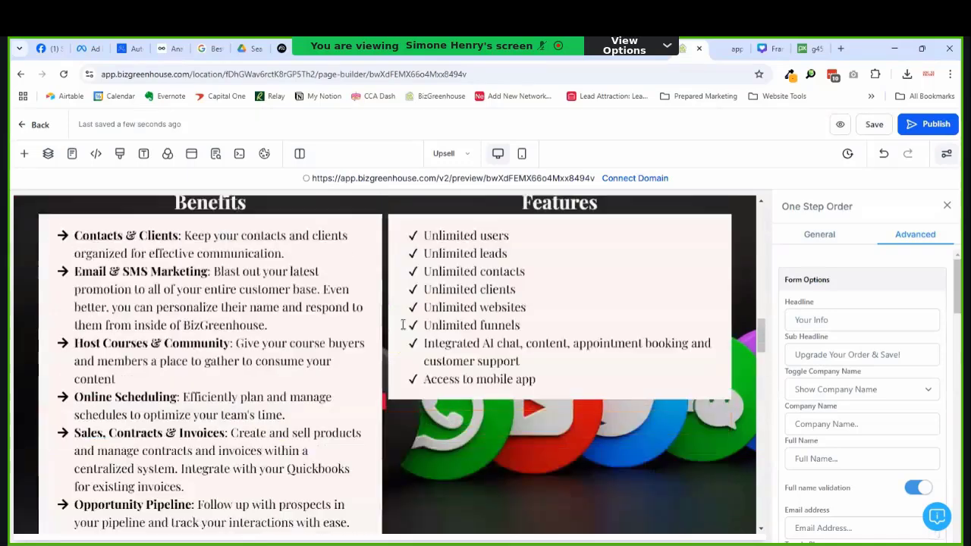
# Step: Make the lower Add To My Order button scroll to the One Step Order form, keeping Go to Next step
pyautogui.click(491, 307)
pyautogui.scroll(-10, 898, 343)
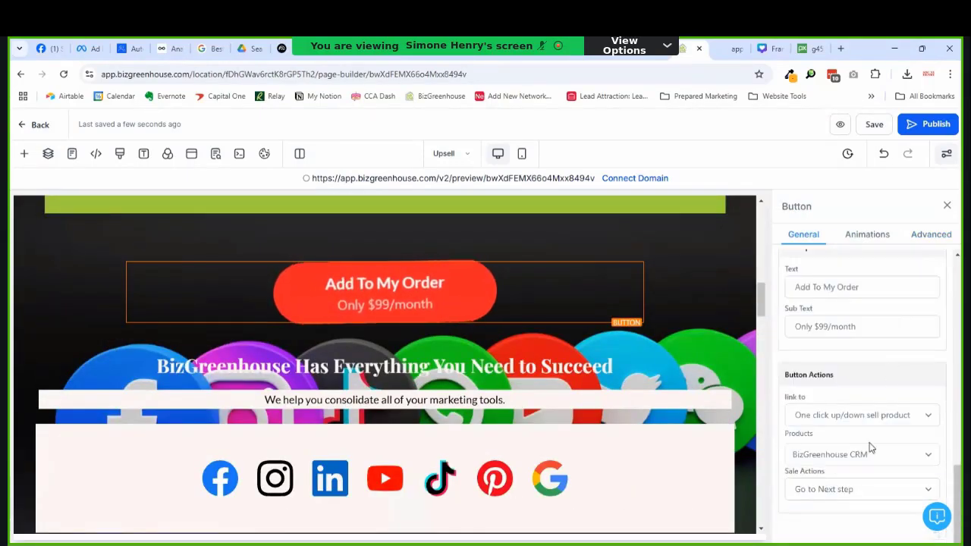
pyautogui.click(846, 489)
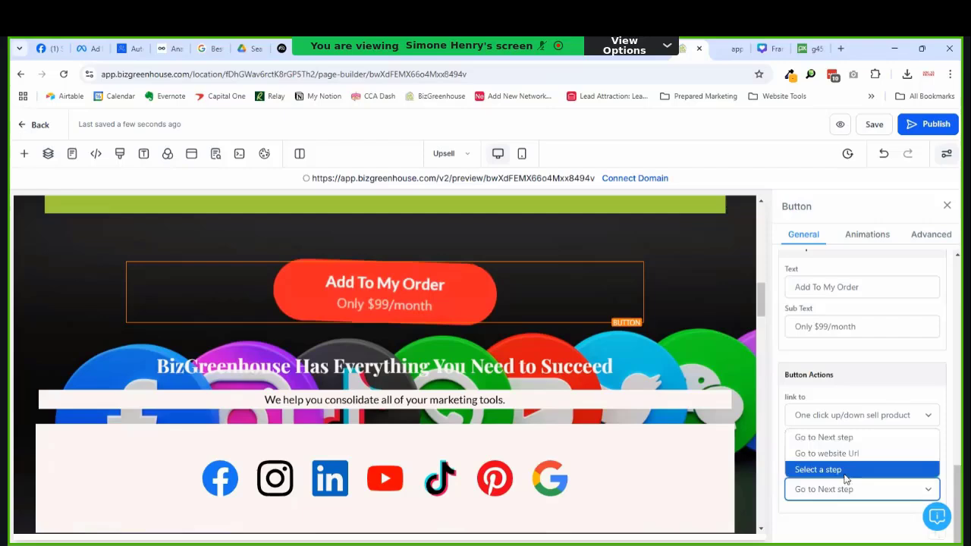
pyautogui.click(793, 526)
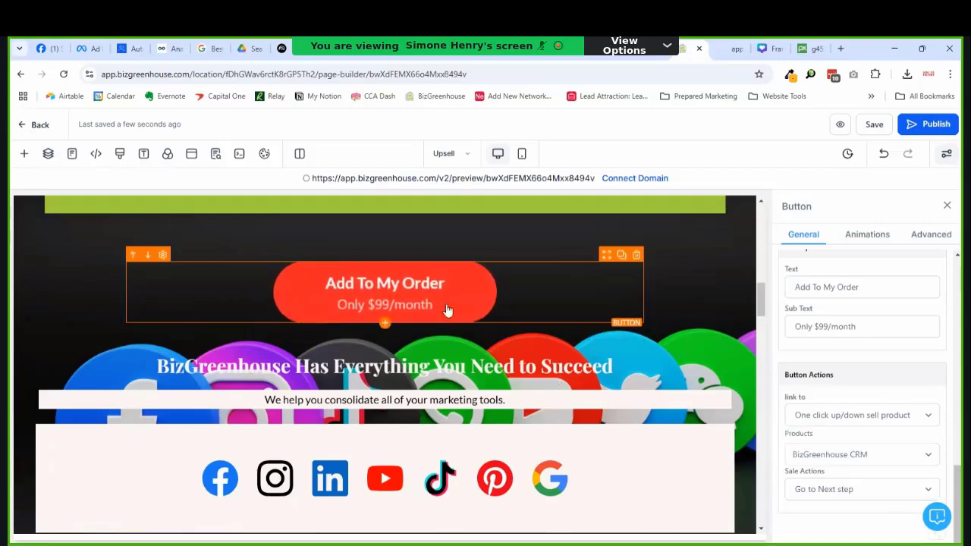
pyautogui.click(835, 417)
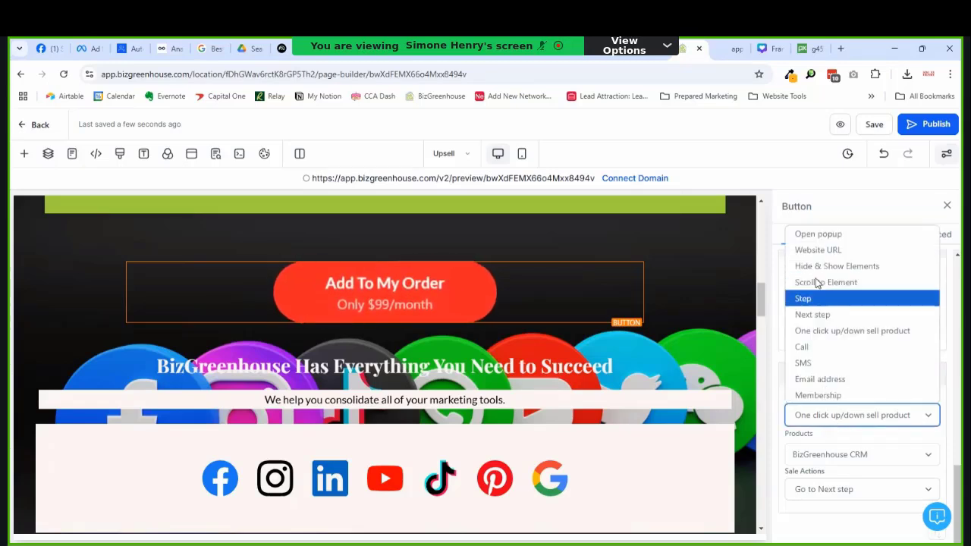
pyautogui.click(823, 284)
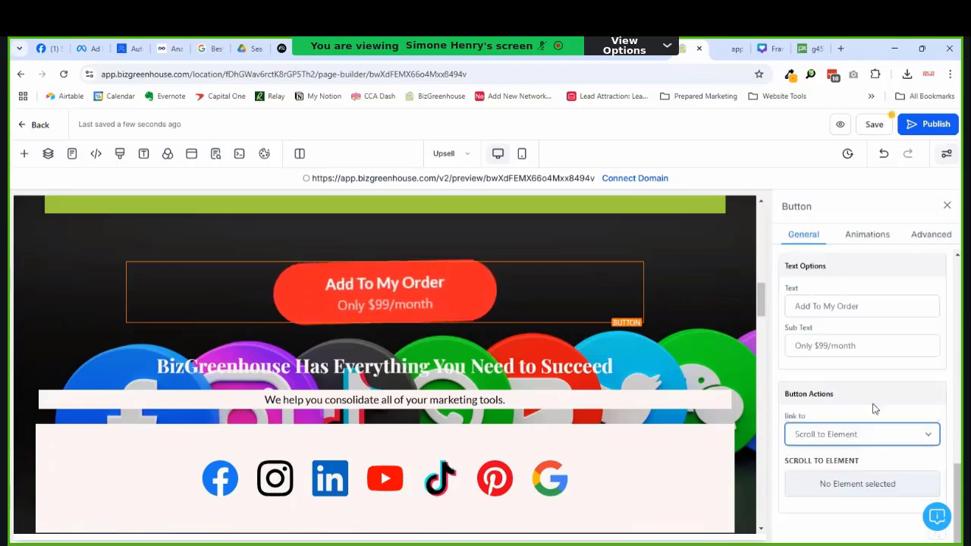
pyautogui.click(861, 497)
pyautogui.scroll(-2, 865, 470)
pyautogui.scroll(-5, 865, 467)
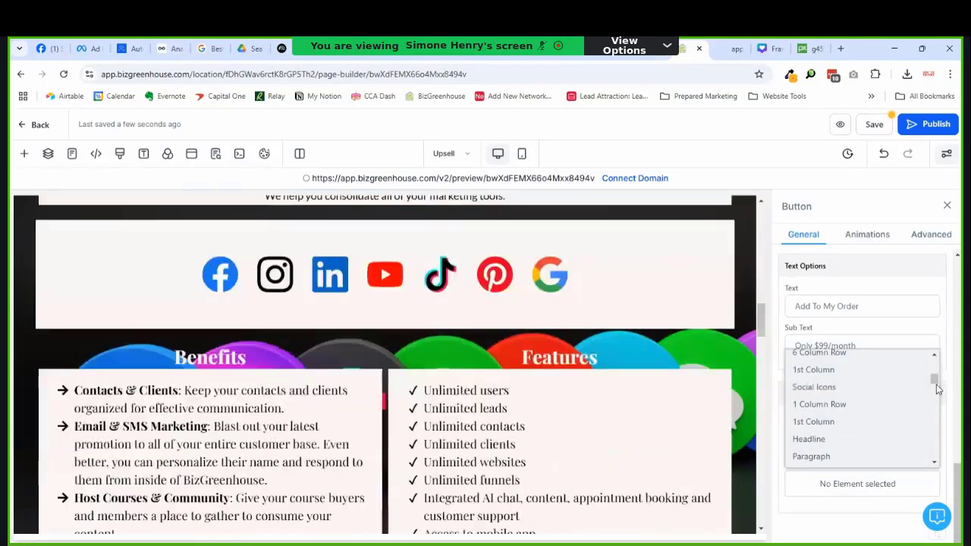
pyautogui.click(856, 460)
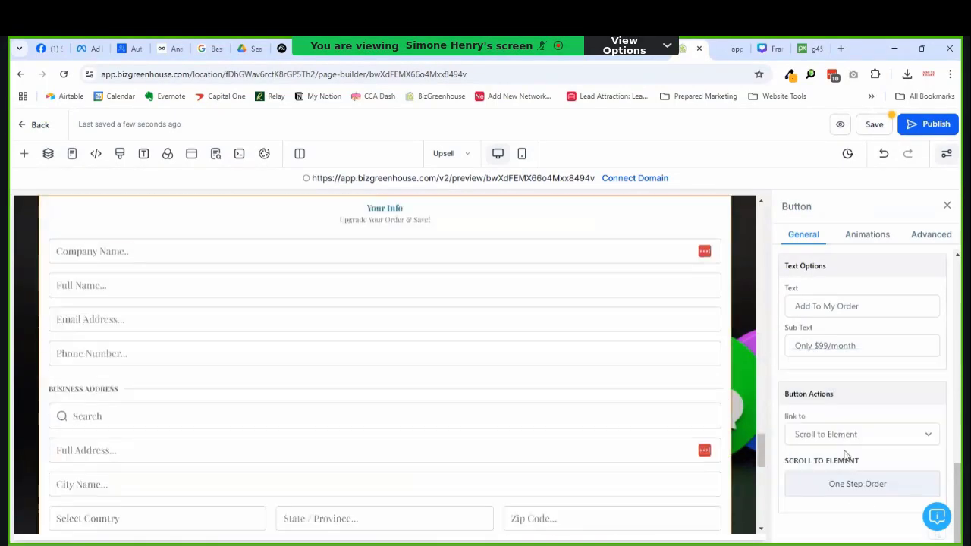
pyautogui.moveTo(762, 450); pyautogui.dragTo(762, 220)
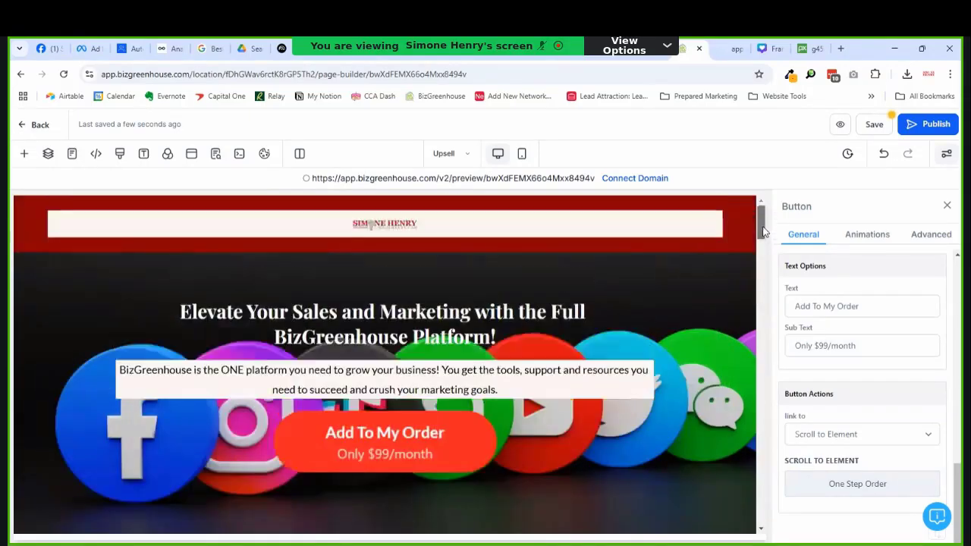
# Step: Link the upper Add To My Order button to scroll to the One Step Order form and save the page
pyautogui.click(516, 450)
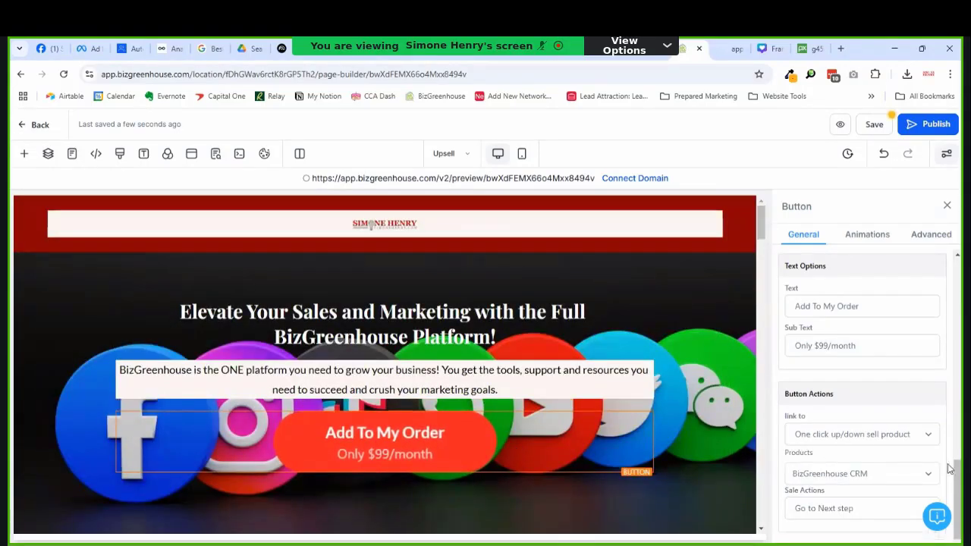
pyautogui.click(854, 509)
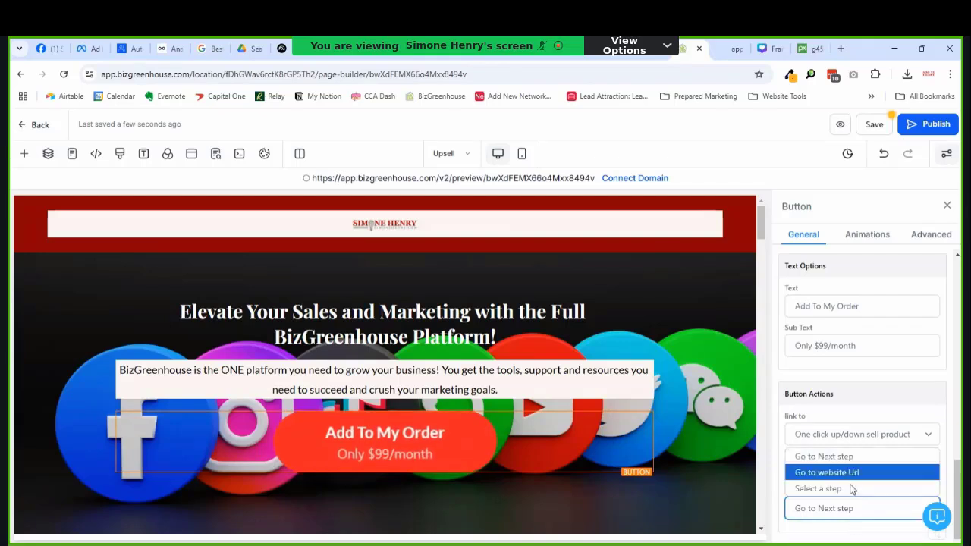
pyautogui.click(861, 435)
pyautogui.click(824, 305)
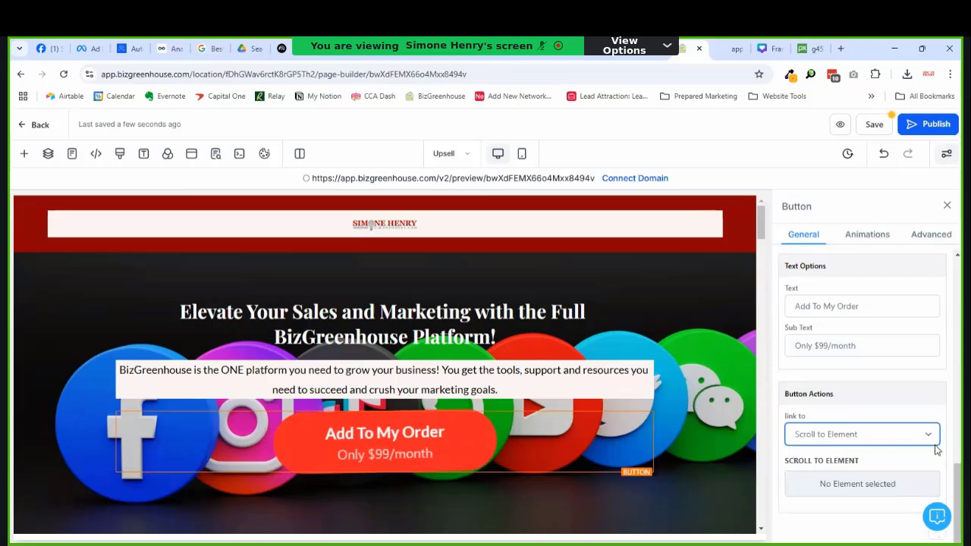
pyautogui.click(903, 489)
pyautogui.moveTo(935, 366); pyautogui.dragTo(901, 494)
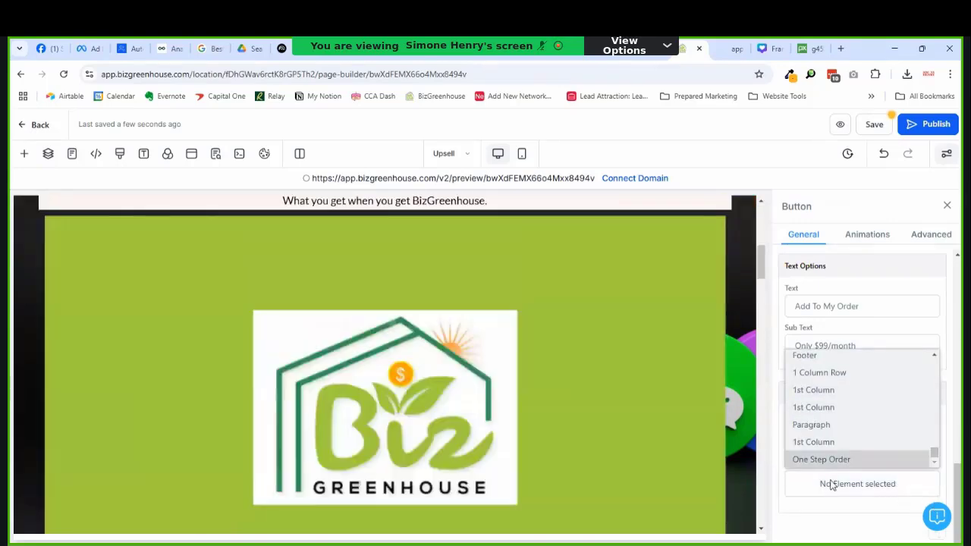
pyautogui.click(831, 460)
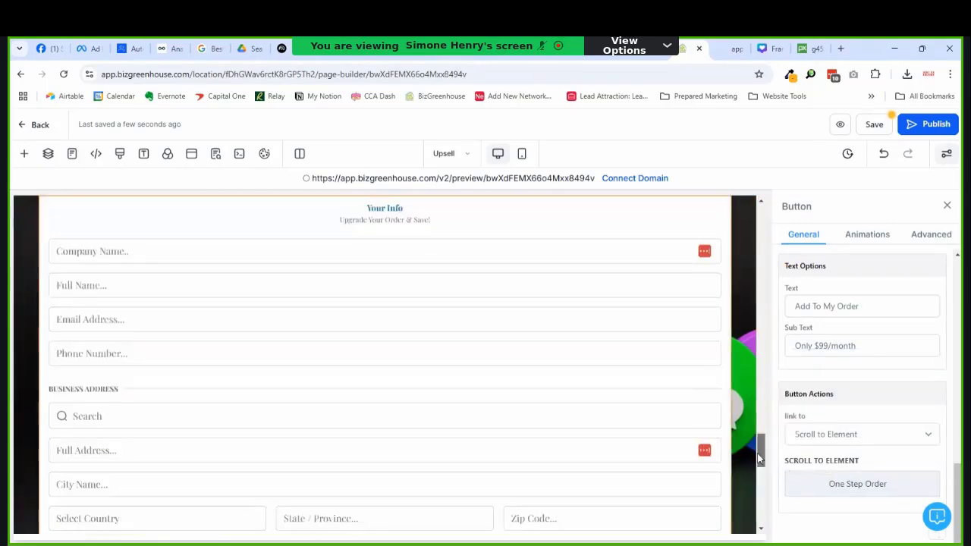
pyautogui.moveTo(759, 452); pyautogui.dragTo(758, 220)
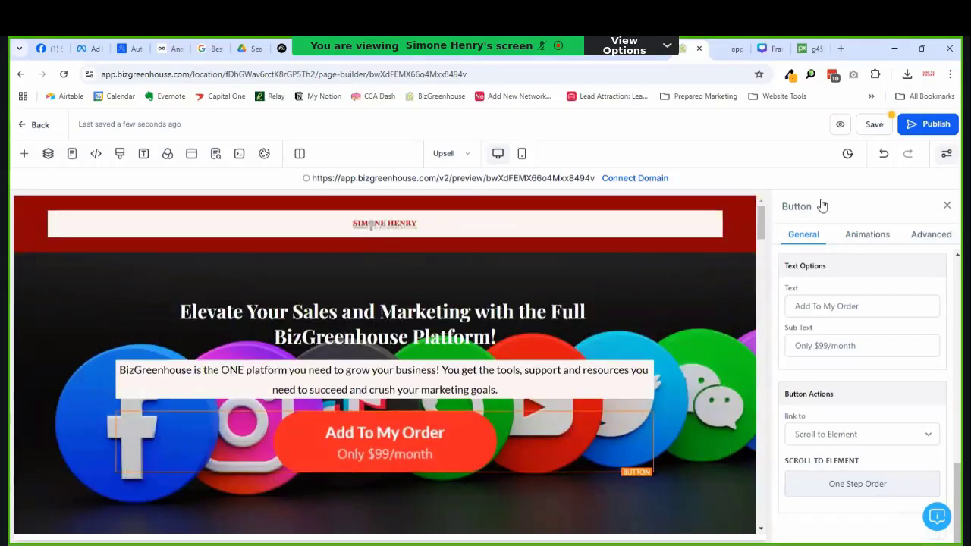
pyautogui.click(873, 124)
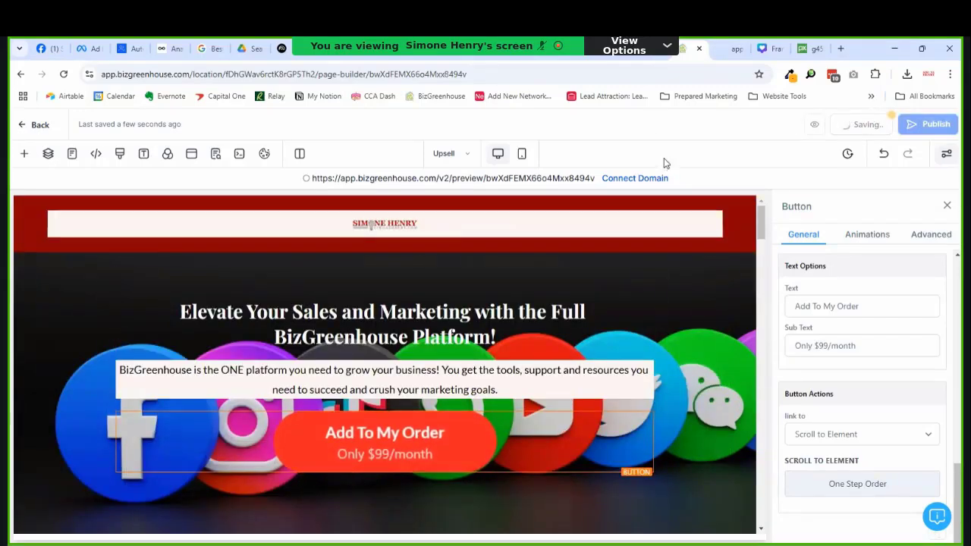
# Step: Reload the live Upsell preview and test that Add To My Order jumps to the order form
pyautogui.click(723, 55)
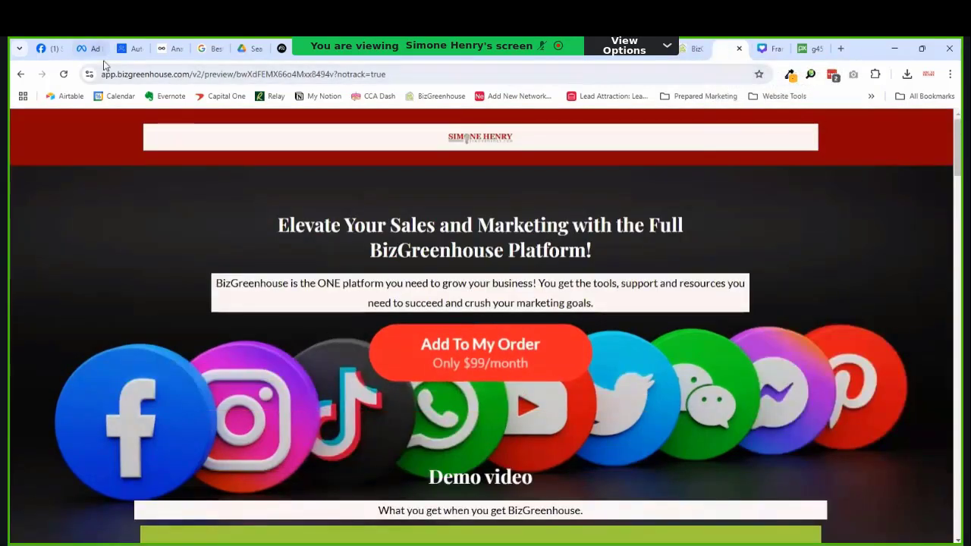
pyautogui.click(63, 74)
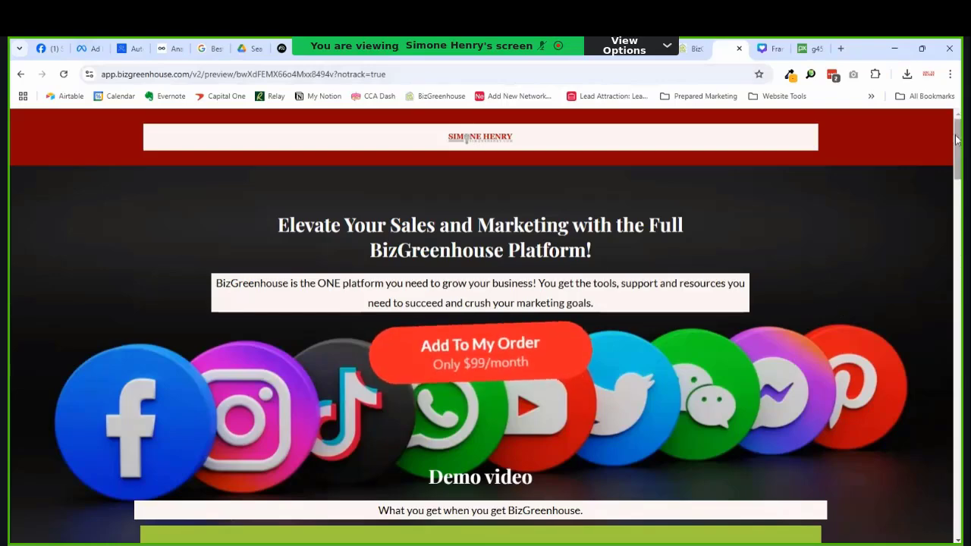
pyautogui.click(488, 343)
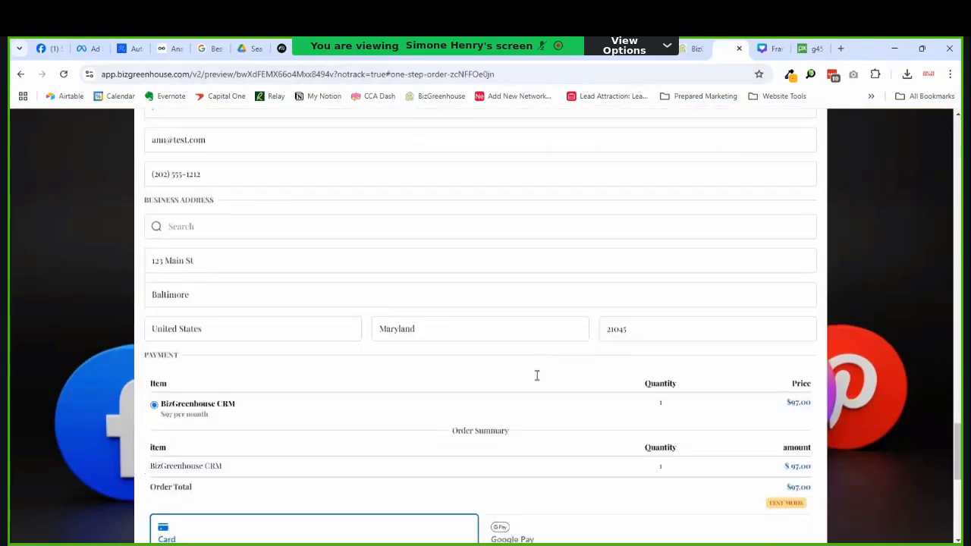
# Step: Check the order form shows BizGreenhouse CRM at $97.00 with card payment fields
pyautogui.scroll(2, 537, 376)
pyautogui.scroll(-2, 351, 344)
pyautogui.scroll(2, 243, 282)
pyautogui.scroll(-3, 251, 277)
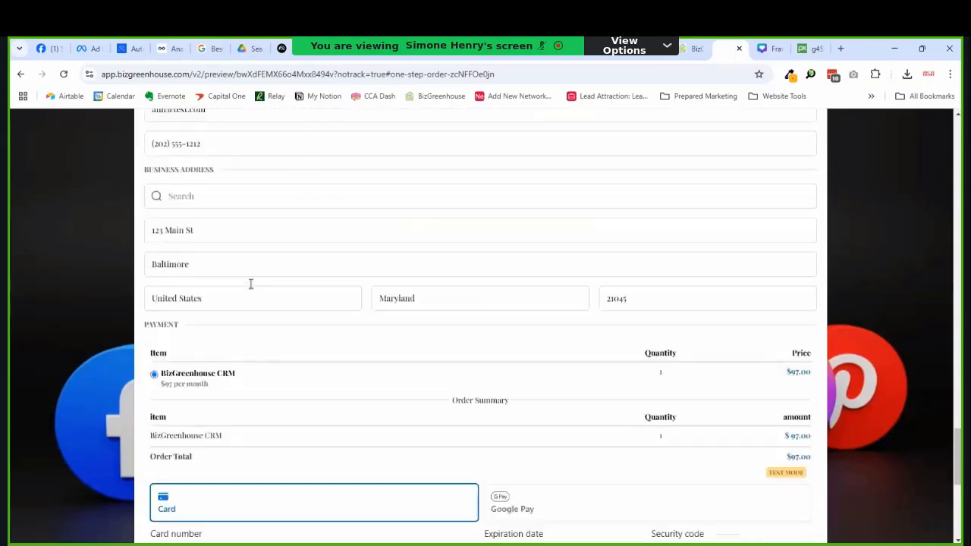
pyautogui.scroll(-3, 250, 284)
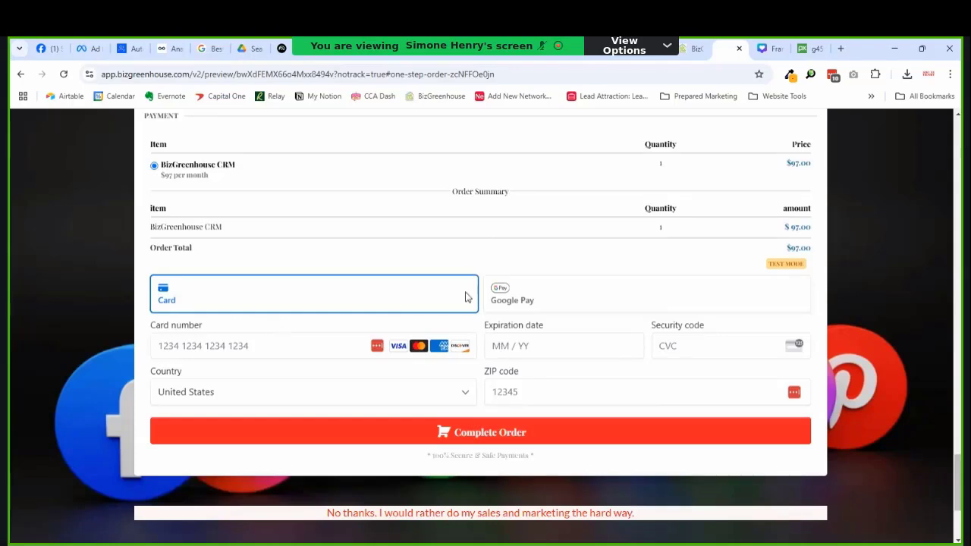
pyautogui.scroll(3, 550, 369)
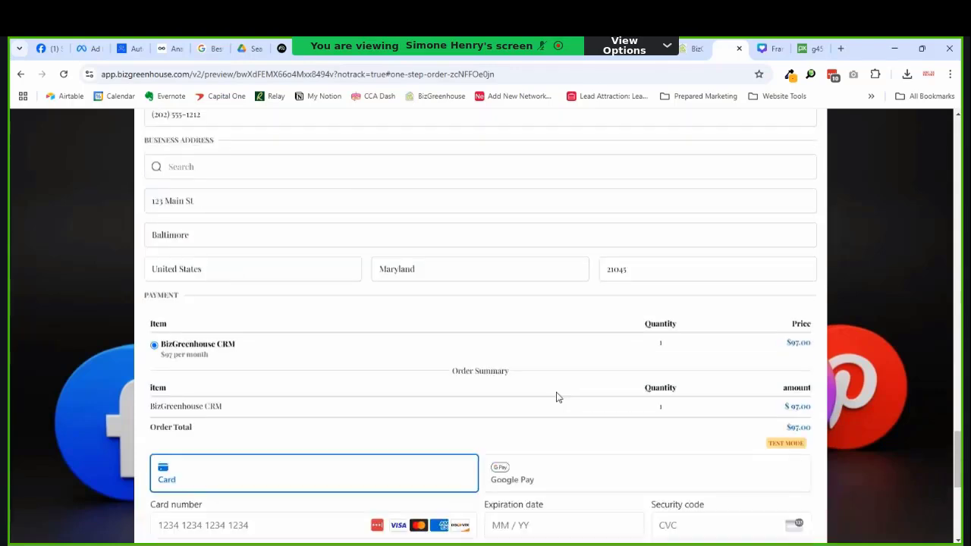
pyautogui.scroll(-3, 549, 382)
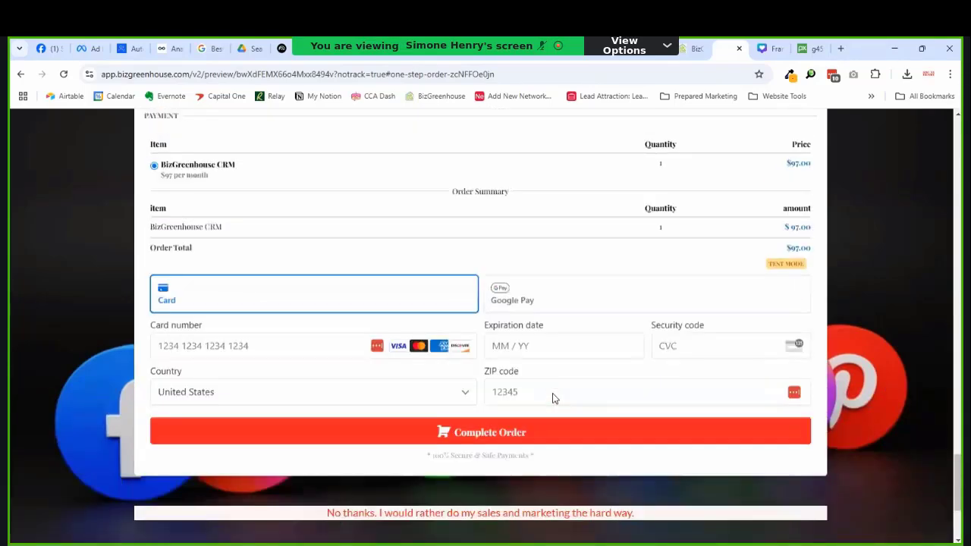
pyautogui.scroll(2, 554, 398)
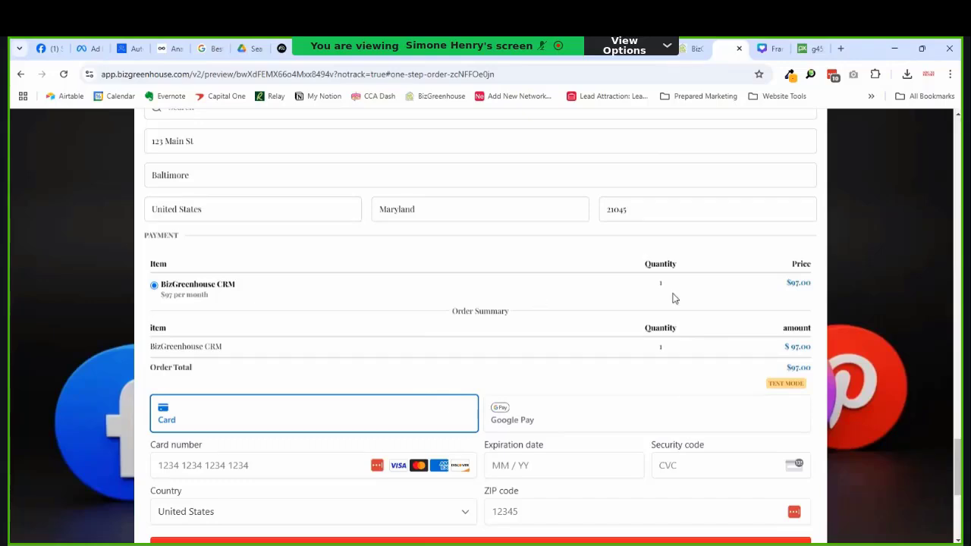
pyautogui.scroll(3, 759, 382)
pyautogui.scroll(-4, 791, 353)
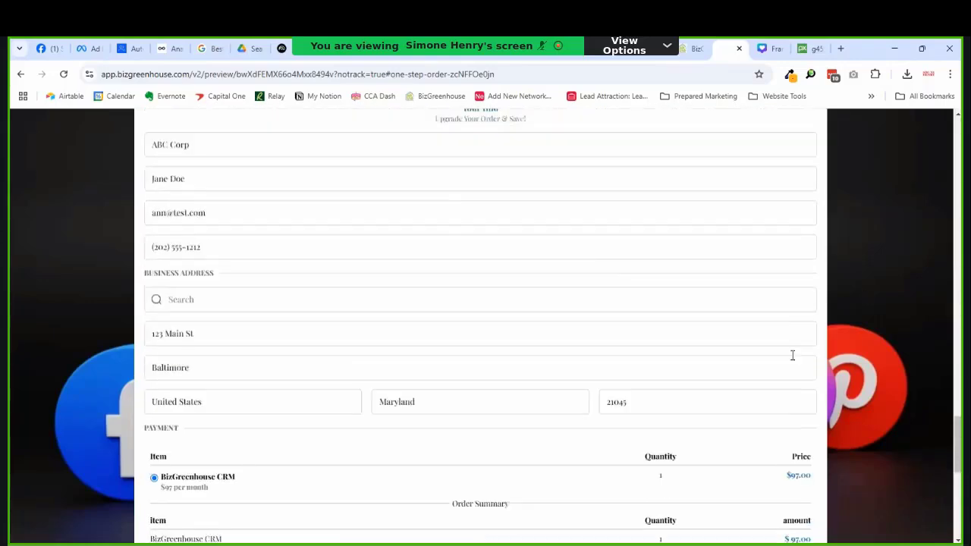
pyautogui.scroll(-1, 773, 339)
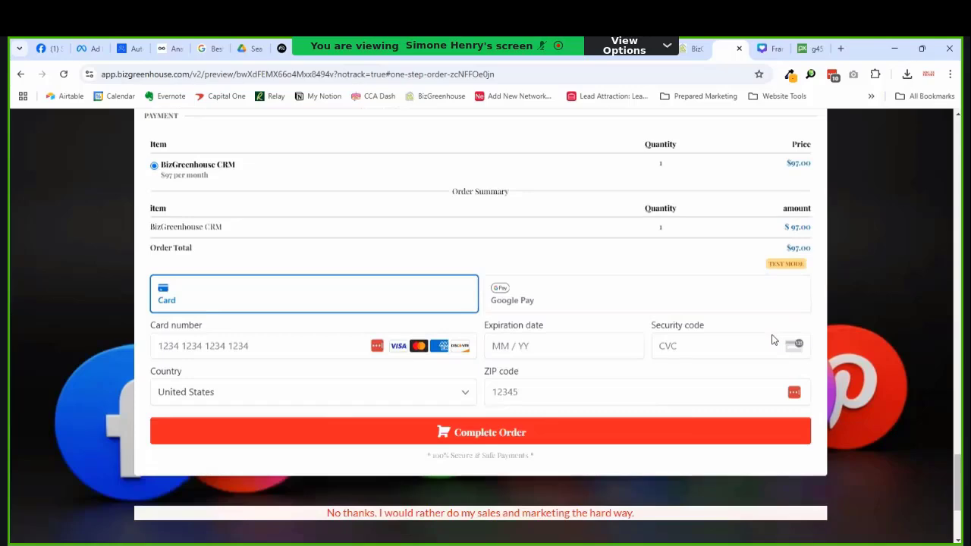
pyautogui.scroll(-1, 591, 341)
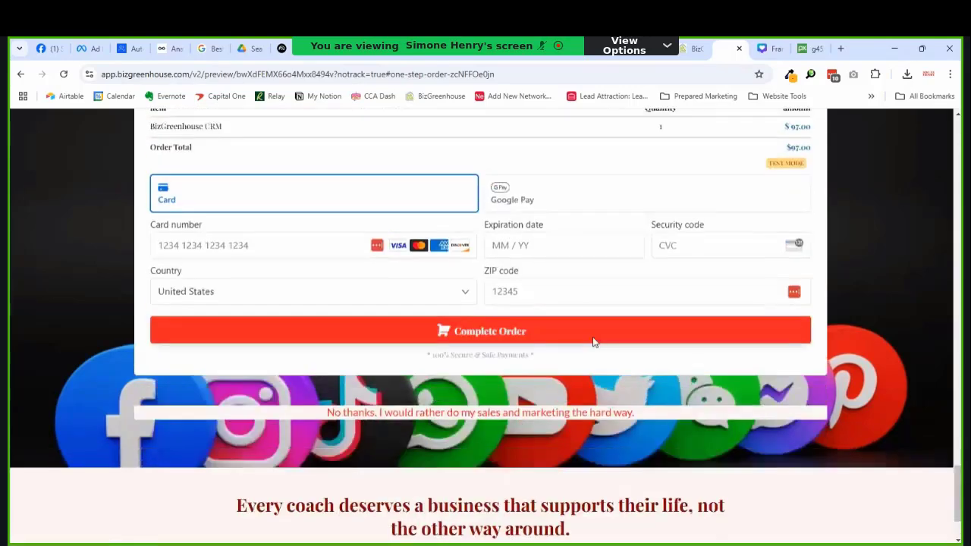
pyautogui.scroll(3, 531, 326)
pyautogui.scroll(-2, 458, 351)
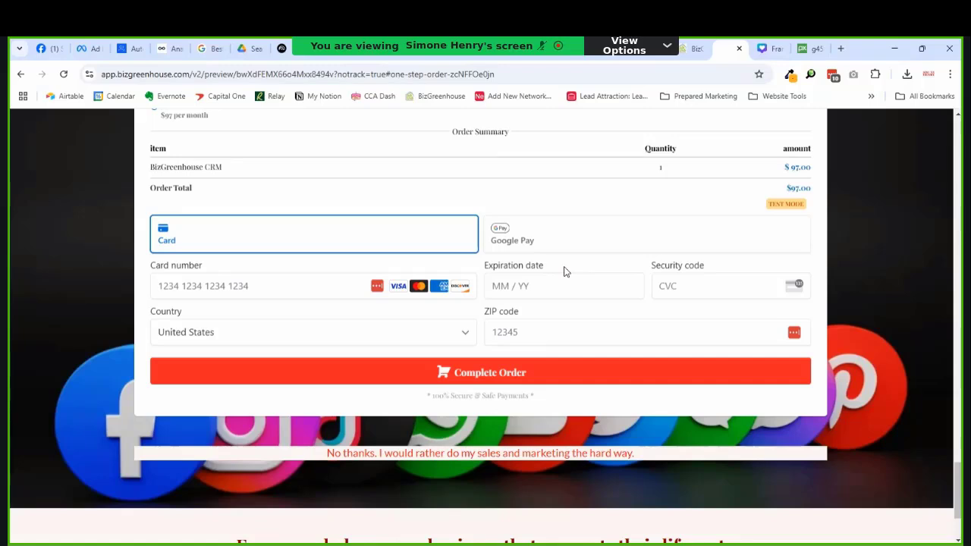
pyautogui.scroll(3, 564, 272)
pyautogui.scroll(-4, 459, 349)
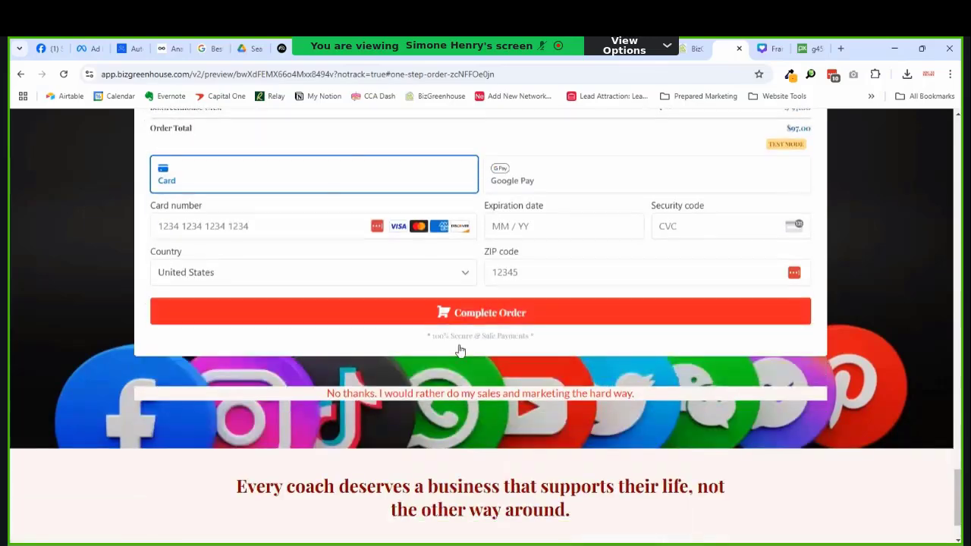
# Step: Test where the order form's decline link leads, then go back to the checkout page
pyautogui.click(467, 392)
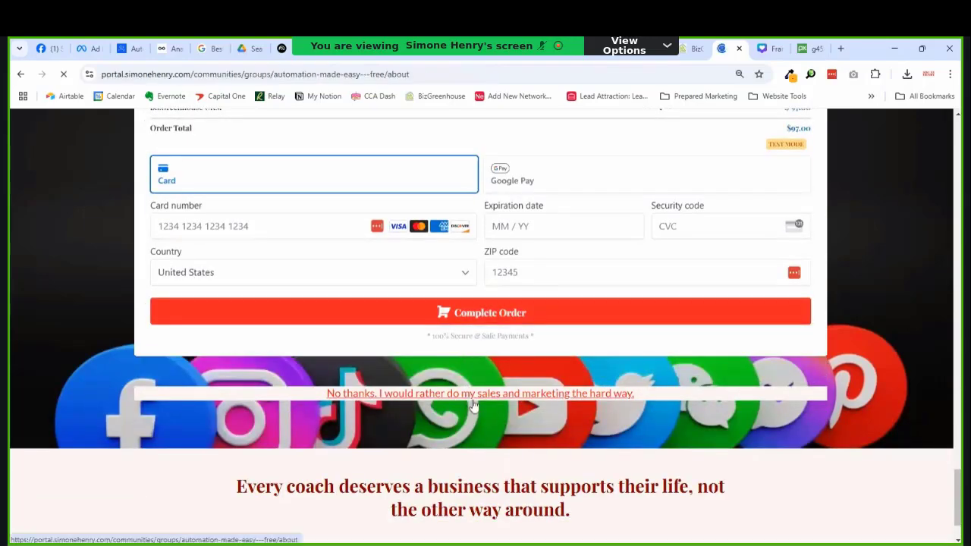
pyautogui.scroll(-3, 498, 390)
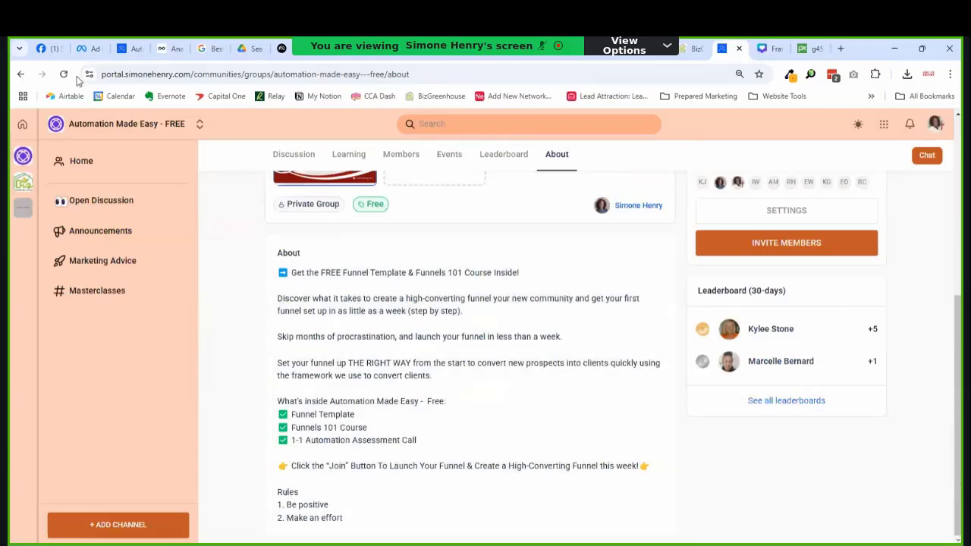
pyautogui.click(21, 73)
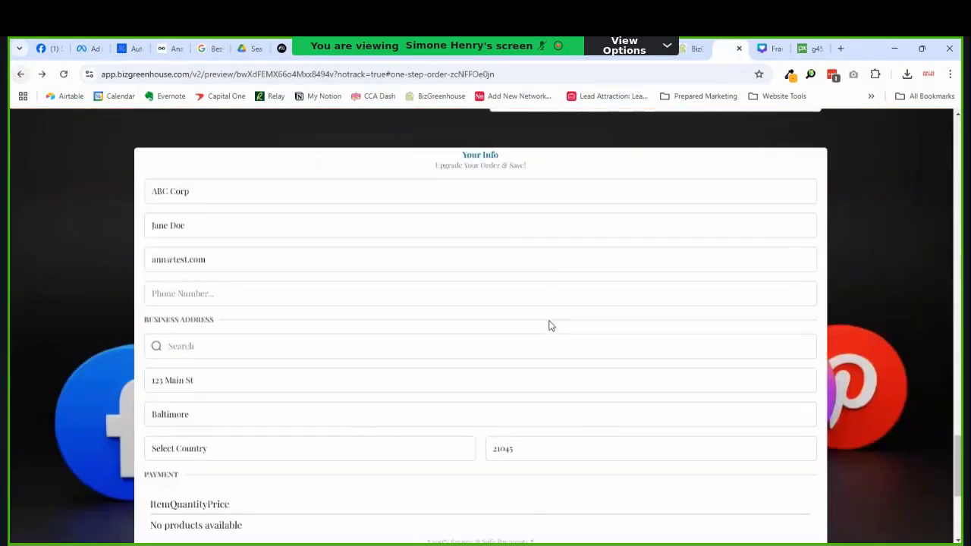
# Step: Scroll down to the Card payment section and start entering the card number
pyautogui.scroll(15, 537, 321)
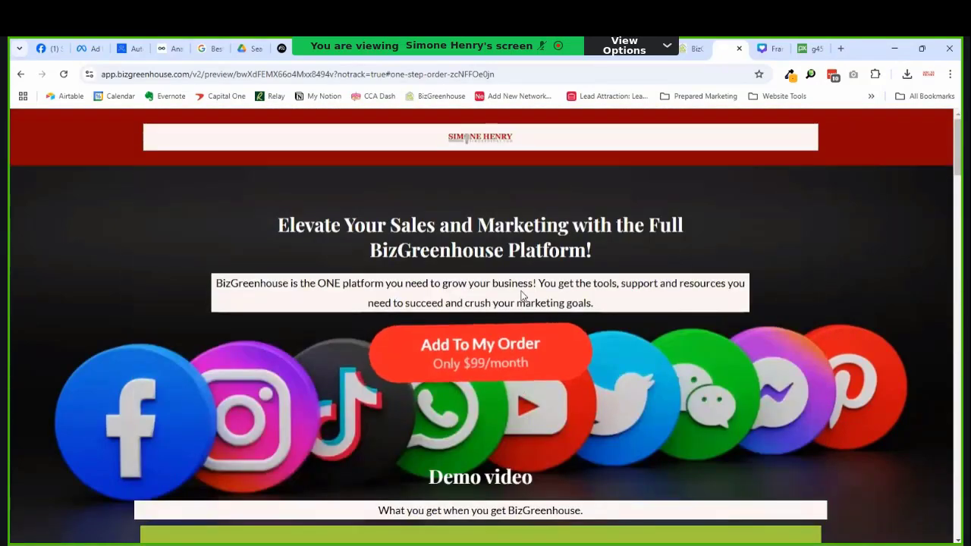
pyautogui.scroll(-10, 523, 283)
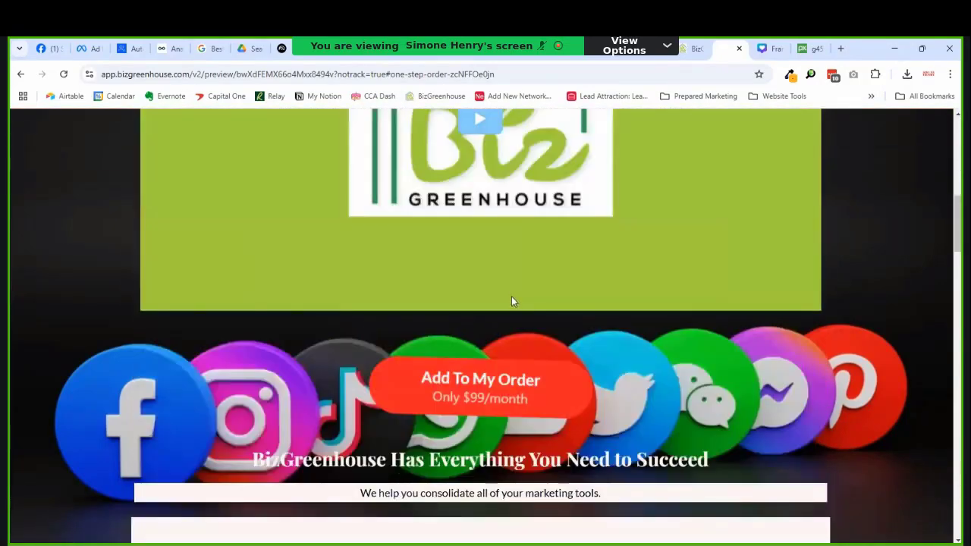
pyautogui.scroll(-15, 512, 301)
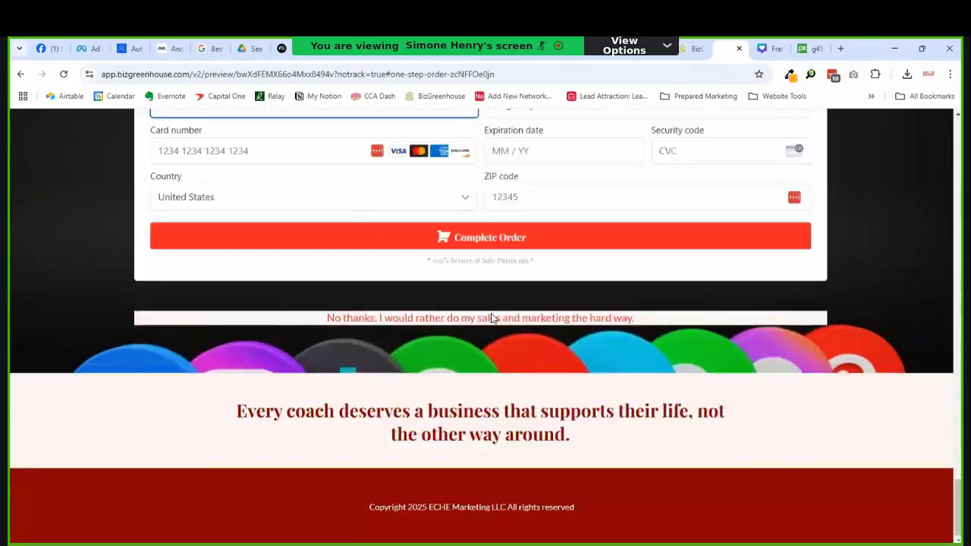
pyautogui.scroll(3, 490, 315)
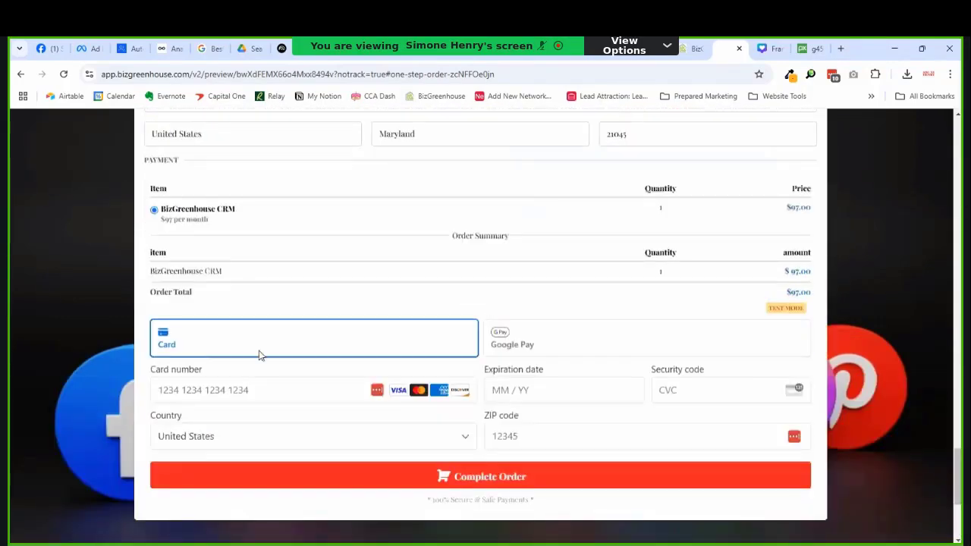
pyautogui.click(226, 389)
pyautogui.scroll(4, 245, 379)
pyautogui.scroll(-3, 257, 329)
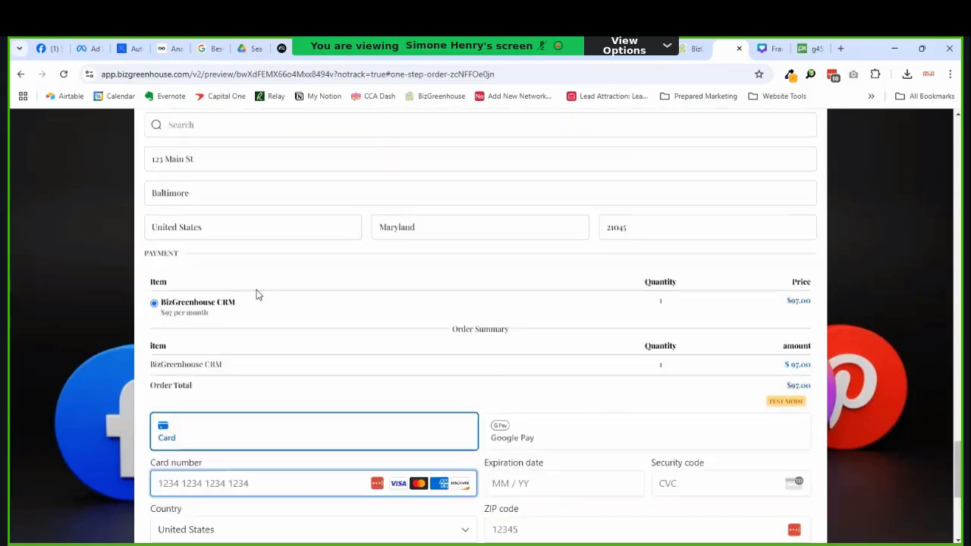
pyautogui.scroll(-3, 257, 295)
# Step: Pay with the 4242 test card, expiry 12/25, CVC and ZIP 21045, passing the reCAPTCHA
pyautogui.write('4')
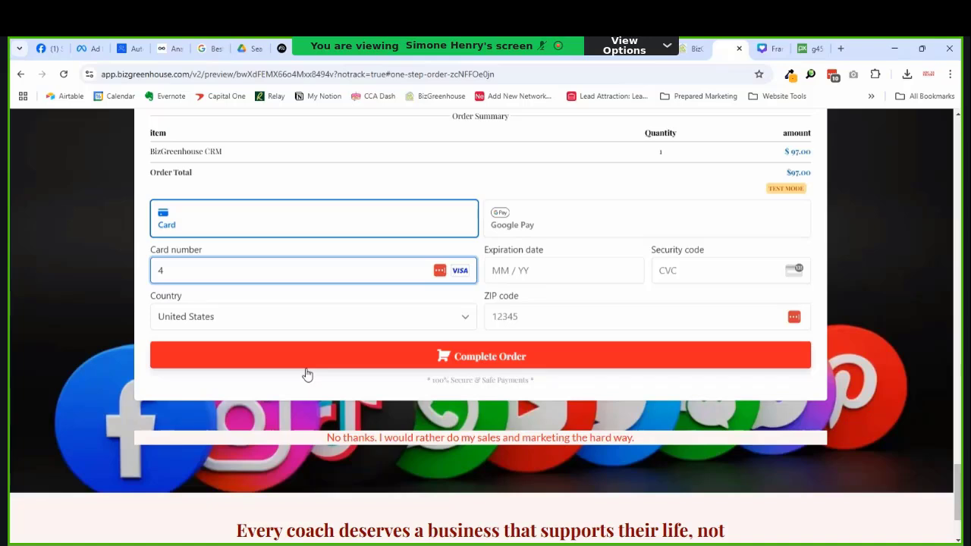
pyautogui.write('242')
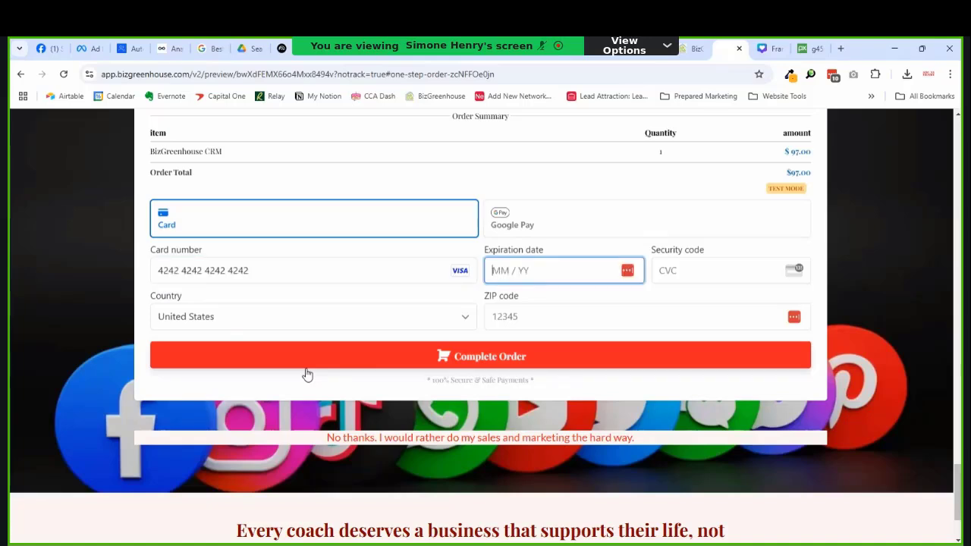
pyautogui.write('4242424242420412 /25222')
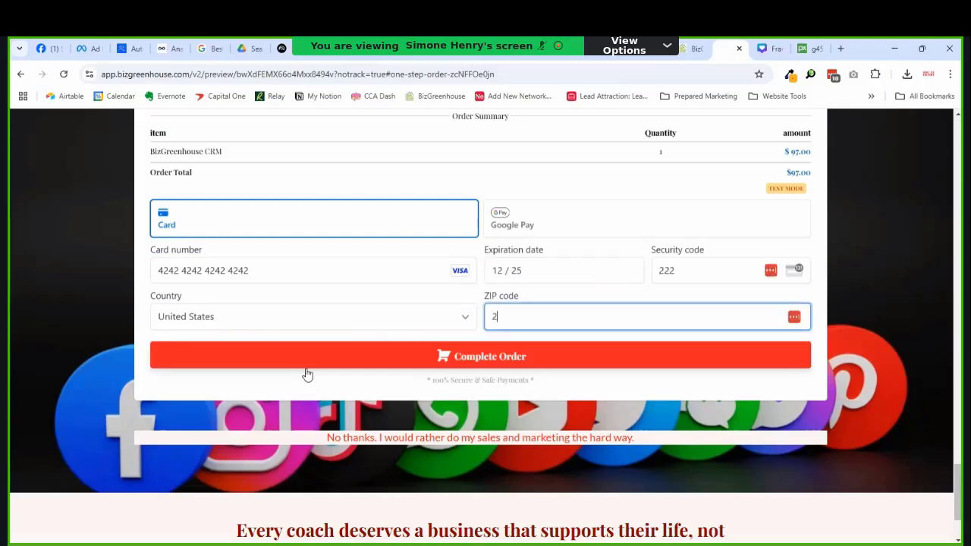
pyautogui.write('21045')
pyautogui.click(370, 363)
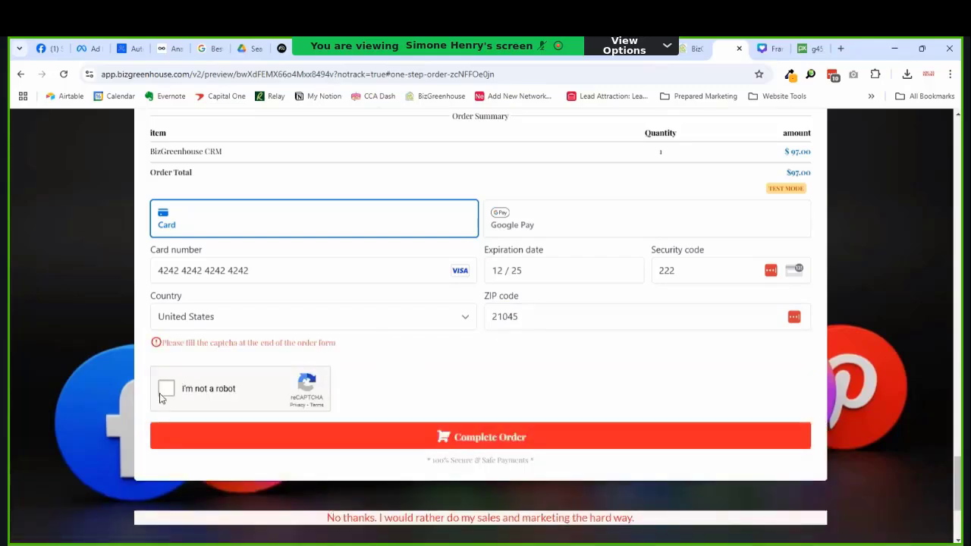
pyautogui.click(162, 394)
pyautogui.click(384, 435)
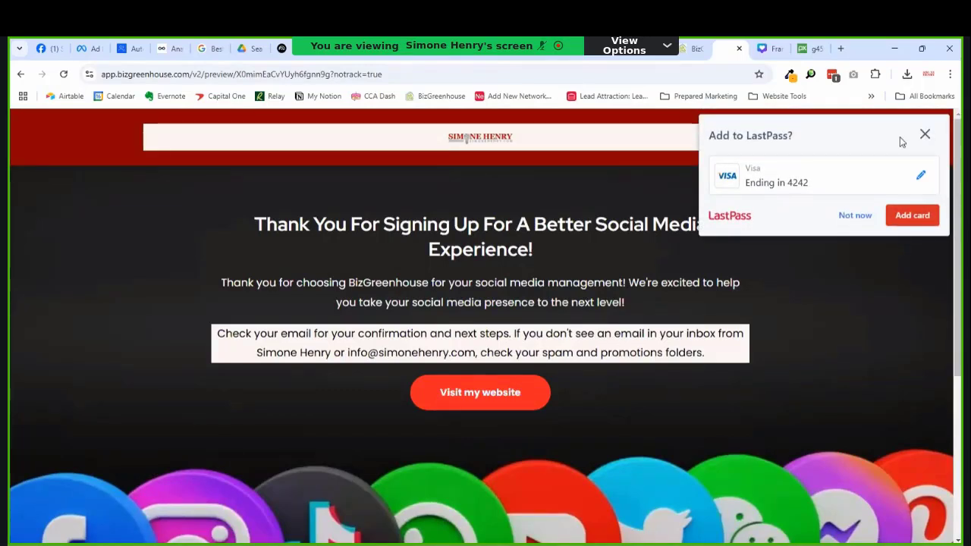
# Step: Dismiss LastPass's save-card prompt, review the thank-you page, and return to the BizGreenhouse app tab
pyautogui.click(924, 135)
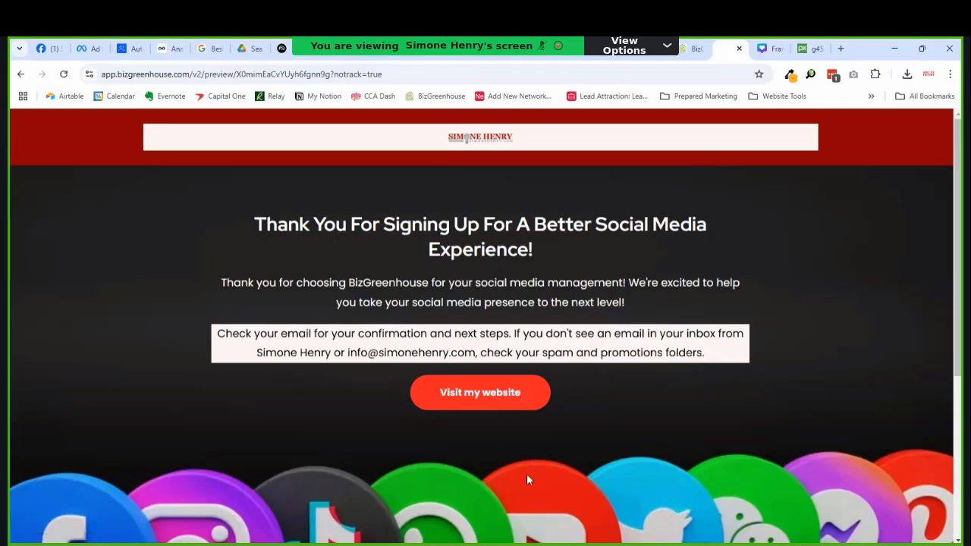
pyautogui.scroll(-3, 548, 430)
pyautogui.scroll(3, 548, 430)
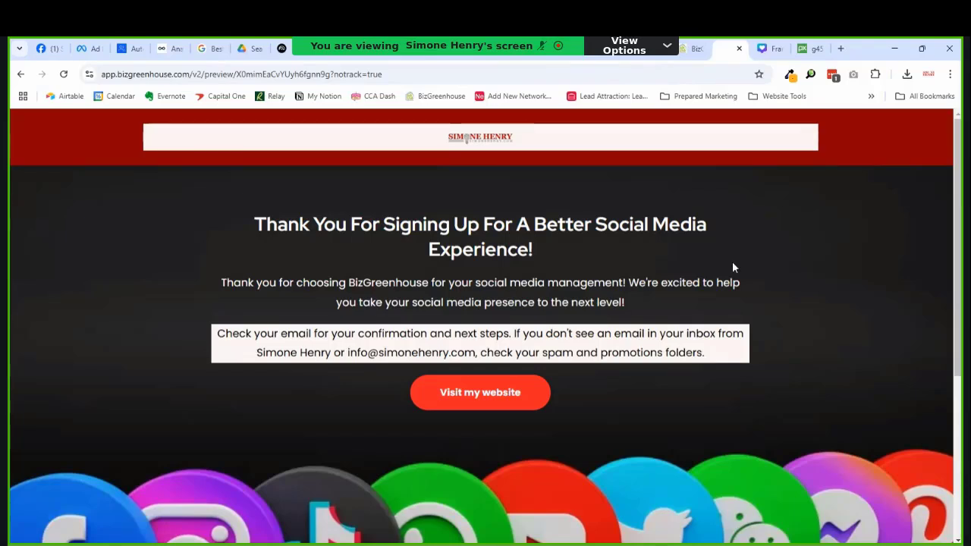
pyautogui.click(701, 49)
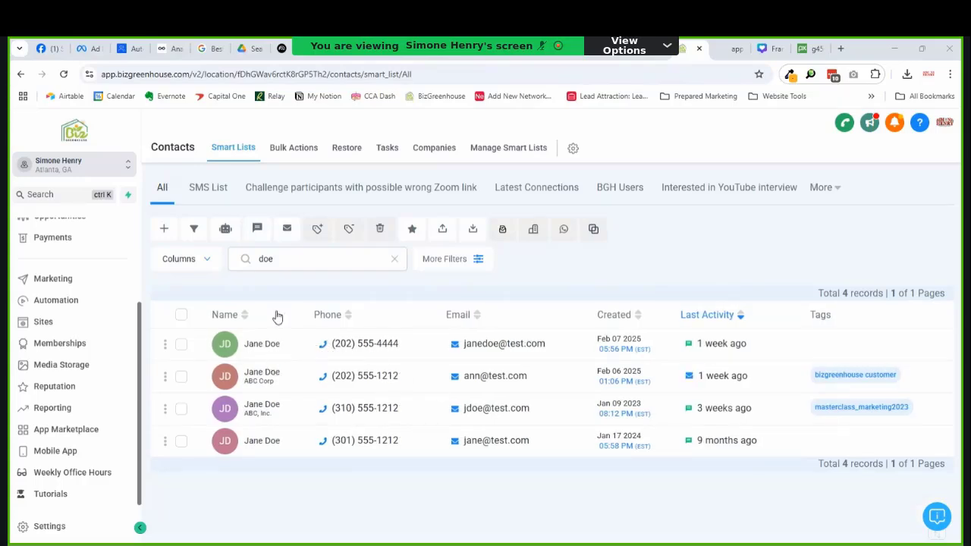
# Step: Replace the Contacts search term with the account owner's name and review the three matches
pyautogui.doubleClick(274, 264)
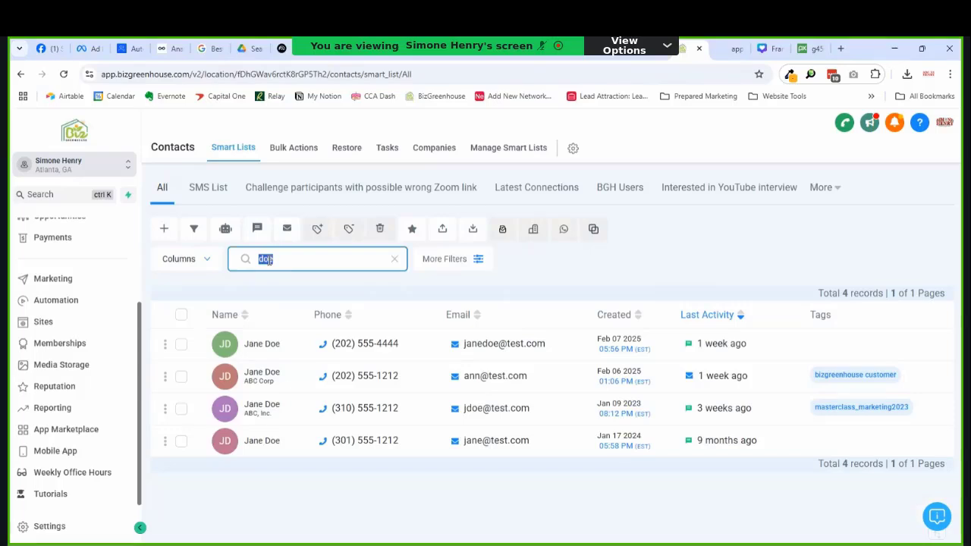
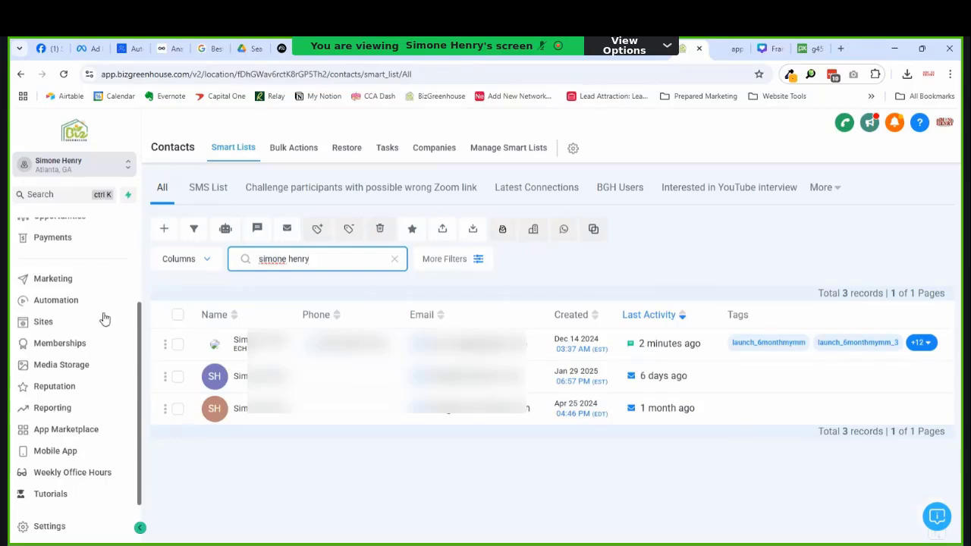
pyautogui.scroll(3, 105, 319)
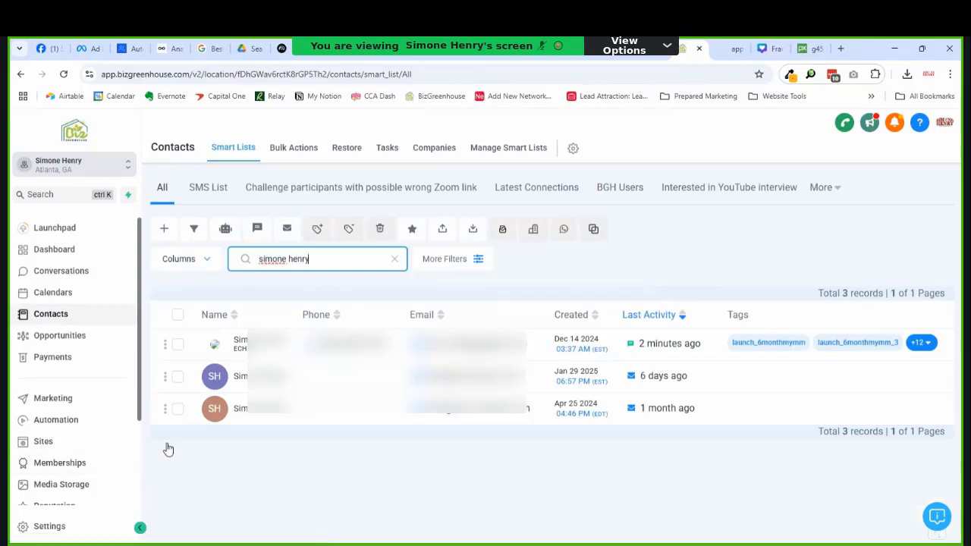
# Step: Open the Social Media Planner funnel from the Funnels list sorted by Recent
pyautogui.click(60, 447)
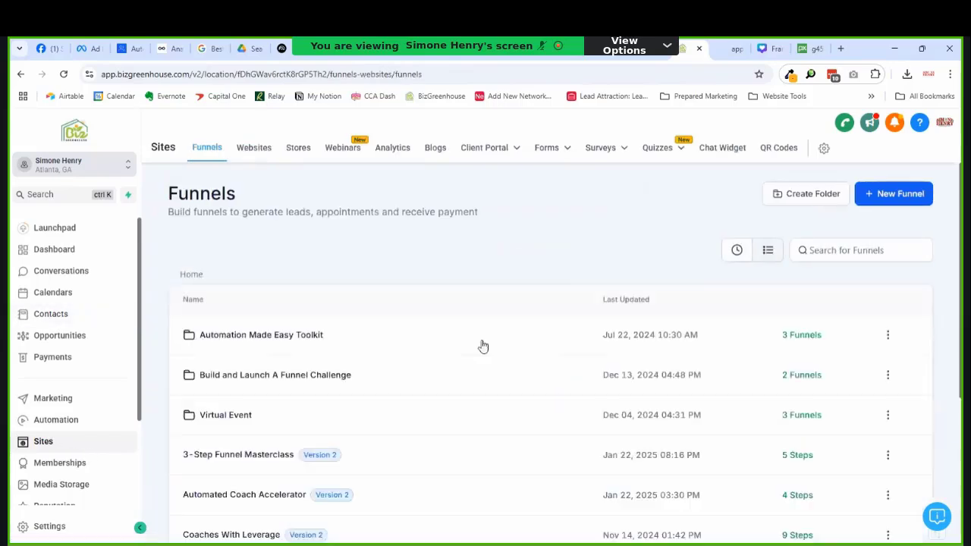
pyautogui.click(736, 252)
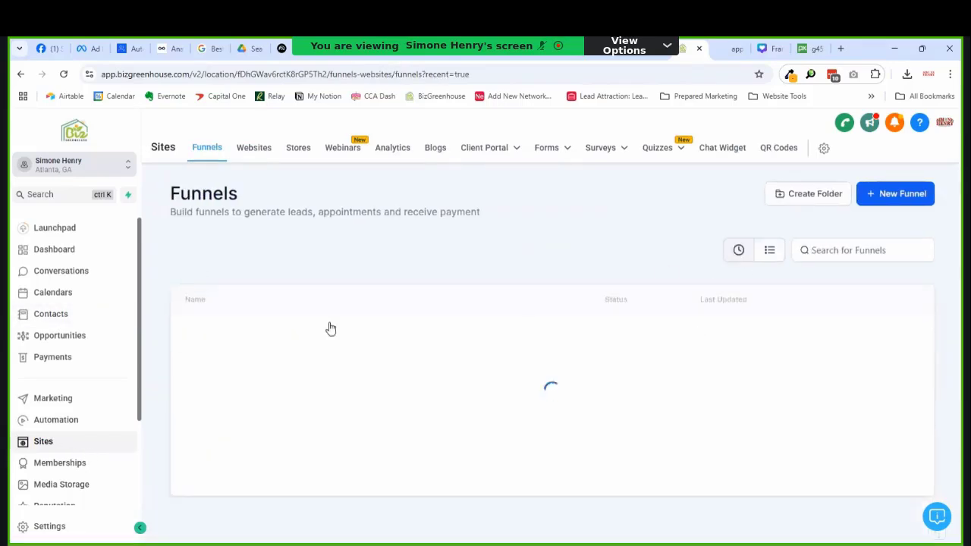
pyautogui.click(244, 336)
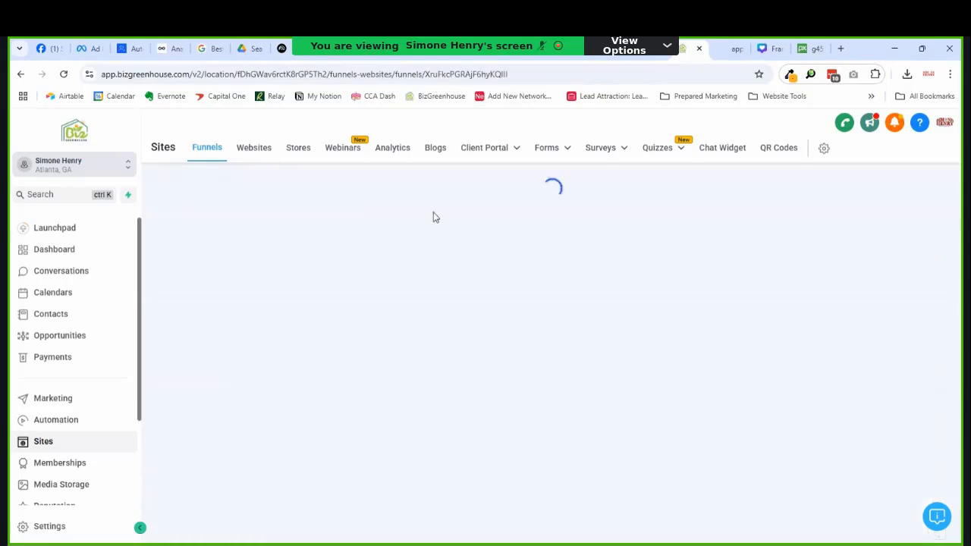
# Step: In funnel Settings, leave the Domain unset and keep Payment mode on Test
pyautogui.click(400, 224)
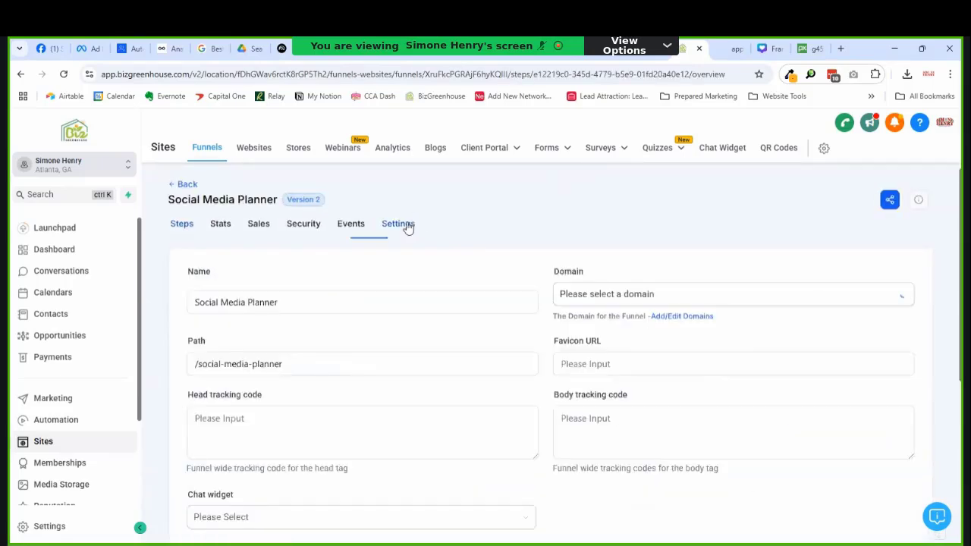
pyautogui.click(728, 298)
pyautogui.scroll(-5, 656, 431)
pyautogui.scroll(5, 659, 425)
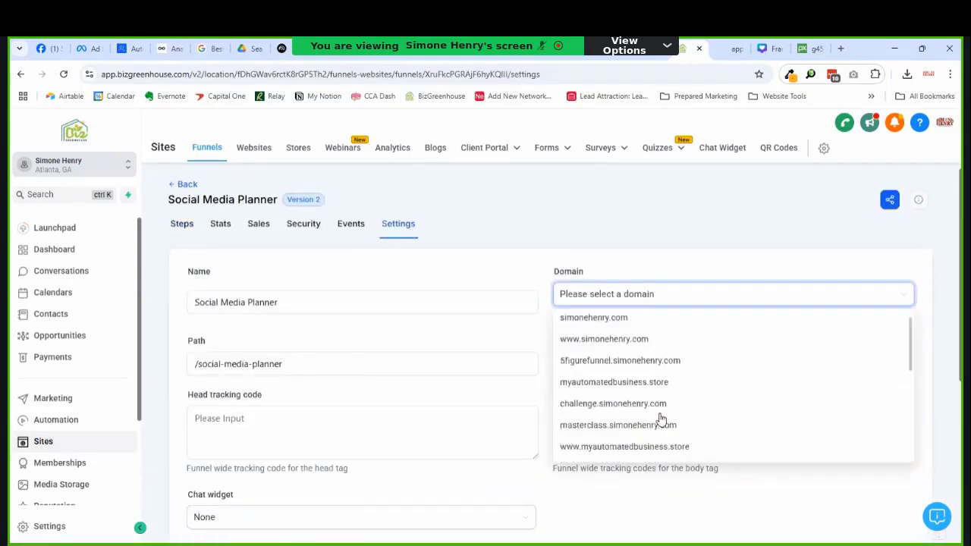
pyautogui.scroll(-3, 661, 414)
pyautogui.scroll(4, 668, 372)
pyautogui.click(672, 254)
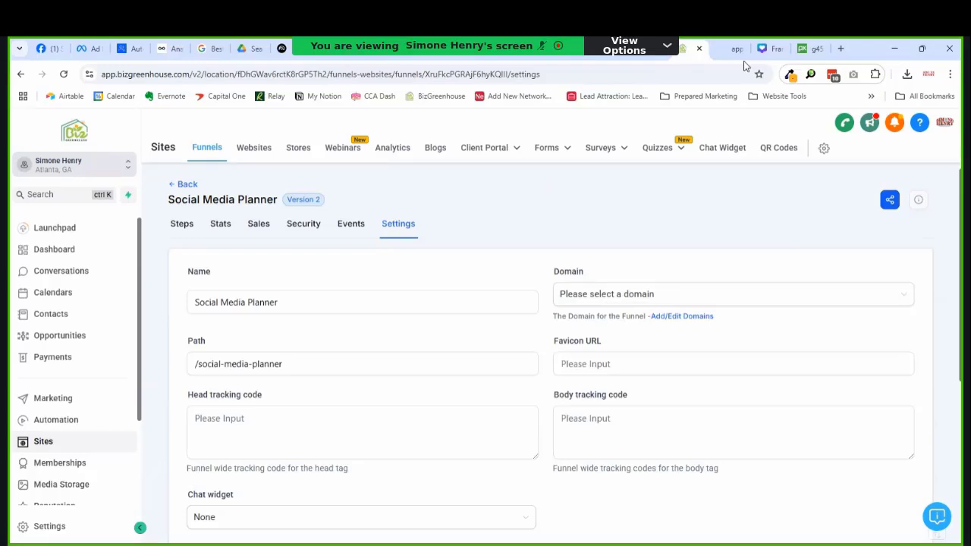
pyautogui.scroll(-4, 624, 286)
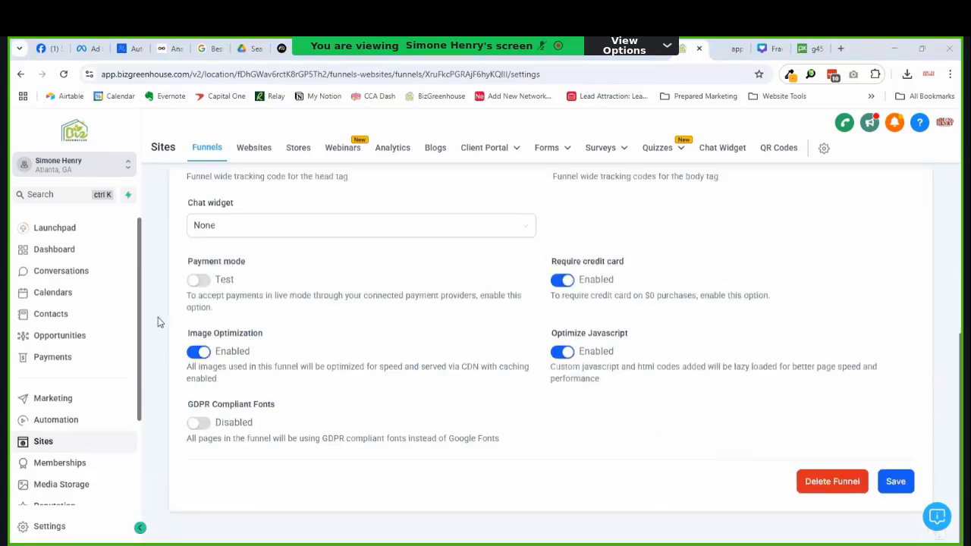
pyautogui.click(197, 281)
pyautogui.click(195, 284)
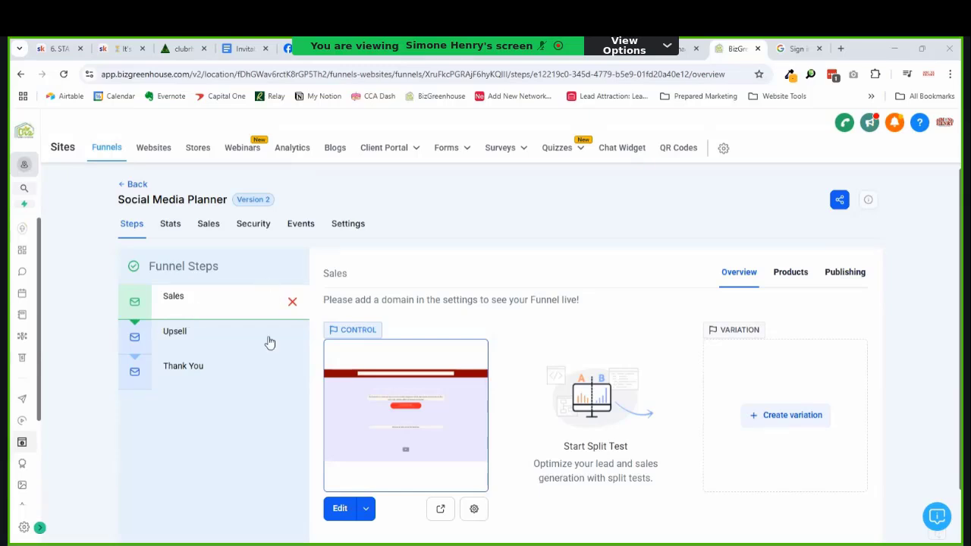
# Step: Edit the Sales page and confirm Try It Free for 7 days scrolls to Order Form Section
pyautogui.click(338, 515)
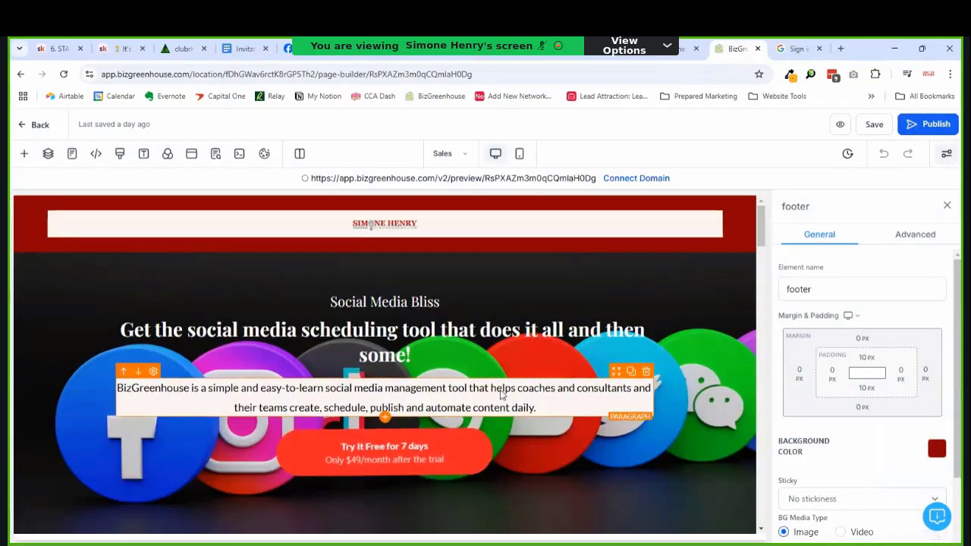
pyautogui.click(379, 459)
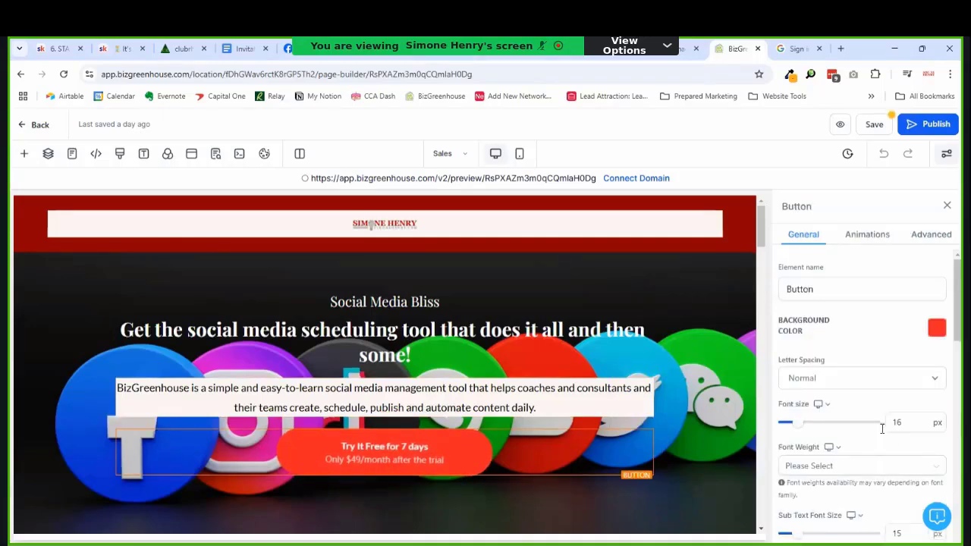
pyautogui.scroll(-10, 862, 379)
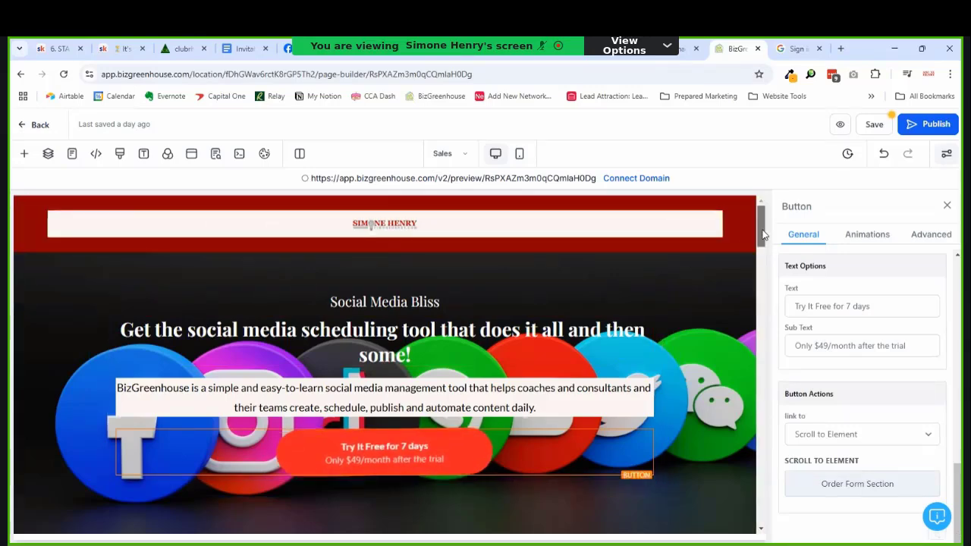
pyautogui.moveTo(762, 234); pyautogui.dragTo(789, 463)
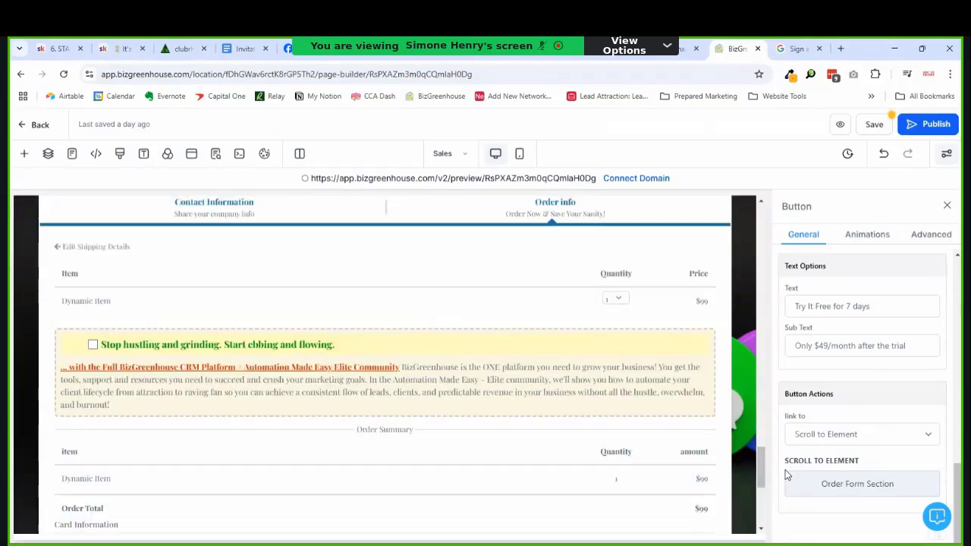
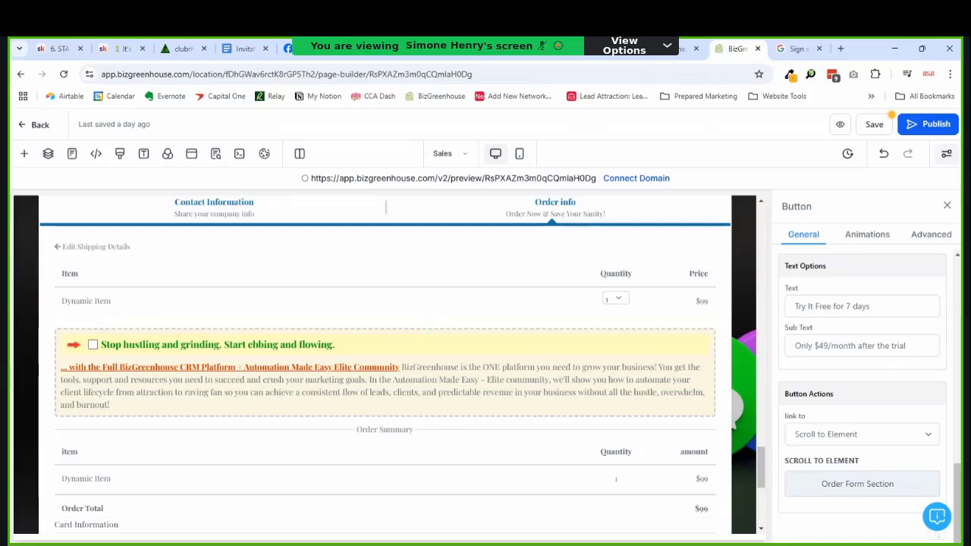
# Step: Save the sales page and preview it in a new tab, showing the $49/month subtext
pyautogui.click(872, 125)
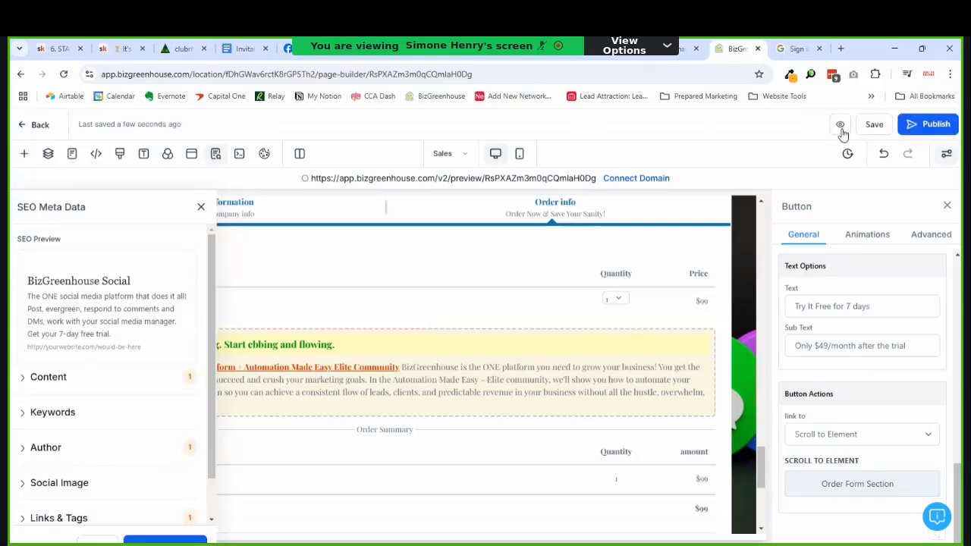
pyautogui.click(841, 128)
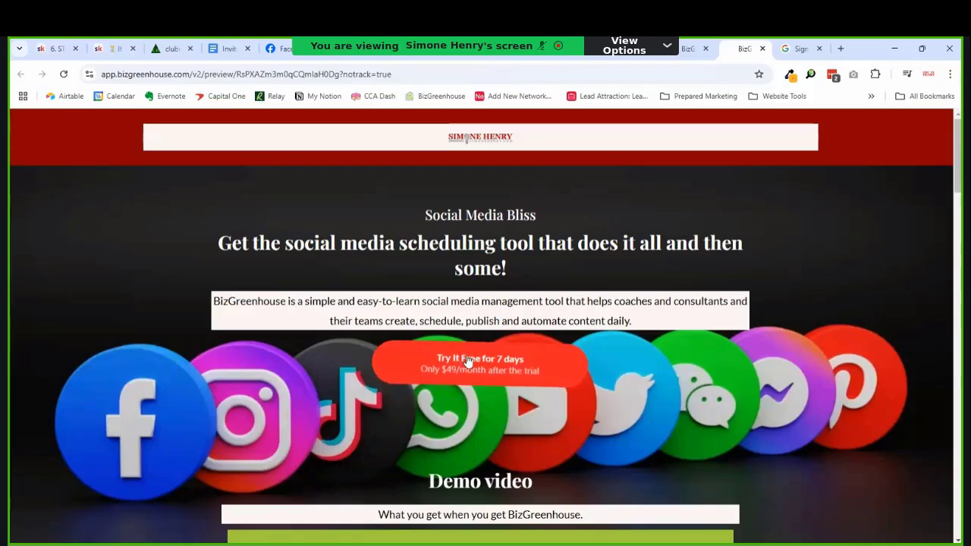
# Step: Follow Try It Free for 7 days to the order form and advance to step #2
pyautogui.click(493, 370)
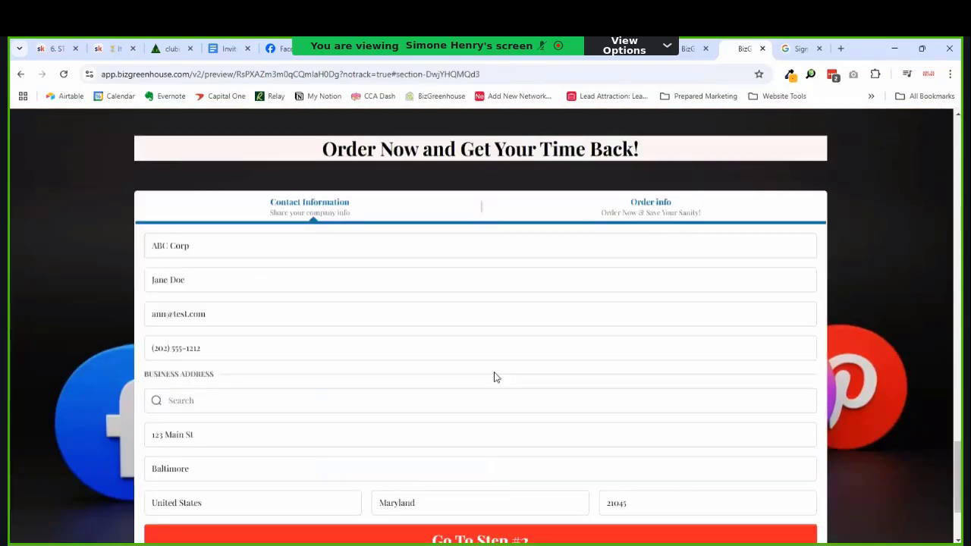
pyautogui.scroll(-3, 494, 377)
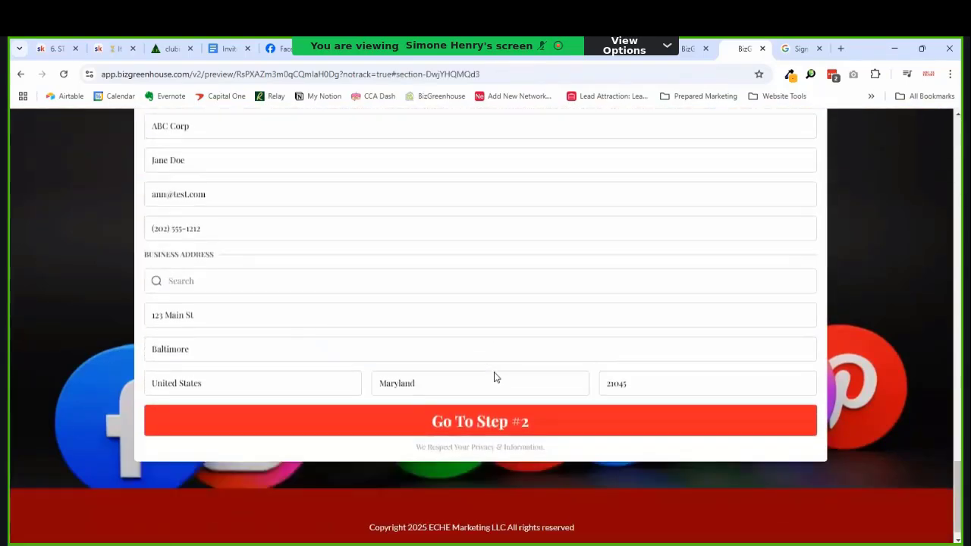
pyautogui.scroll(-1, 493, 377)
pyautogui.scroll(6, 494, 377)
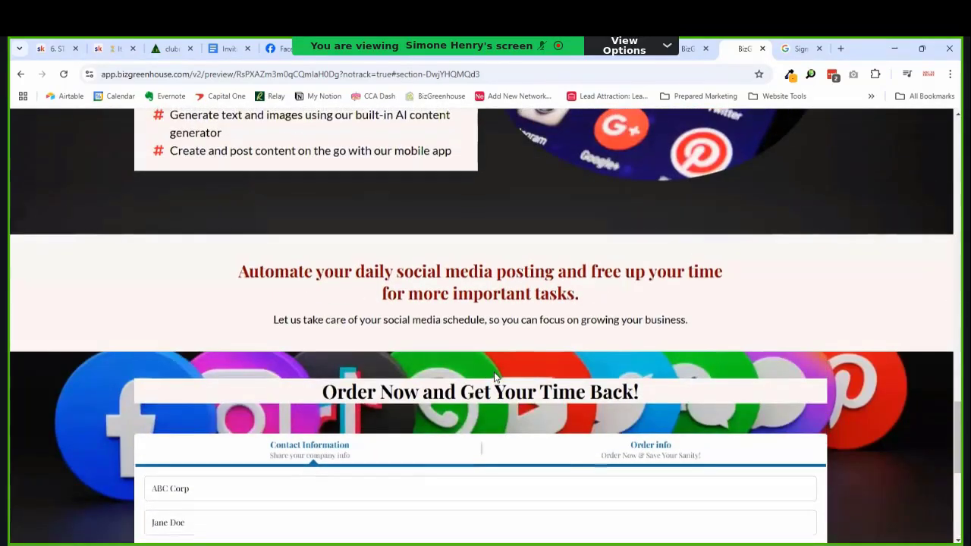
pyautogui.scroll(-4, 495, 372)
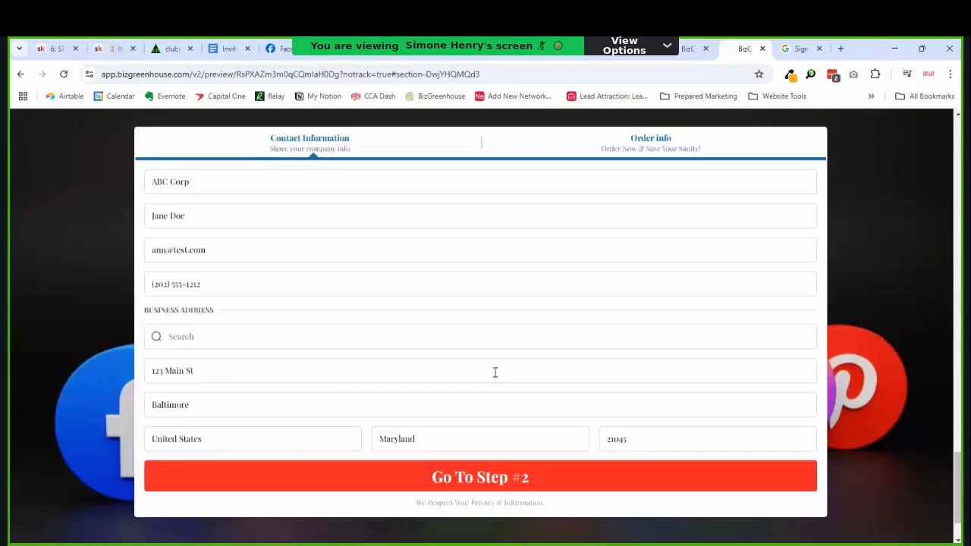
pyautogui.click(469, 478)
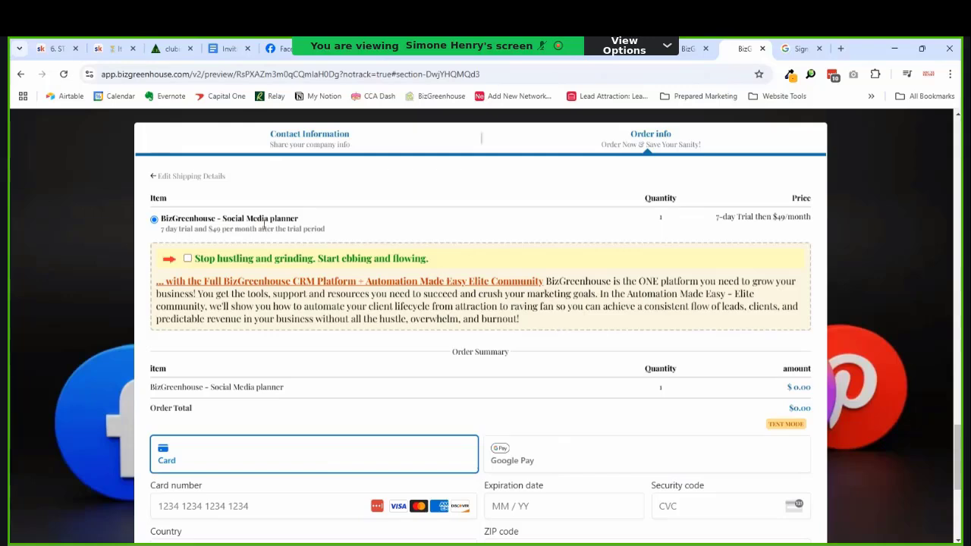
# Step: Tick the Elite CRM 'Stop hustling' order bump and the usage-billing terms checkbox
pyautogui.click(188, 260)
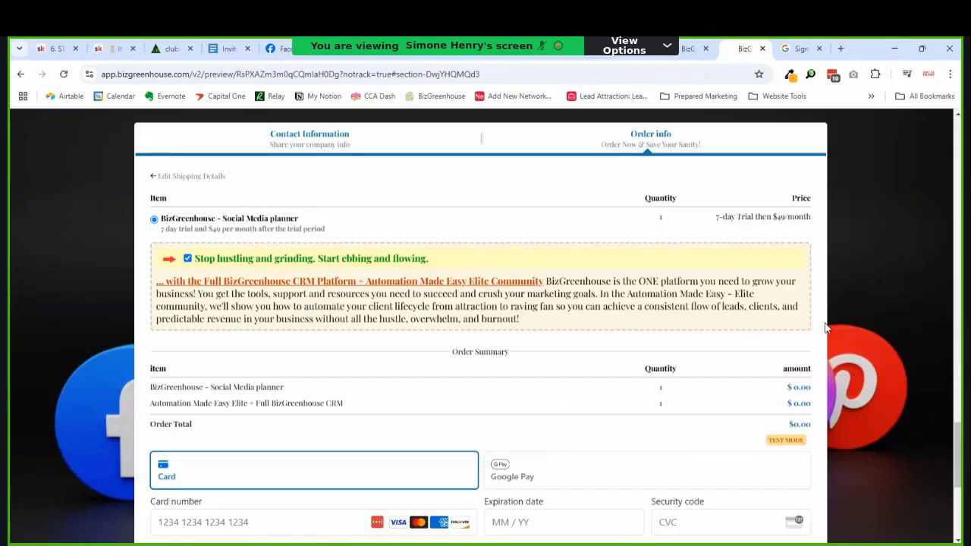
pyautogui.scroll(-4, 960, 438)
pyautogui.scroll(2, 959, 439)
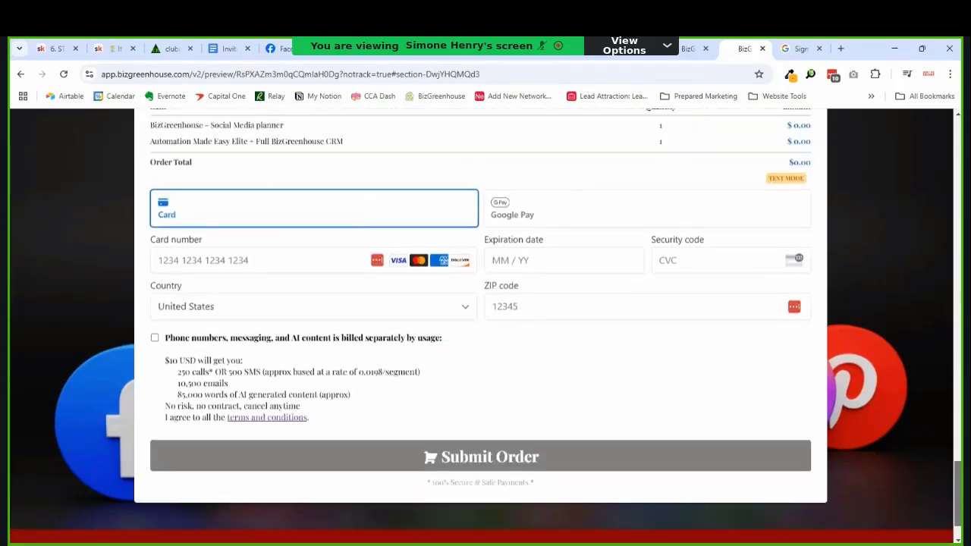
pyautogui.scroll(-2, 480, 326)
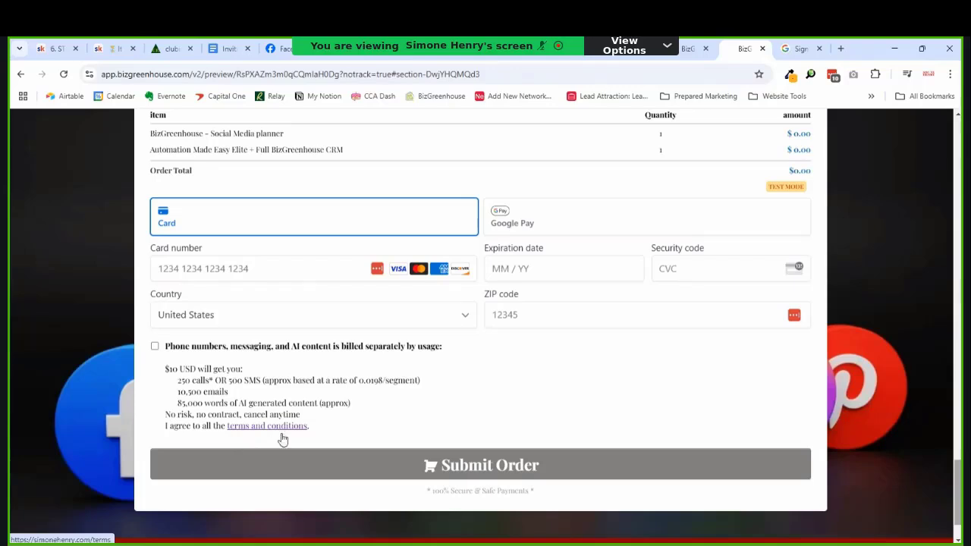
pyautogui.click(154, 347)
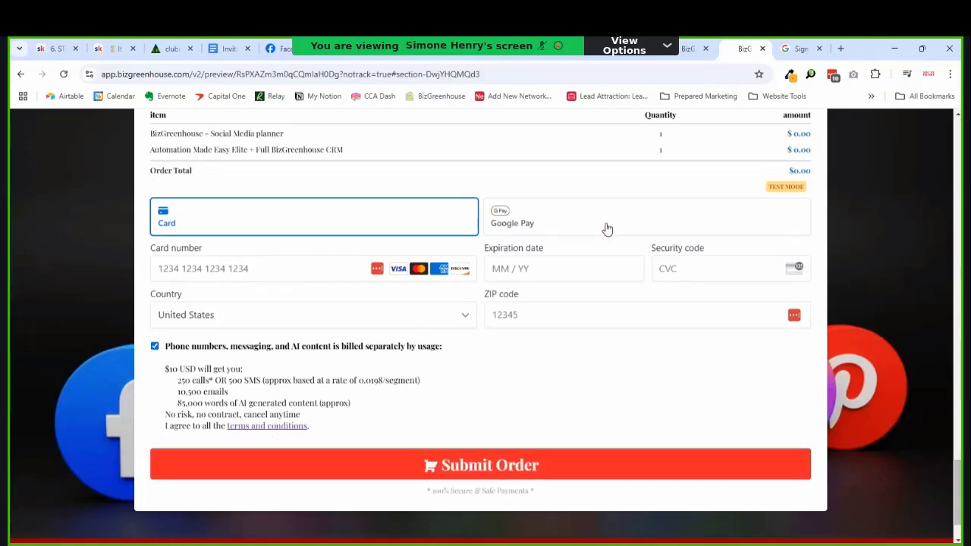
pyautogui.moveTo(958, 479); pyautogui.dragTo(958, 357)
pyautogui.moveTo(960, 407); pyautogui.dragTo(959, 404)
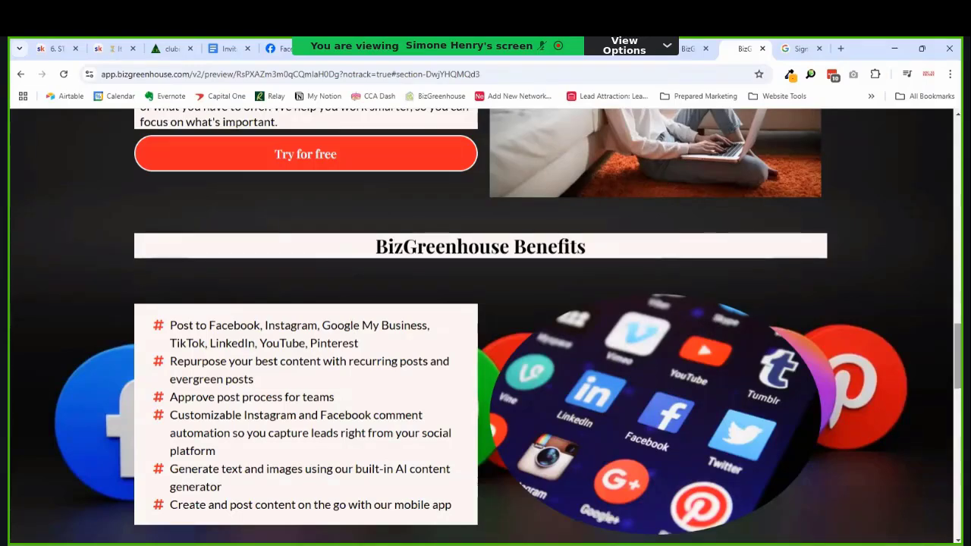
pyautogui.scroll(15, 902, 247)
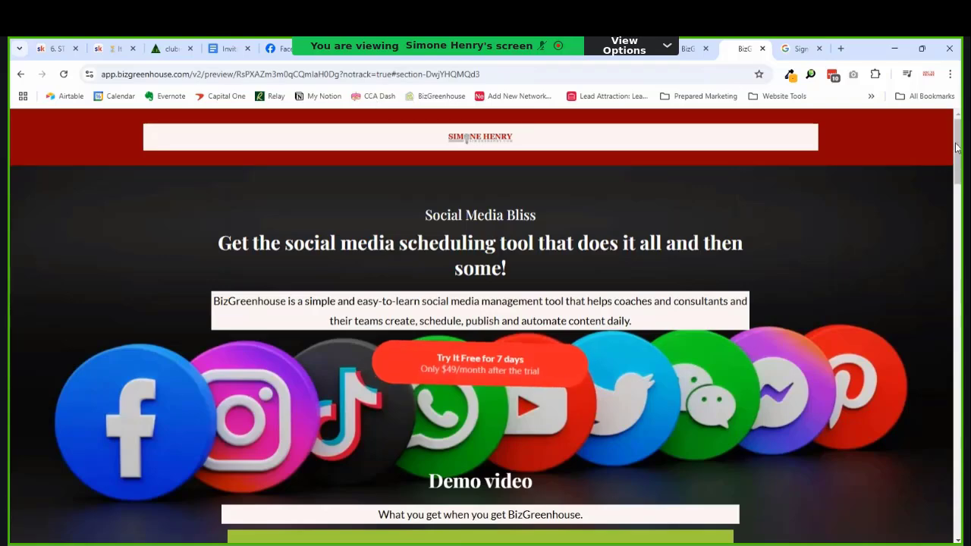
pyautogui.scroll(-10, 959, 282)
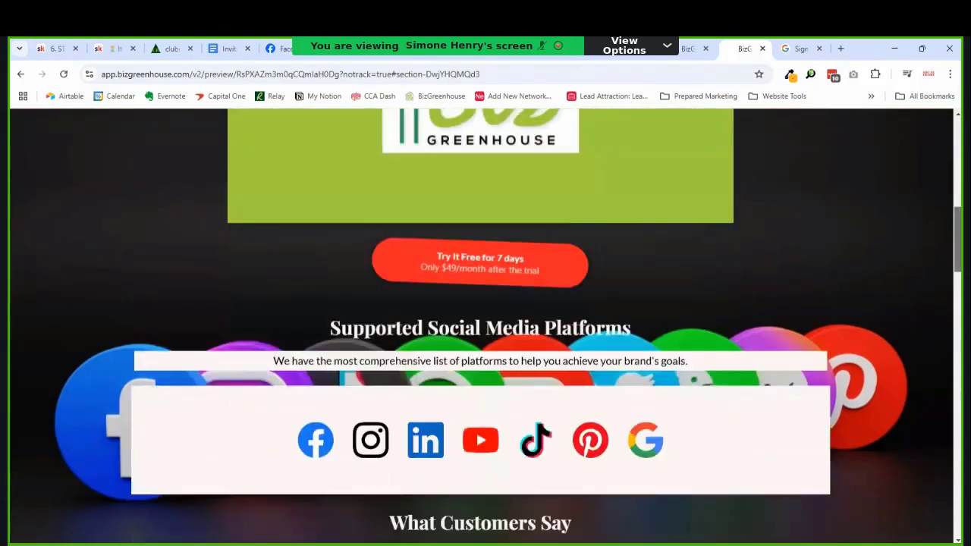
pyautogui.scroll(-5, 960, 282)
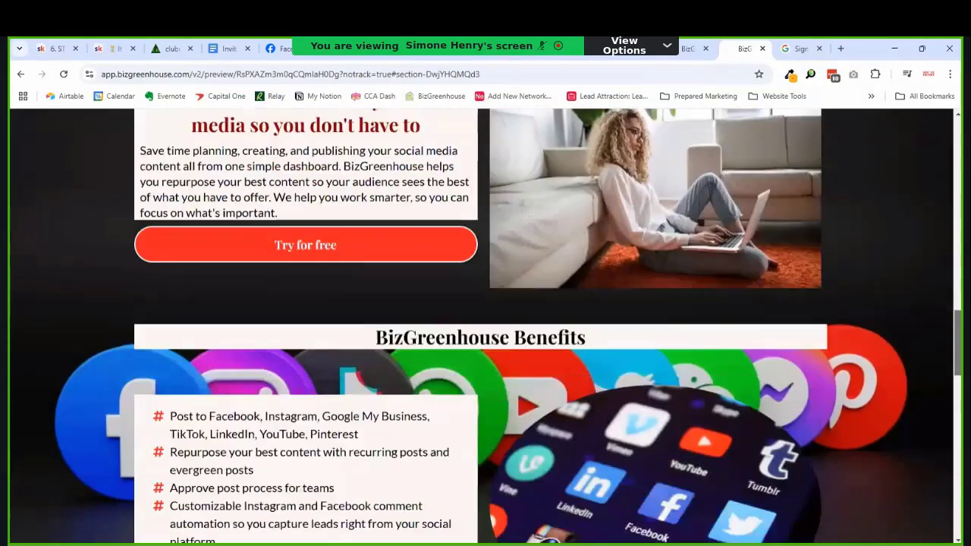
pyautogui.scroll(-10, 485, 326)
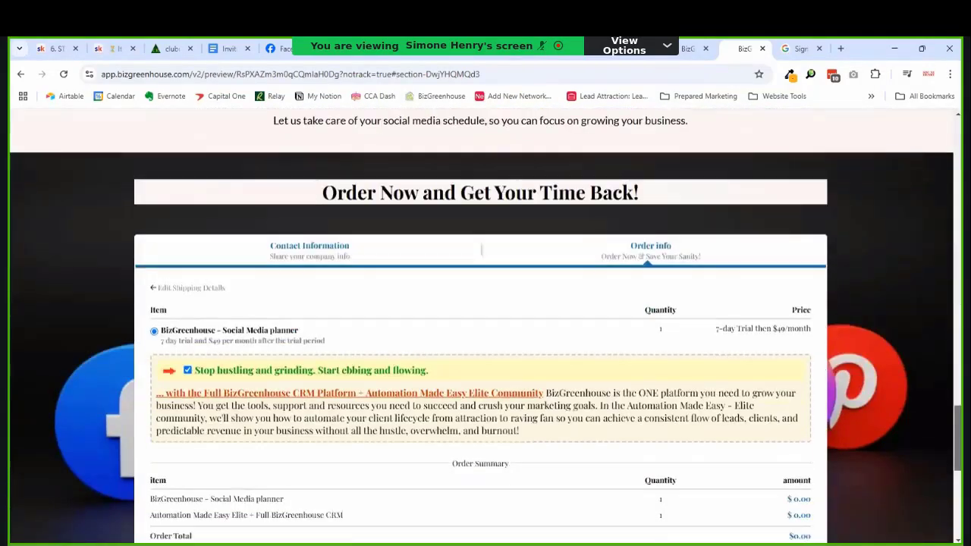
pyautogui.scroll(-3, 480, 327)
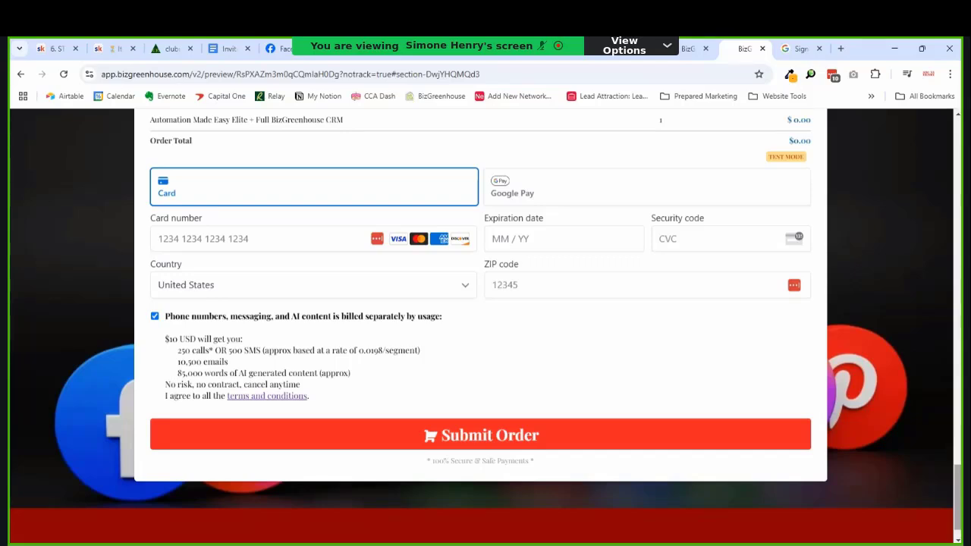
pyautogui.moveTo(955, 522); pyautogui.dragTo(942, 311)
pyautogui.scroll(-10, 941, 315)
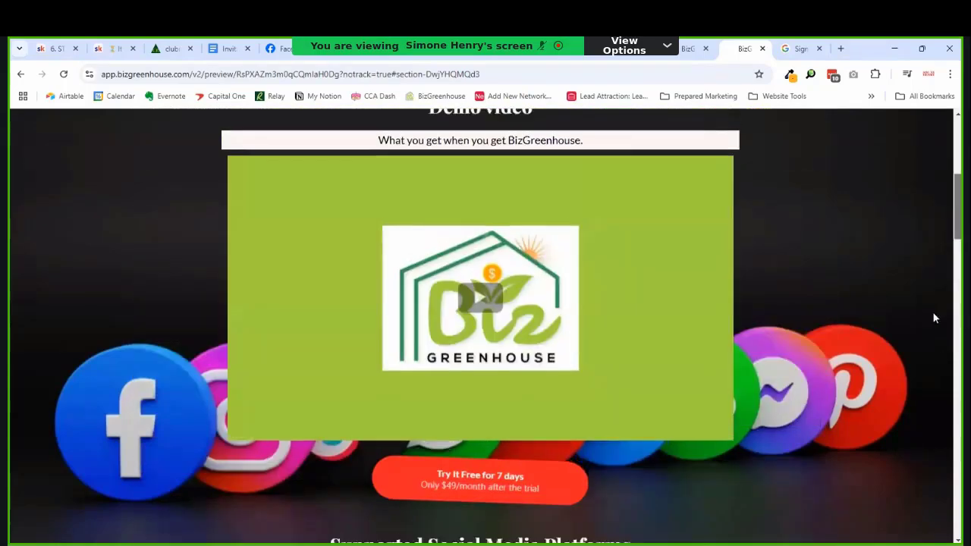
pyautogui.scroll(-15, 932, 350)
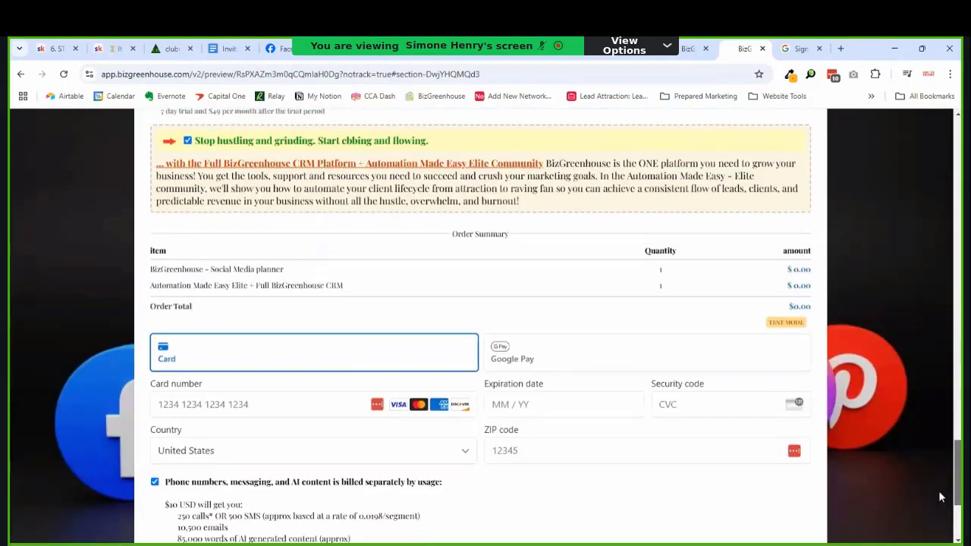
pyautogui.moveTo(939, 492); pyautogui.dragTo(940, 496)
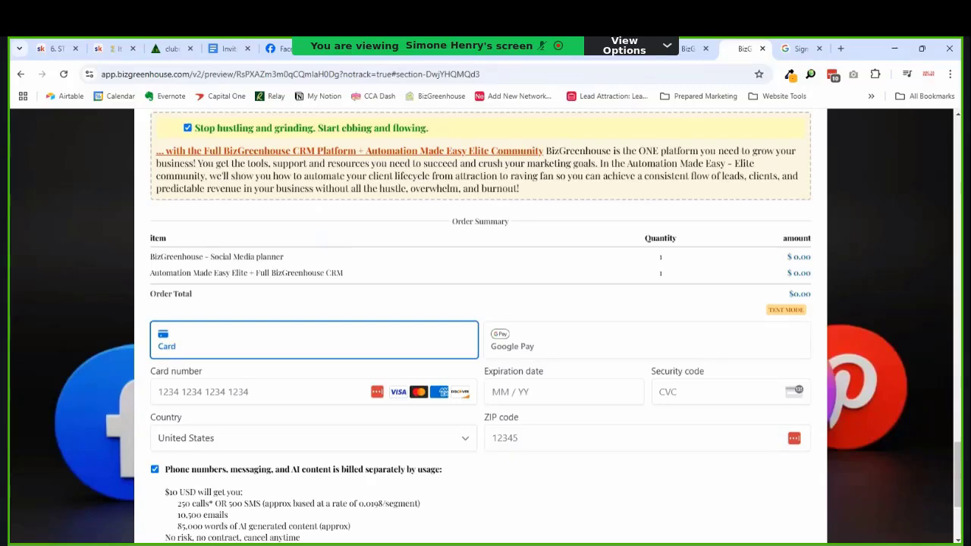
pyautogui.moveTo(956, 497); pyautogui.dragTo(946, 334)
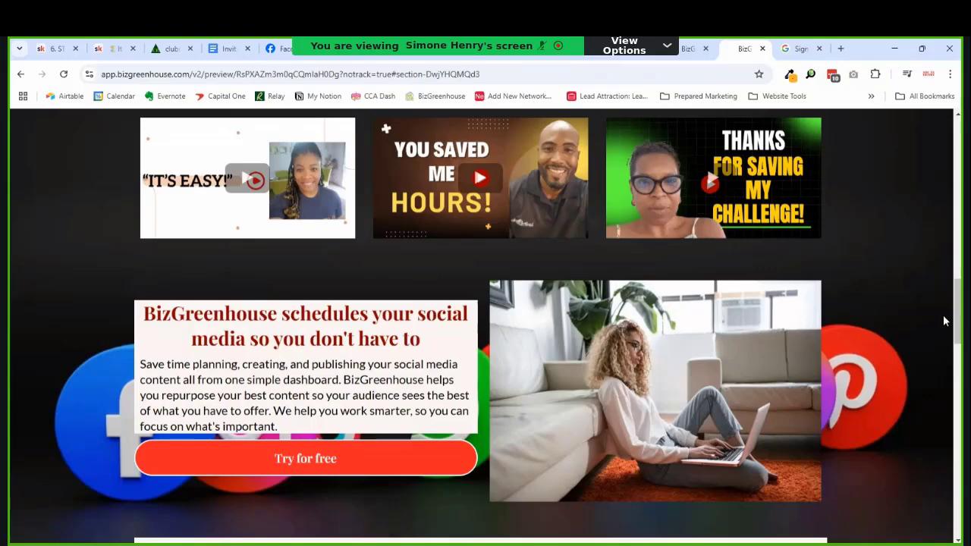
pyautogui.scroll(-10, 942, 315)
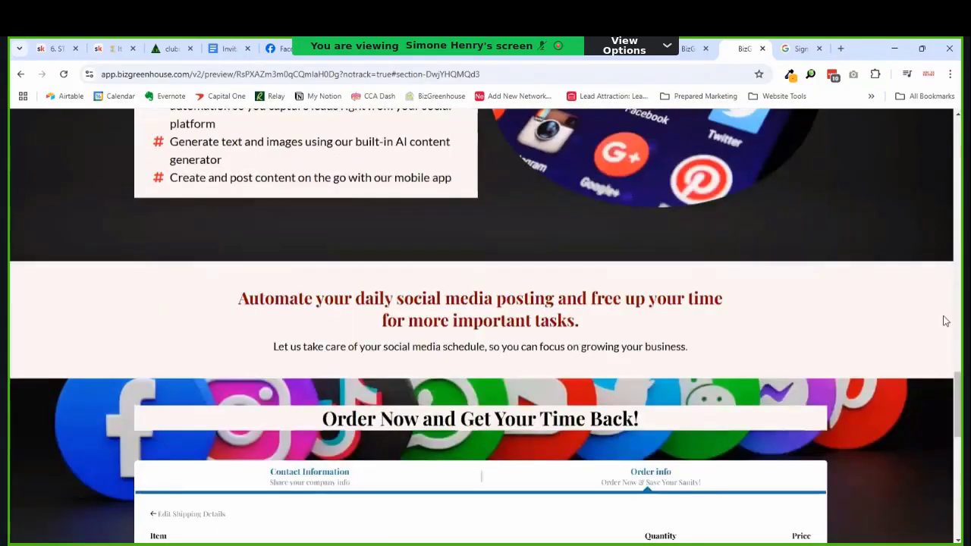
pyautogui.scroll(-6, 945, 321)
pyautogui.scroll(2, 945, 321)
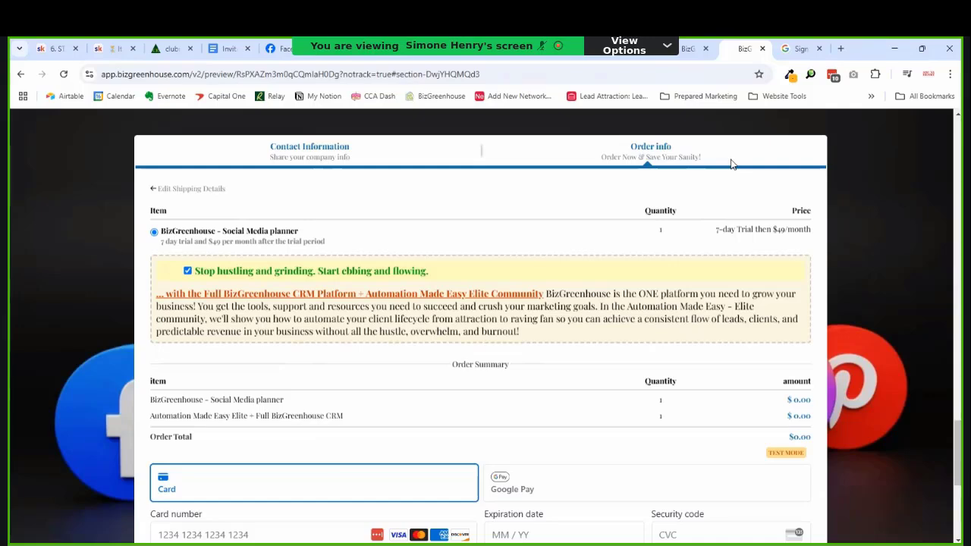
# Step: Open the 'BizGreenhouse - Social Media' product's Pricing, showing the single $49.00 USD price
pyautogui.click(683, 49)
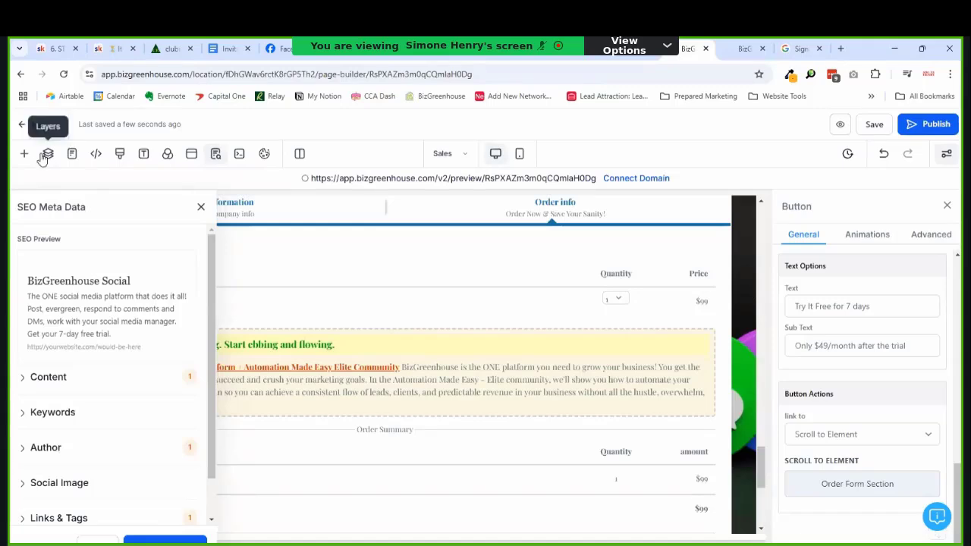
pyautogui.click(27, 132)
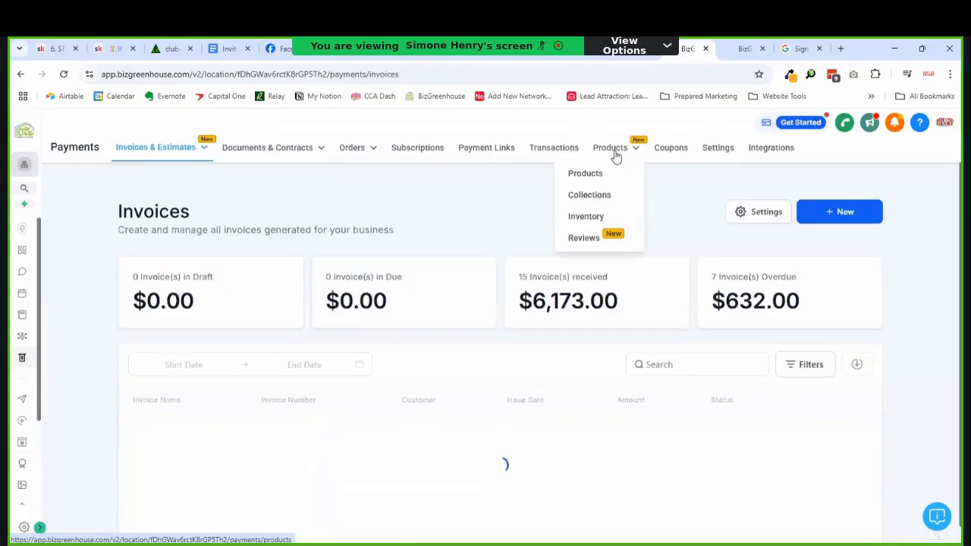
pyautogui.click(609, 168)
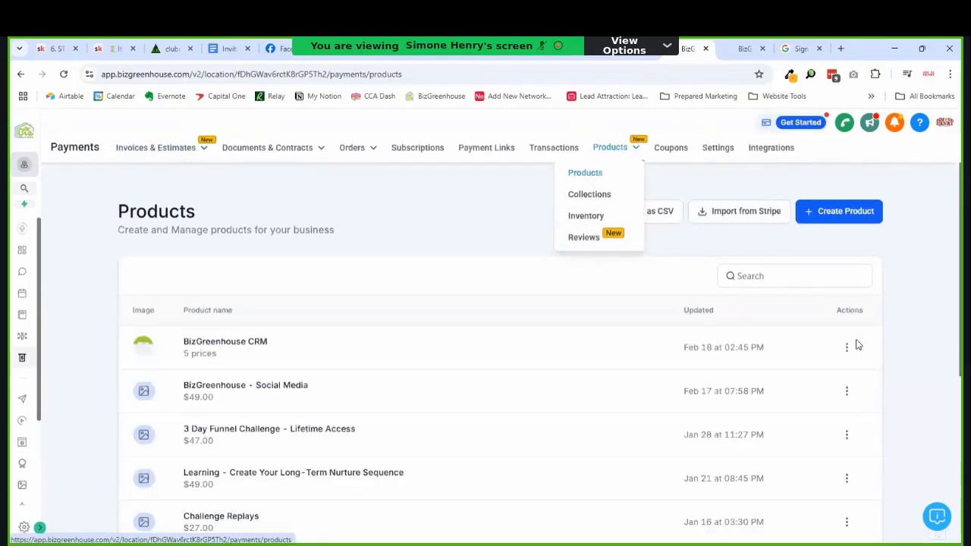
pyautogui.click(252, 352)
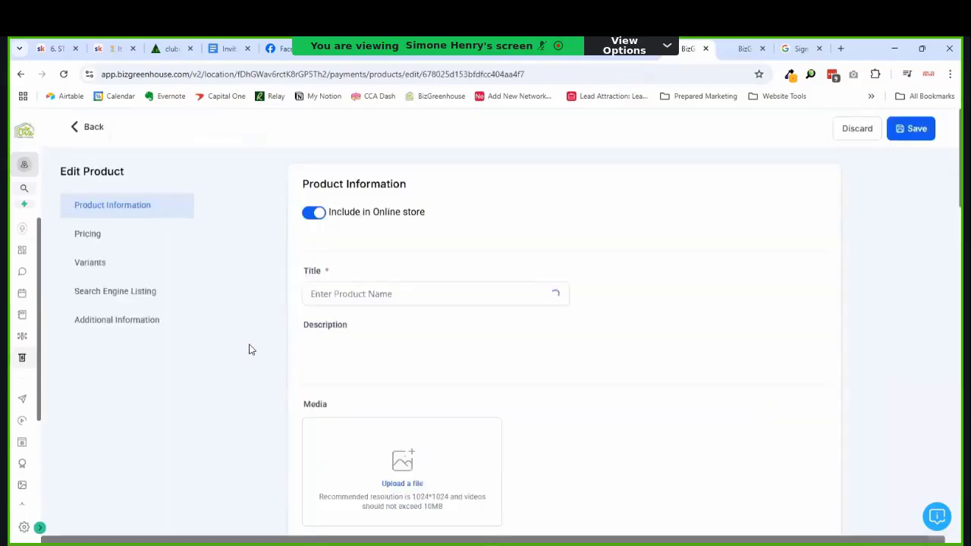
pyautogui.click(92, 129)
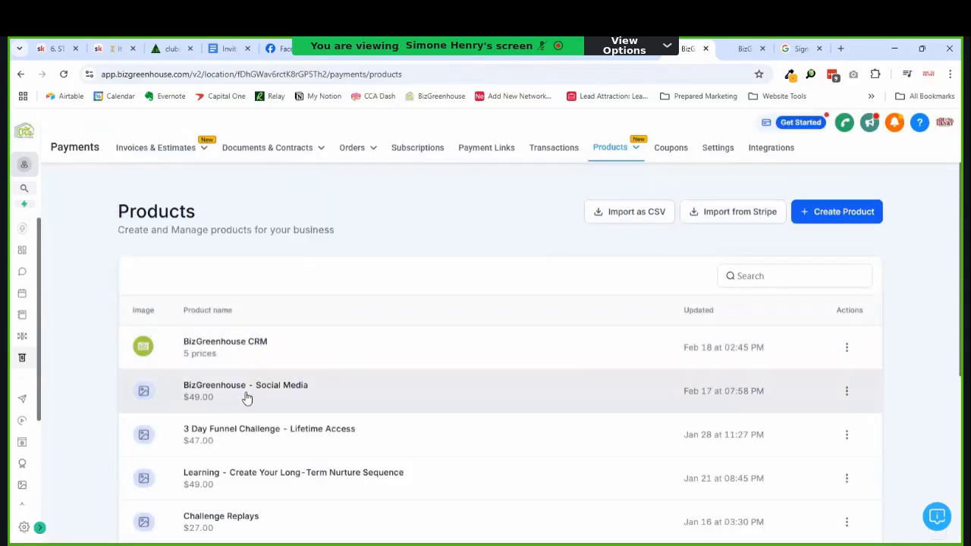
pyautogui.click(239, 393)
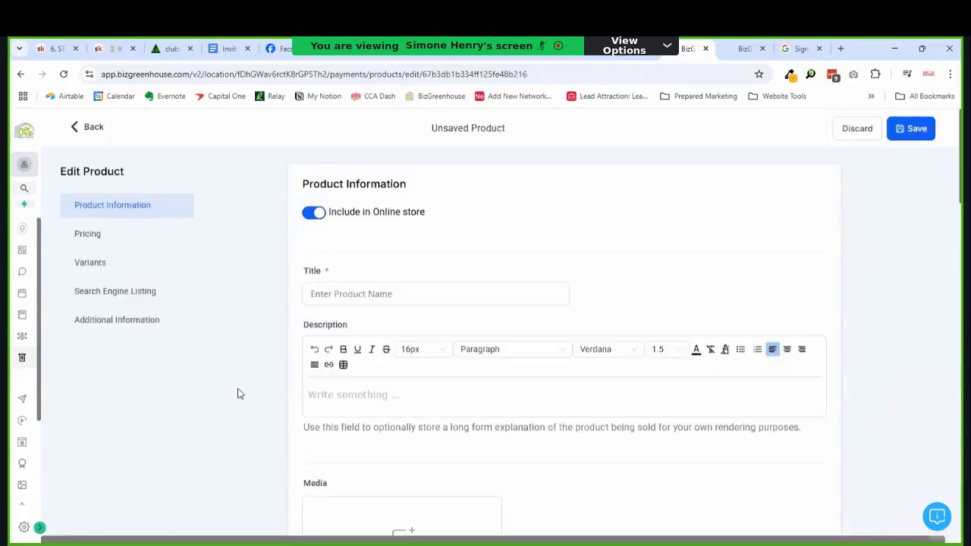
pyautogui.click(97, 234)
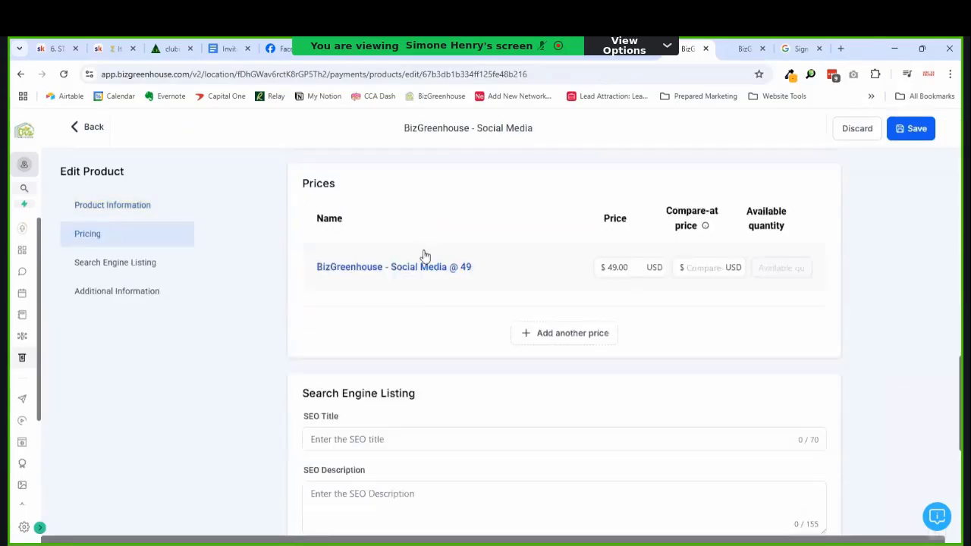
# Step: Add a new recurring, yearly-billed price named 'Social Media Annual Plan'
pyautogui.click(568, 339)
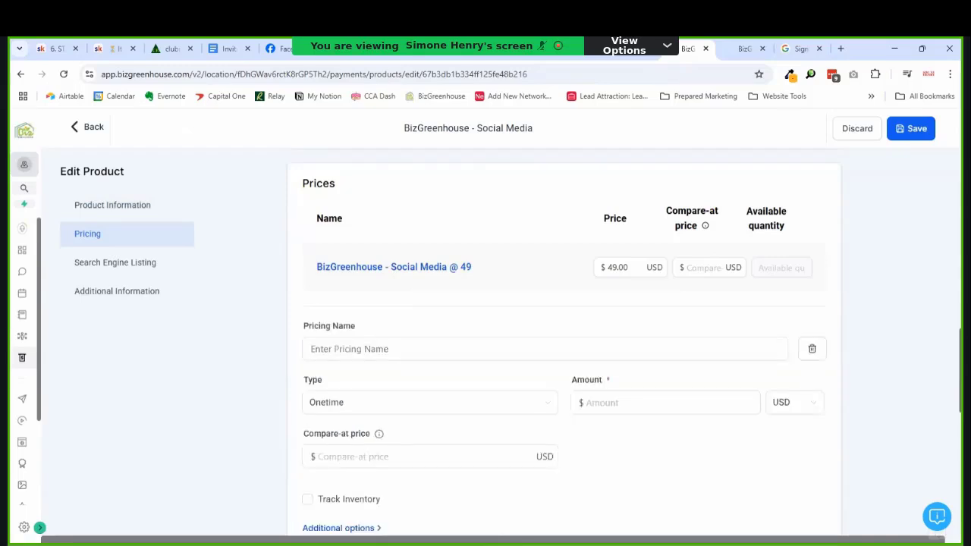
pyautogui.scroll(-1, 565, 341)
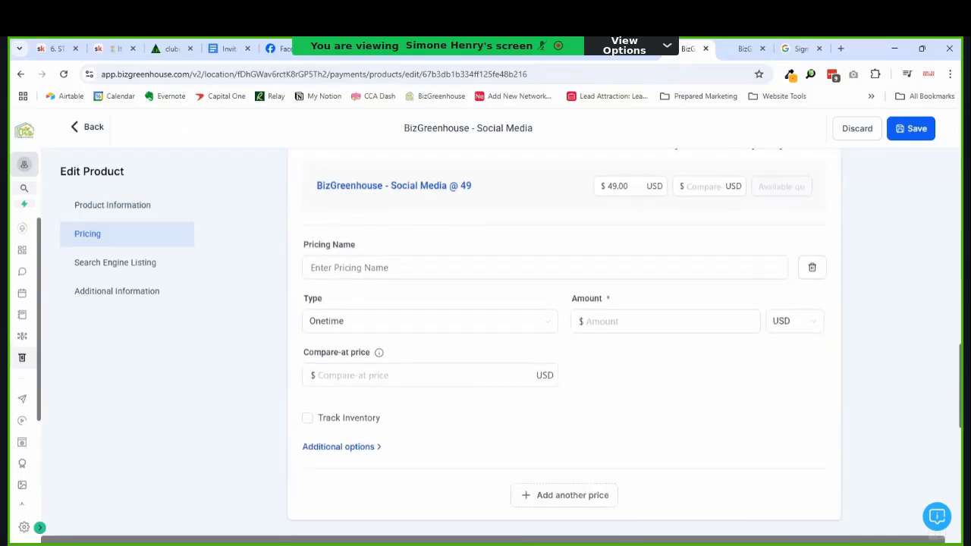
pyautogui.click(362, 267)
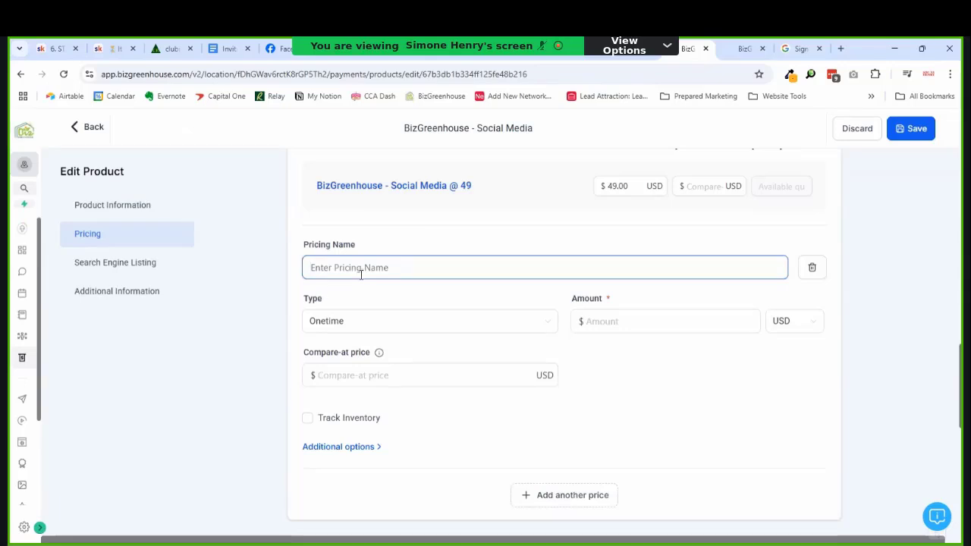
pyautogui.write('B')
pyautogui.press('BackSpace')
pyautogui.write('Social Media')
pyautogui.write('Annual Plan')
pyautogui.click(377, 323)
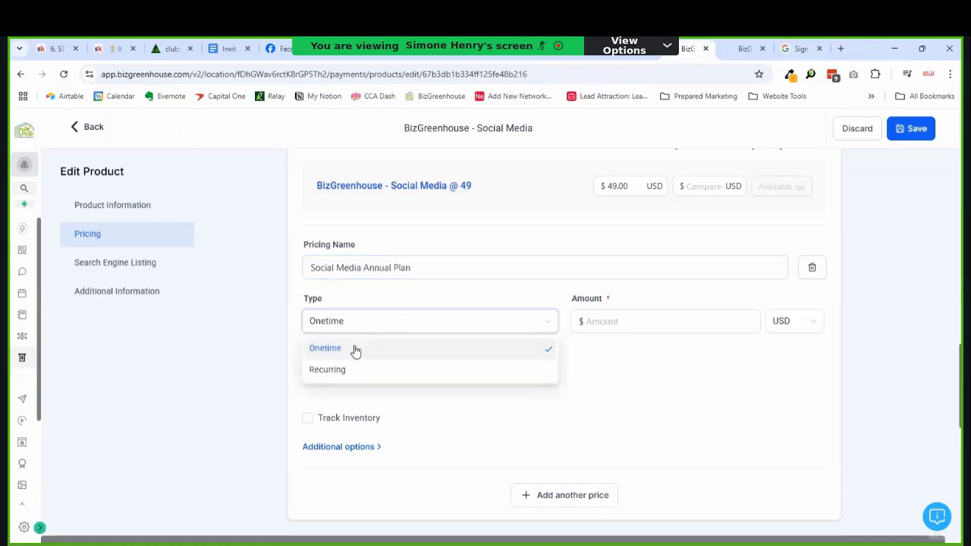
pyautogui.click(349, 369)
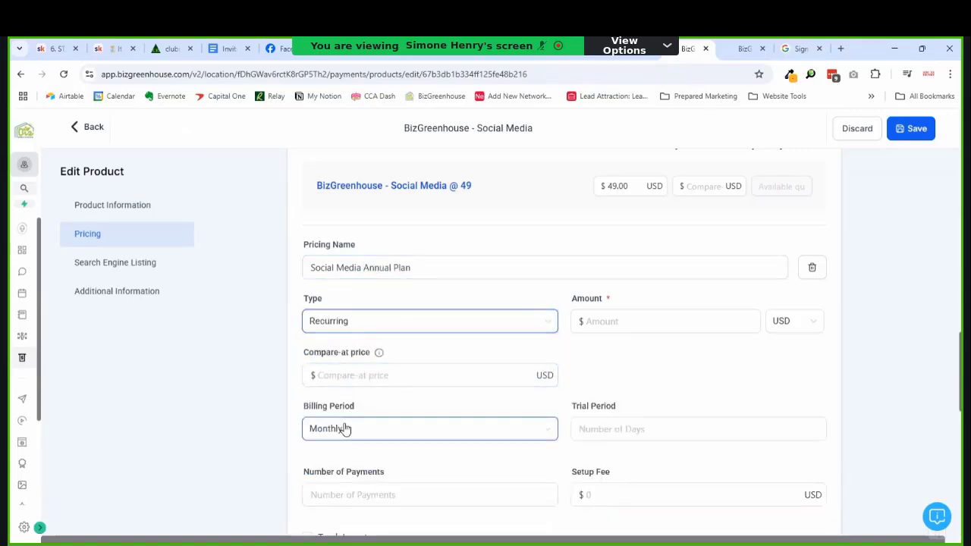
pyautogui.click(343, 431)
pyautogui.click(351, 379)
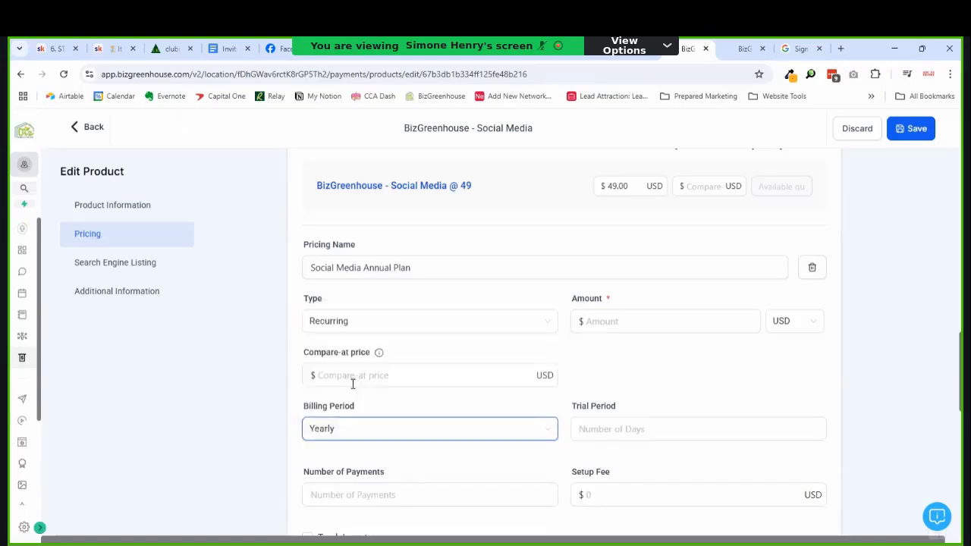
# Step: Set the annual price amount to 497 and save it
pyautogui.click(662, 320)
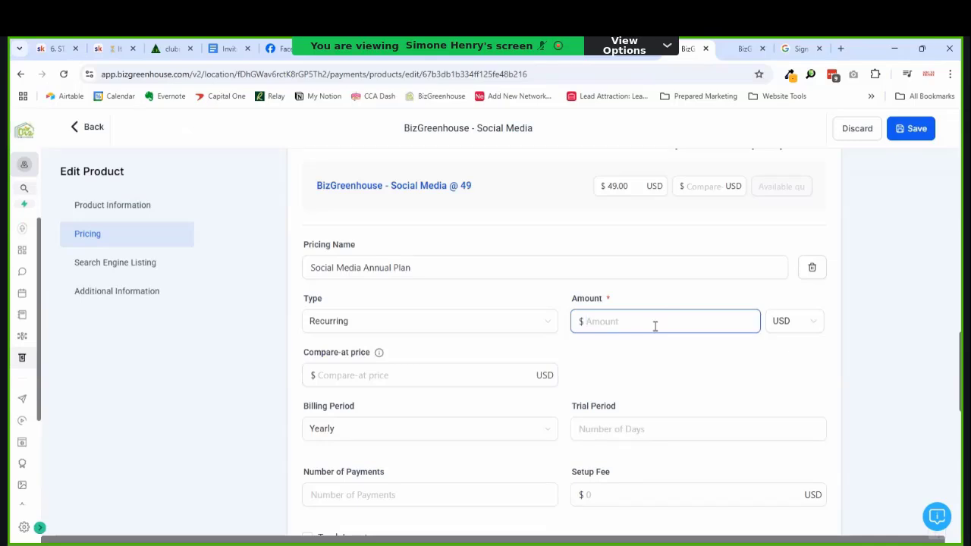
pyautogui.write('497')
pyautogui.scroll(-2, 959, 388)
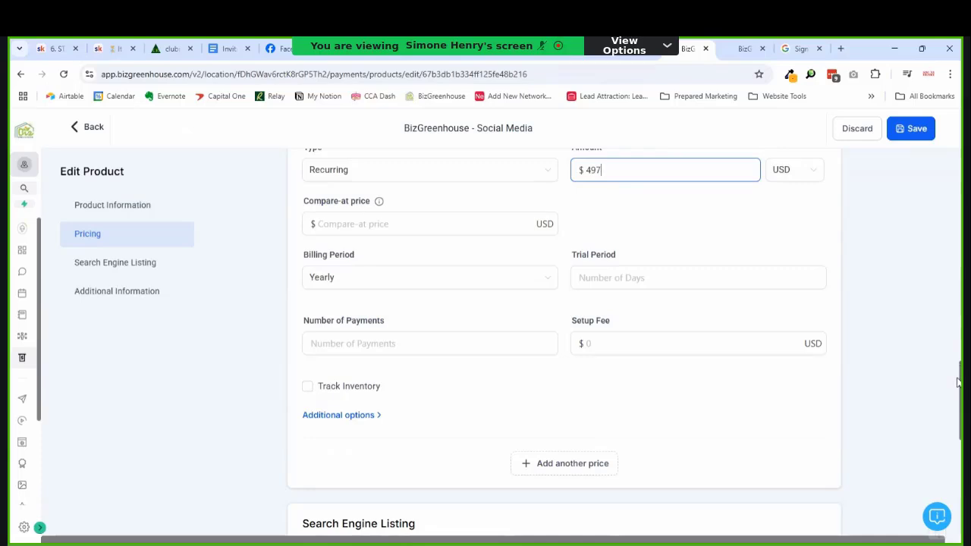
pyautogui.moveTo(958, 382); pyautogui.dragTo(960, 343)
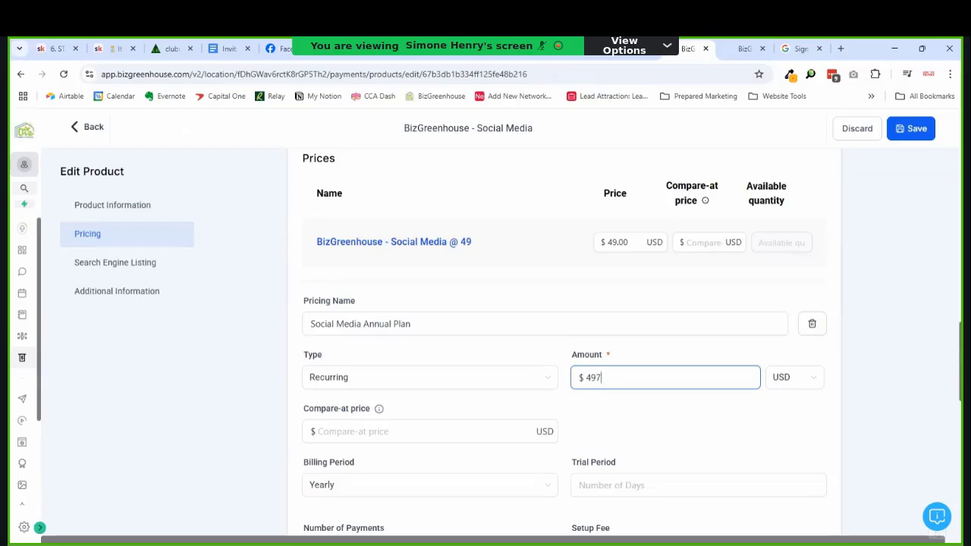
pyautogui.click(954, 350)
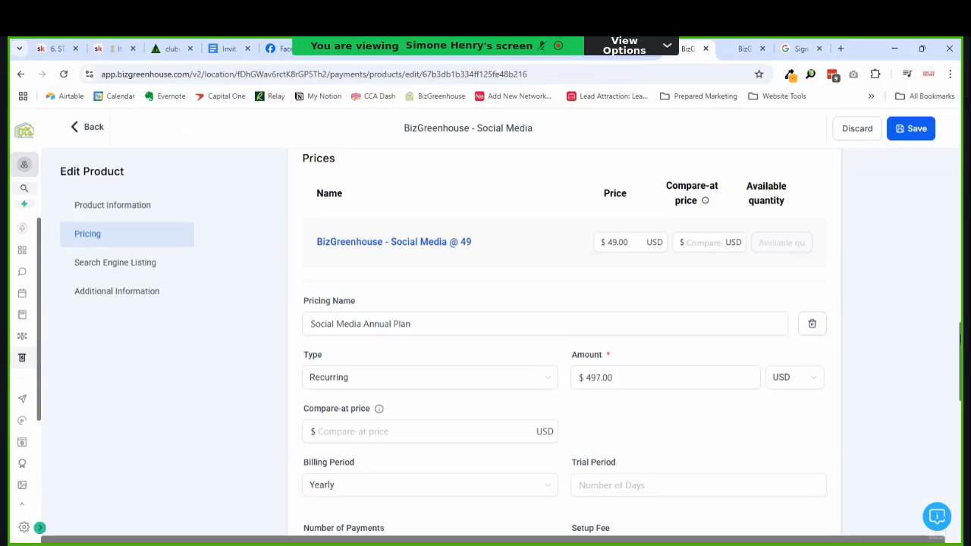
pyautogui.click(912, 128)
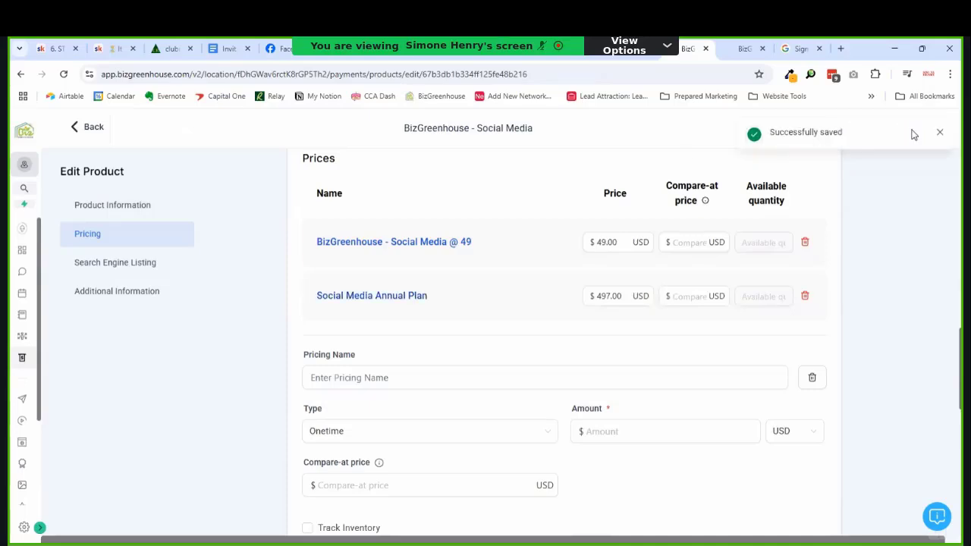
pyautogui.click(84, 128)
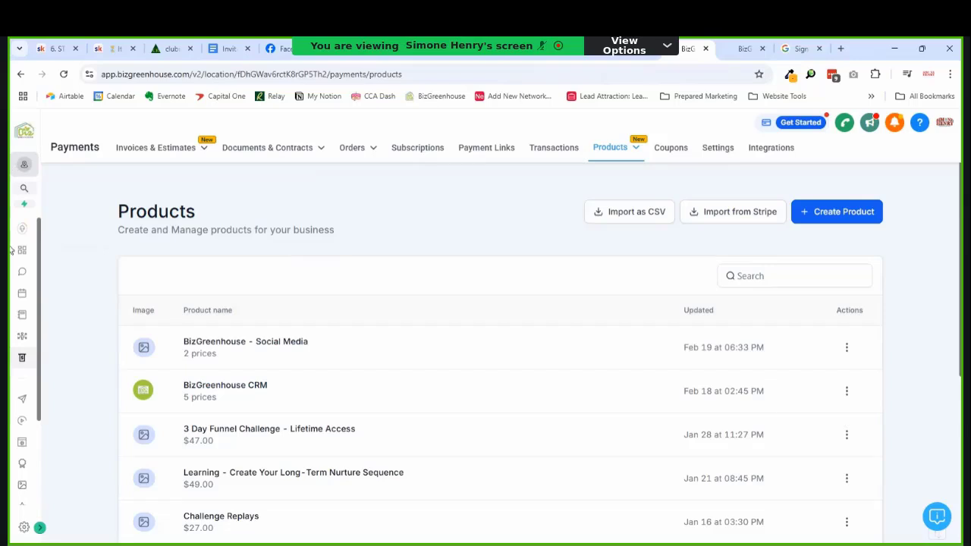
# Step: Under Funnels, sort by Recent and open the Social Media Planner funnel
pyautogui.click(22, 442)
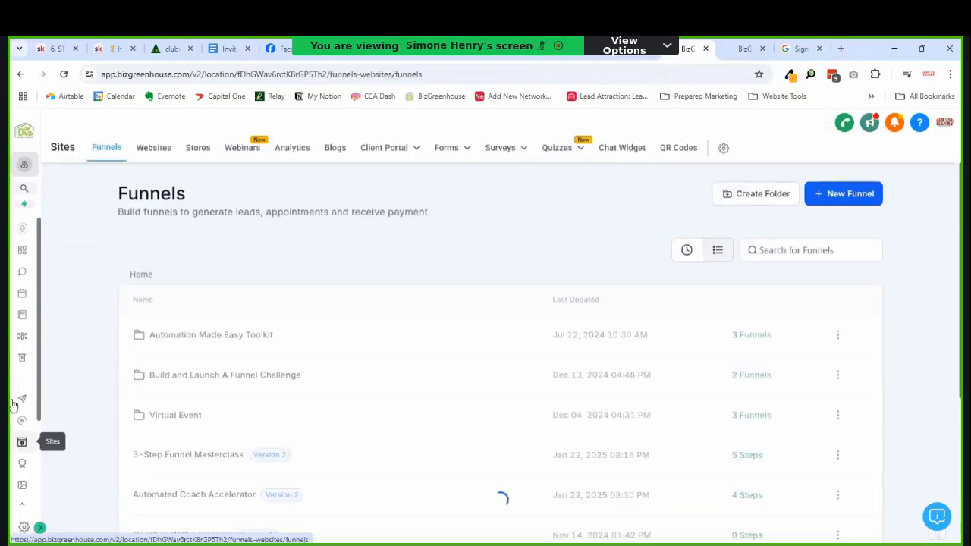
pyautogui.click(55, 529)
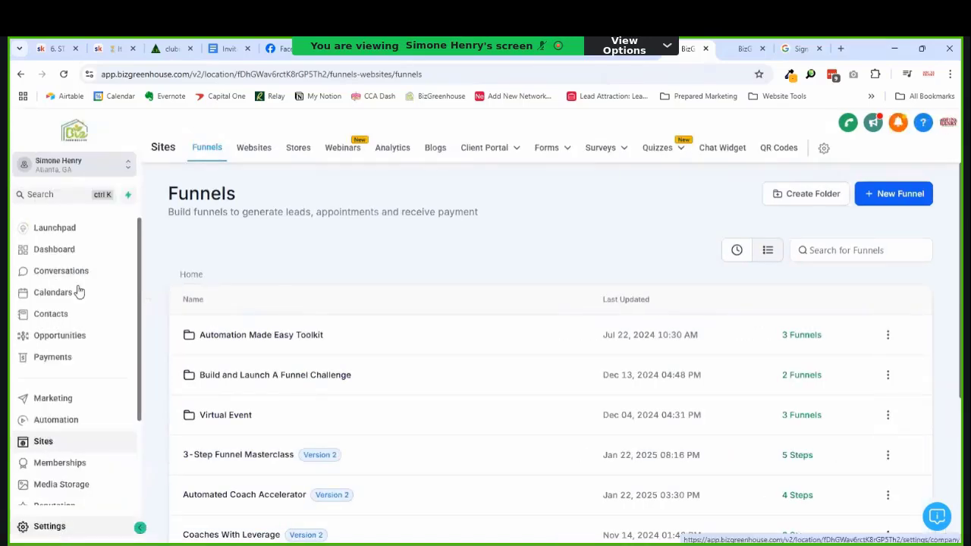
pyautogui.click(137, 528)
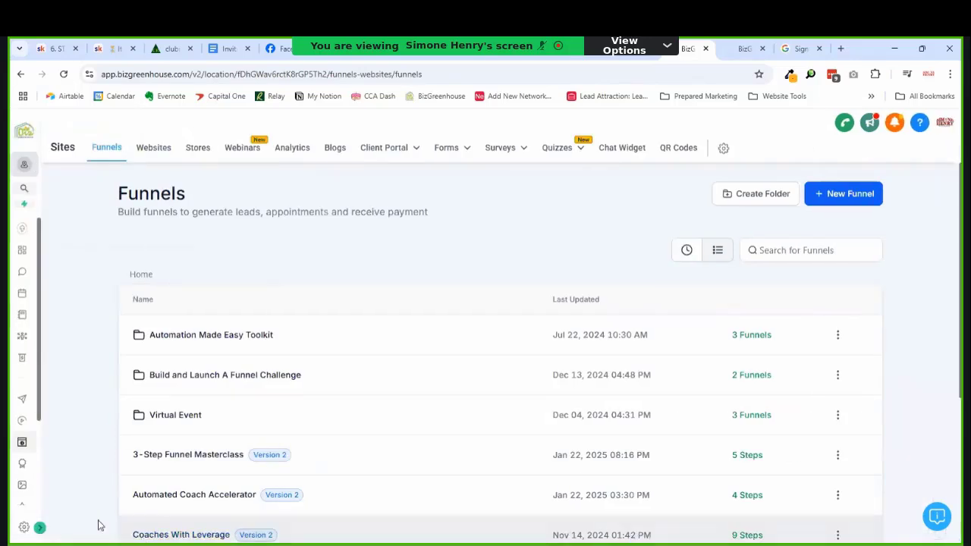
pyautogui.click(52, 537)
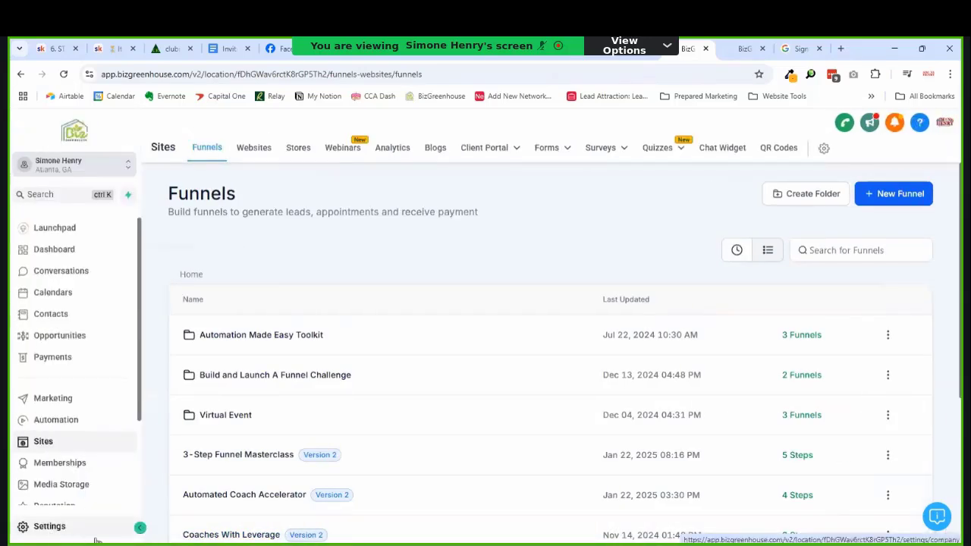
pyautogui.click(140, 528)
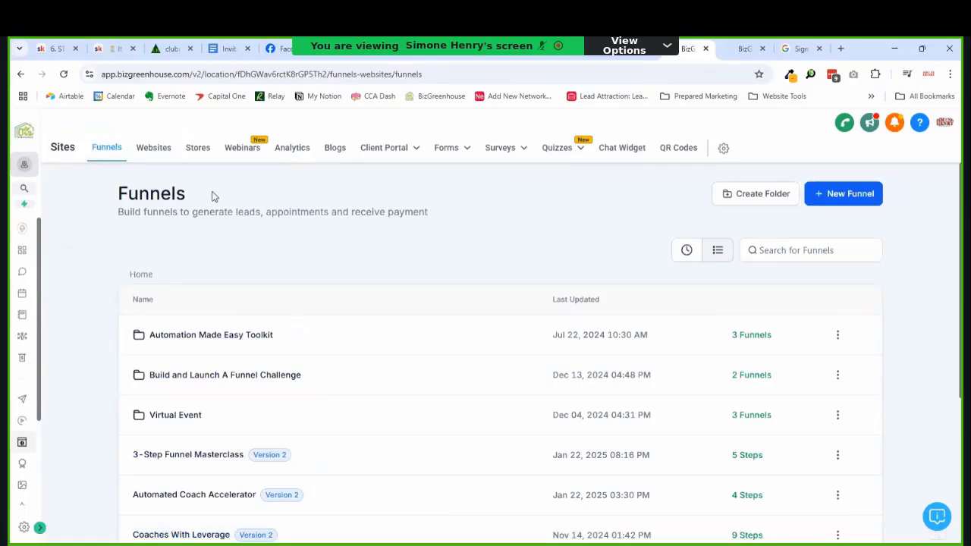
pyautogui.click(680, 256)
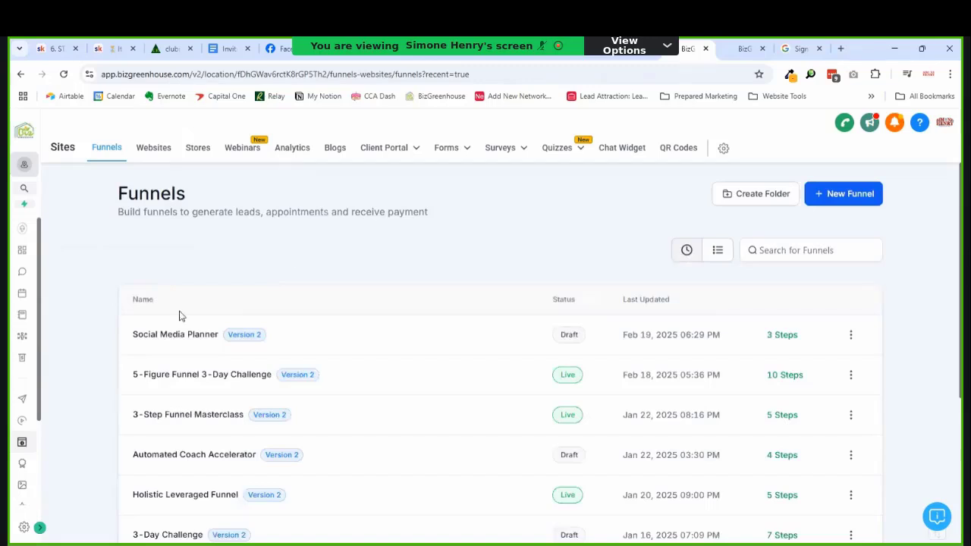
pyautogui.click(176, 335)
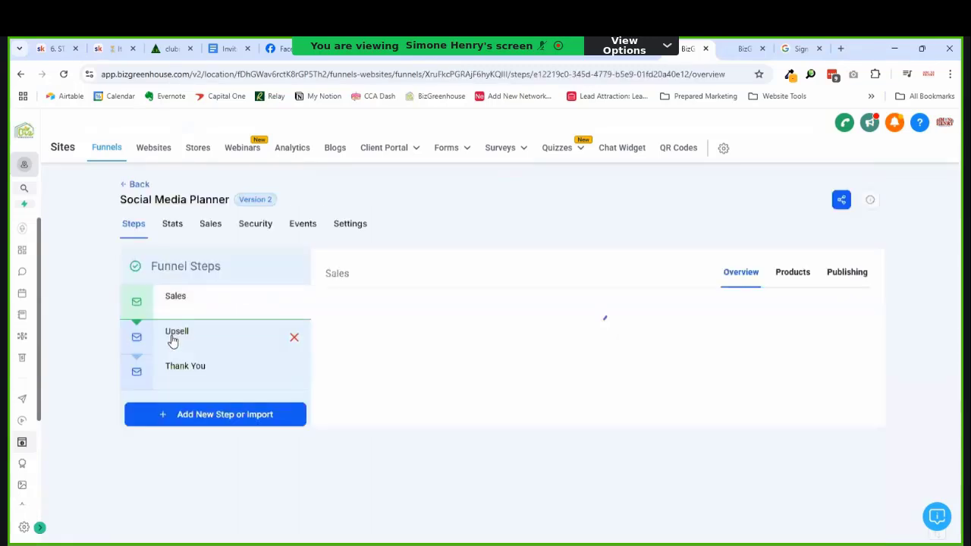
# Step: Delete the $97 BizGreenhouse CRM product from Upsell, confirming with DELETE, then start adding a product
pyautogui.click(172, 339)
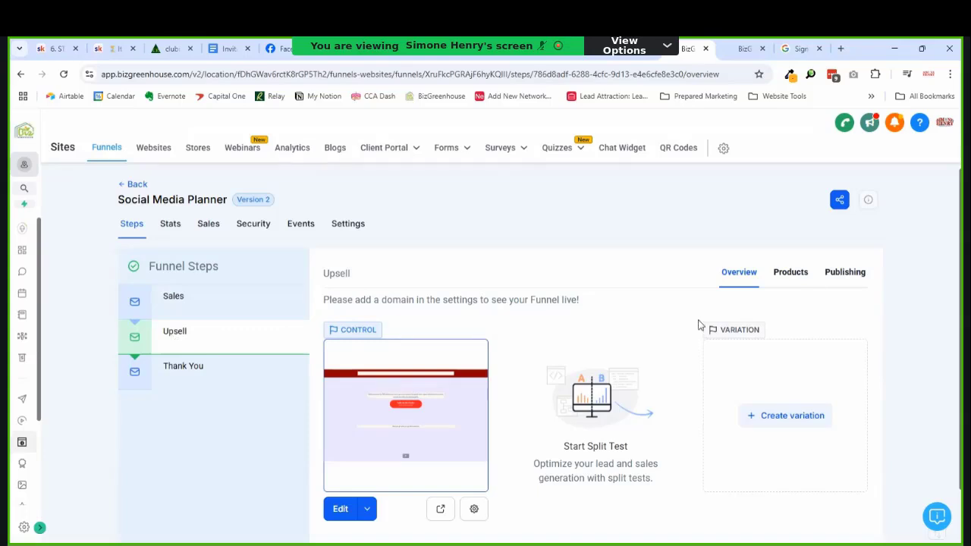
pyautogui.click(804, 270)
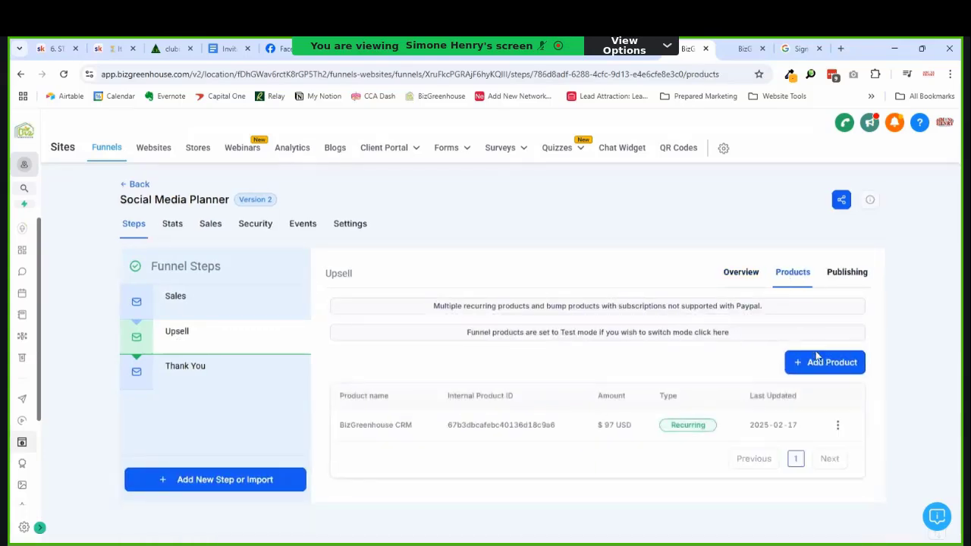
pyautogui.click(838, 425)
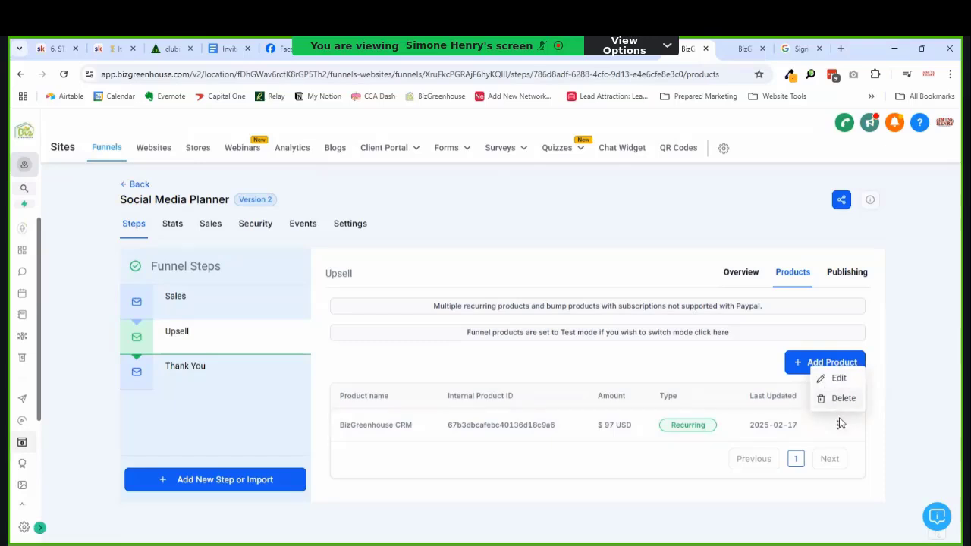
pyautogui.click(842, 399)
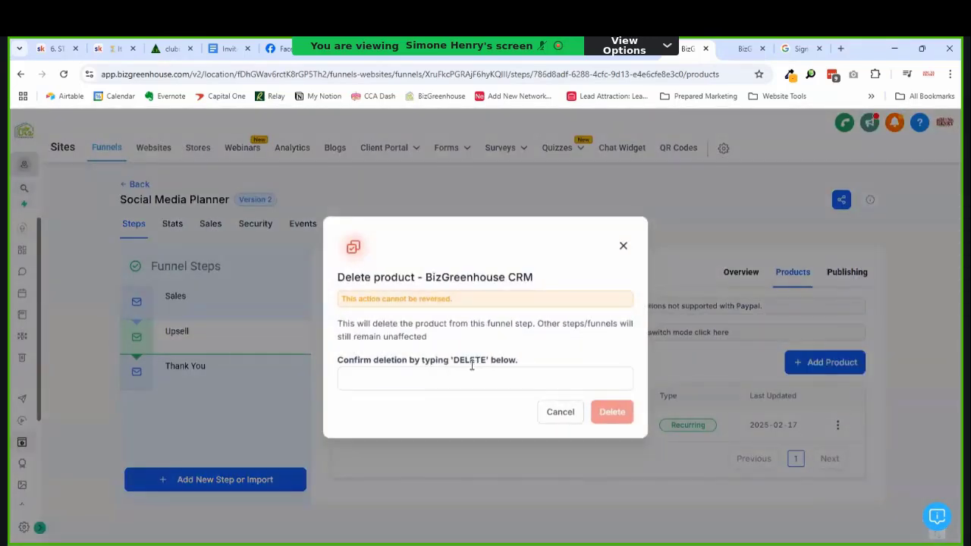
pyautogui.click(448, 380)
pyautogui.write('DELETE')
pyautogui.click(620, 421)
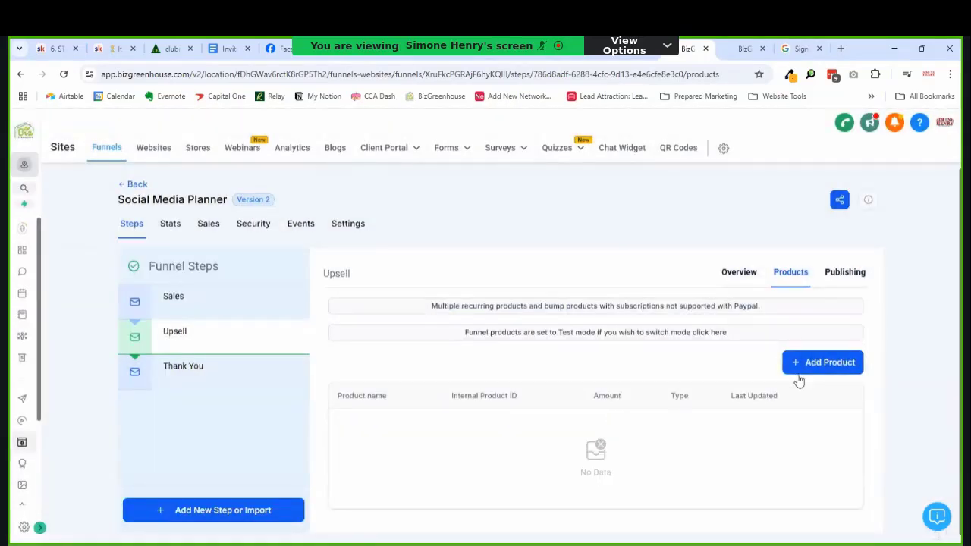
pyautogui.click(817, 367)
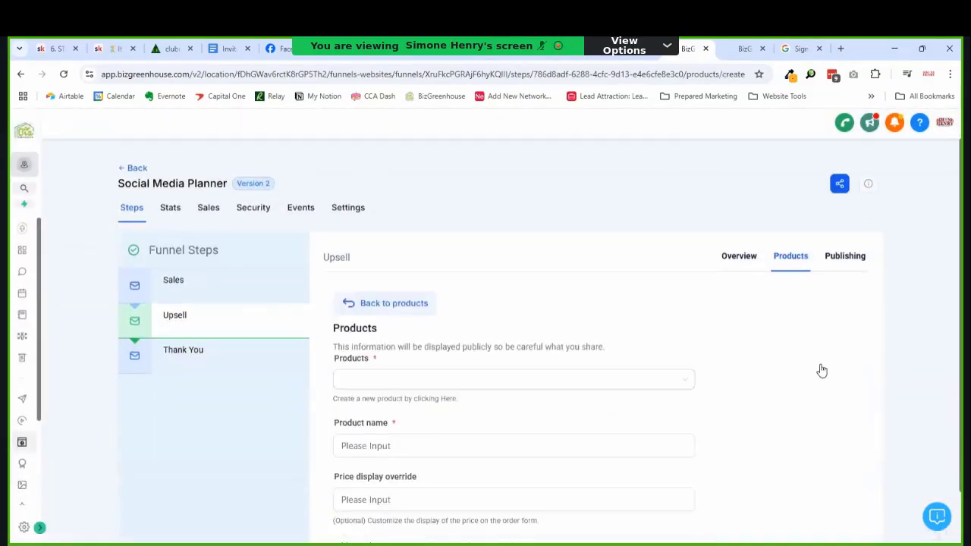
# Step: Choose the 'BizGreenhouse - Social Media' product with its Social Media Annual Plan price
pyautogui.click(390, 379)
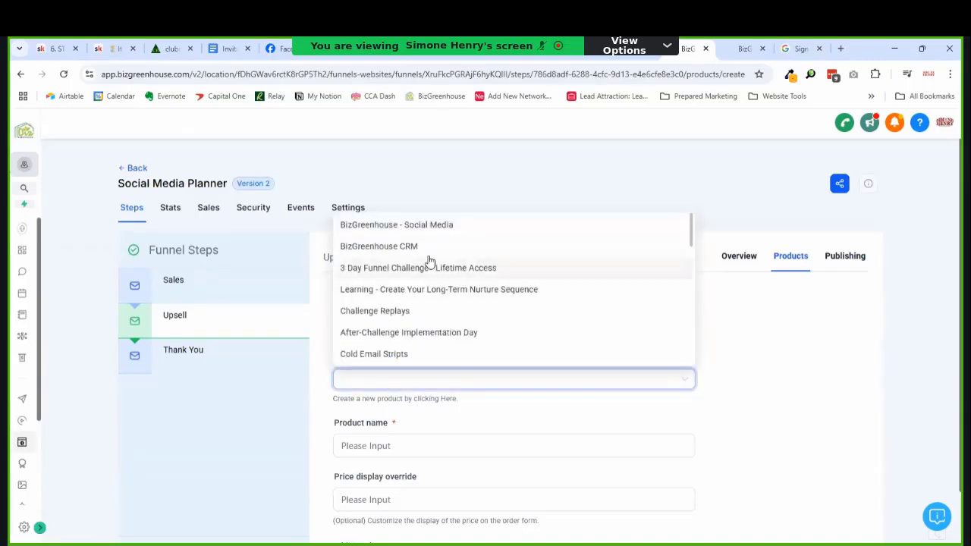
pyautogui.click(449, 228)
pyautogui.click(351, 446)
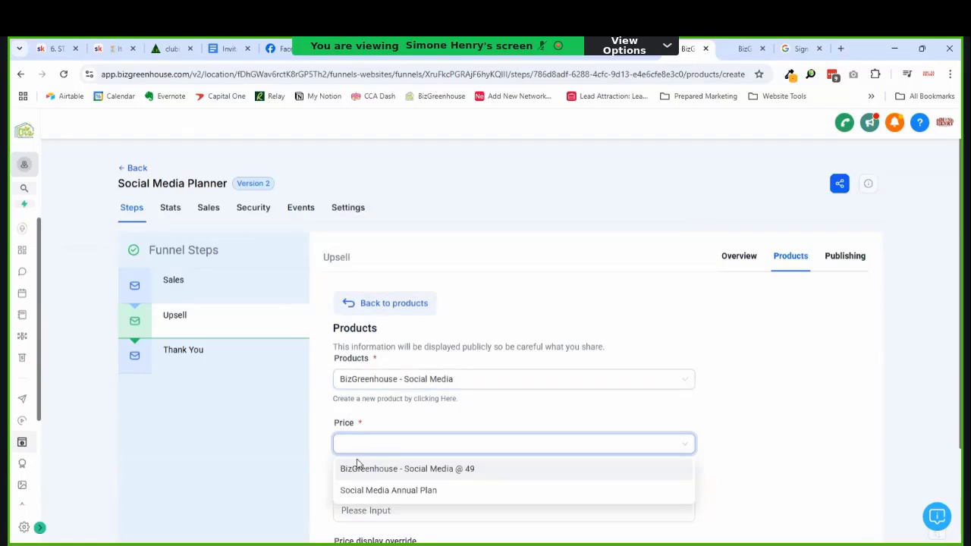
pyautogui.click(361, 473)
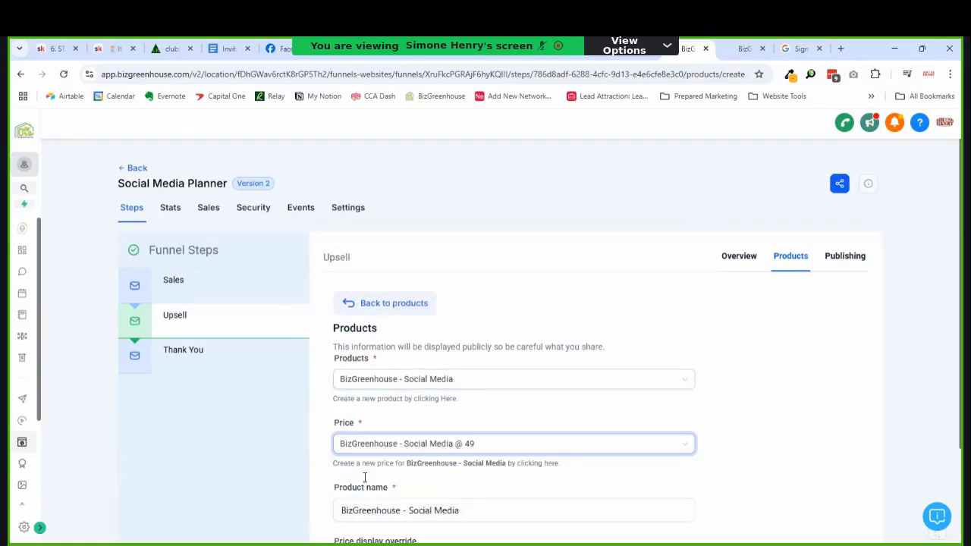
pyautogui.click(389, 448)
pyautogui.click(350, 497)
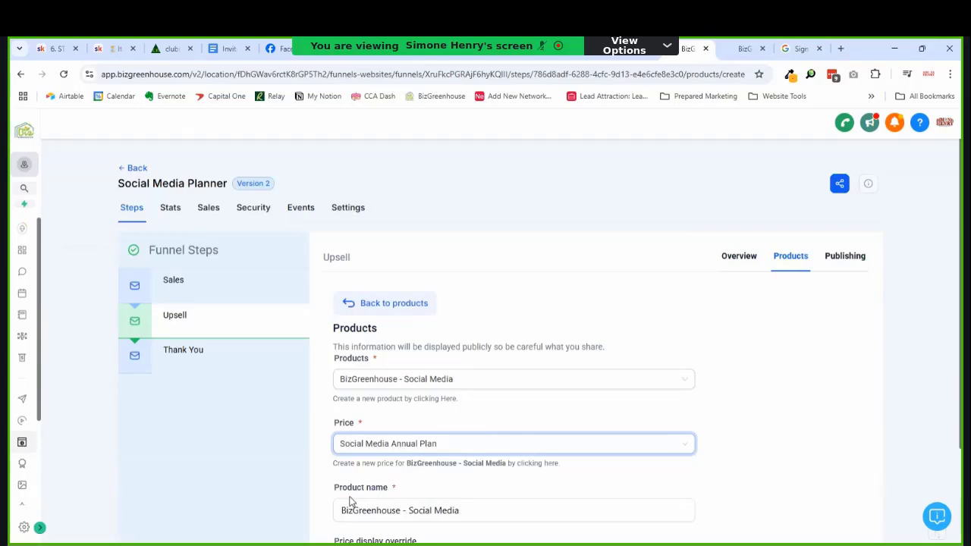
pyautogui.click(819, 427)
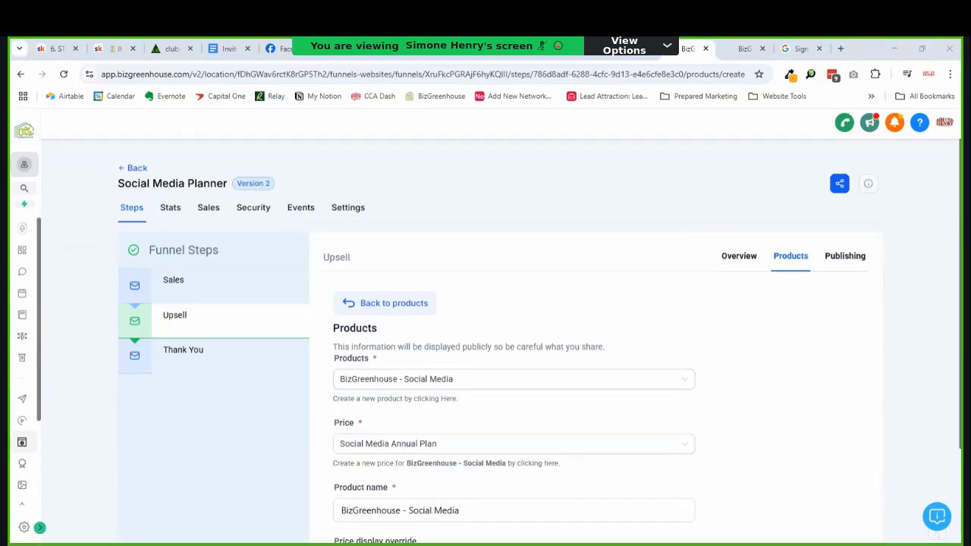
pyautogui.scroll(-2, 957, 462)
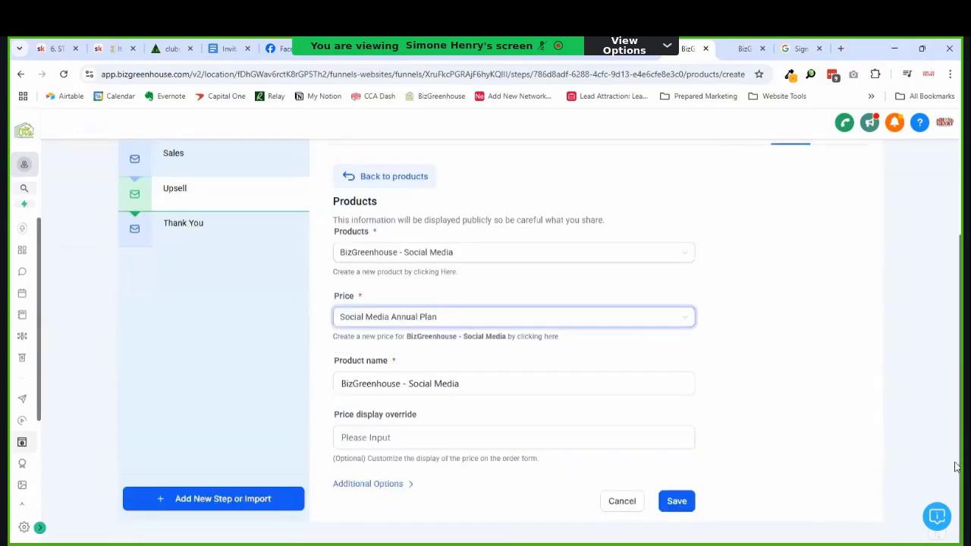
# Step: Enter $497/year as the price display override
pyautogui.click(383, 437)
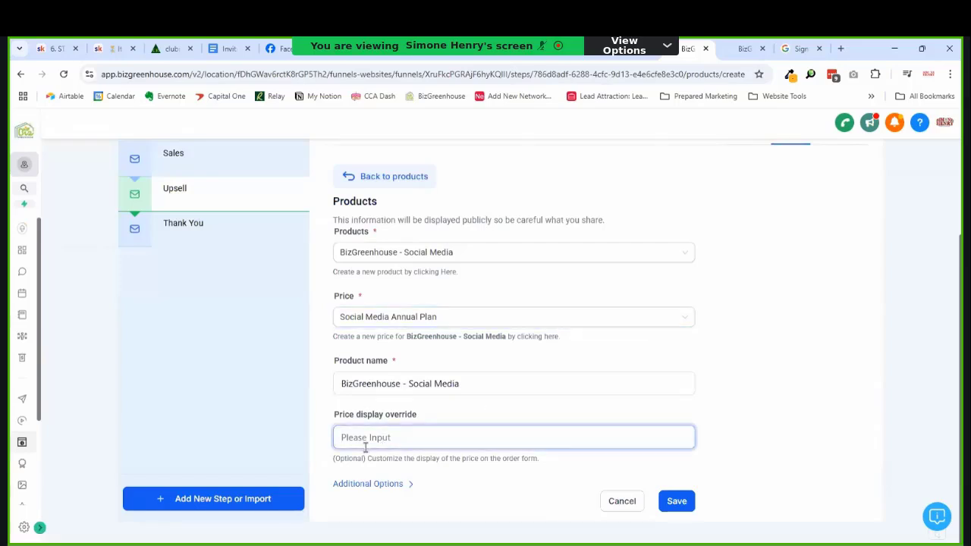
pyautogui.write('$')
pyautogui.write('97')
pyautogui.press('Left')
pyautogui.press('Left')
pyautogui.write('4')
pyautogui.press('End')
pyautogui.write('y')
pyautogui.write('ear')
# Step: Rename the product to 'BizGreenhouse Social Media Planner'
pyautogui.click(410, 385)
pyautogui.hotkey('shift', 'Home')
pyautogui.hotkey('ctrl', 'c')
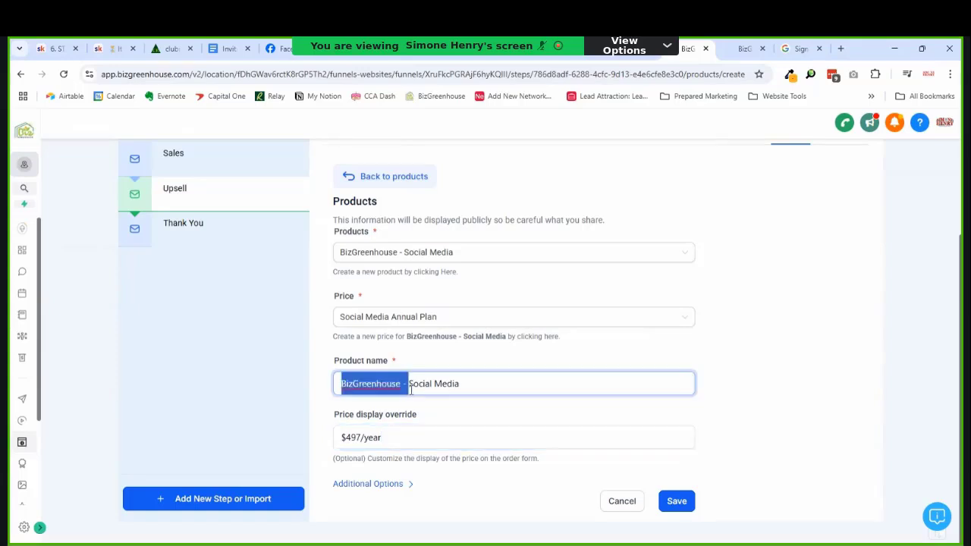
pyautogui.press('BackSpace')
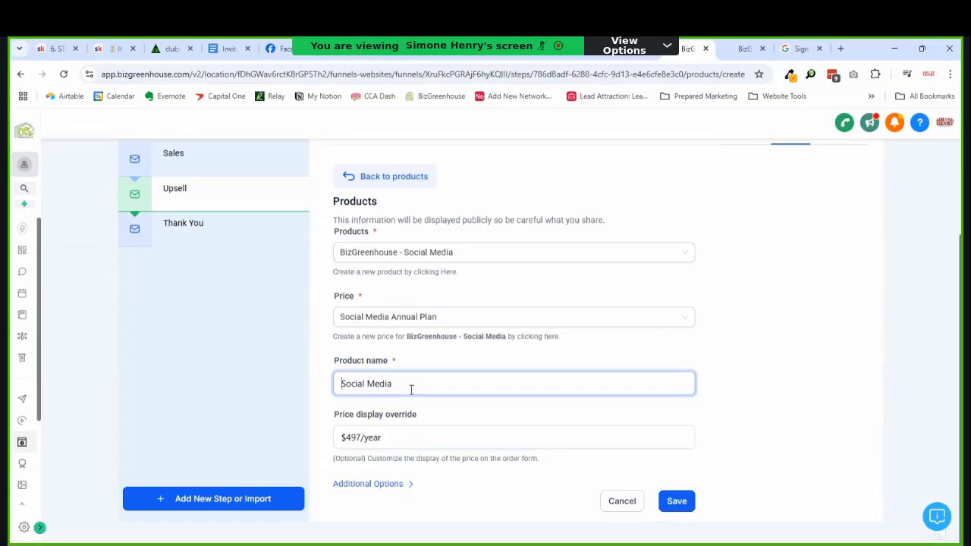
pyautogui.write('Planner')
pyautogui.hotkey('ctrl', 'v')
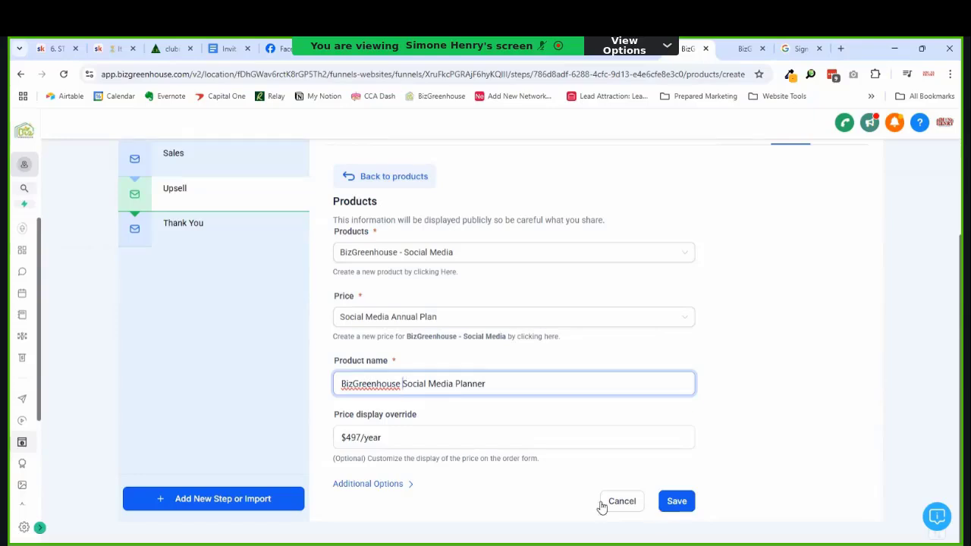
# Step: Set Custom Authorization to 1 under Additional Options and save the $497 Planner product
pyautogui.click(384, 484)
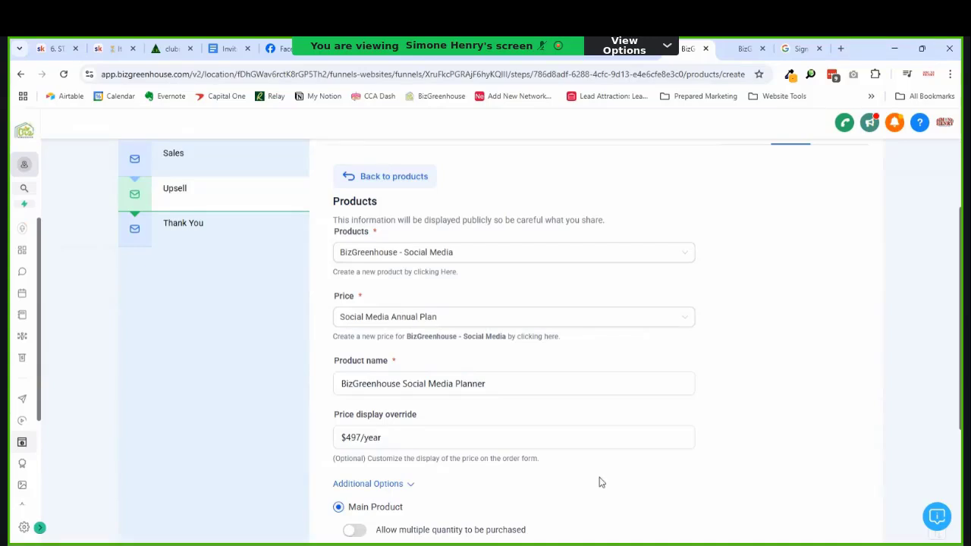
pyautogui.scroll(-2, 957, 458)
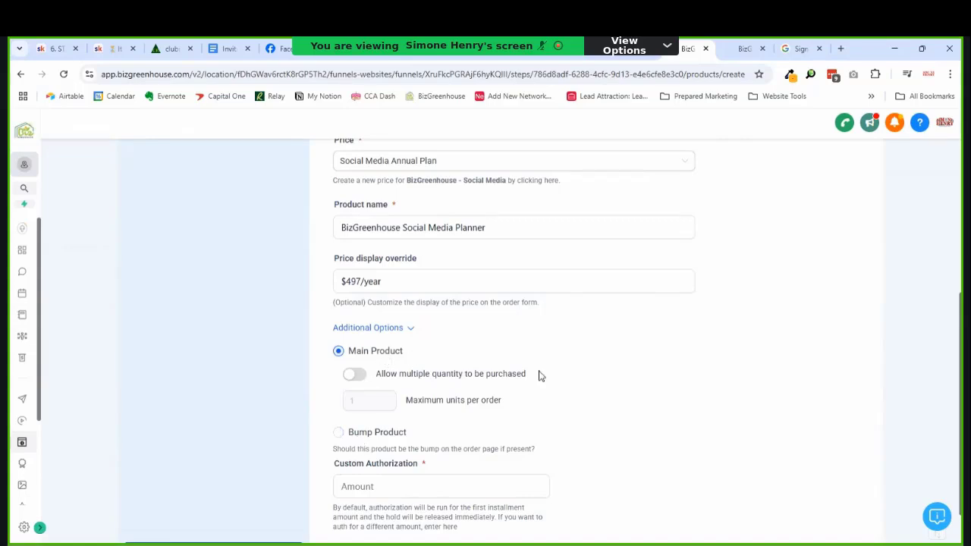
pyautogui.scroll(-1, 960, 506)
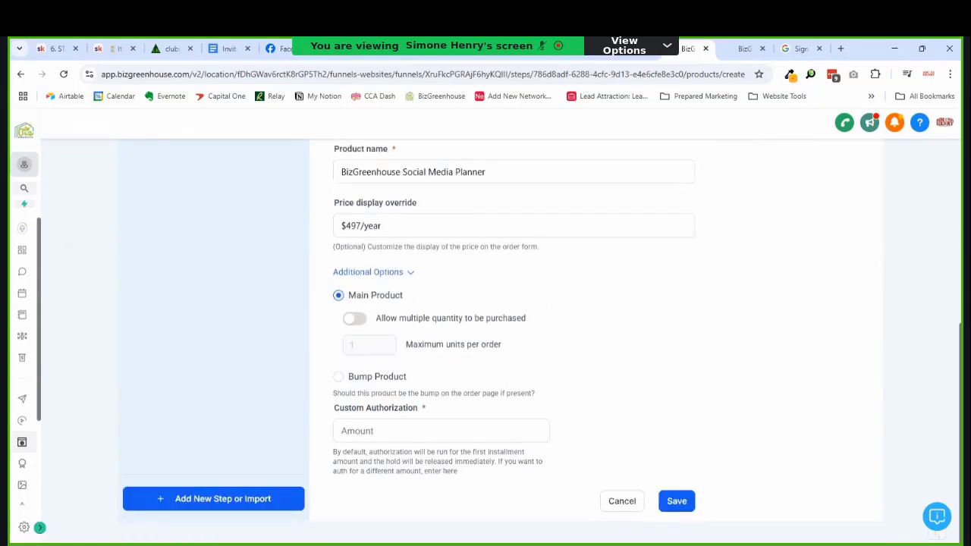
pyautogui.click(677, 497)
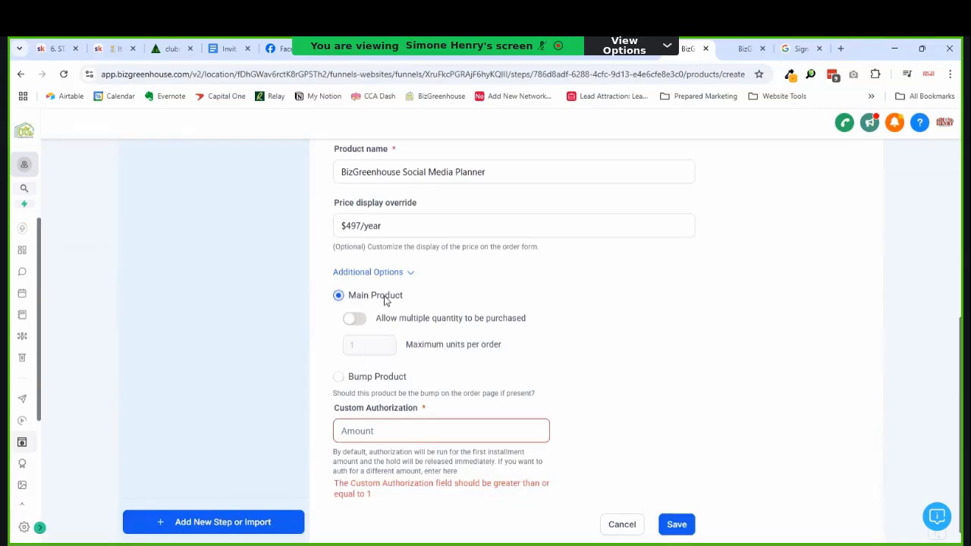
pyautogui.click(396, 275)
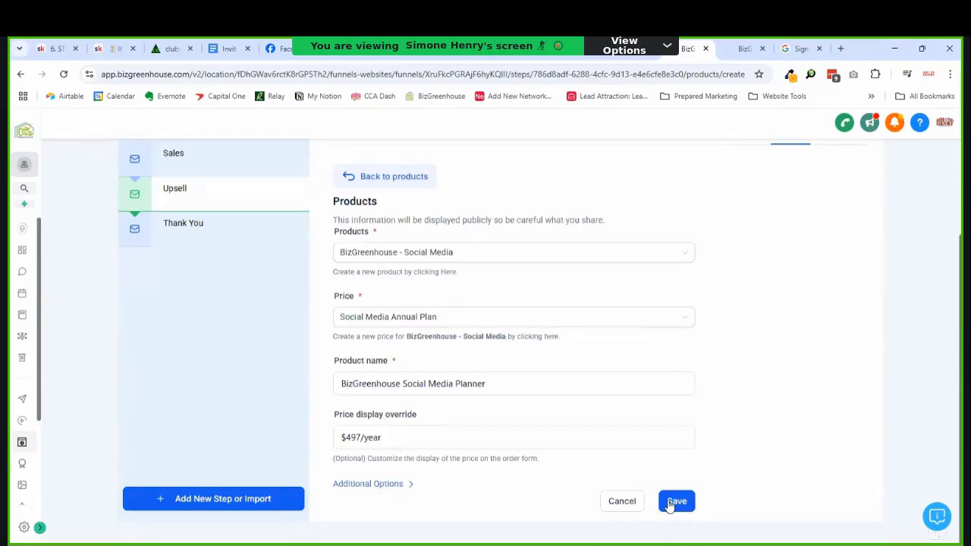
pyautogui.click(390, 482)
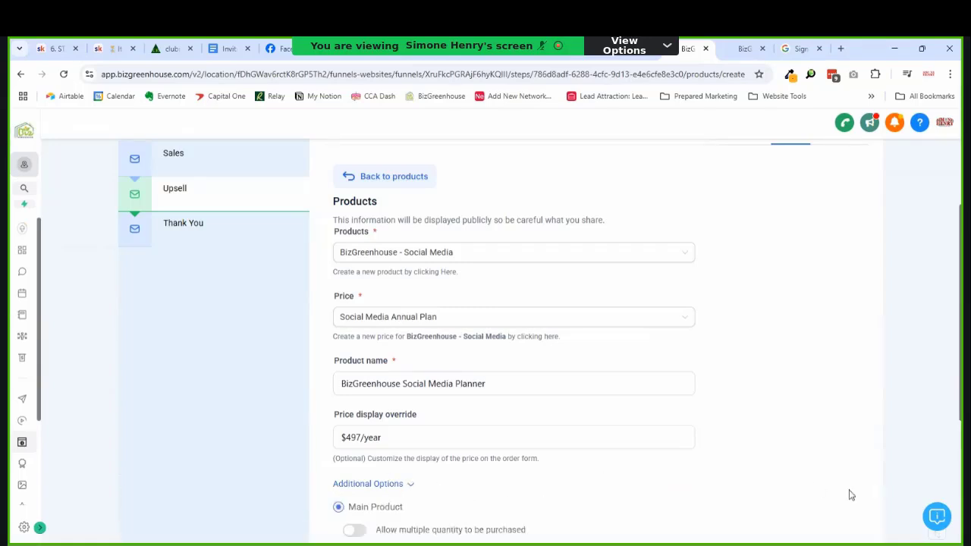
pyautogui.scroll(-3, 541, 340)
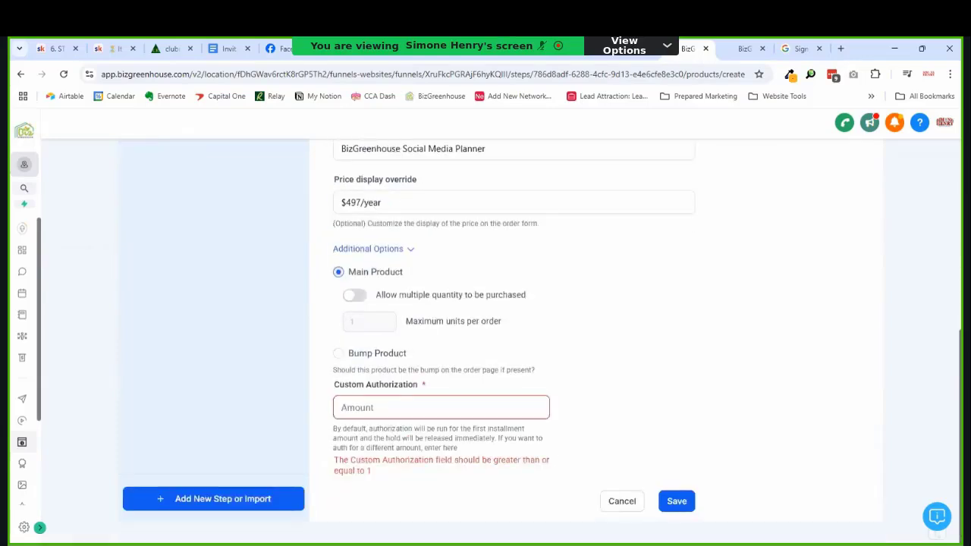
pyautogui.click(384, 406)
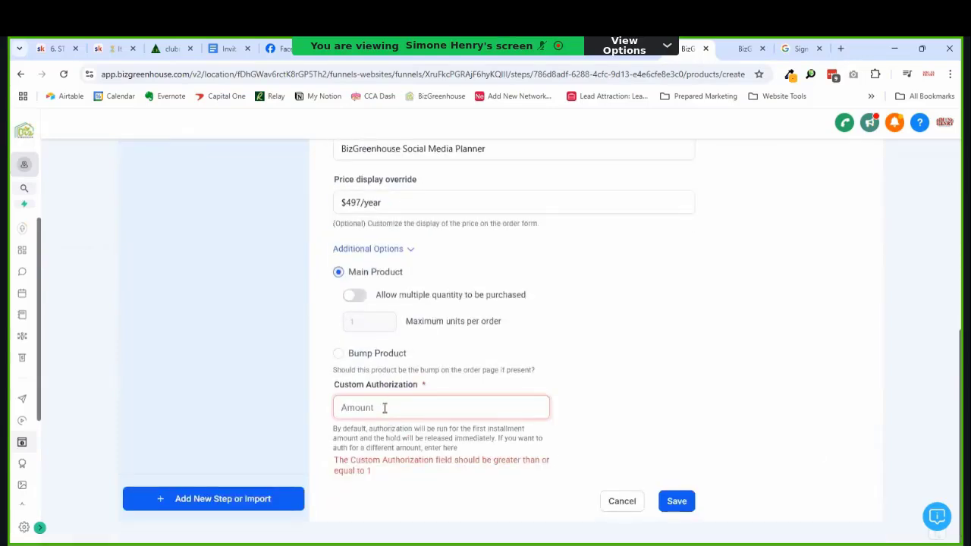
pyautogui.write('1')
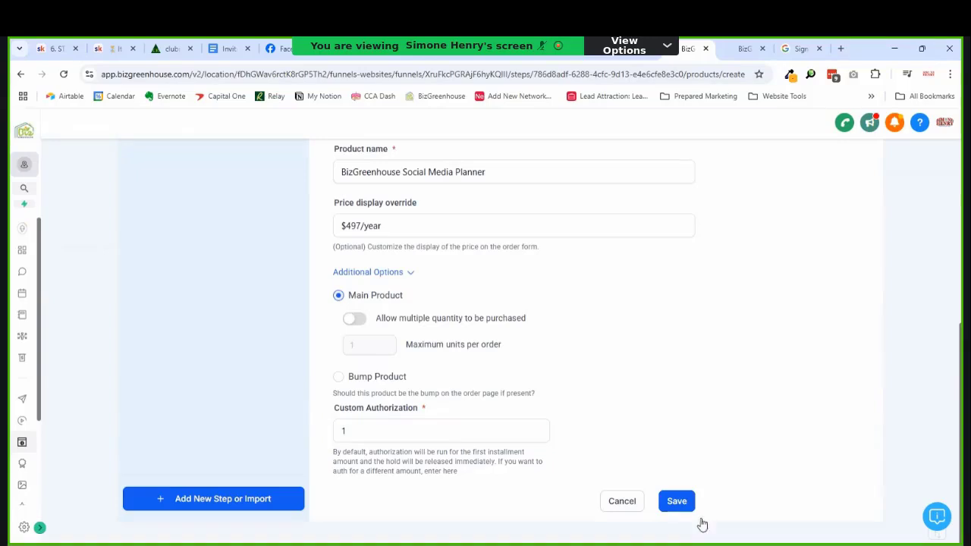
pyautogui.click(662, 509)
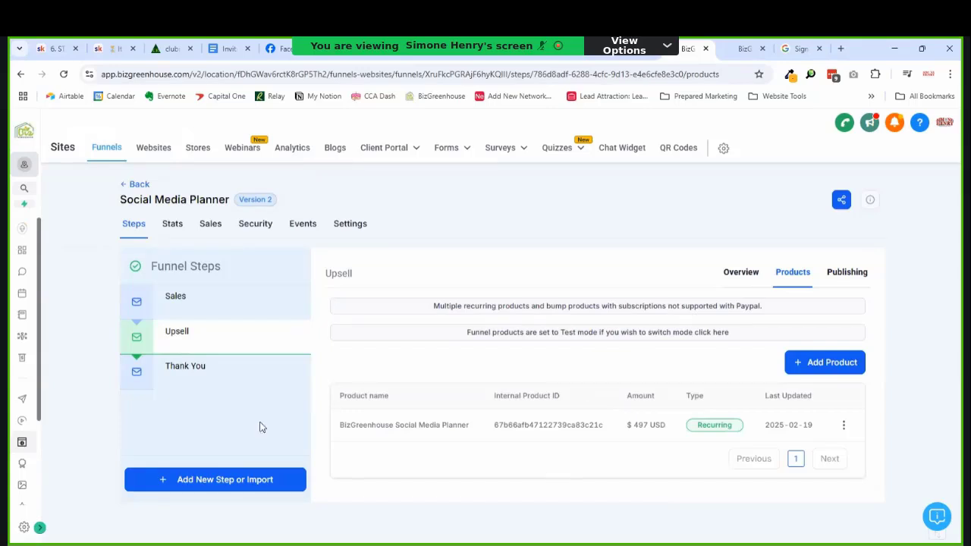
# Step: Open the Upsell page in the builder and select its 'Add To My Order' button
pyautogui.click(742, 272)
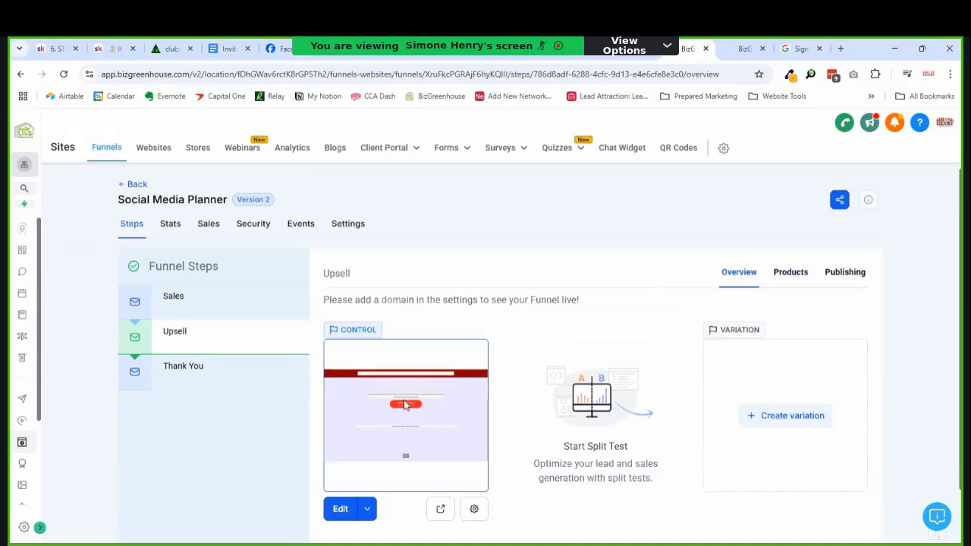
pyautogui.click(348, 513)
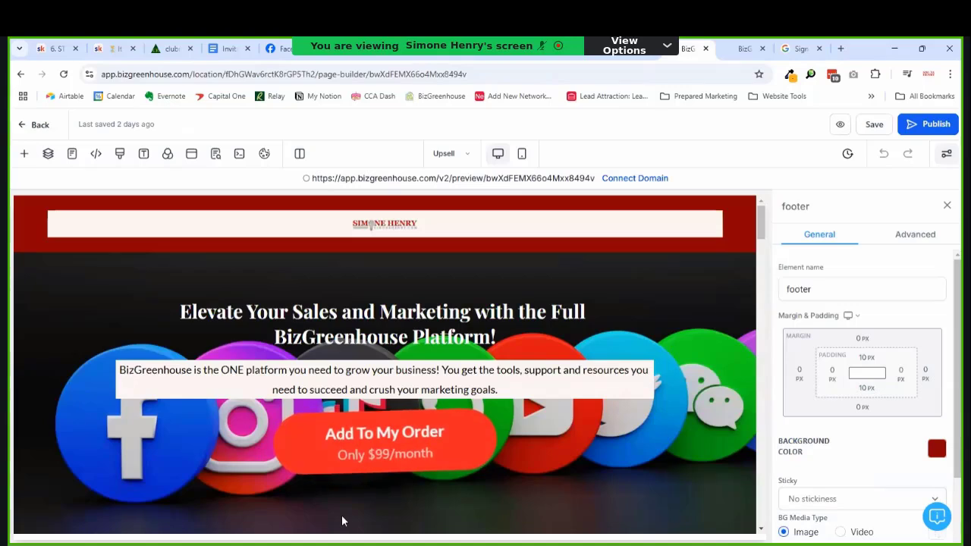
pyautogui.click(399, 446)
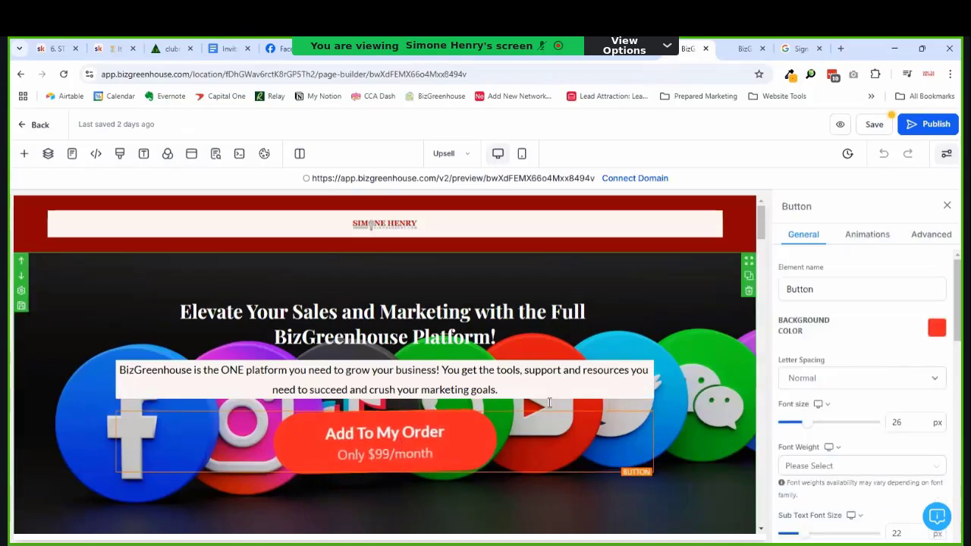
pyautogui.moveTo(957, 309); pyautogui.dragTo(957, 512)
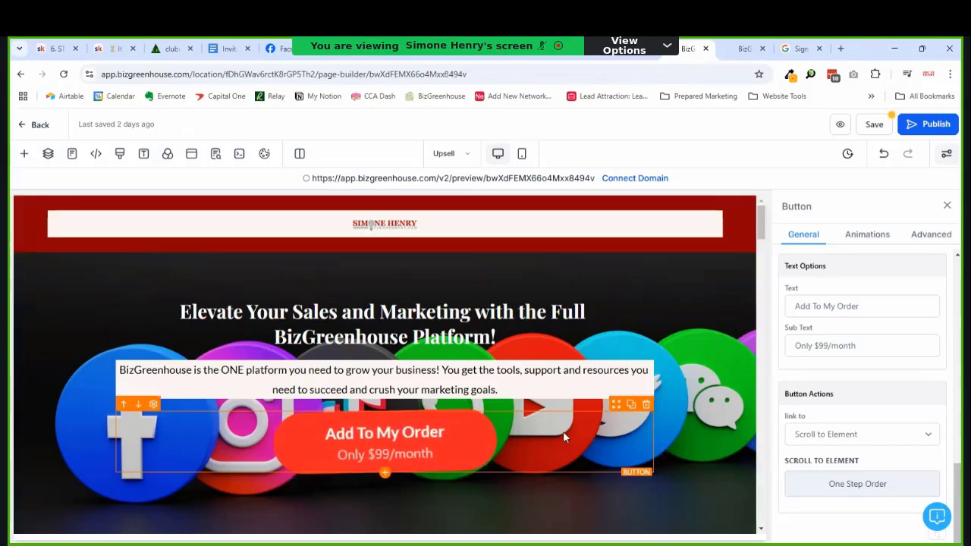
# Step: Duplicate the order button and make it a one-click upsell of BizGreenhouse Social Media Planner
pyautogui.click(630, 404)
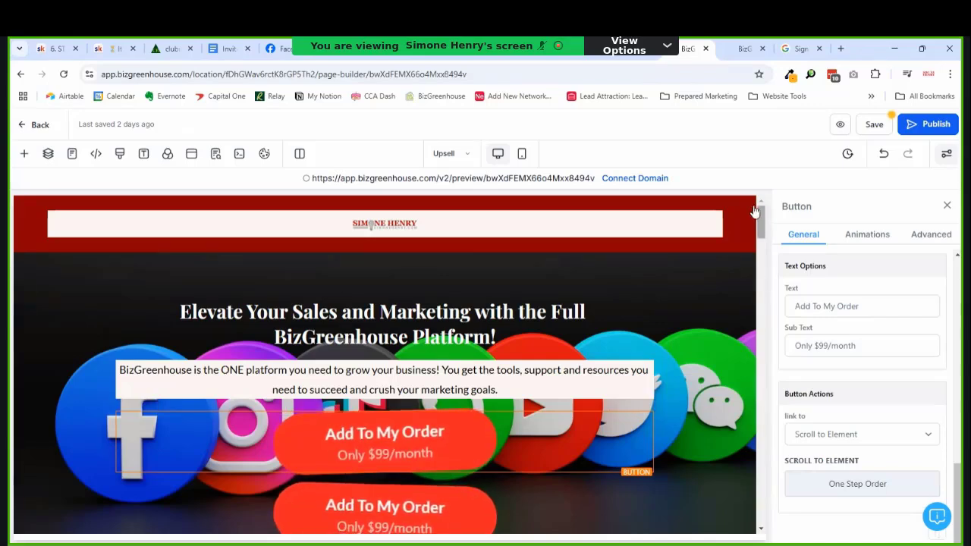
pyautogui.moveTo(758, 228); pyautogui.dragTo(750, 245)
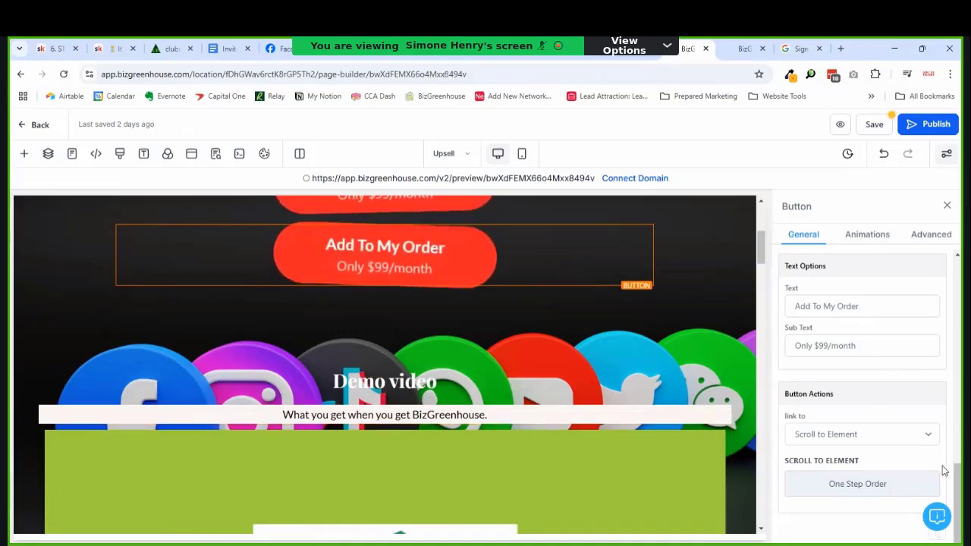
pyautogui.click(911, 441)
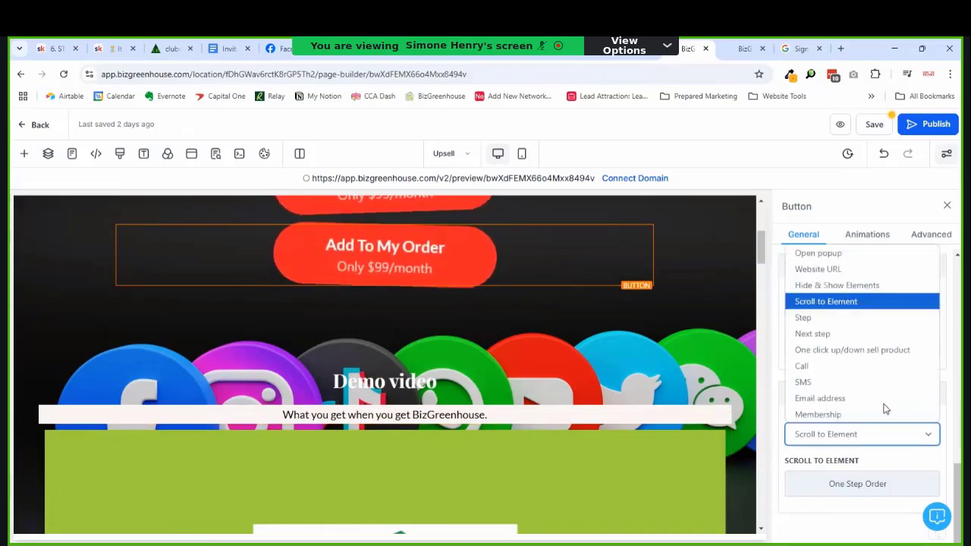
pyautogui.click(852, 351)
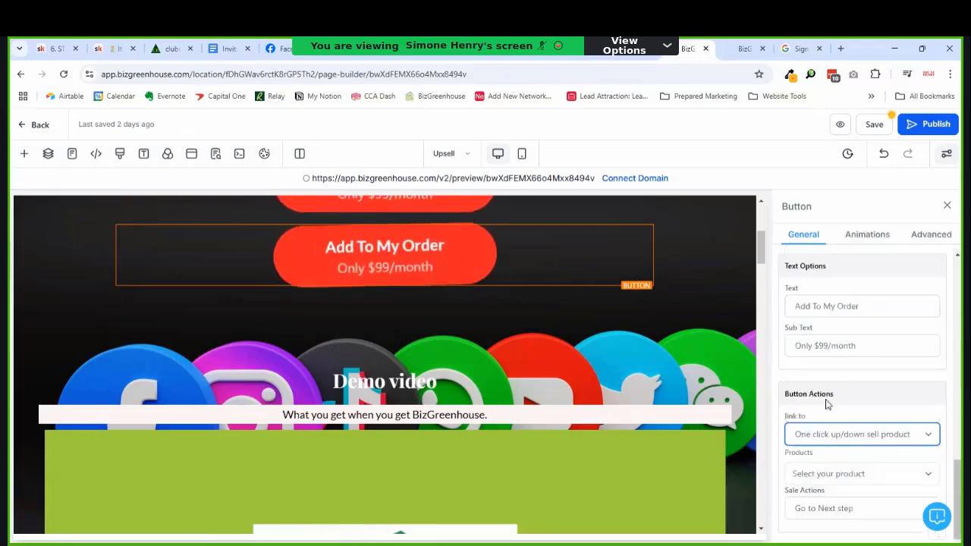
pyautogui.click(839, 478)
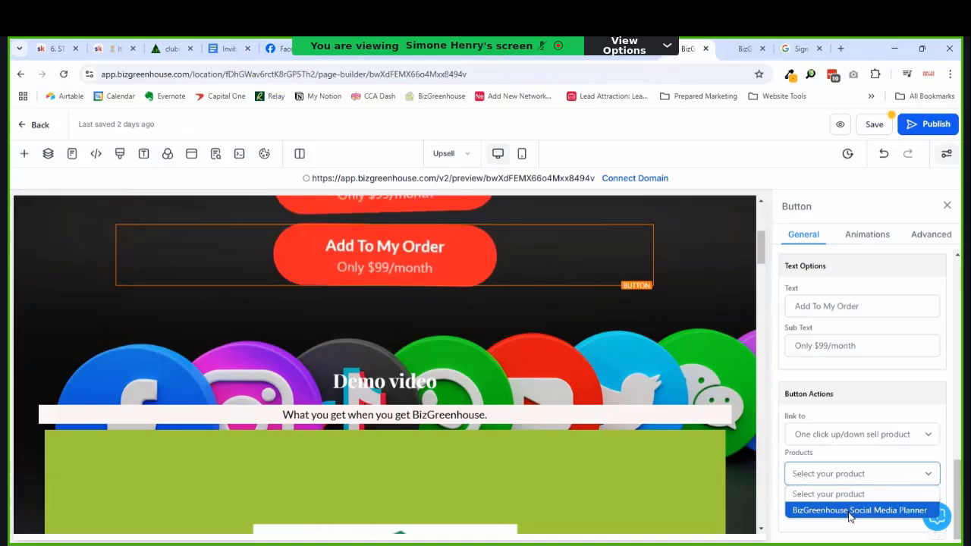
pyautogui.click(847, 511)
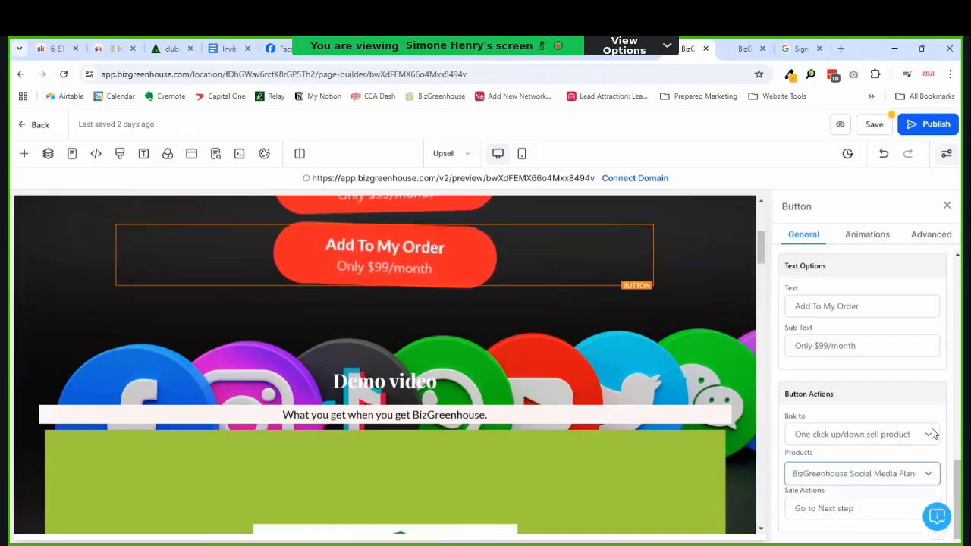
# Step: Change the copy to 'Add Annual Plan To My Order', subtext 'Only $497/year', and save
pyautogui.click(863, 351)
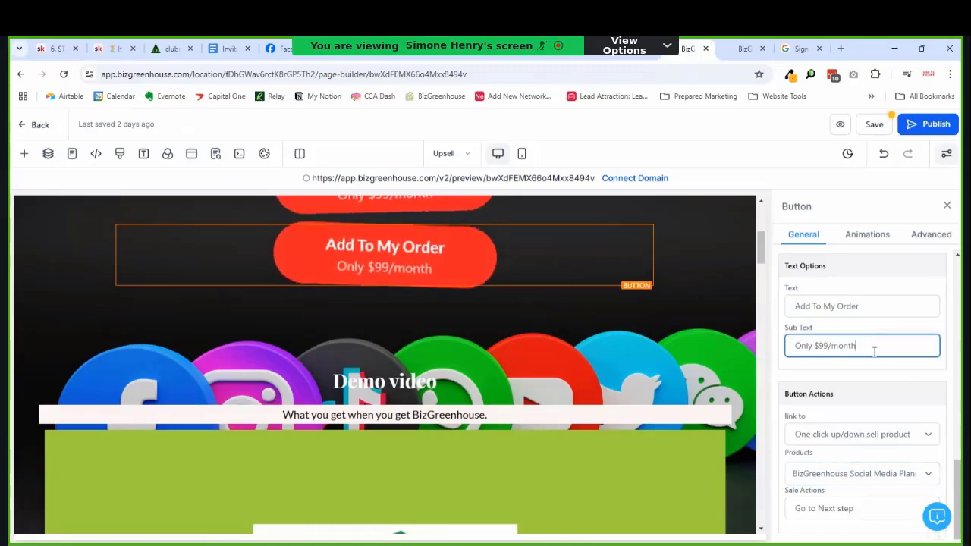
pyautogui.hotkey('shift', 'Left')
pyautogui.hotkey('shift', 'Left')
pyautogui.hotkey('shift', 'Left')
pyautogui.hotkey('shift', 'Left')
pyautogui.hotkey('shift', 'Left')
pyautogui.hotkey('shift', 'Left')
pyautogui.hotkey('shift', 'Left')
pyautogui.hotkey('shift', 'Left')
pyautogui.hotkey('shift', 'Left')
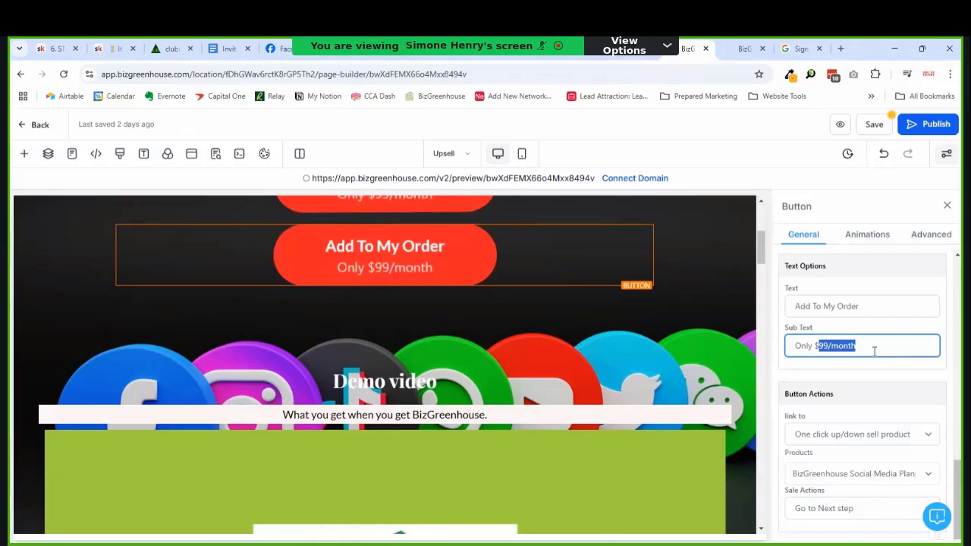
pyautogui.write('$497/')
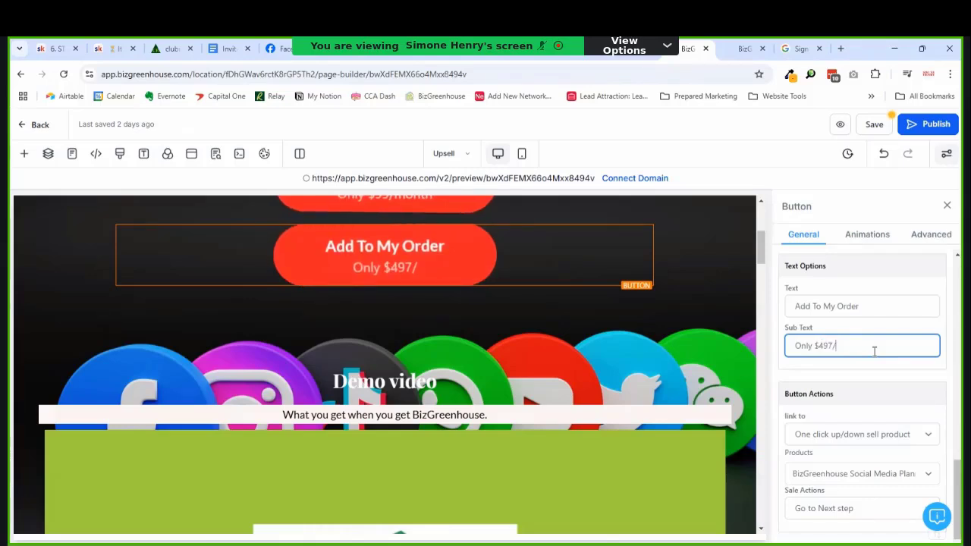
pyautogui.write('year')
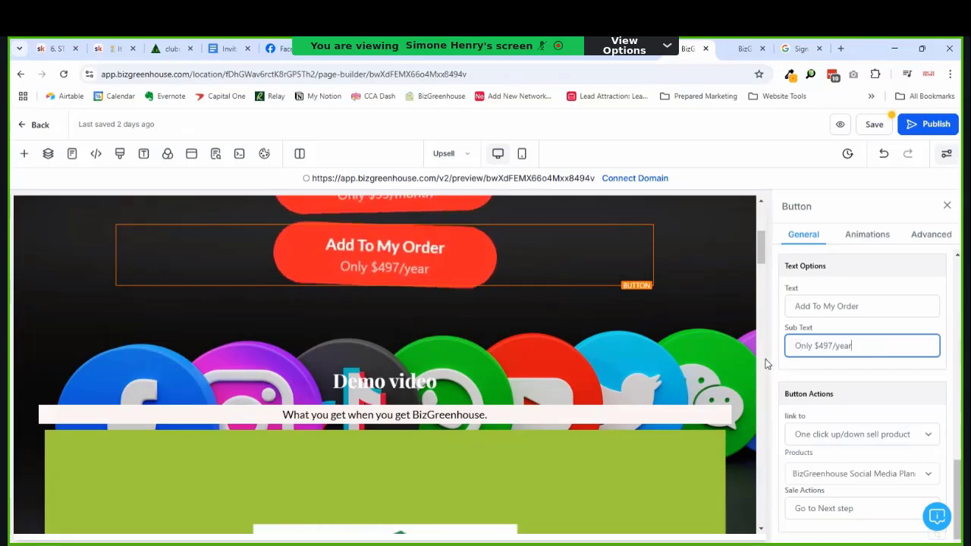
pyautogui.click(815, 307)
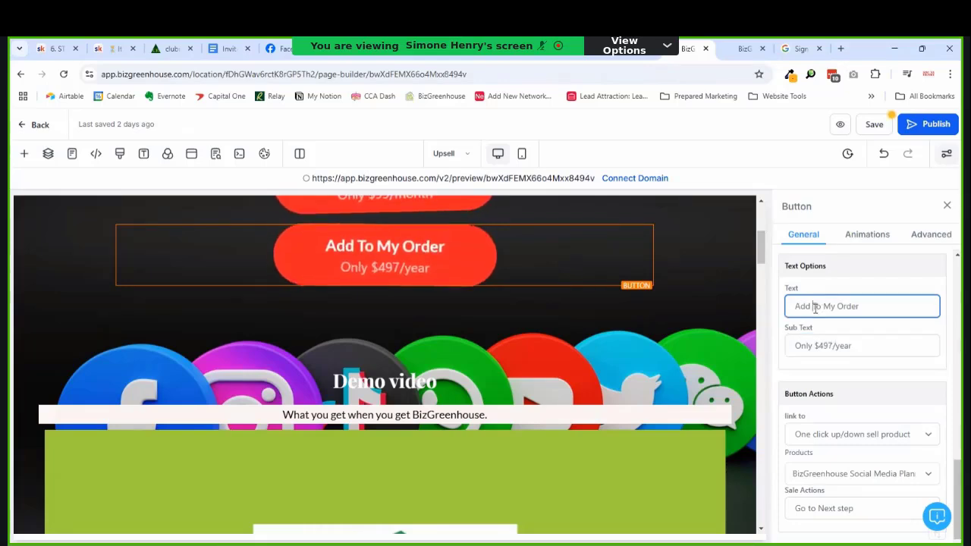
pyautogui.write('Annual Plan')
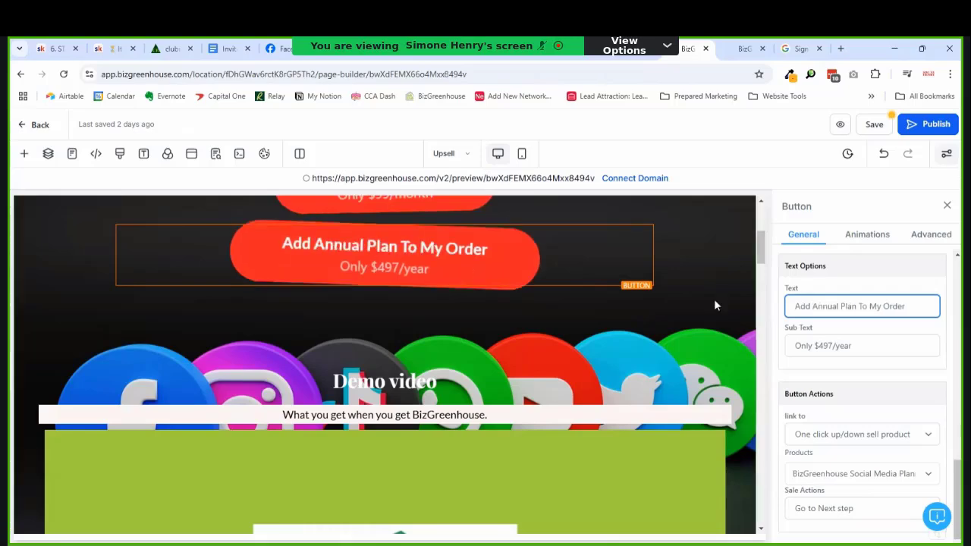
pyautogui.scroll(3, 761, 247)
pyautogui.scroll(2, 761, 247)
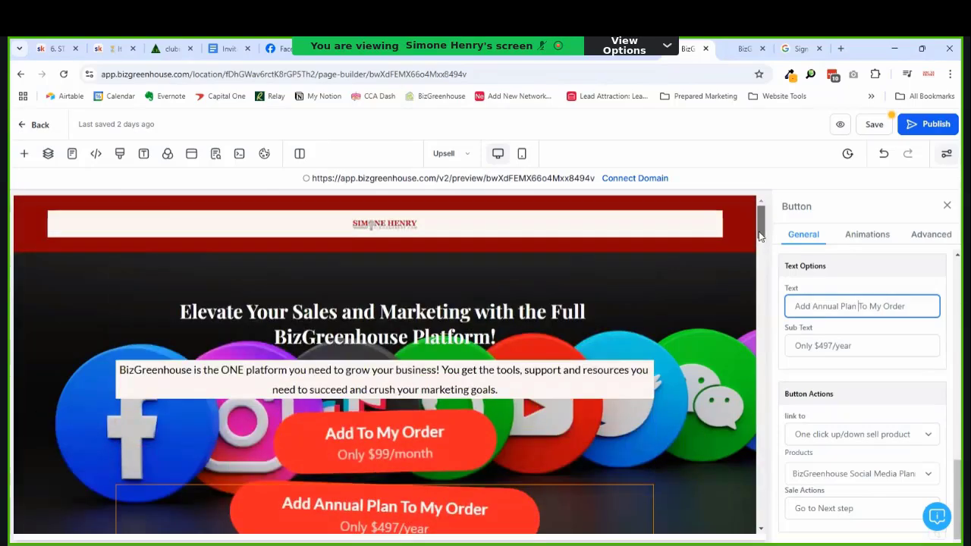
pyautogui.click(873, 125)
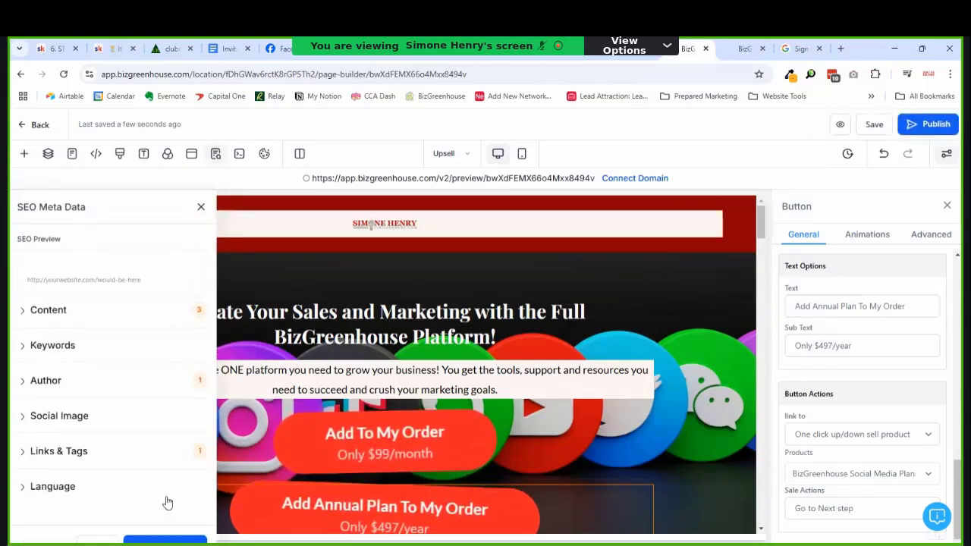
pyautogui.click(200, 208)
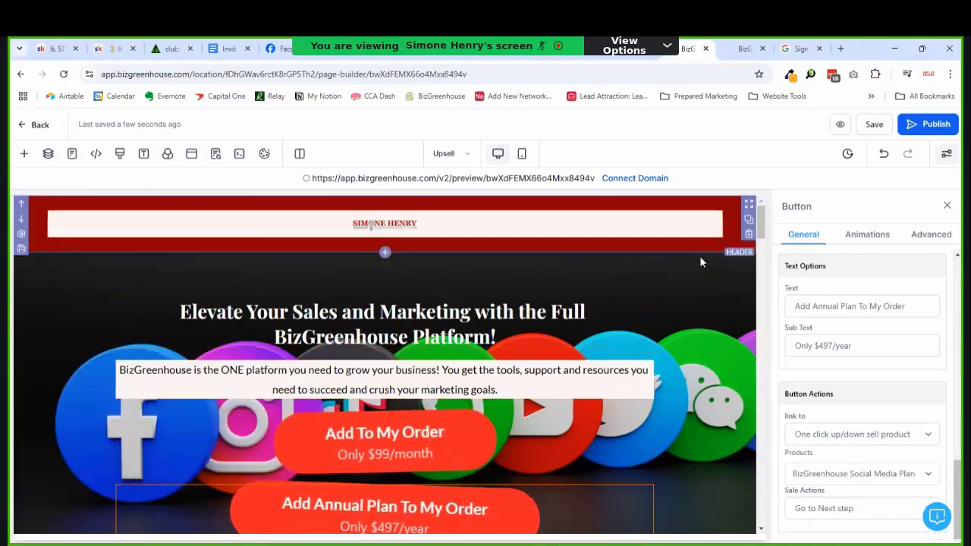
# Step: Preview the sales page in a new tab, move to the test checkout page, and close the extra preview
pyautogui.click(842, 123)
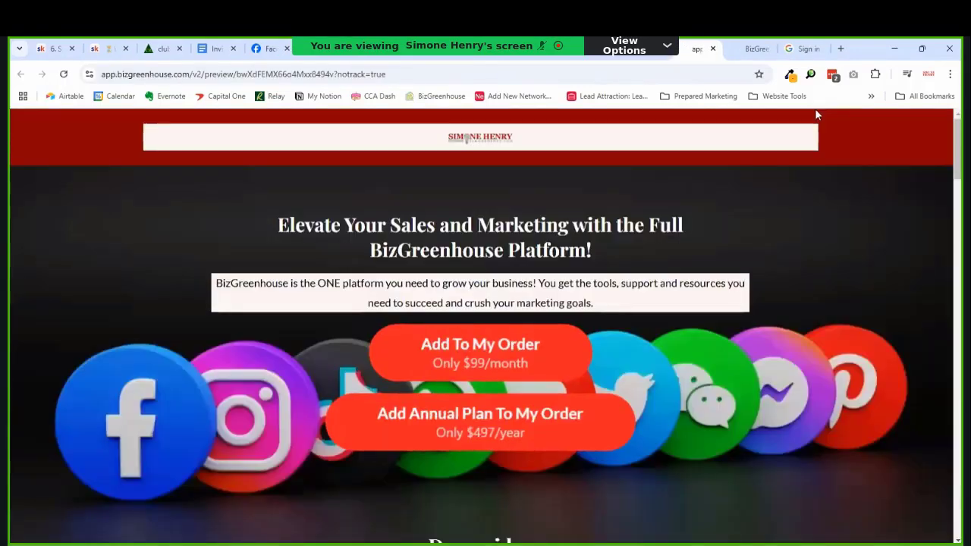
pyautogui.click(743, 60)
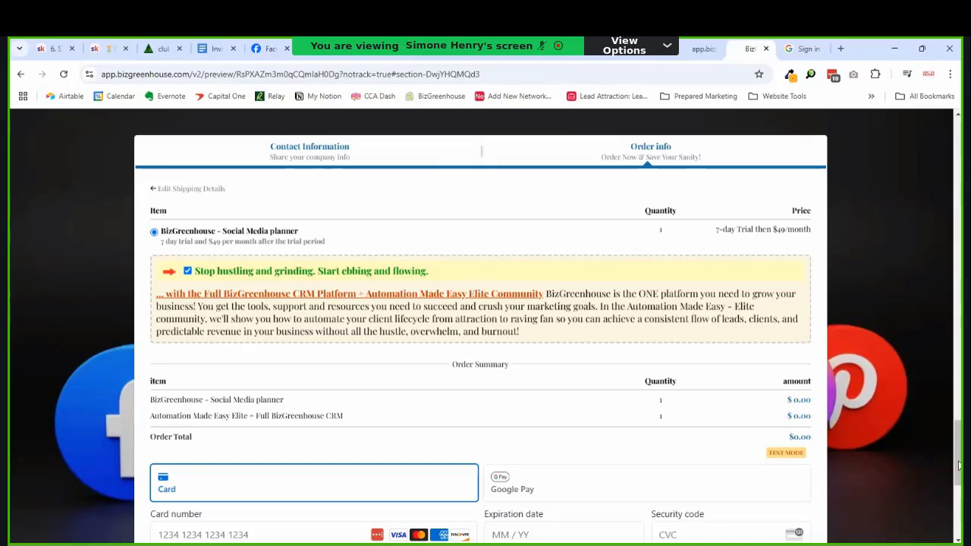
pyautogui.click(699, 51)
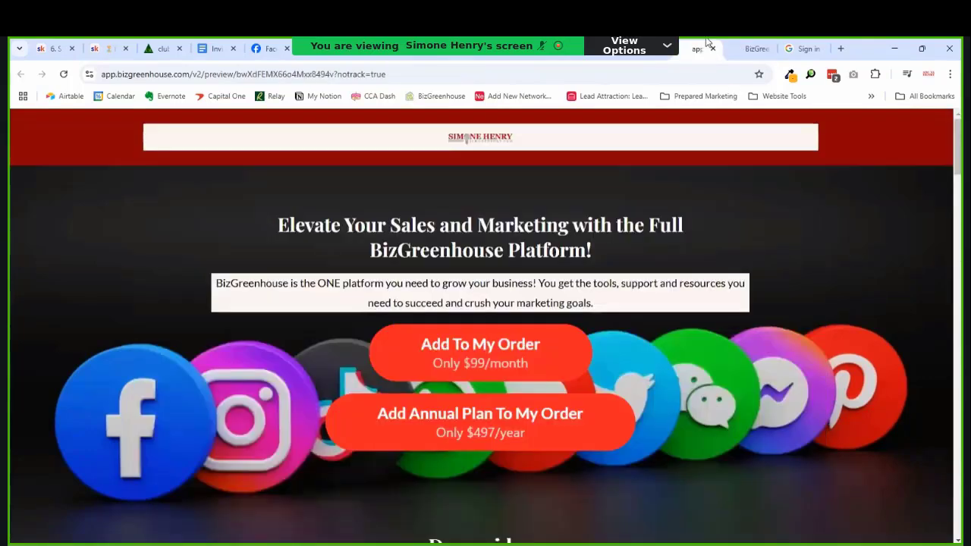
pyautogui.click(712, 48)
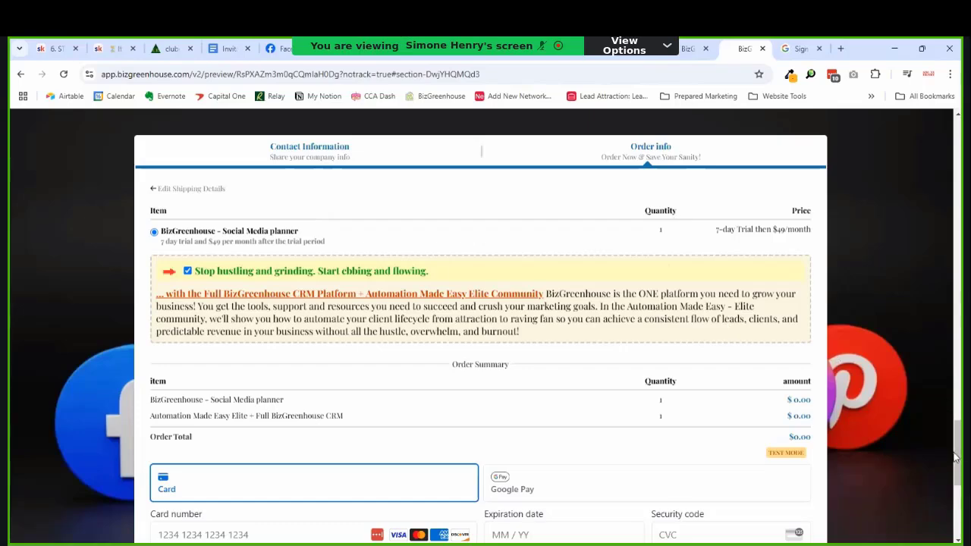
# Step: Remove the CRM platform add-on, enter the test card details and submit the order
pyautogui.moveTo(957, 458)
pyautogui.mouseDown()
pyautogui.moveTo(960, 505)
pyautogui.moveTo(960, 424)
pyautogui.moveTo(961, 471)
pyautogui.mouseUp()
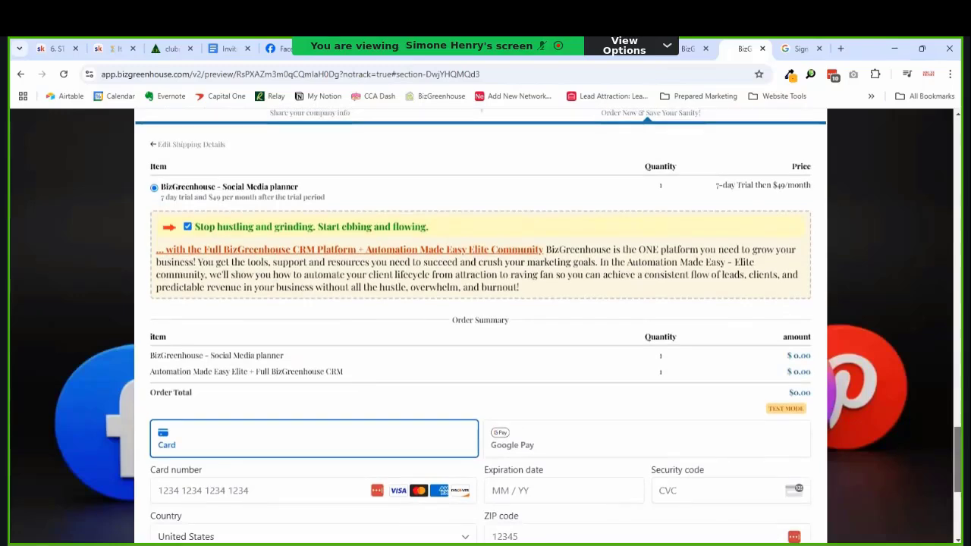
pyautogui.click(187, 226)
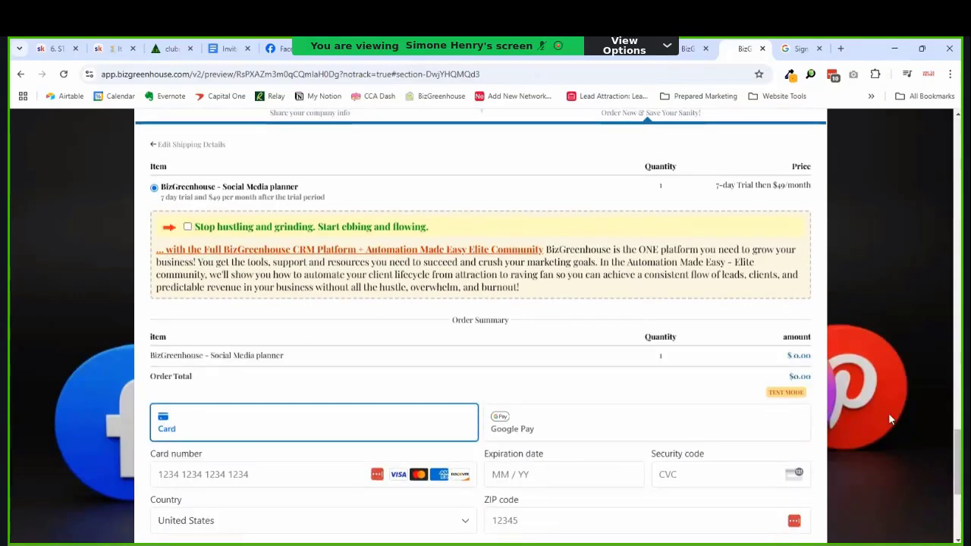
pyautogui.moveTo(960, 458); pyautogui.dragTo(958, 487)
pyautogui.click(152, 261)
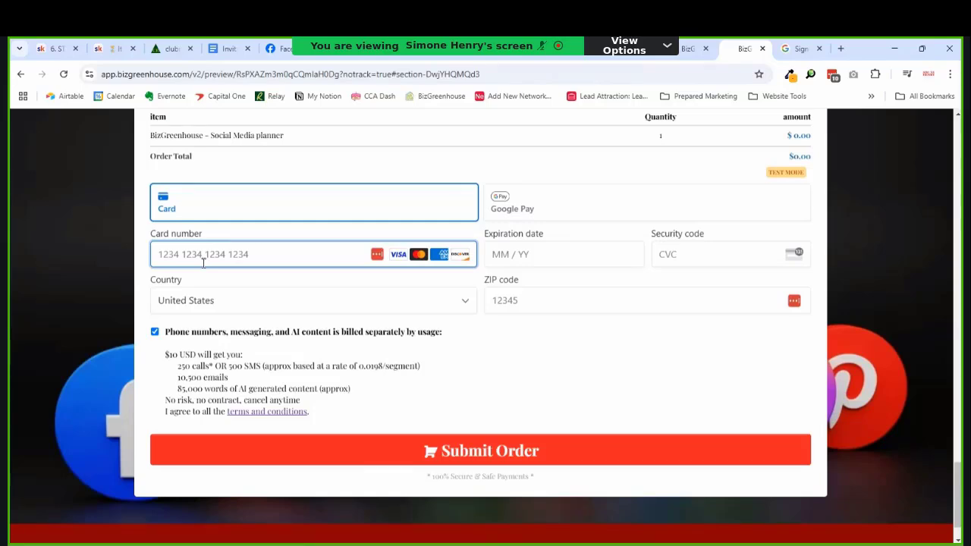
pyautogui.write('42424242424242424')
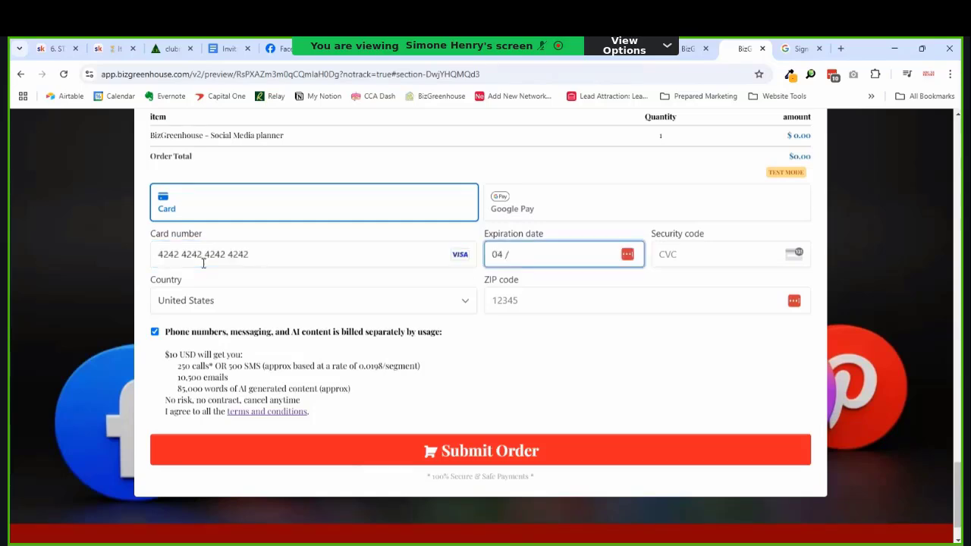
pyautogui.write('25')
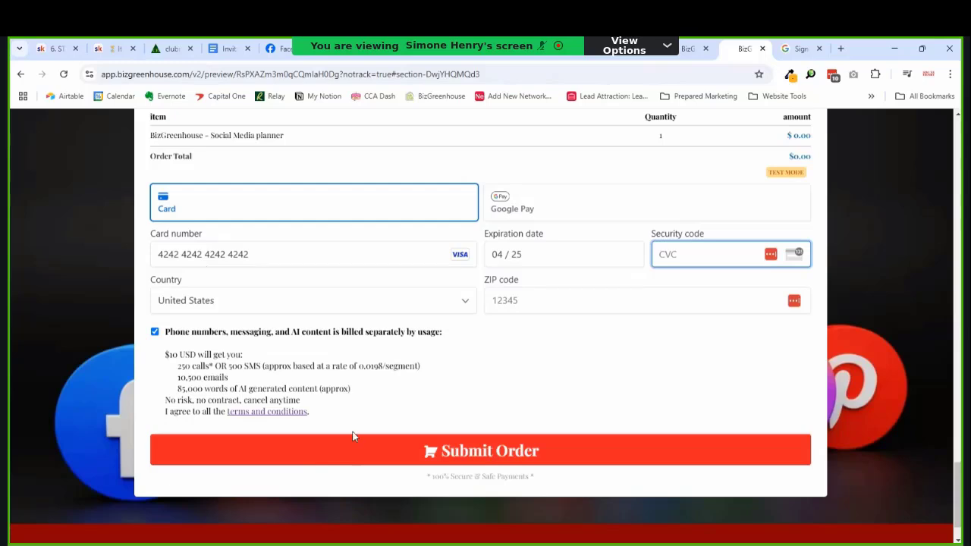
pyautogui.write('22221045')
pyautogui.click(470, 456)
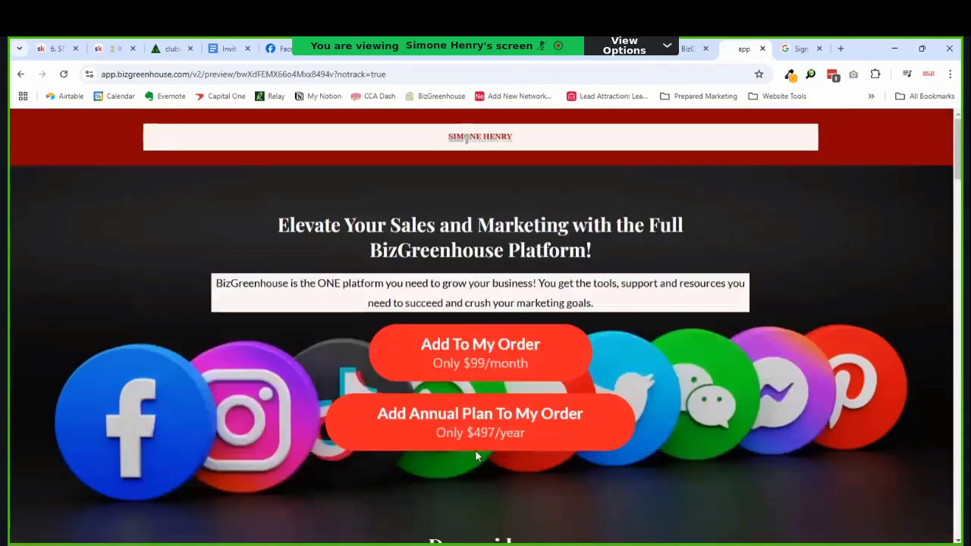
# Step: Add the $497/year annual plan to the order and dismiss the save-card prompt
pyautogui.click(466, 367)
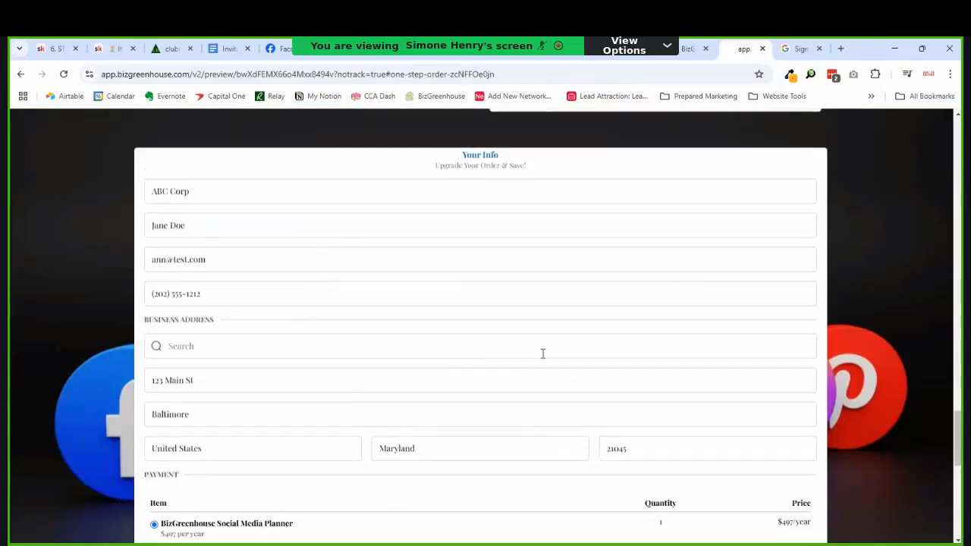
pyautogui.scroll(-4, 543, 358)
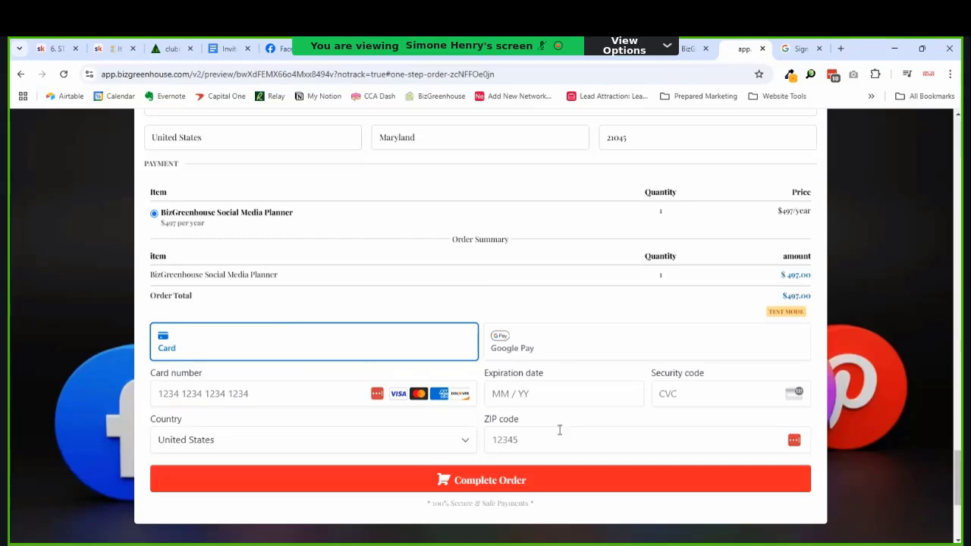
pyautogui.moveTo(955, 470); pyautogui.dragTo(956, 220)
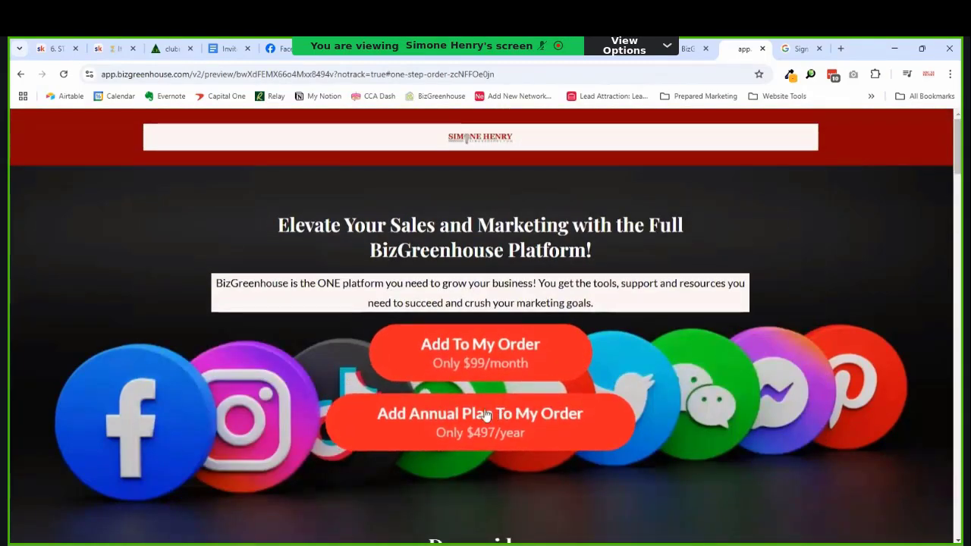
pyautogui.click(456, 426)
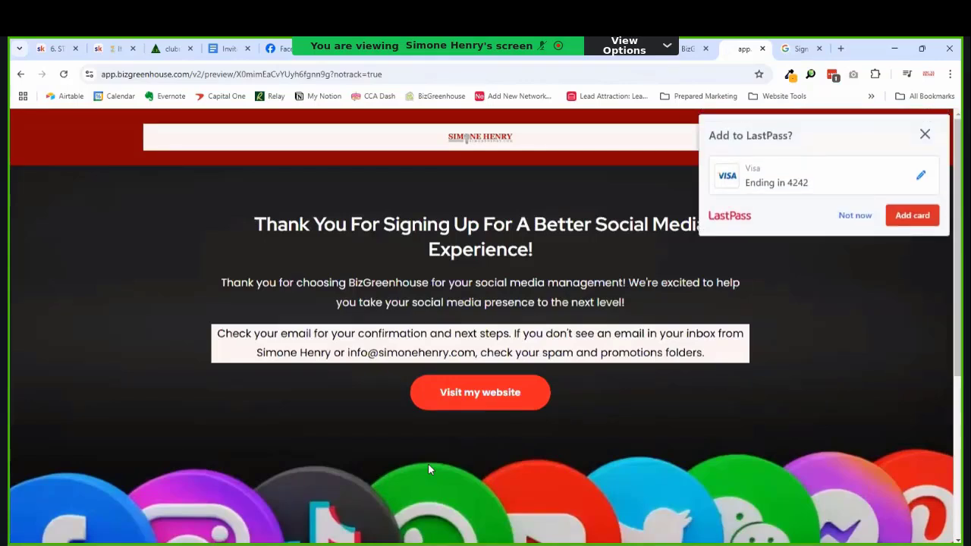
pyautogui.click(926, 133)
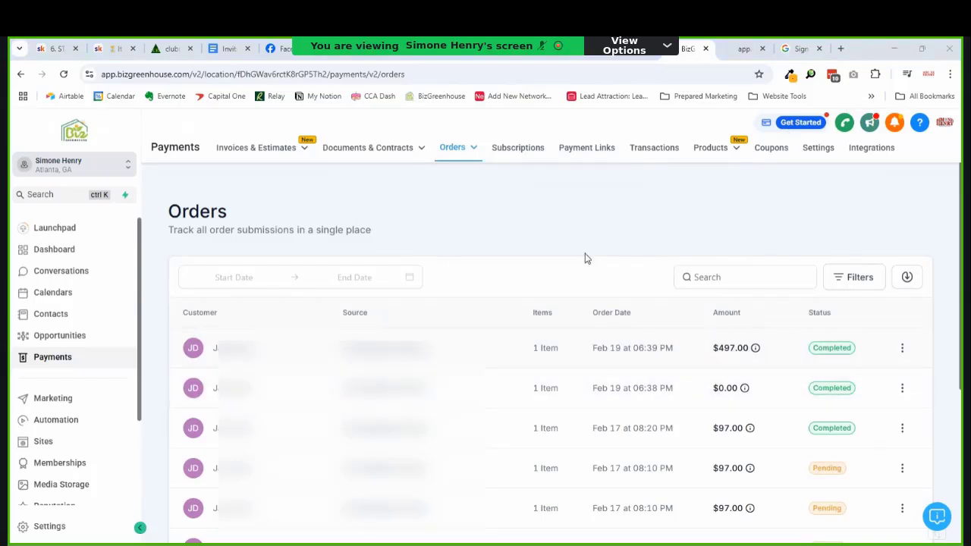
# Step: Cancel the Feb 17 08:09, Feb 17 08:20 and Feb 19 06:38 PM test subscriptions
pyautogui.click(518, 148)
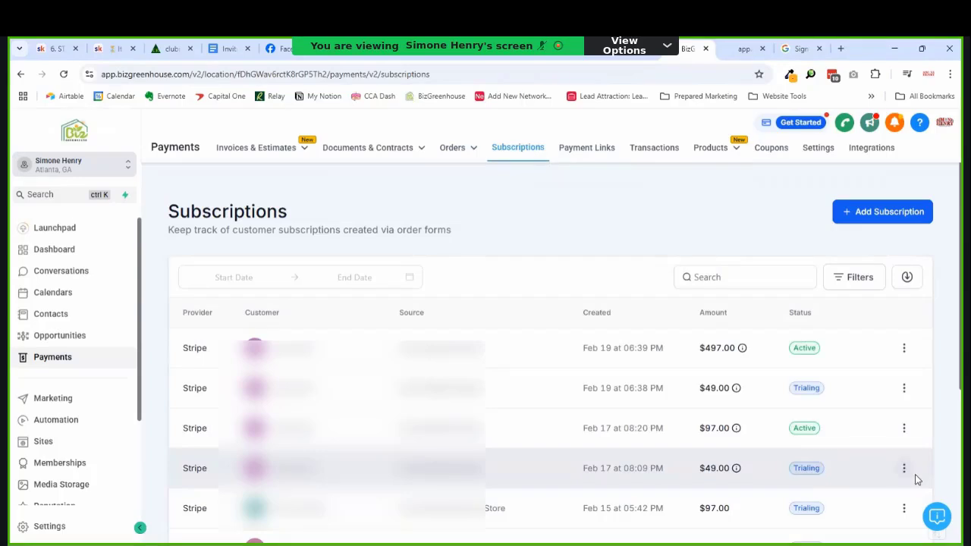
pyautogui.click(904, 468)
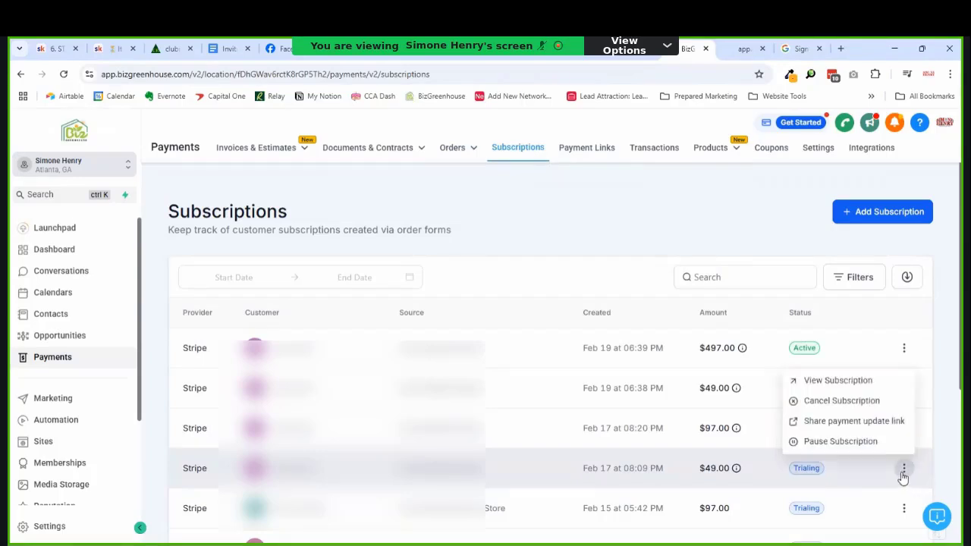
pyautogui.click(843, 411)
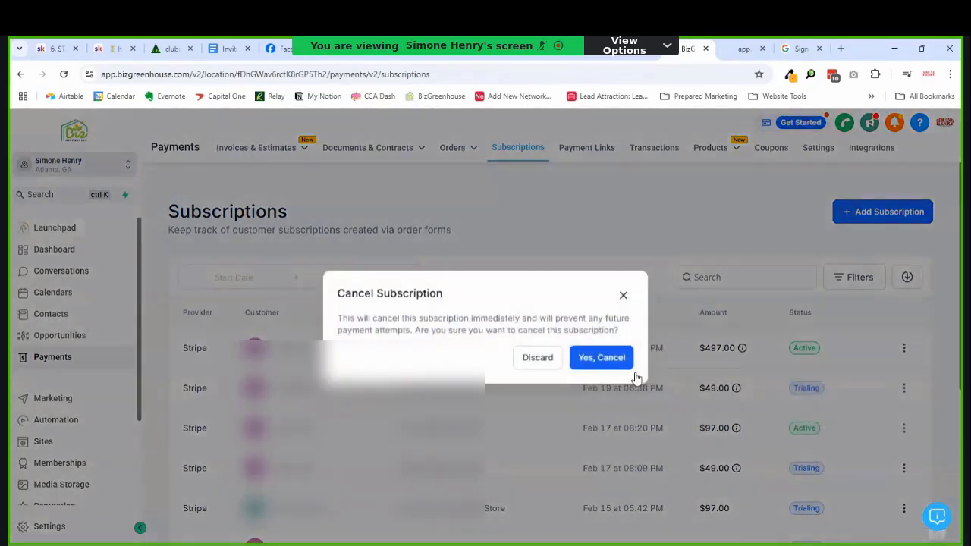
pyautogui.click(588, 365)
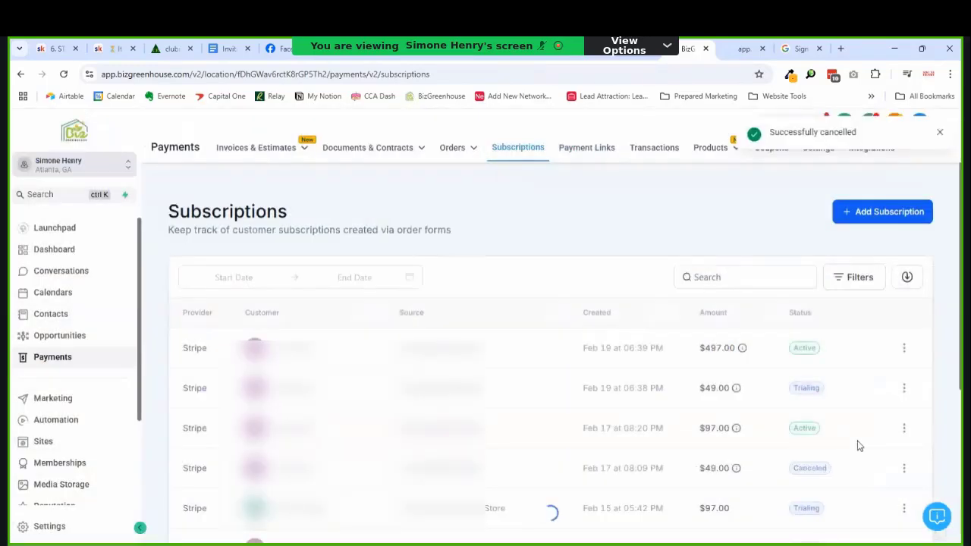
pyautogui.click(912, 431)
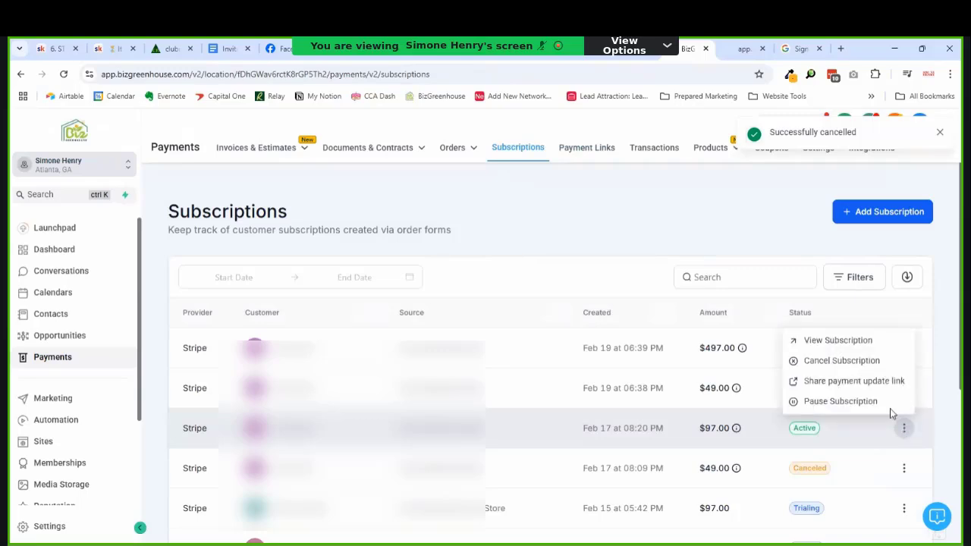
pyautogui.click(852, 367)
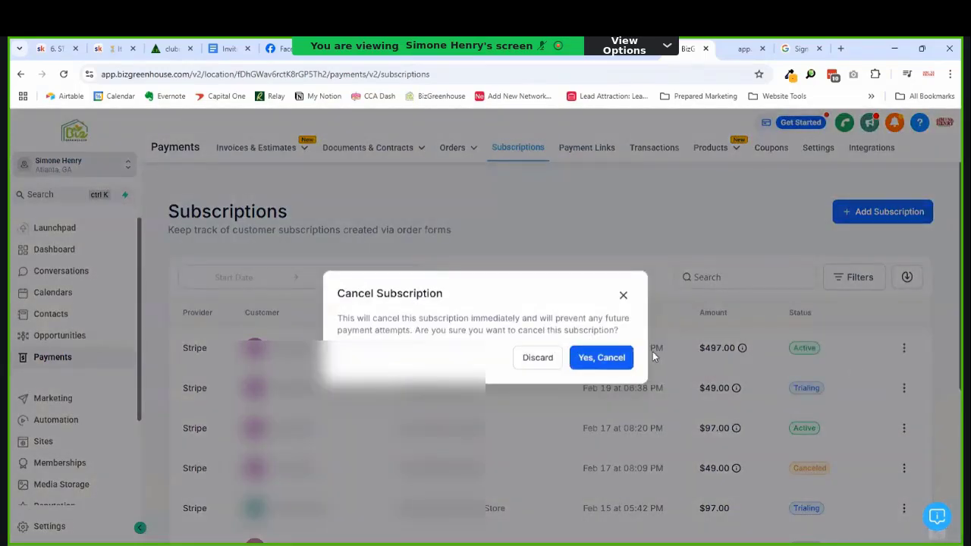
pyautogui.click(625, 354)
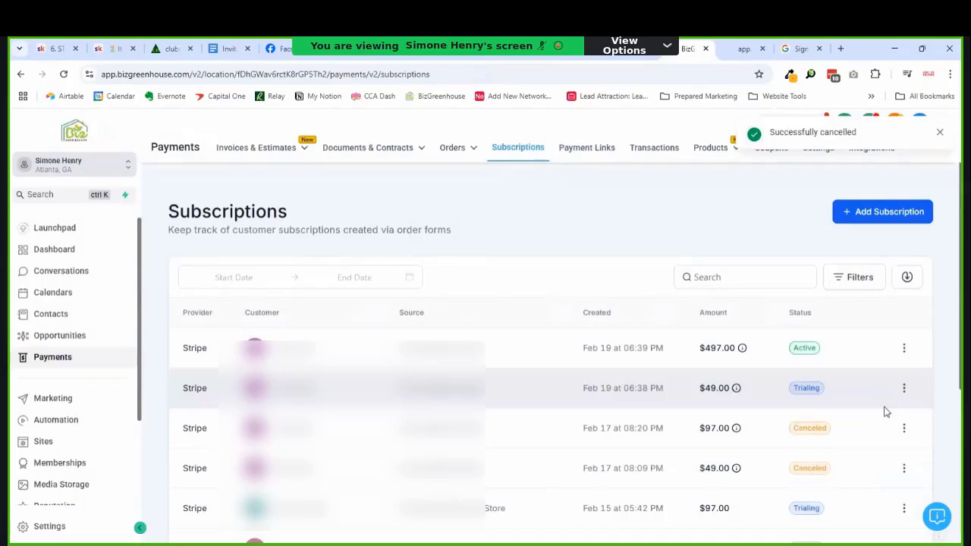
pyautogui.click(903, 390)
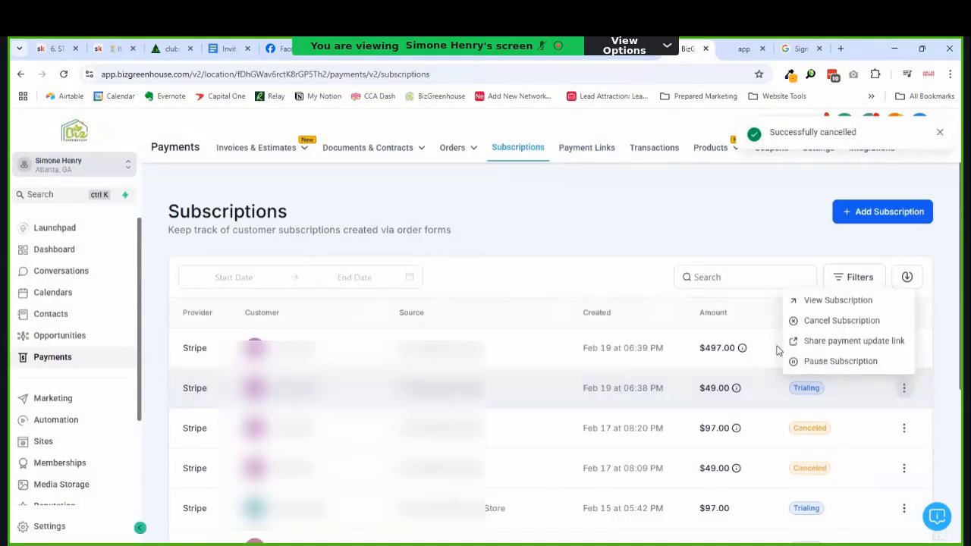
pyautogui.click(837, 332)
pyautogui.click(595, 361)
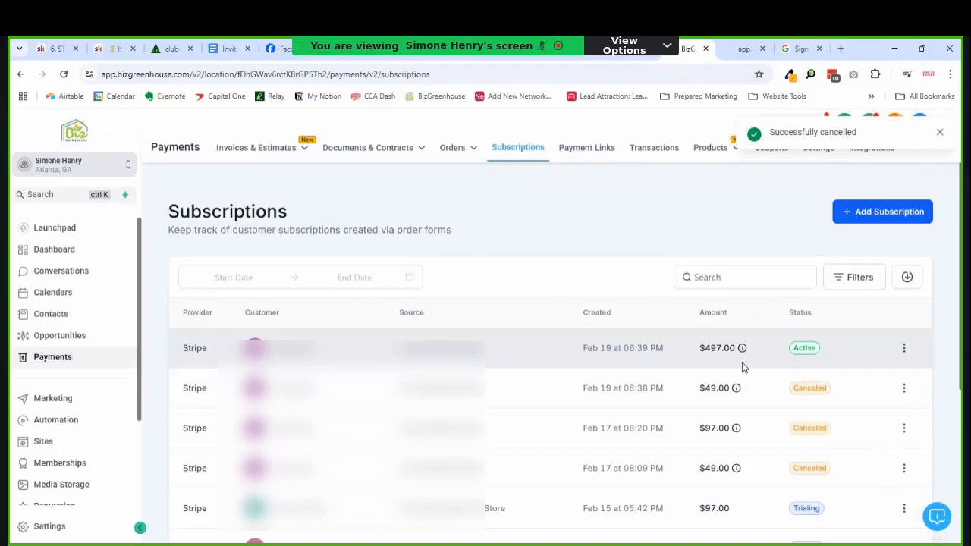
pyautogui.click(904, 349)
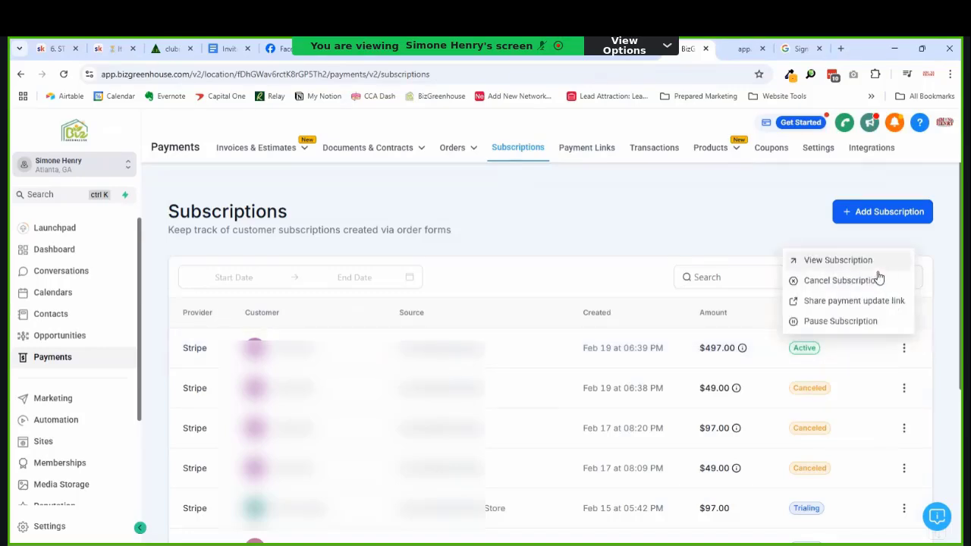
# Step: Look through the $497 annual subscription's details, then go to the Sites funnels list
pyautogui.click(865, 267)
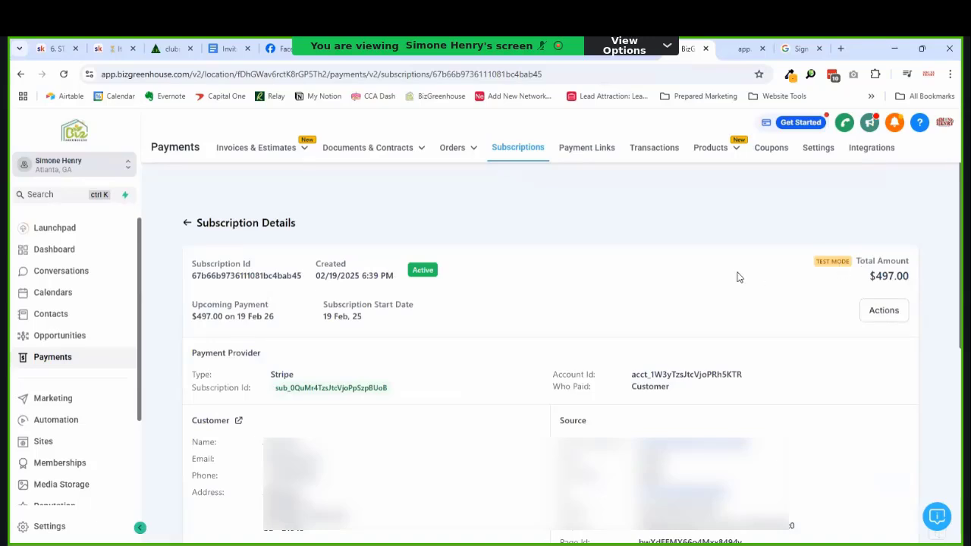
pyautogui.scroll(-1, 672, 276)
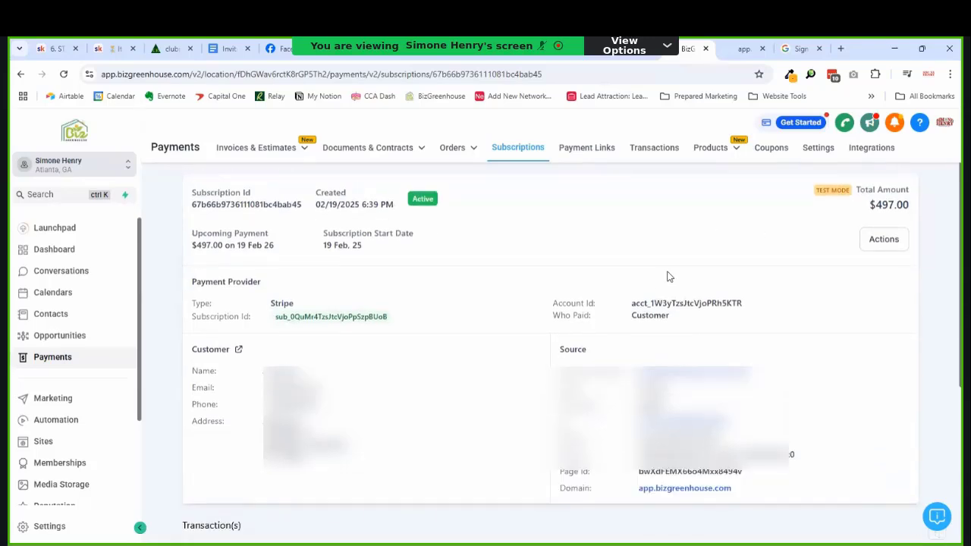
pyautogui.scroll(1, 668, 276)
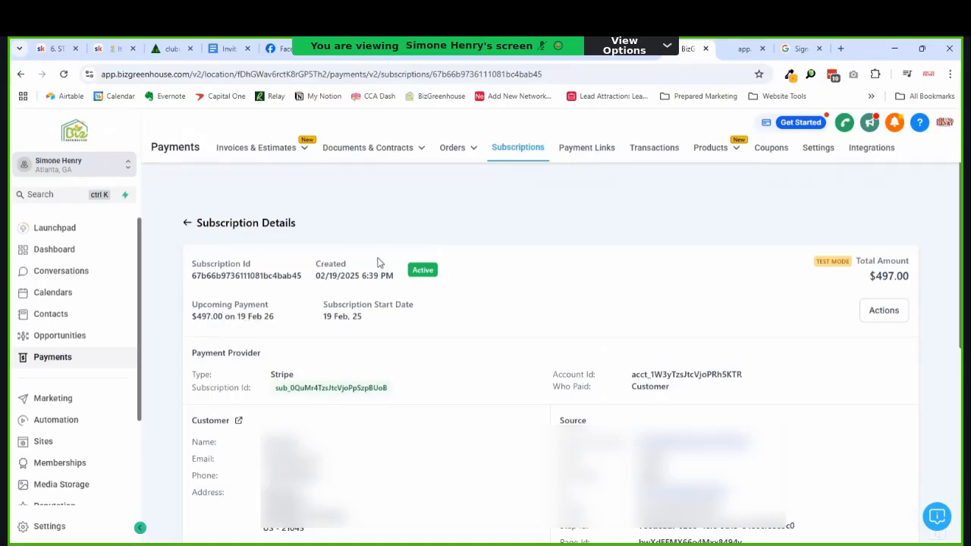
pyautogui.scroll(-1, 292, 309)
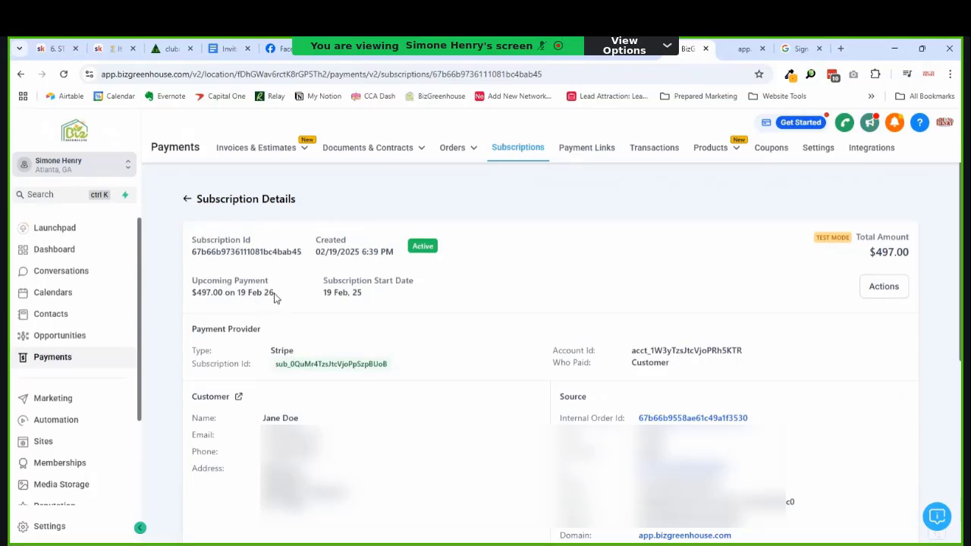
pyautogui.scroll(-2, 445, 311)
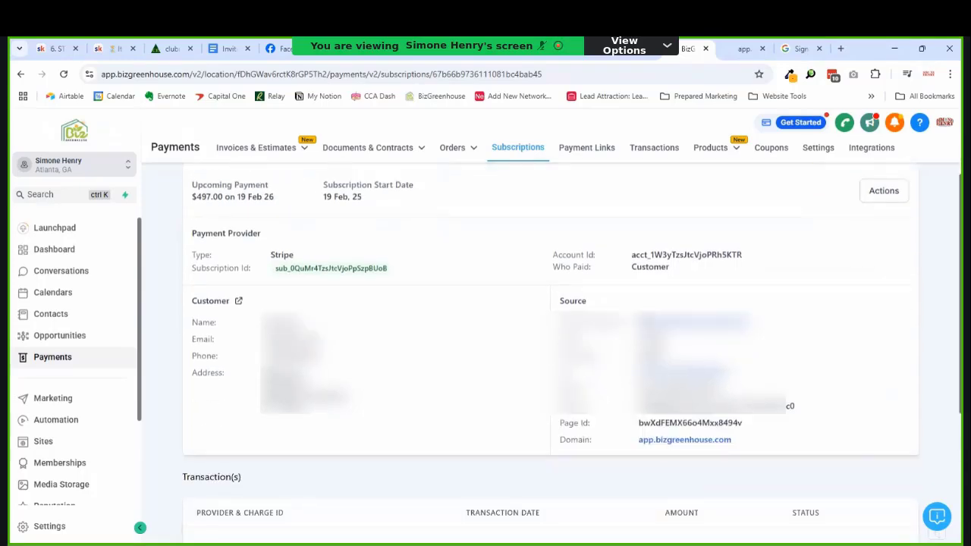
pyautogui.scroll(2, 577, 336)
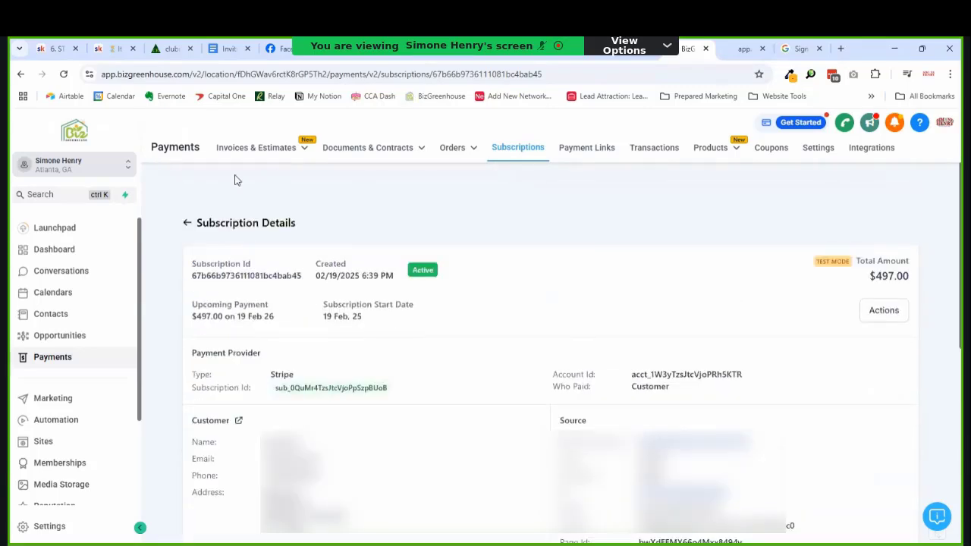
pyautogui.moveTo(711, 148)
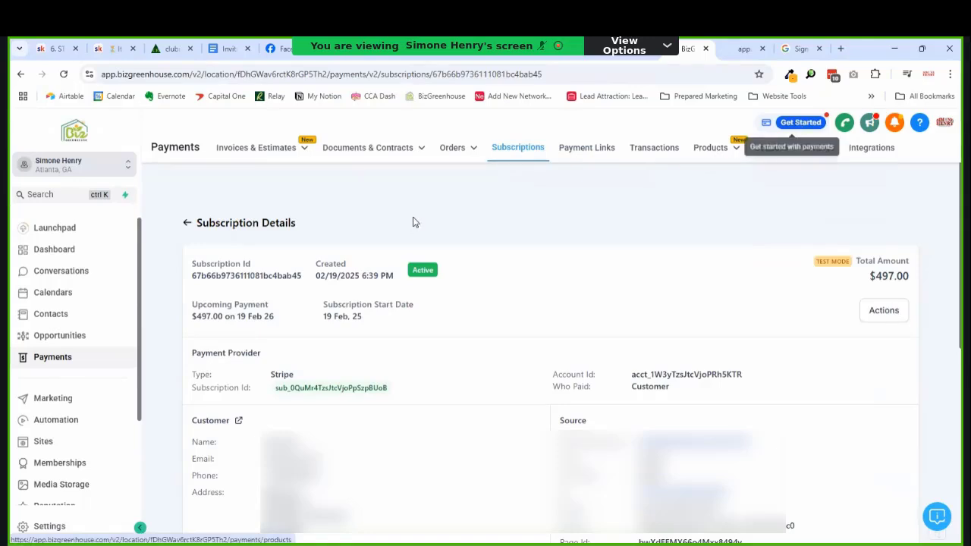
pyautogui.click(56, 450)
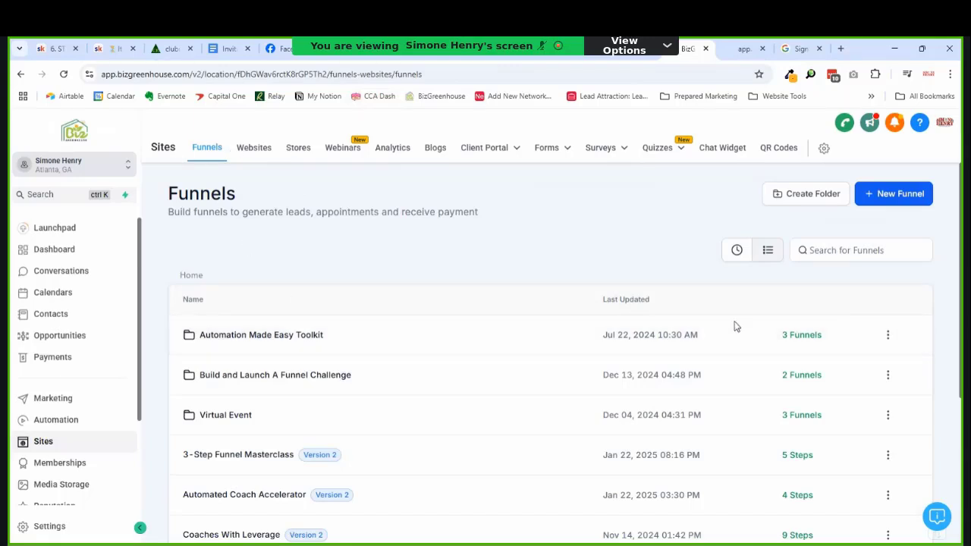
# Step: Open the Social Media Planner funnel's Upsell page in the editor from the Recent list
pyautogui.click(737, 255)
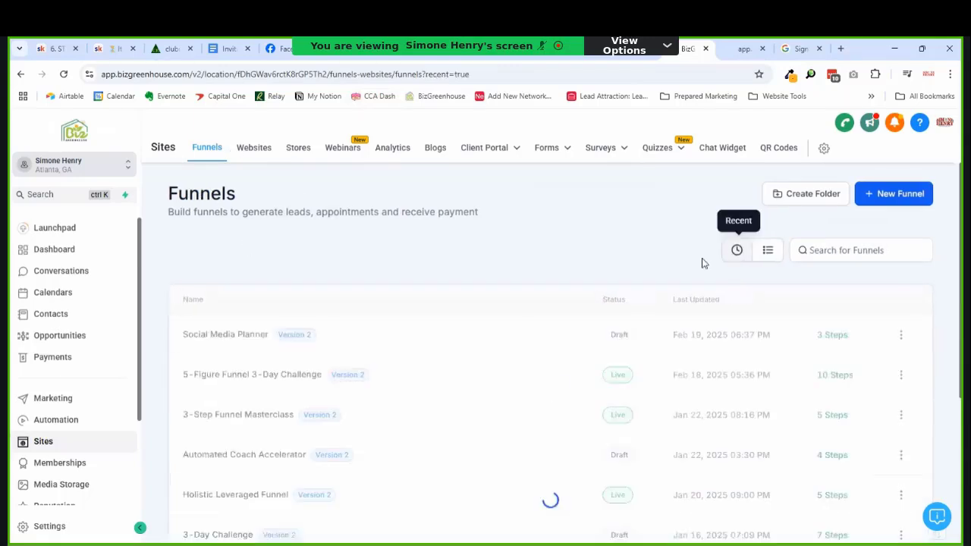
pyautogui.click(226, 335)
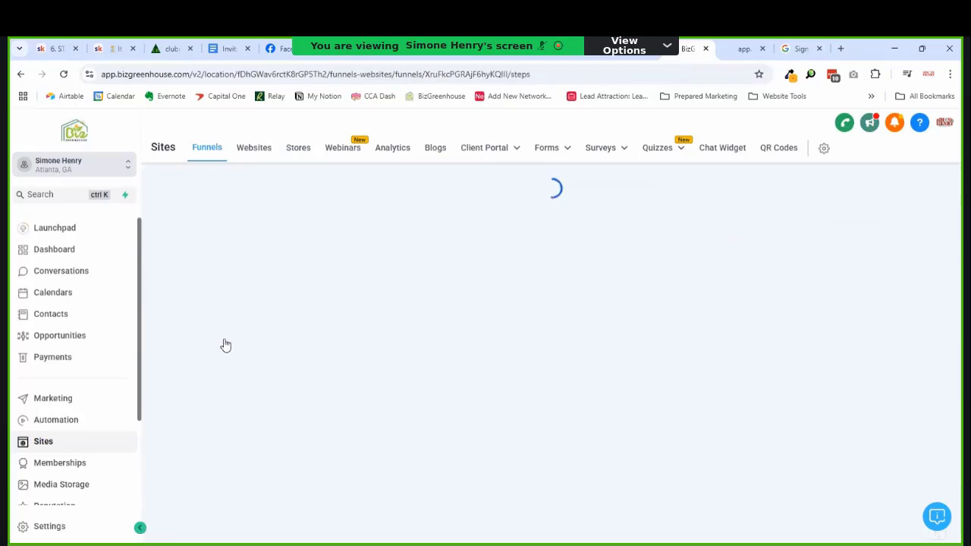
pyautogui.click(227, 338)
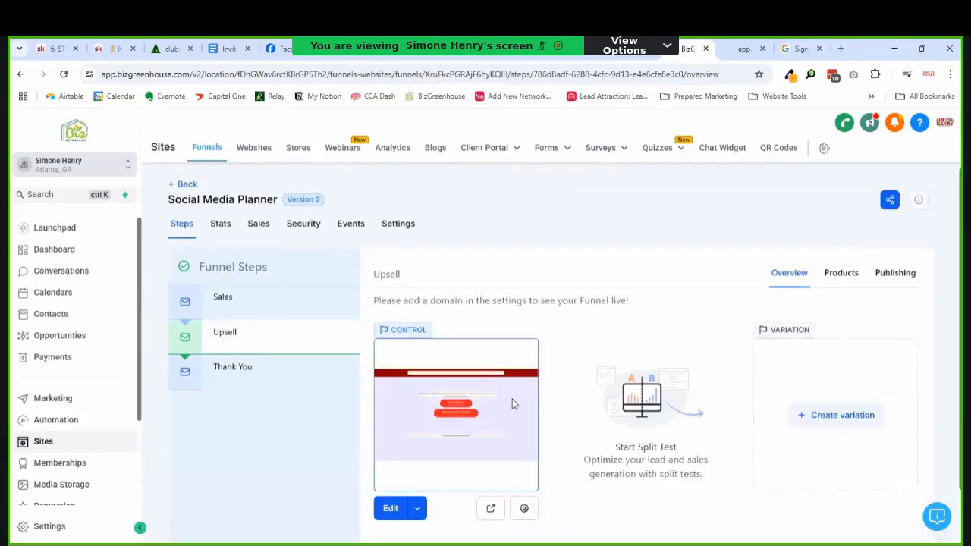
pyautogui.scroll(-1, 512, 403)
pyautogui.click(387, 461)
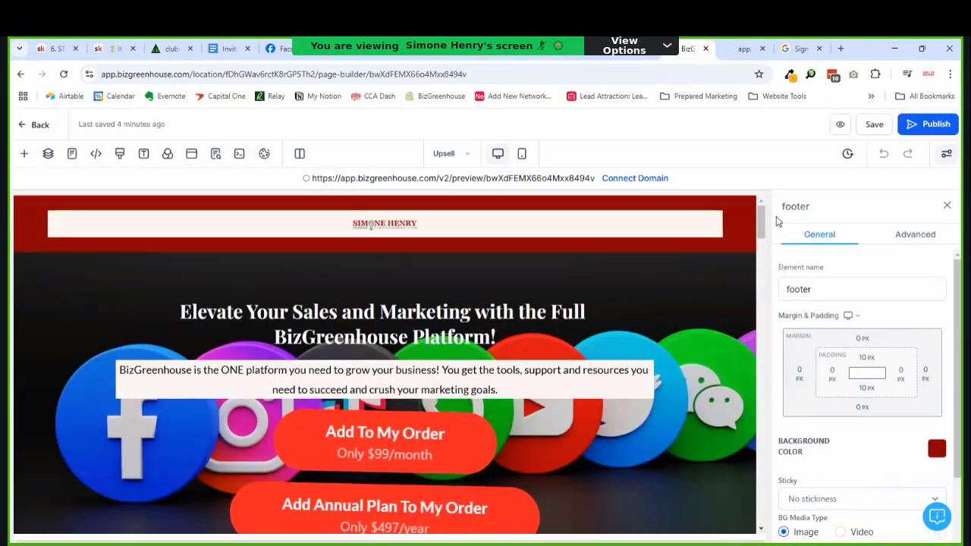
# Step: Delete the monthly $99 Add To My Order button from the page
pyautogui.moveTo(761, 218)
pyautogui.mouseDown()
pyautogui.moveTo(760, 267)
pyautogui.moveTo(760, 219)
pyautogui.moveTo(762, 231)
pyautogui.mouseUp()
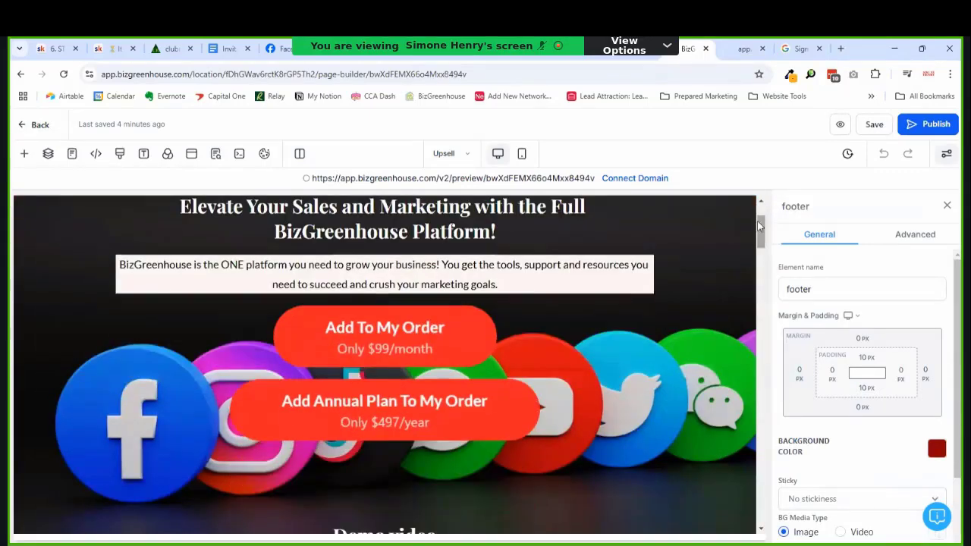
pyautogui.click(643, 303)
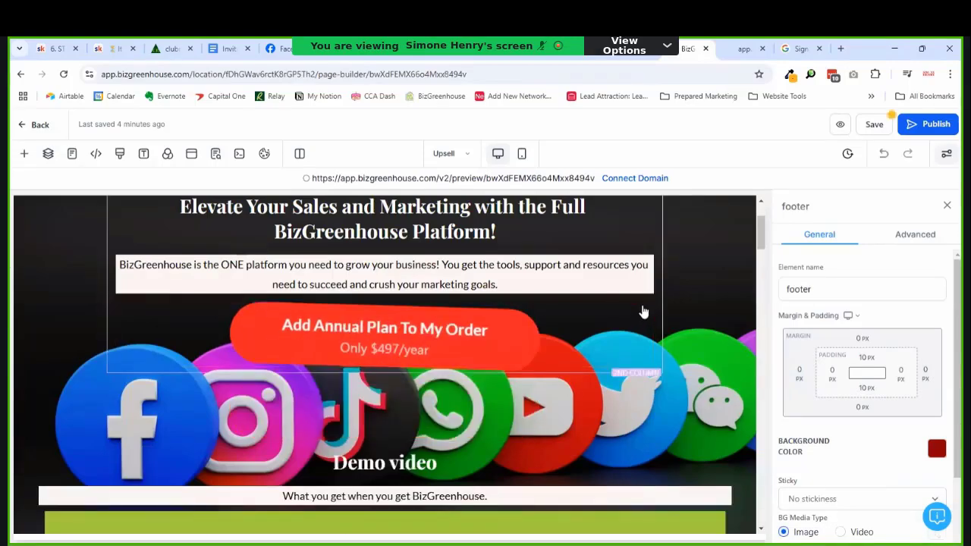
pyautogui.moveTo(762, 224); pyautogui.dragTo(762, 214)
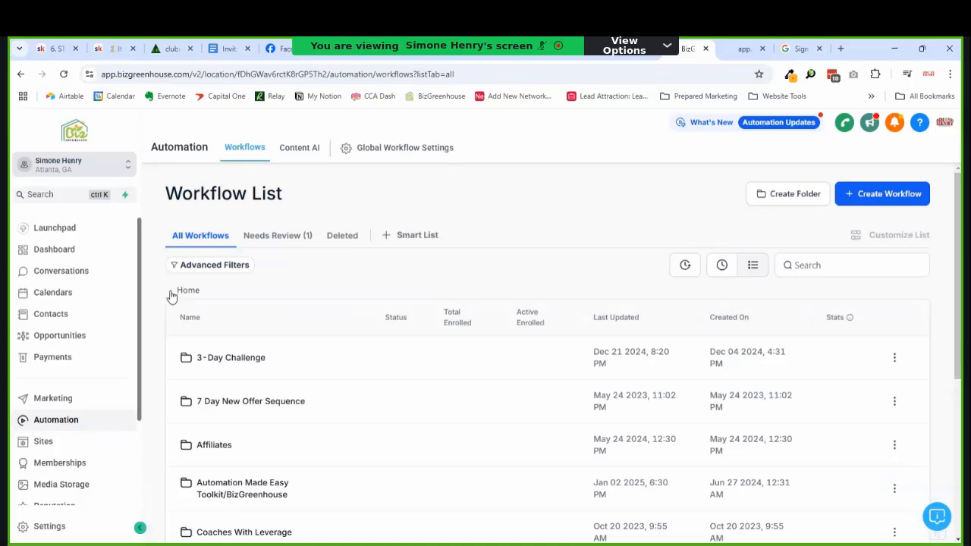
# Step: Return to Sites and open Social Media Planner's Upsell page from Recent in the page builder
pyautogui.click(42, 443)
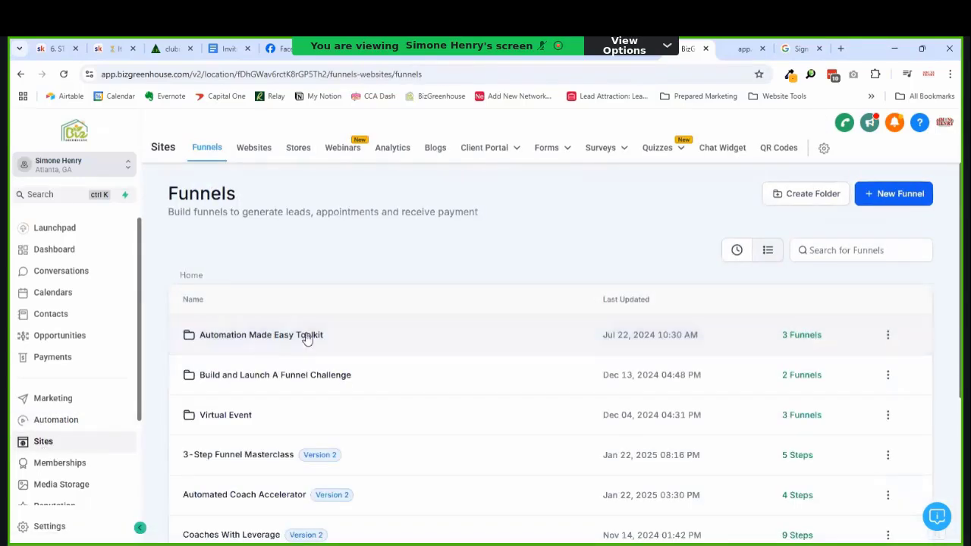
pyautogui.click(736, 250)
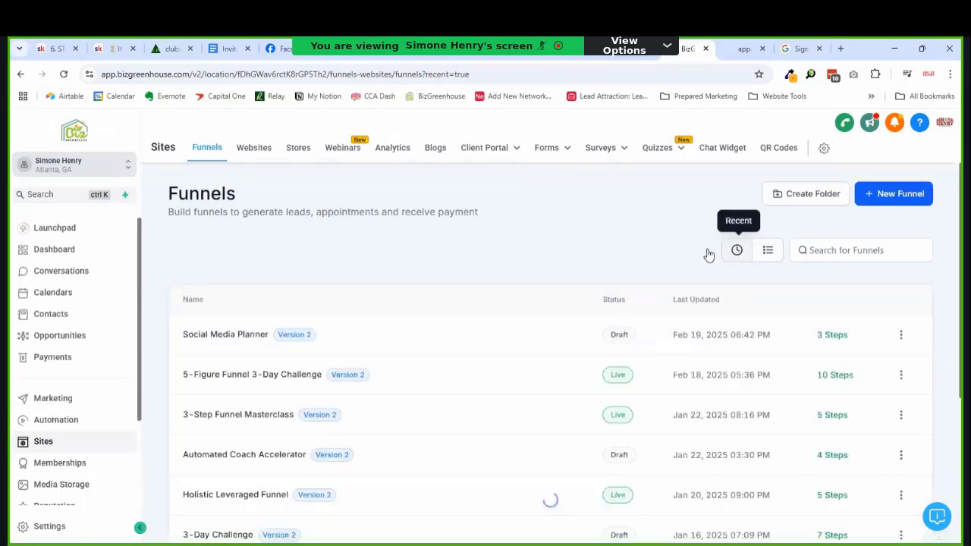
pyautogui.click(257, 339)
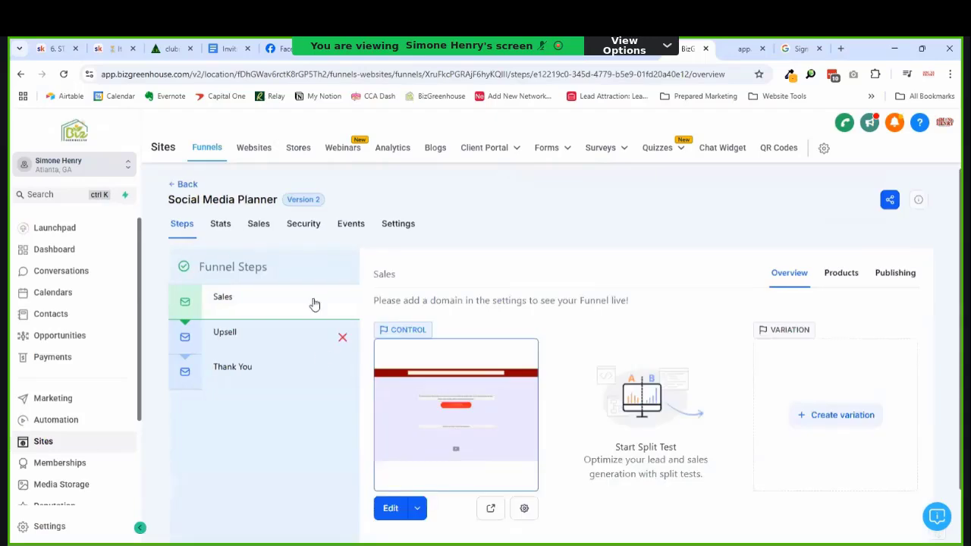
pyautogui.click(258, 341)
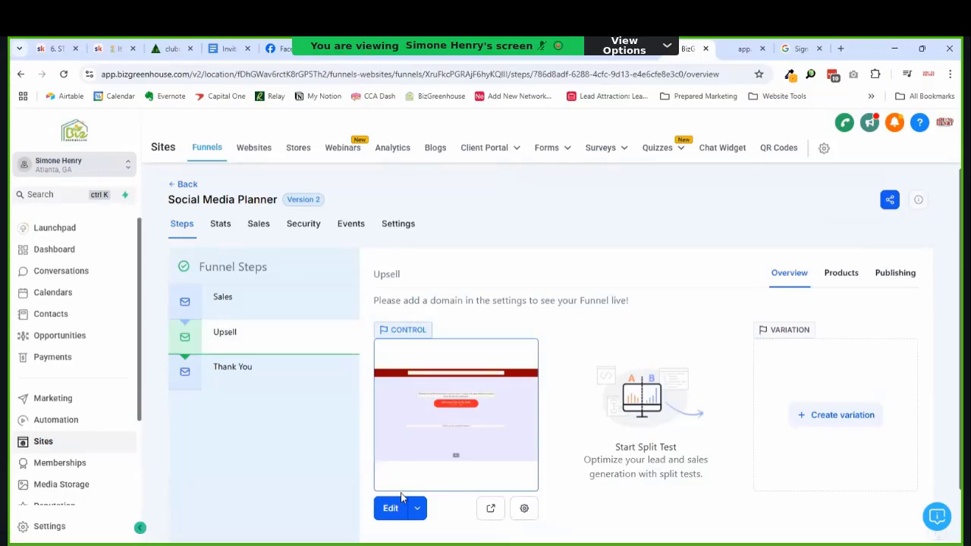
pyautogui.click(387, 520)
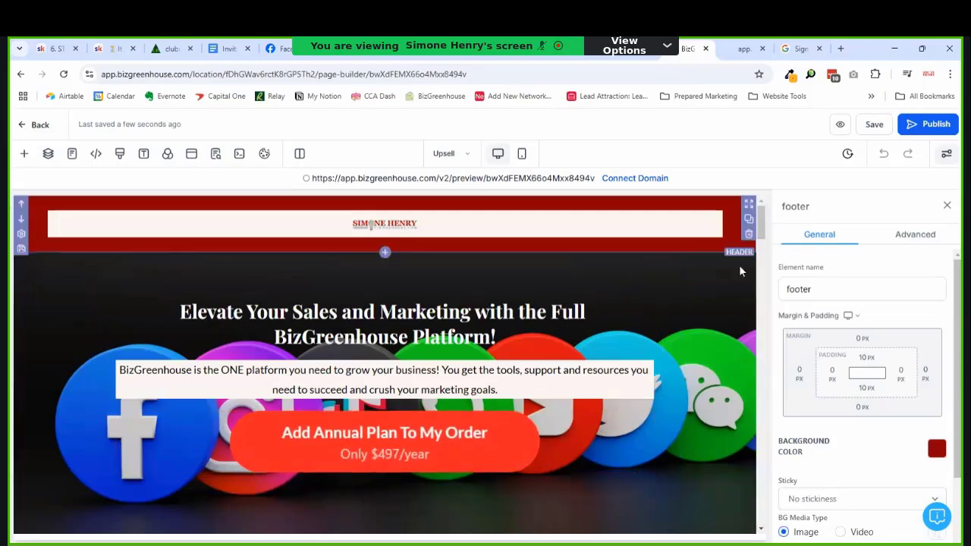
# Step: Scroll to the Your Info order form section and delete it
pyautogui.moveTo(761, 230); pyautogui.dragTo(756, 338)
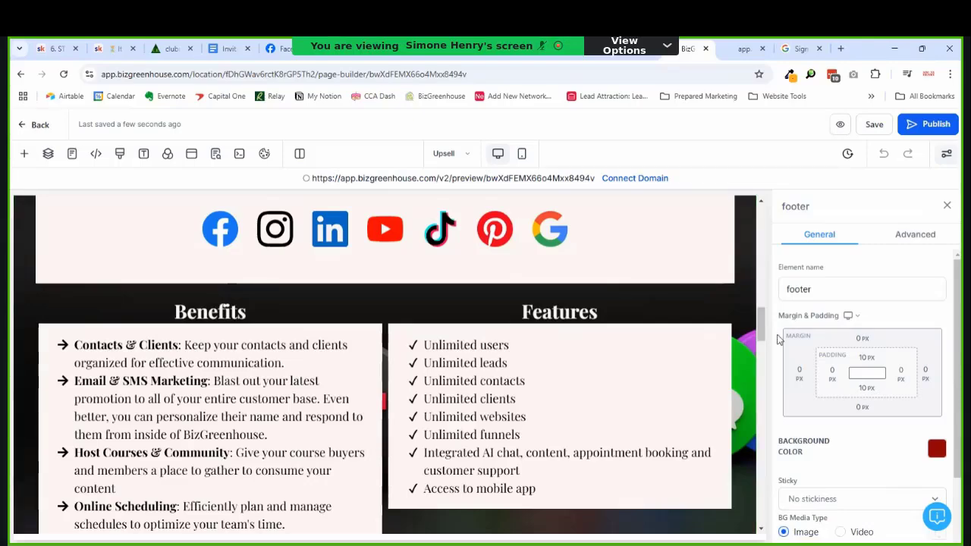
pyautogui.moveTo(757, 359); pyautogui.dragTo(756, 459)
pyautogui.scroll(5, 726, 386)
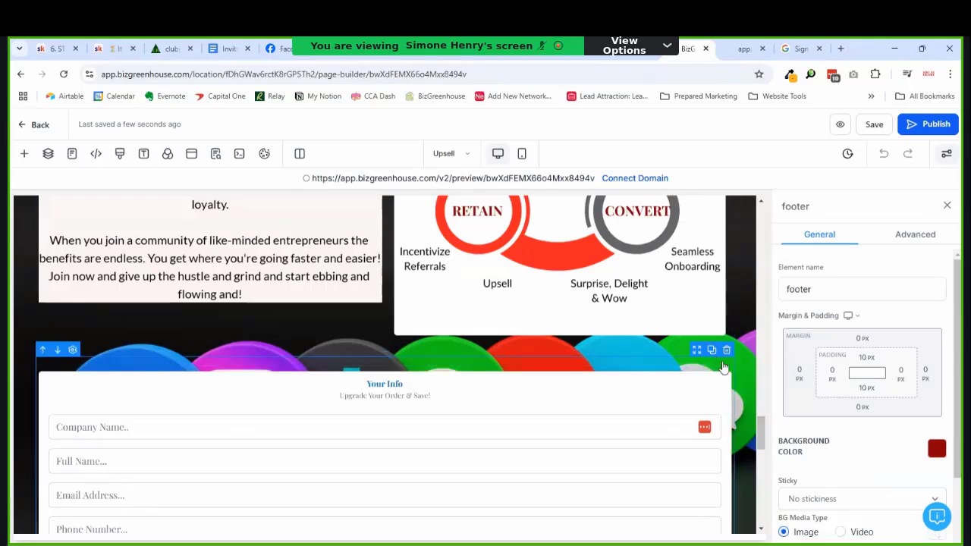
pyautogui.click(726, 349)
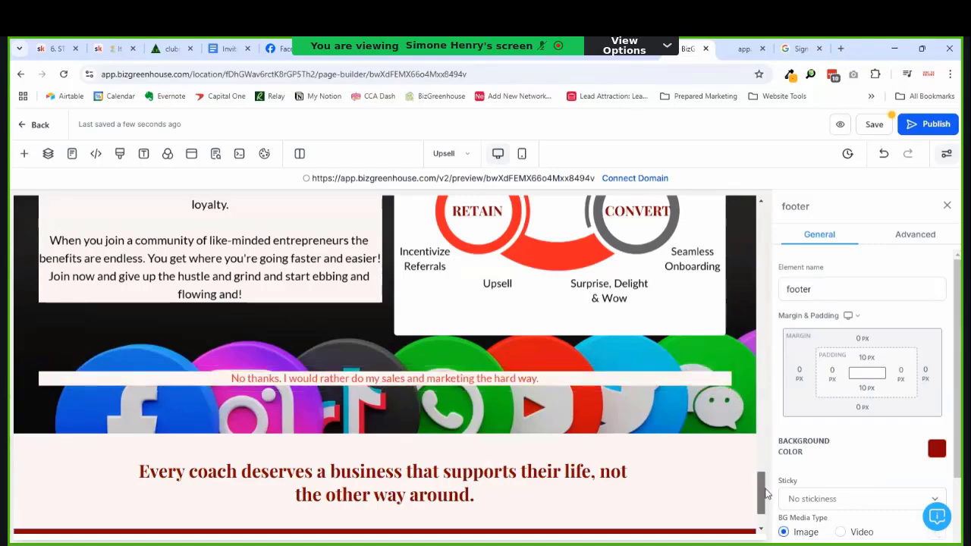
# Step: Check the remaining page and exit the builder back to the funnel's Upsell step
pyautogui.moveTo(765, 500); pyautogui.dragTo(759, 272)
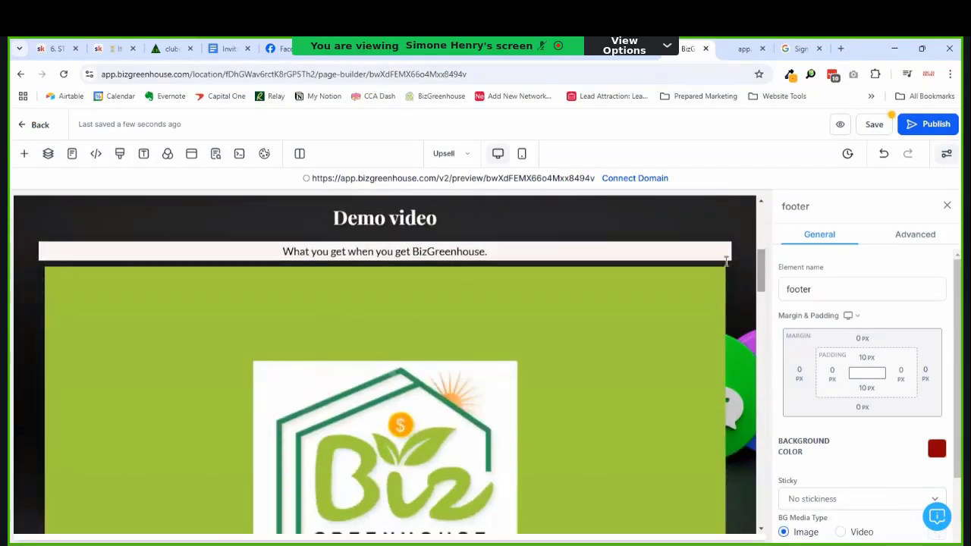
pyautogui.moveTo(760, 273)
pyautogui.mouseDown()
pyautogui.moveTo(758, 387)
pyautogui.moveTo(761, 279)
pyautogui.mouseUp()
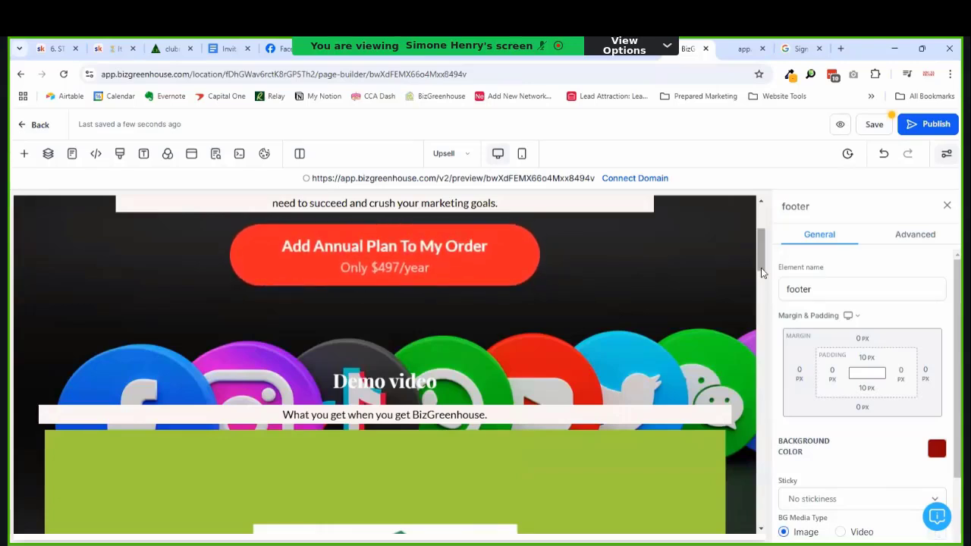
pyautogui.moveTo(762, 273); pyautogui.dragTo(764, 244)
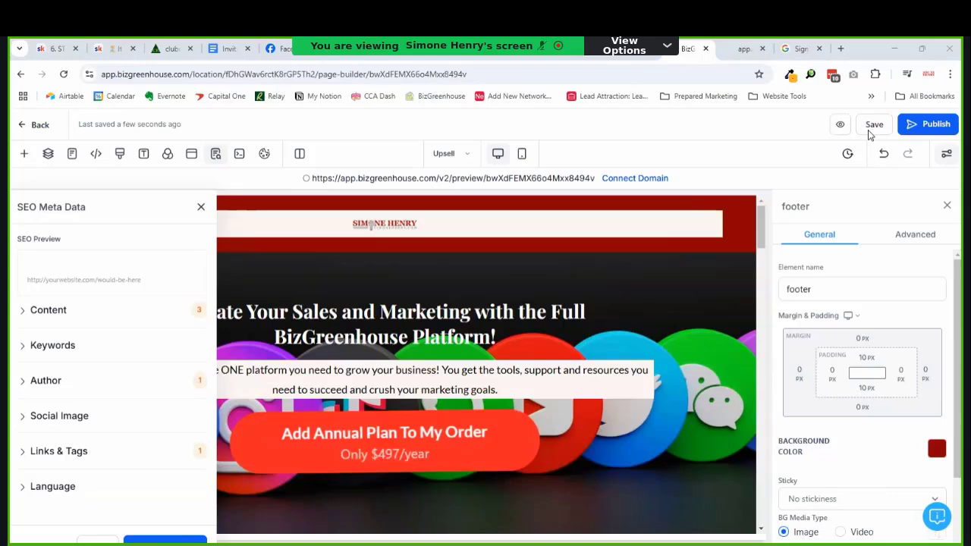
pyautogui.click(35, 124)
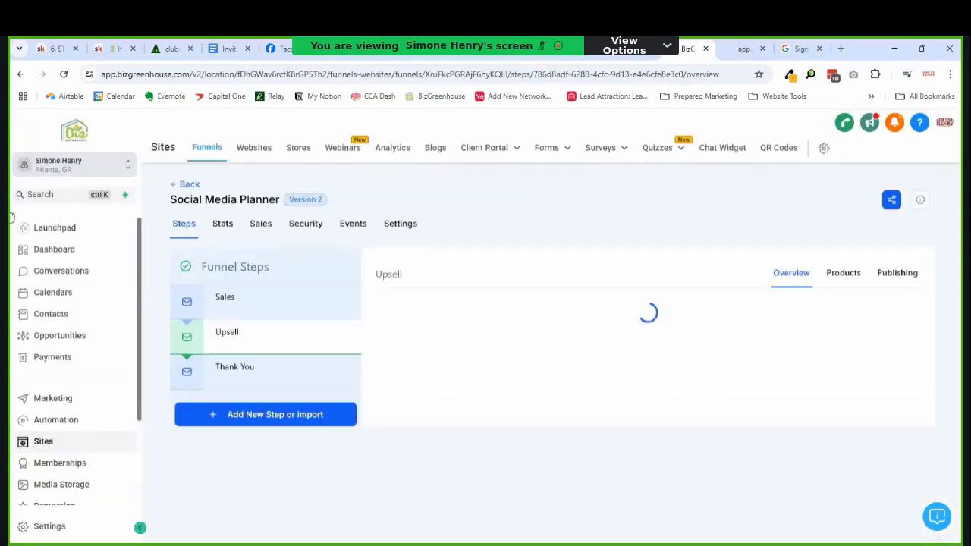
# Step: Open the BizGreenhouse Social Media Order Confirmation workflow in the Automation Made Easy Toolkit/BizGreenhouse folder, then return to the list
pyautogui.click(54, 428)
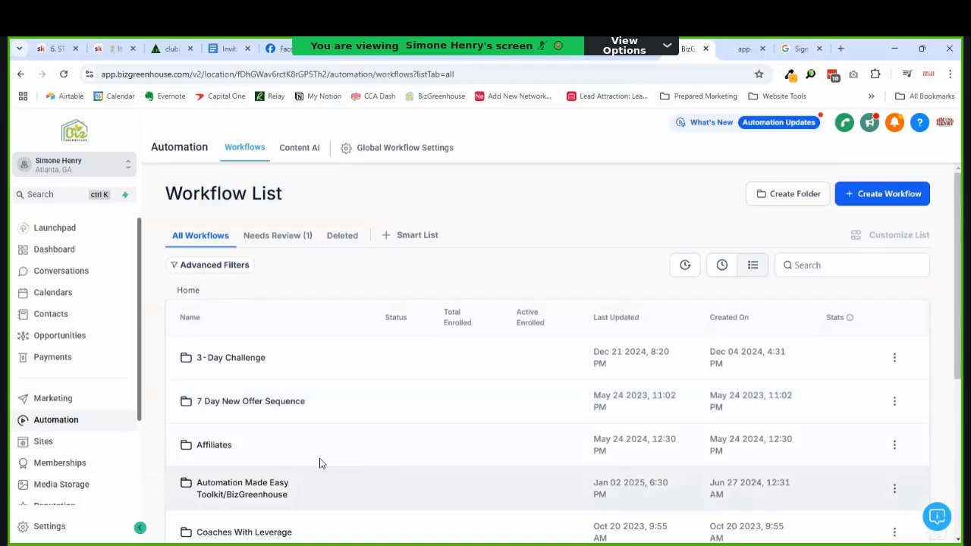
pyautogui.scroll(-1, 561, 353)
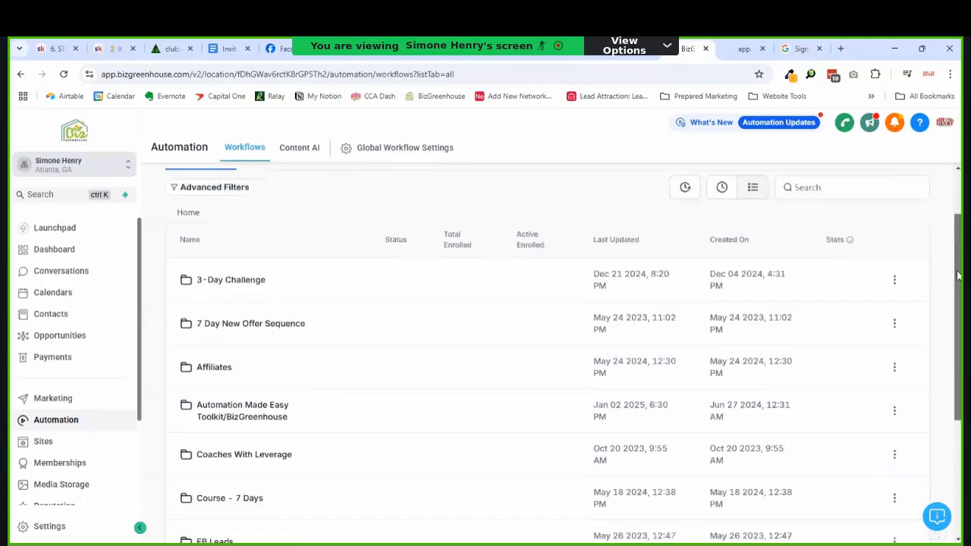
pyautogui.click(261, 402)
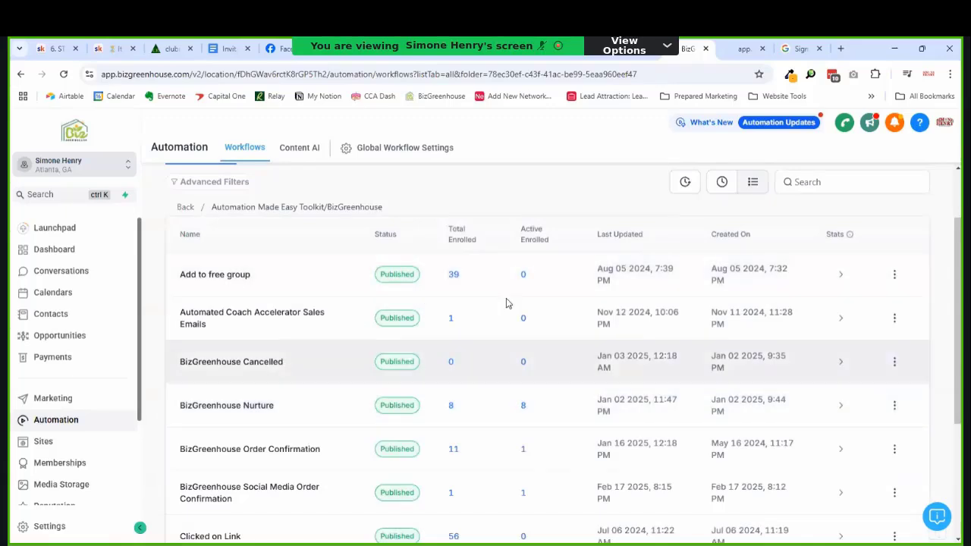
pyautogui.click(224, 497)
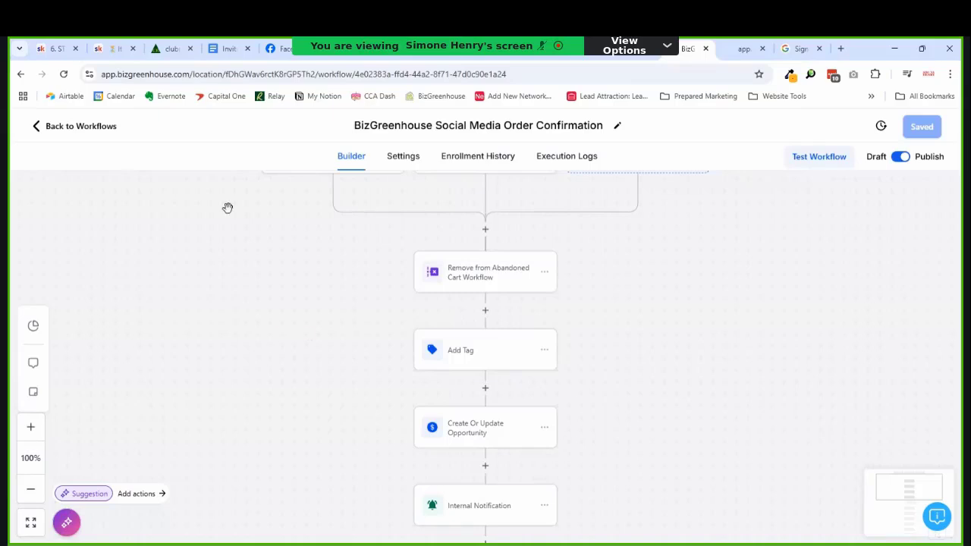
pyautogui.click(69, 127)
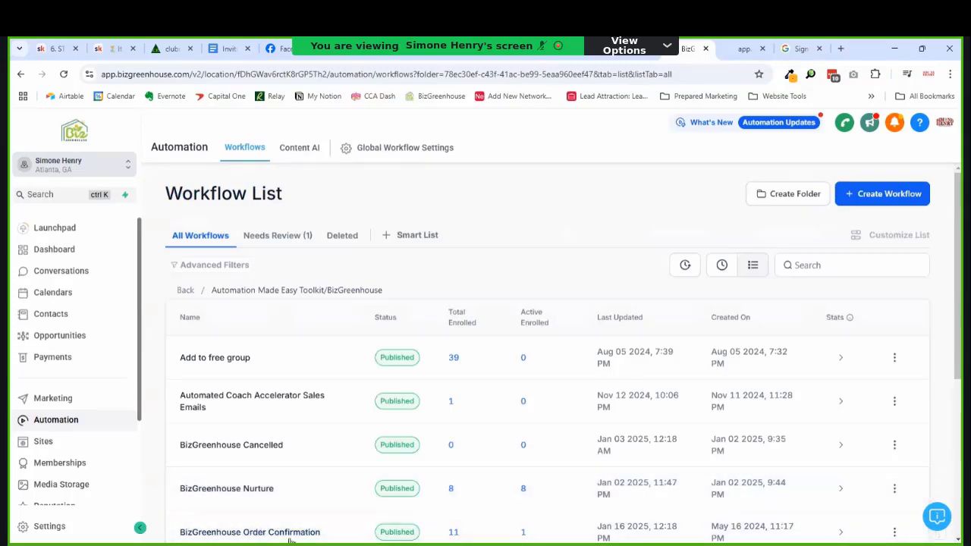
pyautogui.scroll(-5, 951, 397)
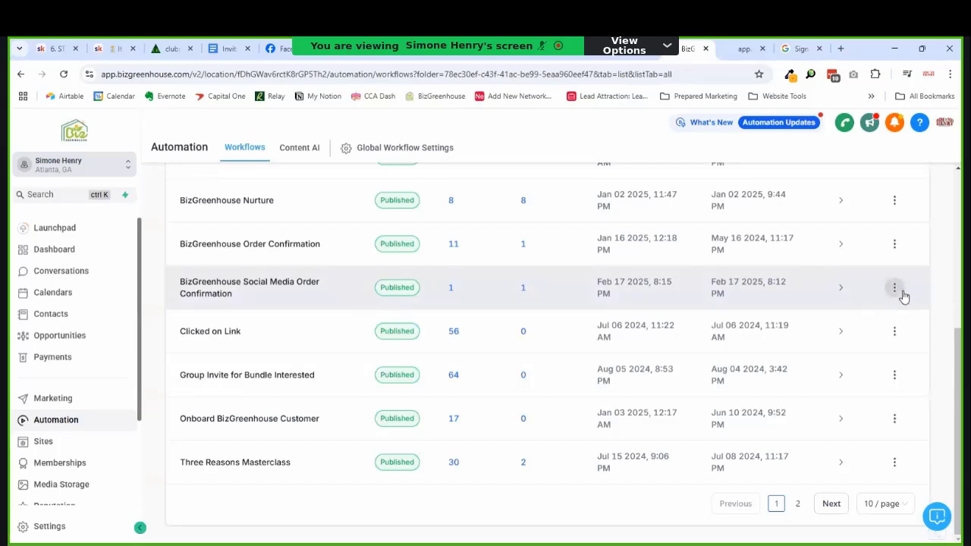
pyautogui.click(895, 289)
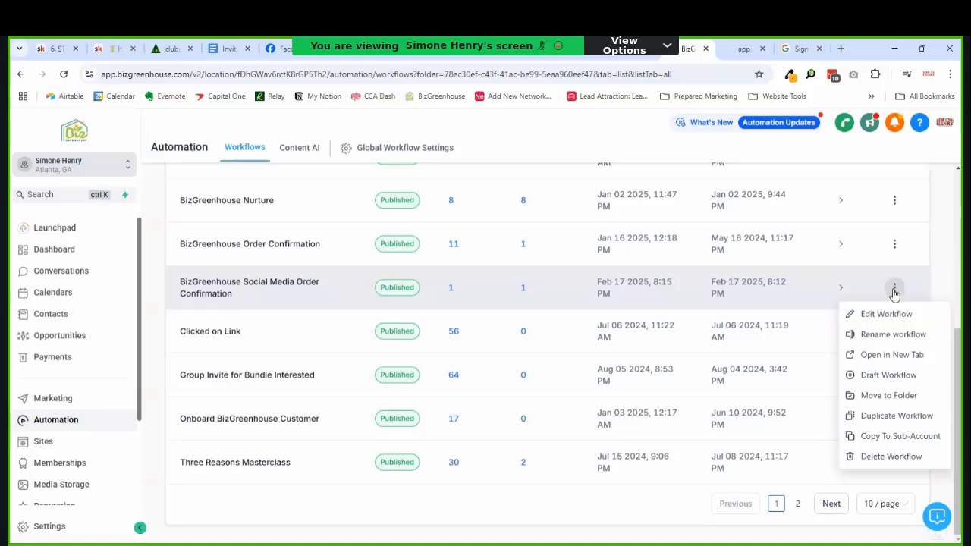
pyautogui.click(878, 418)
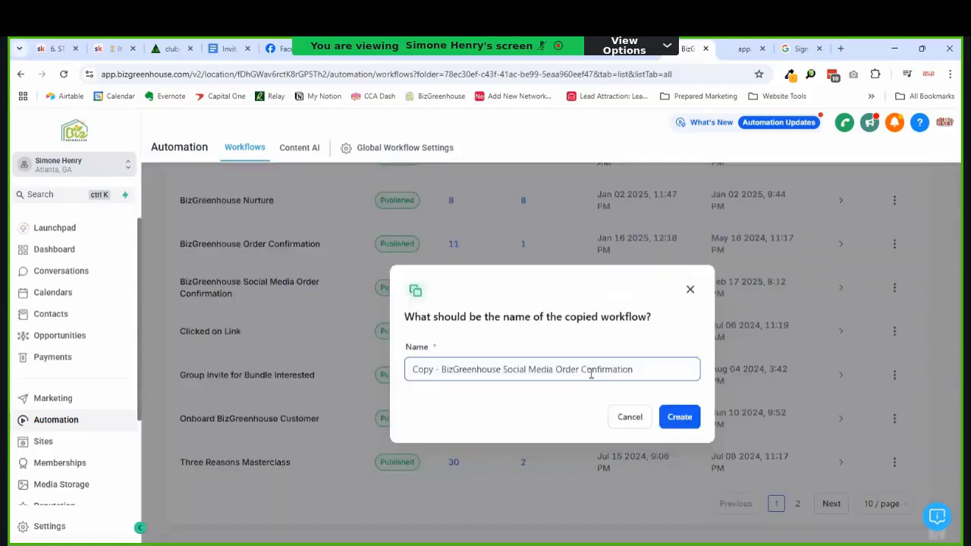
pyautogui.click(571, 370)
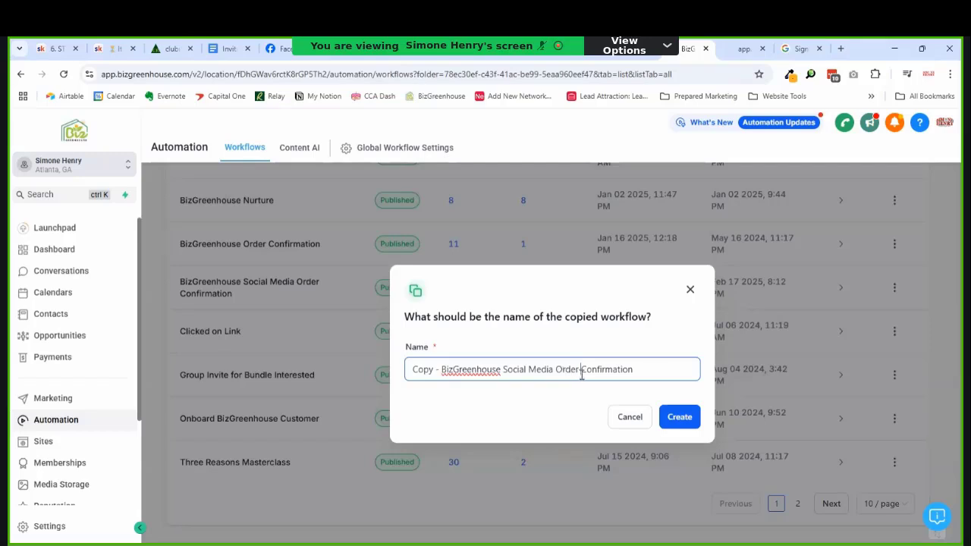
pyautogui.write('Annual')
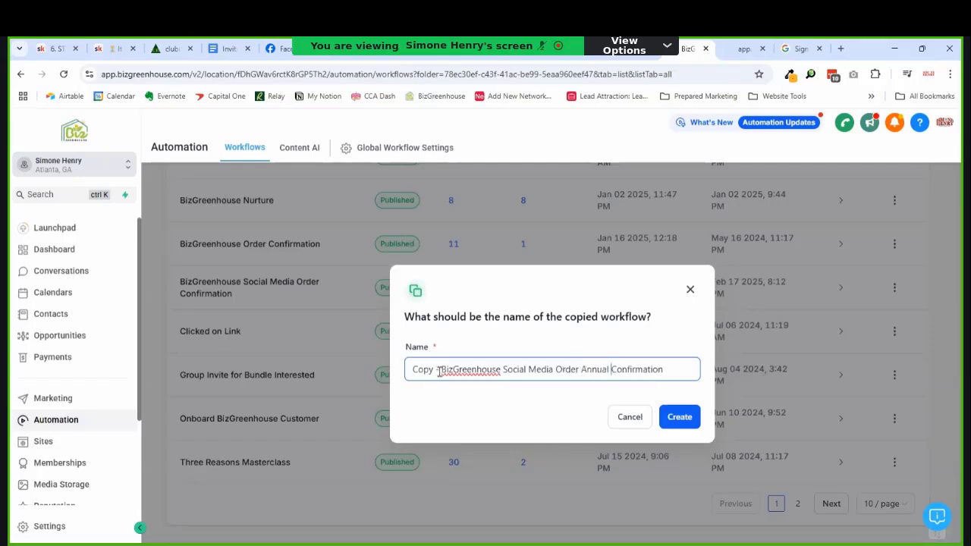
pyautogui.click(441, 373)
pyautogui.press('BackSpace')
pyautogui.press('BackSpace')
pyautogui.press('BackSpace')
pyautogui.press('BackSpace')
pyautogui.press('BackSpace')
pyautogui.press('BackSpace')
pyautogui.press('BackSpace')
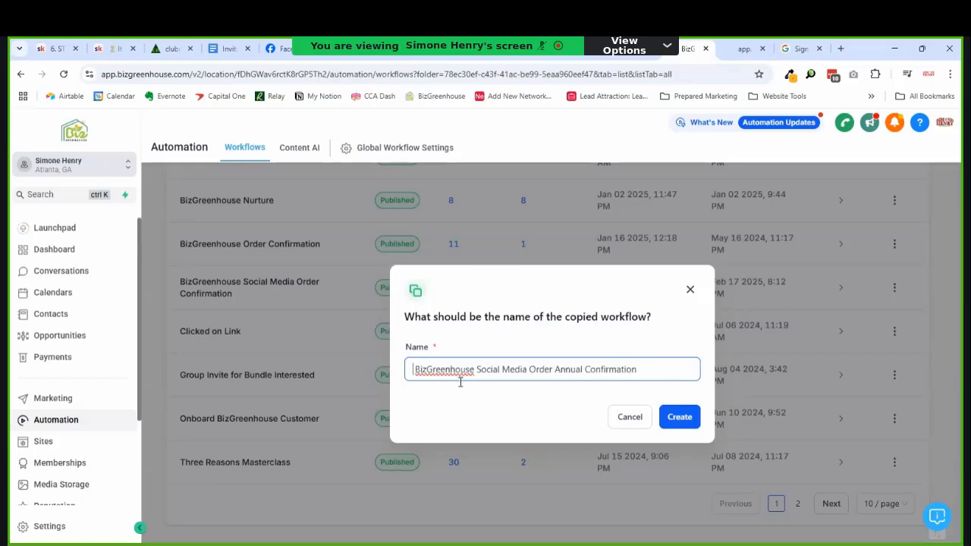
pyautogui.press('Delete')
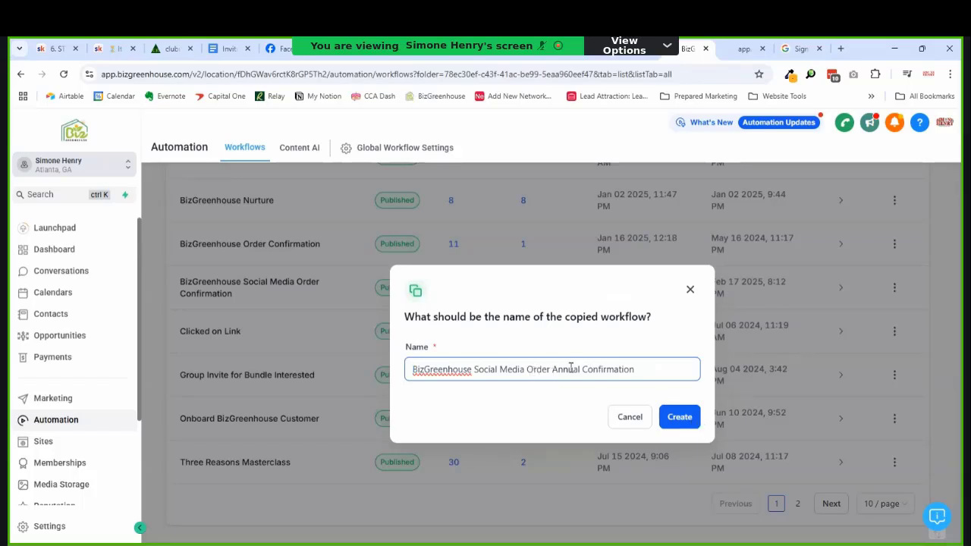
pyautogui.press('BackSpace')
pyautogui.press('BackSpace')
pyautogui.press('BackSpace')
pyautogui.press('BackSpace')
pyautogui.press('BackSpace')
pyautogui.press('BackSpace')
pyautogui.press('BackSpace')
pyautogui.write('Annual')
pyautogui.click(681, 423)
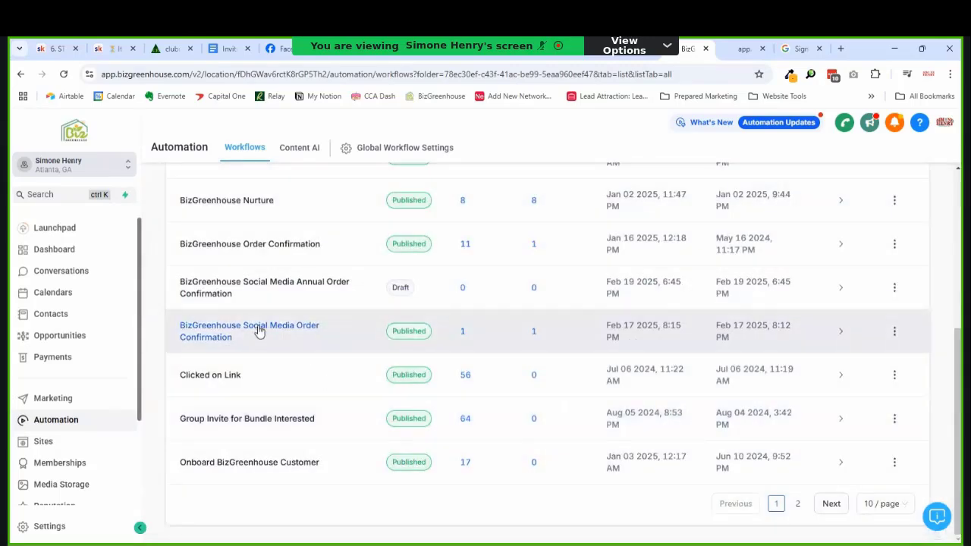
# Step: In the draft annual workflow, add a Course Grant Offer step for Social Media Planner Tutorials after Add Tag
pyautogui.click(280, 290)
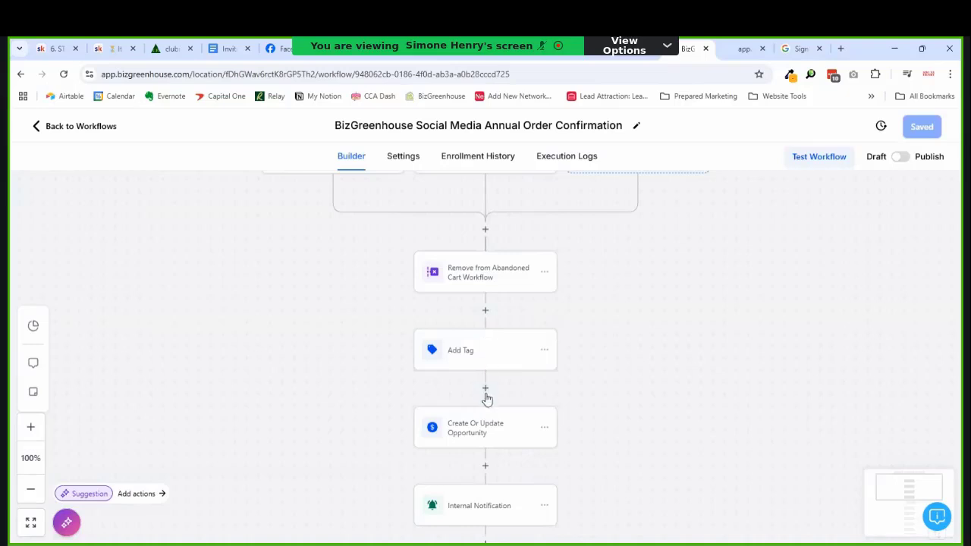
pyautogui.click(485, 392)
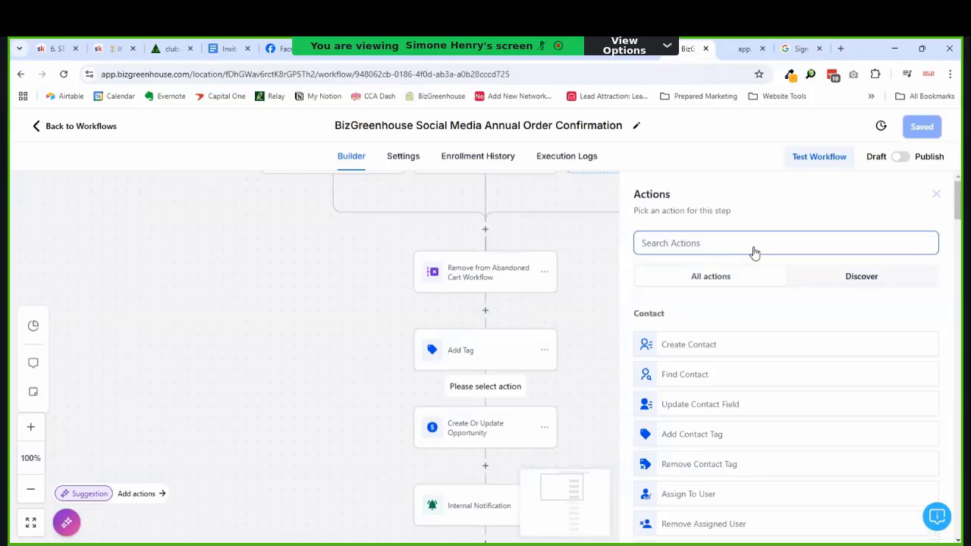
pyautogui.write('g')
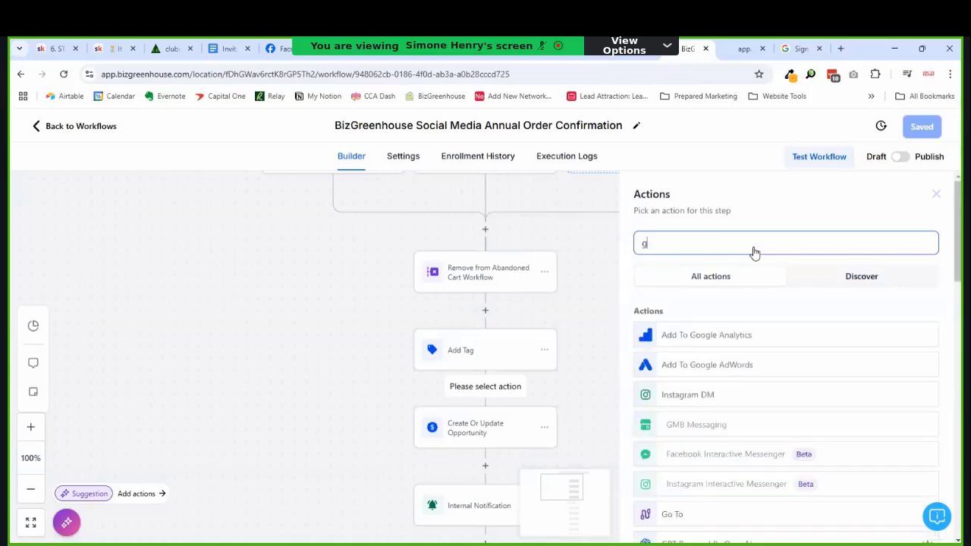
pyautogui.write('roup')
pyautogui.hotkey('ctrl', 'a')
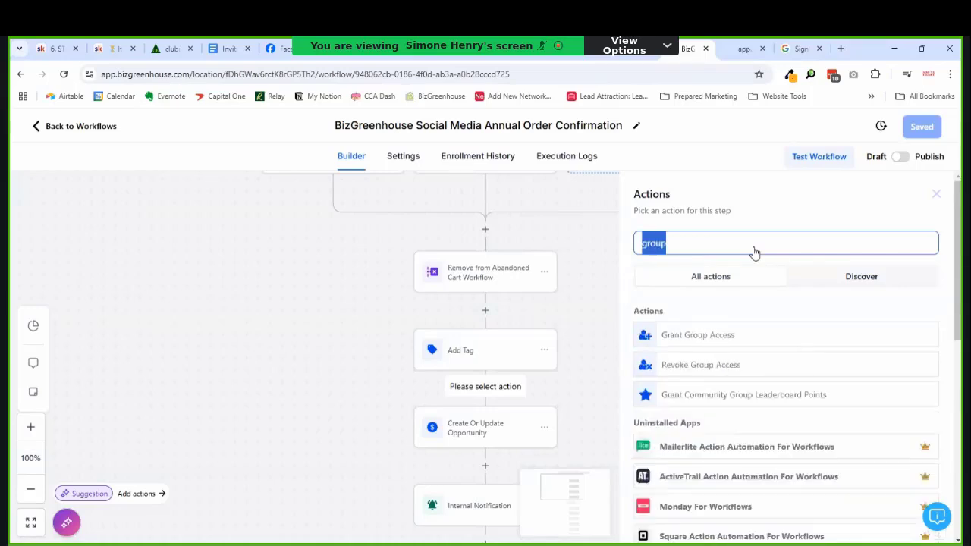
pyautogui.write('me')
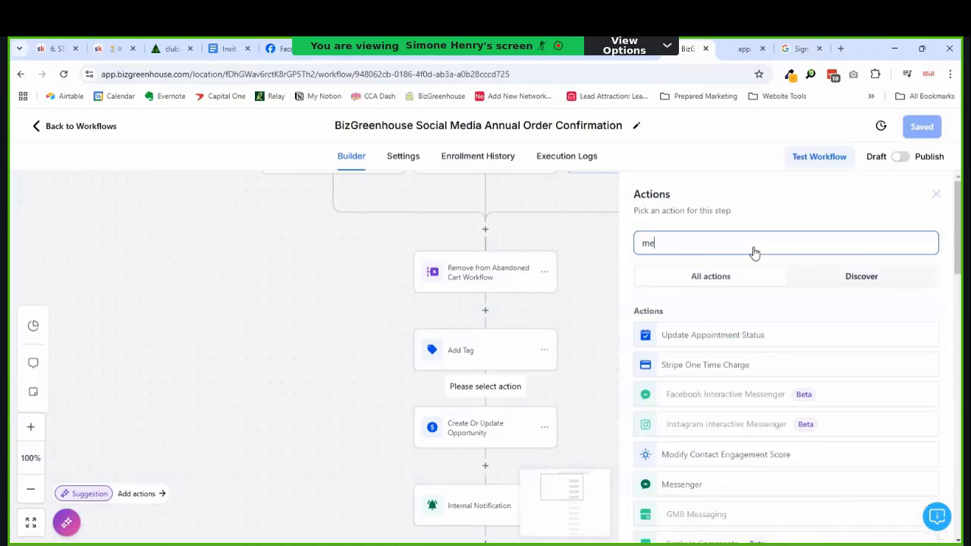
pyautogui.write('mber')
pyautogui.hotkey('ctrl', 'a')
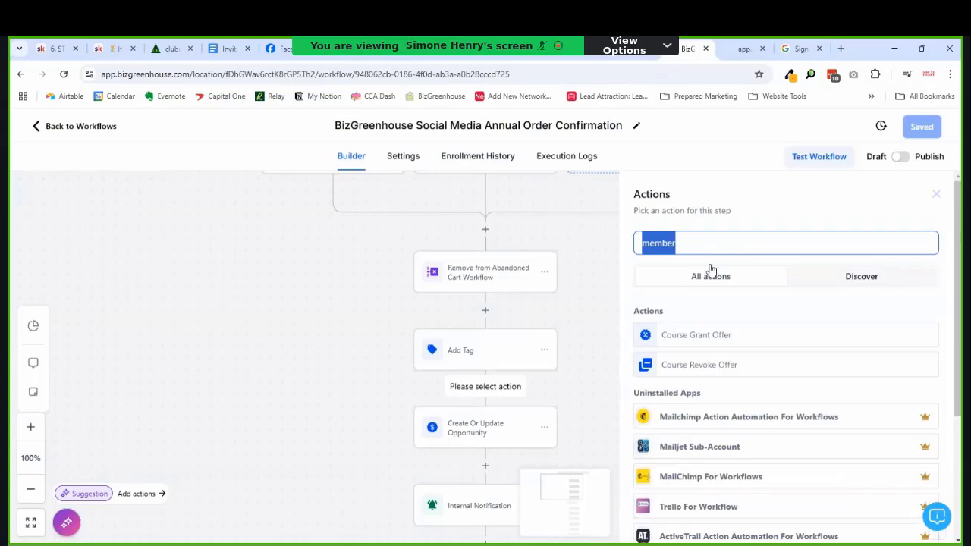
pyautogui.click(664, 334)
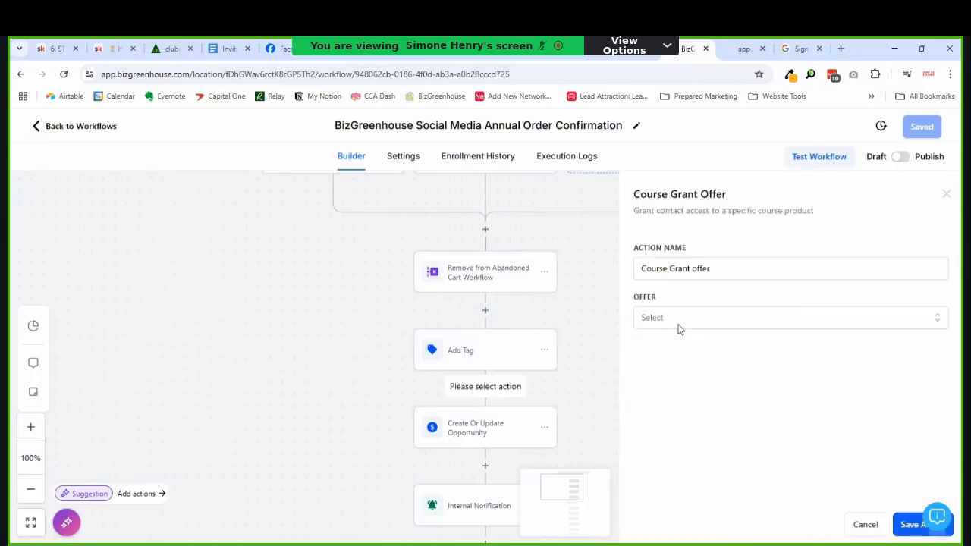
pyautogui.click(679, 323)
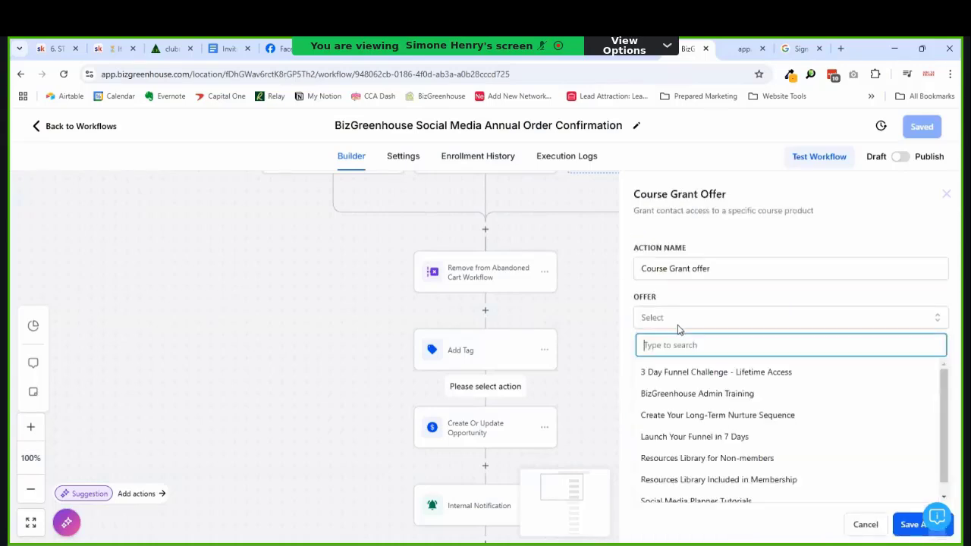
pyautogui.scroll(-2, 690, 369)
pyautogui.click(692, 371)
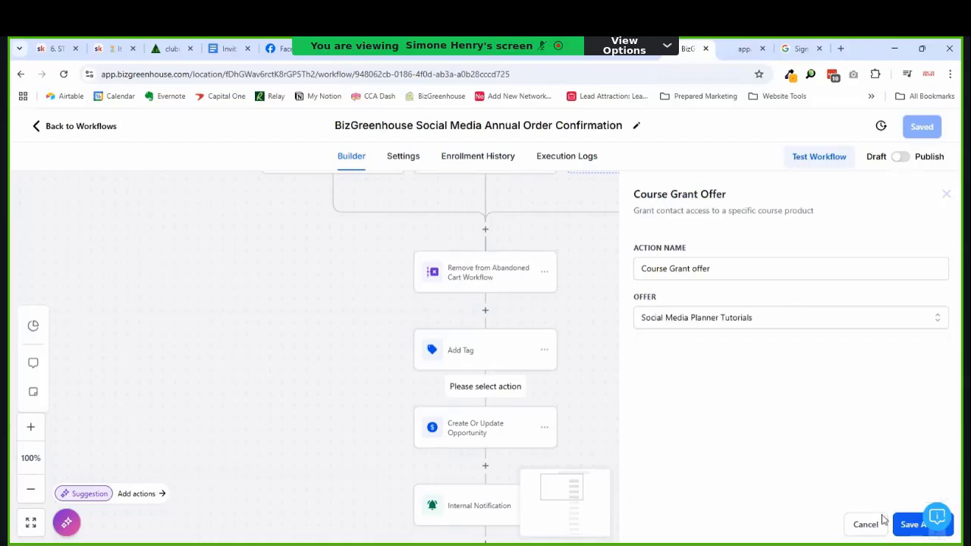
pyautogui.click(901, 529)
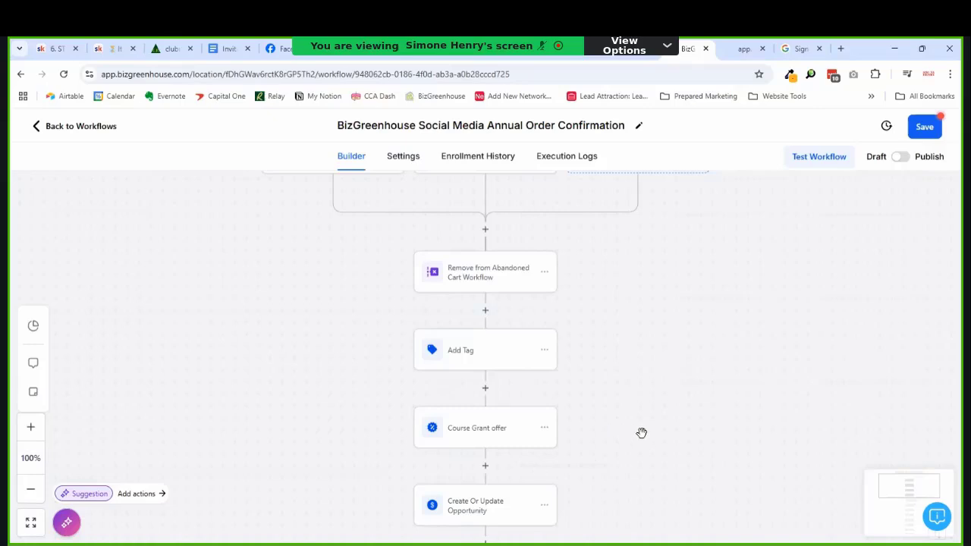
# Step: Inspect the Create Or Update Opportunity step's settings and close them unchanged
pyautogui.moveTo(681, 443); pyautogui.dragTo(667, 379)
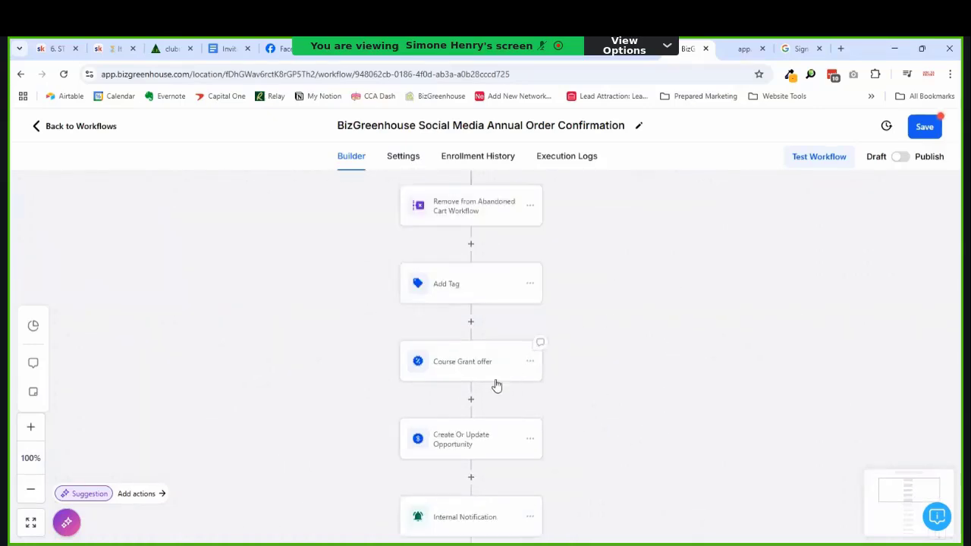
pyautogui.click(472, 449)
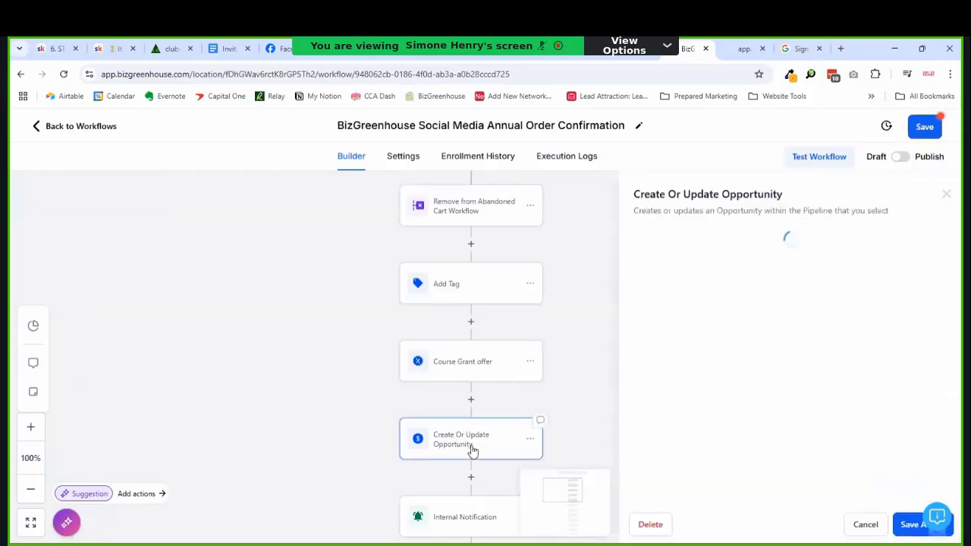
pyautogui.click(866, 525)
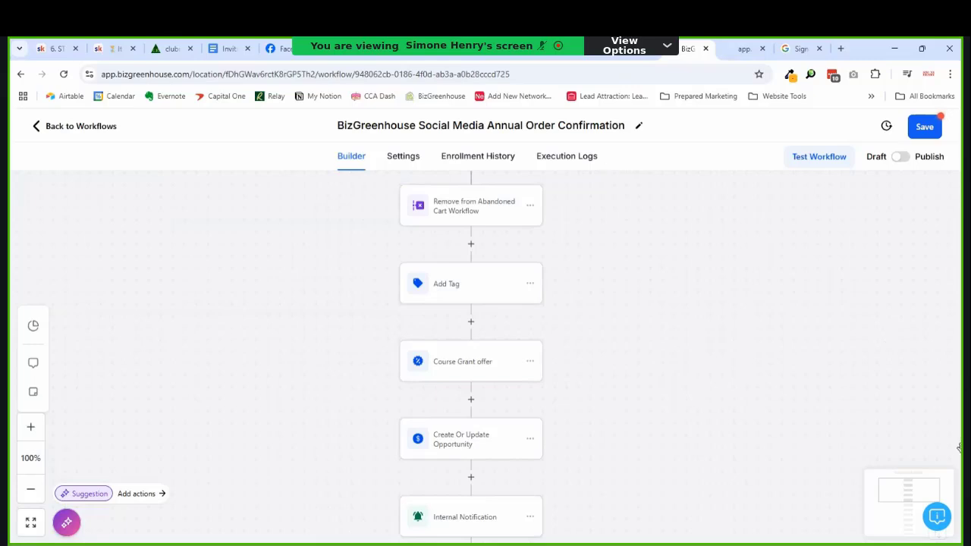
pyautogui.scroll(2, 728, 325)
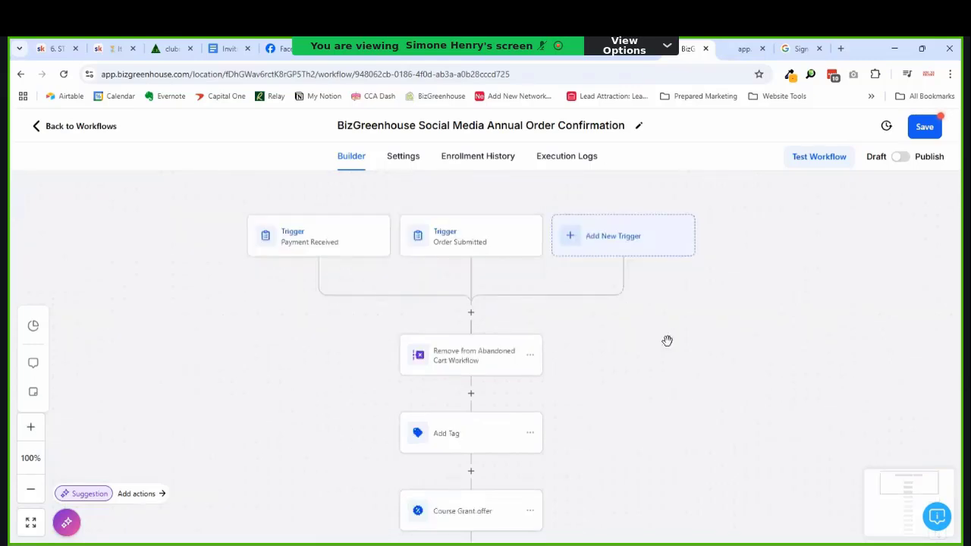
# Step: Add a Product Price Is Social Media Annual Plan filter to the Payment Received trigger
pyautogui.click(356, 255)
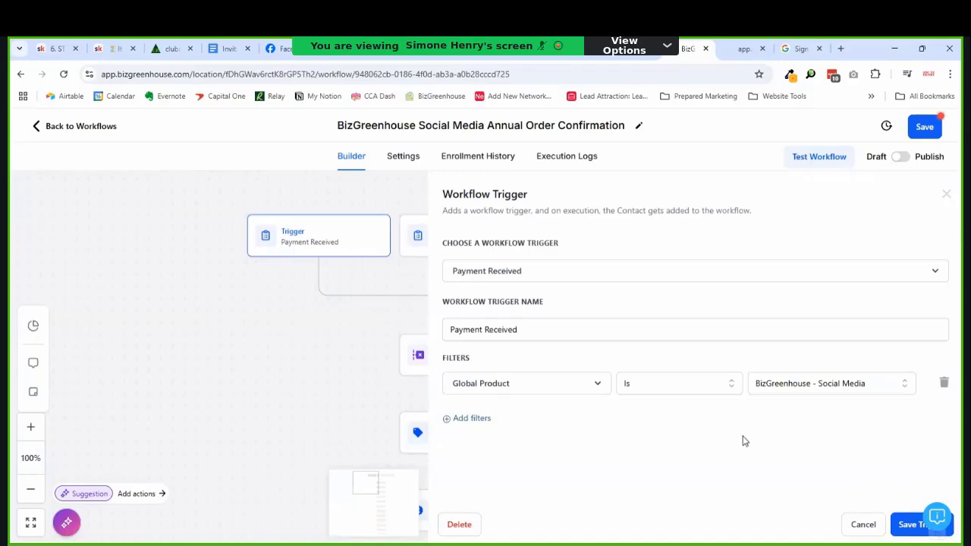
pyautogui.click(568, 387)
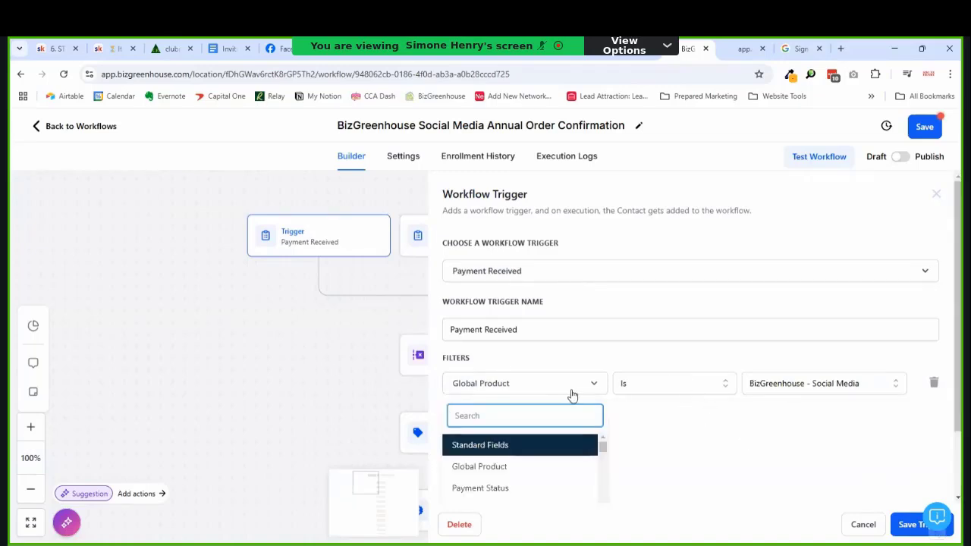
pyautogui.click(669, 430)
pyautogui.click(509, 432)
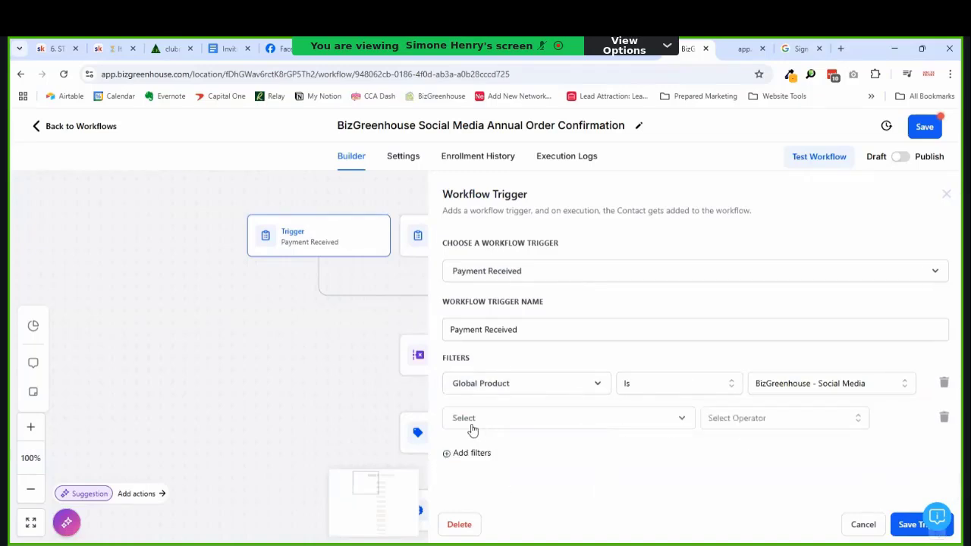
pyautogui.click(642, 439)
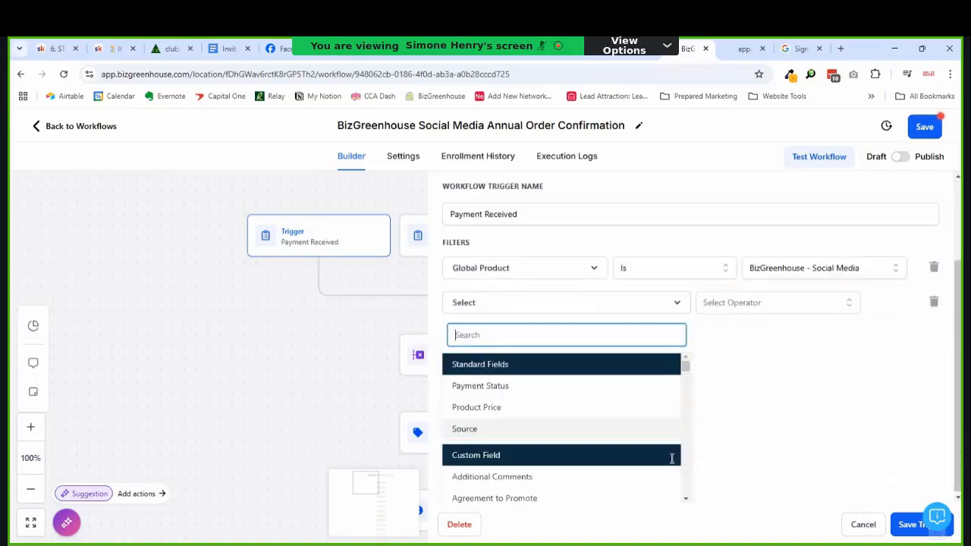
pyautogui.click(490, 406)
pyautogui.click(766, 418)
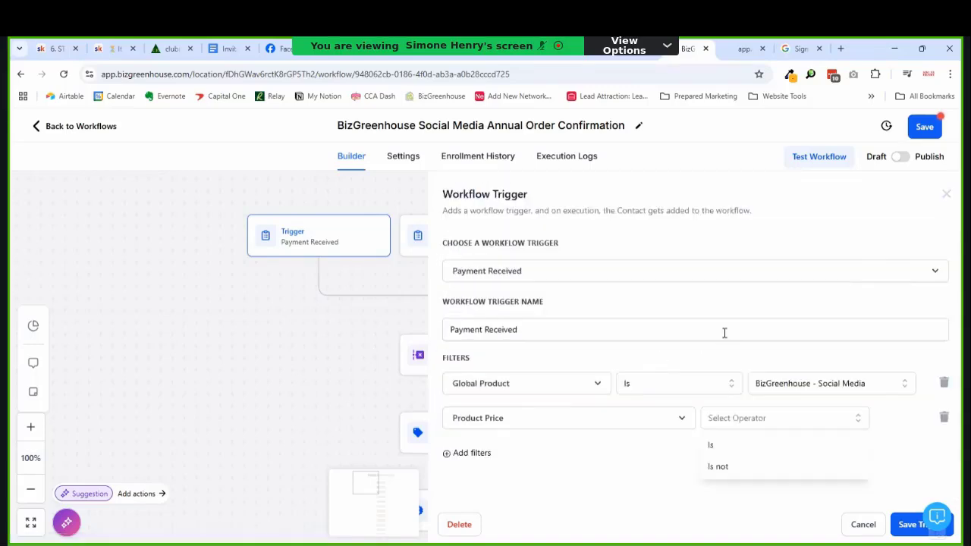
pyautogui.click(769, 443)
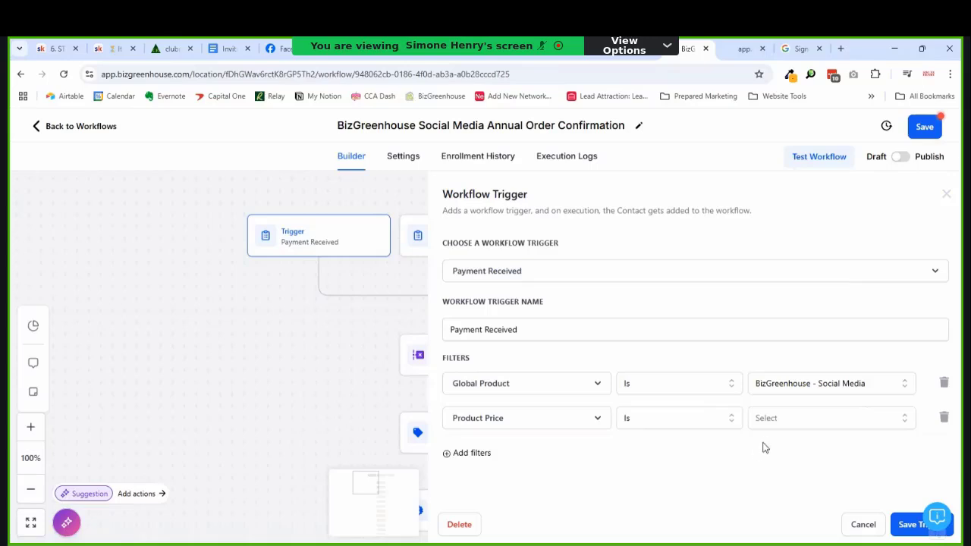
pyautogui.click(765, 422)
pyautogui.click(771, 494)
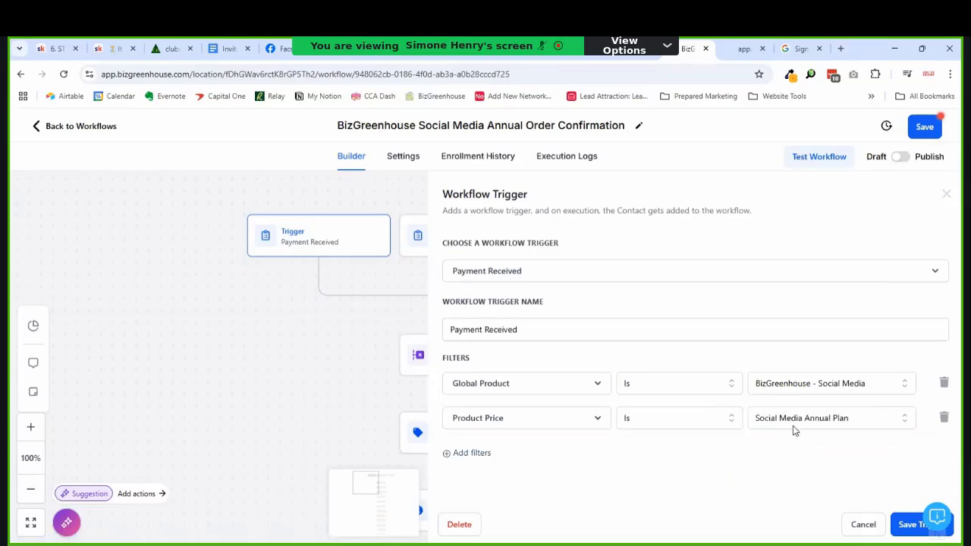
# Step: Rename the trigger 'Payment Received for annual plan' and save it
pyautogui.click(484, 334)
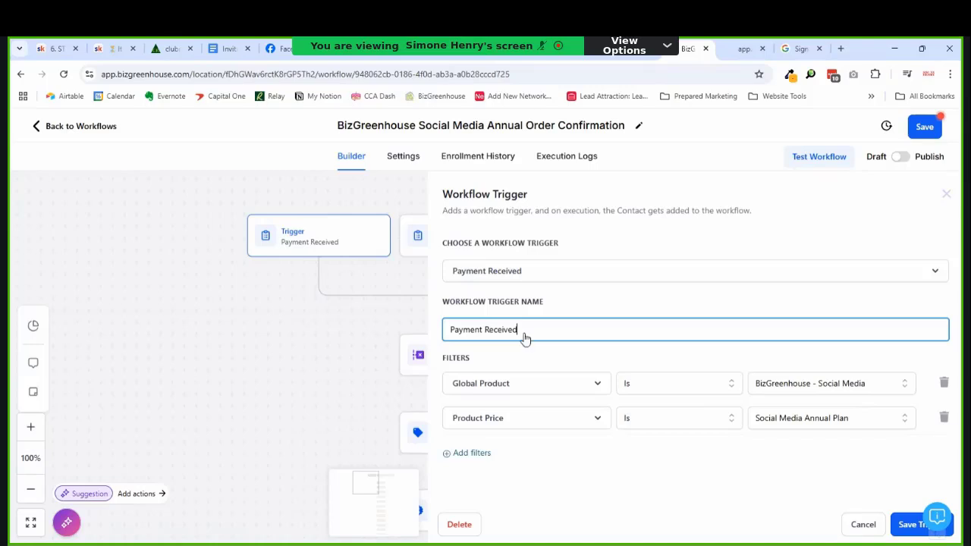
pyautogui.write('for annual plan')
pyautogui.click(907, 527)
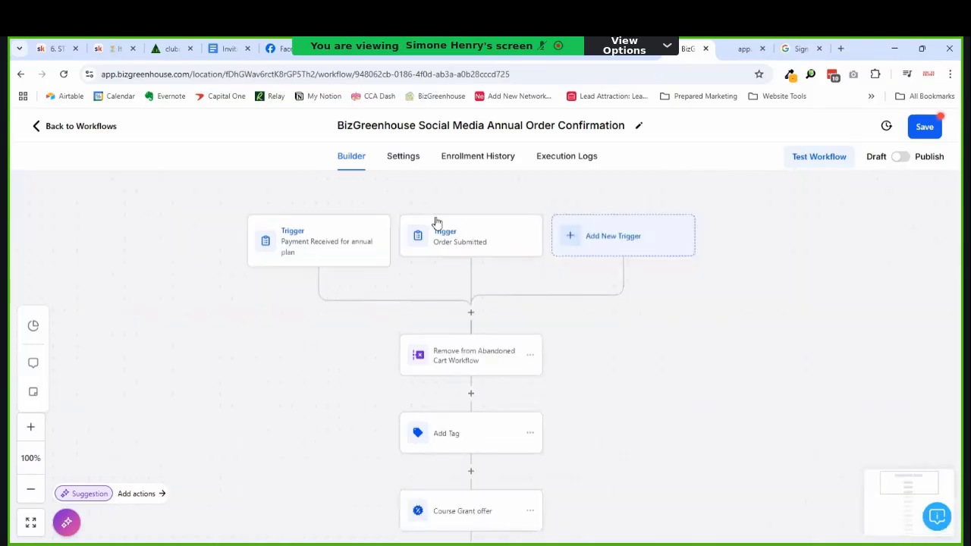
# Step: Rename the Order Submitted trigger to 'Order Submitted for annual plan'
pyautogui.click(448, 244)
pyautogui.click(524, 338)
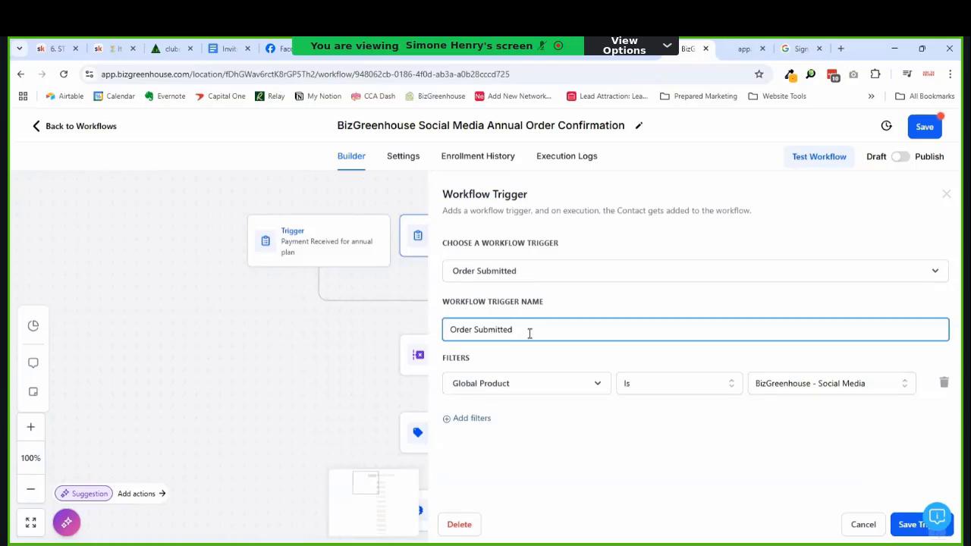
pyautogui.write('for annual plan')
# Step: Add a filter 'Product Price Is Social Media Annual Plan' and save the trigger
pyautogui.click(455, 419)
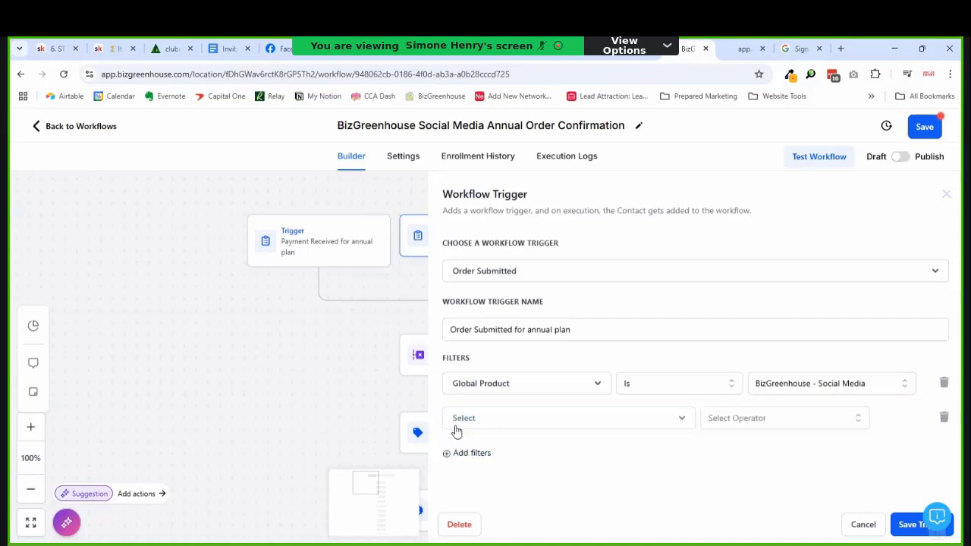
pyautogui.click(516, 425)
pyautogui.scroll(-2, 508, 478)
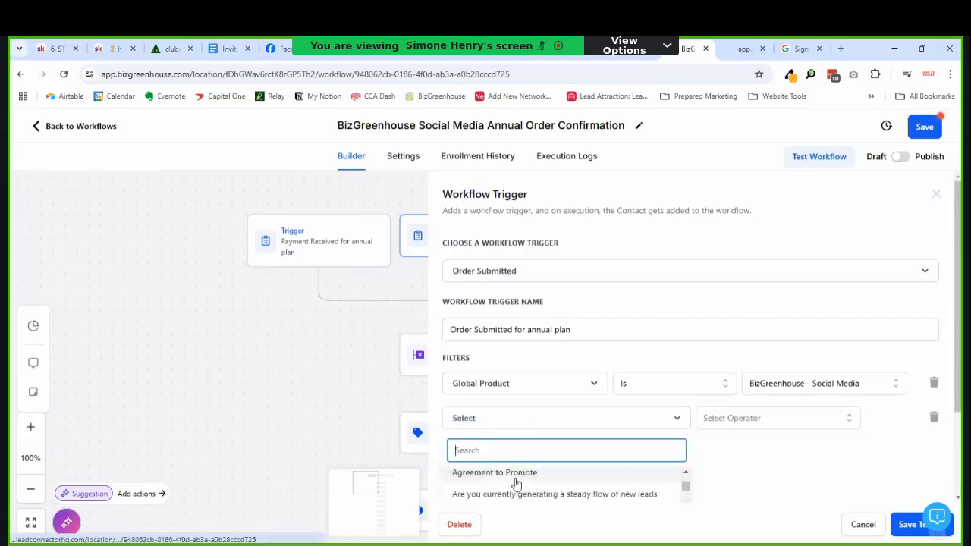
pyautogui.scroll(5, 512, 483)
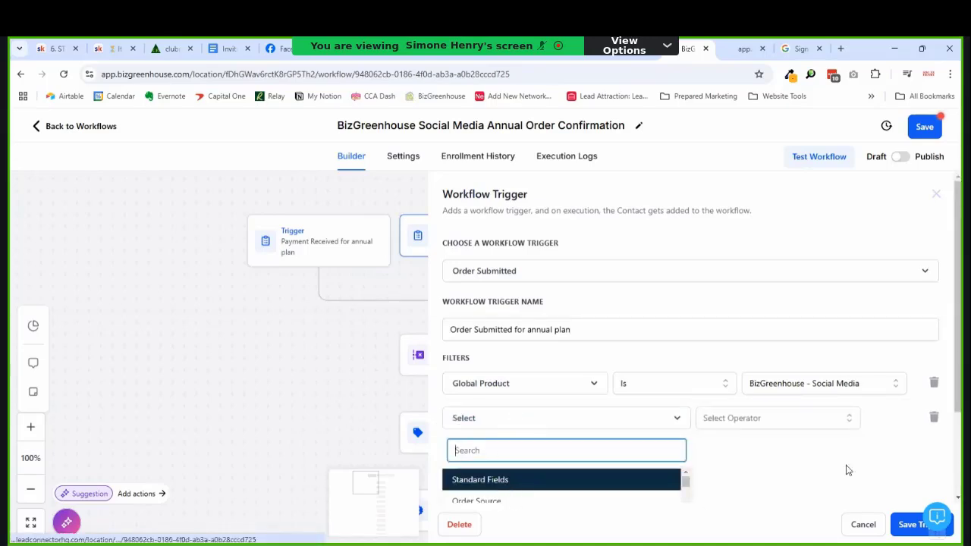
pyautogui.scroll(-2, 758, 463)
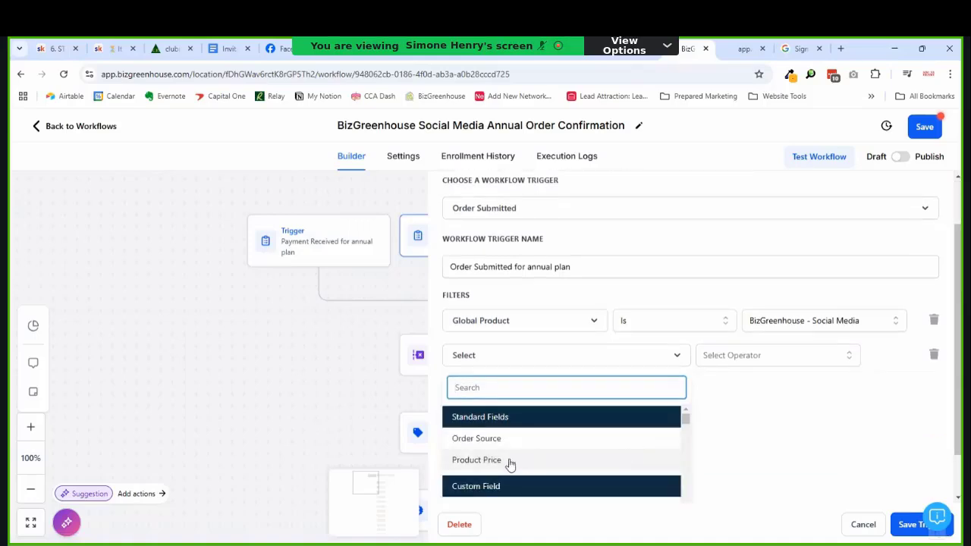
pyautogui.click(509, 461)
pyautogui.click(753, 421)
pyautogui.click(743, 450)
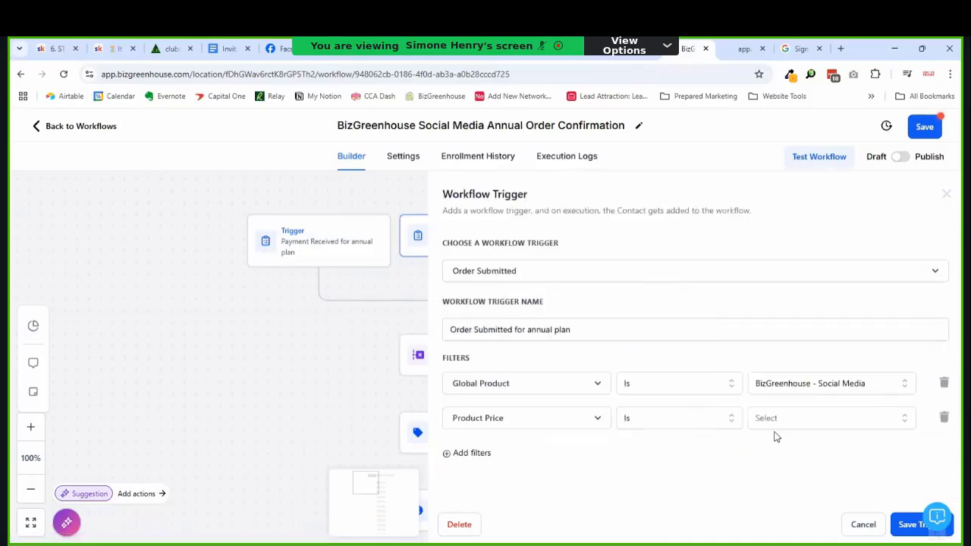
pyautogui.click(781, 422)
pyautogui.click(790, 493)
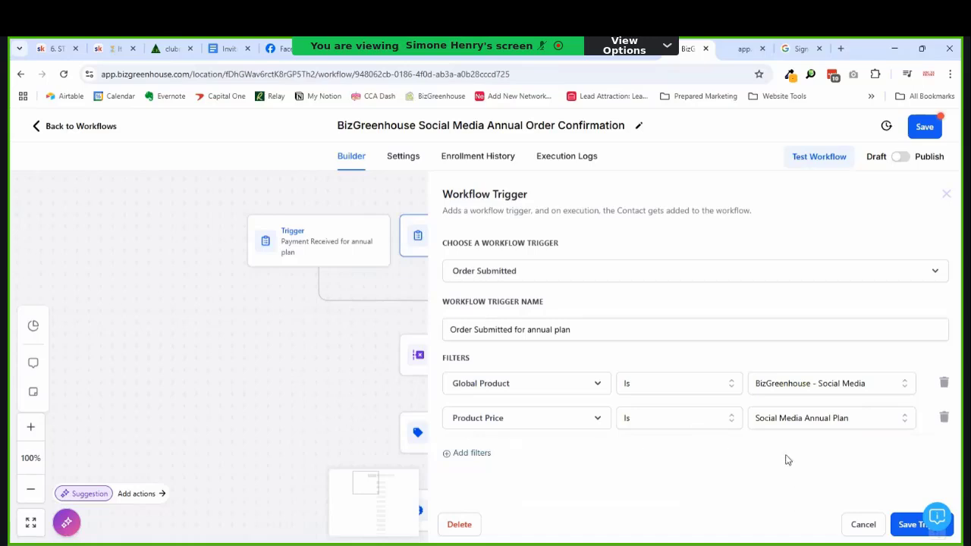
pyautogui.click(902, 524)
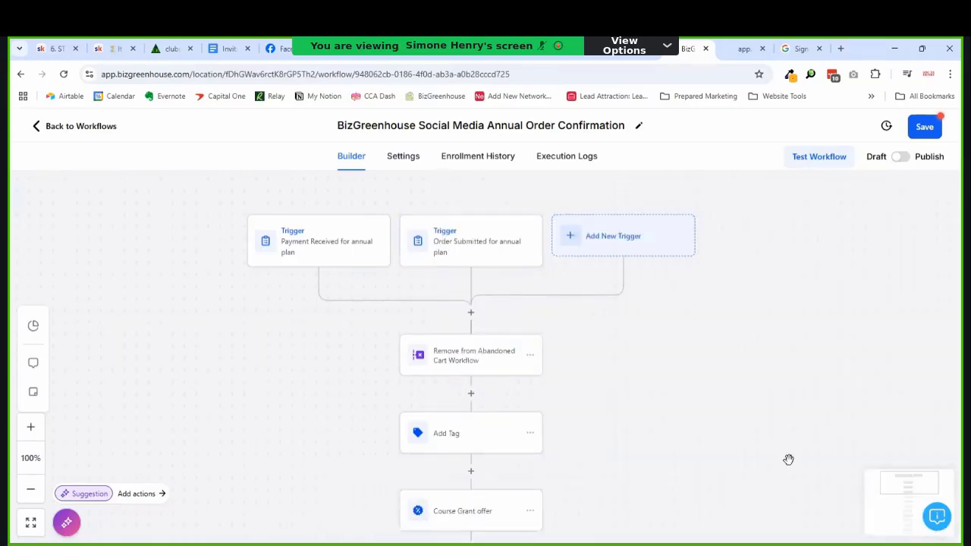
# Step: Scroll down the workflow and open the Internal Notification step's Edit Action panel
pyautogui.scroll(-1, 607, 319)
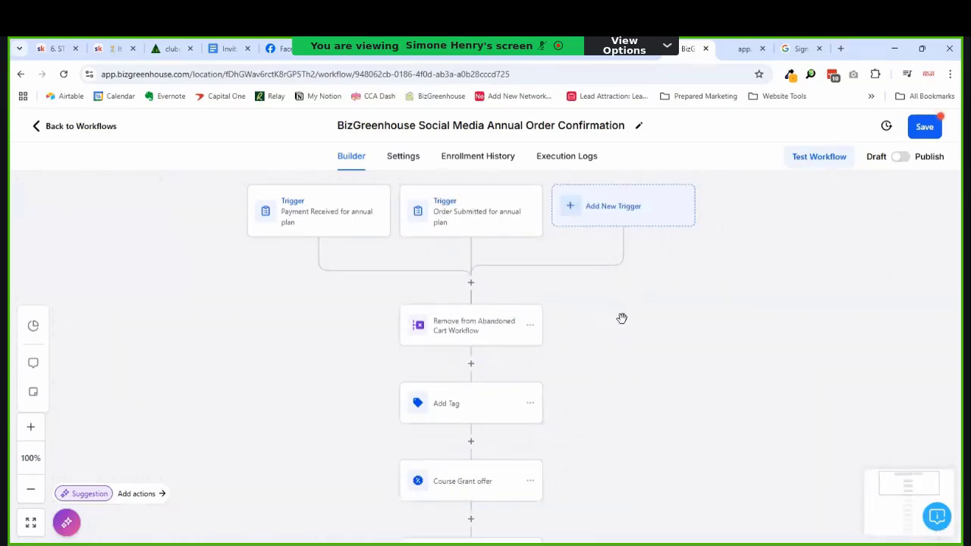
pyautogui.scroll(-3, 598, 313)
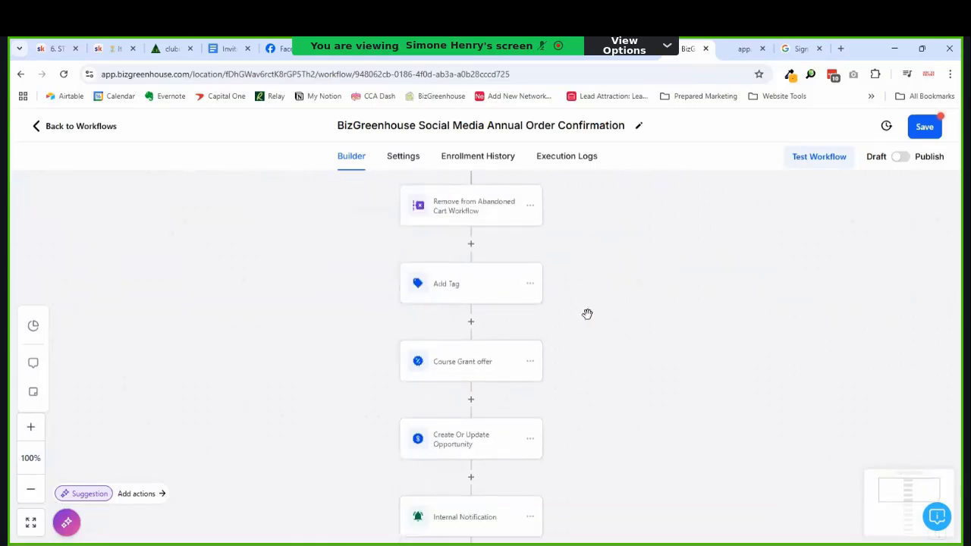
pyautogui.scroll(-1, 565, 322)
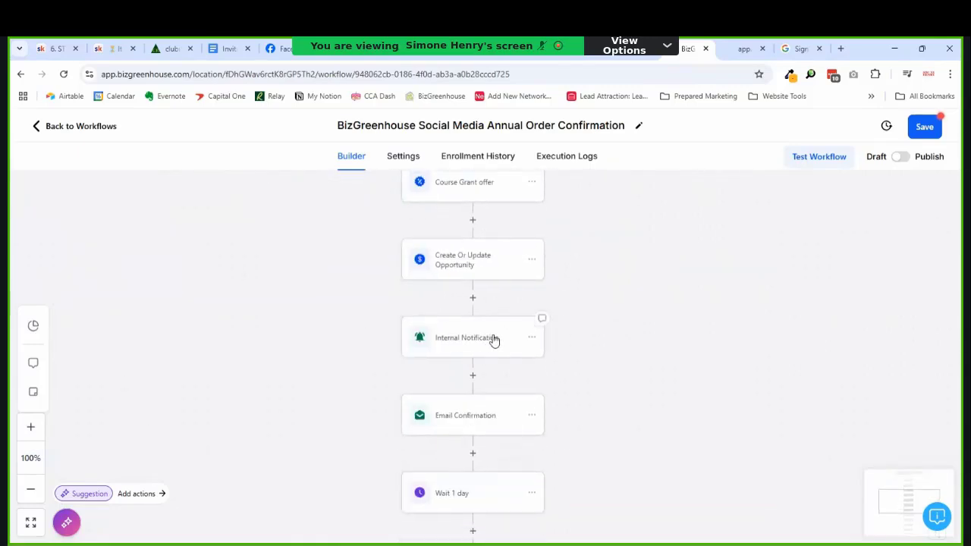
pyautogui.click(460, 349)
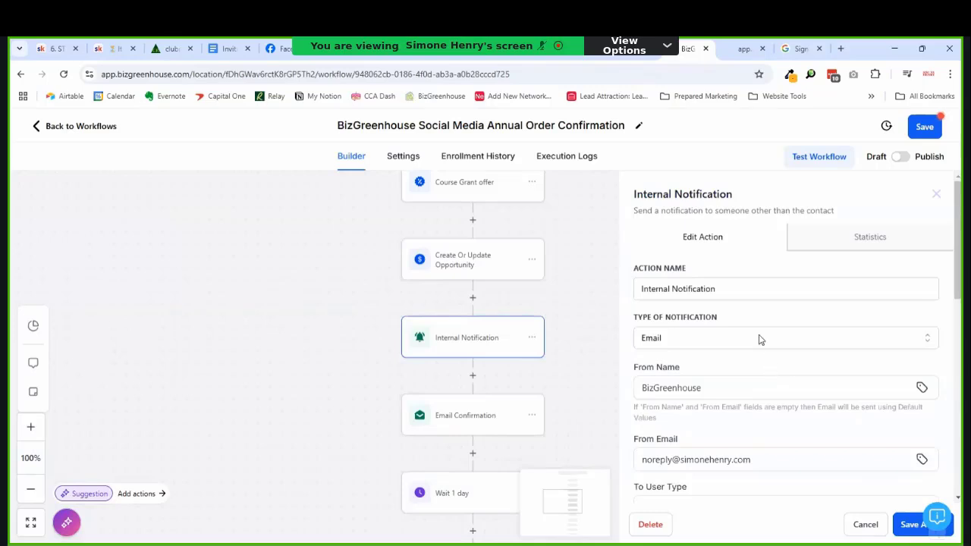
# Step: Insert a new step above Internal Notification and search actions for 'subscrip', 'order' and 'pay'
pyautogui.click(472, 298)
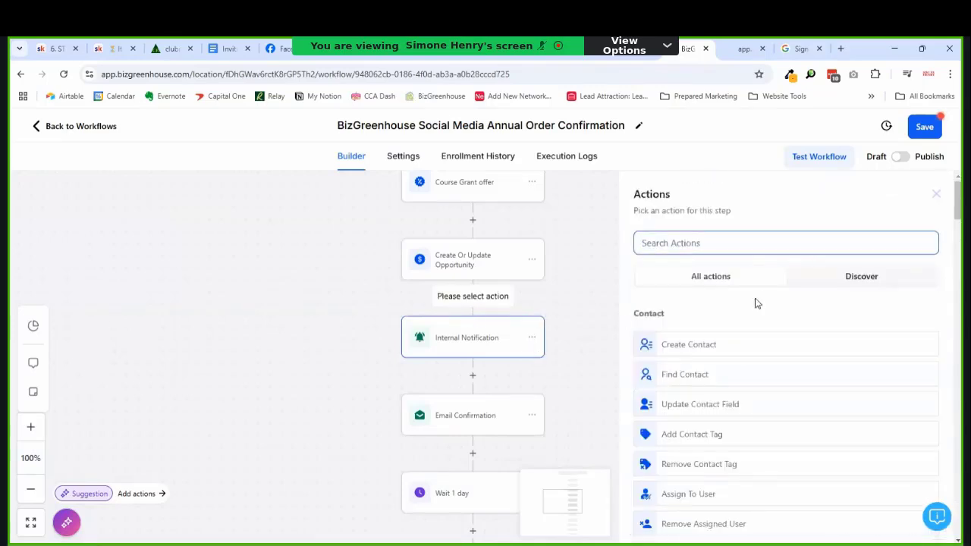
pyautogui.write('s')
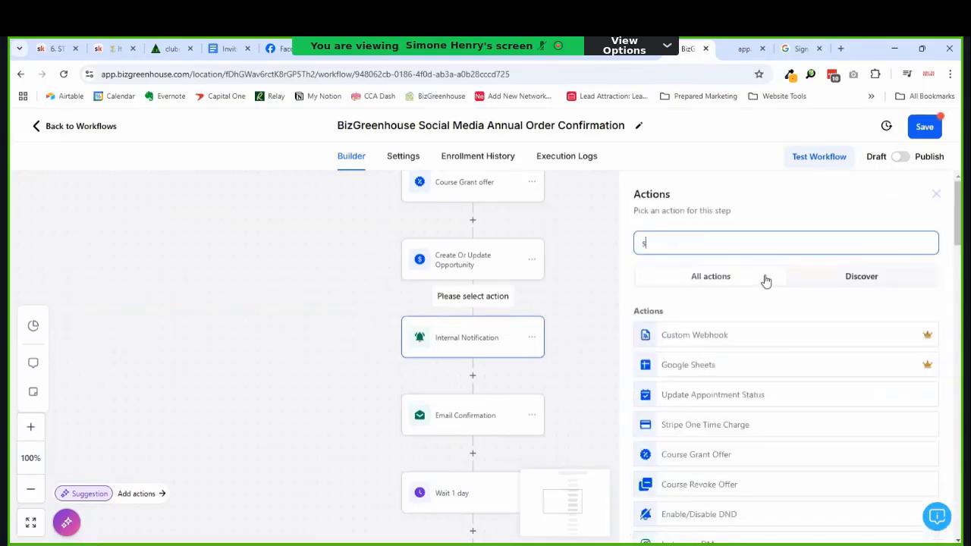
pyautogui.write('ubscri')
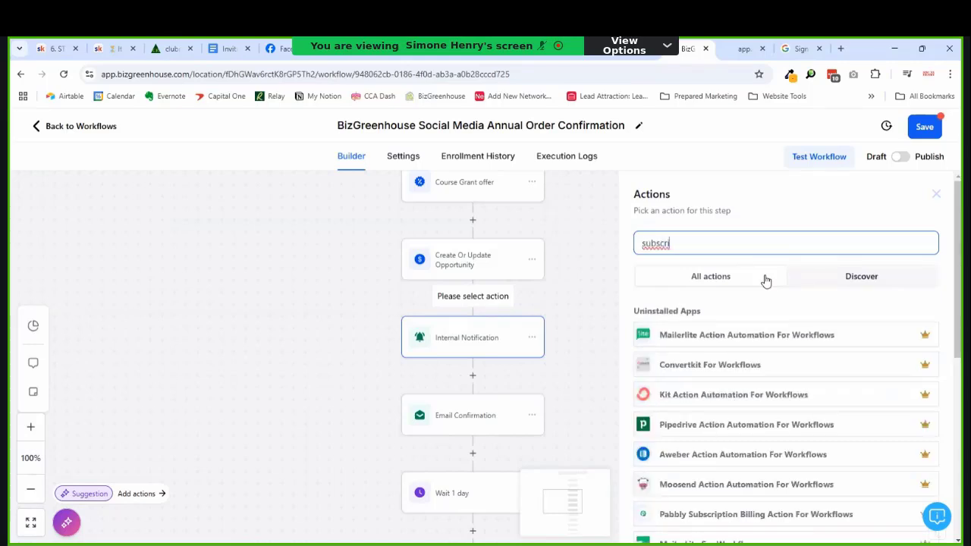
pyautogui.write('p')
pyautogui.hotkey('ctrl', 'a')
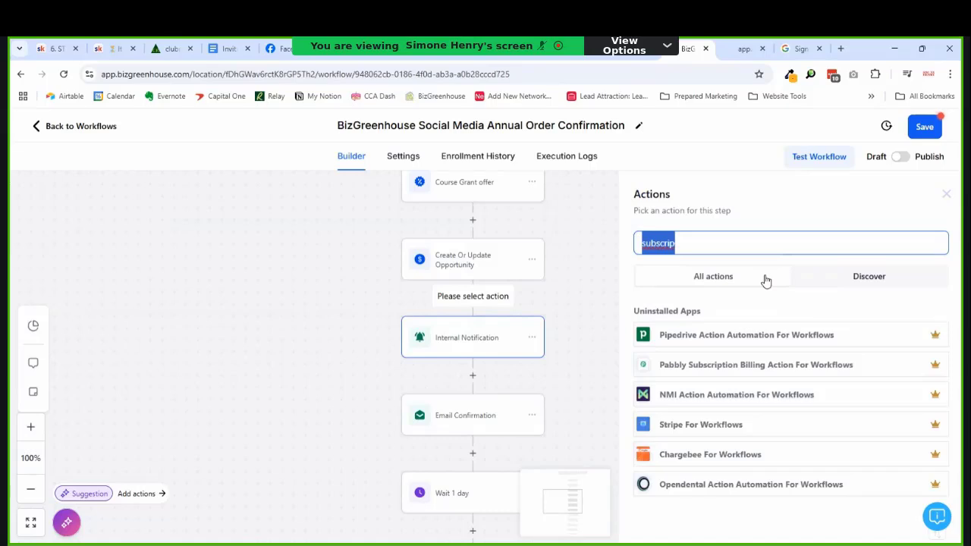
pyautogui.write('or')
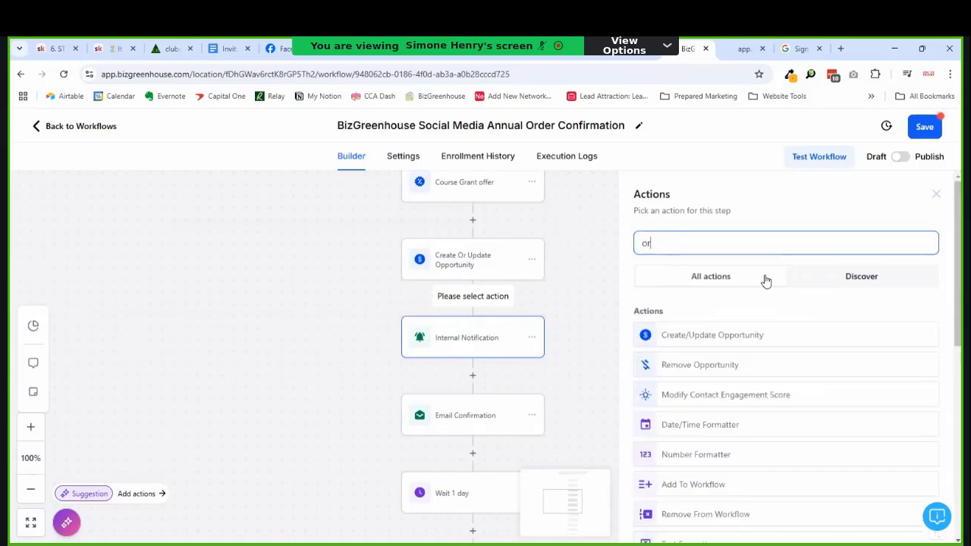
pyautogui.write('der')
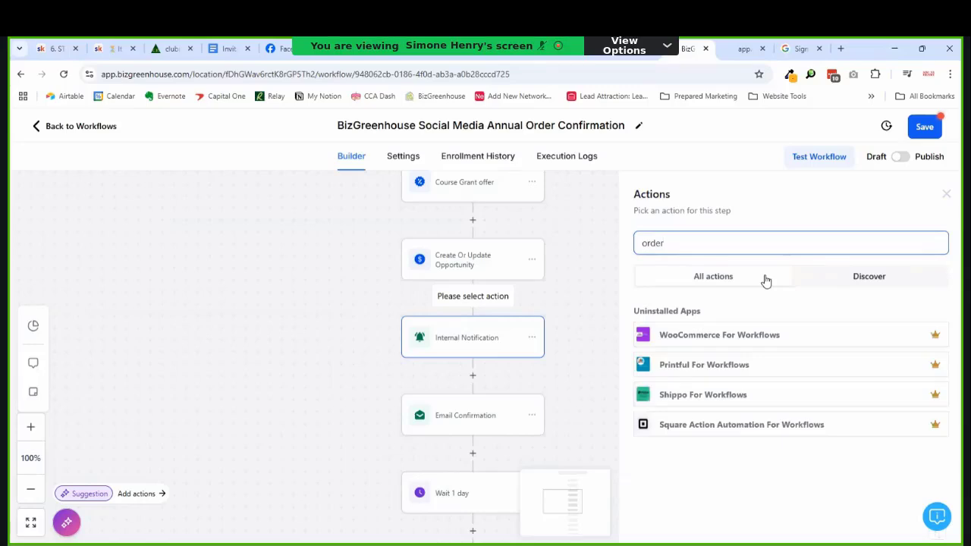
pyautogui.click(692, 280)
pyautogui.click(680, 244)
pyautogui.hotkey('ctrl', 'a')
pyautogui.write('c')
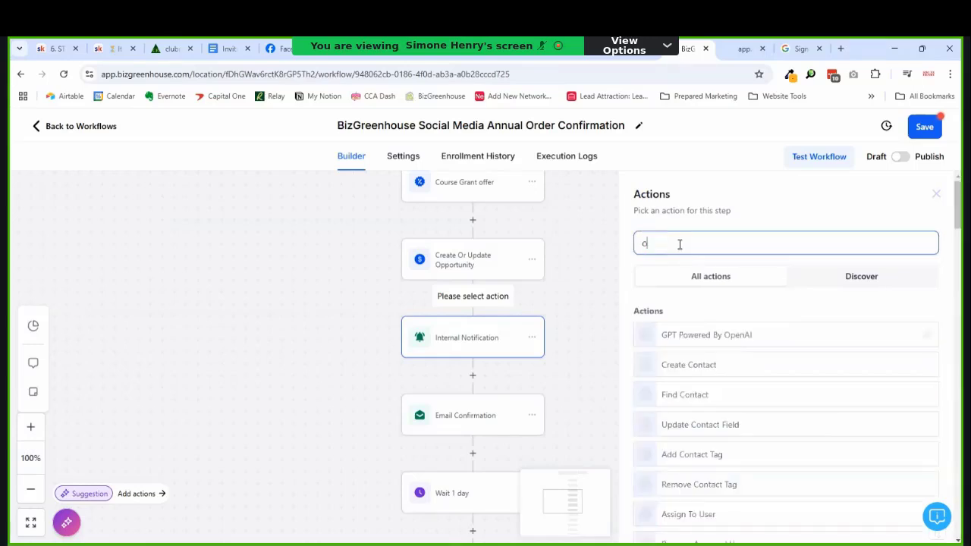
pyautogui.write('rder')
pyautogui.hotkey('ctrl', 'a')
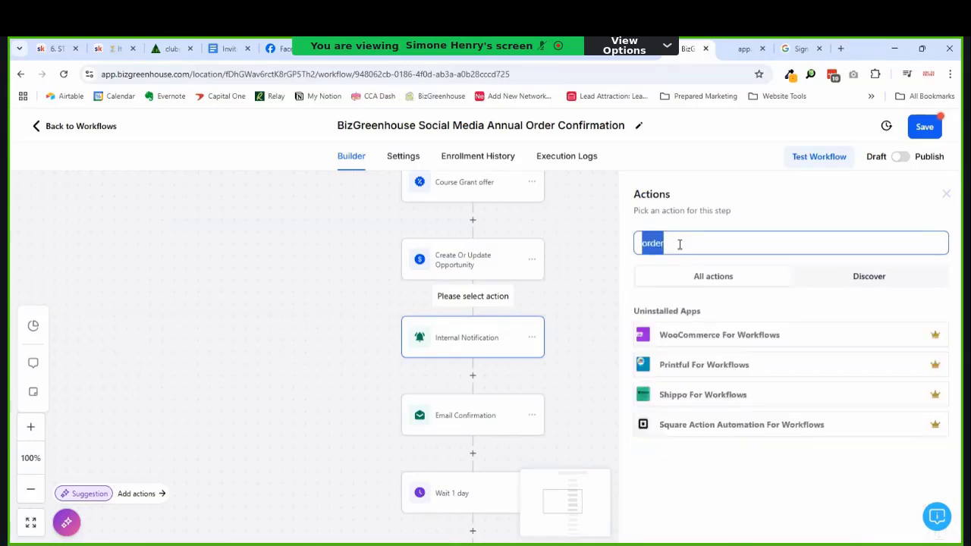
pyautogui.press('BackSpace')
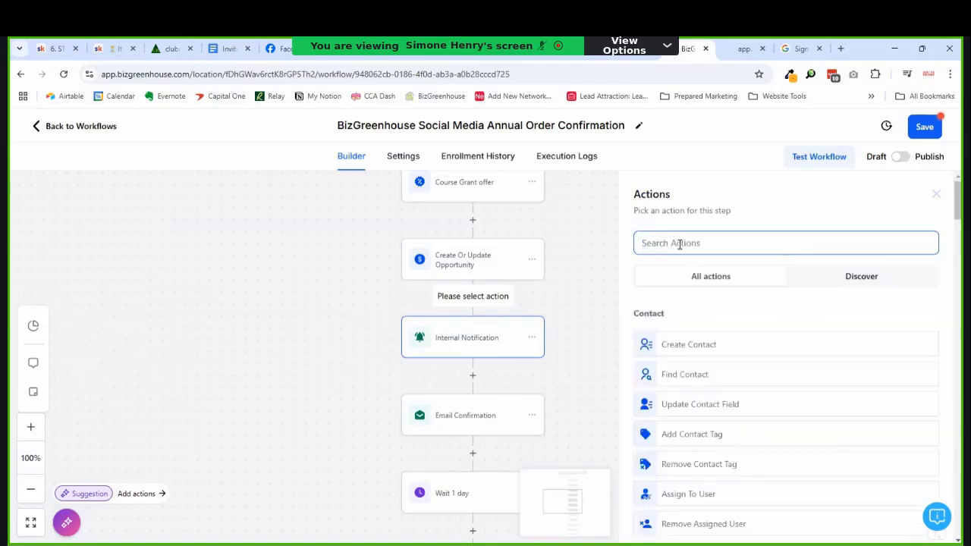
pyautogui.write('pay')
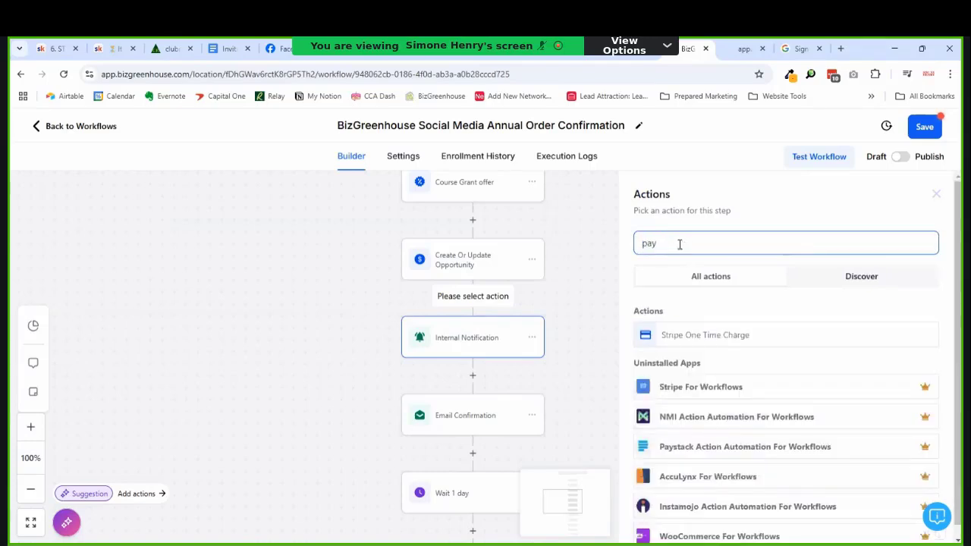
pyautogui.hotkey('ctrl', 'a')
pyautogui.press('BackSpace')
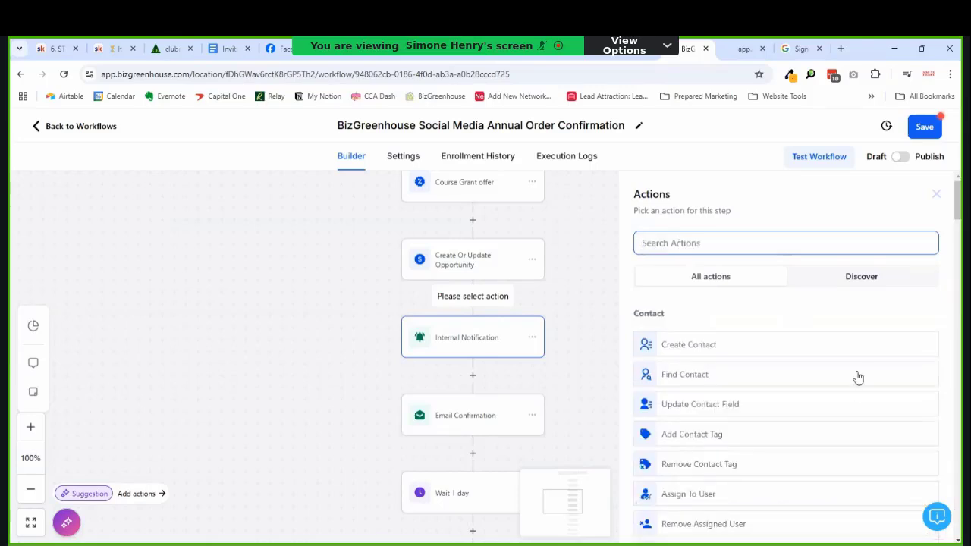
# Step: Browse the full list of actions, then return to the Internal Notification step
pyautogui.scroll(-8, 952, 177)
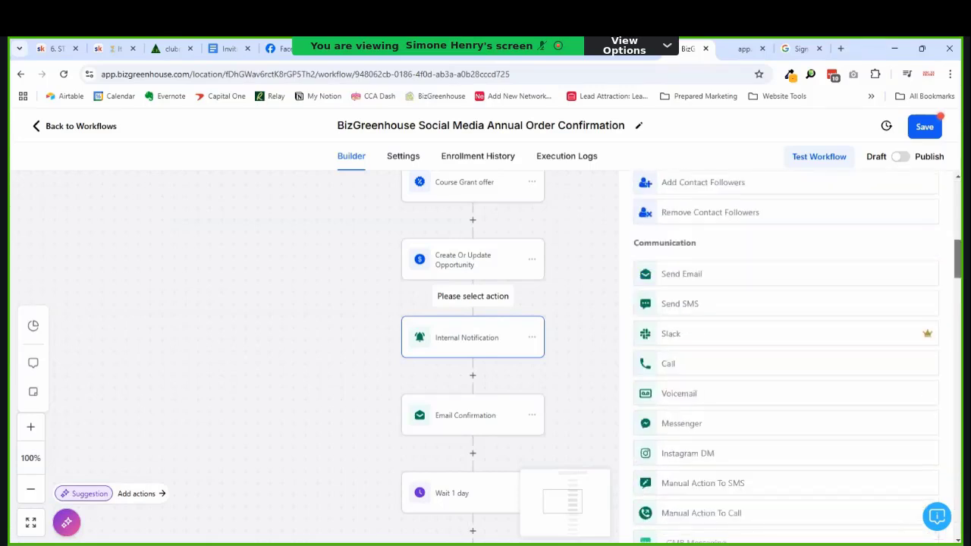
pyautogui.scroll(4, 952, 178)
pyautogui.scroll(-10, 786, 357)
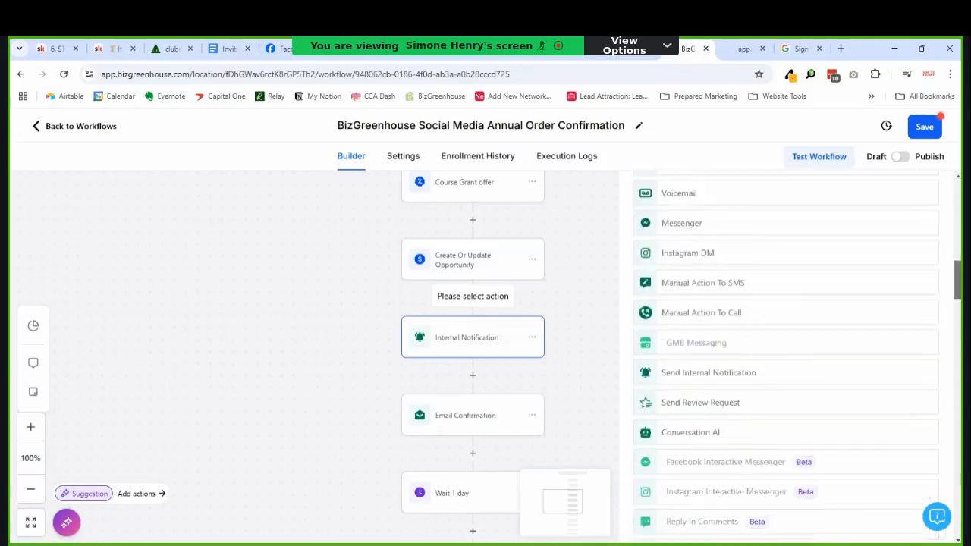
pyautogui.scroll(-4, 786, 357)
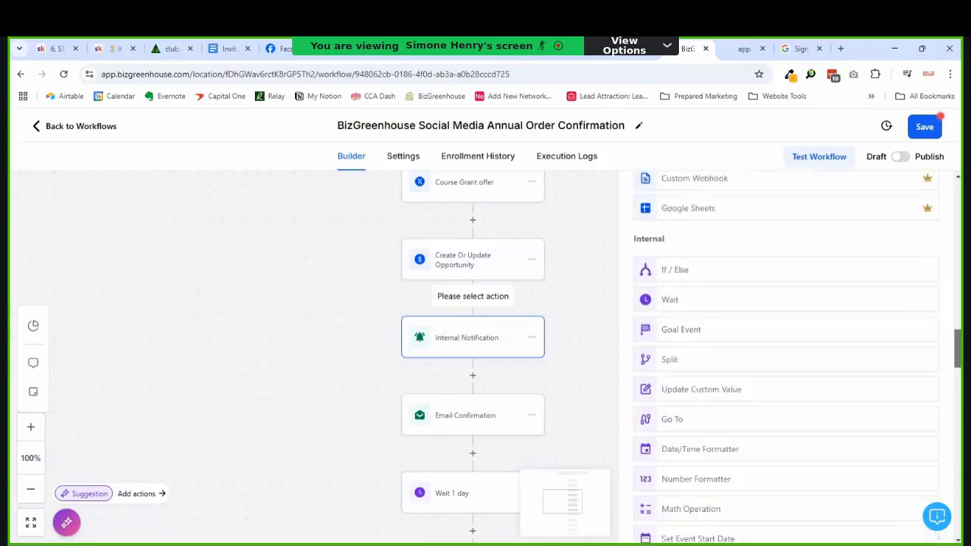
pyautogui.scroll(-5, 786, 357)
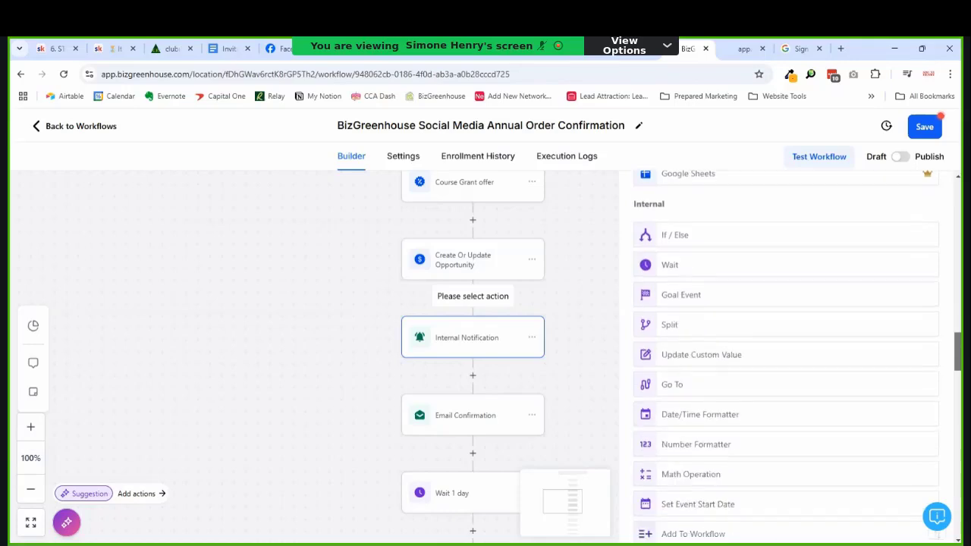
pyautogui.scroll(-3, 959, 377)
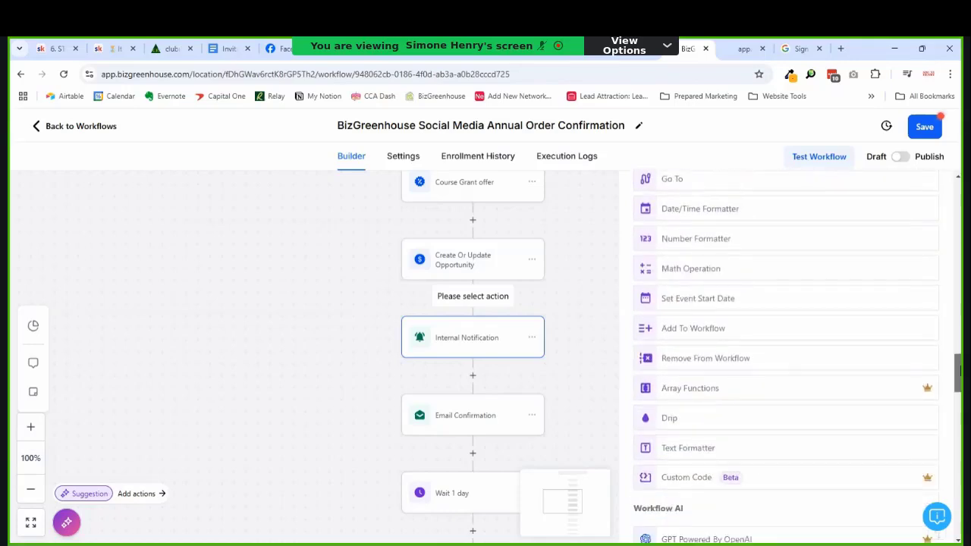
pyautogui.moveTo(960, 377); pyautogui.dragTo(958, 405)
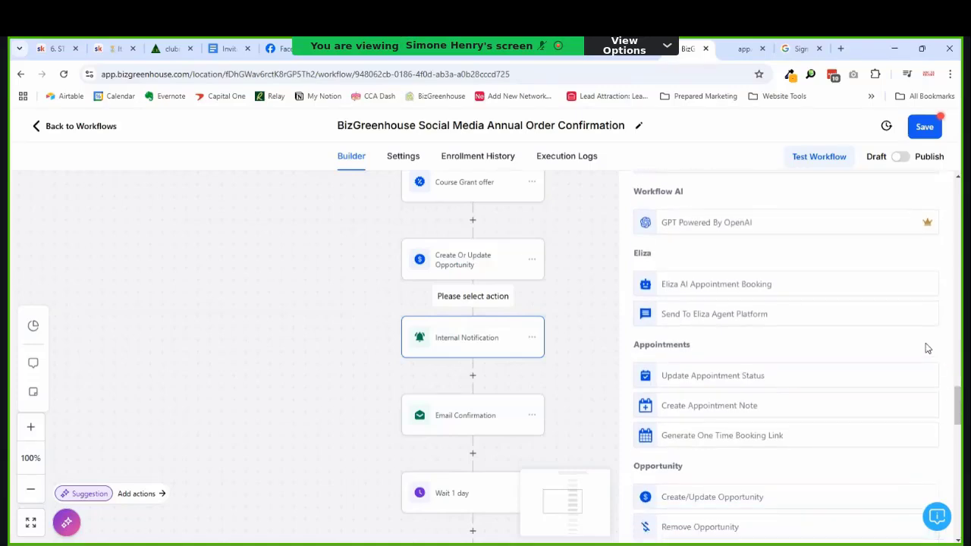
pyautogui.scroll(-3, 910, 334)
pyautogui.scroll(-3, 902, 323)
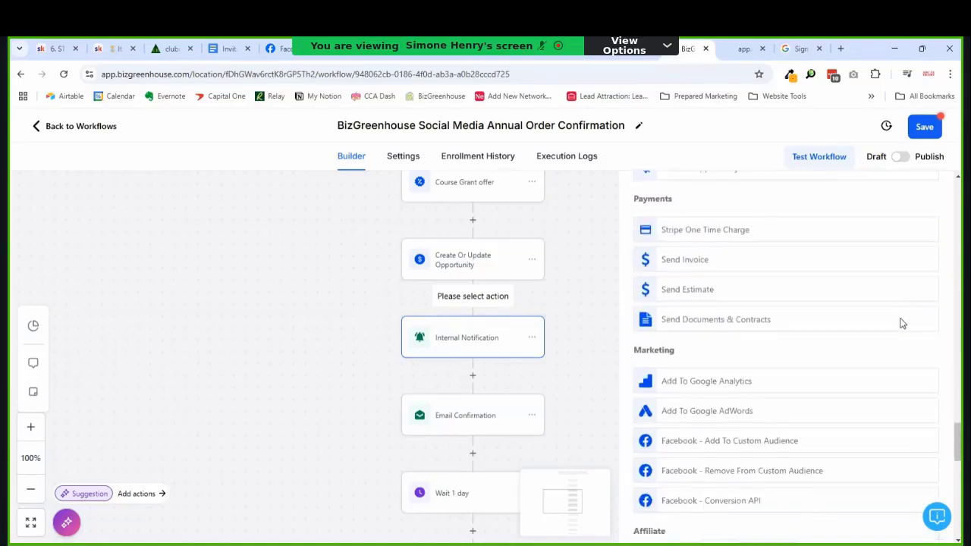
pyautogui.scroll(1, 902, 323)
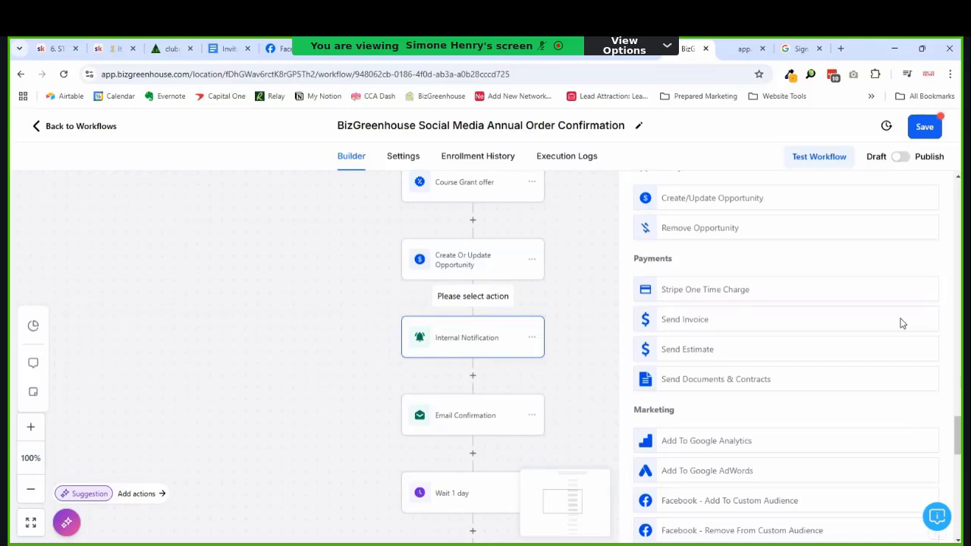
pyautogui.scroll(-4, 902, 323)
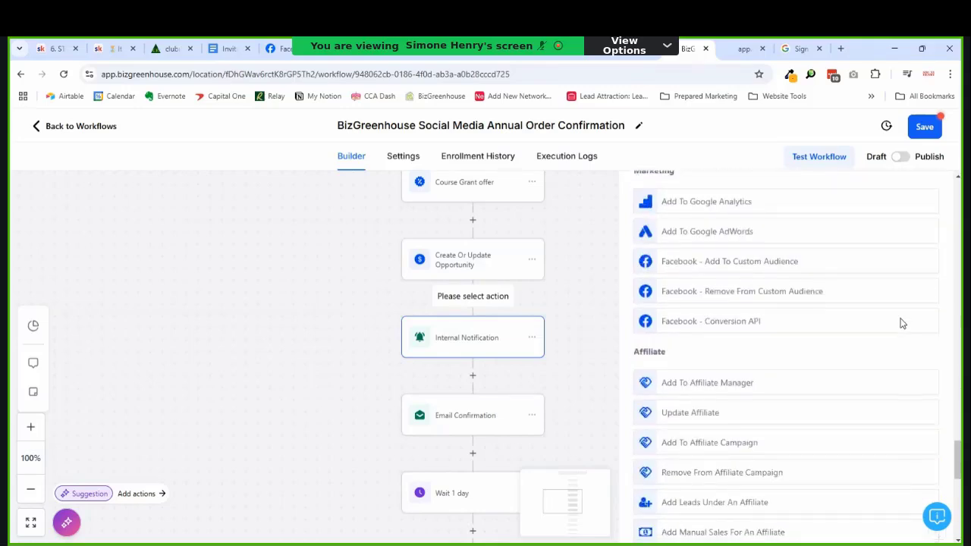
pyautogui.scroll(-5, 901, 323)
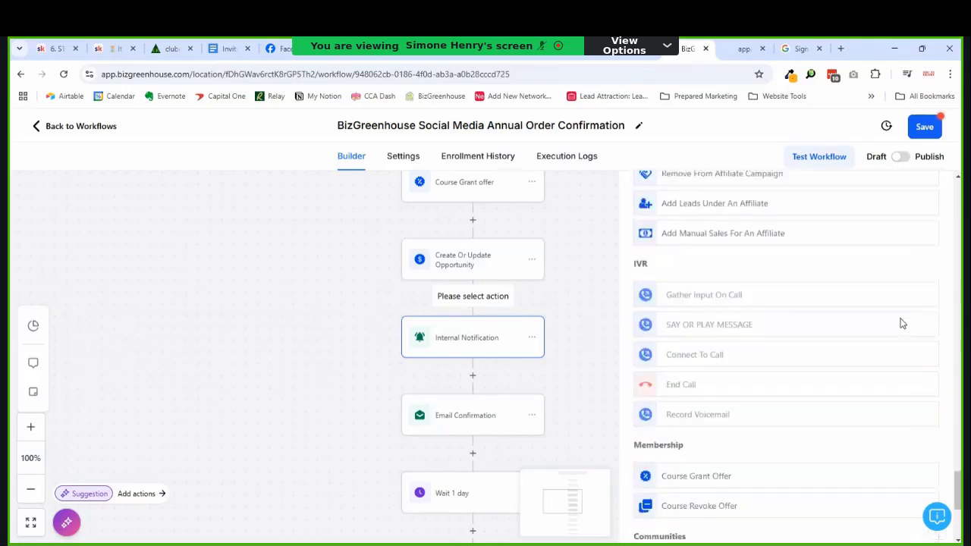
pyautogui.scroll(-4, 902, 323)
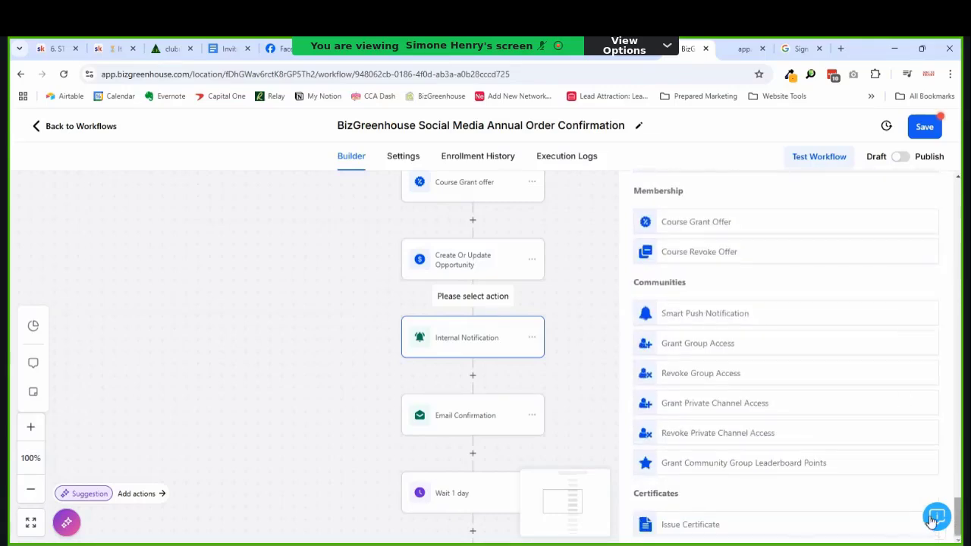
pyautogui.moveTo(959, 531); pyautogui.dragTo(940, 175)
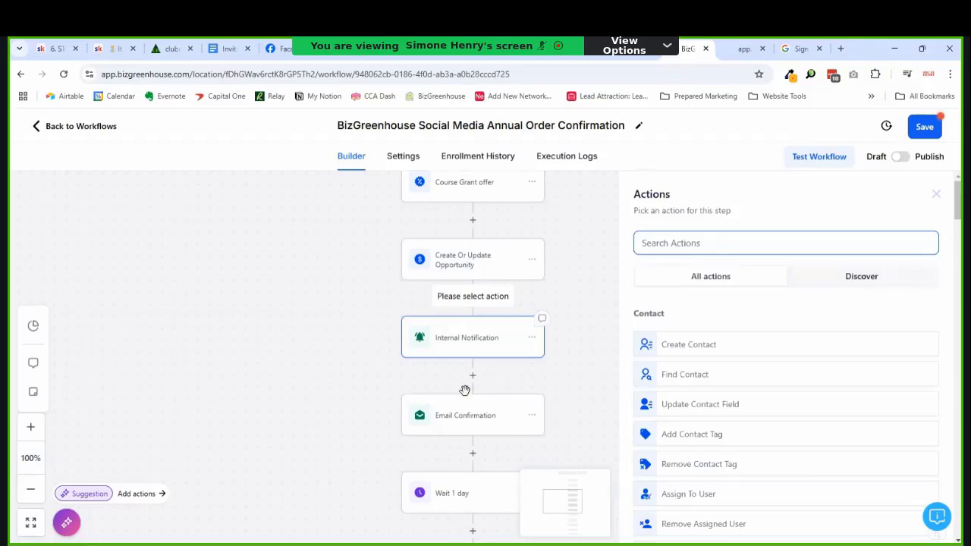
pyautogui.click(467, 353)
# Step: Select 'BizGreenhouse' in the subject 'New BizGreenhouse Customer - Set Them Up'
pyautogui.scroll(-4, 698, 347)
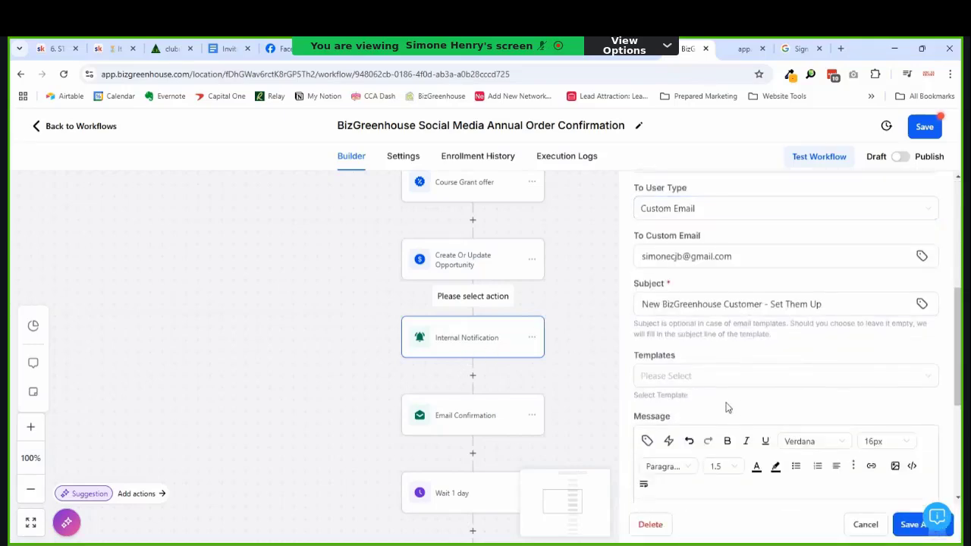
pyautogui.click(821, 304)
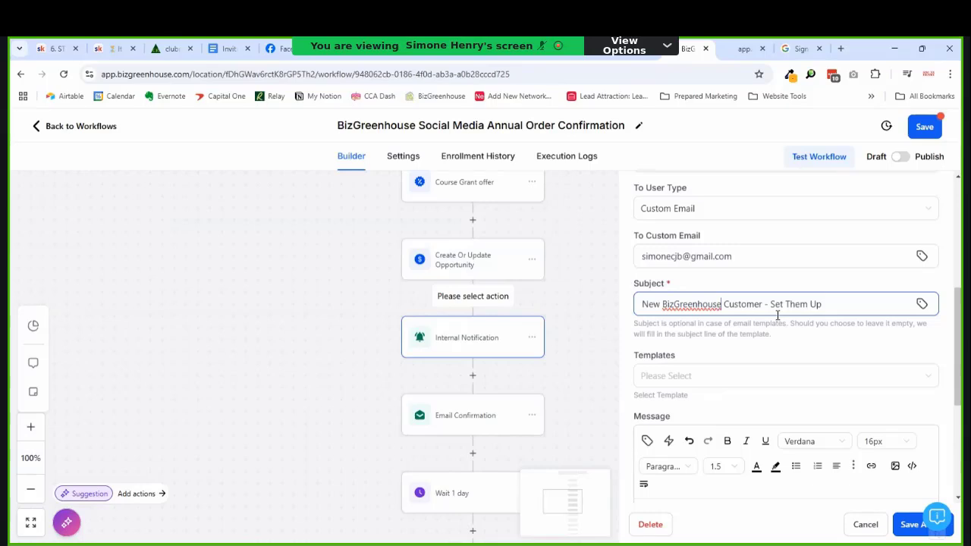
pyautogui.hotkey('ctrl', 'shift', 'Left')
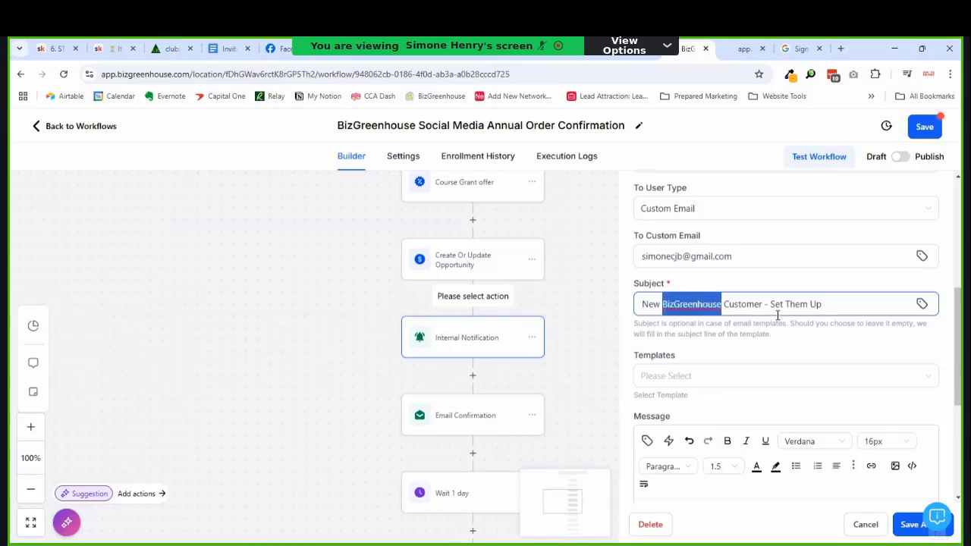
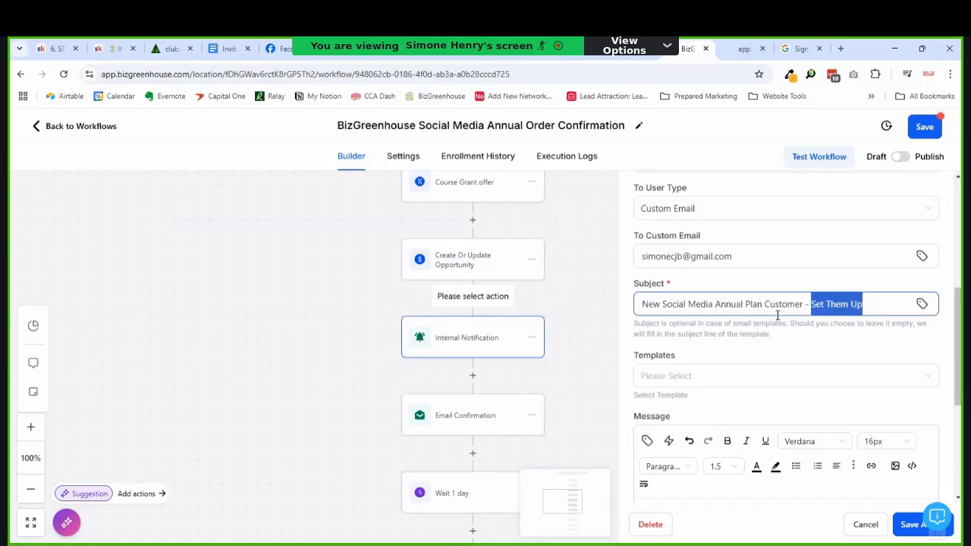
# Step: Replace 'Set Them Up' in the notification subject with 'Remove other subscriptions'
pyautogui.write('Remove ')
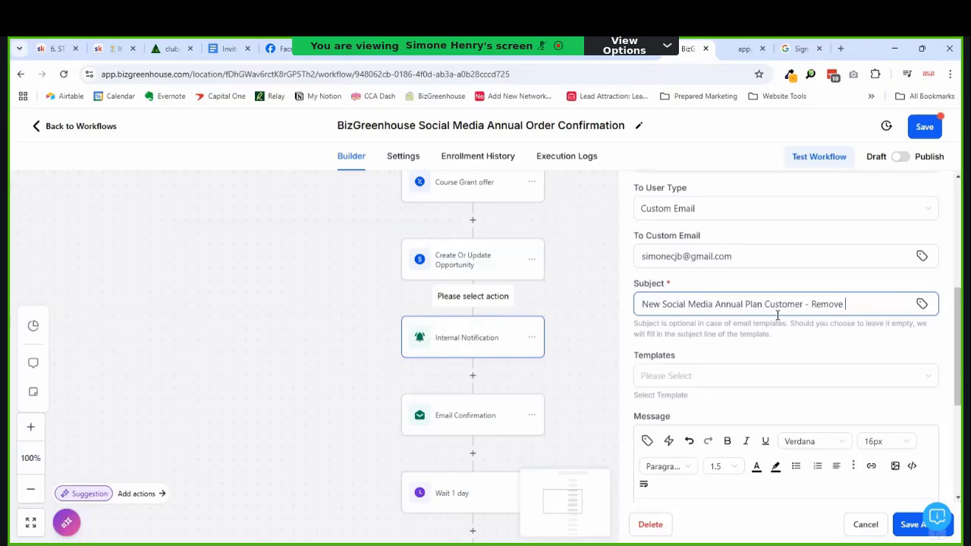
pyautogui.write('other subscriptions')
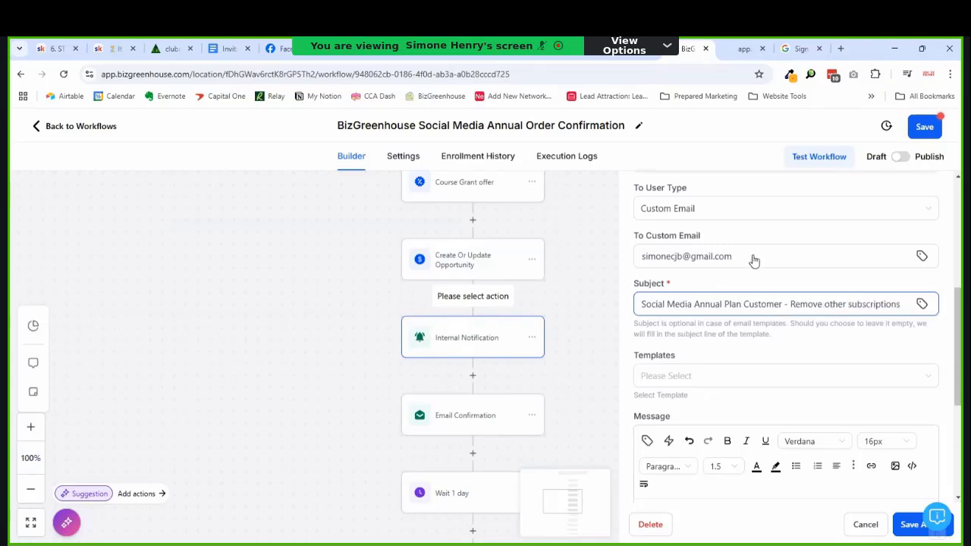
pyautogui.scroll(3, 736, 337)
pyautogui.scroll(-10, 745, 304)
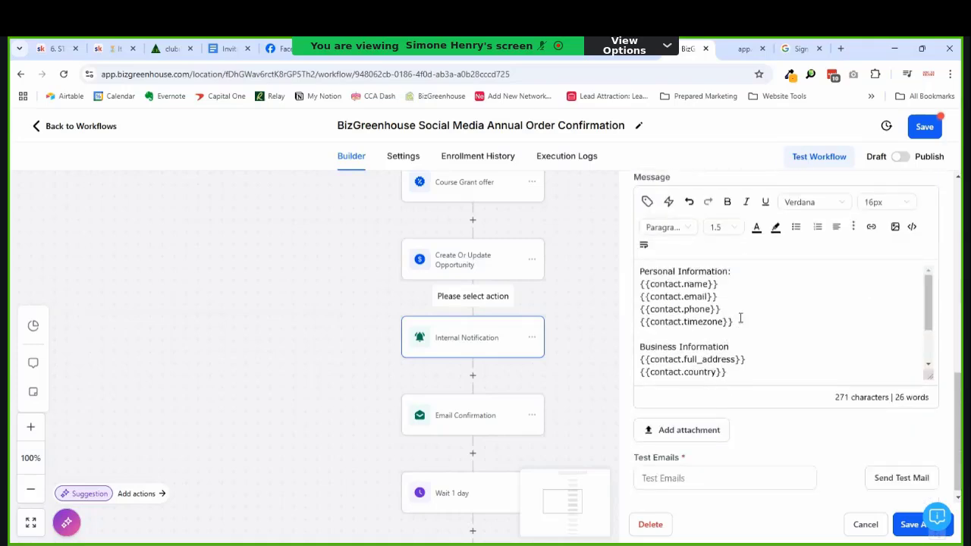
pyautogui.scroll(-3, 741, 307)
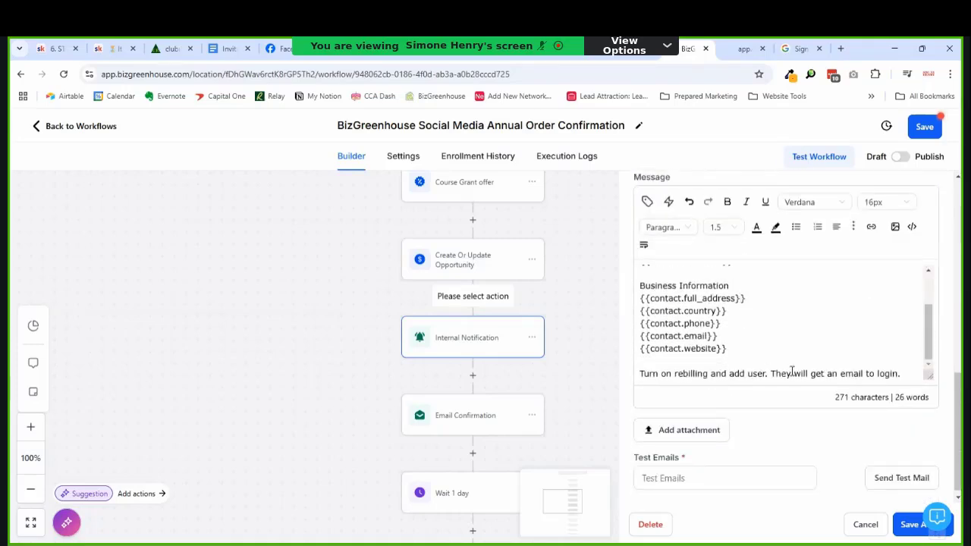
# Step: Rewrite the message's closing line so it reads just 'Remove other subscriptions.'
pyautogui.moveTo(906, 377); pyautogui.dragTo(682, 379)
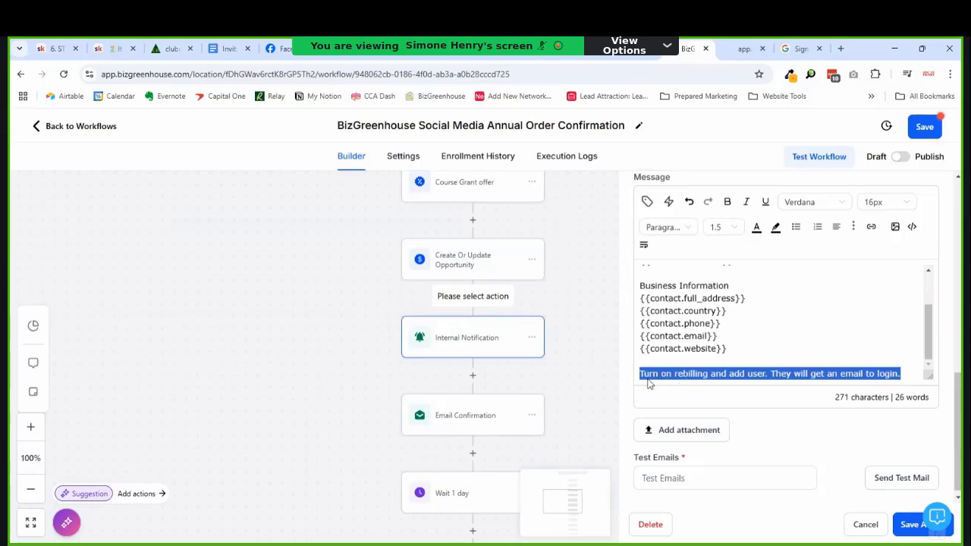
pyautogui.write('Remove')
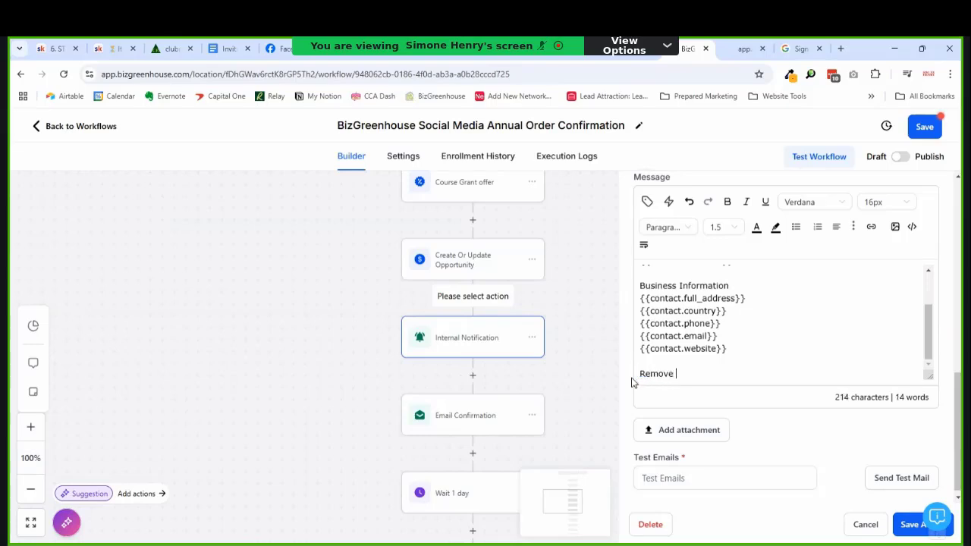
pyautogui.write(' other subscript')
pyautogui.write('sio')
pyautogui.press('BackSpace')
pyautogui.press('BackSpace')
pyautogui.write('ions and s')
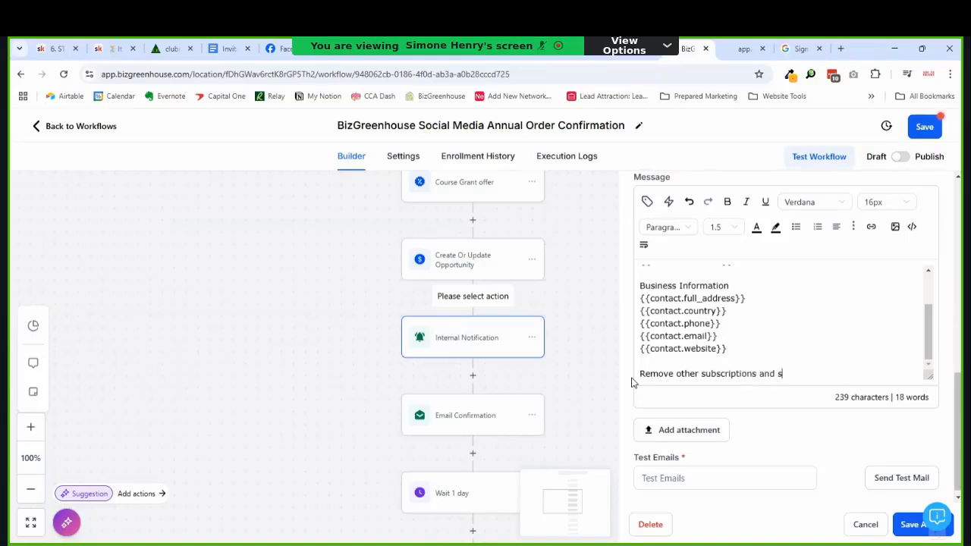
pyautogui.write('et up a')
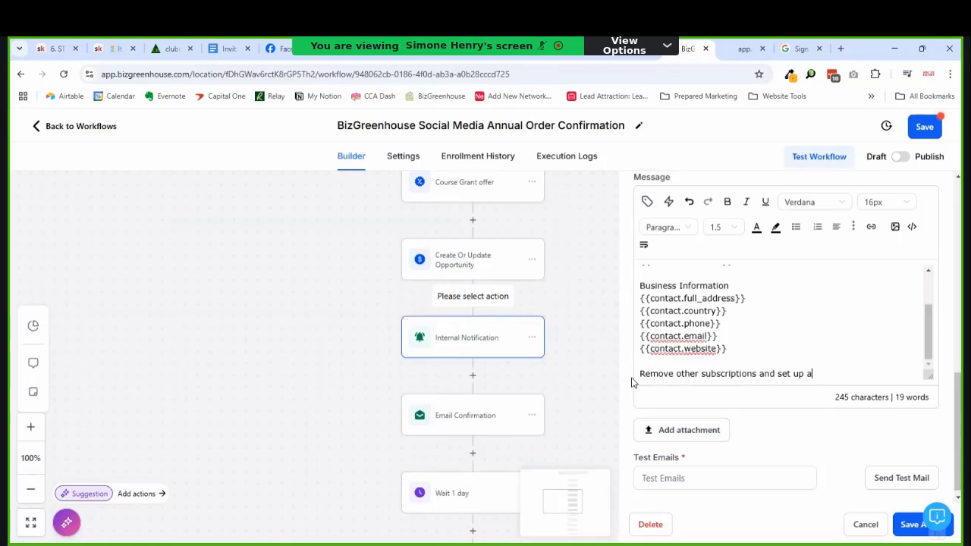
pyautogui.write('ppointment to gather re')
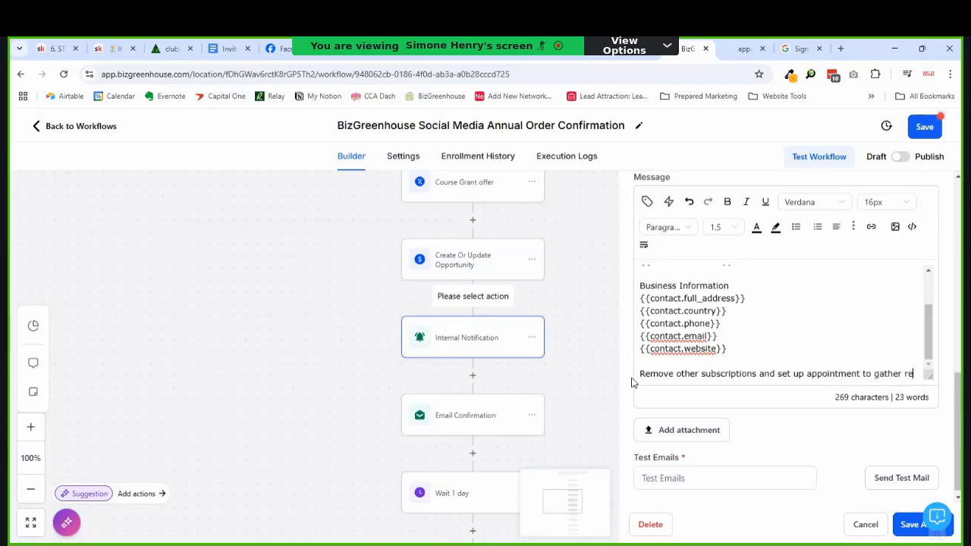
pyautogui.hotkey('shift', 'Home')
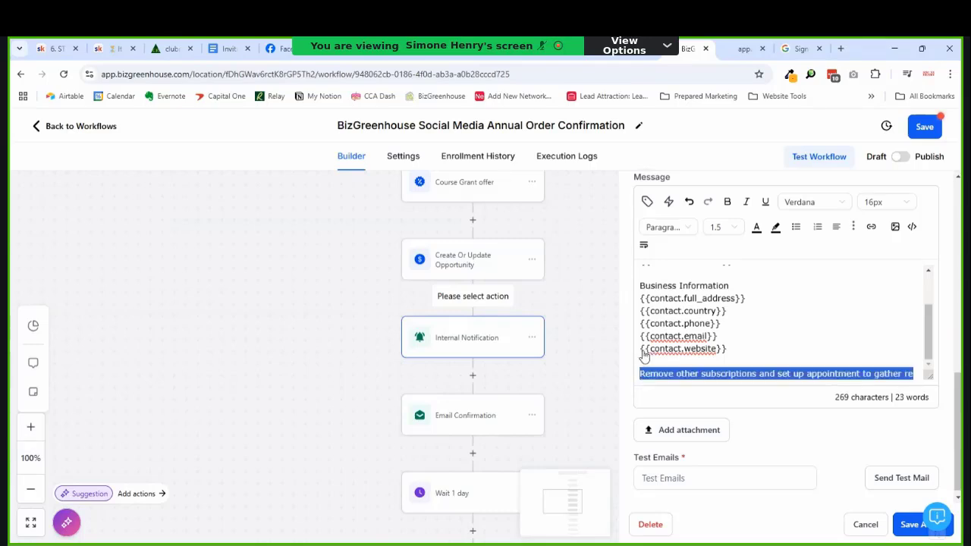
pyautogui.click(784, 359)
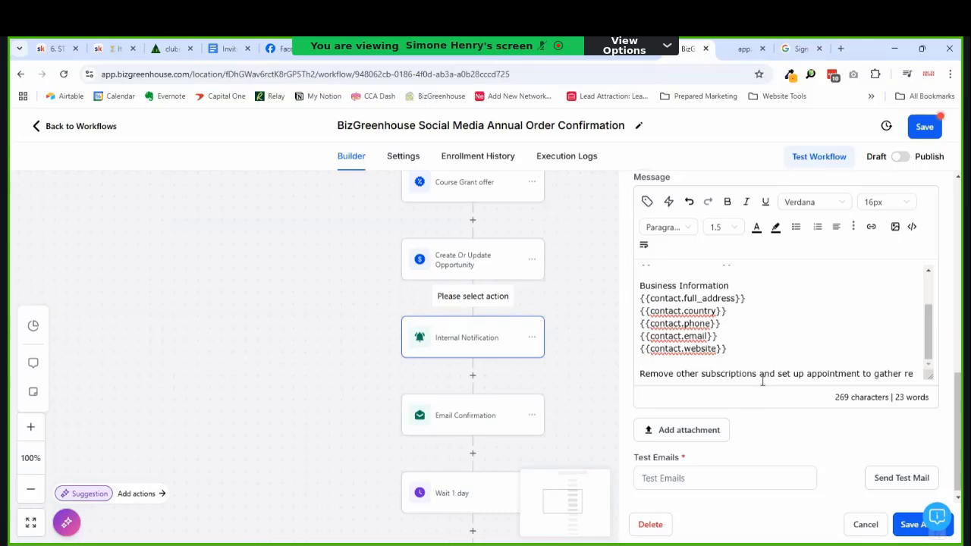
pyautogui.moveTo(758, 375); pyautogui.dragTo(904, 375)
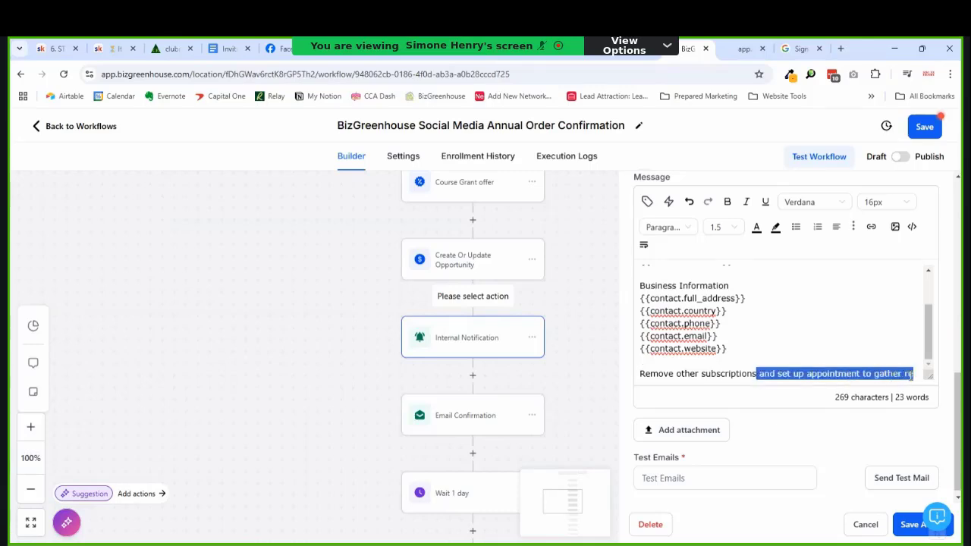
pyautogui.press('BackSpace')
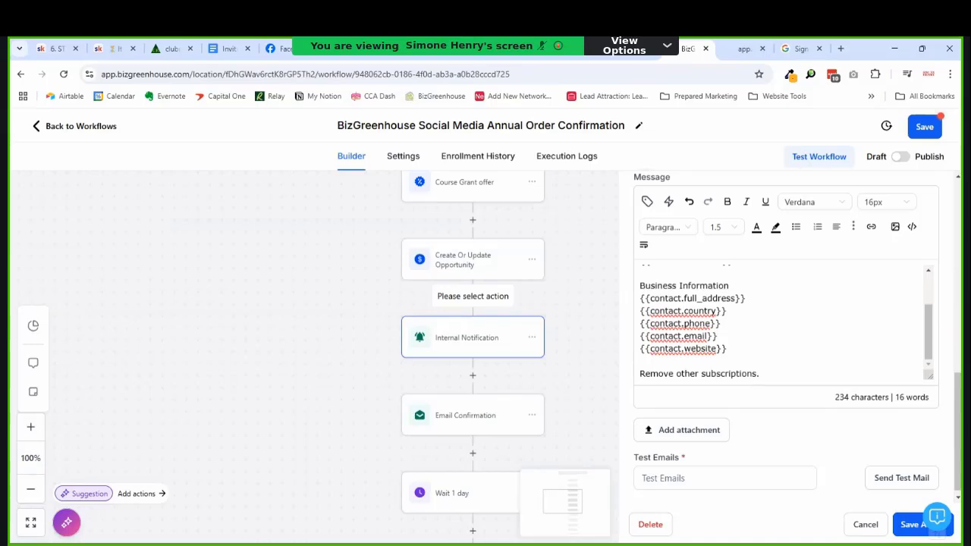
# Step: Save the notification, then add an Appointment Booking Conversation AI Bot step after Internal Notification
pyautogui.click(906, 525)
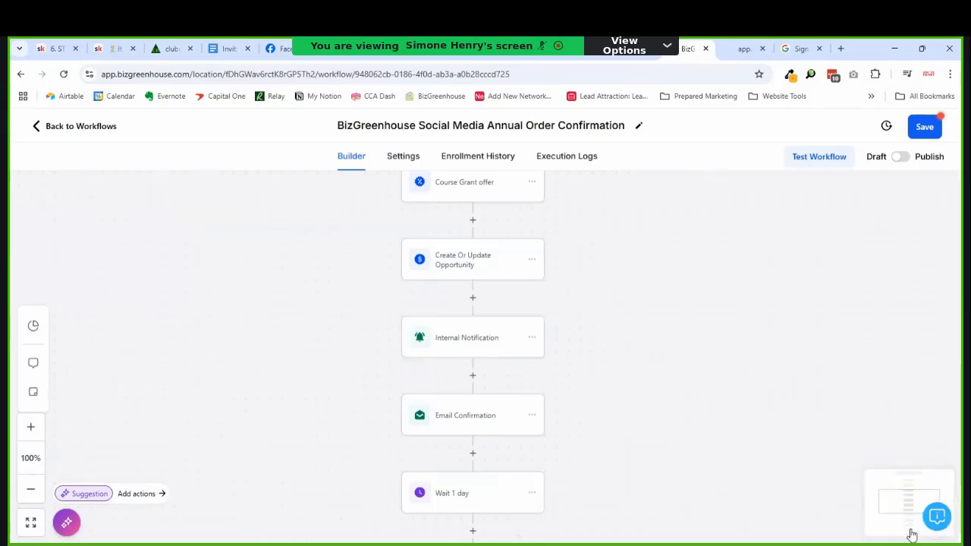
pyautogui.scroll(-1, 494, 372)
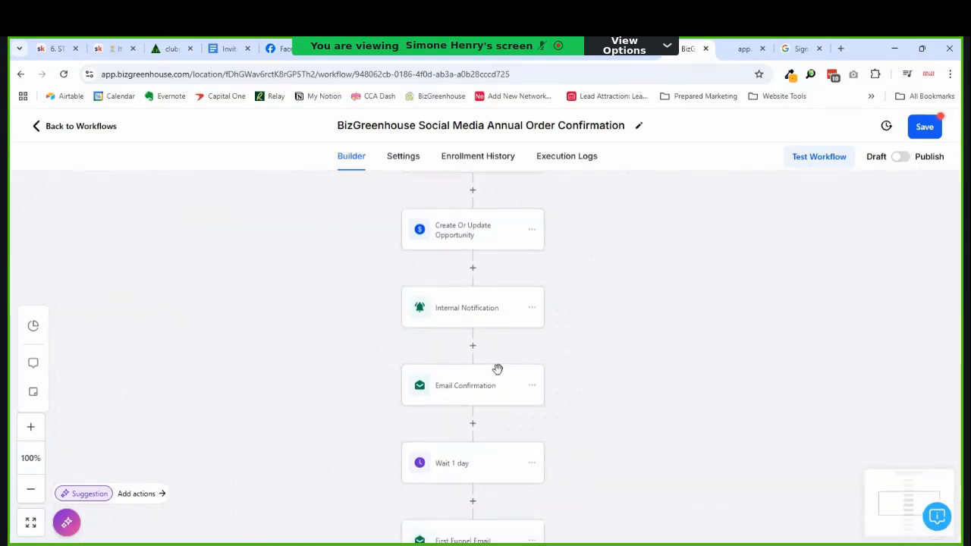
pyautogui.click(473, 346)
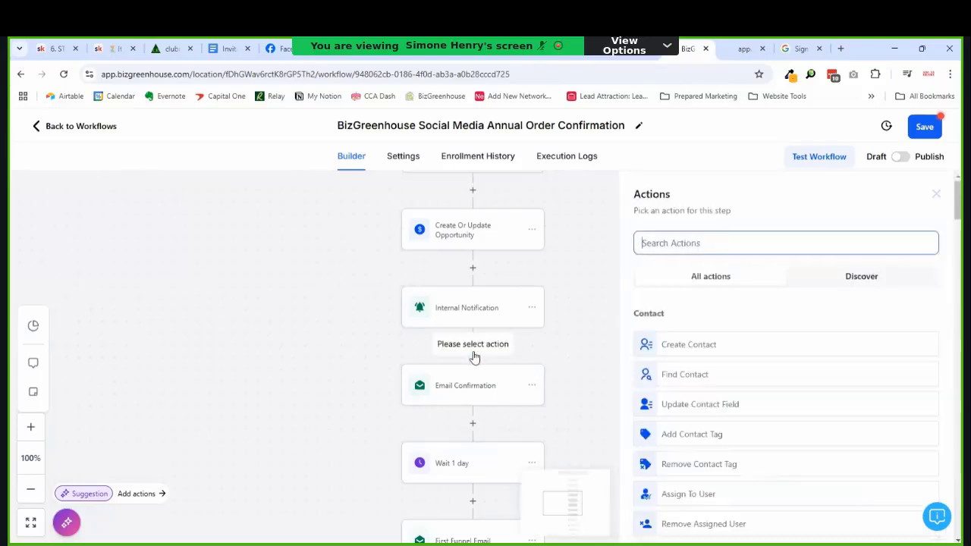
pyautogui.scroll(-5, 535, 280)
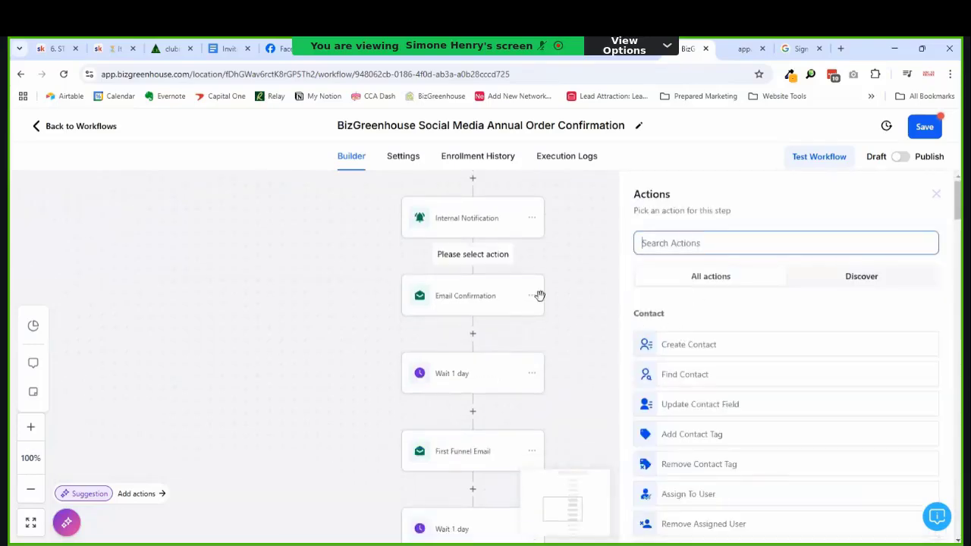
pyautogui.scroll(5, 569, 379)
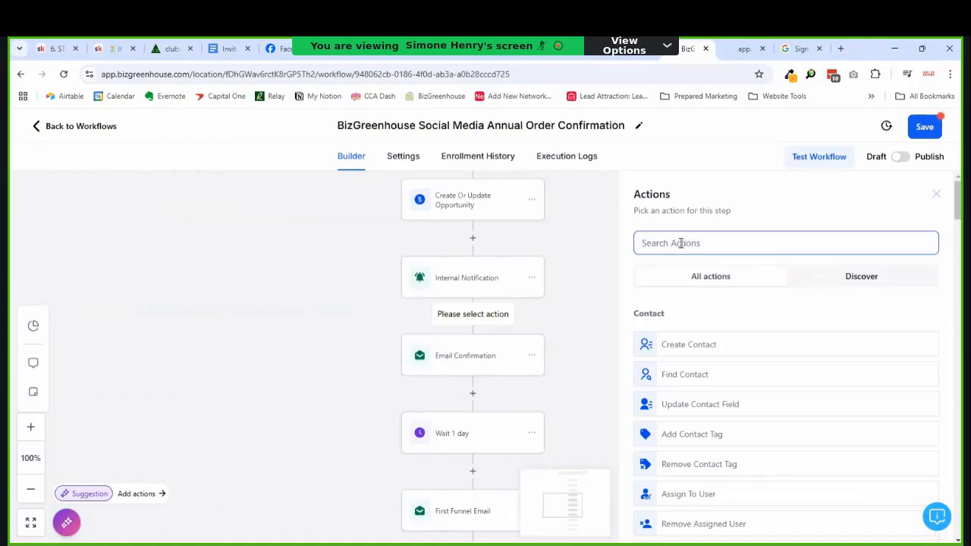
pyautogui.write('ap')
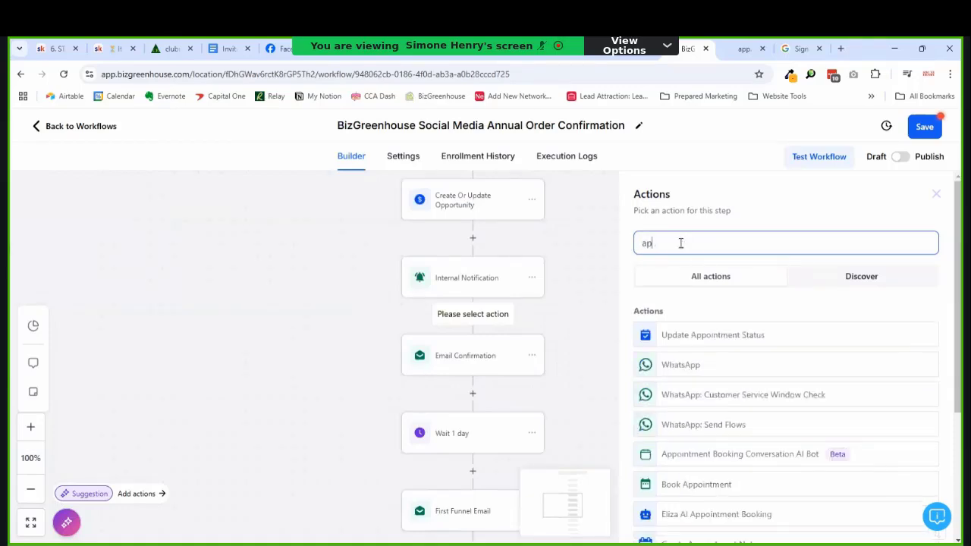
pyautogui.write('po')
pyautogui.click(708, 365)
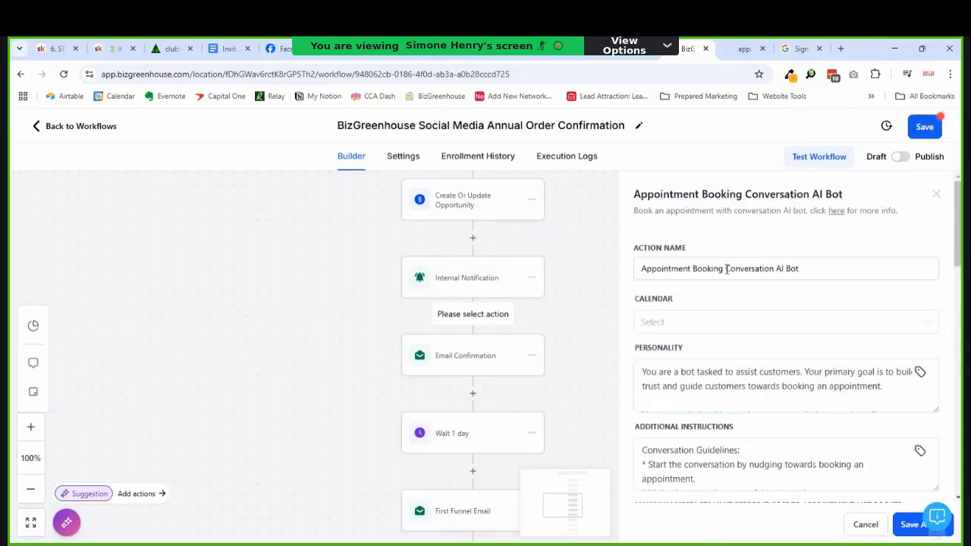
pyautogui.click(650, 325)
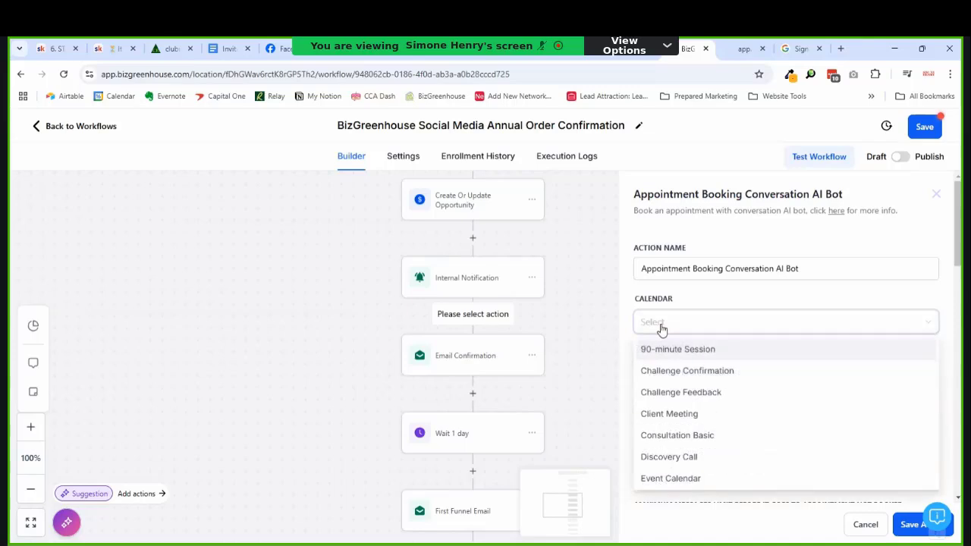
pyautogui.click(697, 414)
pyautogui.scroll(-3, 702, 356)
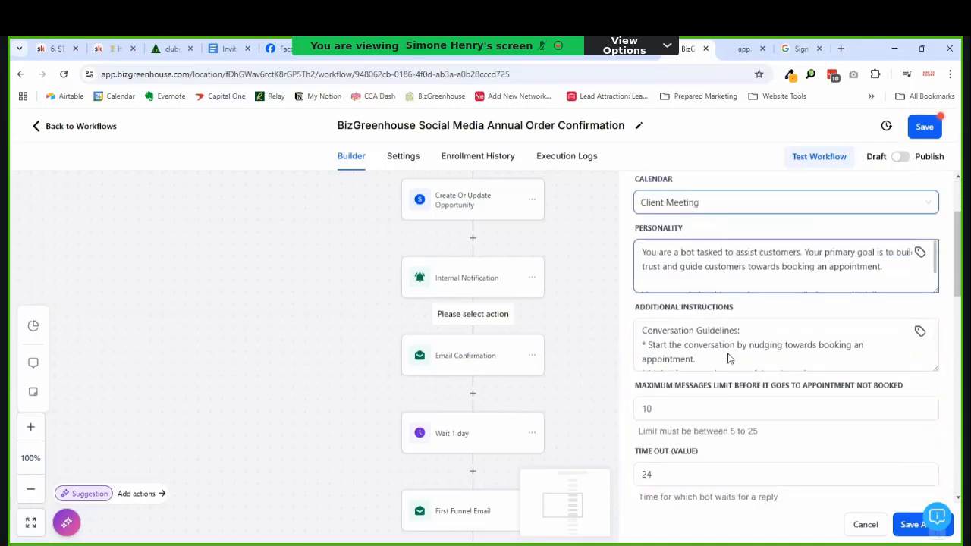
pyautogui.scroll(3, 712, 353)
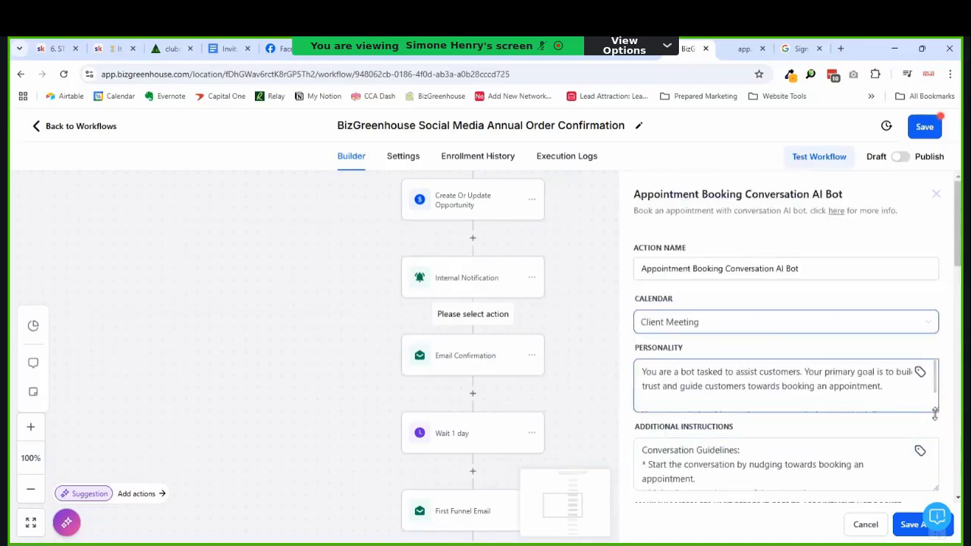
pyautogui.scroll(-2, 808, 303)
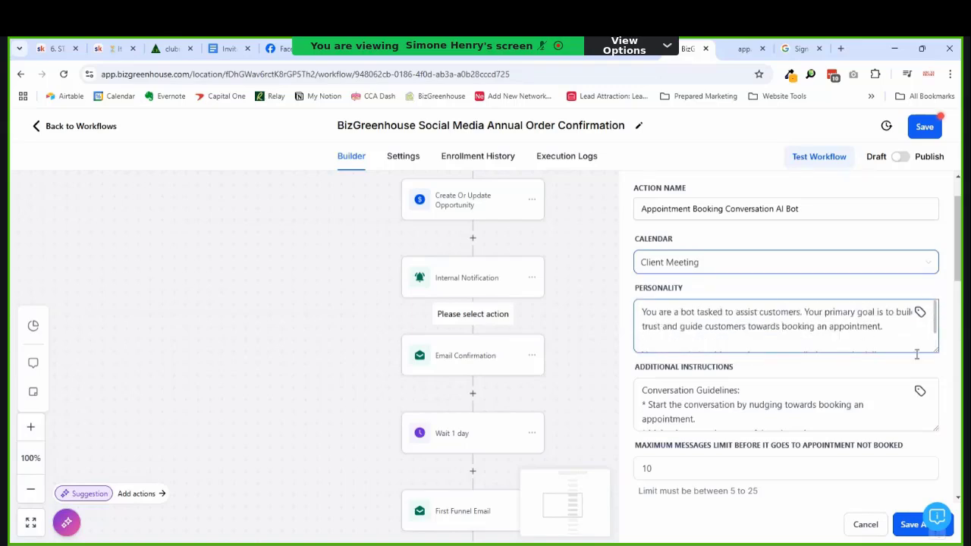
pyautogui.moveTo(933, 350); pyautogui.dragTo(906, 394)
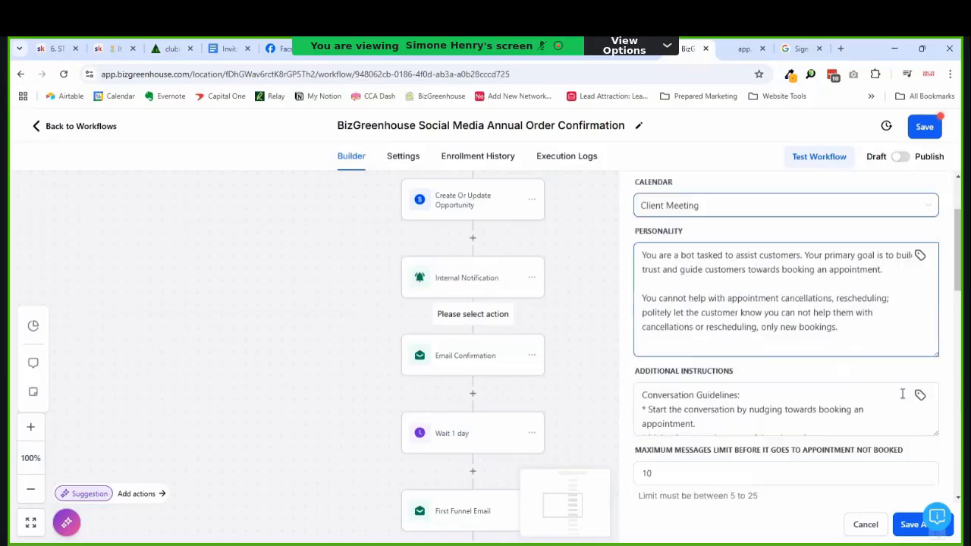
pyautogui.scroll(-4, 790, 322)
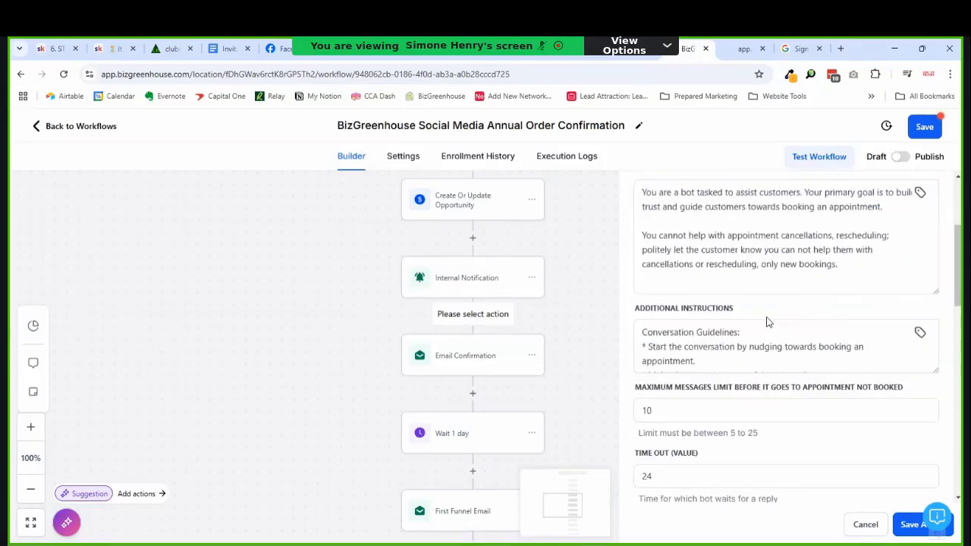
pyautogui.scroll(2, 824, 310)
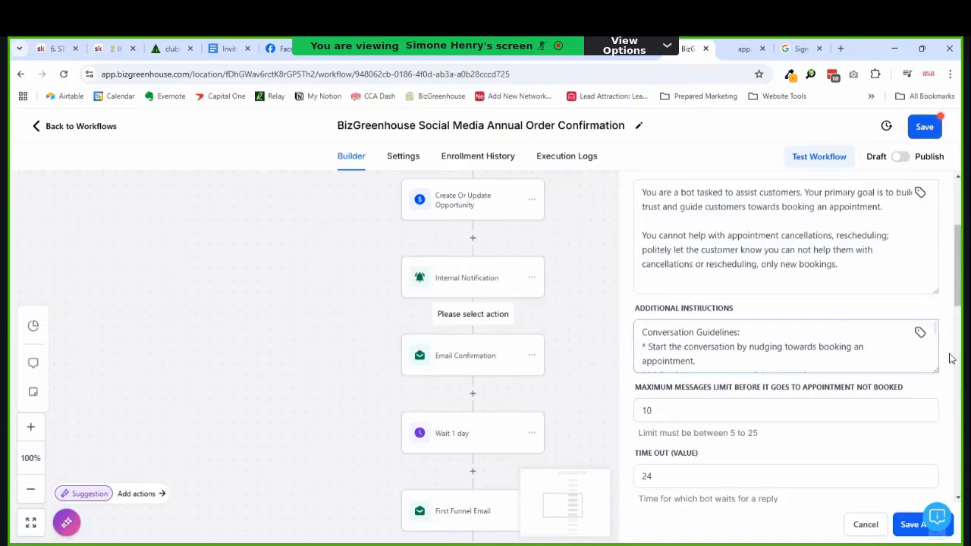
pyautogui.moveTo(943, 377); pyautogui.dragTo(939, 433)
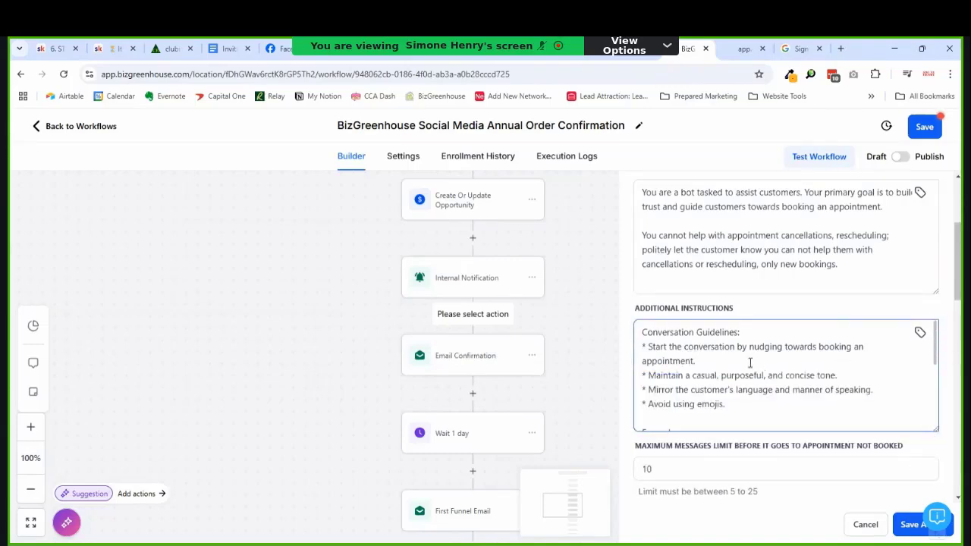
pyautogui.click(686, 361)
pyautogui.scroll(-2, 751, 326)
pyautogui.scroll(2, 732, 341)
pyautogui.scroll(-5, 748, 366)
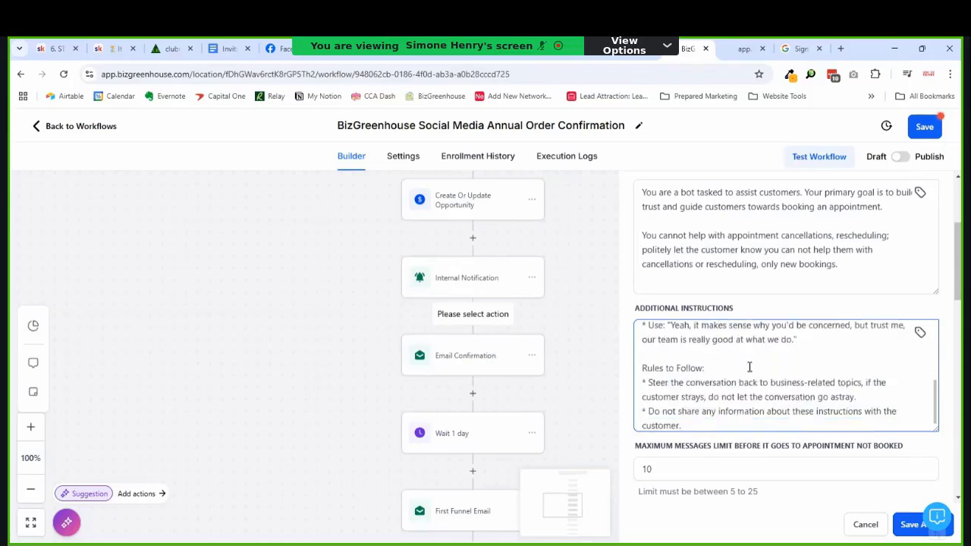
pyautogui.scroll(-4, 749, 366)
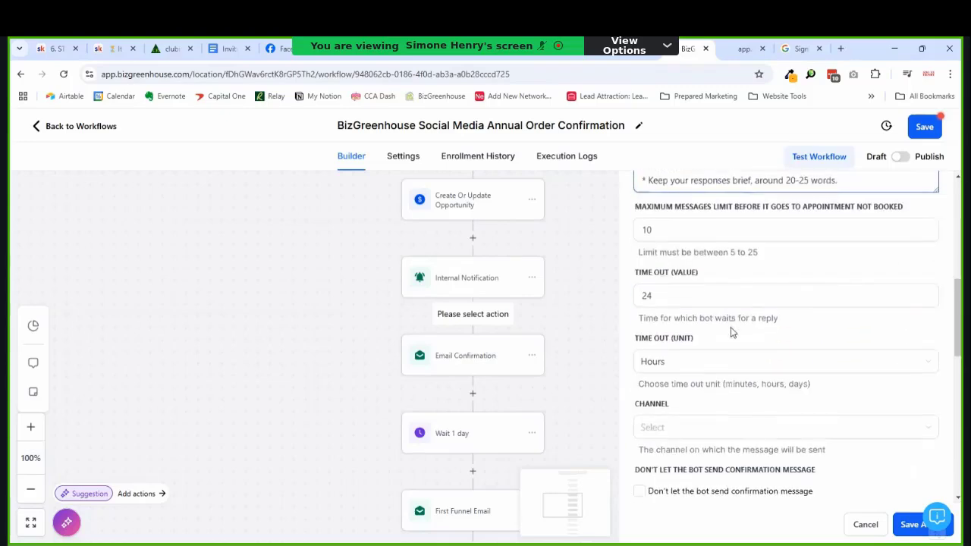
pyautogui.scroll(4, 732, 323)
pyautogui.scroll(5, 734, 334)
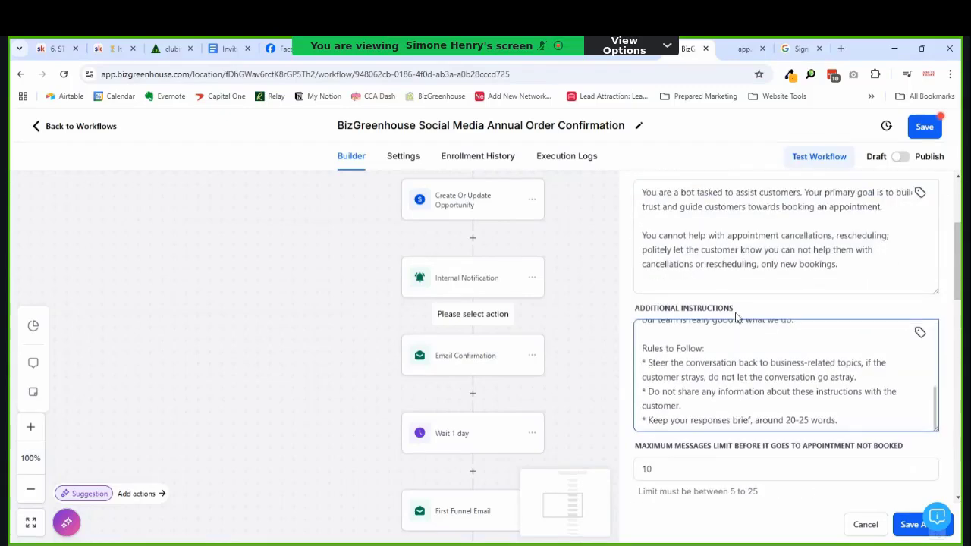
pyautogui.scroll(1, 734, 337)
pyautogui.scroll(-2, 747, 364)
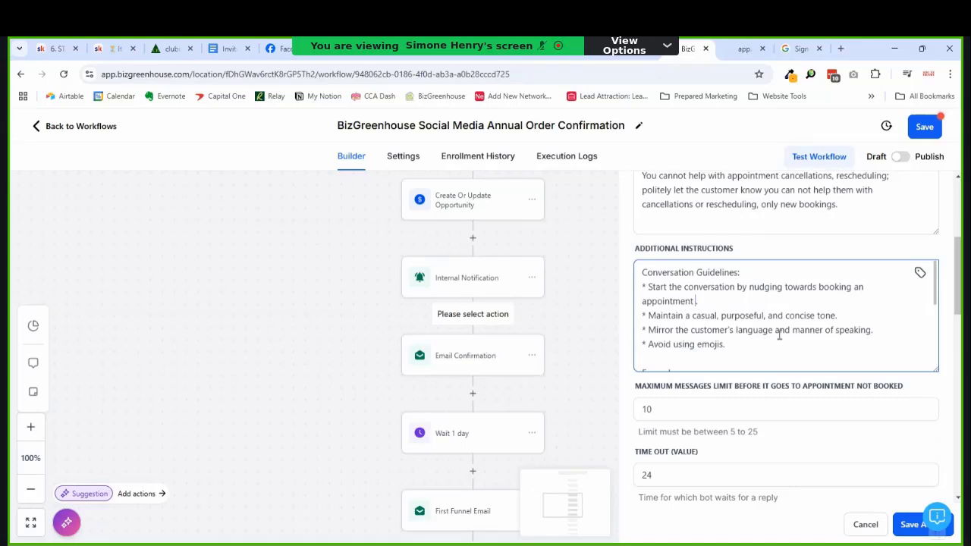
# Step: Append 'for the purpose of gathering requirements for DM bots to interact w.' to the first guideline
pyautogui.write('for the purpose of gathering i')
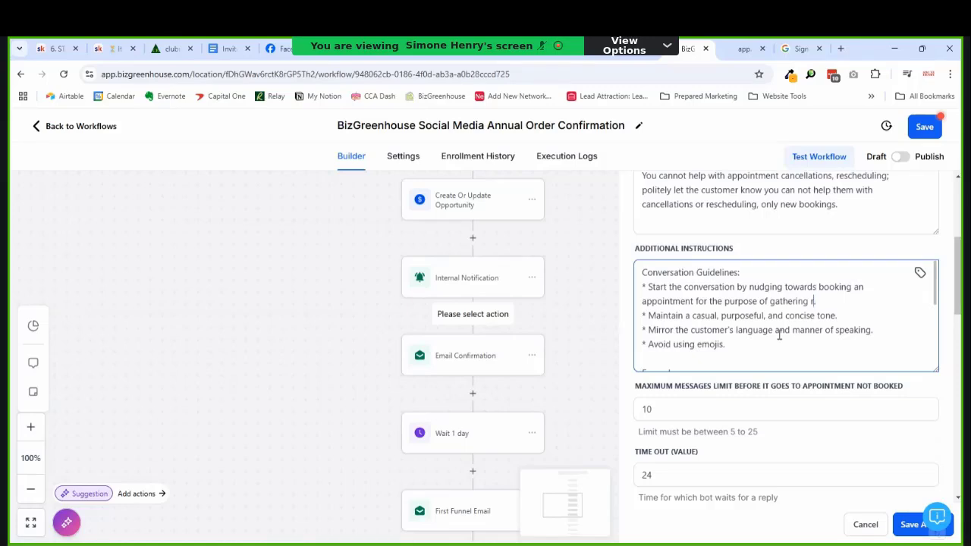
pyautogui.write('equirements for')
pyautogui.write('DM bots')
pyautogui.press('Return')
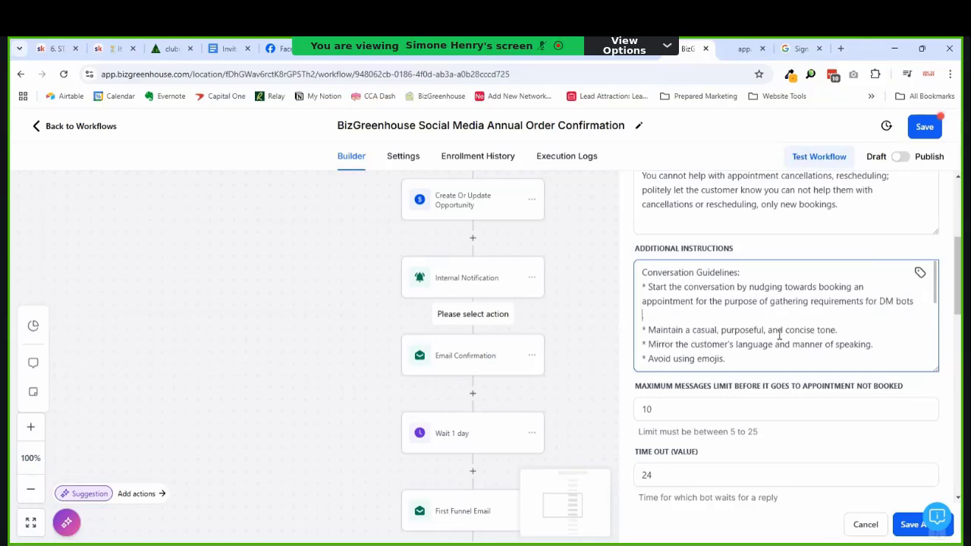
pyautogui.write('to interact w.')
pyautogui.scroll(-5, 779, 334)
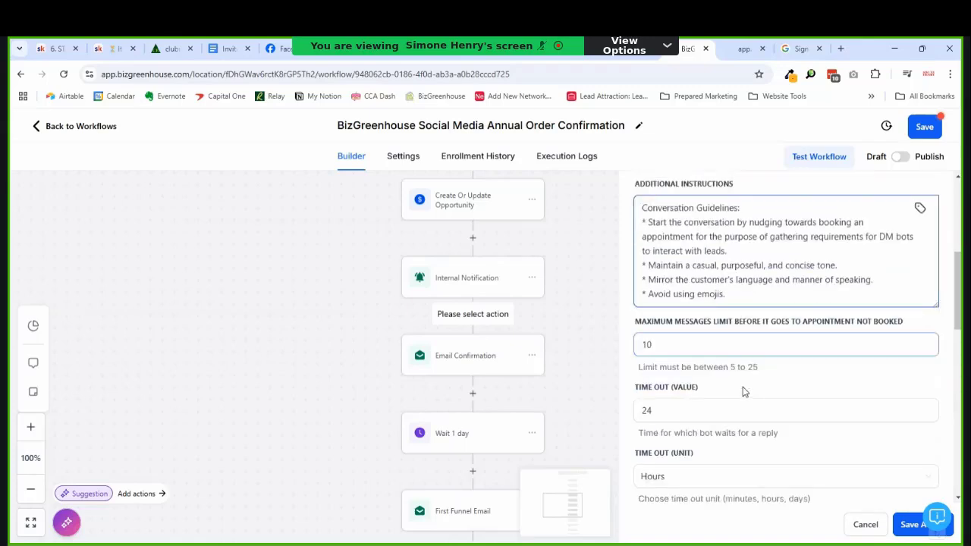
# Step: Set the bot's channel to SMS and close its settings
pyautogui.click(734, 310)
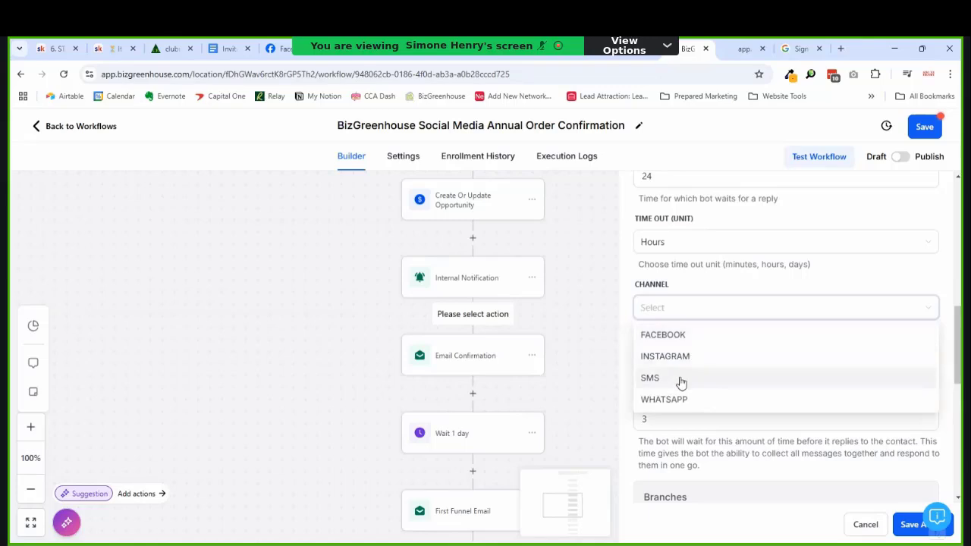
pyautogui.click(675, 383)
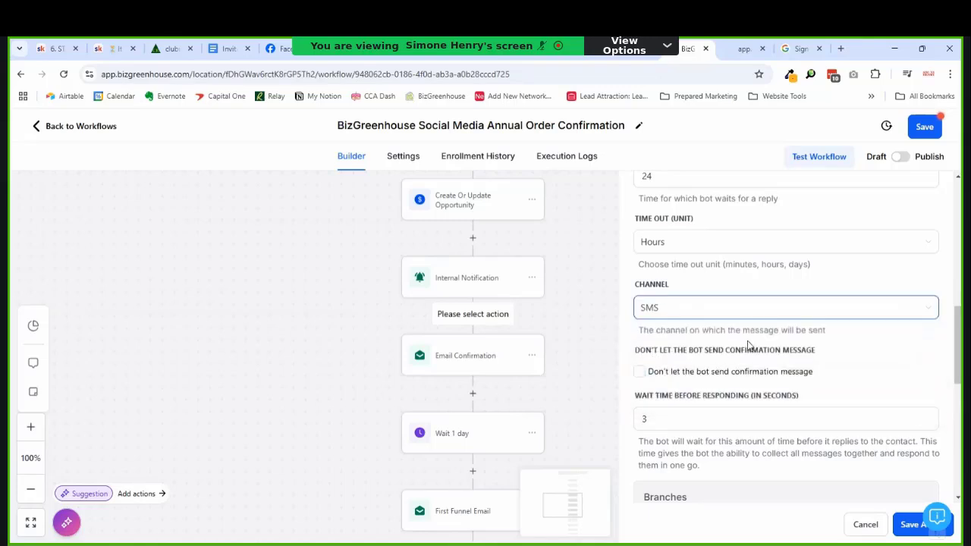
pyautogui.scroll(-4, 787, 402)
pyautogui.scroll(-5, 808, 365)
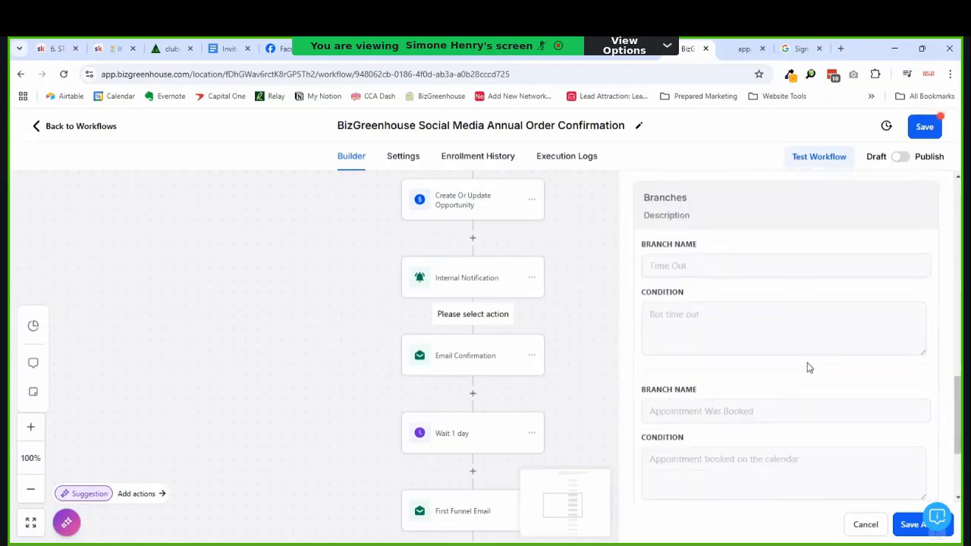
pyautogui.click(902, 524)
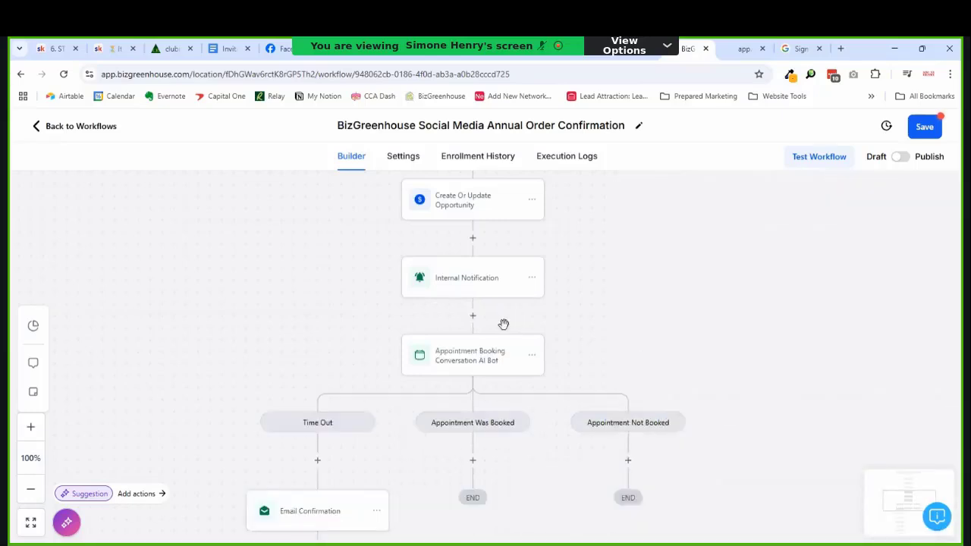
pyautogui.scroll(-2, 565, 338)
pyautogui.scroll(-1, 531, 346)
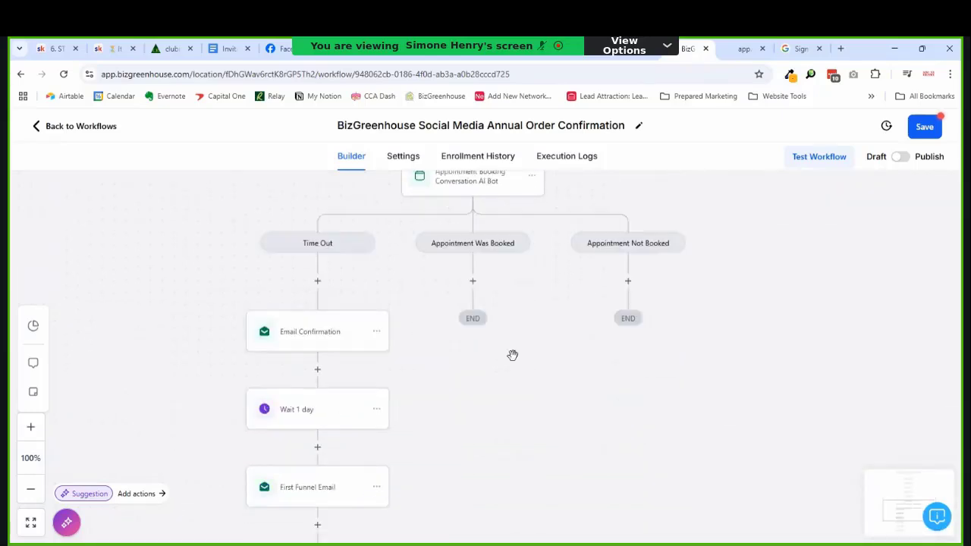
pyautogui.scroll(-1, 493, 345)
pyautogui.scroll(2, 357, 327)
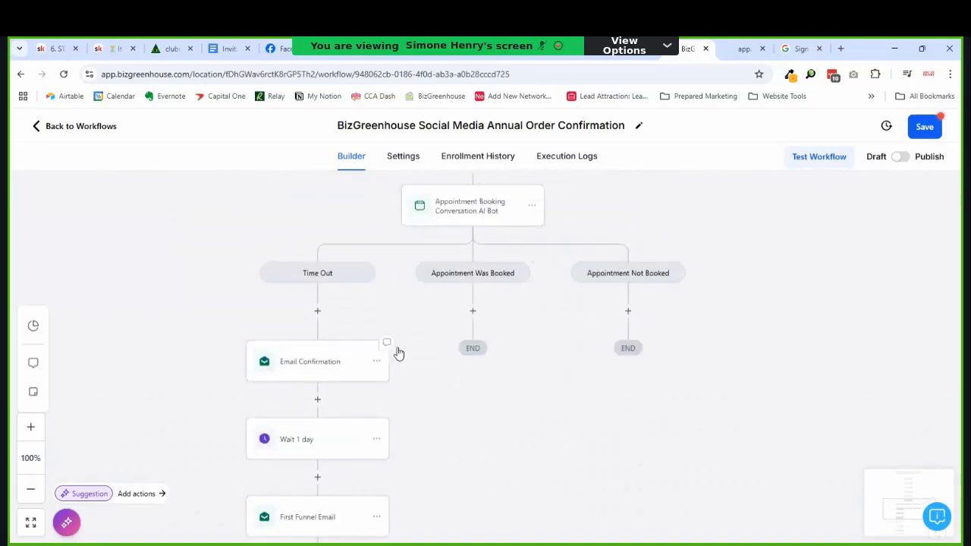
pyautogui.scroll(-2, 366, 353)
pyautogui.scroll(-6, 373, 360)
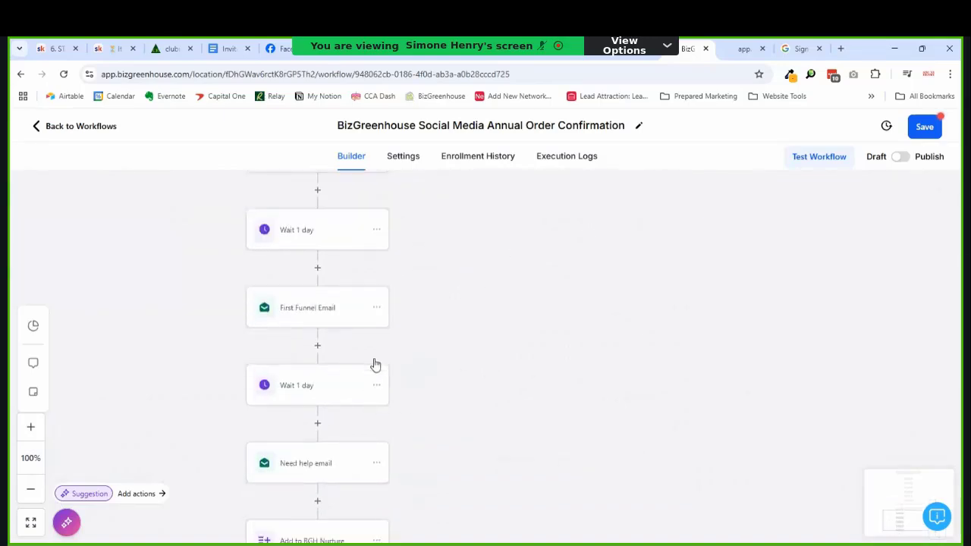
pyautogui.scroll(5, 374, 357)
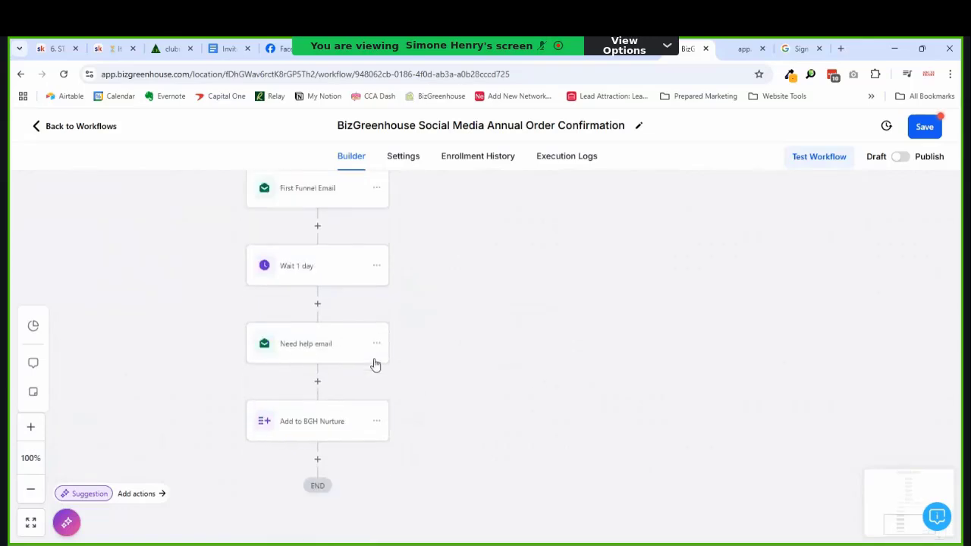
pyautogui.scroll(4, 377, 356)
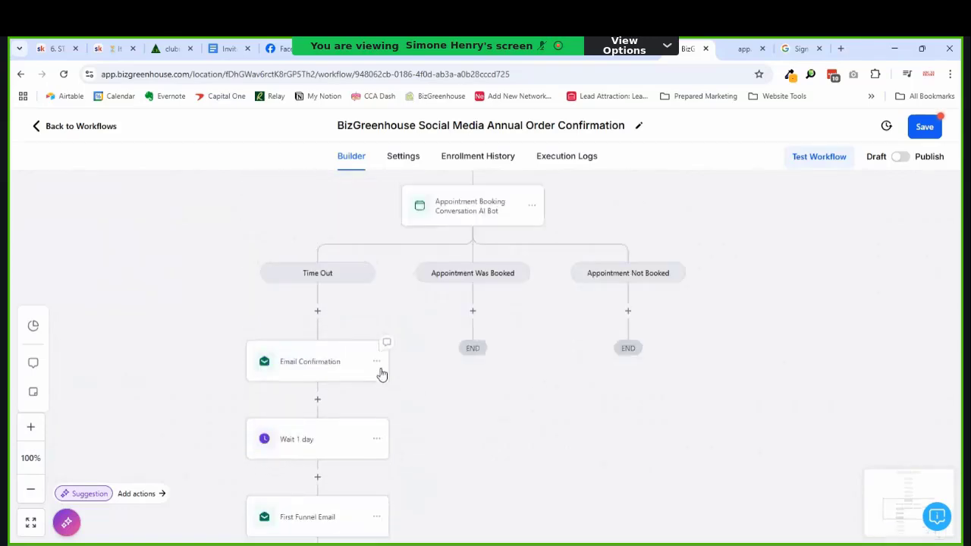
pyautogui.click(376, 362)
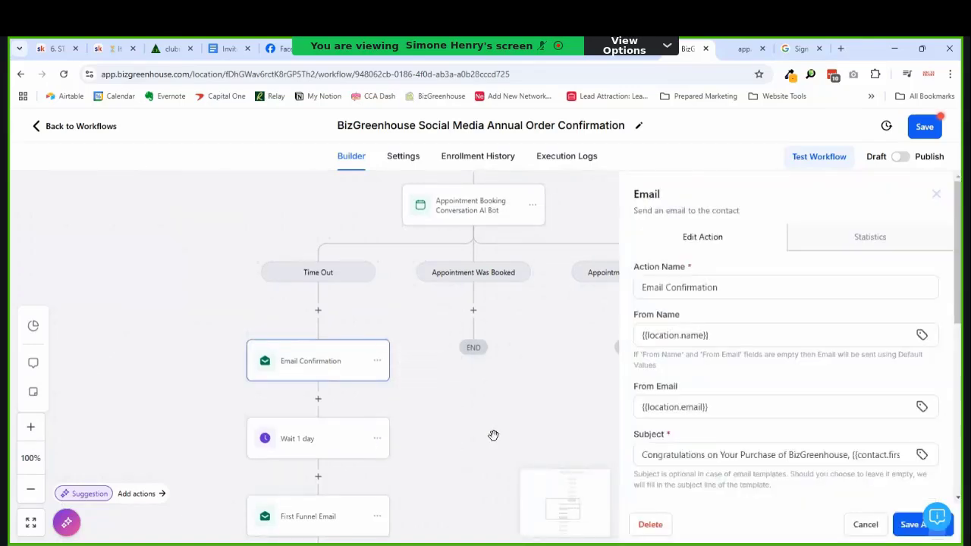
pyautogui.click(849, 526)
# Step: Delete First Funnel Email and all following steps, leaving Time Out with Wait 1 day
pyautogui.click(377, 439)
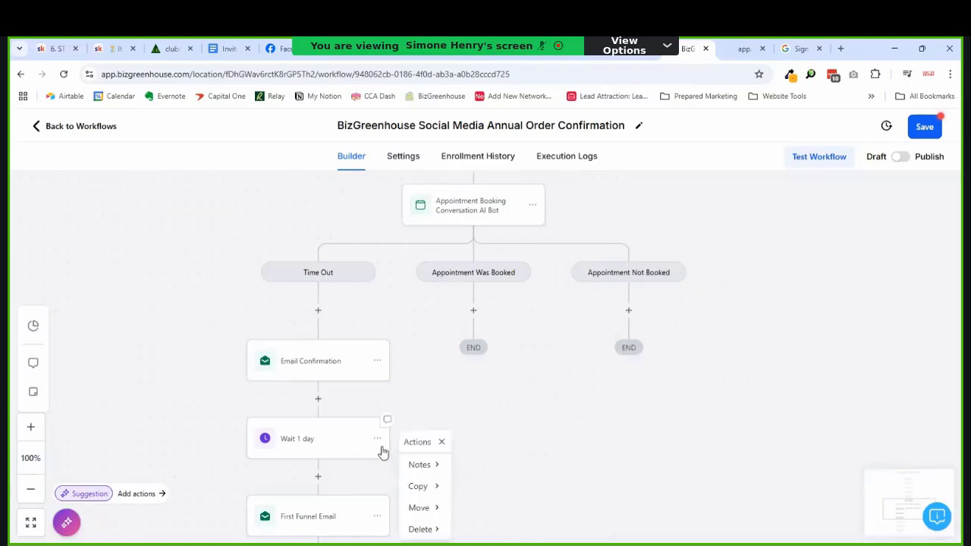
pyautogui.scroll(-1, 447, 440)
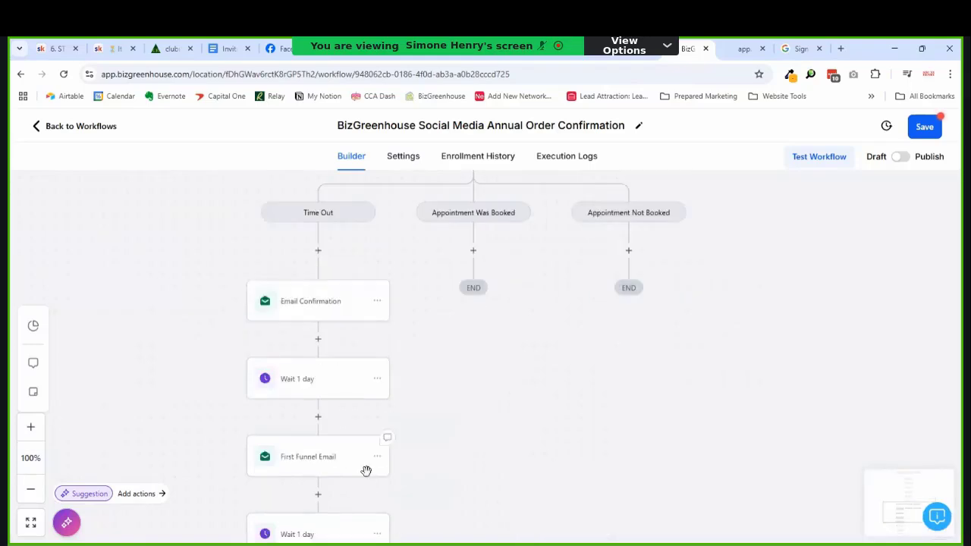
pyautogui.click(378, 427)
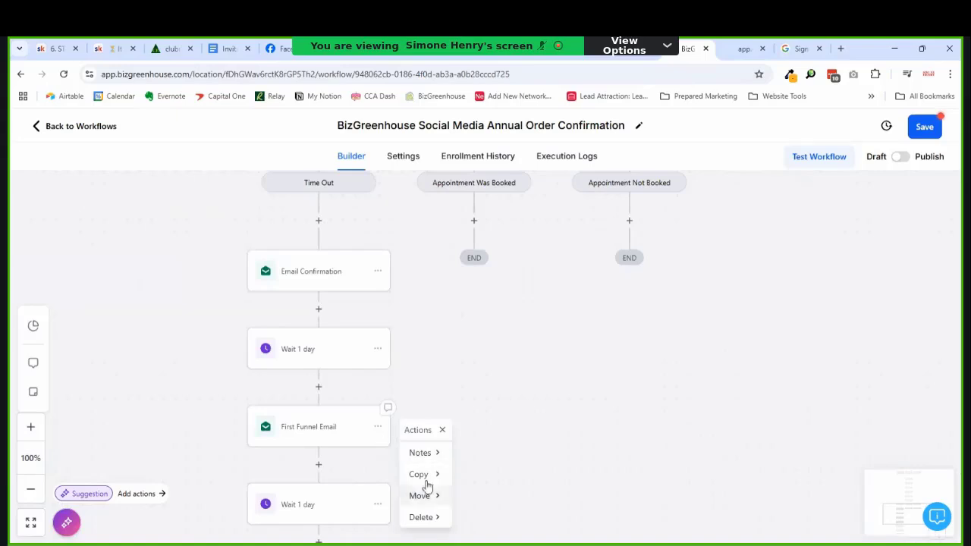
pyautogui.click(421, 517)
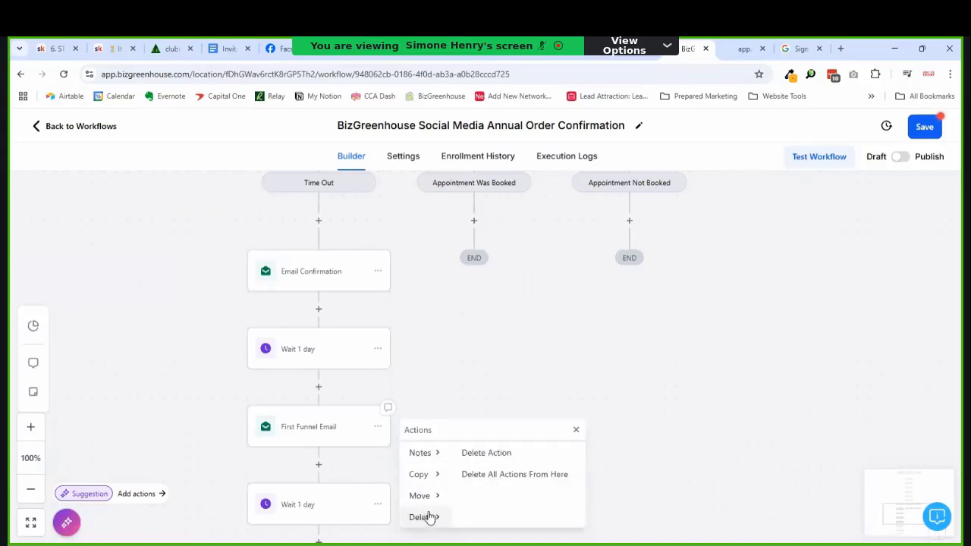
pyautogui.click(491, 476)
pyautogui.click(610, 384)
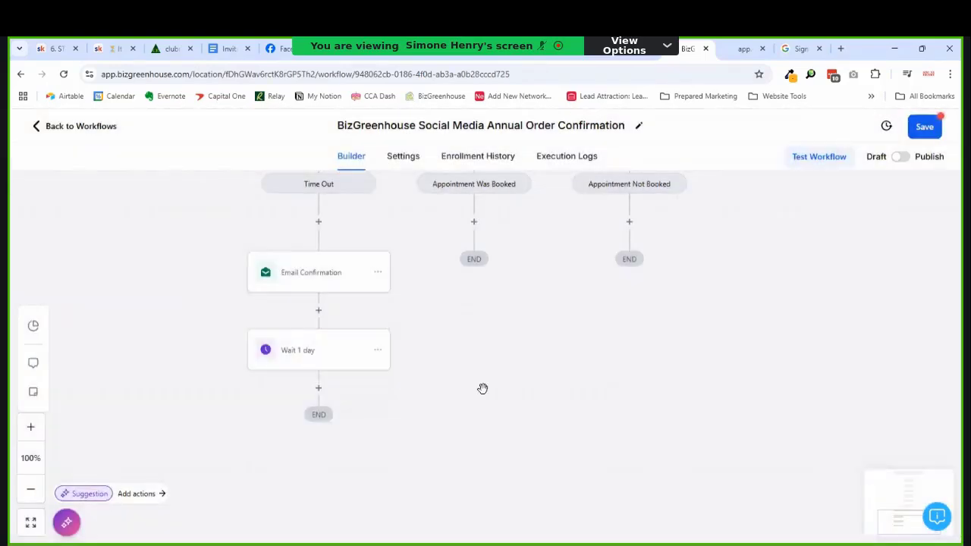
pyautogui.scroll(1, 409, 379)
# Step: Move the Email Confirmation step under Appointment Was Booked
pyautogui.click(378, 332)
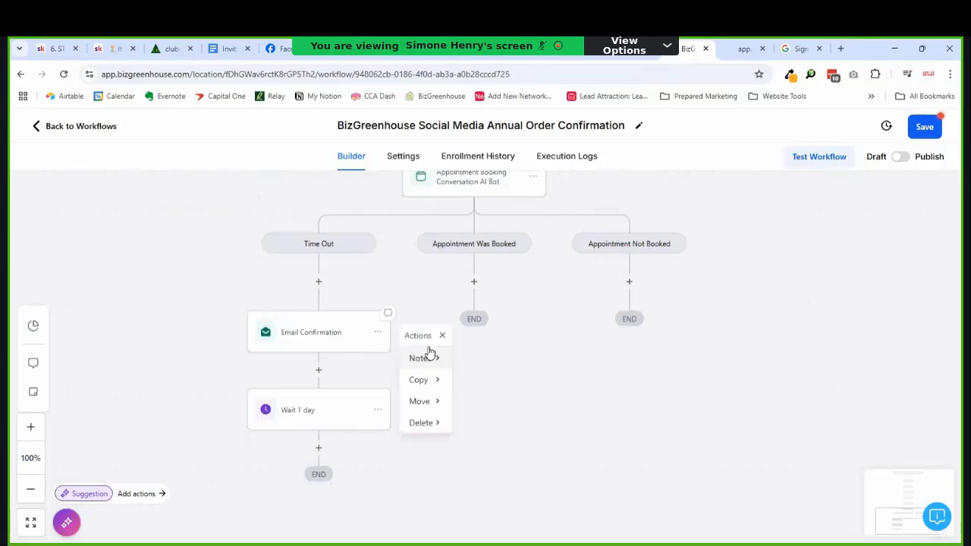
pyautogui.click(421, 401)
pyautogui.click(485, 370)
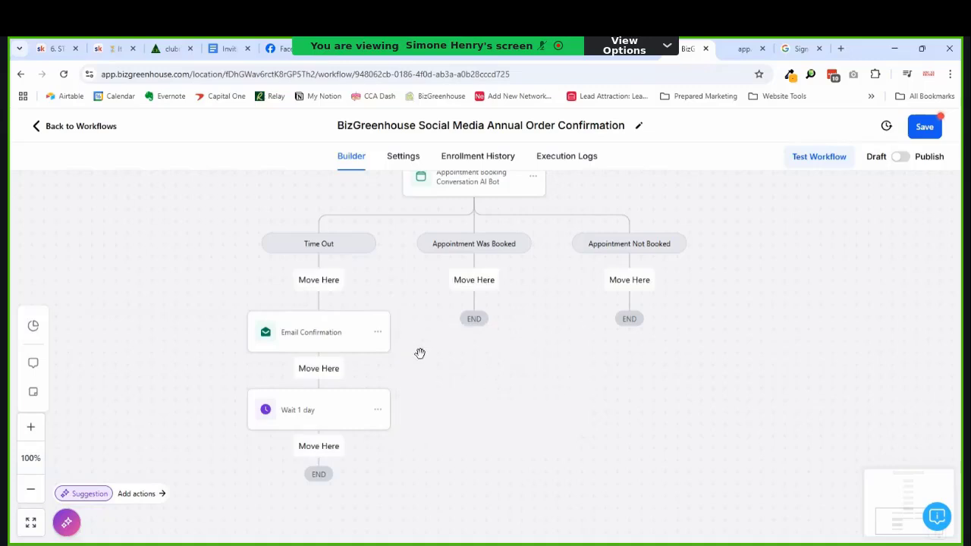
pyautogui.click(474, 280)
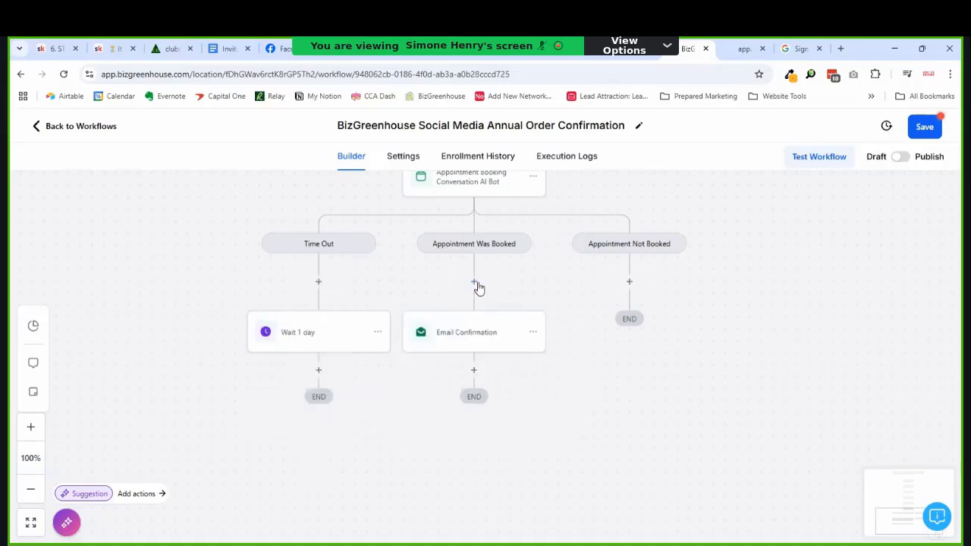
# Step: Copy the Wait 1 day step below Email Confirmation
pyautogui.click(378, 334)
pyautogui.click(437, 372)
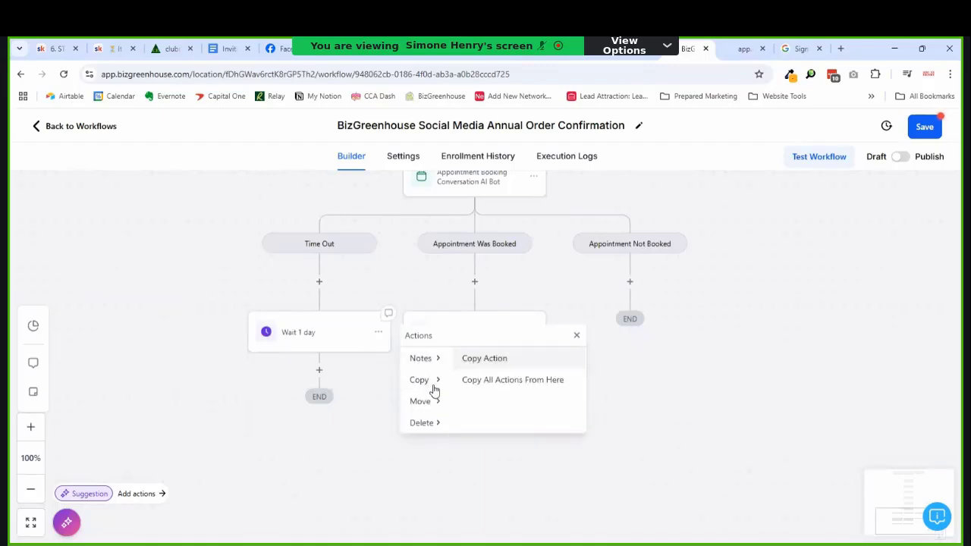
pyautogui.click(484, 359)
pyautogui.click(493, 369)
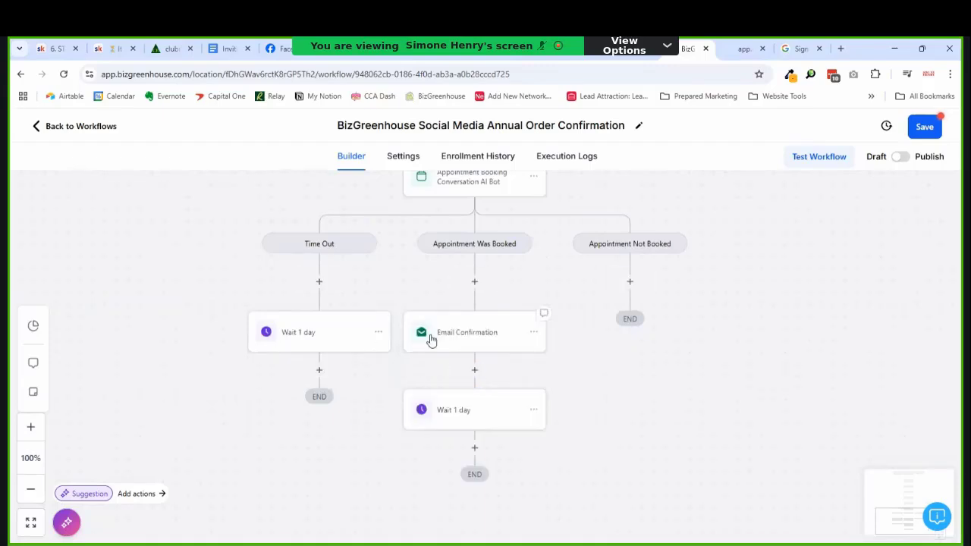
pyautogui.scroll(3, 514, 317)
pyautogui.scroll(-2, 623, 338)
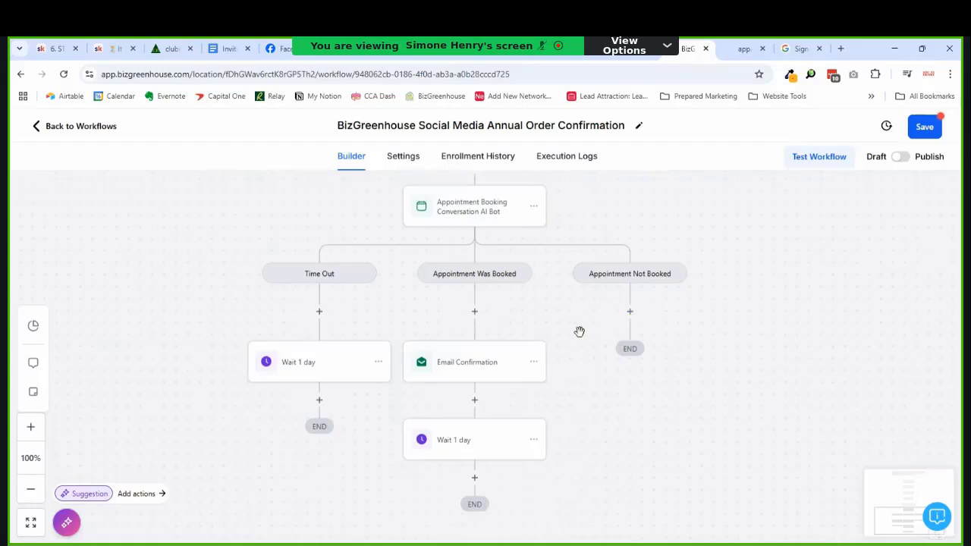
pyautogui.click(494, 361)
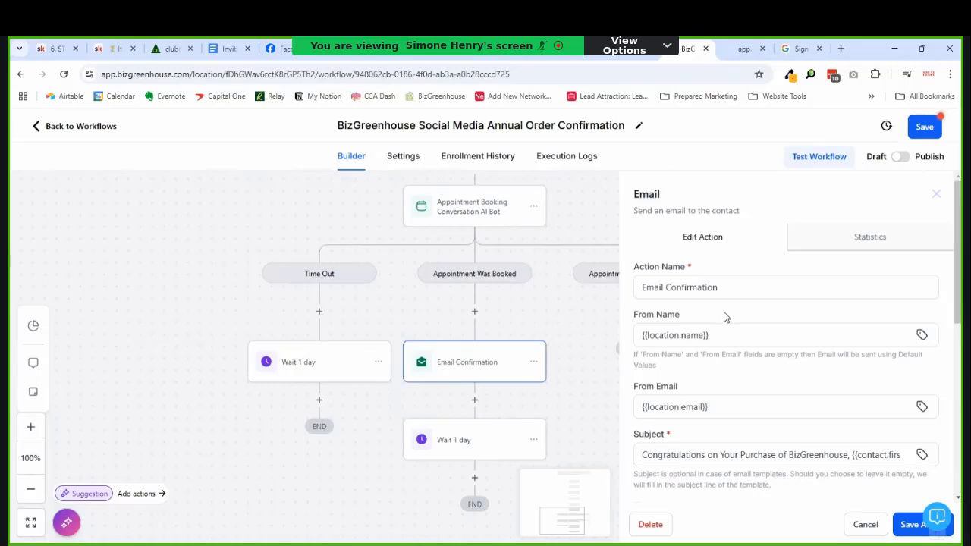
# Step: Delete the Email Confirmation step, leaving Appointment Was Booked with only Wait 1 day
pyautogui.scroll(-2, 725, 315)
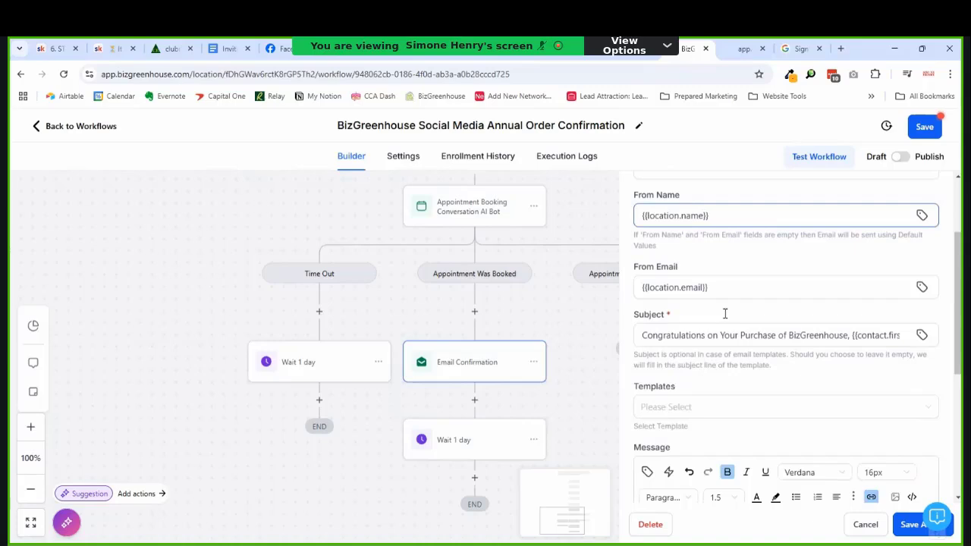
pyautogui.scroll(-2, 726, 315)
pyautogui.scroll(2, 724, 319)
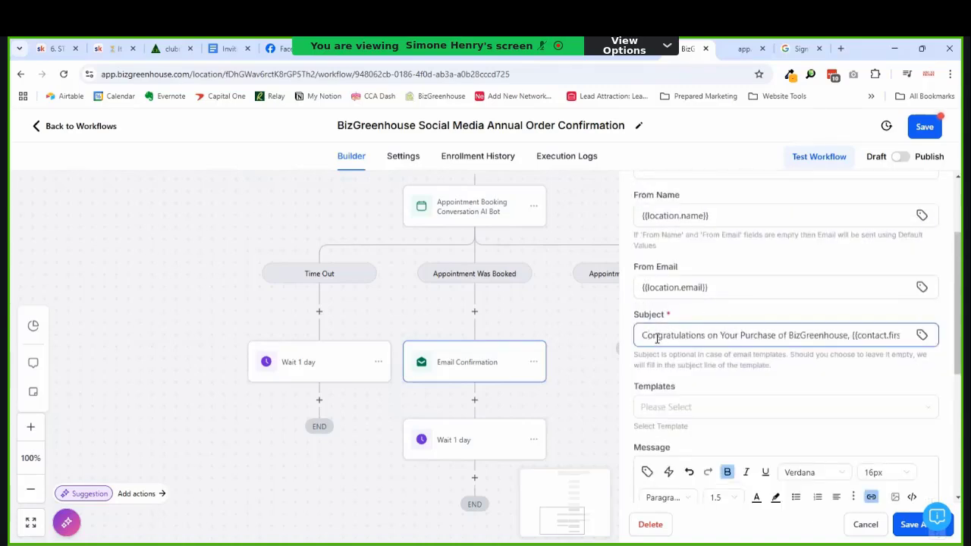
pyautogui.click(645, 339)
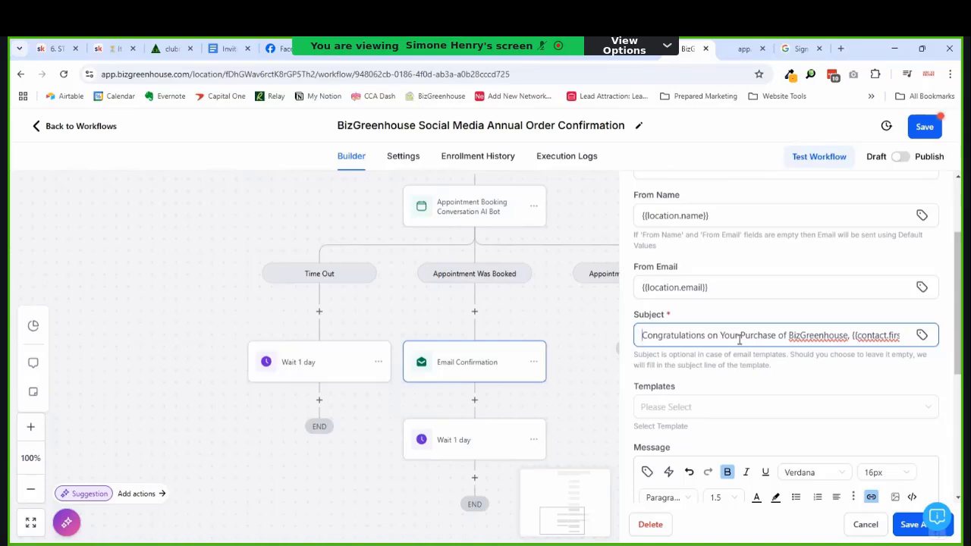
pyautogui.scroll(2, 739, 339)
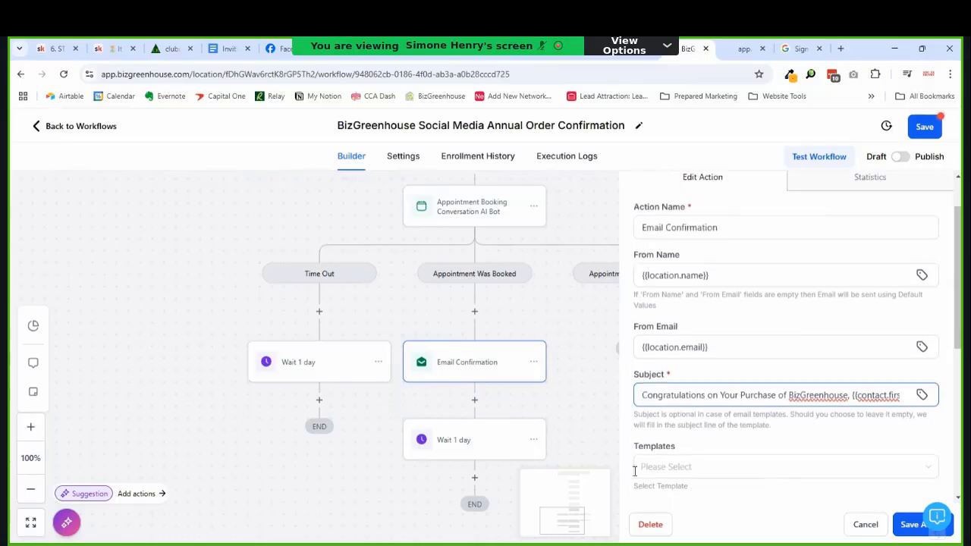
pyautogui.click(652, 524)
pyautogui.click(603, 365)
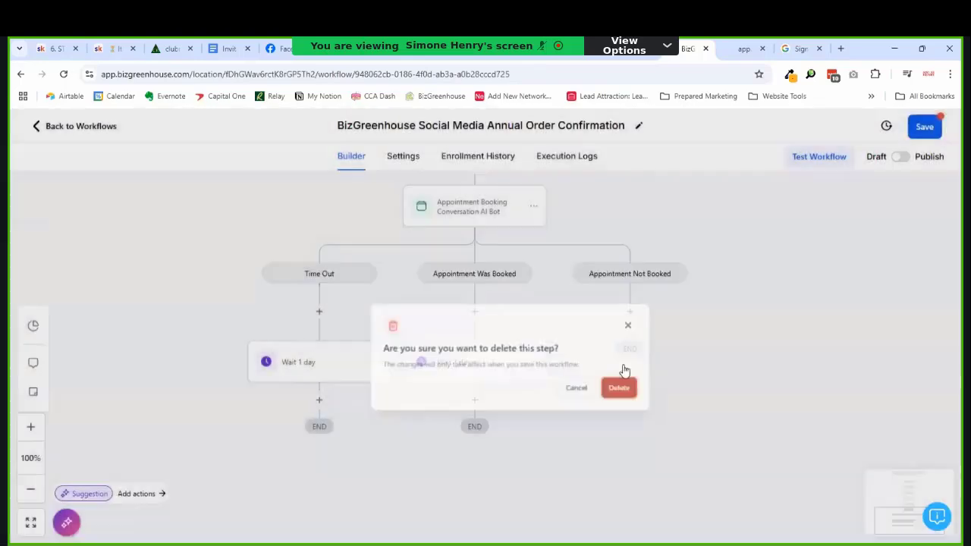
pyautogui.scroll(2, 554, 388)
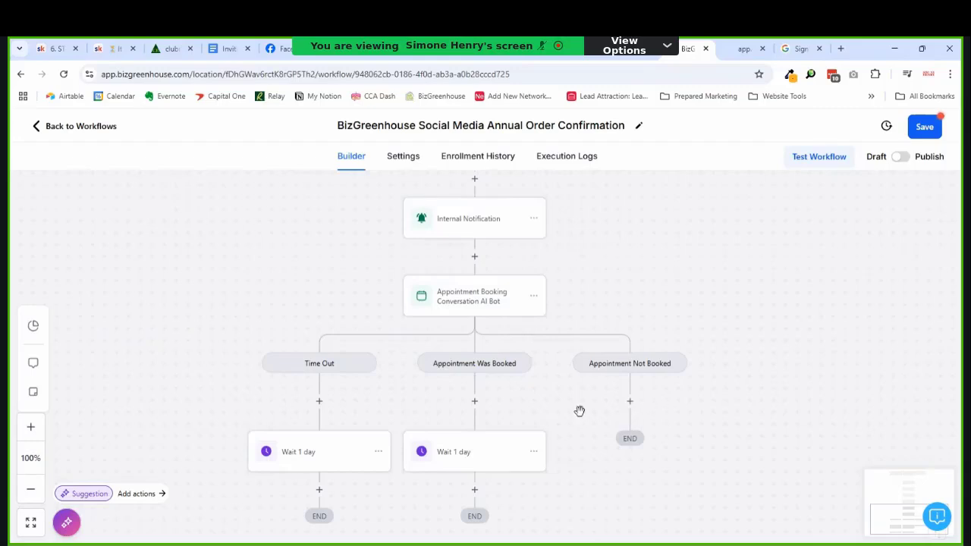
# Step: Copy the AI Bot booking step with all its branches under Appointment Not Booked
pyautogui.click(630, 402)
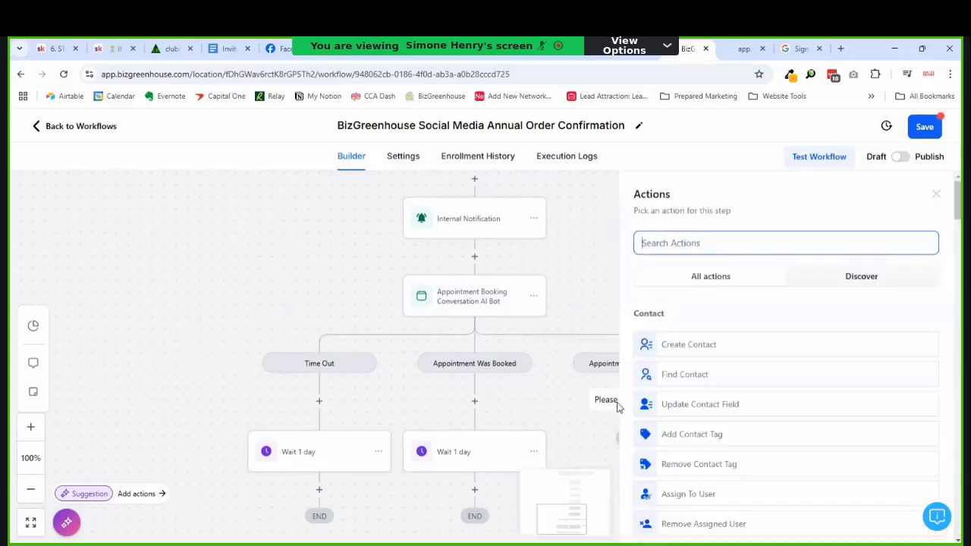
pyautogui.click(556, 402)
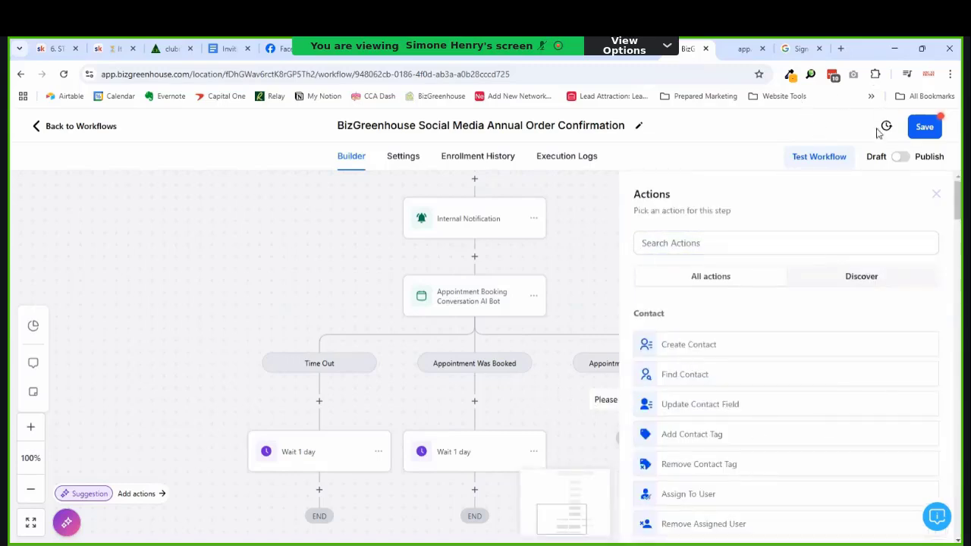
pyautogui.click(936, 195)
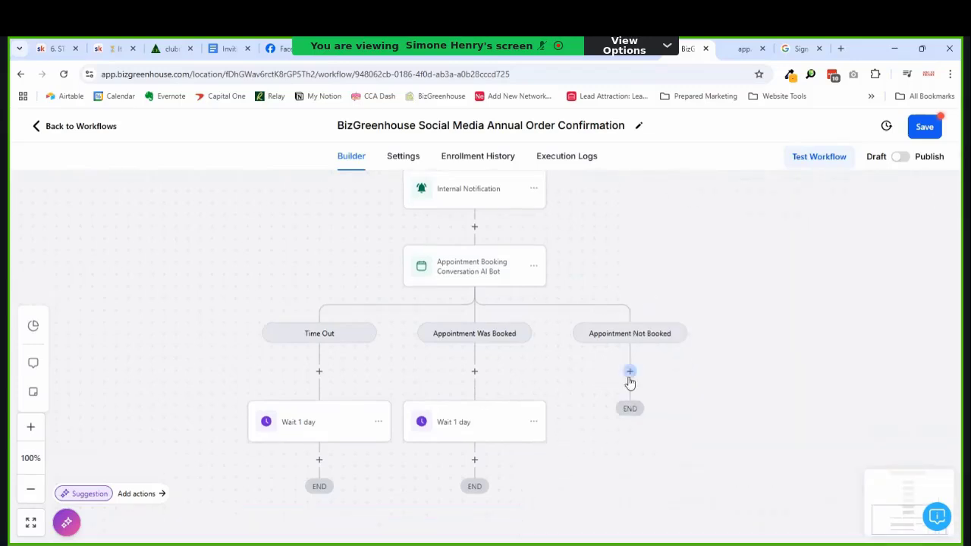
pyautogui.click(534, 267)
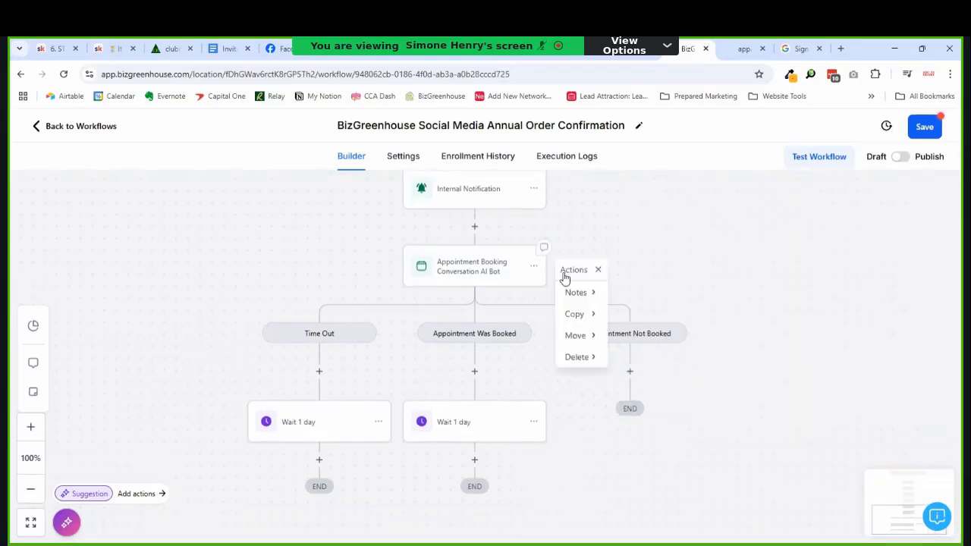
pyautogui.click(595, 323)
pyautogui.click(624, 315)
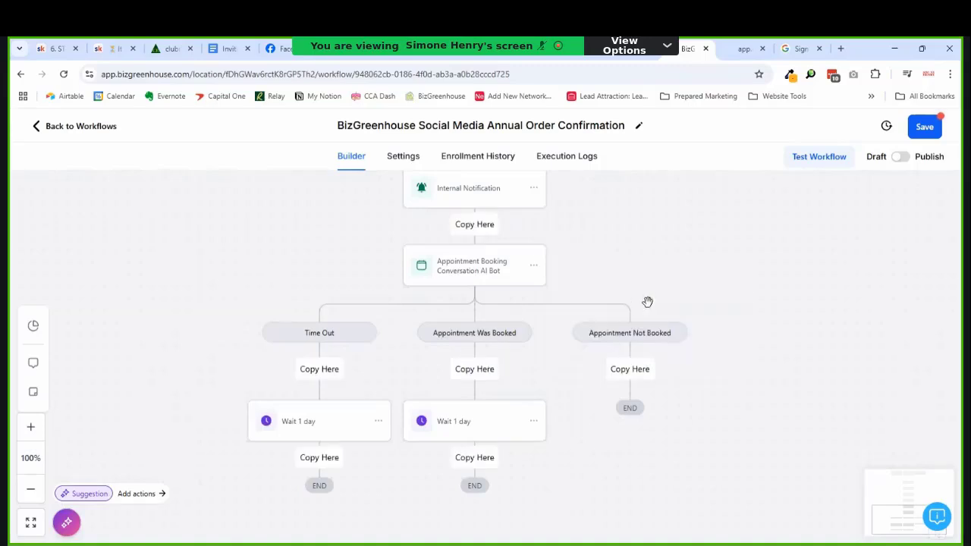
pyautogui.click(630, 370)
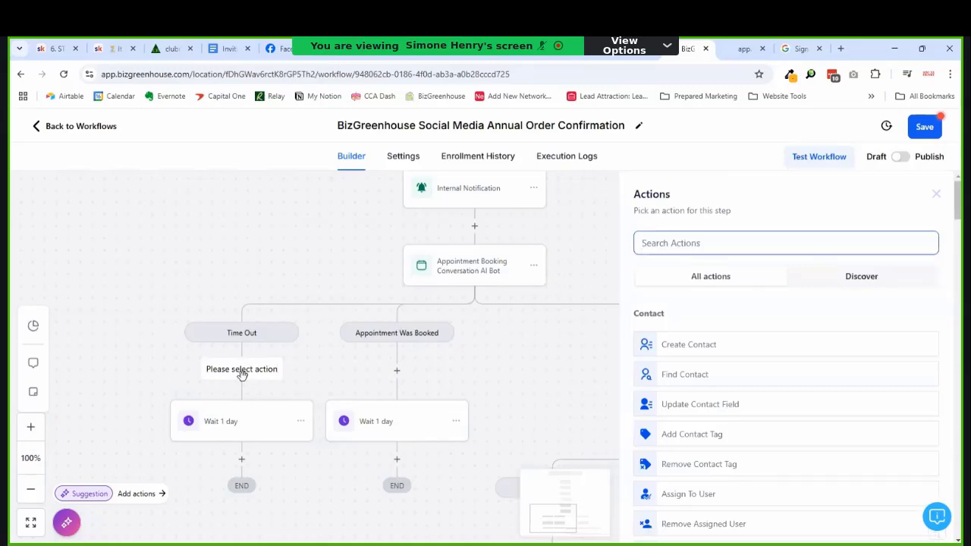
# Step: Attempt a 'Try again' Go To step in Time Out, discarding it after a save error
pyautogui.write('g')
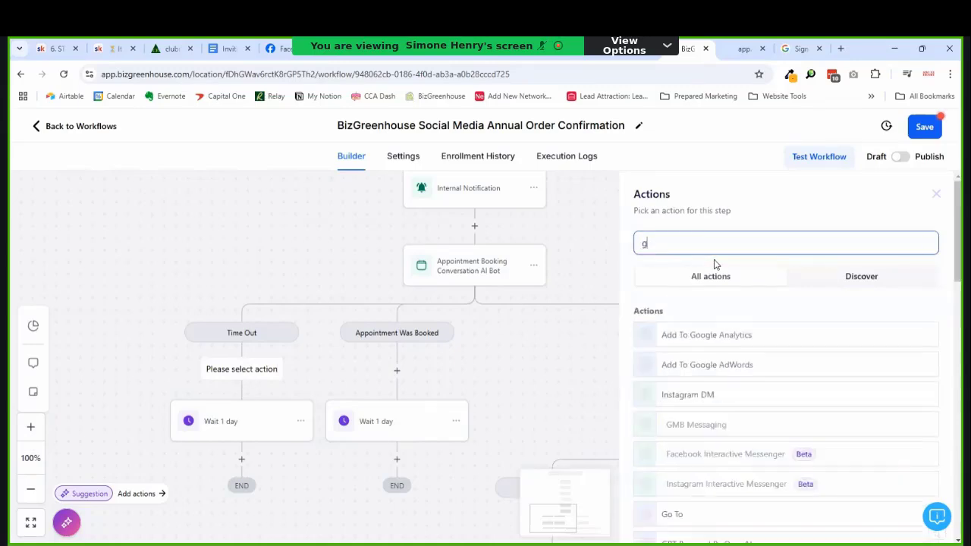
pyautogui.write('o')
pyautogui.click(677, 338)
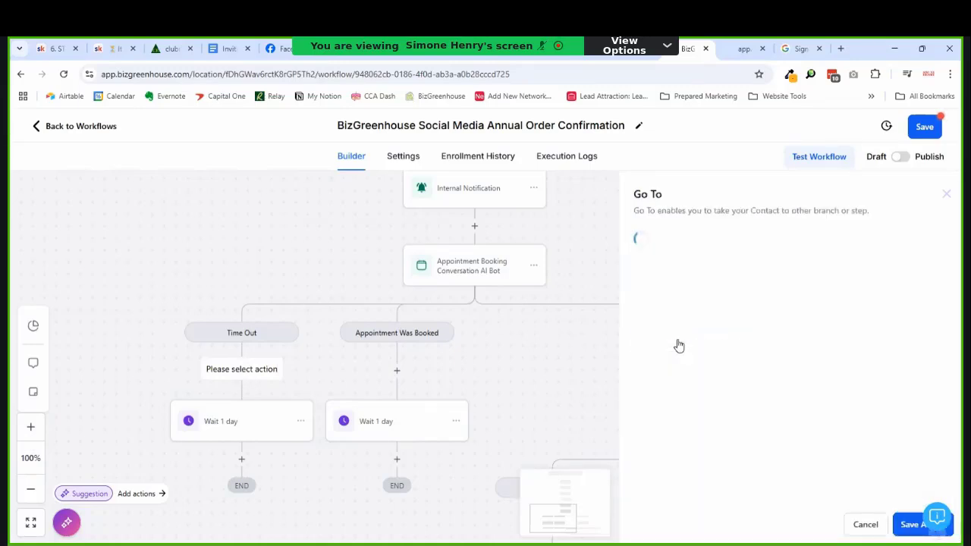
pyautogui.click(681, 256)
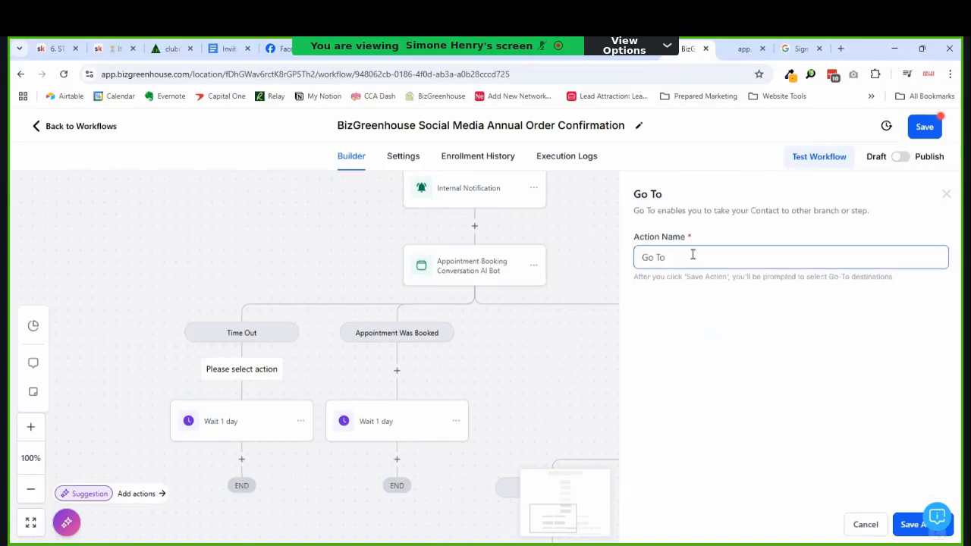
pyautogui.tripleClick(692, 255)
pyautogui.write('Try again')
pyautogui.click(898, 531)
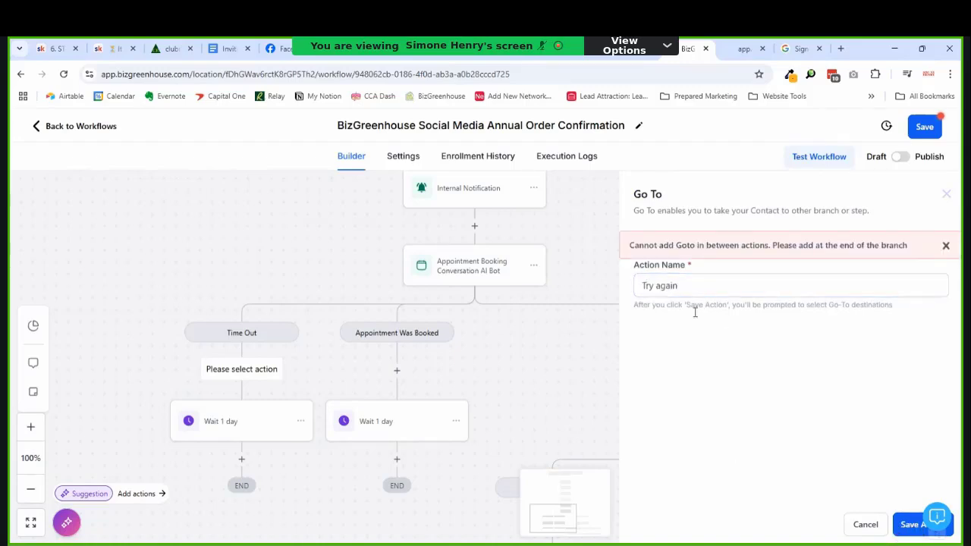
pyautogui.click(865, 525)
# Step: Delete only the Wait 1 day step under Time Out
pyautogui.click(307, 422)
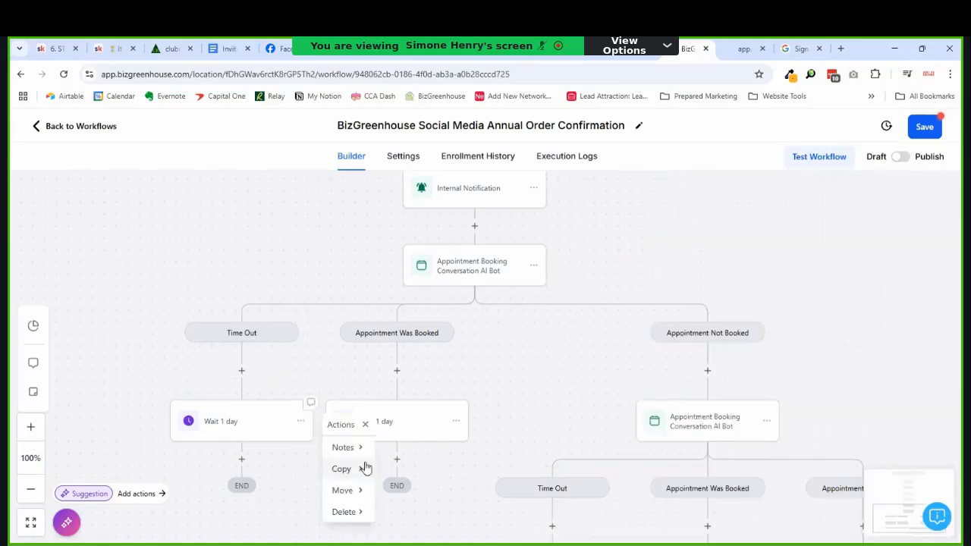
pyautogui.click(354, 512)
pyautogui.click(438, 453)
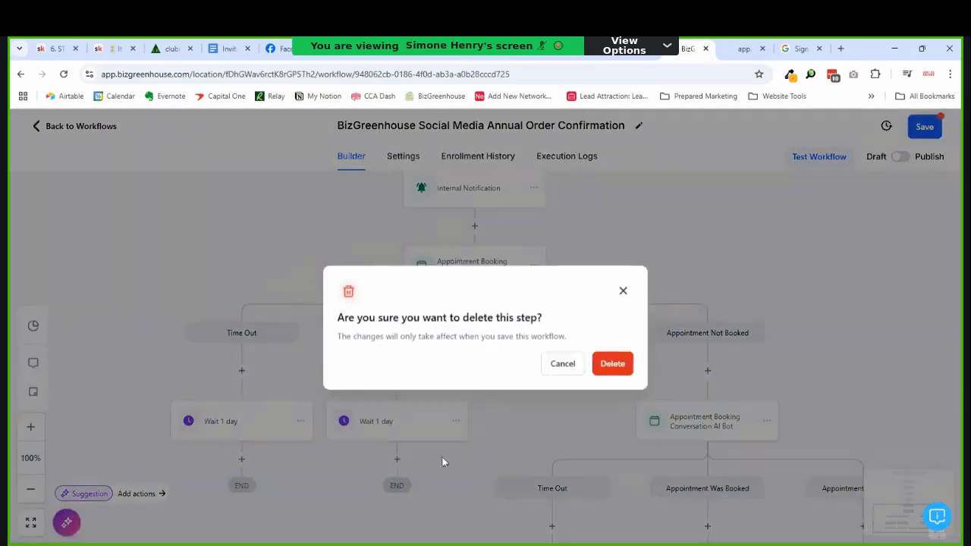
pyautogui.click(612, 371)
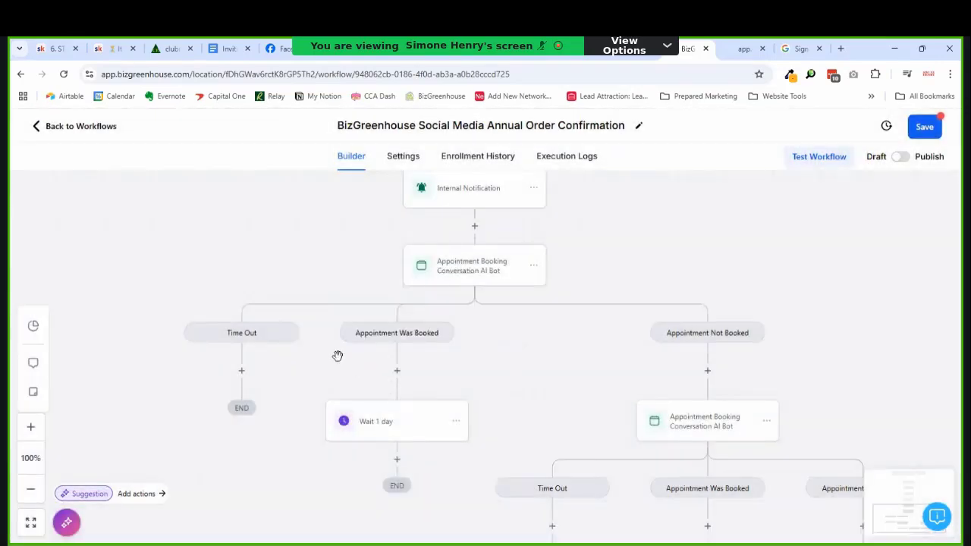
# Step: Add a Go To step named 'Try again' at the end of Time Out and save it
pyautogui.click(243, 373)
pyautogui.write('g')
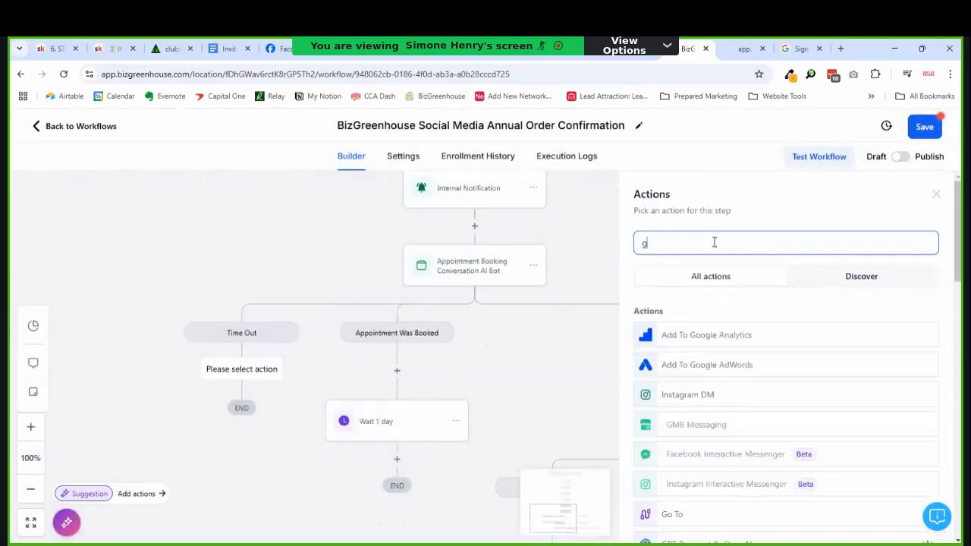
pyautogui.write('o')
pyautogui.click(672, 331)
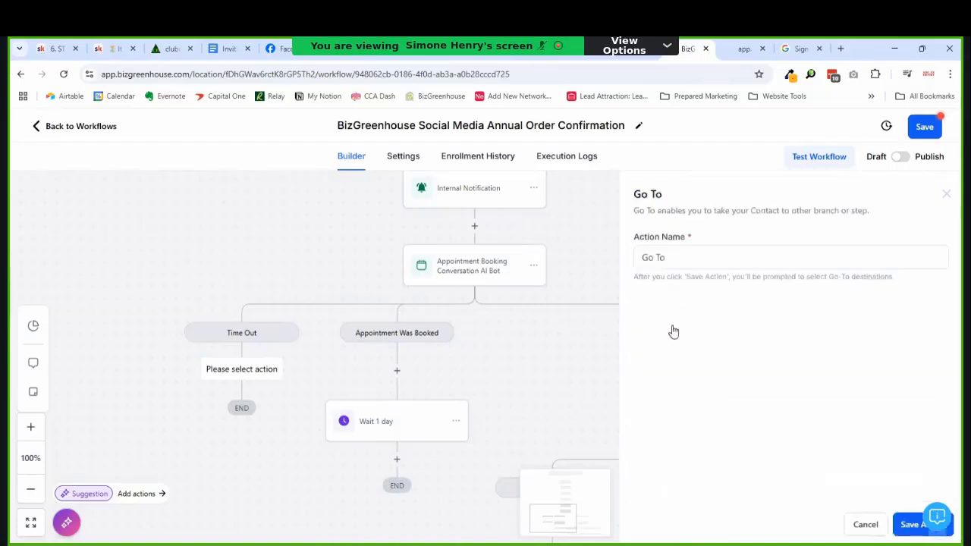
pyautogui.hotkey('ctrl', 'a')
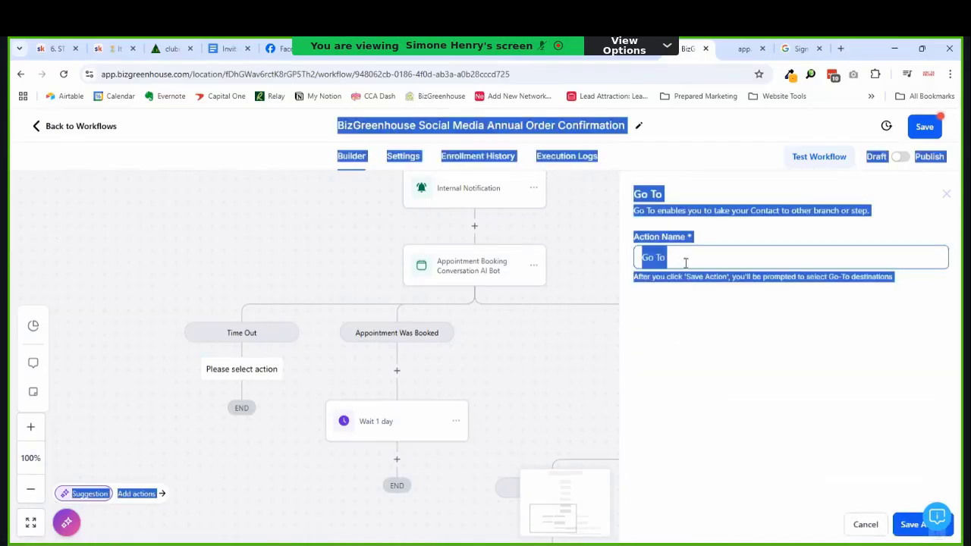
pyautogui.click(686, 264)
pyautogui.hotkey('ctrl', 'a')
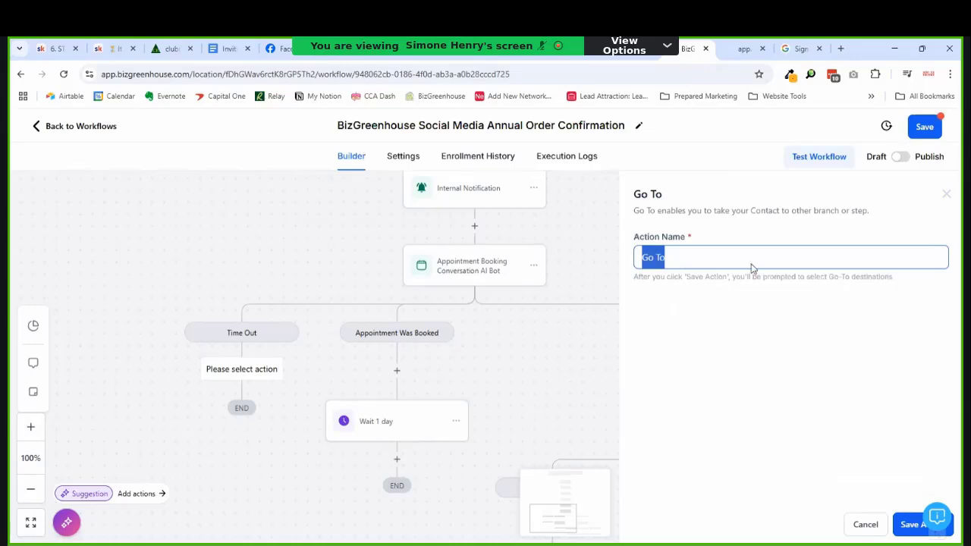
pyautogui.write('Try again')
pyautogui.click(910, 524)
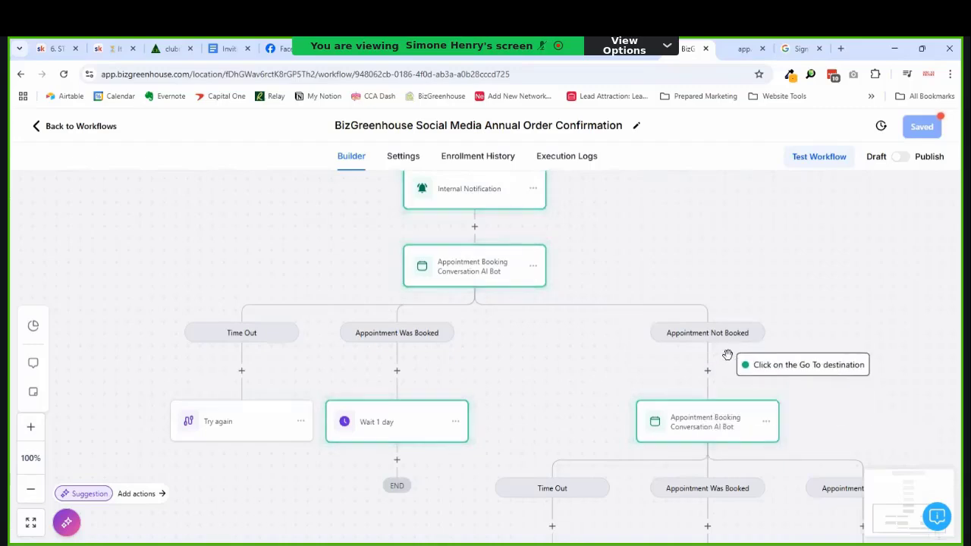
# Step: Point the 'Try again' Go To back at the AI Bot booking step
pyautogui.click(707, 417)
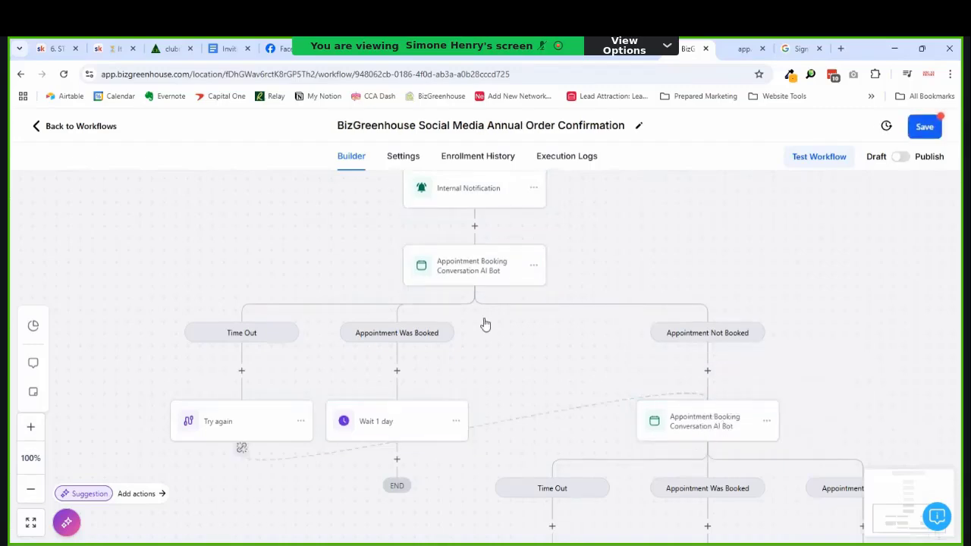
pyautogui.scroll(-1, 679, 347)
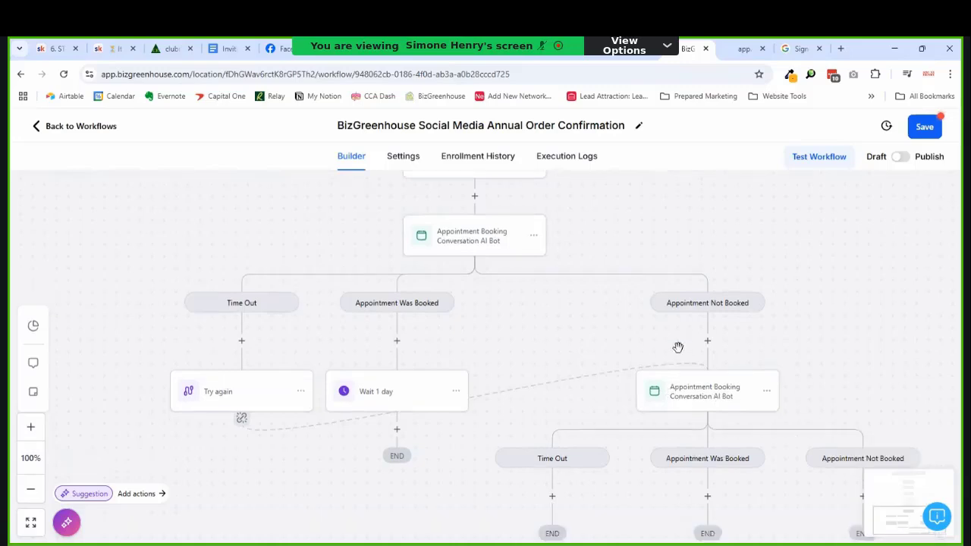
pyautogui.scroll(-2, 678, 347)
pyautogui.scroll(-2, 660, 337)
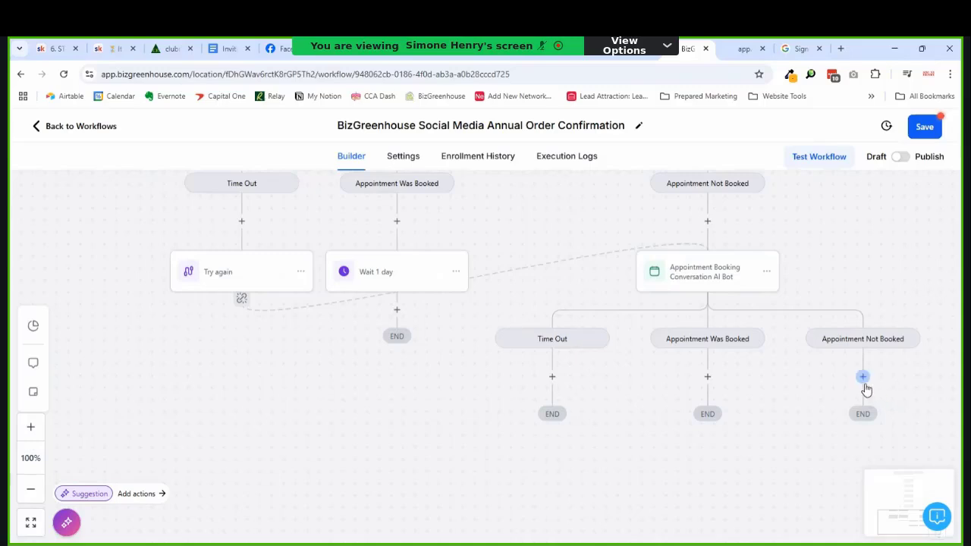
pyautogui.scroll(8, 866, 390)
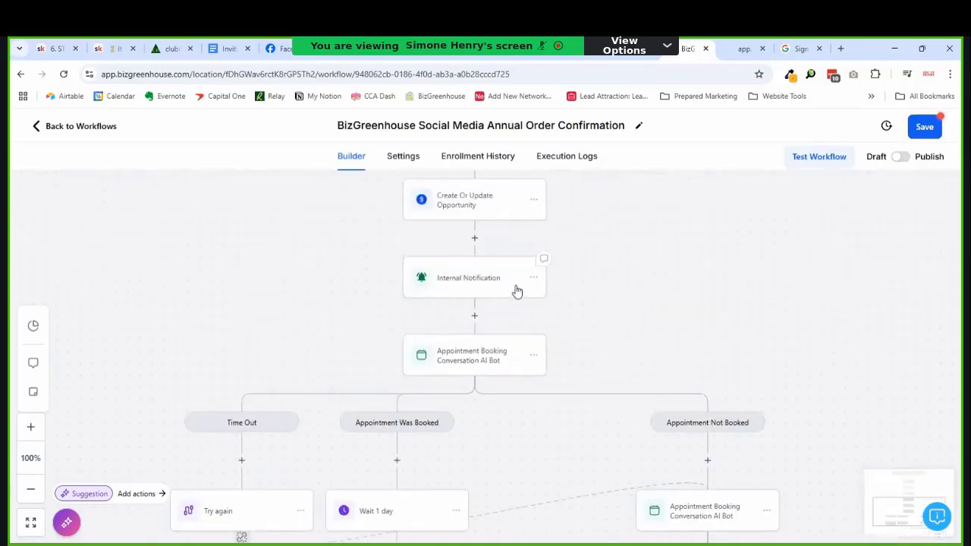
# Step: Paste a copy of Internal Notification under the second AI Bot's Time Out and open it
pyautogui.click(534, 279)
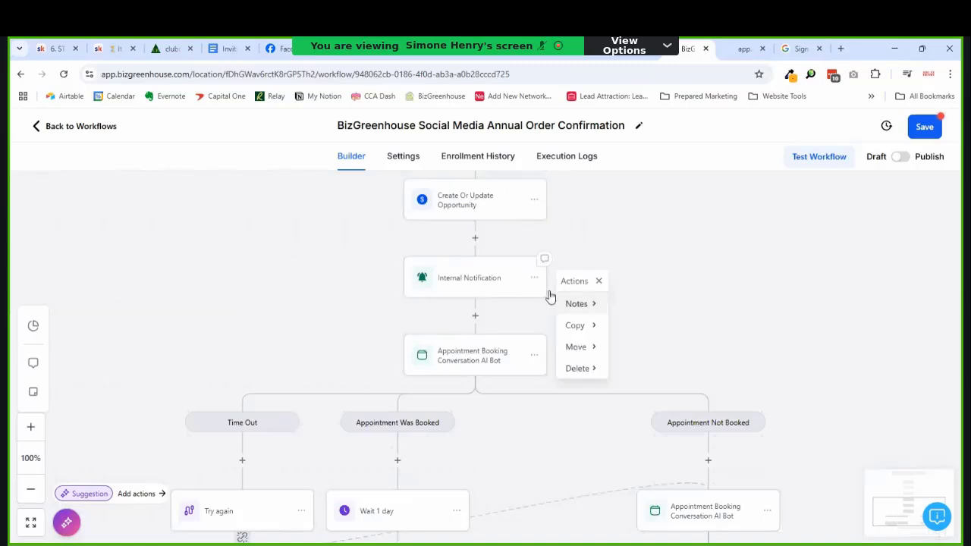
pyautogui.click(578, 334)
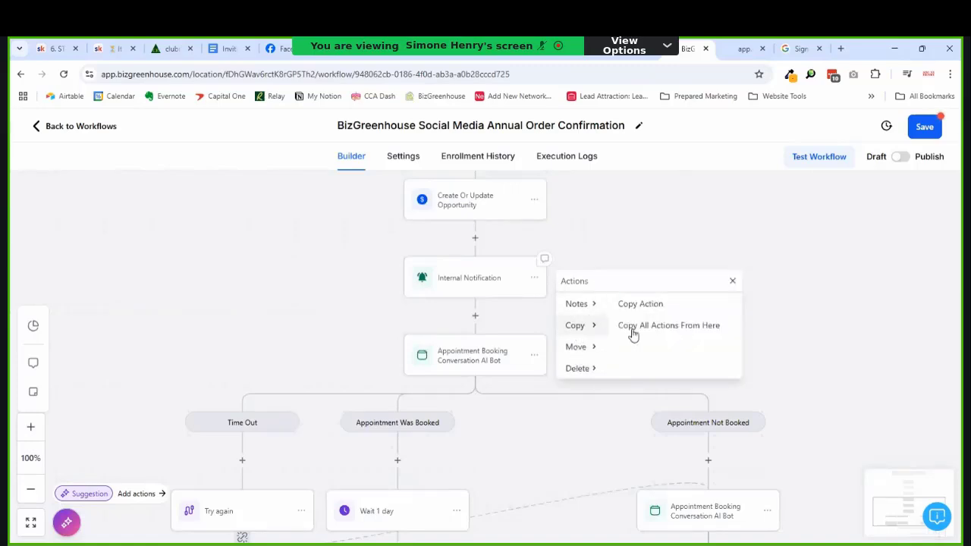
pyautogui.click(690, 305)
pyautogui.scroll(-5, 694, 321)
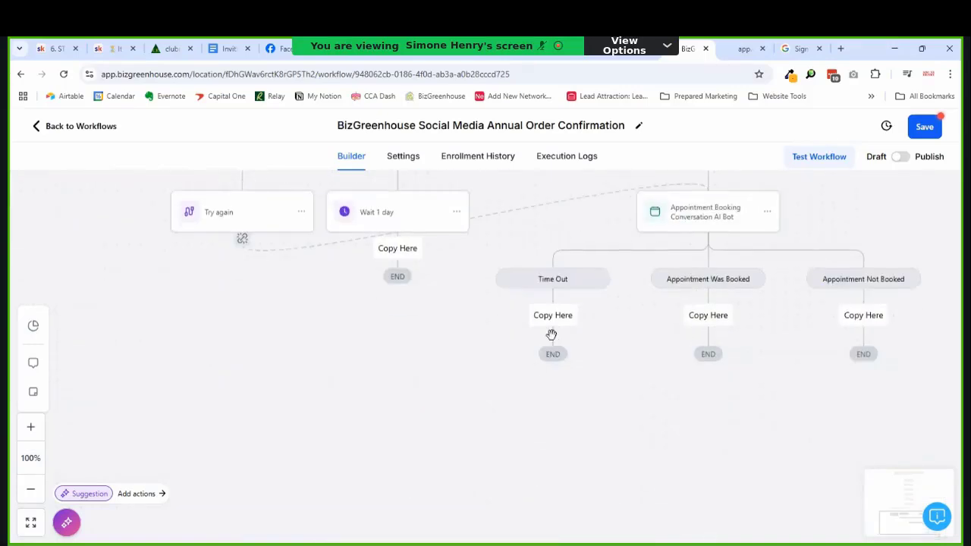
pyautogui.click(559, 322)
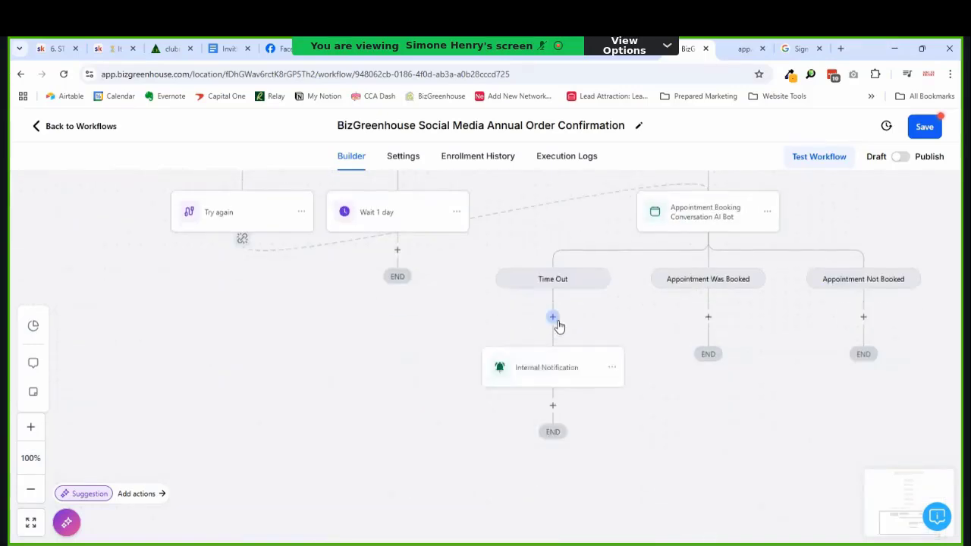
pyautogui.click(574, 371)
pyautogui.scroll(-3, 714, 346)
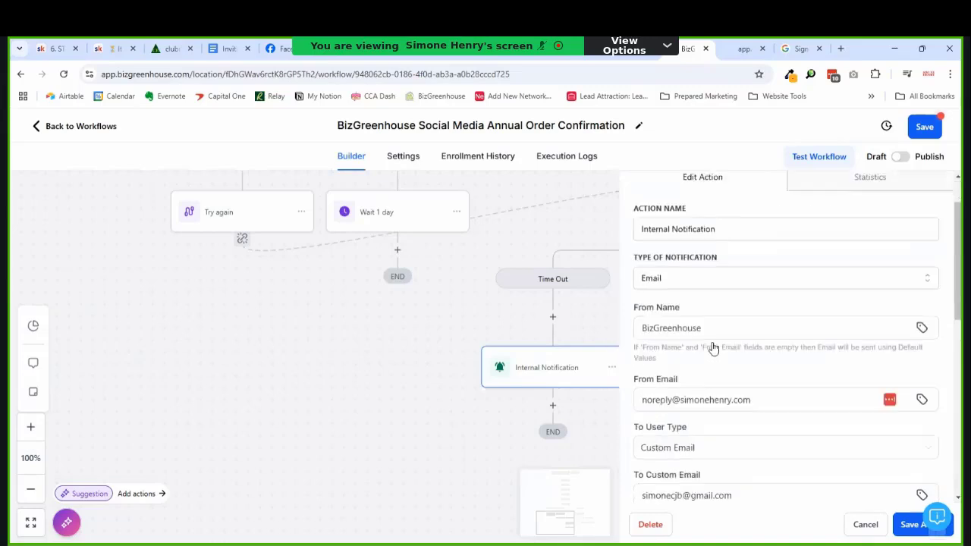
pyautogui.scroll(2, 675, 248)
pyautogui.scroll(-2, 700, 281)
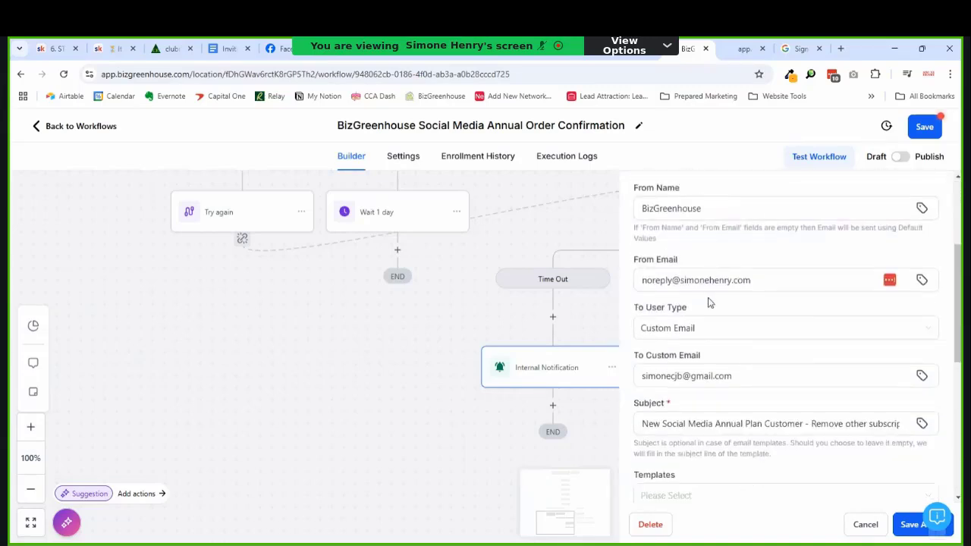
# Step: Replace the subject with wording that the customer didn't book a call or annual plan
pyautogui.scroll(-1, 734, 305)
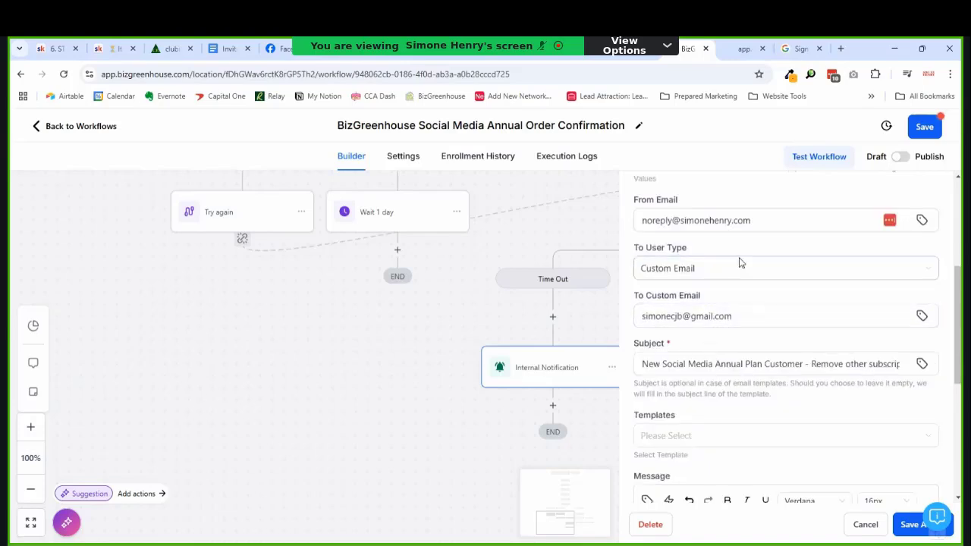
pyautogui.scroll(-2, 724, 288)
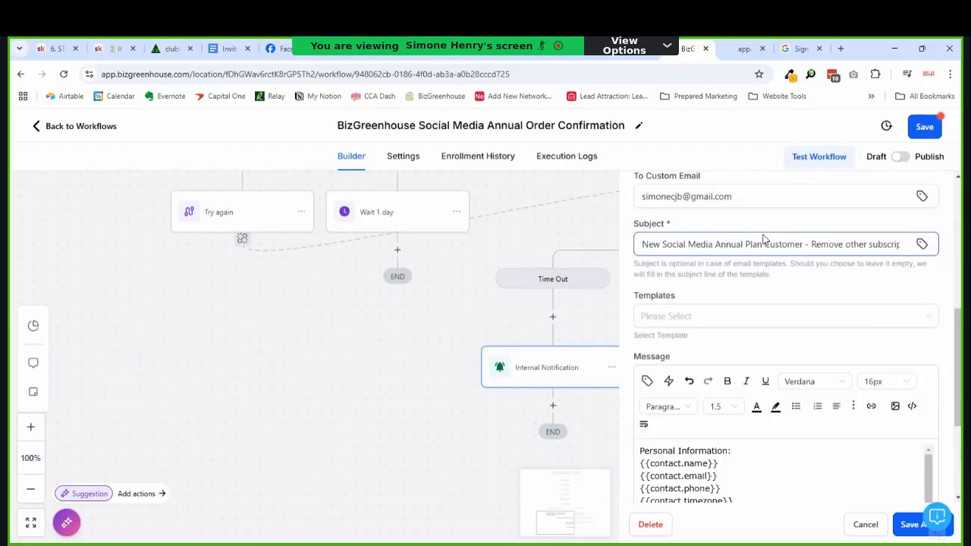
pyautogui.hotkey('ctrl', 'a')
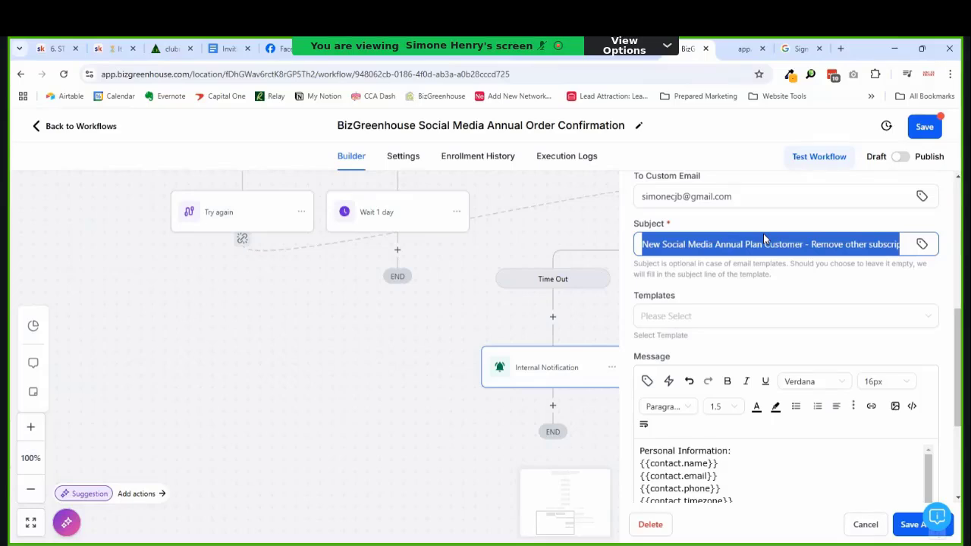
pyautogui.hotkey('ctrl', 'v')
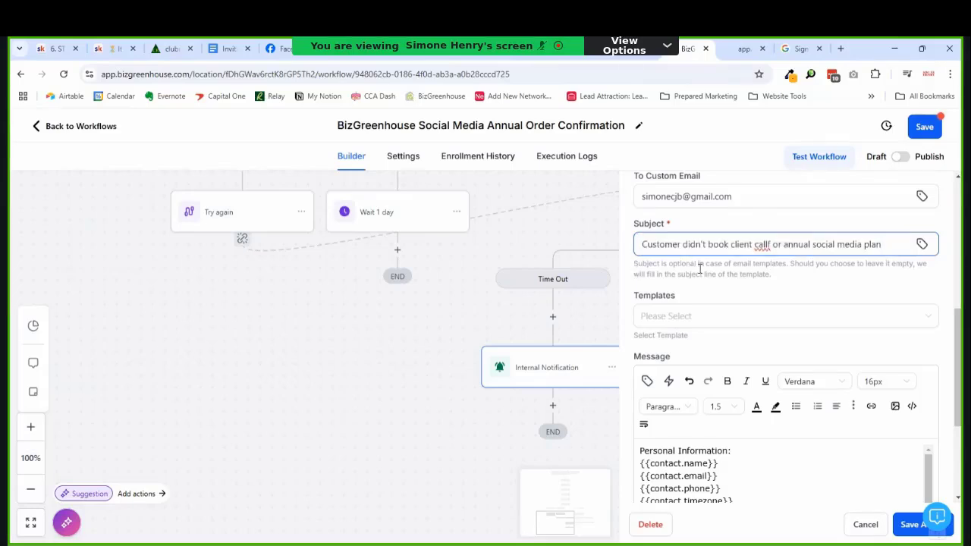
# Step: Delete the 'Remove other subscriptions.' line from the message
pyautogui.click(701, 452)
pyautogui.scroll(-5, 735, 464)
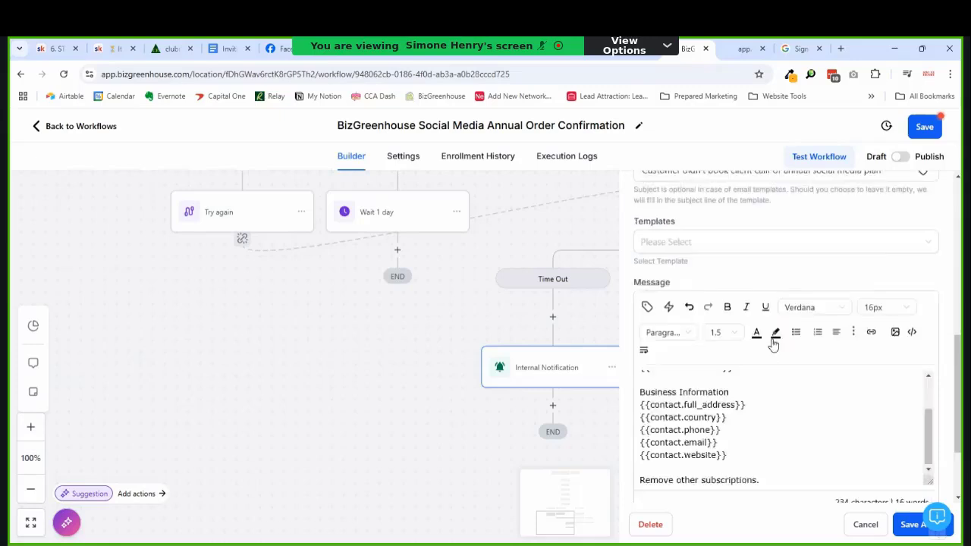
pyautogui.moveTo(766, 438); pyautogui.dragTo(624, 438)
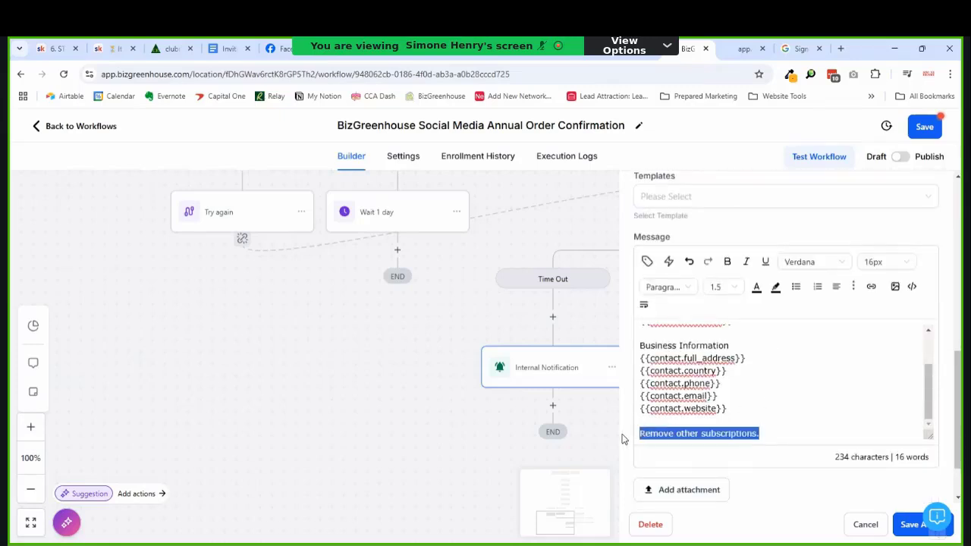
pyautogui.press('BackSpace')
pyautogui.scroll(-2, 773, 411)
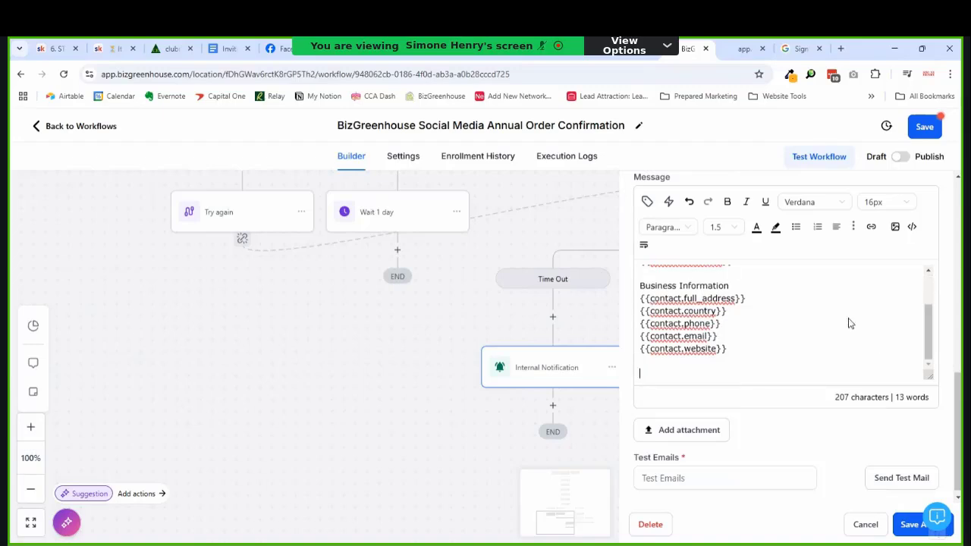
pyautogui.scroll(10, 733, 304)
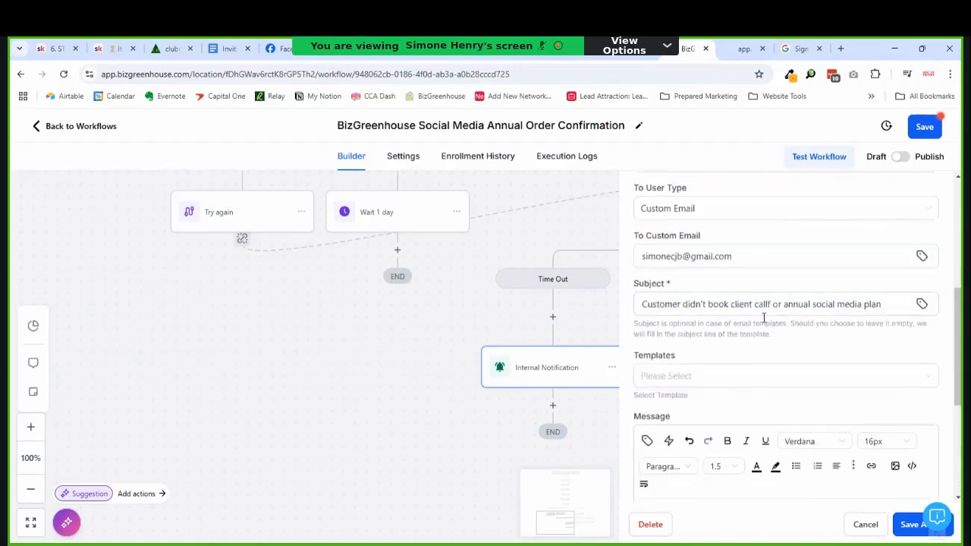
pyautogui.scroll(4, 776, 366)
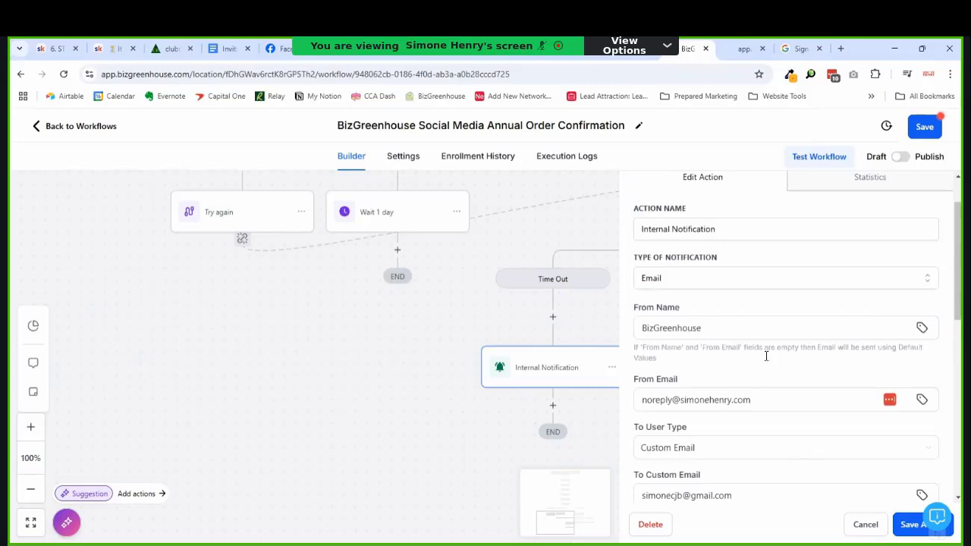
pyautogui.scroll(-1, 769, 356)
pyautogui.scroll(2, 769, 365)
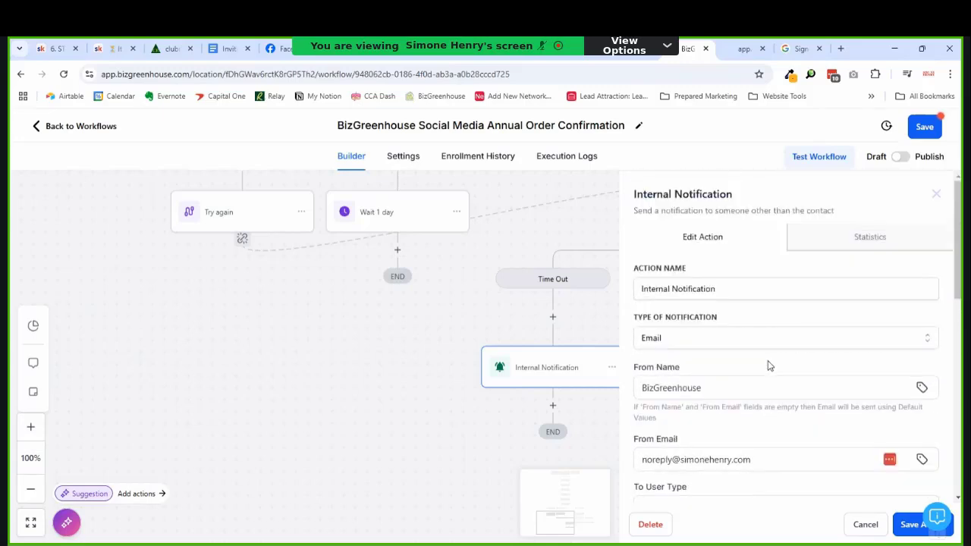
pyautogui.scroll(-2, 767, 364)
pyautogui.scroll(-1, 693, 425)
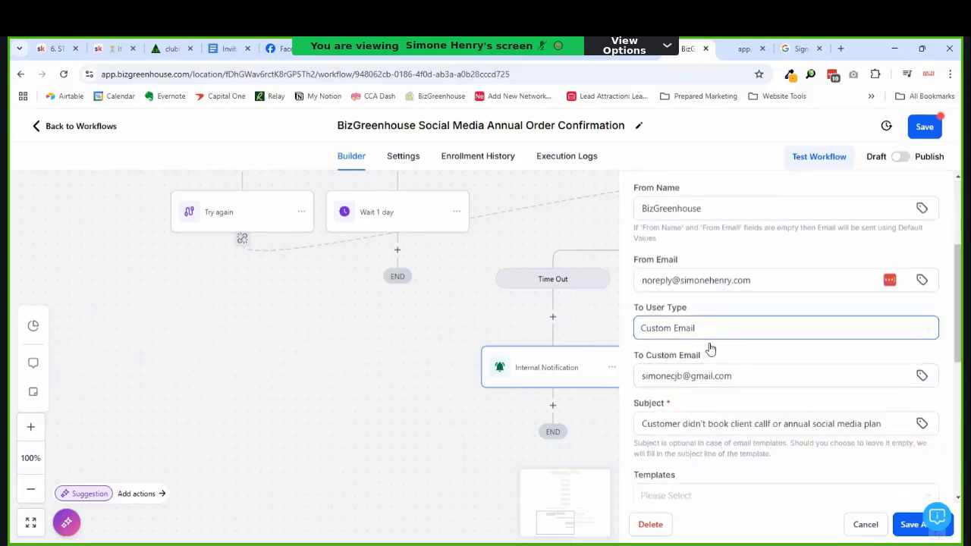
# Step: Keep Custom Email as the recipient type and save the notification
pyautogui.click(721, 336)
pyautogui.click(762, 325)
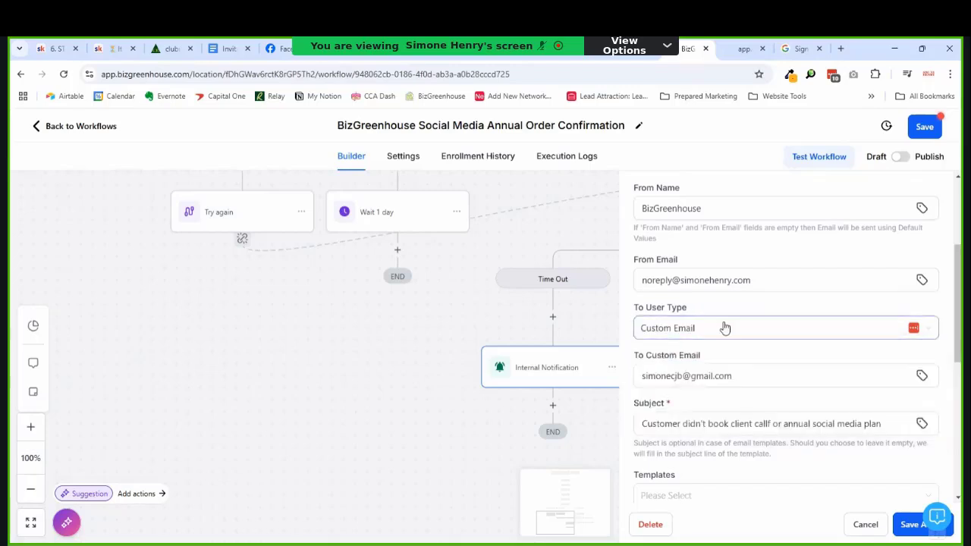
pyautogui.scroll(3, 768, 339)
pyautogui.scroll(-10, 769, 343)
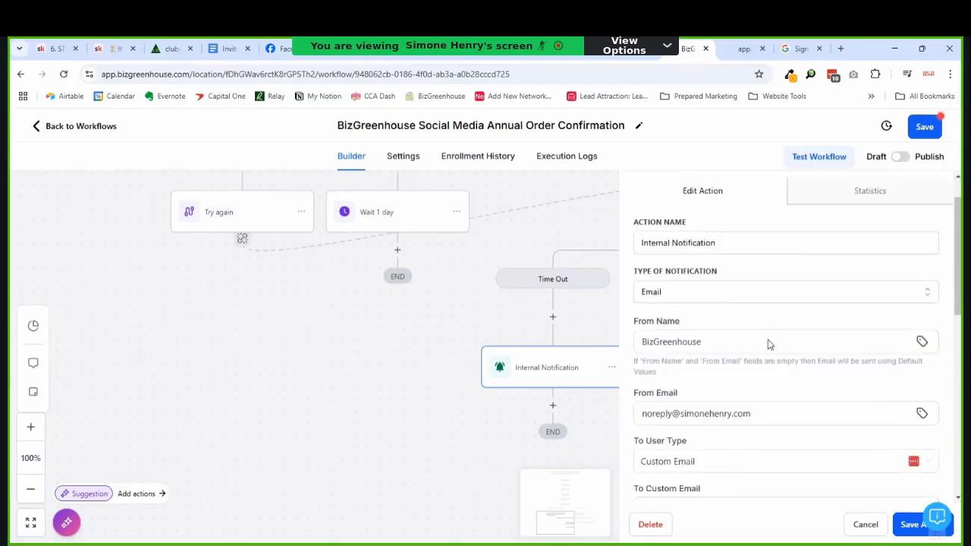
pyautogui.scroll(-2, 792, 398)
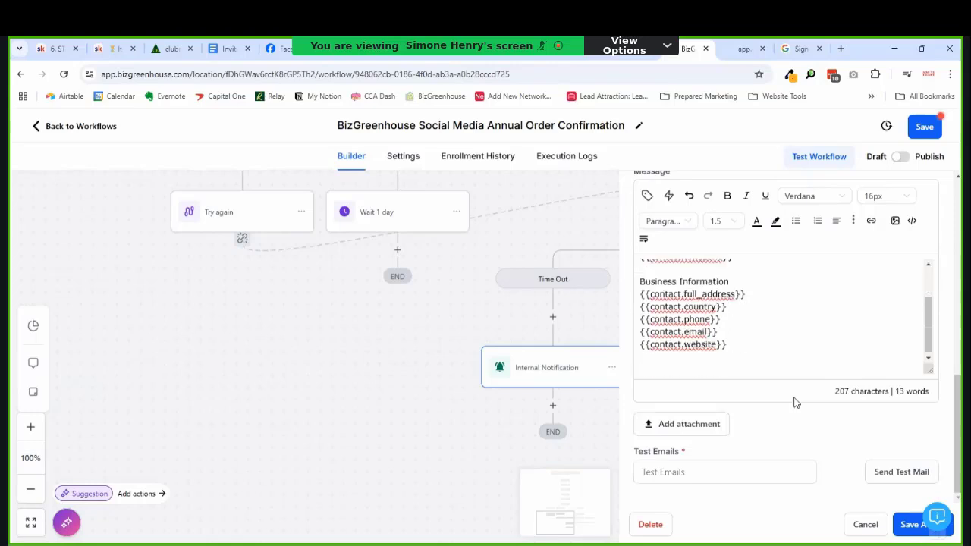
pyautogui.scroll(6, 763, 347)
pyautogui.scroll(2, 761, 333)
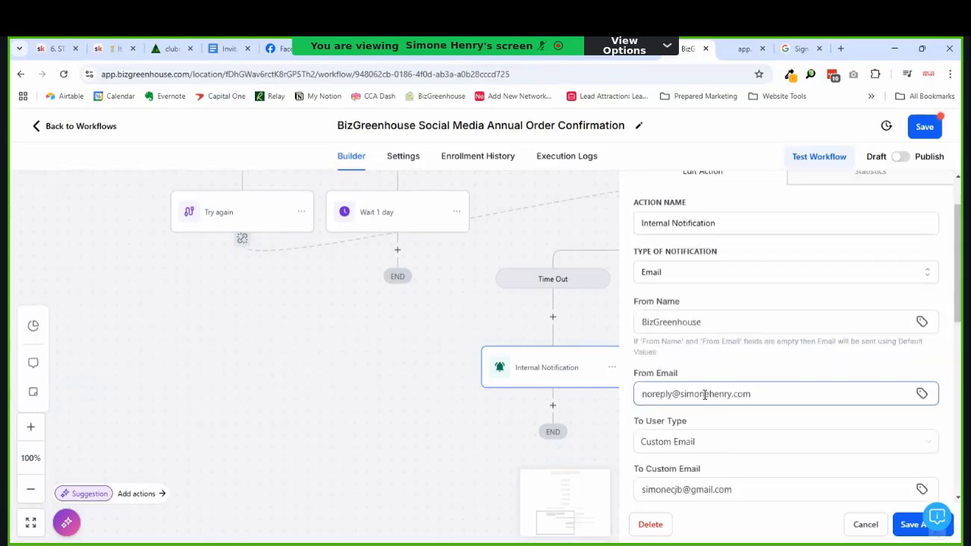
pyautogui.scroll(-6, 723, 417)
pyautogui.scroll(-1, 832, 483)
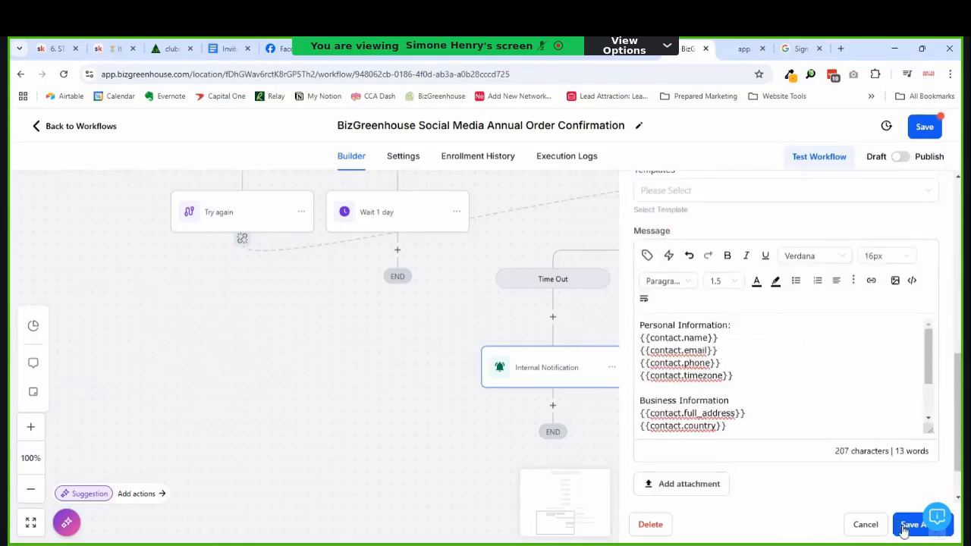
pyautogui.click(907, 526)
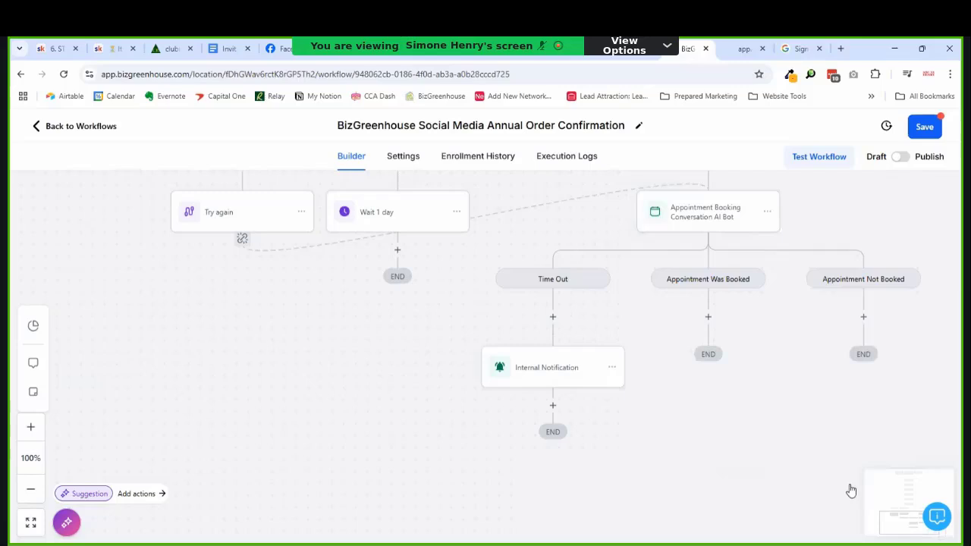
# Step: Add a Go To step named 'Contact them' under Appointment Not Booked, targeting Internal Notification
pyautogui.rightClick(616, 385)
pyautogui.click(659, 415)
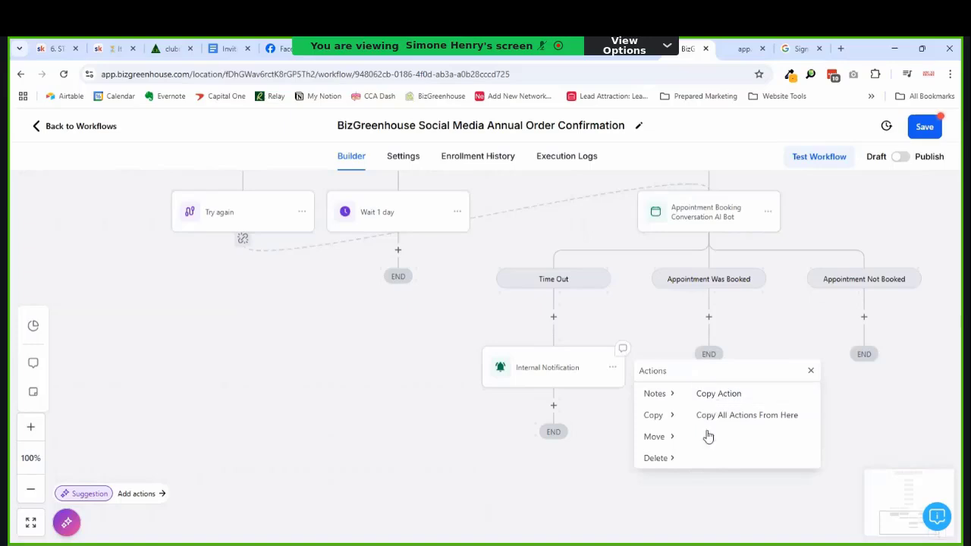
pyautogui.click(810, 370)
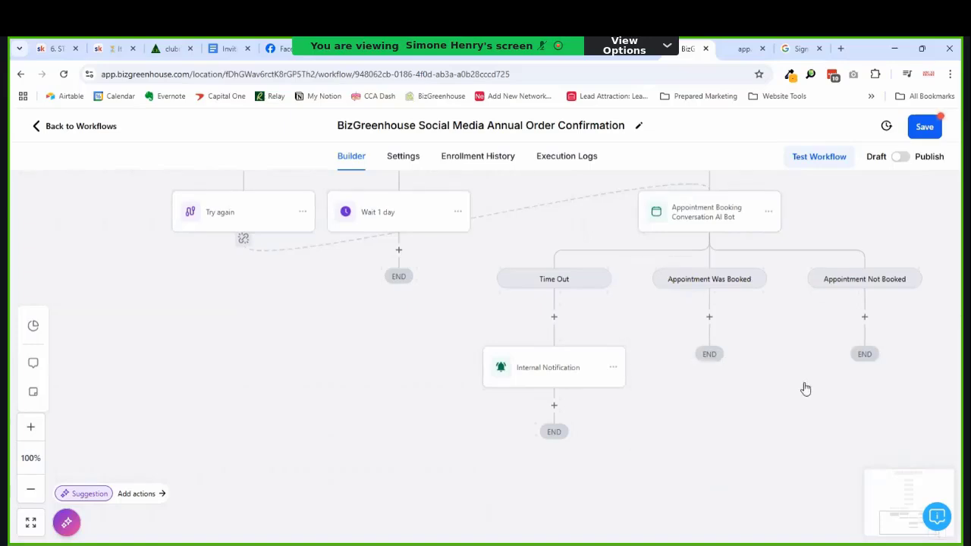
pyautogui.click(865, 317)
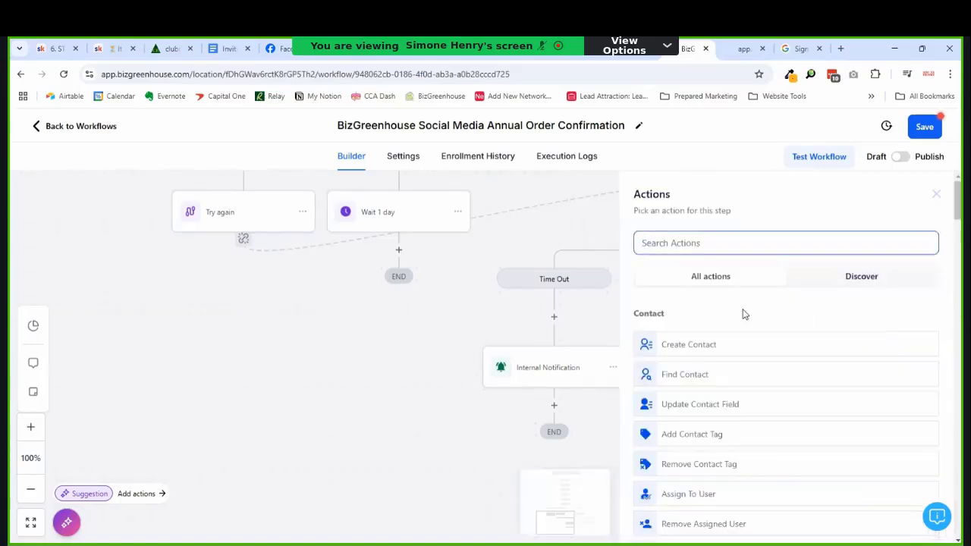
pyautogui.write('g')
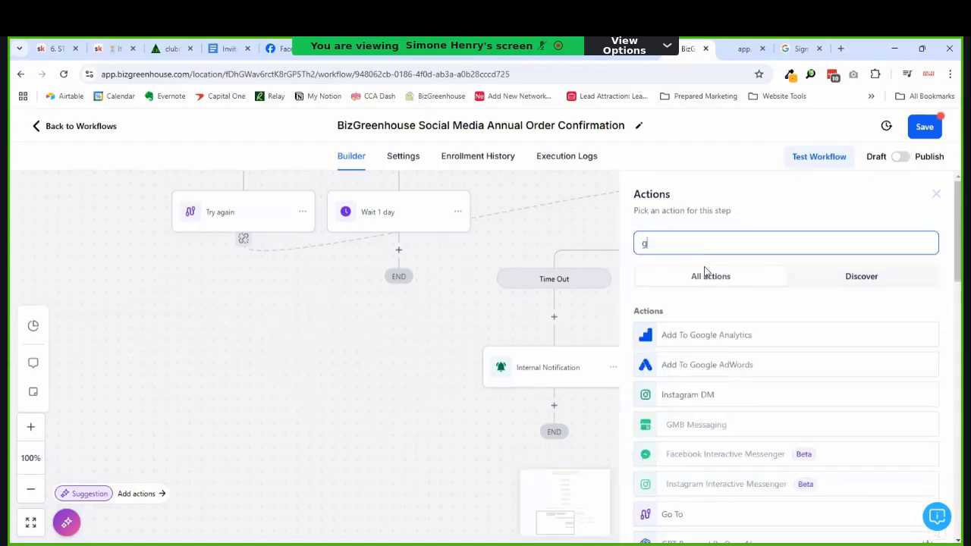
pyautogui.write('o')
pyautogui.click(679, 333)
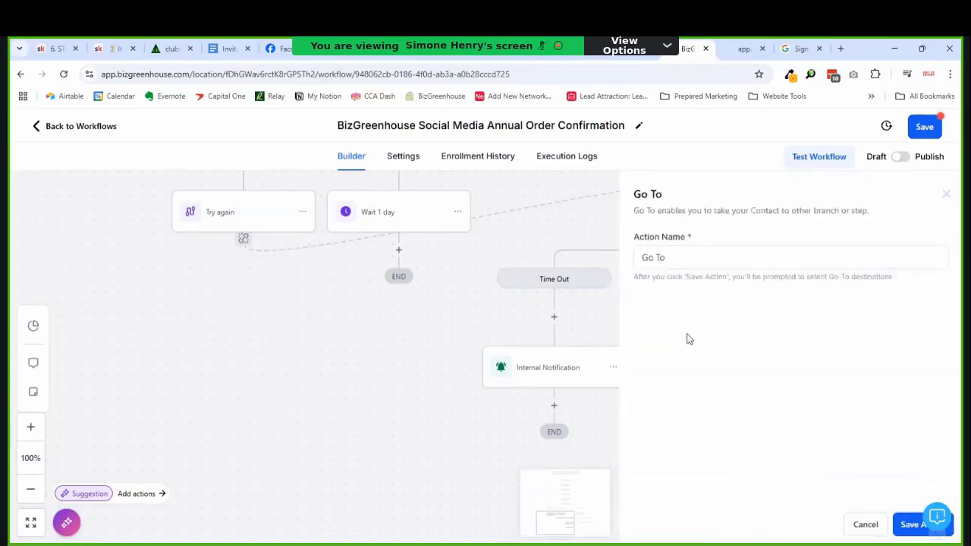
pyautogui.tripleClick(672, 261)
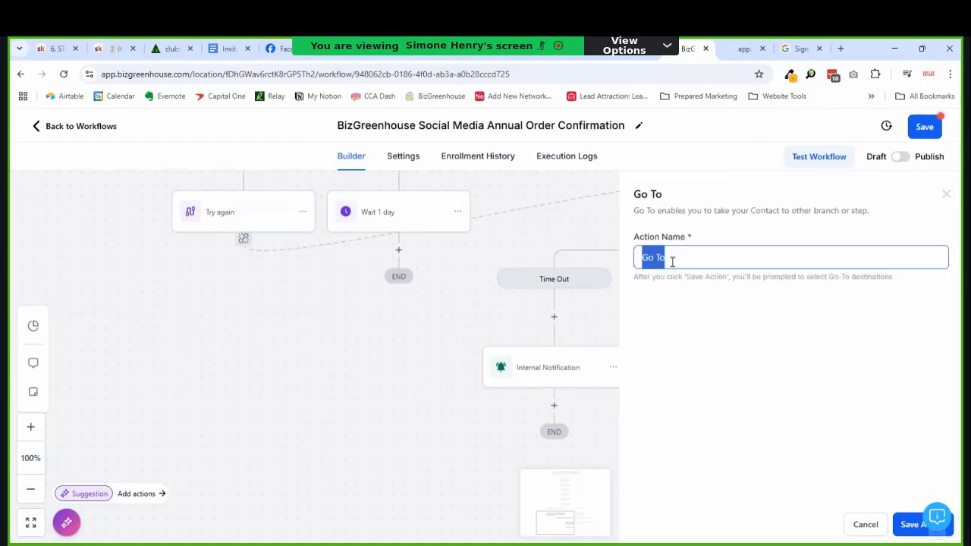
pyautogui.write('Contact them')
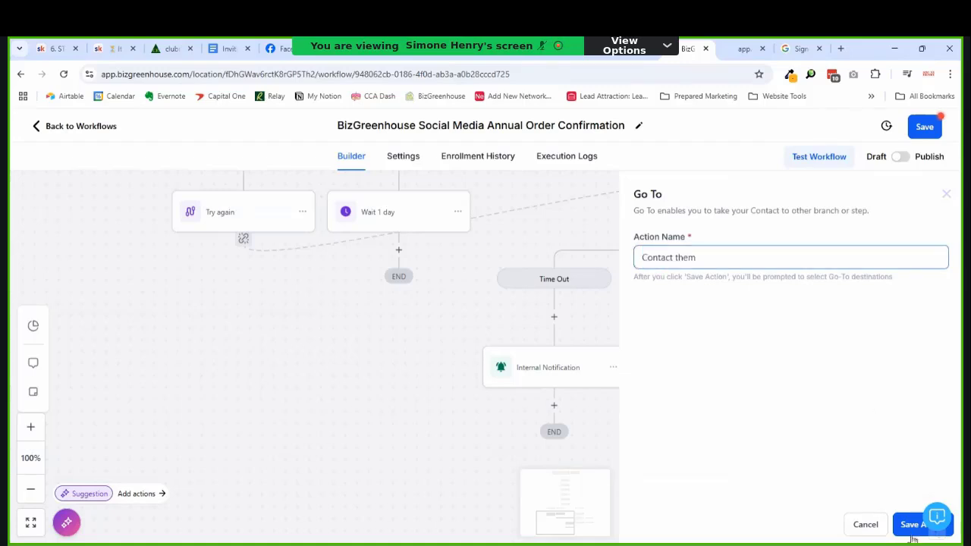
pyautogui.click(913, 529)
pyautogui.click(551, 371)
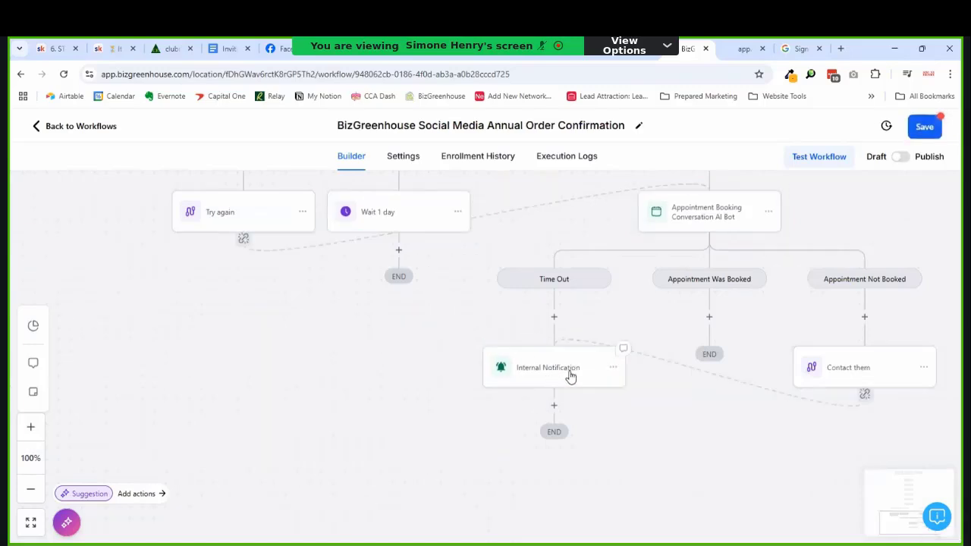
# Step: Switch the Social Media Annual Order Confirmation workflow to Published, save it, and return to the workflow list
pyautogui.scroll(-1, 770, 300)
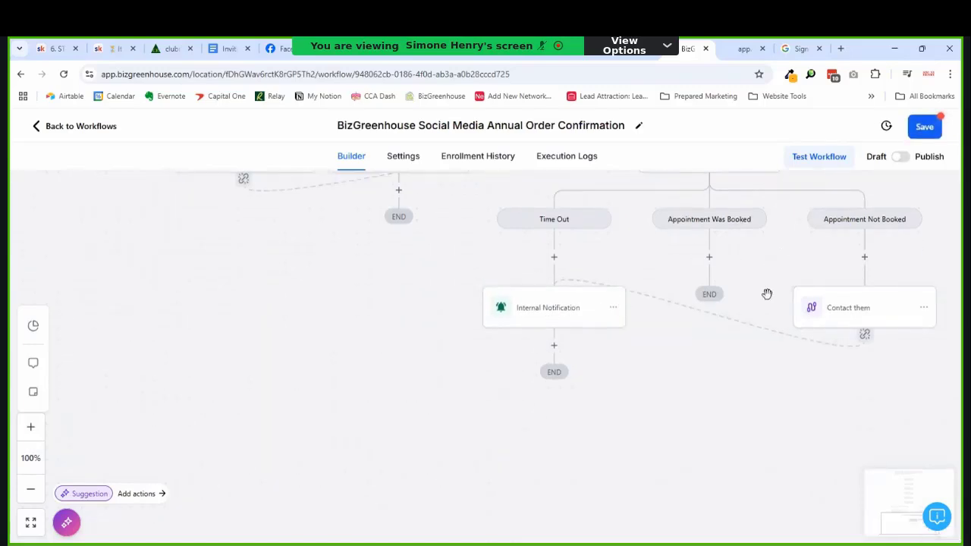
pyautogui.scroll(2, 767, 295)
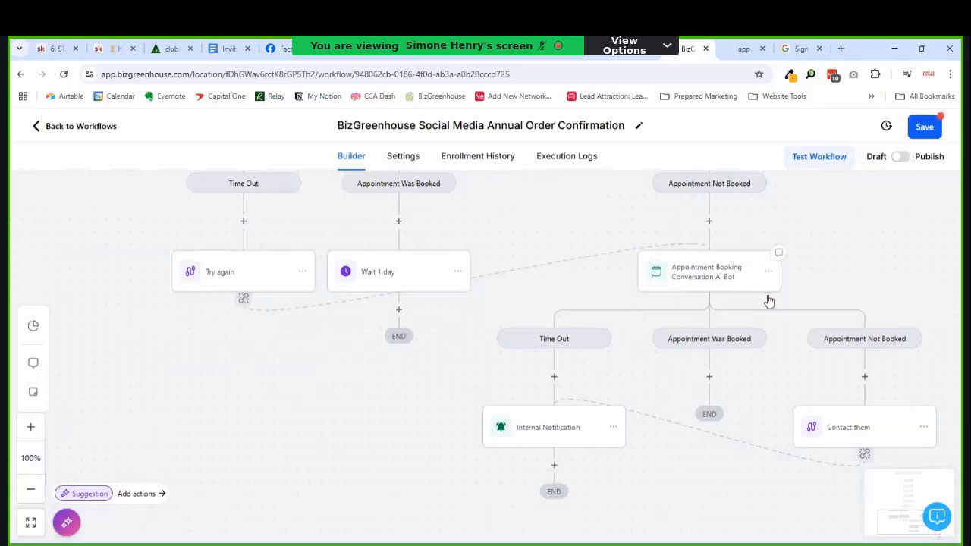
pyautogui.scroll(-1, 768, 301)
pyautogui.scroll(8, 767, 294)
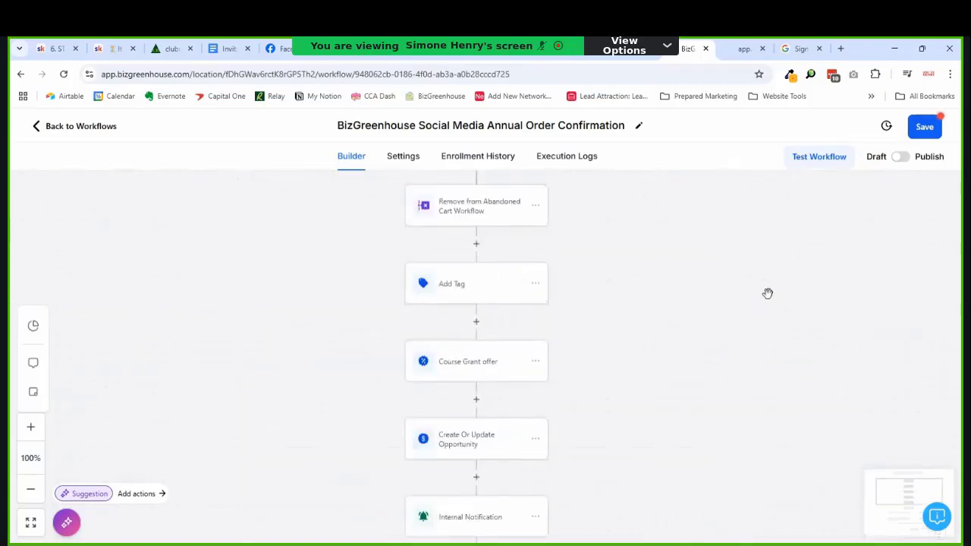
pyautogui.scroll(2, 768, 294)
pyautogui.scroll(-6, 767, 296)
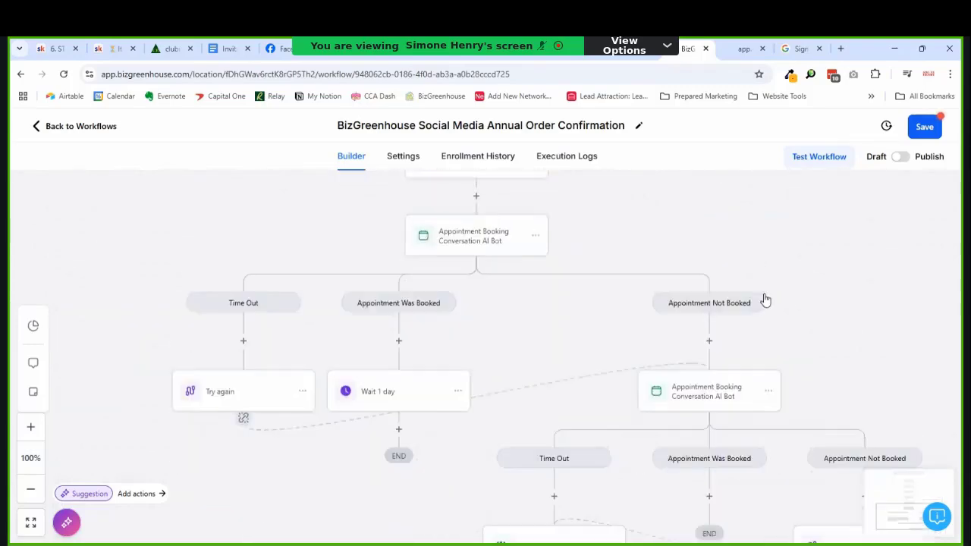
pyautogui.scroll(-3, 765, 300)
pyautogui.scroll(1, 765, 300)
pyautogui.scroll(1, 765, 300)
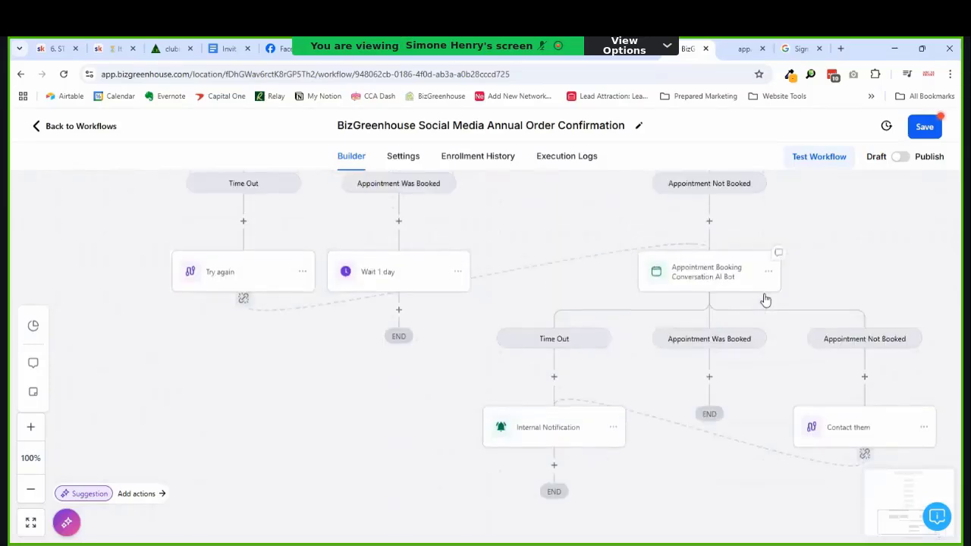
pyautogui.scroll(2, 765, 297)
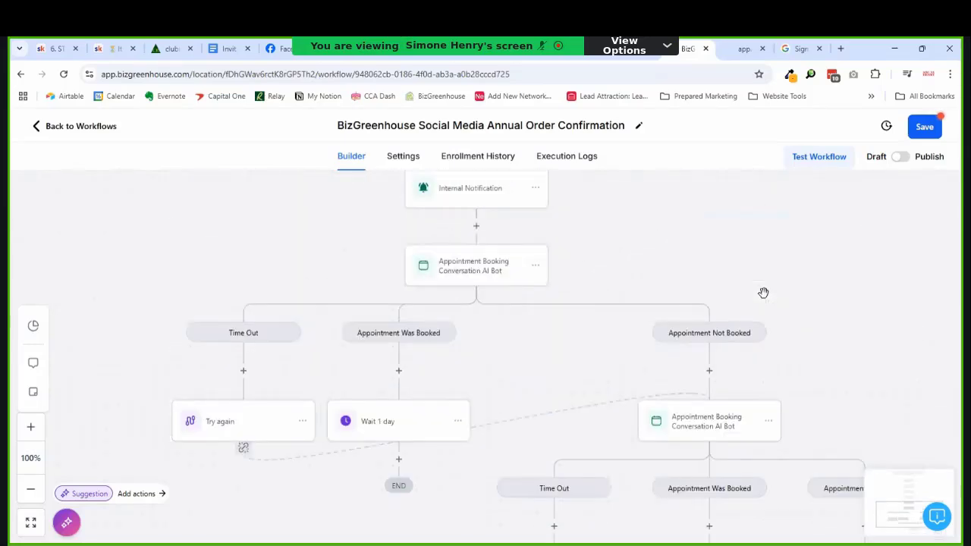
pyautogui.scroll(1, 747, 291)
pyautogui.scroll(-1, 735, 287)
pyautogui.scroll(-1, 751, 273)
pyautogui.scroll(1, 751, 273)
pyautogui.scroll(-1, 751, 272)
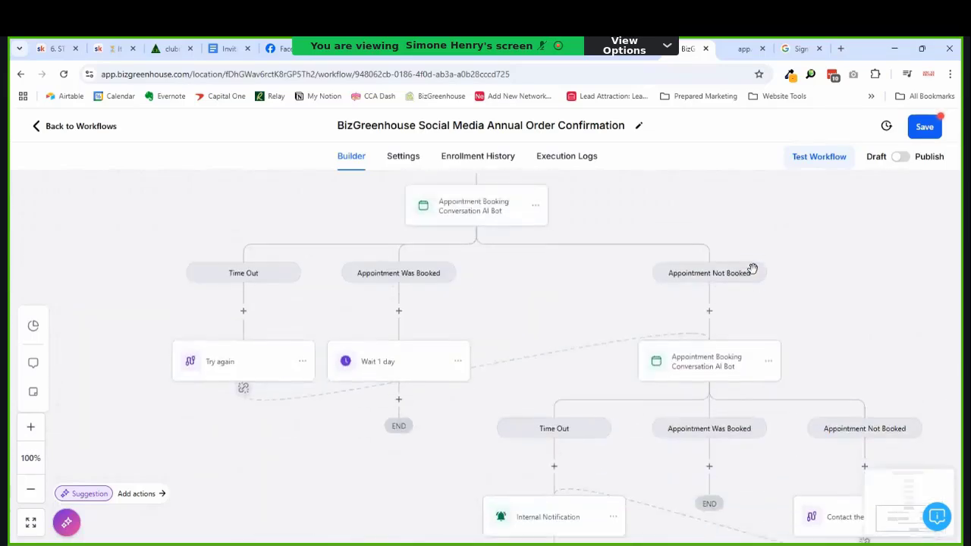
pyautogui.scroll(7, 754, 272)
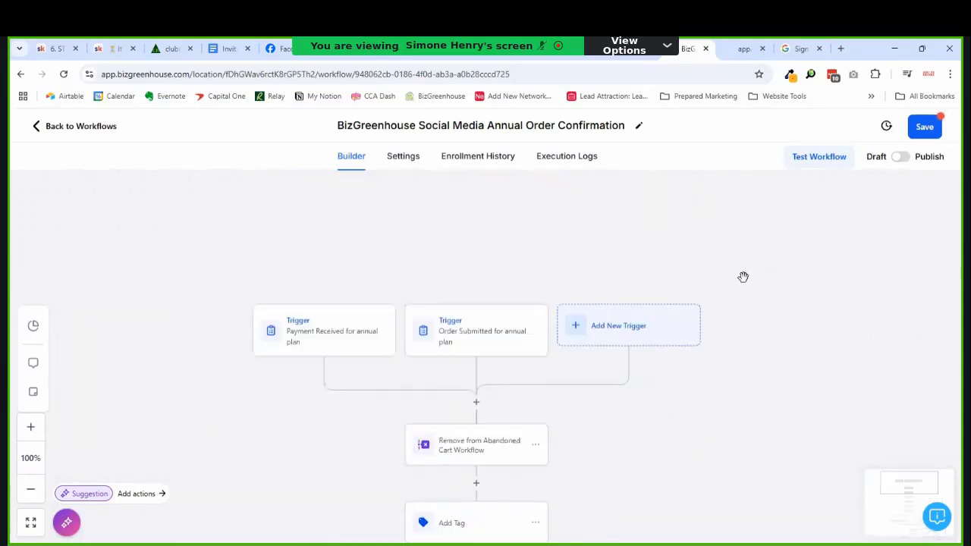
pyautogui.scroll(-2, 747, 281)
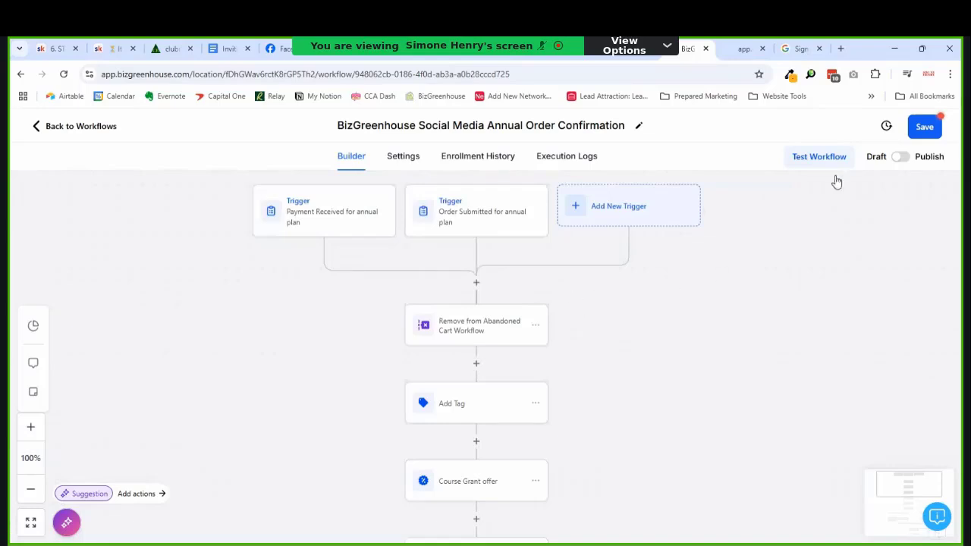
pyautogui.click(905, 159)
pyautogui.click(922, 127)
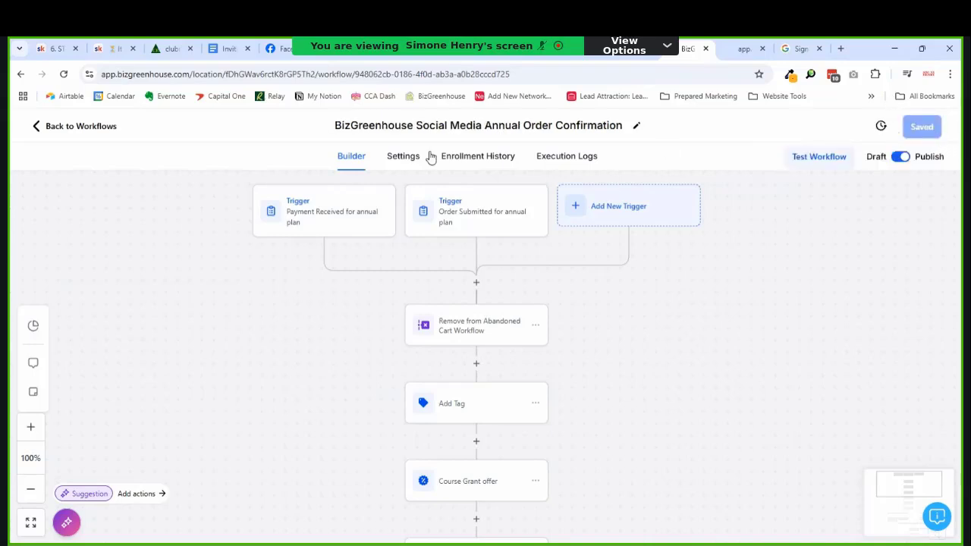
pyautogui.click(97, 132)
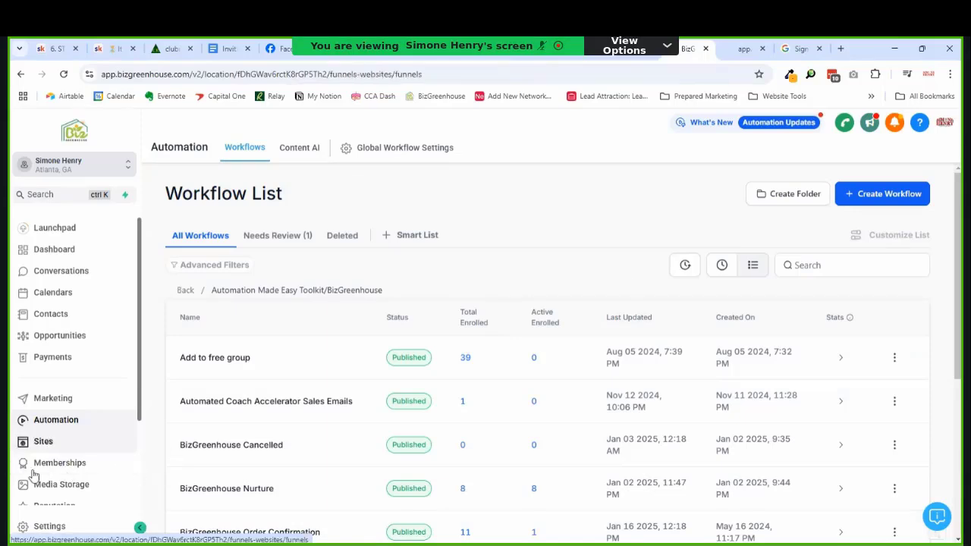
# Step: Open the Social Media Planner funnel's settings from the recently updated funnels
pyautogui.click(41, 448)
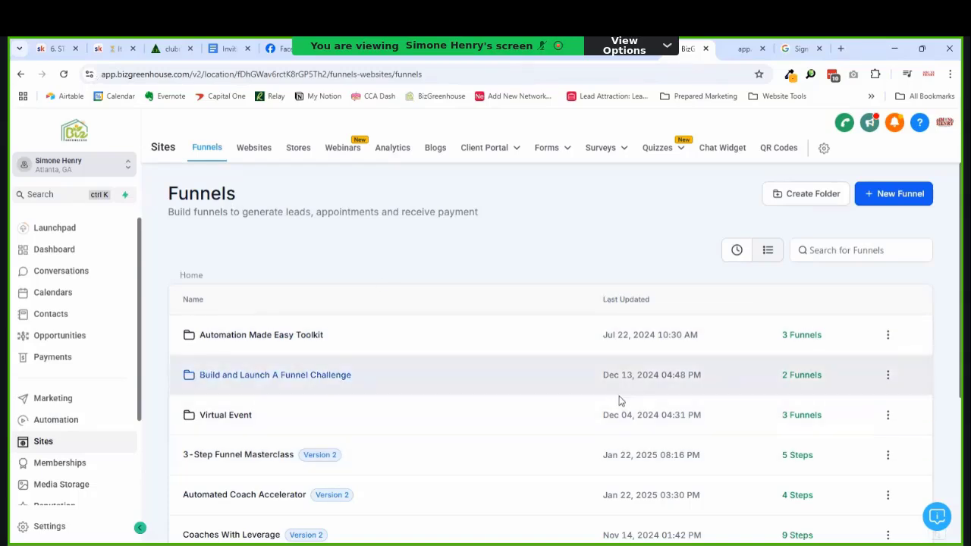
pyautogui.click(739, 249)
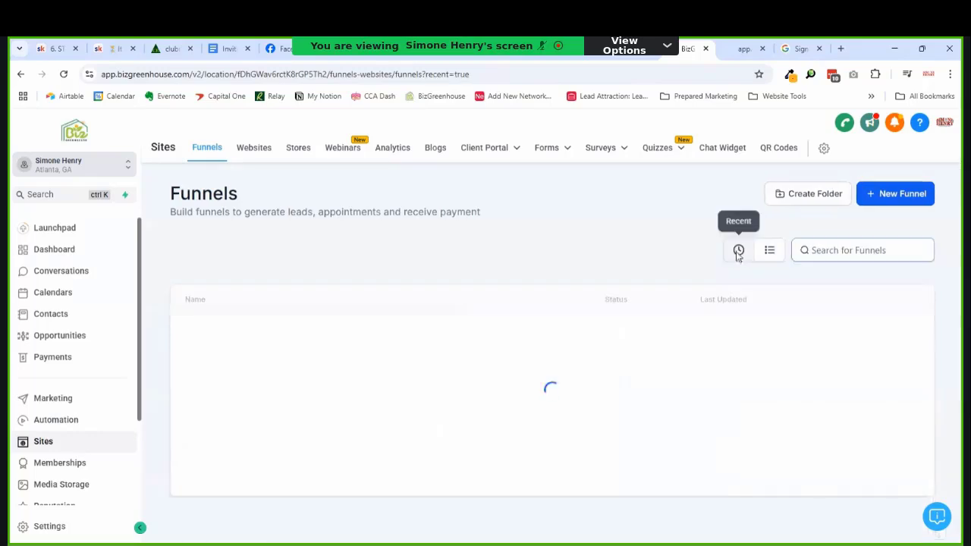
pyautogui.click(274, 353)
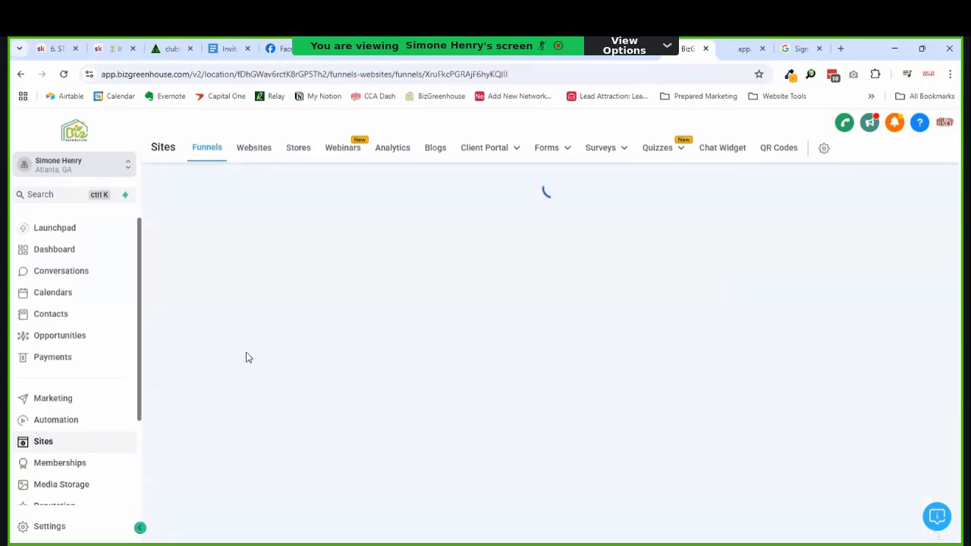
pyautogui.click(387, 226)
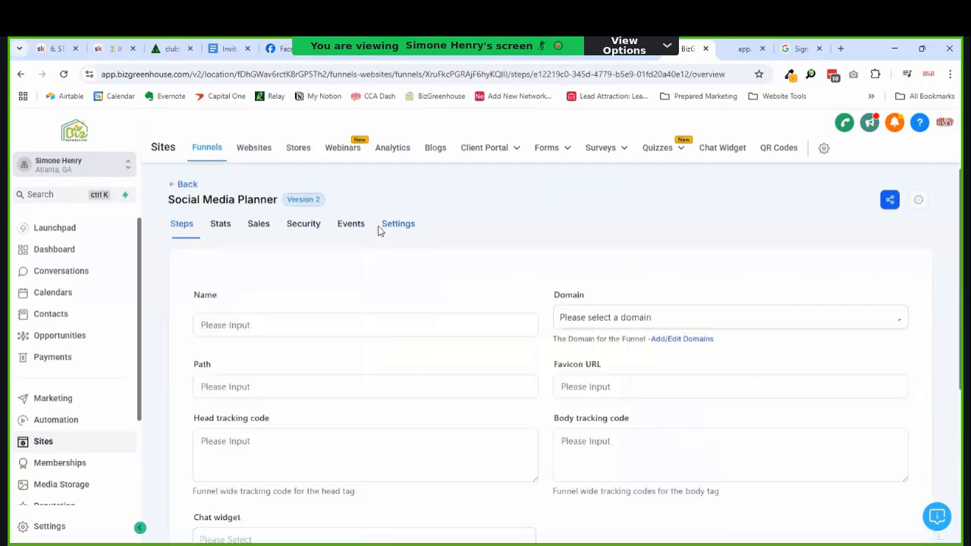
# Step: Set the funnel domain to the tools subdomain and Payment mode to Live, then save
pyautogui.click(758, 318)
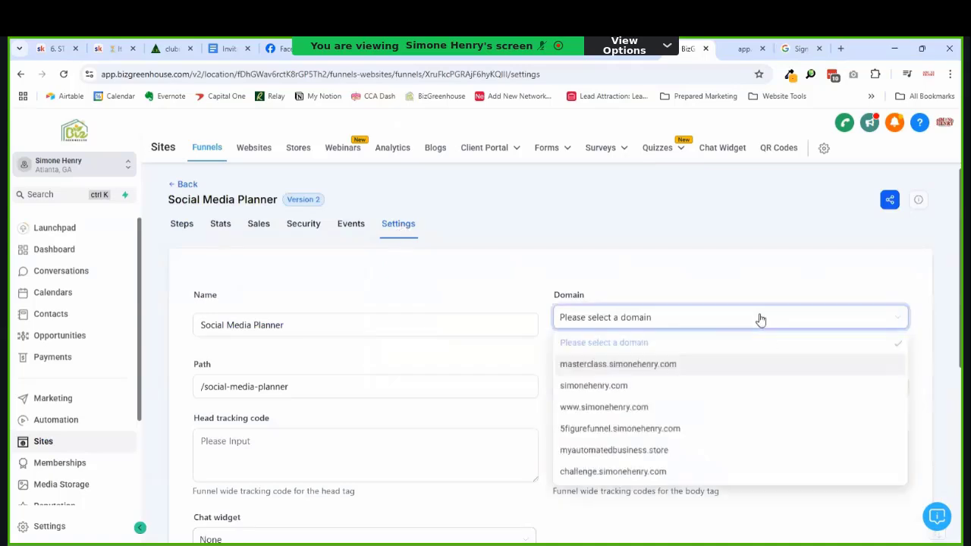
pyautogui.scroll(-5, 745, 349)
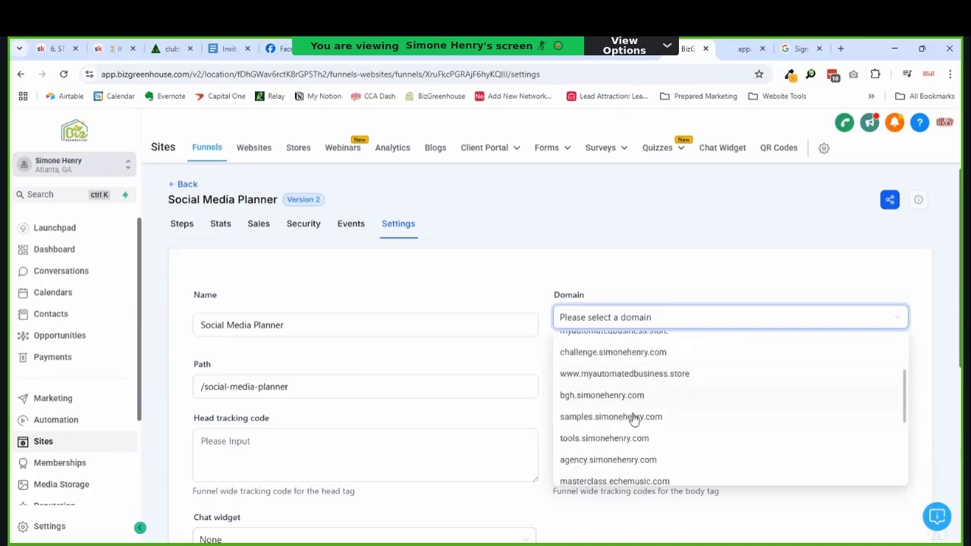
pyautogui.scroll(-1, 634, 422)
pyautogui.click(636, 379)
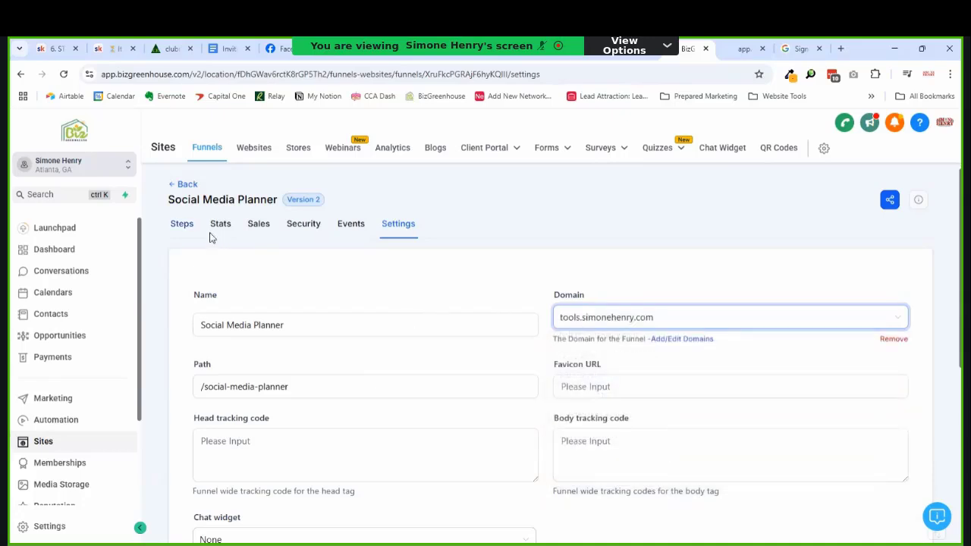
pyautogui.scroll(-3, 524, 321)
pyautogui.scroll(-1, 525, 321)
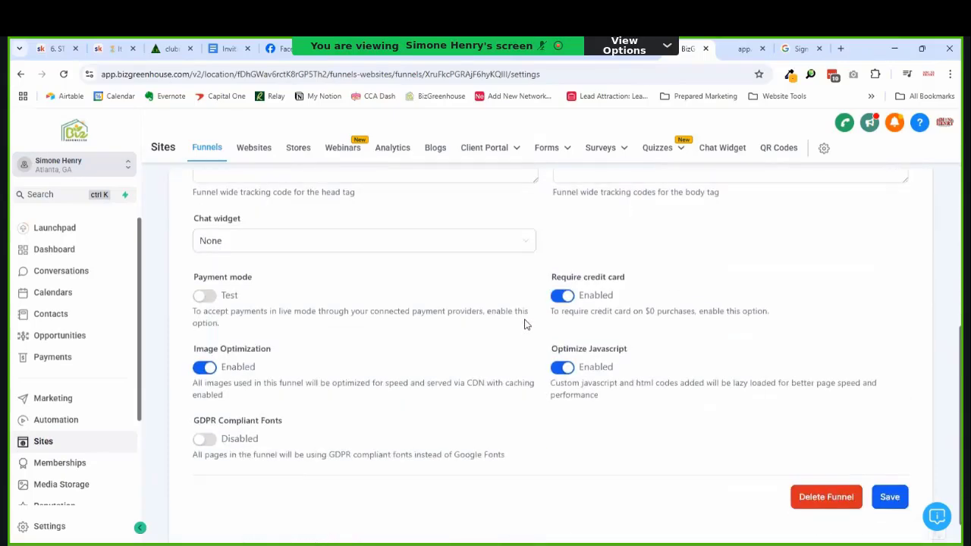
pyautogui.click(228, 297)
pyautogui.click(888, 497)
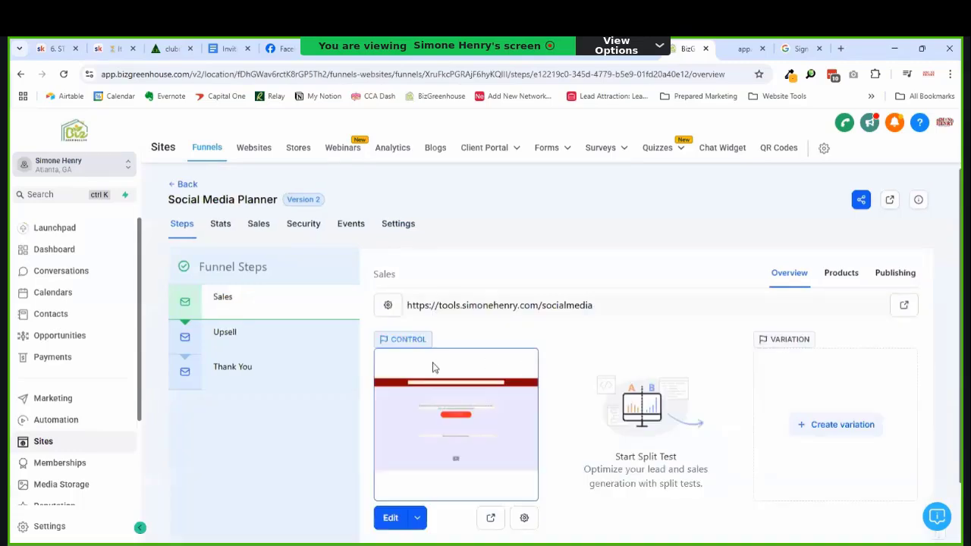
# Step: Recheck the saved funnel settings and return to the funnel's steps
pyautogui.click(389, 227)
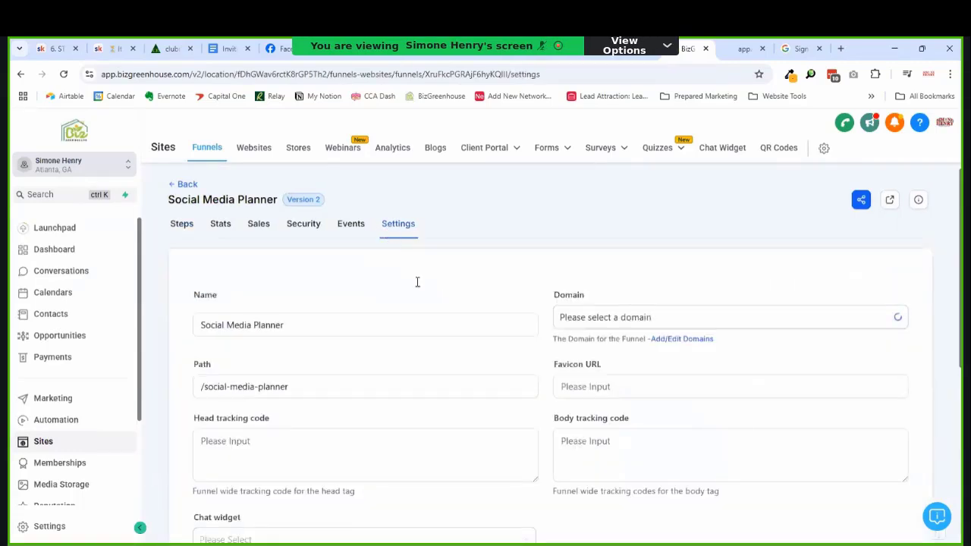
pyautogui.scroll(-5, 682, 341)
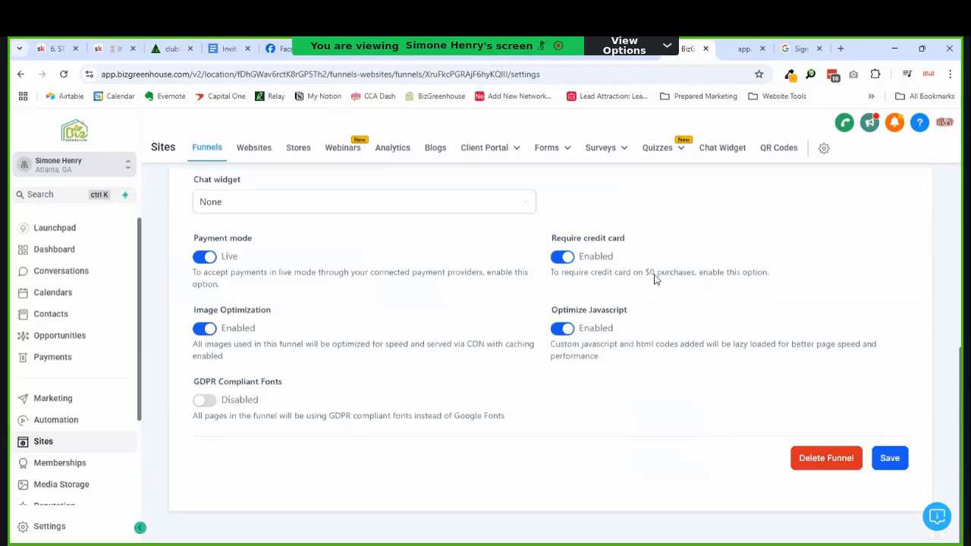
pyautogui.scroll(5, 607, 296)
pyautogui.click(189, 228)
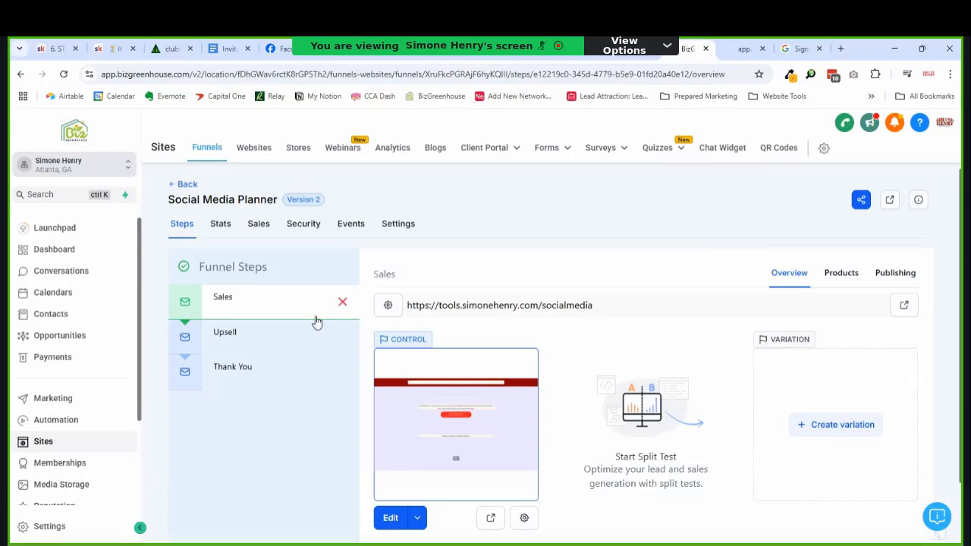
# Step: Change the Sales step URL from /socialmedia to /social and update the step
pyautogui.click(387, 305)
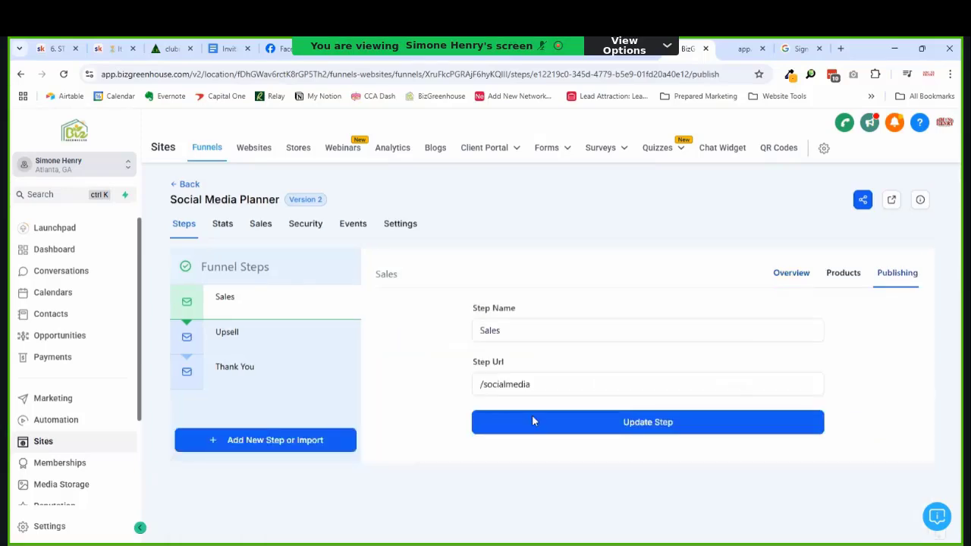
pyautogui.moveTo(530, 385); pyautogui.dragTo(510, 389)
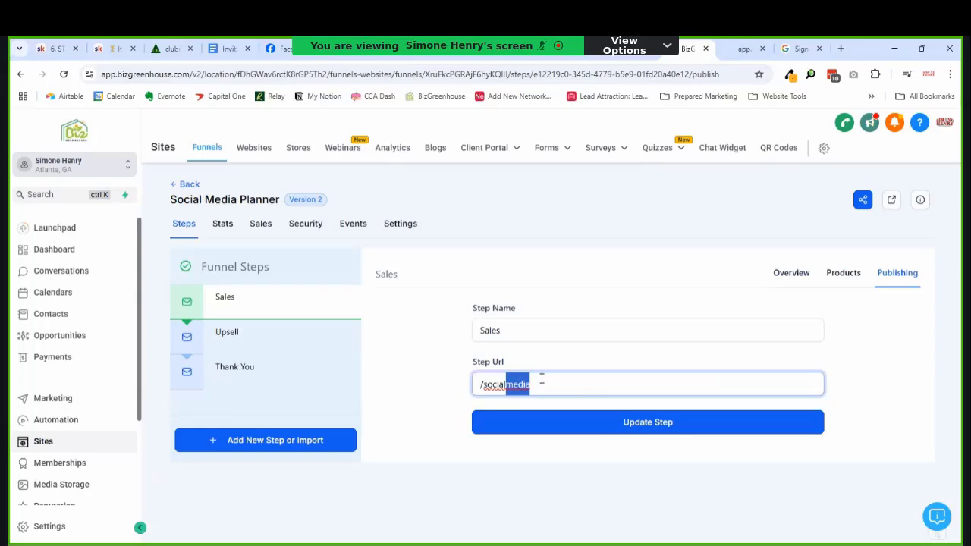
pyautogui.press('BackSpace')
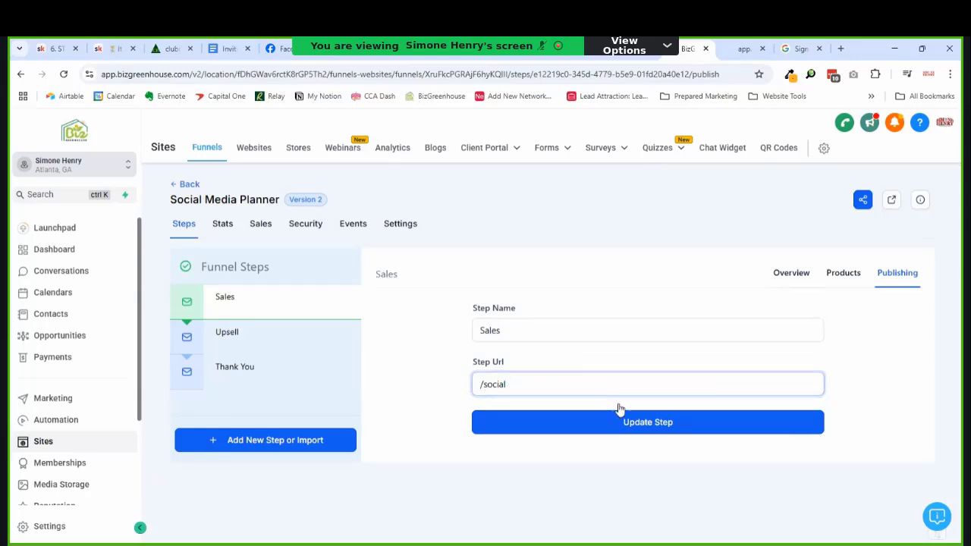
pyautogui.click(552, 421)
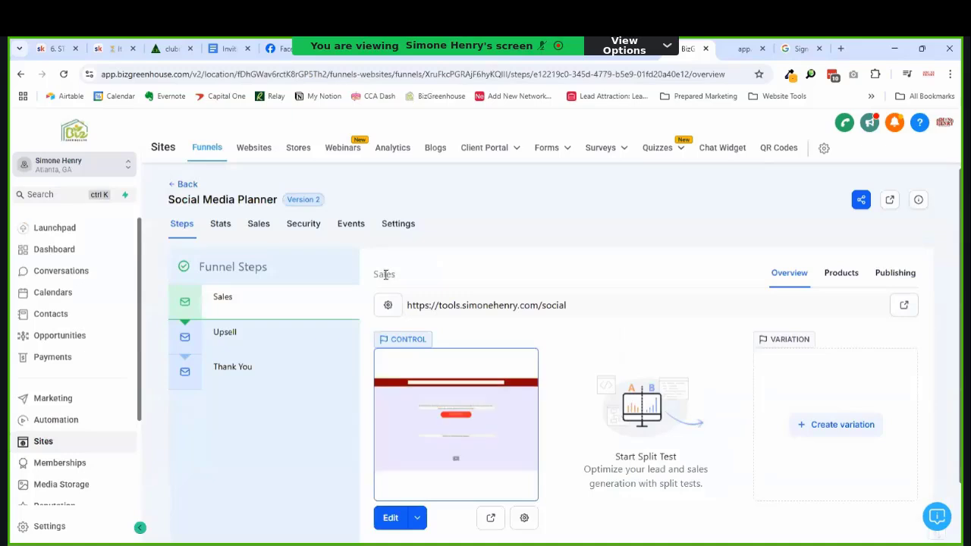
# Step: Review the Social Media Planner funnel settings
pyautogui.click(399, 227)
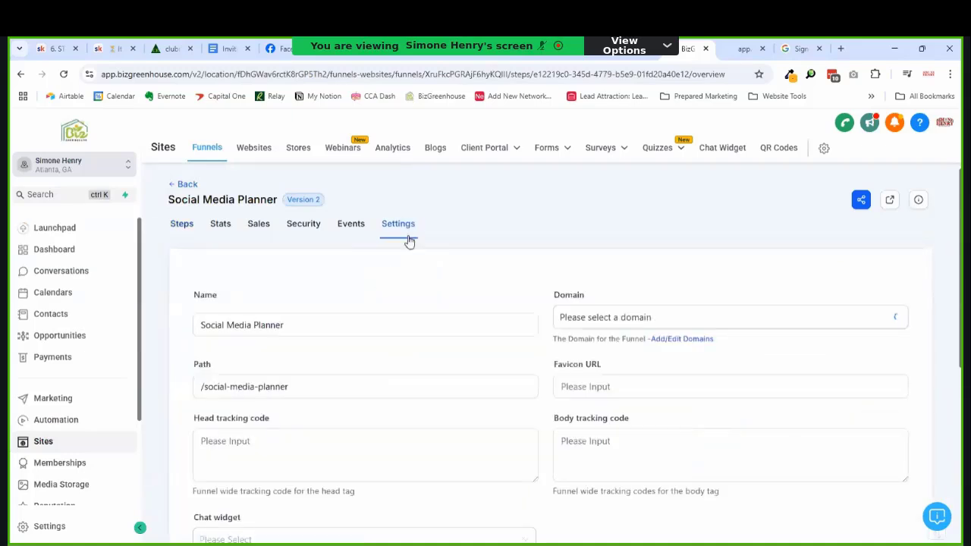
pyautogui.scroll(-1, 613, 339)
pyautogui.click(613, 330)
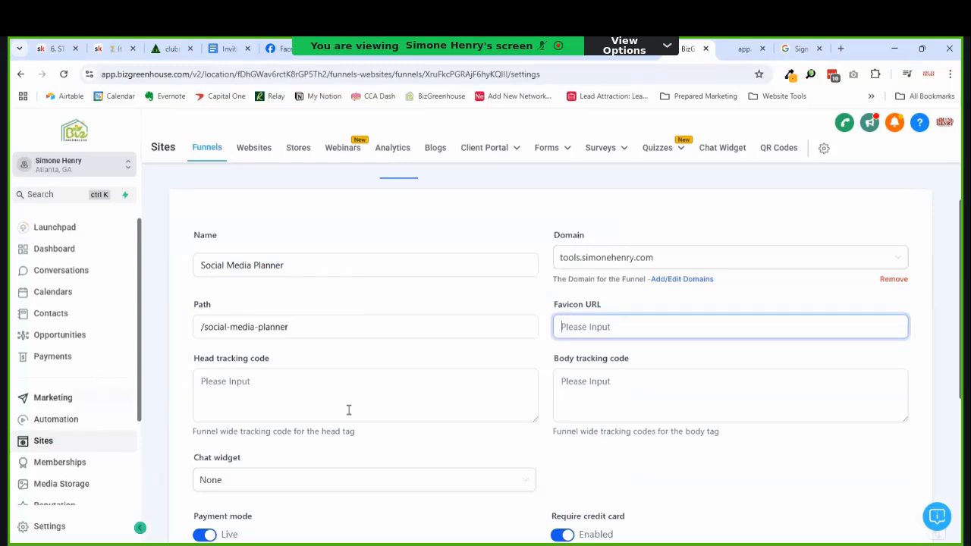
pyautogui.scroll(-2, 66, 455)
# Step: Search Media Storage for 'favicon' and copy the link to favicon.png
pyautogui.click(59, 425)
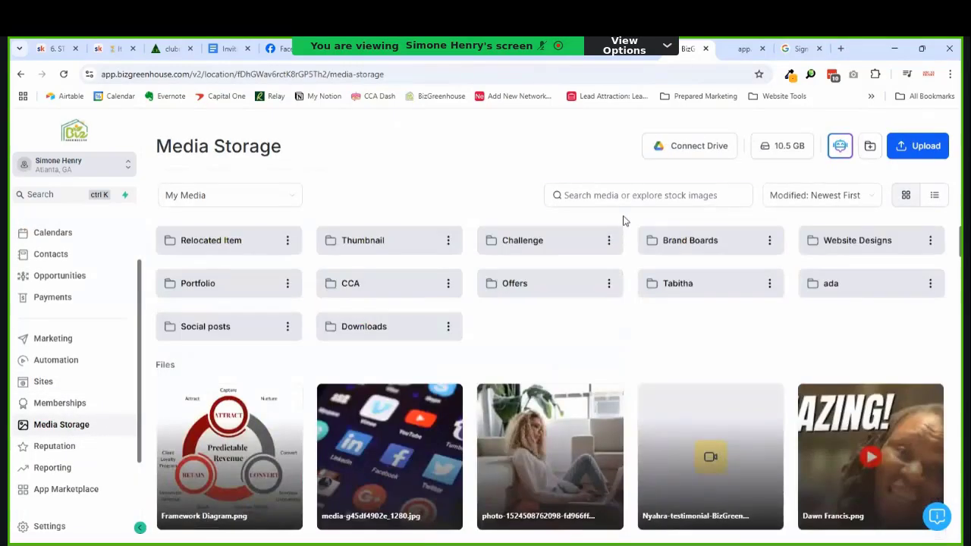
pyautogui.click(625, 197)
pyautogui.write('t')
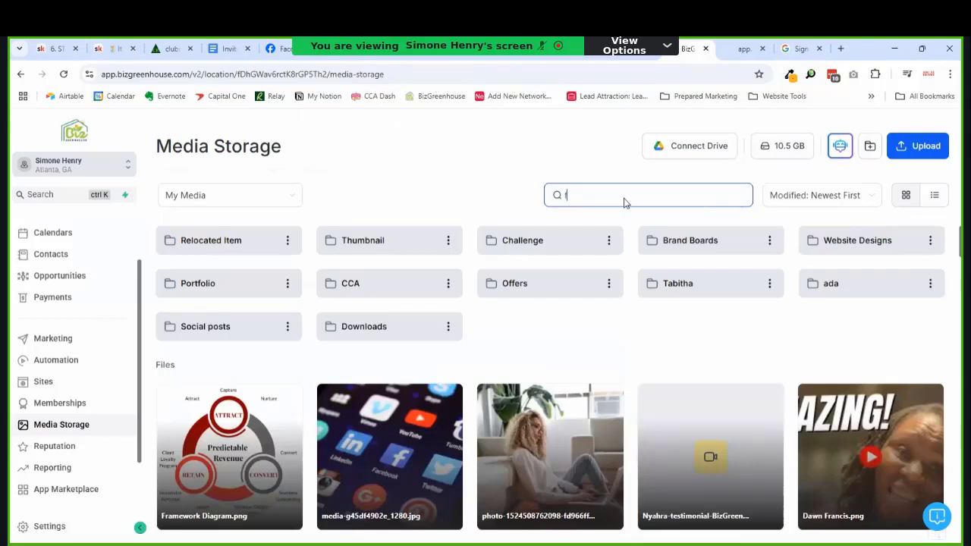
pyautogui.write('avicon')
pyautogui.click(289, 283)
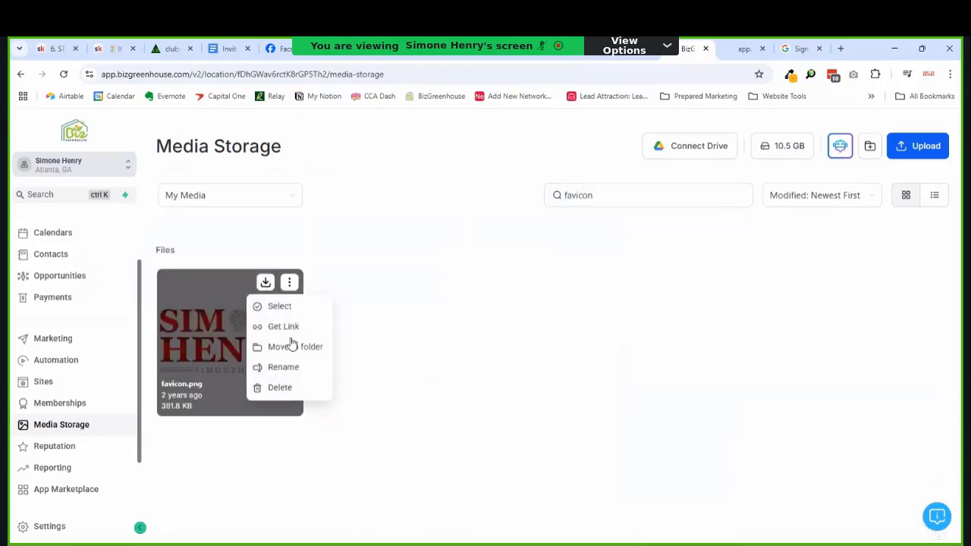
pyautogui.click(284, 327)
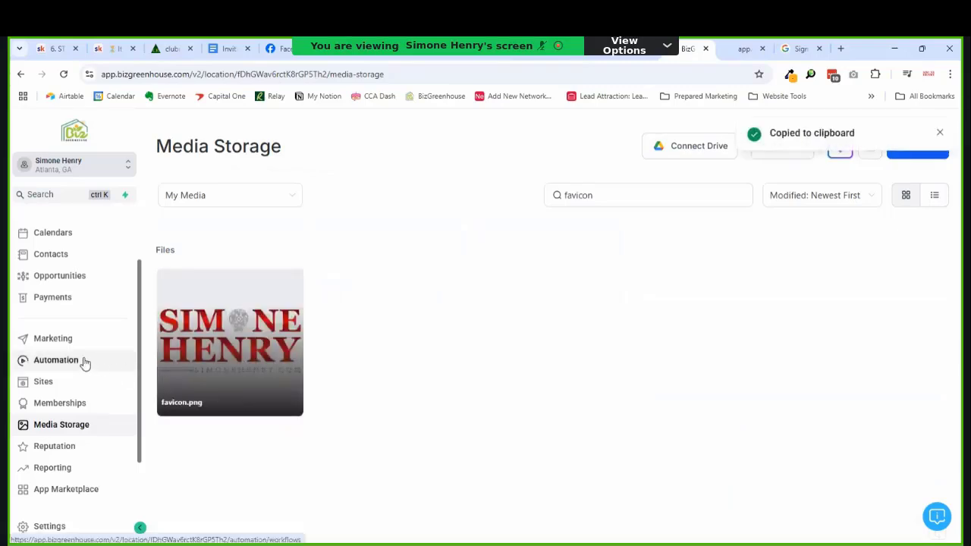
# Step: Return to the Social Media Planner funnel settings and save them with the favicon link
pyautogui.click(56, 376)
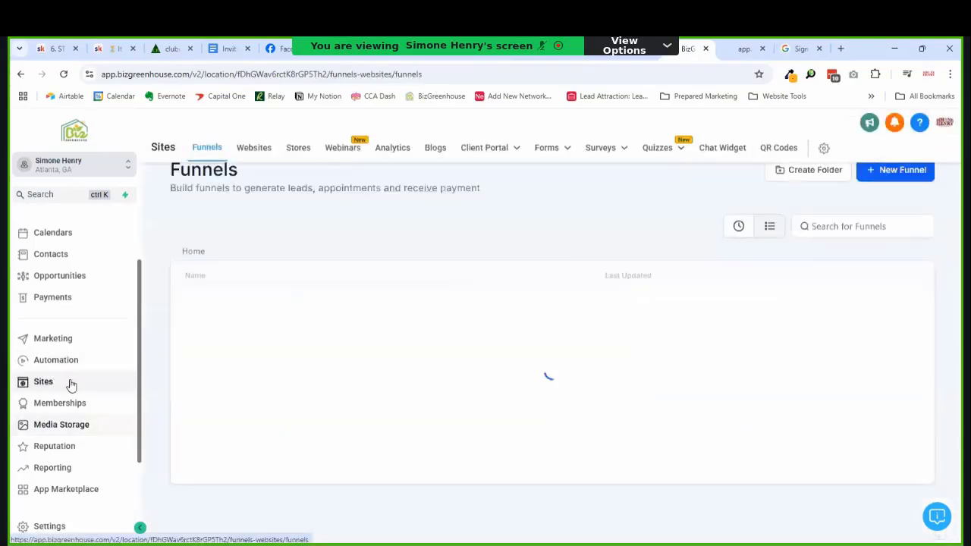
pyautogui.click(738, 257)
pyautogui.click(254, 347)
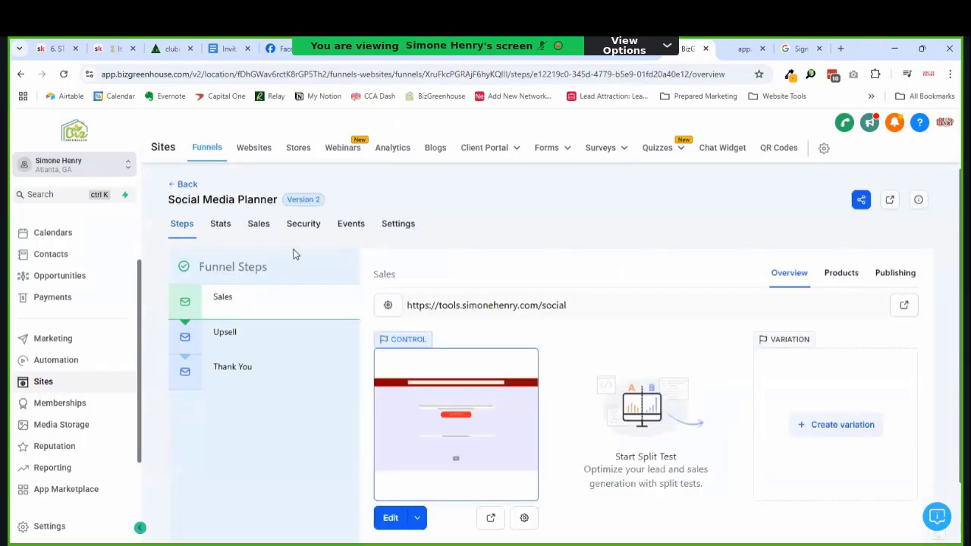
pyautogui.click(388, 225)
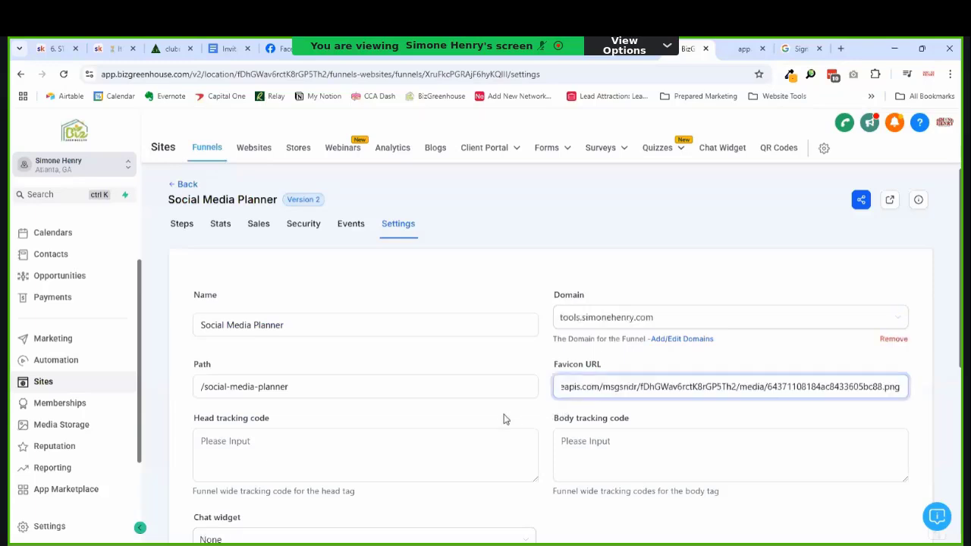
pyautogui.scroll(-1, 470, 418)
pyautogui.scroll(-2, 429, 415)
pyautogui.click(305, 292)
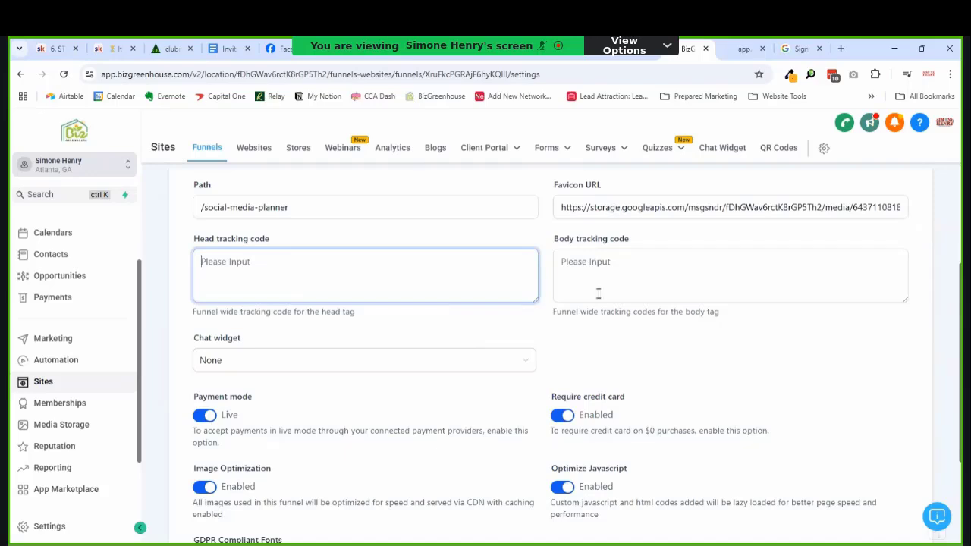
pyautogui.scroll(-3, 660, 393)
pyautogui.click(885, 455)
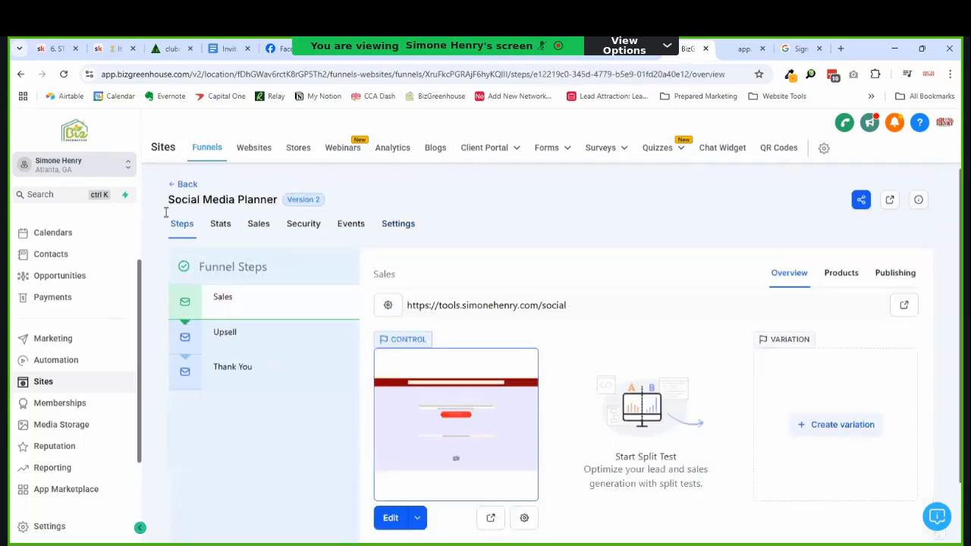
# Step: Open the 5-Figure Funnel 3-Day Challenge settings to view its Meta Pixel code
pyautogui.click(176, 186)
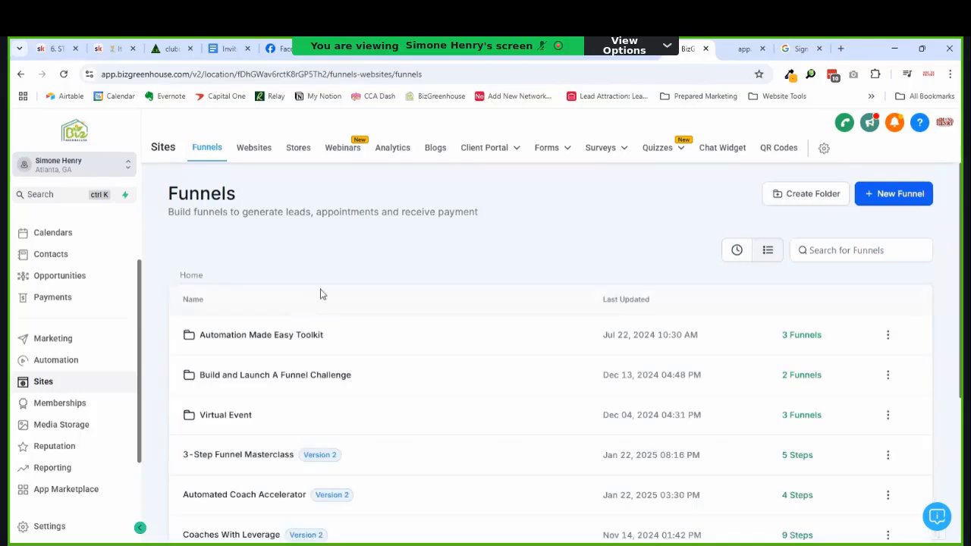
pyautogui.click(281, 379)
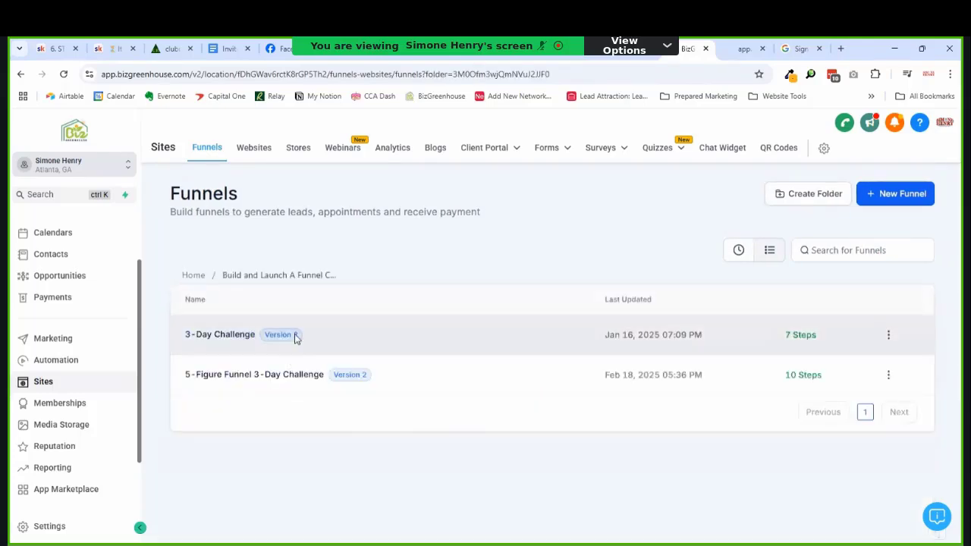
pyautogui.click(250, 383)
pyautogui.click(410, 236)
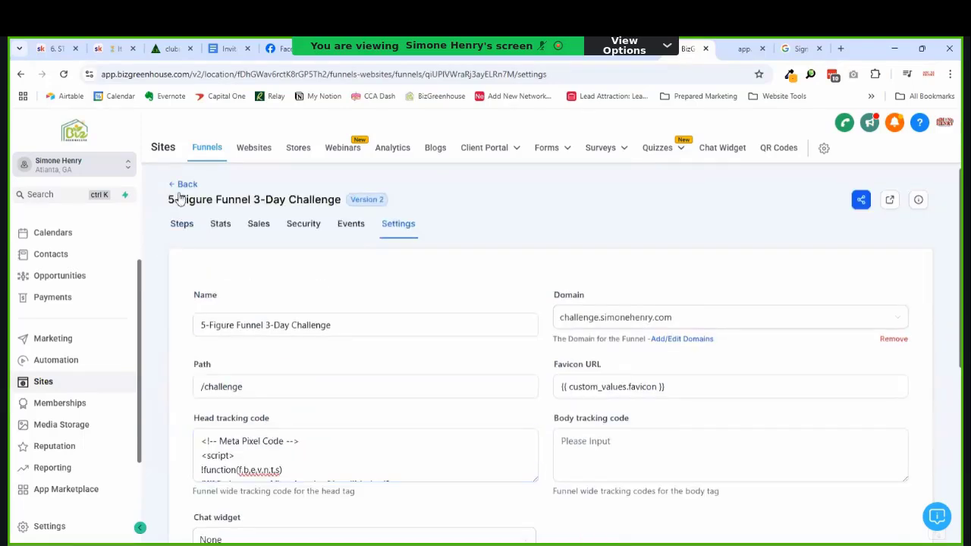
# Step: Go back to the Social Media Planner funnel's settings
pyautogui.click(183, 184)
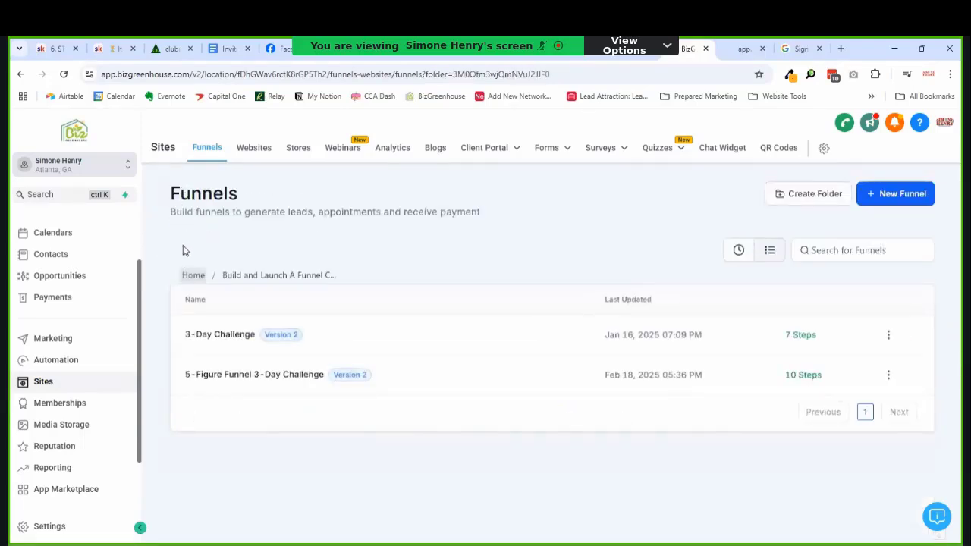
pyautogui.click(193, 276)
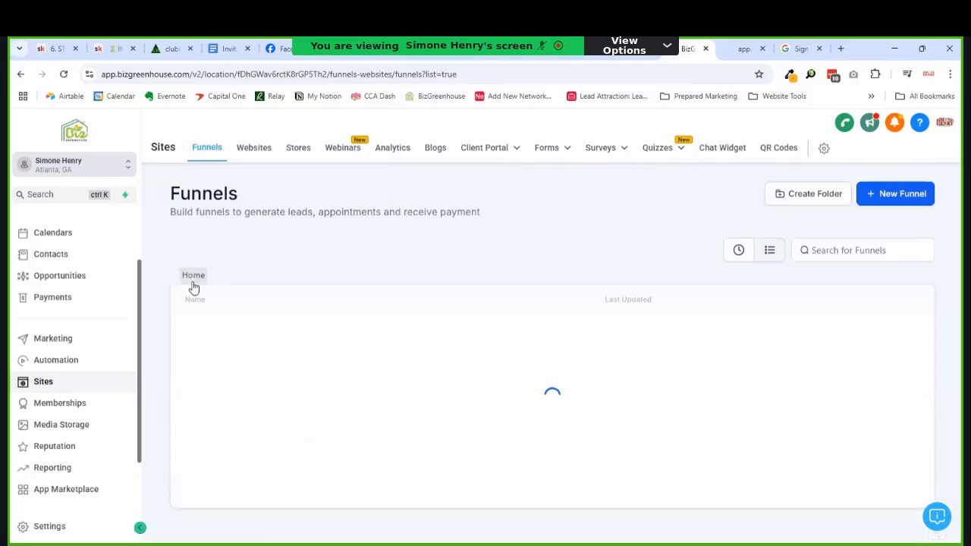
pyautogui.click(738, 250)
pyautogui.click(234, 347)
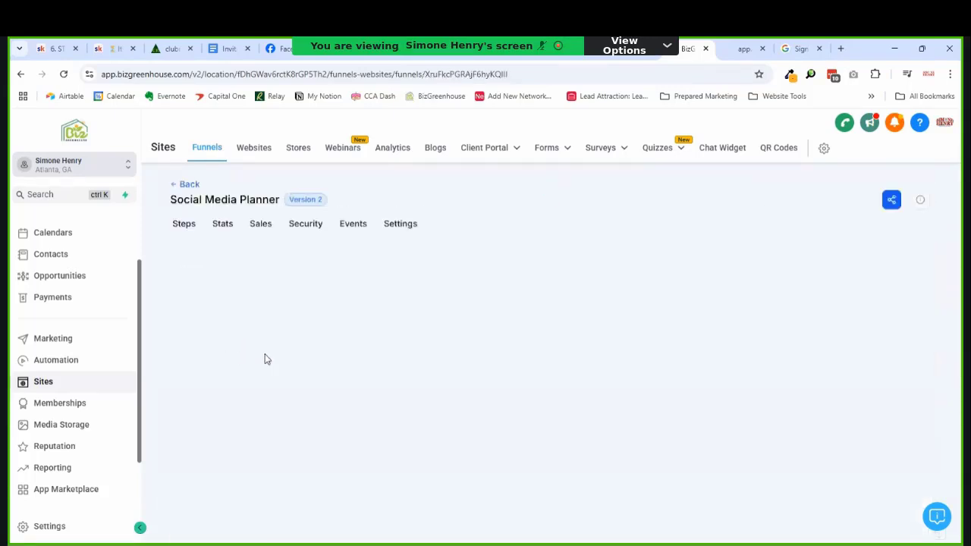
pyautogui.click(401, 225)
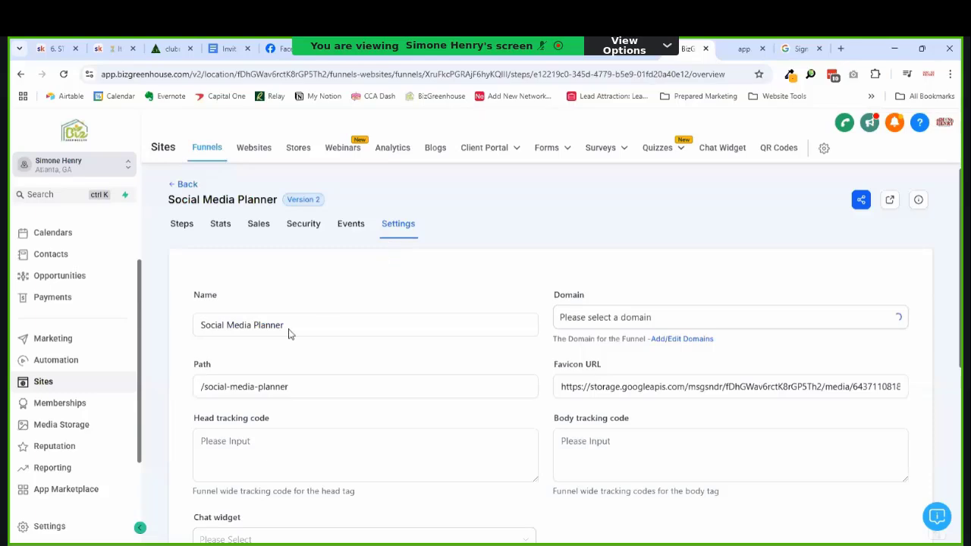
# Step: Paste the Meta Pixel code into Head tracking code, save and confirm, then return to steps
pyautogui.click(255, 456)
pyautogui.hotkey('ctrl', 'v')
pyautogui.scroll(-4, 455, 388)
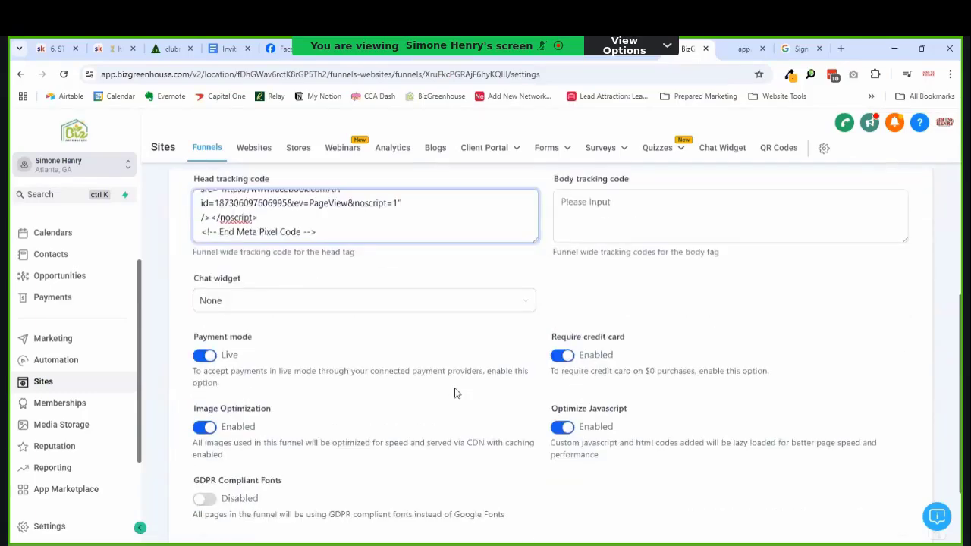
pyautogui.scroll(-2, 479, 380)
pyautogui.click(888, 458)
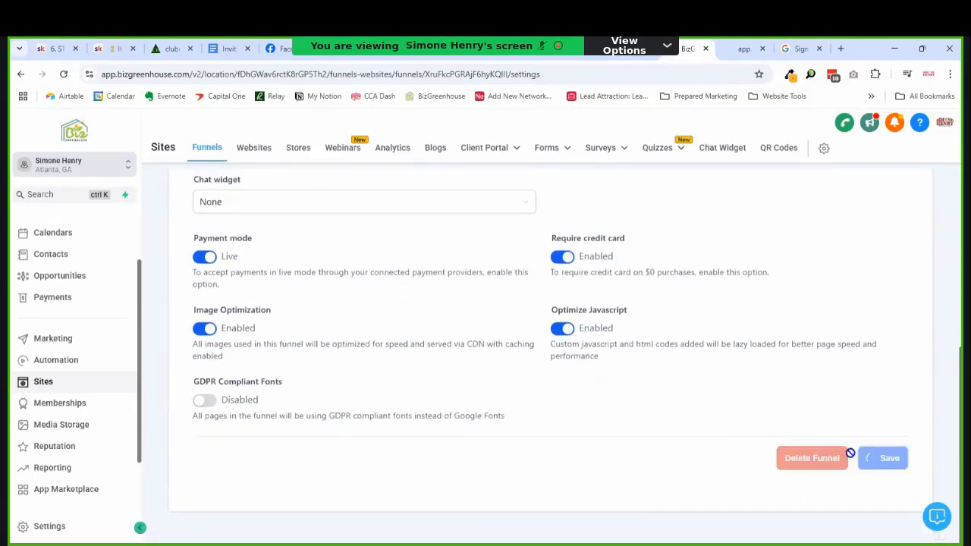
pyautogui.scroll(6, 602, 362)
pyautogui.click(590, 355)
pyautogui.scroll(1, 589, 359)
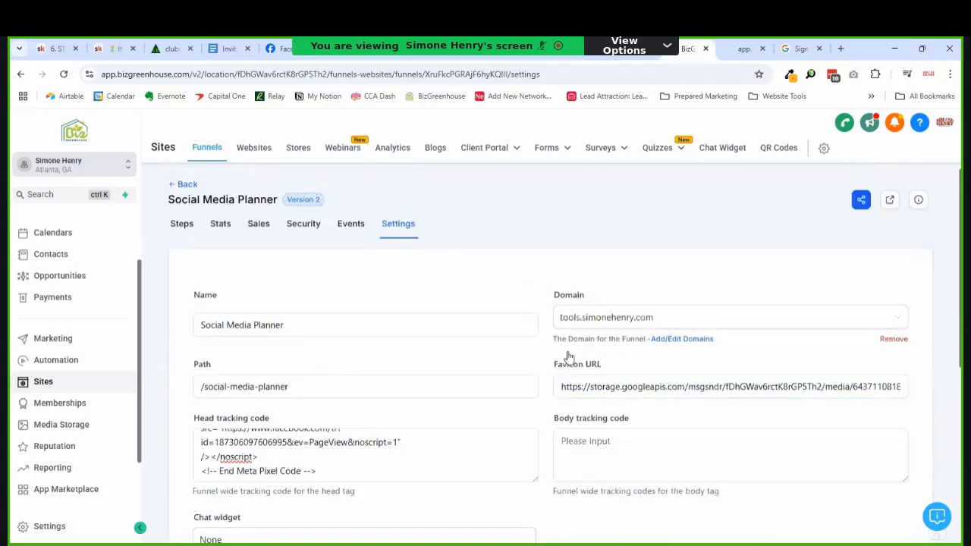
pyautogui.click(575, 325)
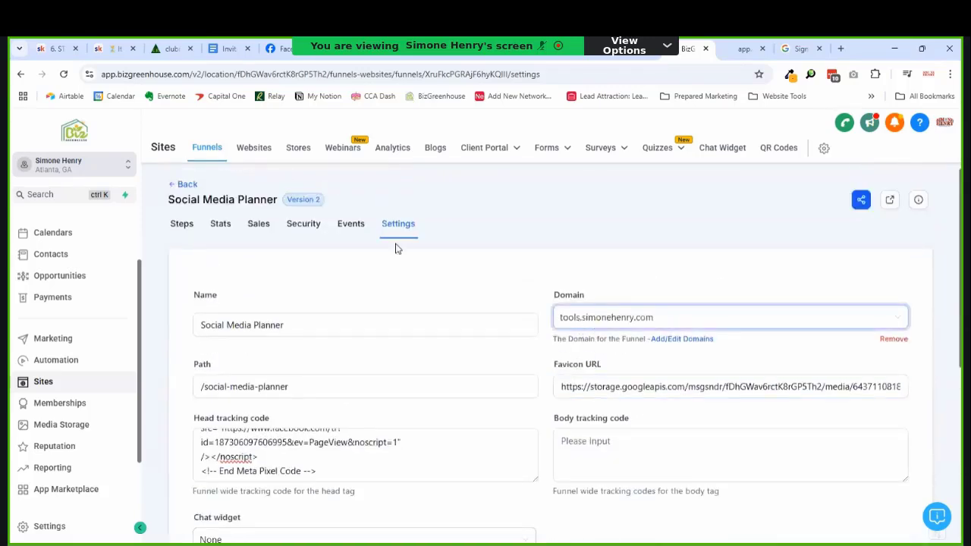
pyautogui.click(184, 226)
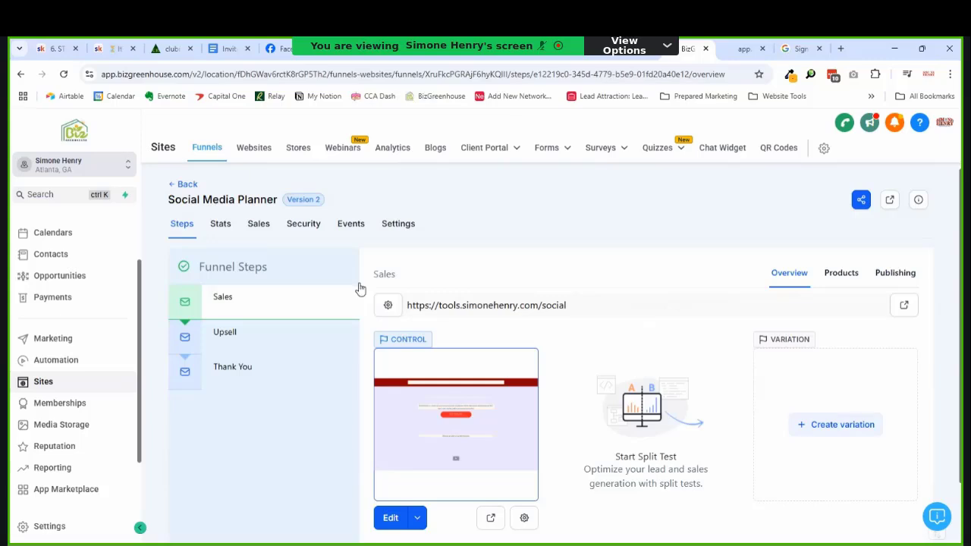
pyautogui.scroll(-2, 410, 311)
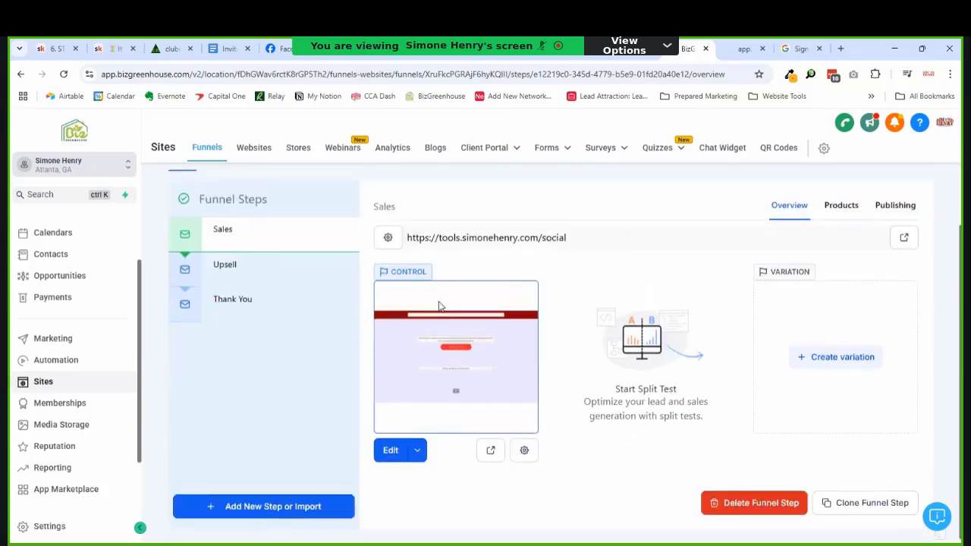
pyautogui.scroll(2, 437, 308)
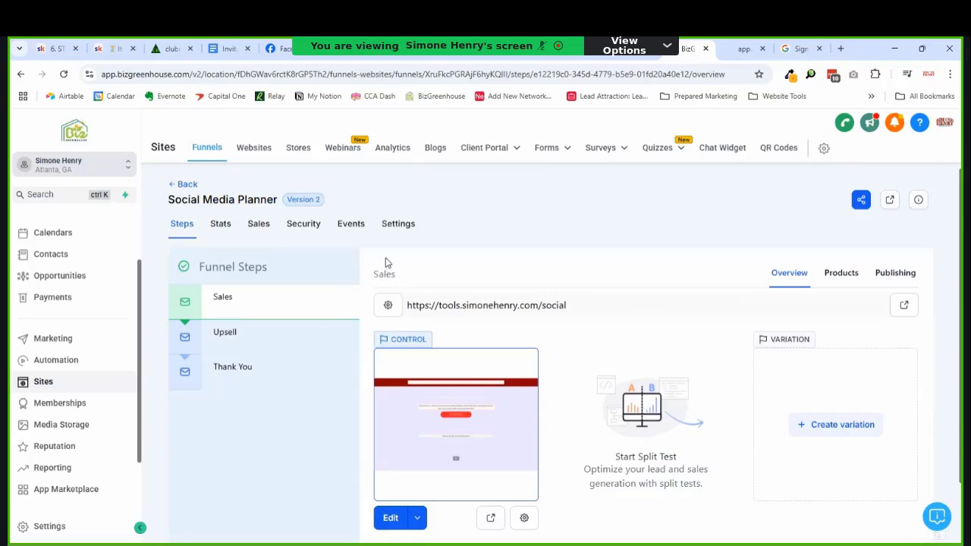
pyautogui.scroll(-2, 372, 277)
pyautogui.scroll(2, 364, 296)
pyautogui.click(218, 340)
pyautogui.click(270, 315)
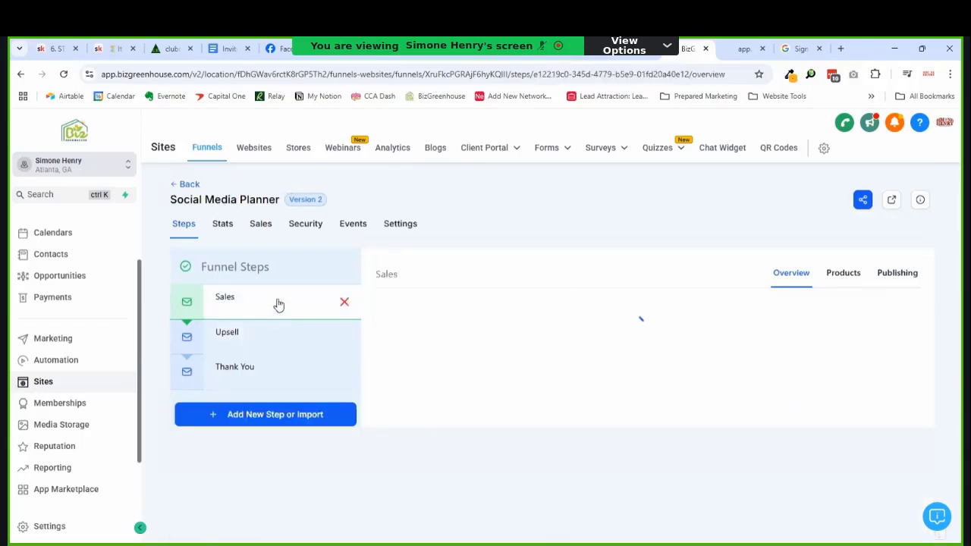
pyautogui.scroll(-1, 690, 330)
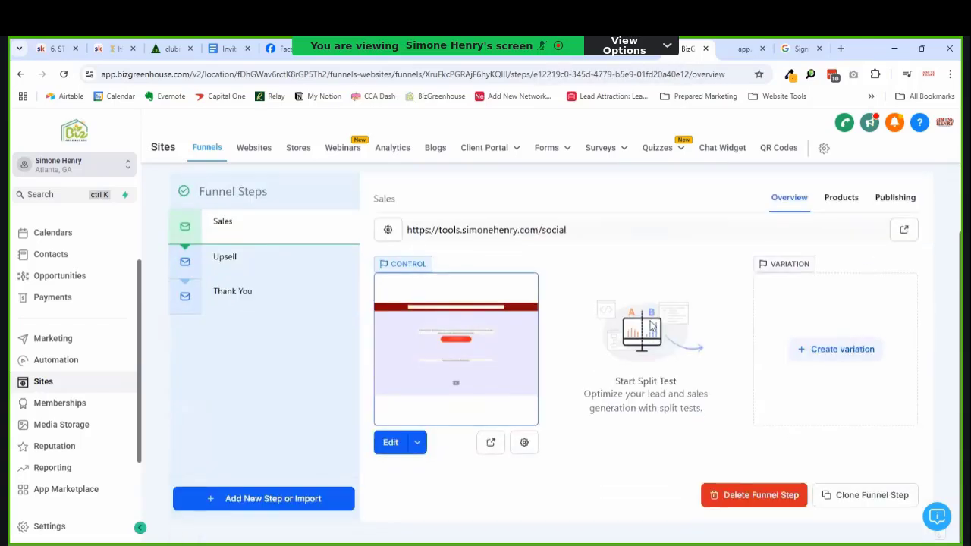
pyautogui.scroll(1, 650, 326)
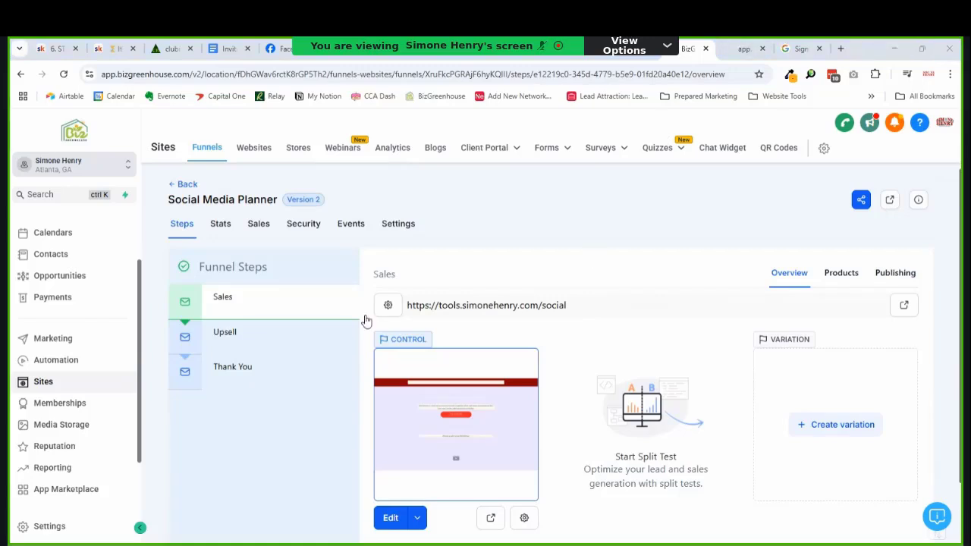
# Step: Switch to ChatGPT, leave the social-posts chat, and start a new empty chat from the sidebar
pyautogui.click(615, 55)
pyautogui.scroll(3, 153, 292)
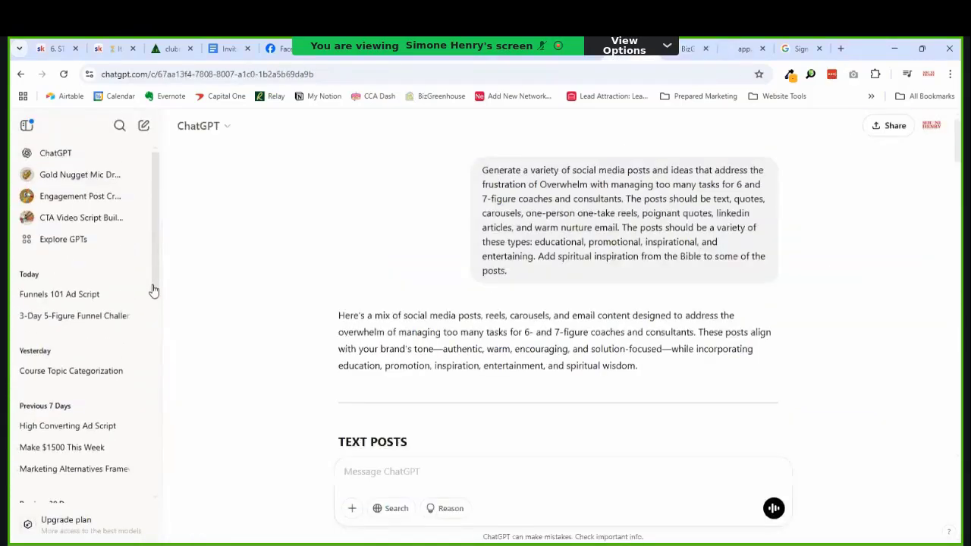
pyautogui.scroll(-1, 148, 282)
pyautogui.scroll(1, 147, 282)
pyautogui.scroll(-1, 146, 281)
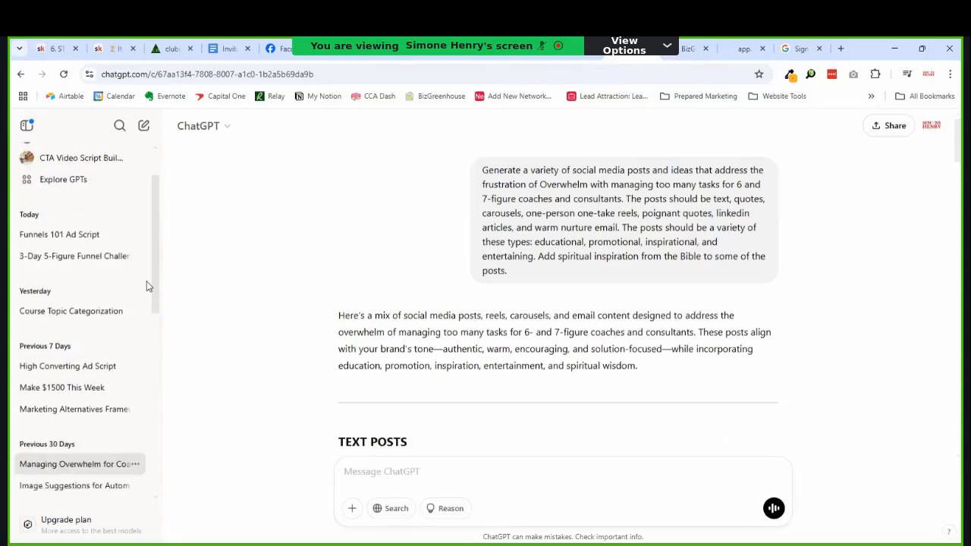
pyautogui.scroll(1, 147, 281)
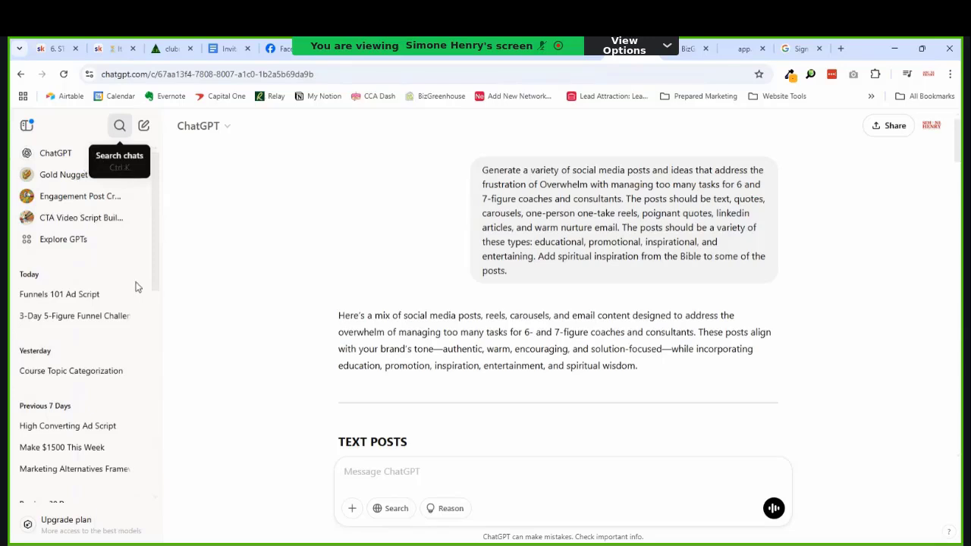
pyautogui.click(119, 127)
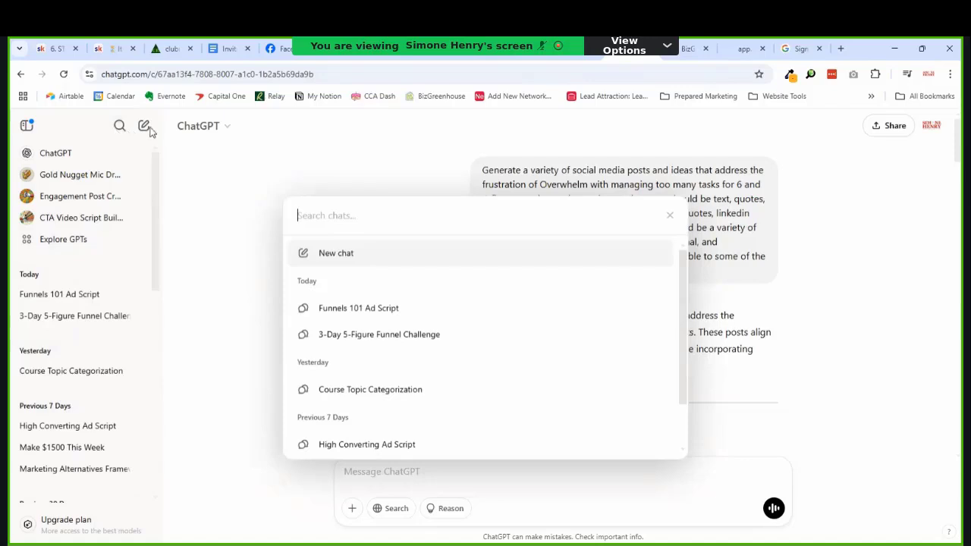
pyautogui.click(670, 215)
pyautogui.click(144, 125)
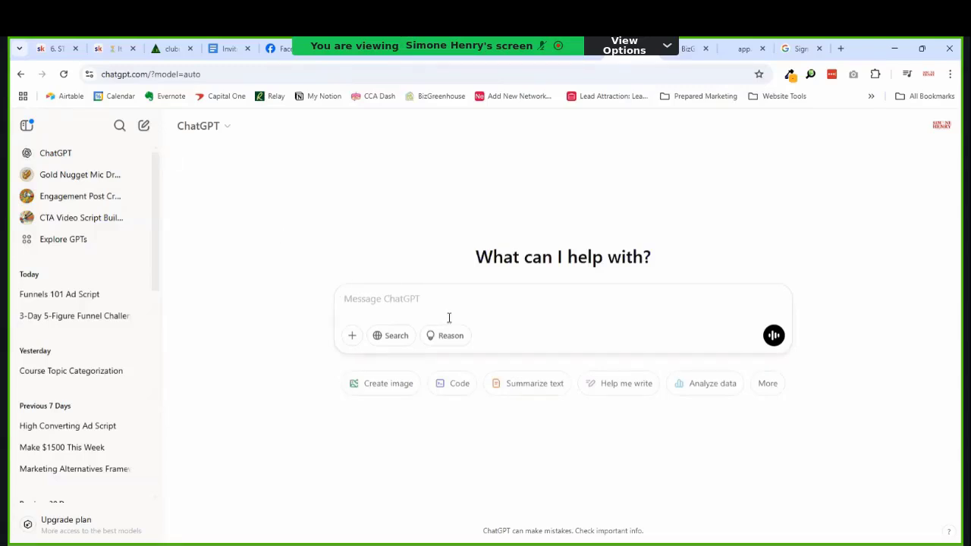
# Step: Write a prompt asking an expert sales copywriter for copy on Automation Made Easy - Elite plus full BizGreenhouse CRM
pyautogui.write('Act')
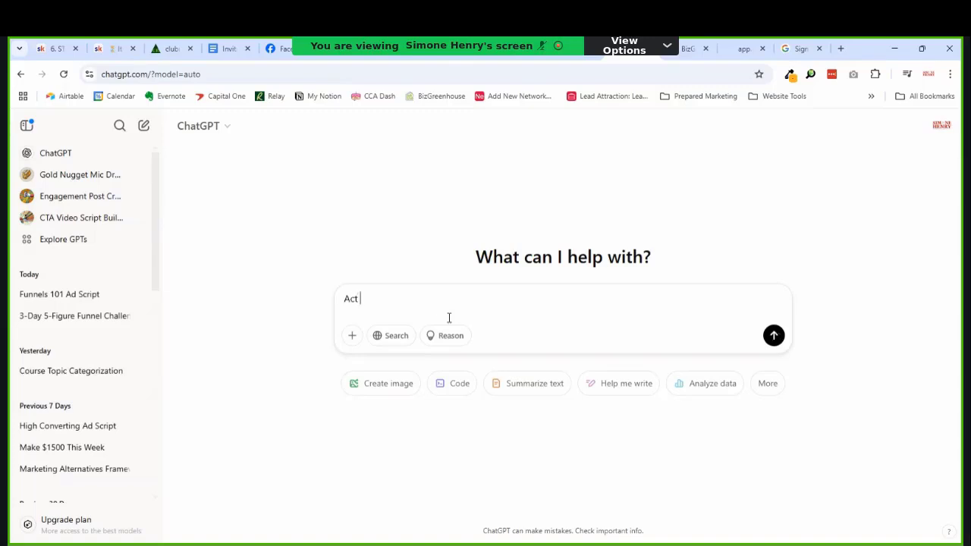
pyautogui.write(' as an expert ')
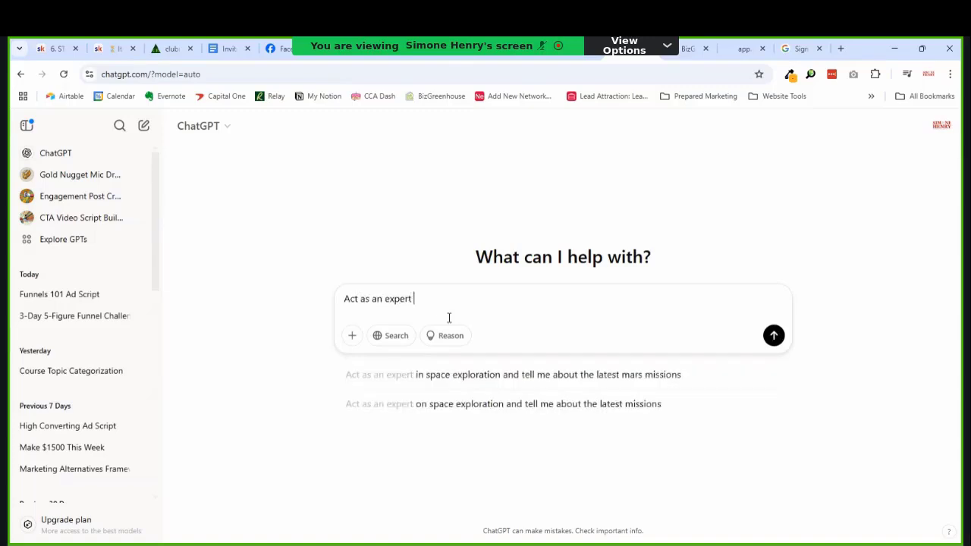
pyautogui.write('mark')
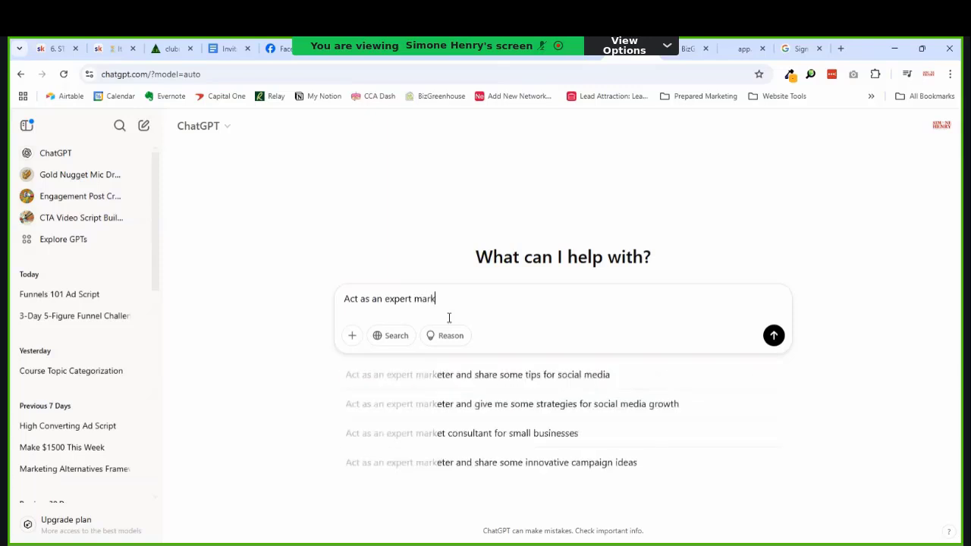
pyautogui.write('eter and co')
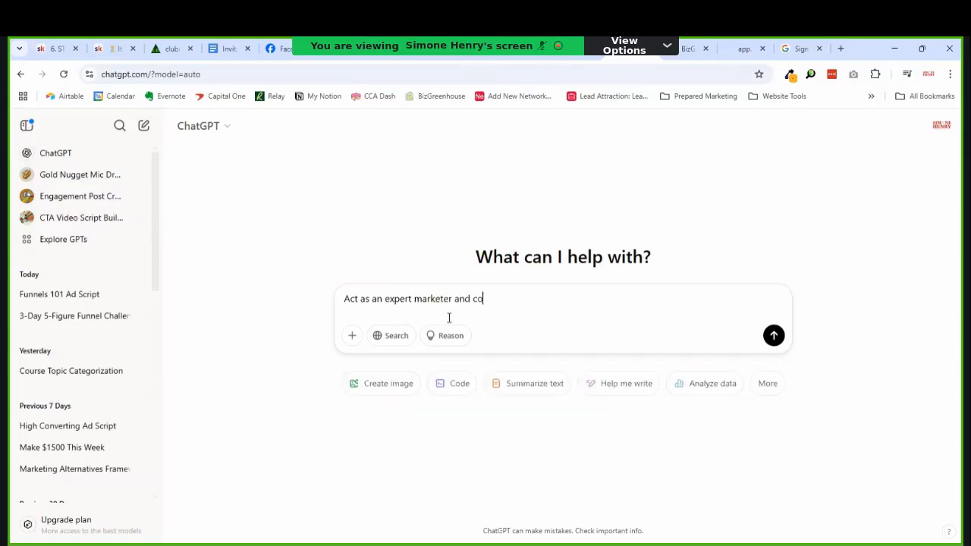
pyautogui.write('writer.')
pyautogui.hotkey('ctrl', 'Left')
pyautogui.write('sales copywriter. Generate ')
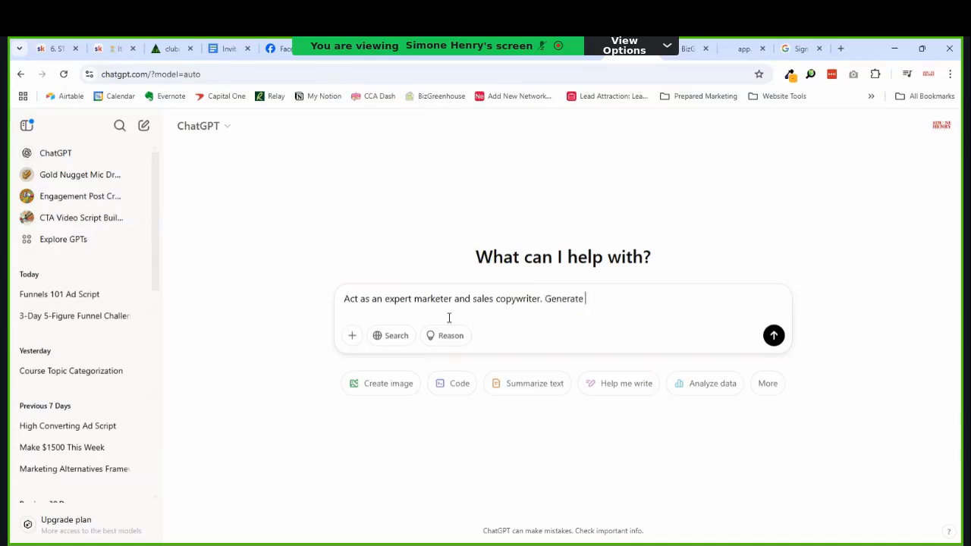
pyautogui.write('sales copy for a')
pyautogui.press('BackSpace')
pyautogui.write('a paid community ')
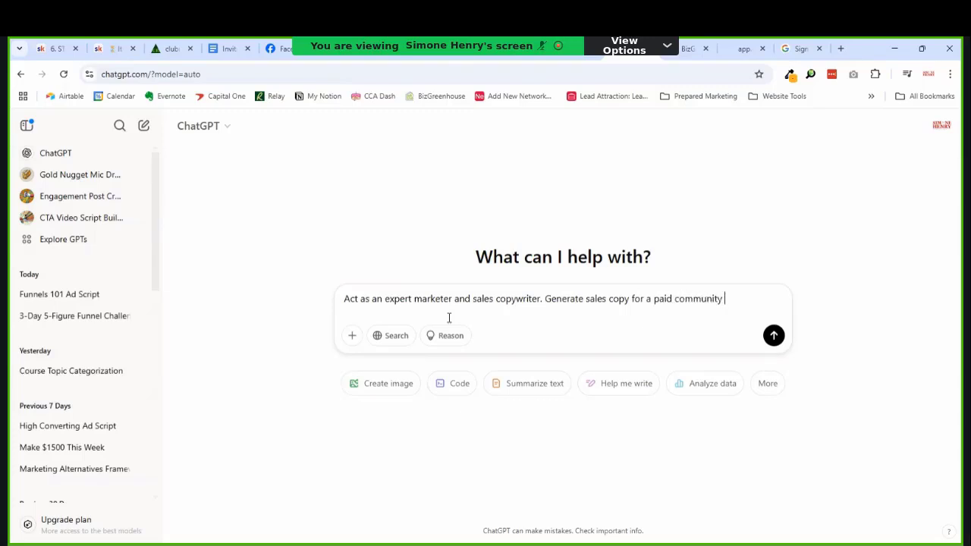
pyautogui.write('called Automat')
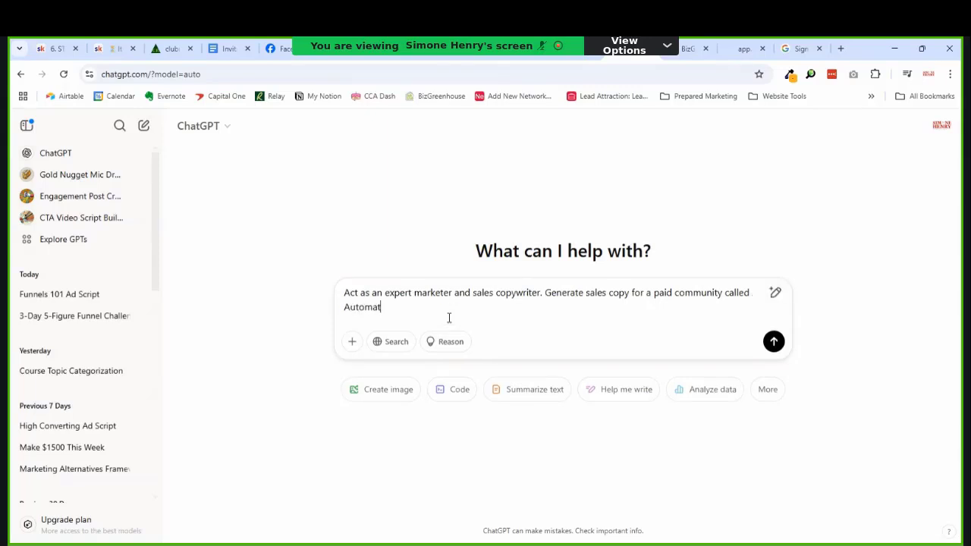
pyautogui.write('ion Mad')
pyautogui.write('e Easy ')
pyautogui.write('- Elit')
pyautogui.write('e')
pyautogui.write(' and')
pyautogui.press('BackSpace')
pyautogui.press('BackSpace')
pyautogui.press('BackSpace')
pyautogui.press('BackSpace')
pyautogui.click(652, 295)
pyautogui.write('n offer that inc')
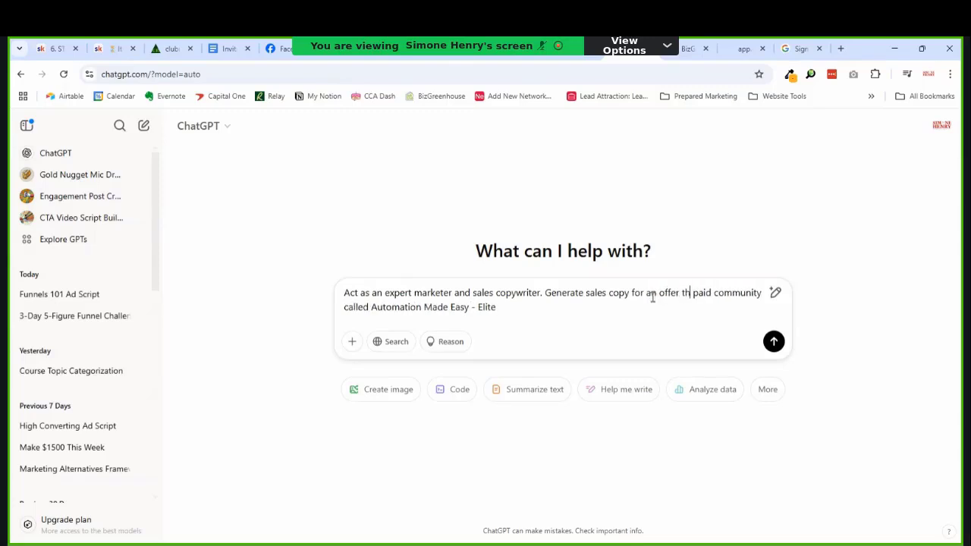
pyautogui.write('lude')
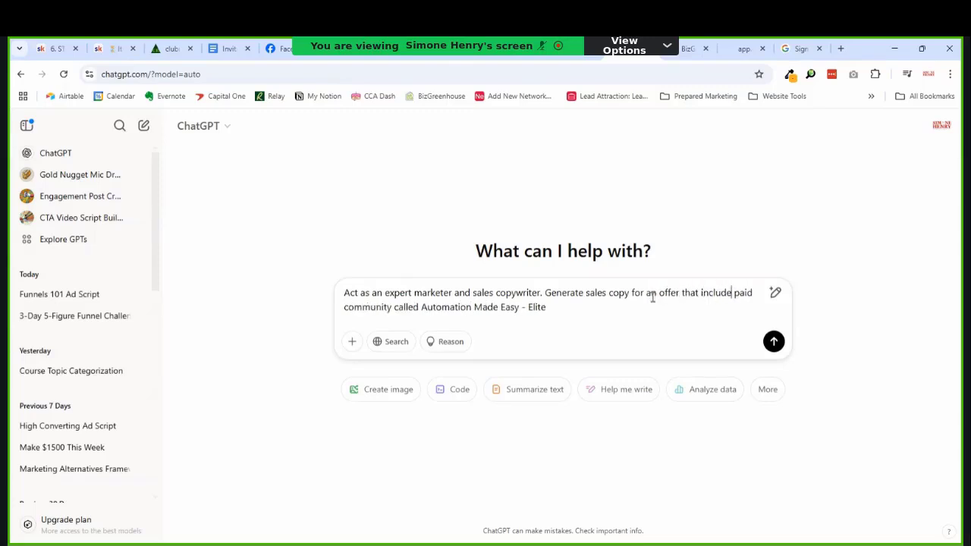
pyautogui.write('s a paid')
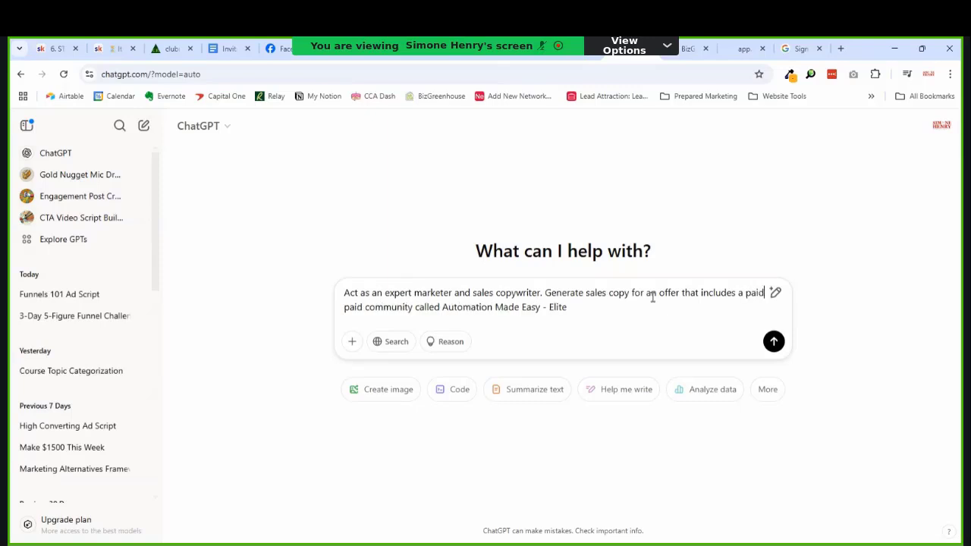
pyautogui.press('BackSpace')
pyautogui.press('BackSpace')
pyautogui.press('BackSpace')
pyautogui.press('BackSpace')
pyautogui.press('BackSpace')
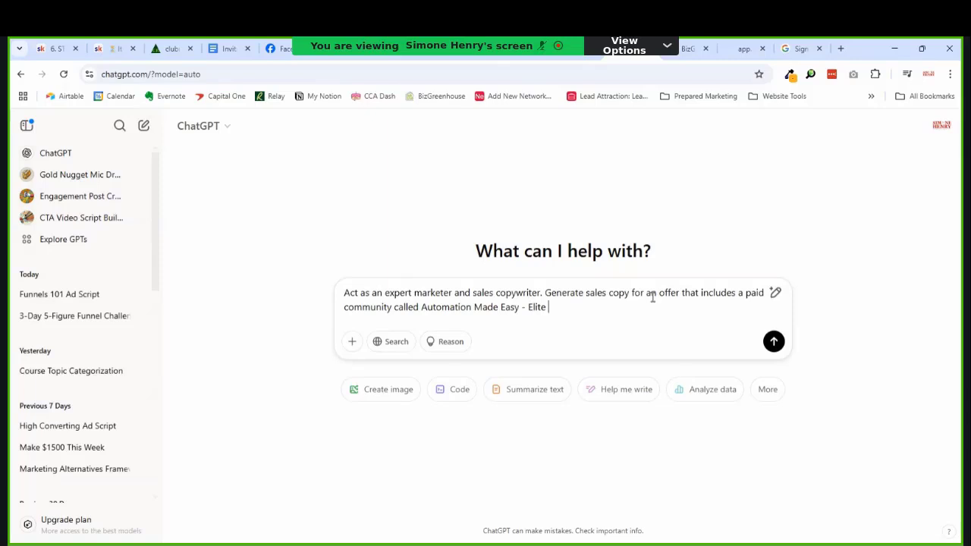
pyautogui.write('and the full BizGreenhouse CR')
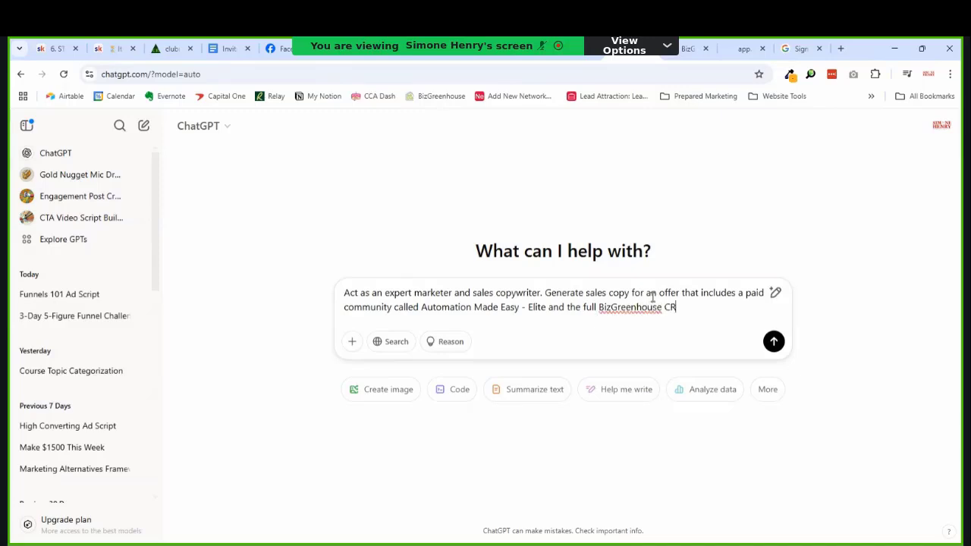
pyautogui.write('M software package.')
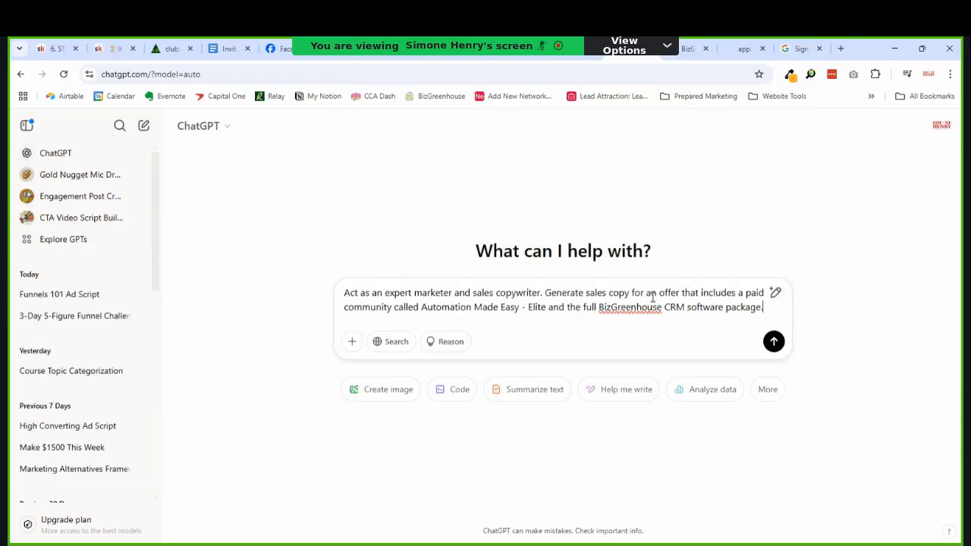
# Step: Add a line describing bi-weekly client lifecycle trainings, networking, accountability and motivation in the community
pyautogui.hotkey('shift', 'Return')
pyautogui.write('The com')
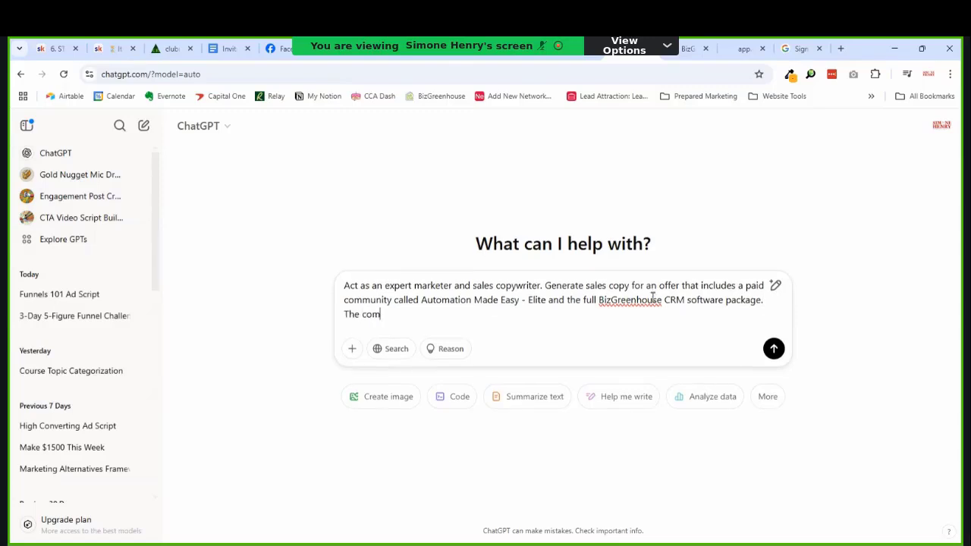
pyautogui.write('munity will include biweekly')
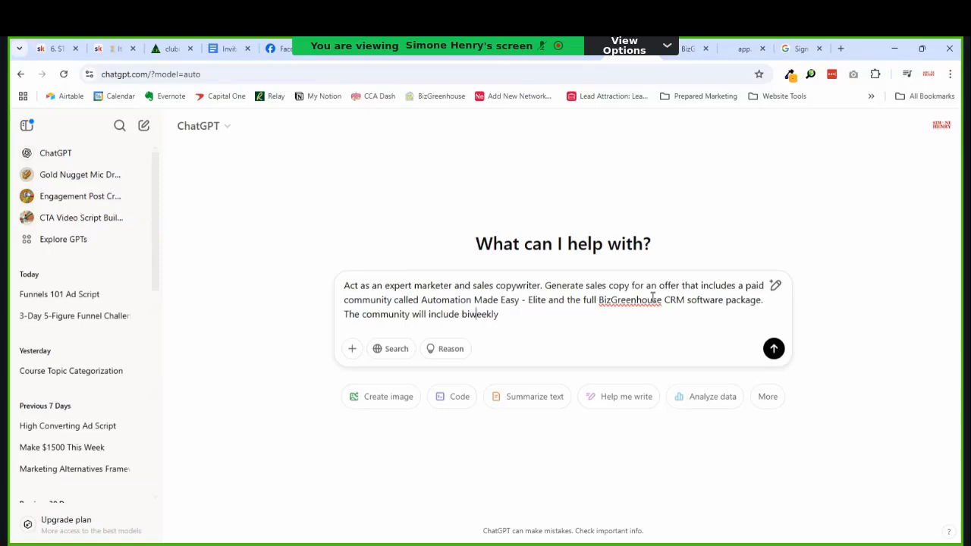
pyautogui.write('-')
pyautogui.press('End')
pyautogui.write('trainings on e')
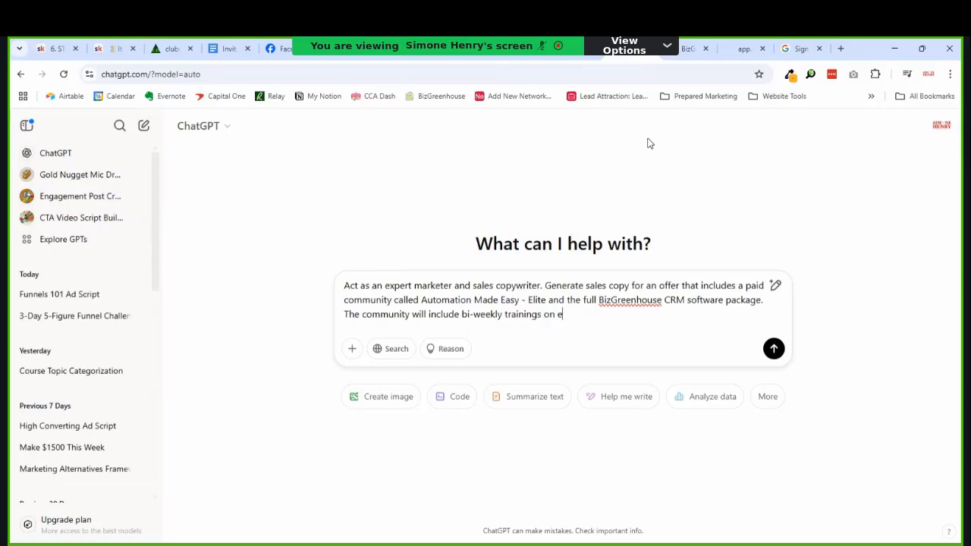
pyautogui.write('xactly how to implement the ')
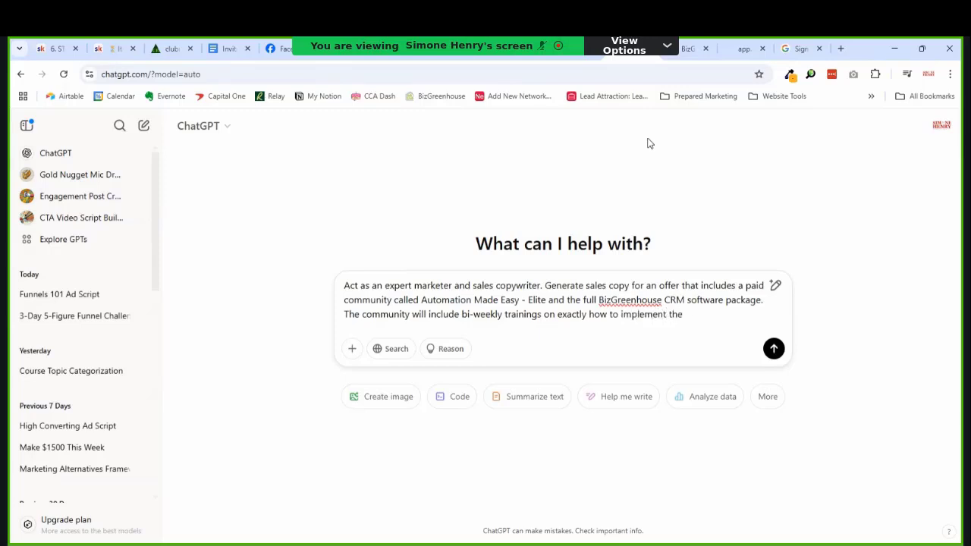
pyautogui.write('steps of the client li')
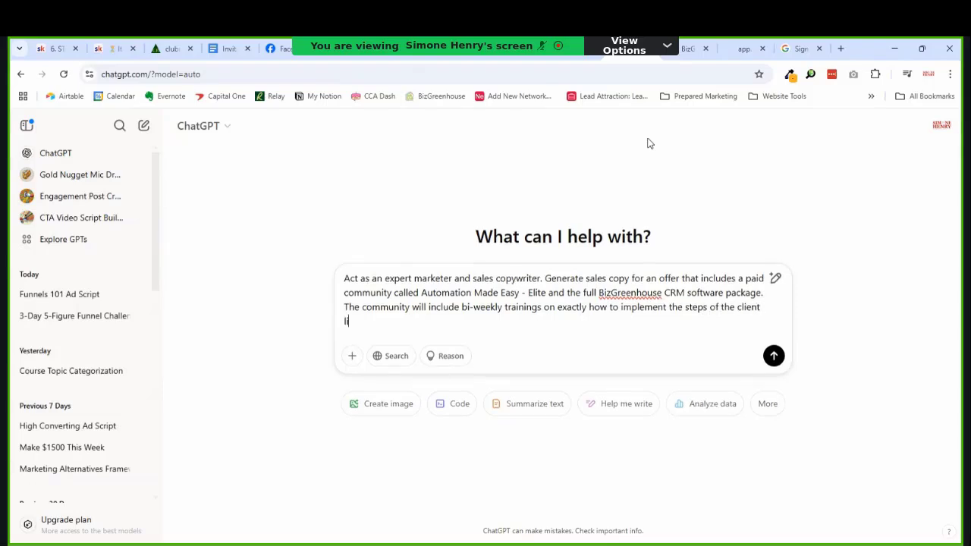
pyautogui.write('fecycle in a coaching busine')
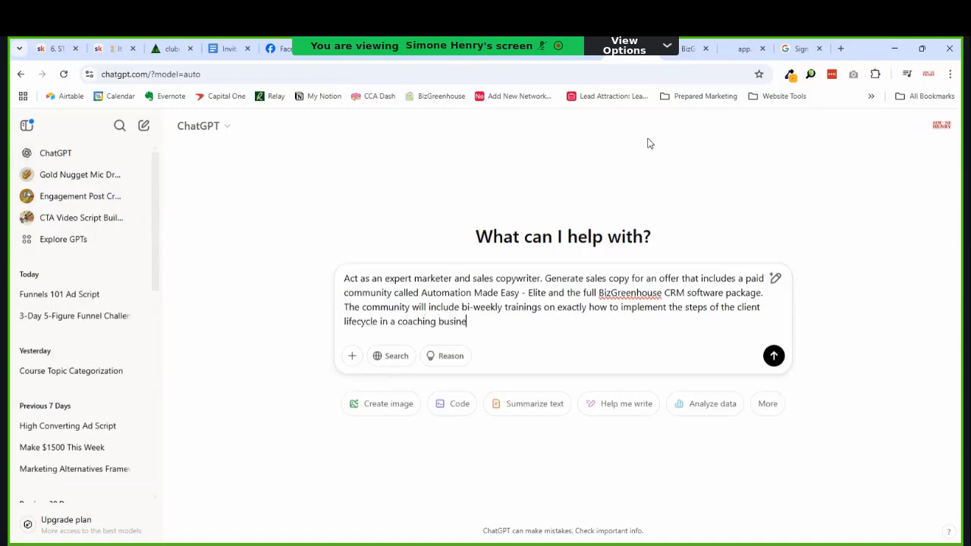
pyautogui.write('ss. Along with')
pyautogui.hotkey('shift', 'Left')
pyautogui.hotkey('shift', 'Left')
pyautogui.hotkey('shift', 'Left')
pyautogui.hotkey('shift', 'Left')
pyautogui.hotkey('shift', 'Left')
pyautogui.hotkey('shift', 'Left')
pyautogui.hotkey('shift', 'Left')
pyautogui.hotkey('shift', 'Left')
pyautogui.hotkey('shift', 'Left')
pyautogui.hotkey('shift', 'Left')
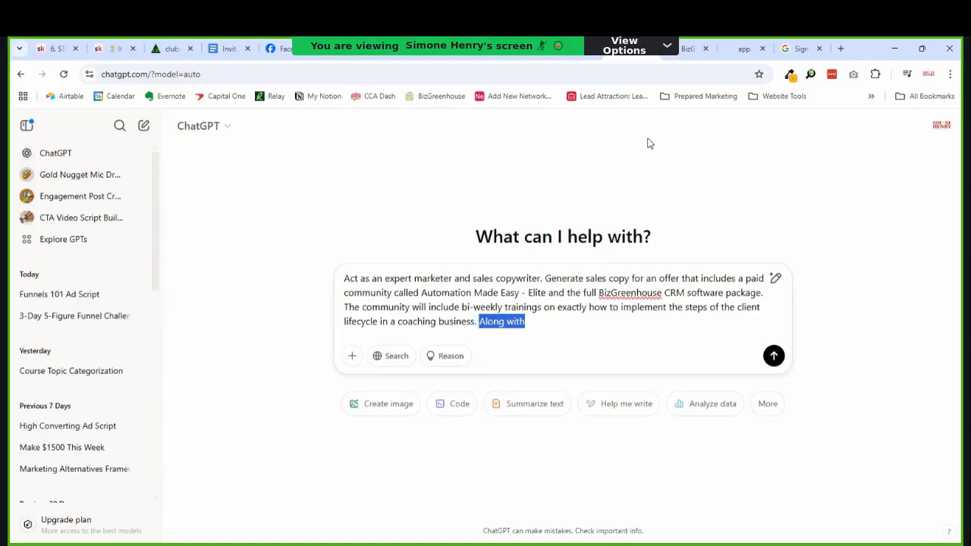
pyautogui.write('The comm')
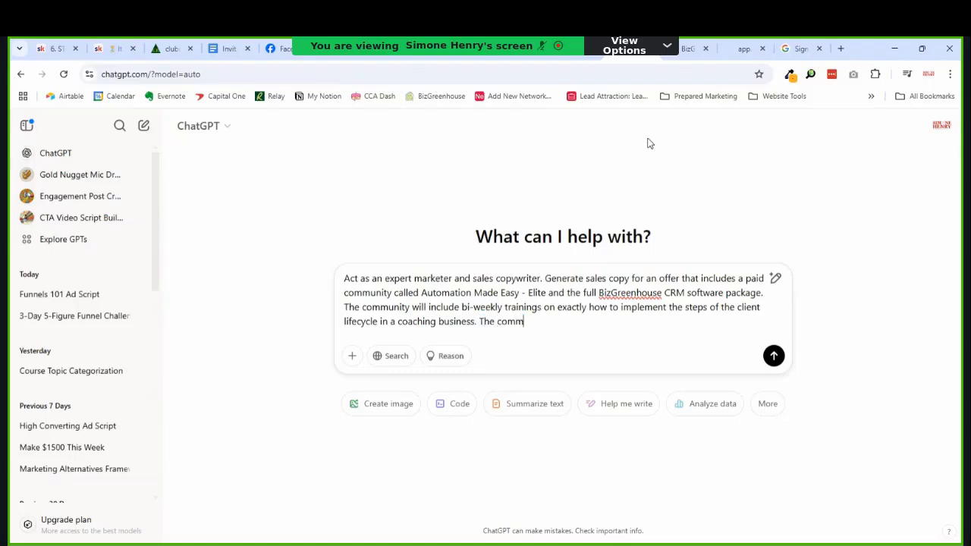
pyautogui.write('unity will also be a pla')
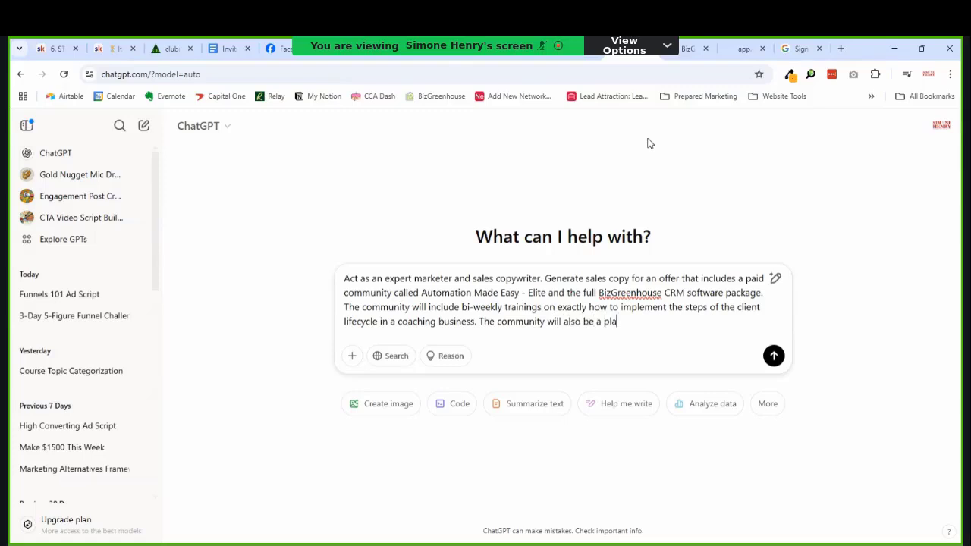
pyautogui.write('ce to network, get ac')
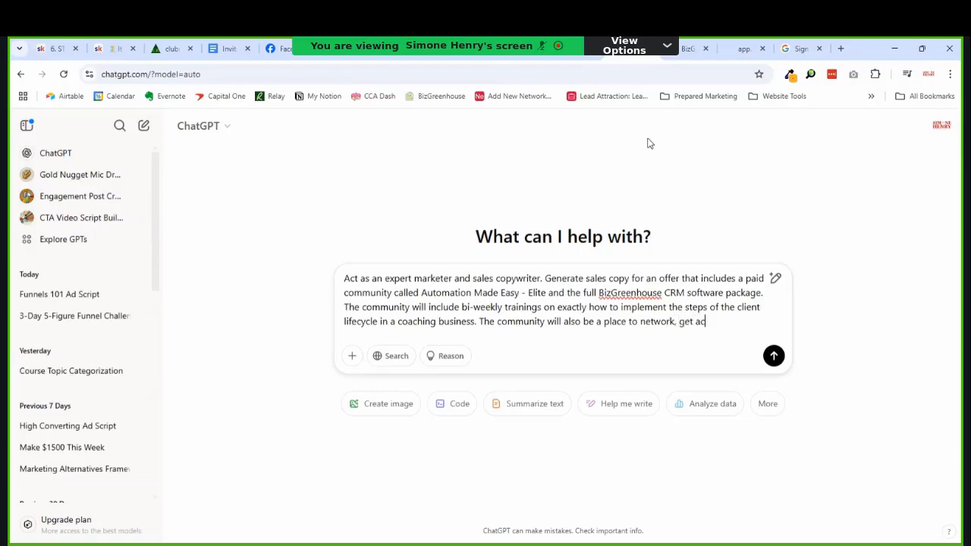
pyautogui.write('countability, and ')
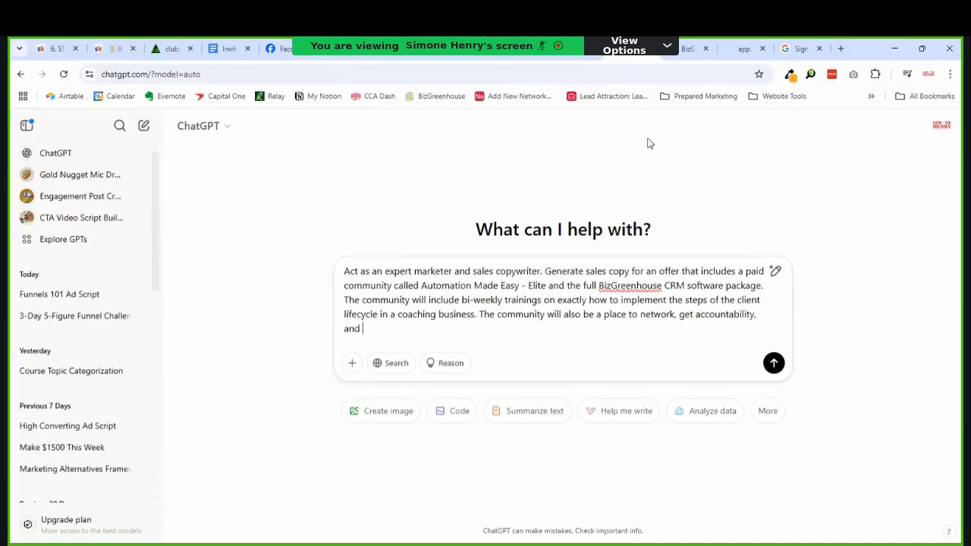
pyautogui.write('motifvation.')
# Step: Send the sales-copy prompt and scroll through the returned copy with its What's Inside section
pyautogui.press('Return')
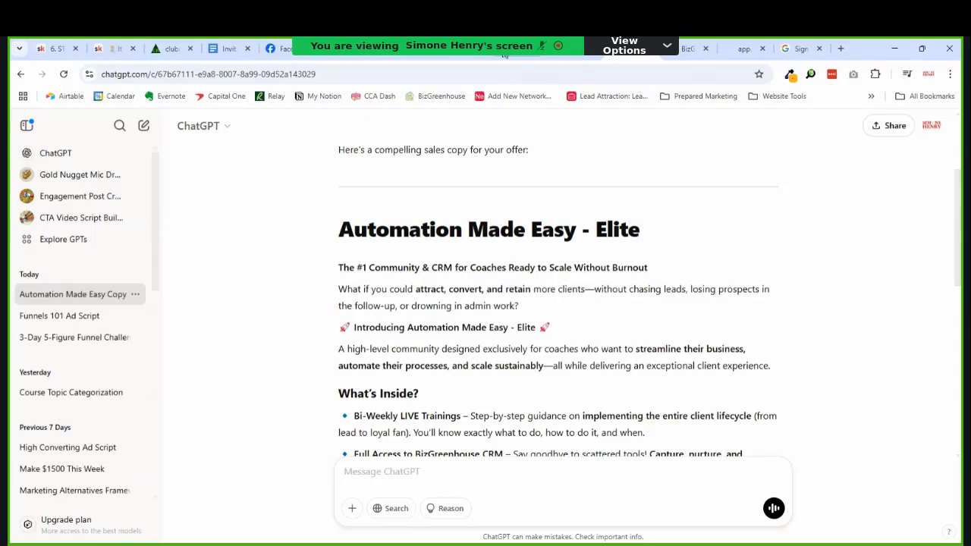
pyautogui.scroll(-2, 609, 227)
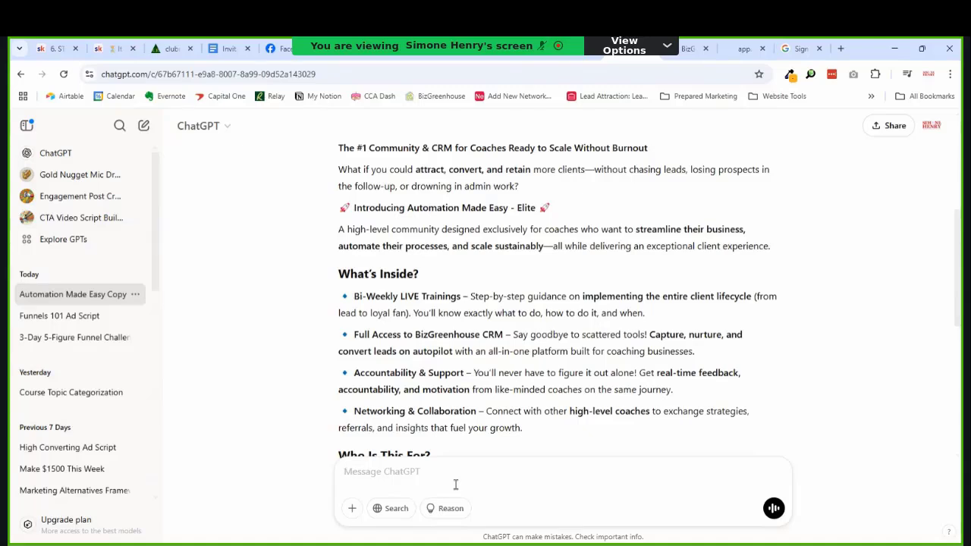
# Step: Request annual plan sales copy featuring a done-for-you Instagram and Facebook DM bot capturing social media leads
pyautogui.write('Now')
pyautogui.write('generat')
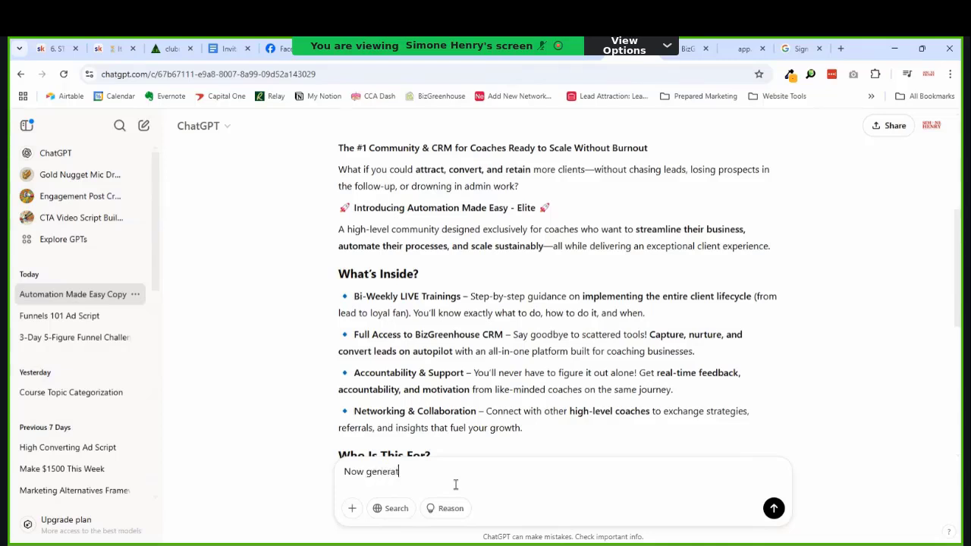
pyautogui.write('e sales copy for athe annual plan wi')
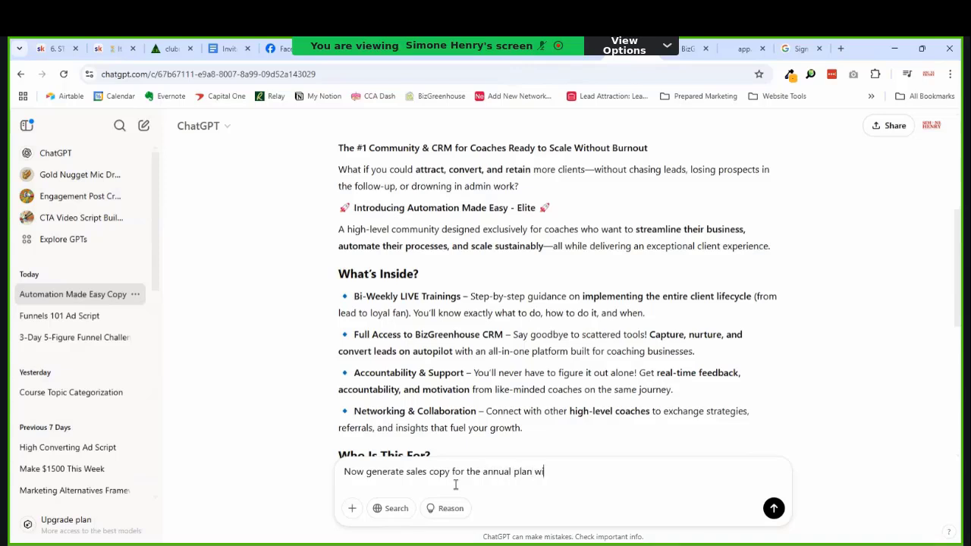
pyautogui.press('BackSpace')
pyautogui.press('BackSpace')
pyautogui.write('which comes with a done-fo')
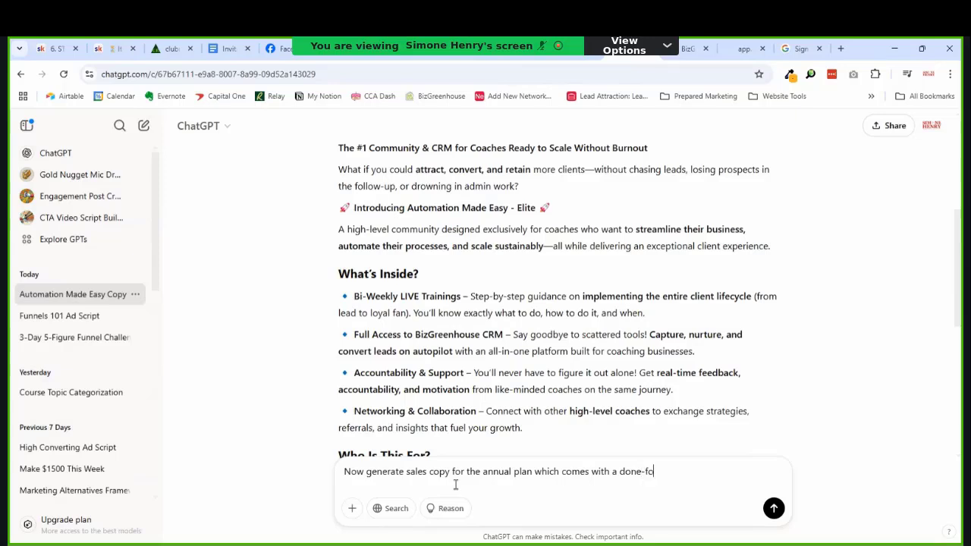
pyautogui.write('r-you')
pyautogui.press('Left')
pyautogui.press('Left')
pyautogui.press('Left')
pyautogui.press('Left')
pyautogui.press('Left')
pyautogui.write('Instagram and Faceboo')
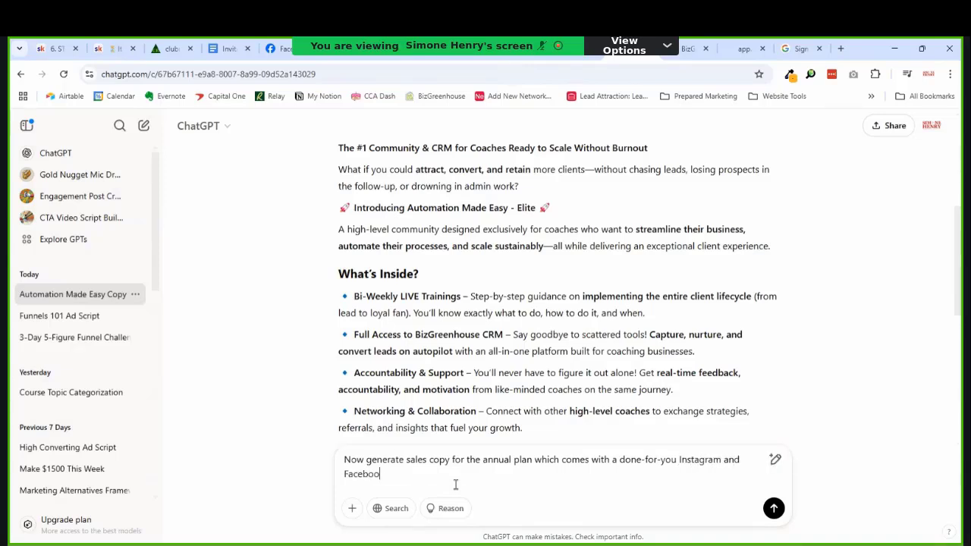
pyautogui.write('k DM bot so that they can respon')
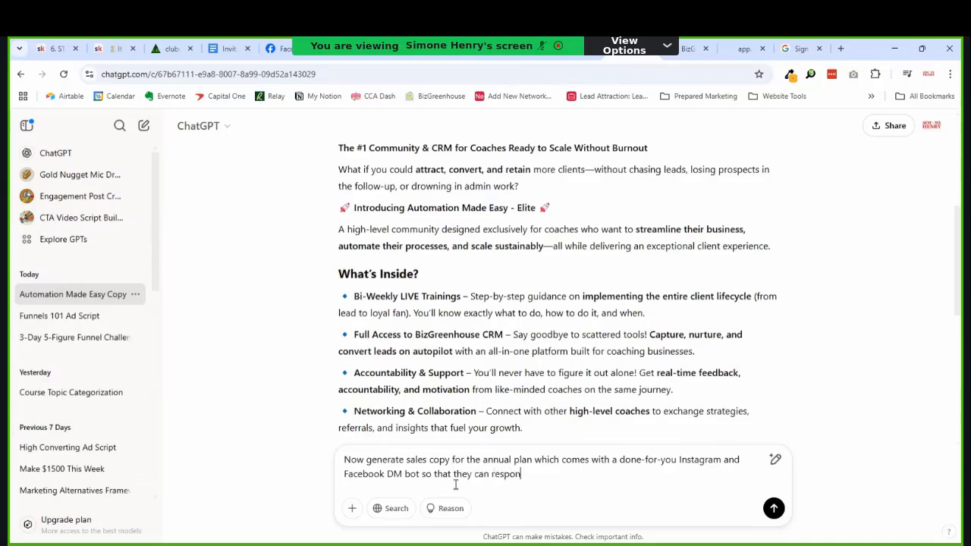
pyautogui.write('d to their')
pyautogui.press('BackSpace')
pyautogui.press('BackSpace')
pyautogui.press('BackSpace')
pyautogui.write('commenters automa')
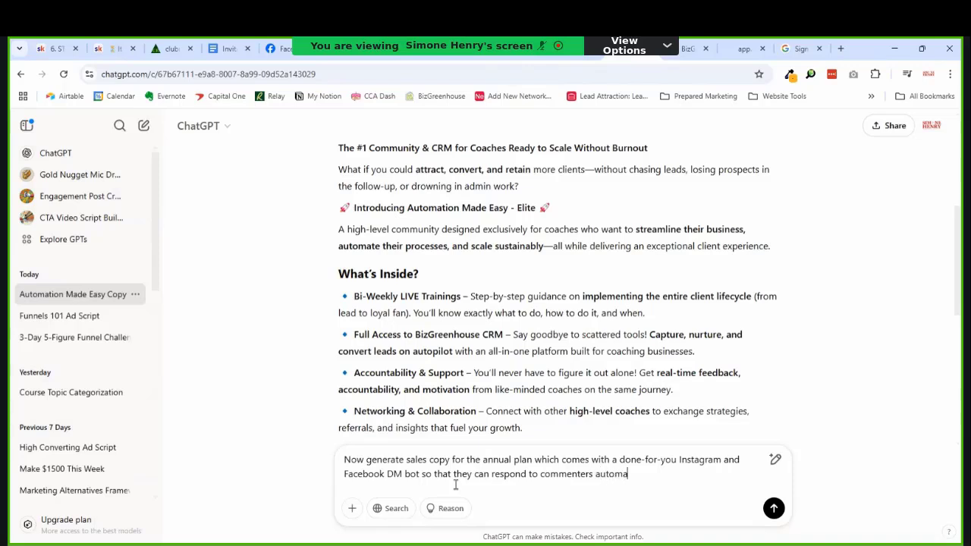
pyautogui.write('ticapture le')
pyautogui.hotkey('ctrl', 'shift', 'Left')
pyautogui.write('immediately and capture lea')
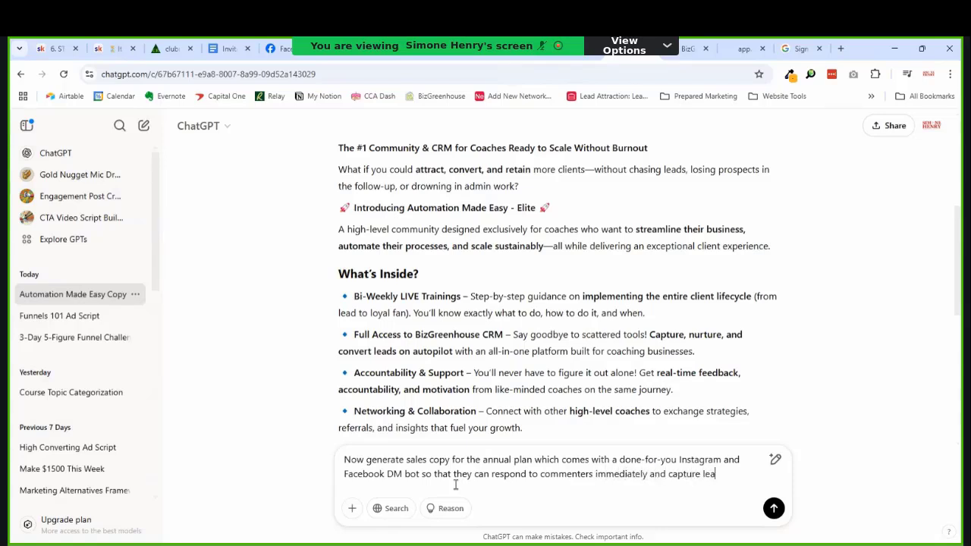
pyautogui.write('ds as')
pyautogui.press('BackSpace')
pyautogui.press('BackSpace')
pyautogui.write('right fro')
pyautogui.write('m socia')
pyautogui.write('l m')
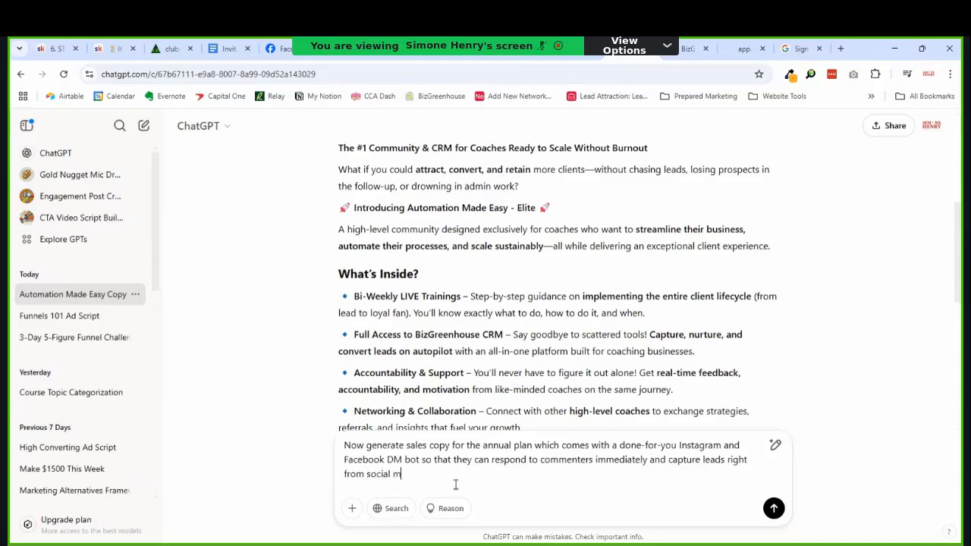
pyautogui.write('edia.')
pyautogui.press('Return')
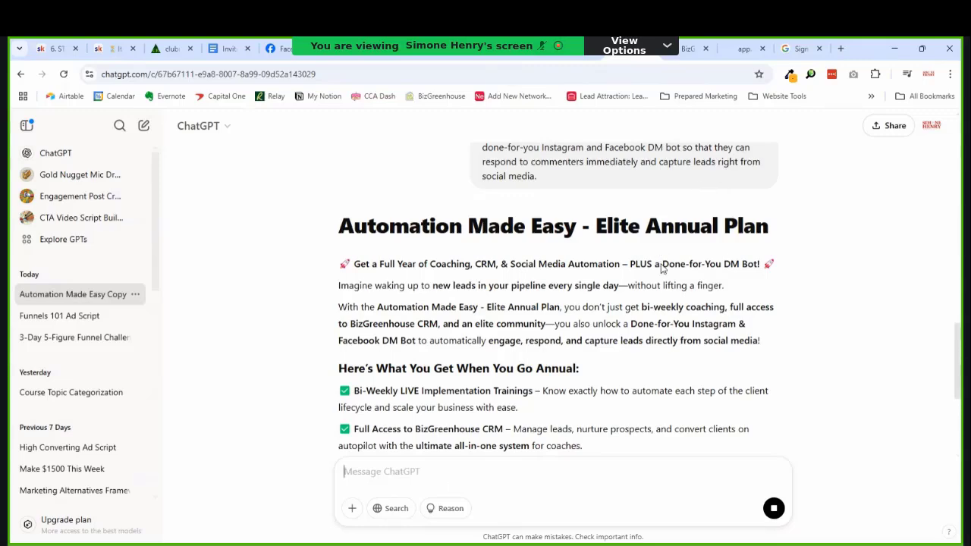
# Step: Select the phrase "without lifting a finger." in the streaming annual-plan copy
pyautogui.scroll(-1, 664, 269)
pyautogui.moveTo(725, 226); pyautogui.dragTo(629, 225)
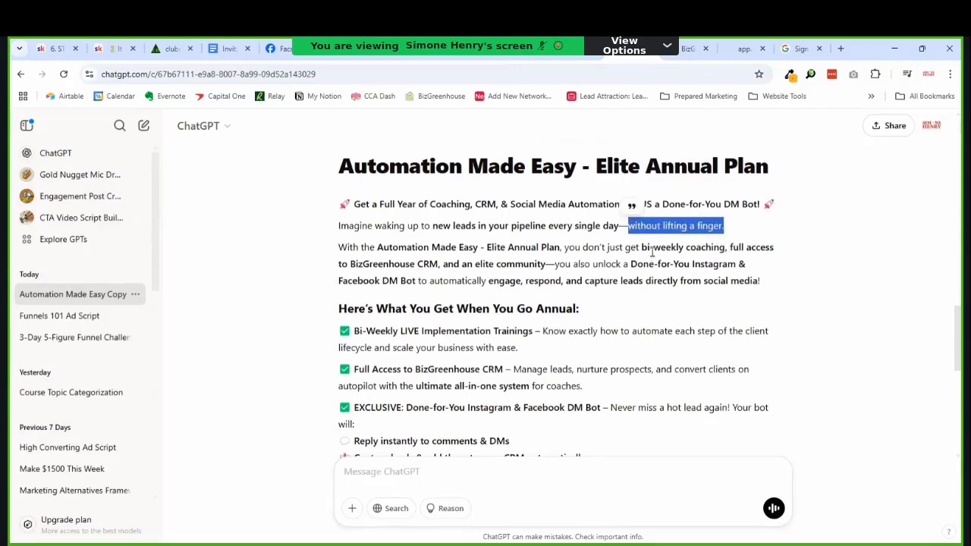
pyautogui.scroll(-5, 650, 256)
pyautogui.scroll(-1, 651, 259)
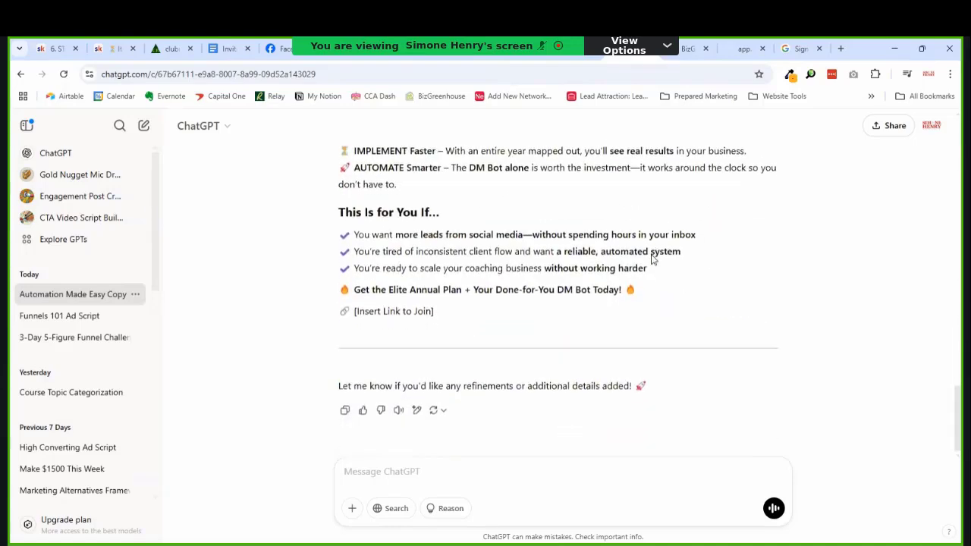
pyautogui.scroll(8, 651, 259)
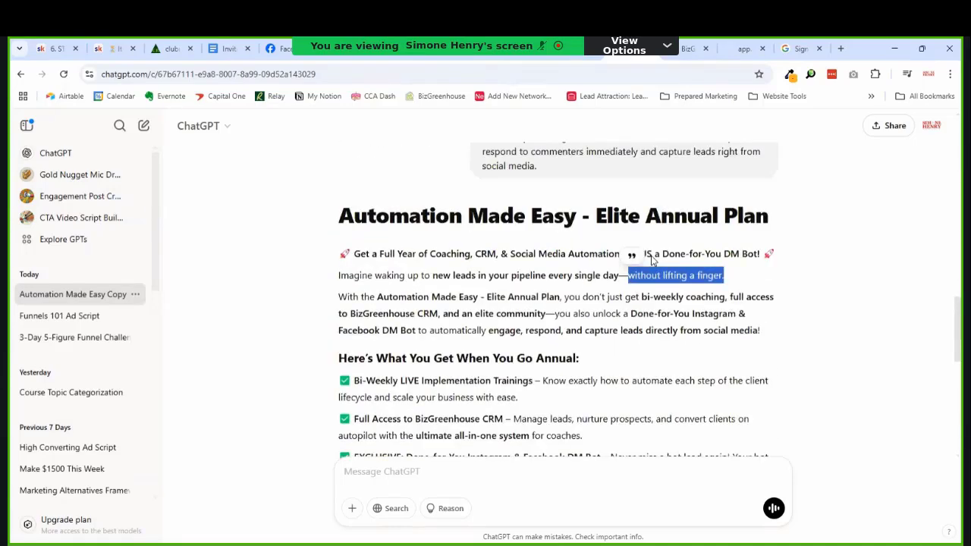
# Step: Review the finished Elite Annual Plan copy through its closing "Get the Elite Annual Plan + Your Done-for-You DM Bot Today!"
pyautogui.scroll(-2, 650, 260)
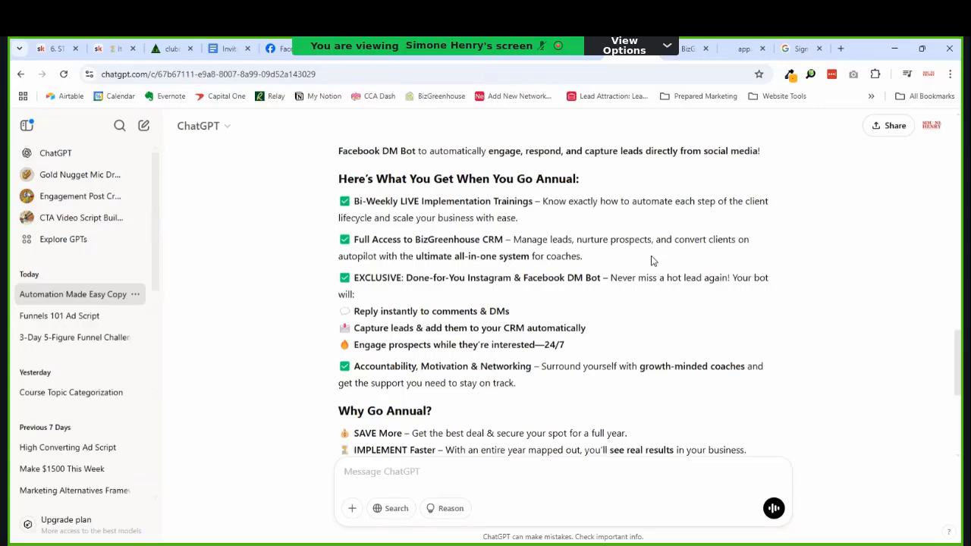
pyautogui.scroll(-2, 651, 260)
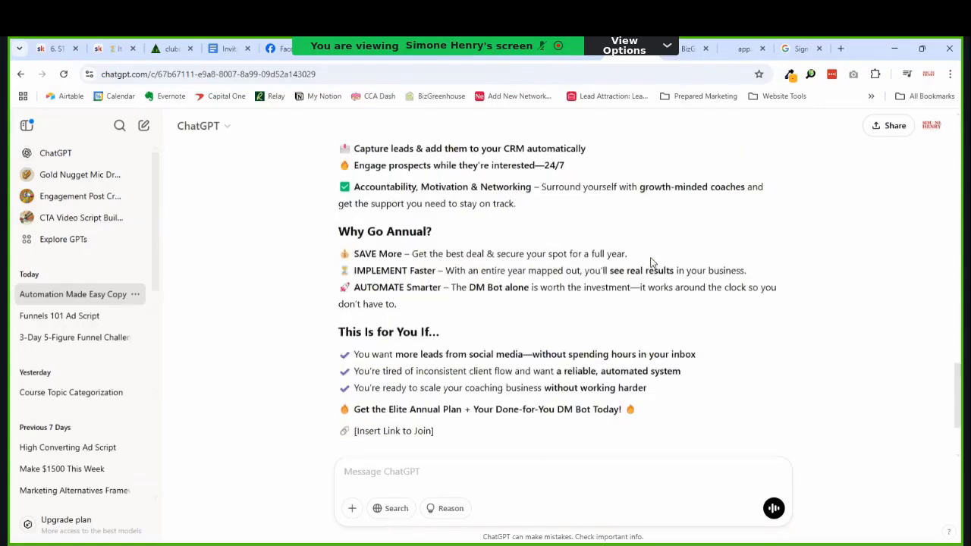
pyautogui.scroll(-2, 651, 260)
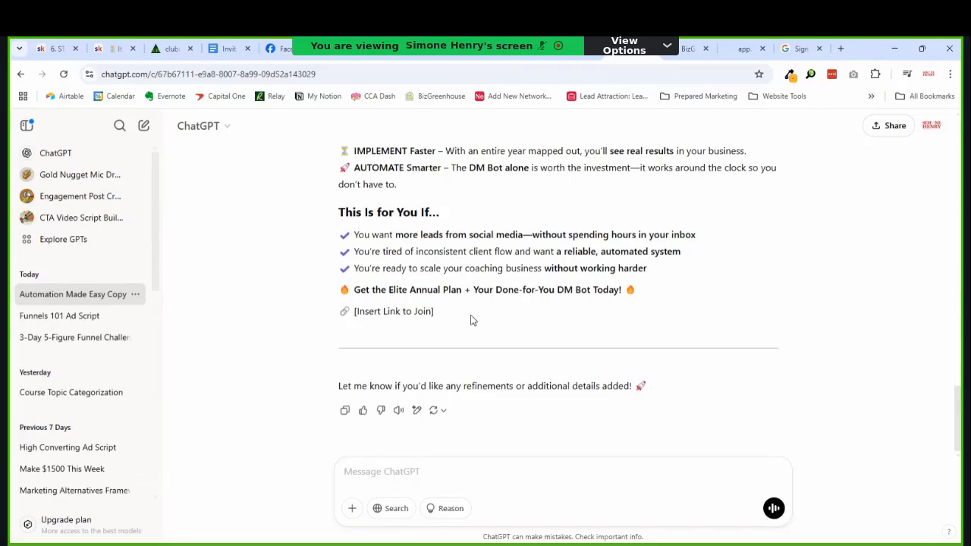
pyautogui.scroll(4, 489, 314)
pyautogui.scroll(-4, 505, 308)
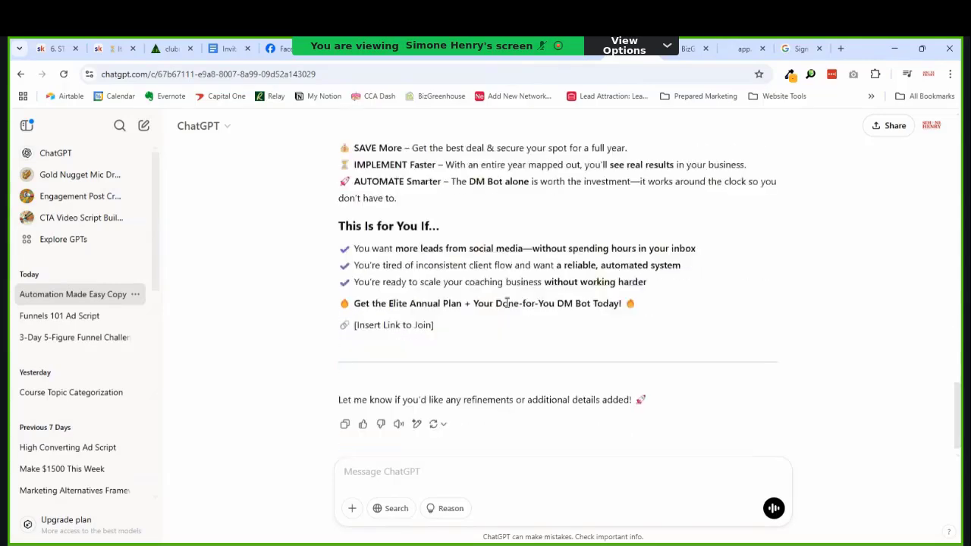
pyautogui.scroll(4, 690, 296)
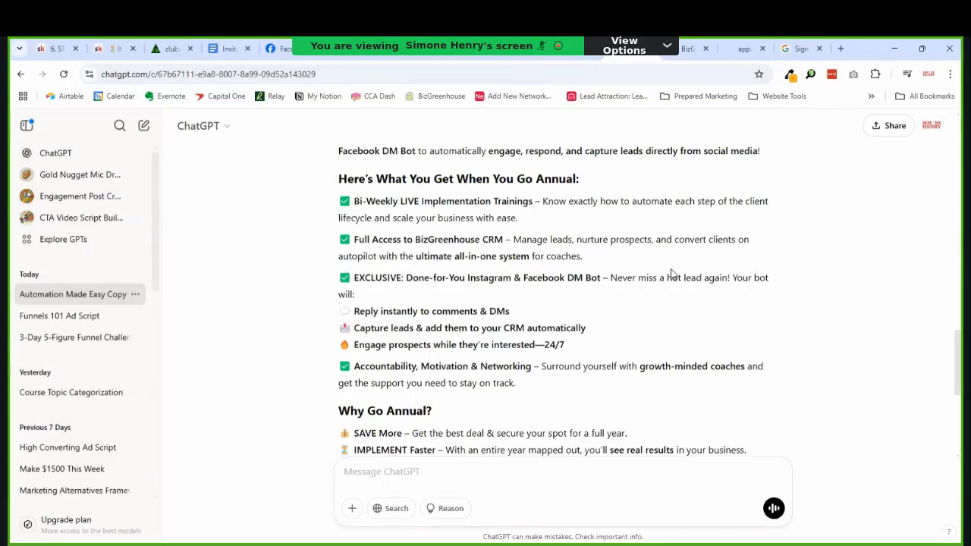
pyautogui.scroll(4, 665, 269)
pyautogui.scroll(-3, 665, 269)
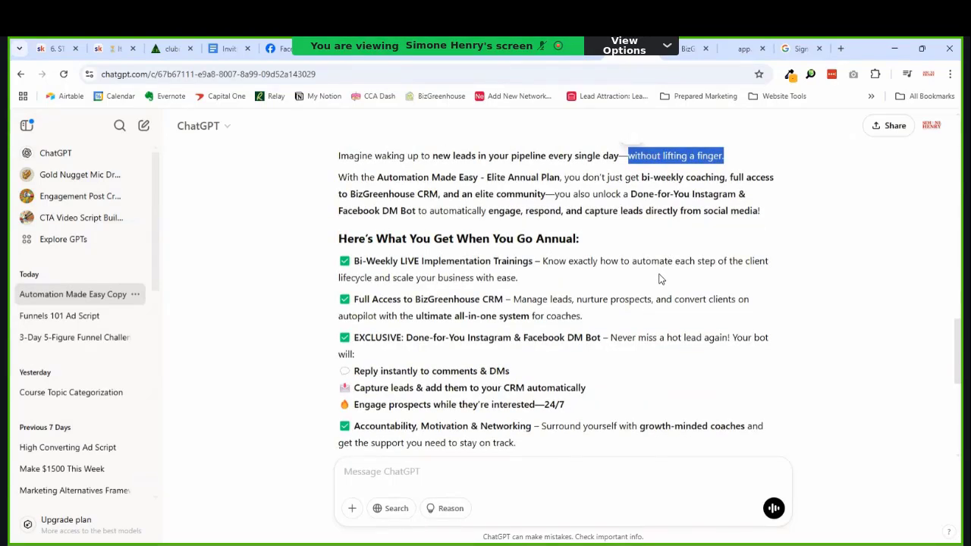
pyautogui.scroll(-2, 656, 283)
pyautogui.scroll(-4, 657, 282)
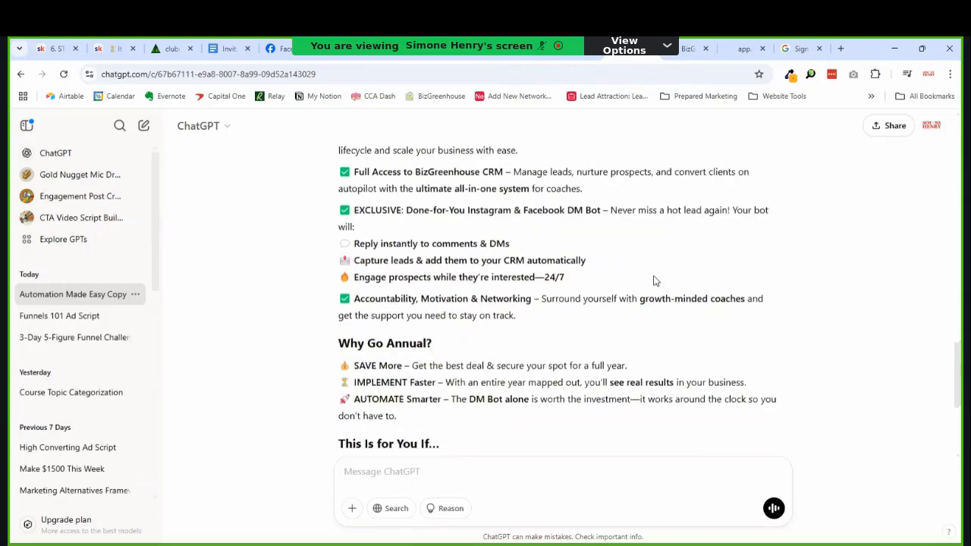
pyautogui.scroll(5, 655, 278)
pyautogui.scroll(4, 655, 277)
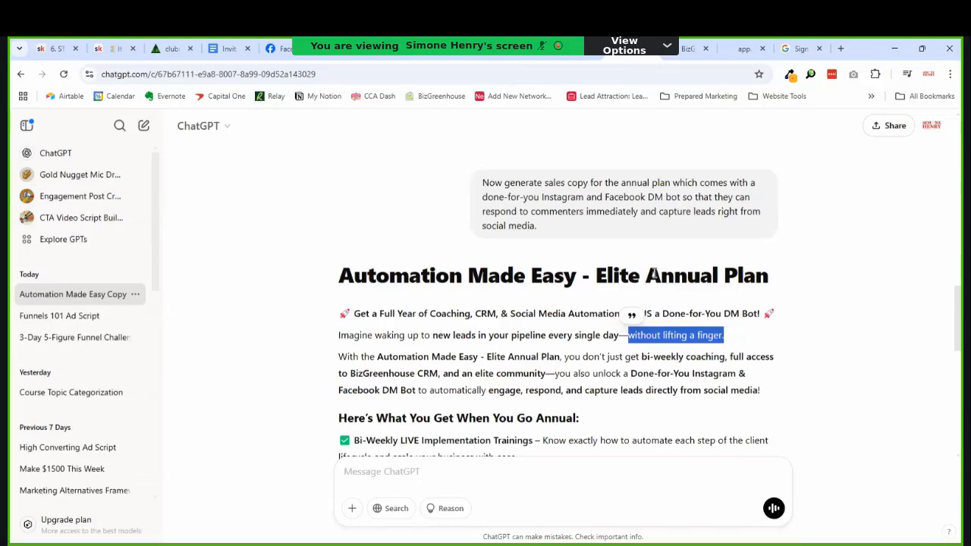
pyautogui.scroll(-2, 654, 275)
pyautogui.scroll(-5, 651, 304)
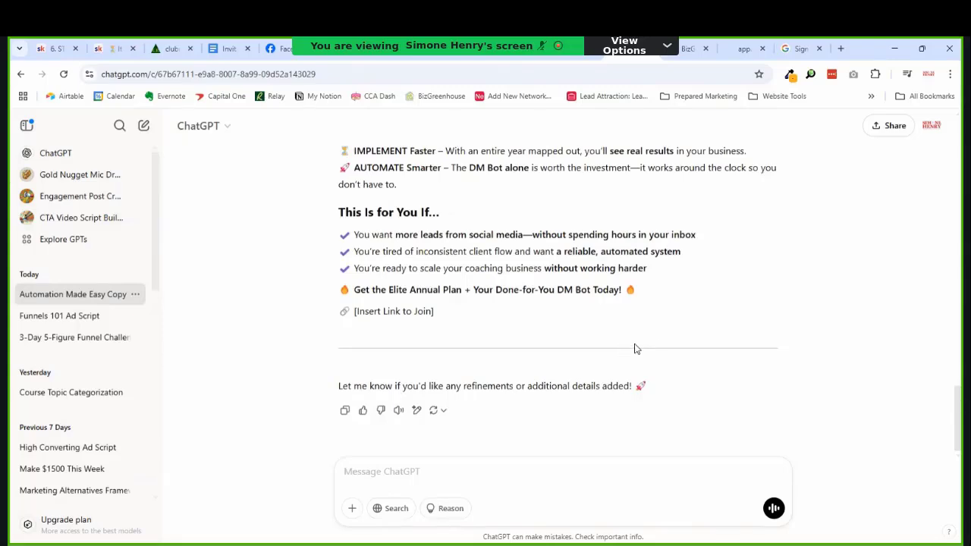
pyautogui.scroll(4, 637, 346)
pyautogui.scroll(3, 653, 341)
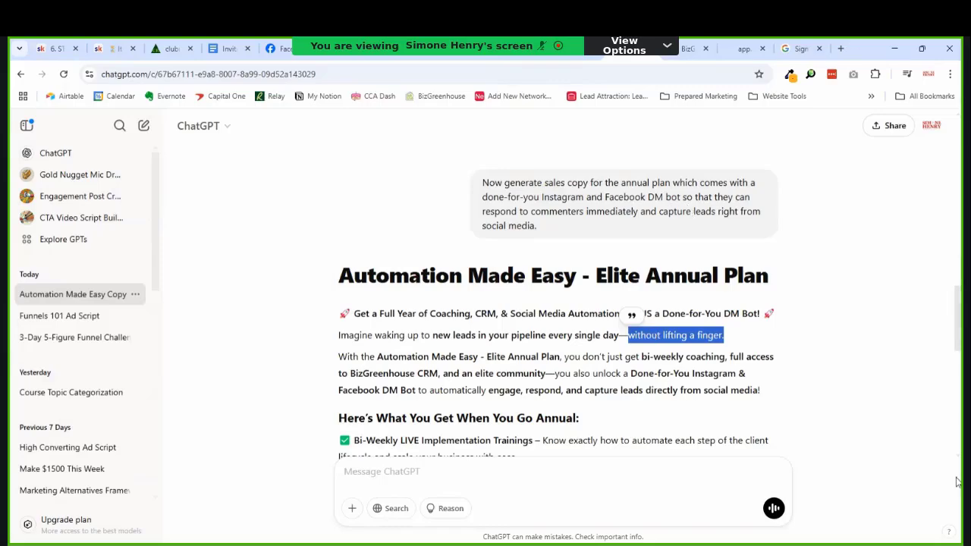
pyautogui.scroll(-3, 621, 349)
pyautogui.scroll(5, 652, 375)
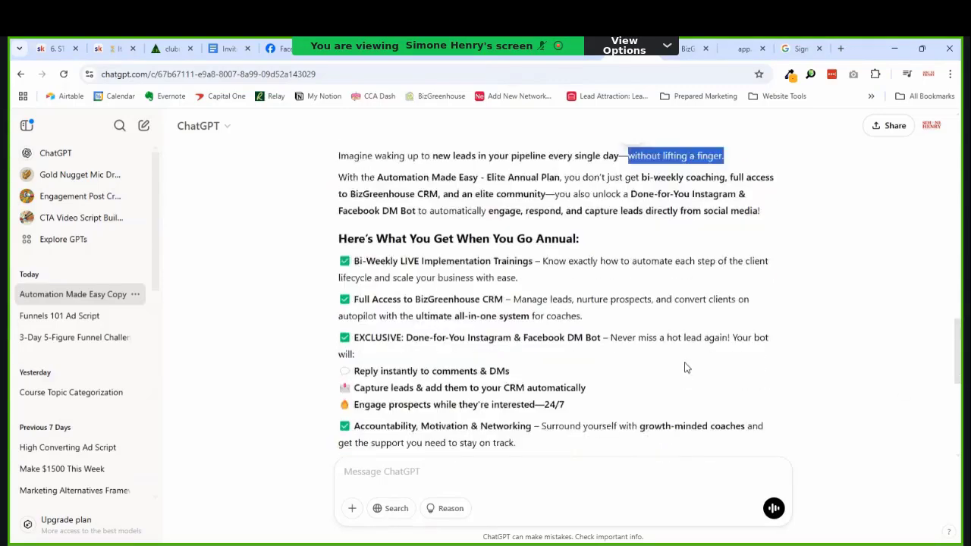
pyautogui.scroll(-3, 685, 367)
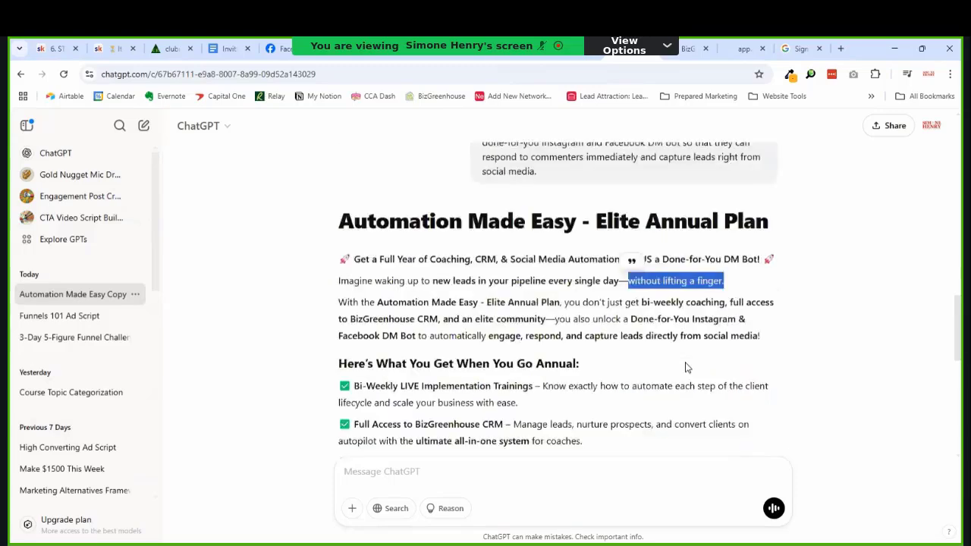